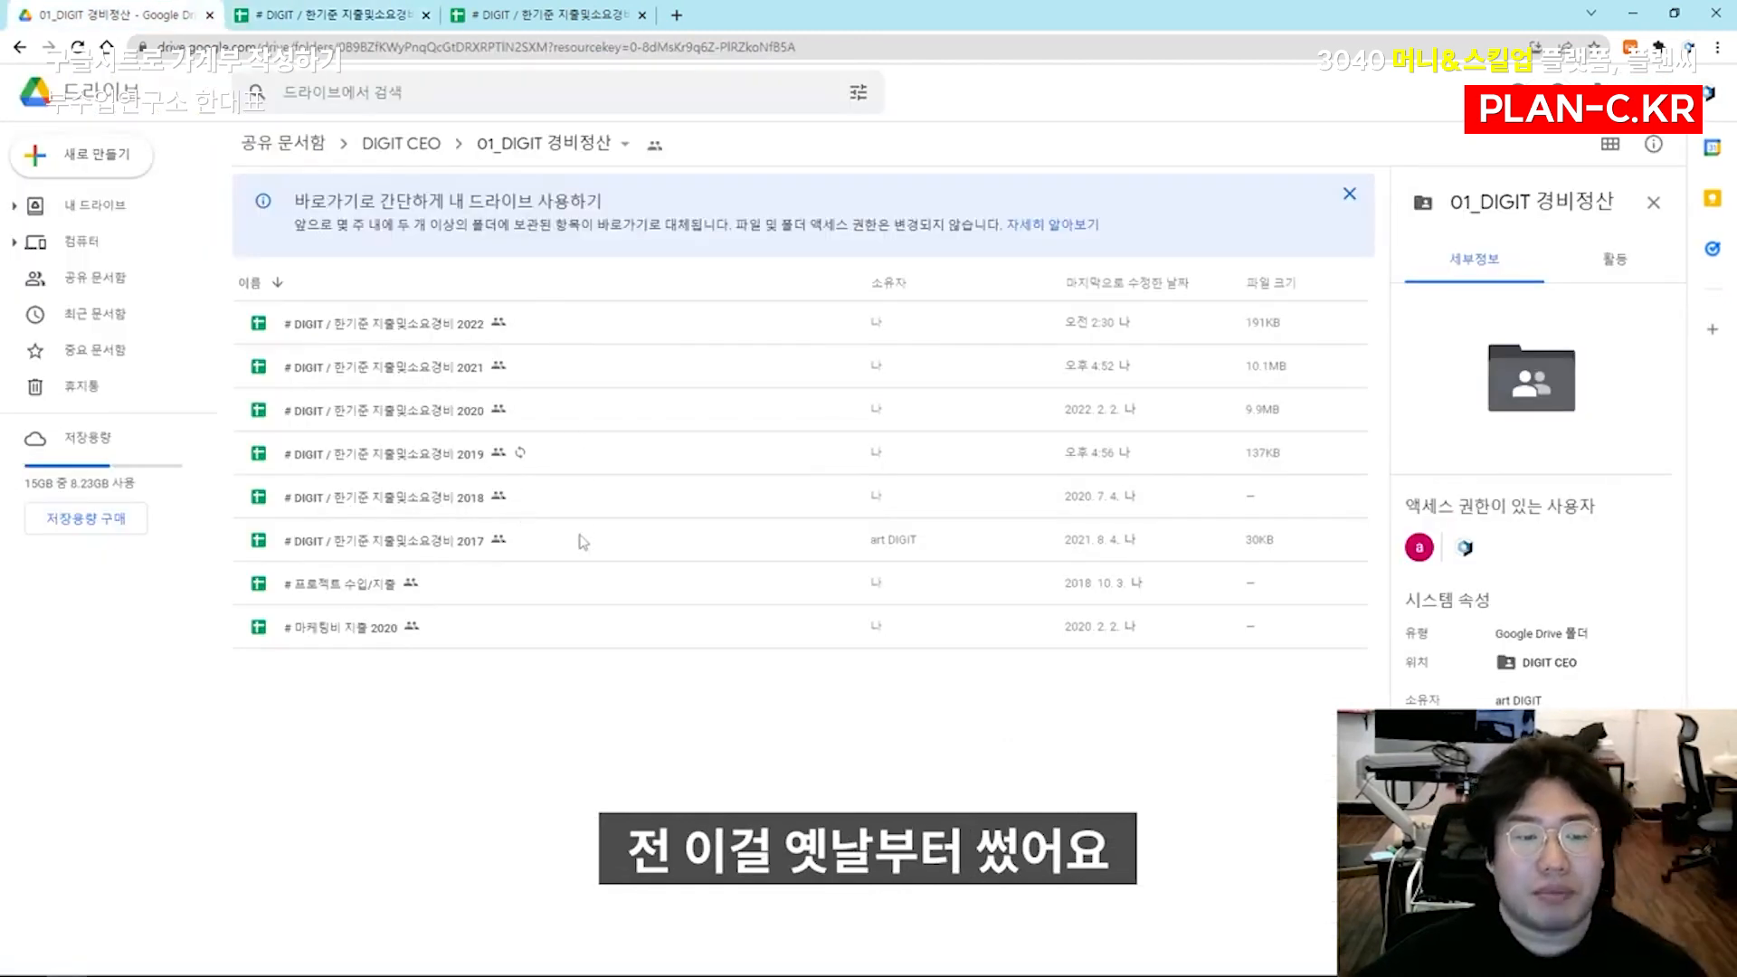
Open the 2019 expense spreadsheet from the 01_DIGIT 경비정산 folder in Google Drive
left_click(583, 541)
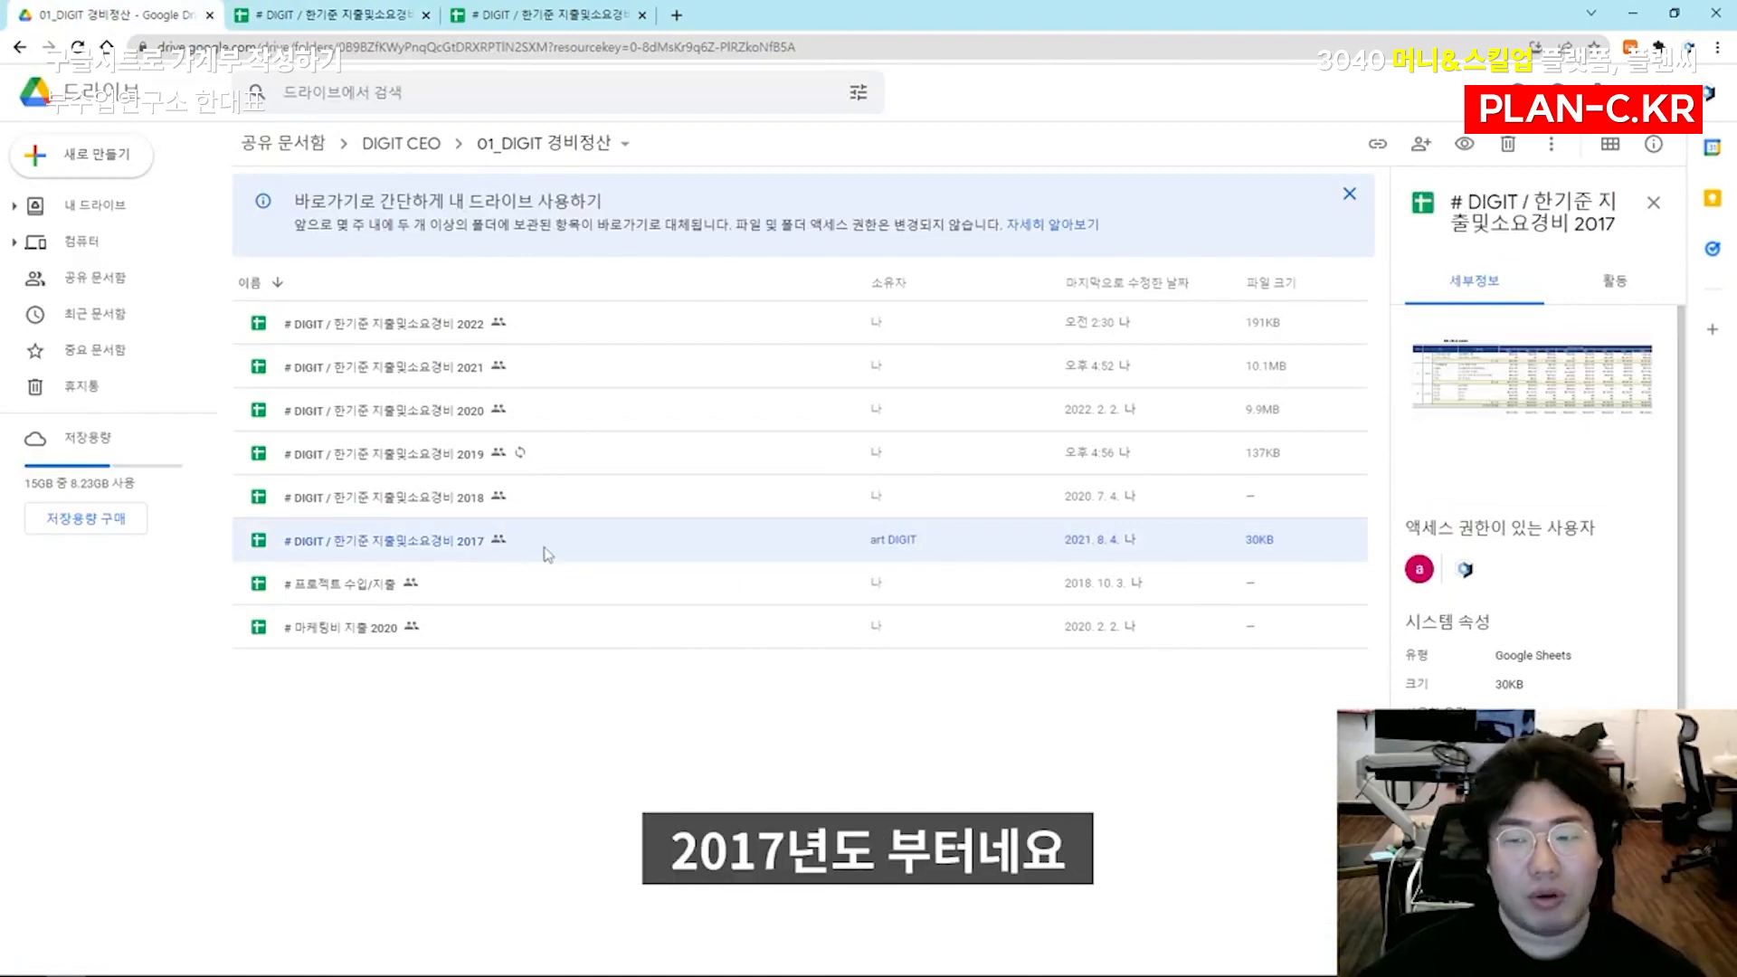
left_click(557, 499)
left_click(586, 454)
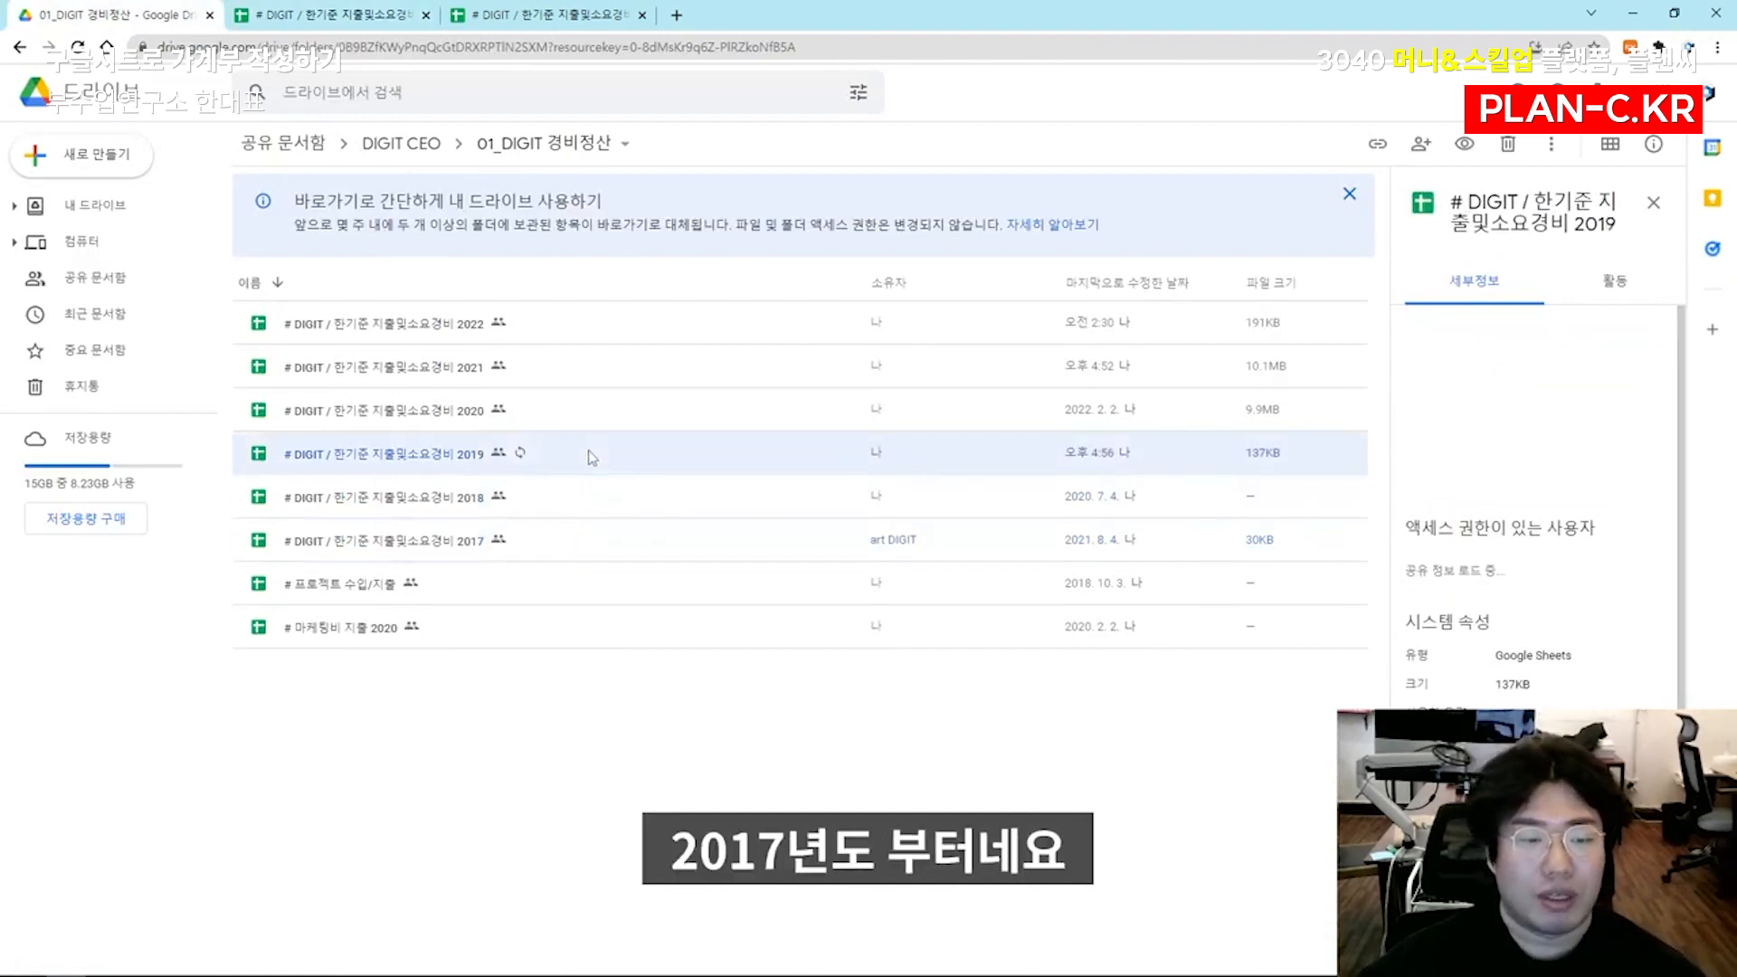
double_click(586, 454)
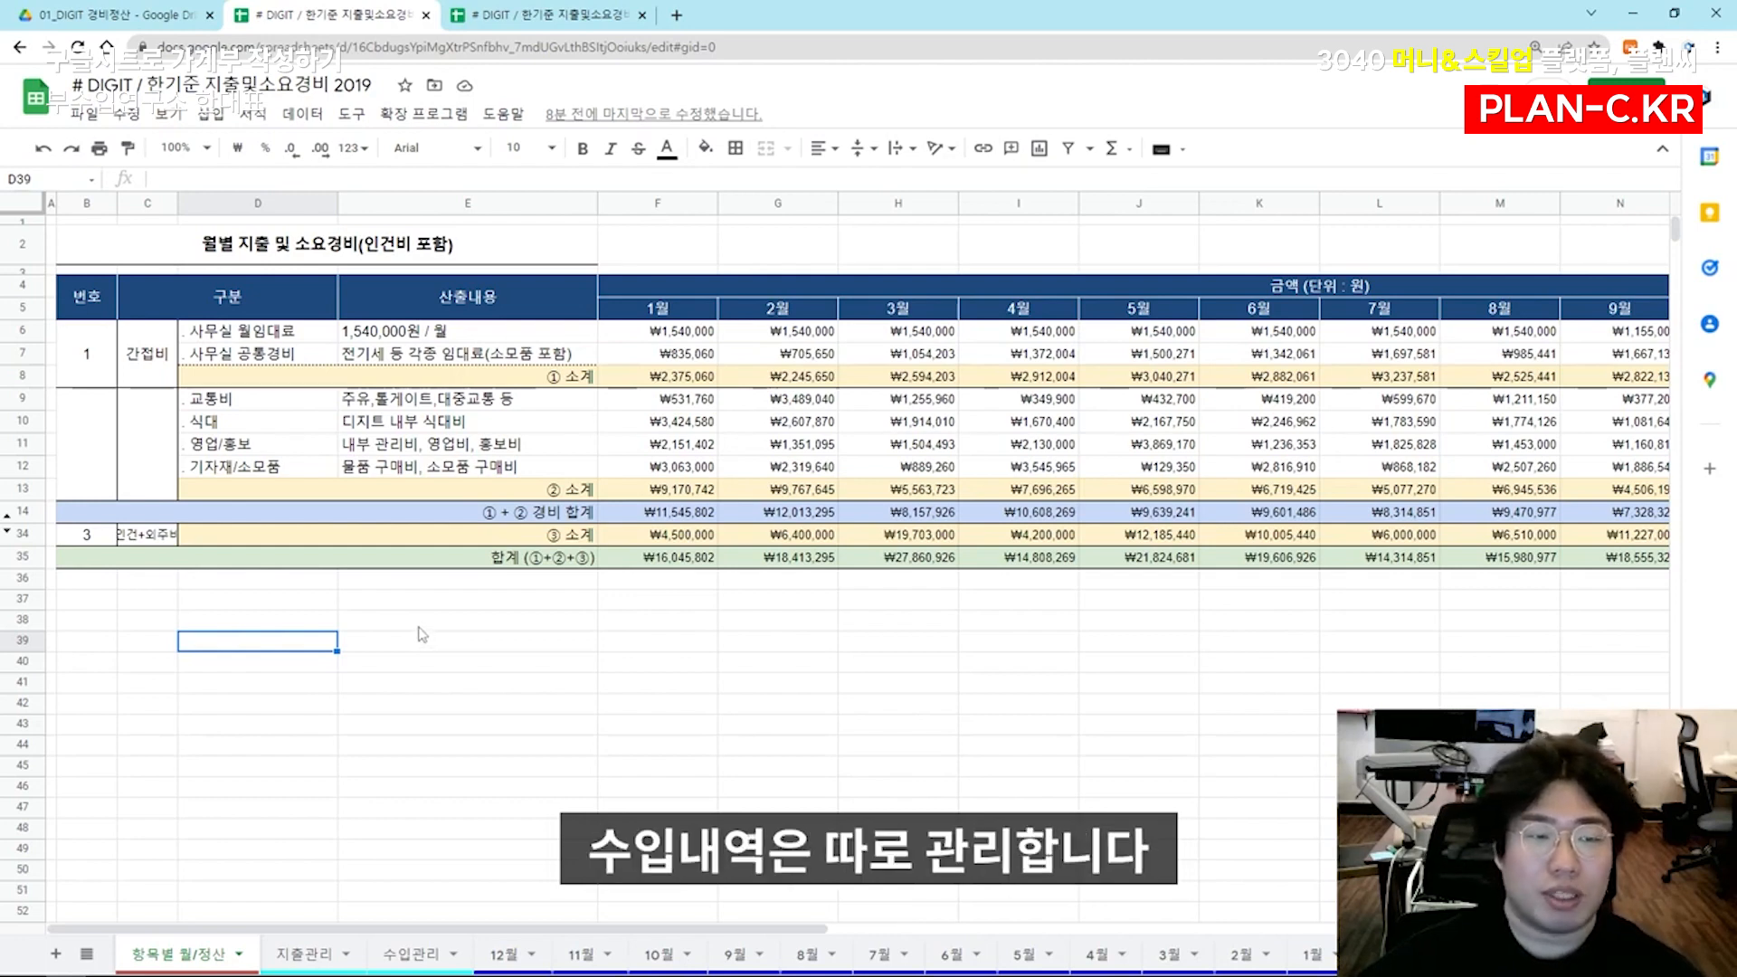
Switch from the 2019 workbook to the 2021 expense spreadsheet to view its more detailed monthly breakdown
left_click(200, 26)
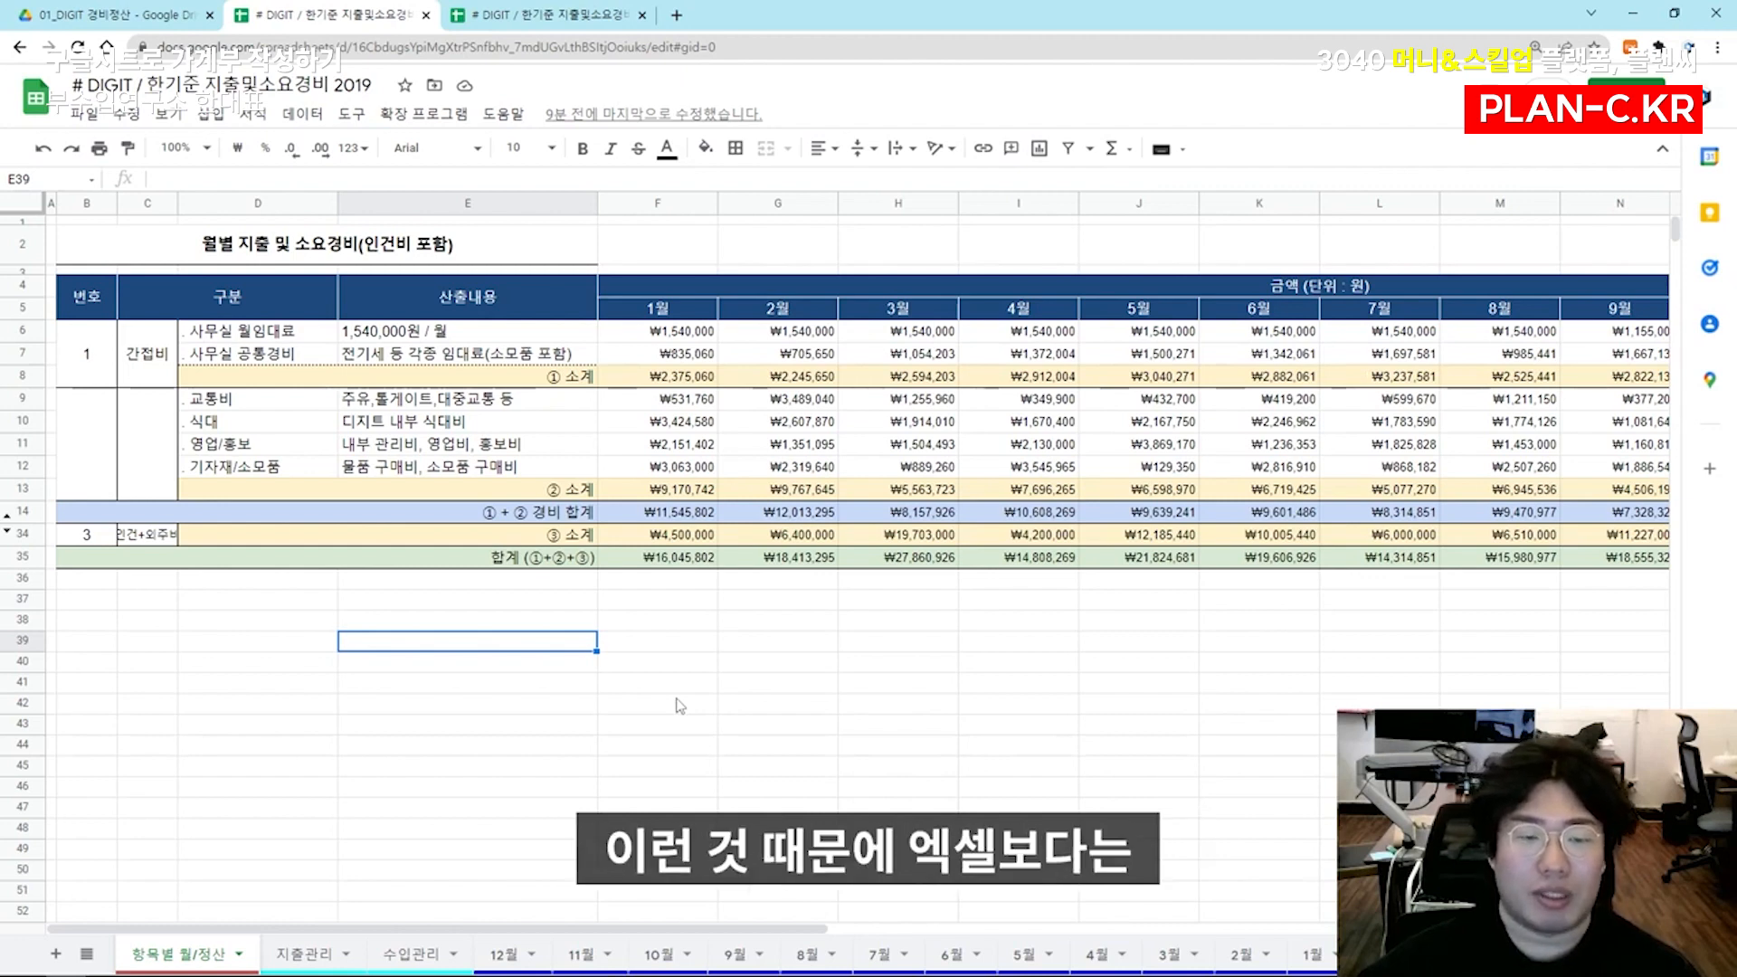
left_click(611, 650)
left_click(574, 658)
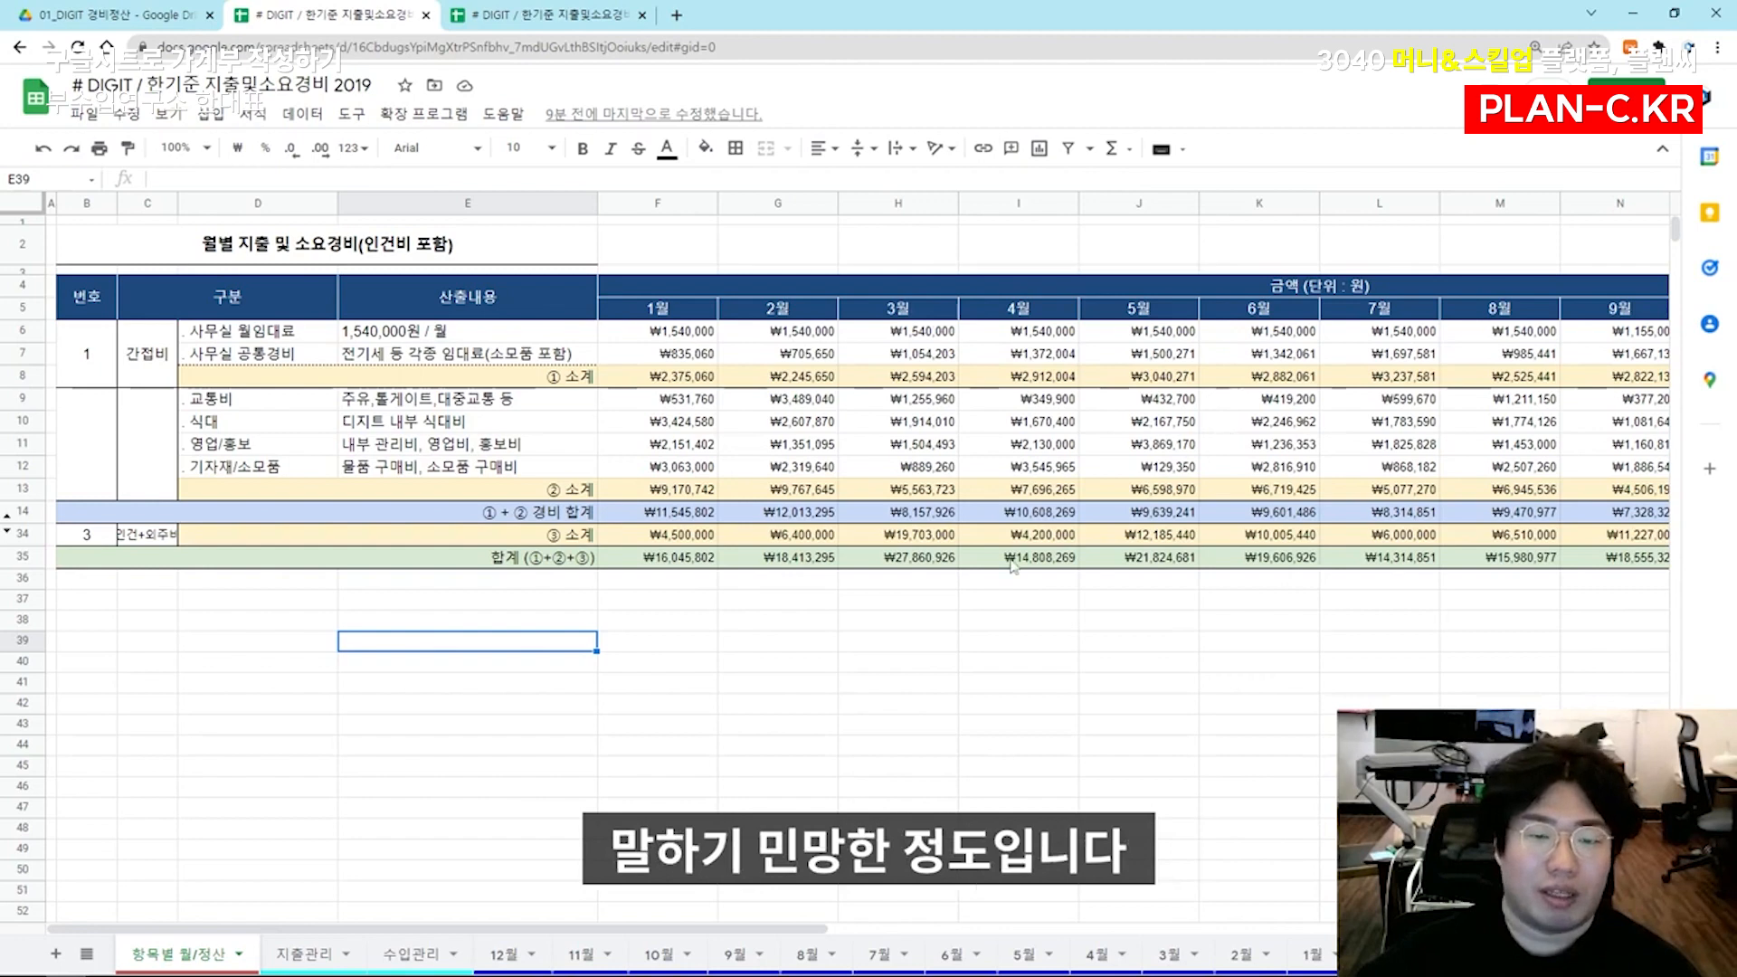
key("ctrl+Tab")
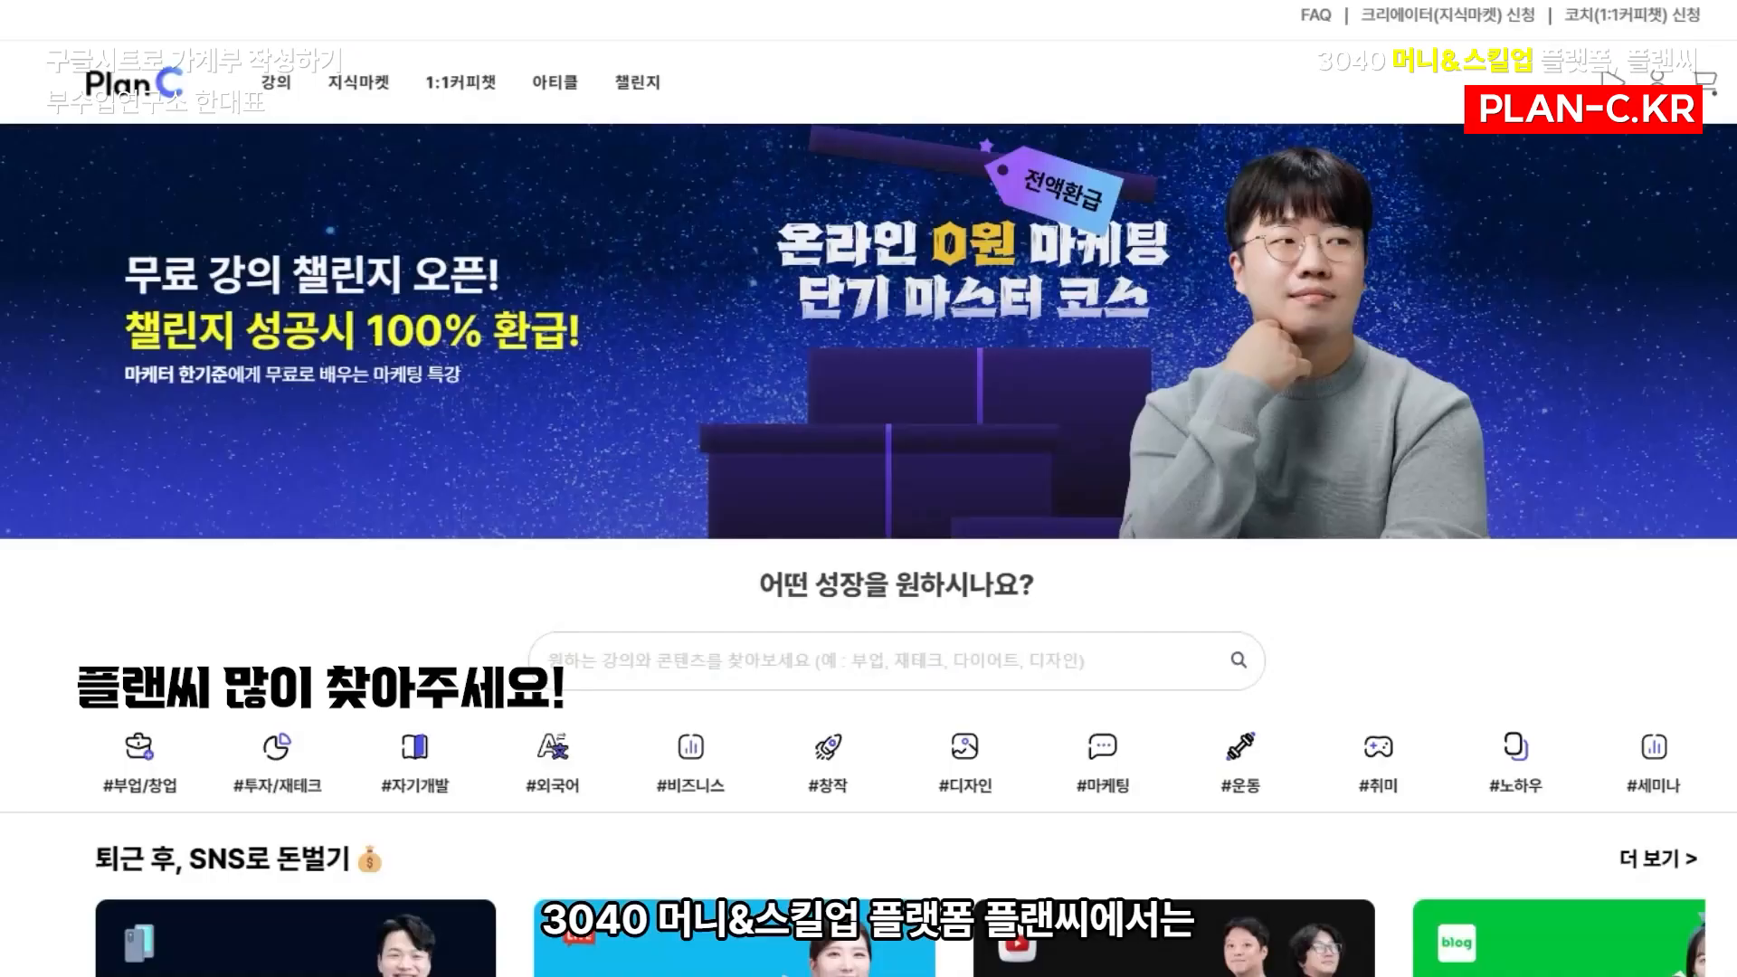
Browse the course sections and reviews on the Plan C home page
scroll(868, 488, "down", 10)
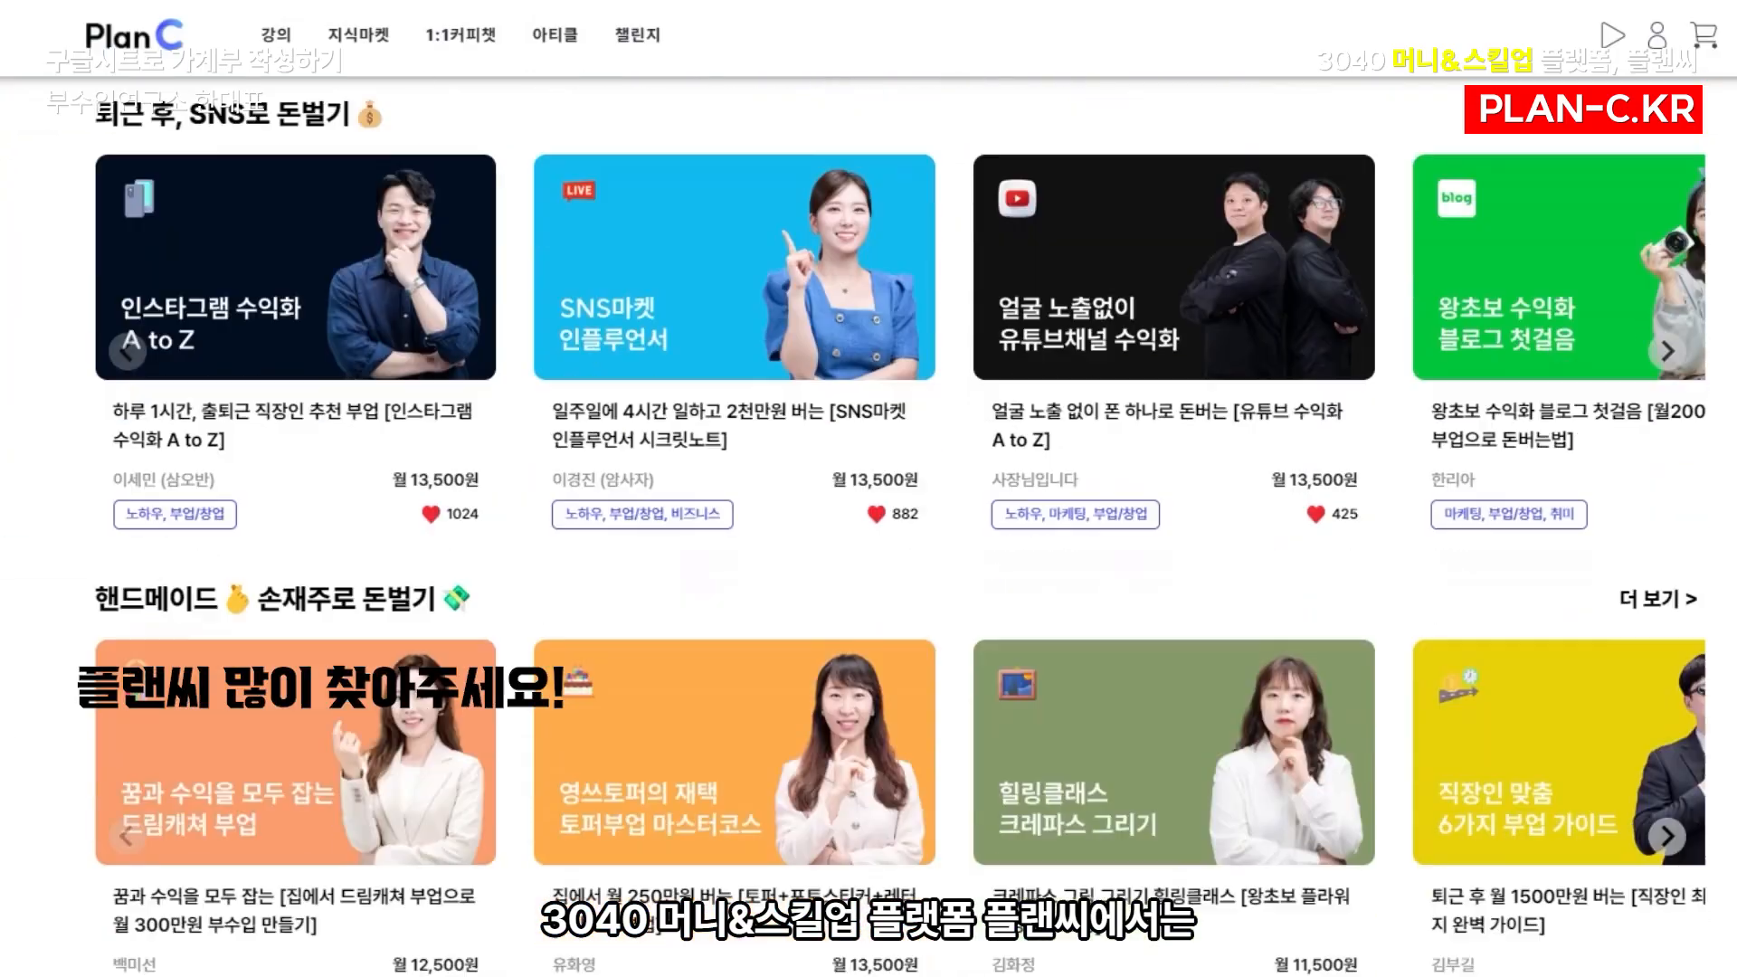
scroll(869, 489, "down", 8)
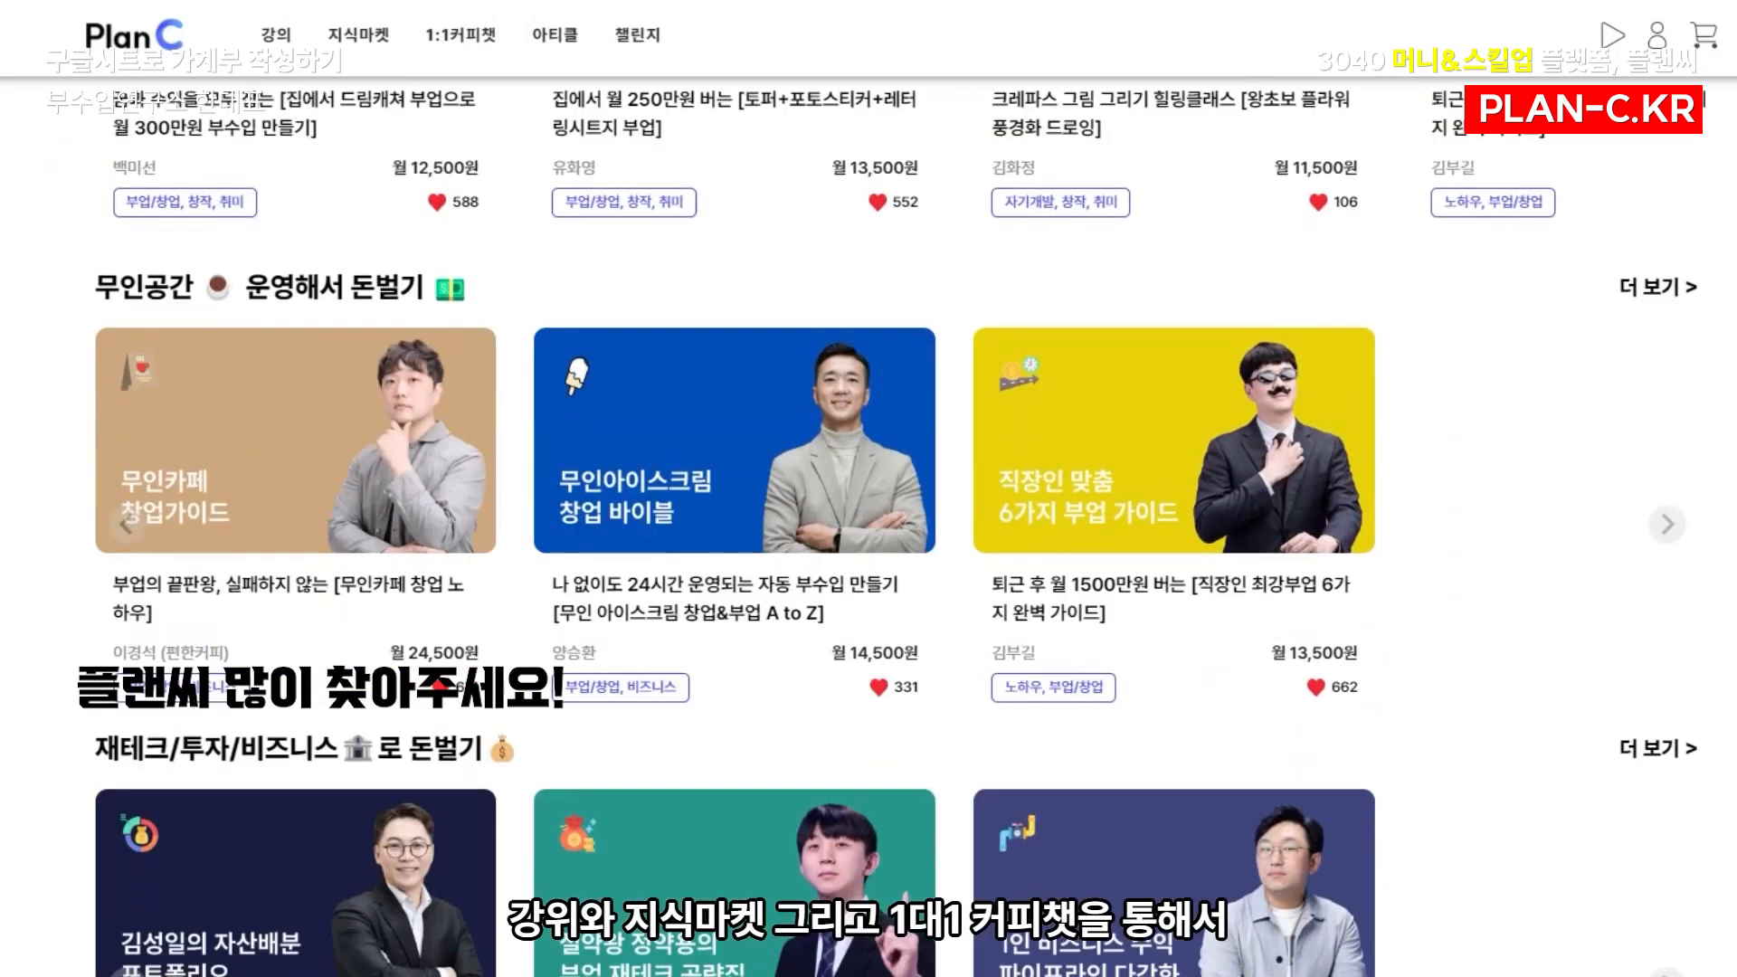
scroll(868, 489, "down", 12)
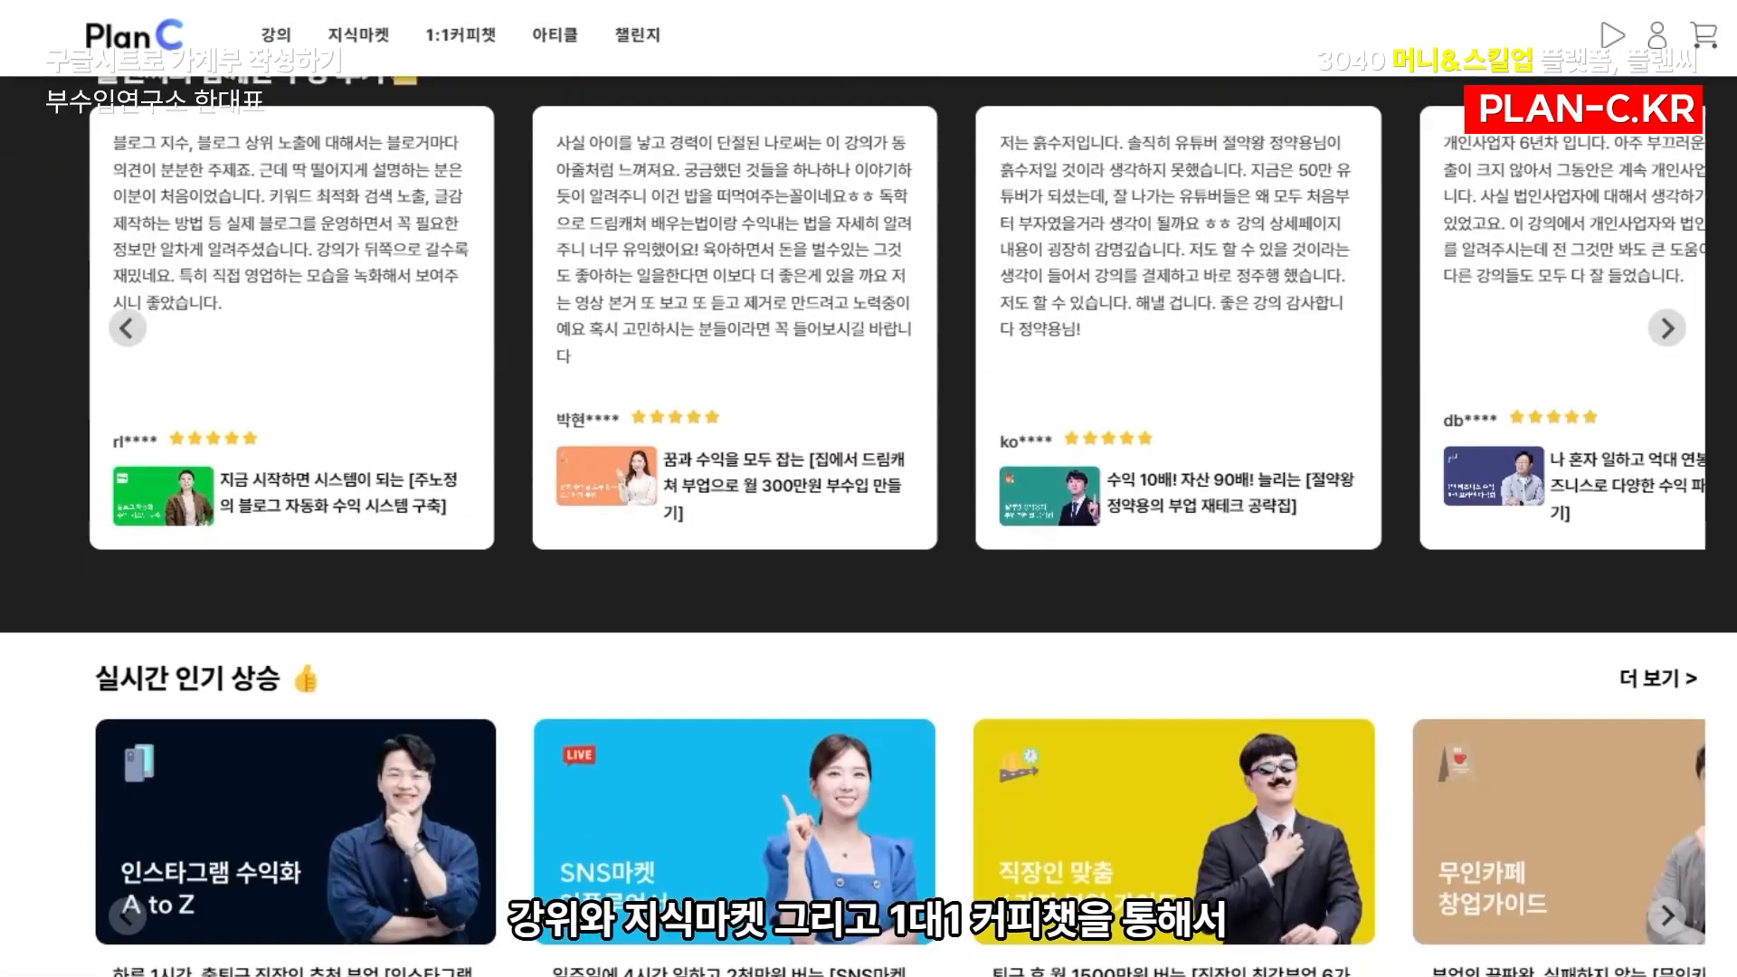
scroll(868, 489, "down", 13)
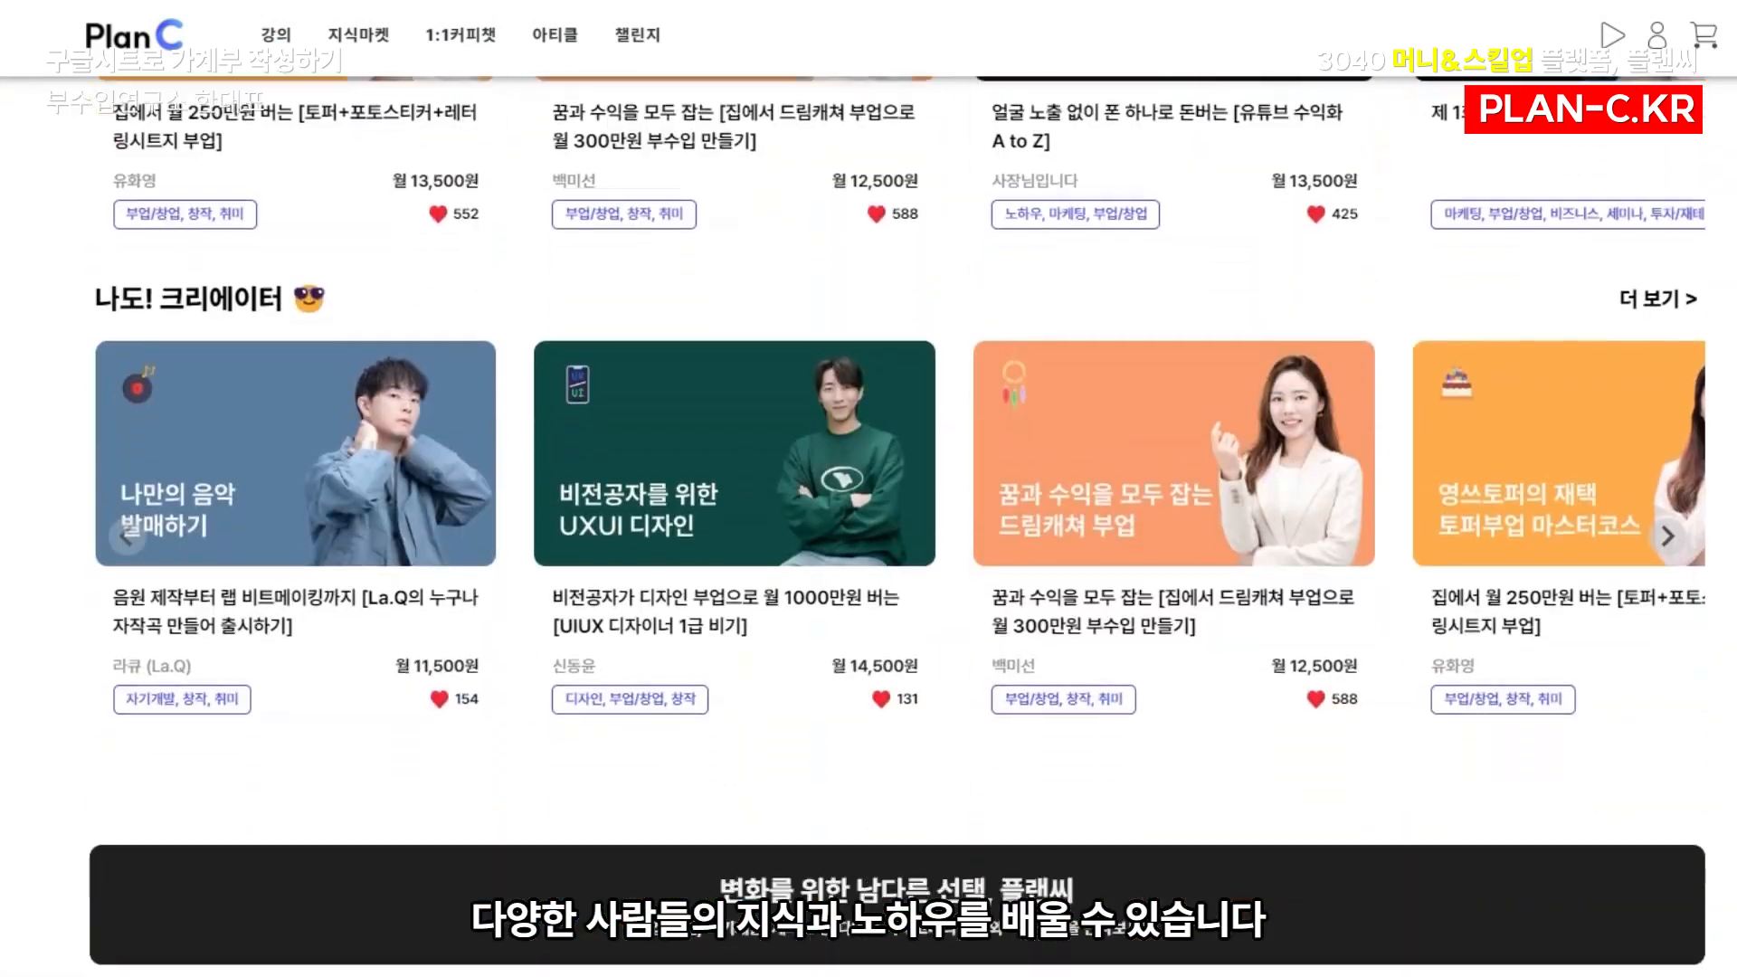
scroll(869, 488, "down", 4)
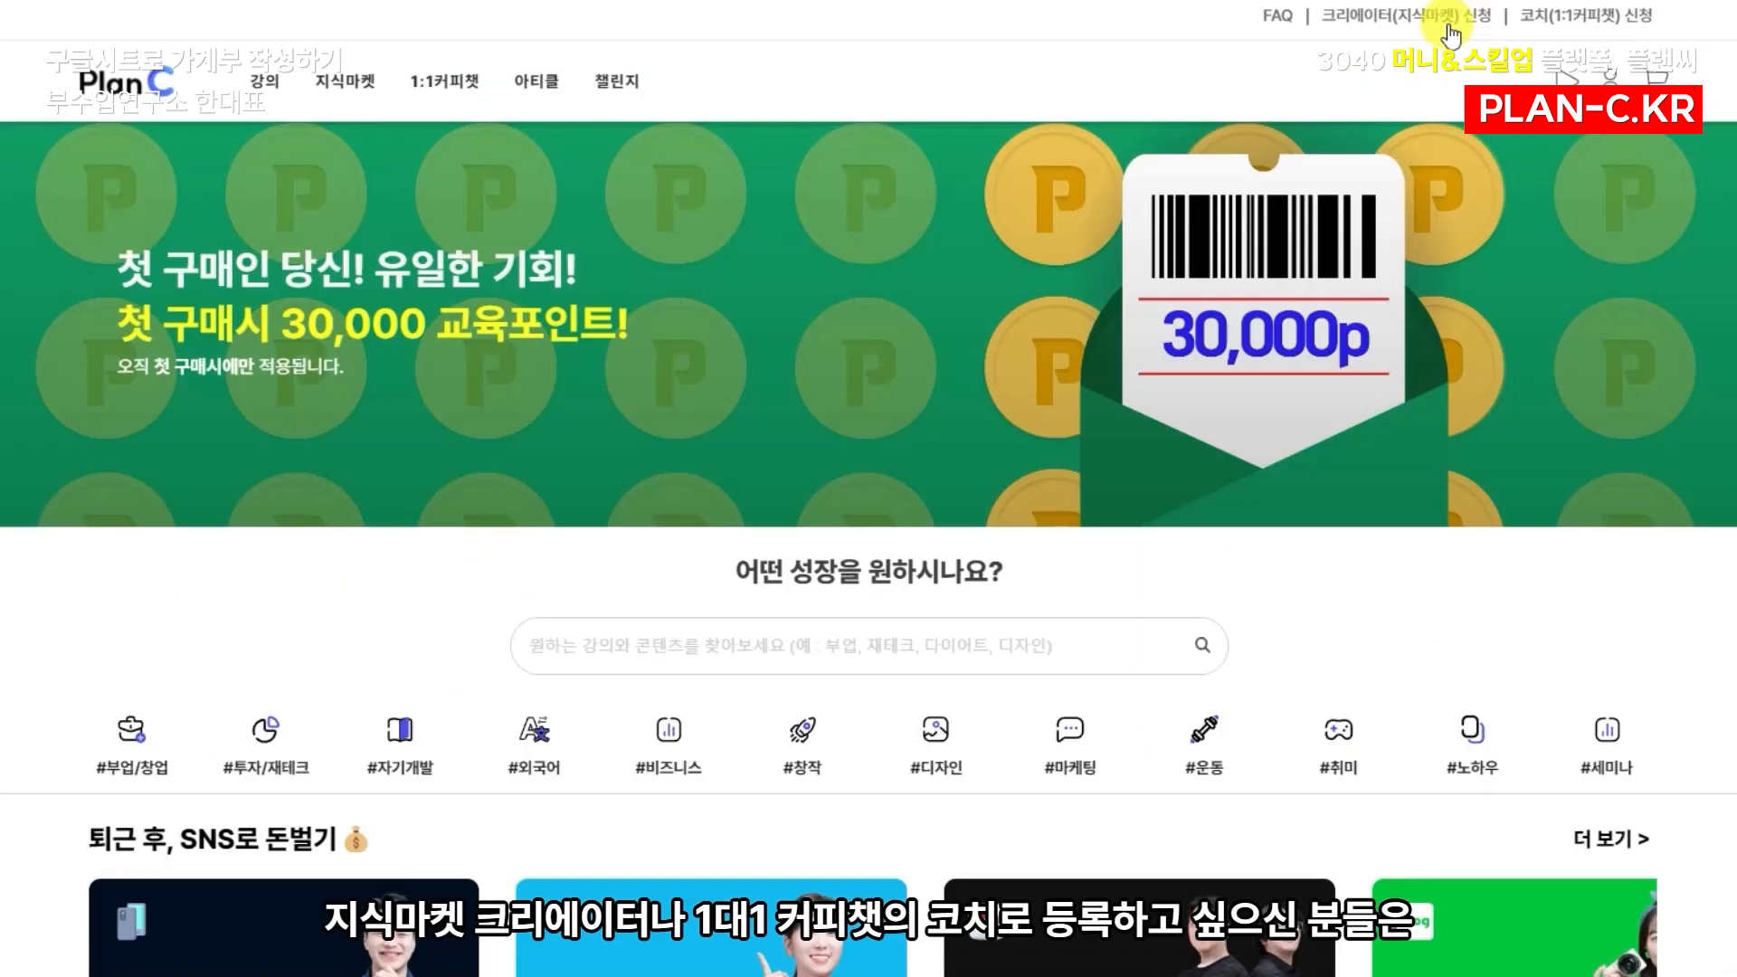
Open Plan C's 1:1 coffee chat coach application page and read through its benefits and registration process
left_click(1558, 20)
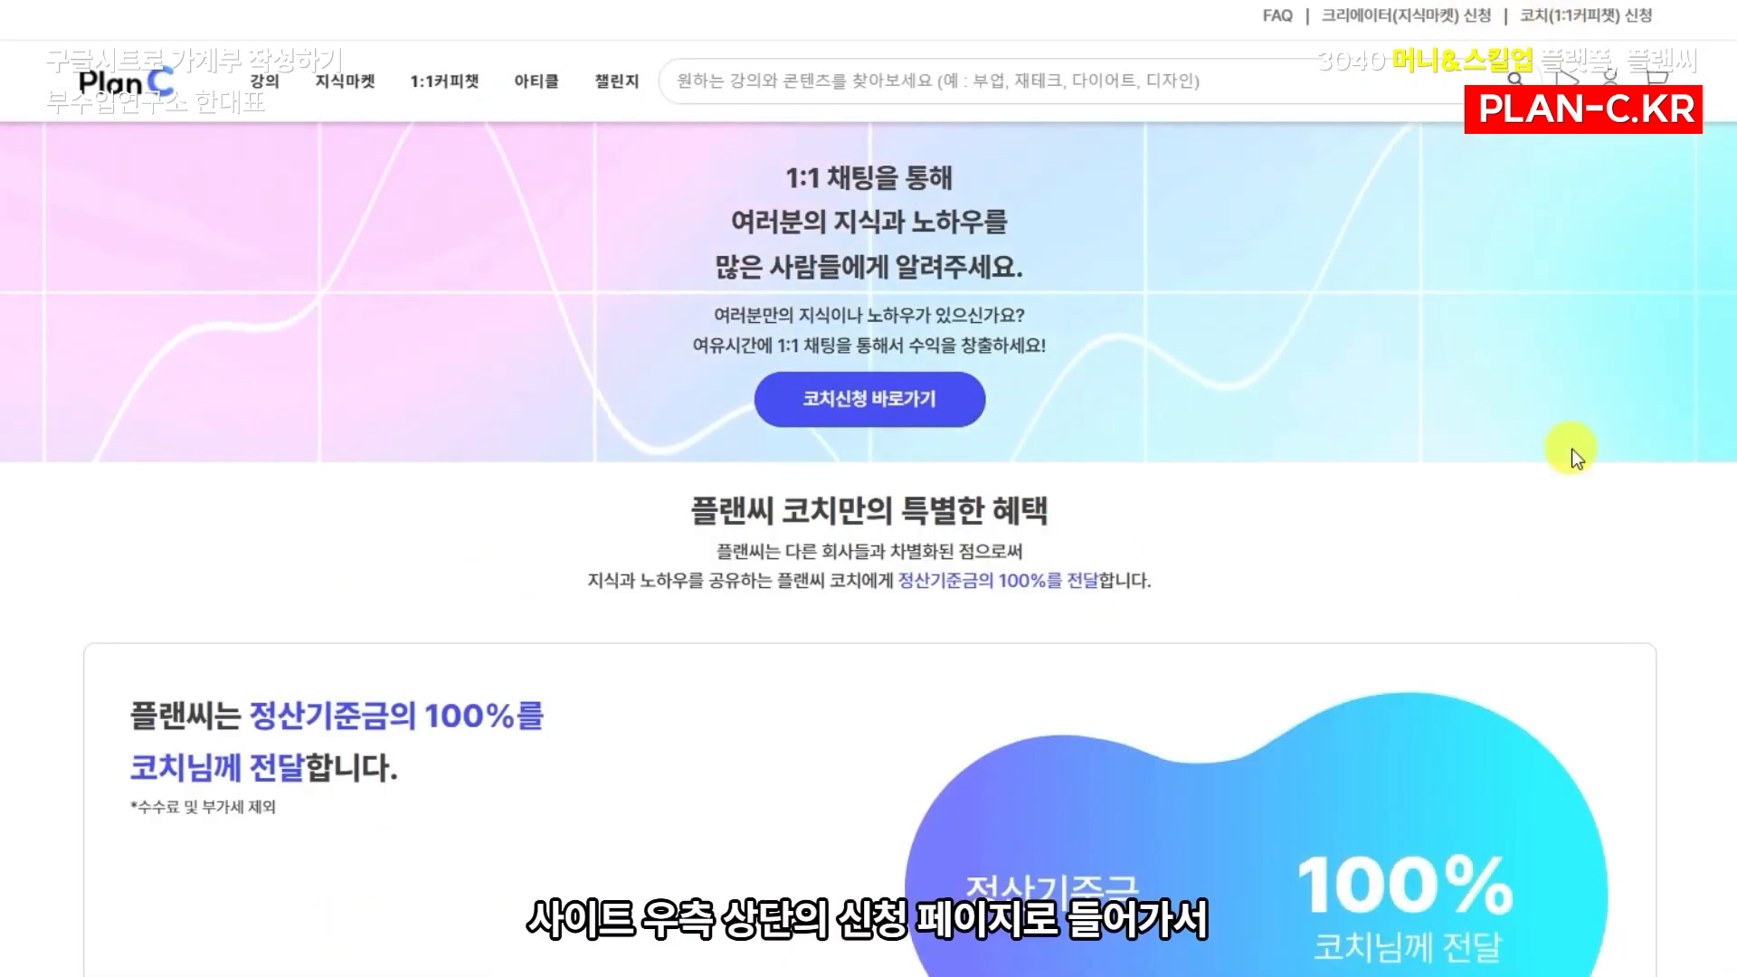
scroll(1728, 623, "down", 5)
scroll(1728, 622, "down", 8)
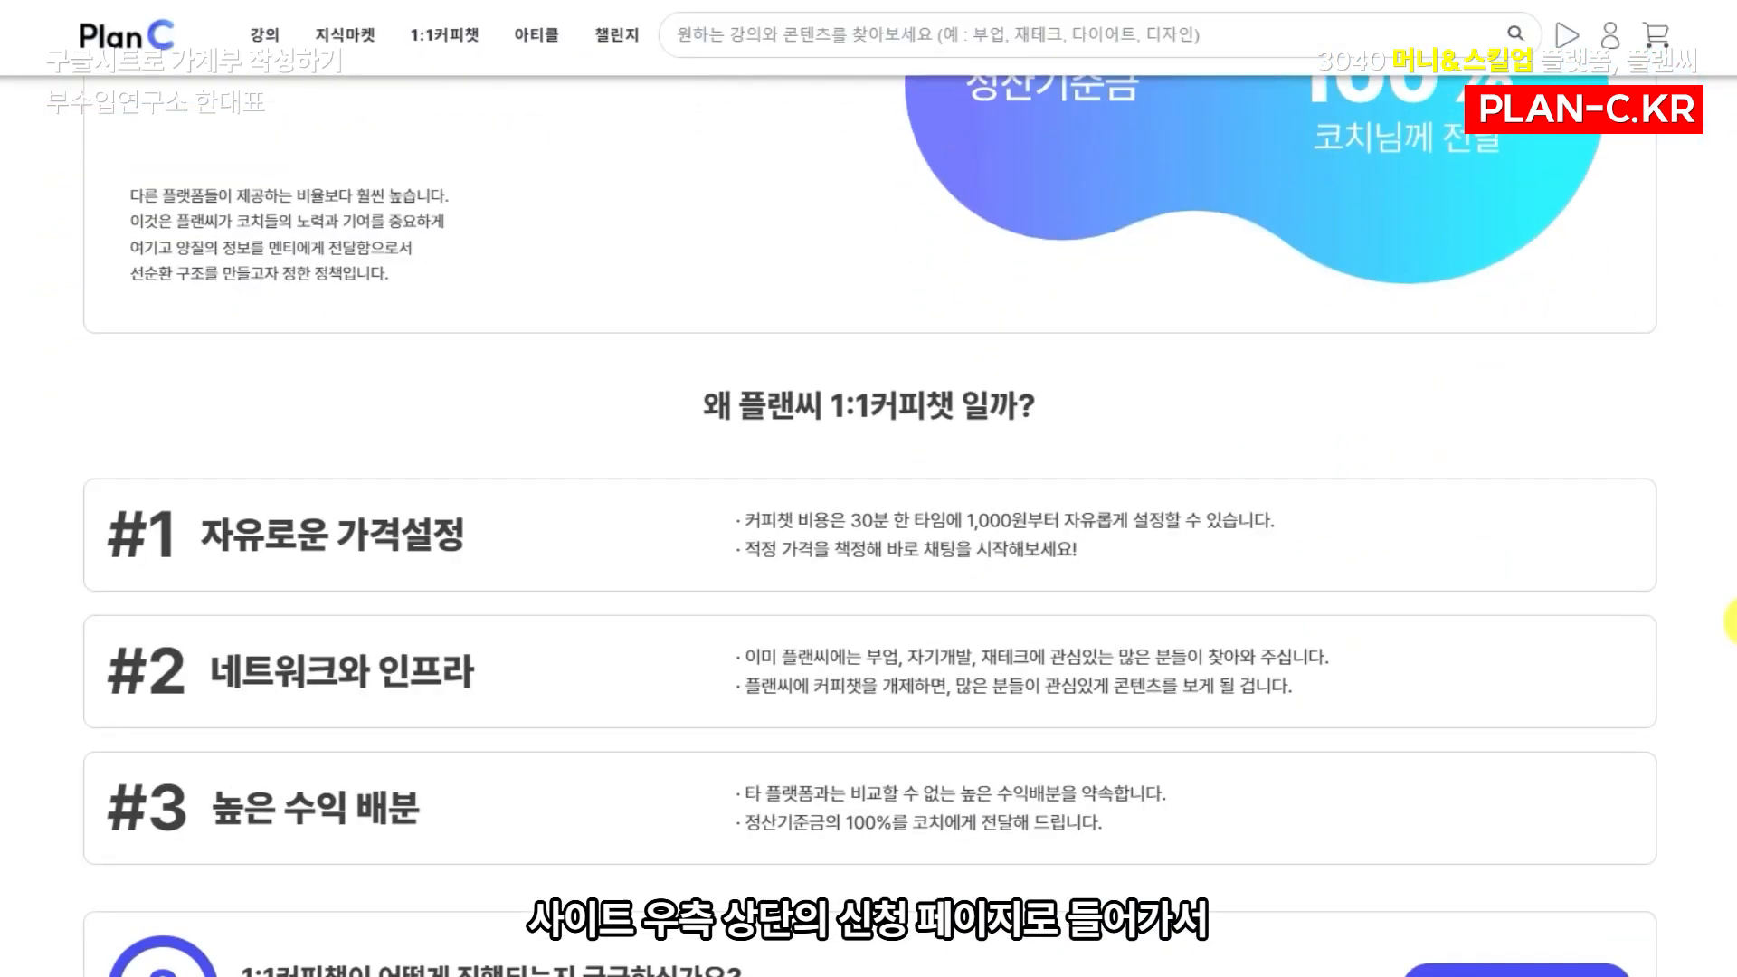
scroll(1727, 623, "down", 5)
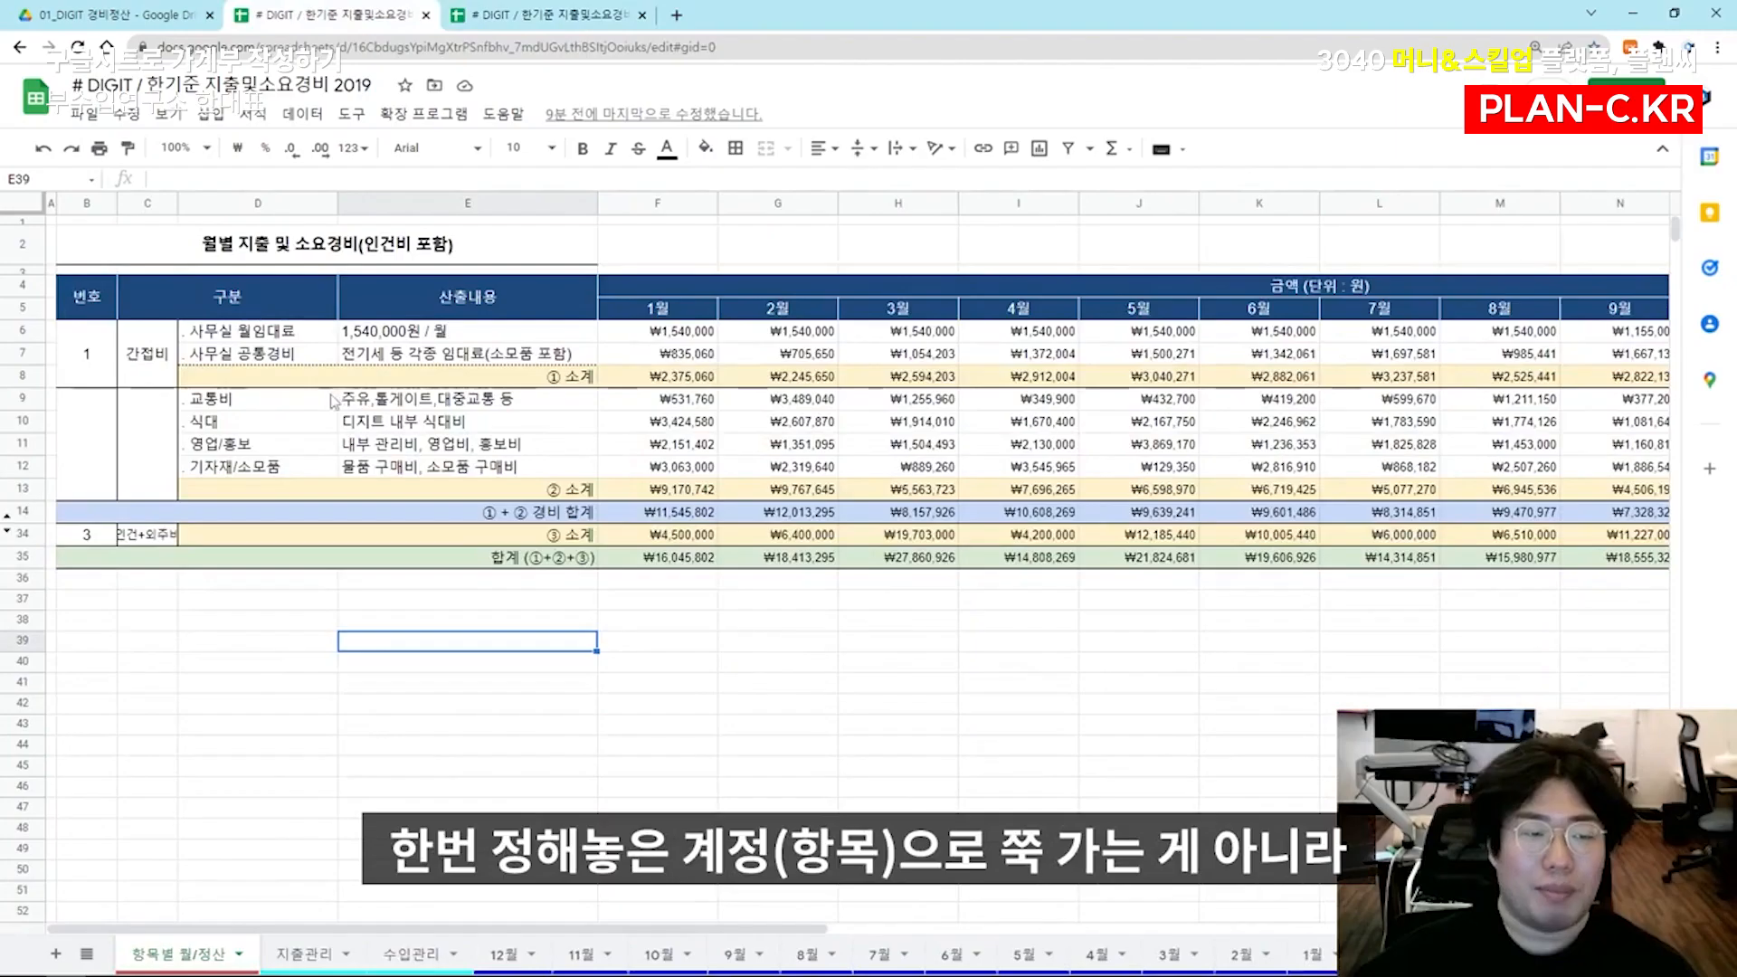
Compare the 2019 direct expense categories and 식대 amounts with the 점심, 저녁 and 간식 subcategories in the 2021 spreadsheet
left_click_drag(335, 401, 303, 471)
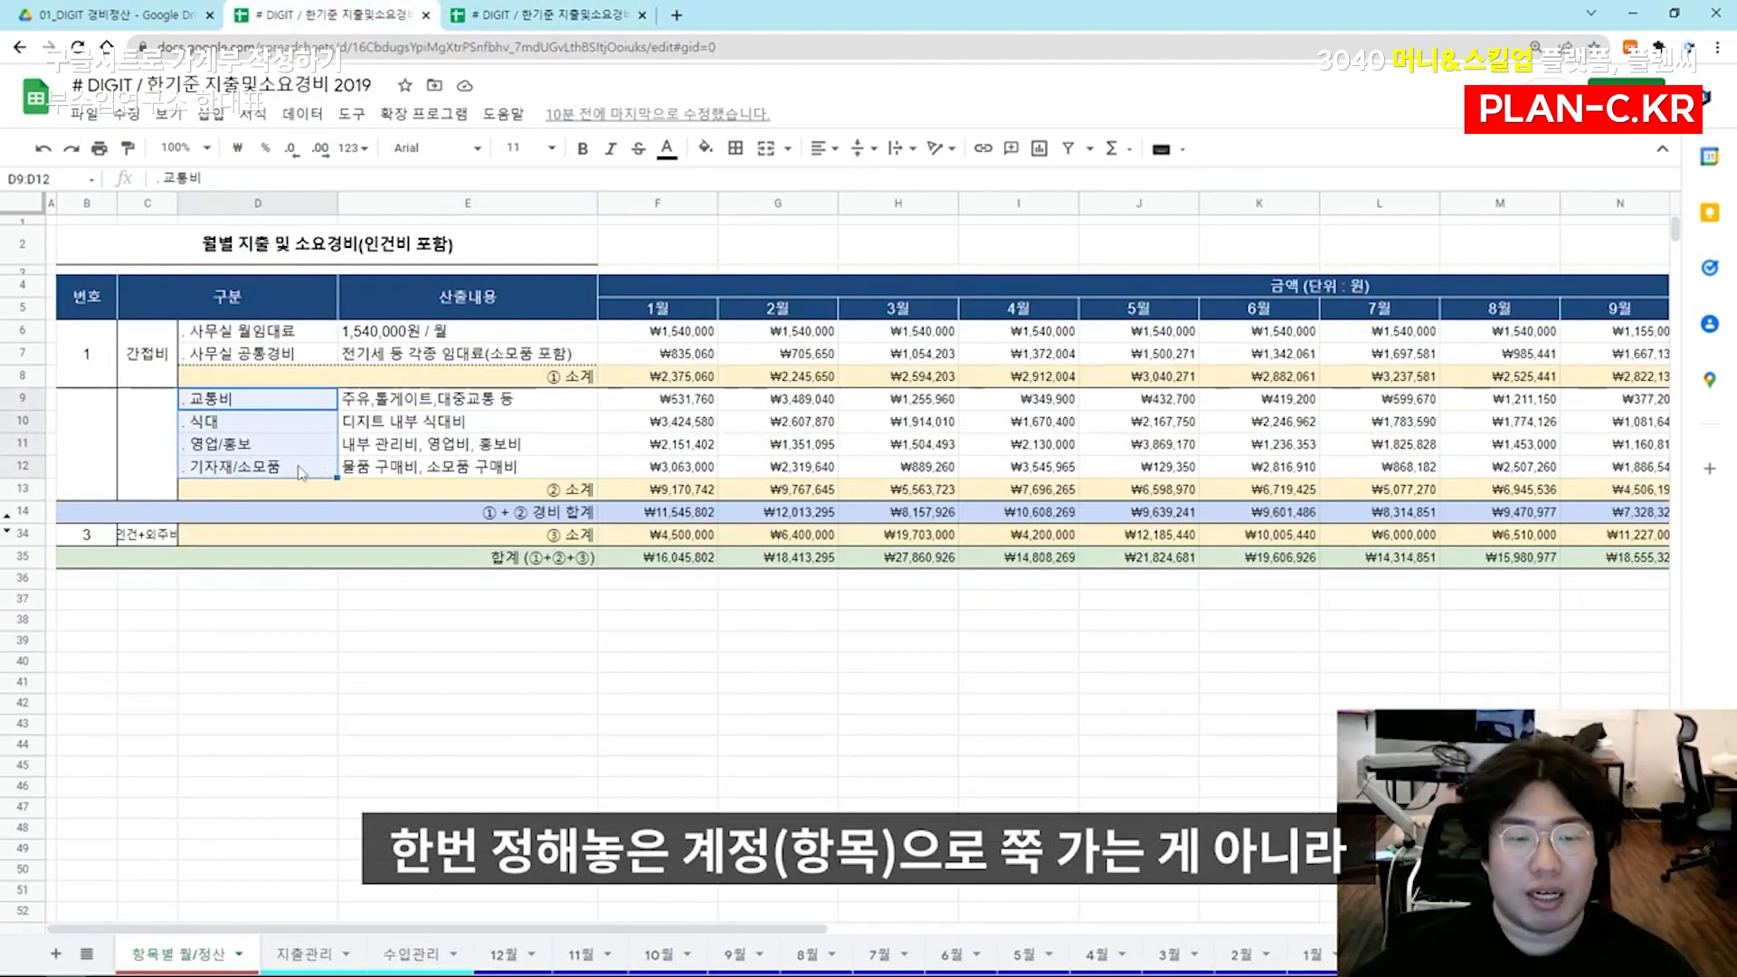
left_click(667, 425)
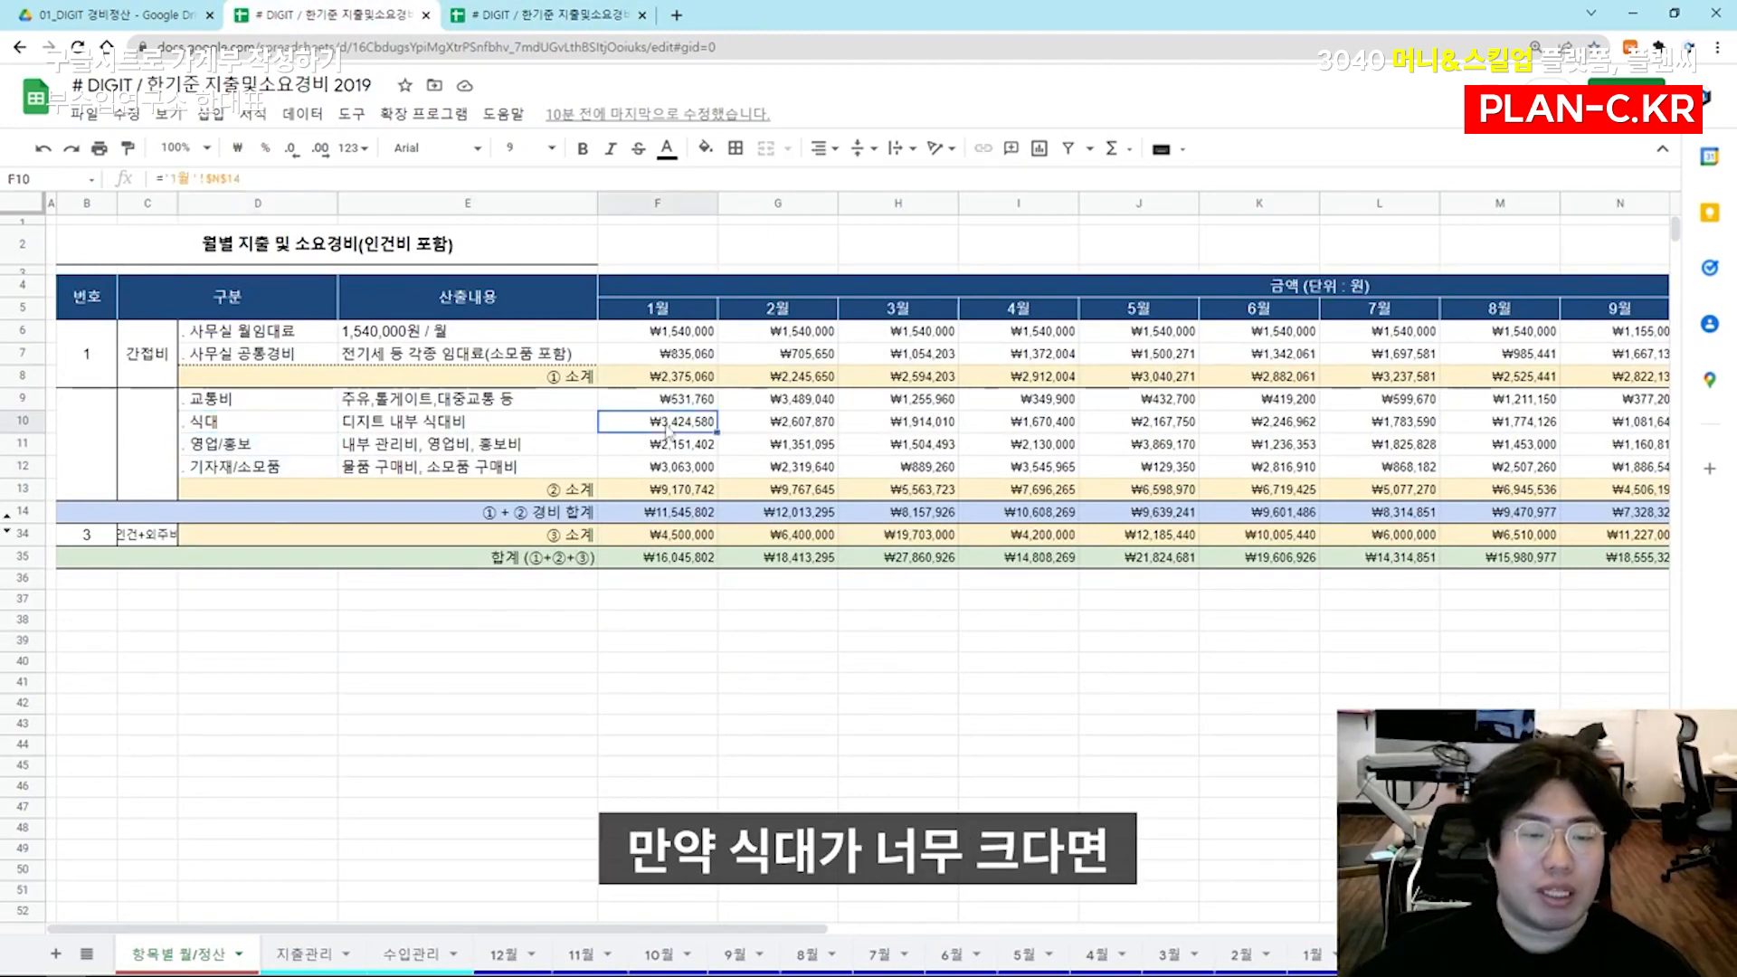
left_click(752, 433)
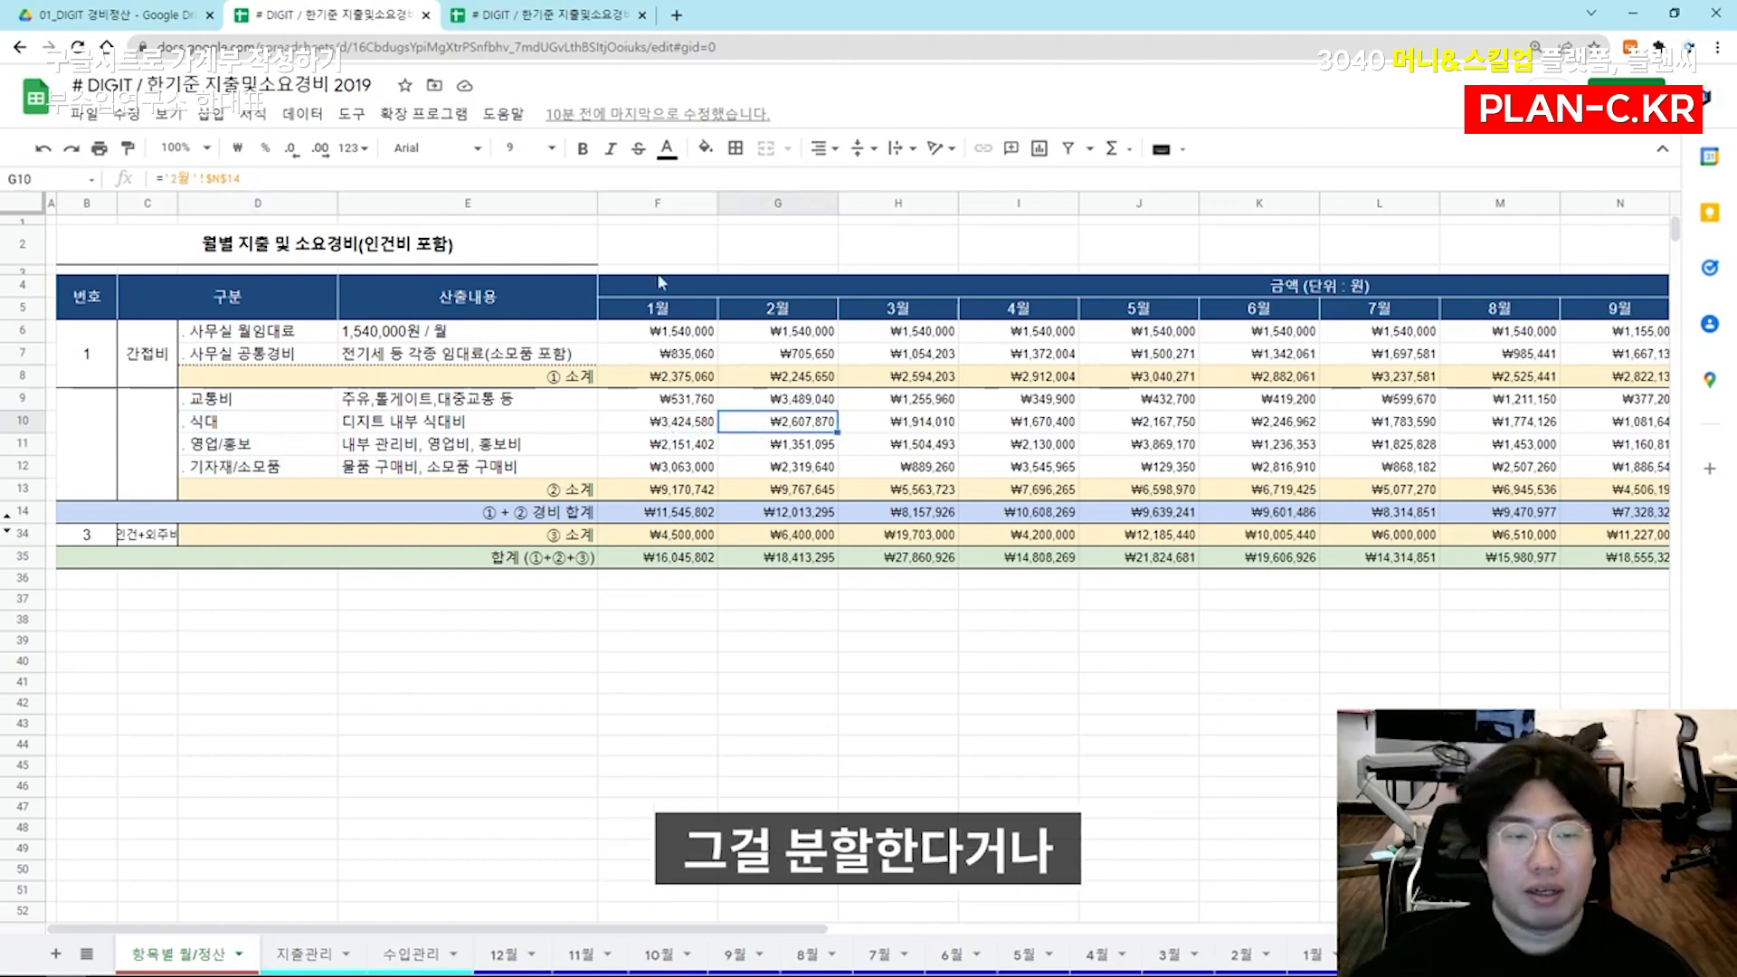
left_click(553, 13)
left_click(224, 570)
left_click(357, 550)
left_click(358, 570)
left_click(353, 598)
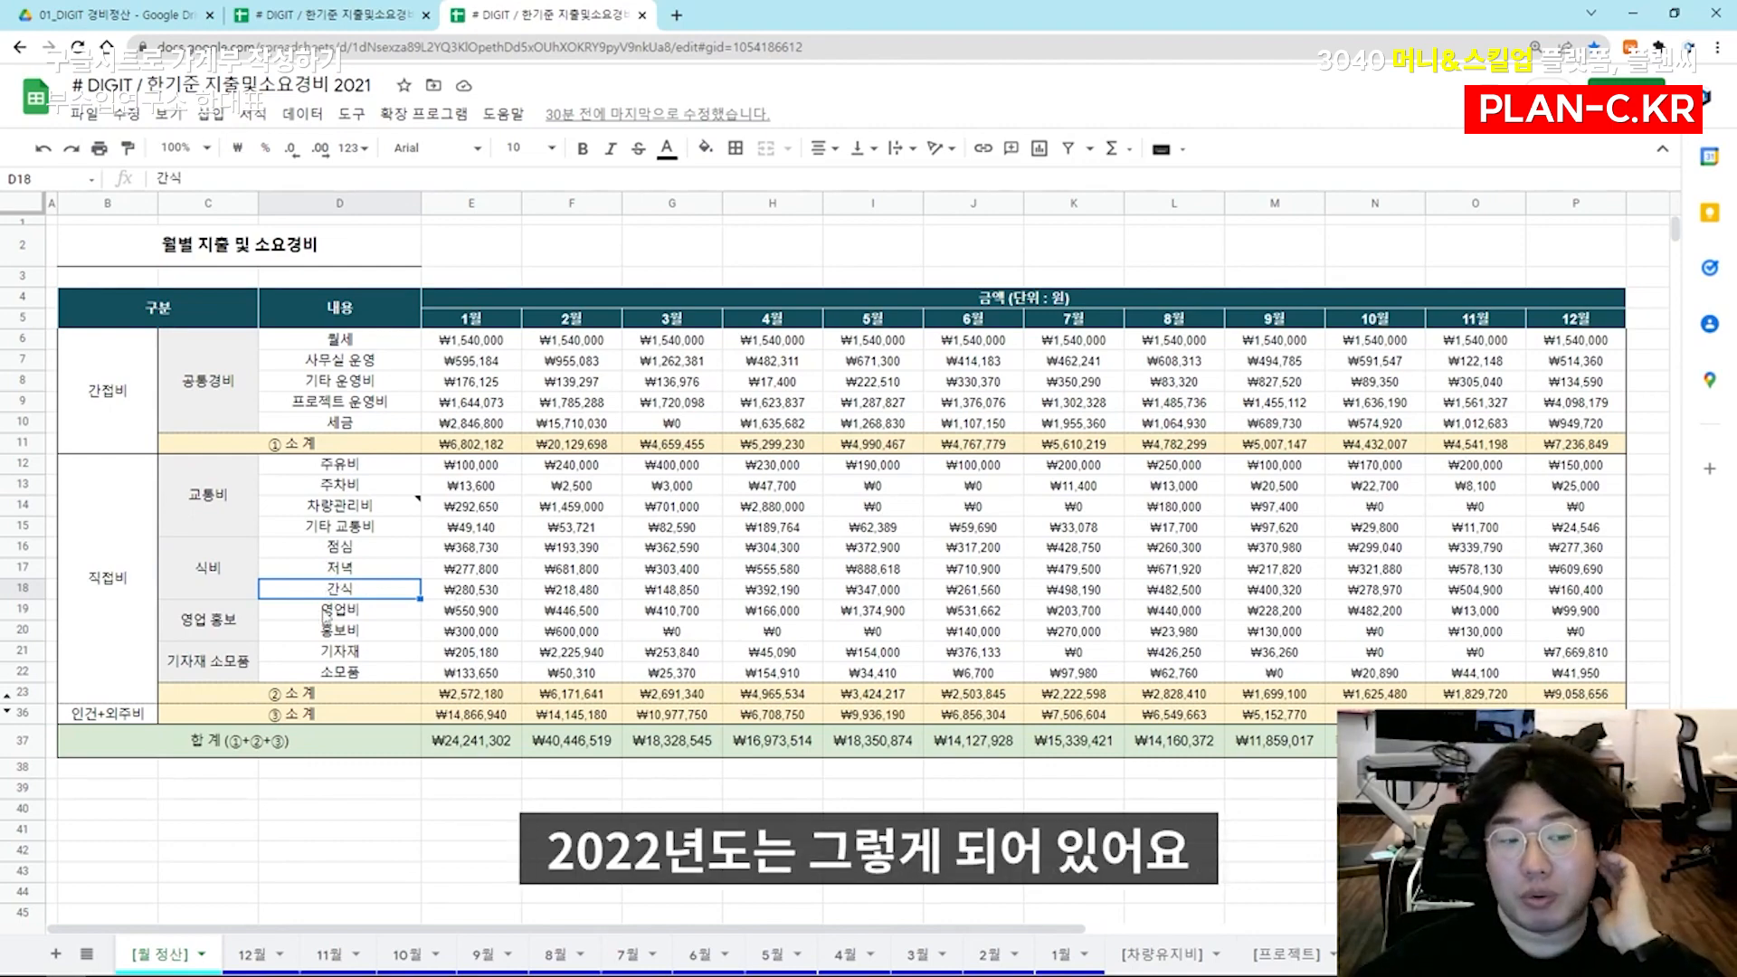
Return to the 2019 expense spreadsheet and go to cell E37 below the grand total row
left_click(330, 15)
left_click(500, 636)
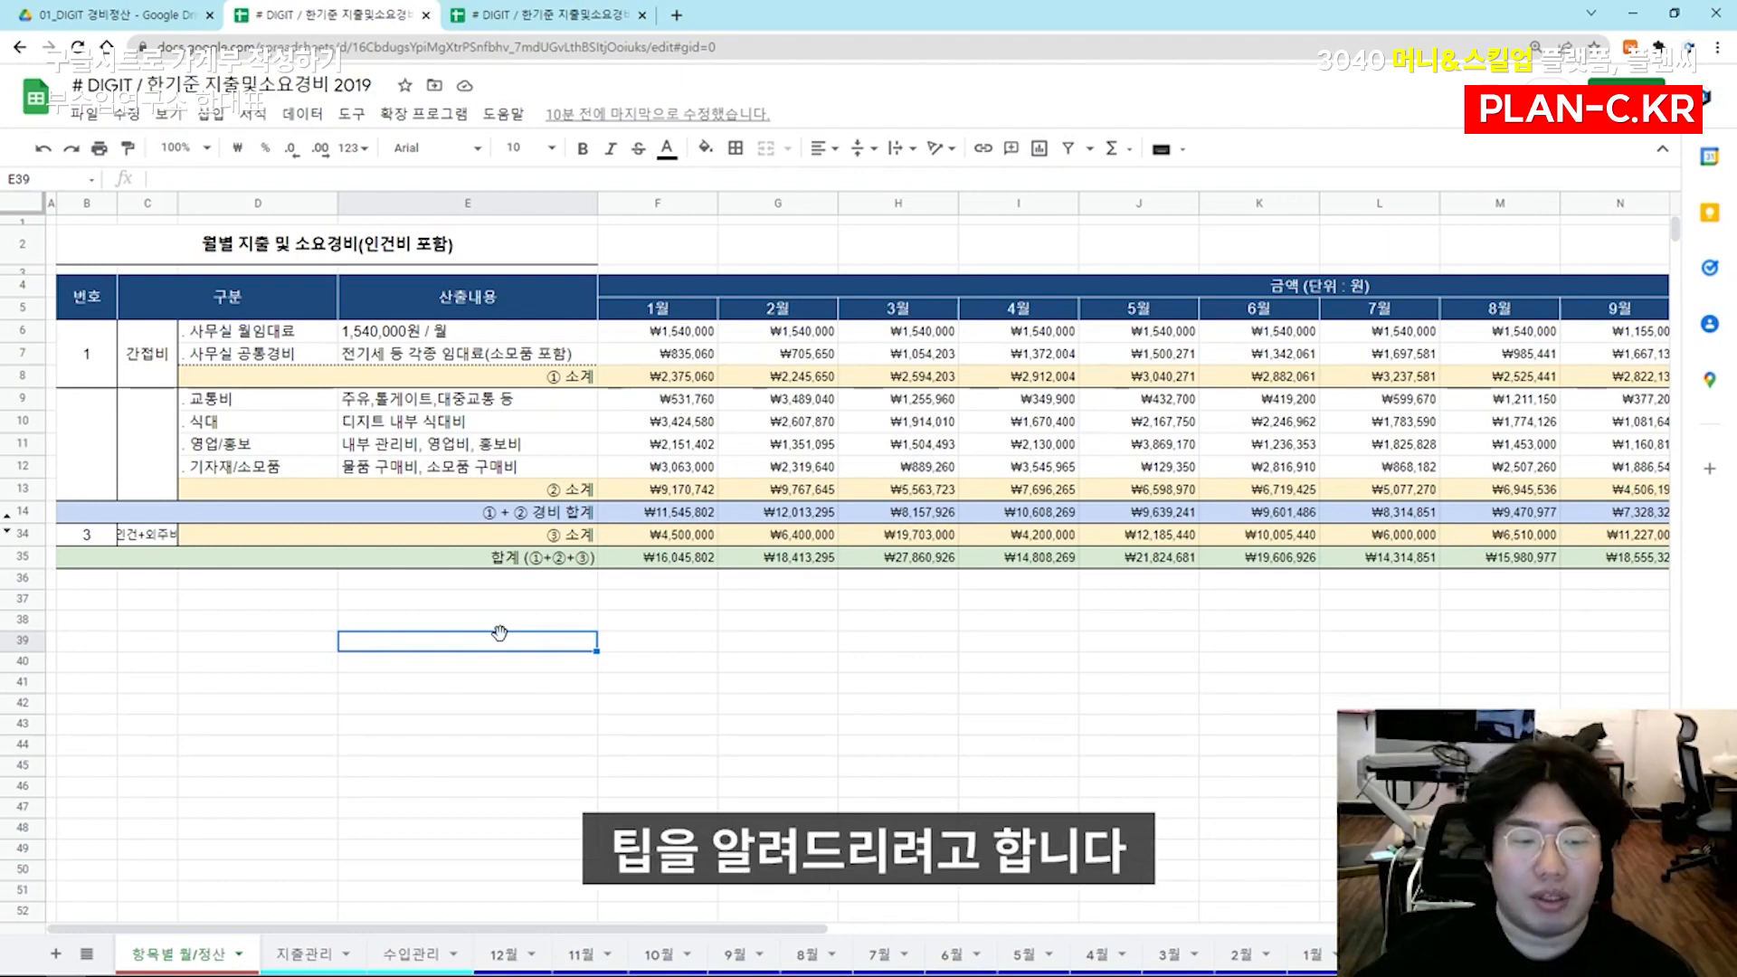
left_click(648, 559)
key("Down")
key("Down")
key("Left")
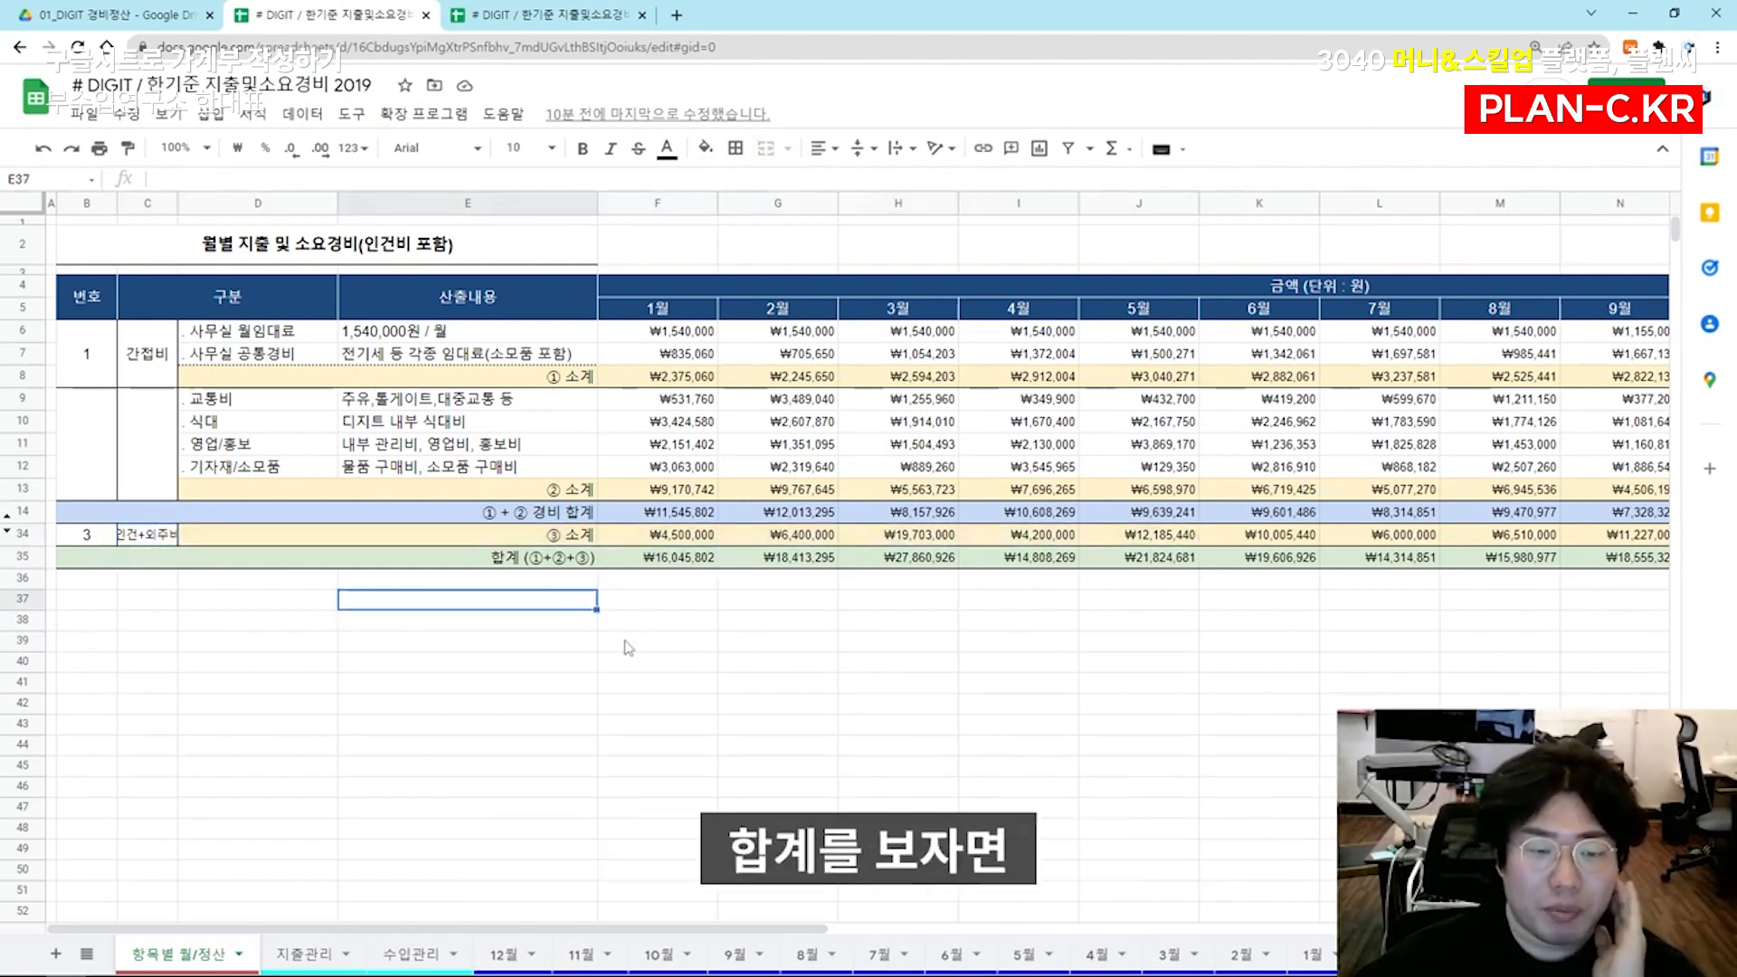
type("ㅠㅕㅇ규")
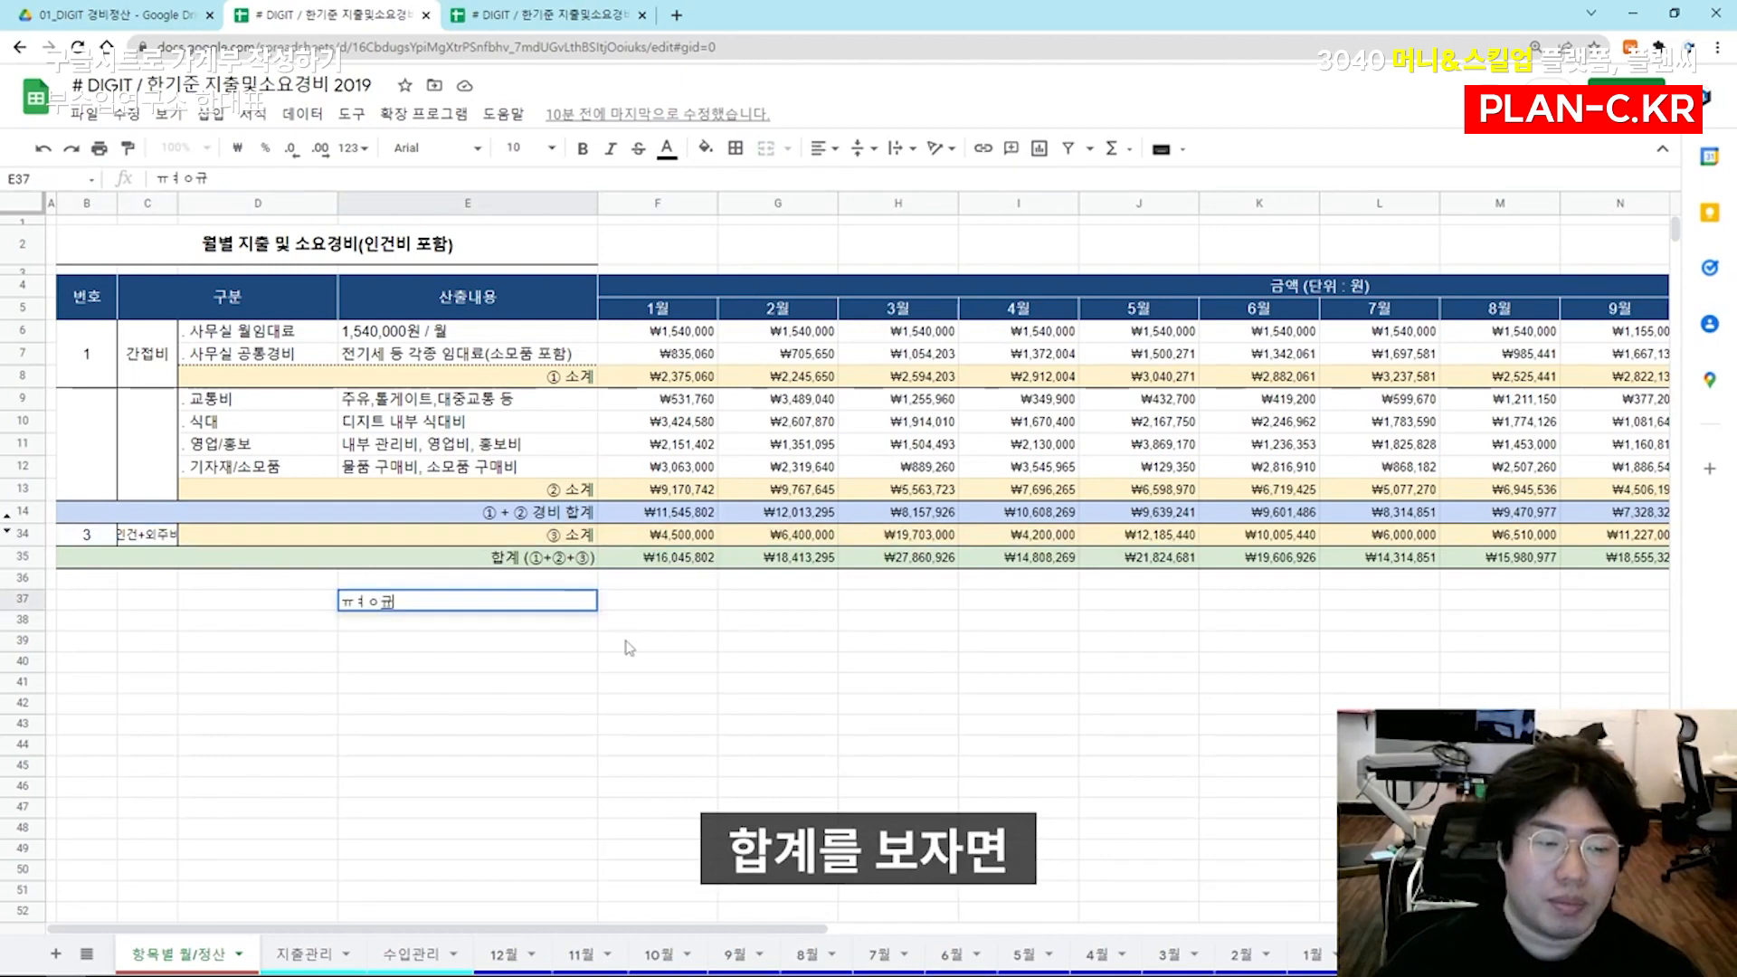
key("BackSpace")
key("BackSpace")
key("BackSpace")
key("BackSpace")
key("BackSpace")
type("ㅣ")
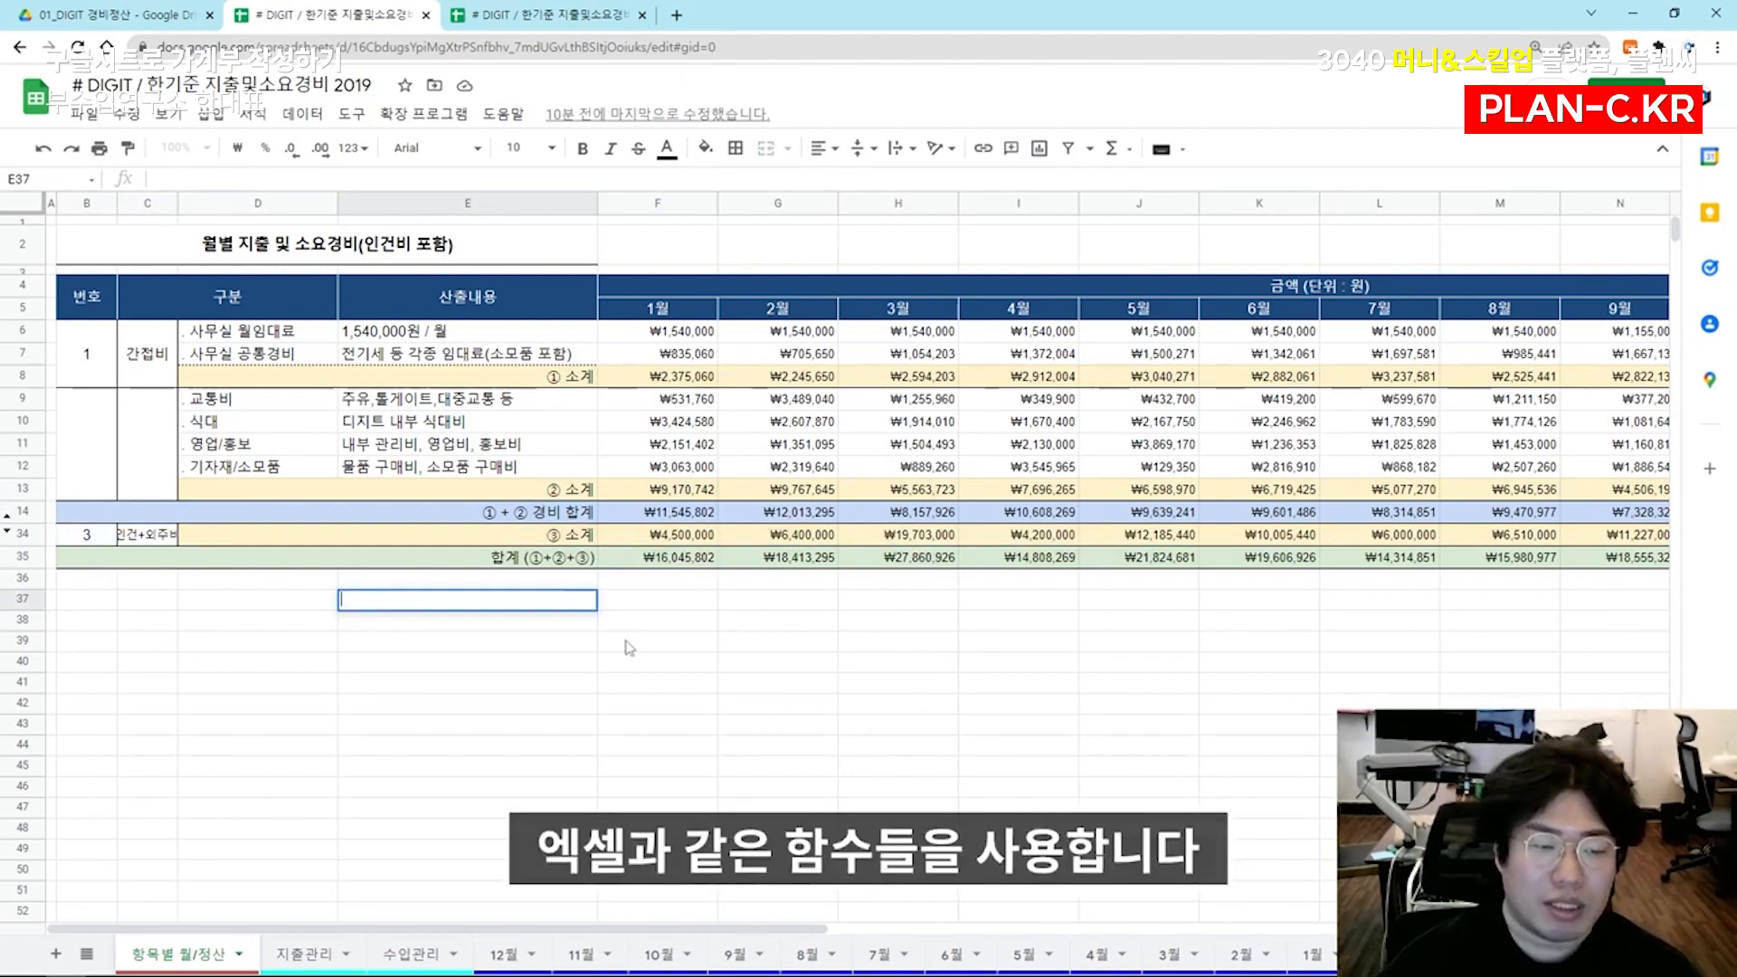
type("ㅠㅕ")
type("평균")
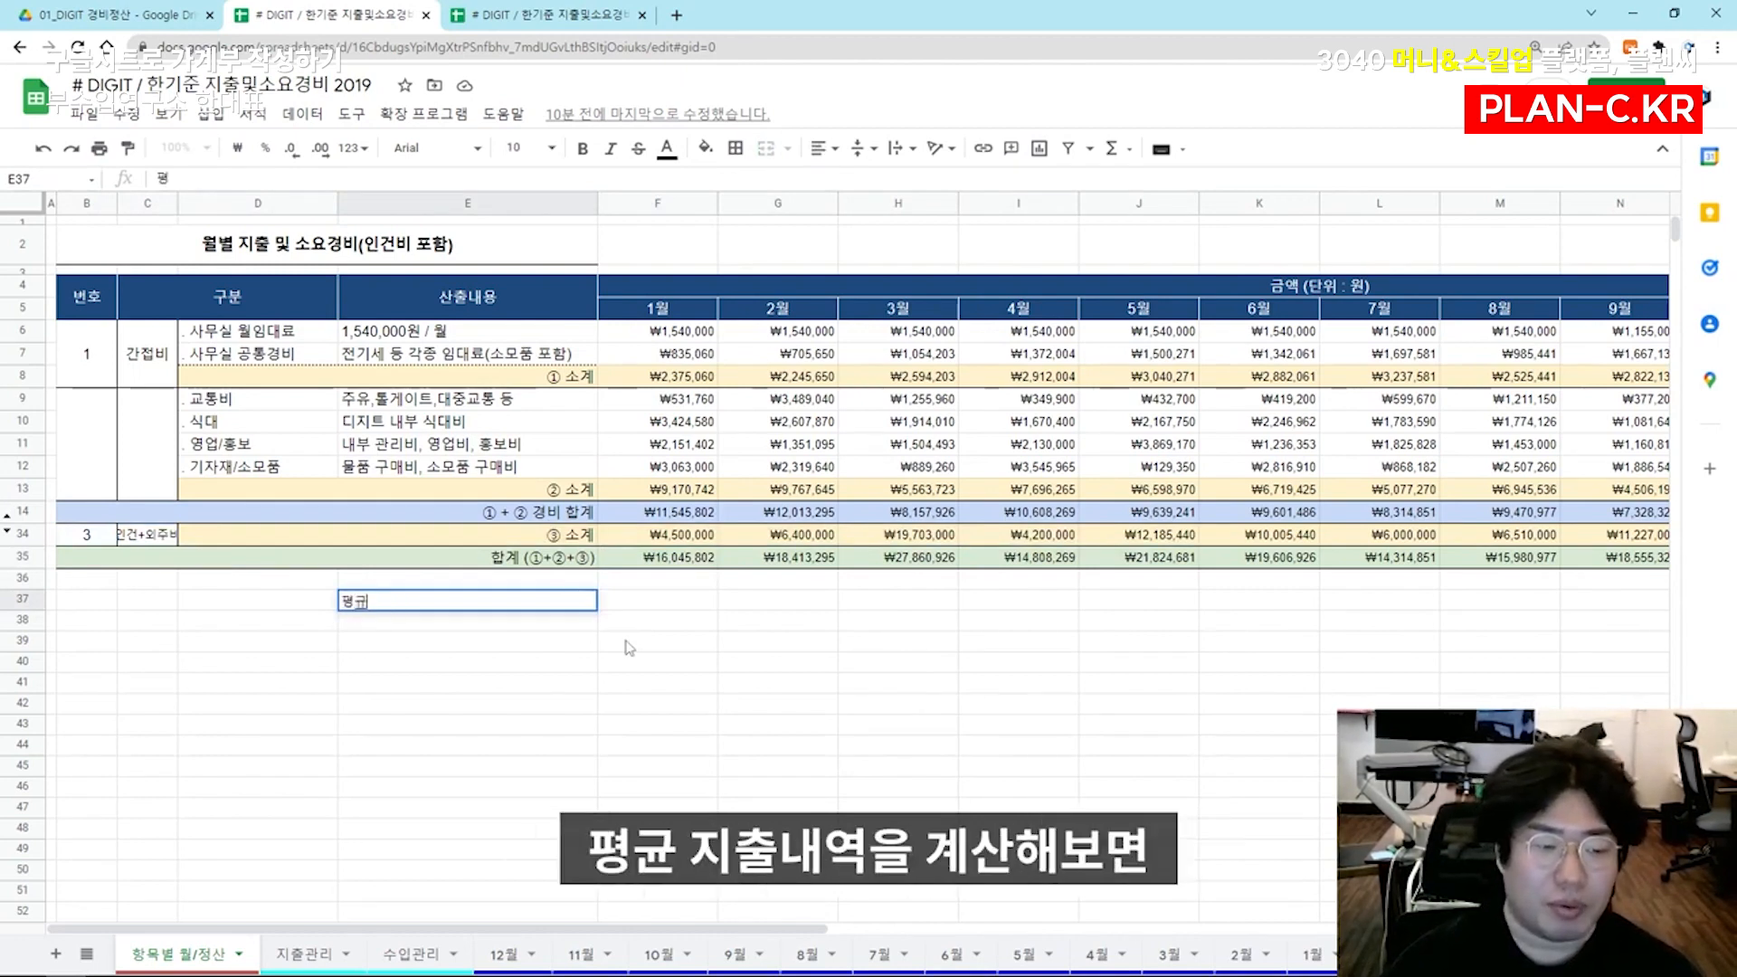
Enter the label 평균 in E37 and right-align it
key("Tab")
key("Left")
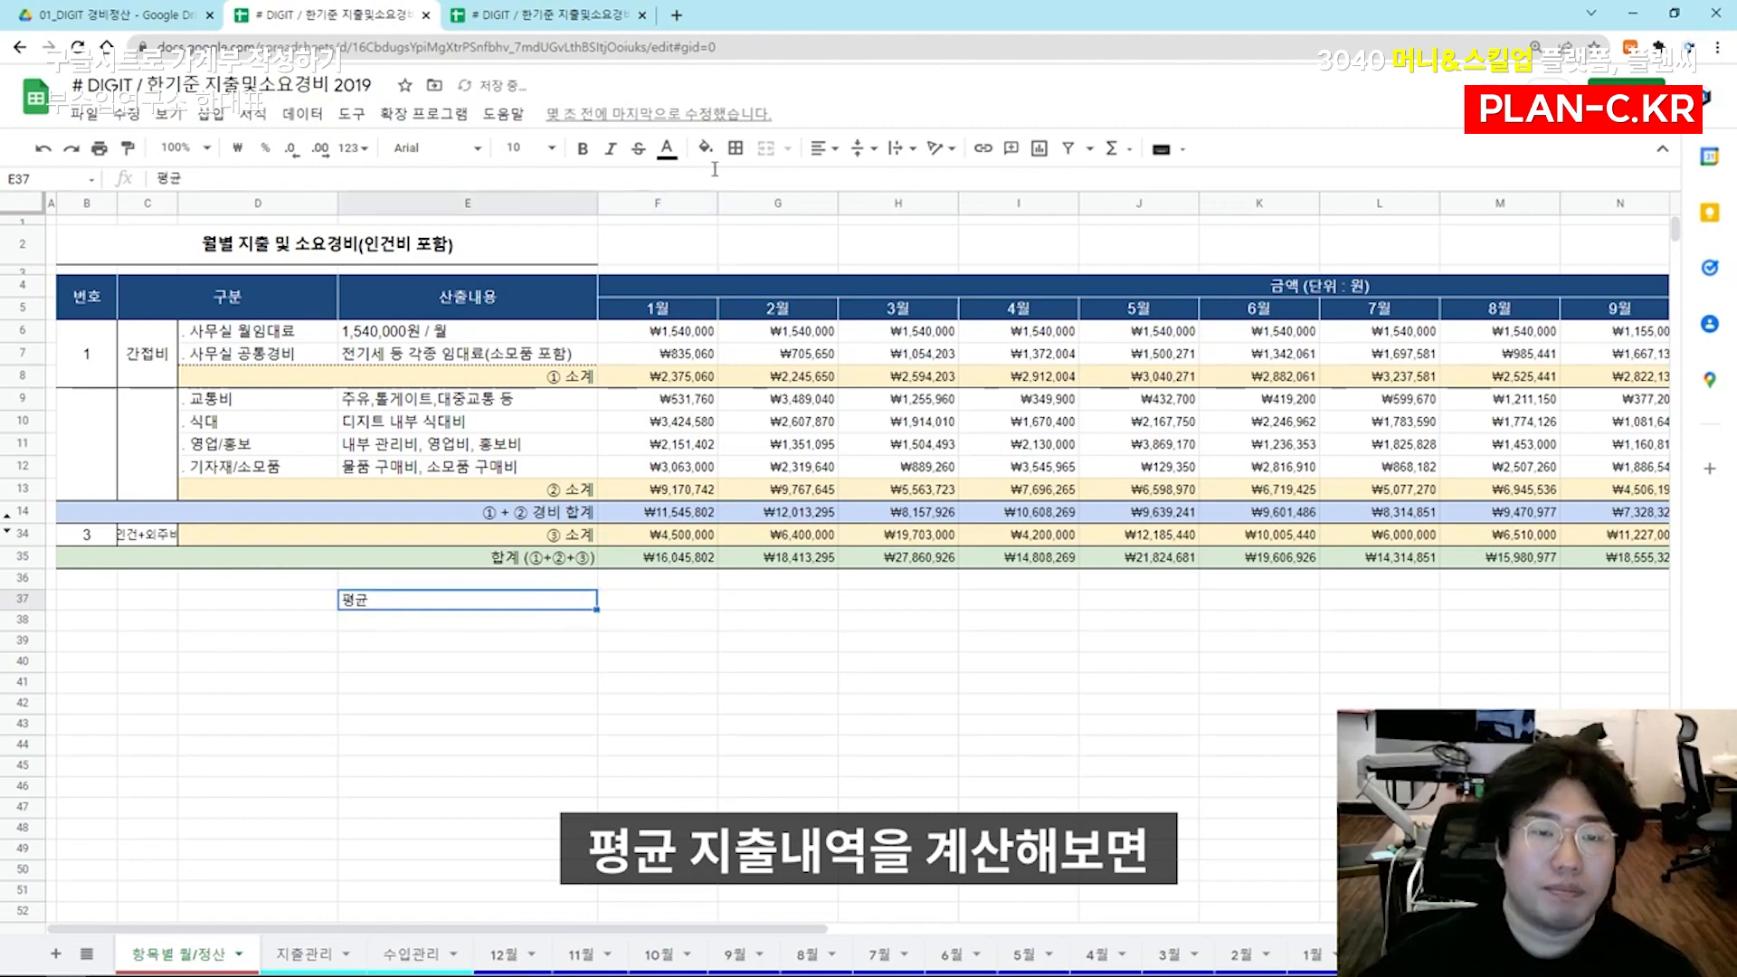
left_click(821, 148)
left_click(868, 181)
Average the January to December grand totals in F37 with an AVERAGE formula over F35:Q35
left_click(657, 599)
type("=aver")
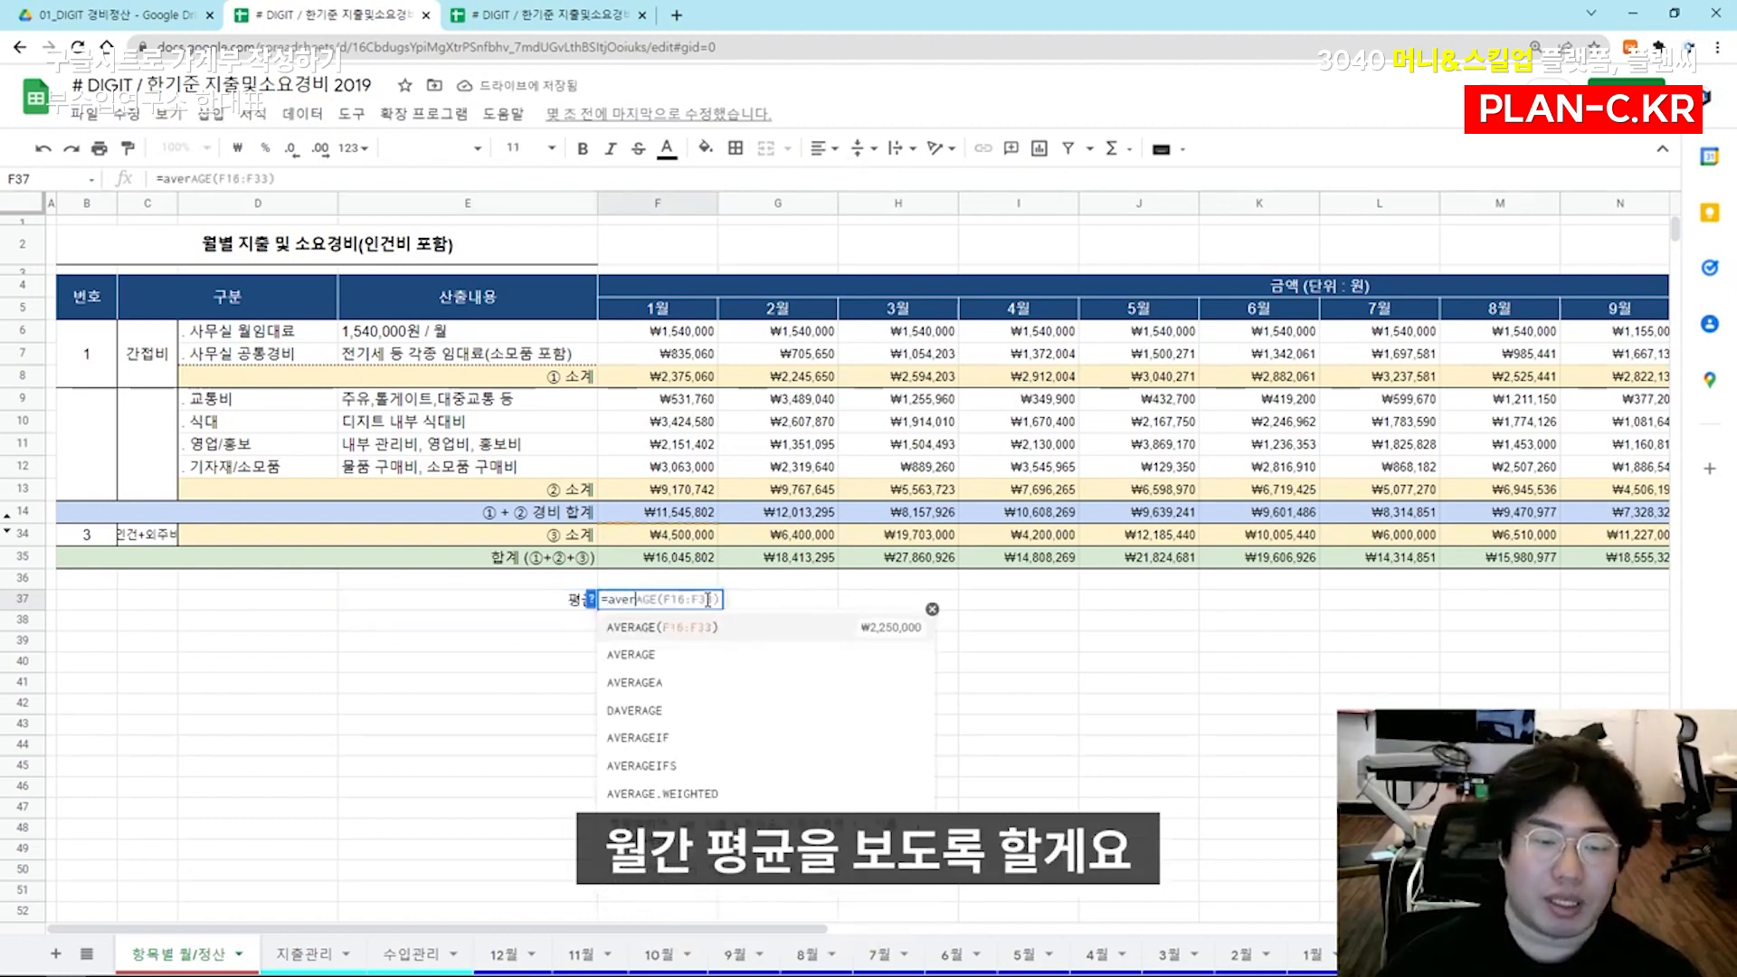
key("Return")
double_click(683, 599)
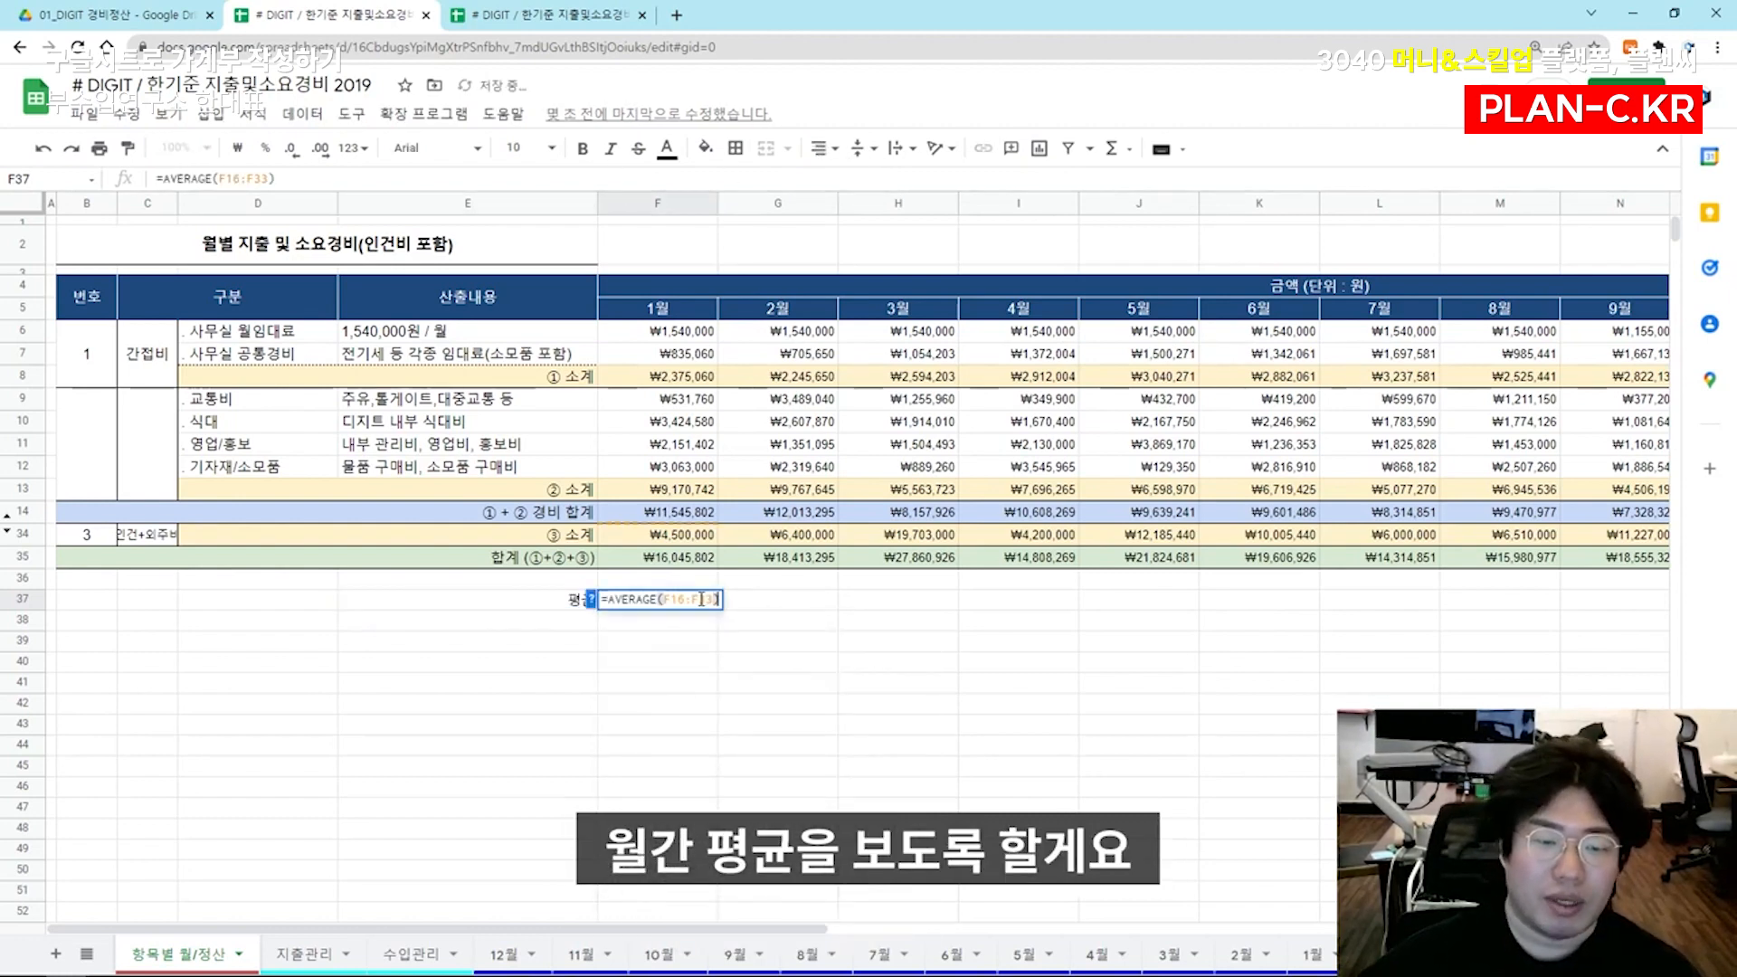
left_click_drag(664, 602, 821, 614)
key("BackSpace")
left_click_drag(685, 560, 1353, 563)
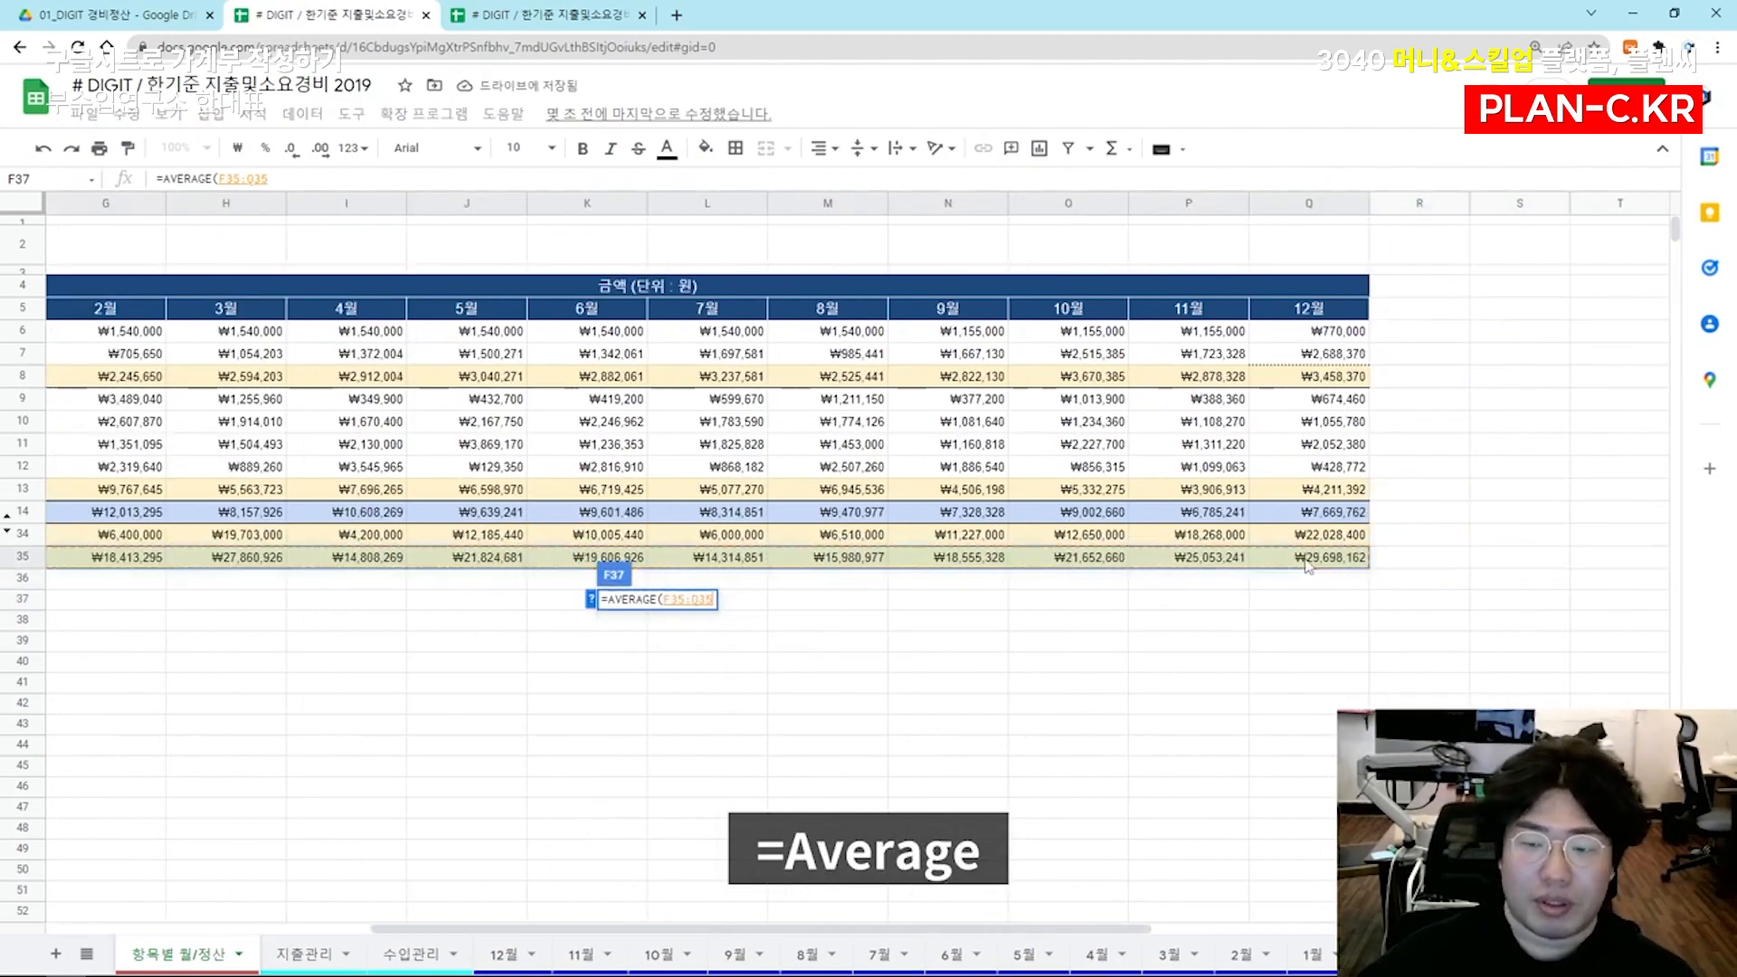
key("Return")
left_click_drag(389, 624, 4, 628)
left_click(587, 605)
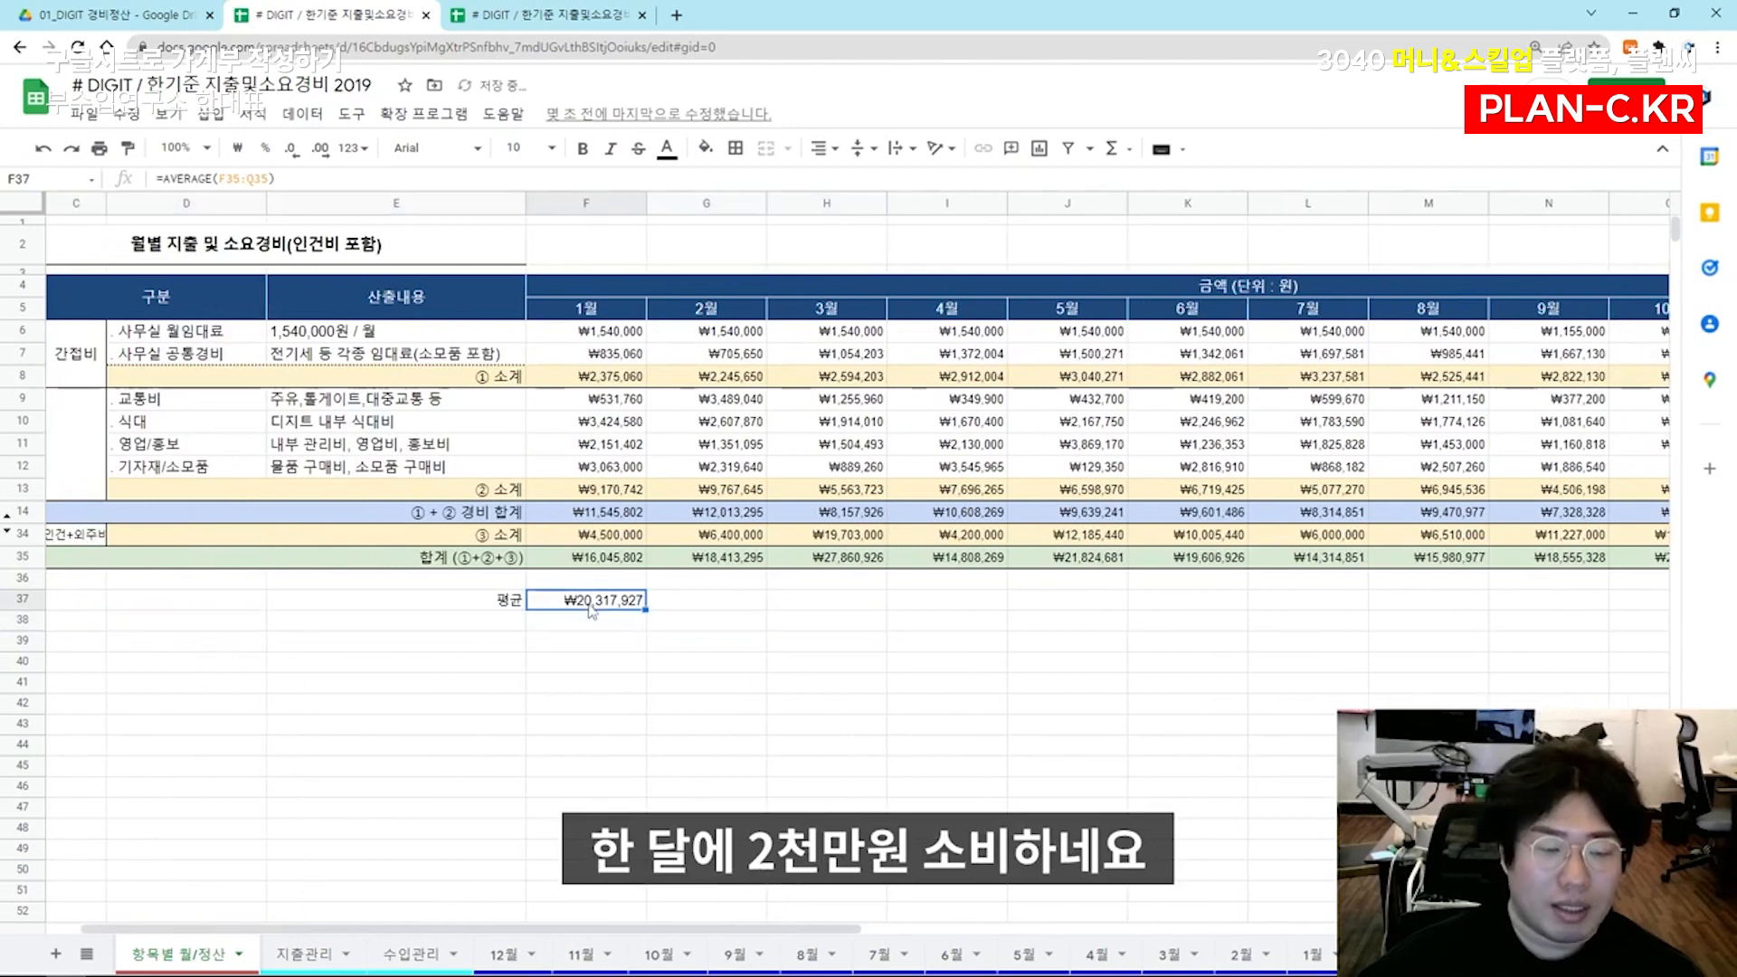
Enter the label 합계 in E38, directly below the average label
left_click(496, 622)
type("gkqrP")
key("BackSpace")
key("BackSpace")
key("BackSpace")
key("BackSpace")
key("BackSpace")
type("합계")
key("Tab")
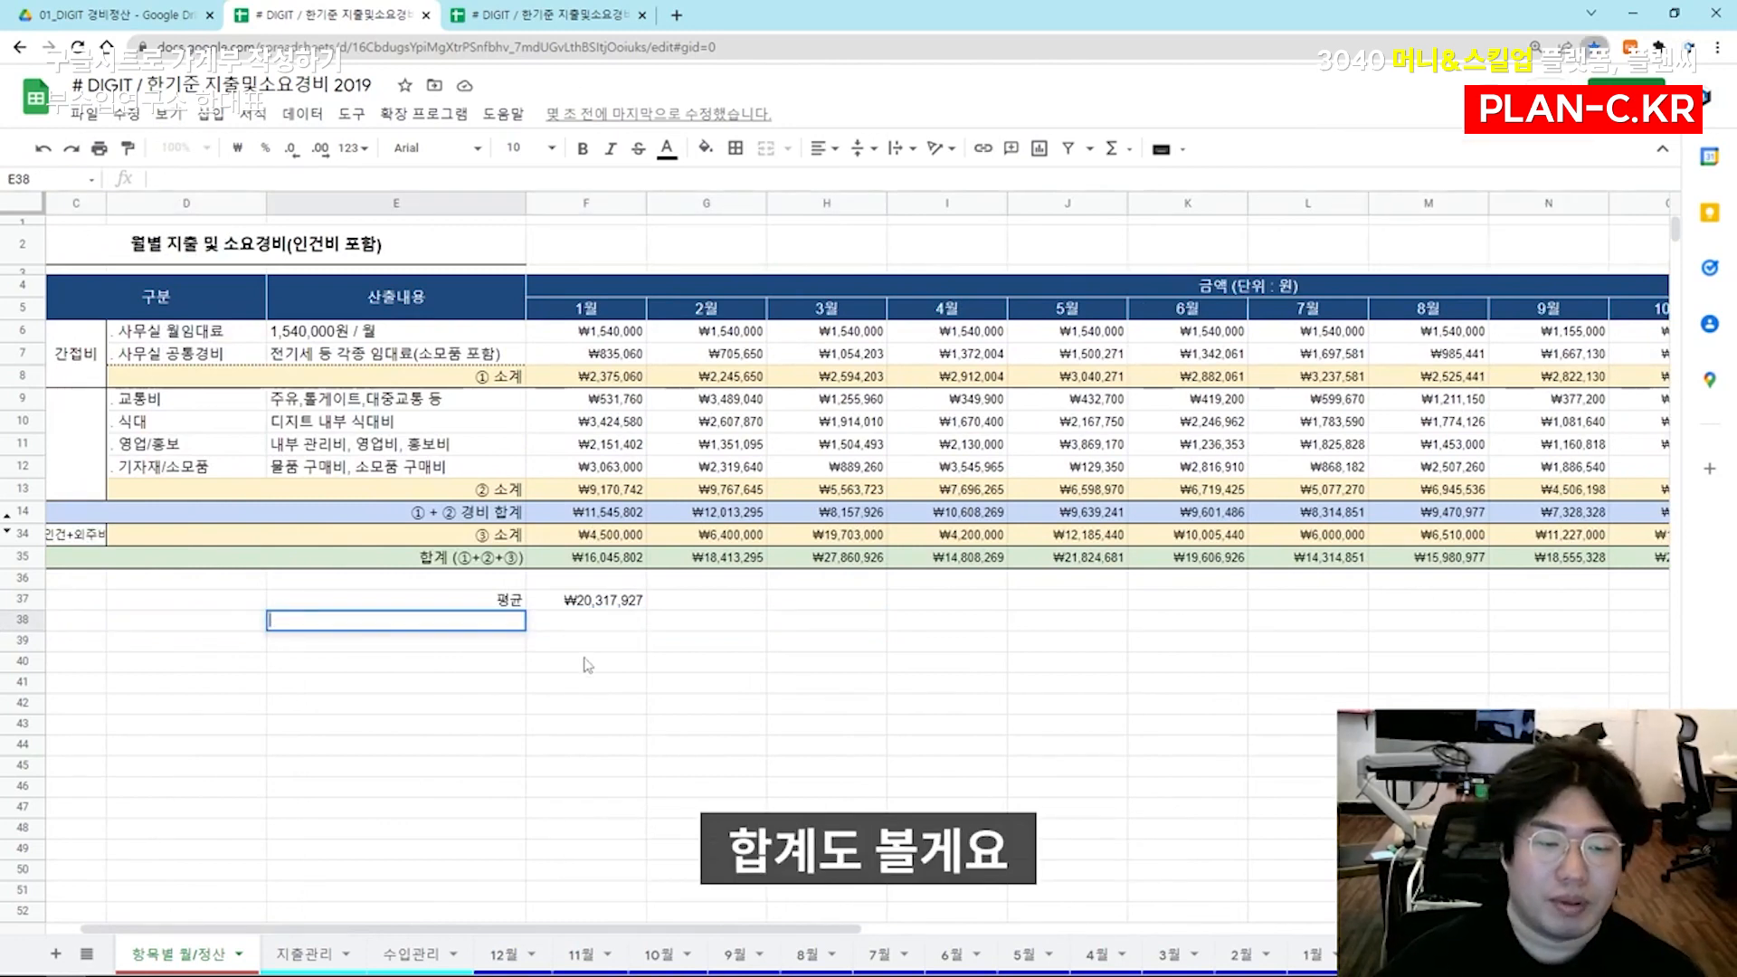
Add up the twelve monthly grand totals in F38 with a SUM formula over F35:Q35
type("=sum(")
key("Up")
key("Up")
key("Up")
key("ctrl+shift+Right")
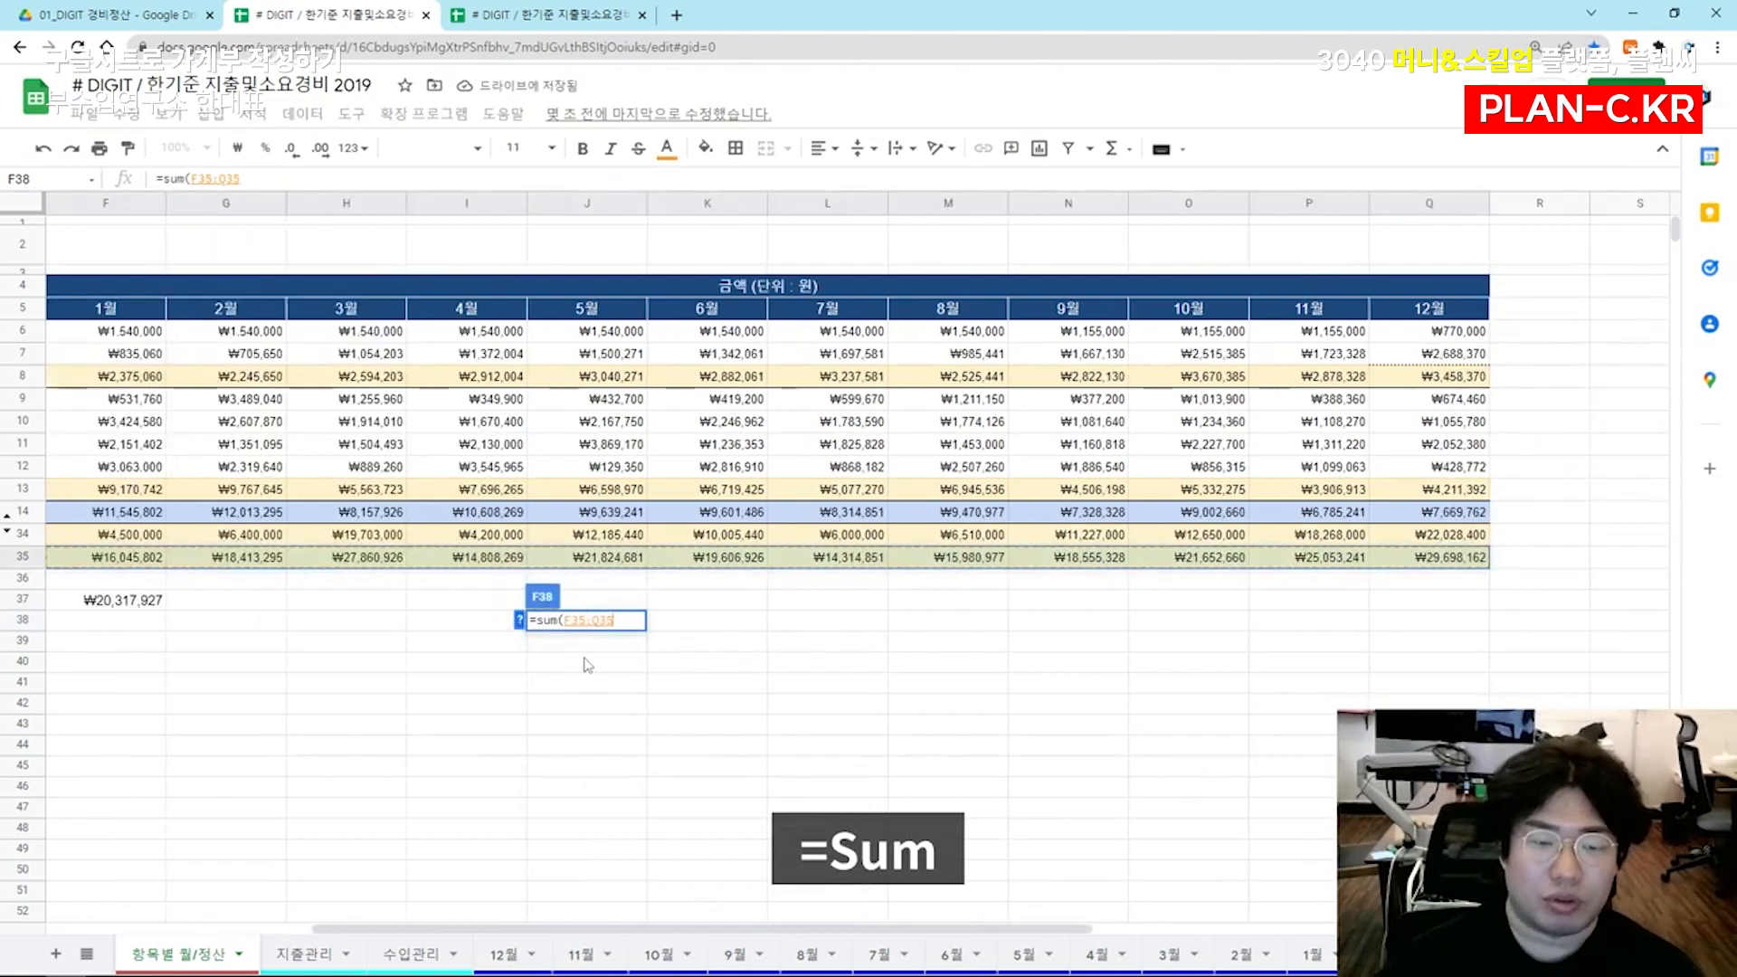
key("Return")
key("Left")
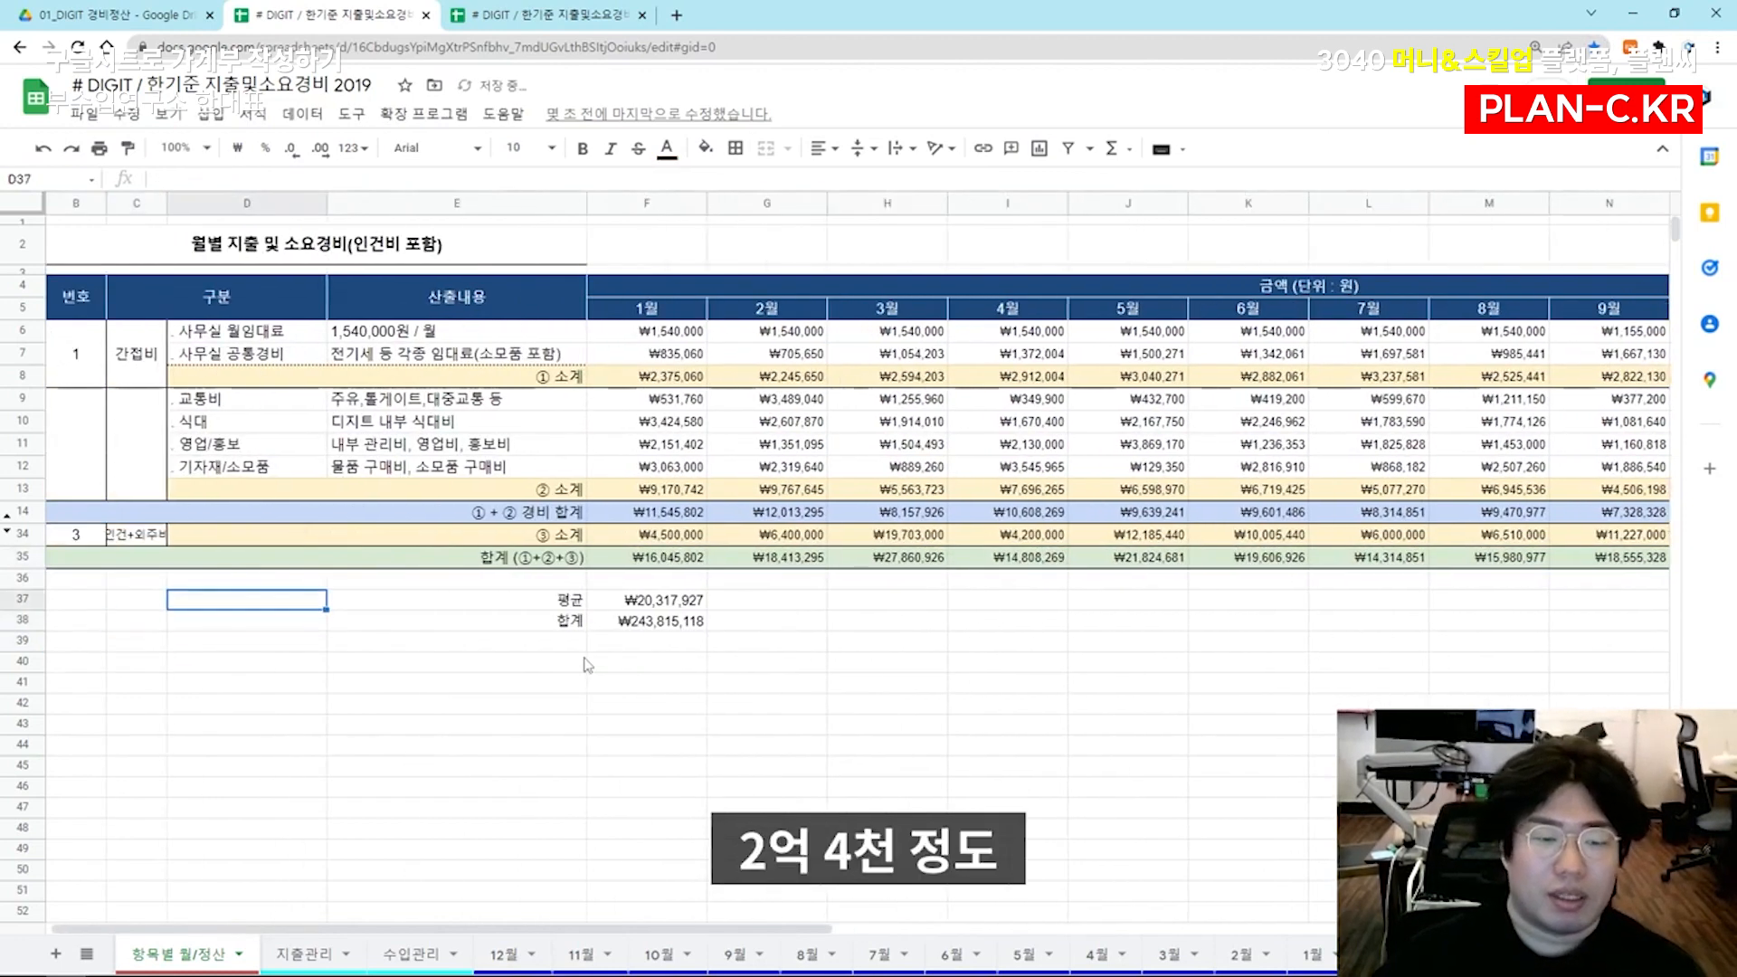
key("Right")
key("Right")
key("Up")
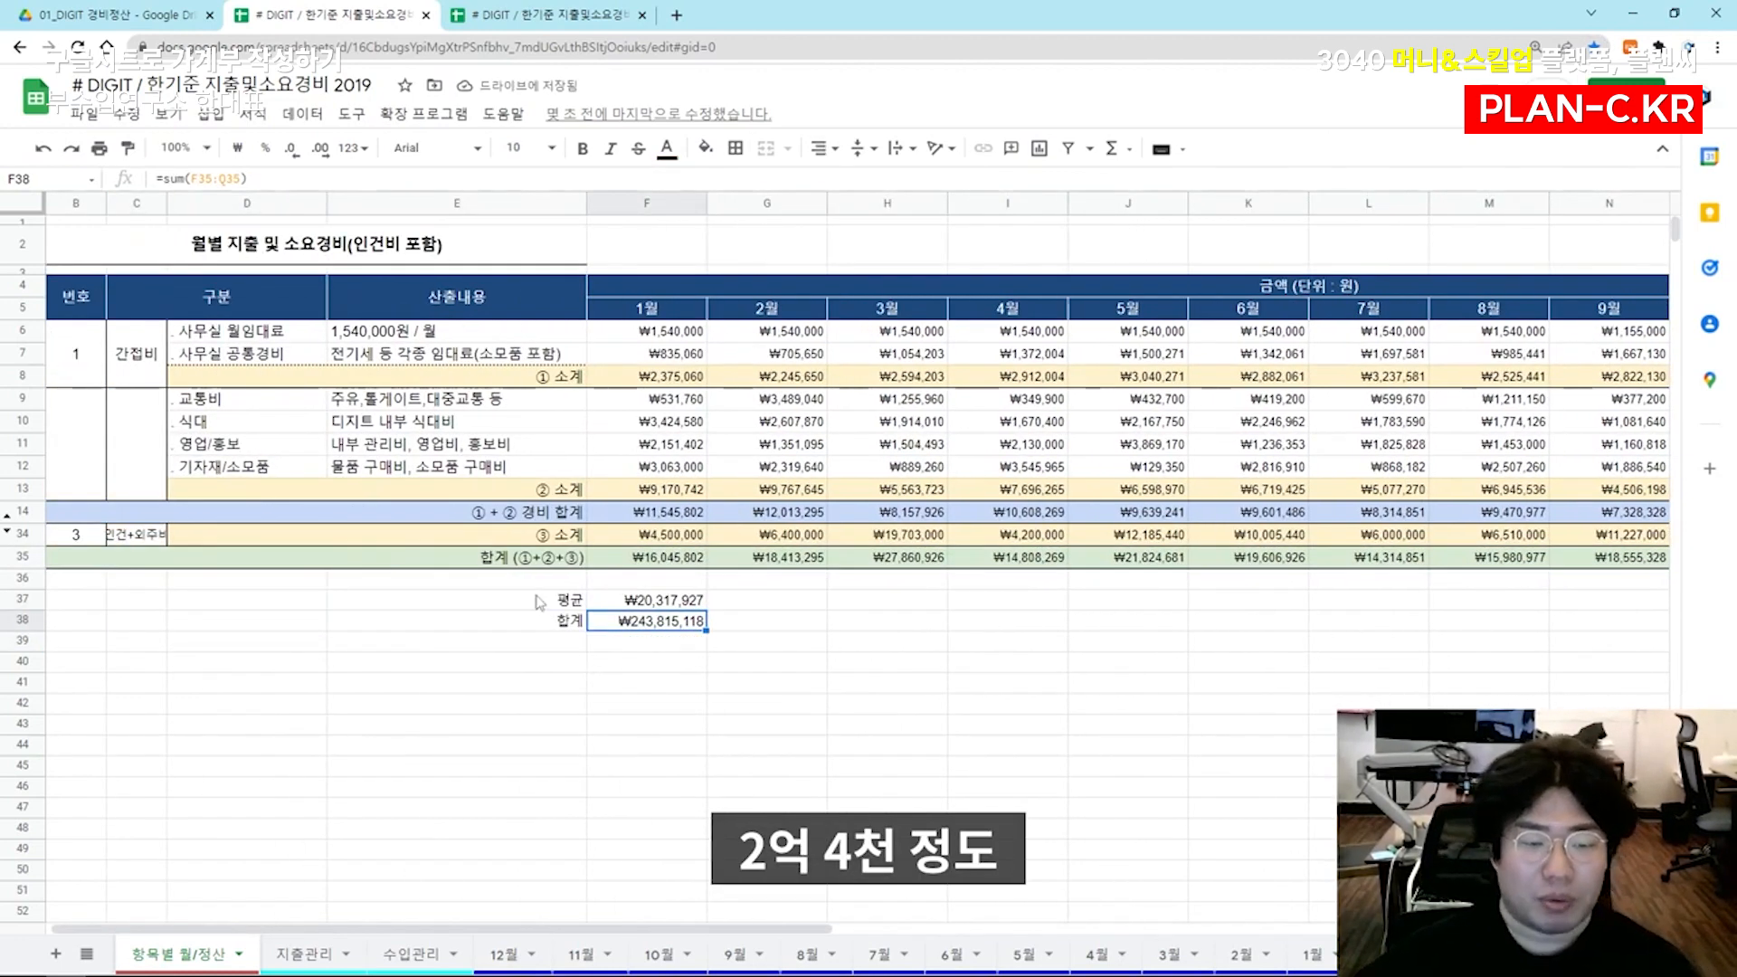
Copy the average and sum block E37:F38 into the 2021 expense spreadsheet at D39 and check the pasted formulas
left_click_drag(540, 599, 649, 623)
key("ctrl+c")
left_click(491, 15)
left_click(341, 792)
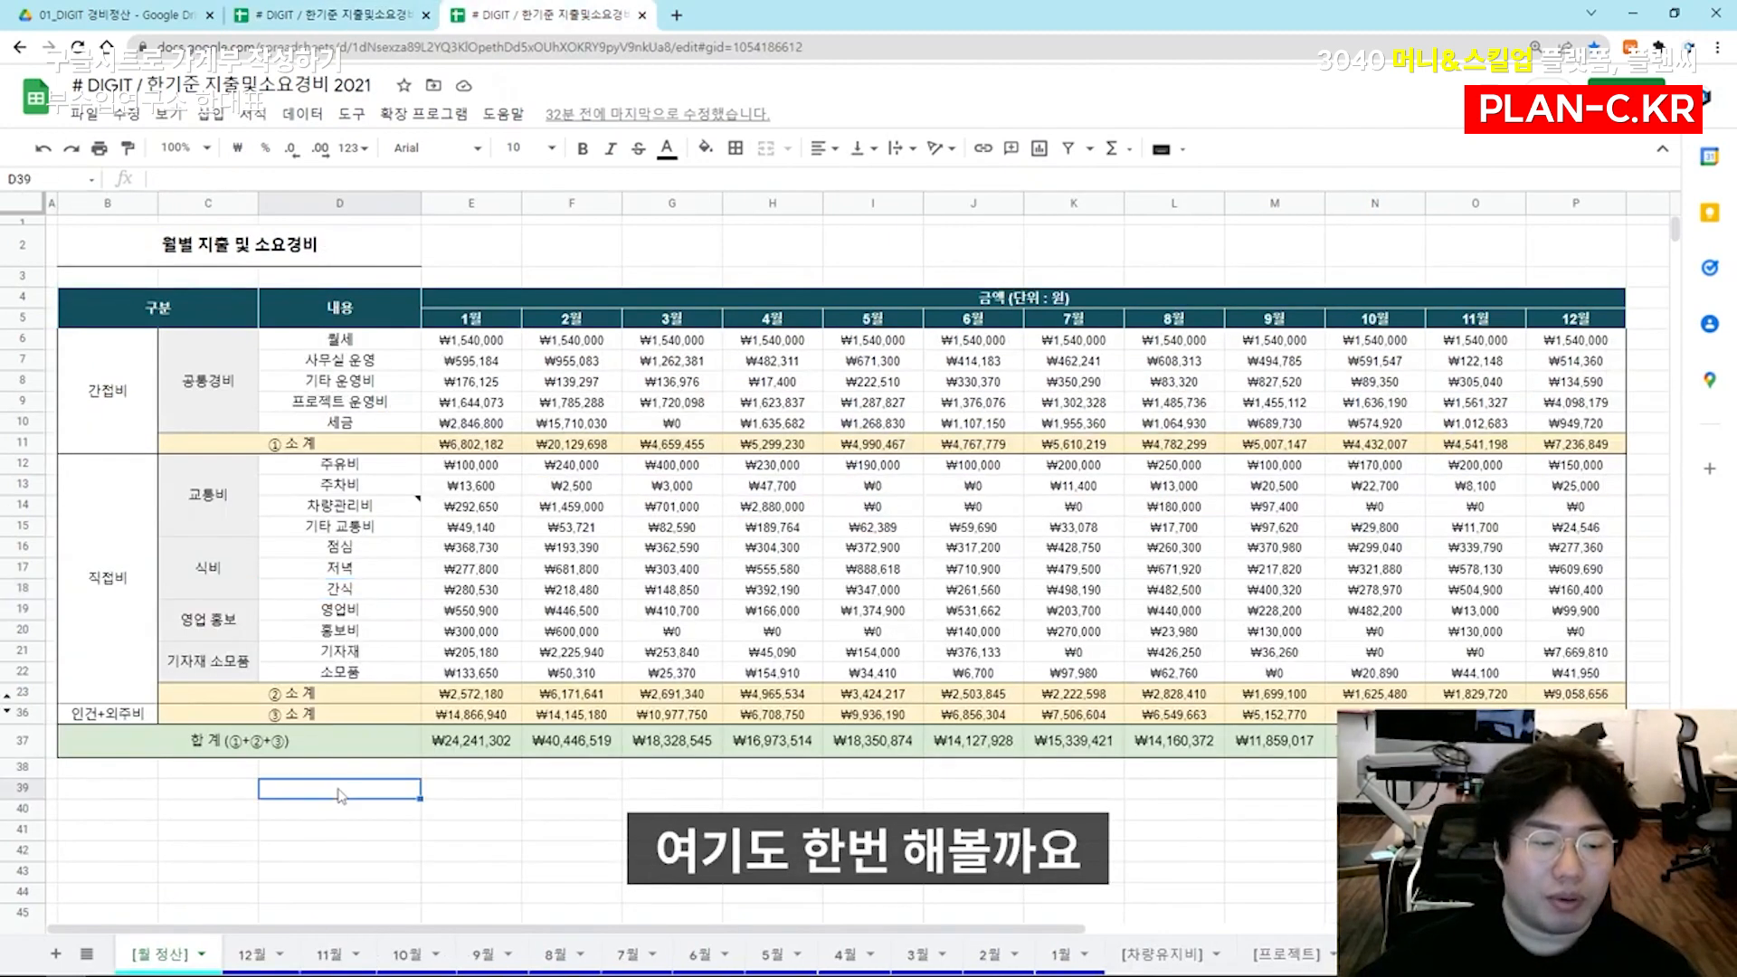
key("ctrl+v")
key("Right")
key("F2")
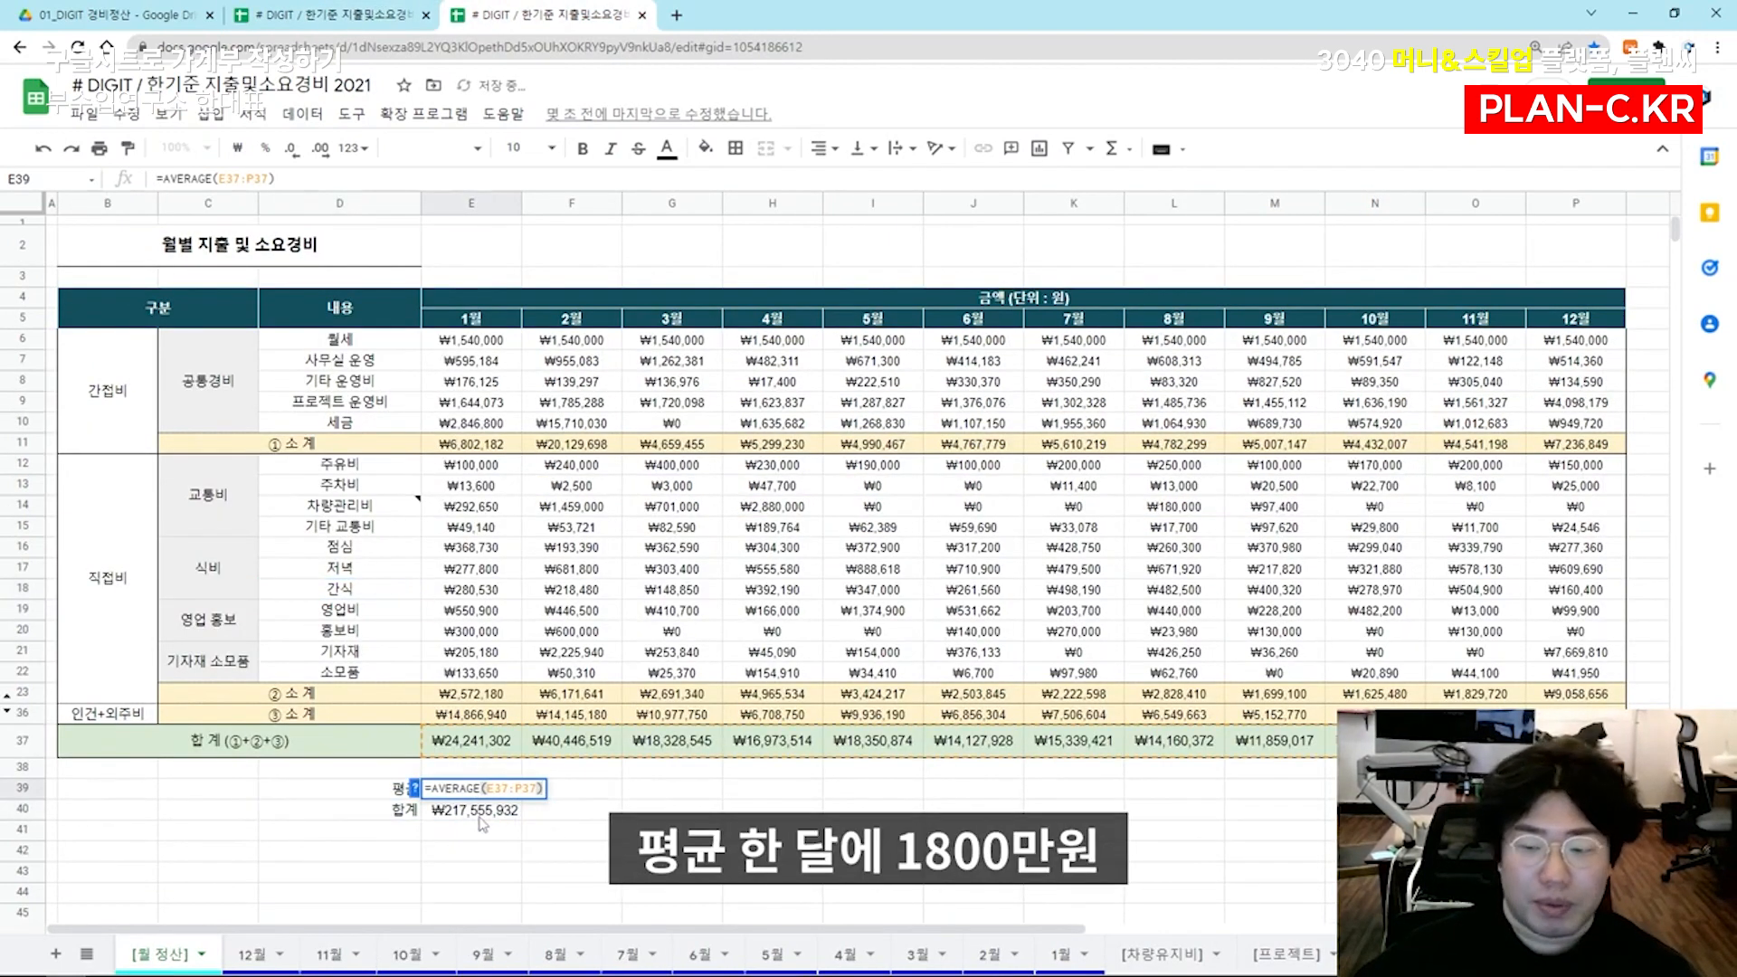
key("Escape")
left_click(452, 811)
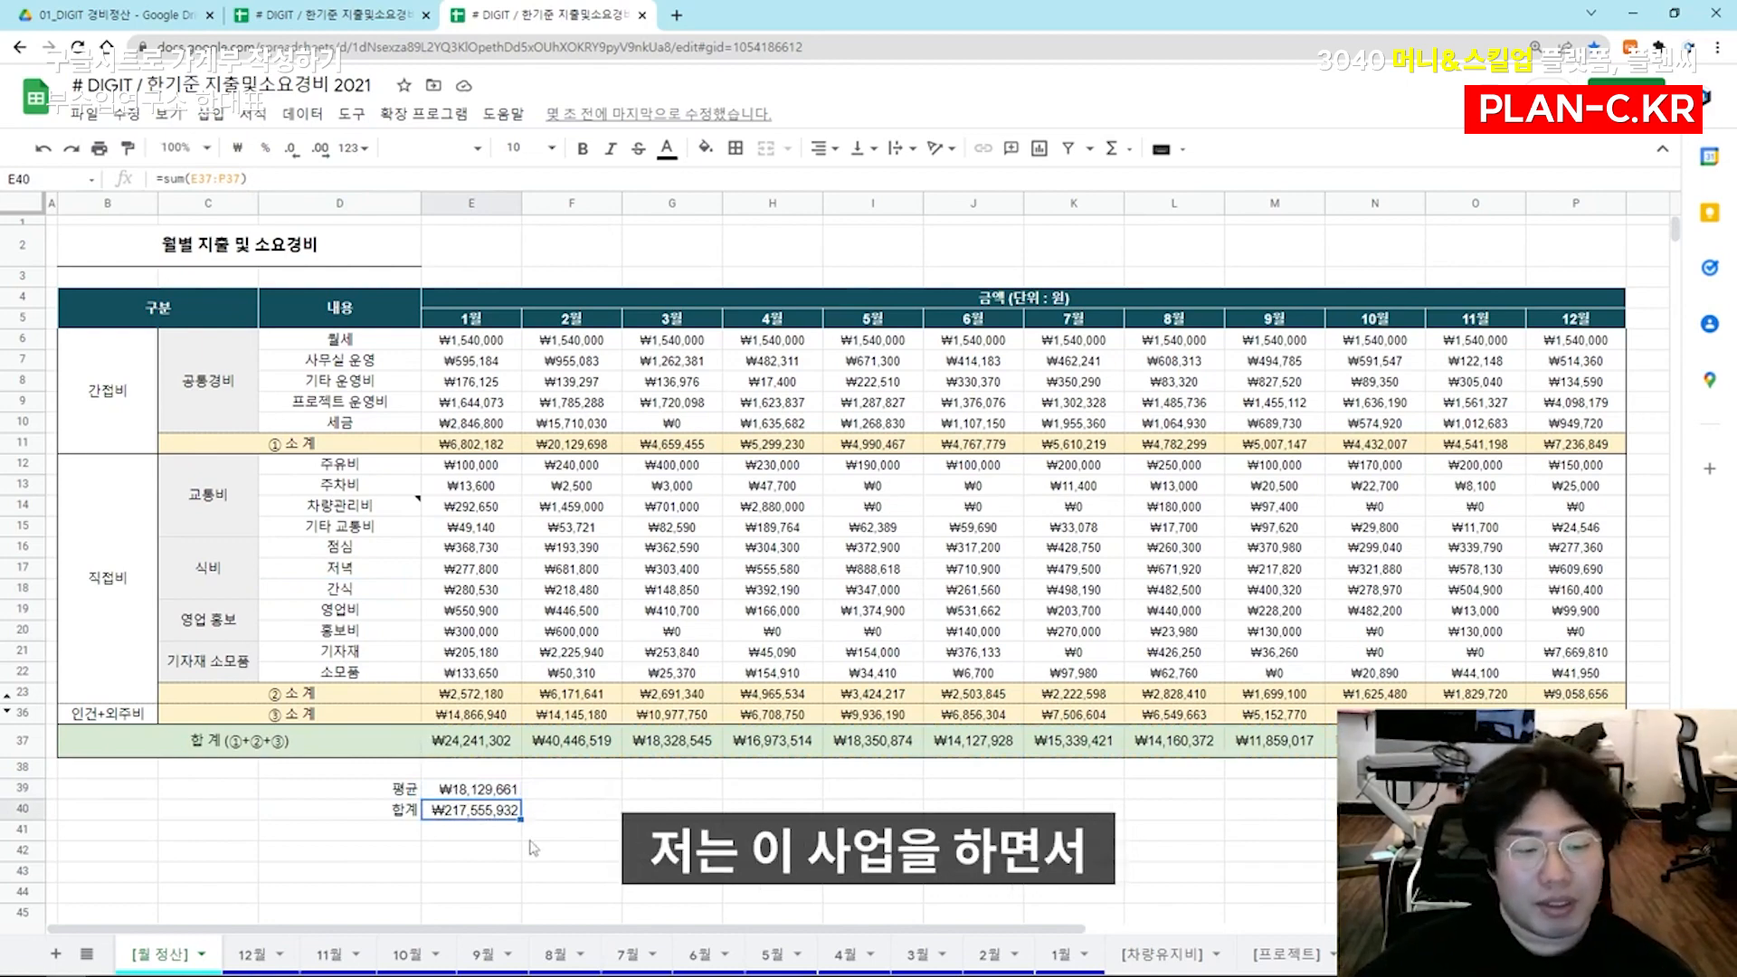
Compare the average and total of monthly spending in the 2019 and 2021 expense spreadsheets
left_click(380, 9)
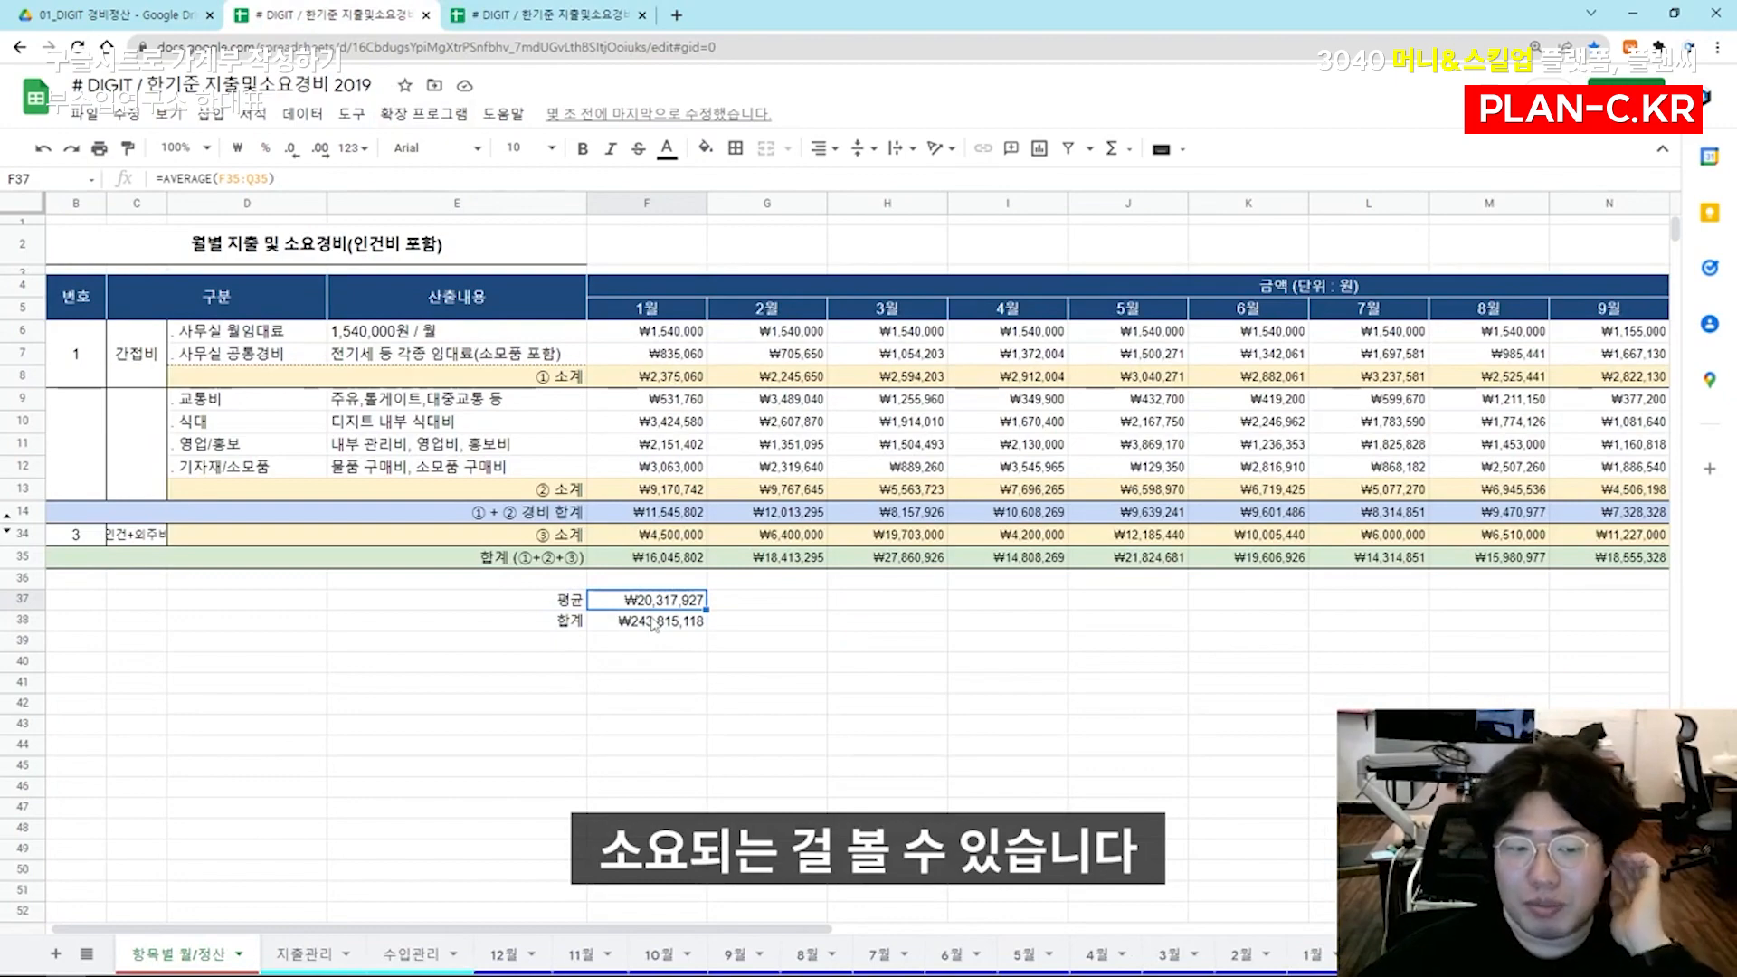
left_click(512, 7)
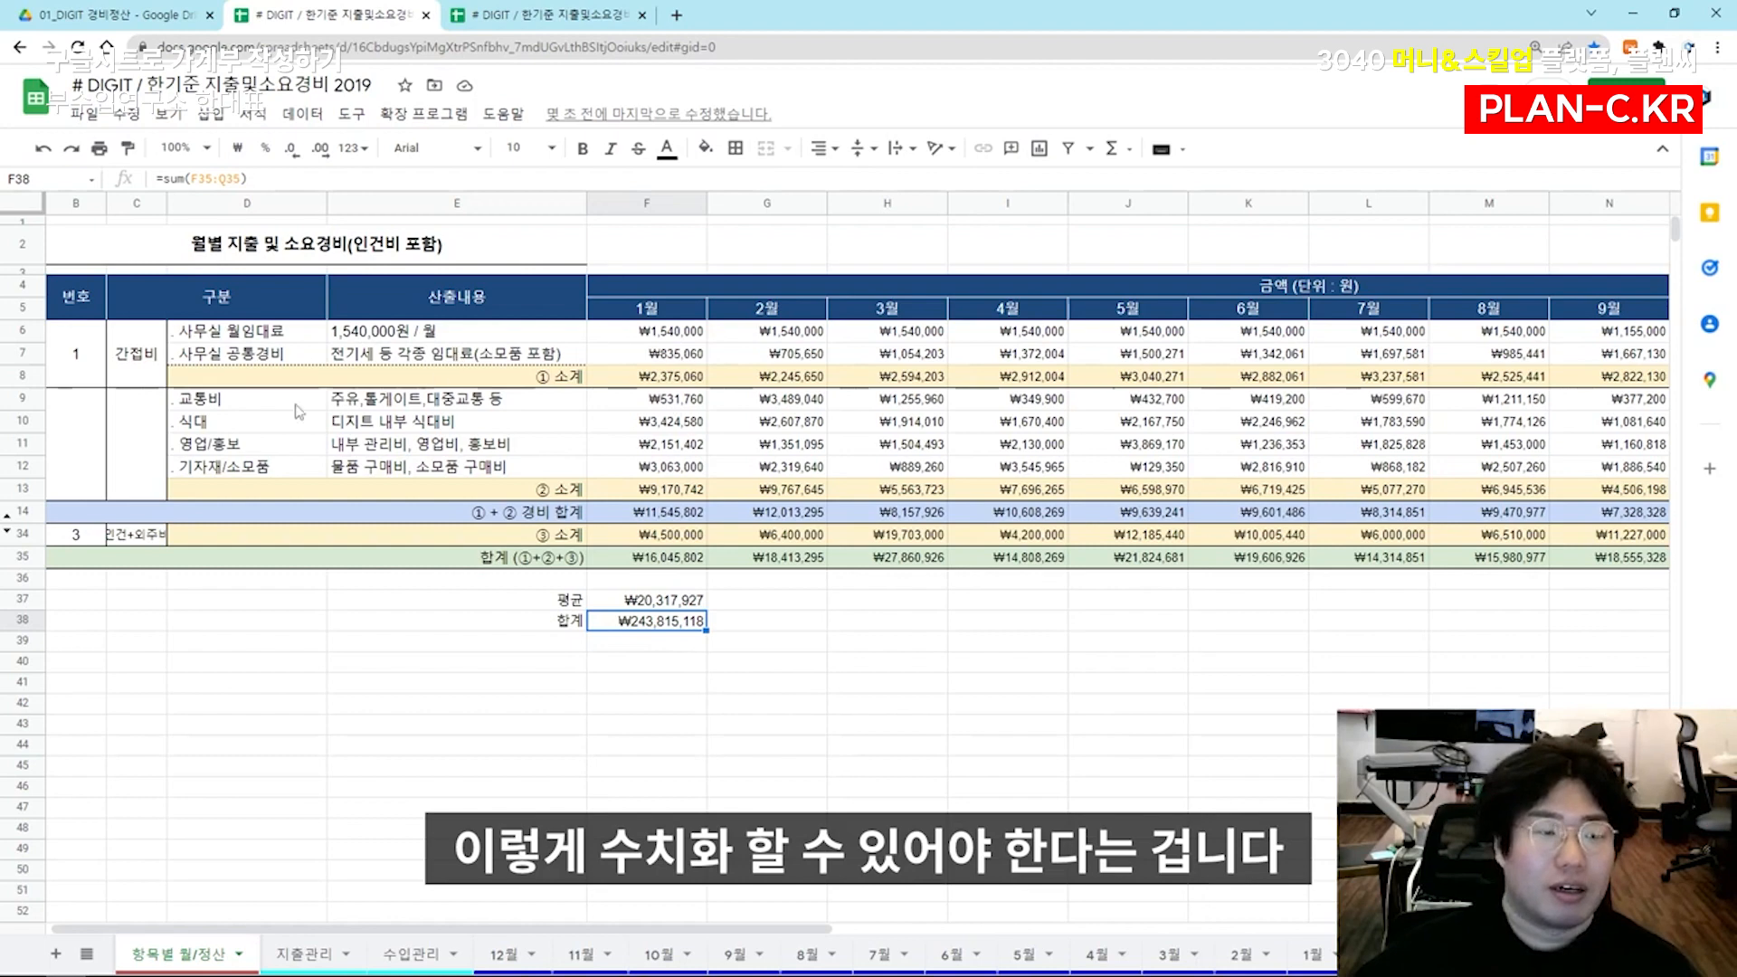
left_click_drag(507, 246, 923, 563)
left_click(696, 621)
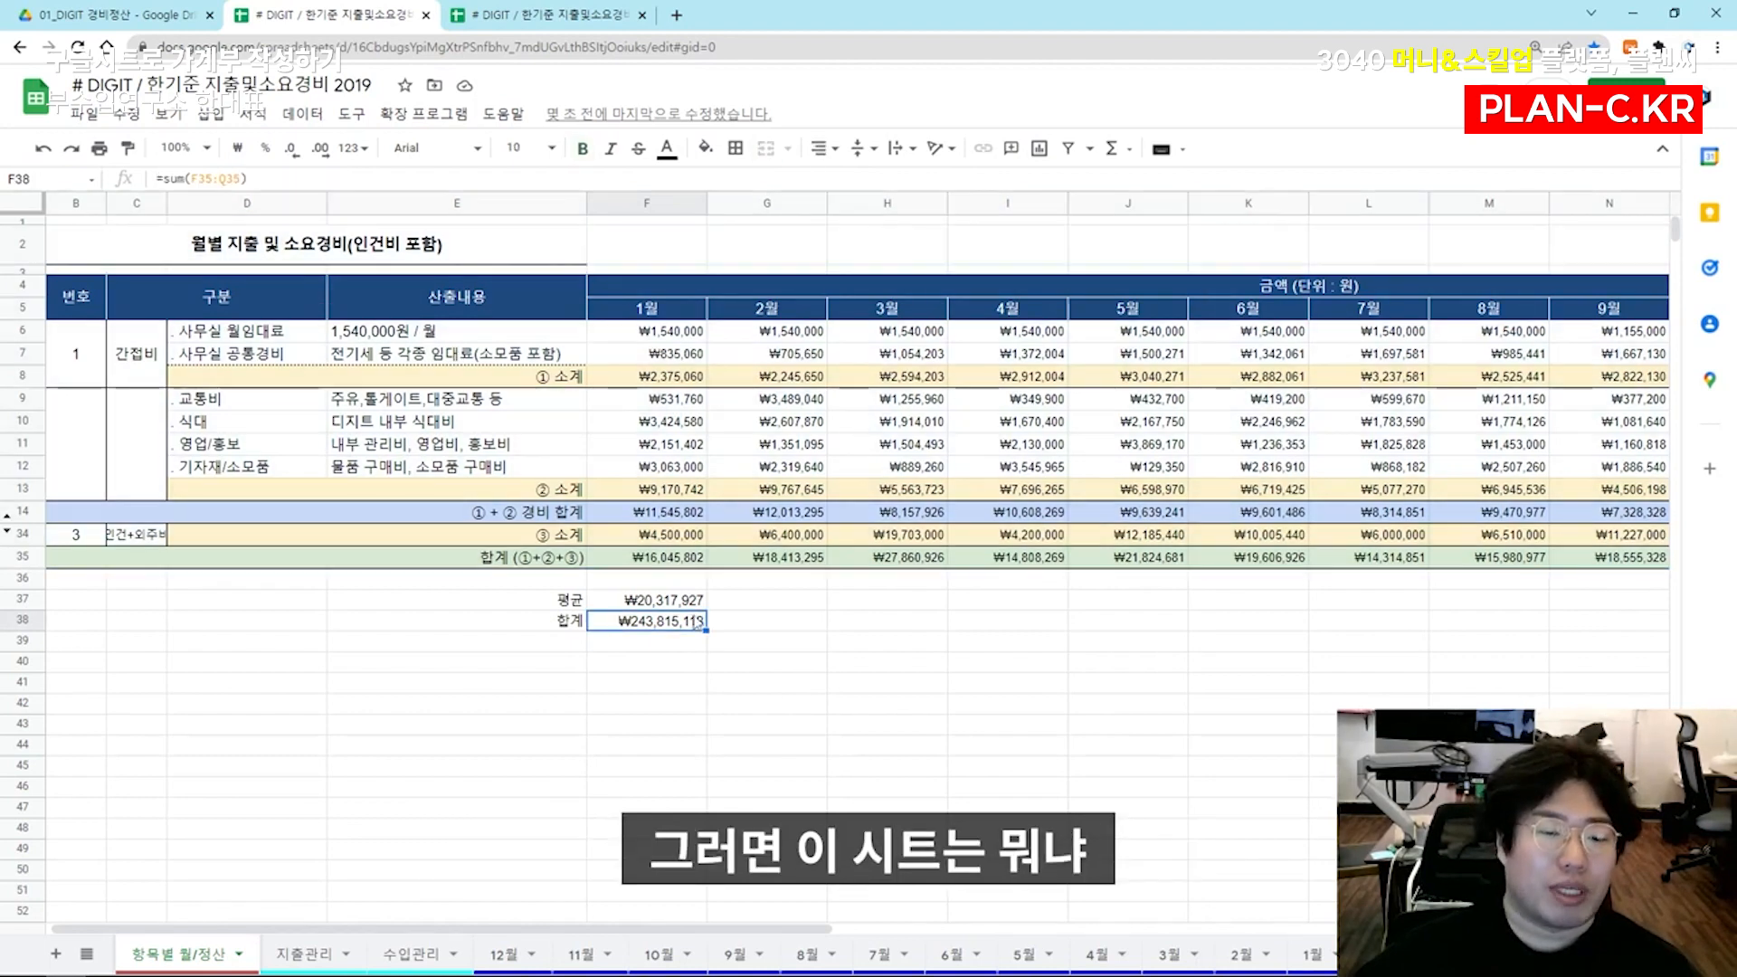
left_click(480, 606)
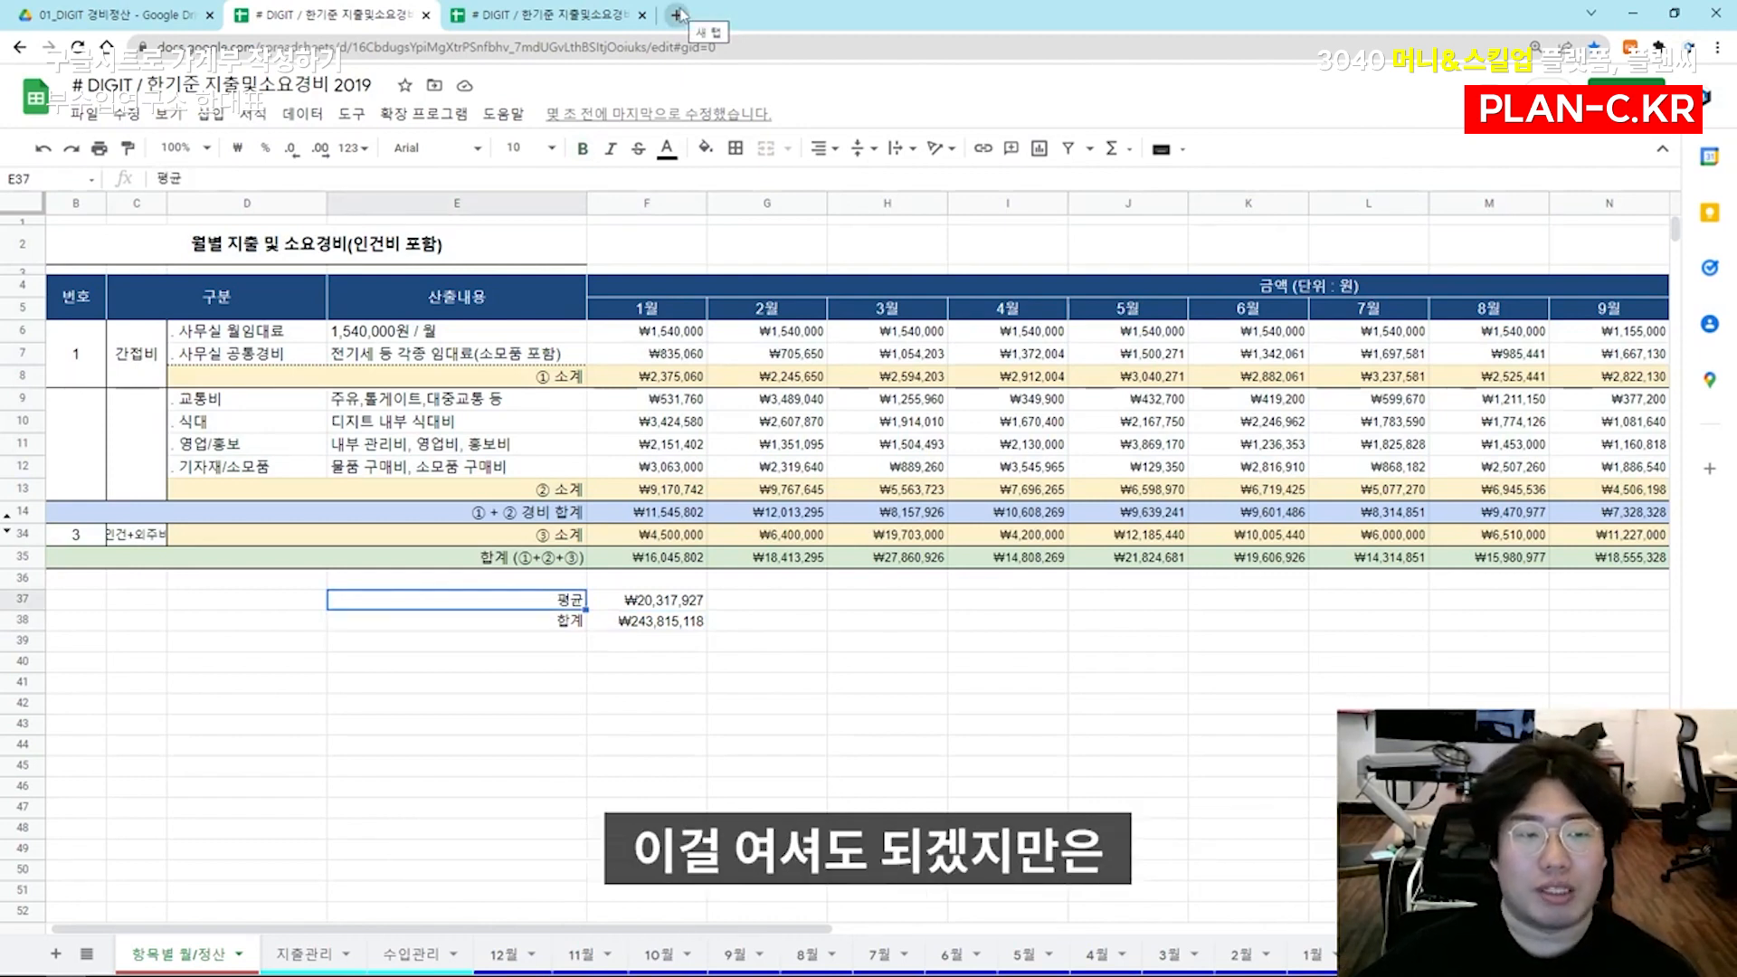
Search the web for 구글 드라이브 in a new browser tab and open My Drive from the Google Drive site
left_click(109, 14)
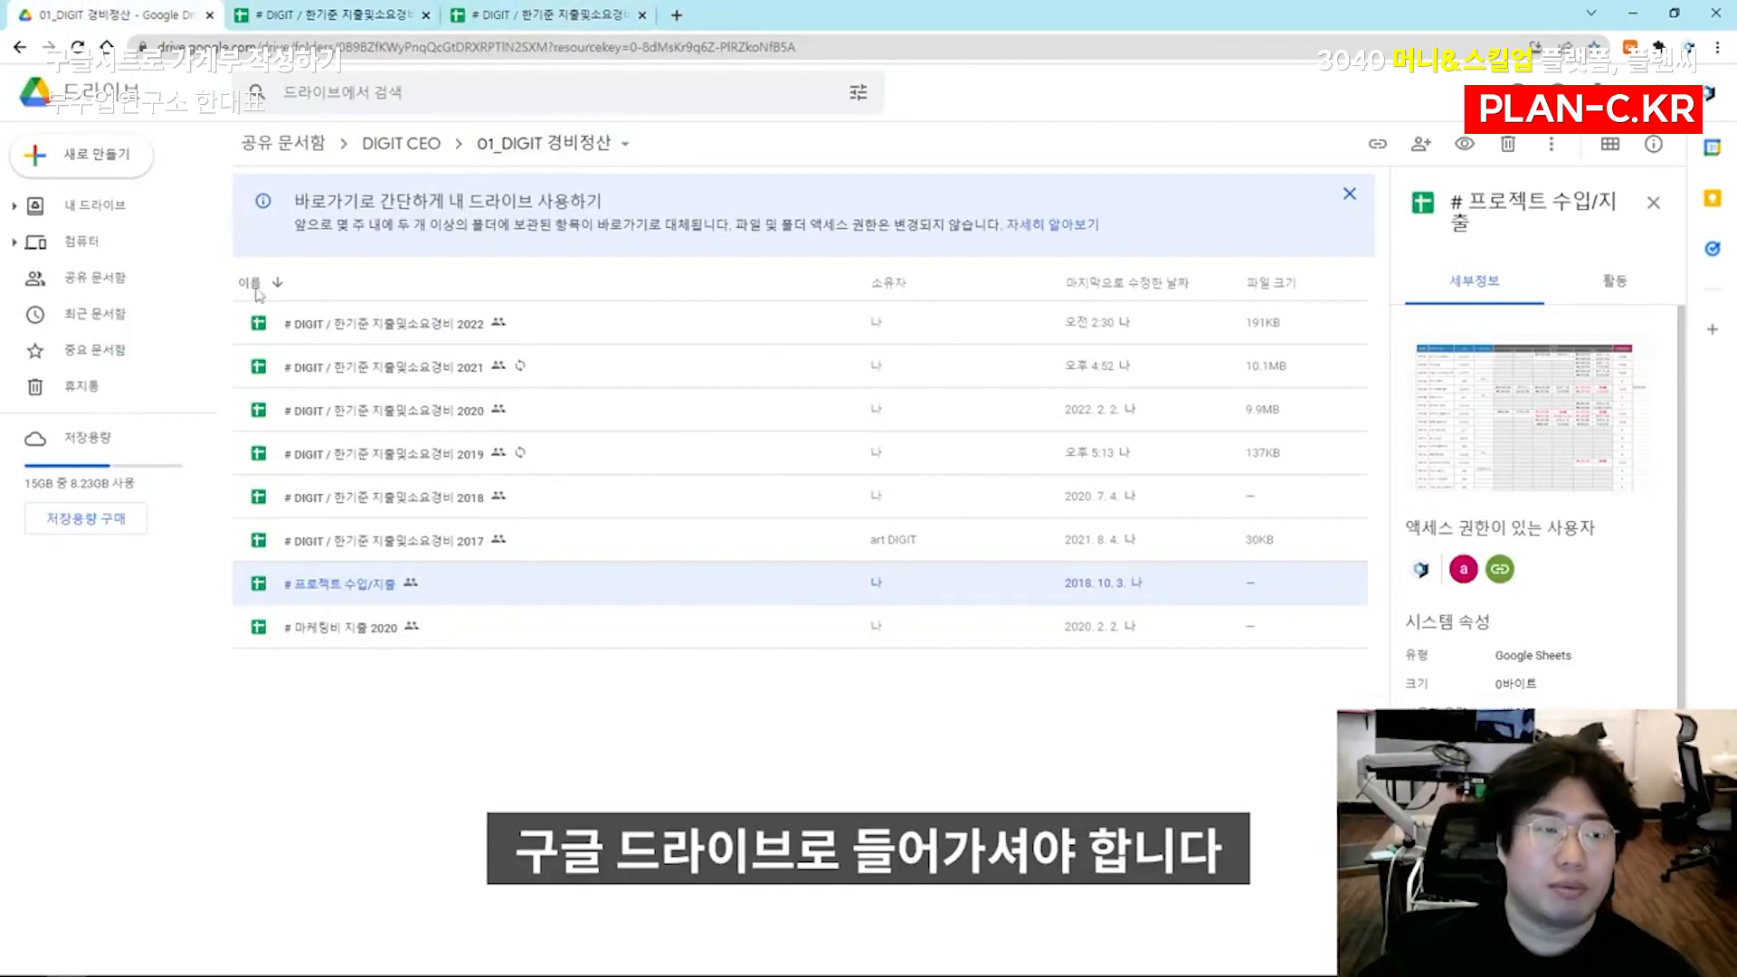
left_click(676, 14)
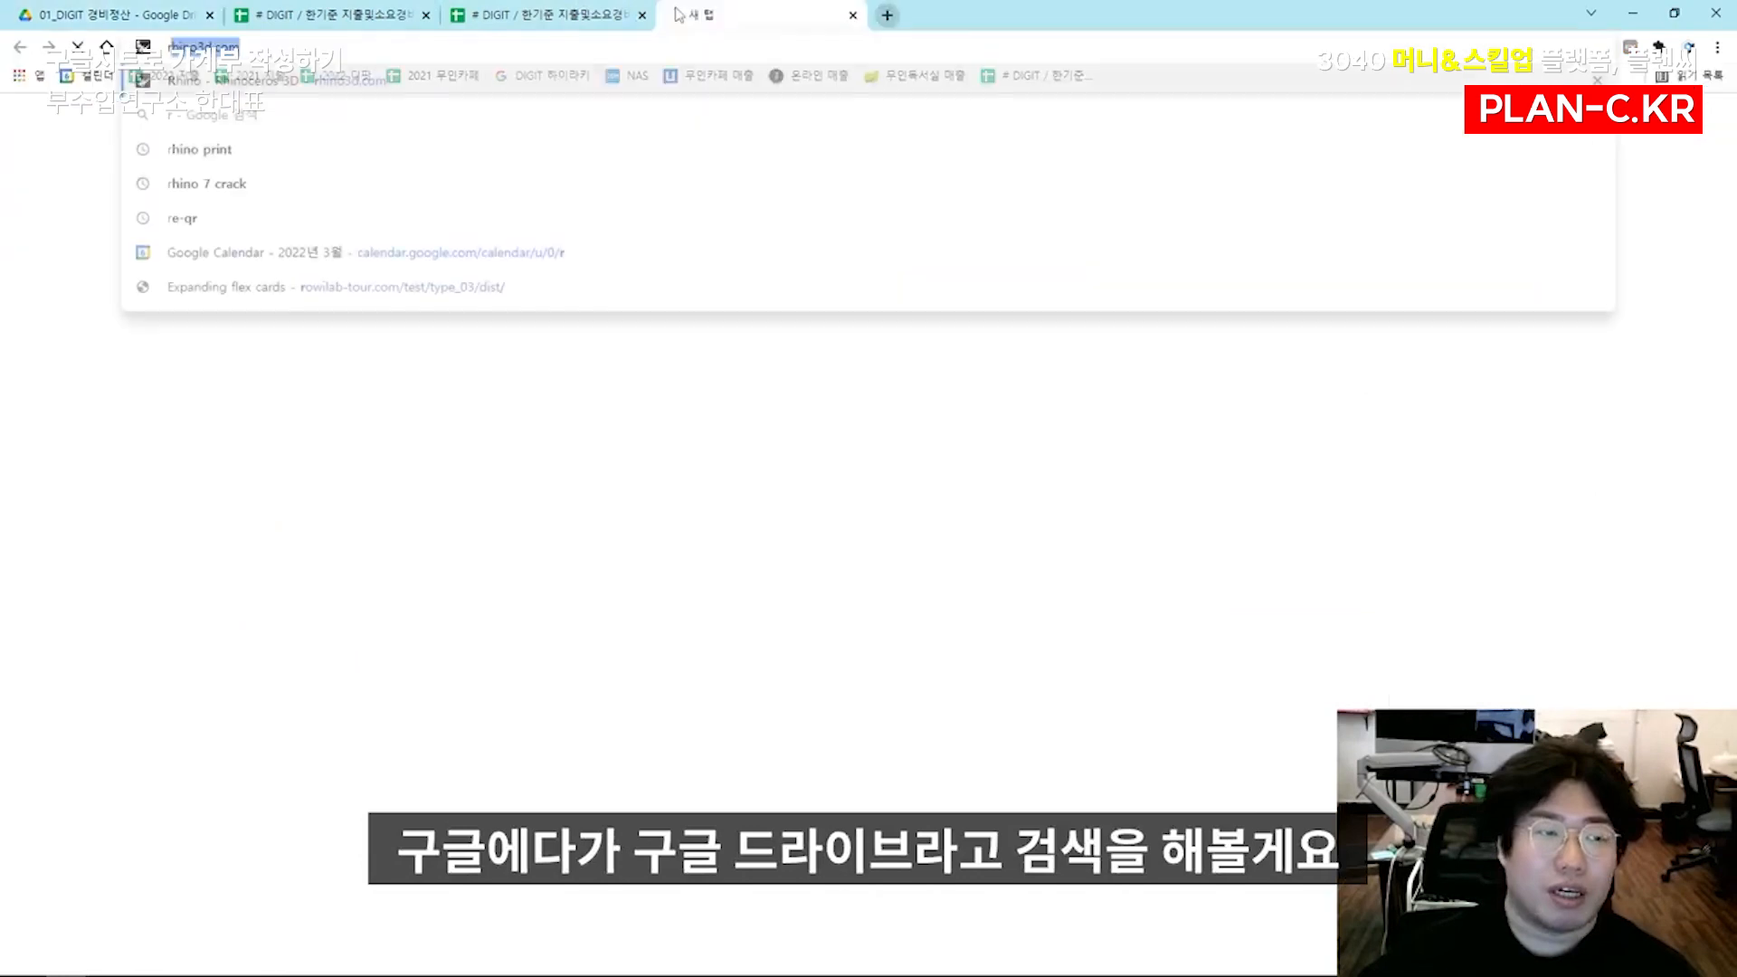
type("구글 드라이브")
key("Return")
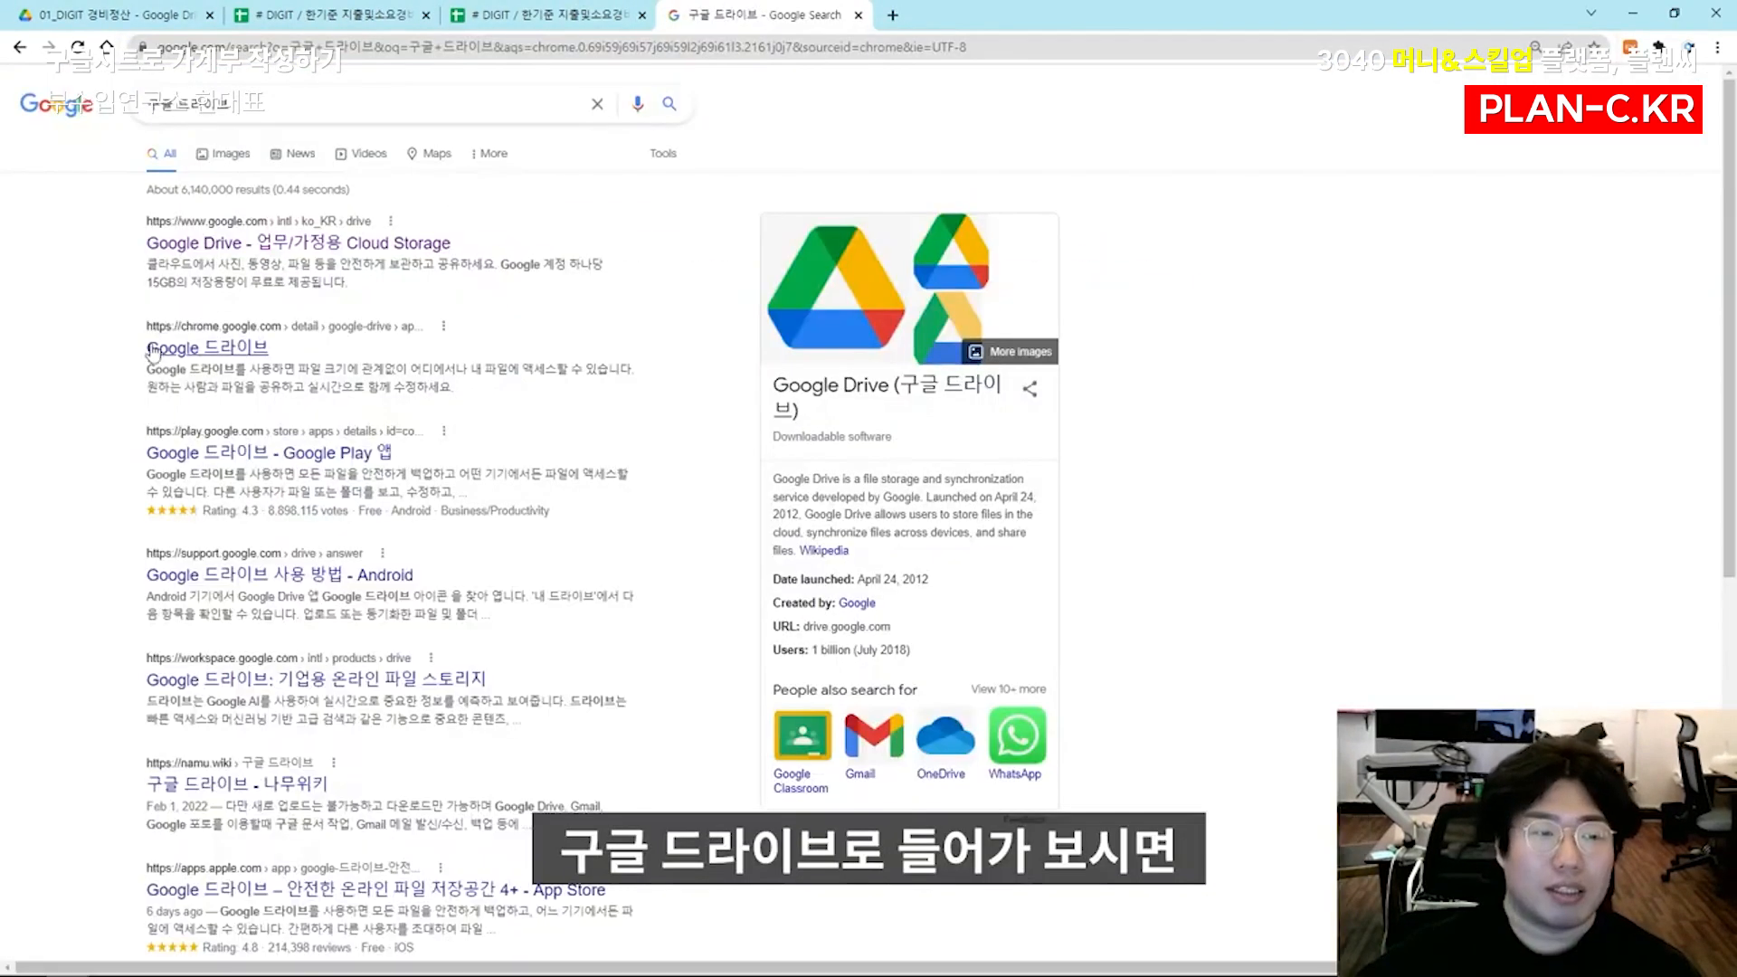
left_click(201, 246)
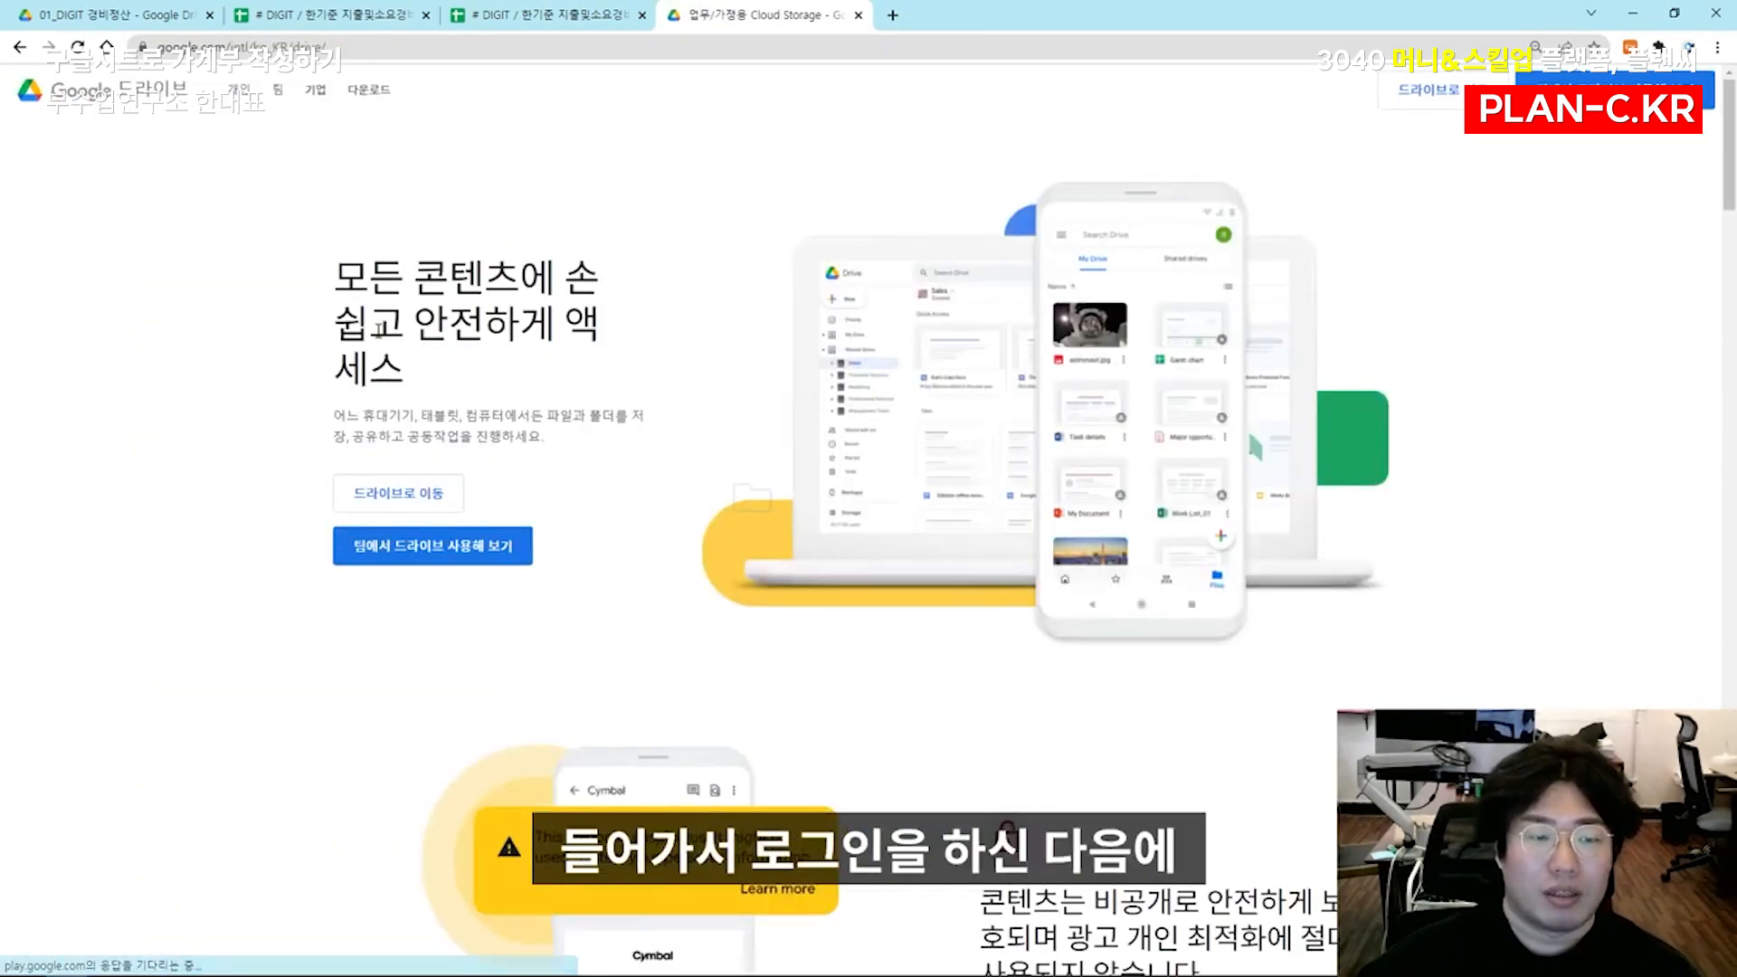
left_click(422, 503)
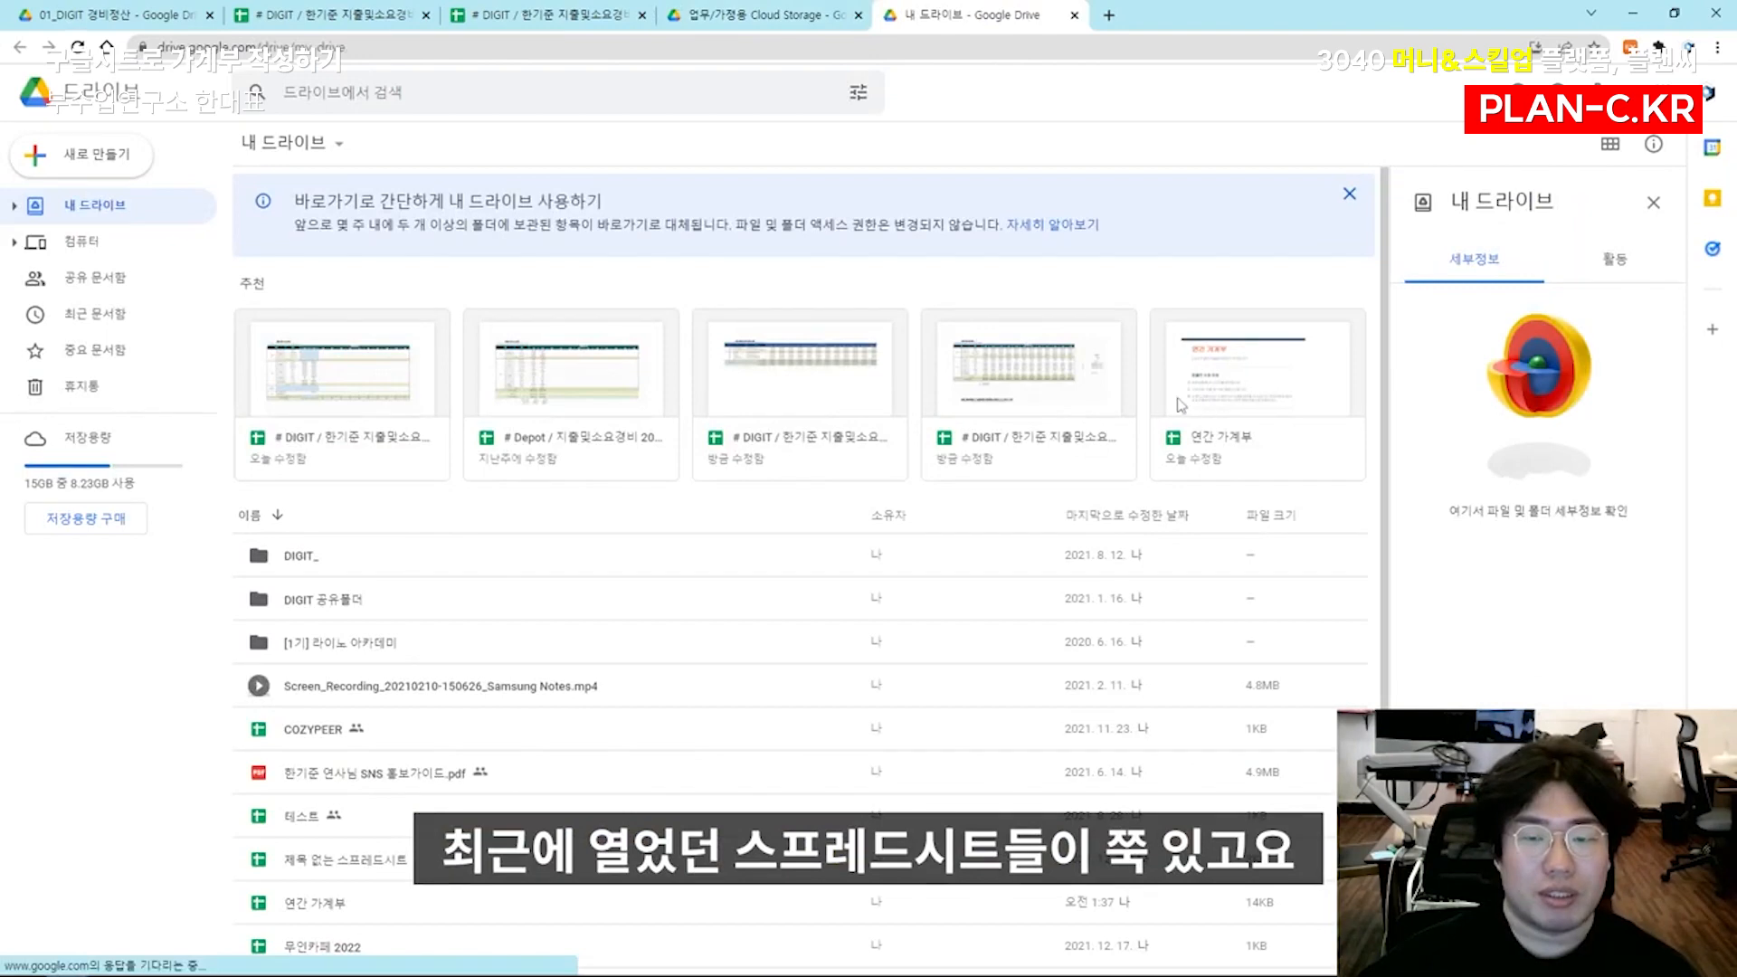
Open the DIGIT_ folder in My Drive, referring briefly to the 2019 and 2021 expense spreadsheets
left_click(387, 471)
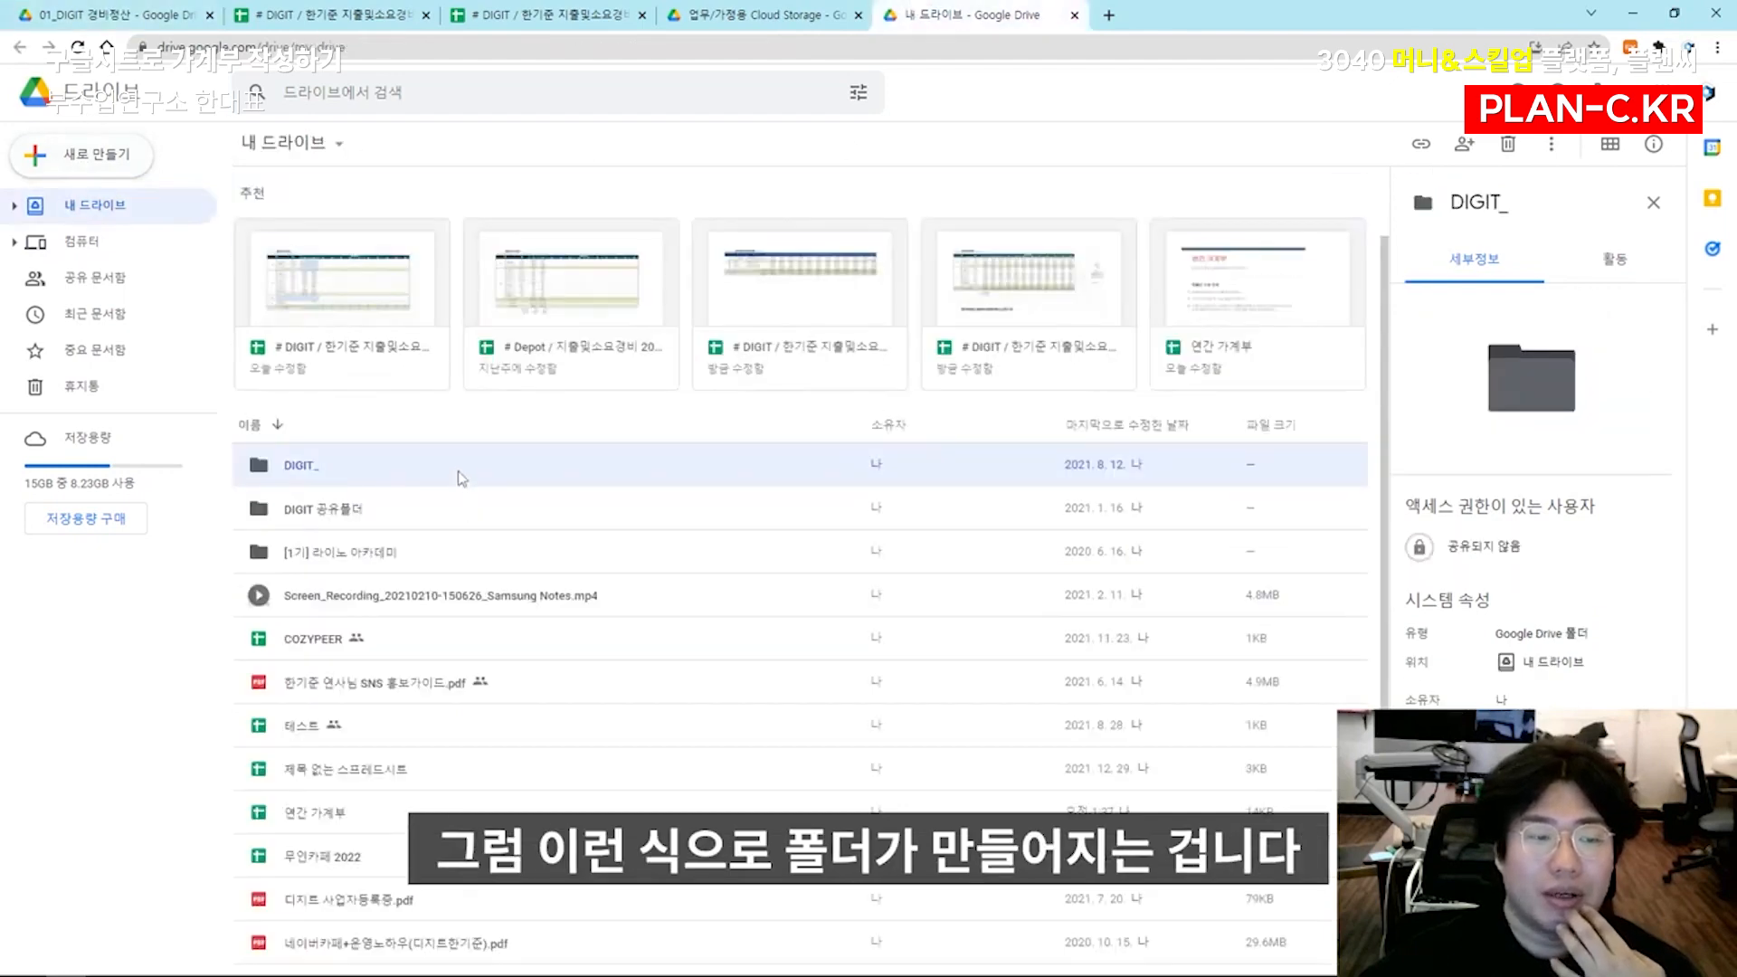
double_click(461, 478)
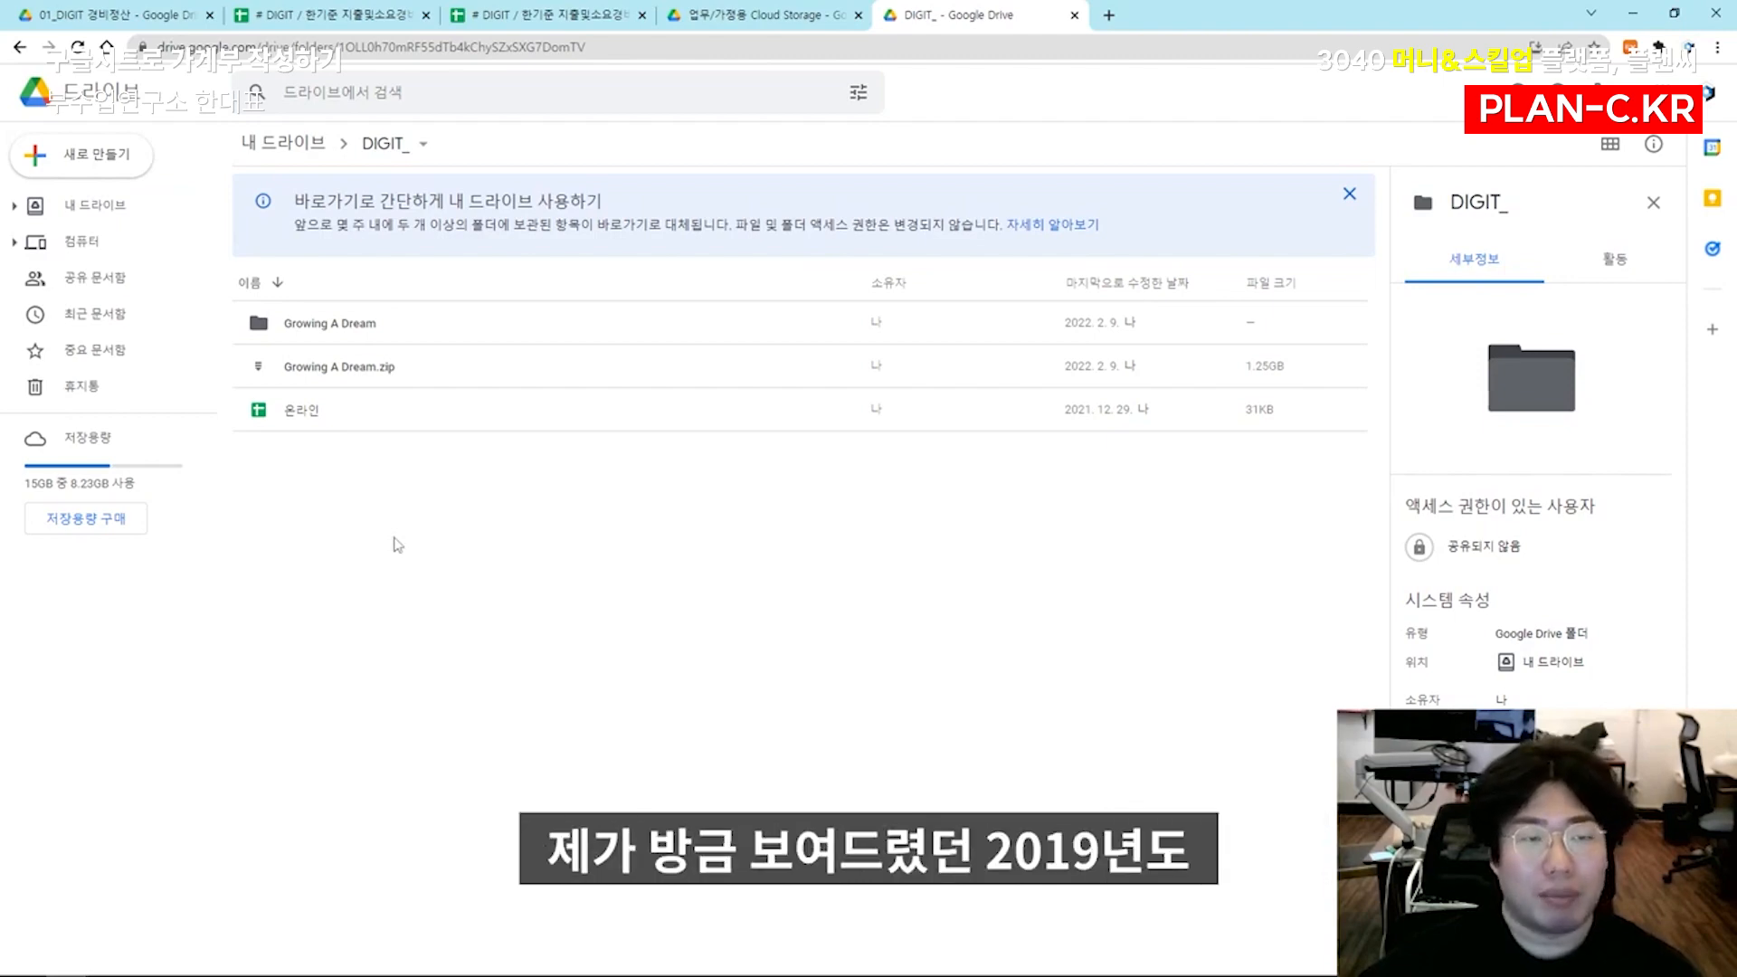
left_click(335, 14)
left_click(533, 15)
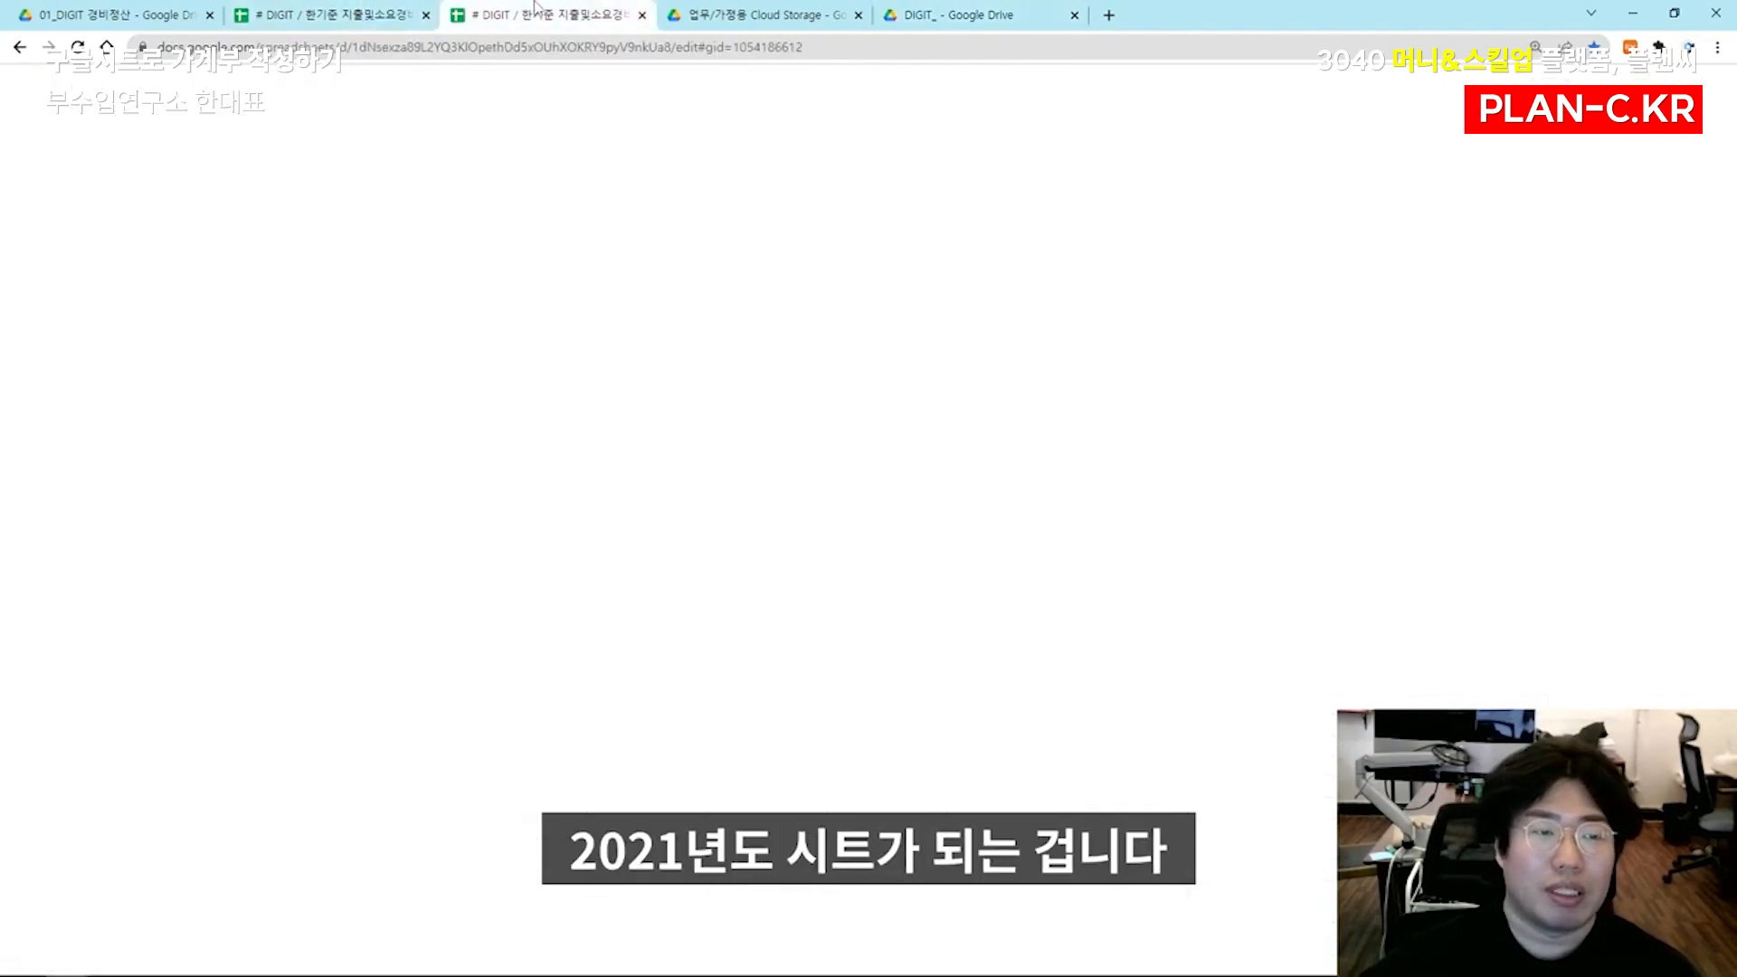
left_click(921, 12)
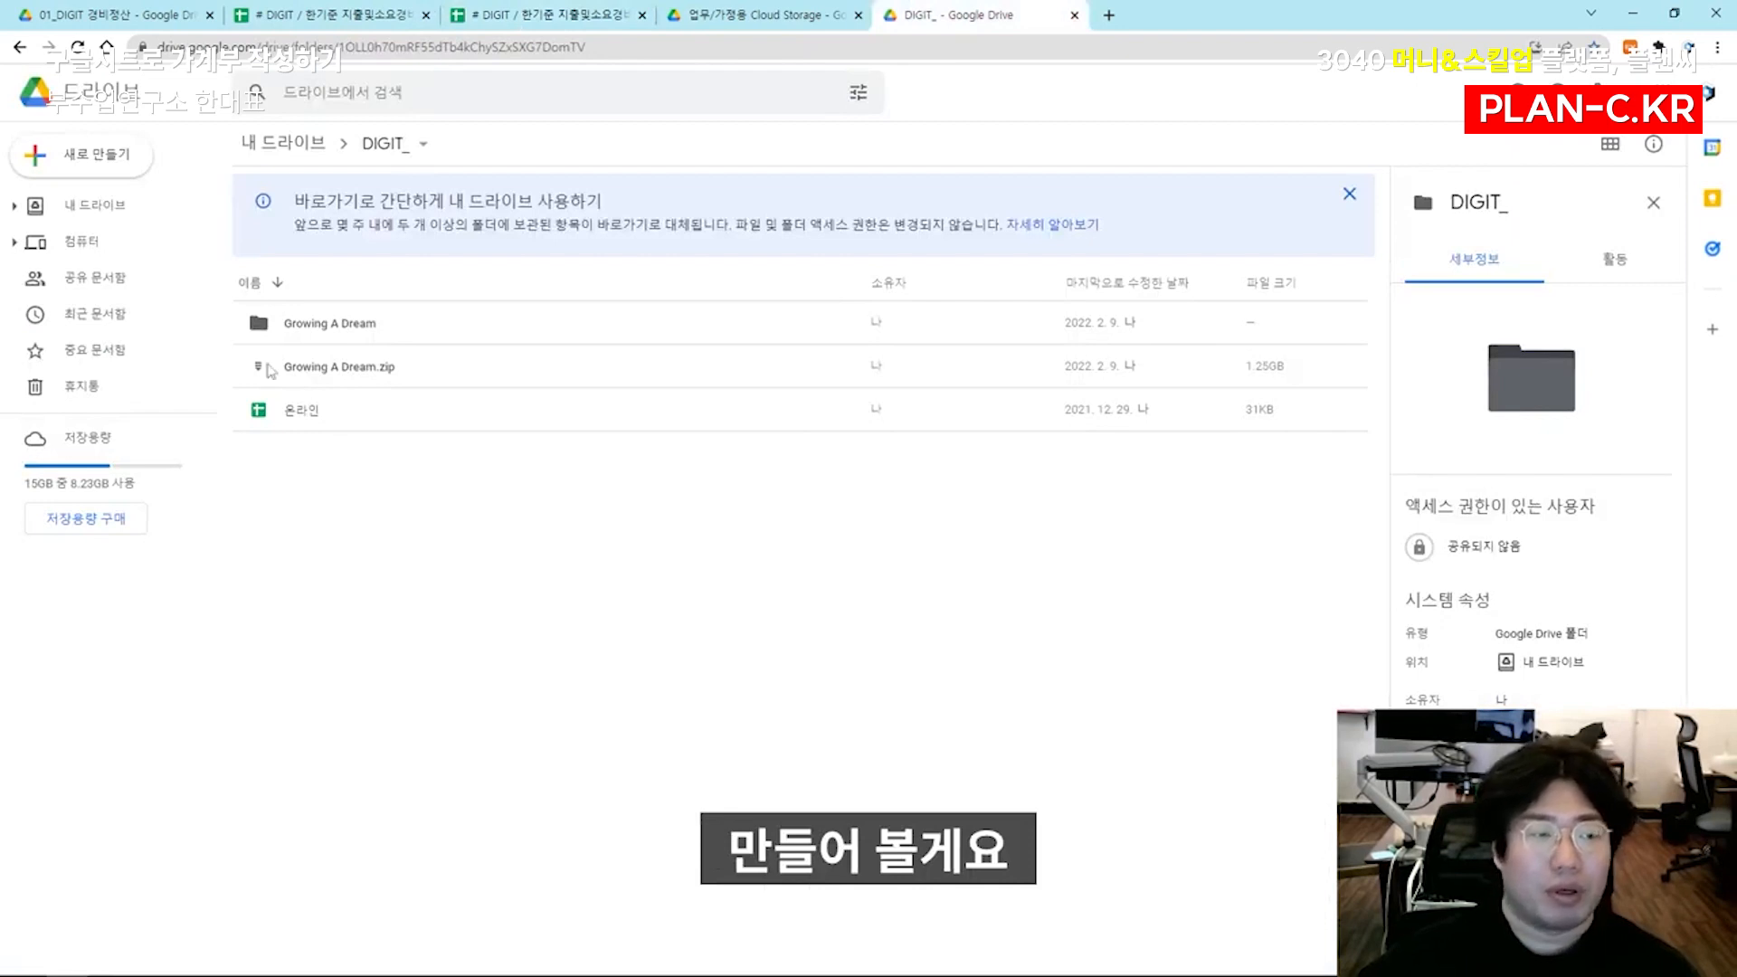
Create a blank Google Sheets spreadsheet named # 가계부 2022 in the DIGIT_ folder and check its entry in the file list
left_click(105, 167)
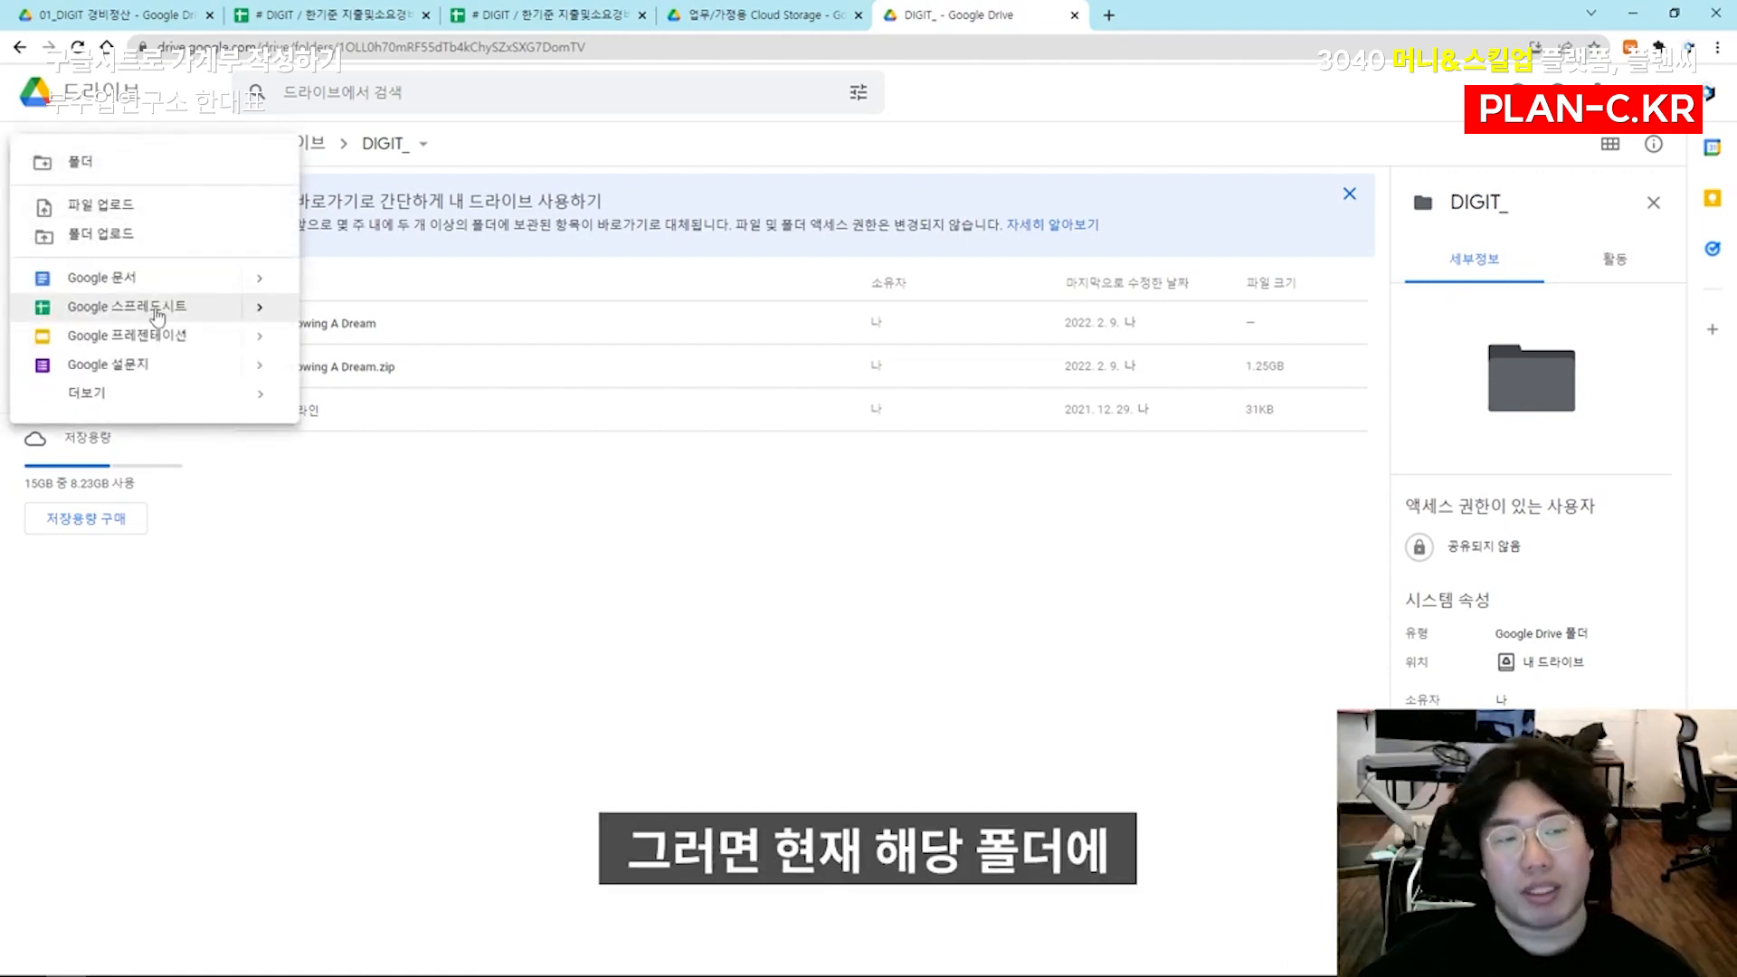
left_click(158, 312)
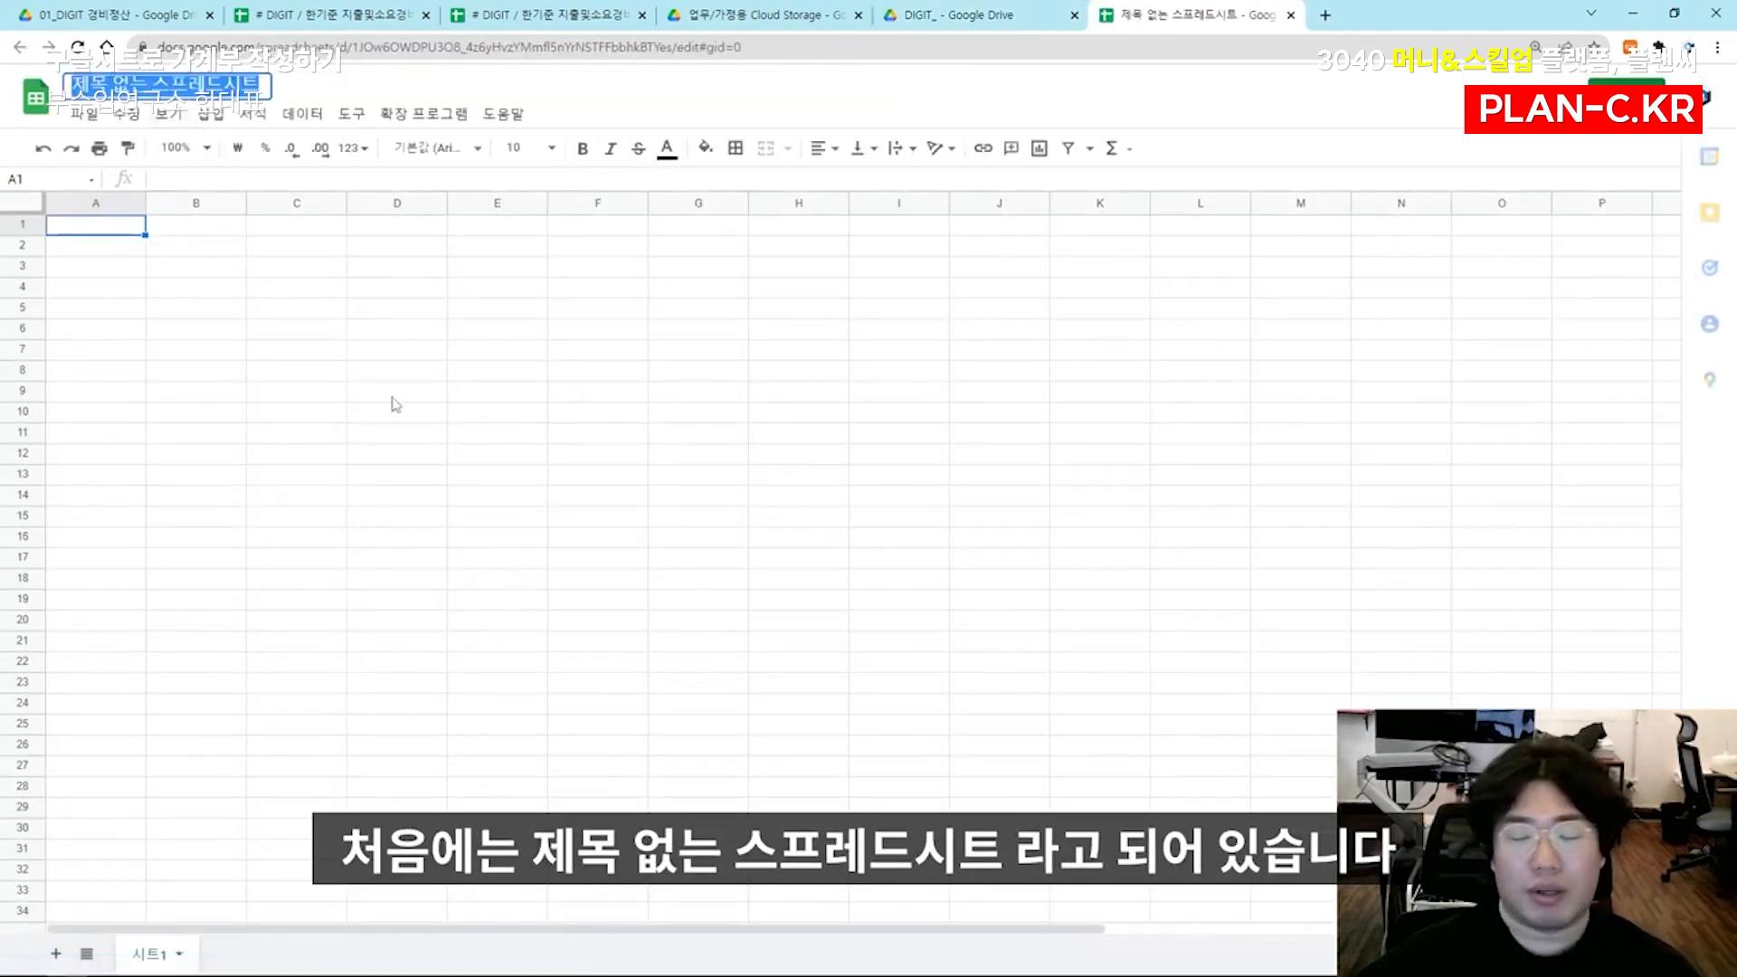
key("BackSpace")
type("# 가계부 2022")
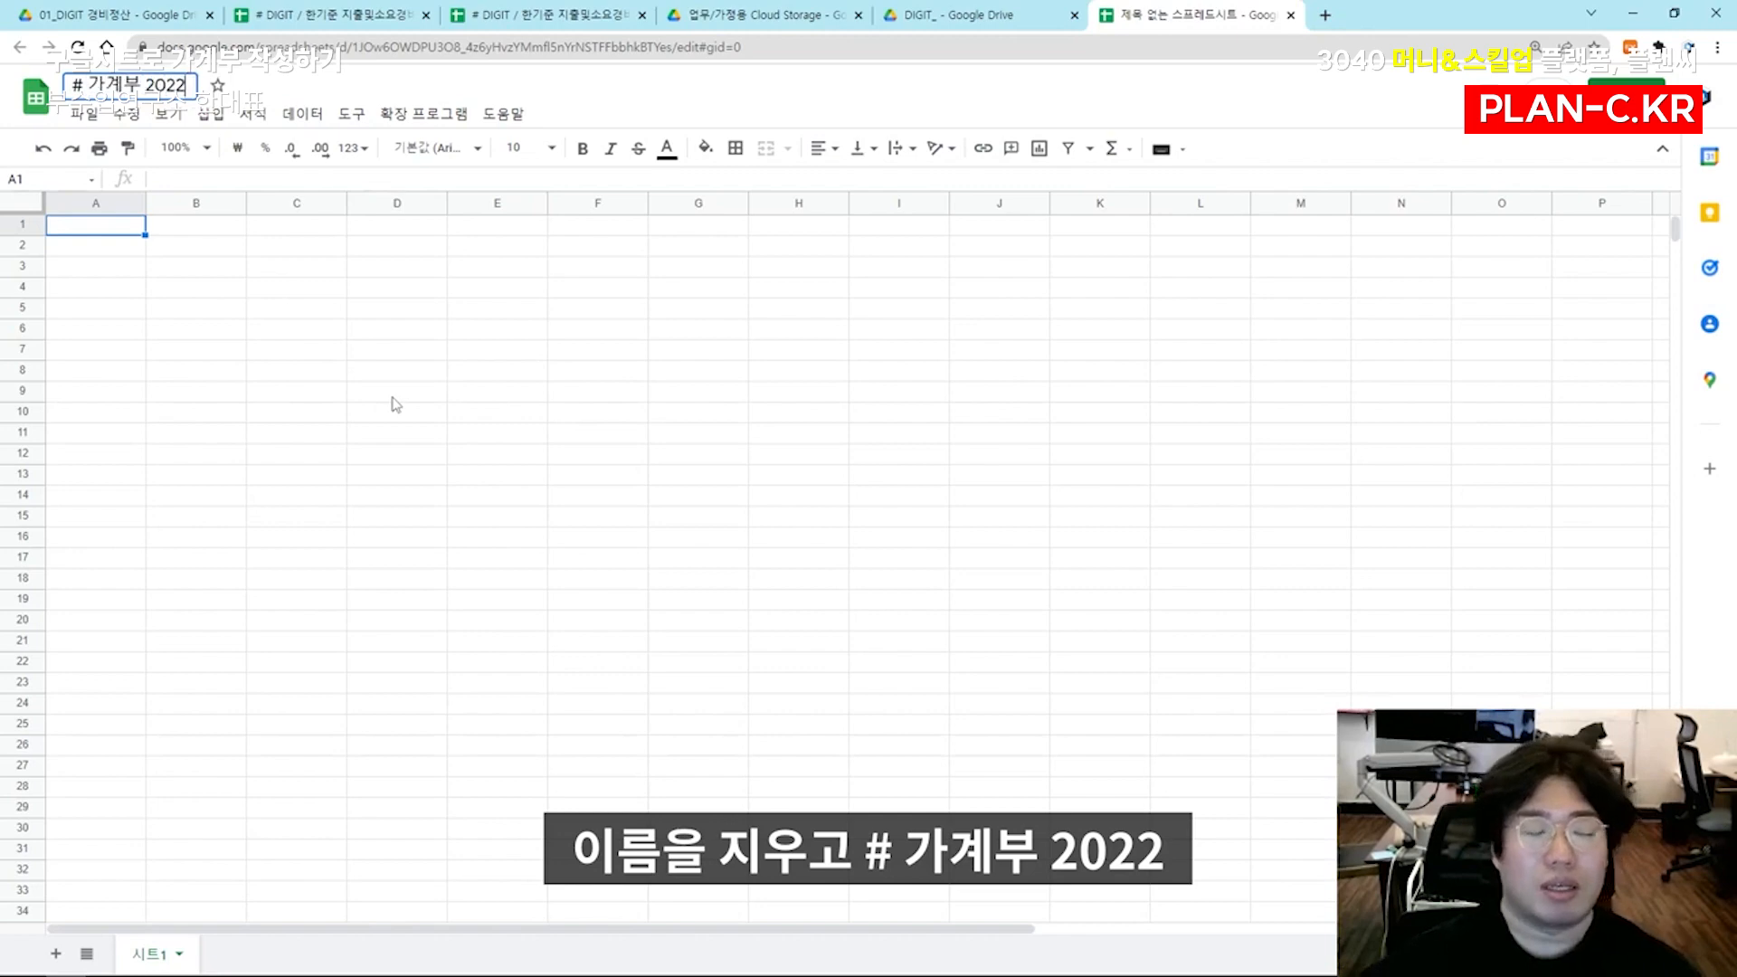
left_click(411, 389)
left_click(200, 248)
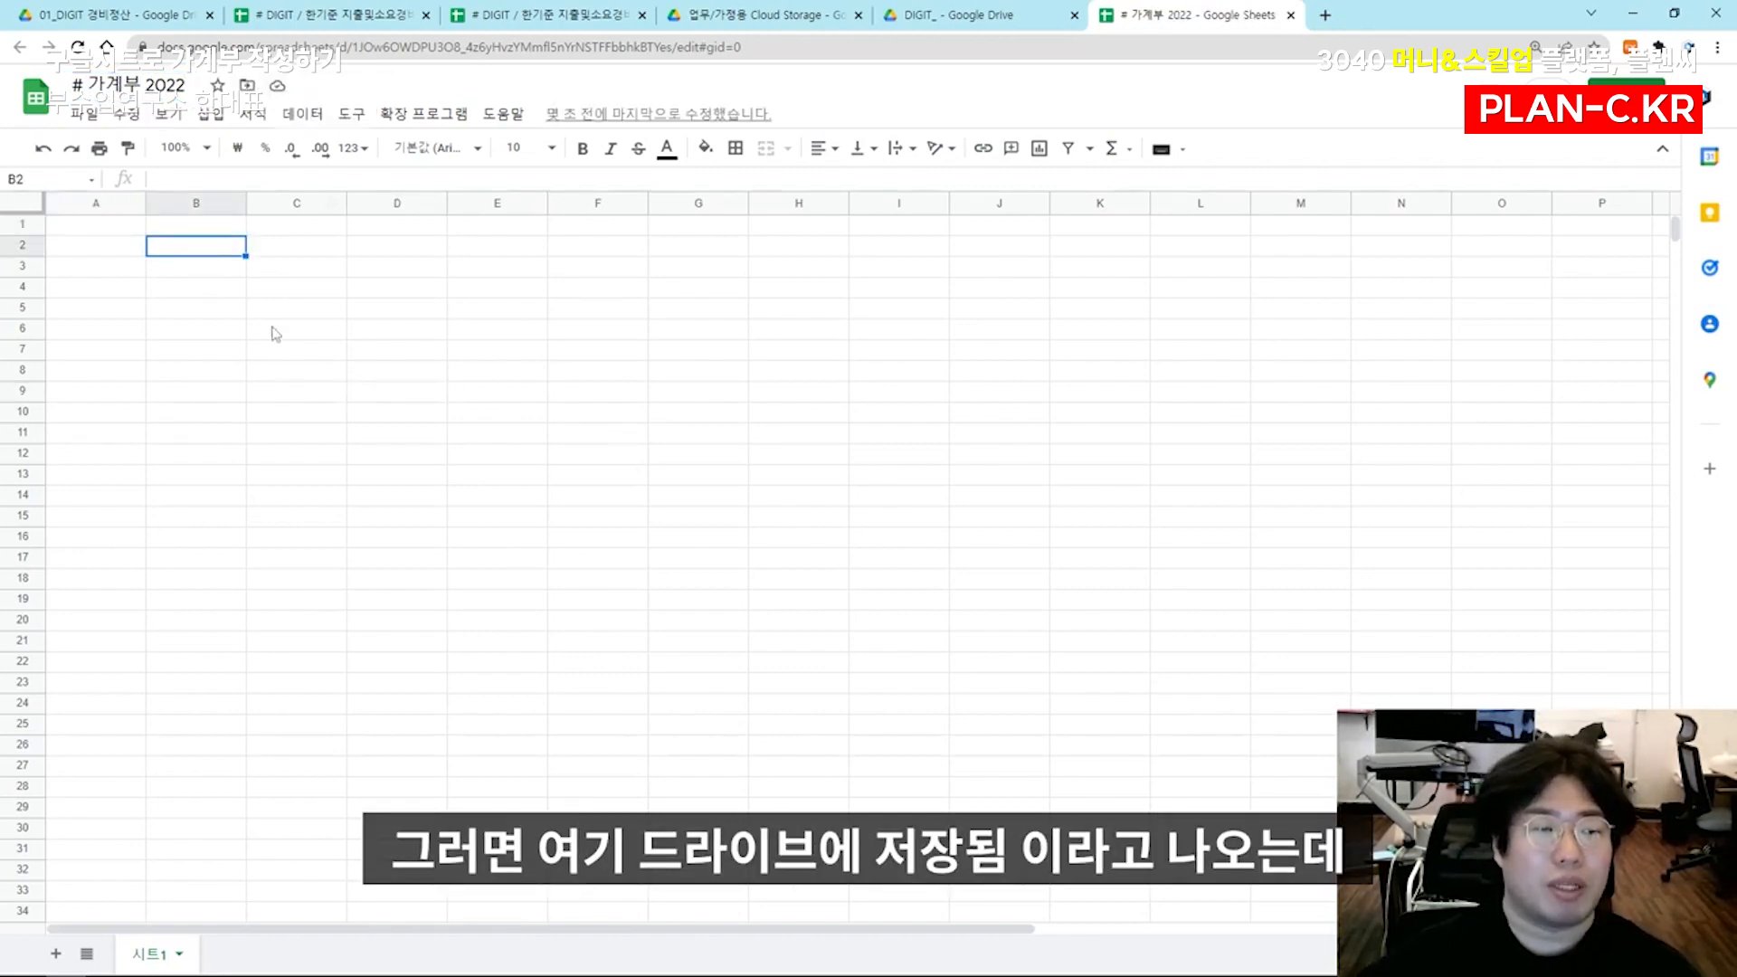
left_click(1004, 9)
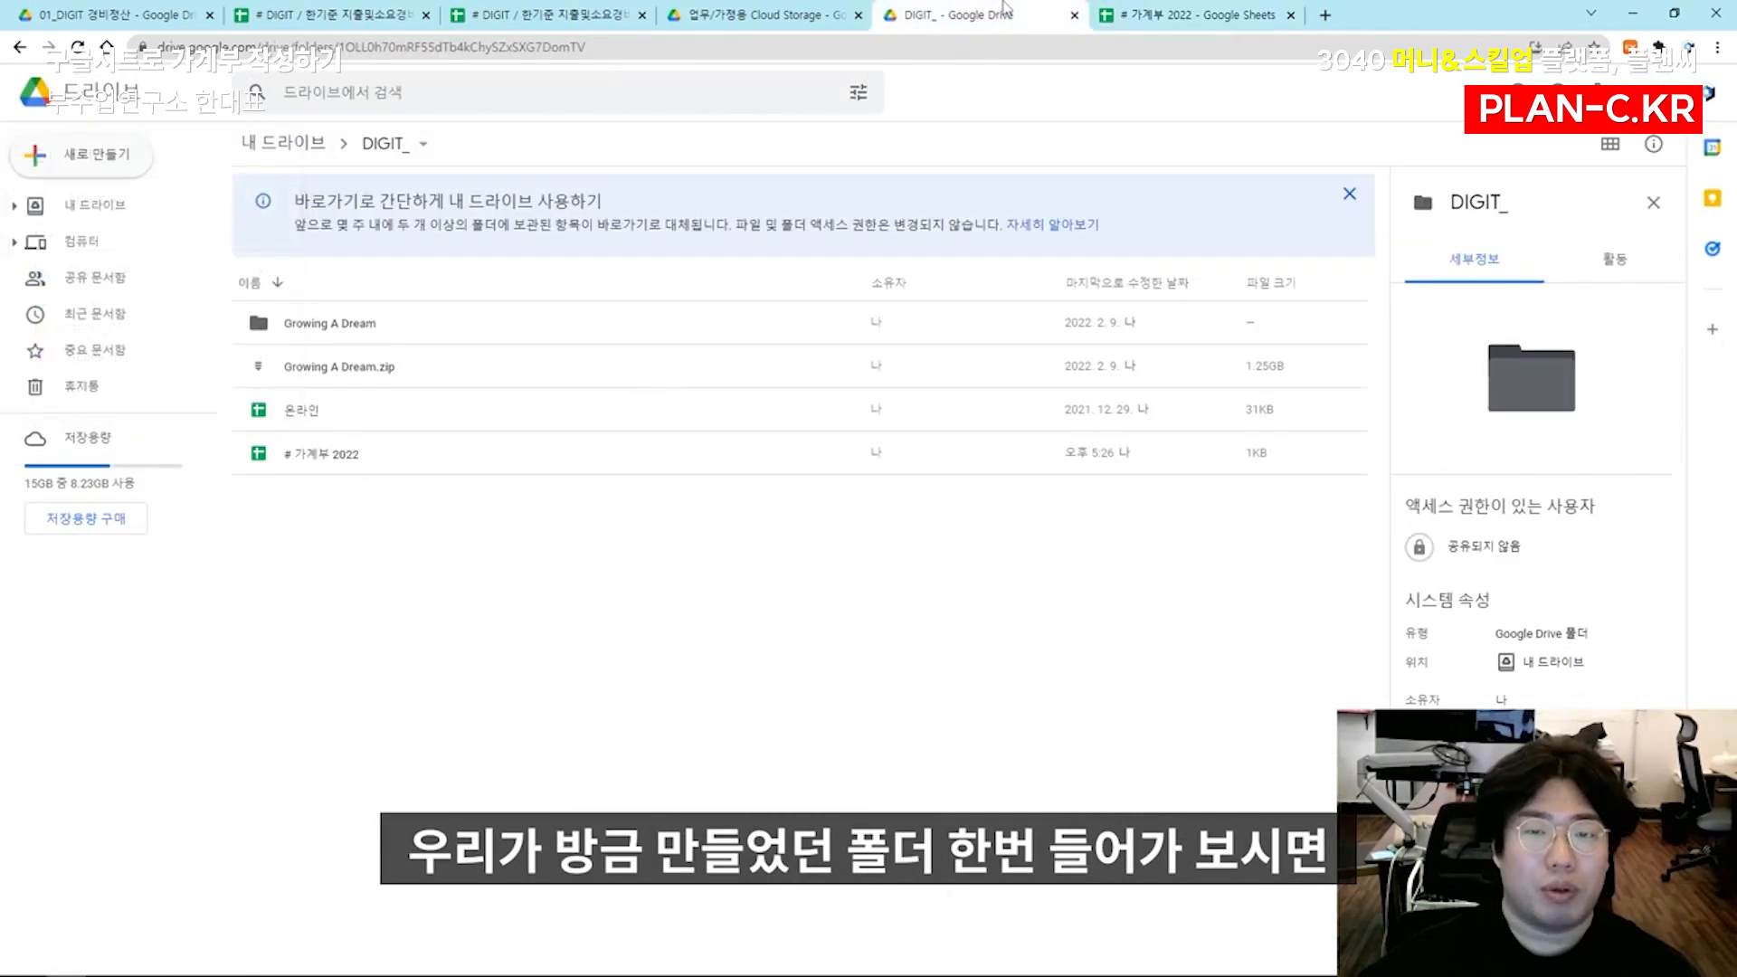
left_click(392, 470)
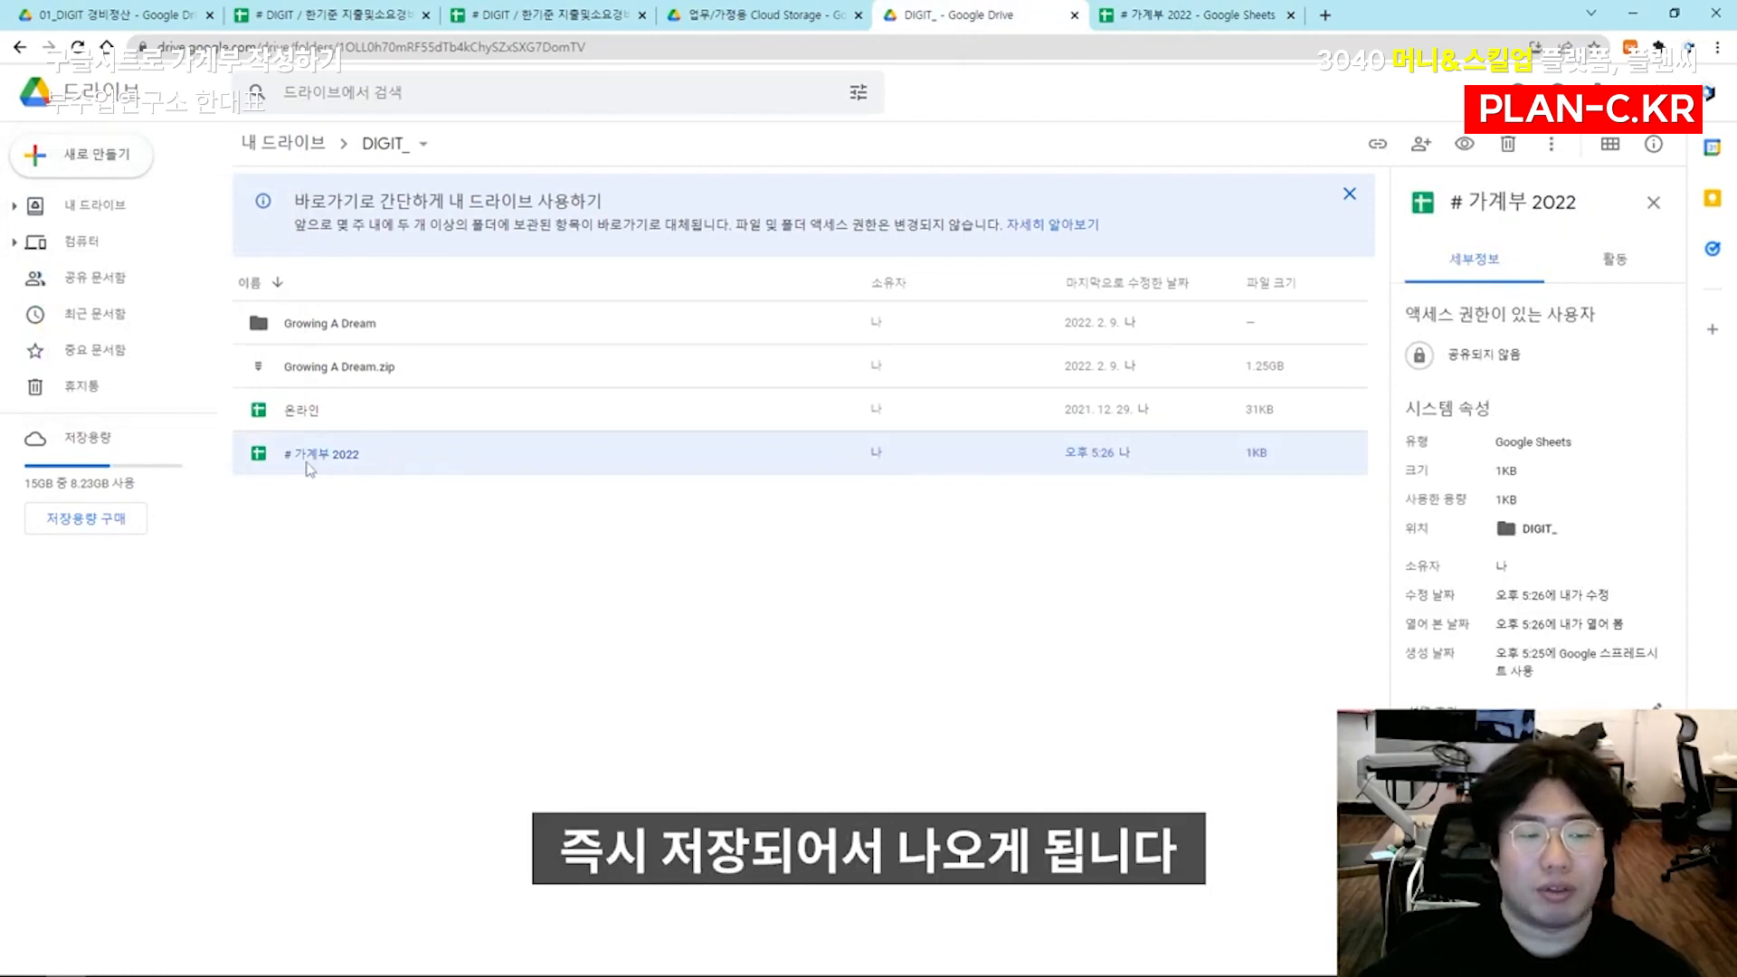
Test autosave in # 가계부 2022 by entering ㅇㄹㅇㄹ in D8, closing and reopening the spreadsheet, and deleting the test text
left_click(1180, 9)
left_click(416, 376)
type("ㅇㄹㅇㄹ")
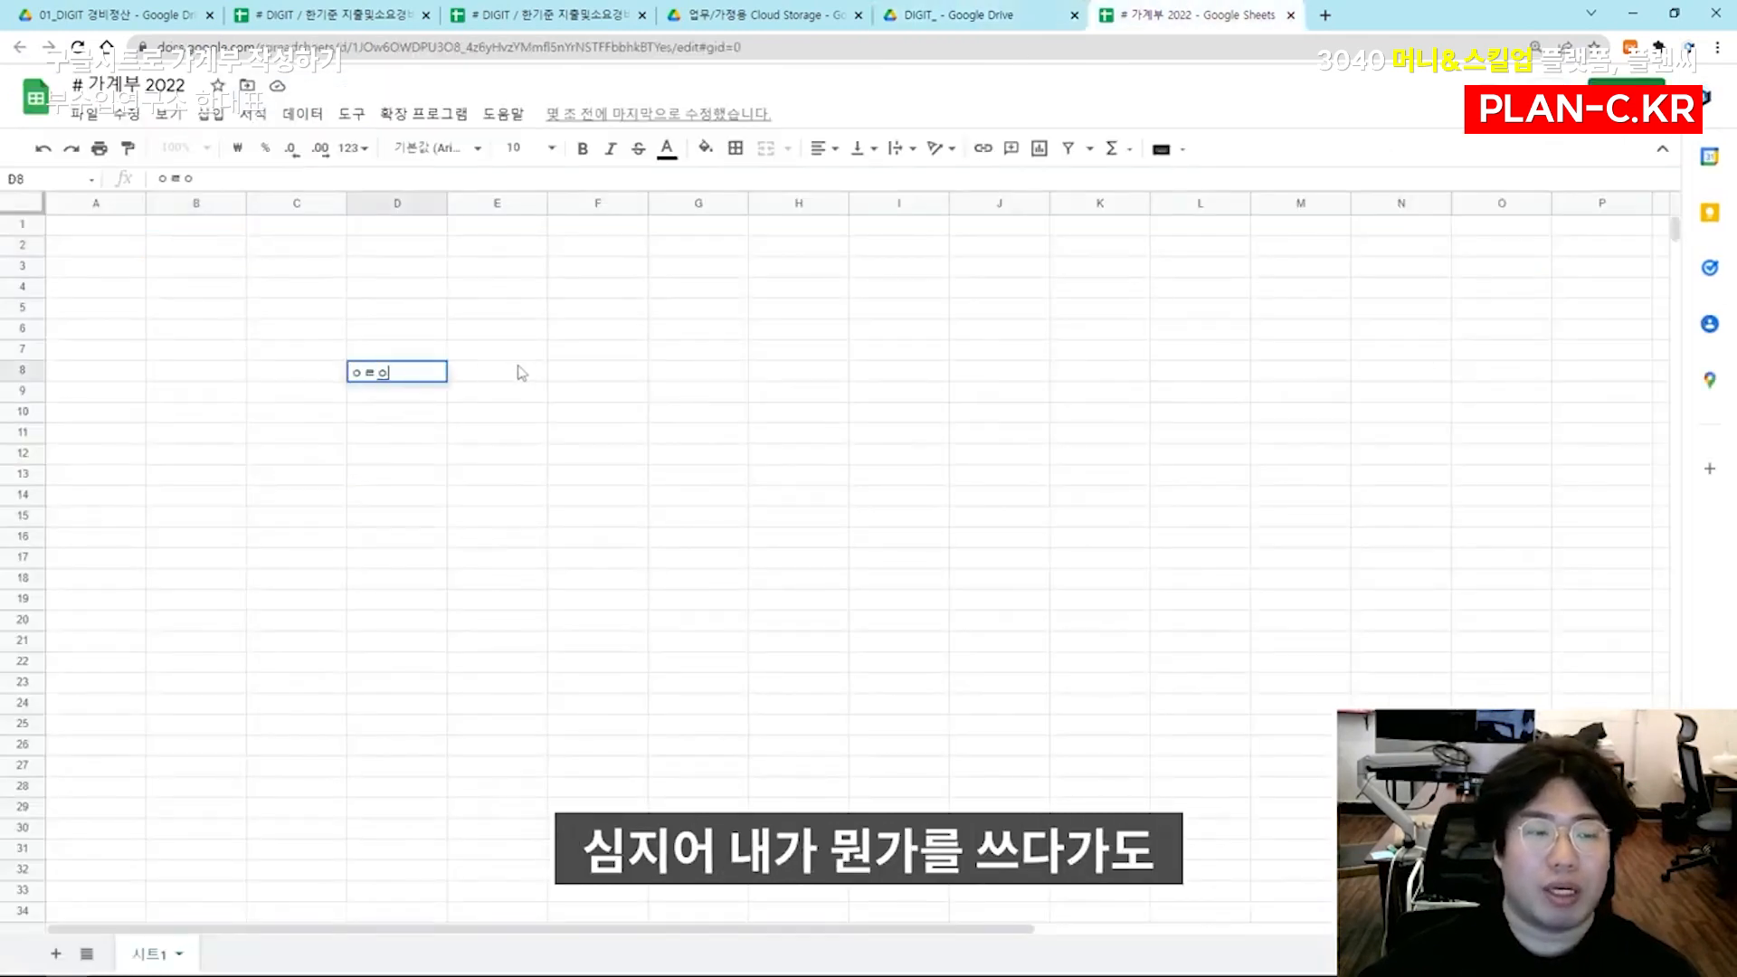
left_click(564, 357)
left_click(1290, 14)
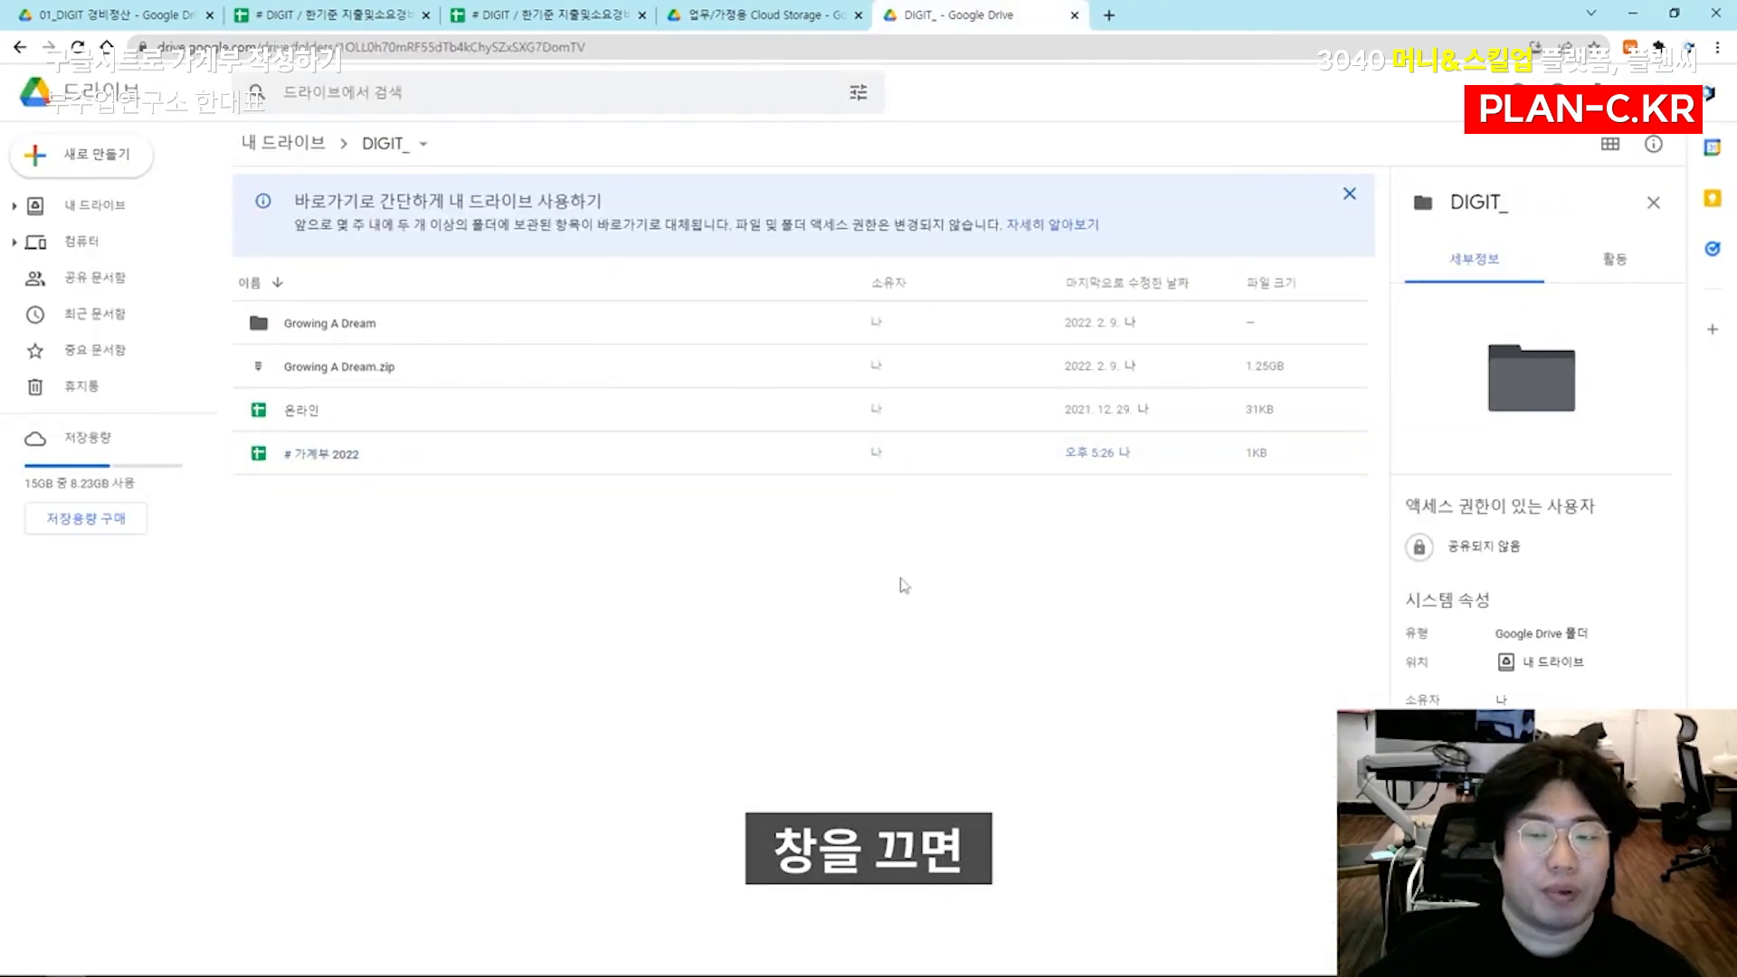
double_click(464, 469)
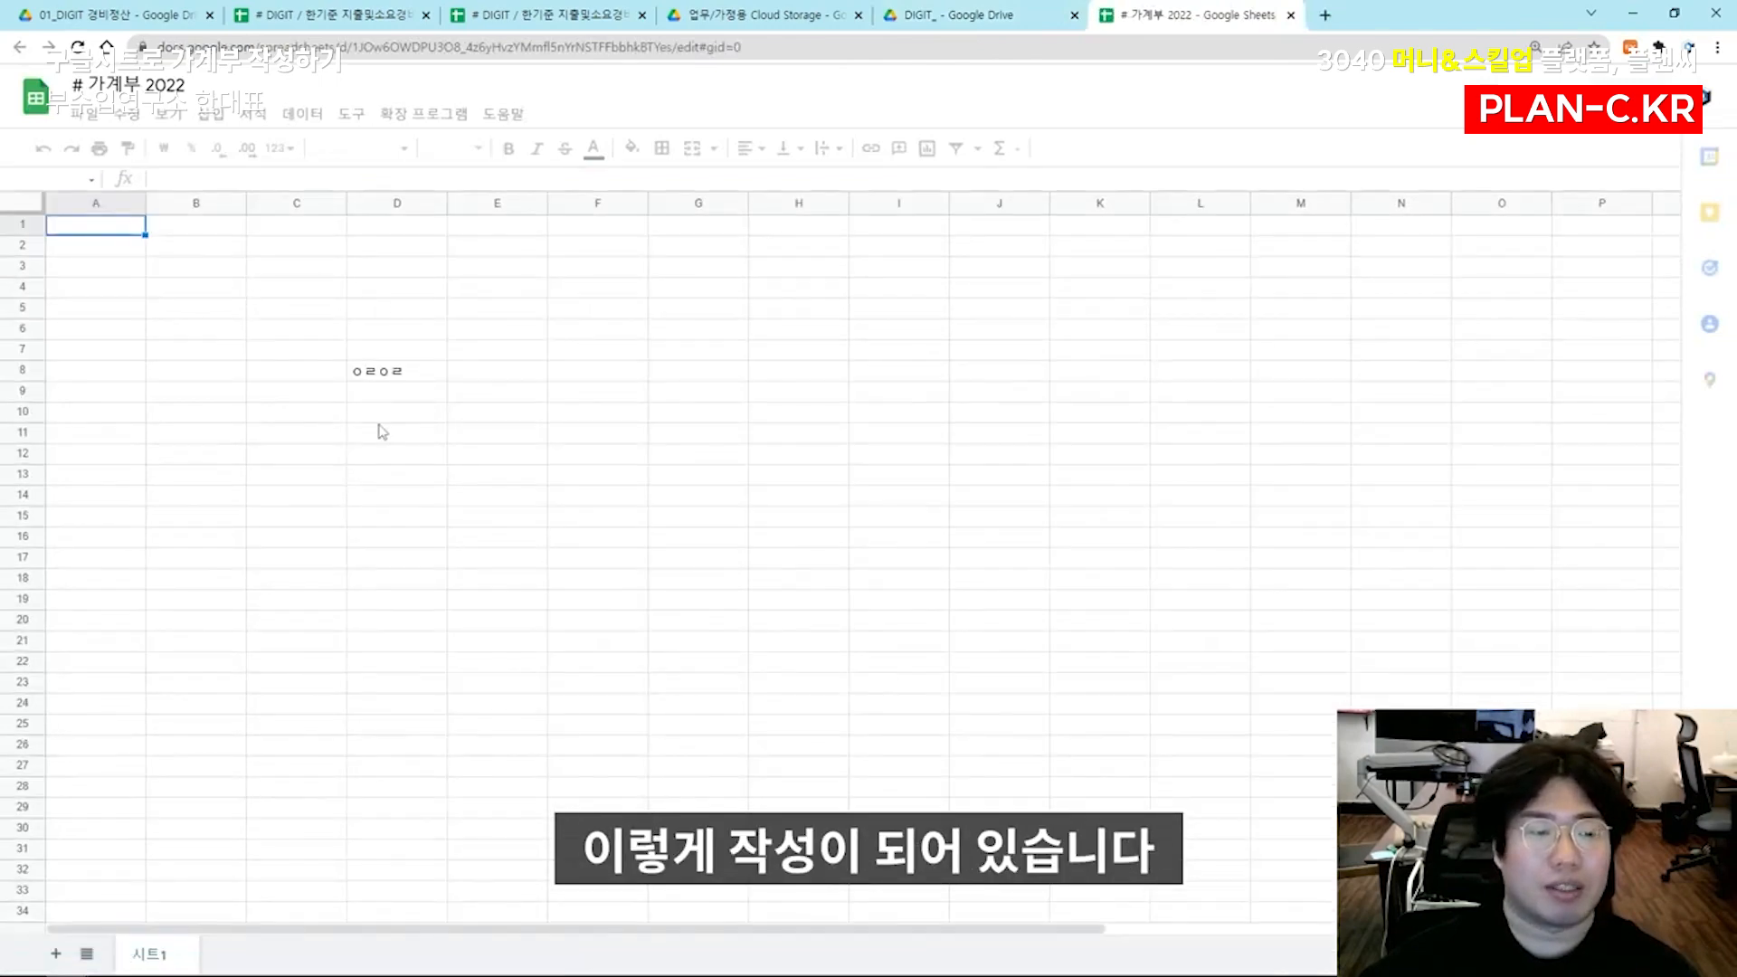
left_click(398, 373)
key("Delete")
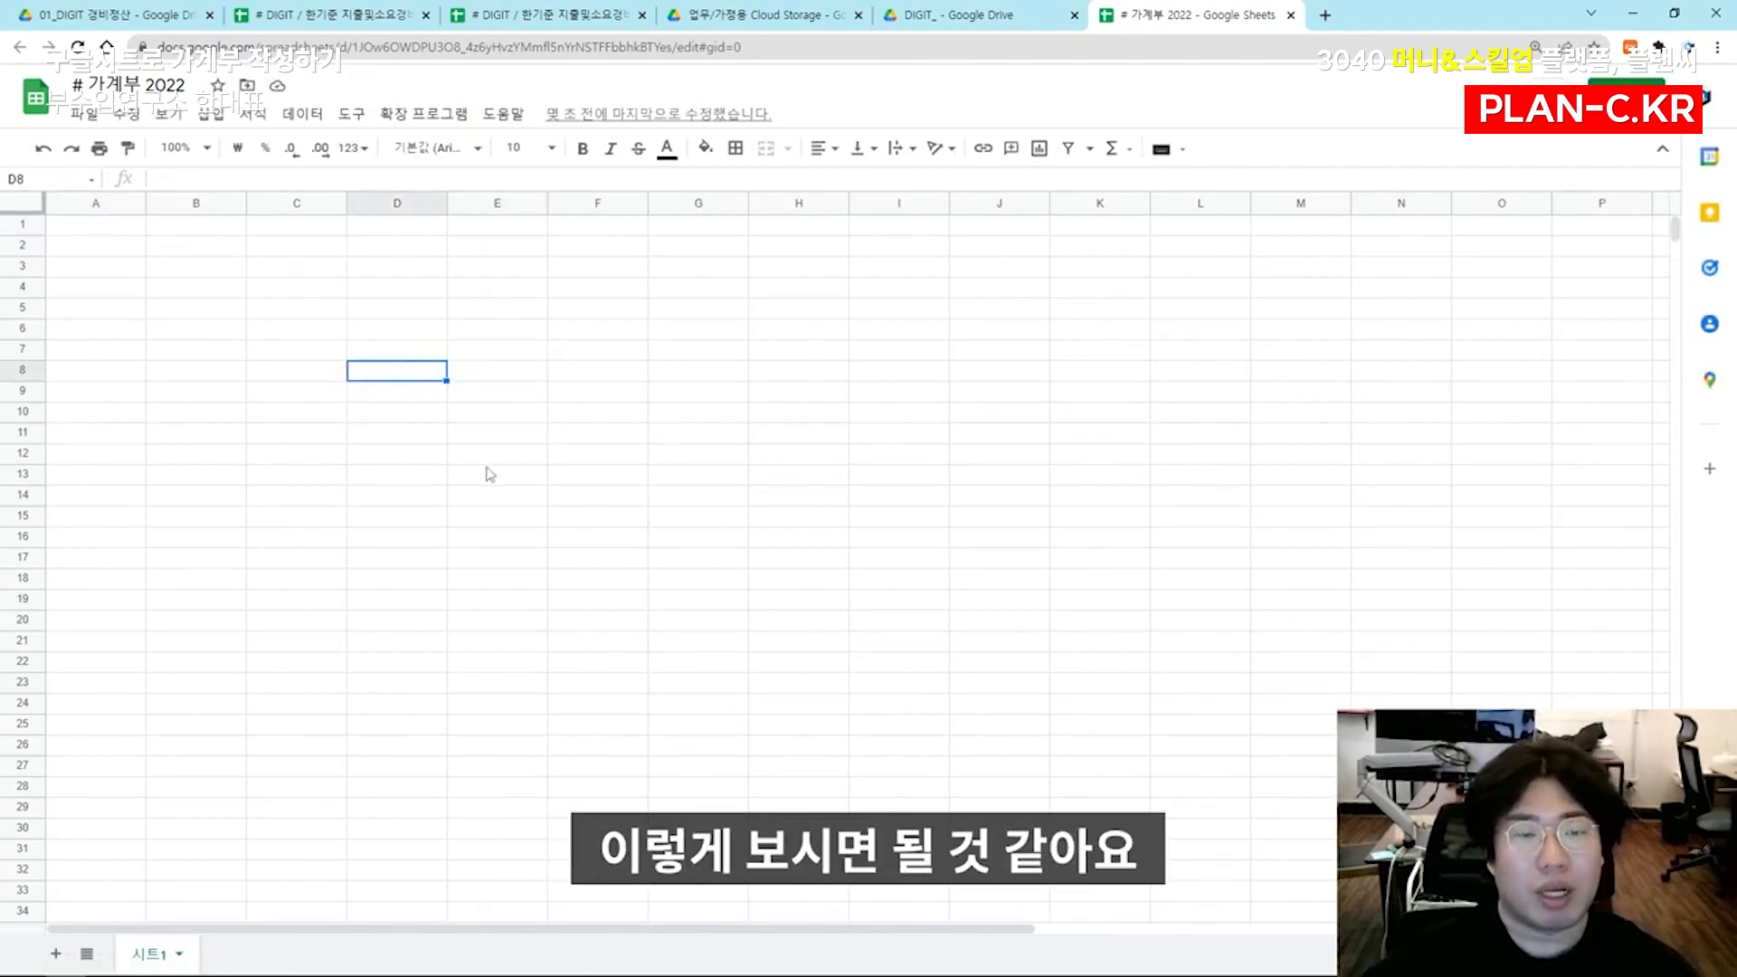
Check the # 가계부 2022 file in the DIGIT_ folder and examine the open spreadsheet's web address
left_click(976, 13)
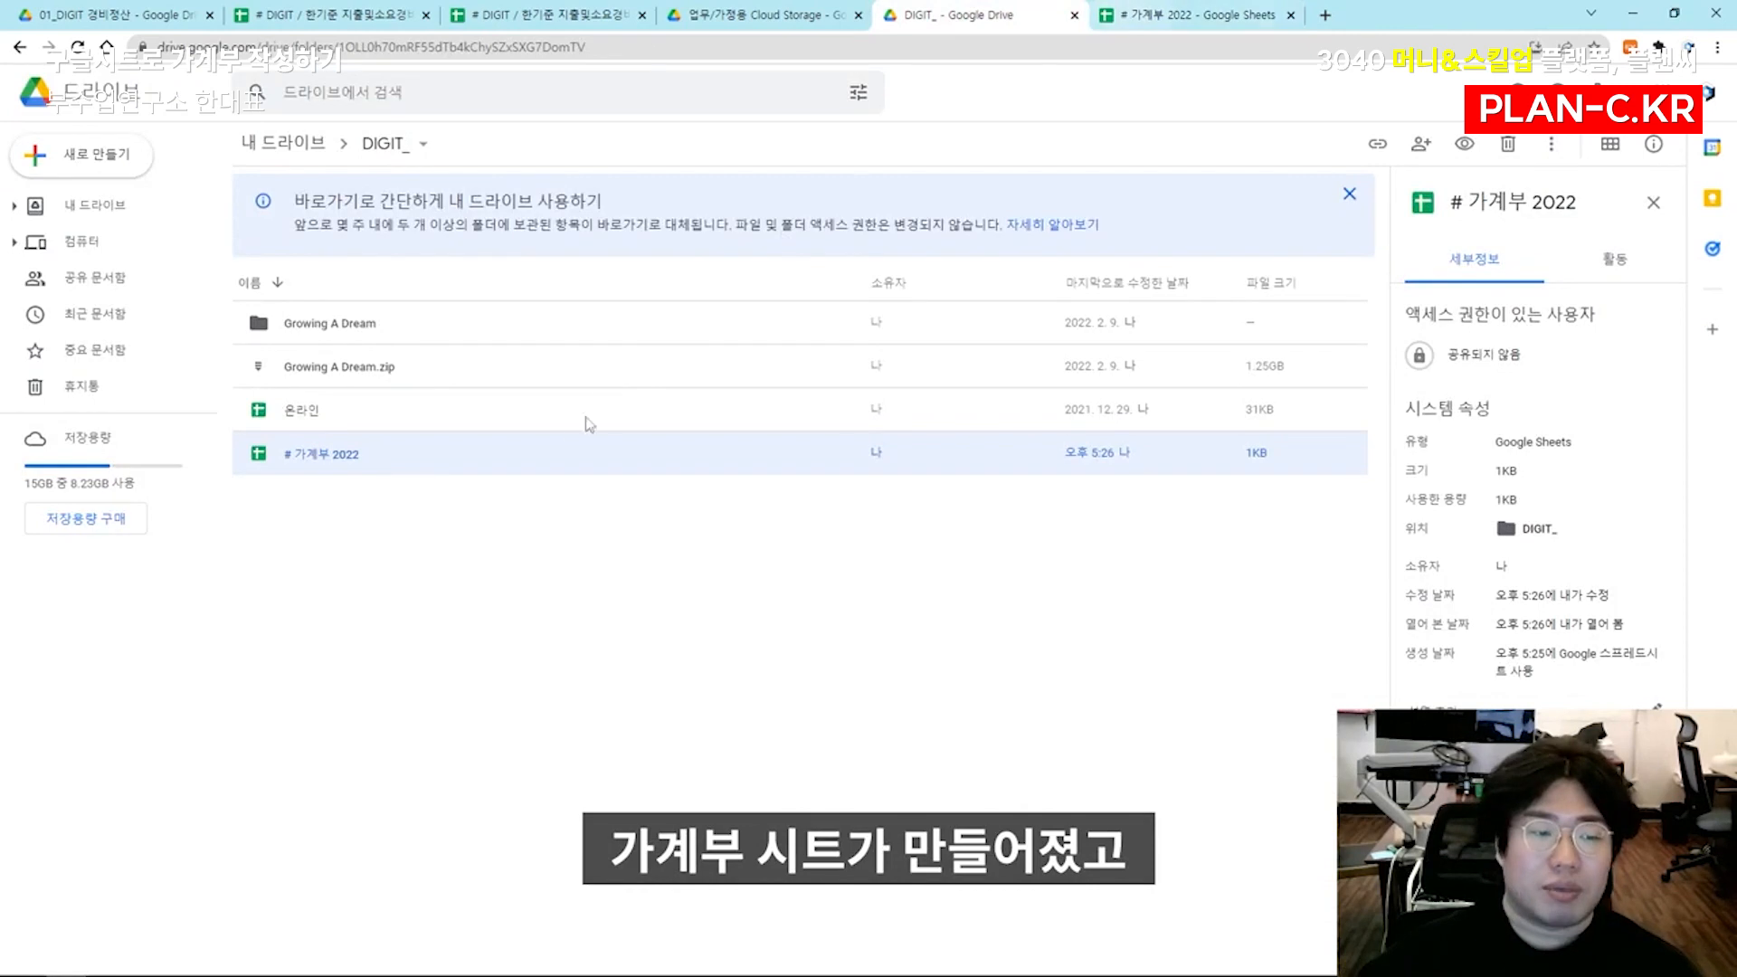
left_click(422, 499)
left_click(1203, 16)
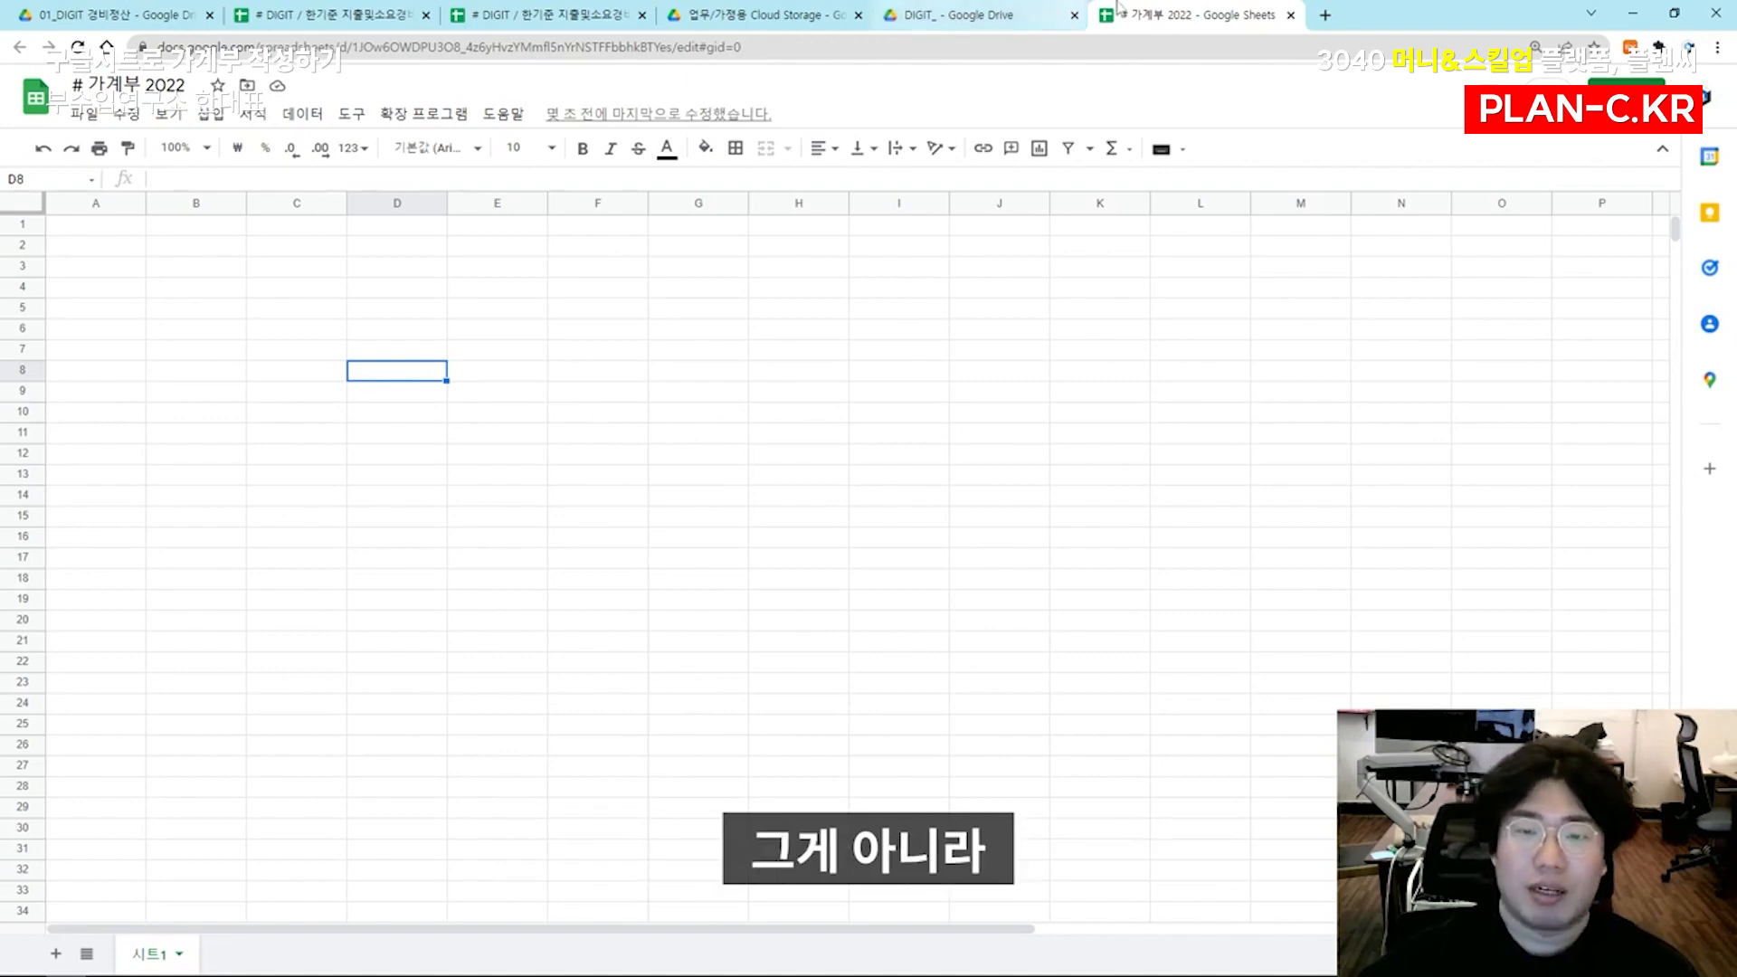
left_click(1054, 47)
left_click(794, 347)
left_click(531, 48)
left_click(517, 333)
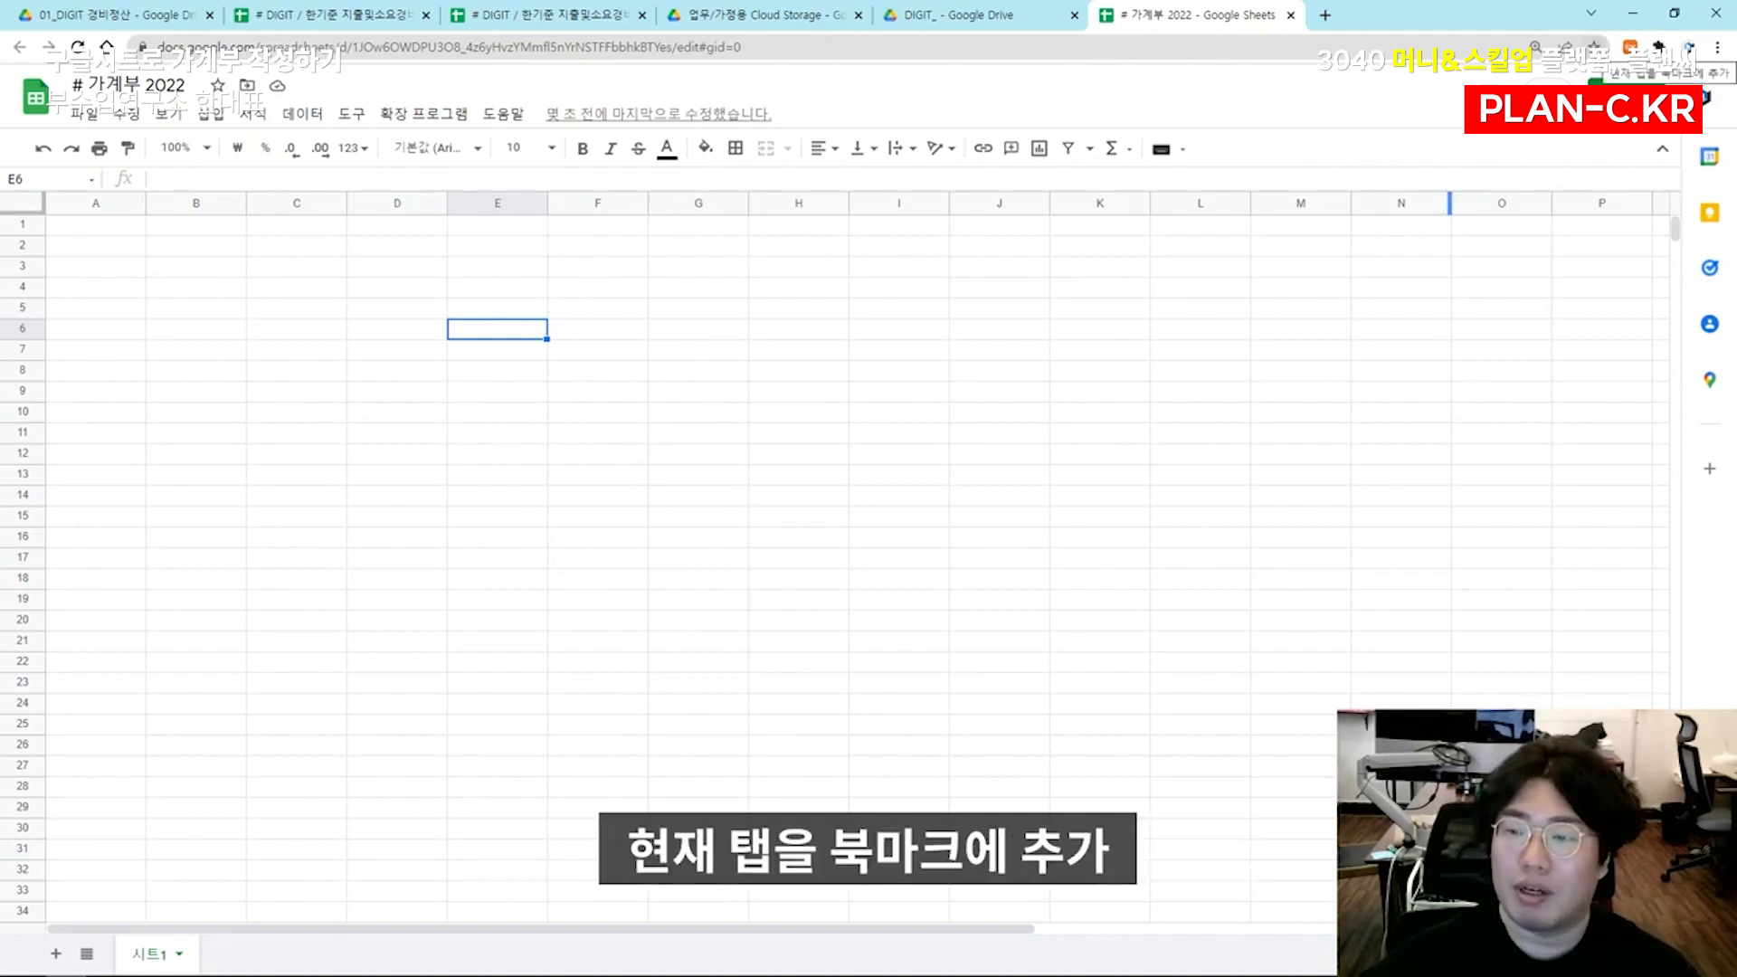
Bookmark the # 가계부 2022 spreadsheet in the 북마크바 folder under the name # 가계부 and open a new browser tab
left_click(1594, 47)
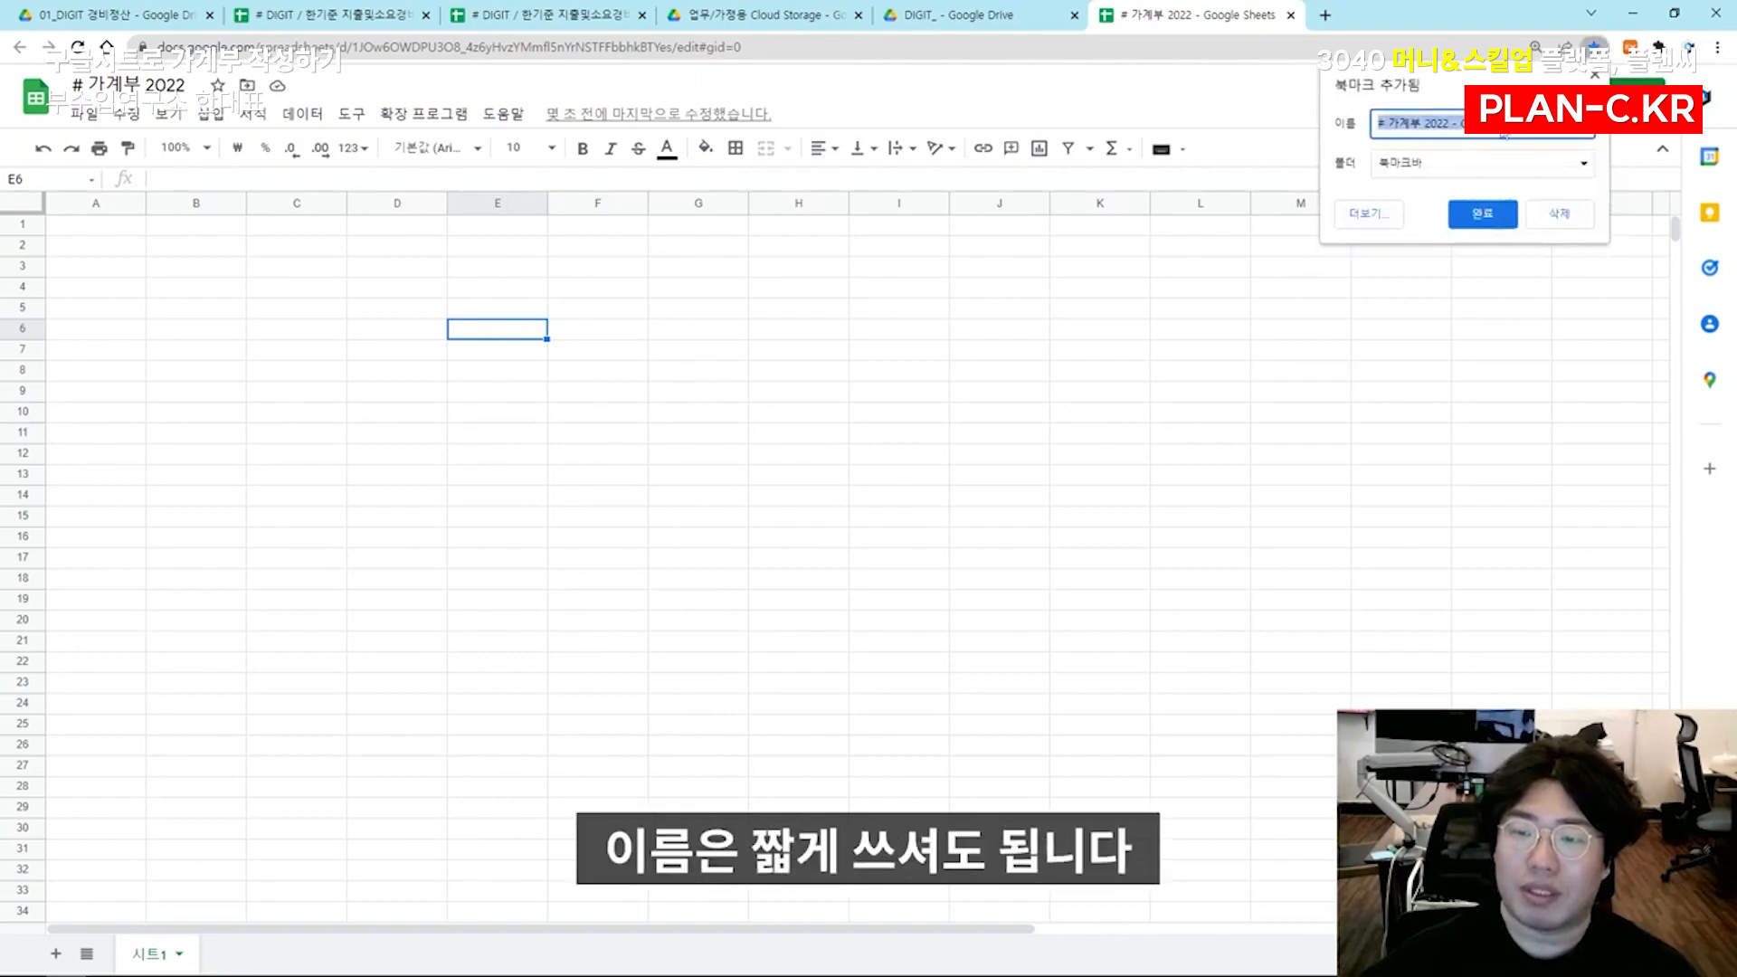
type("# 가계부")
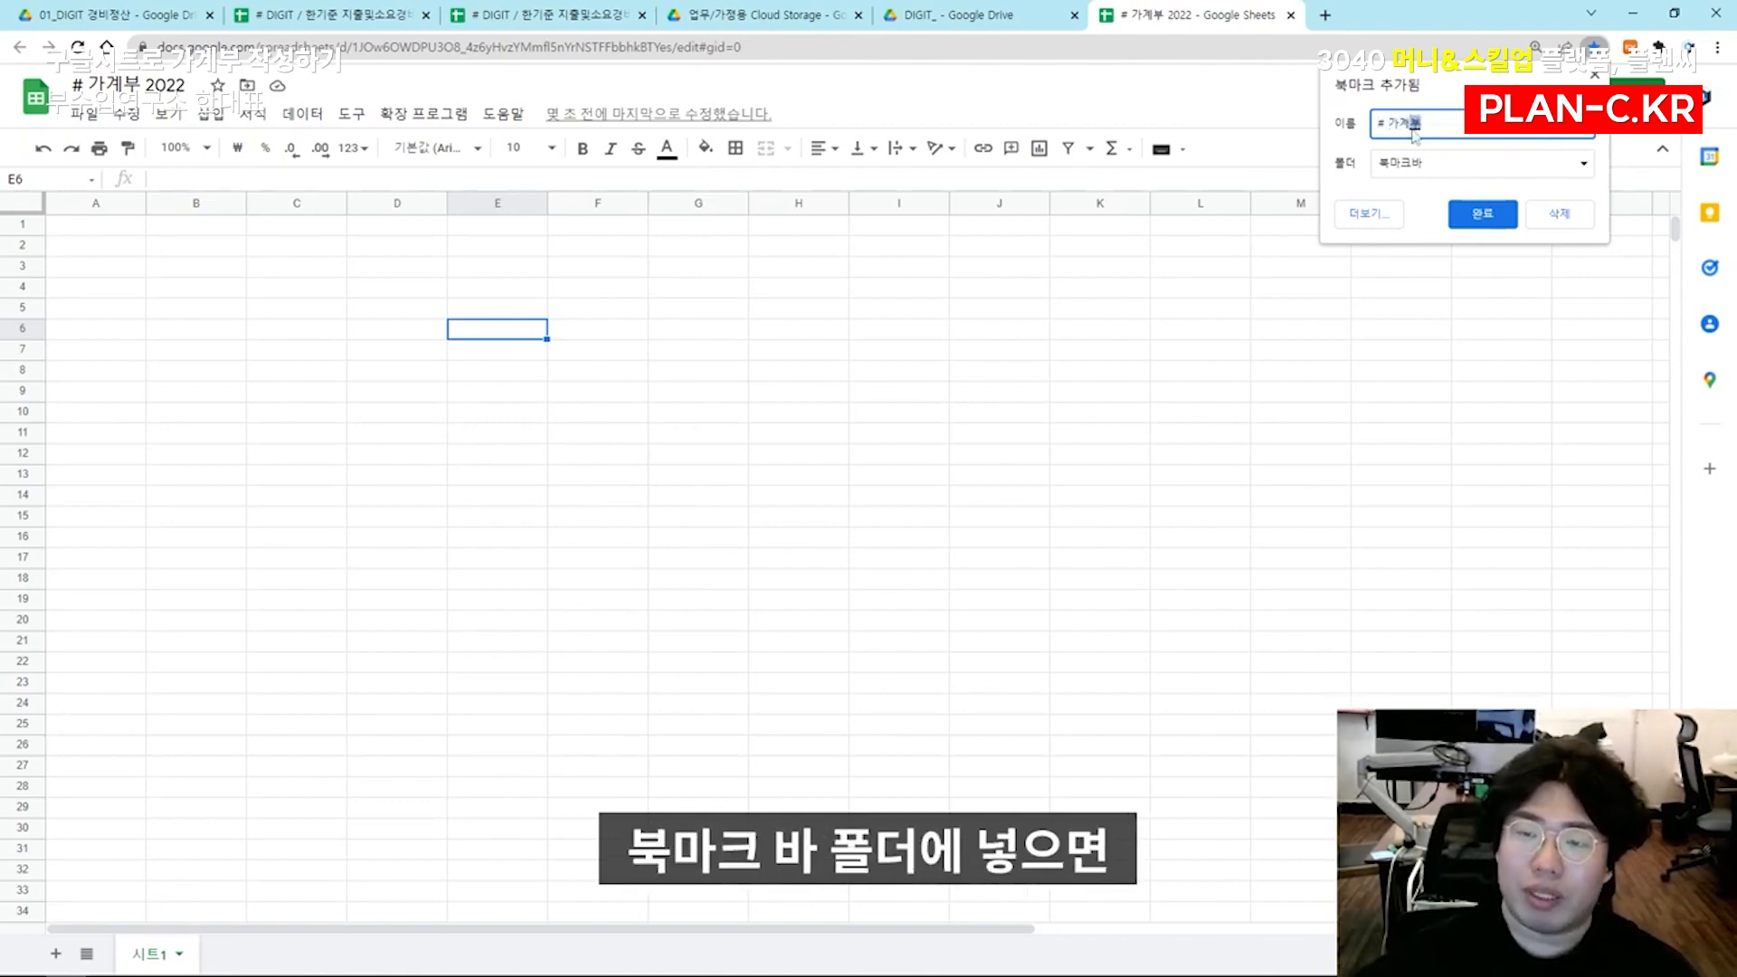
left_click(1477, 217)
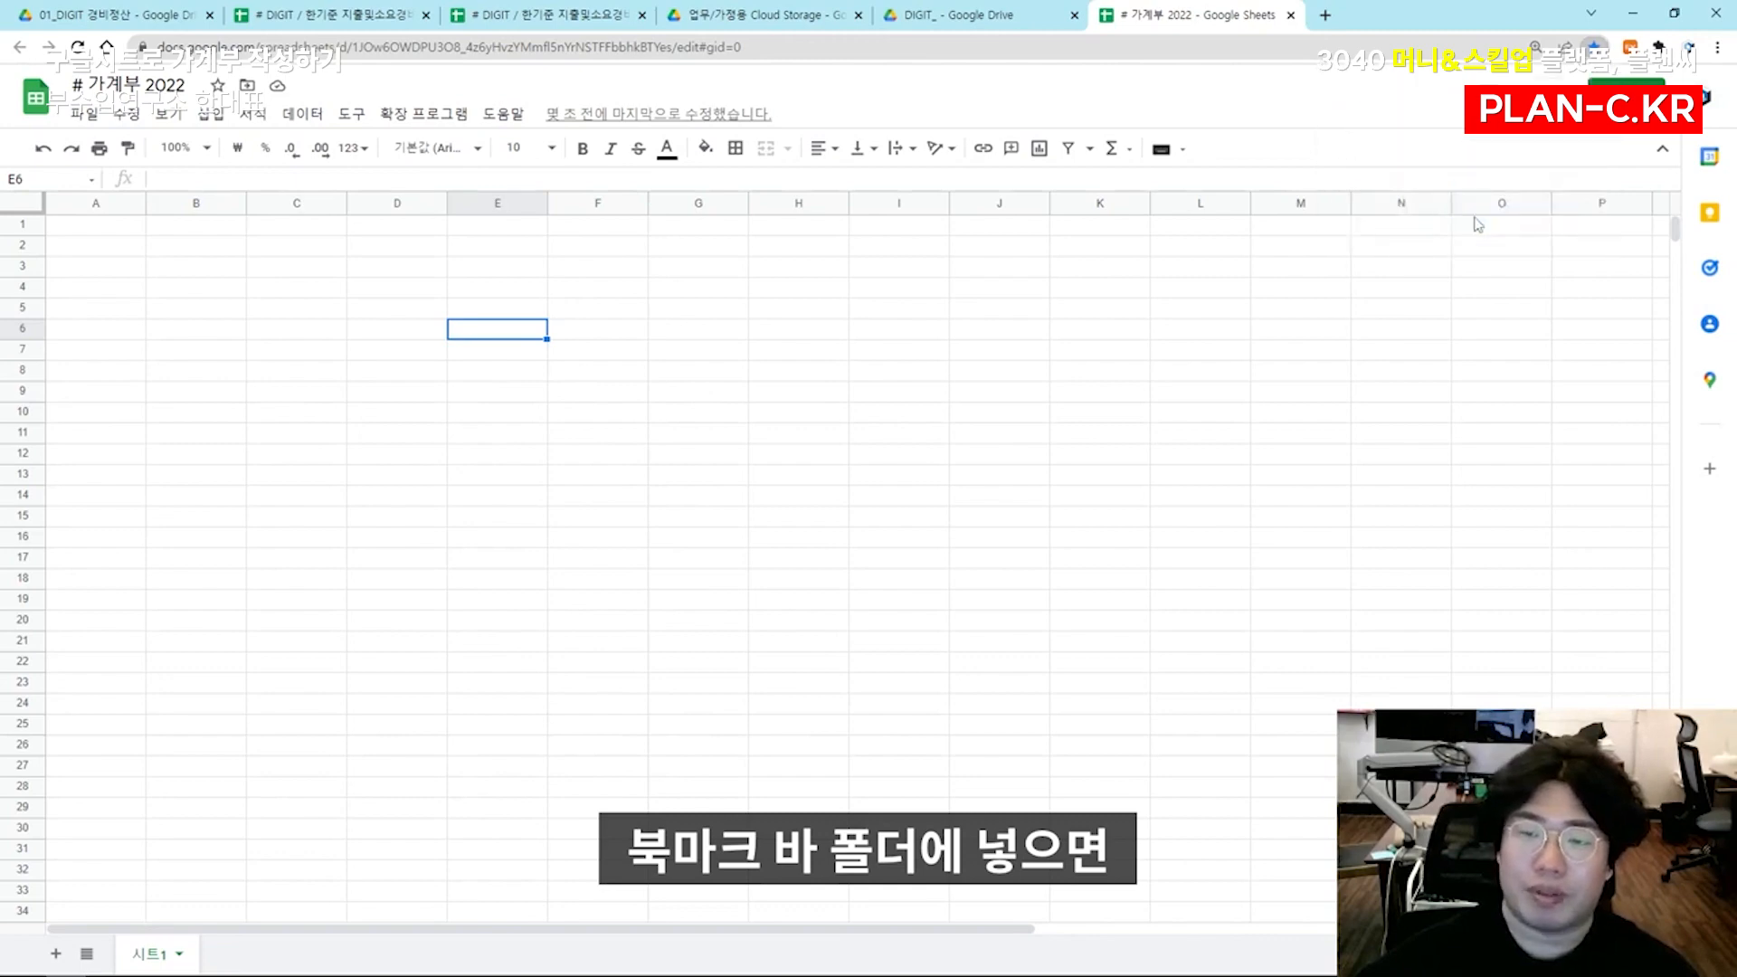
left_click(1136, 375)
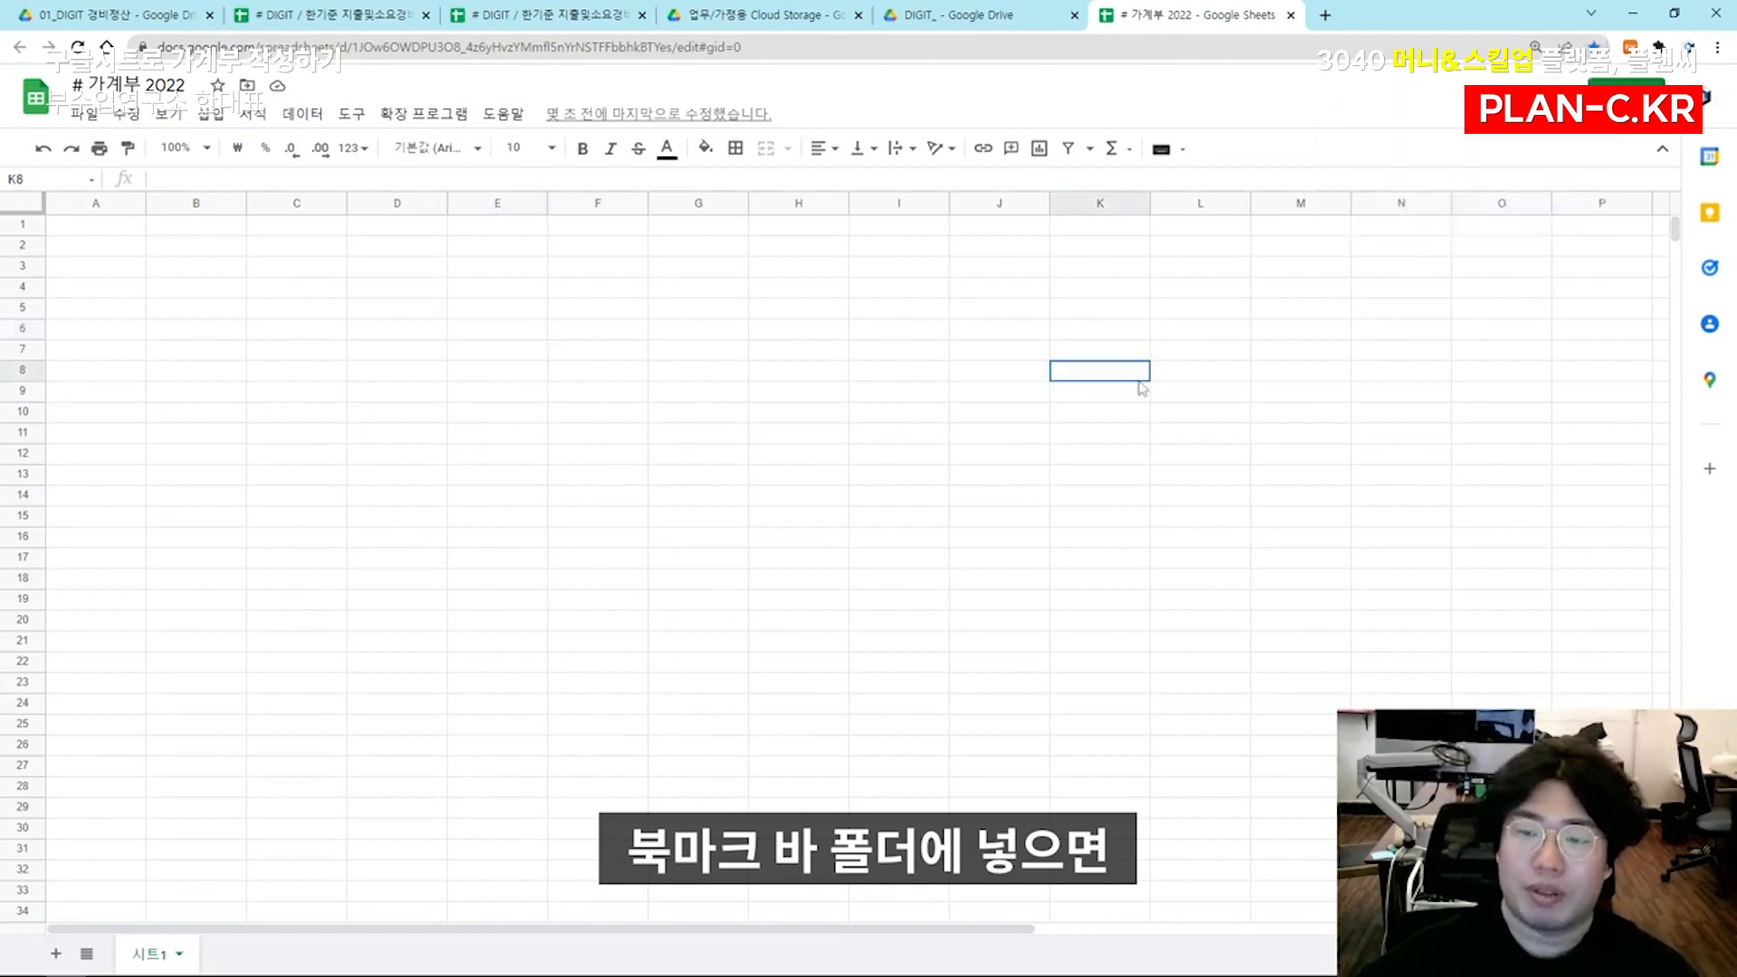
left_click(1323, 16)
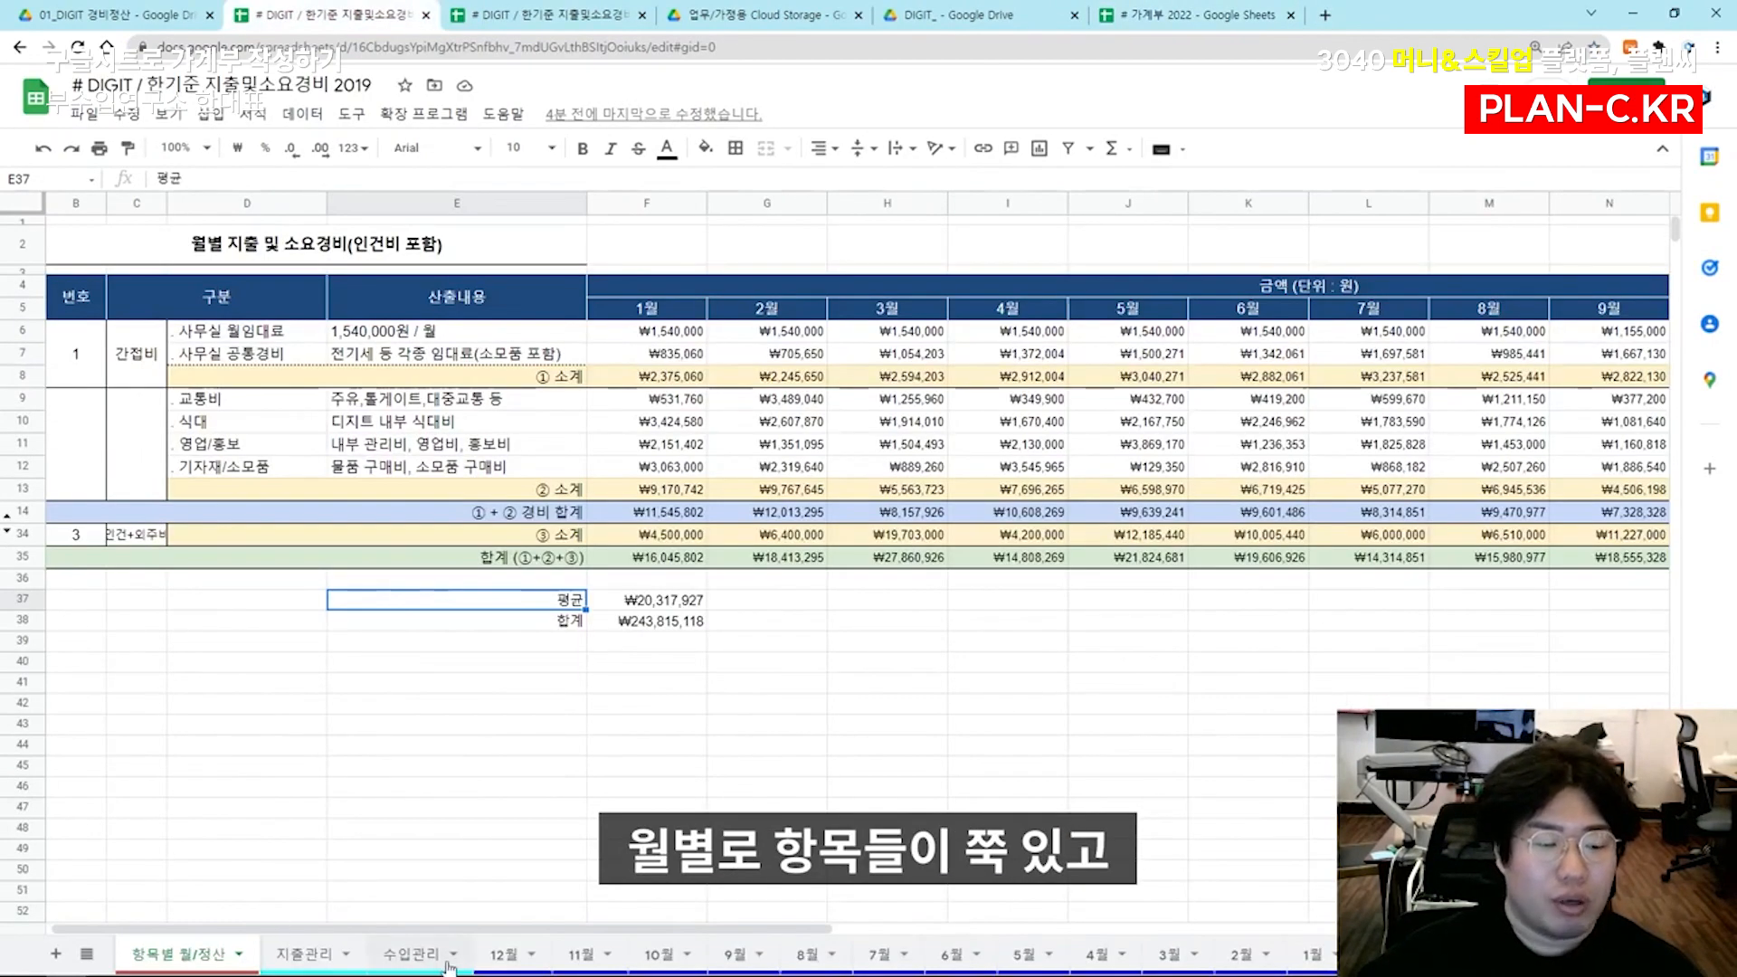
Review the 10월, 항목별 월/정산 and 지출관리 sheets of the 2019 expense spreadsheet to see how monthly items are organised
left_click(655, 954)
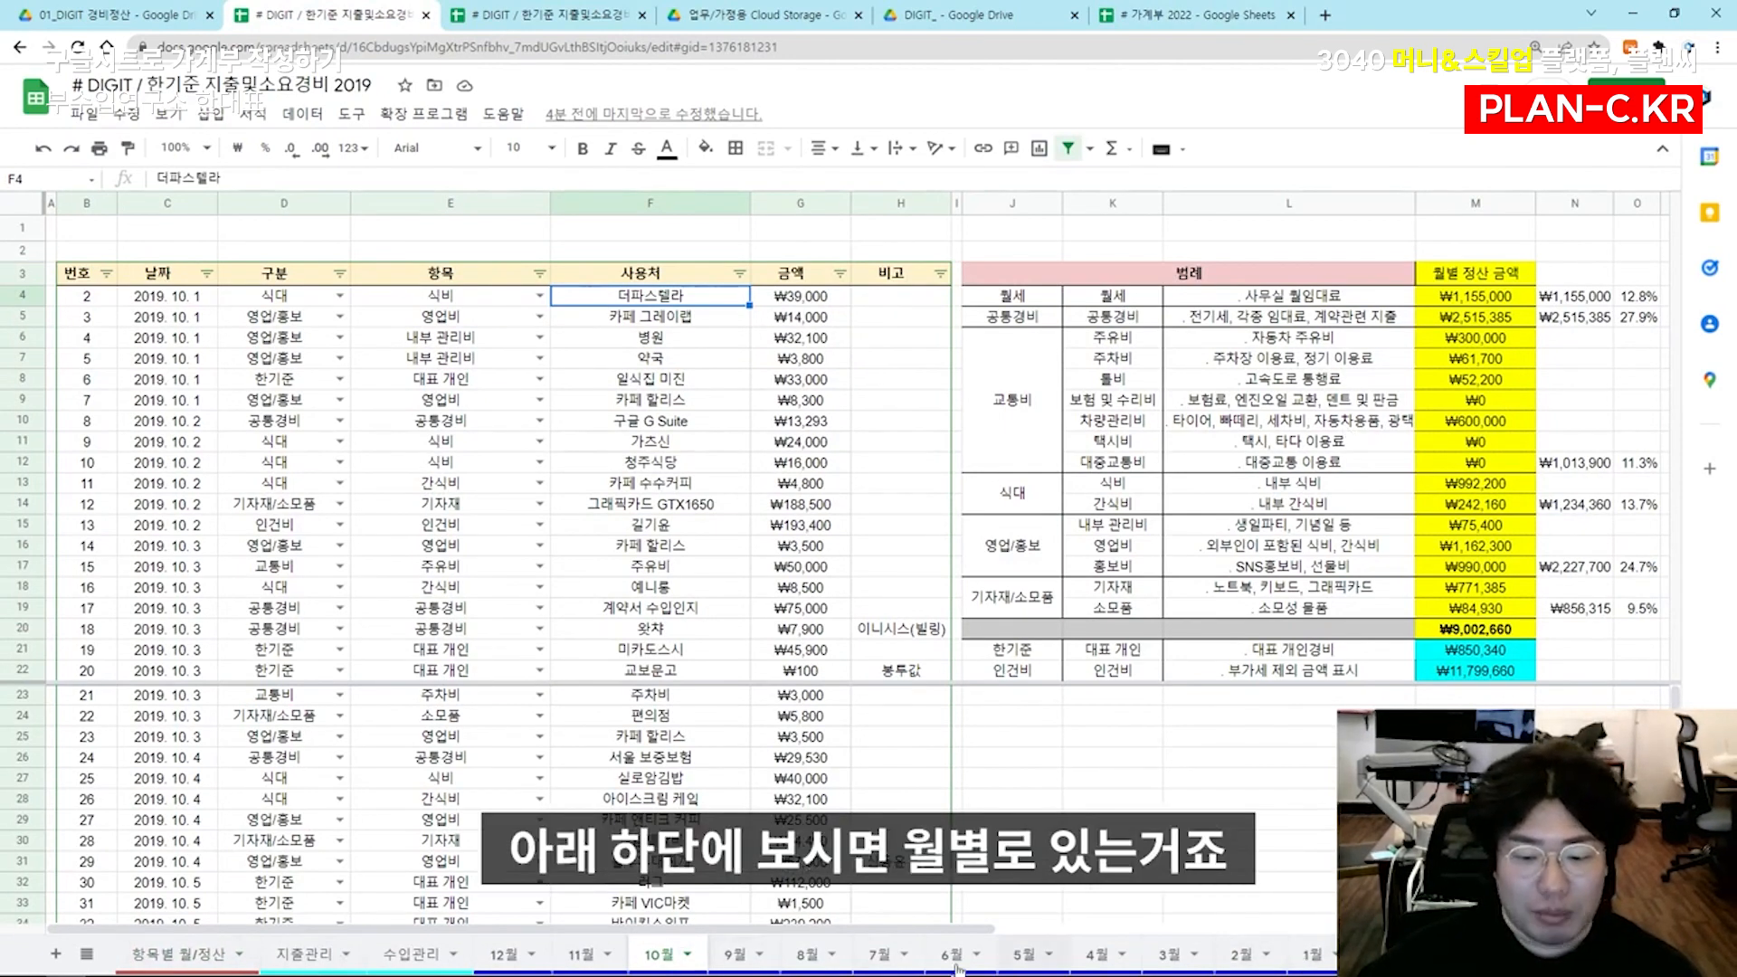
left_click(200, 955)
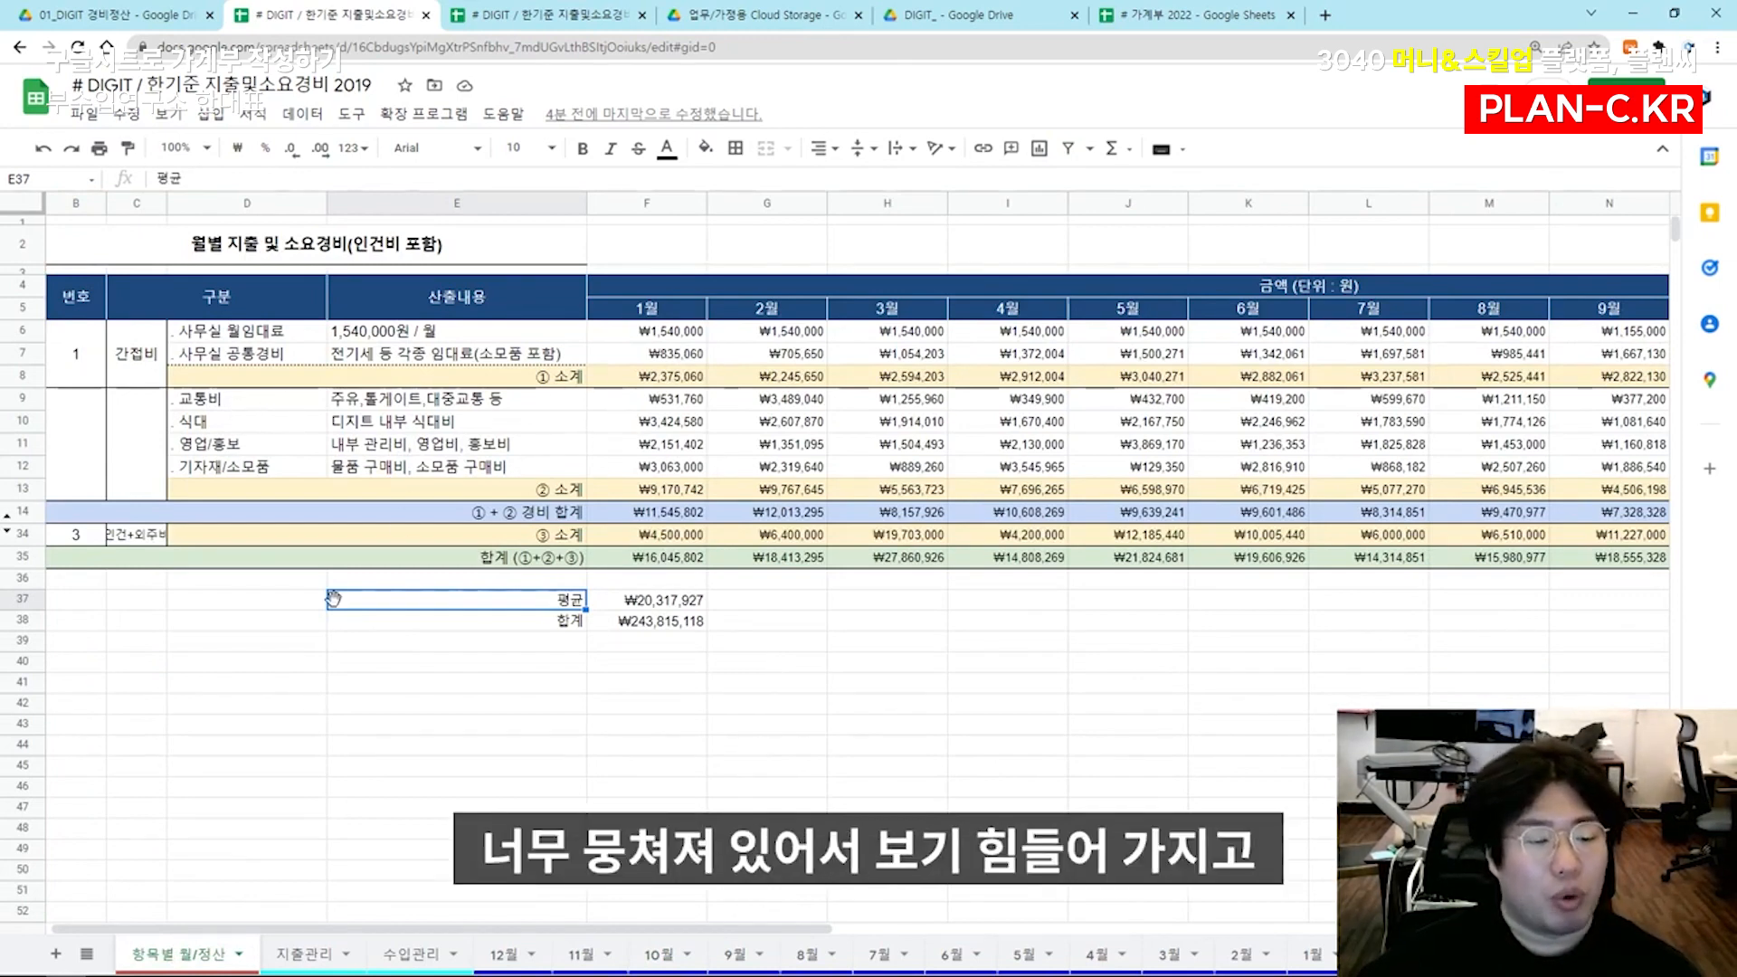
left_click(303, 956)
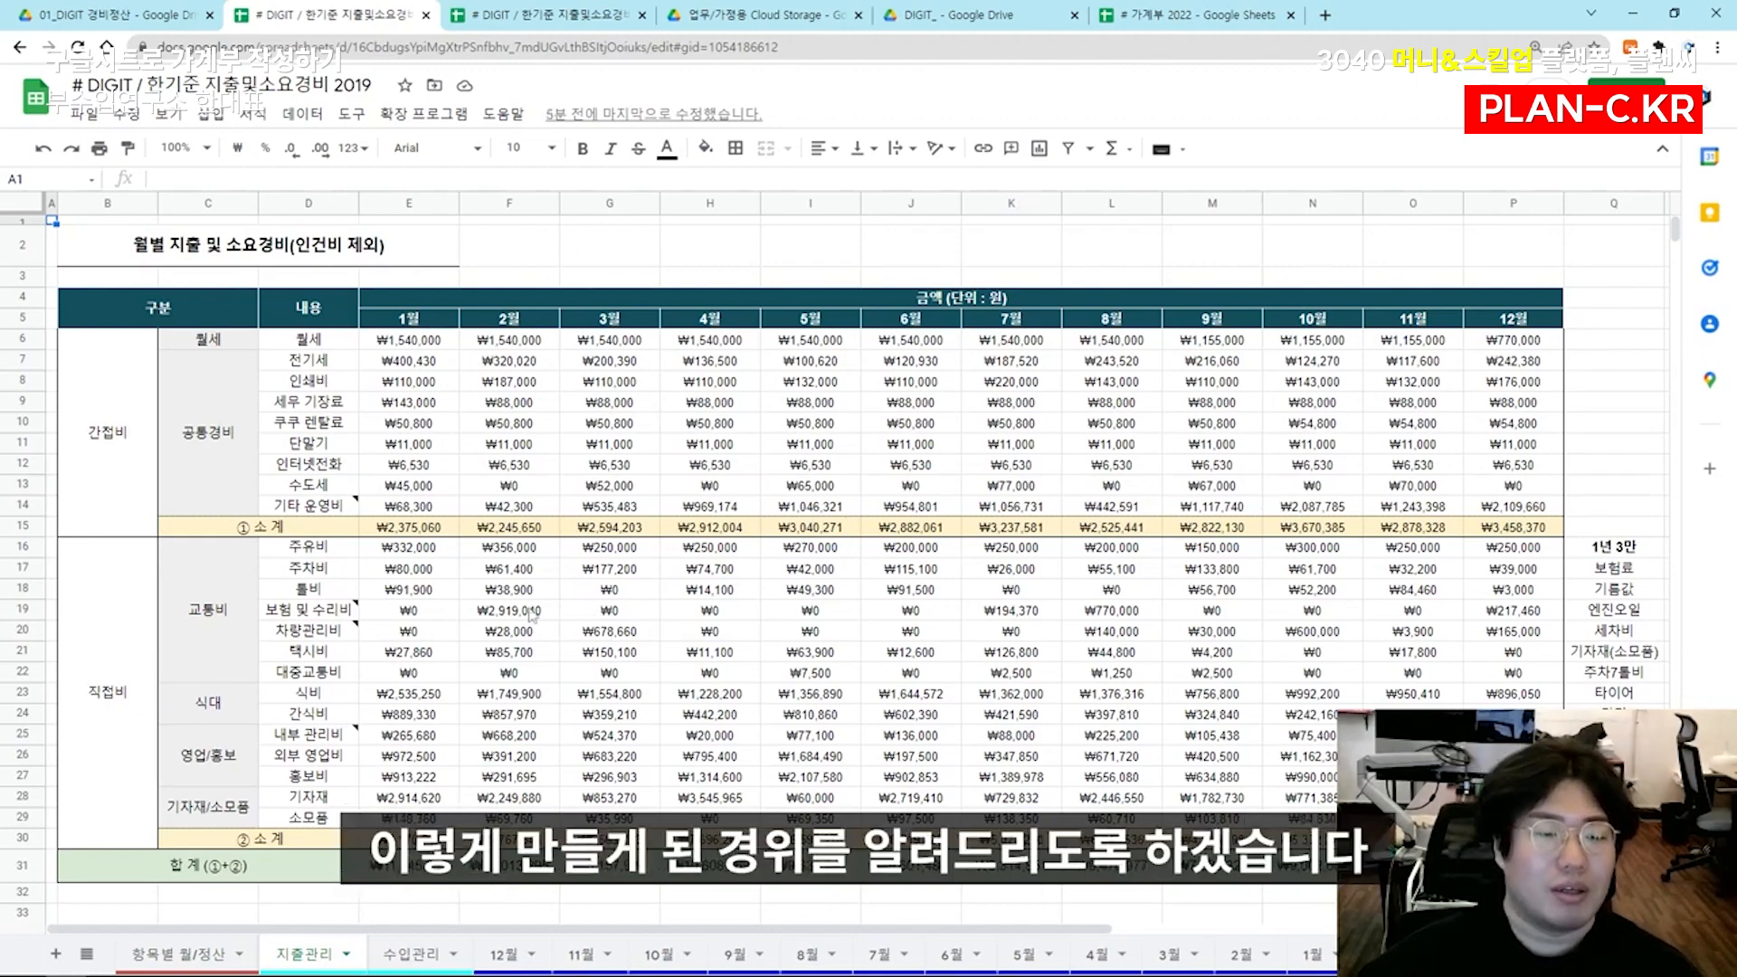
left_click(206, 957)
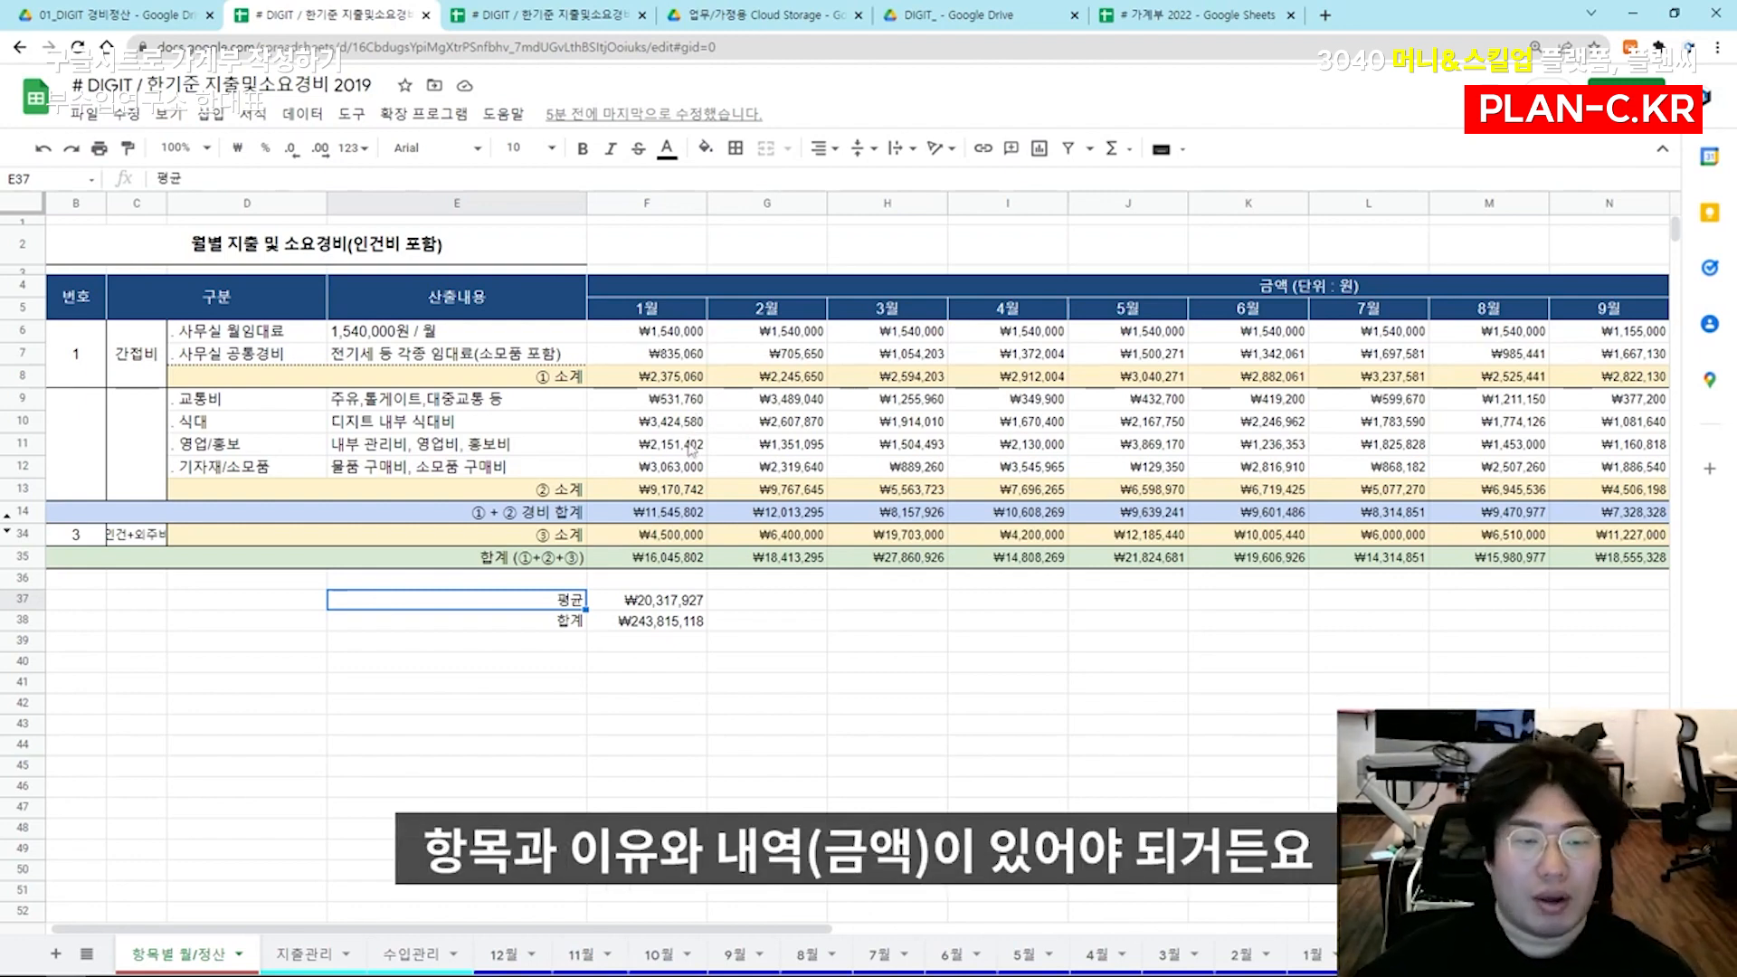
Copy the usage and amount entries in F4:G34 of the 2019 spreadsheet's 10월 sheet and paste them at D3 of # 가계부 2022
left_click(680, 961)
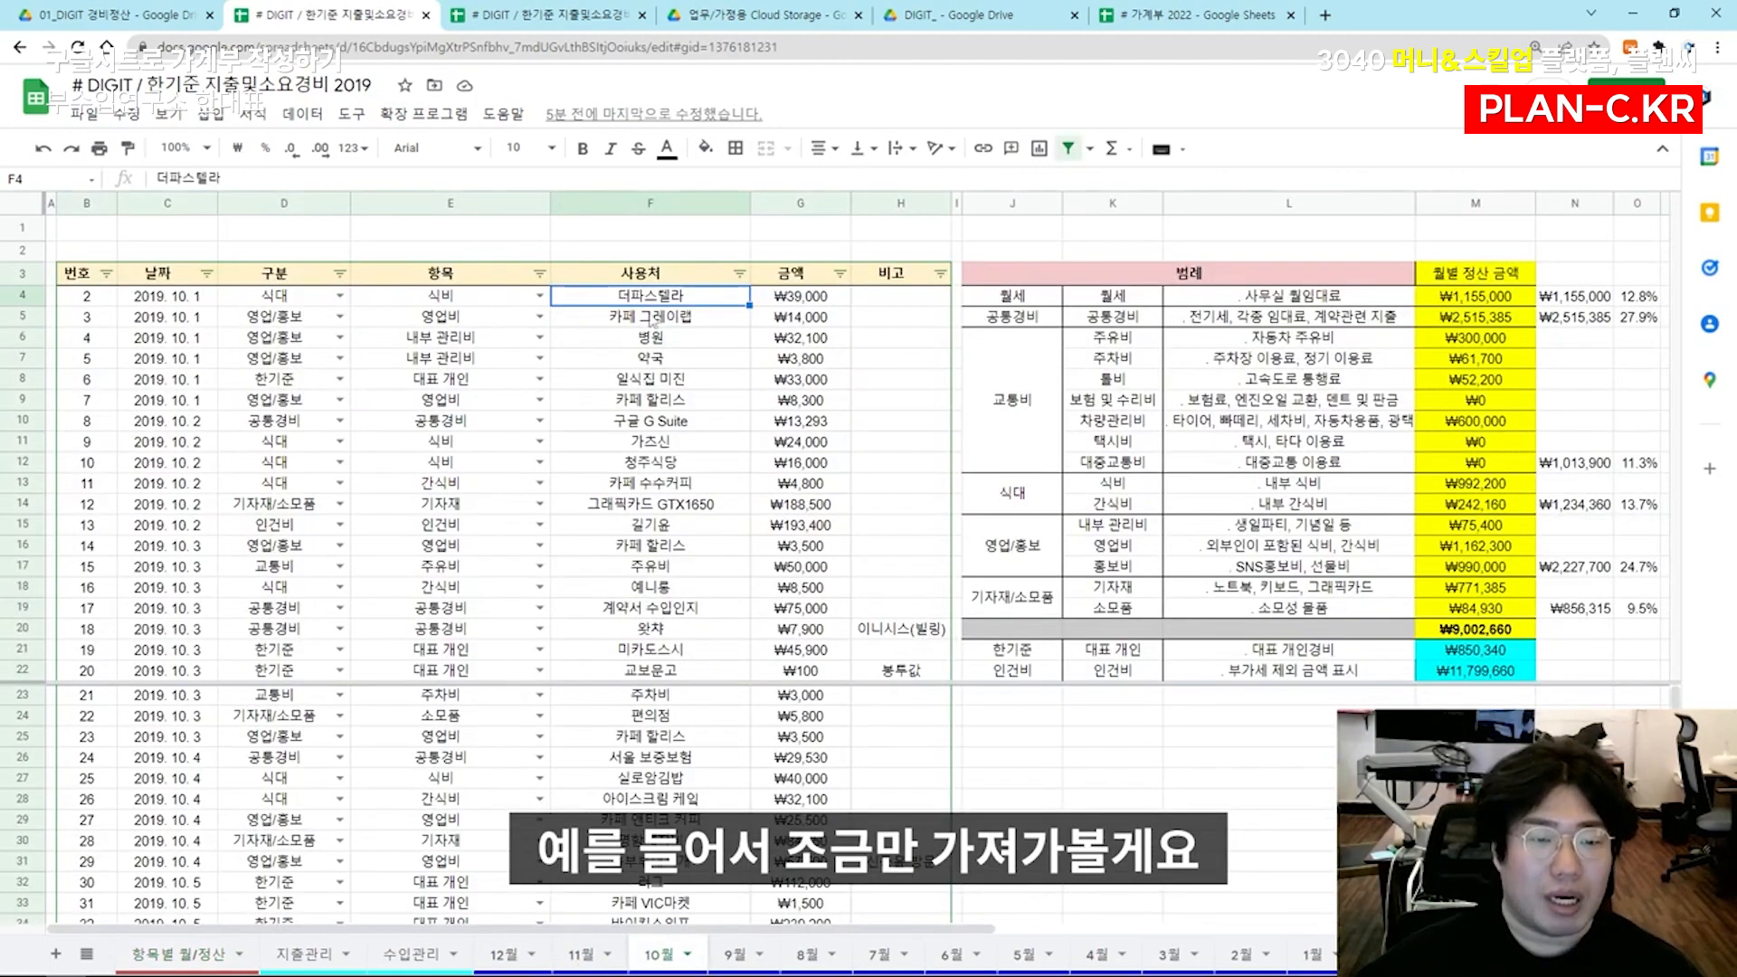
left_click(802, 920, "shift")
key("ctrl+c")
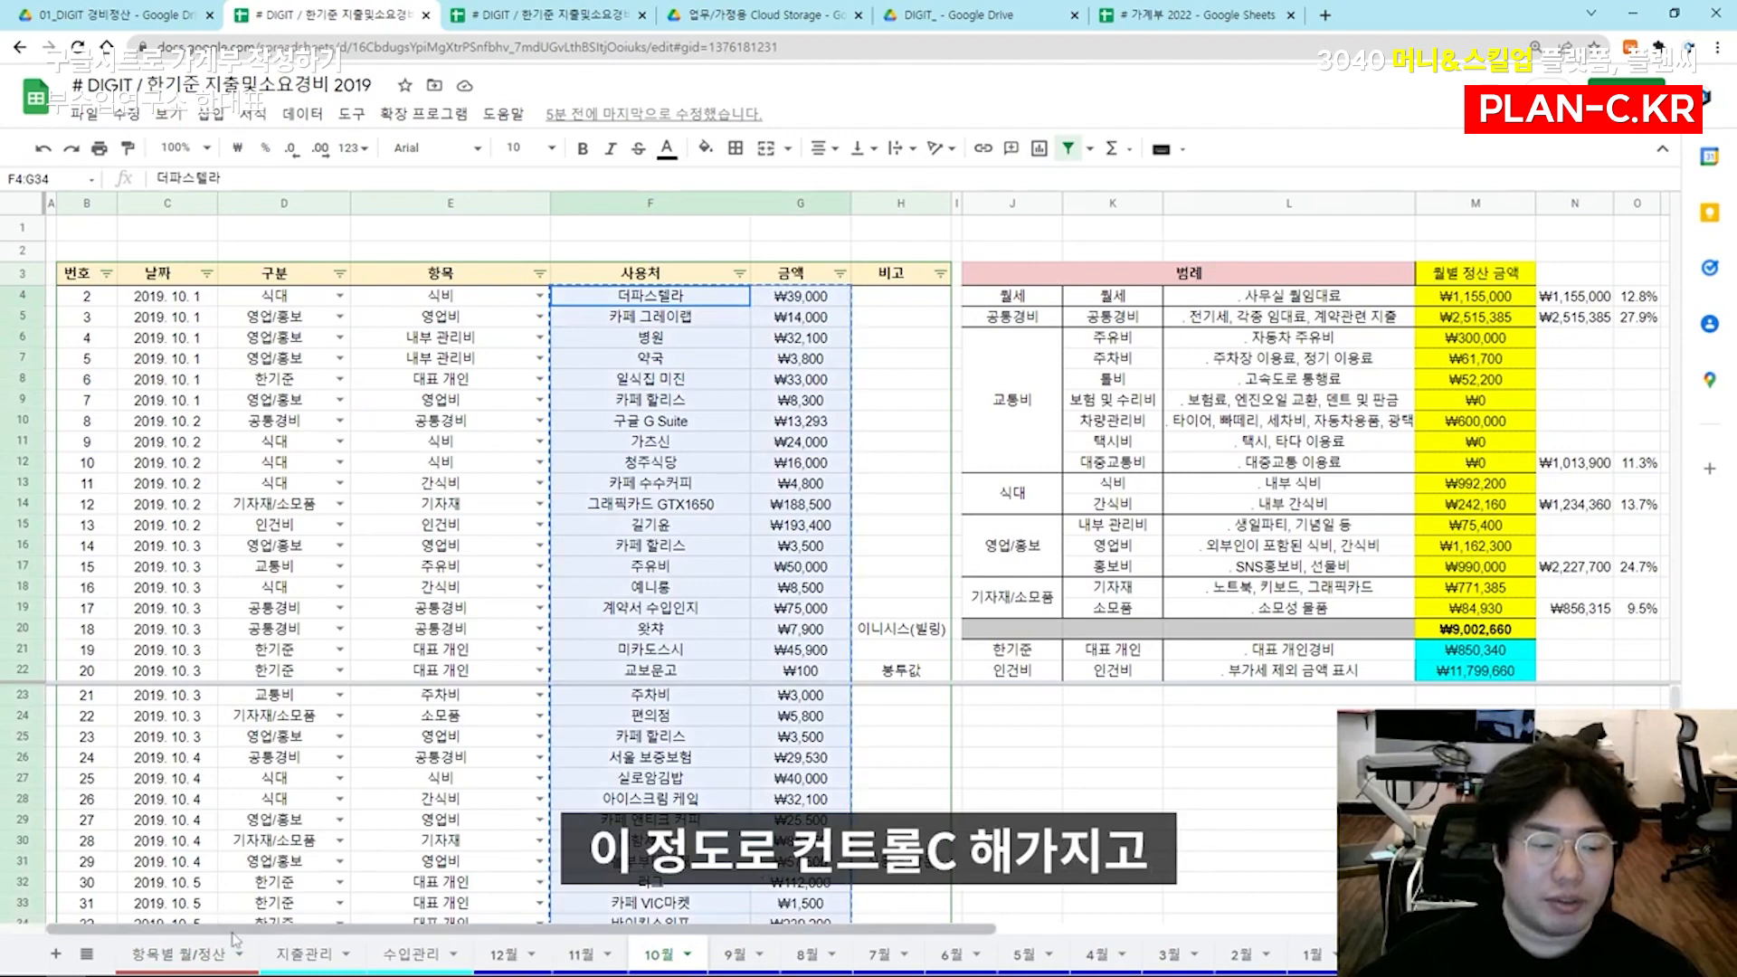
left_click(1176, 14)
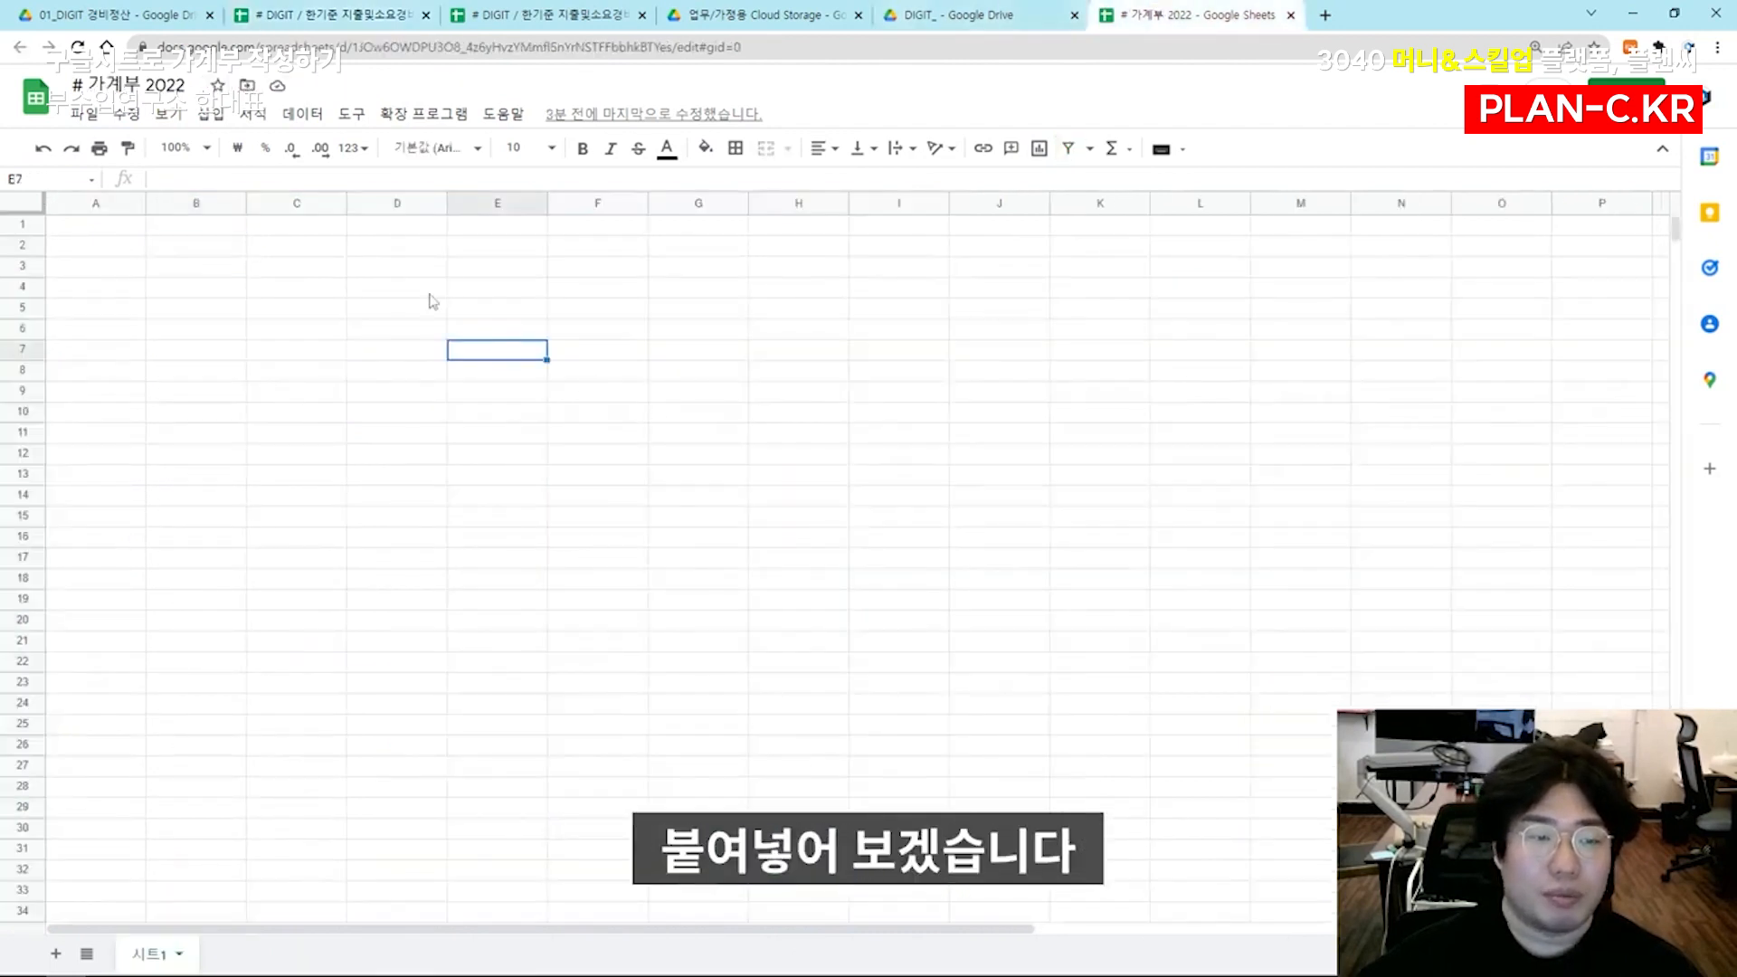
left_click(396, 267)
key("ctrl+v")
Remove all cell borders from the pasted expense list in D3:E33
left_click(419, 369)
left_click(508, 396)
key("ctrl+a")
left_click(736, 148)
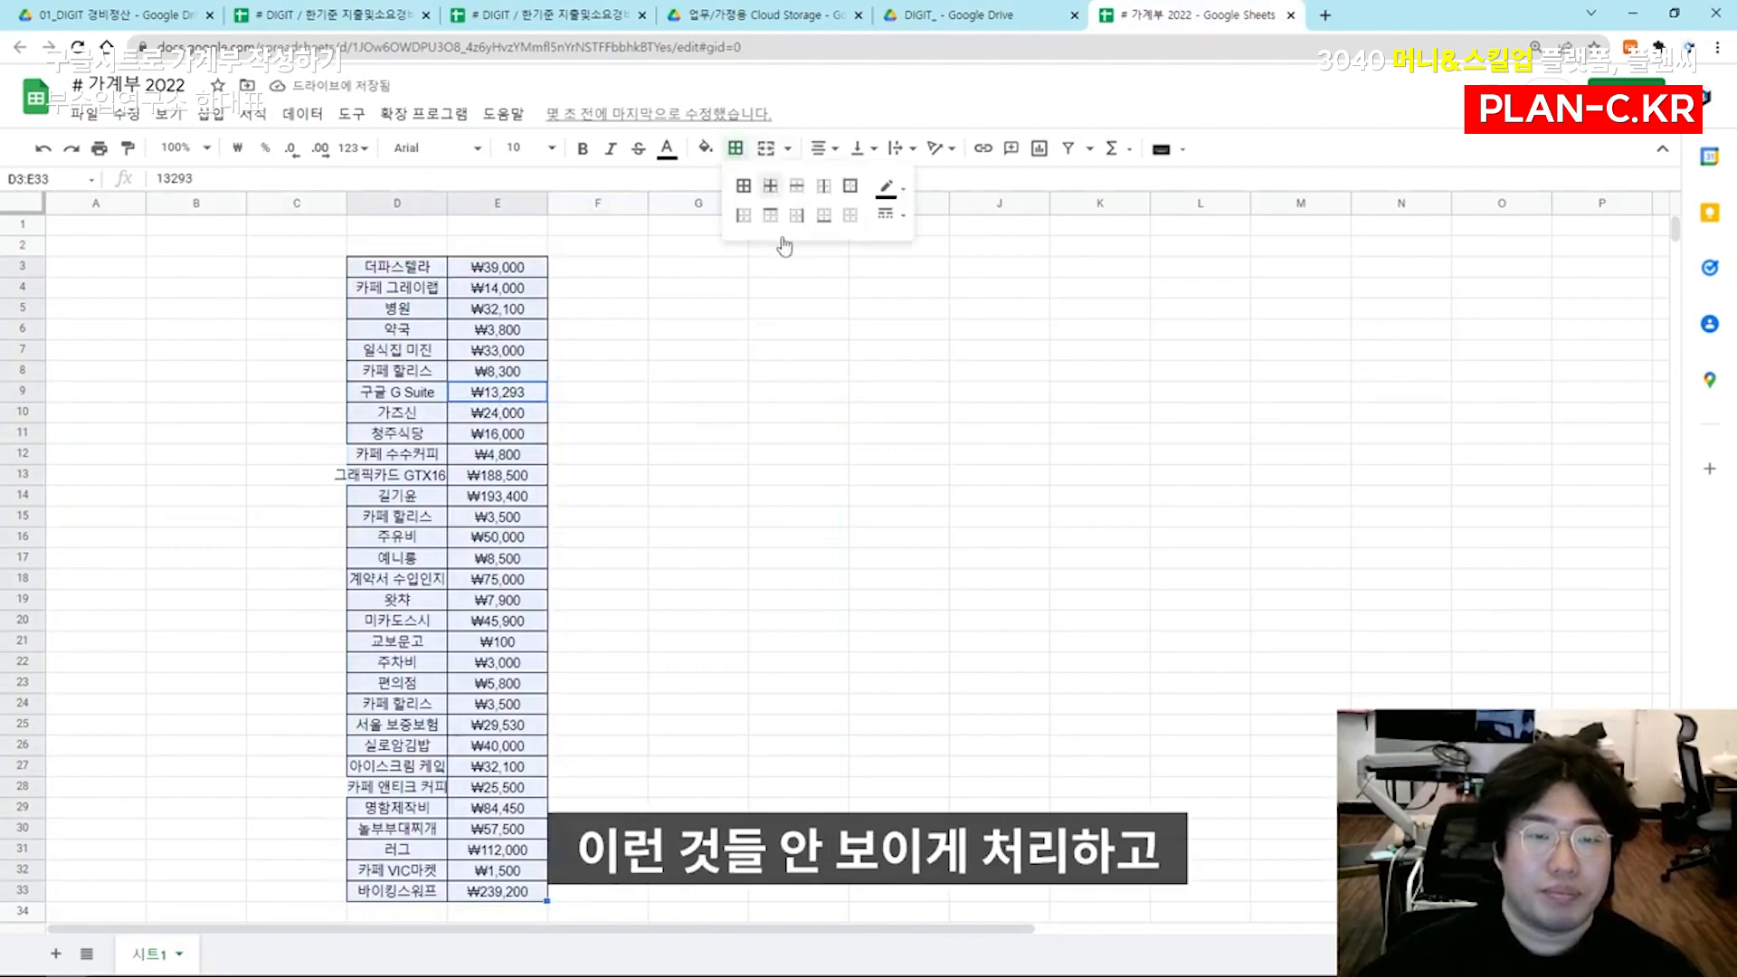
left_click(849, 215)
left_click(597, 413)
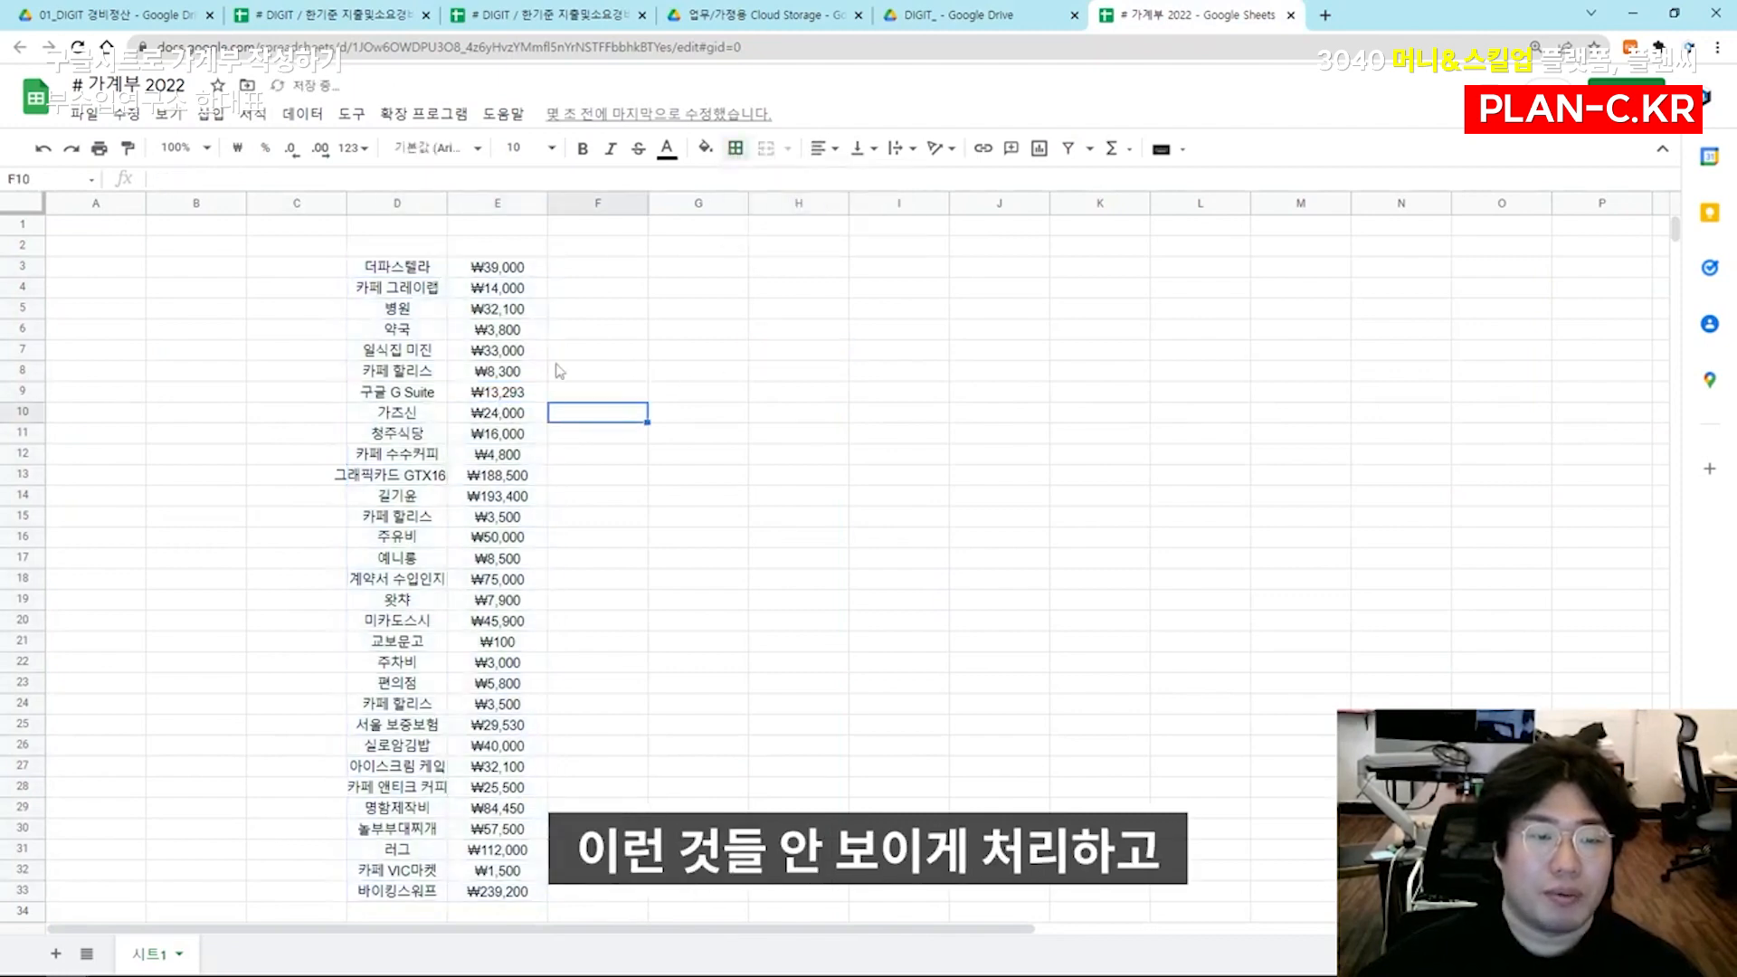
left_click(736, 150)
left_click(705, 147)
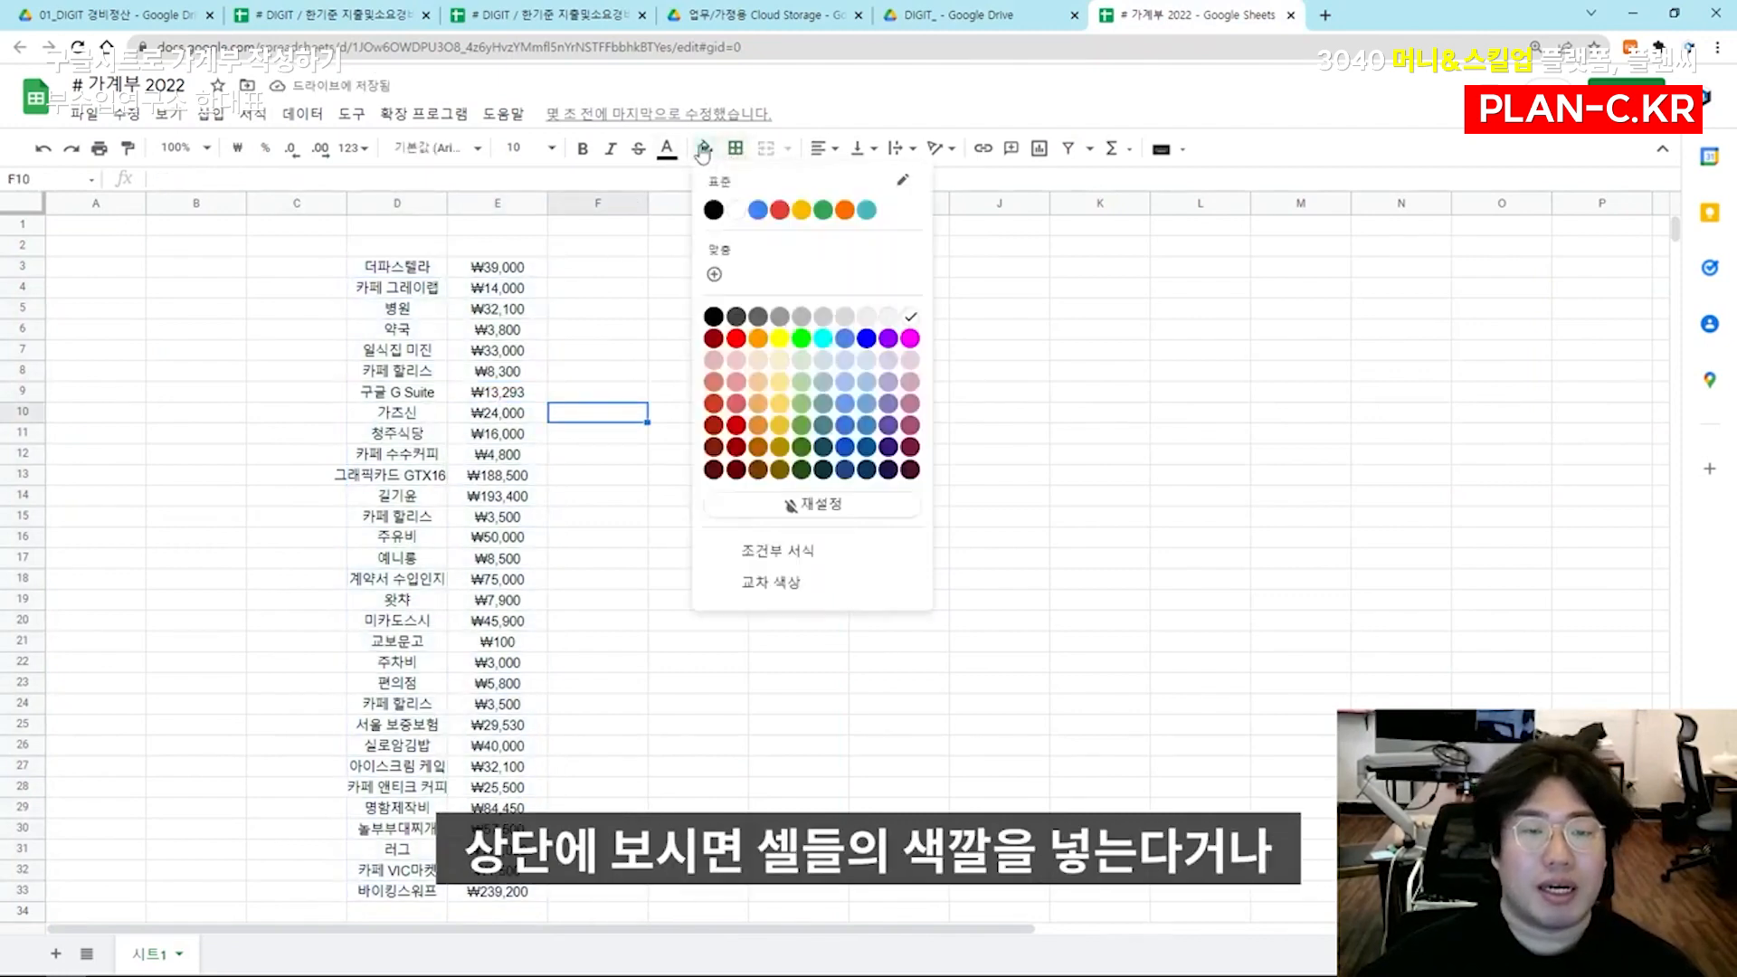
left_click(736, 150)
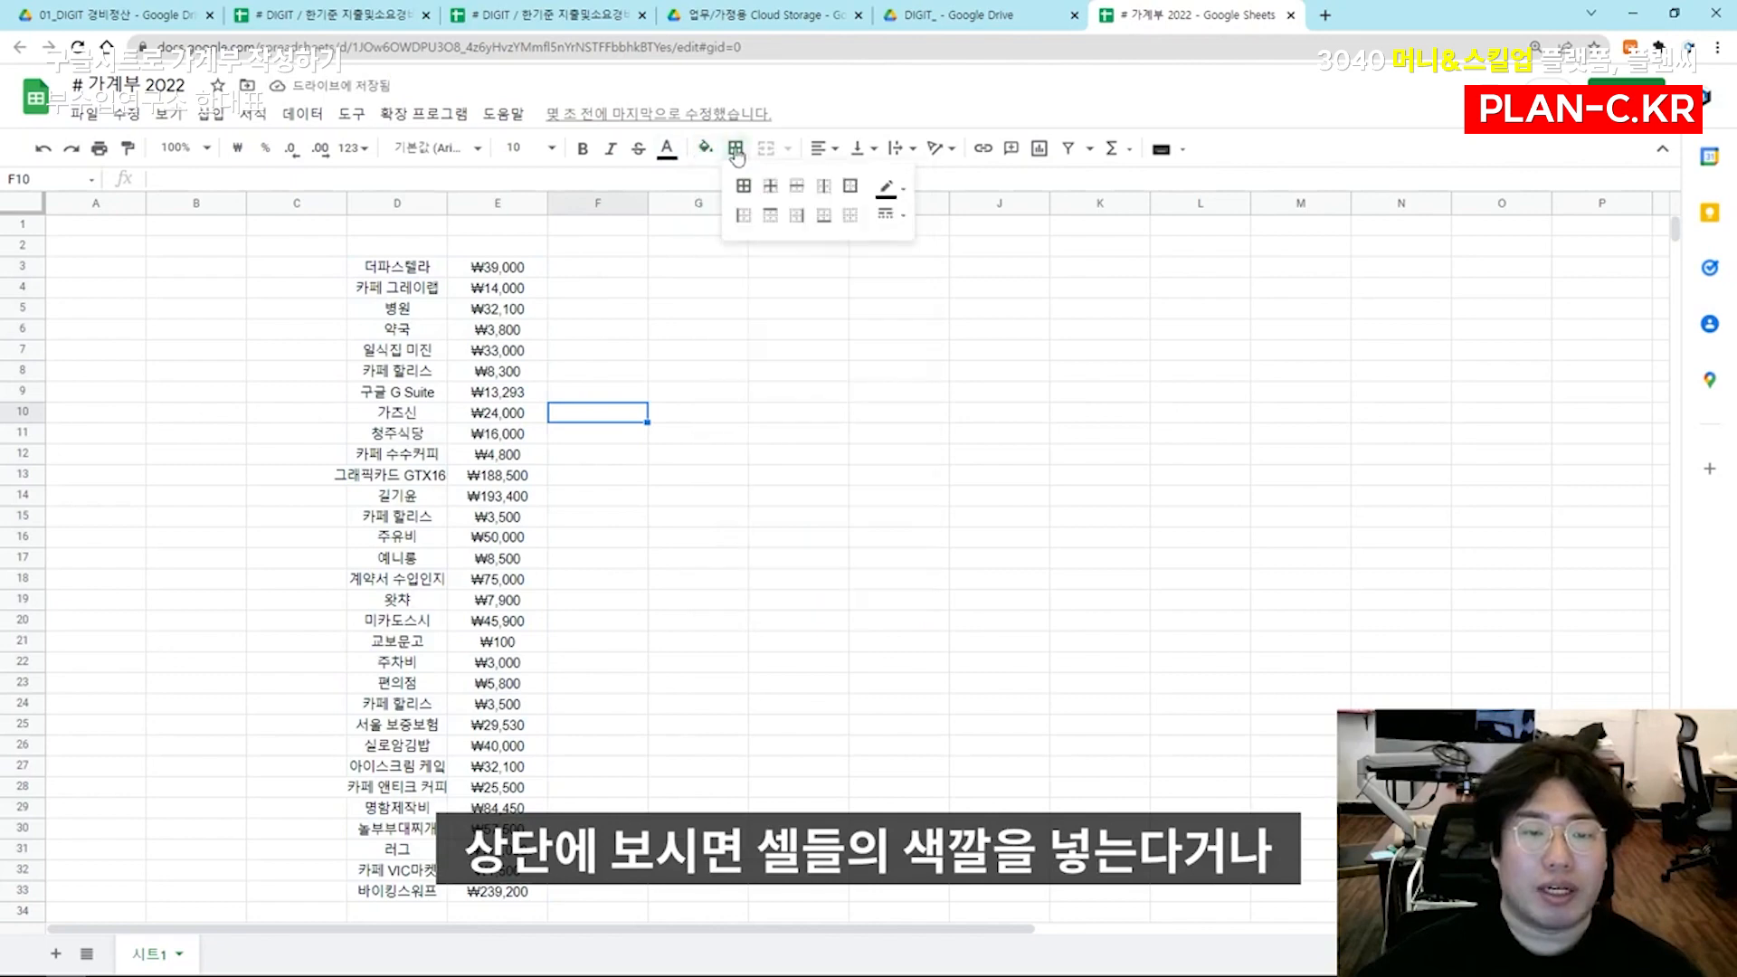
left_click(886, 189)
left_click(862, 149)
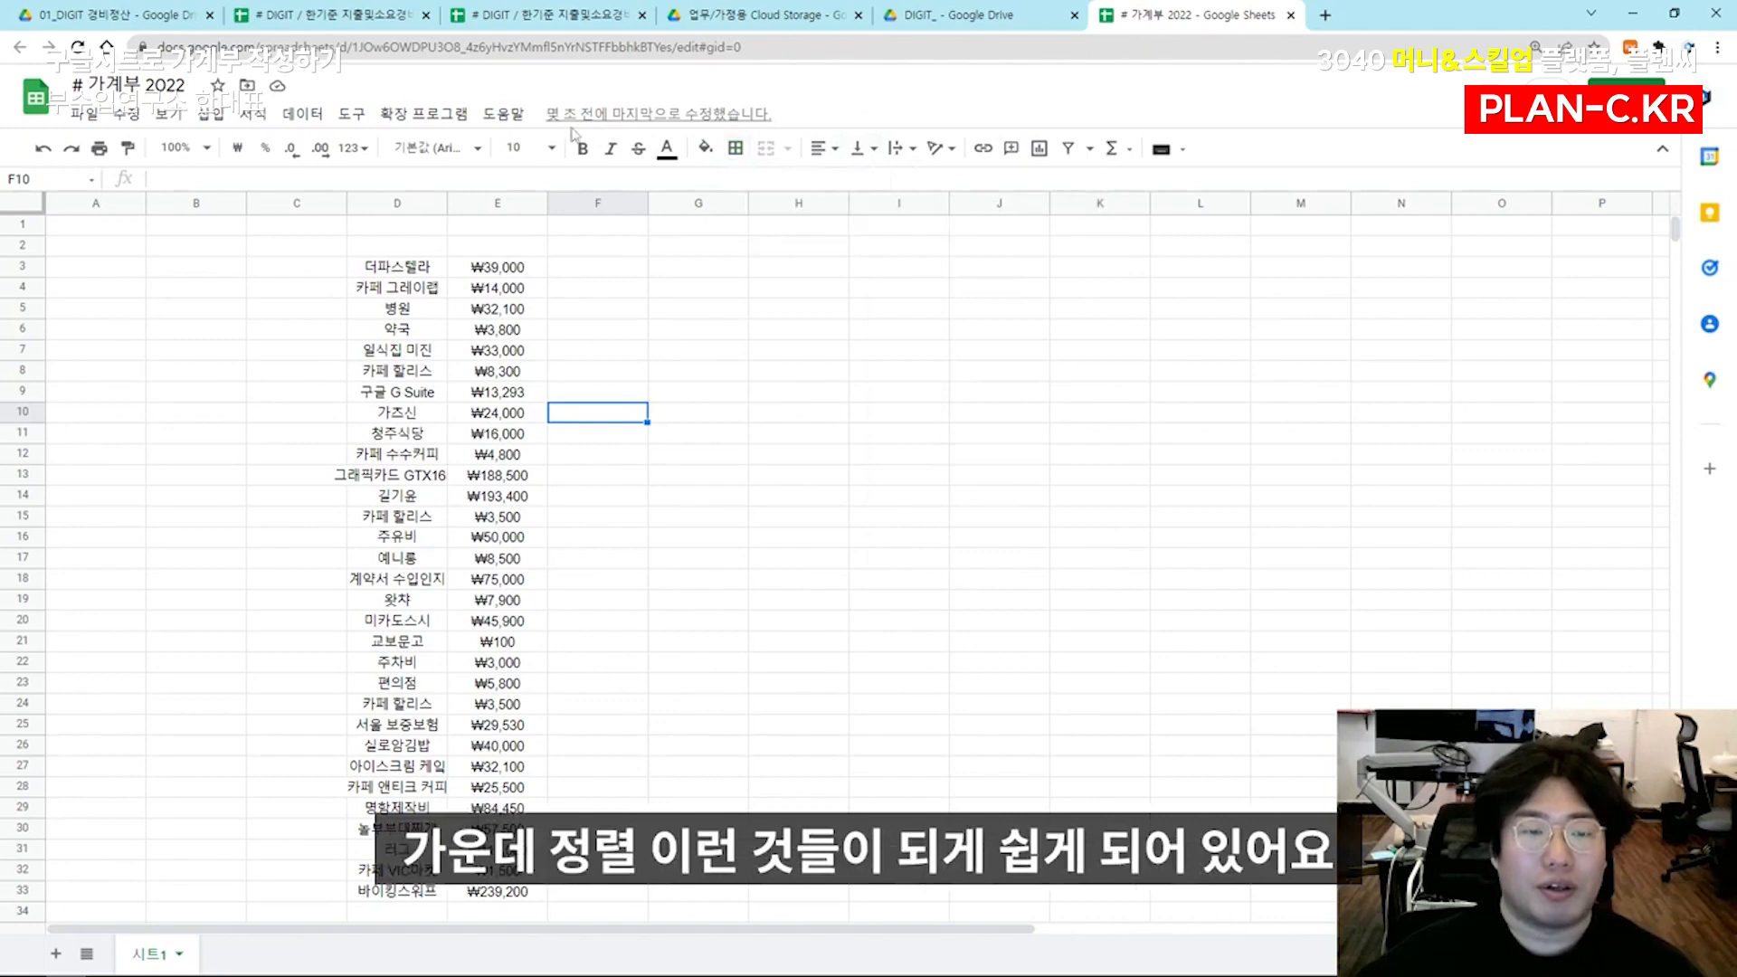
left_click(697, 308)
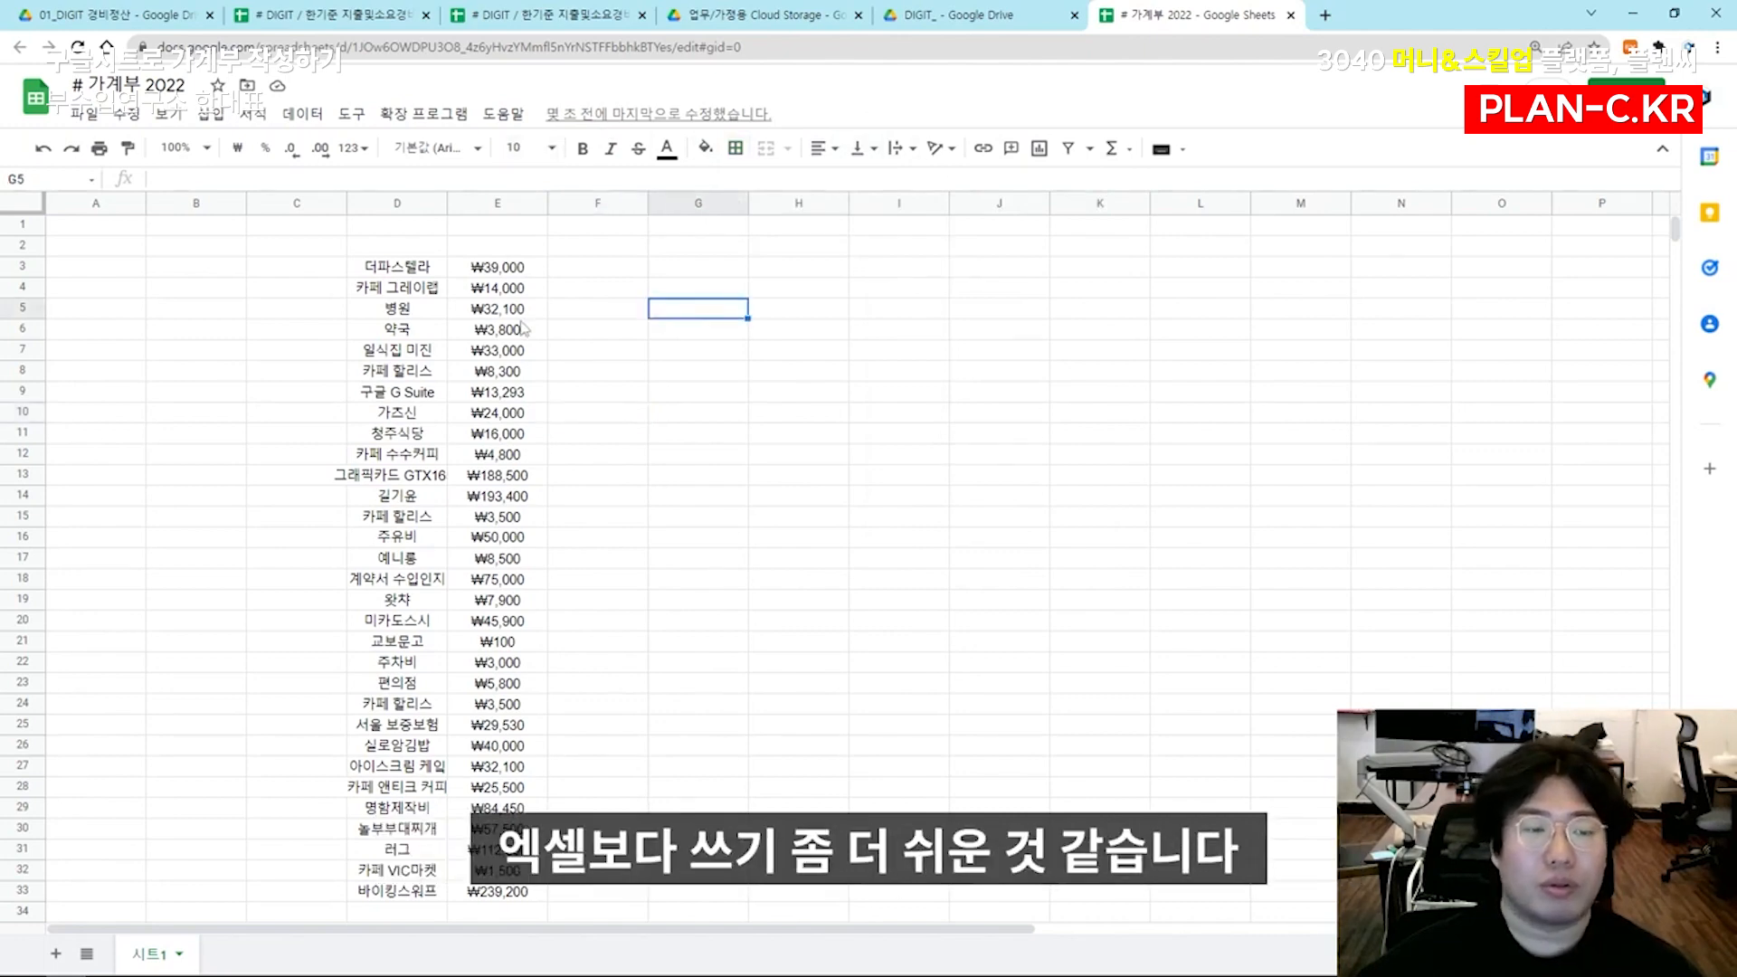
left_click(497, 309)
left_click(498, 433)
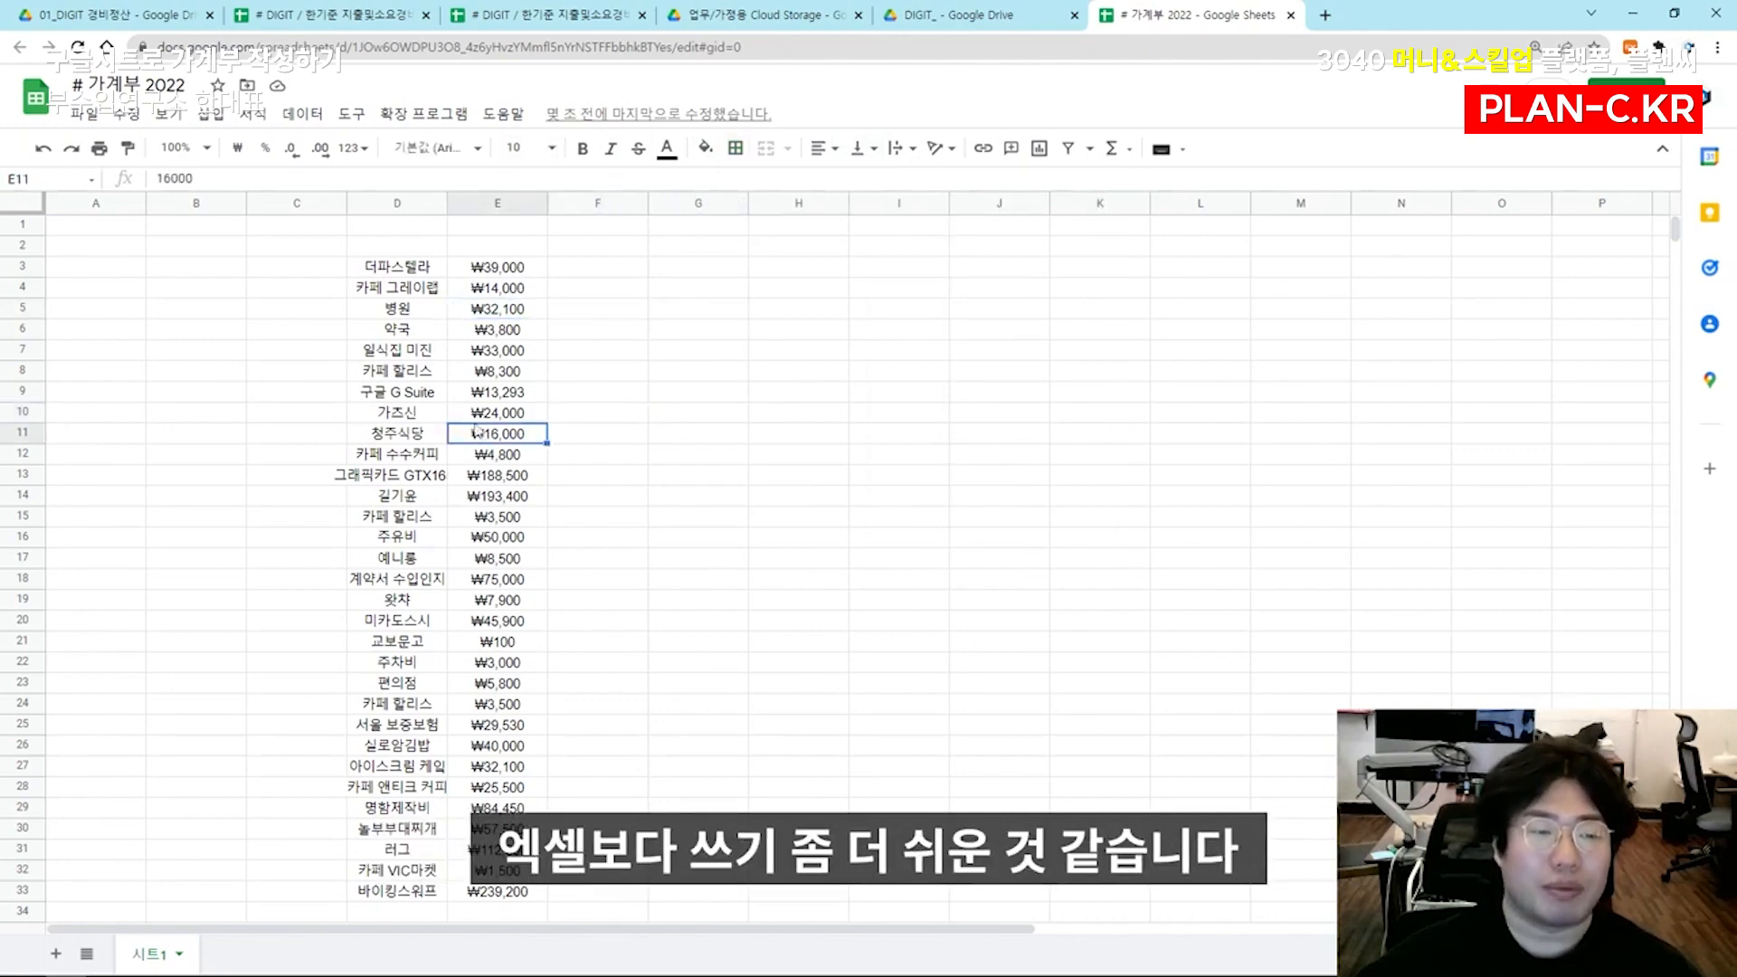
left_click(425, 271)
left_click_drag(420, 278, 412, 803)
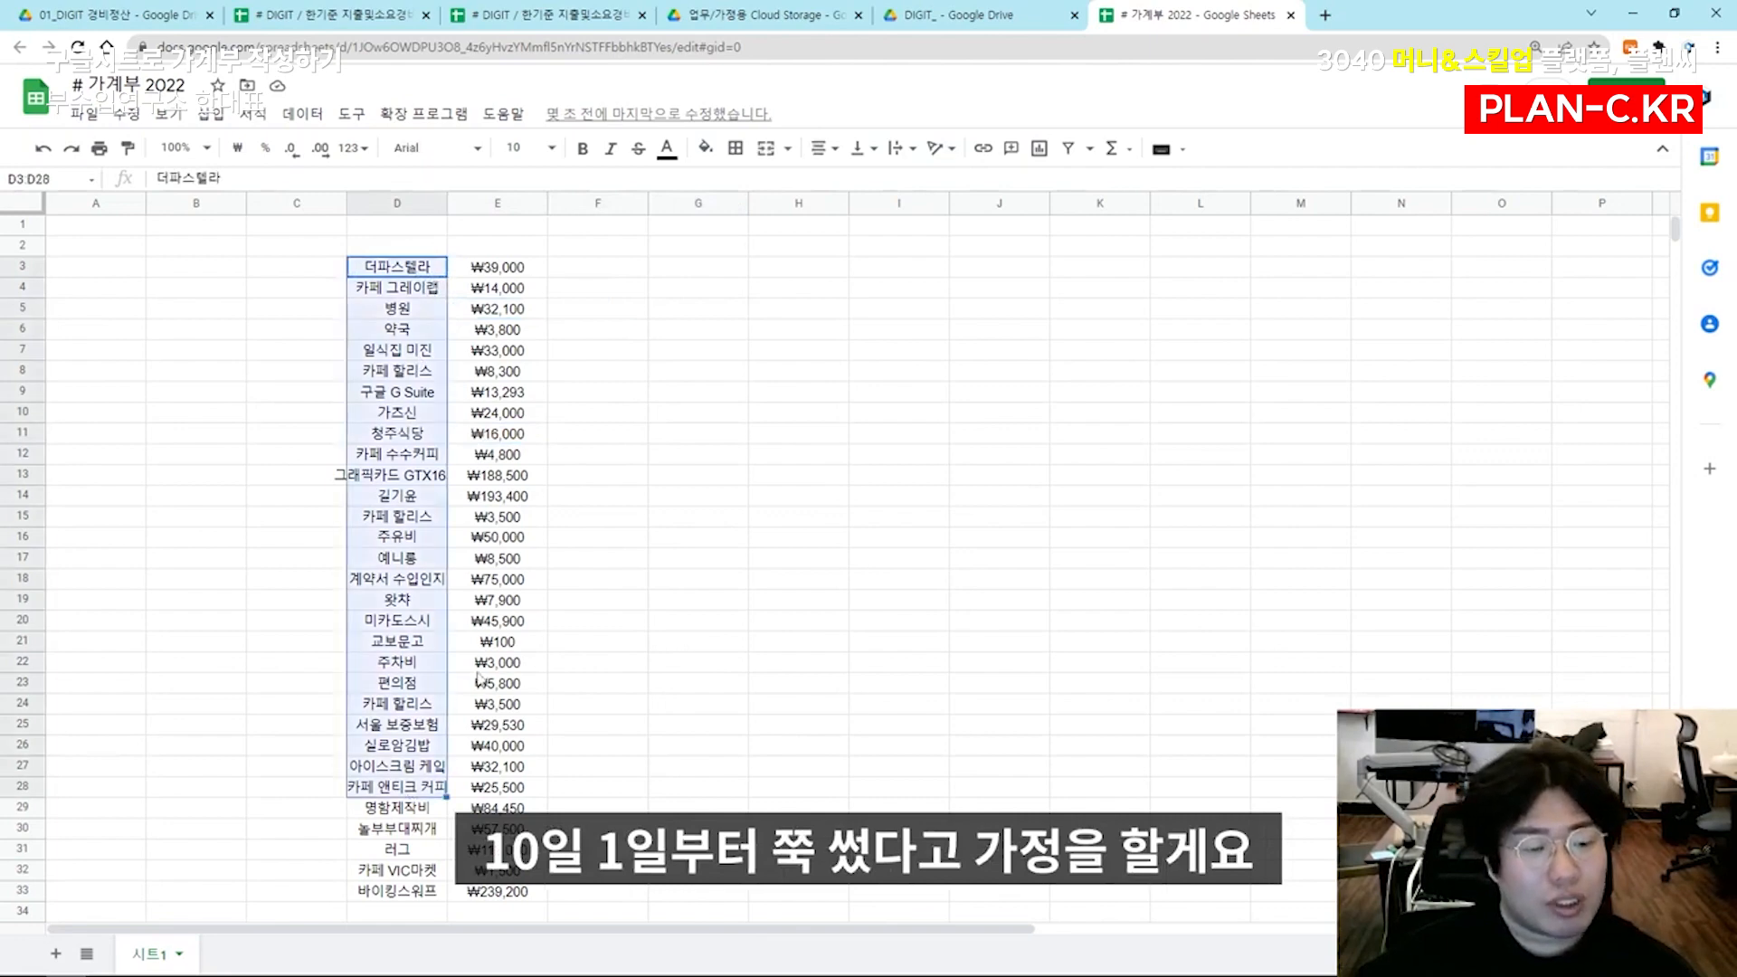
left_click(481, 667)
left_click(601, 269)
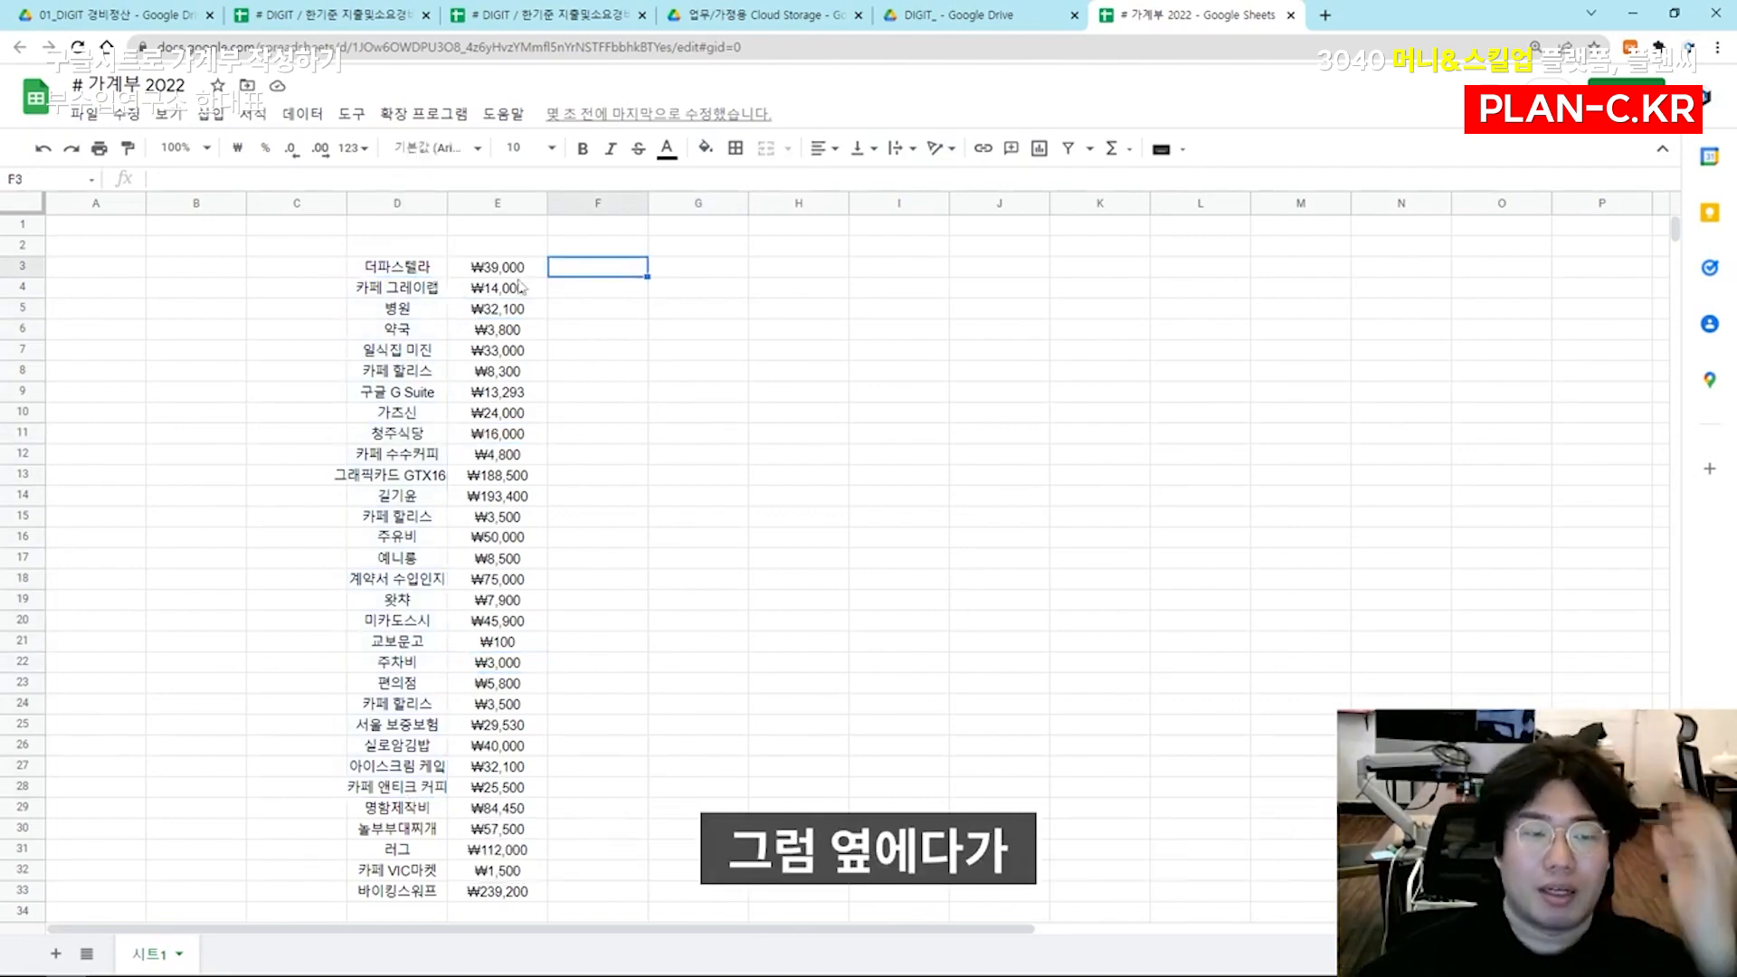
Enter the descriptions 파스타, 카페, 병원, 약국, 저녁식사, 카페, 사무실 이메일, 점심, 저녁 and 카페 down G3:G12 beside the expenses
left_click(415, 276)
key("Right")
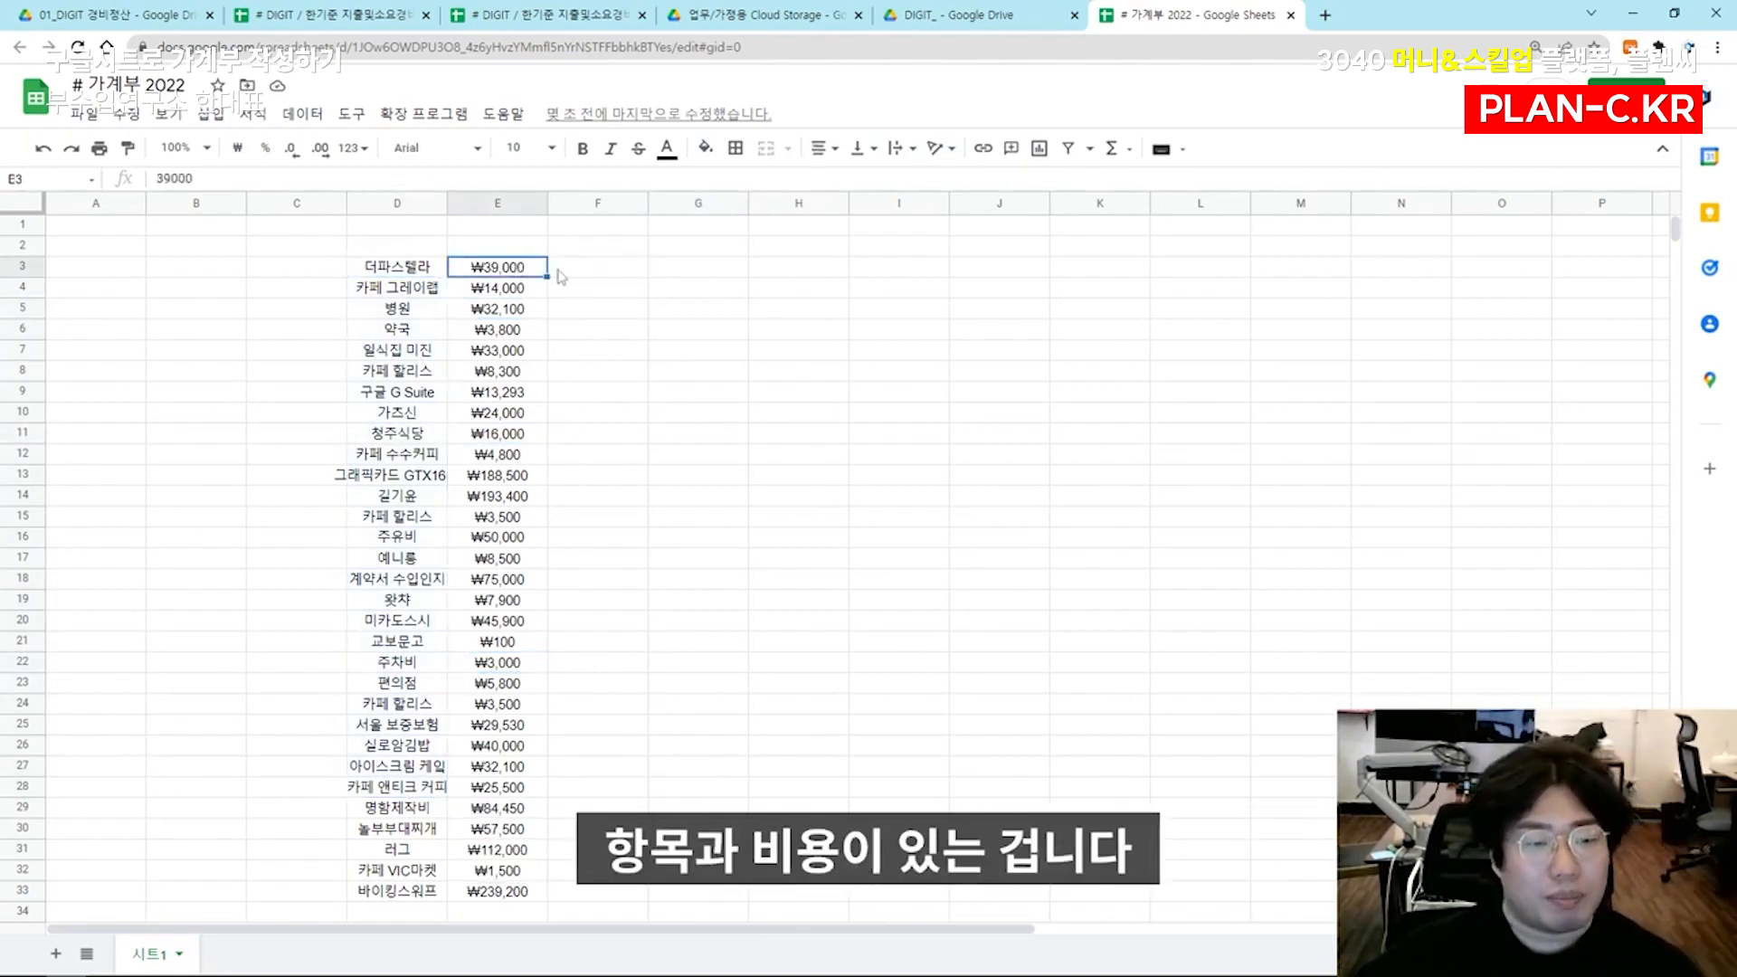
key("Right")
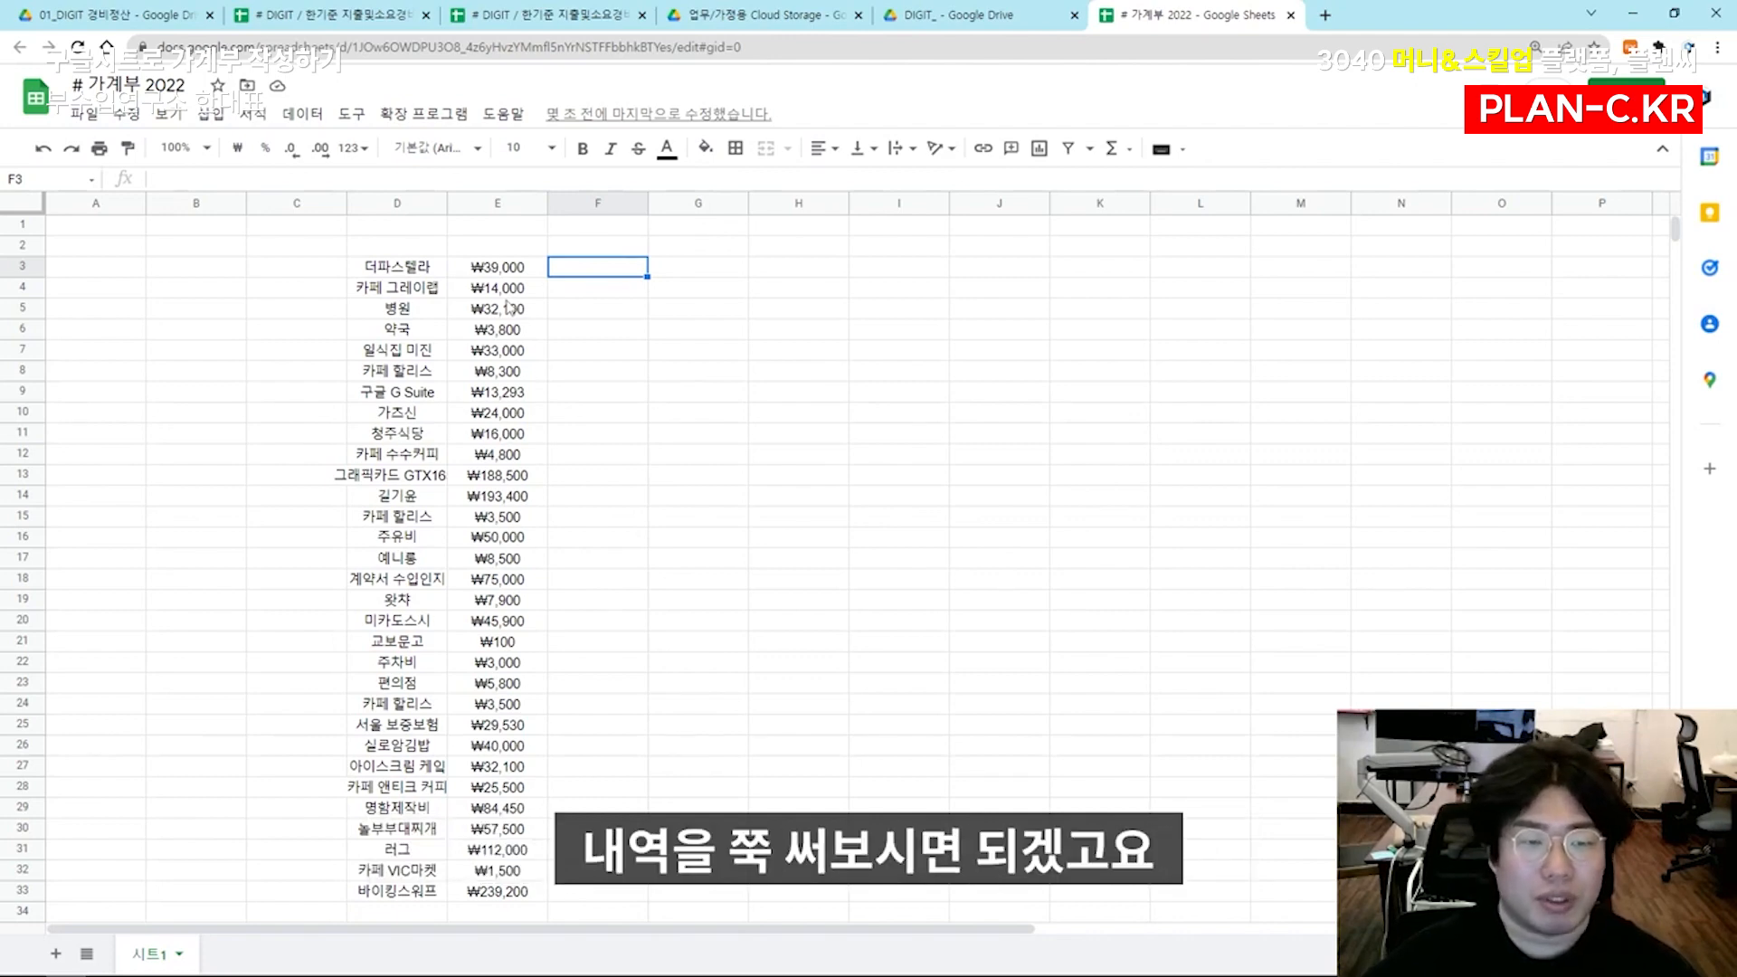
key("Right")
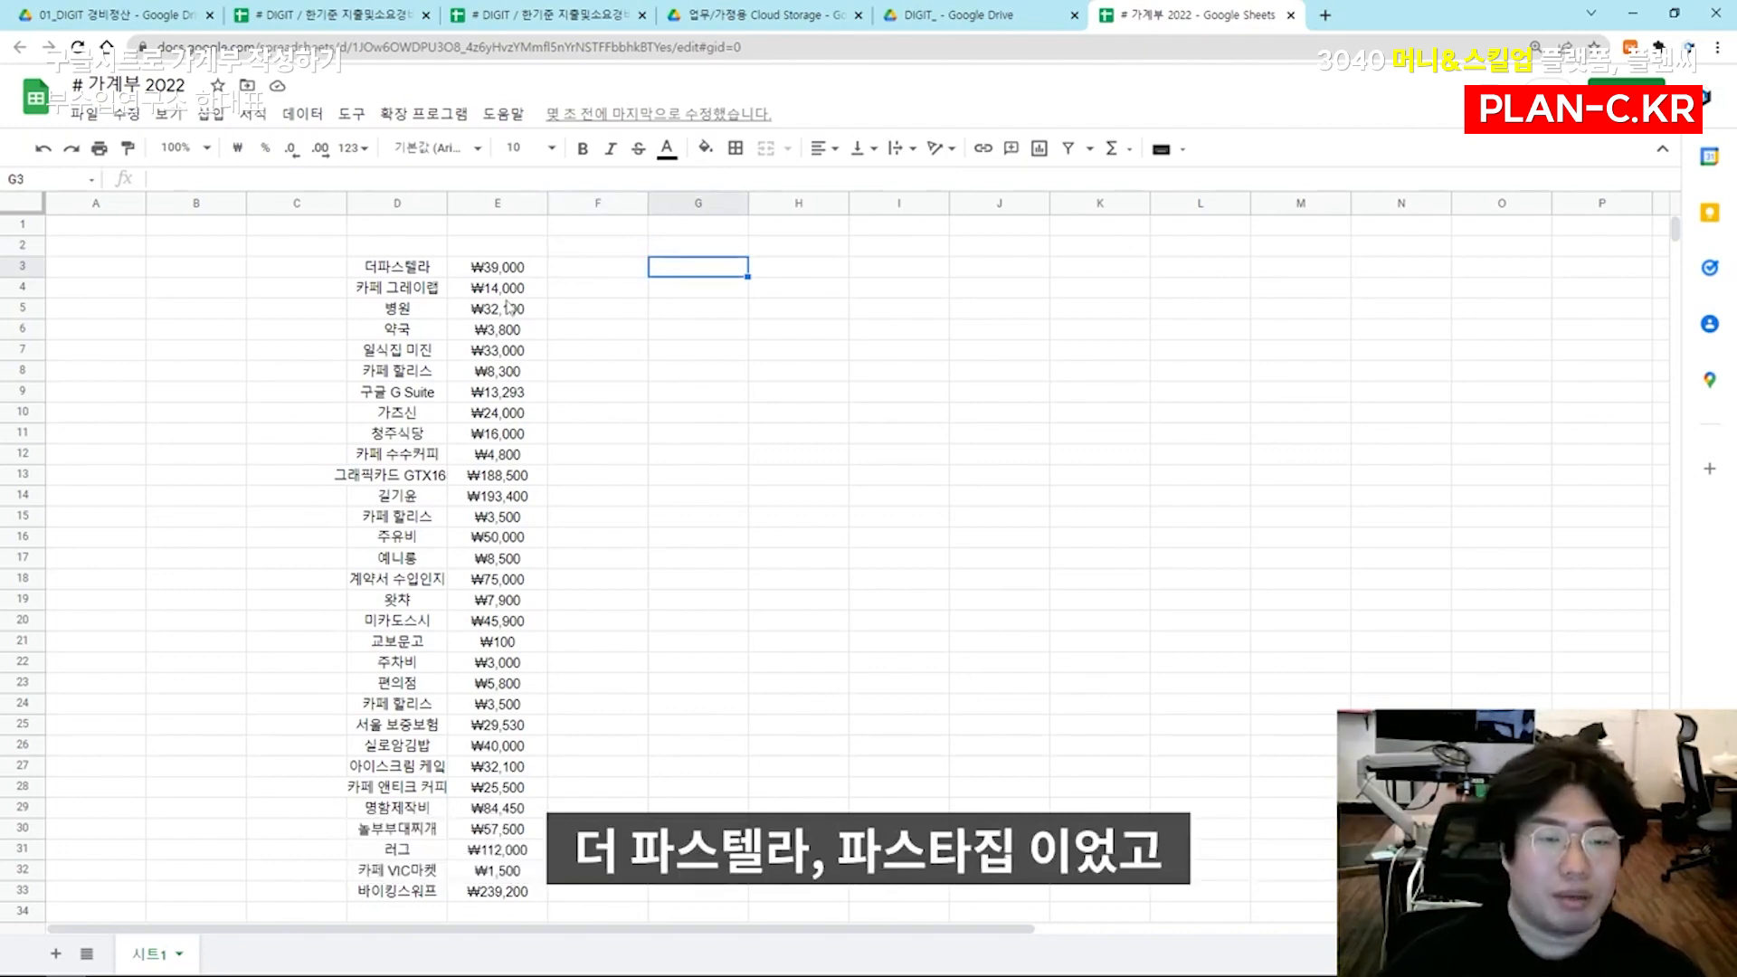
type("파스타")
key("Return")
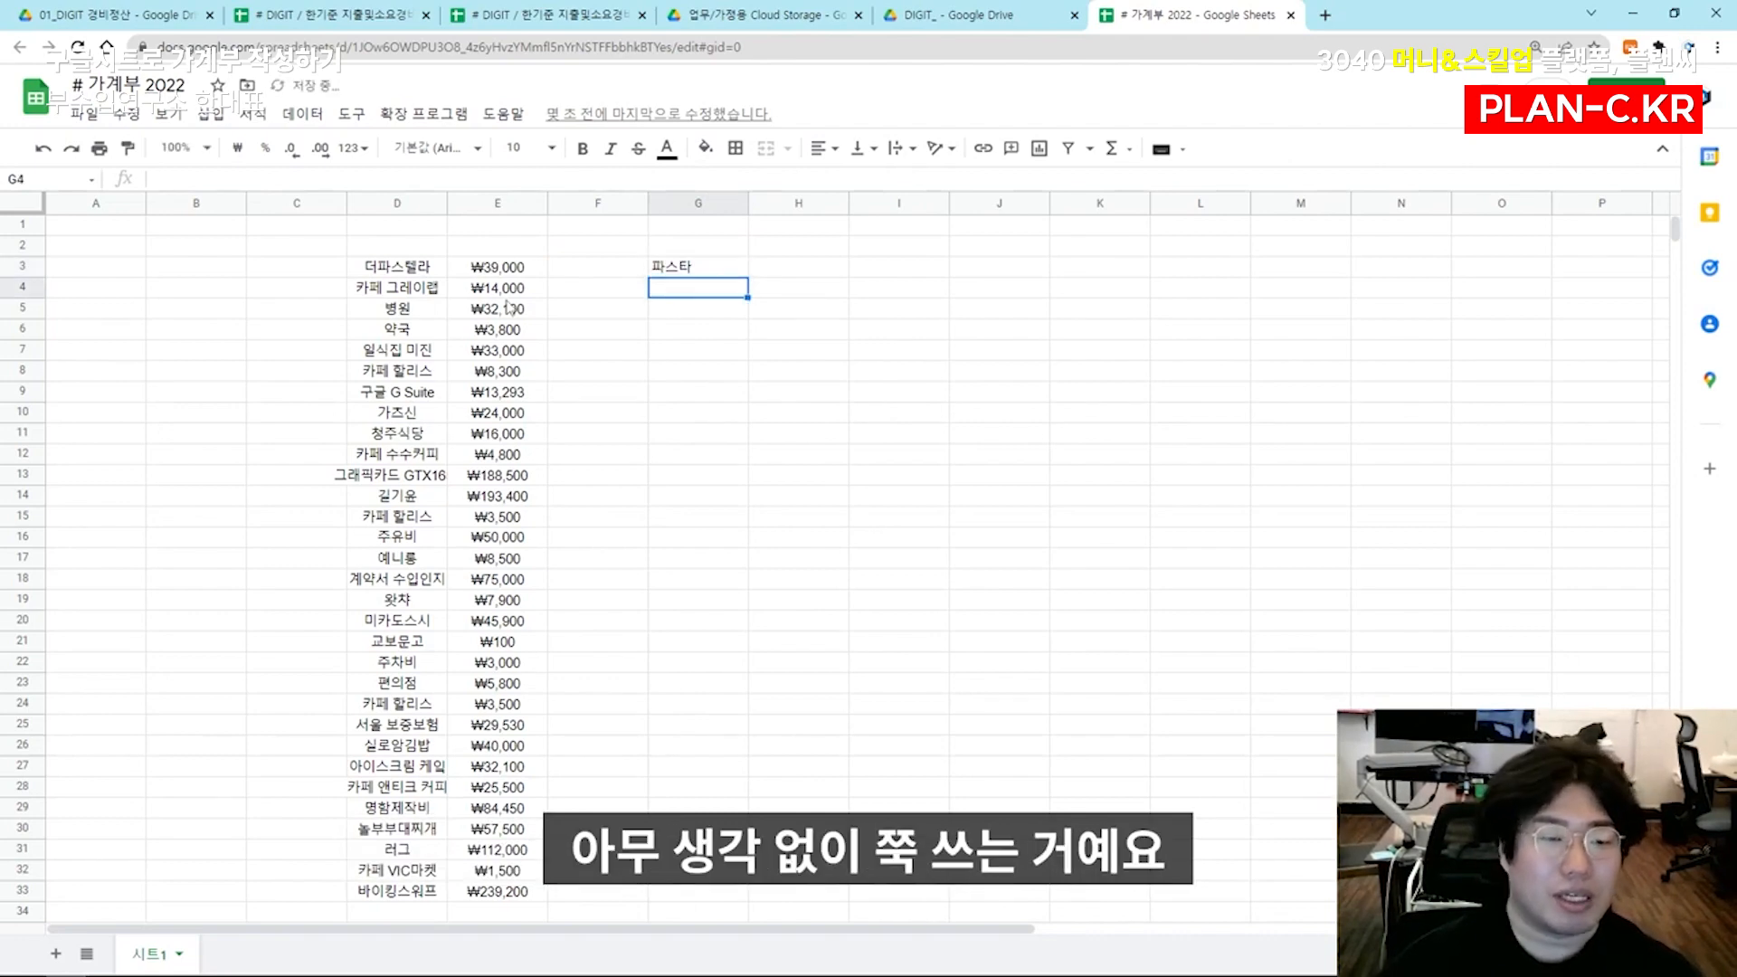
type("카페")
key("Return")
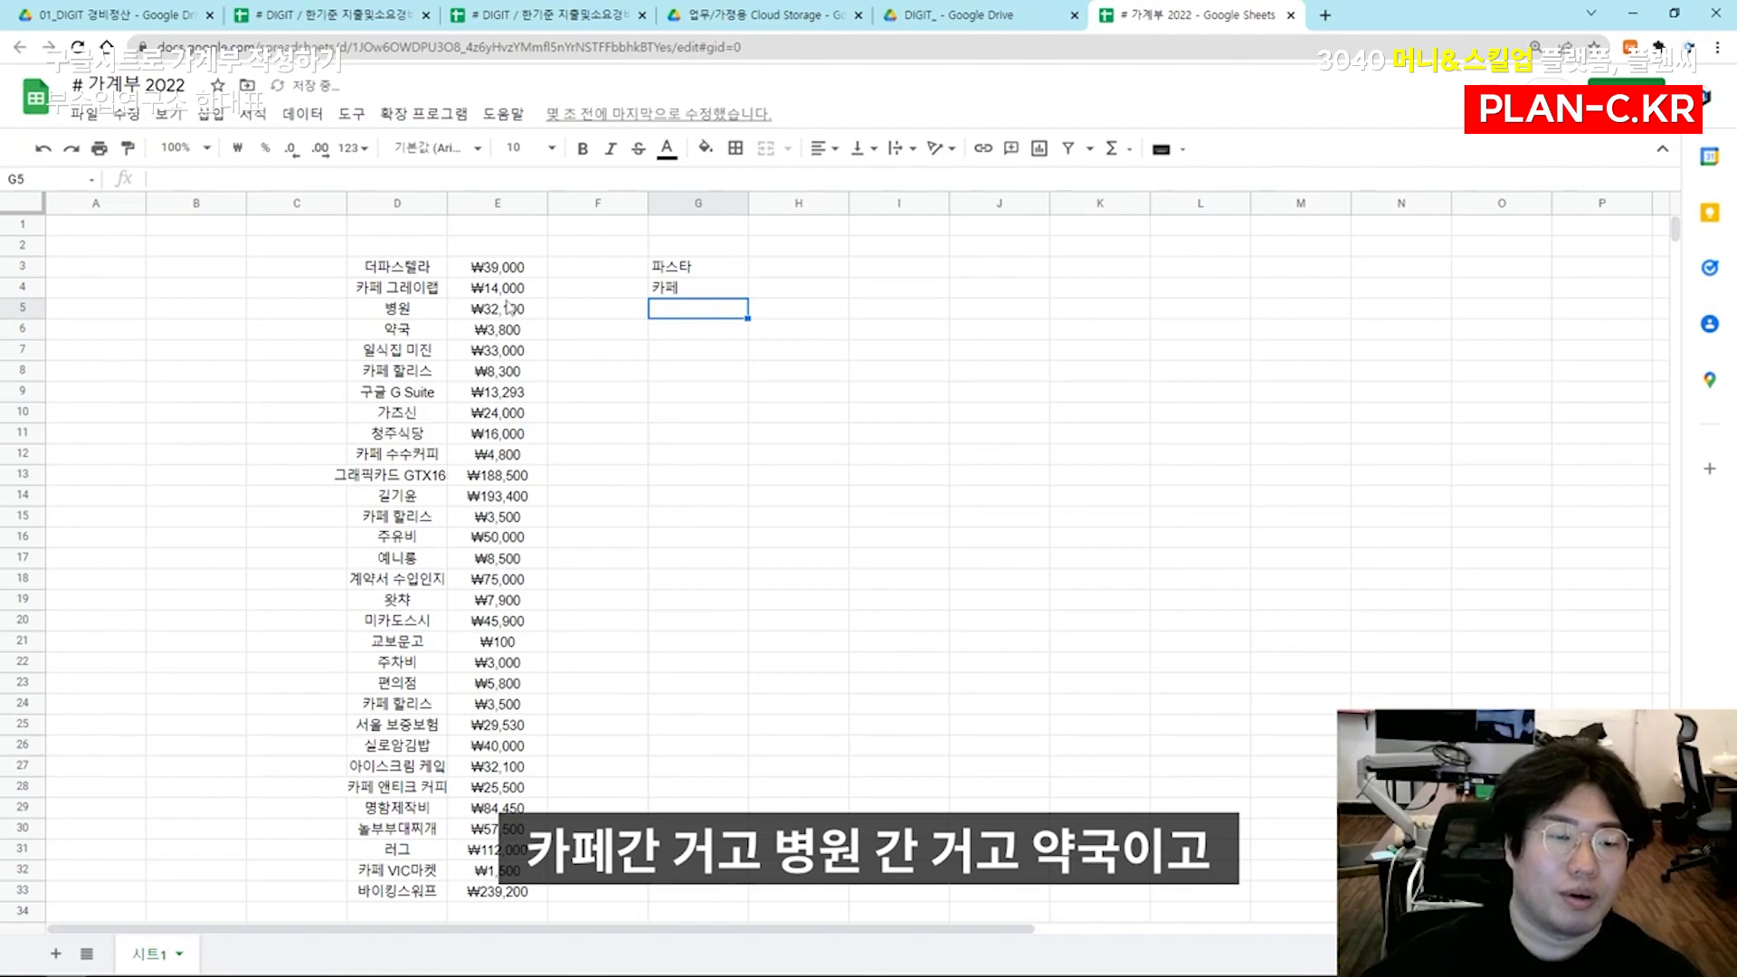
type("병원")
key("Return")
type("약국")
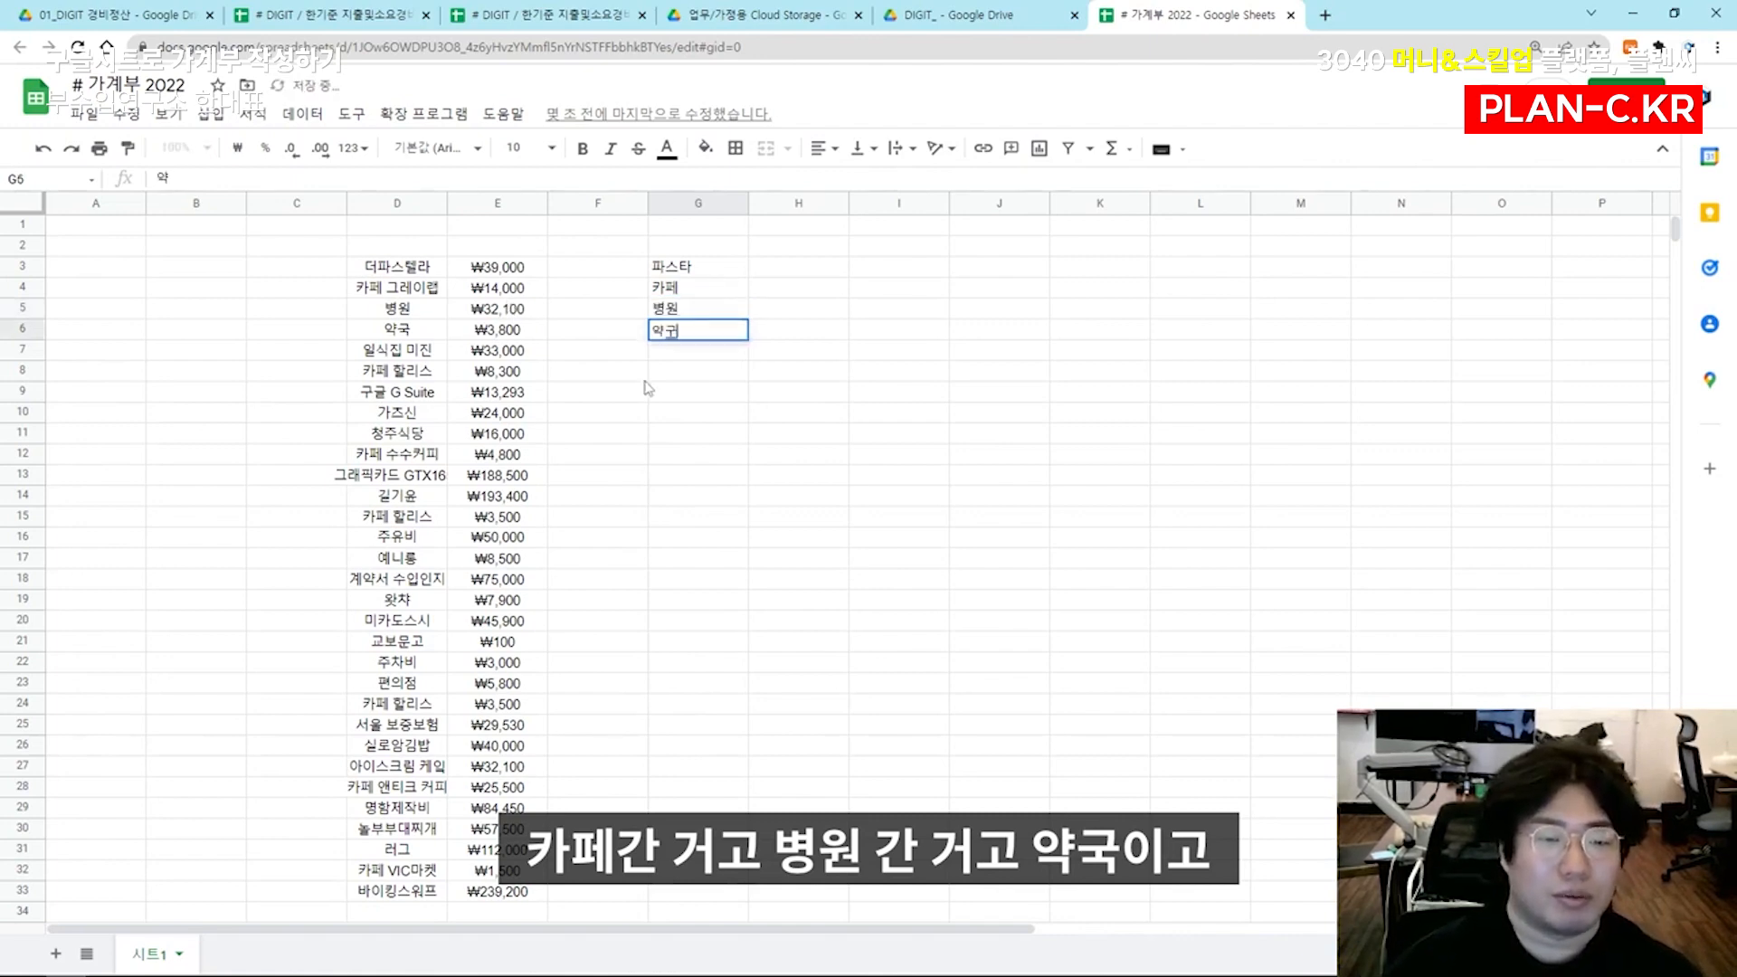
key("Return")
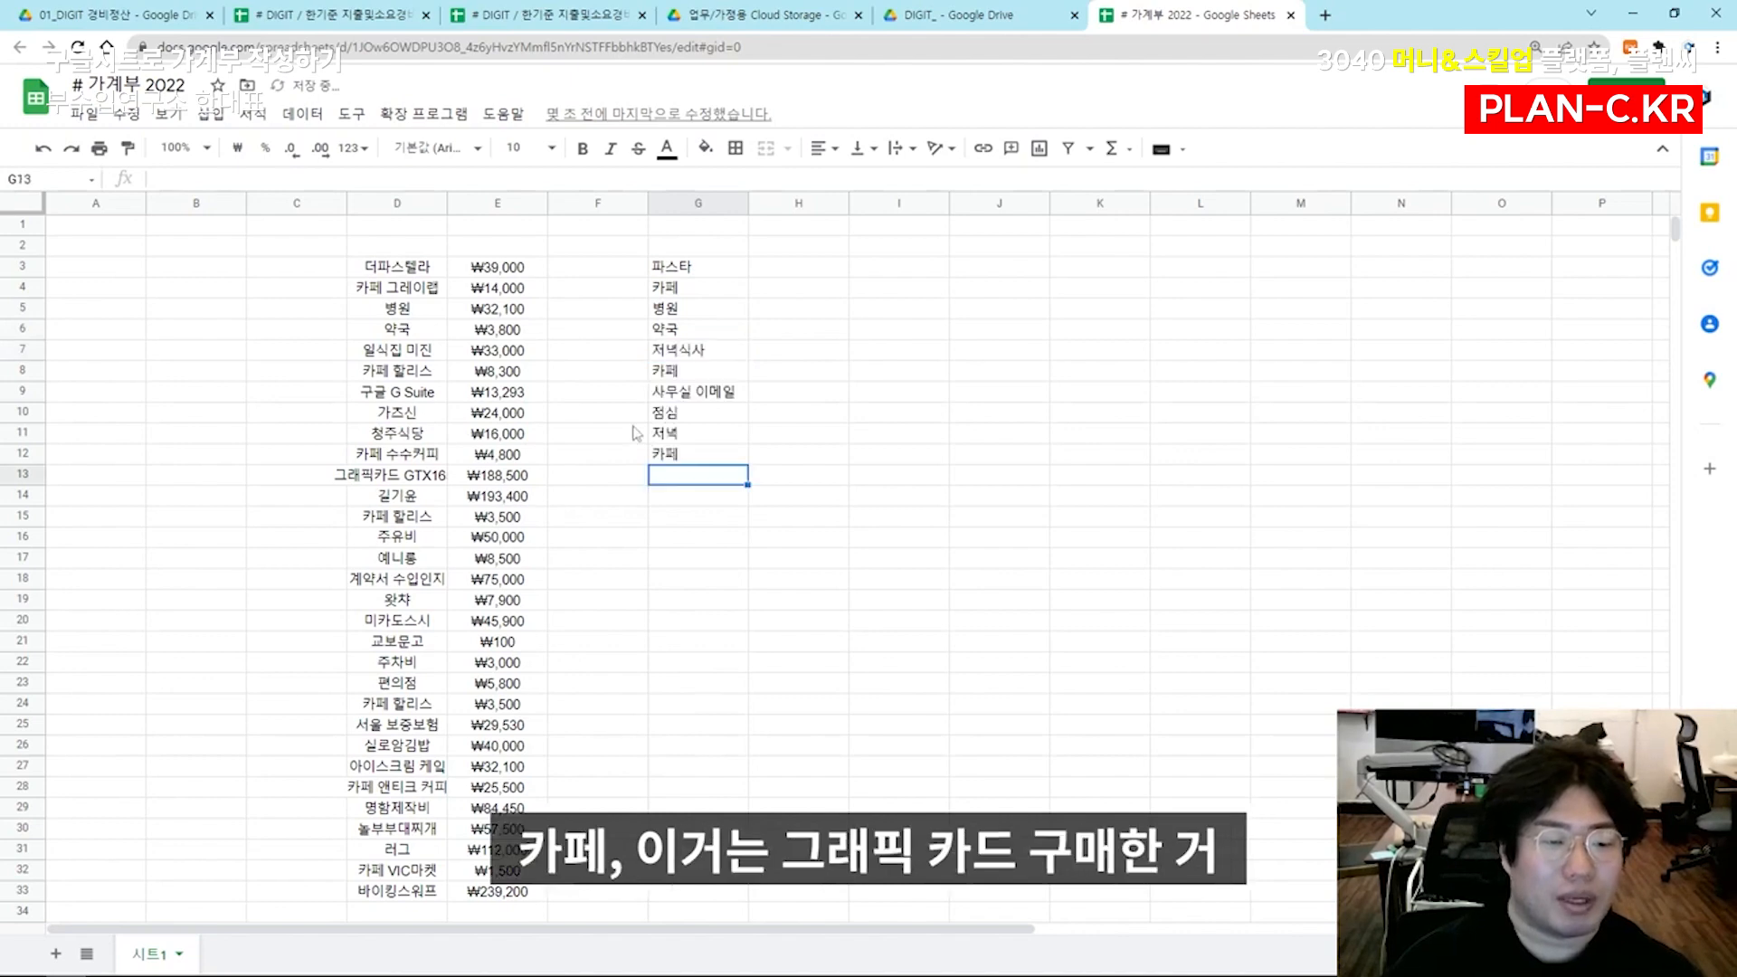
Continue the expense descriptions in G13:G16 with 그래픽카드, 외주비, 카페 and 주유비
type("그래픽카드")
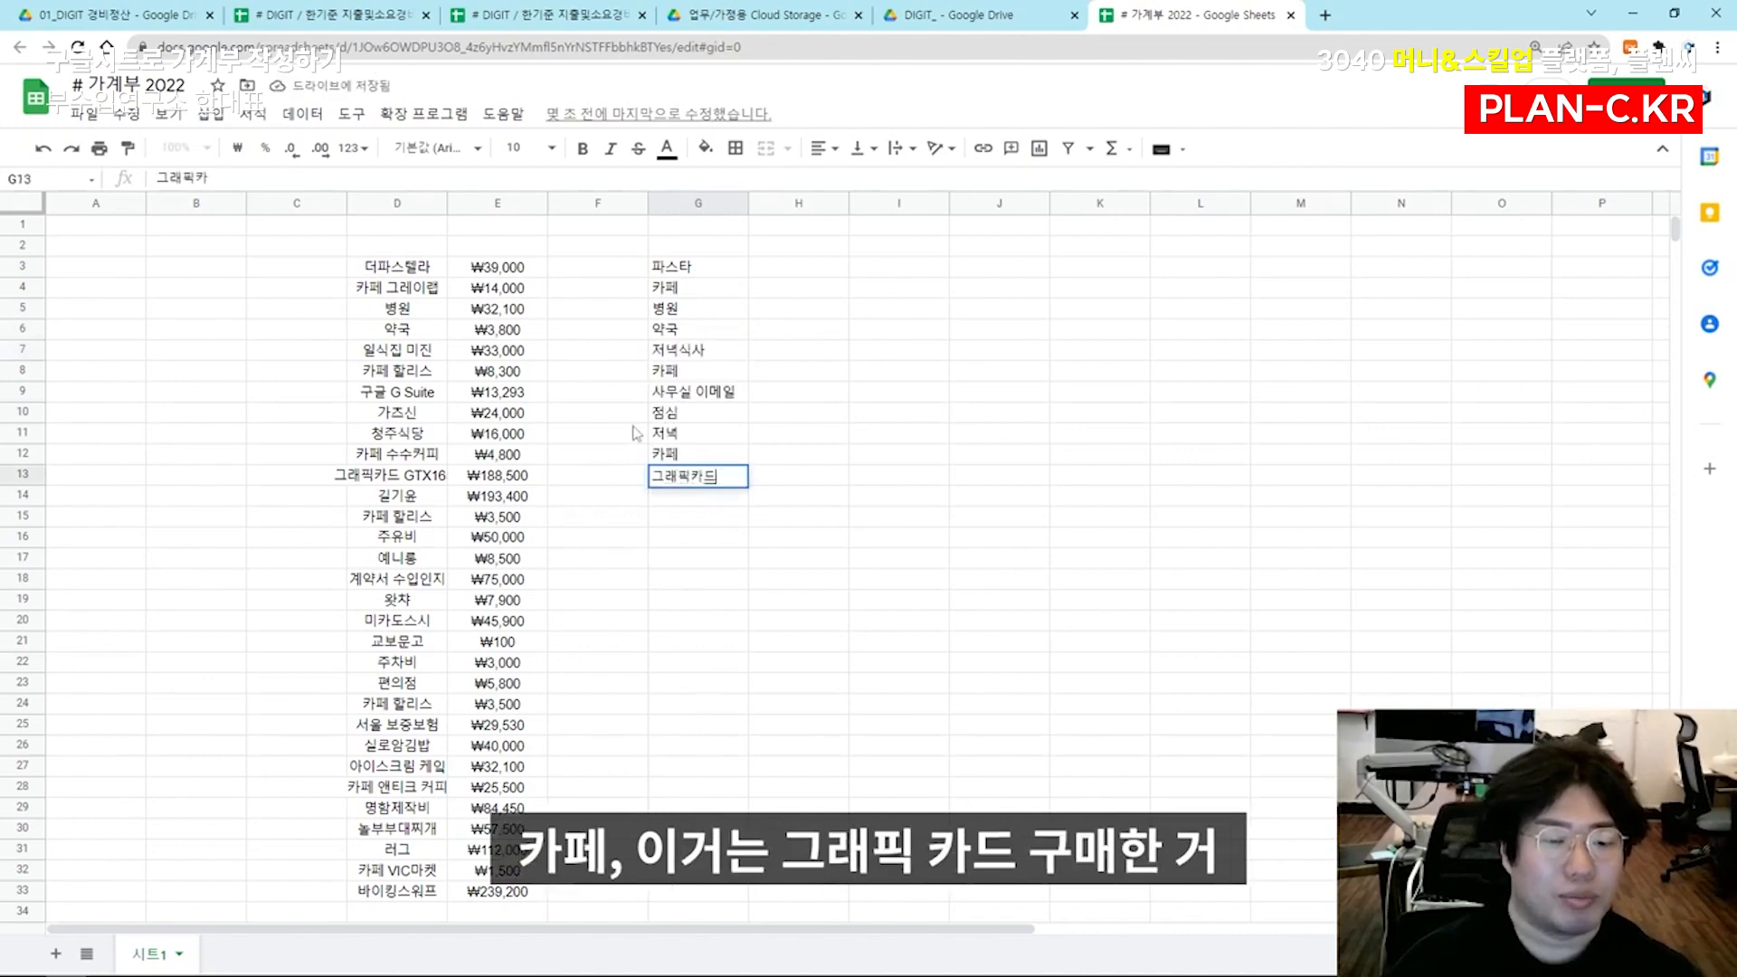
key("Return")
type("외주비")
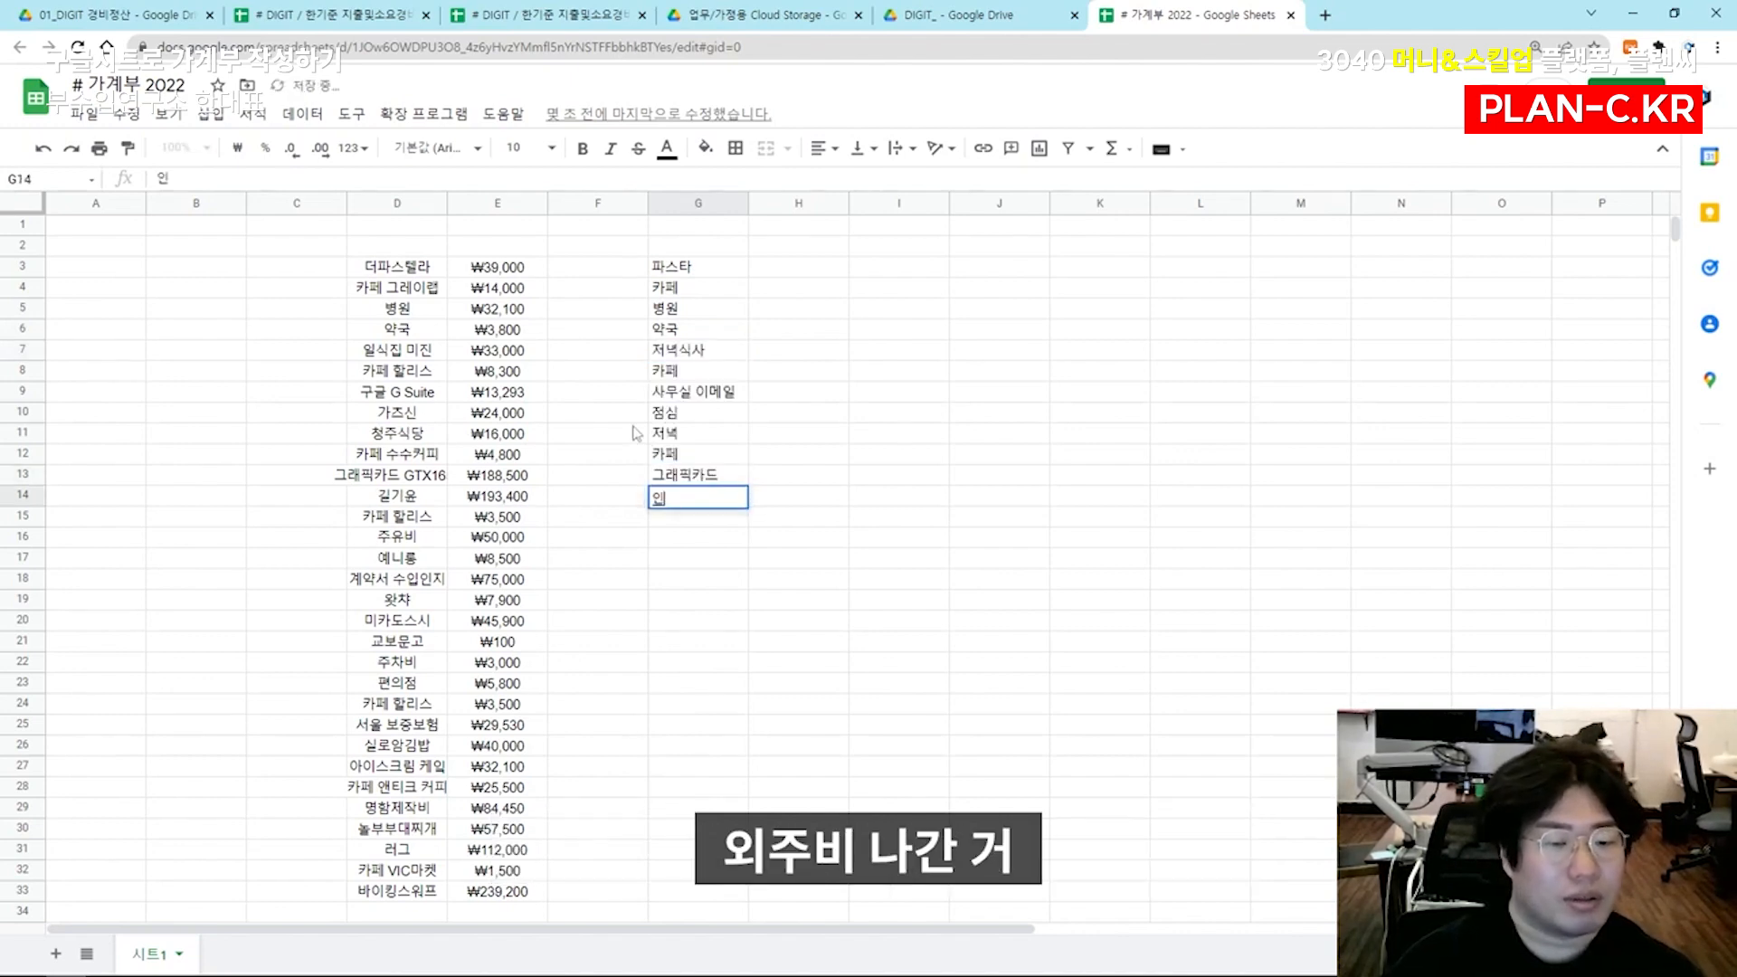
key("Return")
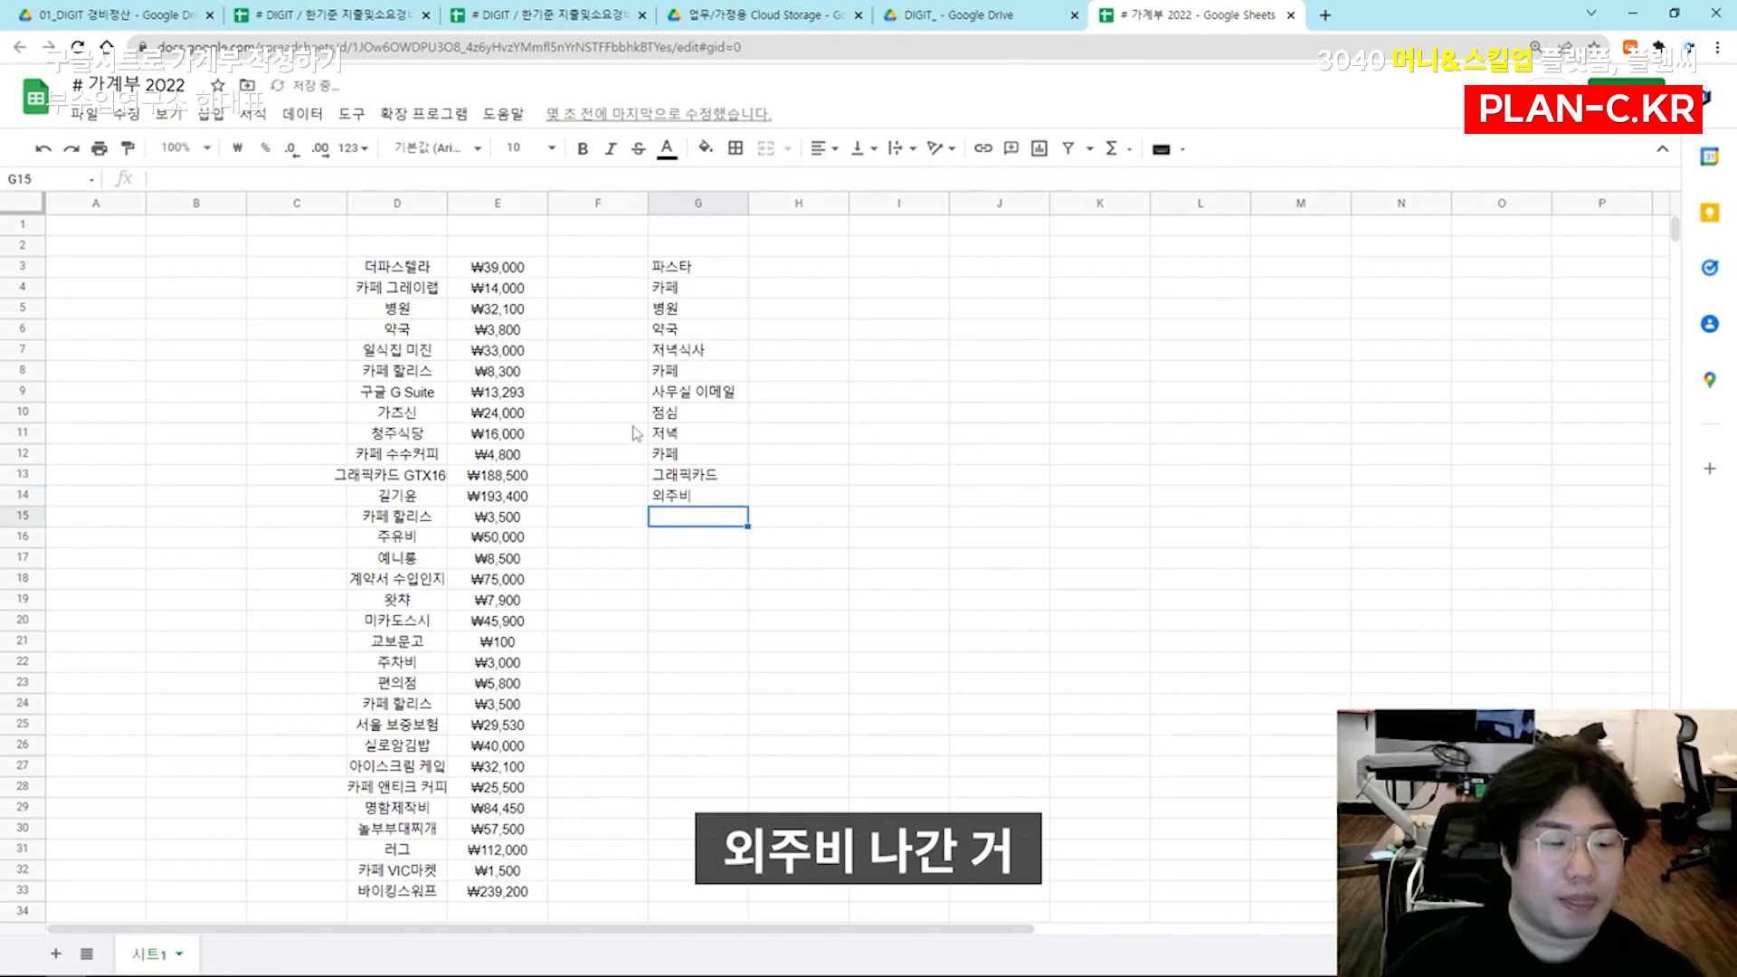
type("카페")
key("Return")
type("주유비")
key("Return")
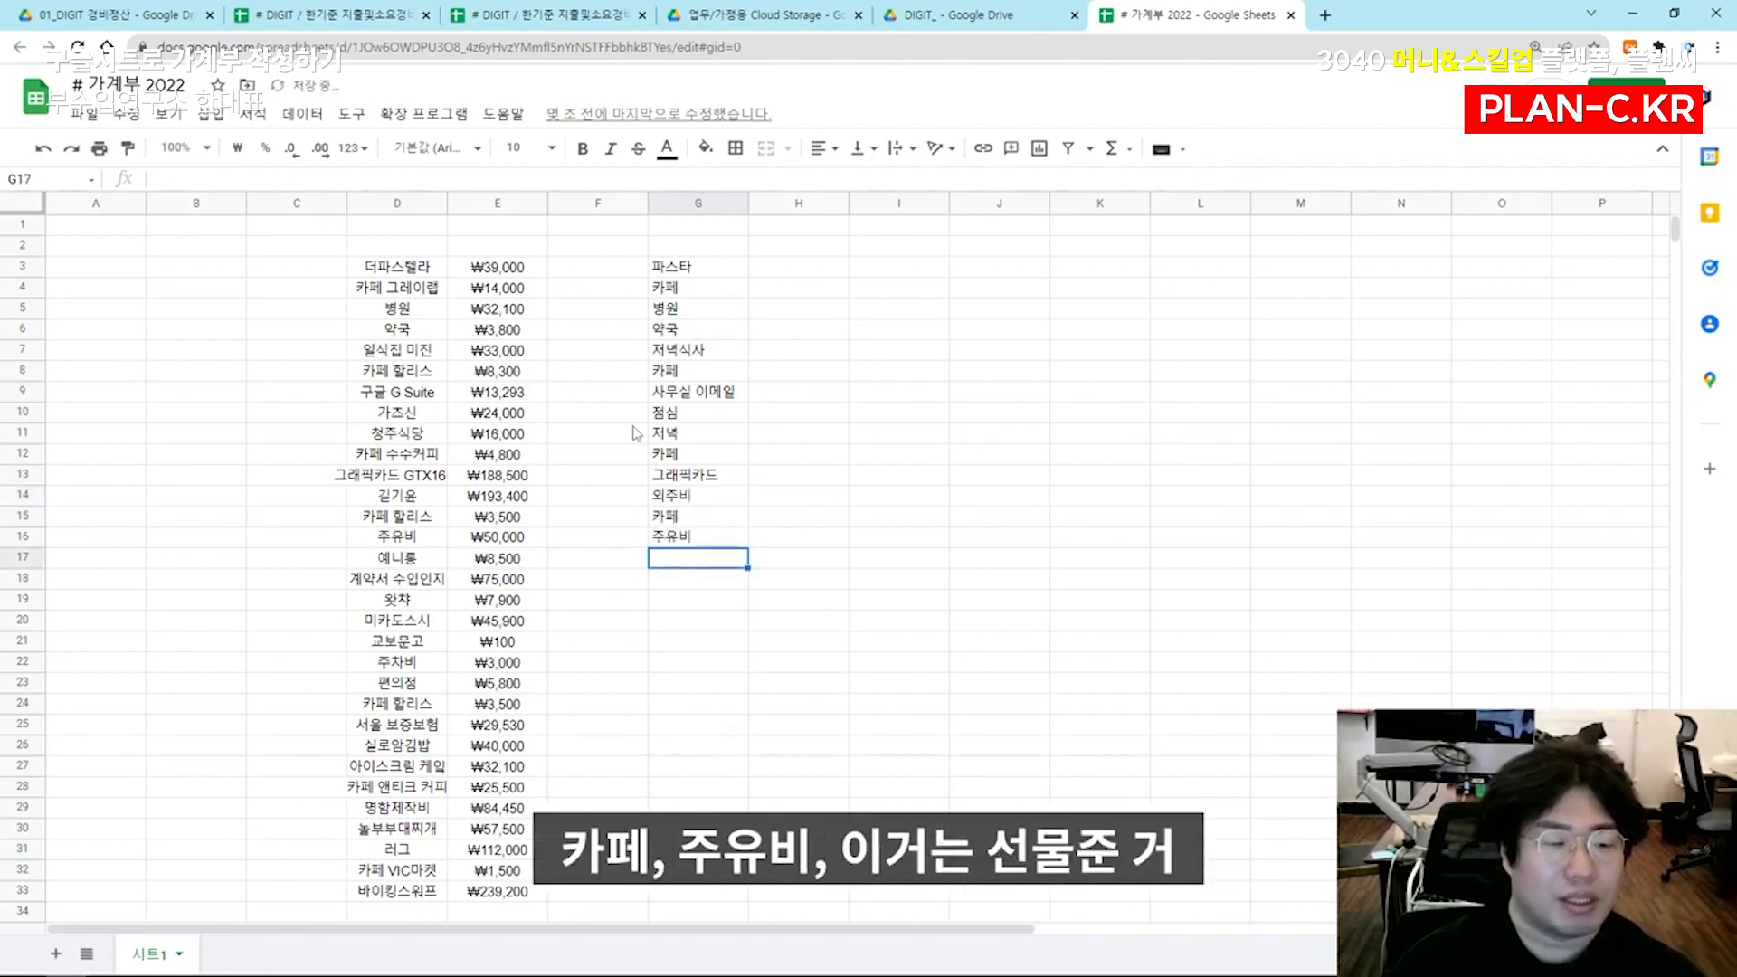
Add the descriptions 선물, 사무실 운영비, 기타 운영비 and 저녁식사 in G17:G20
type("선물")
key("Return")
type("사무실 운영비")
key("Return")
type("기타 운영비")
key("Return")
type("저녁식사")
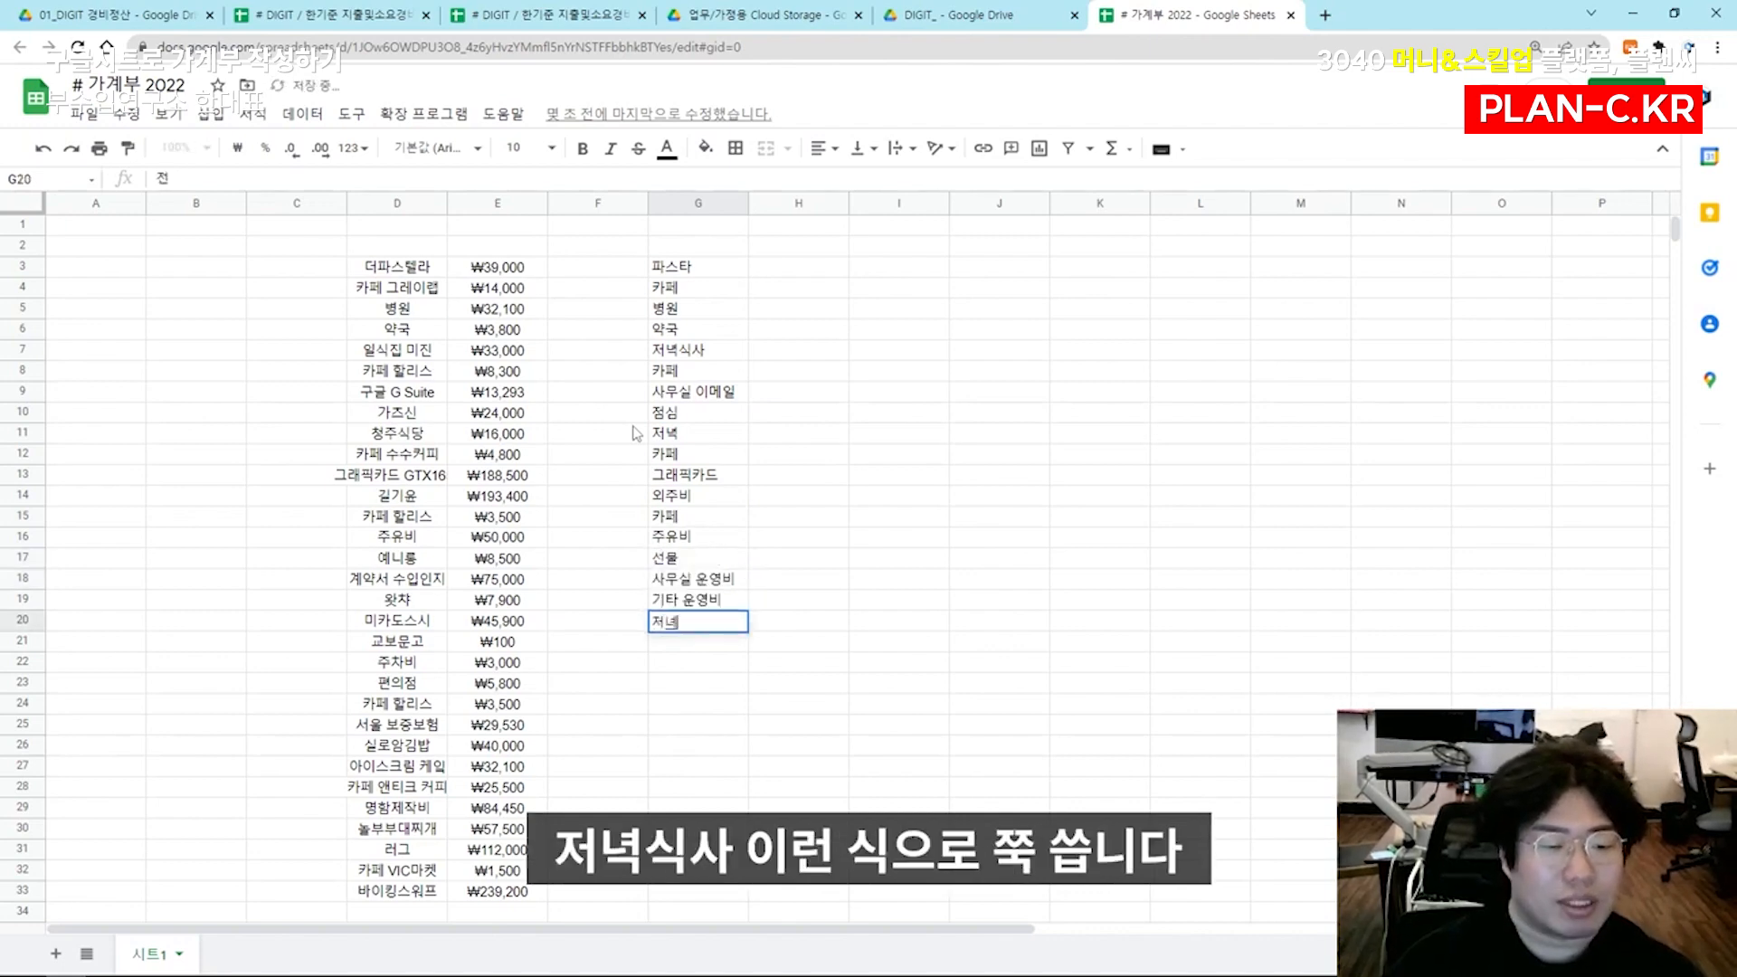
key("Return")
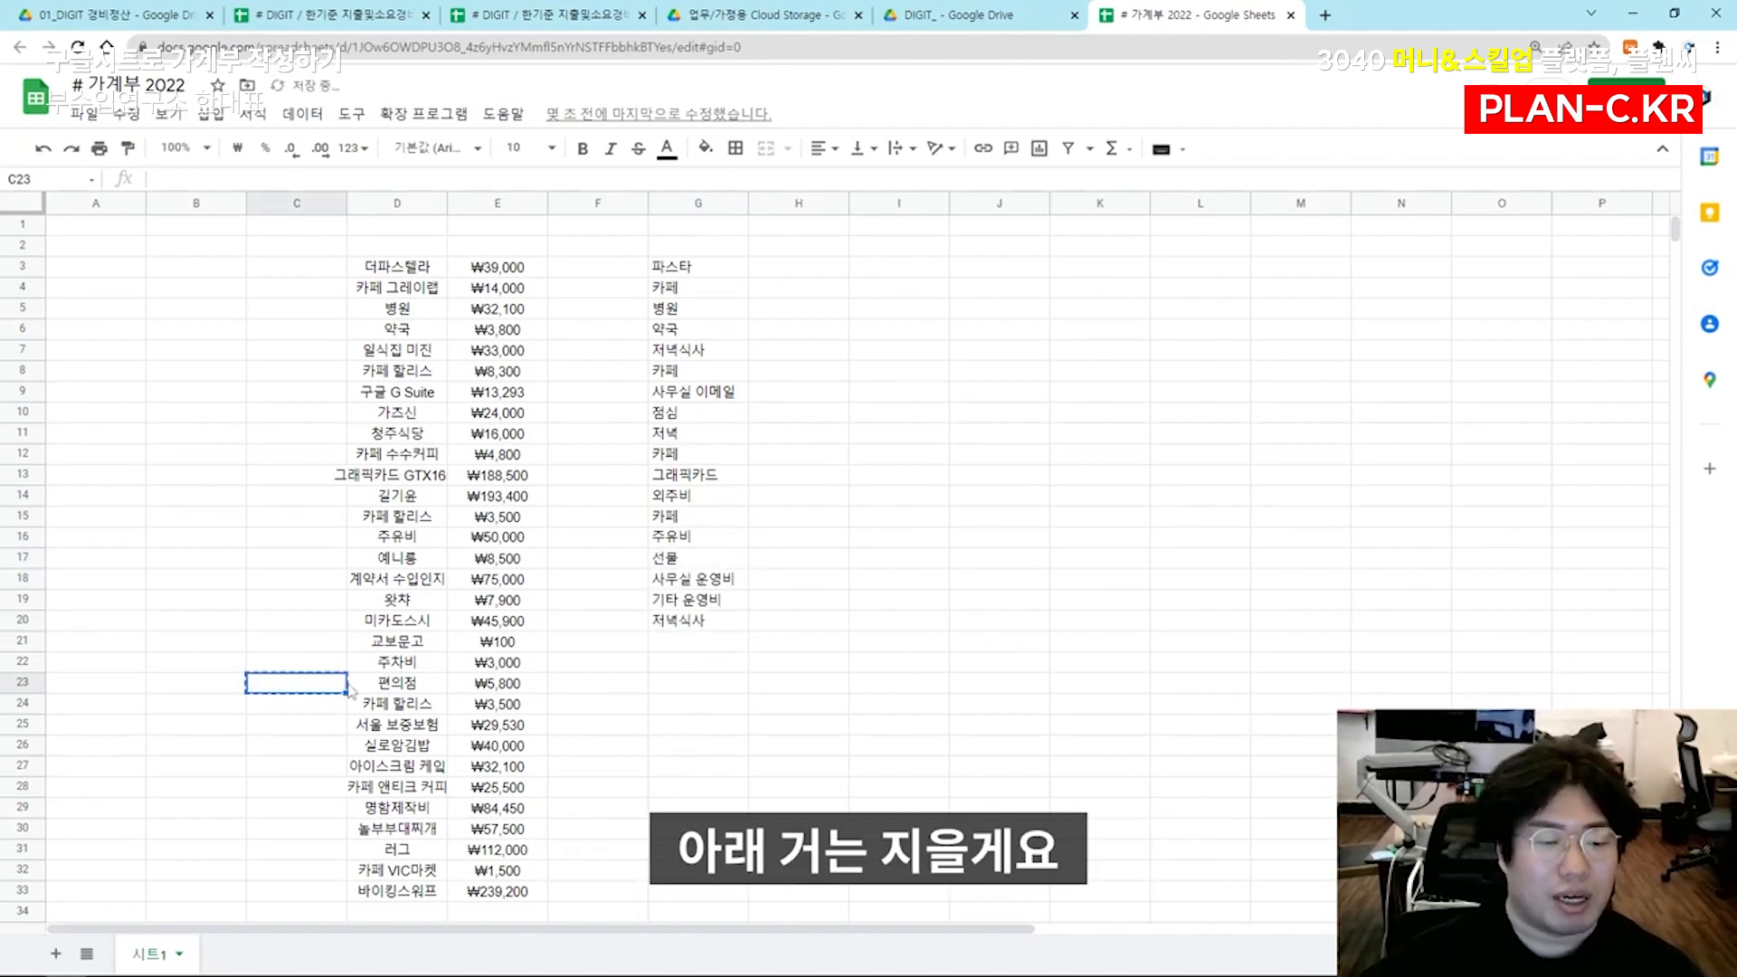
Delete the remaining expense entries without descriptions, from row 21 down to row 33
left_click_drag(639, 644, 263, 911)
key("Delete")
left_click(894, 435)
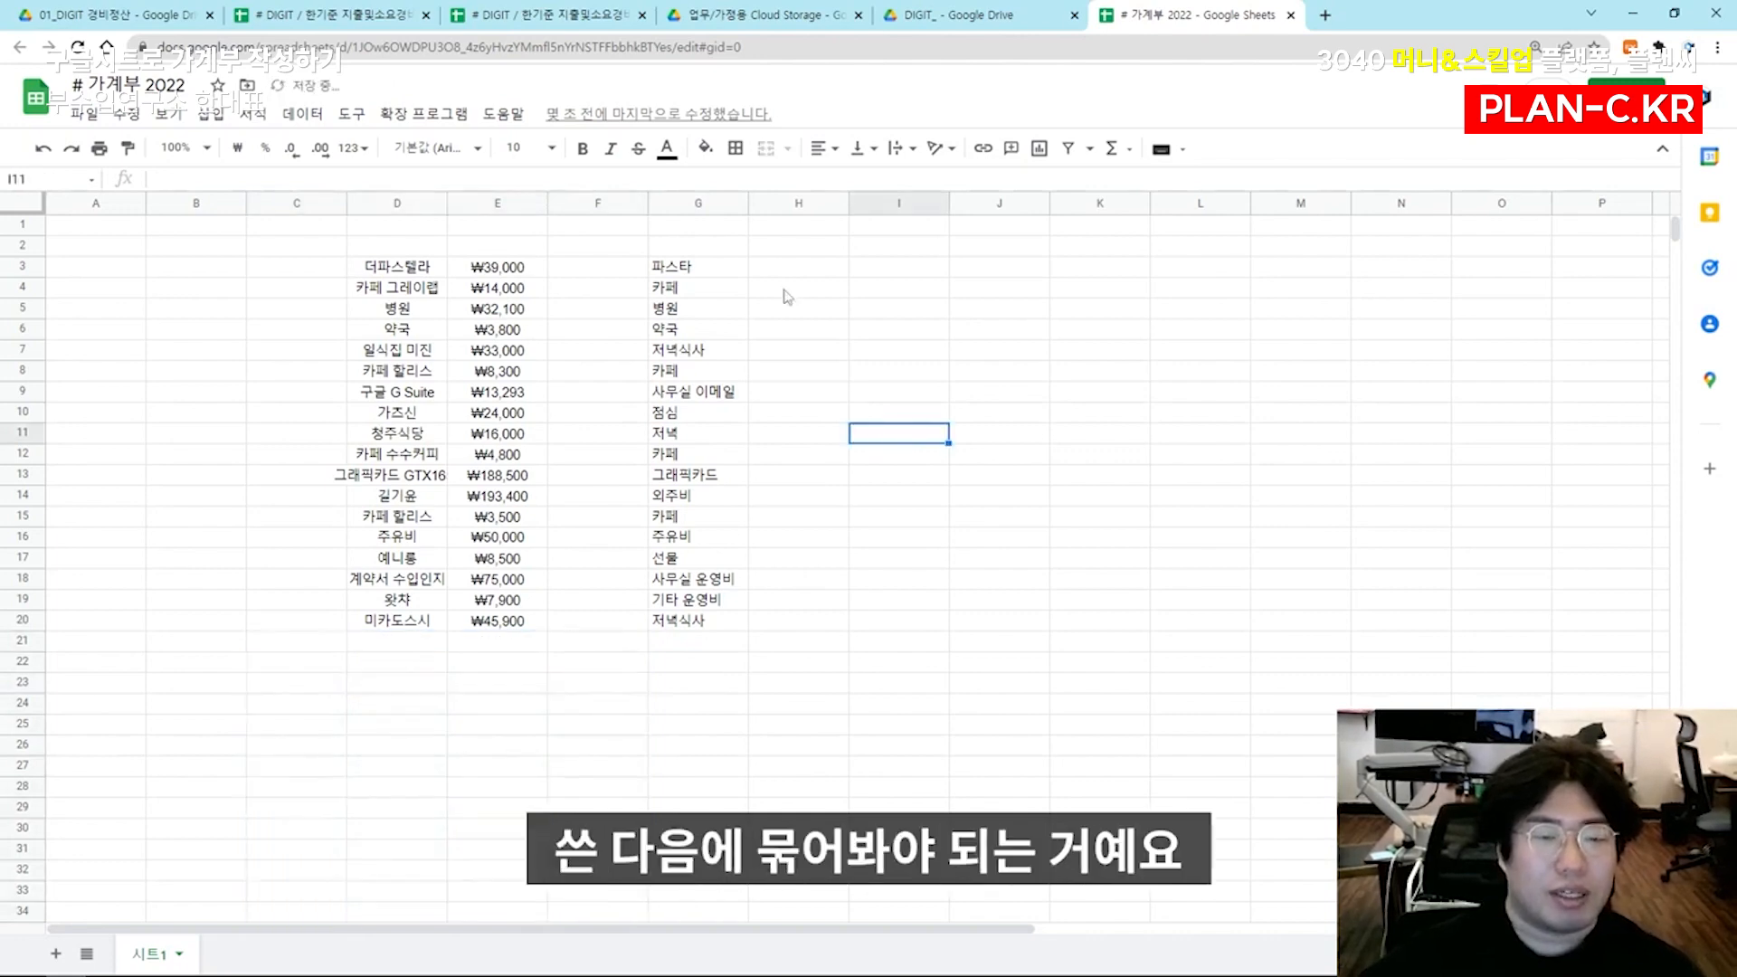
Fill the food-related descriptions in G3, G7, G10:G12, G15 and G20 with bright green
left_click(734, 269)
key("Right")
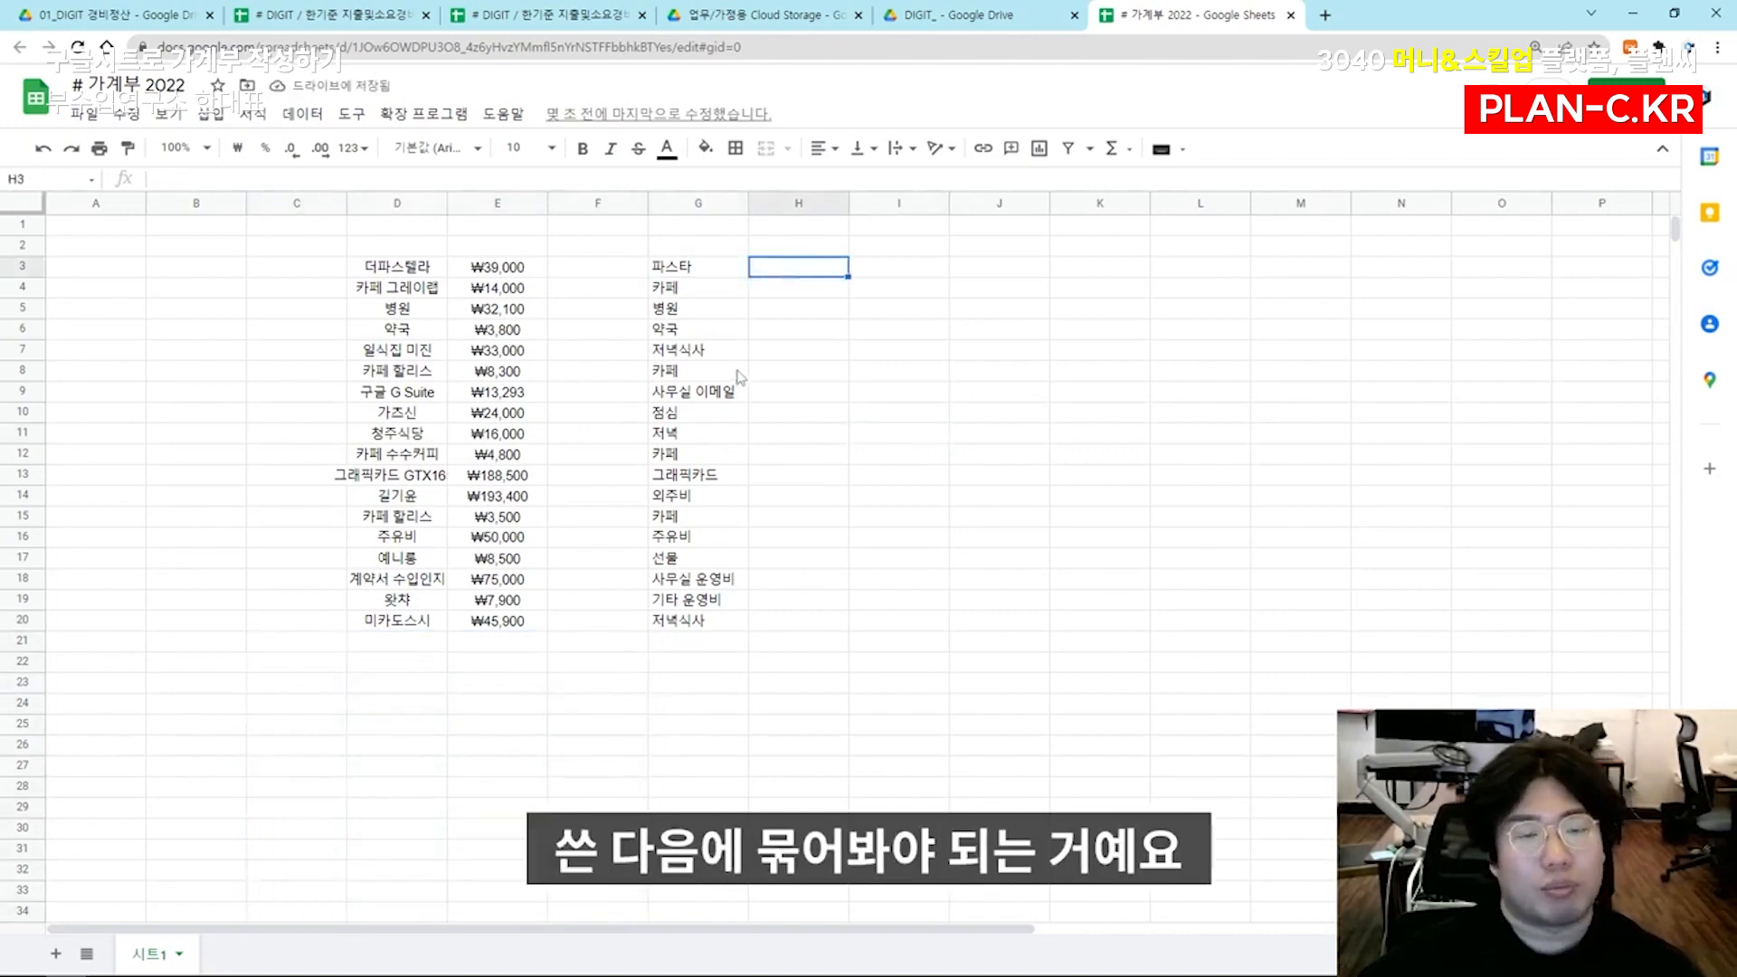
left_click(698, 276)
left_click(697, 352, "ctrl")
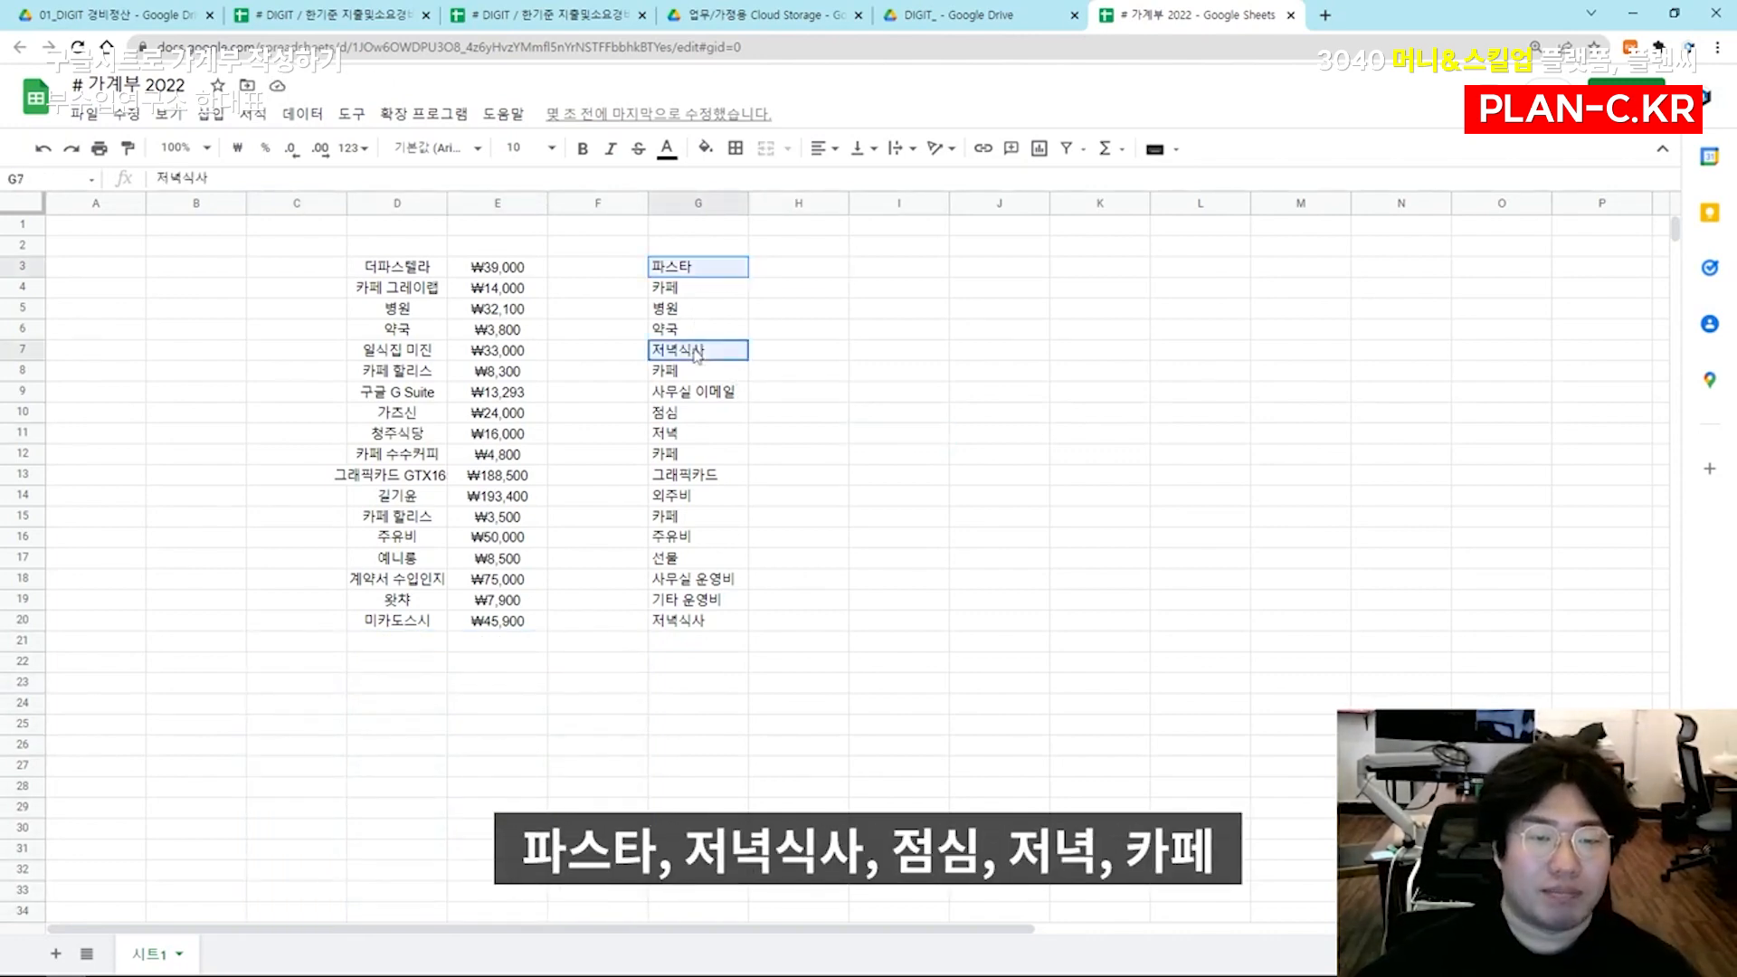
left_click_drag(697, 421, 697, 463)
left_click(698, 518, "ctrl")
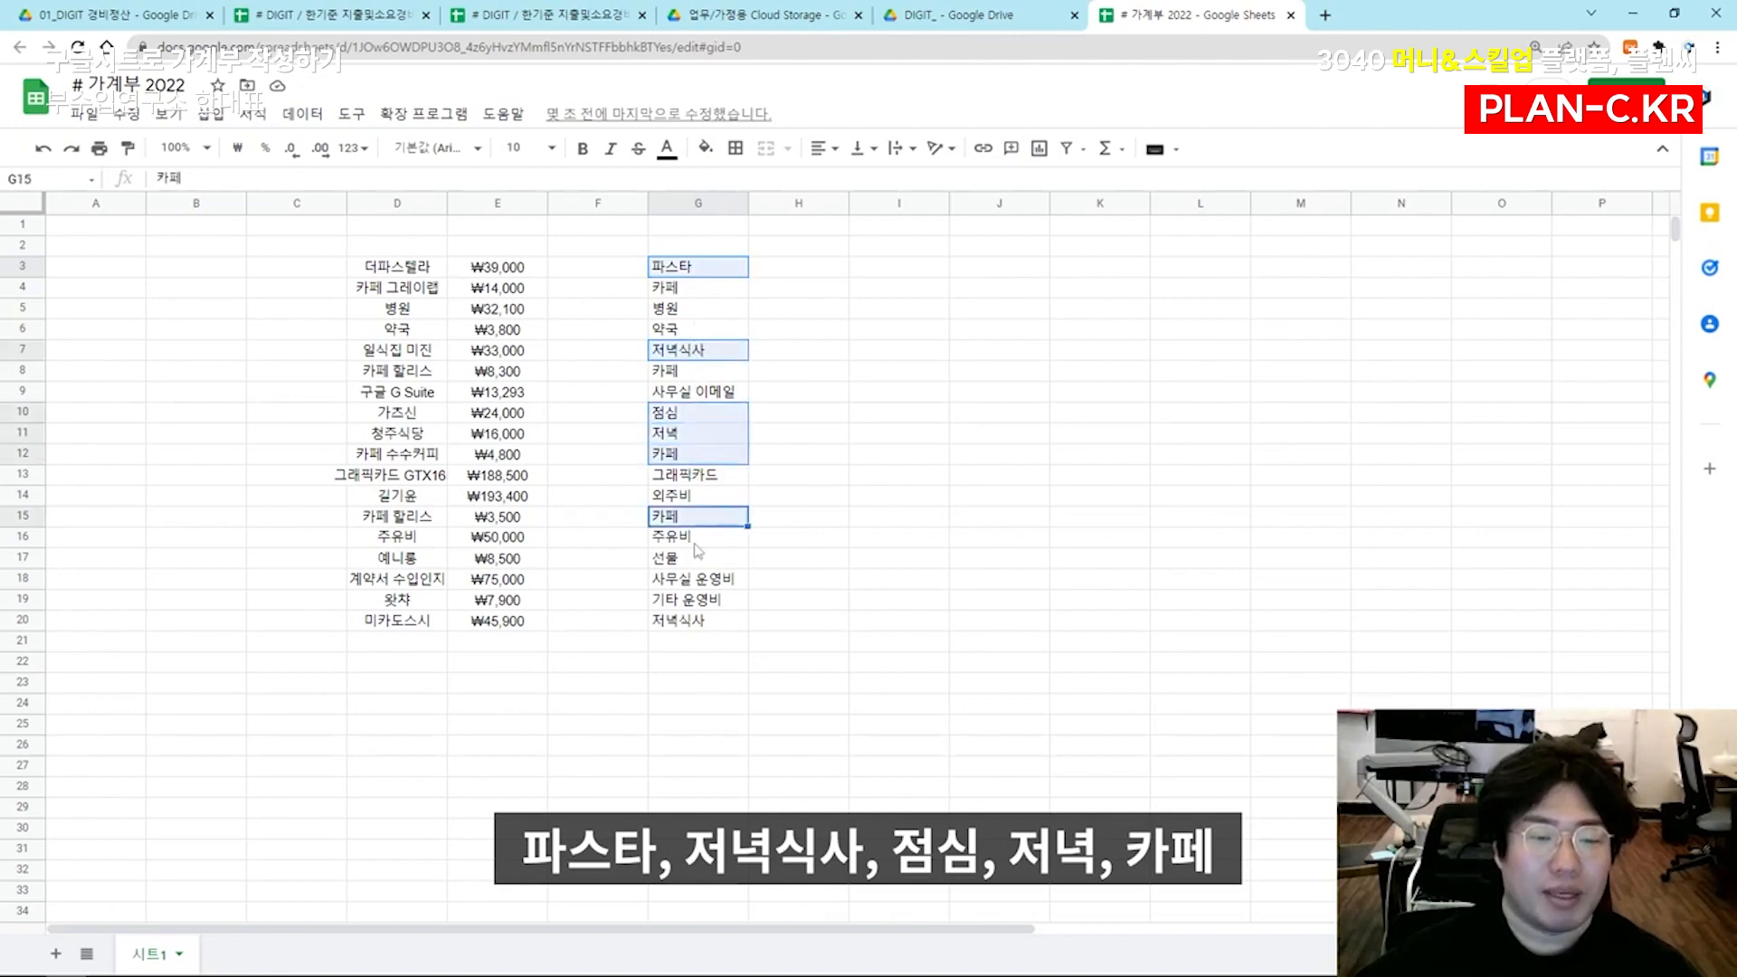
left_click(702, 622, "ctrl")
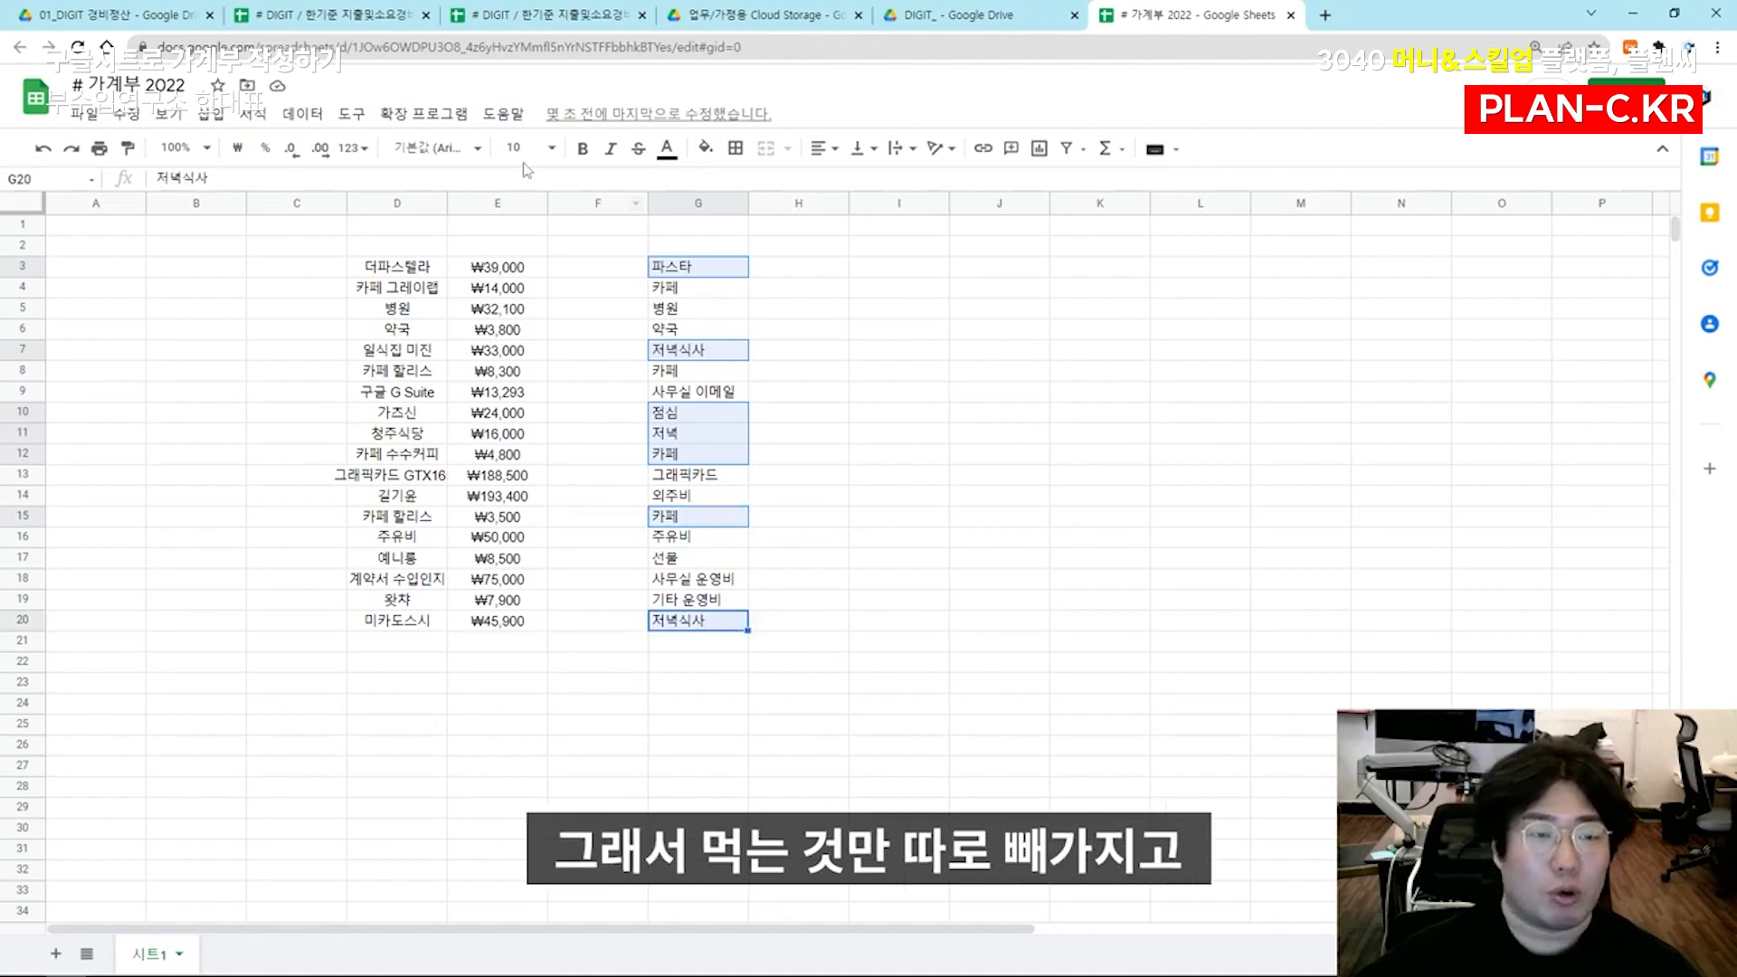
left_click(706, 148)
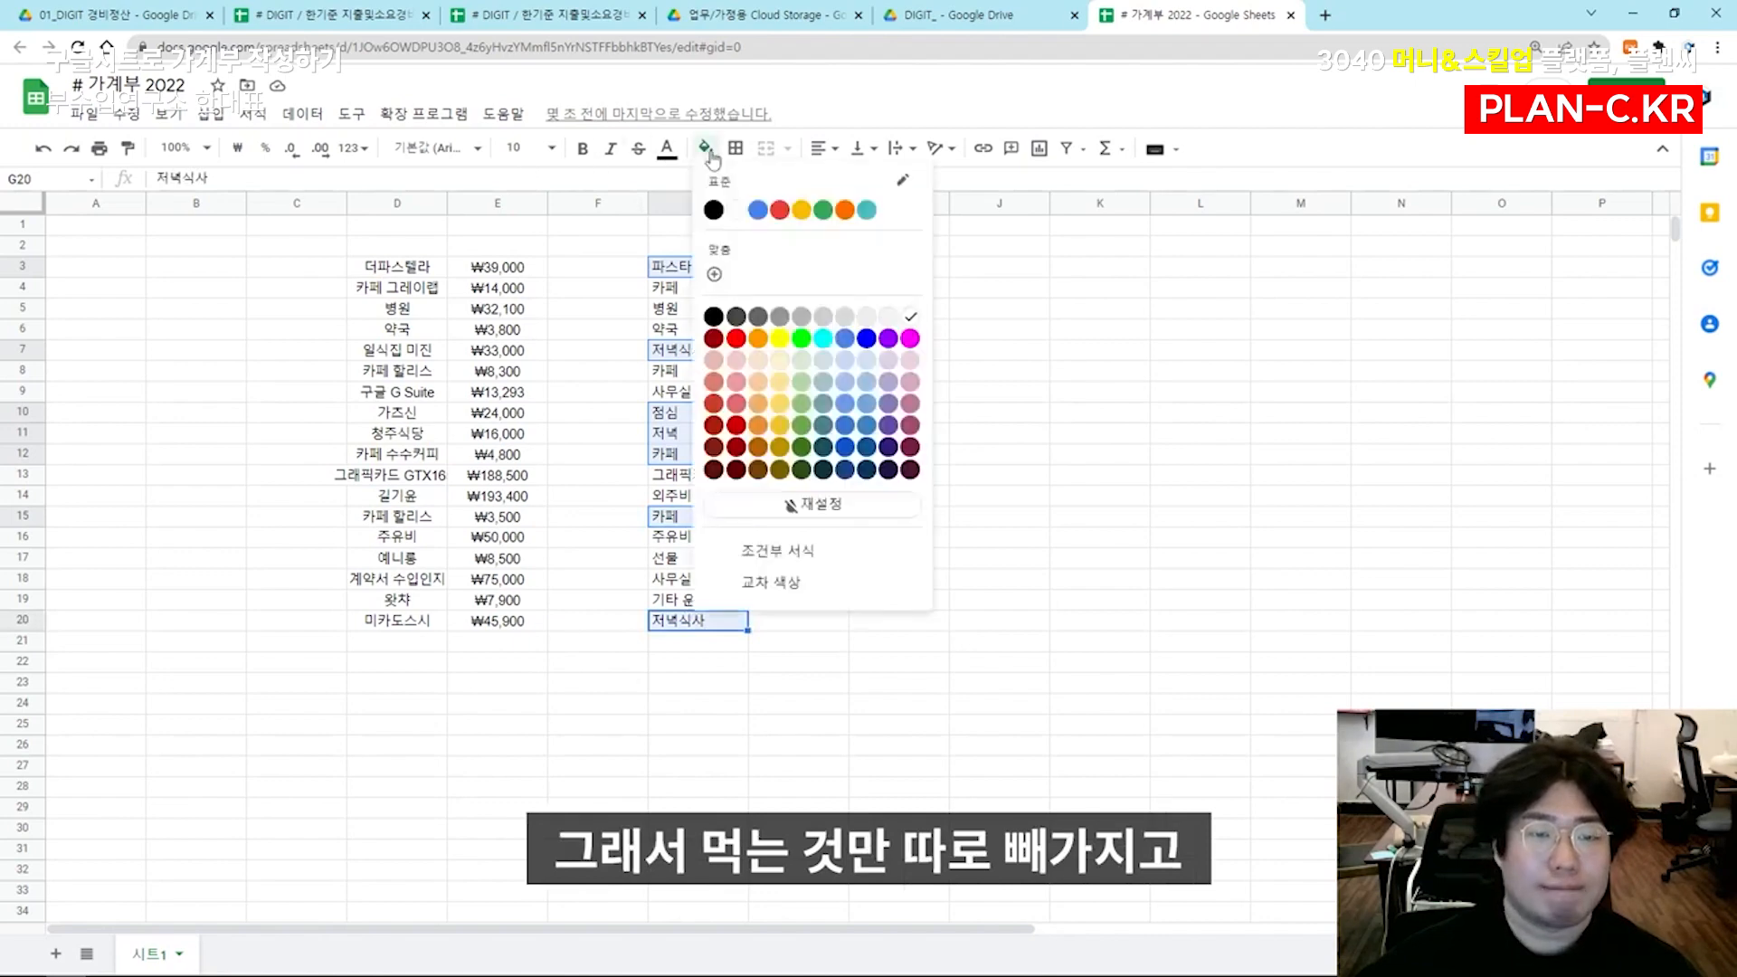
left_click(801, 338)
left_click(671, 340)
left_click(605, 338)
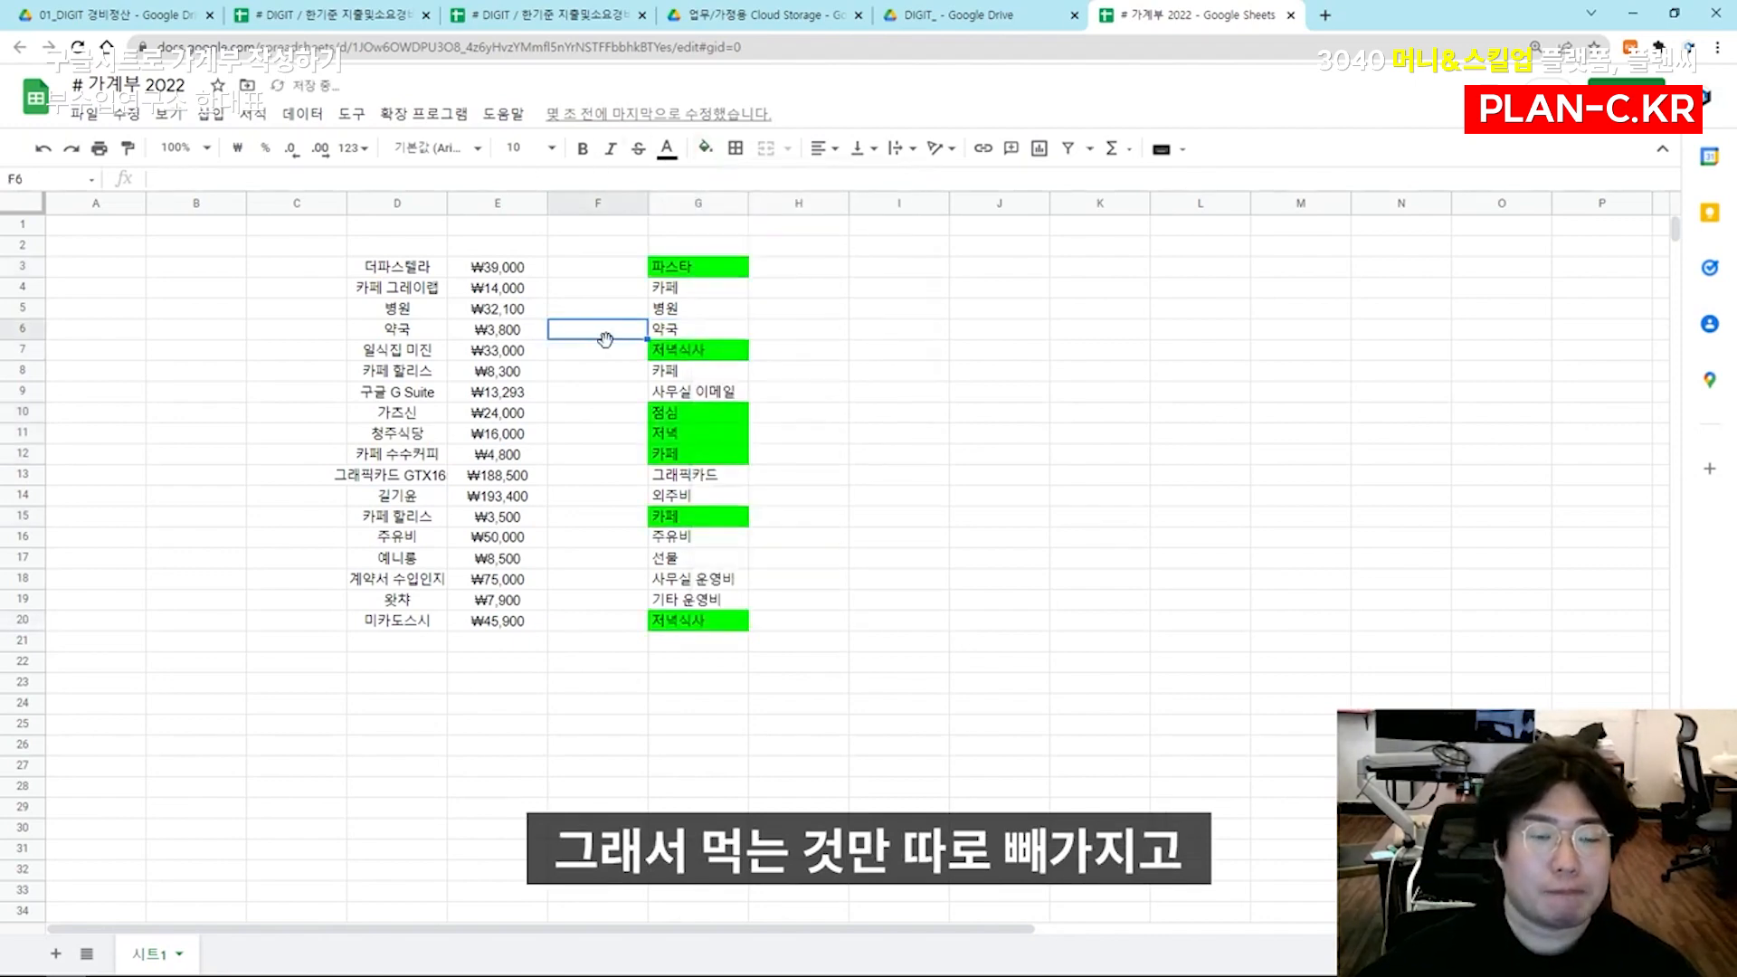
Move the descriptions from G3:G20 to column F, directly beside the amounts, starting at F3
left_click_drag(669, 267, 709, 640)
key("ctrl+c")
left_click(598, 270)
key("ctrl+v")
Enter the column headers 분류, 금액 and 구분 in D2:F2 above the expense list
left_click(373, 264)
left_click(371, 248)
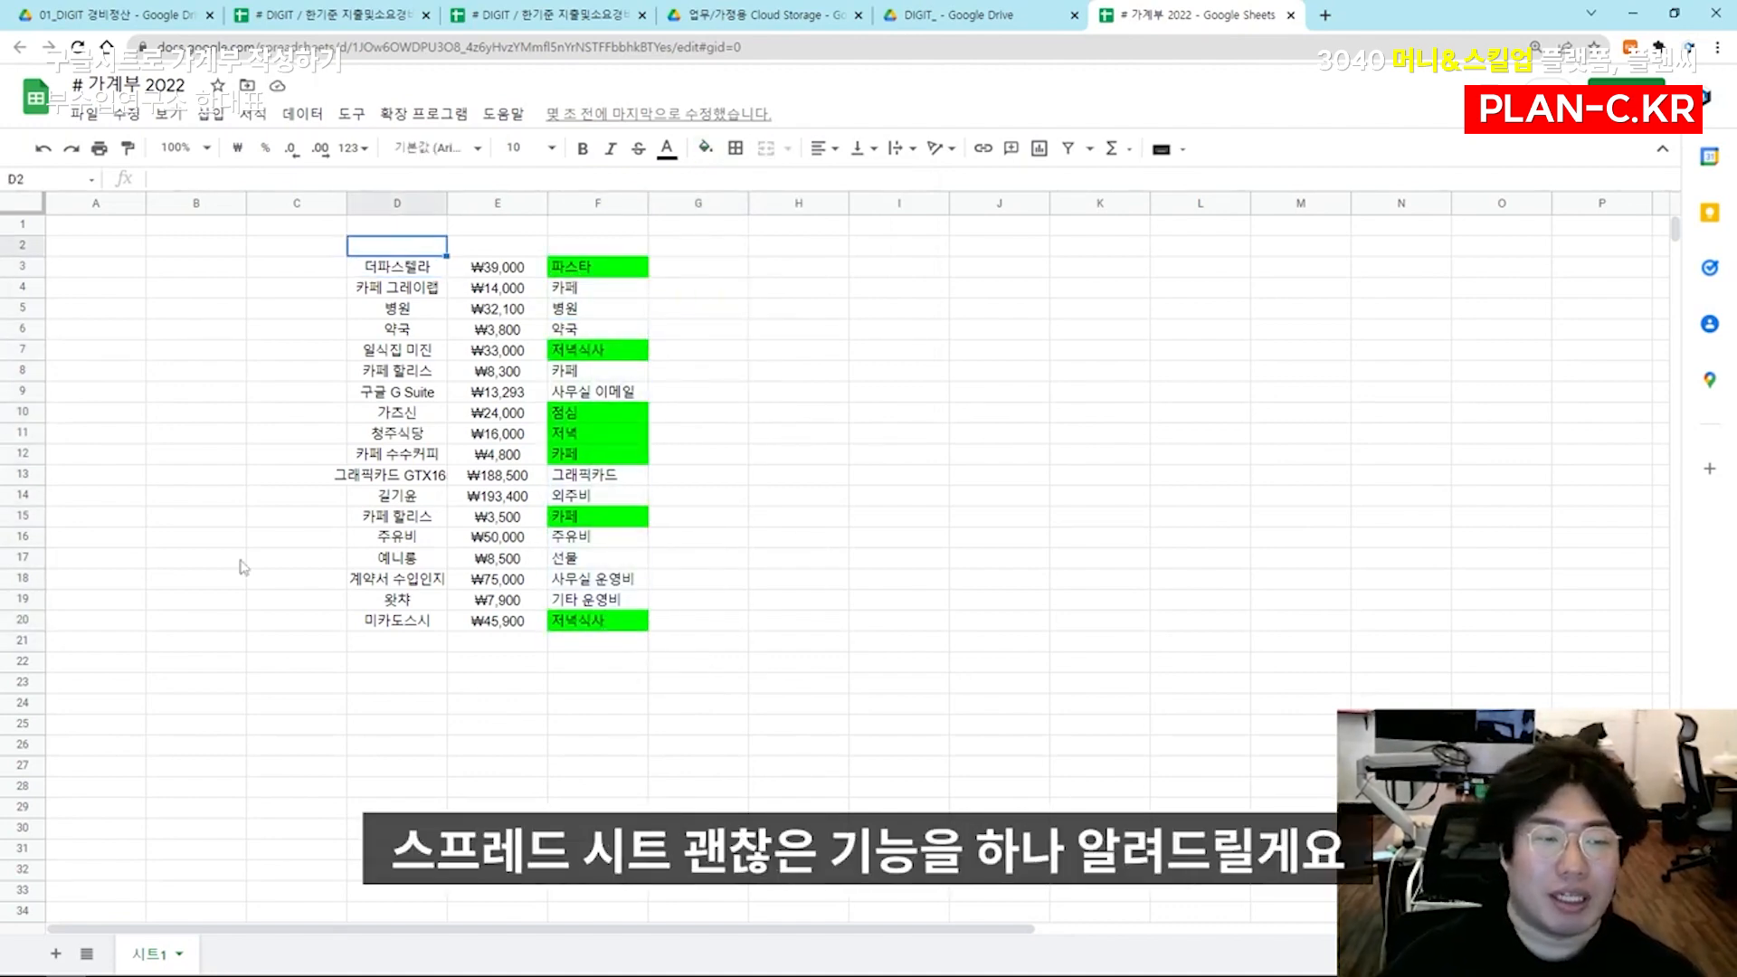
type("분류")
key("Tab")
type("금액")
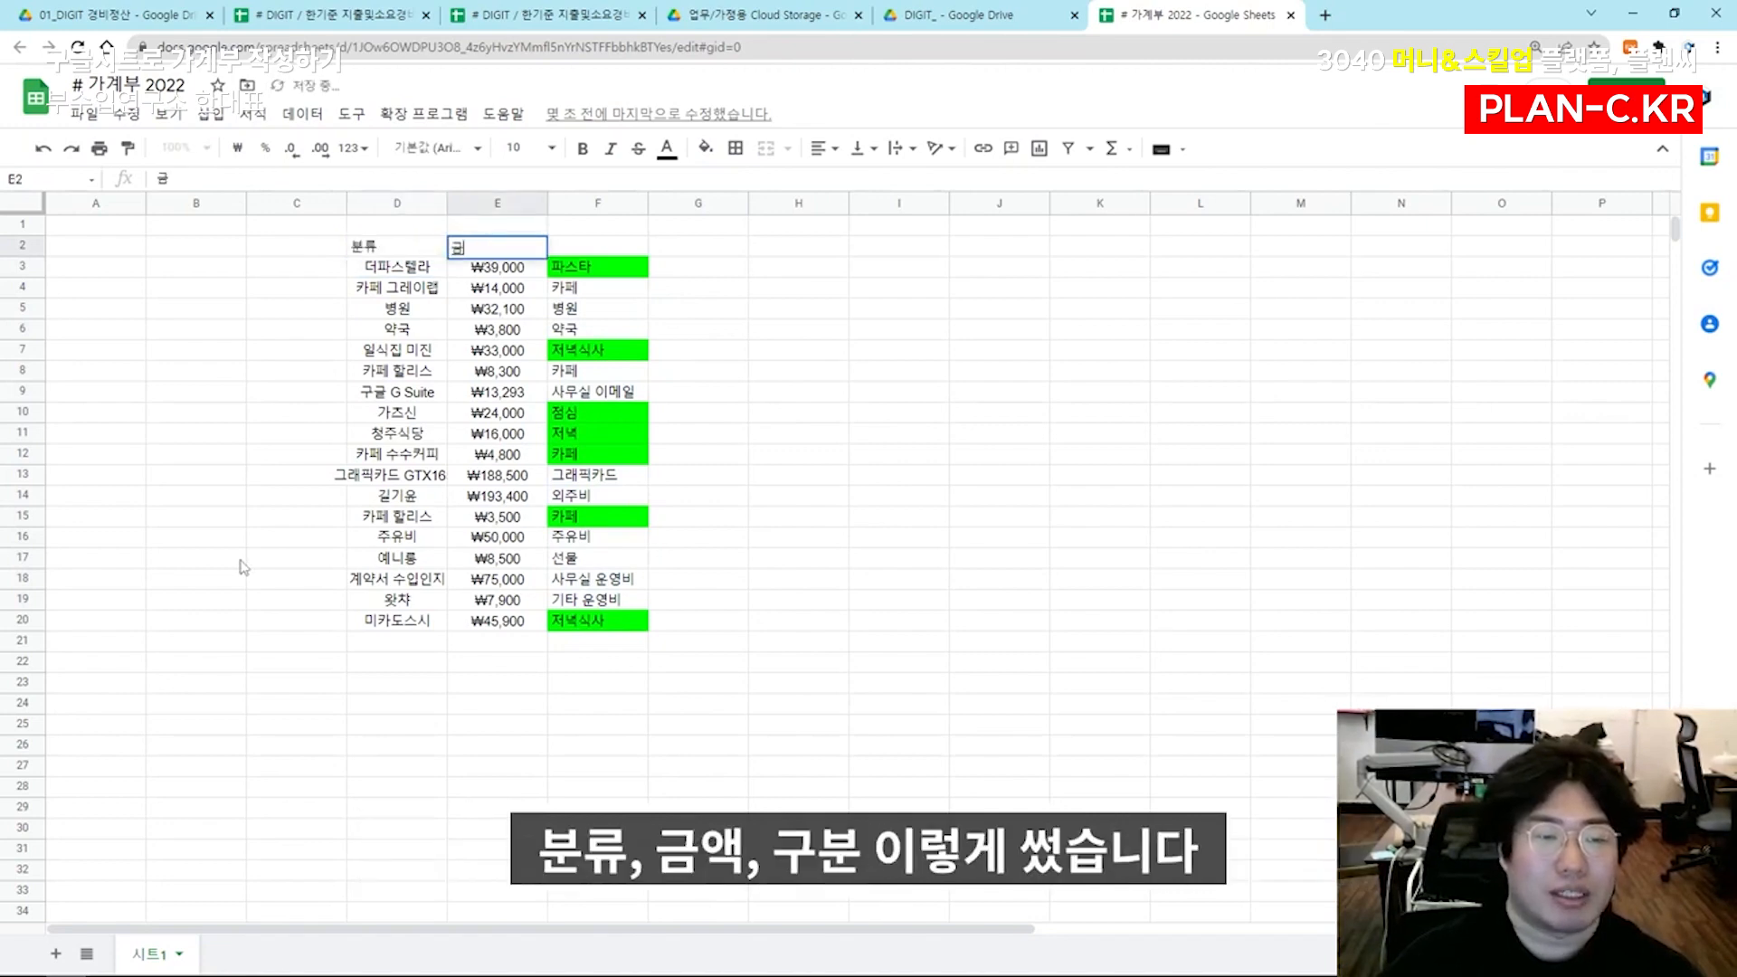
key("Tab")
type("구분")
key("Return")
Centre the text horizontally across the whole expense table in D2:F20
left_click_drag(573, 247, 588, 579)
left_click(579, 453)
left_click_drag(393, 248, 586, 250)
left_click(481, 353)
key("ctrl+a")
left_click(432, 329)
key("ctrl+a")
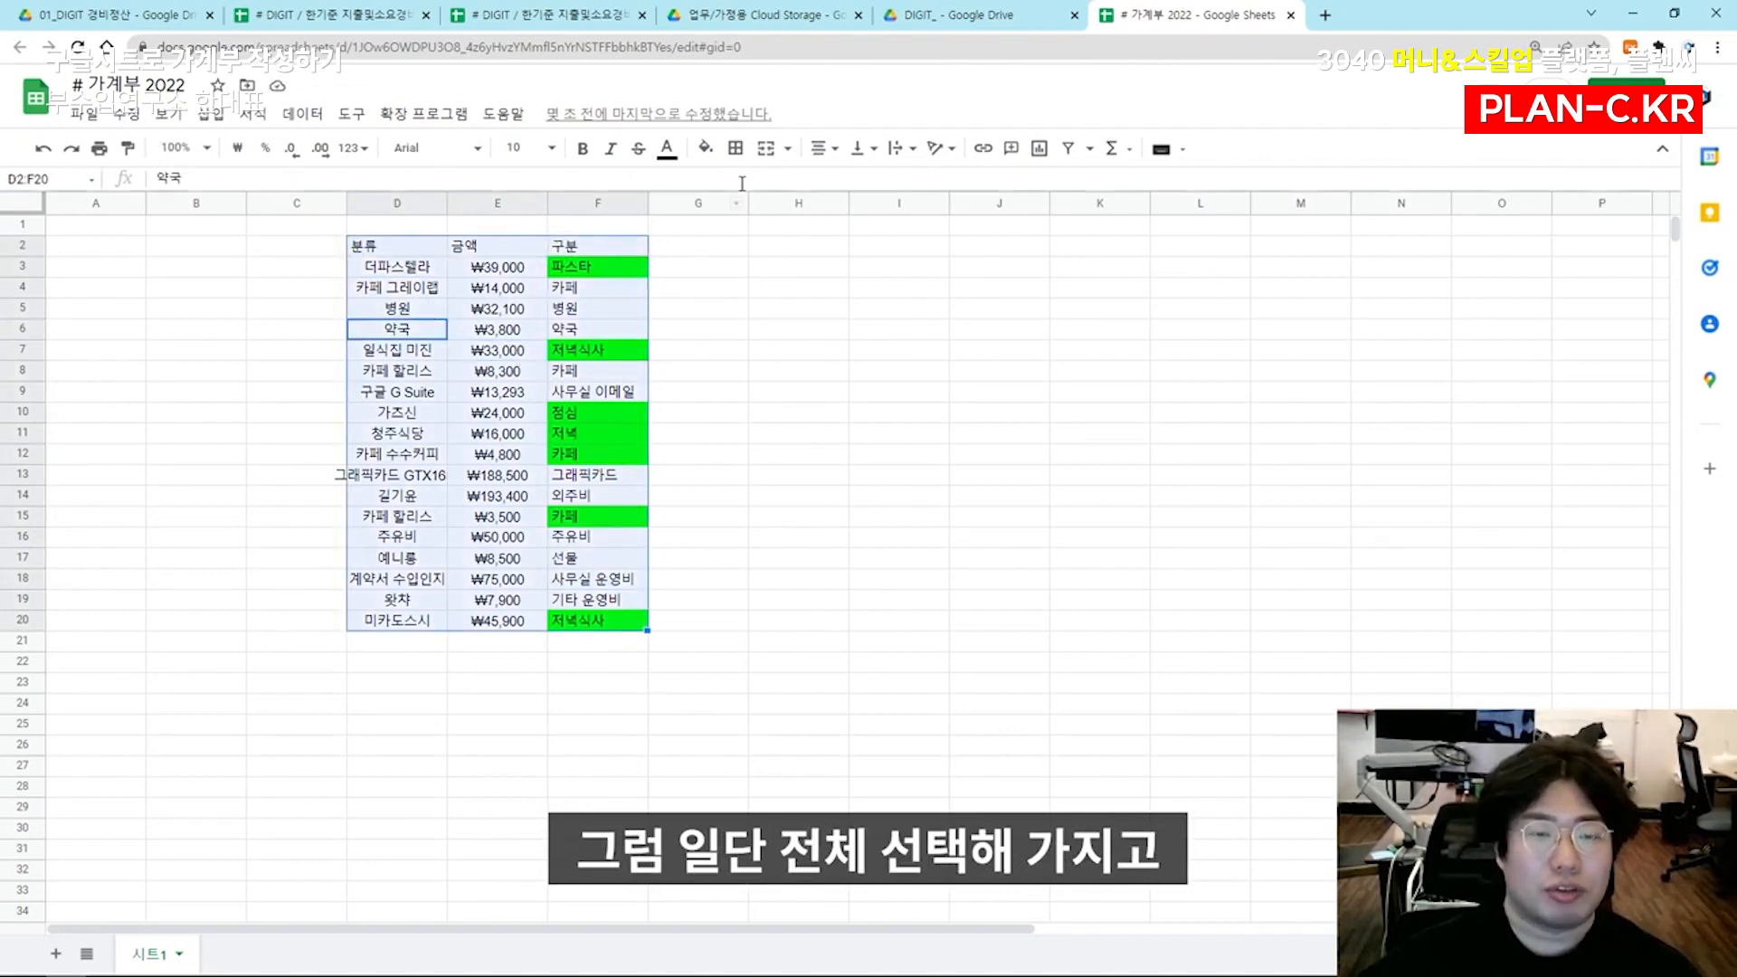
key("Right")
key("Right")
key("ctrl+a")
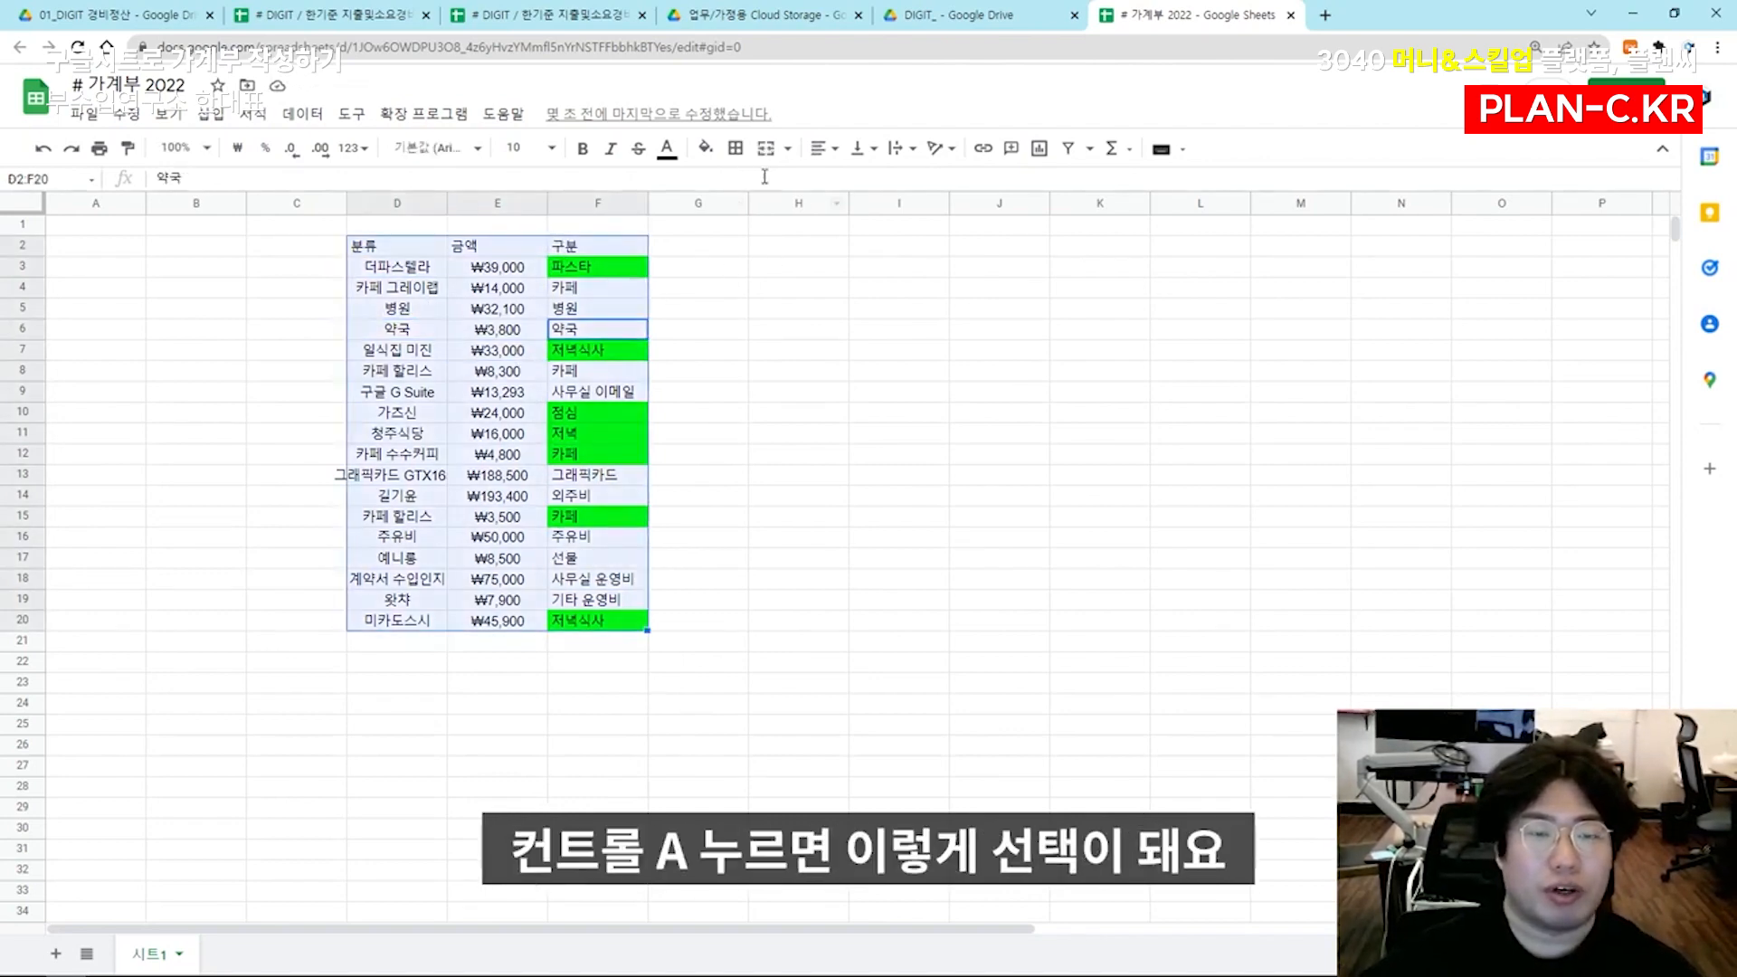
left_click(812, 153)
left_click(850, 187)
left_click(799, 267)
Make the headers 분류, 금액 and 구분 in D2:F2 bold
left_click_drag(399, 246, 599, 246)
key("ctrl+b")
left_click(721, 312)
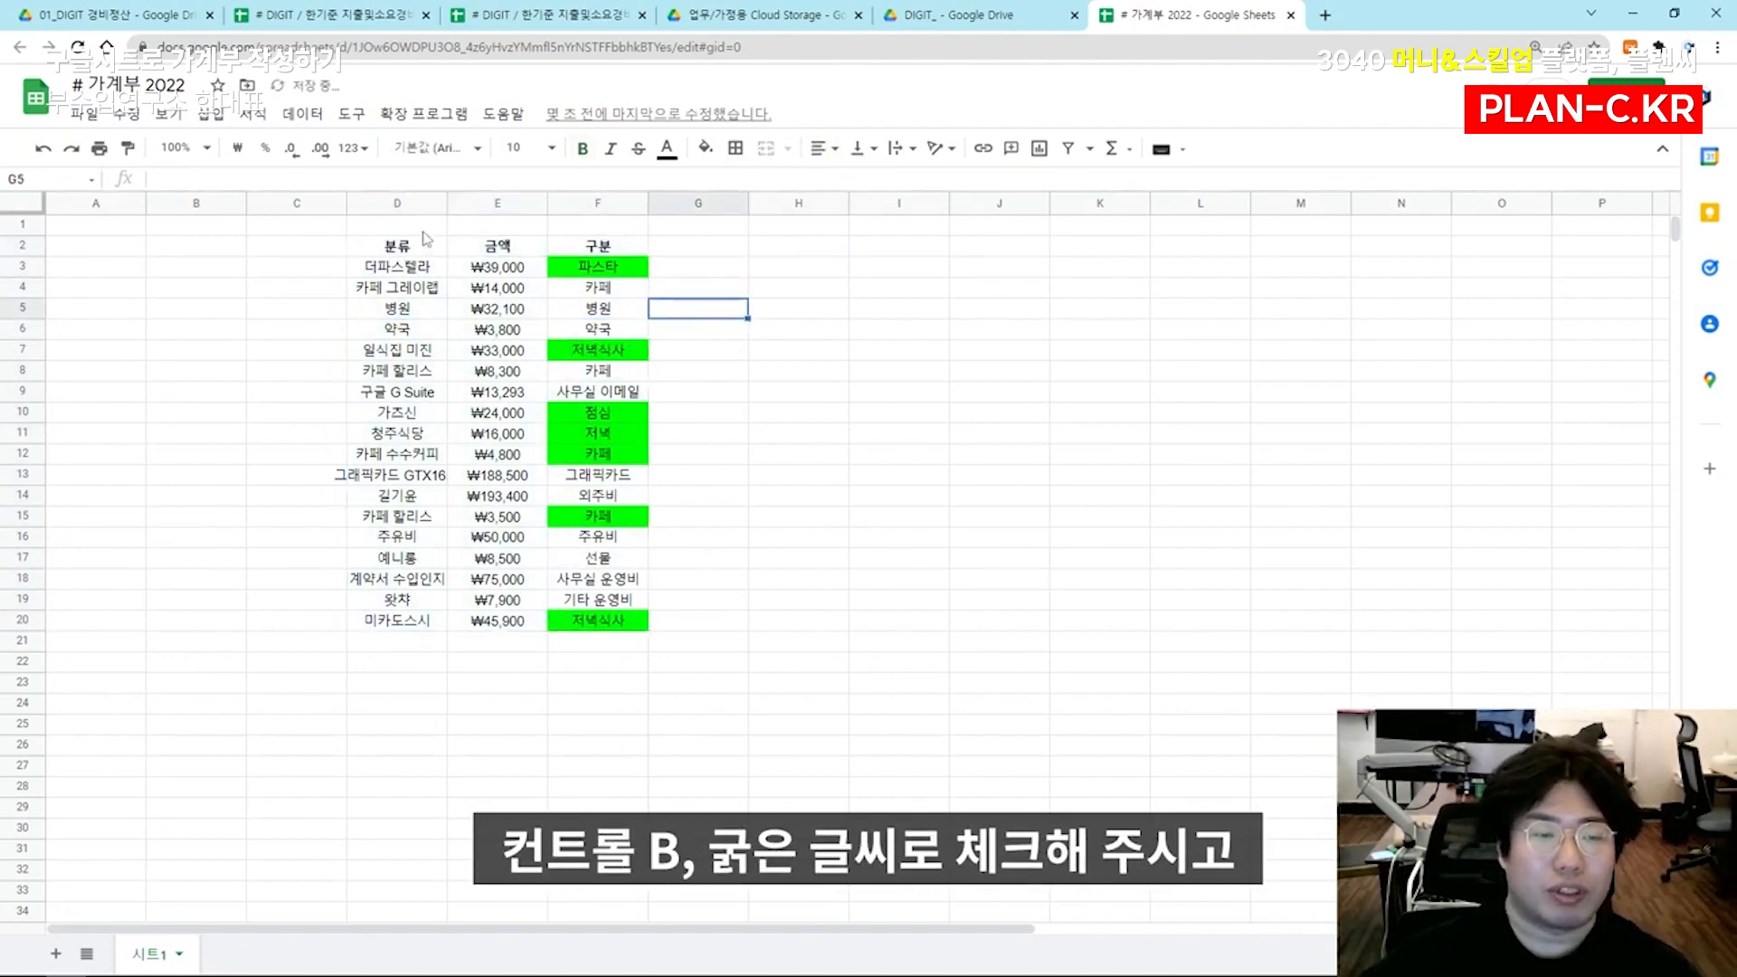
Create a filter on the expense table, using D2:F2 as its header row
left_click_drag(399, 246, 595, 248)
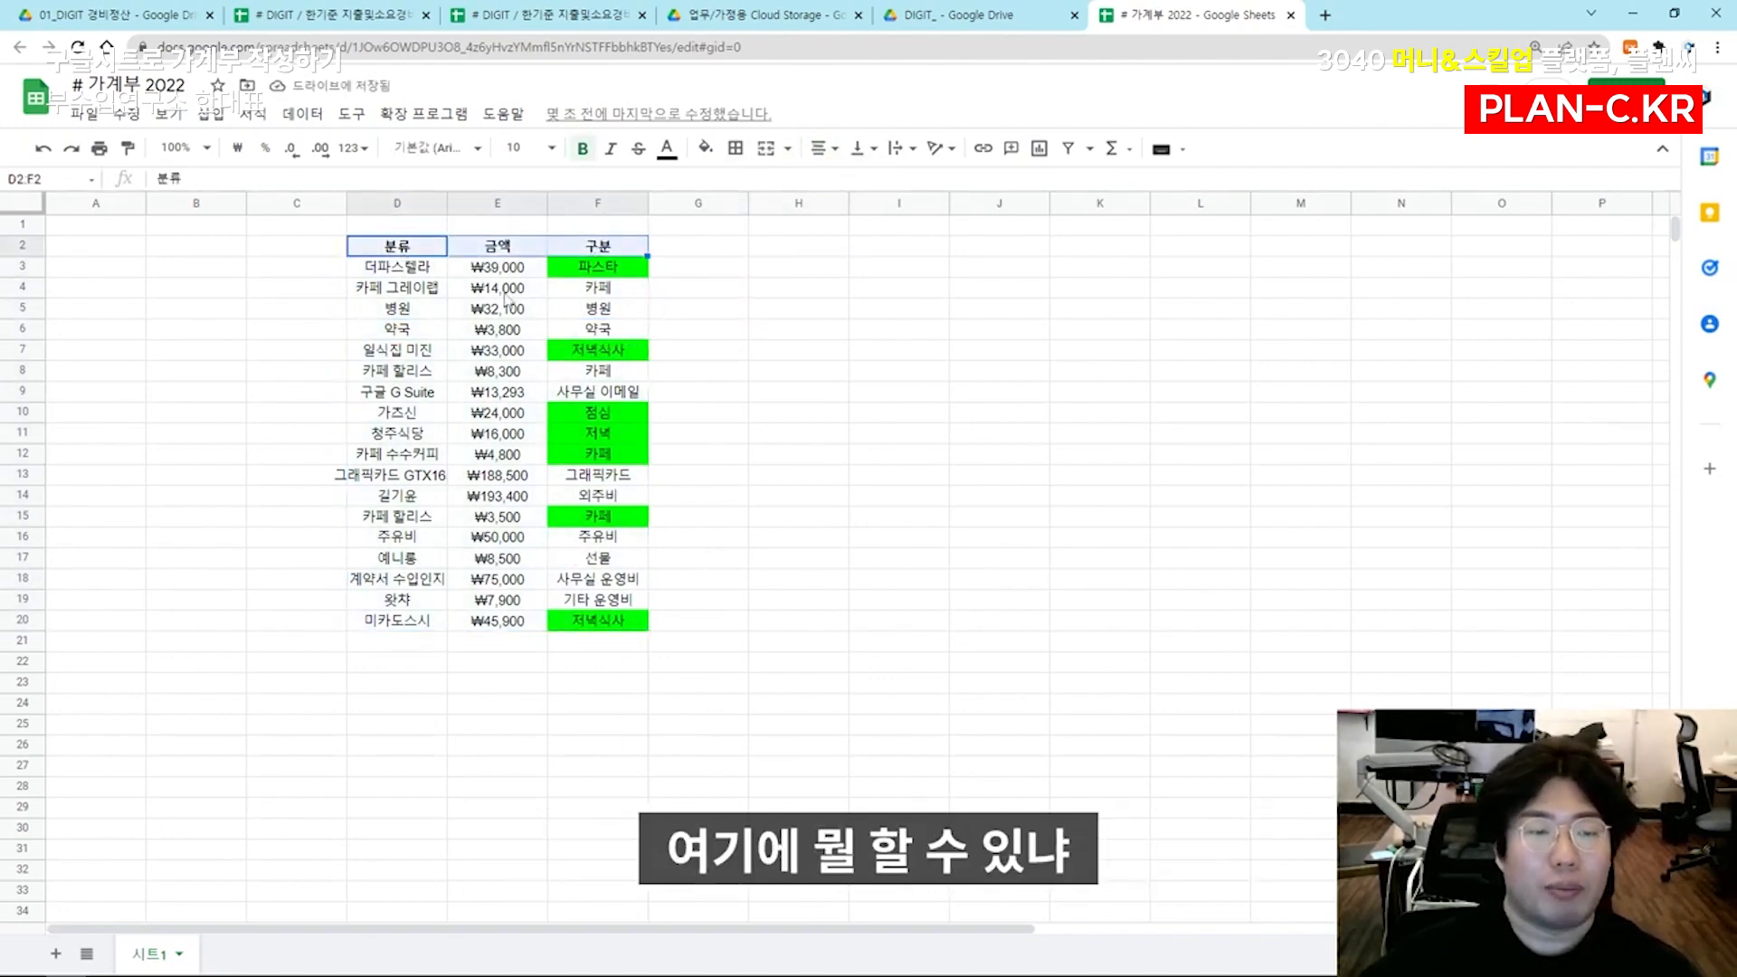
left_click(1072, 151)
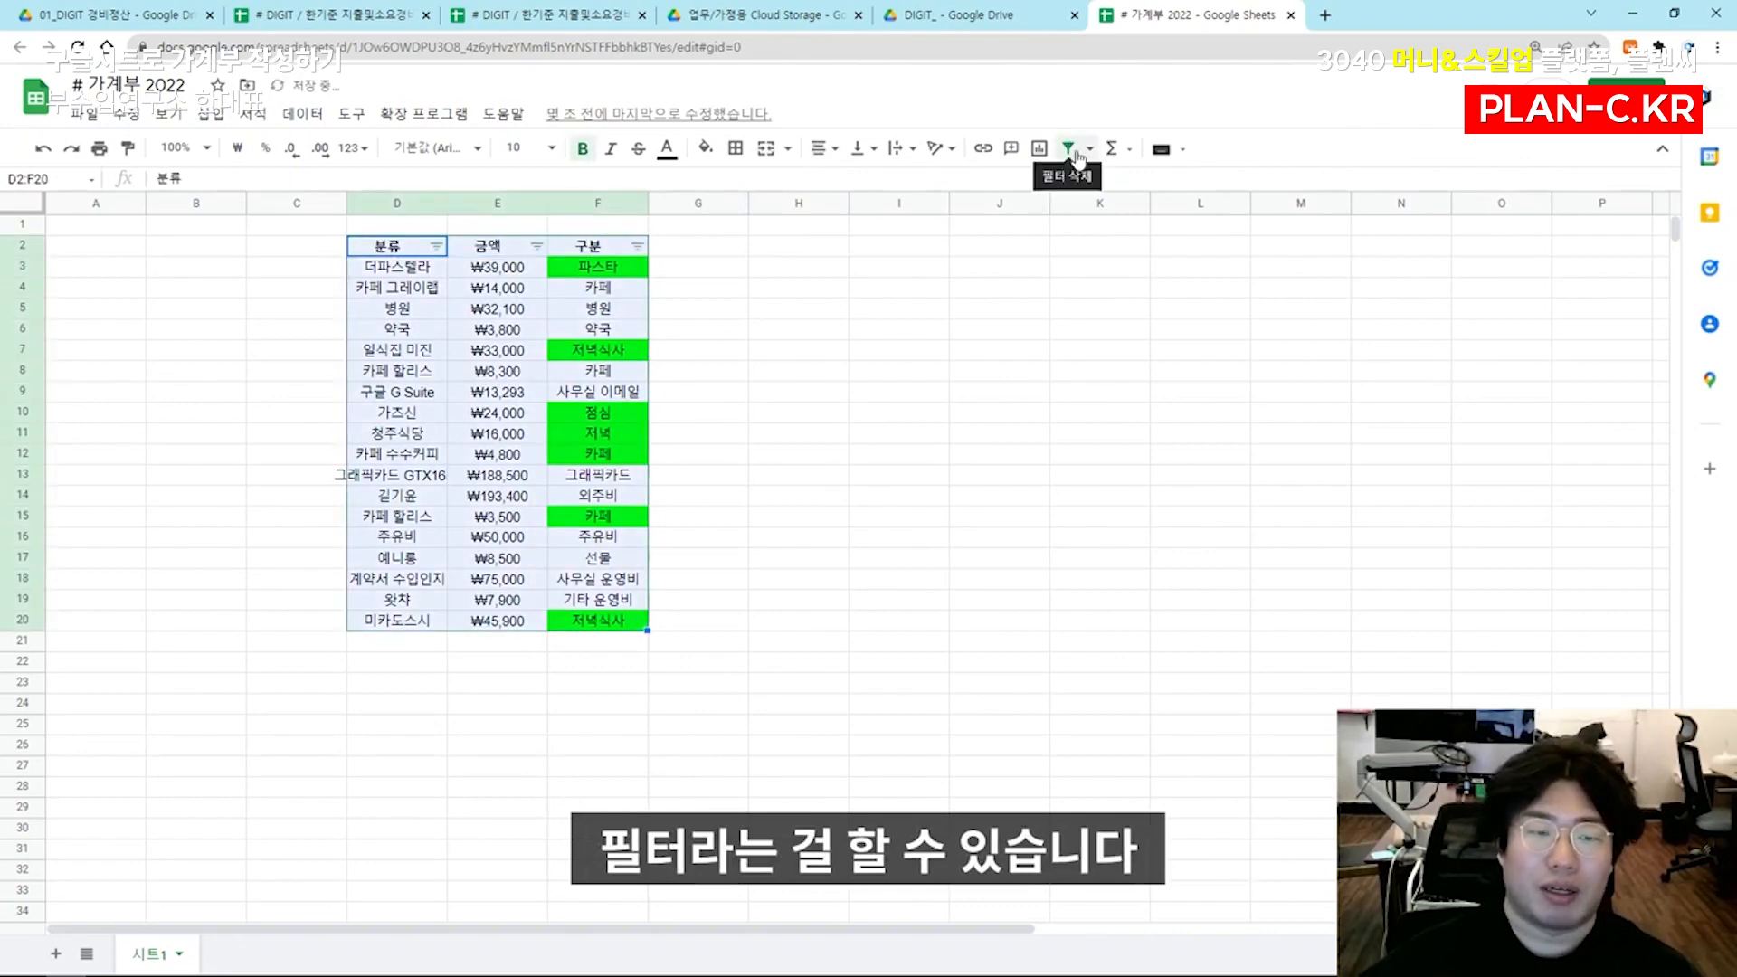
left_click(1000, 286)
left_click(535, 380)
left_click_drag(403, 253, 613, 248)
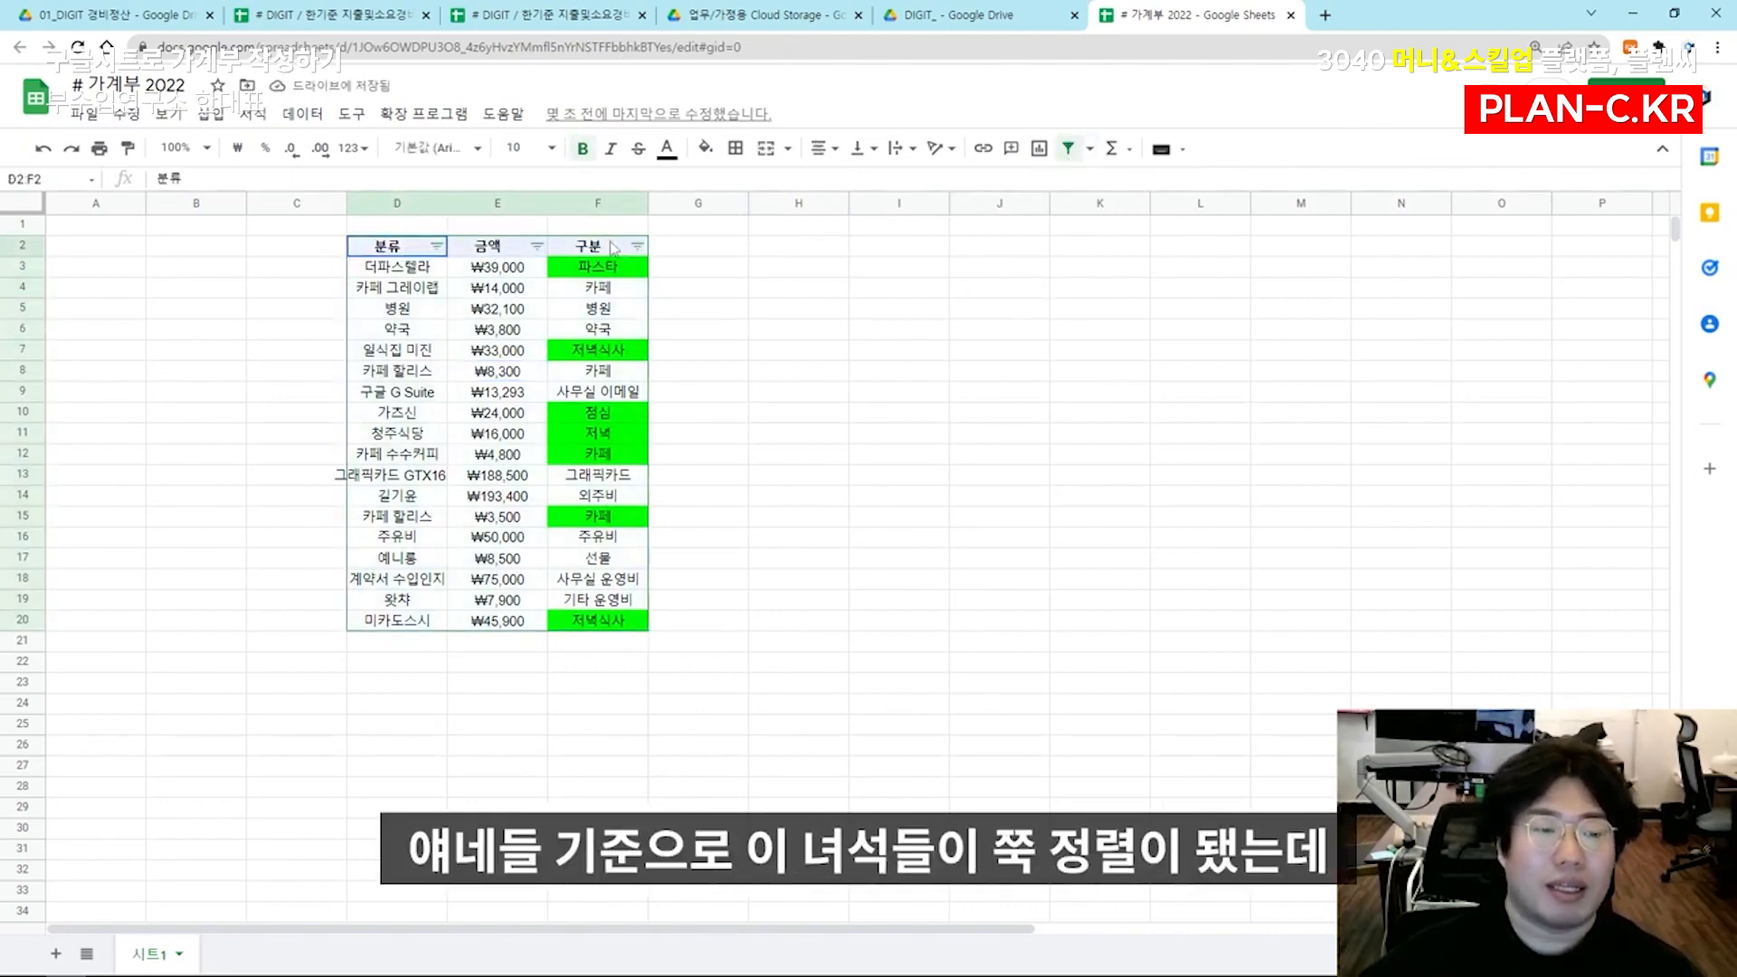
left_click(675, 253)
left_click_drag(402, 268, 608, 645)
left_click(519, 503)
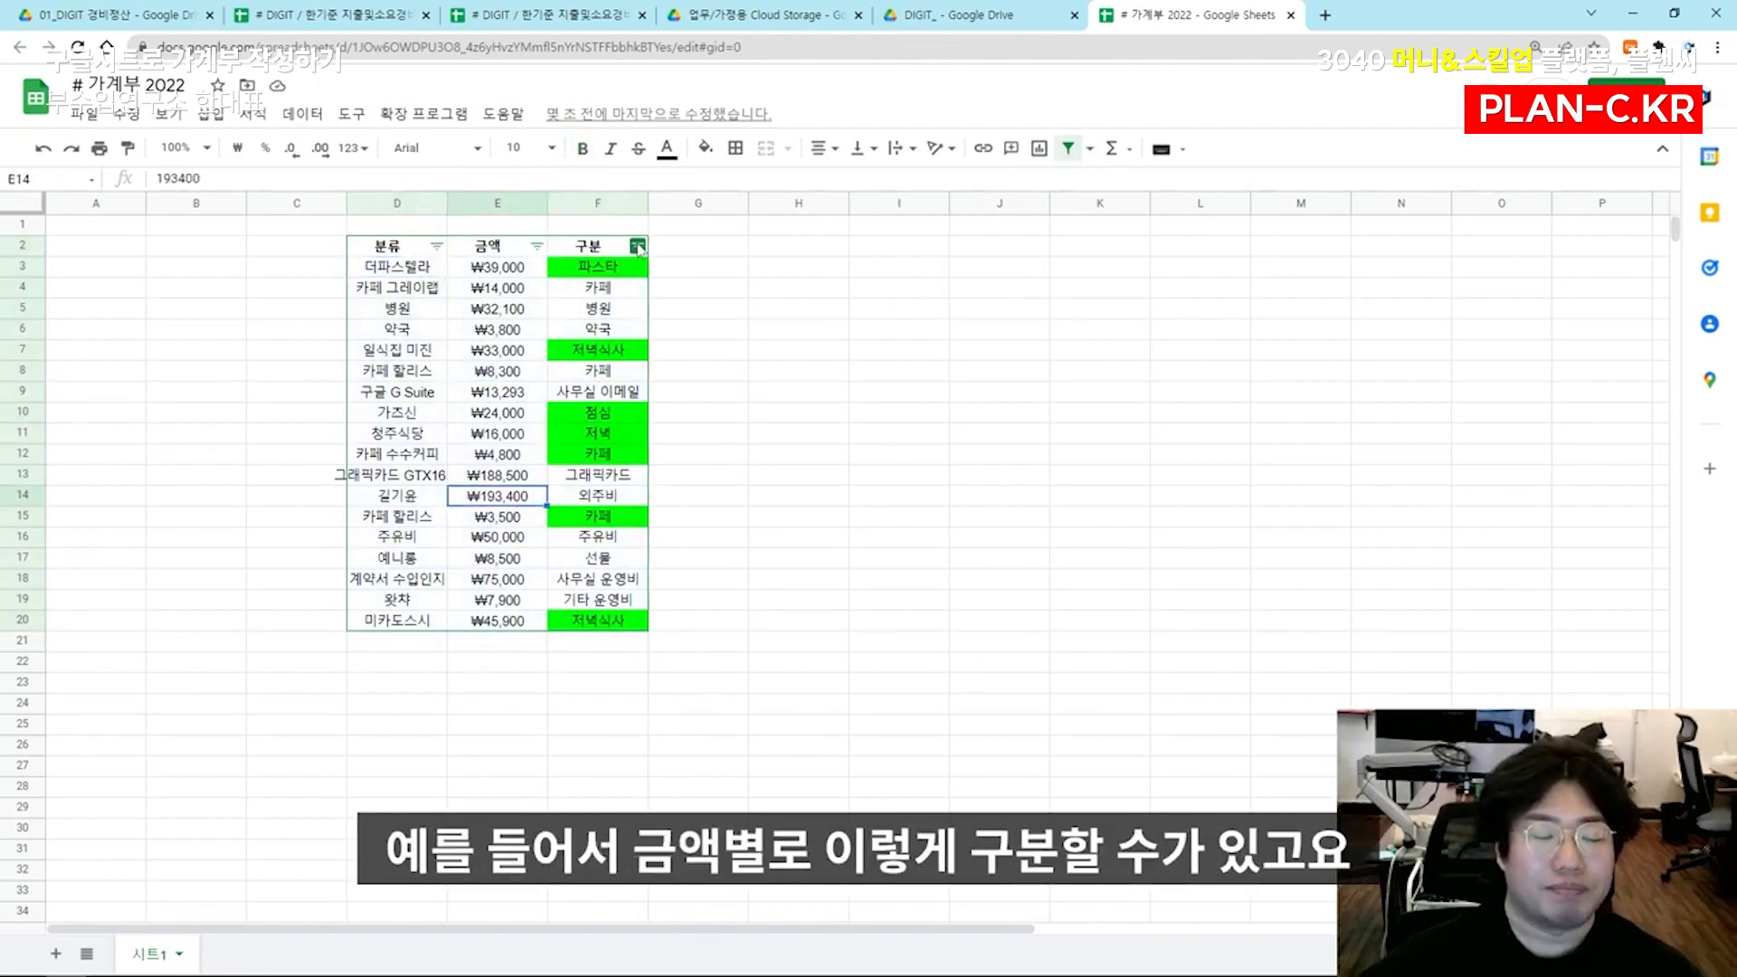
Sort the expense rows by 금액 in ascending order and again in descending order
left_click(536, 246)
left_click(485, 283)
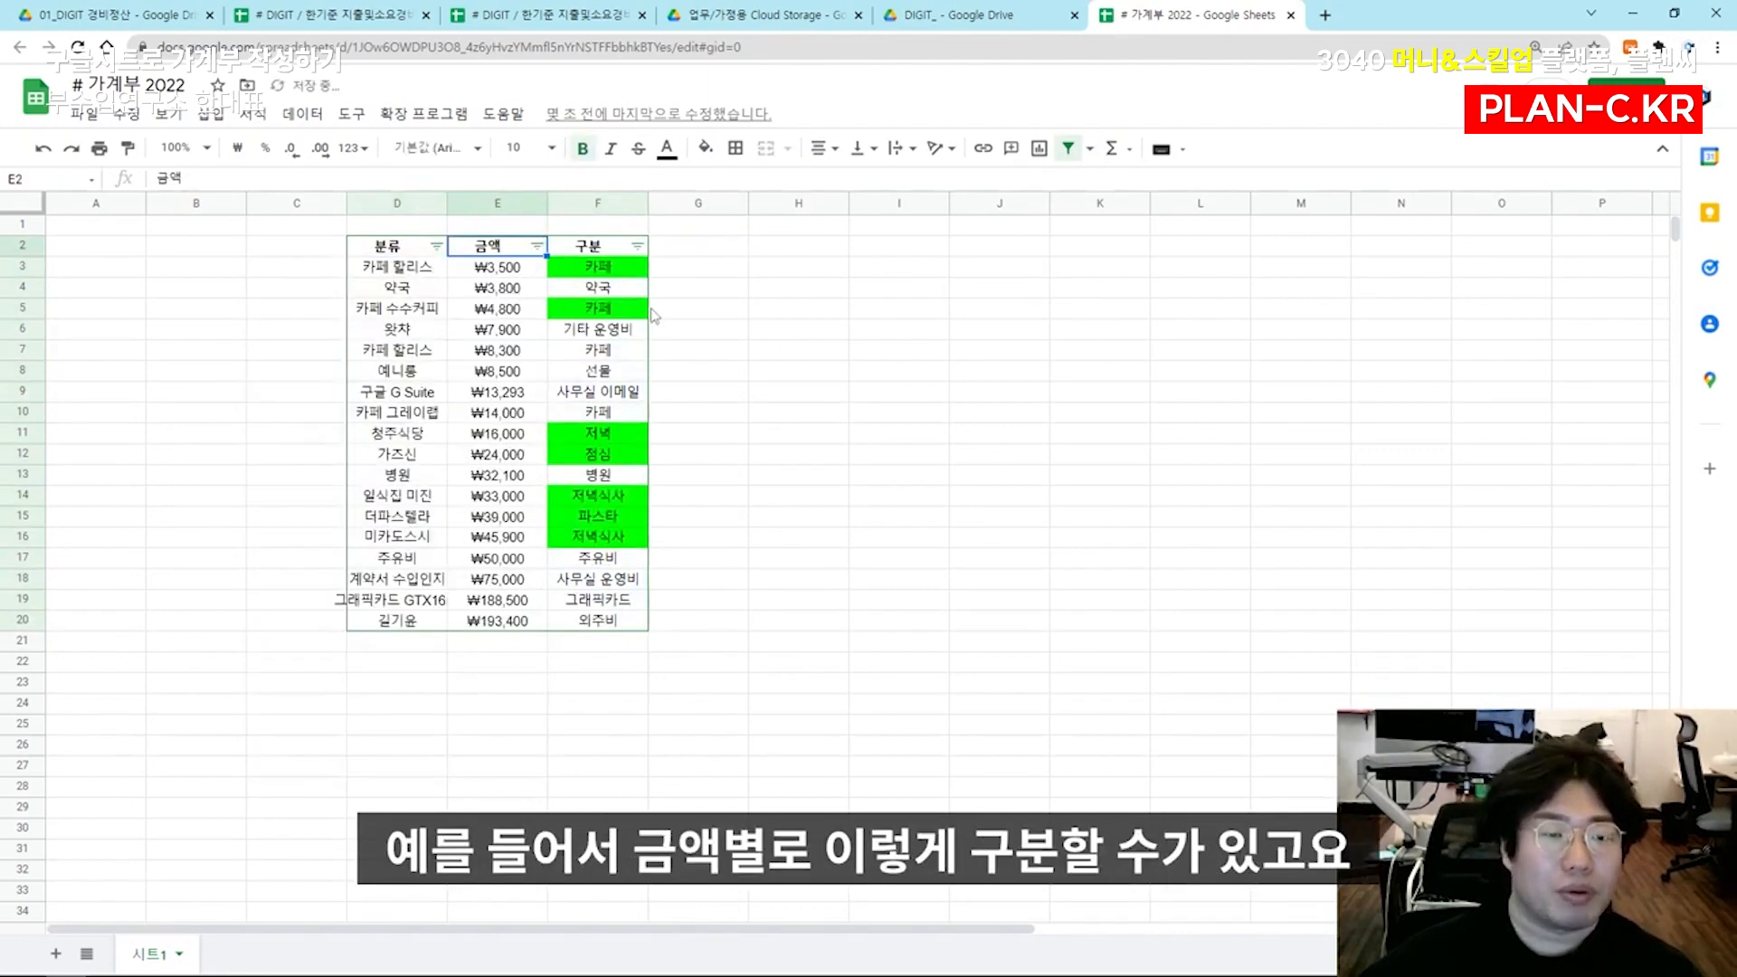
left_click(536, 246)
left_click(442, 309)
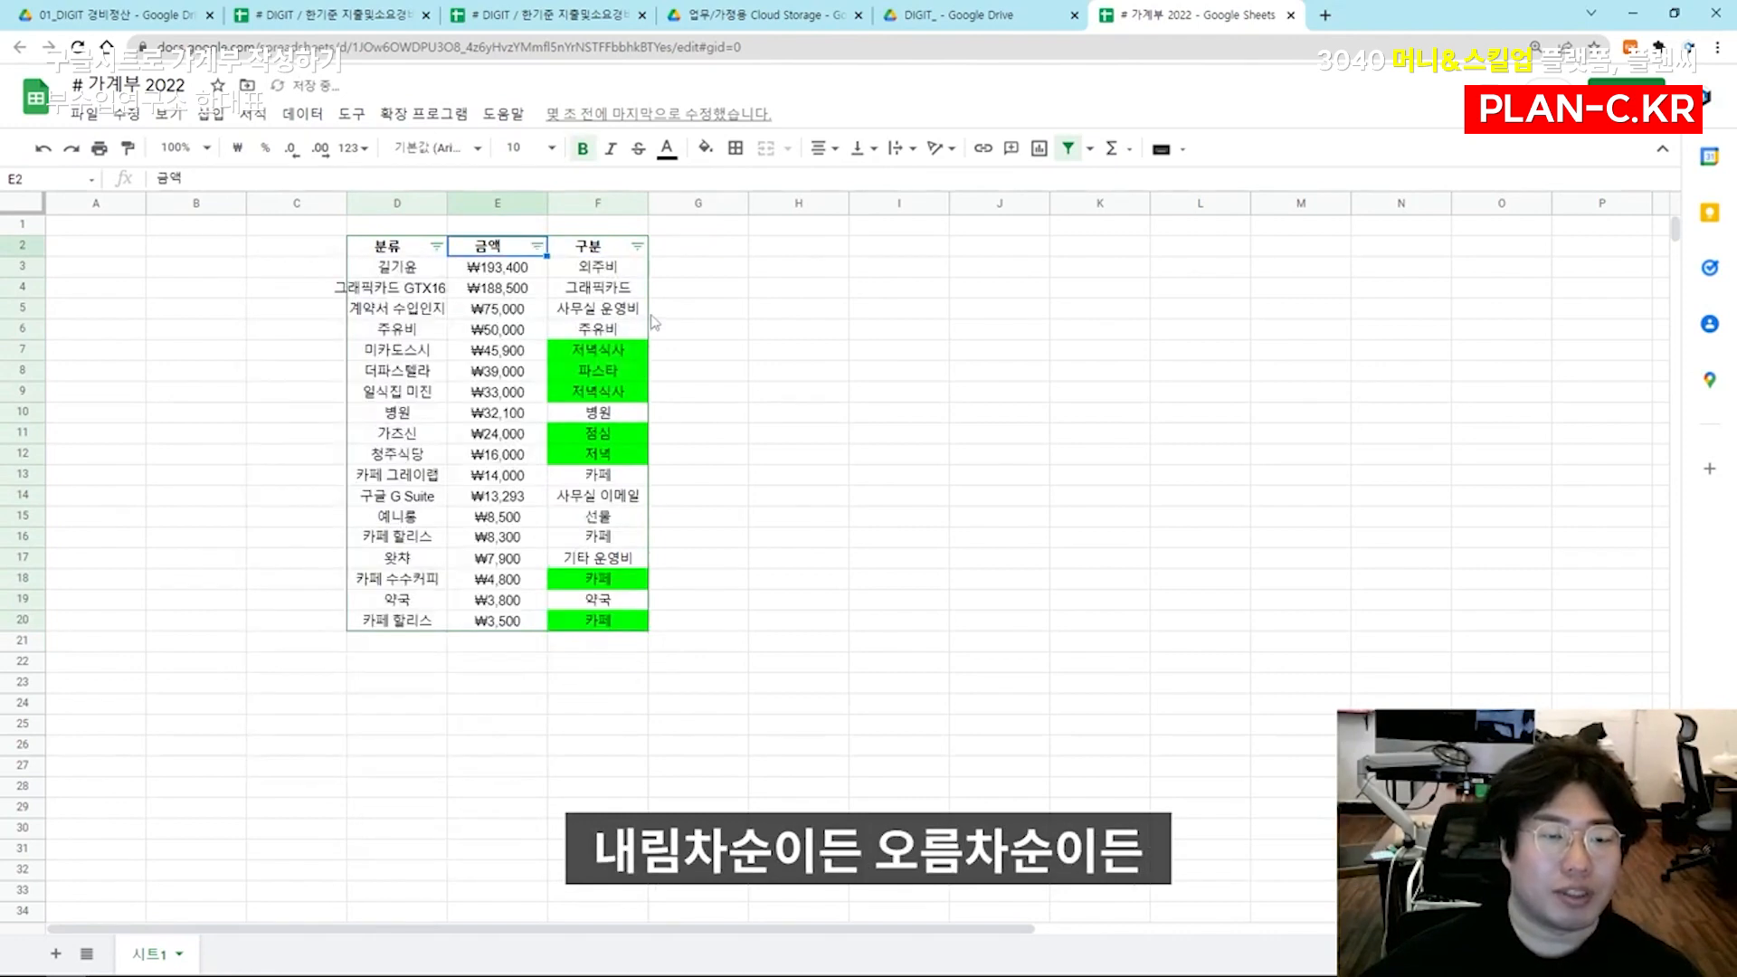
Sort the expense rows alphabetically by 구분 and again by 분류
left_click(638, 246)
left_click(602, 280)
left_click(436, 246)
left_click(388, 284)
left_click(540, 294)
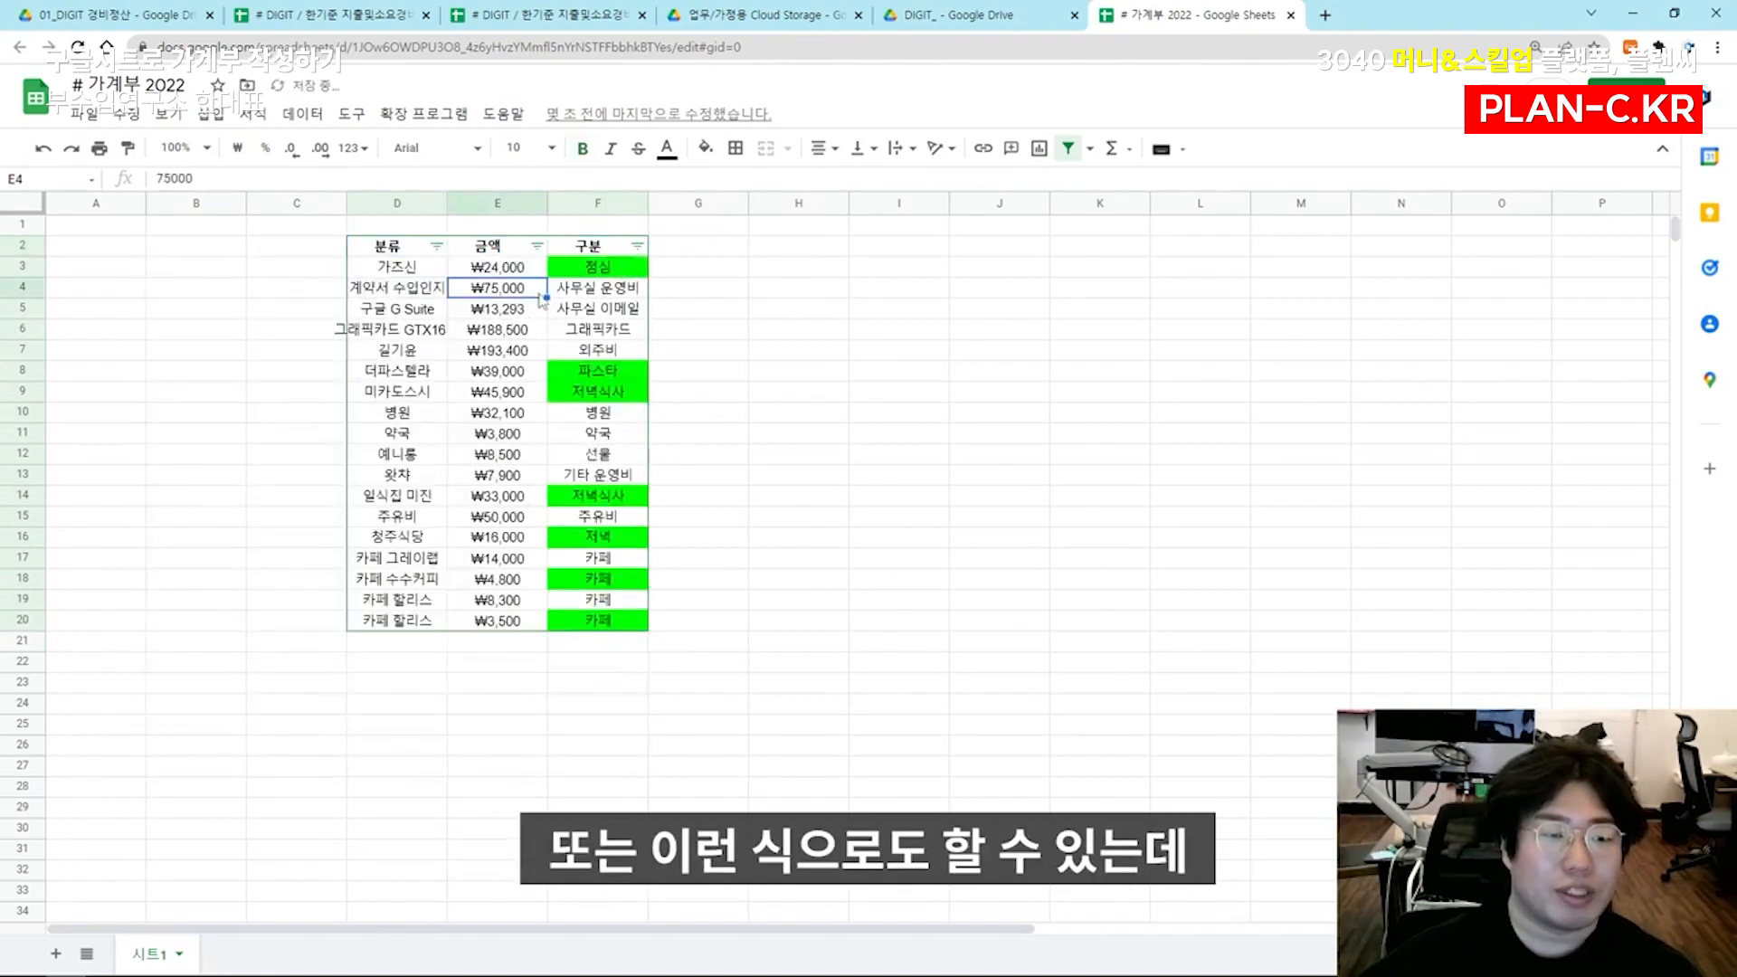
Examine the 번호 column in the 2019 expense spreadsheet and return to the 가계부 2022 sheet
left_click(325, 14)
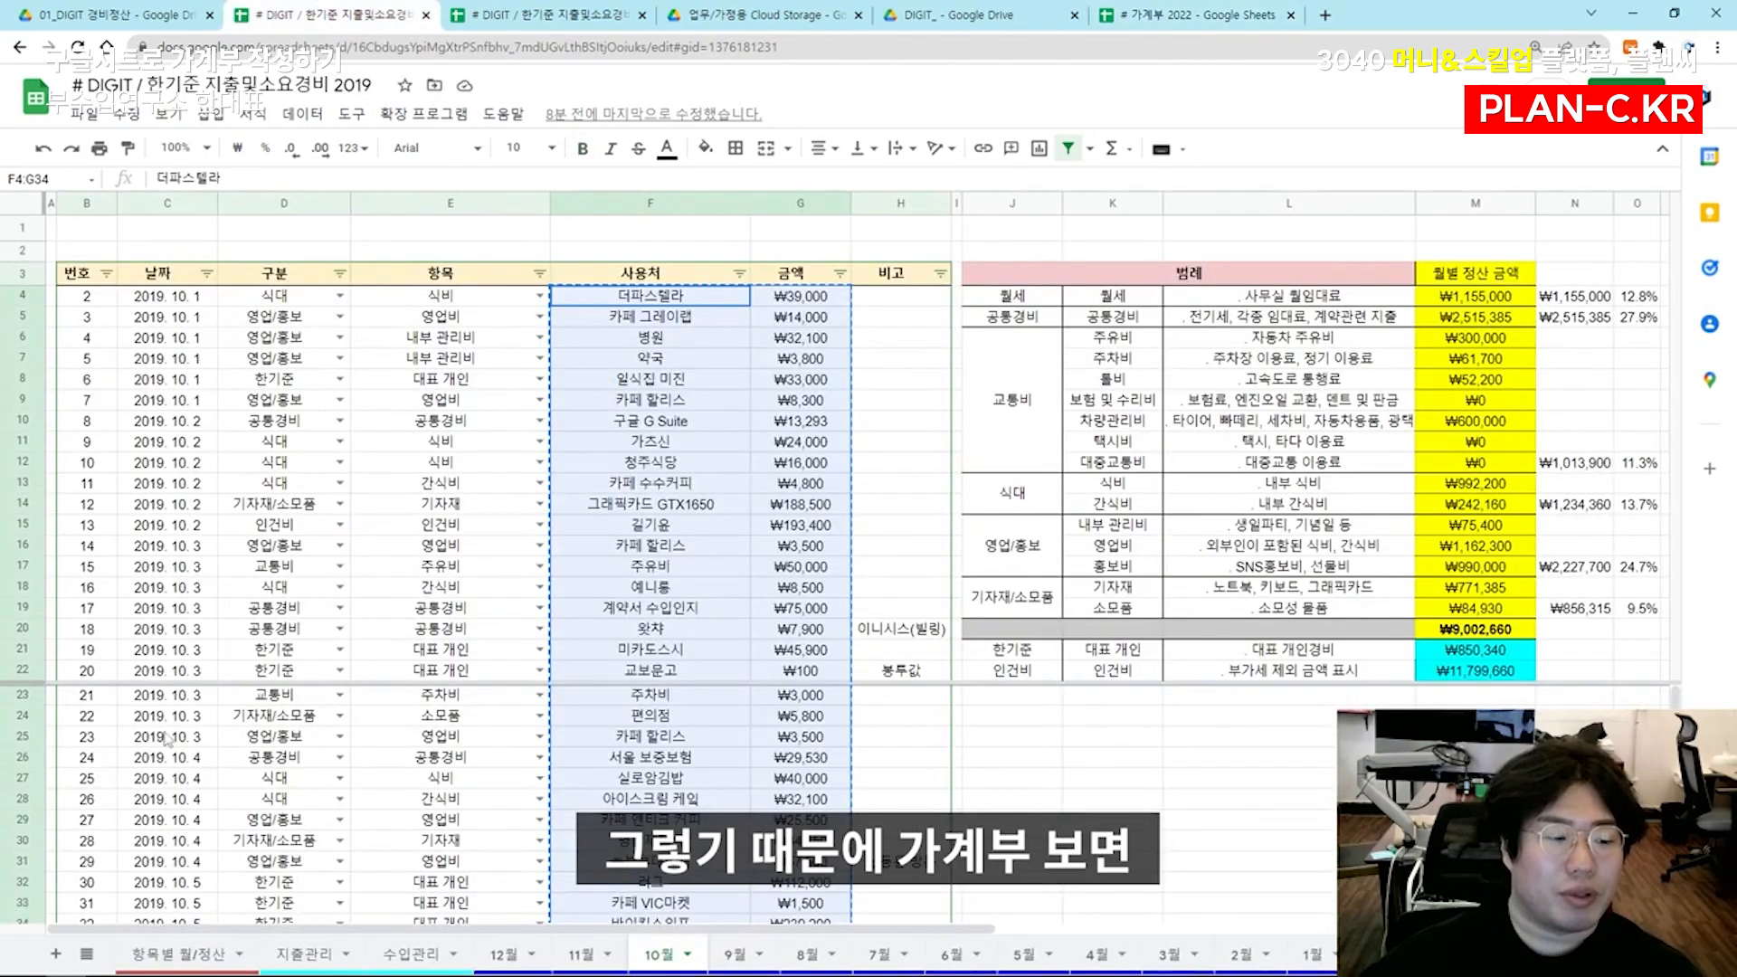
left_click_drag(87, 299, 100, 468)
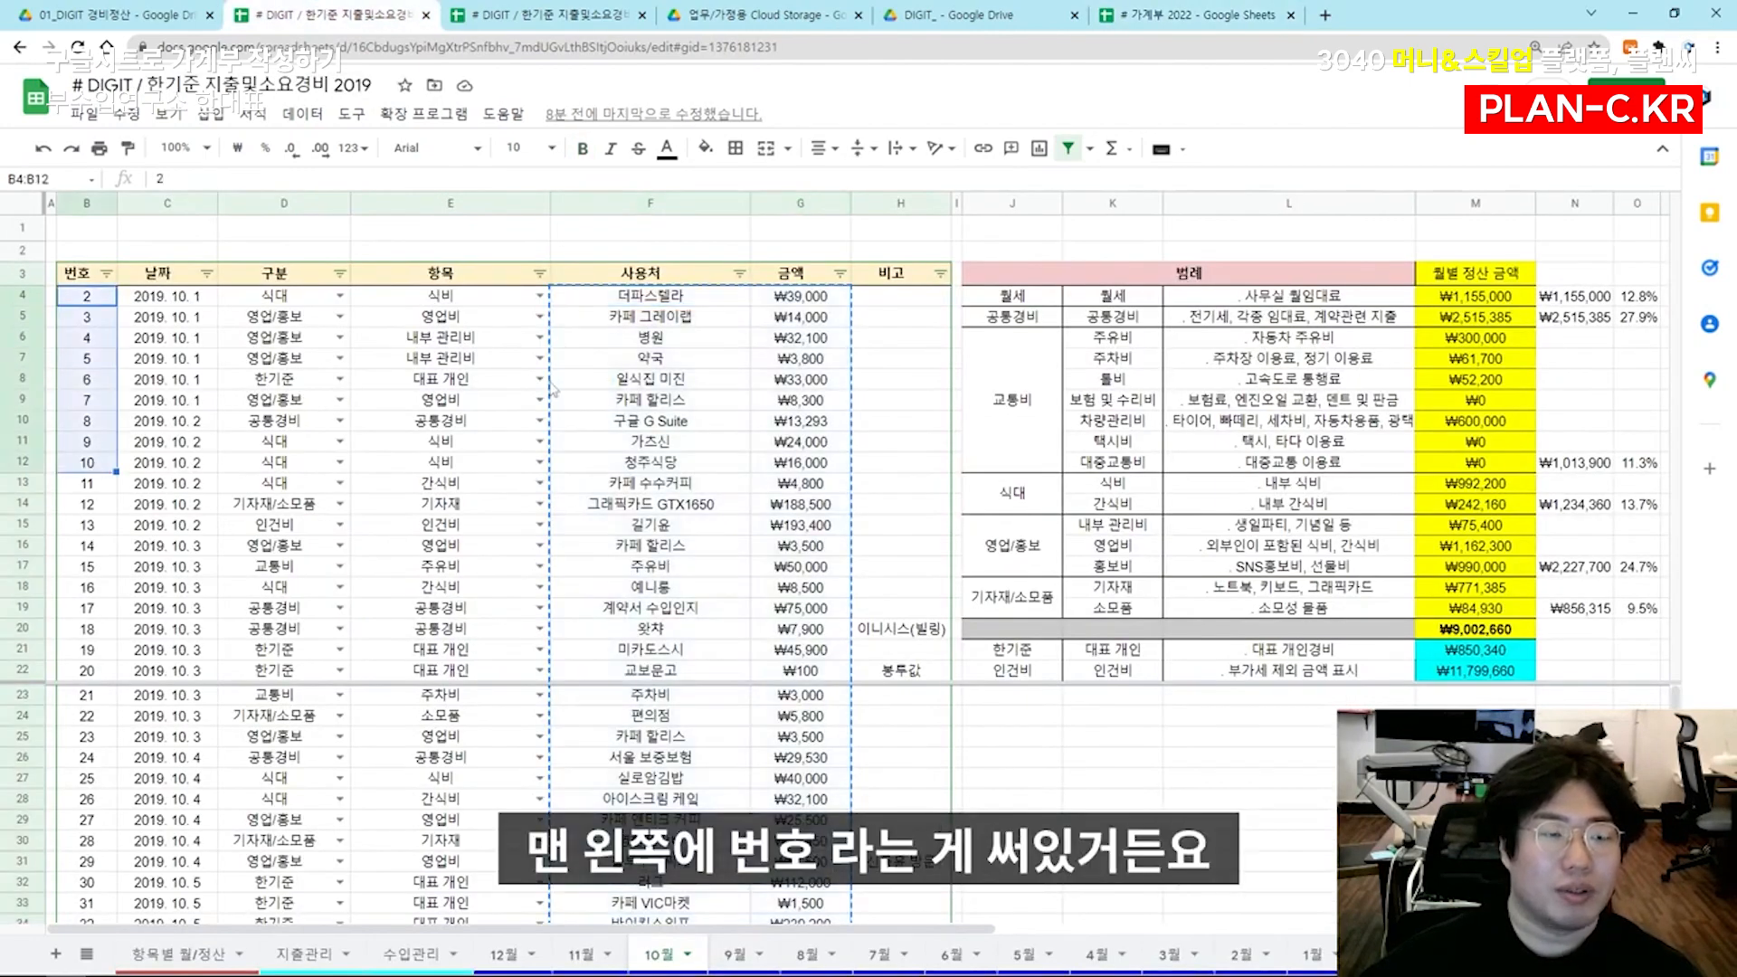
left_click(554, 389)
left_click(864, 15)
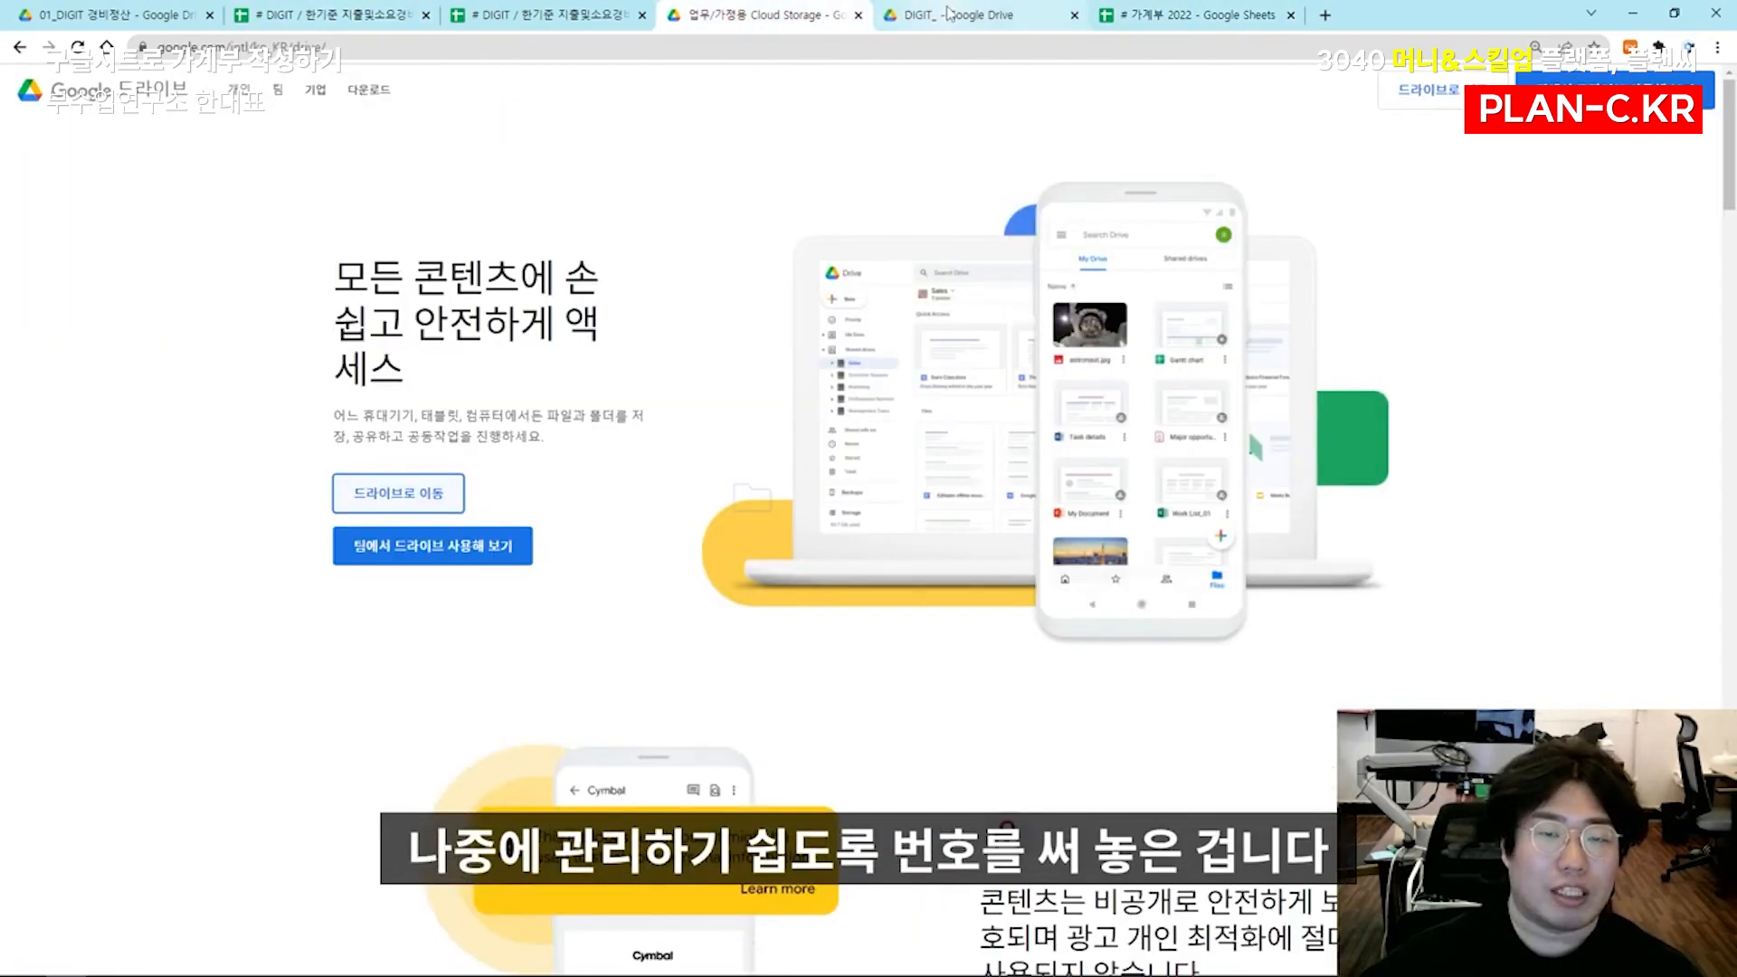
left_click(949, 14)
left_click(1194, 14)
left_click(566, 312)
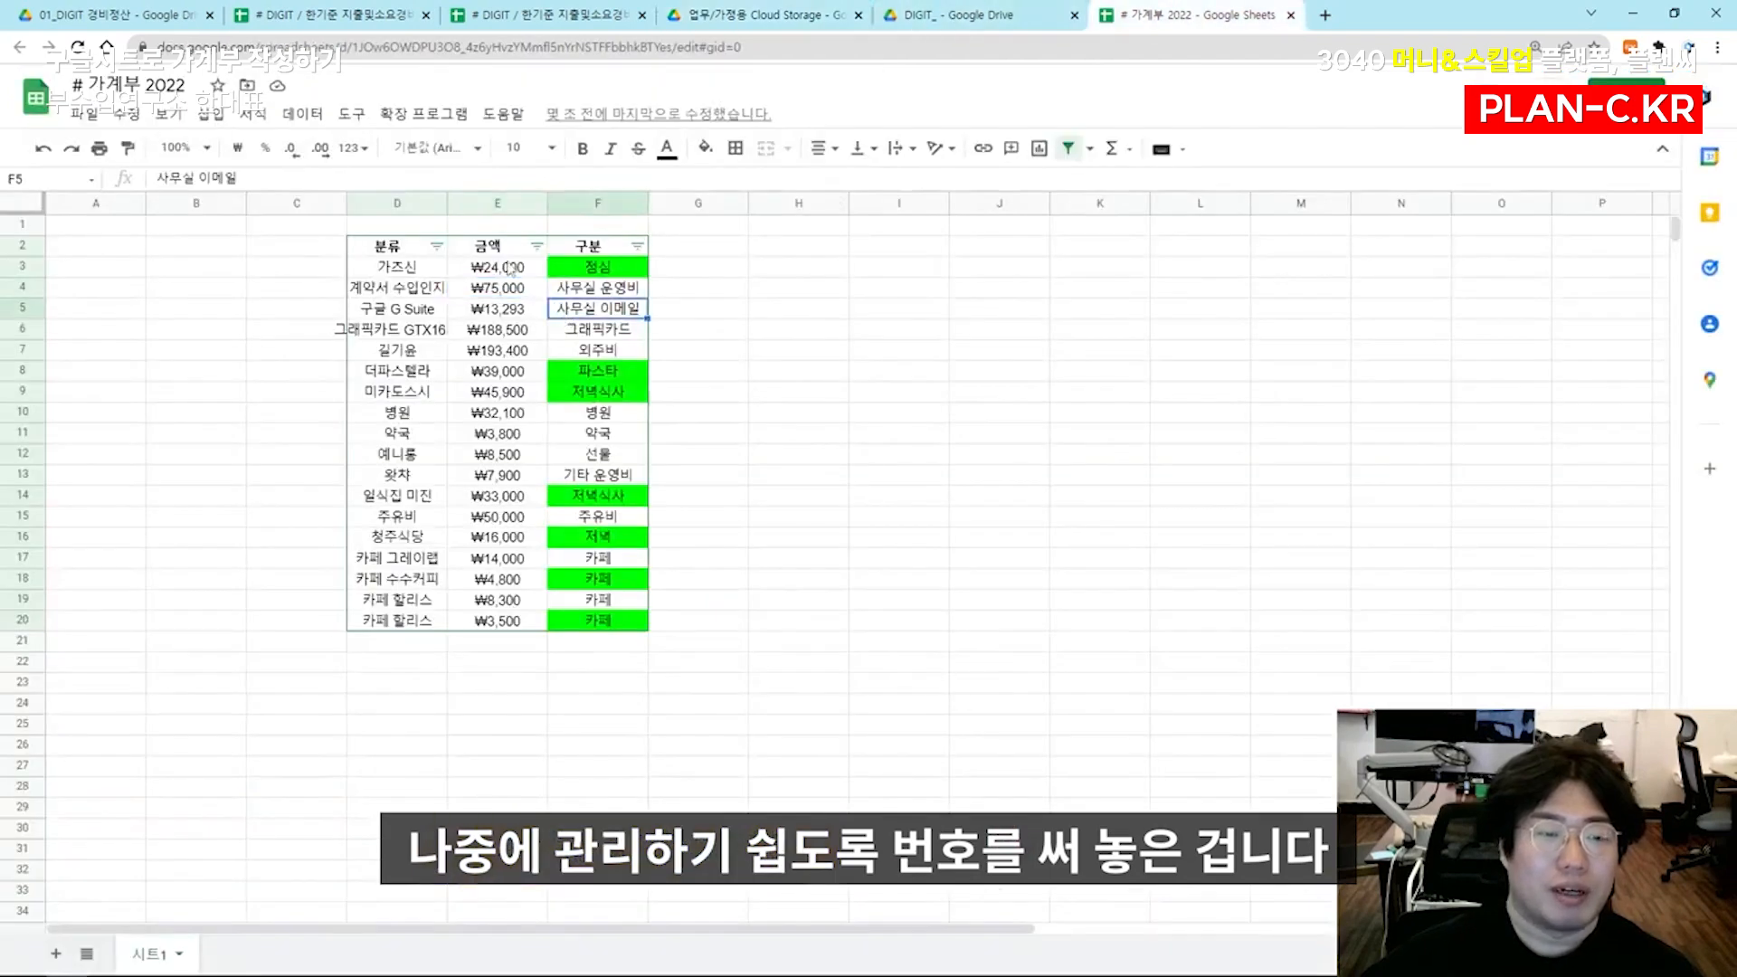
Sort the expense rows by 금액 in descending order, with the largest amount first
left_click(537, 246)
left_click(503, 312)
left_click(512, 271)
left_click(602, 270)
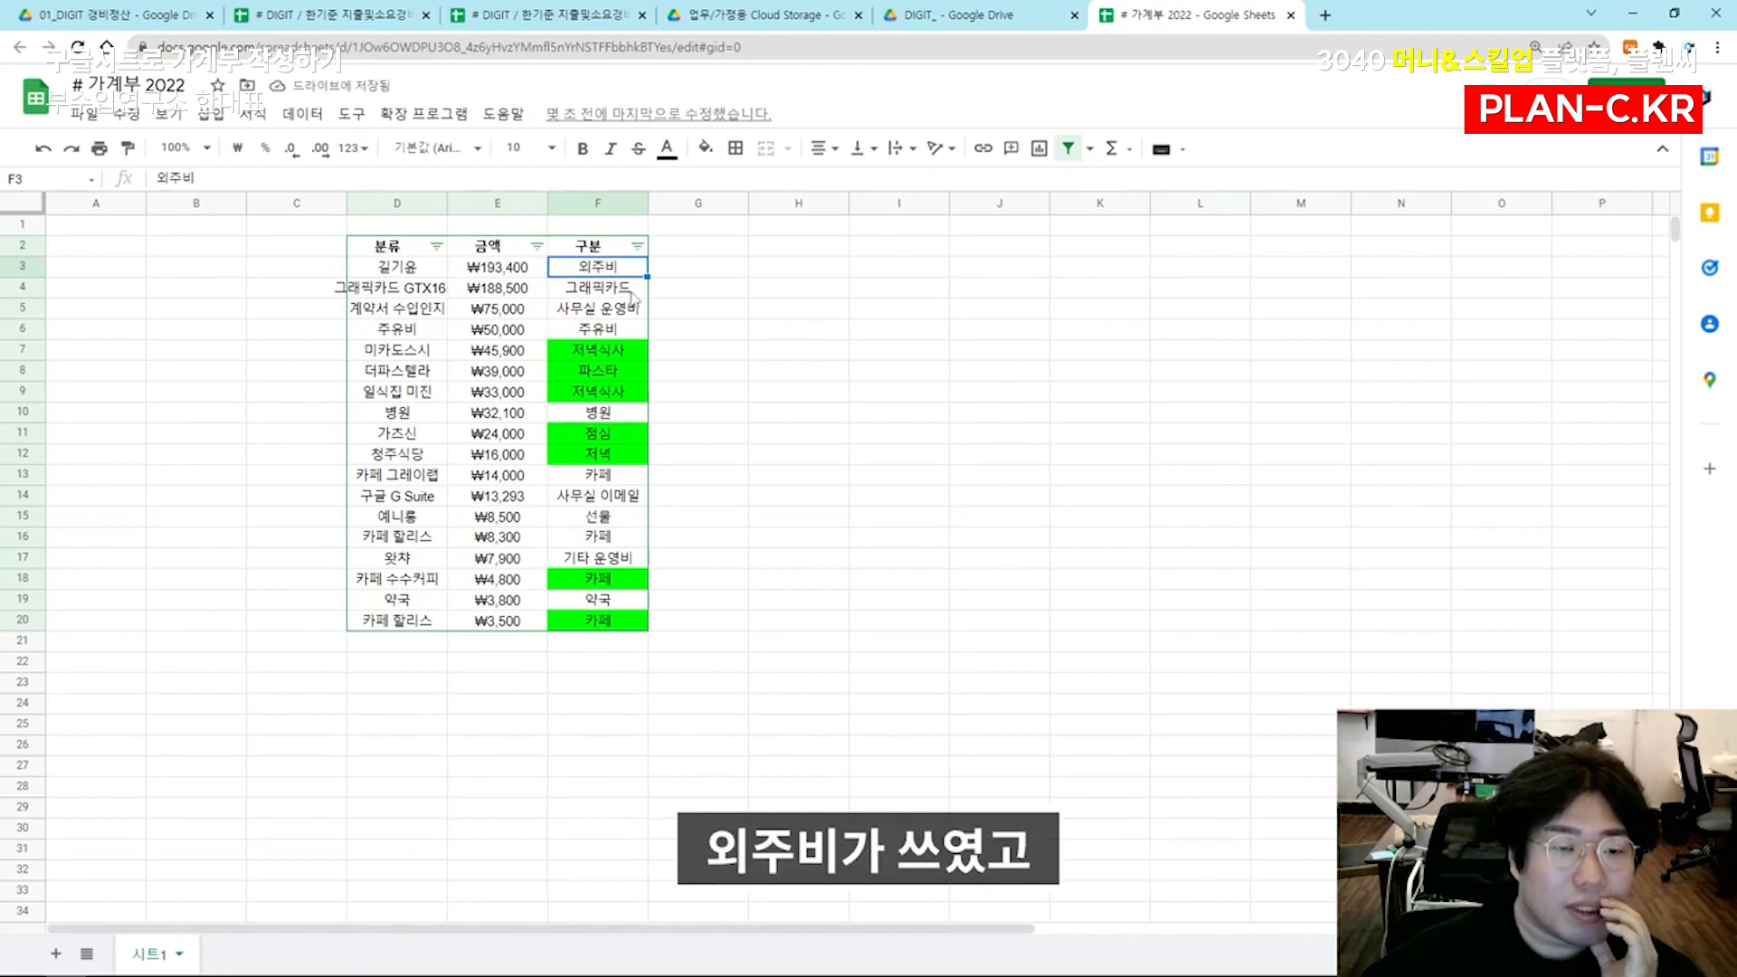
Enter the header 세분류(정제된 언어로) in G2, with 외주비 in G3 and 기자재 in G4
left_click(692, 246)
type("ㄱ")
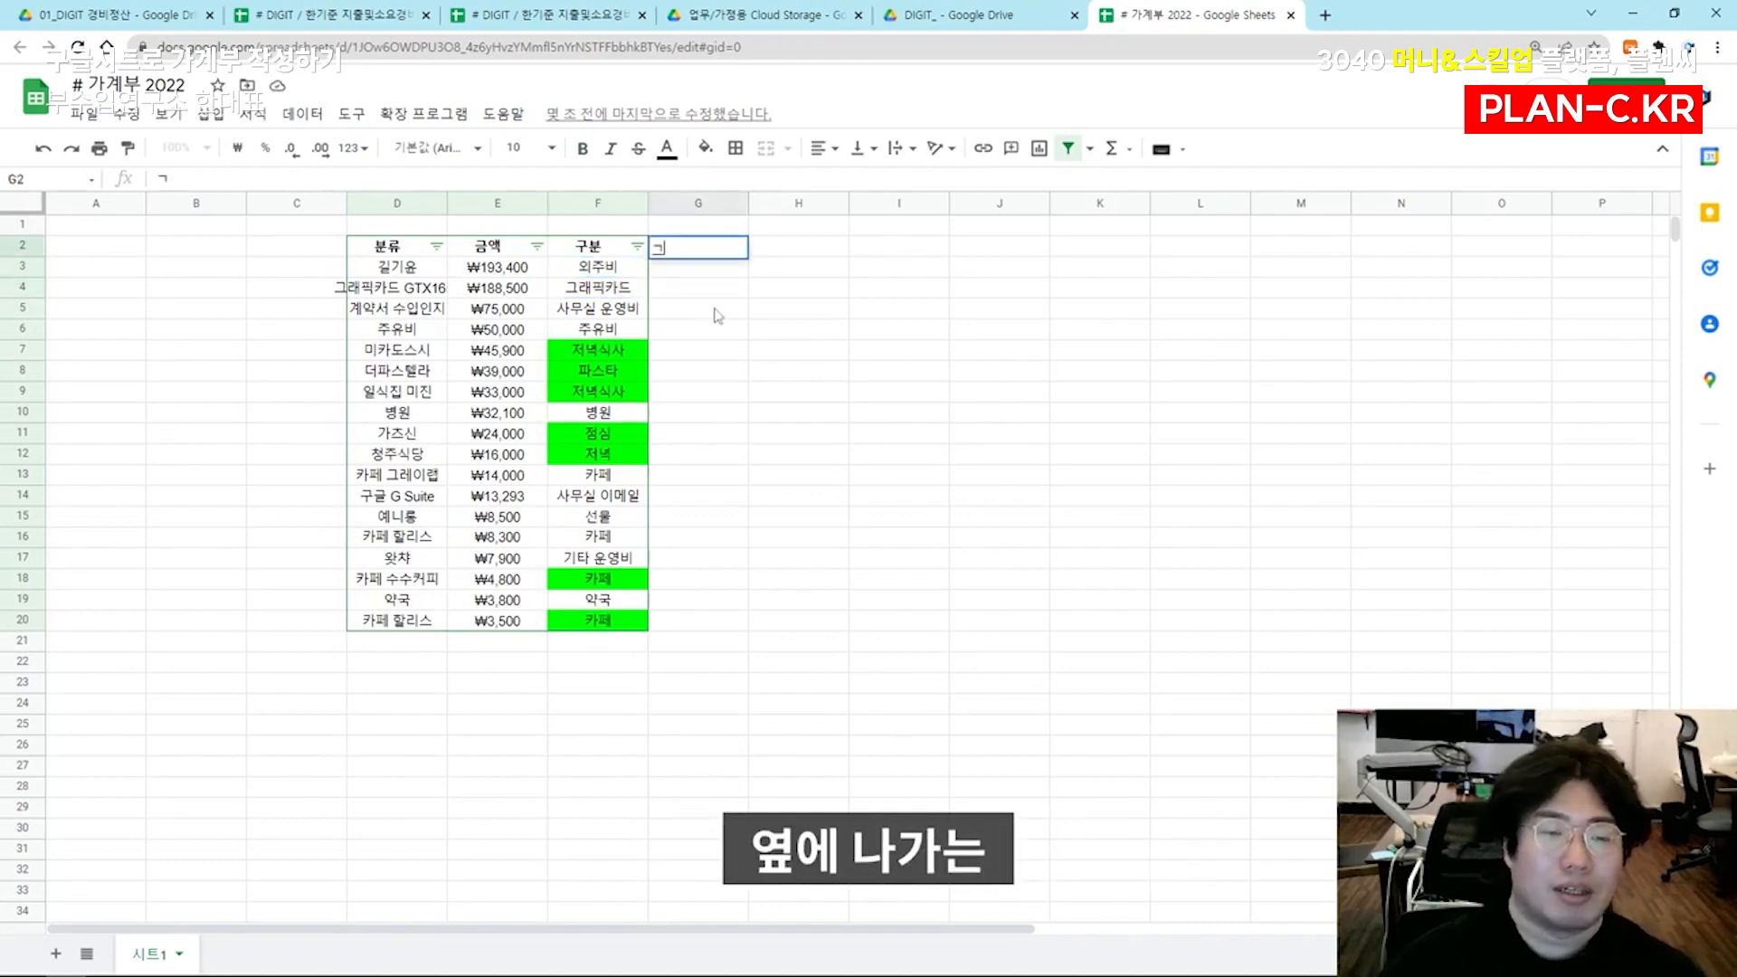
type("분류")
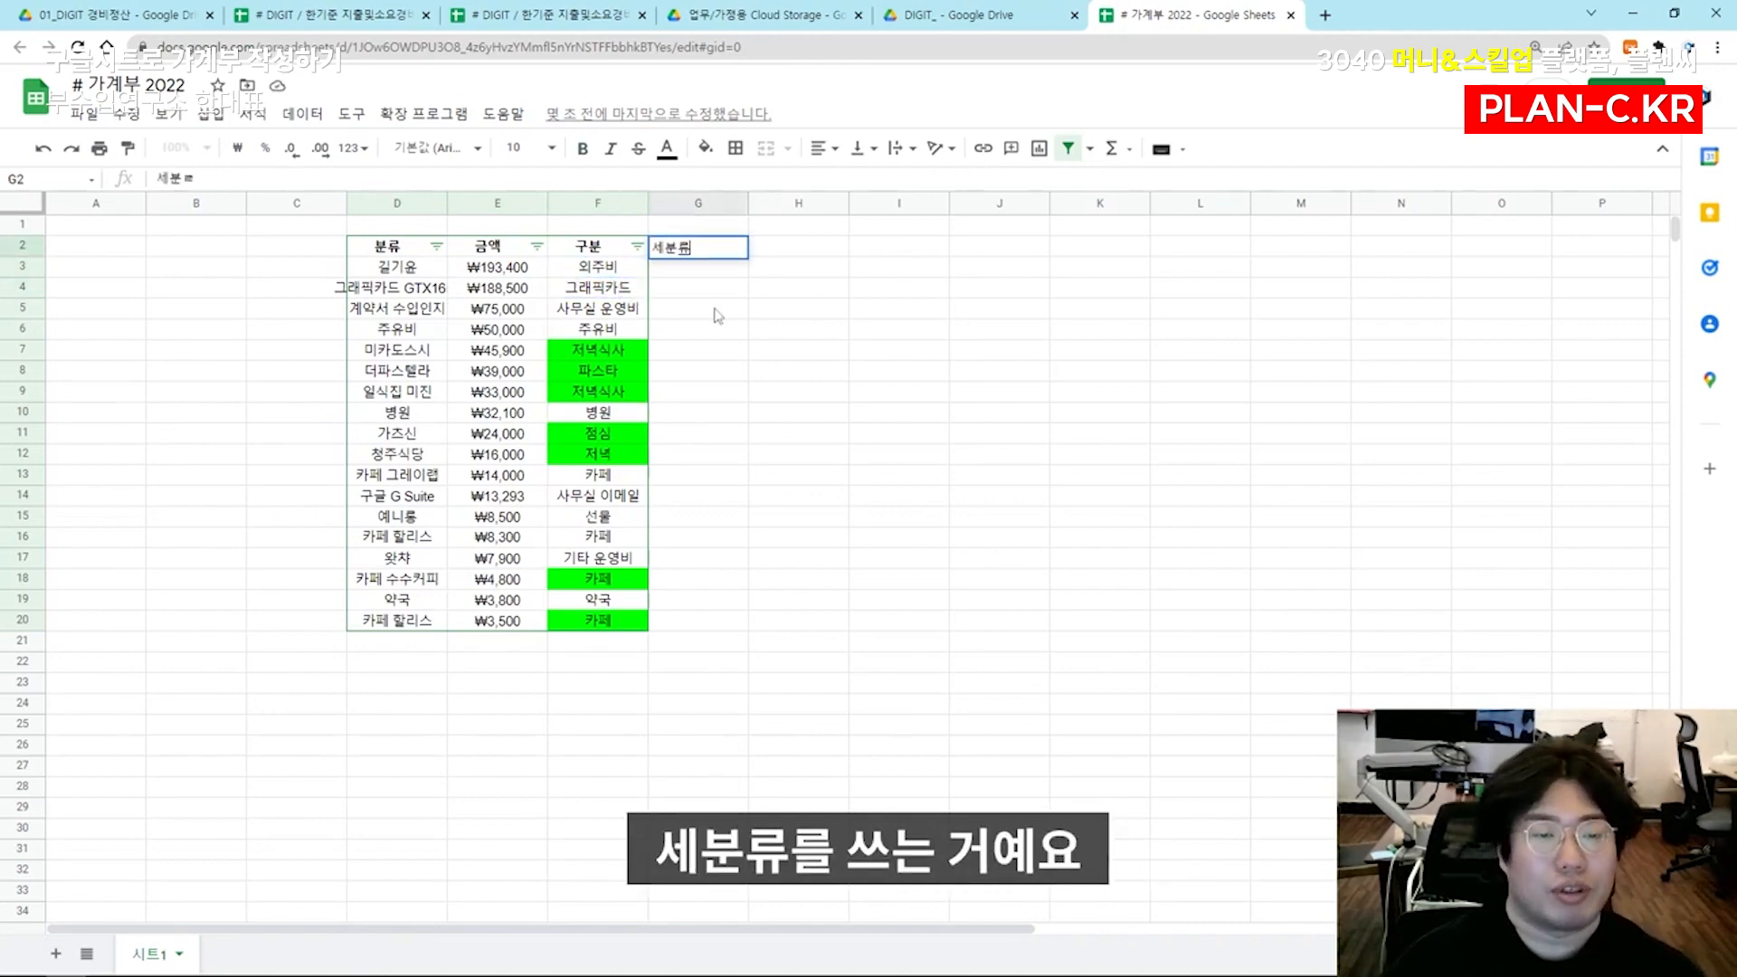
key("Return")
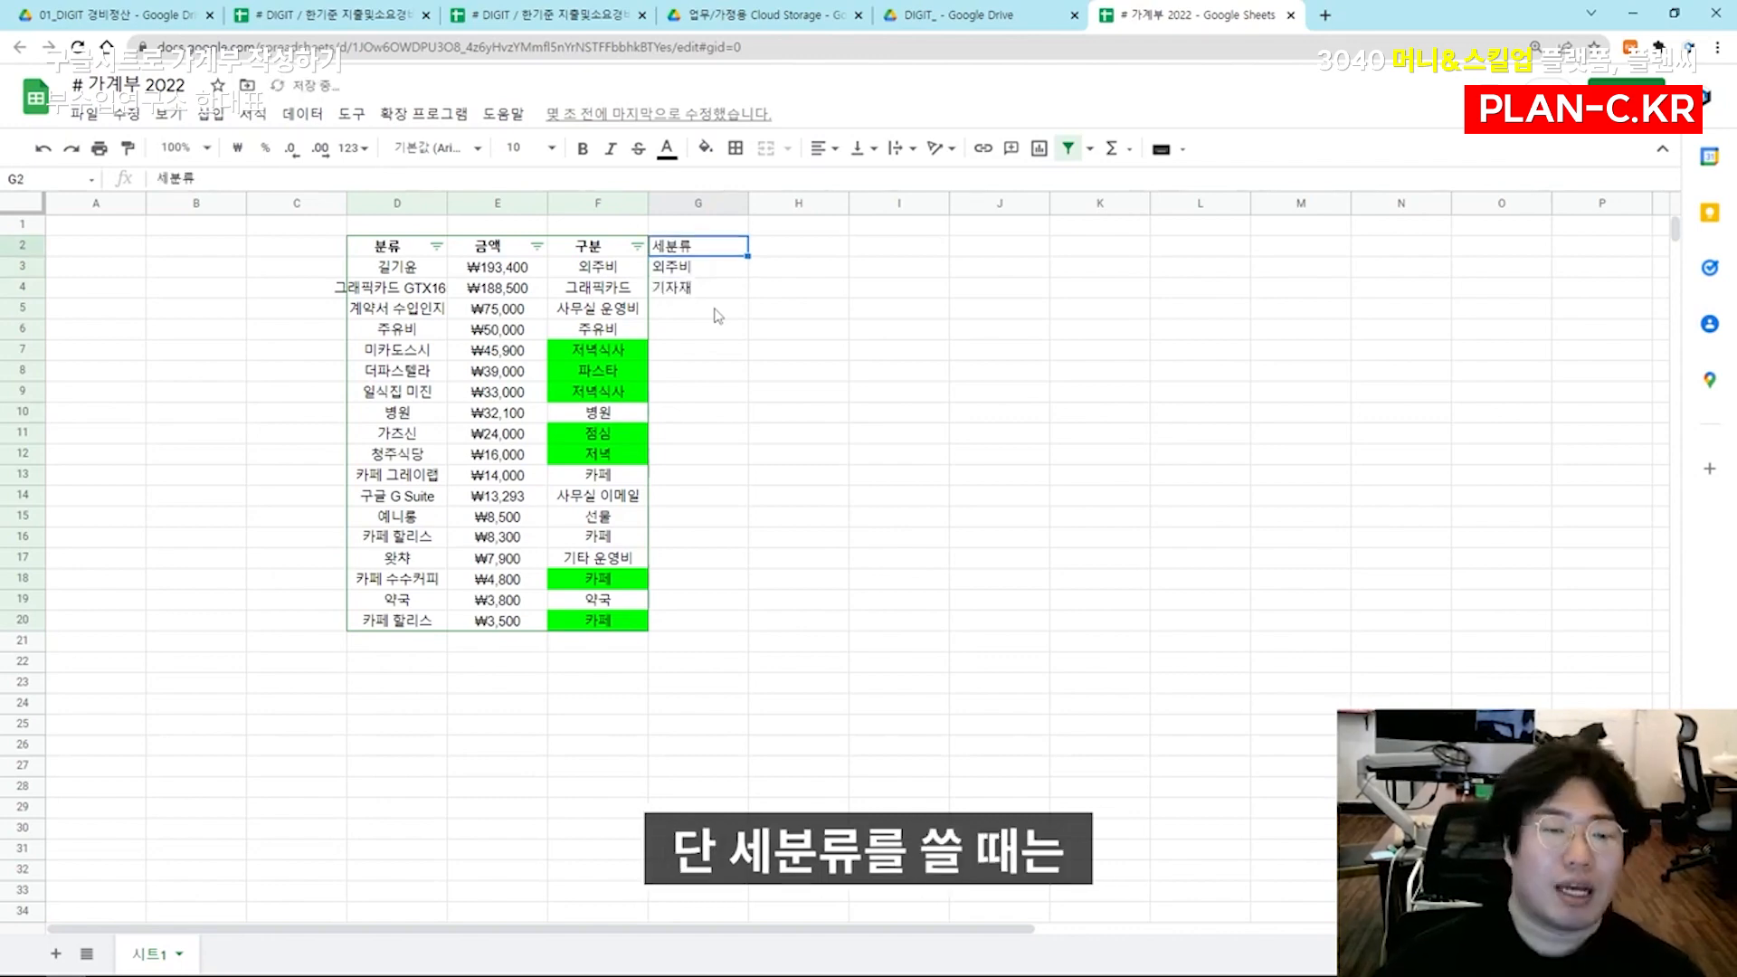
type("(")
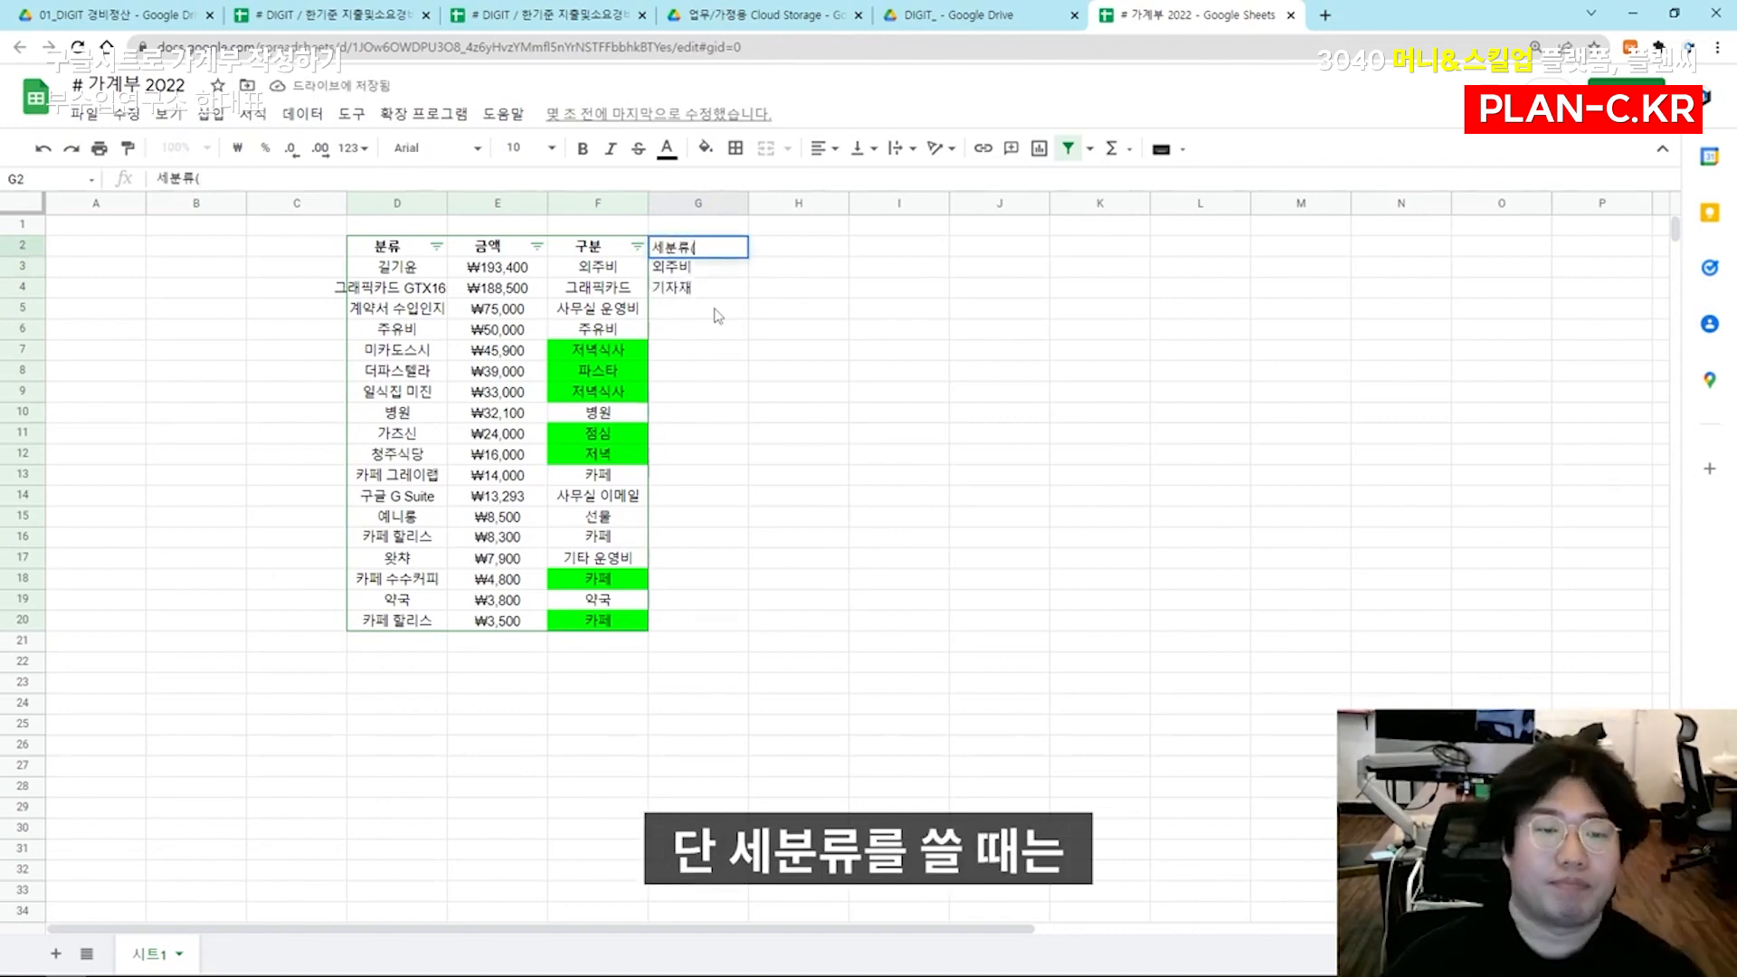
type("정제된 언어로)")
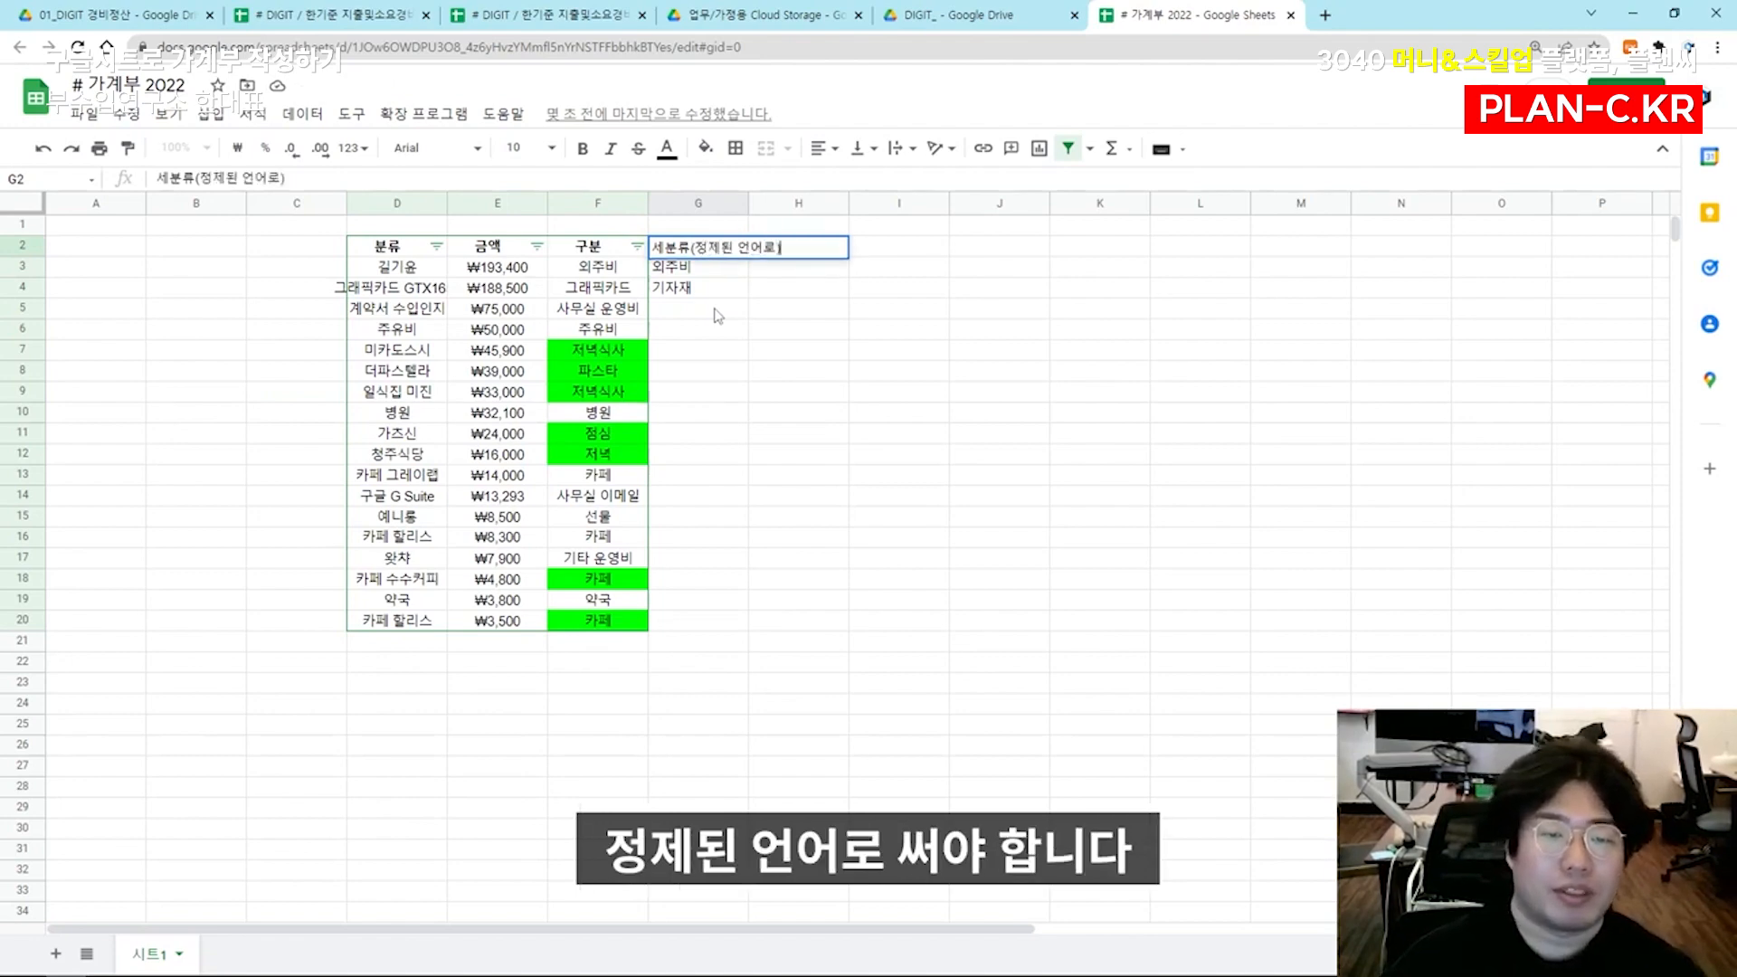
key("Return")
Enter the subcategories 사무실 운영비 in G5 and 주유비 in G6
key("Down")
key("Down")
type("사무실 운영비")
key("Return")
type("주유비")
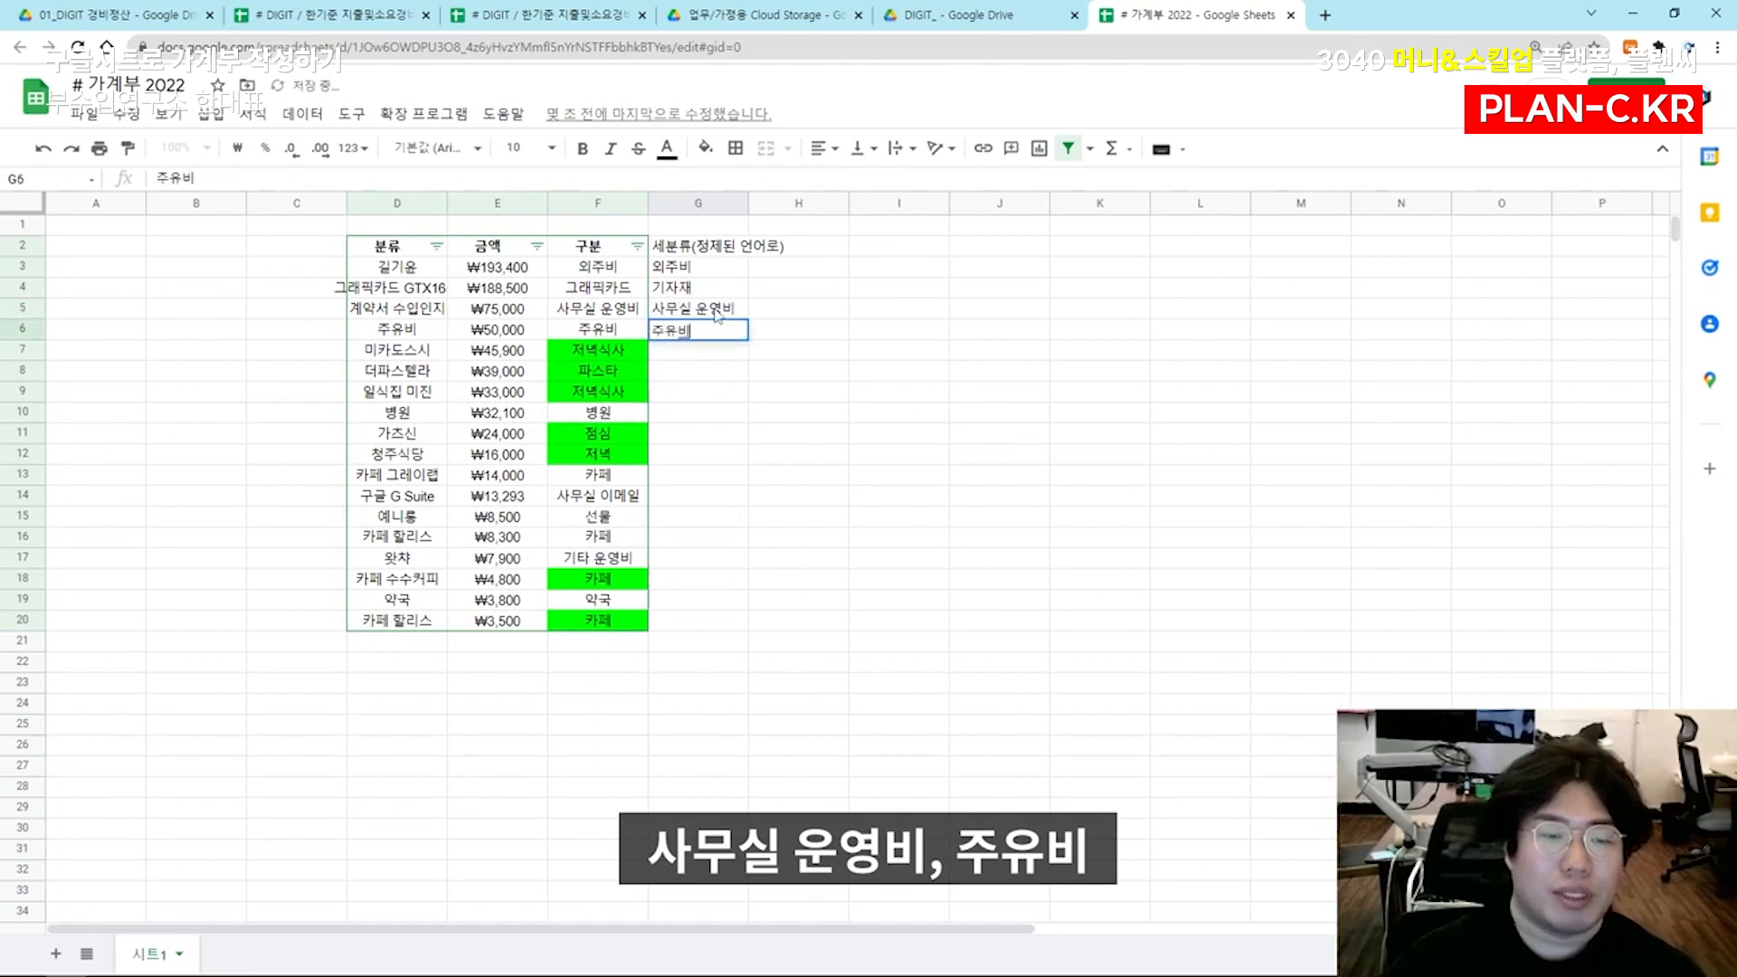
key("Return")
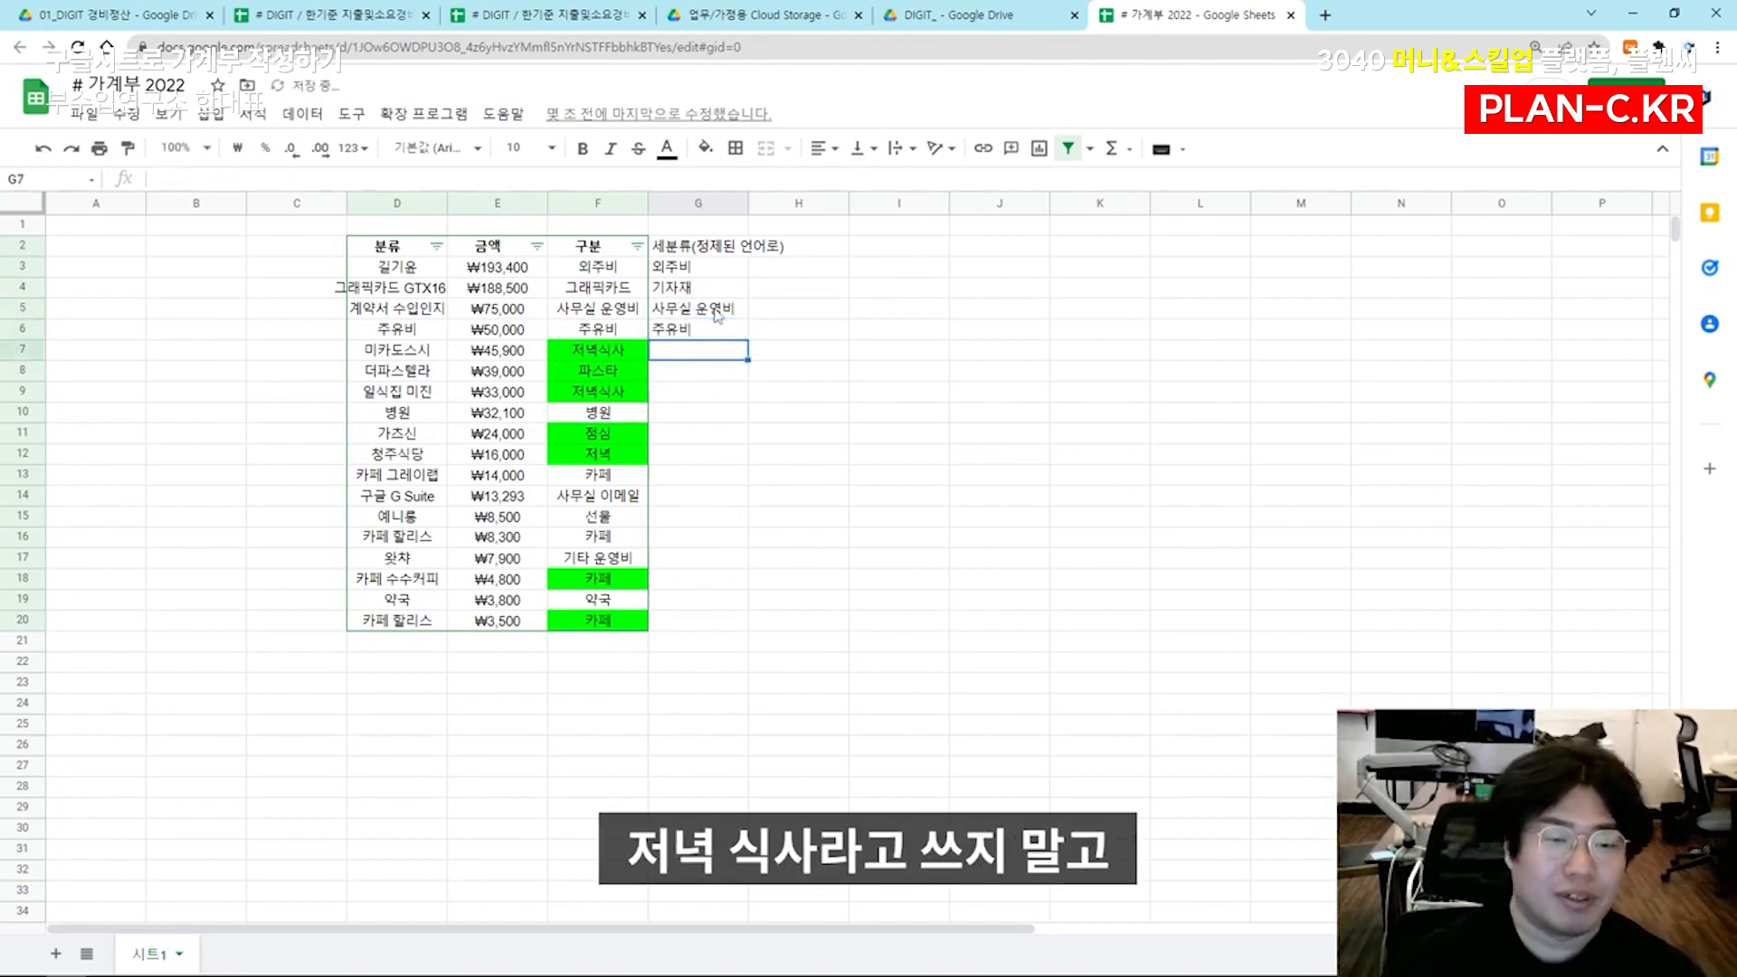
Enter the subcategory 저녁 in G7:G9 and 사무실 운영비 in G10
type("저")
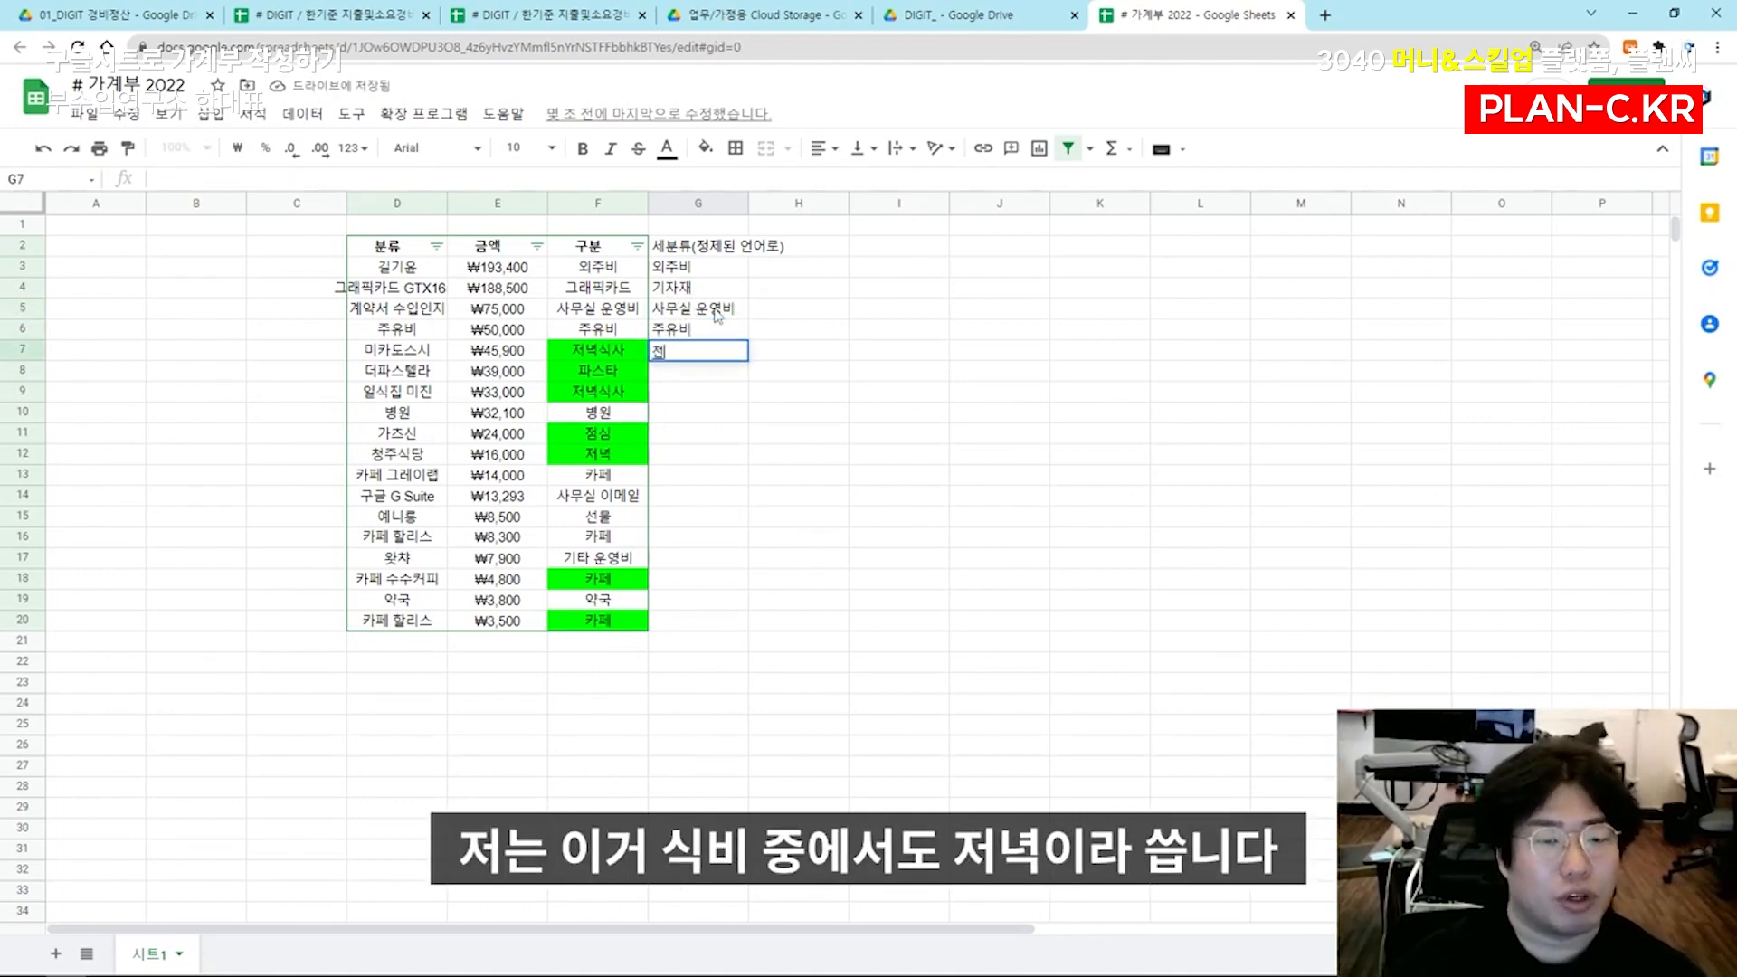
type("녁")
key("Return")
type("저녁")
key("Return")
type("저녁")
key("Return")
type("사무실 운영비")
key("Return")
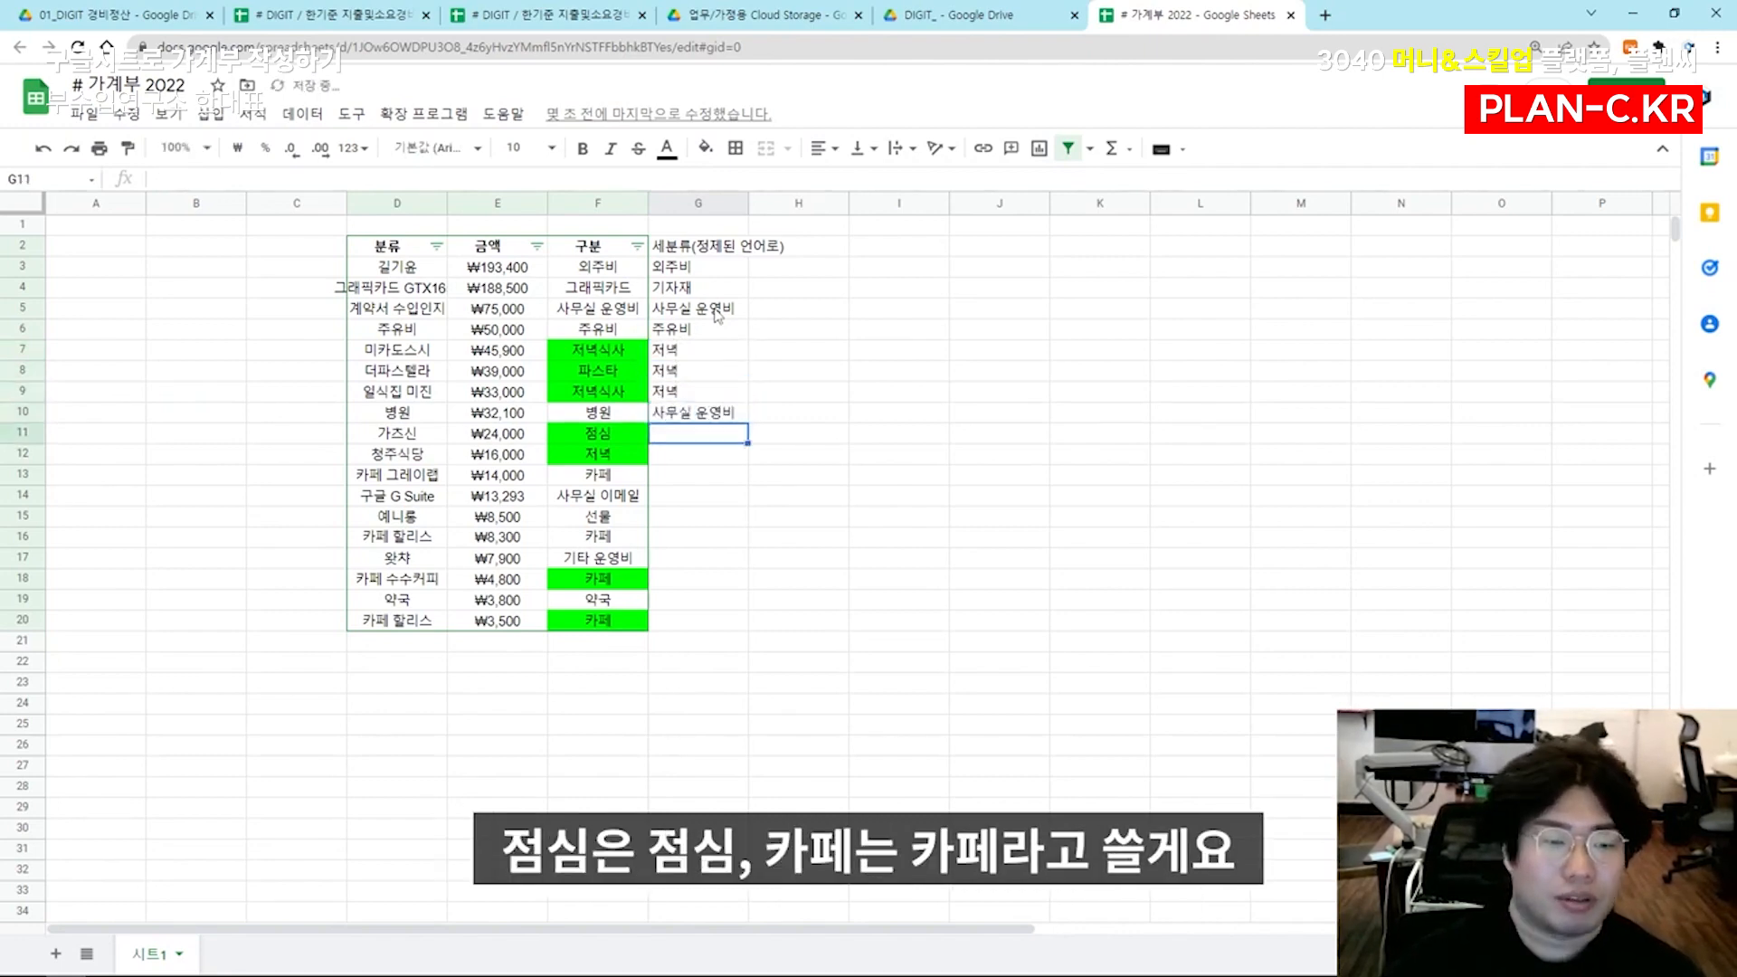
Enter the subcategories 점심 in G11, 저녁 in G12 and 카페 in G13
type("점시")
key("Return")
key("Up")
type("점심")
key("Return")
type("저녁")
key("Return")
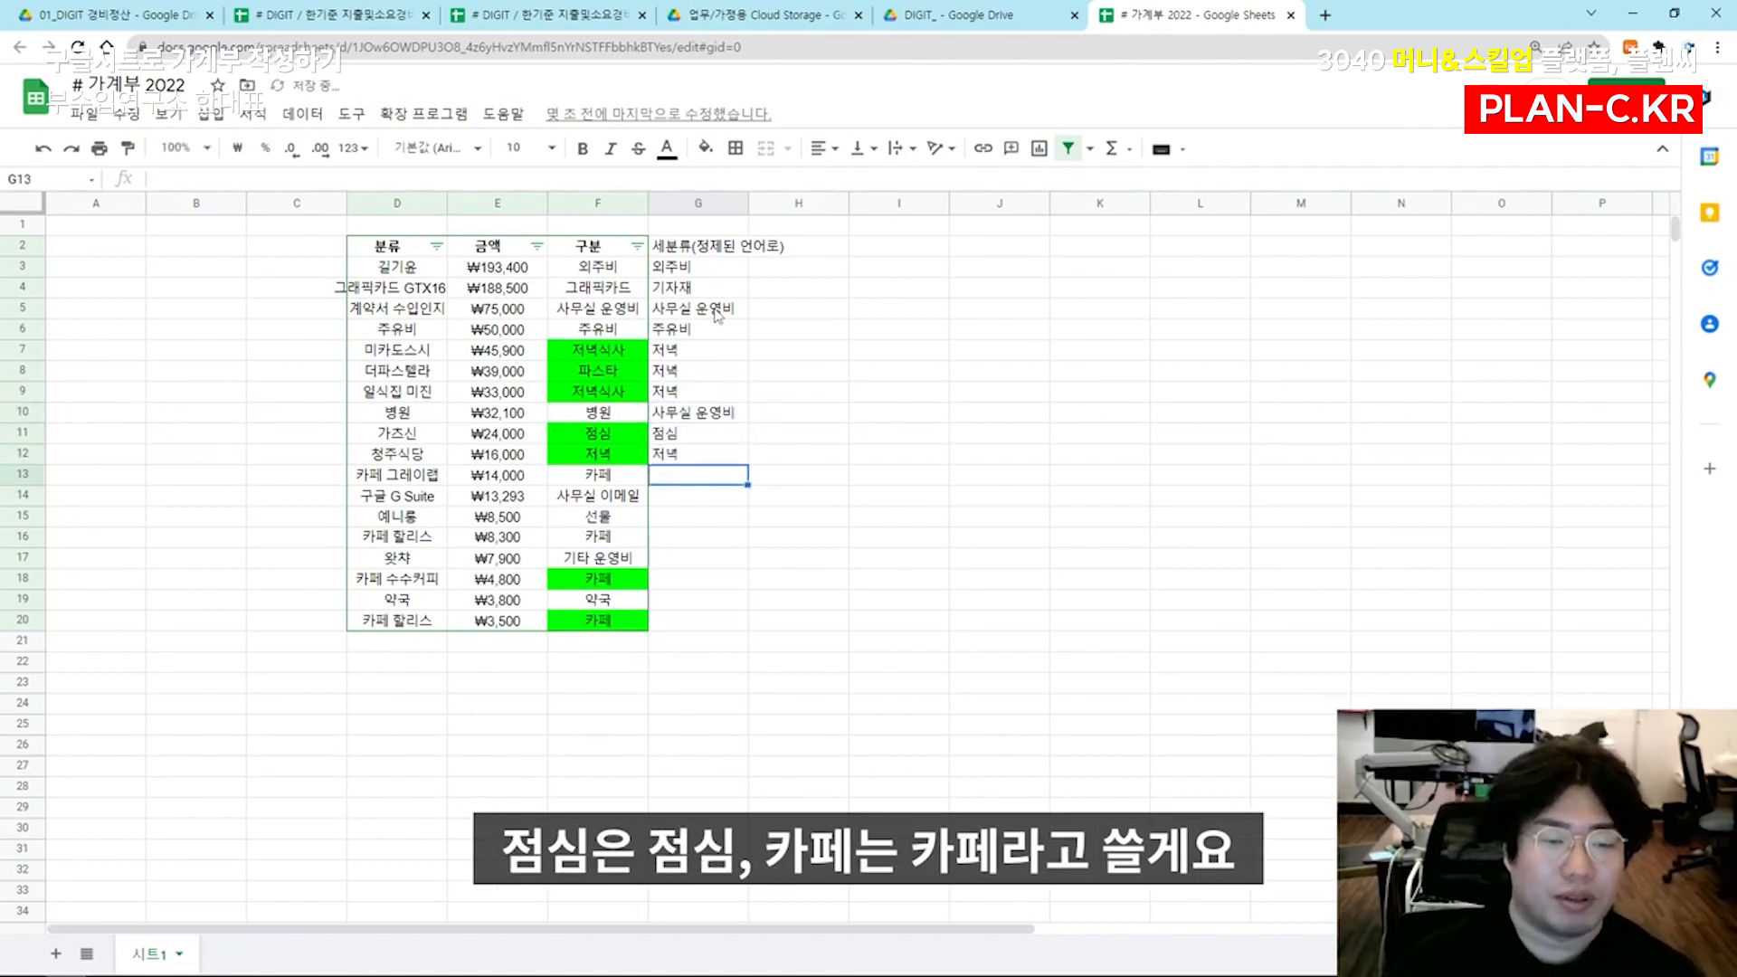
type("카페")
key("Return")
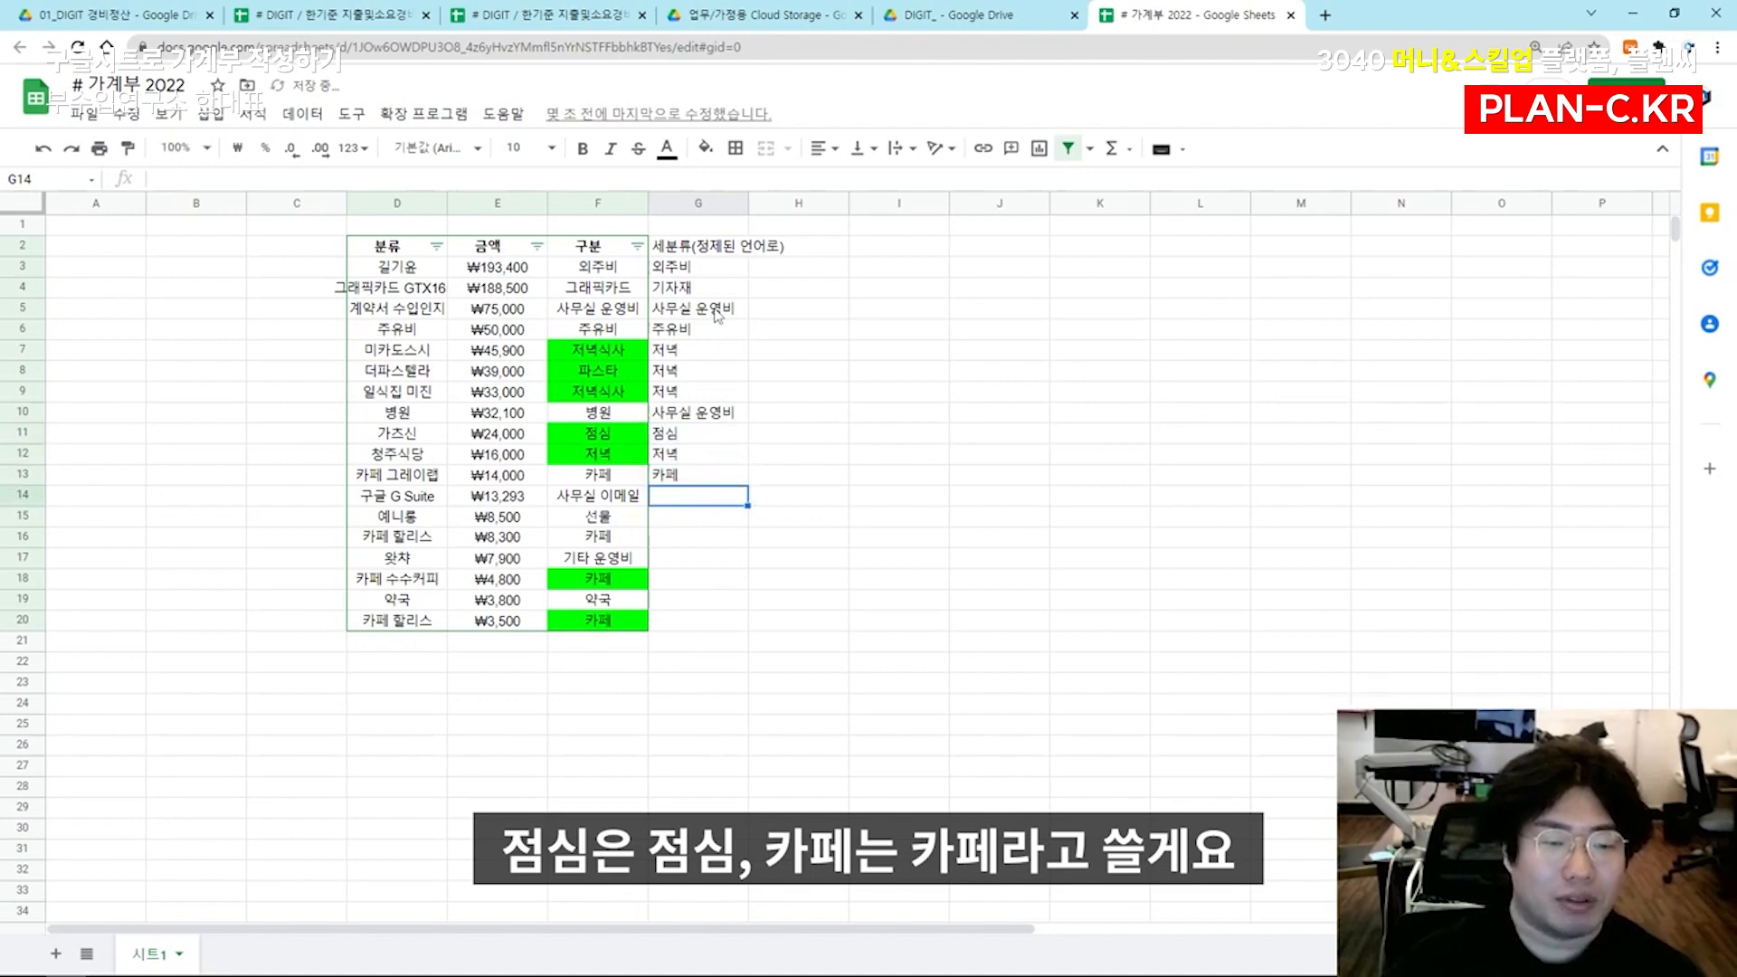
Enter the subcategories 사무실 운영비 in G14, 영업비 in G15 and 카페 in G16
type("사무실")
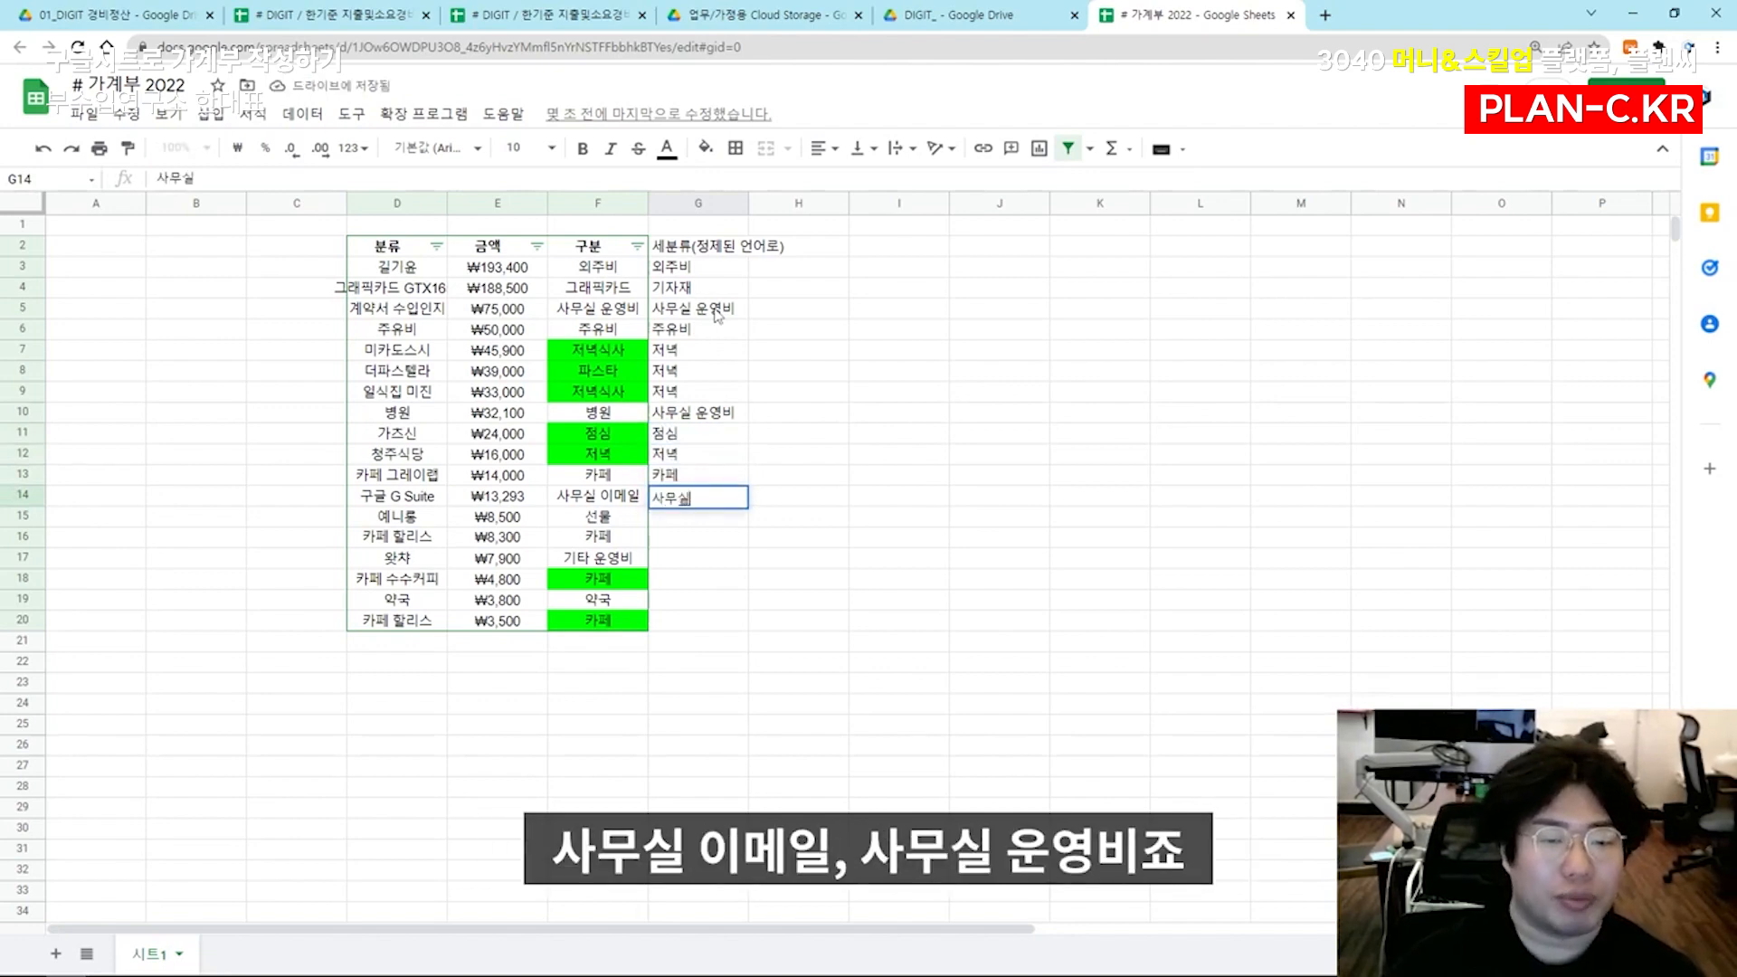
type(" 운영비")
key("Return")
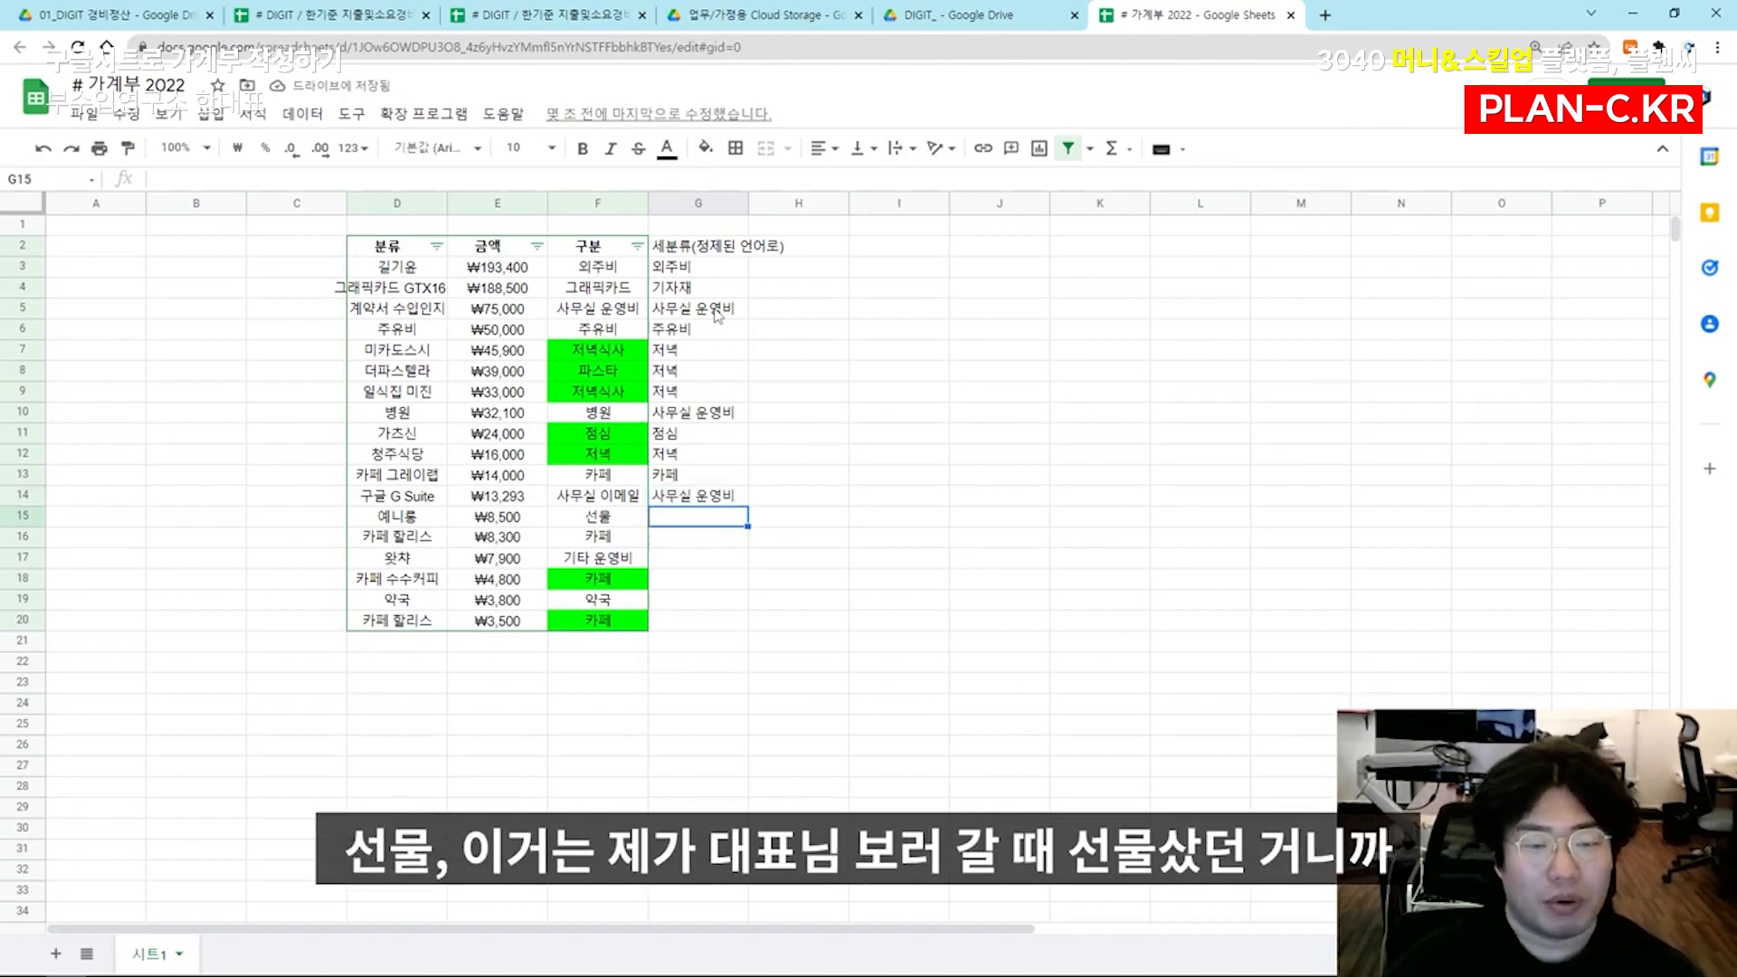
type("영업비")
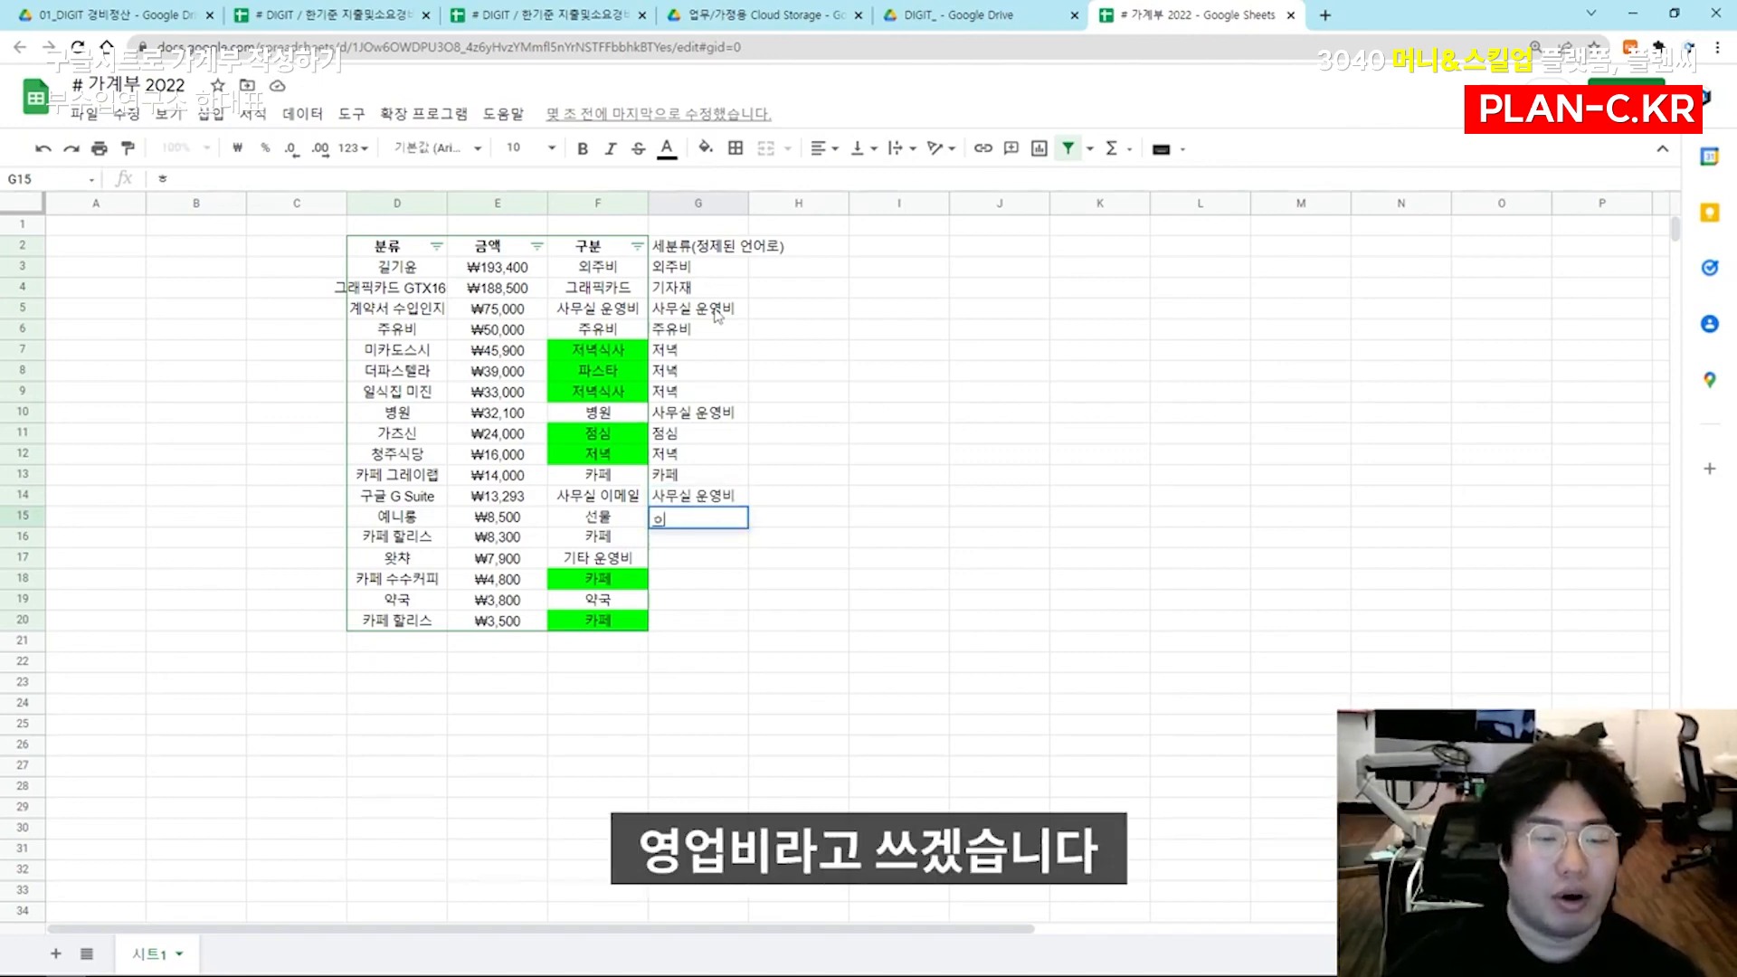
key("Return")
type("카페")
key("Return")
Fill in the last subcategories: 기타 운영비 in G17, 카페 in G18, 사무실 운영비 in G19 and 카페 in G20
type("기타 운영비")
key("Return")
type("카페")
key("Return")
type("약")
key("BackSpace")
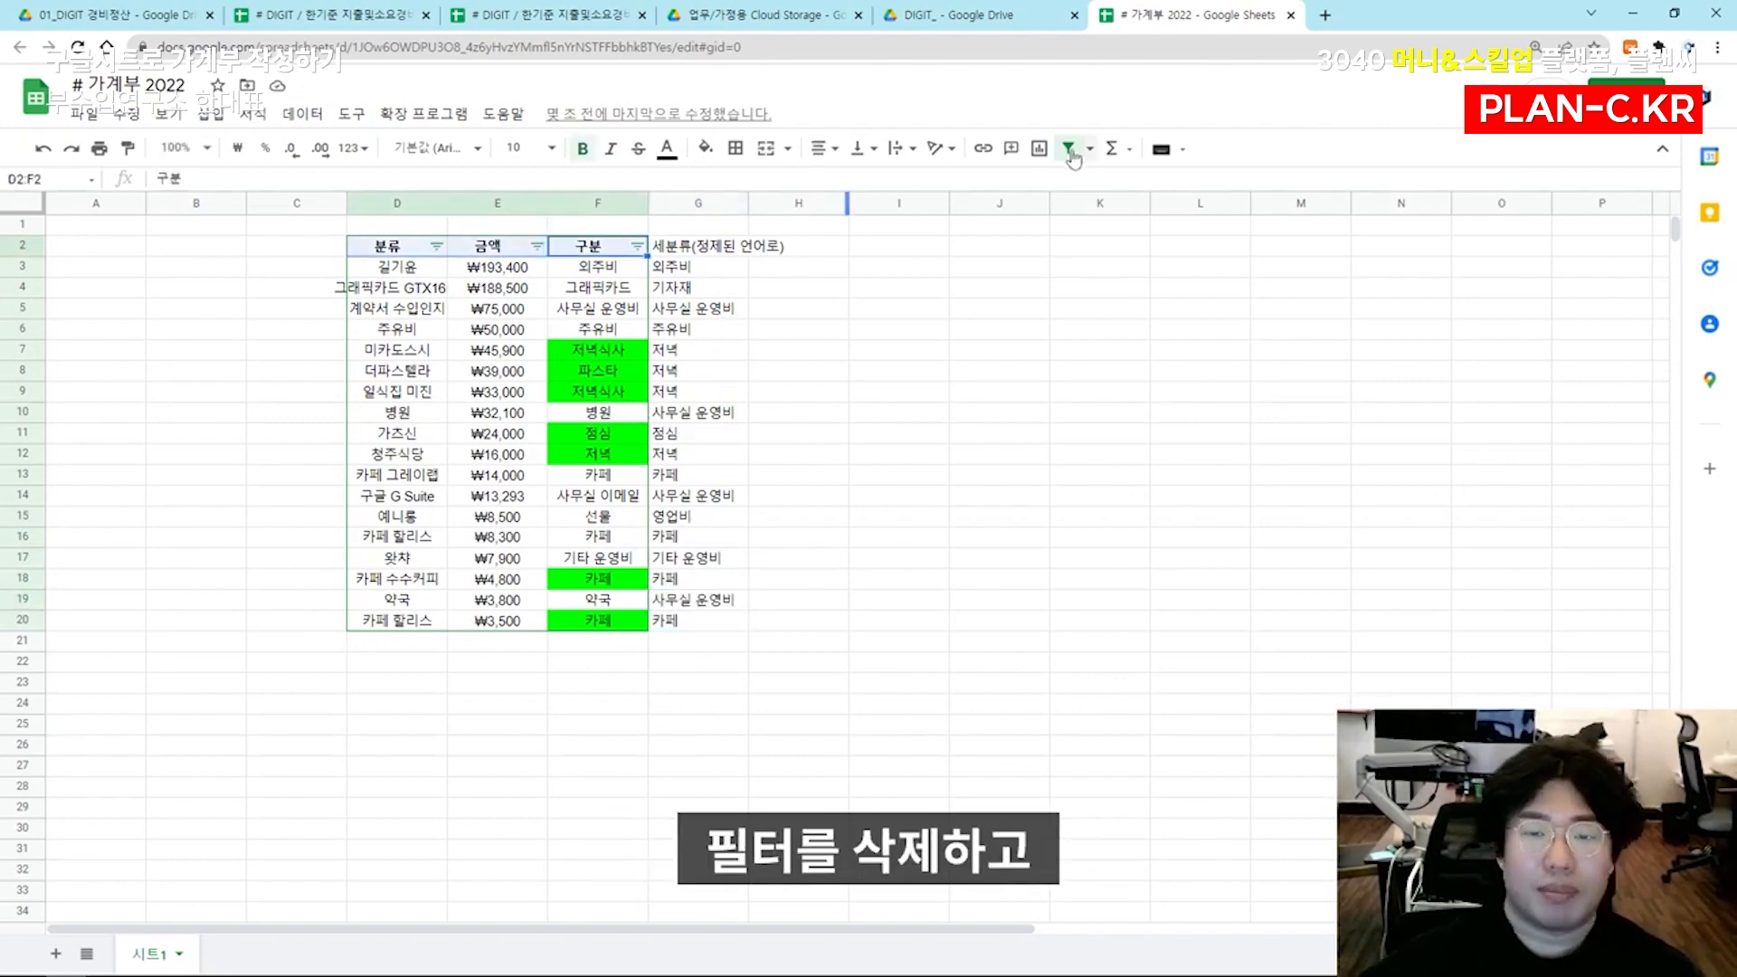
Replace the existing filter with one whose header row D2:G2 includes the subcategory column
left_click(1068, 148)
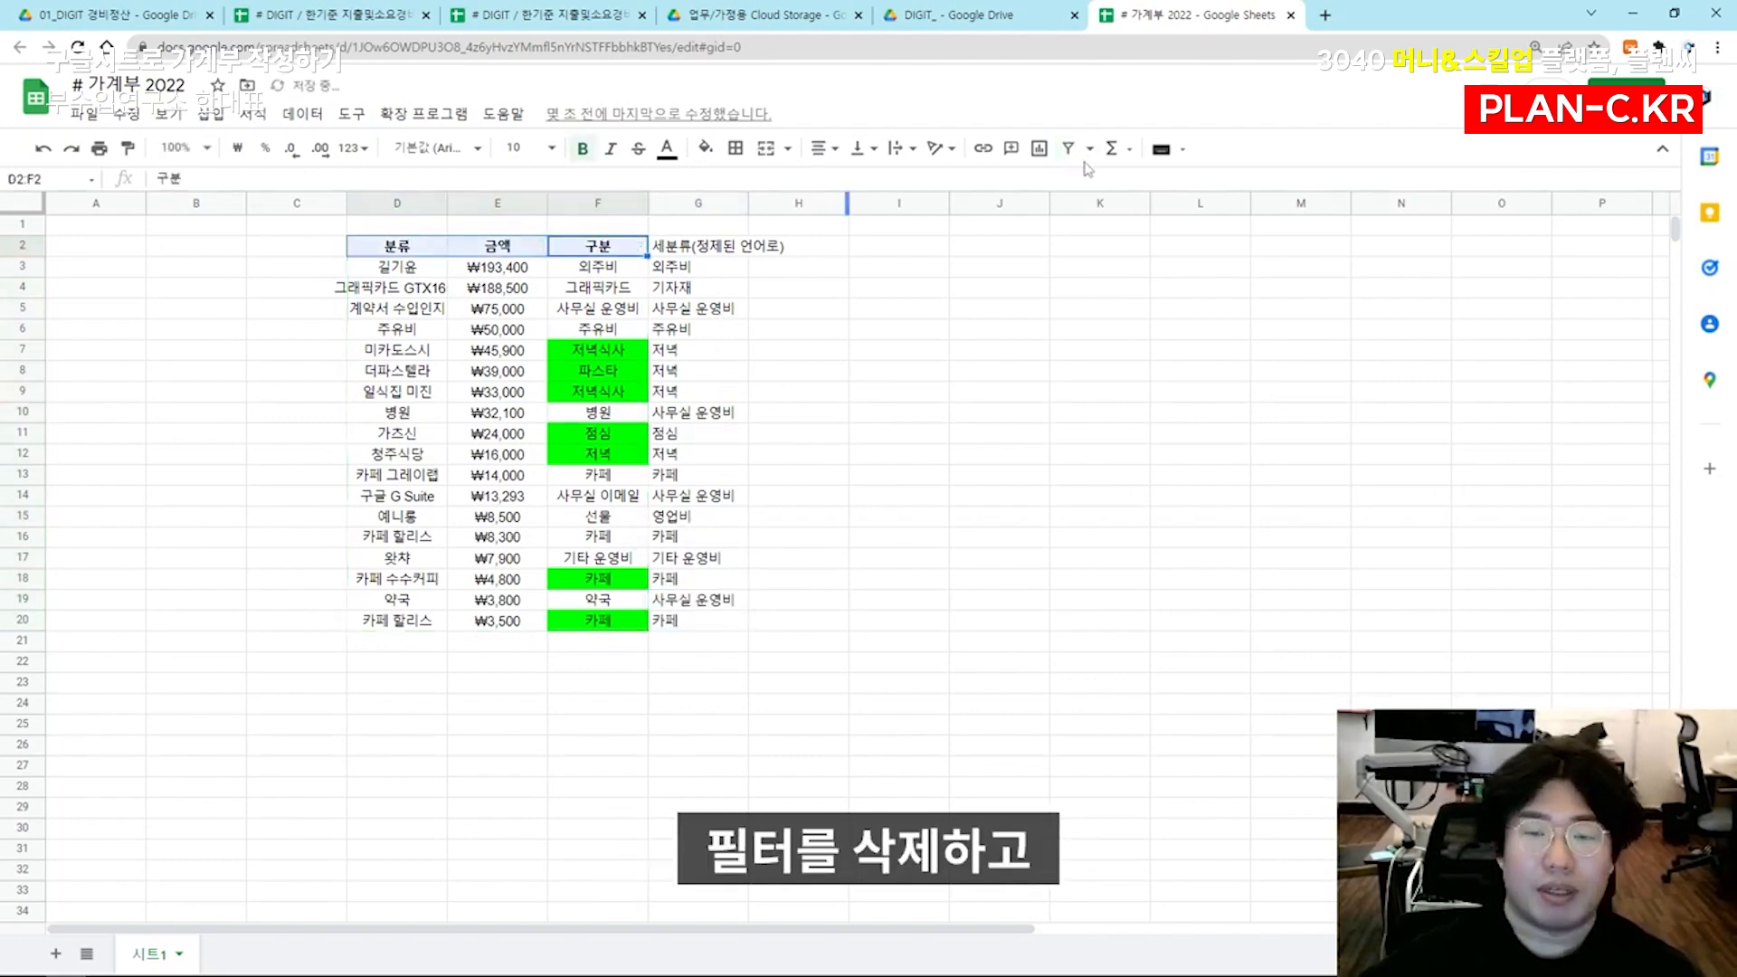
left_click(989, 325)
left_click_drag(413, 244, 731, 243)
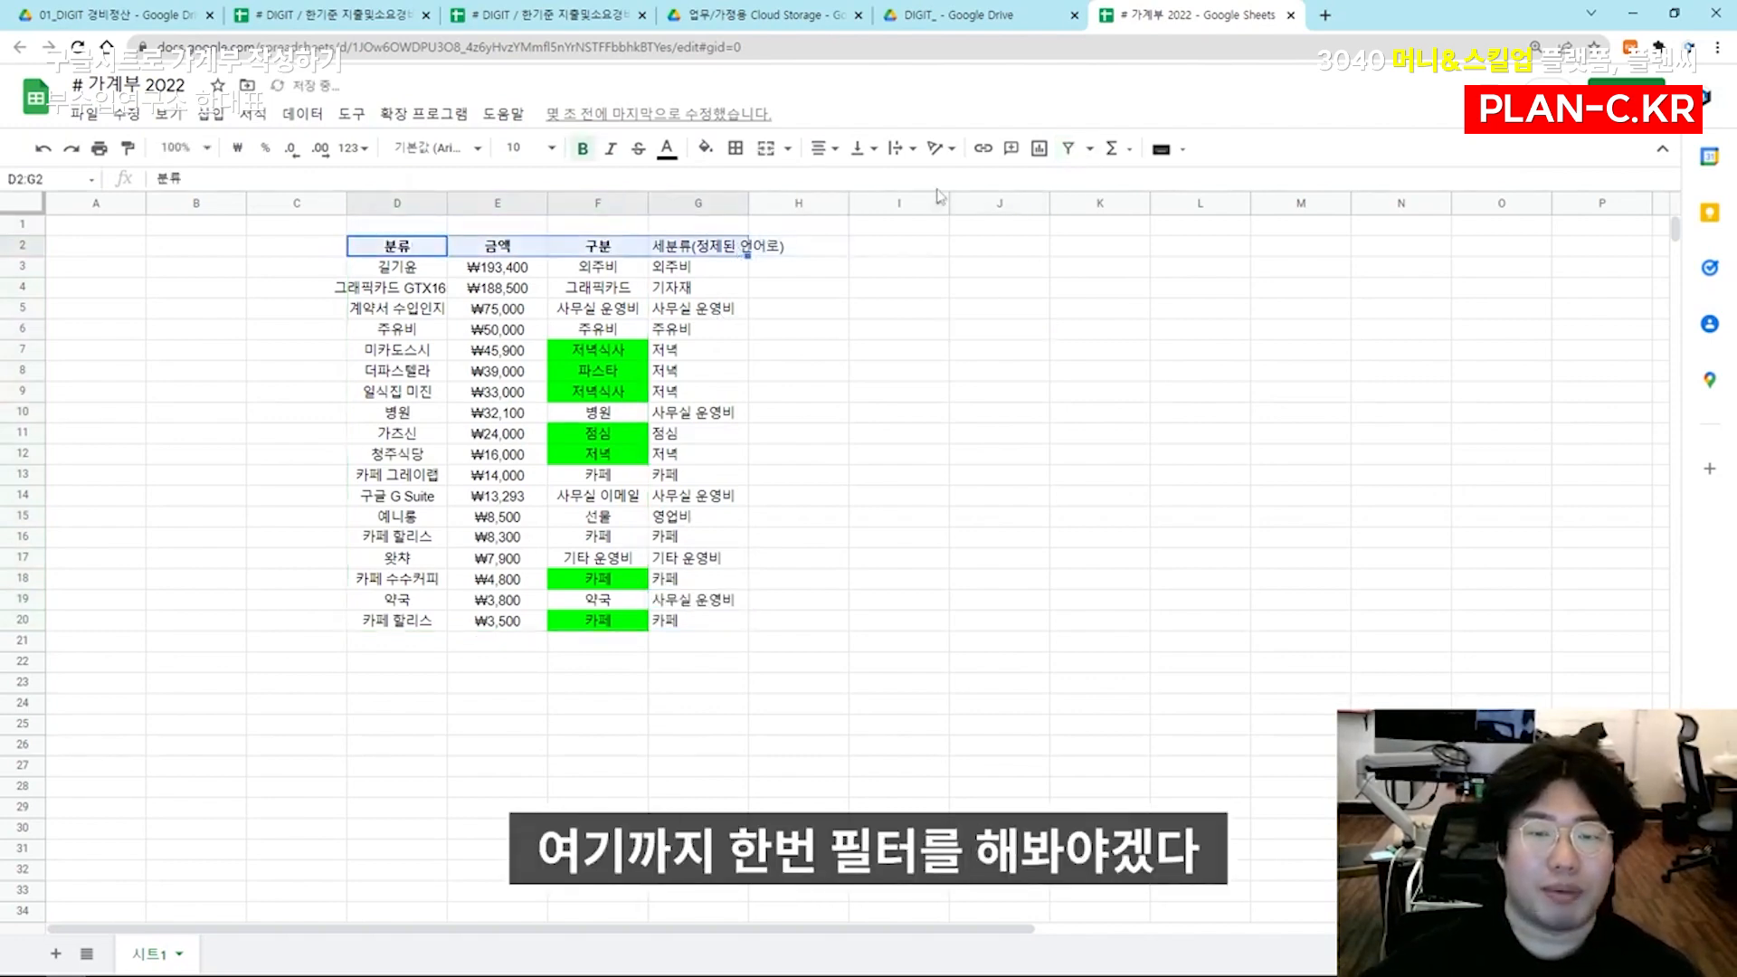
left_click(1068, 149)
left_click(823, 267)
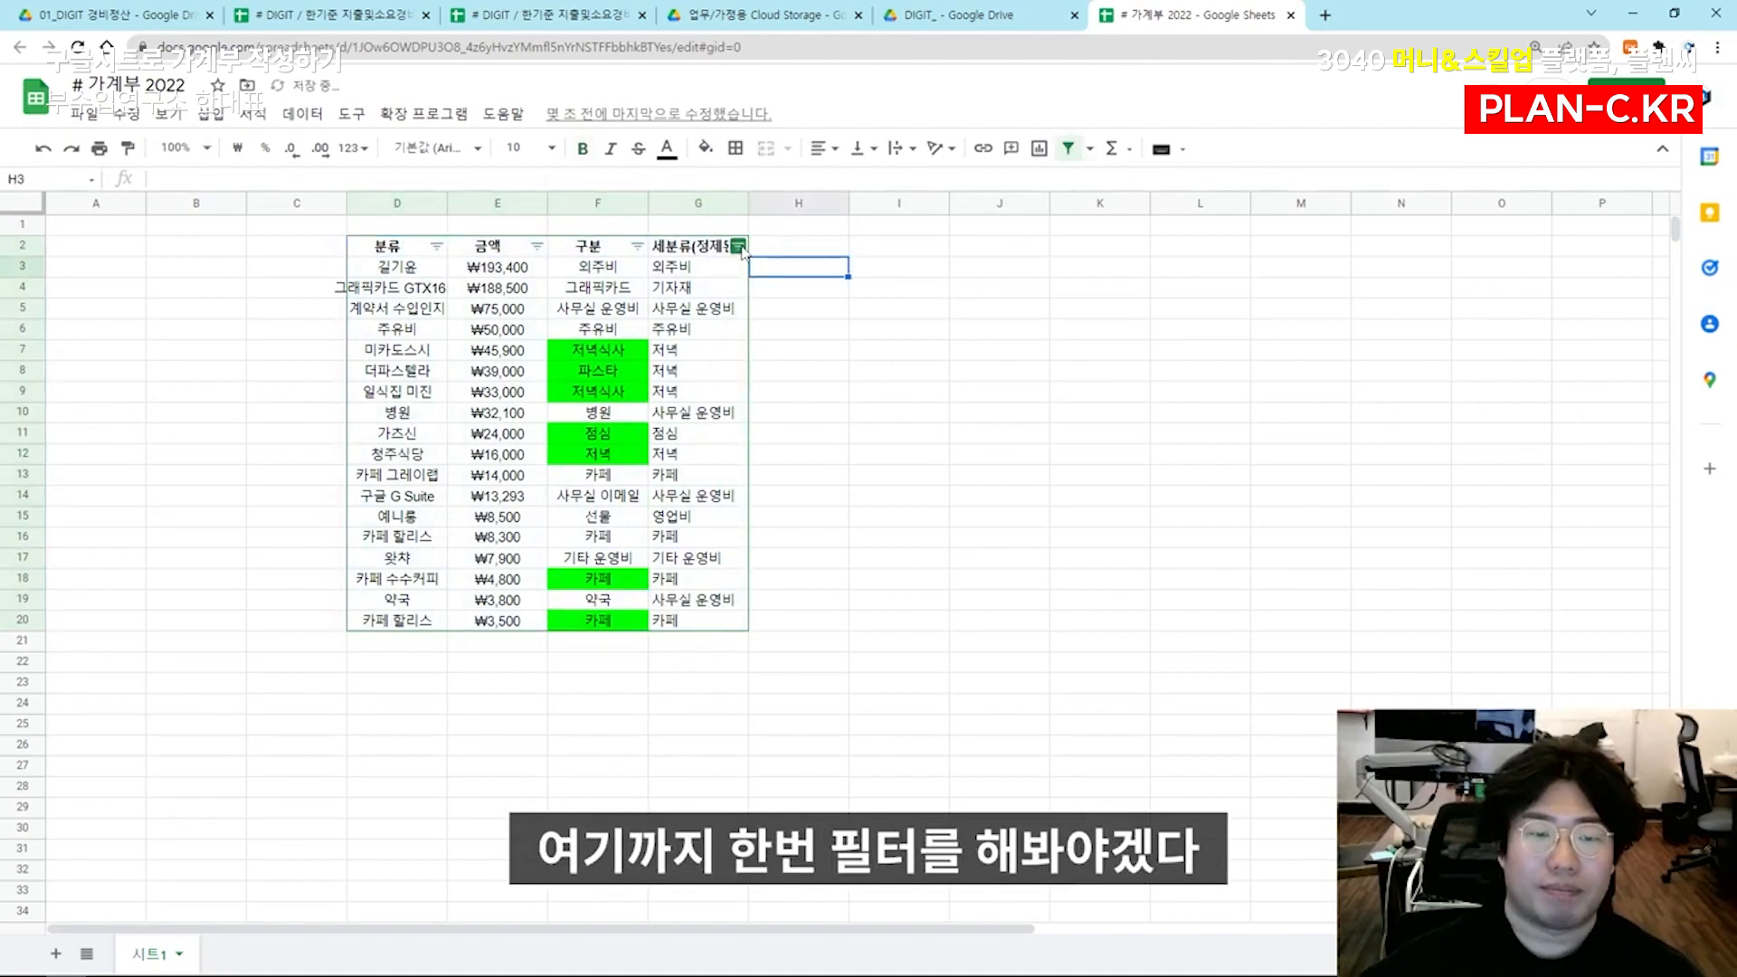
Sort the expense rows by the 세분류 column in ascending alphabetical order
left_click(738, 246)
left_click(524, 275)
left_click(724, 274)
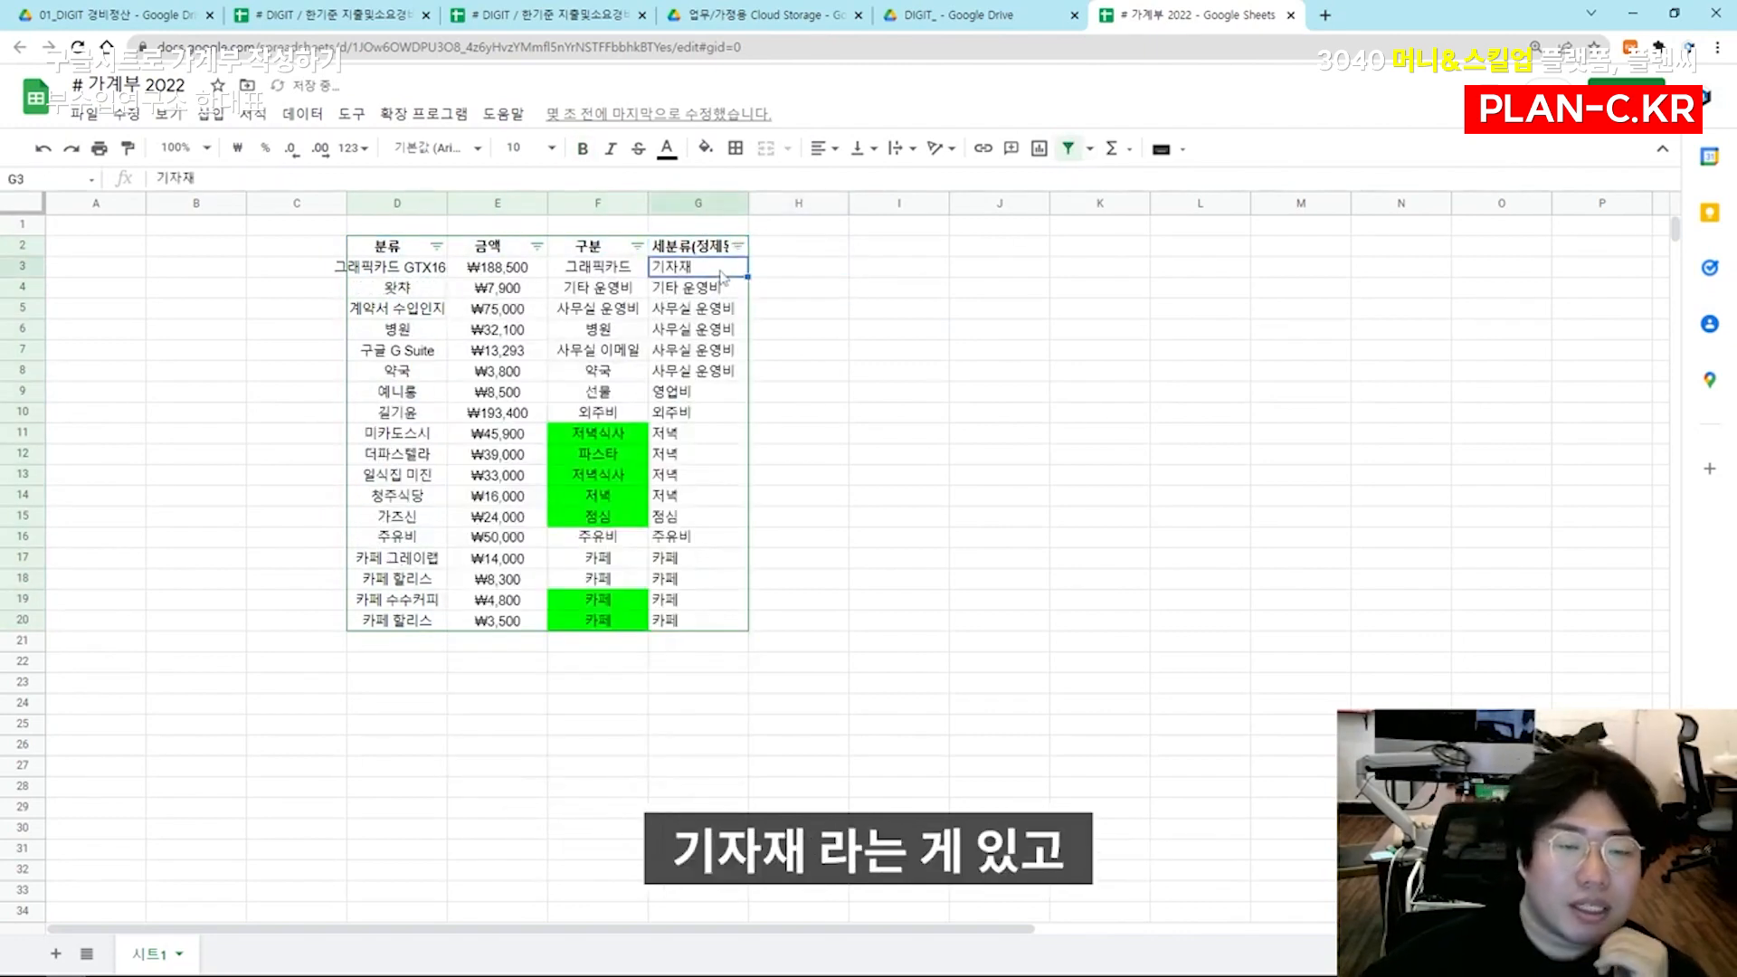
Review the sorted subcategory groups in column G, from 기타 운영비 down to 점심
left_click(733, 289)
left_click(729, 312)
left_click(726, 372)
left_click(715, 395)
left_click(711, 411)
left_click(707, 433)
left_click(706, 518)
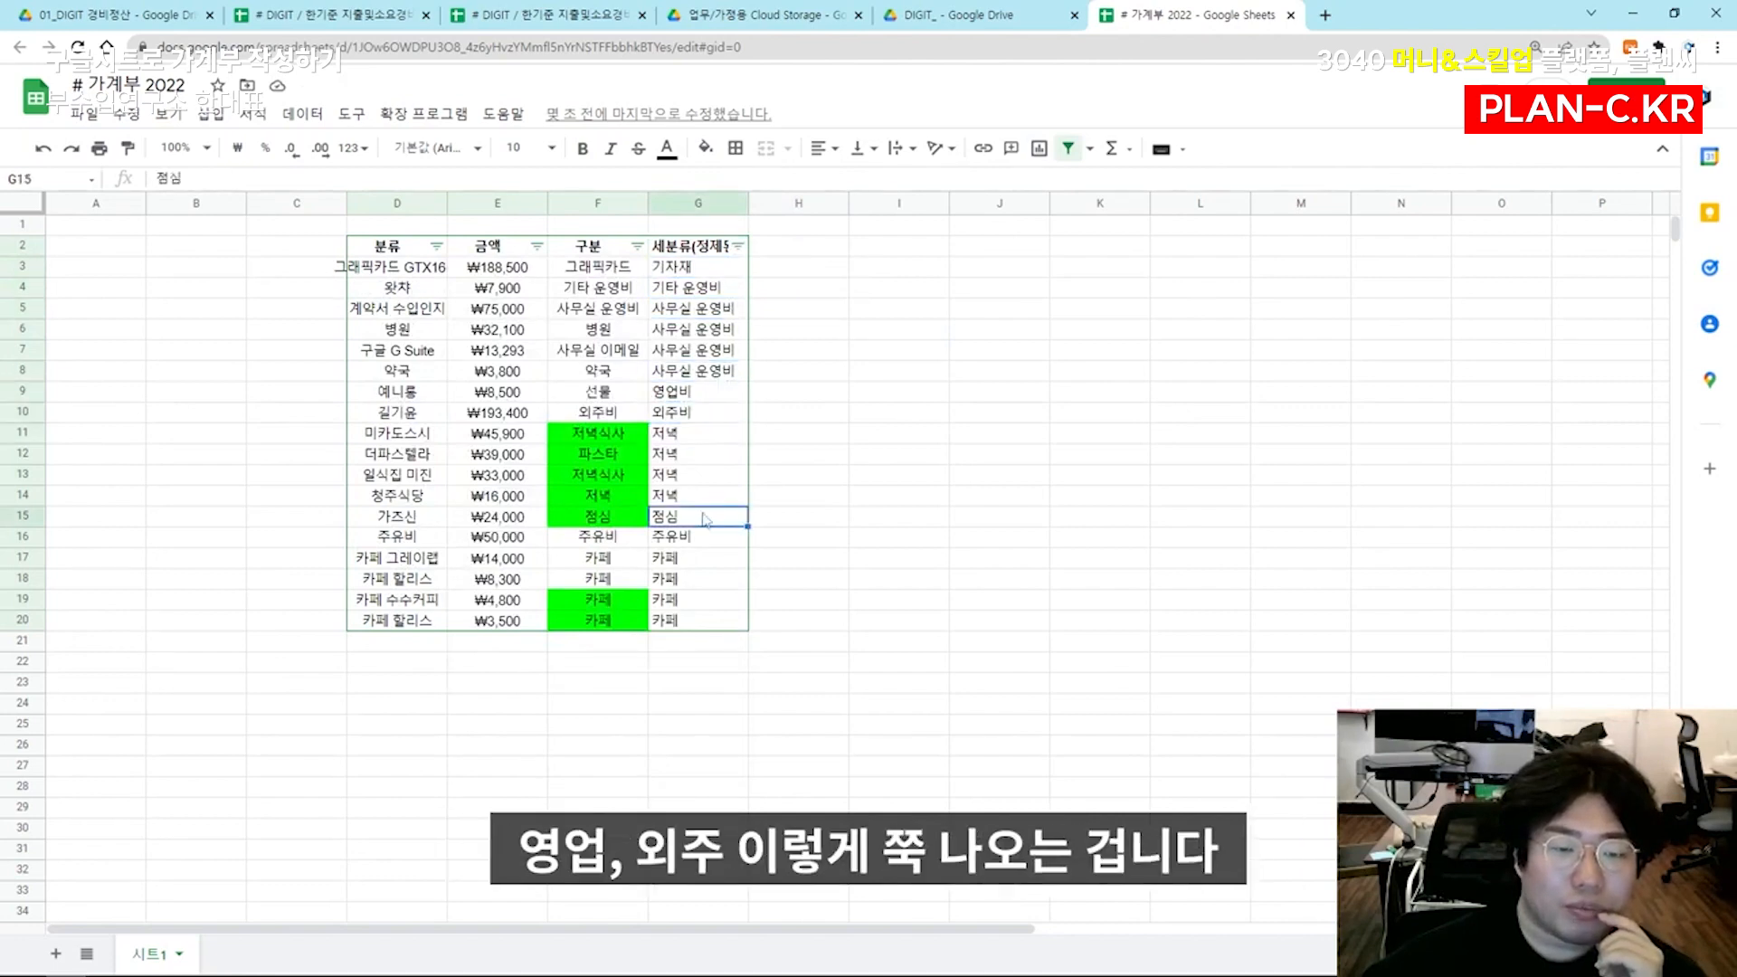
left_click(717, 434)
left_click(753, 436)
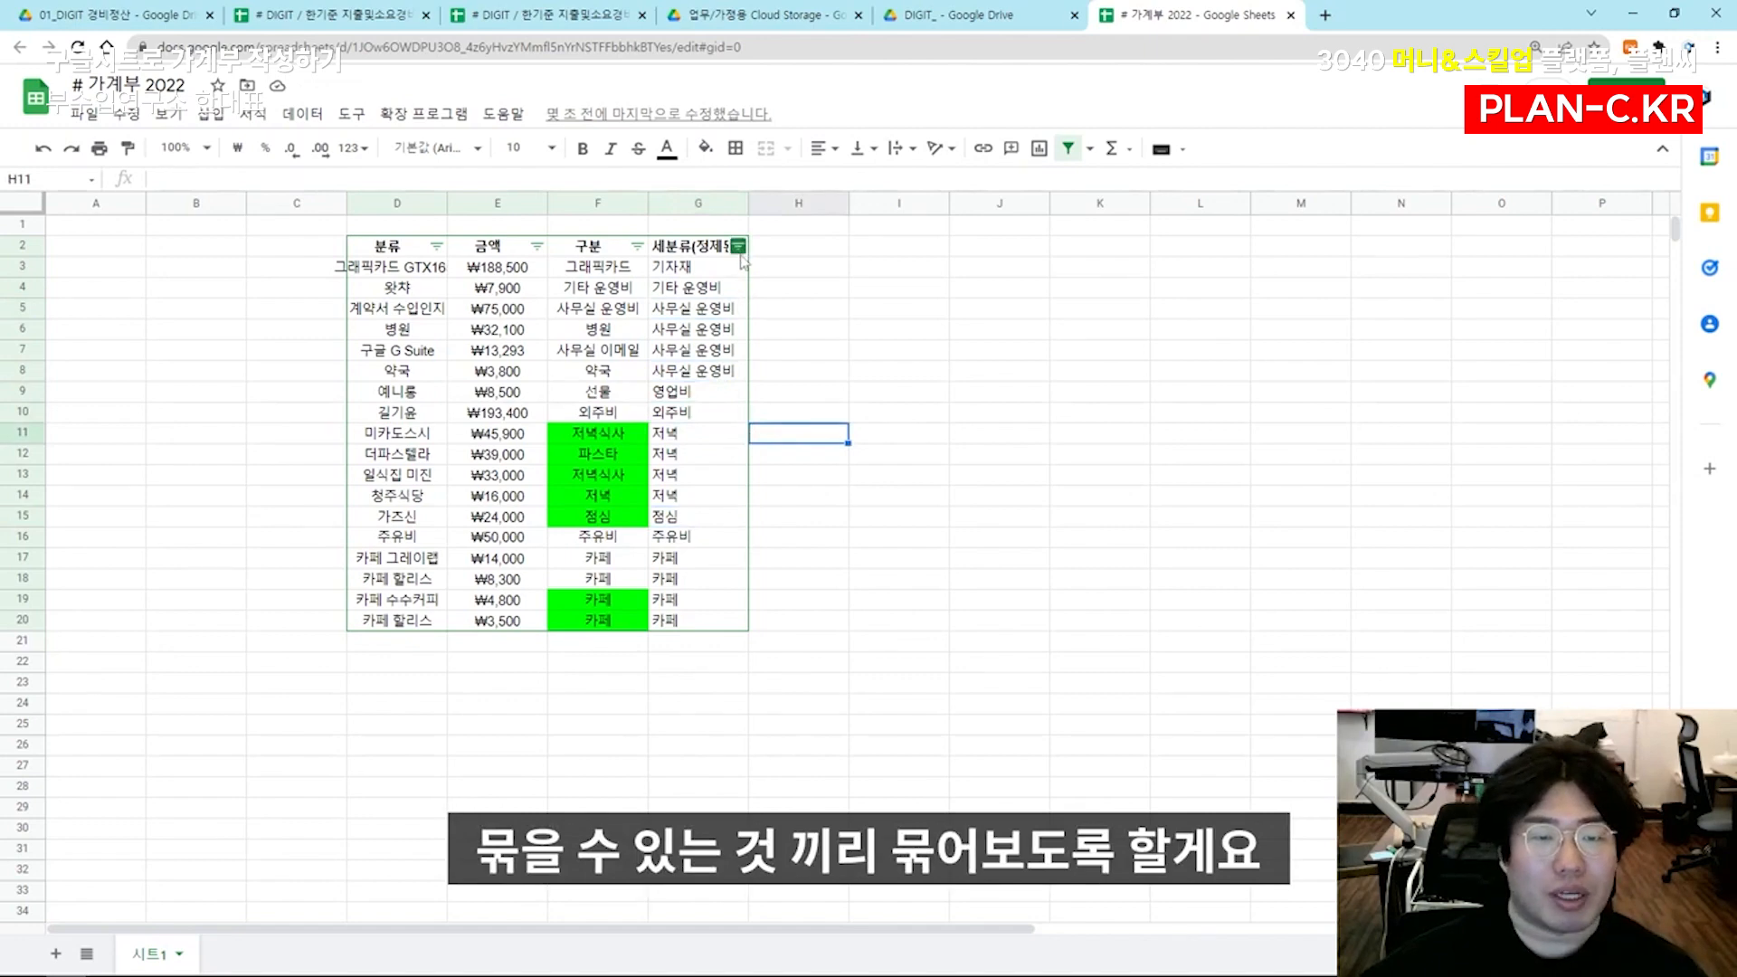
Start a rough category list beside the expense table by entering 주유비 in J5
left_click(706, 536)
left_click(1008, 315)
type("주유비")
key("Return")
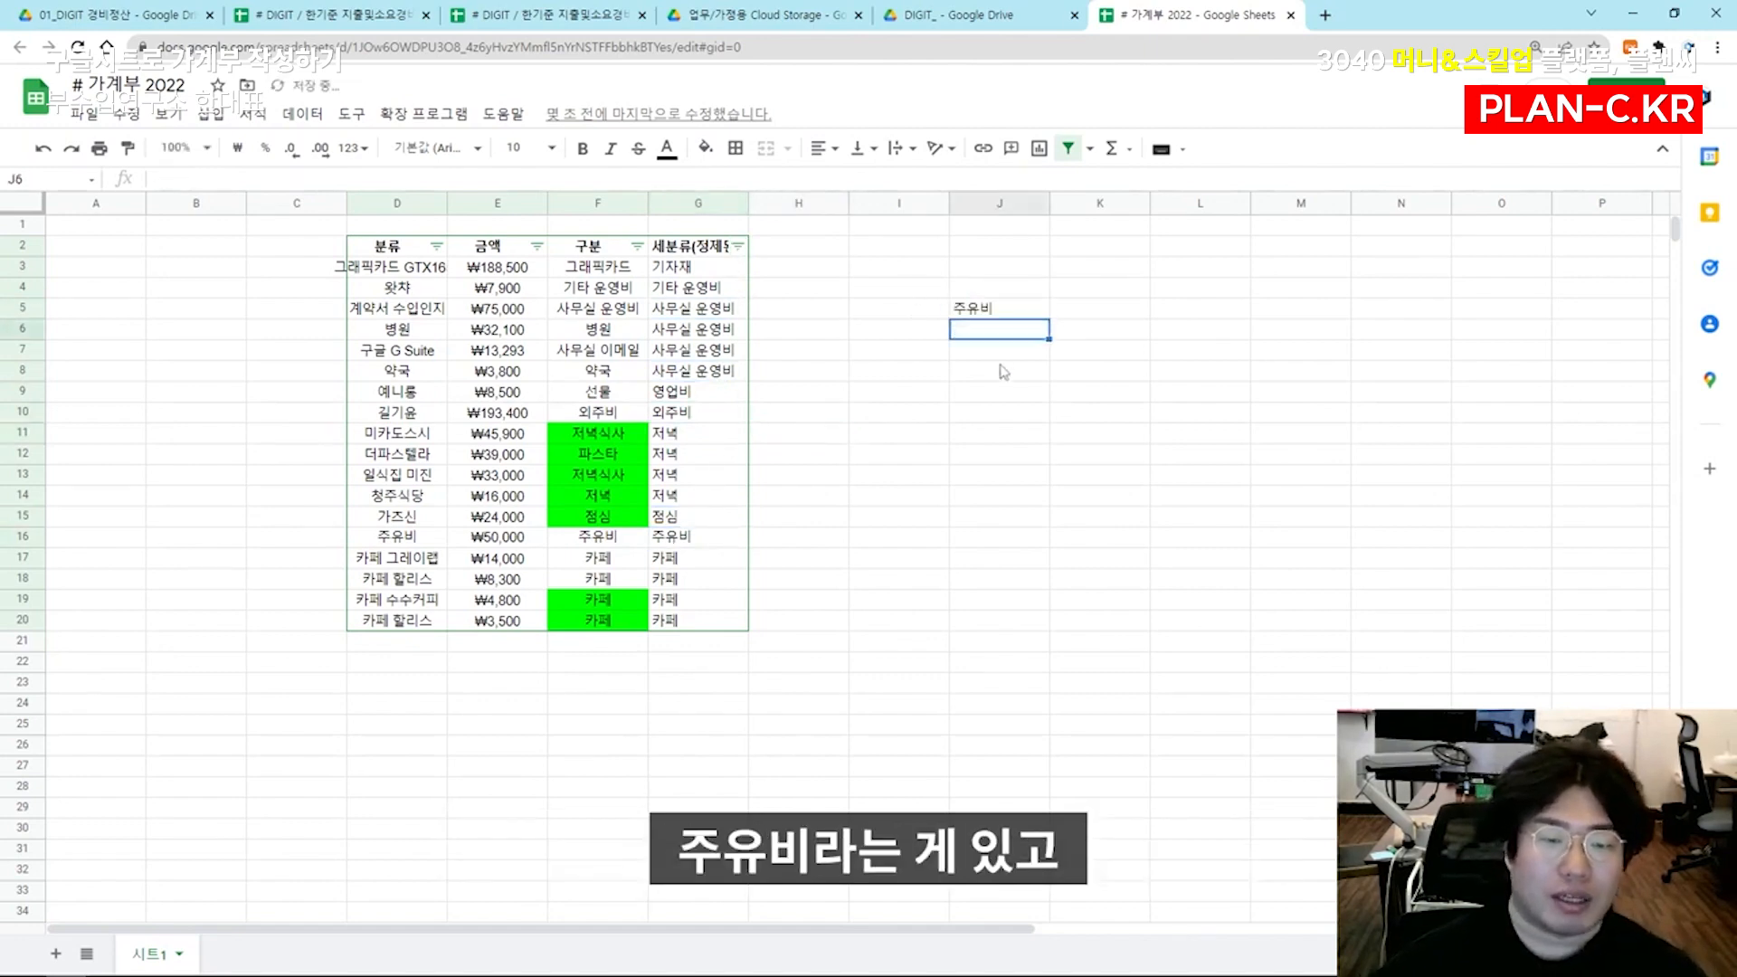
Add the meal-related subcategories 점심, 저녁 and 카페 to J8:J10 of the rough list
left_click(685, 441)
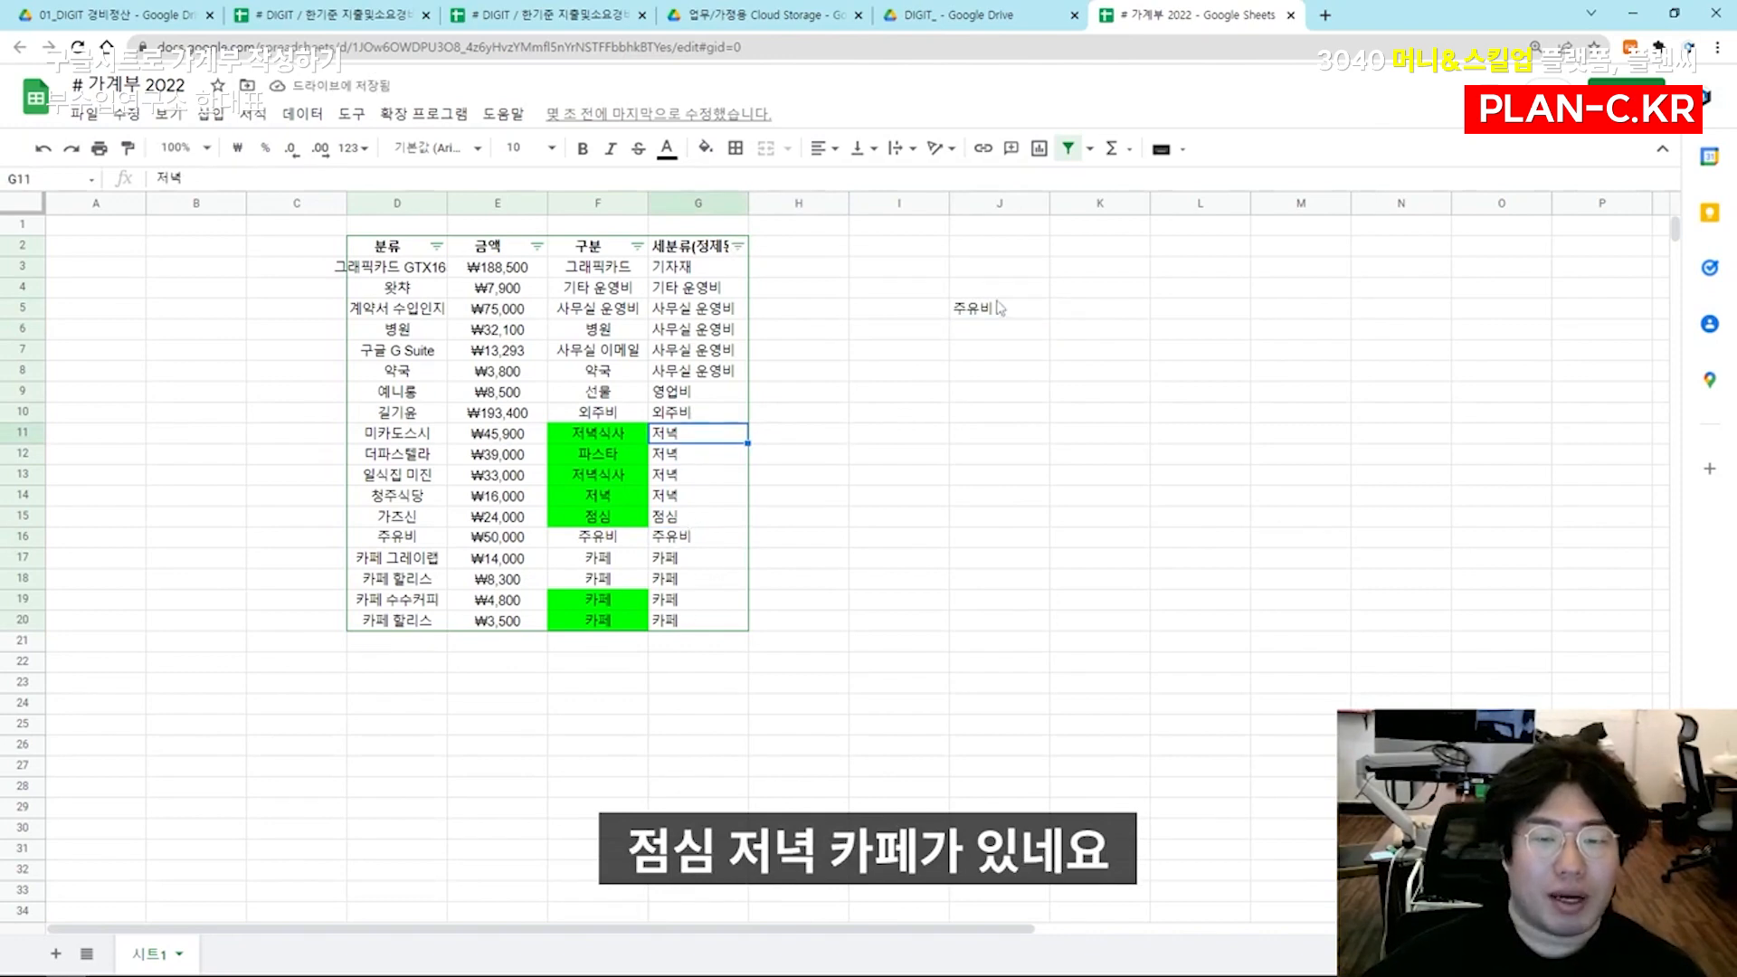
left_click(995, 372)
type("점심")
key("Return")
type("저녁")
key("Return")
type("카페")
key("Return")
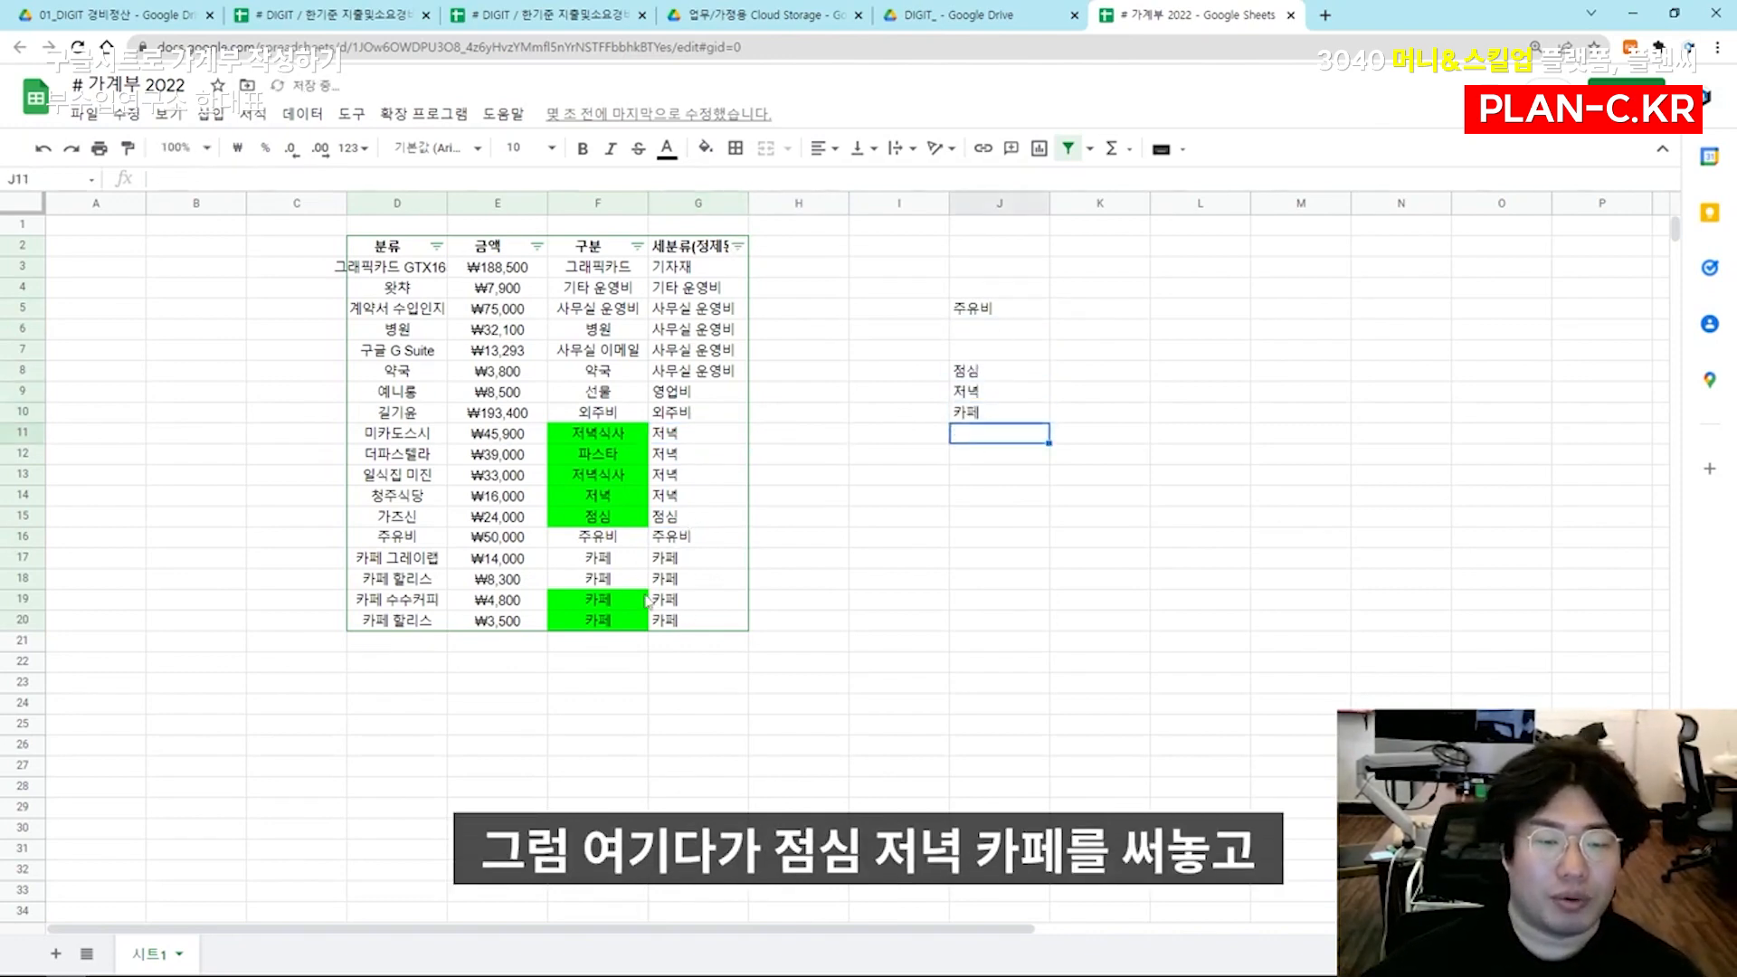
Enter the labour-related subcategories 외주비 in J14 and 인건비 in J15
left_click(676, 416)
left_click(1036, 500)
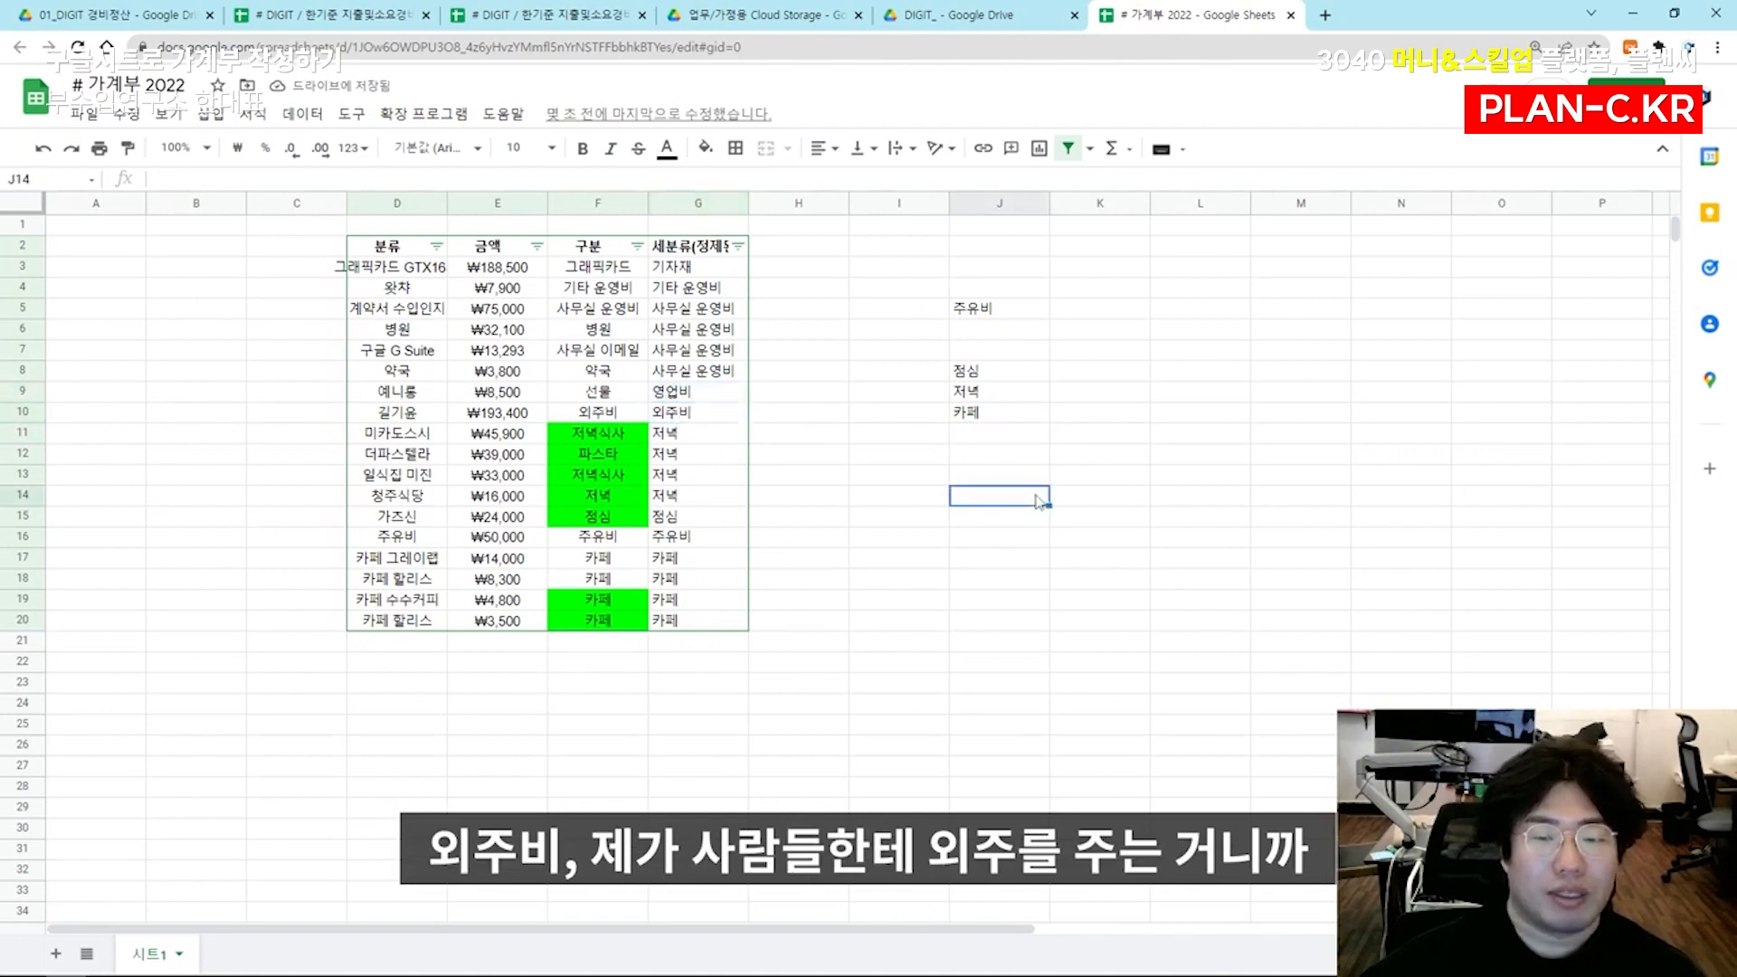
type("외주비")
key("Return")
type("인건비")
key("Return")
Move 외주비 and 인건비 down to J15:J16 and enter 영업비 and 홍보비 in J12:J13
left_click(1039, 501)
key("shift+Down")
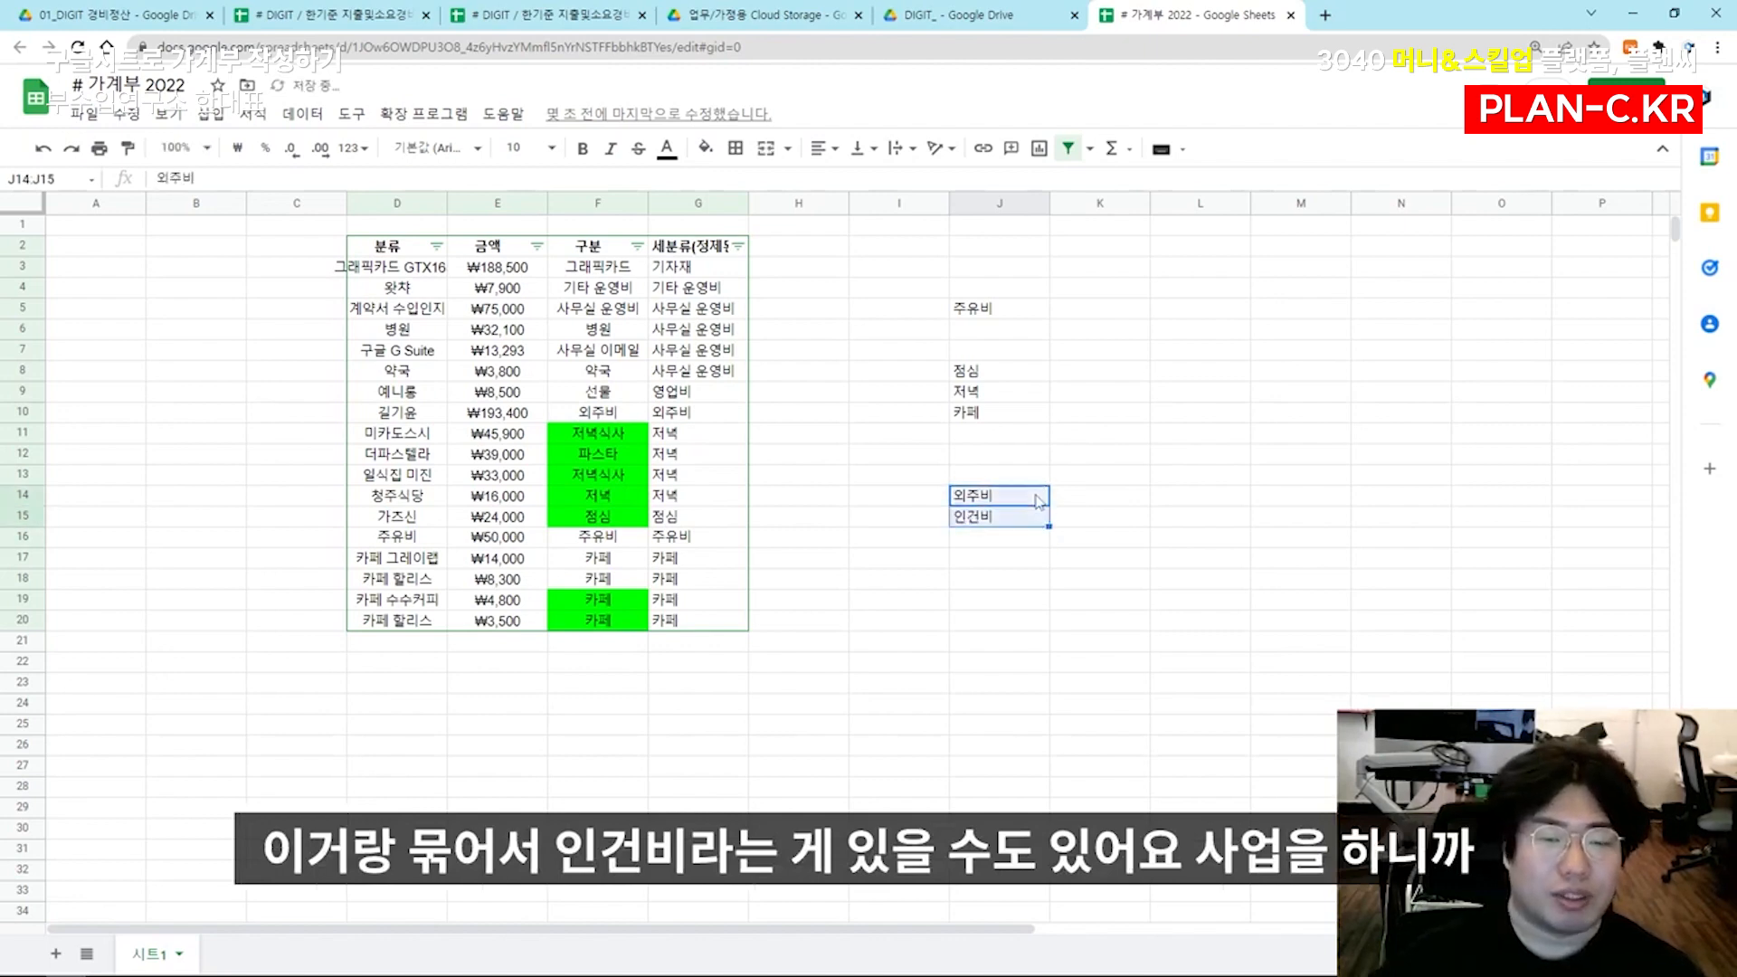
left_click(709, 396)
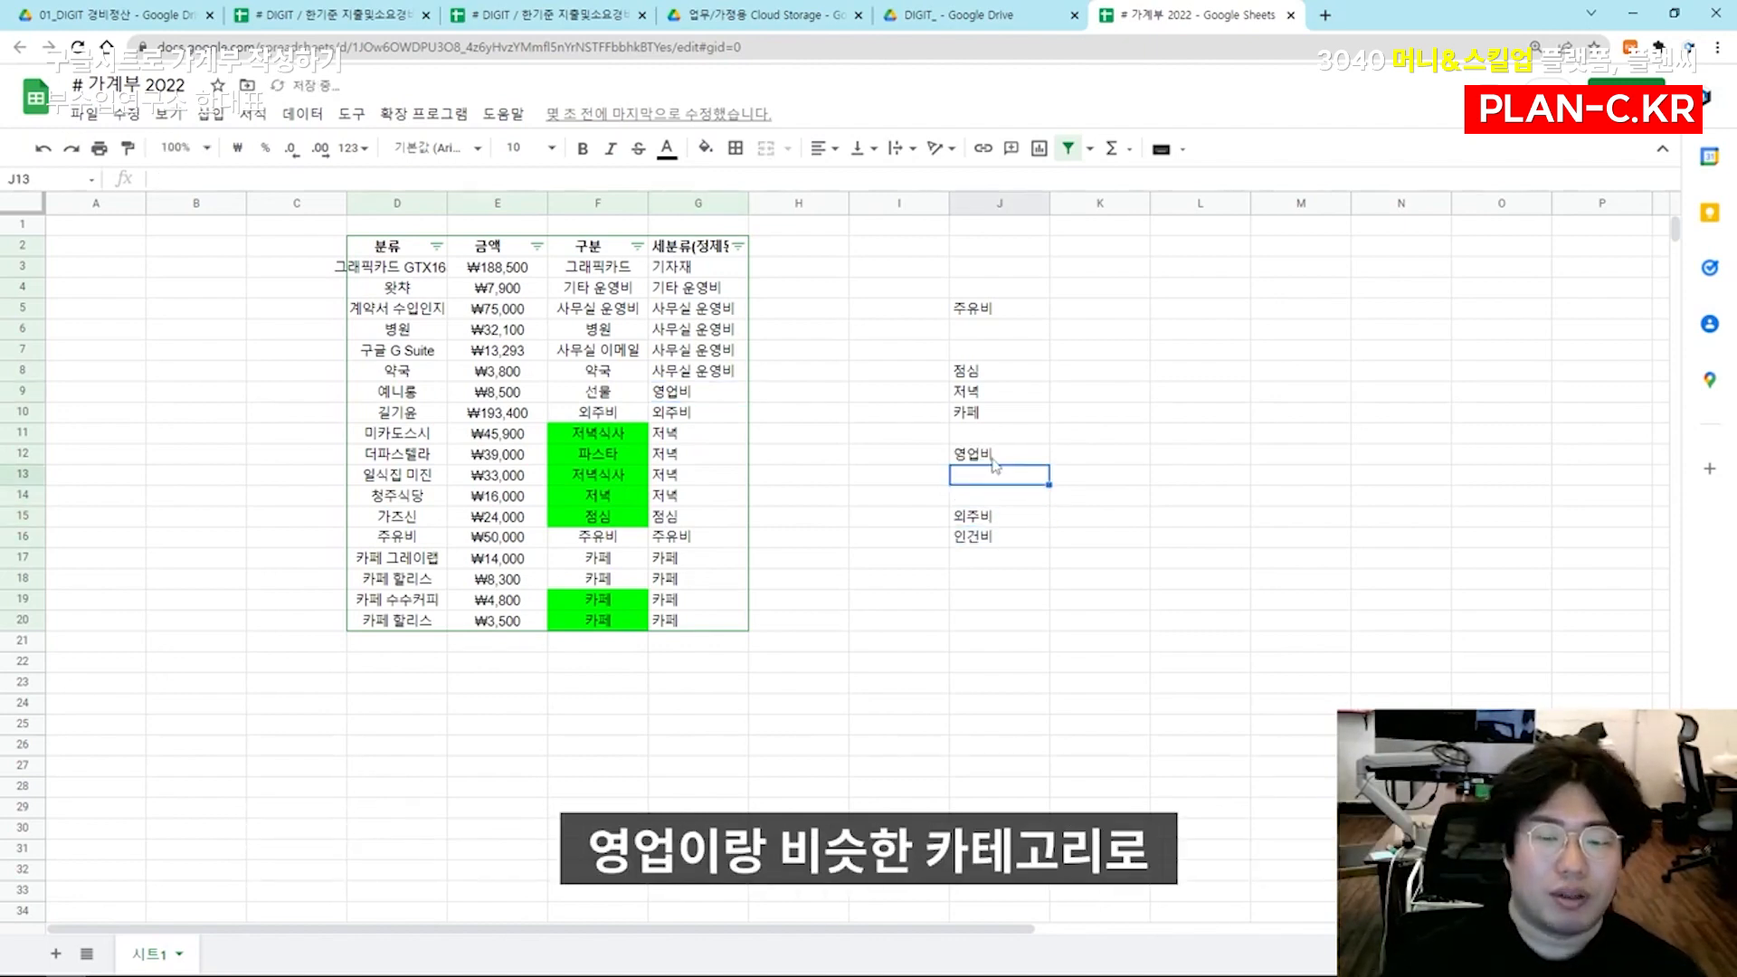
type("홍보비")
key("Return")
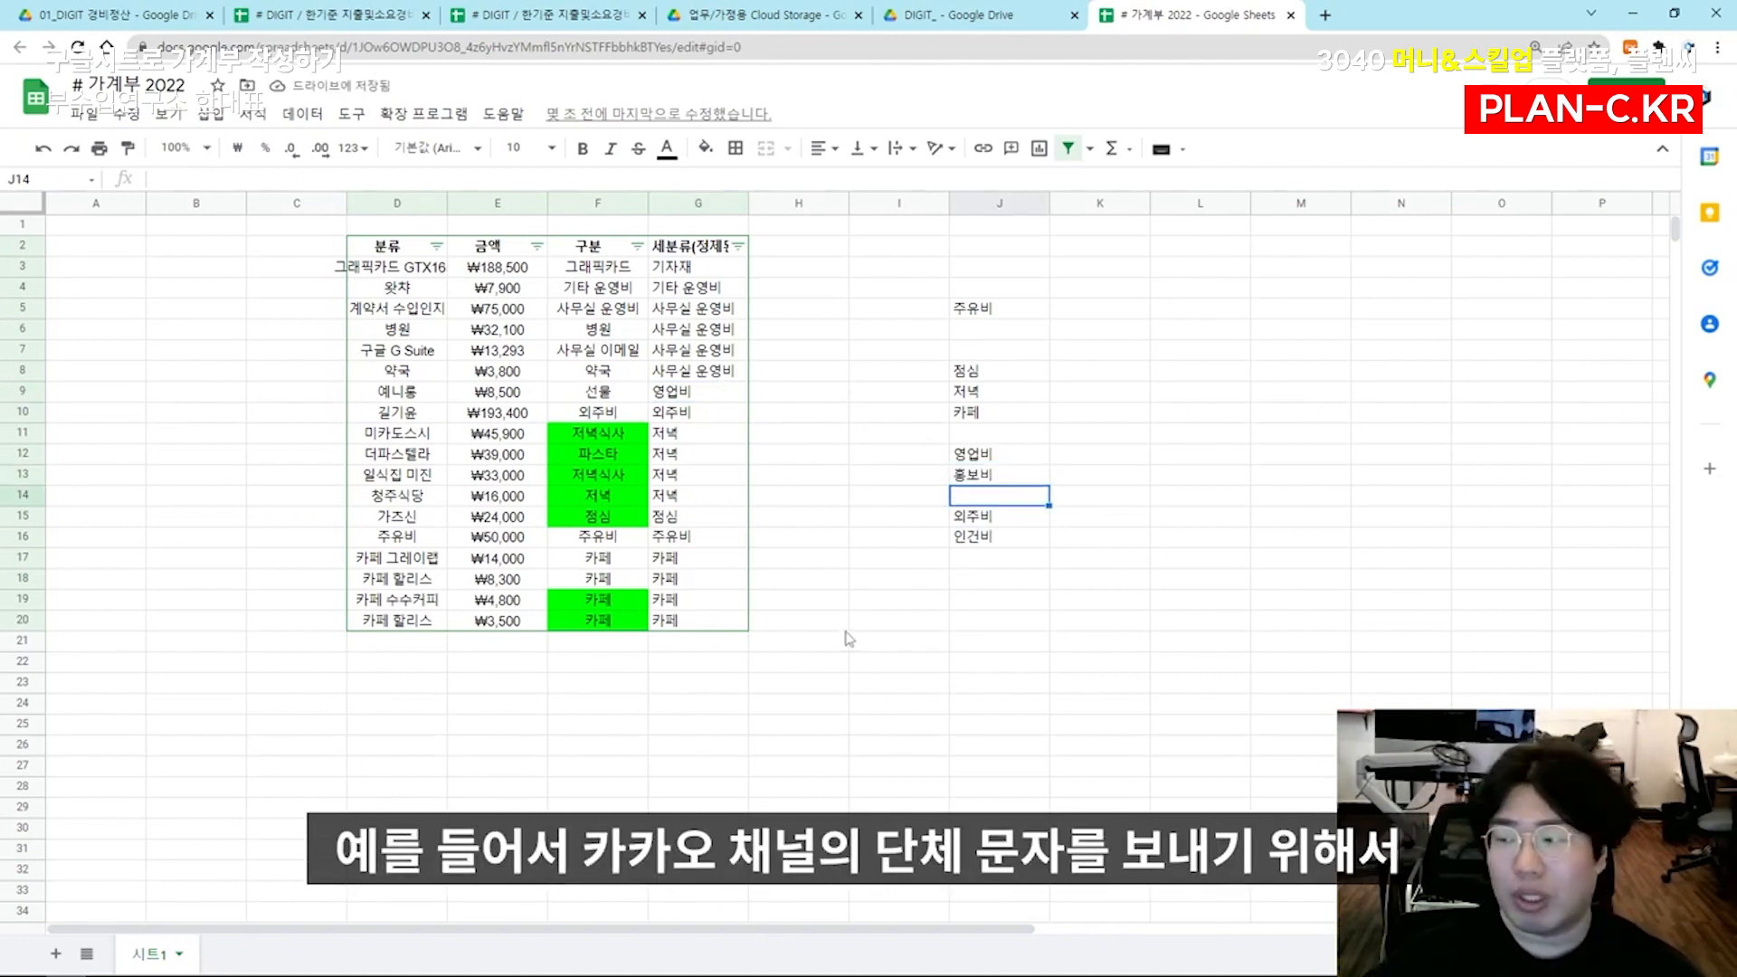
left_click_drag(984, 458, 972, 479)
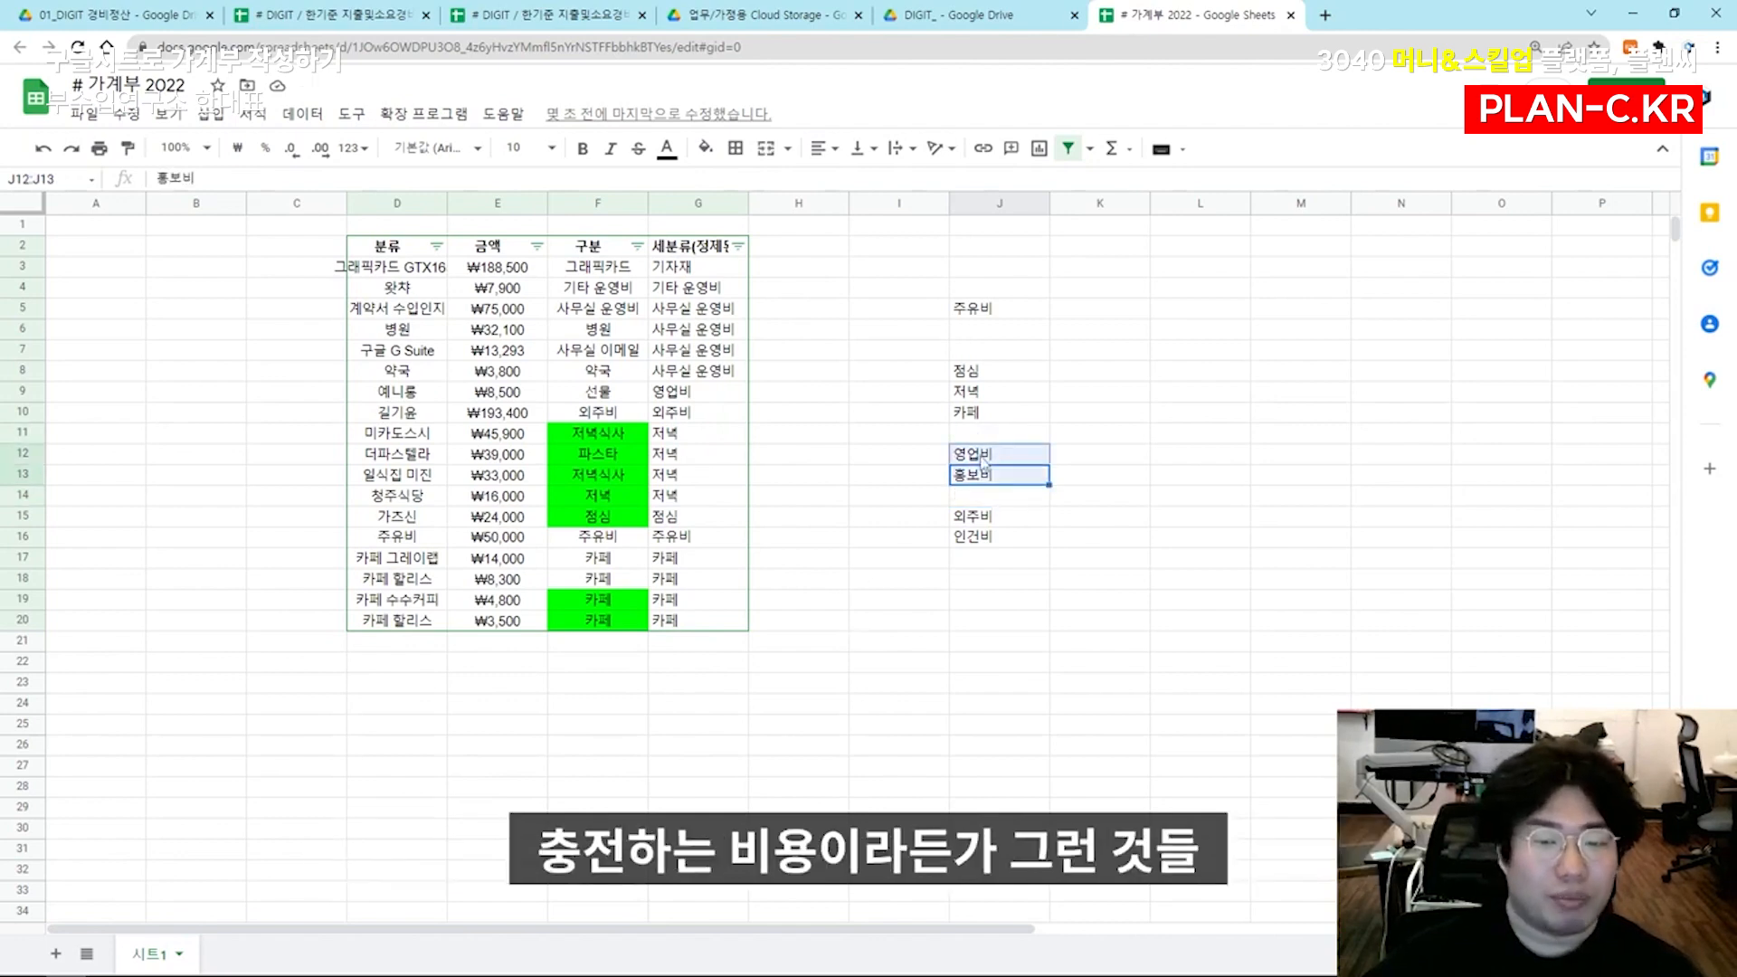
left_click(901, 482)
left_click(725, 386)
left_click(722, 373)
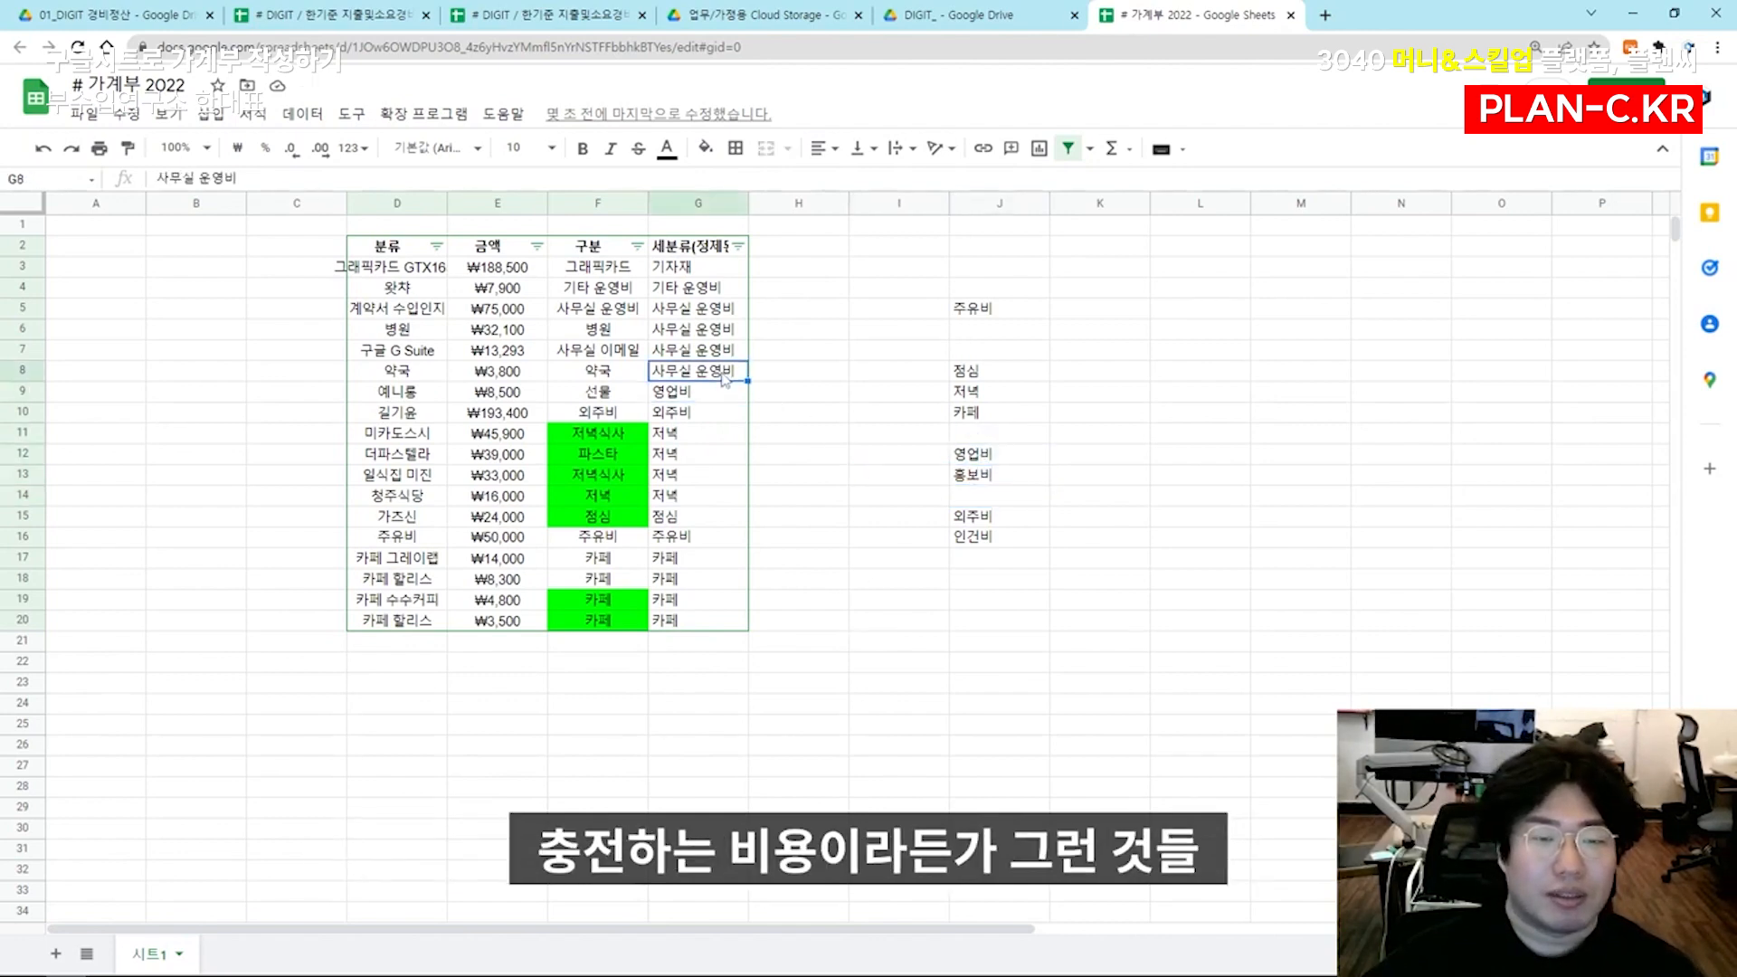
left_click(992, 333)
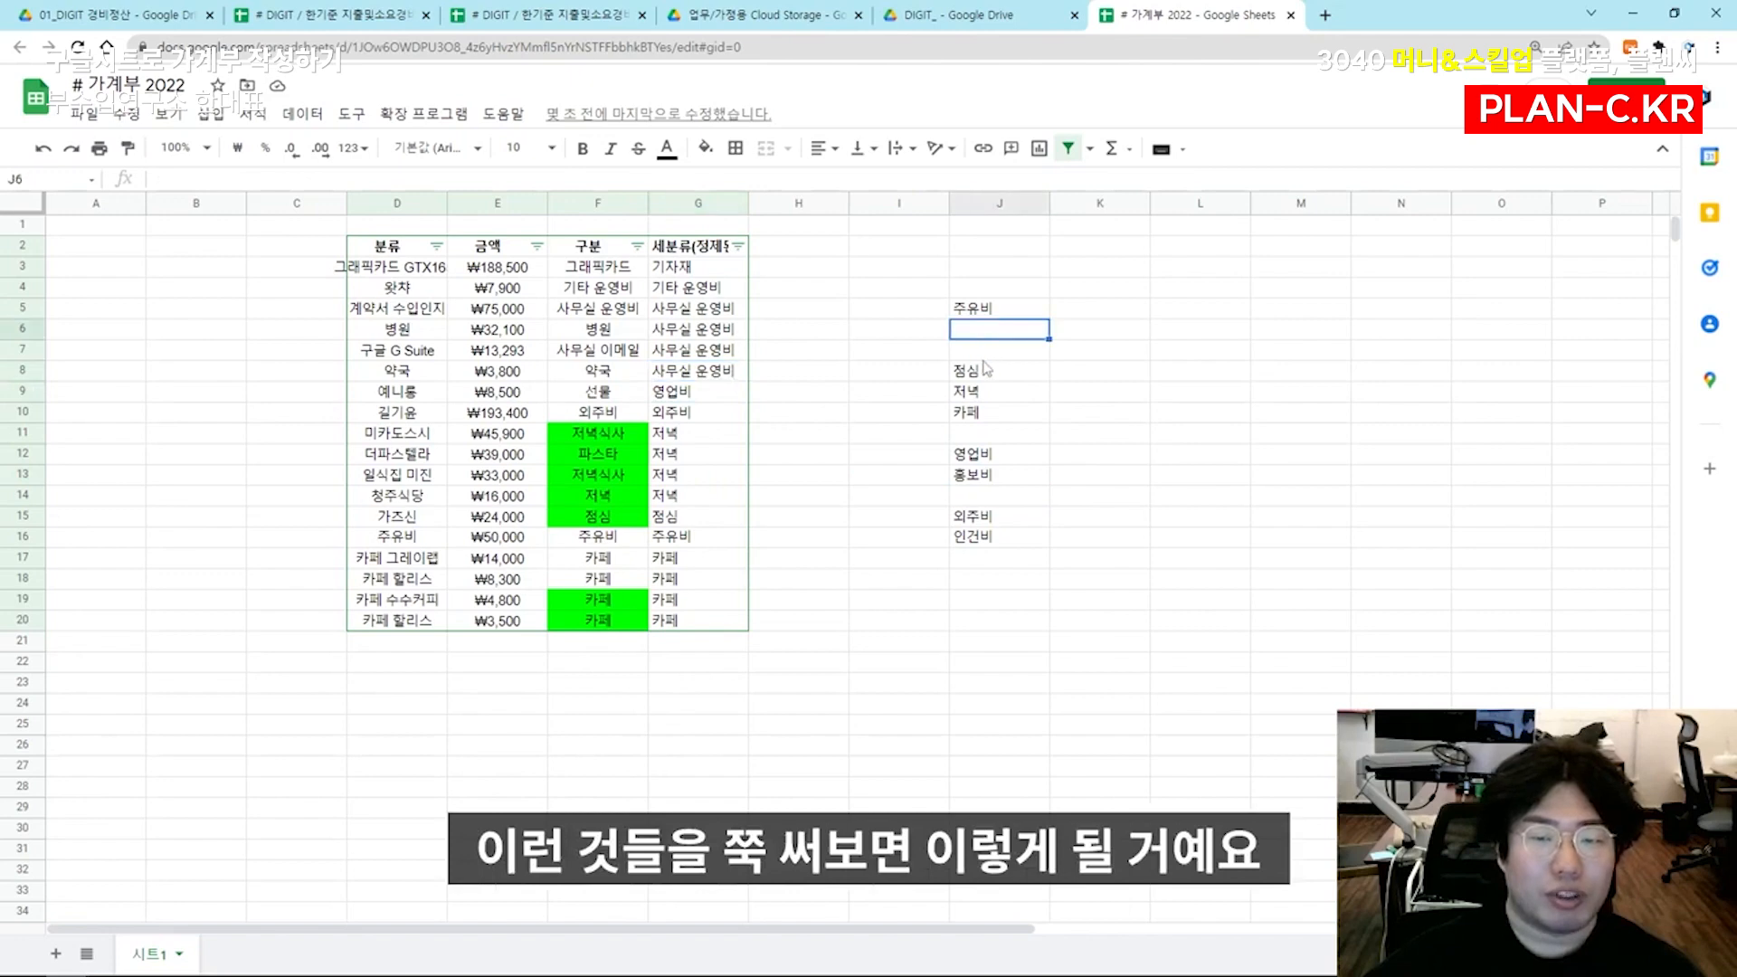
key("Up")
key("Left")
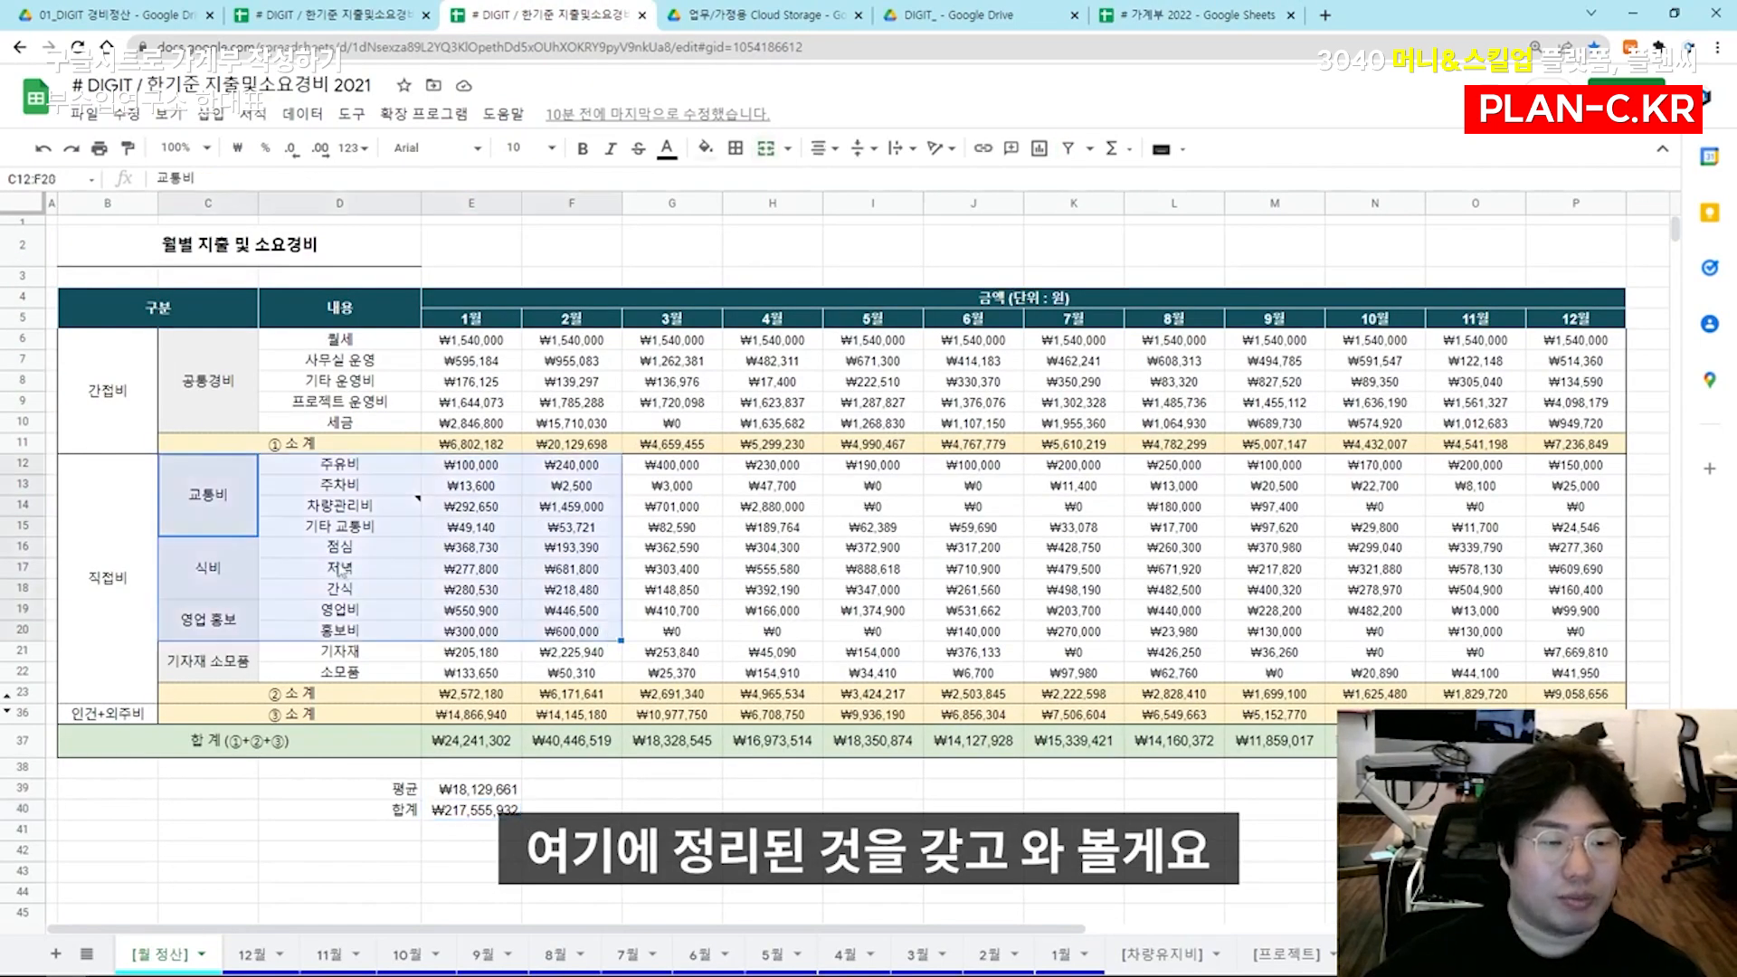
Switch to the 2021 expense spreadsheet and copy the category and item labels in C6:D22 of the [월 정산] sheet
left_click_drag(214, 391, 319, 651)
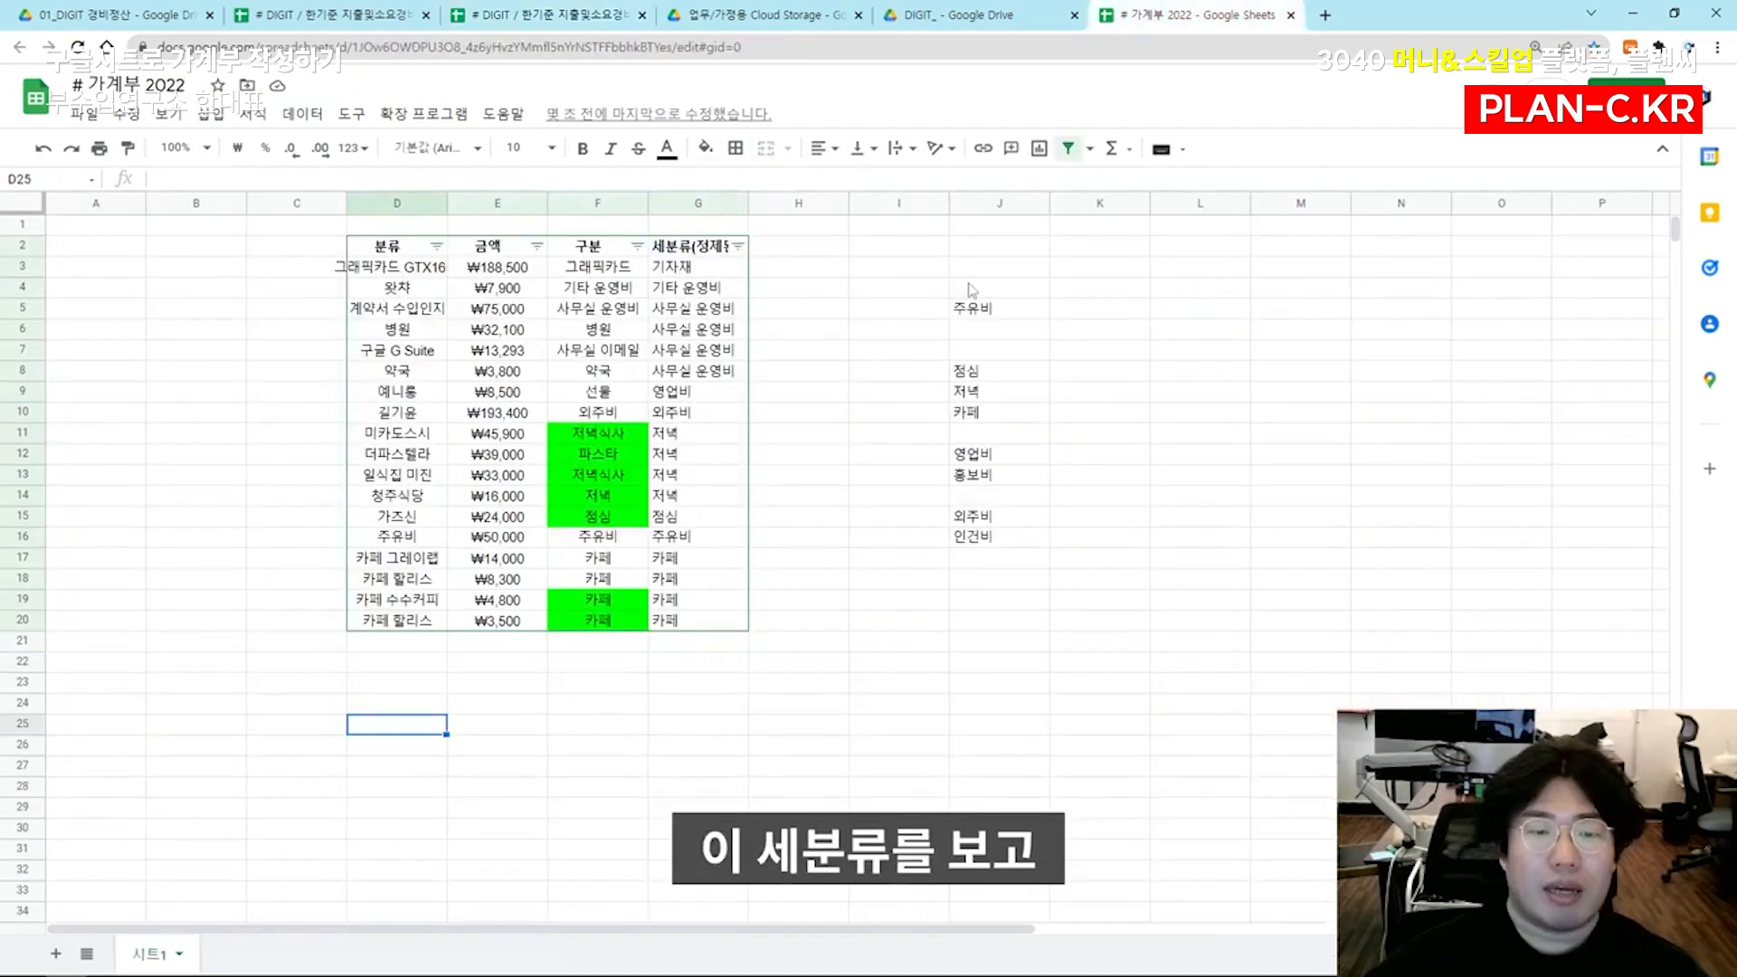
Enter 차량관리비 in I5 of # 가계부 2022 as the main category for 주유비, and add 주차비 in J6
left_click(914, 308)
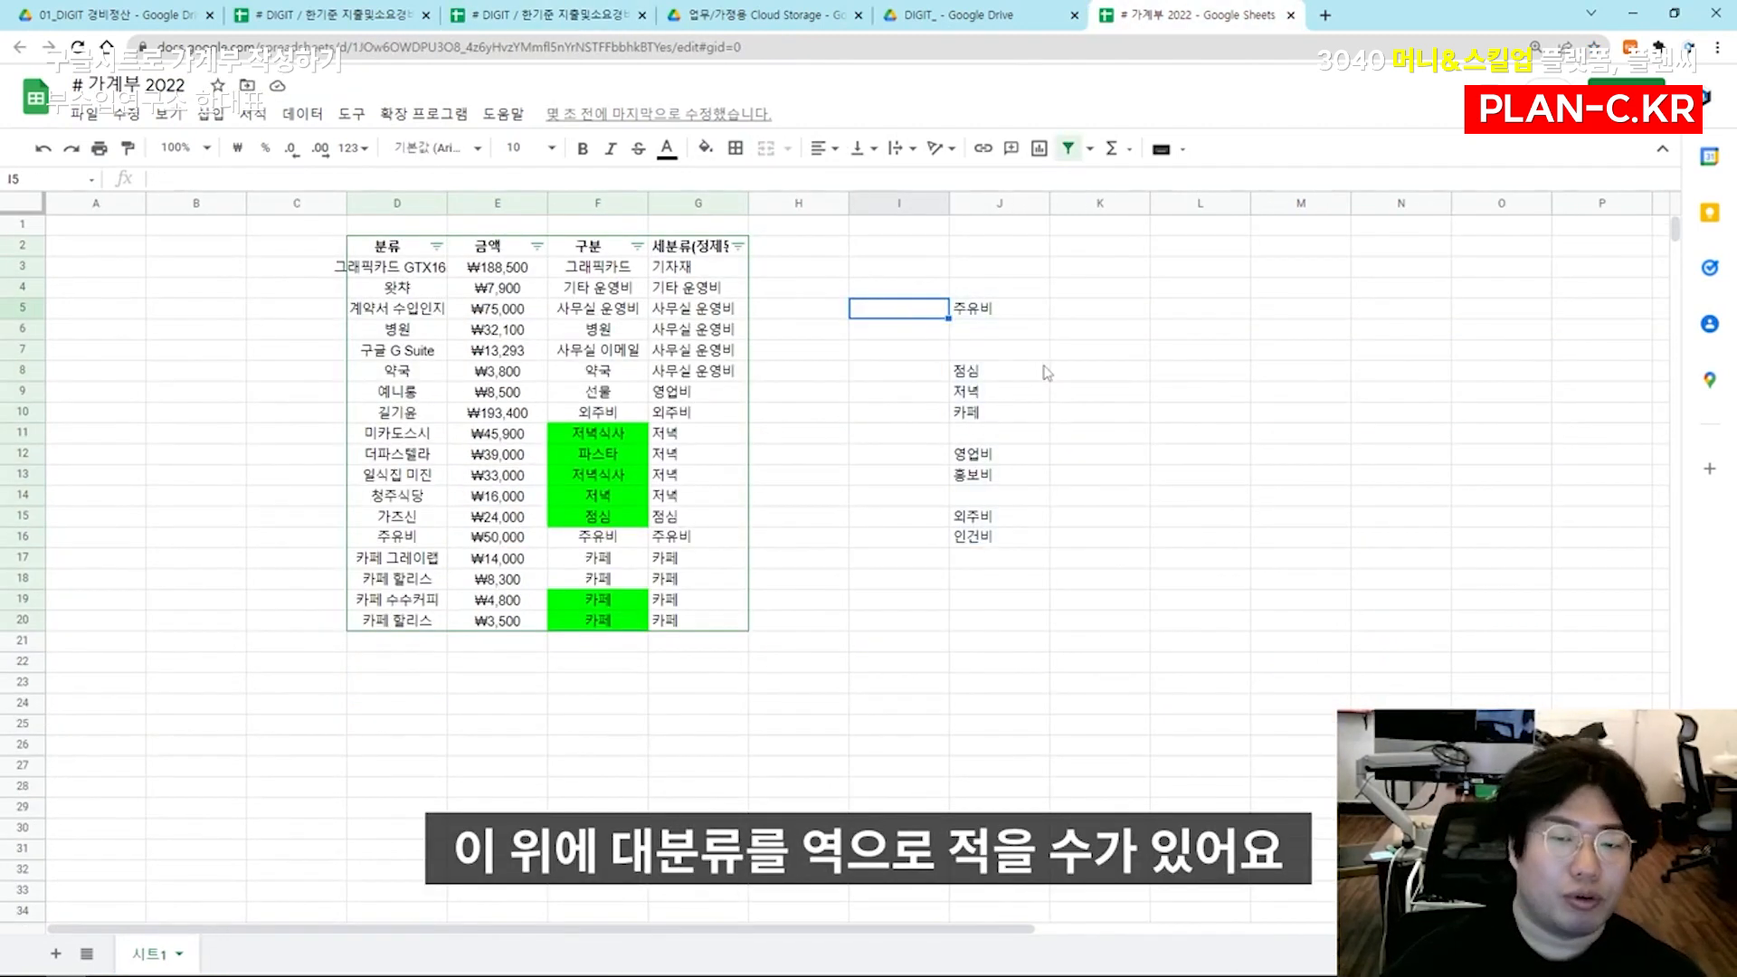
type("차량관리비")
key("Return")
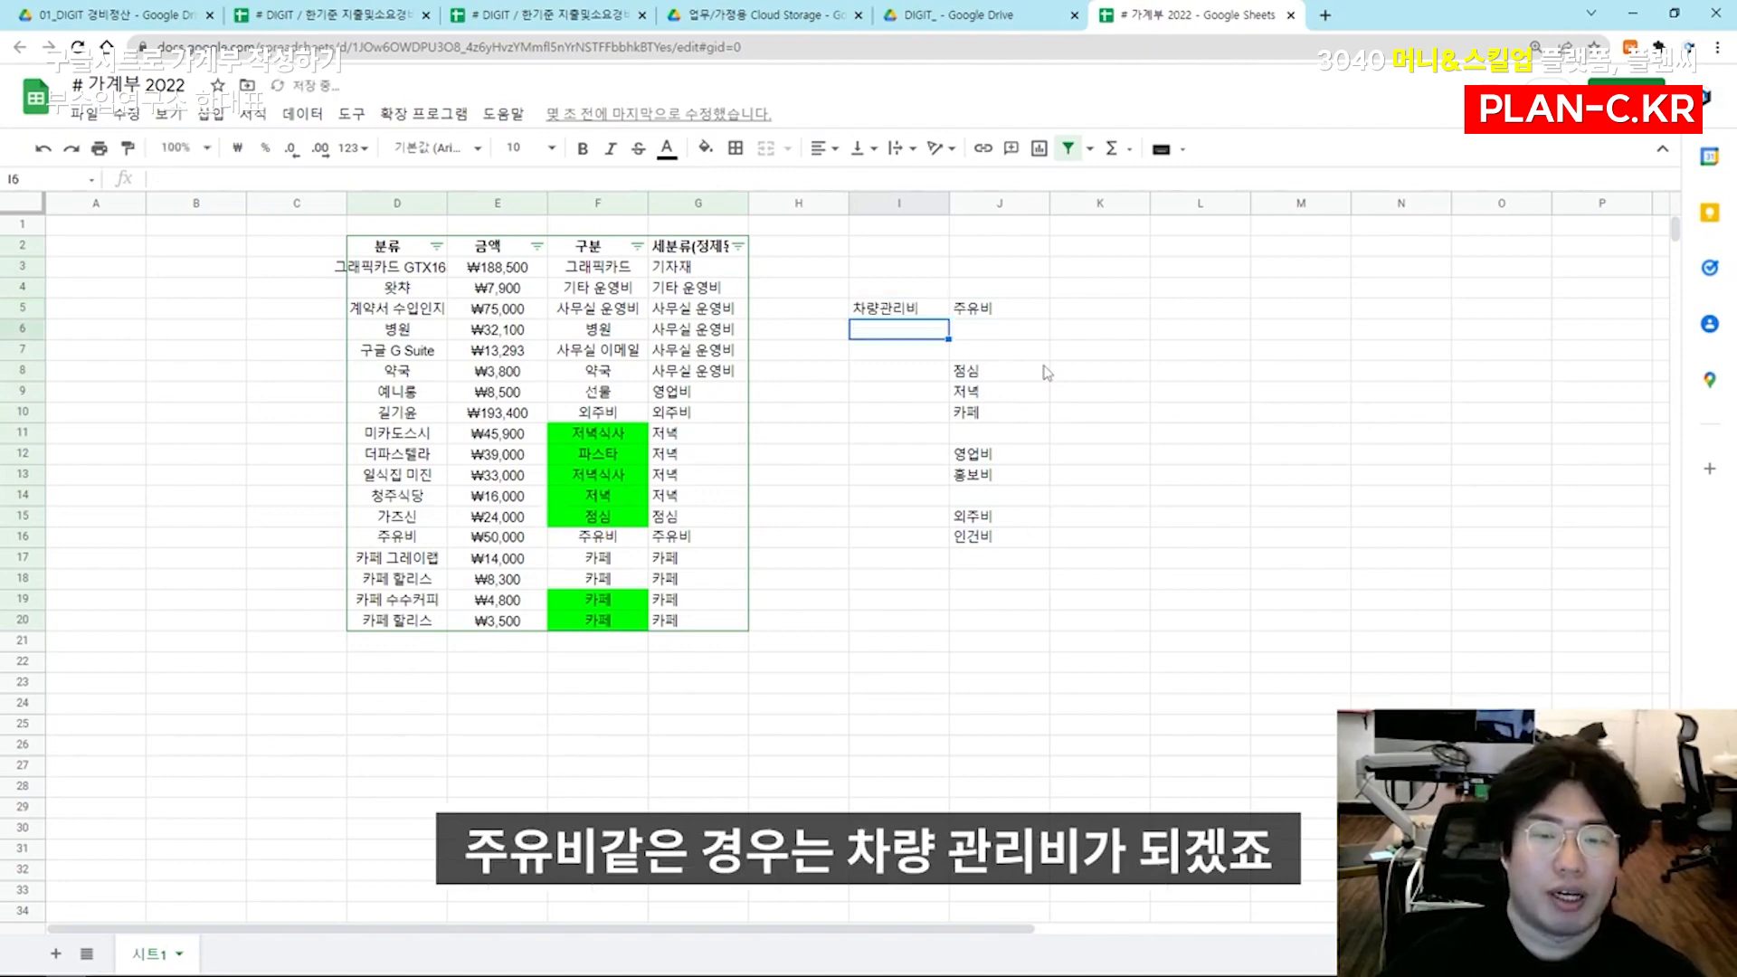
key("Right")
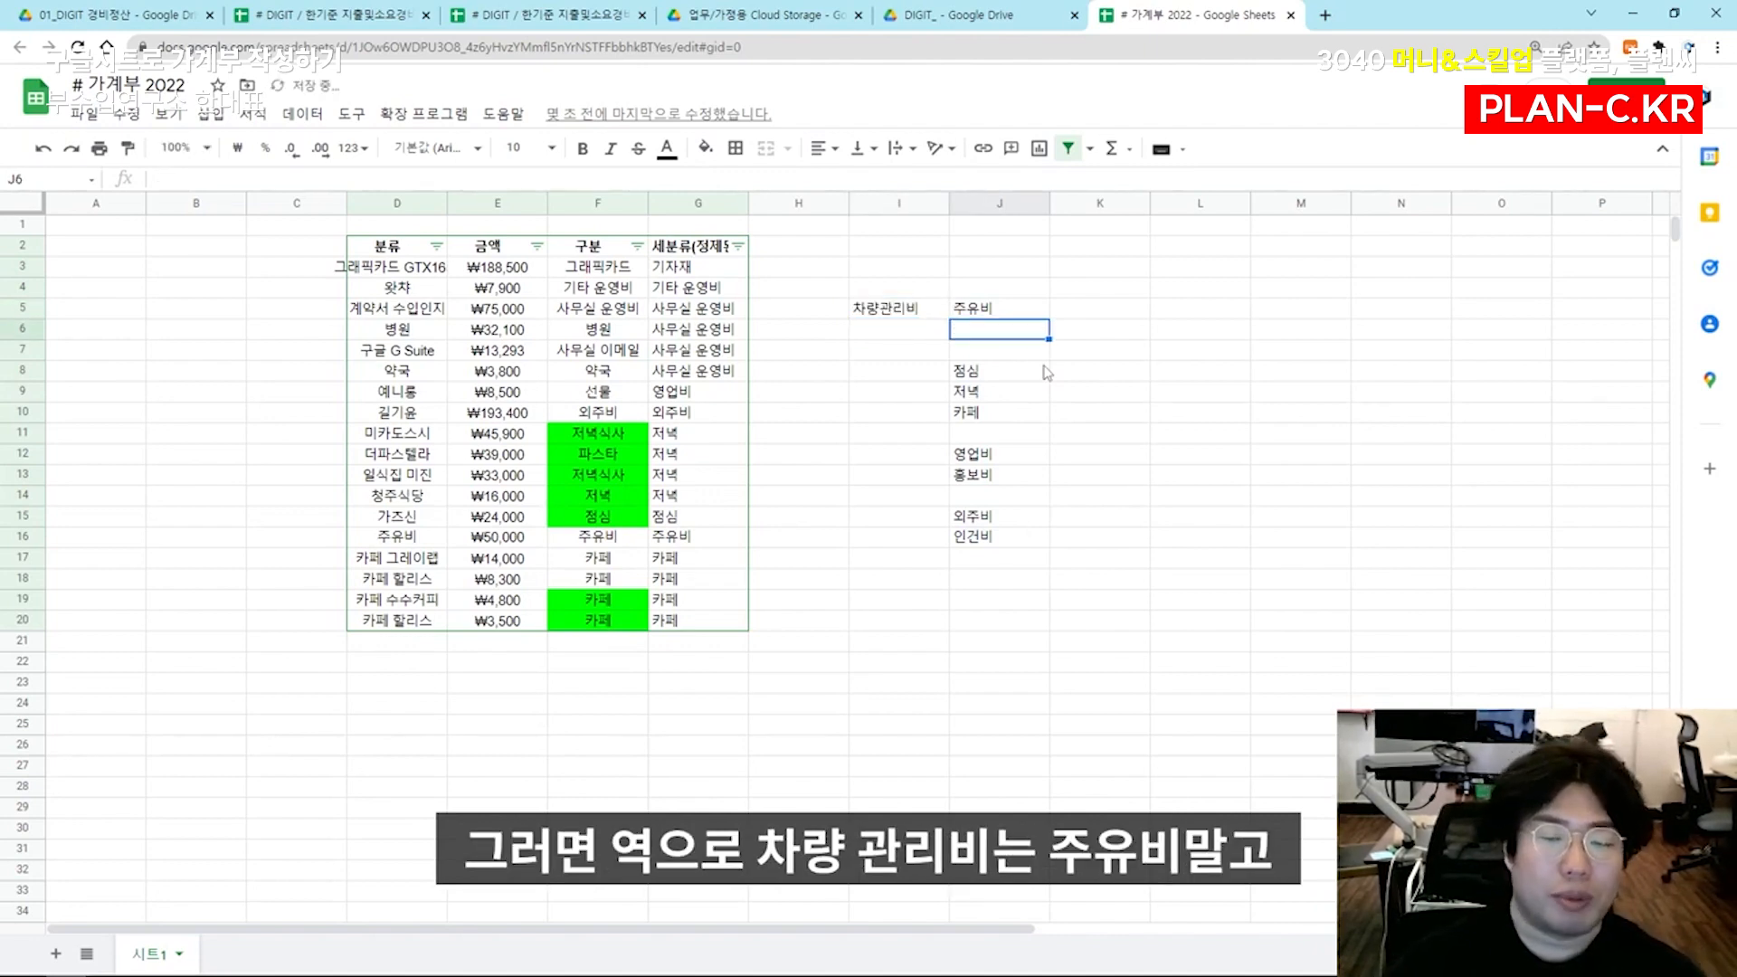
type("주차비")
key("Return")
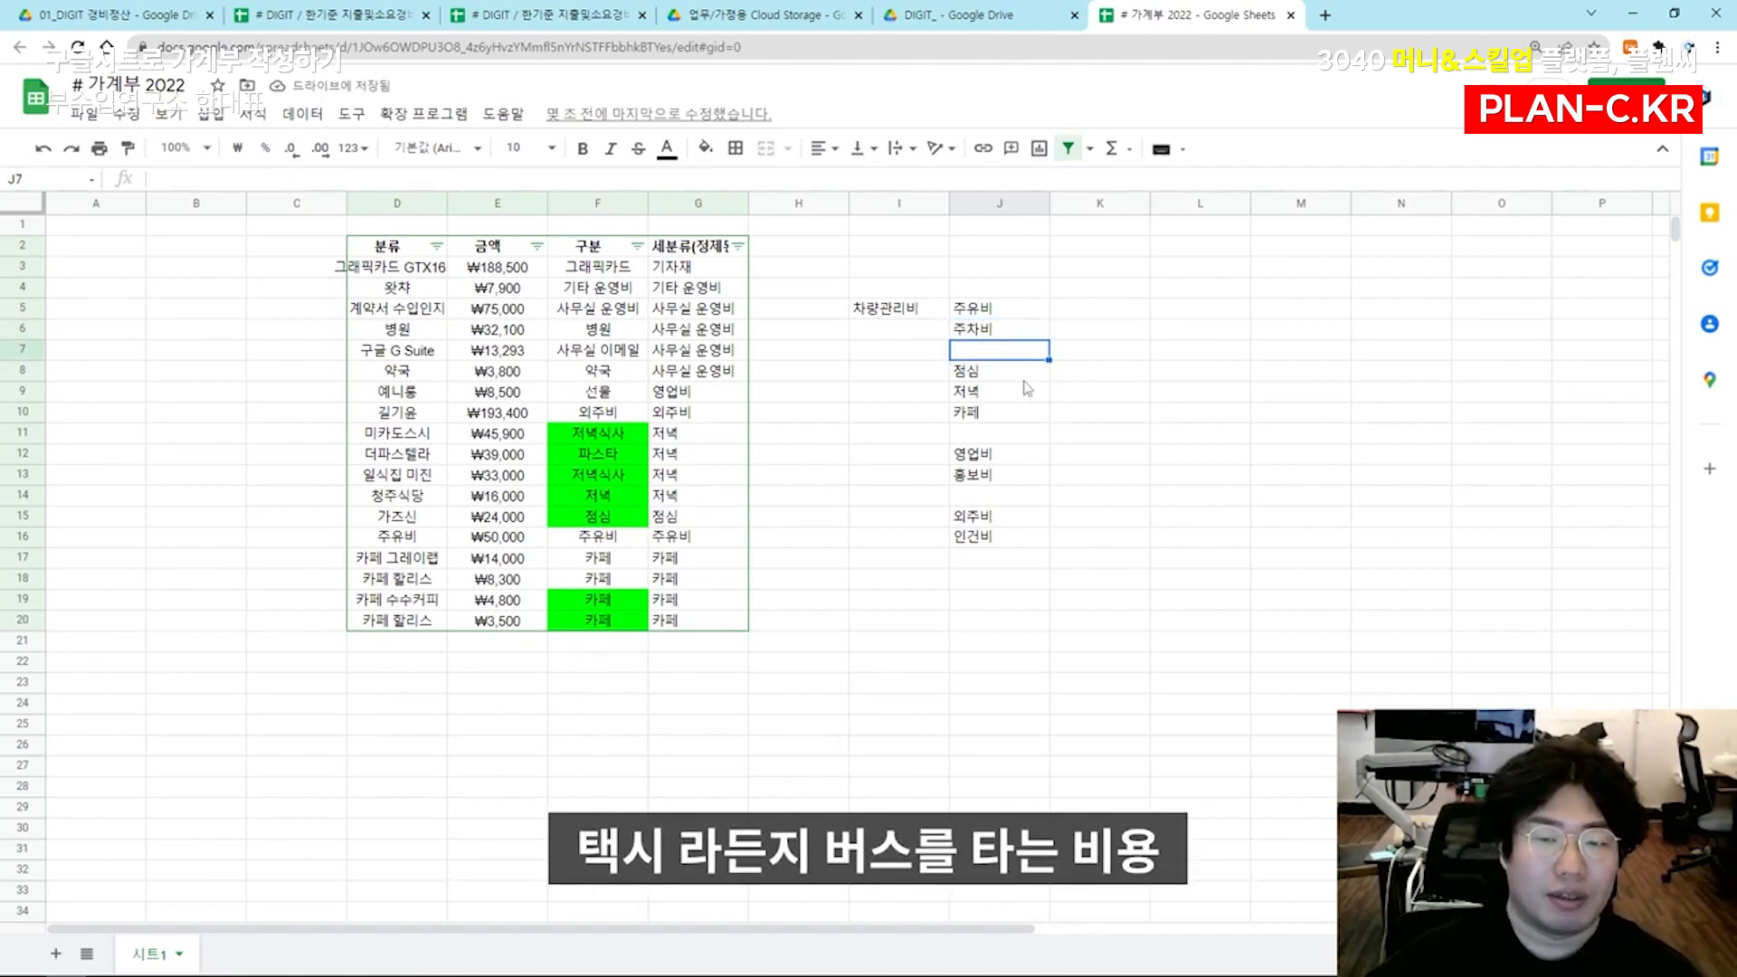
Paste the copied category labels at D23 below the expense table and delete their ① 소계 subtotal row
scroll(856, 575, "down", 3)
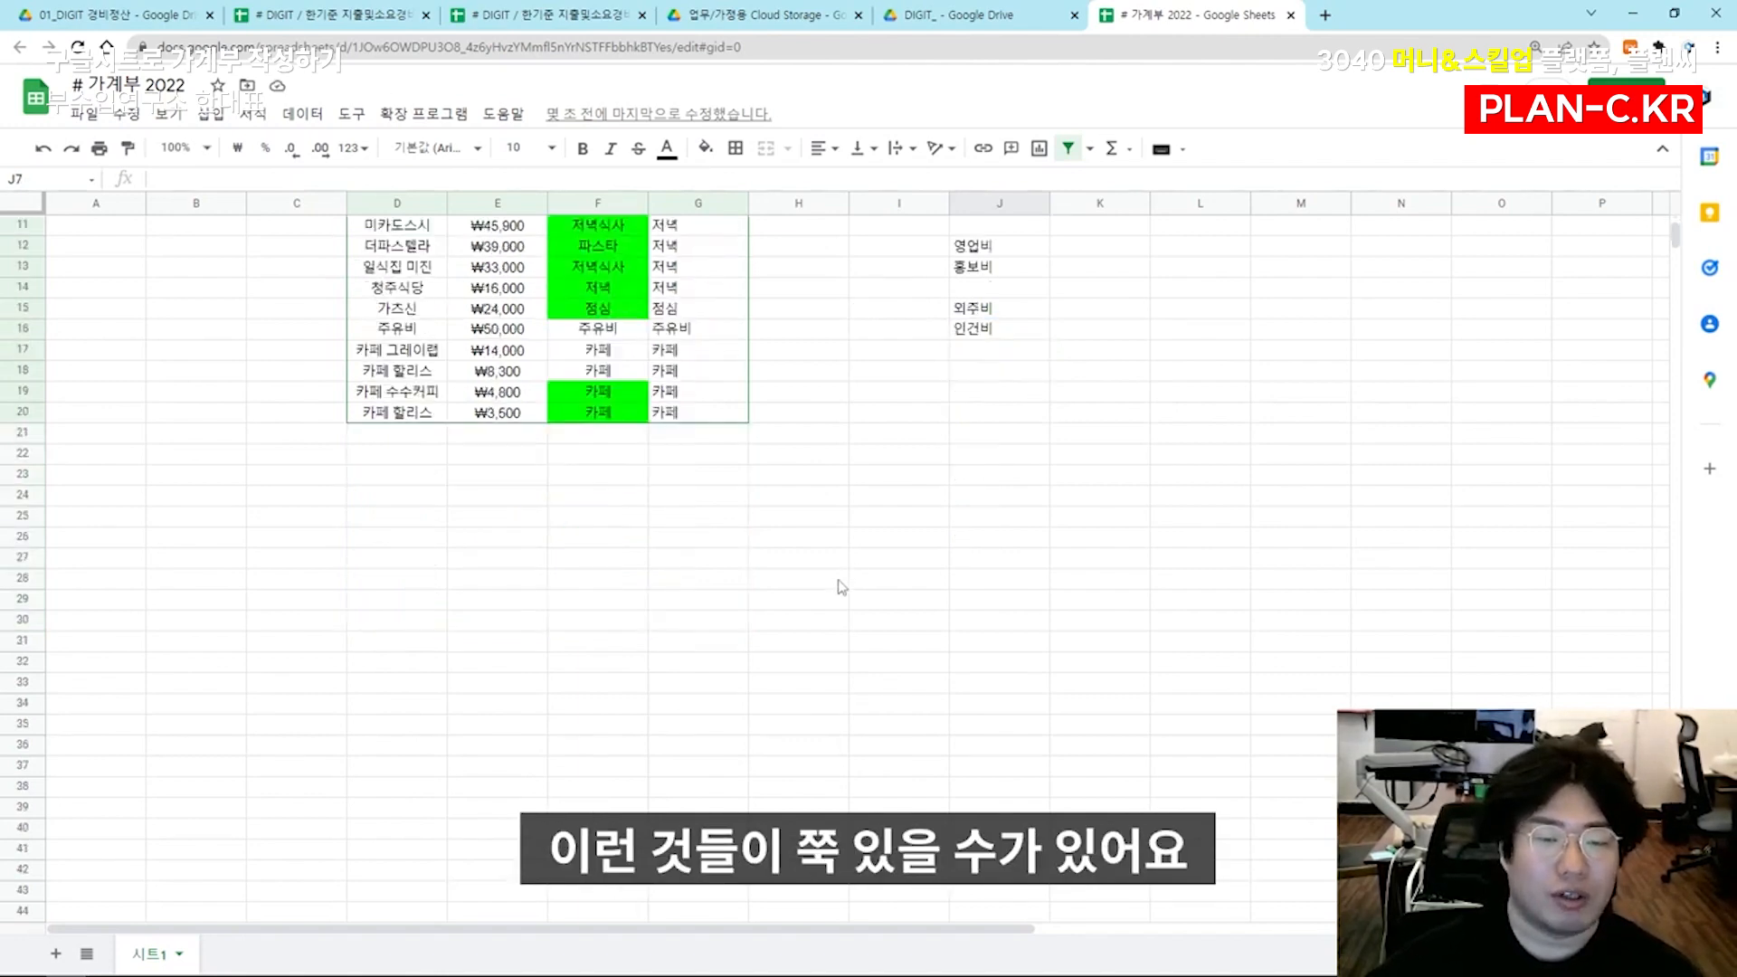
left_click(387, 477)
type("공통경비\t월세 \t사무실 운영 \t기타 운영비 \t프로젝트 운영비 \t세금 ① 소 계 교통비\t주유비 \t주차비 \t차량관리비 \t기타 교통비 식비\t점심 \t저녁 \t간식 영업 홍보\t영업비 \t홍보비 기자재 소모품\t기자재 \t소모품")
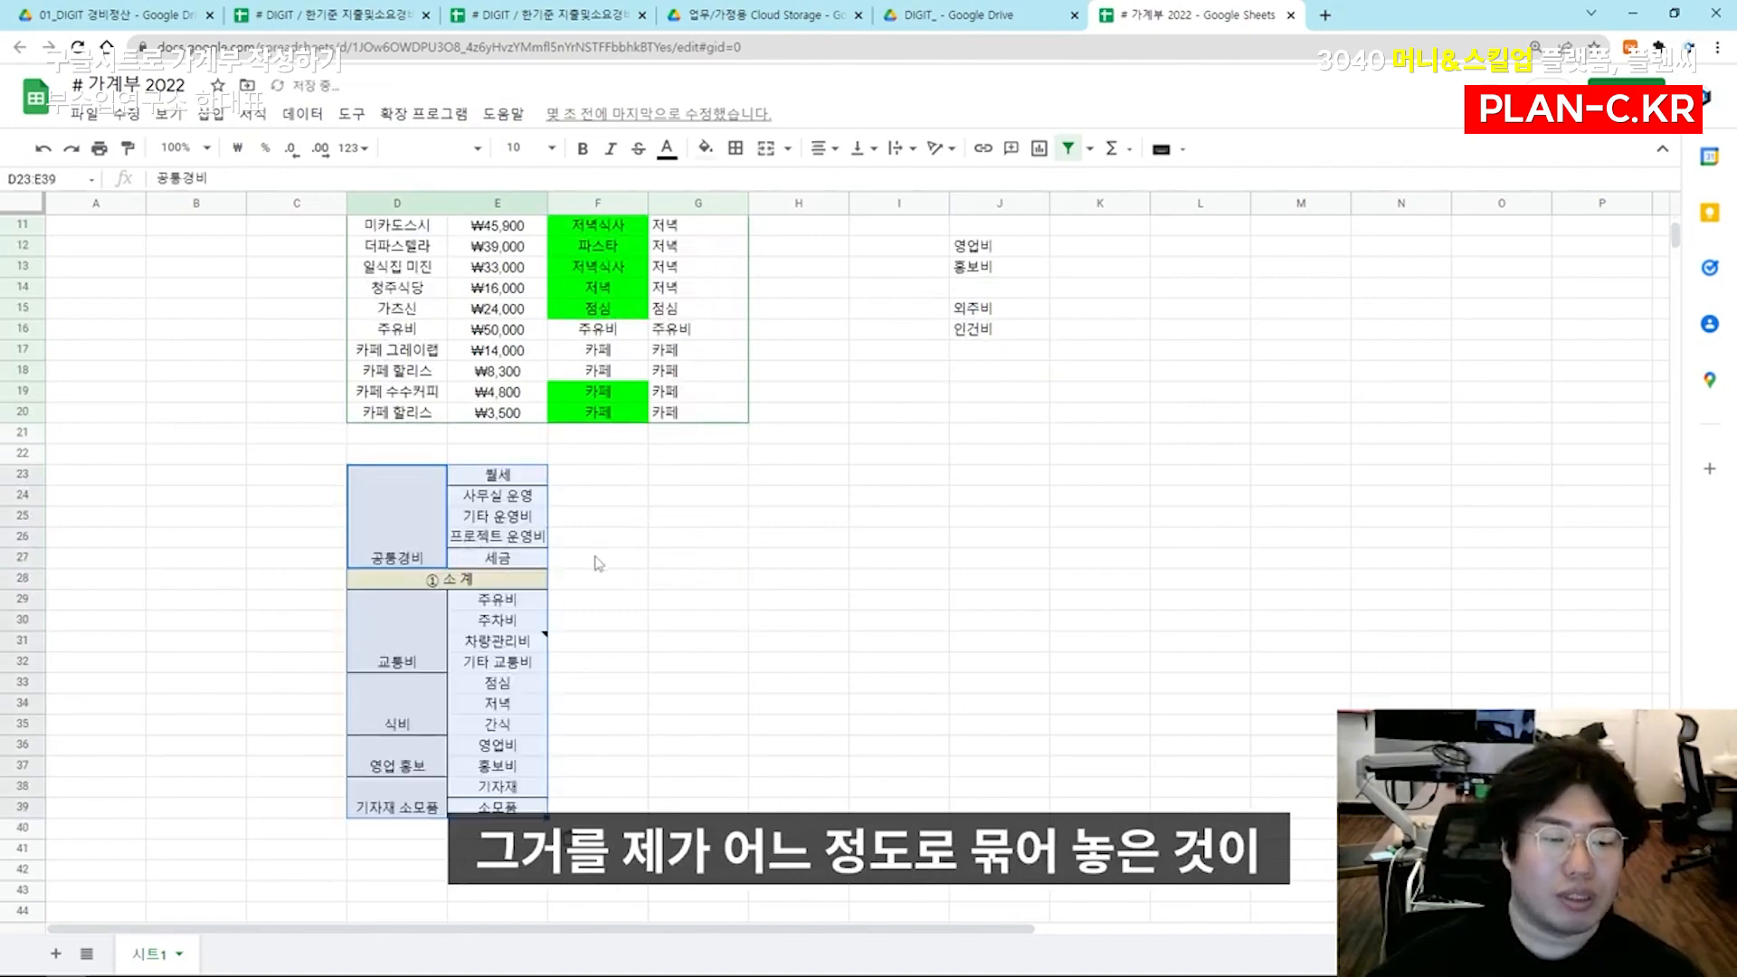
Review the expense rows, their 세분류 column and the rough category groupings in columns I and J
left_click_drag(1100, 621, 288, 226)
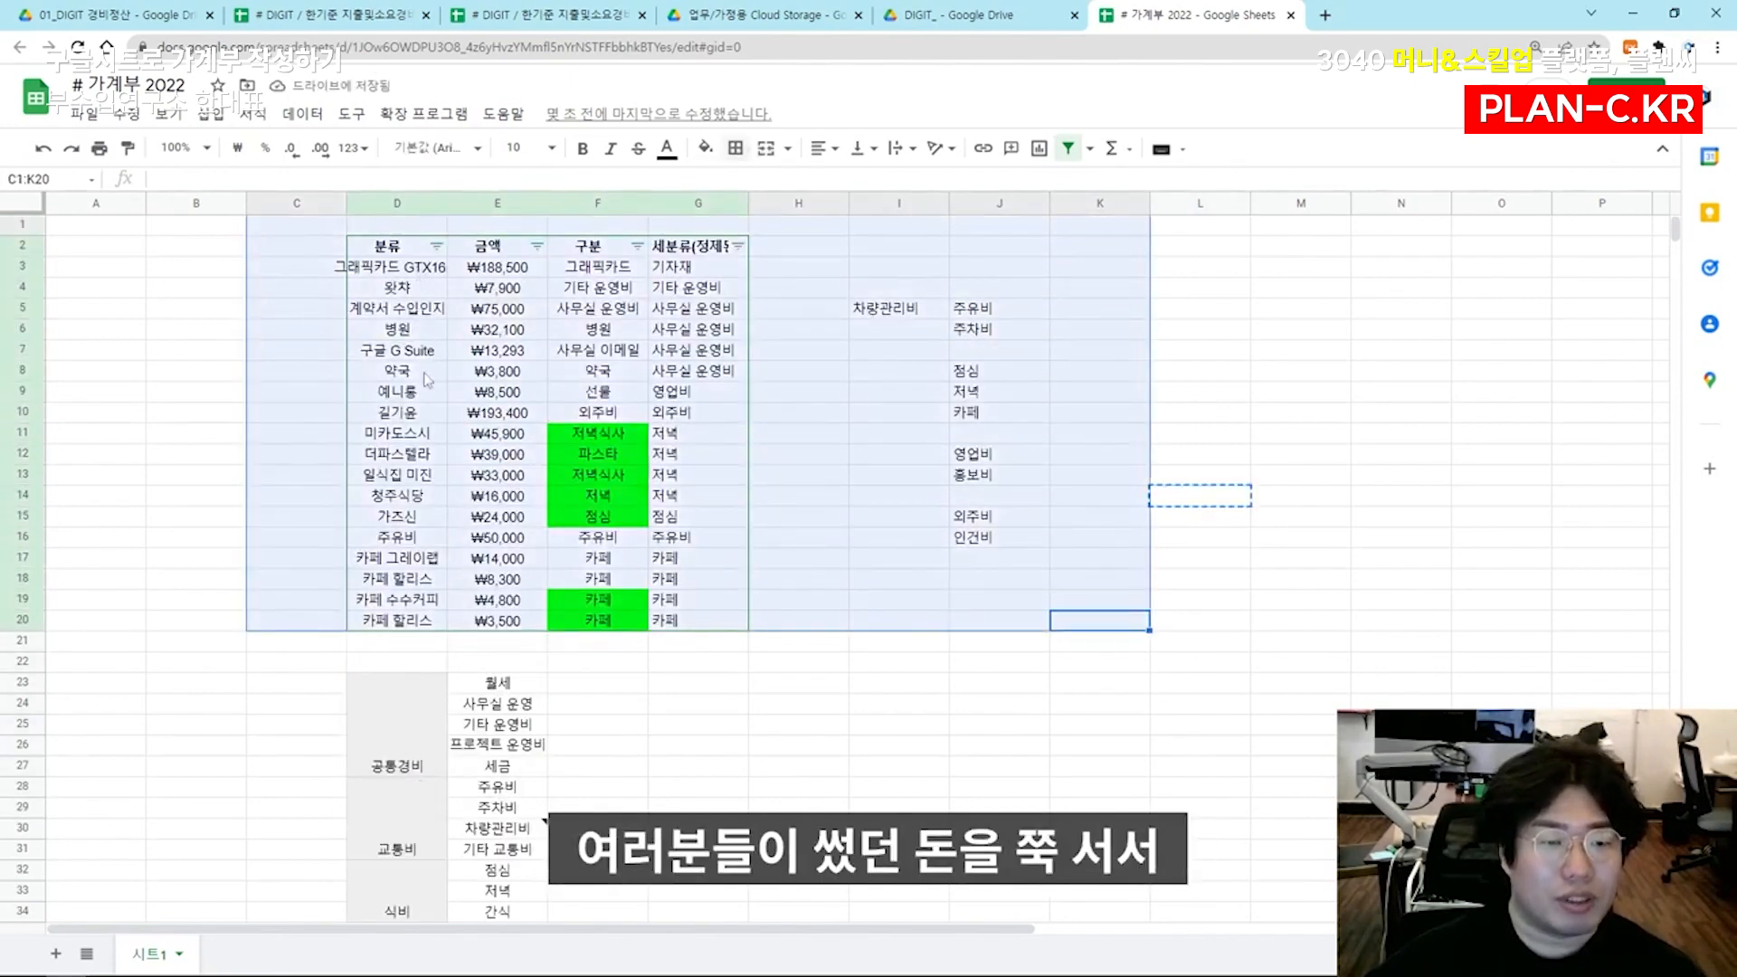
left_click(622, 389)
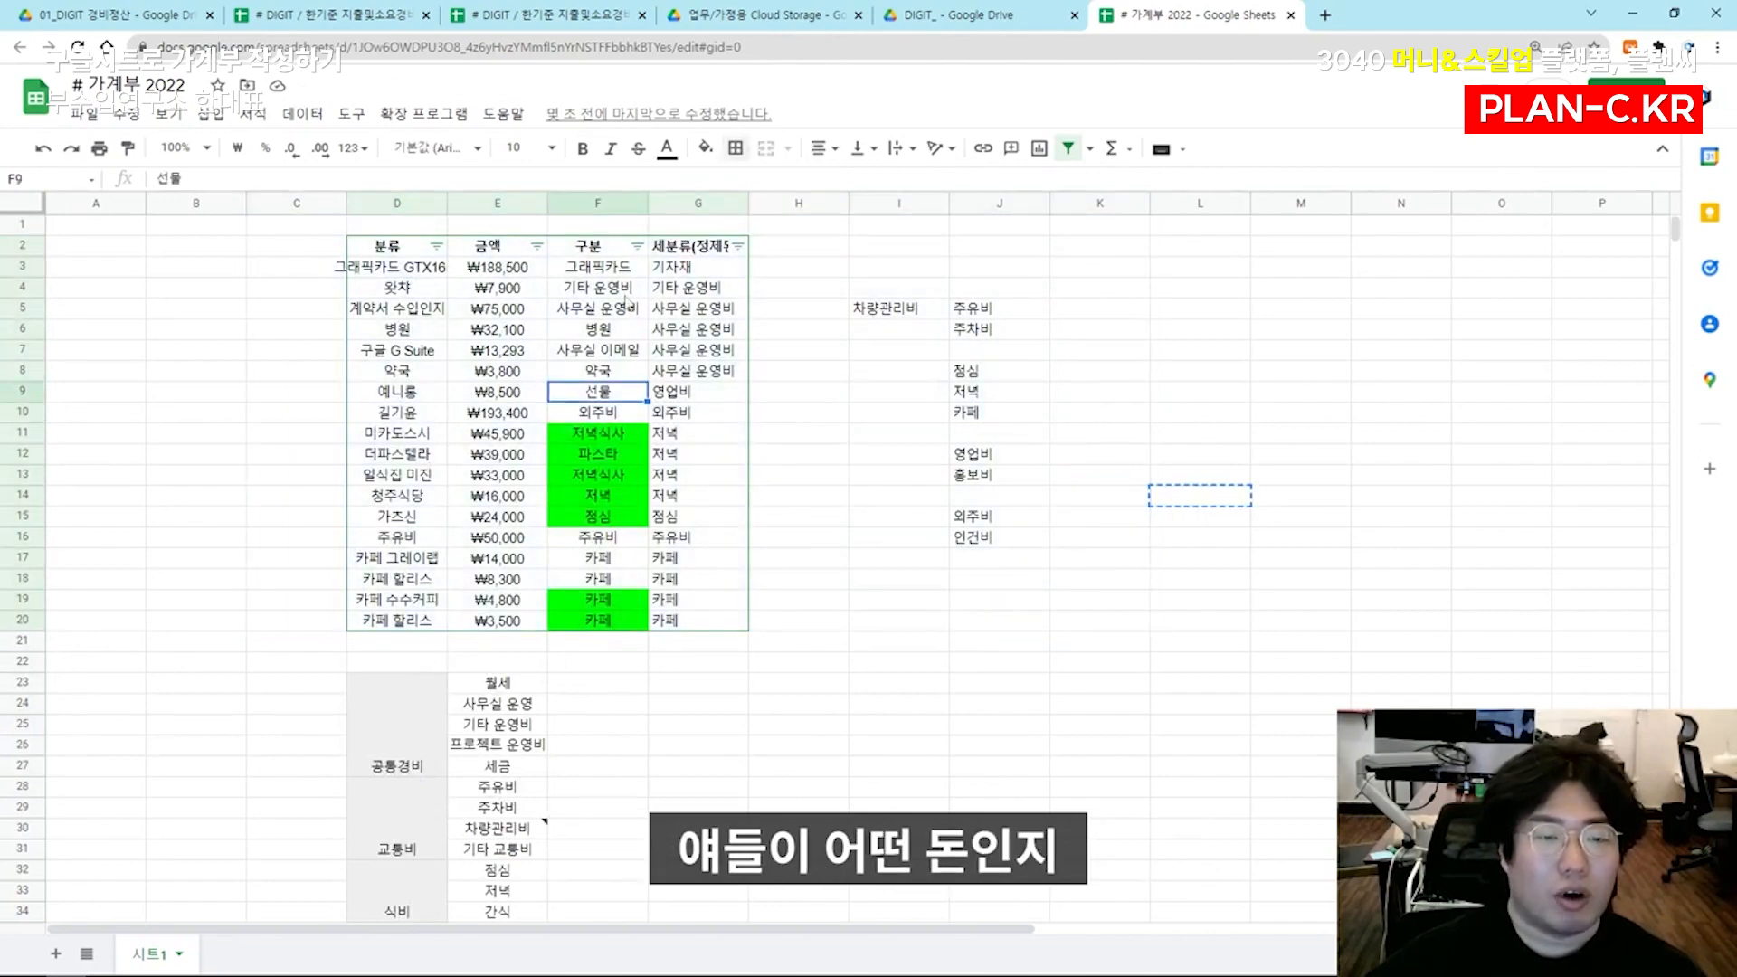
left_click_drag(689, 266, 691, 602)
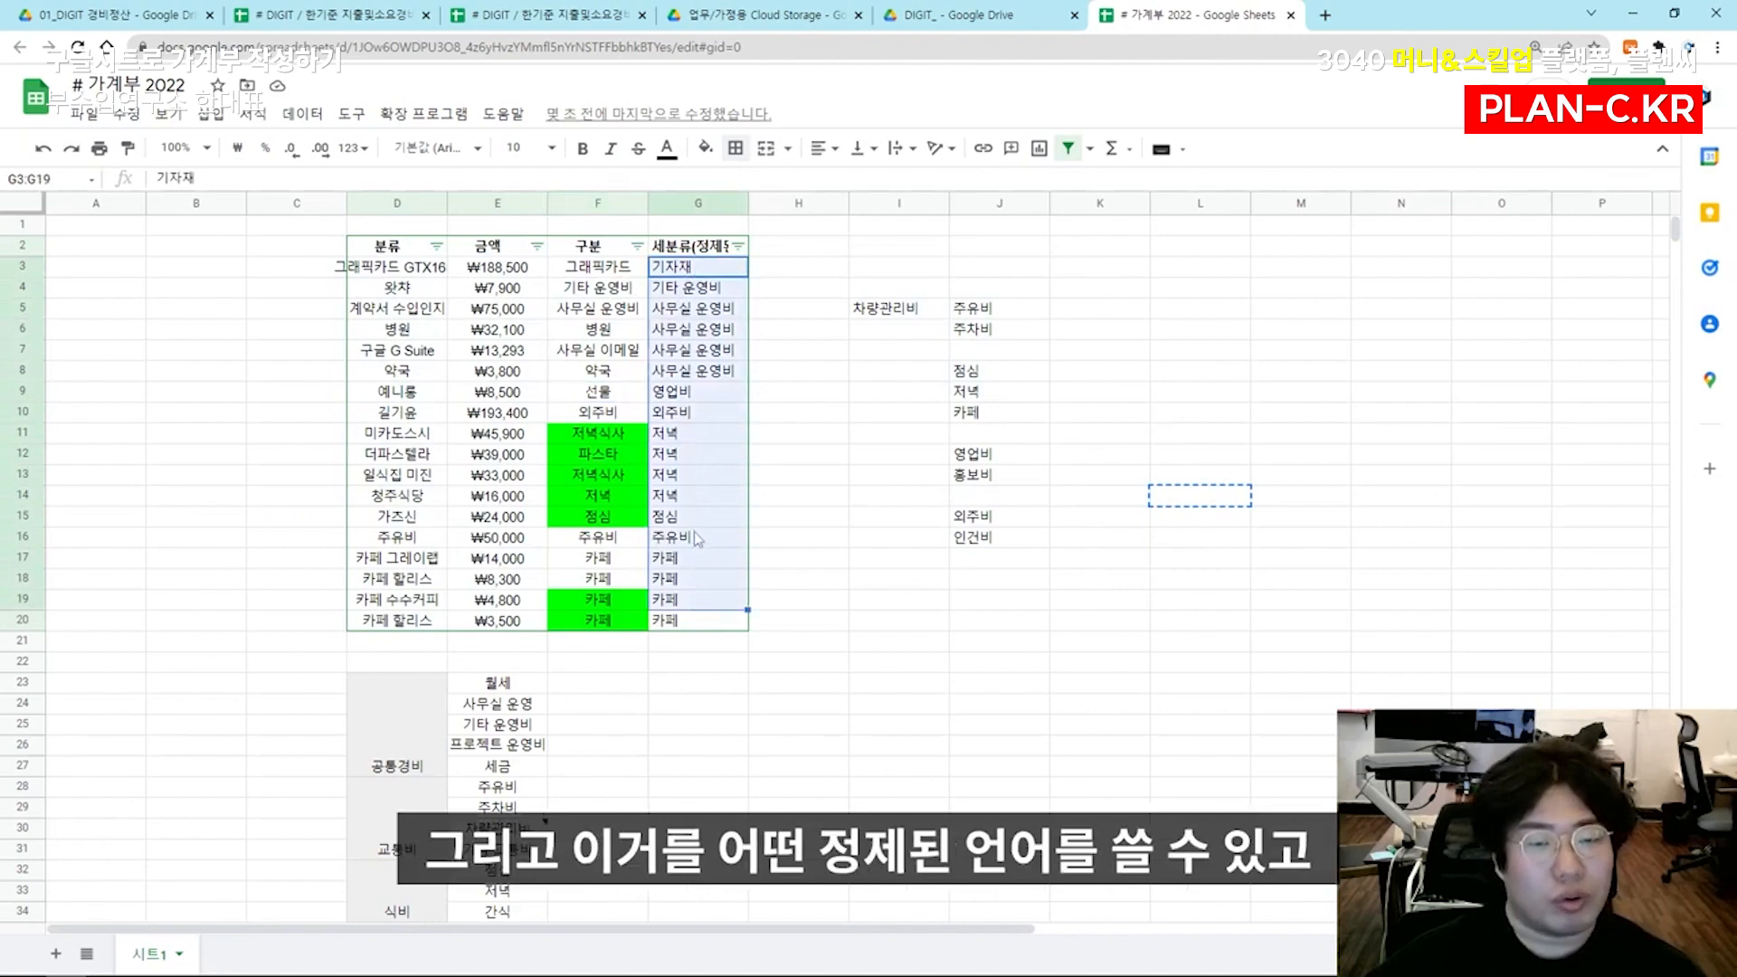
left_click(891, 318)
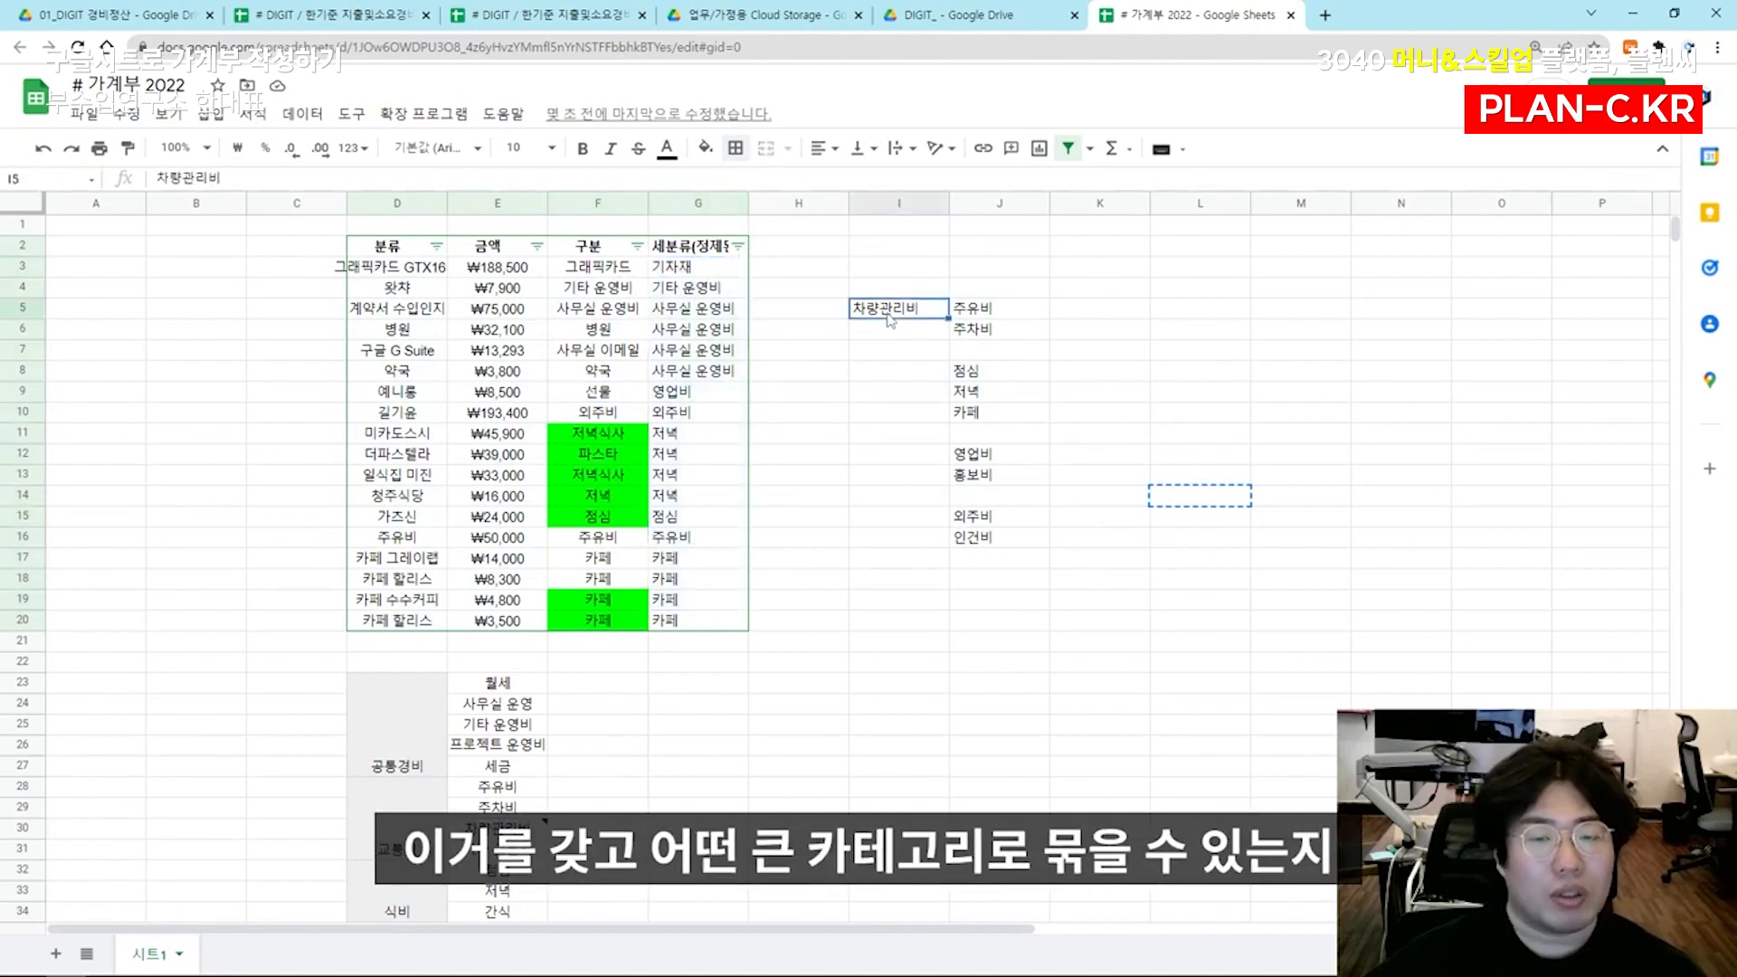
left_click(902, 403)
left_click(907, 459)
left_click(909, 522)
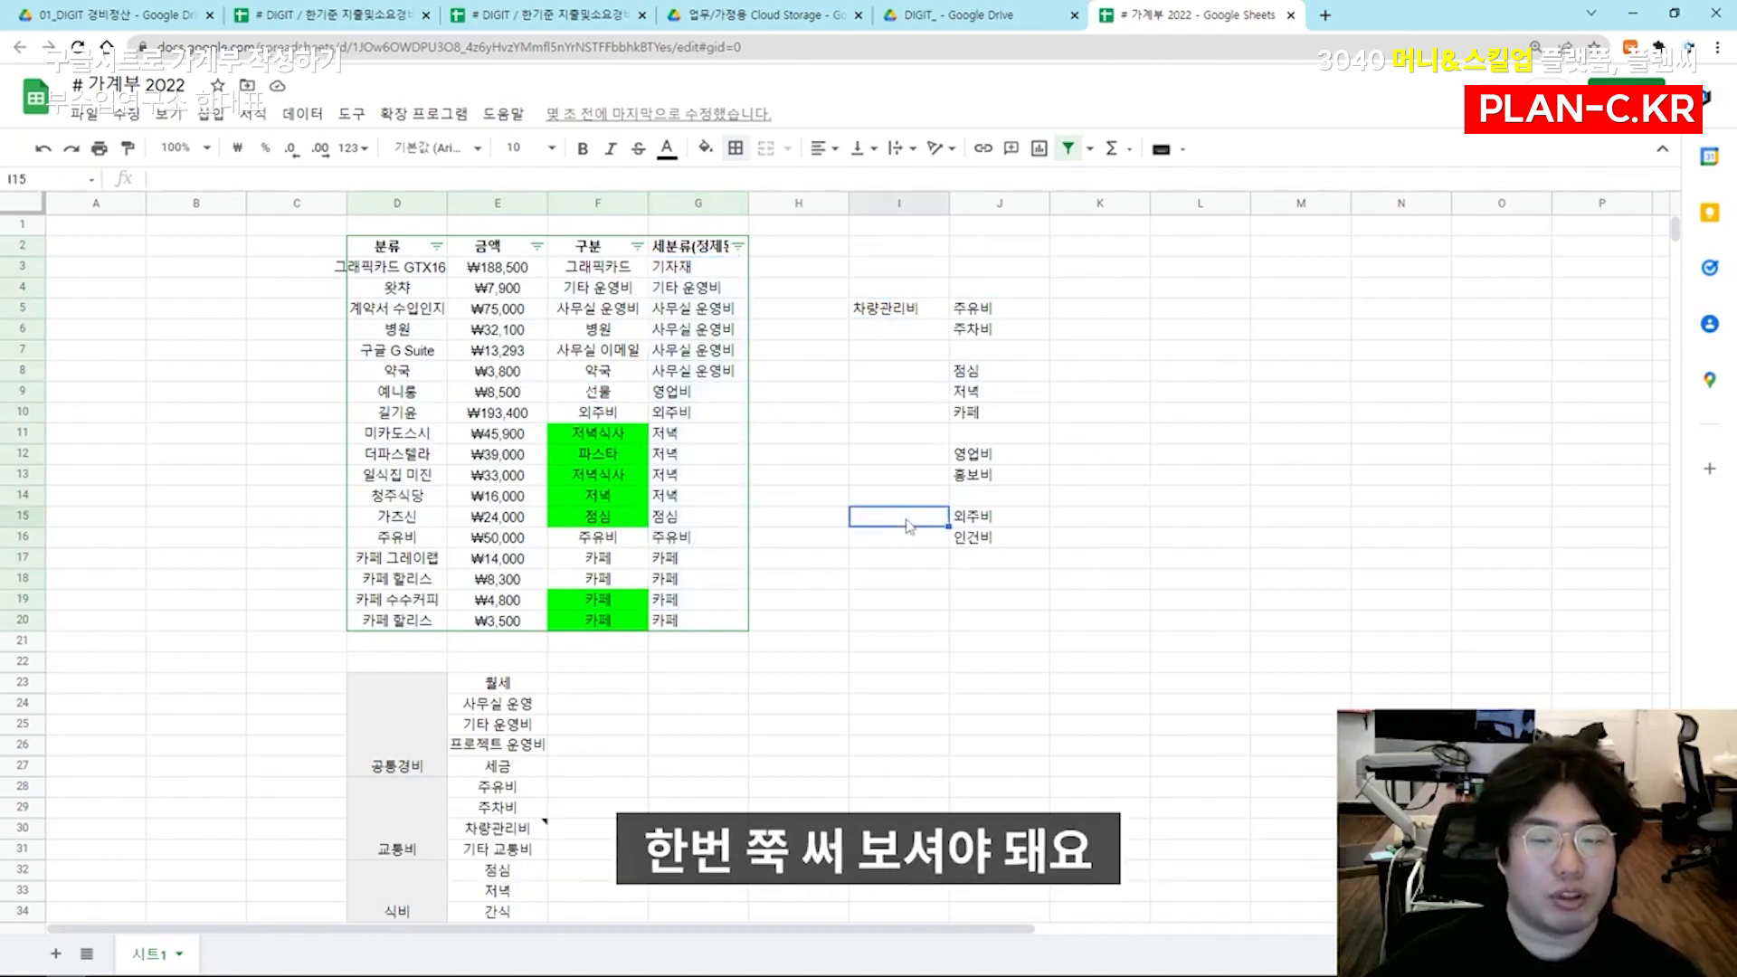
left_click(1092, 315)
left_click(1092, 331)
Clear the sample expense table and the rough category list above row 21, and remove the filter from the emptied table
left_click(1144, 560)
left_click_drag(398, 246, 667, 271)
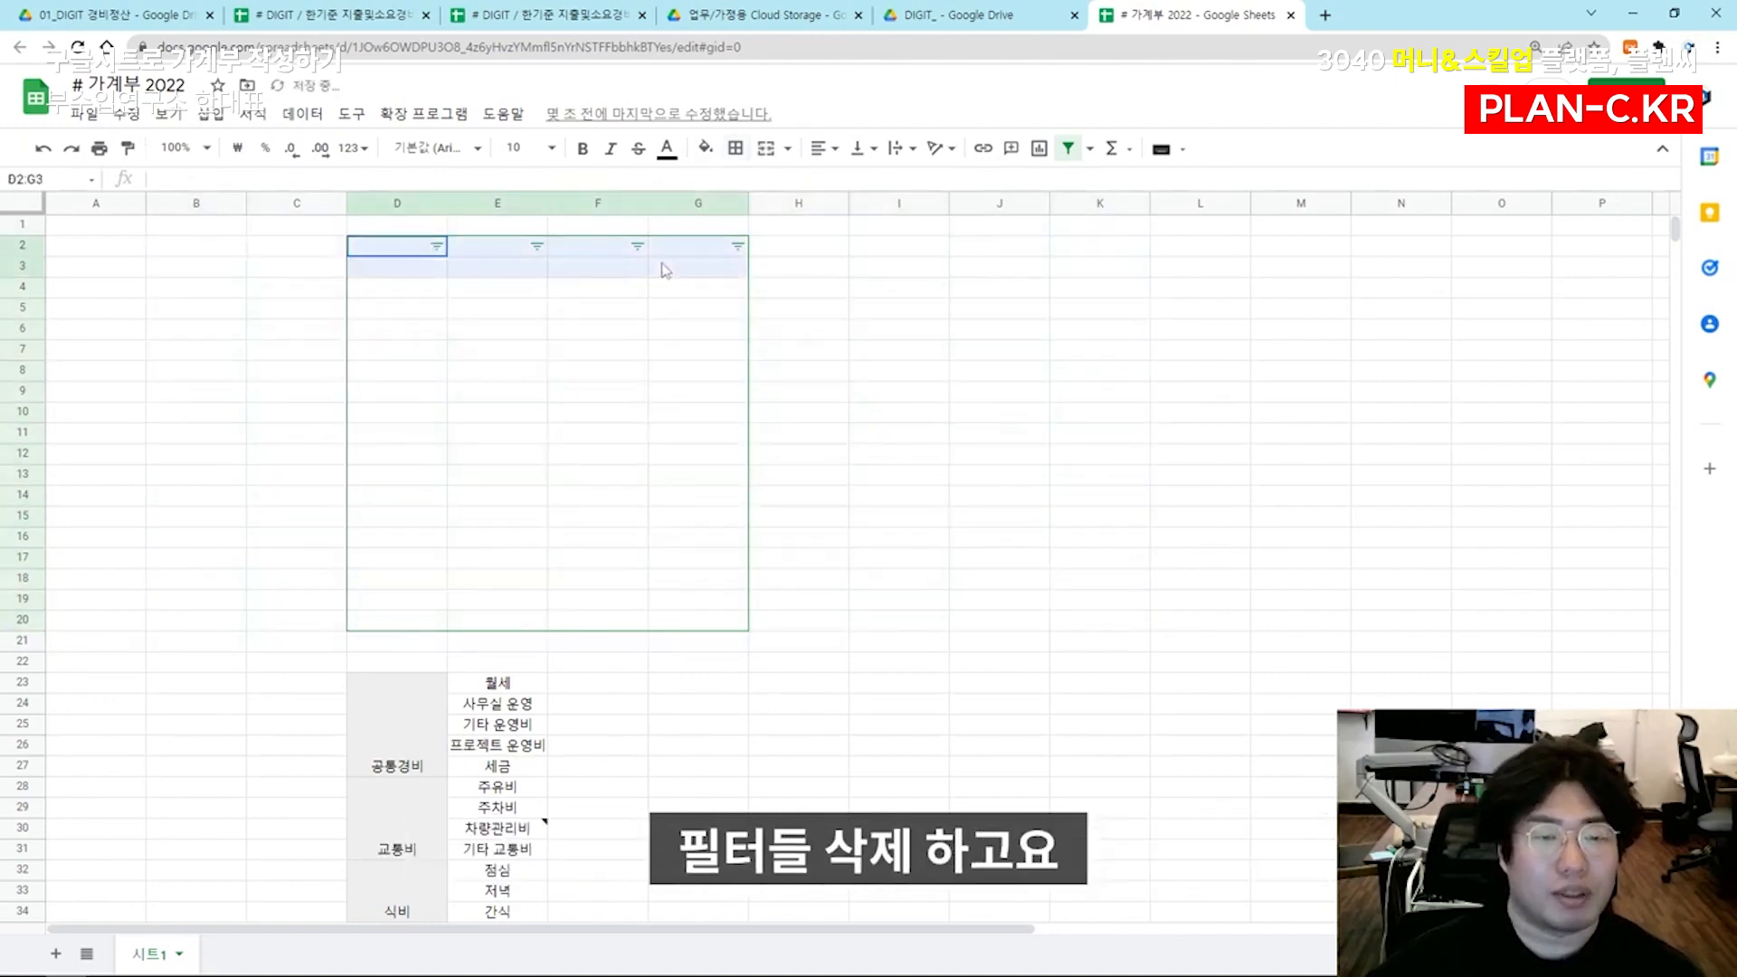
left_click(1081, 156)
left_click(1000, 327)
Vertically centre the labels of the pasted category table in D23:E38
scroll(554, 473, "down", 5)
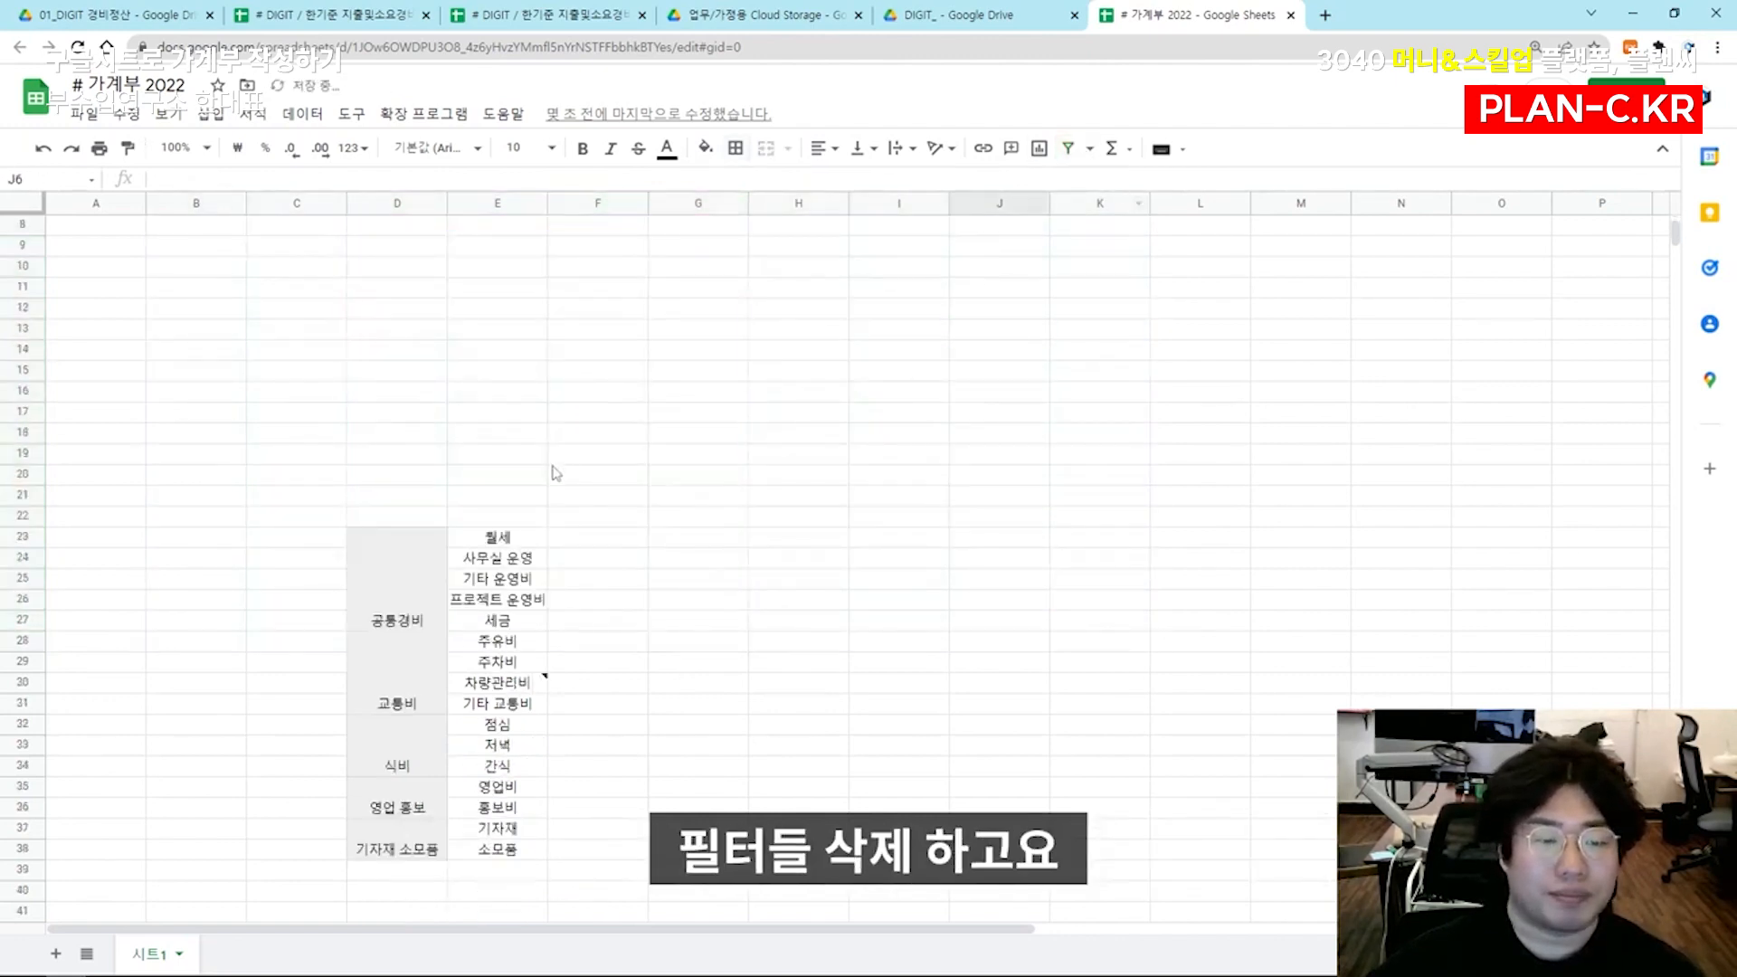
left_click_drag(400, 468, 516, 704)
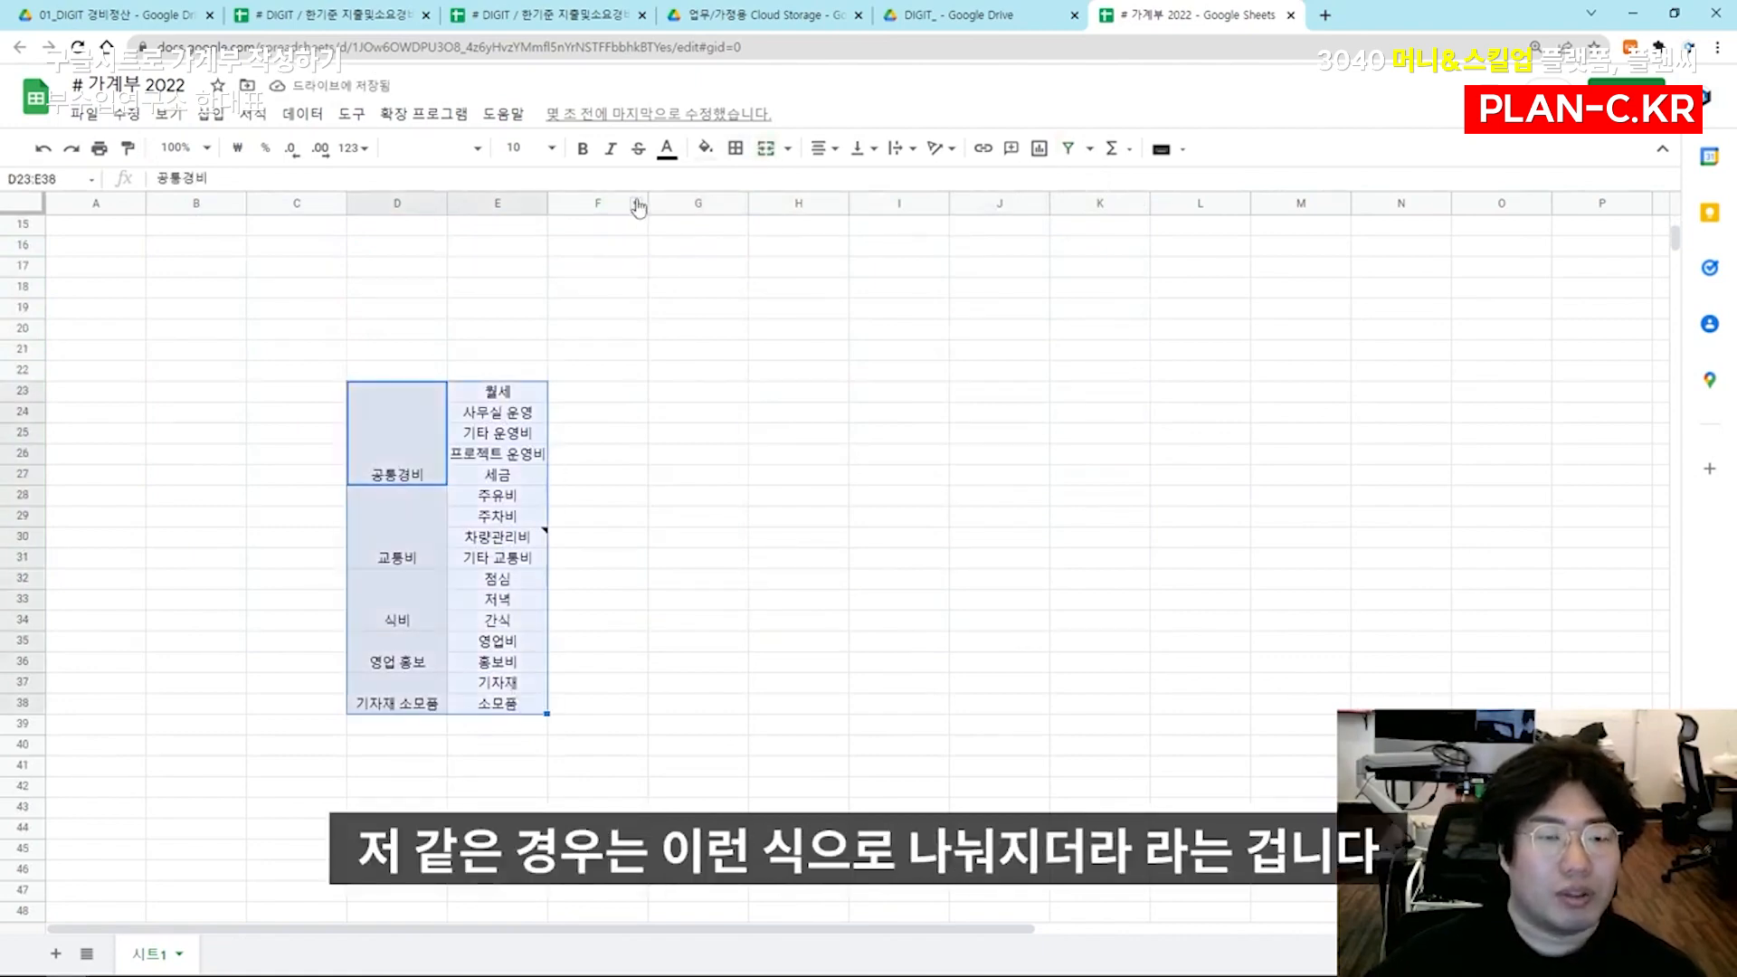
left_click(796, 411)
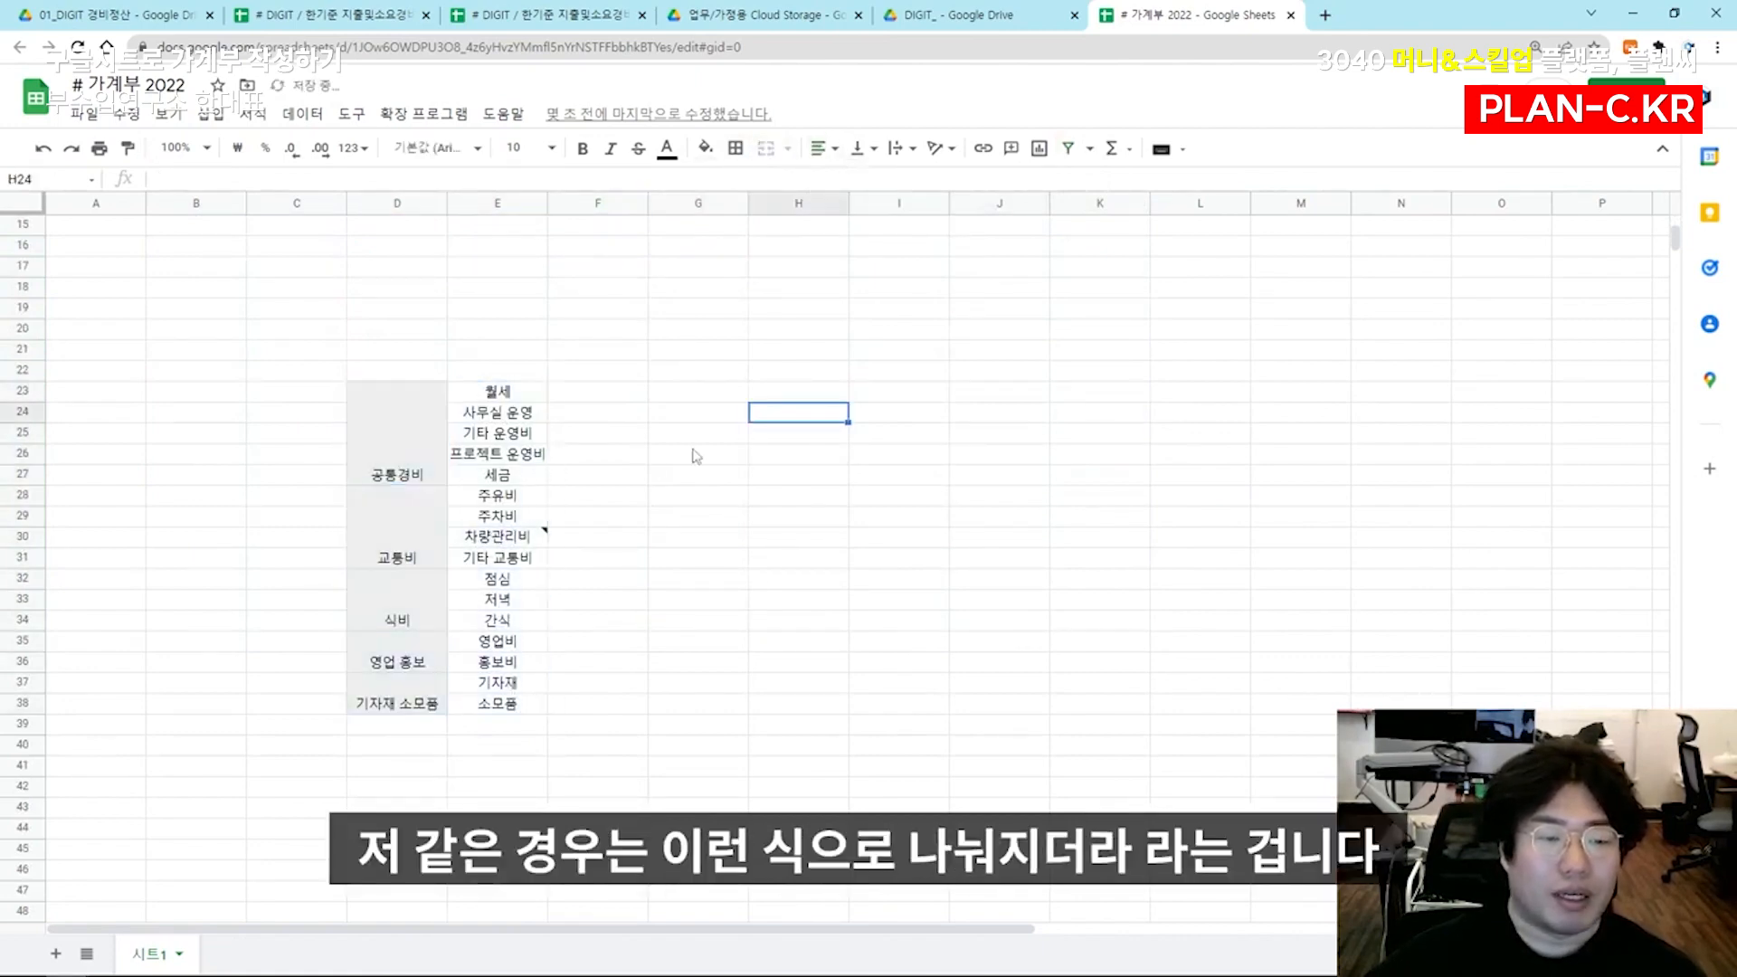
left_click_drag(398, 452, 488, 524)
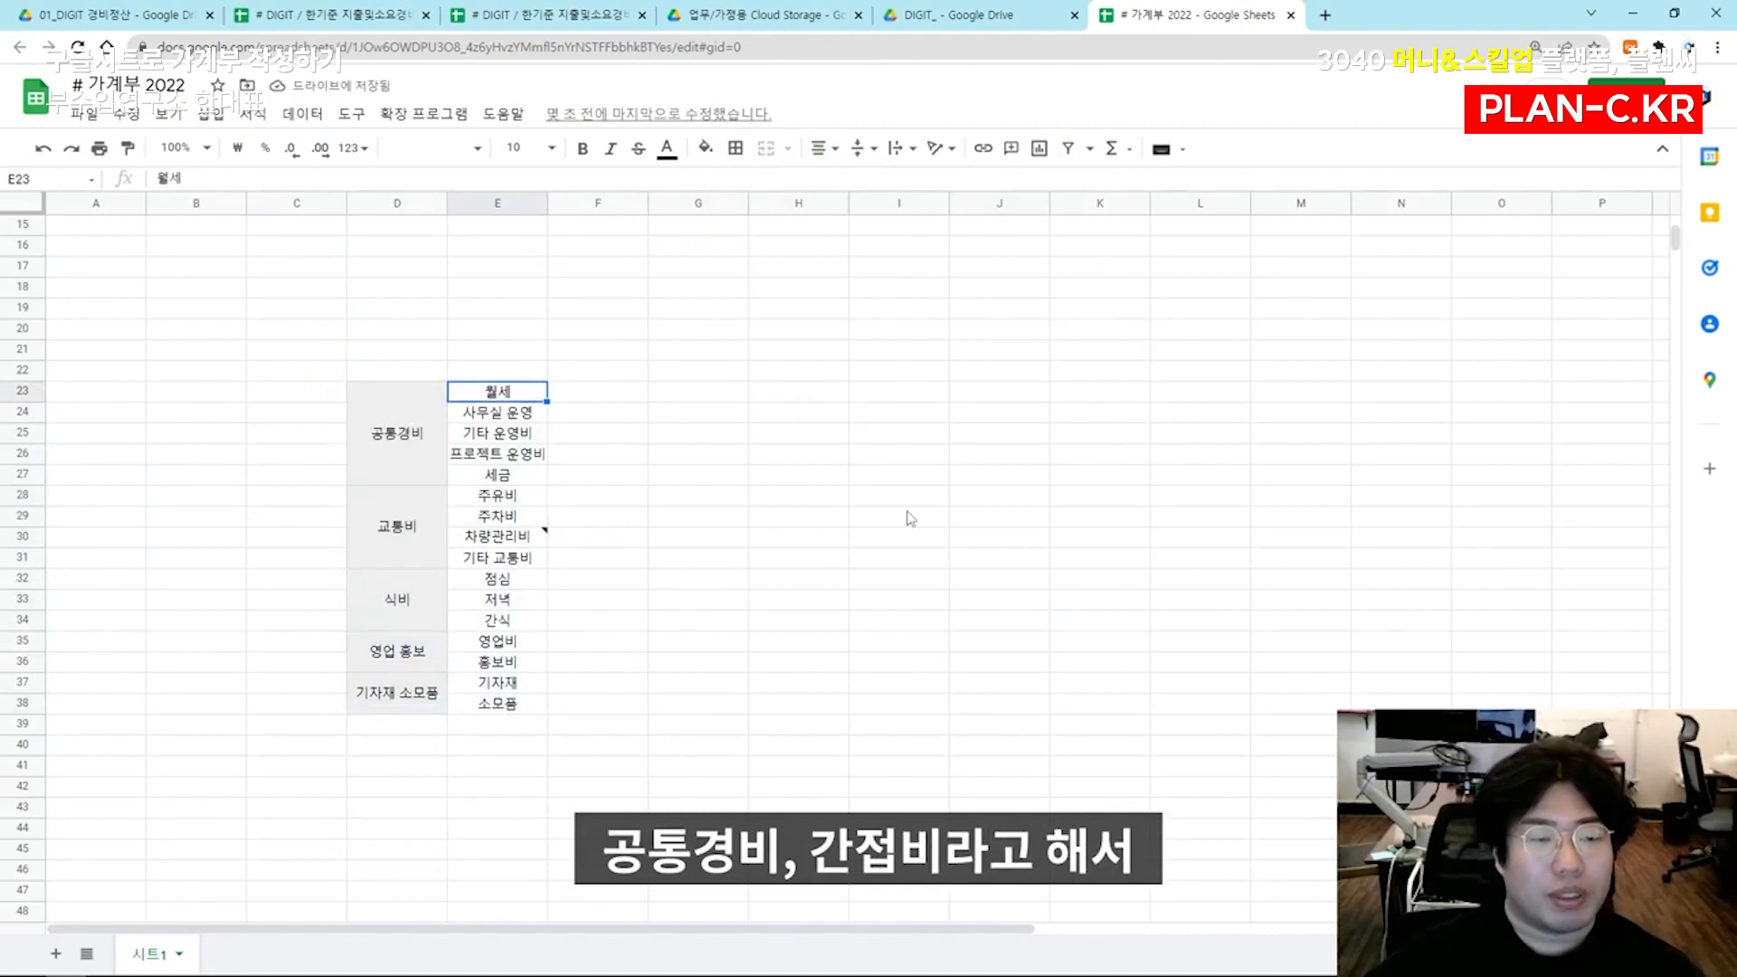
Examine the items grouped under 공통경비 and 교통비, including the cost types listed in the note on 차량관리비
key("Left")
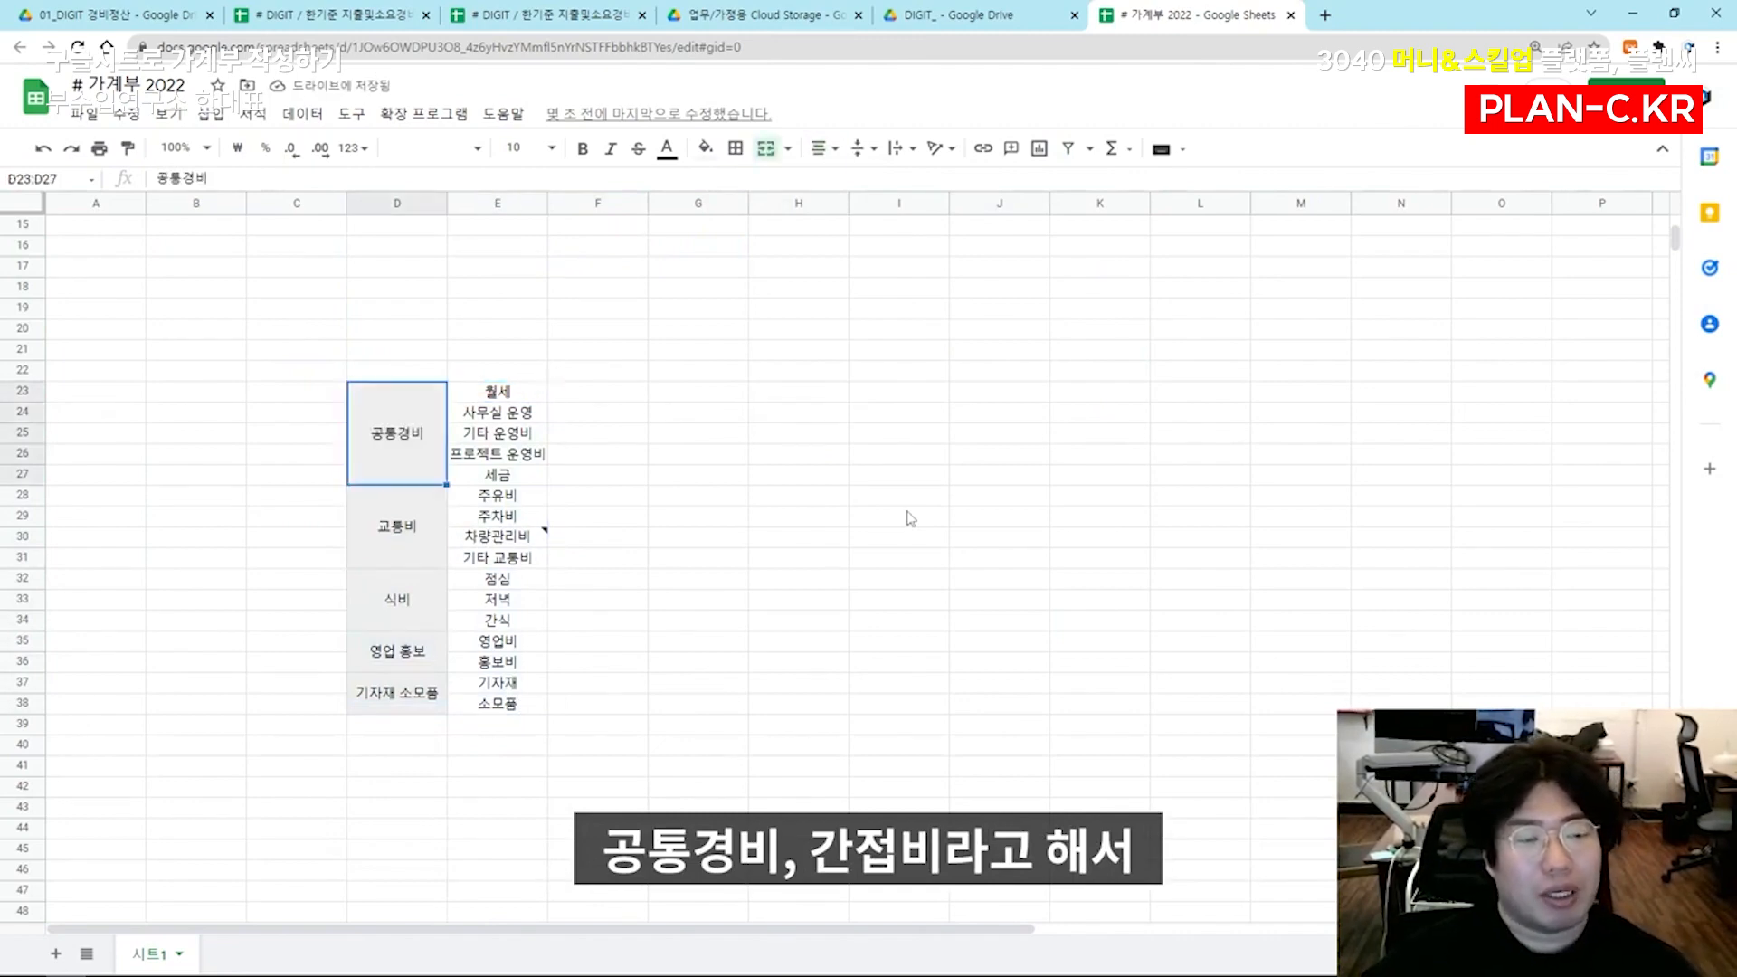
key("Right")
key("Down")
key("Down")
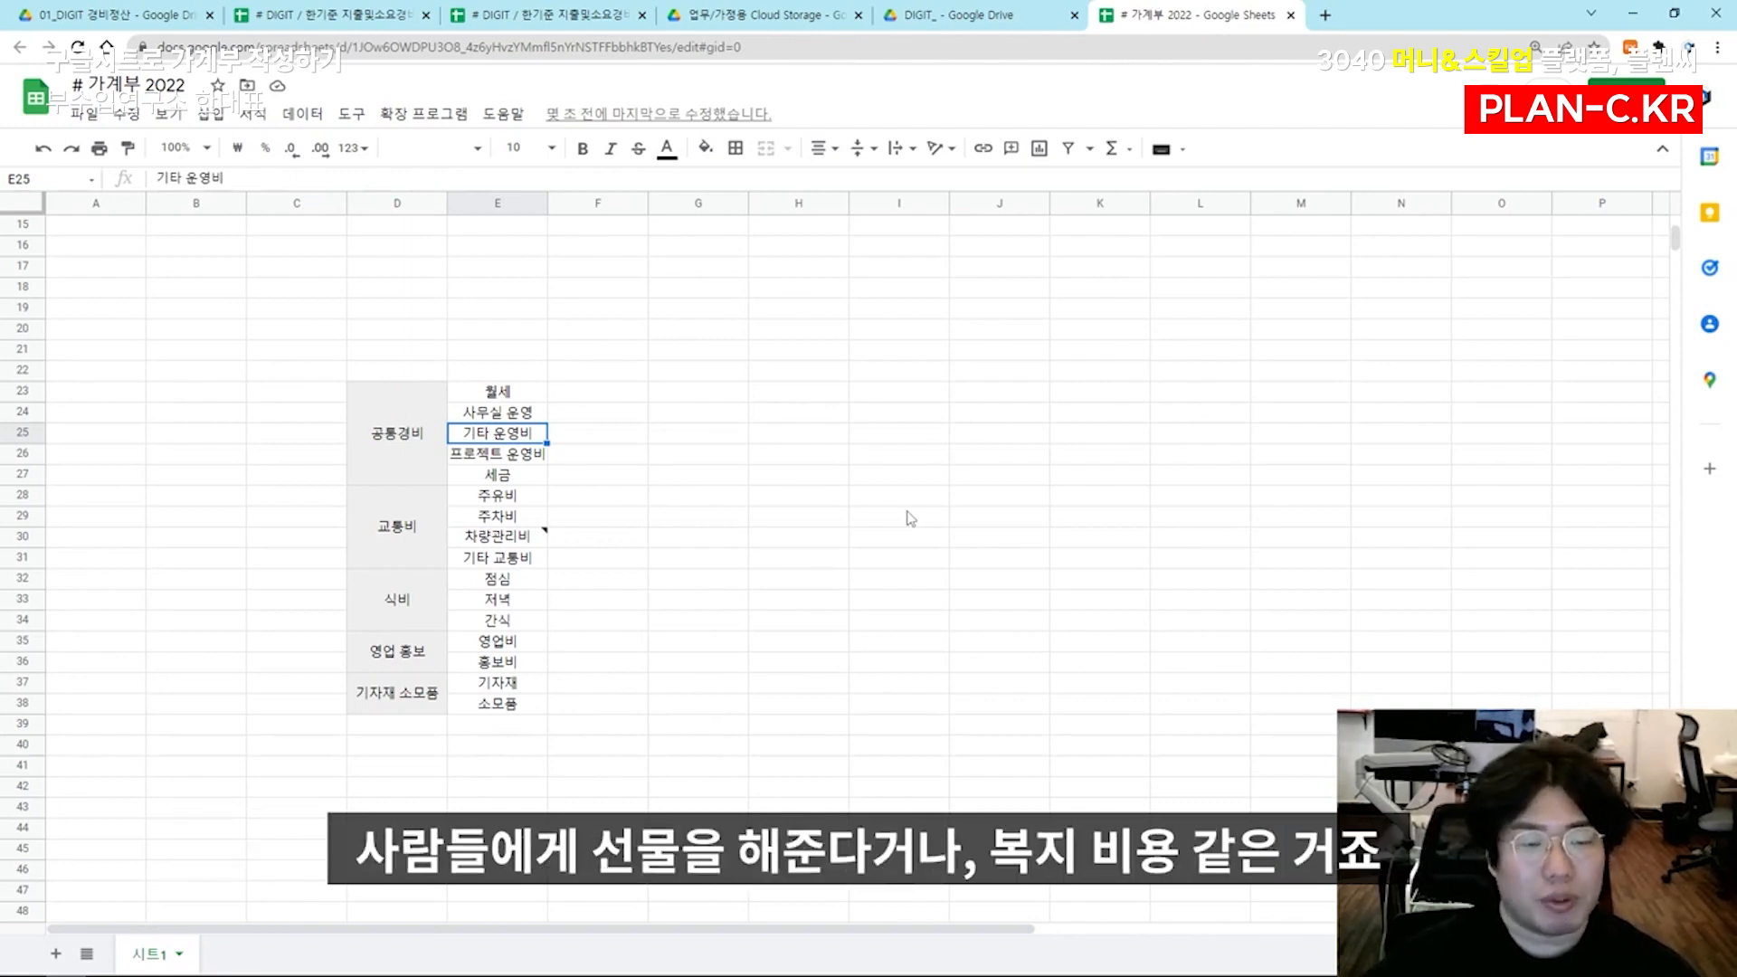
key("Down")
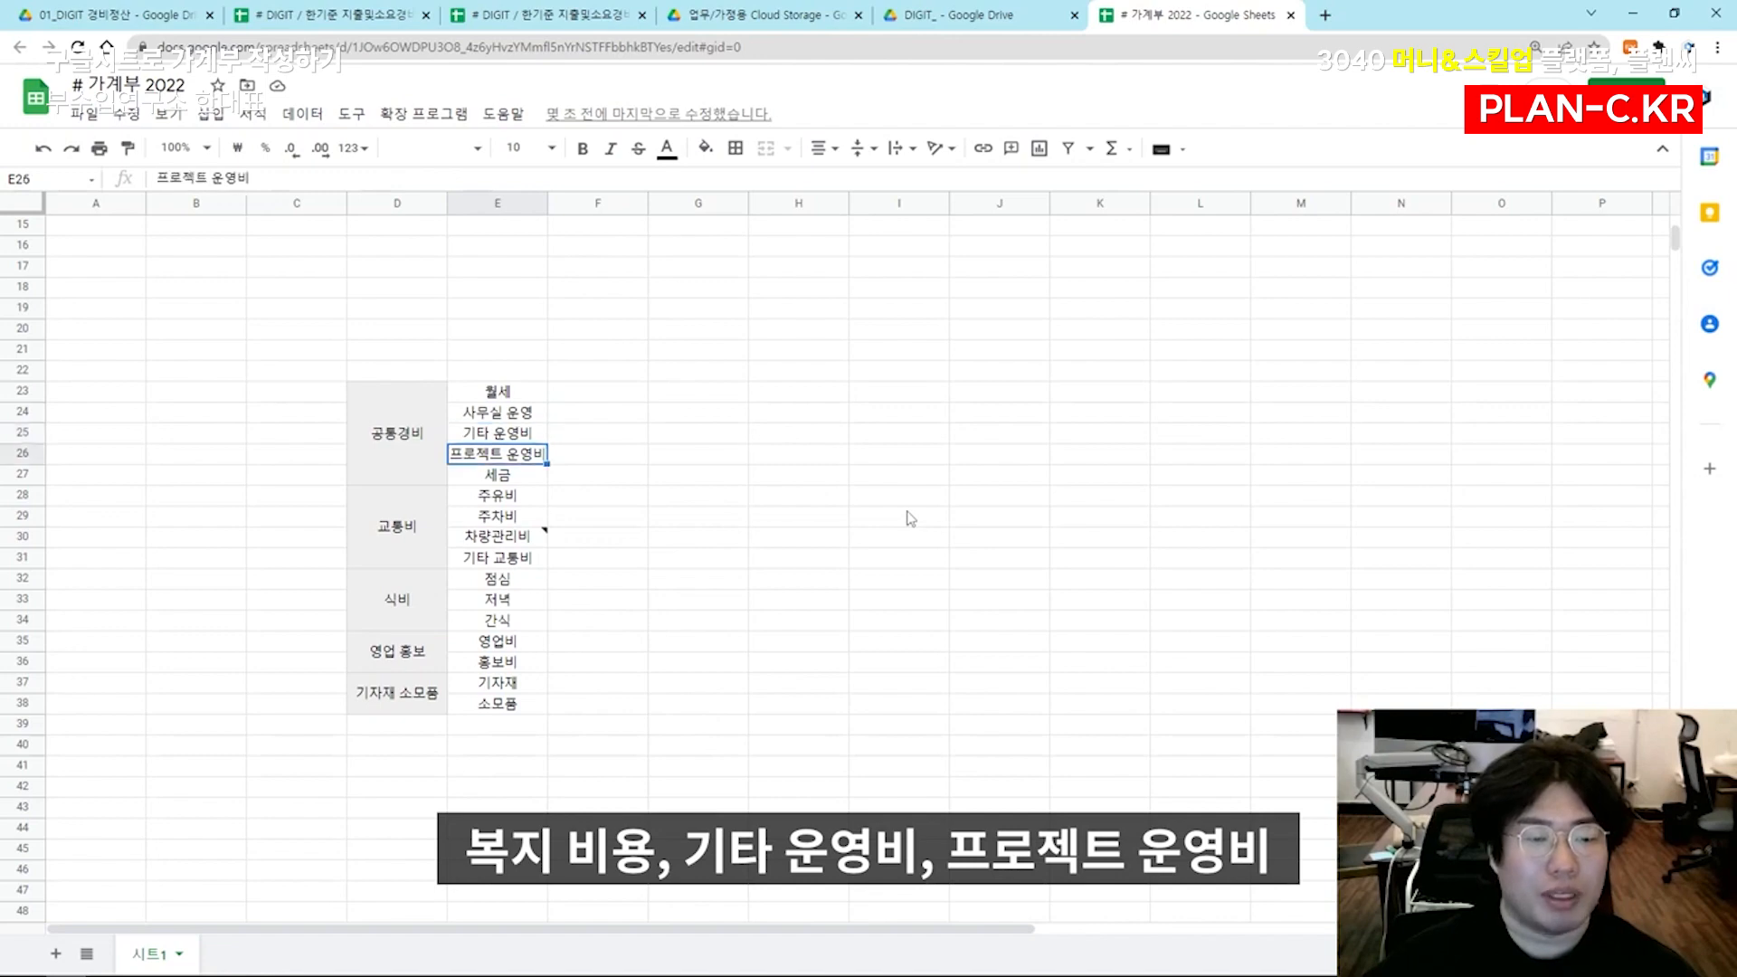
key("Down")
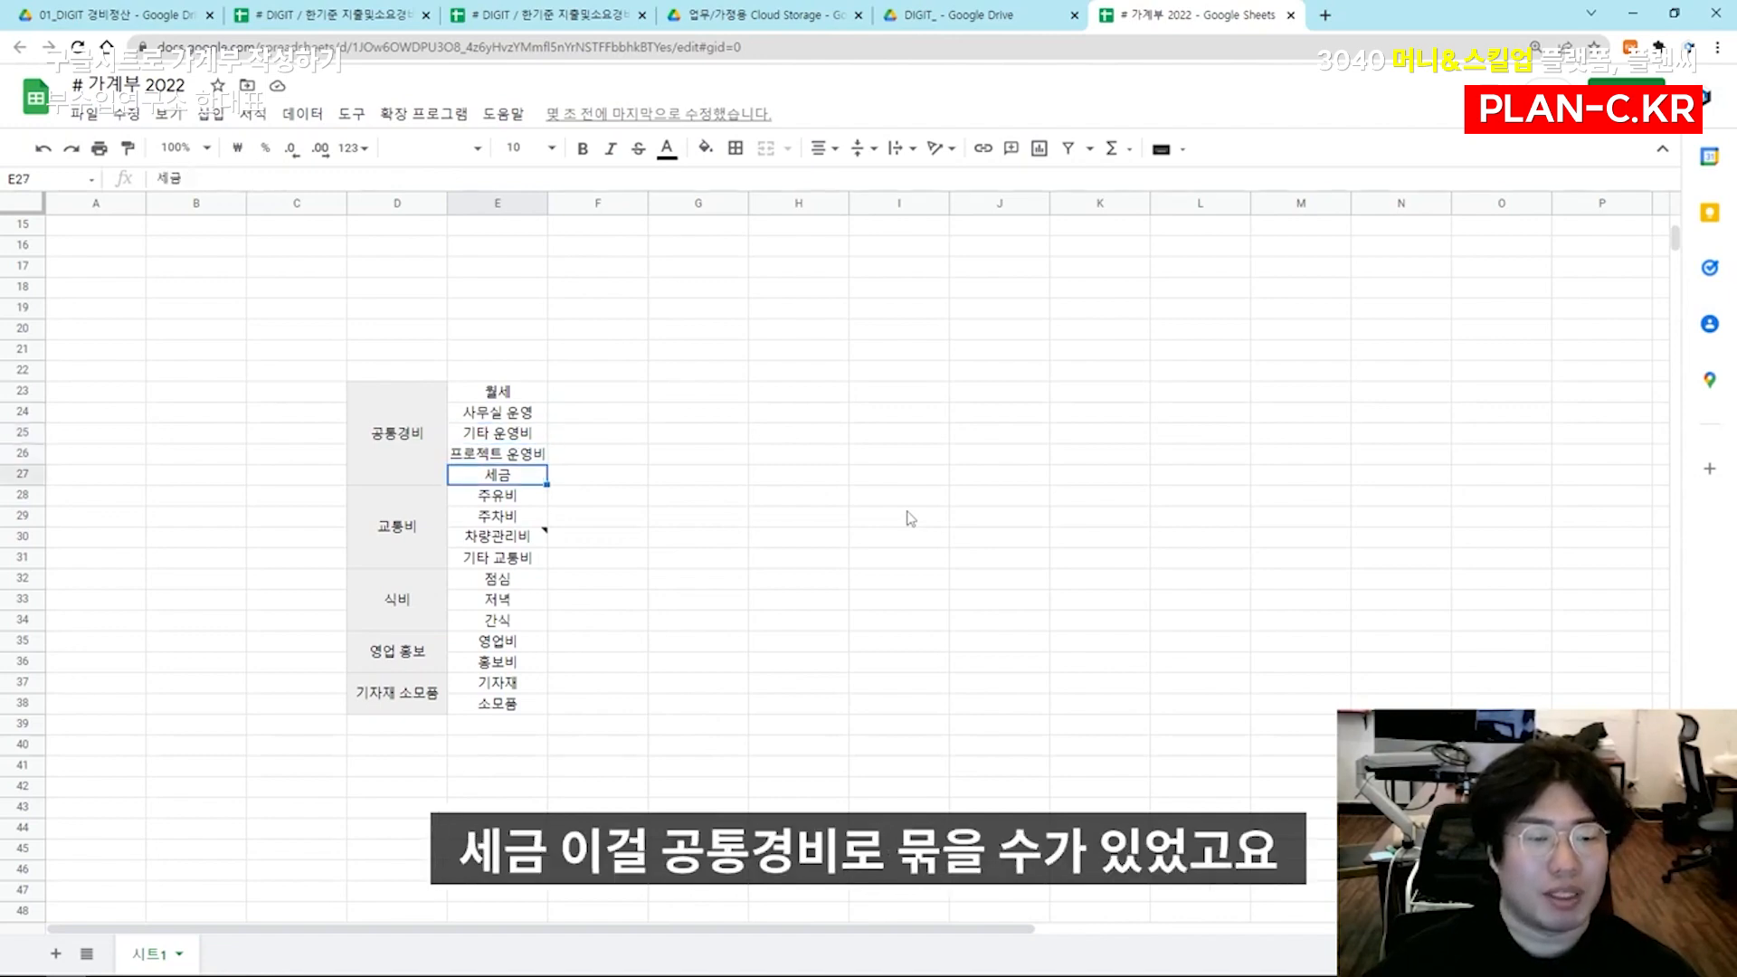
key("Left")
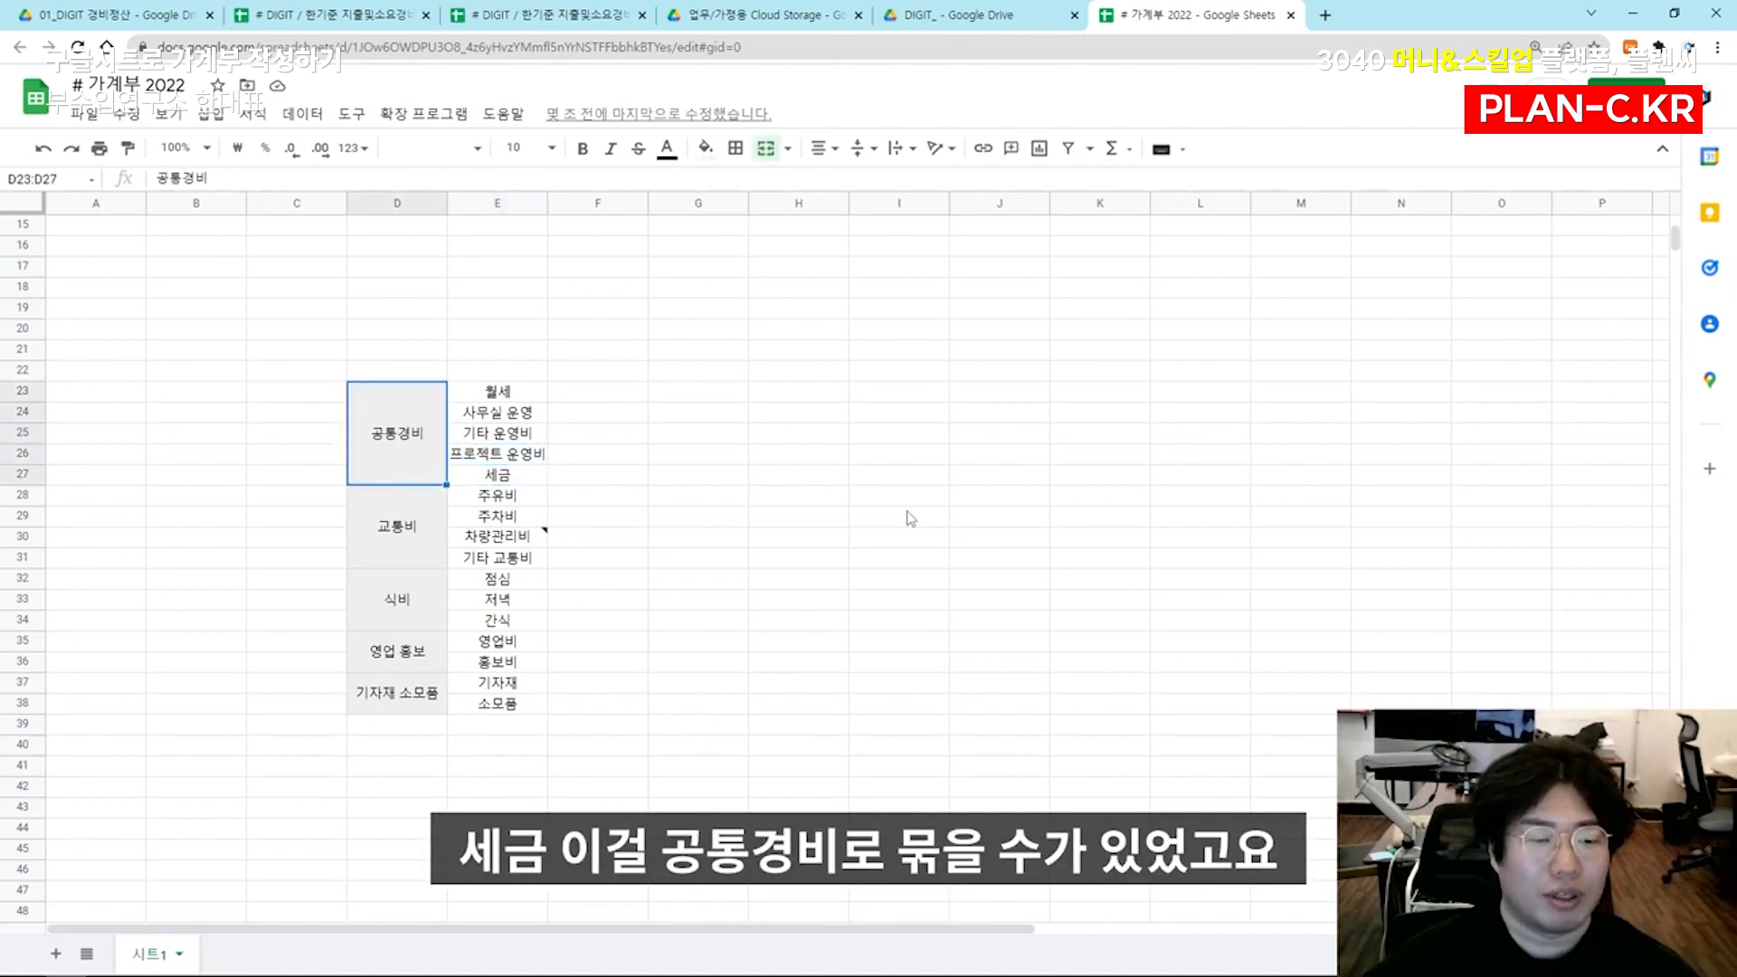
key("Down")
key("Right")
key("Down")
left_click(522, 541)
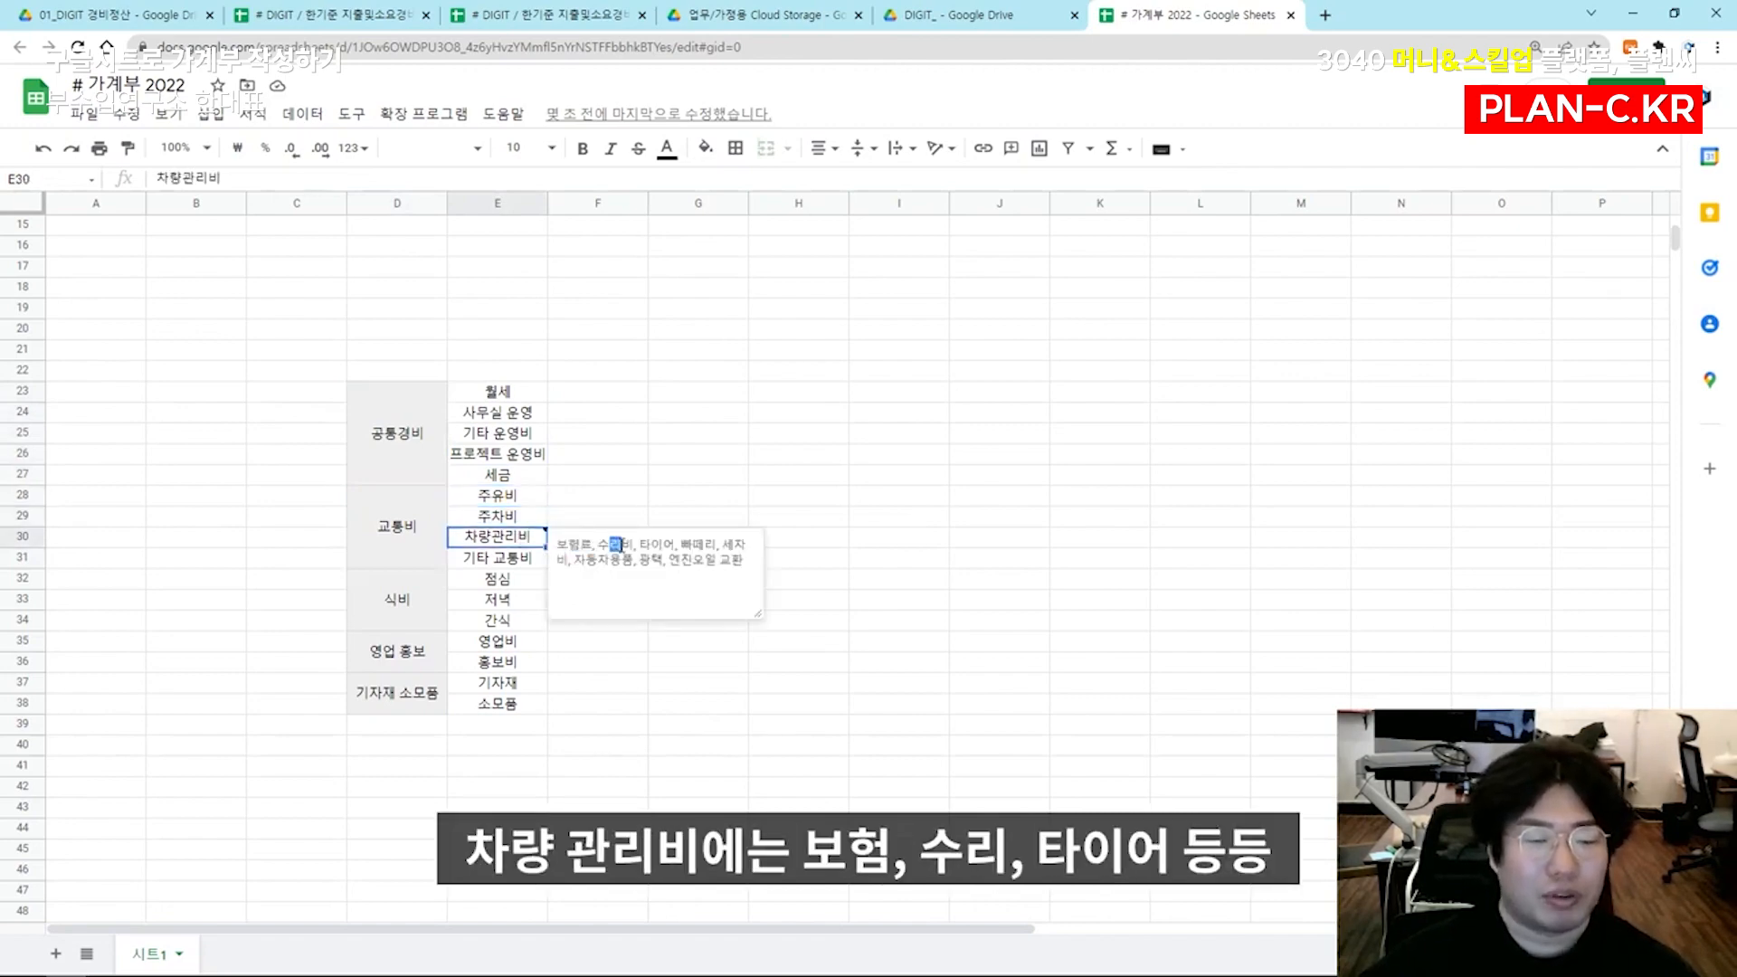
left_click_drag(744, 559, 572, 540)
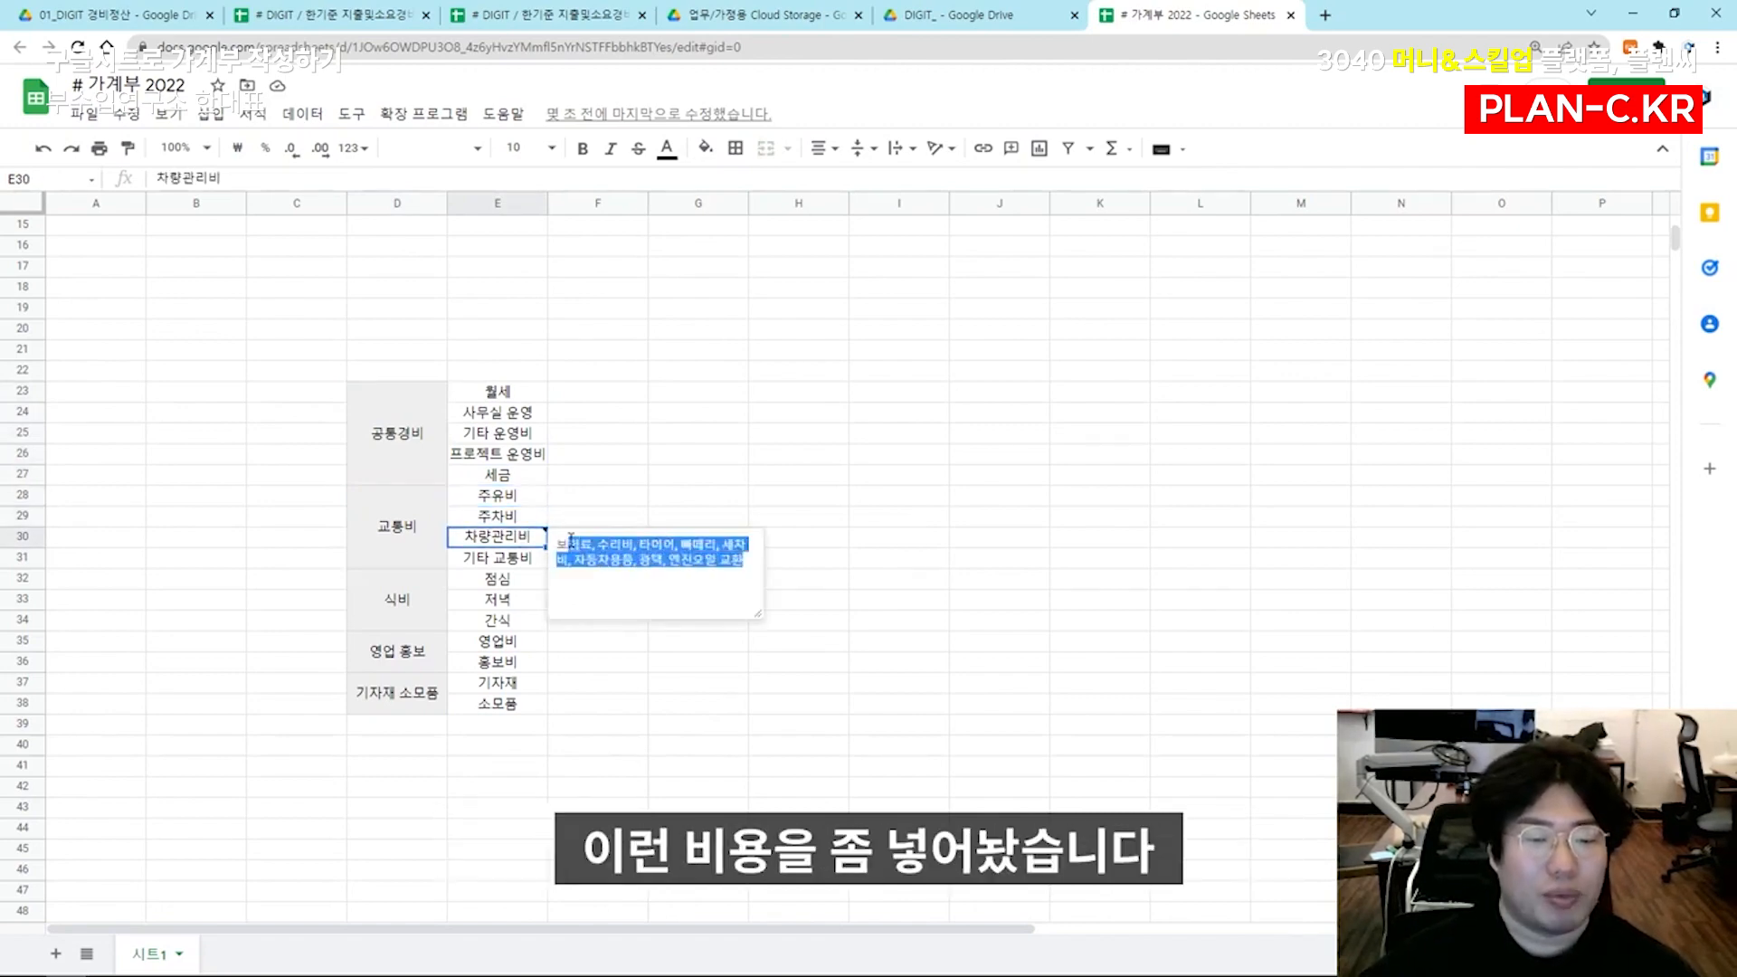
Examine the remaining items of the category table, from 기타 교통비 through 식비 and 영업 홍보 to 기자재 소모품
left_click(412, 554)
left_click(496, 560)
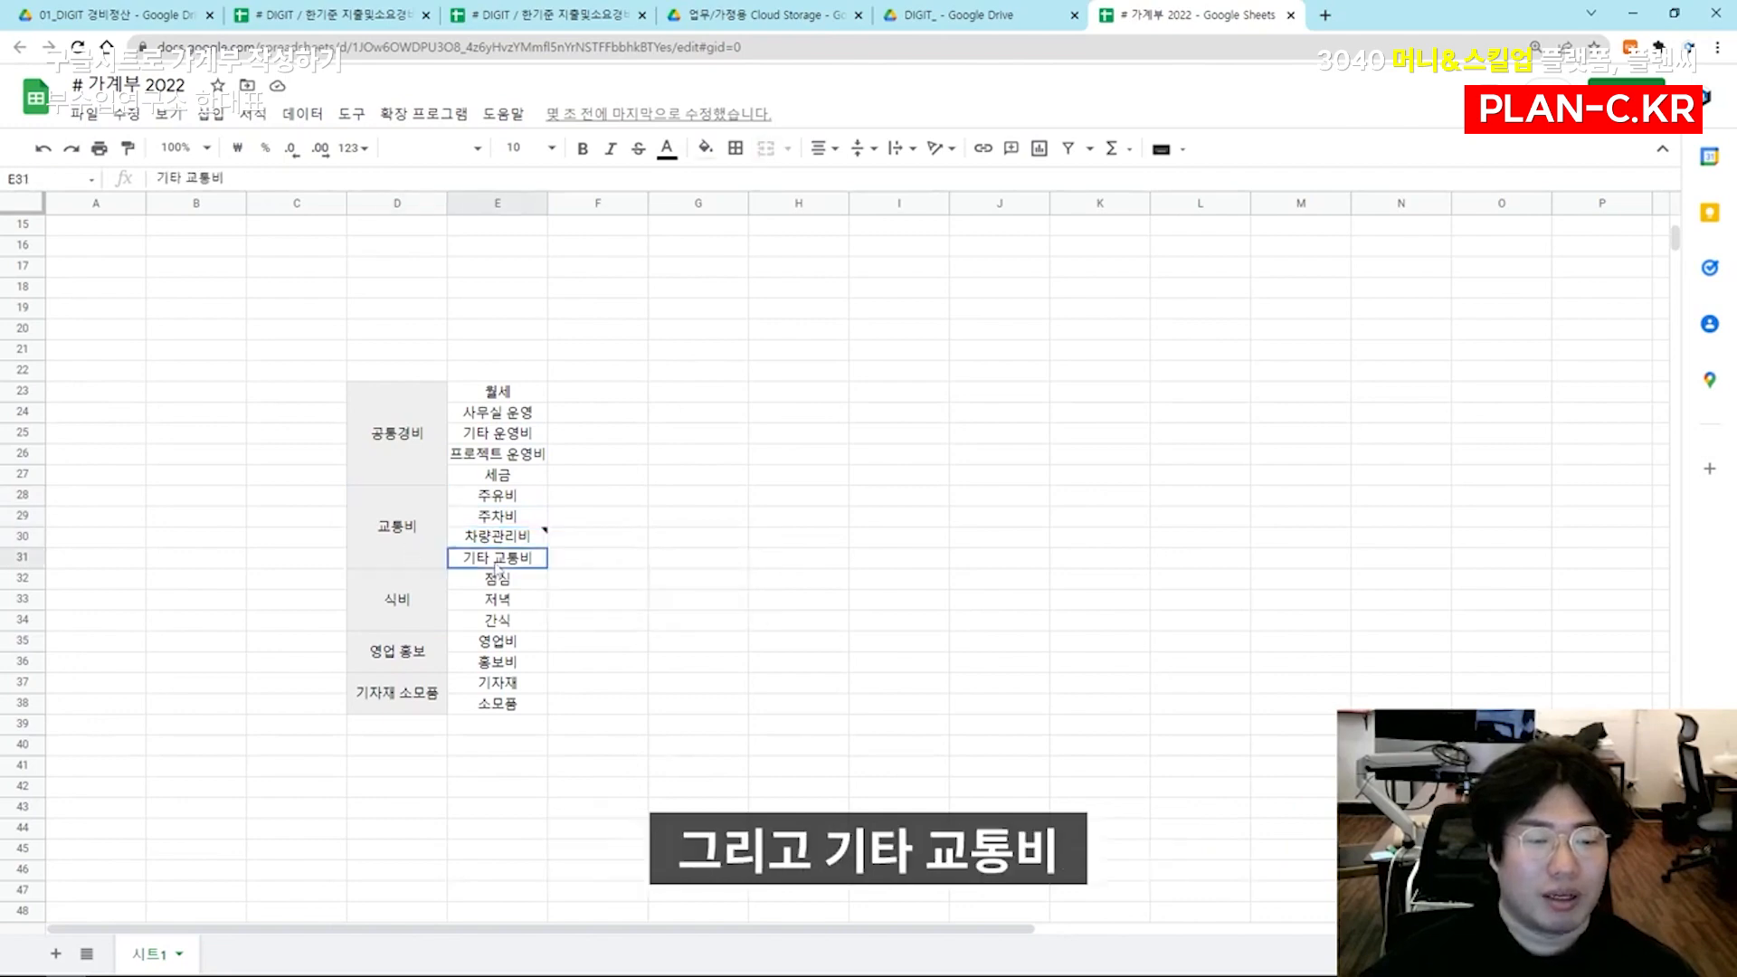
left_click(511, 579)
left_click(512, 600)
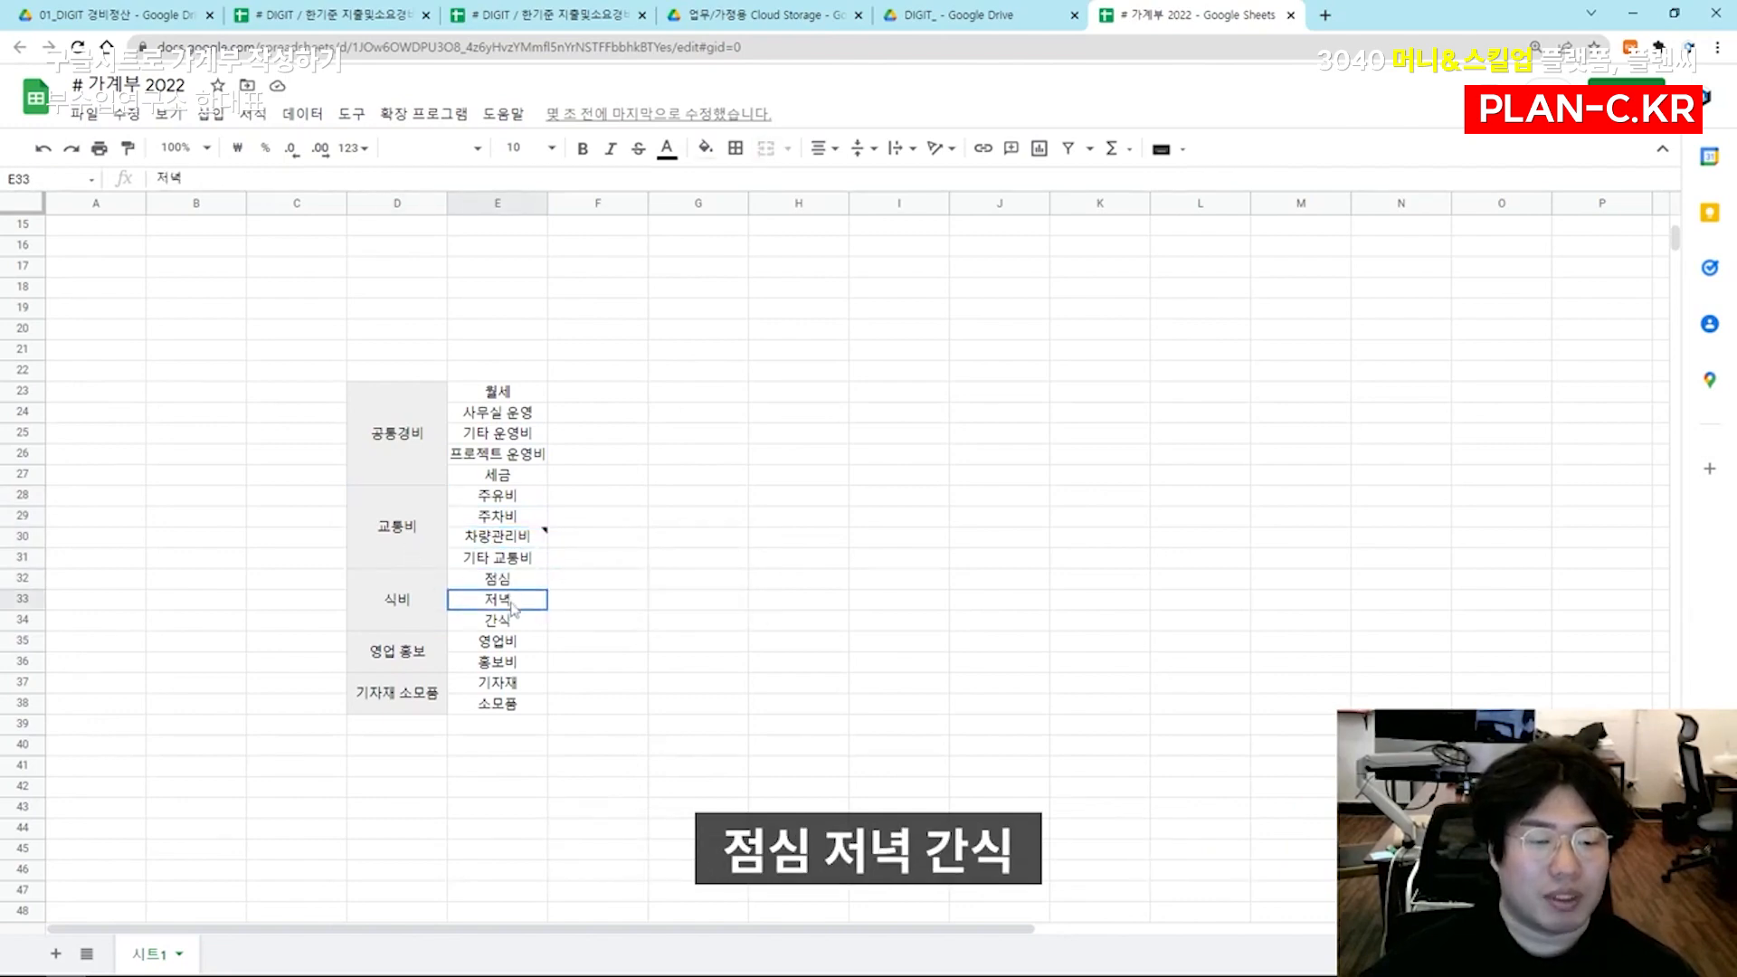
left_click(513, 622)
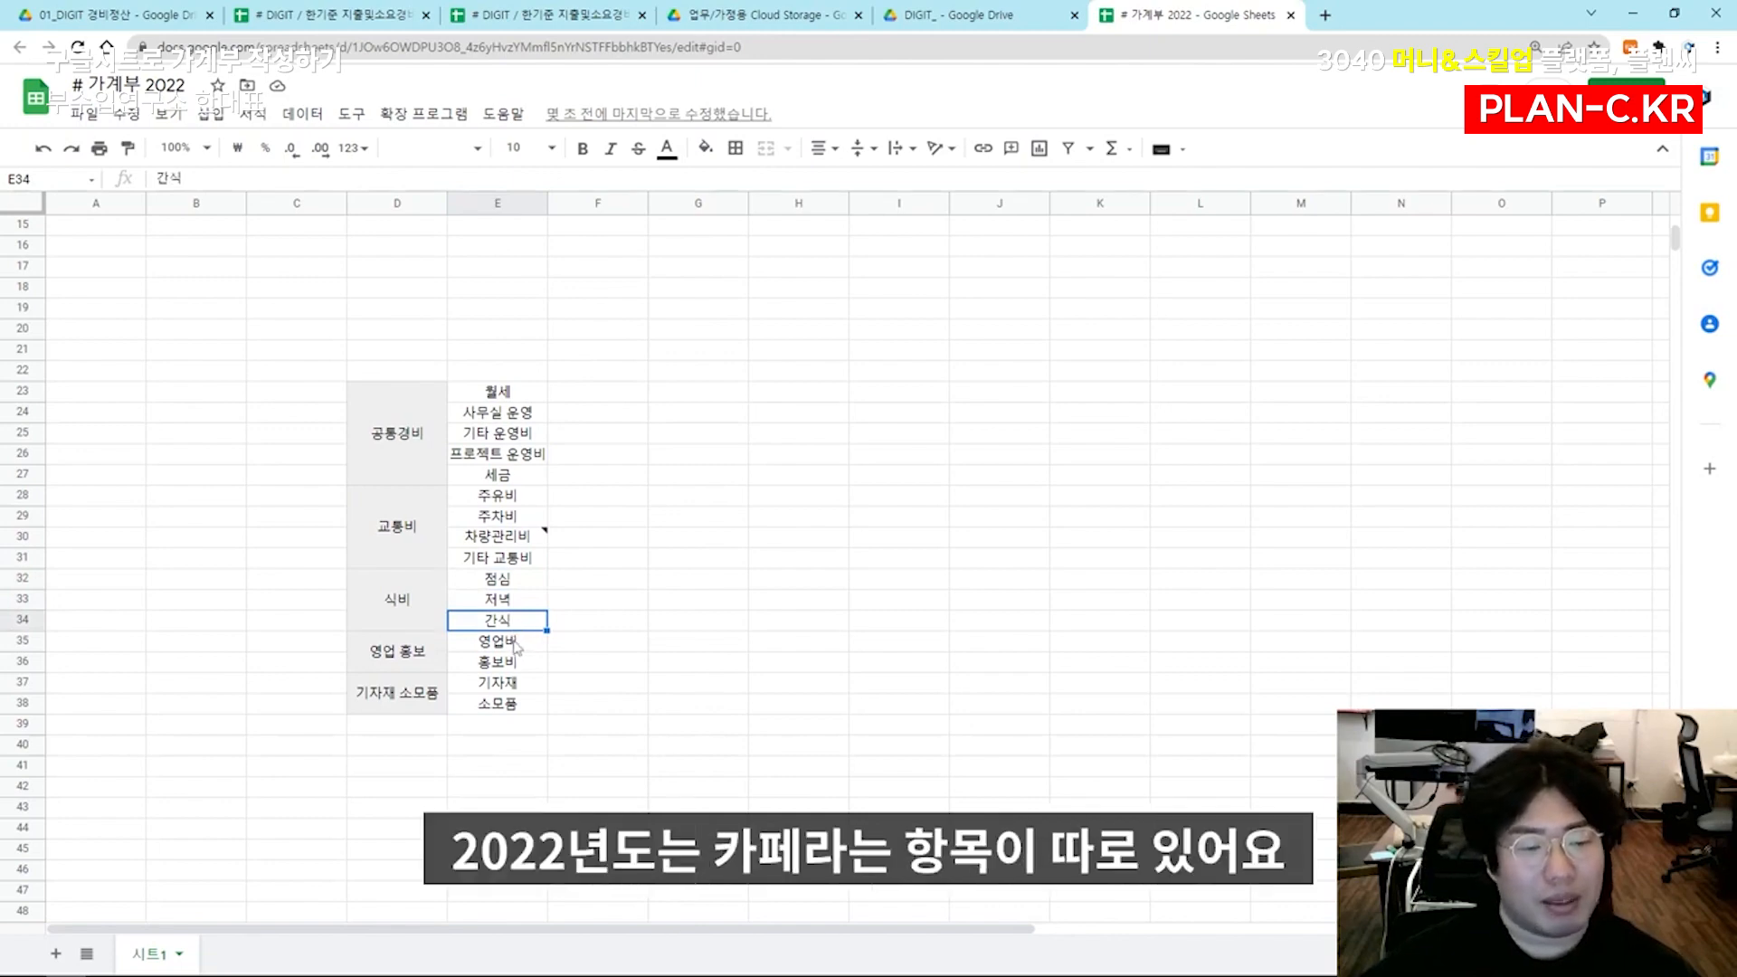
scroll(454, 632, "down", 1)
left_click(467, 585)
left_click(469, 603)
left_click(471, 622)
left_click(474, 643)
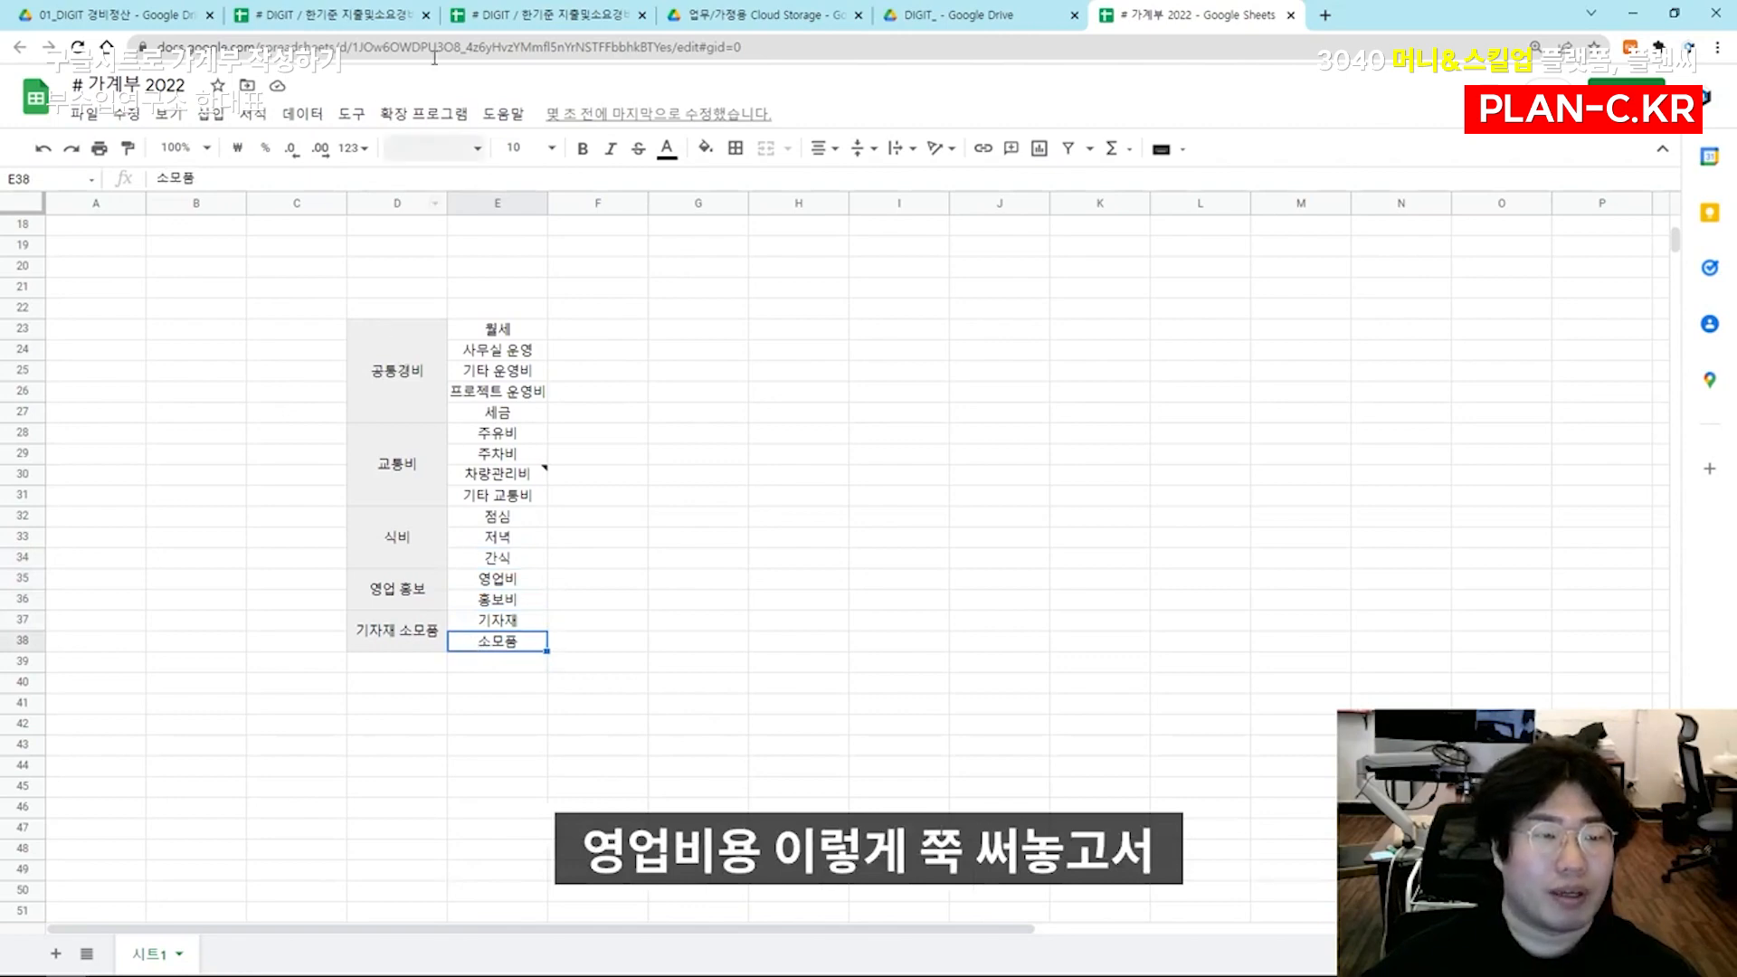
Switch to the 2021 expense spreadsheet and review the 1월 column and the category items in its [월 정산] sheet
left_click(517, 10)
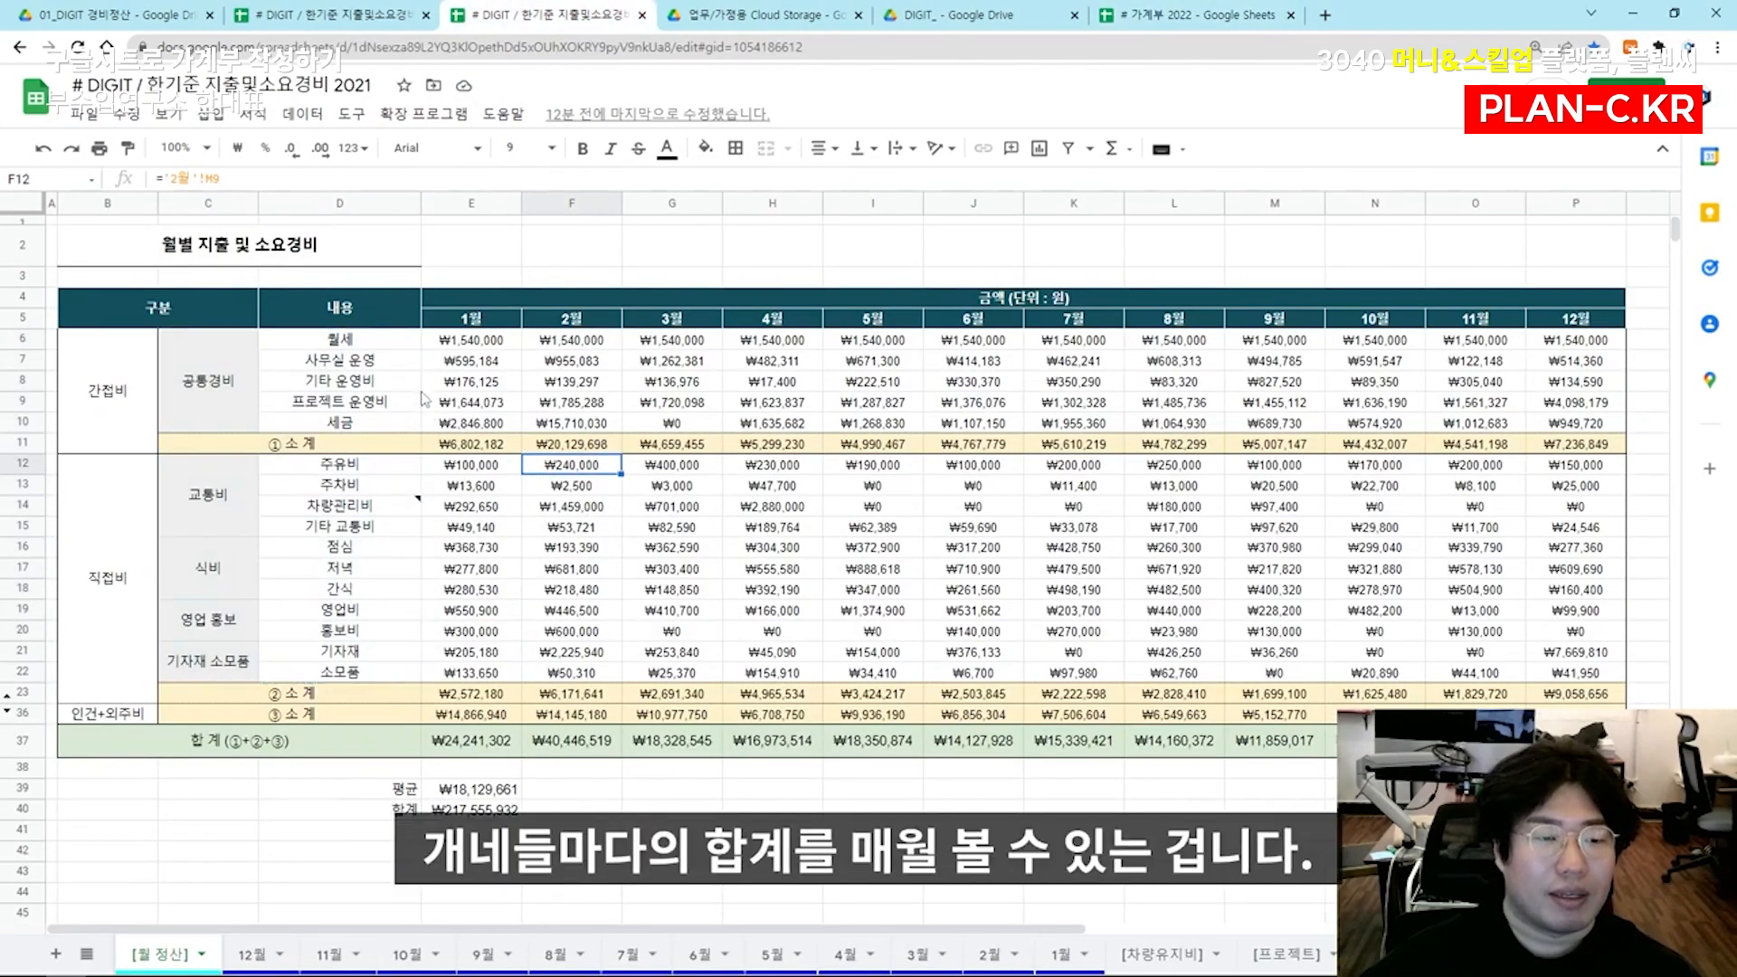
left_click_drag(470, 318, 472, 401)
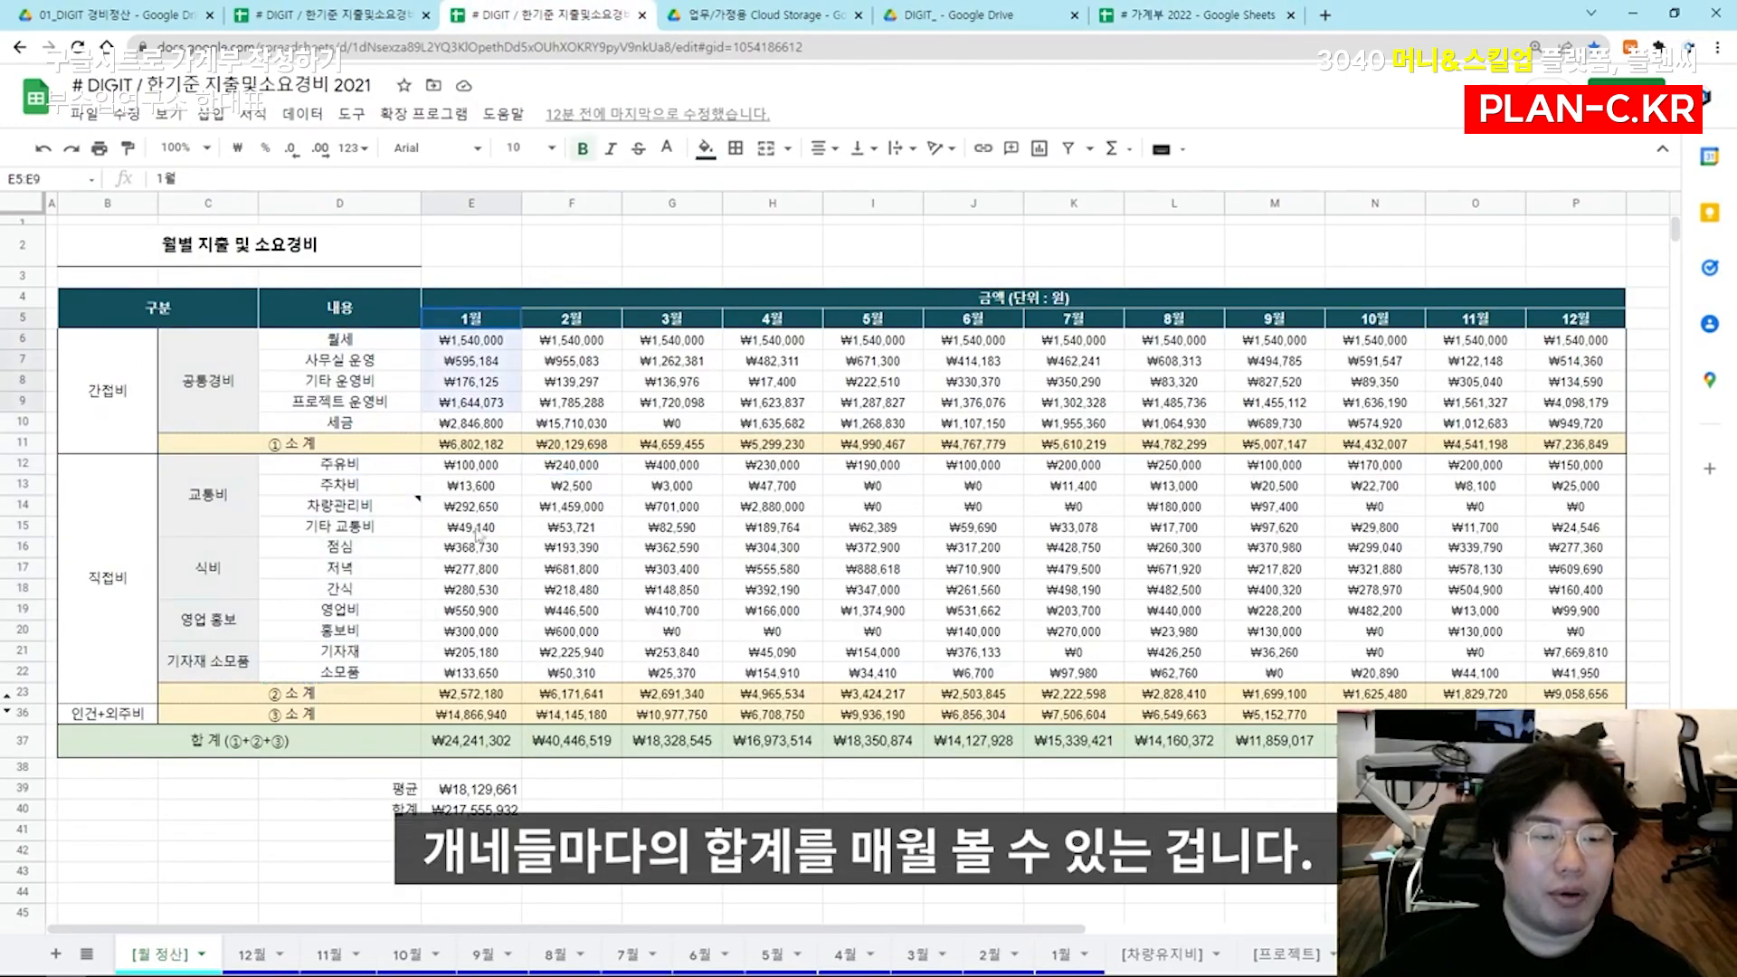
left_click(471, 631)
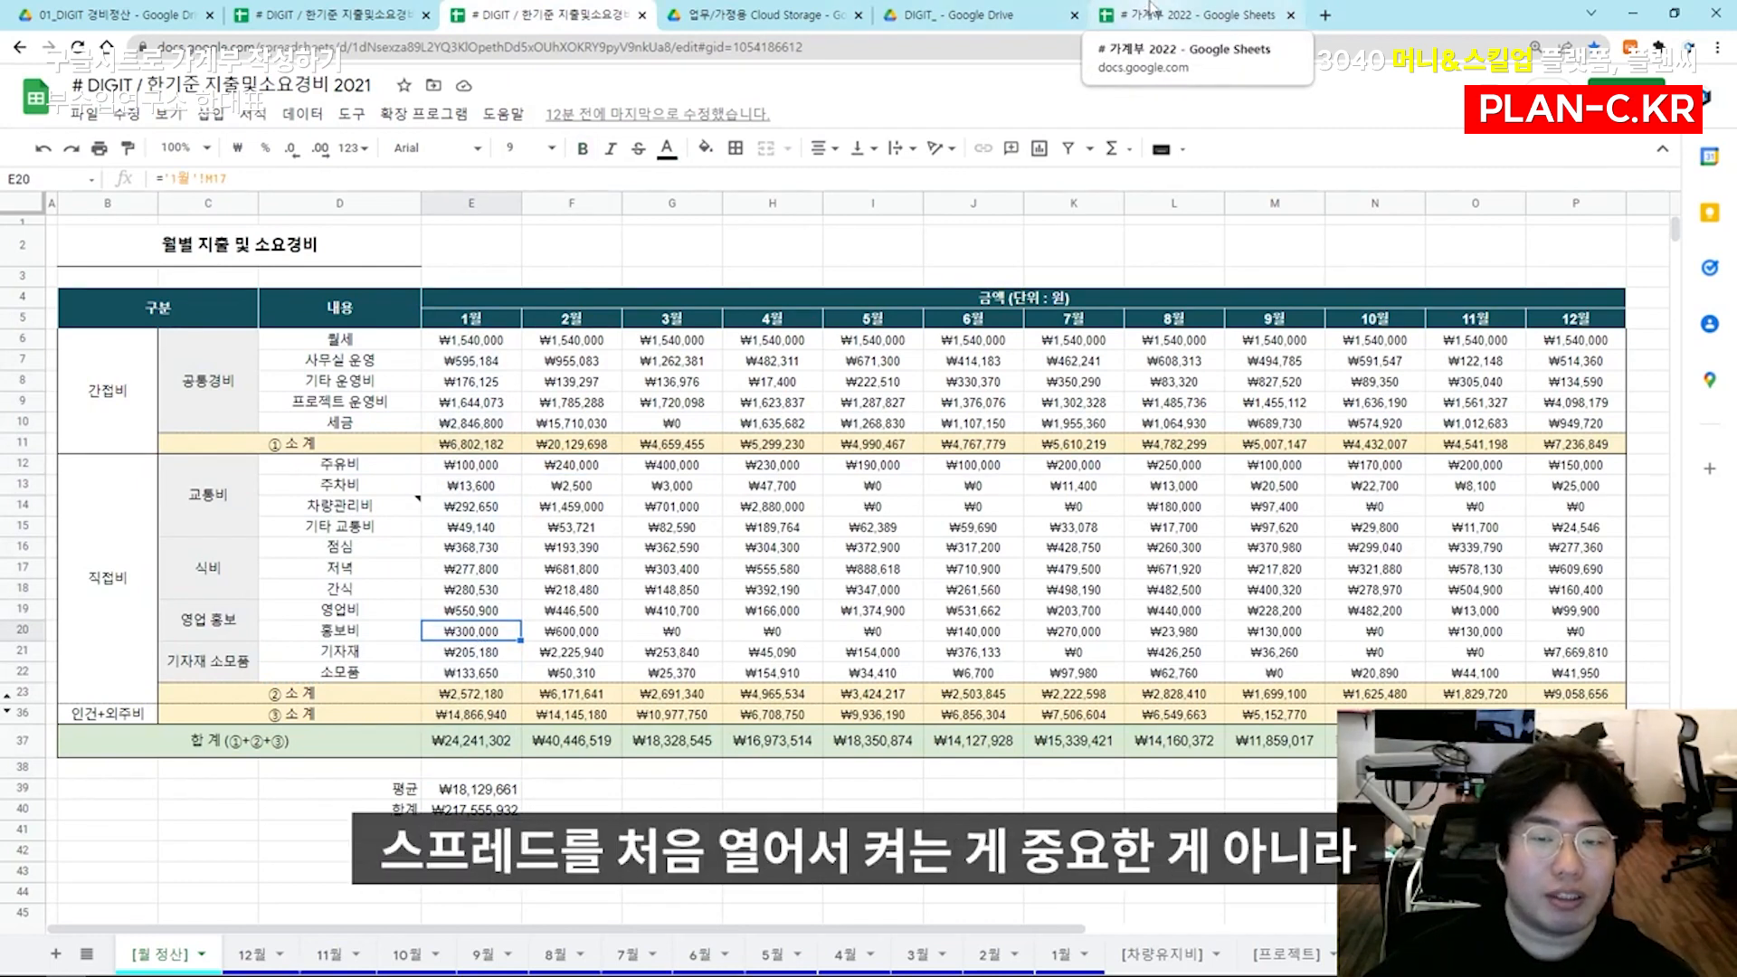
left_click_drag(208, 379, 367, 671)
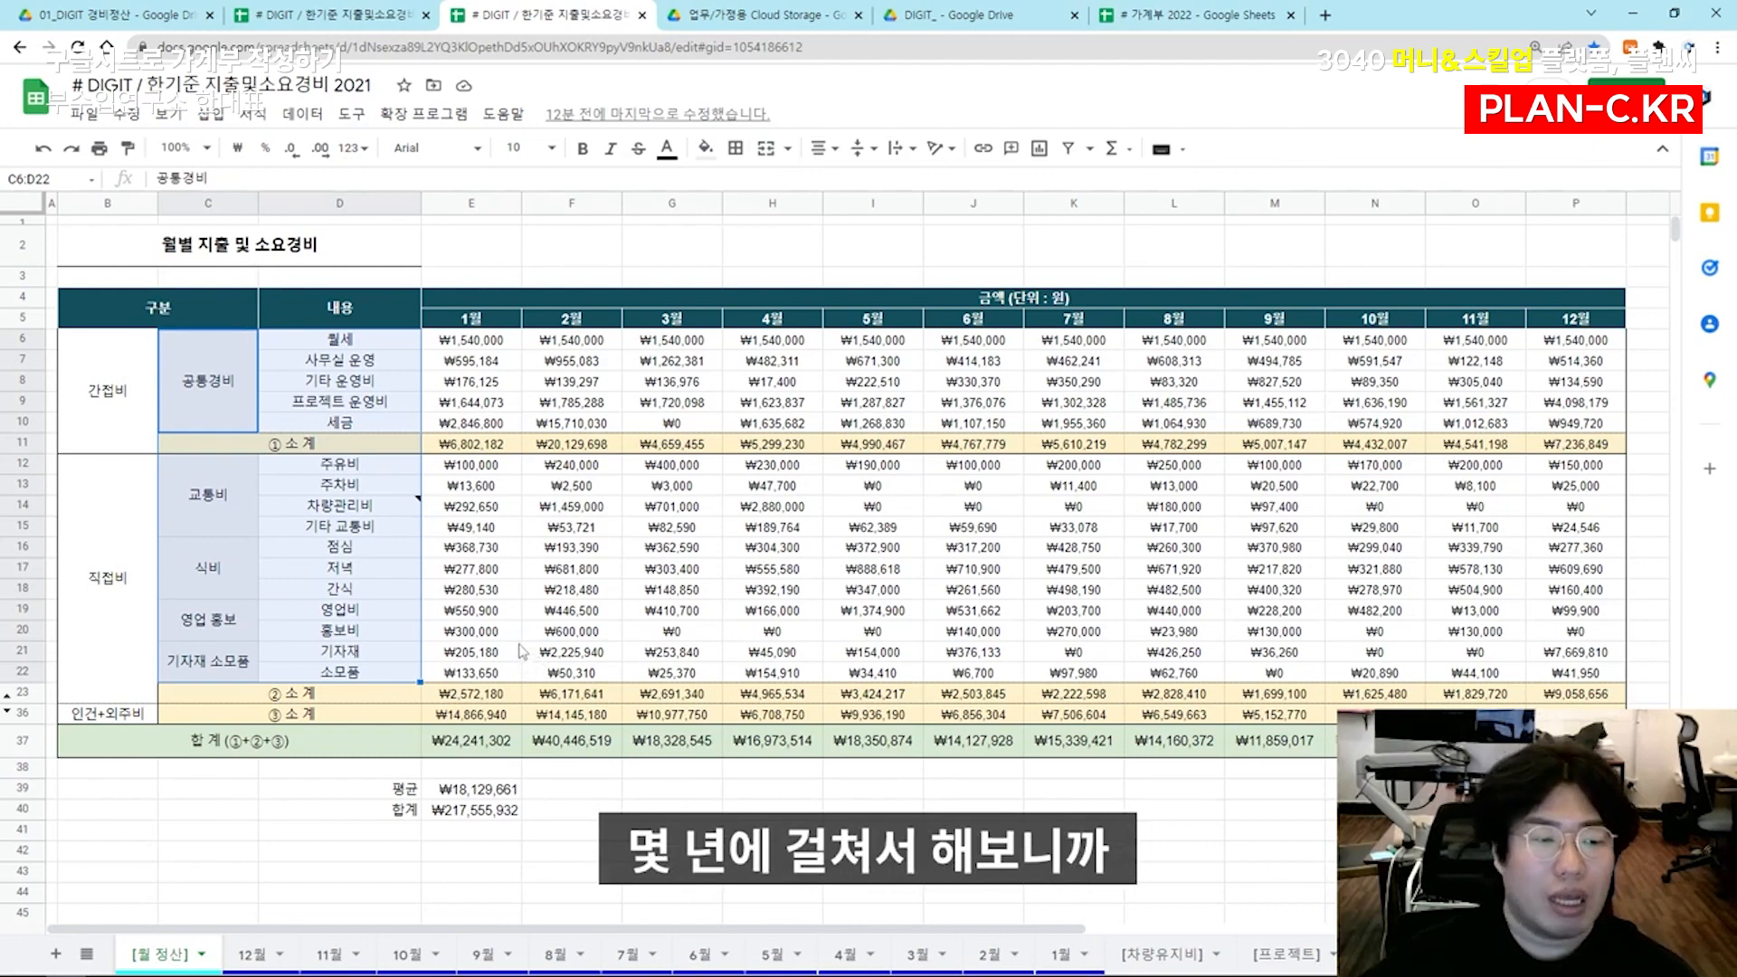
left_click(321, 487)
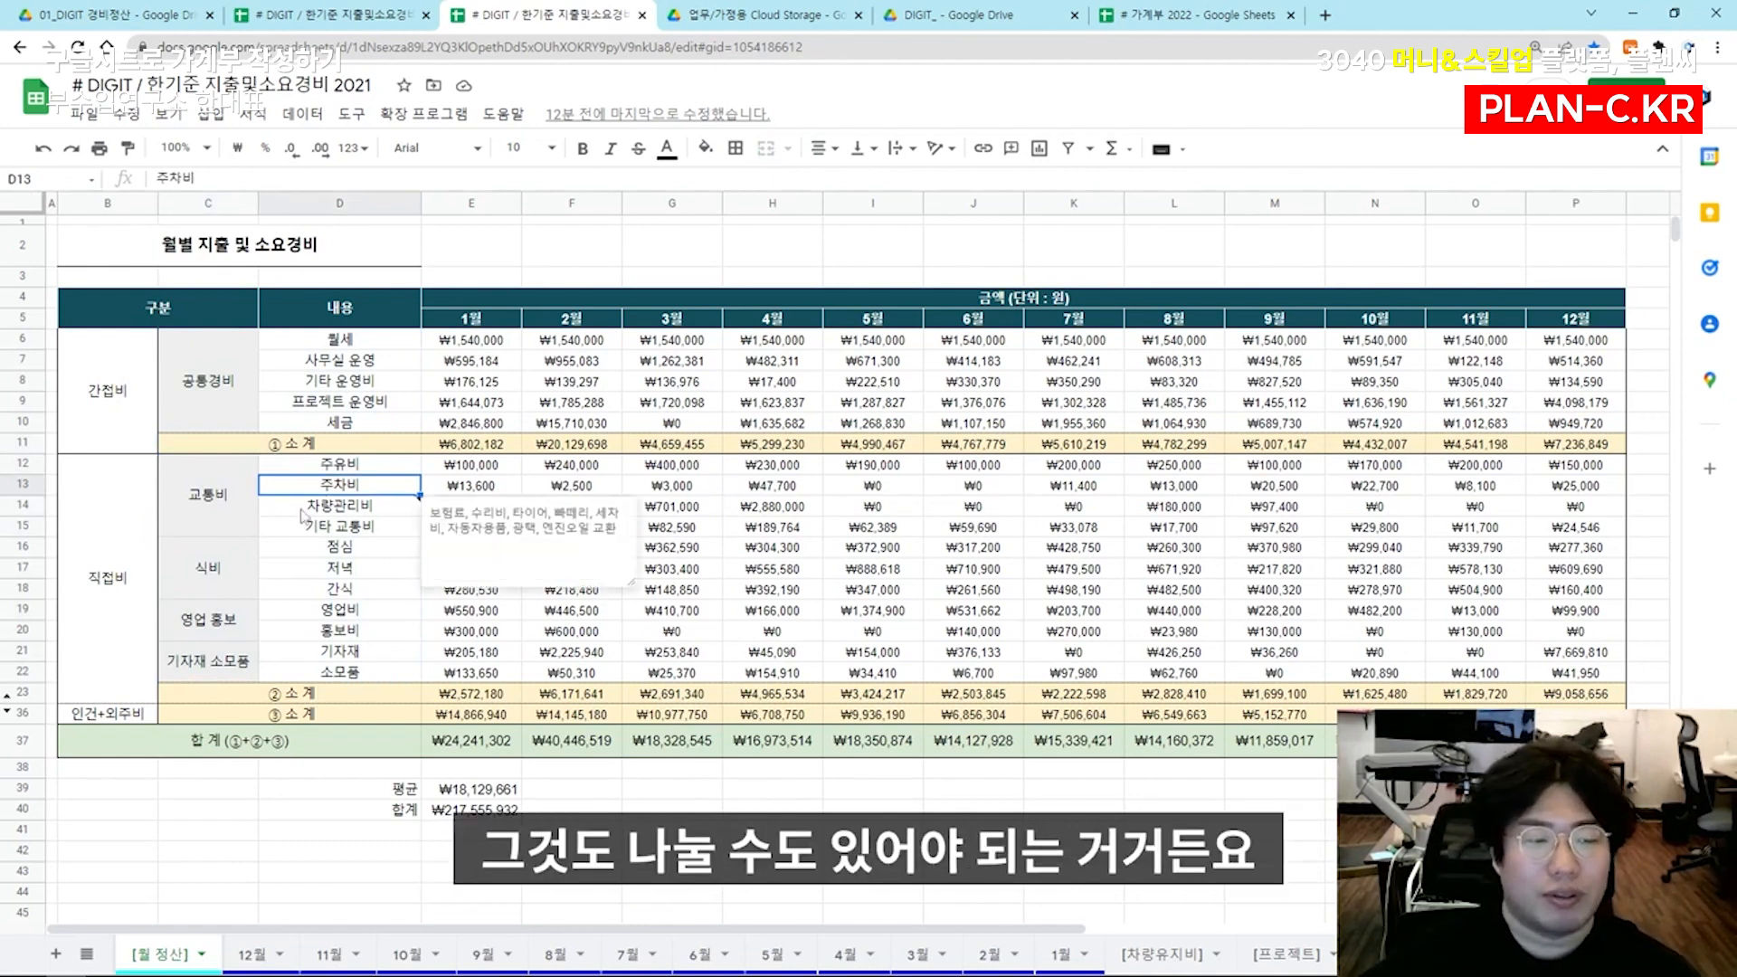
left_click(316, 550)
left_click(319, 572)
left_click(320, 592)
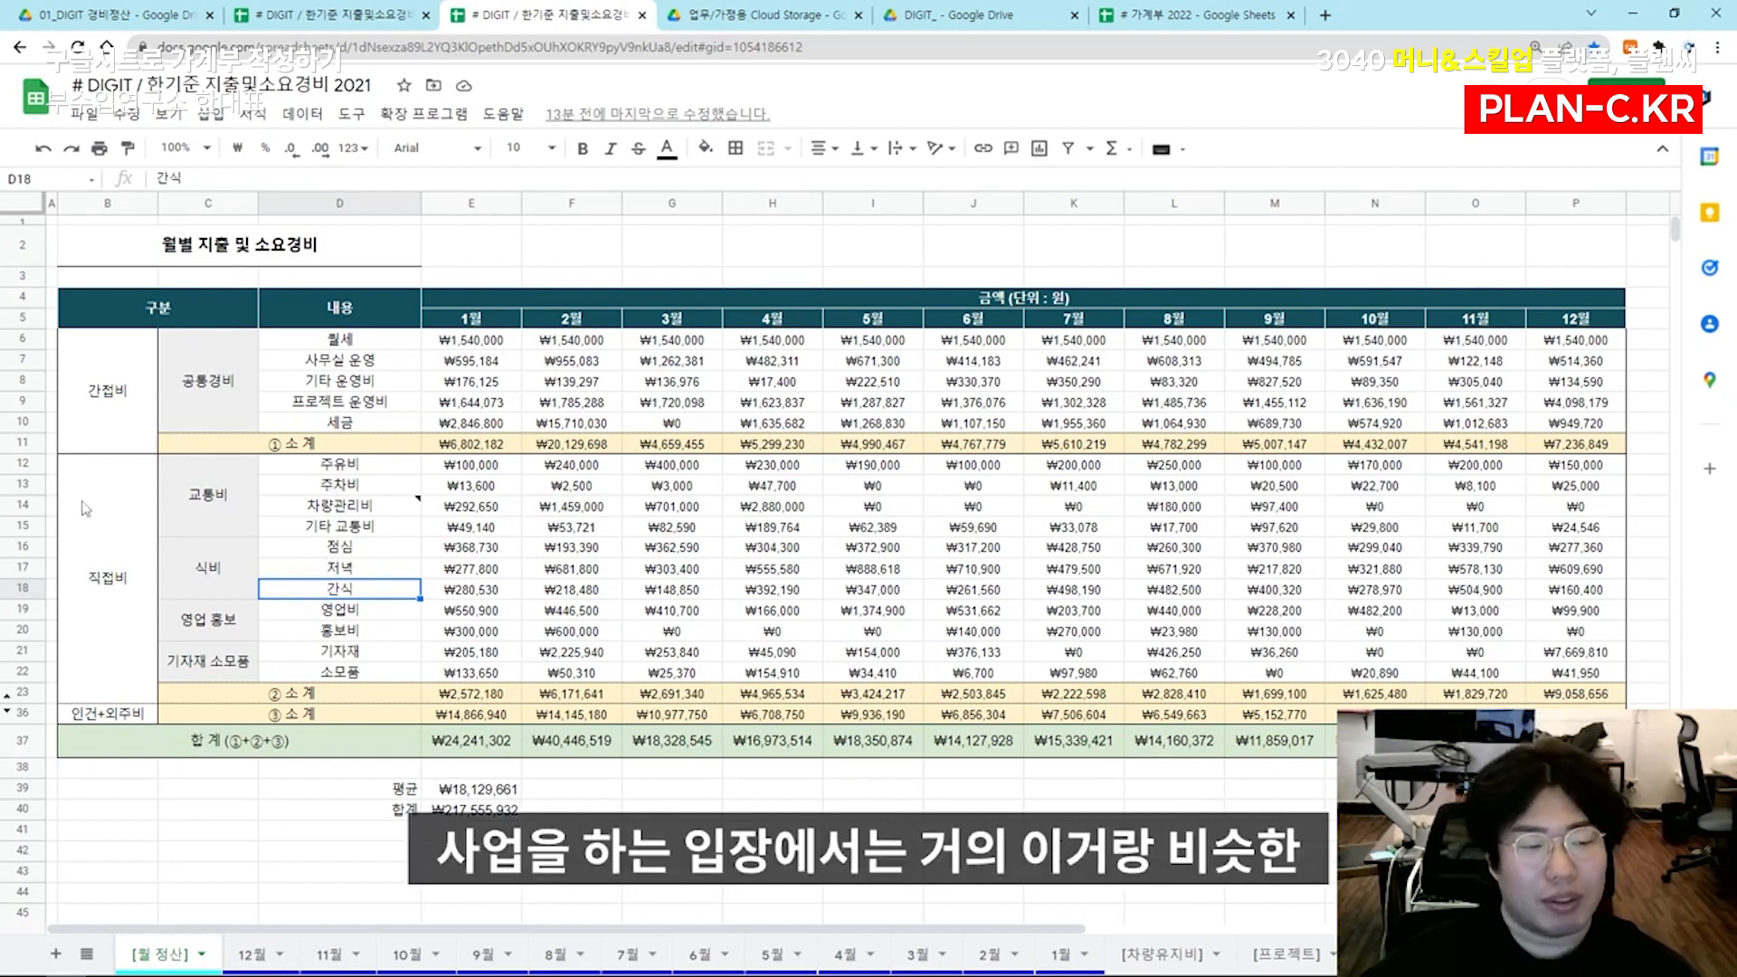
left_click_drag(234, 407, 335, 674)
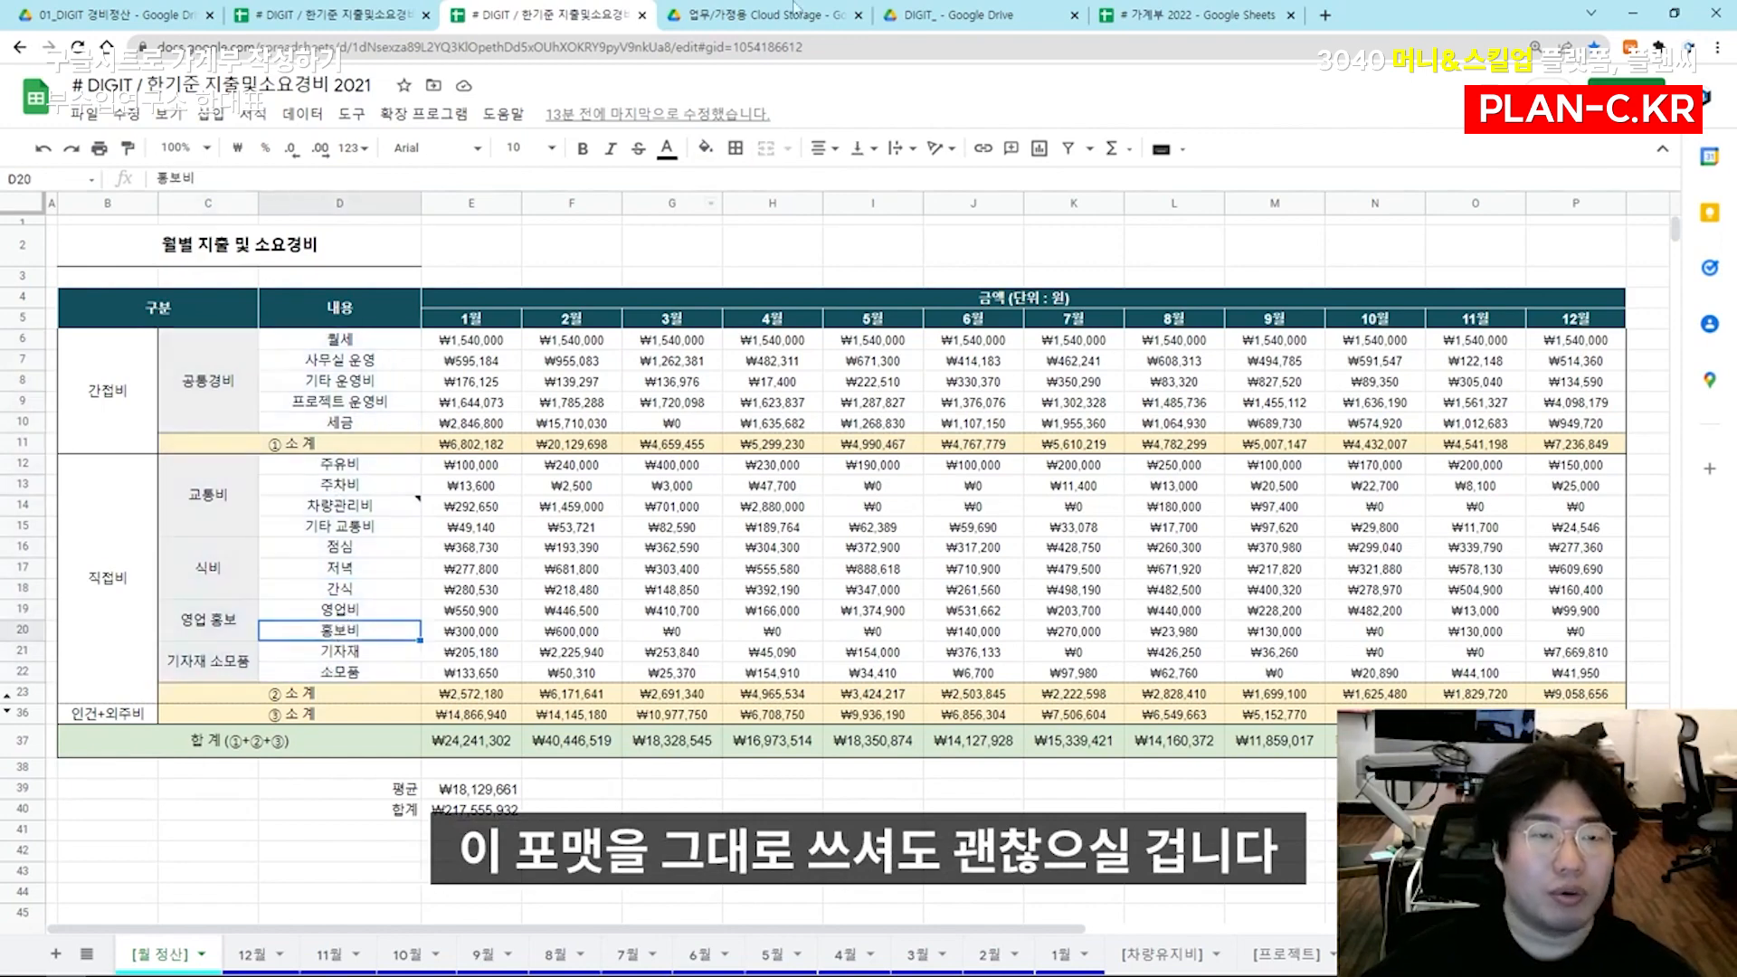
Return to the 가계부 2022 spreadsheet and undo the category table pasted in D23:E38
left_click(975, 11)
left_click(1192, 15)
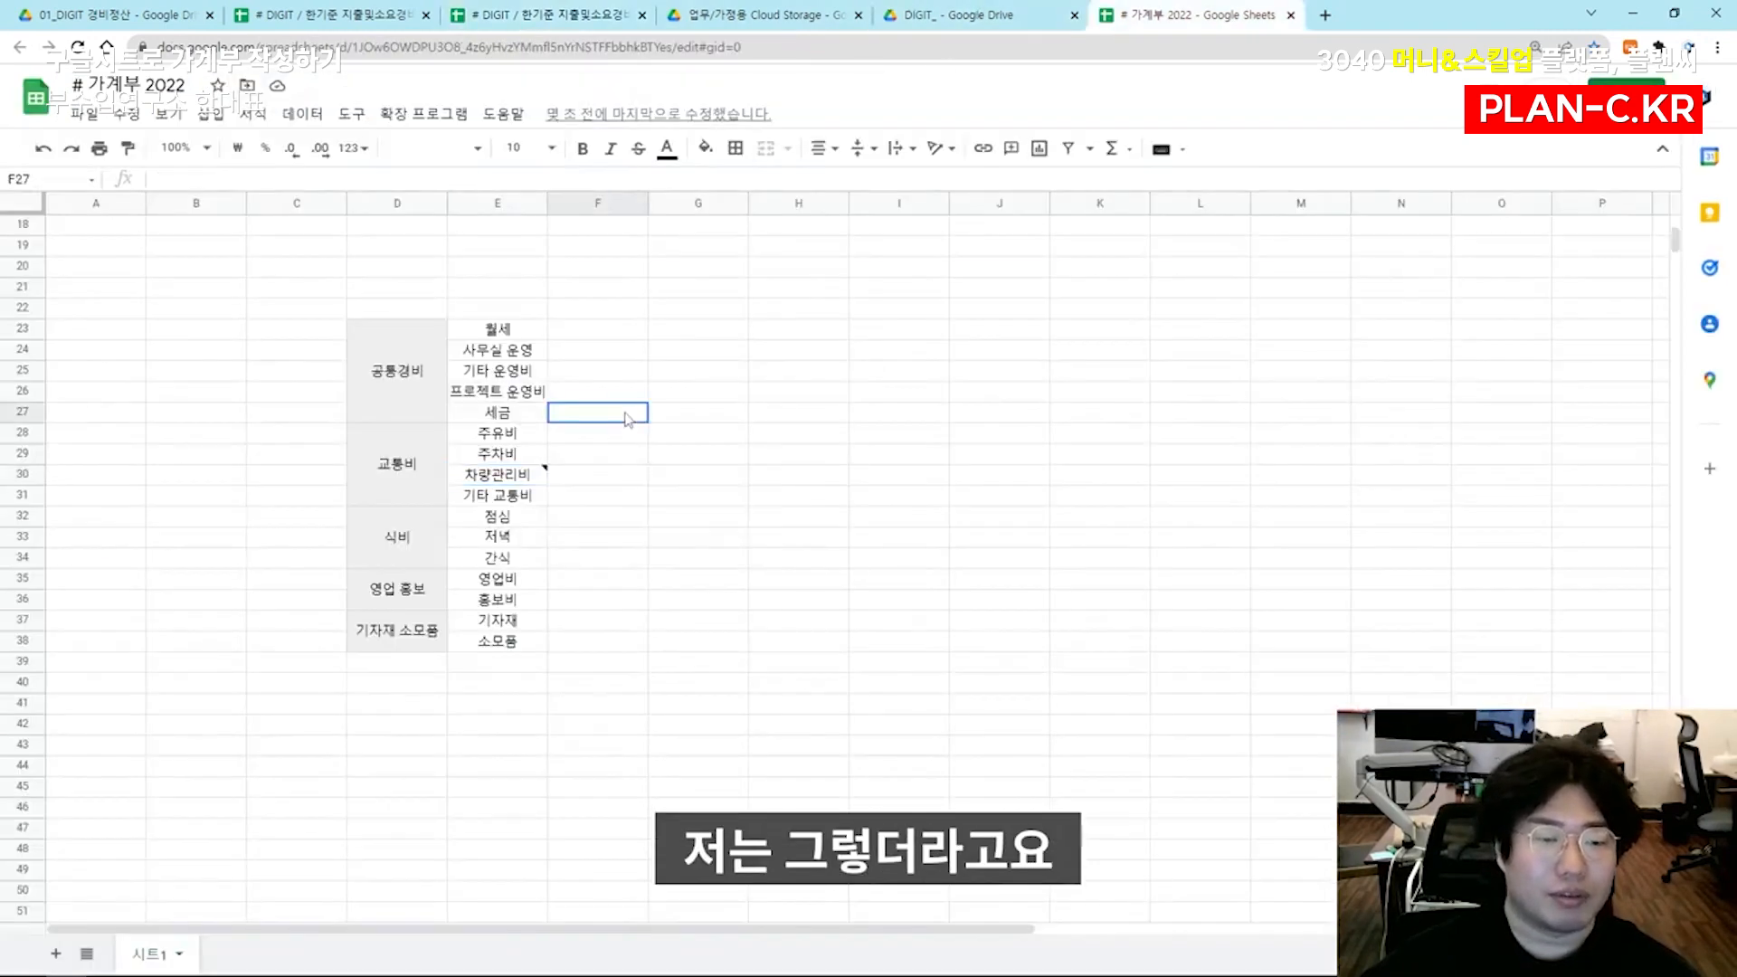
key("ctrl+z")
key("ctrl+z")
key("ctrl+z")
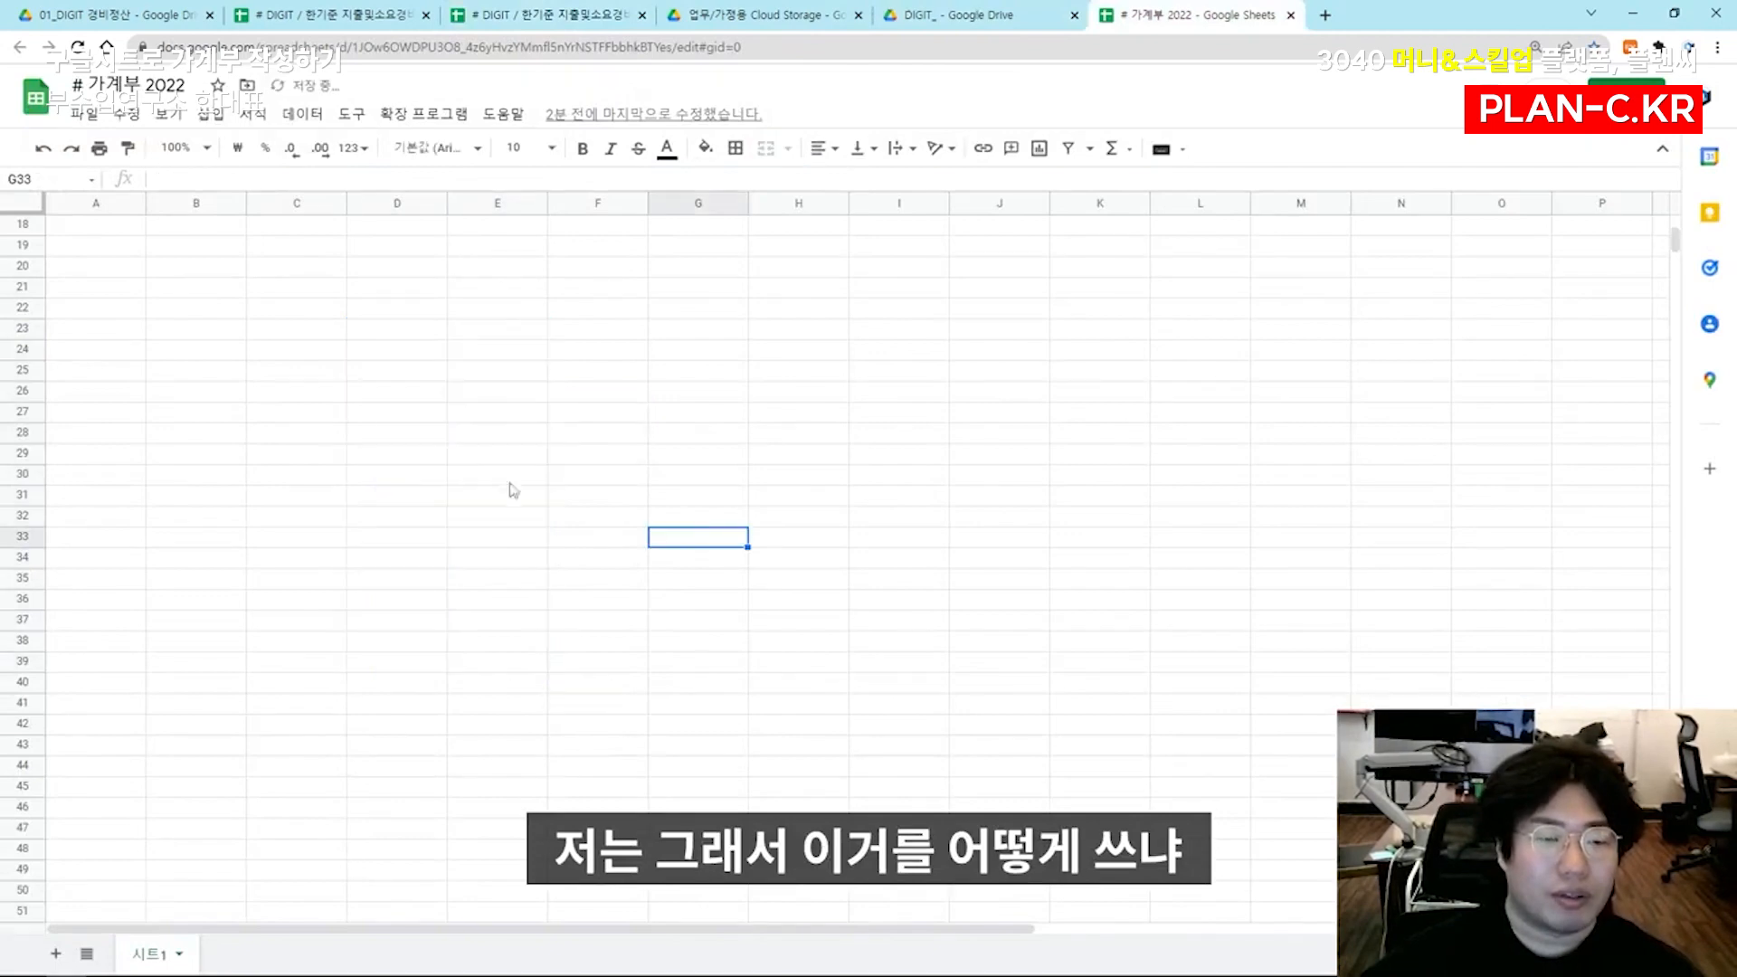
Copy the category table from the 2021 expense spreadsheet into J3:K18 of 가계부 2022
left_click(408, 283)
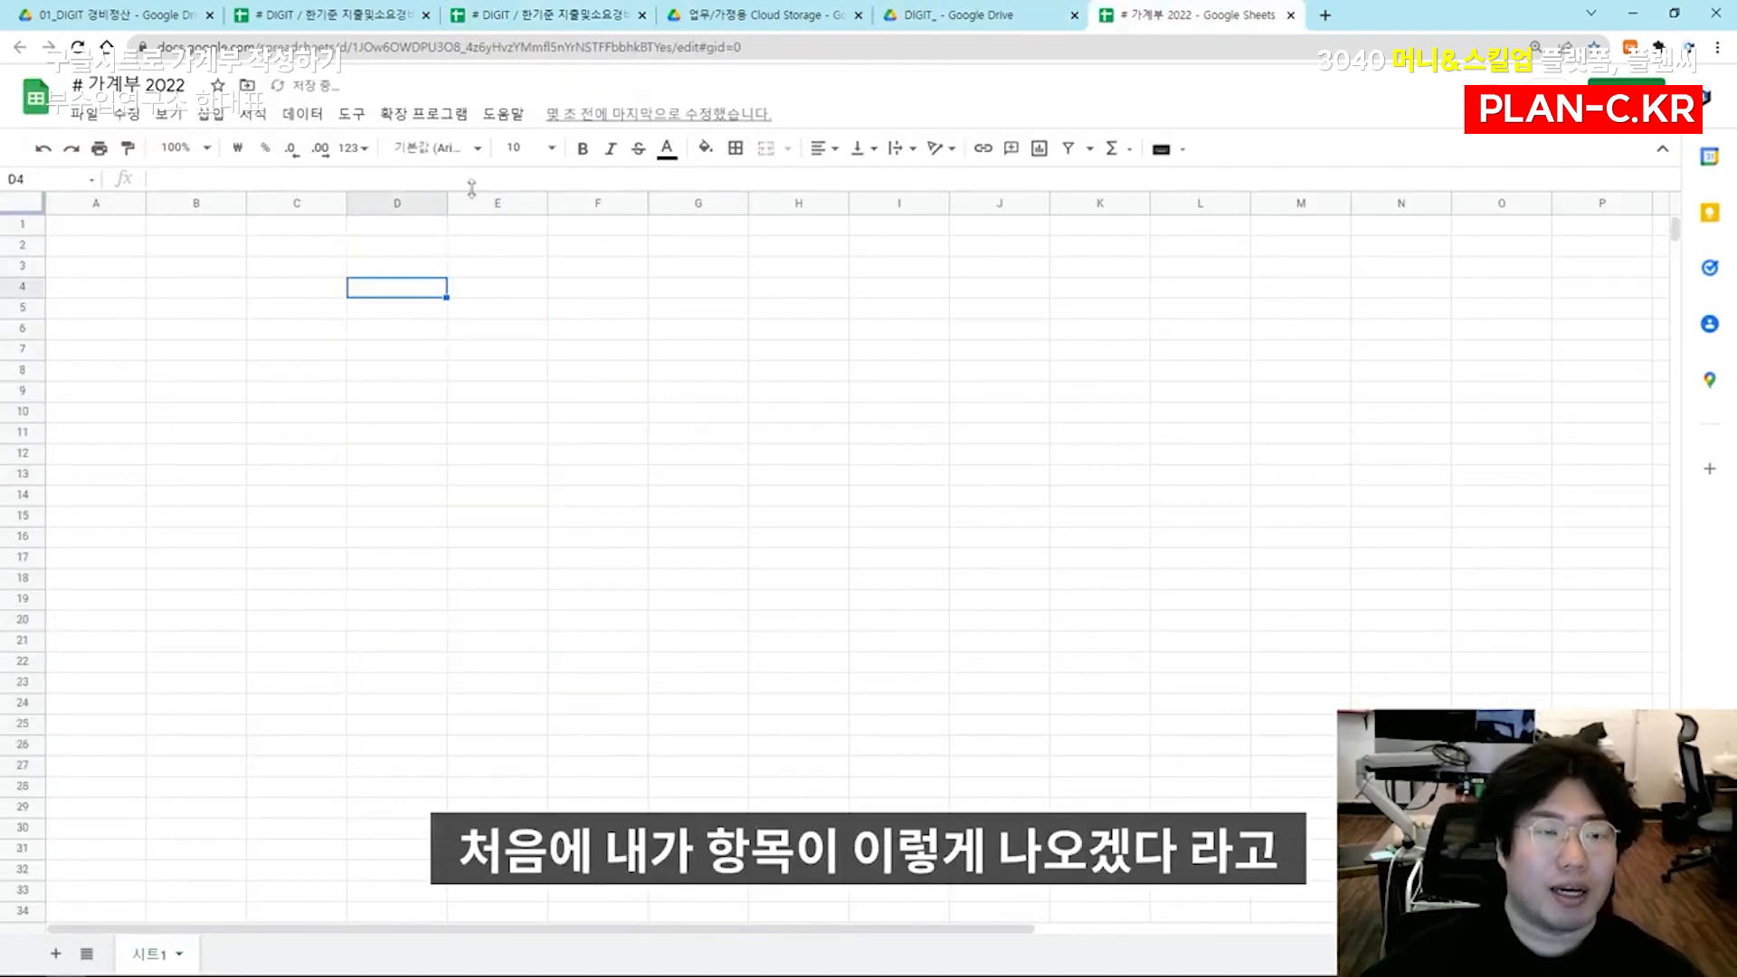
left_click(505, 11)
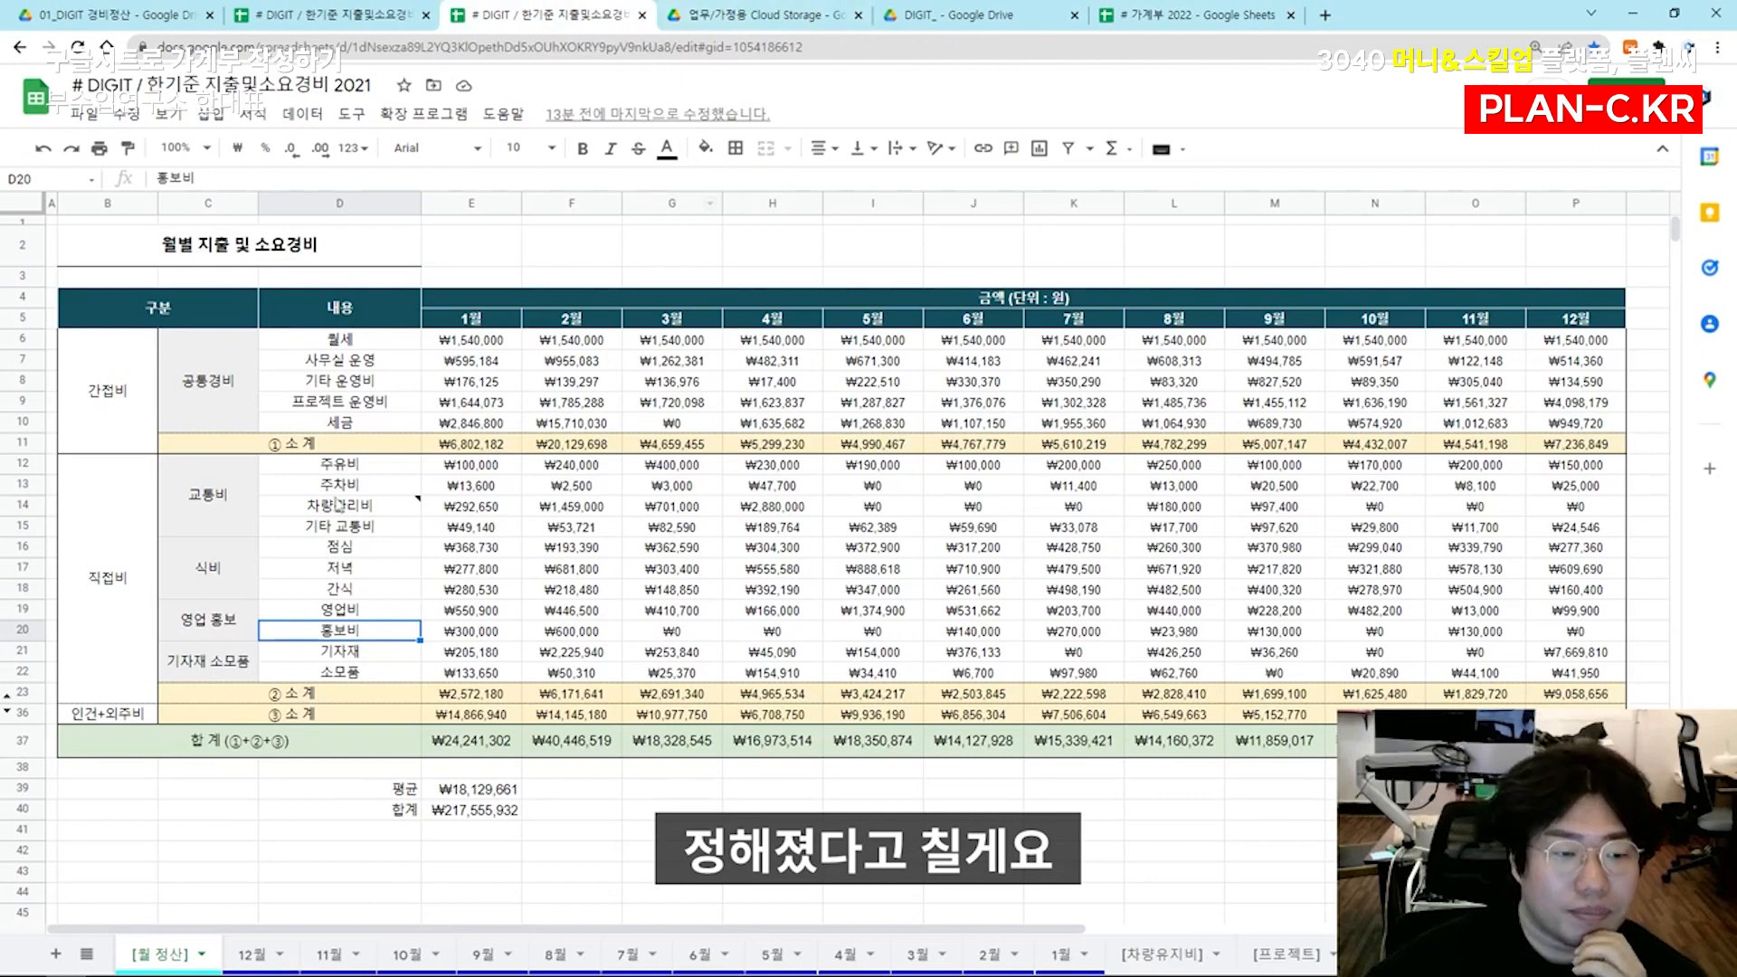
left_click(1194, 14)
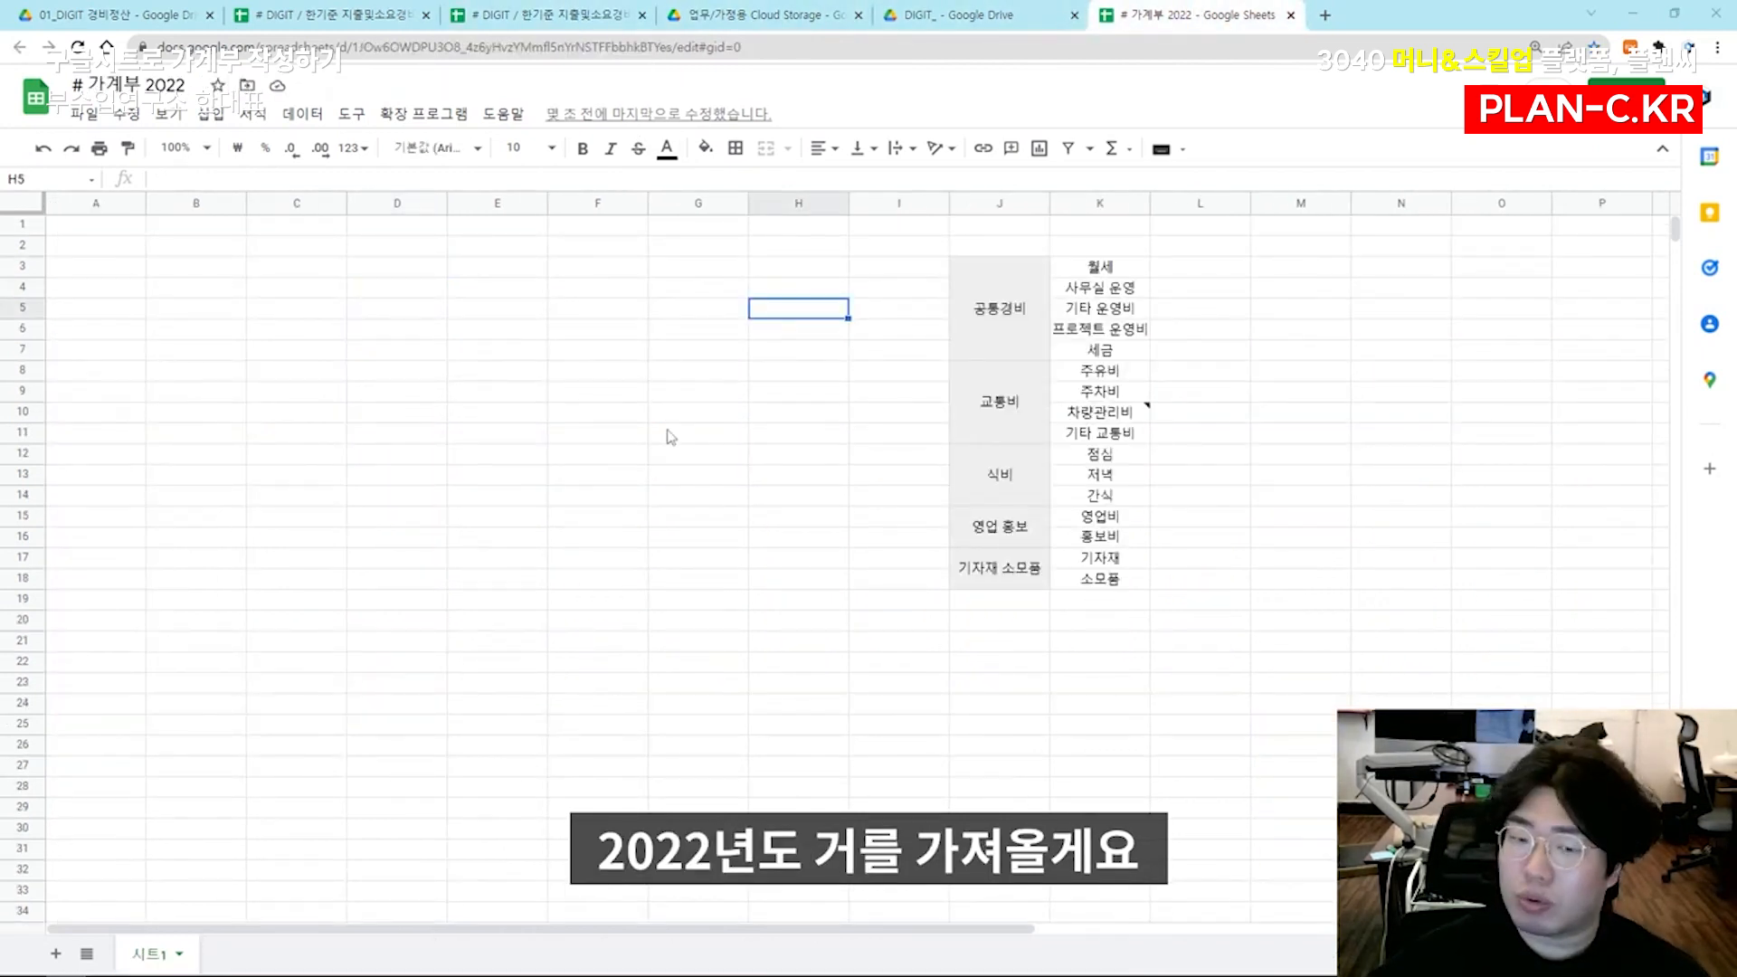
Replace the table with the more detailed 2022 category list, including its descriptions, pasted without formatting into H3:J23
left_click(972, 355)
key("ctrl+v")
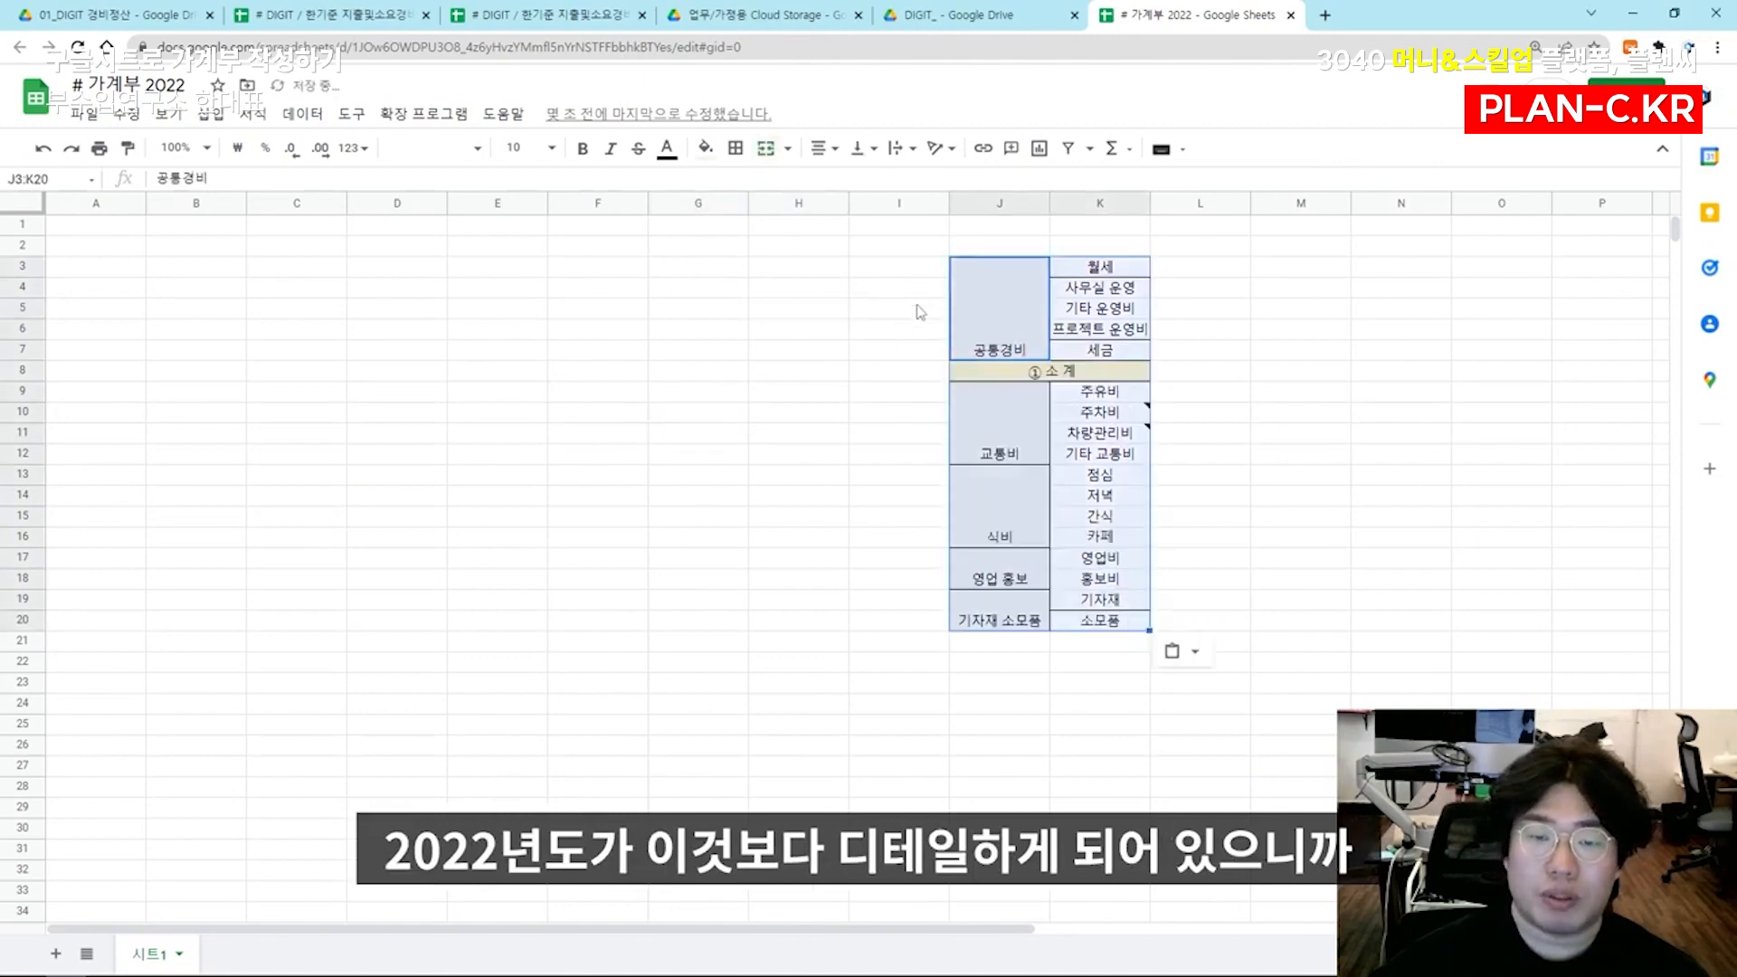
left_click(1175, 651)
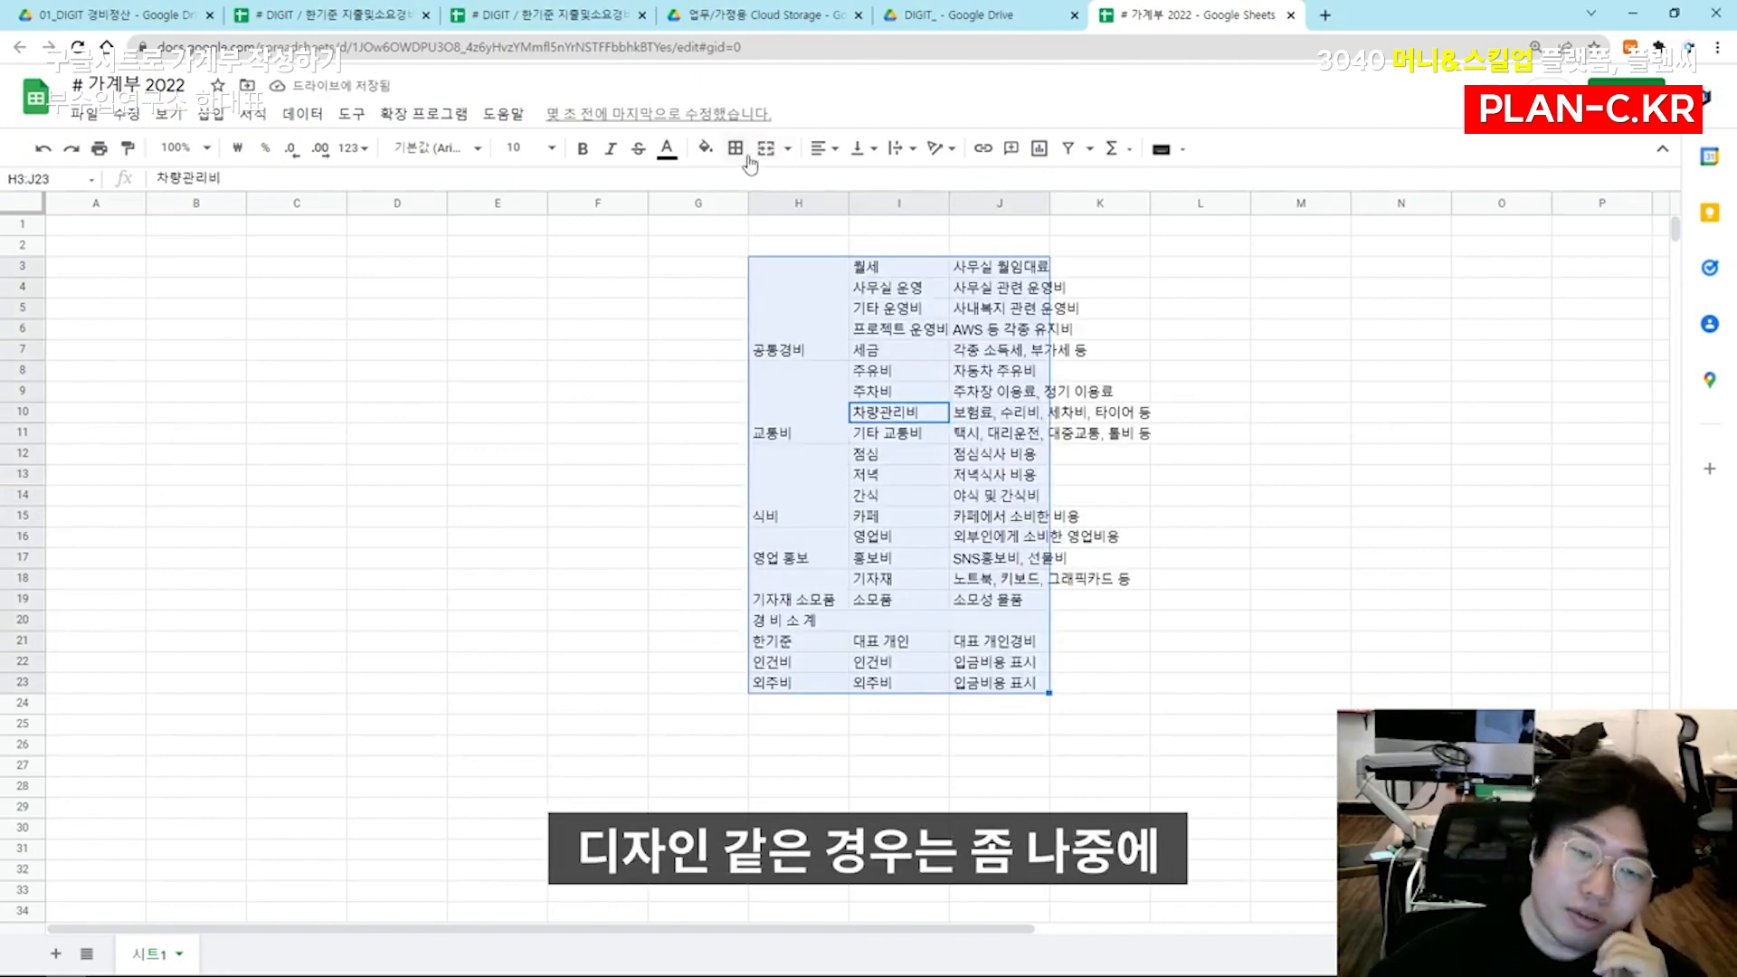
Centre the text of the pasted category list H3:J23 both horizontally and vertically
left_click(819, 147)
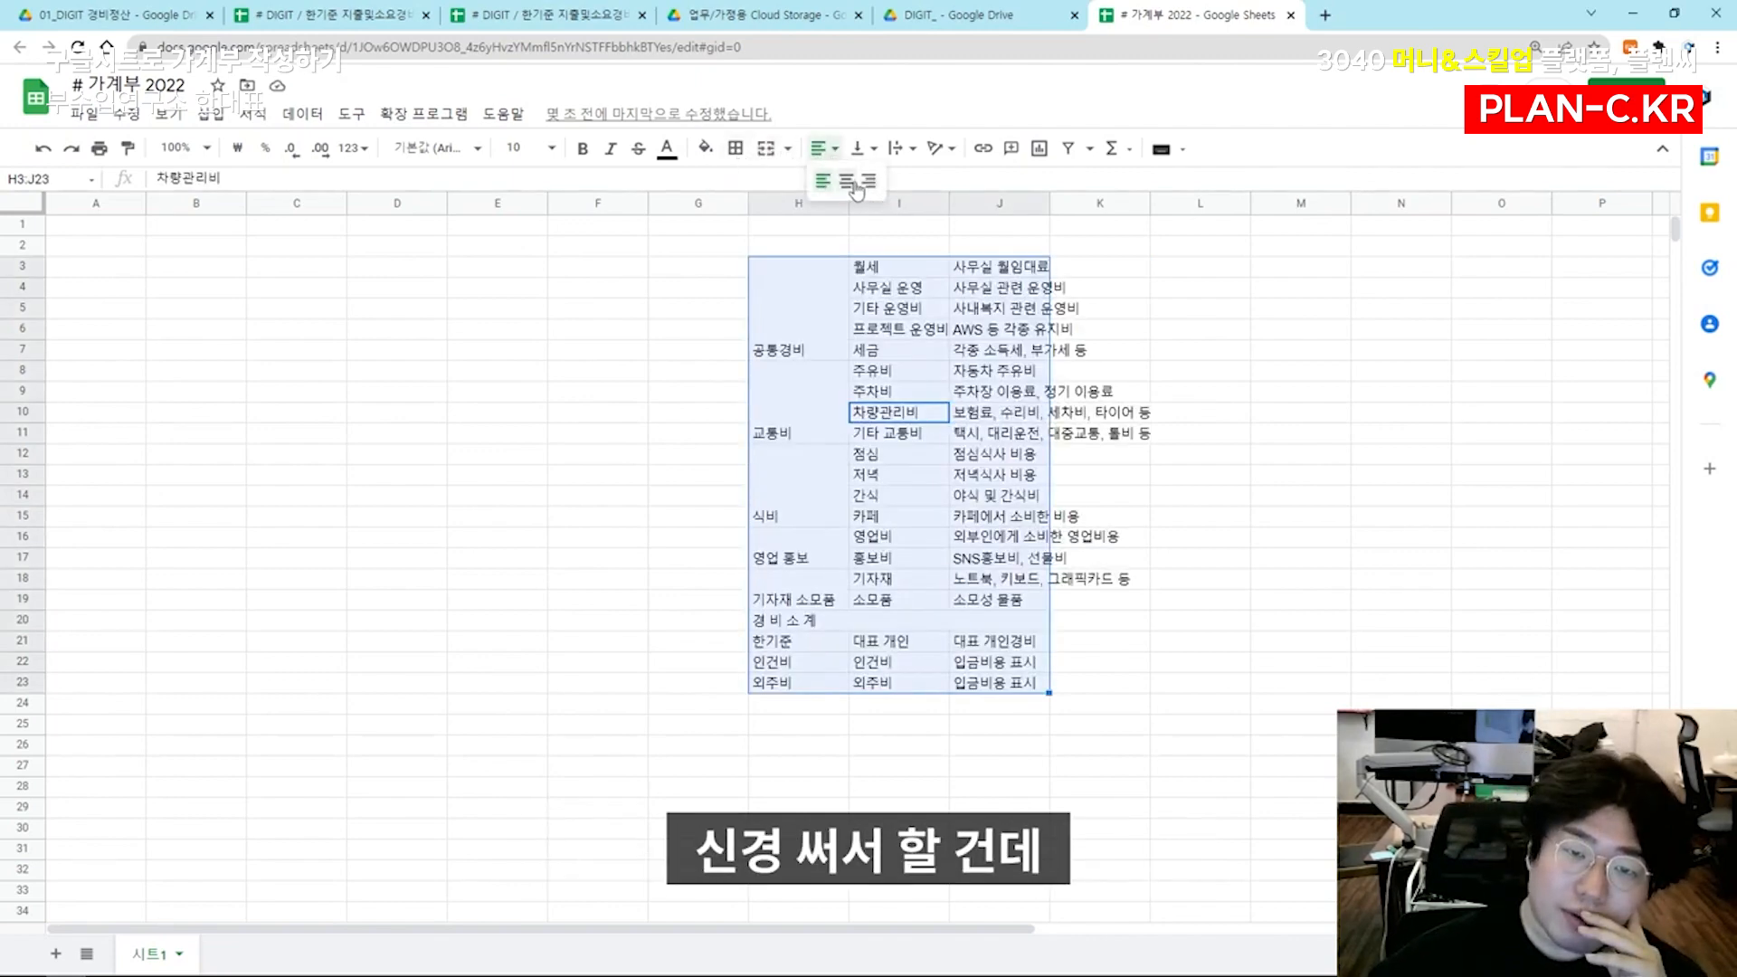
left_click(839, 181)
left_click(864, 147)
left_click(883, 183)
Move the category table to J5:L25 and widen its description column to fit the text
left_click(808, 398)
left_click(1004, 329)
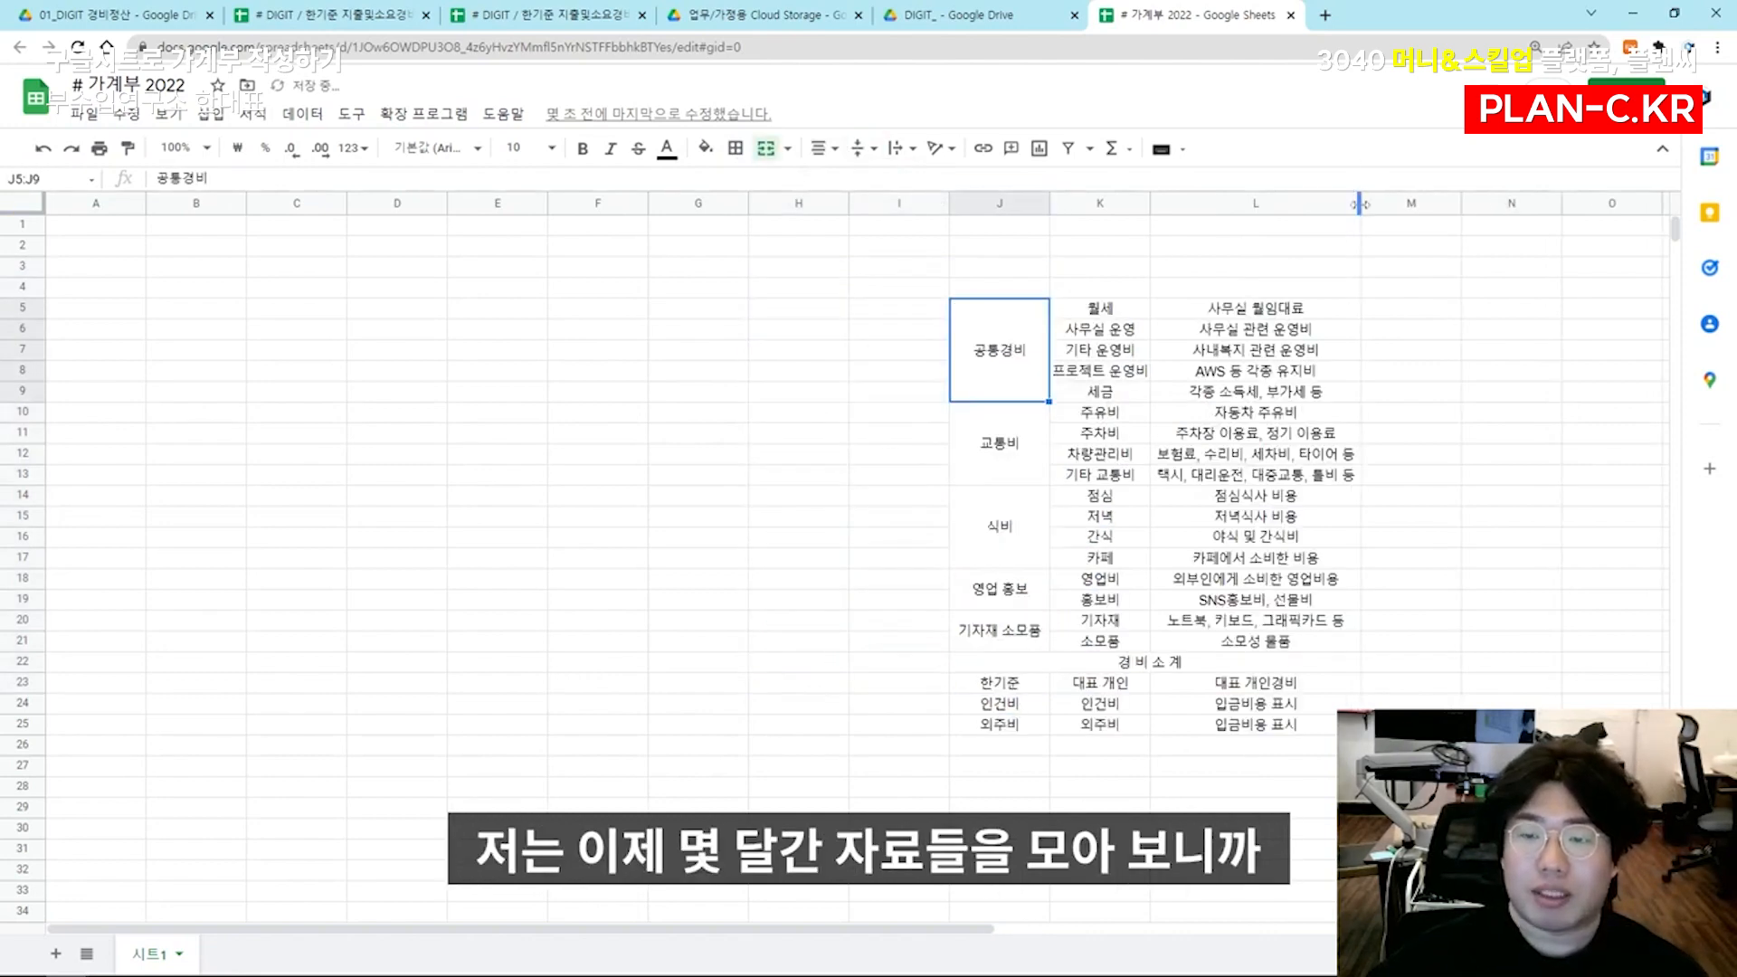
left_click_drag(1360, 204, 1411, 205)
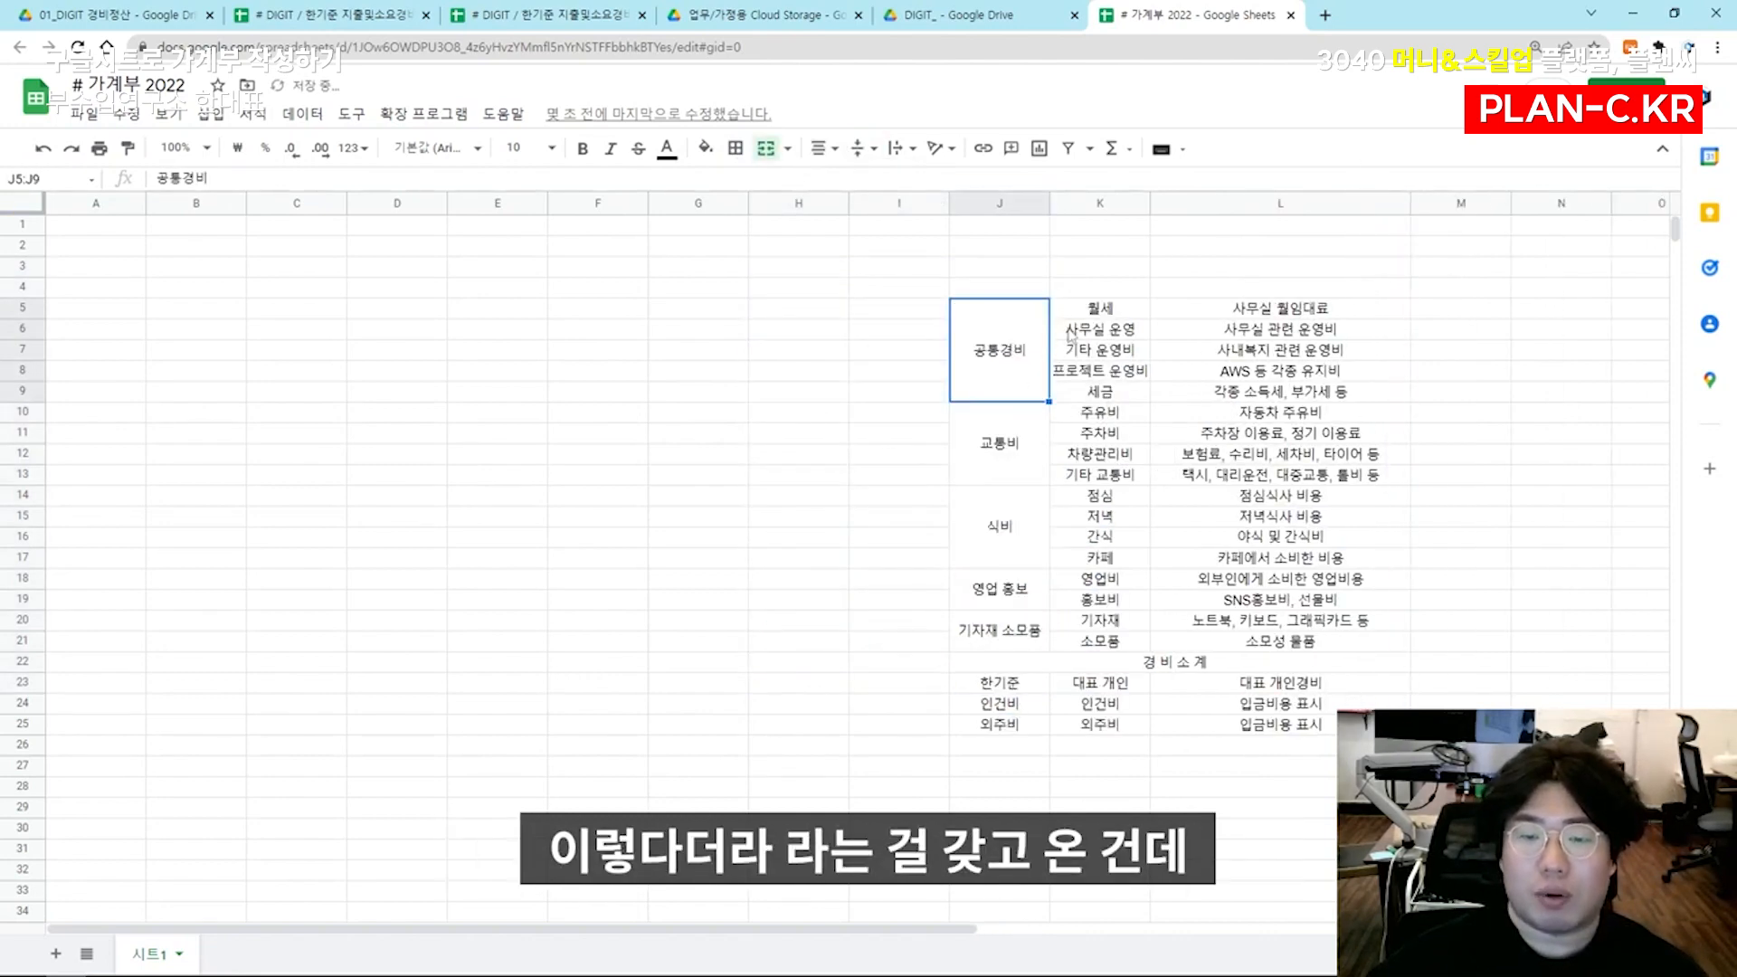
Enlarge the page to 150% and examine the 월세 and 사무실 운영 items with their descriptions
left_click(1107, 310)
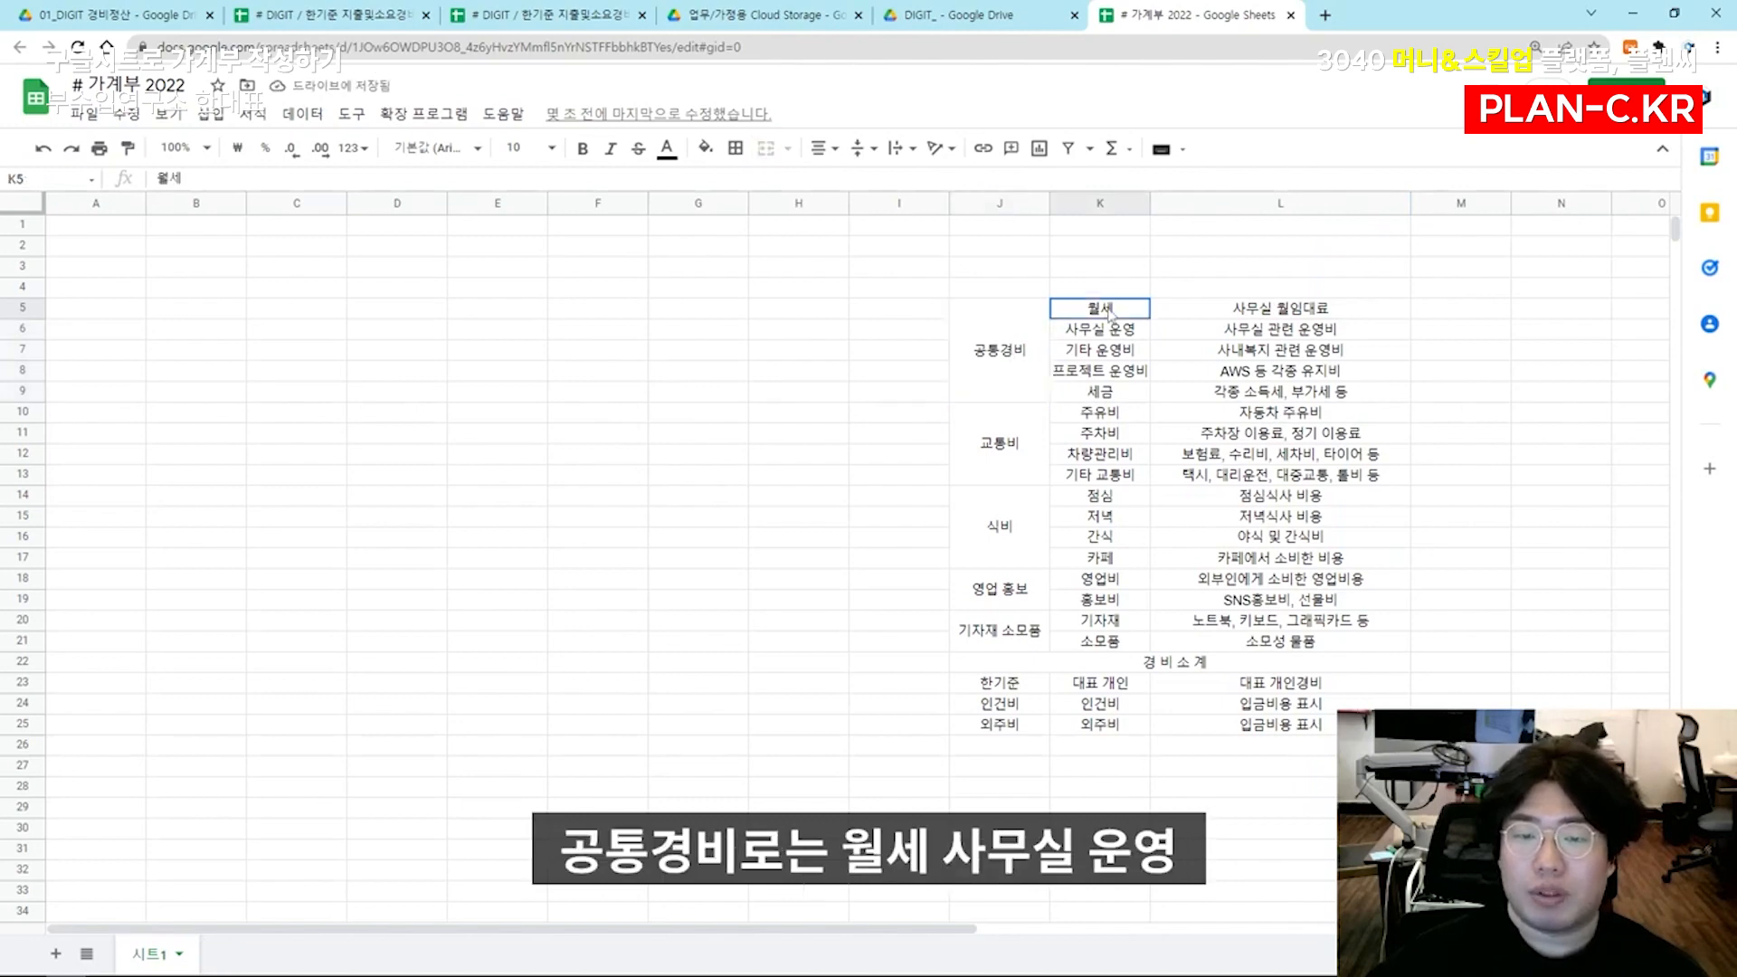
key("ctrl+plus")
key("ctrl+plus")
left_click(1260, 566)
key("Right")
key("Right")
key("Right")
key("Right")
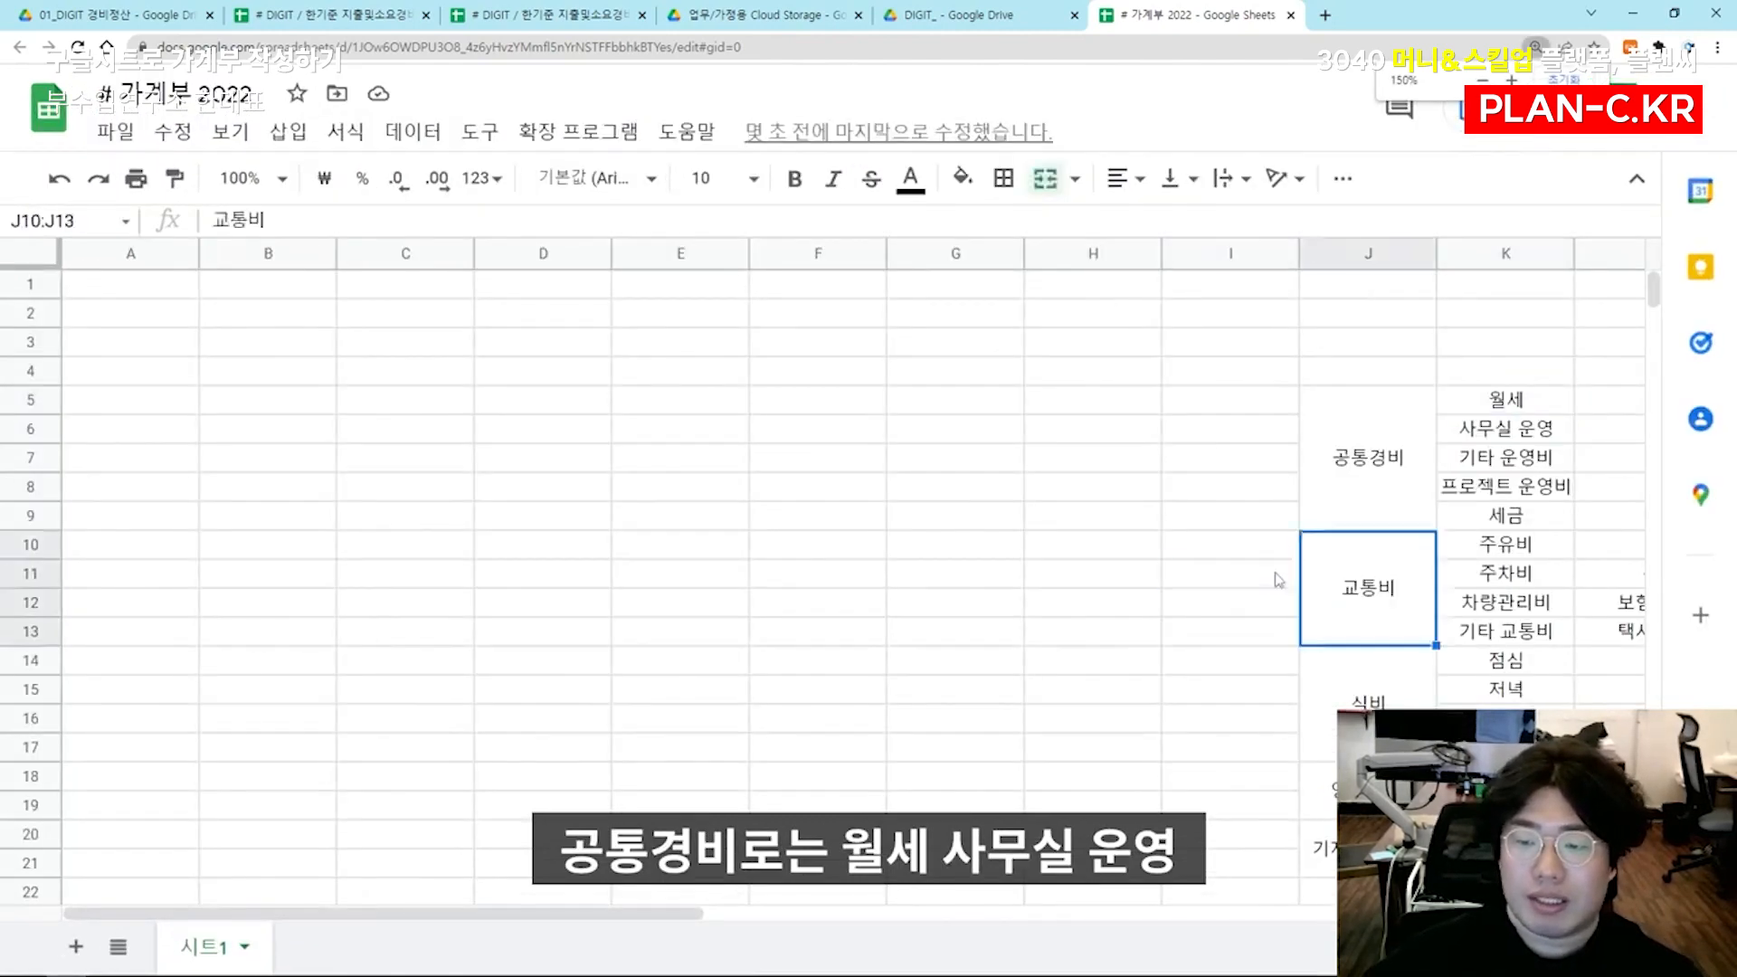
left_click(968, 432)
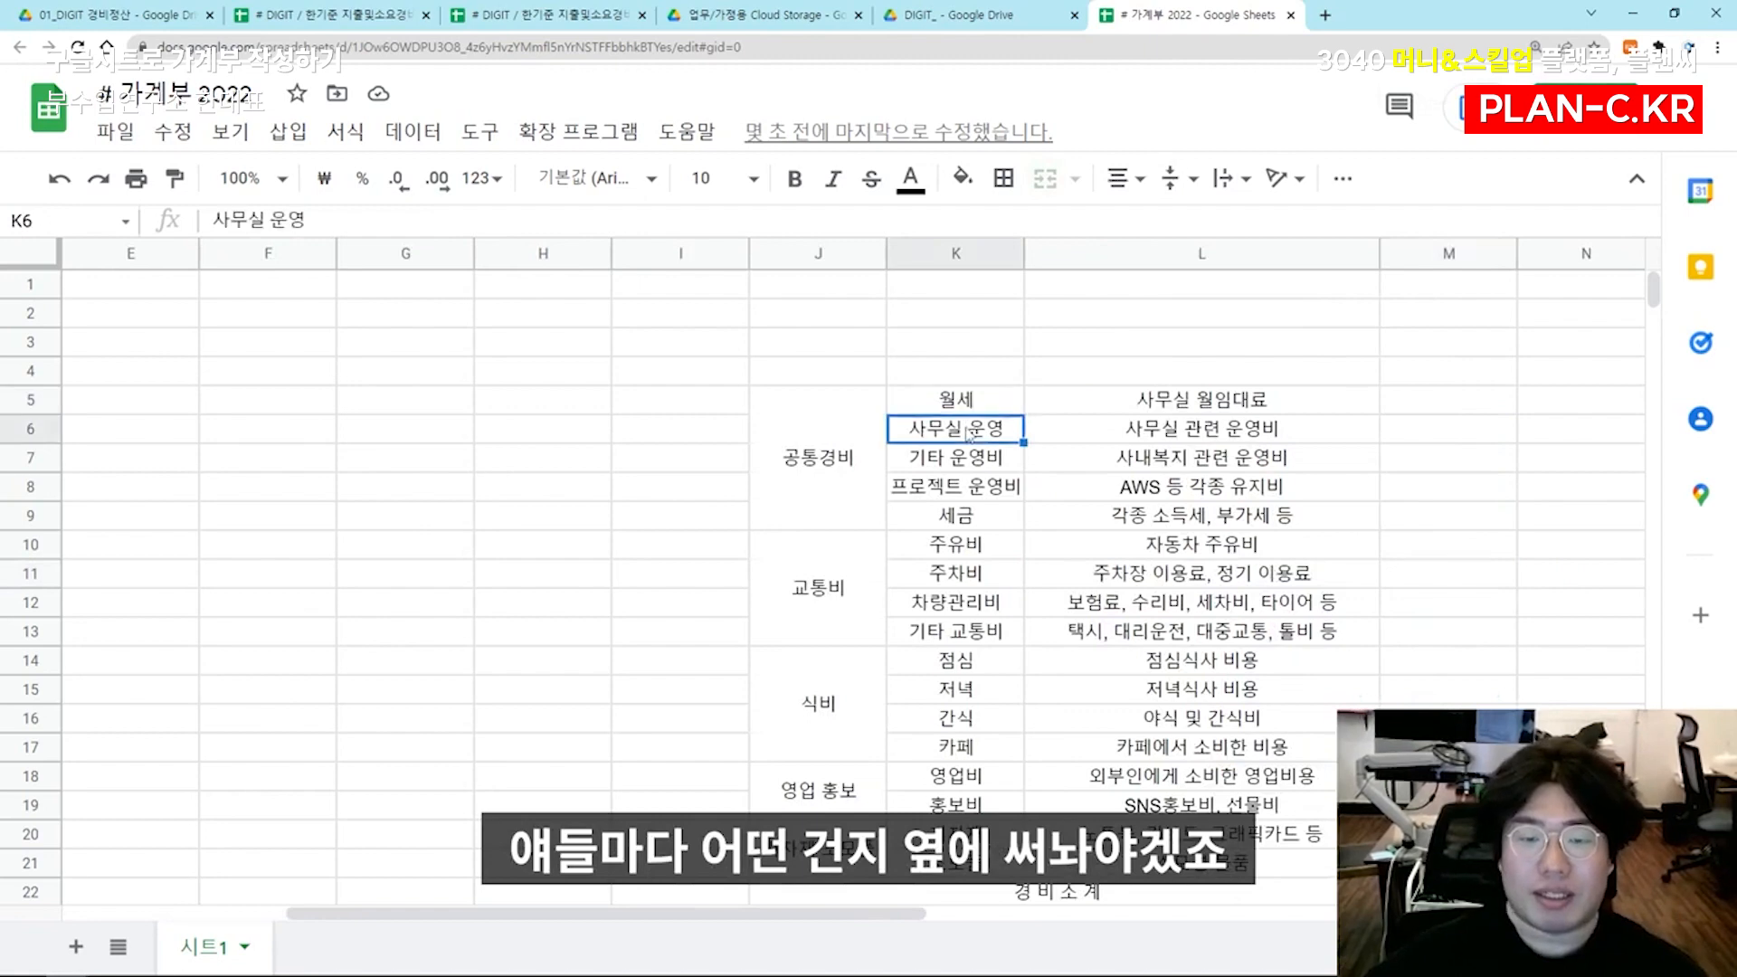
left_click(1113, 436)
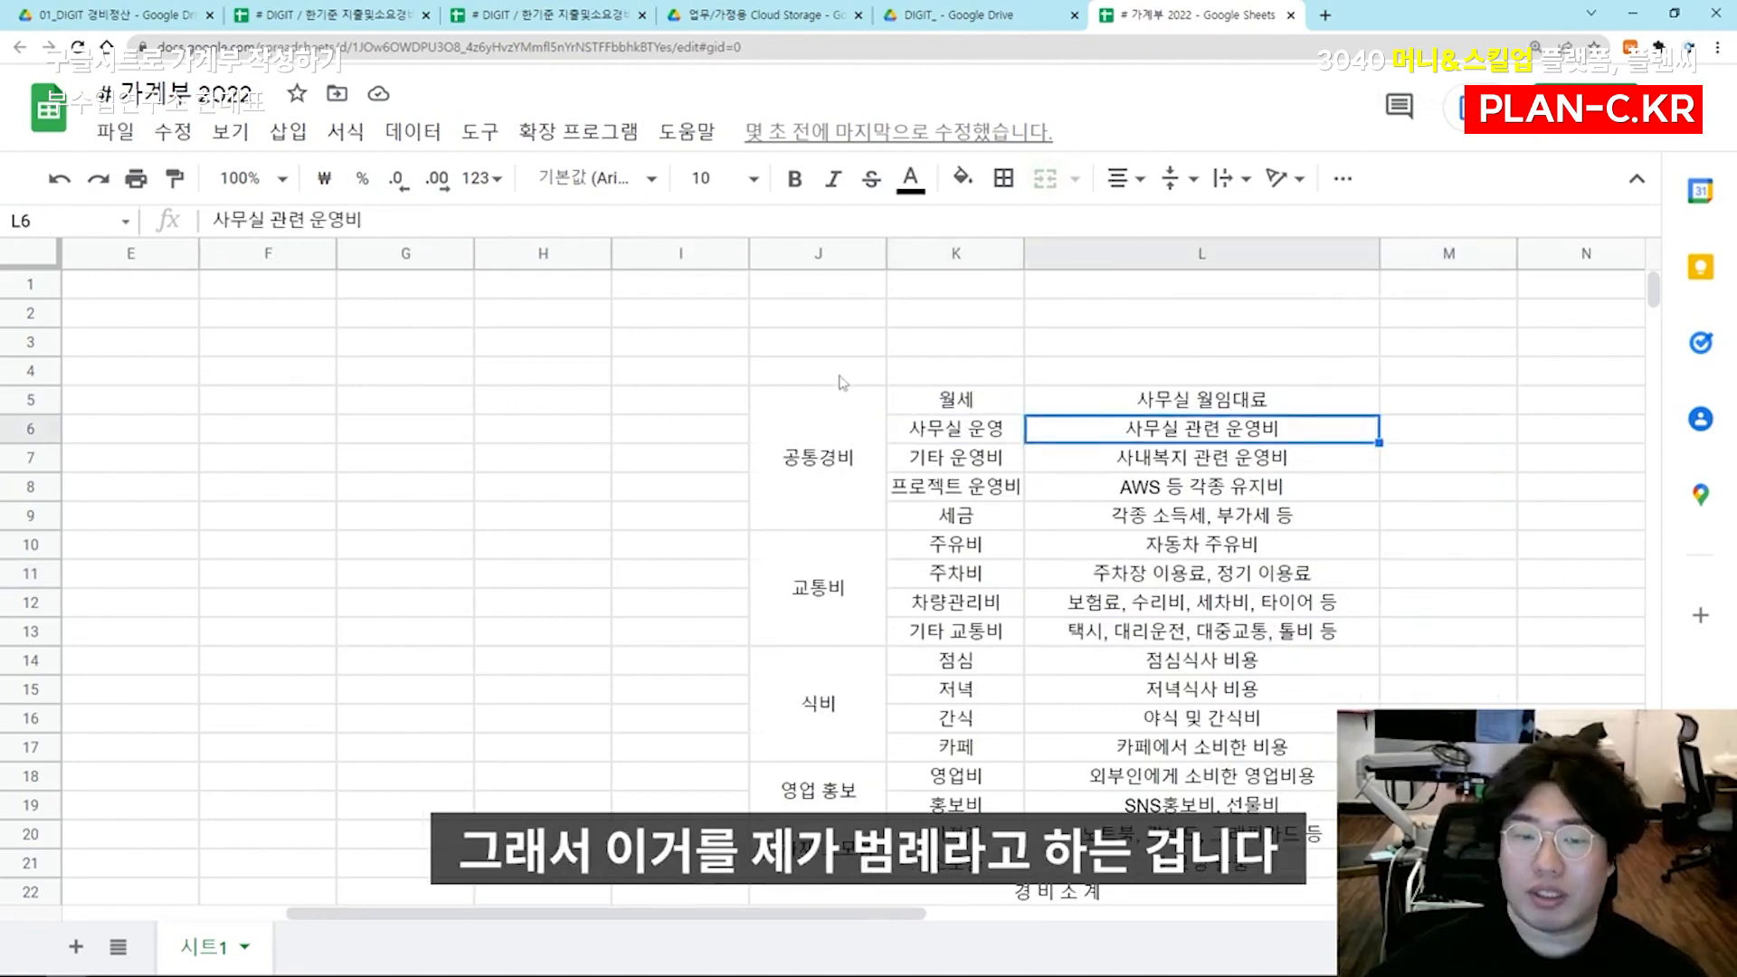
Merge the cells J4:L4 above the category table and enter the heading 범례
left_click_drag(819, 370, 1176, 371)
left_click(1004, 179)
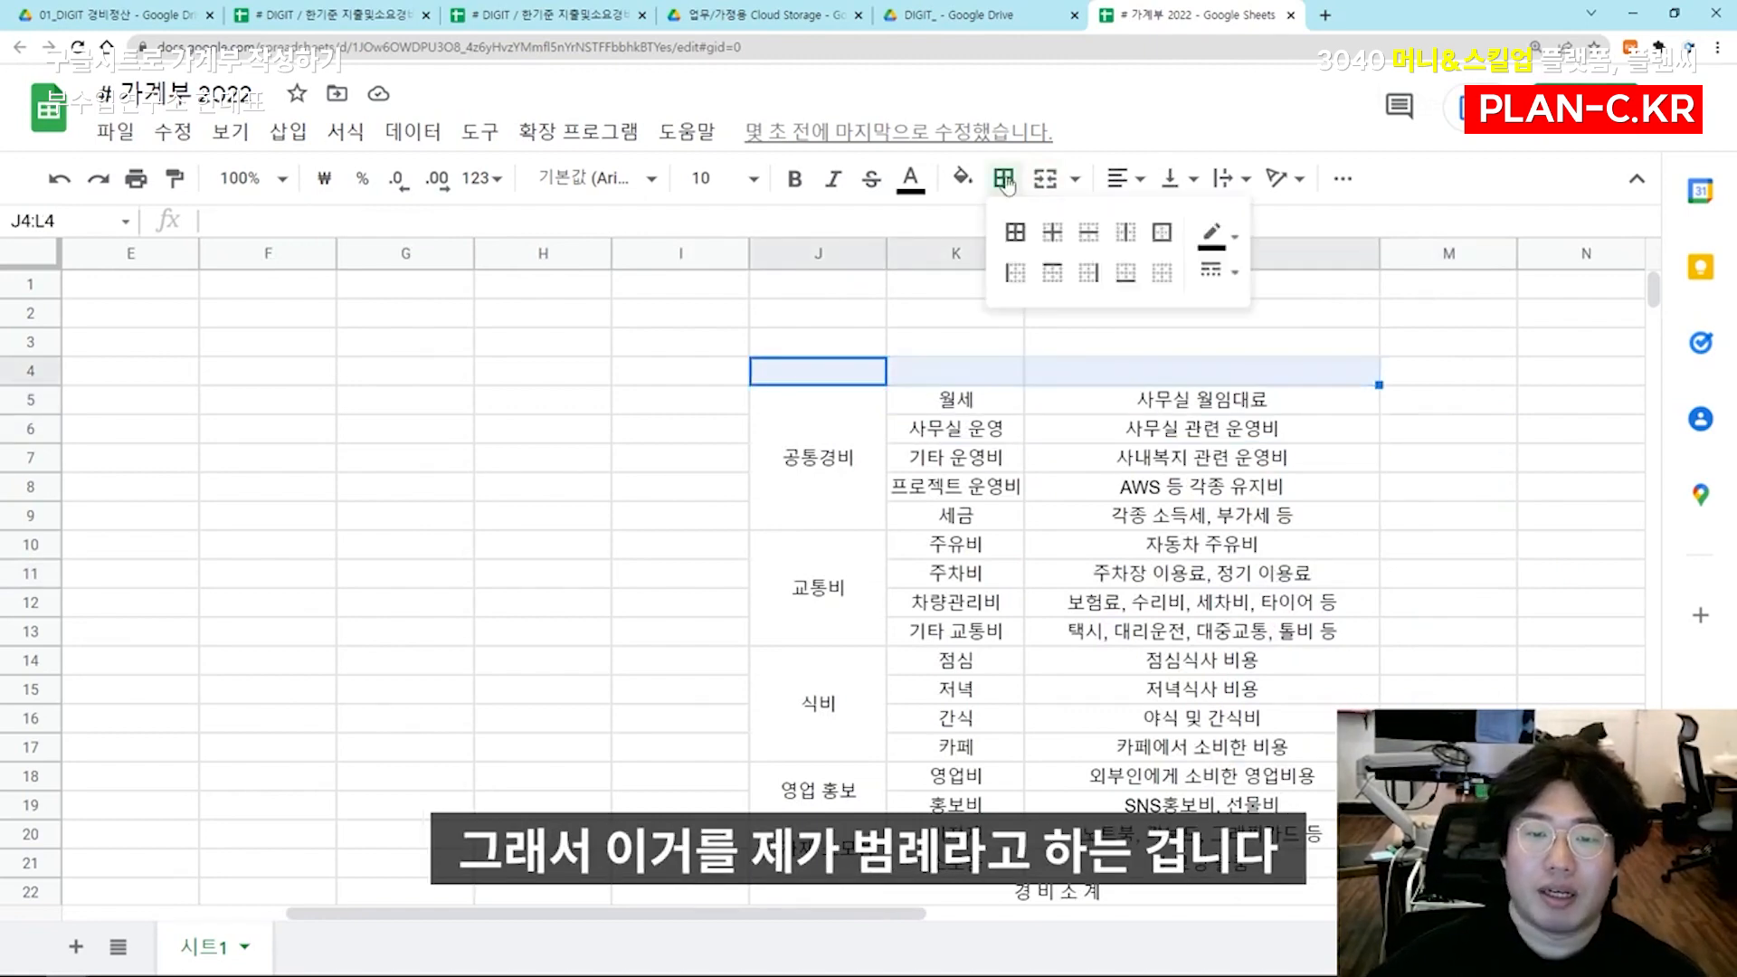
left_click(1051, 180)
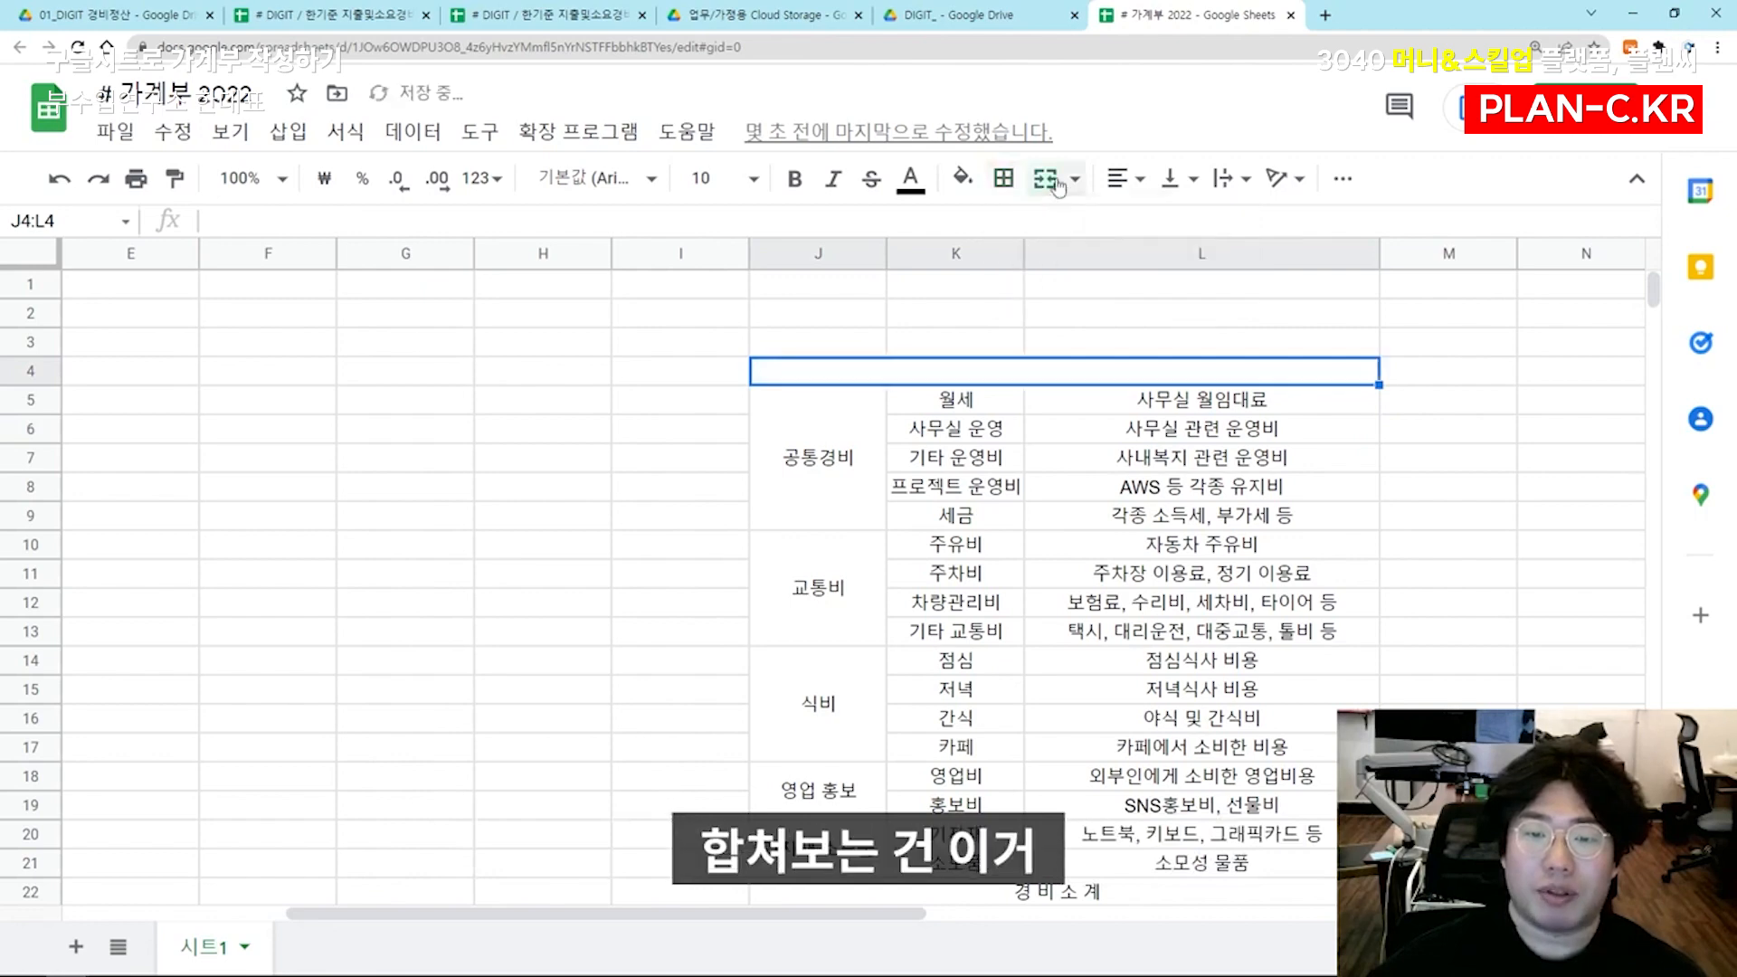
type("범ㄹ")
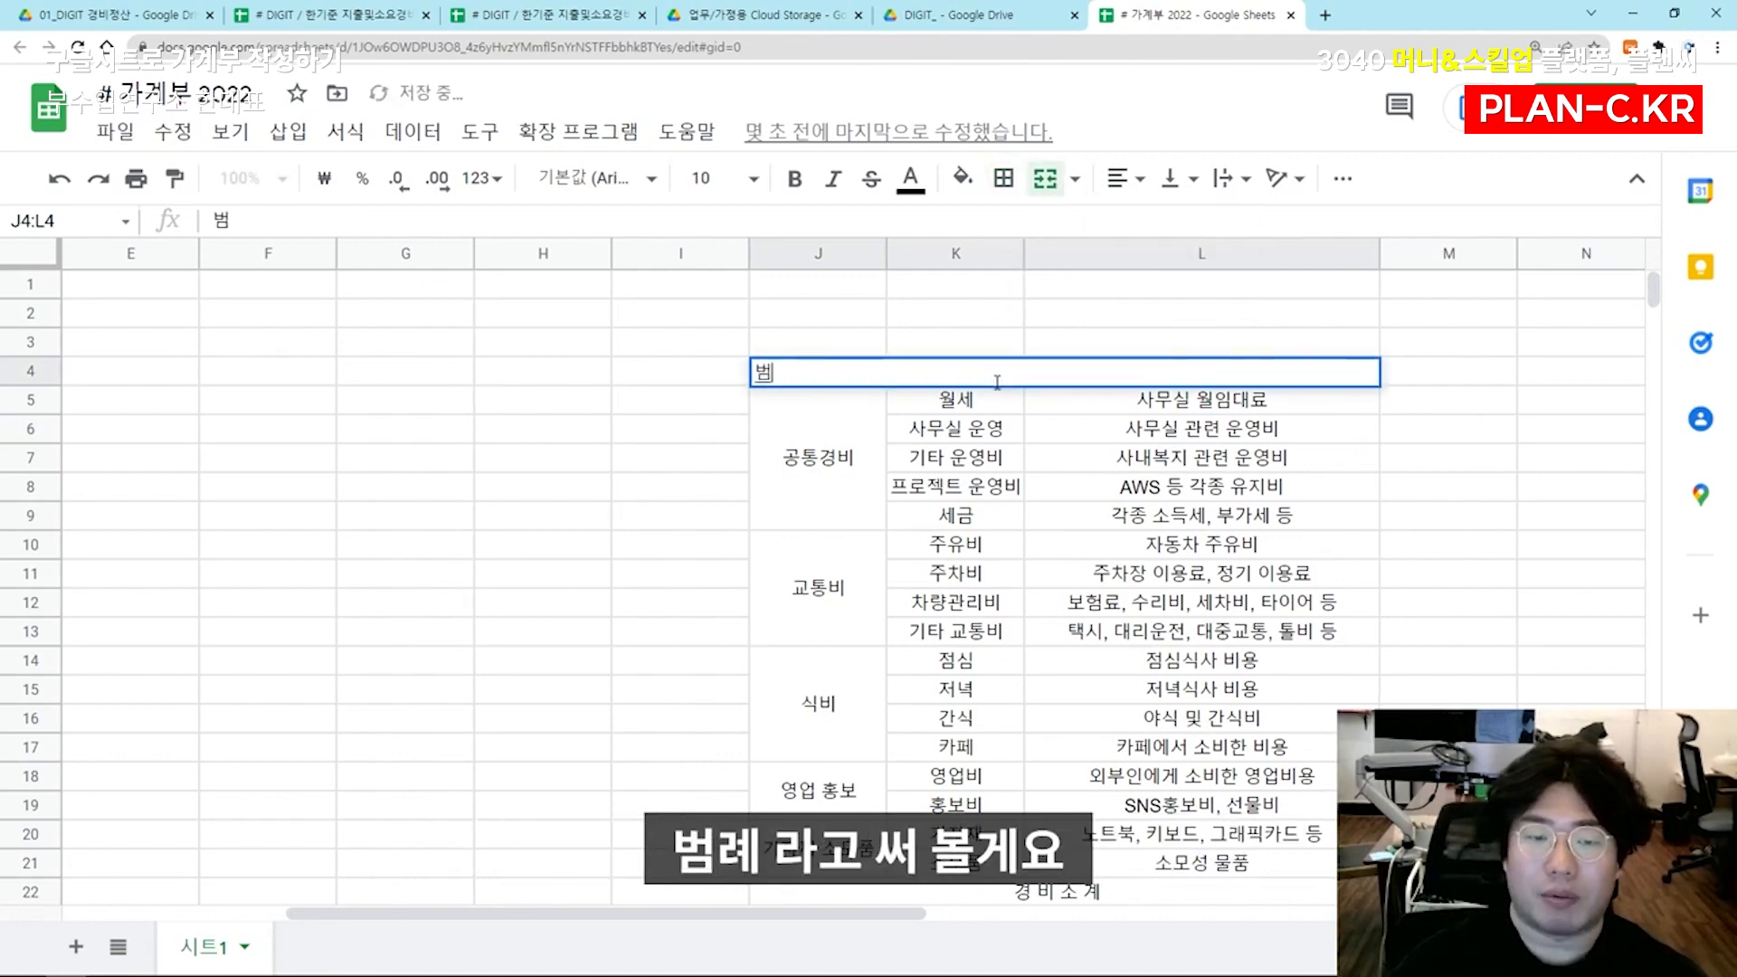
key("Return")
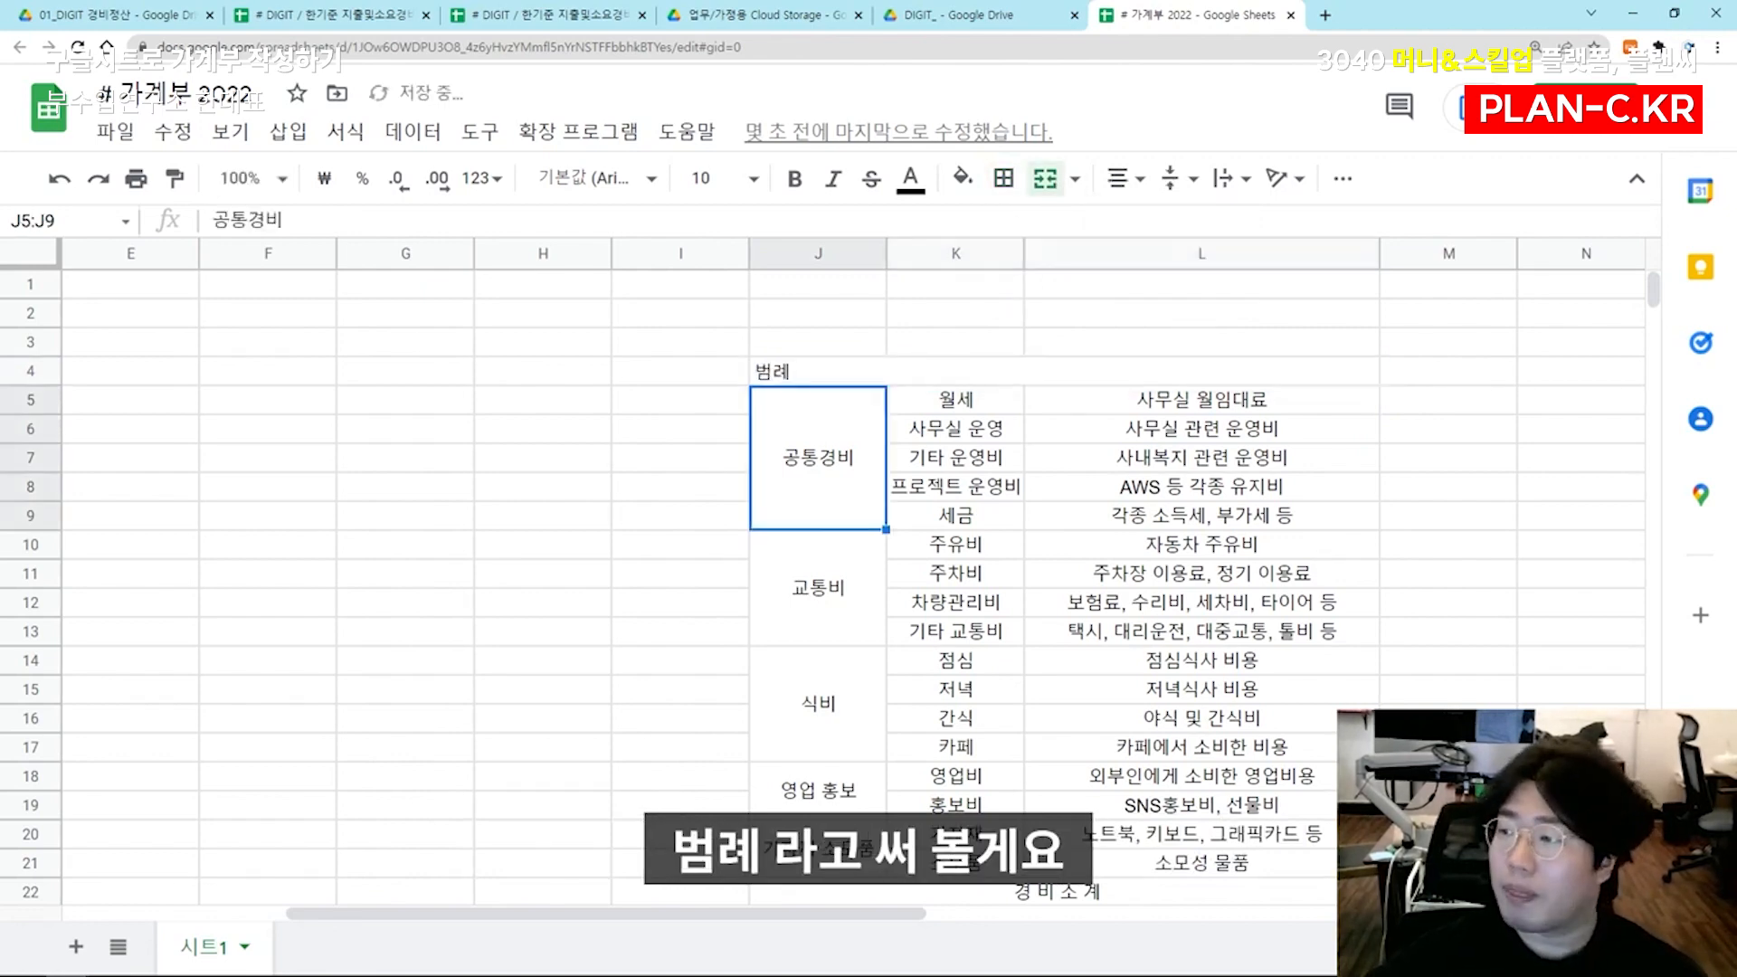
Go through the 공통경비 items from 월세 to 프로젝트 운영비 and the empty column beside their descriptions
left_click(952, 407)
key("Down")
key("Down")
key("Down")
key("Down")
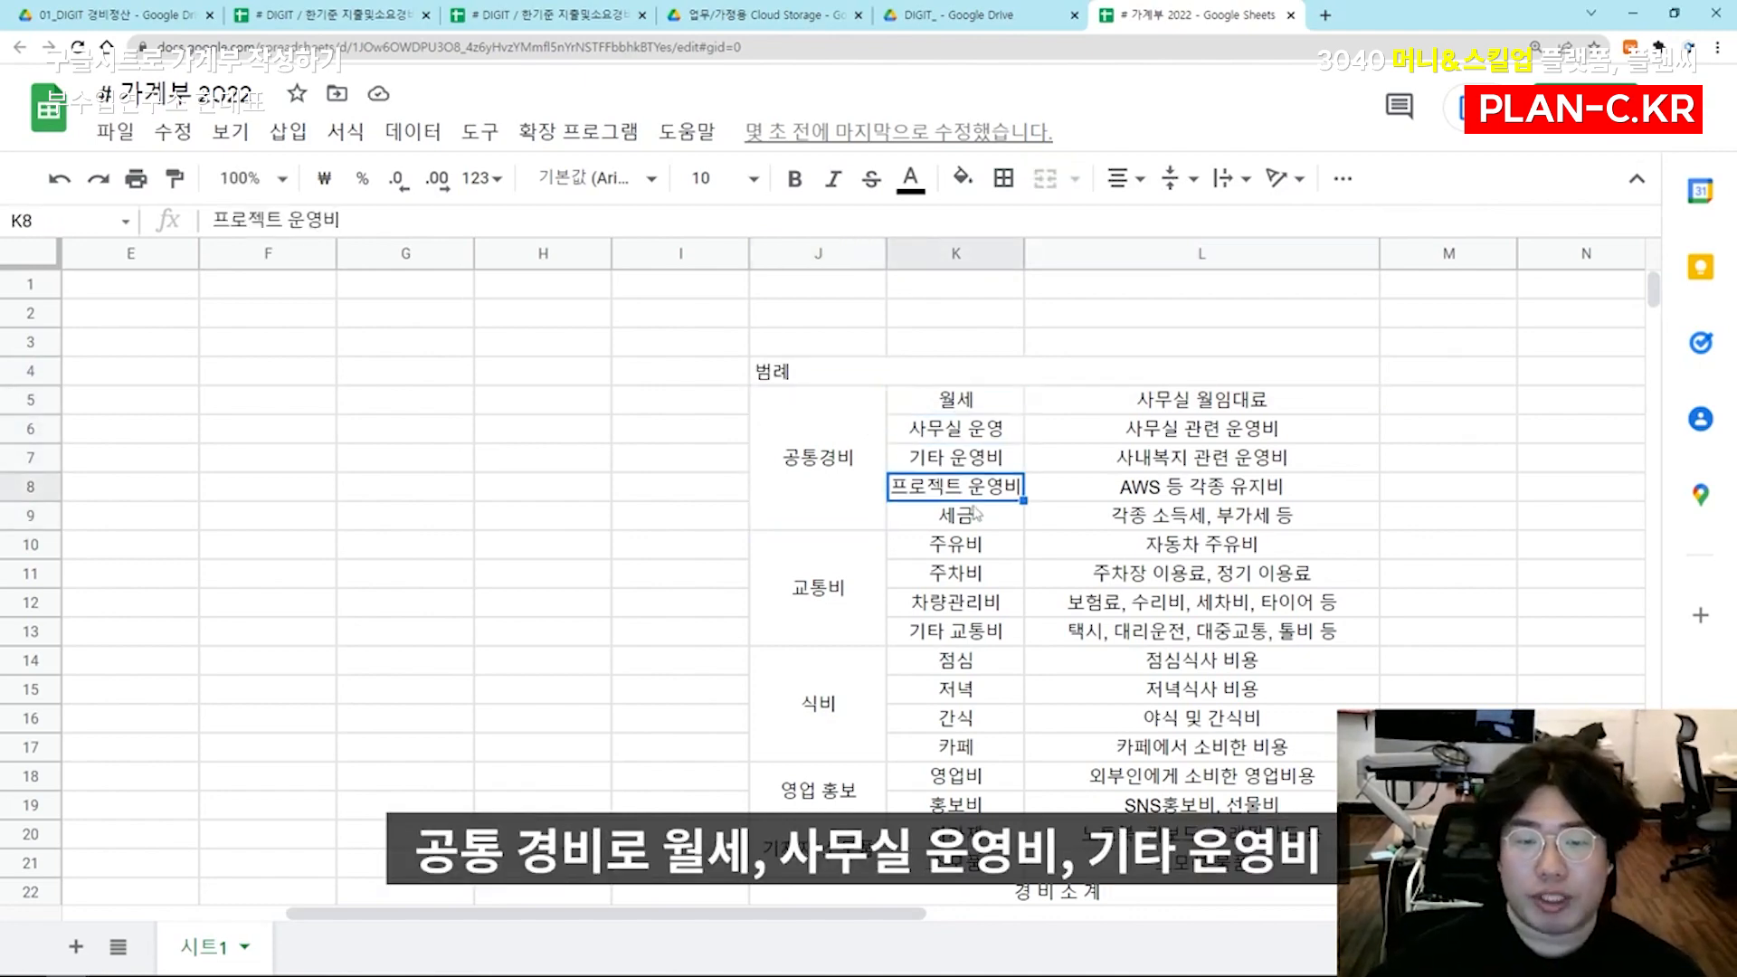
key("Right")
key("Right")
key("Left")
key("Right")
key("Up")
key("Up")
key("Up")
key("Up")
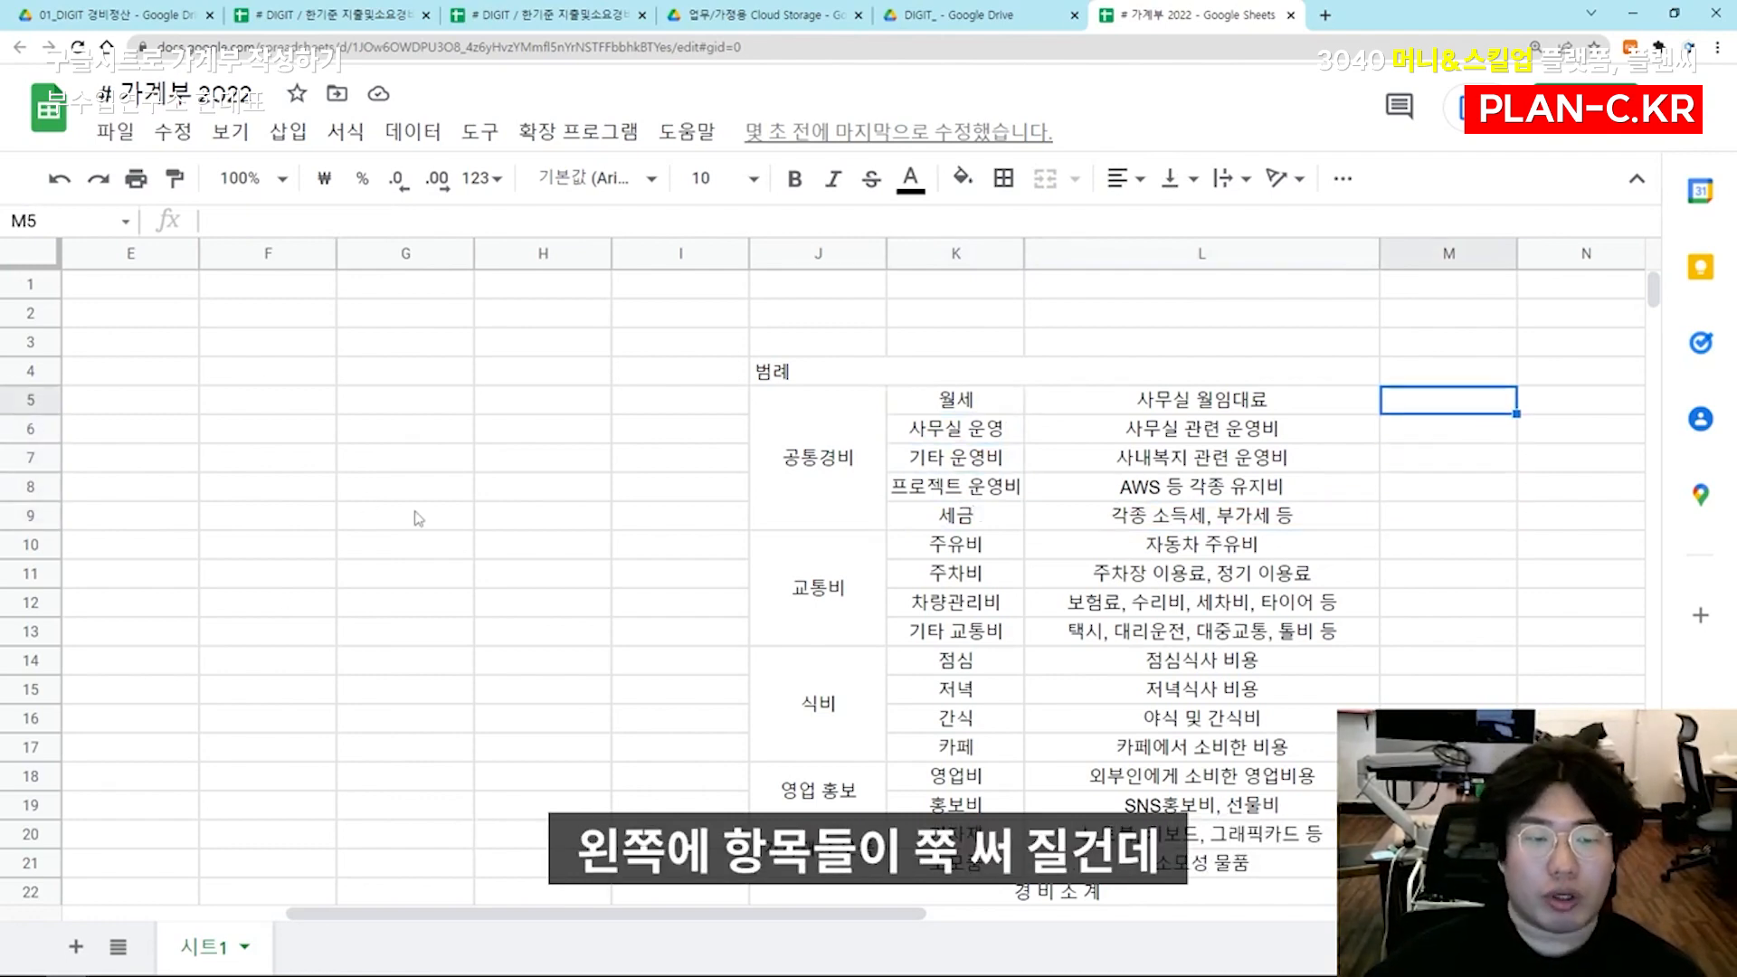
Enter the heading 월별 정산 금액 in M4, beside the 범례 heading
left_click(1460, 375)
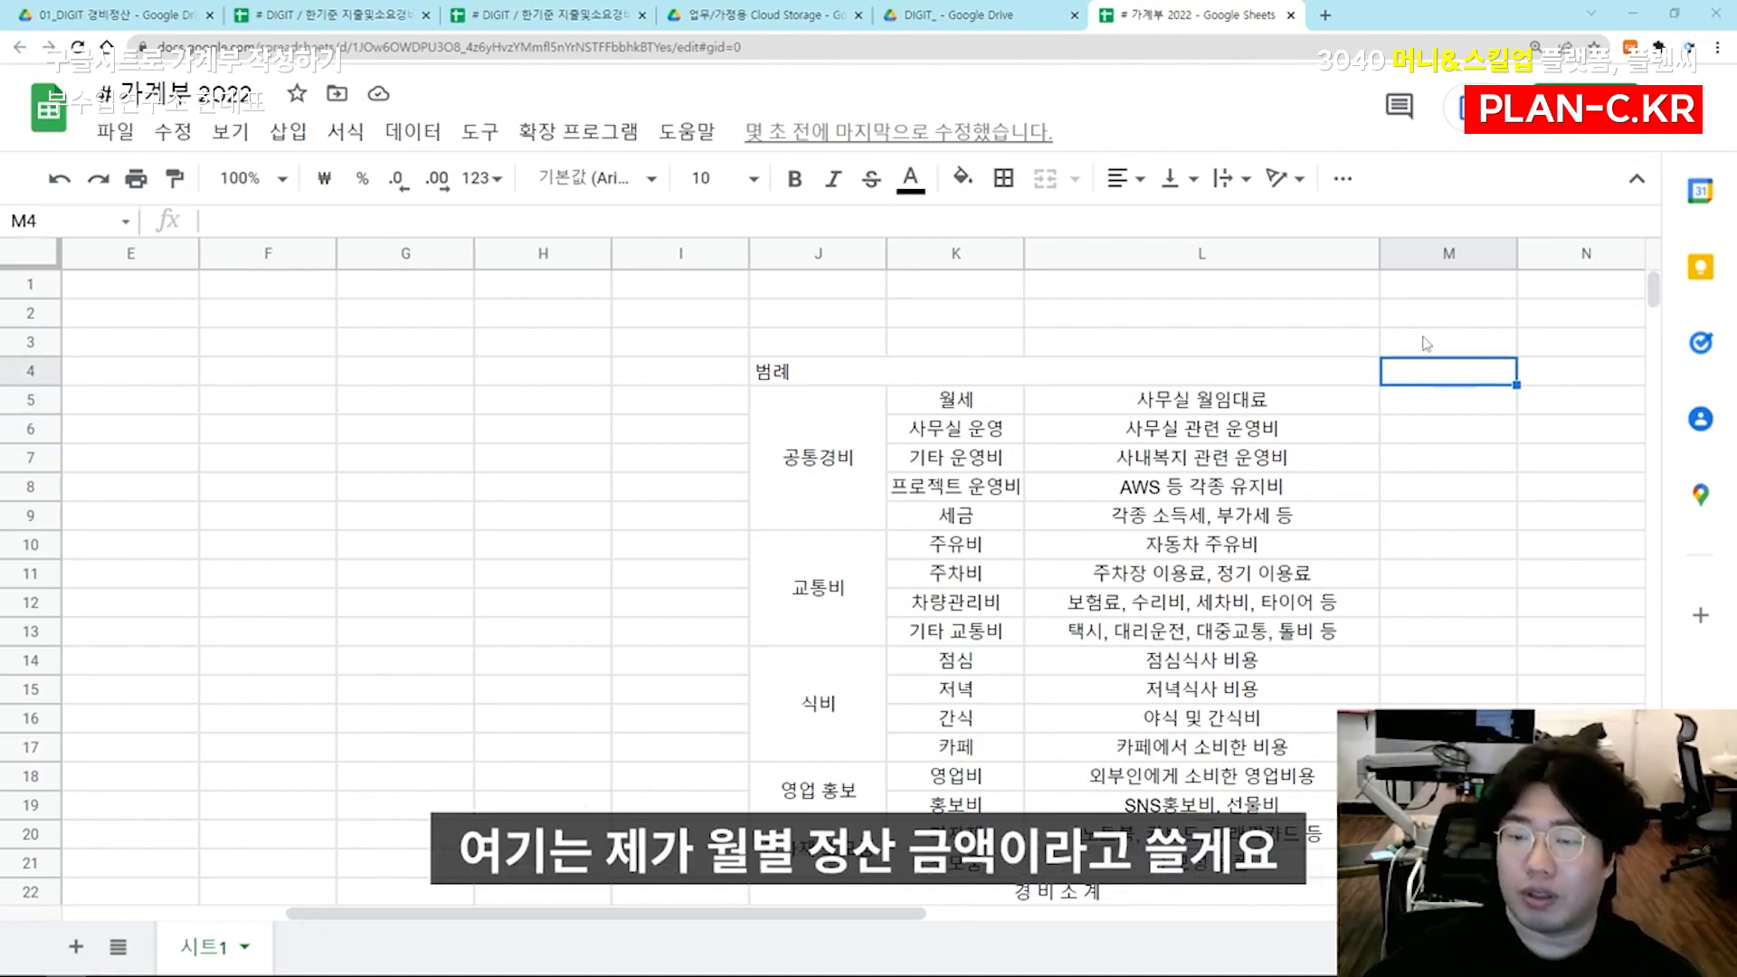
type("ㅇ별 ㅈ")
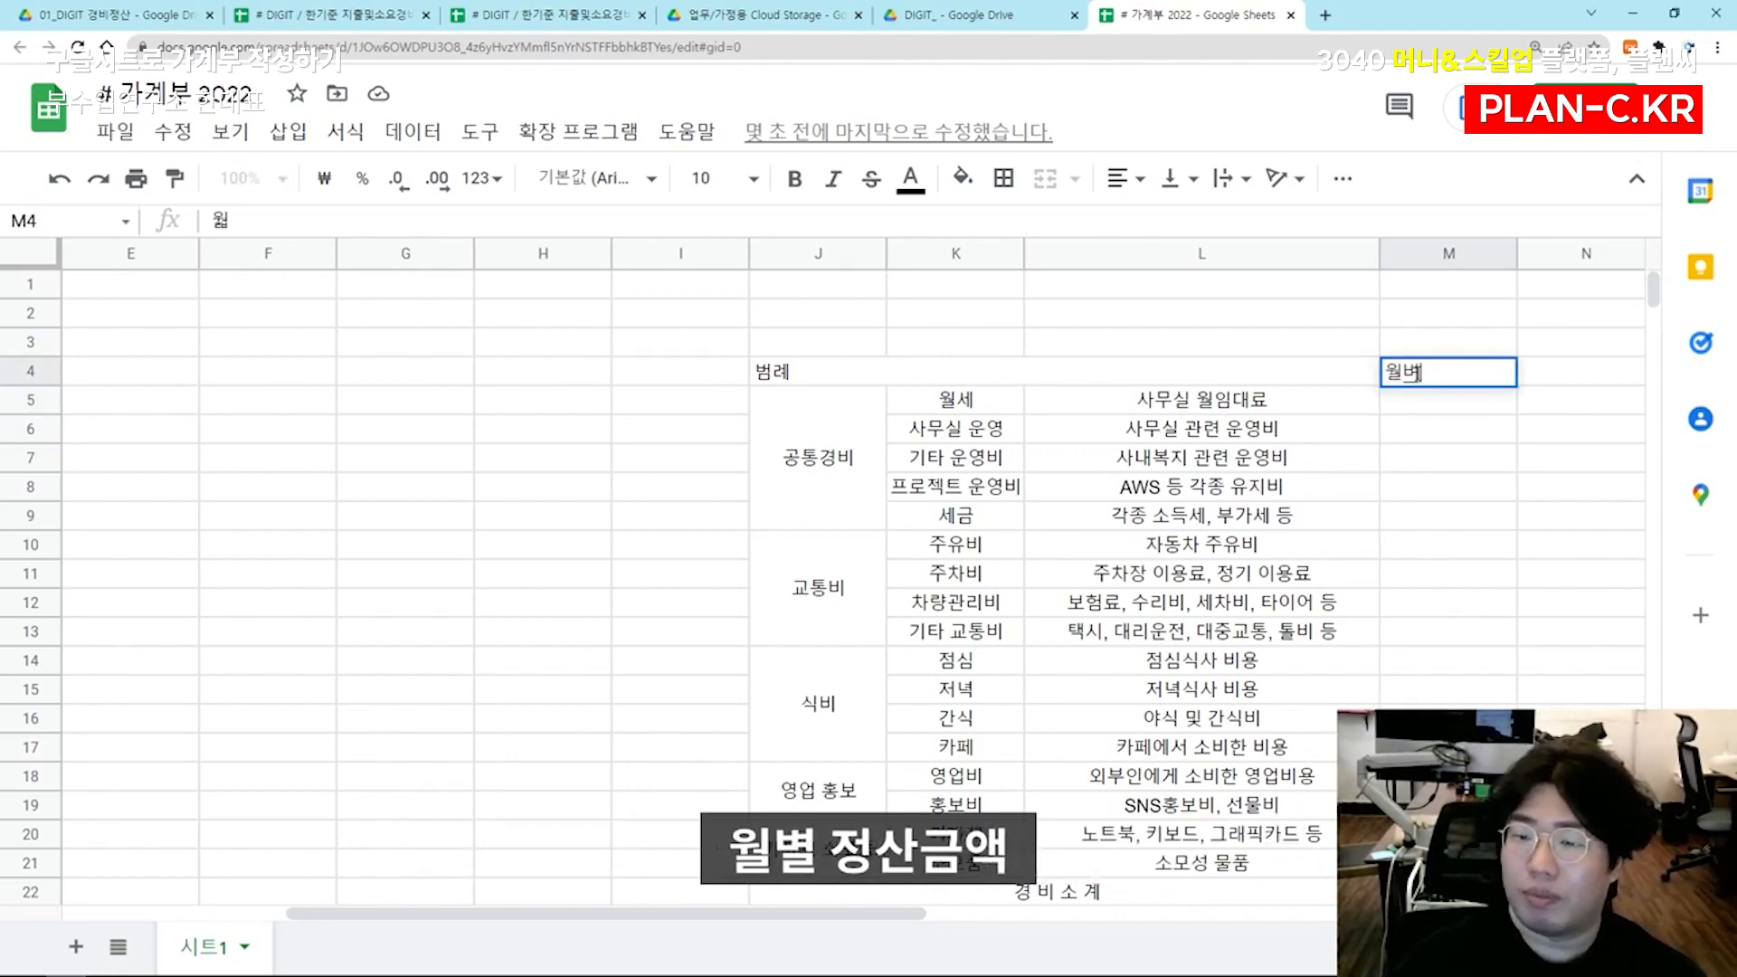
type("정산 금액")
key("Return")
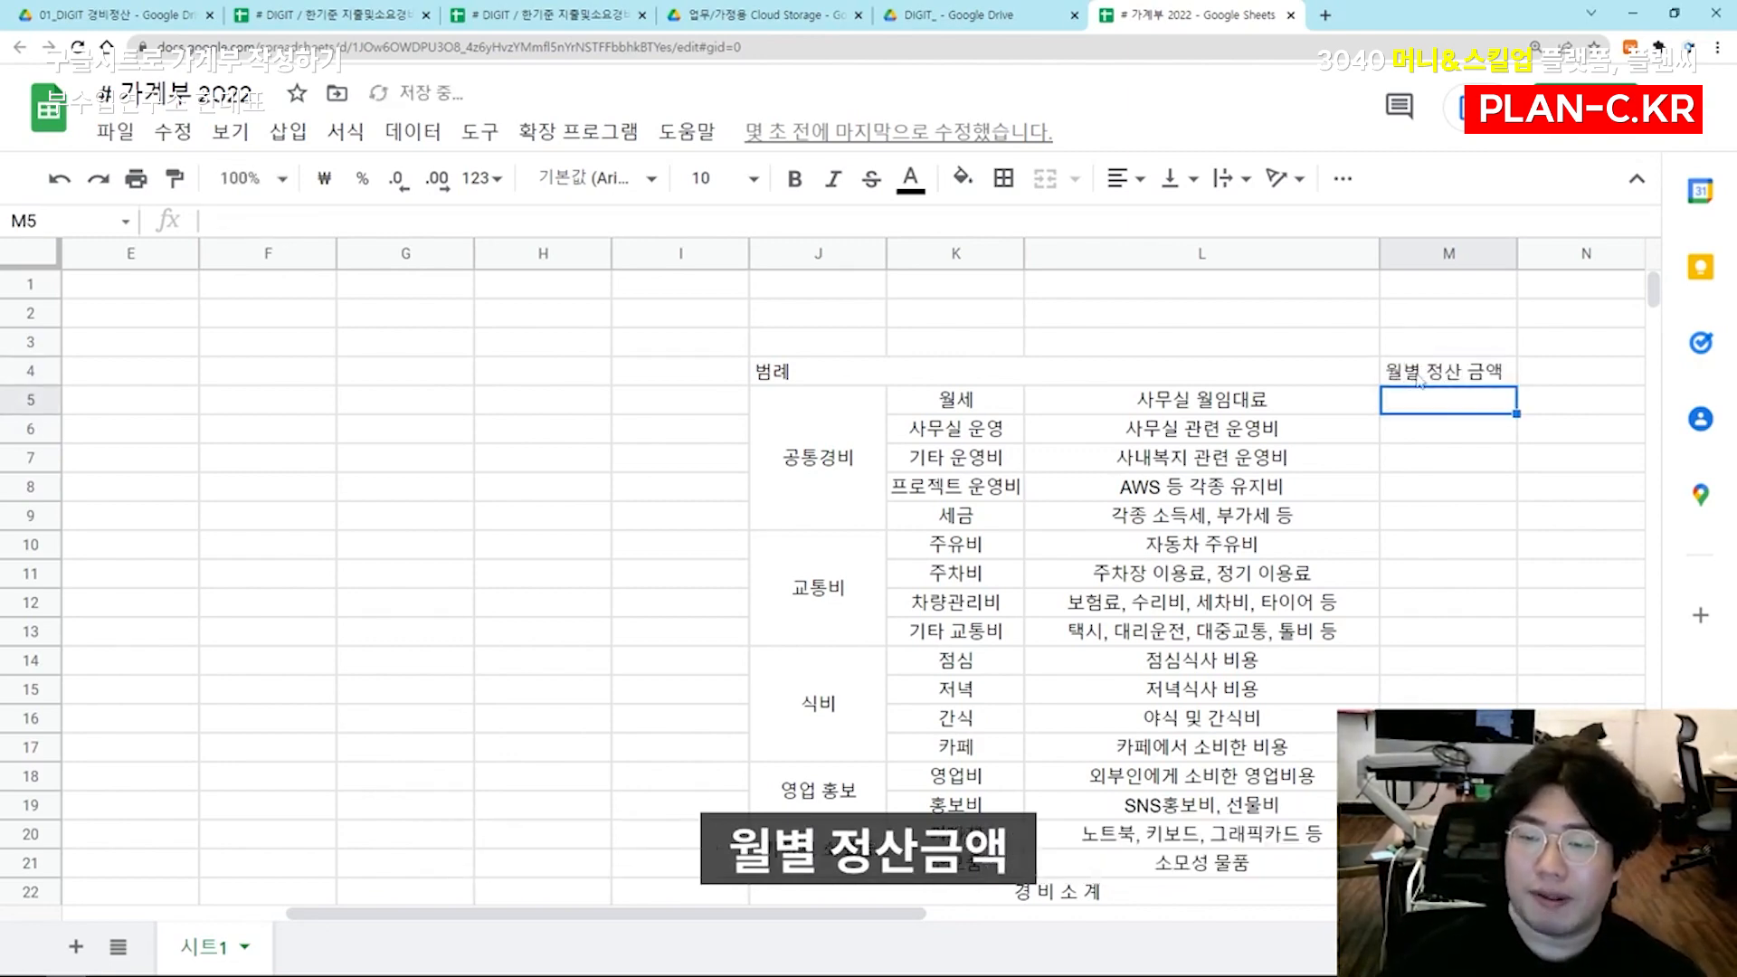
Select the whole category block J5:L25 below the 범례 heading
key("Left")
key("Left")
key("Right")
key("Left")
key("Left")
key("ctrl+shift+Down")
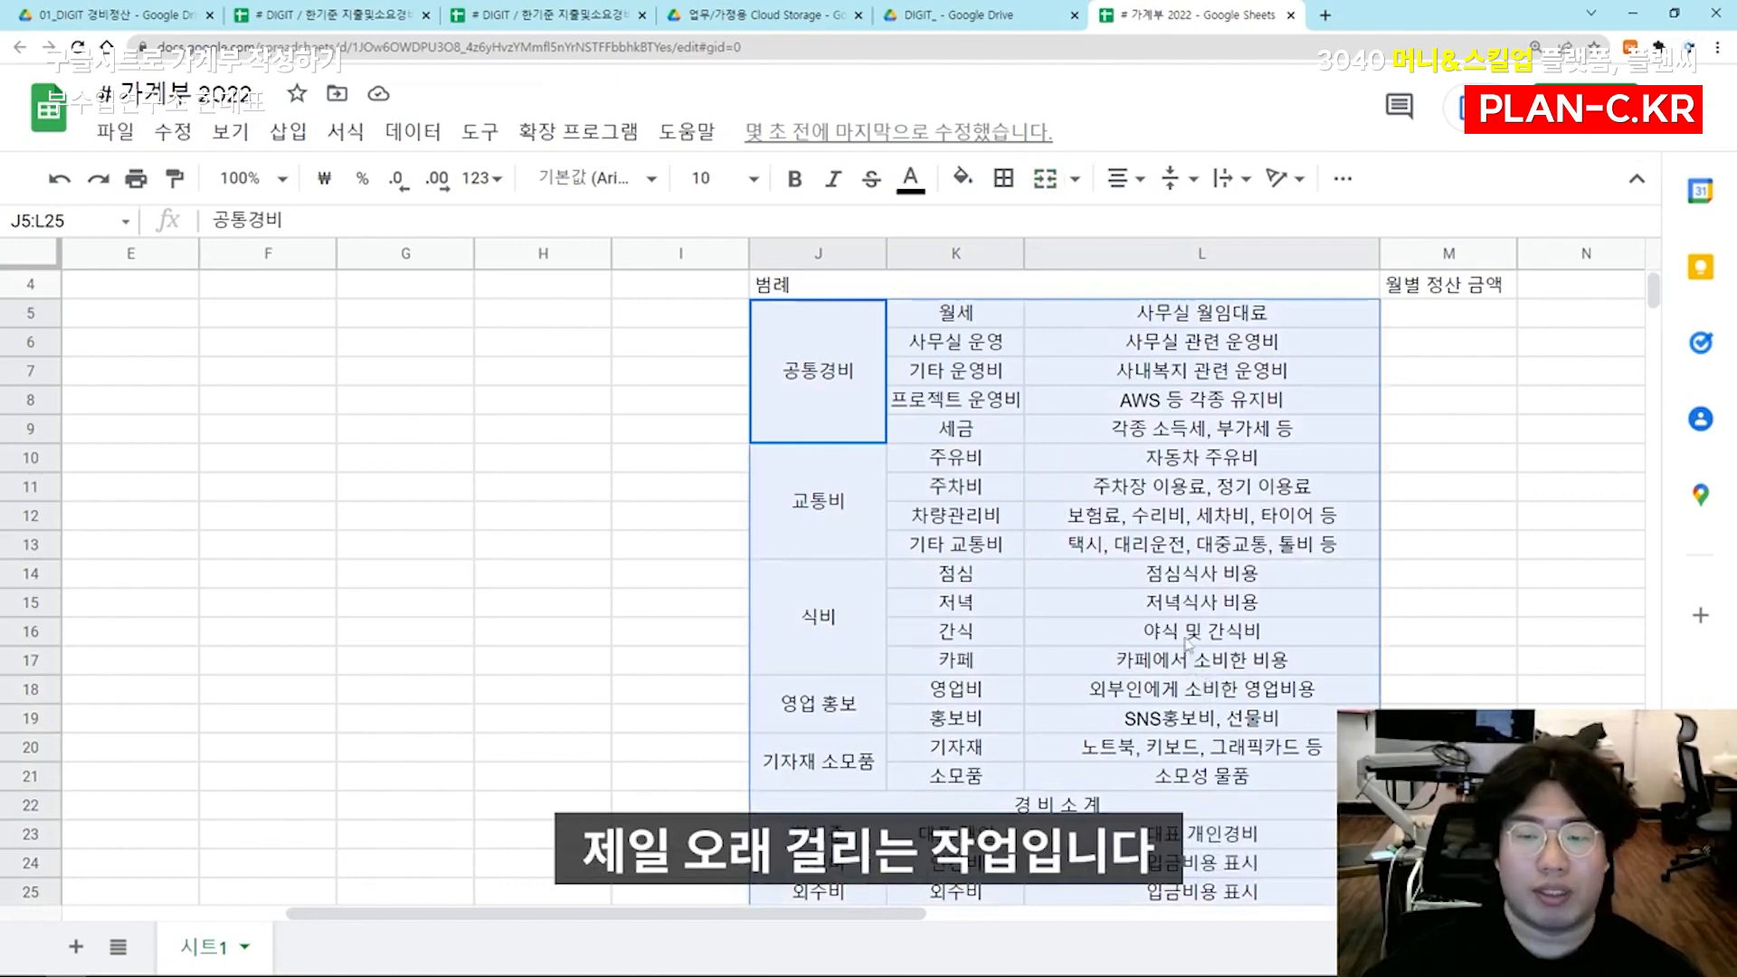
Format the merged 범례 heading in J4:L4 with a light pink fill and bold, centred text
scroll(941, 407, "up", 1)
left_click(957, 342)
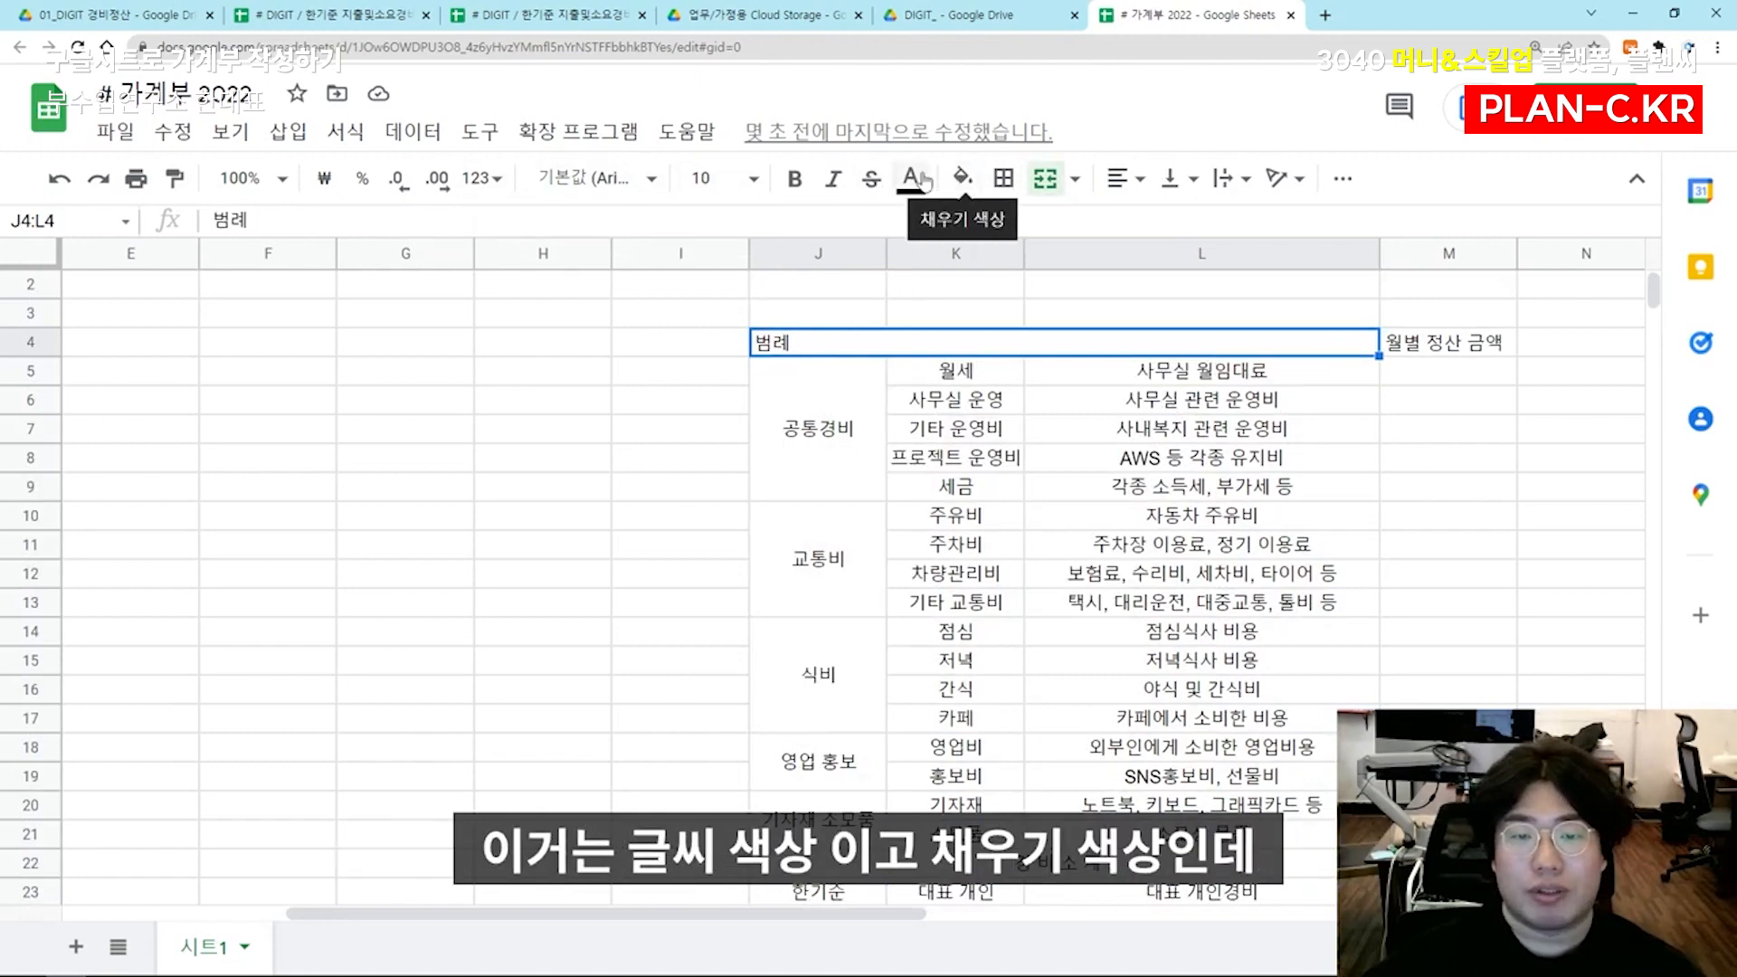
left_click(963, 179)
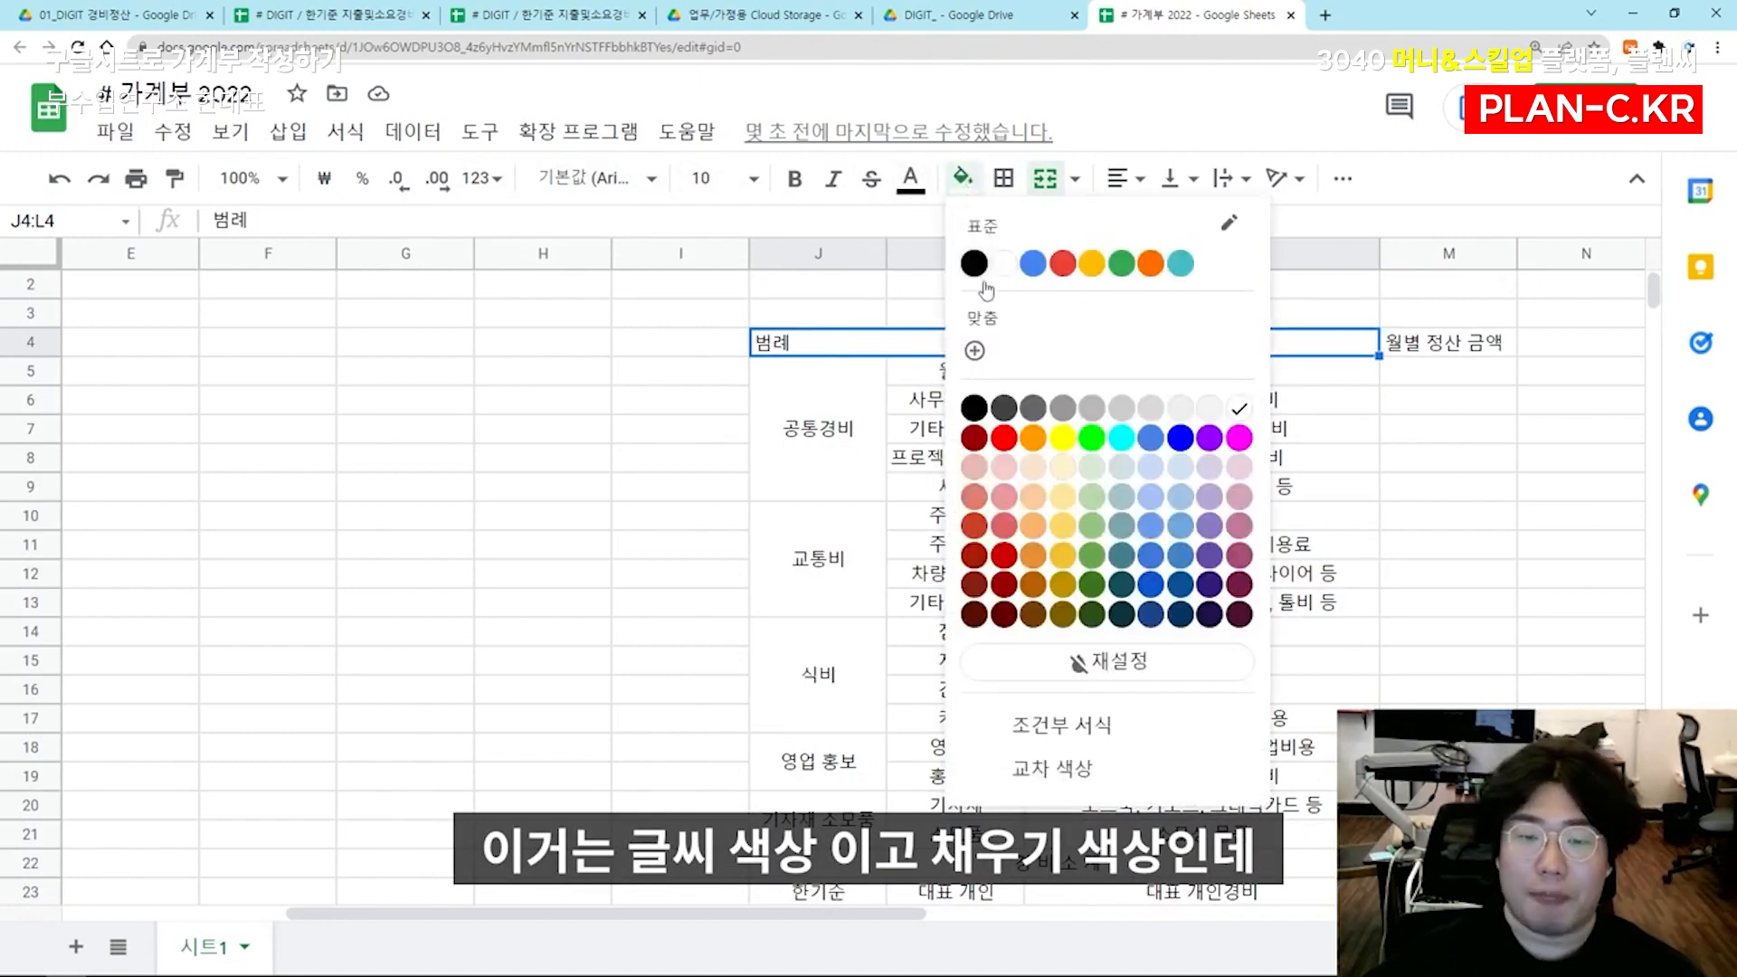
left_click(1004, 468)
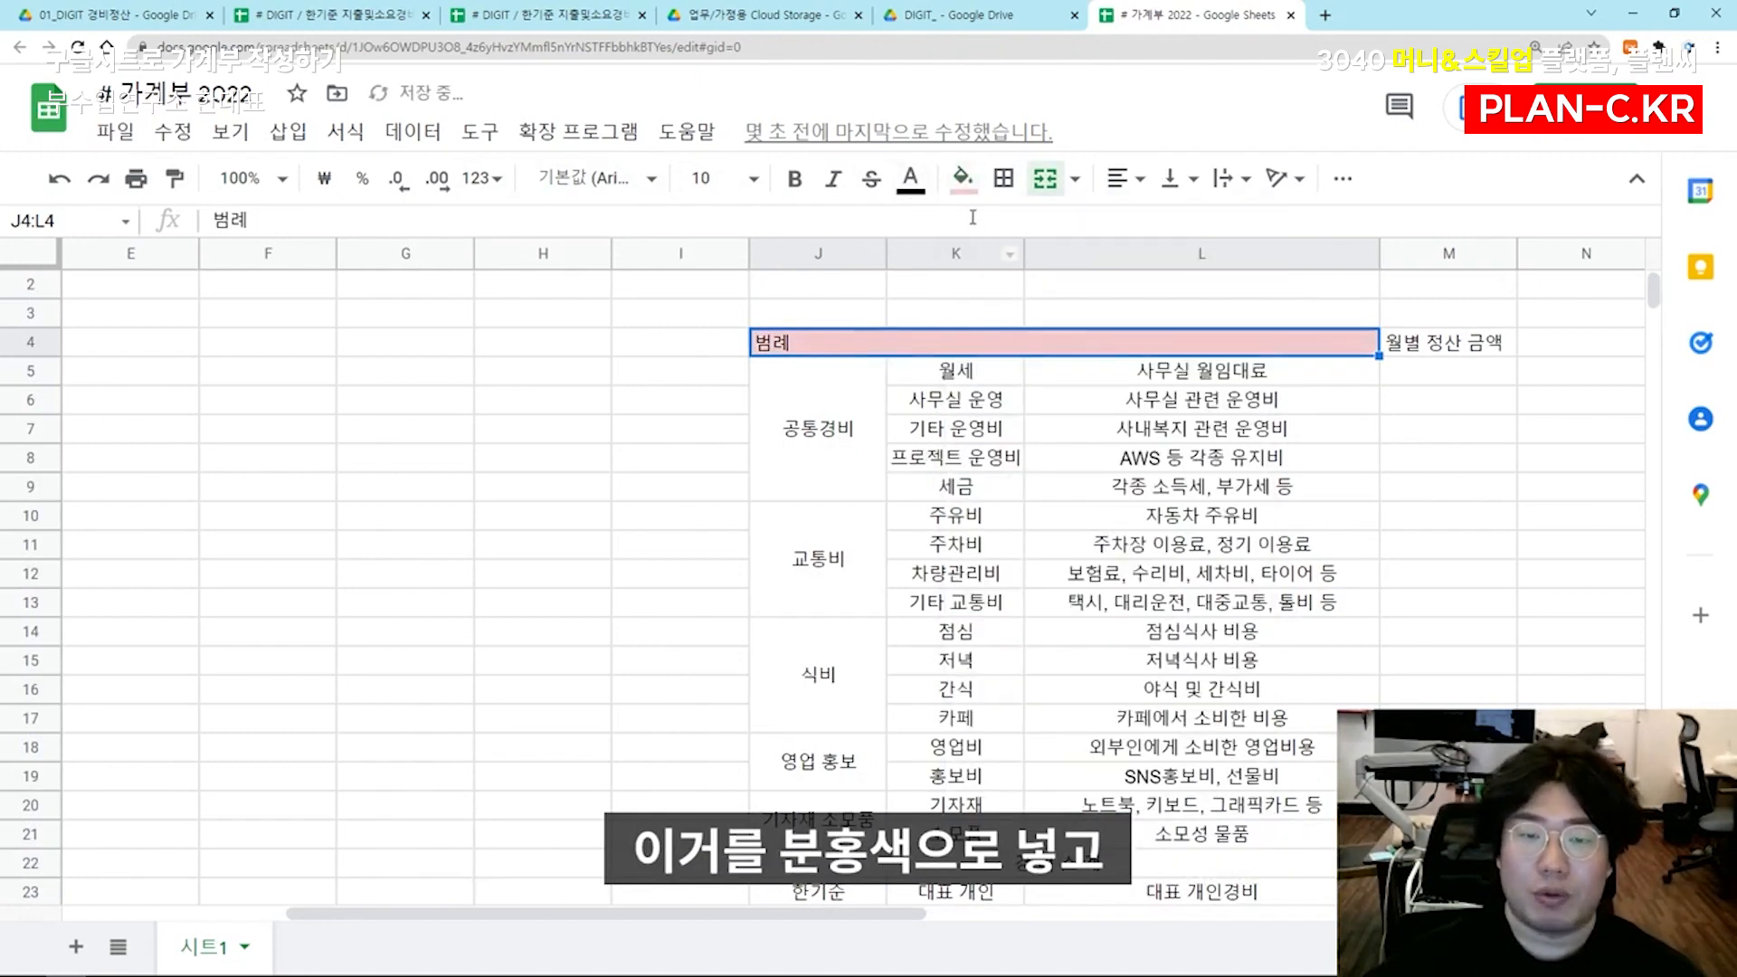
left_click(794, 178)
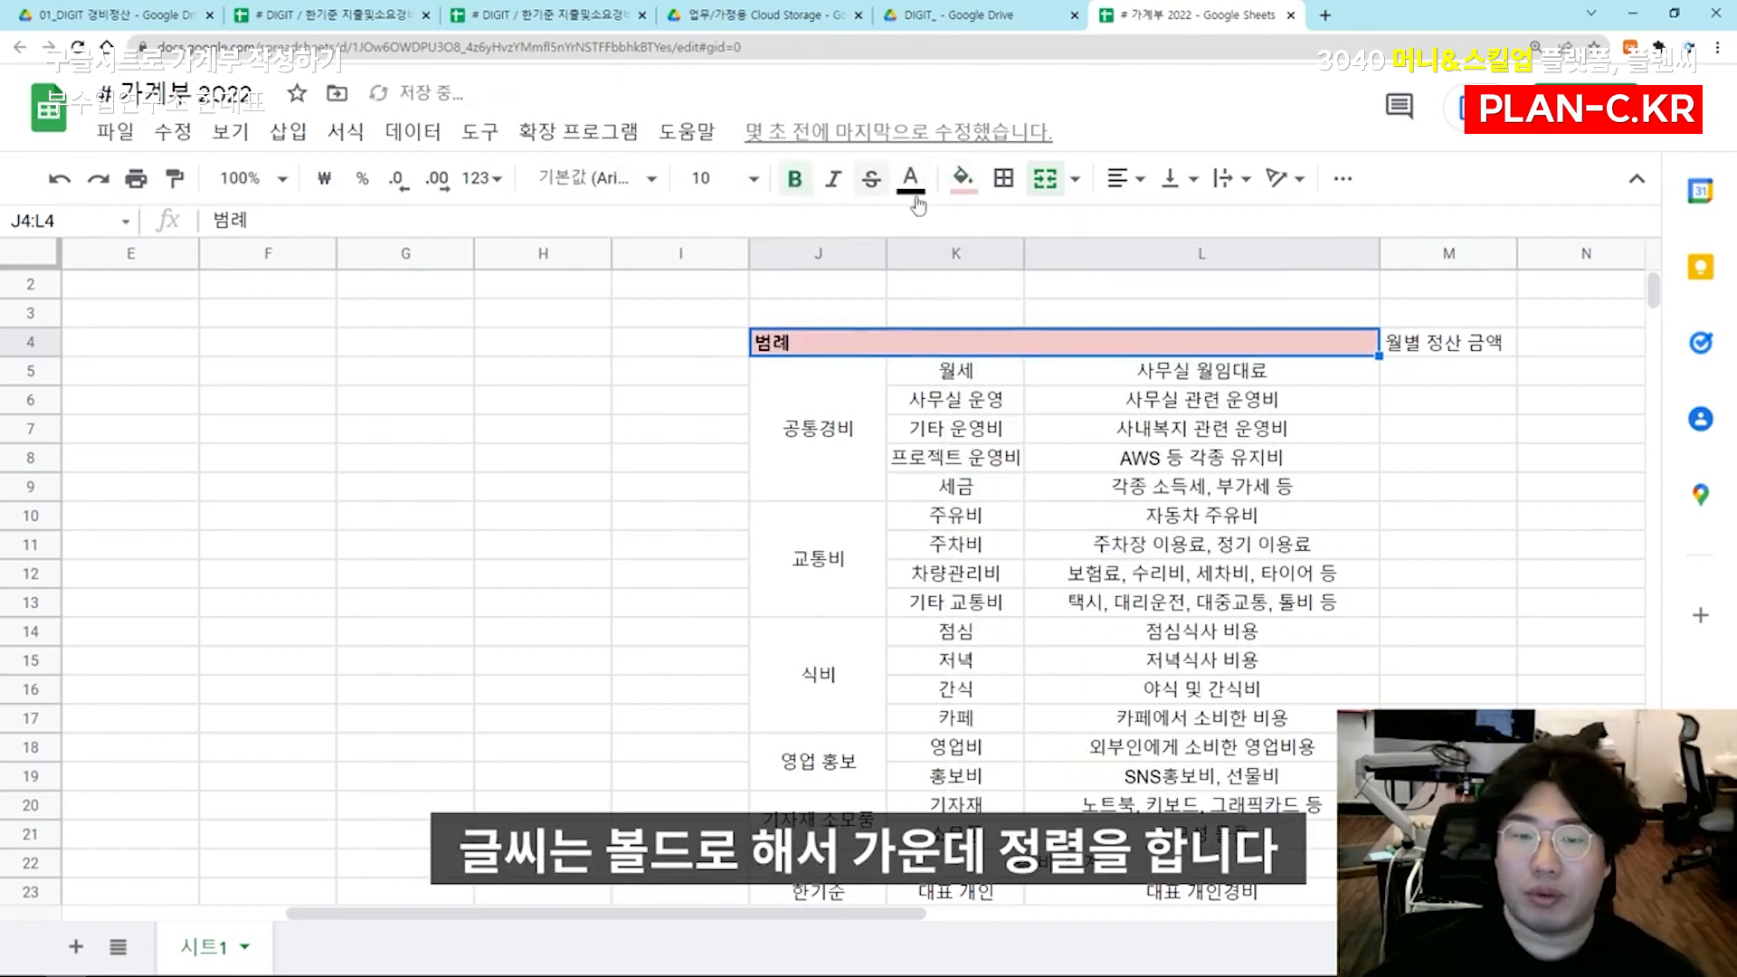
left_click(1126, 178)
left_click(1138, 222)
left_click(1131, 428)
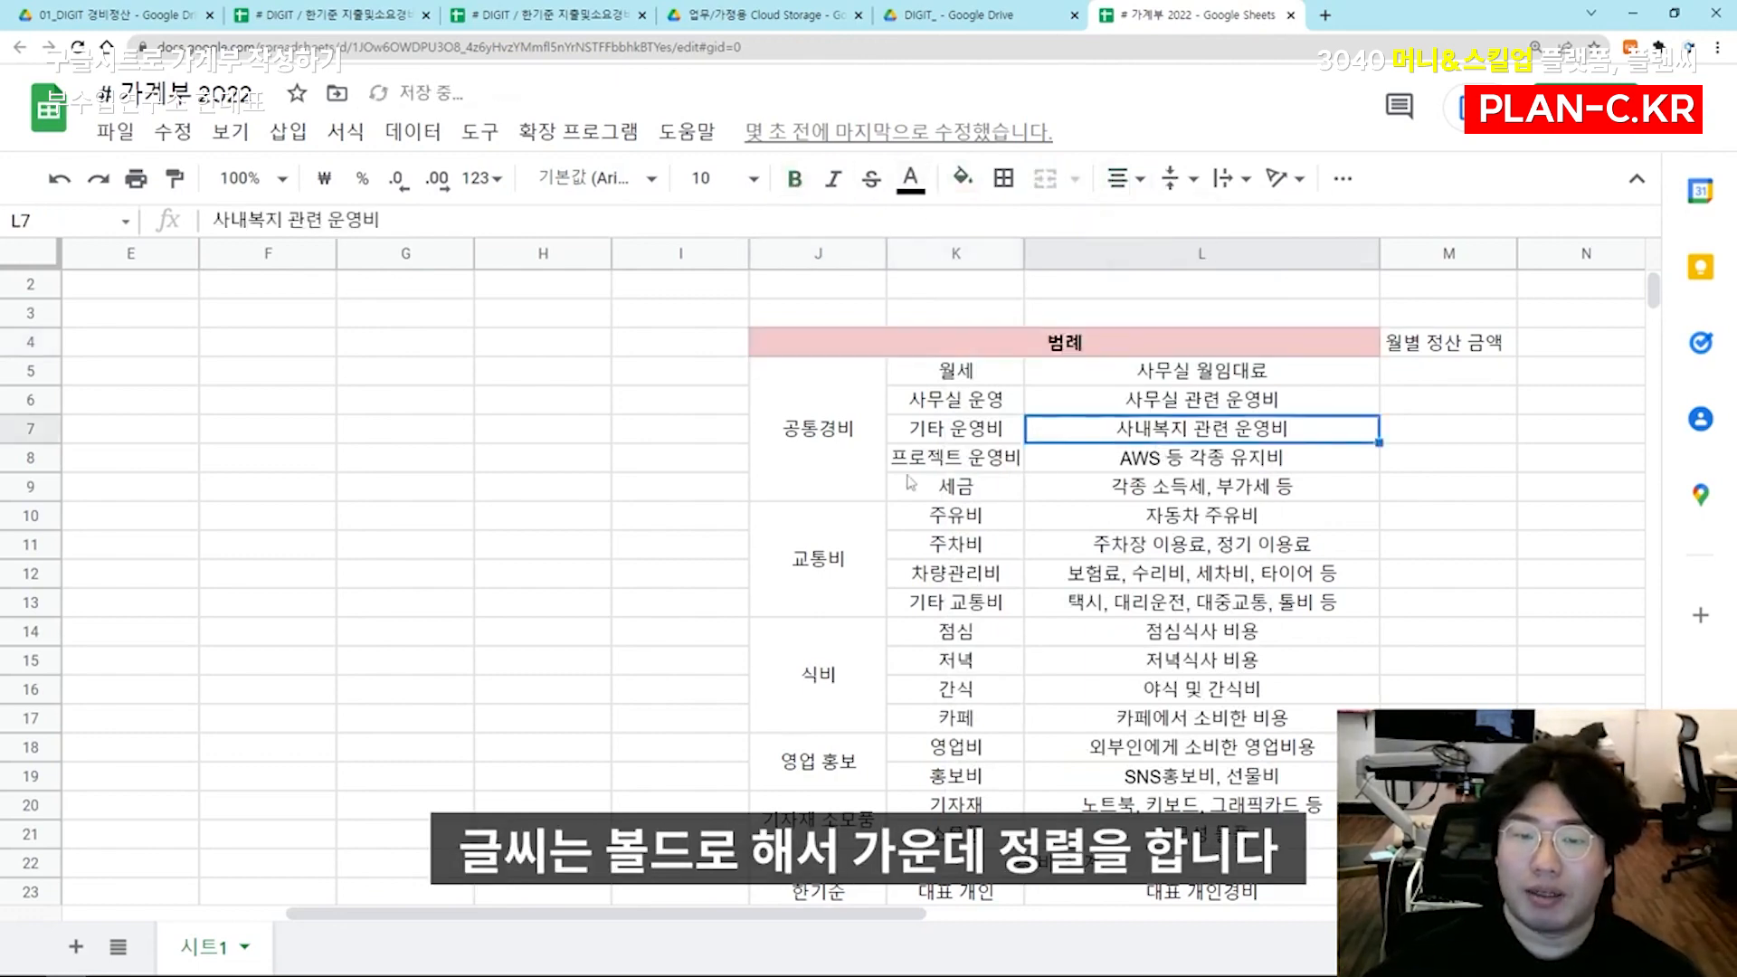
Fill the 월별 정산 금액 column from M4 to M21 with yellow
left_click(1445, 343)
scroll(1415, 633, "down", 3)
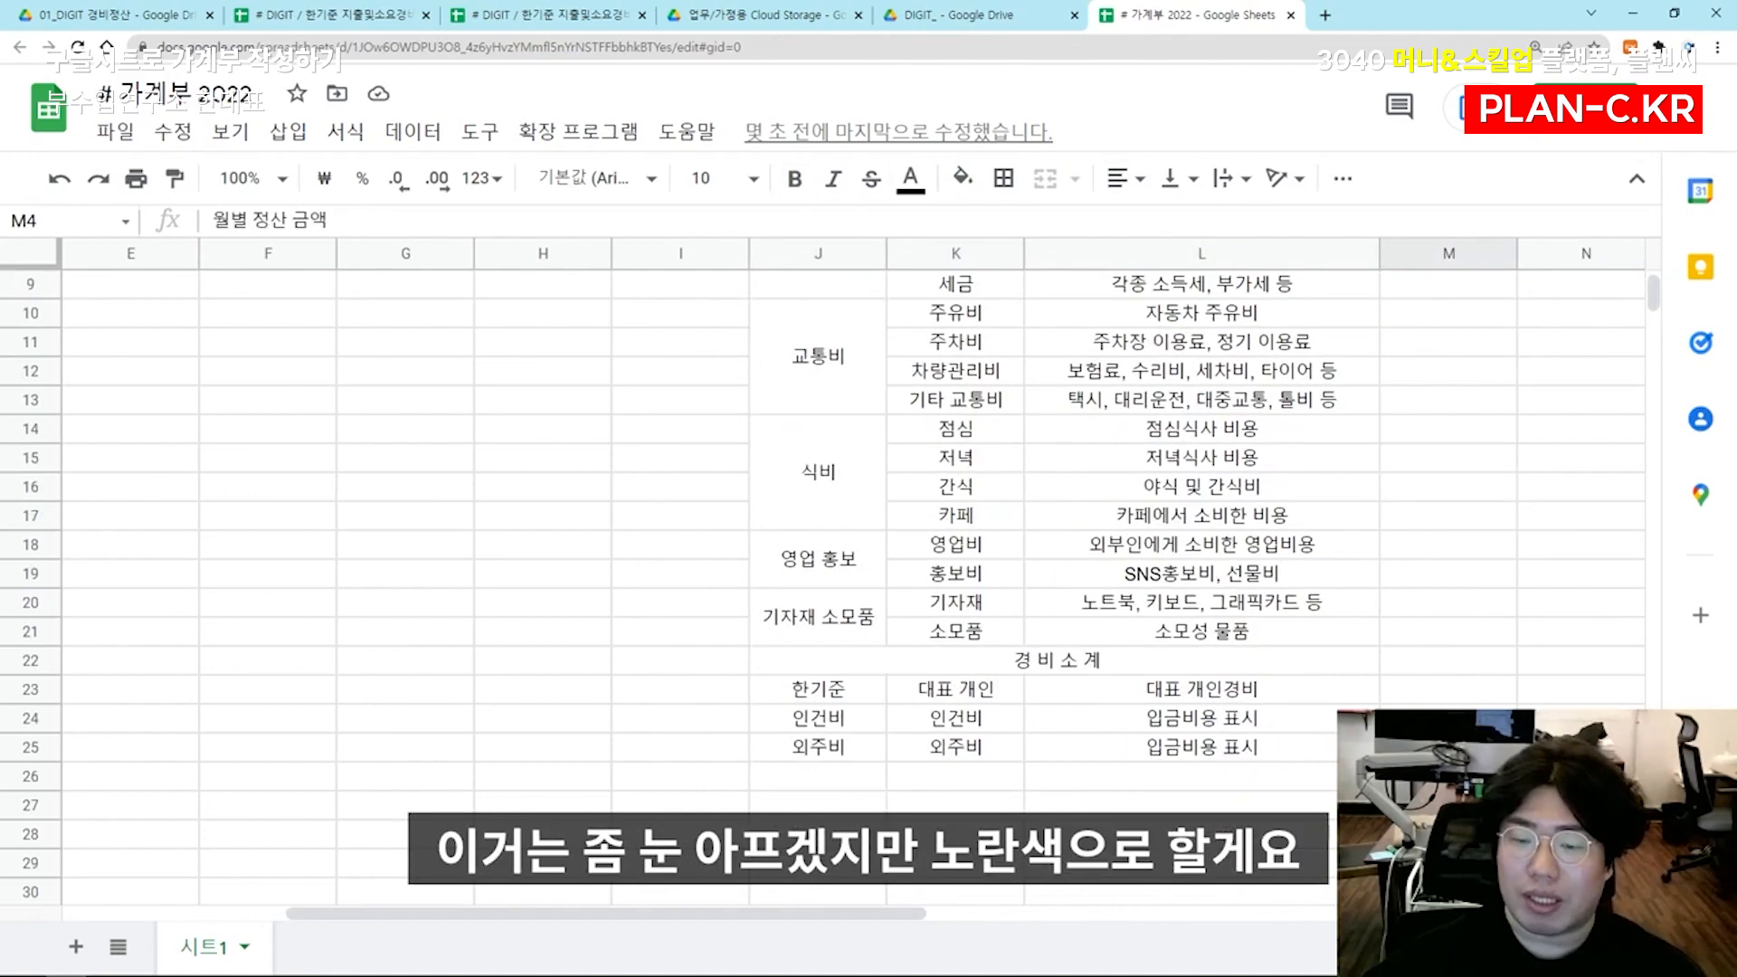
left_click(1447, 777, "shift")
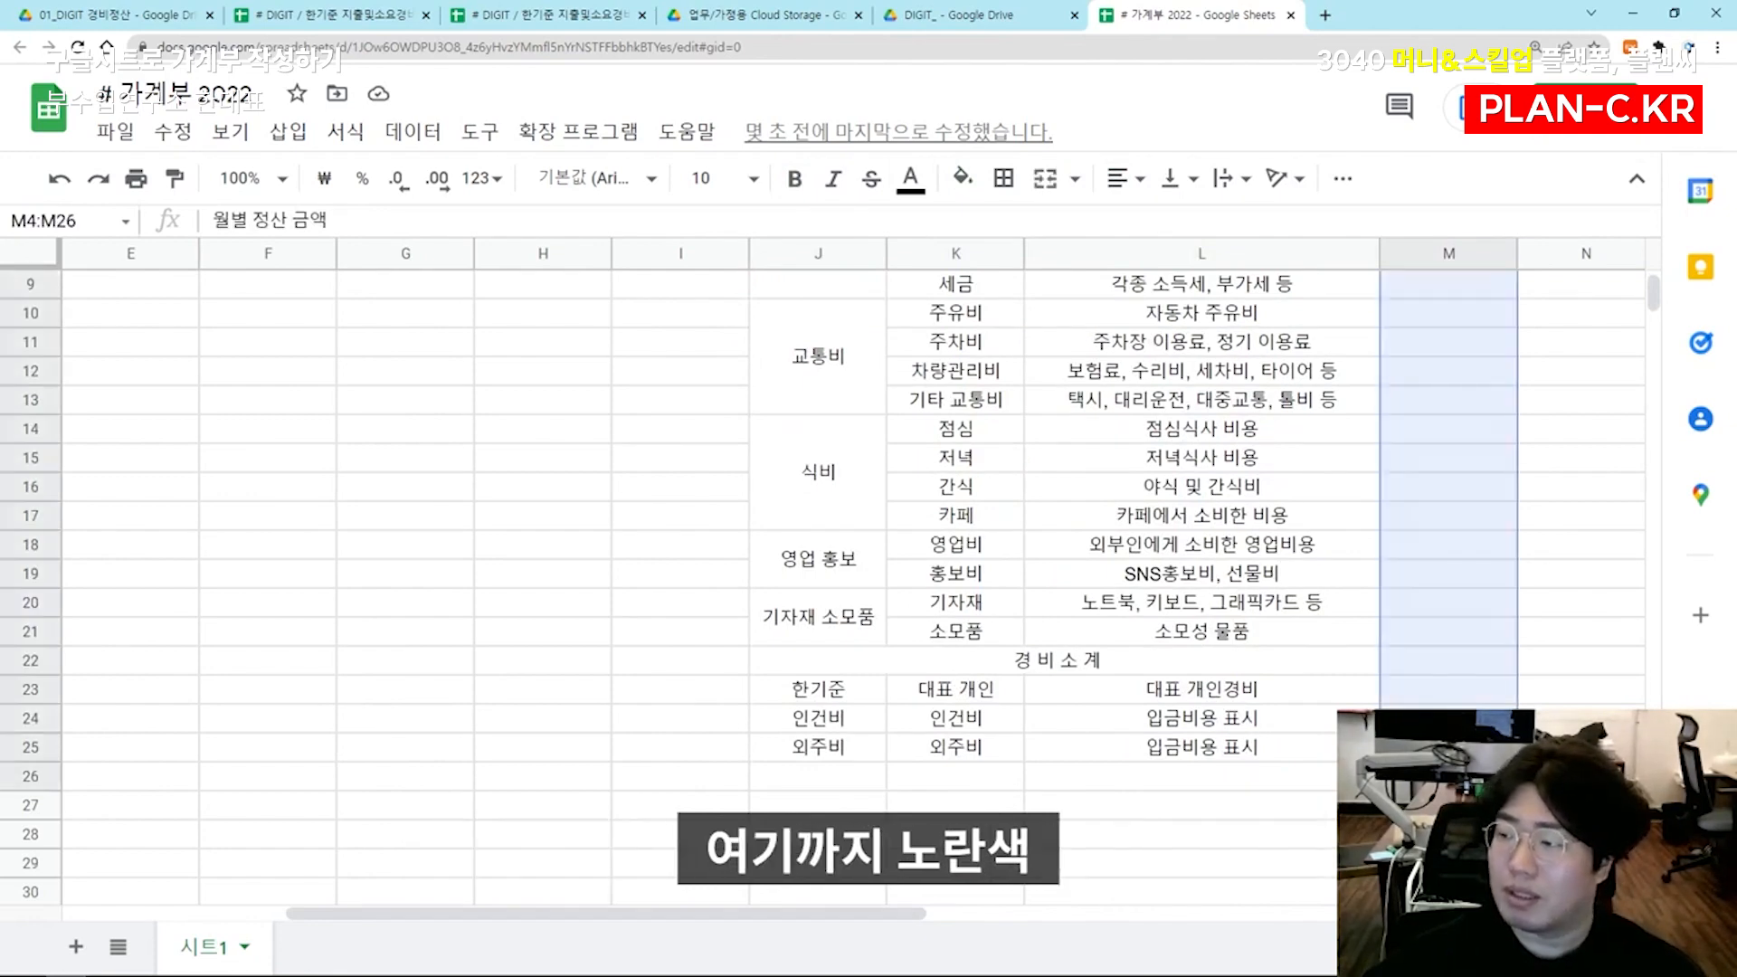
left_click(1444, 638, "shift")
scroll(1441, 631, "up", 3)
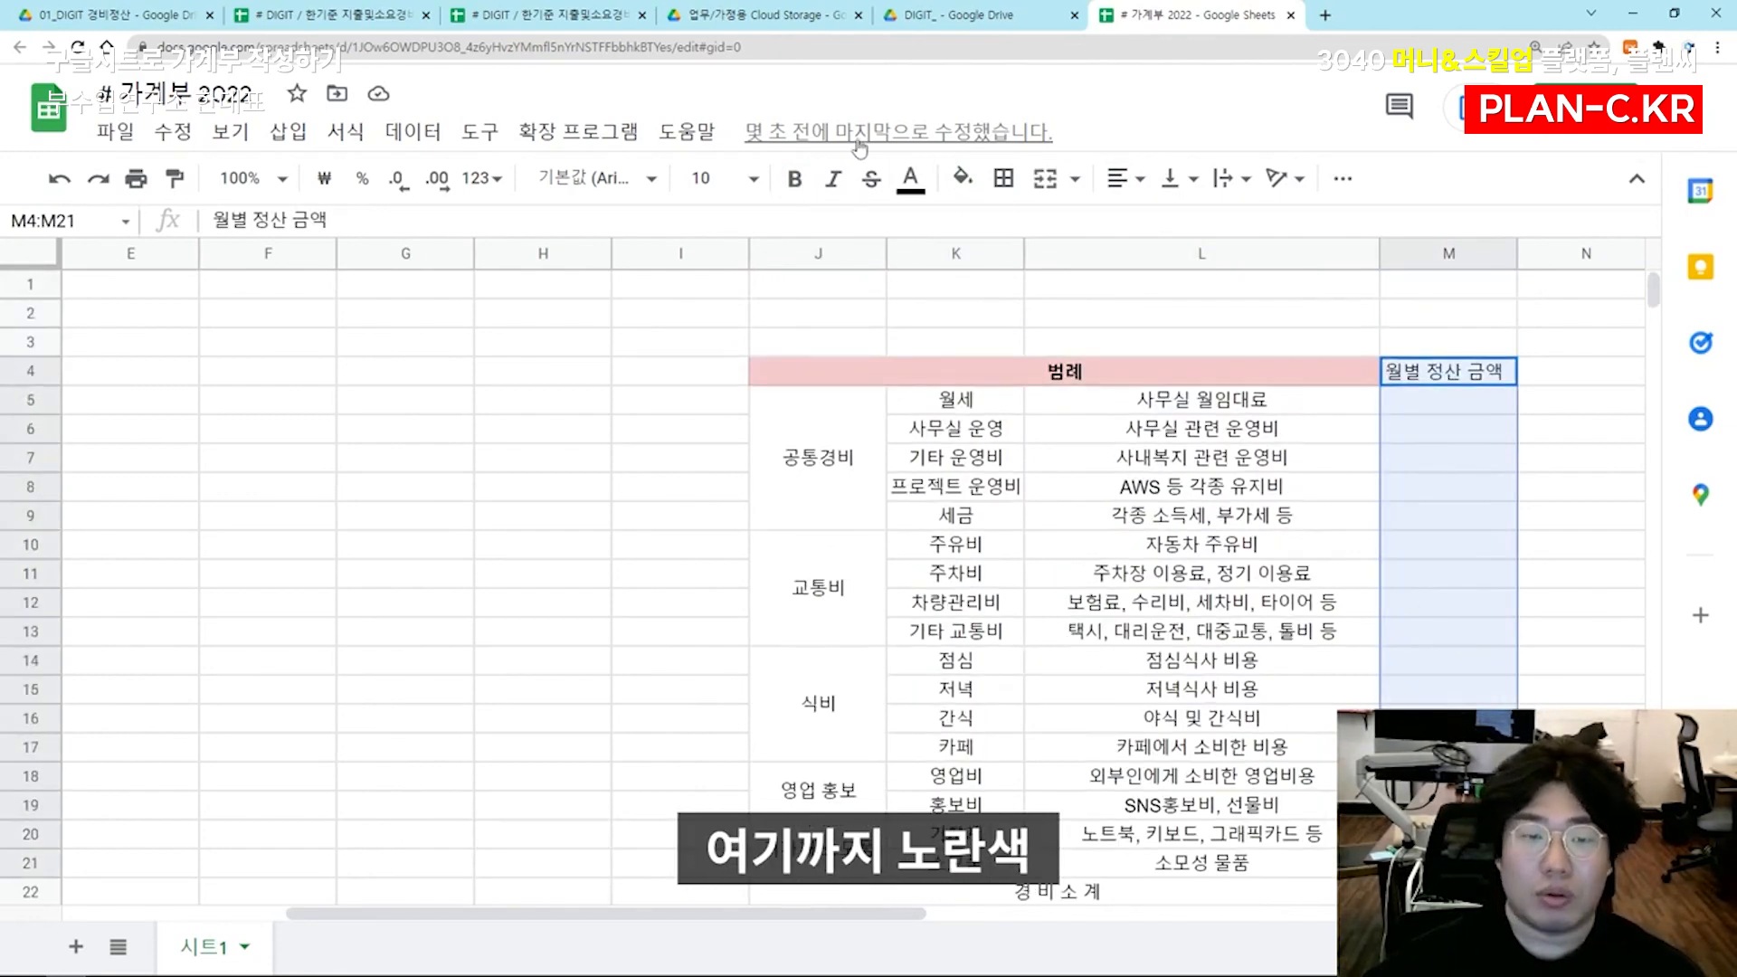
left_click(962, 177)
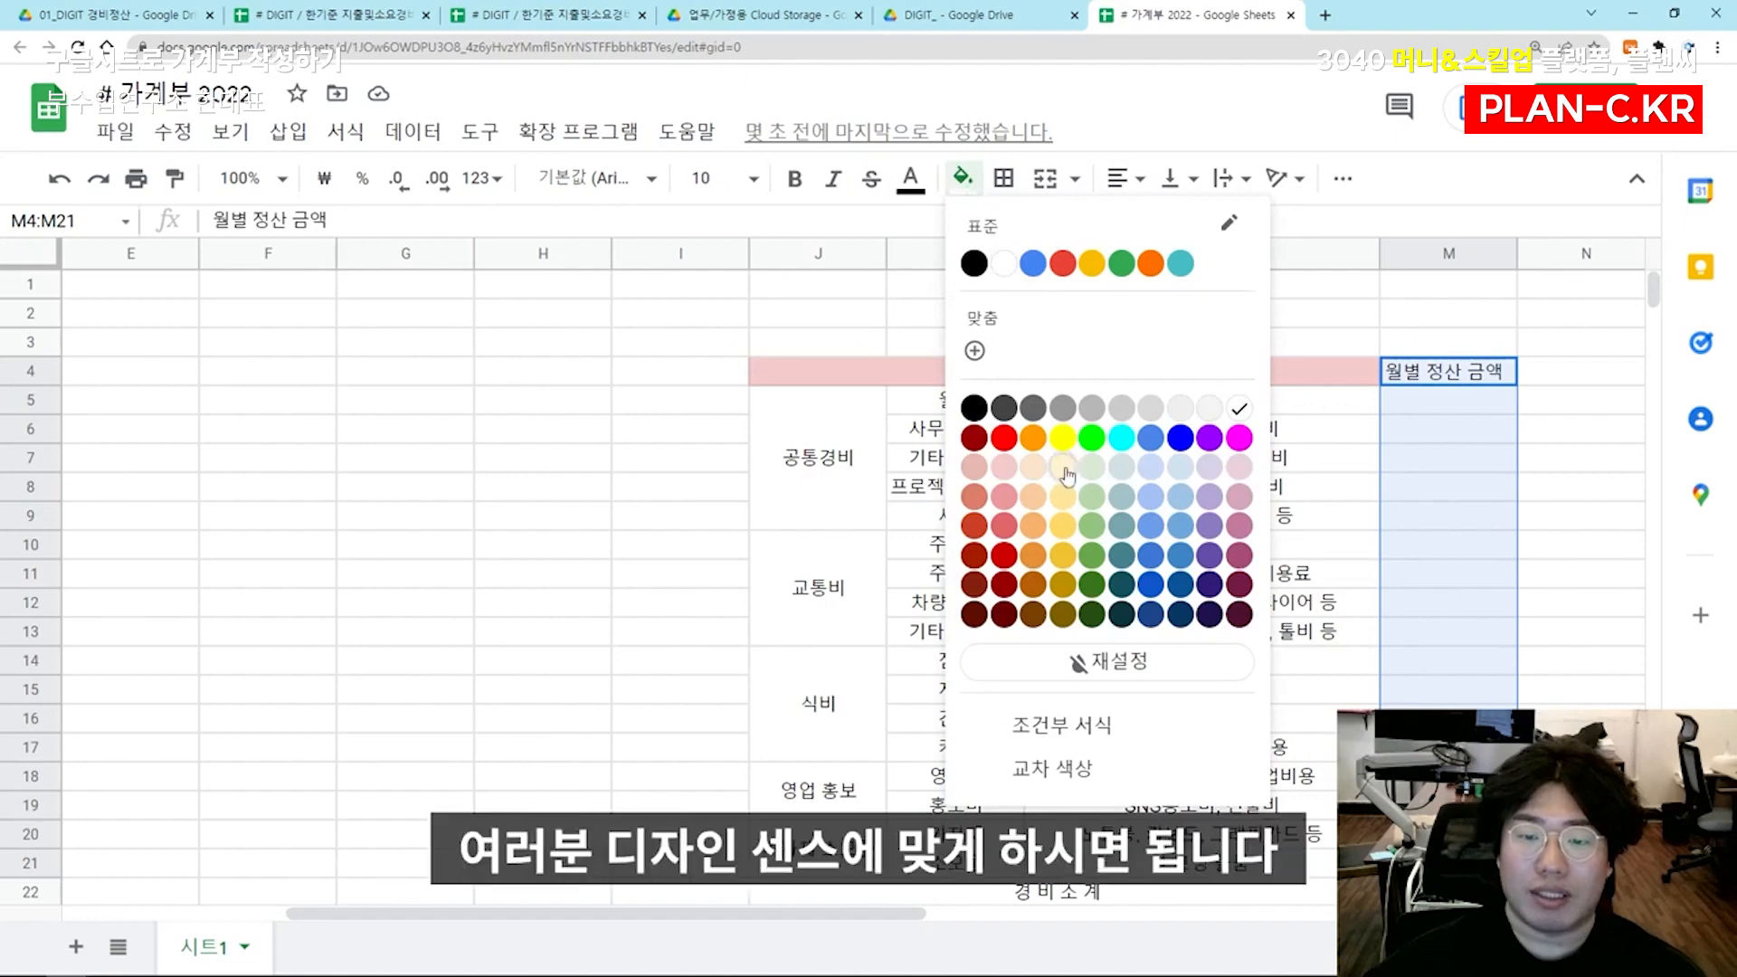
left_click(1063, 439)
left_click(1303, 496)
Fill cell M22, beside the 경 비 소 계 label, with cyan
scroll(1312, 507, "down", 2)
left_click(1447, 746)
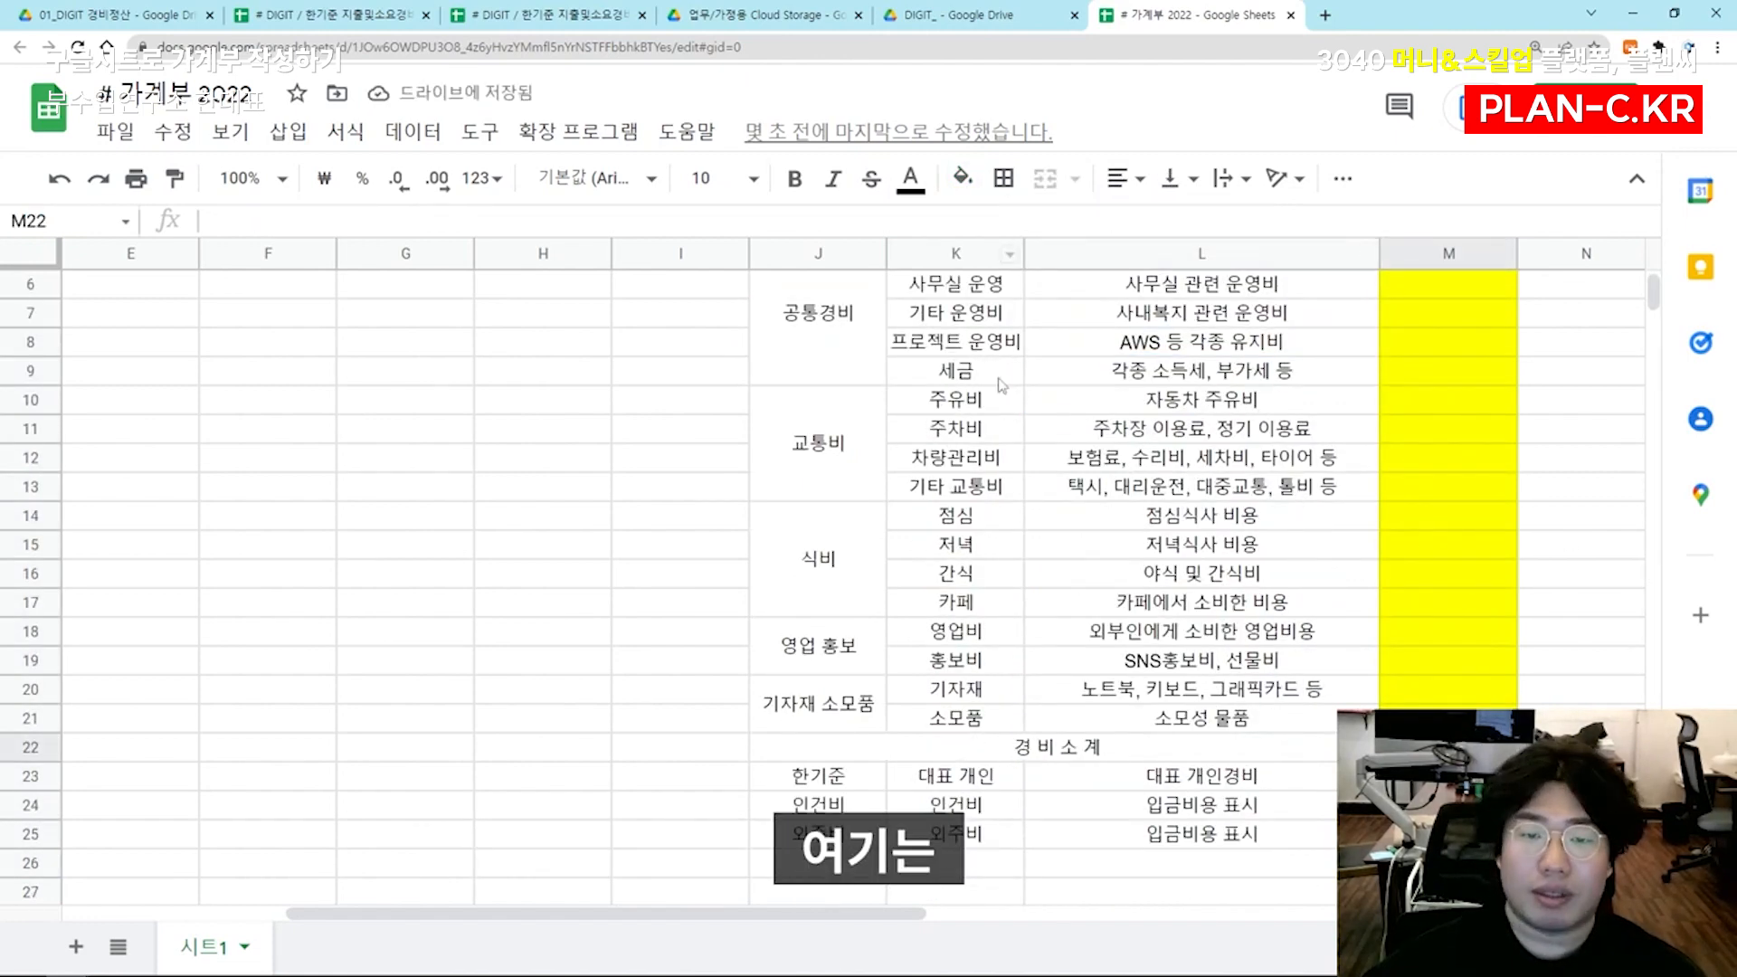
scroll(1001, 385, "down", 1)
left_click(963, 177)
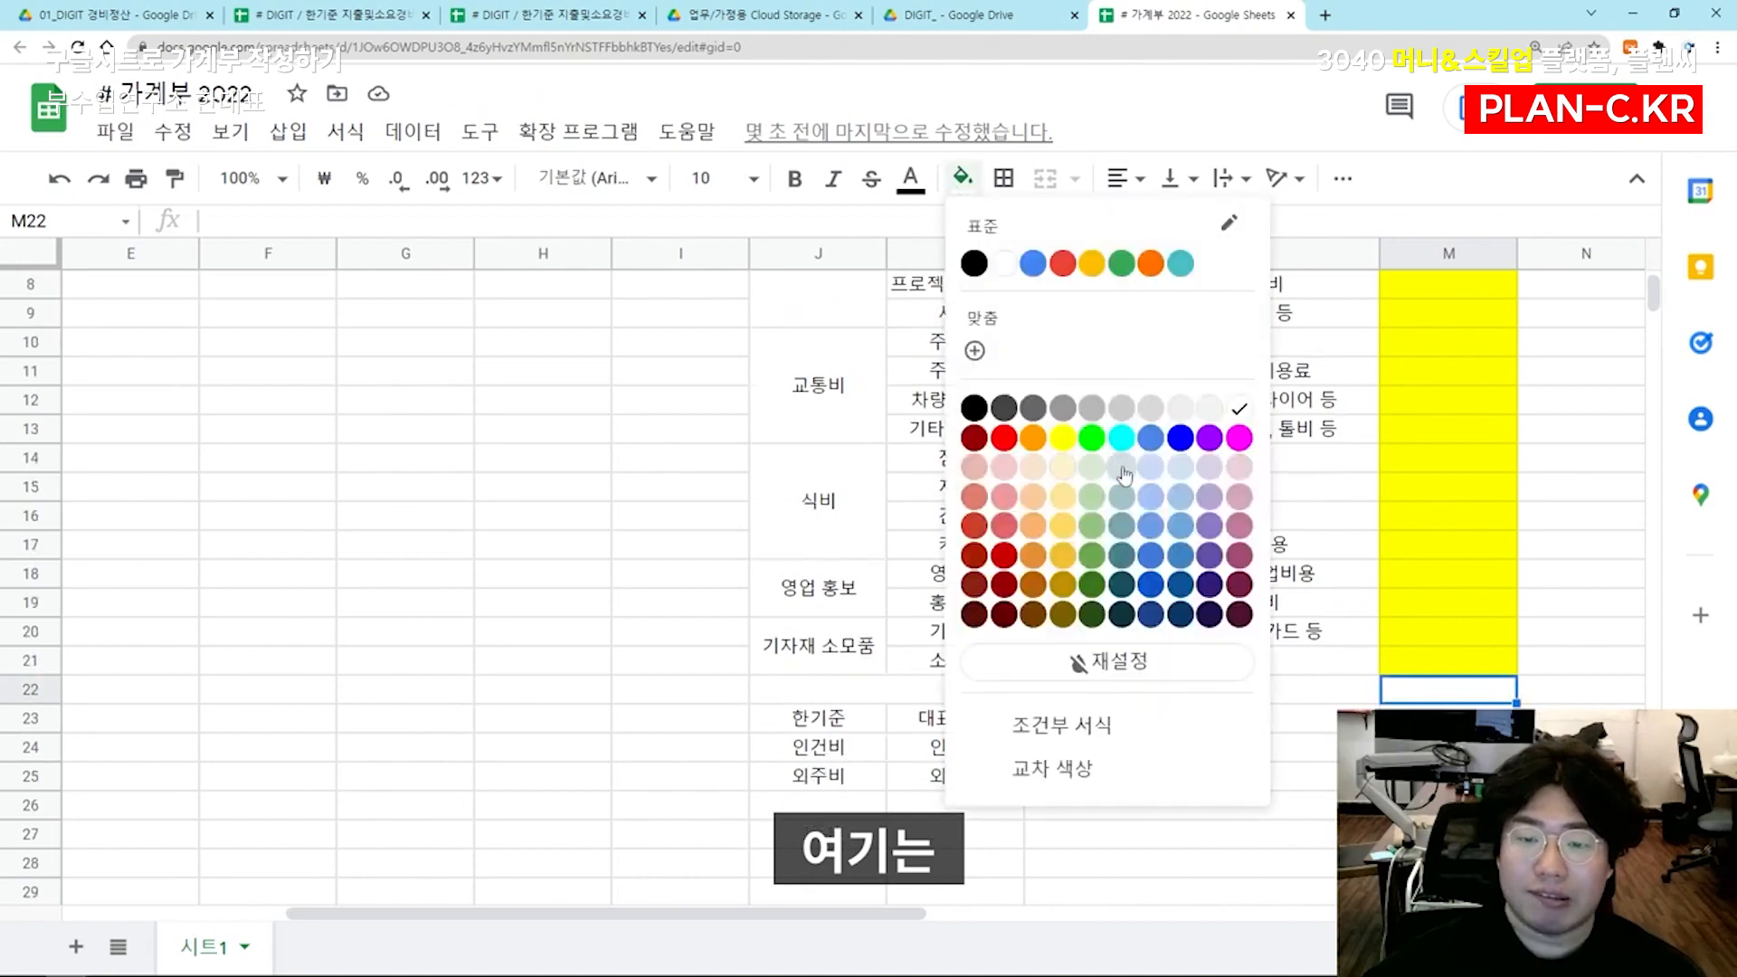
left_click(1121, 438)
left_click(1201, 544)
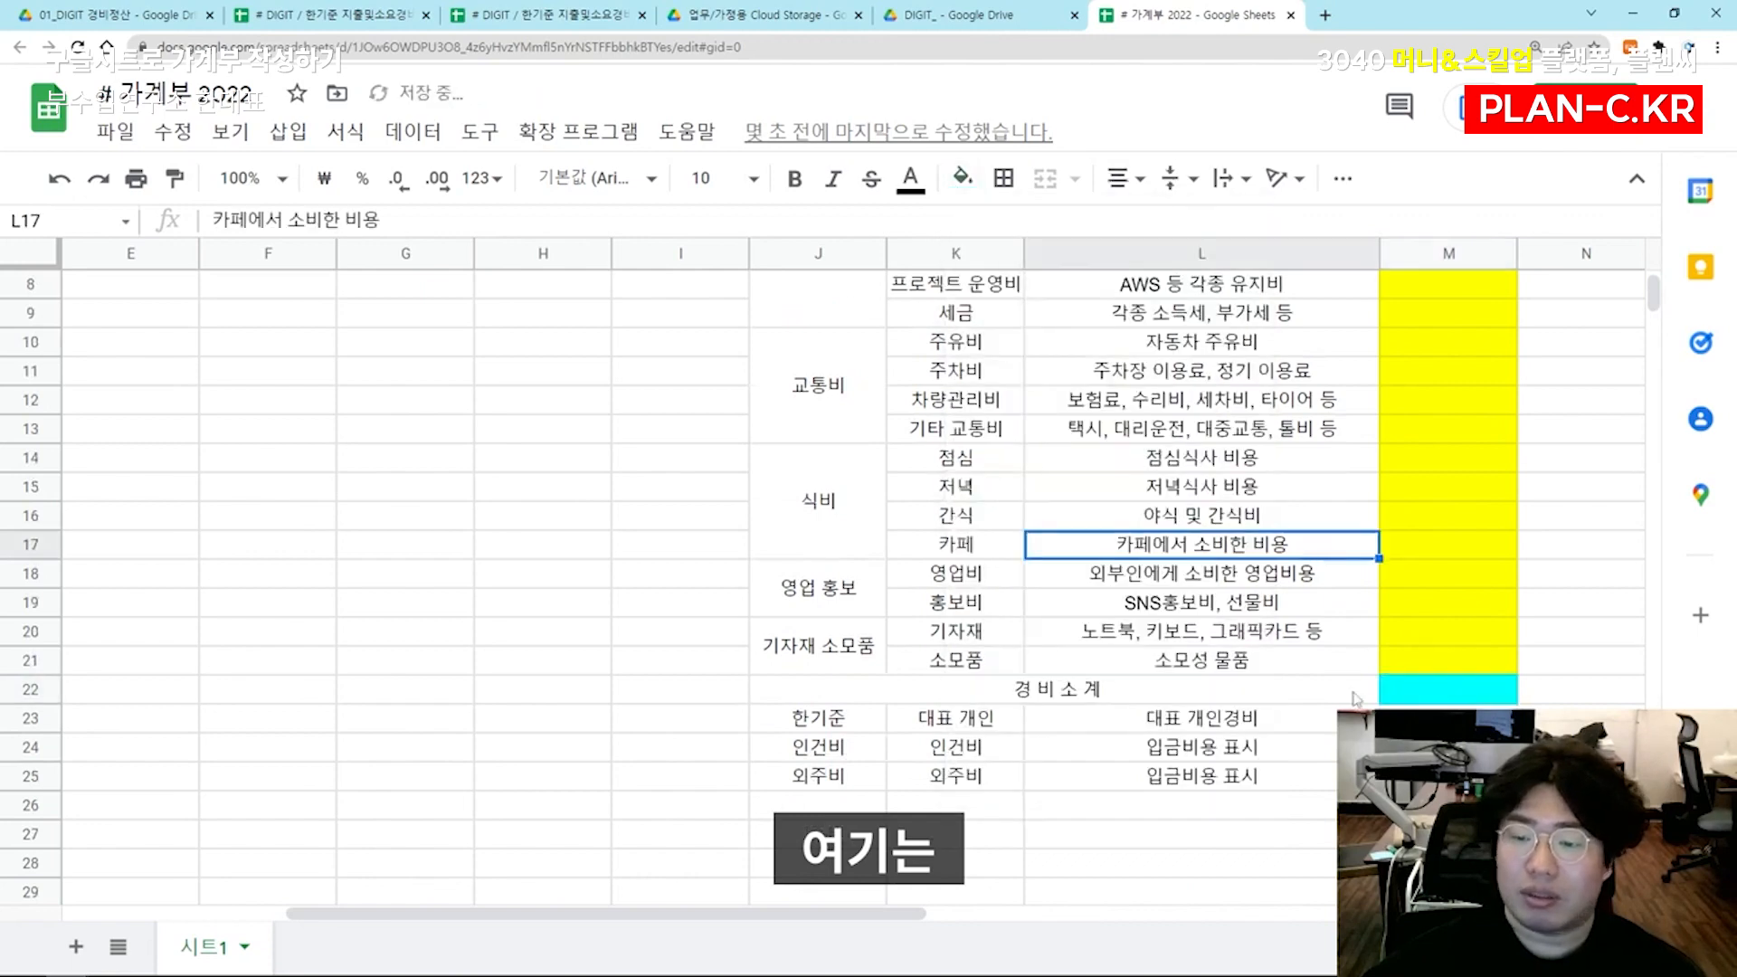
Go through the category groups that count towards 경 비 소 계 and the personnel cost rows 23 to 25 below it
left_click(1419, 701)
scroll(1419, 703, "down", 1)
key("ctrl+c")
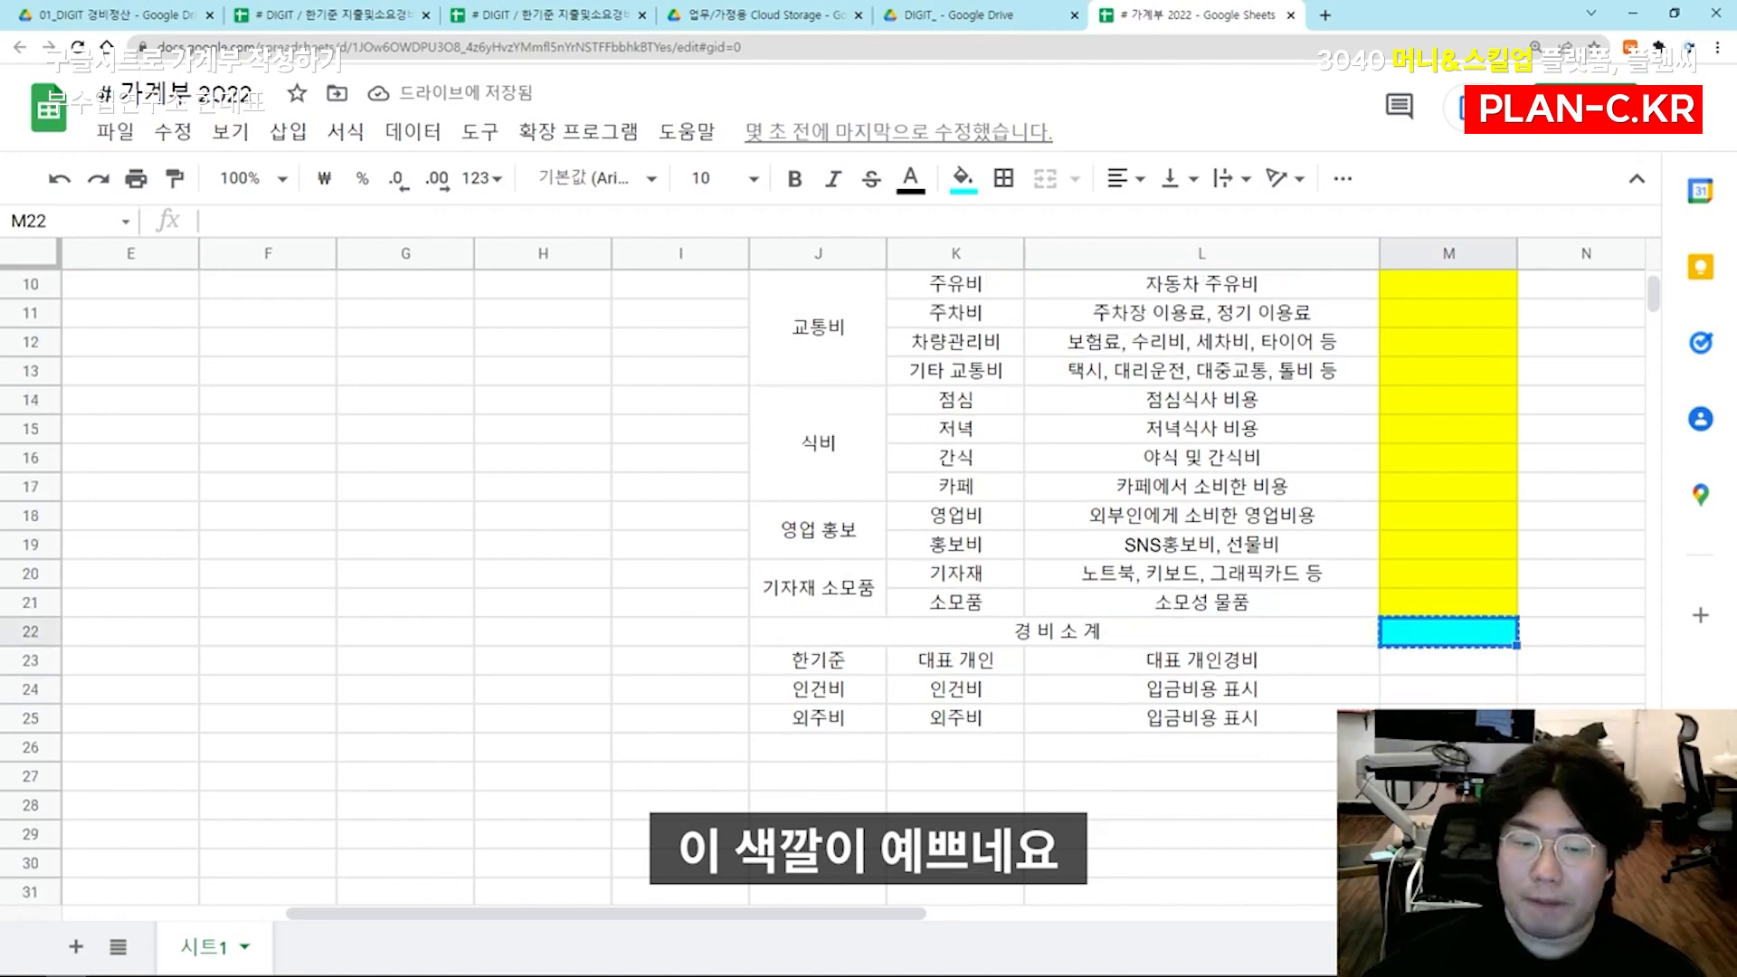
left_click(873, 749)
left_click(985, 638)
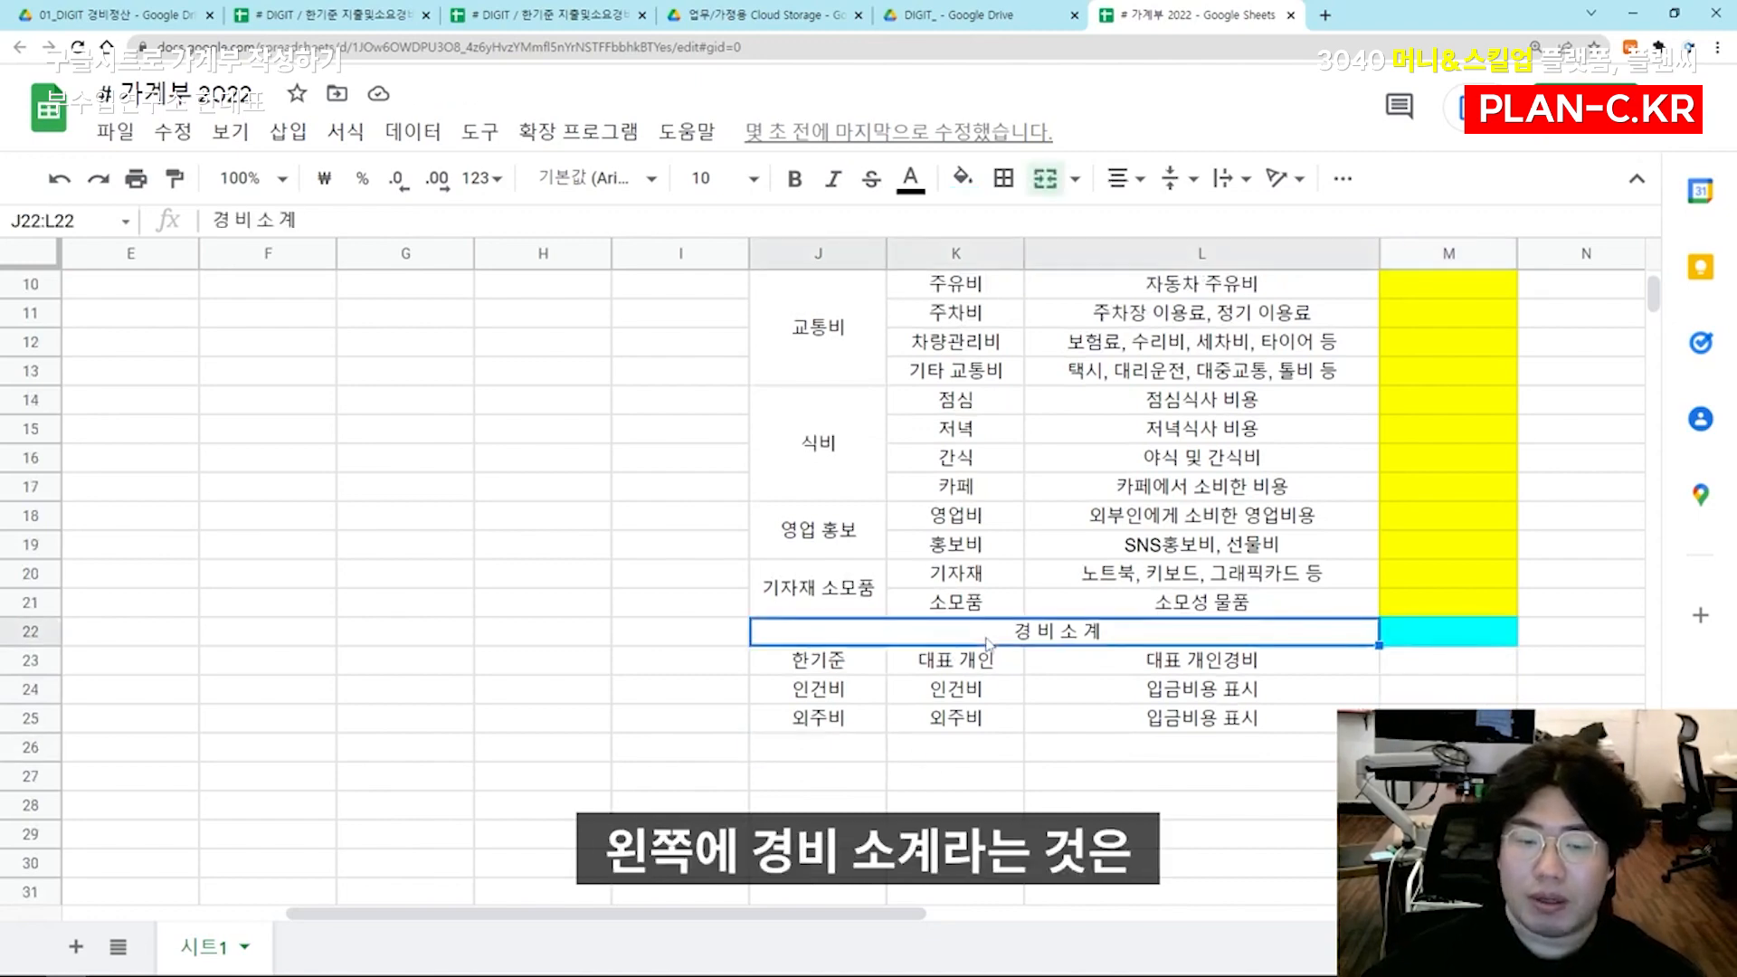
scroll(986, 638, "up", 1)
scroll(891, 592, "up", 1)
left_click_drag(825, 348, 837, 488)
left_click_drag(840, 552, 1086, 763)
scroll(1086, 763, "down", 1)
left_click_drag(846, 734, 1159, 783)
Merge the cells J26:L26 below the 외주비 row and enter the label 인 건 비 소 계
left_click_drag(830, 807, 1229, 816)
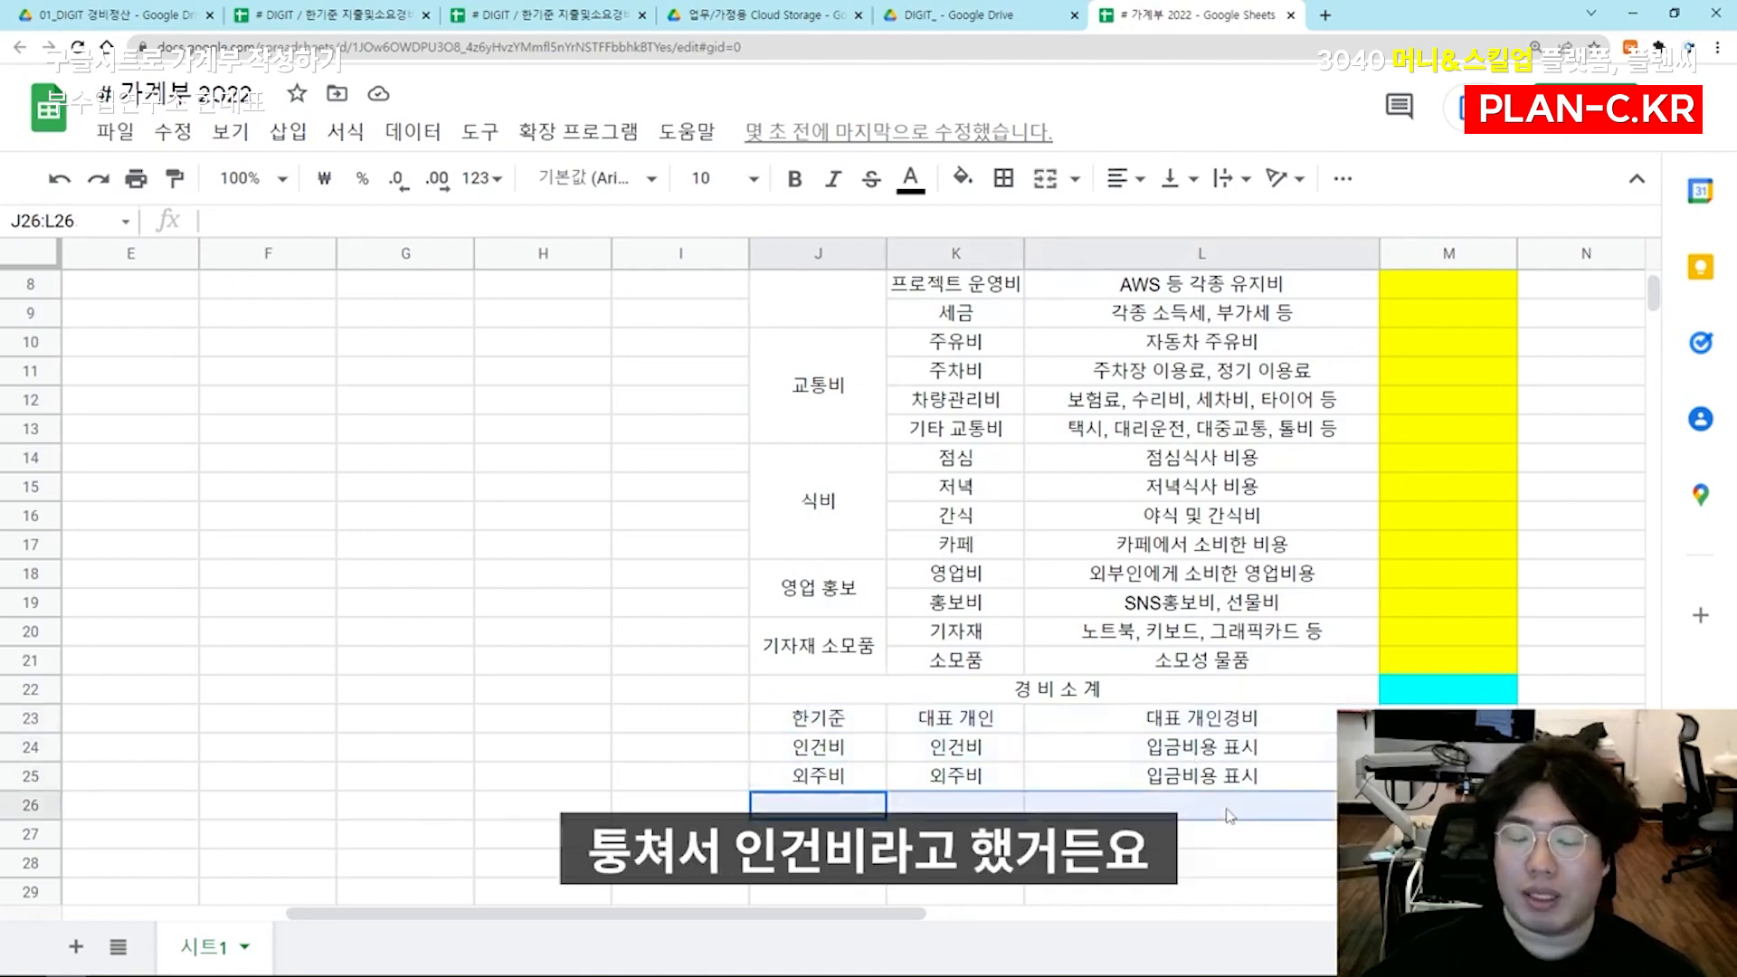
left_click(1045, 178)
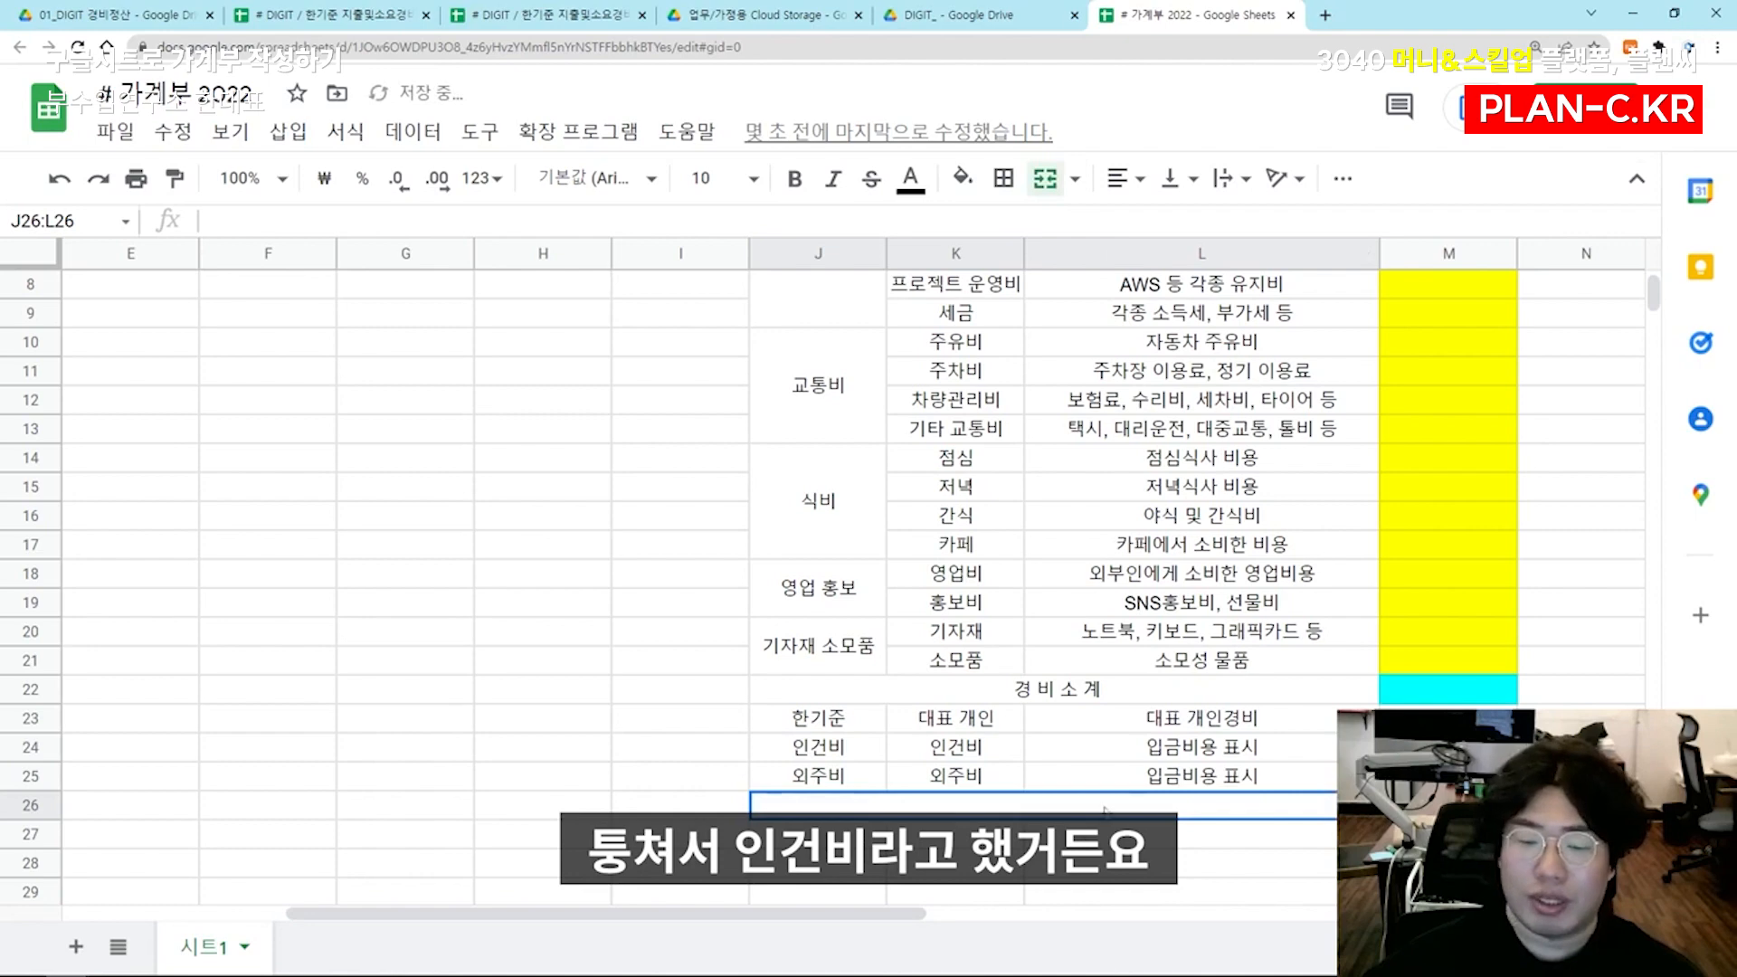
type("ㅇ")
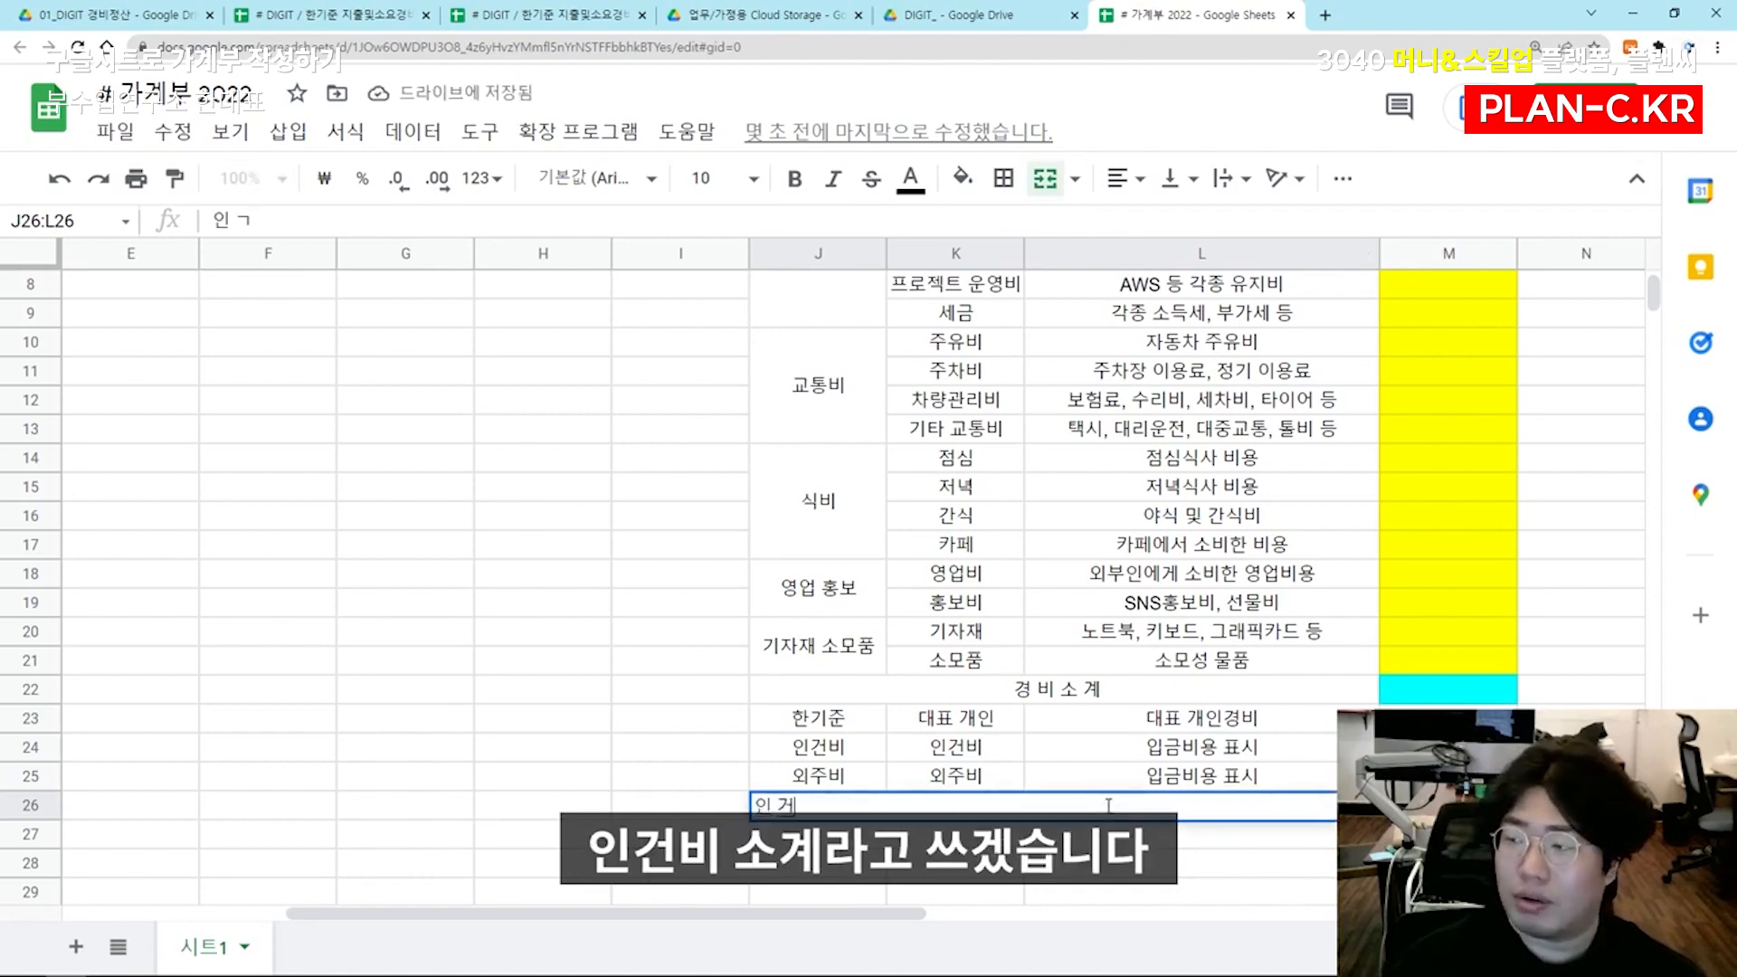
type("인 건 비 소 계")
key("Return")
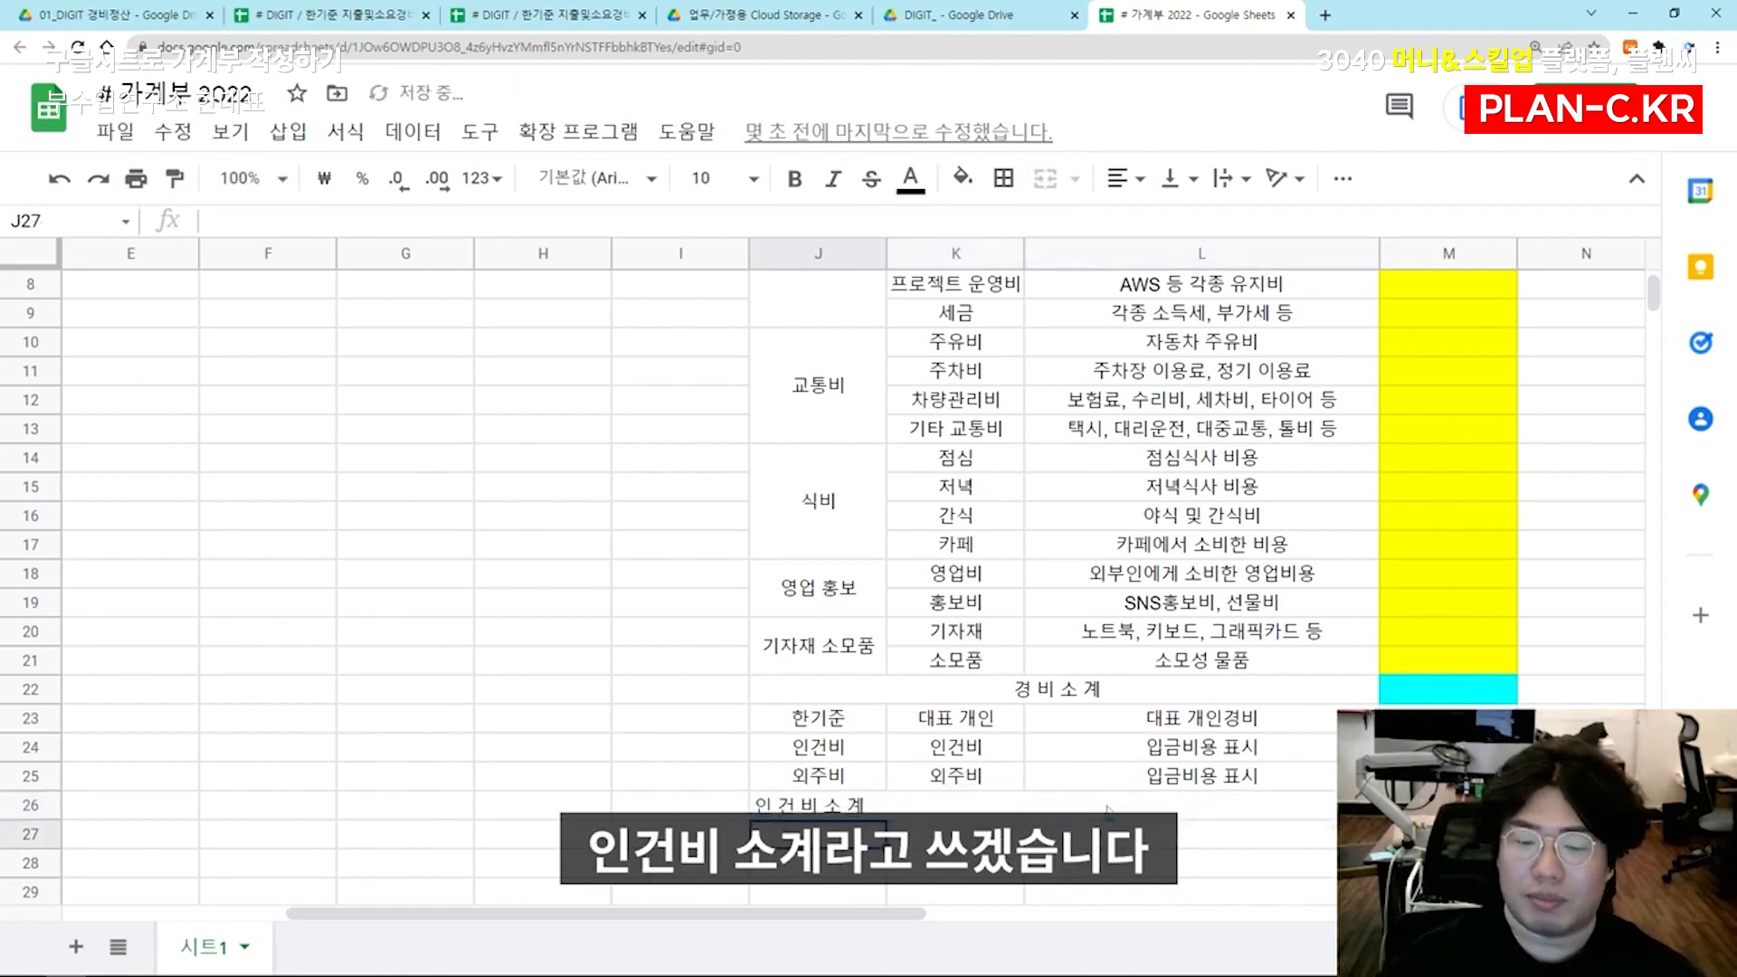
Copy the merged row 26 label cell into row 27 and replace its text with 합 계
key("Up")
key("ctrl+c")
key("Down")
key("ctrl+v")
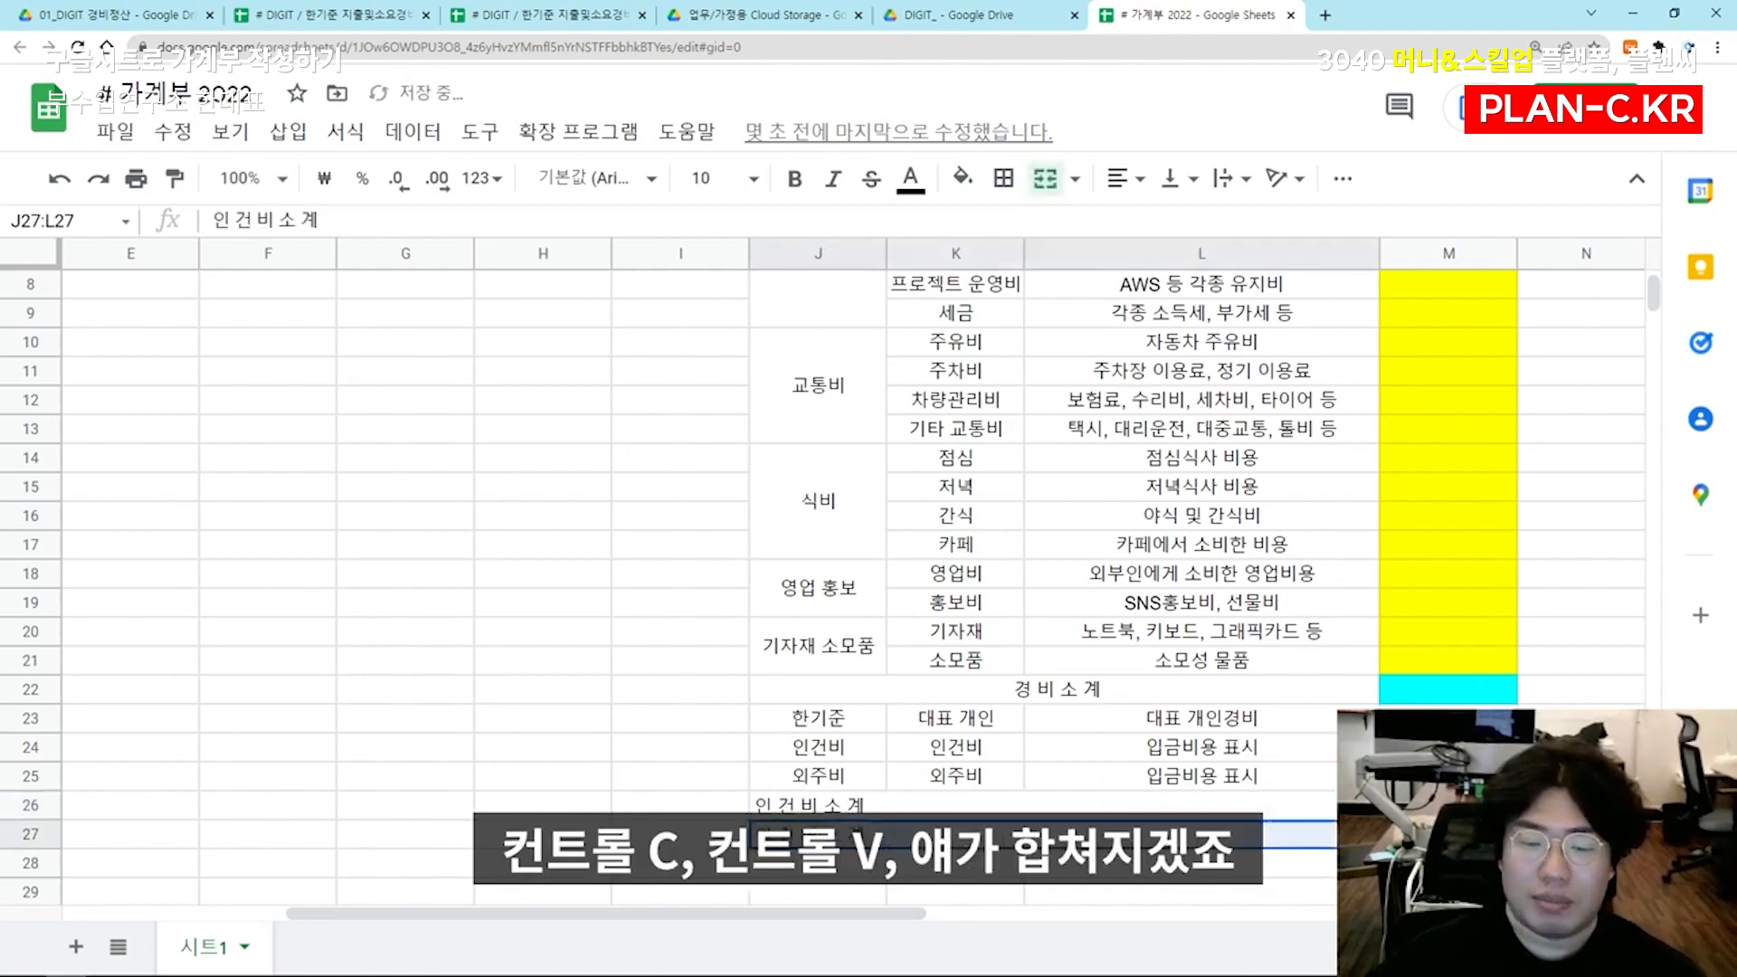
type("합계")
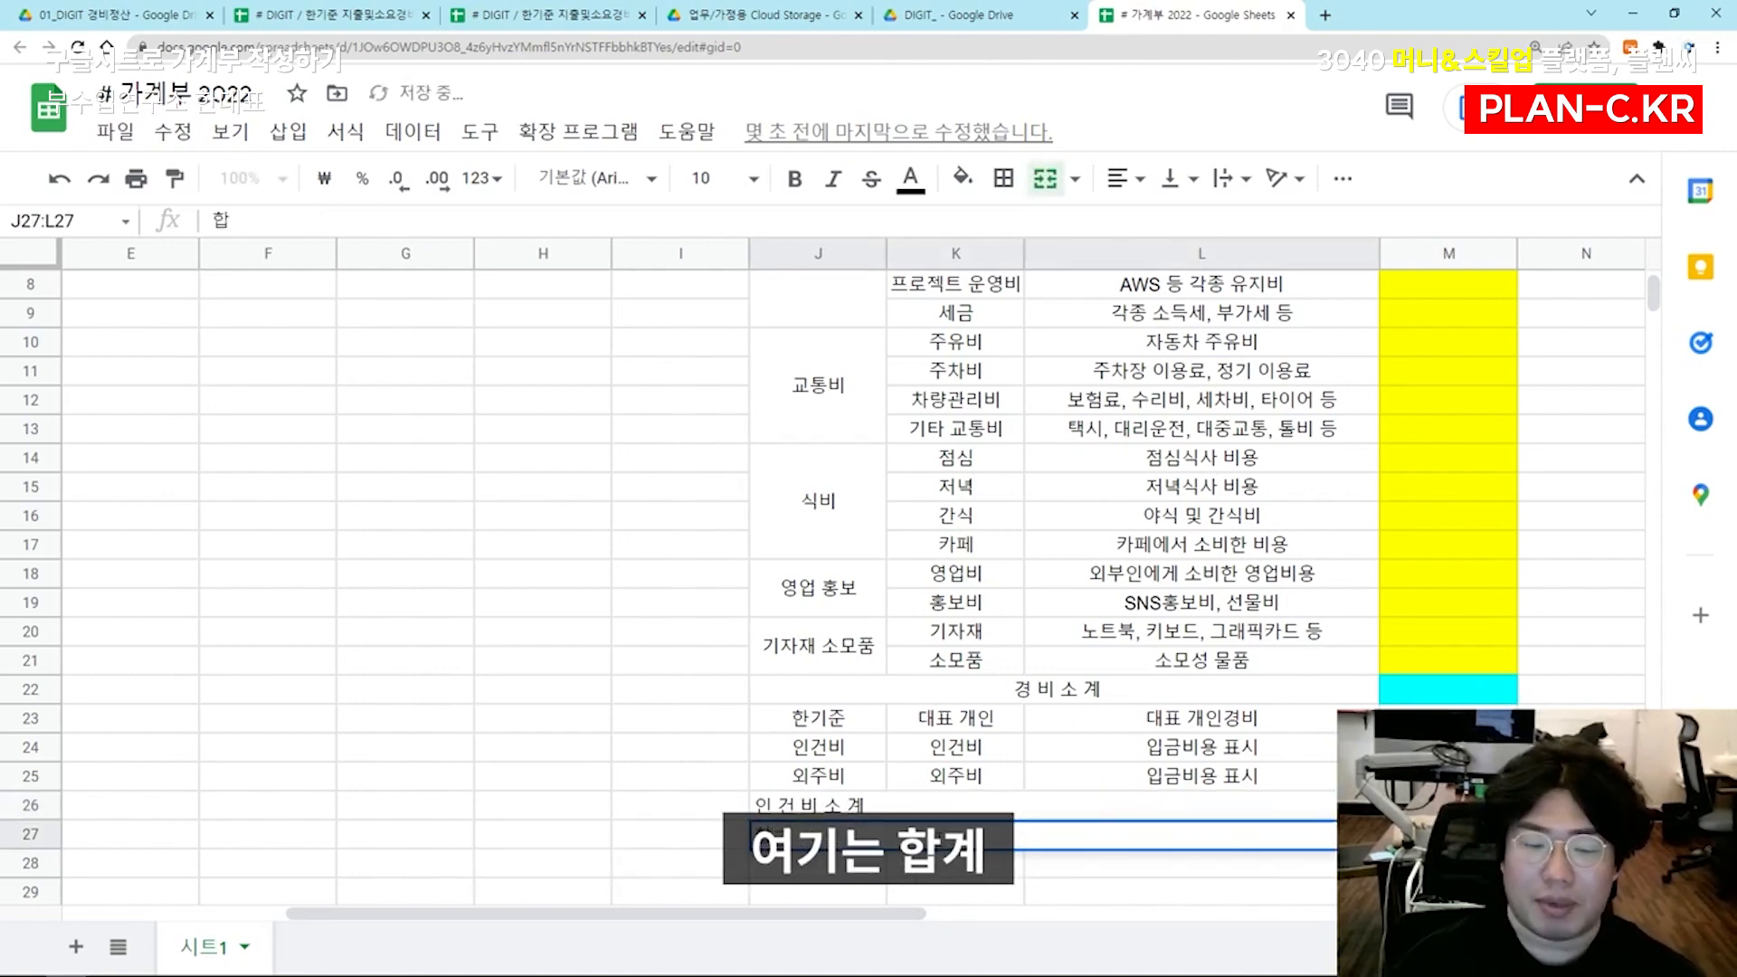
key("Return")
key("Up")
key("shift+Up")
Centre the text horizontally across the whole table J4:M27
left_click(1057, 729)
key("ctrl+a")
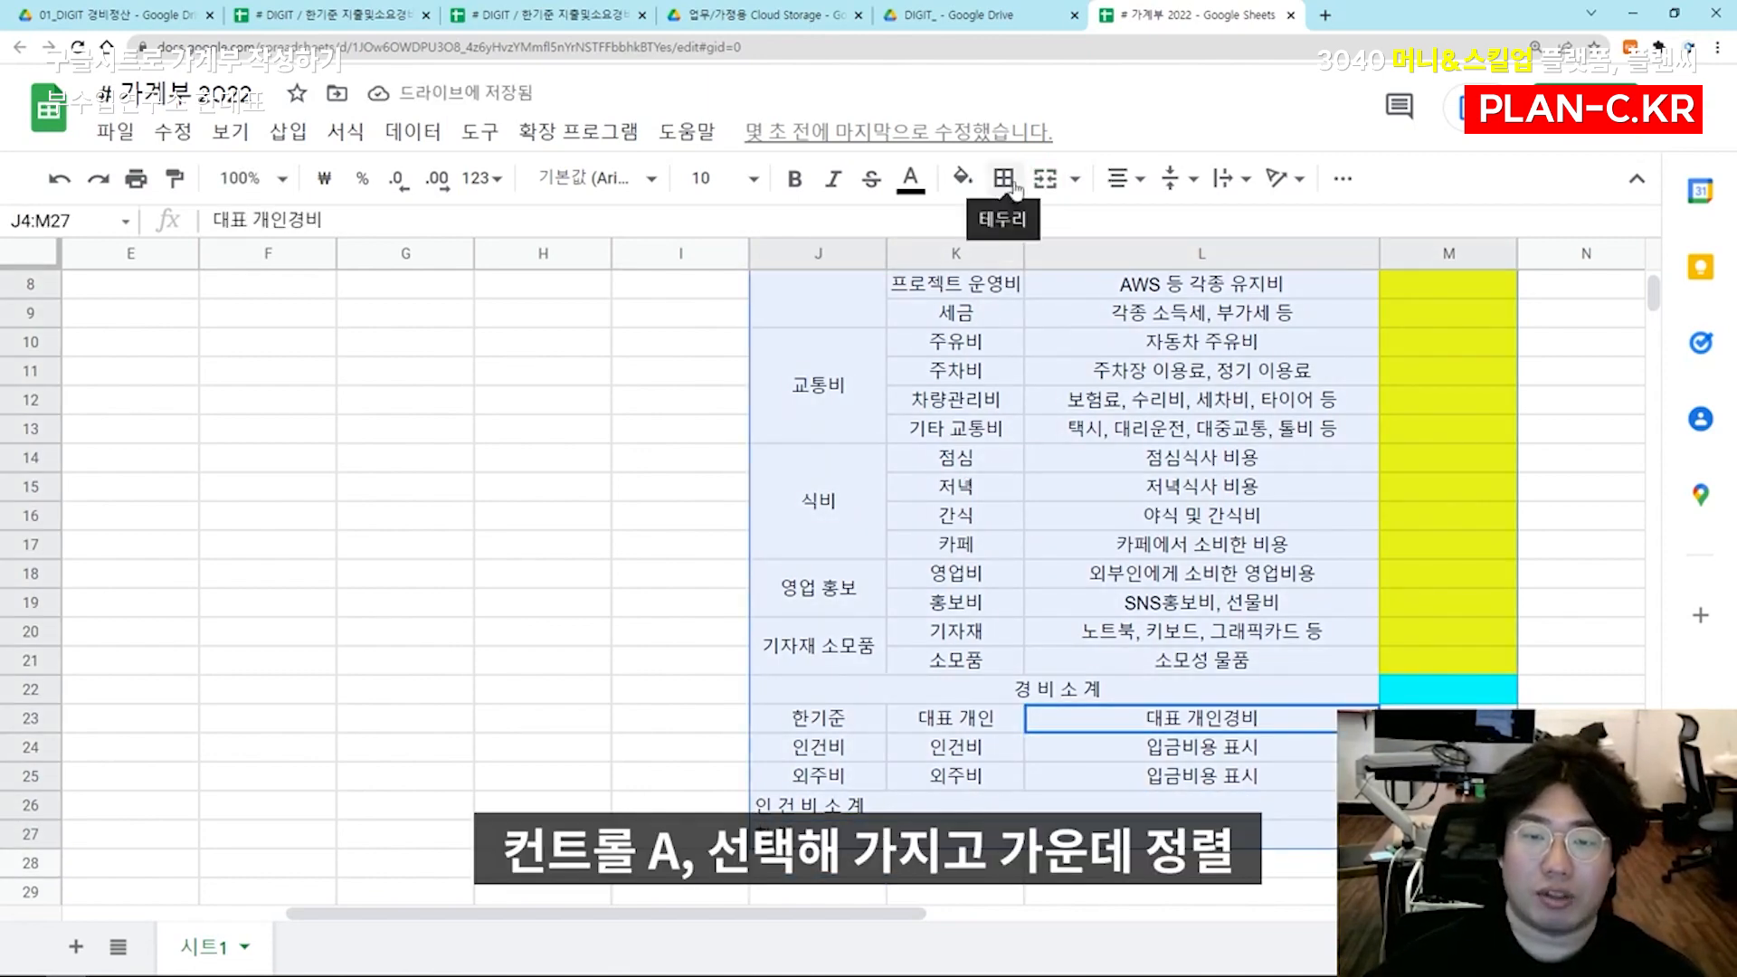
left_click(1122, 179)
left_click(1158, 228)
left_click(1179, 471)
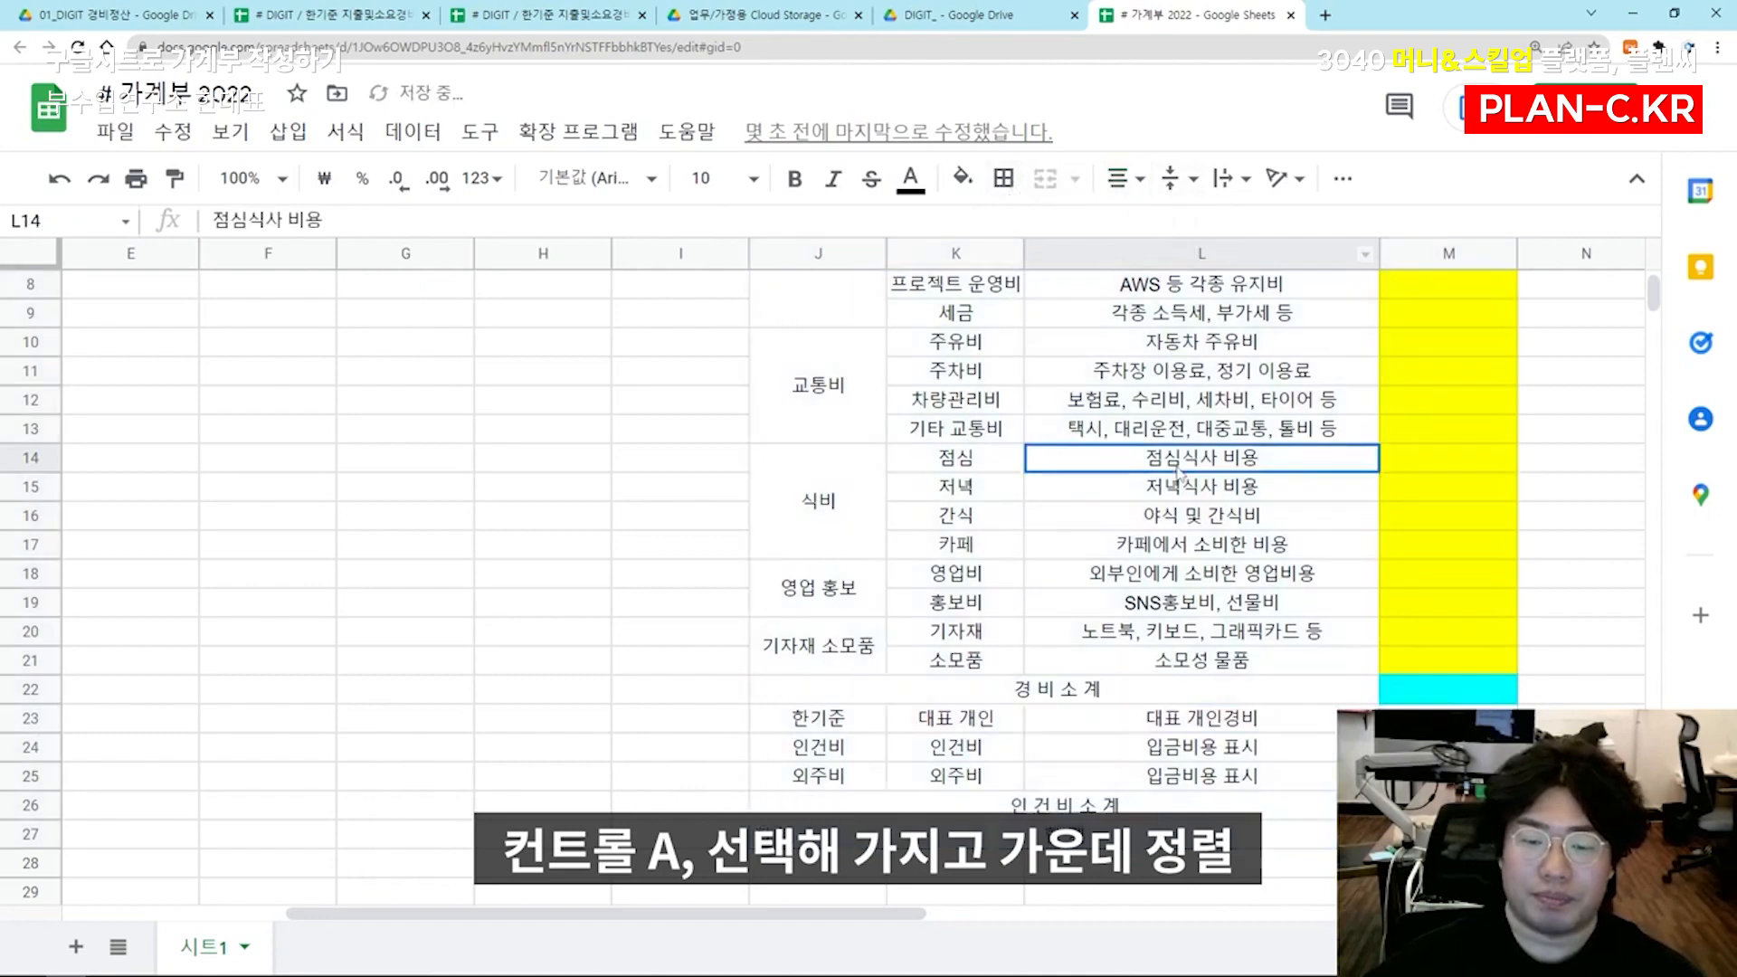
Right-align the three labels 경 비 소 계, 인 건 비 소 계 and 합 계 in rows 22, 26 and 27
left_click(1291, 702)
left_click(1249, 805, "ctrl")
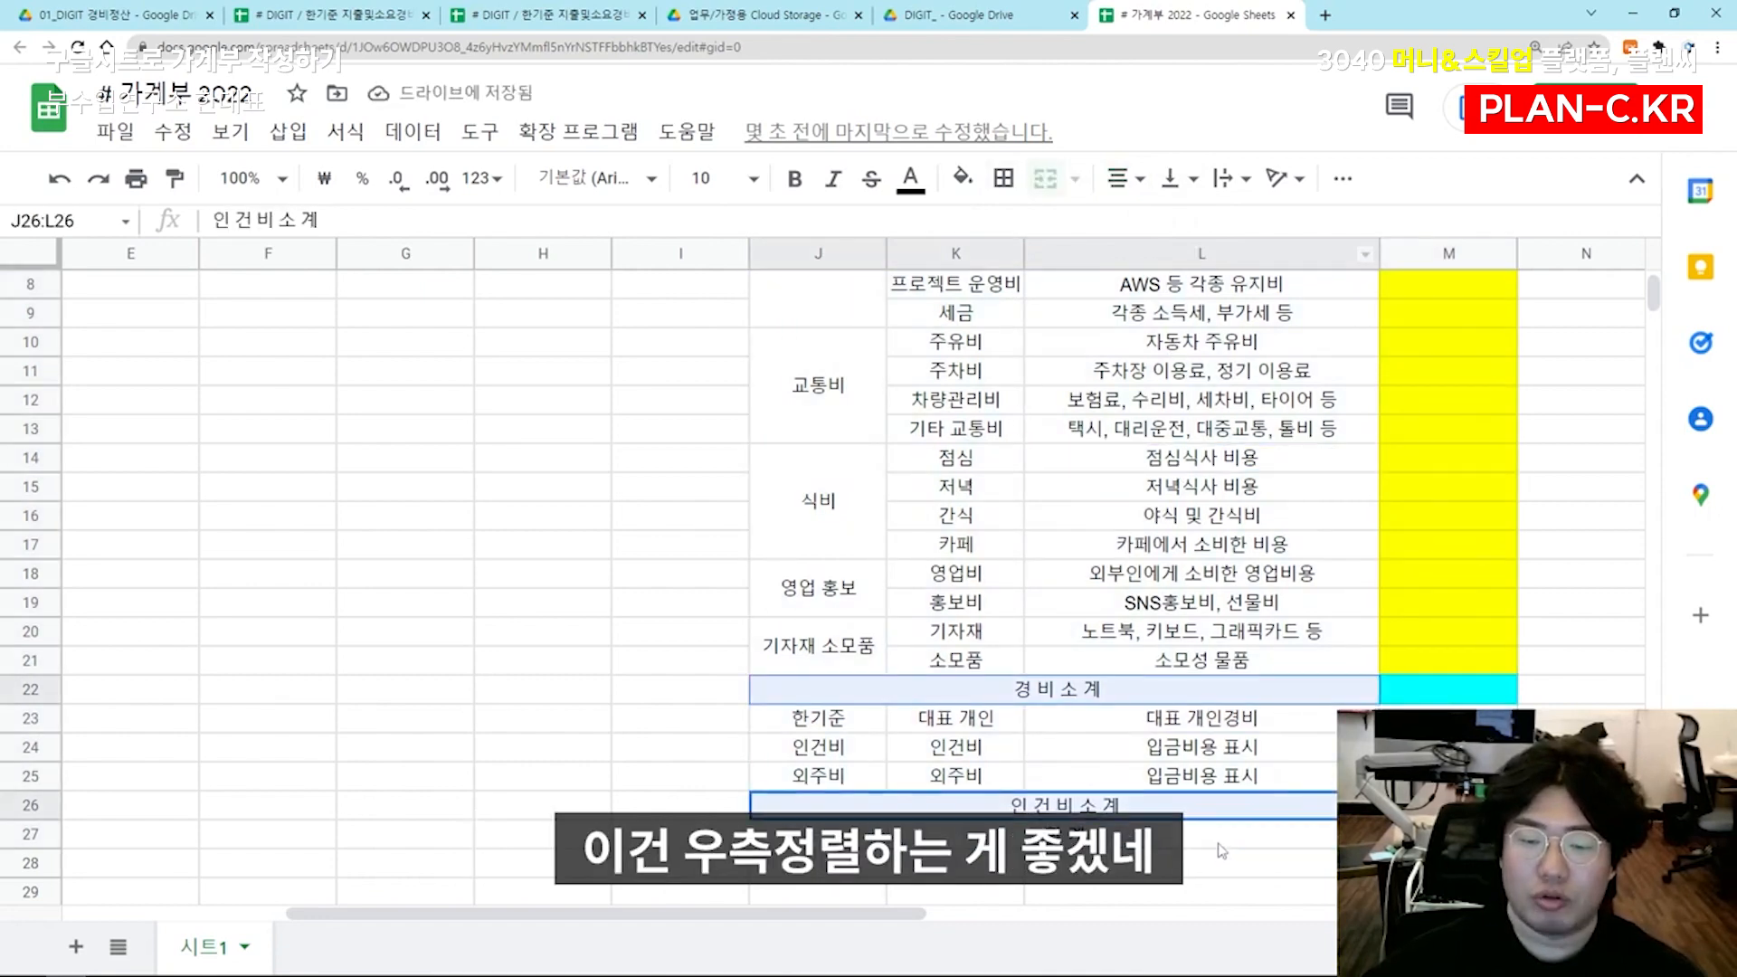
left_click(1203, 834, "ctrl")
left_click(1127, 179)
left_click(1183, 228)
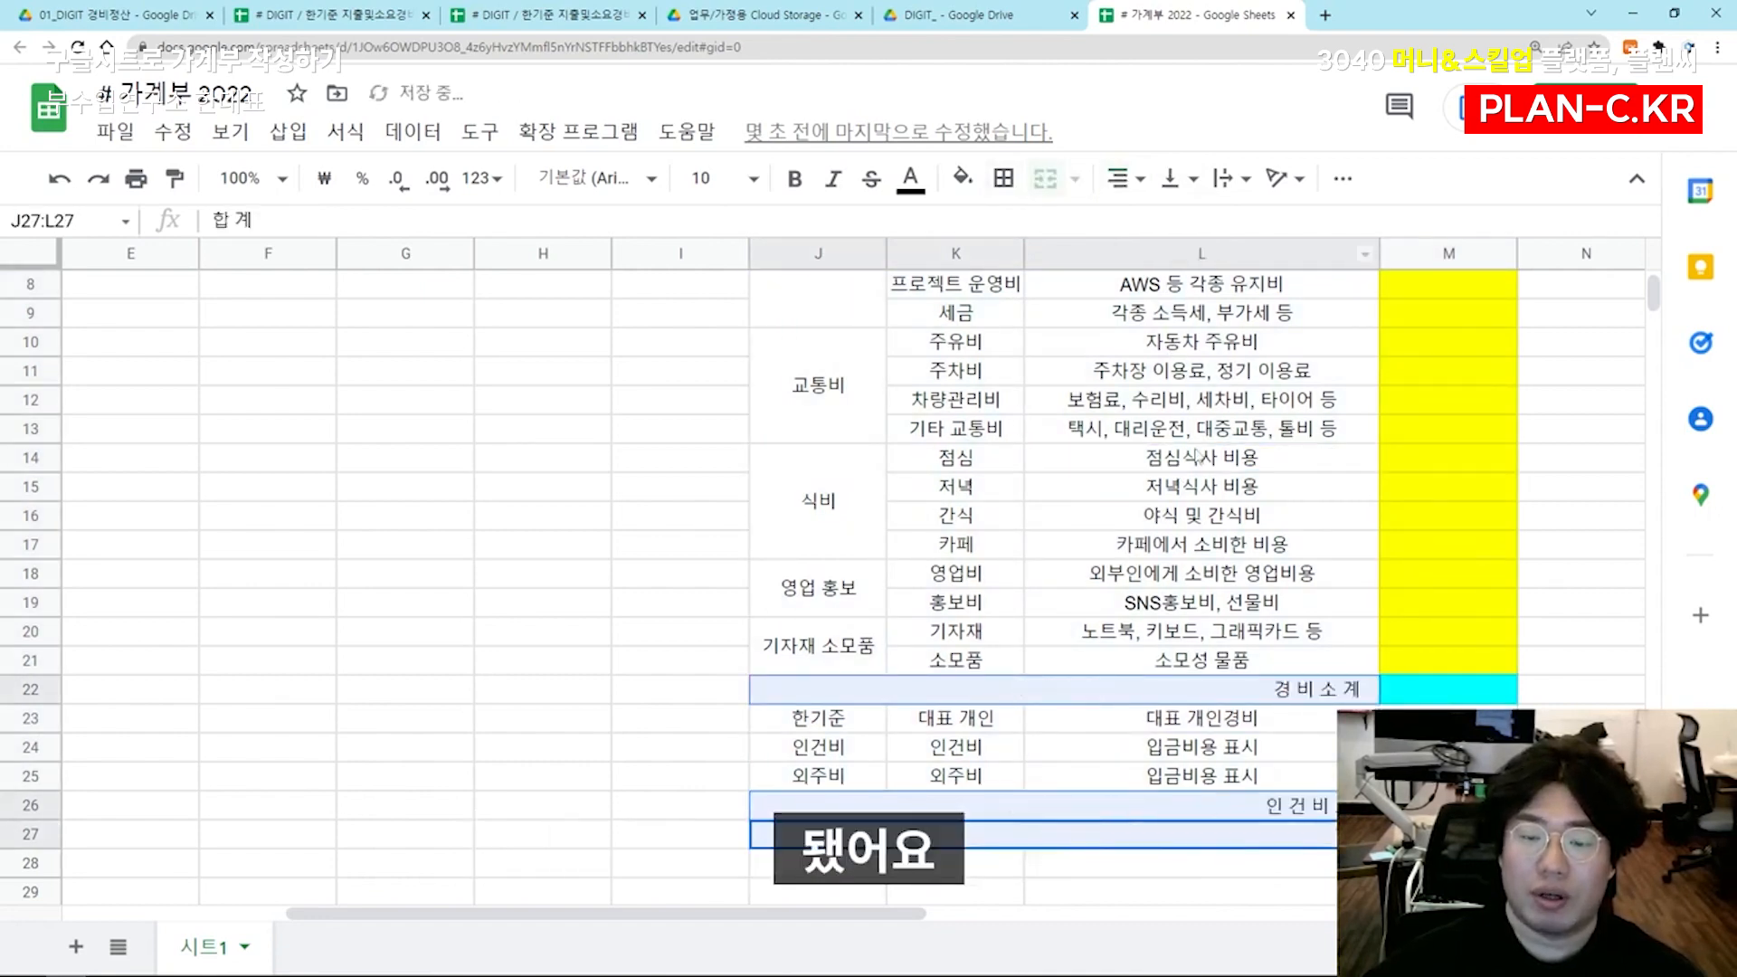
left_click(1203, 517)
Add trailing spaces after the labels 인 건 비 소 계 and 합 계 in rows 26 and 27
left_click(1176, 805)
double_click(1357, 805)
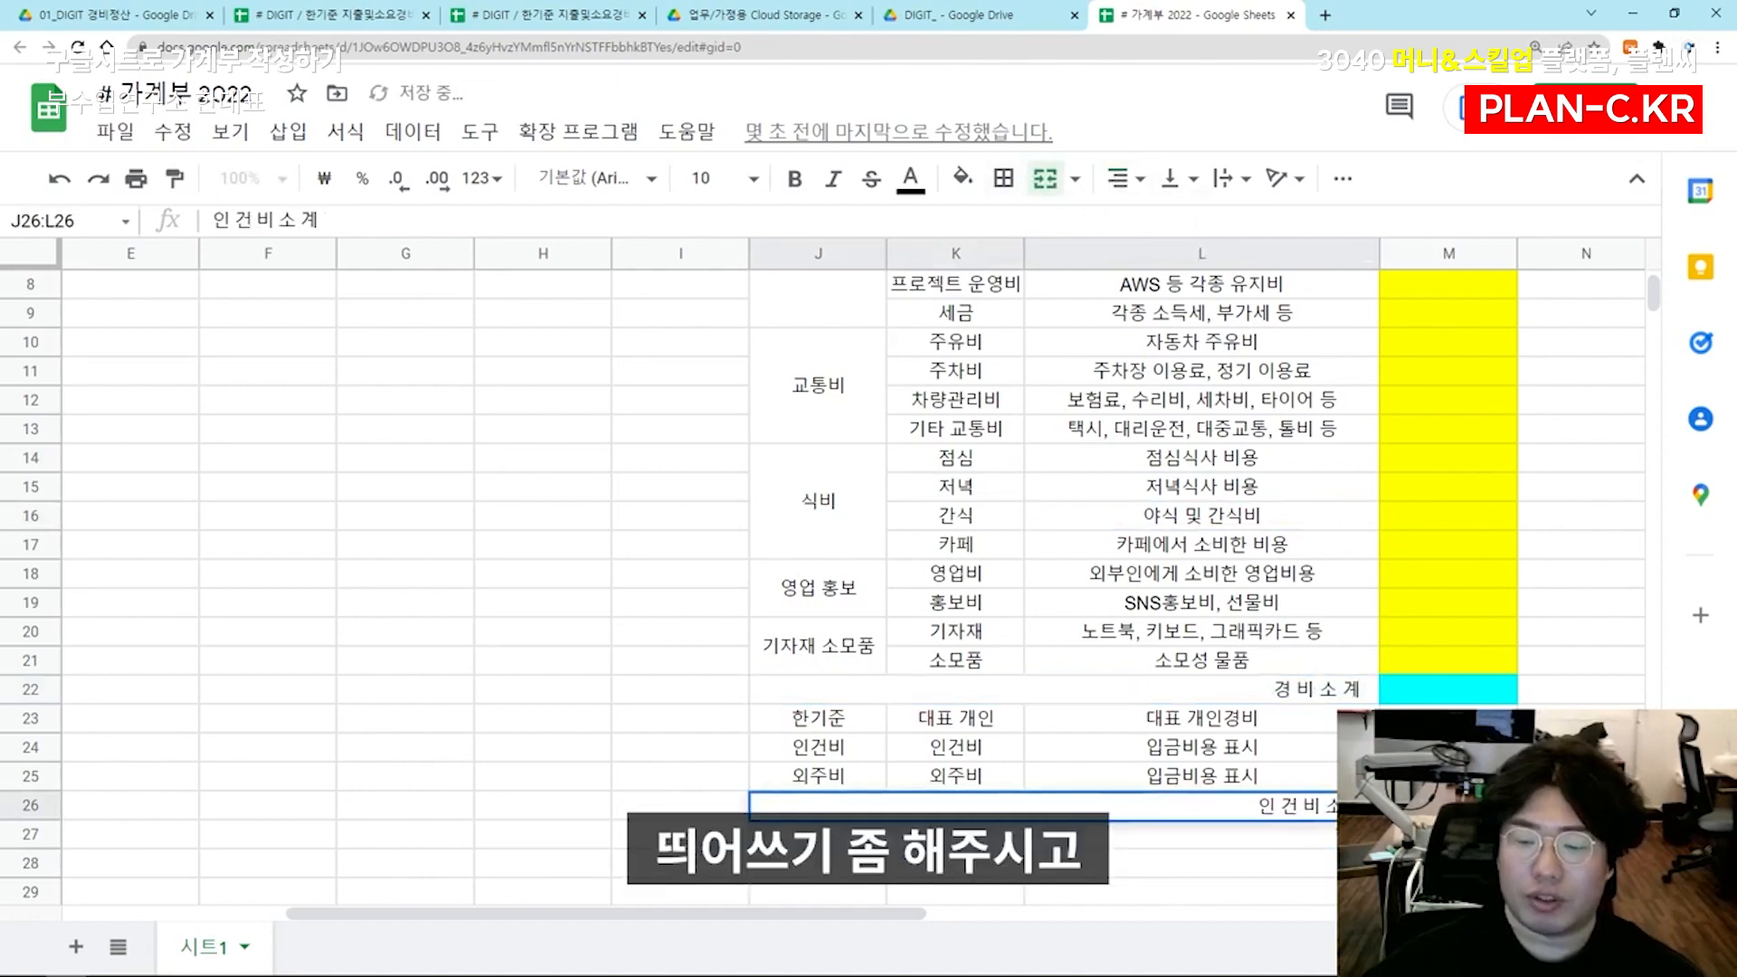
left_click(1420, 777)
double_click(1357, 835)
left_click(1421, 776)
Copy the cyan cell M22 onto M26:M27 beside the 인 건 비 소 계 and 합 계 labels
left_click(1432, 695)
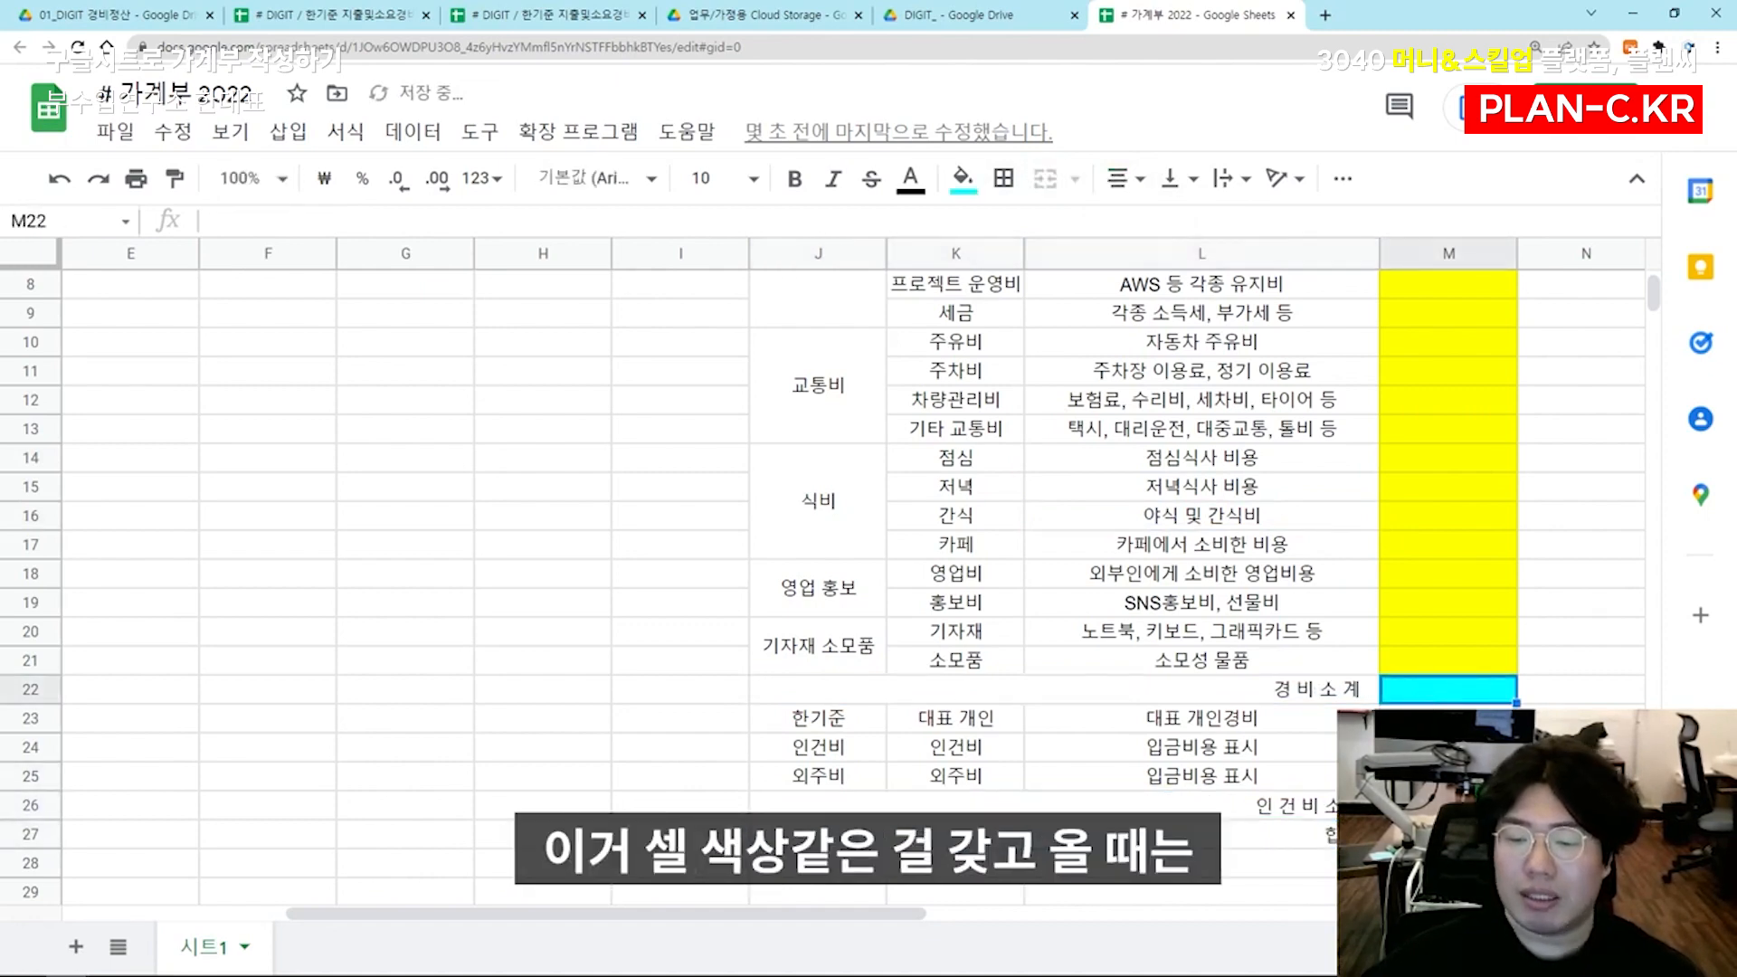
key("ctrl+c")
left_click_drag(1439, 805, 1439, 833)
key("ctrl+v")
left_click(1438, 776)
Copy the yellow cell M19 onto M23:M25 beside the personnel cost rows
left_click(1440, 603)
key("ctrl+c")
left_click_drag(1438, 718, 1438, 776)
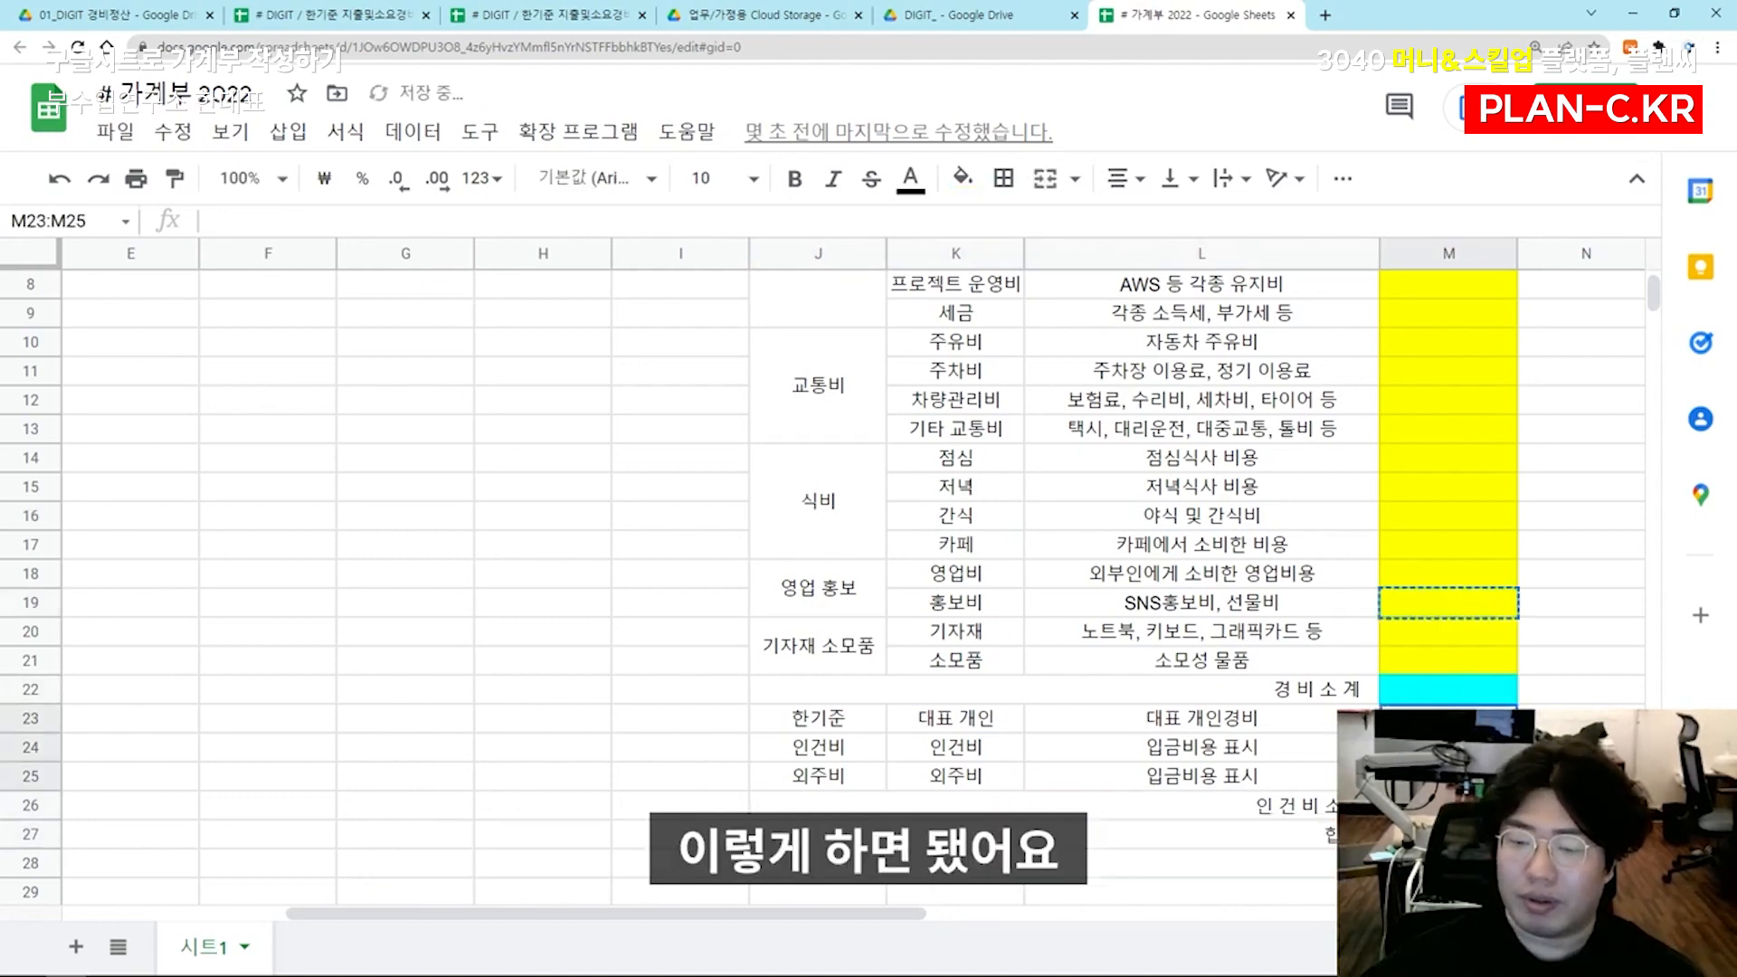
key("ctrl+v")
left_click(1320, 749)
Go through the main categories 공통경비, 교통비, 식비, 영업 홍보 and 기자재 소모품 that make up 경 비 소 계
scroll(1176, 624, "up", 3)
scroll(1153, 565, "down", 1)
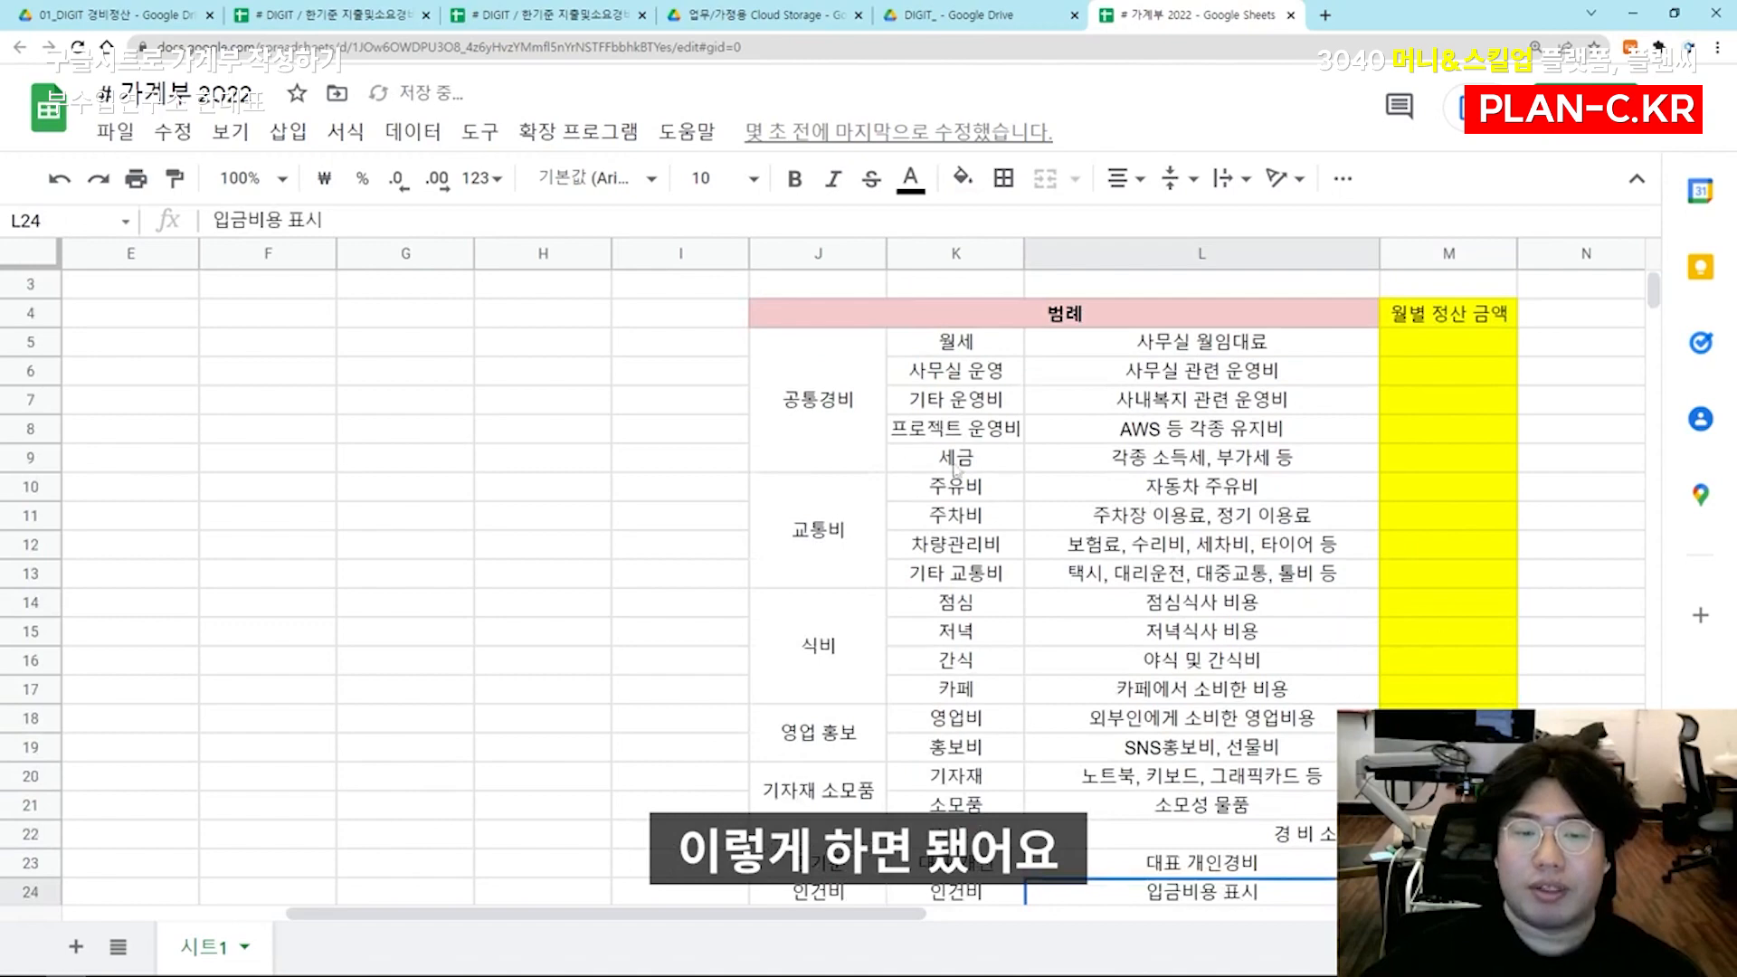
scroll(843, 359, "down", 1)
left_click(843, 359)
left_click(825, 506)
left_click(825, 592)
left_click(825, 692)
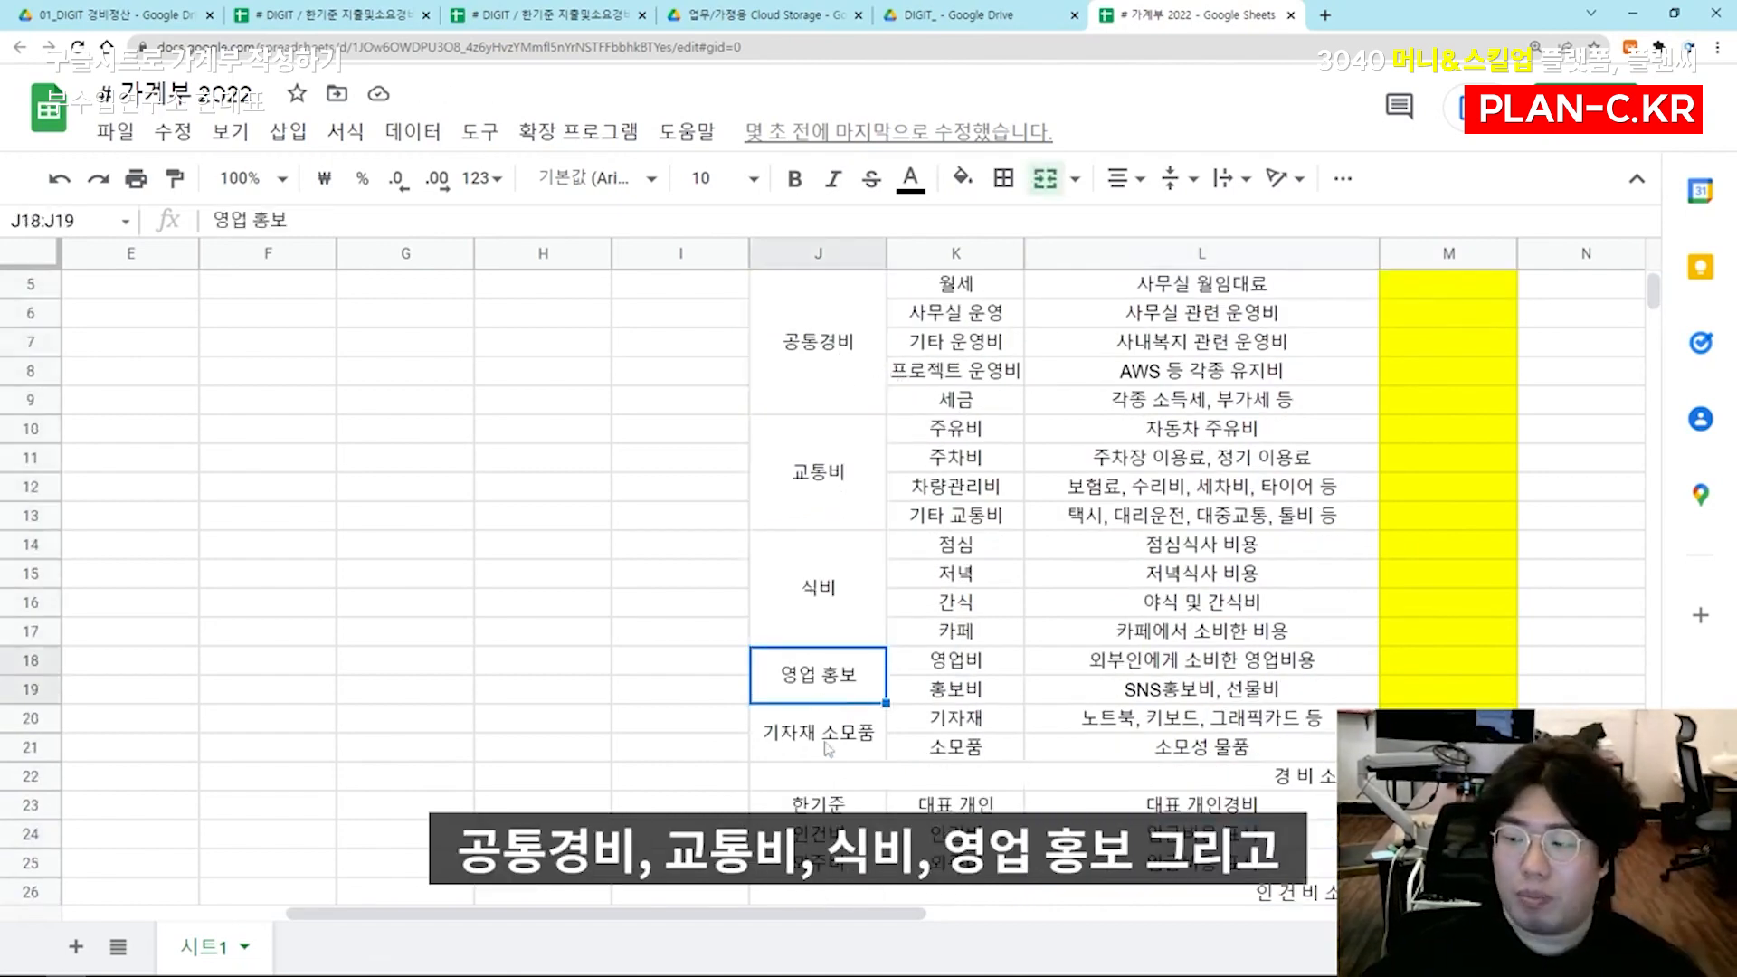
left_click(827, 729)
scroll(927, 660, "down", 1)
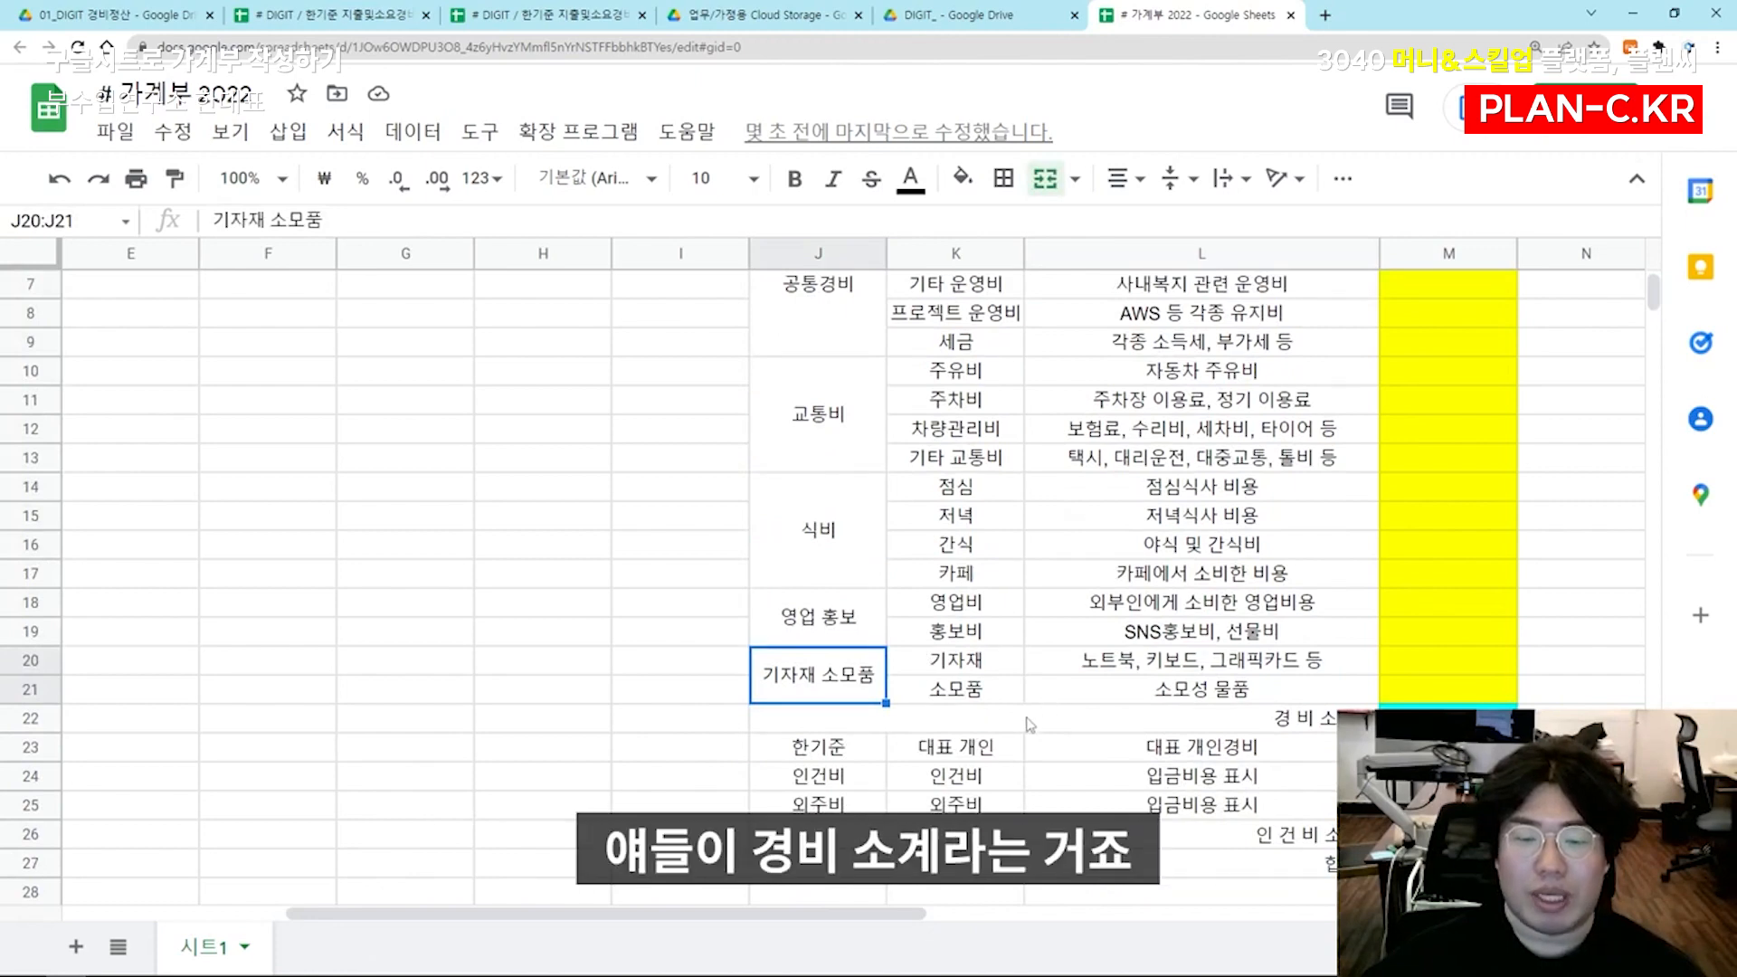
Fill the merged 경 비 소 계 label J22:L22 with gray, then change it to a slightly lighter gray
left_click(1029, 723)
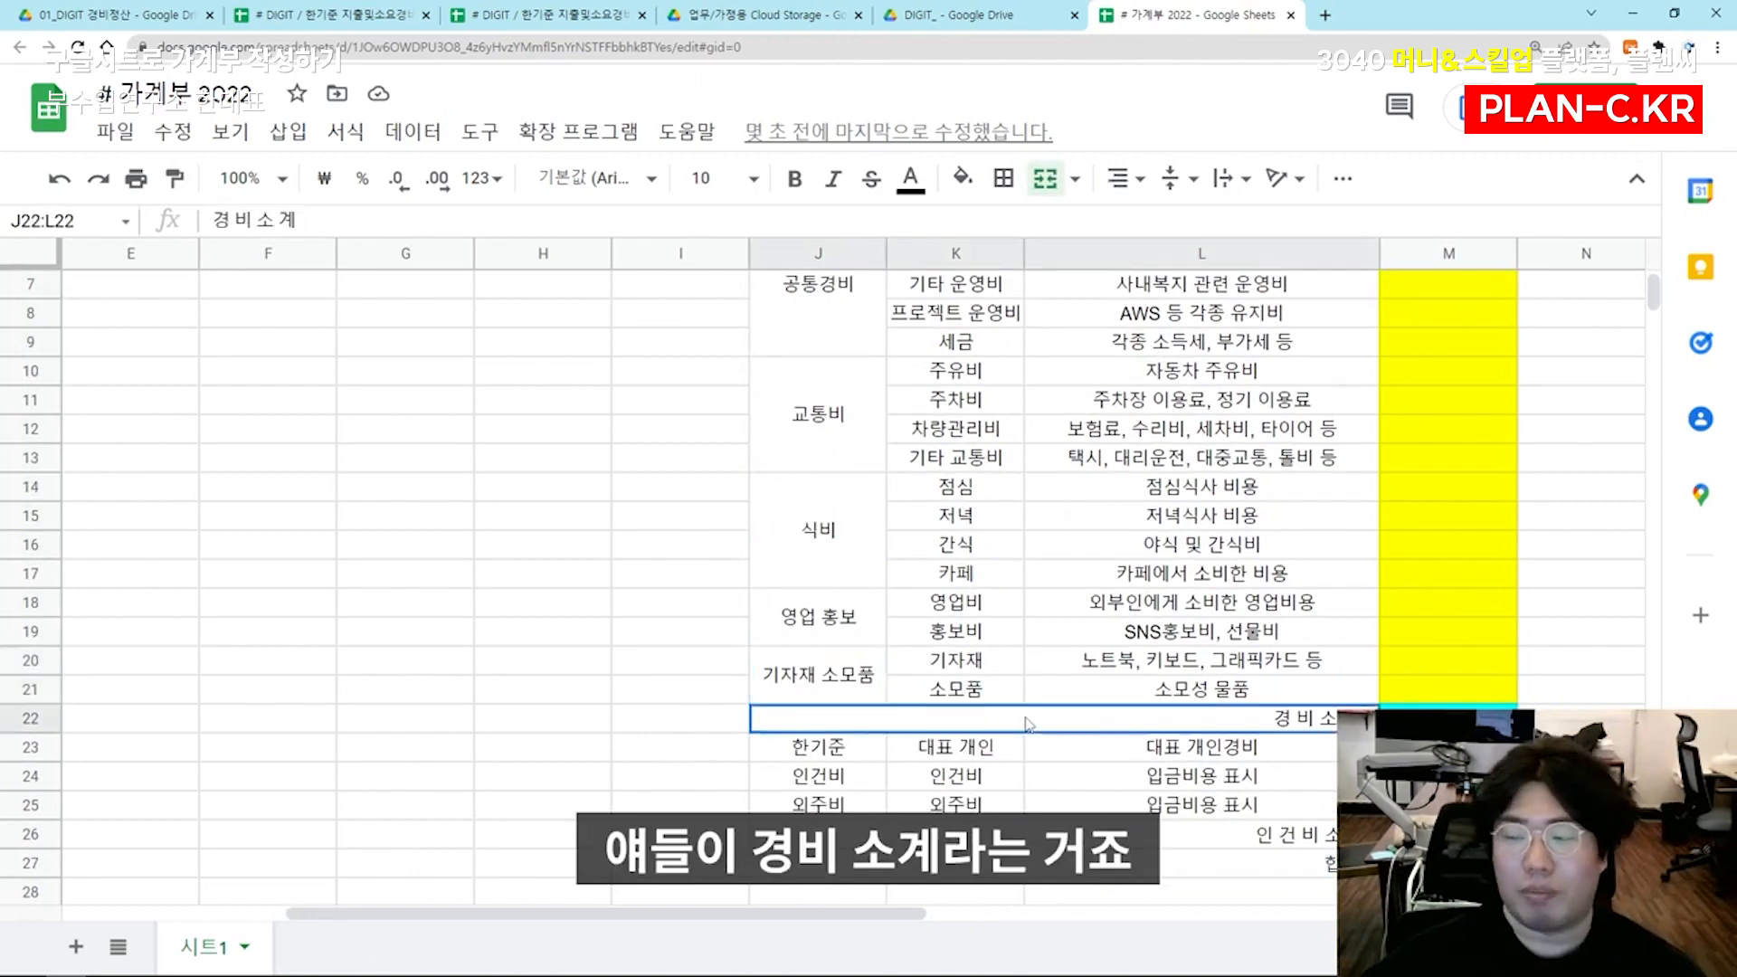
left_click(963, 177)
left_click(1123, 411)
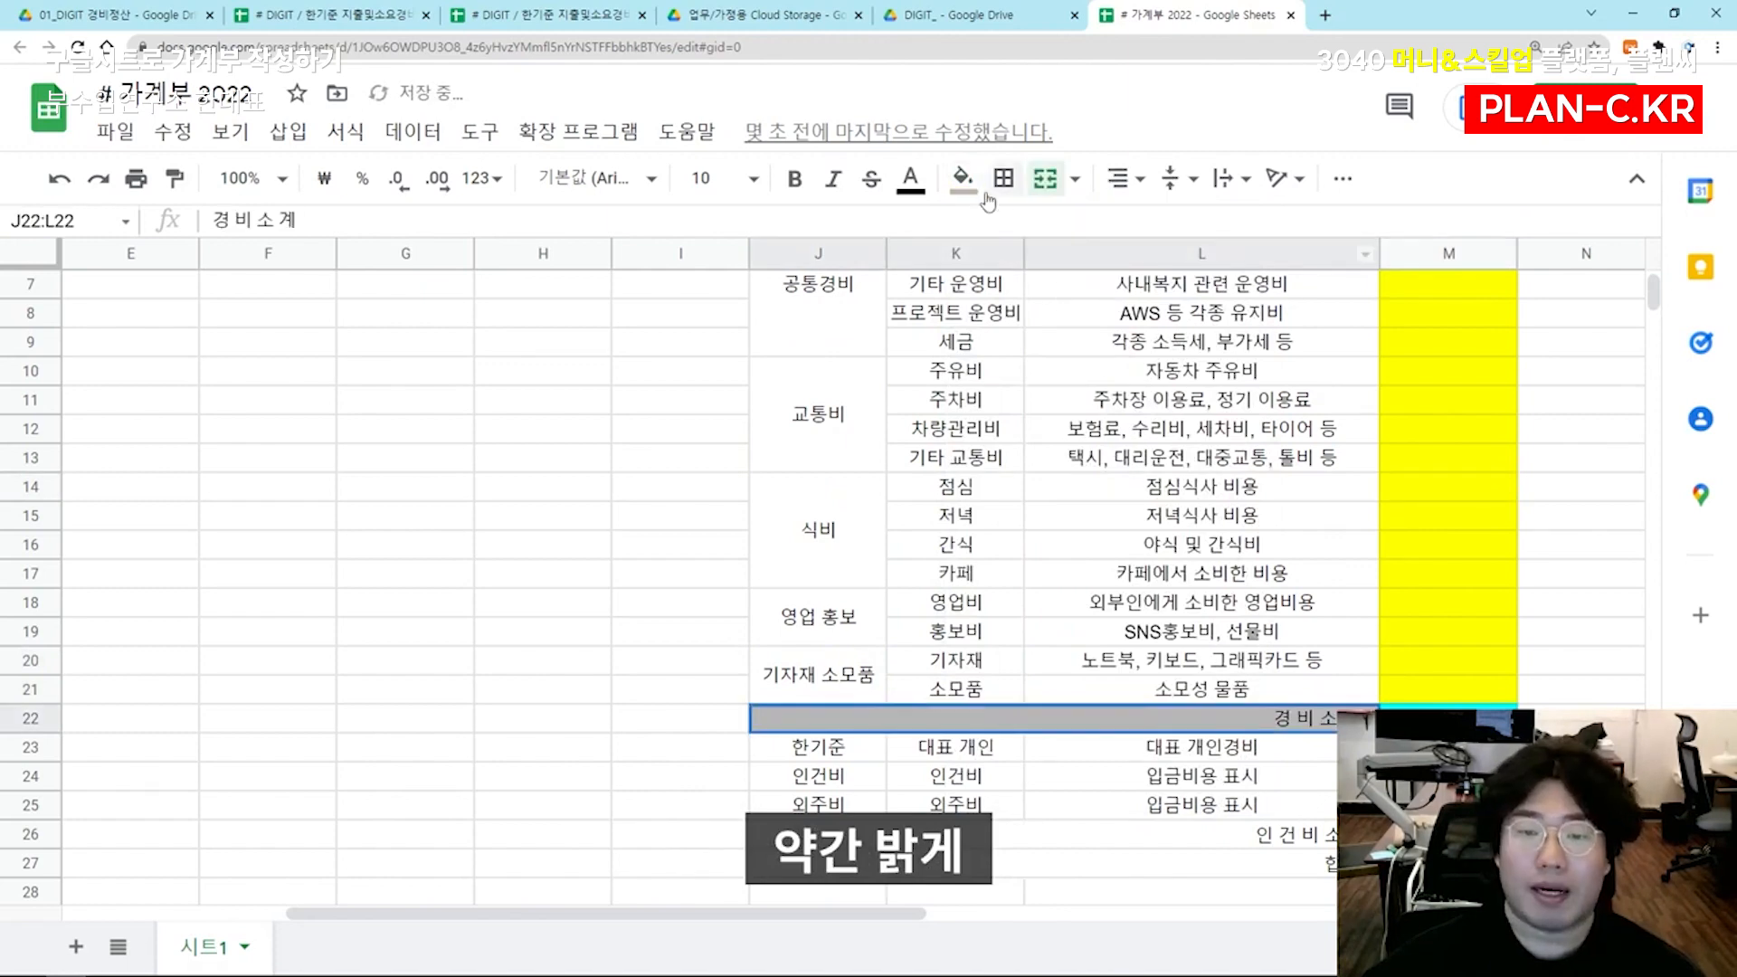
left_click(963, 178)
left_click(1137, 405)
left_click(1000, 606)
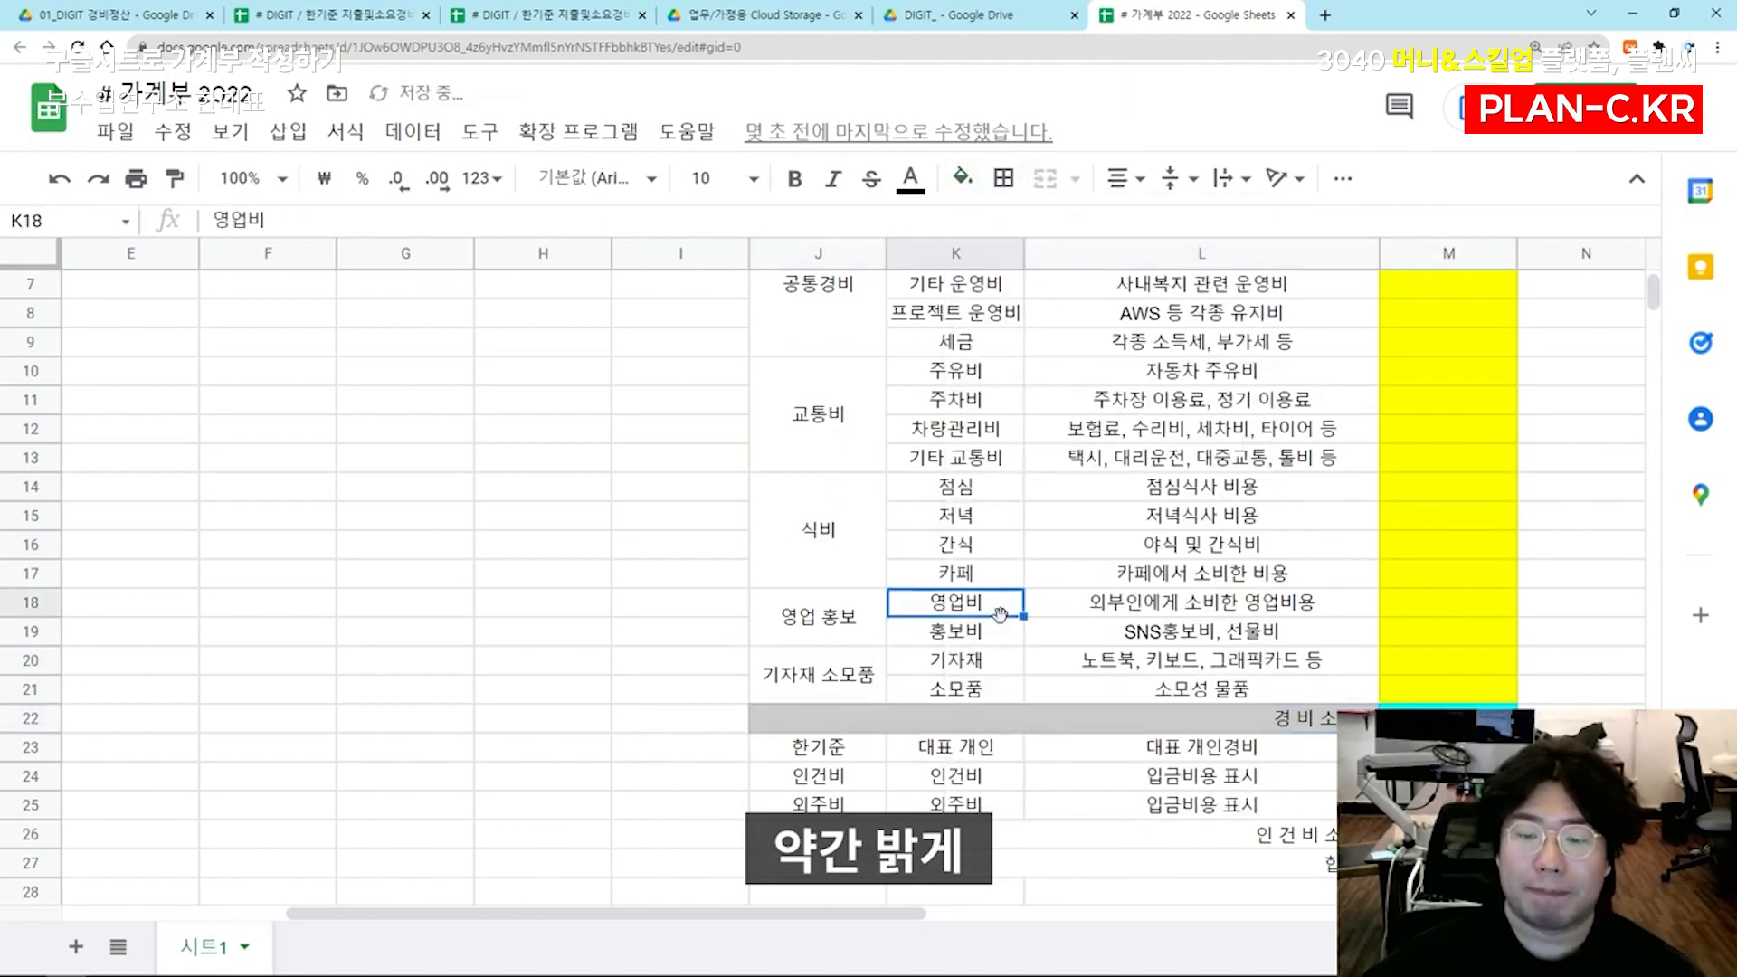
Fill the 인 건 비 소 계 and 합 계 labels in J26:L27 with the same gray as row 22
scroll(1109, 702, "down", 2)
left_click_drag(1122, 695, 1124, 721)
left_click(962, 178)
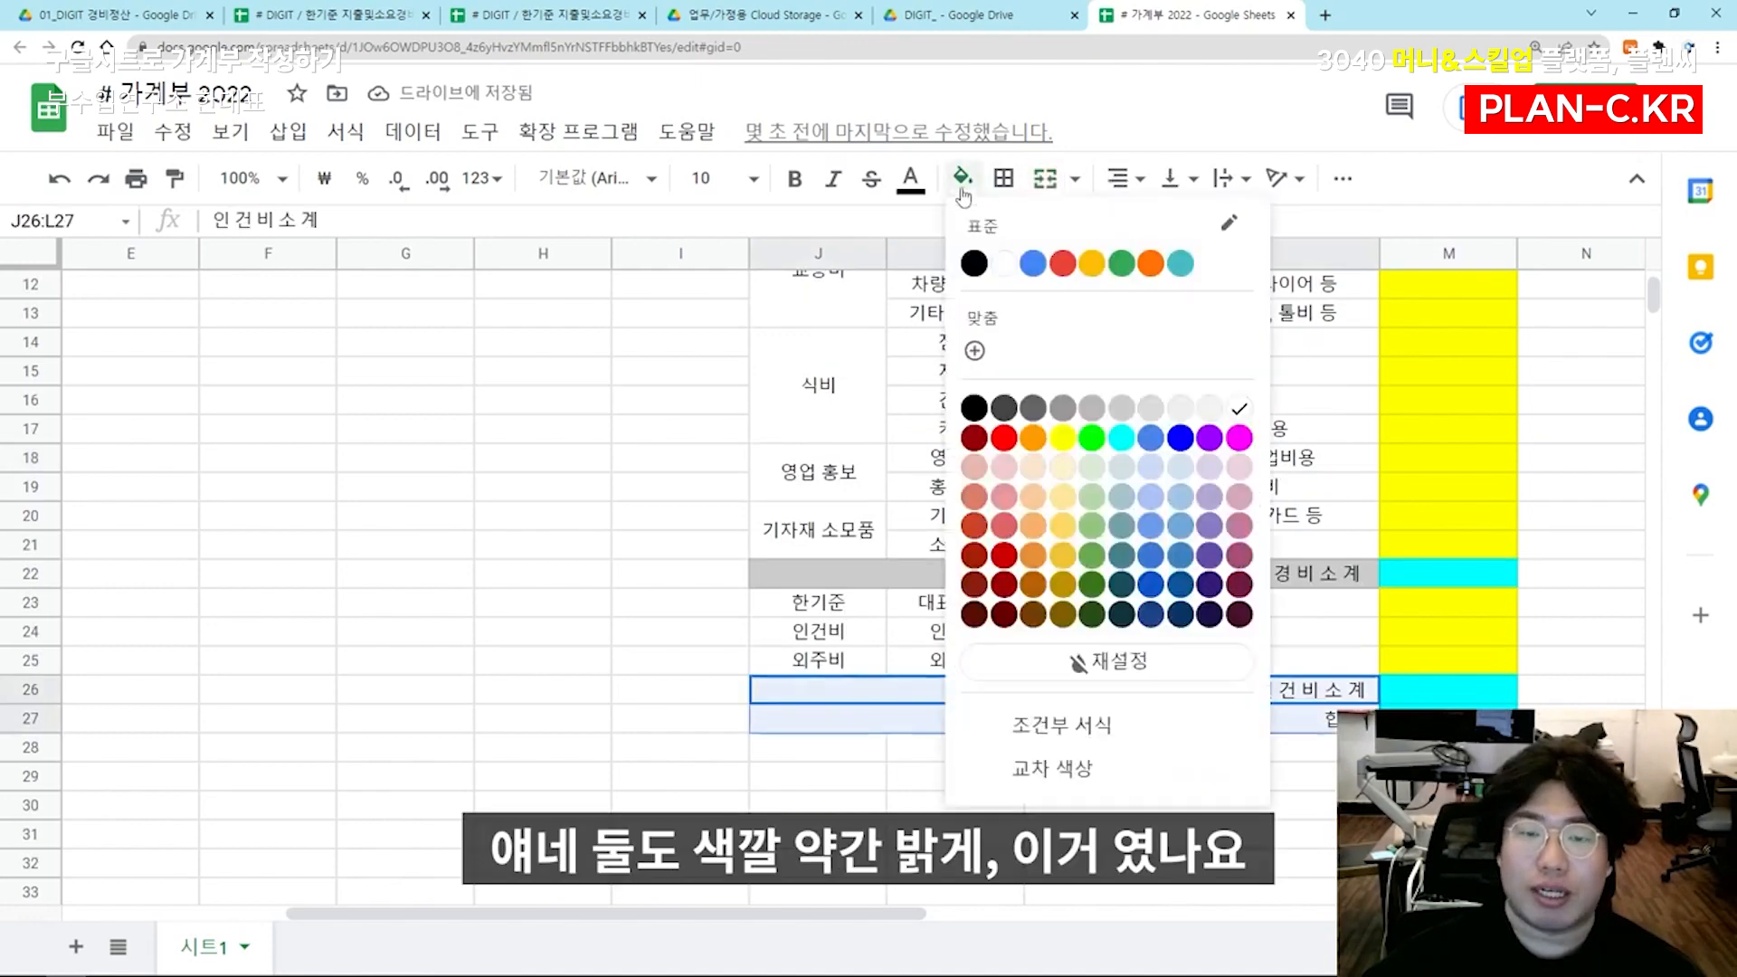
left_click(1122, 407)
left_click(1266, 476)
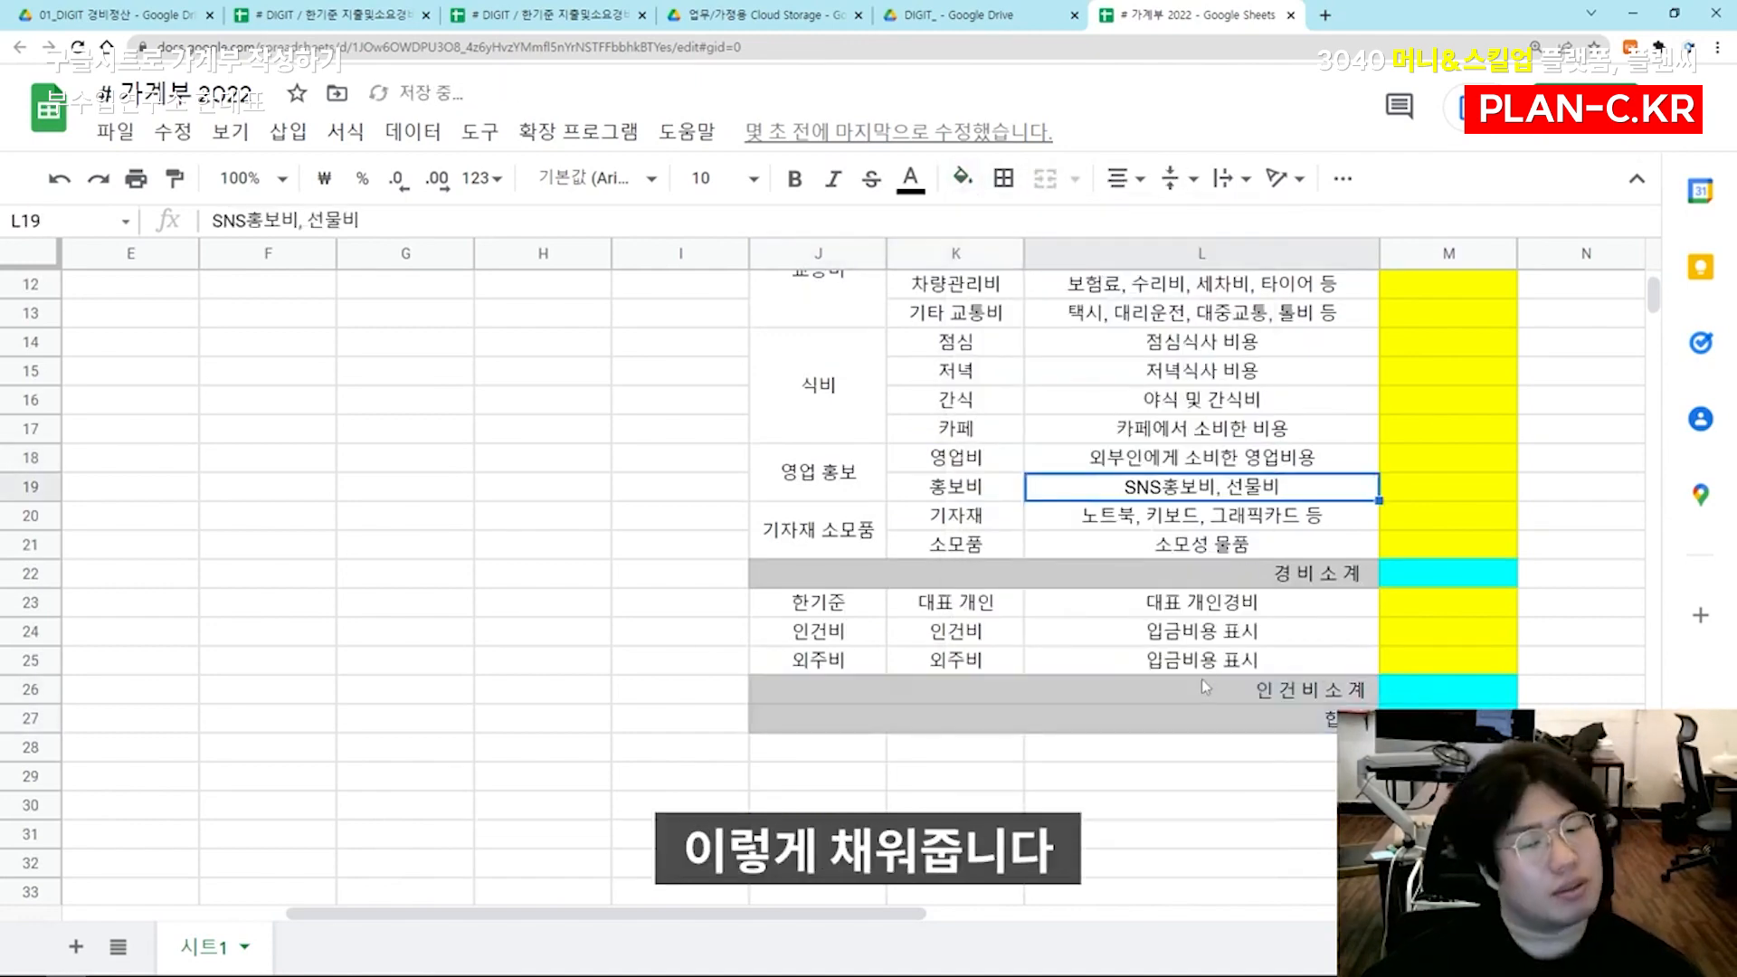
scroll(1201, 679, "up", 4)
left_click(1429, 378)
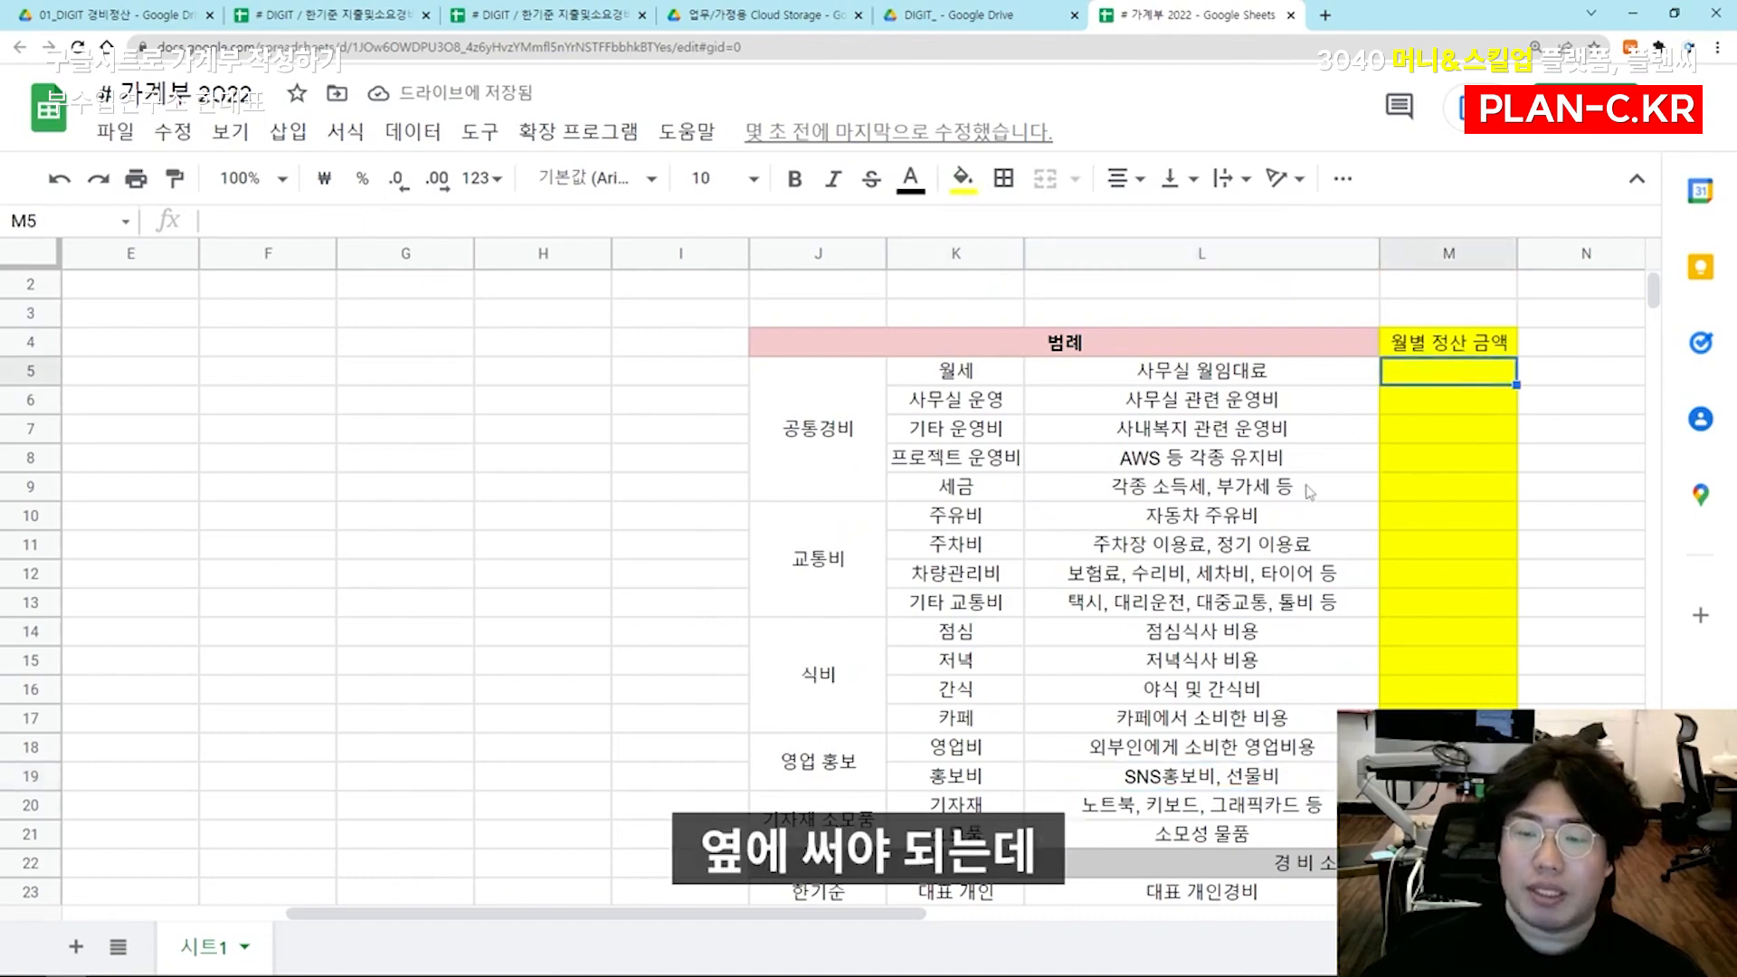
left_click(1306, 491)
left_click_drag(837, 417, 1421, 432)
left_click(1301, 432)
Add a dotted border along the right edge of the legend table range J4:L27
left_click(1352, 354)
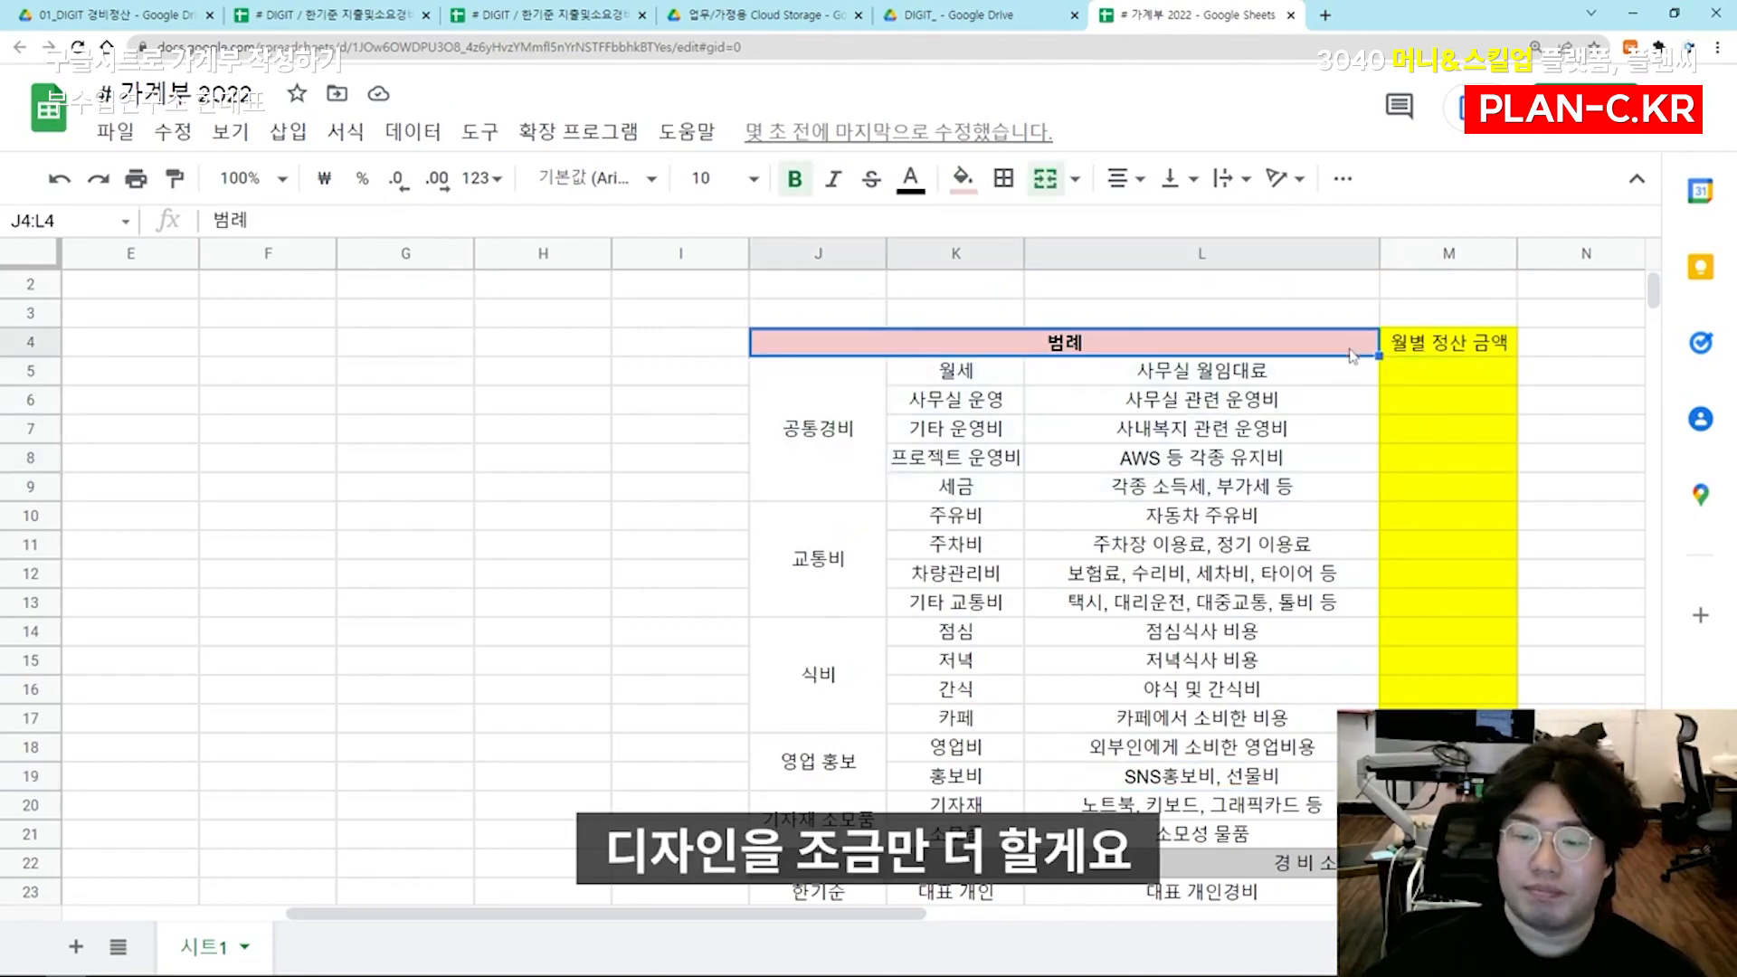
scroll(1316, 604, "down", 3)
left_click(1283, 812, "shift")
scroll(1286, 796, "up", 3)
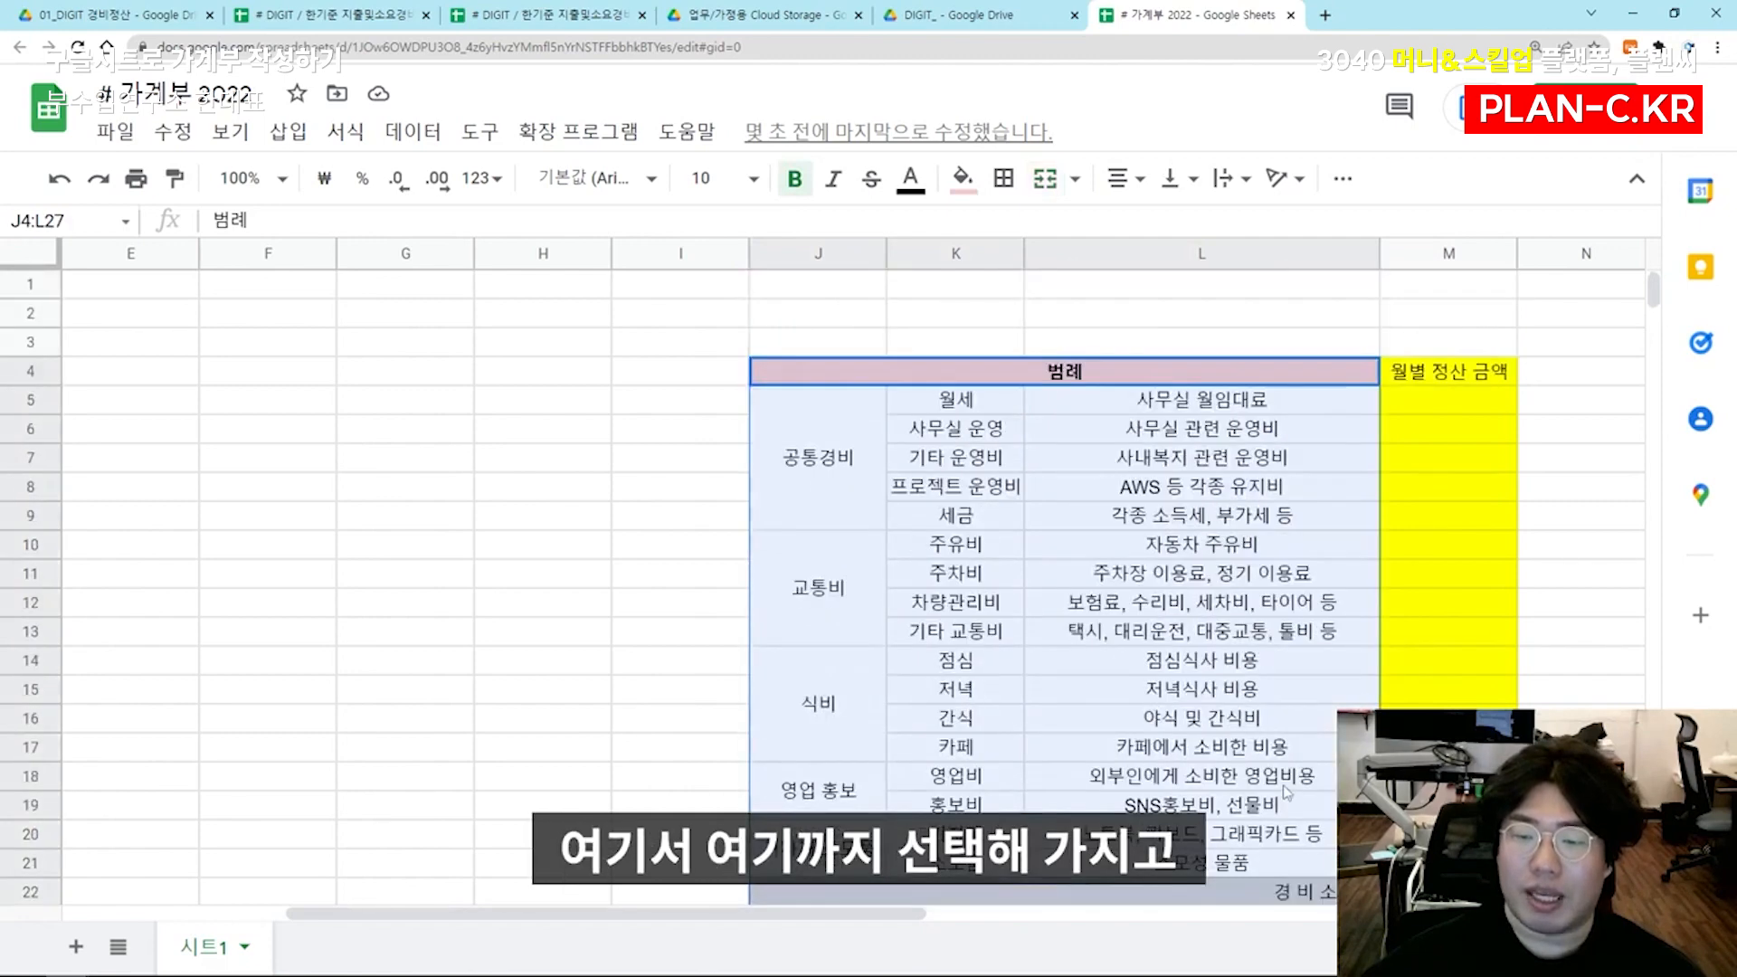
scroll(1376, 627, "down", 3)
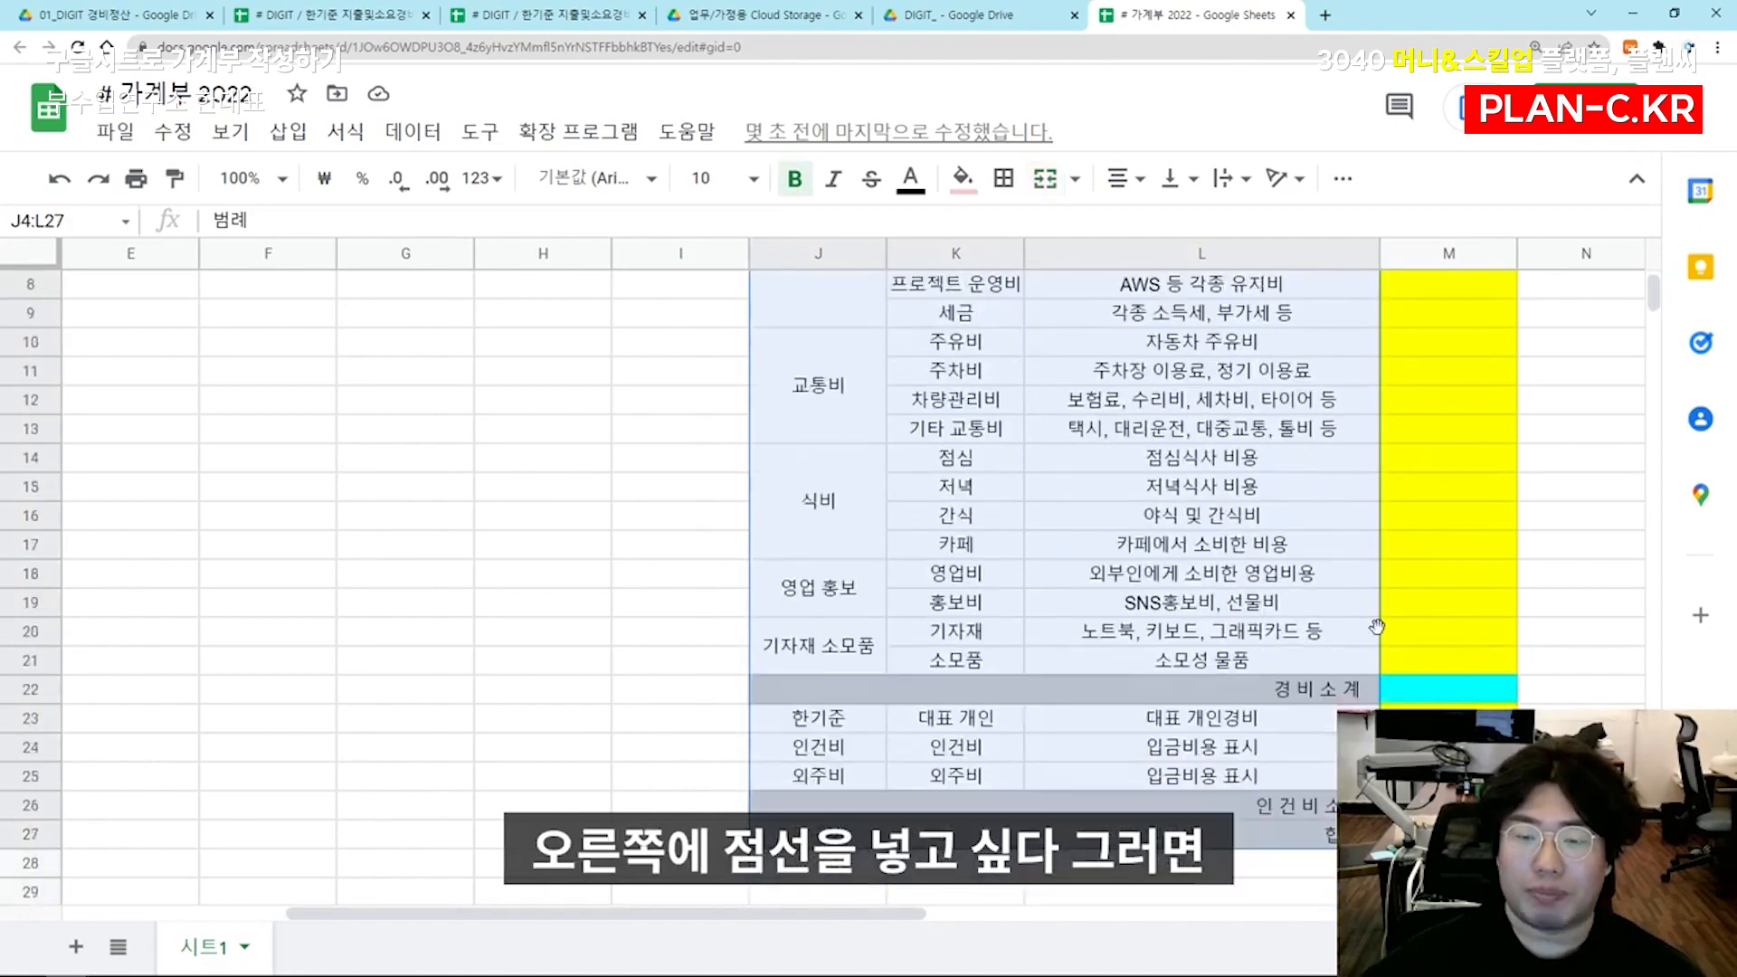
left_click(1003, 177)
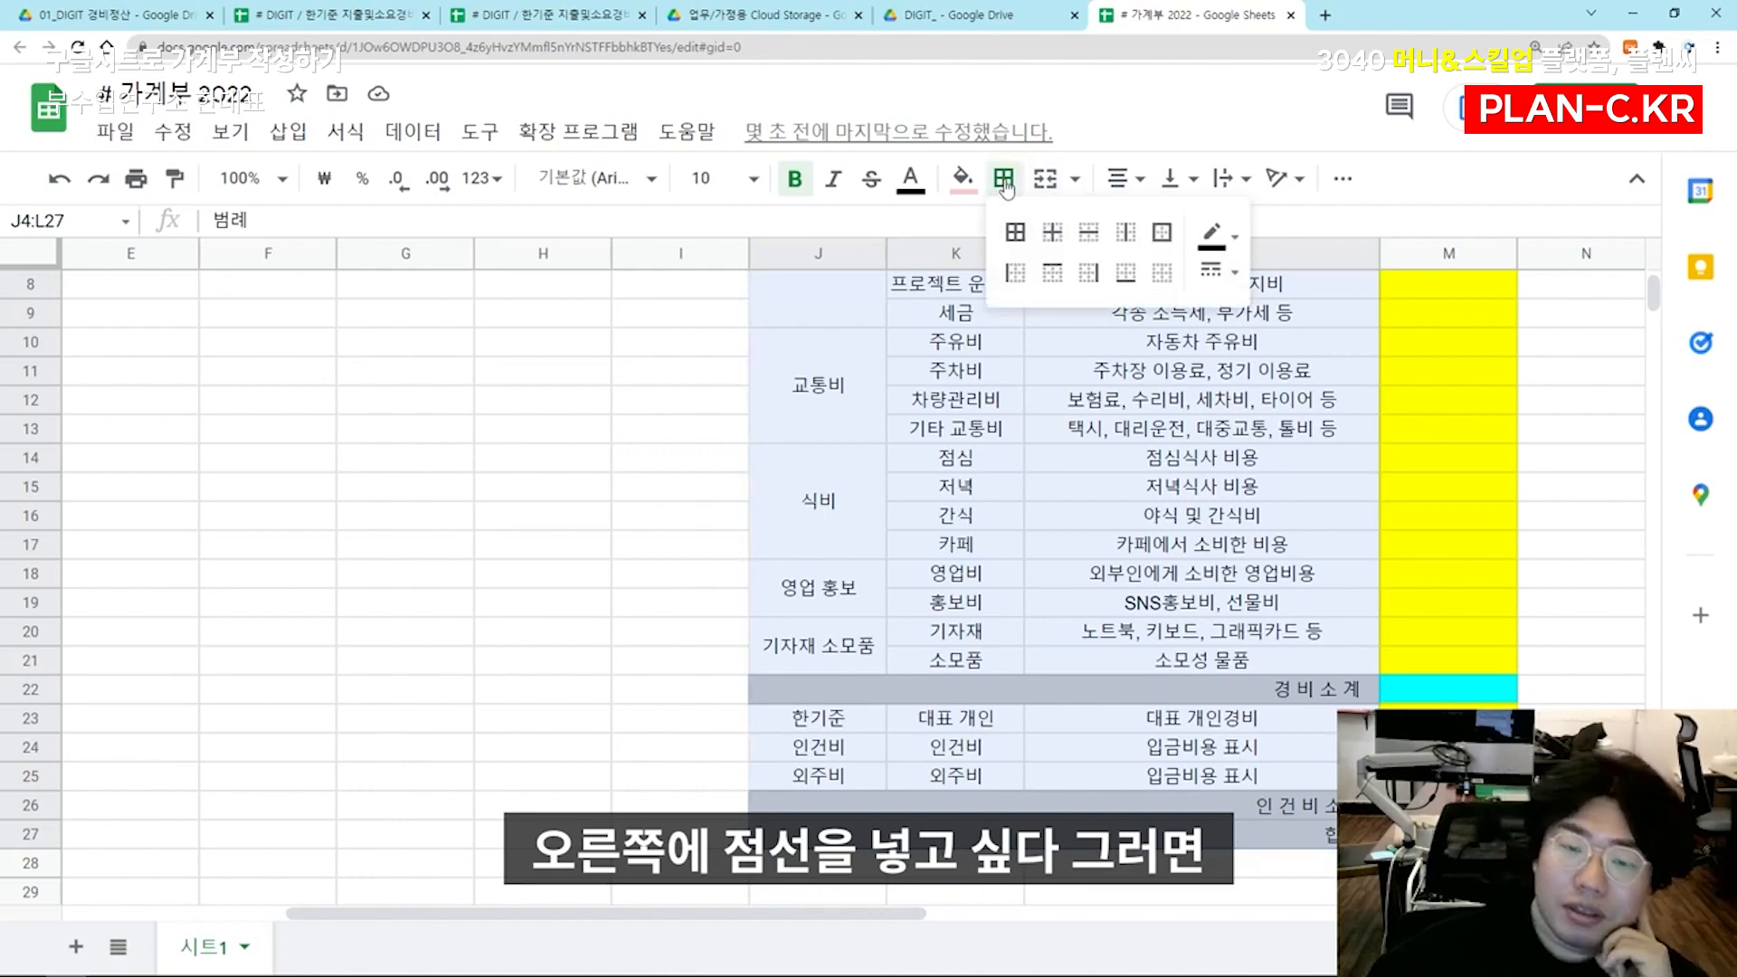
left_click(1210, 269)
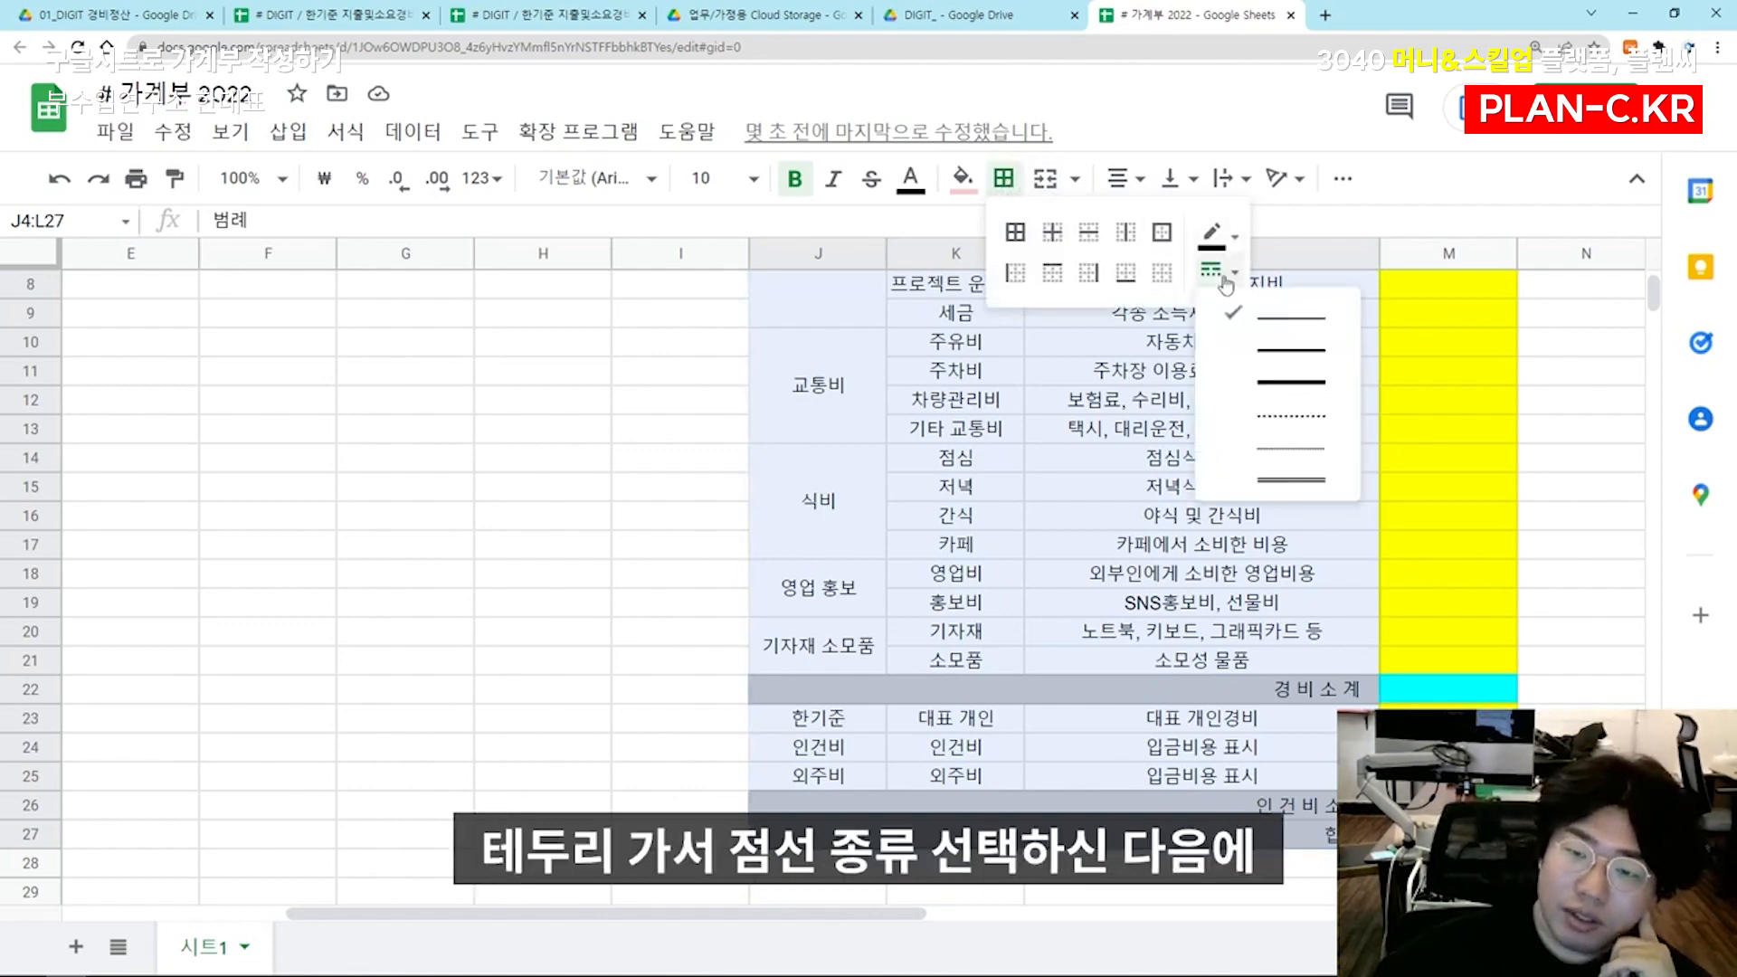
left_click(1310, 451)
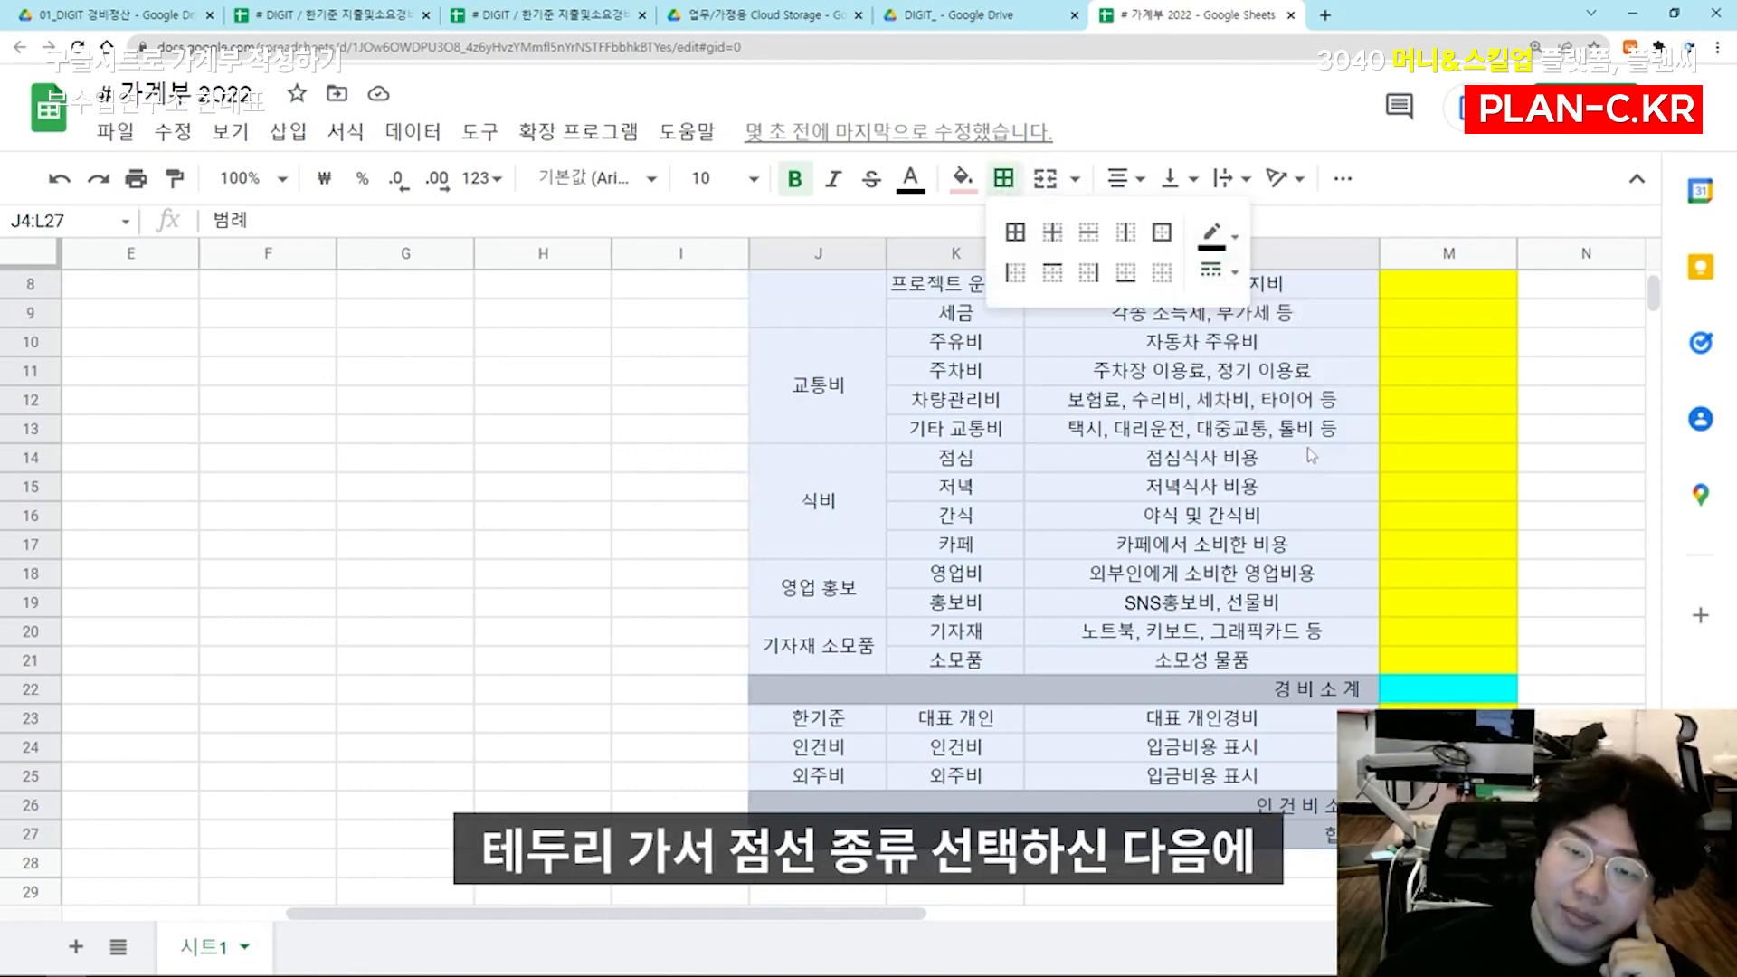
left_click(1092, 276)
left_click(1203, 462)
scroll(1203, 471, "up", 3)
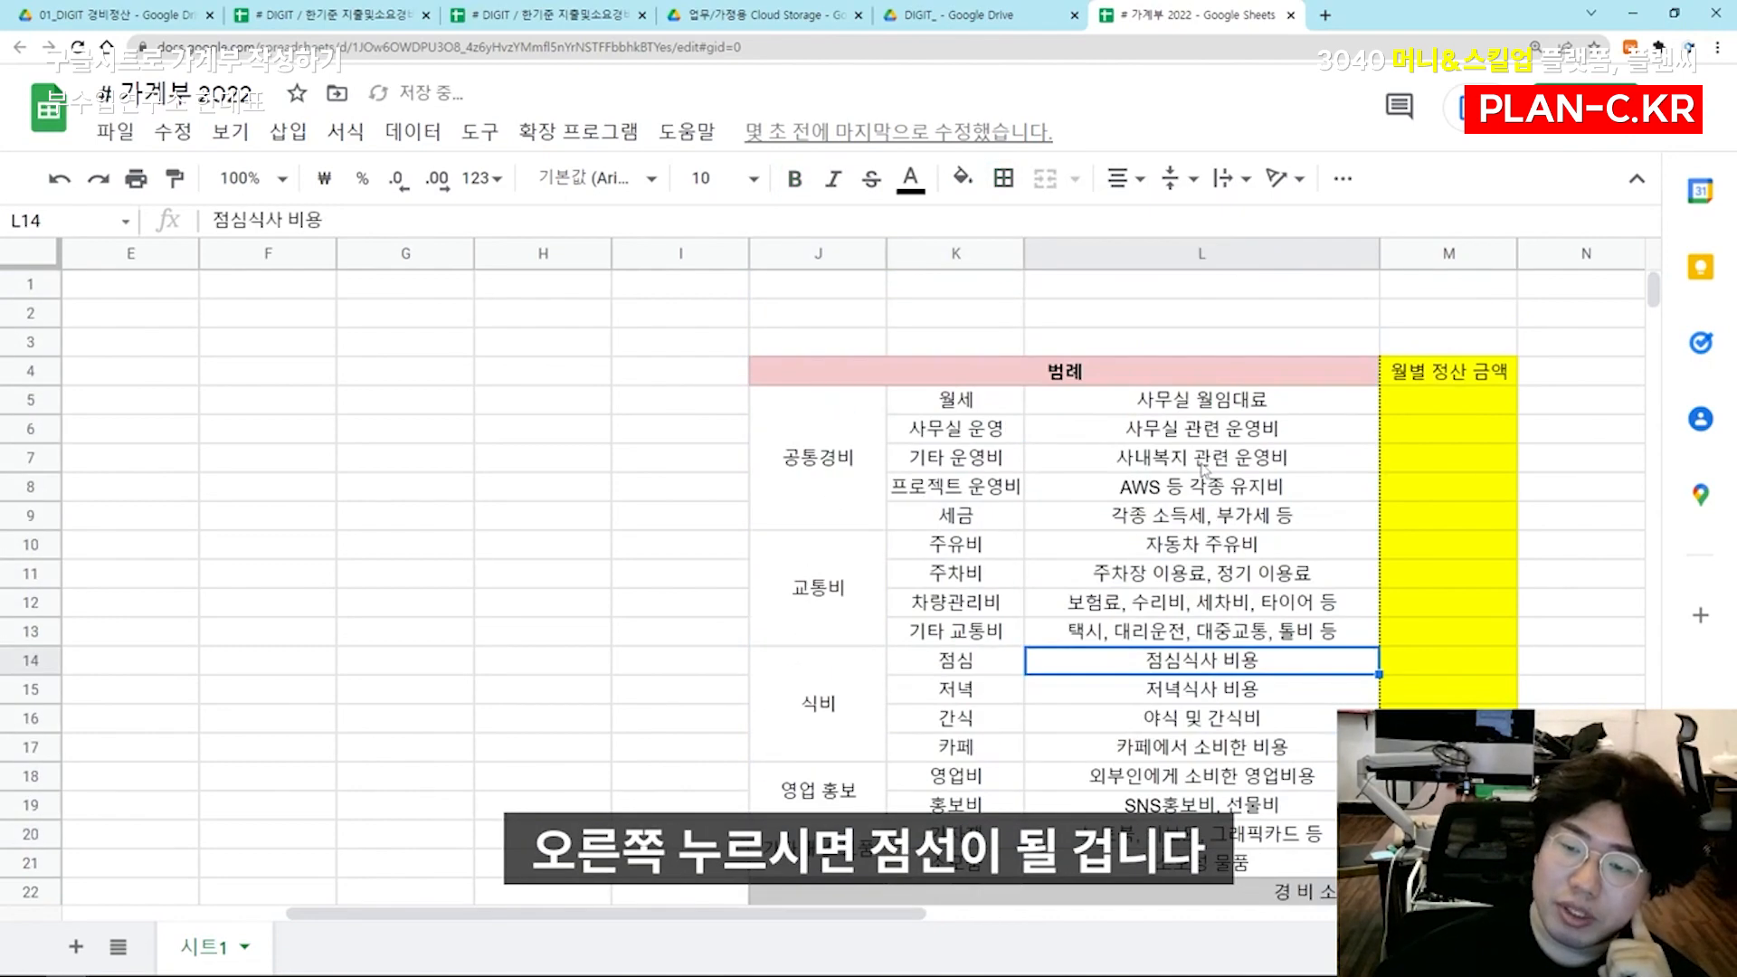
left_click(1251, 380)
Add solid top and bottom borders to the 교통비 block J10:M13
scroll(1040, 434, "down", 1)
scroll(908, 452, "up", 1)
left_click_drag(810, 576, 1433, 568)
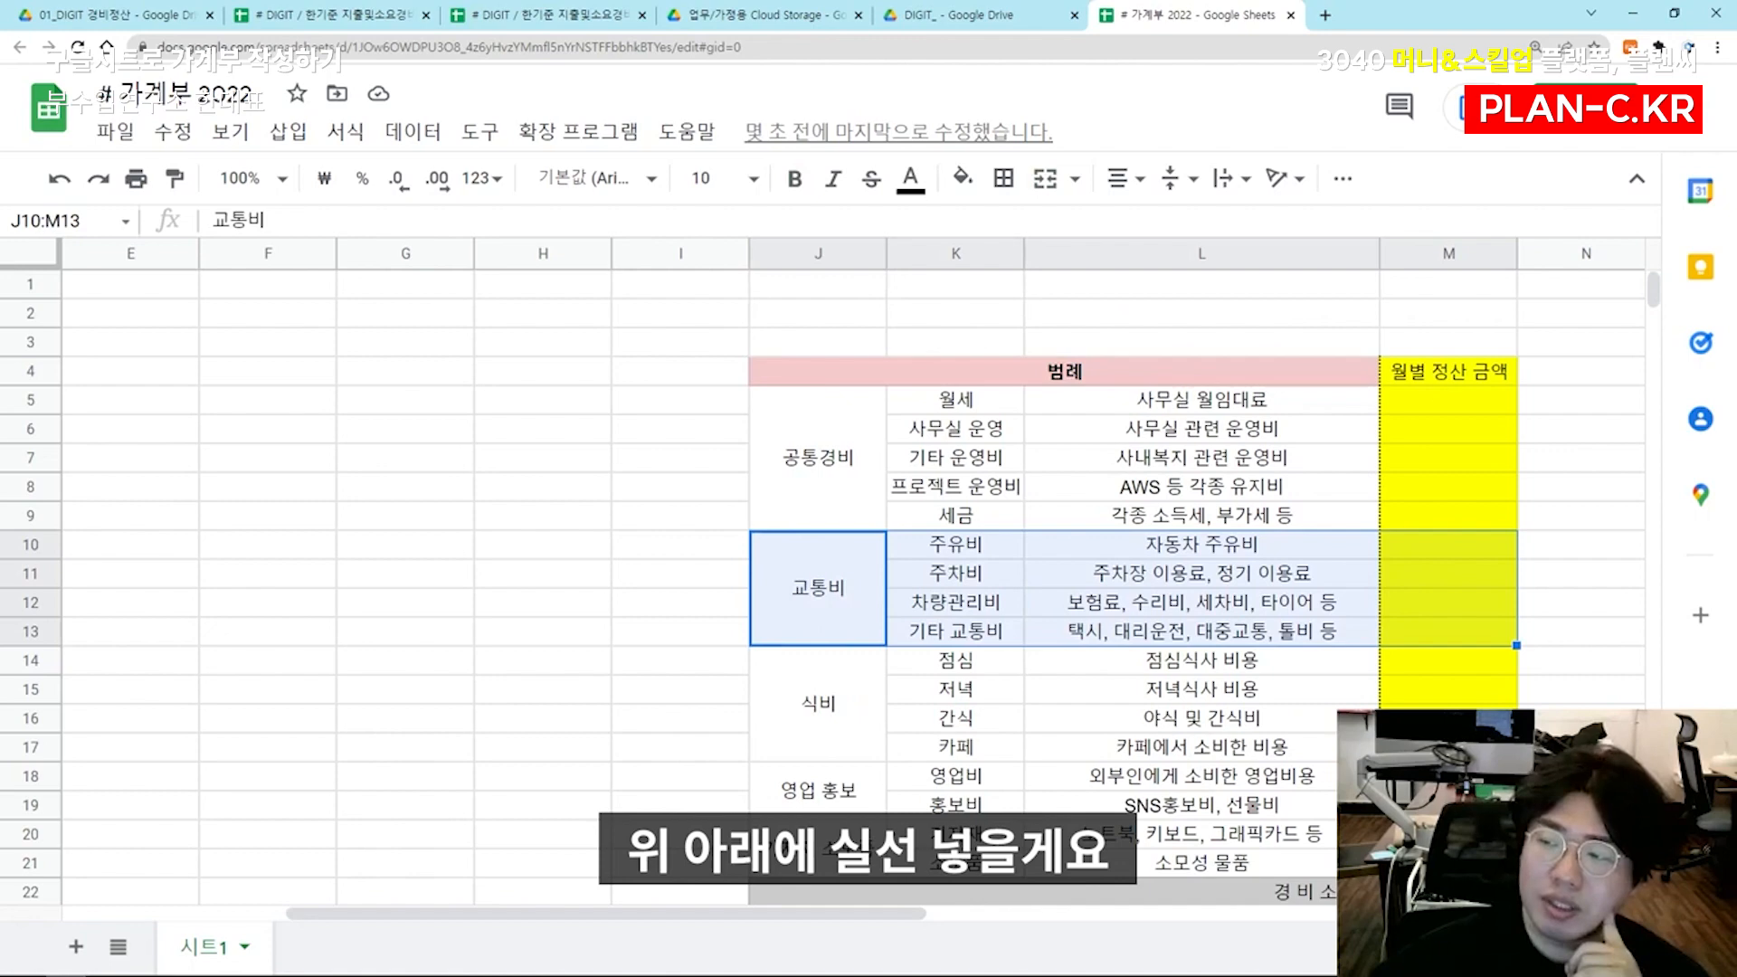
left_click(1004, 178)
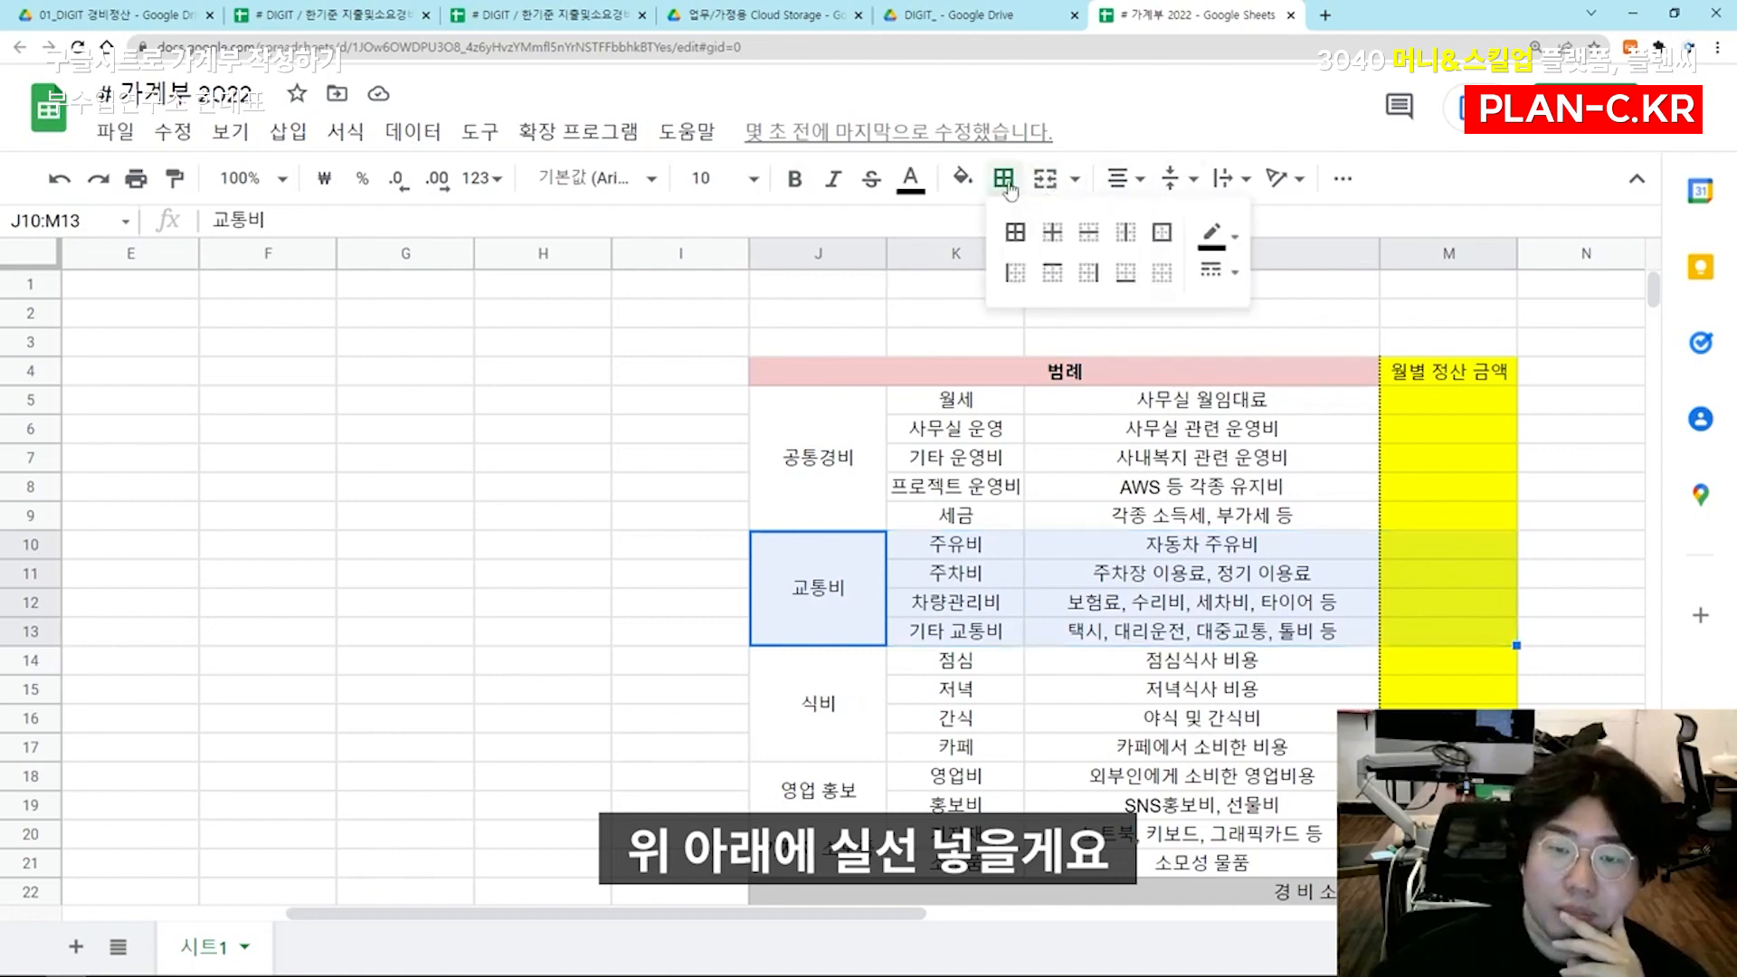
left_click(1217, 269)
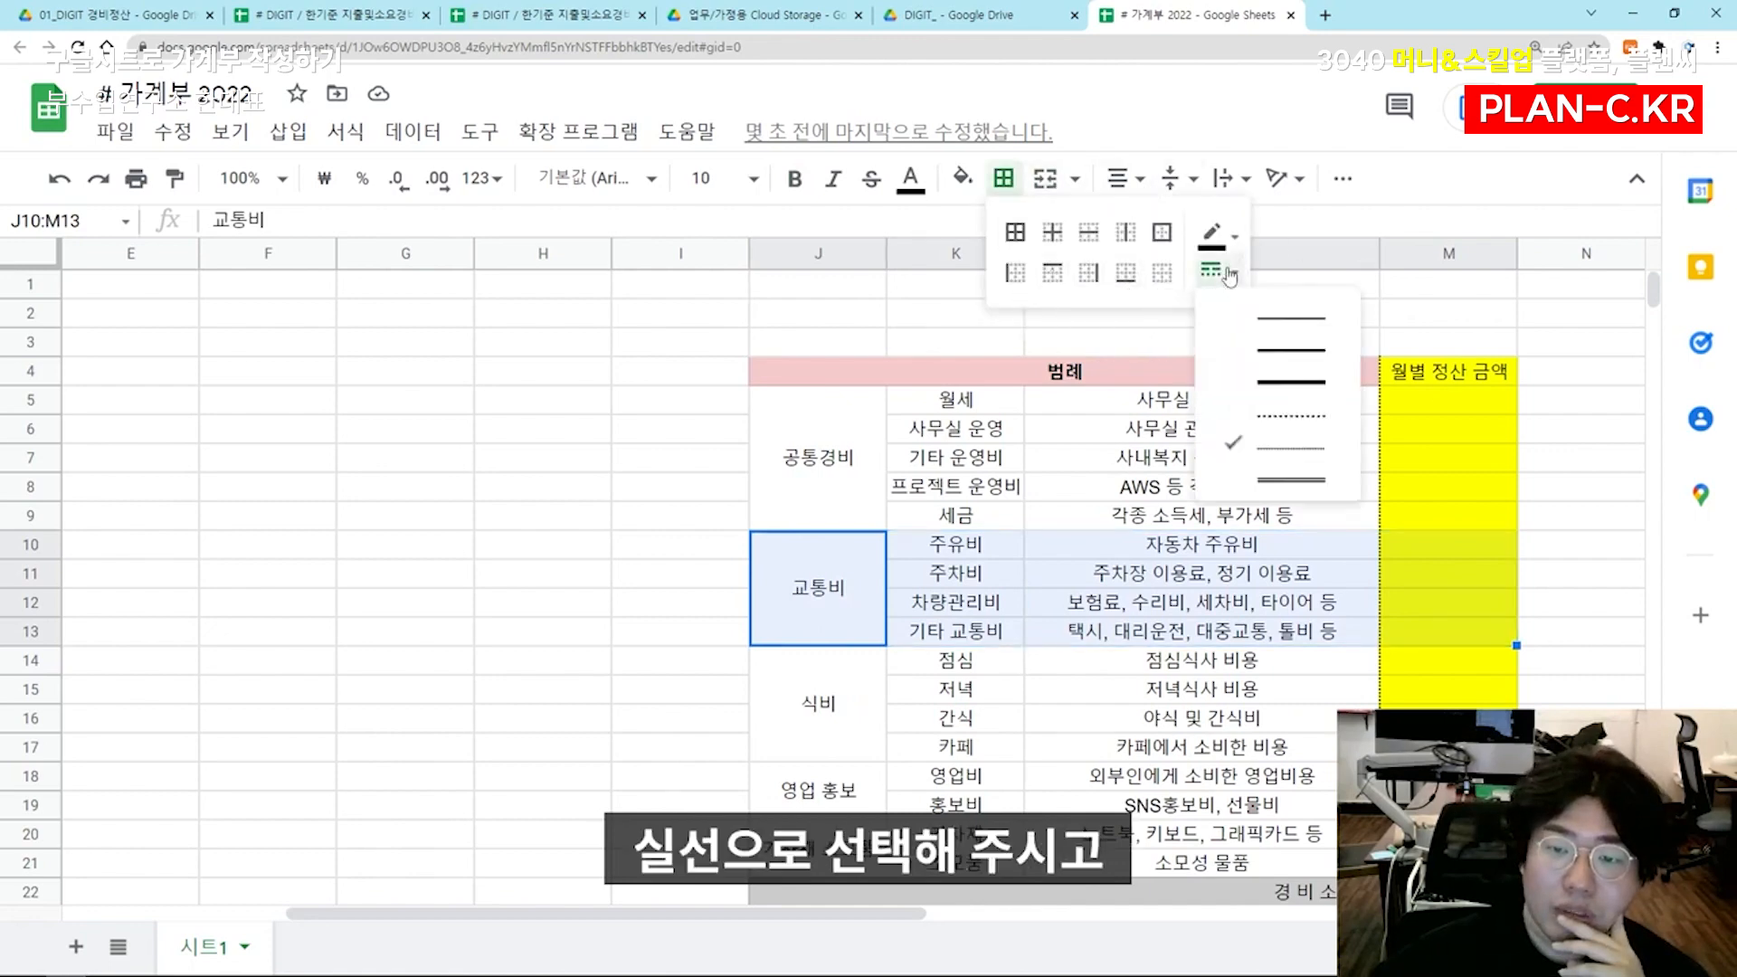
left_click(1269, 333)
left_click(1052, 271)
left_click(1125, 273)
left_click(1167, 428)
Examine how the table's borders look at 100% browser zoom and return to the enlarged view
scroll(1149, 452, "down", 2)
left_click_drag(819, 645, 1423, 667)
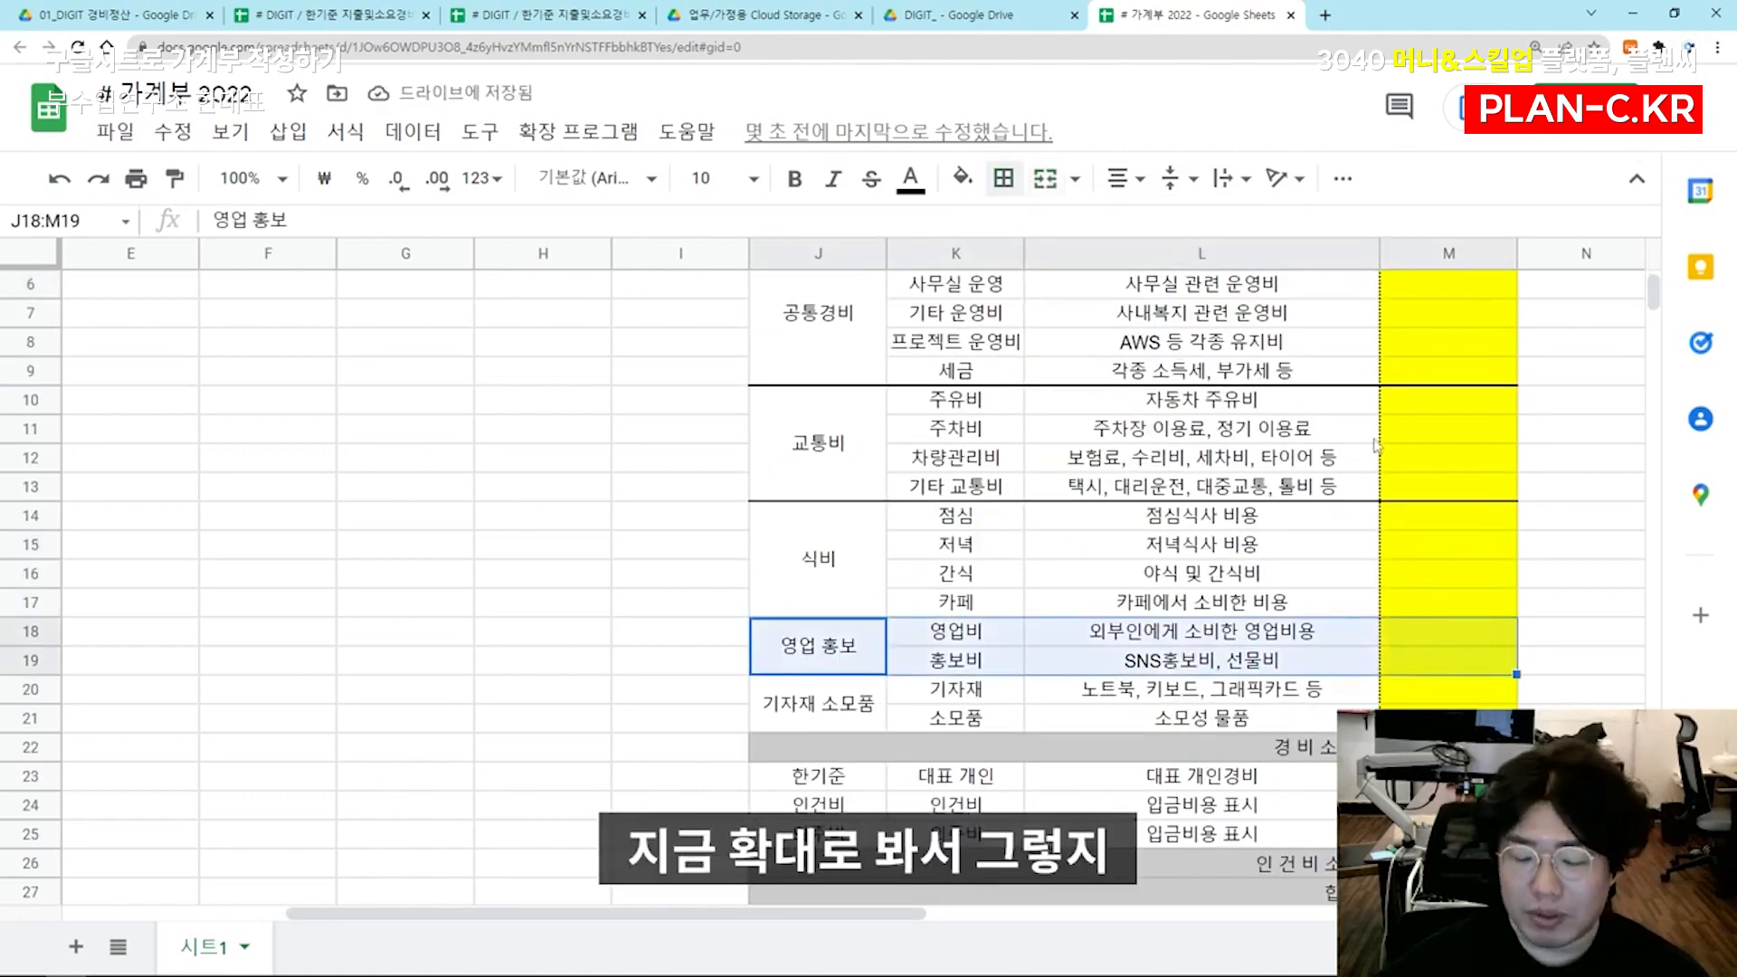
key("ctrl+0")
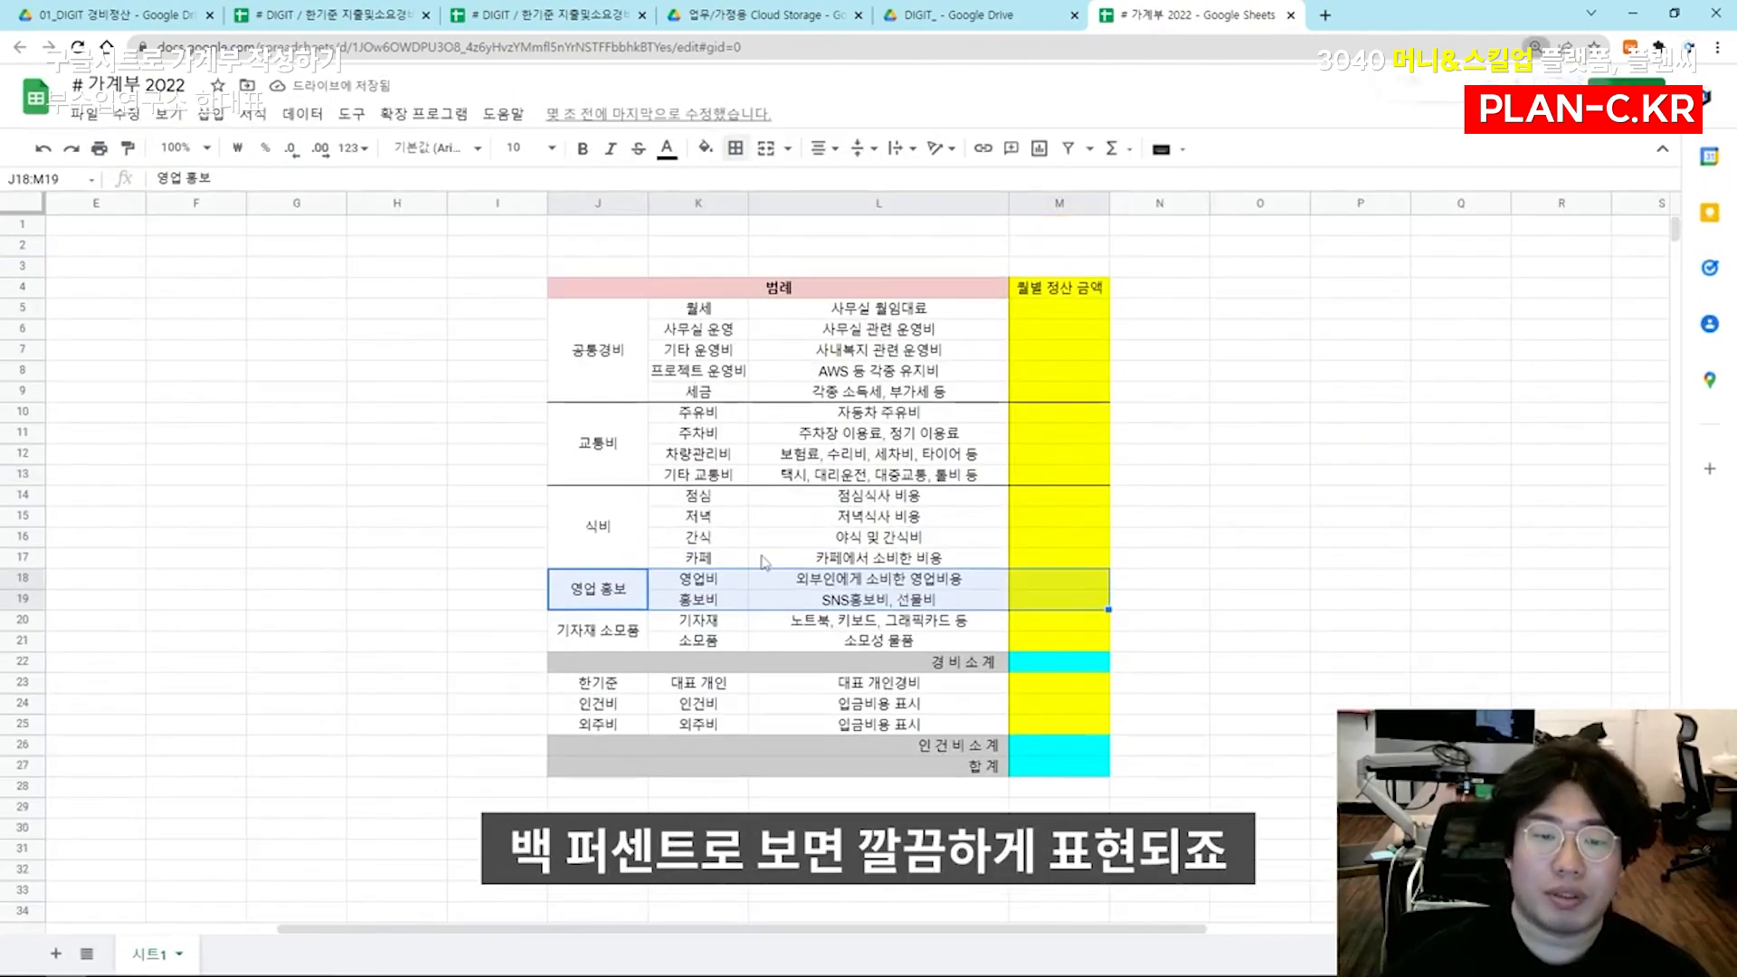
key("ctrl+minus")
left_click(797, 475)
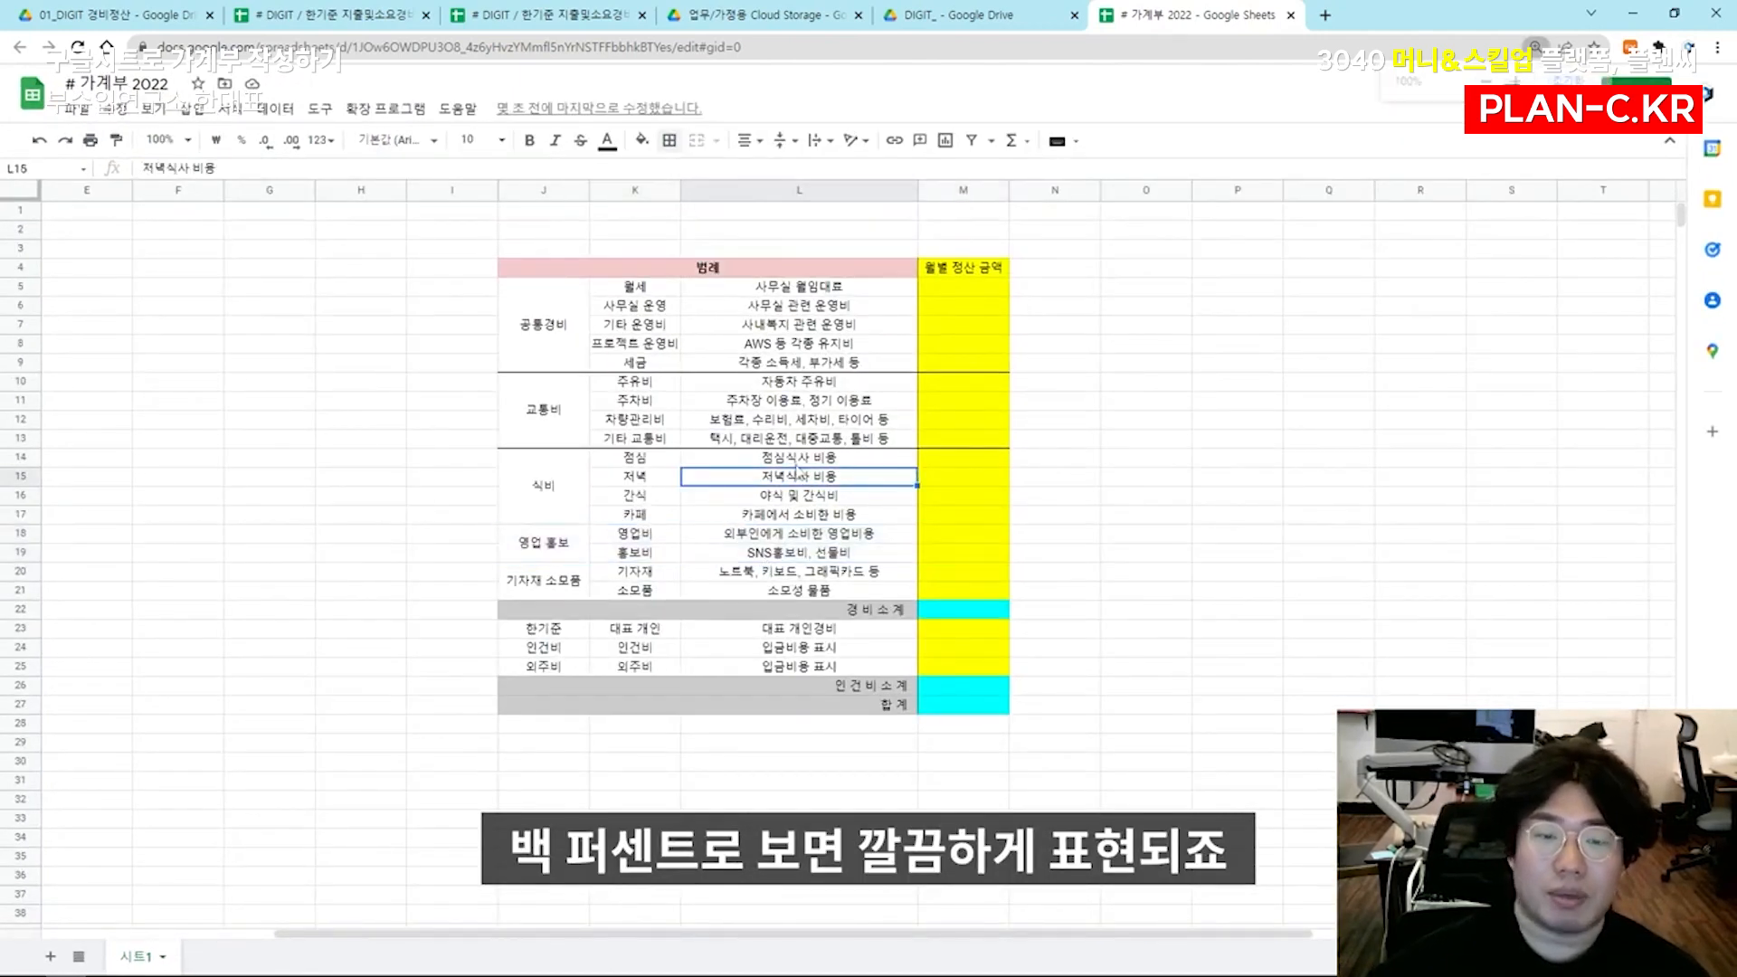
key("ctrl+plus")
key("ctrl+plus")
key("ctrl+plus")
key("ctrl+plus")
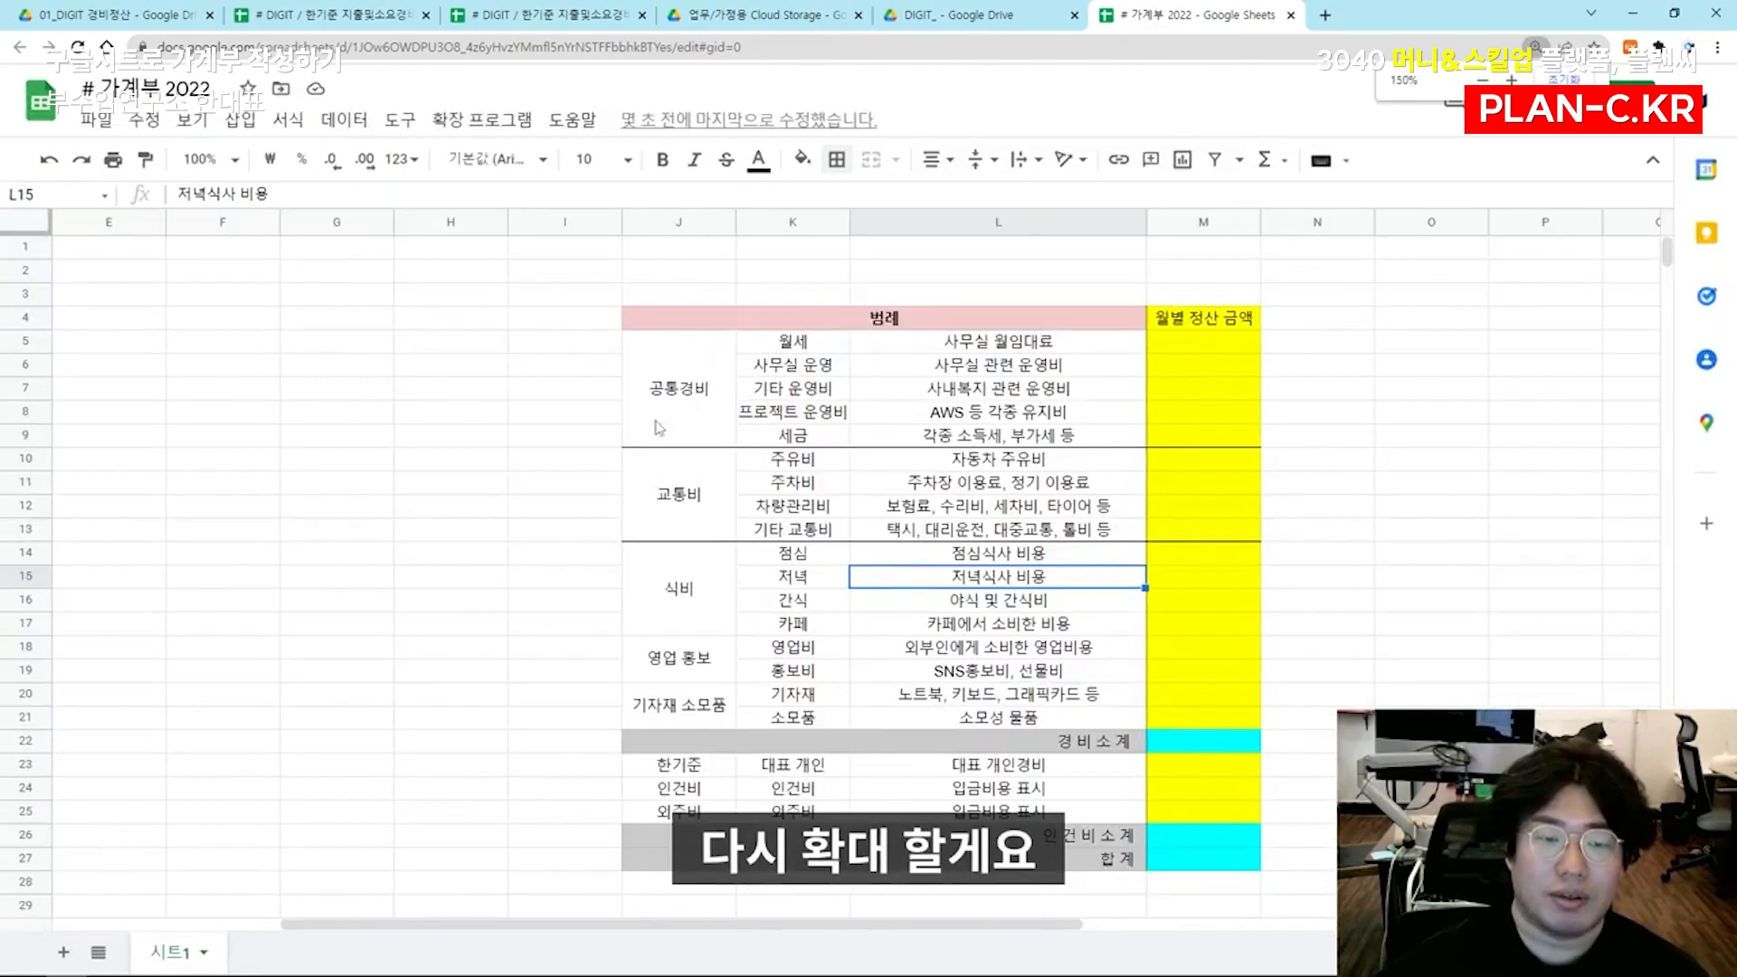
Add solid top and bottom borders to the 영업 홍보 block J18:M19
scroll(787, 532, "down", 1)
scroll(995, 608, "right", 3)
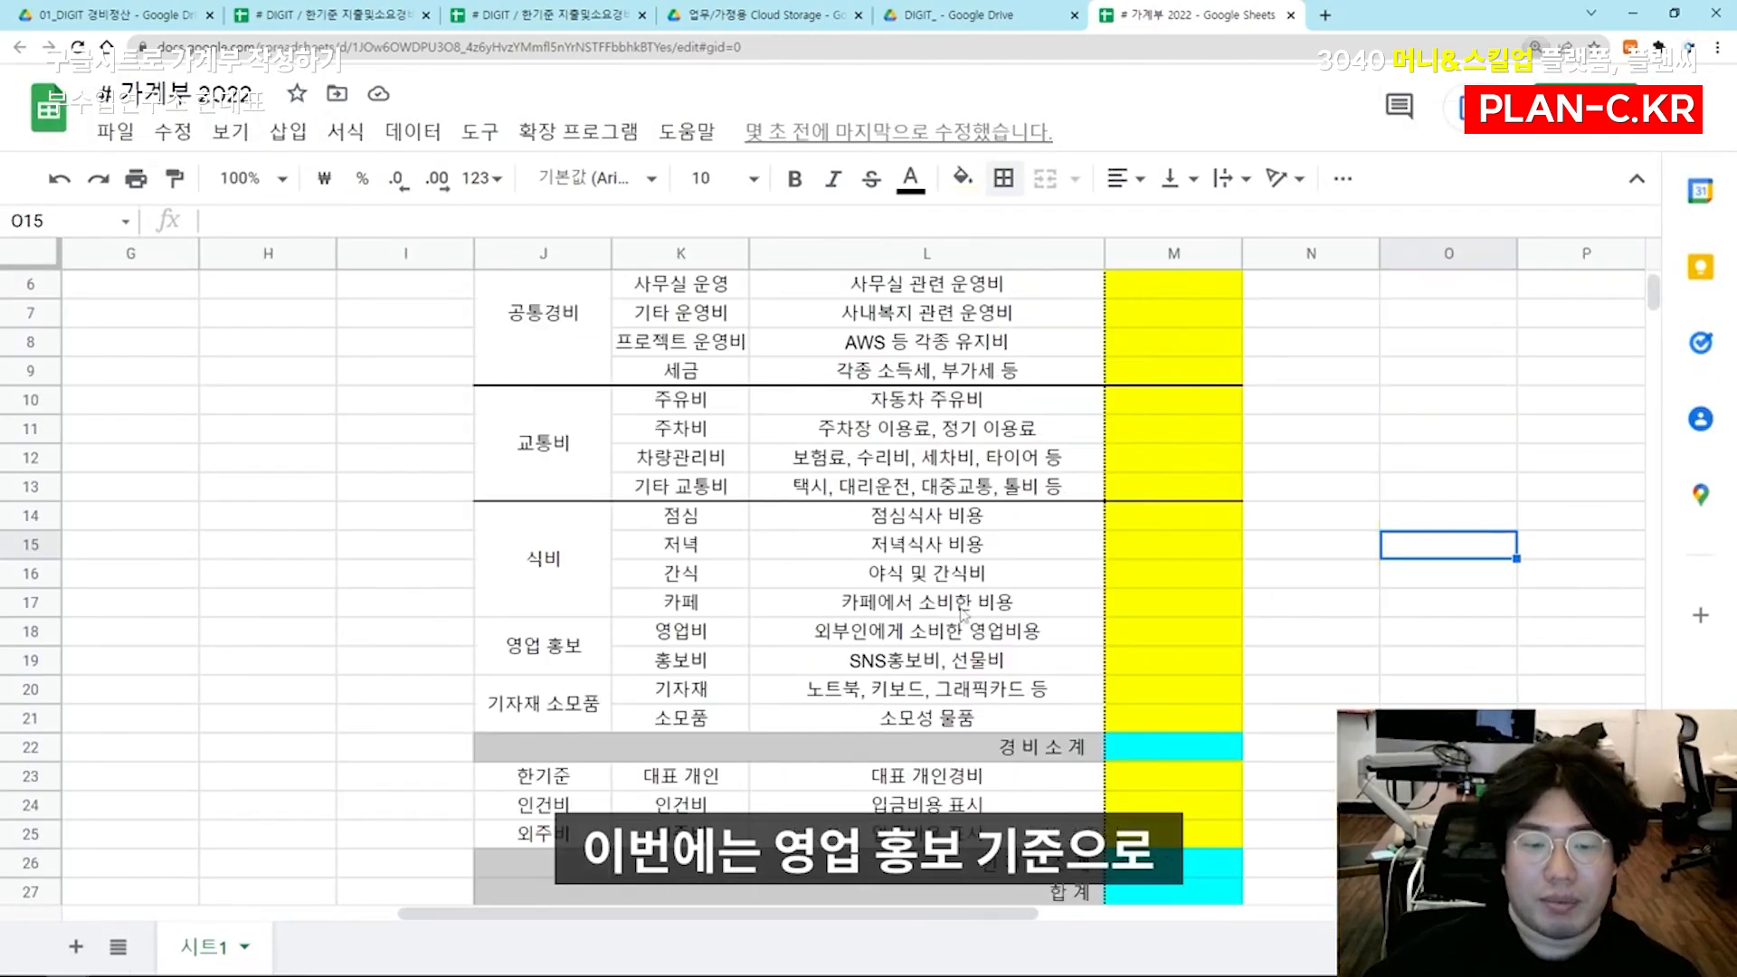
left_click_drag(430, 665, 977, 663)
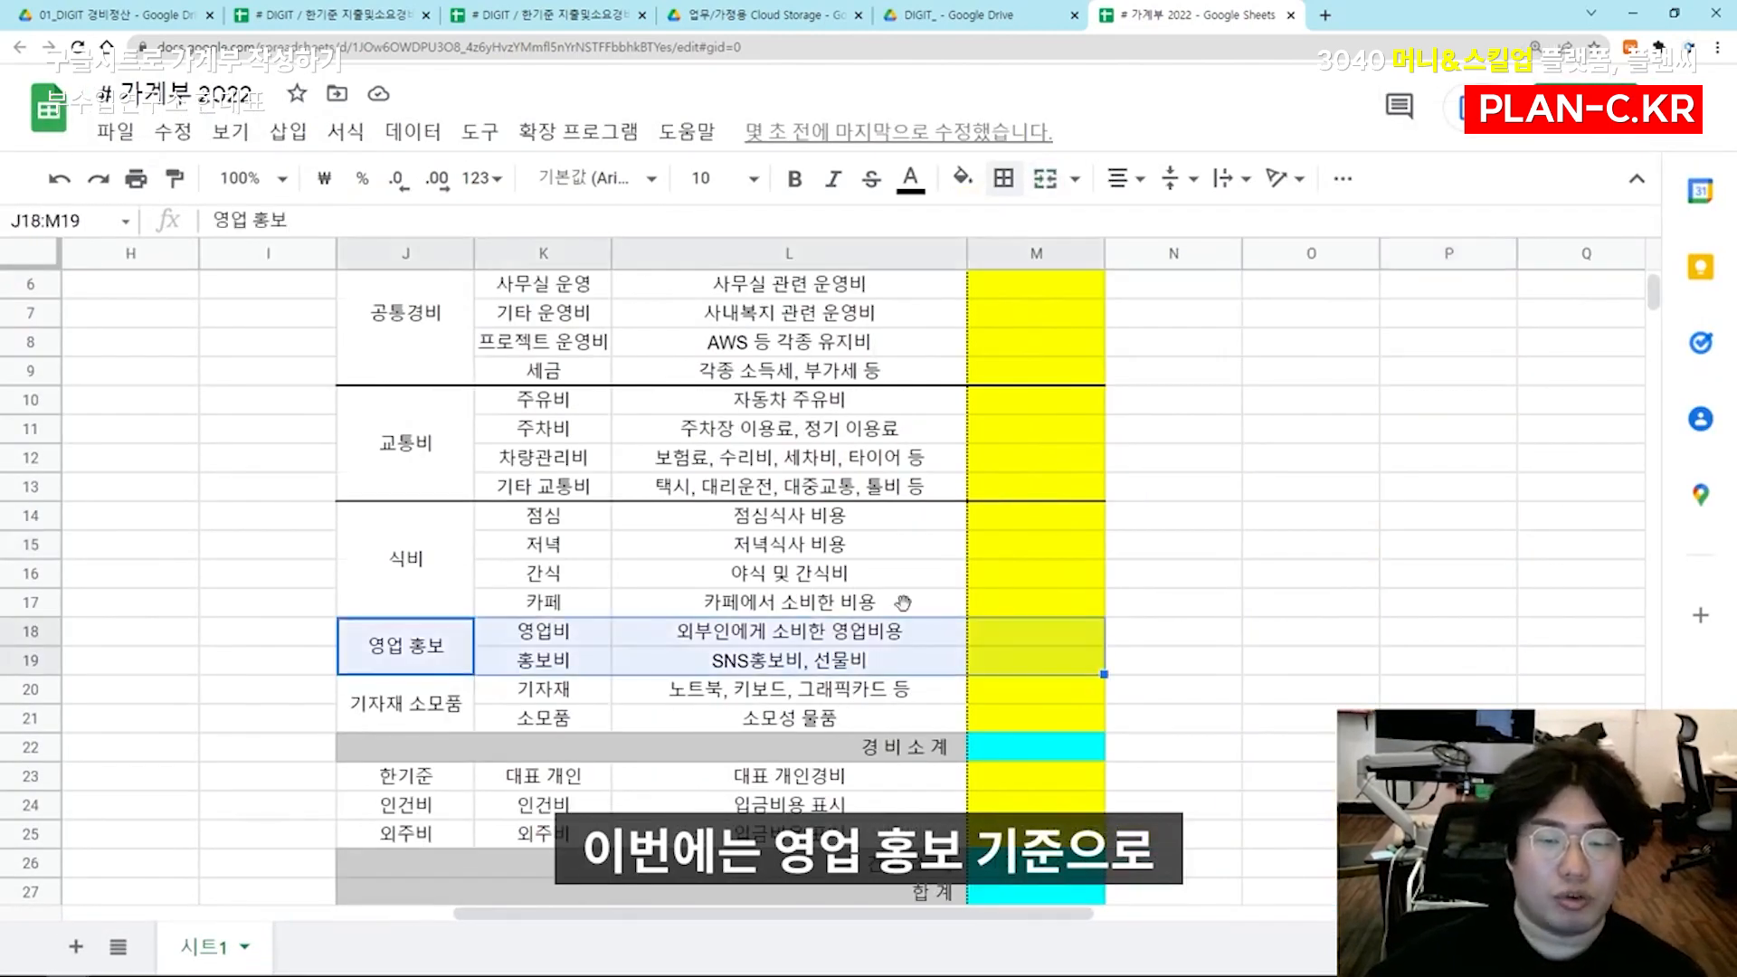
left_click(1003, 178)
left_click(1052, 272)
left_click(1125, 272)
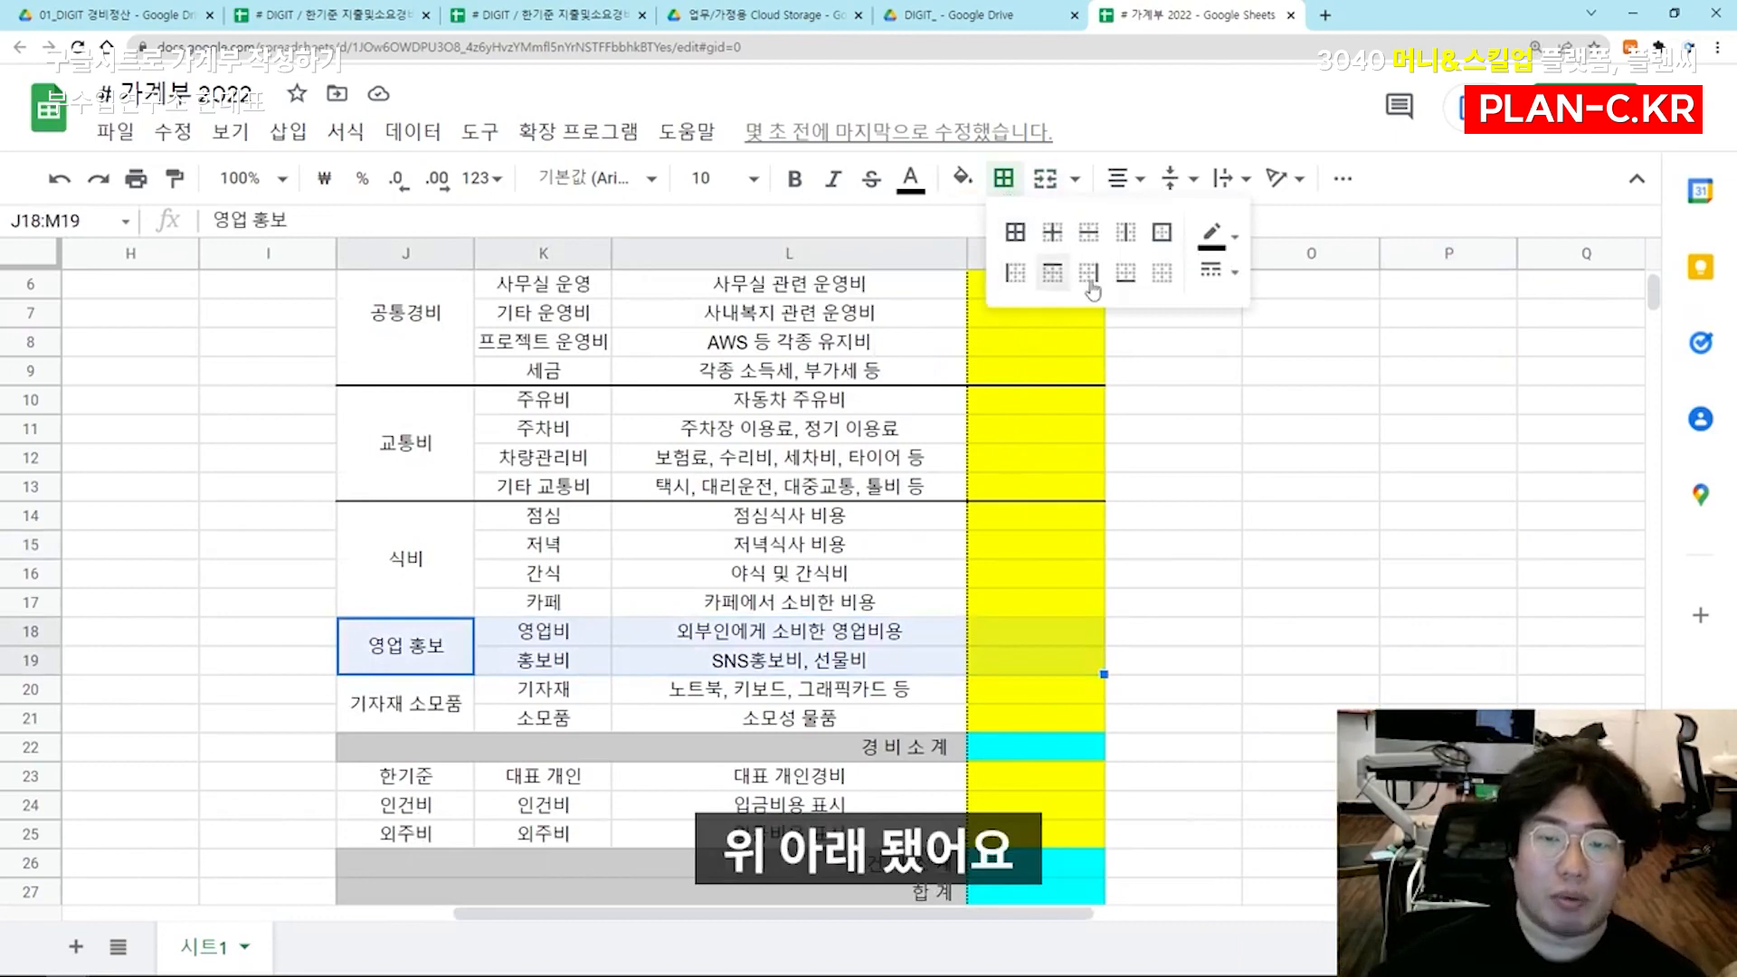
left_click(789, 516)
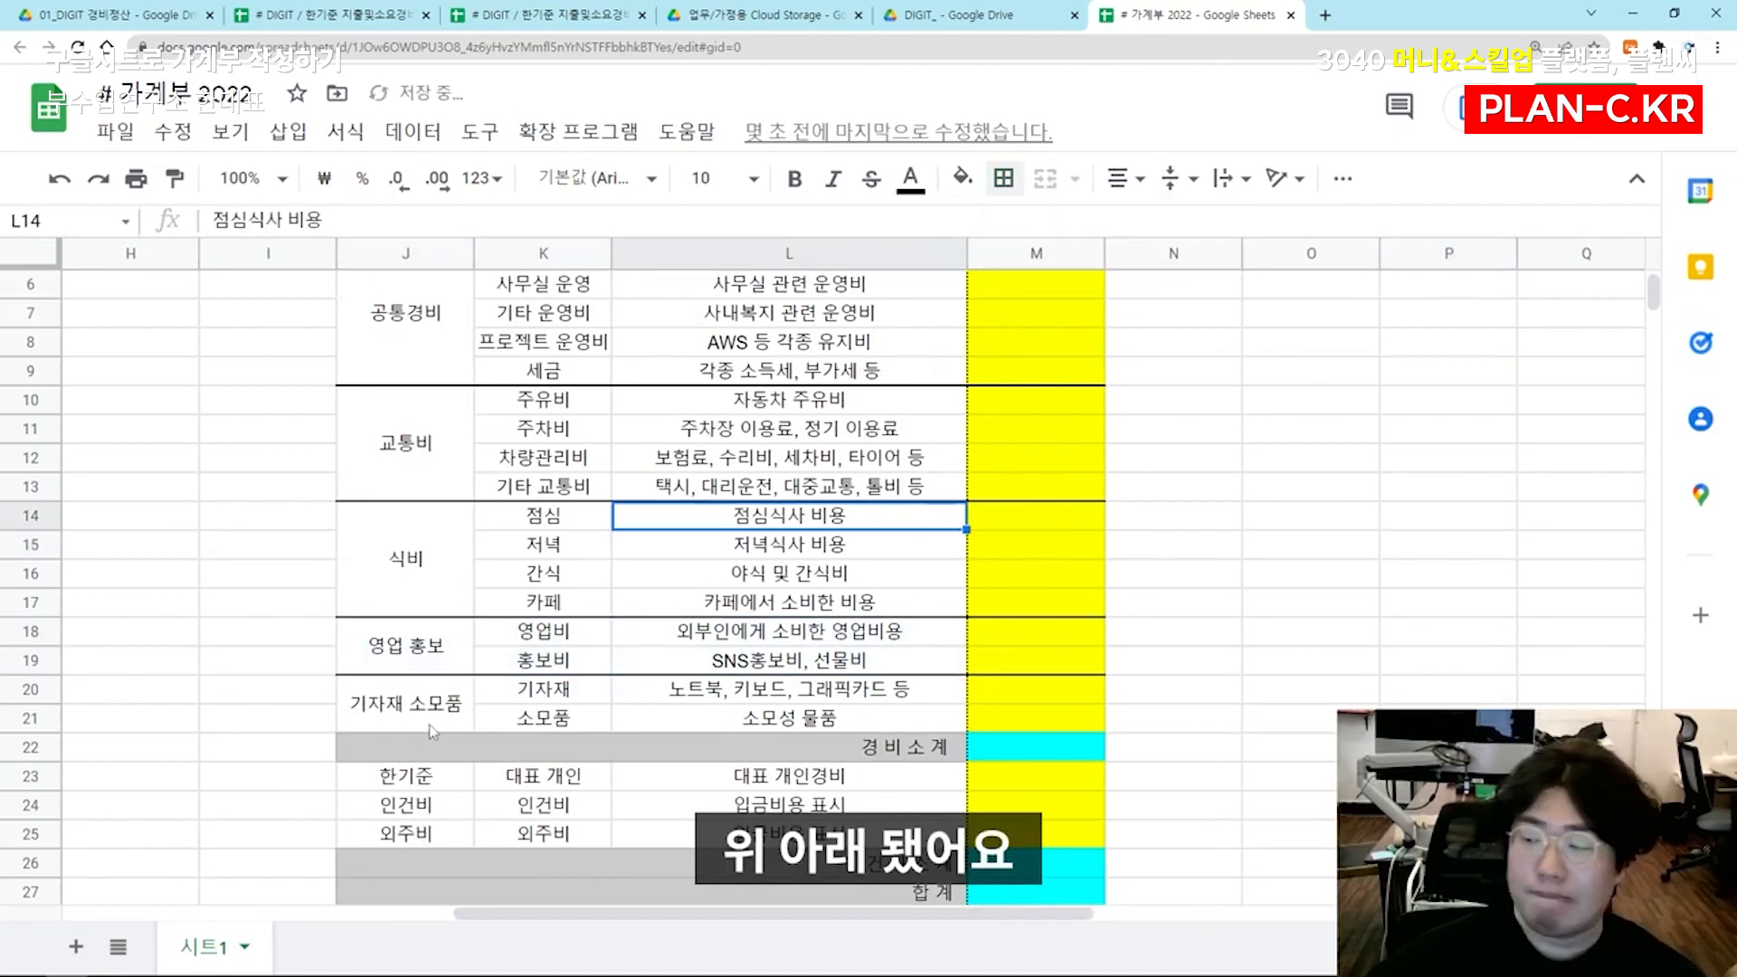
Add solid left and right borders to the expense subcategory column K5:K21
scroll(433, 731, "down", 1)
scroll(432, 731, "up", 2)
left_click_drag(543, 342, 552, 805)
left_click(1011, 184)
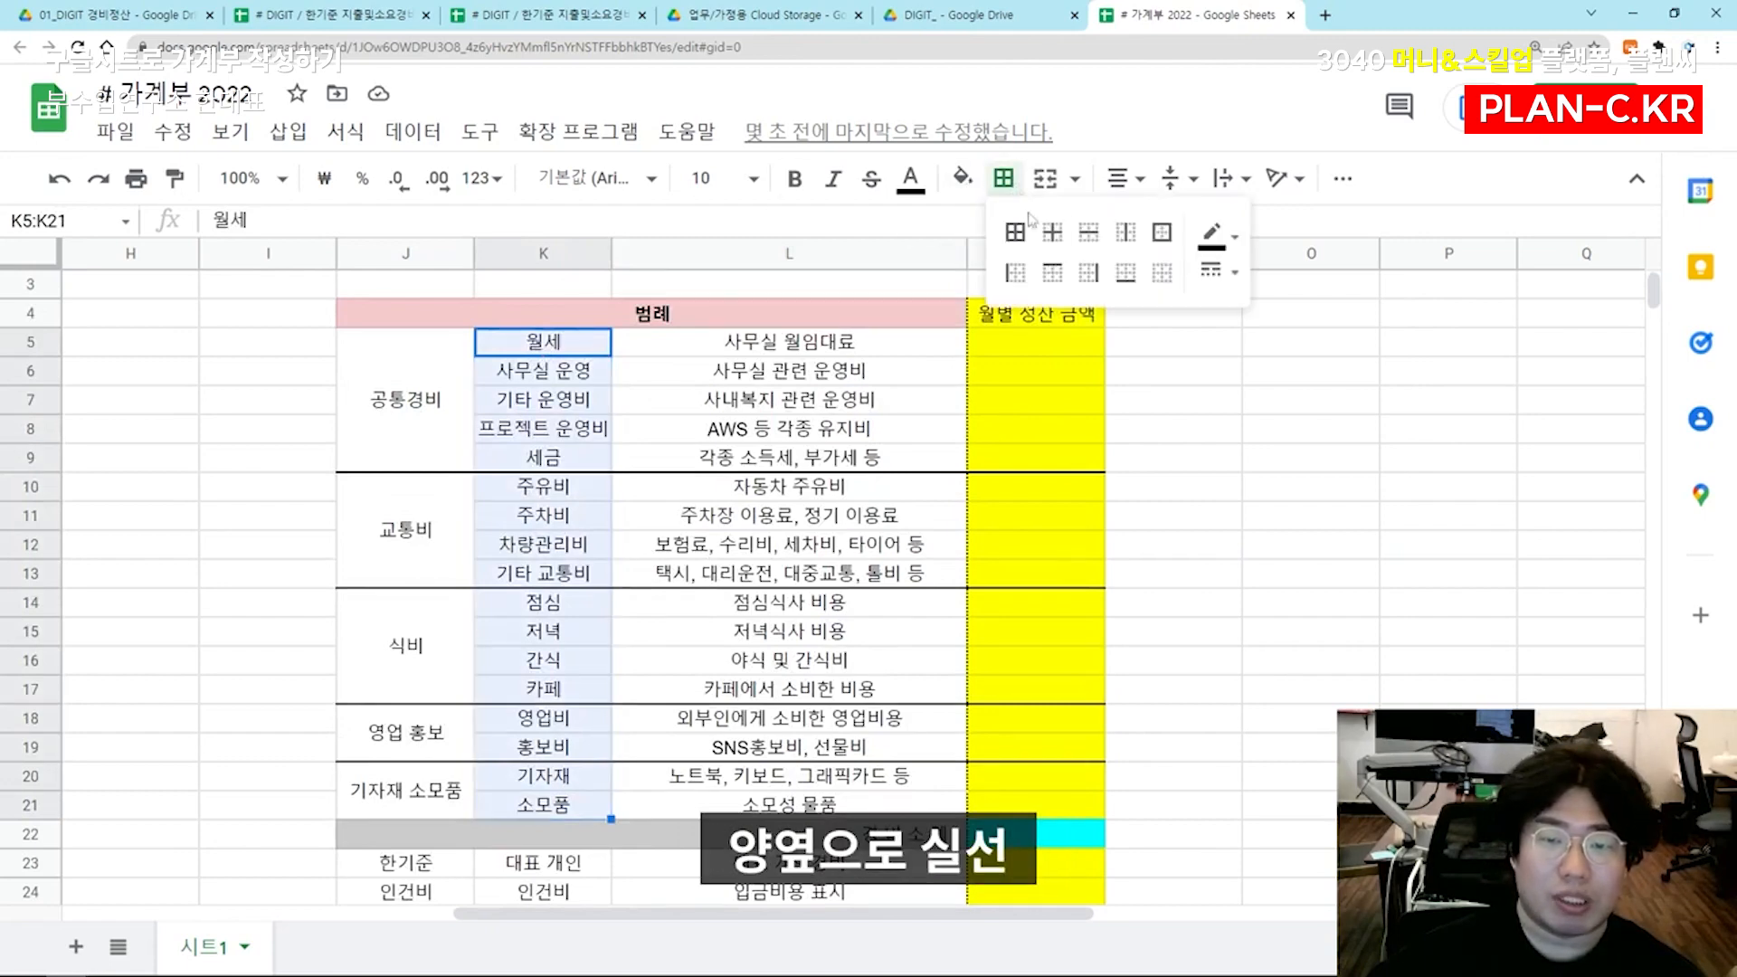
left_click(1015, 273)
left_click(1089, 273)
left_click(805, 436)
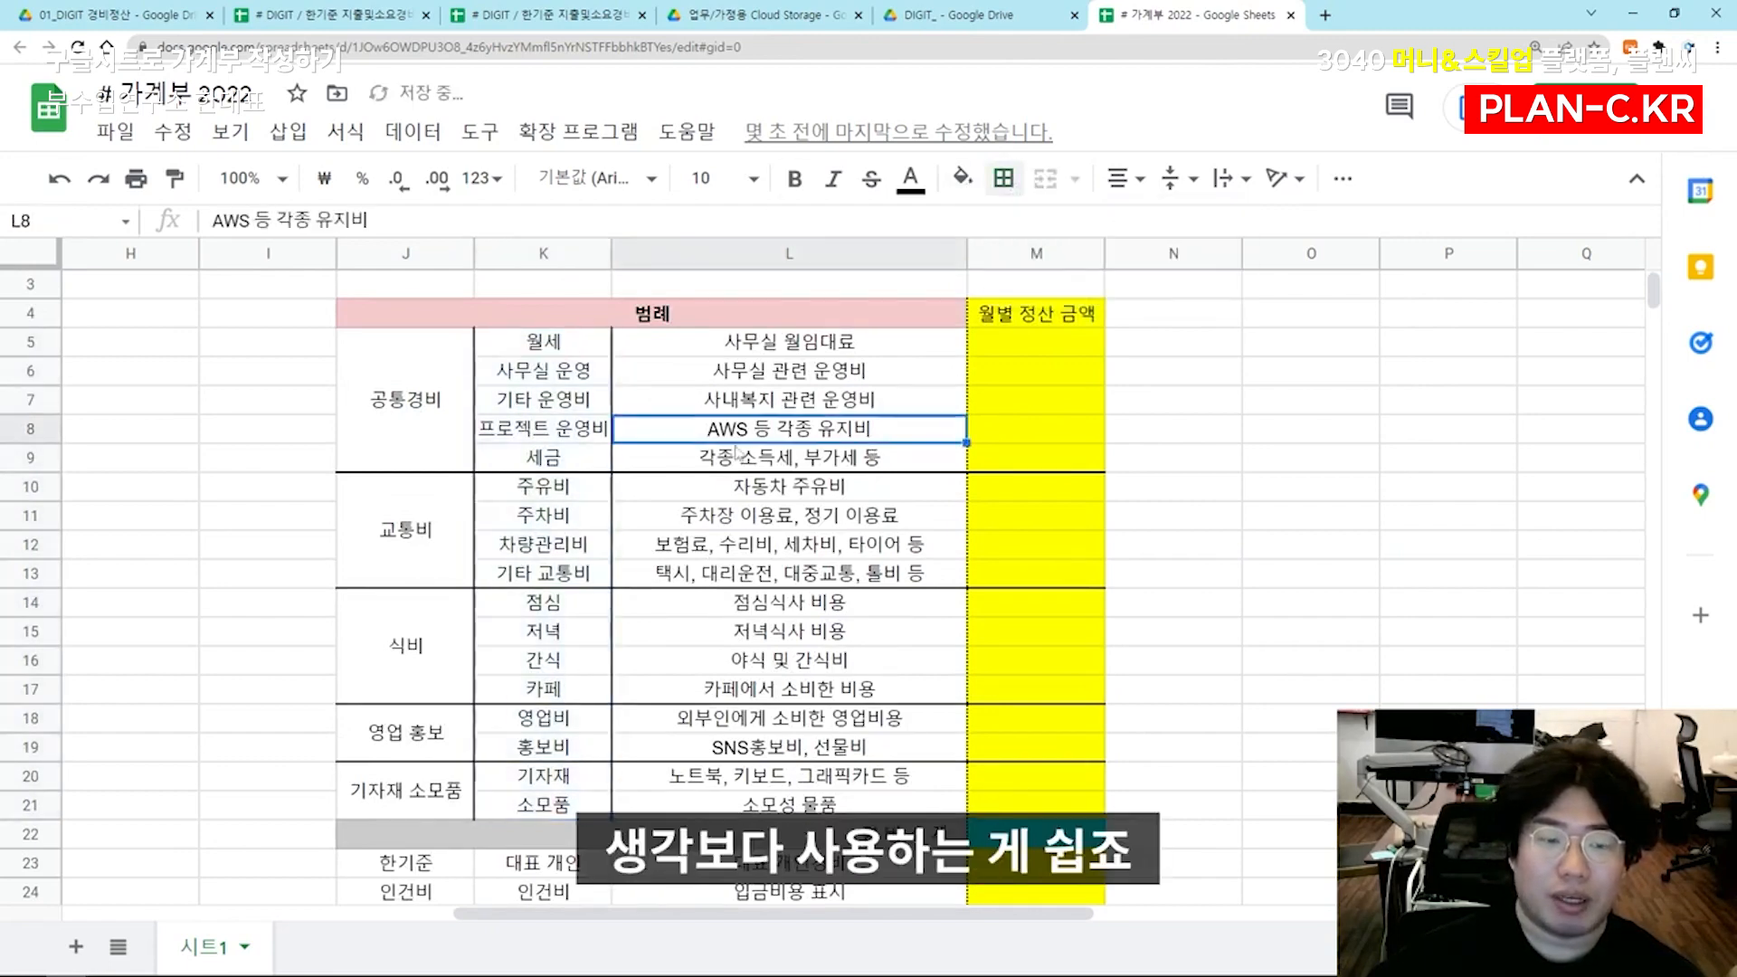
Add solid left and right borders to the personnel cost subcategories in K23:K25
scroll(800, 450, "down", 5)
left_click_drag(543, 573, 572, 609)
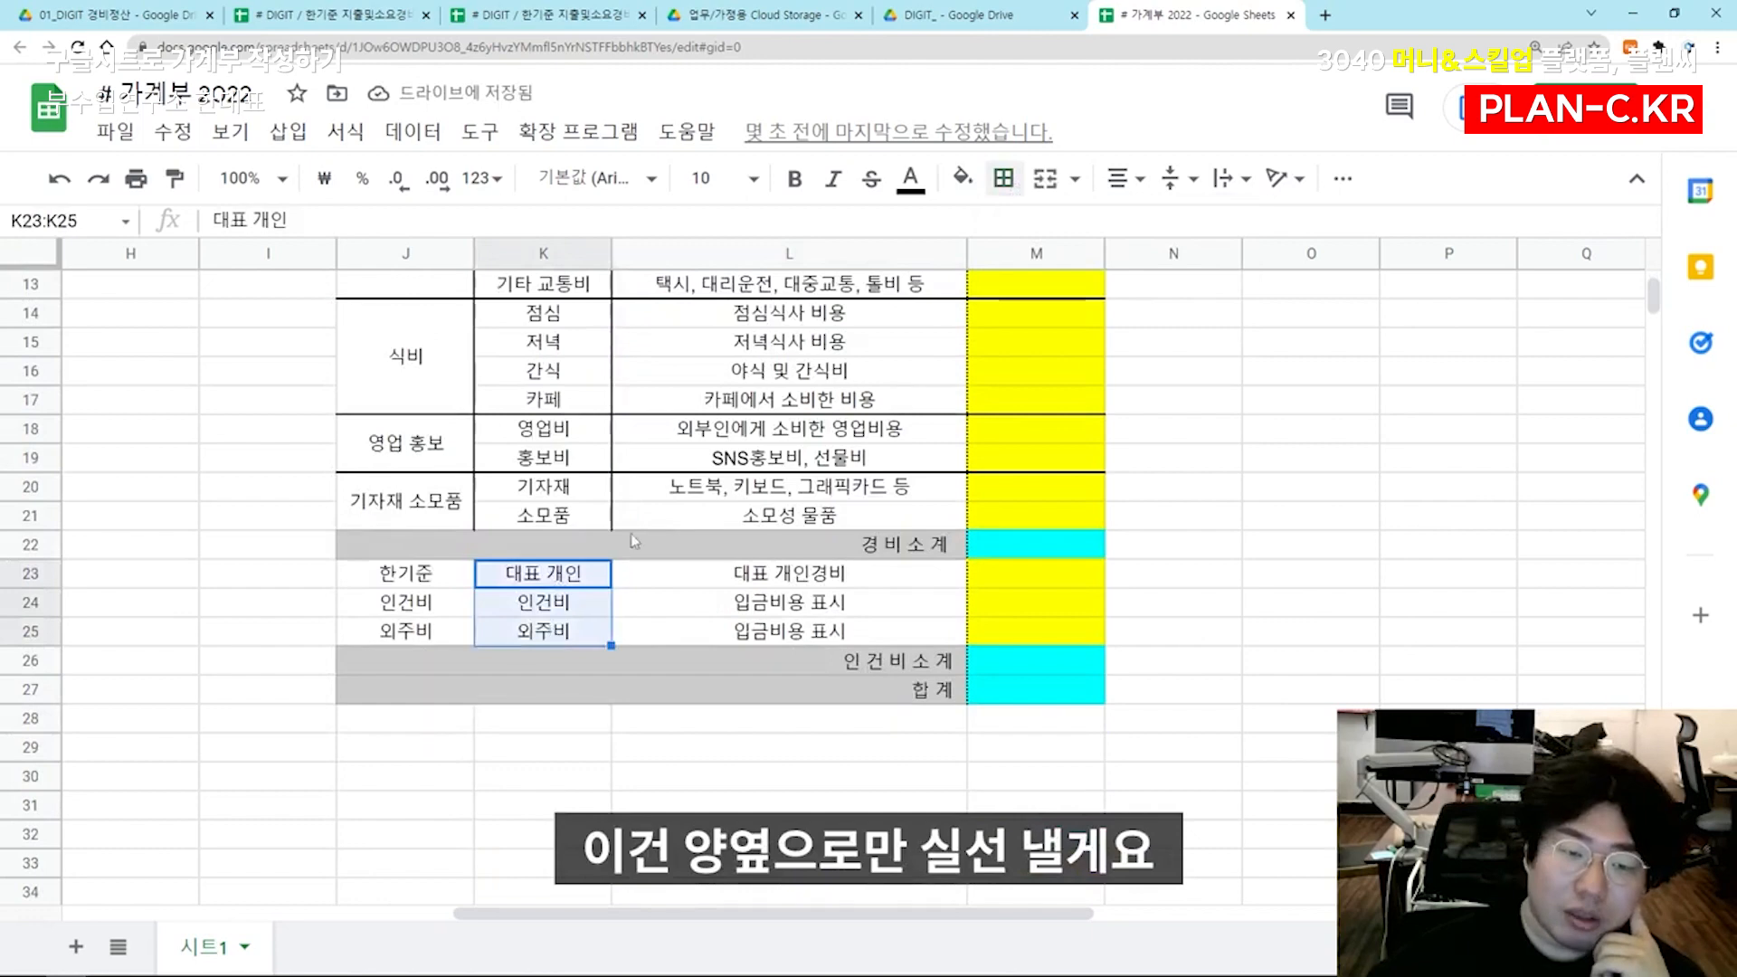
left_click(1004, 178)
left_click(1015, 272)
left_click(1088, 272)
left_click(789, 428)
Add a solid black top border to the 공통경비 block J5:M9, directly below the 범례 header
scroll(789, 428, "up", 6)
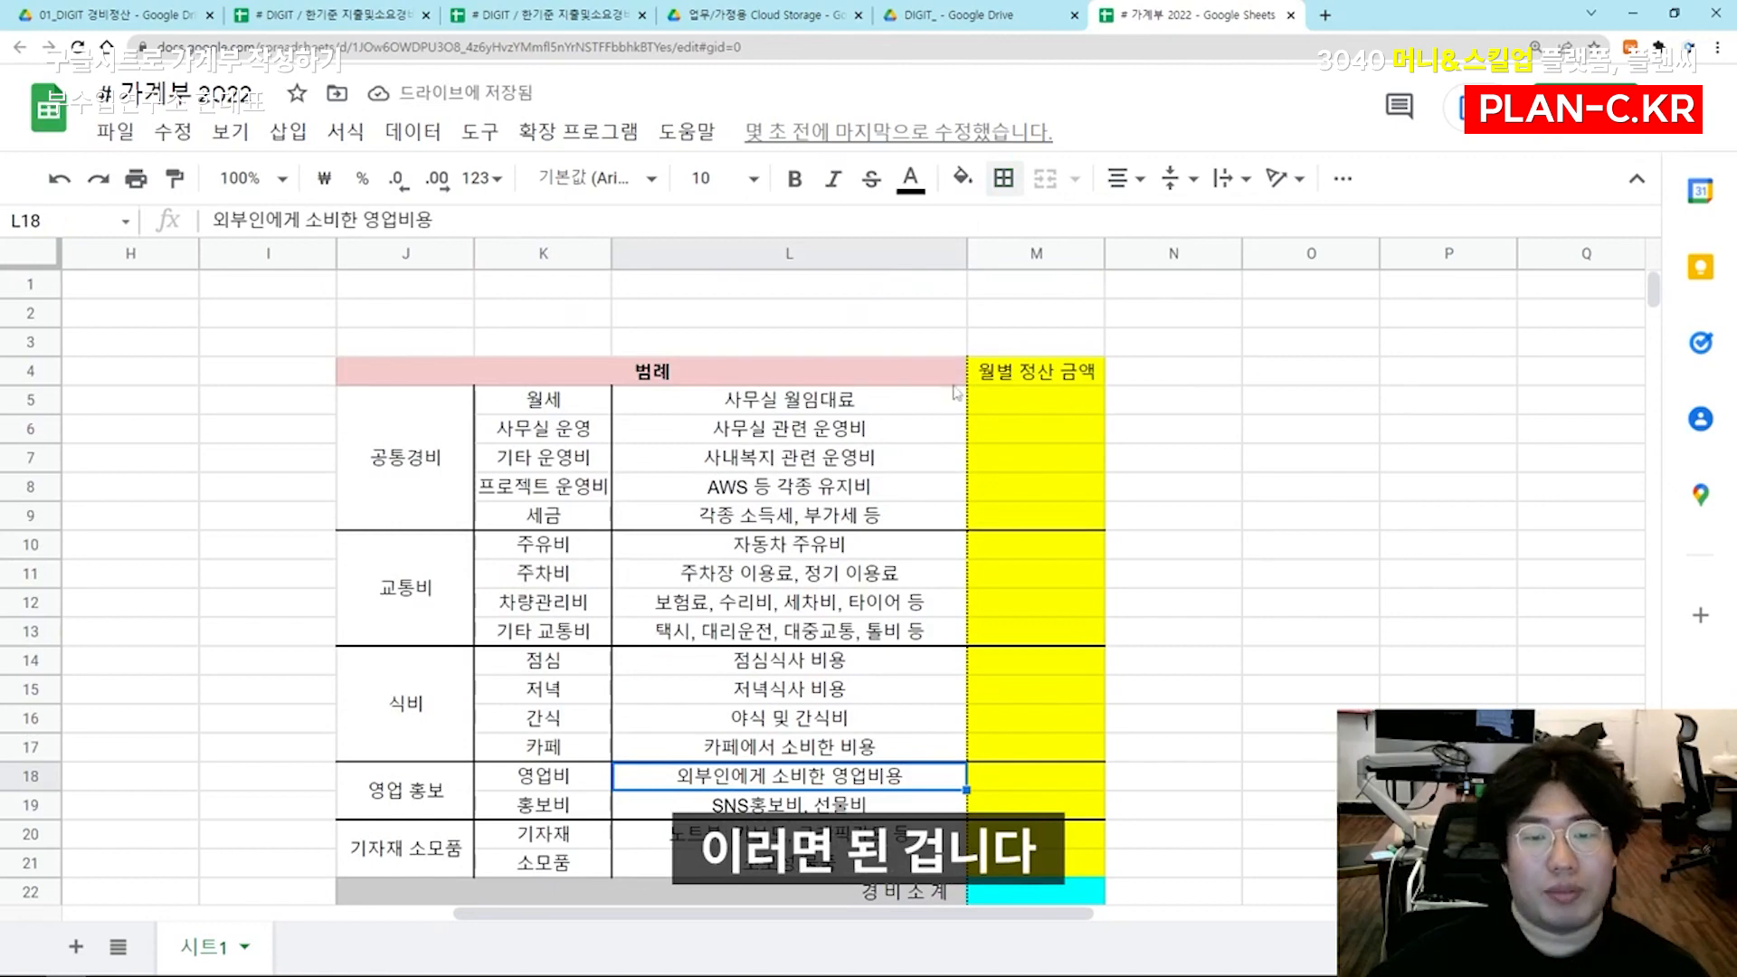
left_click_drag(415, 398, 1039, 438)
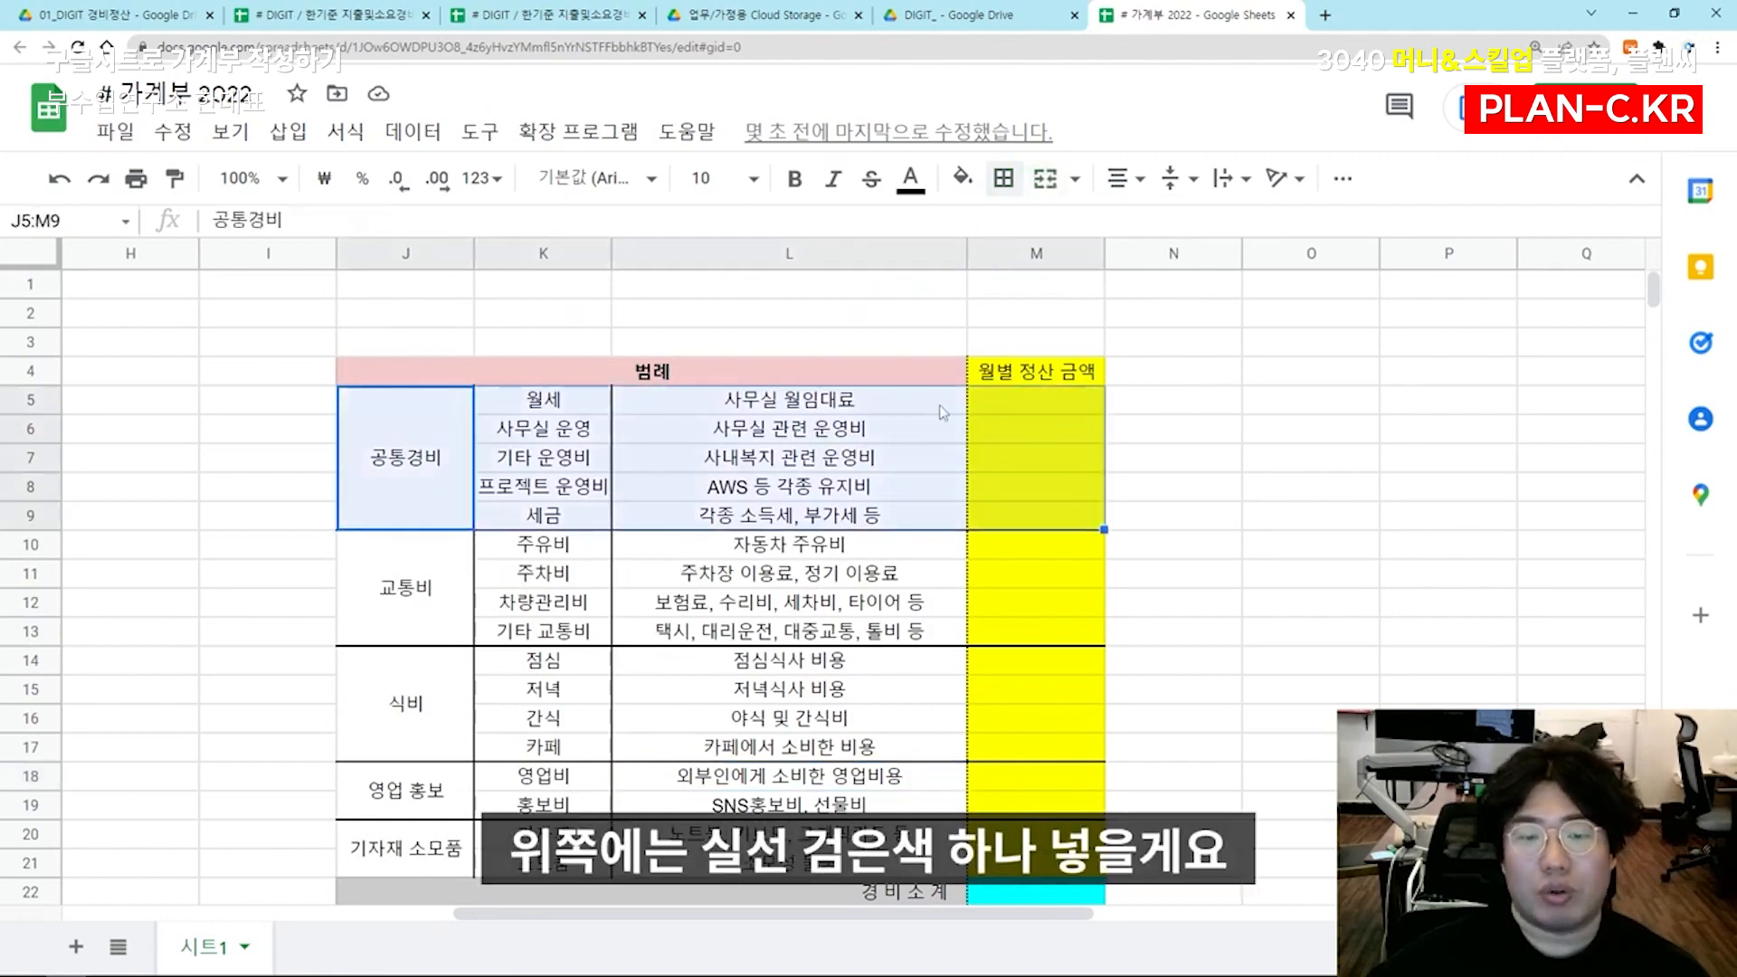
left_click(1004, 178)
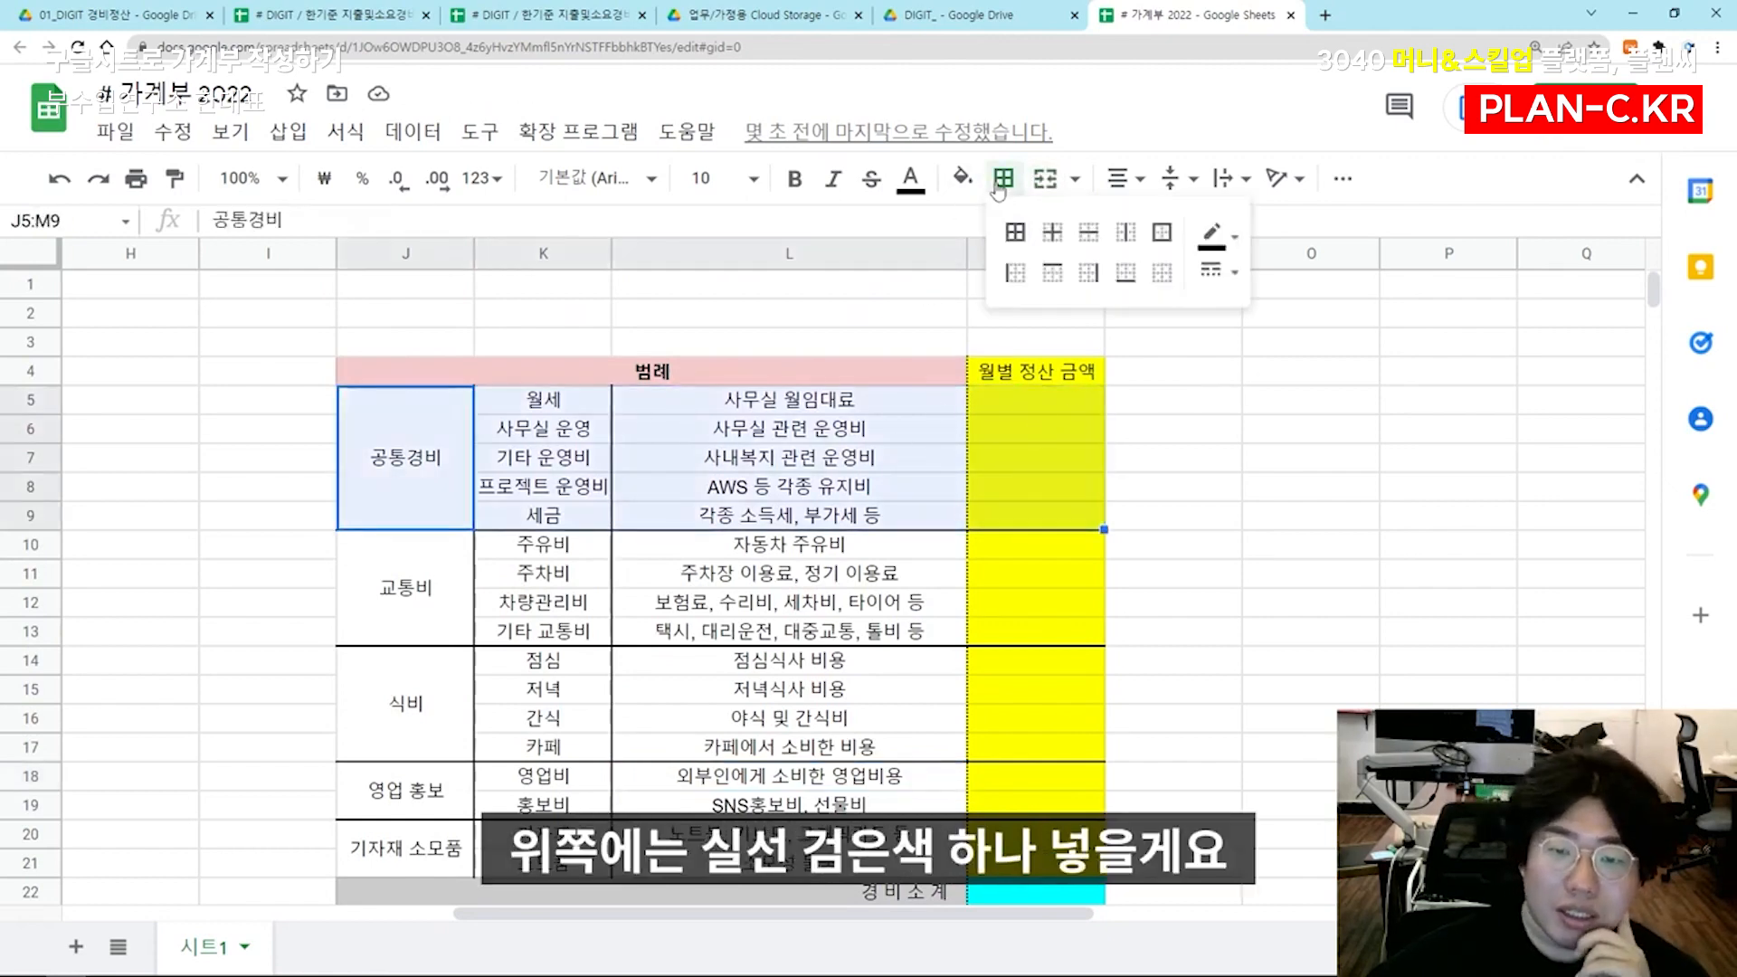
left_click(1050, 272)
left_click(941, 314)
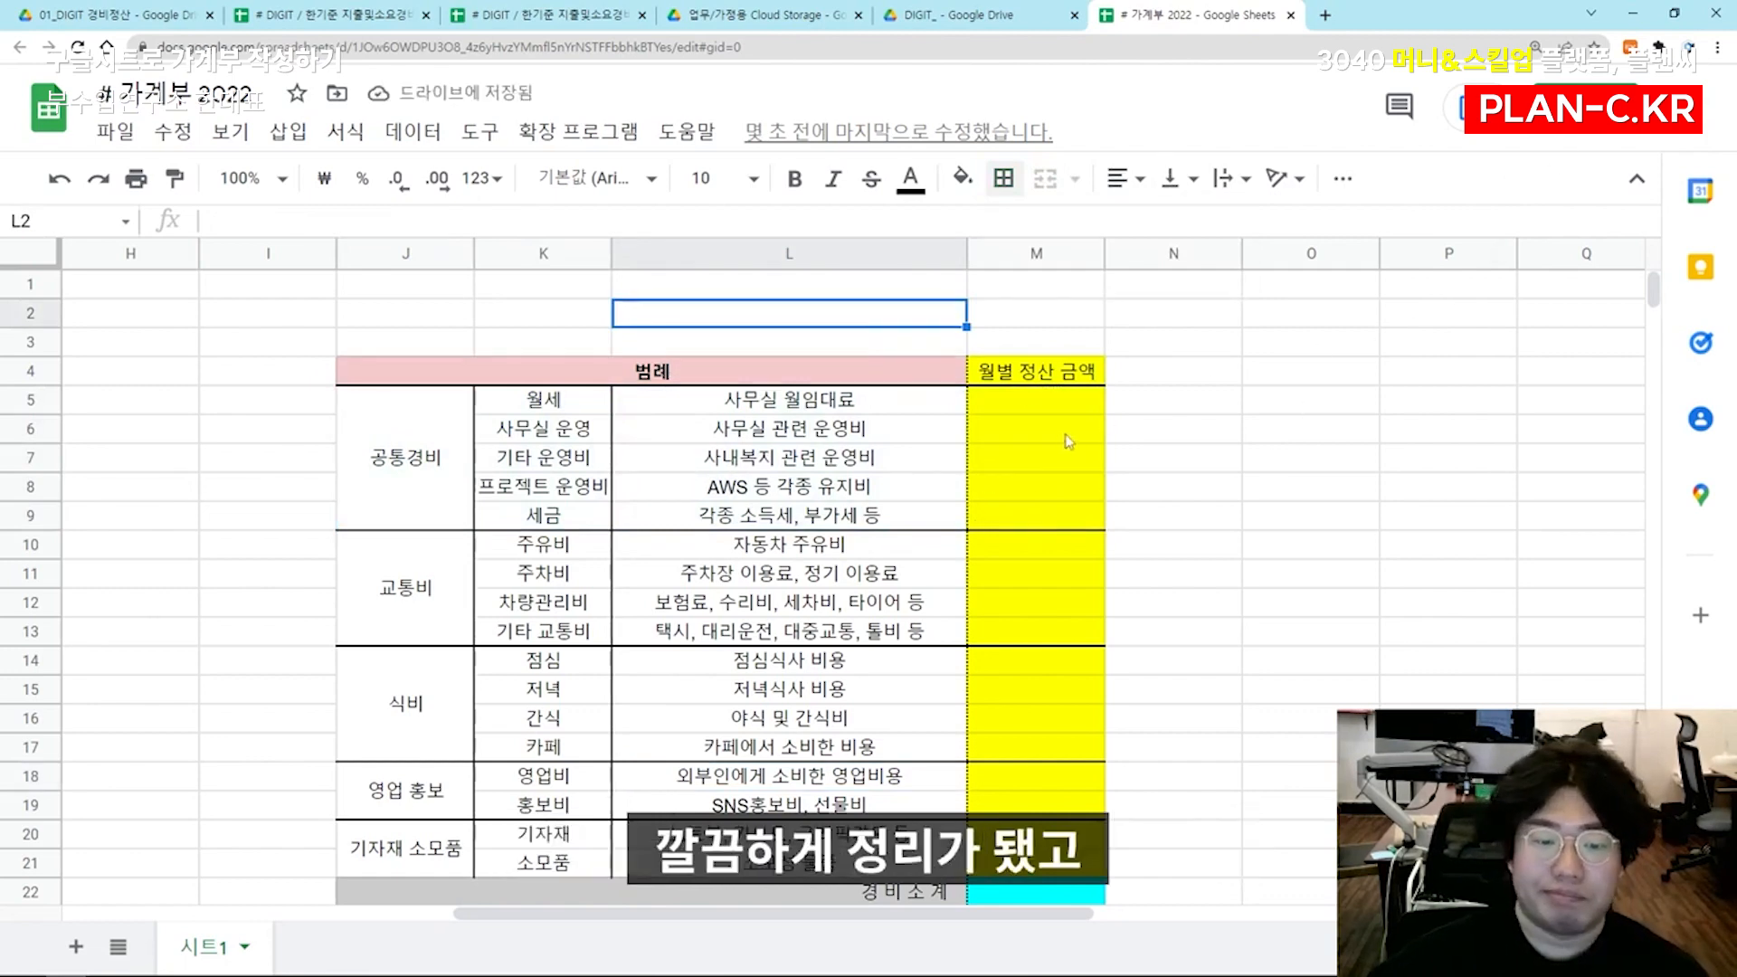
Reset the browser zoom to 100% and look over the bordered legend table and the empty columns beside it
left_click(1535, 45)
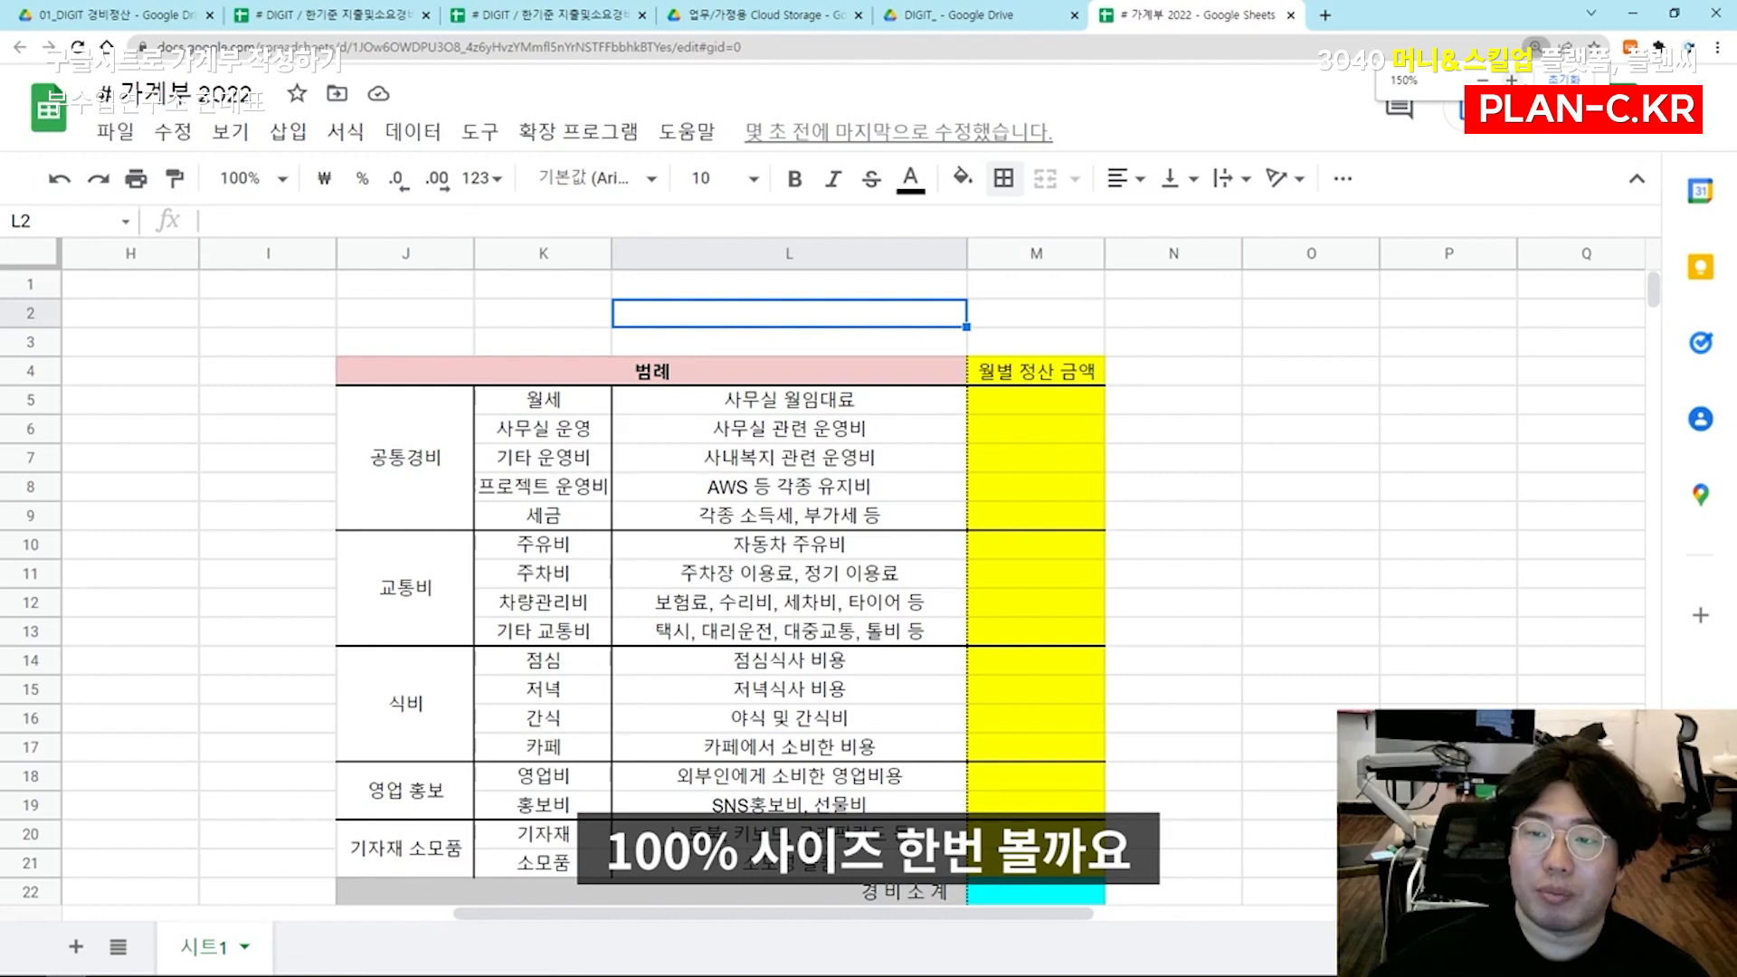
left_click(1563, 79)
left_click(1143, 531)
left_click_drag(18, 457, 5, 513)
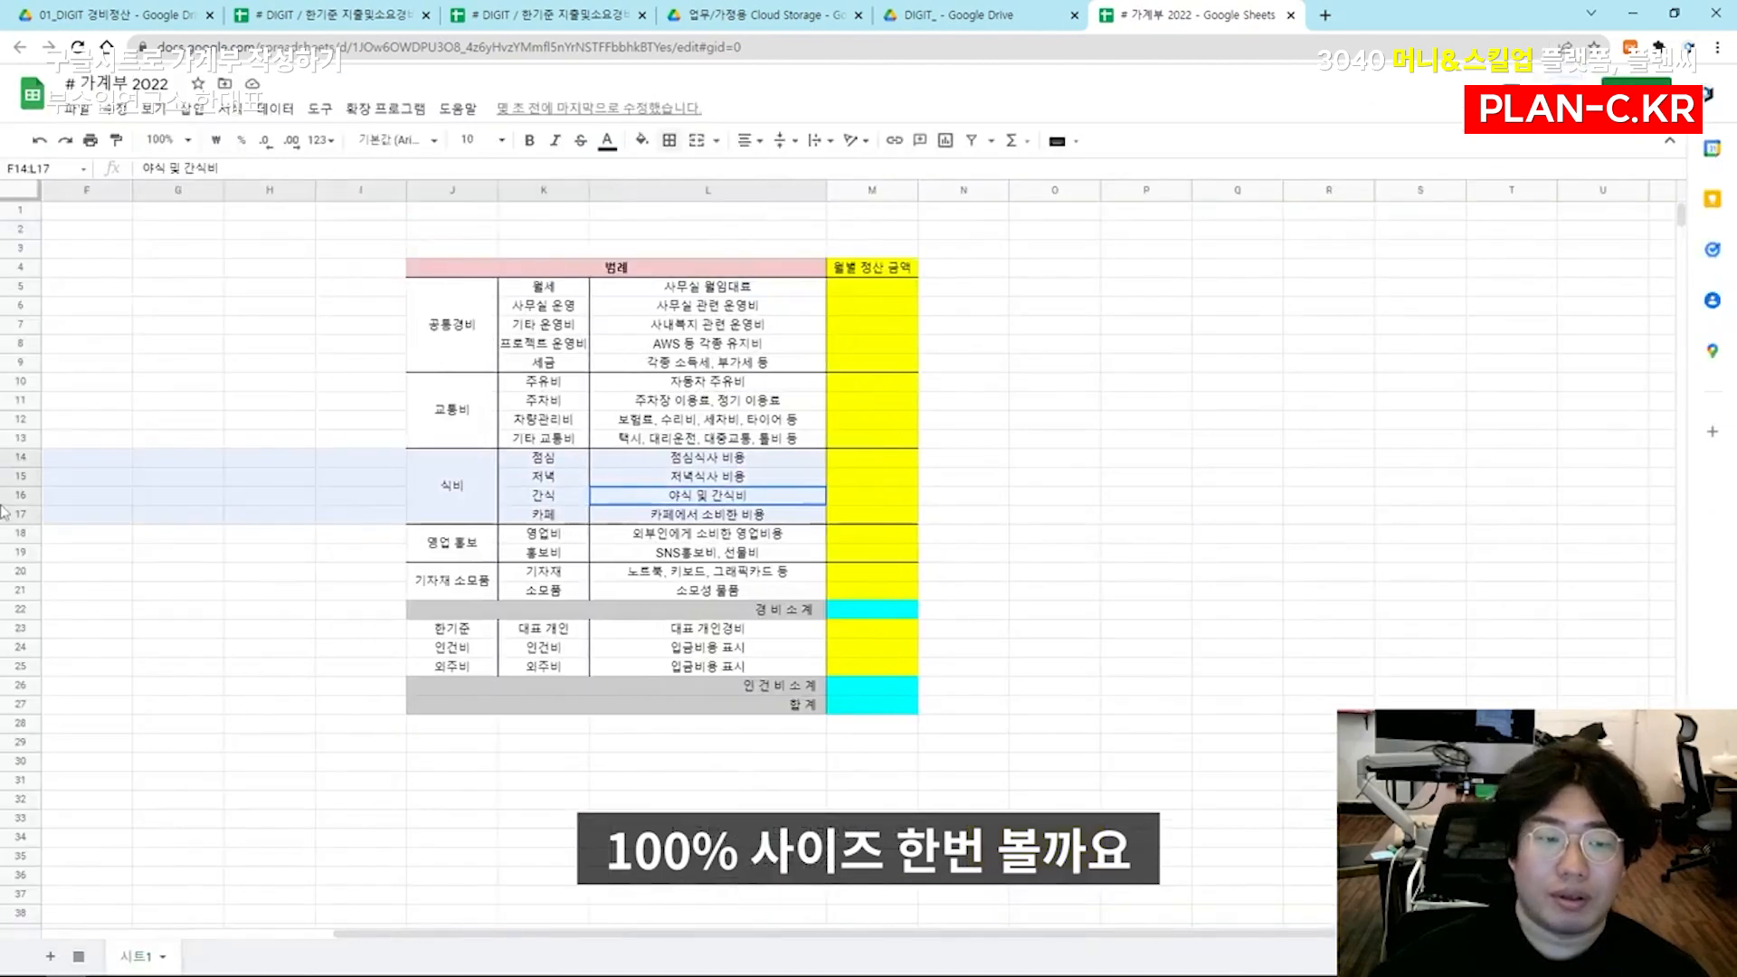
left_click(485, 402)
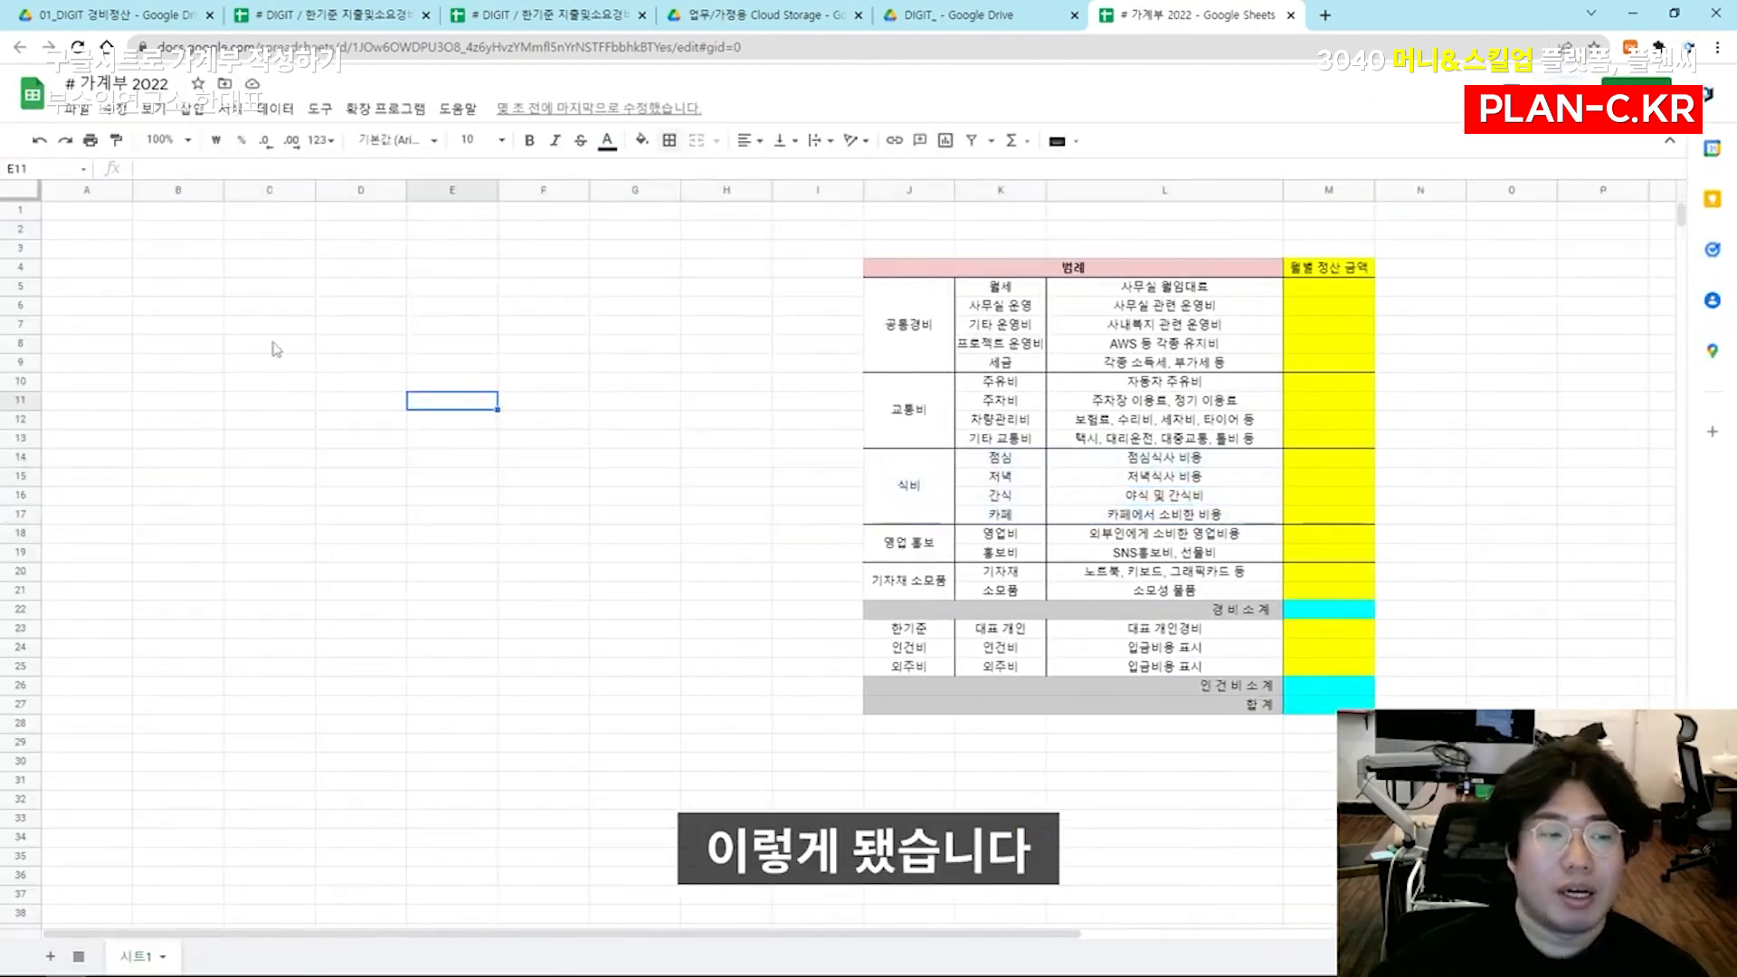
left_click(72, 232)
left_click(104, 214)
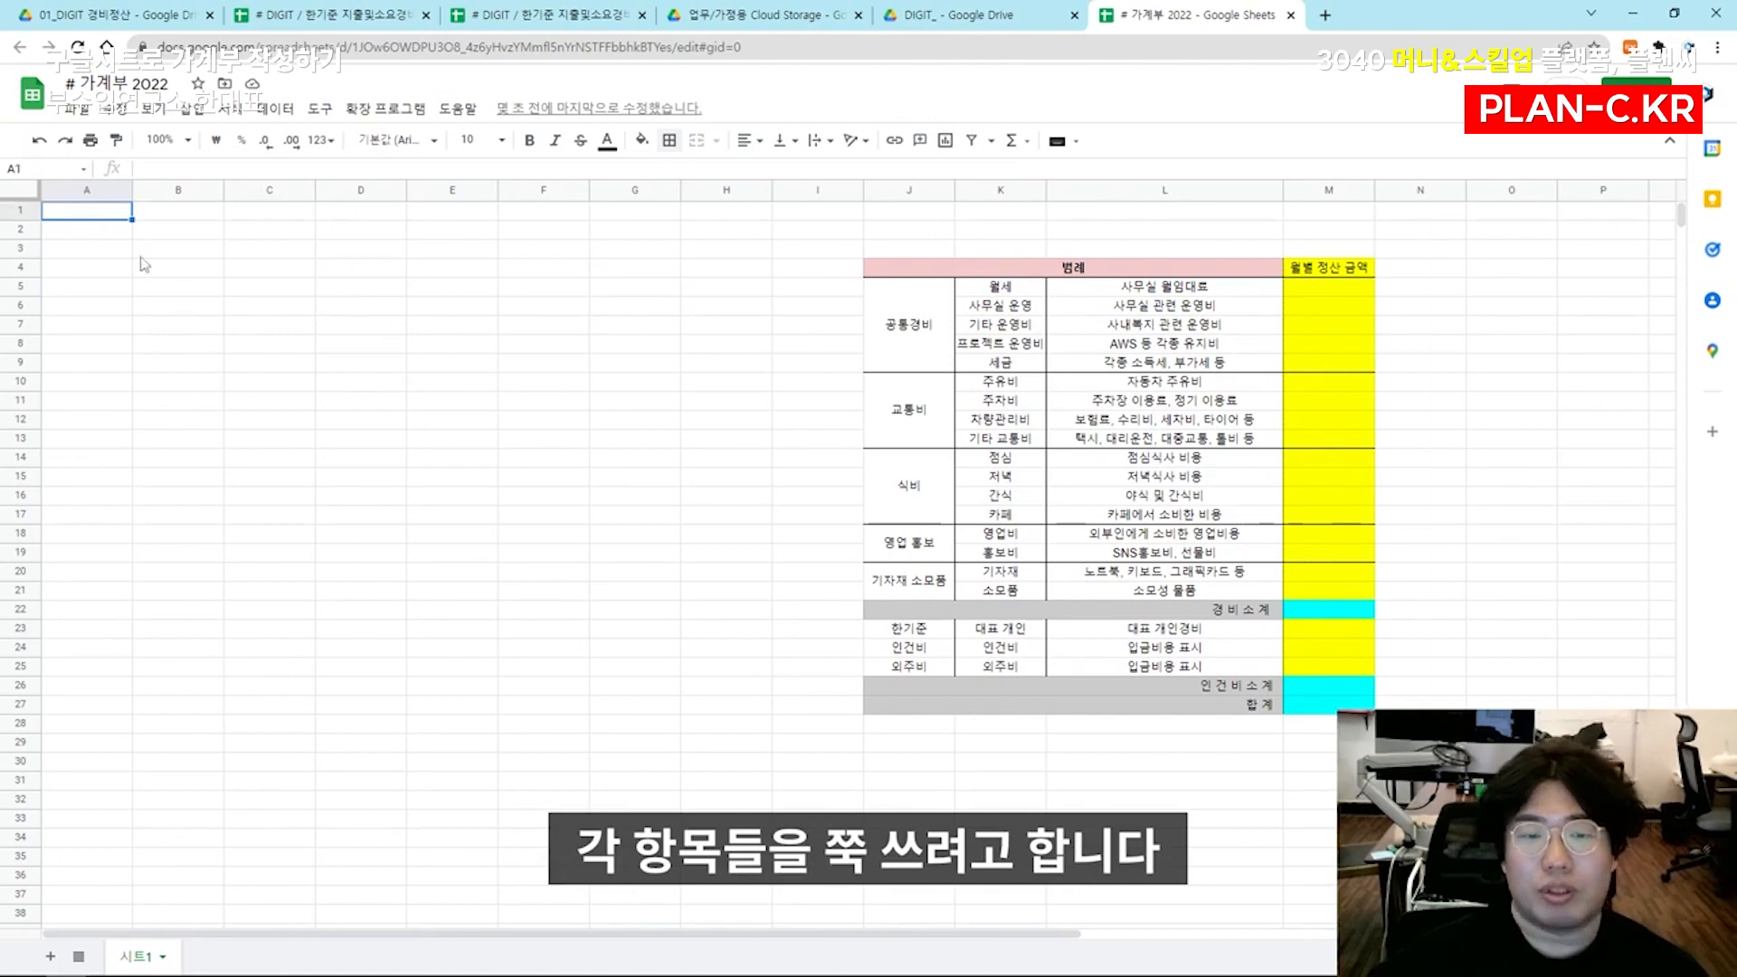
key("Down")
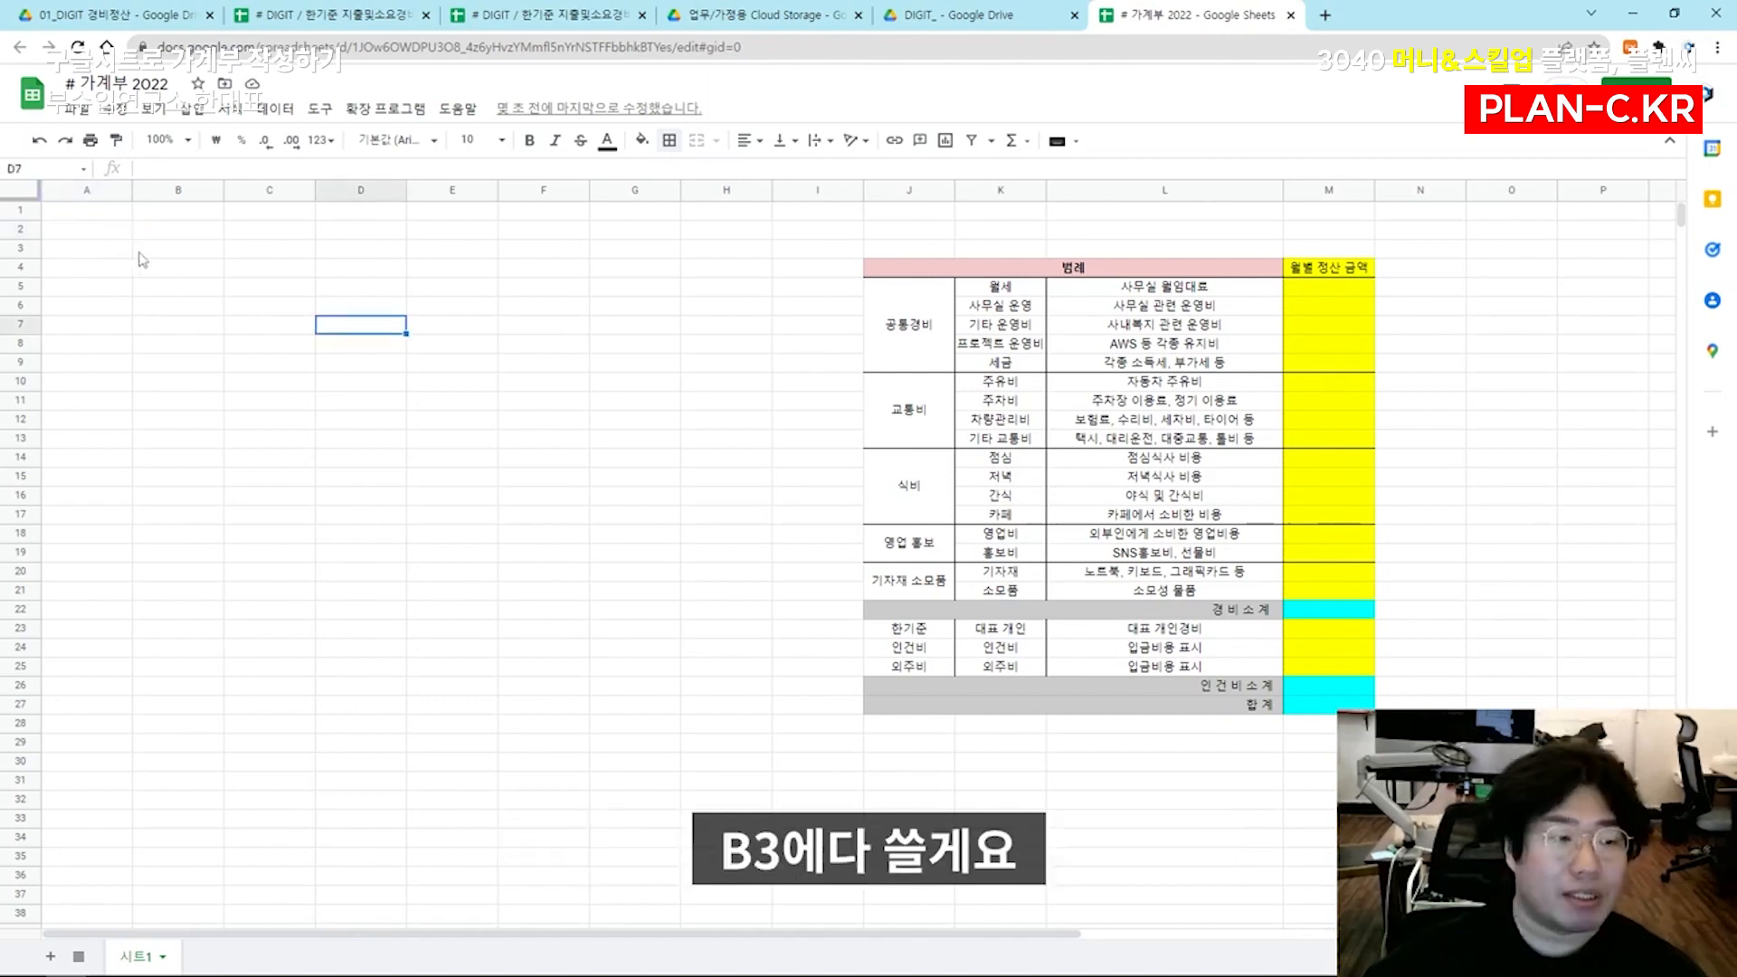
Enter the ledger headers 번호, 날짜, 구분, 항목, 사용처, 금액 and 비고 in B3:H3
left_click(163, 249)
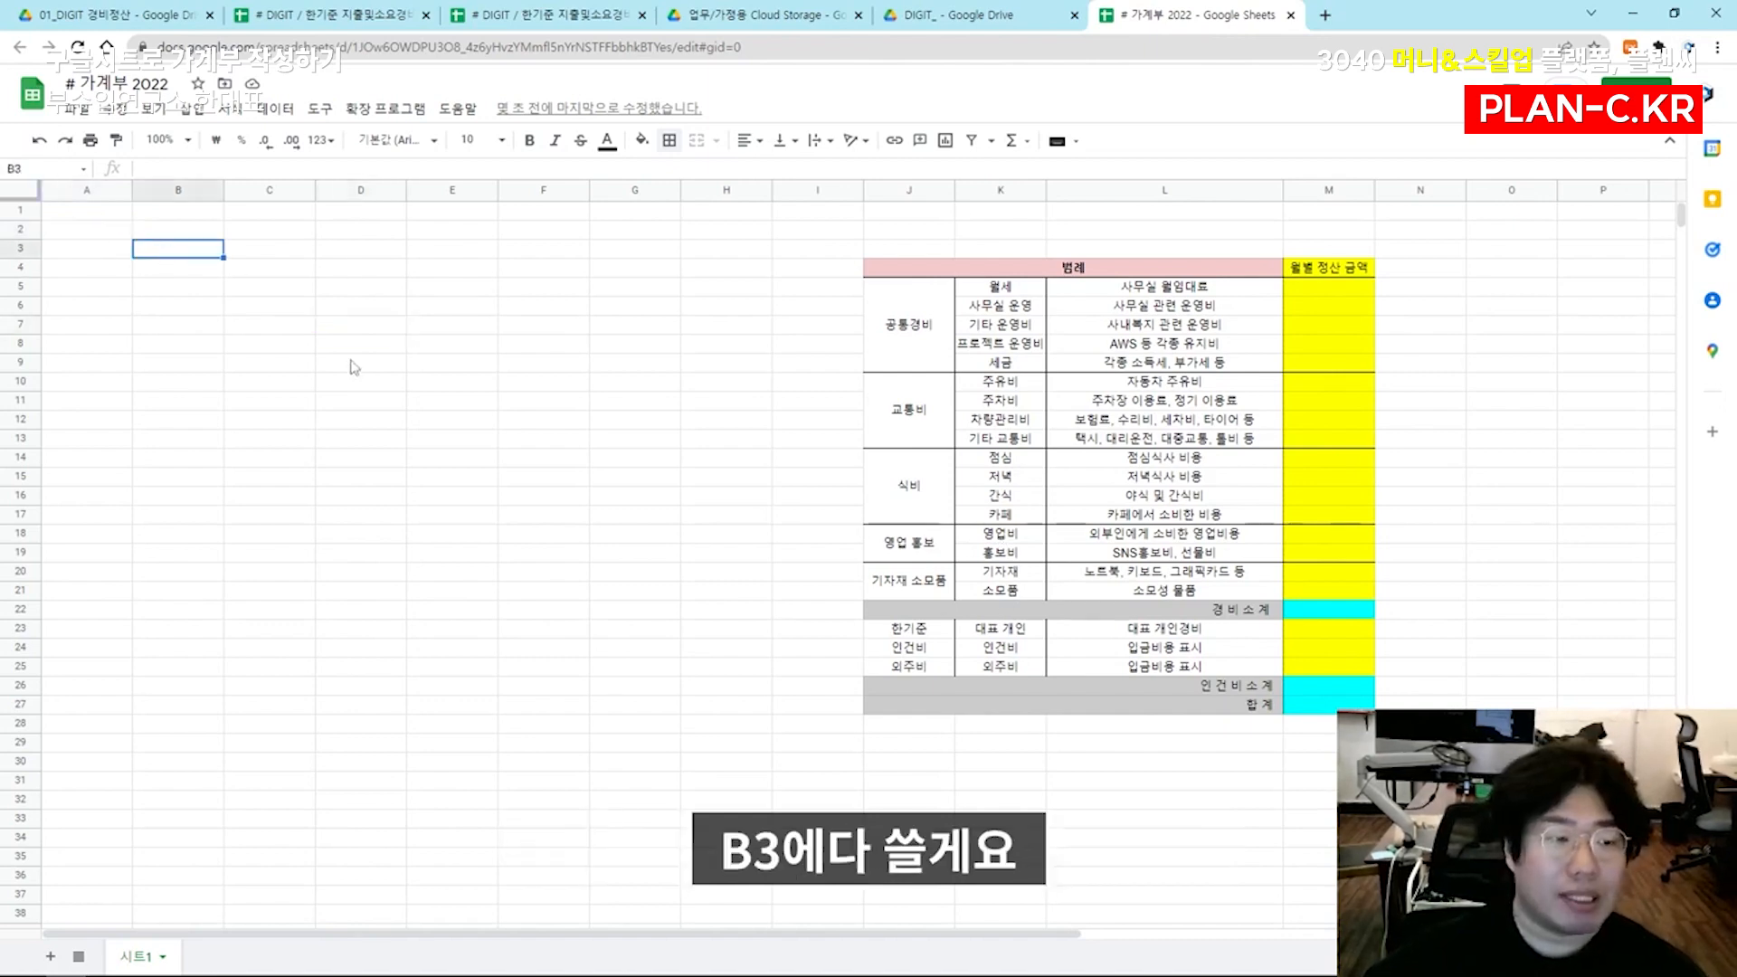
type("번호")
key("Tab")
type("날짜")
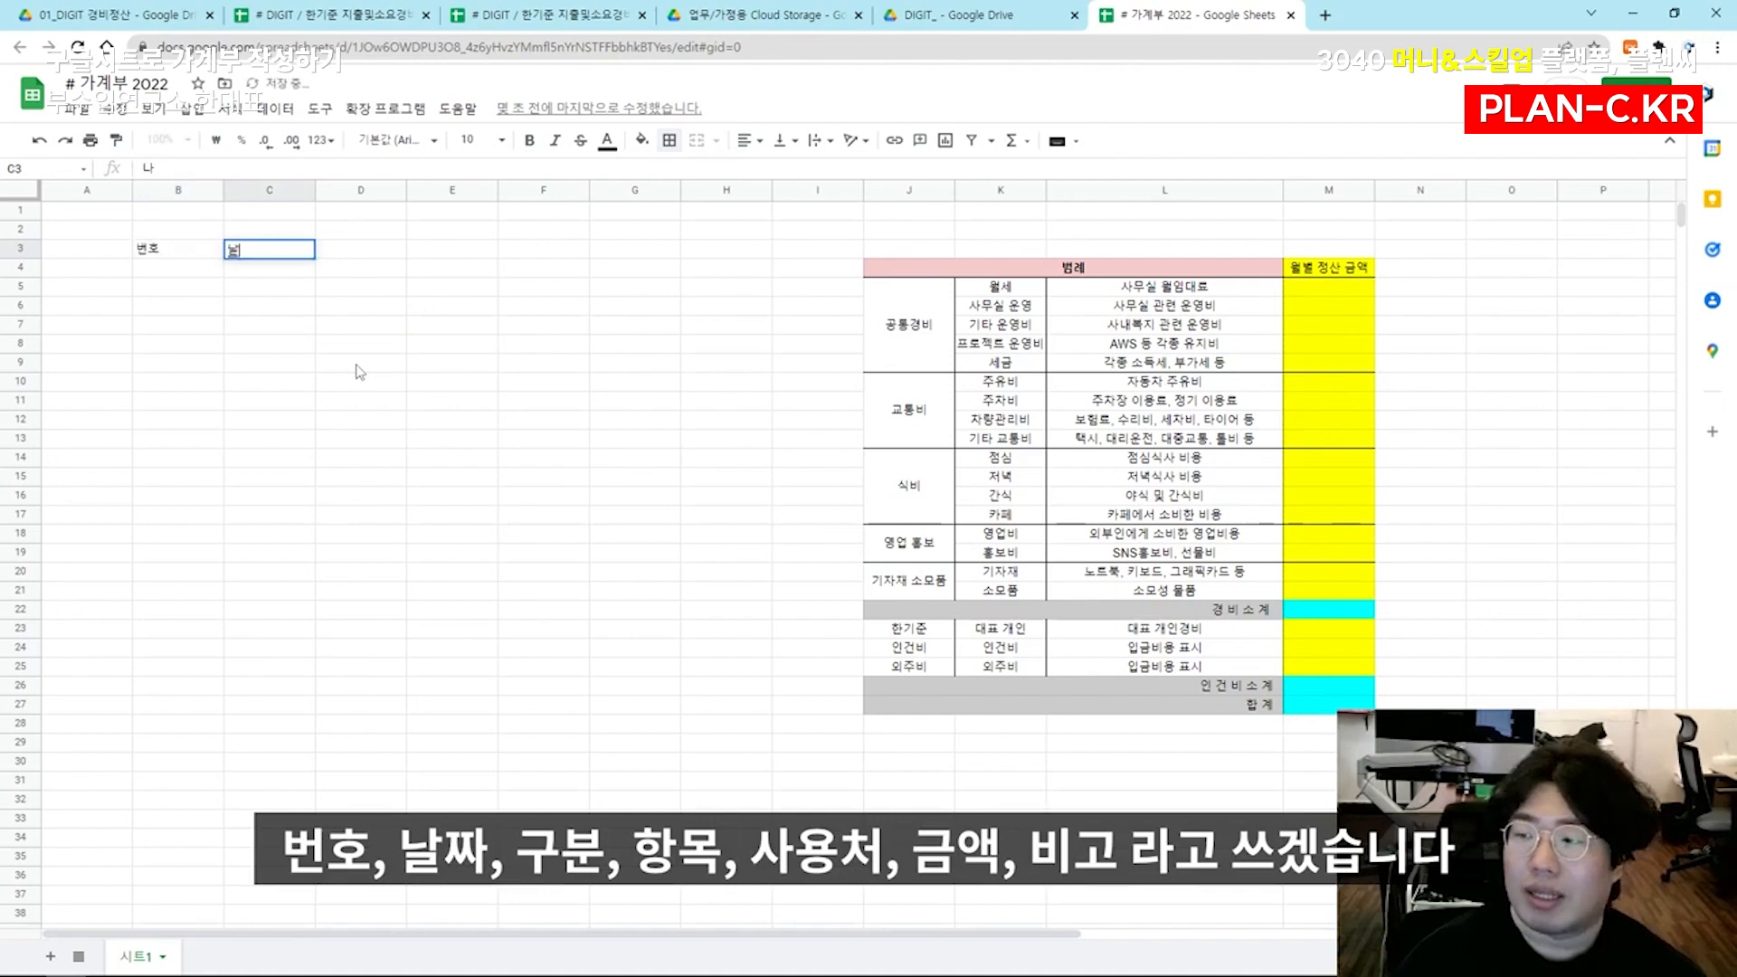
key("Tab")
type("구분")
key("Tab")
type("항목")
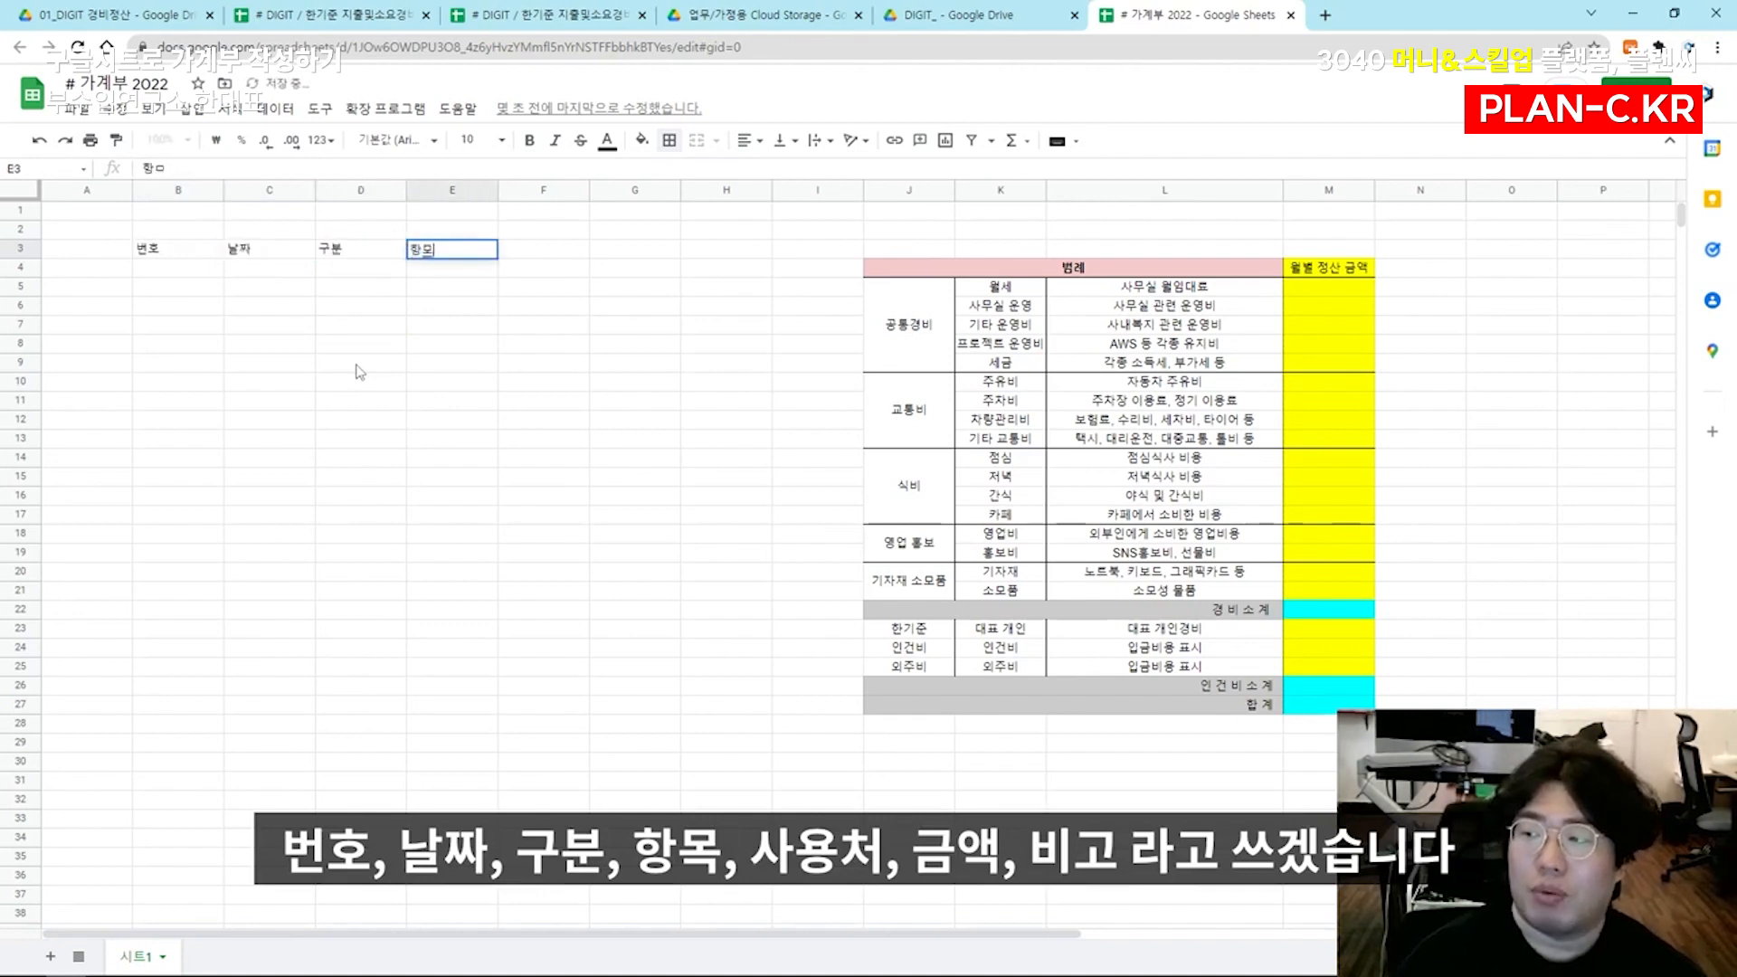
key("Tab")
type("사용처")
key("Tab")
type("금액")
key("Tab")
type("비고")
key("Return")
left_click(1328, 361)
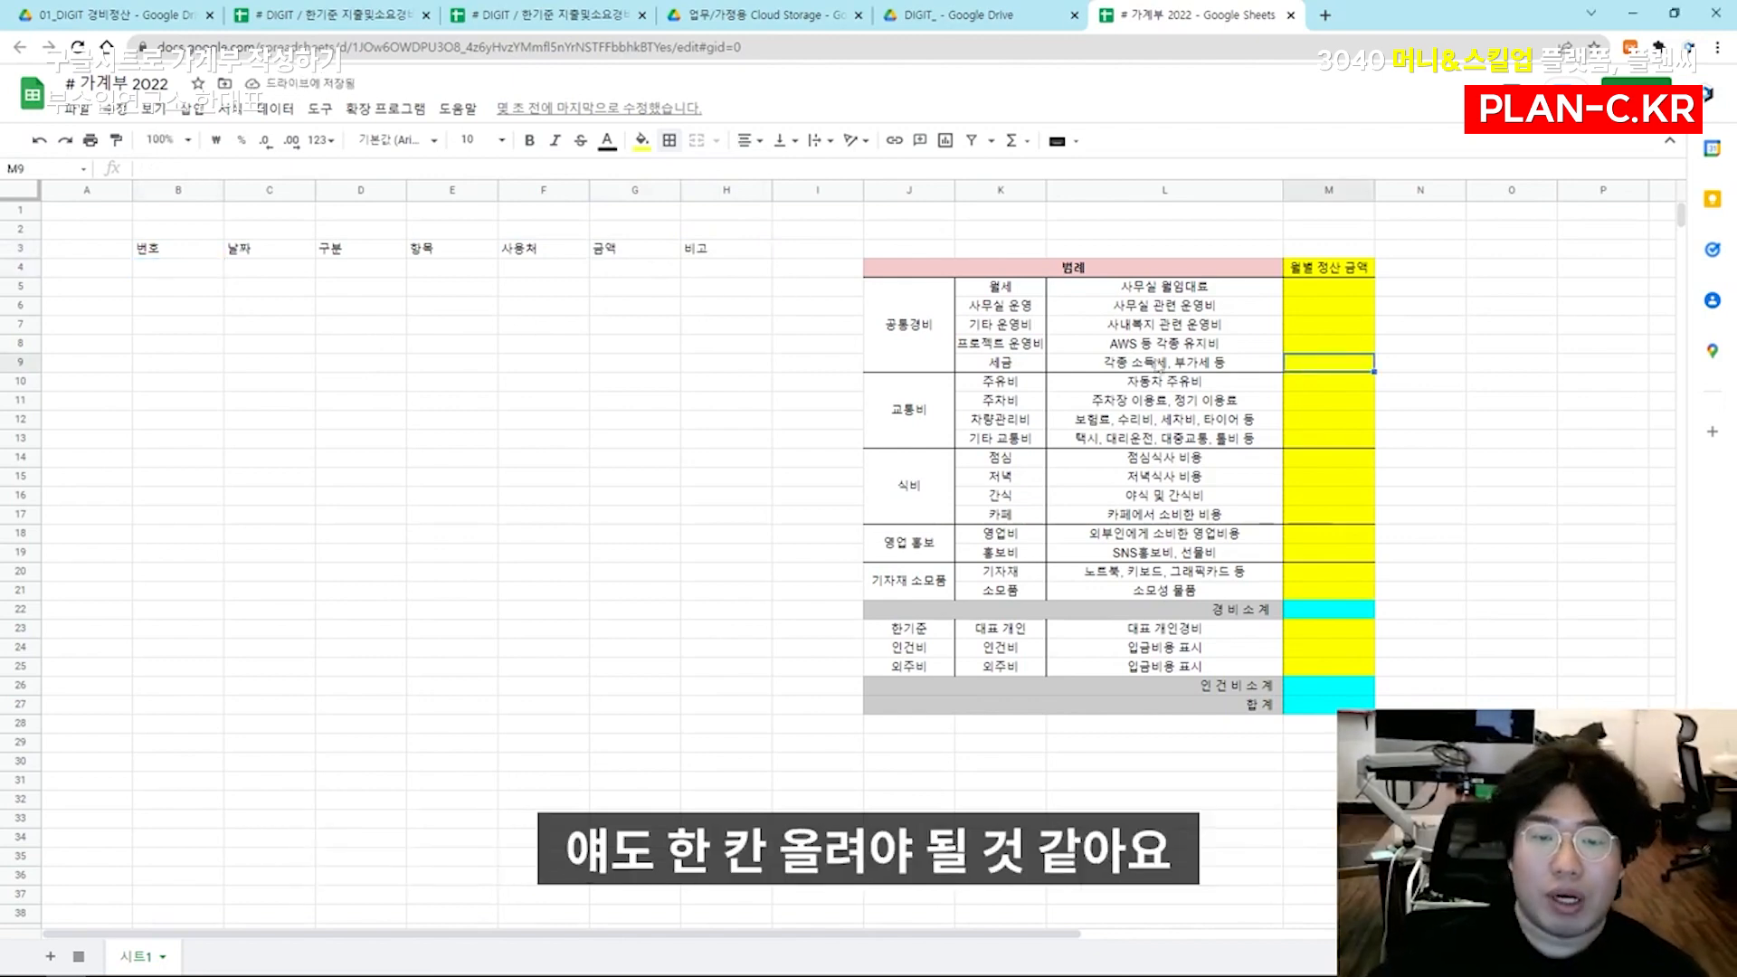
Move the whole 범례 table from J4:M27 up one row so that it starts at J3, level with the ledger headers
left_click(1123, 384)
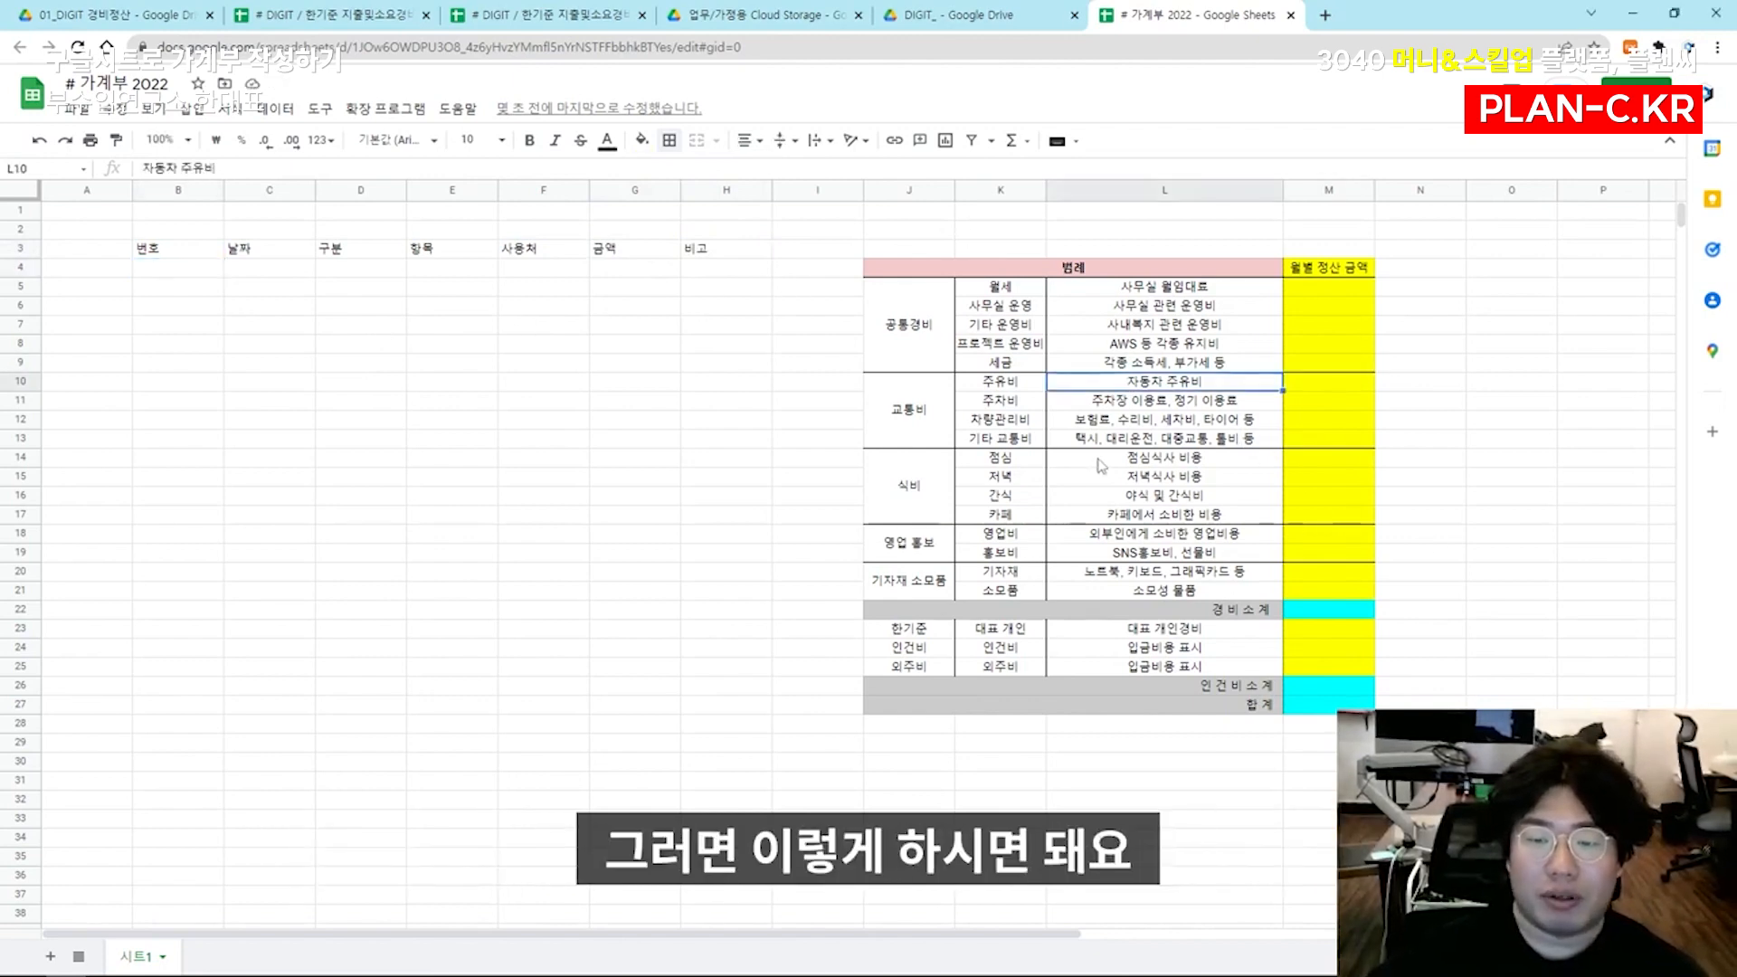
left_click(1015, 441)
key("ctrl+a")
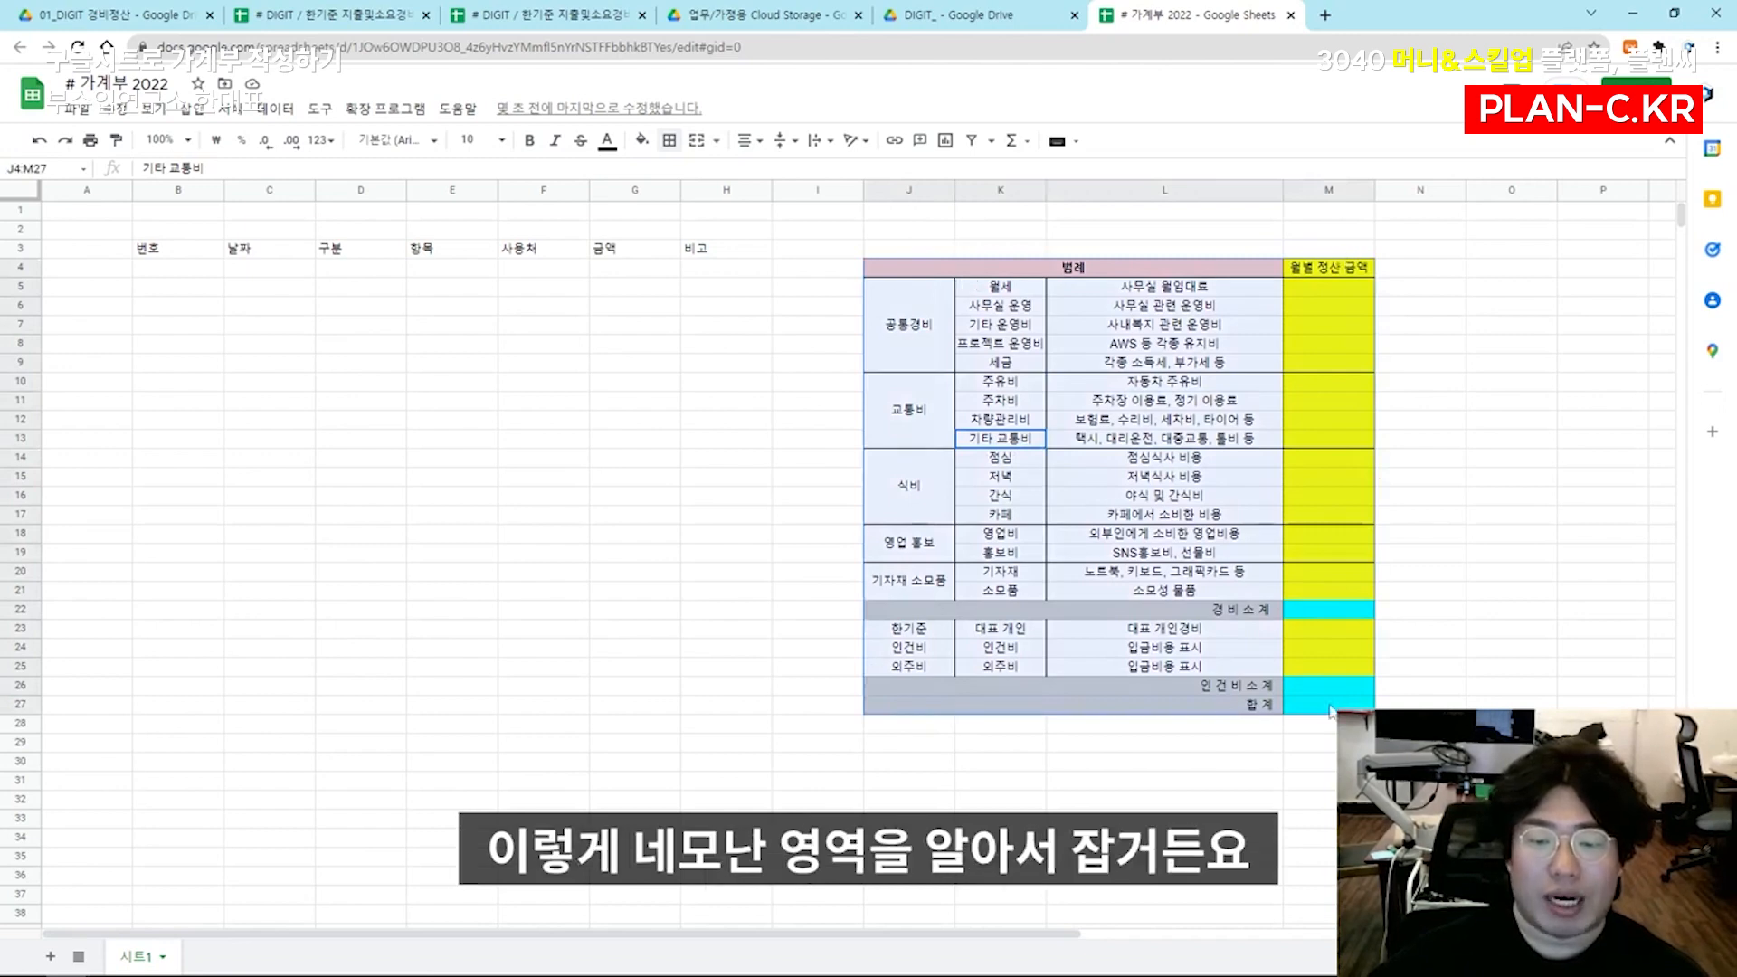
key("ctrl+x")
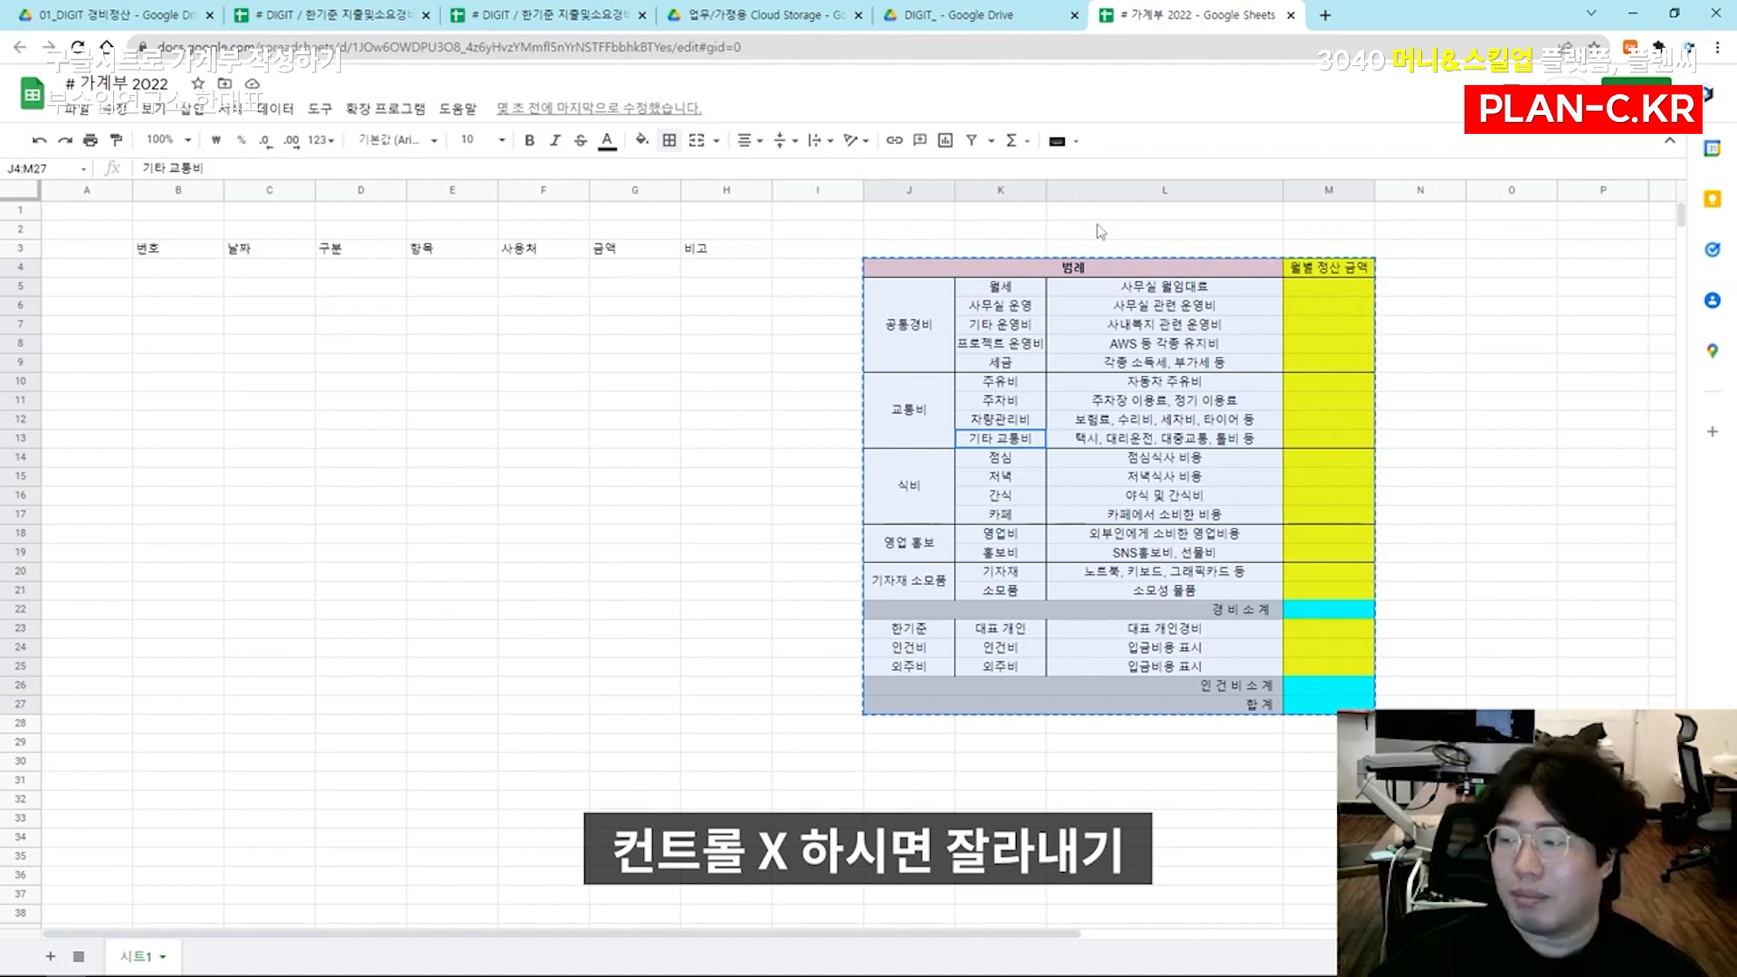
left_click(908, 251)
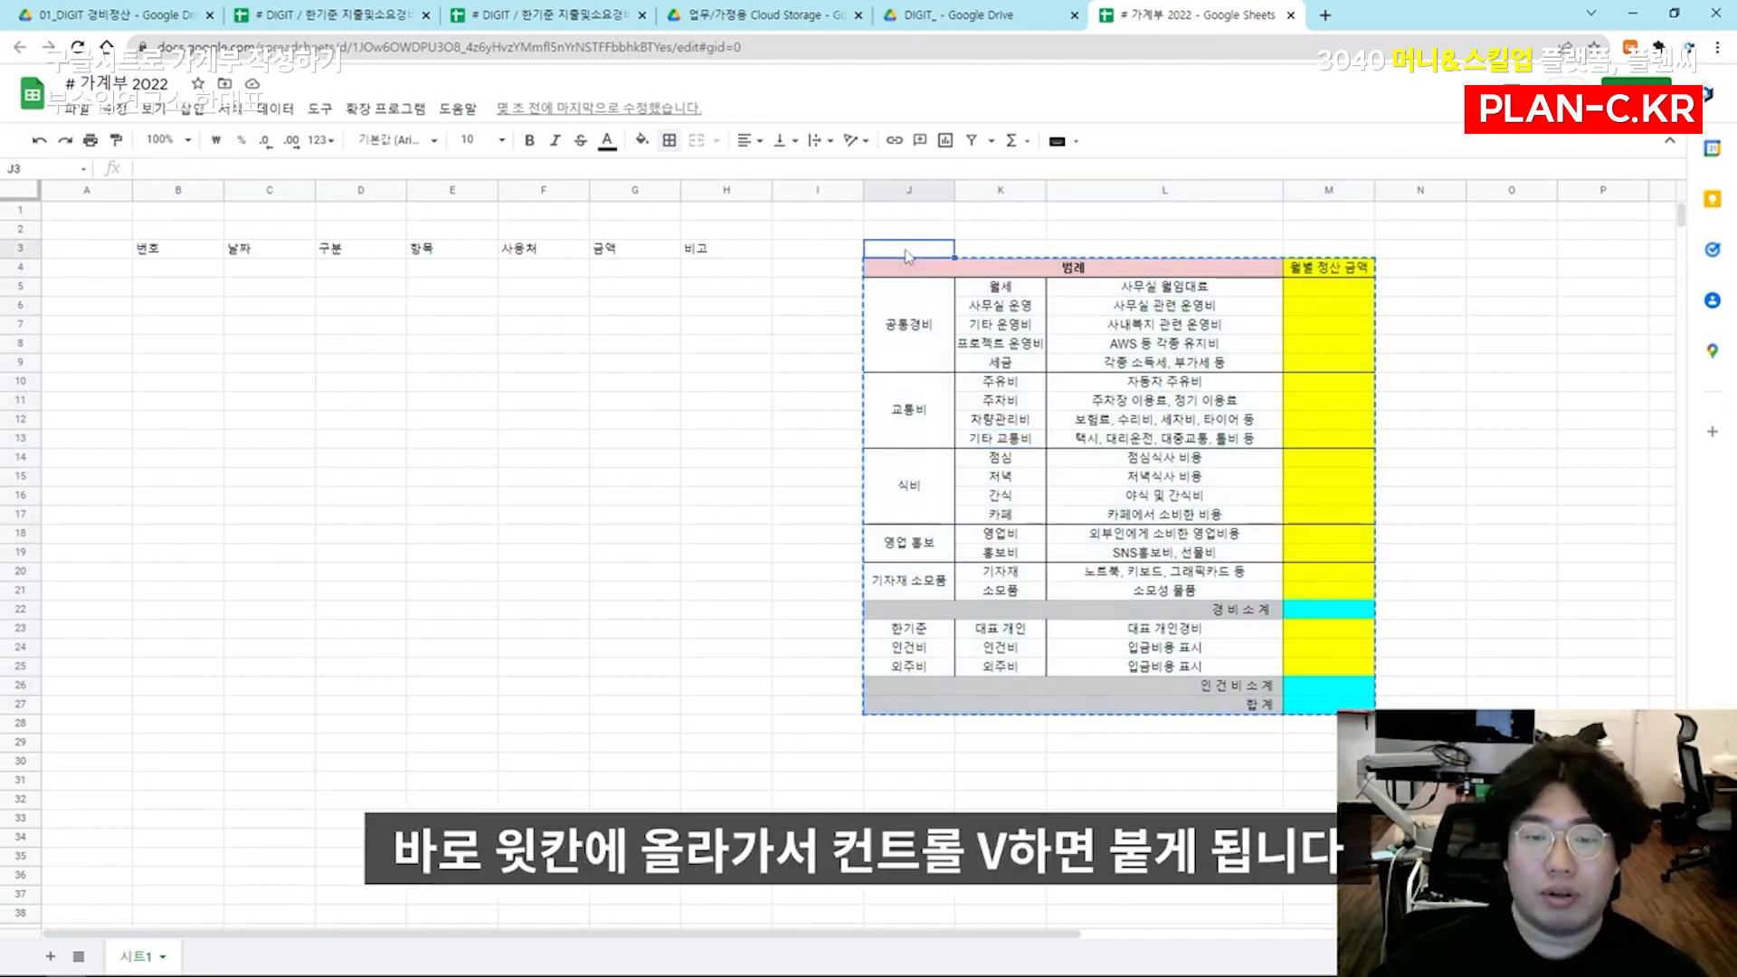
key("ctrl+v")
left_click(930, 279)
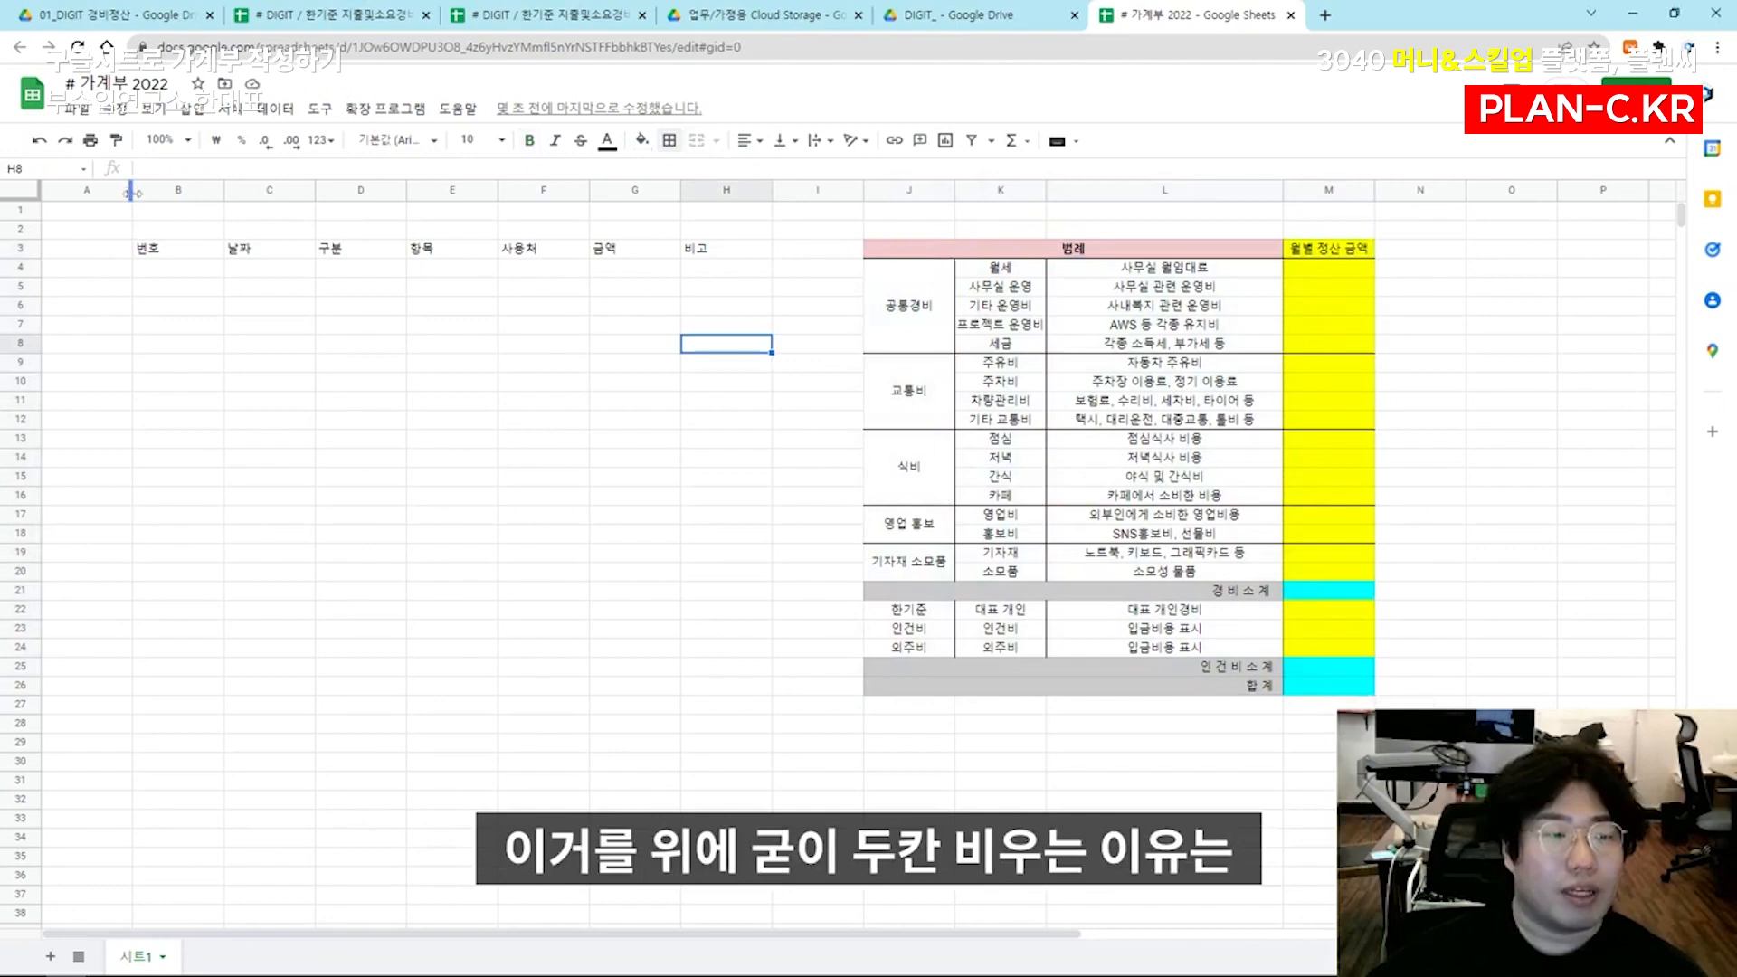
Narrow column A to a thin margin beside the 번호 column
left_click_drag(133, 192, 67, 194)
left_click(122, 284)
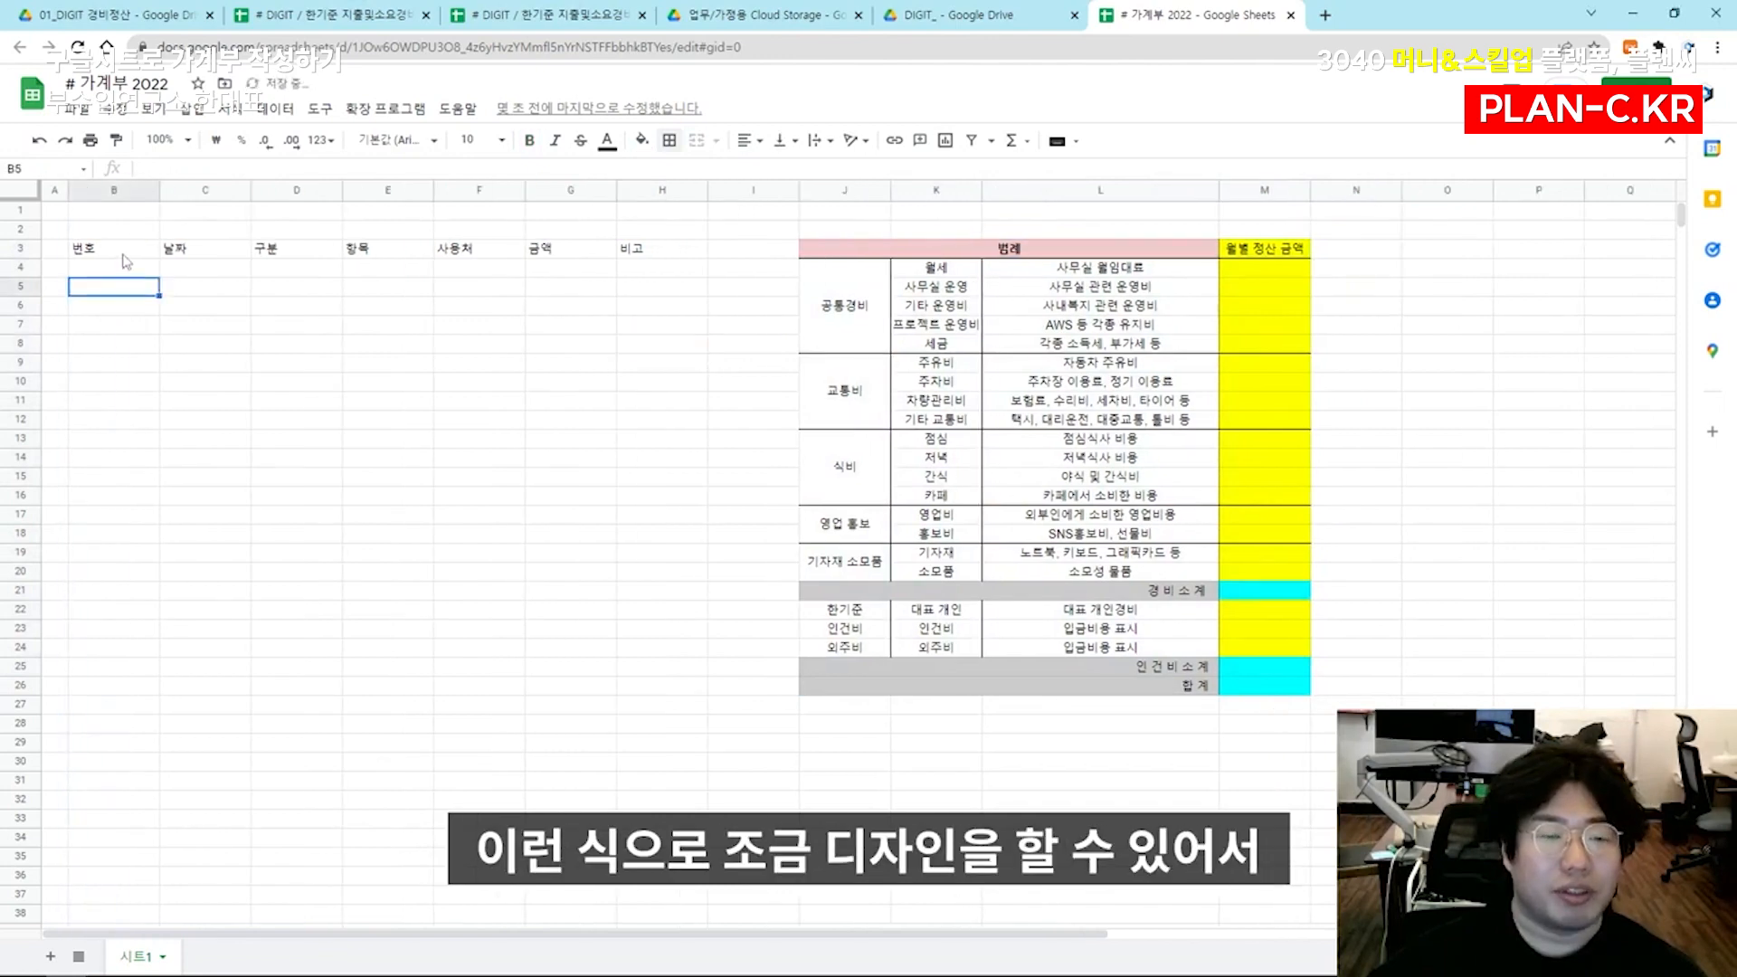
left_click(124, 251)
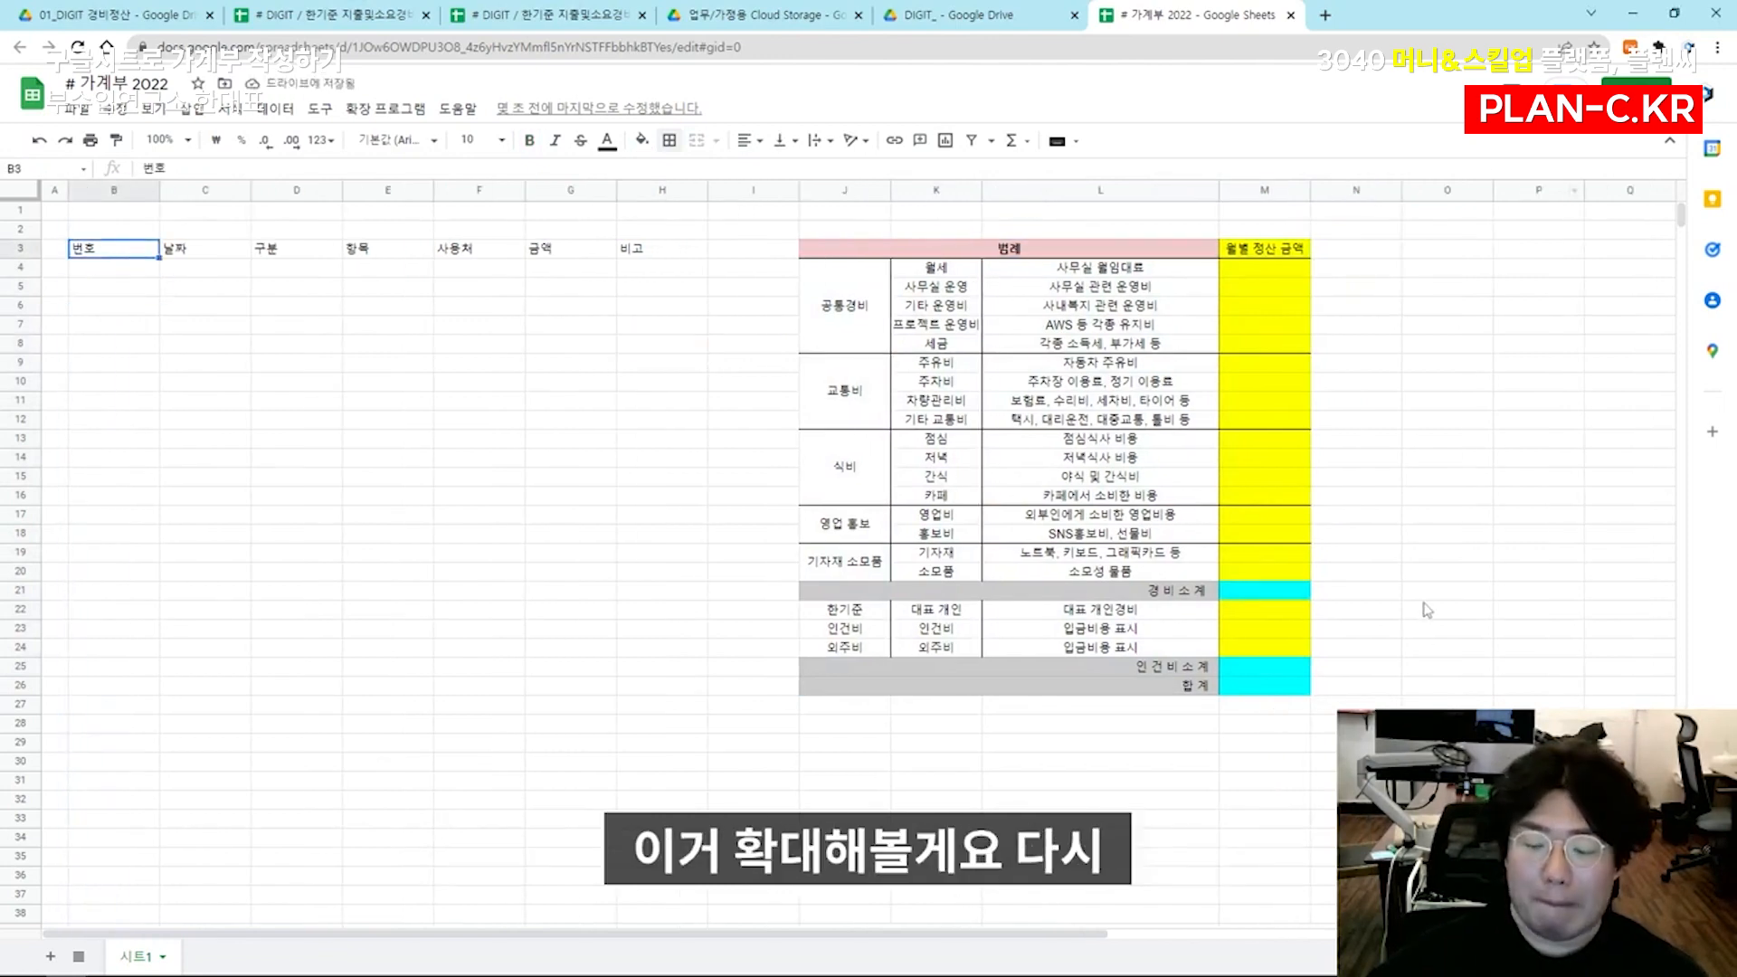
Enter the entry numbers 1, 2, 3 and 4 in B4:B7 under the 번호 header
key("ctrl+plus")
key("ctrl+plus")
key("ctrl+plus")
left_click(366, 439)
left_click(217, 387)
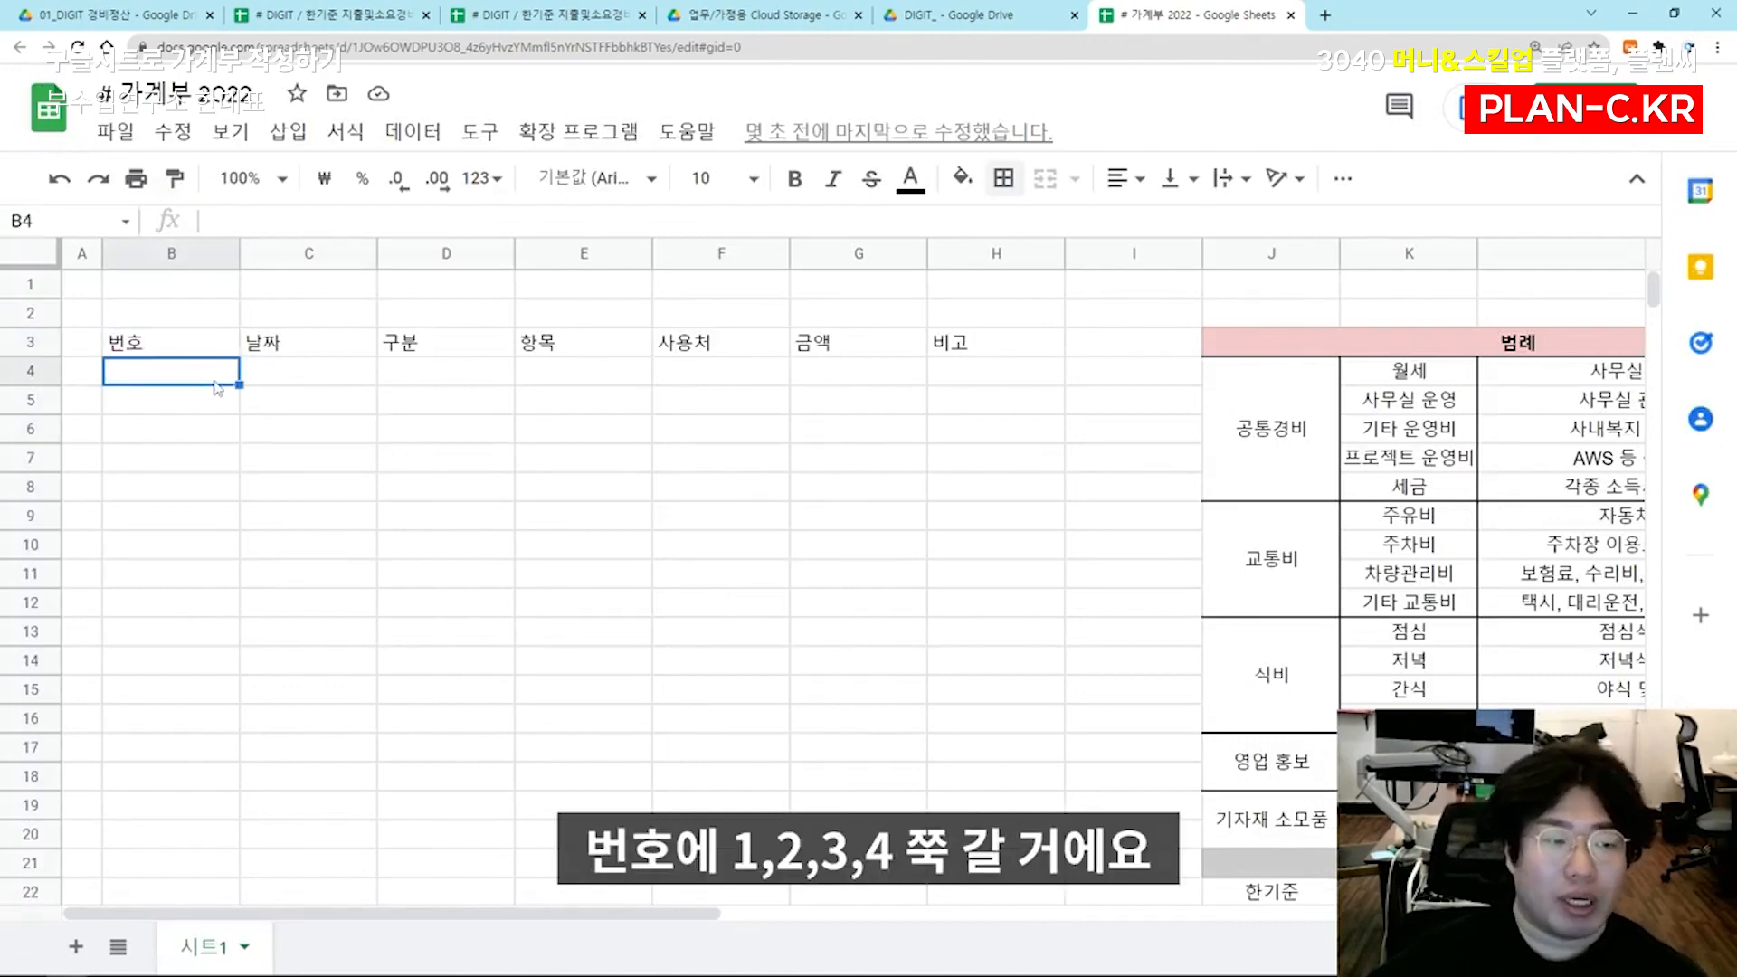
type("1")
key("Return")
type("2")
key("Return")
type("3")
key("Return")
type("4")
key("Return")
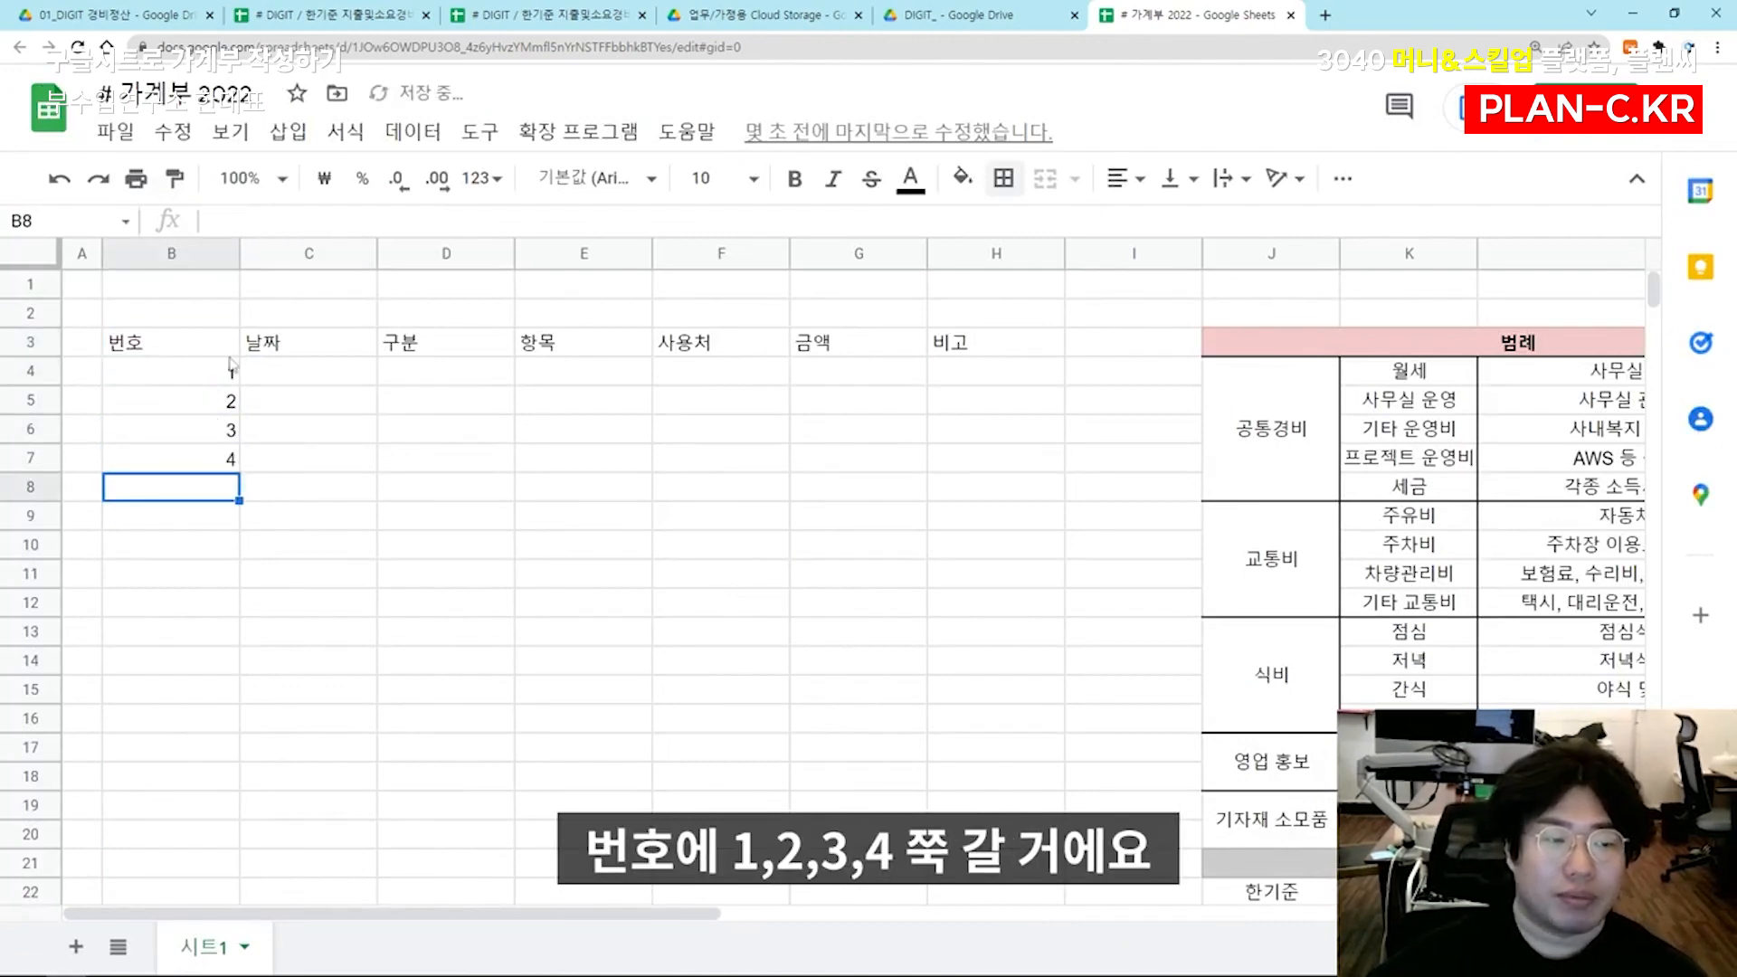
Enter the date 2022. 3. 1 in C4 under the 날짜 header
left_click(305, 386)
type("2022")
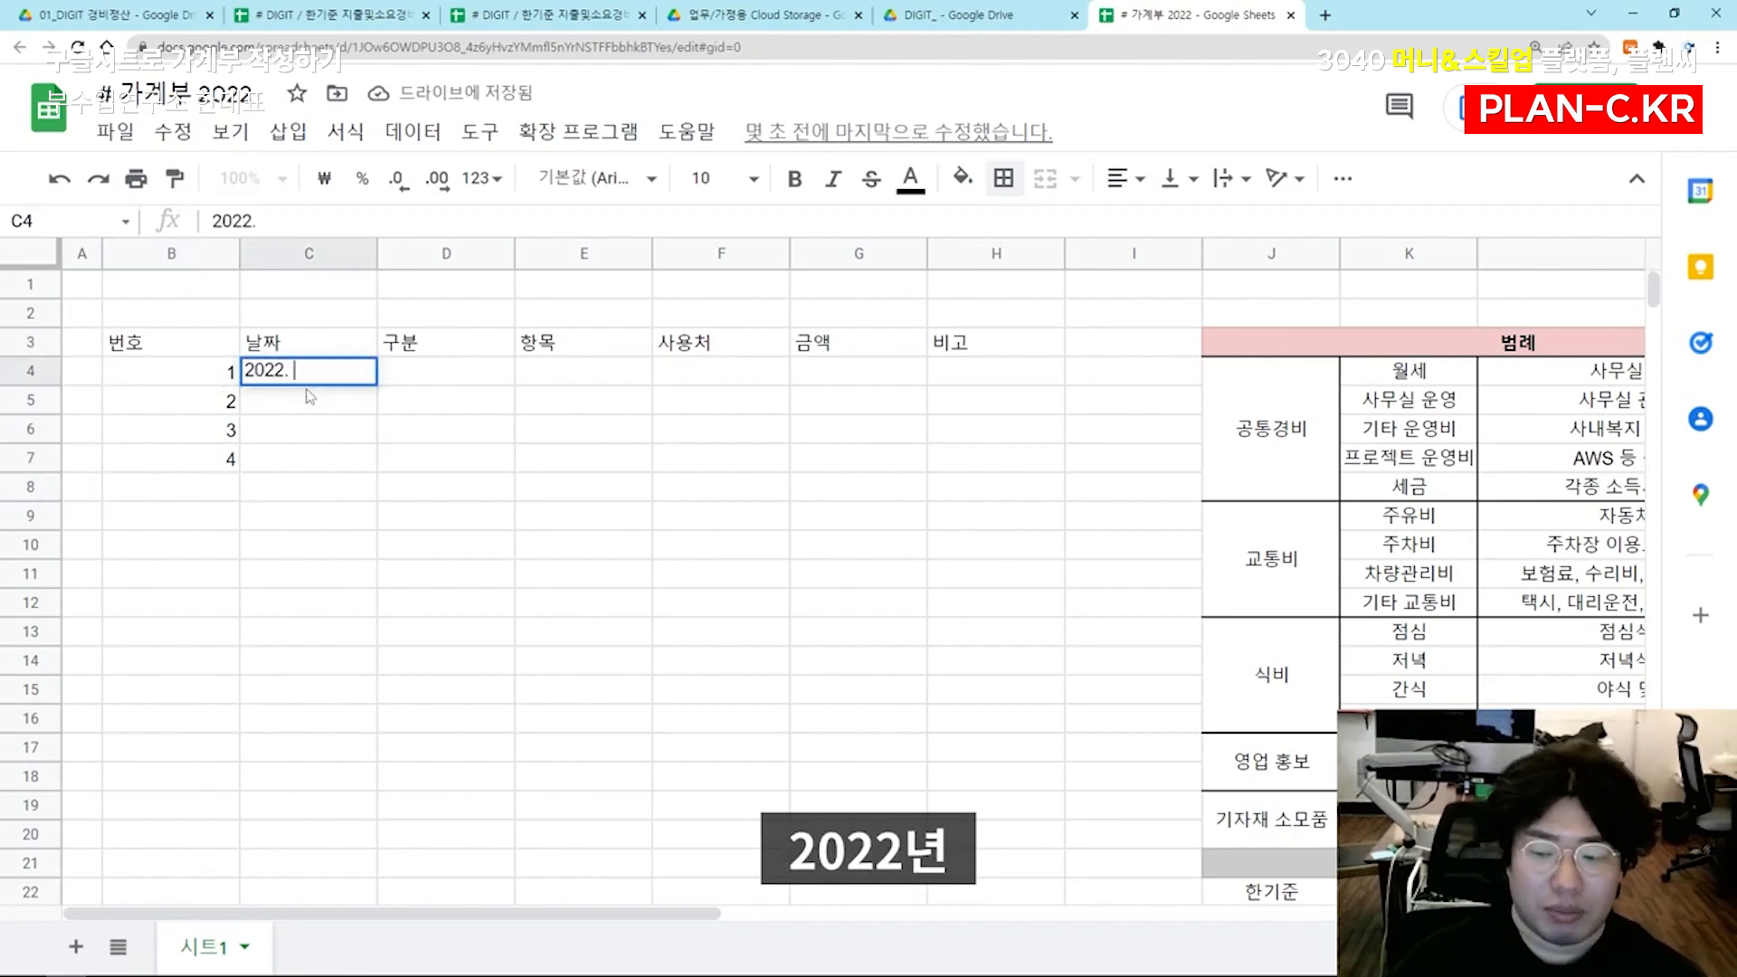
type(".")
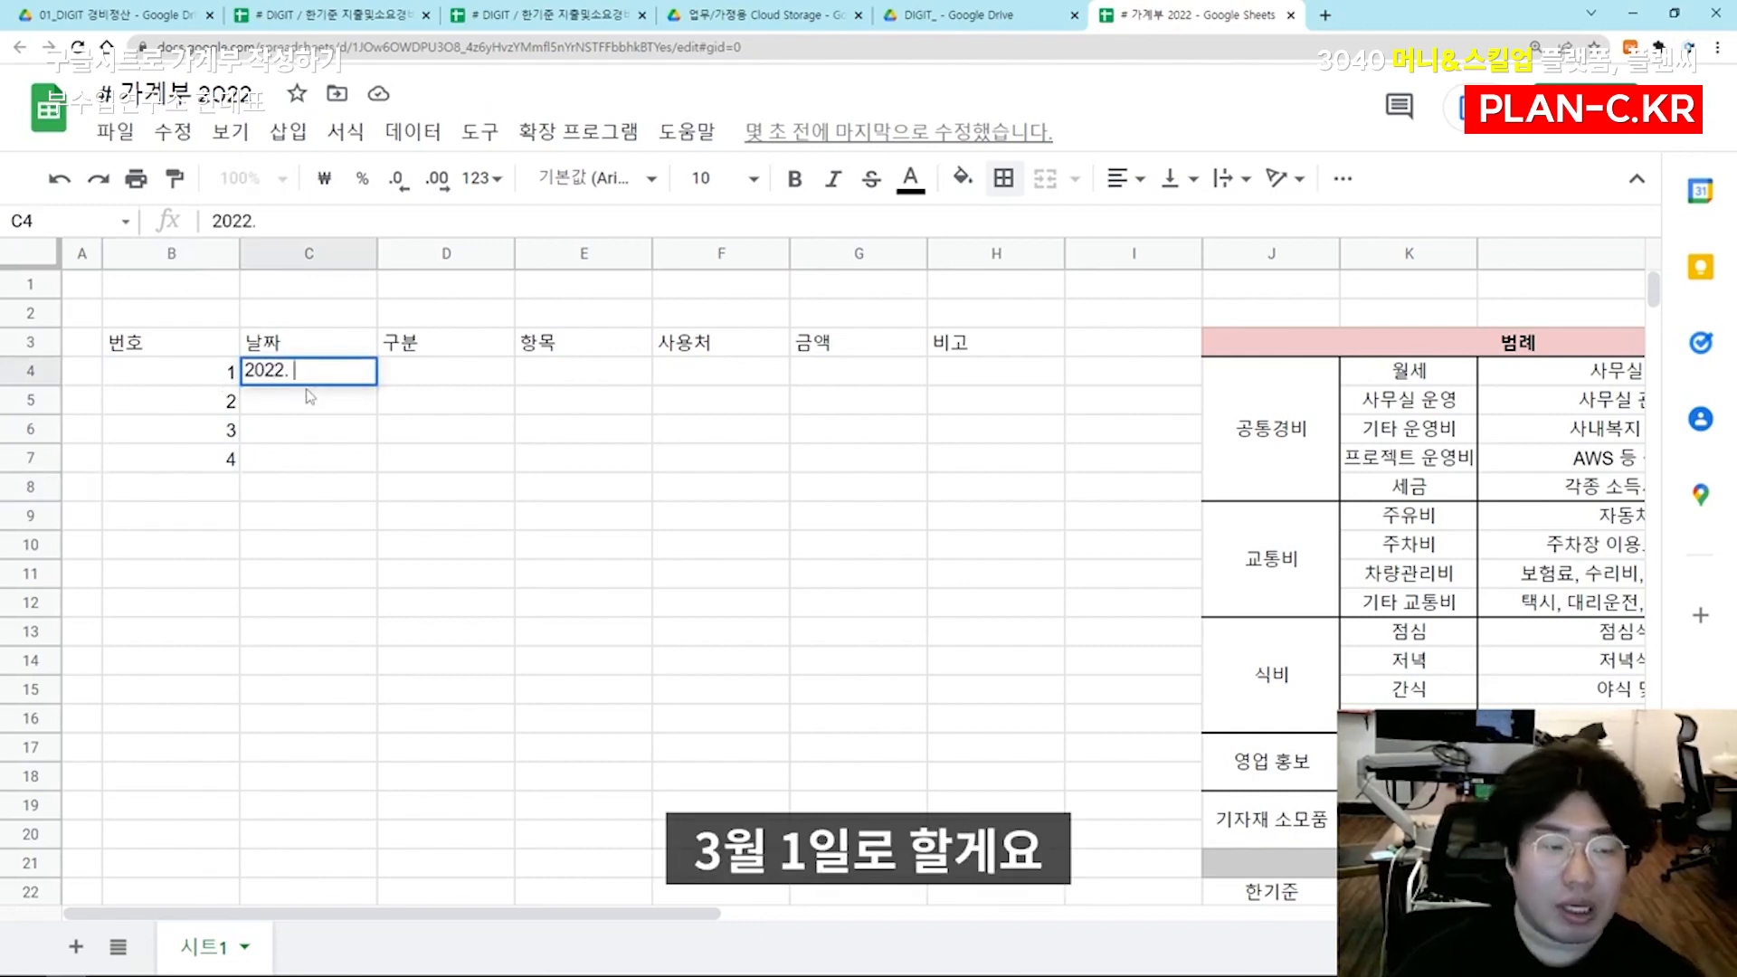
type(" 3. 1")
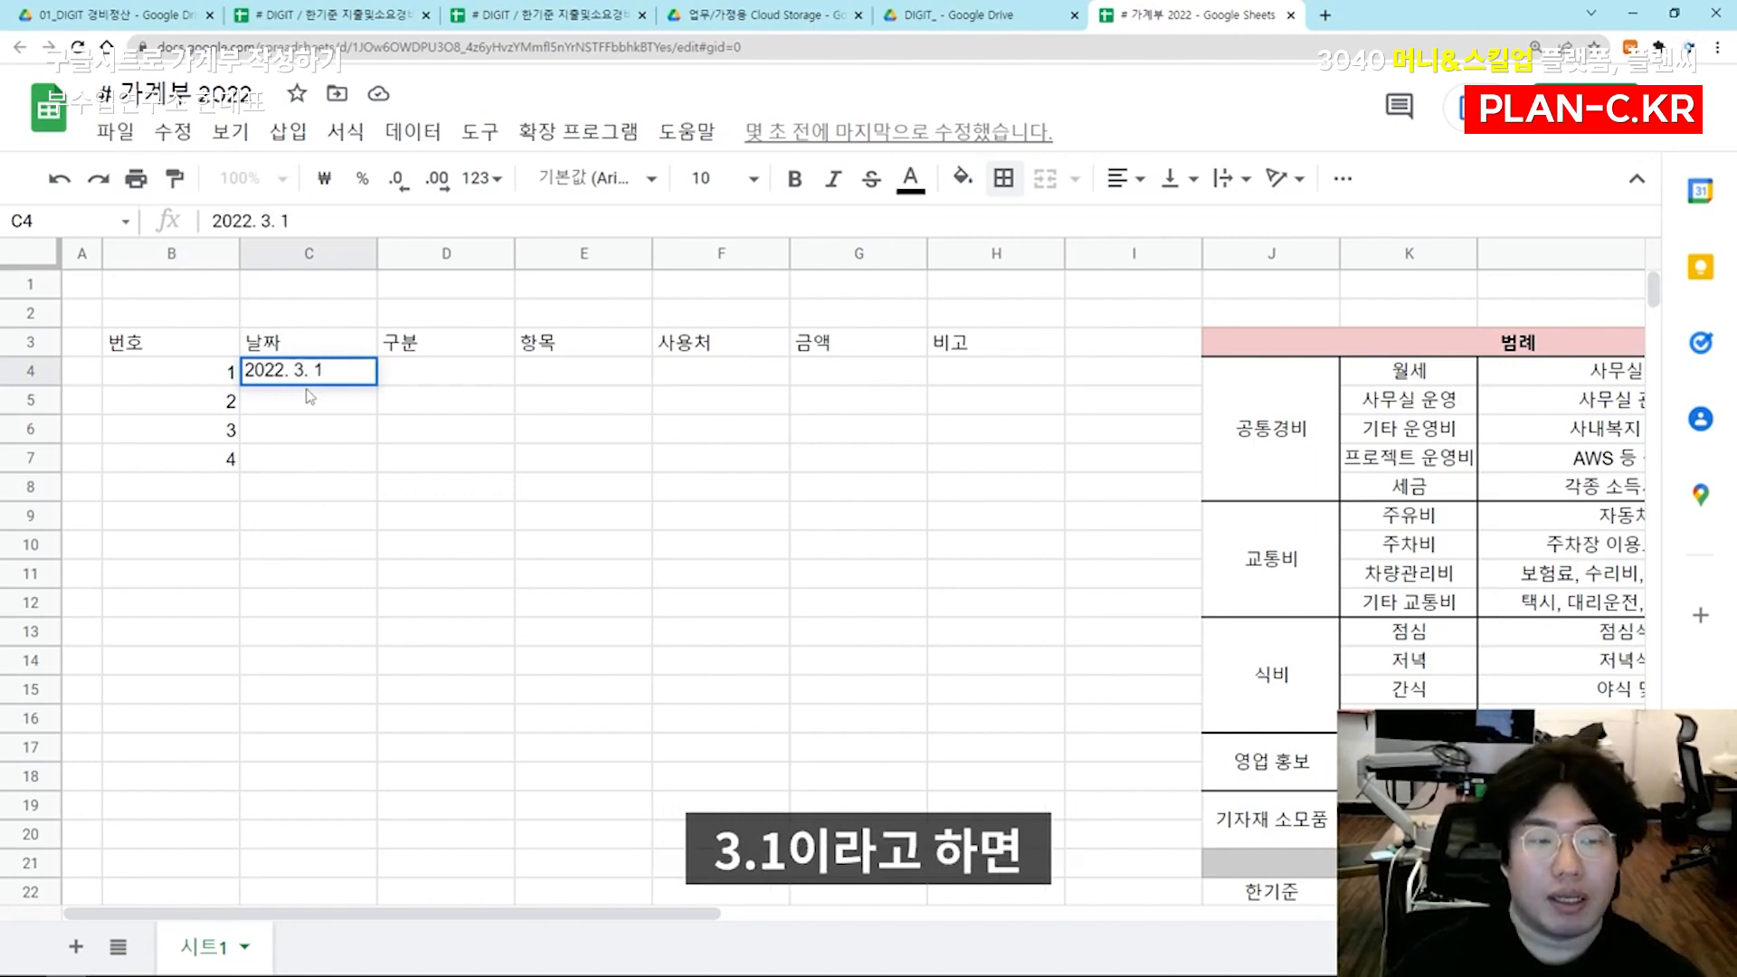
key("Return")
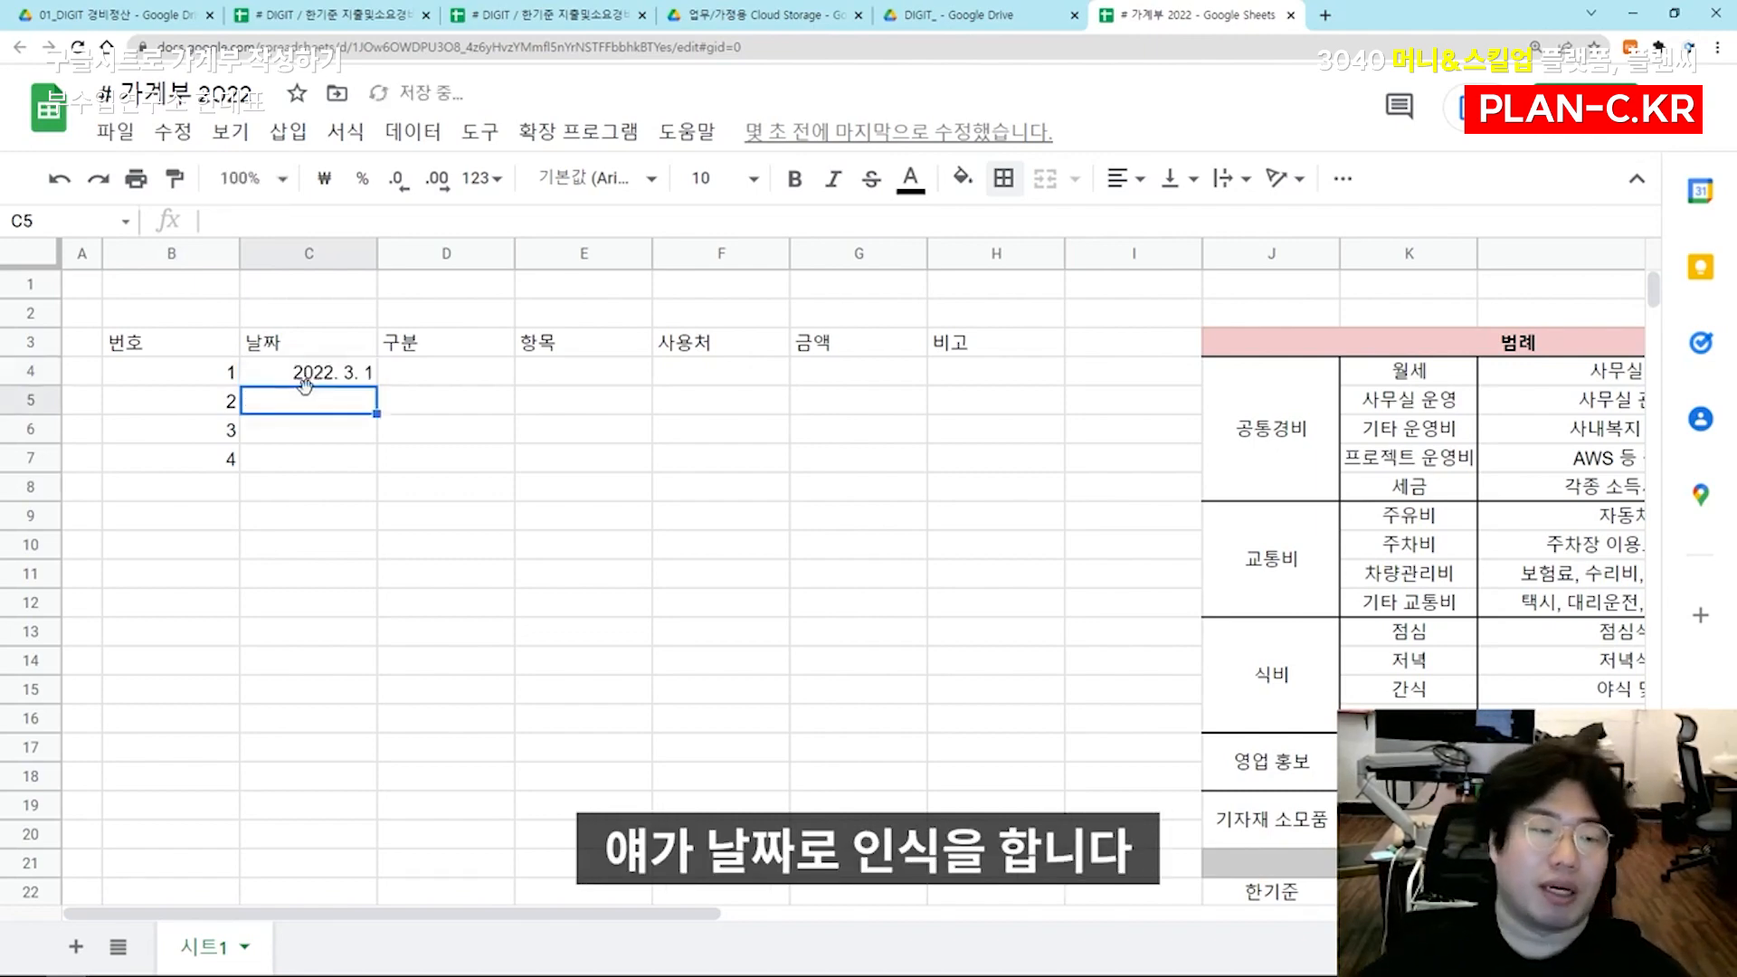
Open the calendar picker of C4 to check how the date entry is recognised, leaving the date as it is
left_click(331, 380)
double_click(333, 378)
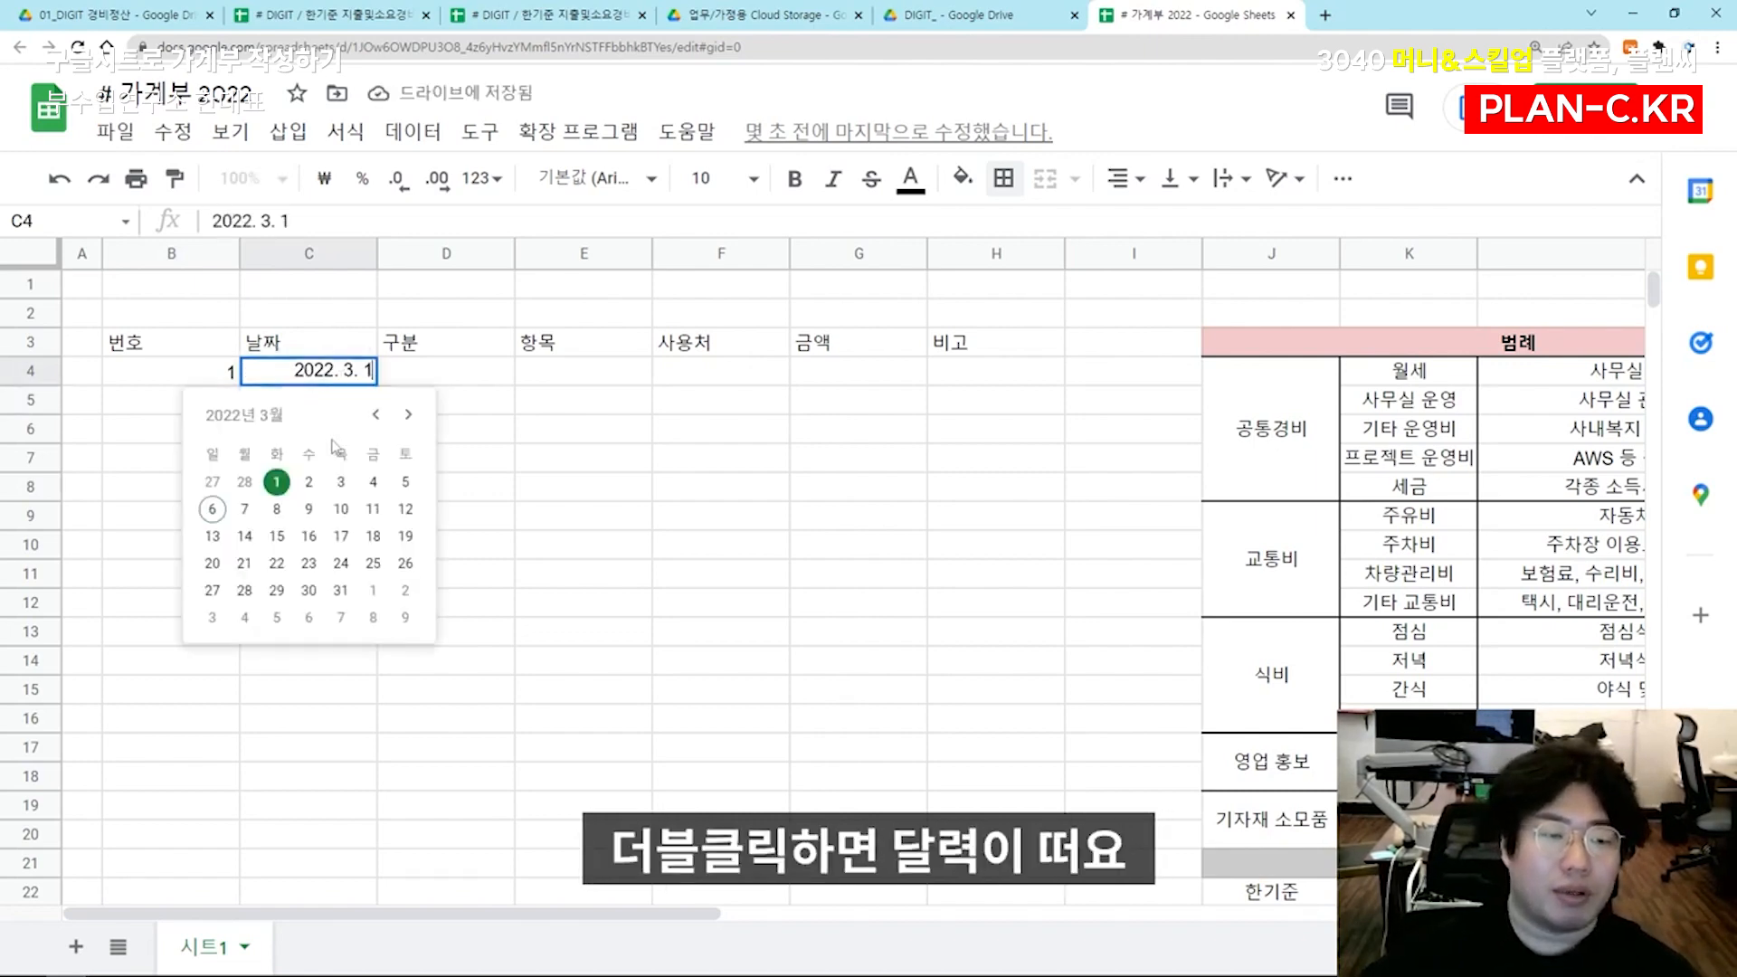
left_click(561, 403)
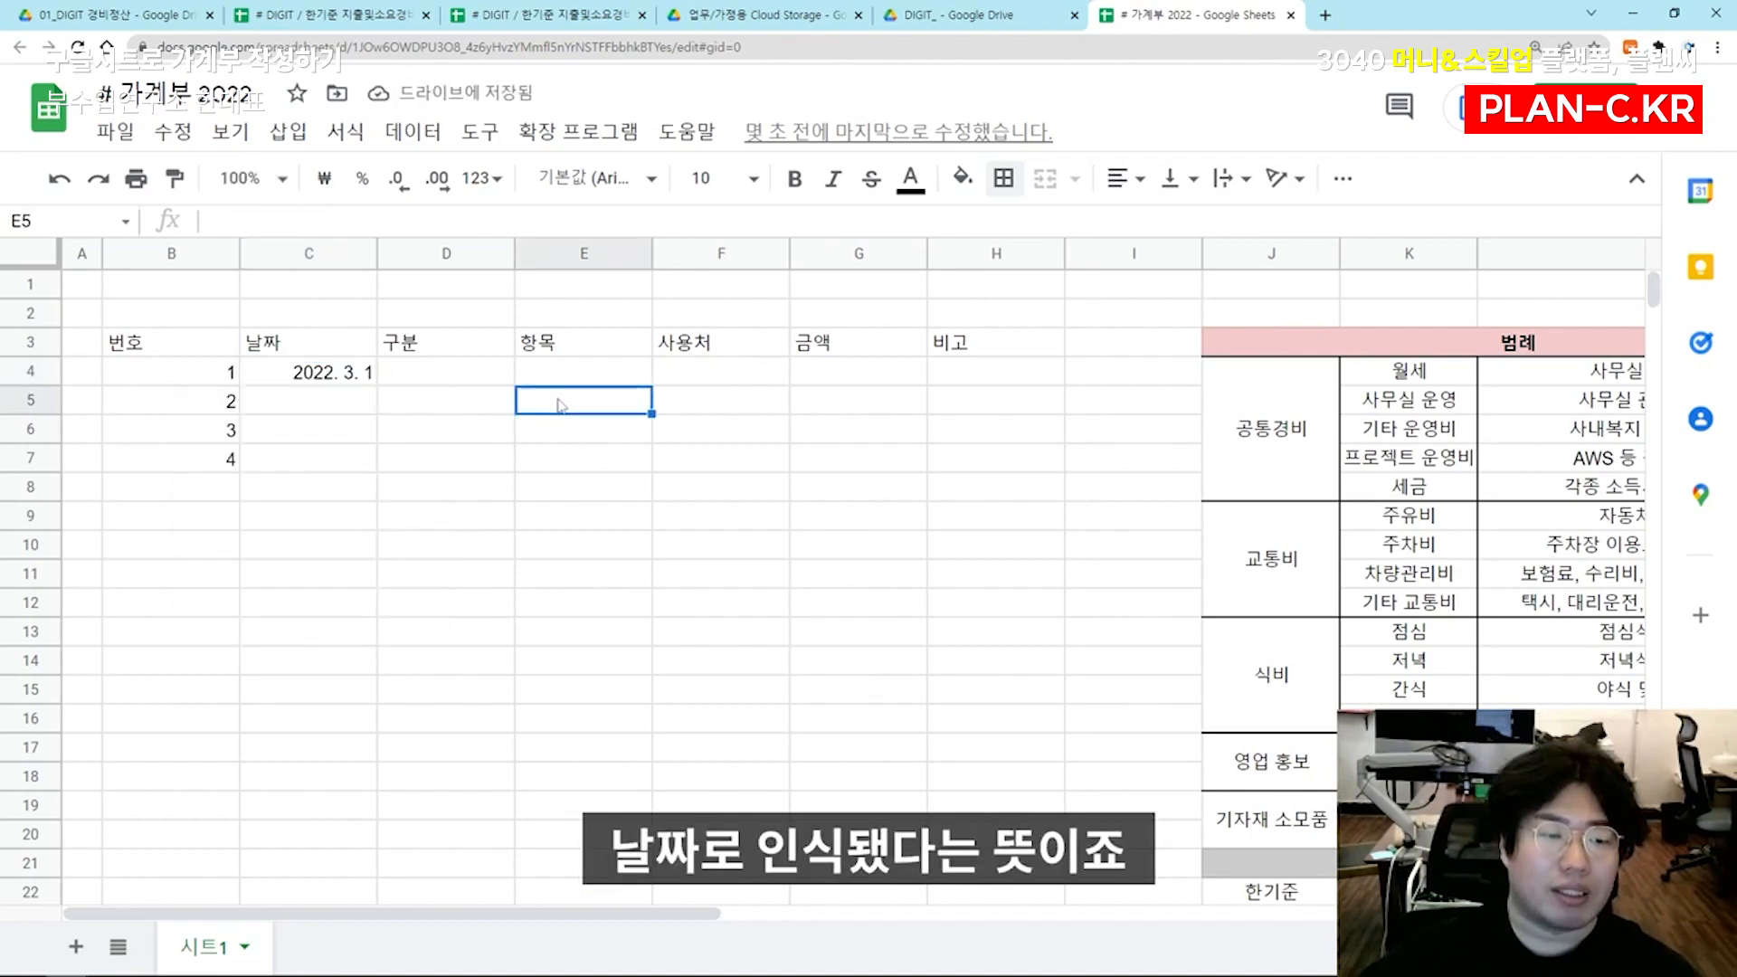
left_click(329, 384)
Review which legend columns feed the 구분 and 항목 fields, comparing the main categories in column J and subcategories in column K
left_click(452, 382)
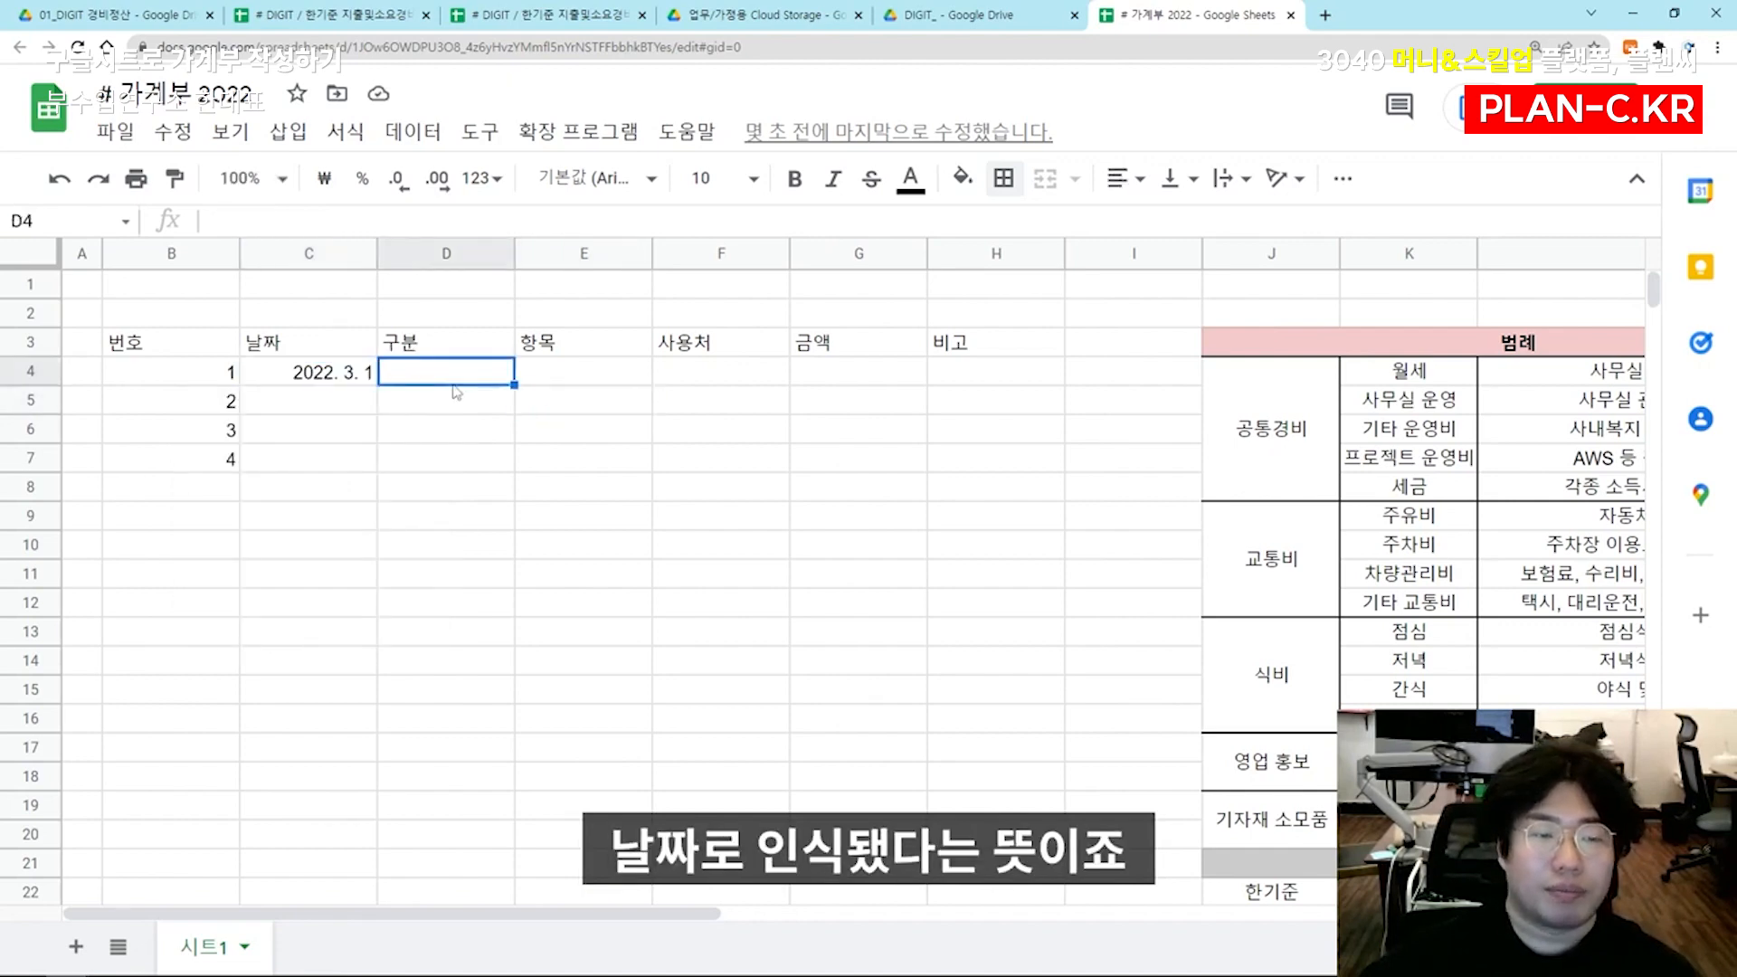
left_click_drag(1313, 433, 1328, 760)
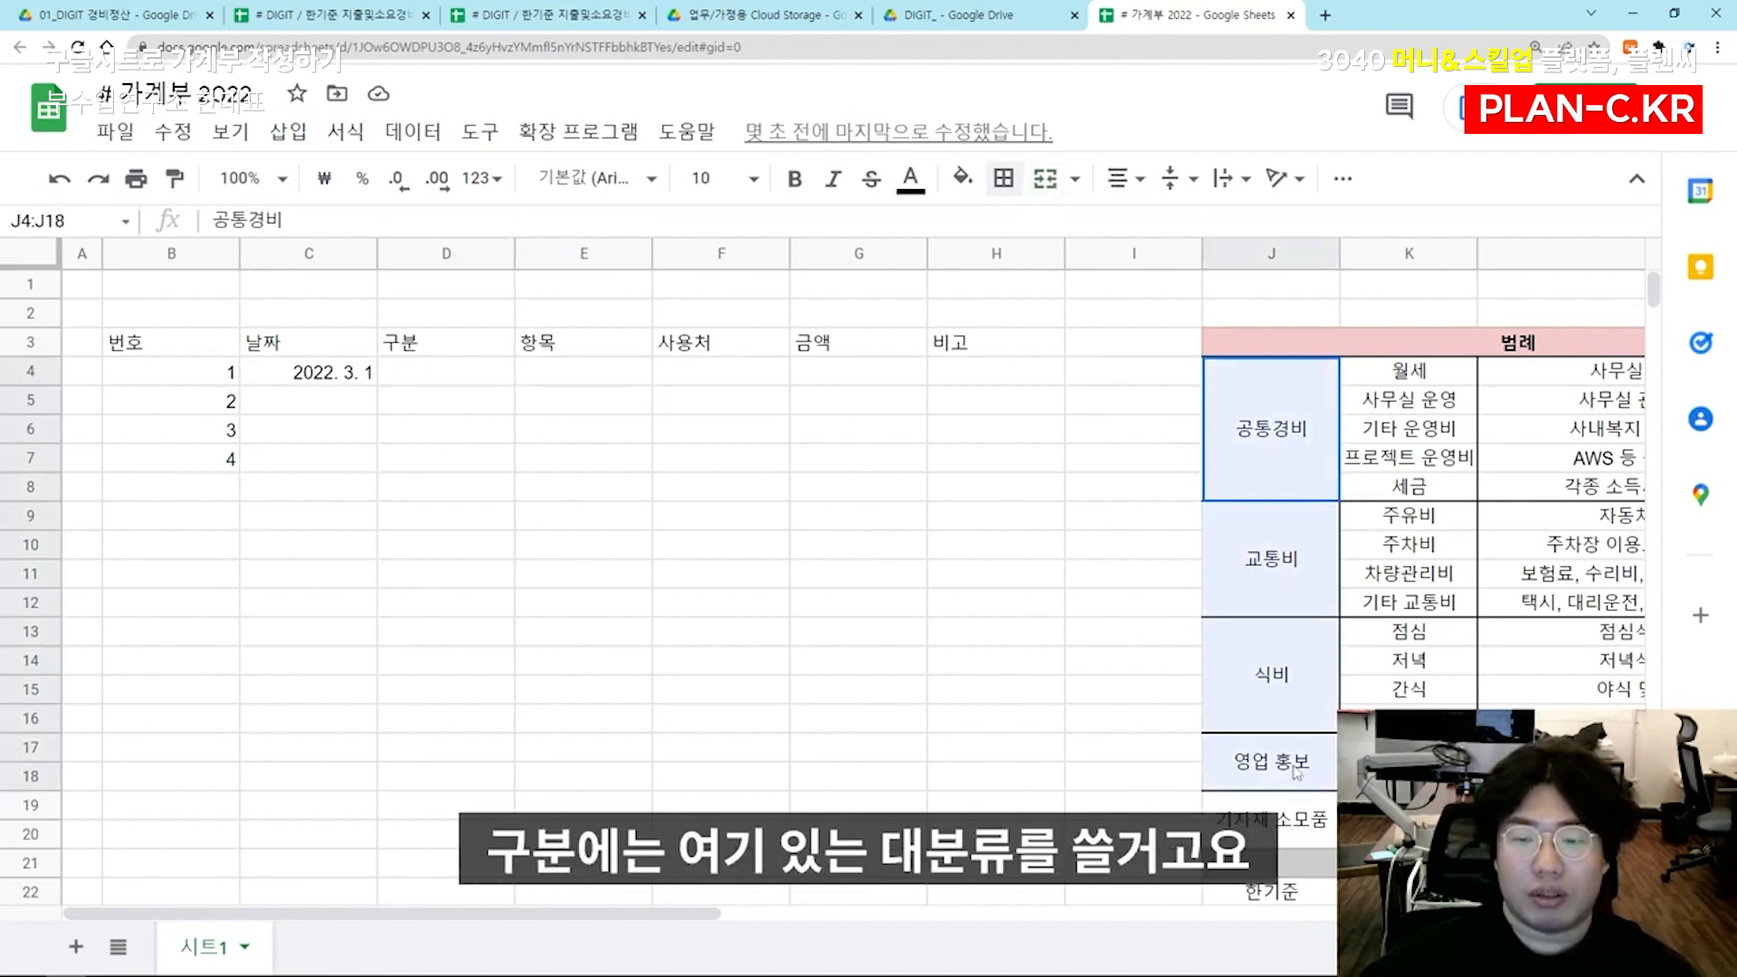
left_click(592, 354)
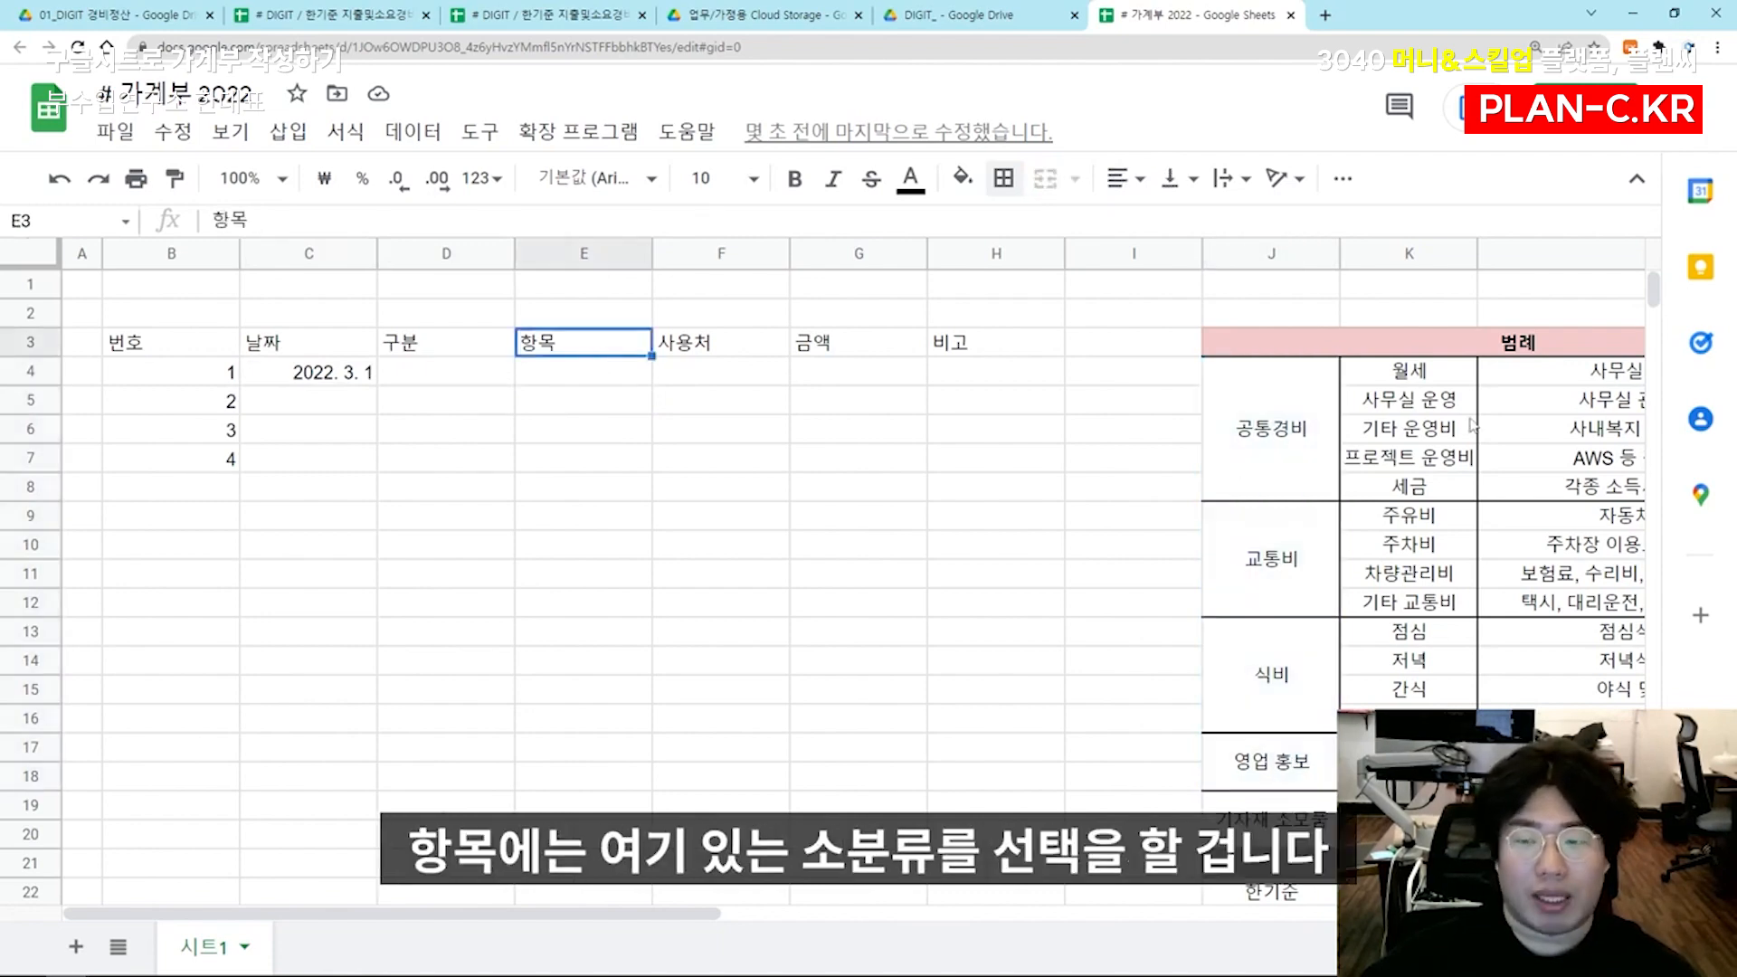
left_click_drag(1439, 378, 1411, 776)
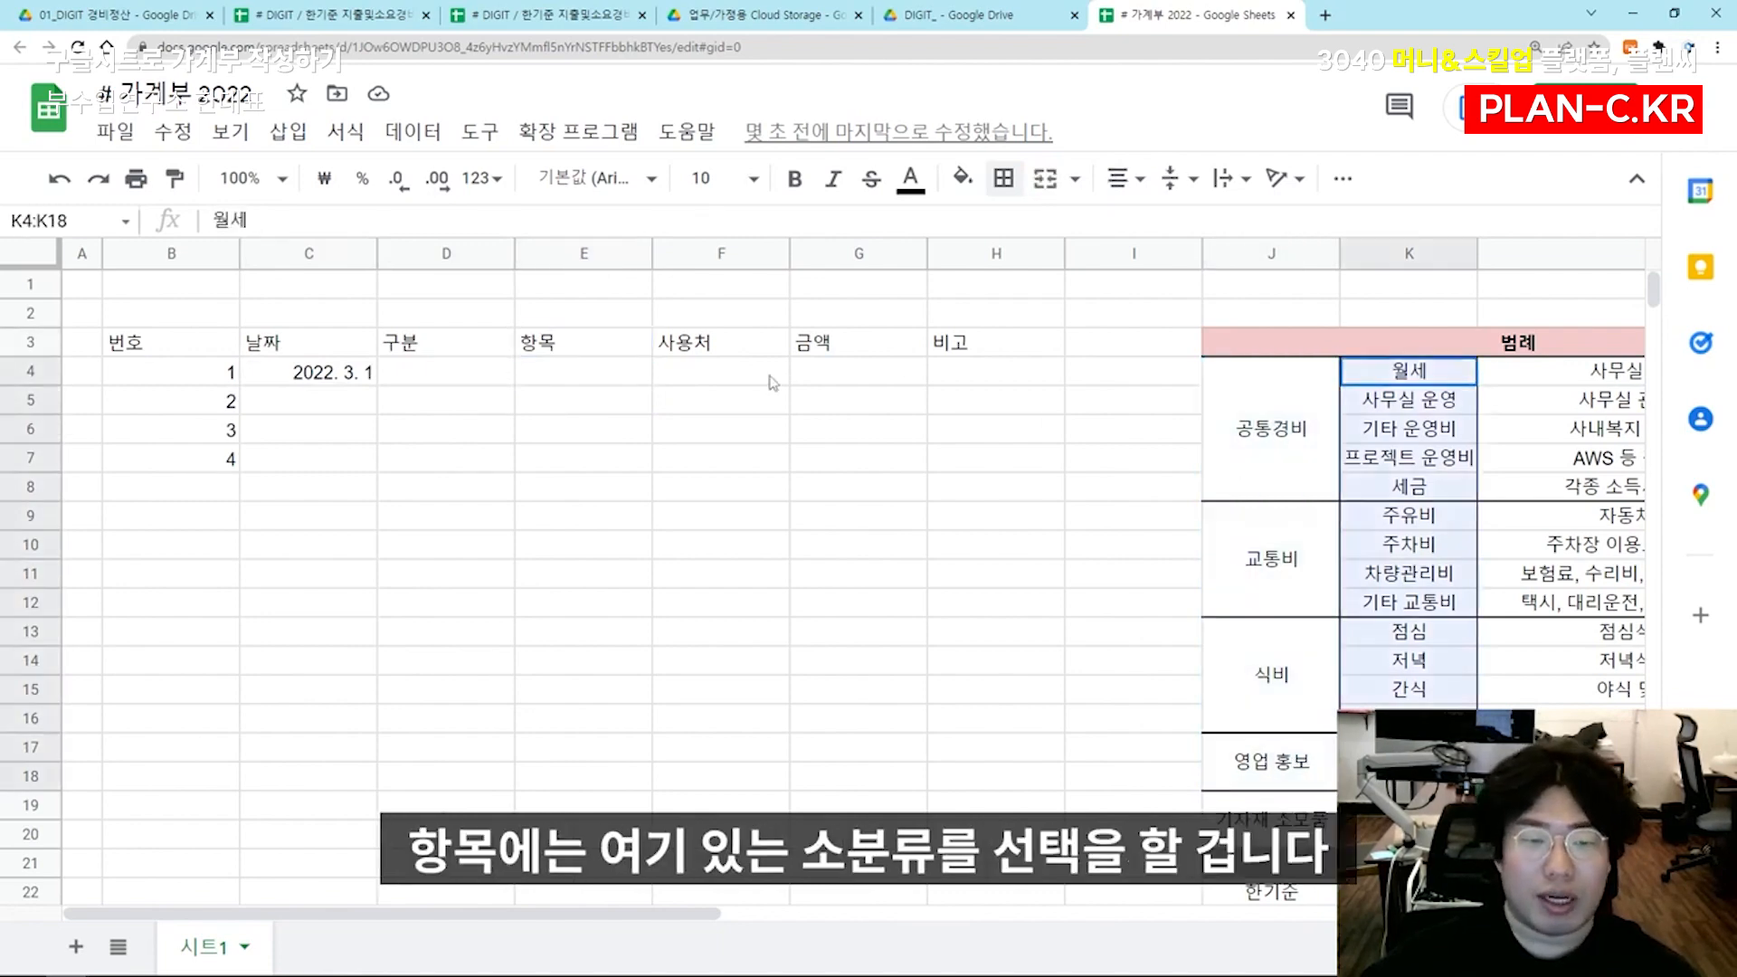
left_click(744, 353)
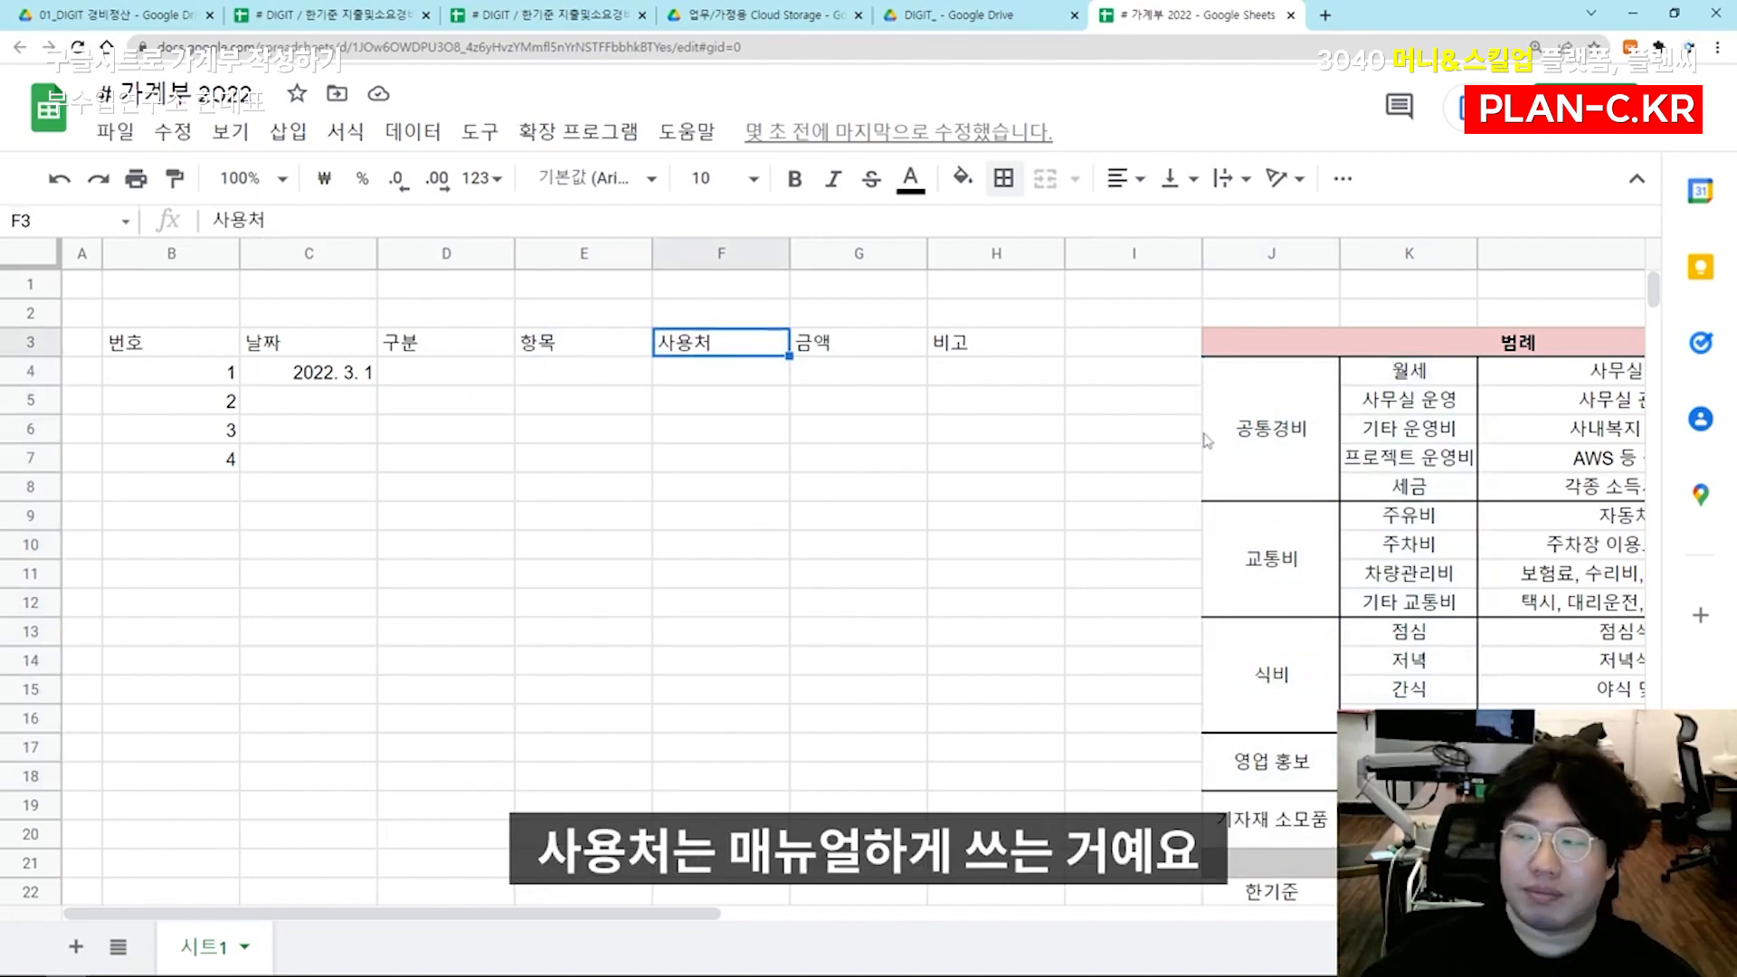
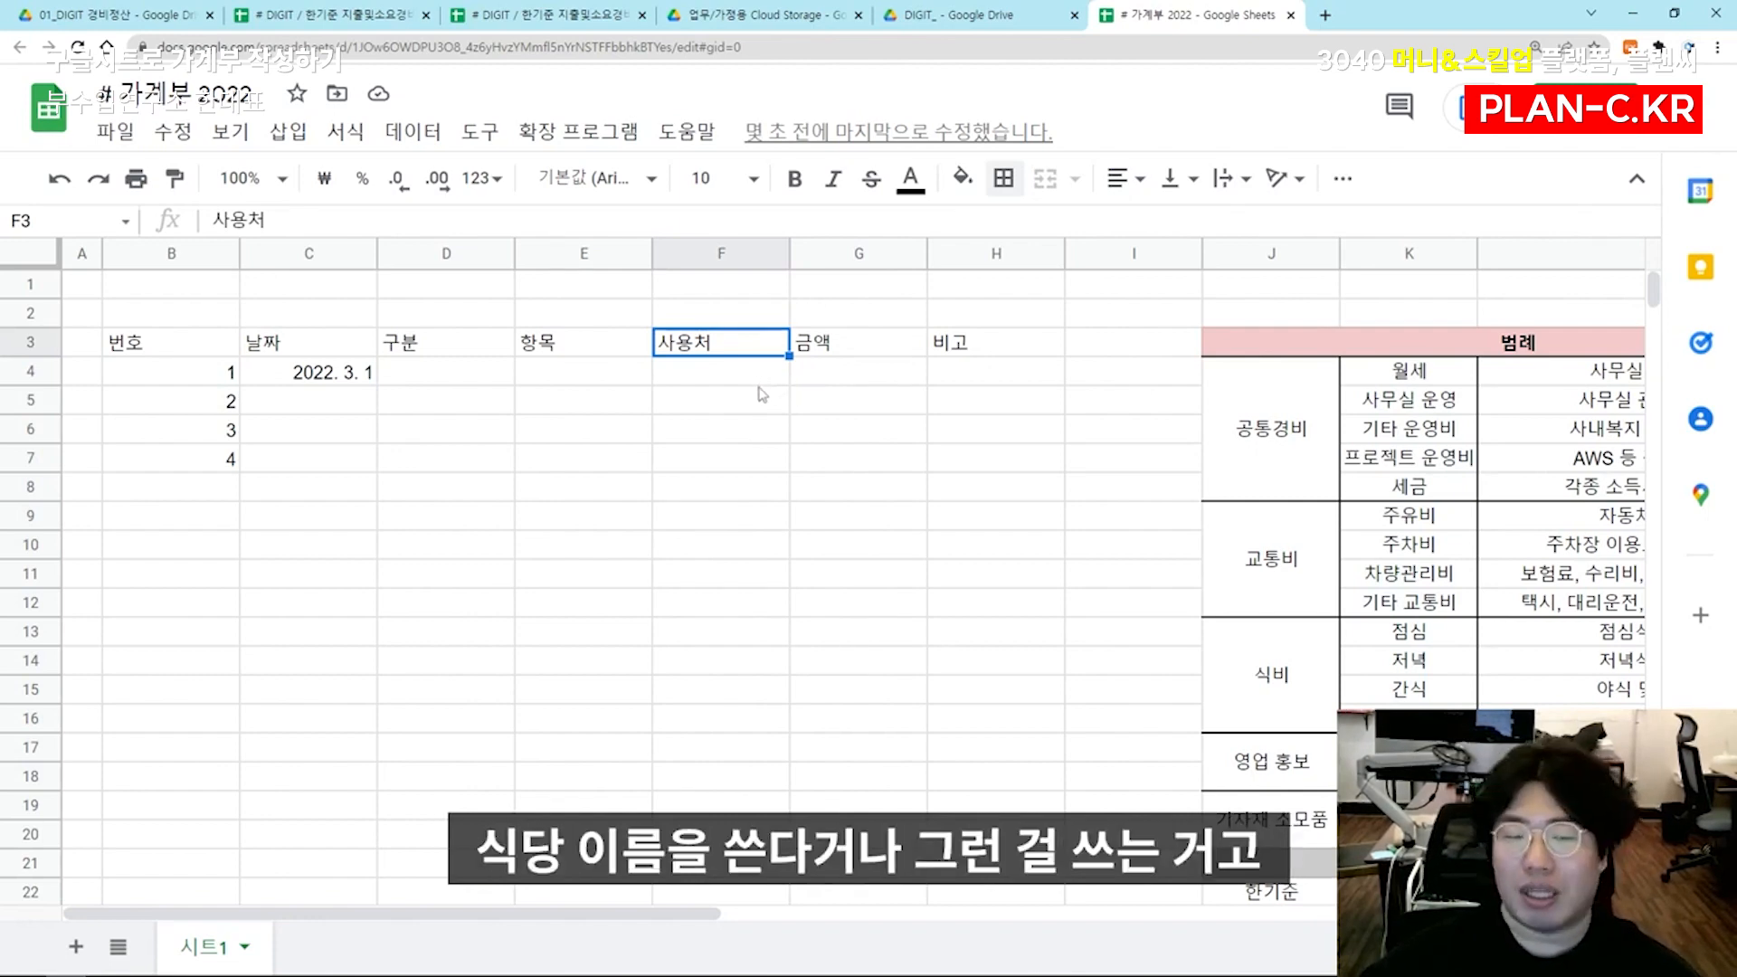
Review the 금액 entry column against the 월별 정산 금액 column in M that collects the monthly amounts
left_click_drag(851, 351, 846, 462)
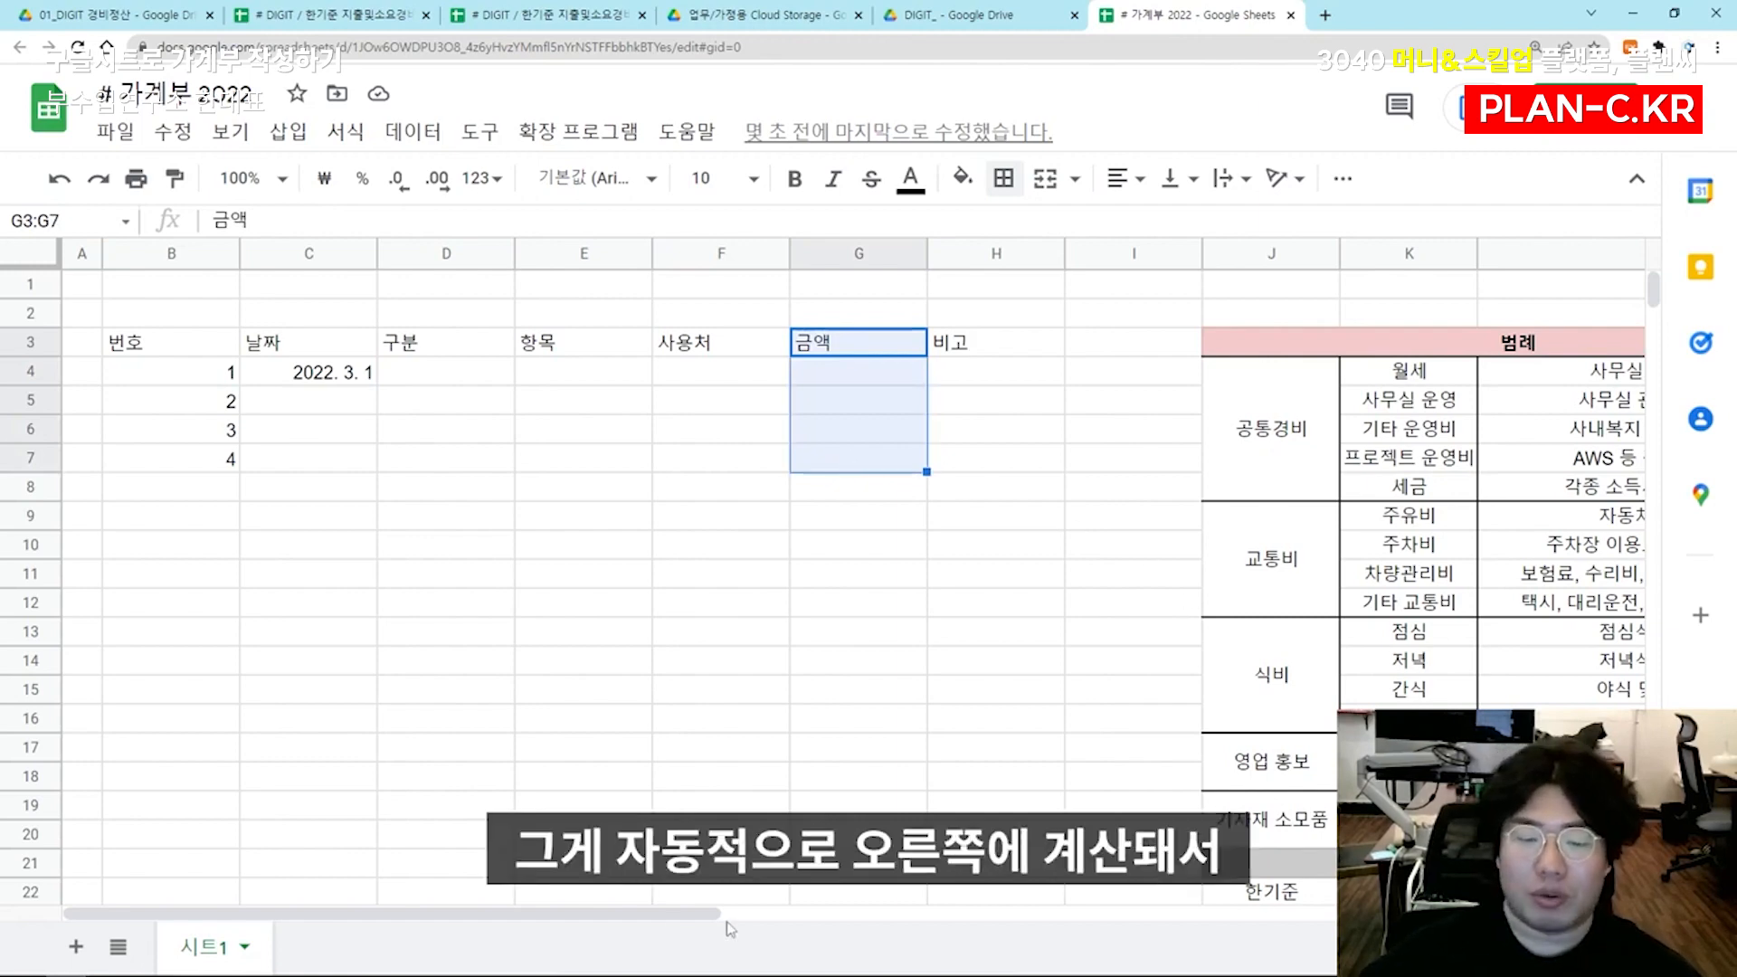
left_click_drag(667, 914, 867, 923)
left_click(1456, 486)
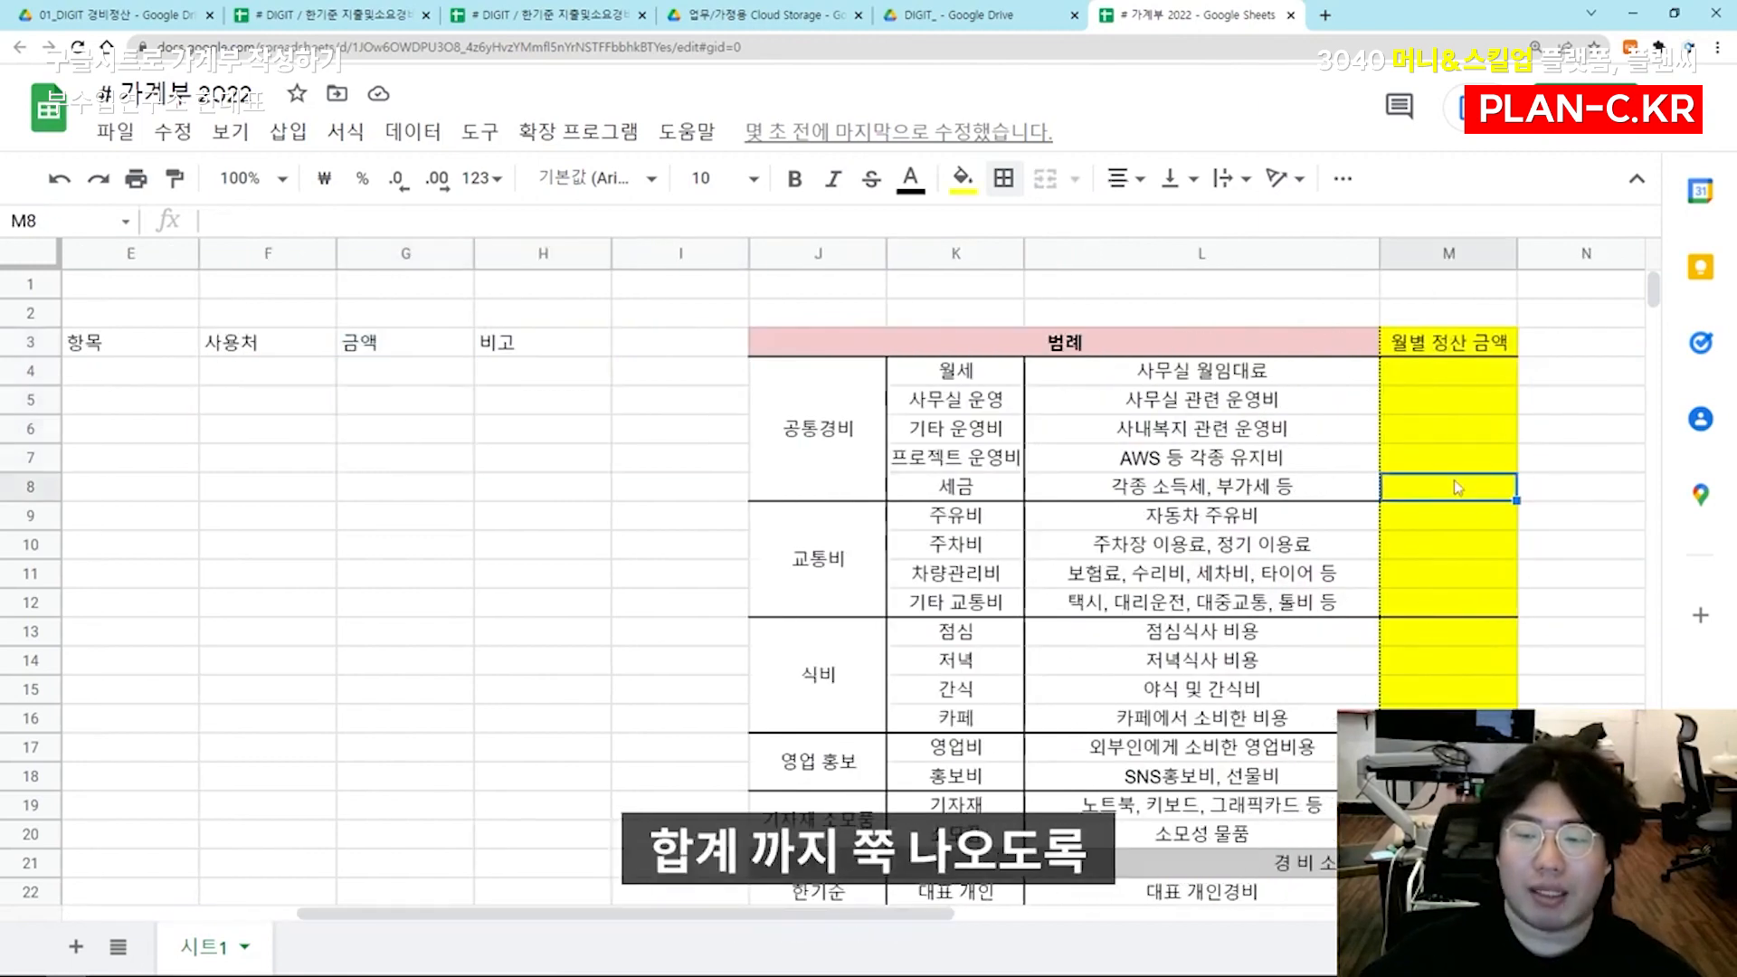
left_click_drag(874, 914, 636, 914)
left_click(972, 342)
key("ctrl+shift+Left")
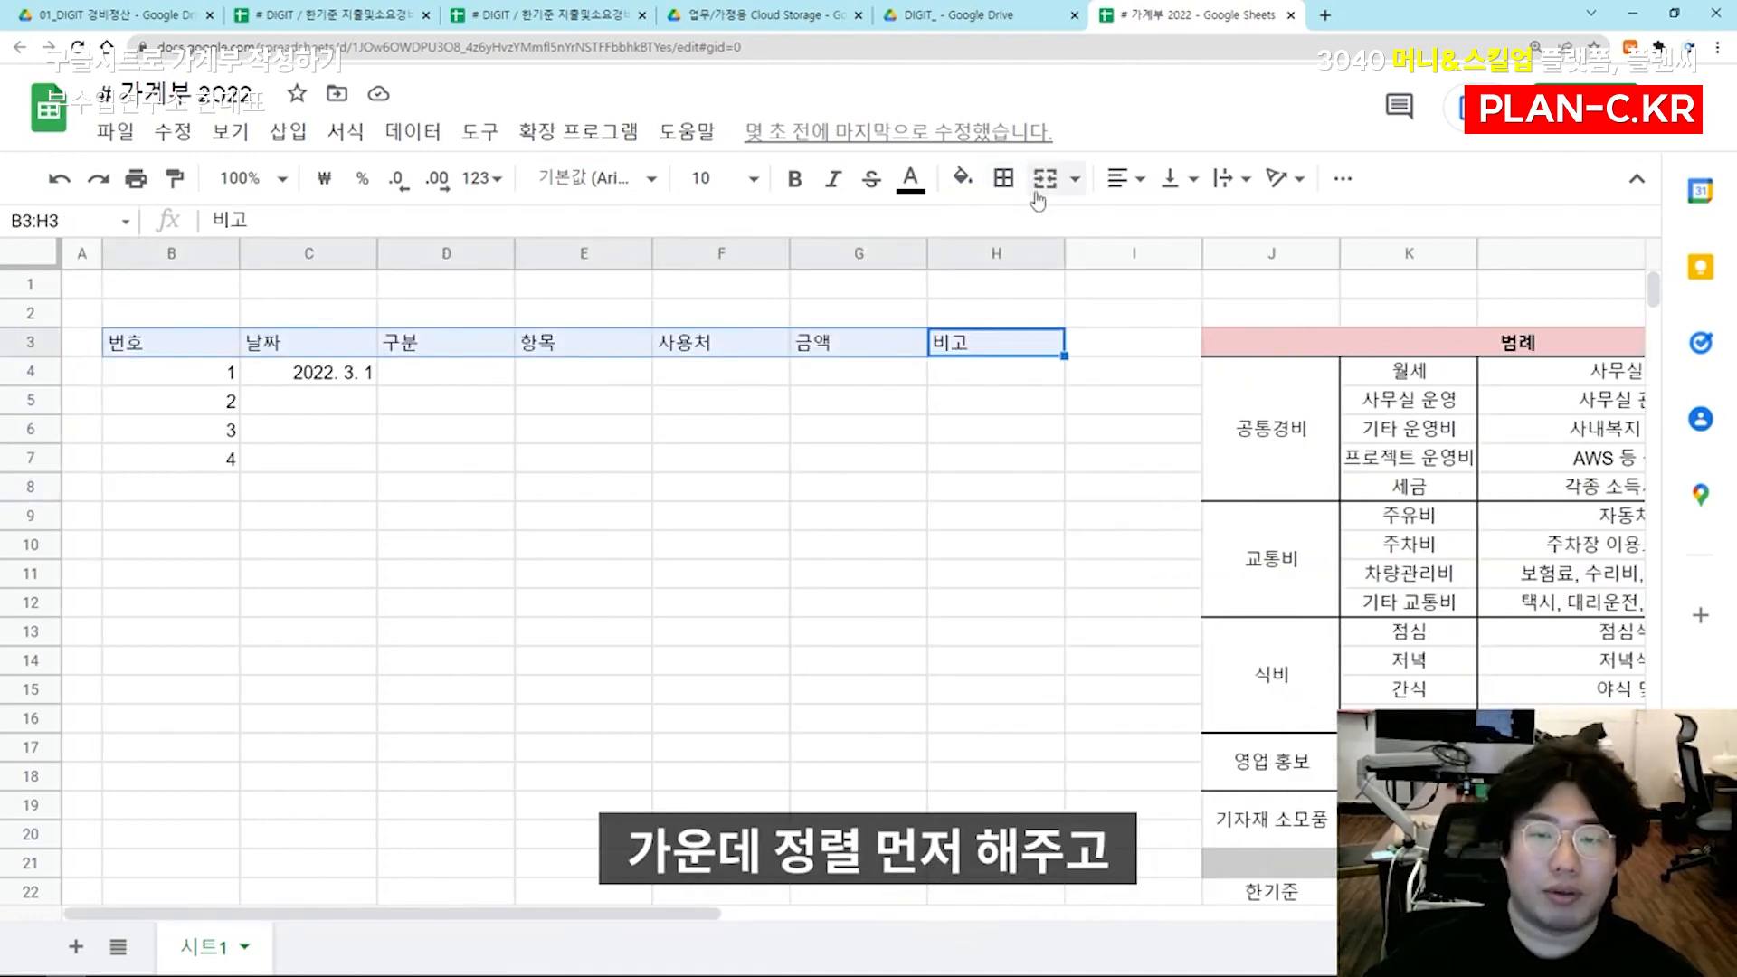
left_click(337, 432)
left_click(329, 522)
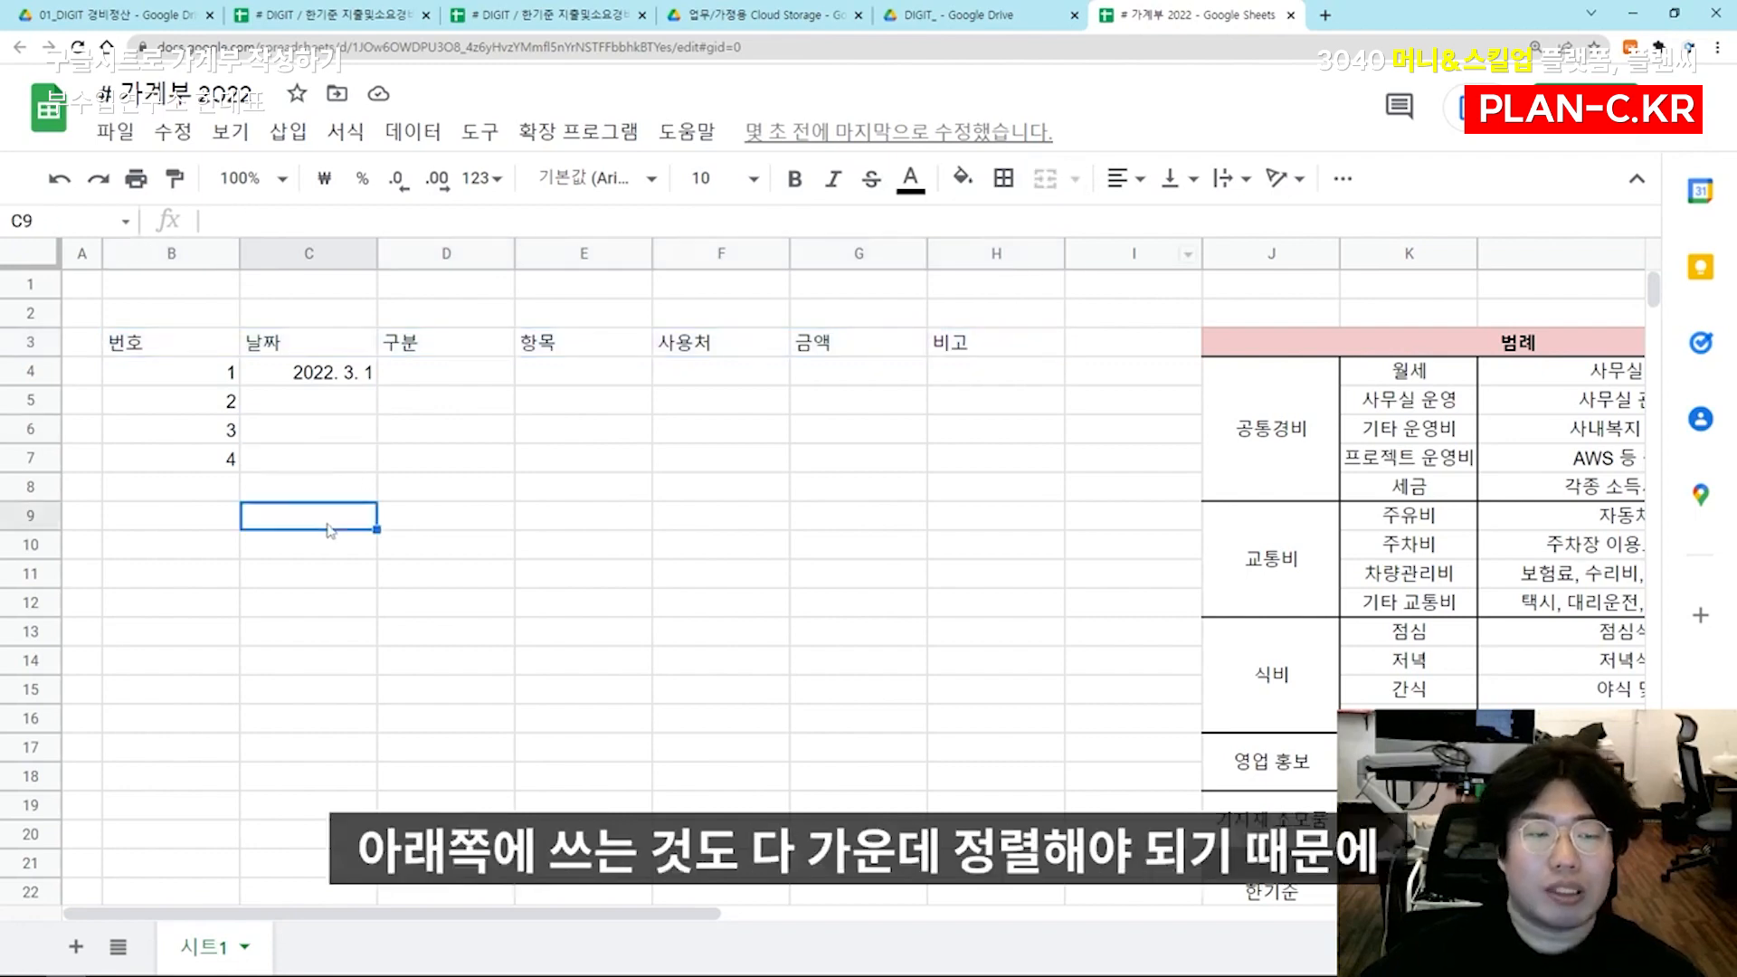
left_click(430, 626)
left_click(569, 688)
left_click(729, 709)
left_click(852, 719)
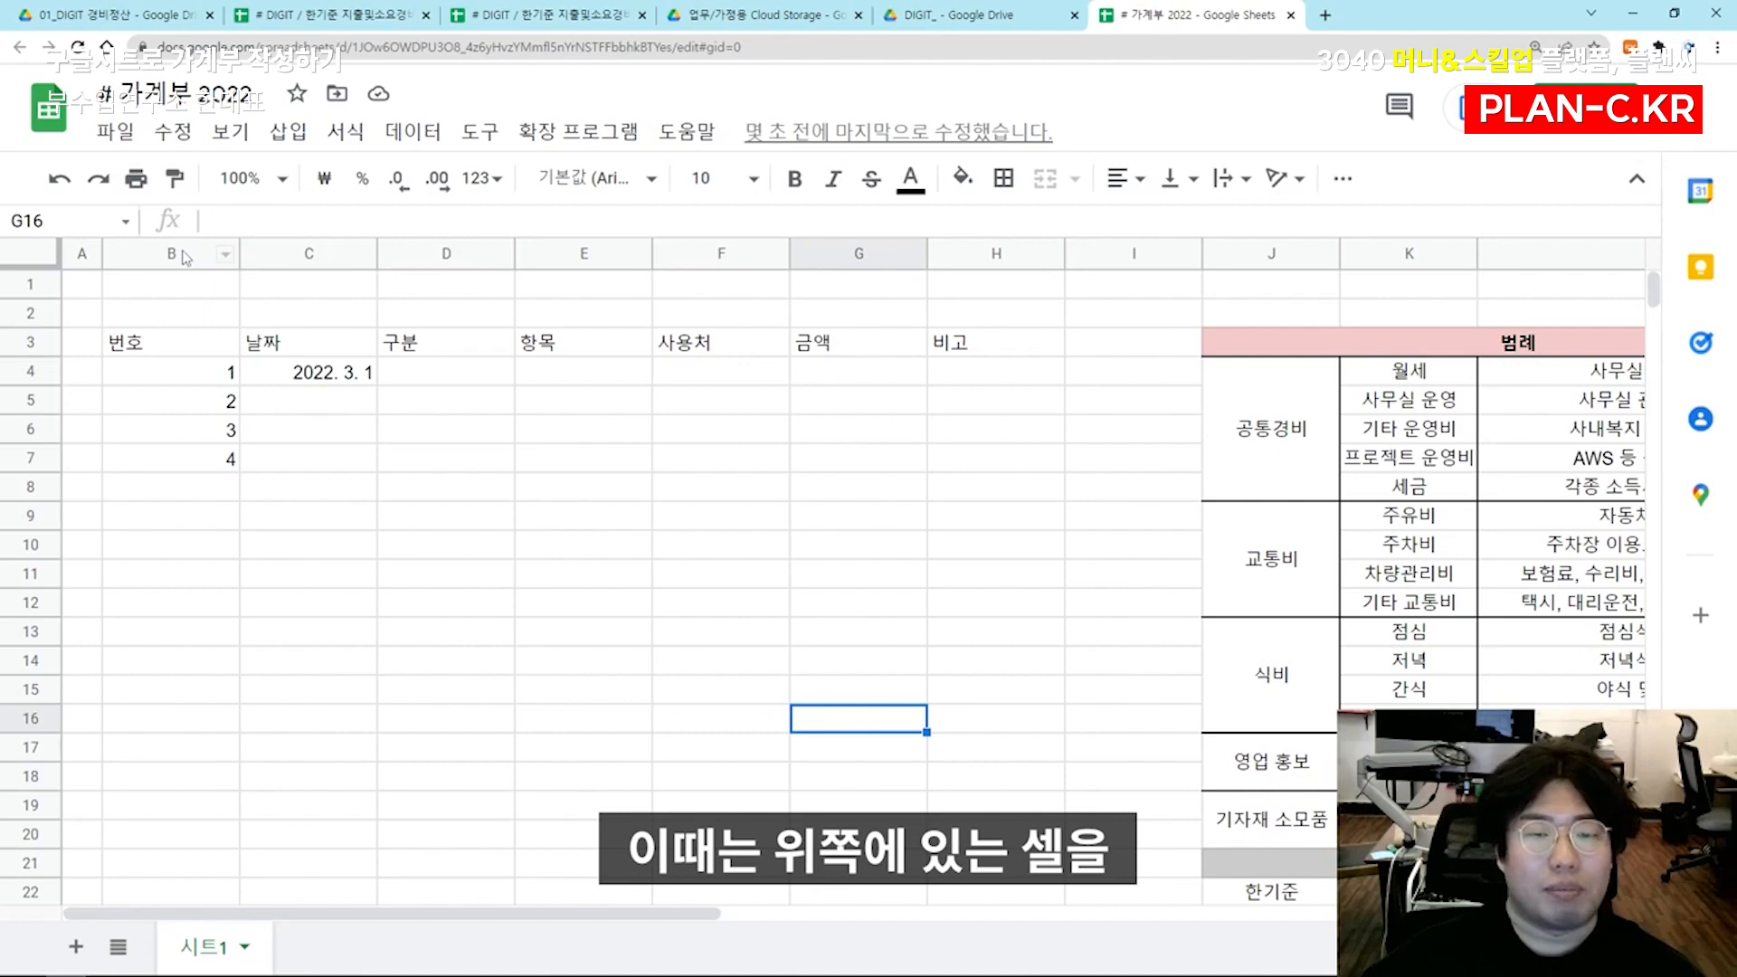
Center-align the whole of columns B to H horizontally
left_click_drag(210, 255, 969, 257)
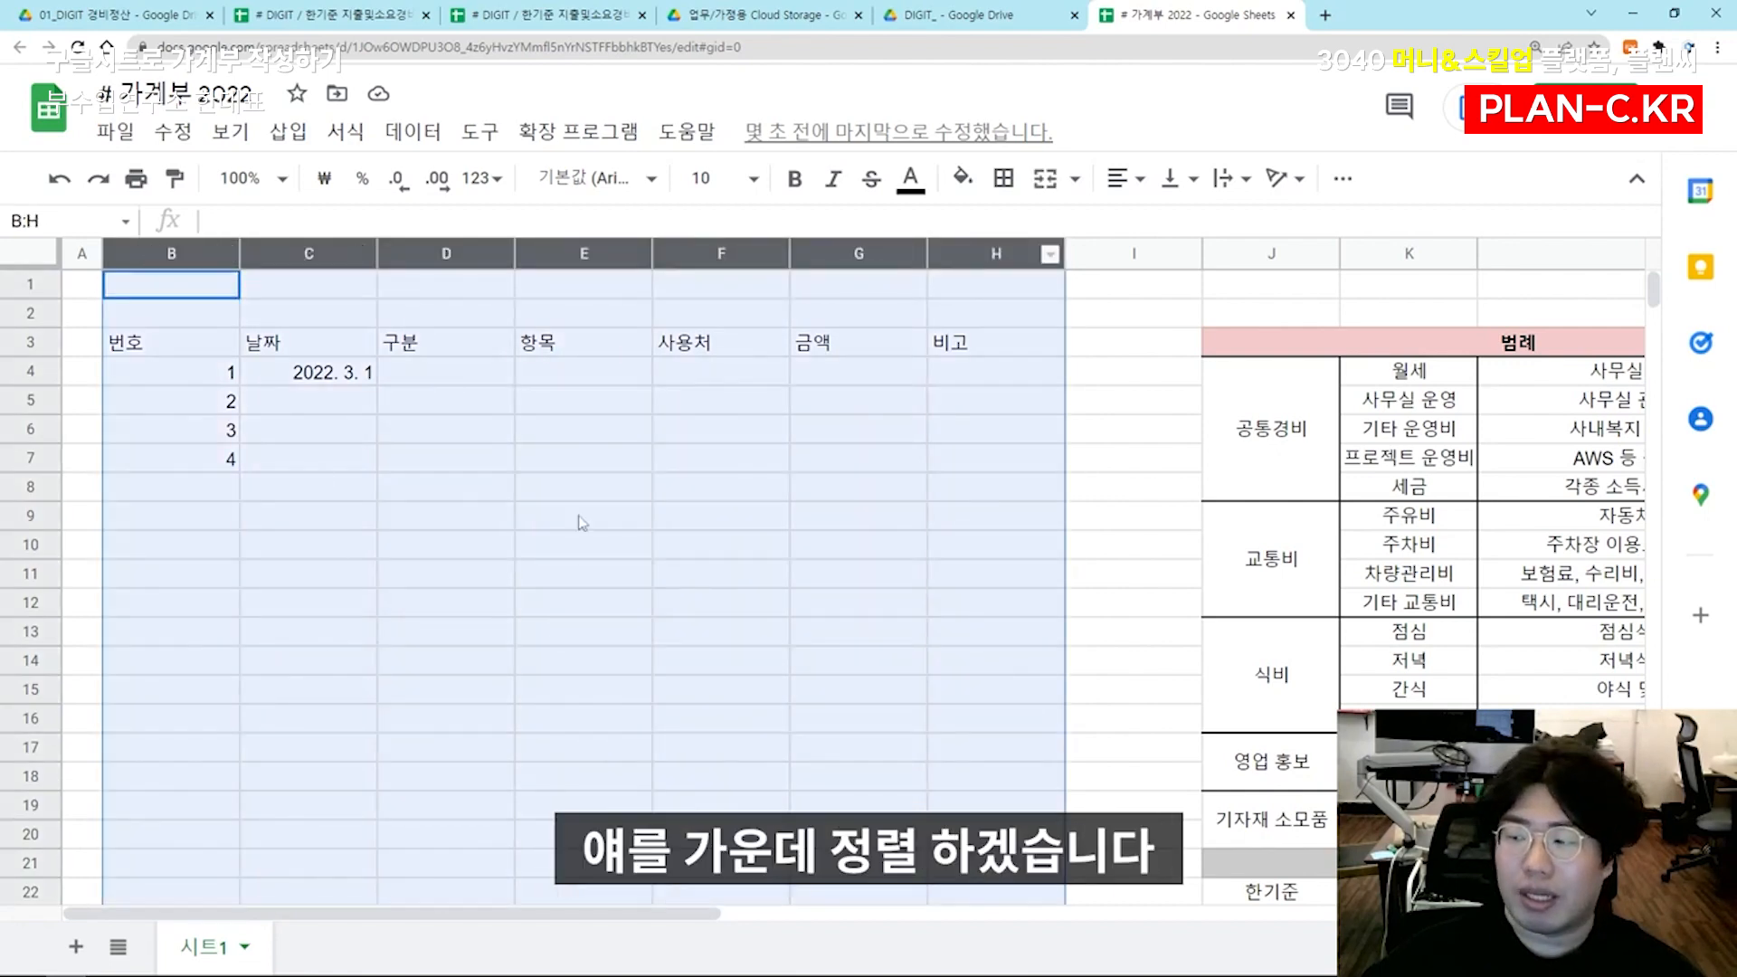
left_click(1125, 179)
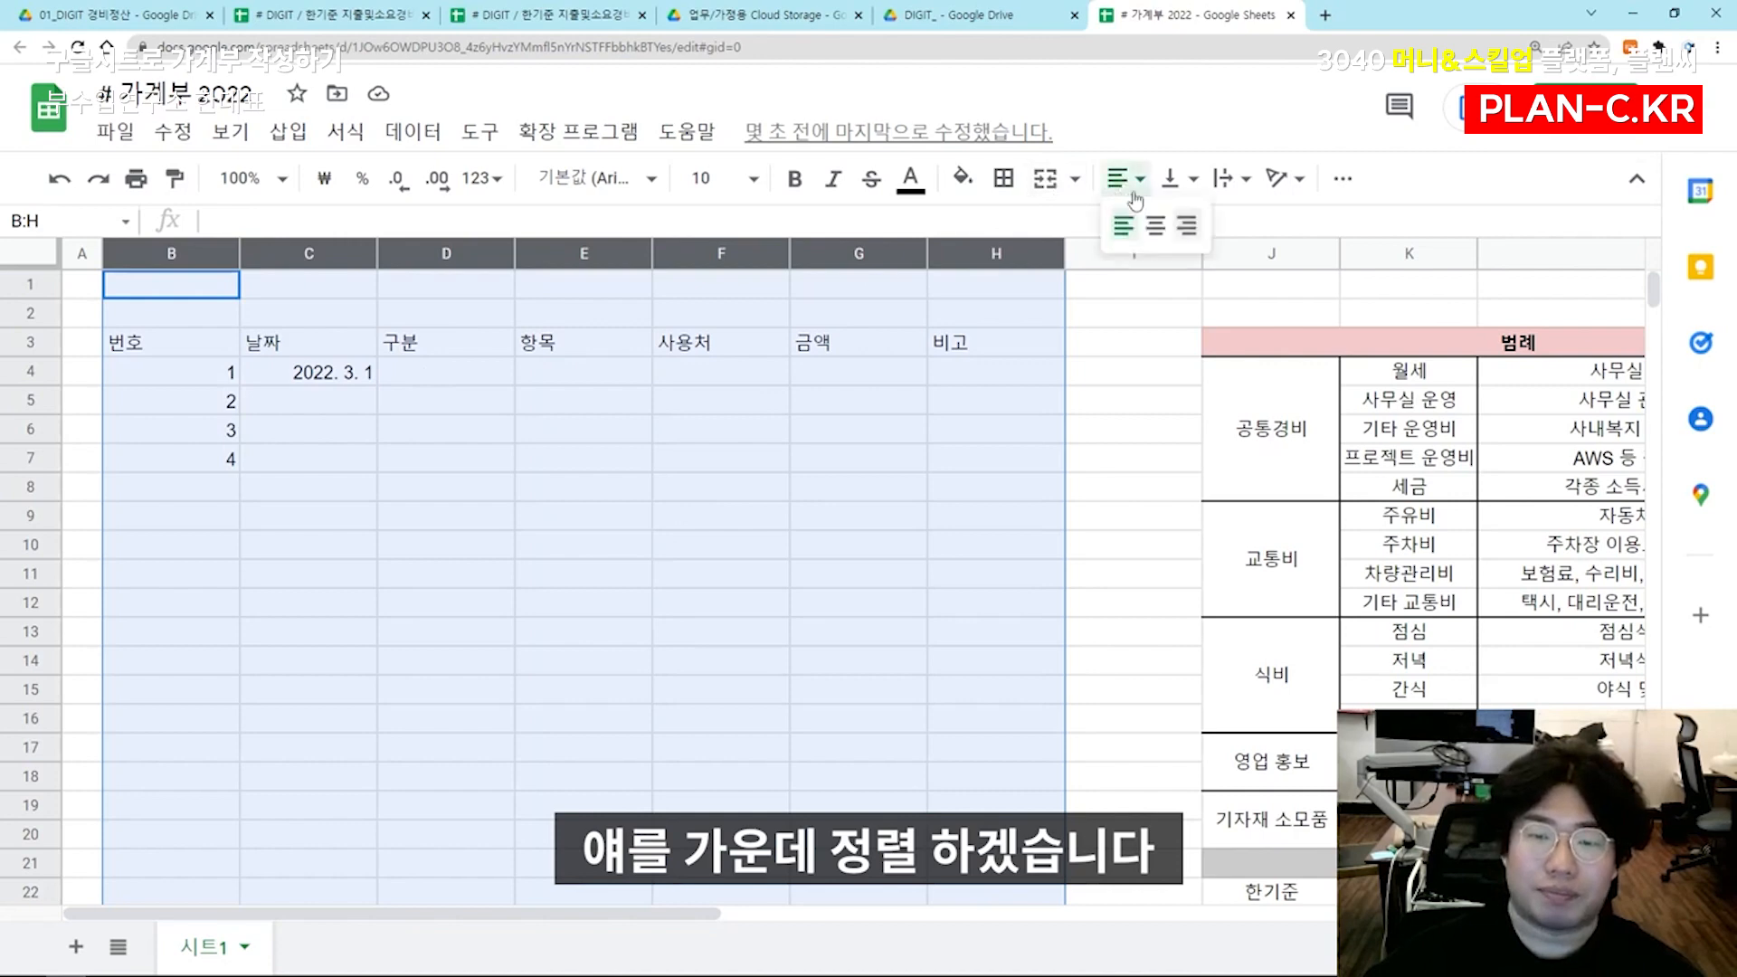
left_click(1160, 238)
left_click(818, 526)
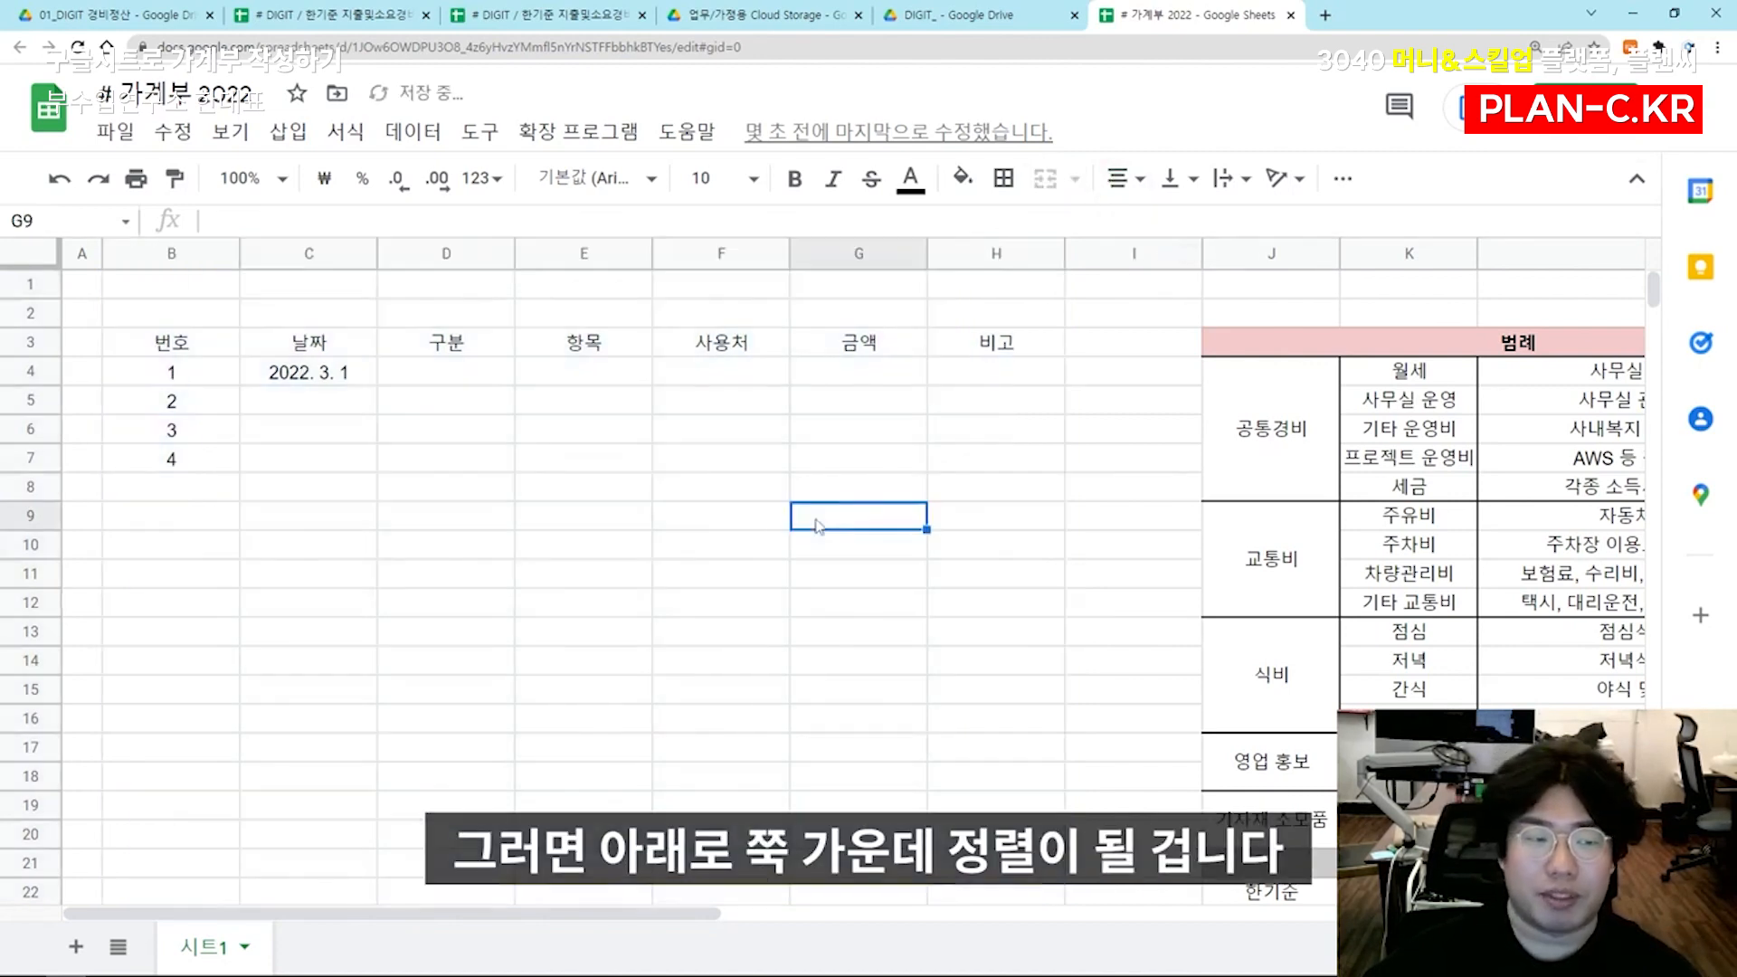
Fit the width of the 번호 column B to its contents
left_click(199, 346)
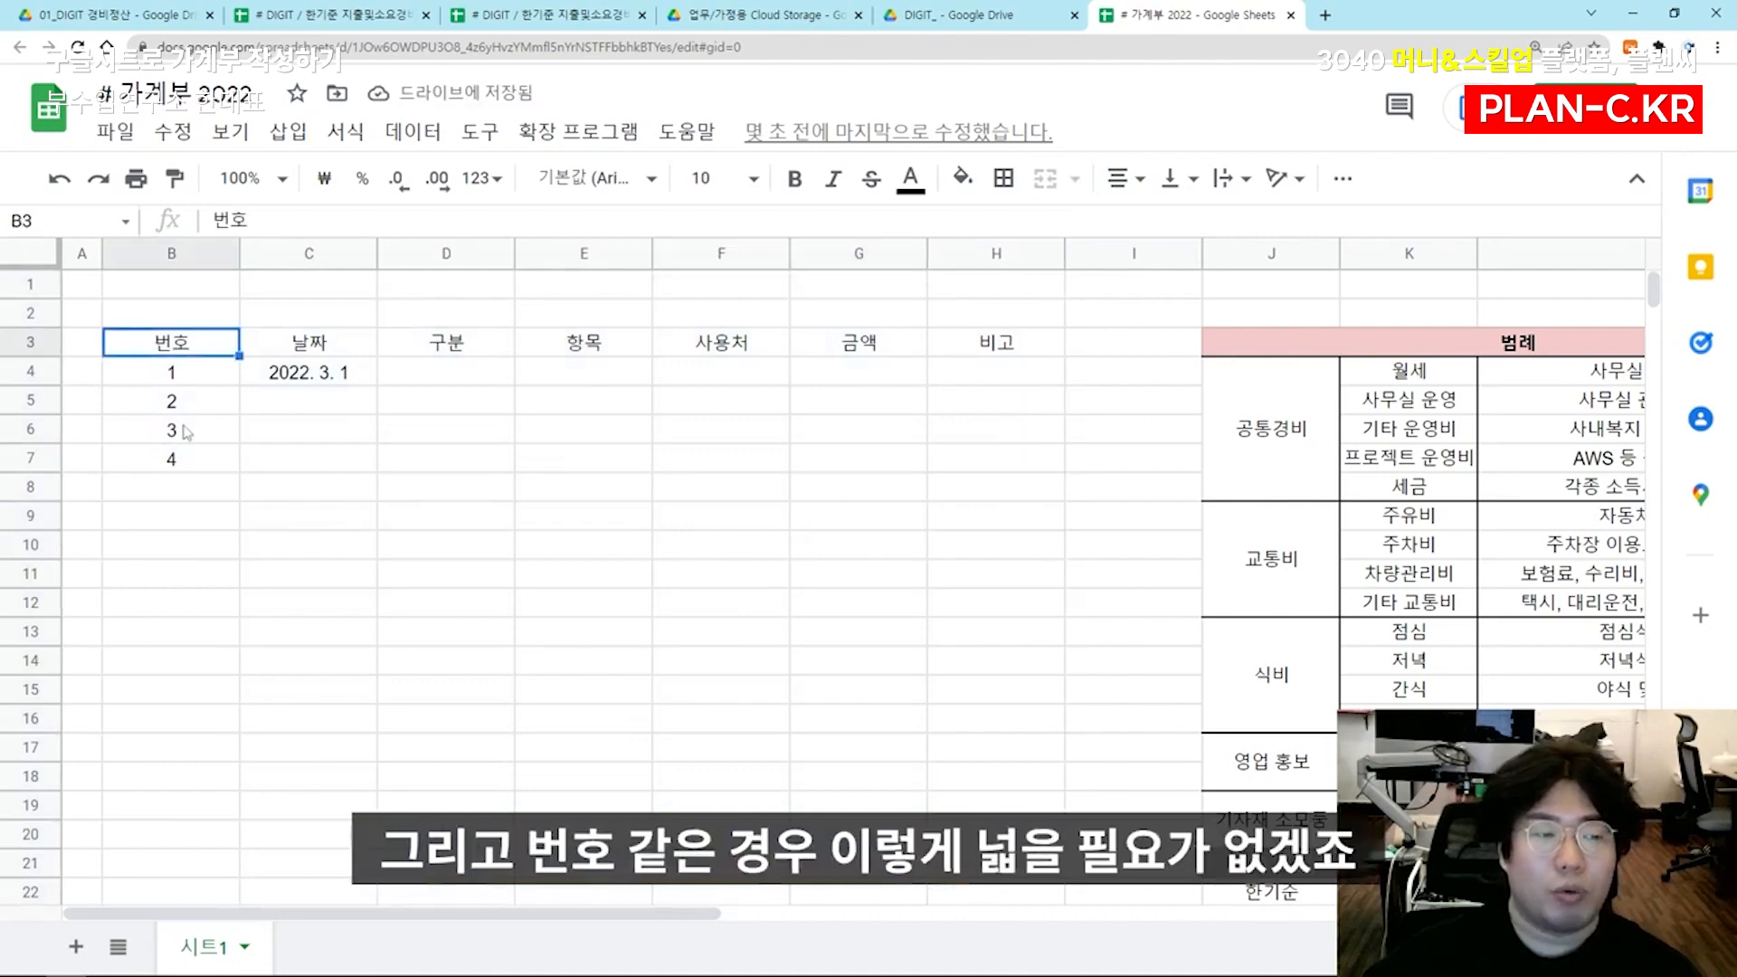
double_click(238, 251)
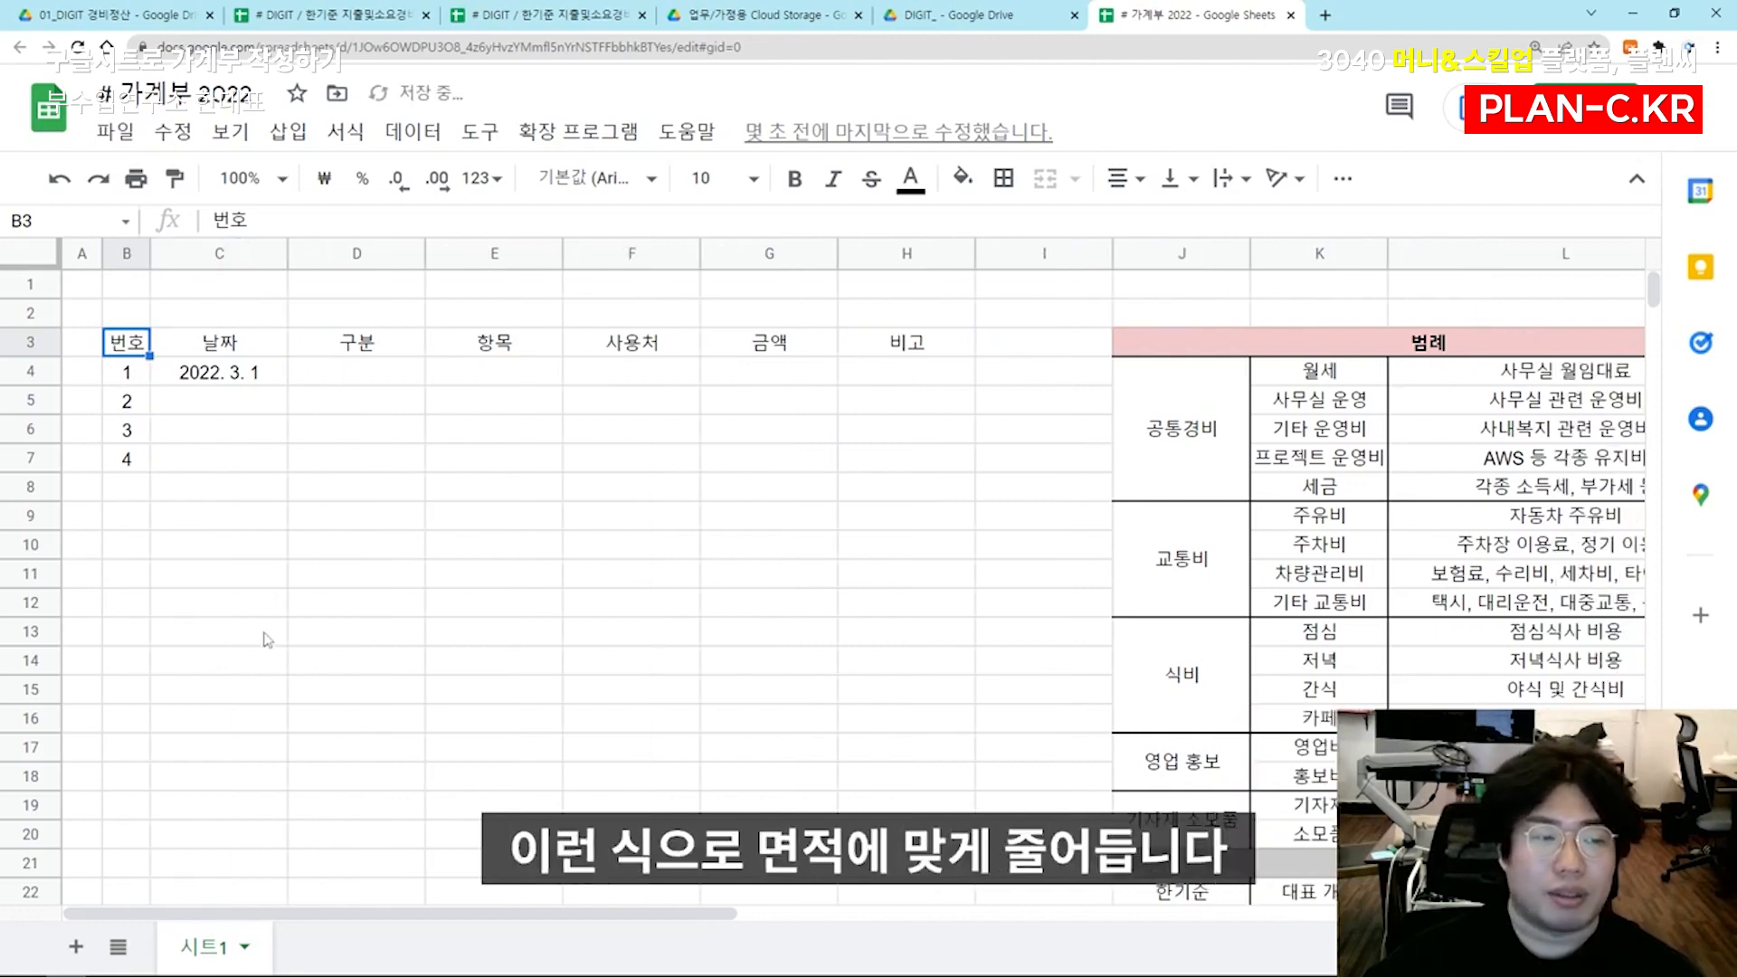
left_click(268, 639)
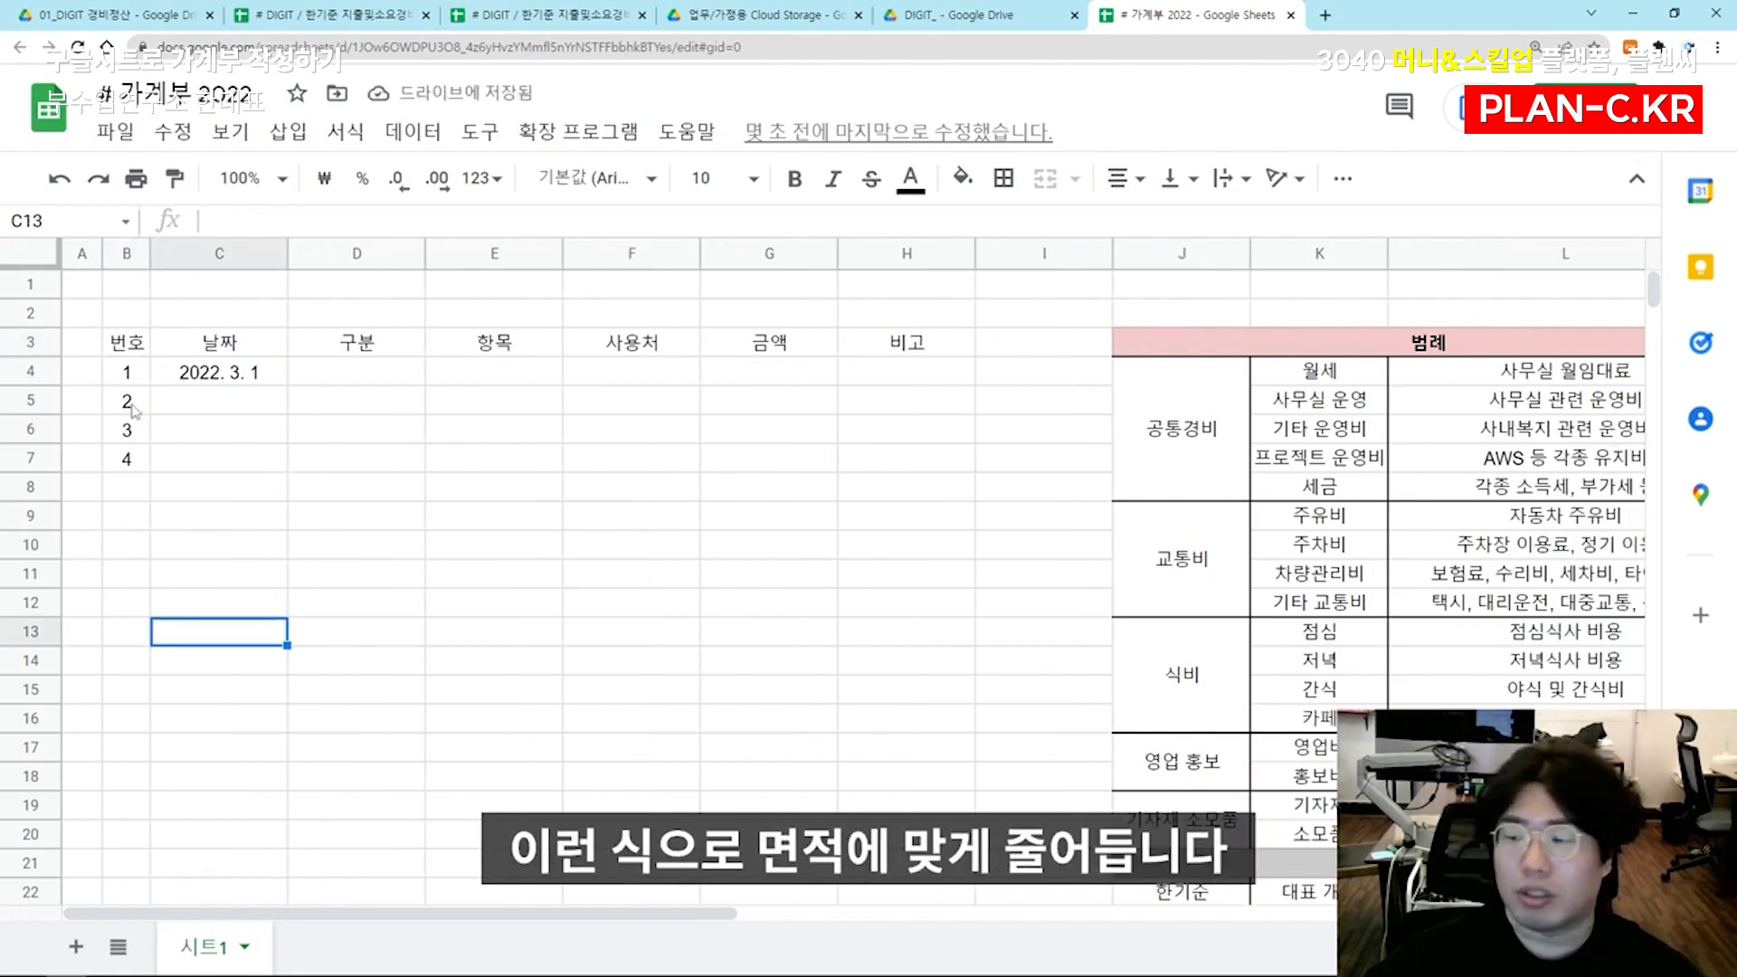
Fill the expense table's header cells B3:H3, from 번호 to 비고, with light yellow
left_click_drag(134, 354, 945, 357)
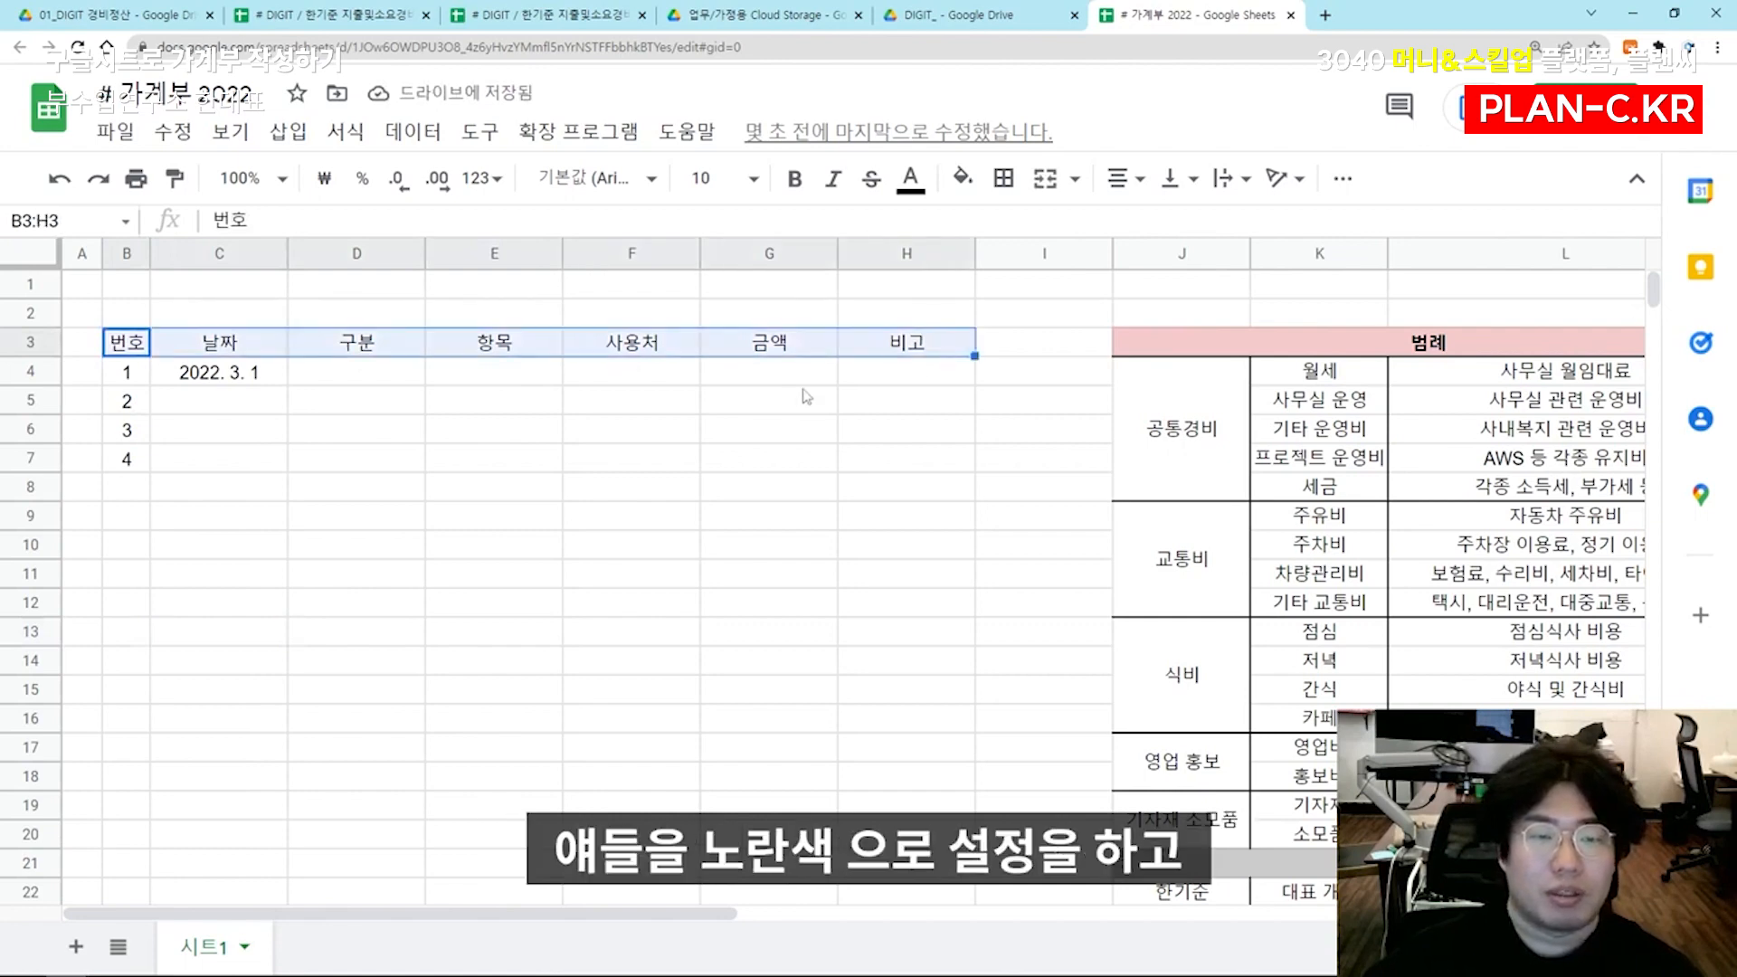
left_click(966, 178)
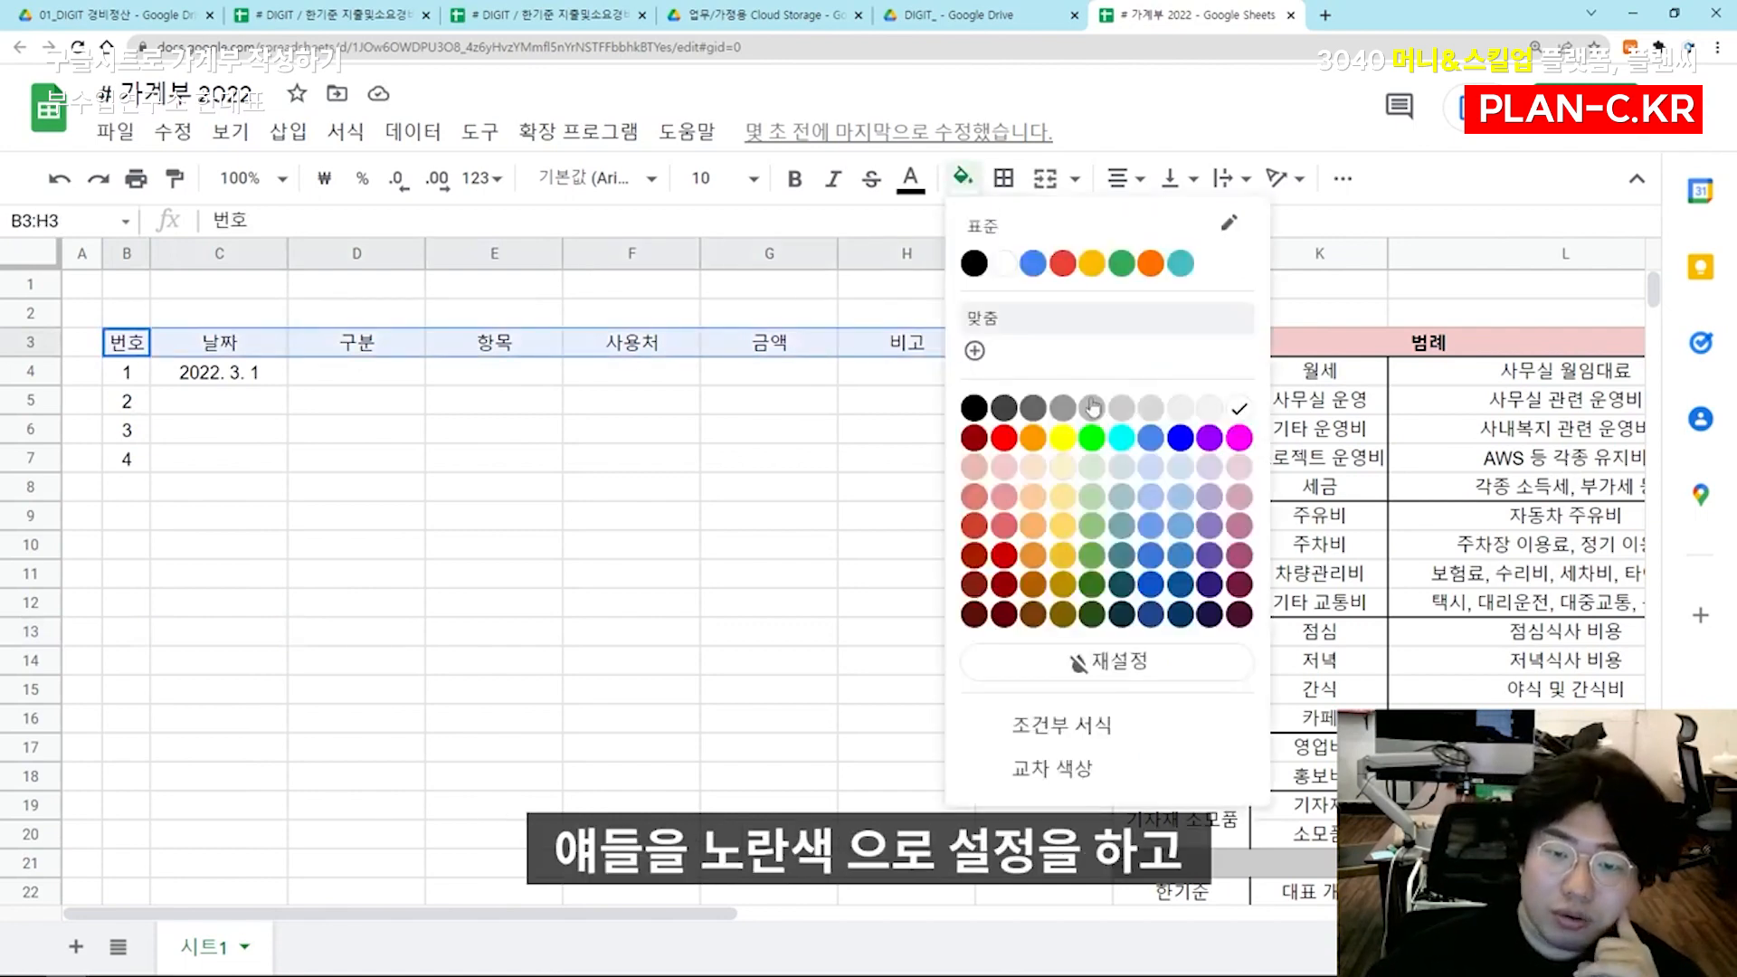
left_click(1067, 447)
left_click(905, 485)
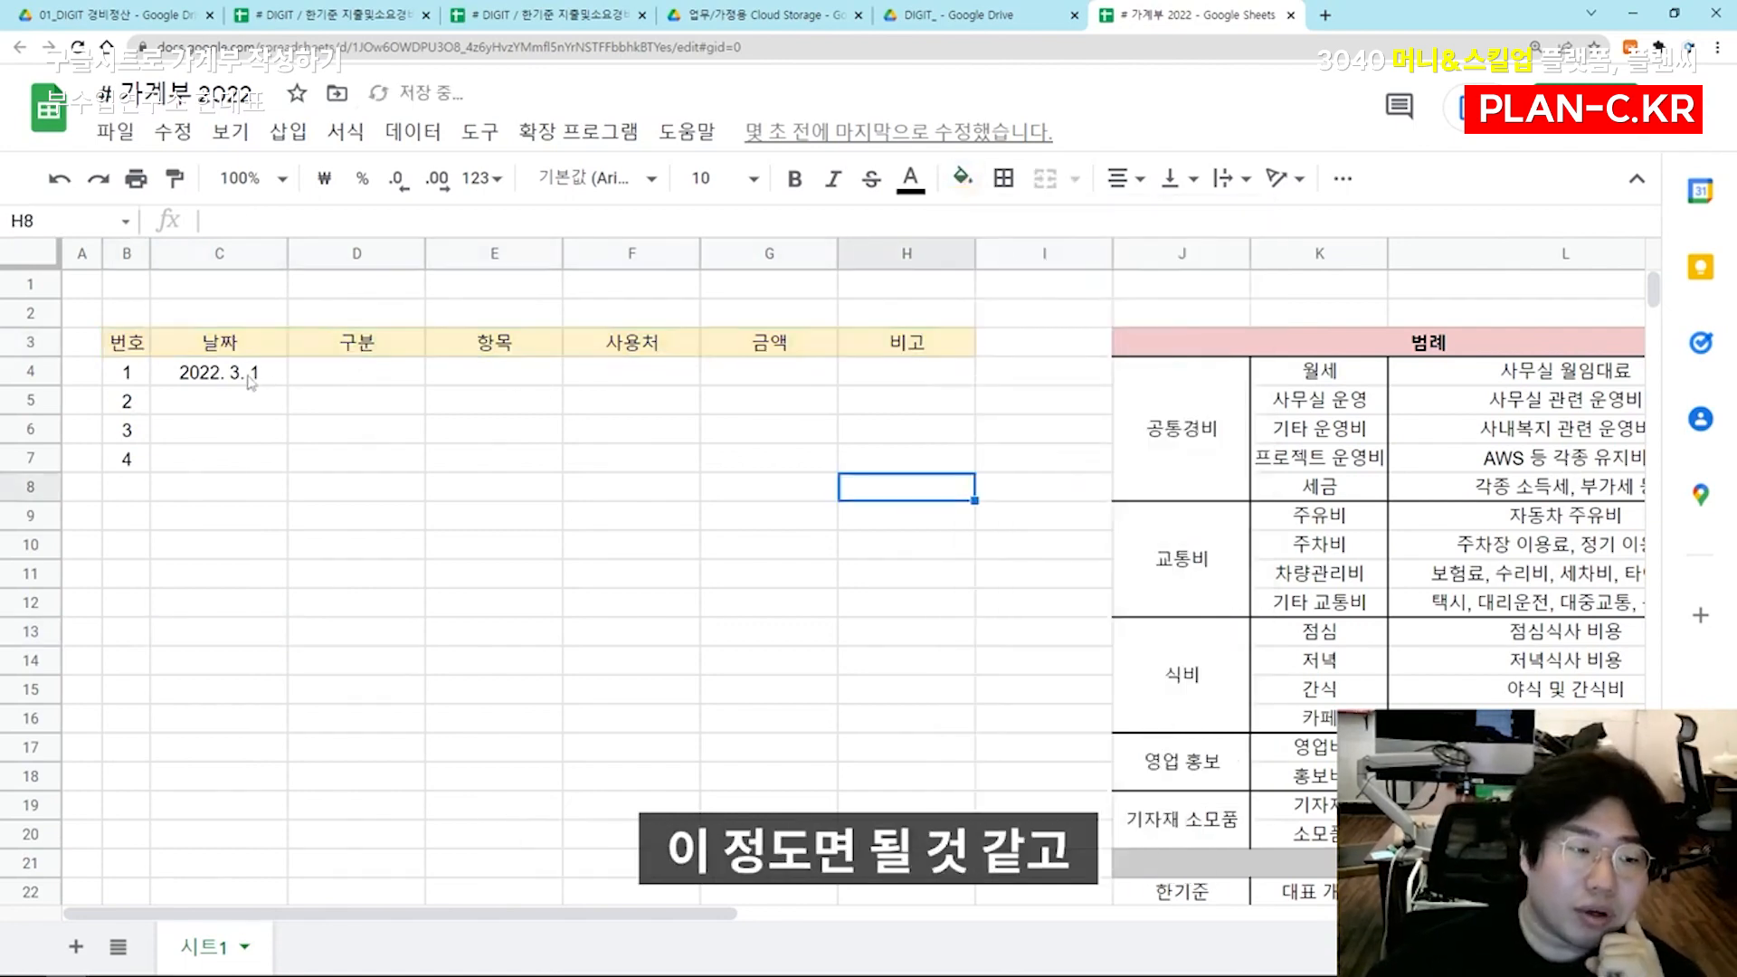
left_click_drag(117, 342, 925, 348)
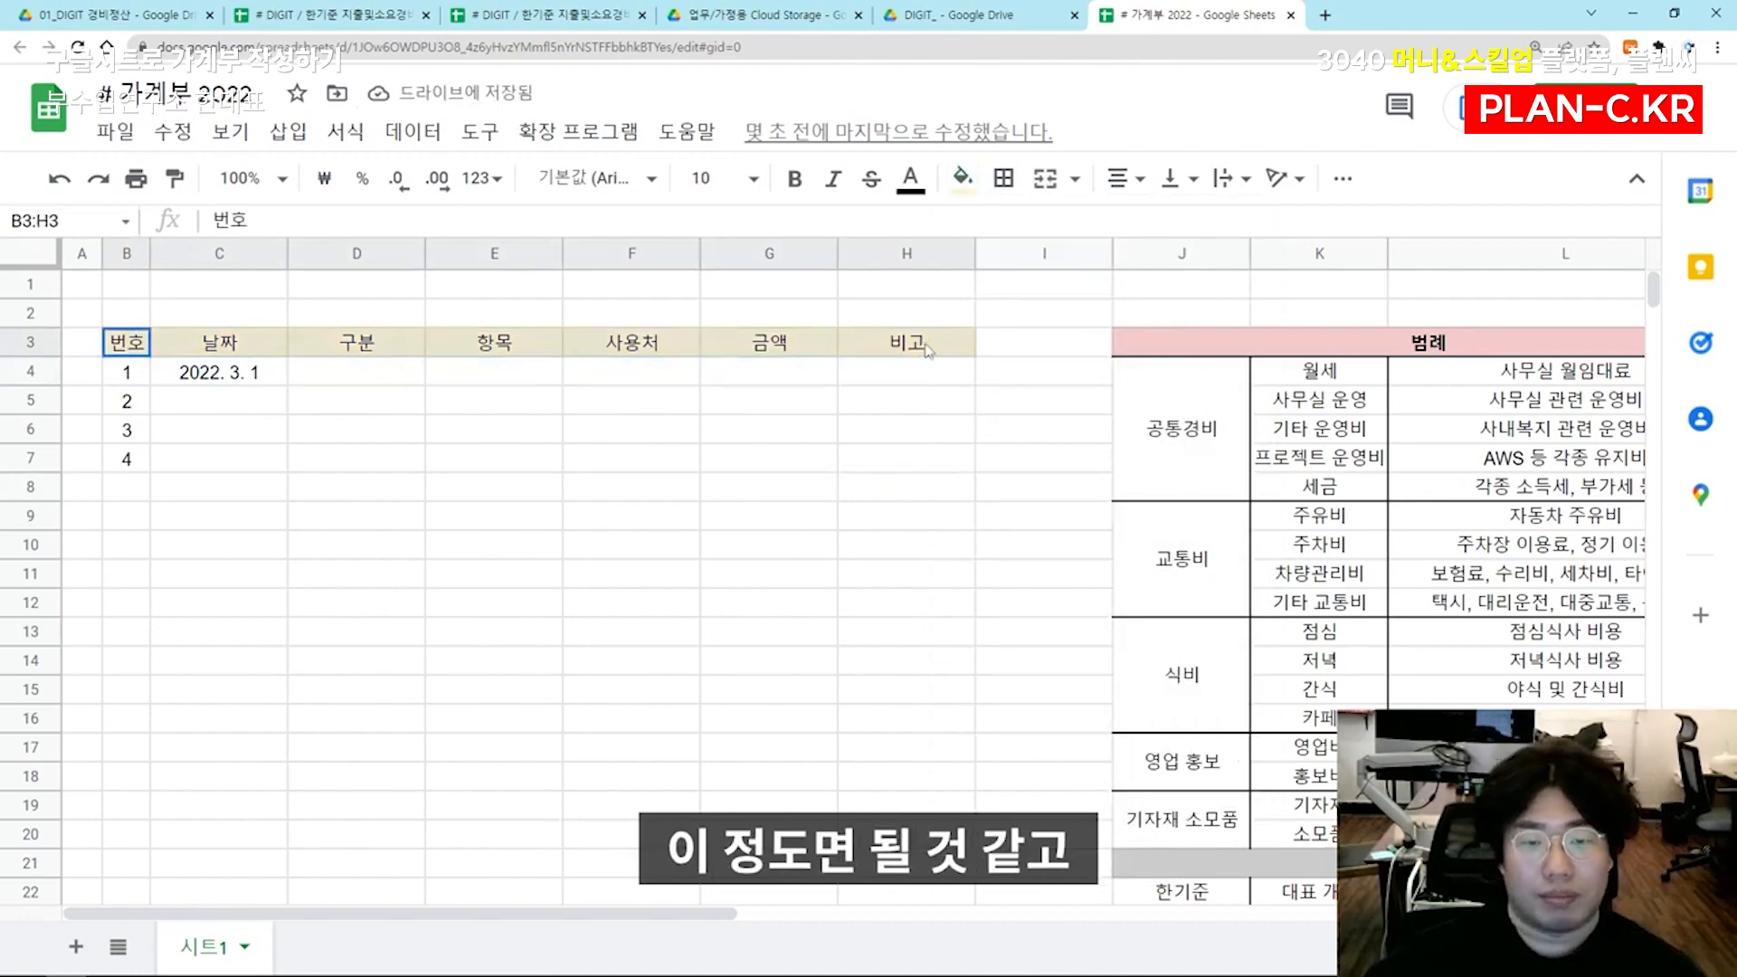
left_click(966, 180)
left_click(527, 407)
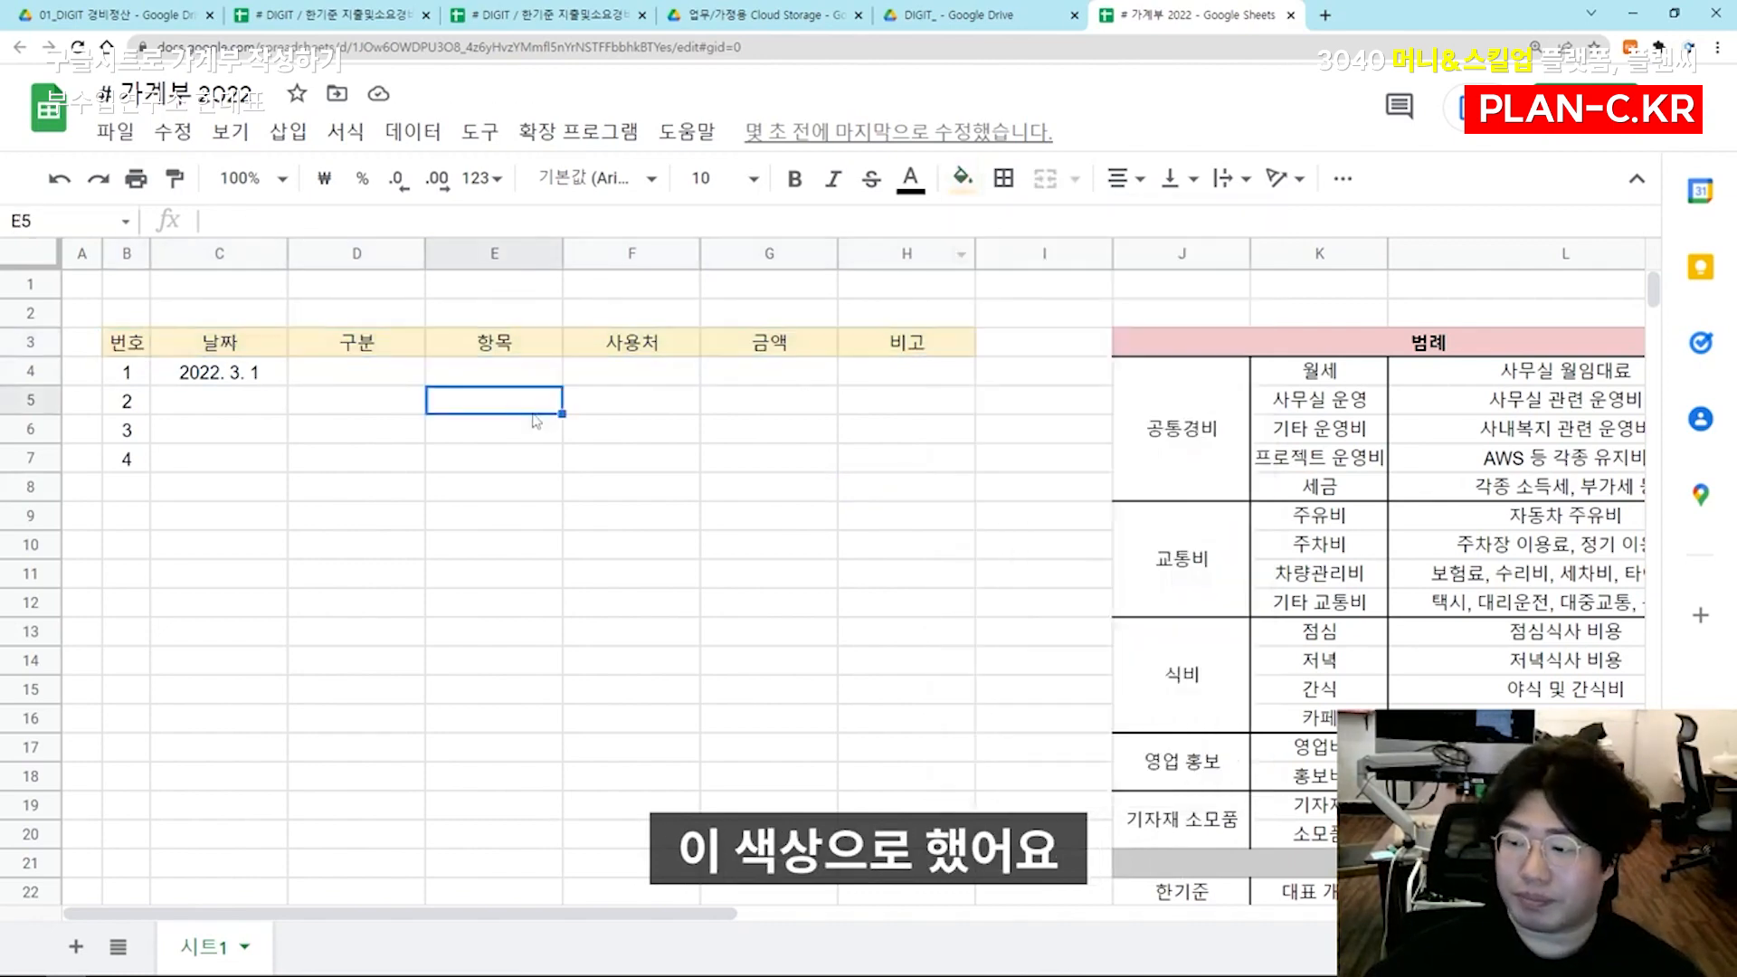
Add data validation to D4 using a list from the range J4:L24, with the in-cell dropdown shown and warnings for invalid data
left_click(308, 380)
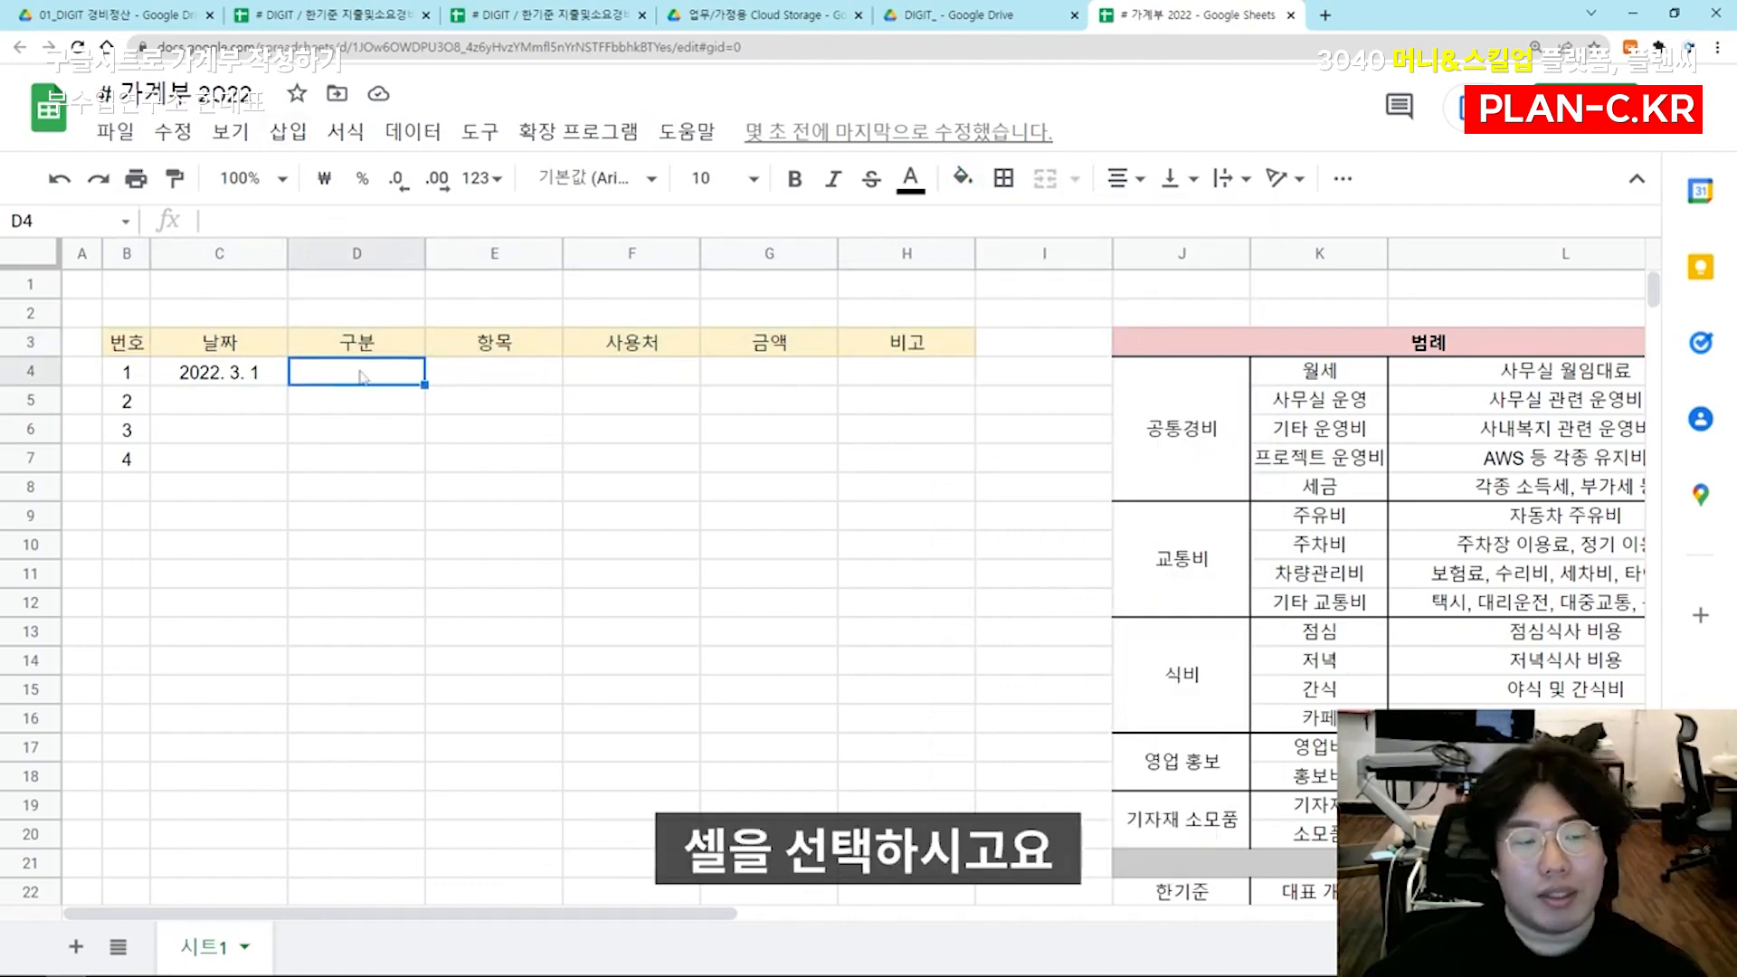
left_click(398, 135)
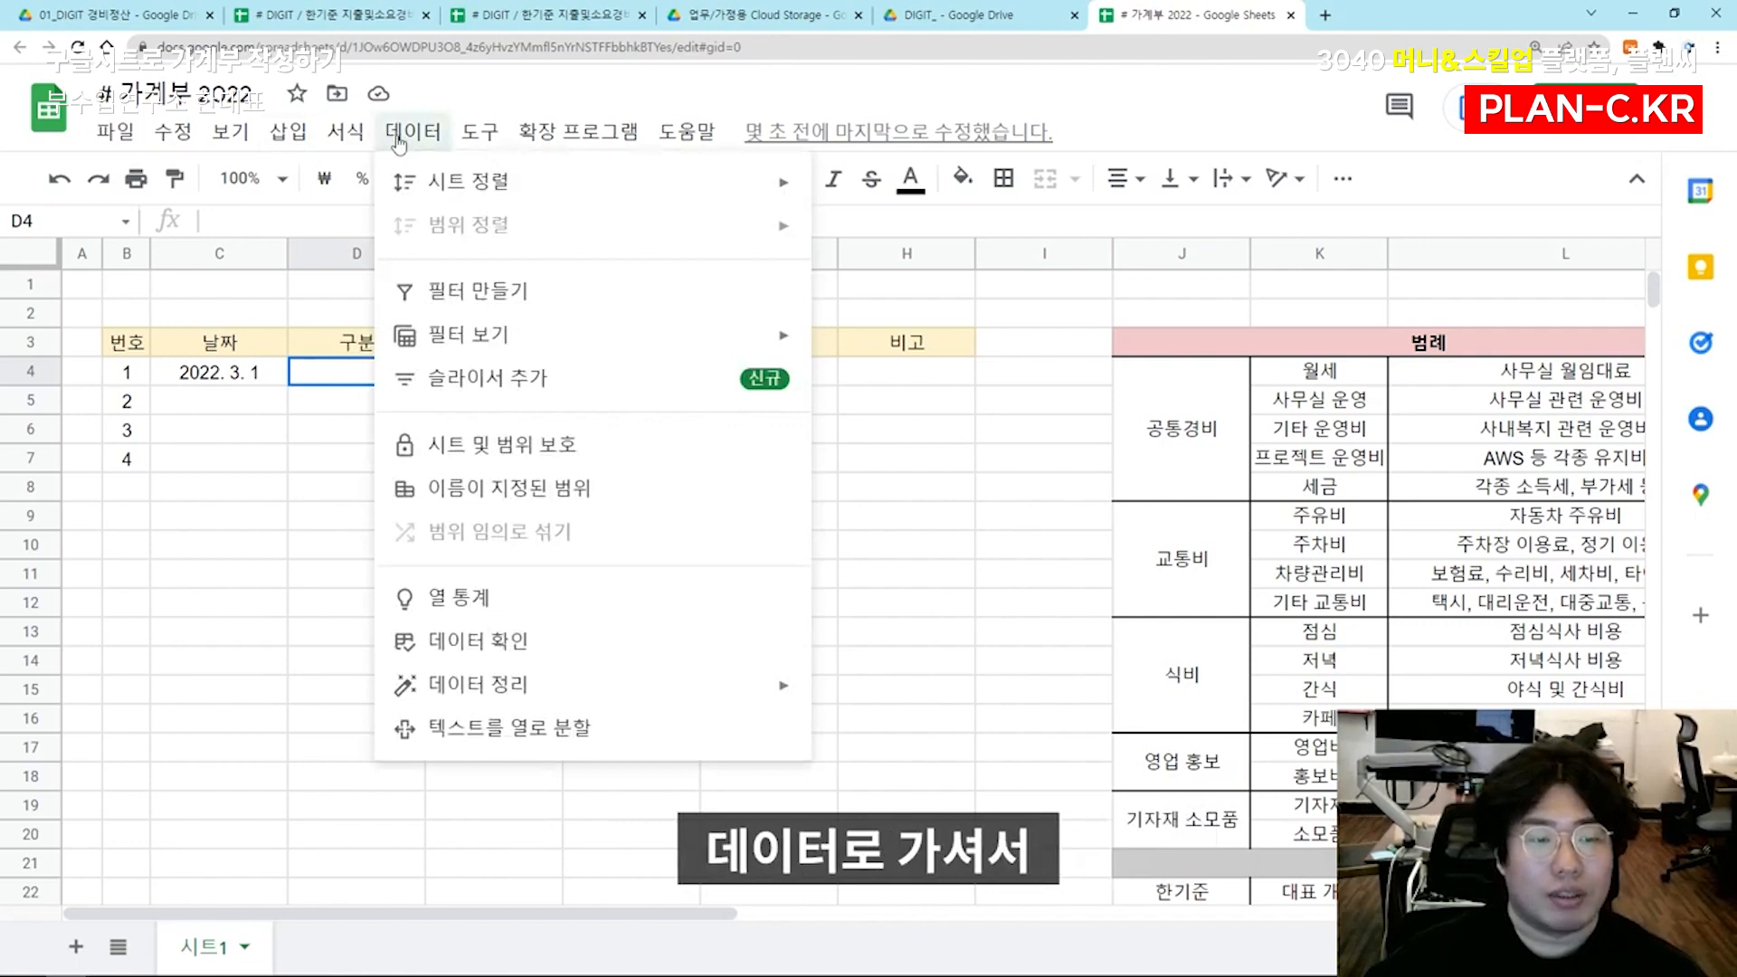
left_click(543, 644)
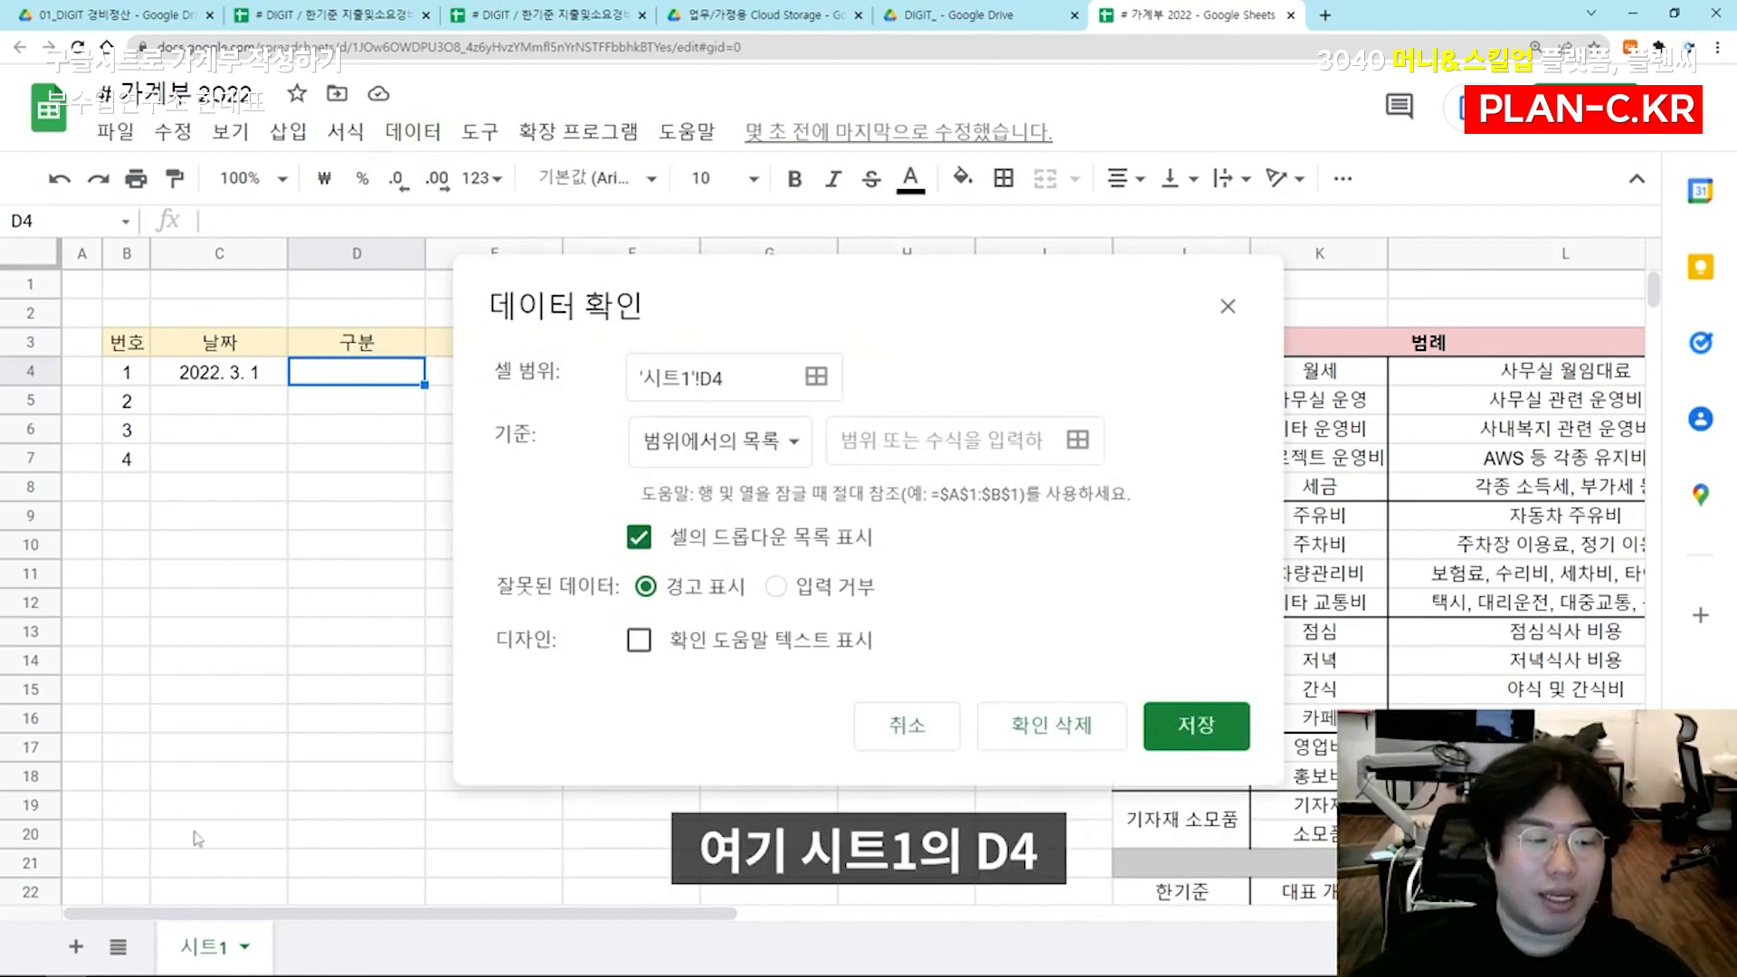
left_click(764, 443)
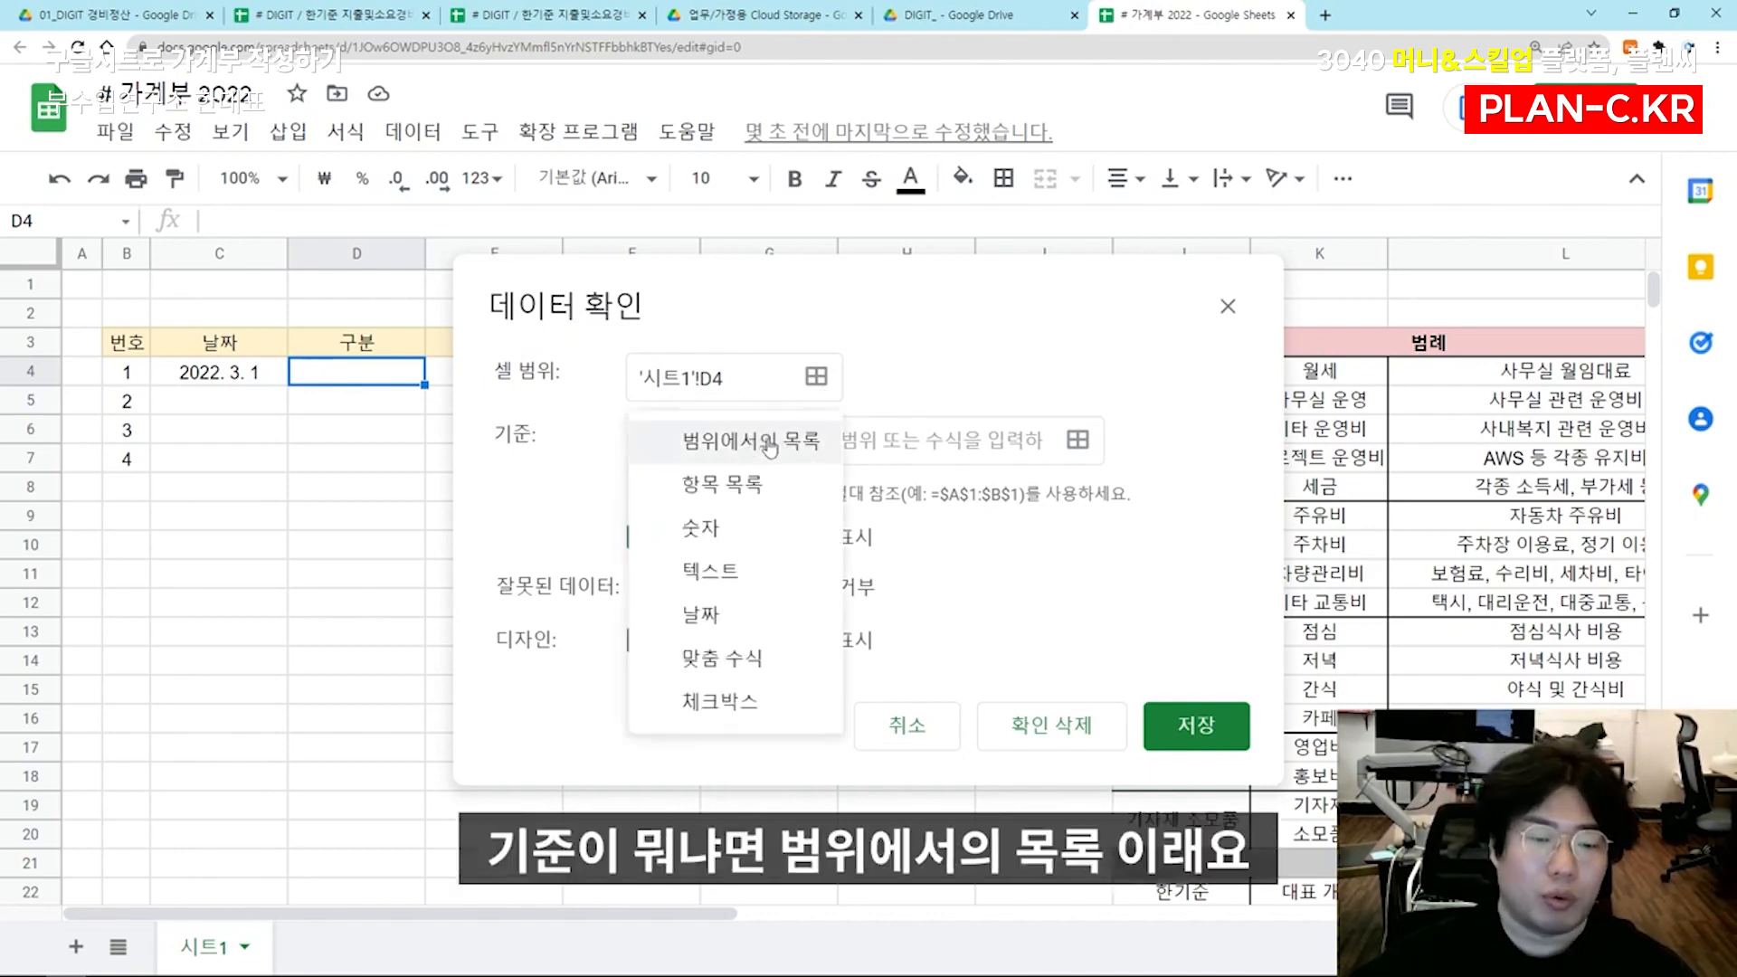
left_click(769, 445)
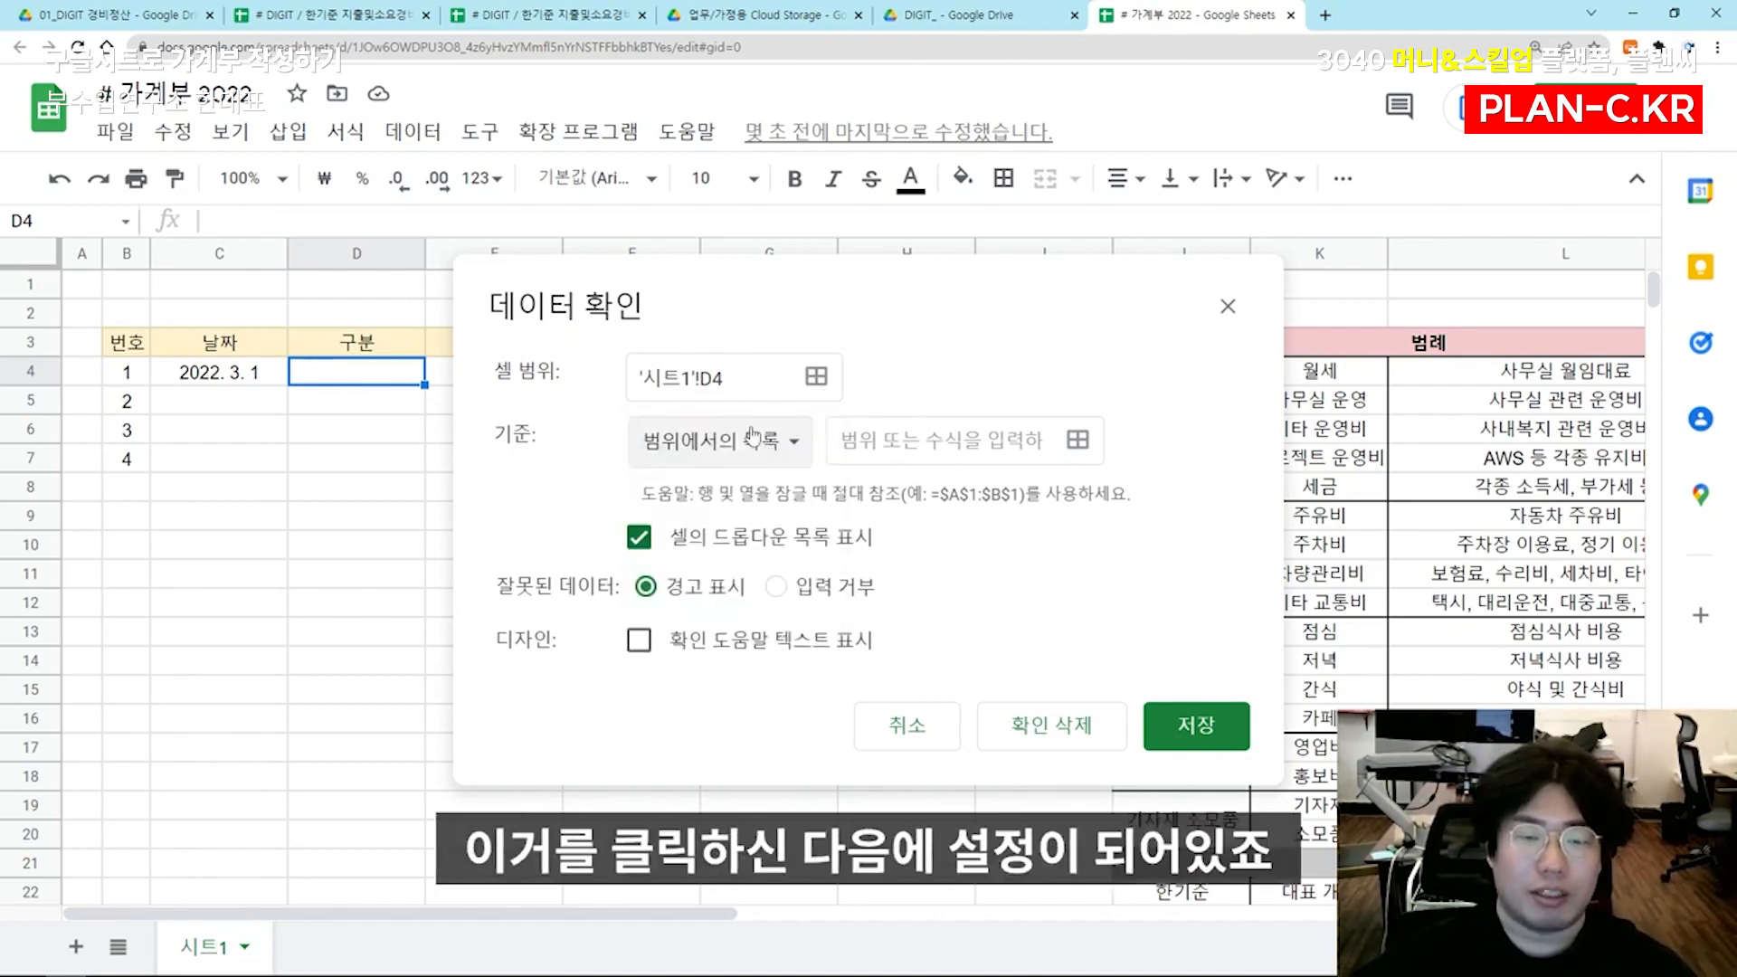
left_click(1077, 441)
scroll(1207, 396, "down", 2)
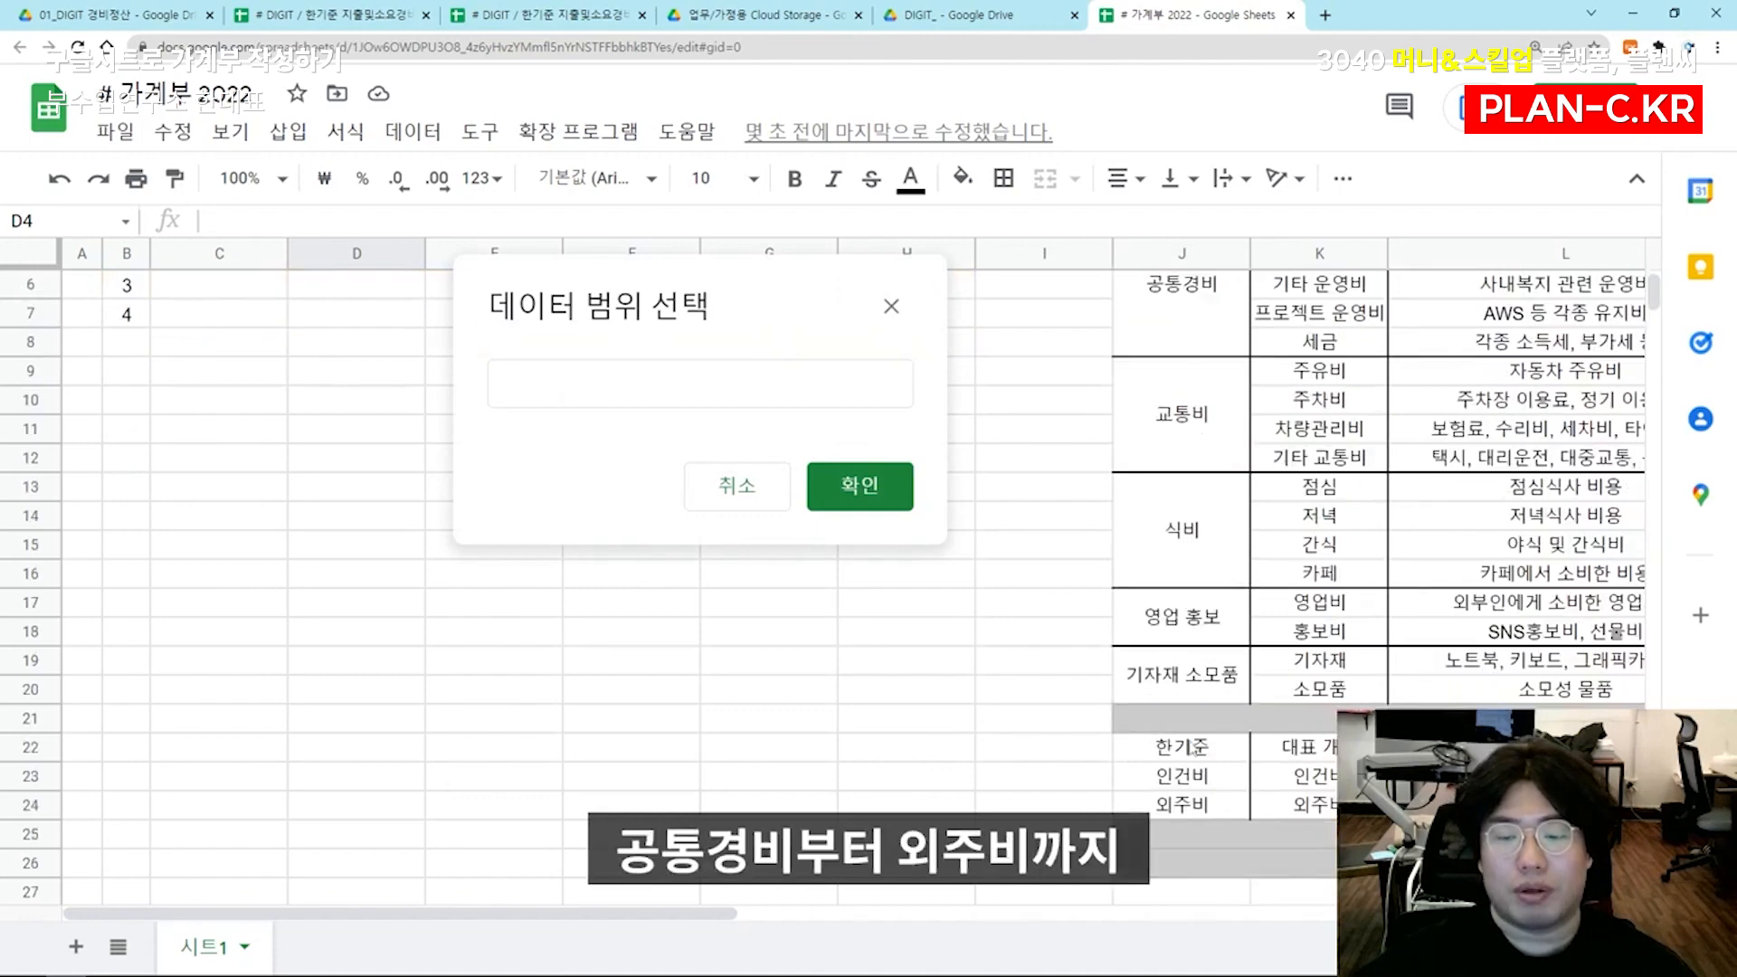
left_click_drag(1203, 330, 1202, 809)
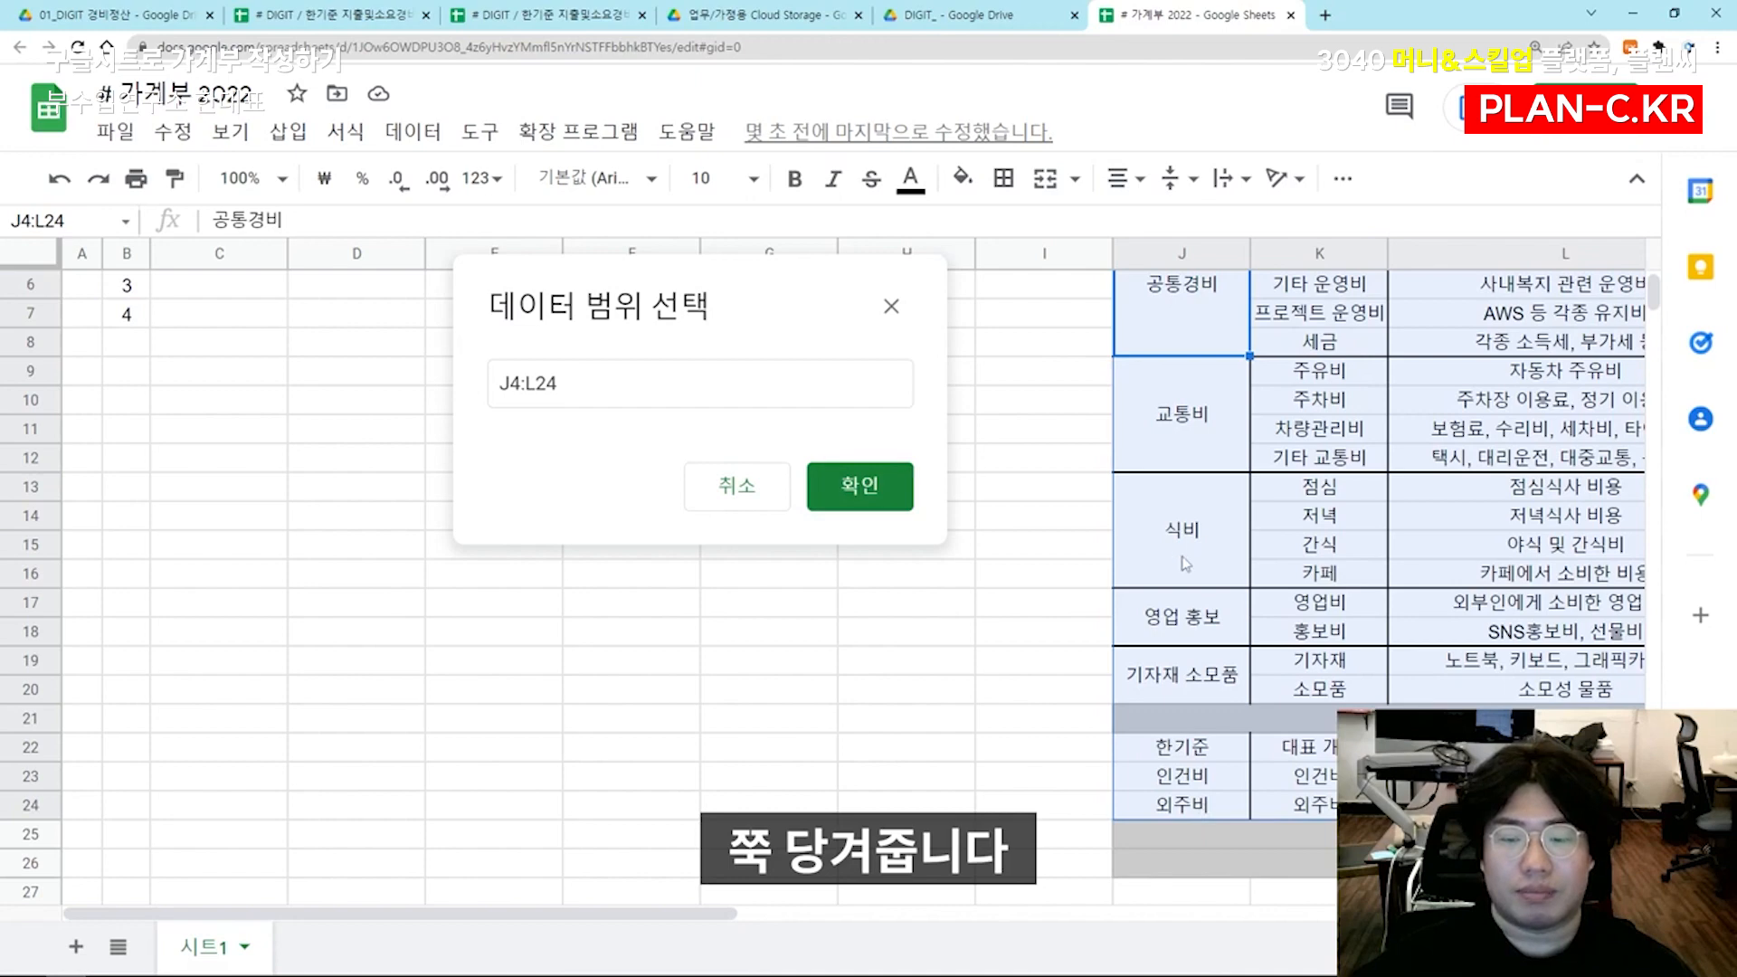
scroll(1183, 559, "down", 1)
left_click(903, 481)
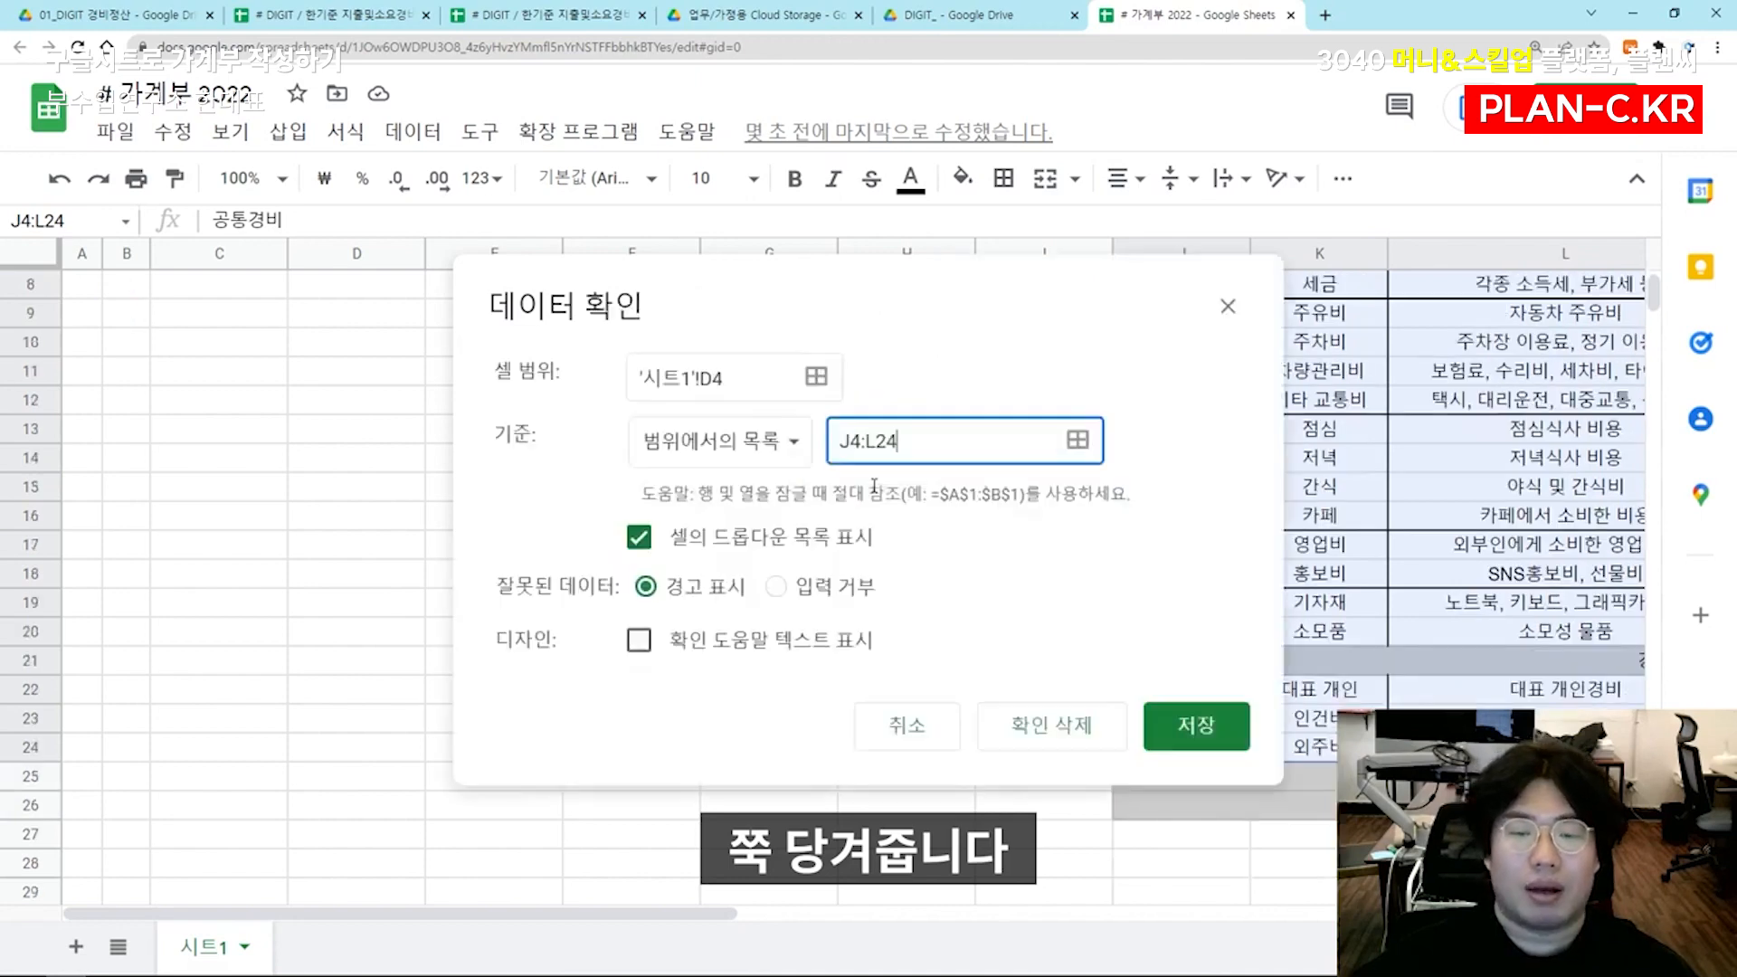
left_click(1194, 725)
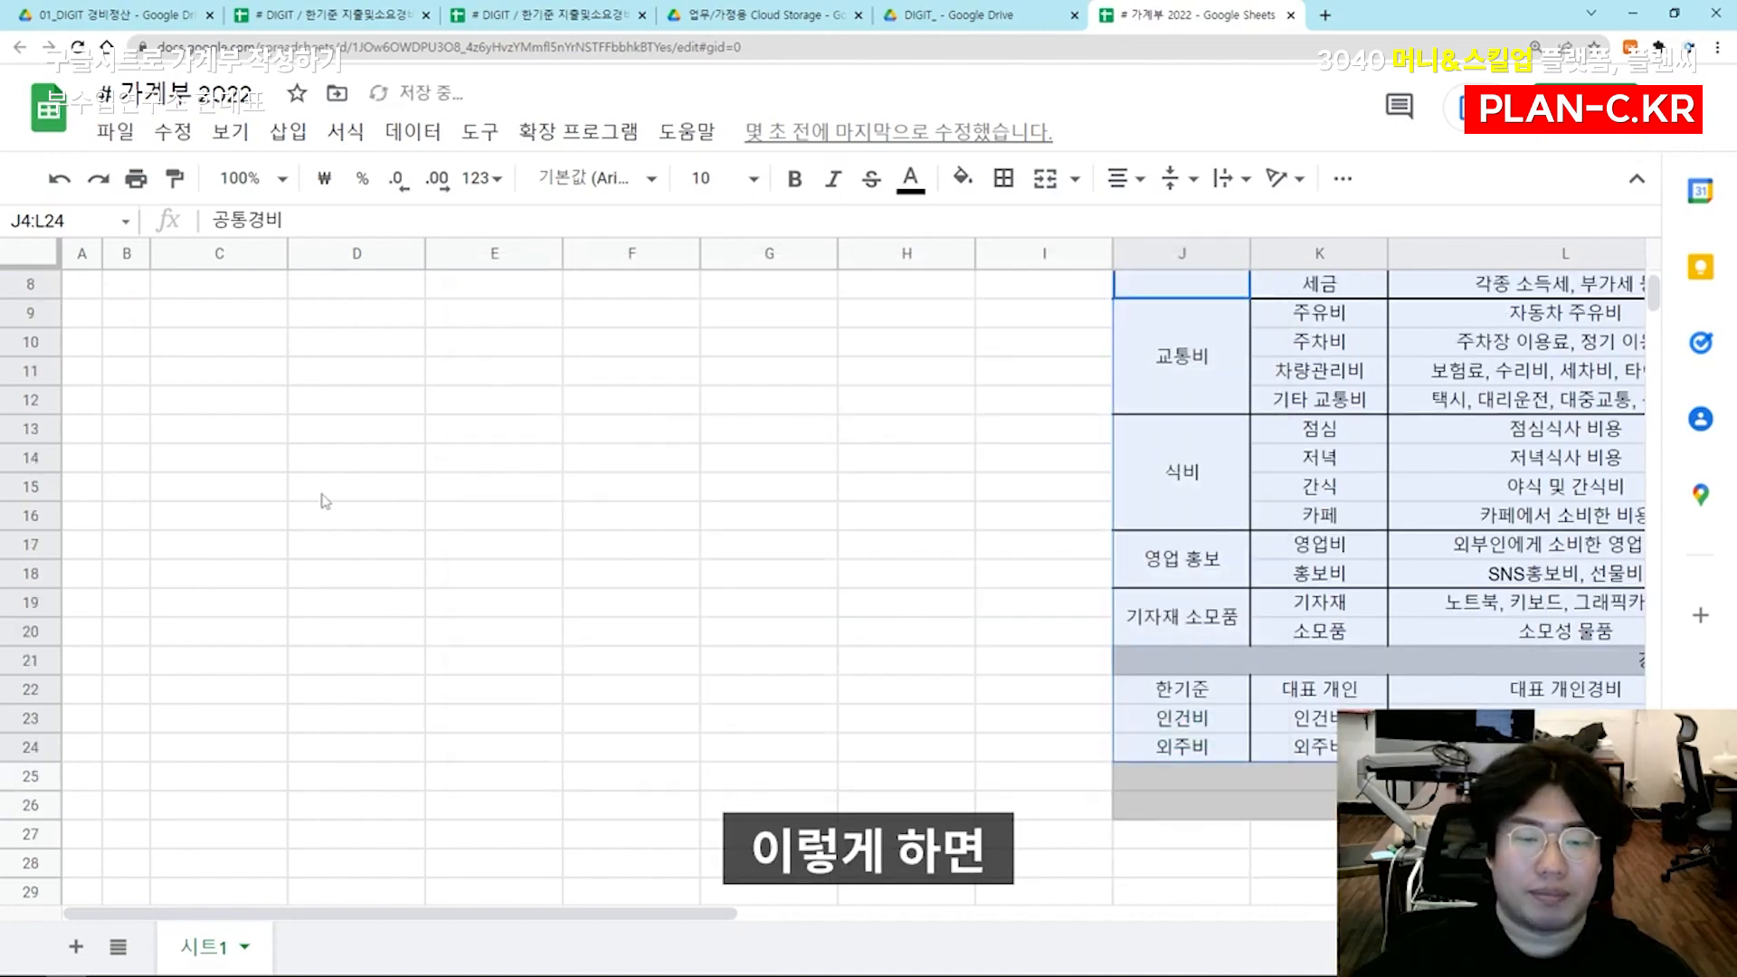
Open the dropdown in D4 and examine which legend entries it offers compared with the main categories in column J
scroll(341, 441, "up", 3)
left_click(409, 372)
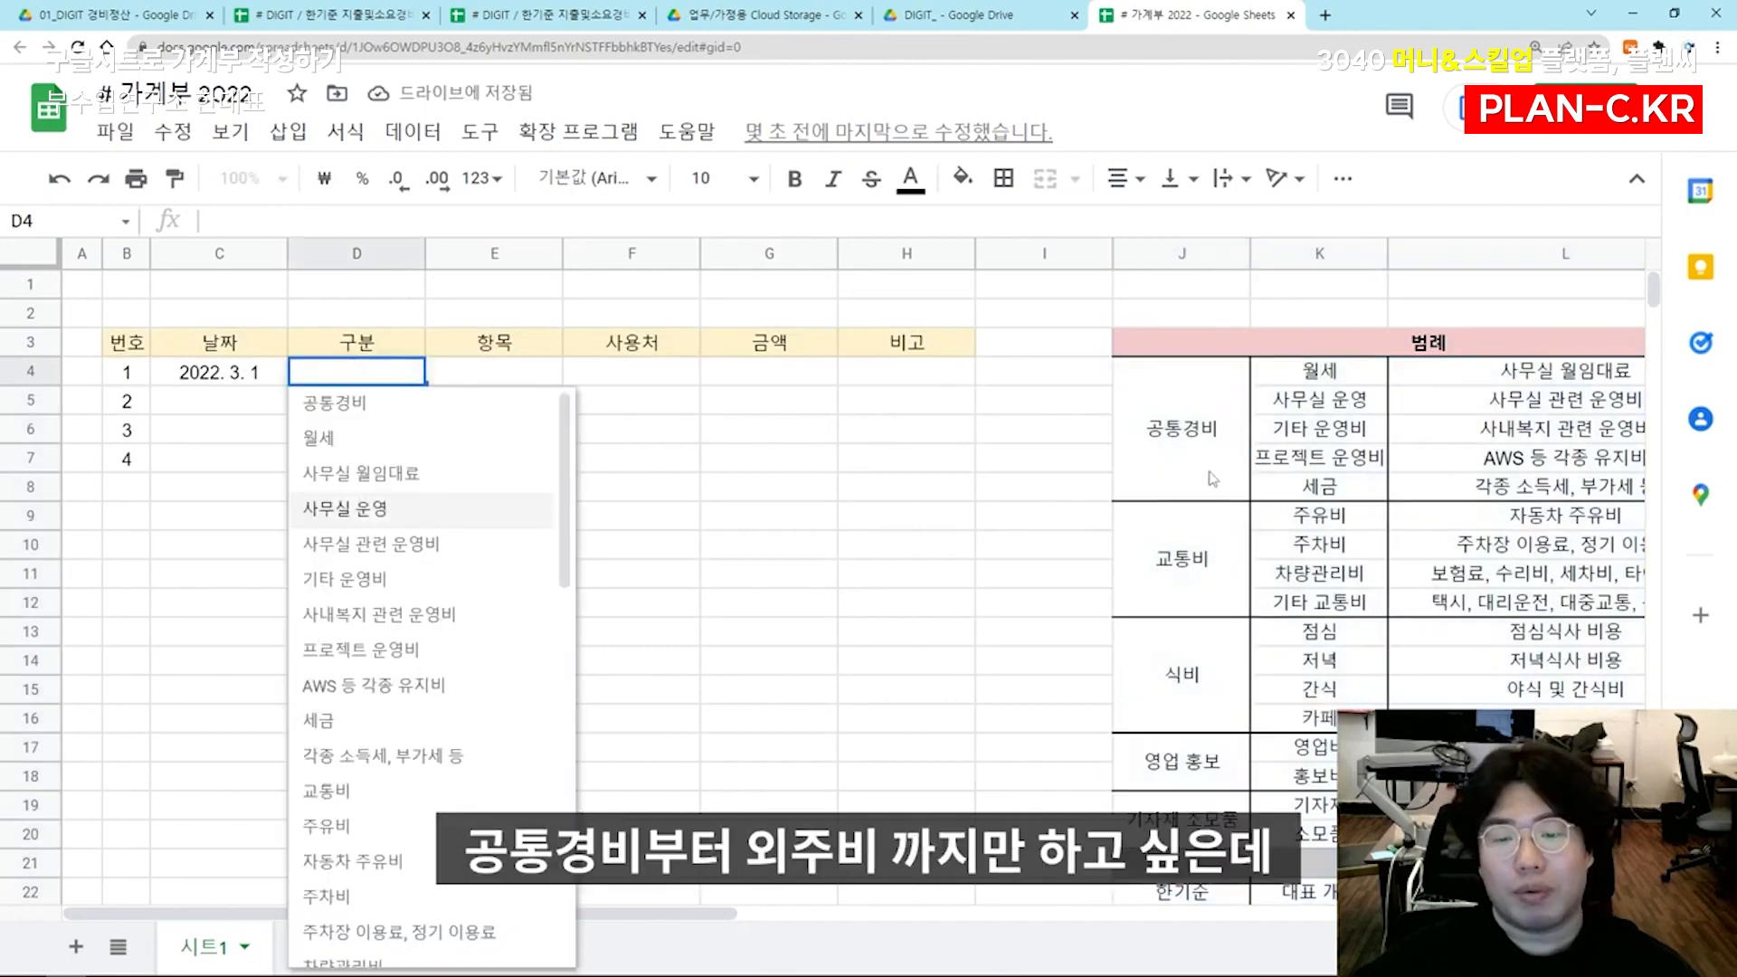
scroll(1204, 579, "down", 3)
scroll(1201, 764, "up", 3)
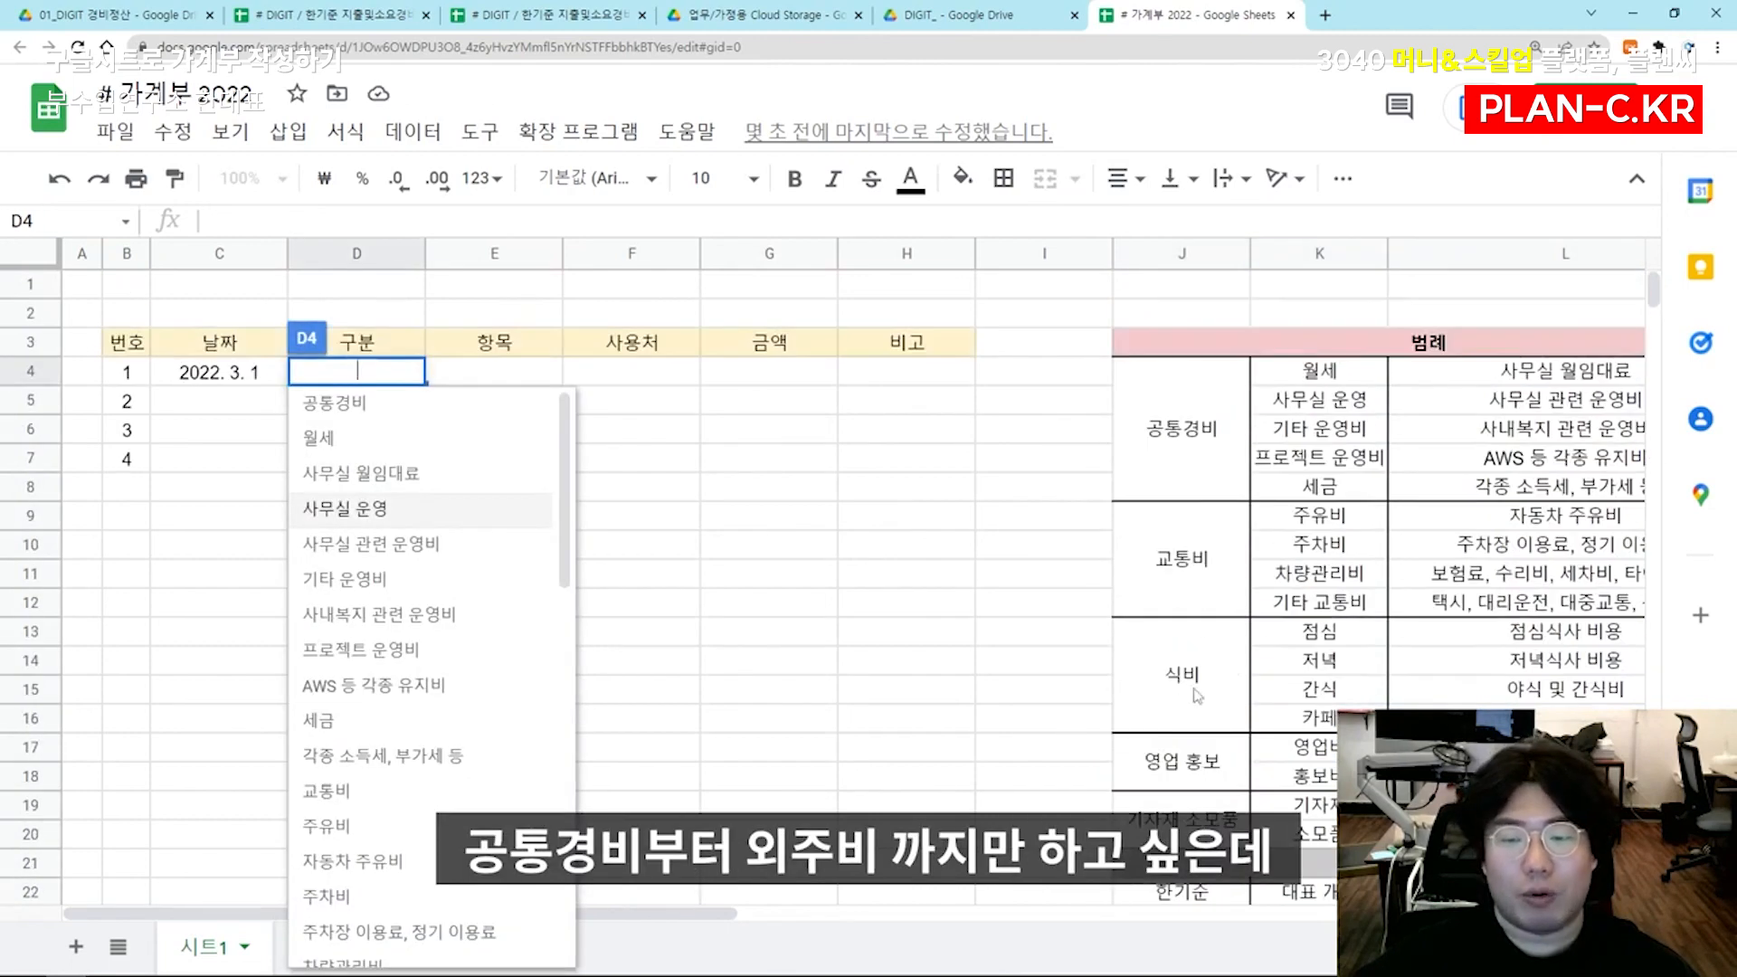
scroll(426, 913, "down", 4)
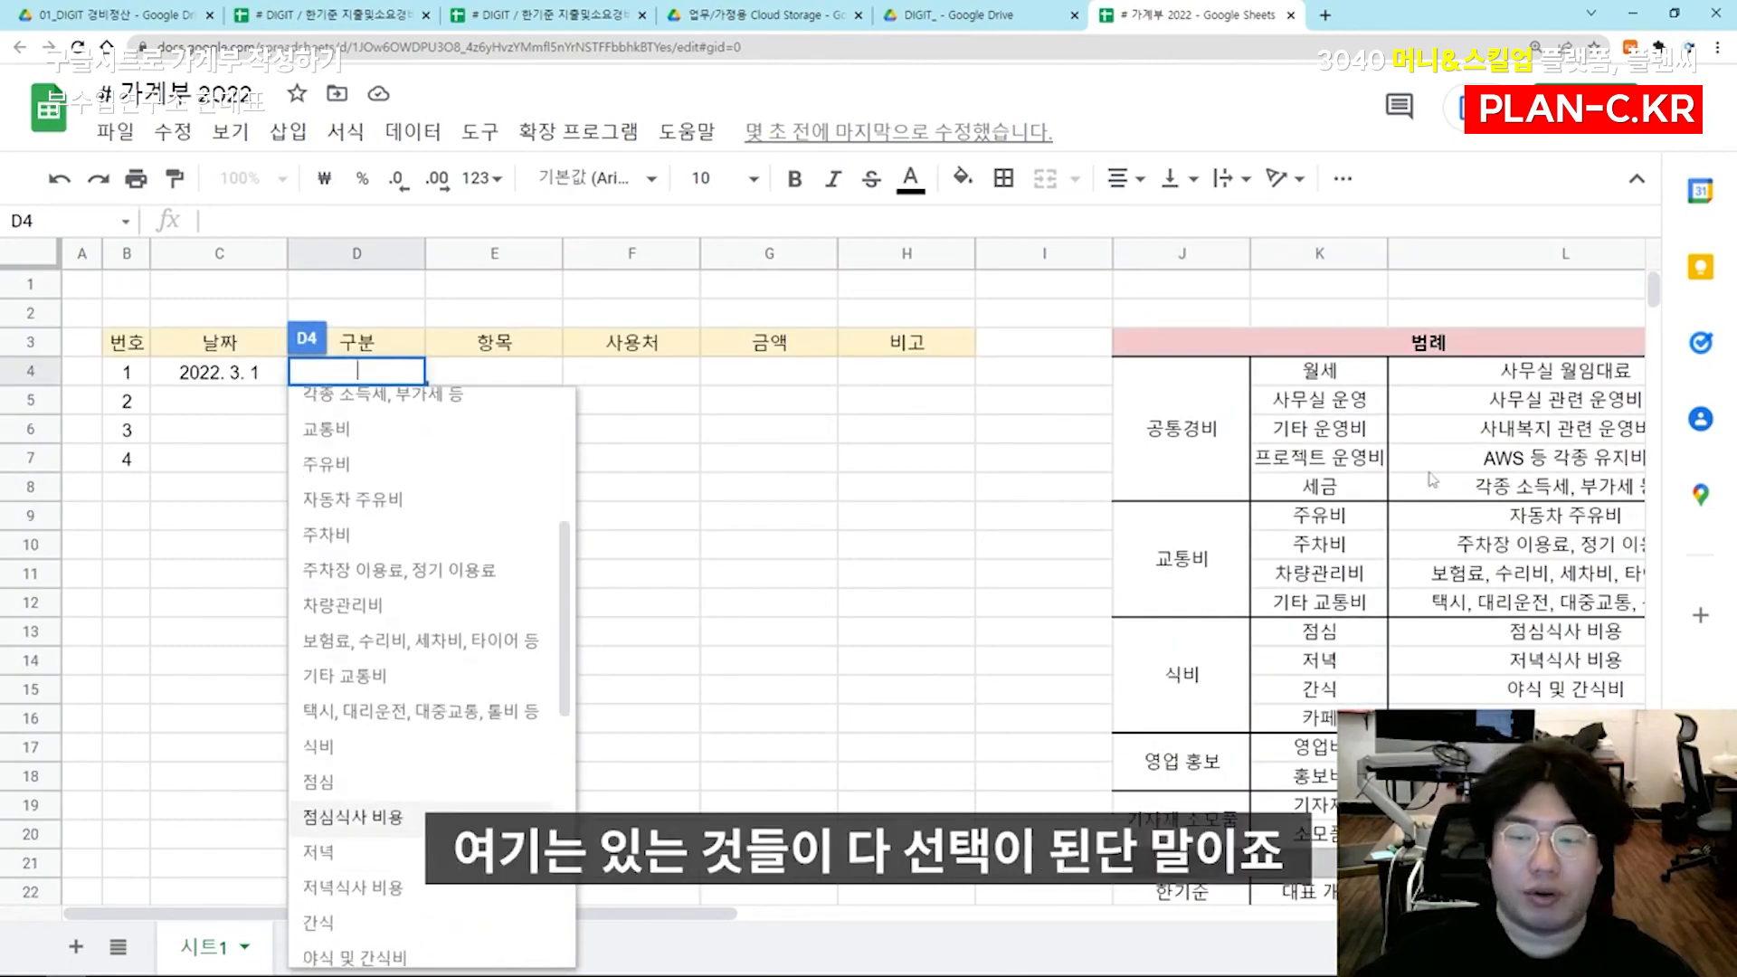
left_click(717, 521)
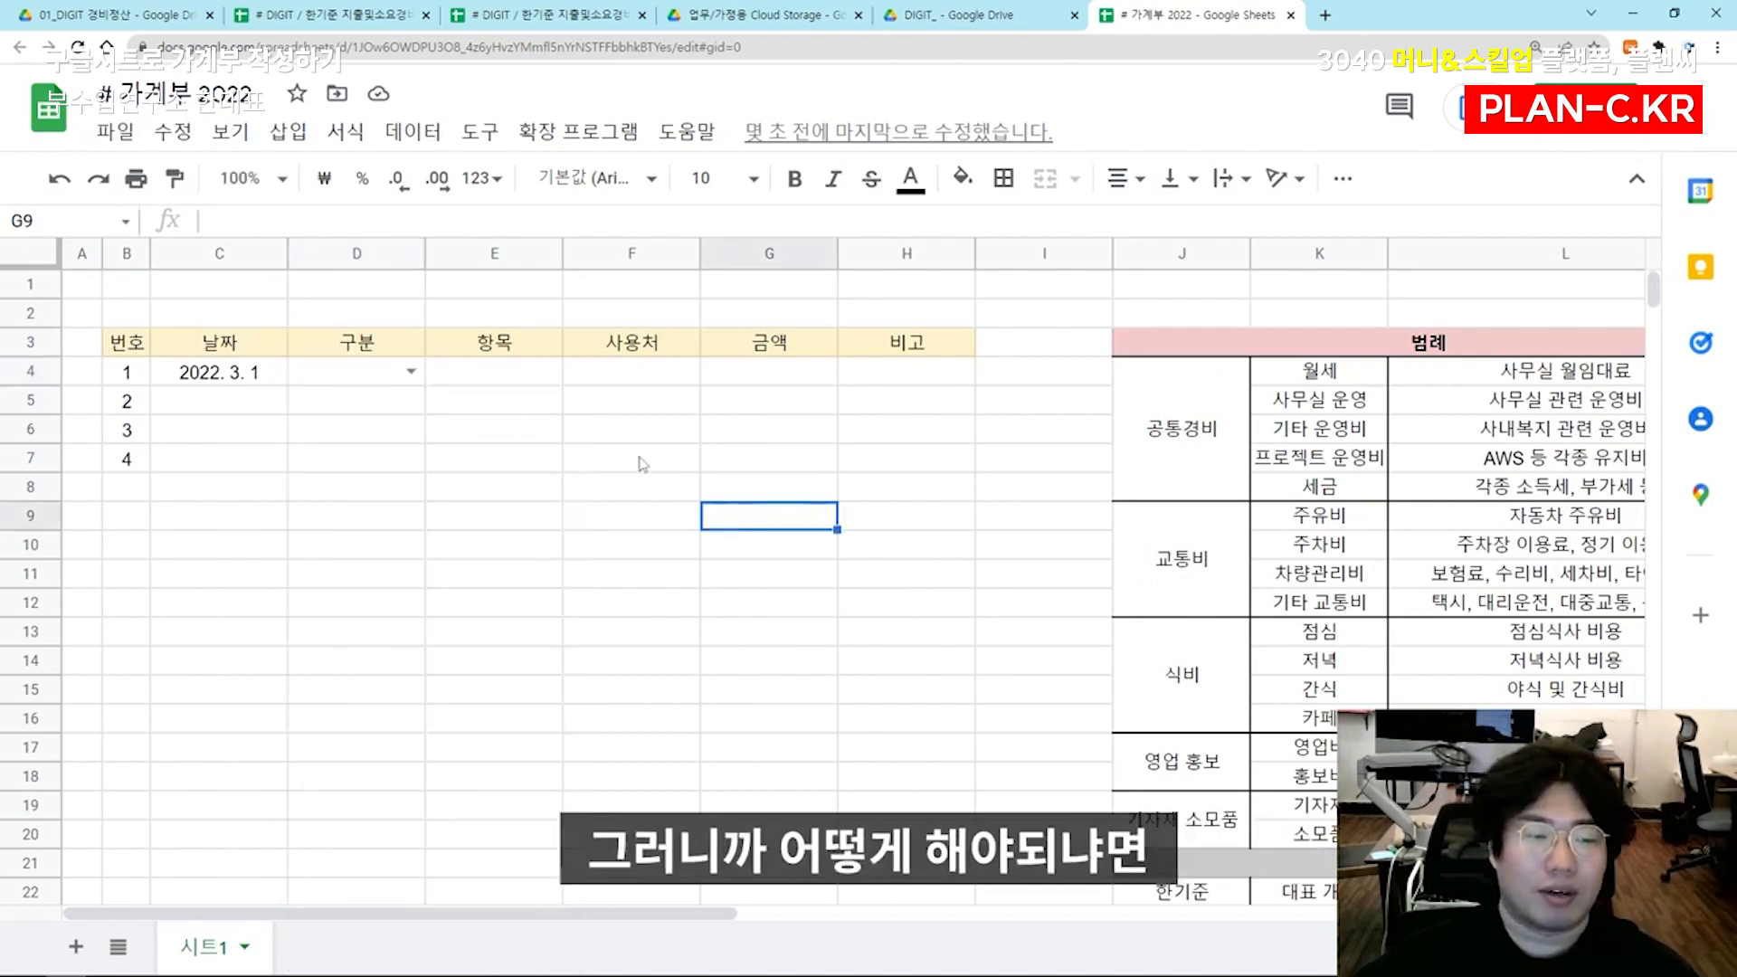
Undo the data validation added to D4
left_click(379, 374)
key("ctrl+z")
left_click(691, 439)
Examine the merged subtotal rows 21, 25 and 26 of the legend that interfere with selecting column J alone
left_click(1153, 542)
scroll(1154, 554, "down", 2)
left_click(1164, 715)
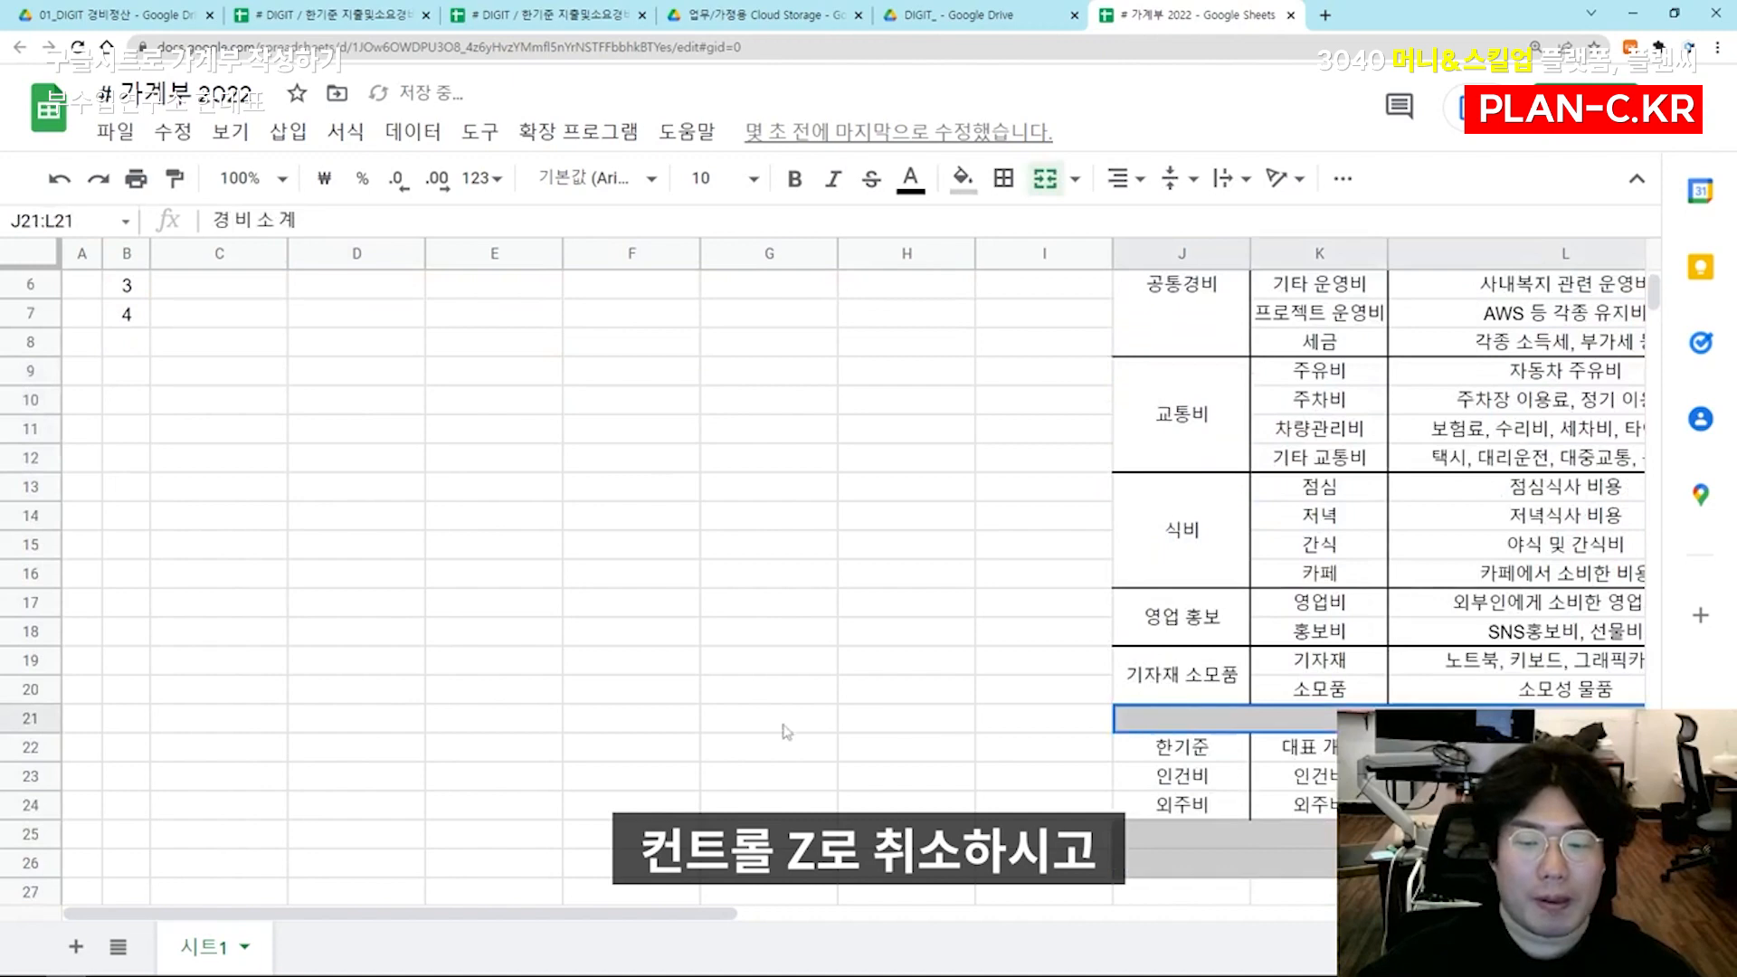
left_click(25, 721)
left_click(29, 863, "ctrl")
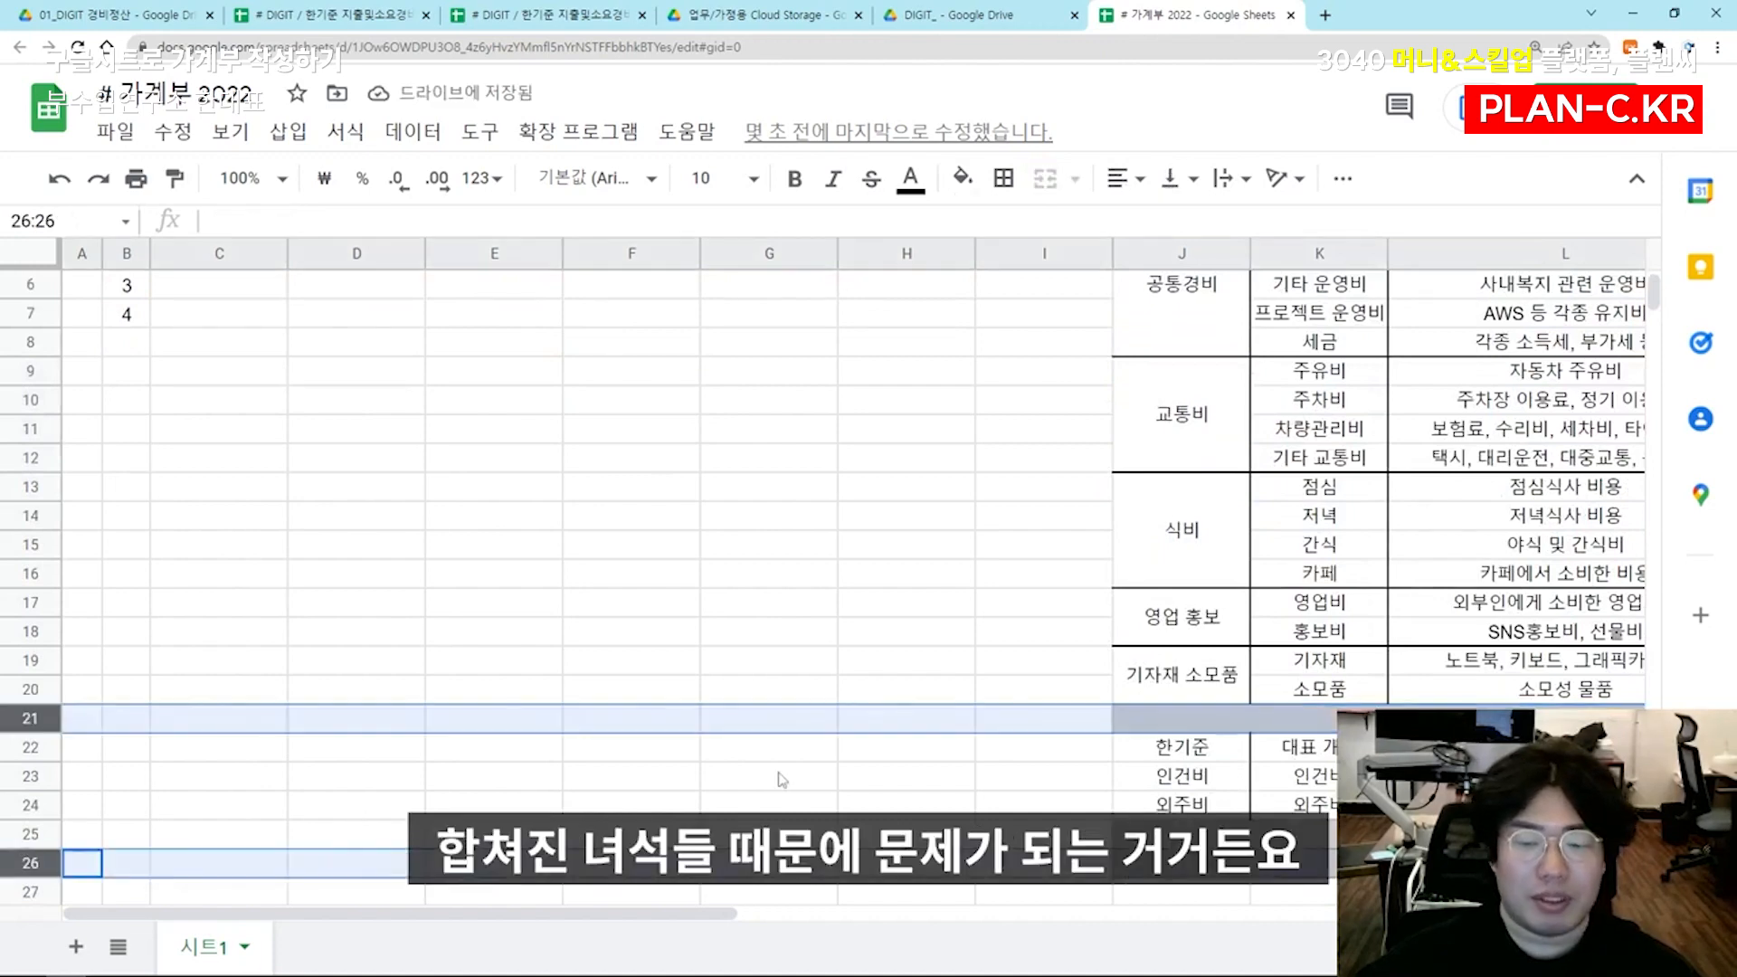
left_click(1054, 754)
left_click(1291, 724)
key("Right")
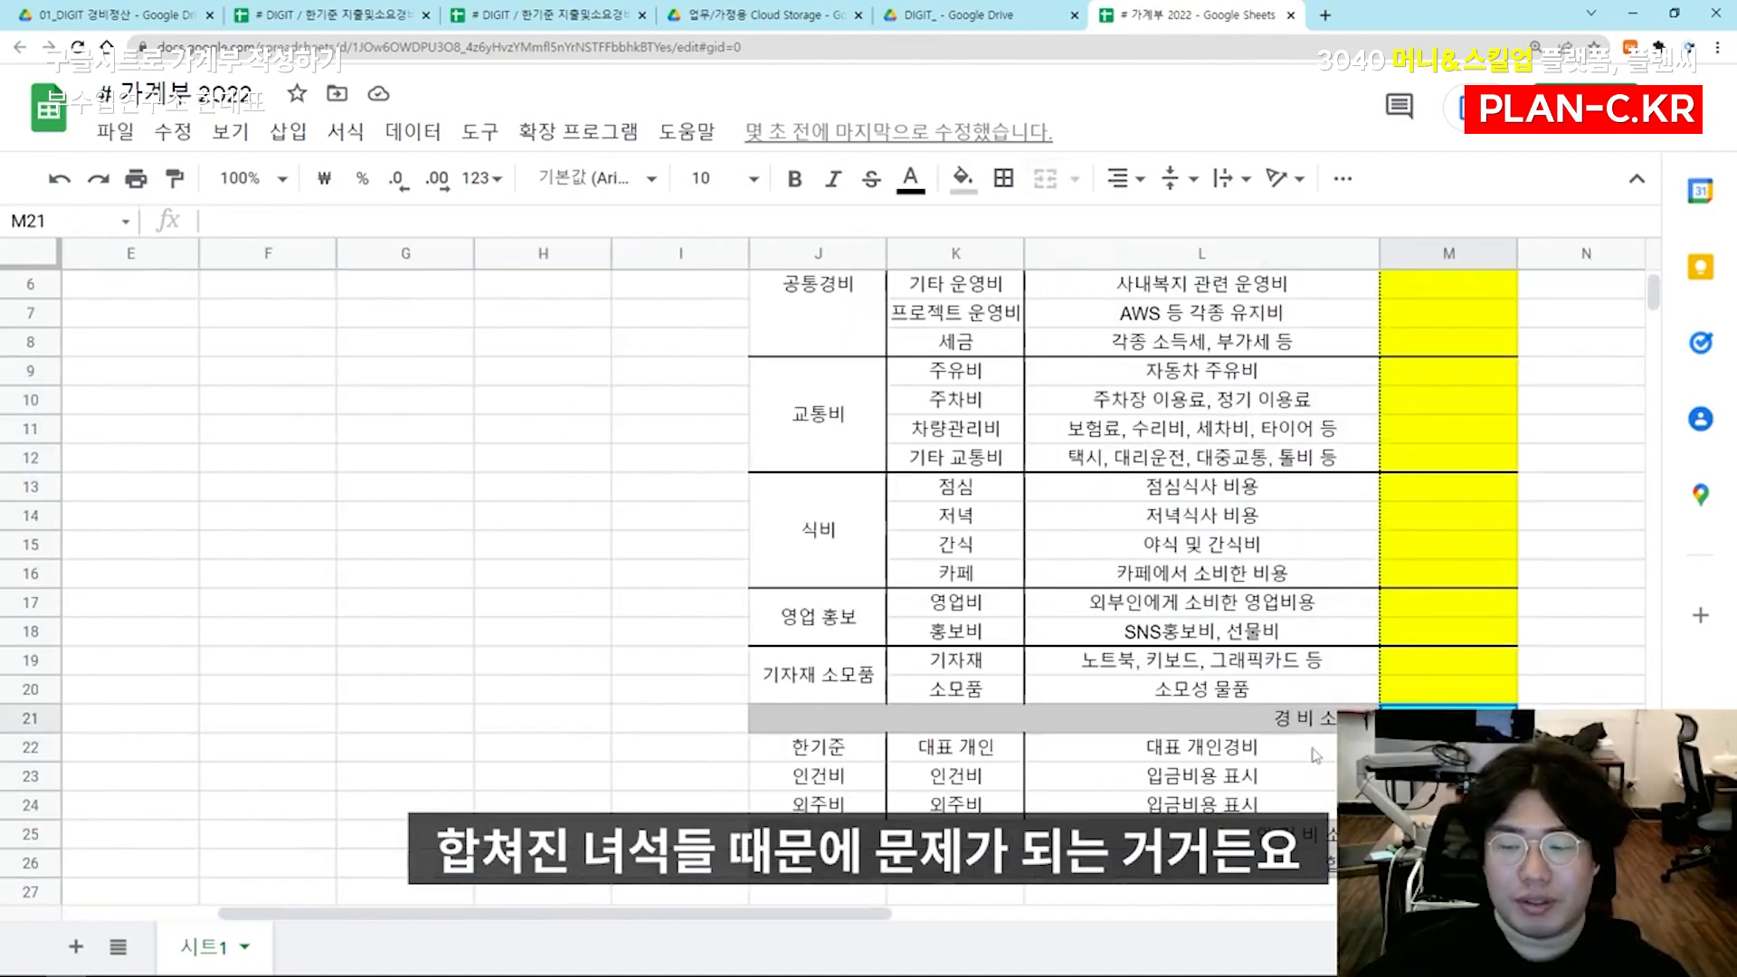
key("Left")
left_click(1173, 824)
left_click_drag(841, 334, 830, 717)
Unmerge the legend's subtotal cells in J21:L21 and J25:L26
left_click(927, 729)
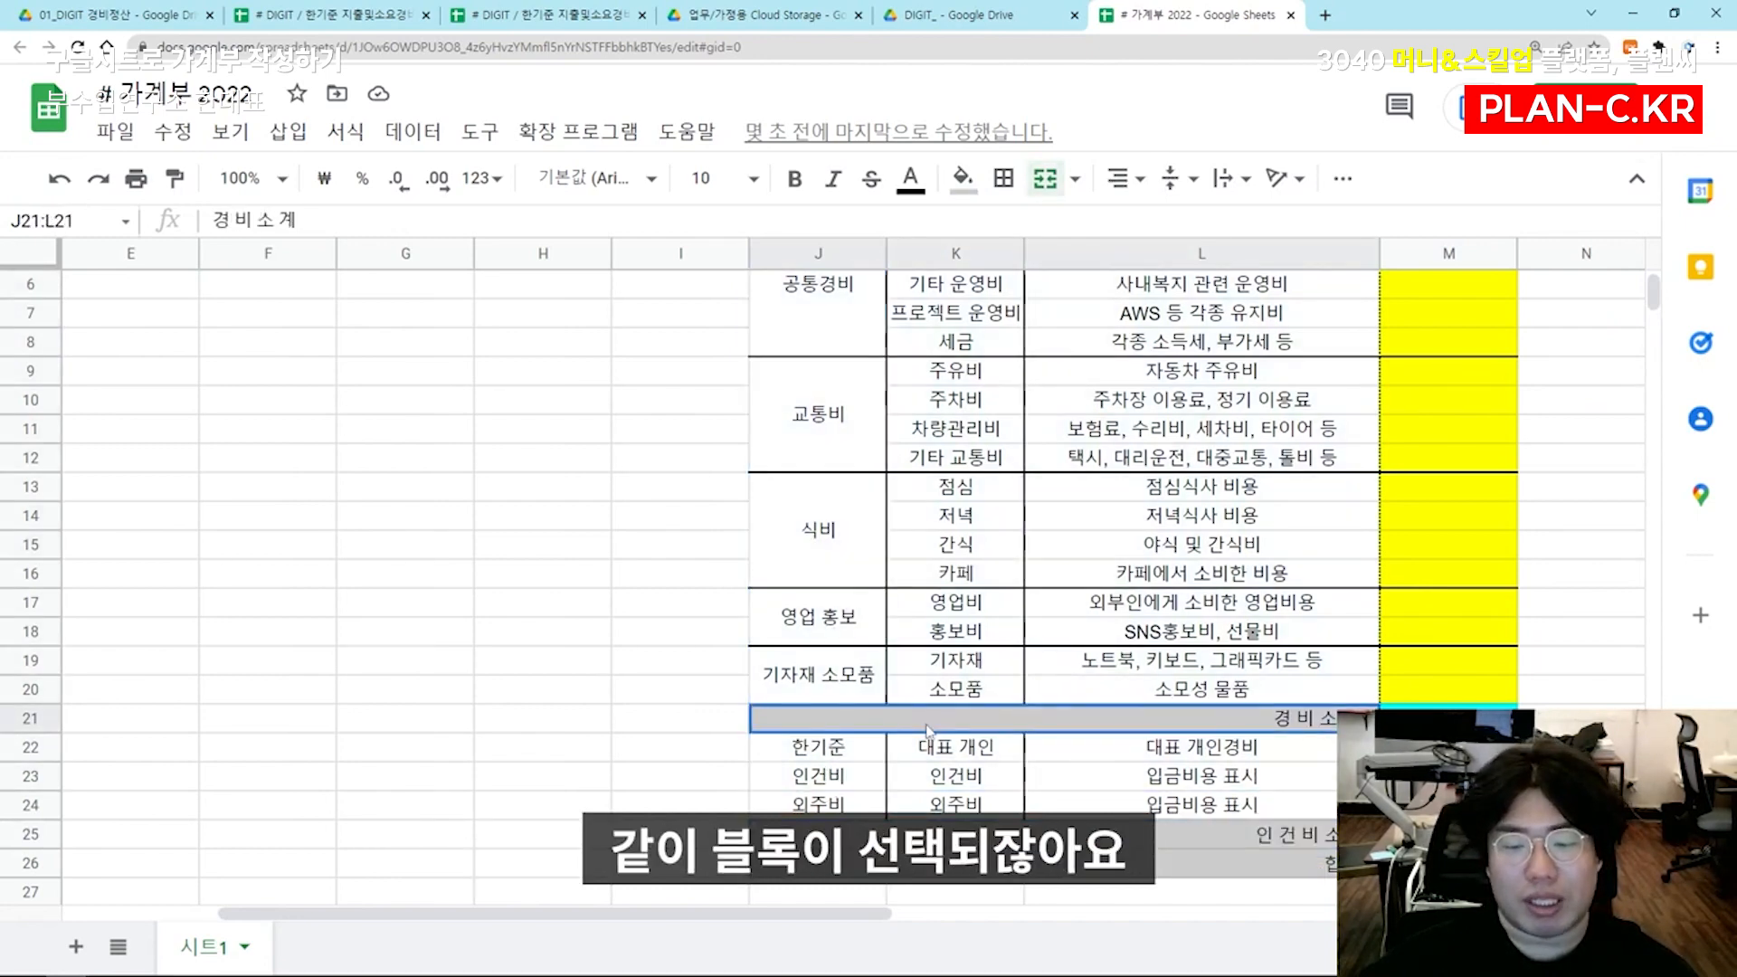
left_click(1046, 180)
left_click(1024, 834)
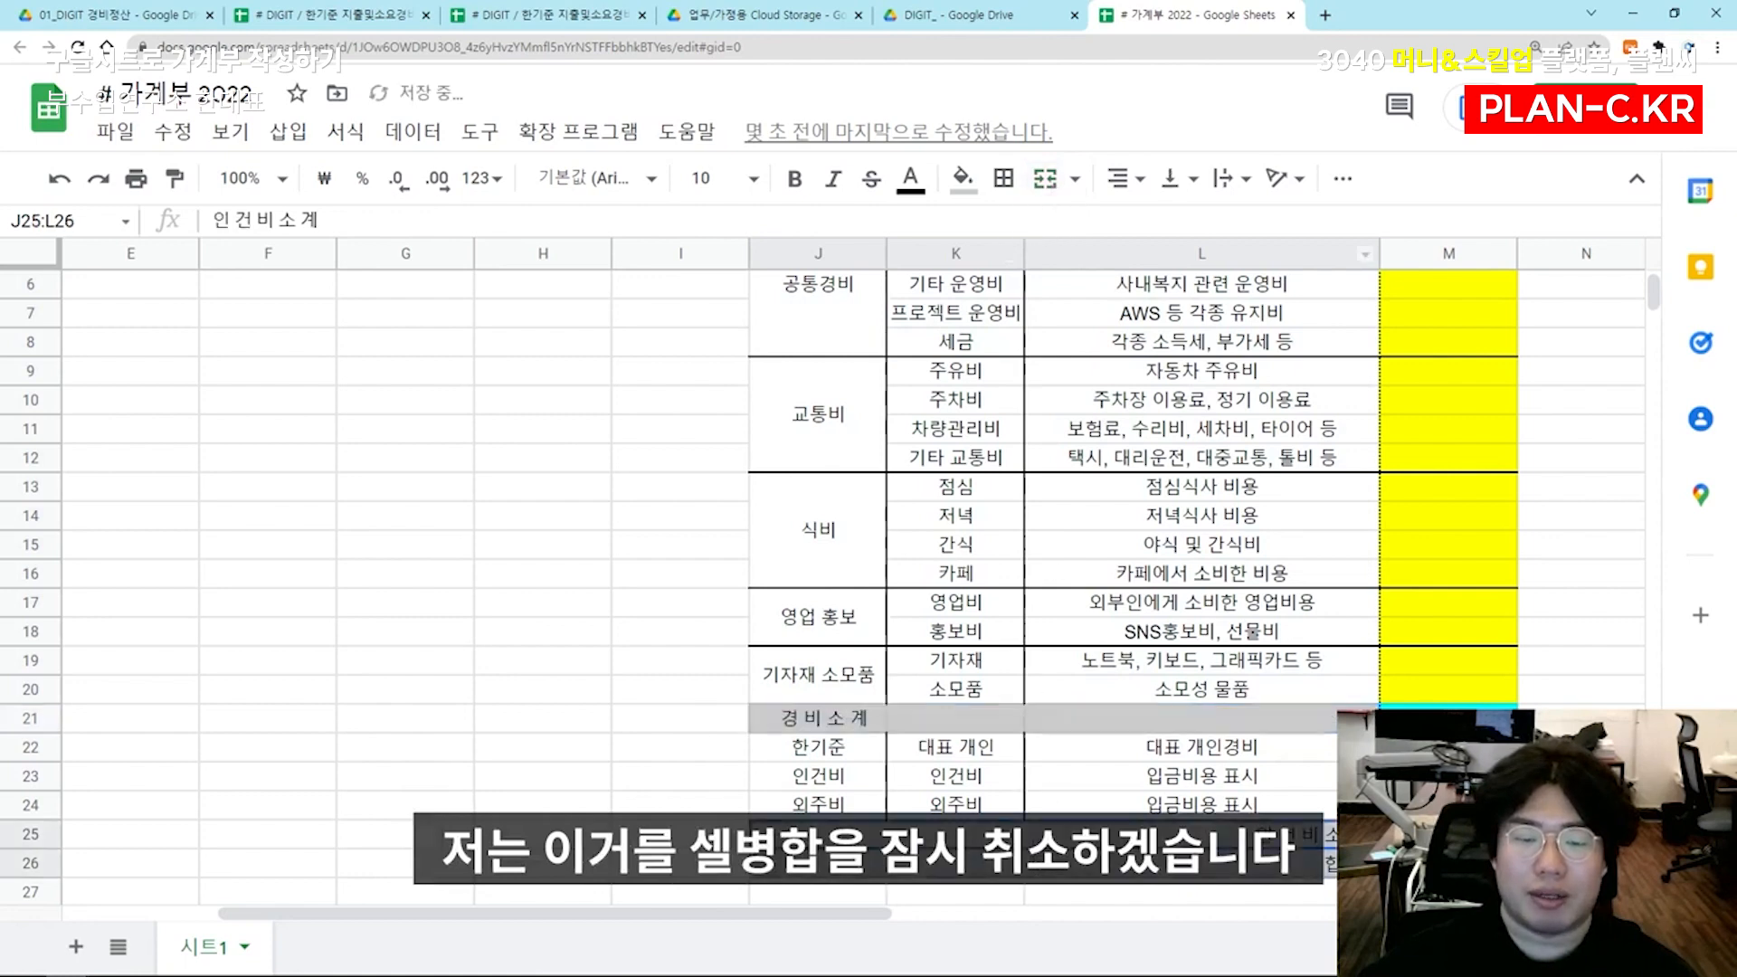
left_click(1047, 181)
left_click(1032, 863)
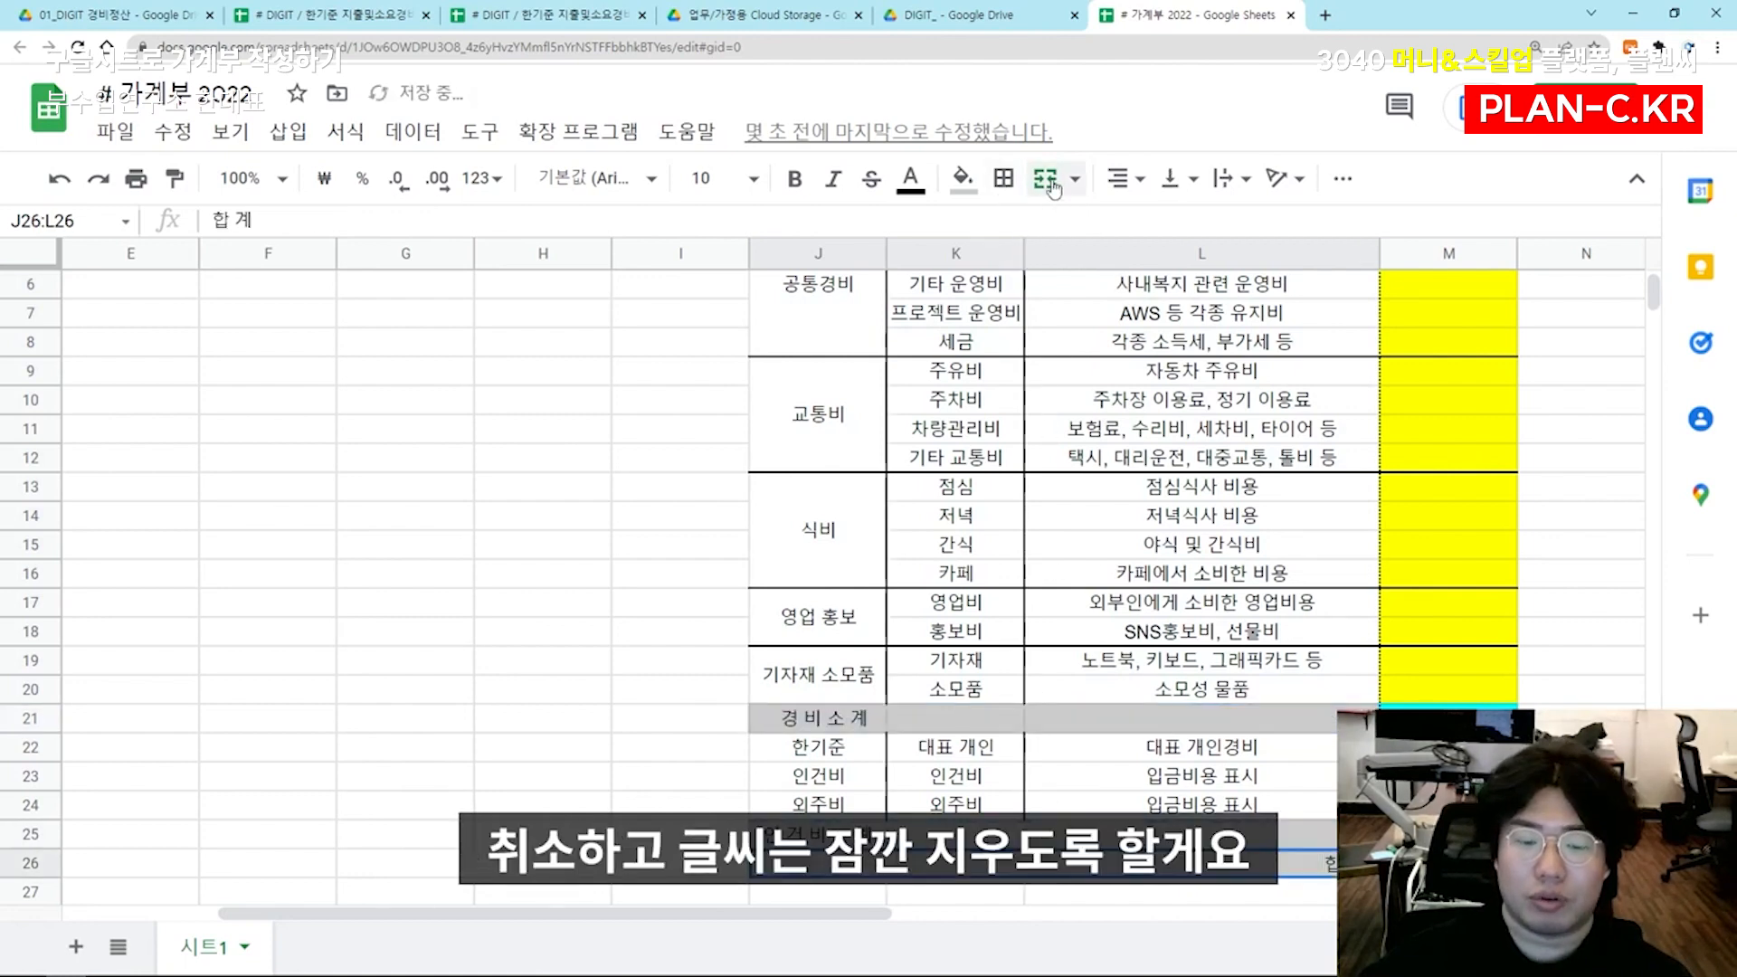
left_click(1049, 184)
Clear the subtotal labels from J21, J25 and J26 in the legend
left_click(818, 718)
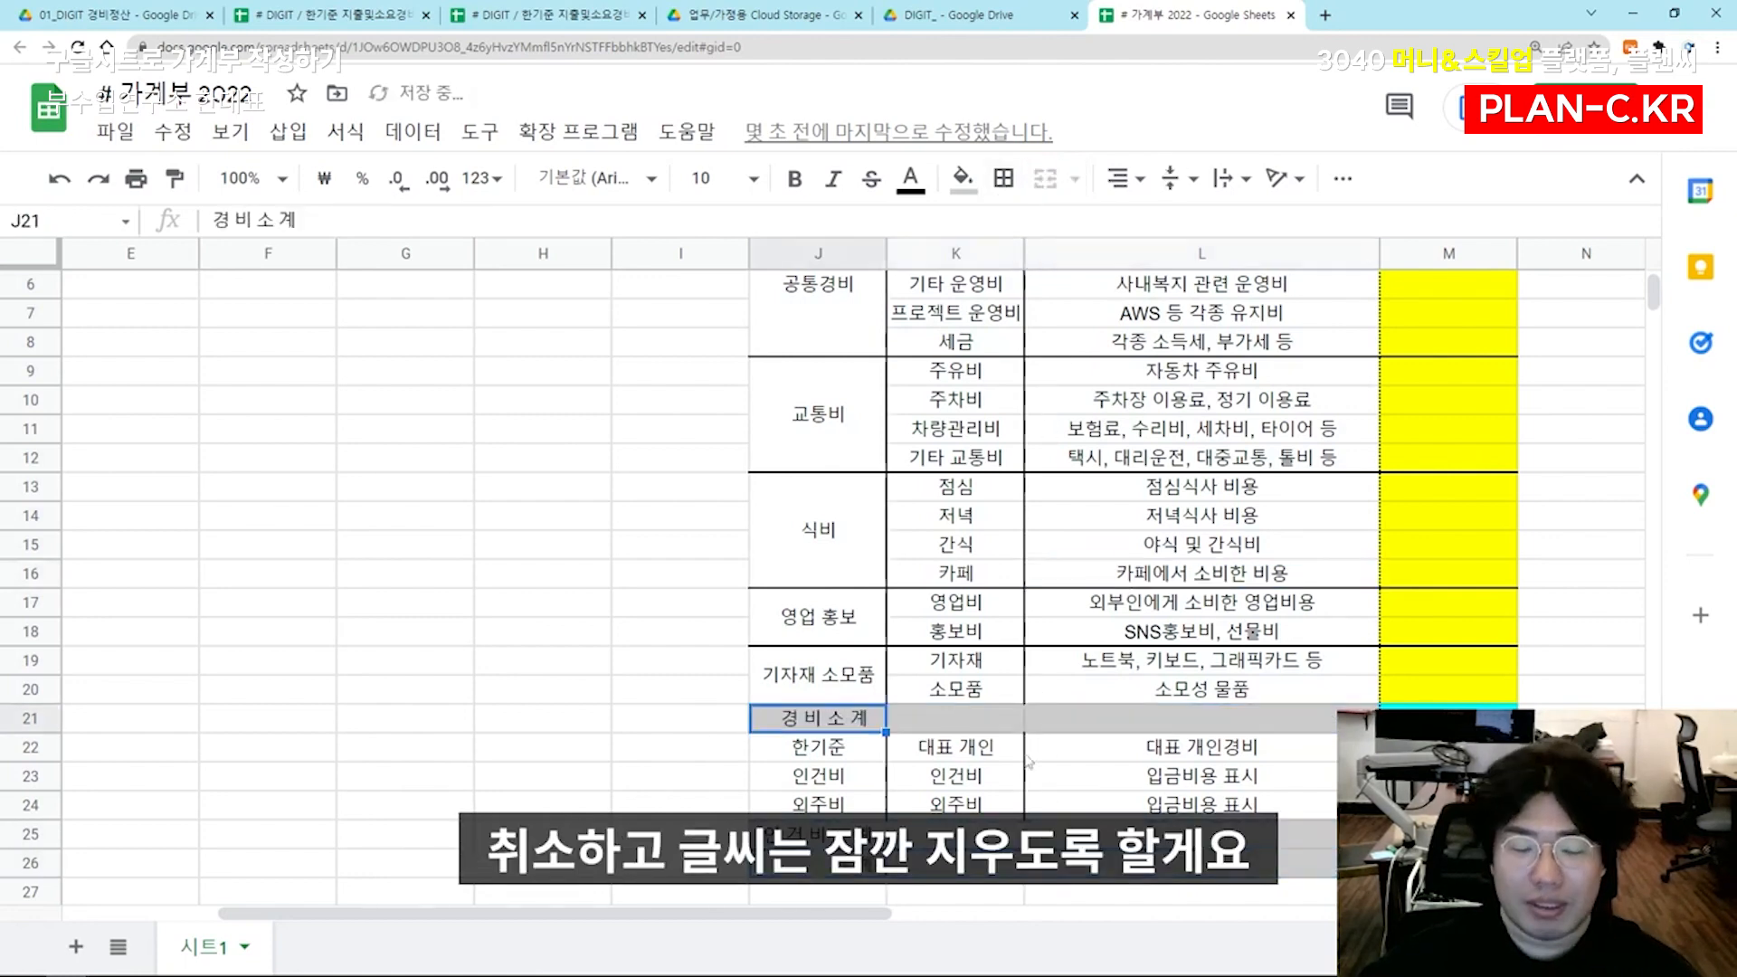
key("Delete")
left_click(818, 834)
key("Delete")
left_click(818, 863)
key("Delete")
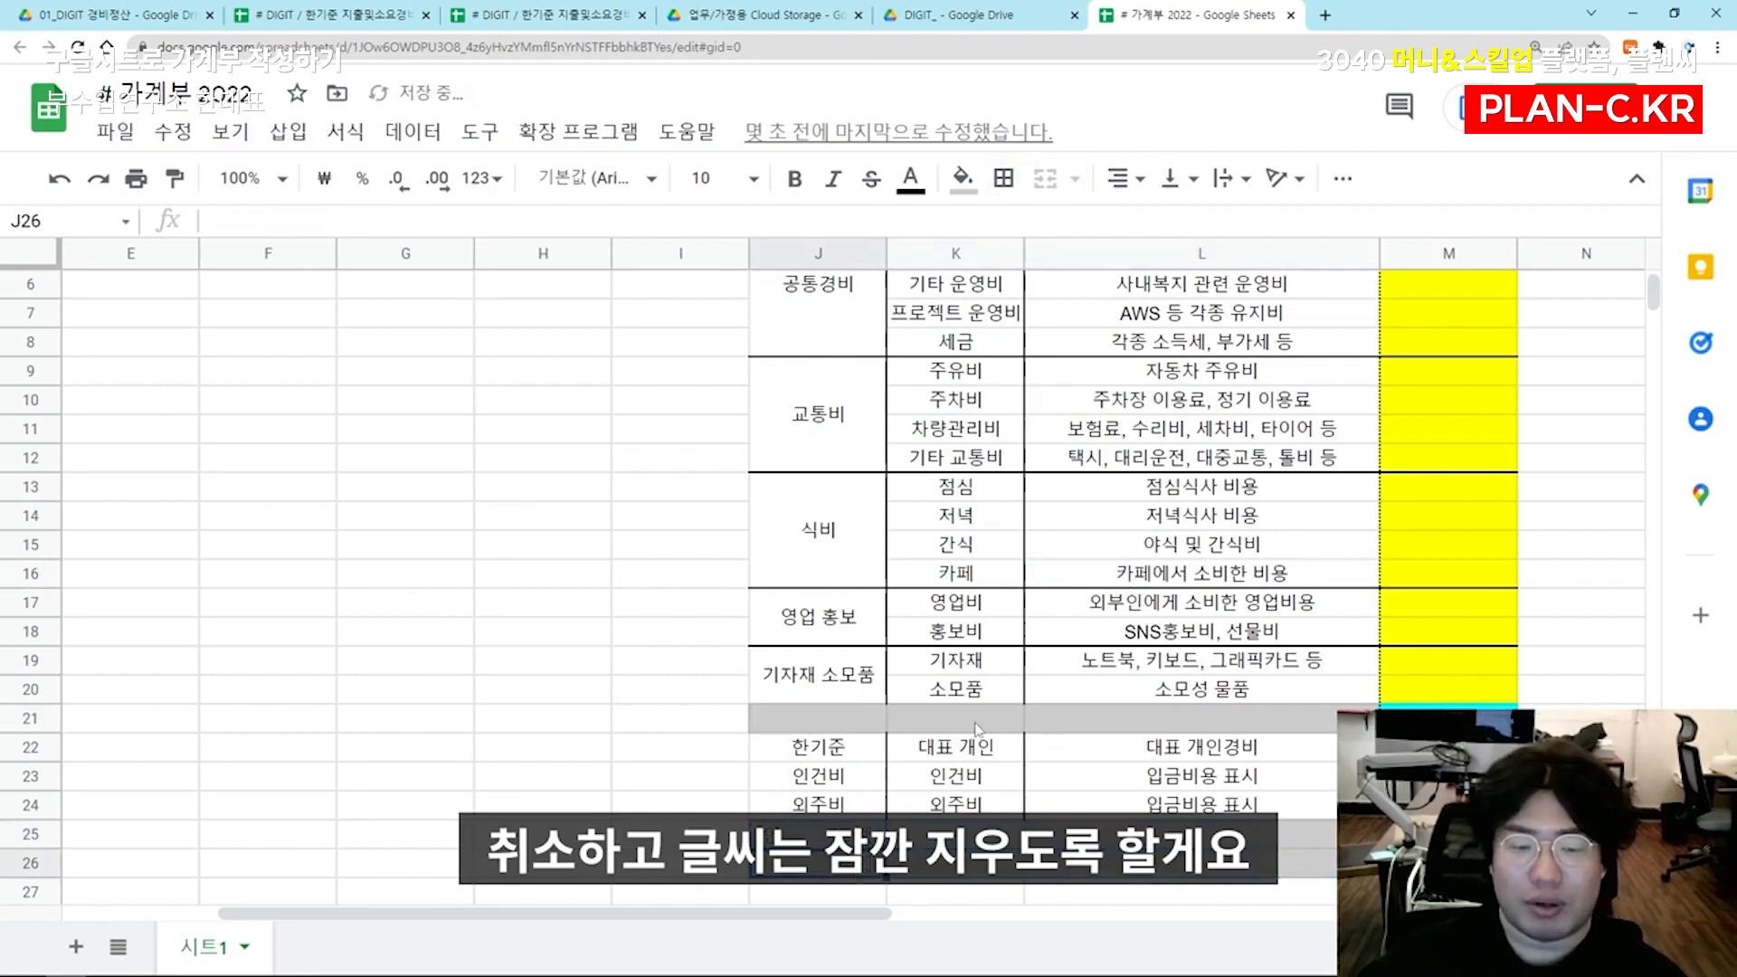
Add data validation to D4 with a dropdown list from range J4:J24, and open the dropdown to check its choices
left_click(955, 718)
left_click(955, 661)
left_click(543, 603)
left_click_drag(262, 599, 77, 582)
left_click(395, 521)
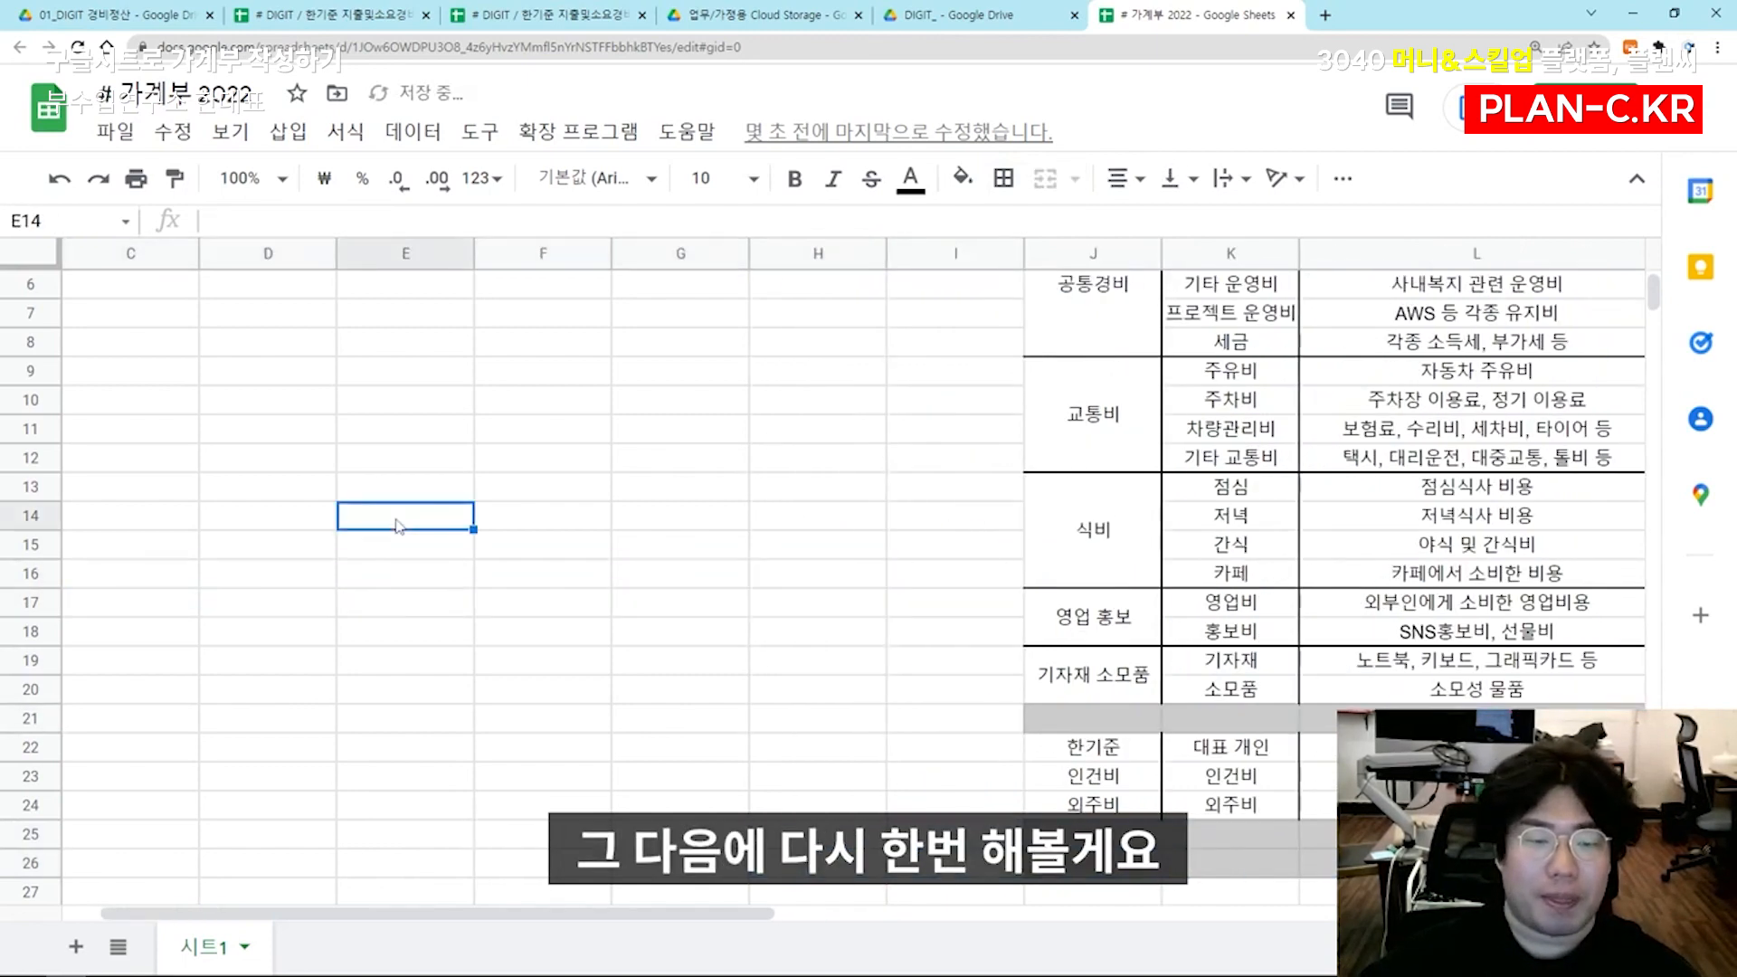
scroll(393, 509, "up", 2)
left_click(259, 374)
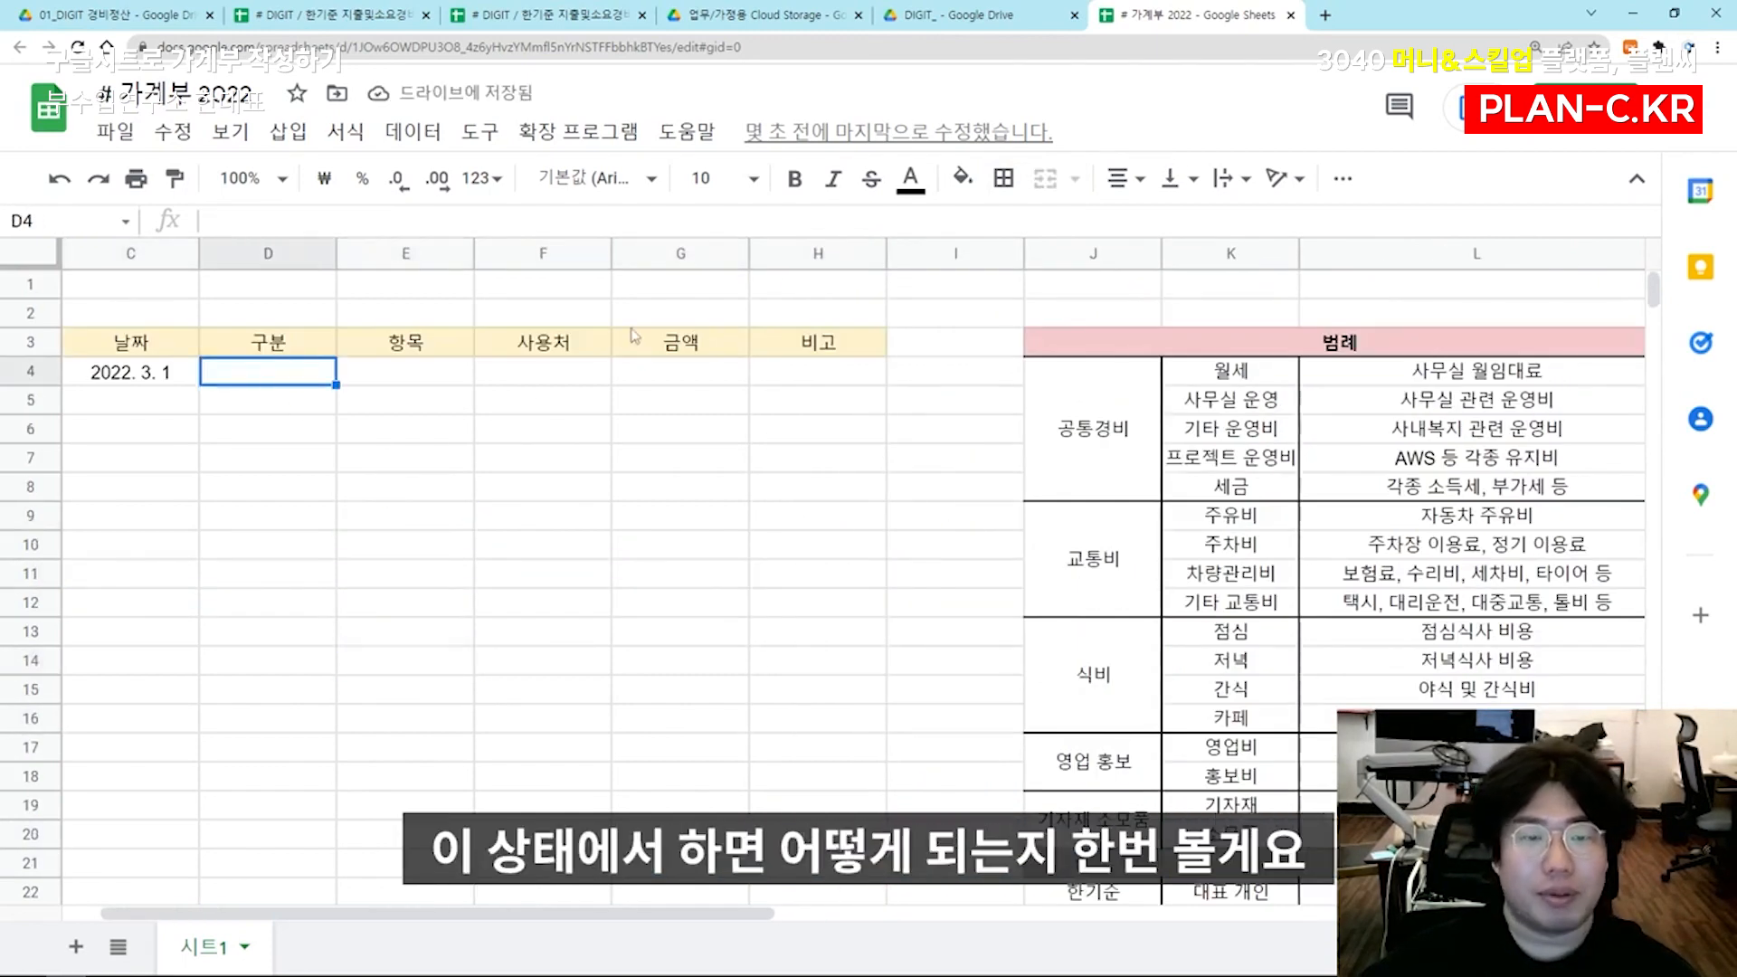
left_click(416, 134)
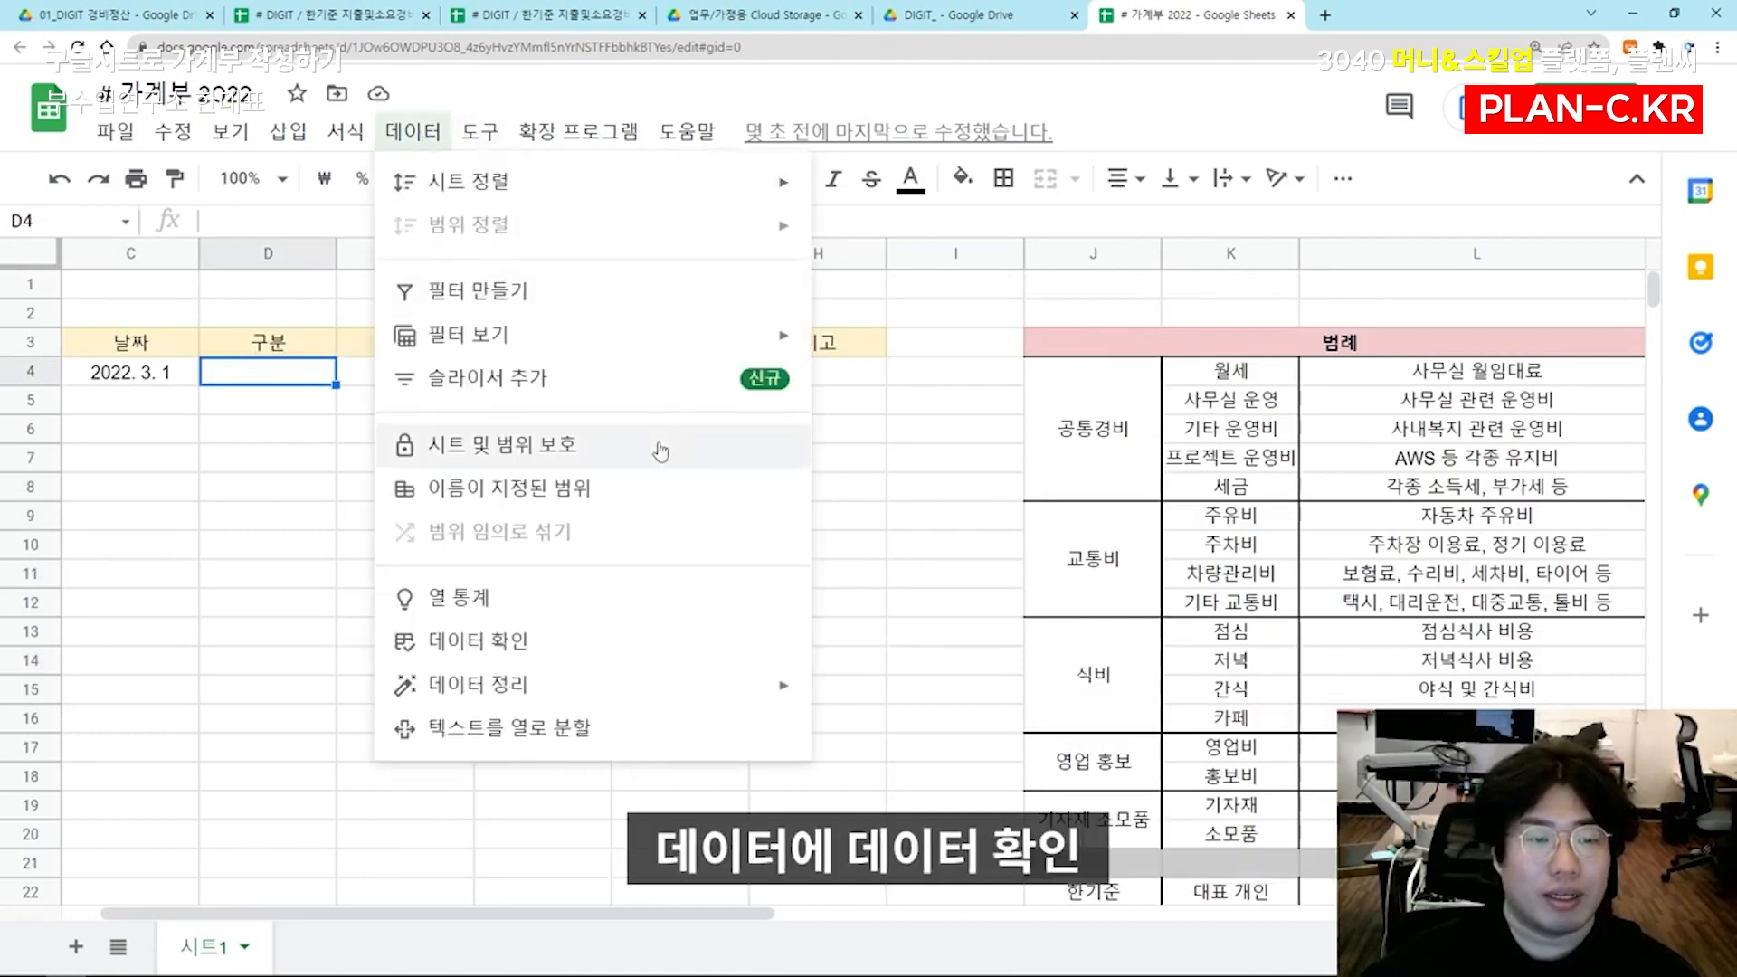
left_click(561, 641)
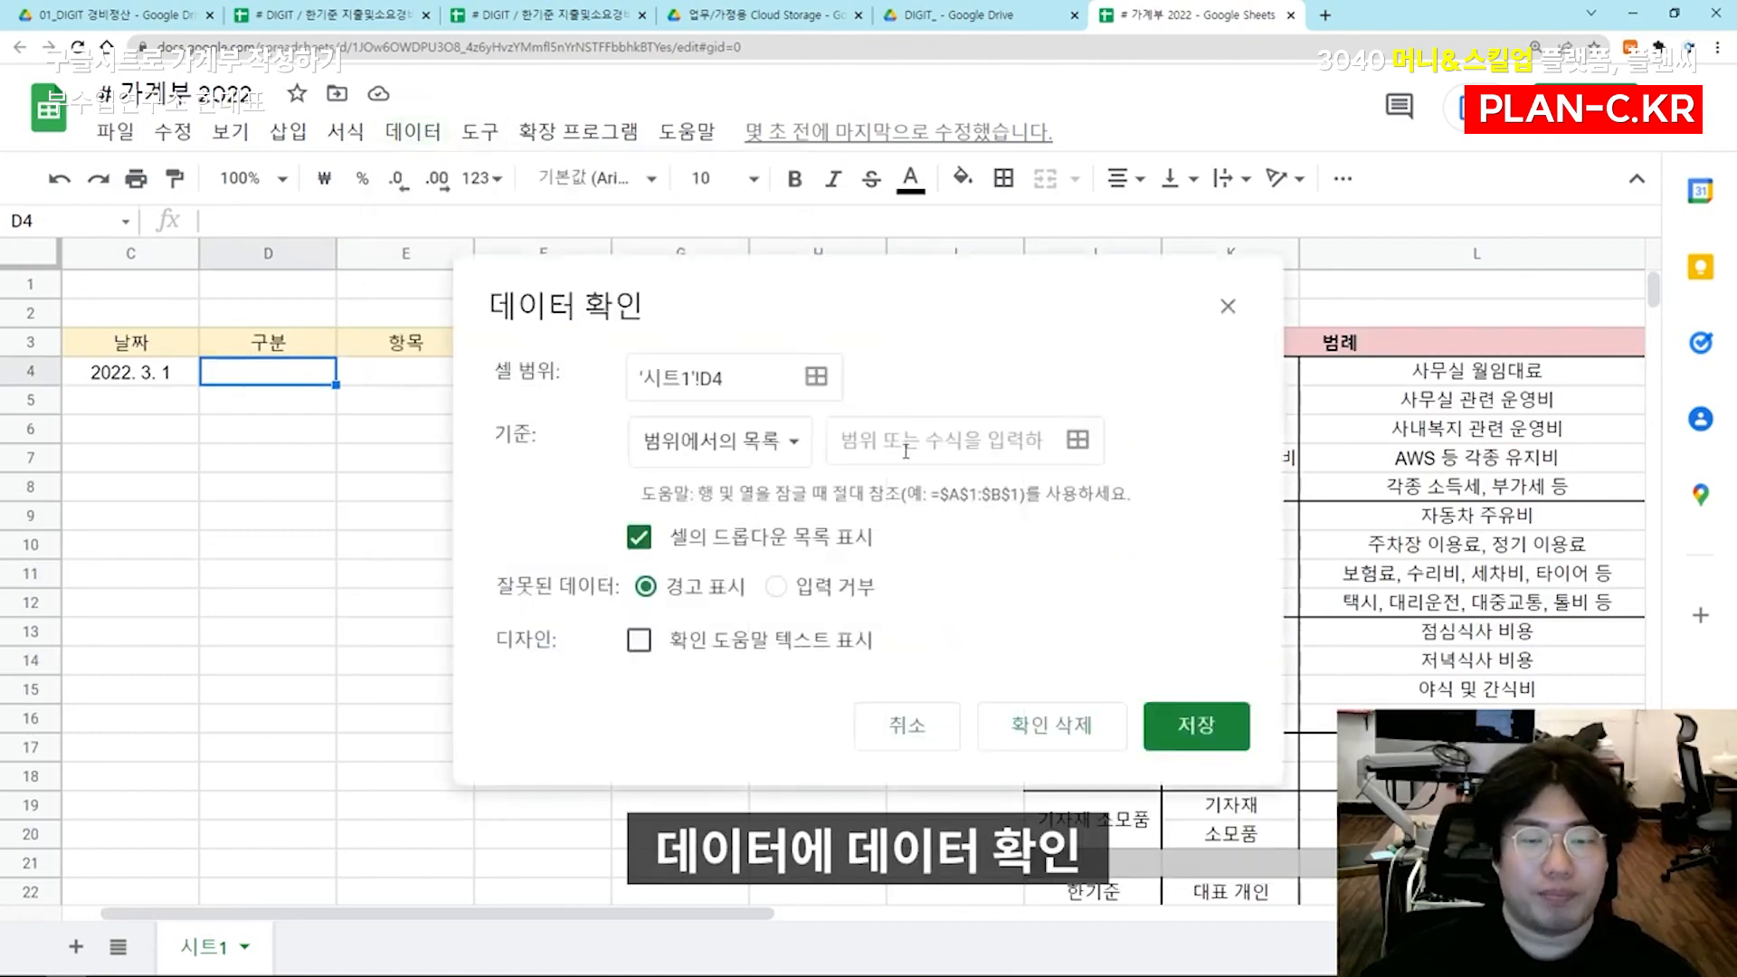
left_click(1076, 439)
left_click(1099, 439)
scroll(1103, 438, "down", 2)
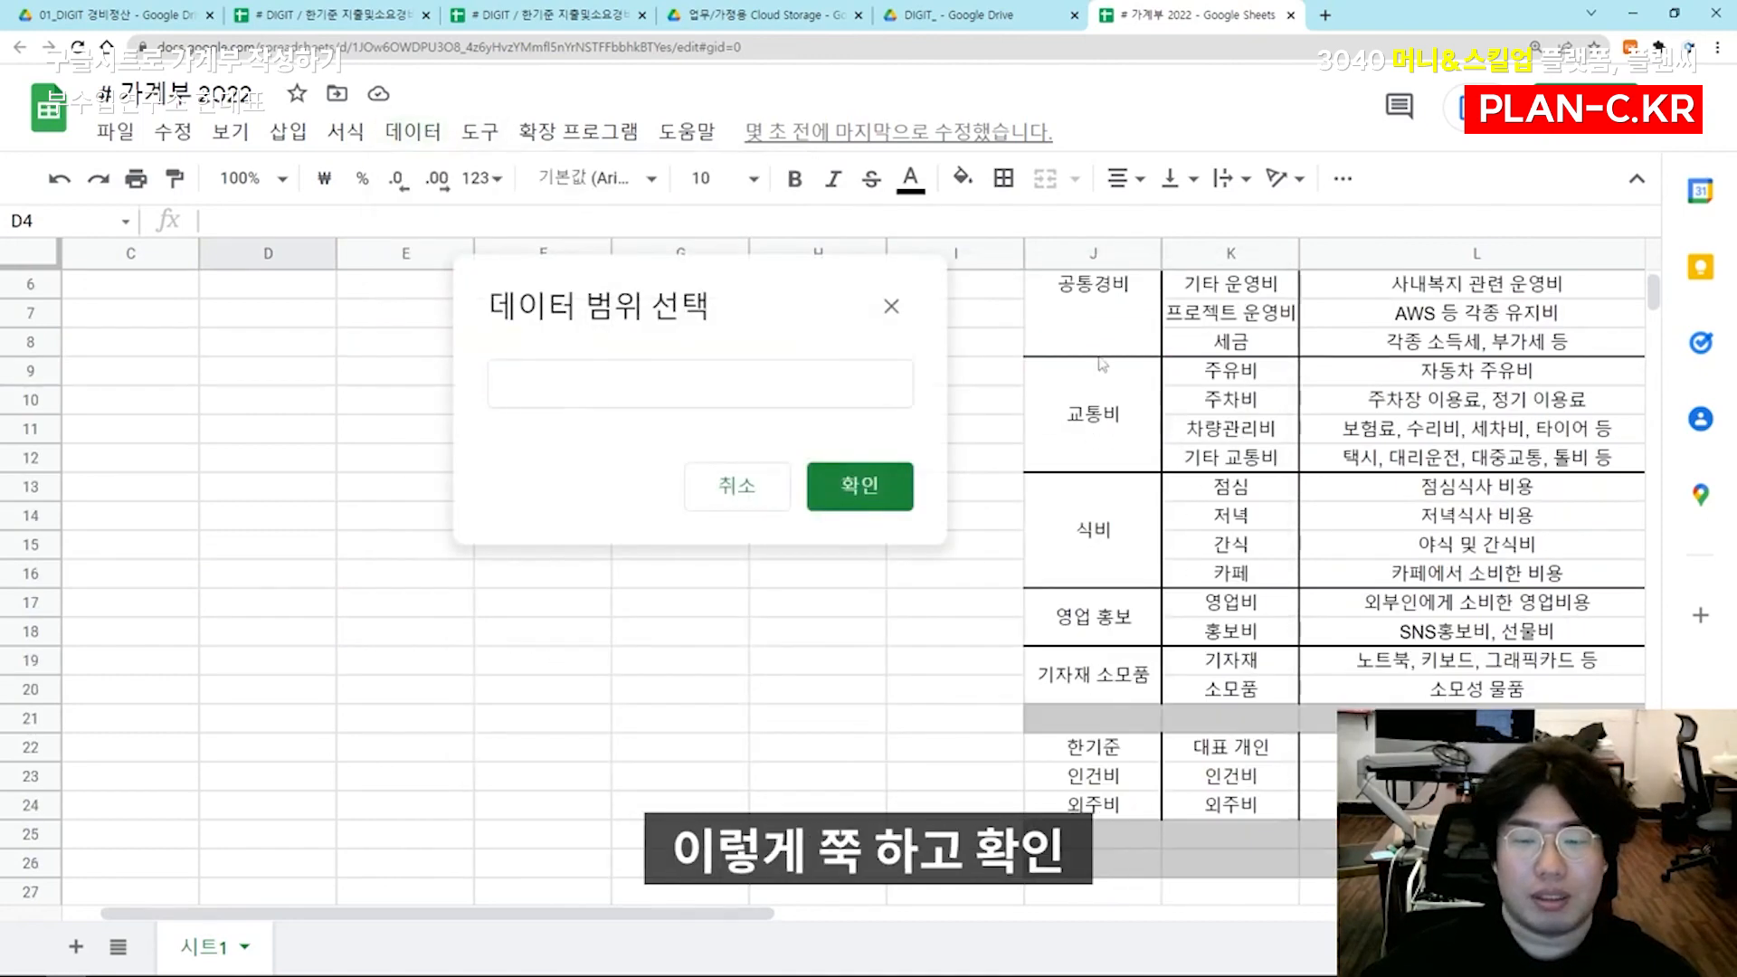
left_click_drag(1109, 441, 1094, 804)
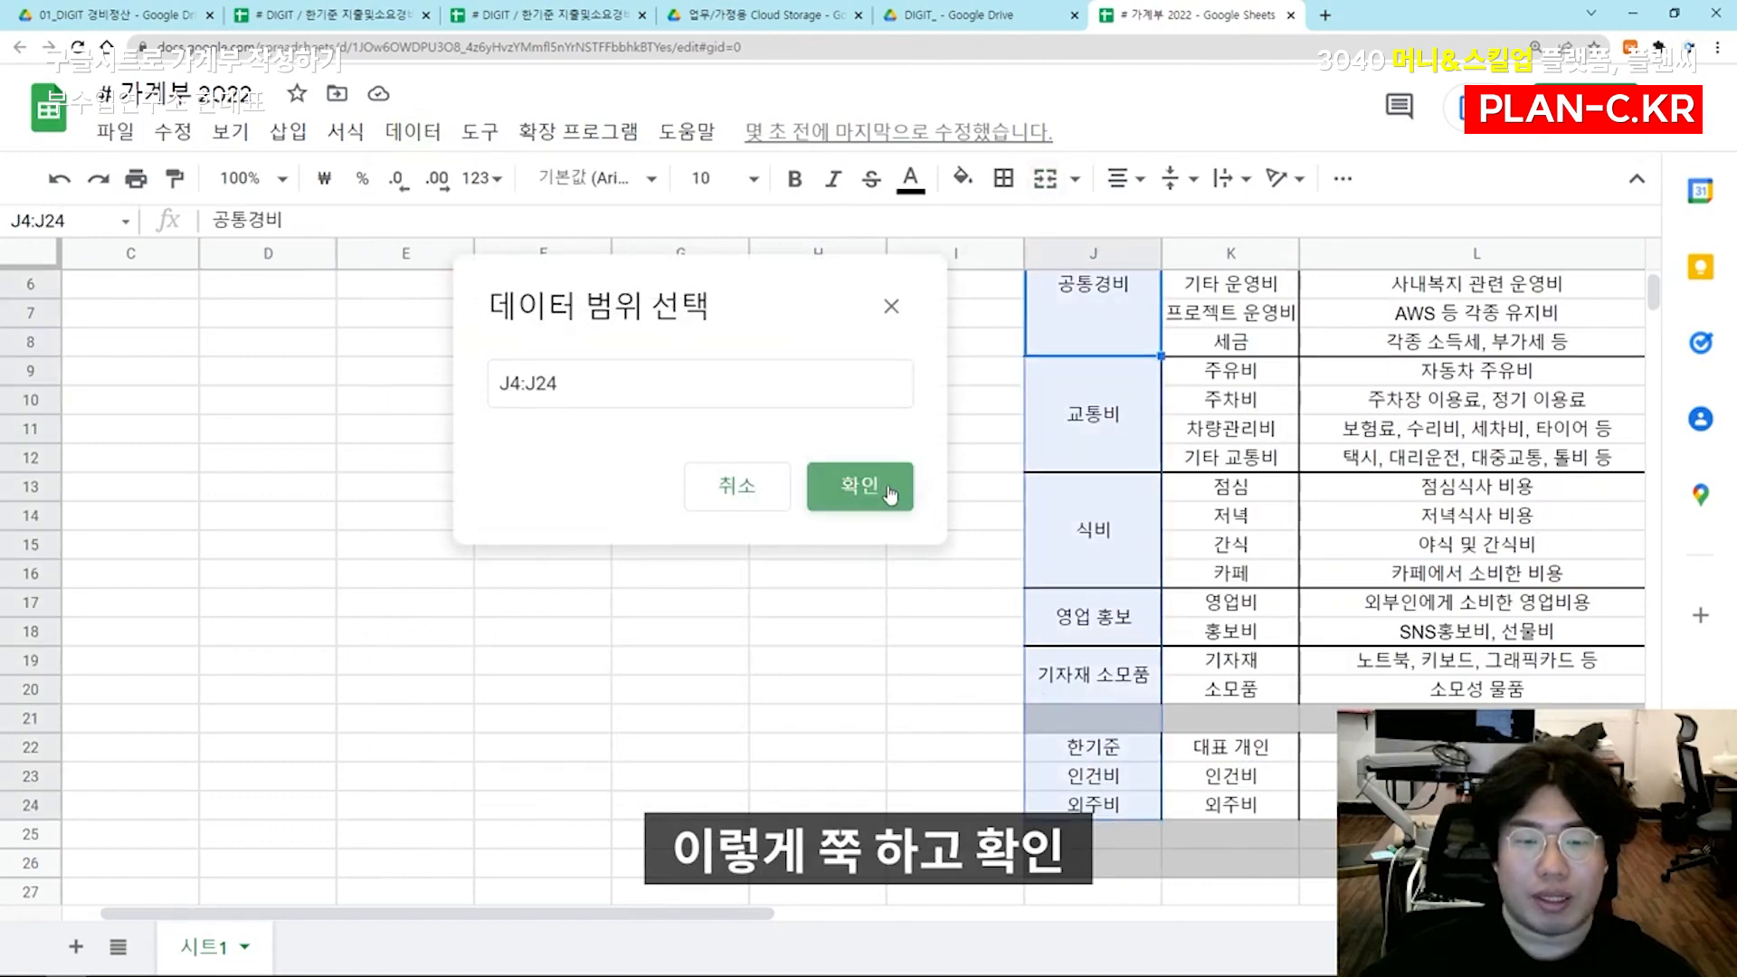
left_click(860, 486)
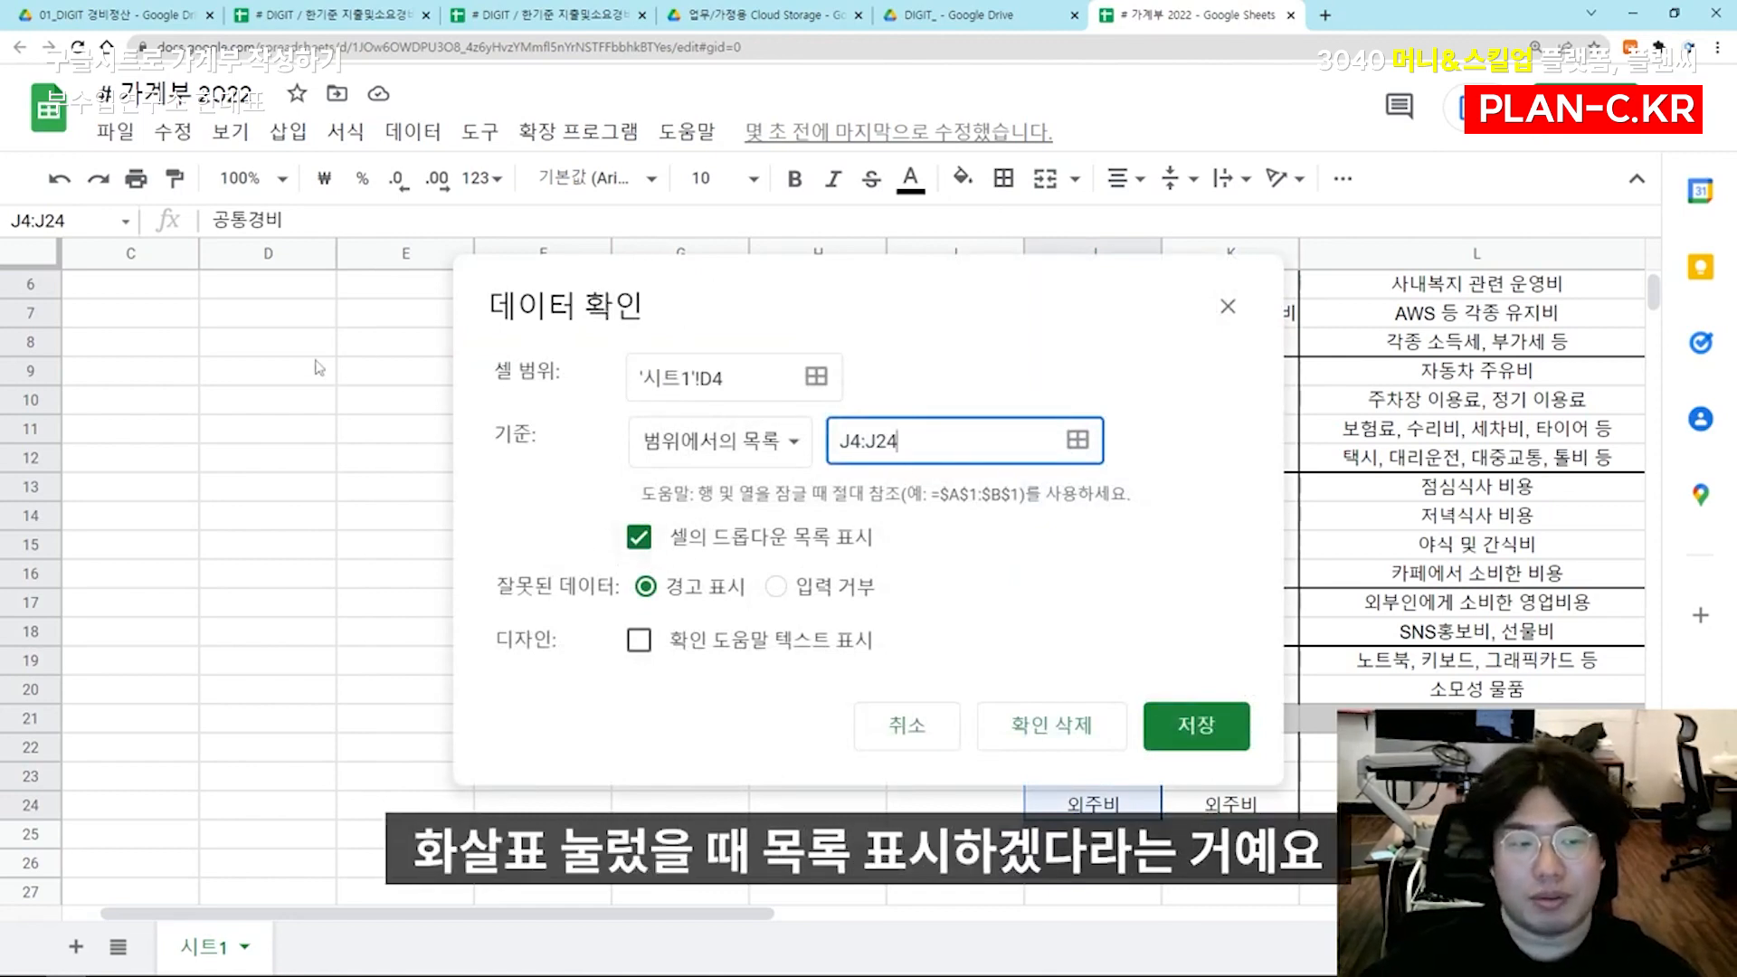
left_click(1196, 725)
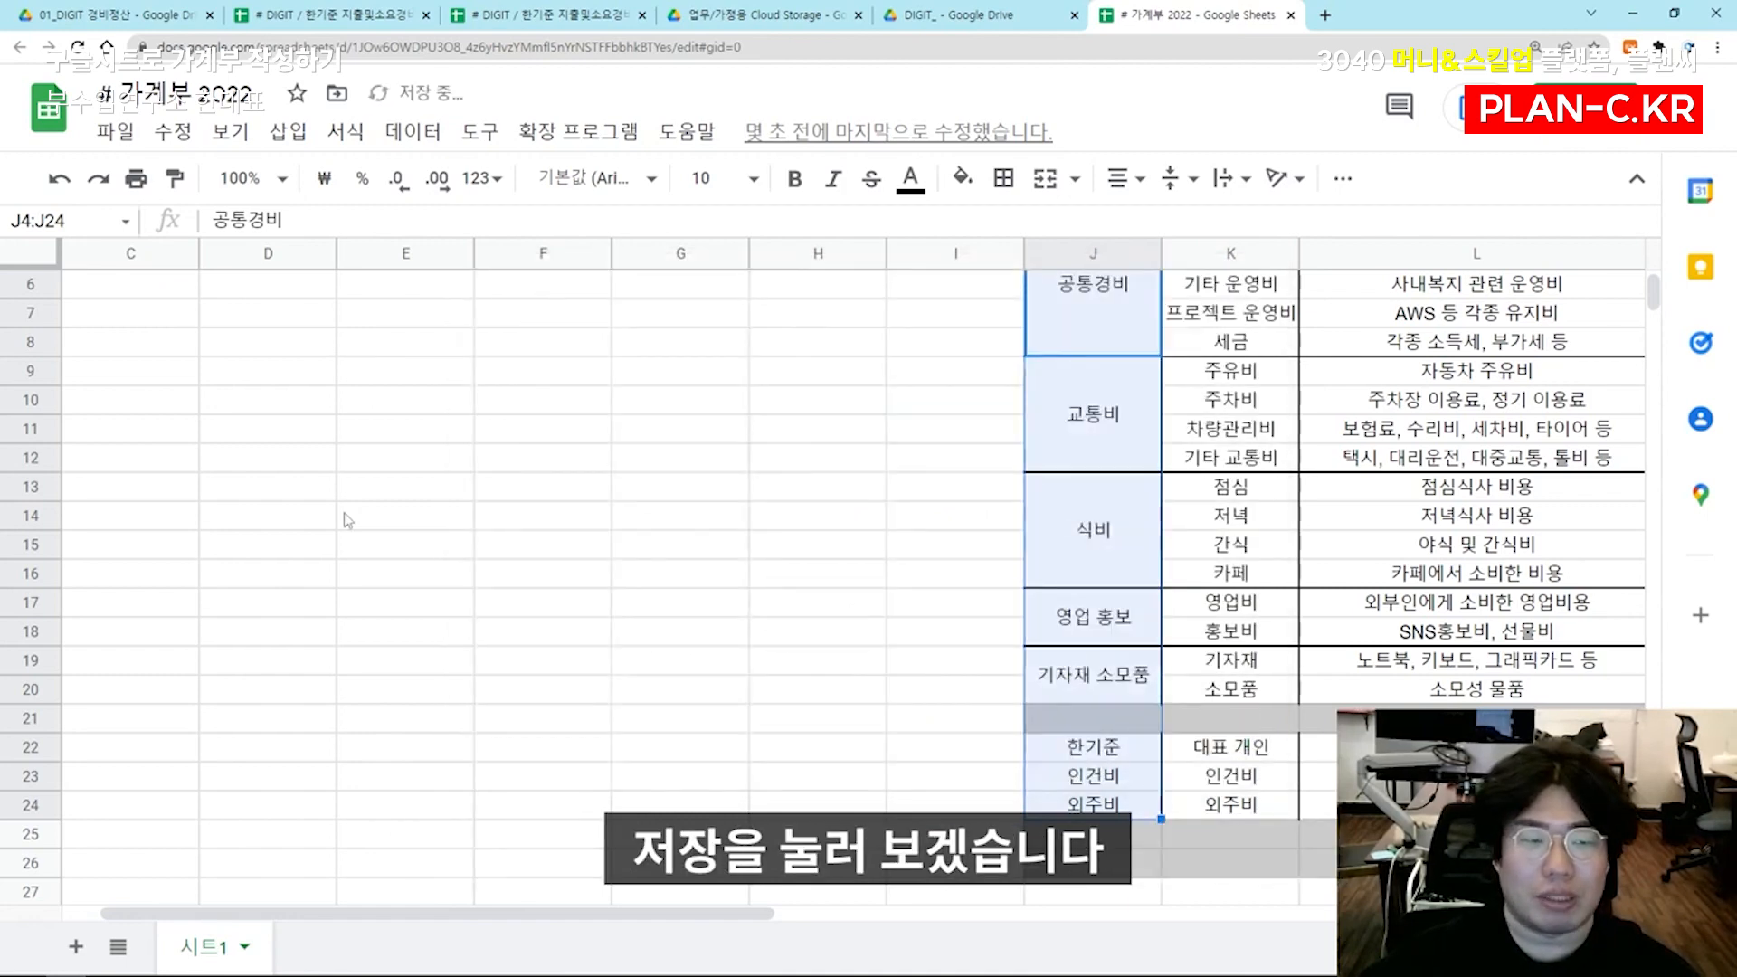
left_click(323, 379)
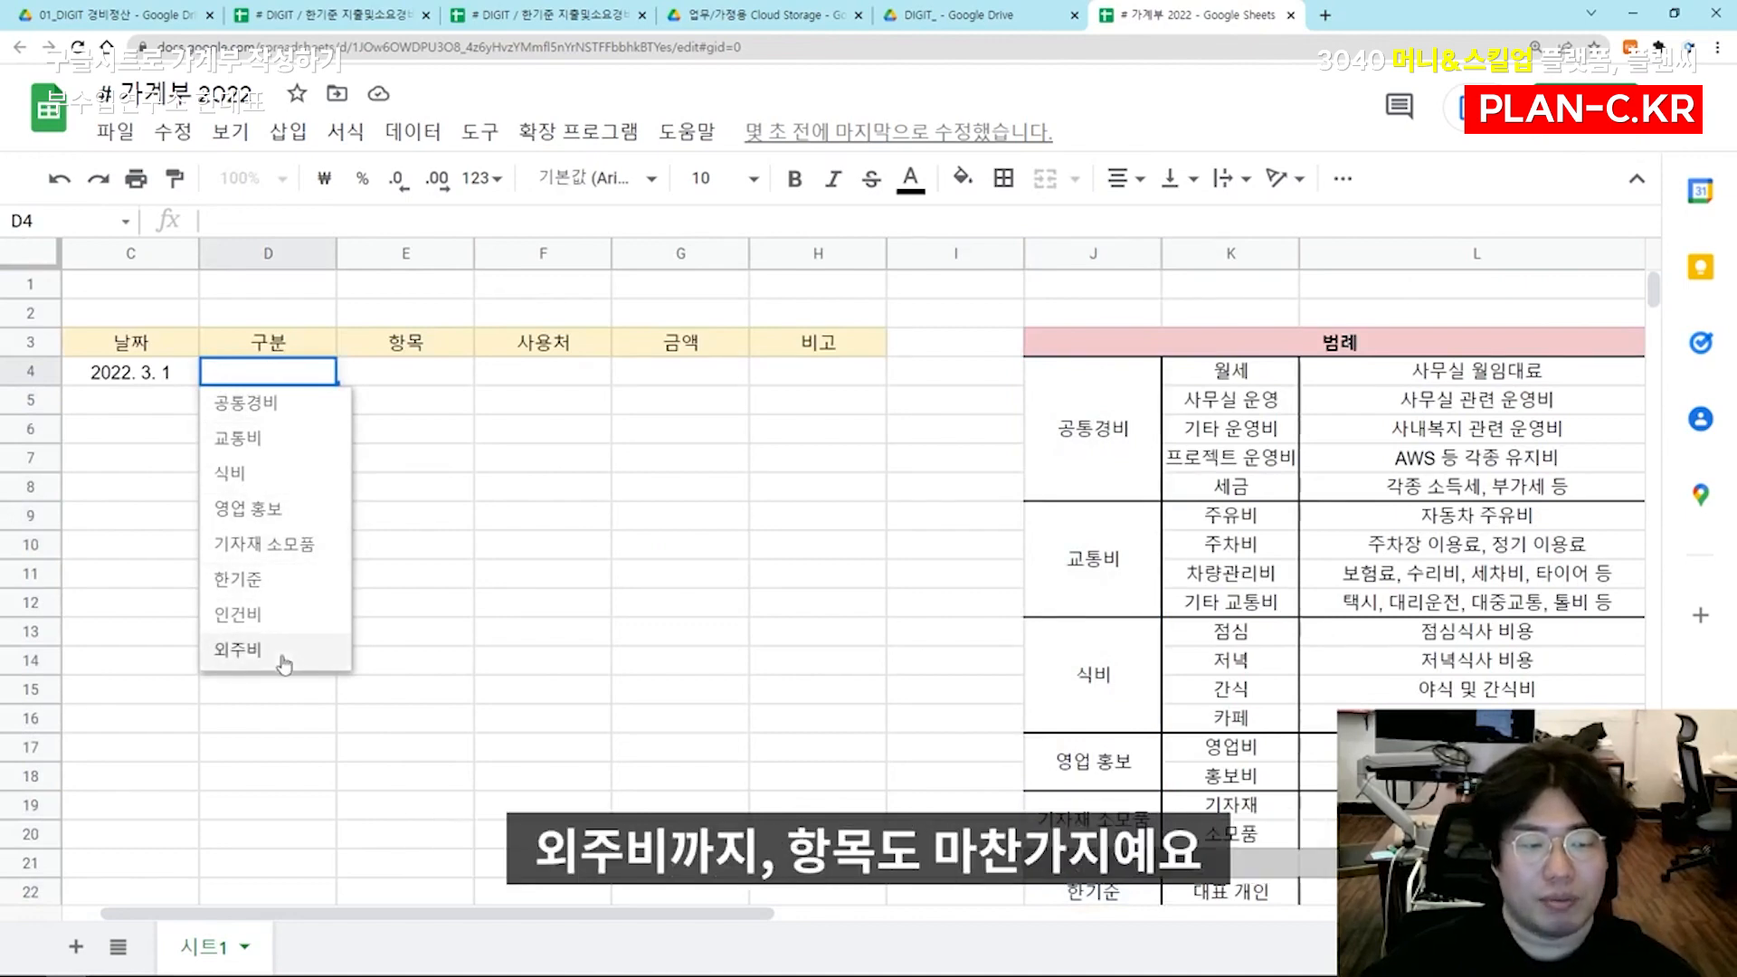
Add data validation to E4 with a dropdown list from range K4:K24, and look through its choices
left_click(445, 389)
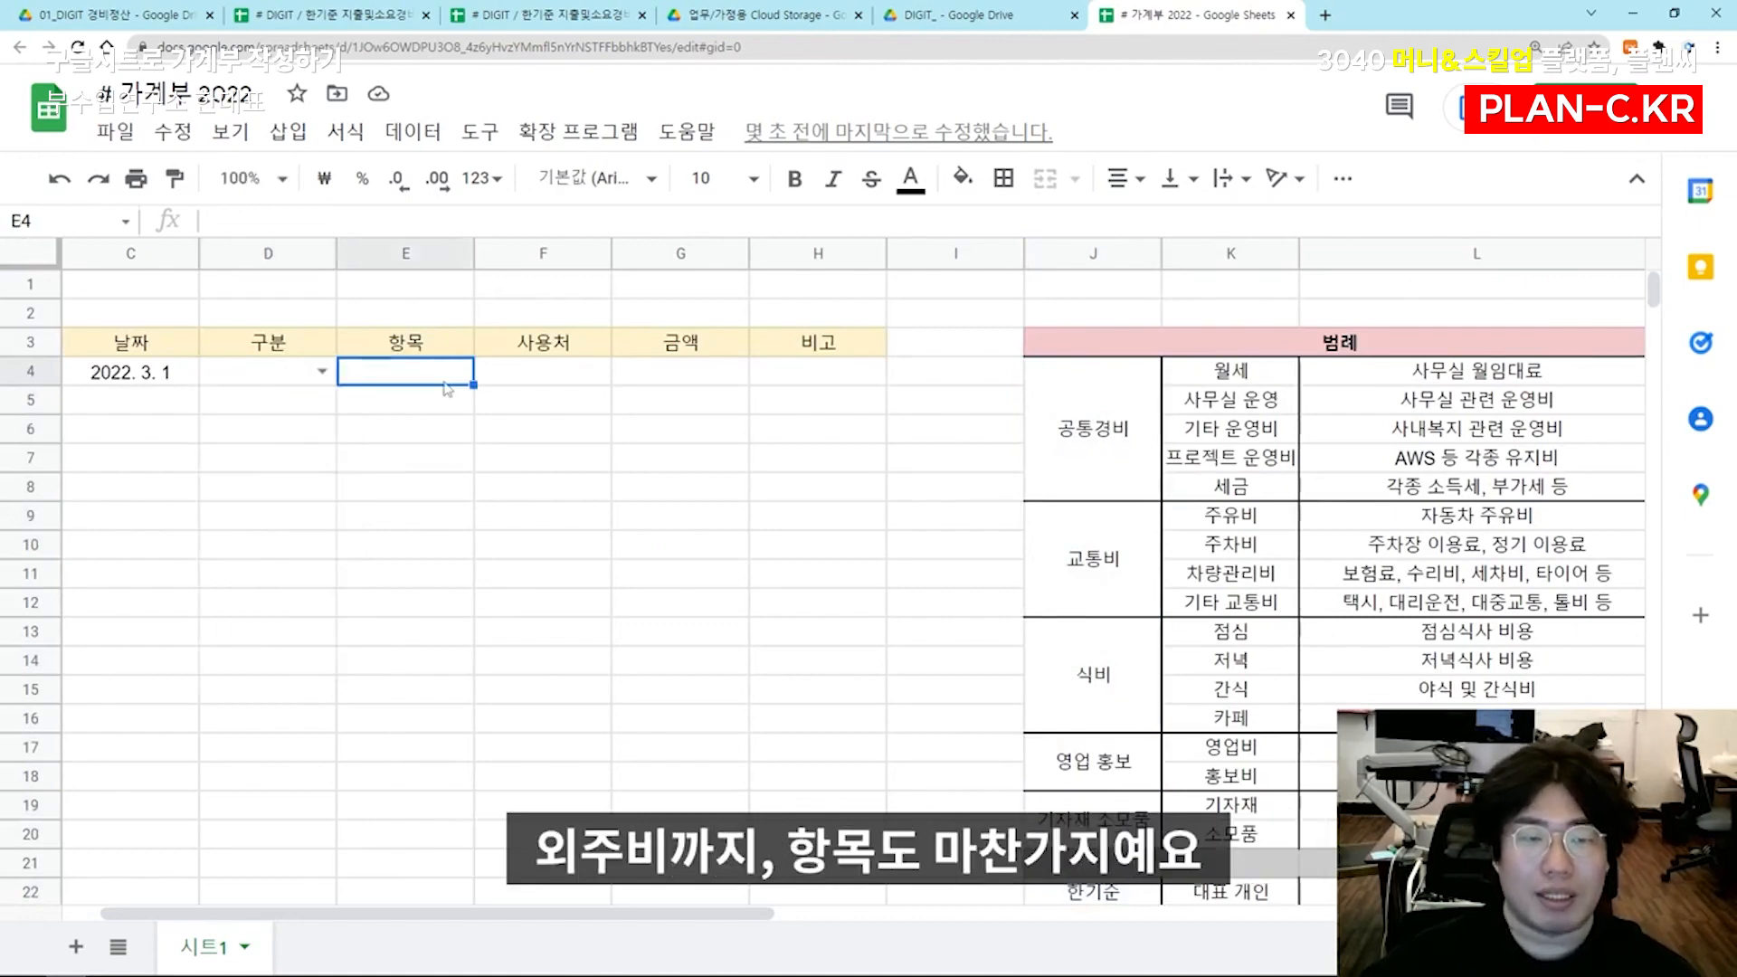
left_click(413, 132)
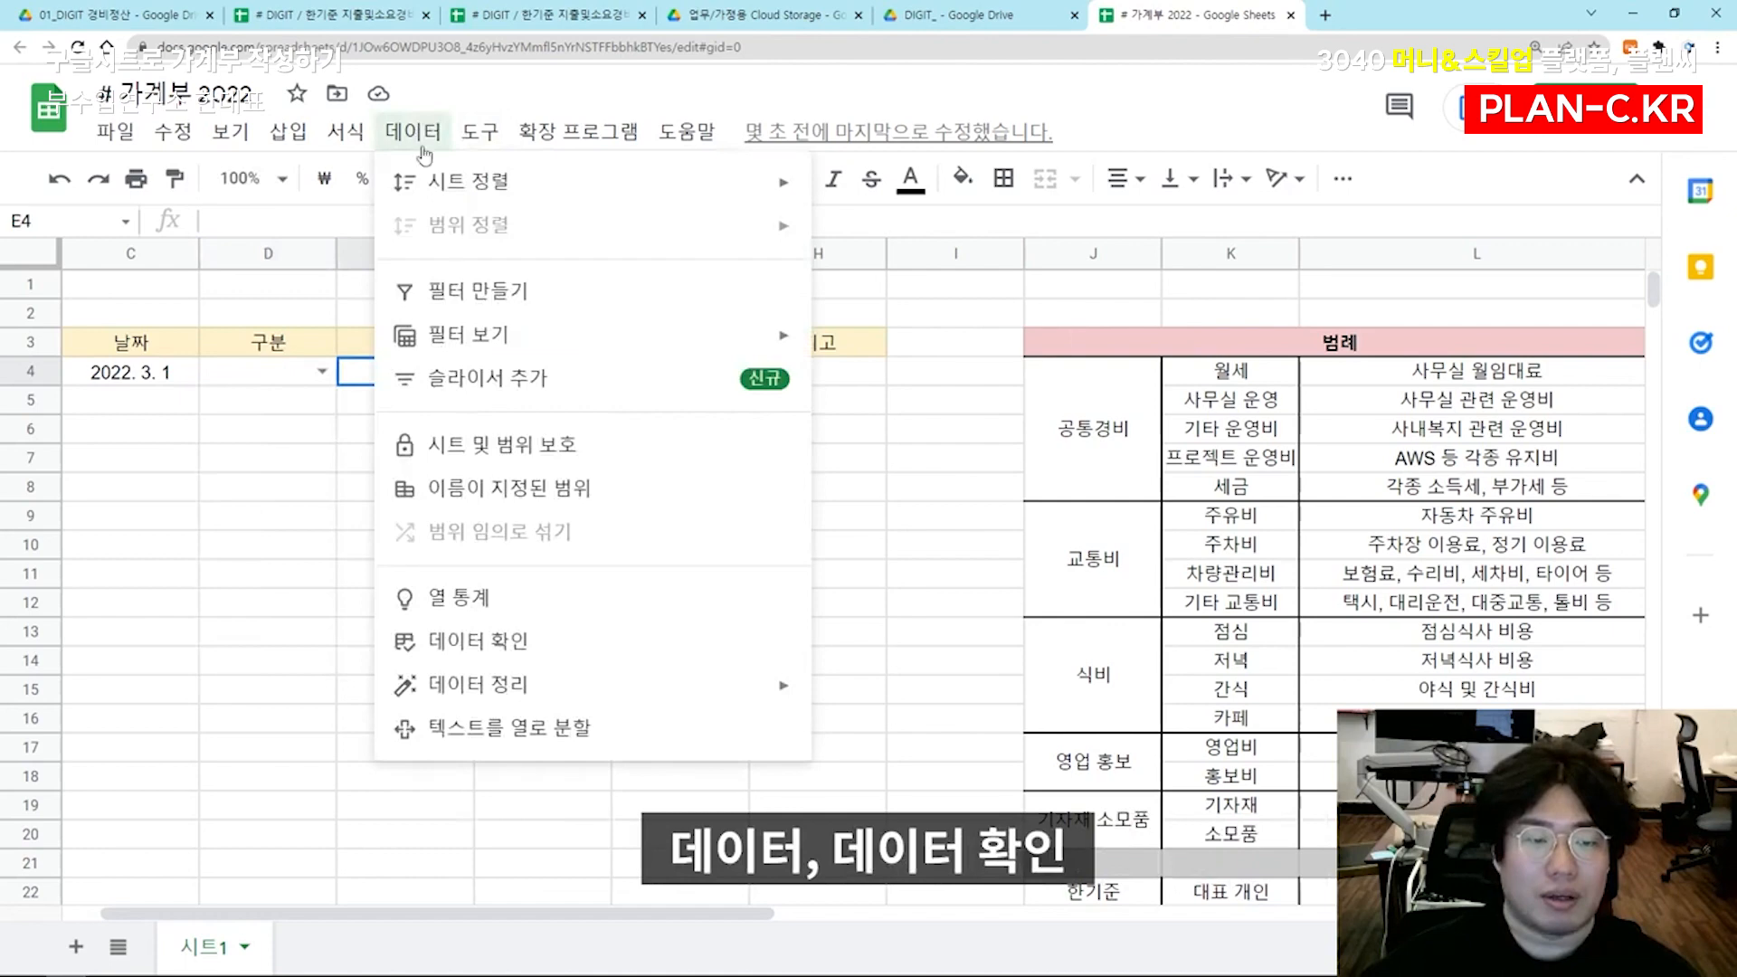
left_click(589, 643)
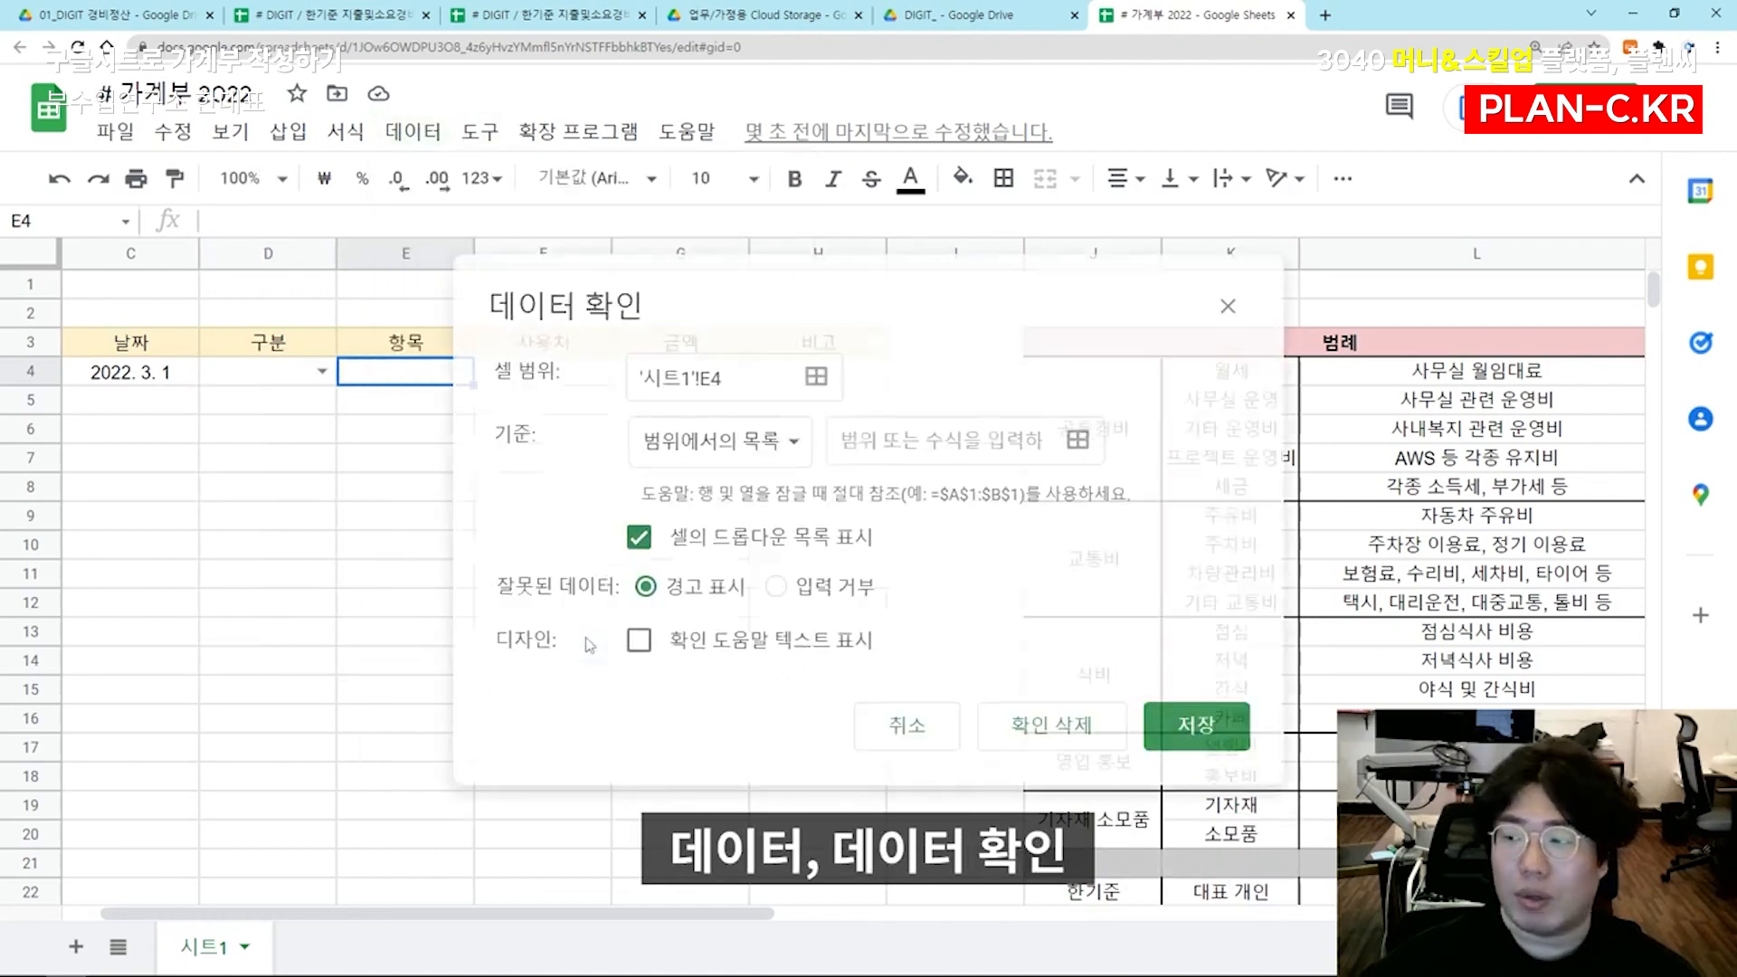
left_click(1076, 440)
left_click_drag(1230, 371, 1231, 456)
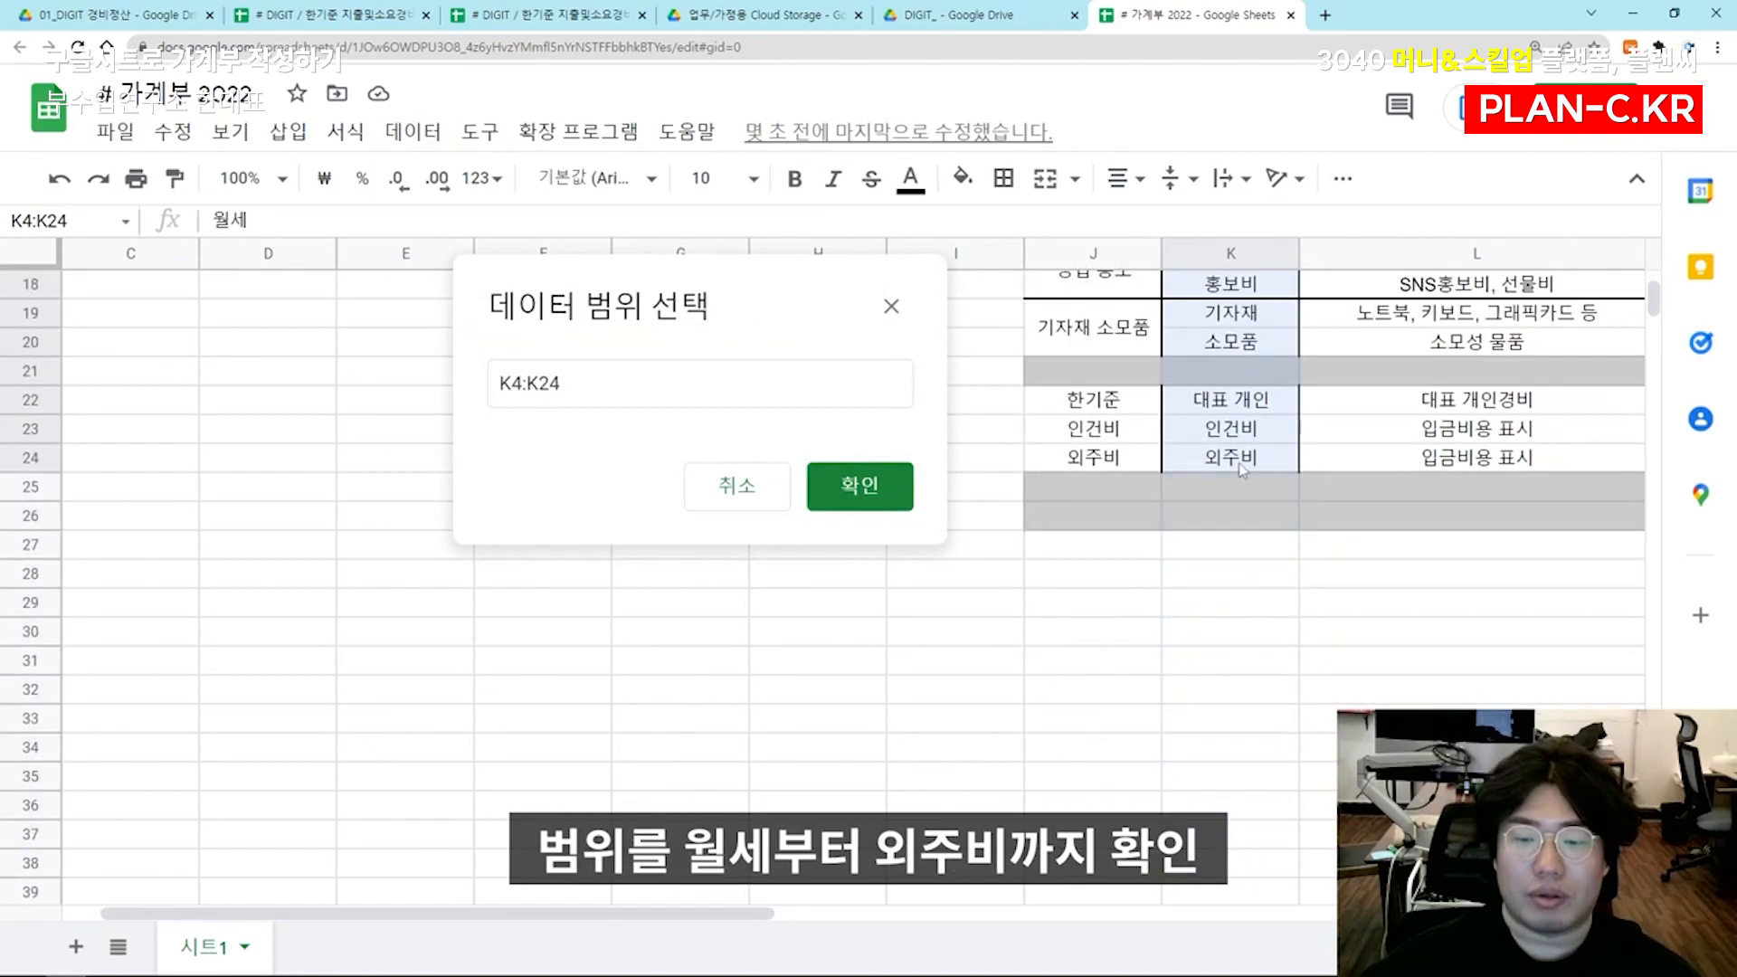
left_click(893, 497)
left_click(1158, 716)
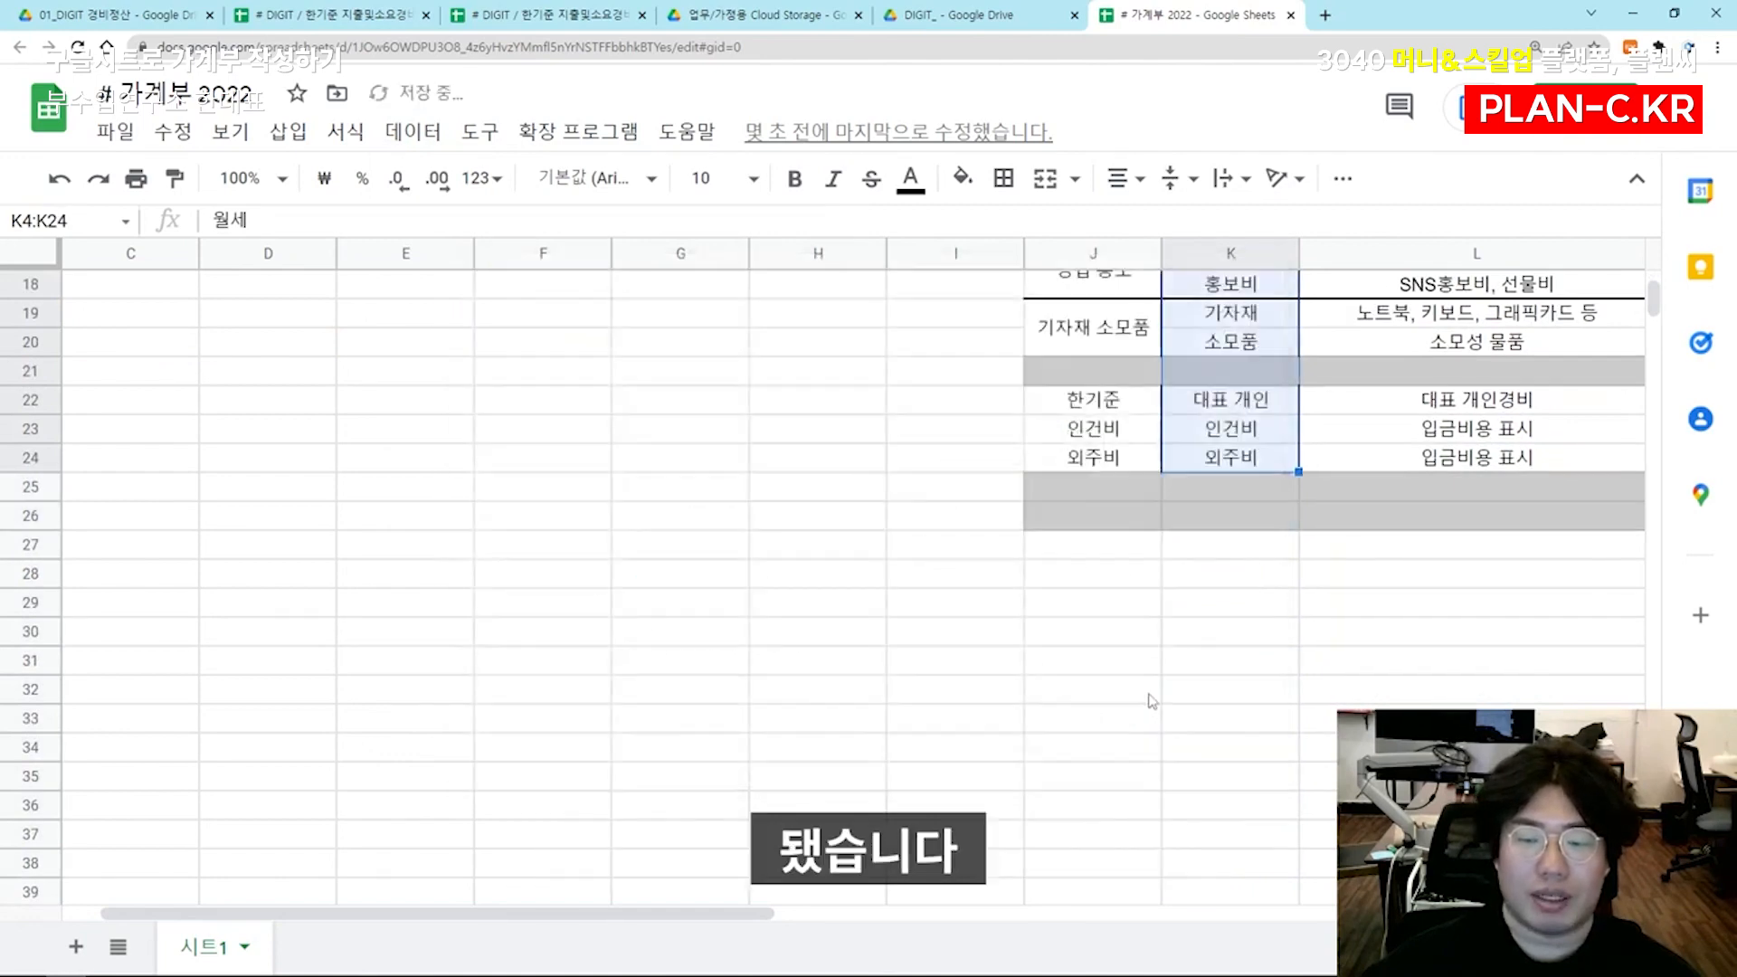
scroll(1154, 702, "up", 2)
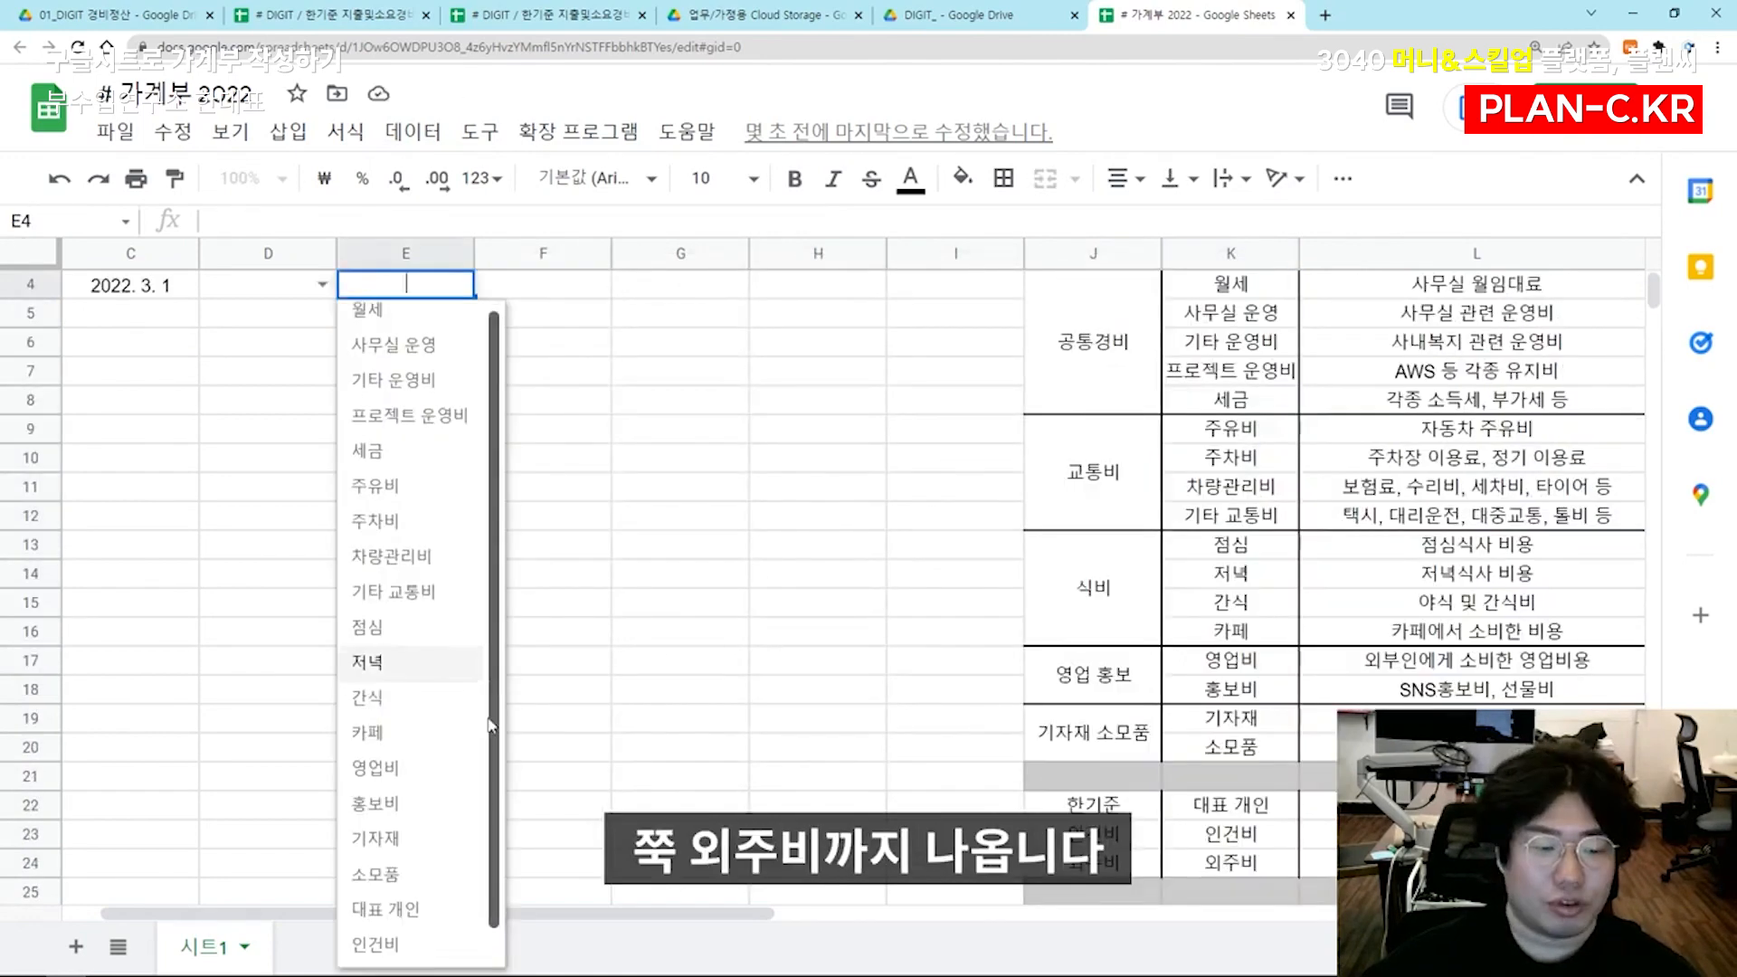
left_click_drag(493, 722, 493, 759)
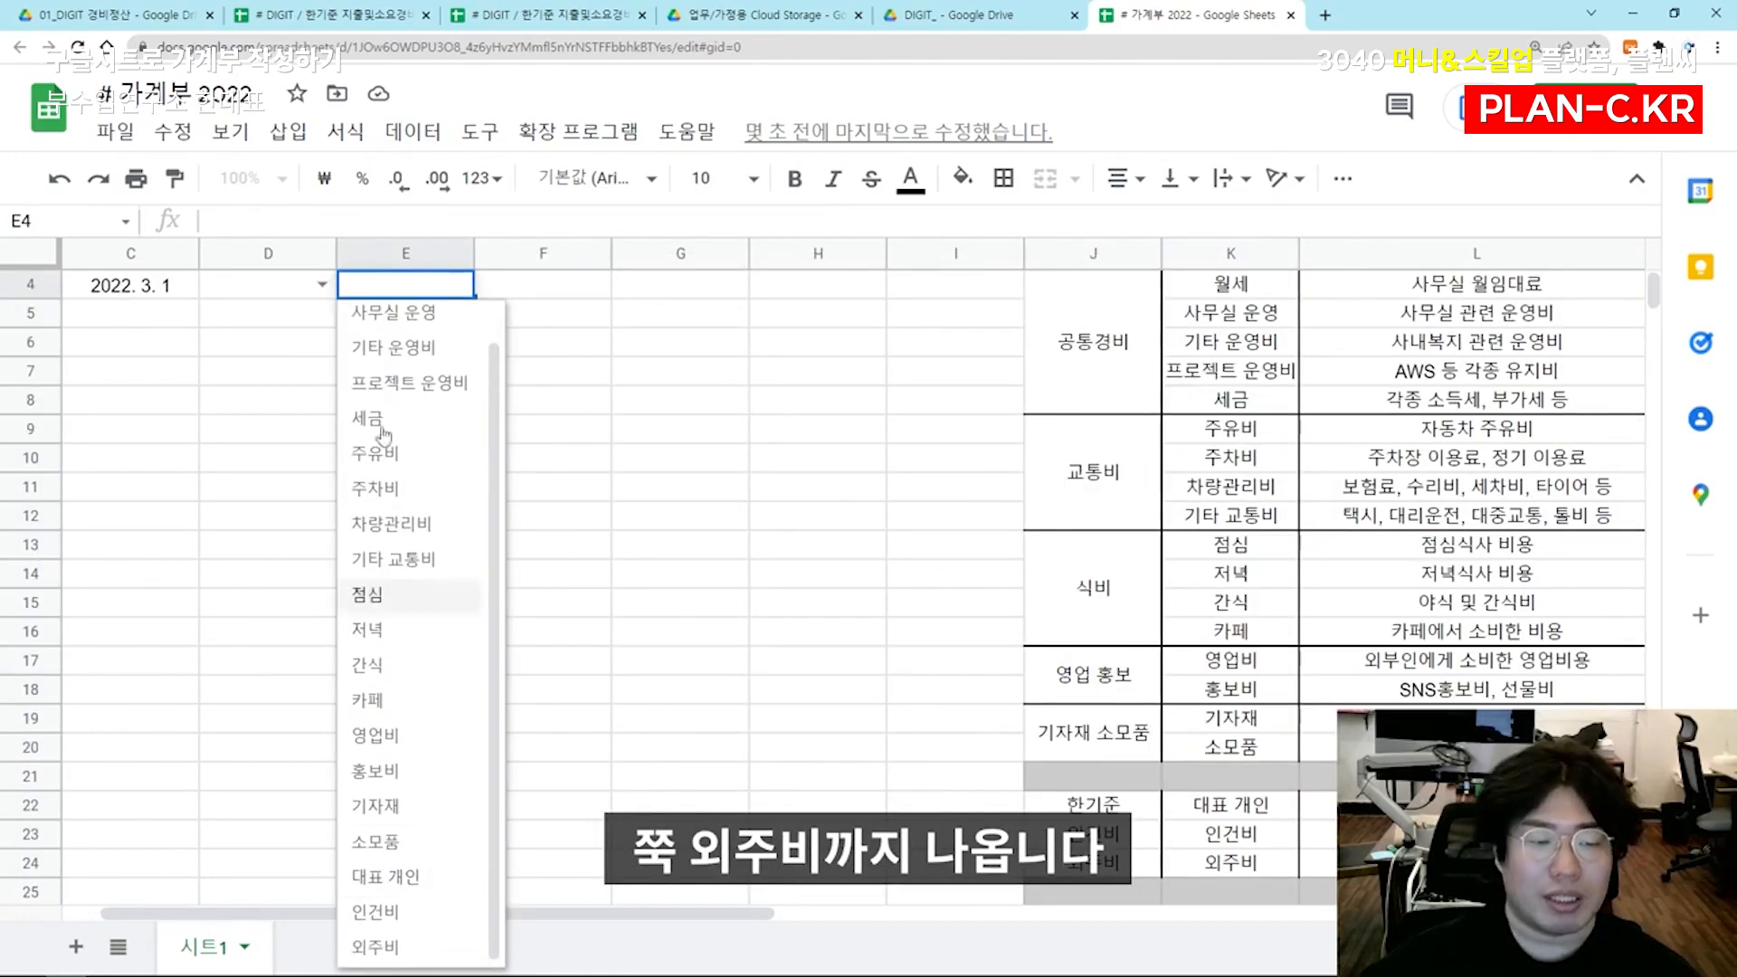
left_click(680, 516)
Merge the legend cells J21:L21 again and enter the label "경 비 소 계"
scroll(904, 588, "up", 1)
scroll(1206, 679, "down", 3)
left_click_drag(1131, 573, 1447, 573)
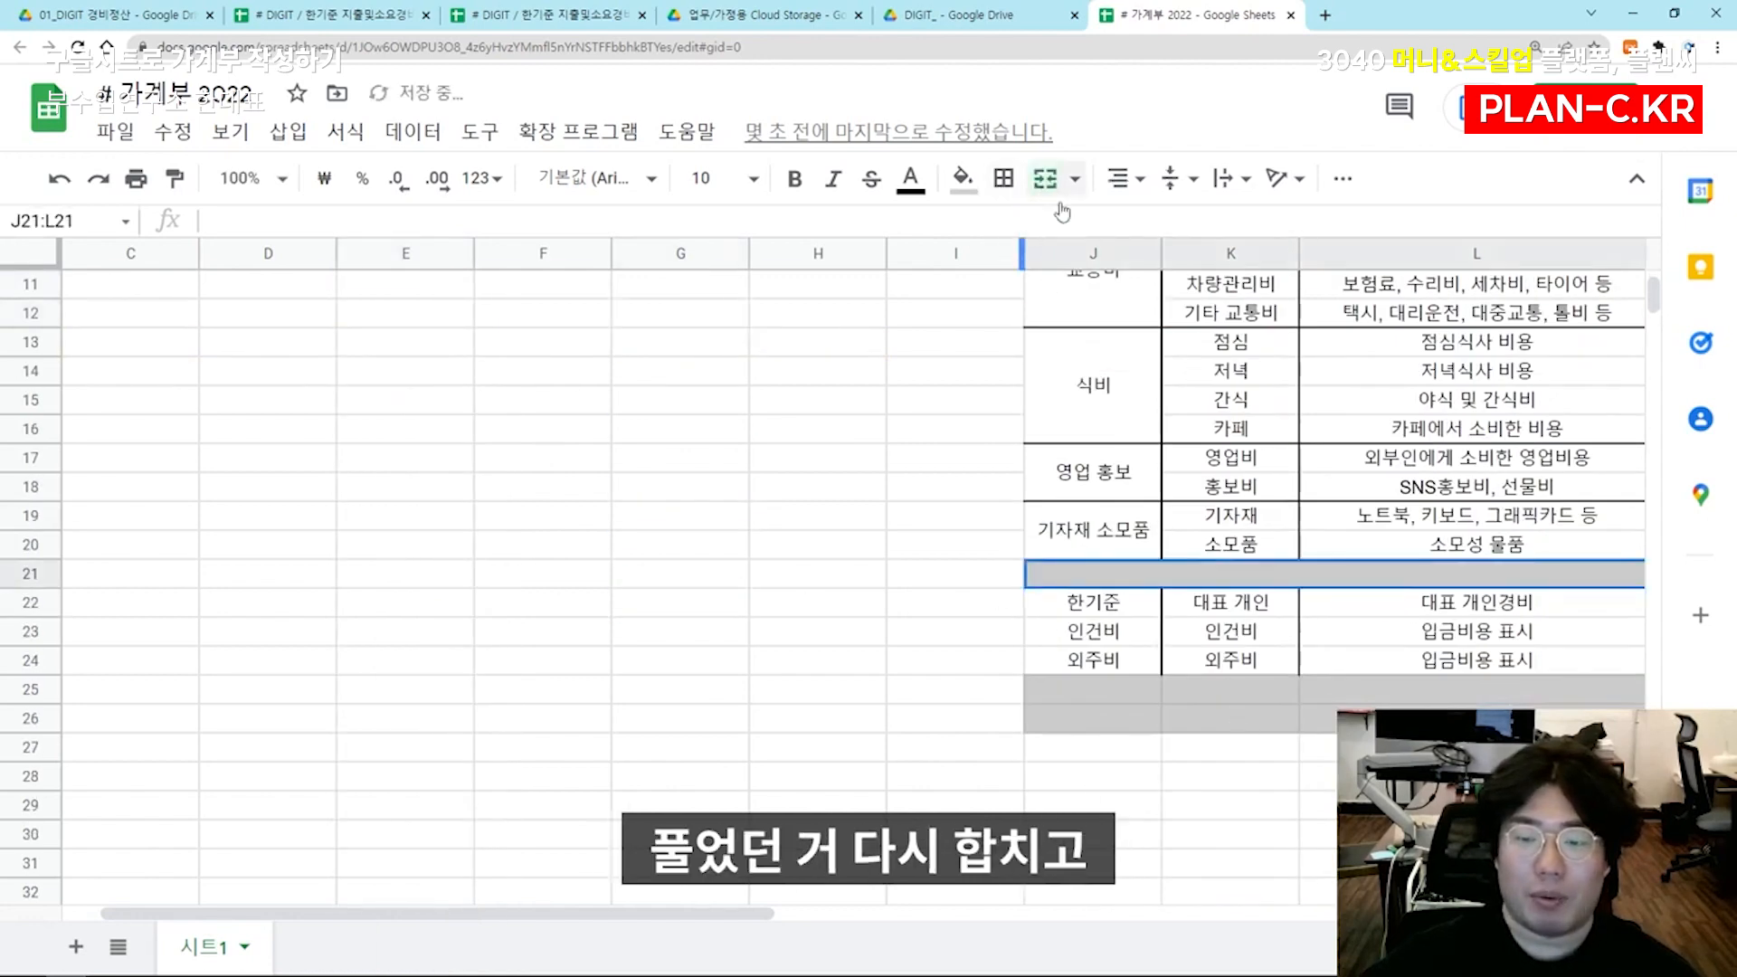
left_click(1045, 179)
type("ㄱ")
type(" 비 소 계")
Merge the legend cells J25:L25 and enter the label "인 건 비 소 계"
left_click_drag(1036, 695, 678, 692)
left_click(1045, 179)
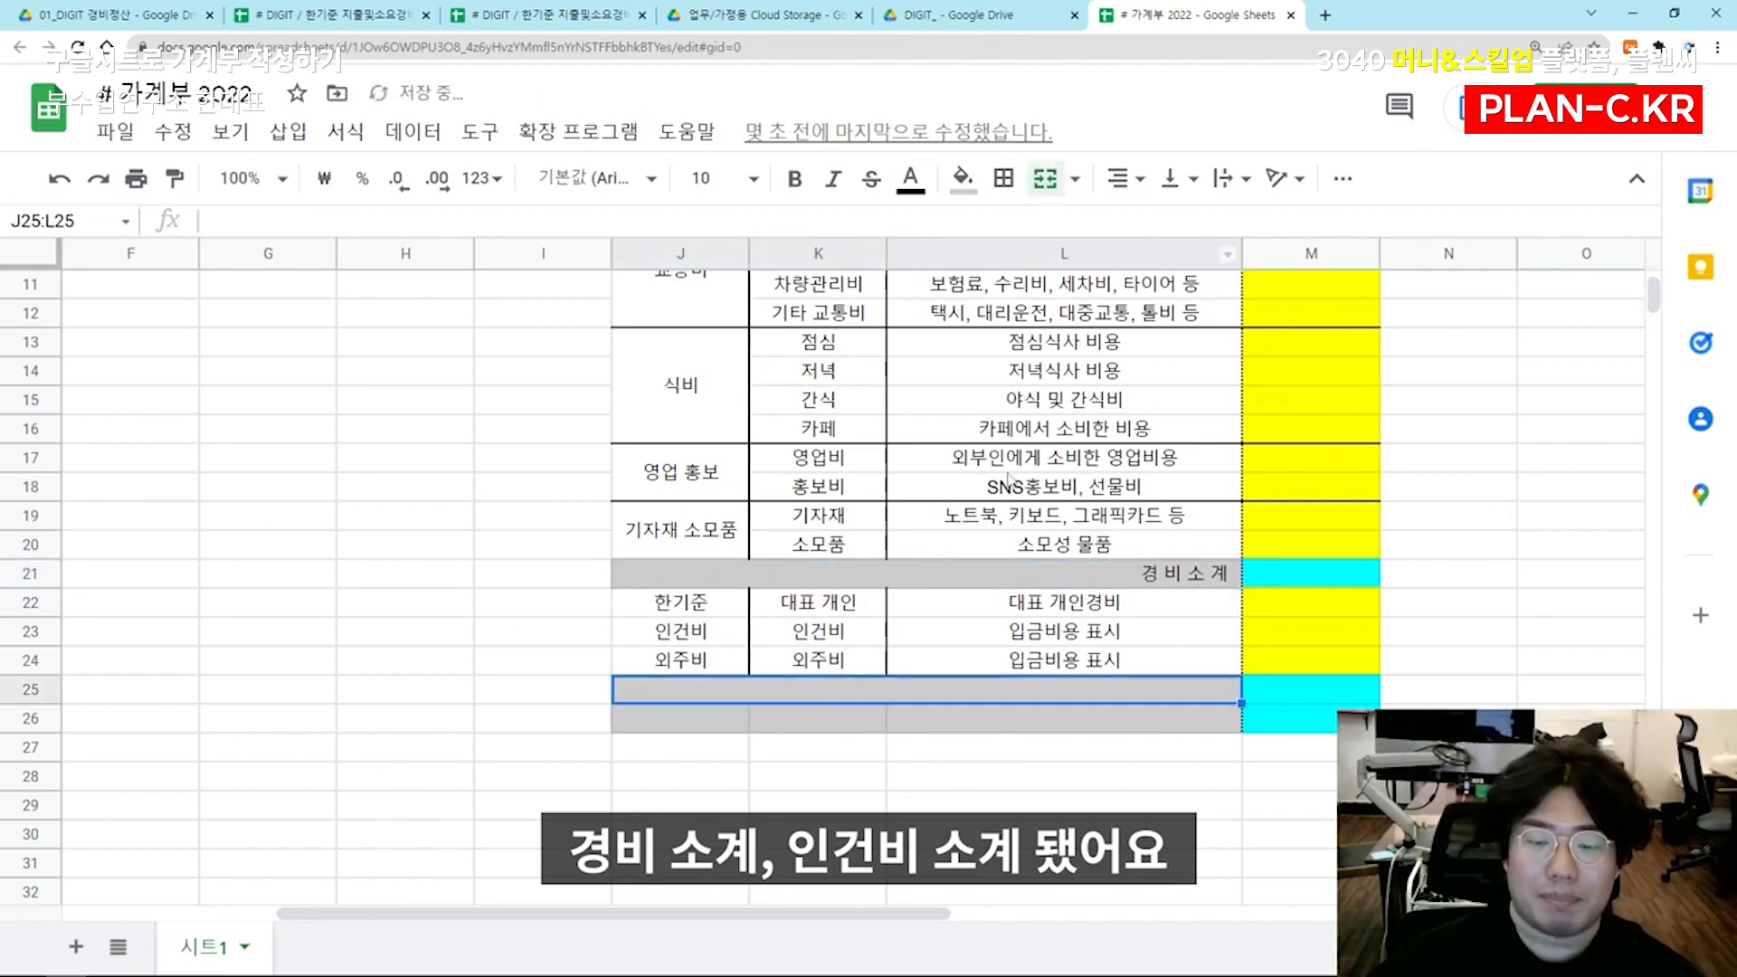
type("인 건 비 소 계")
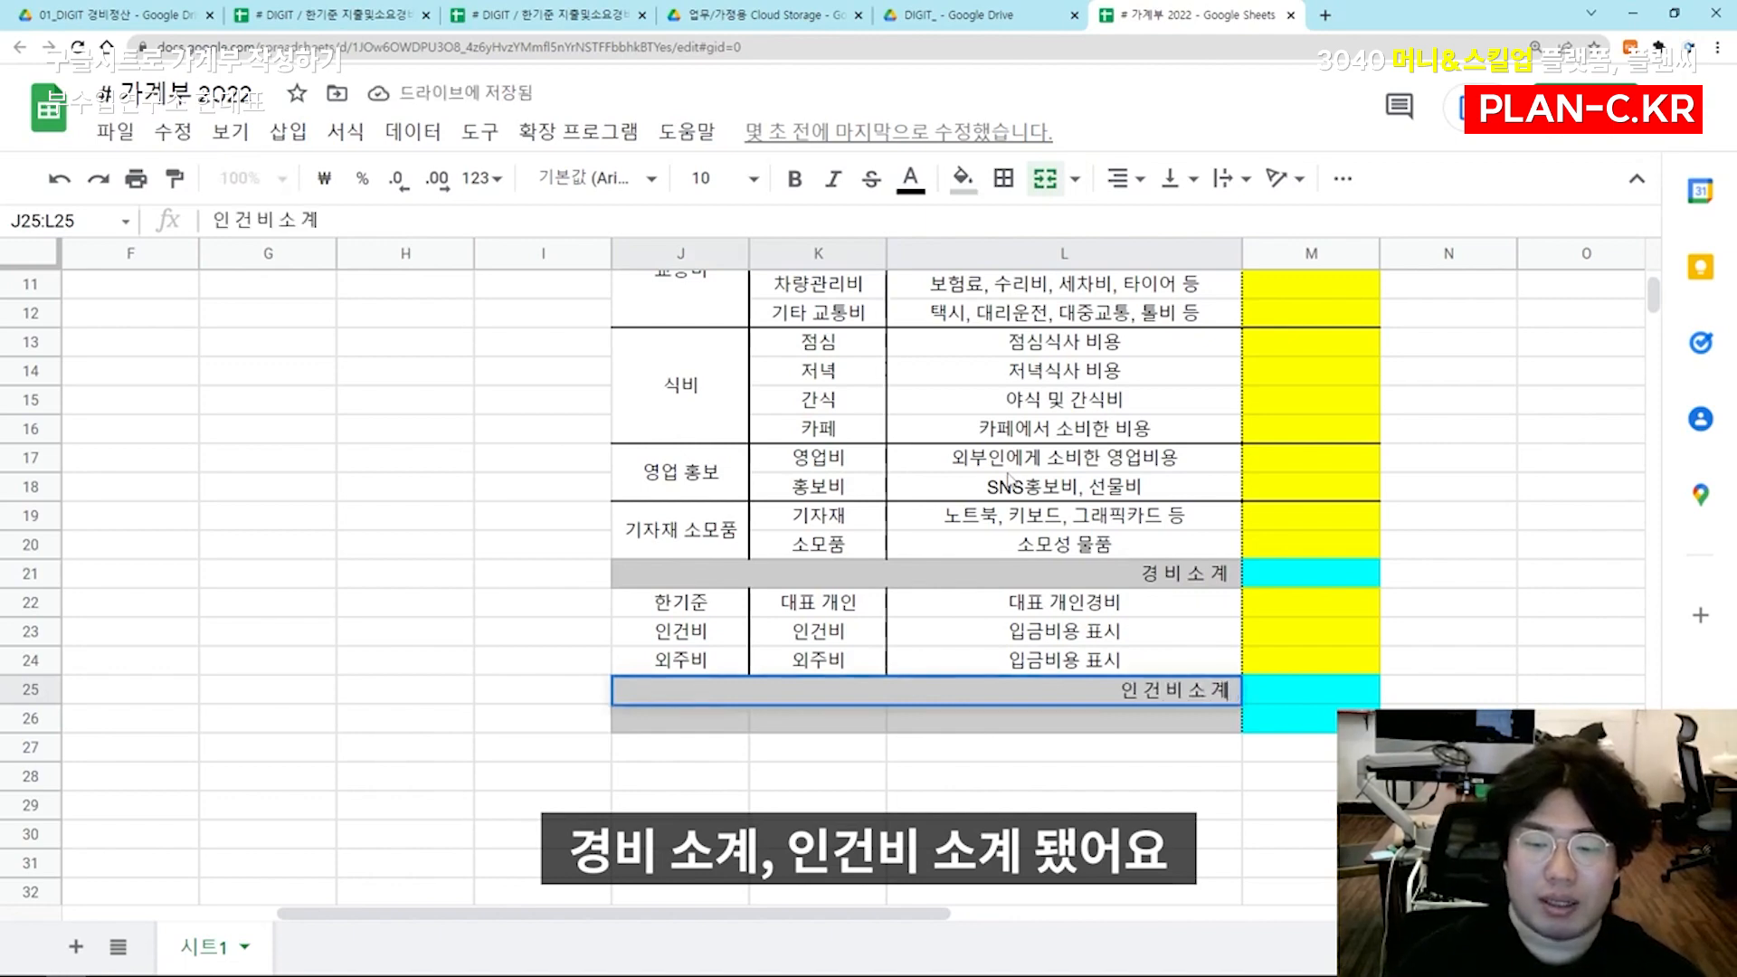
key("Return")
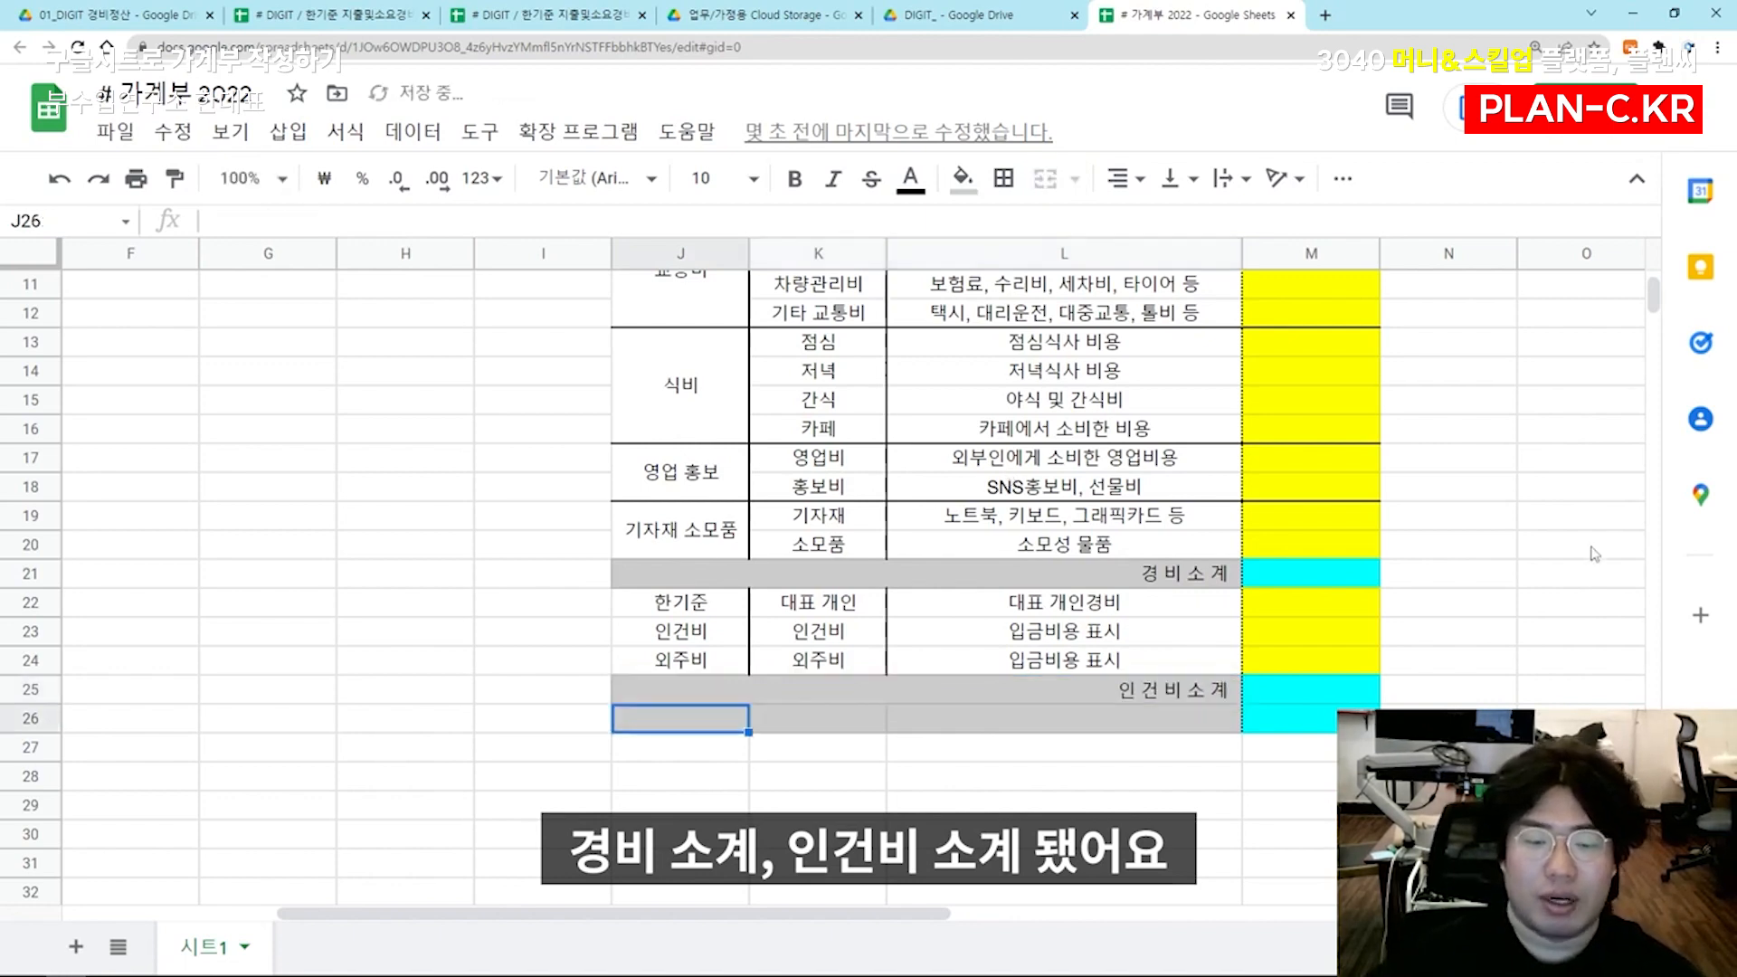
Merge the legend cells J26:L26 and enter the label "합 계" in bold
left_click(1156, 721, "shift")
left_click(1043, 179)
type("해")
type(" 계")
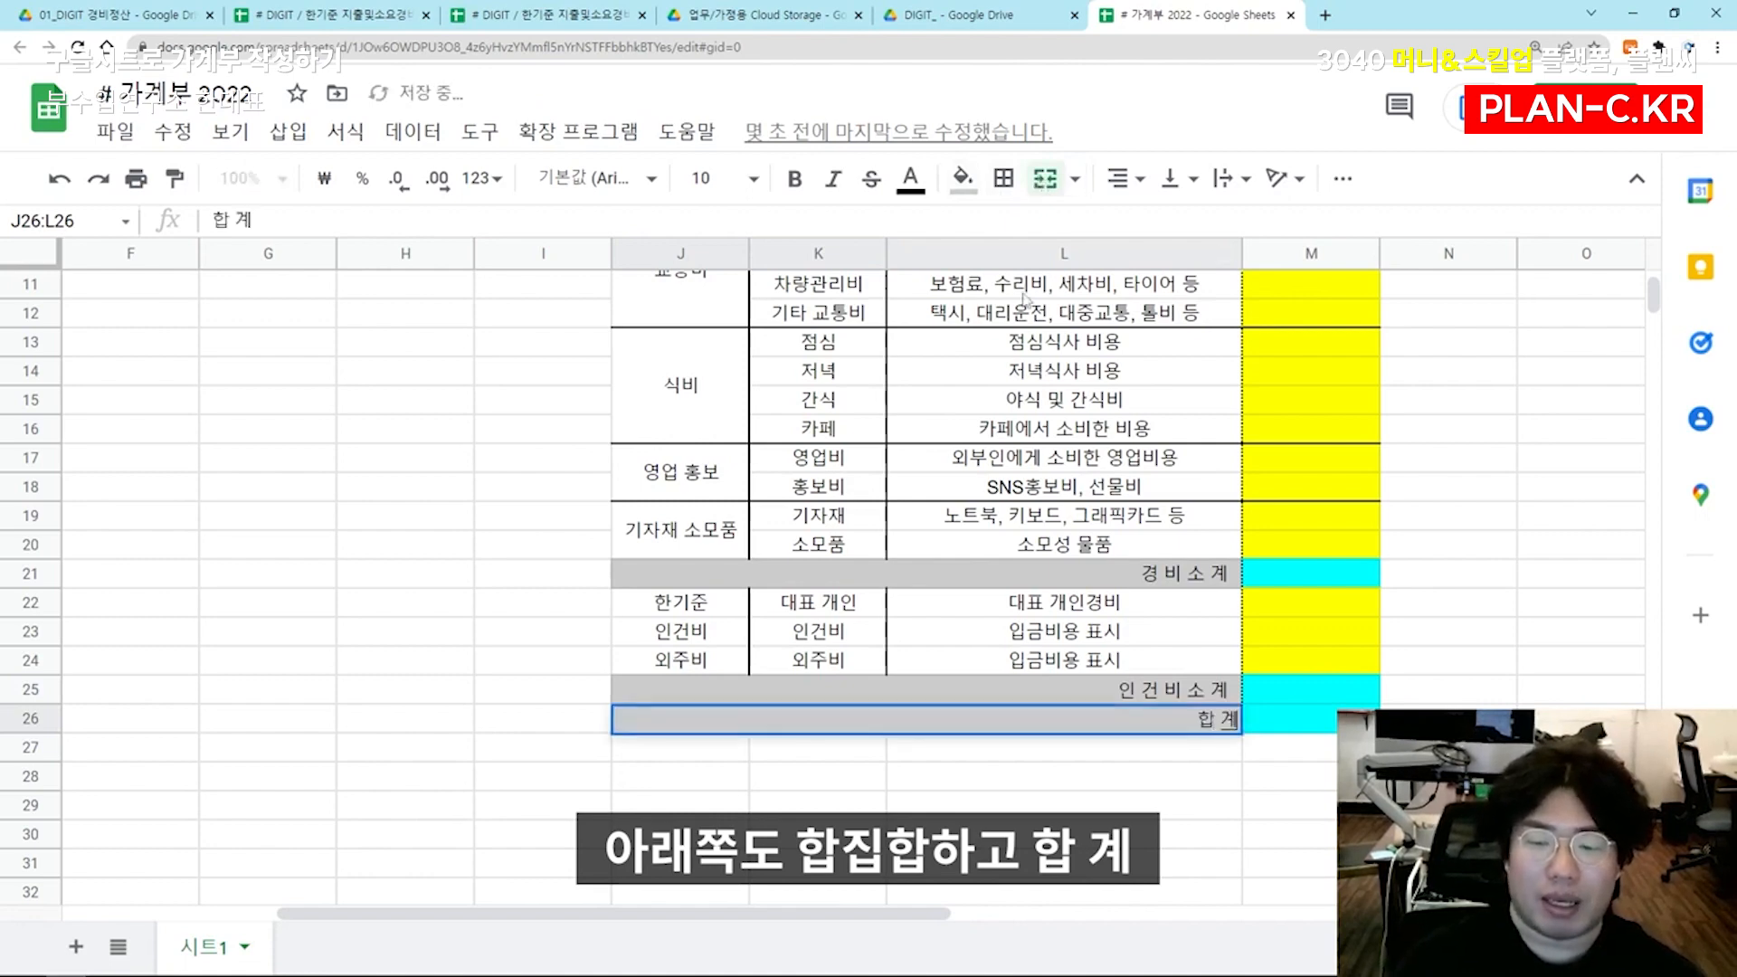
key("Return")
key("ctrl+b")
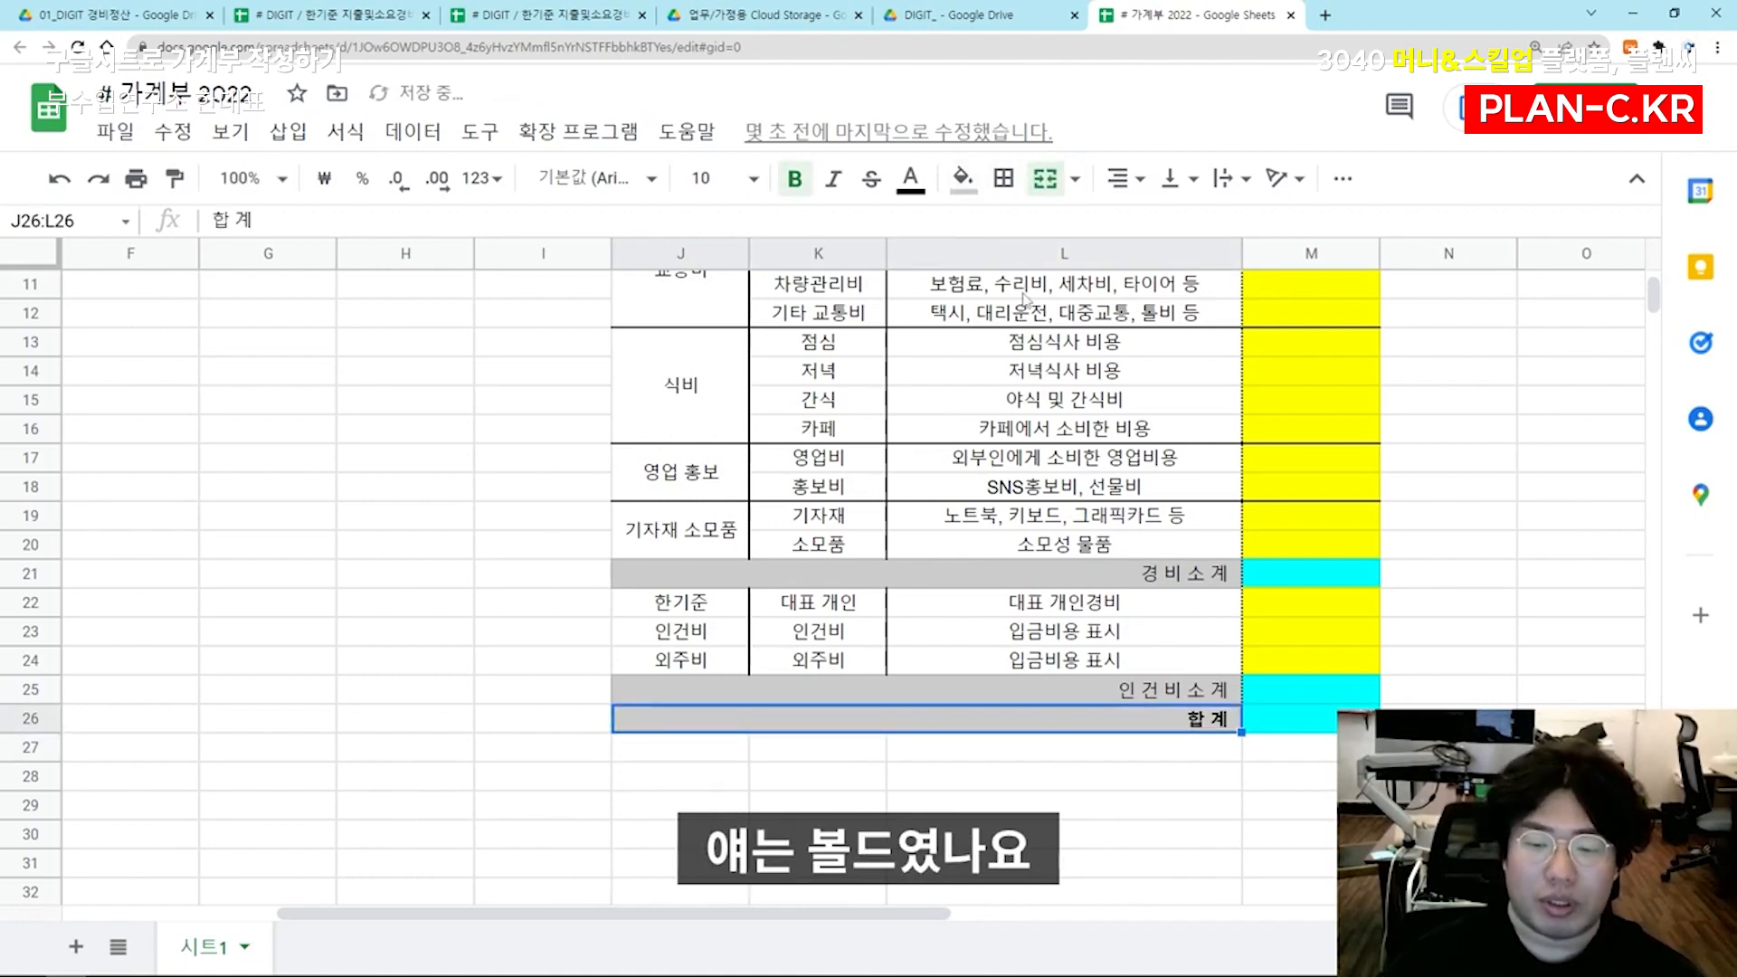
key("Up")
key("Left")
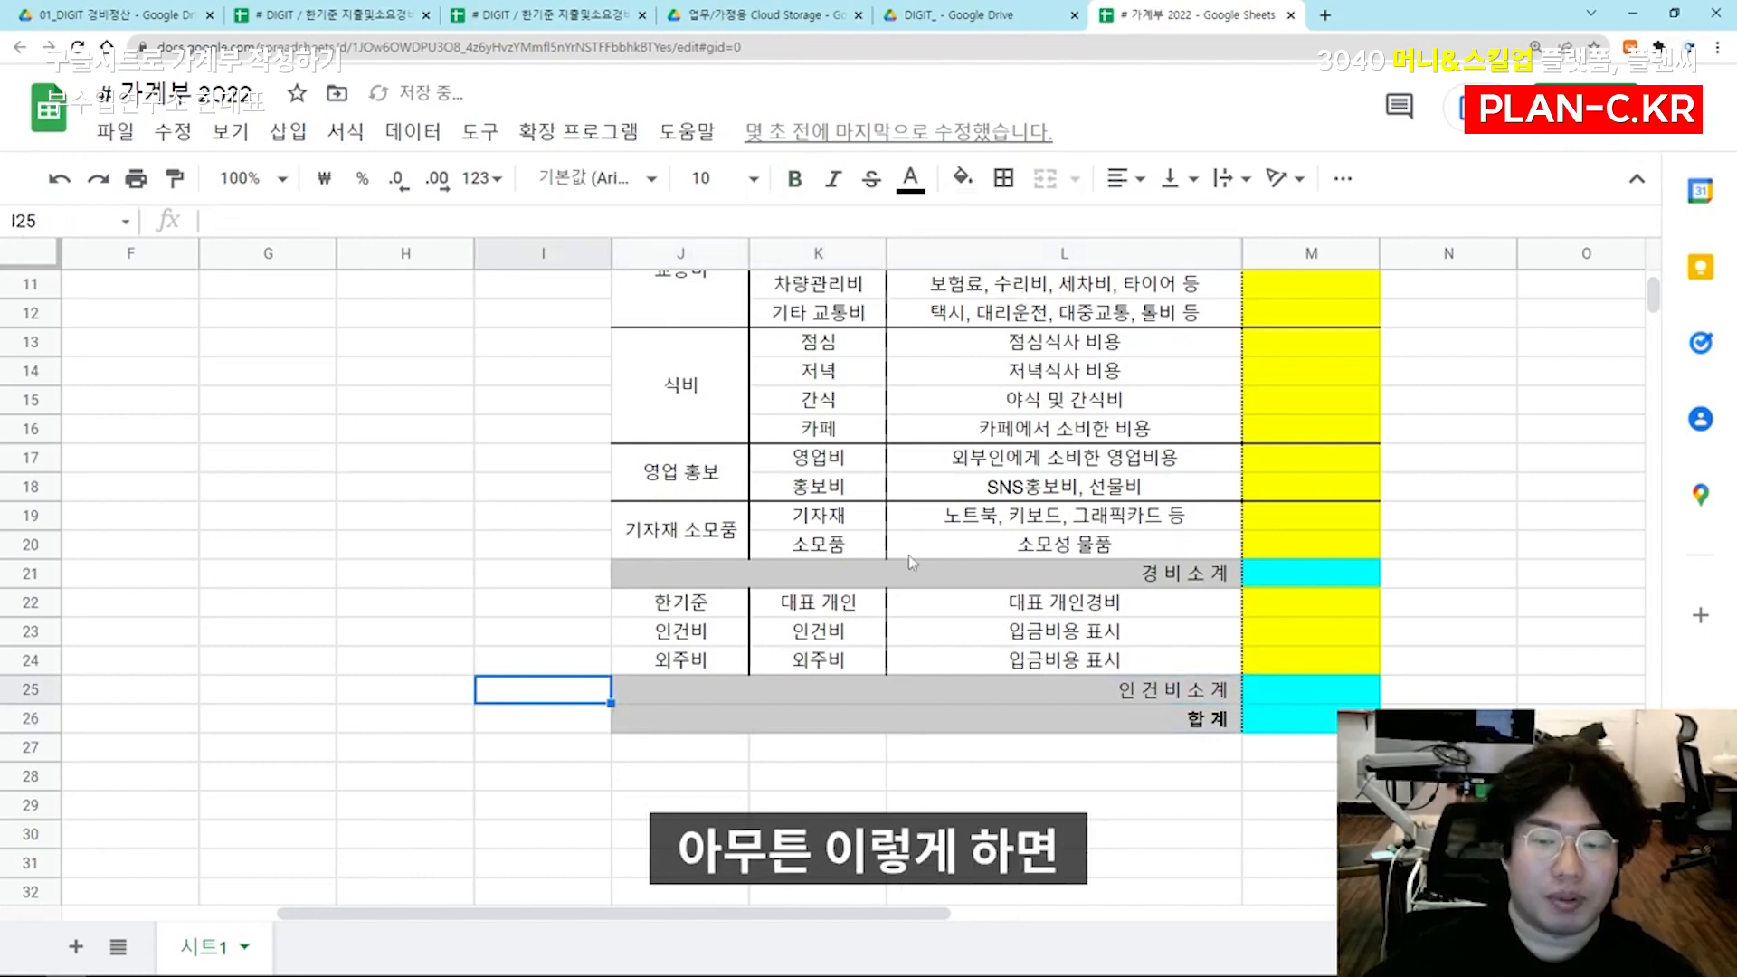
Check whether the restored subtotal labels show up in the dropdown lists of D4 and E4
left_click(911, 565)
left_click_drag(434, 428, 100, 439)
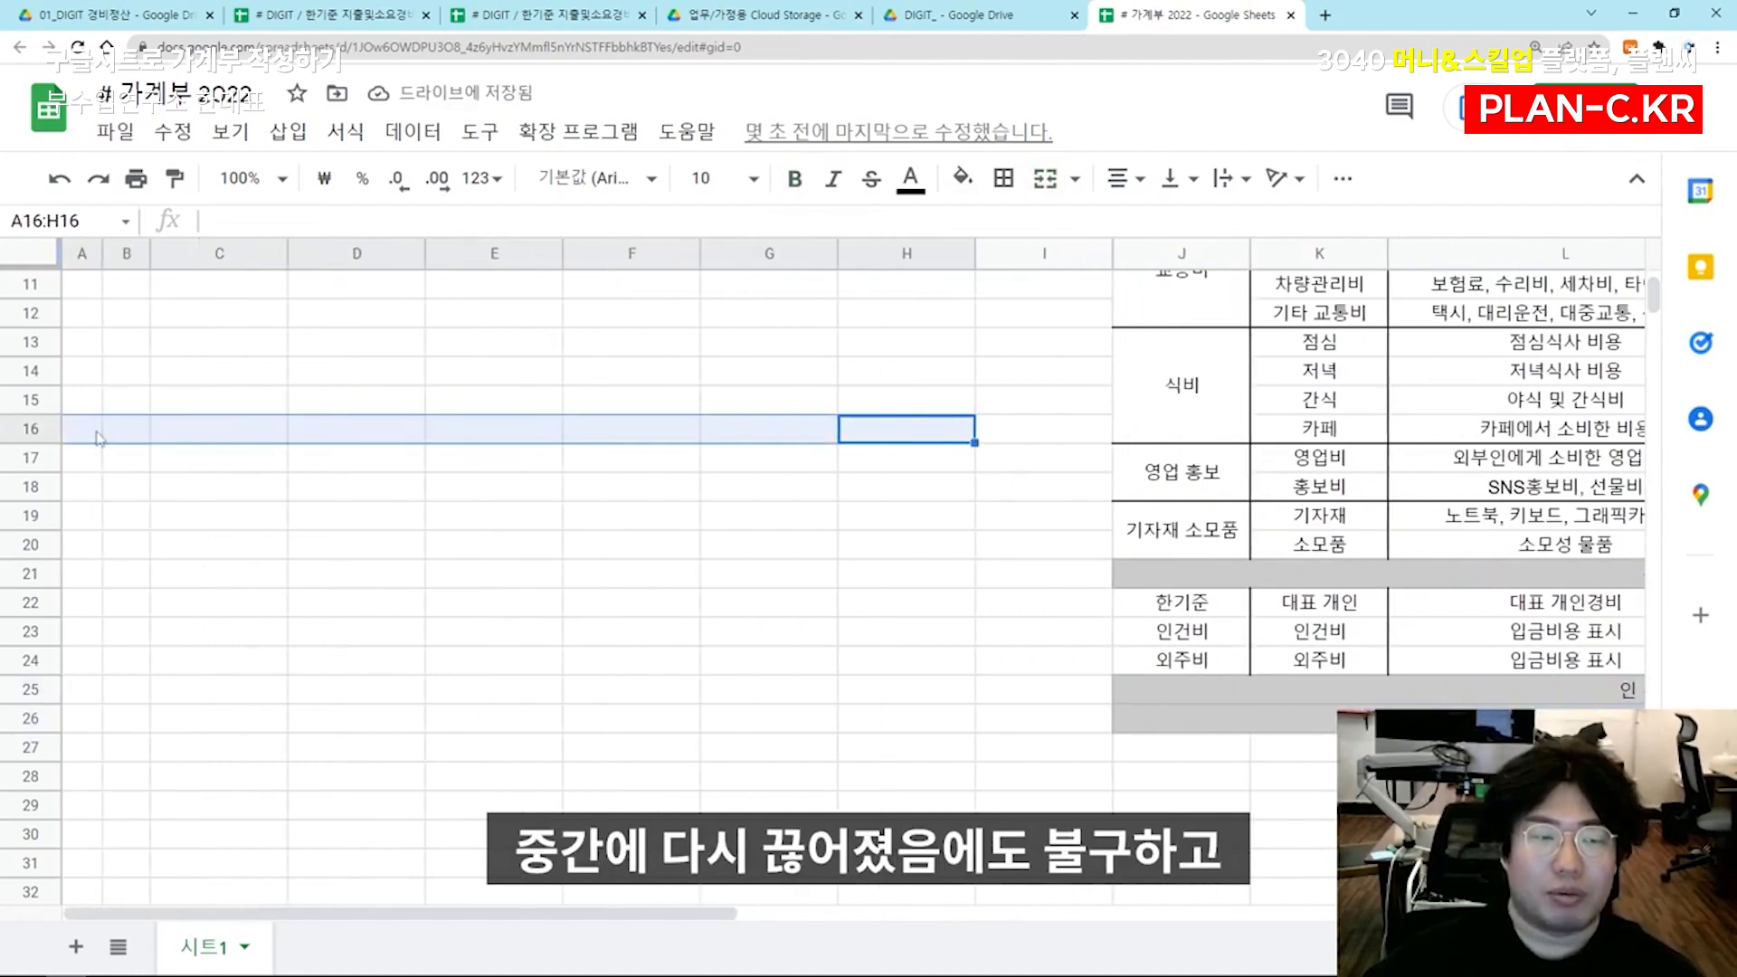
scroll(100, 439, "up", 4)
left_click(357, 371)
left_click(407, 373)
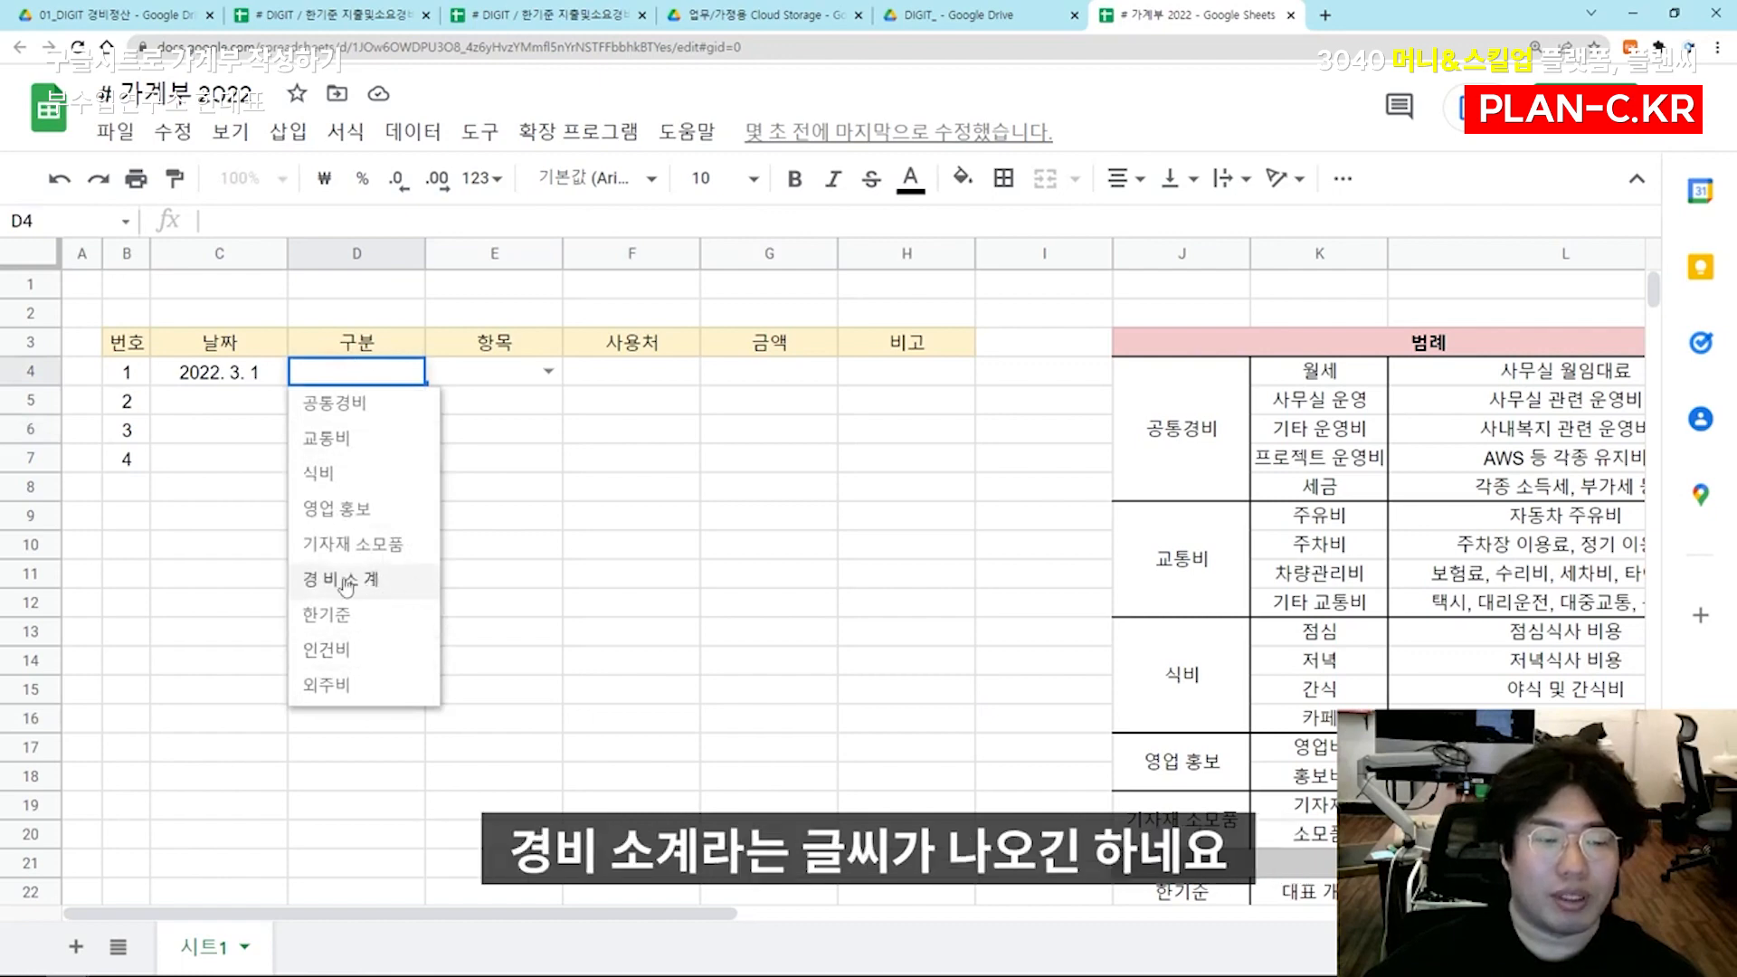
left_click(548, 371)
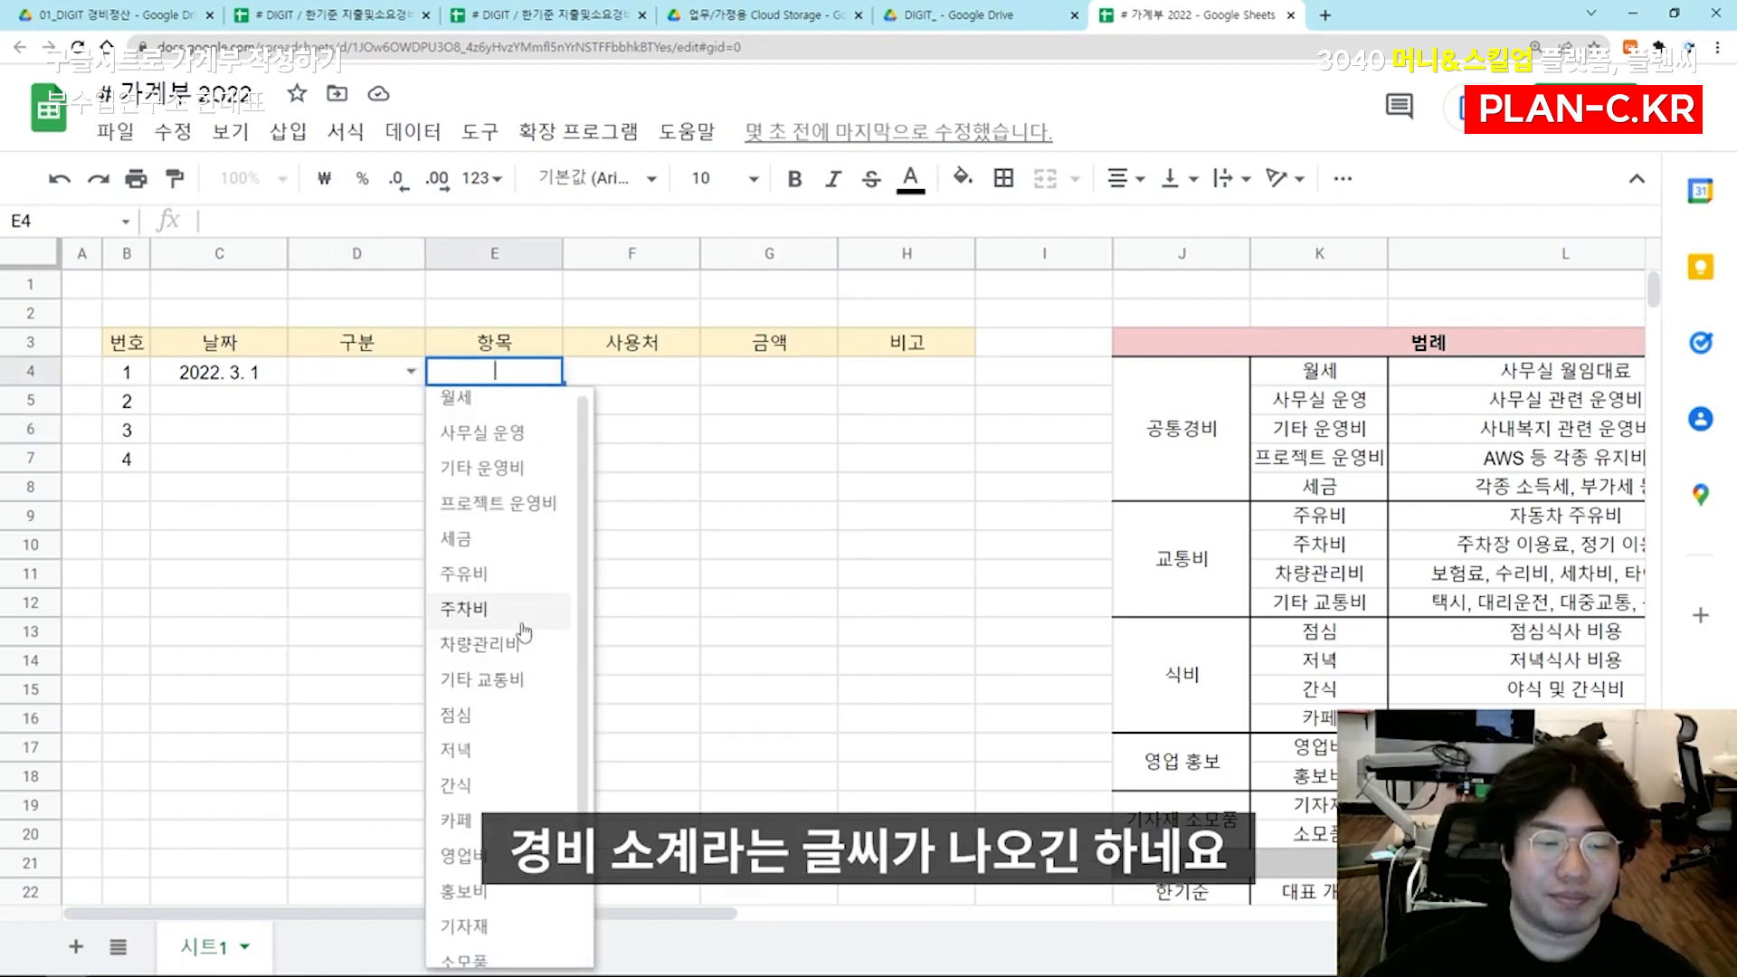
scroll(525, 631, "down", 2)
scroll(506, 588, "up", 2)
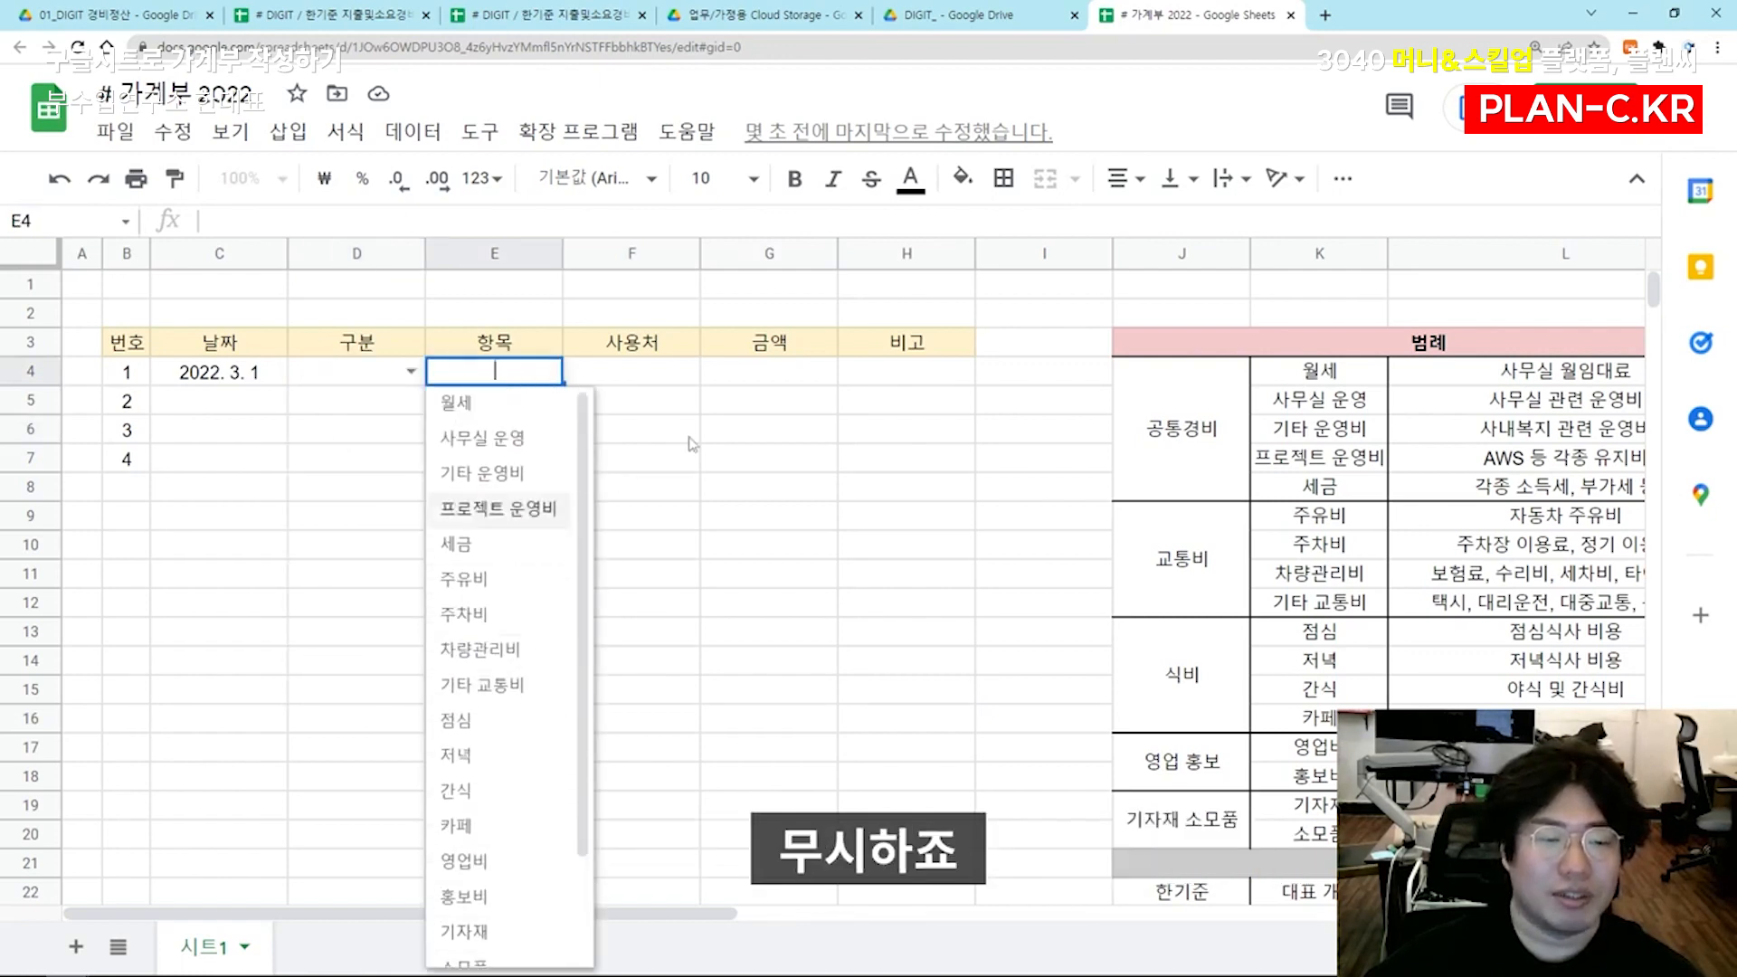
left_click(686, 436)
Copy F4:G21 from the 10월 sheet of the 2019 expense spreadsheet and paste it as values only at F4 of the 2022 ledger
left_click(616, 389)
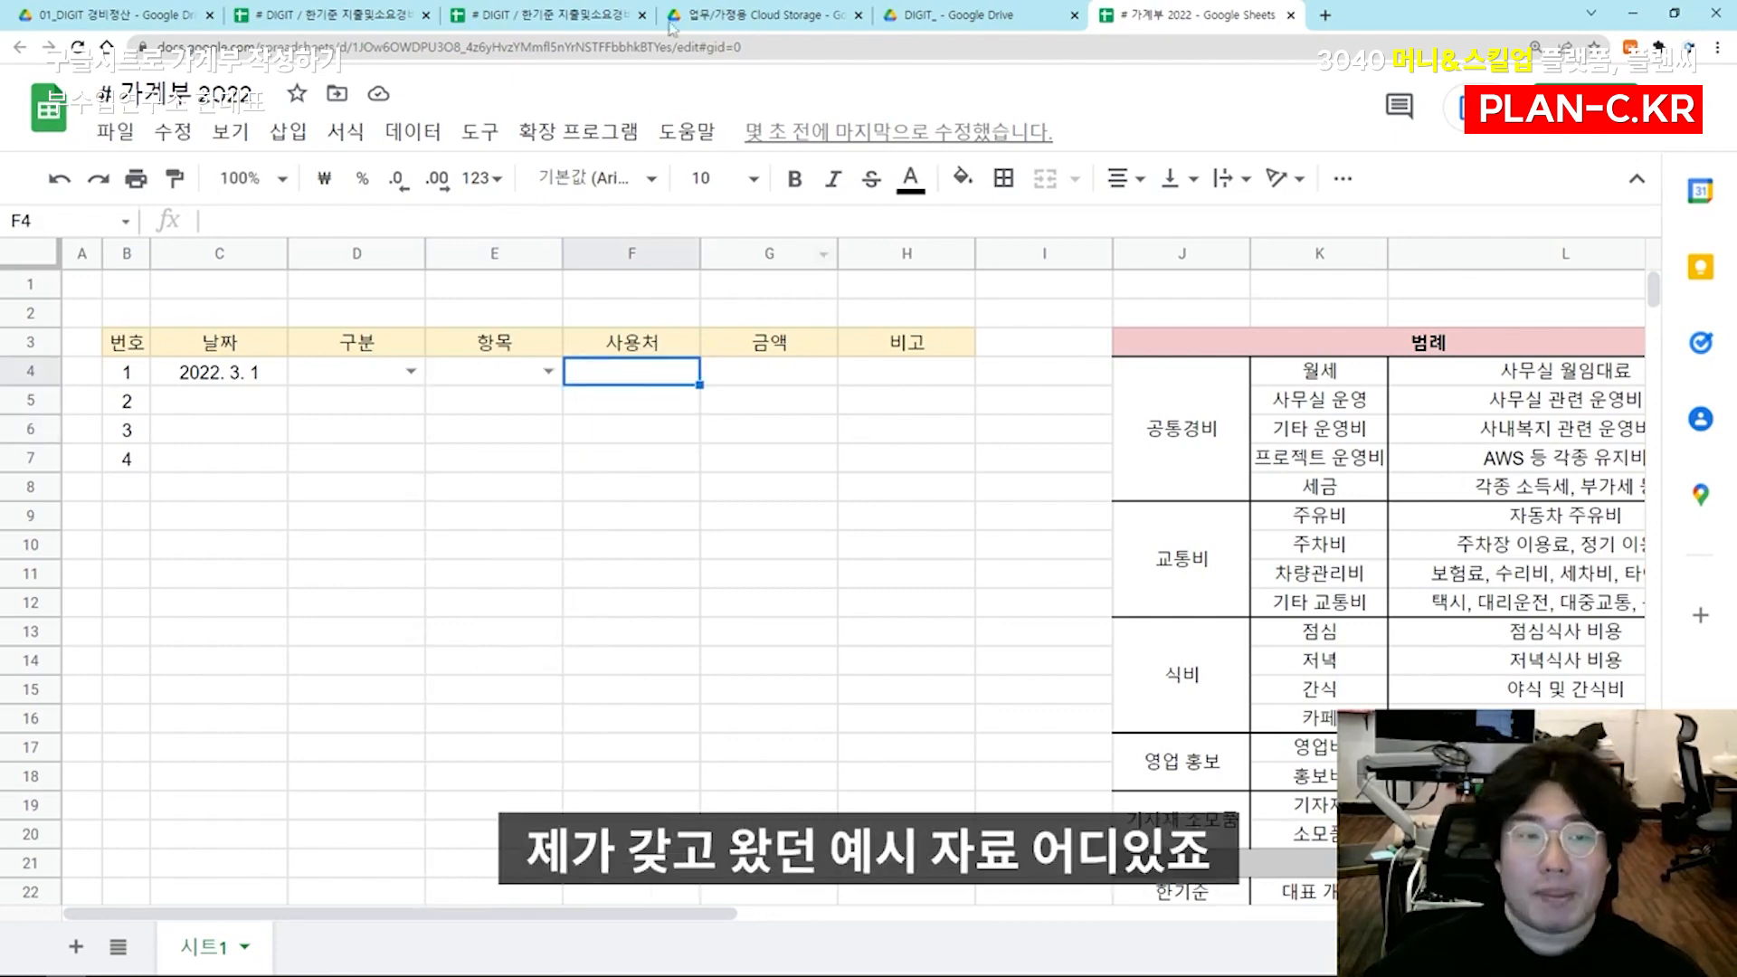
left_click(343, 11)
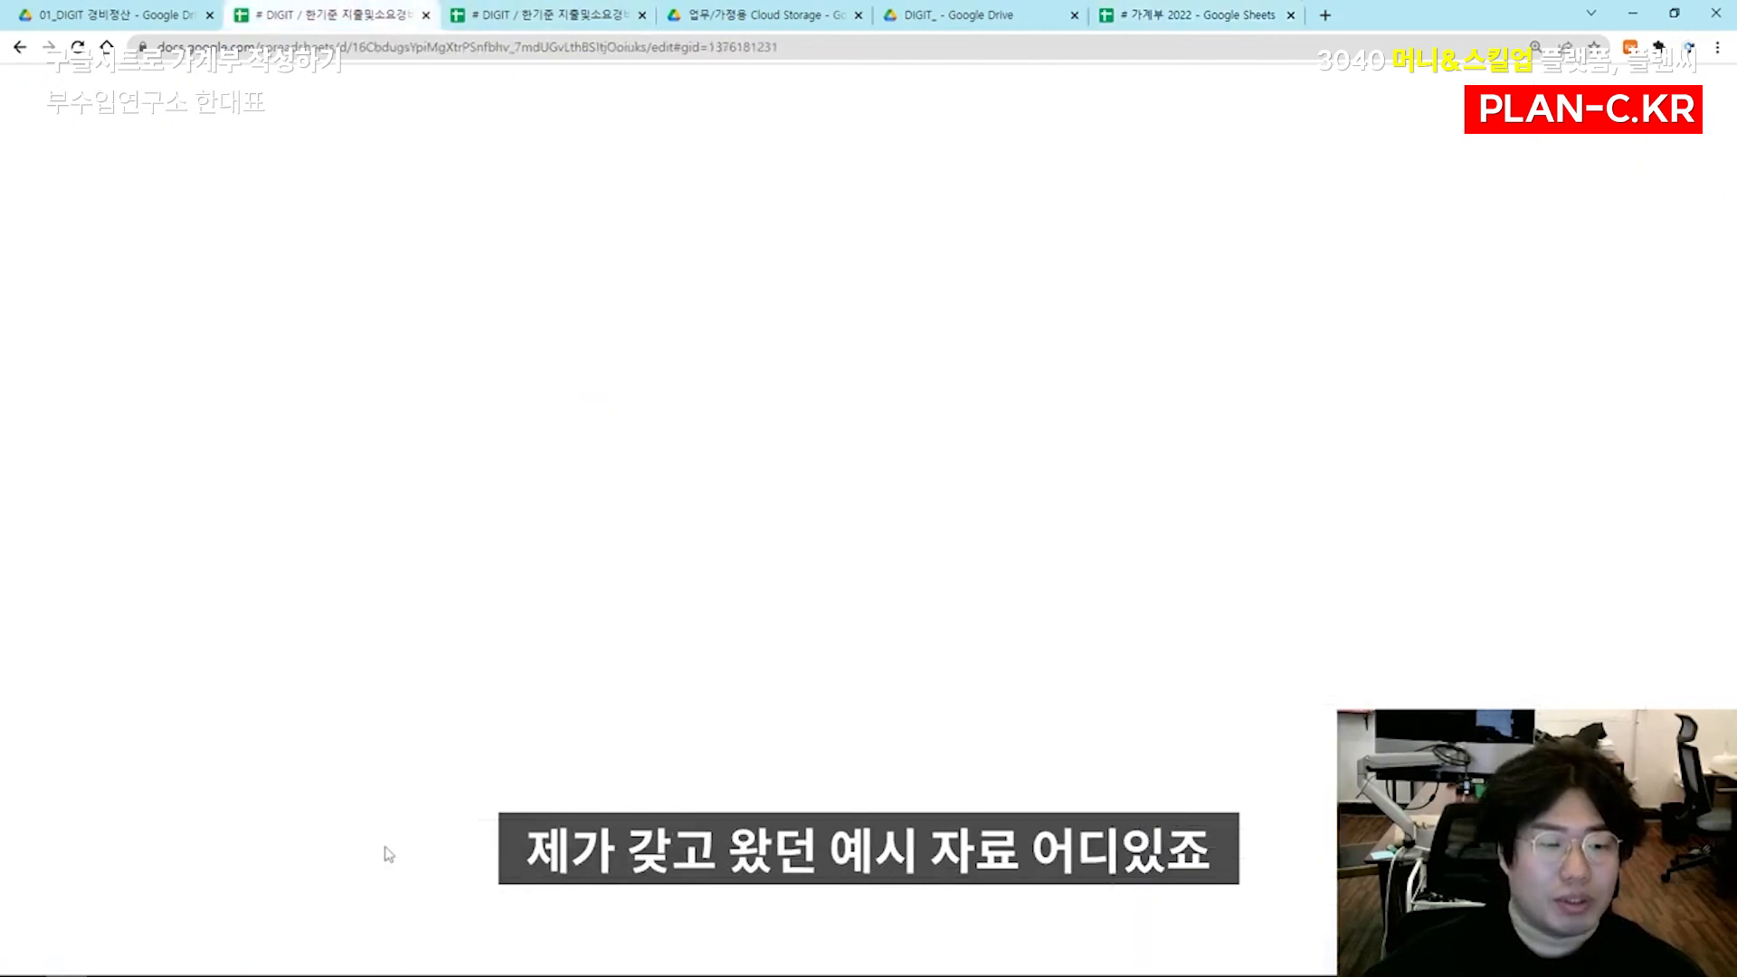
left_click_drag(889, 382, 1111, 874)
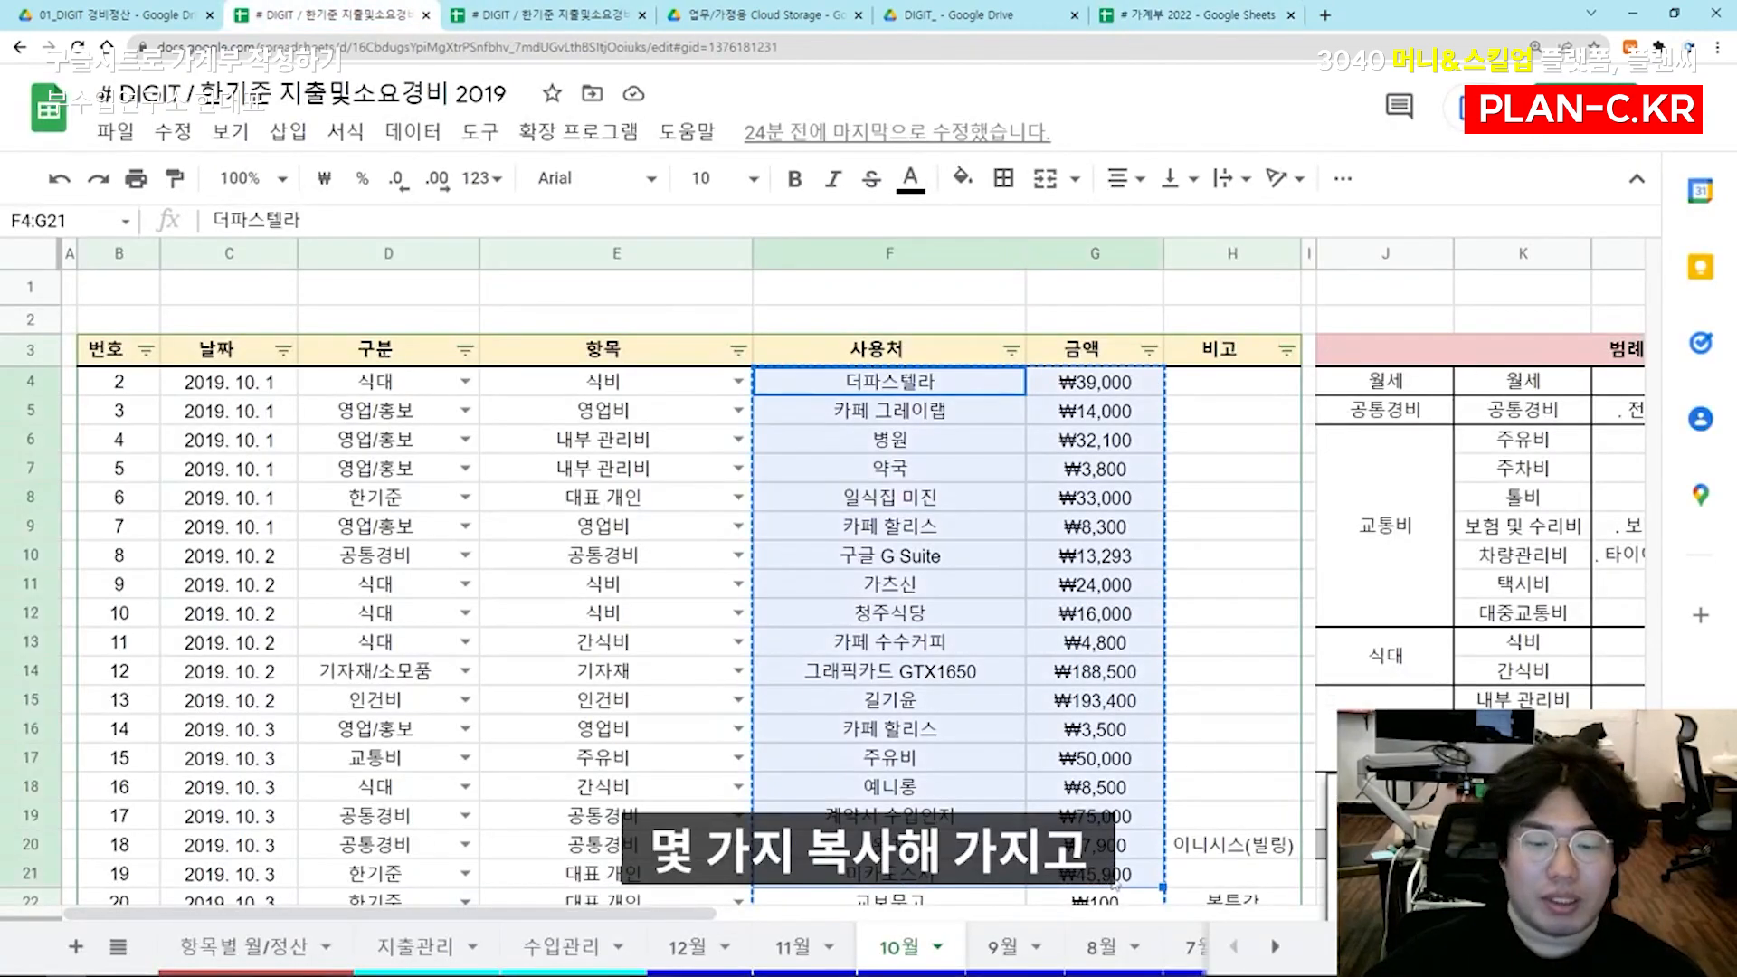
key("ctrl+c")
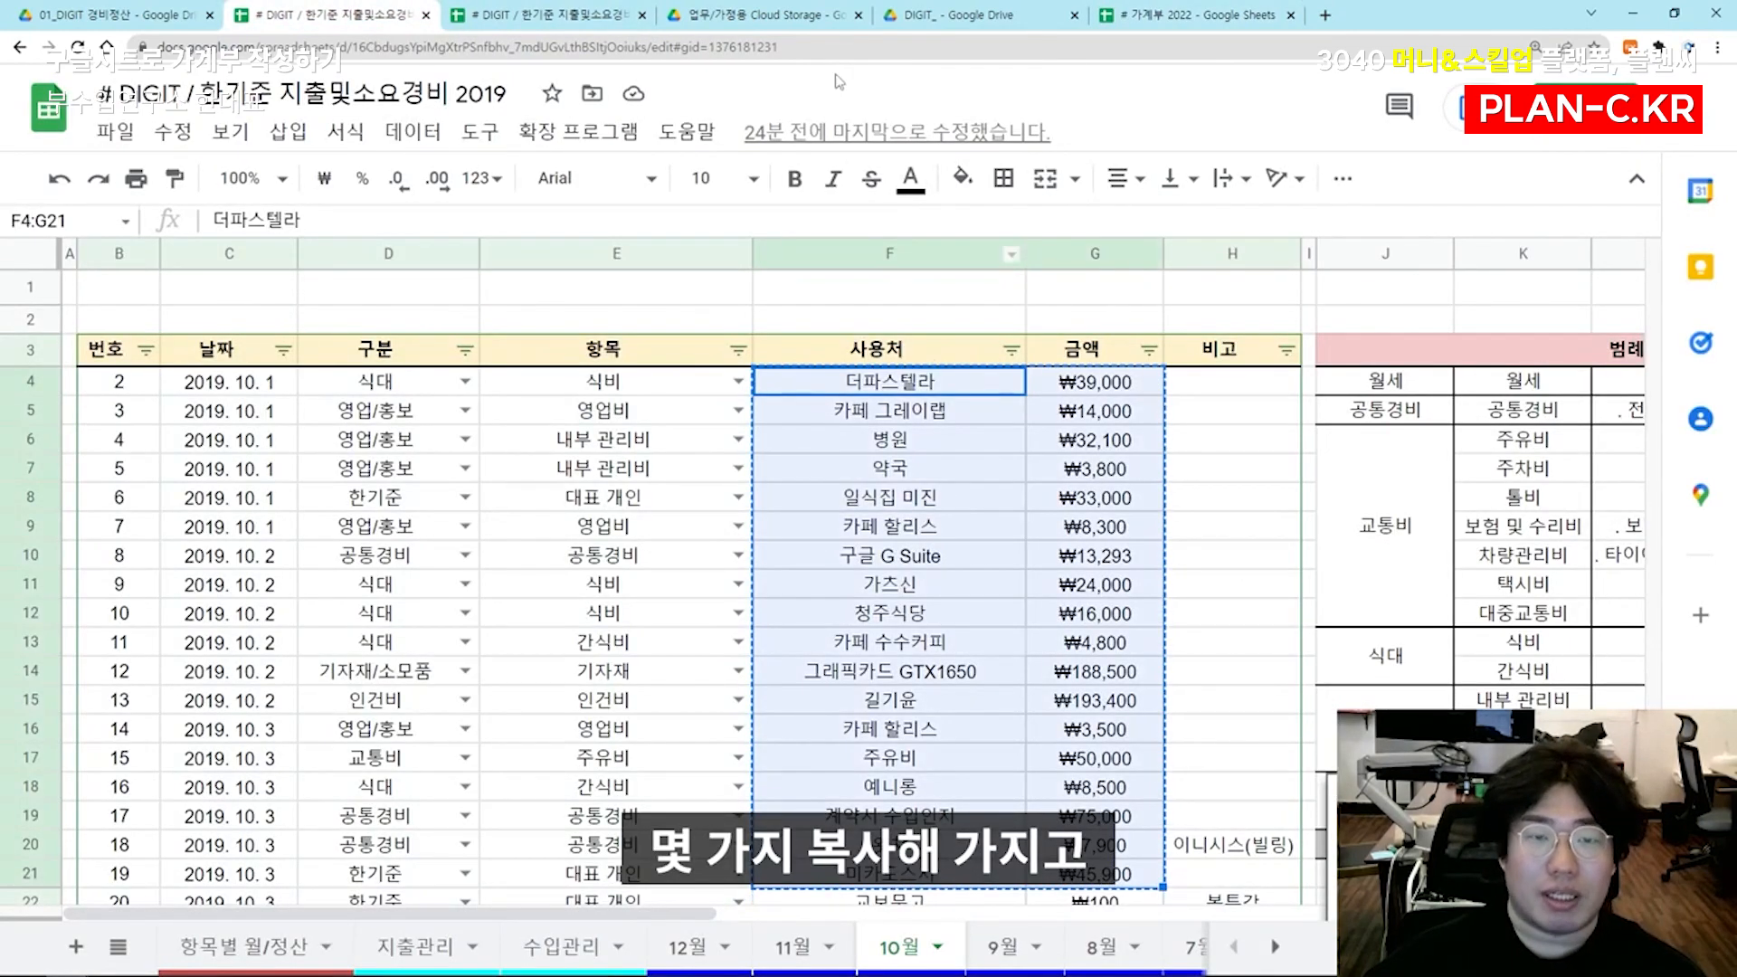
left_click(1111, 18)
key("ctrl+v")
left_click(864, 850)
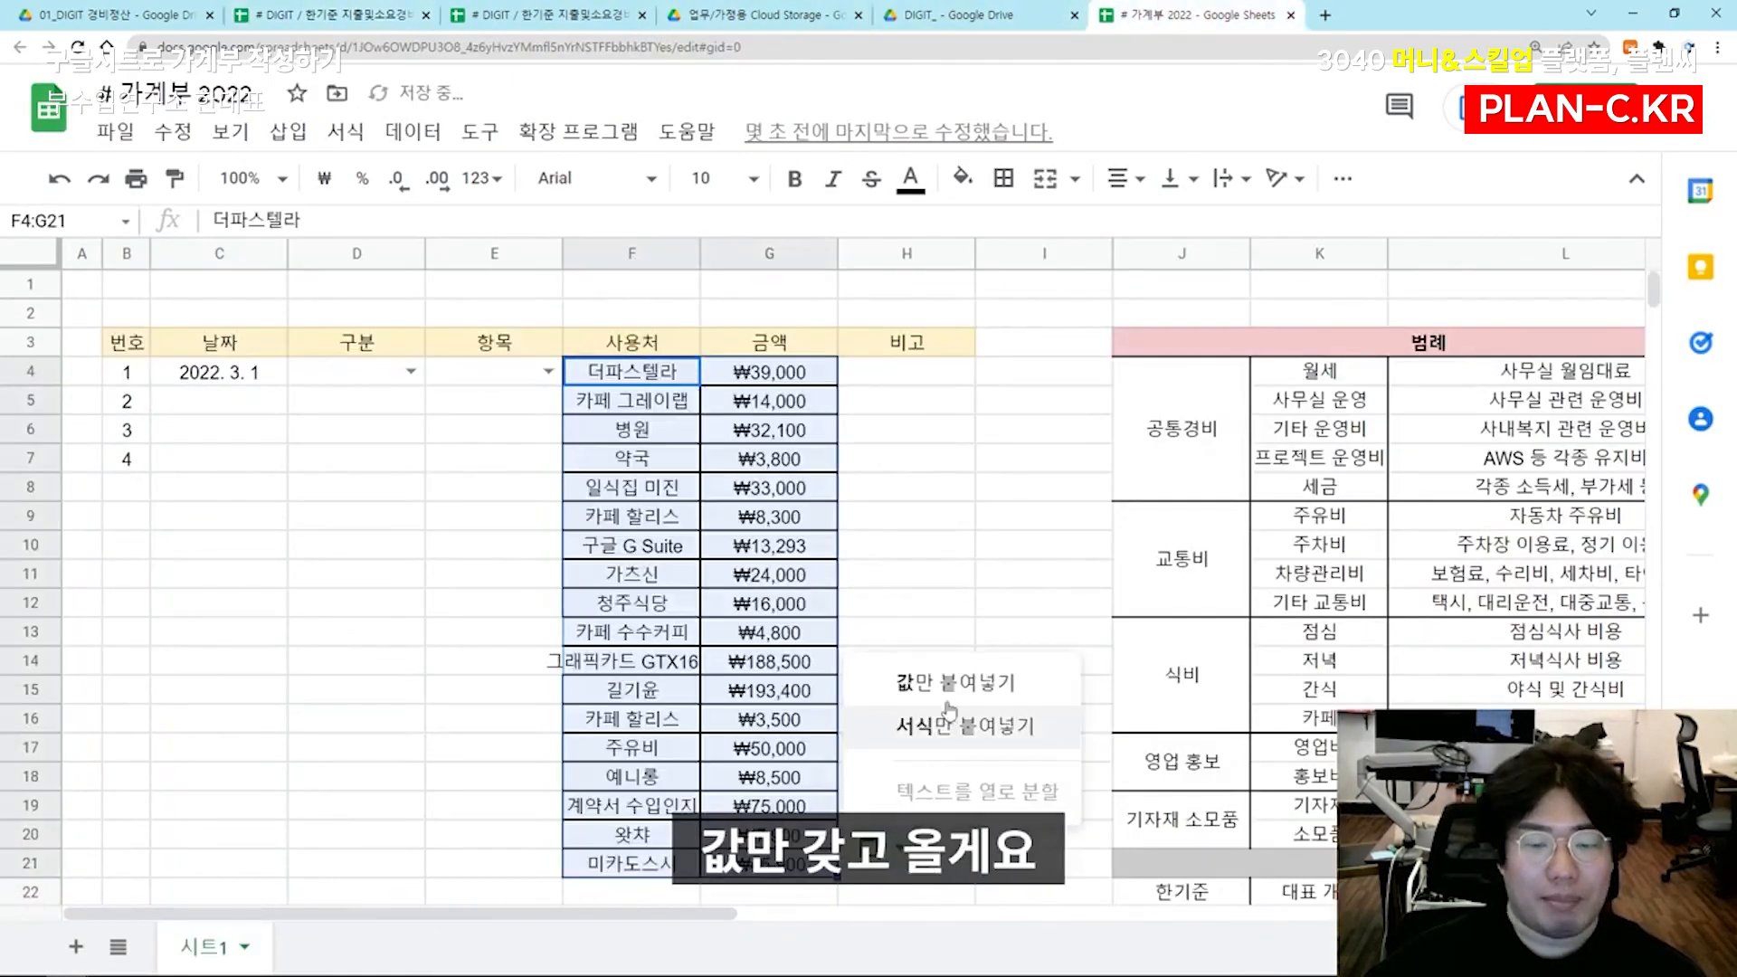
left_click(930, 687)
Format the whole 금액 column G as won currency without decimal places
left_click(639, 381)
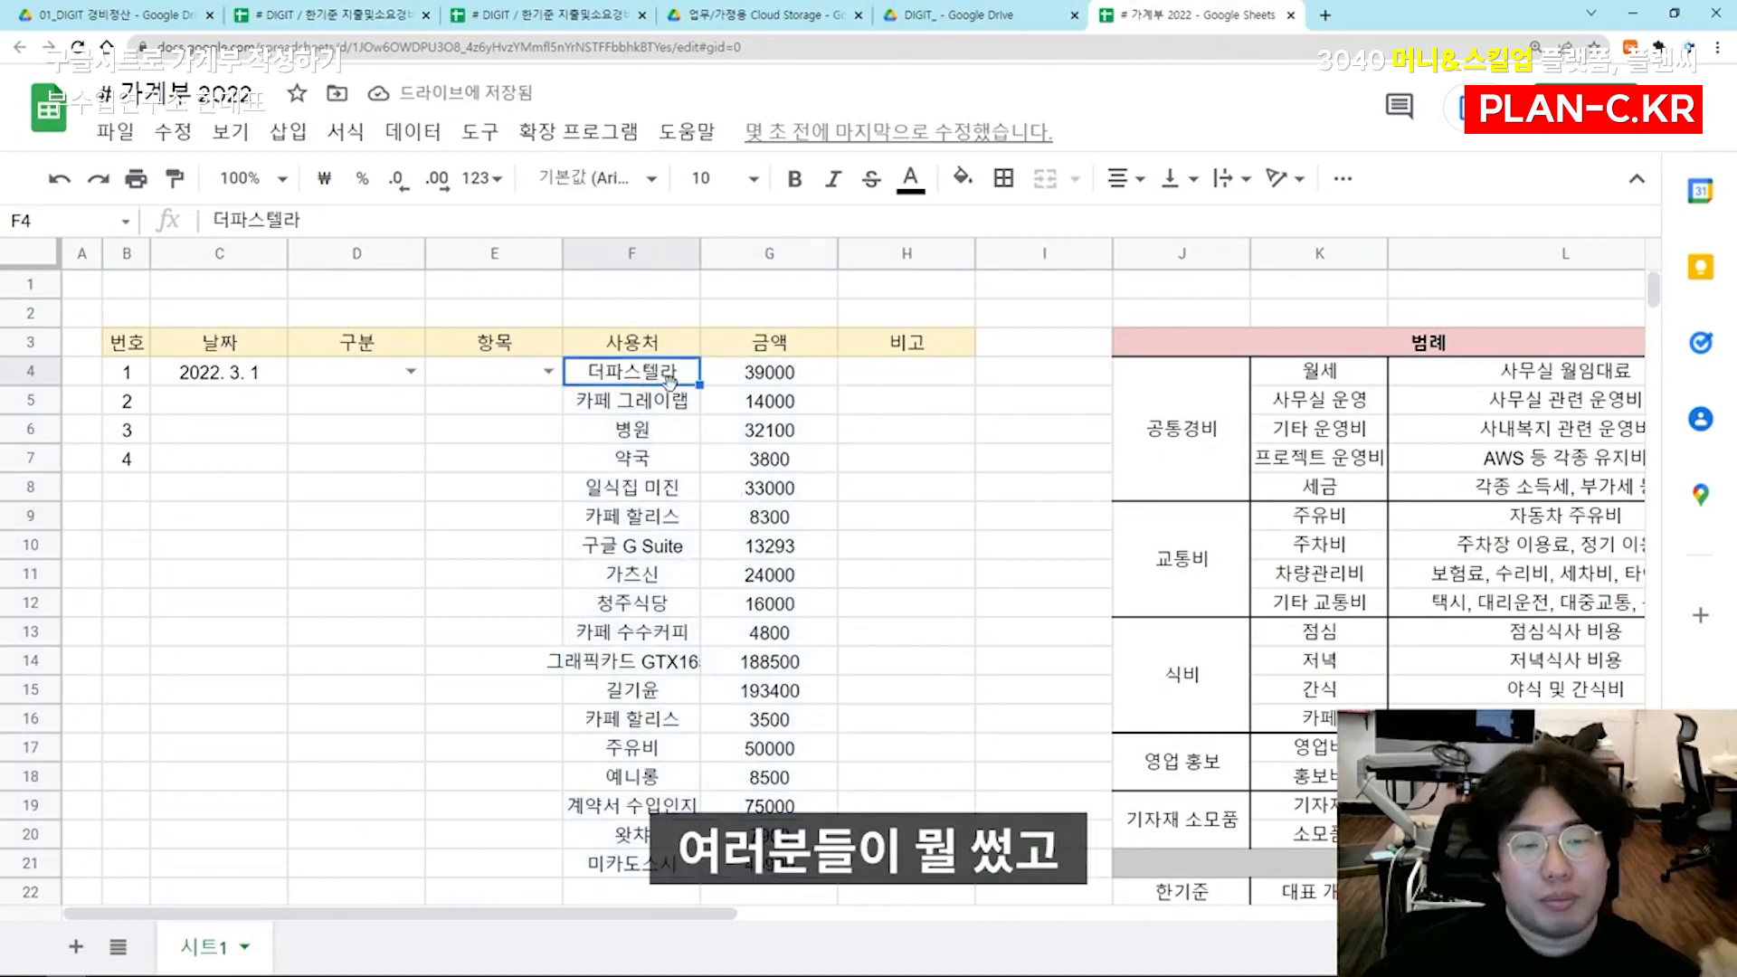
left_click(747, 385)
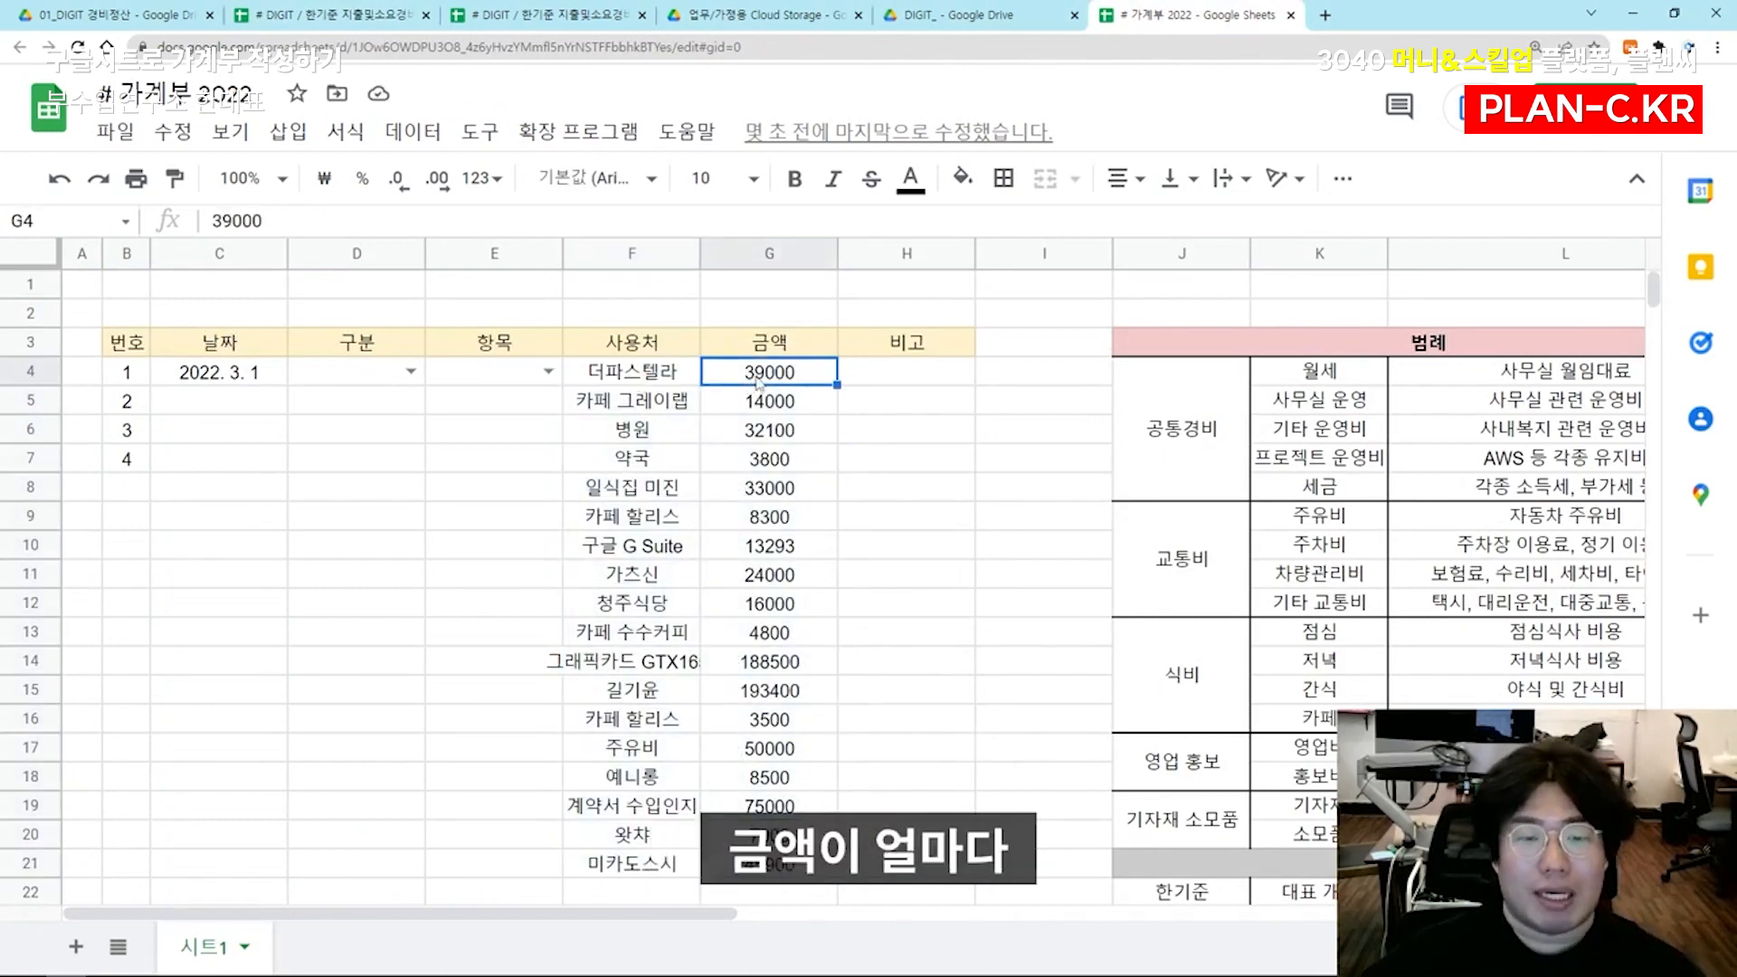
left_click(764, 251)
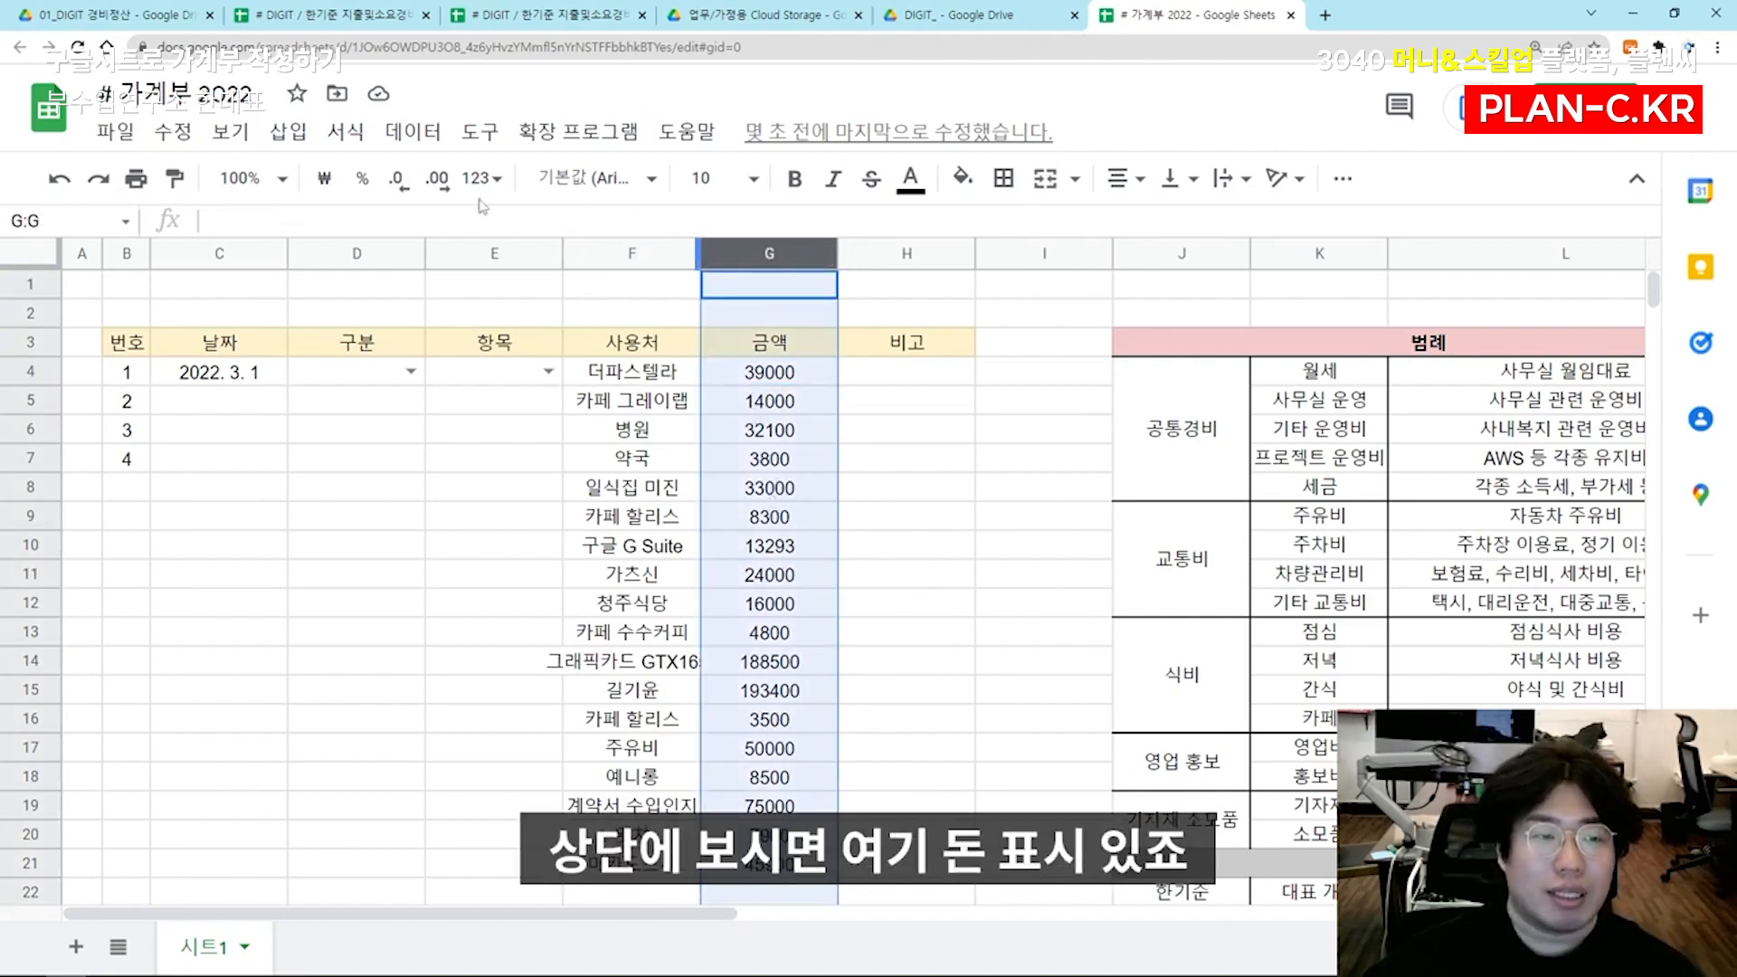
left_click(324, 178)
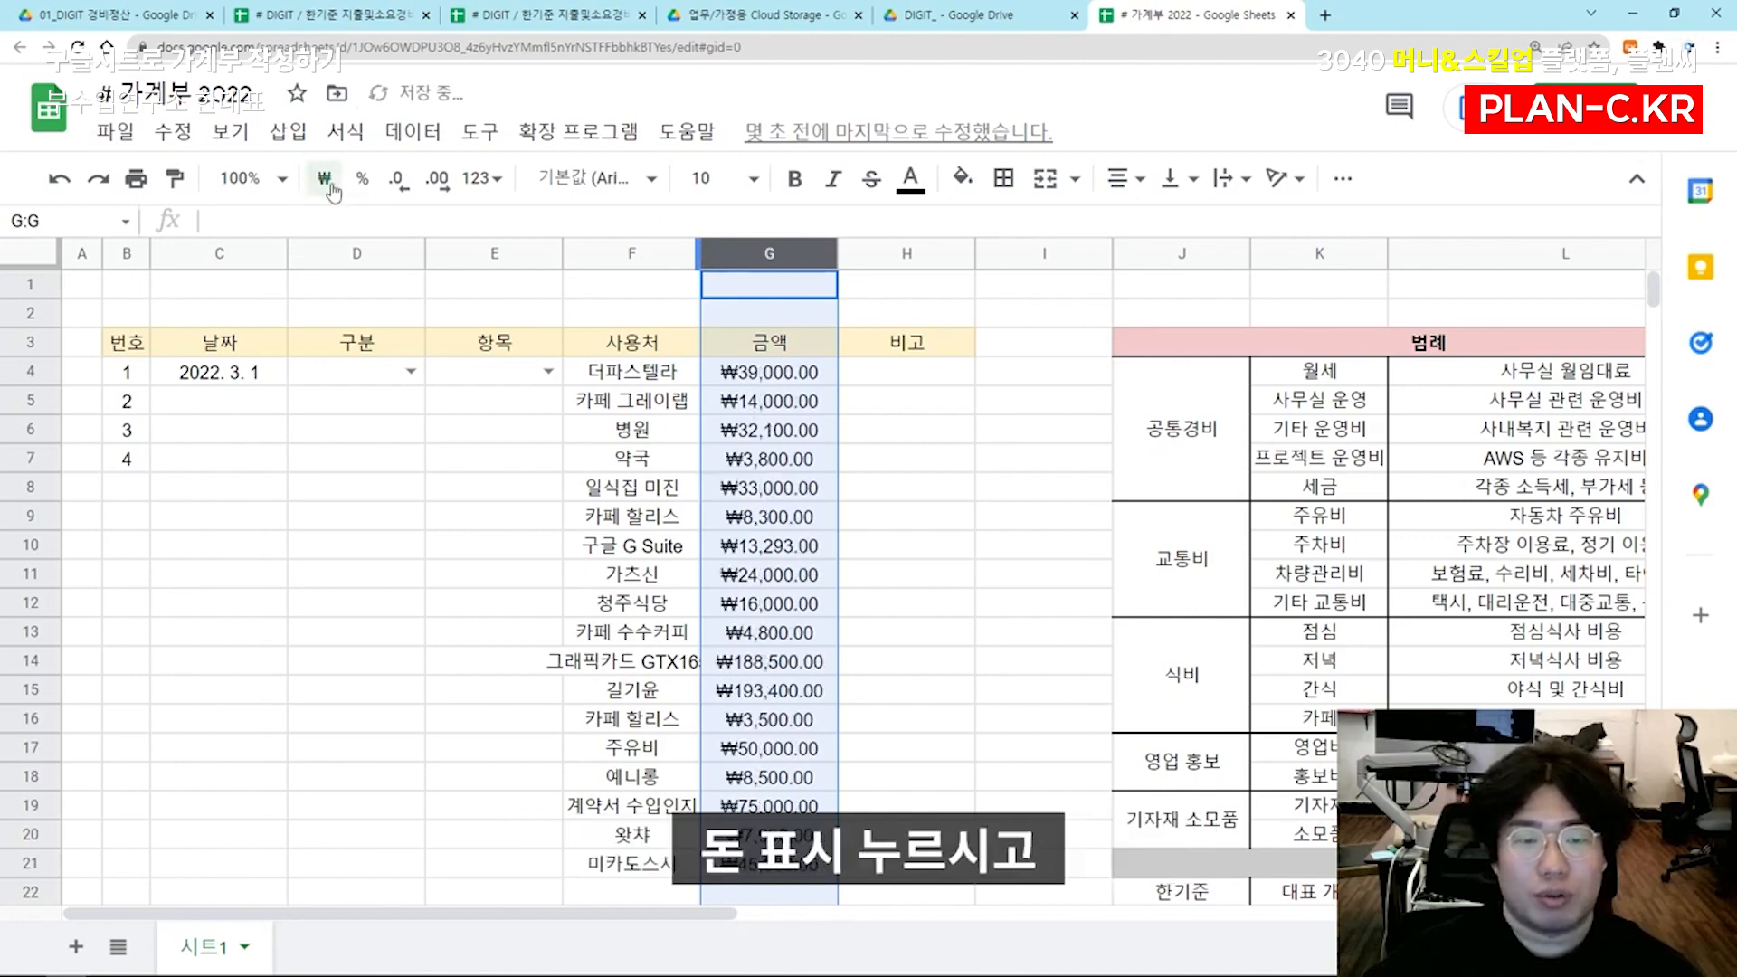
left_click(395, 184)
left_click(395, 185)
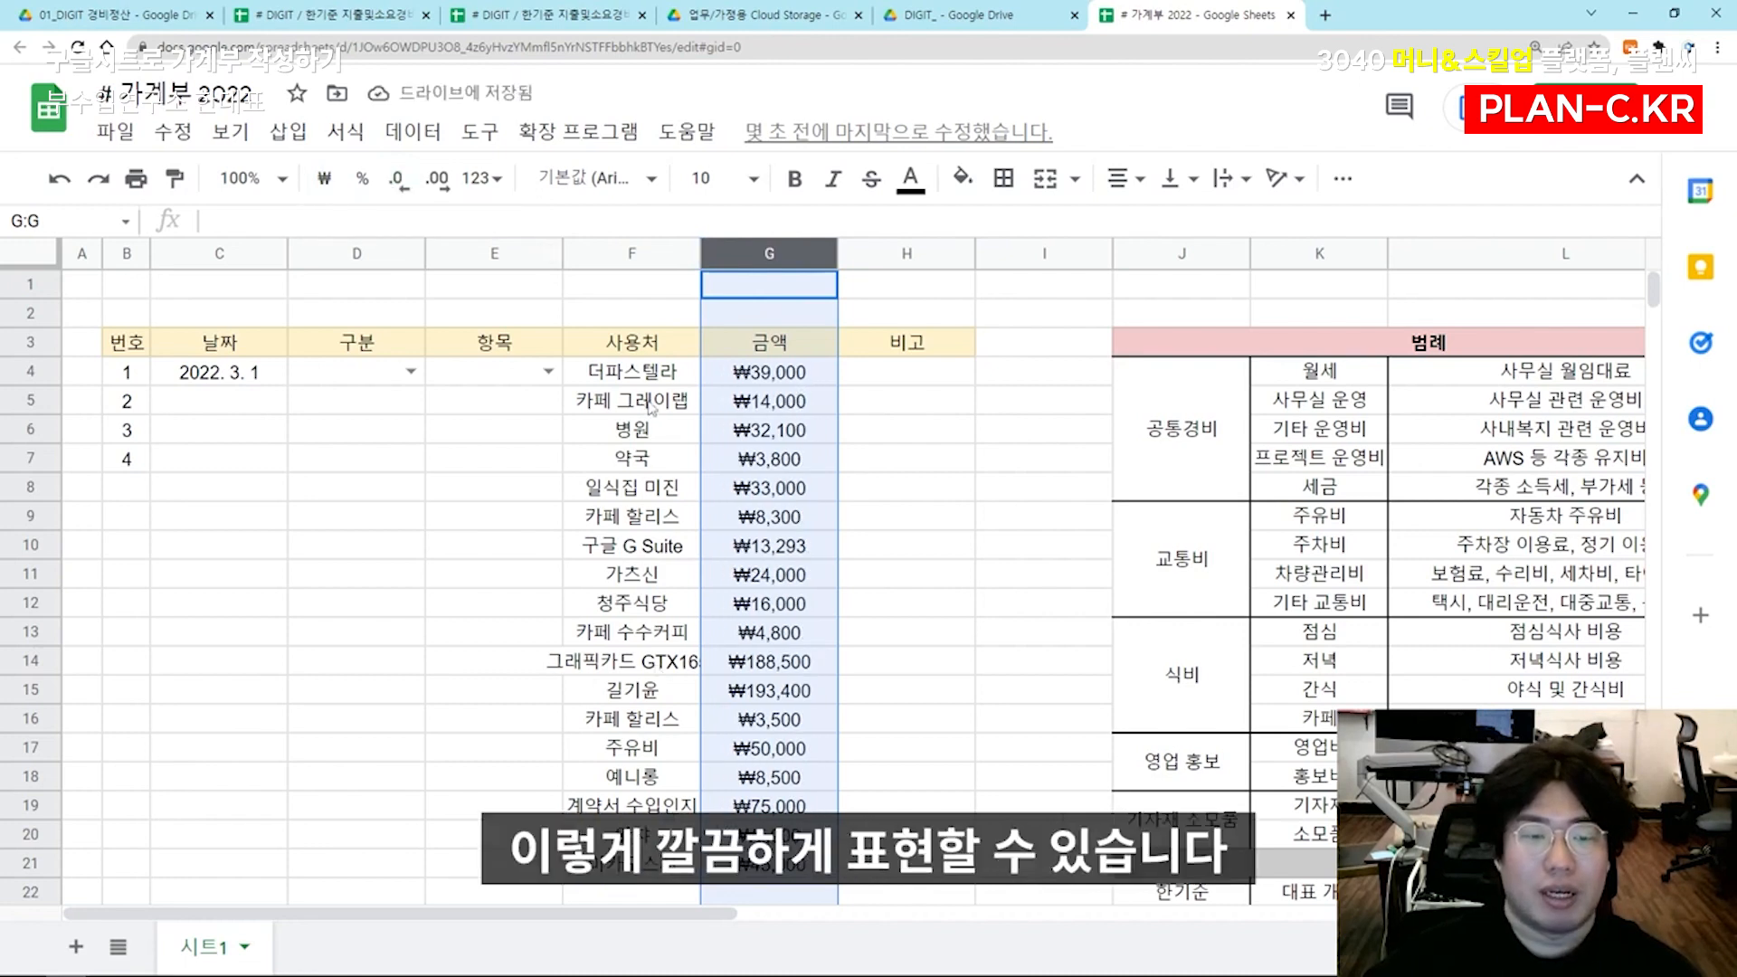
Widen the 사용처 column F so that the longest vendor names fit in their cells
left_click(906, 372)
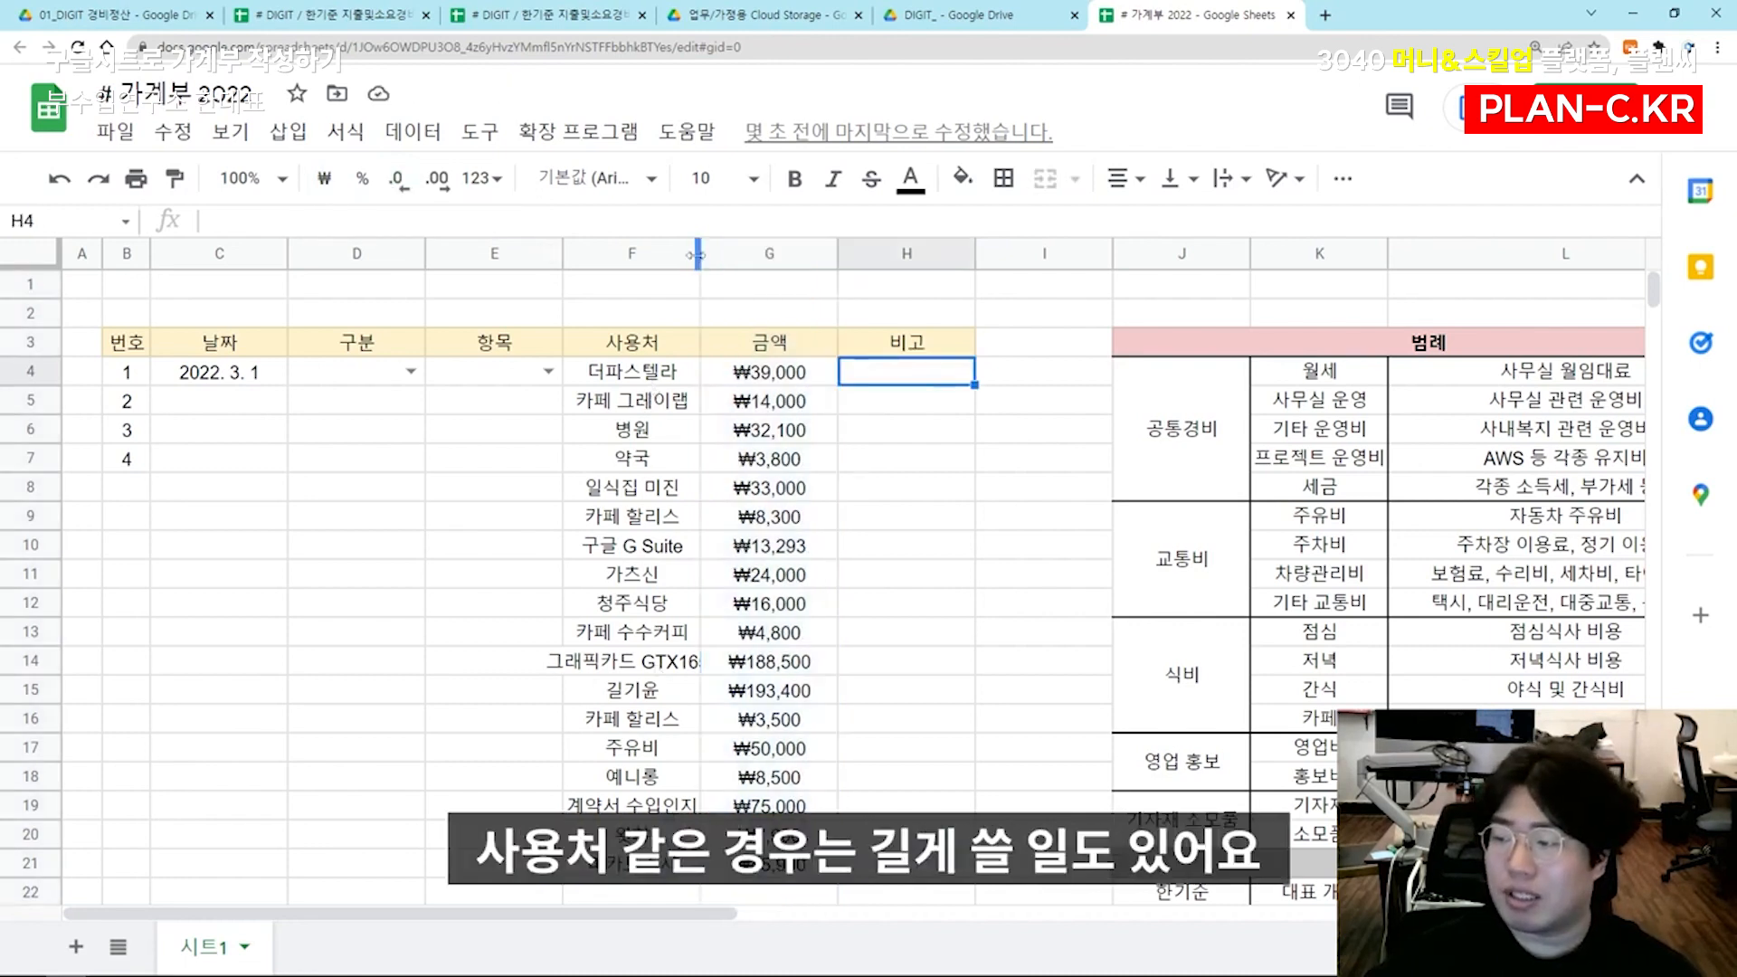
left_click_drag(696, 255, 789, 255)
left_click(859, 430)
left_click(676, 401)
Choose the long sample options 프로젝트 운영비 in E4 and 기자재 소모품 in D4 from their dropdown lists
left_click(393, 378)
left_click(546, 370)
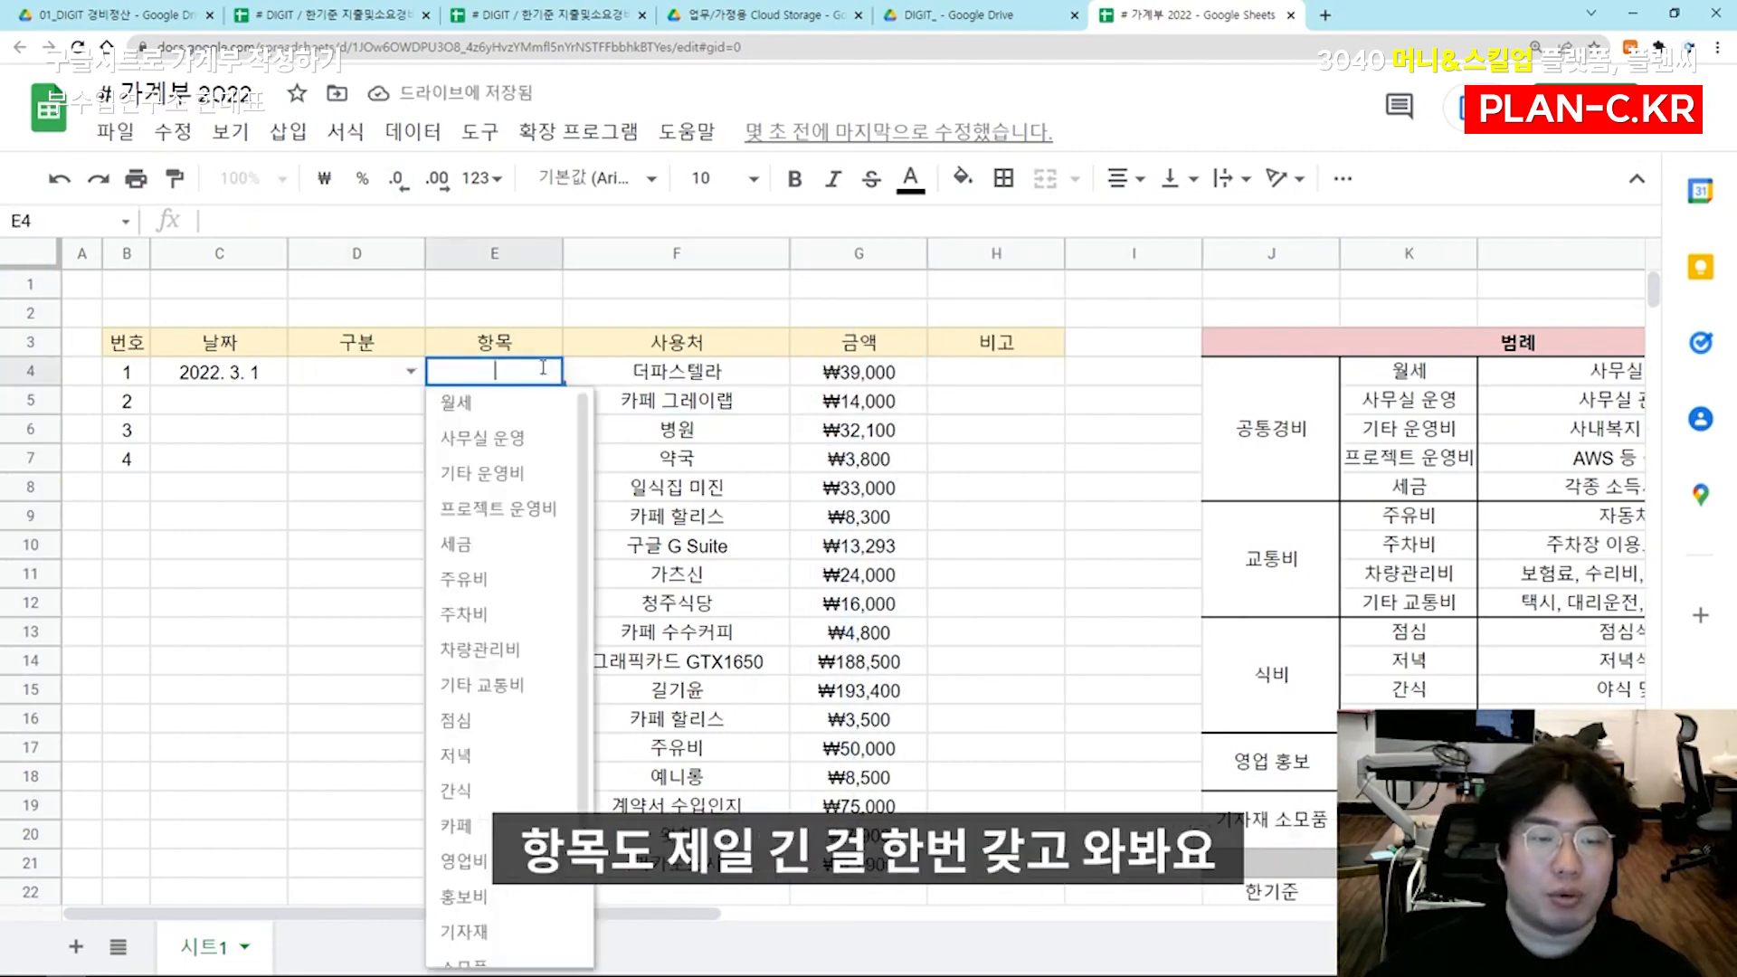
left_click(542, 504)
left_click(626, 458)
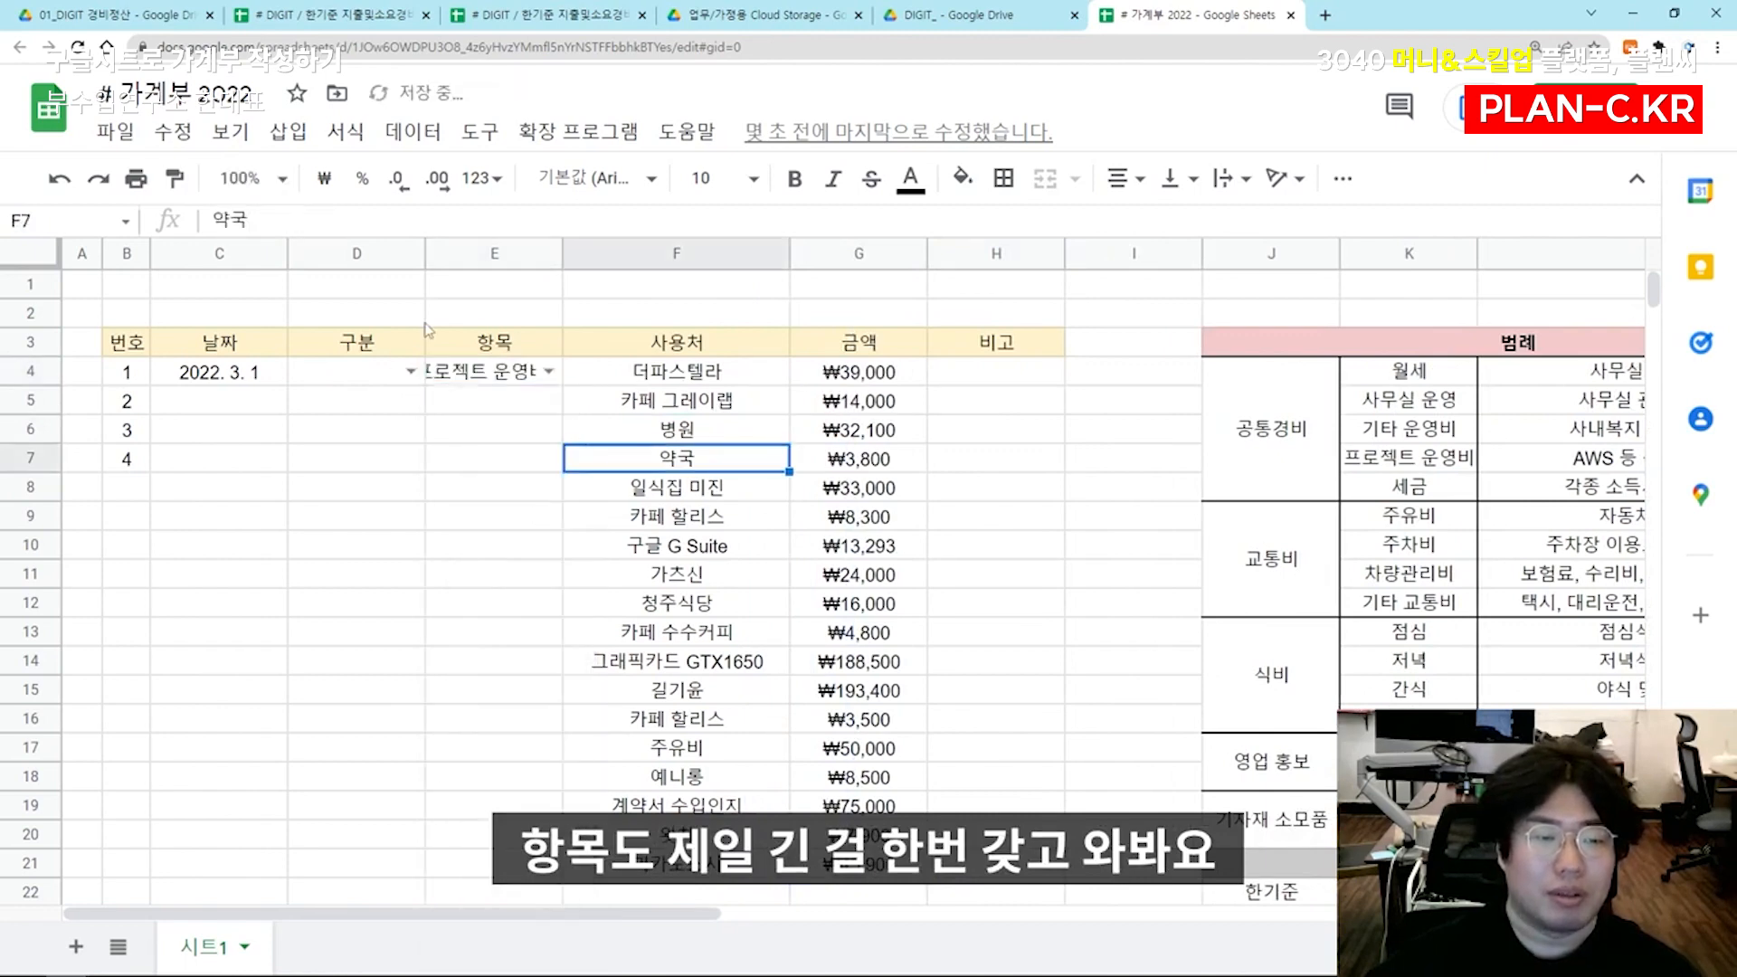
left_click(410, 371)
left_click(344, 541)
left_click(588, 510)
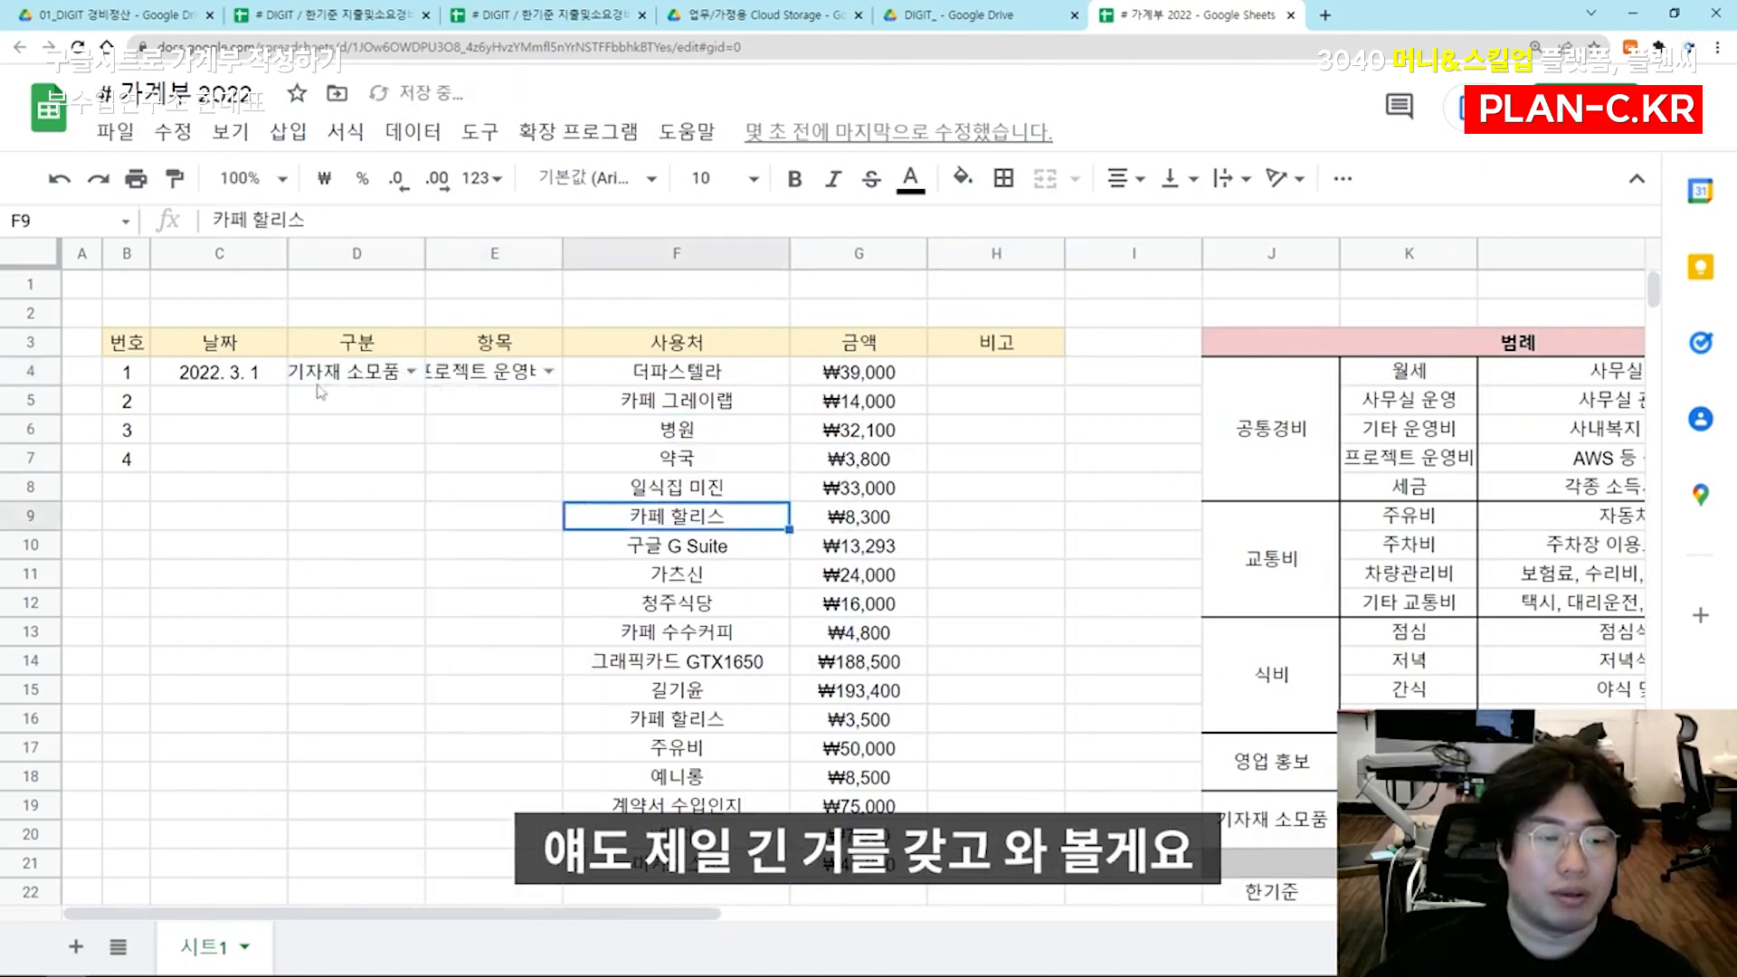
Widen the 구분 column D and the 항목 column E so the sample options fit beside the dropdown arrows
left_click_drag(425, 253, 460, 253)
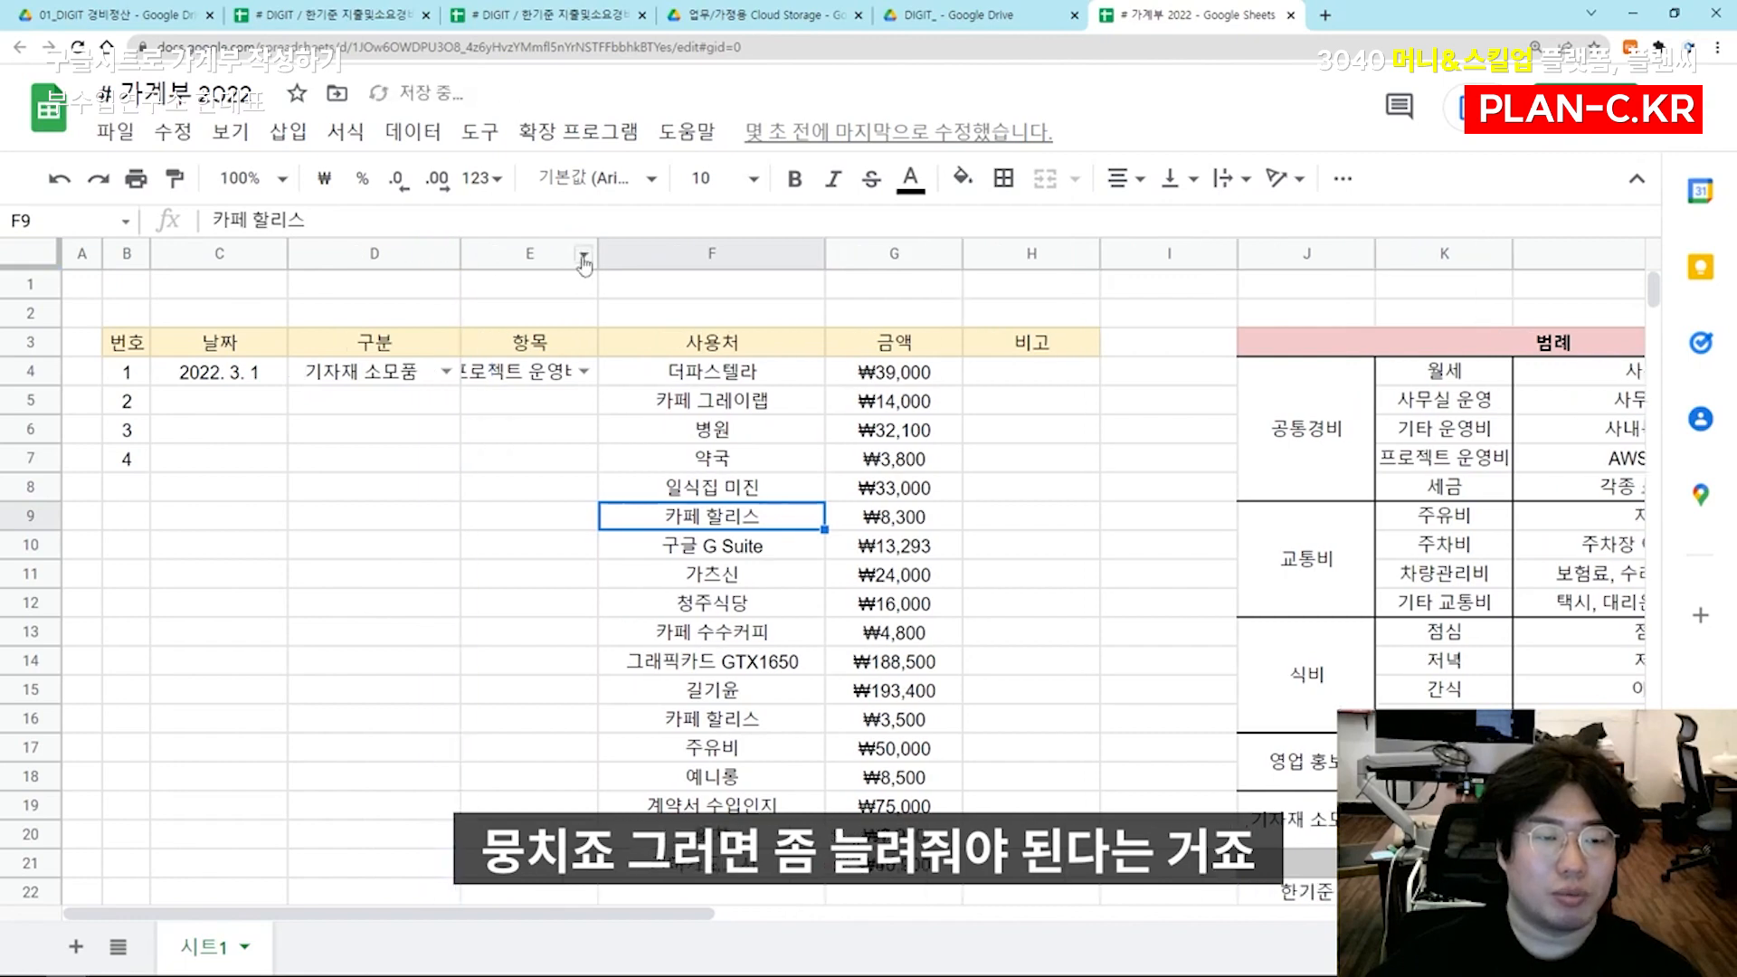
left_click_drag(595, 249, 663, 253)
left_click(559, 391)
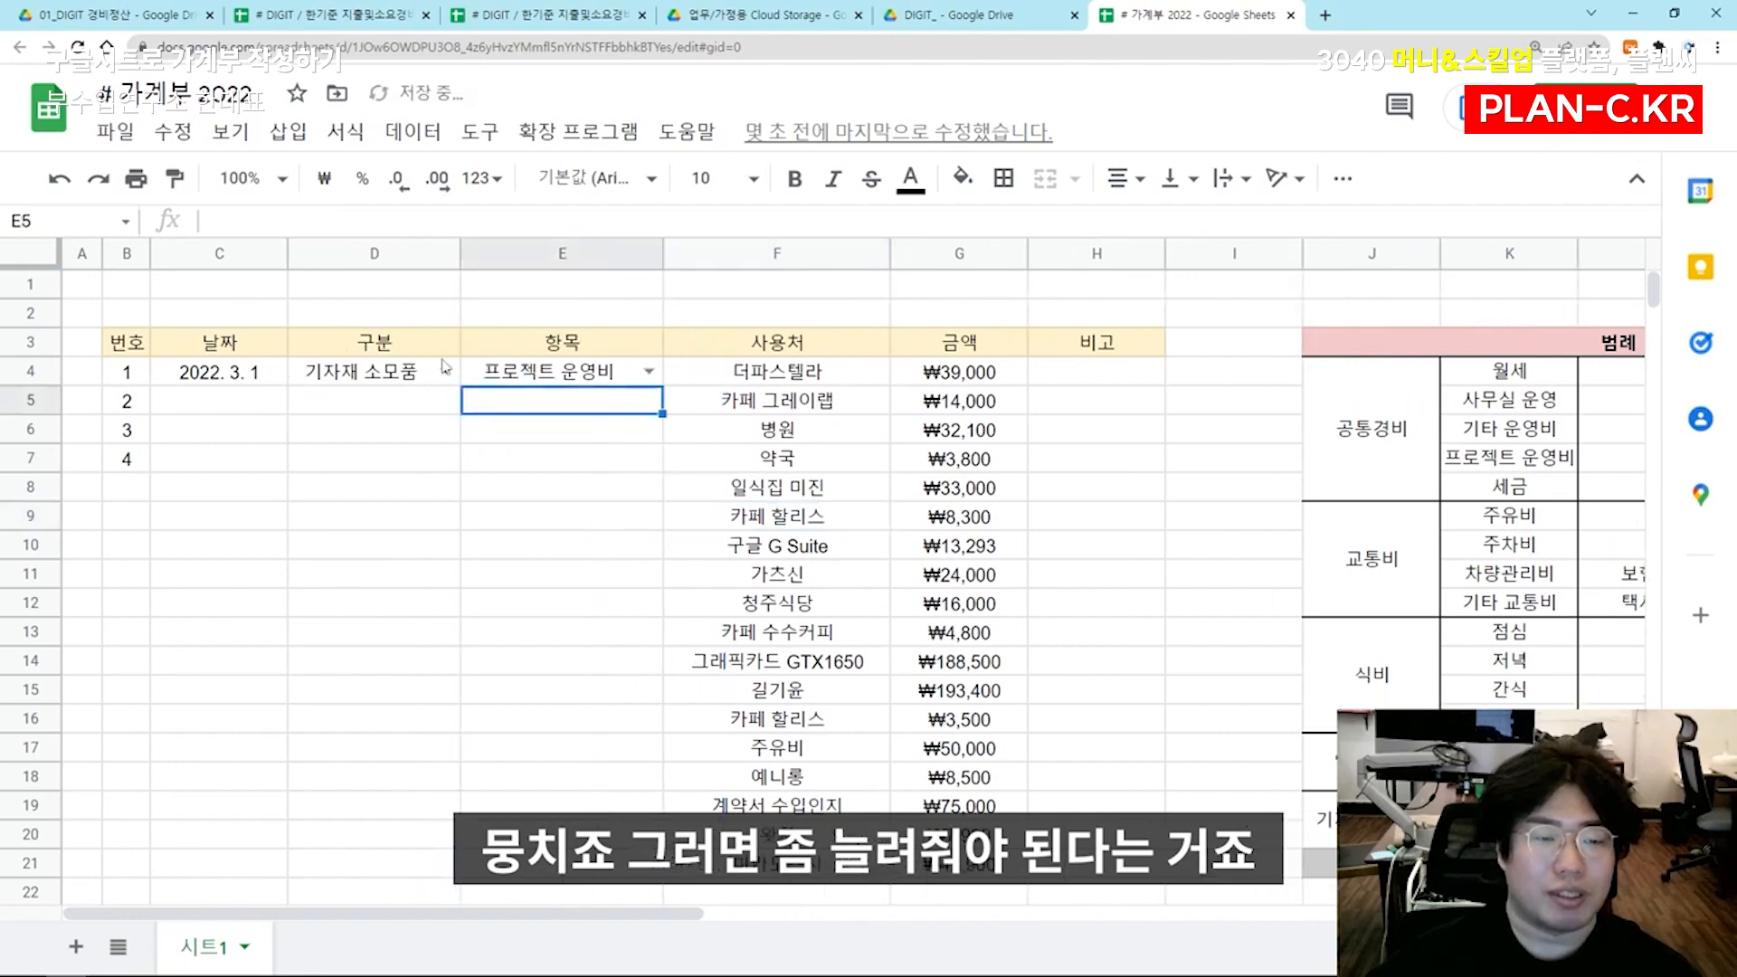
Clear the sample options from D4 and E4, keeping their dropdowns
left_click(416, 378)
key("Delete")
left_click(506, 380)
key("Delete")
left_click(411, 401)
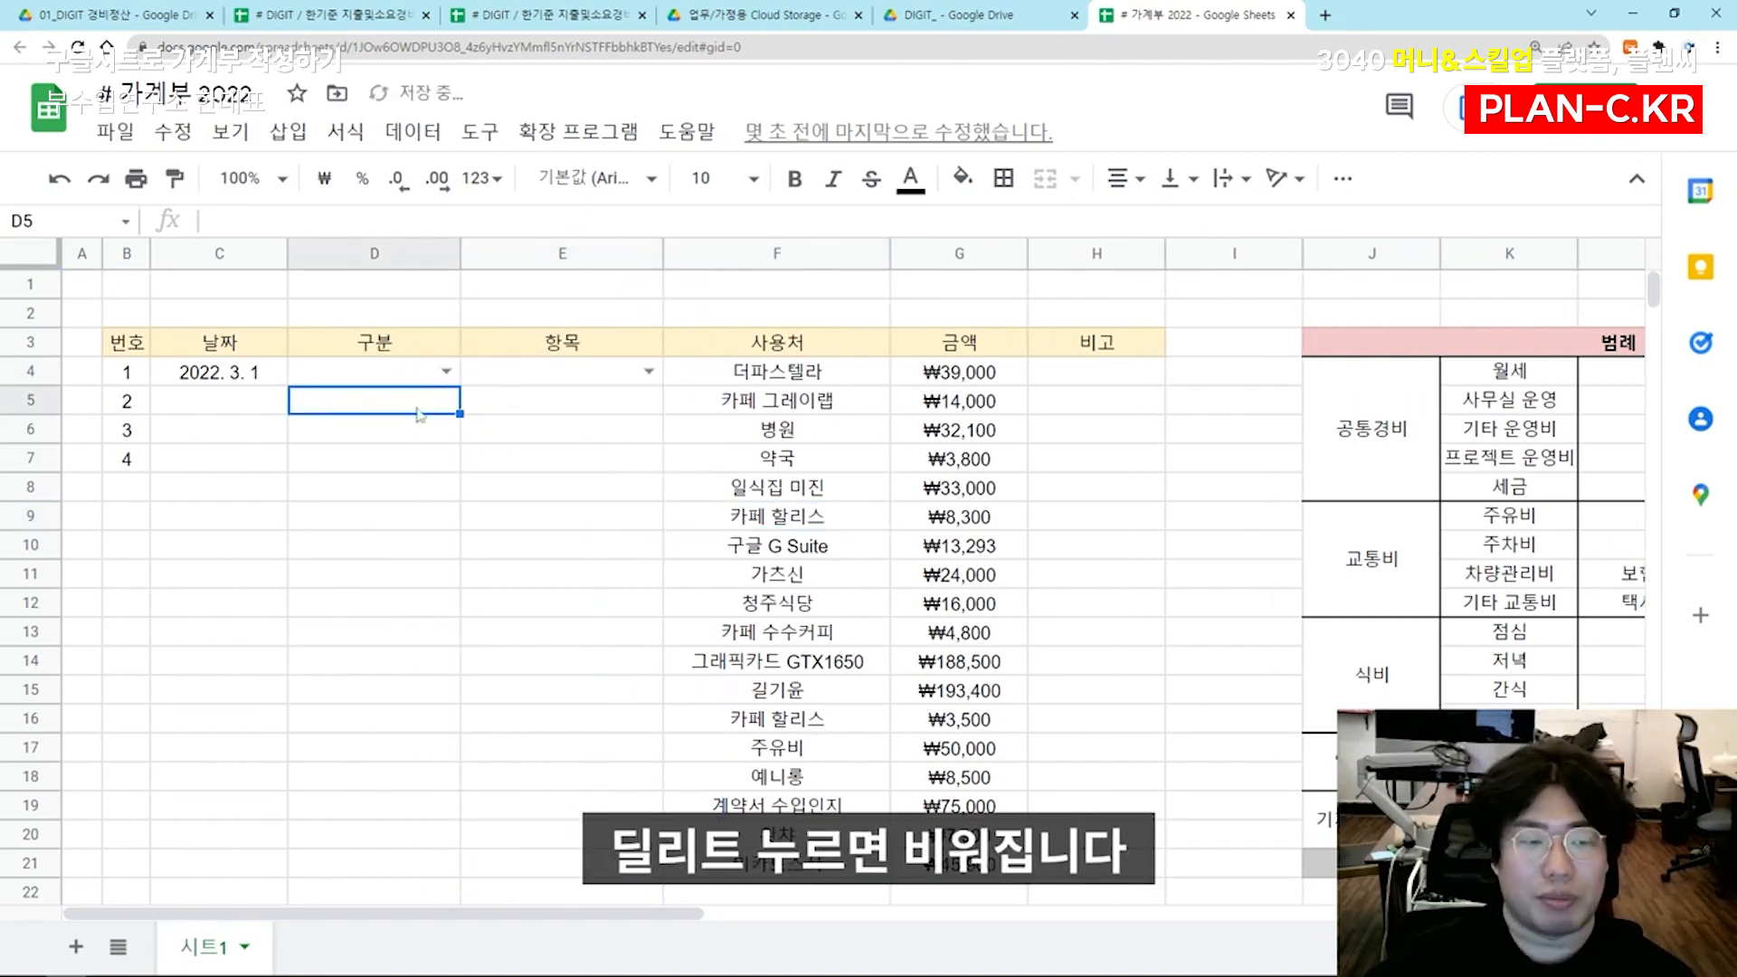
Copy the empty dropdown cells D4:E4 down the rows below in columns D and E, and check the lists in row 5
left_click_drag(425, 373, 540, 380)
left_click(408, 413)
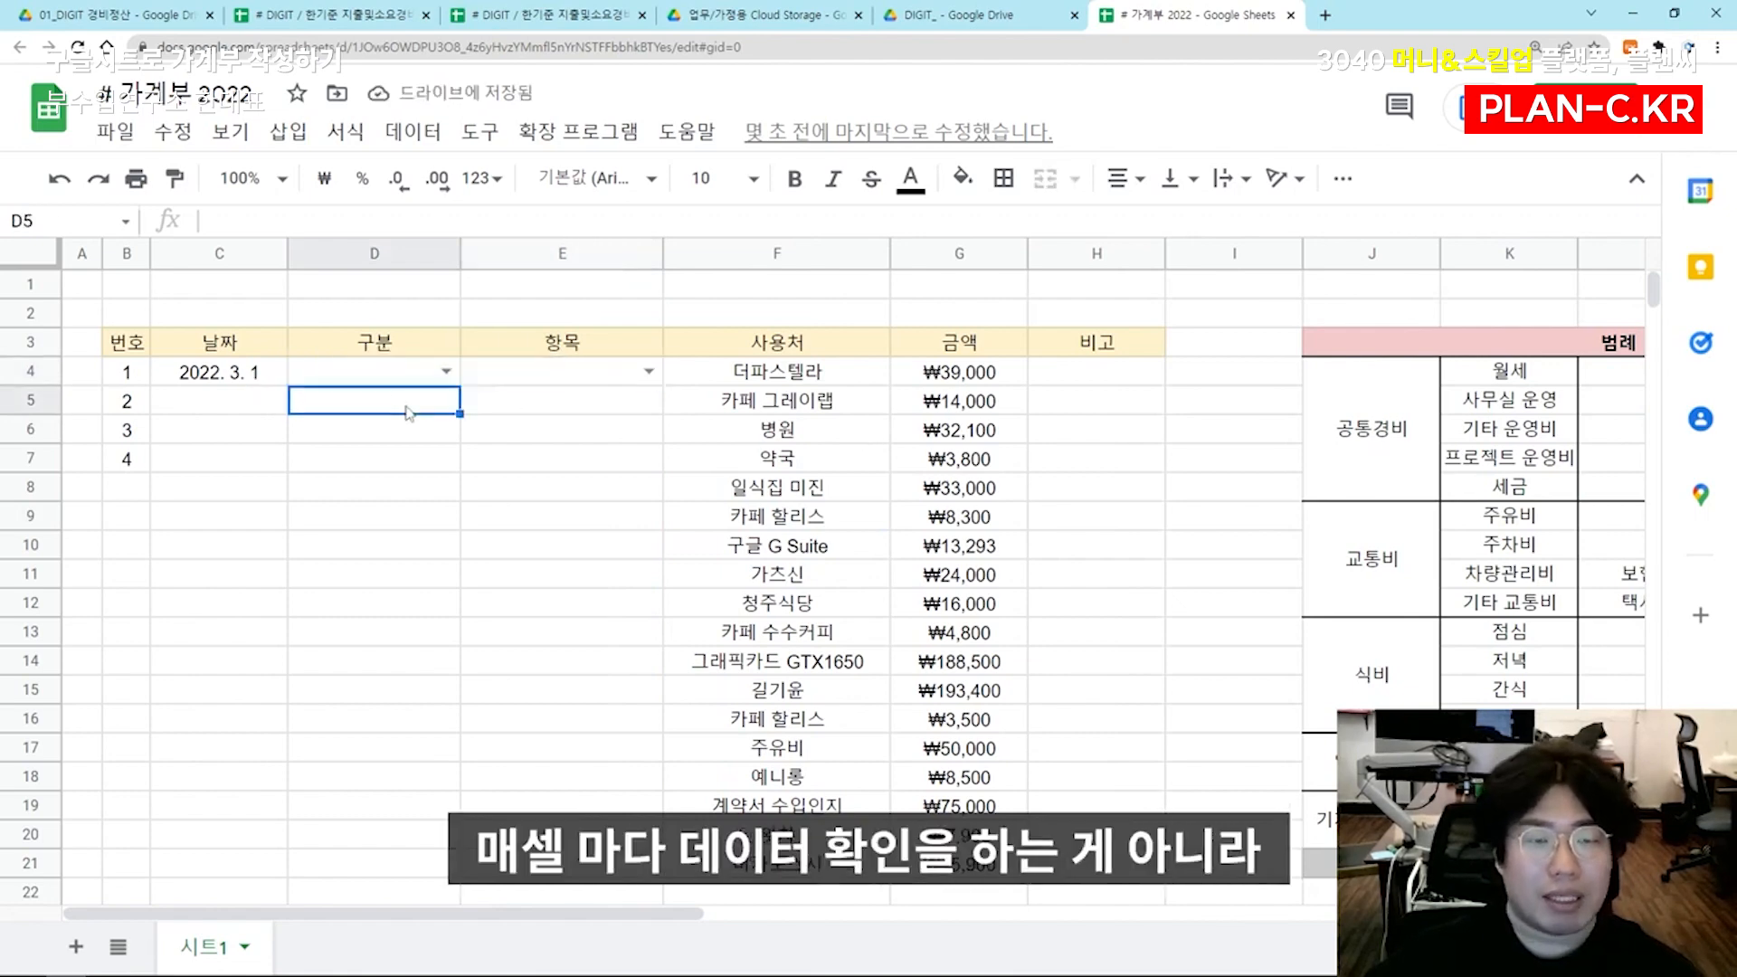
left_click_drag(418, 374, 481, 380)
key("ctrl+c")
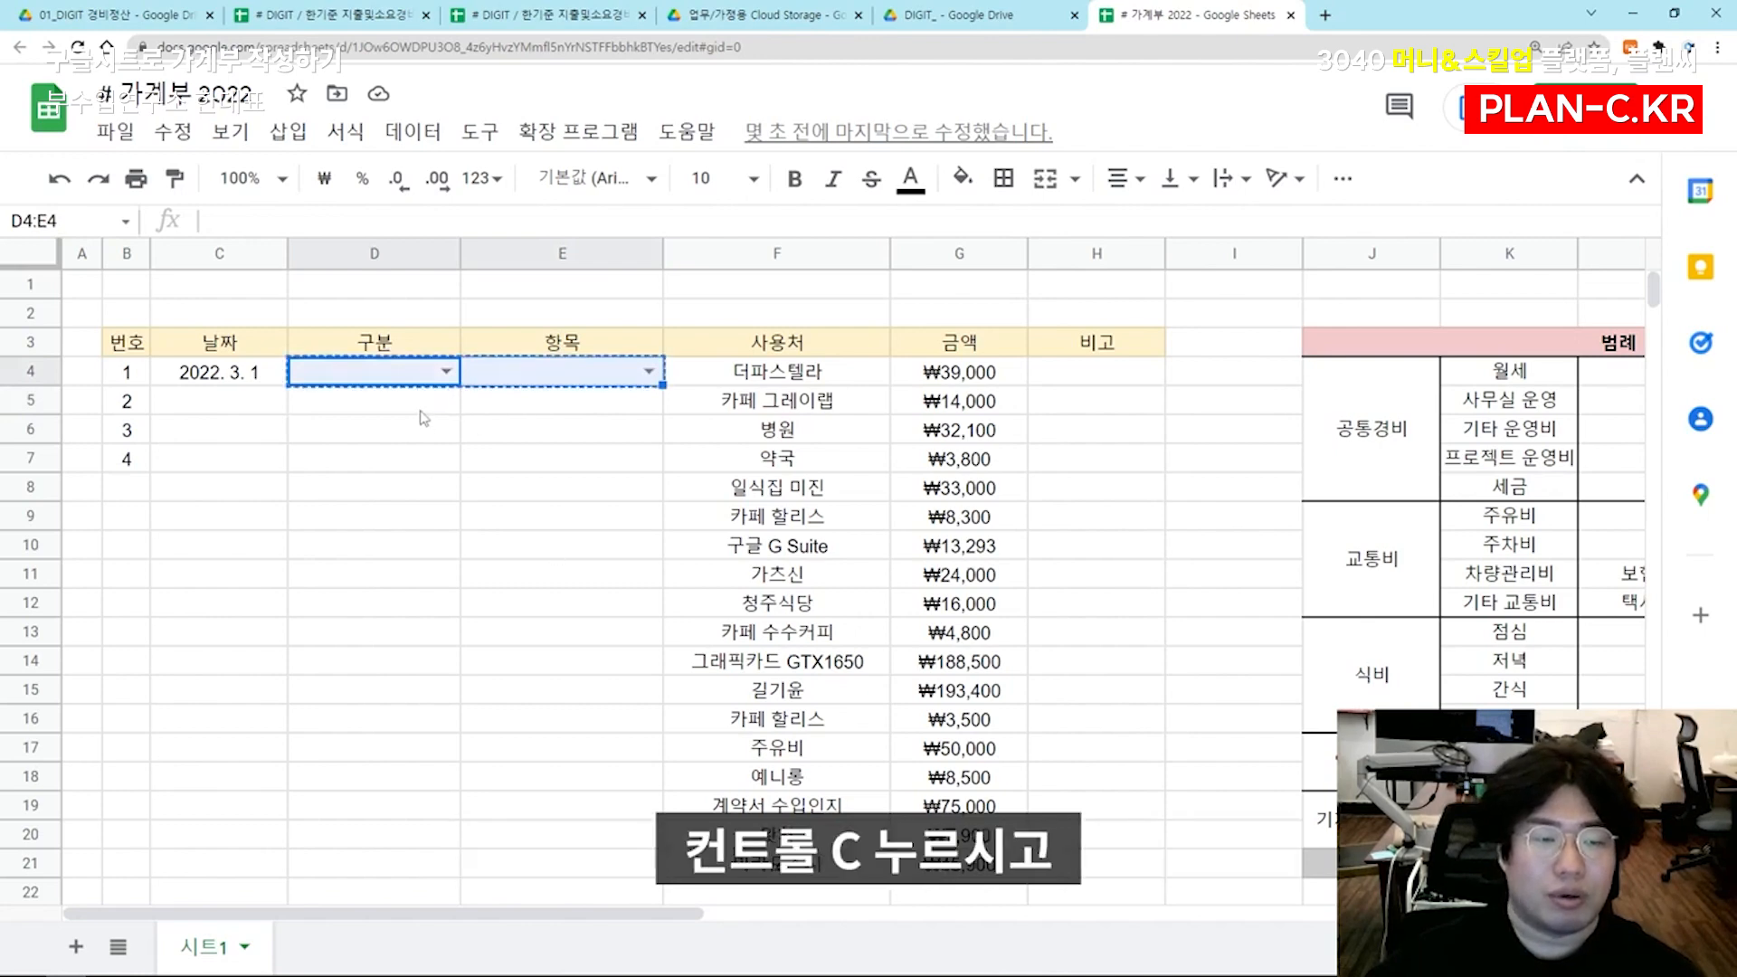
left_click_drag(403, 398, 561, 896)
key("ctrl+v")
left_click(554, 634)
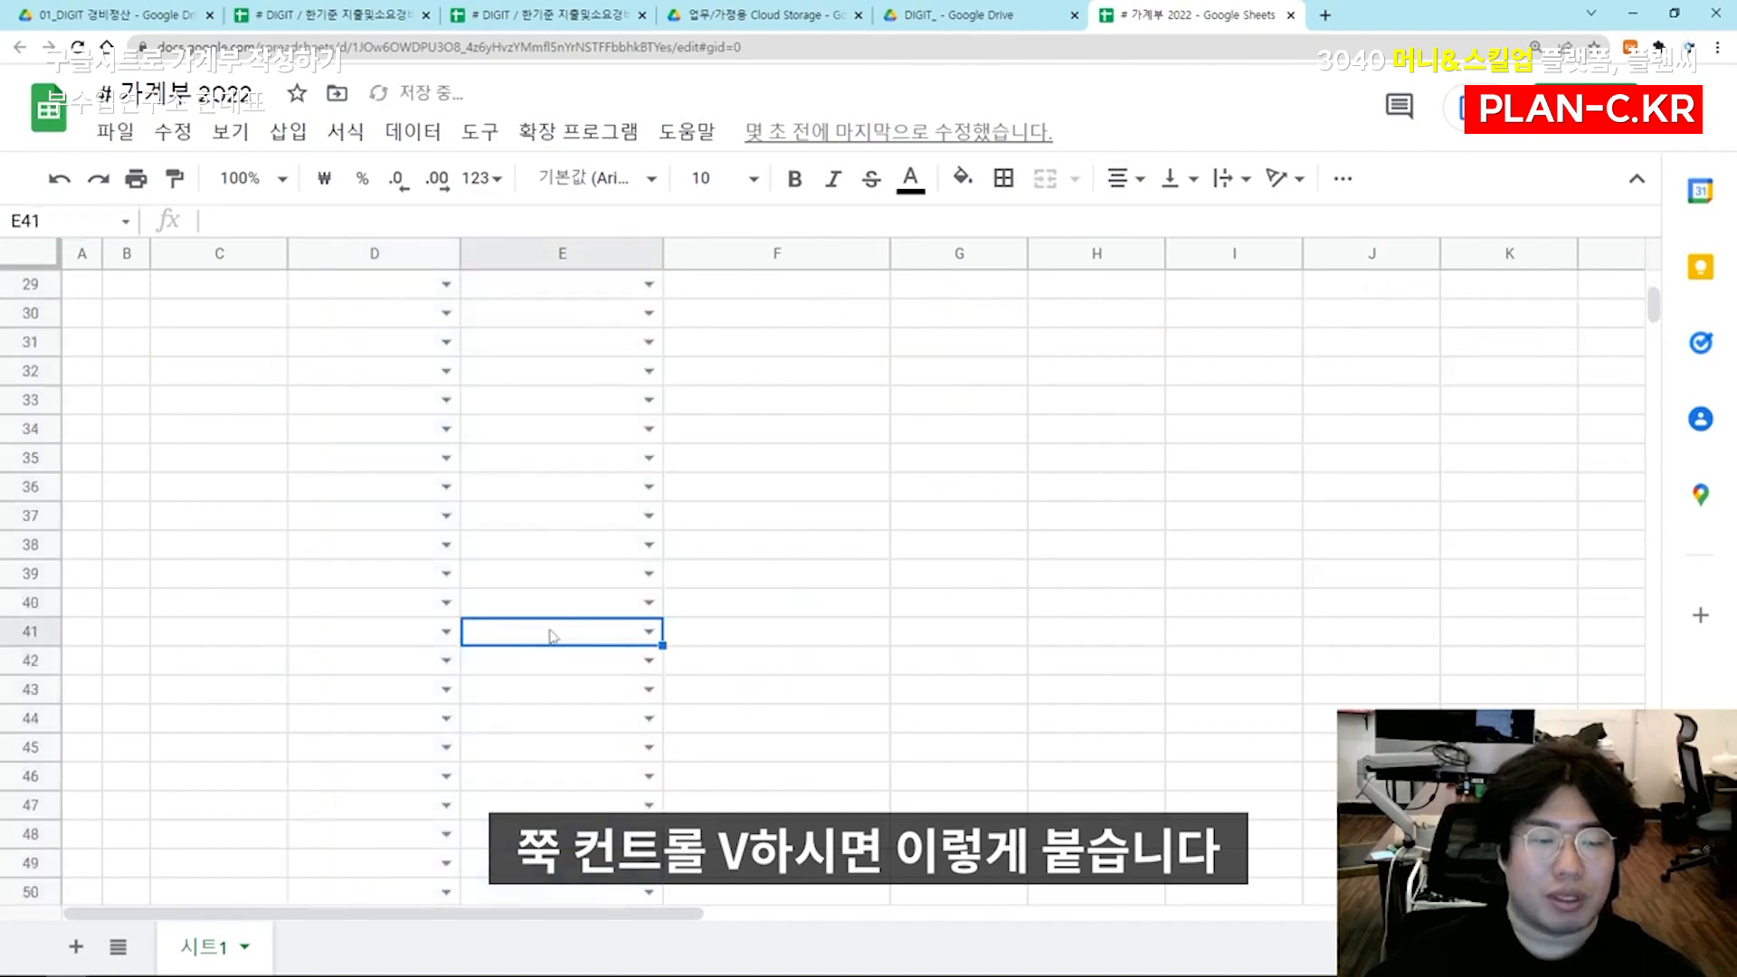
scroll(534, 561, "up", 10)
left_click(448, 400)
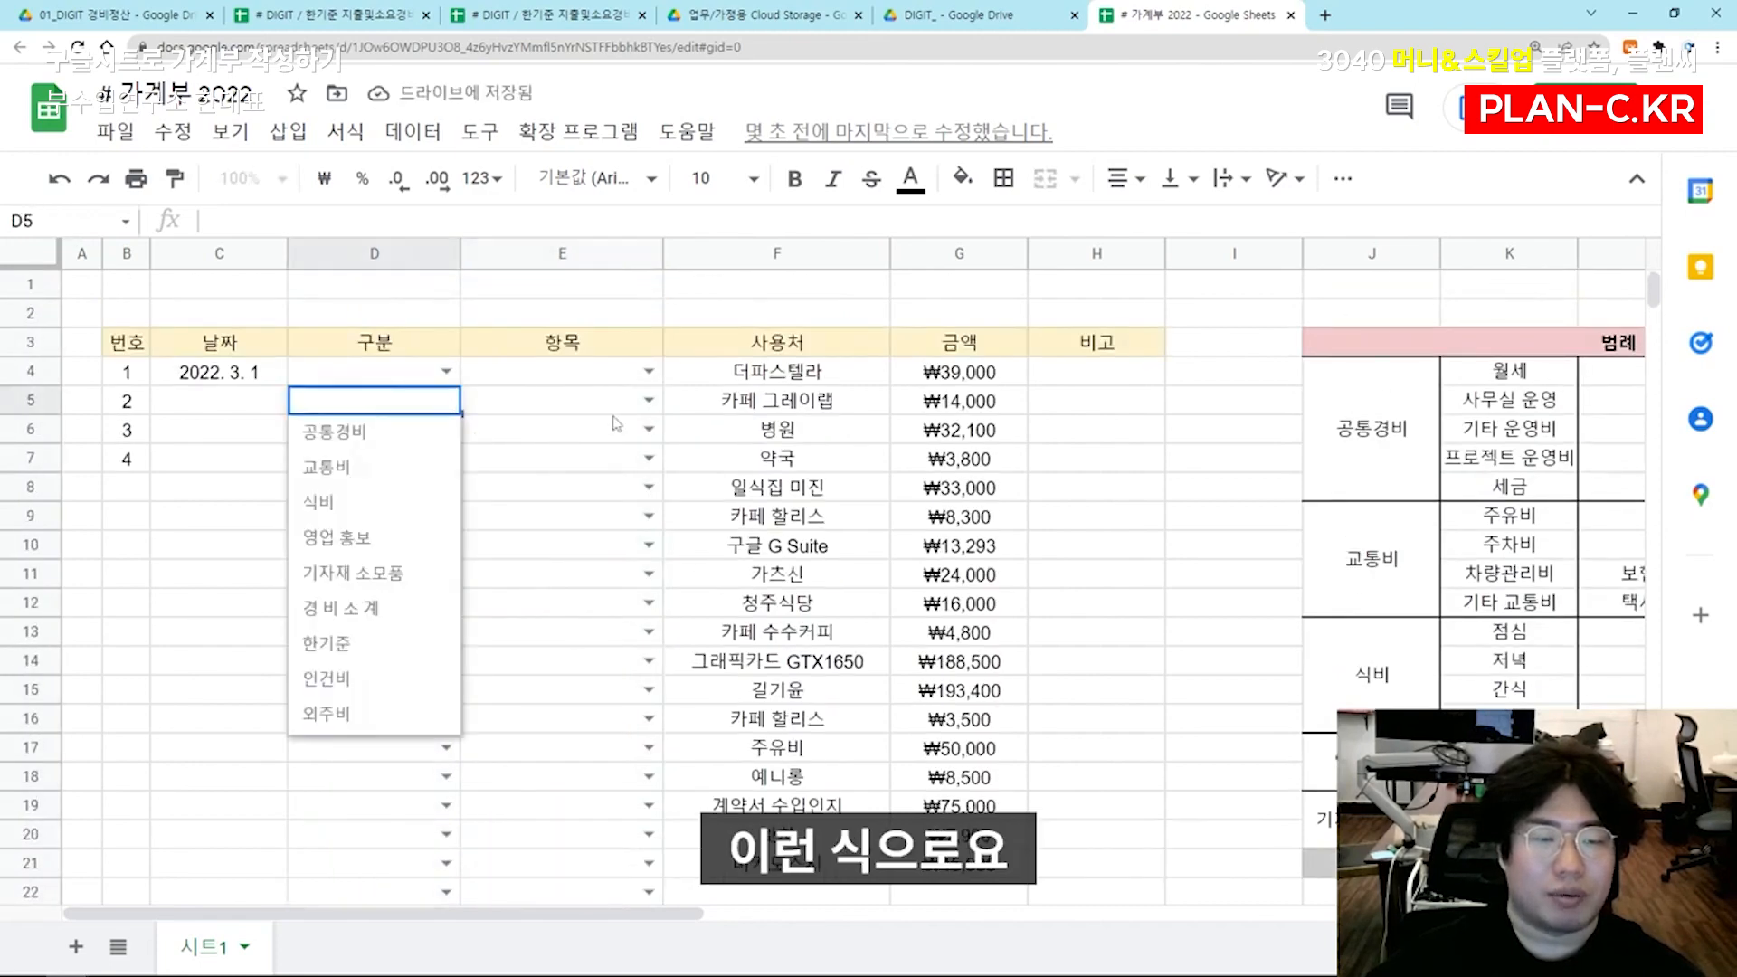
left_click(650, 401)
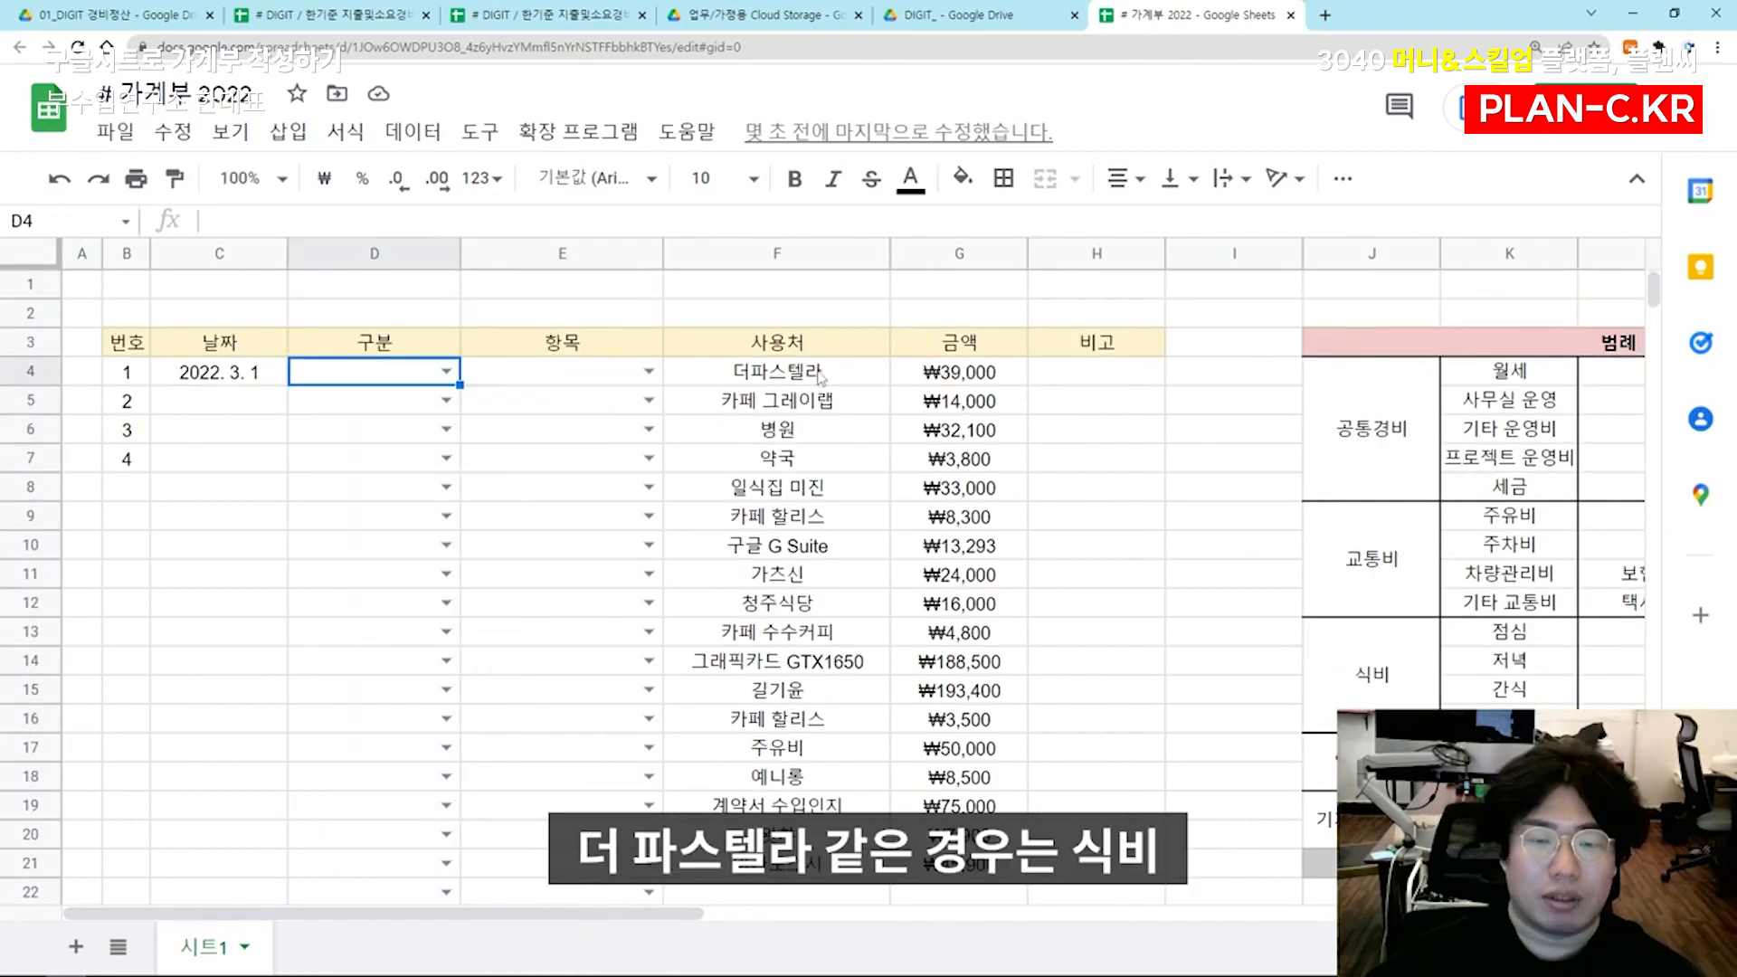
left_click(820, 378)
Categorize the 더파스텔라 expense in row 4 as 식비 with the item 점심
left_click(382, 380)
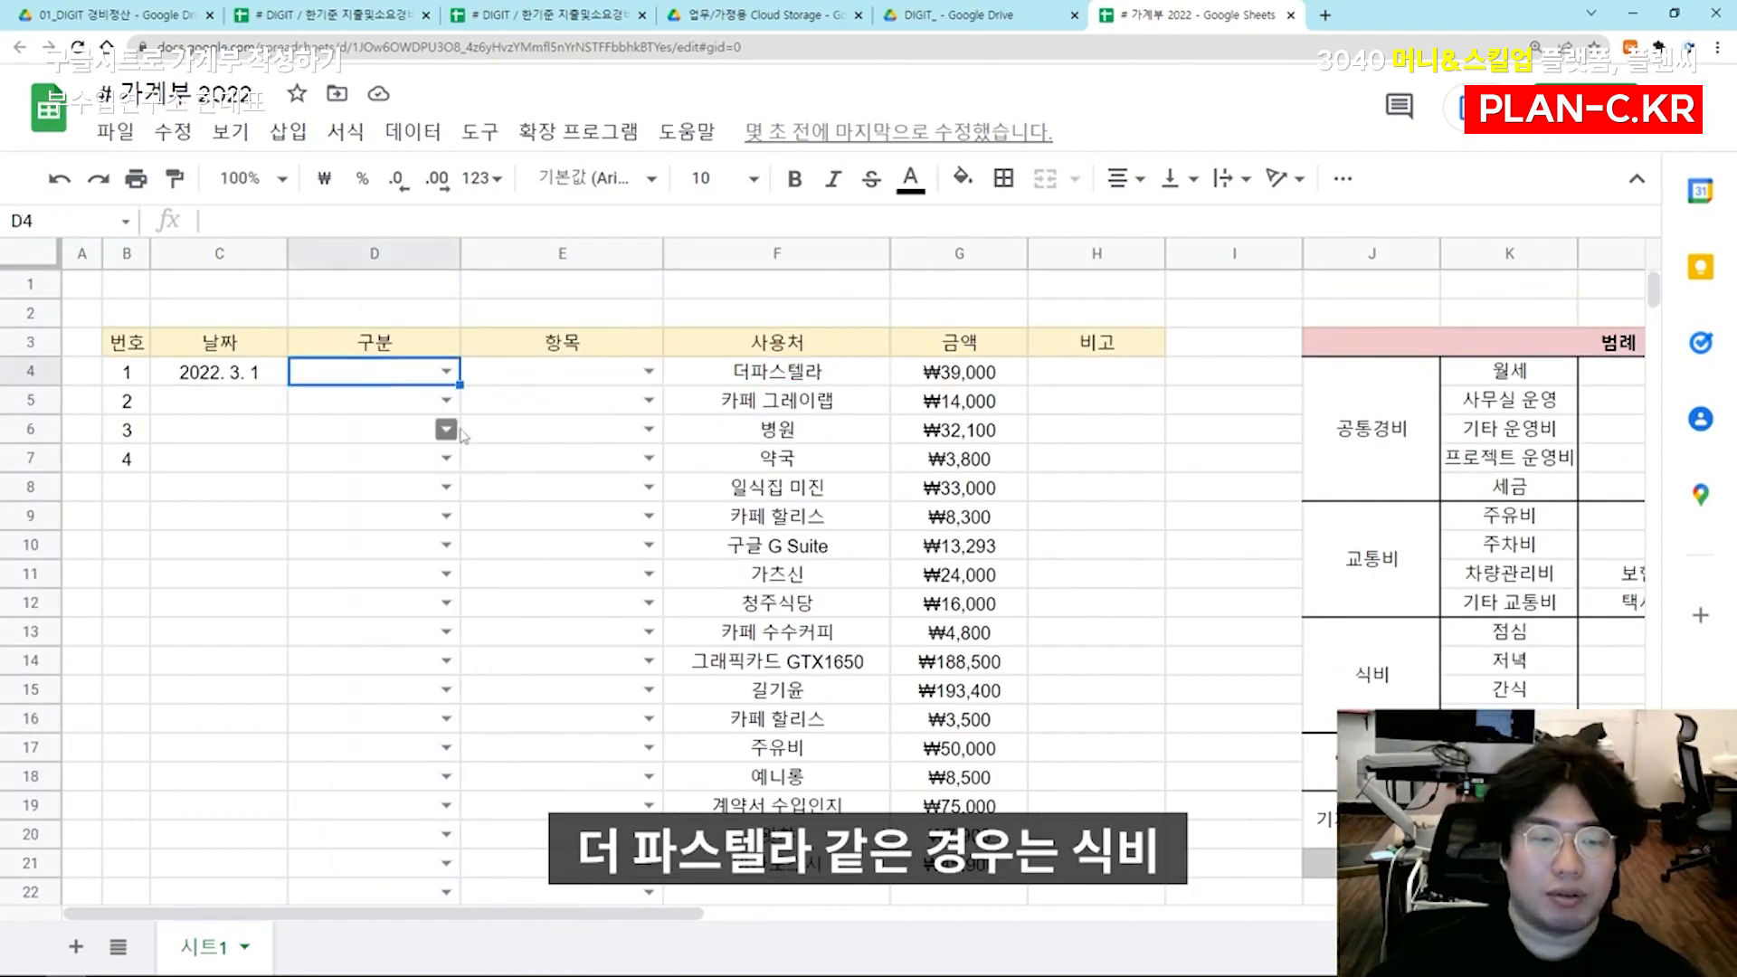
type("식비")
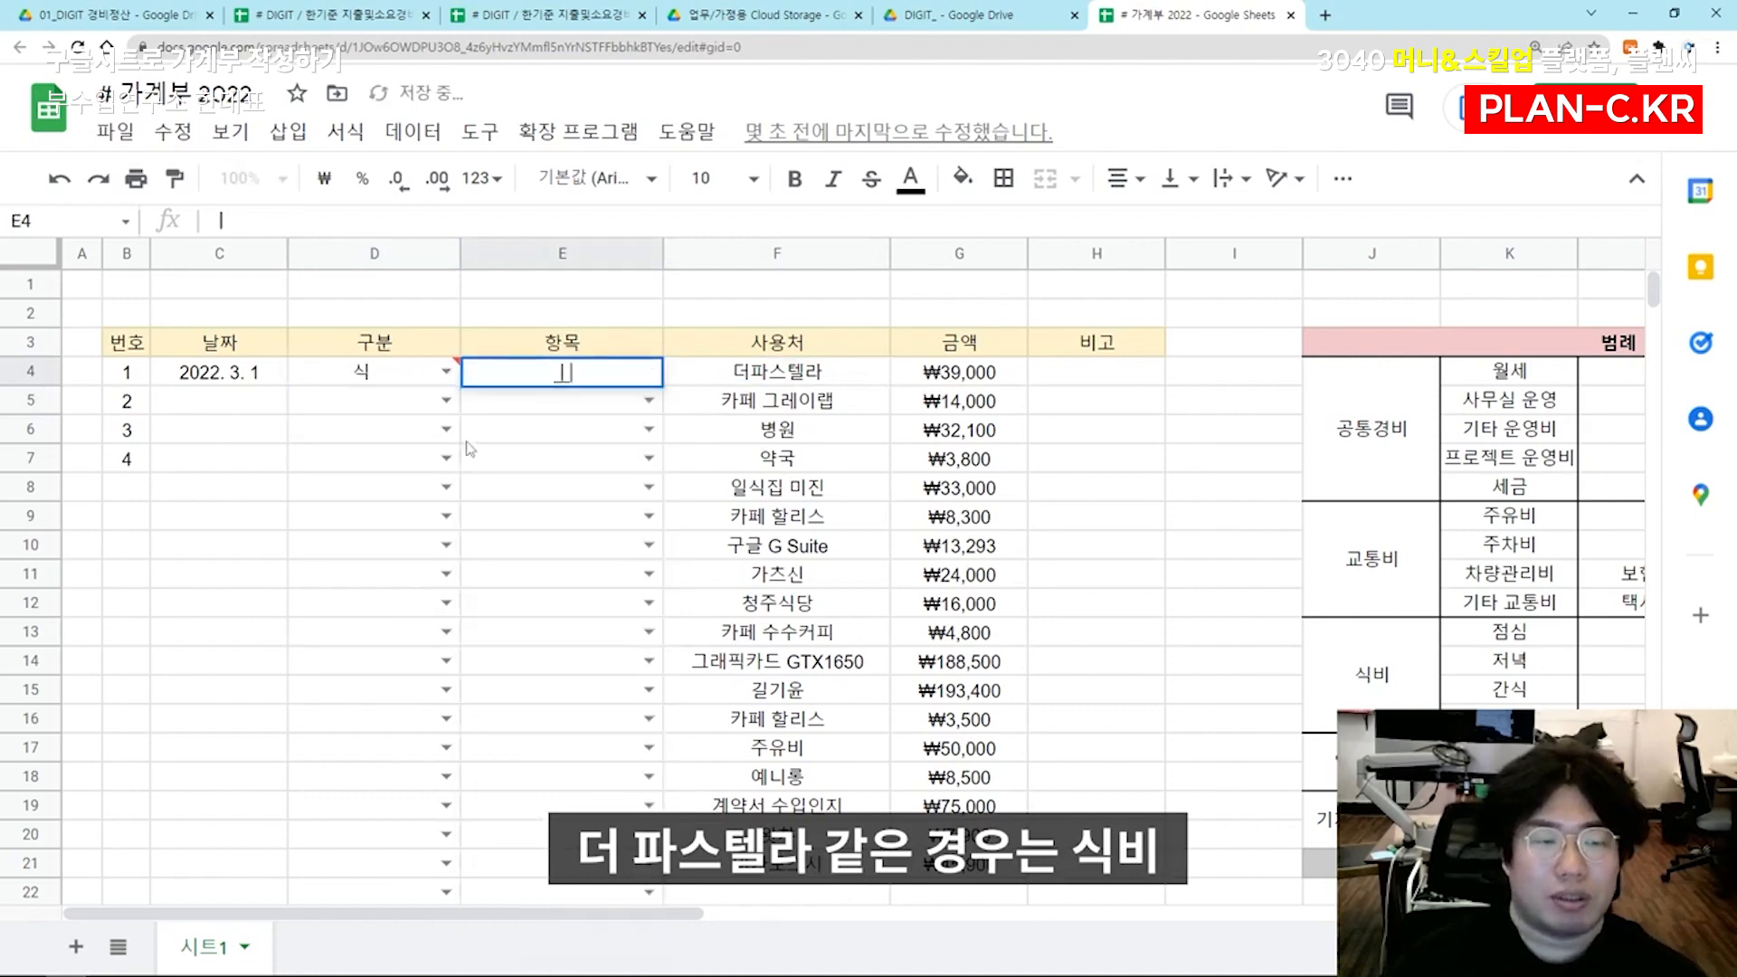
key("Tab")
type("점심")
key("Return")
Categorize the 카페 그레이랩 expense in row 5 as 영업 홍보 with the item 영업비
type("영업 홍보")
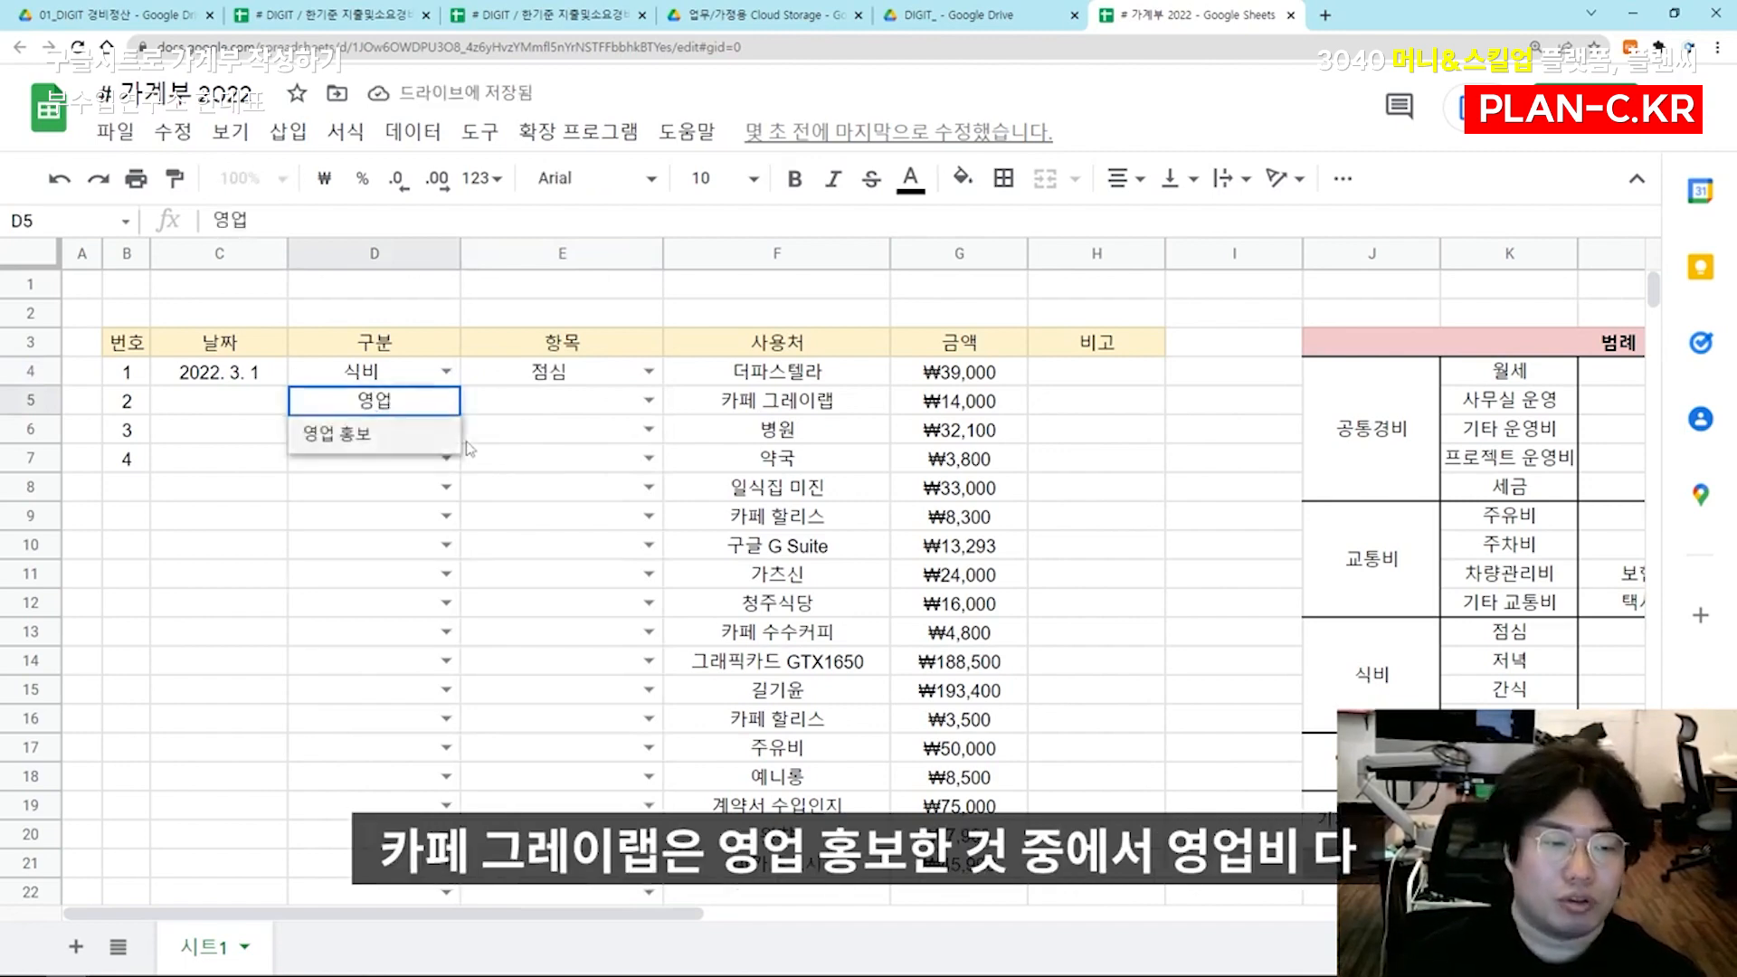
key("Return")
key("Up")
key("Right")
type("영업")
key("Return")
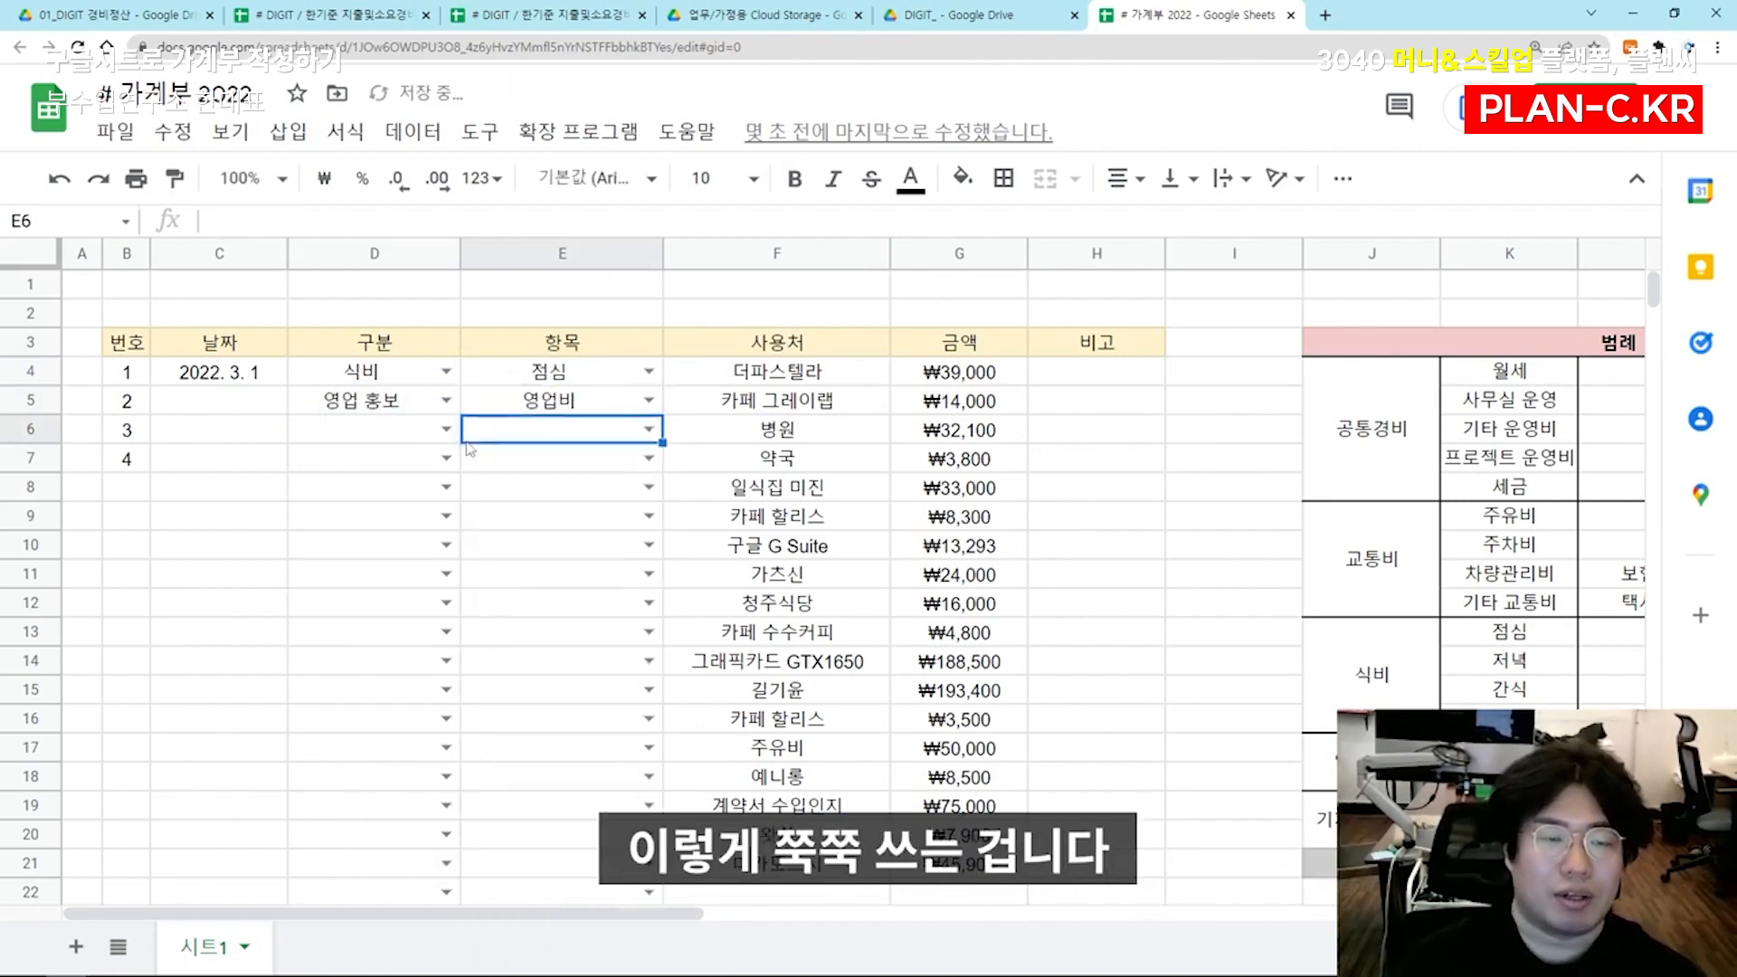
Categorize the 병원 expense in row 6 as 공통경비 with the item 기타 운영비
key("Left")
type("공통경비")
key("Tab")
type("기타 운영비")
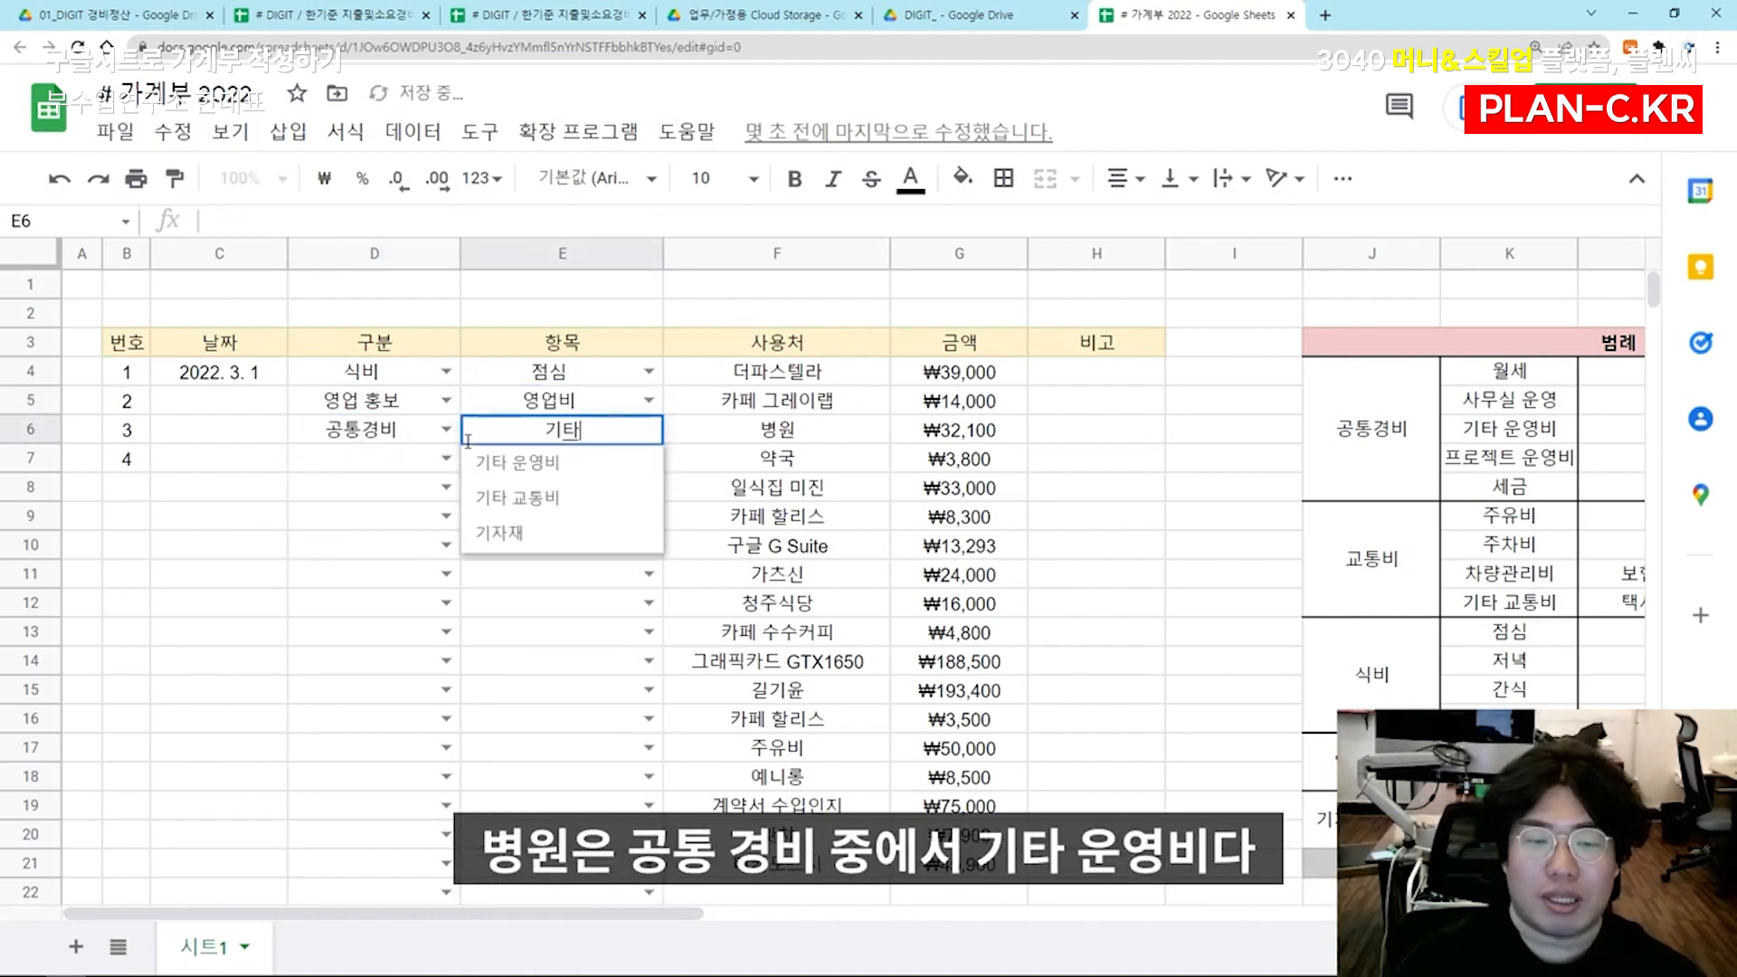
key("Return")
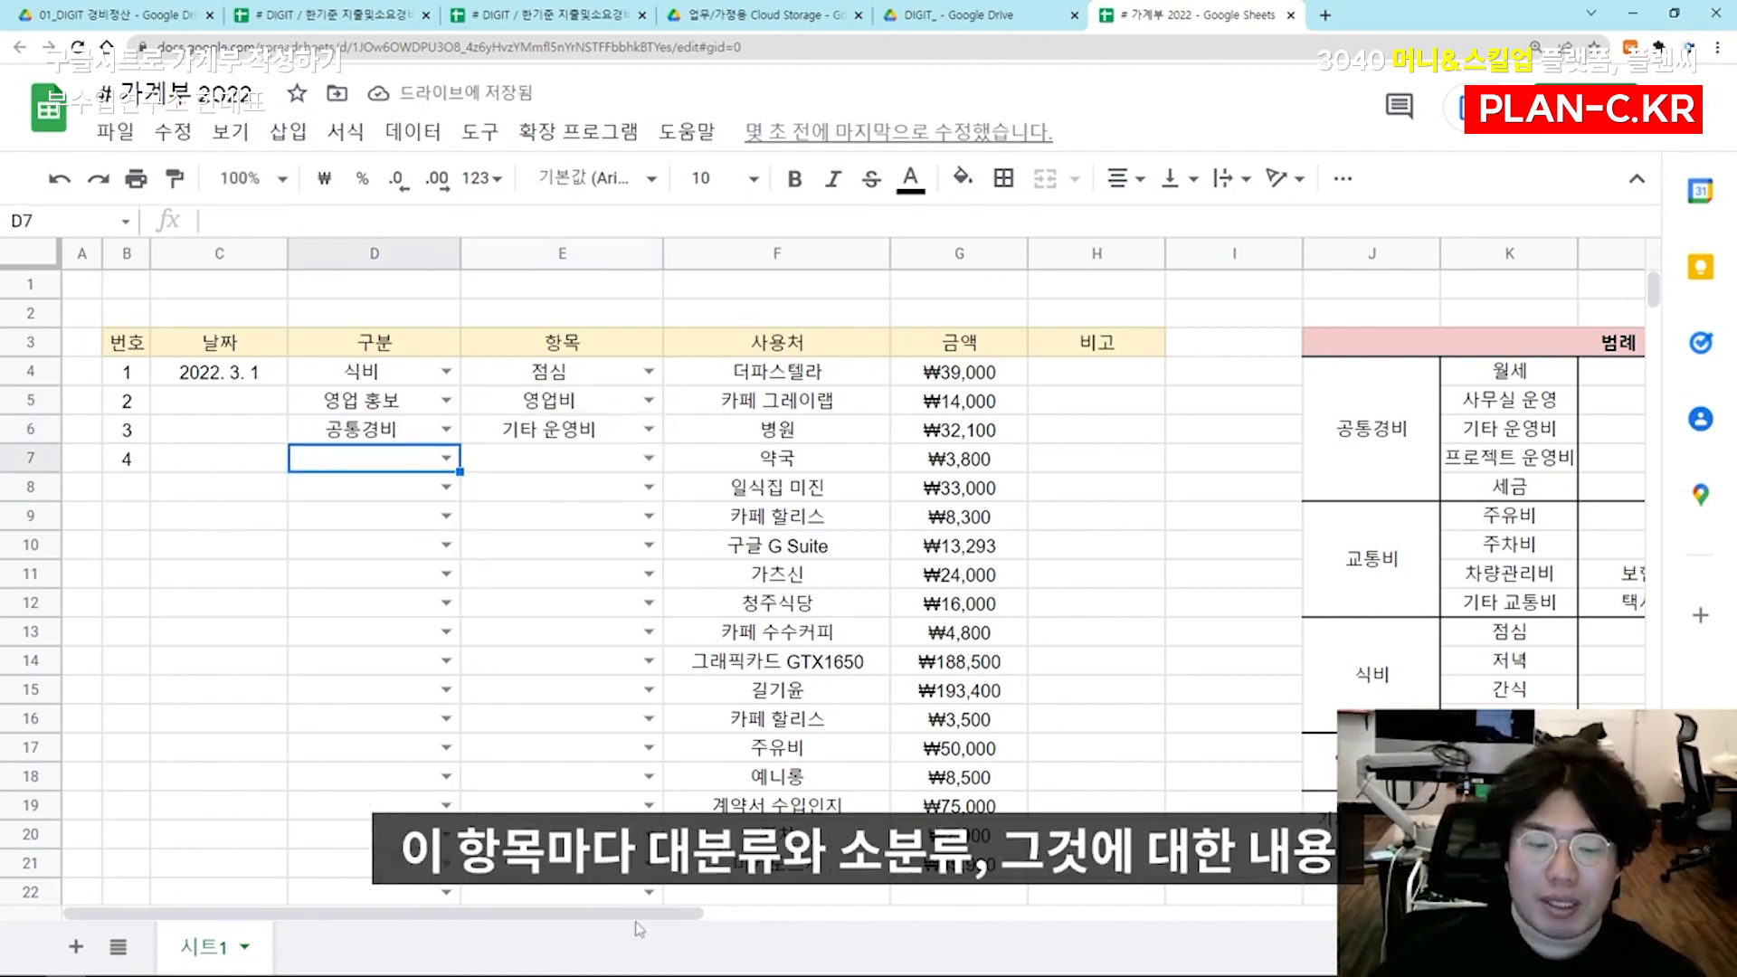
Widen the legend's column K slightly to fit 프로젝트 운영비, and review the 공통경비 entries and their descriptions
left_click_drag(661, 915, 934, 914)
left_click_drag(798, 449, 923, 434)
left_click(1072, 434)
left_click_drag(982, 254, 998, 254)
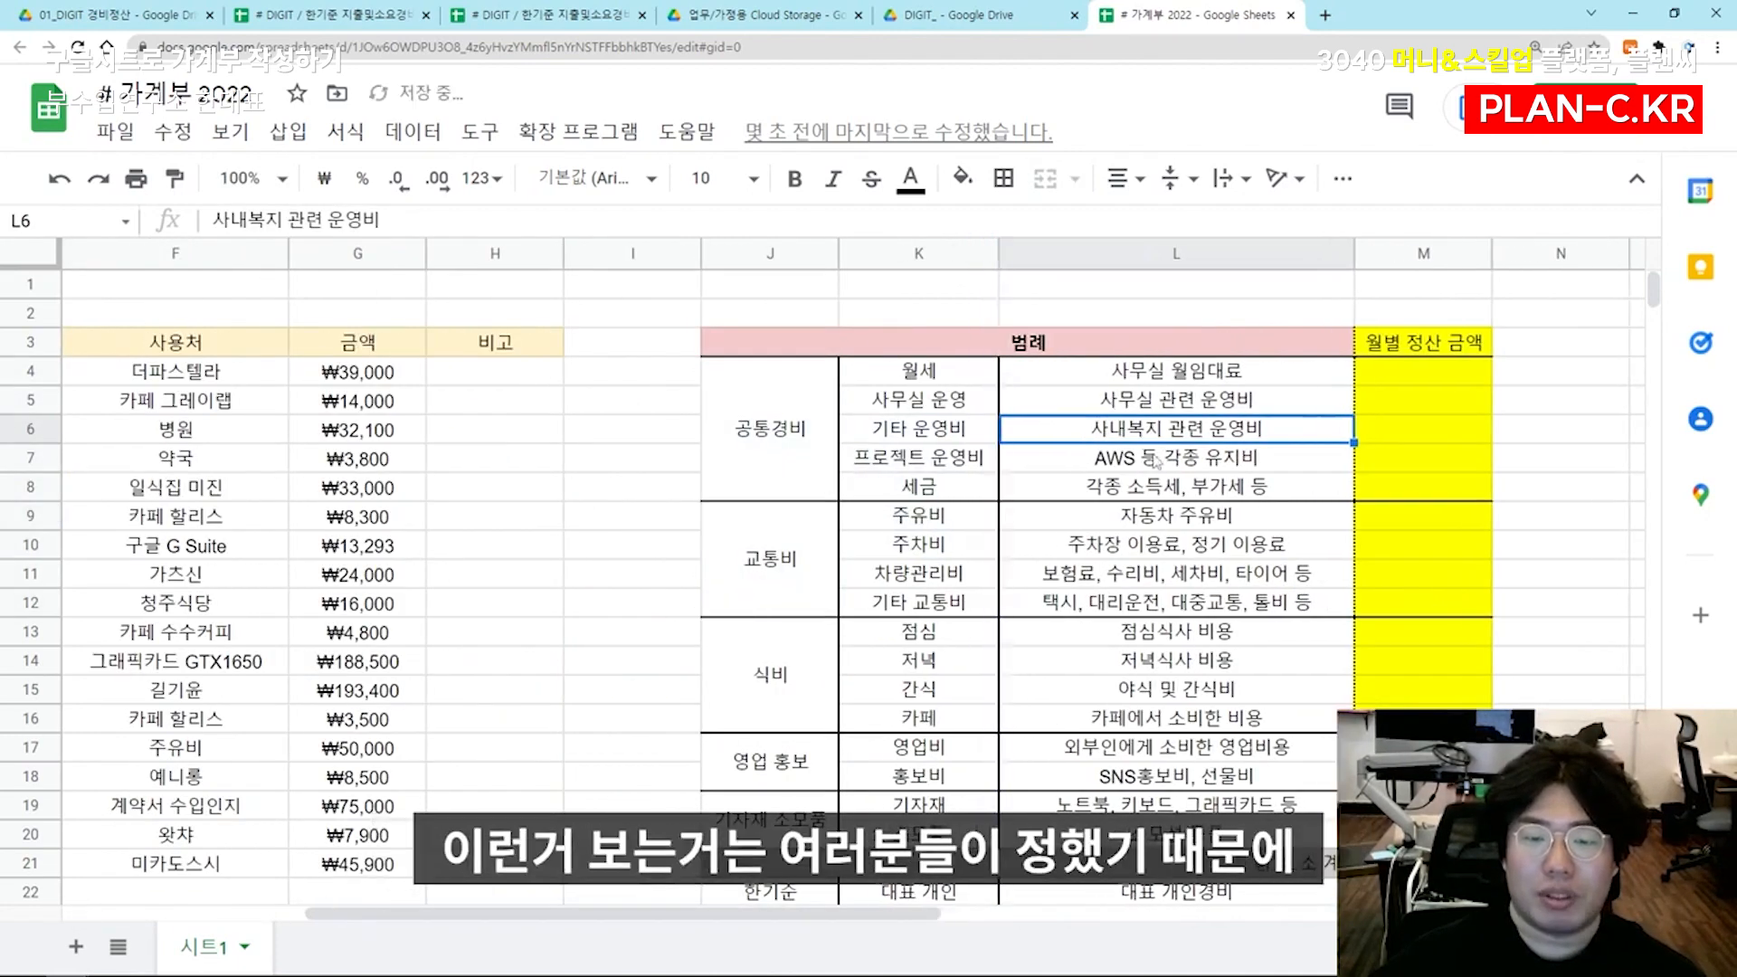
left_click_drag(796, 446, 1084, 473)
left_click(1083, 472)
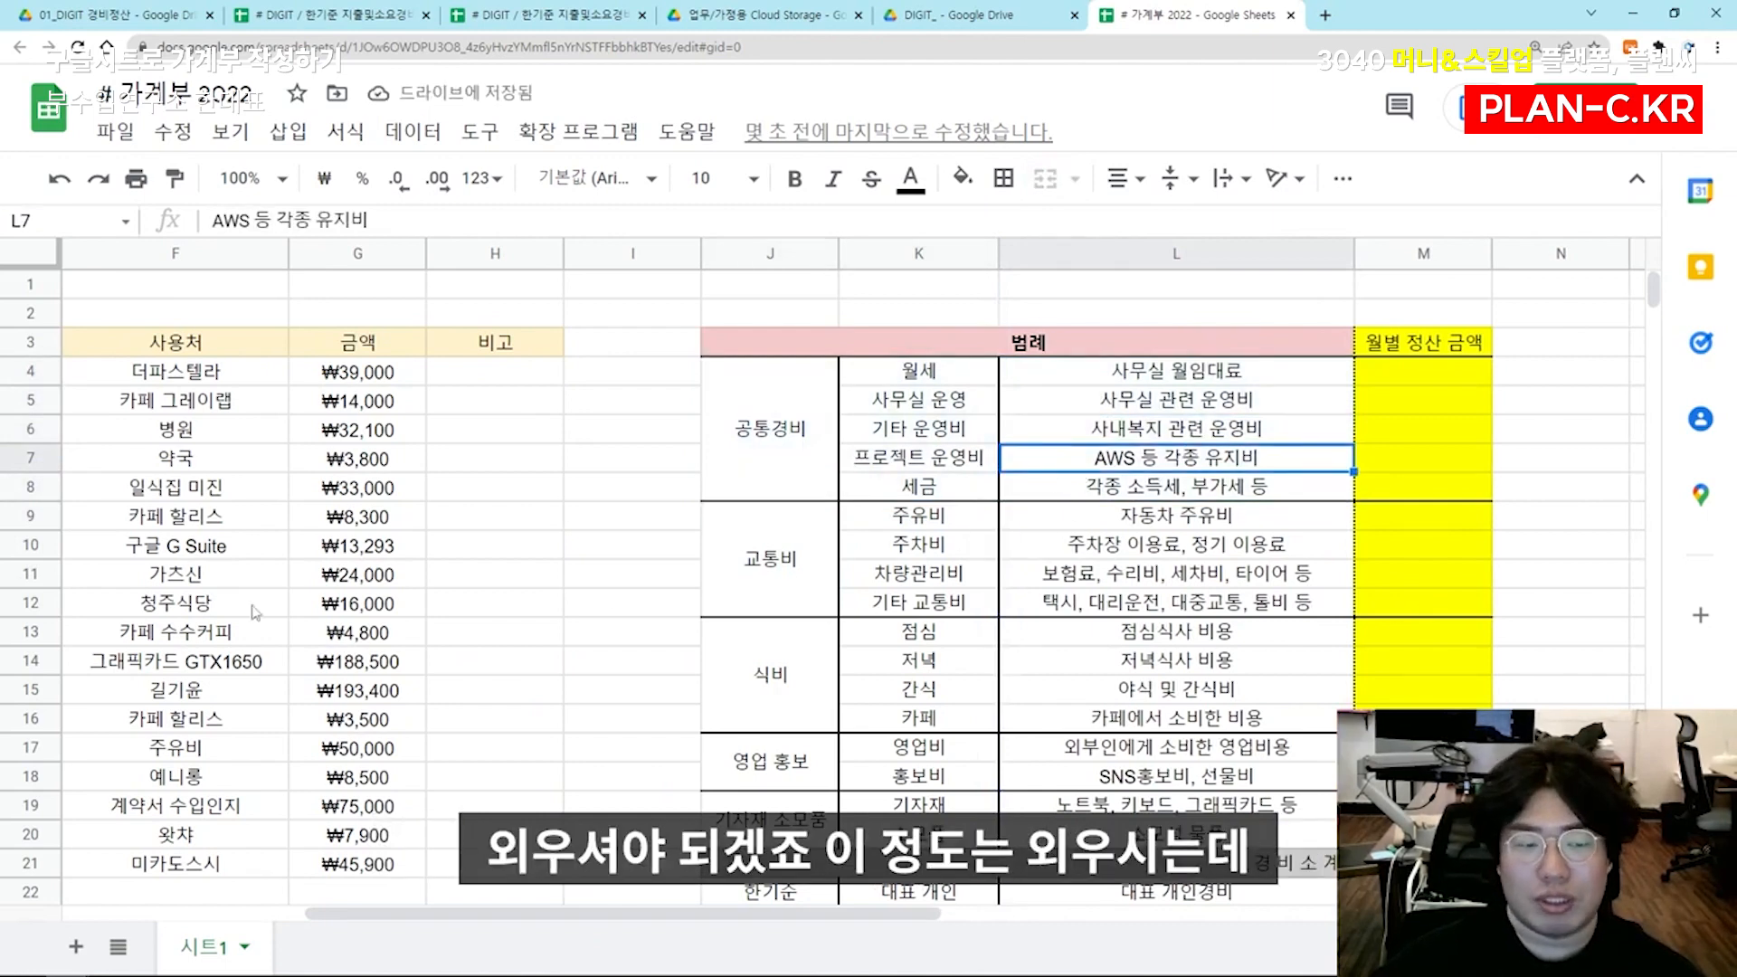
left_click_drag(532, 574, 28, 577)
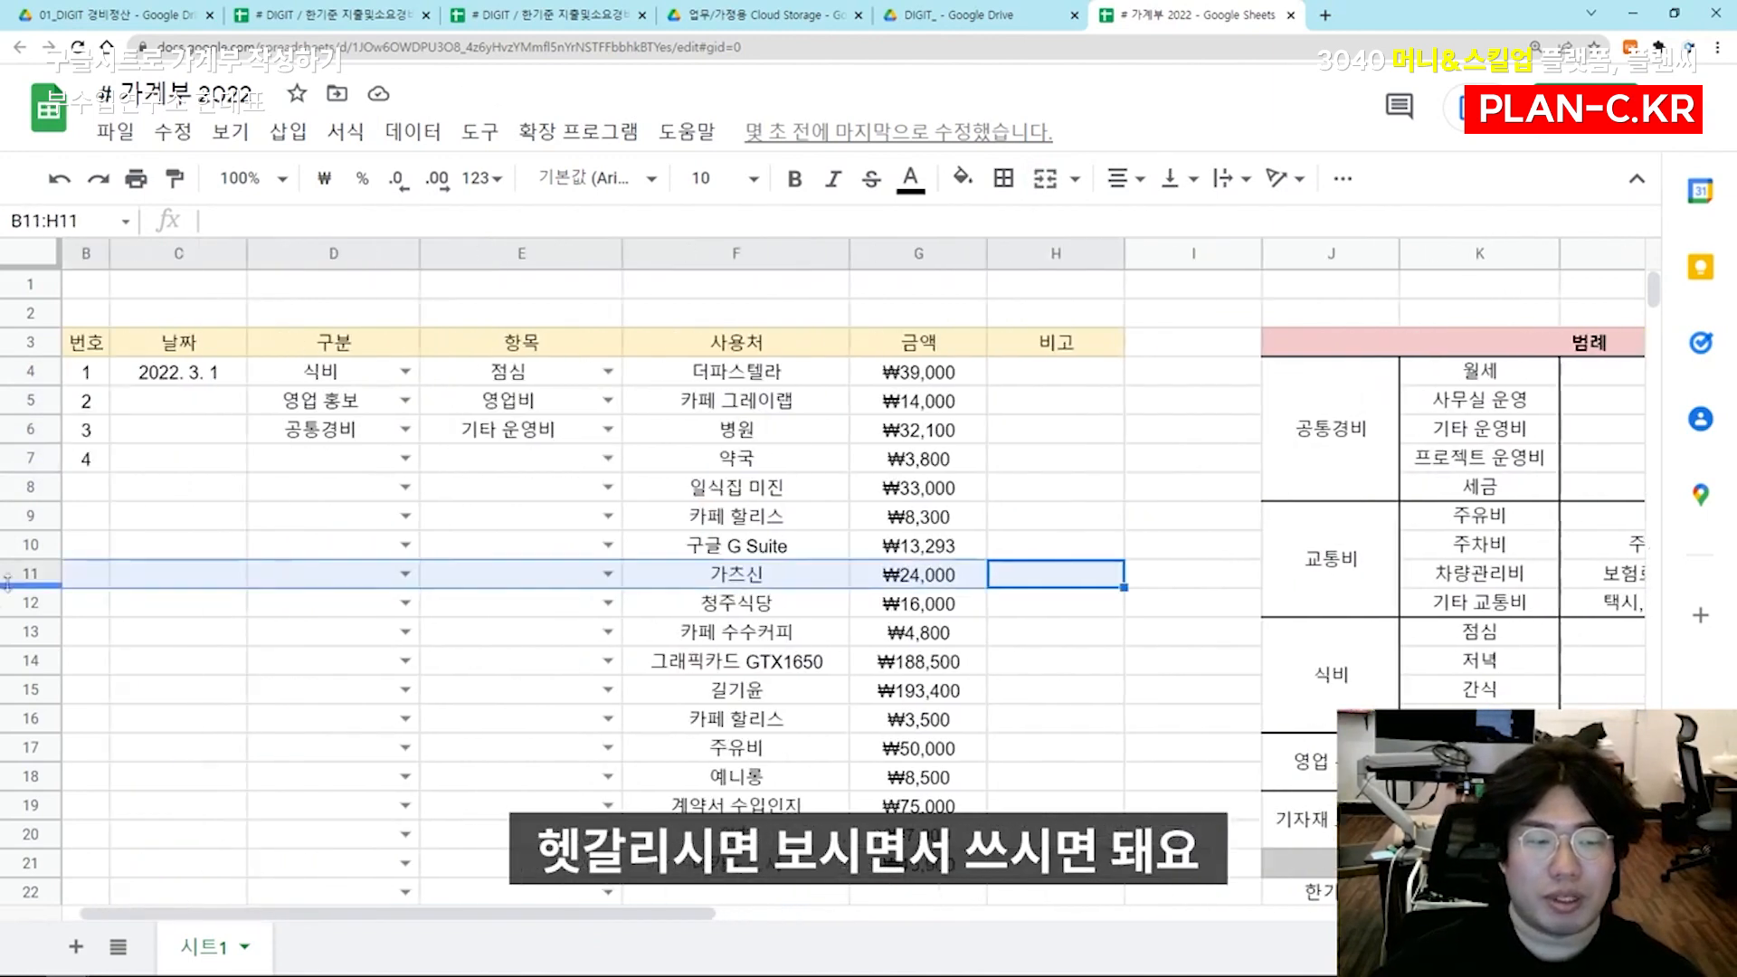
Fill the category and item of the 약국 expense in D7 and E7 by copying down the cells above
left_click(402, 464)
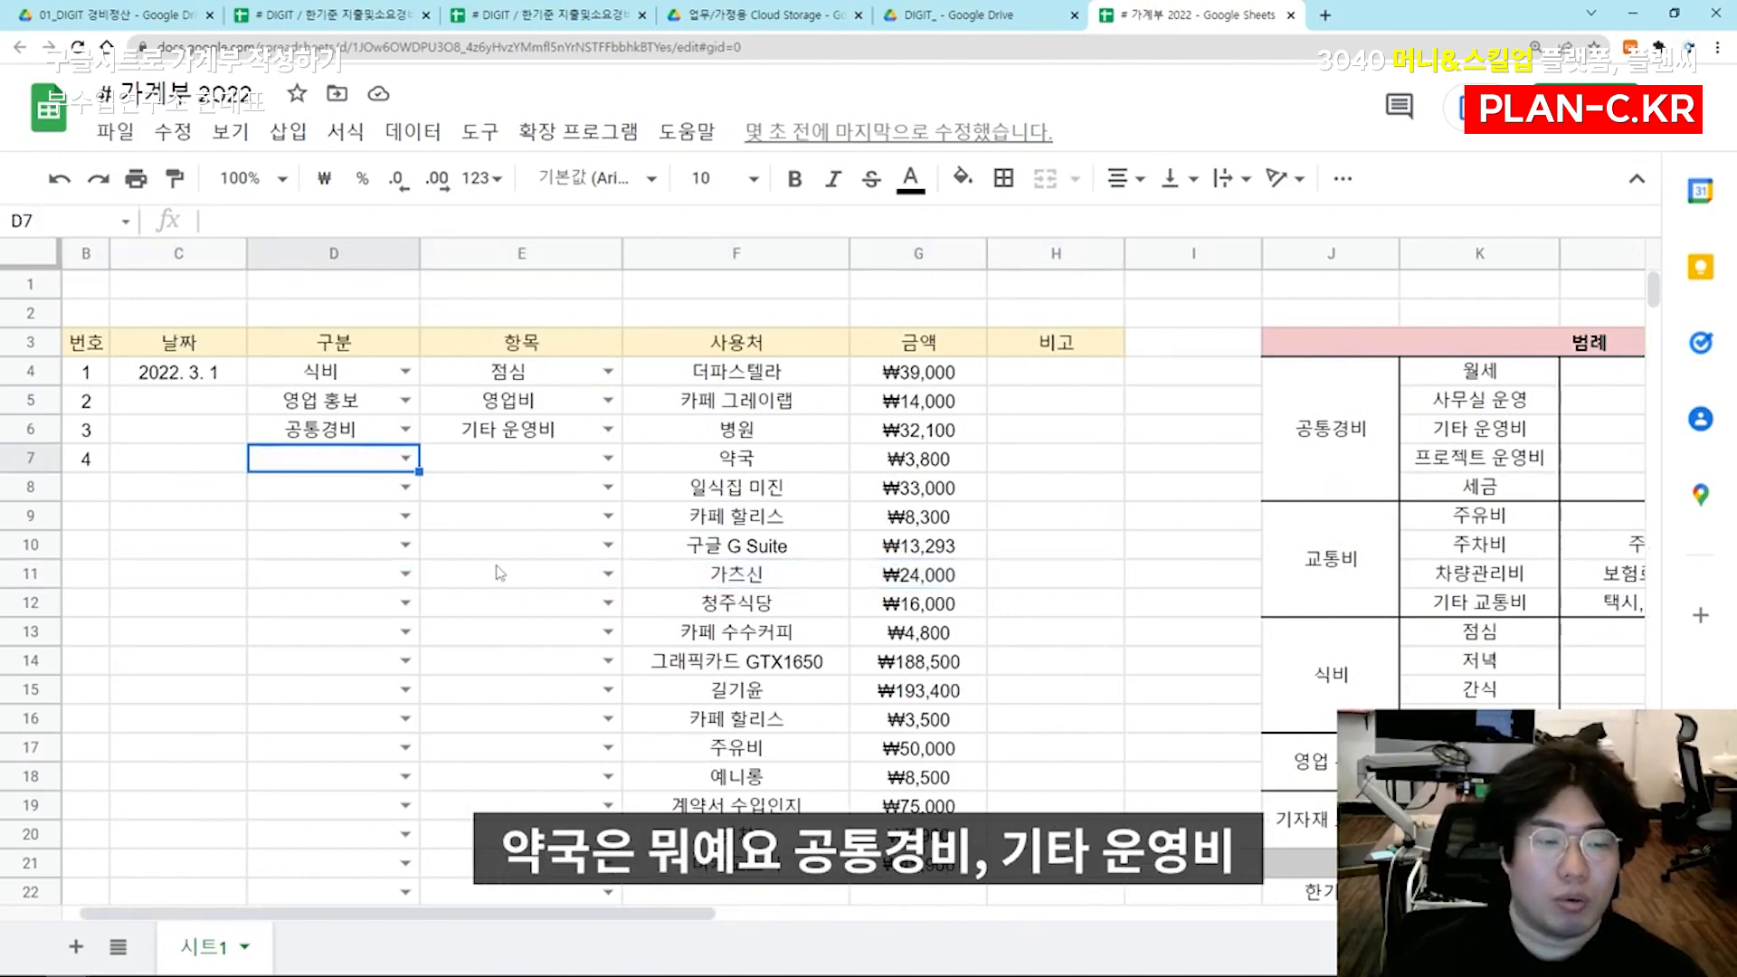
key("Right")
key("Up")
key("Left")
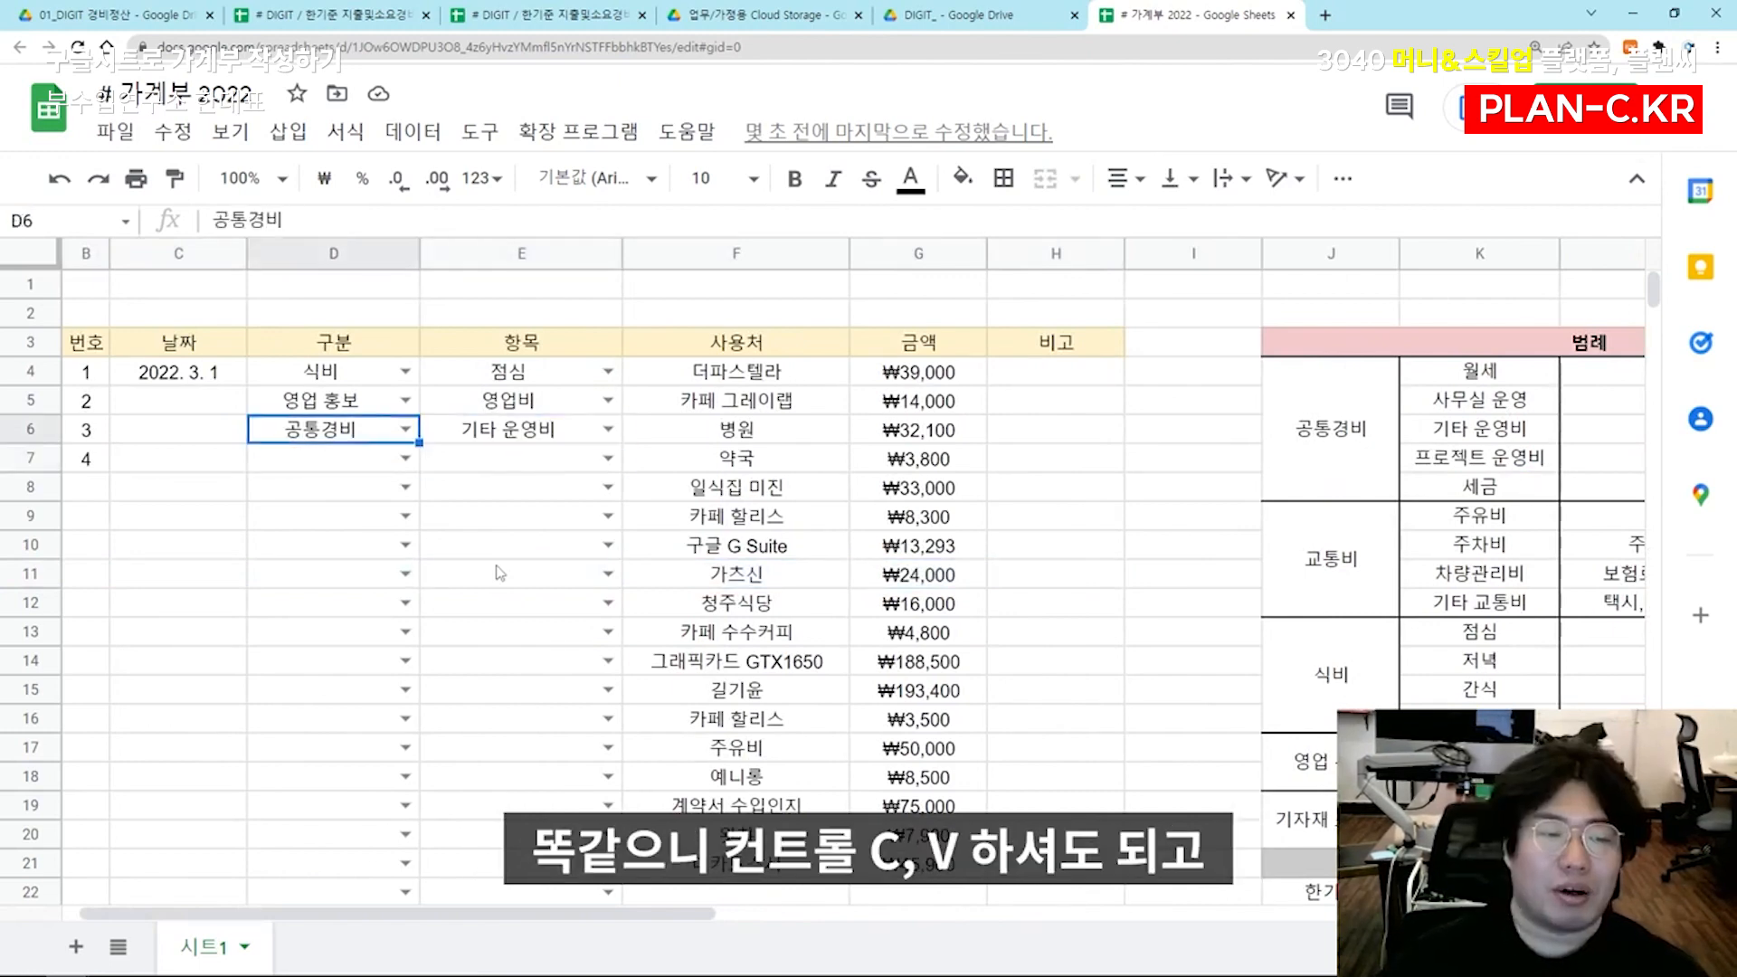
key("Down")
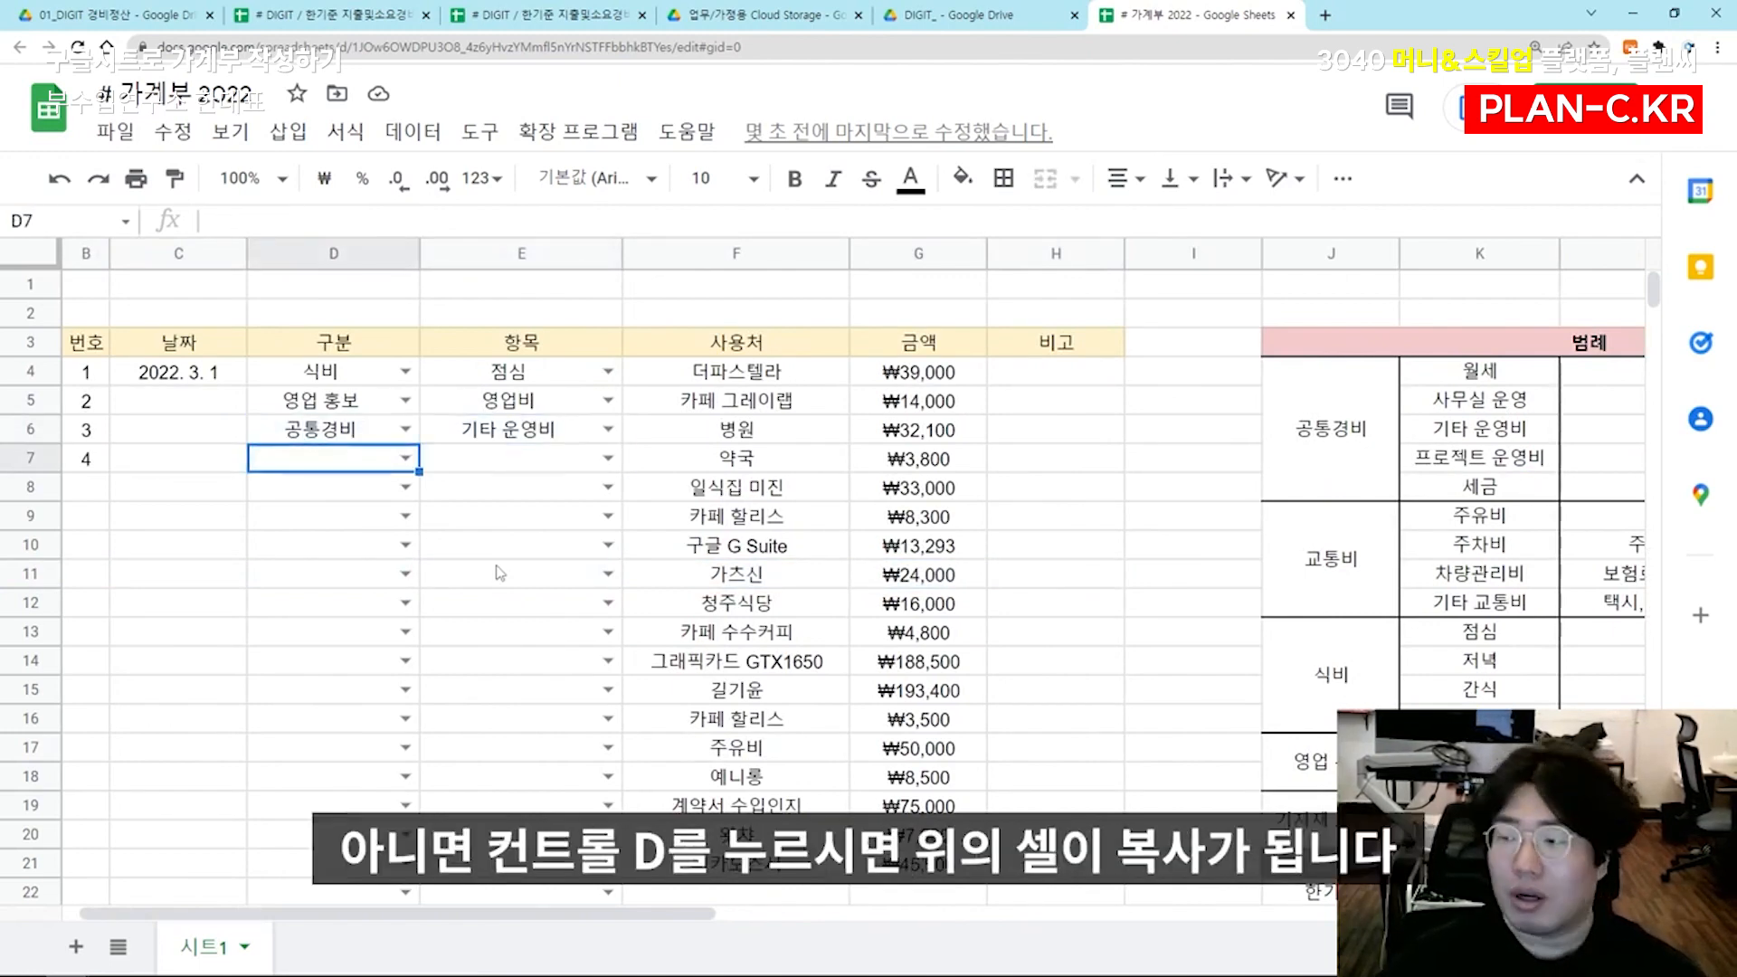
key("Tab")
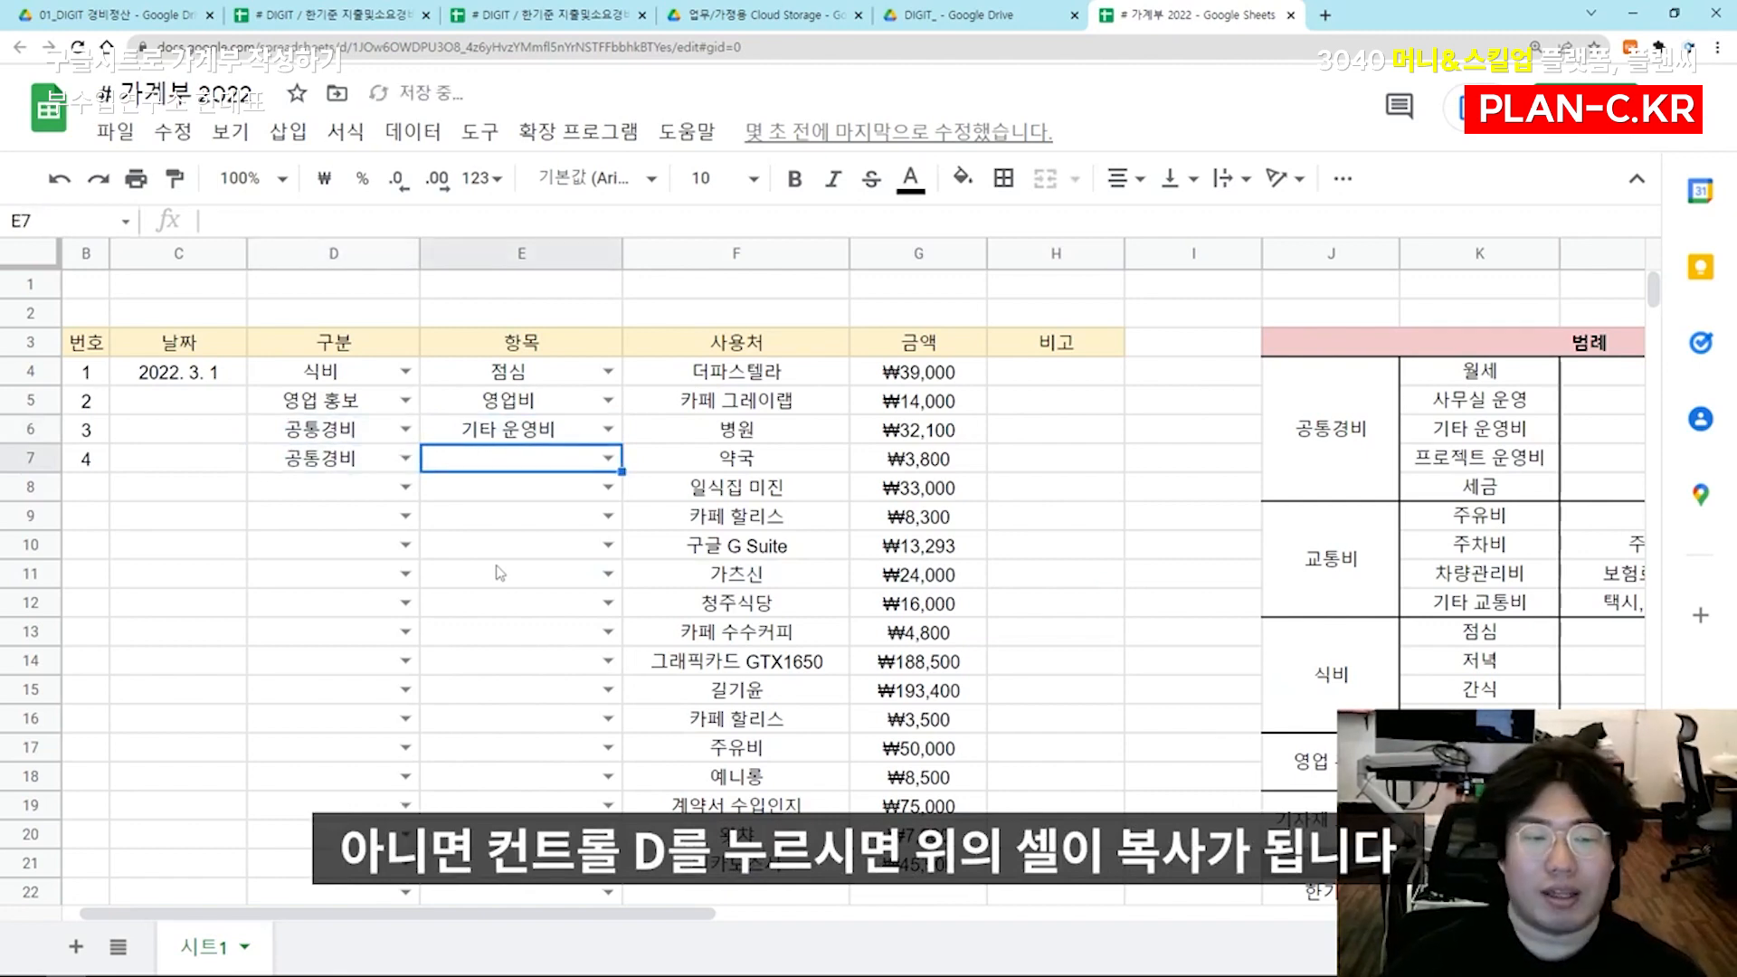
key("ctrl+d")
key("Tab")
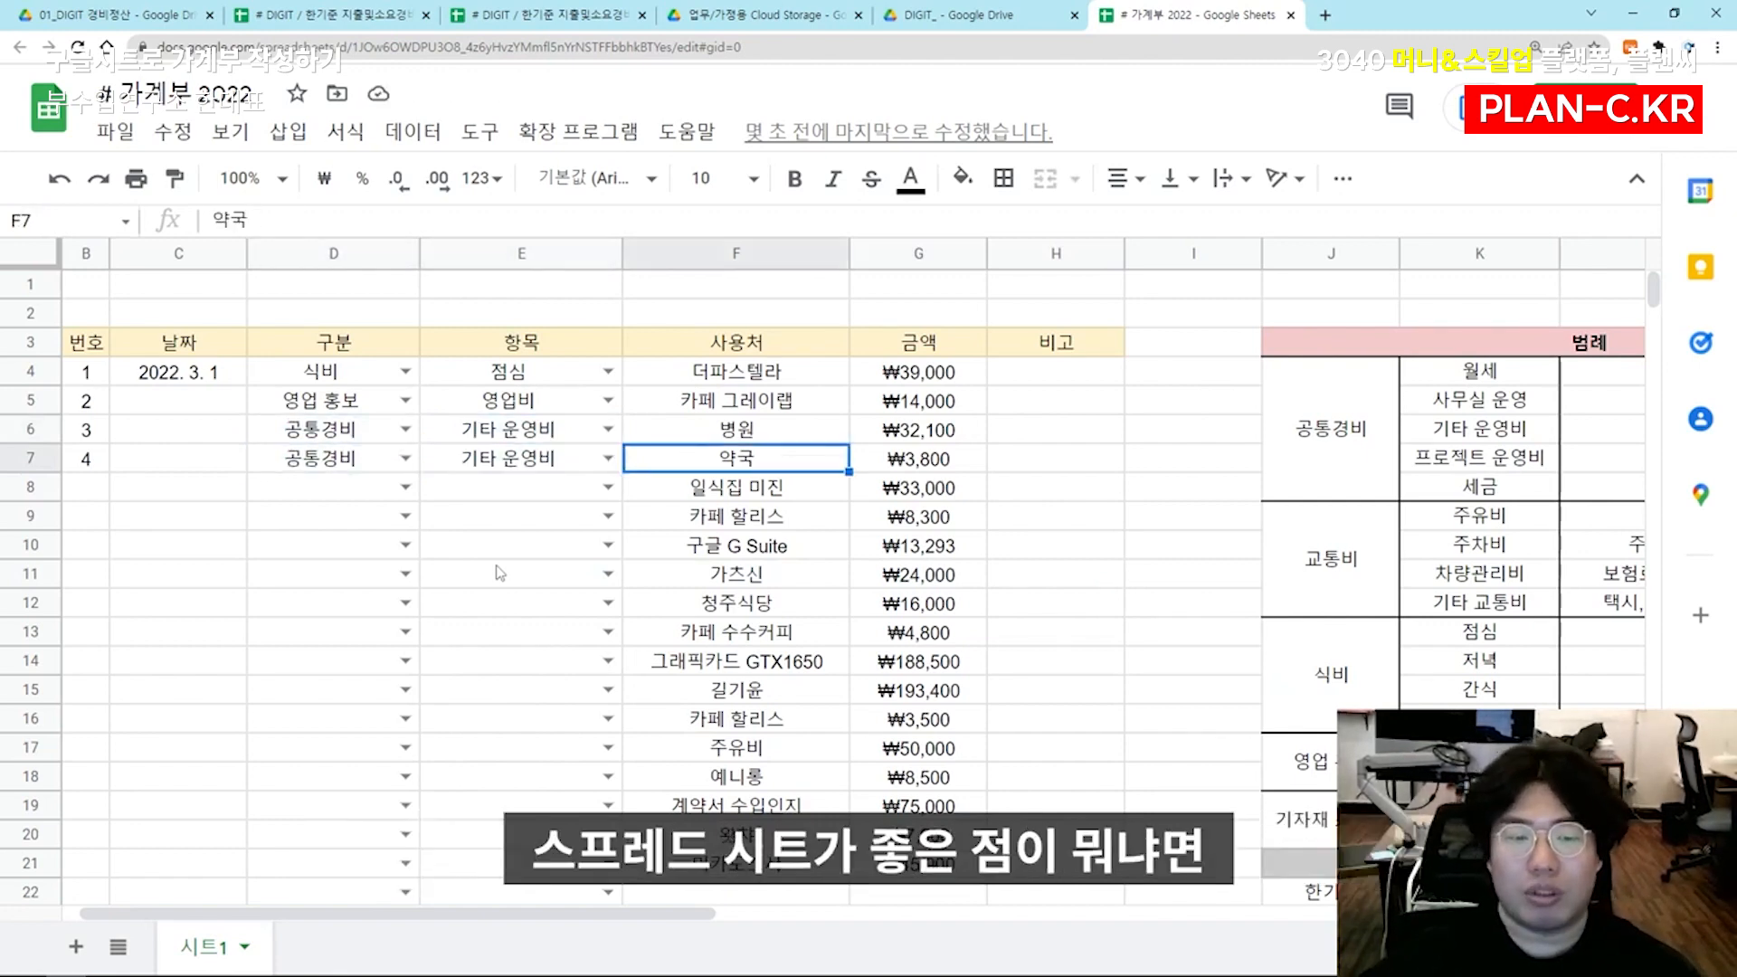
Open the vendor cells F7 and F8 for editing and leave them without changing their text
key("Return")
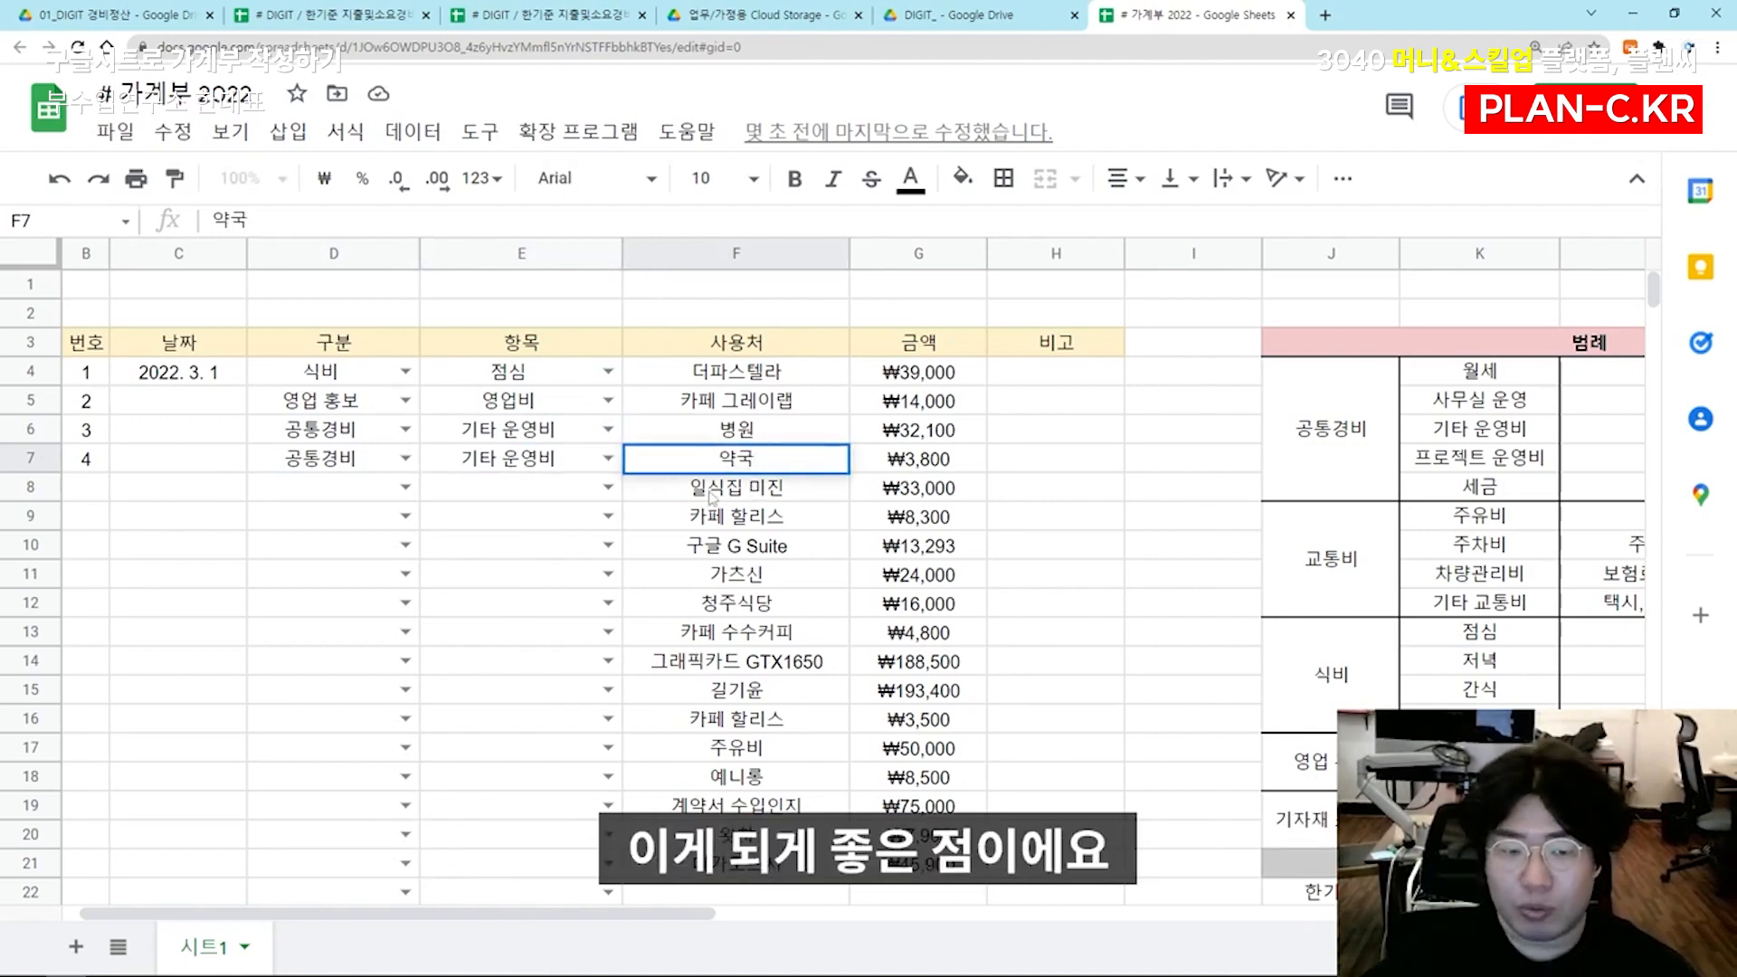
key("Return")
key("Return")
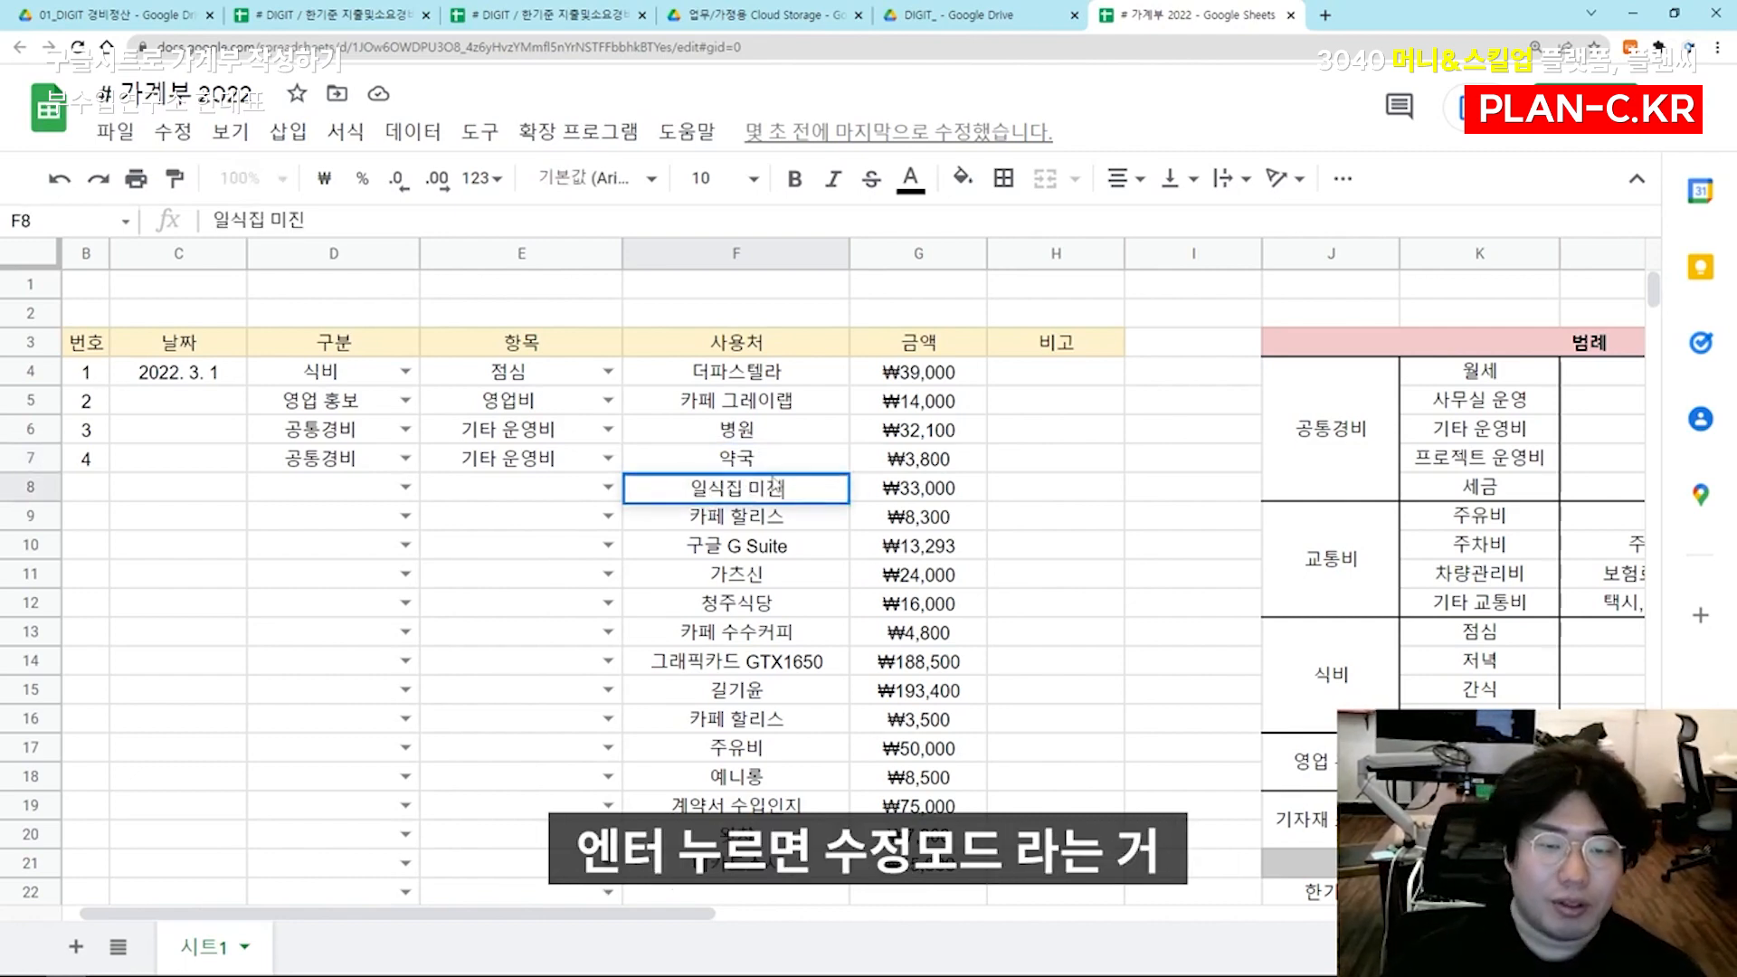
key("Escape")
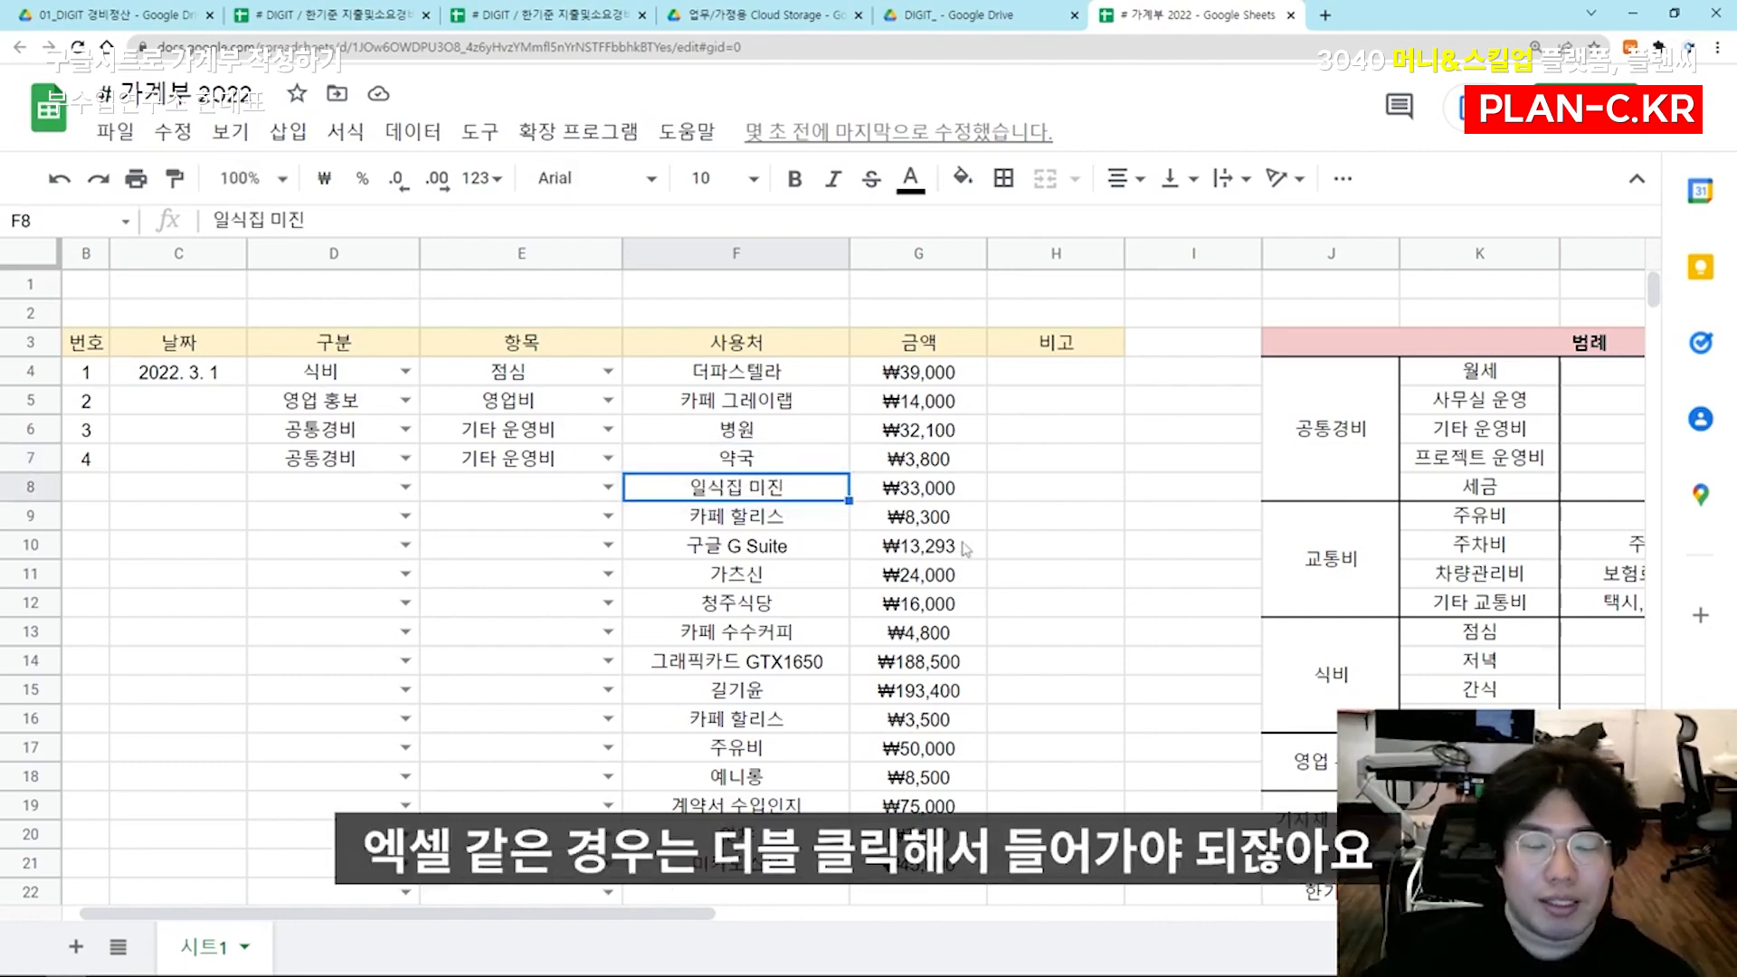
double_click(793, 493)
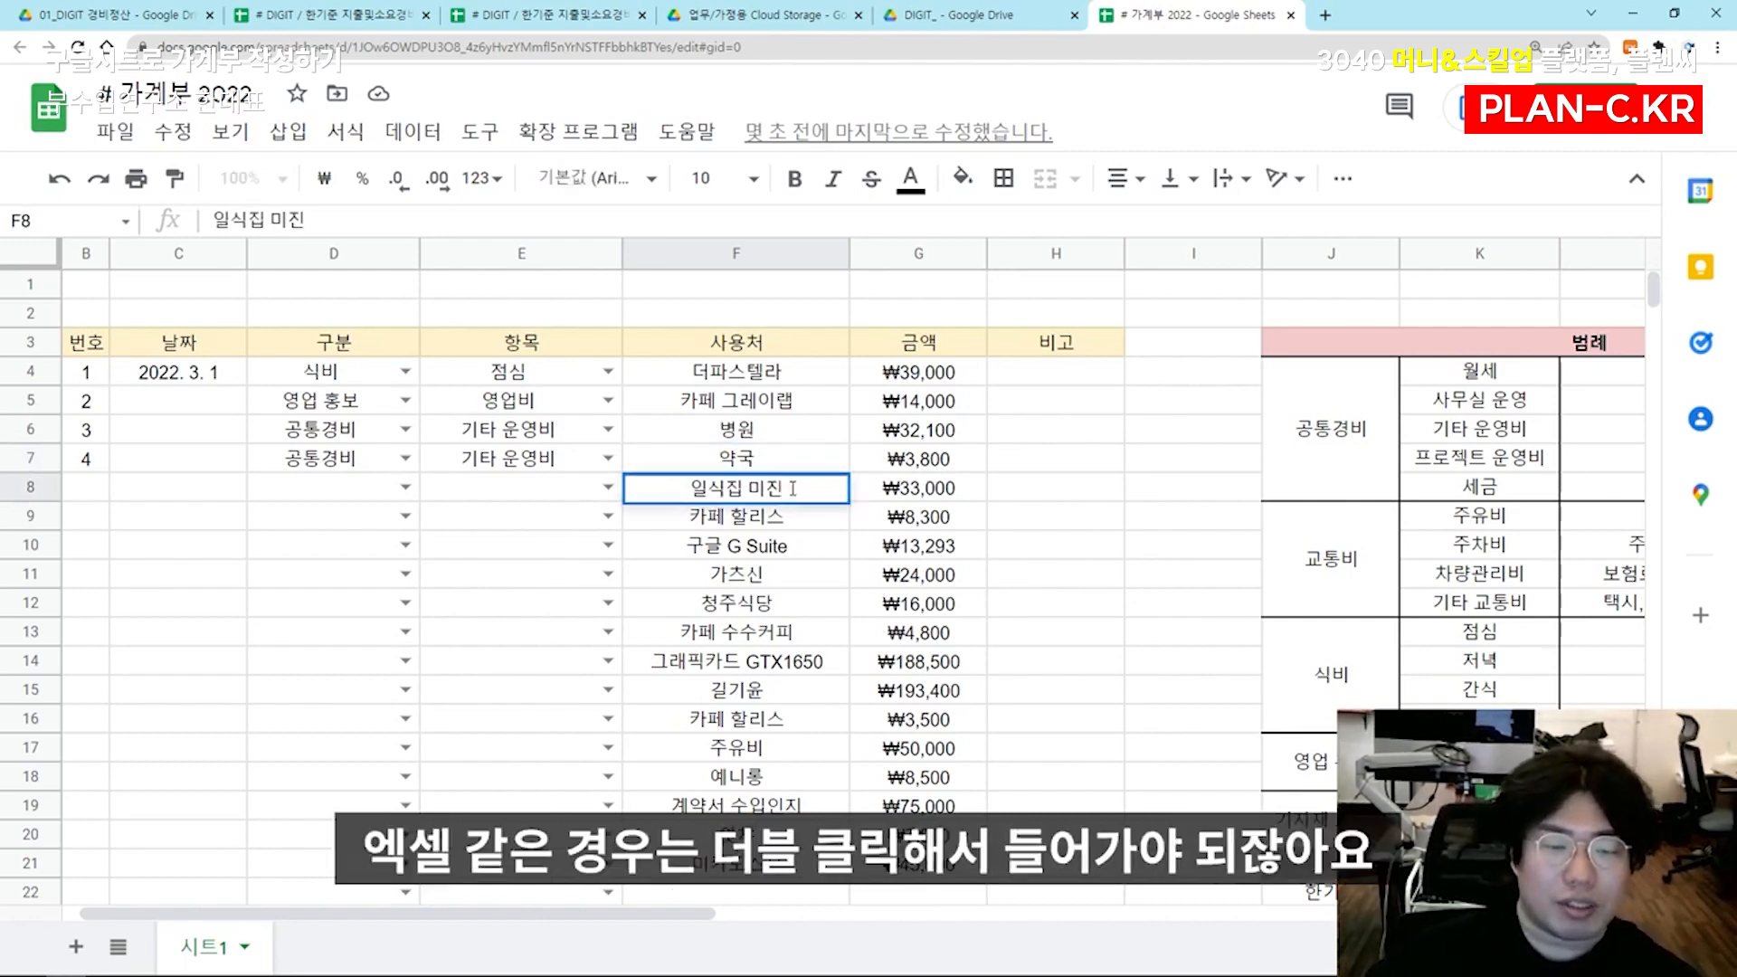
key("Return")
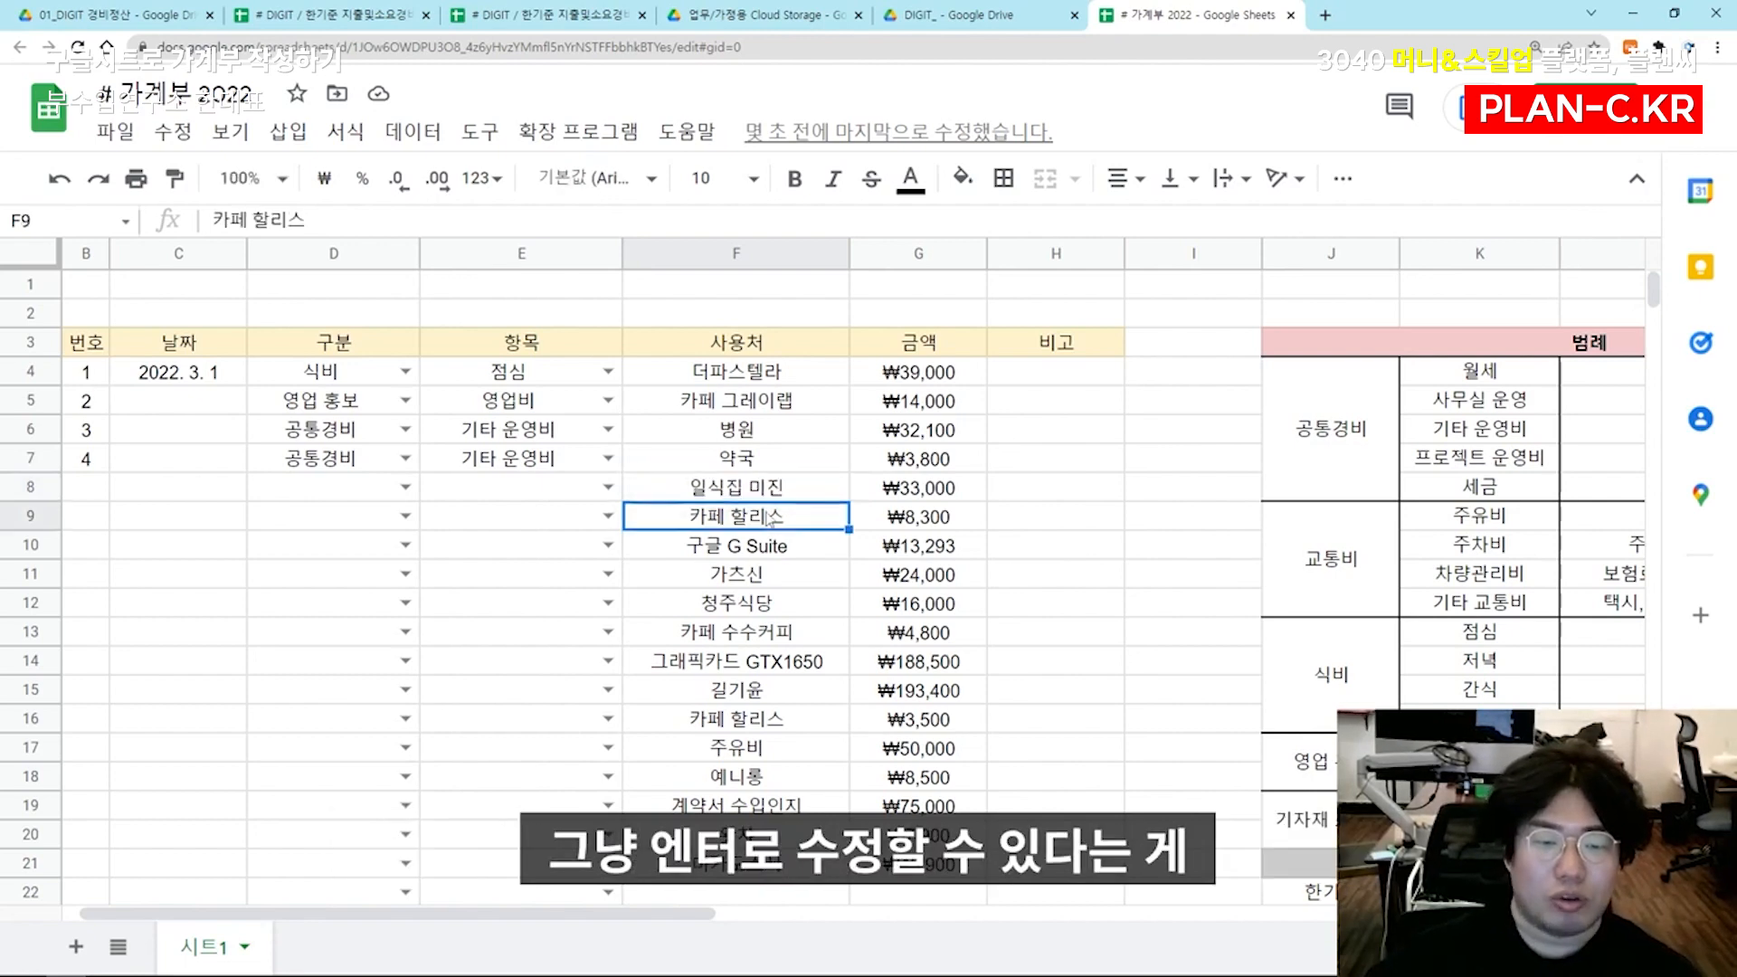
Categorize the 일식집 미진 expense in row 8 as 식비 with the item 저녁
left_click(367, 496)
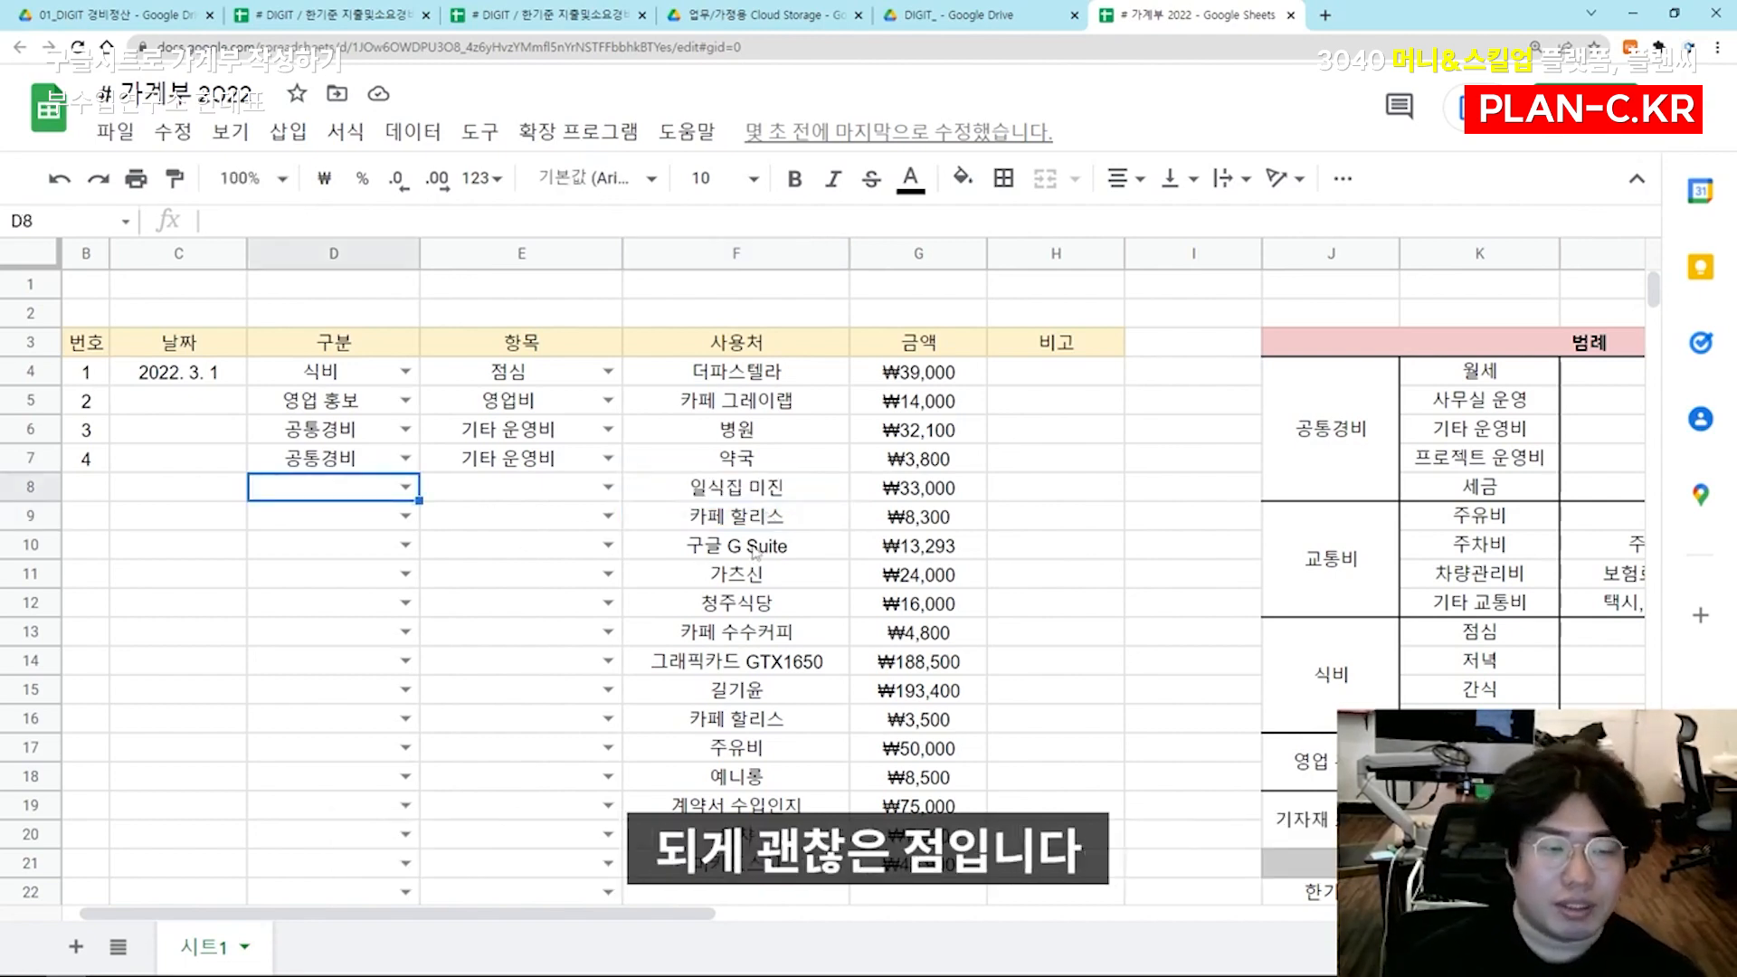
type("식비")
key("Tab")
type("저녁")
key("Return")
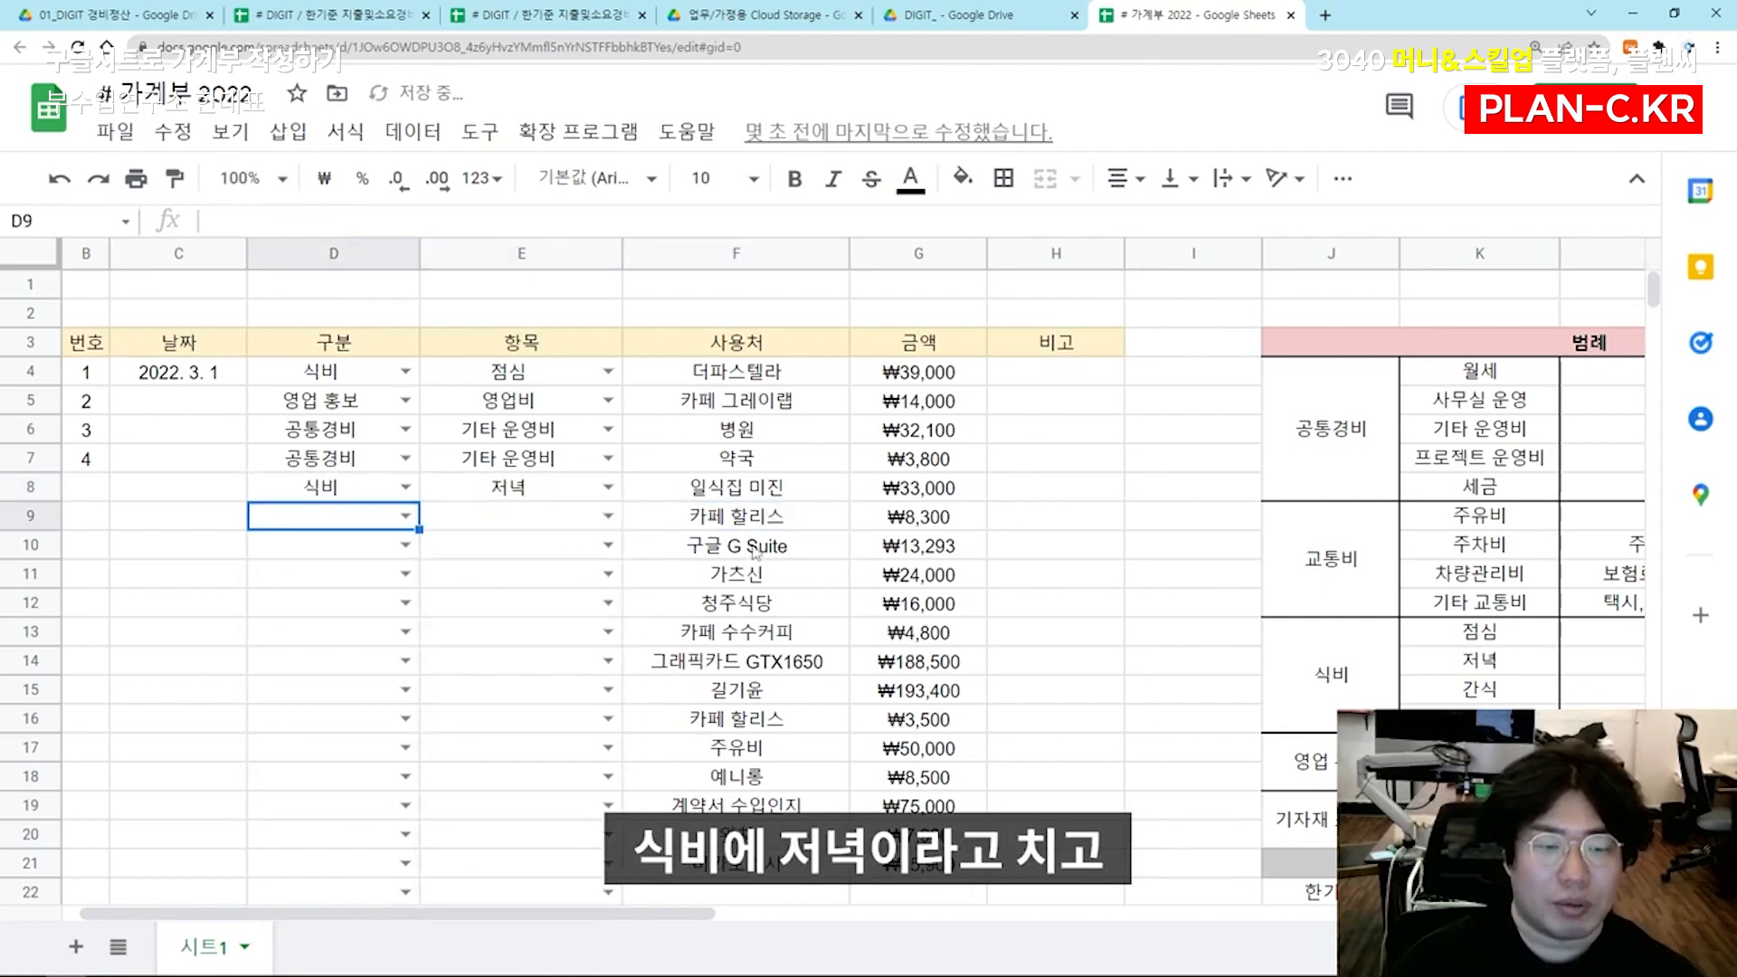
Test the validation of D9 with the invalid category 식바 and replace it with 식비
type("식바")
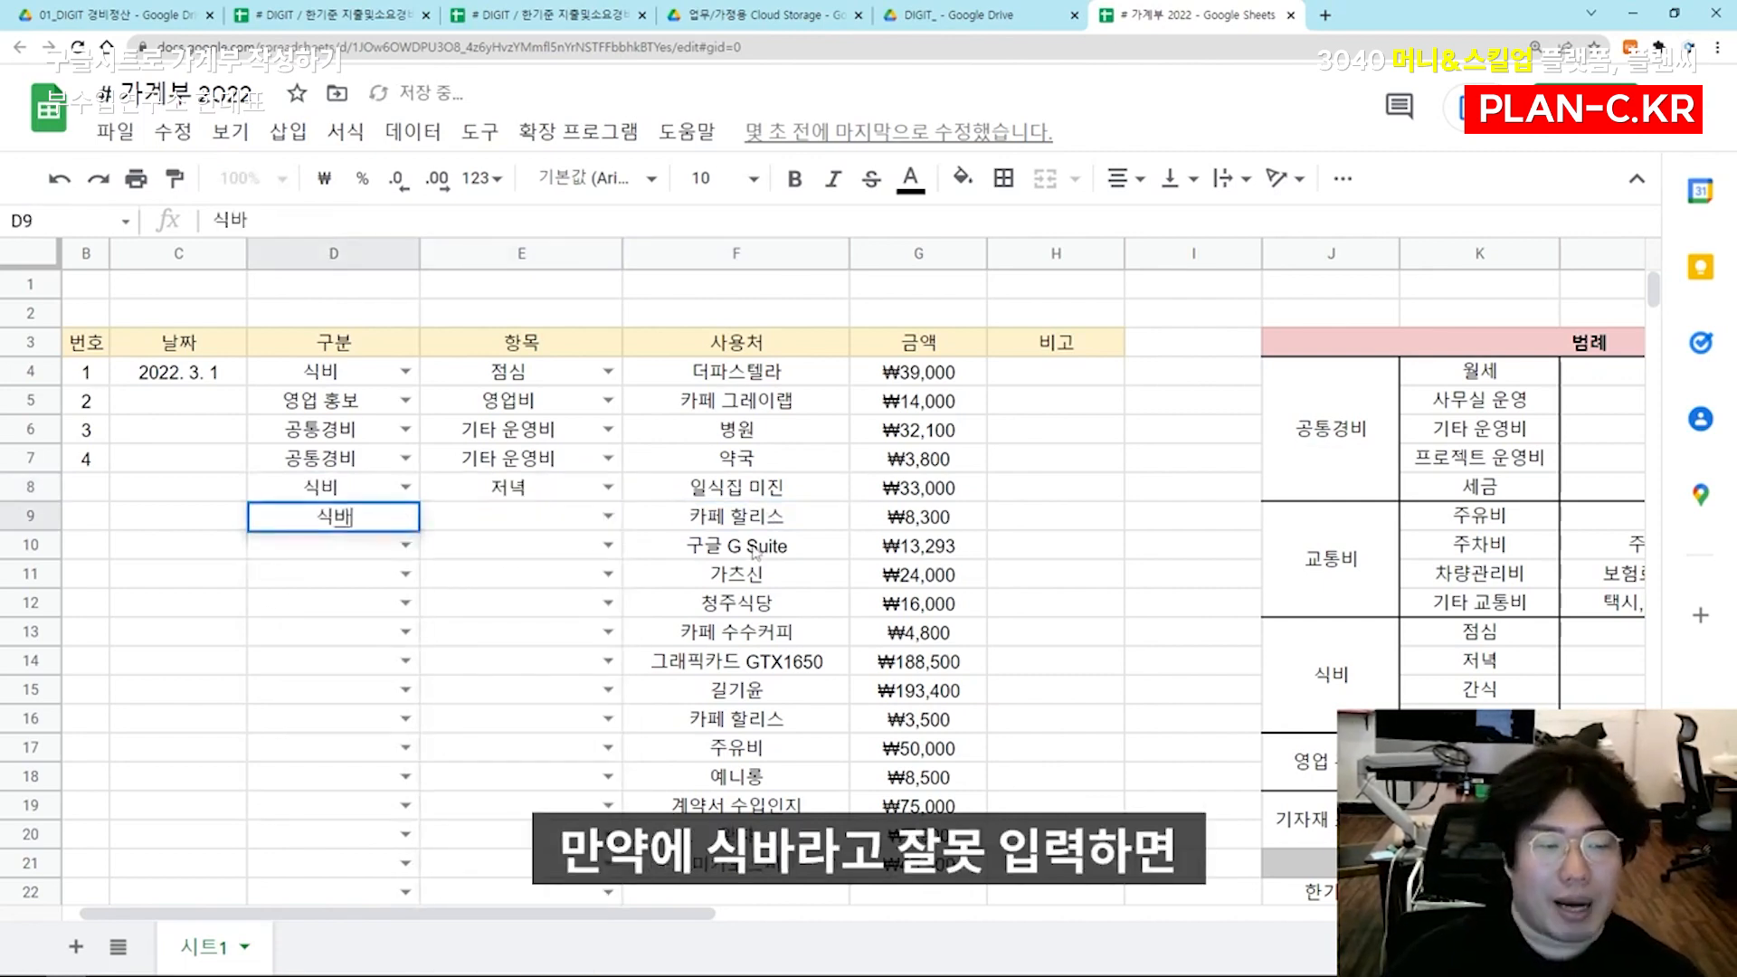
key("Tab")
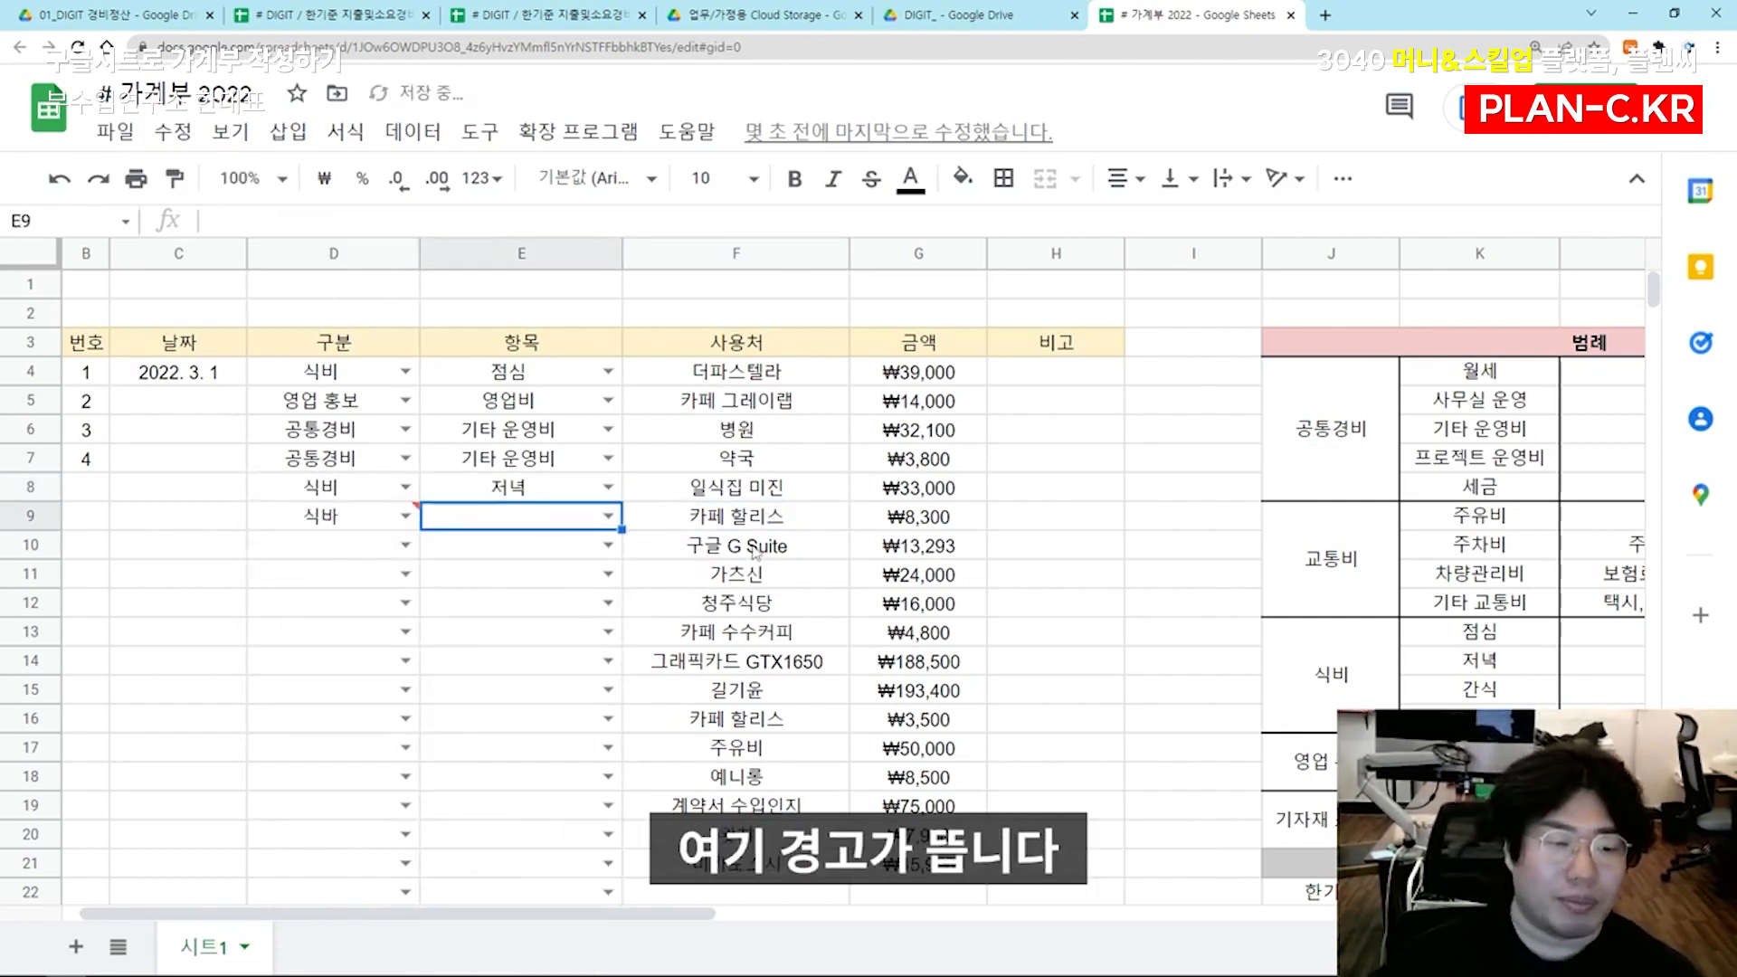
left_click(376, 513)
type("식비")
key("Tab")
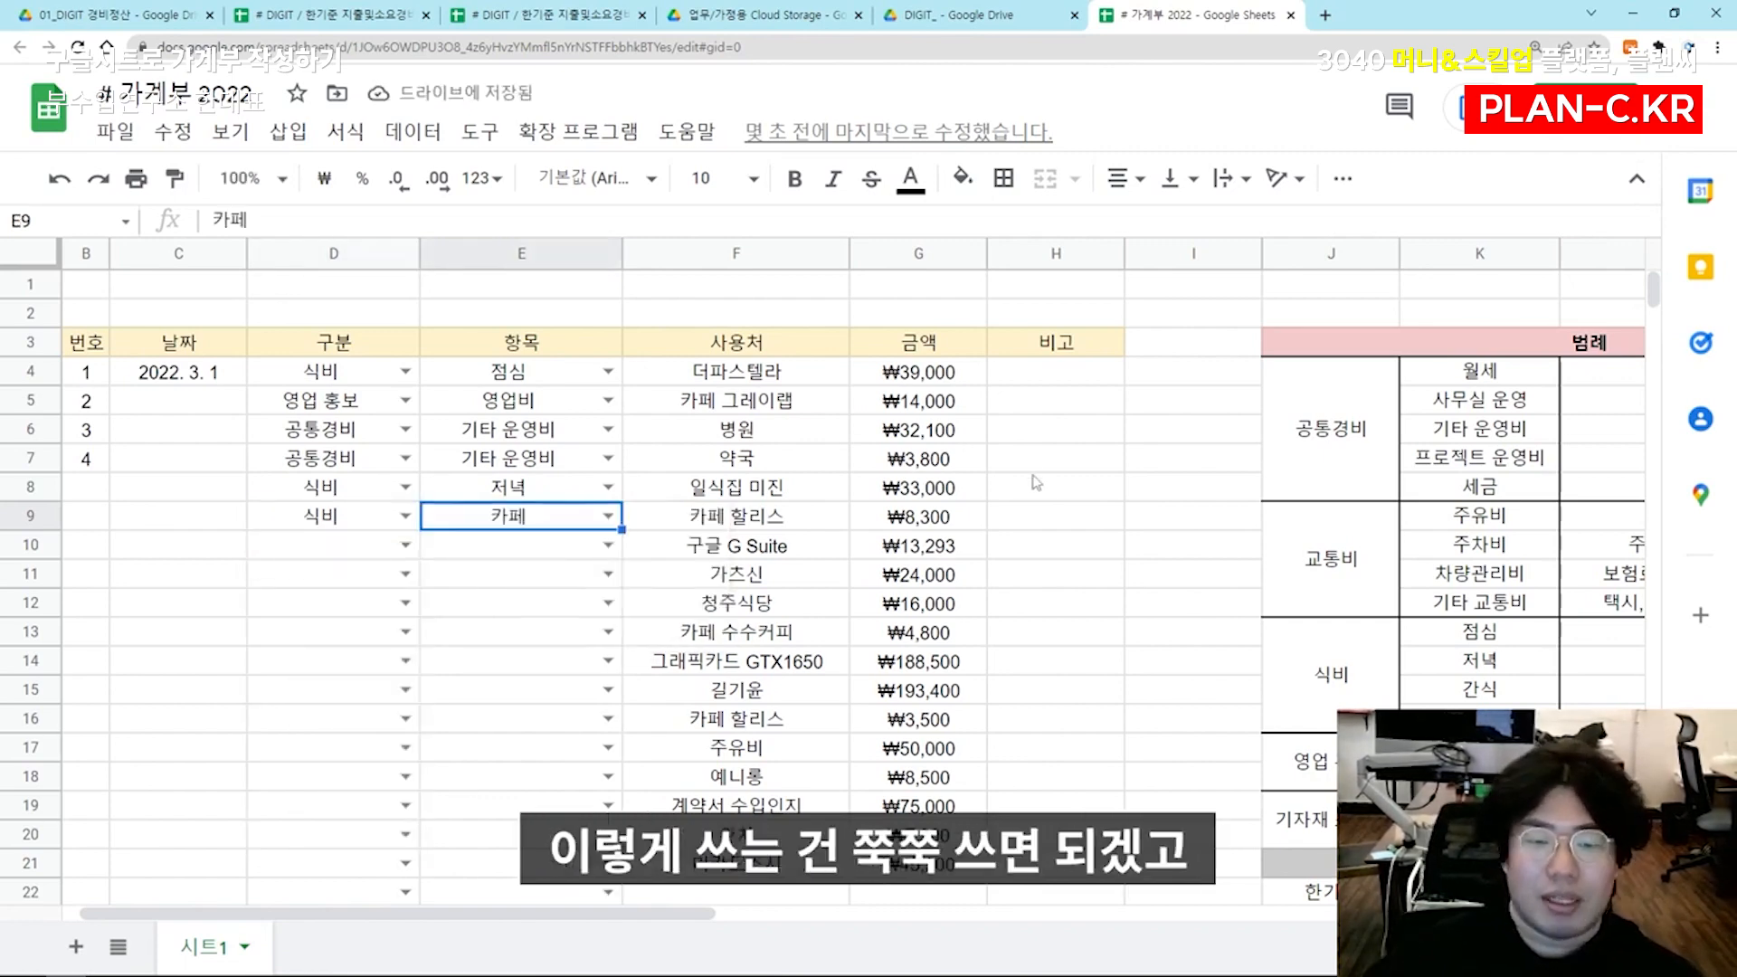
Add the remark 000대표 in H5 for the 카페 그레이랩 expense
left_click_drag(1040, 486, 1289, 522)
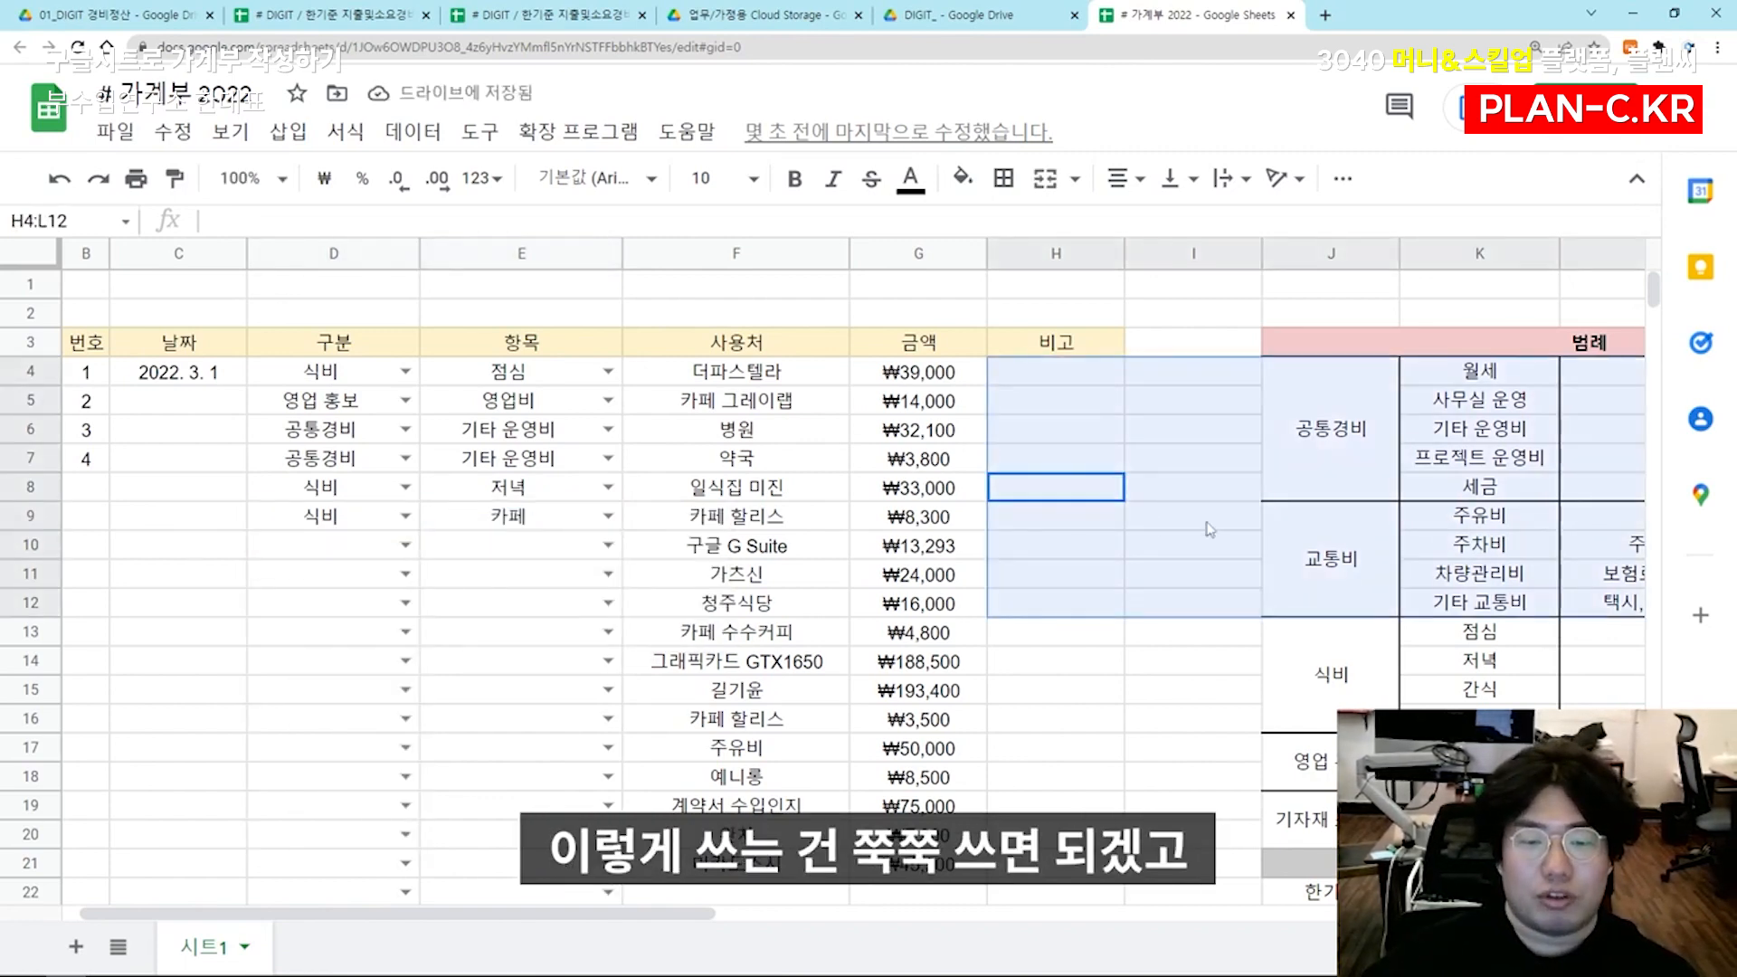
left_click(1013, 519)
left_click(776, 411)
left_click(1052, 412)
type(")0")
key("BackSpace")
type("0")
key("BackSpace")
key("BackSpace")
type("000대표")
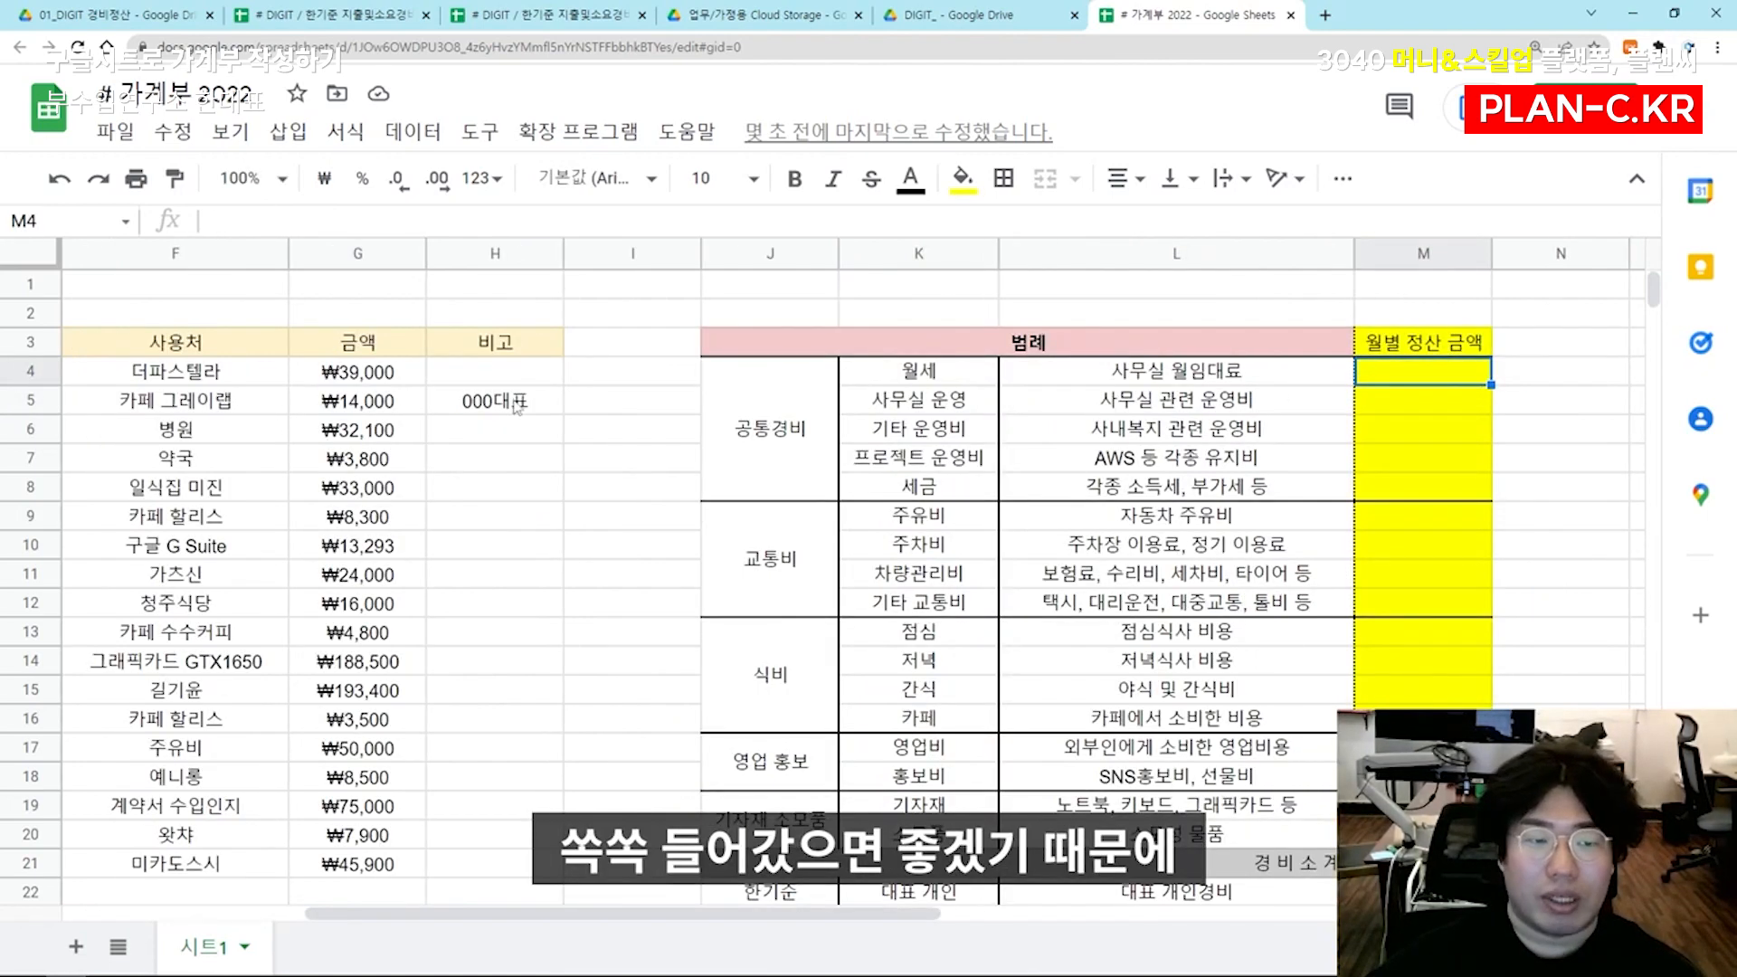
double_click(1414, 380)
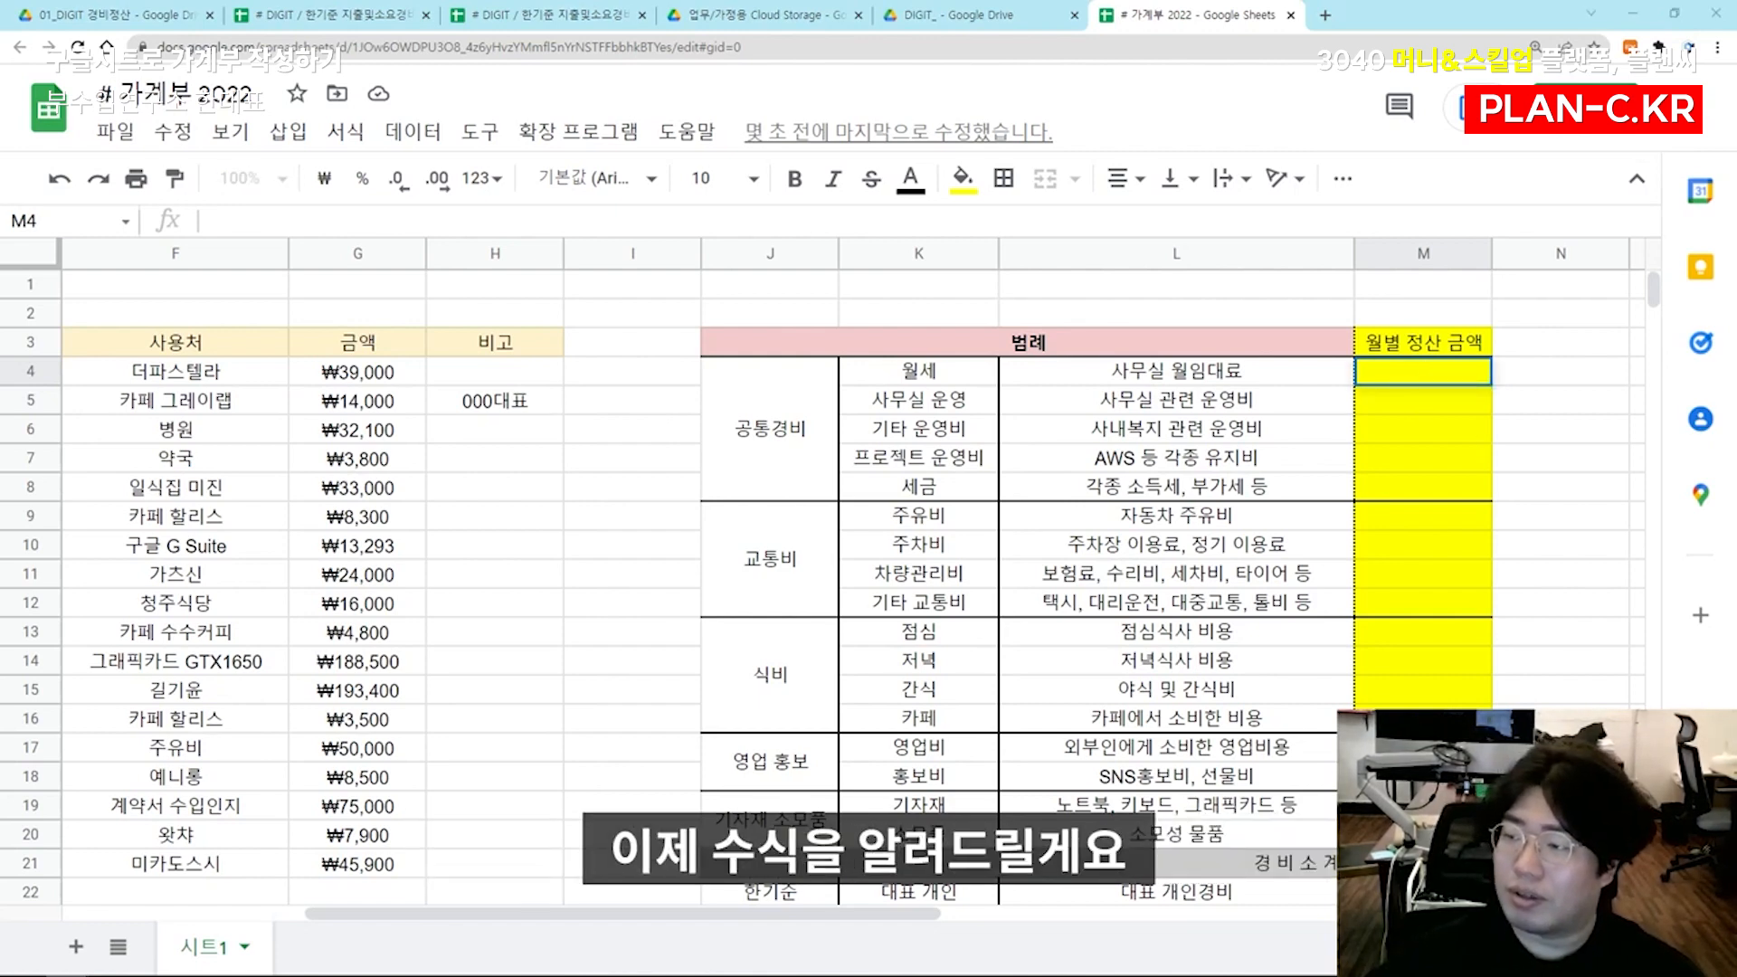
left_click(1427, 407)
double_click(1440, 374)
type("=sumif(E:E,K4,G:G)")
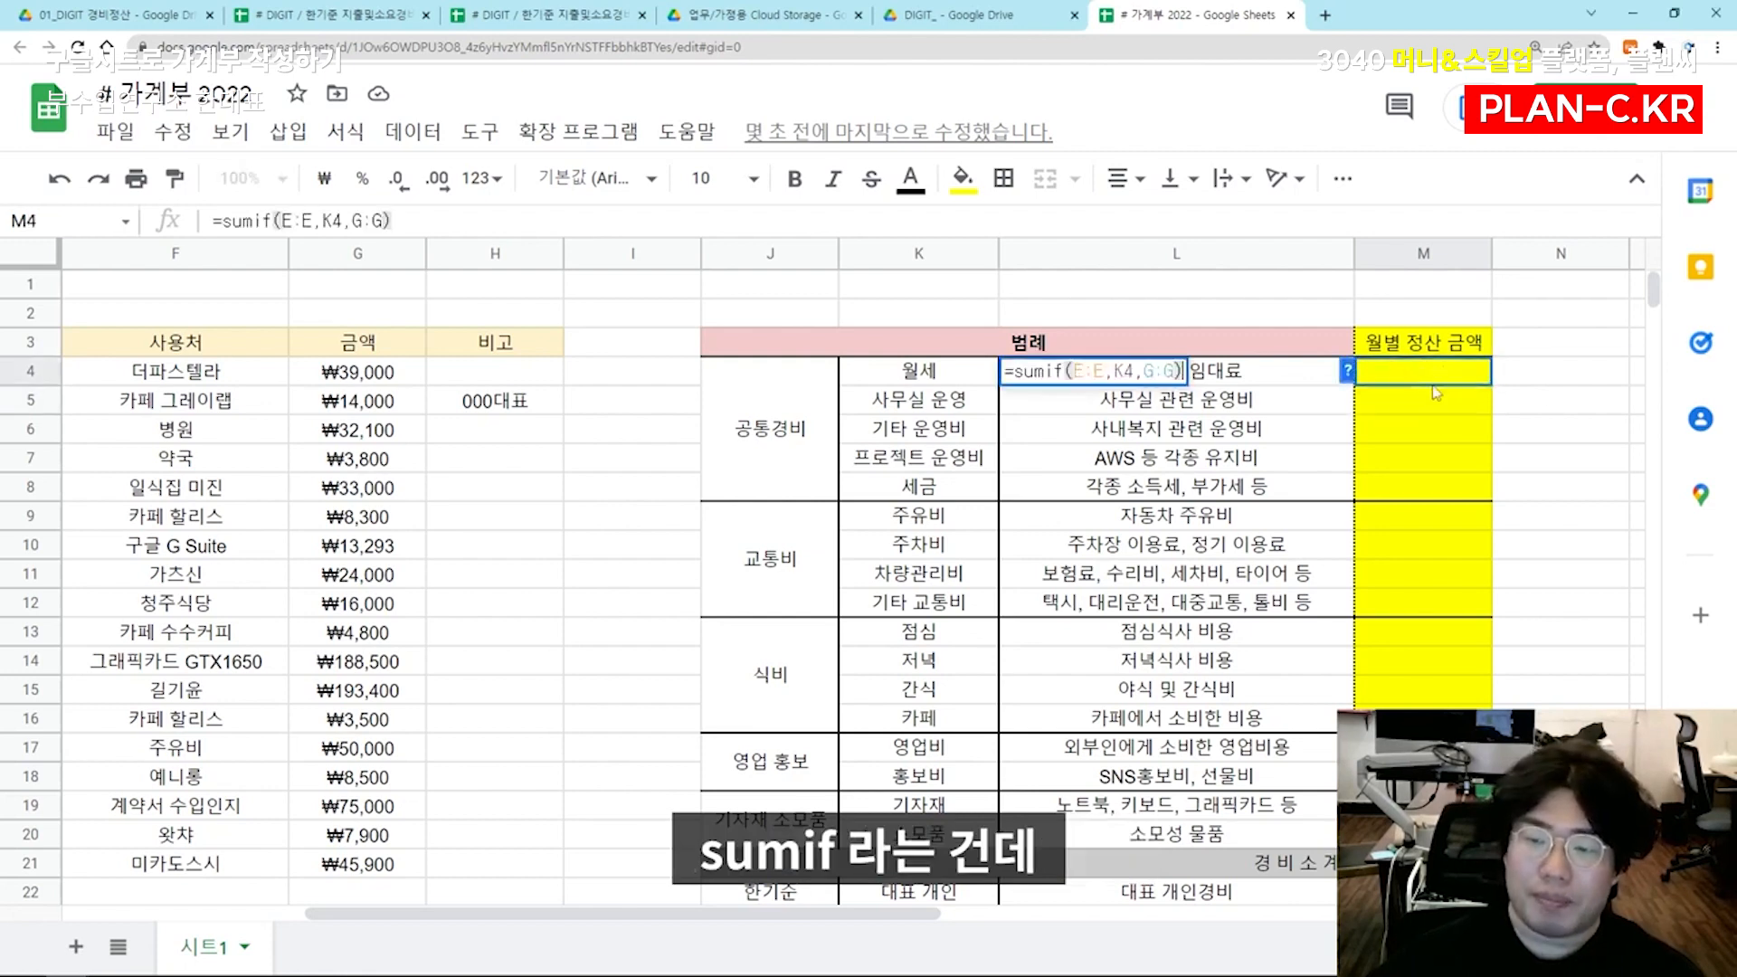
left_click_drag(1064, 371, 1172, 373)
left_click(1169, 372)
key("ctrl+a")
key("Escape")
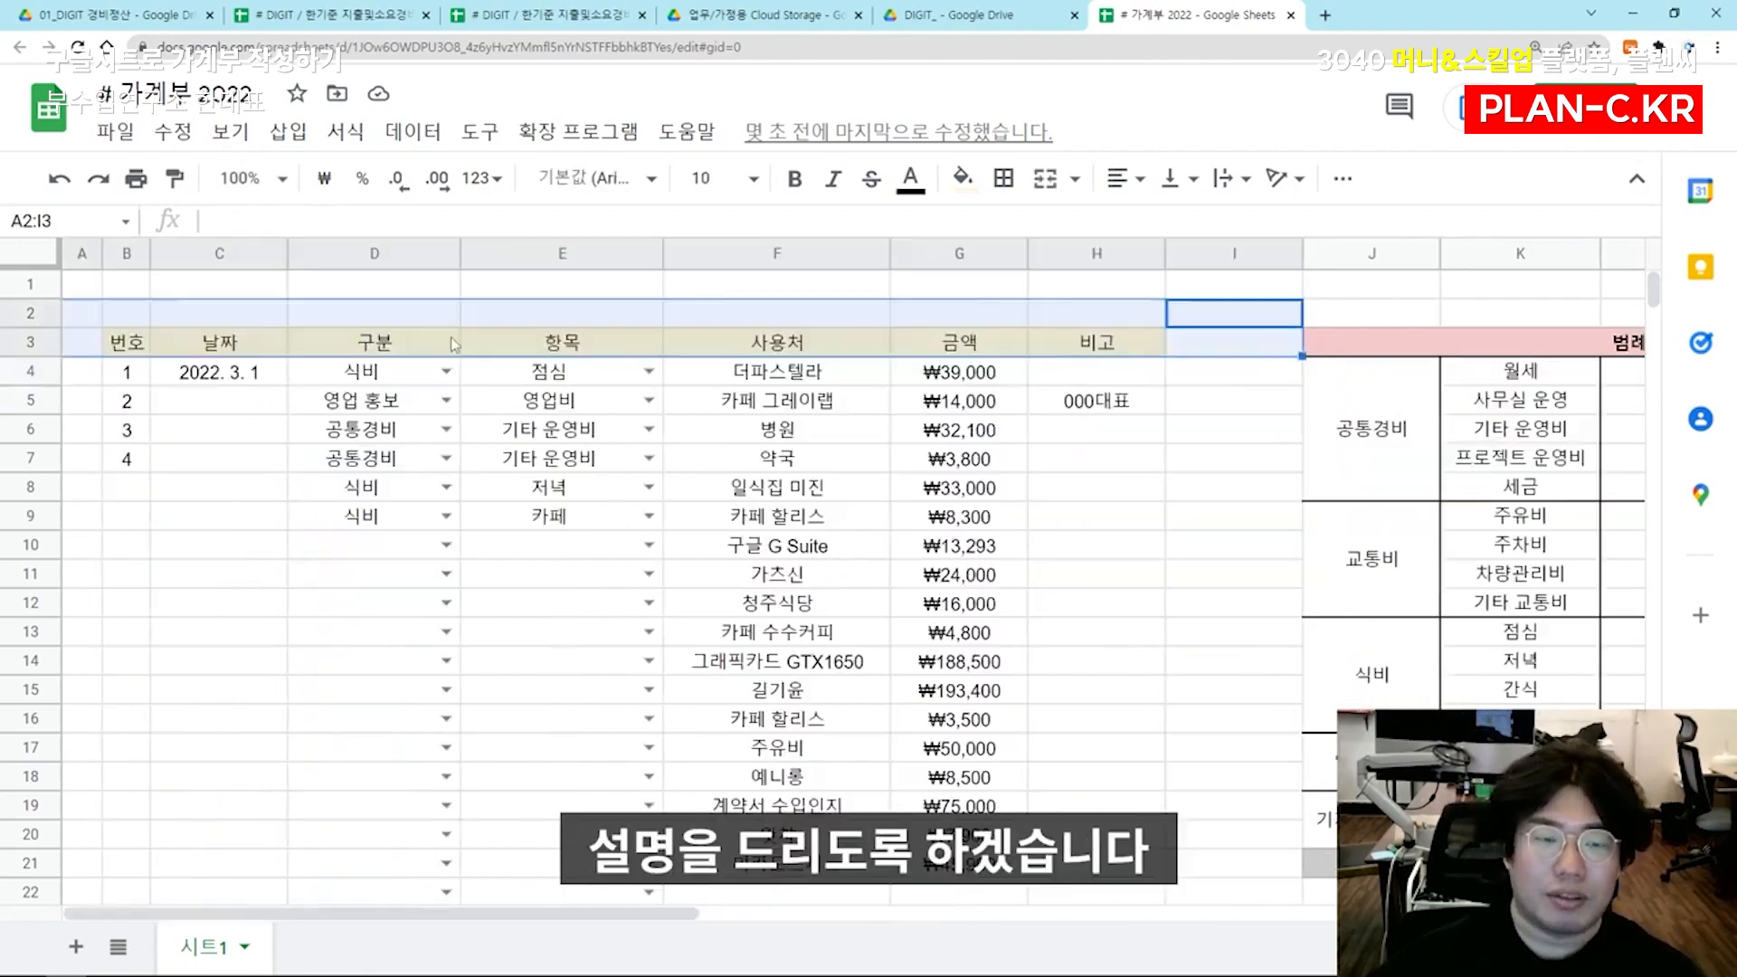
Place the formula =sumif(E:E,K4,G:G) as plain text in F2 and highlight its E:E range argument
left_click(624, 320)
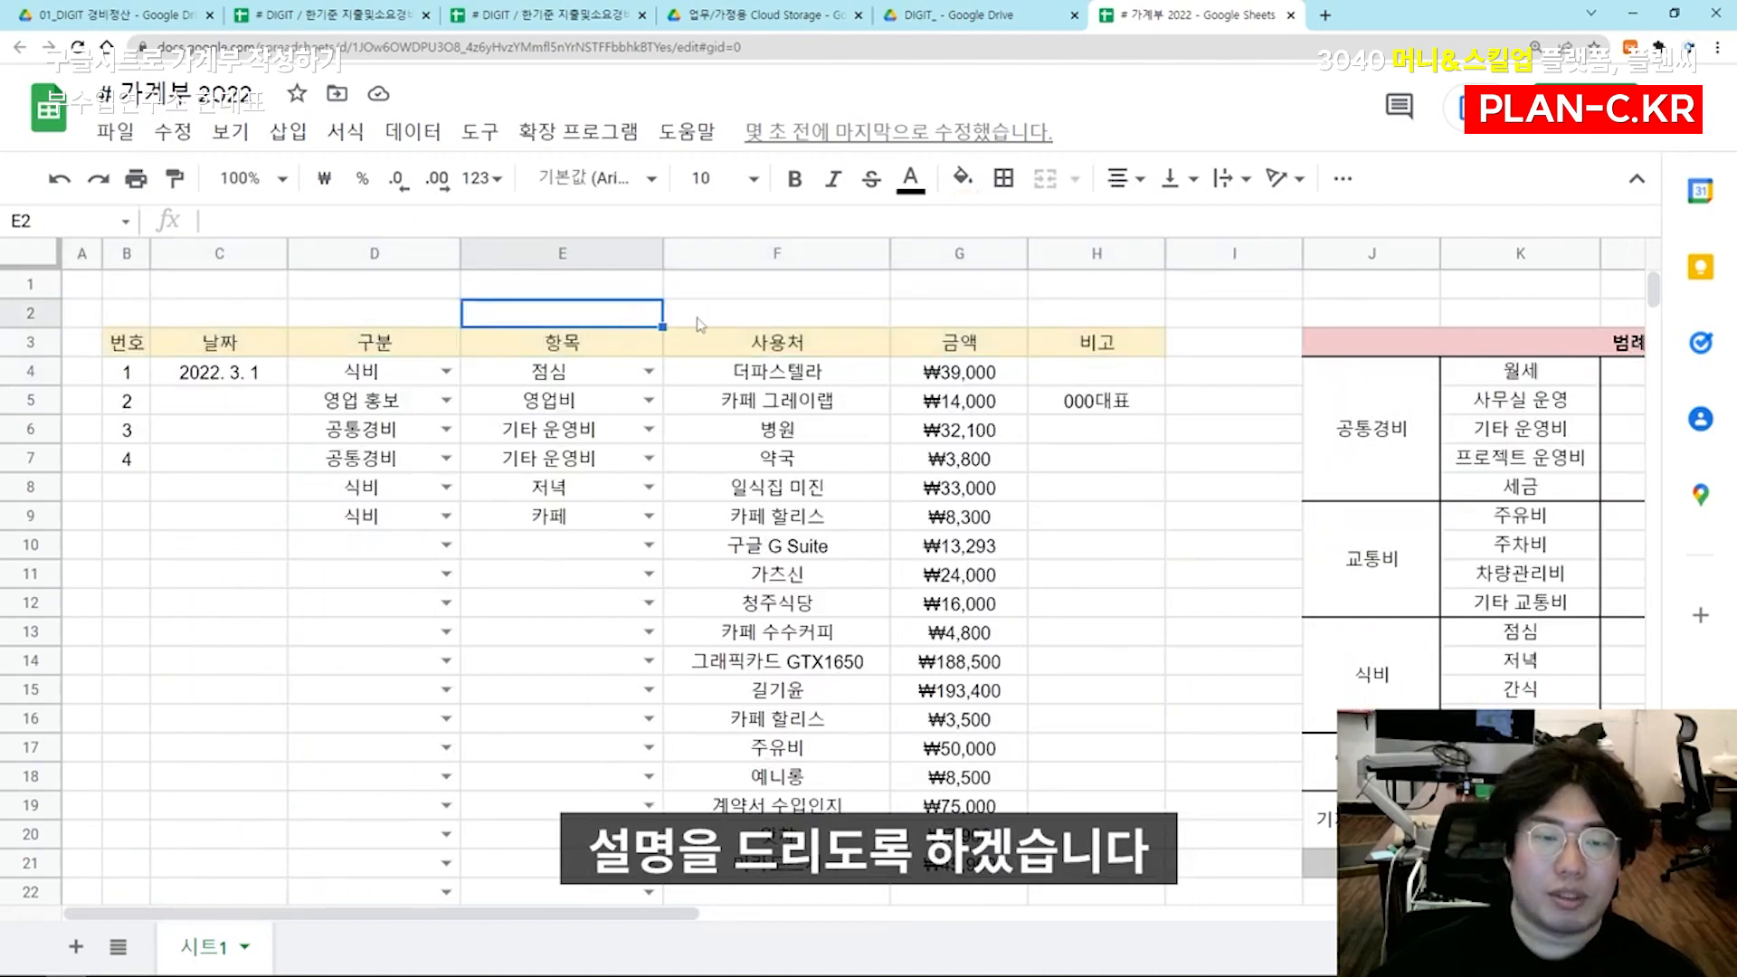
left_click(723, 314)
type("'=sumif(E:E,K4,G:G)")
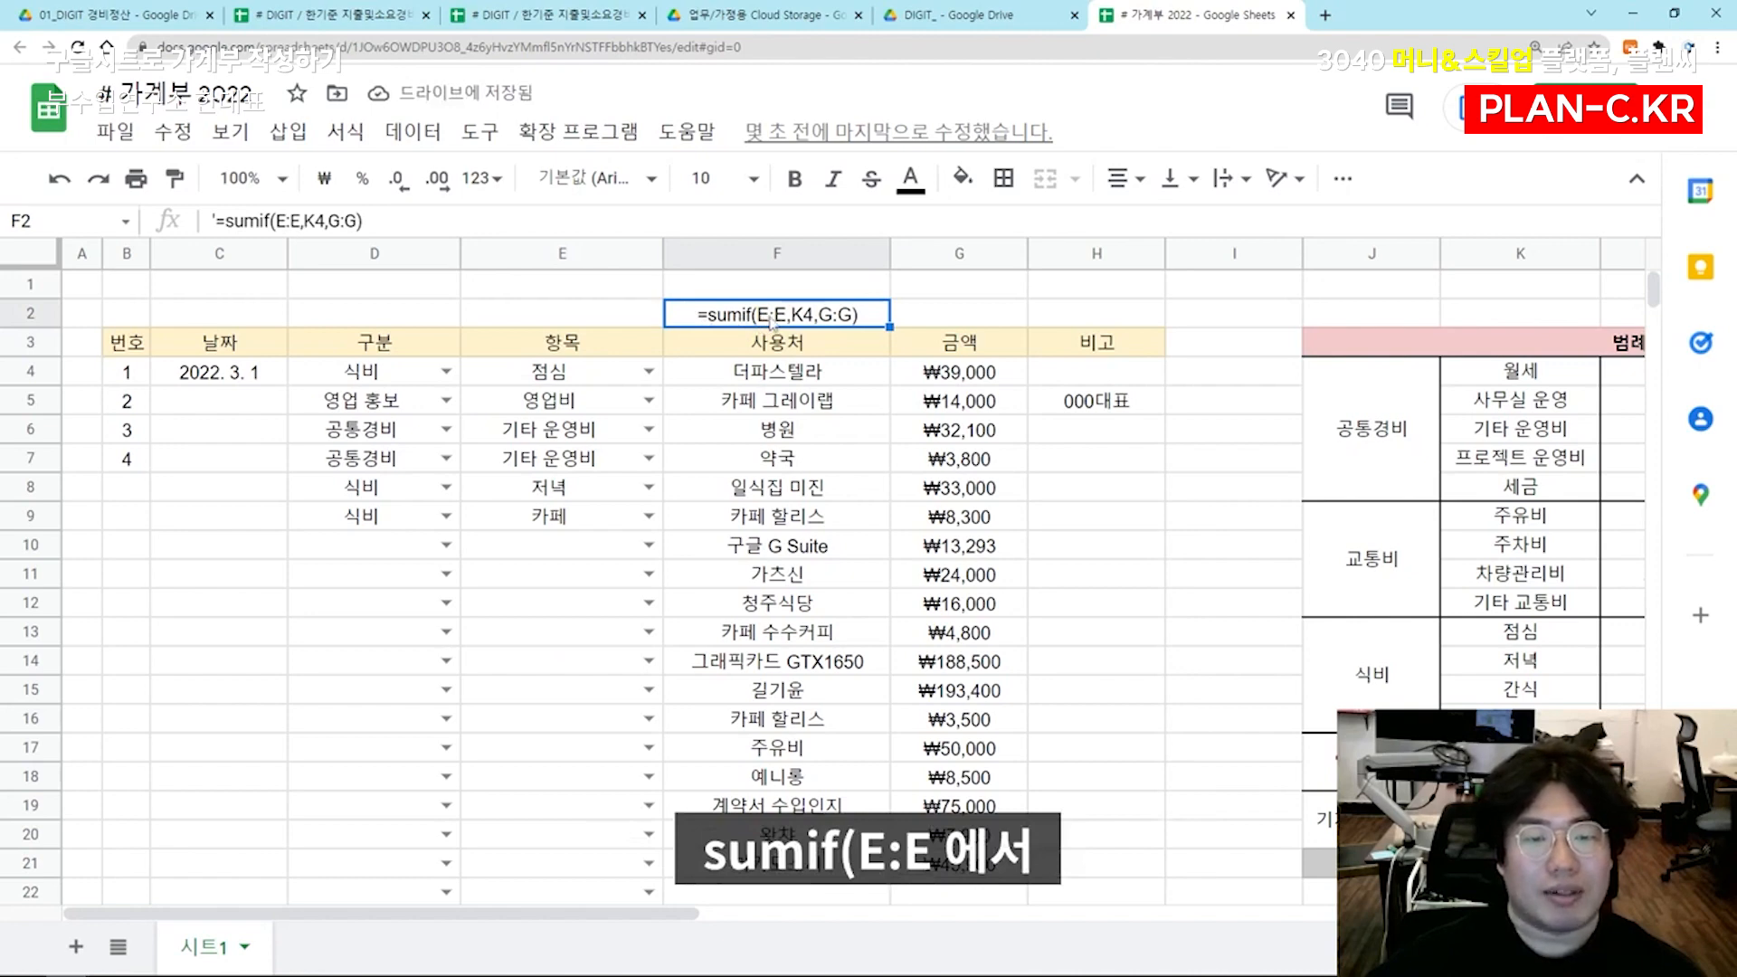
double_click(772, 323)
left_click_drag(759, 315, 786, 314)
left_click(793, 314)
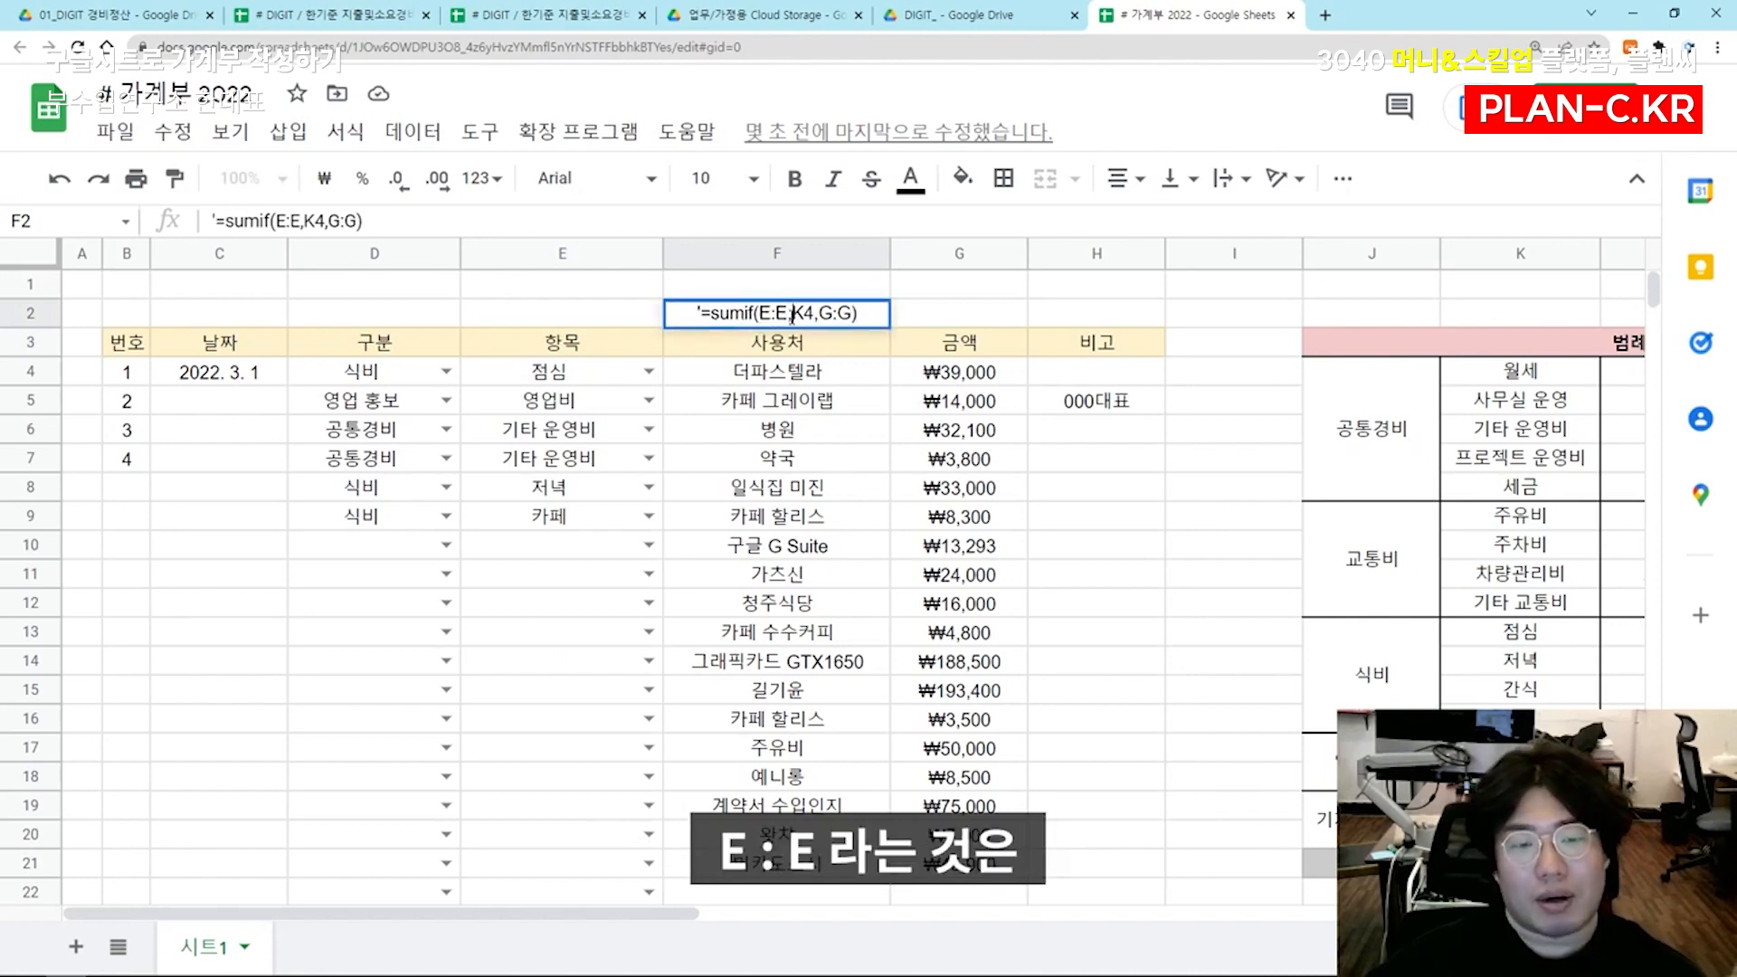
left_click_drag(758, 314, 790, 318)
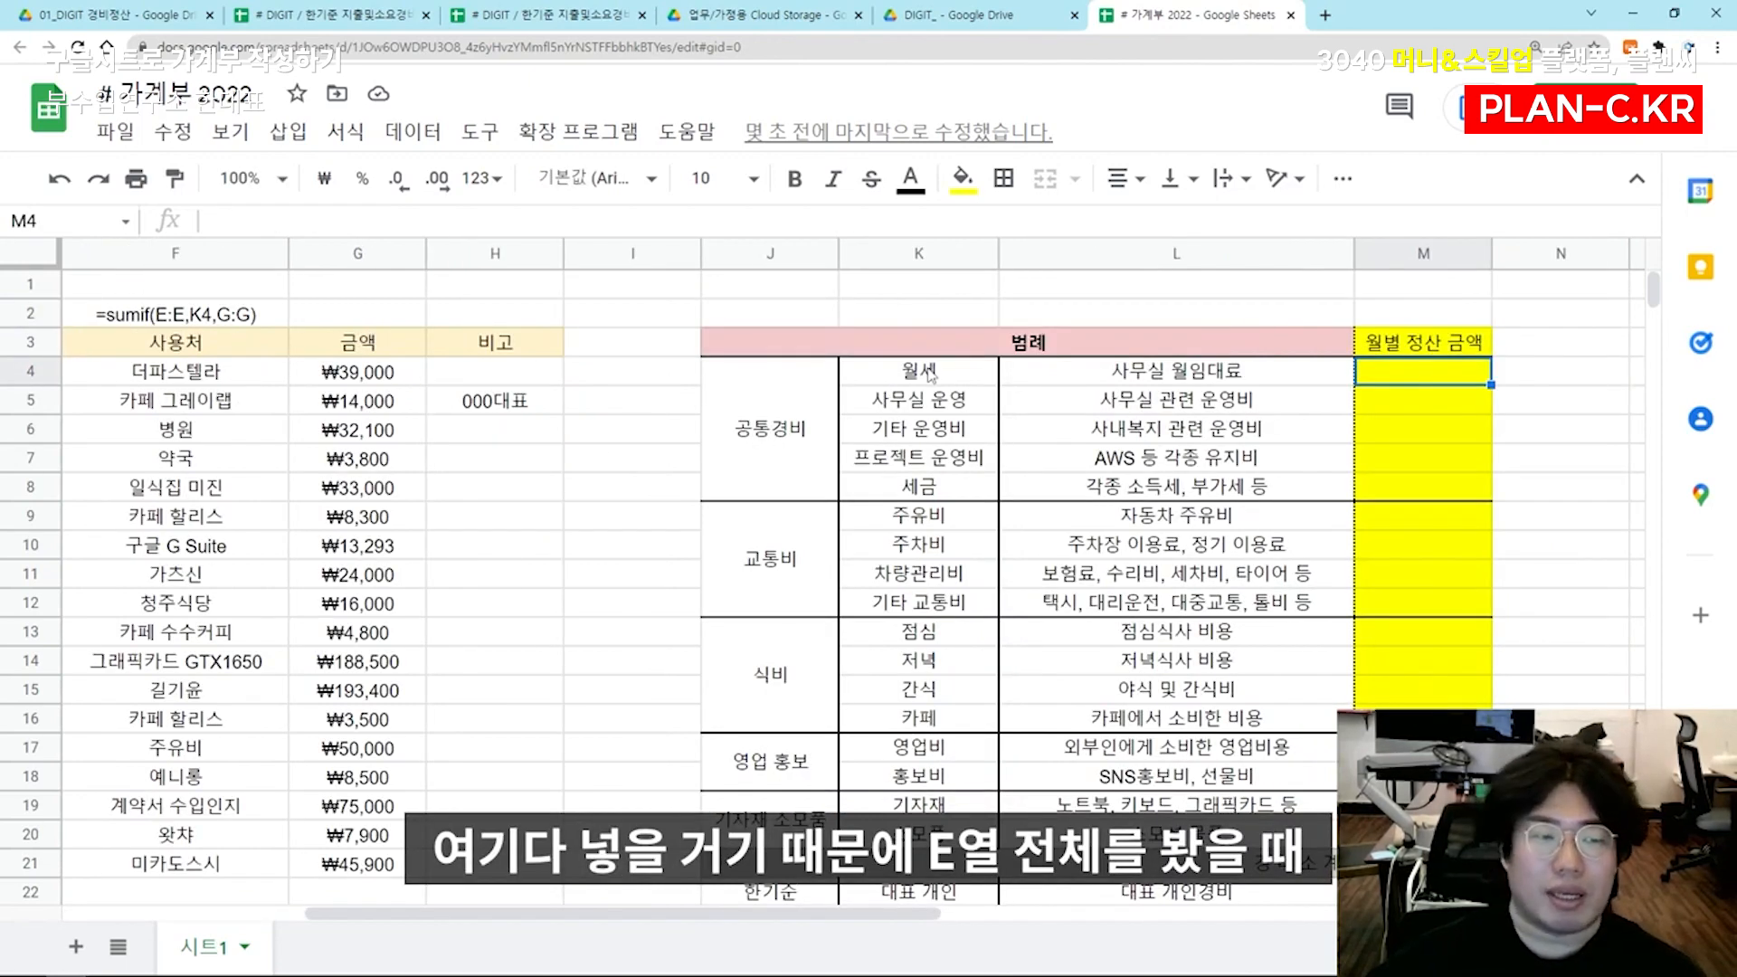
Review the formula's references to 월세 in K4, item column E and amount column G, and clear the formula text from F2
left_click(895, 379)
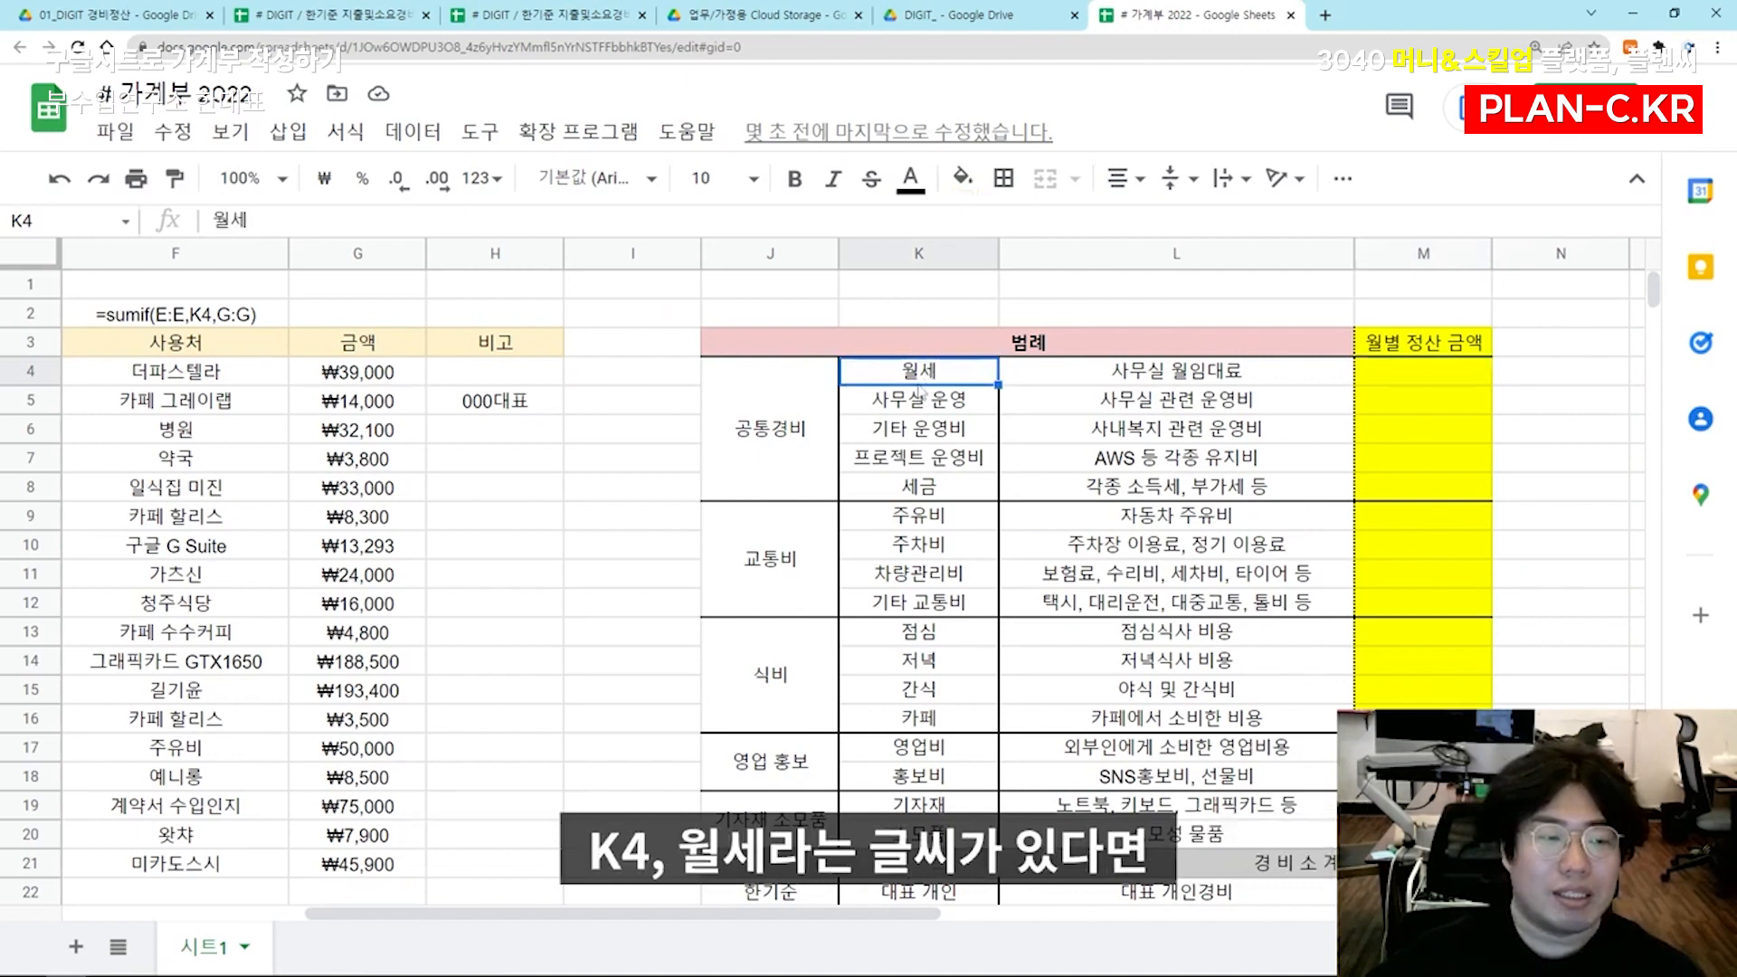
left_click(215, 318)
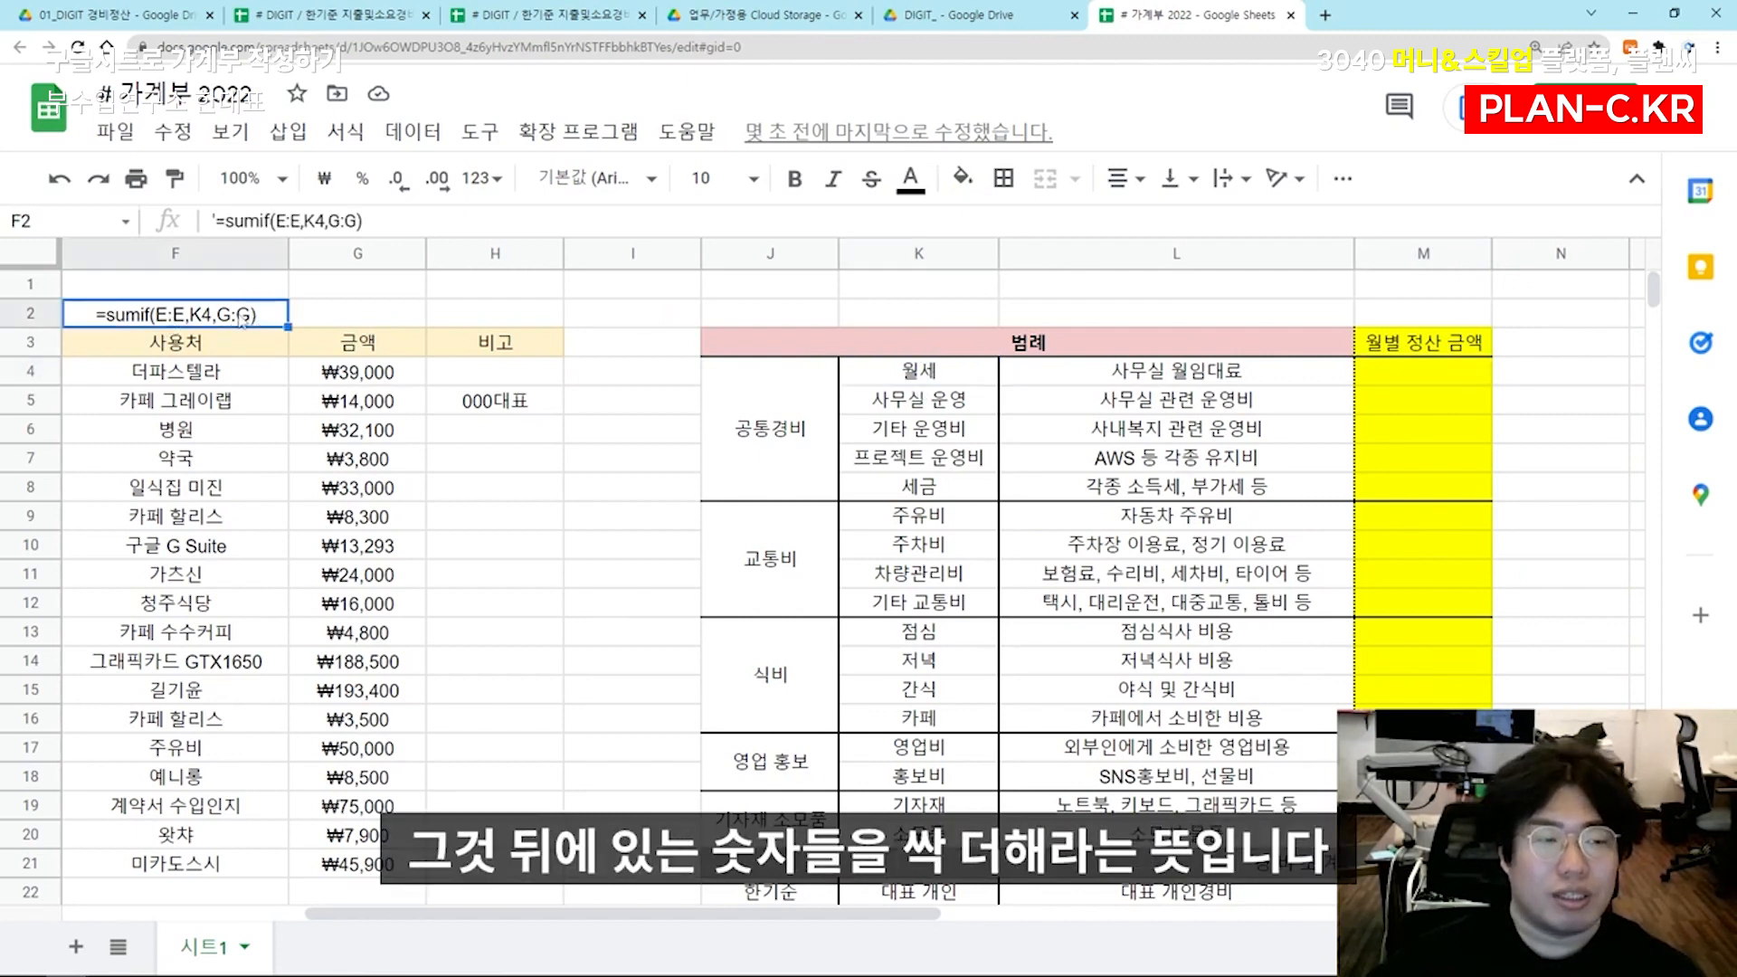
left_click(1409, 384)
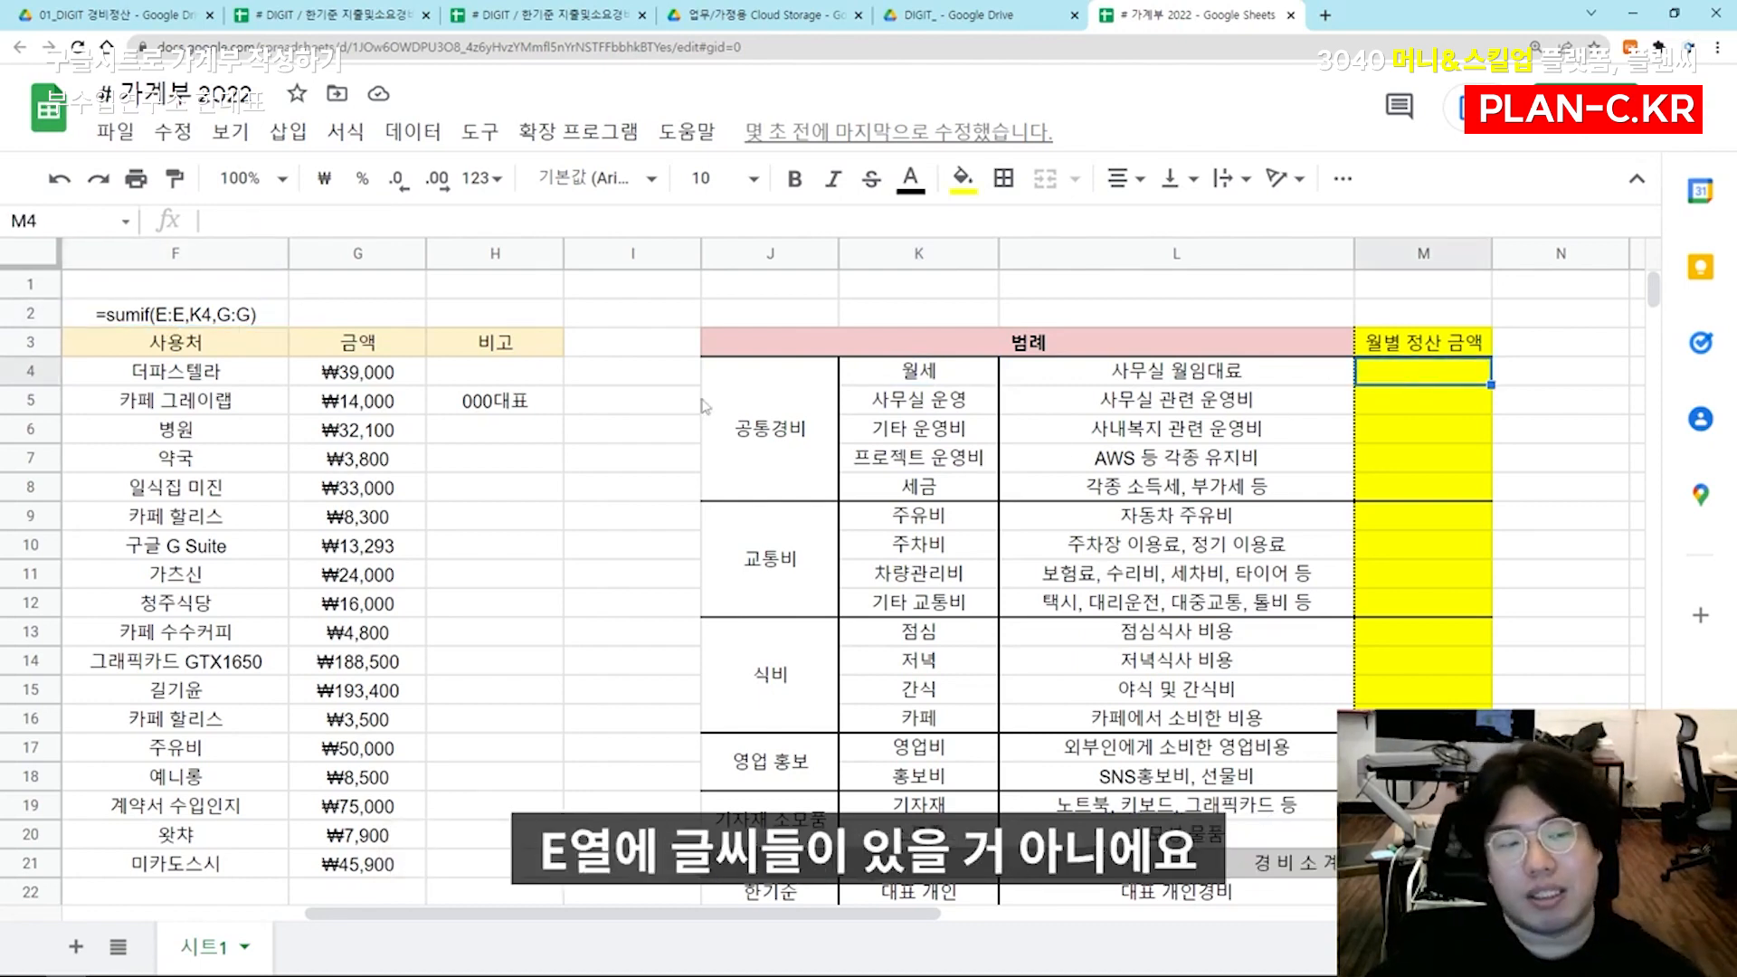
left_click(162, 406)
key("Left")
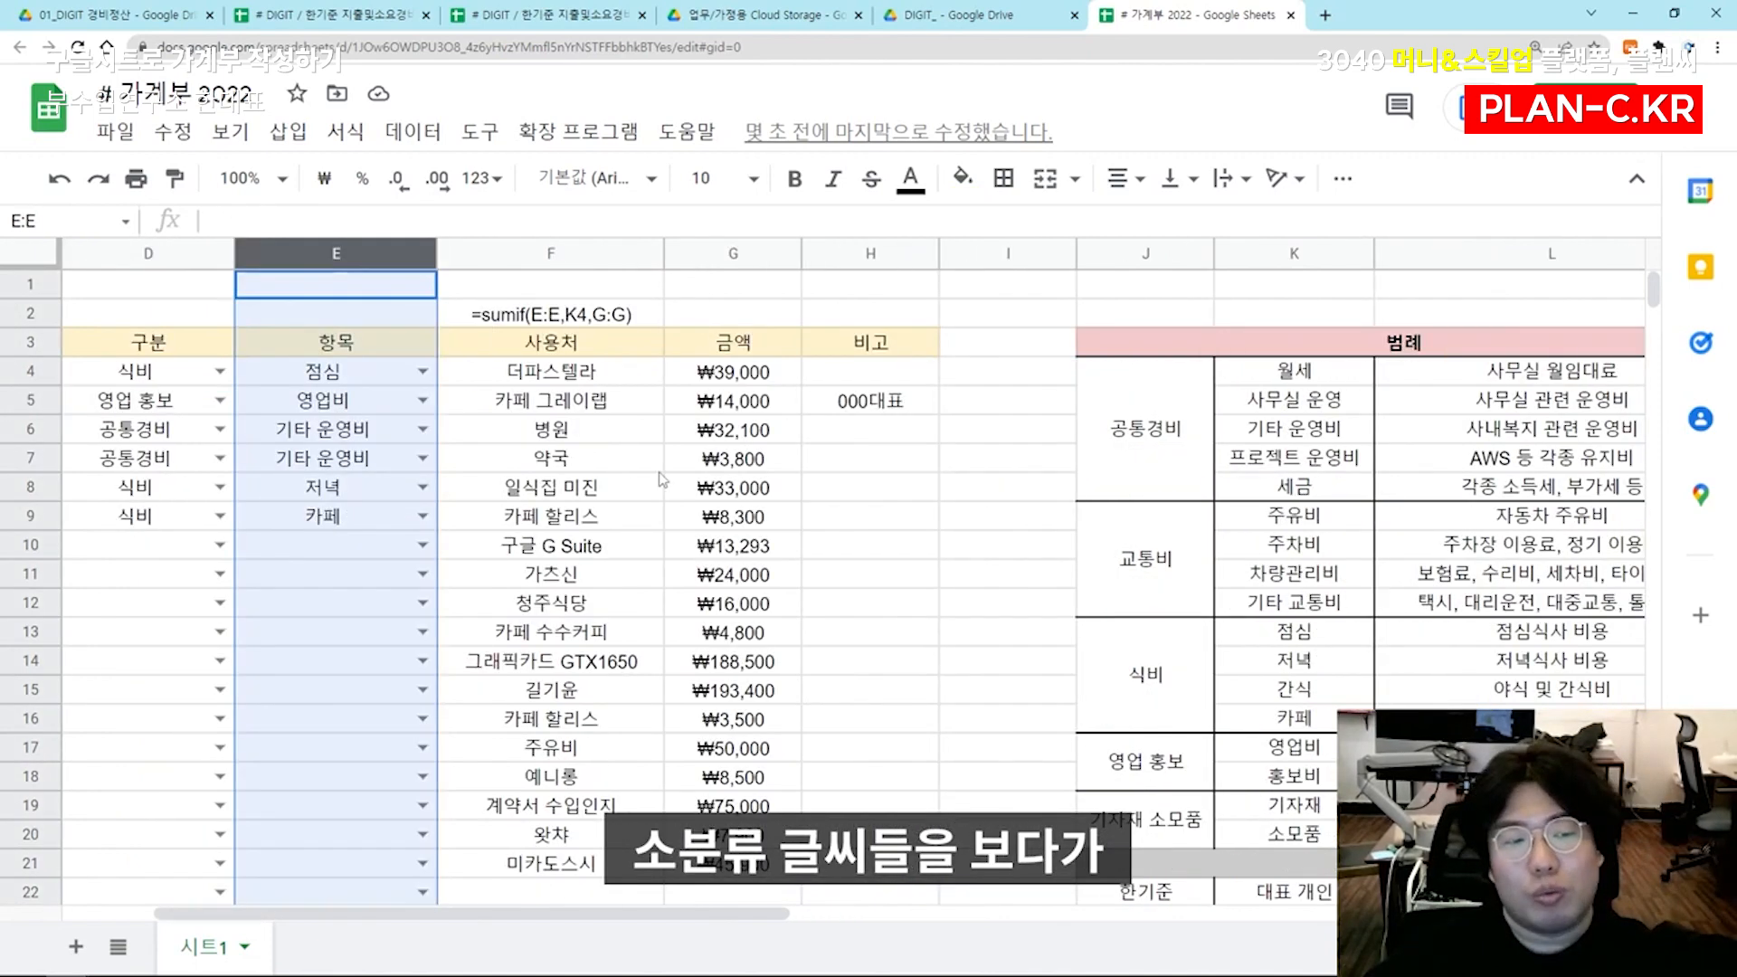
left_click(1303, 379)
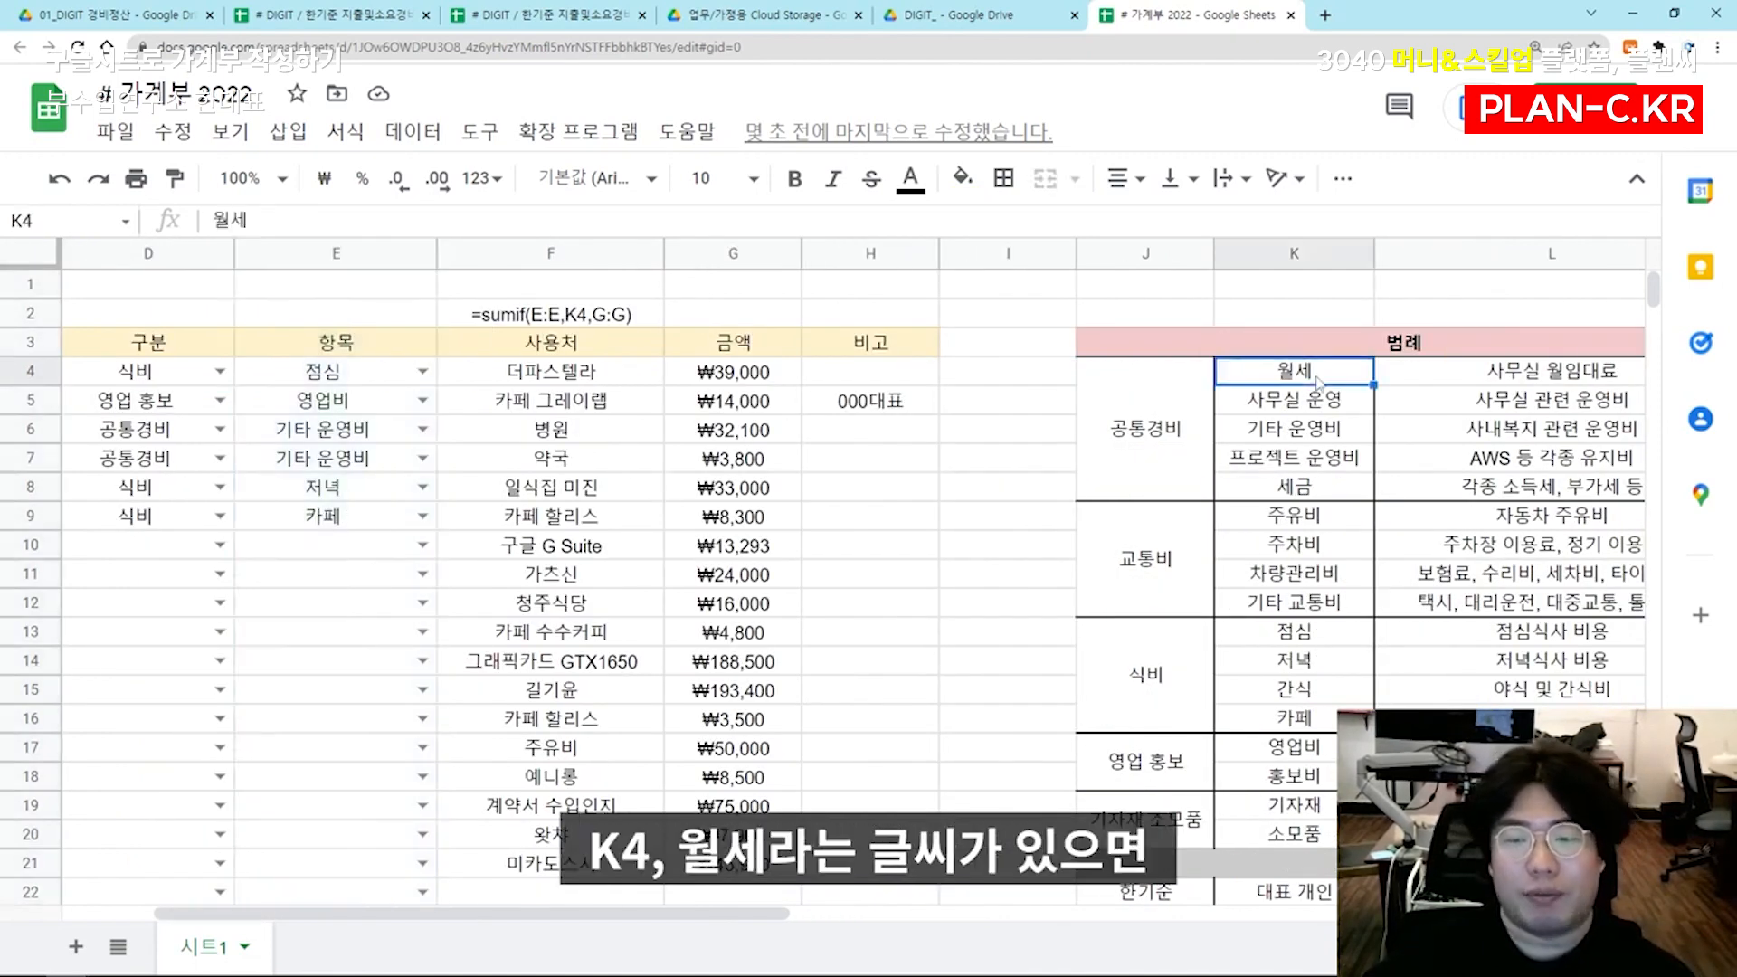
left_click(342, 409)
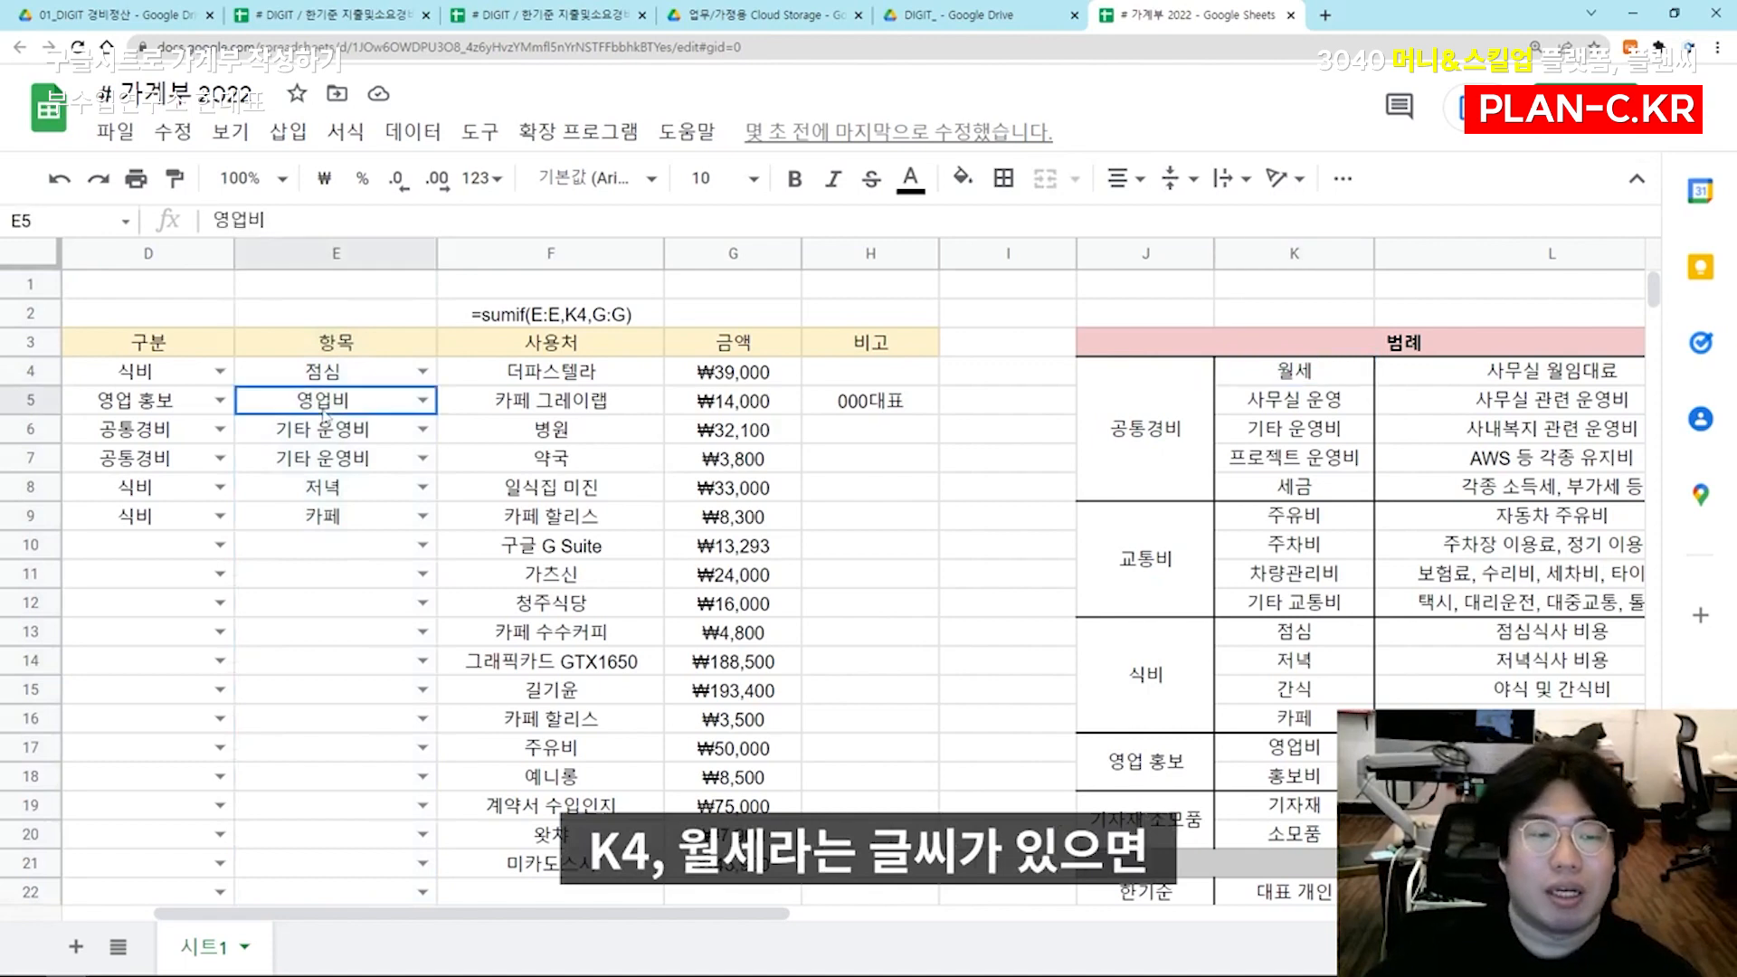
left_click(341, 560)
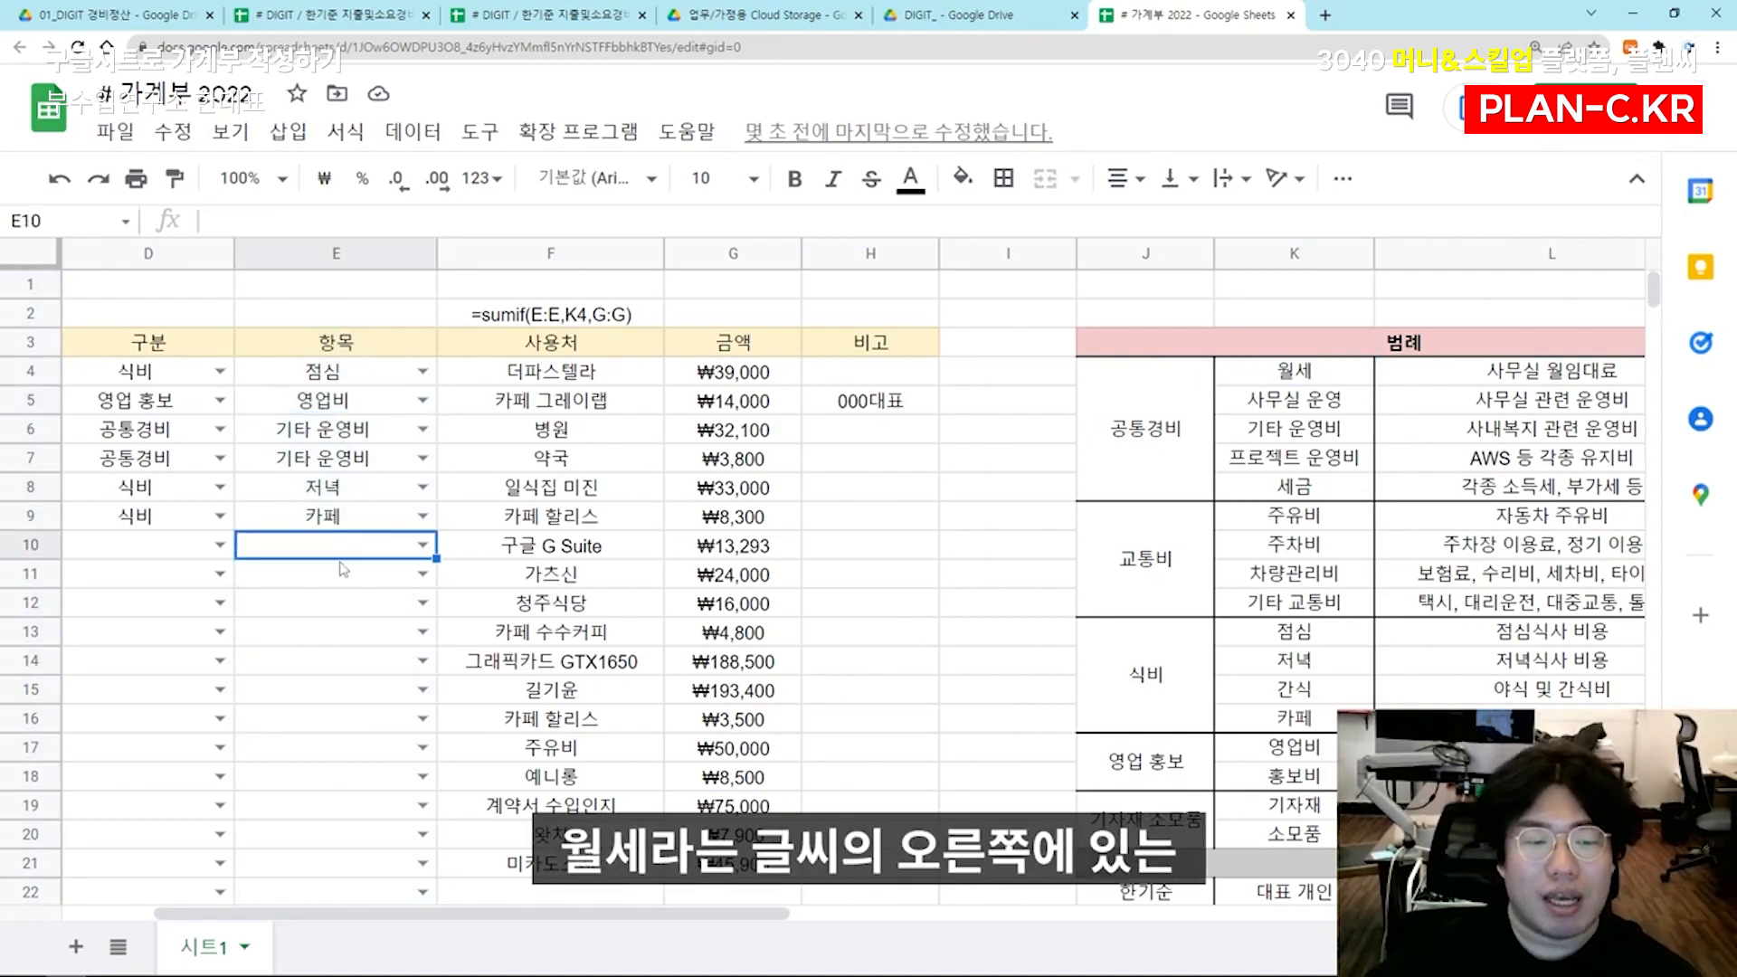
left_click(737, 551)
left_click(707, 260)
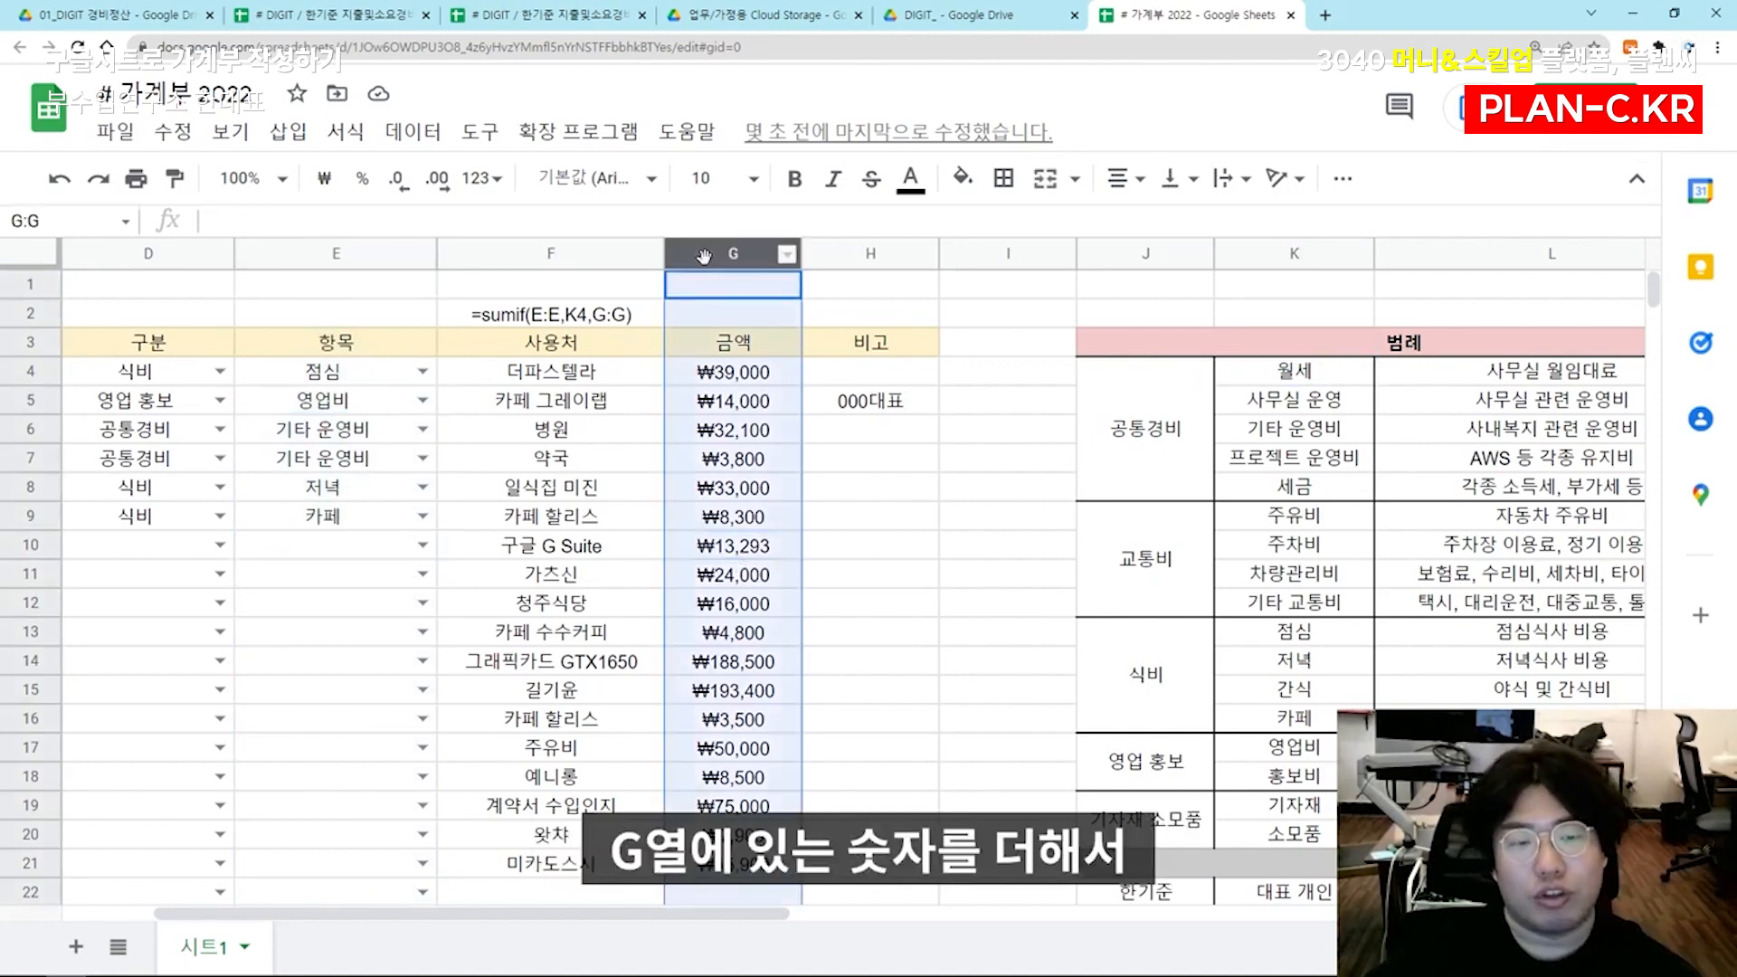
left_click(755, 540)
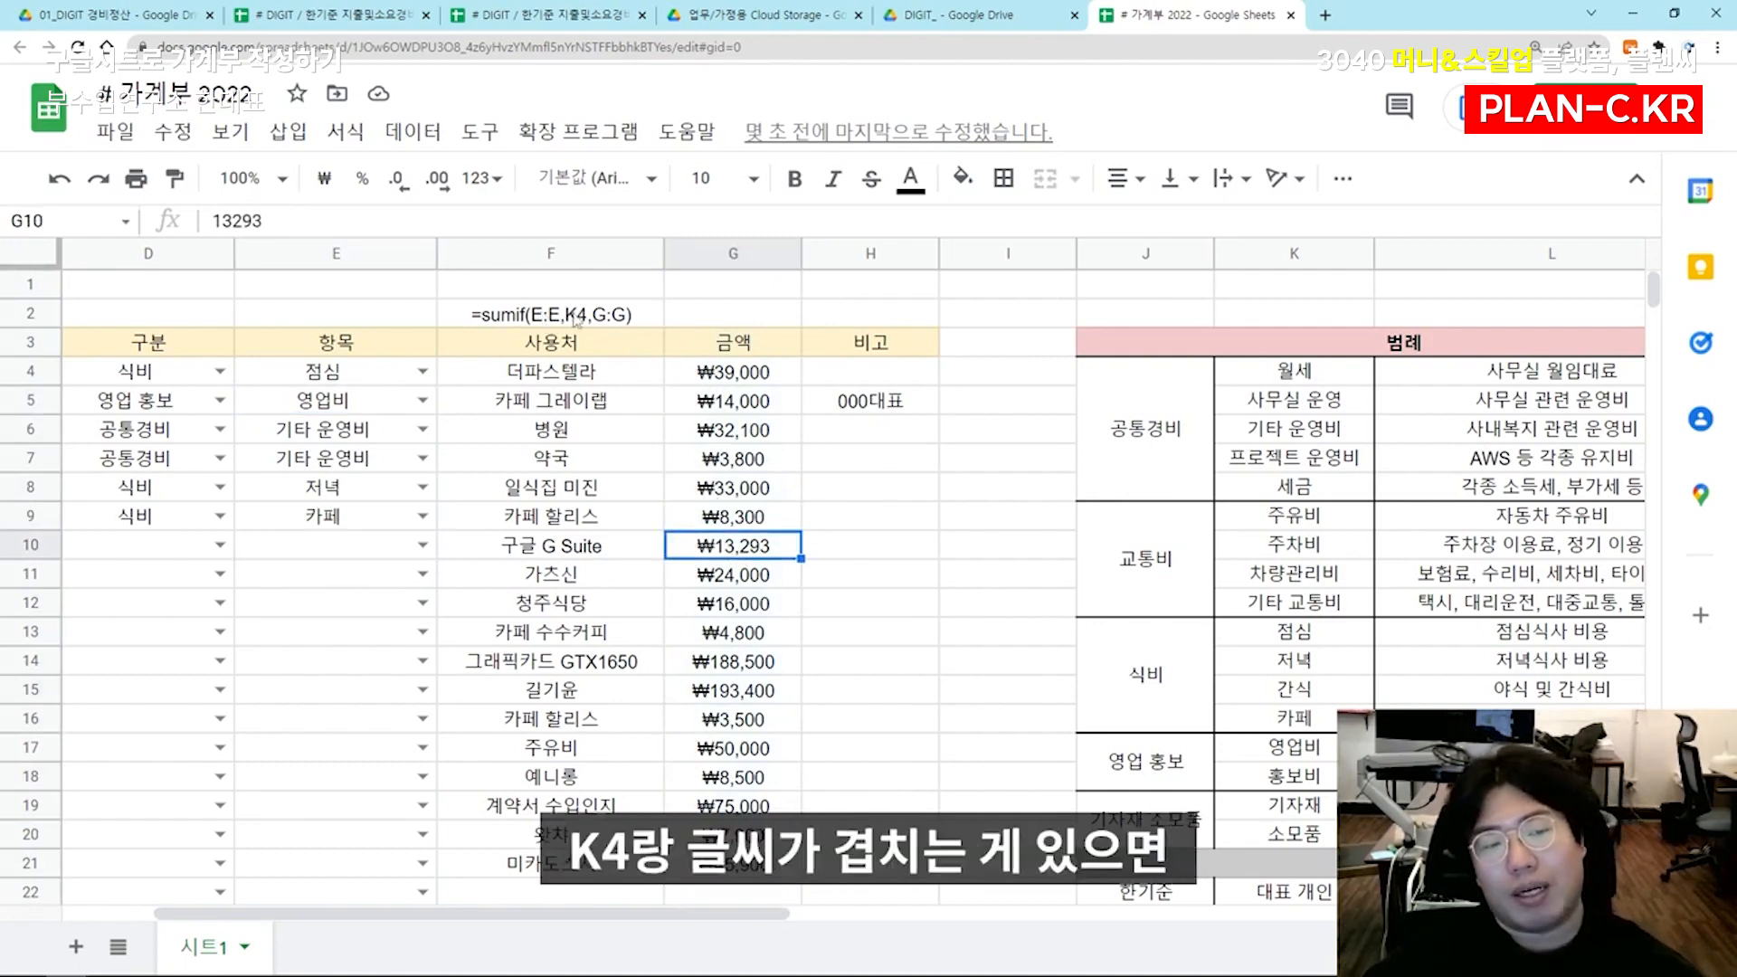
left_click(624, 316)
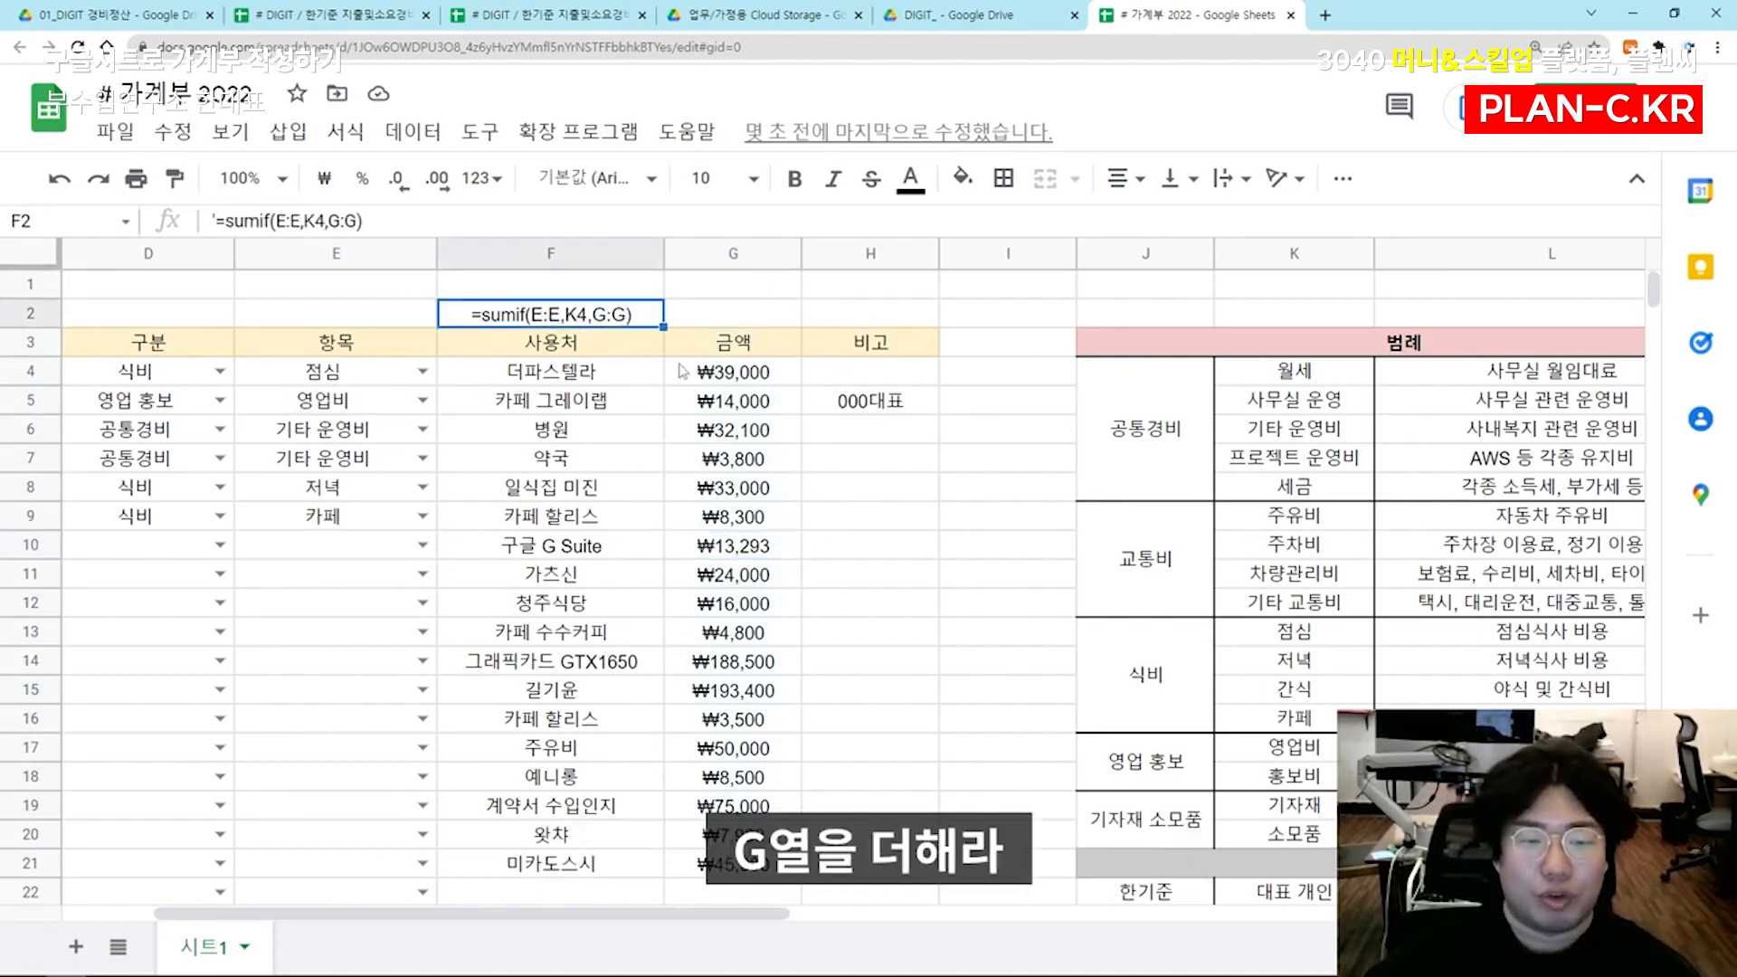
key("Delete")
Enter =sumif(E:E,K4,G:G) in M4 for the 월세 settlement amount and decline the autofill suggestion
left_click(1209, 433)
key("Right")
key("Right")
key("Right")
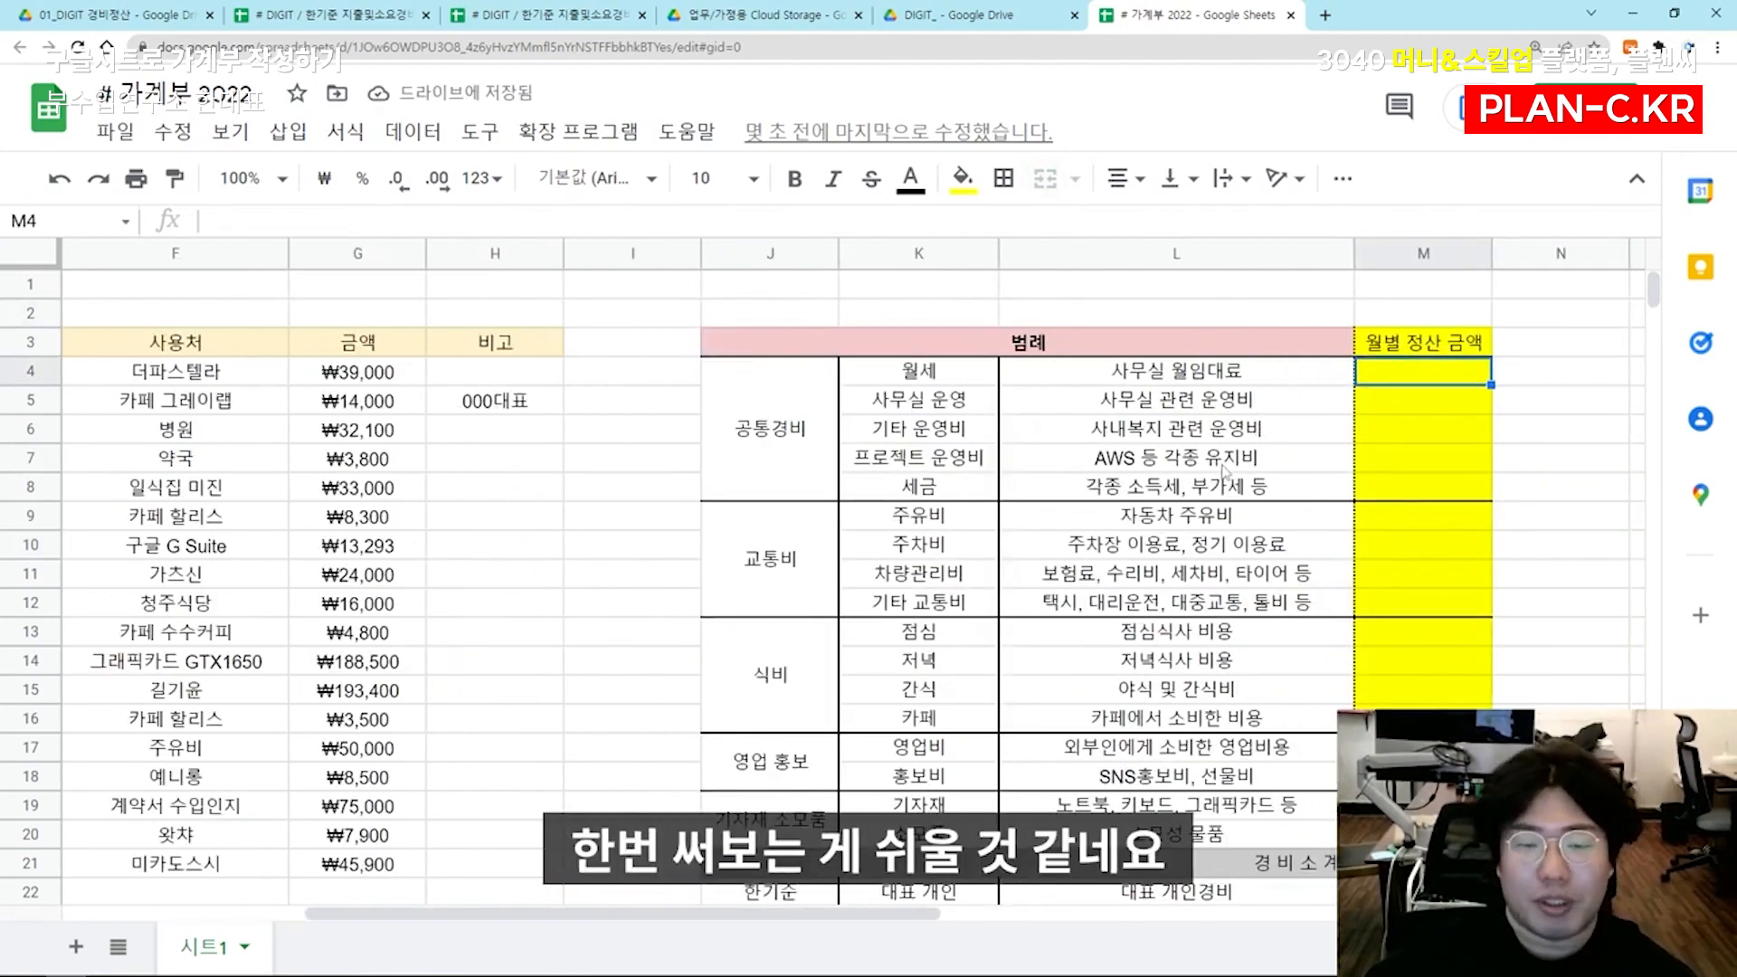
type("=sumif(")
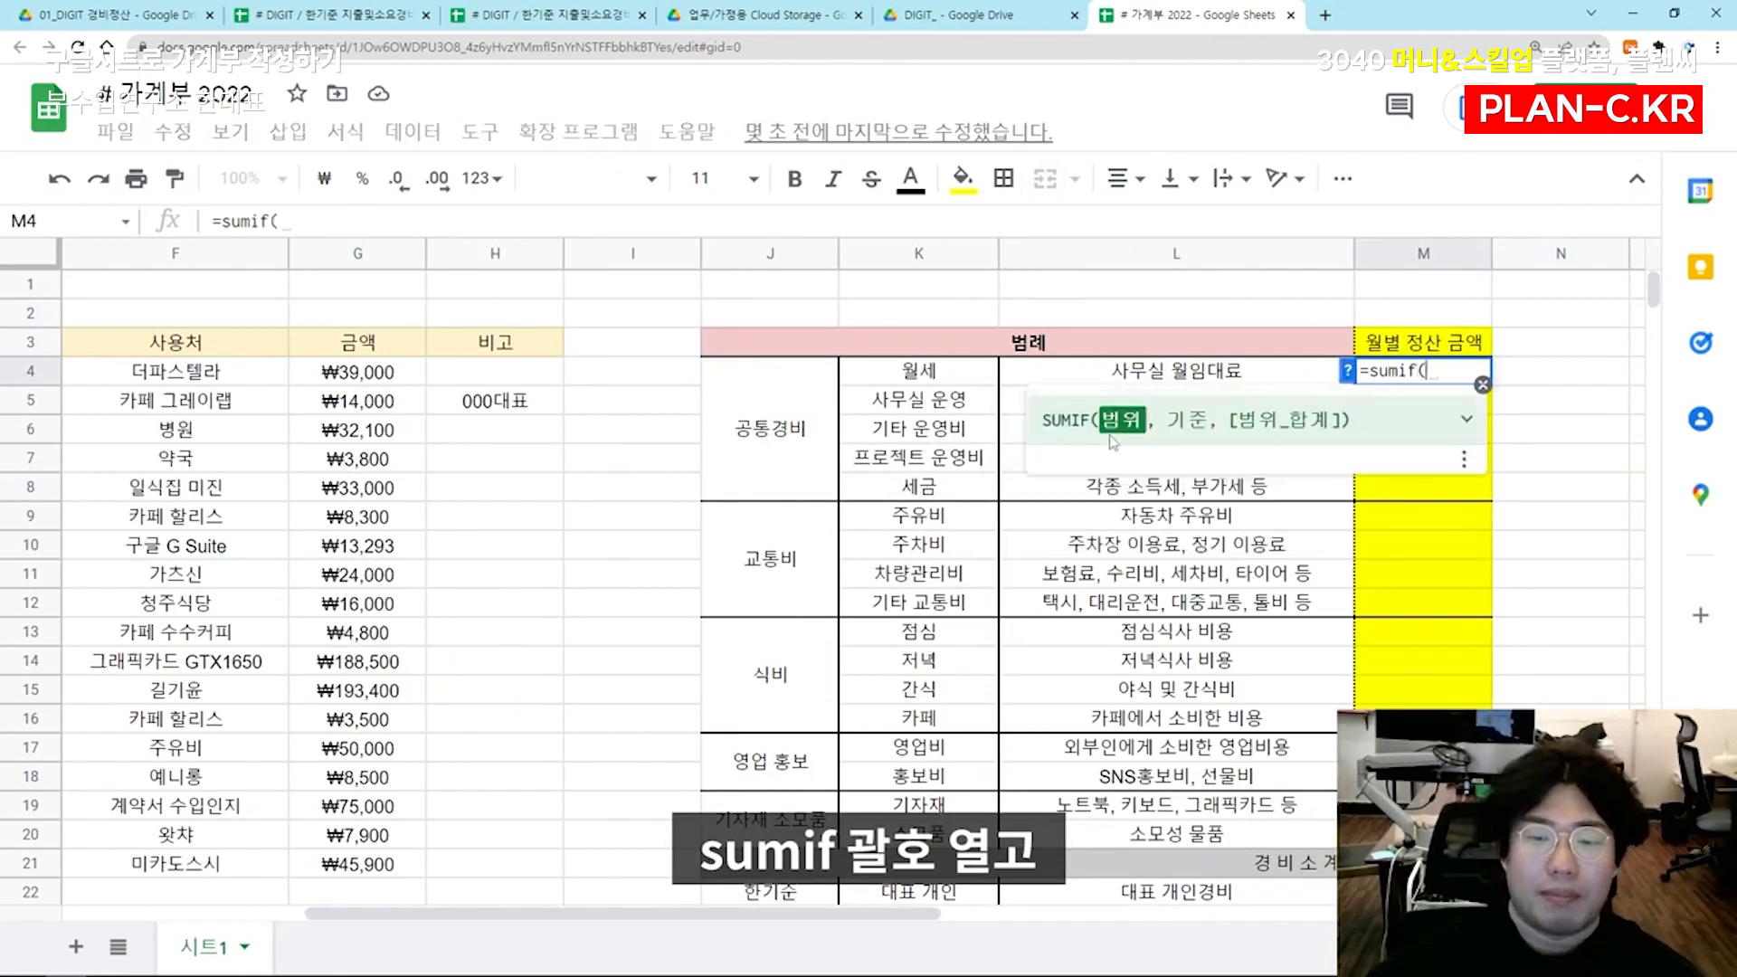
left_click_drag(869, 916, 663, 923)
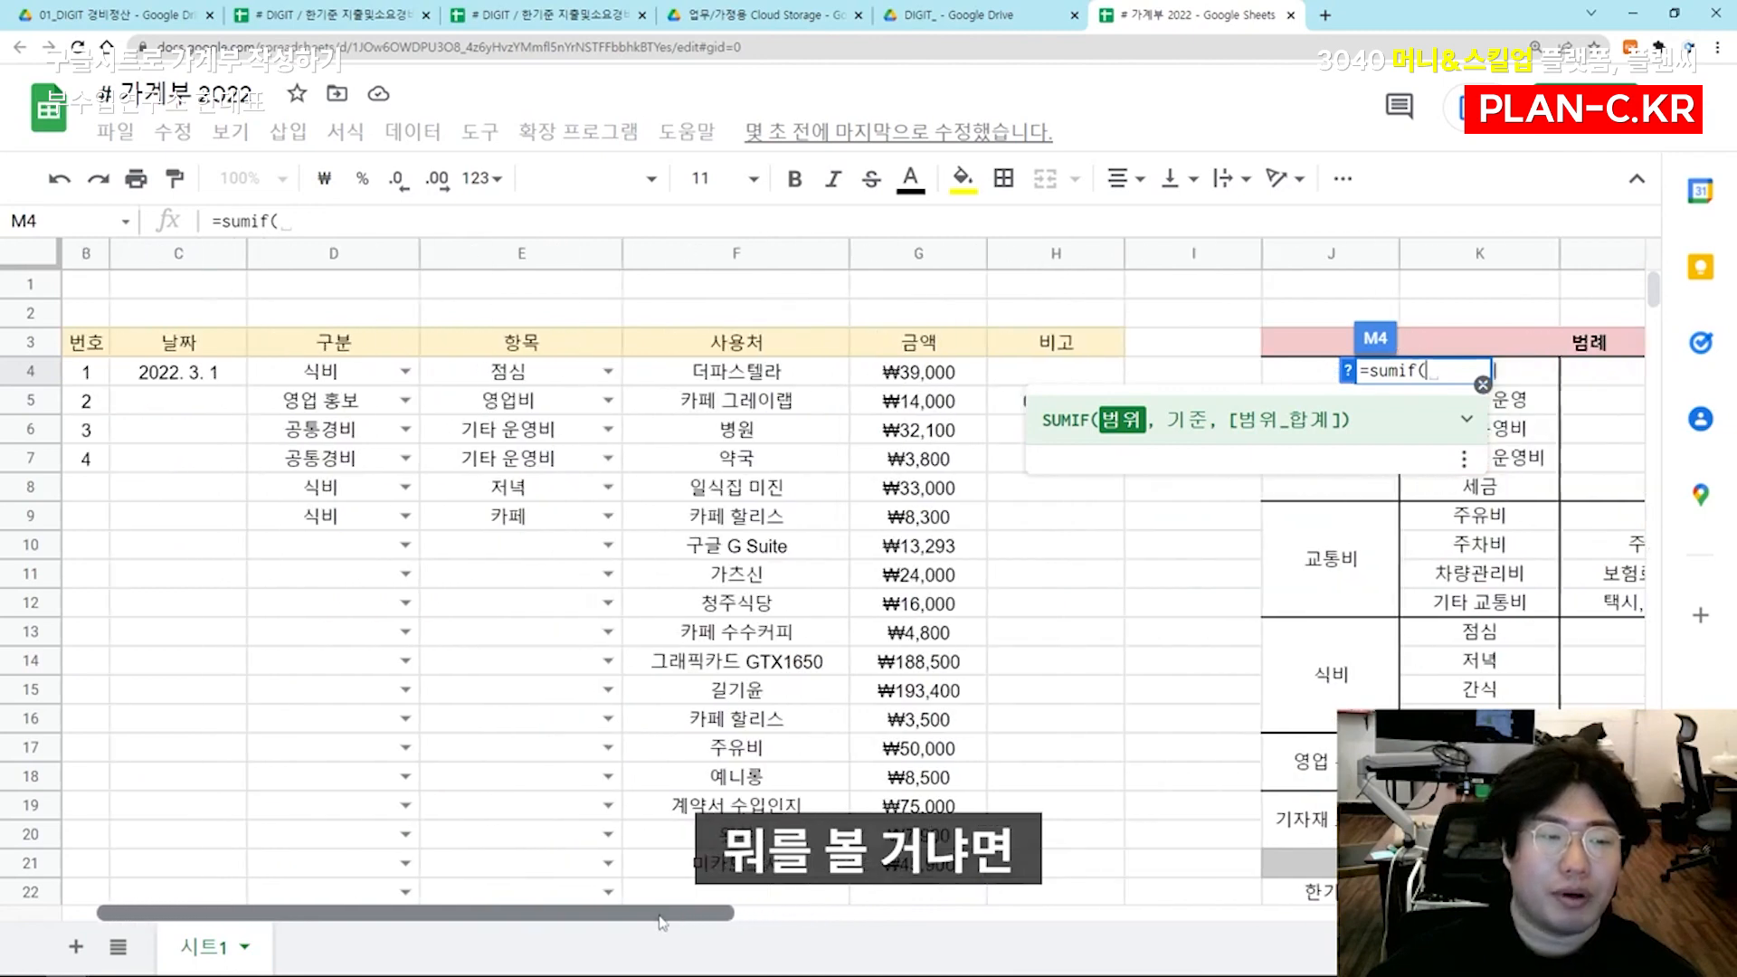
left_click(523, 254)
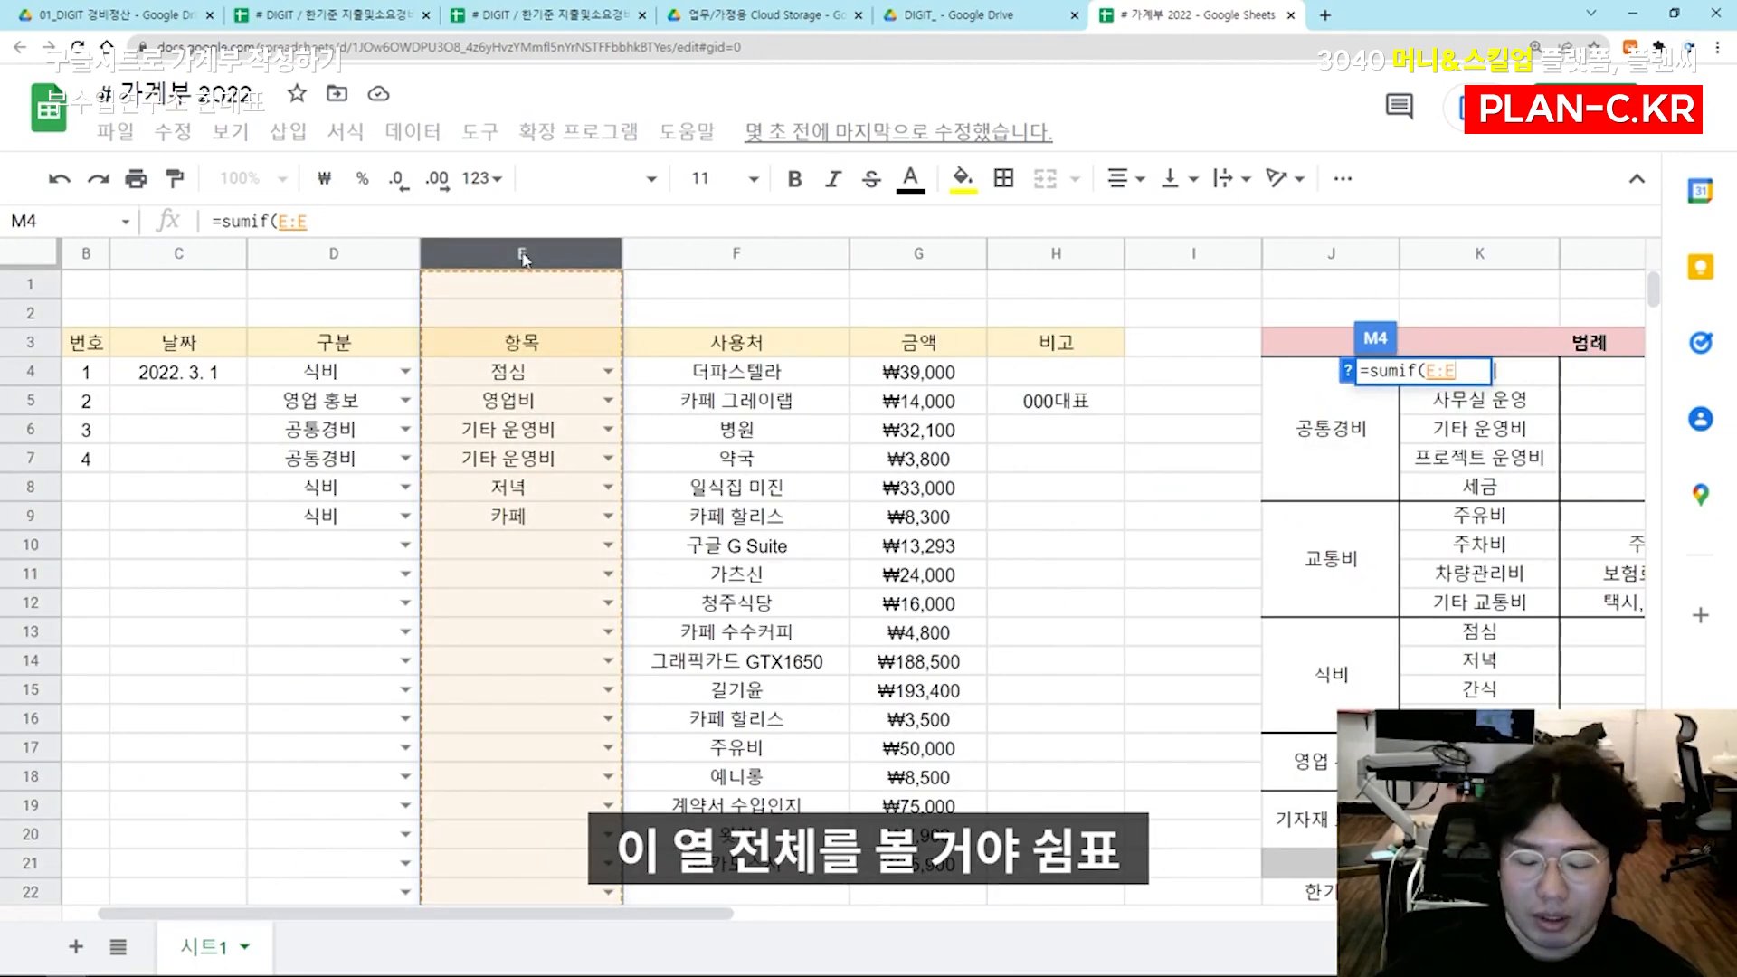
type(",")
scroll(905, 543, "right", 5)
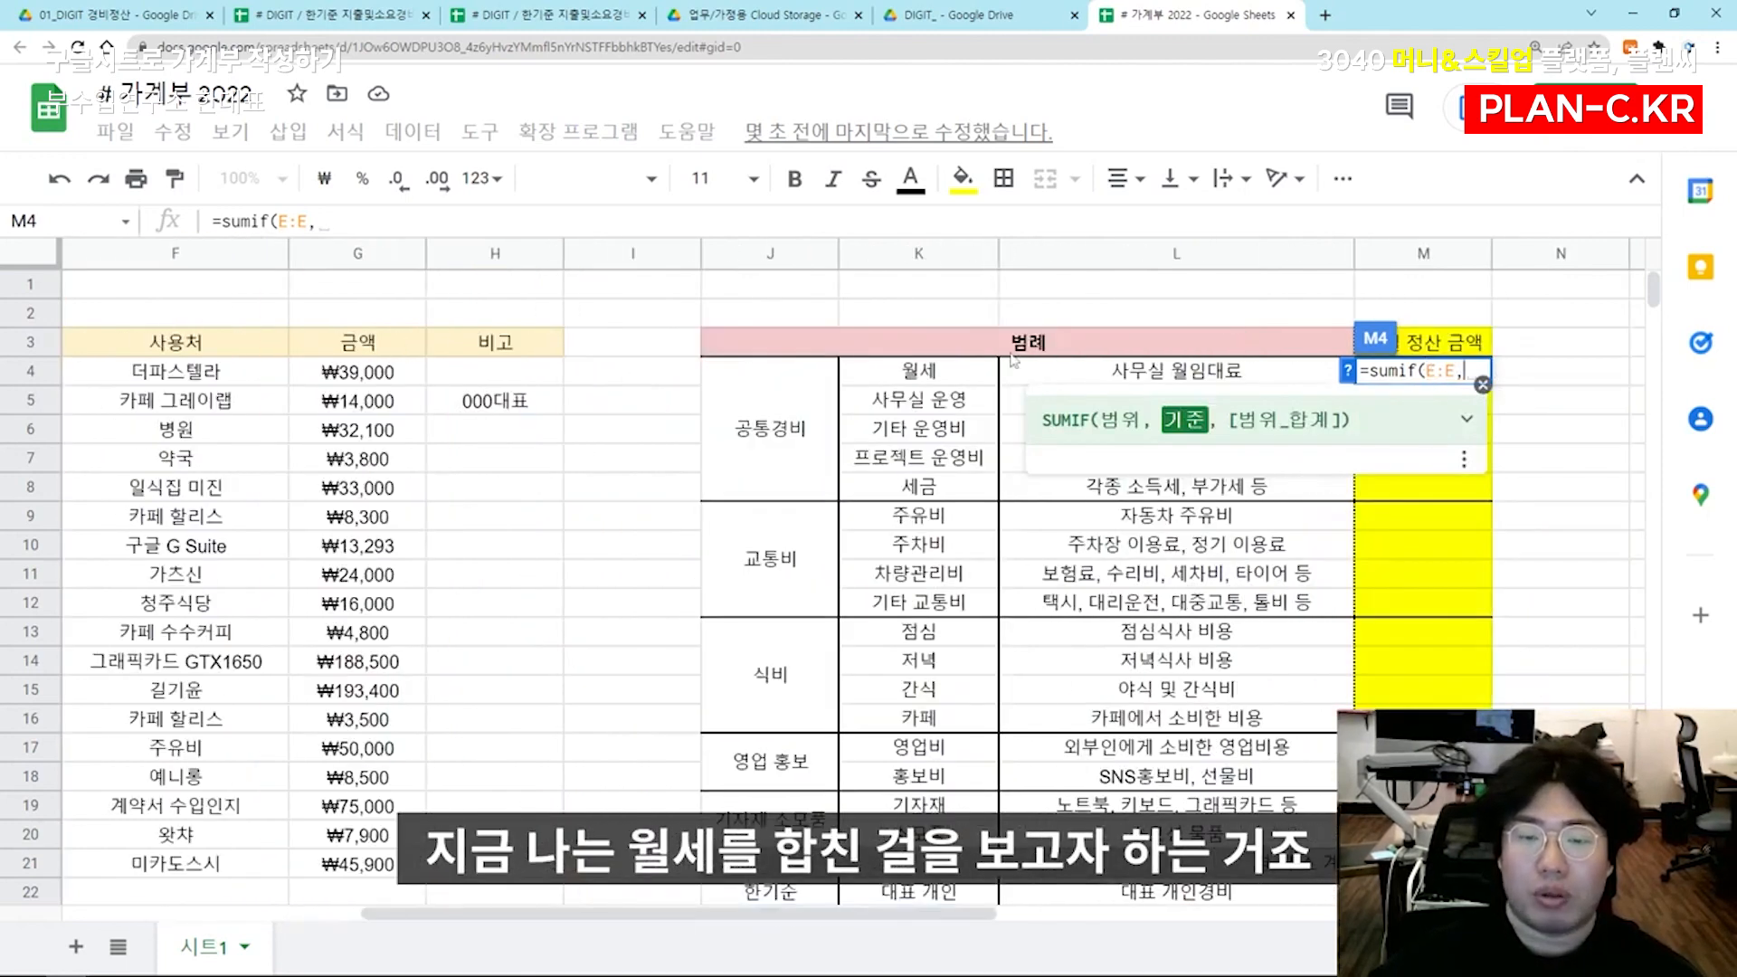
left_click(932, 376)
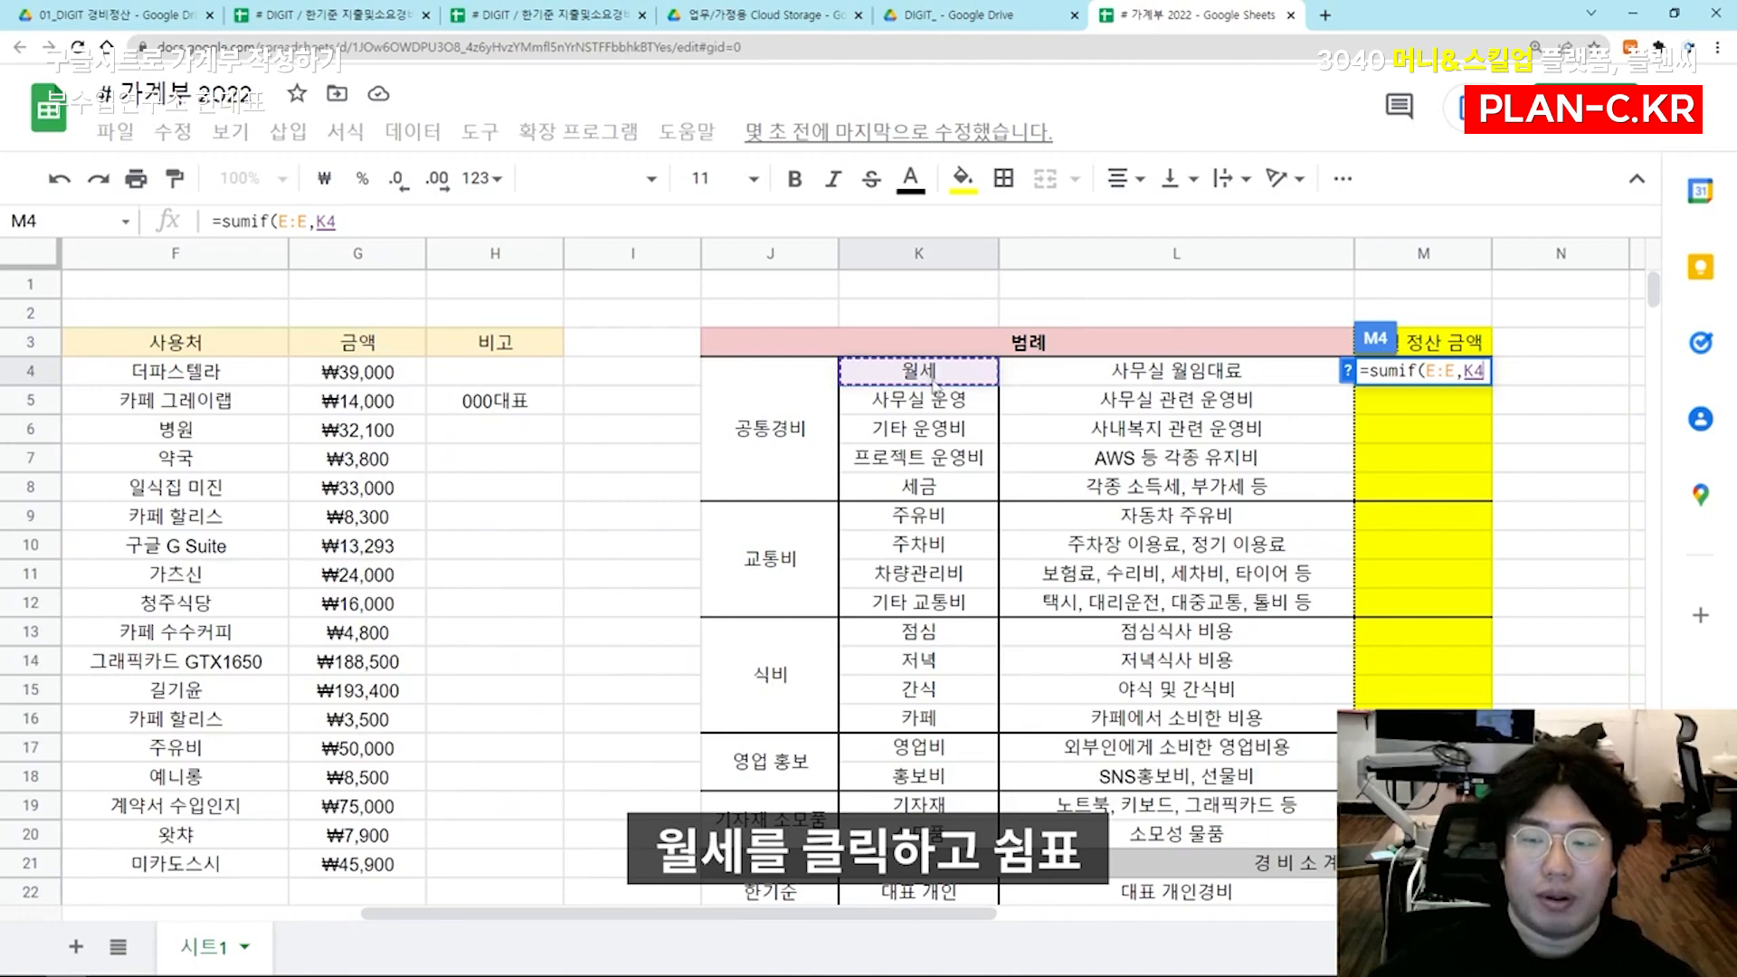
type(",")
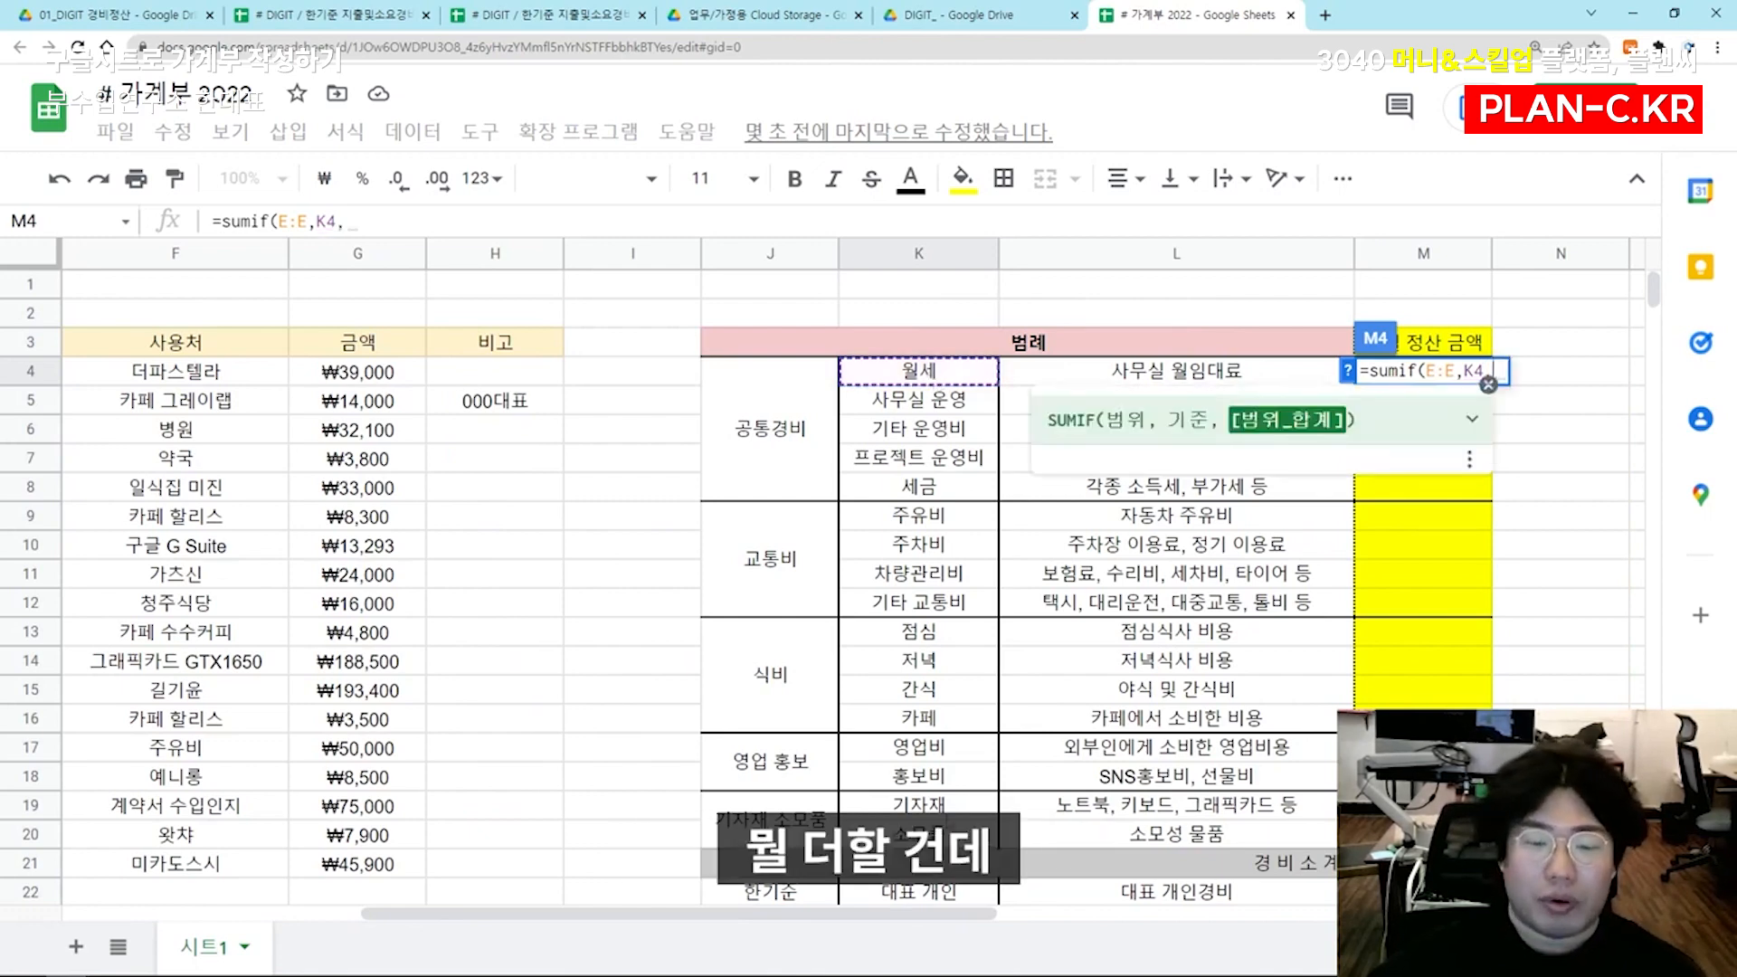
left_click_drag(879, 919, 707, 916)
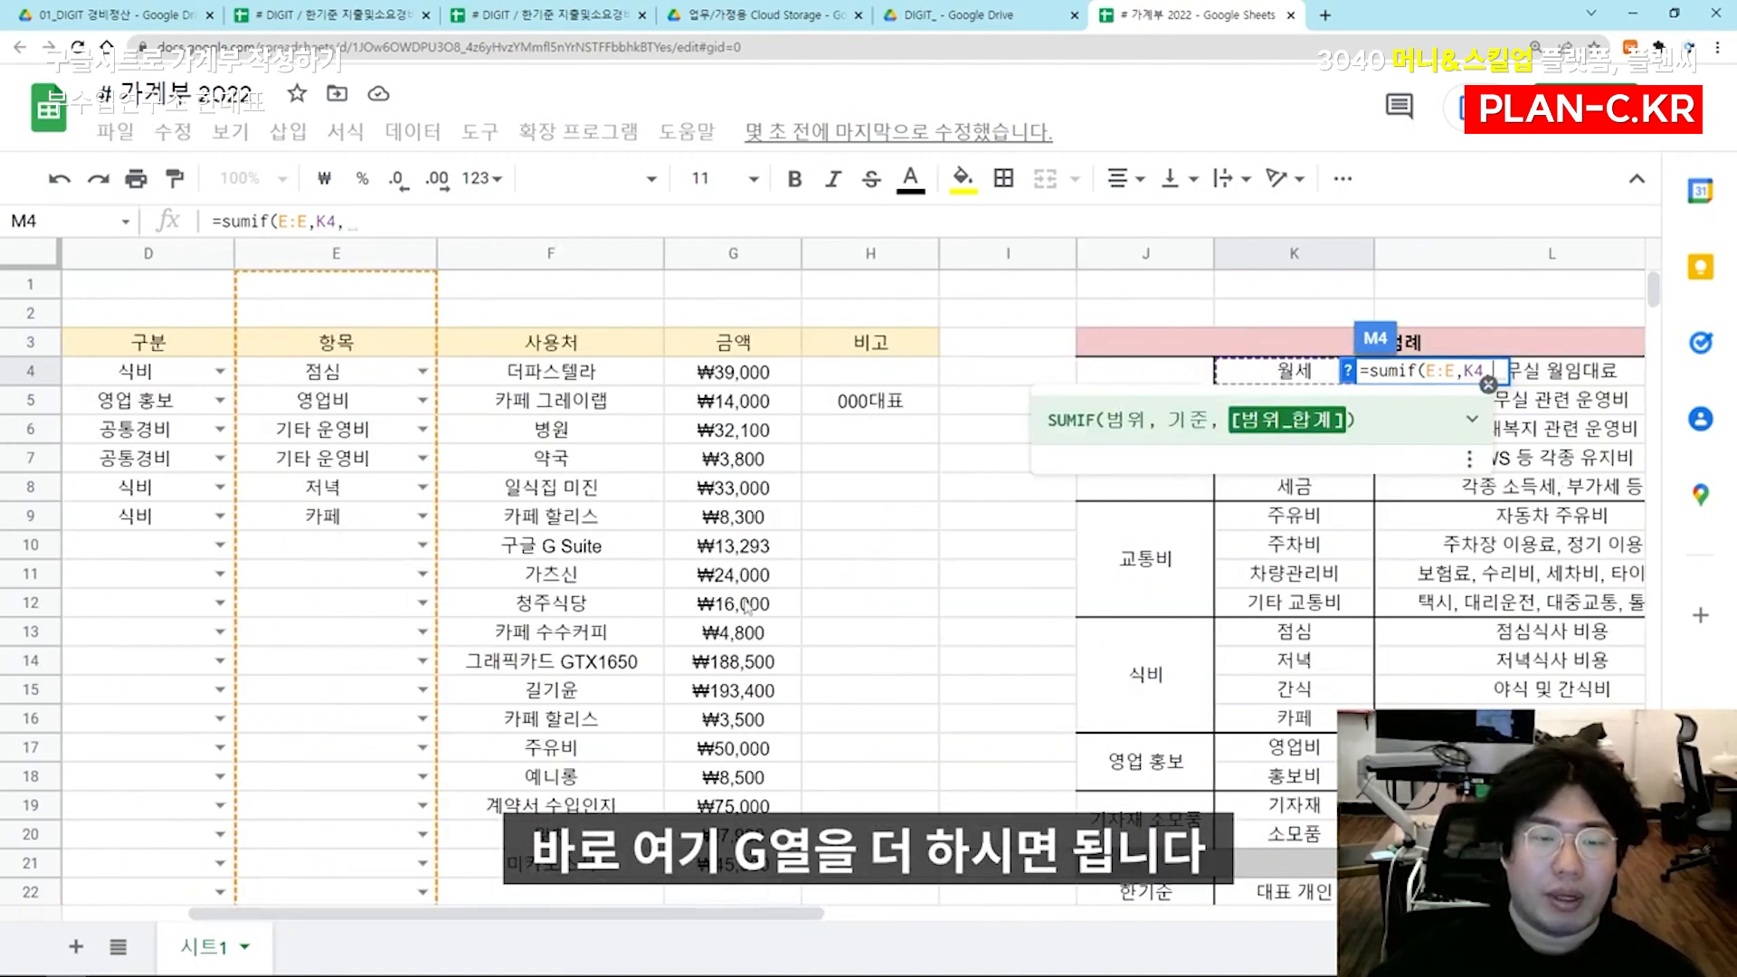
left_click(760, 260)
key("Return")
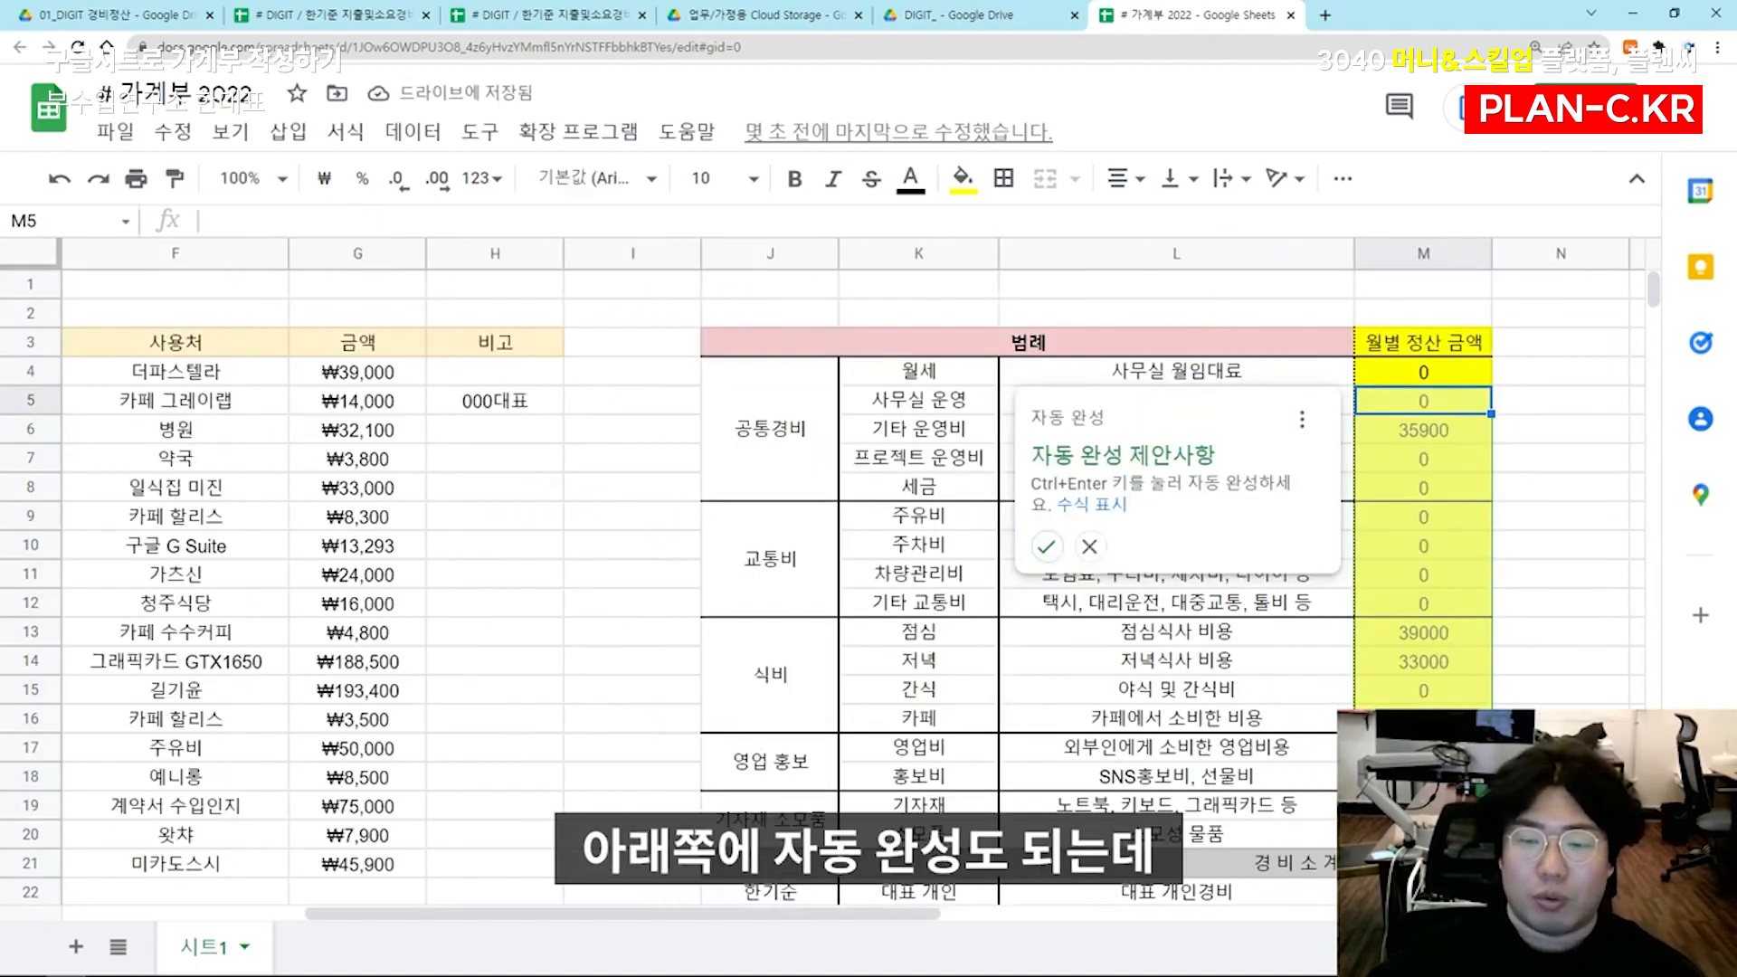
left_click(1089, 546)
Format column M as won currency without decimal places
left_click(1423, 253)
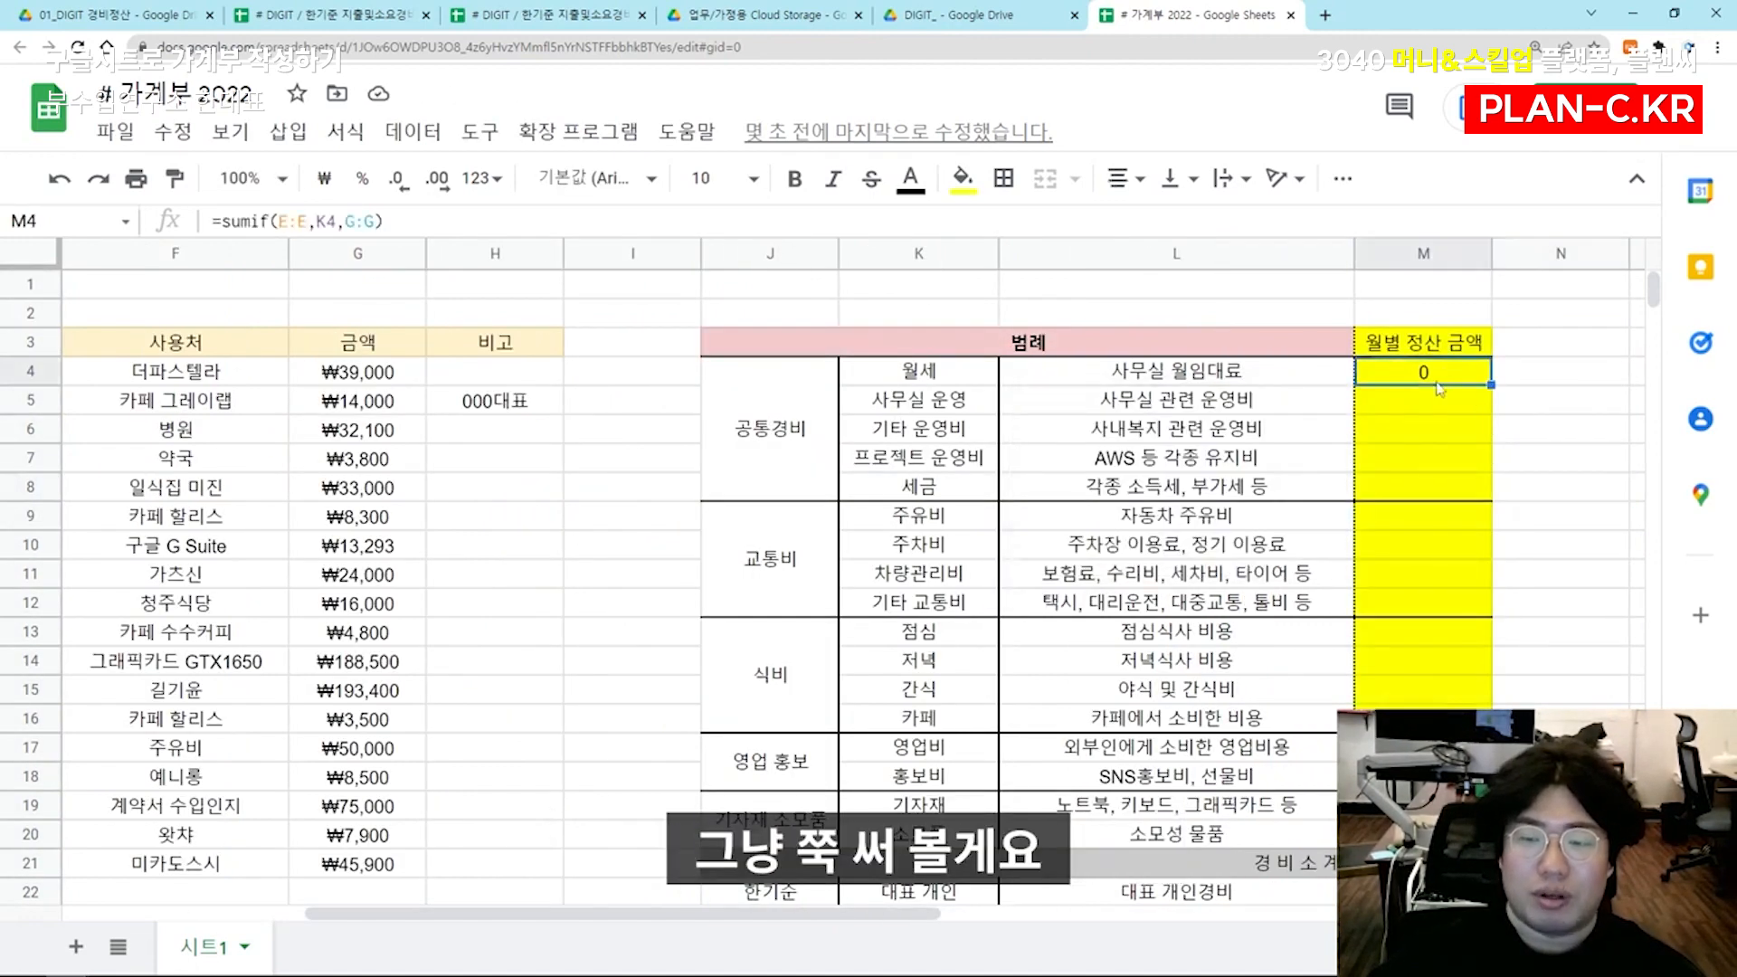
left_click(325, 181)
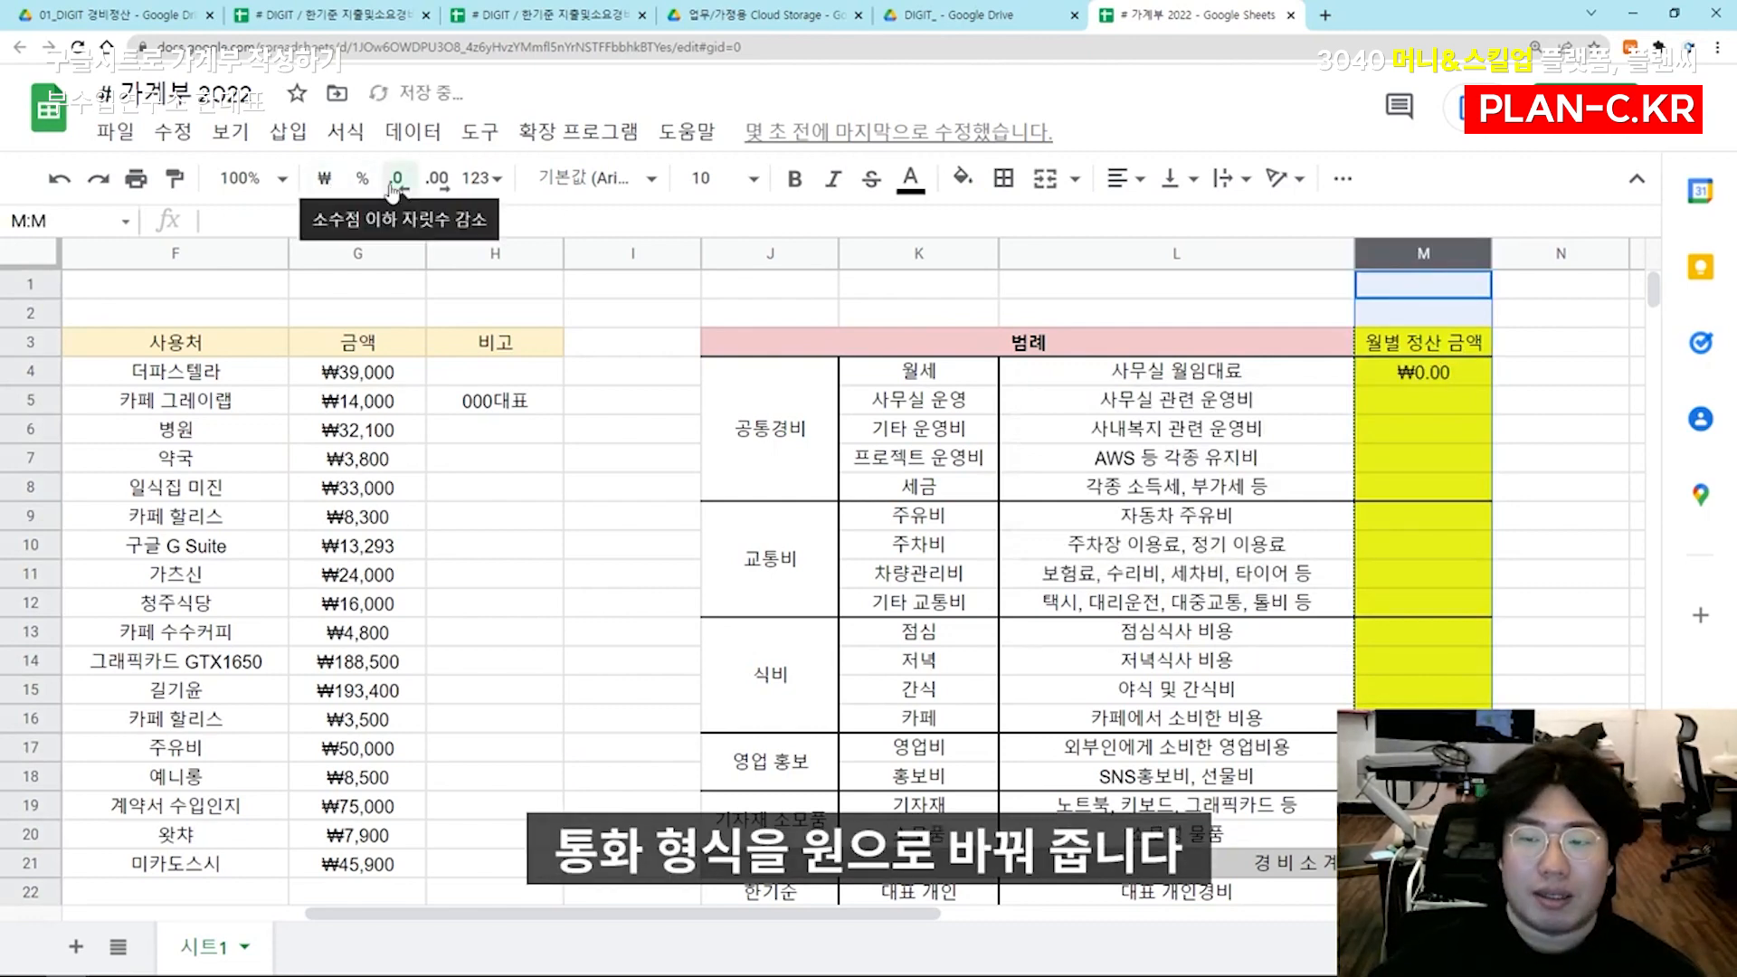
double_click(394, 186)
left_click(1284, 531)
Fill the M4 formula down the 월별 정산 금액 column and undo the fill
left_click(1416, 376)
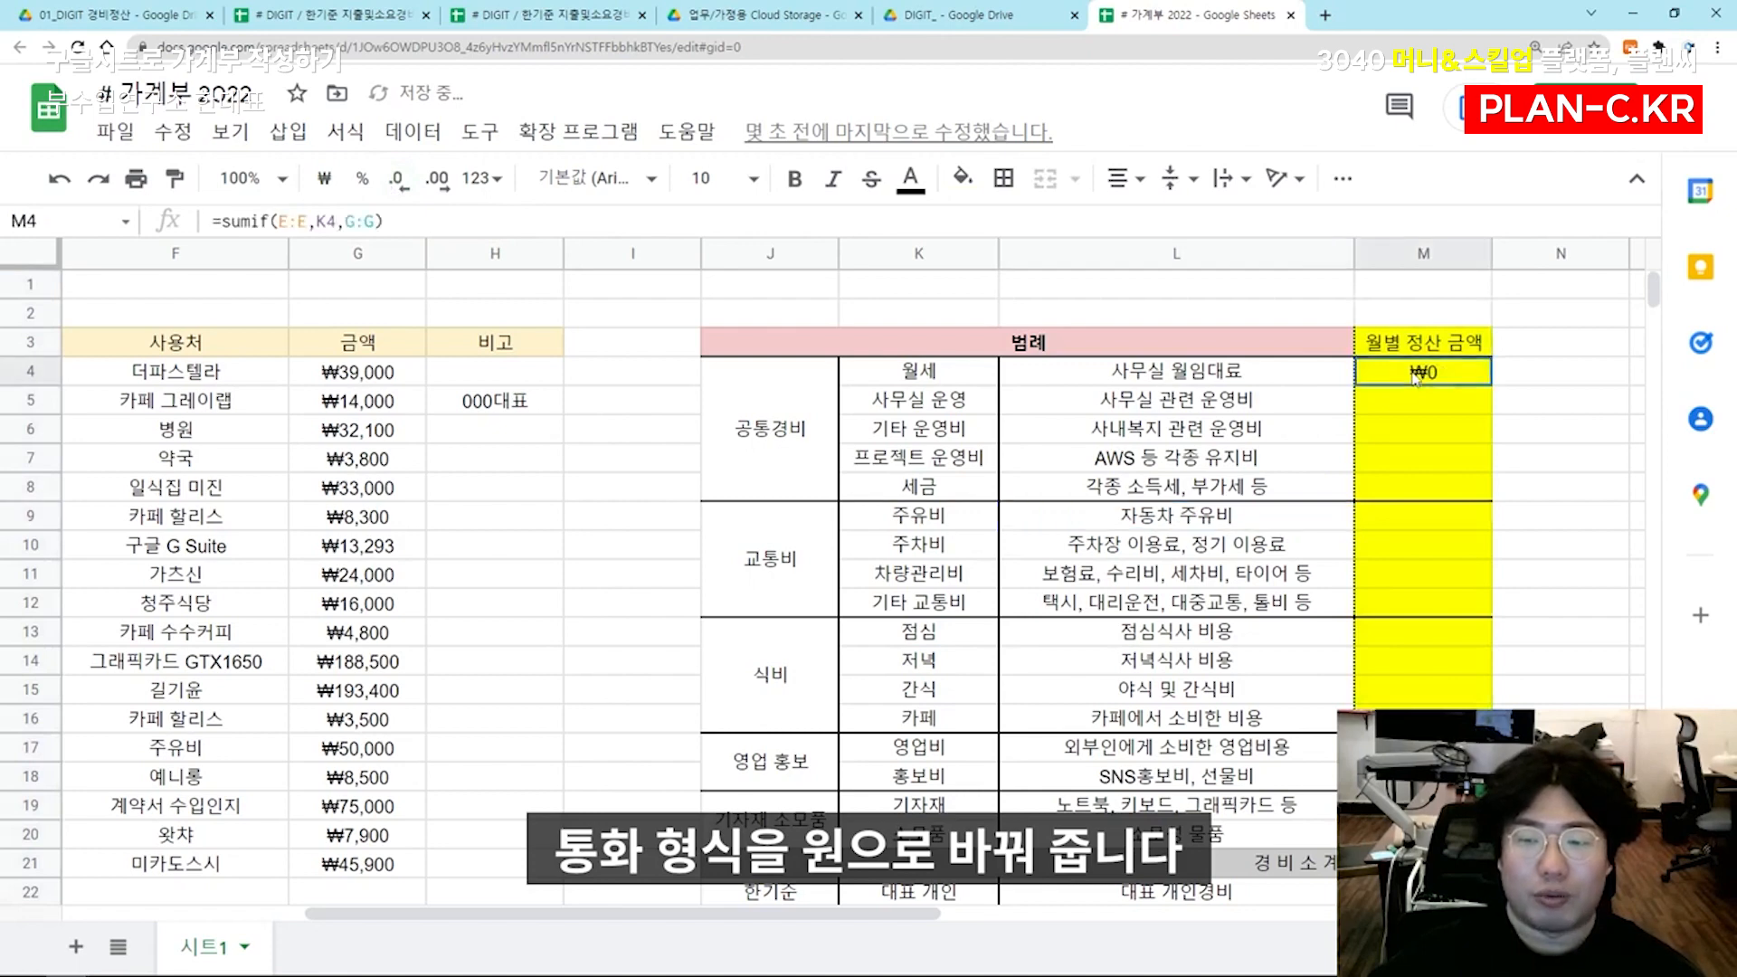
double_click(1492, 384)
left_click(1561, 575)
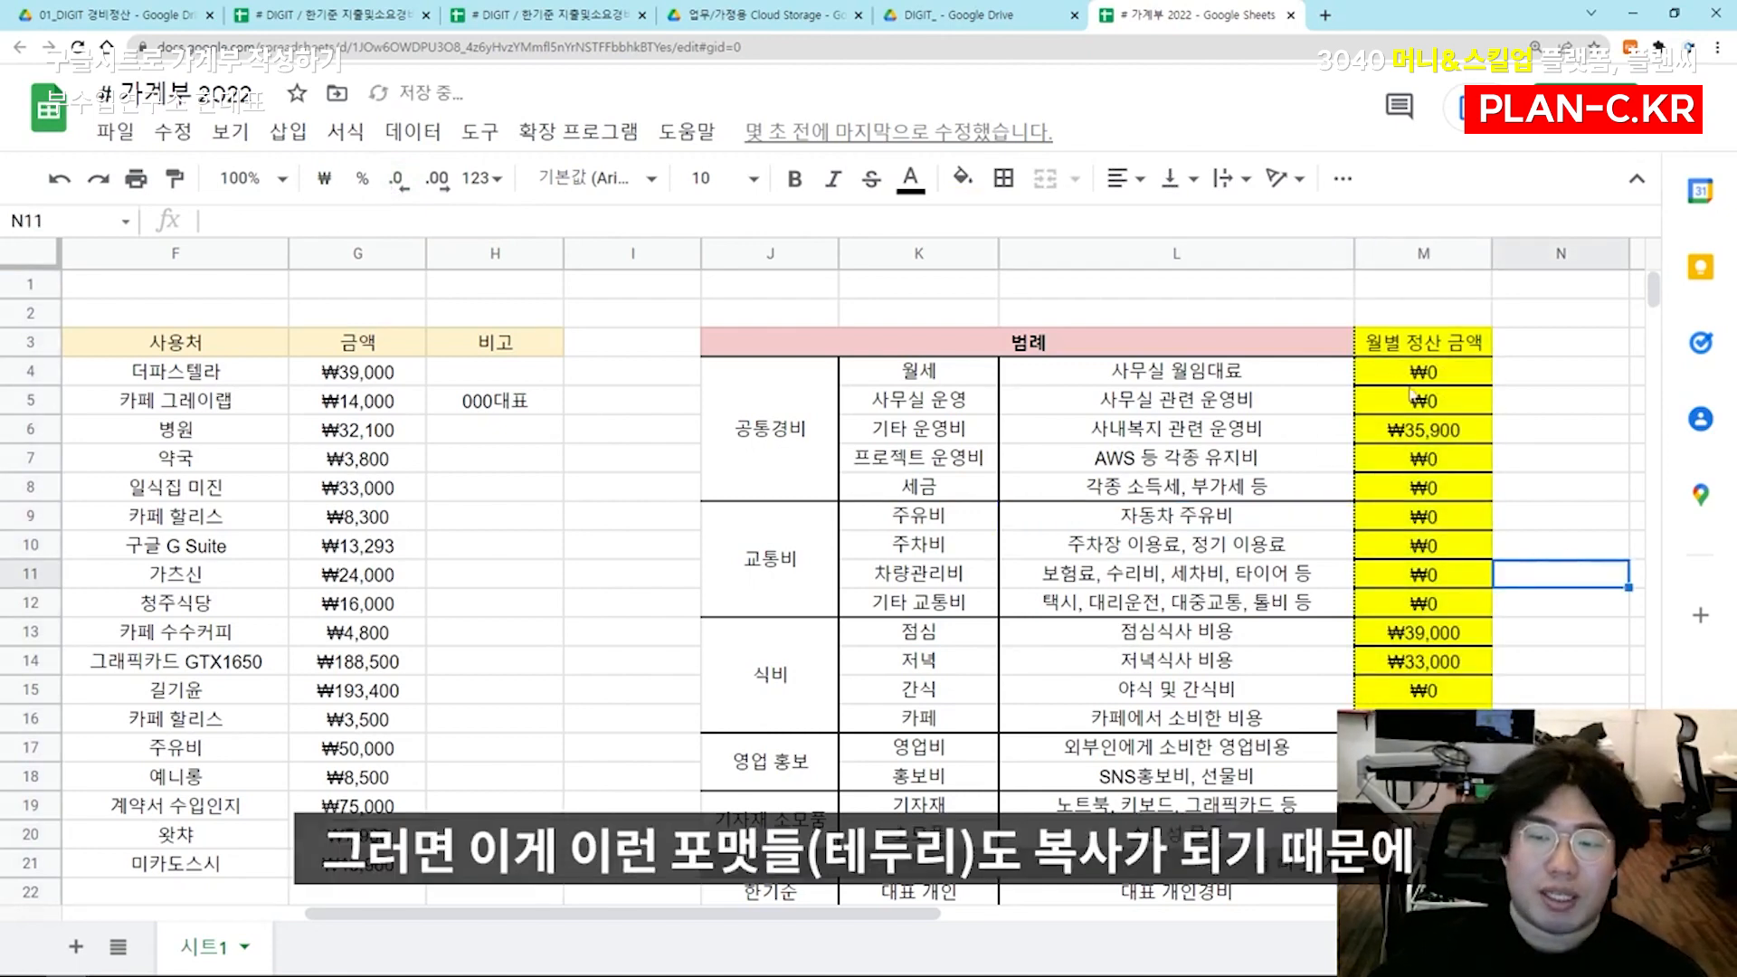
key("ctrl+z")
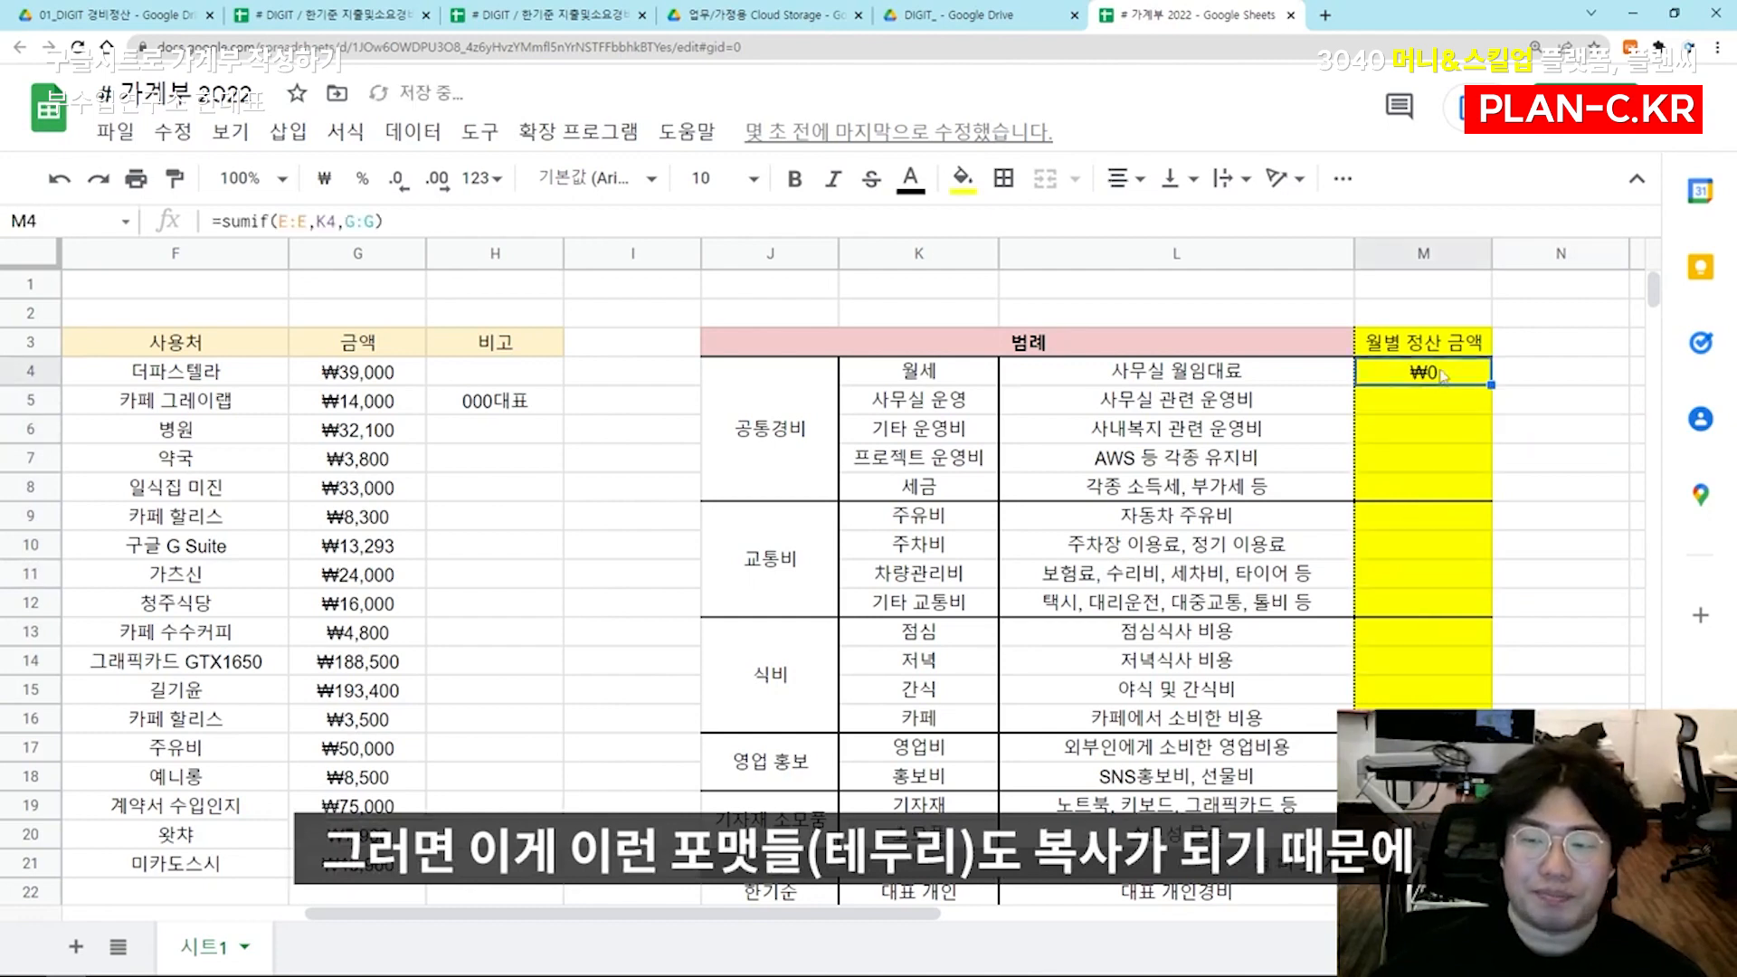
Copy the full SUMIF formula text from inside M4 rather than copying the formatted cell
double_click(1441, 371)
left_click(1441, 395)
double_click(1448, 374)
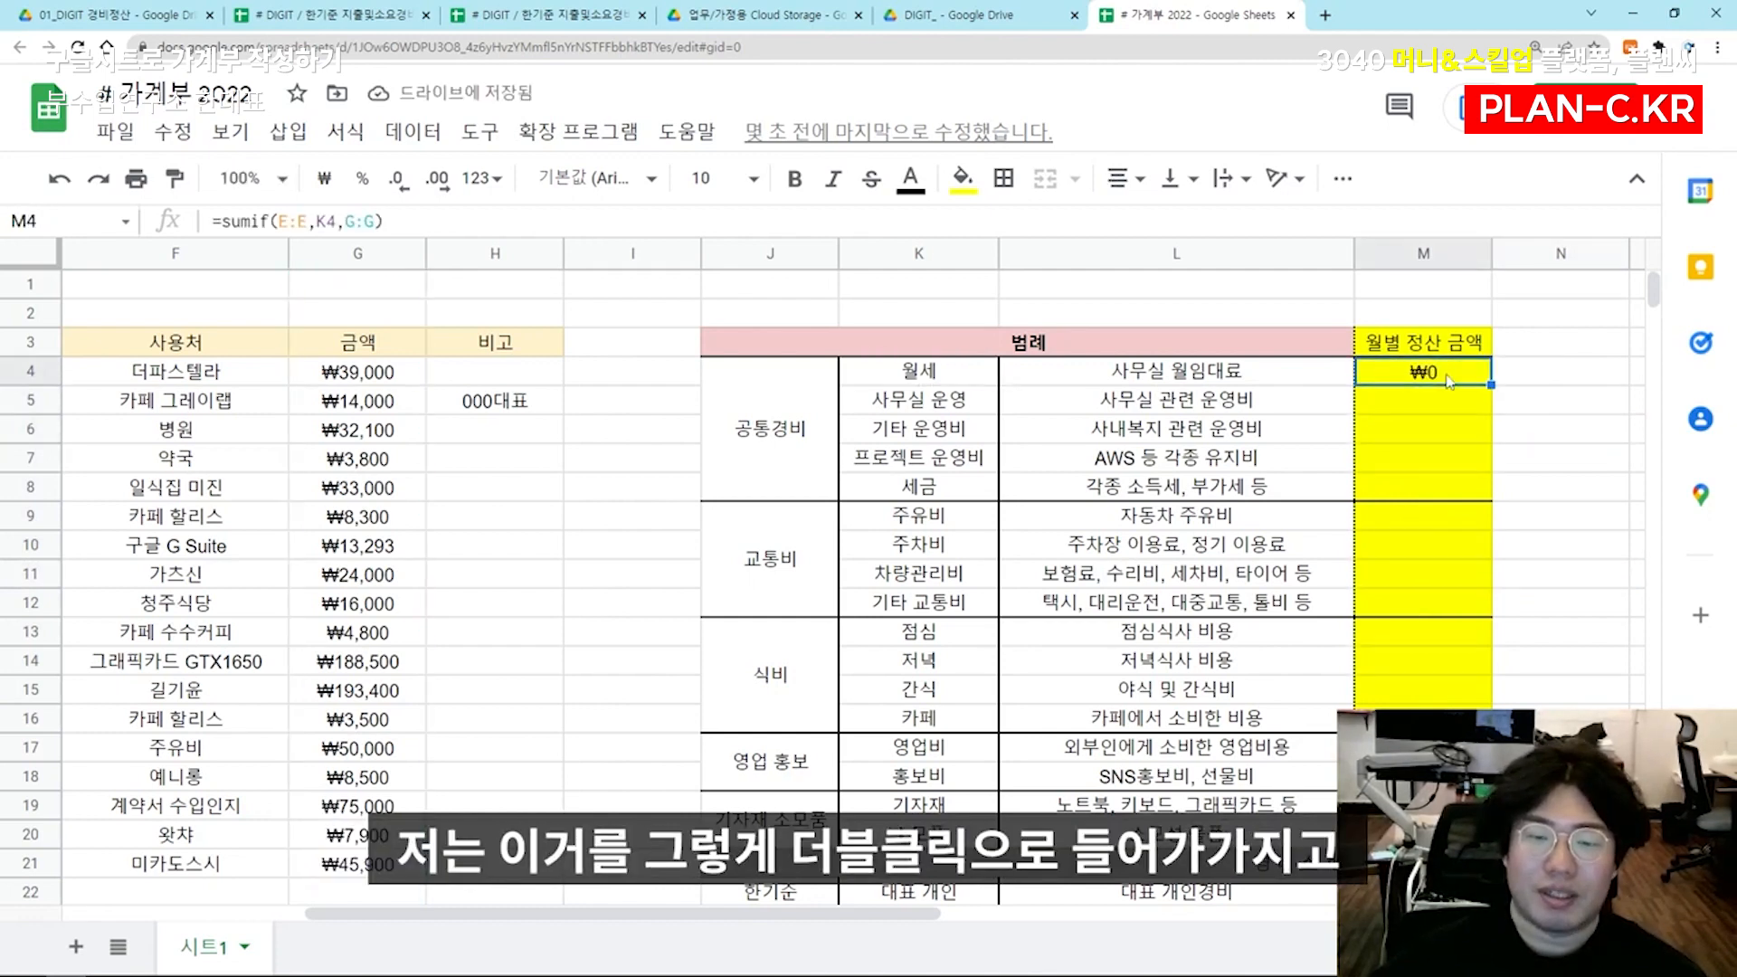
key("ctrl+a")
left_click(1441, 398)
double_click(1385, 373)
key("ctrl+a")
key("ctrl+c")
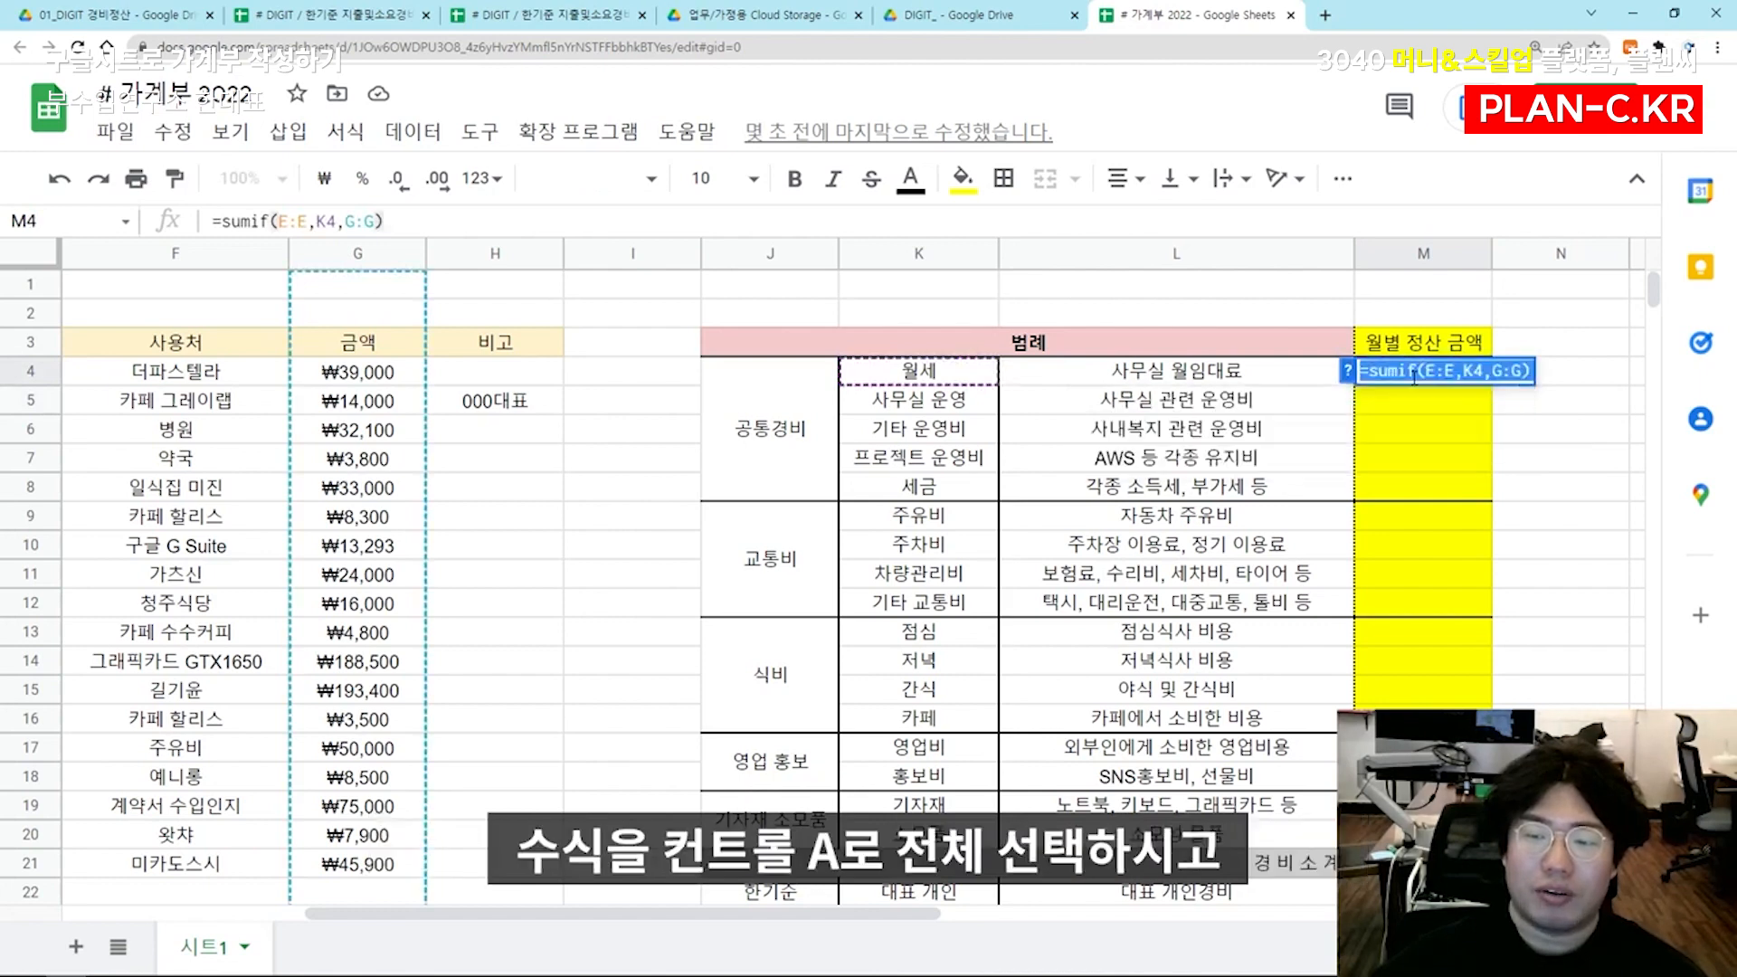
Paste the formula text into M5 and point its criterion to K5, giving =sumif(E:E,K5,G:G) for 사무실 운영
left_click(1347, 409)
left_click(1414, 409)
double_click(1414, 409)
key("ctrl+v")
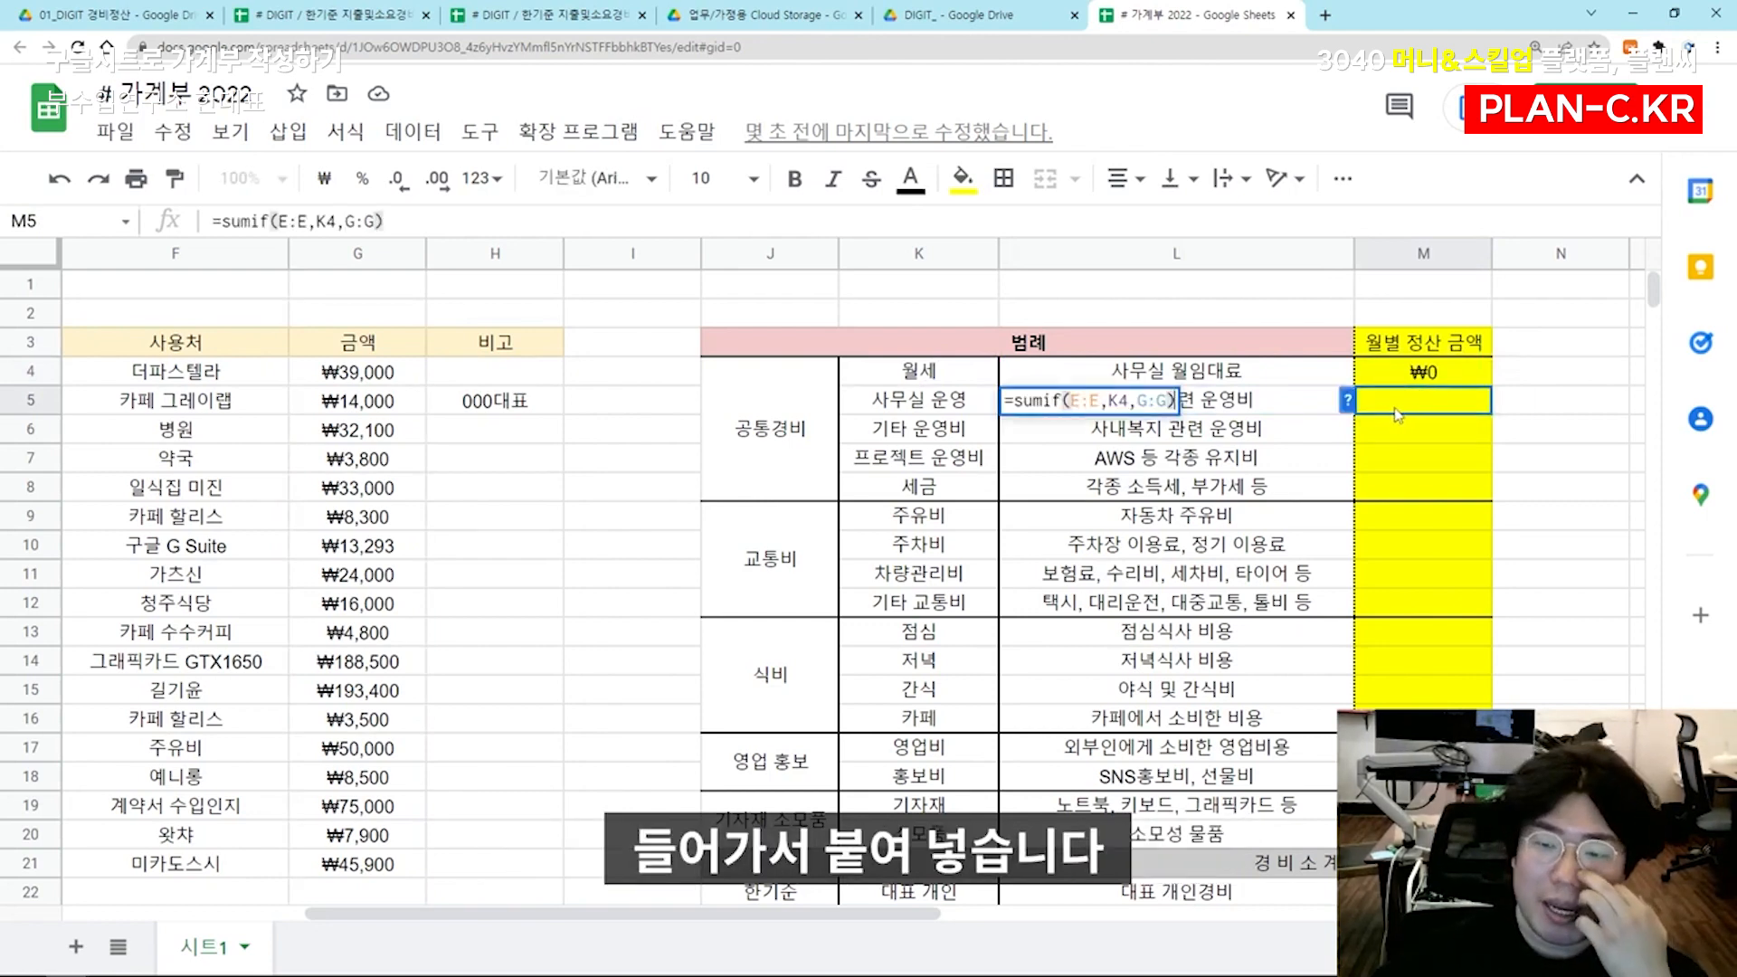
left_click(1413, 412)
double_click(1428, 407)
key("ctrl+v")
key("ctrl+z")
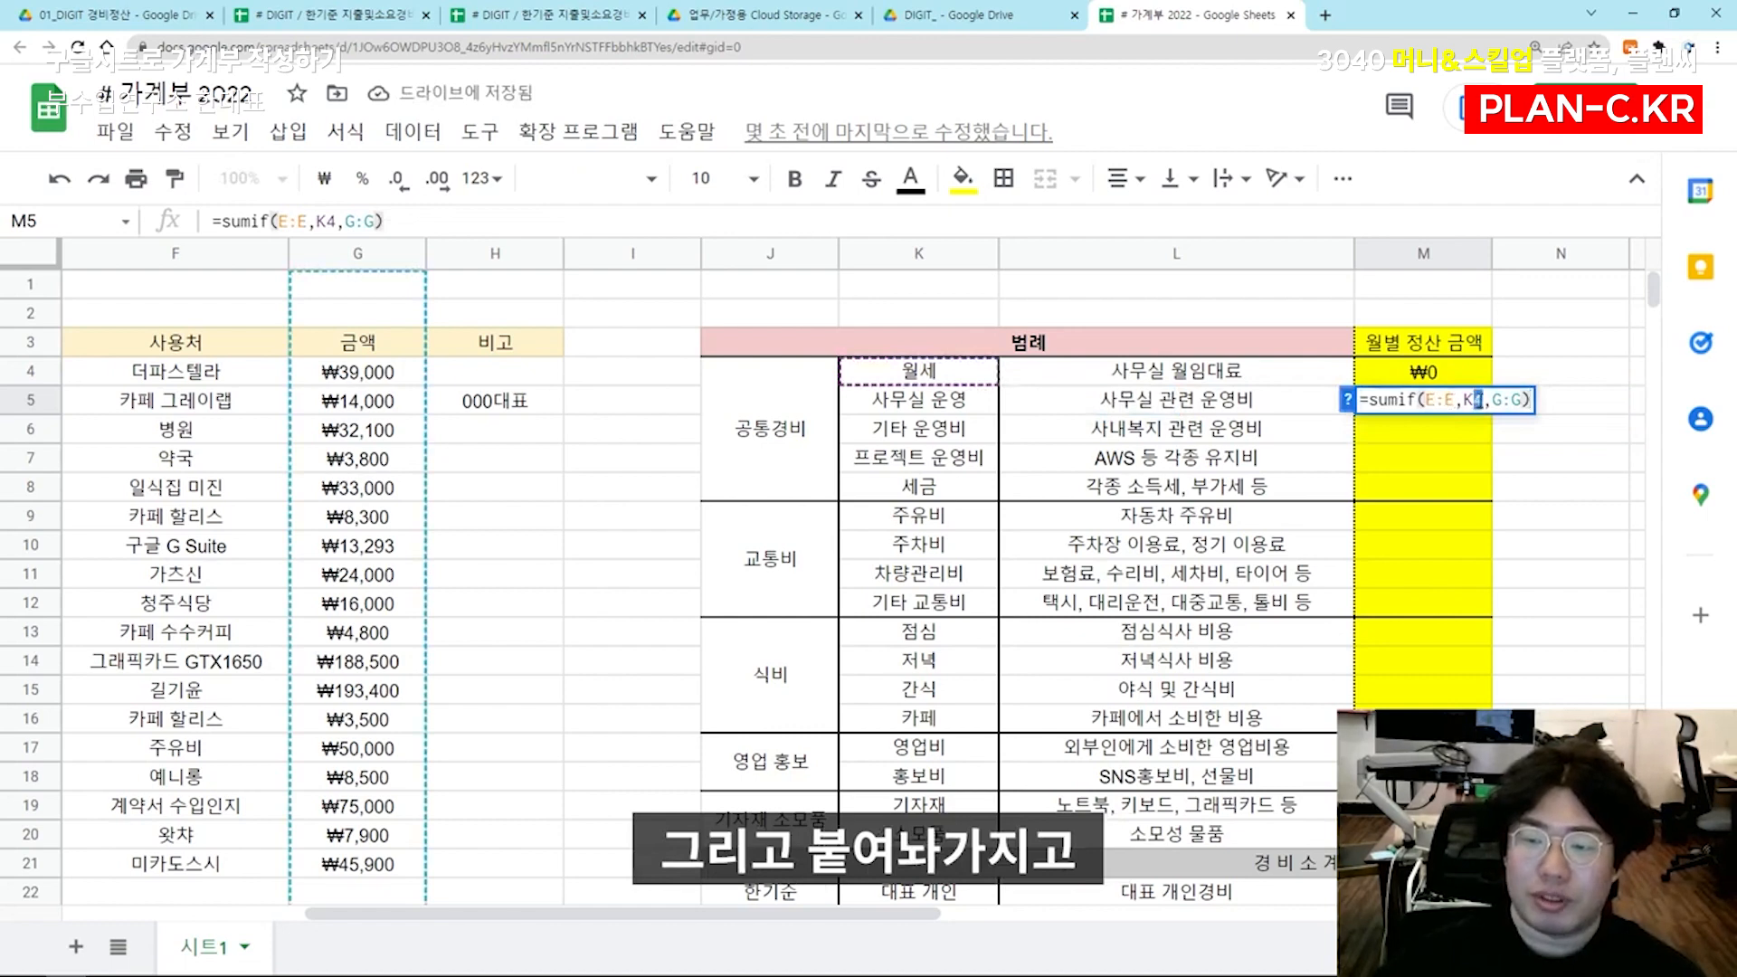
type("5")
key("Return")
Paste the formula text into M6 and change its criterion to K6 for 기타 운영비
left_click(1447, 409)
double_click(1441, 434)
key("ctrl+v")
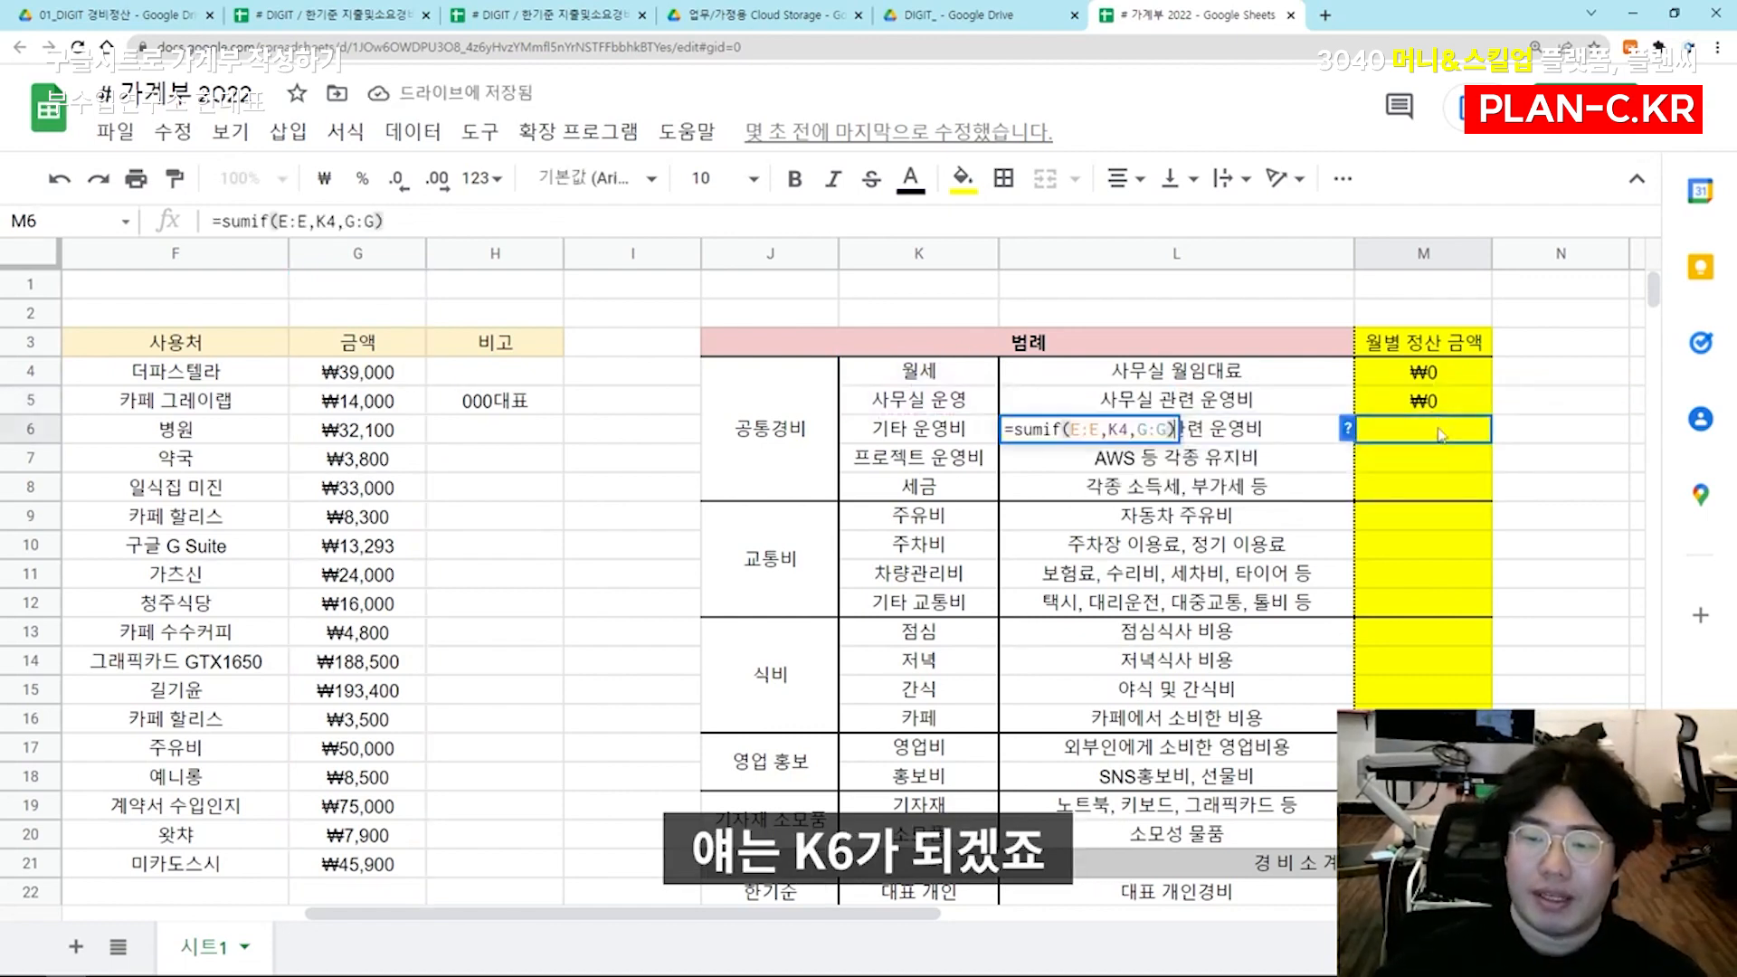
type("6")
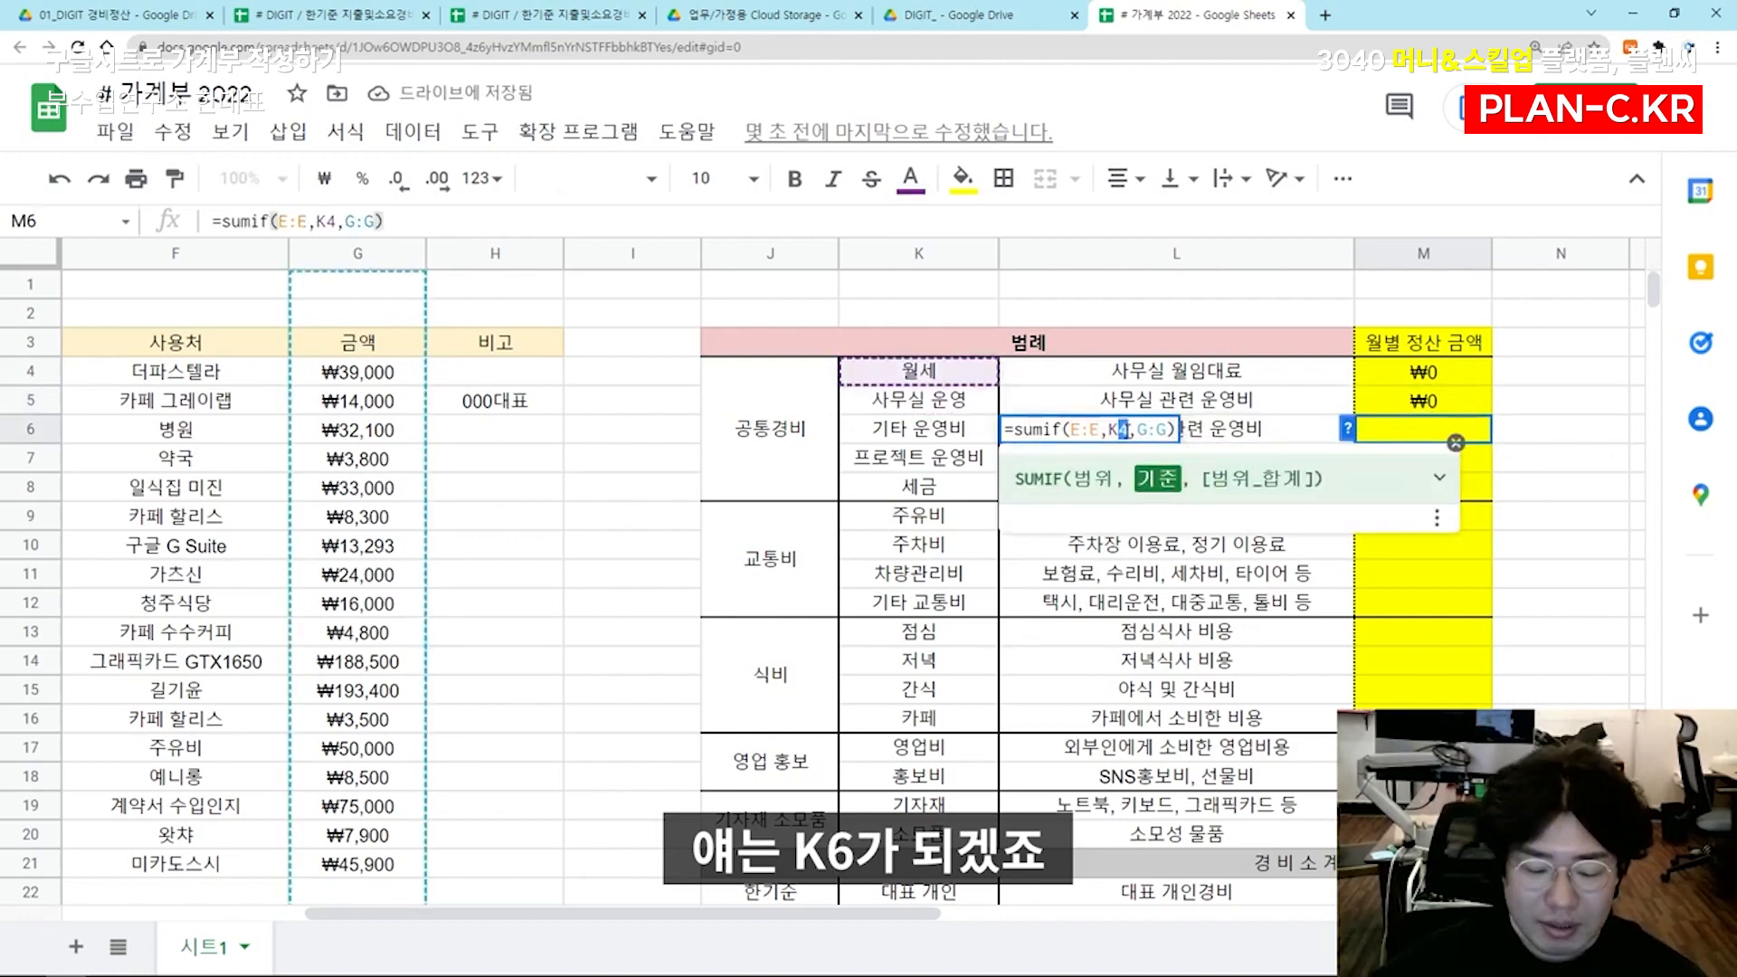
key("Return")
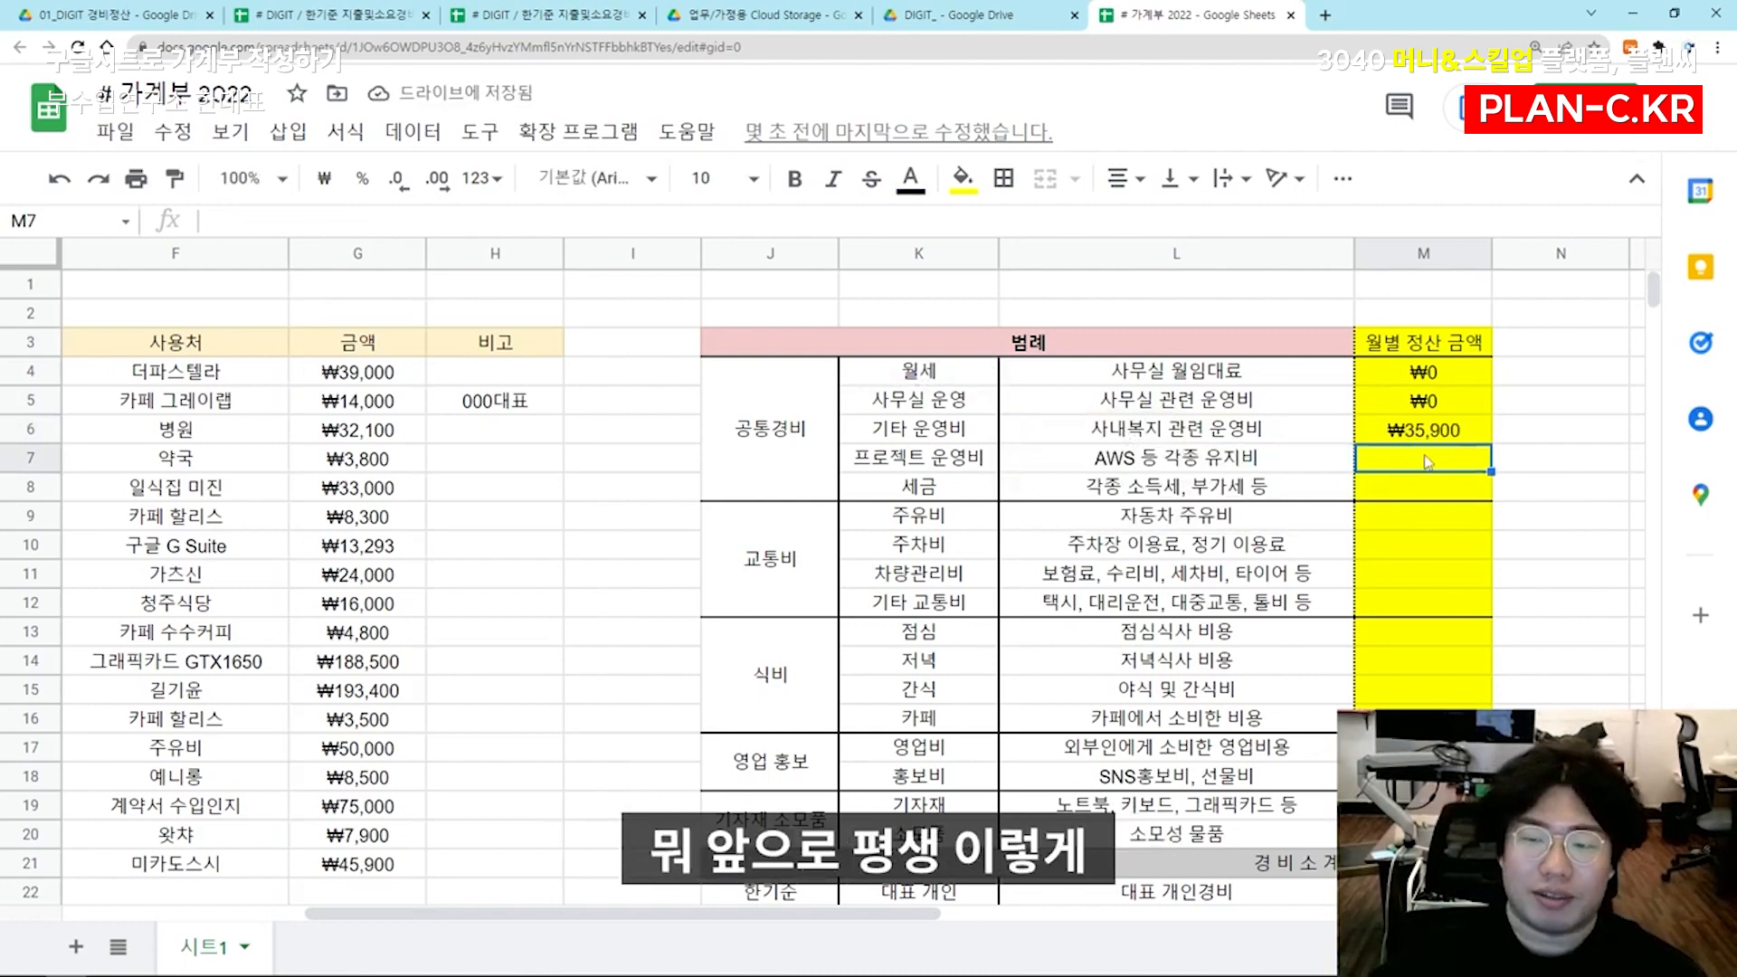
Copy the M6 formula text into M7 and change its criterion to K7 for 프로젝트 운영비
left_click(1428, 434)
double_click(1428, 435)
key("ctrl+a")
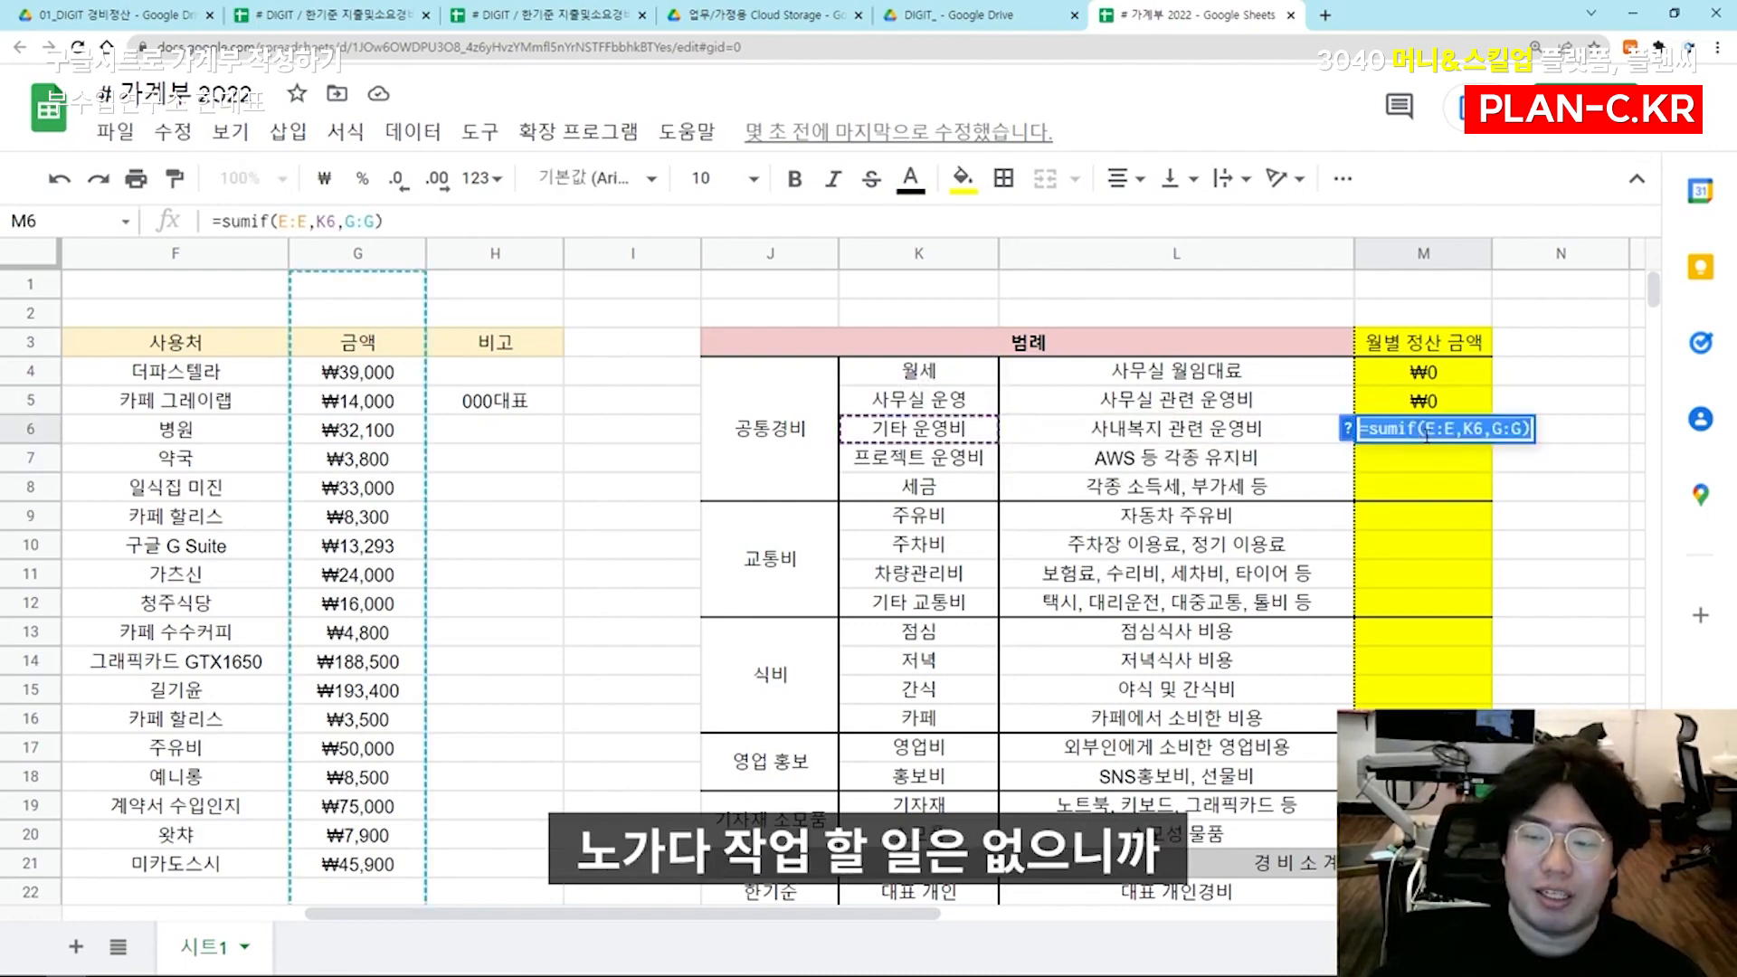
key("ctrl+c")
key("Escape")
double_click(1426, 465)
key("ctrl+v")
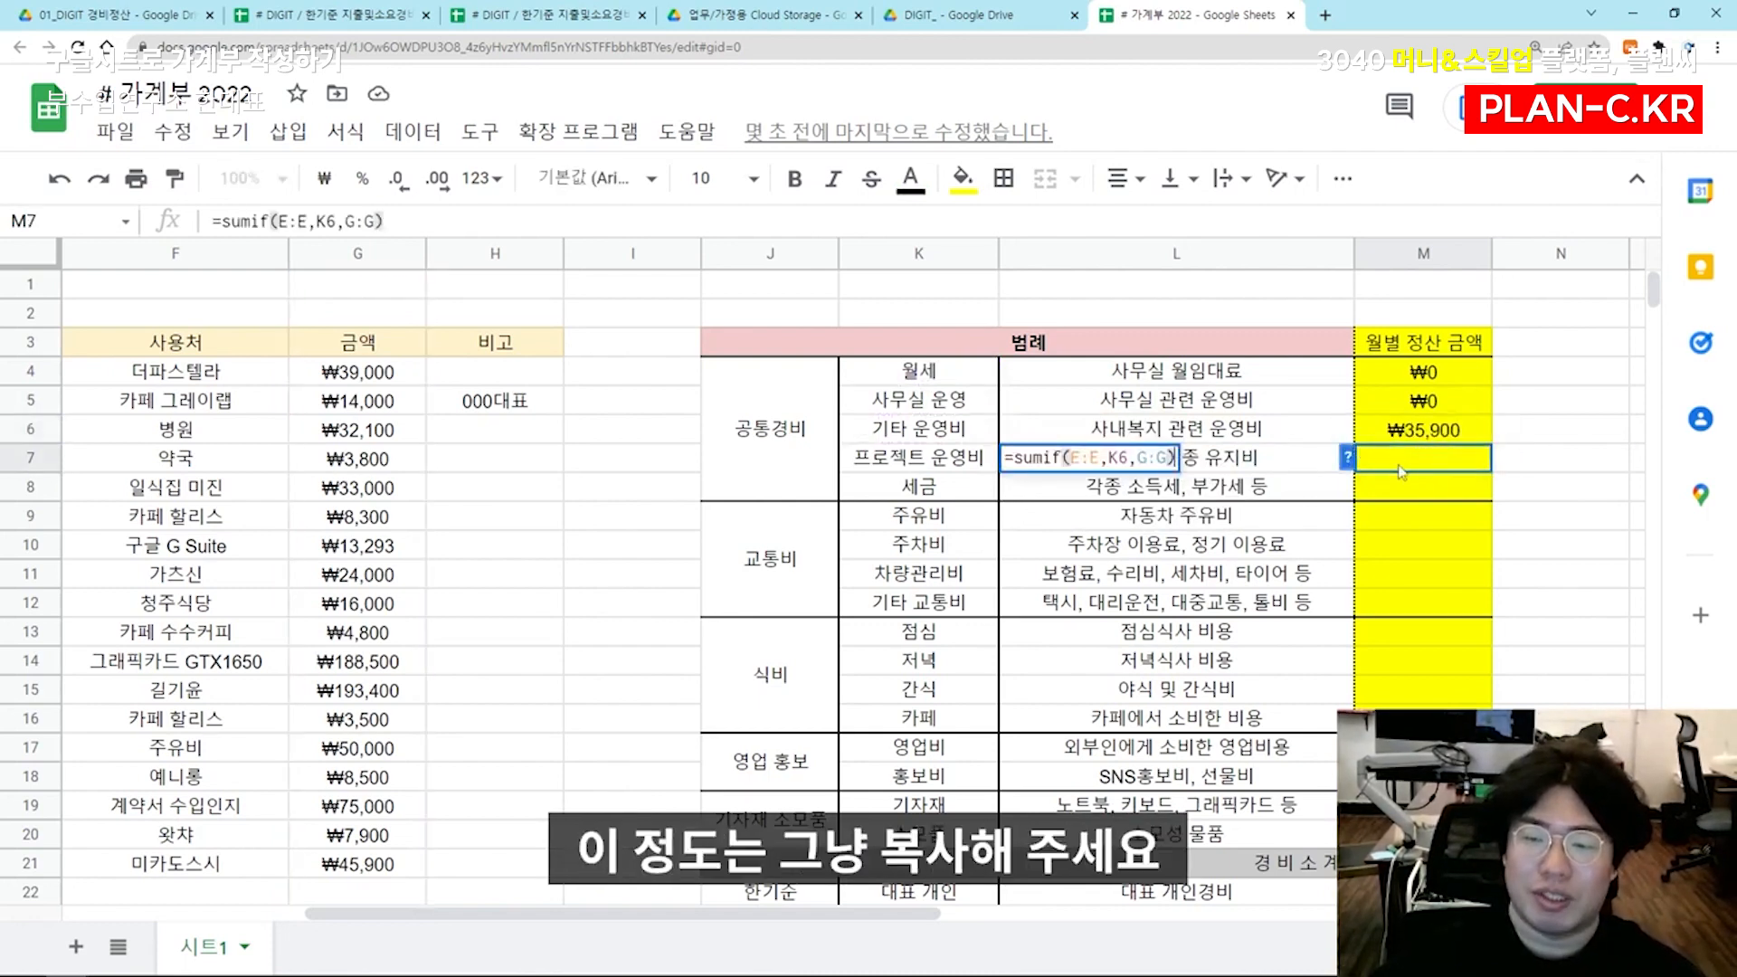
left_click(1125, 458)
key("BackSpace")
type("7")
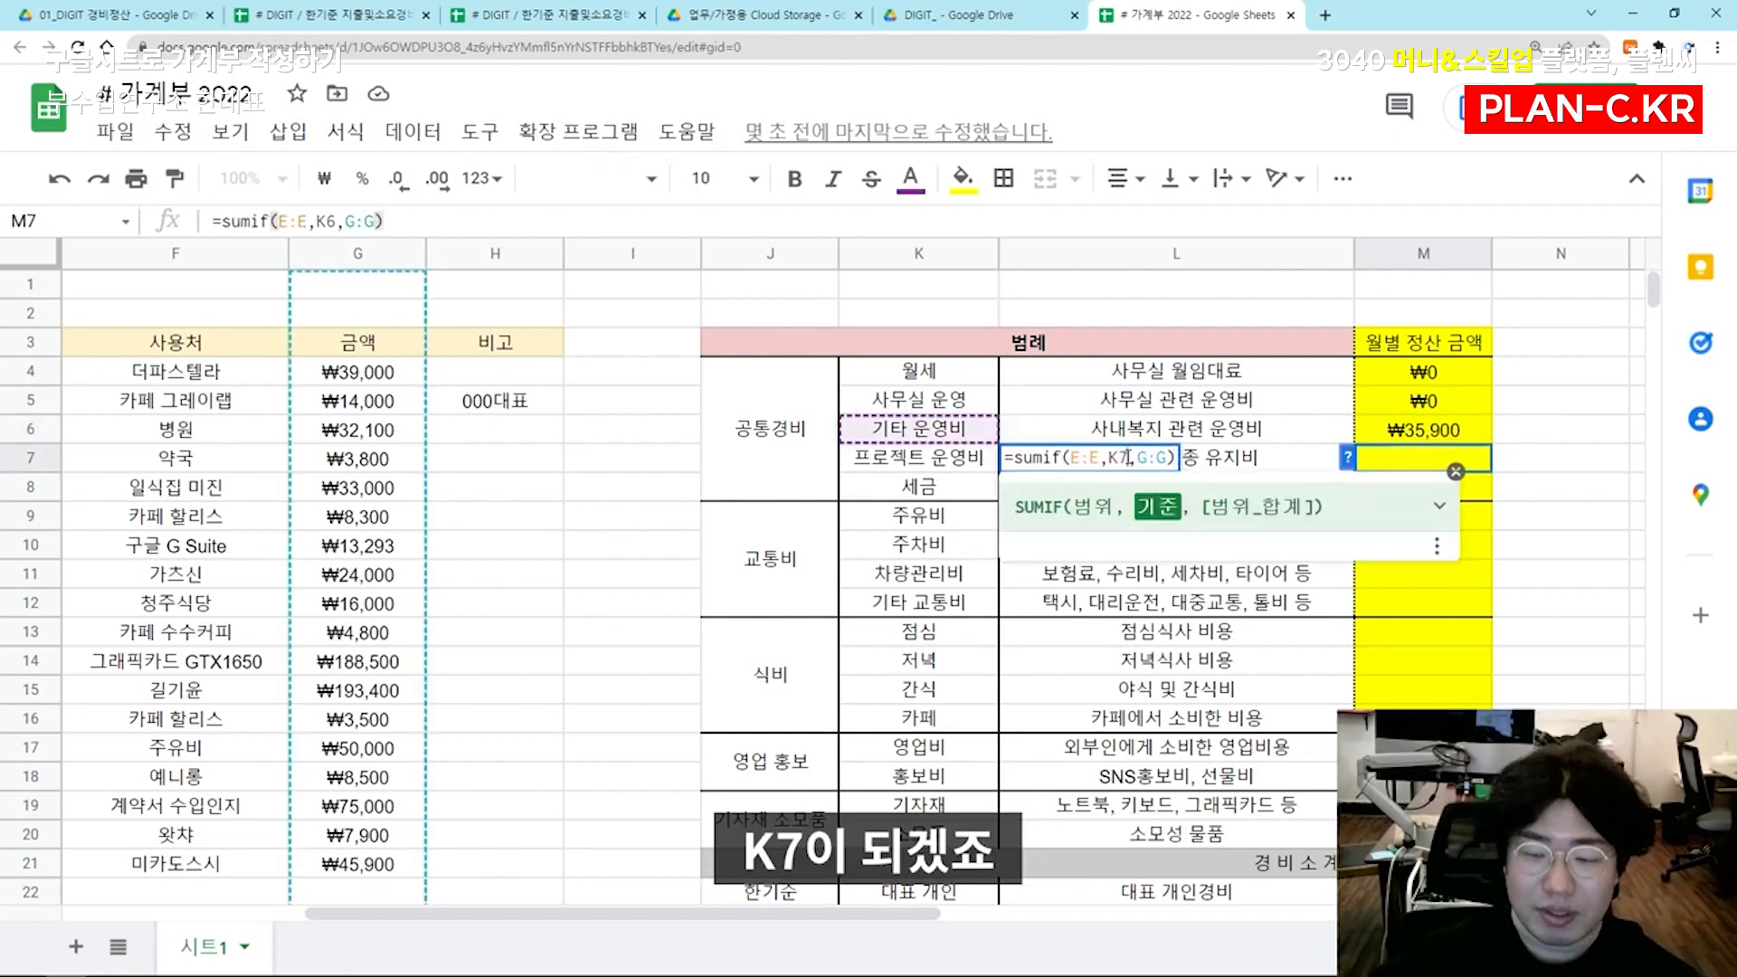
key("Return")
Copy the M7 formula text into M8 and change its criterion to K8 for 세금
left_click(1411, 458)
key("ctrl+c")
double_click(1406, 487)
key("ctrl+v")
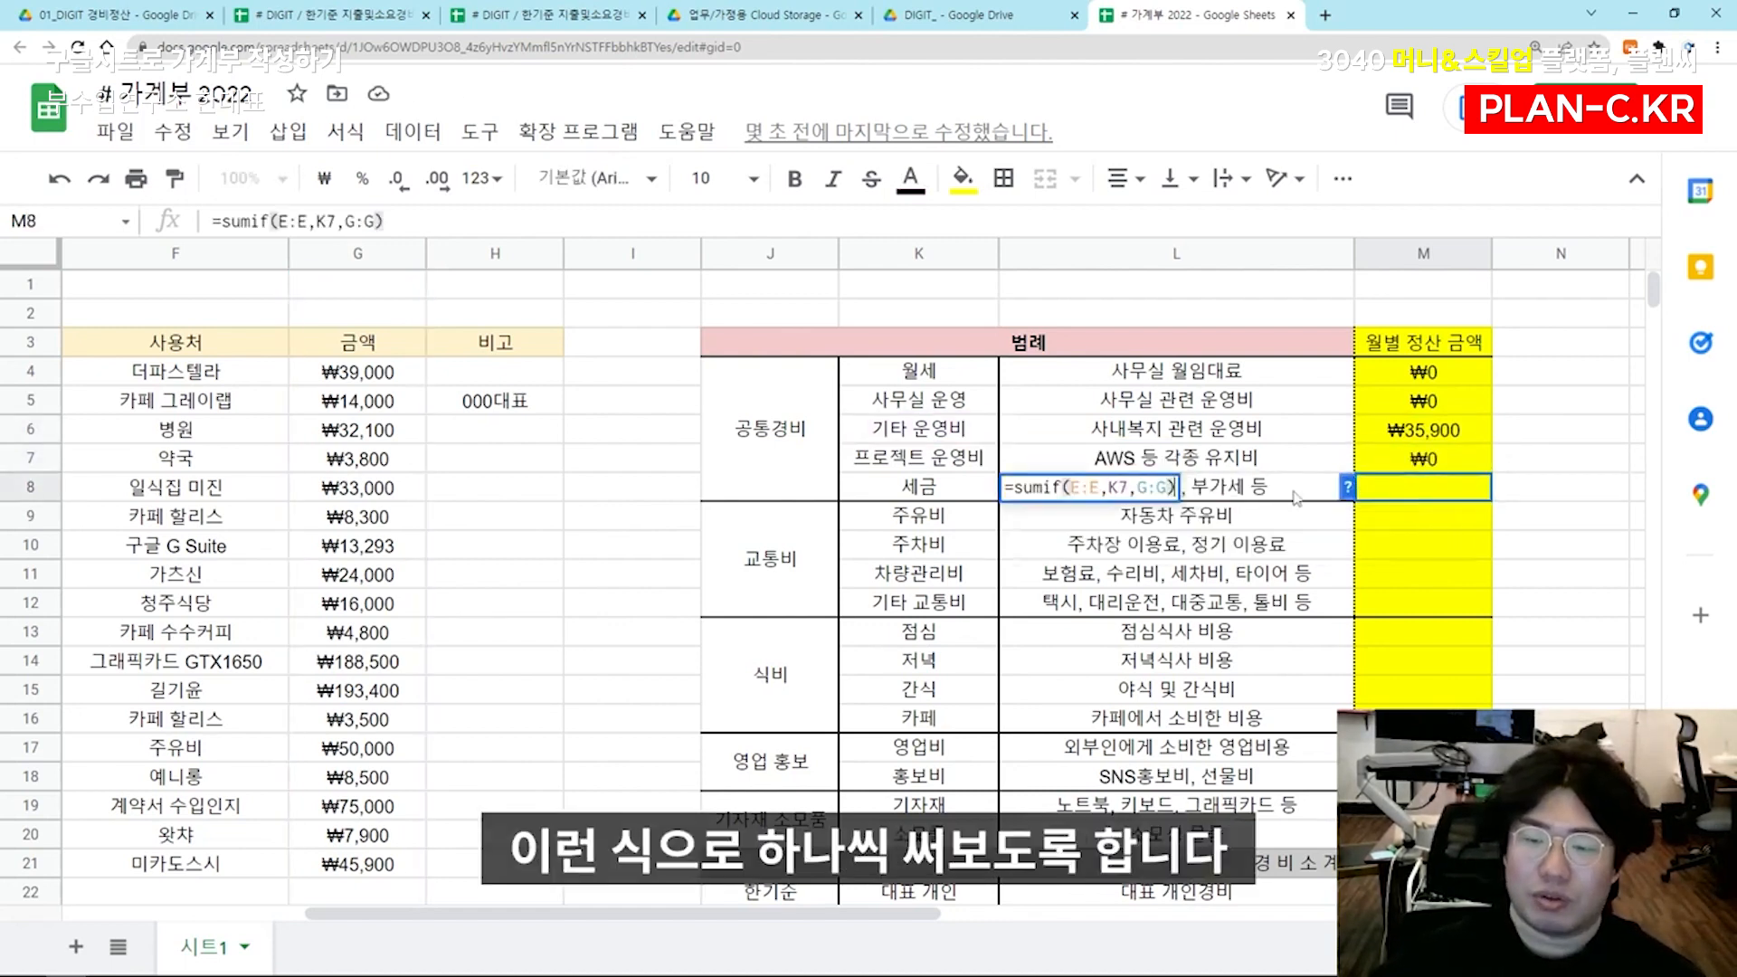
left_click(1123, 489)
key("BackSpace")
type("8")
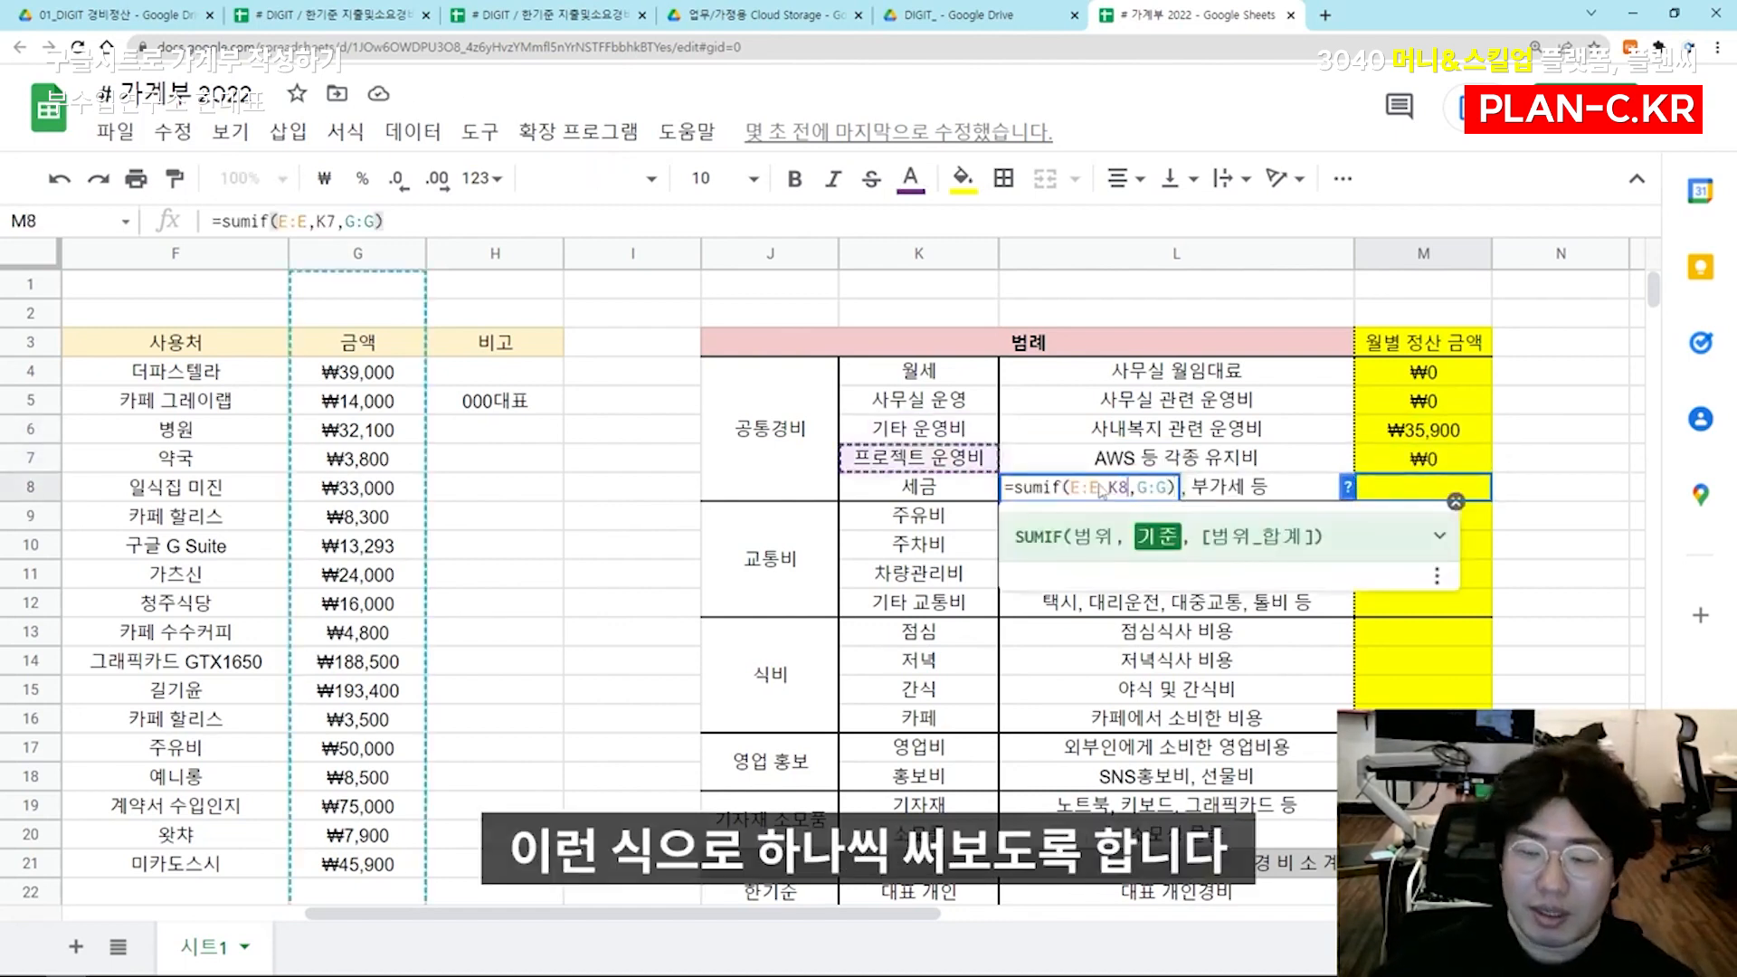
key("Return")
Copy the M8 formula text into M9 and change its criterion to K9 for 주유비
double_click(1414, 492)
key("ctrl+a")
key("ctrl+c")
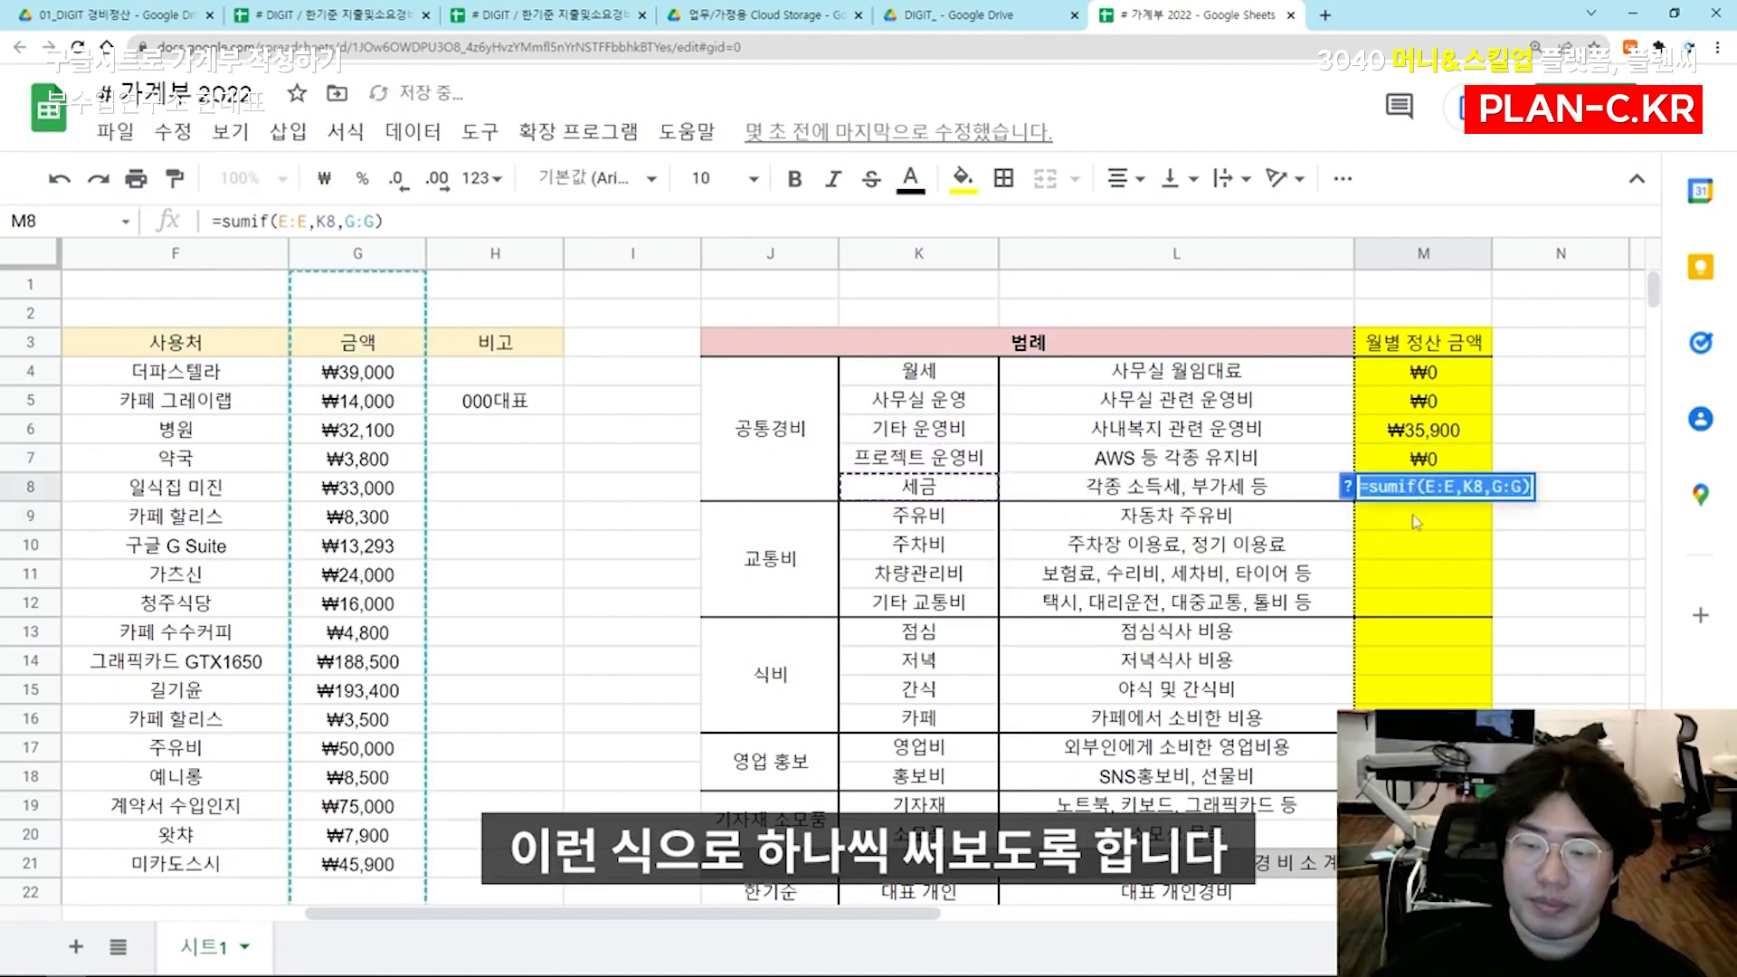
key("Escape")
double_click(1415, 518)
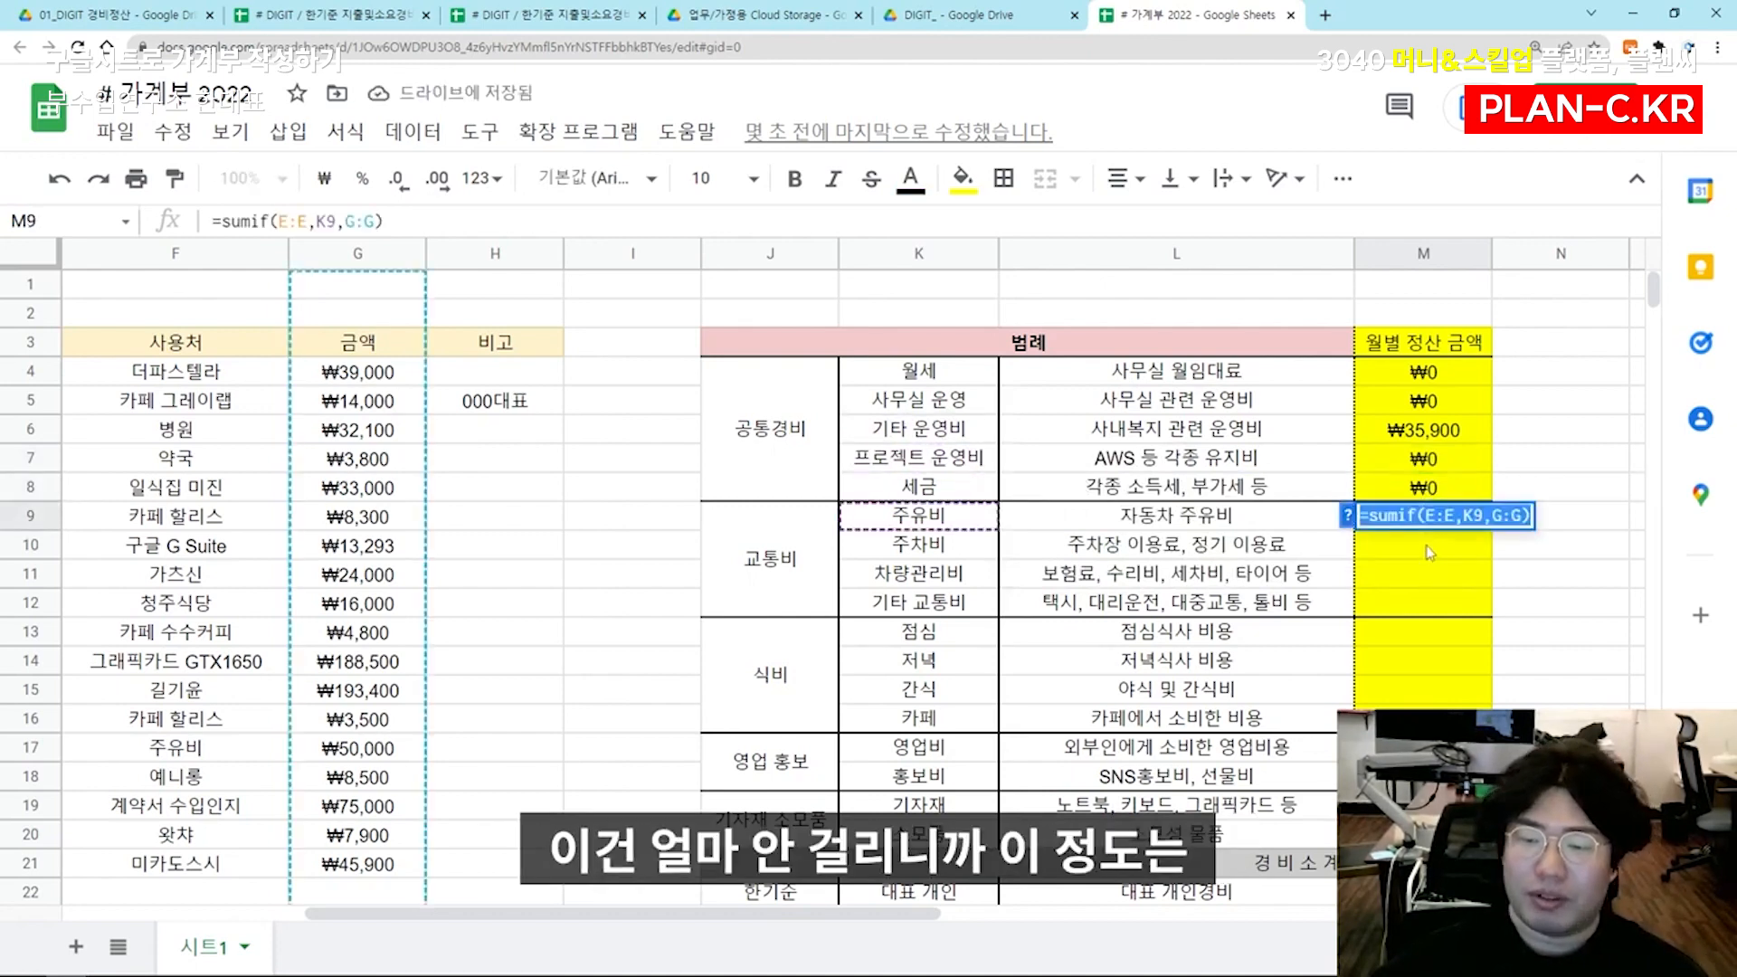
key("Return")
Paste the formula text into M10 and change its criterion to K10 for 주차비
double_click(1429, 548)
key("ctrl+v")
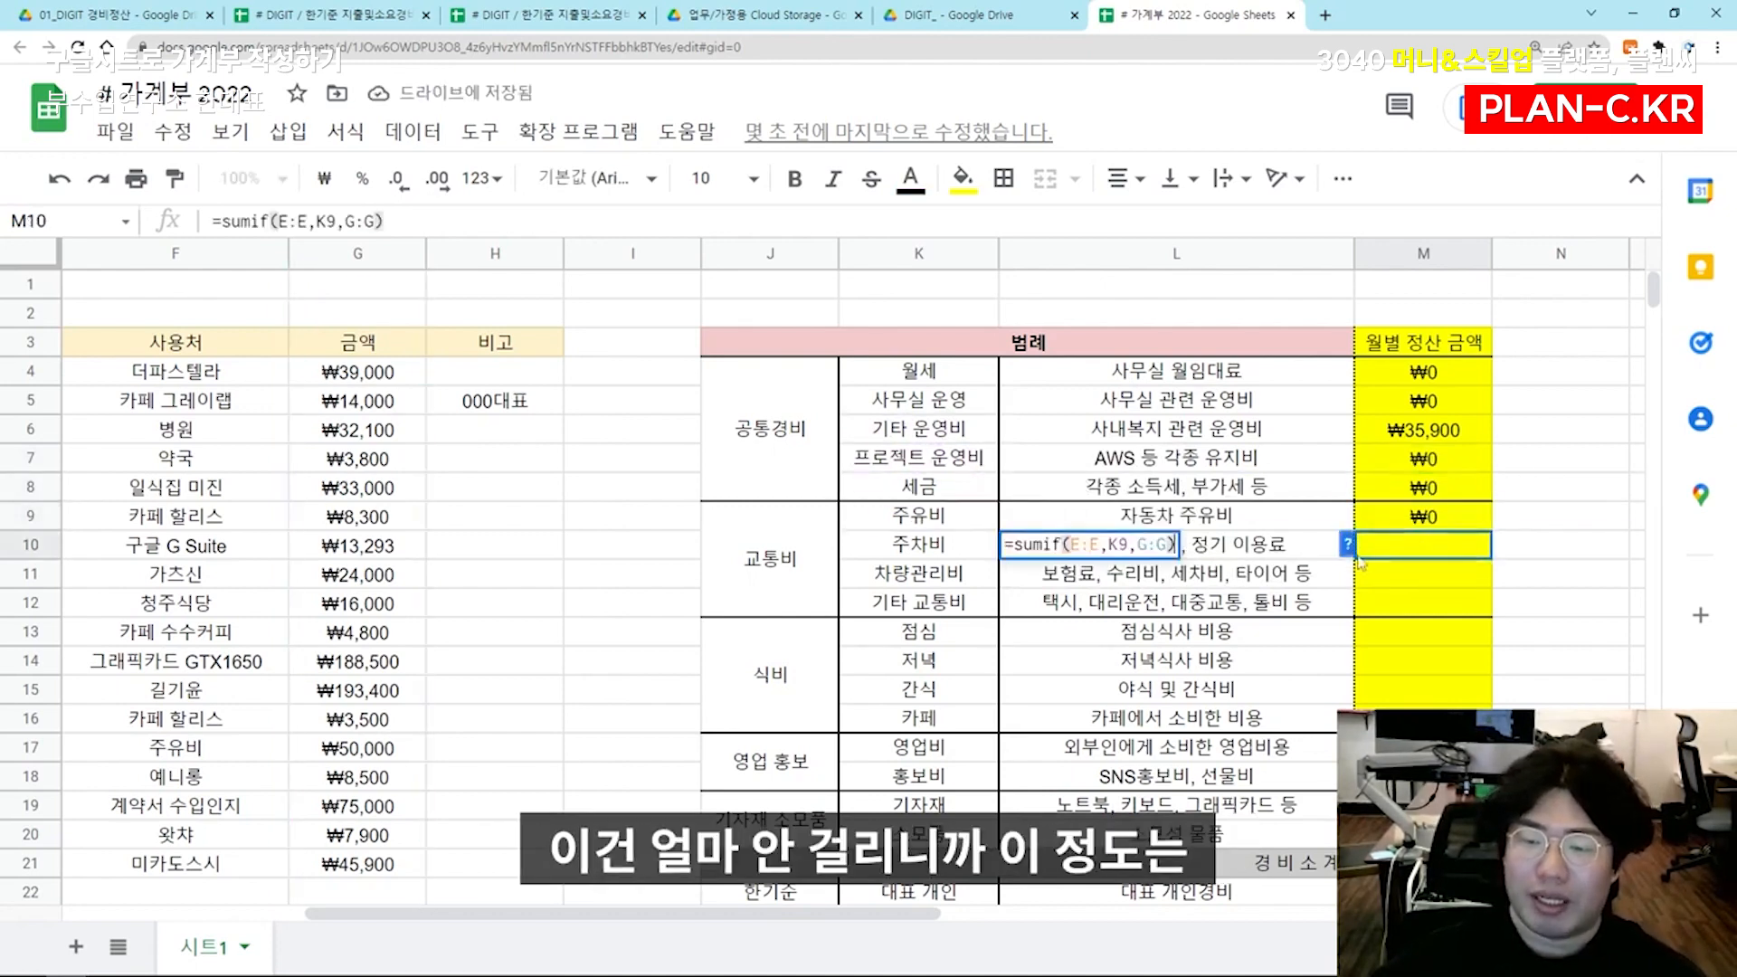
left_click(1123, 544)
key("BackSpace")
type("10")
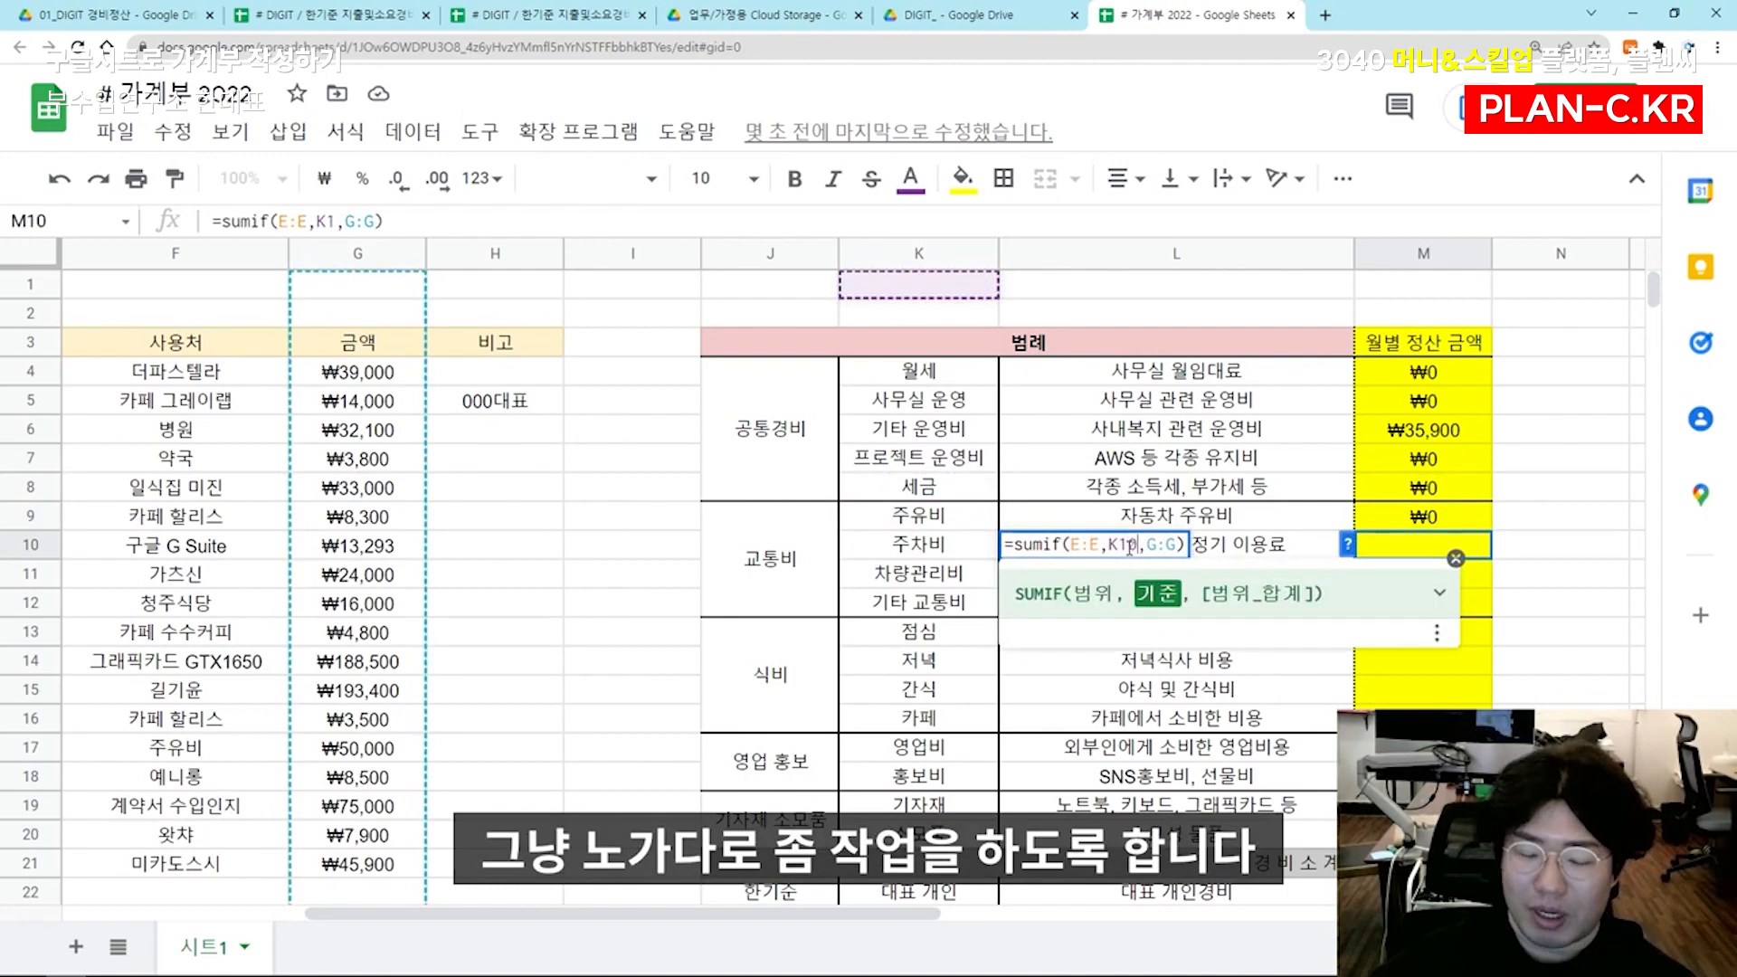
key("Return")
Check from M10 up to M6 that each SUMIF formula refers to the item in its own row
left_click(1402, 553)
double_click(1401, 552)
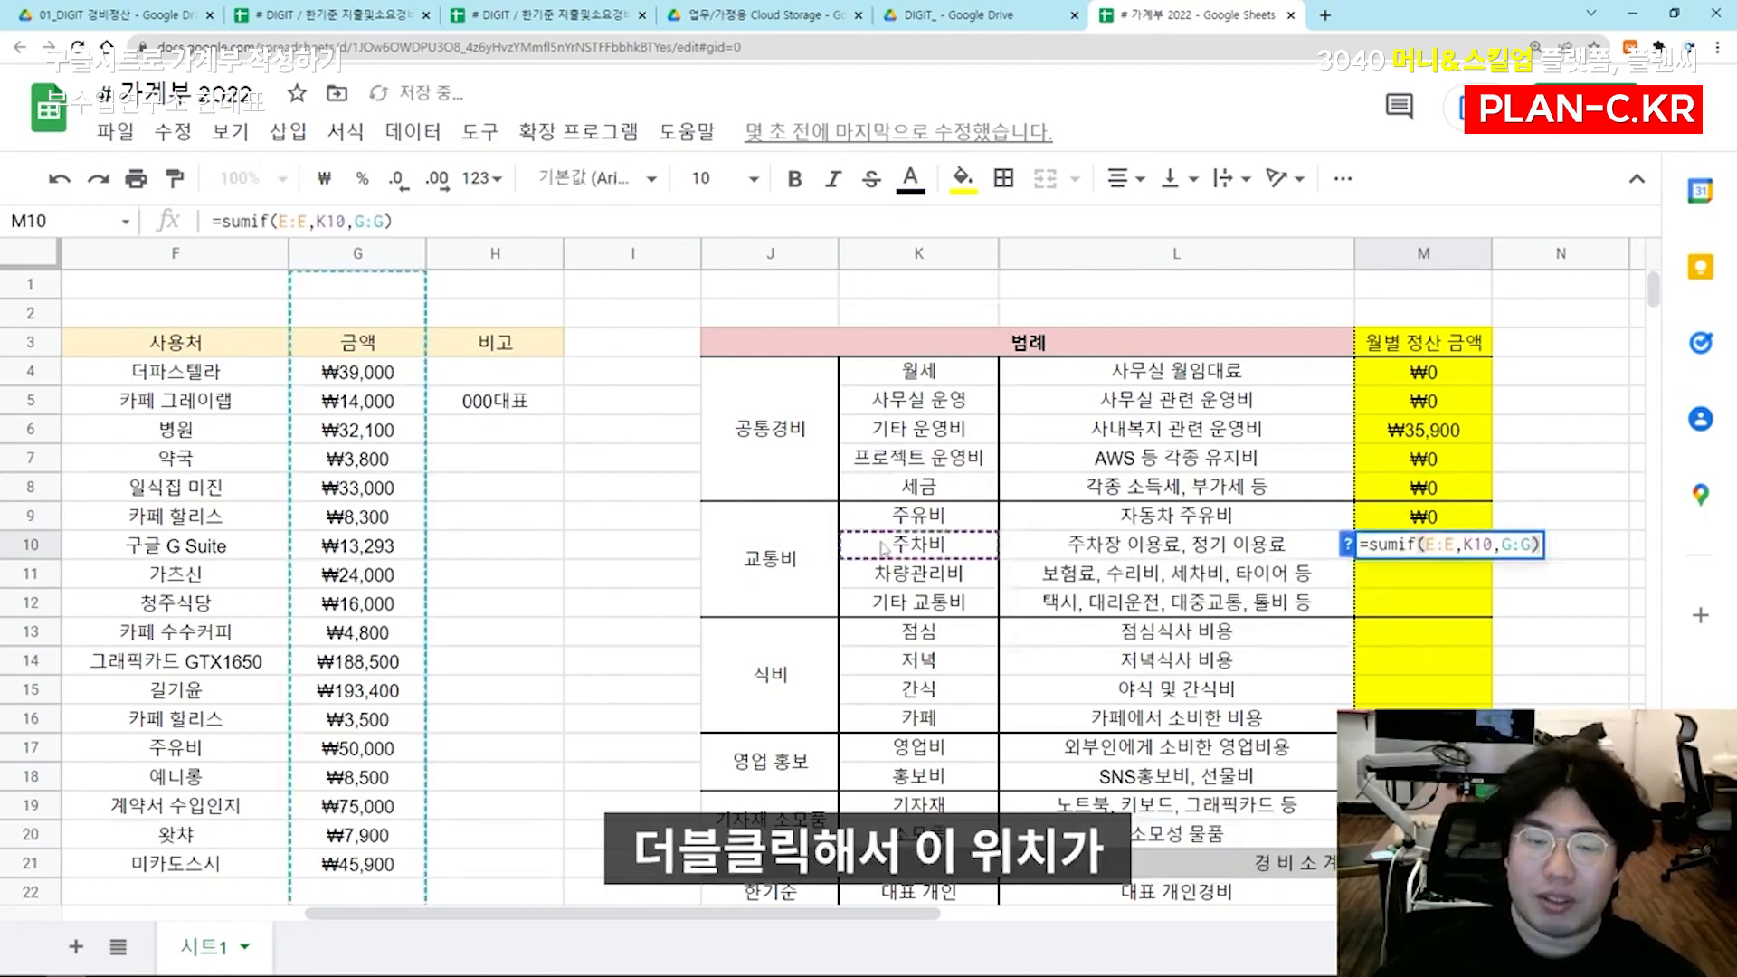
key("Escape")
double_click(1361, 518)
key("Escape")
double_click(1392, 492)
key("Escape")
left_click(1400, 458)
double_click(1400, 457)
key("Escape")
double_click(1400, 429)
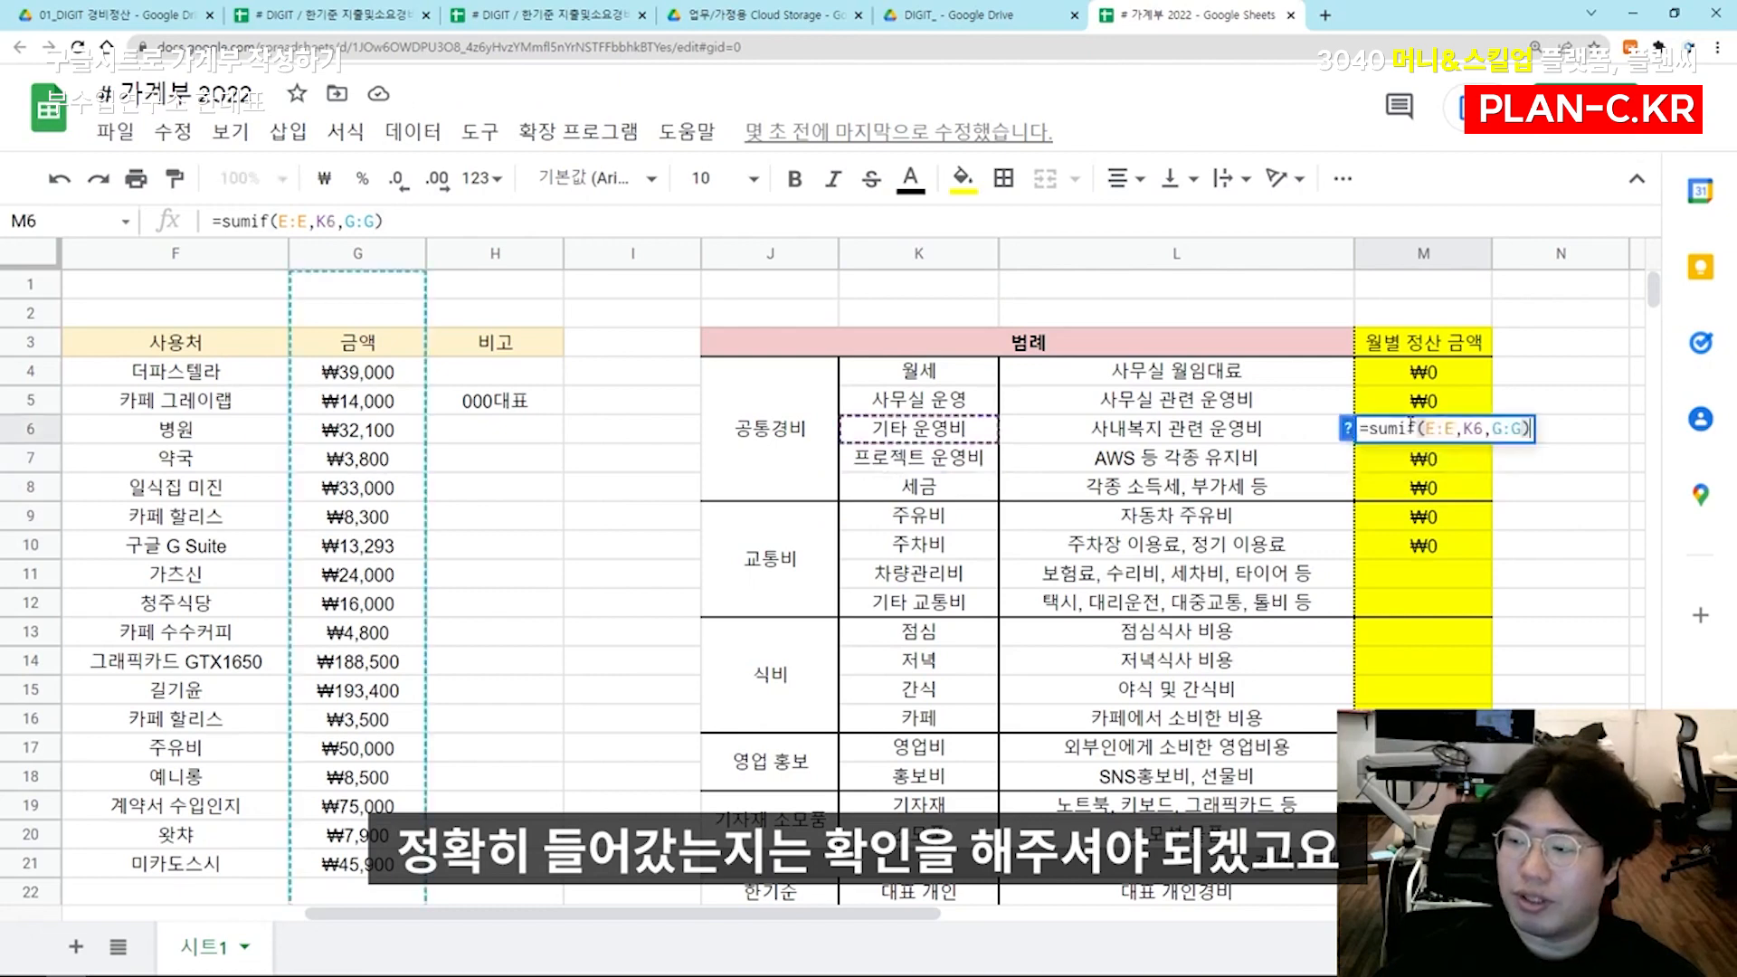
key("Escape")
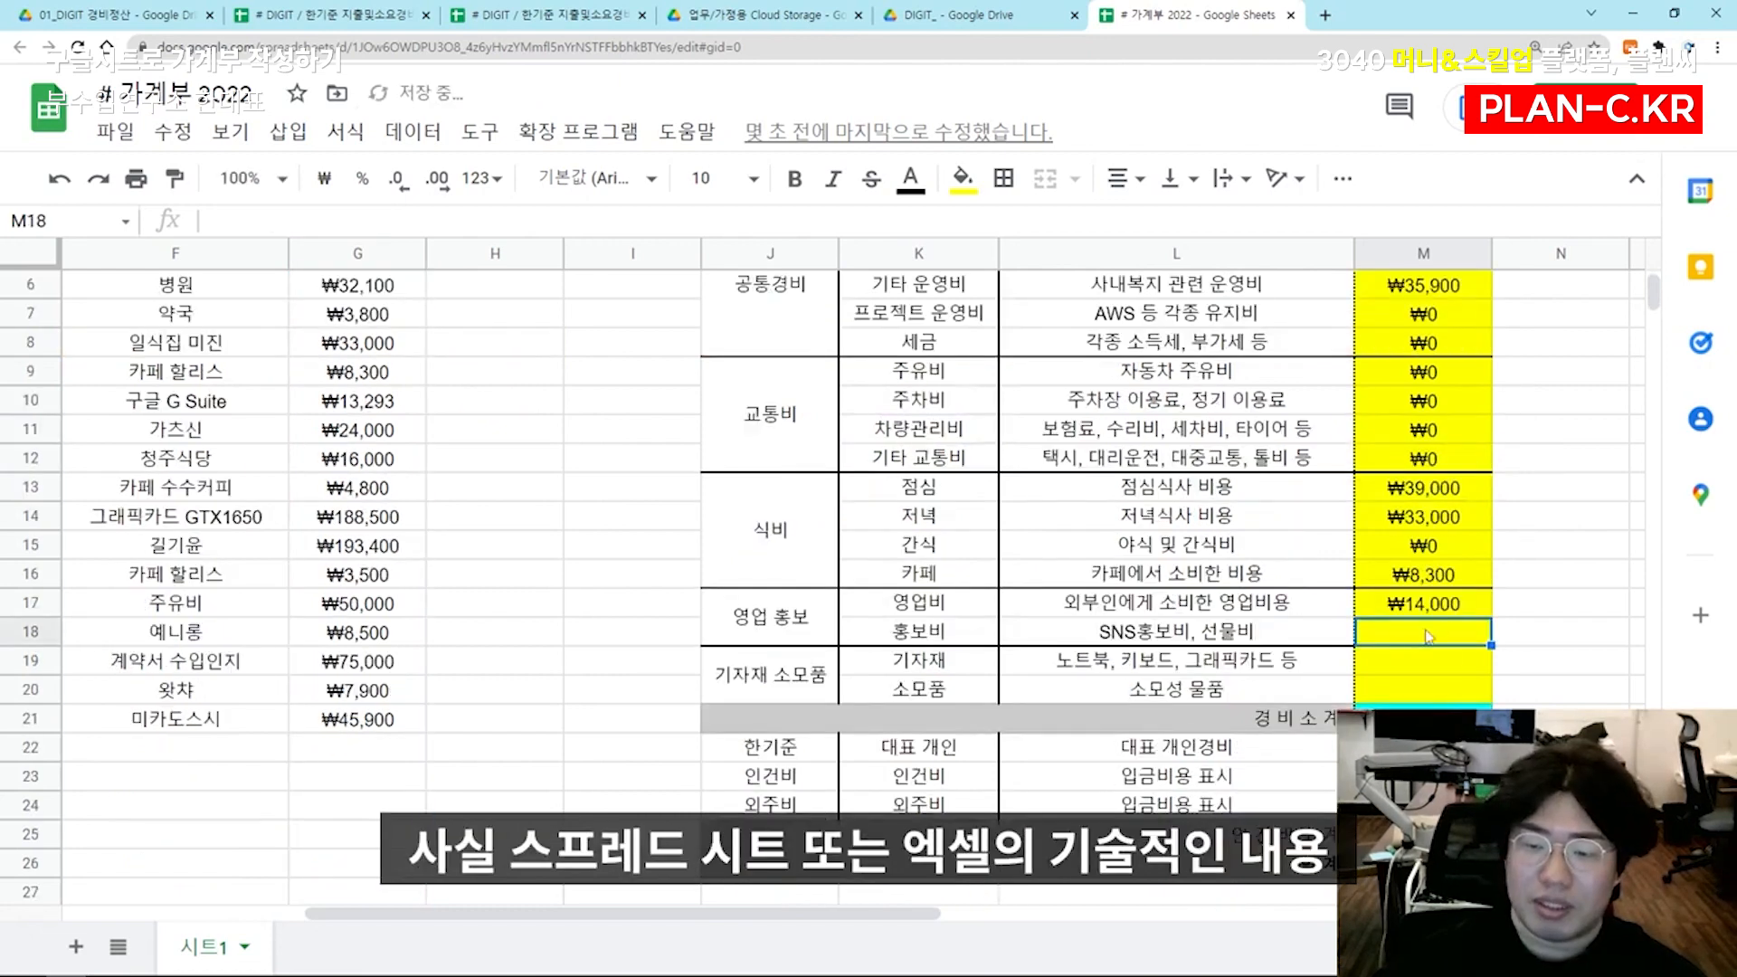
Fill M11 to M18 with SUMIF formulas for their own rows' items, ending with =sumif(E:E,K18,G:G) in M18
double_click(1428, 637)
key("ctrl+v")
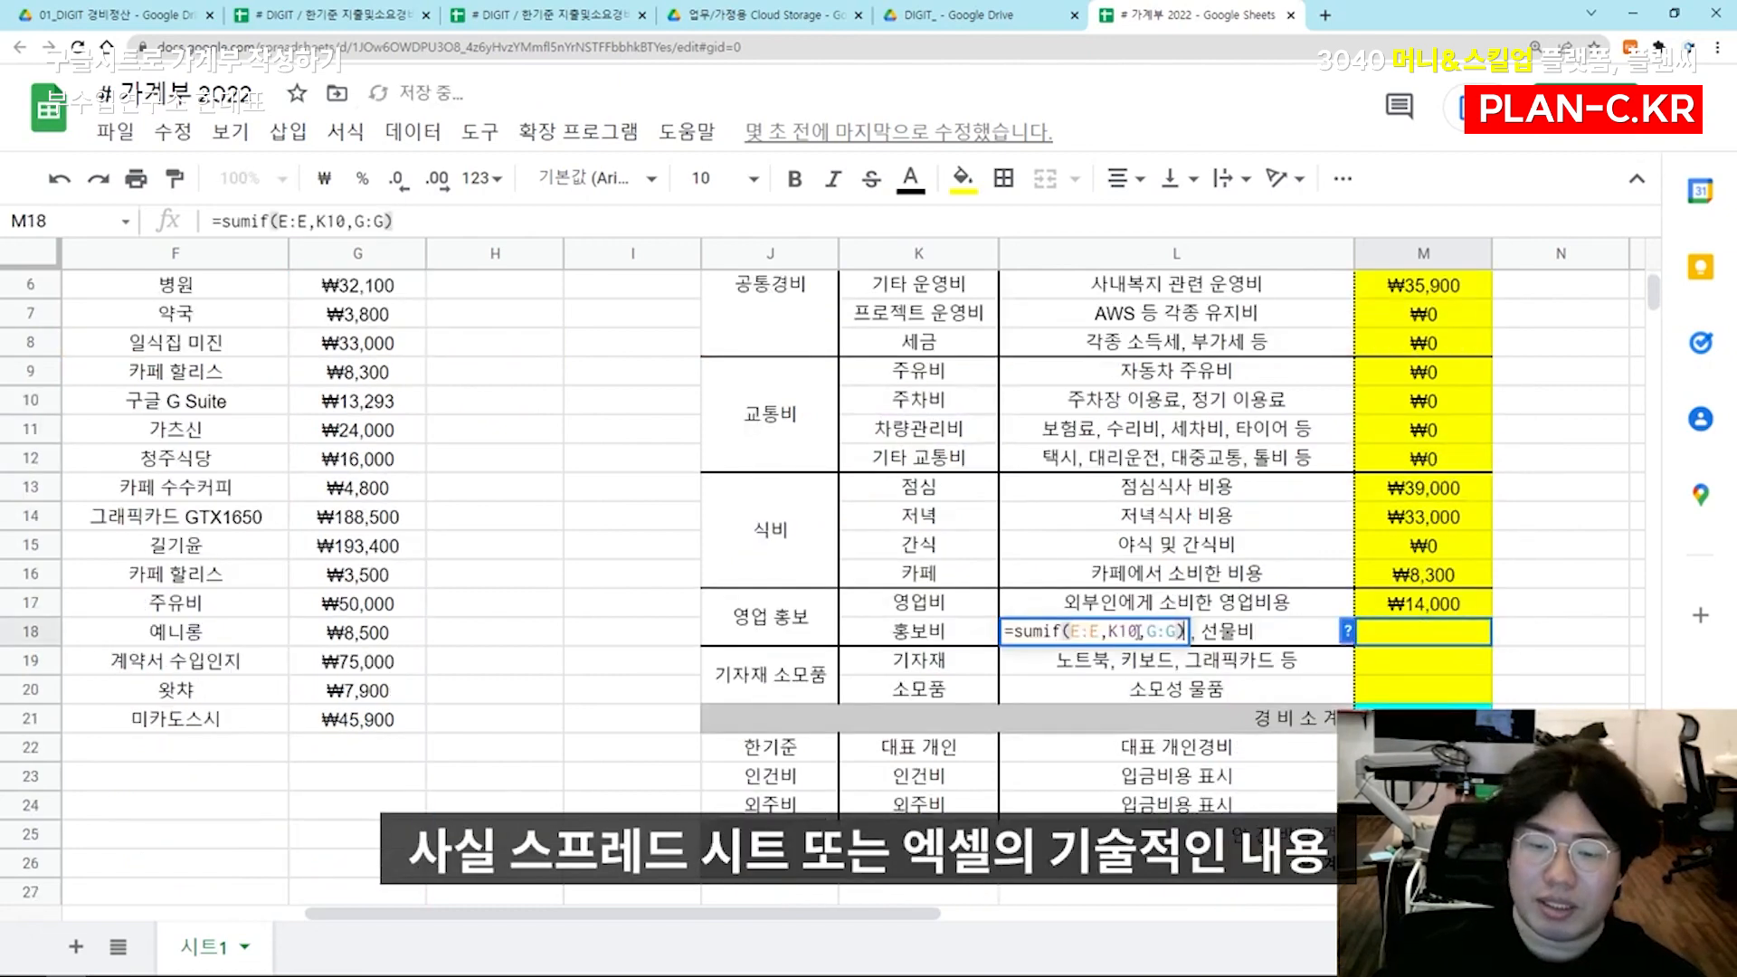
left_click_drag(1127, 631, 1139, 629)
type("8")
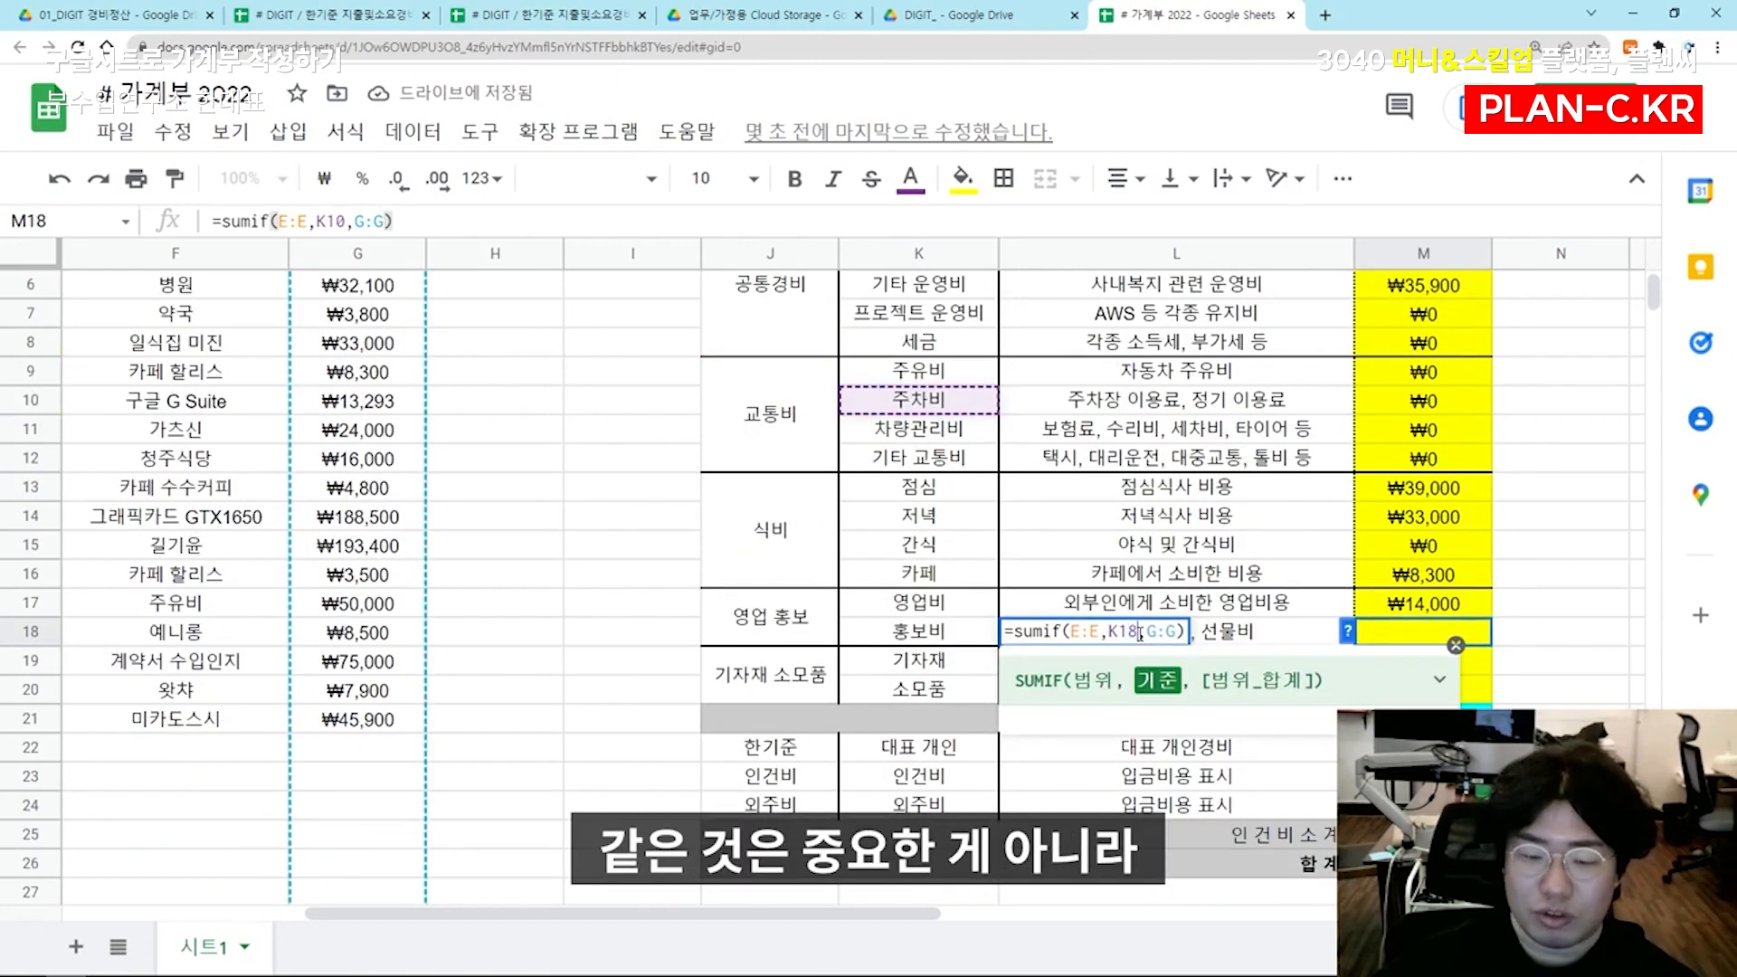
key("Return")
Paste the formula text into M19 and change its criterion to K19 for 기자재
double_click(1416, 665)
key("ctrl+v")
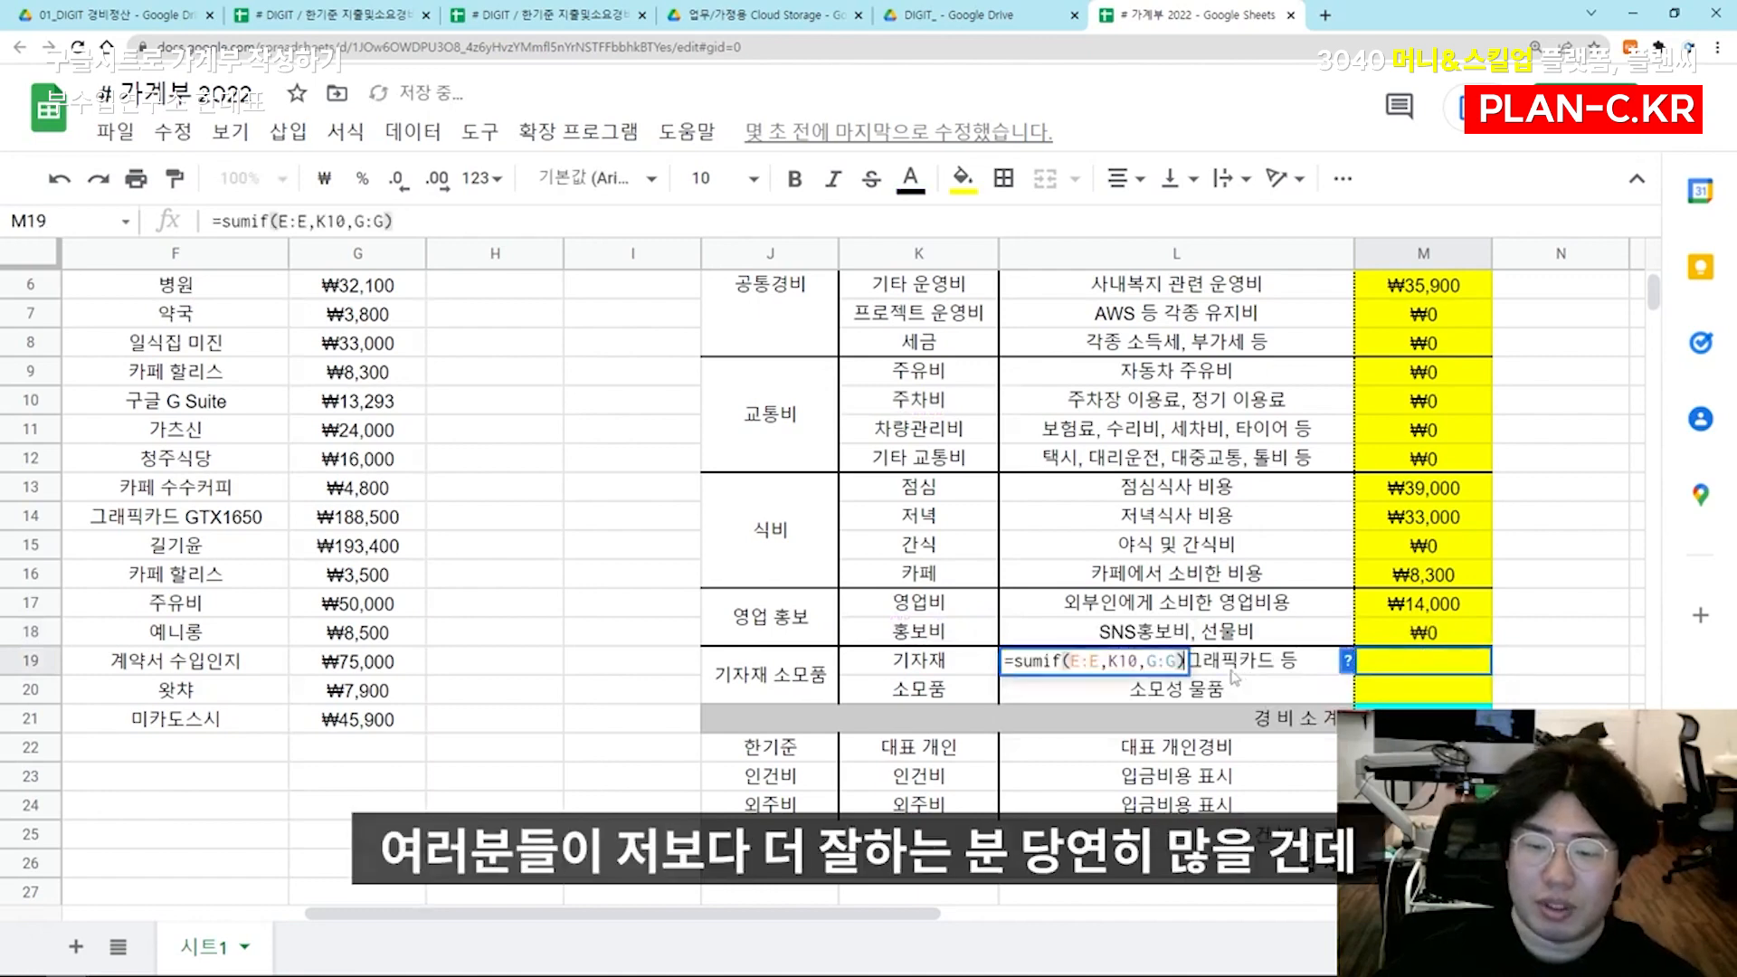
left_click_drag(1116, 658, 1130, 661)
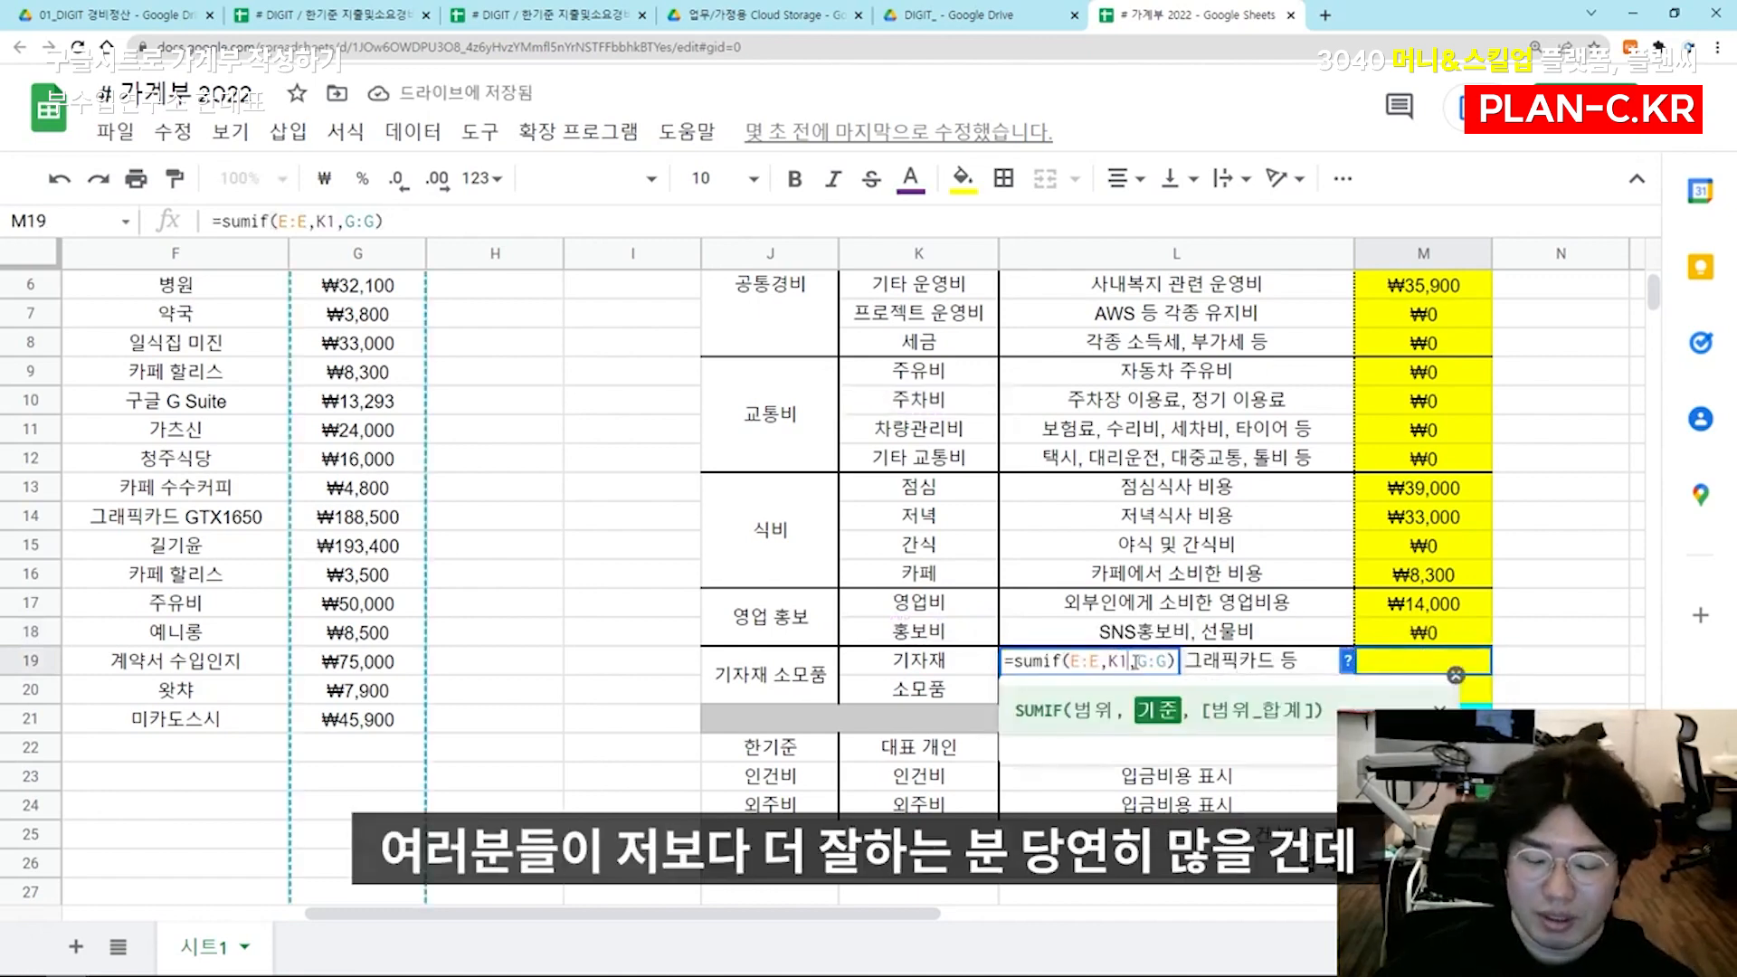
type("19")
key("Return")
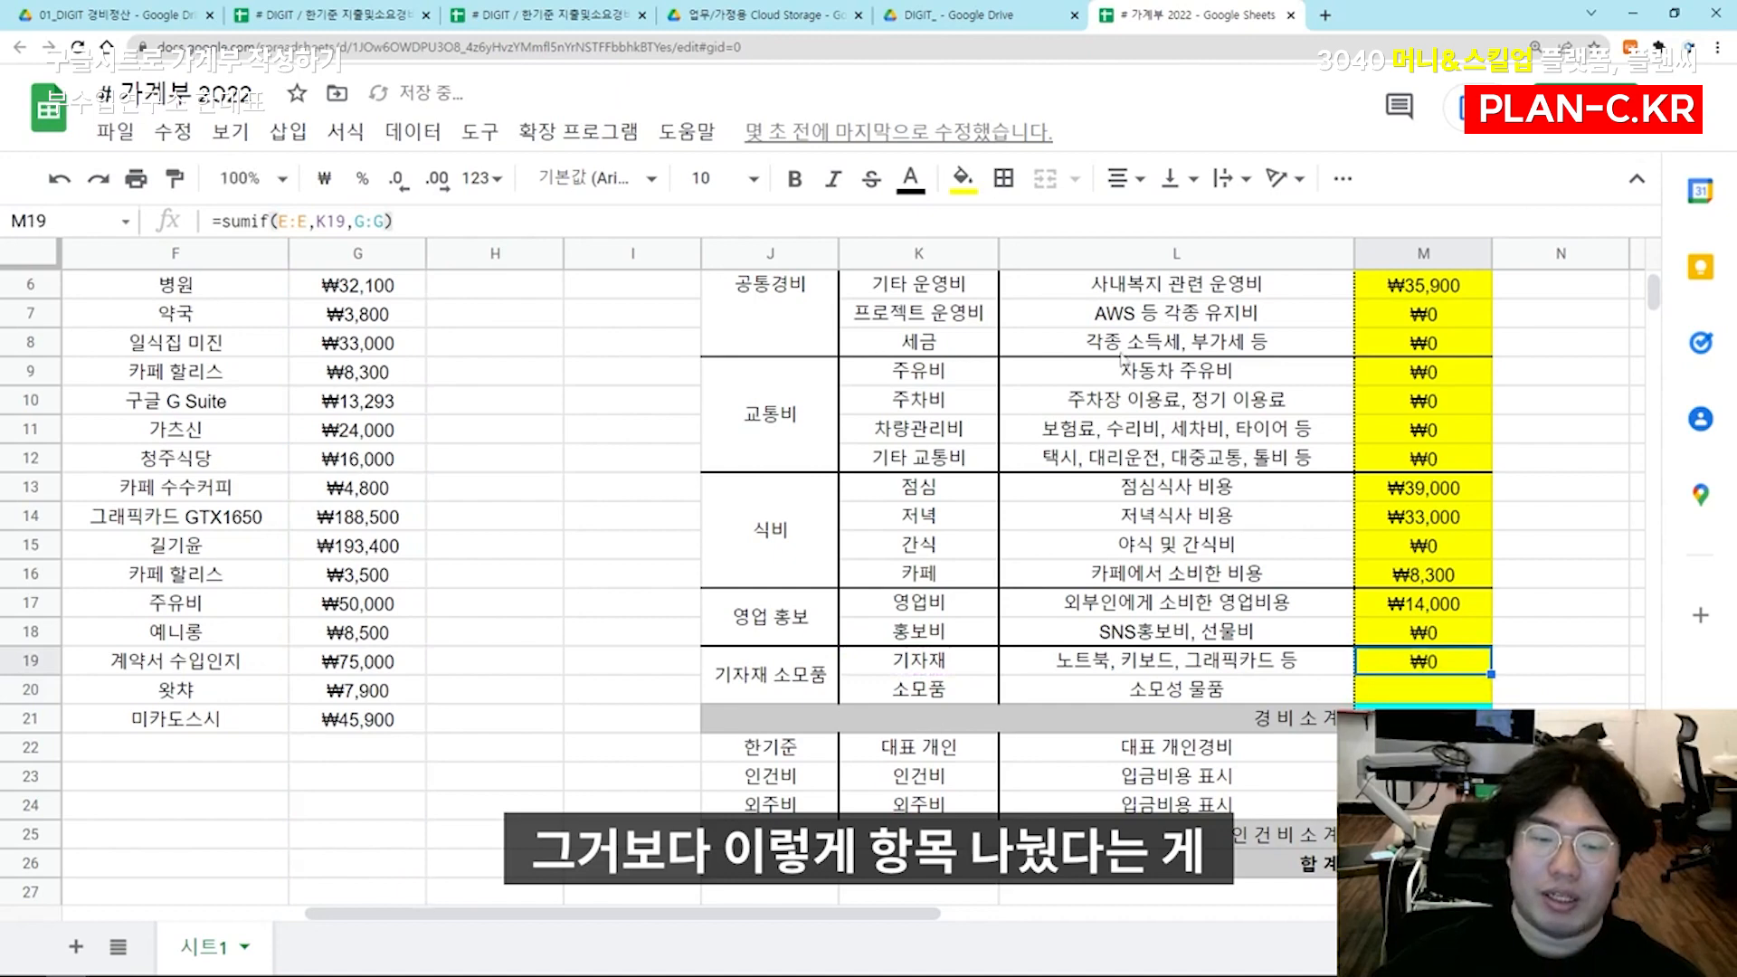
left_click_drag(779, 344, 1212, 757)
left_click(1181, 671)
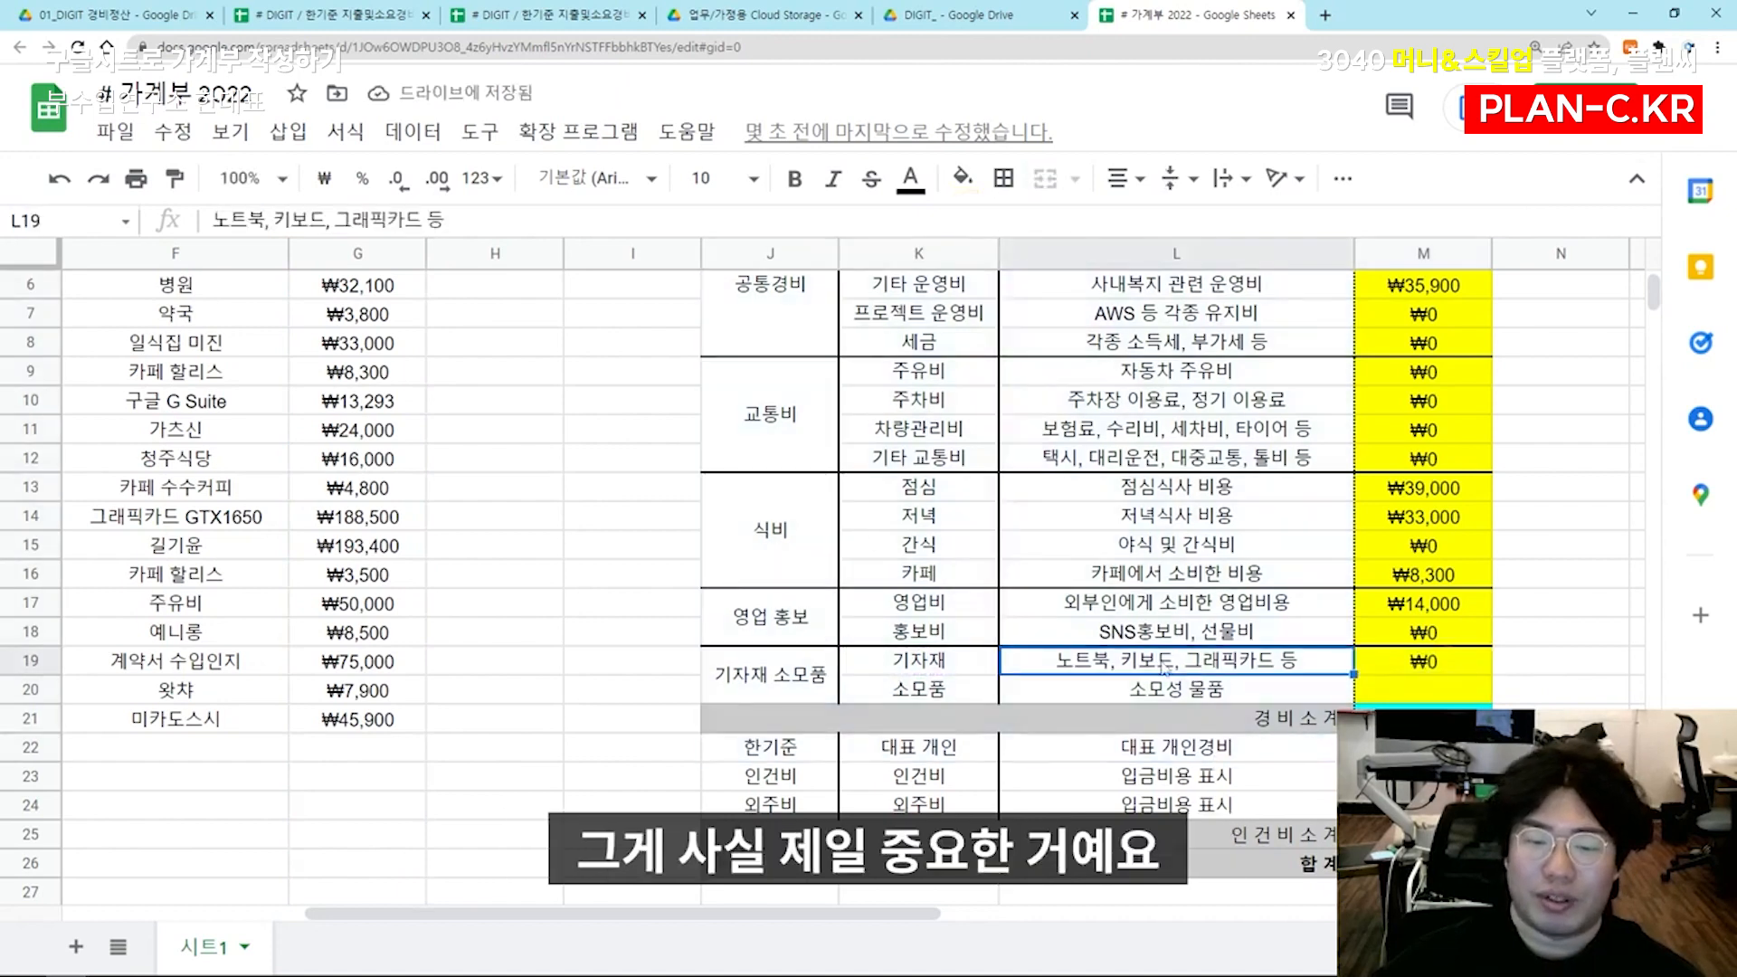
Enter =sumif(E:E,K20,G:G) in M20 for 소모품 and the matching SUMIF formulas in M22 to M24
scroll(1165, 670, "down", 1)
double_click(1427, 605)
double_click(1412, 639)
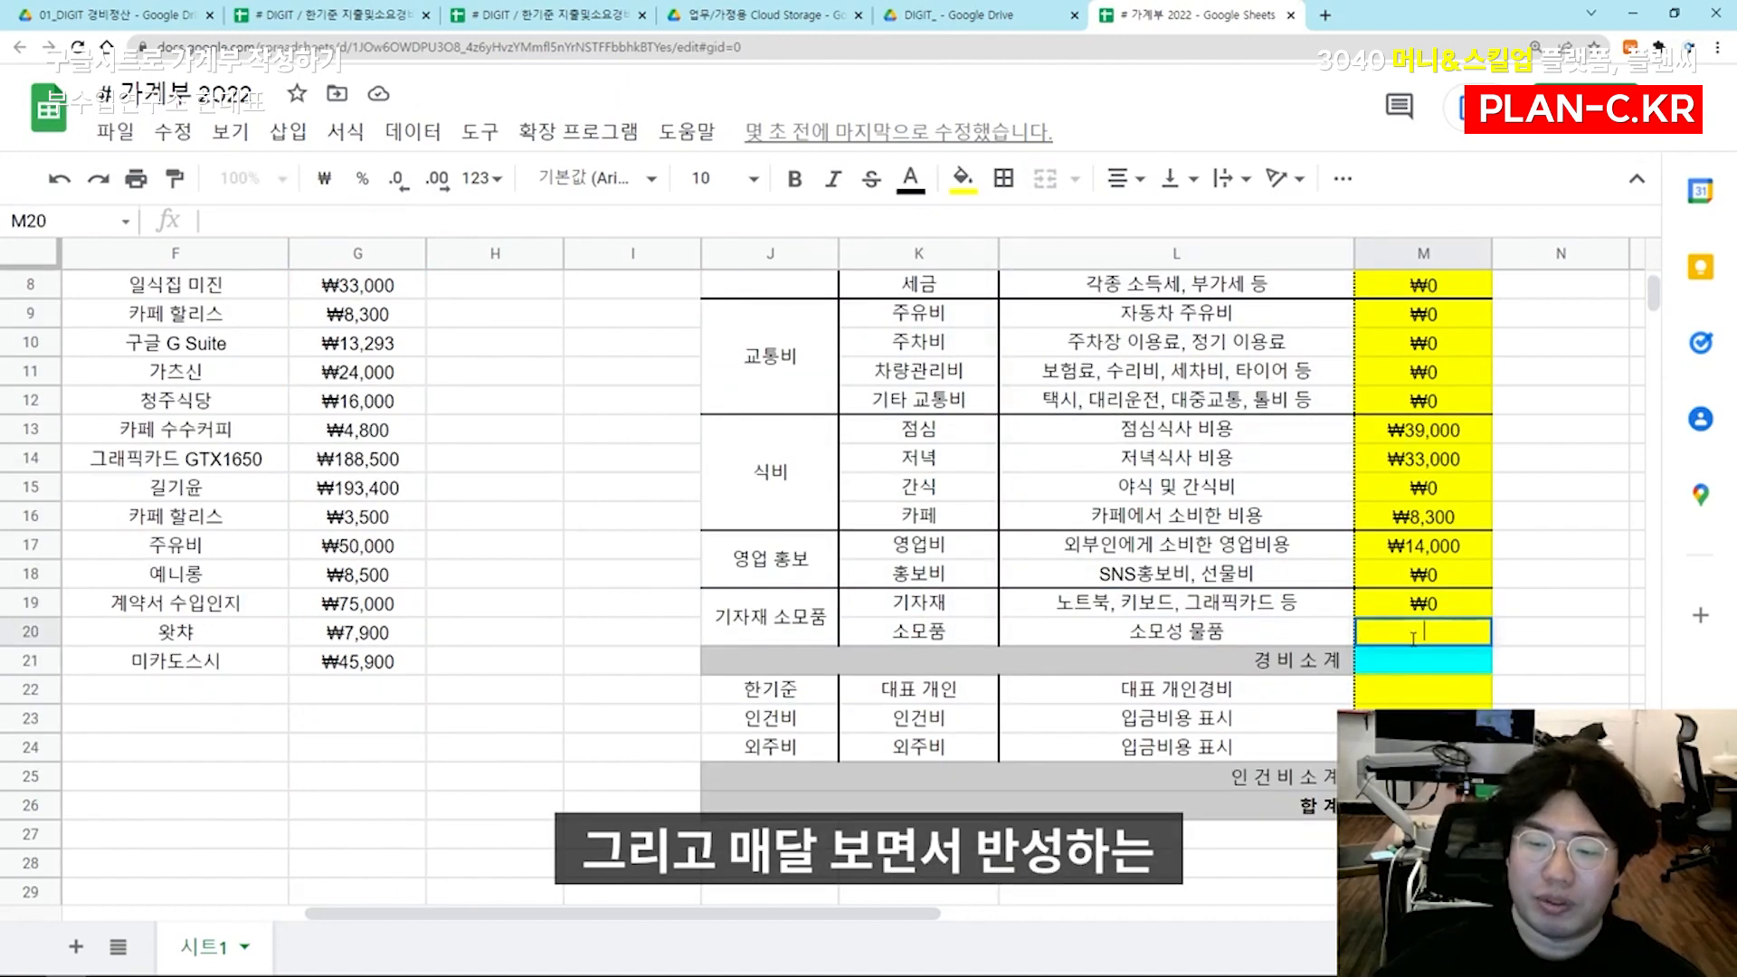
key("ctrl+v")
left_click_drag(1138, 632, 1120, 632)
type("20")
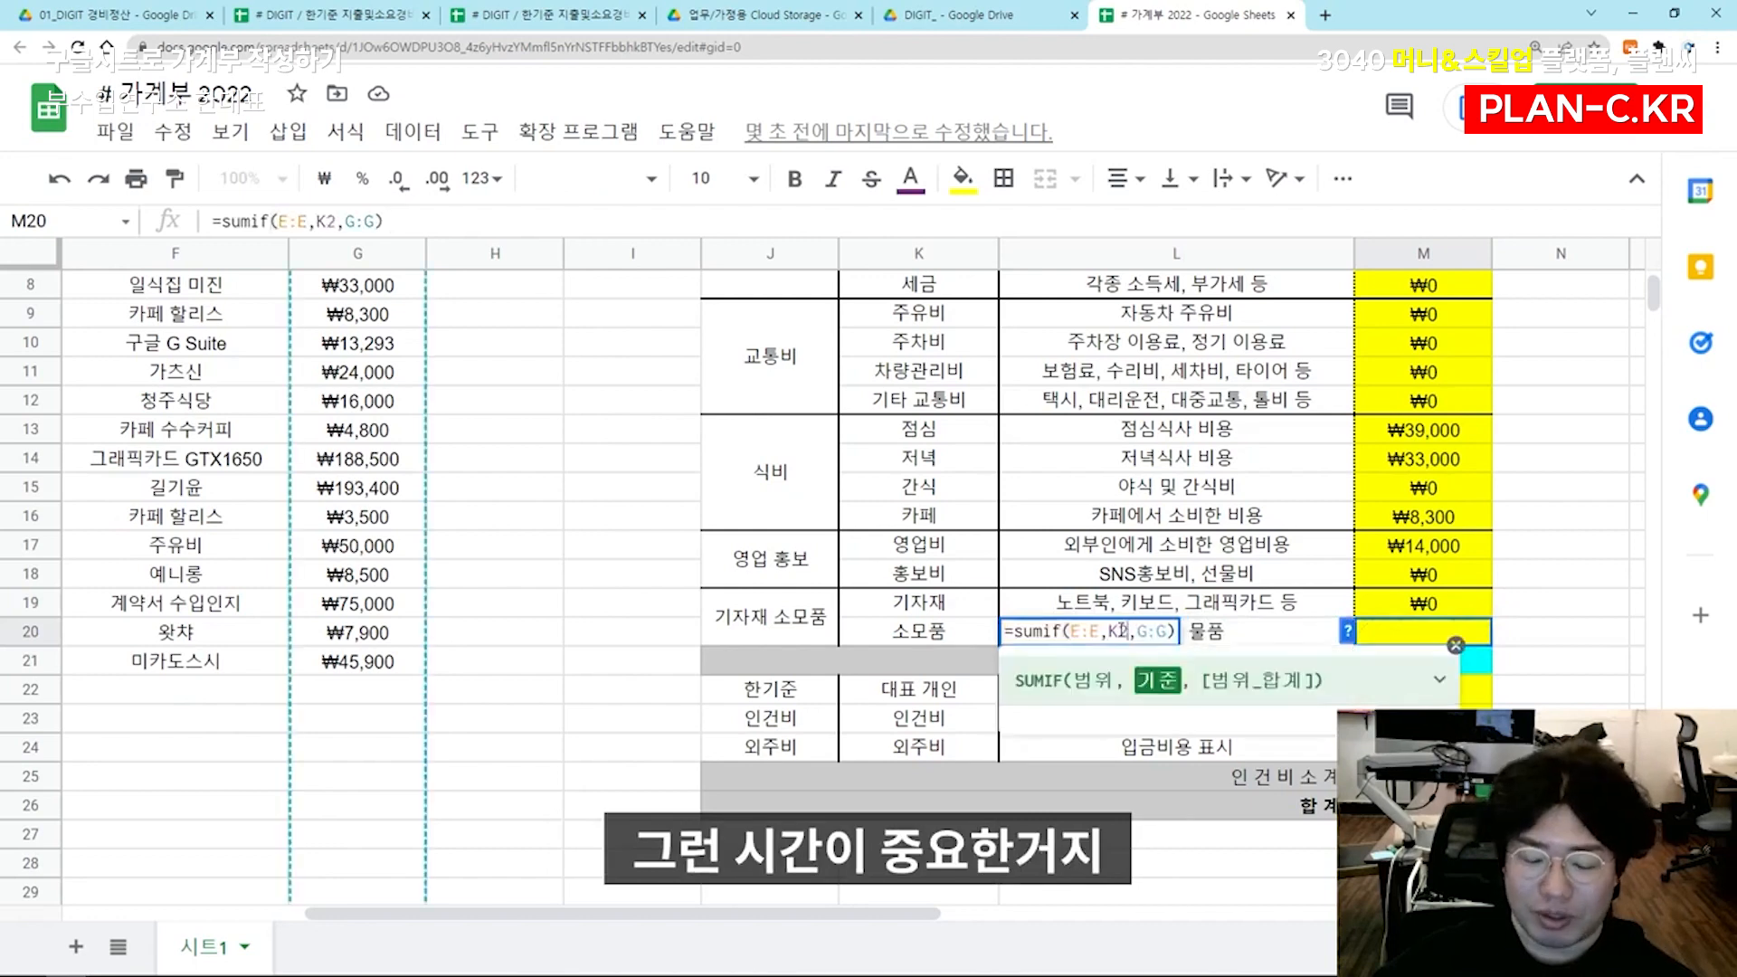
key("Return")
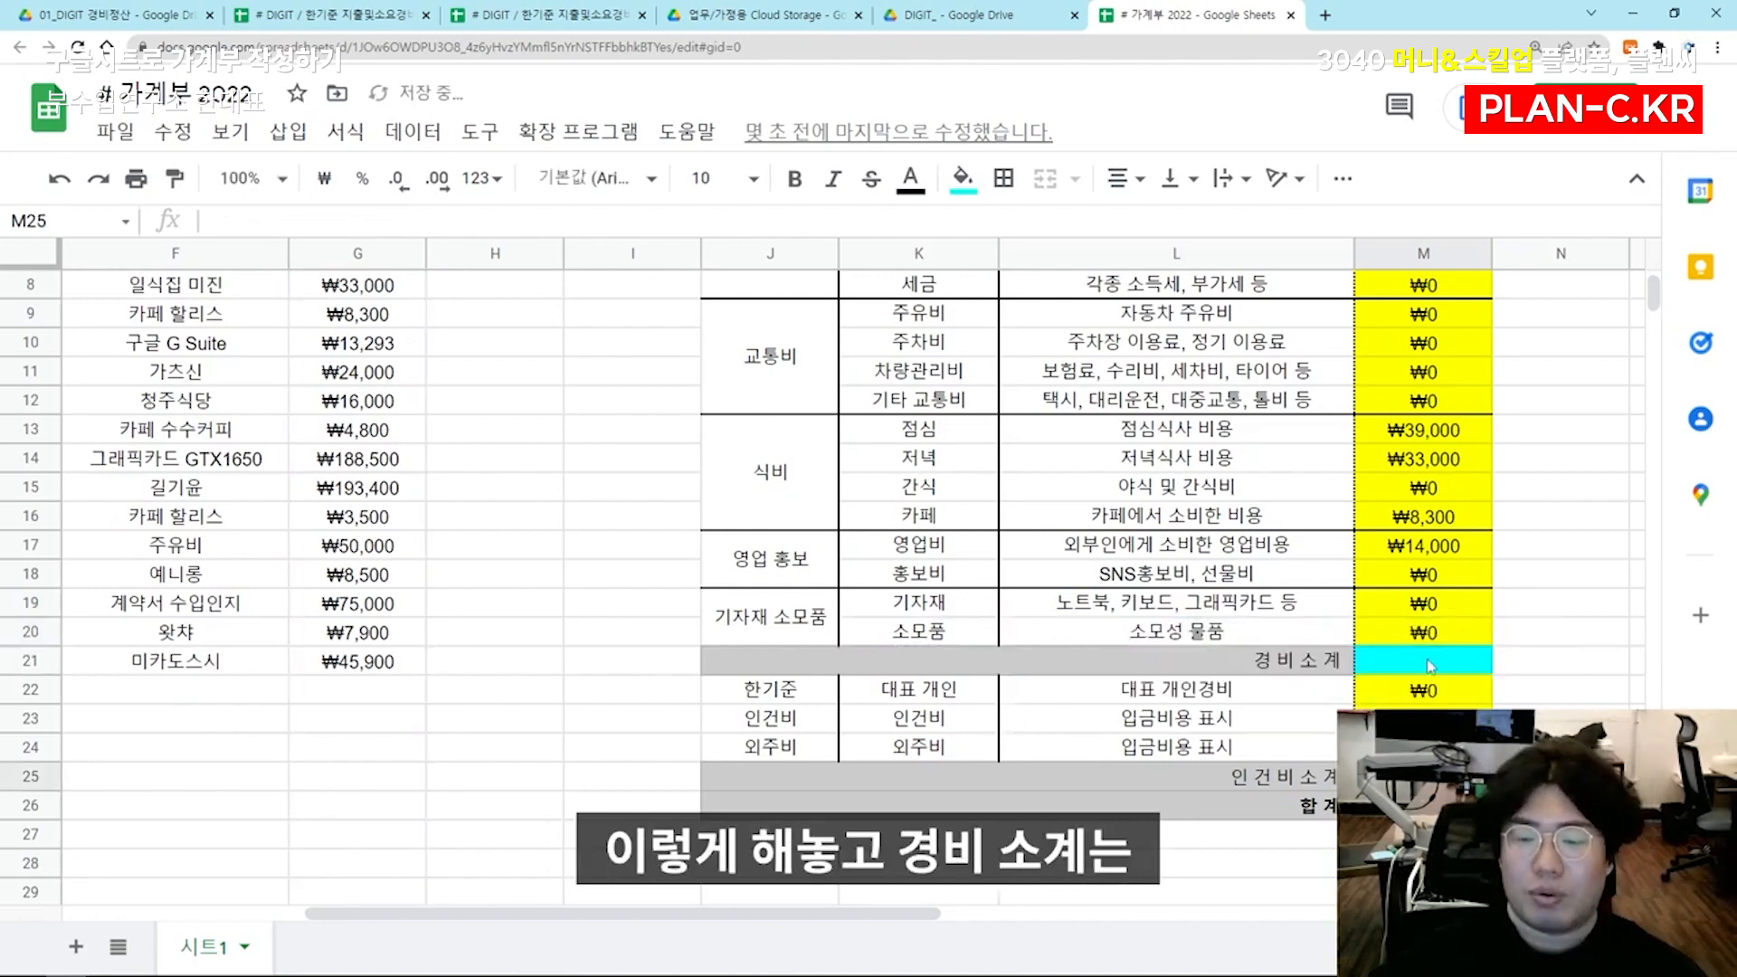
Enter a SUM formula in M21 that adds M4 to M20 as the 경비 소계
left_click(1429, 666)
scroll(1535, 674, "up", 3)
type("=녀")
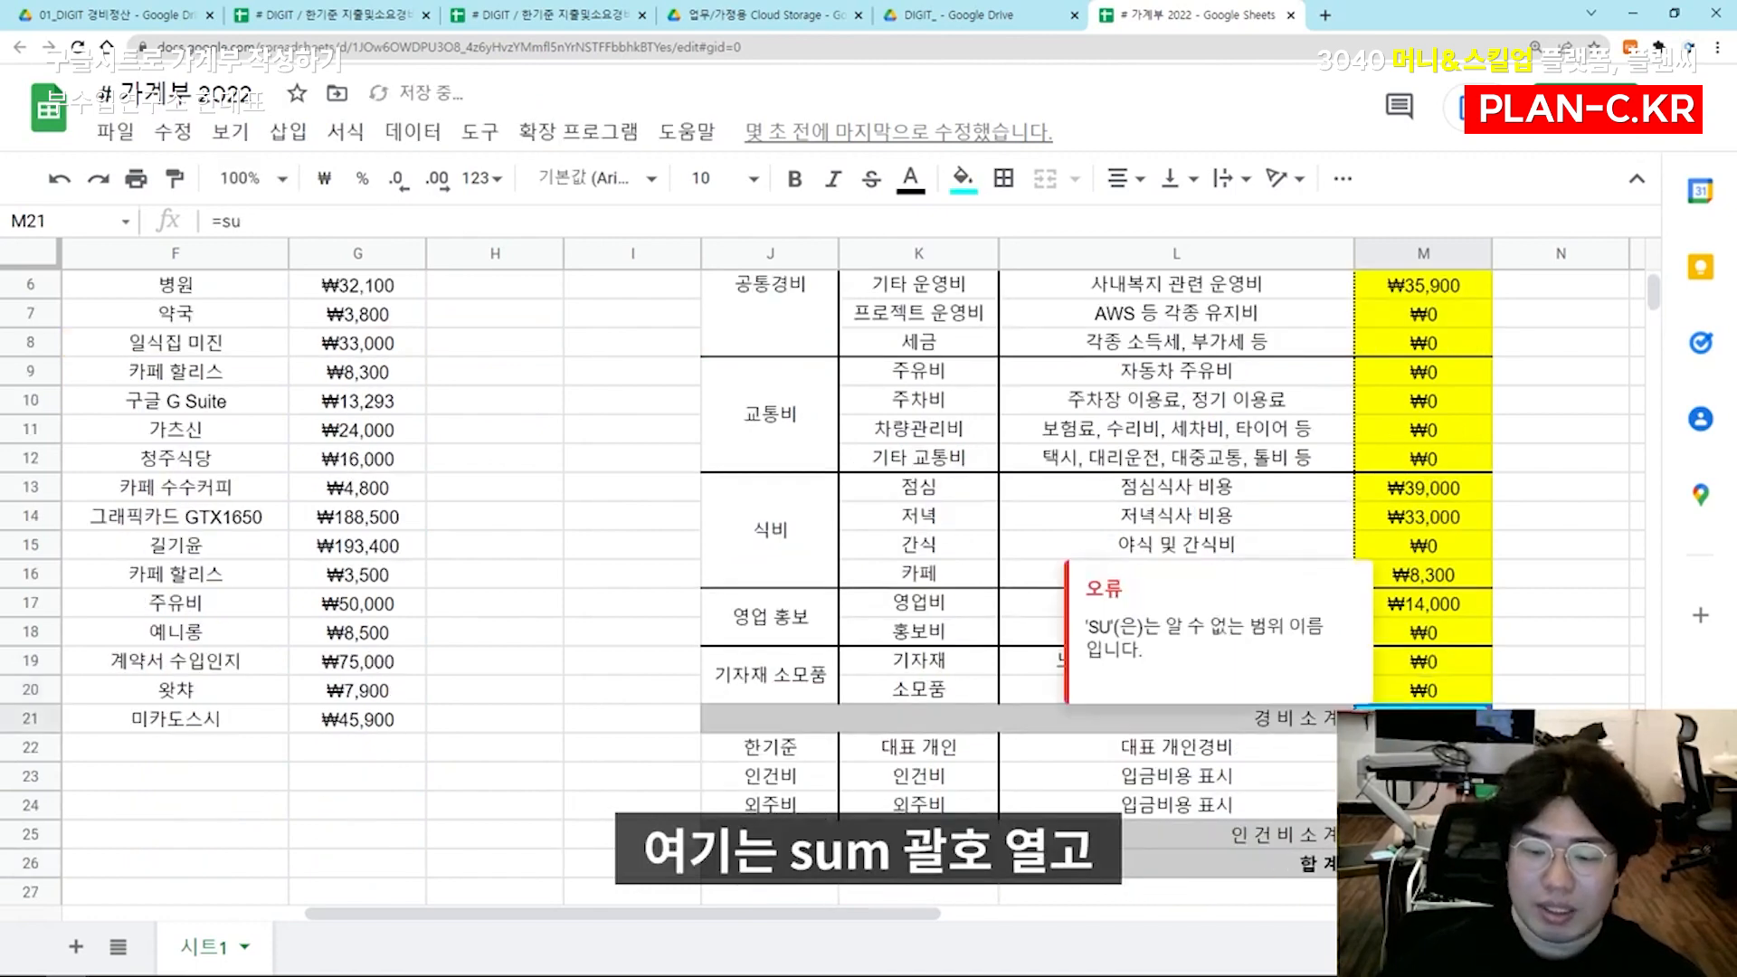
type("=")
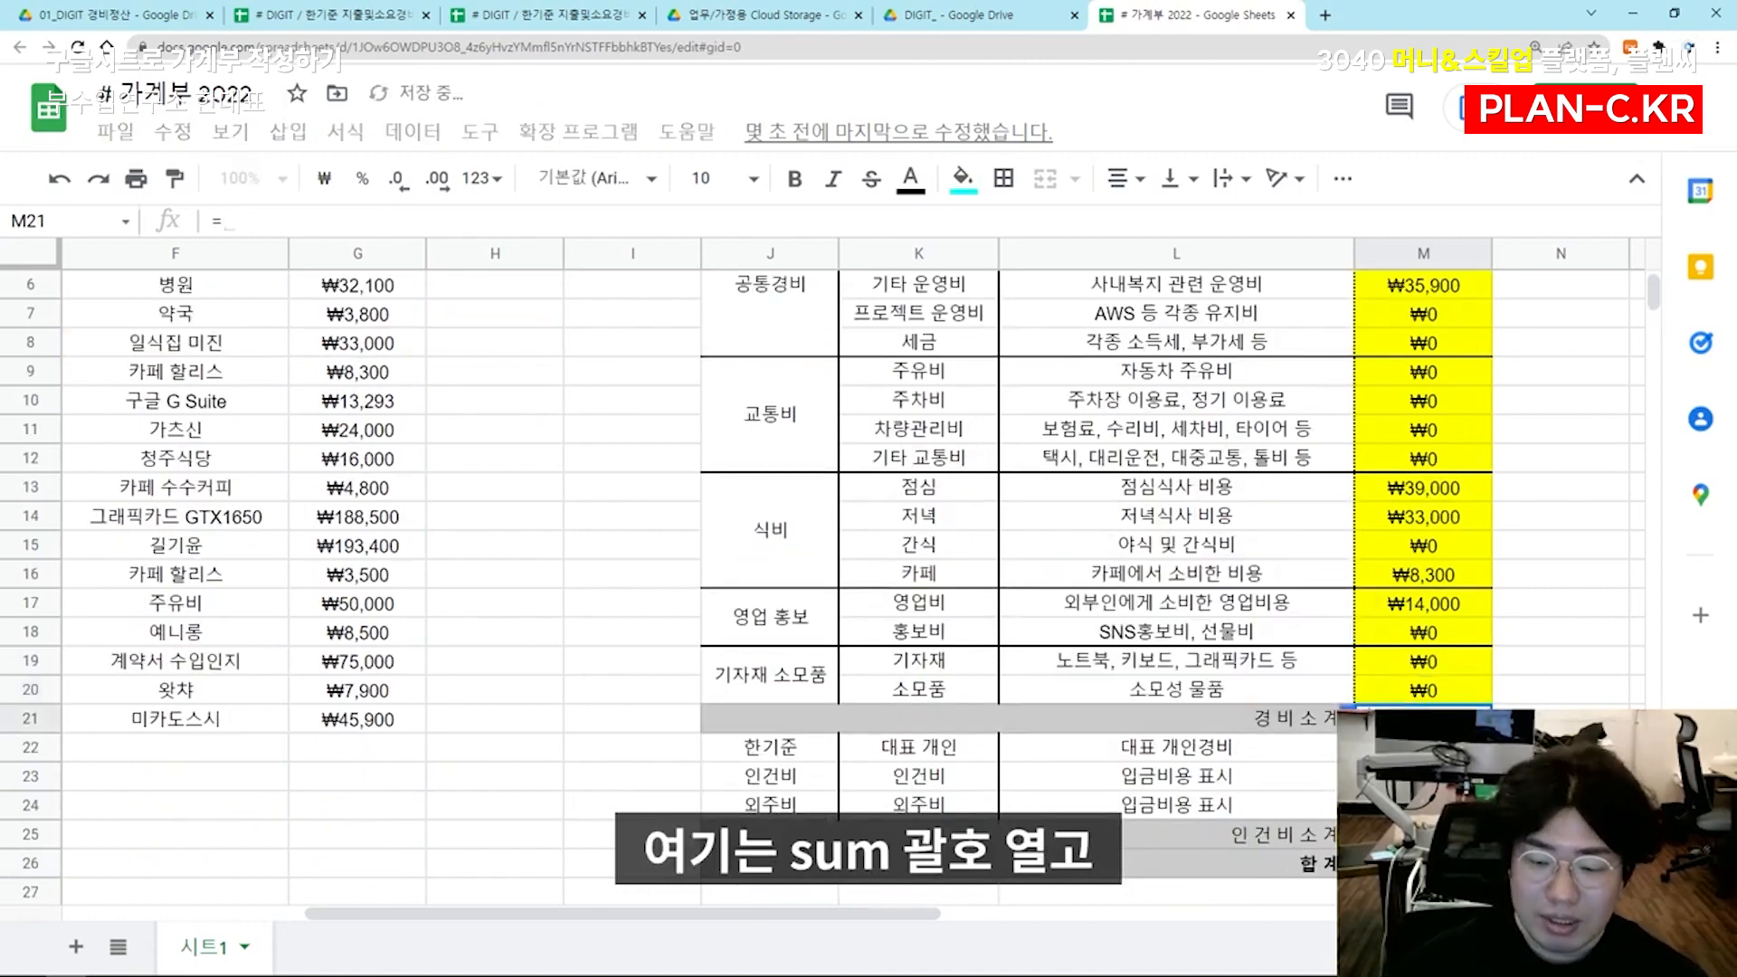
type("sum(")
scroll(1520, 590, "up", 2)
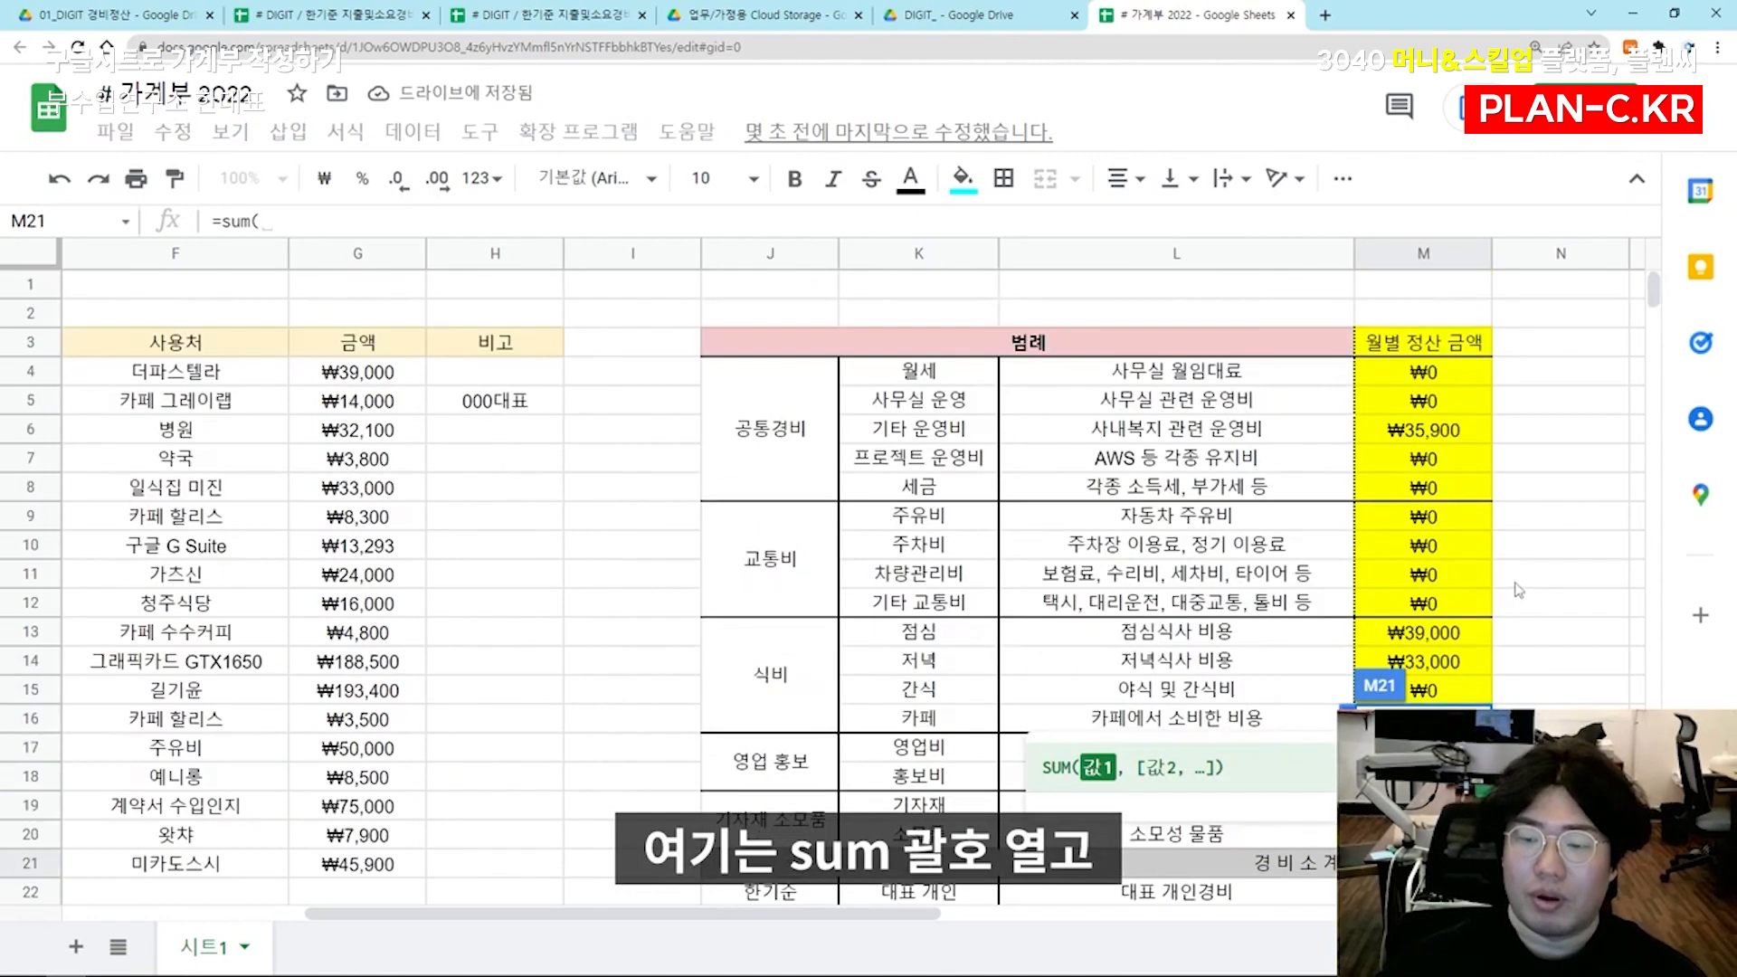
left_click_drag(1427, 372, 1425, 834)
key("Return")
Enter a SUM formula in M25 that adds M22 to M24 as the 인건비 소계
scroll(1427, 769, "down", 3)
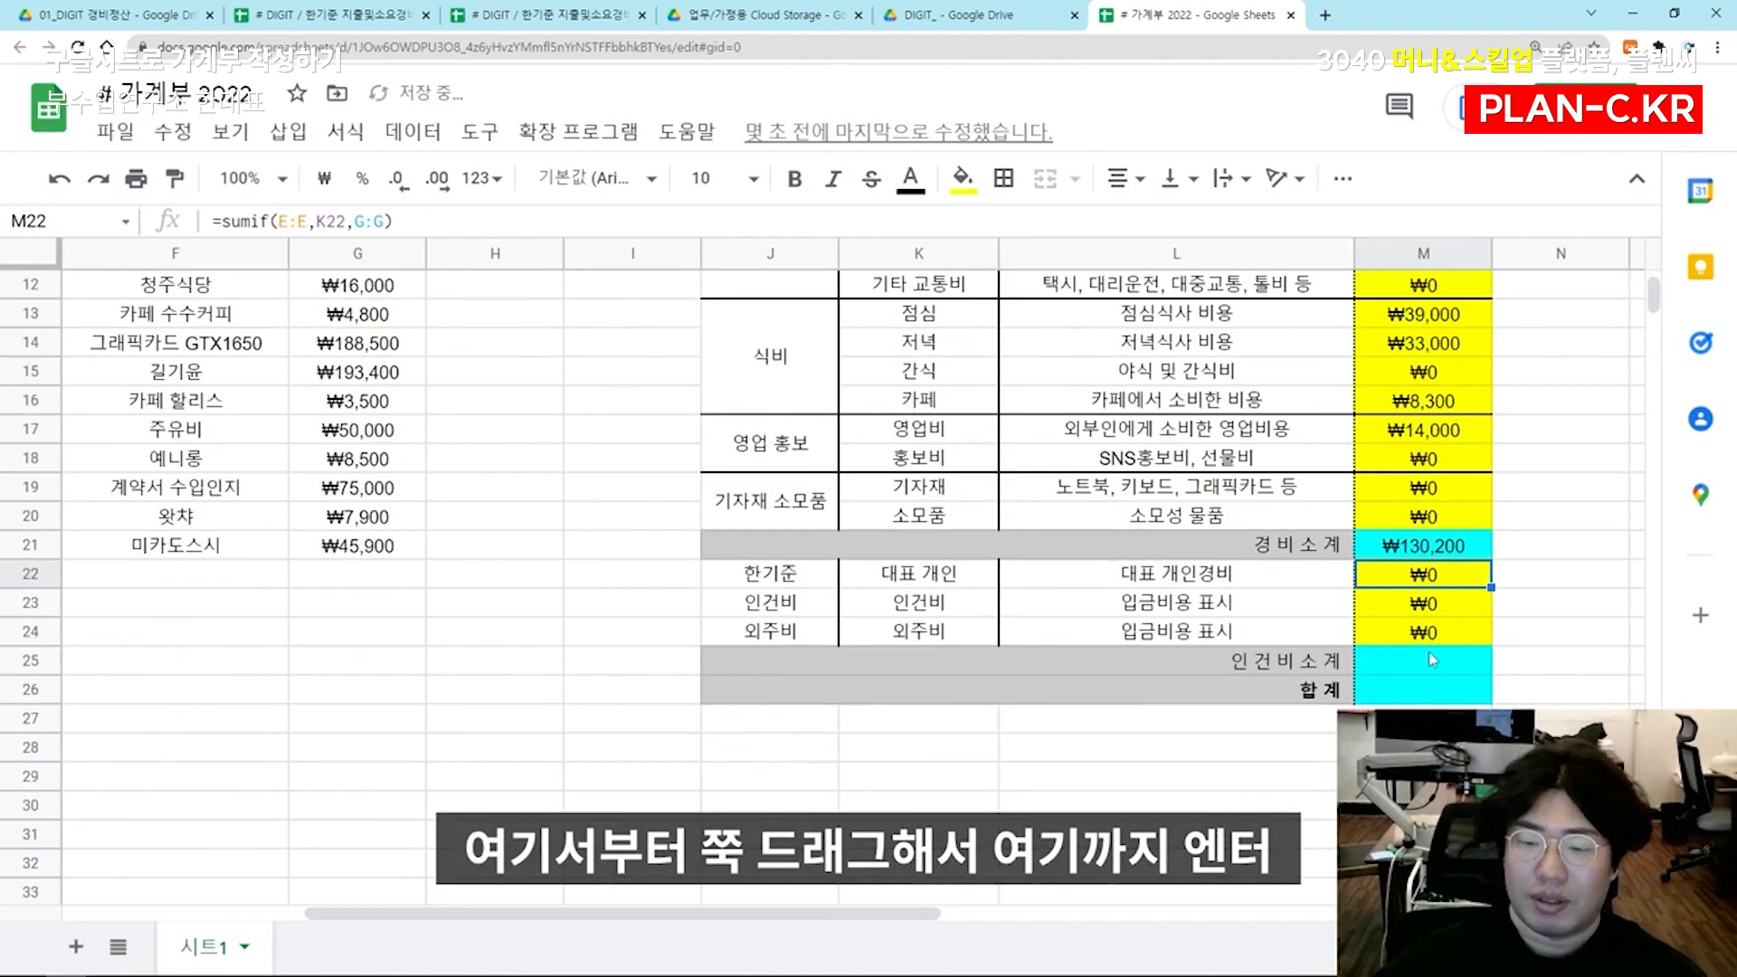
left_click(1430, 662)
type("=sum(")
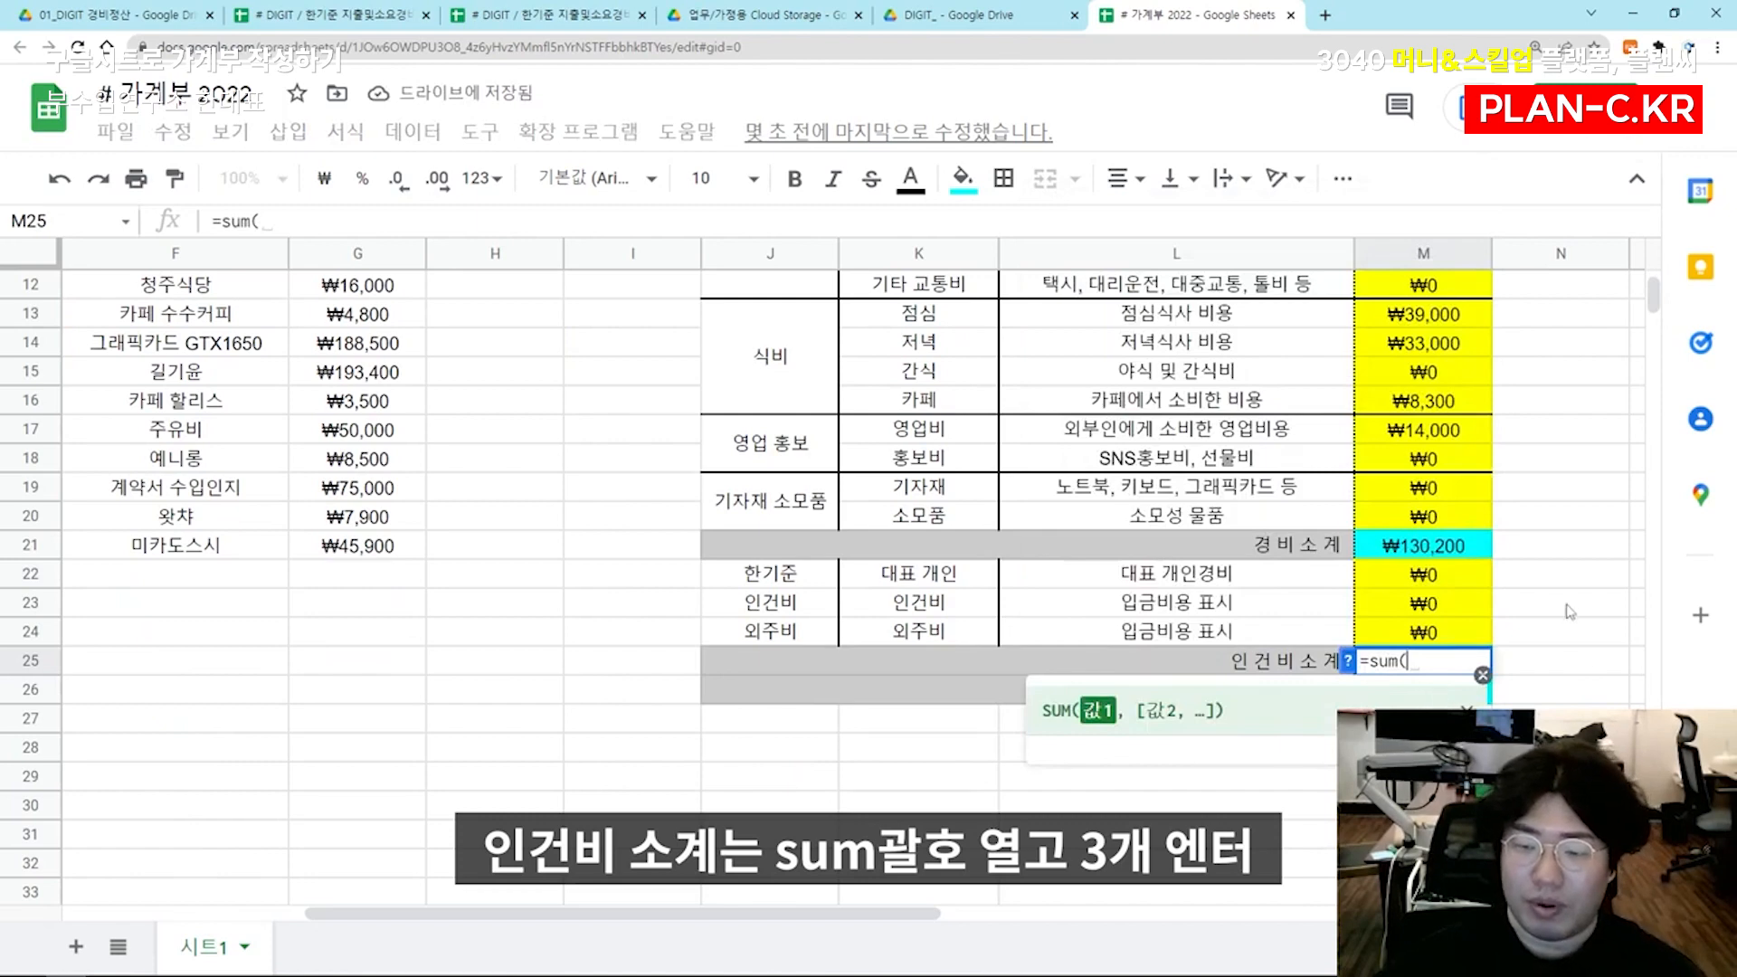
left_click_drag(1366, 575, 1362, 644)
key("Return")
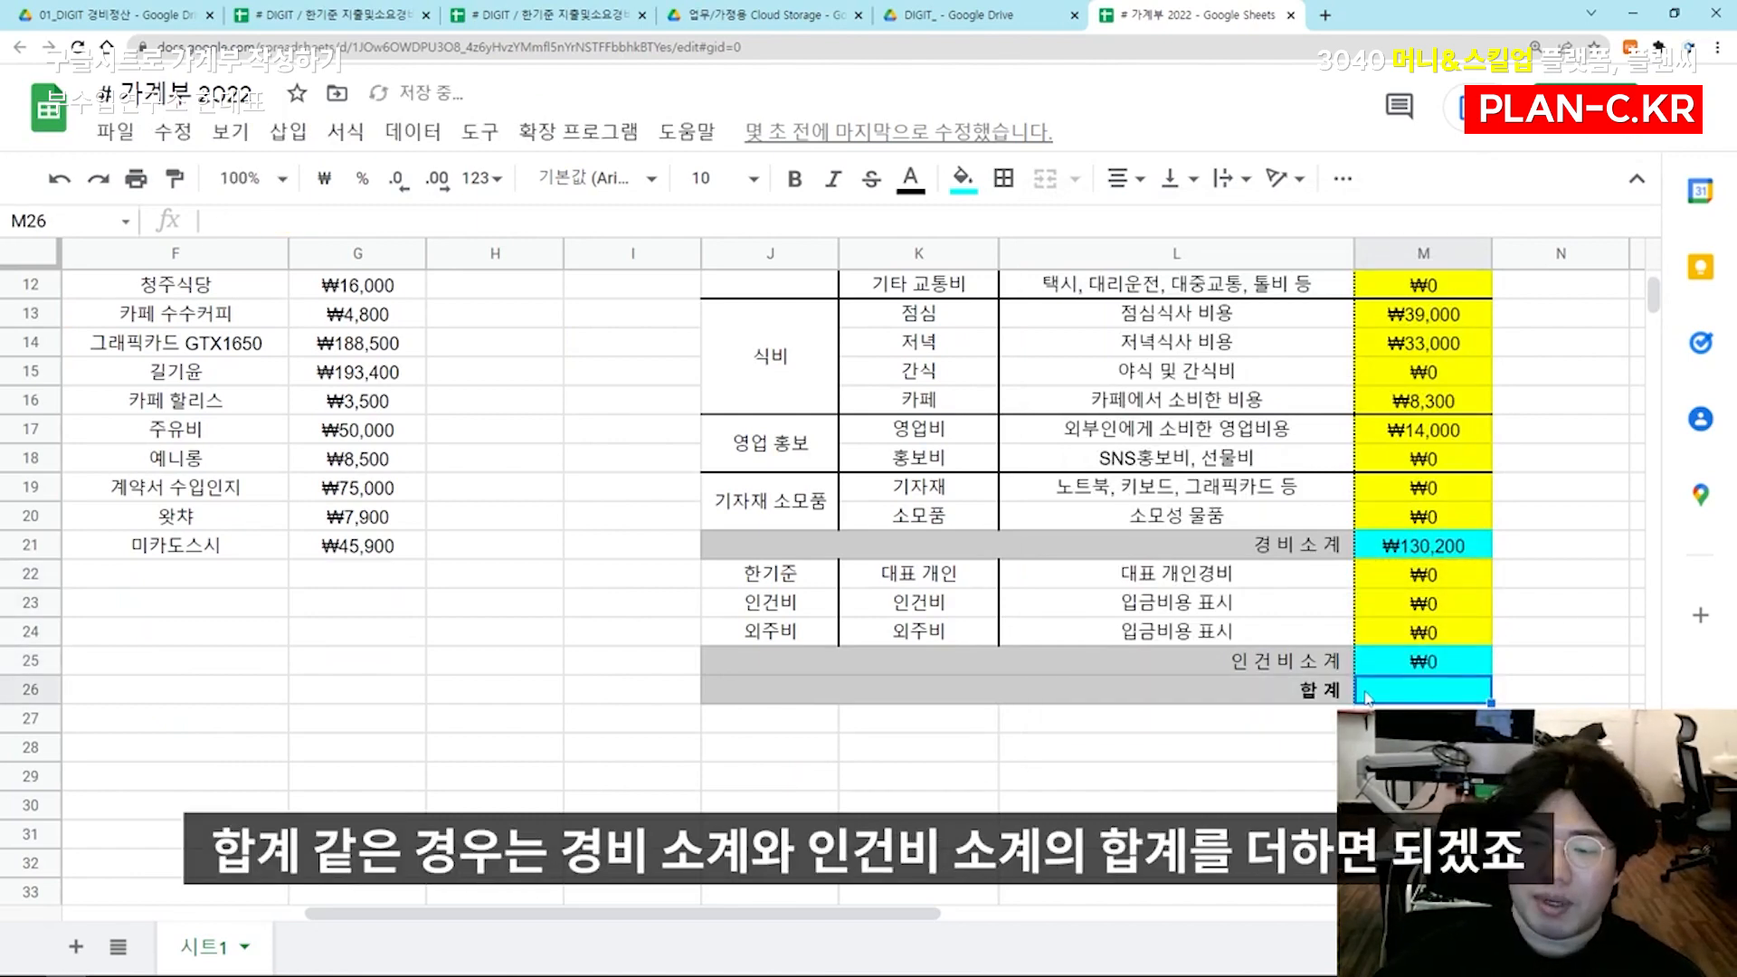
Enter =M21+M25 in M26 to add the two subtotals as the 합계
left_click(1386, 549)
left_click(1388, 661)
left_click(1389, 692)
type("=")
left_click(1439, 548)
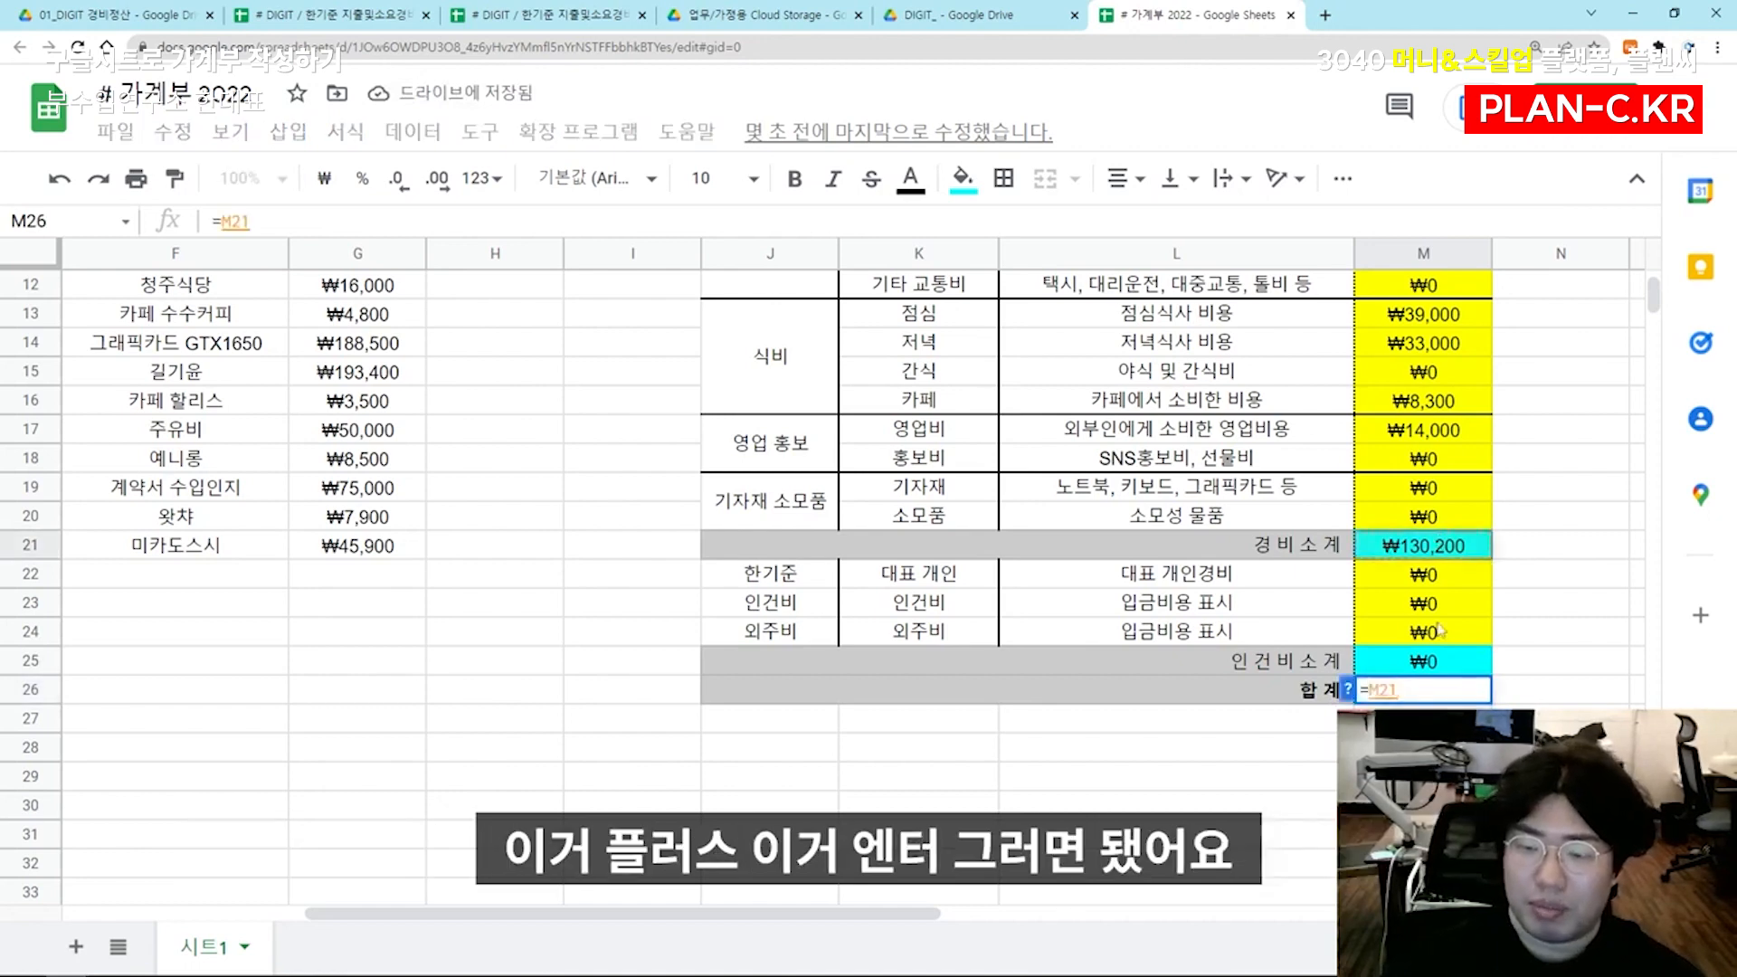
type("+")
left_click(1439, 662)
key("Return")
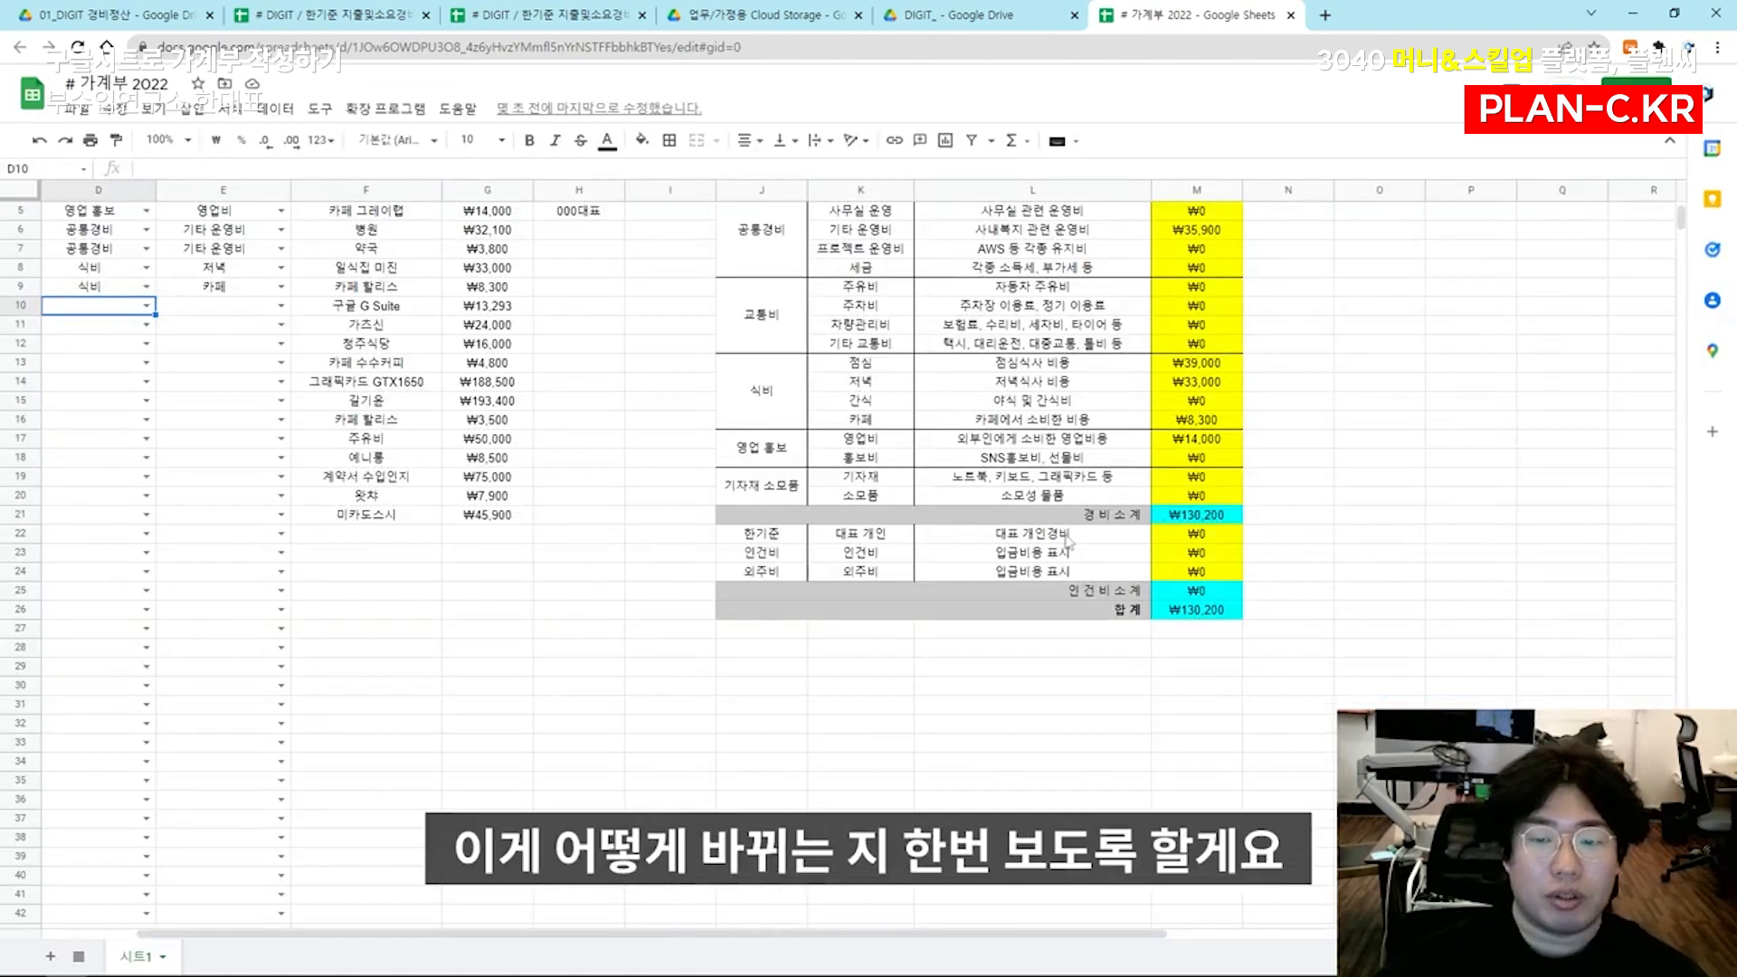
scroll(1113, 484, "up", 2)
scroll(469, 431, "left", 2)
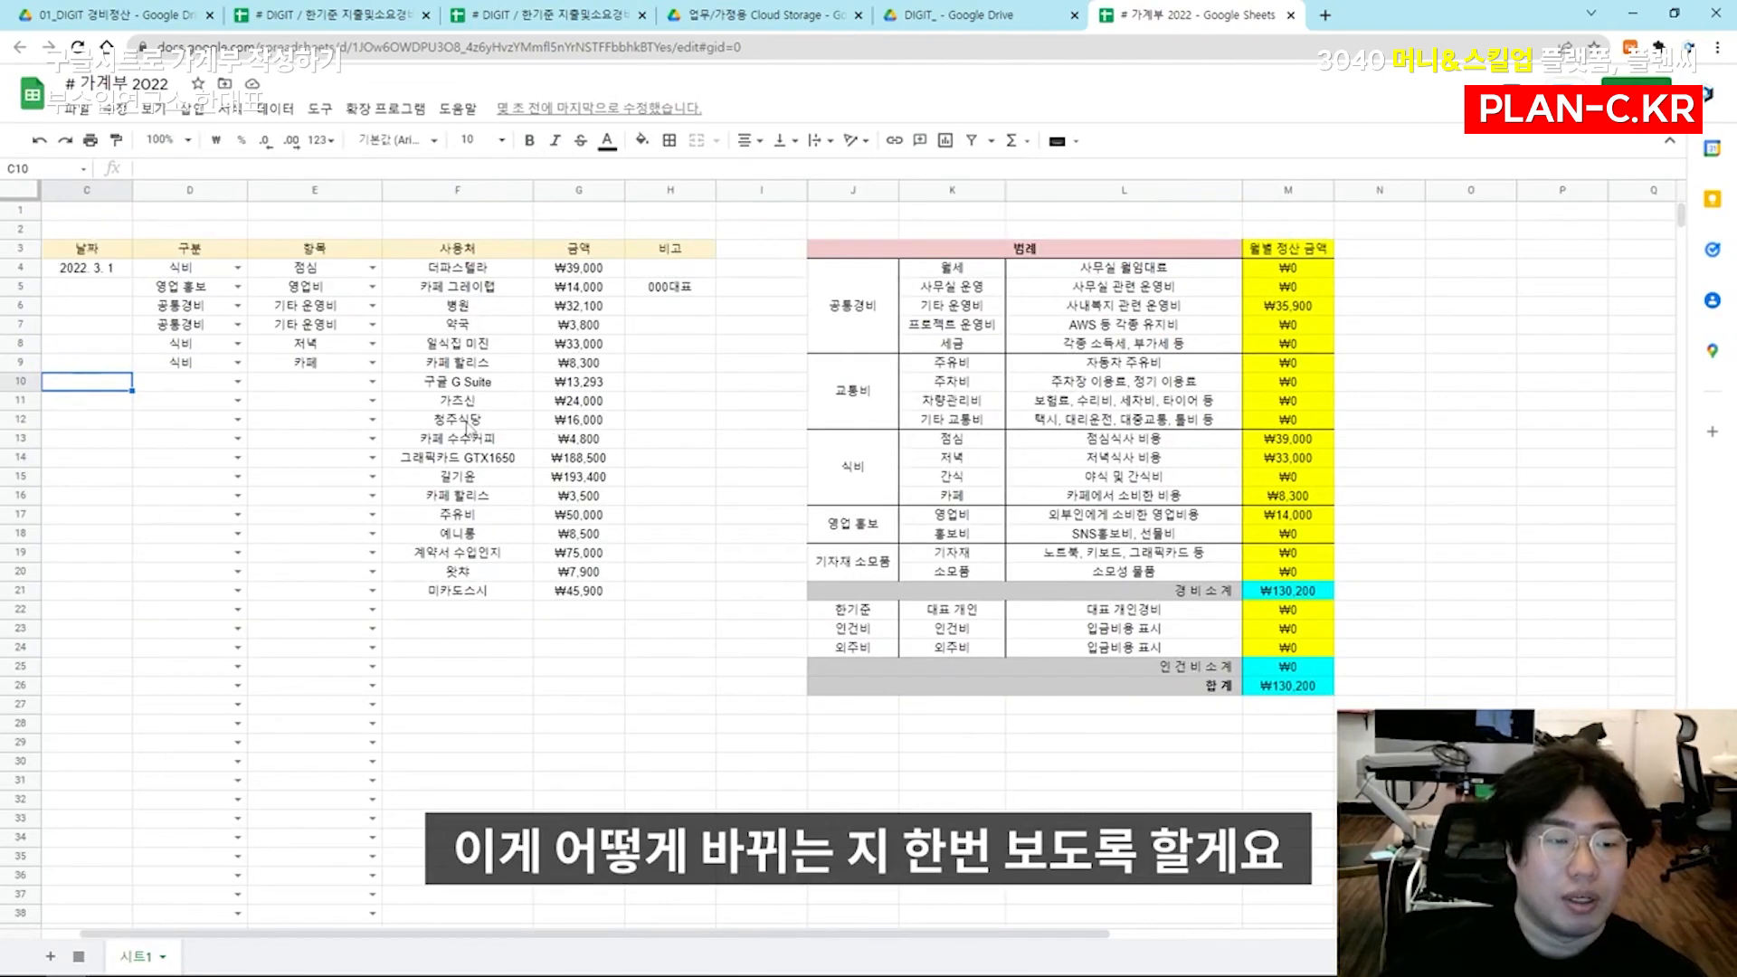
Categorize the 구글 G Suite expense in row 10 as 공통경비 with the item 사무실 운영
type("공")
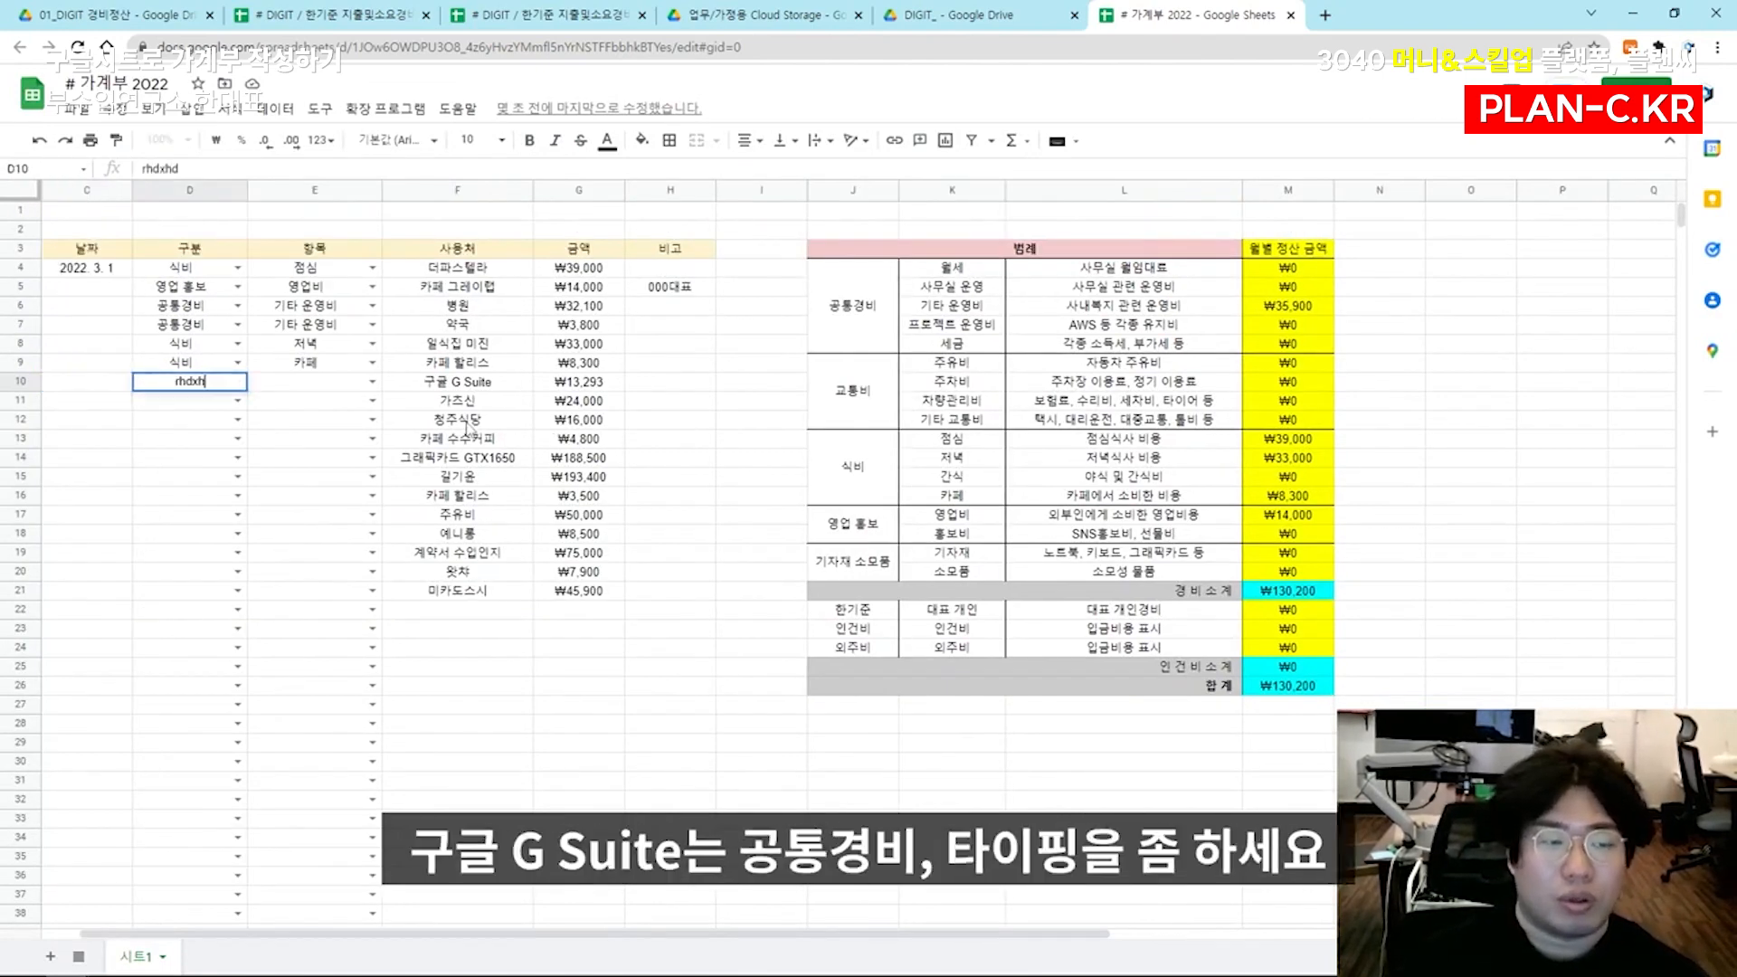
type("통경비")
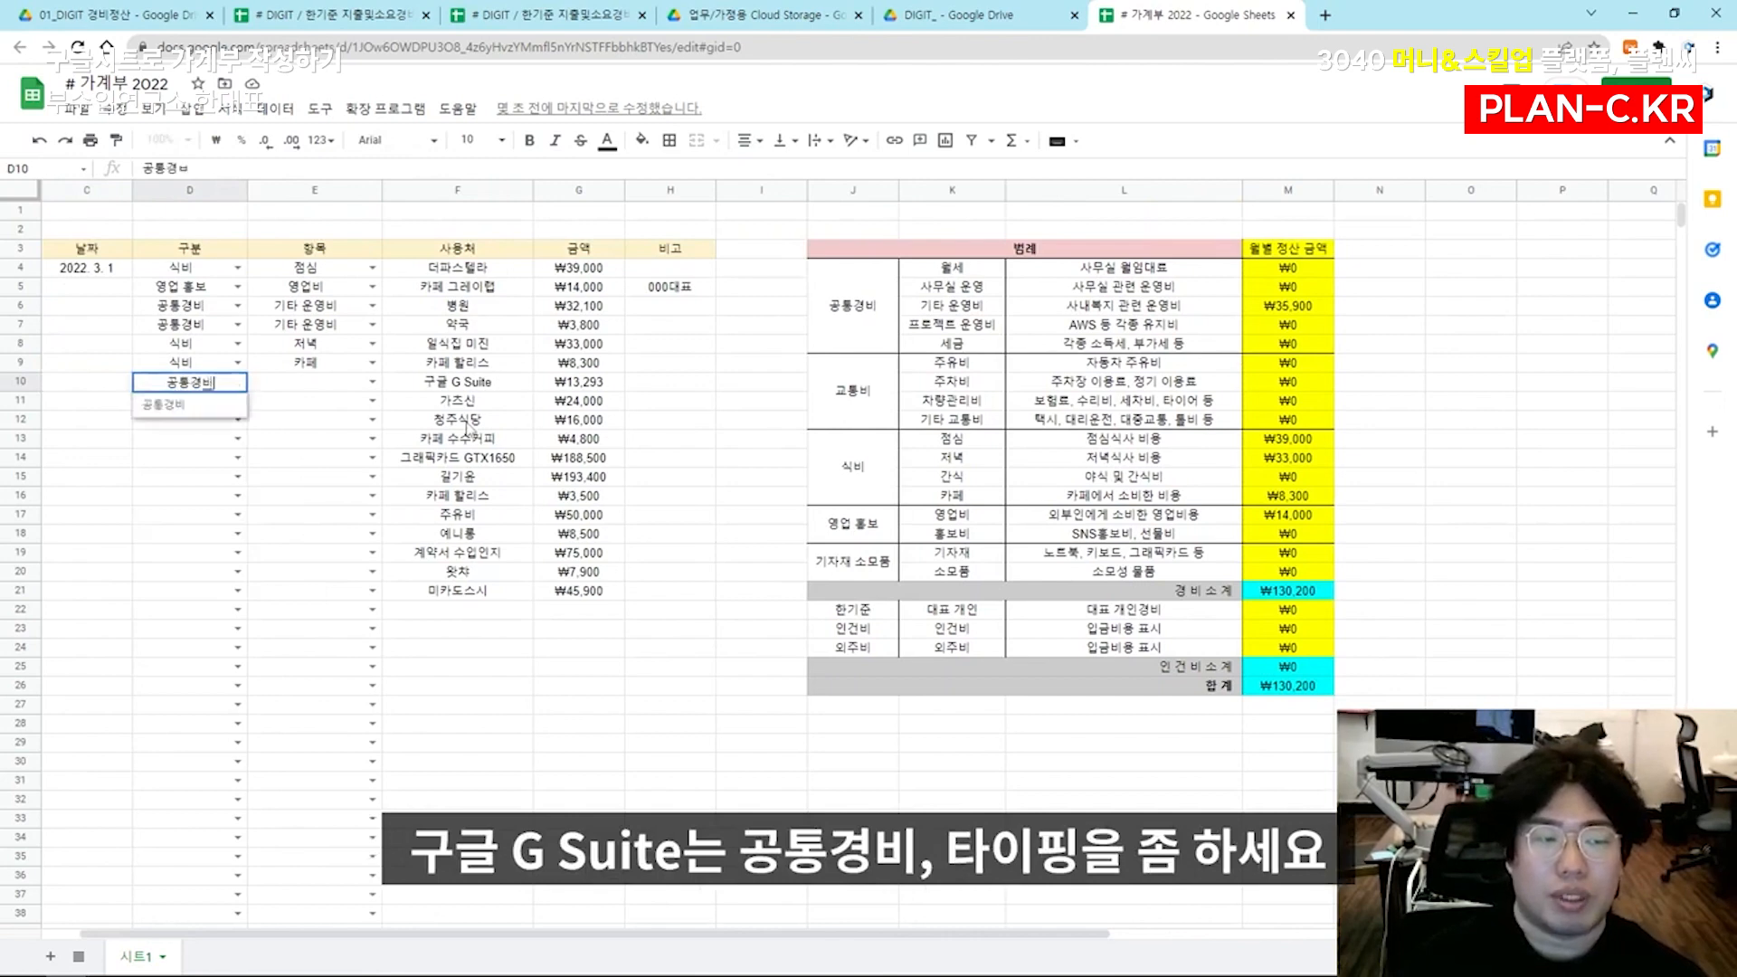
key("Tab")
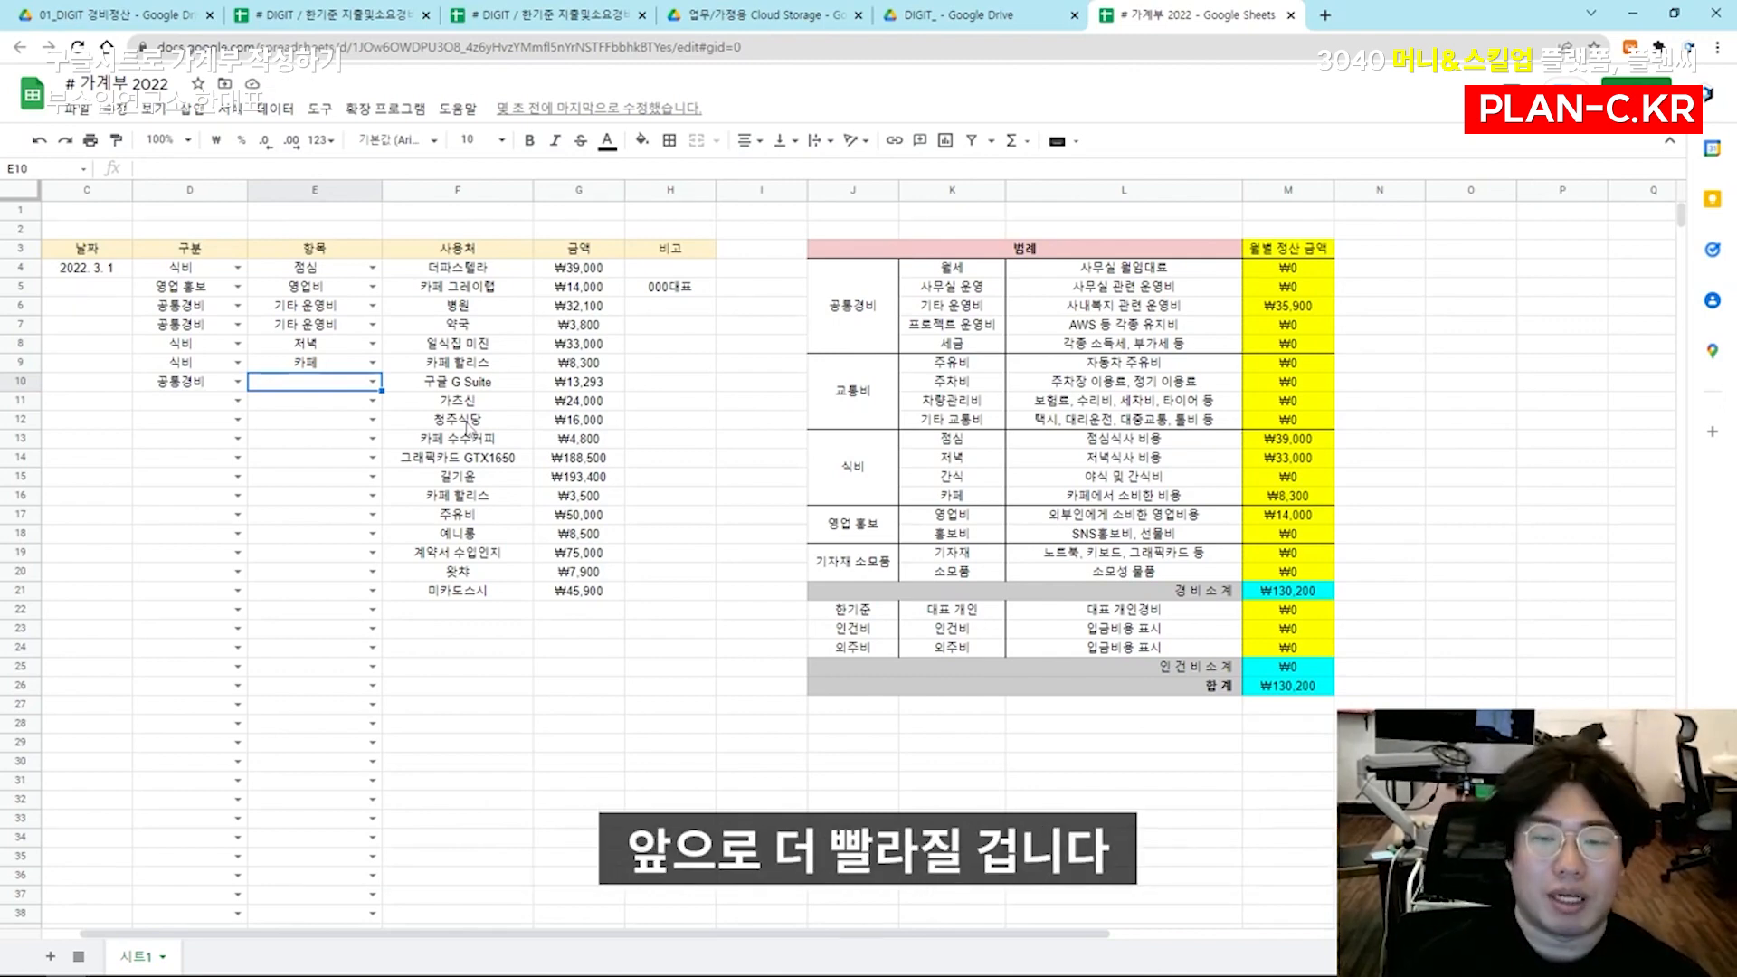
type("사무실")
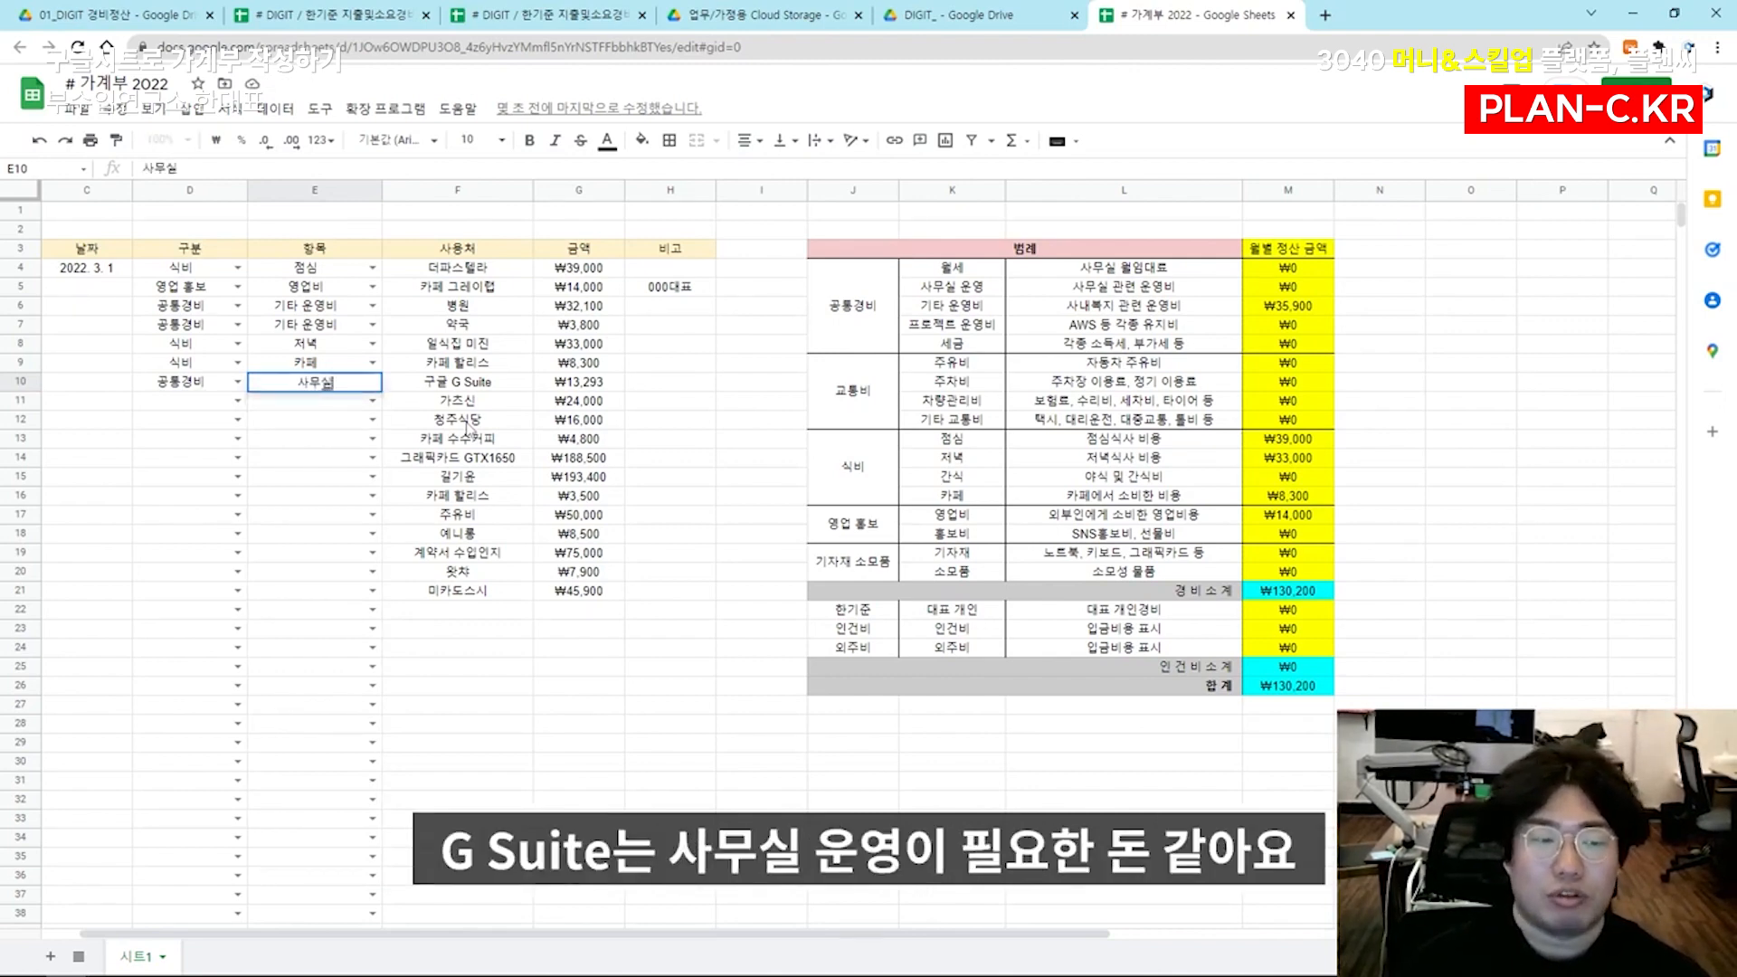
type(" 누운영")
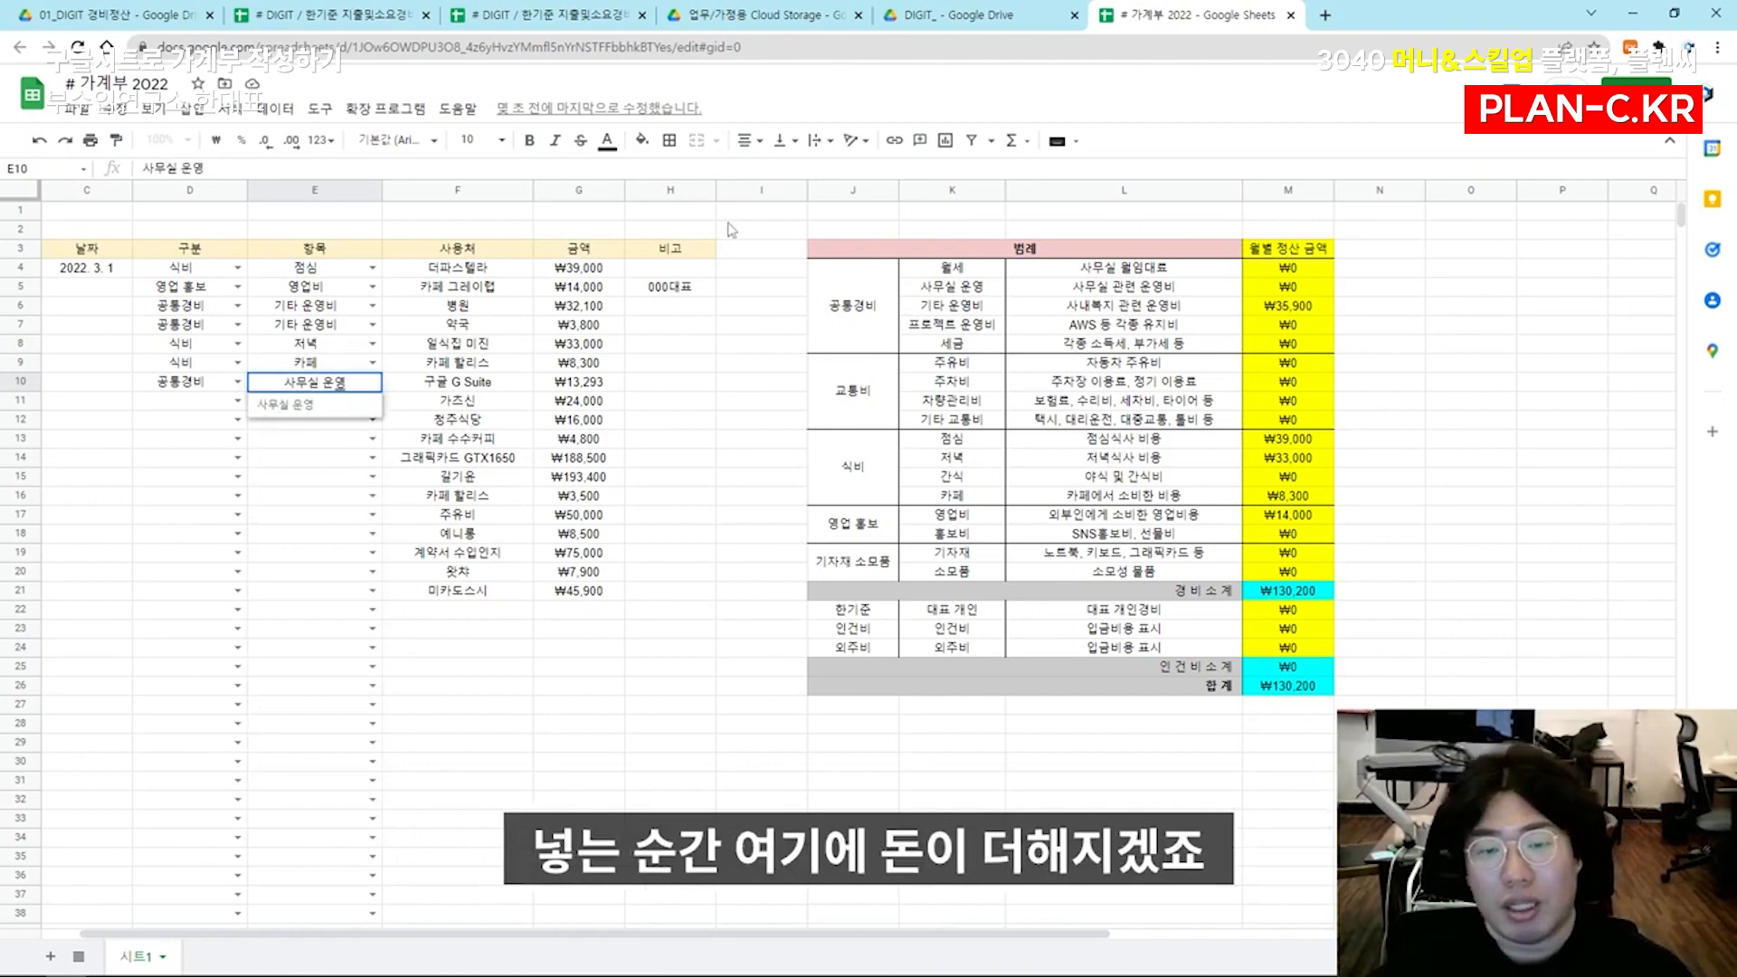
key("Return")
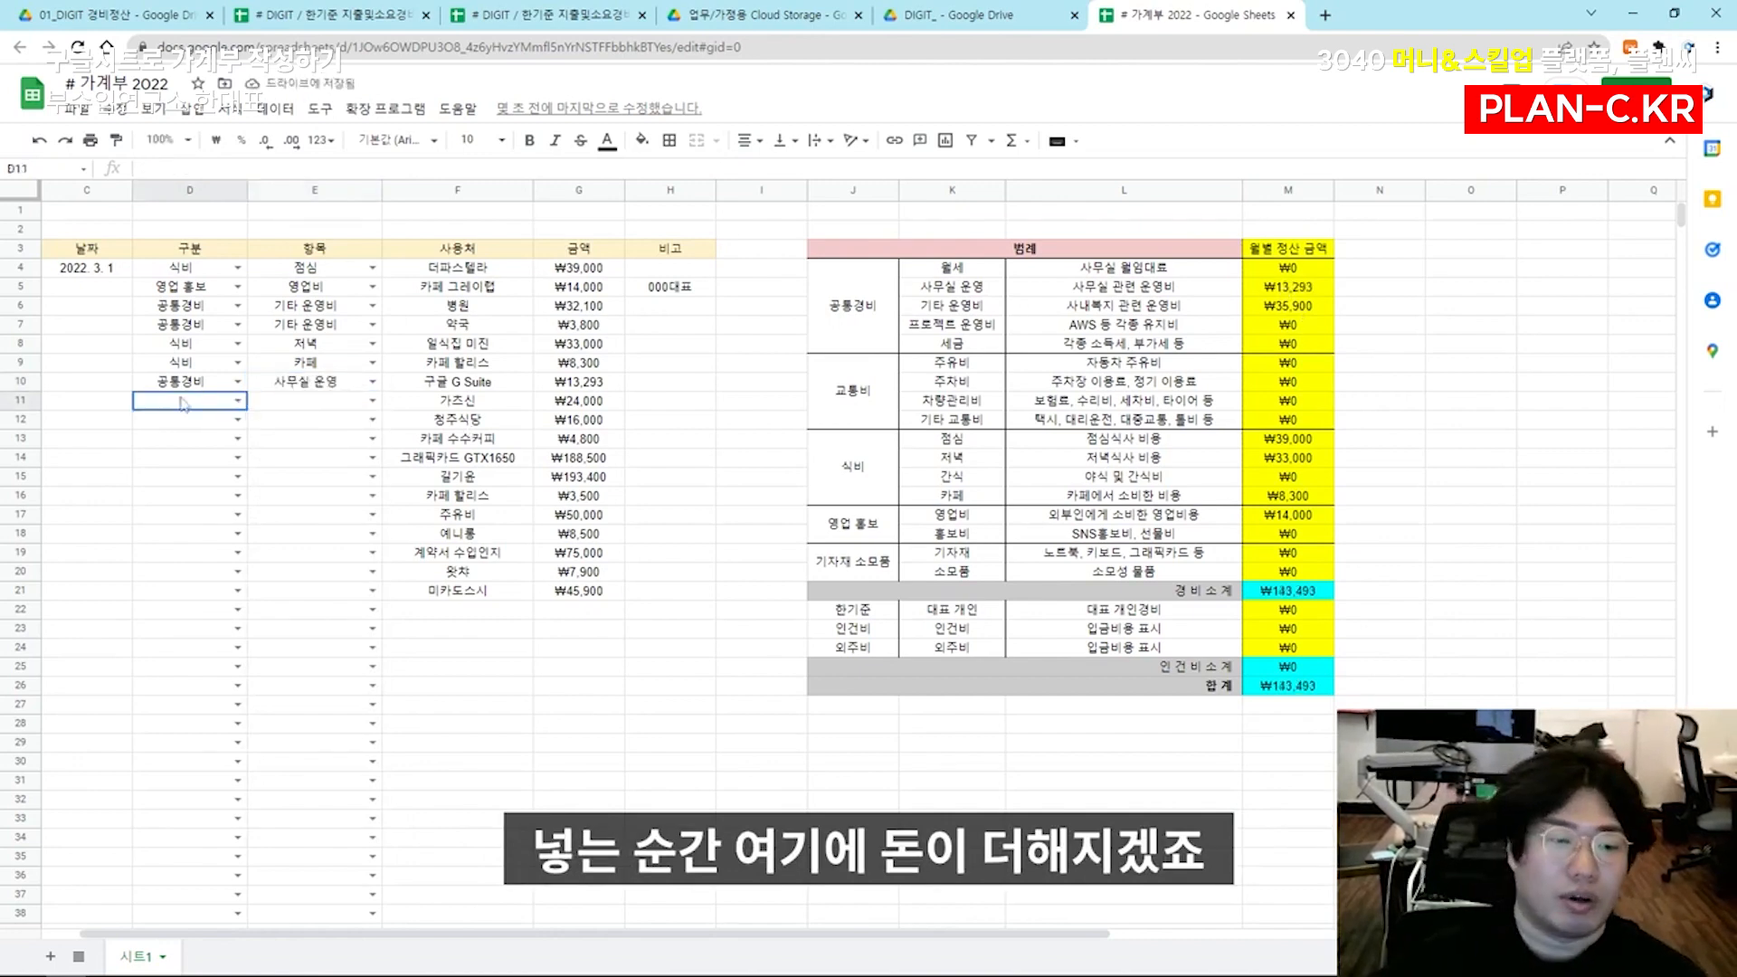
Categorize rows 11 and 12 as 식비, with the item 점심 for 가츠신 and 저녁 for 청주식당
type("식비")
key("Tab")
type("저녁")
key("Return")
type("식비")
key("Tab")
key("Up")
type("점심")
key("Return")
type("저녁")
key("Return")
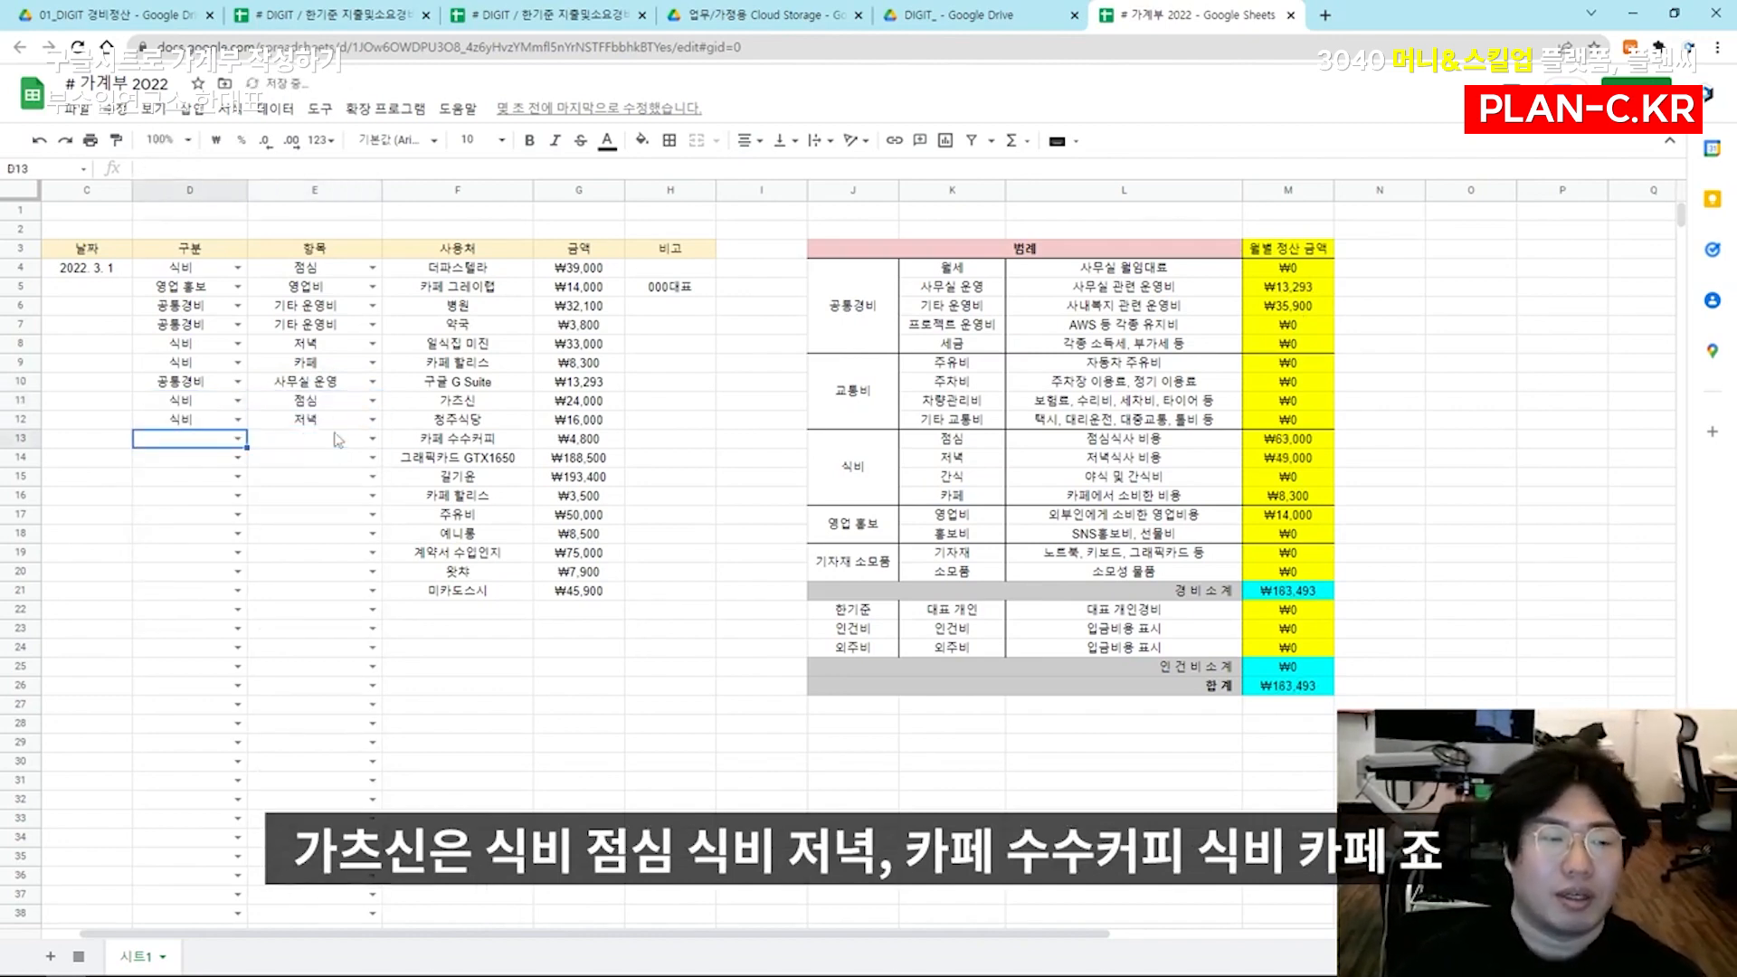
Categorize the 카페 수수커피 expense in row 13 as 식비 with the item 카페
type("식비")
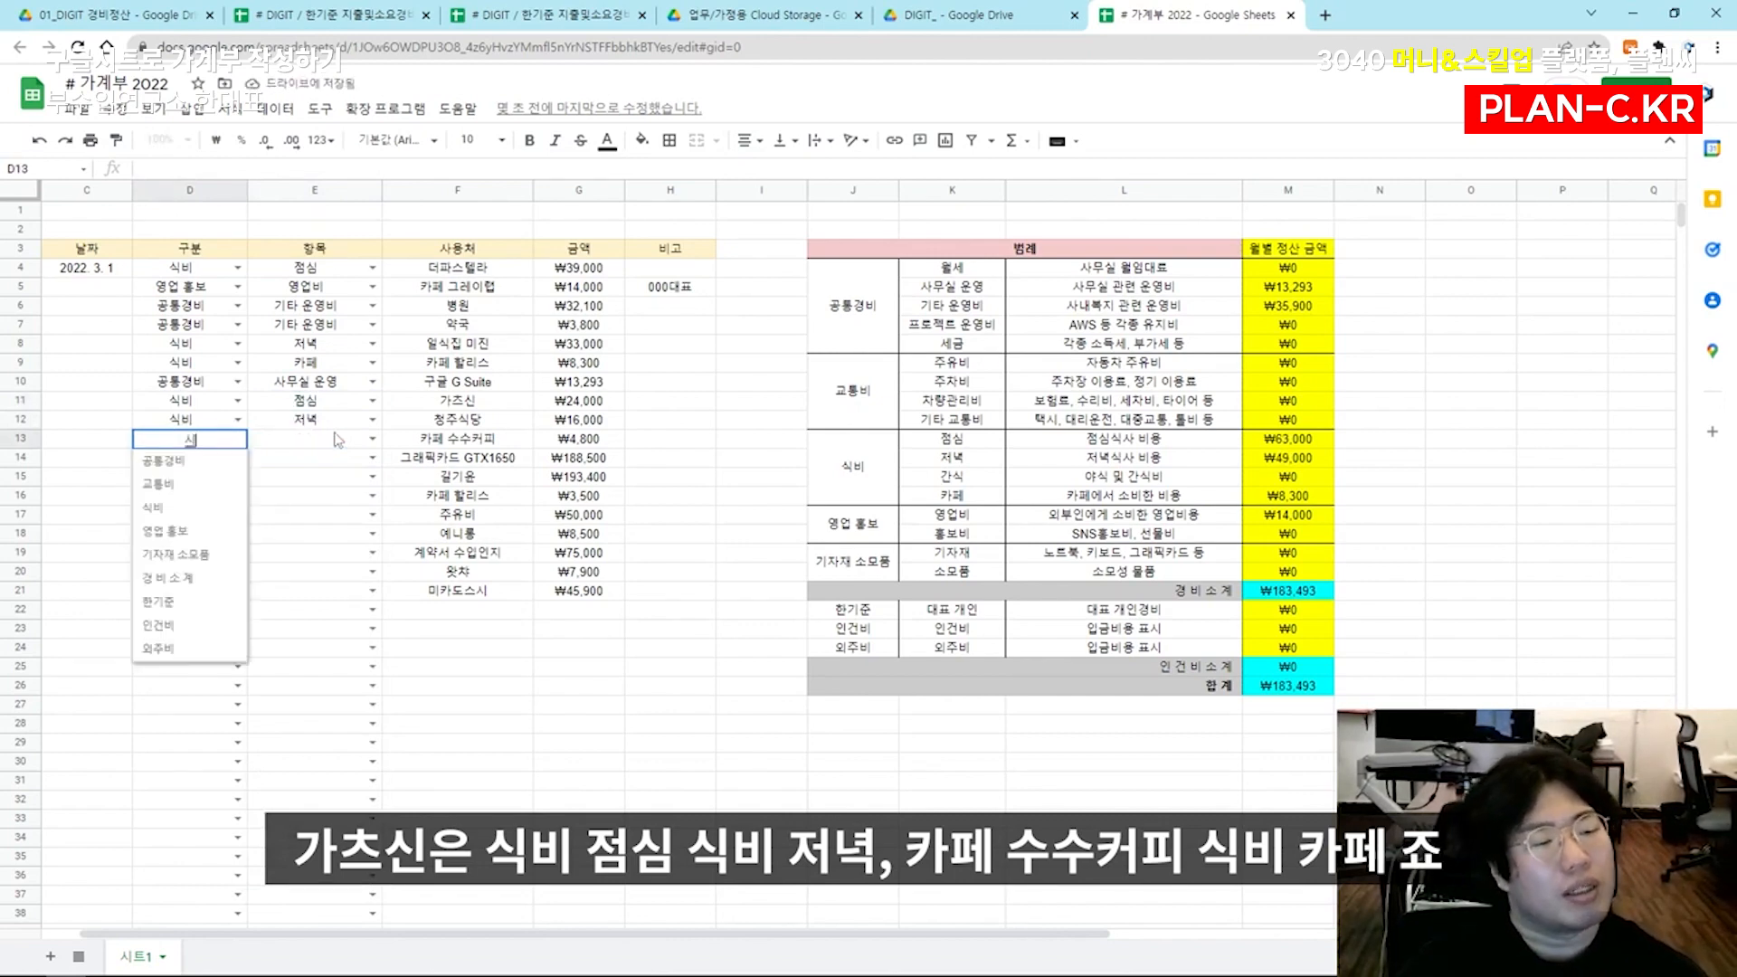
key("Tab")
type("카페")
key("Return")
Categorize the 그래픽카드 GTX1650 expense in row 14 as 기자재 소모품 with the item 기자재
type("기자재 소모품")
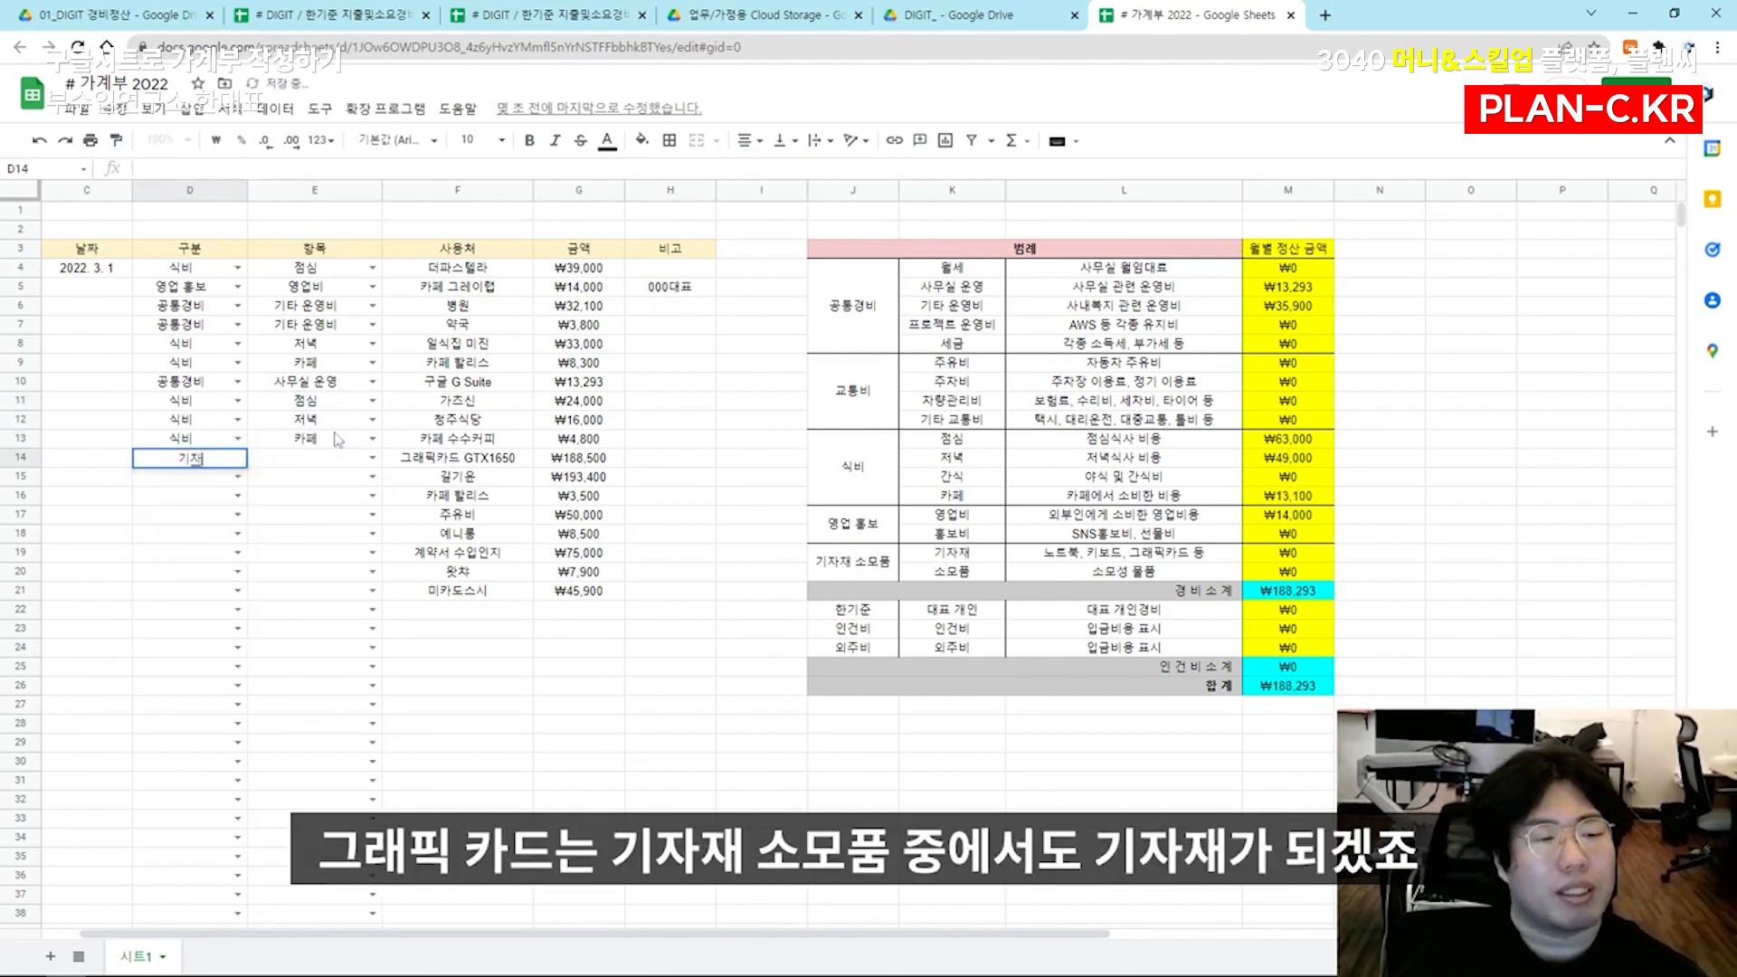
key("Tab")
type("기자재")
key("Return")
key("Left")
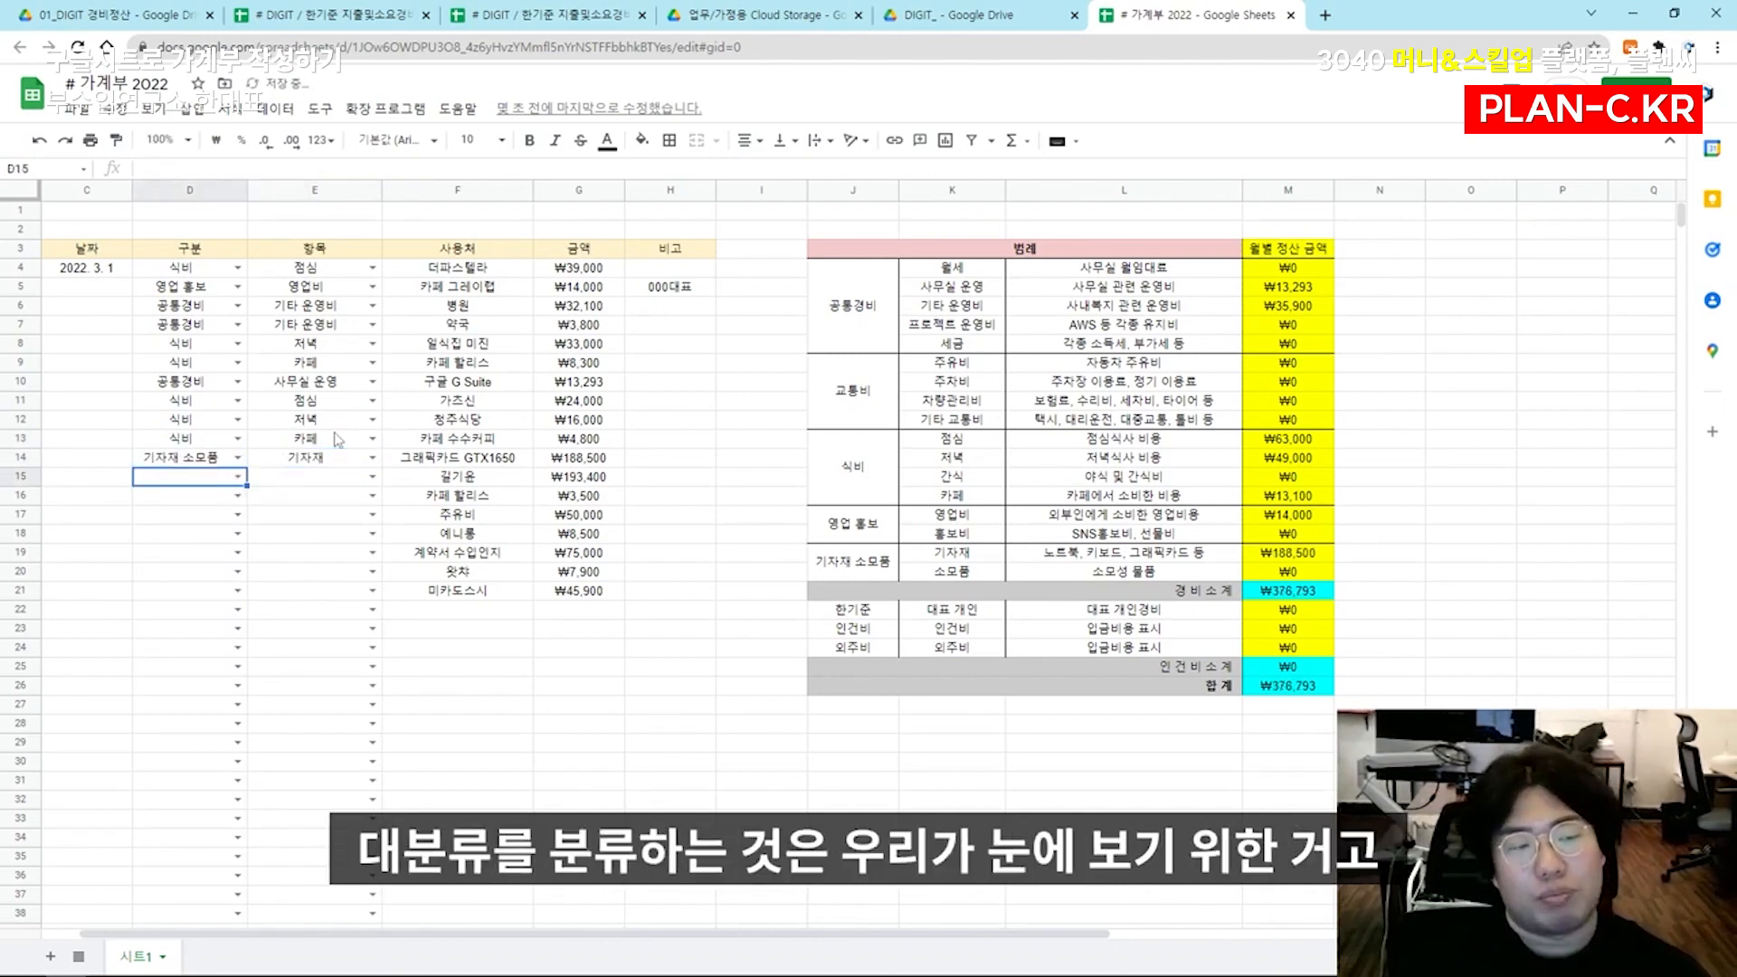
Categorize the ₩193,400 expense in row 15 as 외주비 with the item 외주비
key("Up")
key("Down")
key("Right")
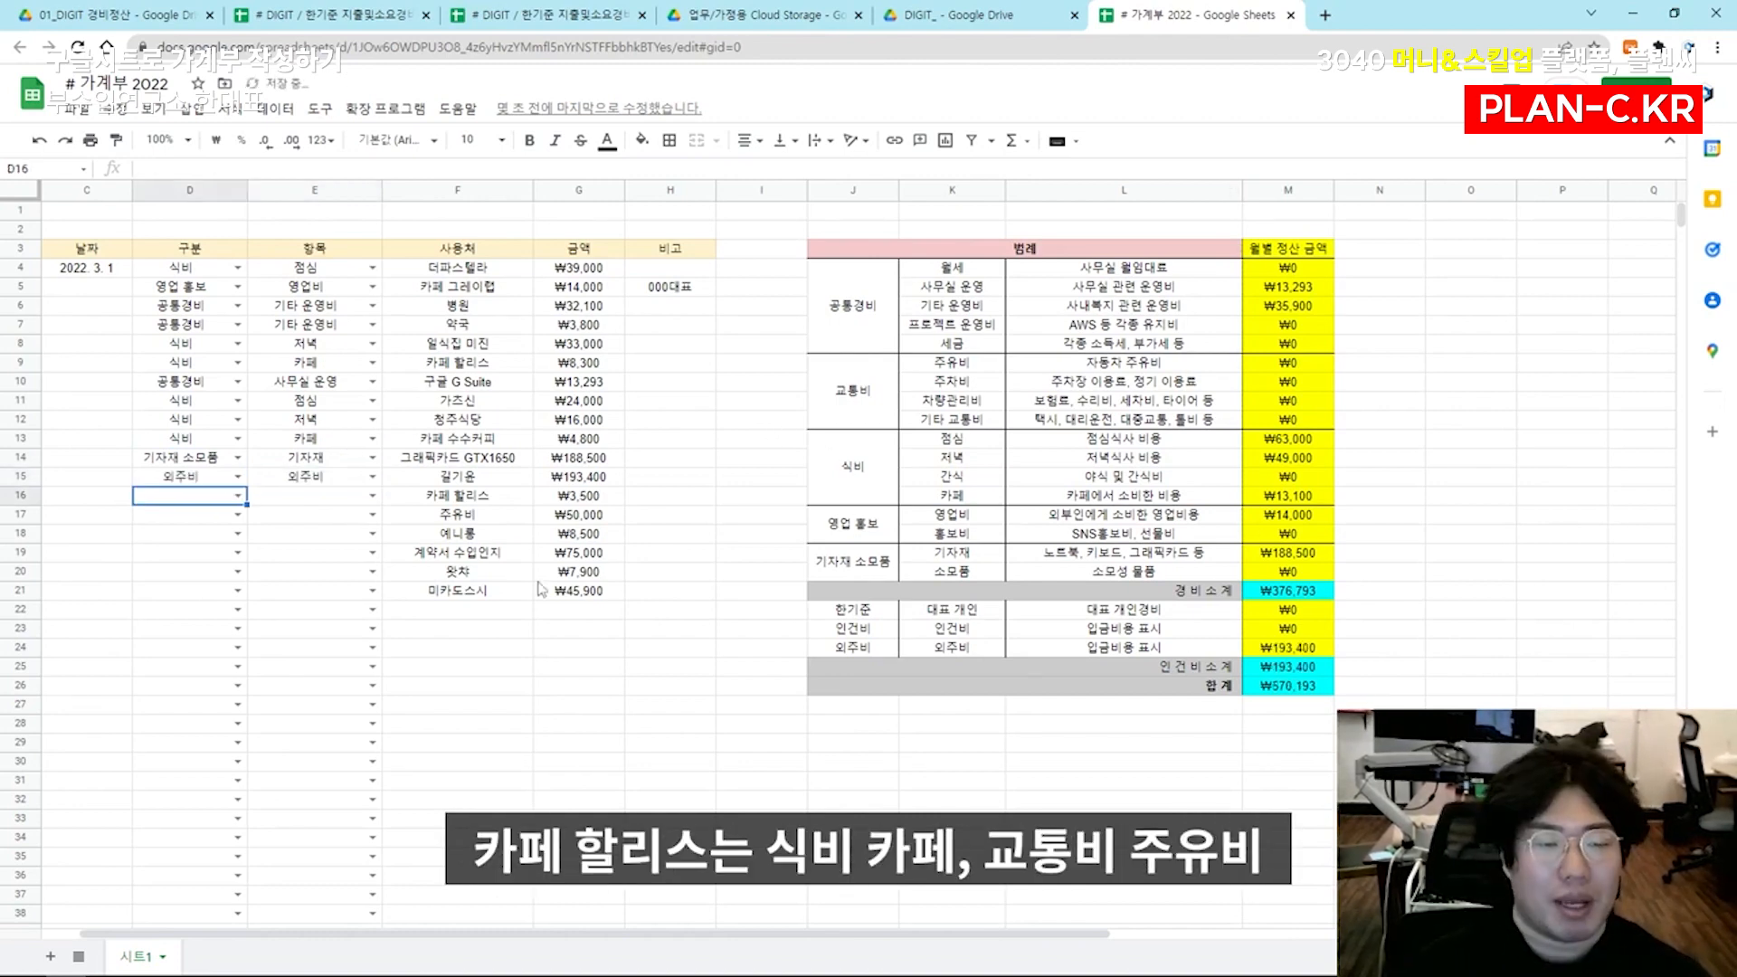
Categorize row 16 (카페 할리스) as 식비 with item 카페 and row 17 (주유비) as 교통비 with item 주유비
type("식비")
key("Tab")
type("카페")
key("Return")
type("교통비")
key("Tab")
type("주유비")
key("Return")
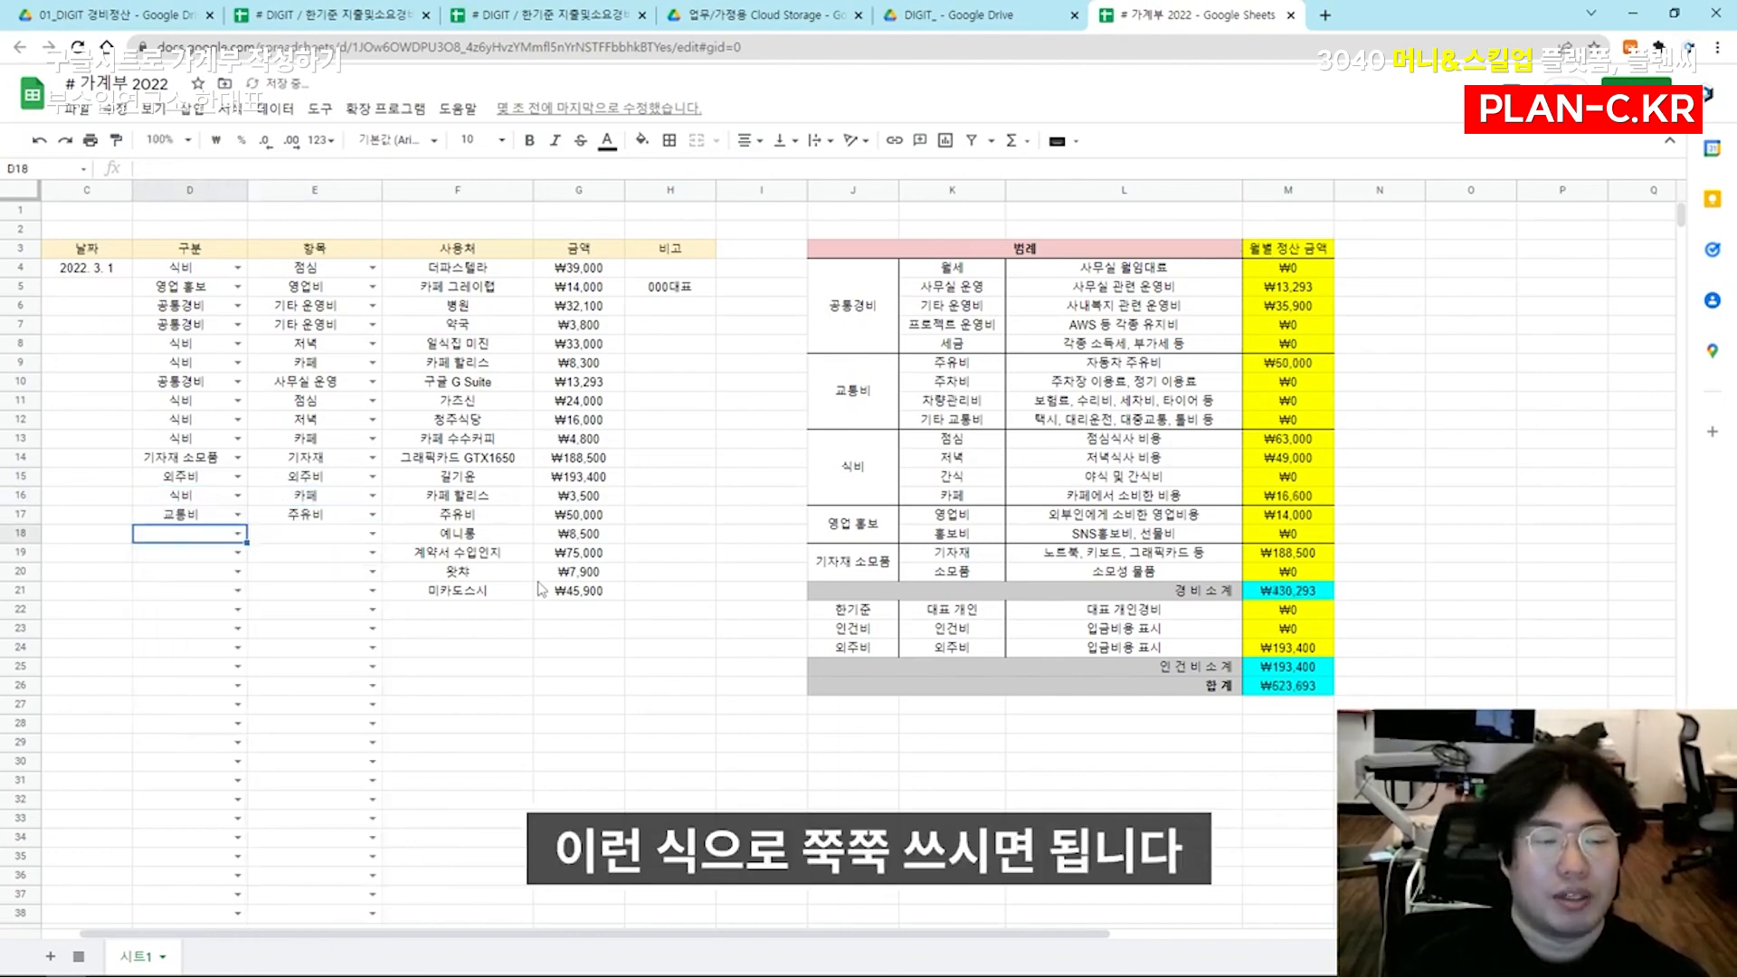
Categorize row 18 as 영업 홍보 with the item 영업비 and enter the remark 000대표 in its 비고 cell
type("영업")
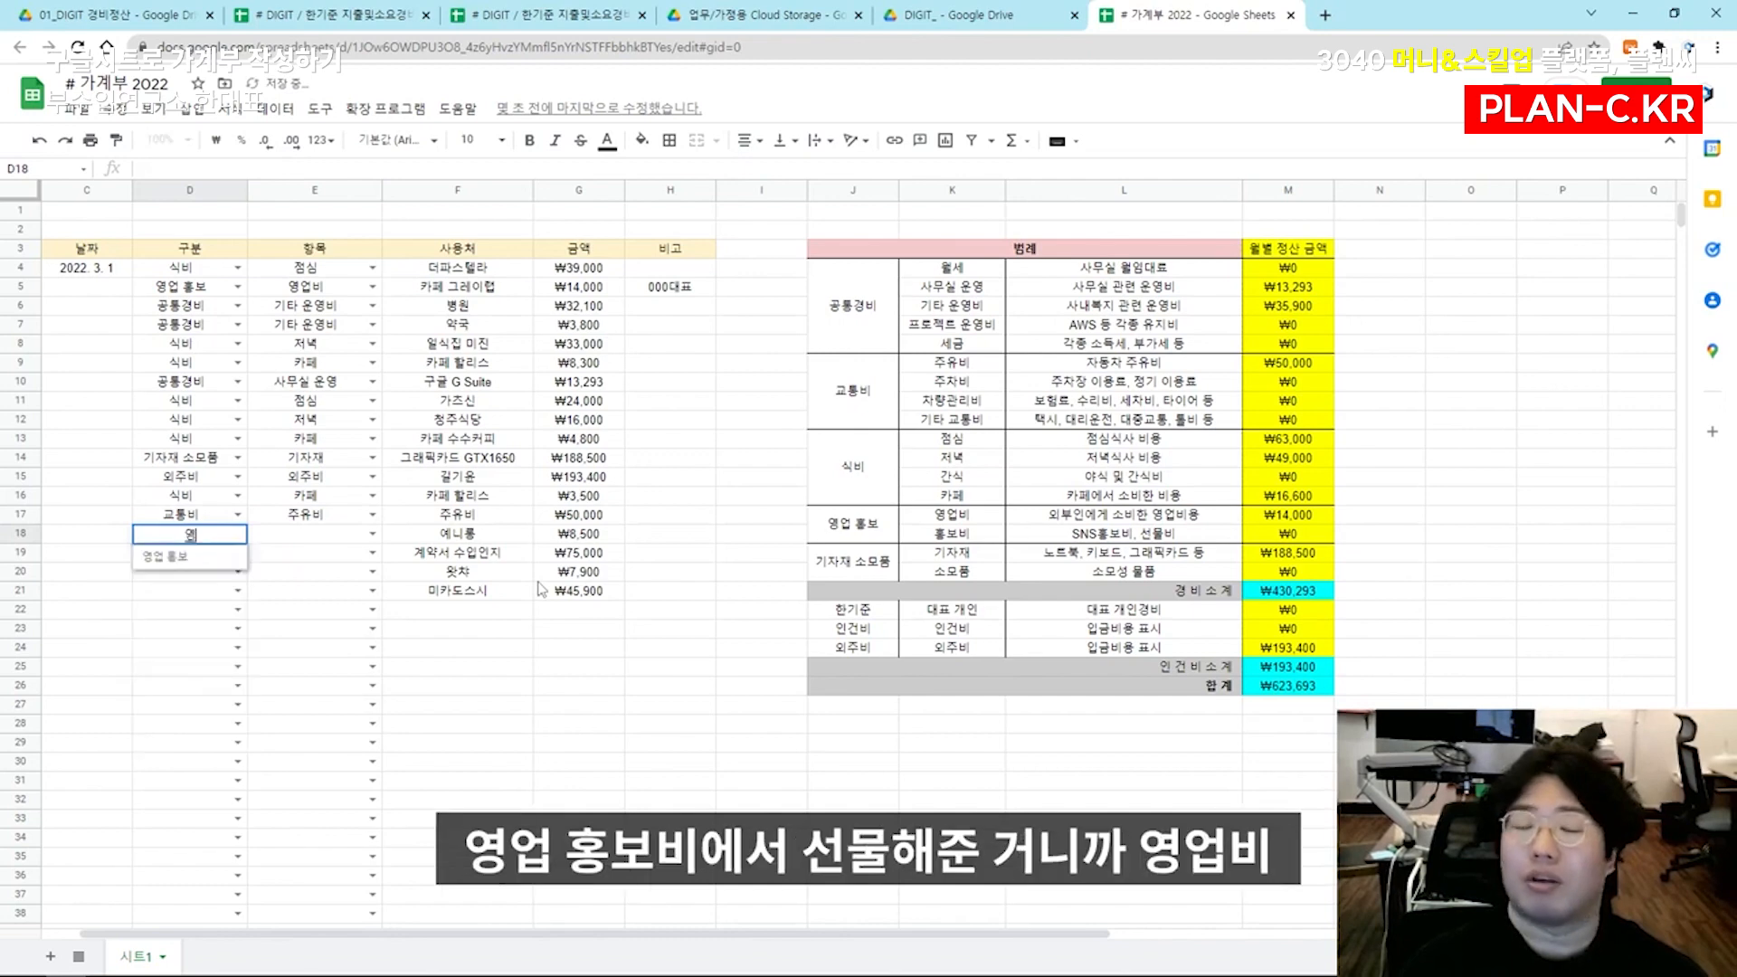
key("Tab")
type("영업비")
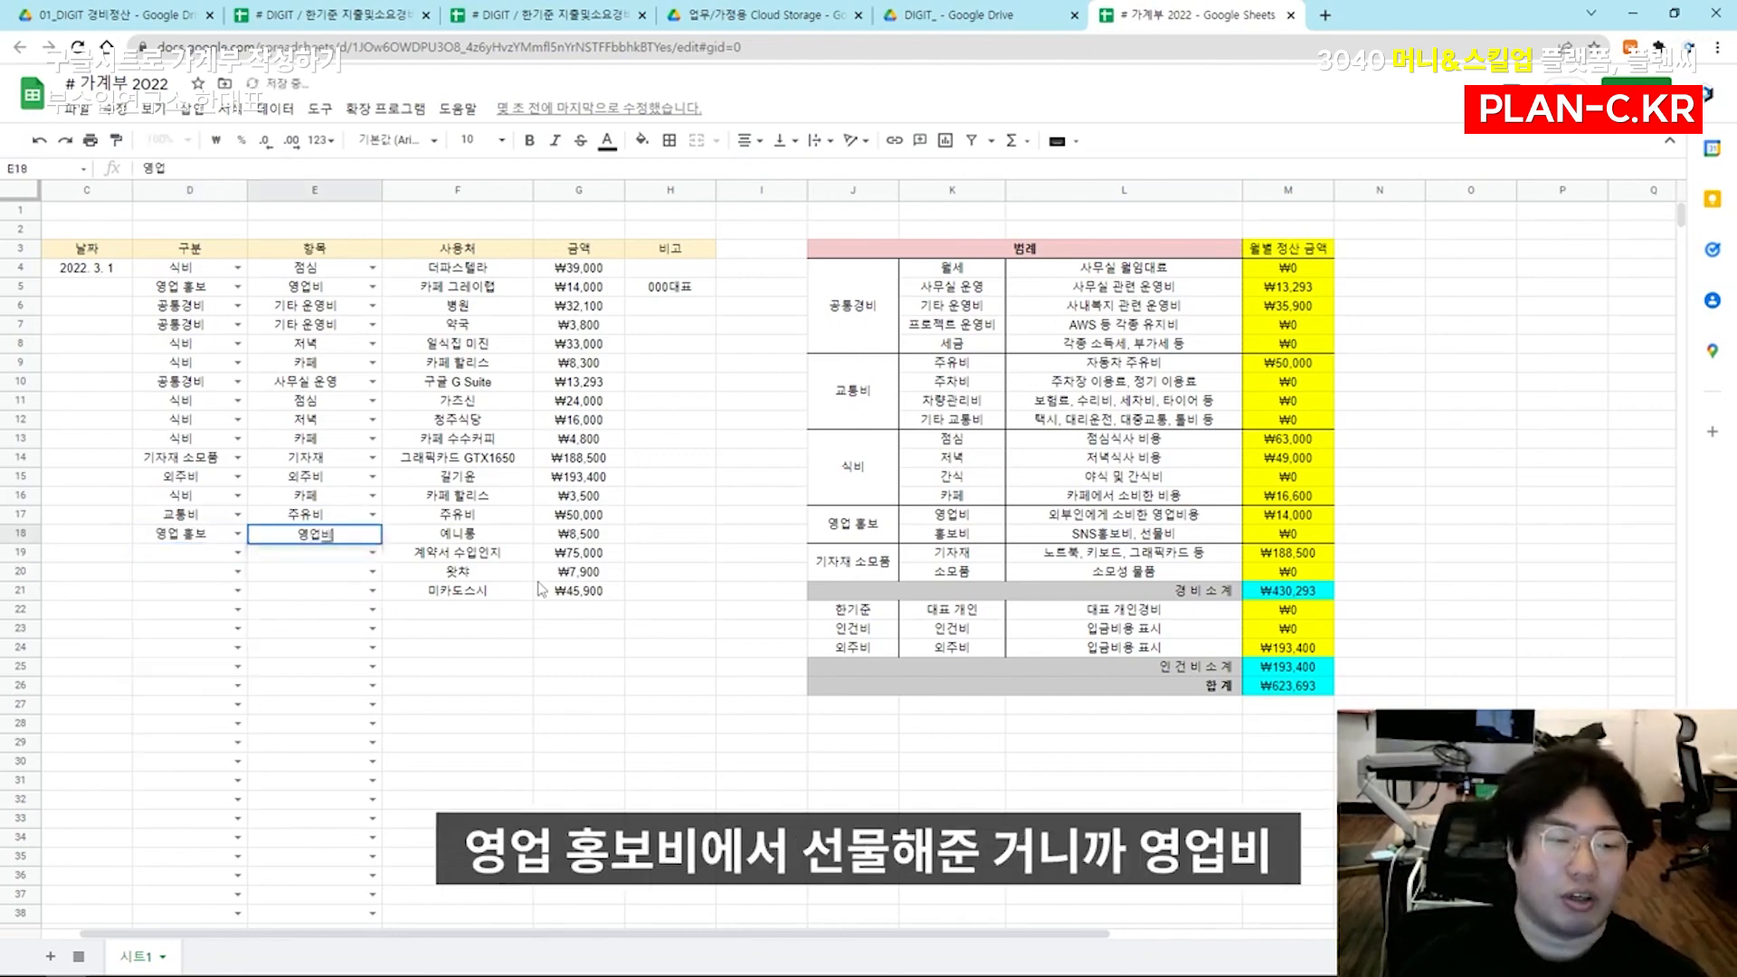
key("Tab")
key("Tab")
key("Tab")
type(")))000댚")
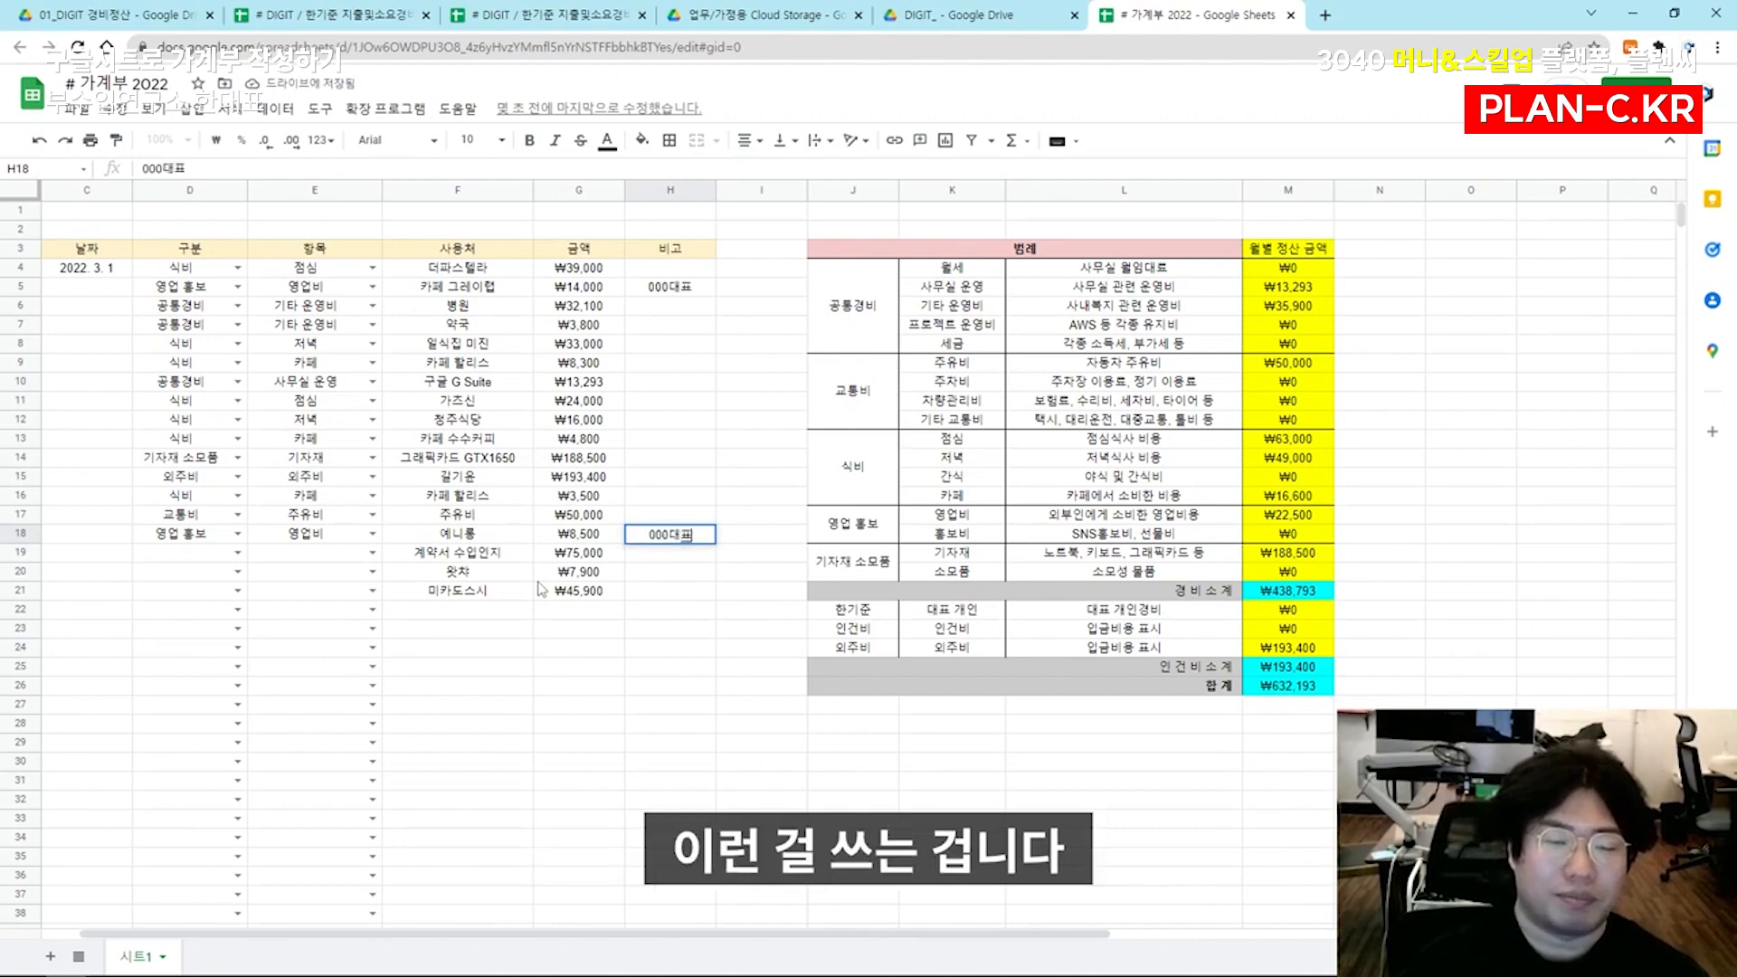
type("표")
key("Return")
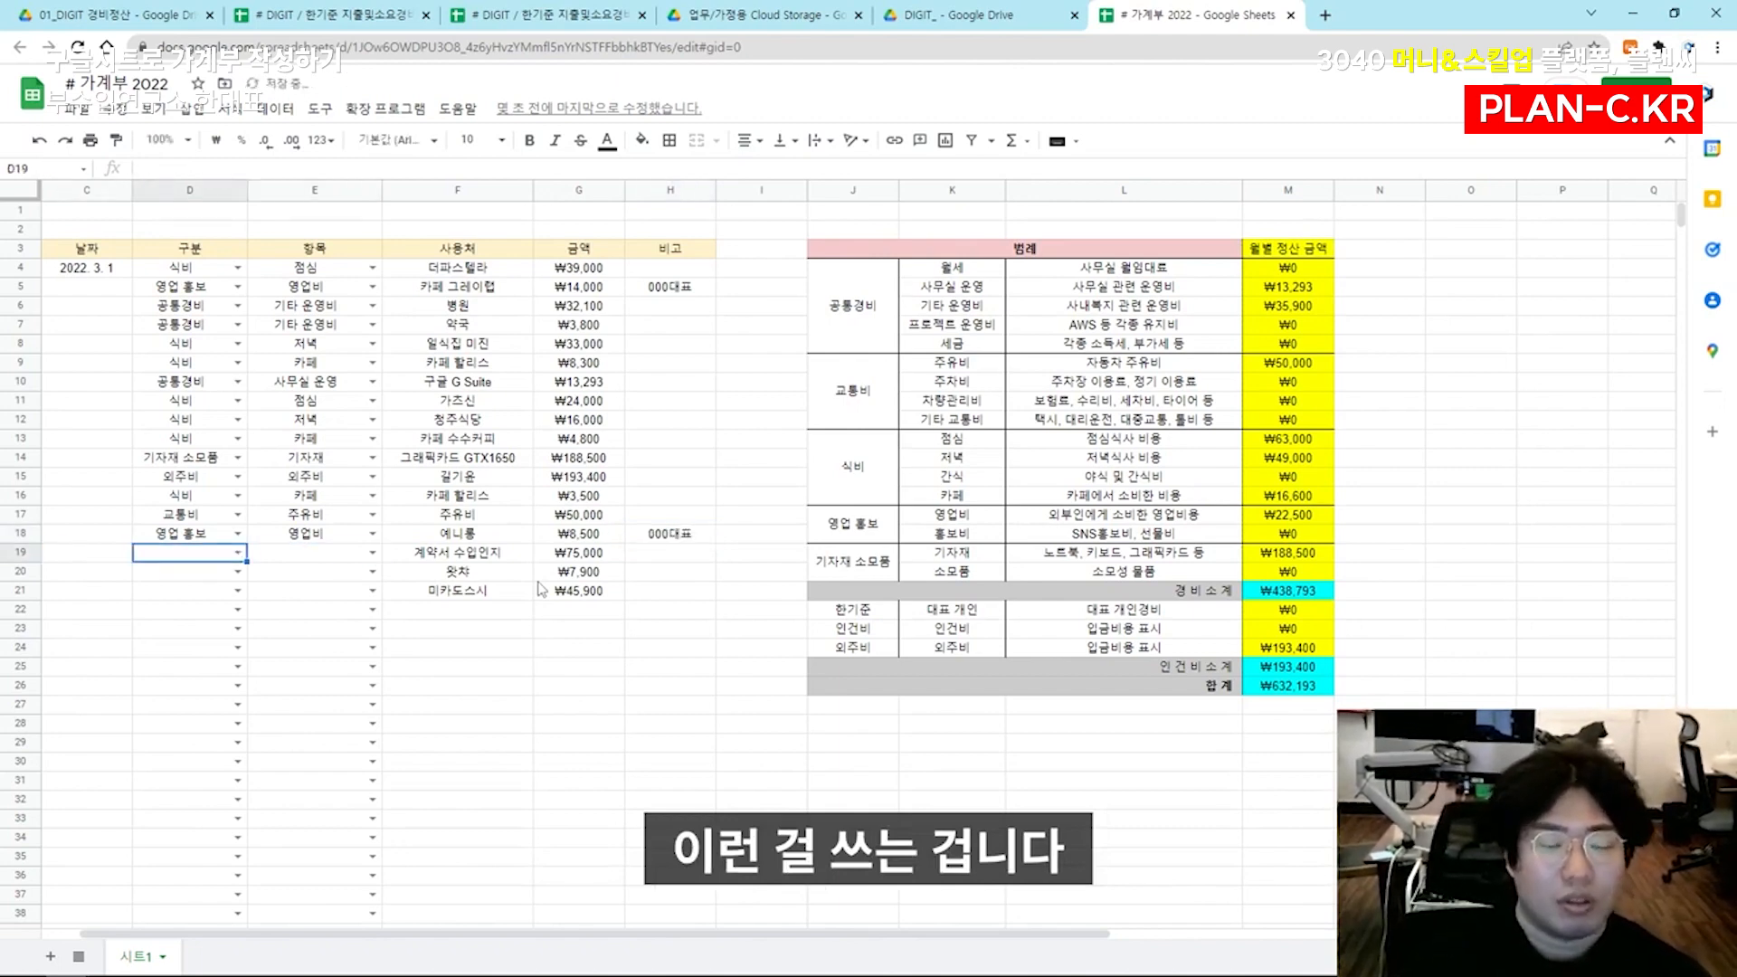
Categorize the 계약서 수입인지 expense in row 19 as 공통경비 with the item 프로젝트 운영비
type("공통경비")
key("Tab")
type("프로젝트 운영비")
key("Return")
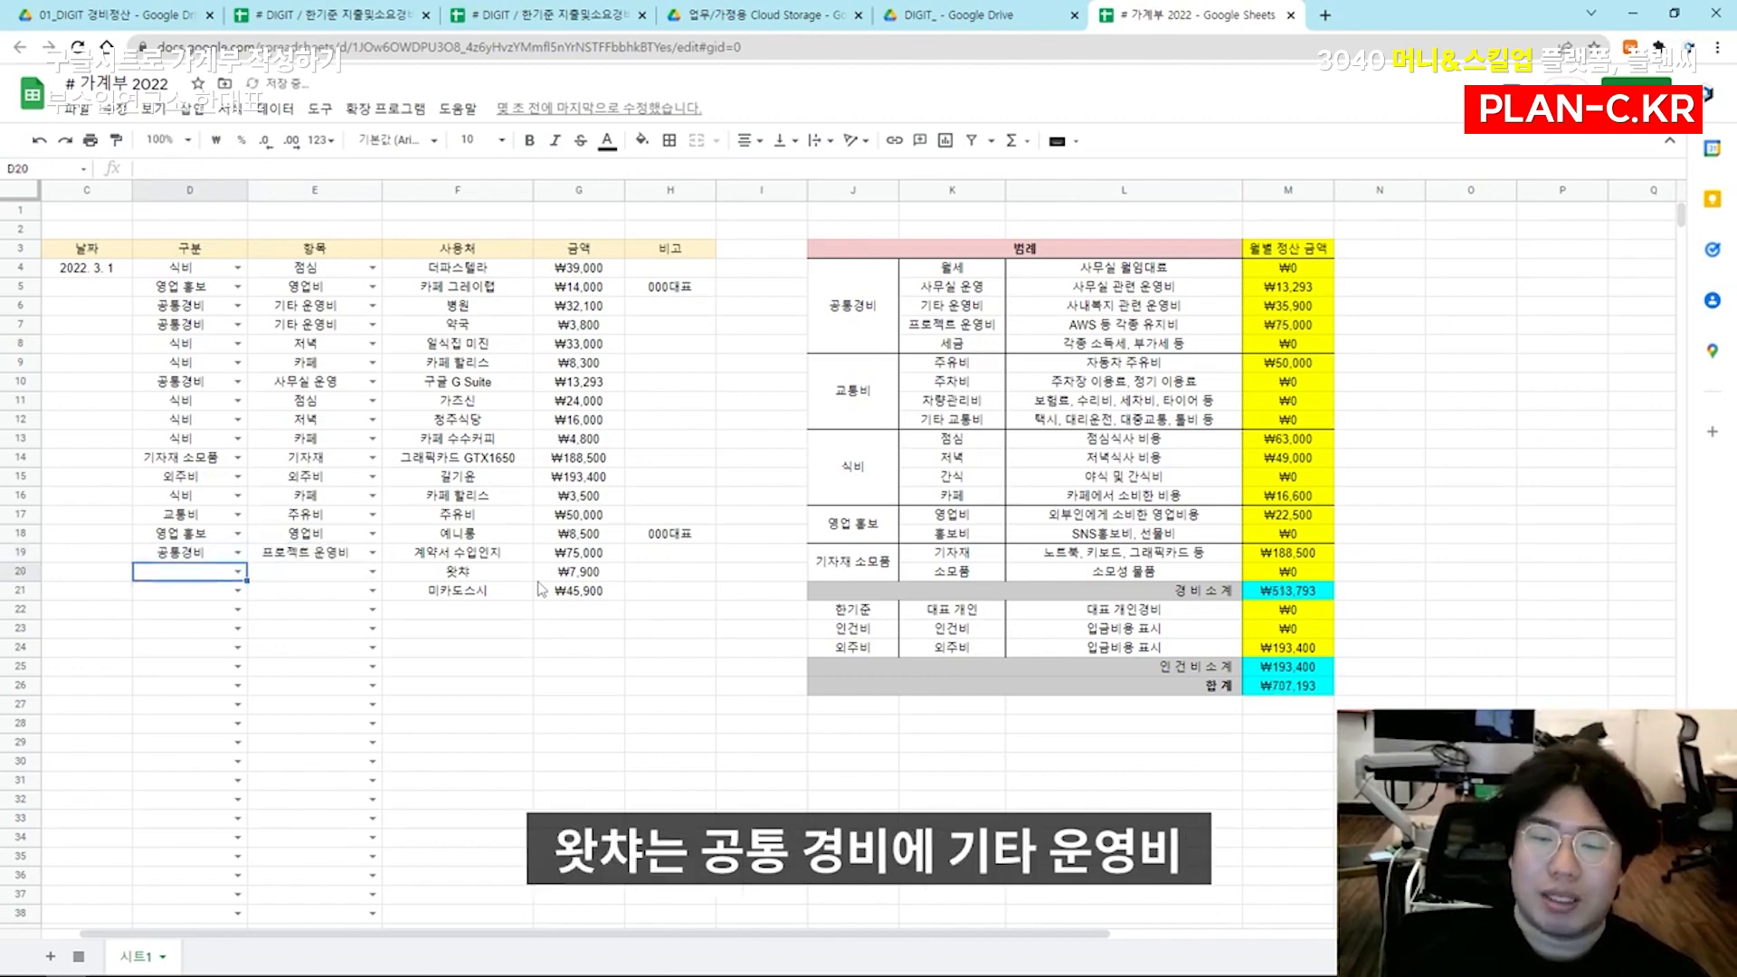
Categorize the 왓챠 expense in row 20 as 공통경비 with the item 기타 운영비
type("공통경비")
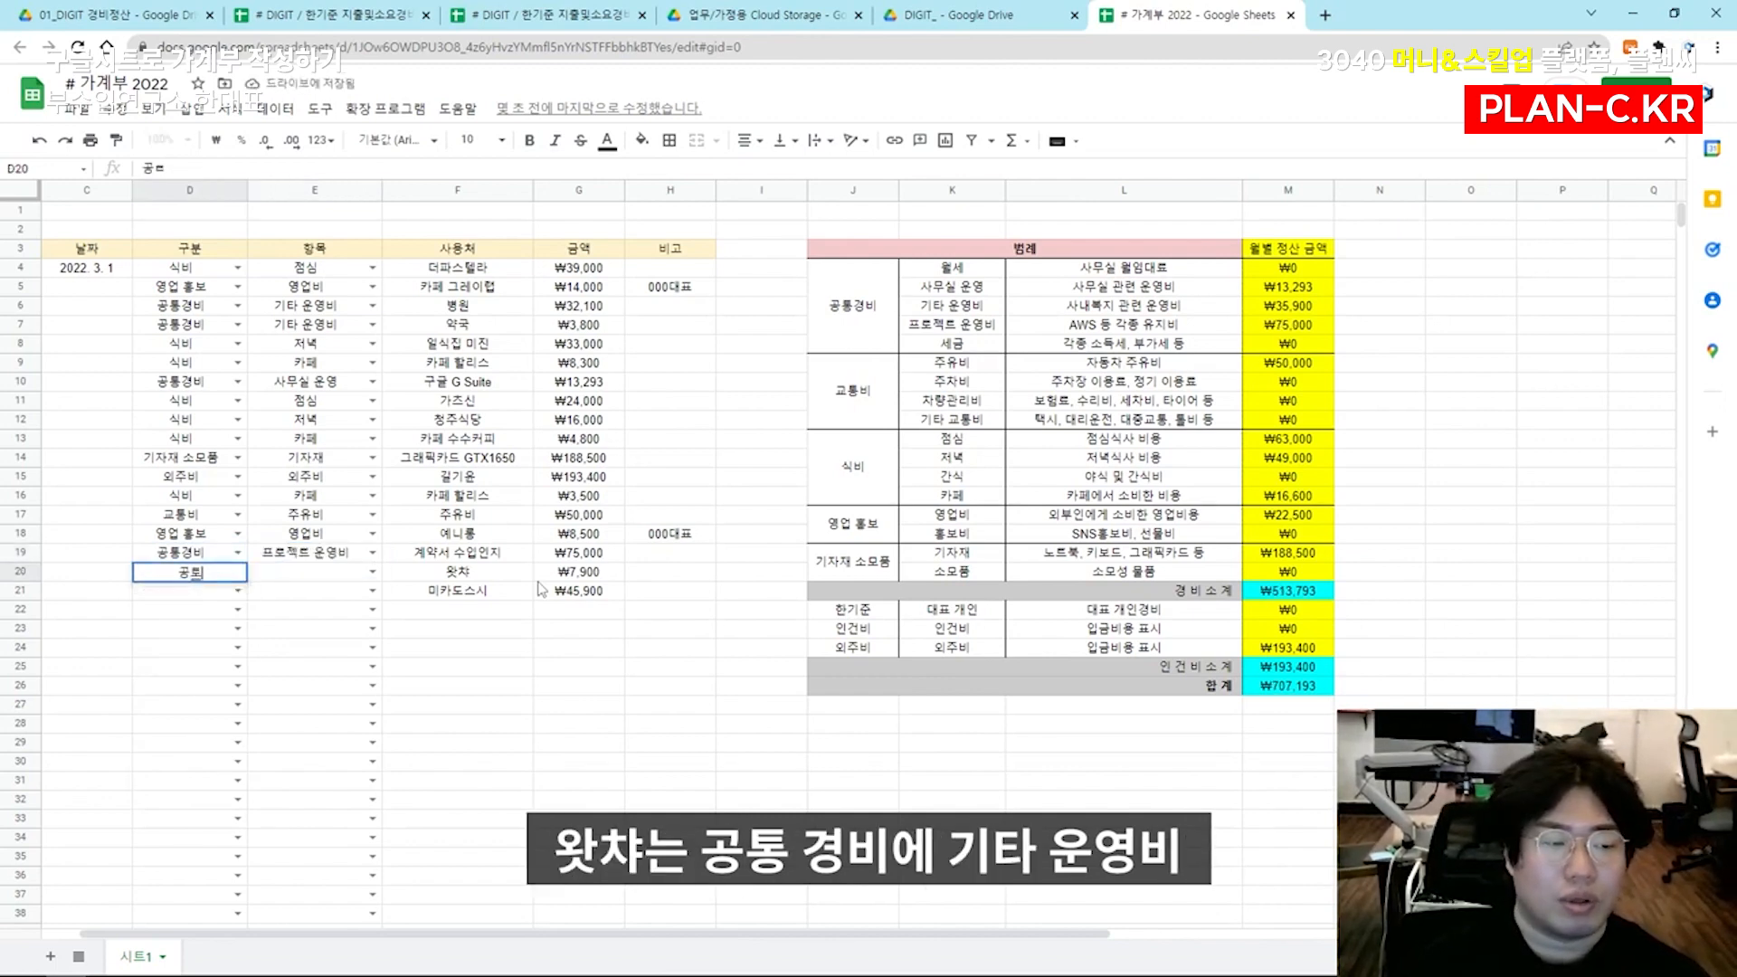
key("Tab")
type("기타 운영비")
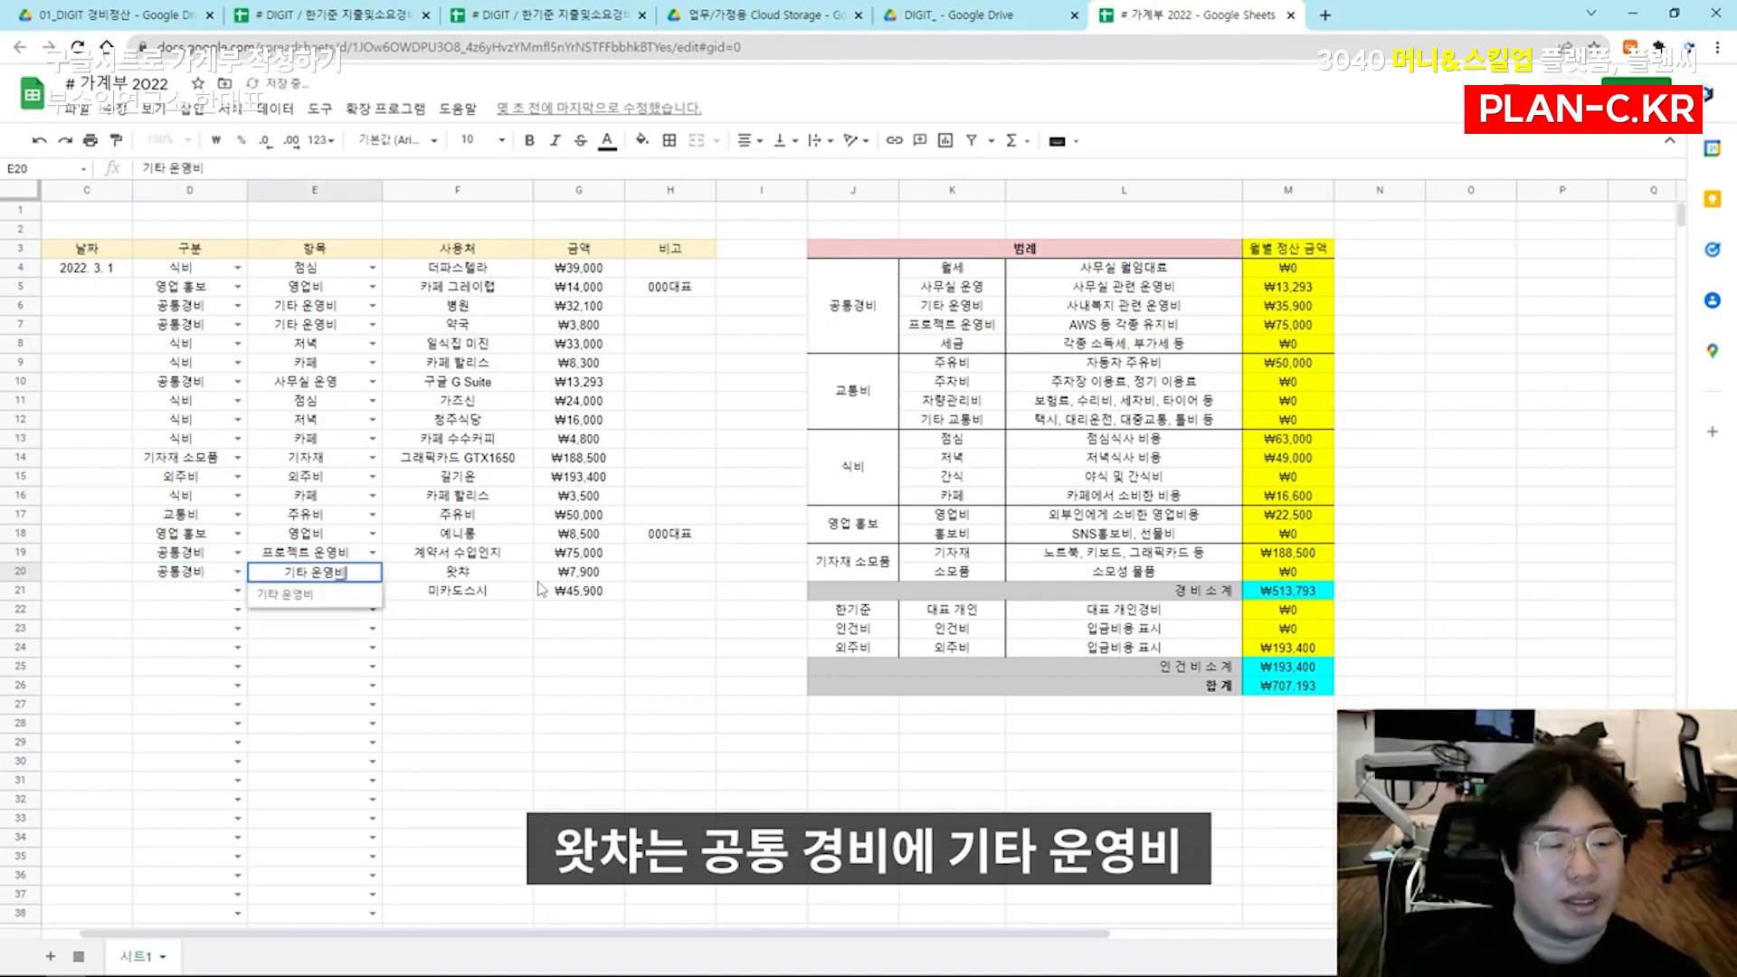
key("Return")
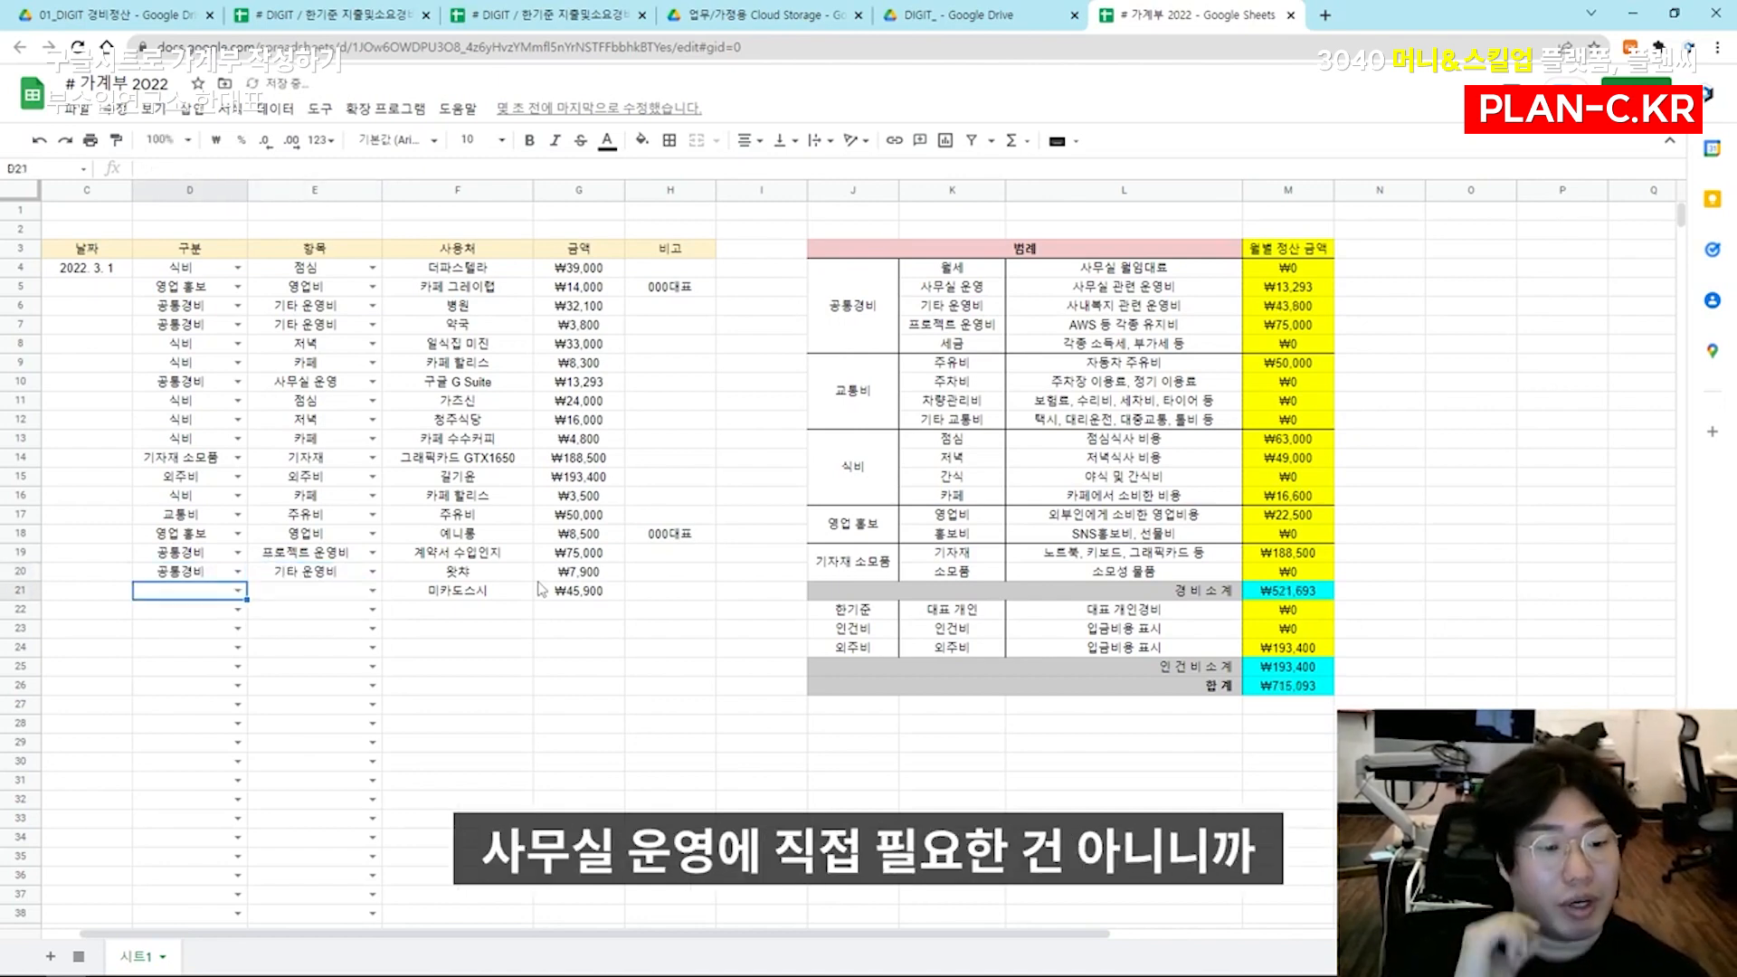
Categorize the 미카도스시 expense in row 21 as 식비 with the item 저녁
type("식비")
key("Tab")
type("저녁")
key("Return")
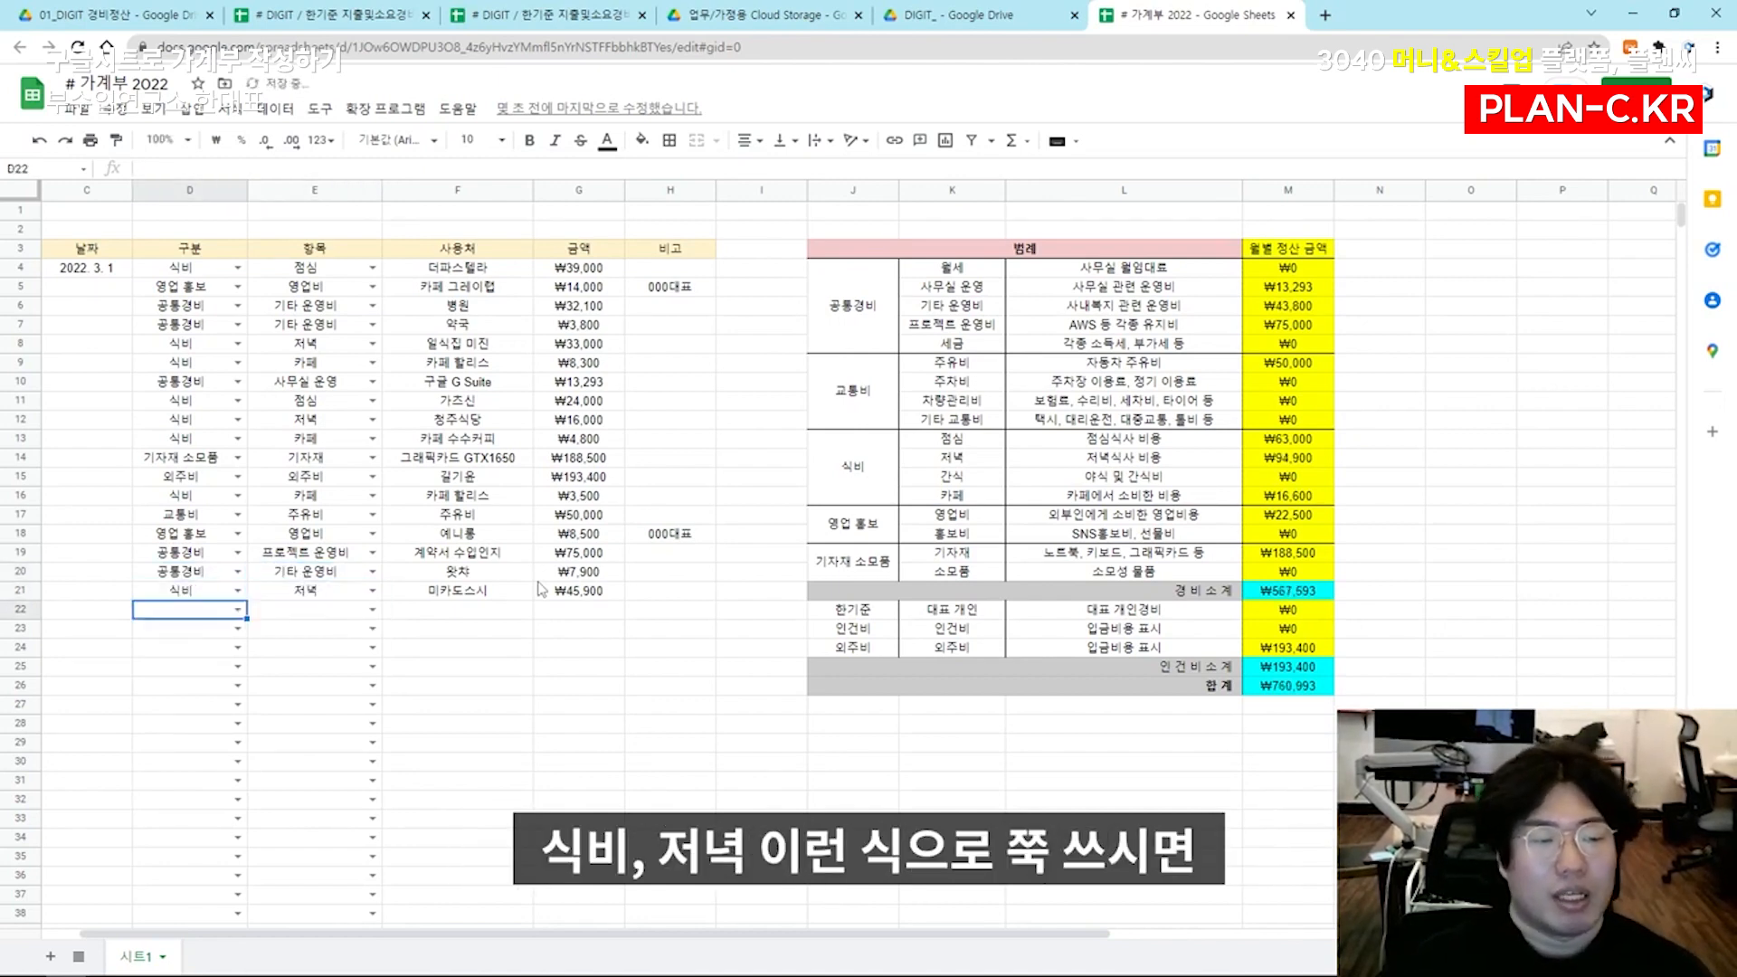
left_click(1150, 648)
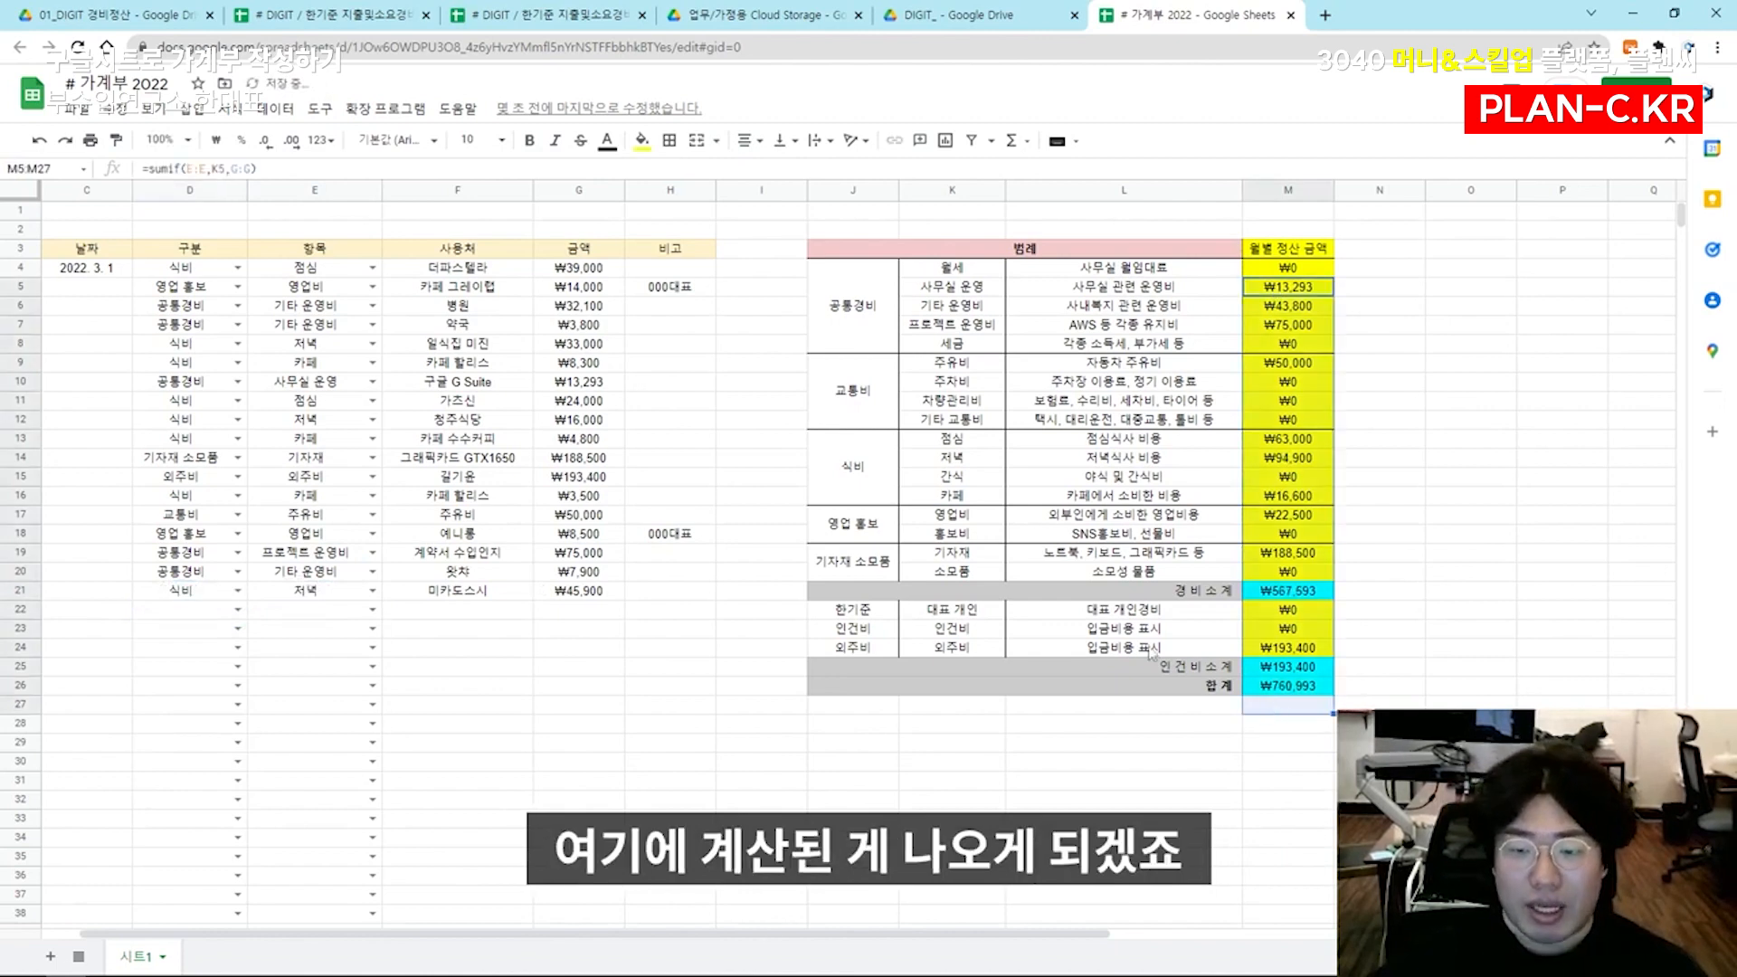
left_click(1296, 594)
left_click(1285, 649)
left_click(1280, 685)
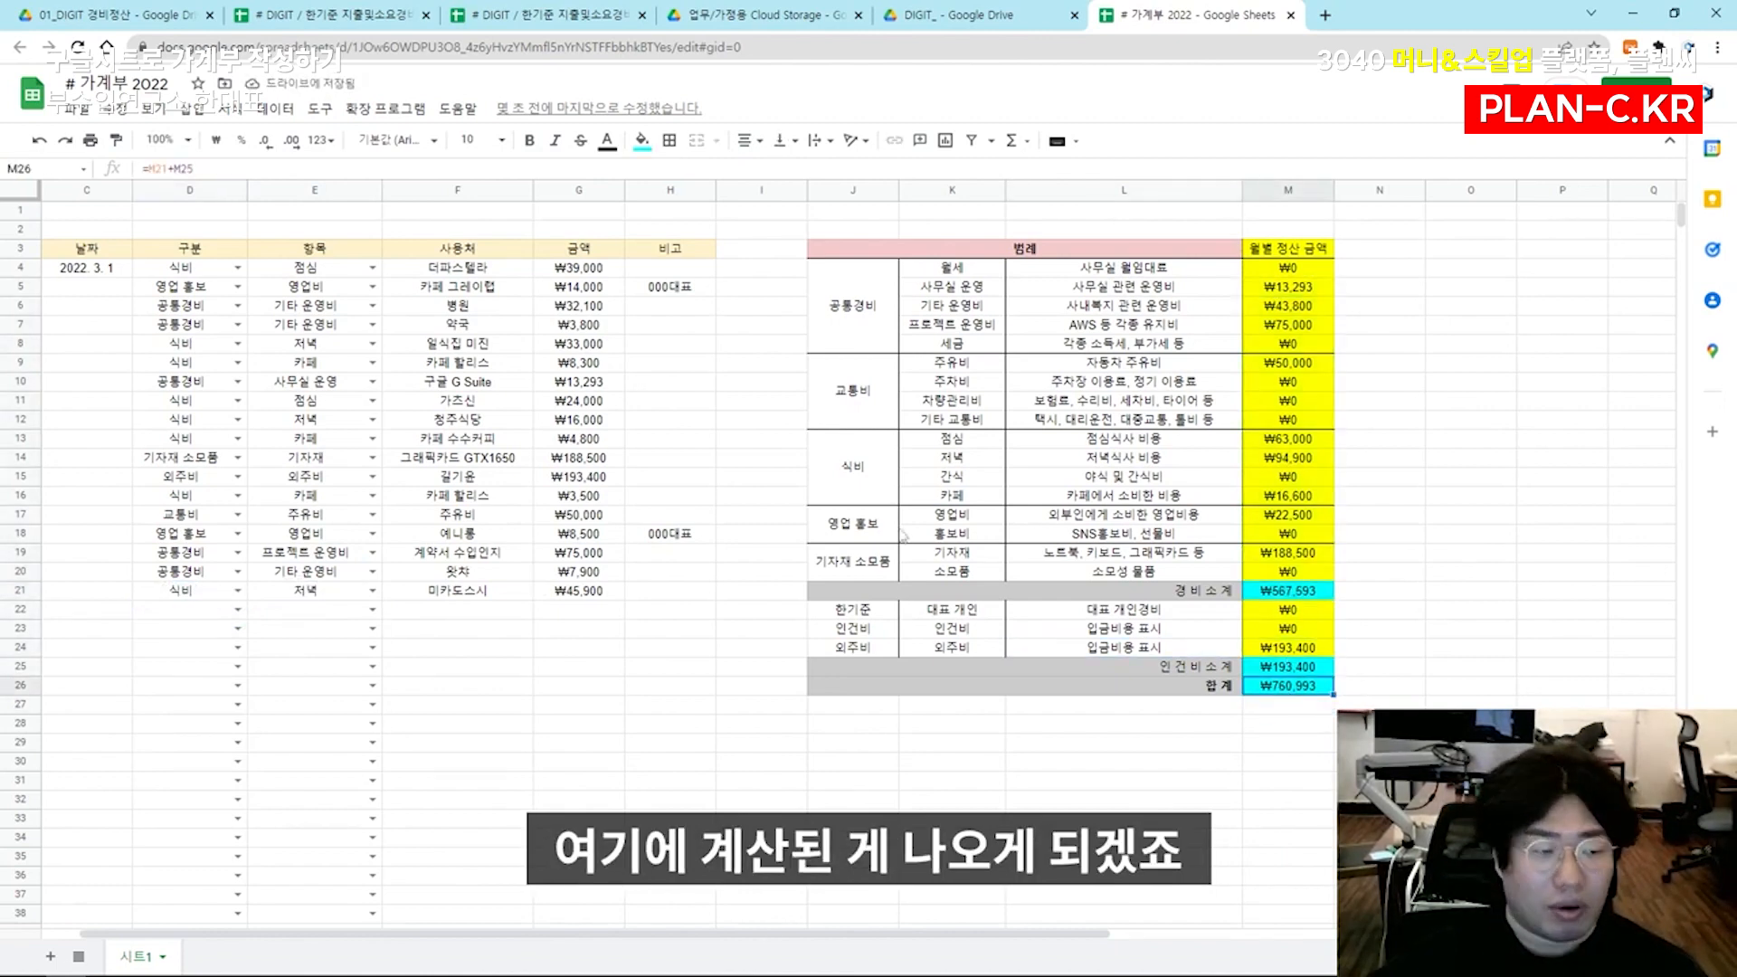
Copy the date 2022. 3. 1 from C4 into C5:C20
left_click_drag(67, 285, 67, 300)
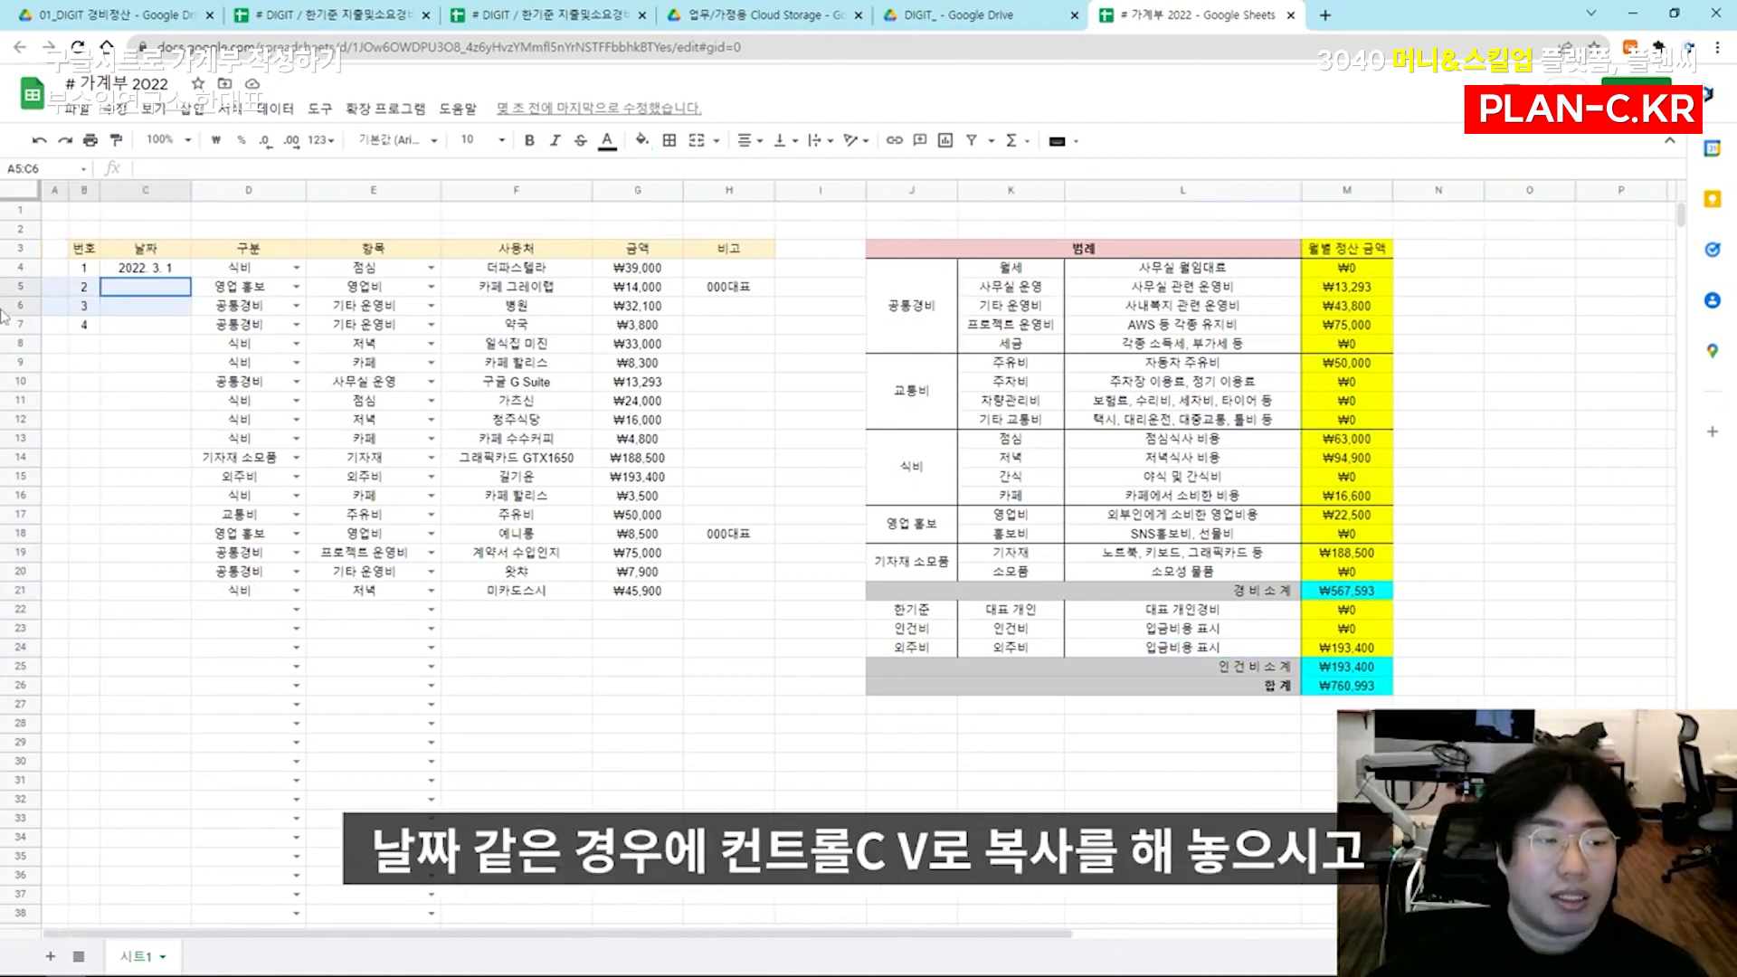
left_click(153, 272)
key("ctrl+c")
key("Down")
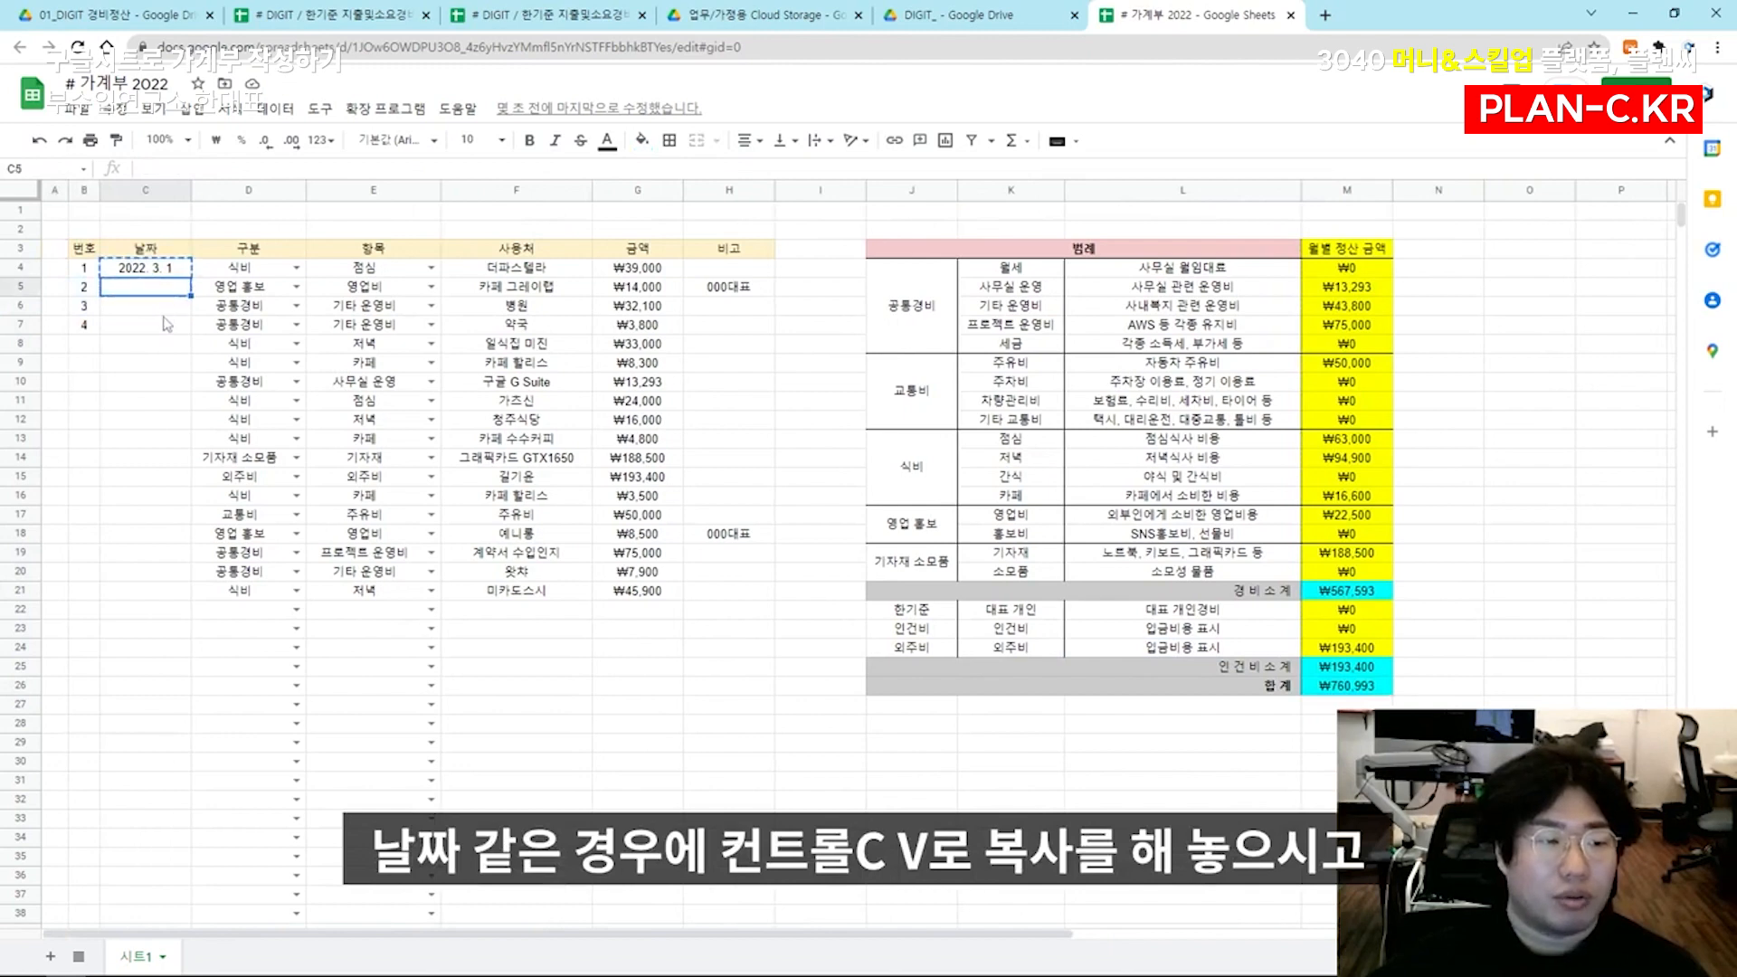
left_click(157, 577, "shift")
key("ctrl+v")
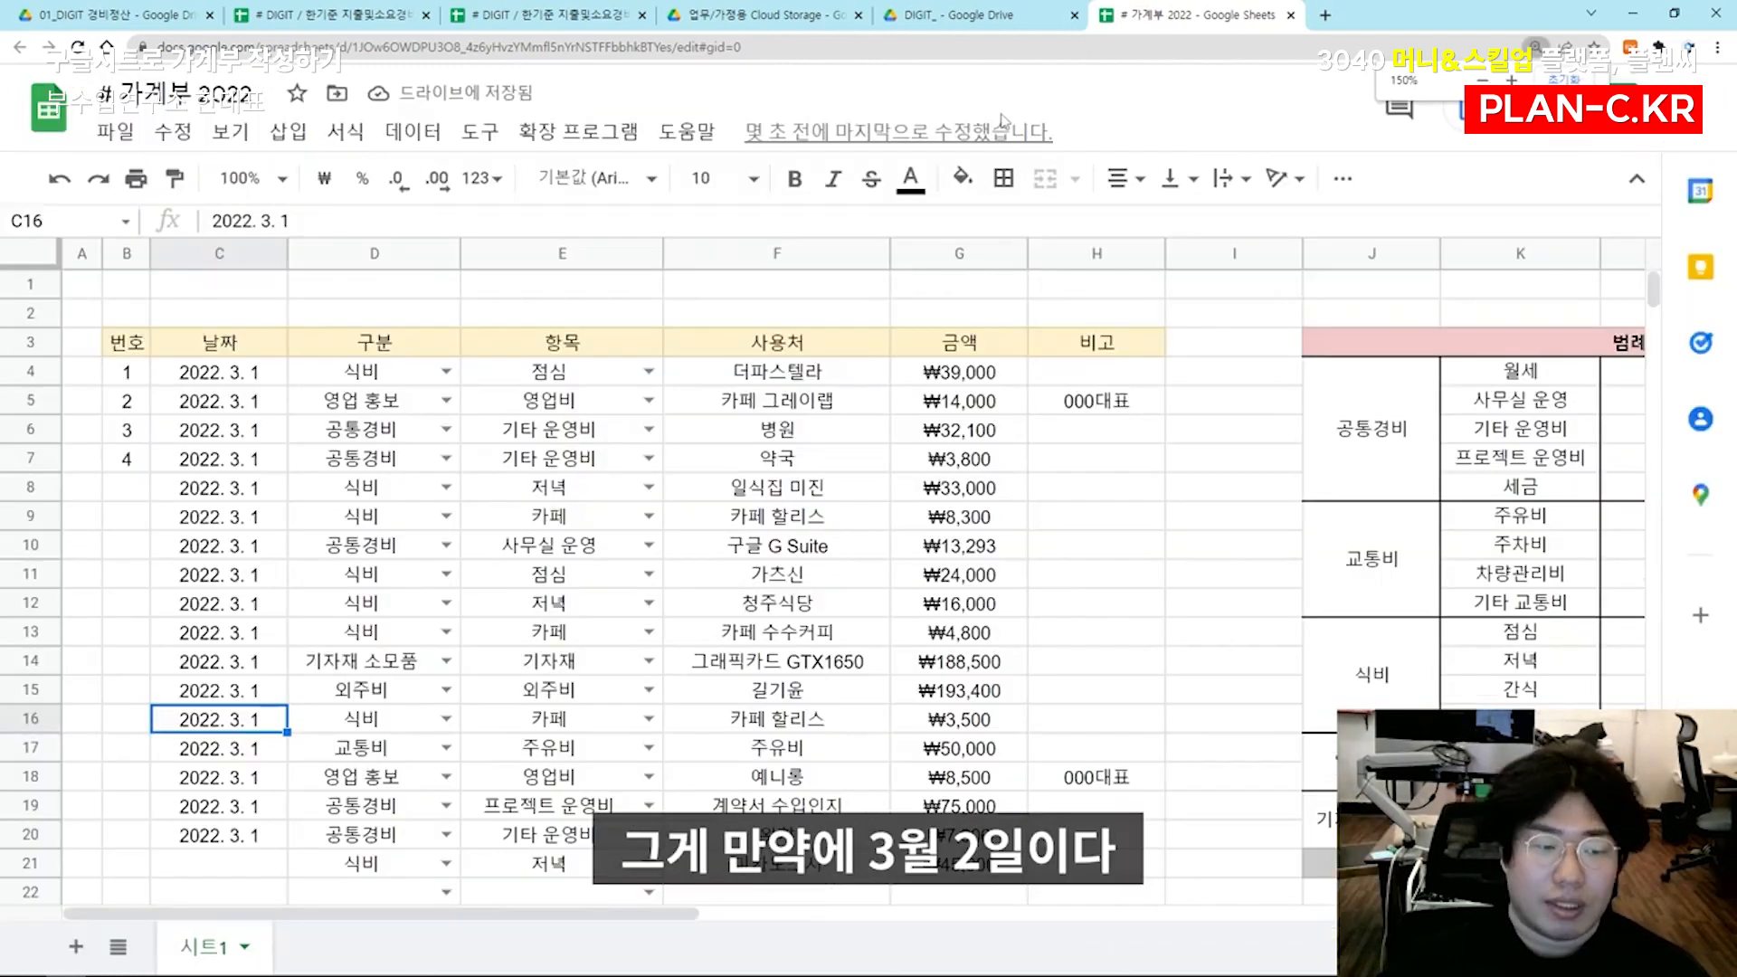
Change the dates in C16 and C17 to 2022. 3. 2
key("Right")
key("Left")
key("Return")
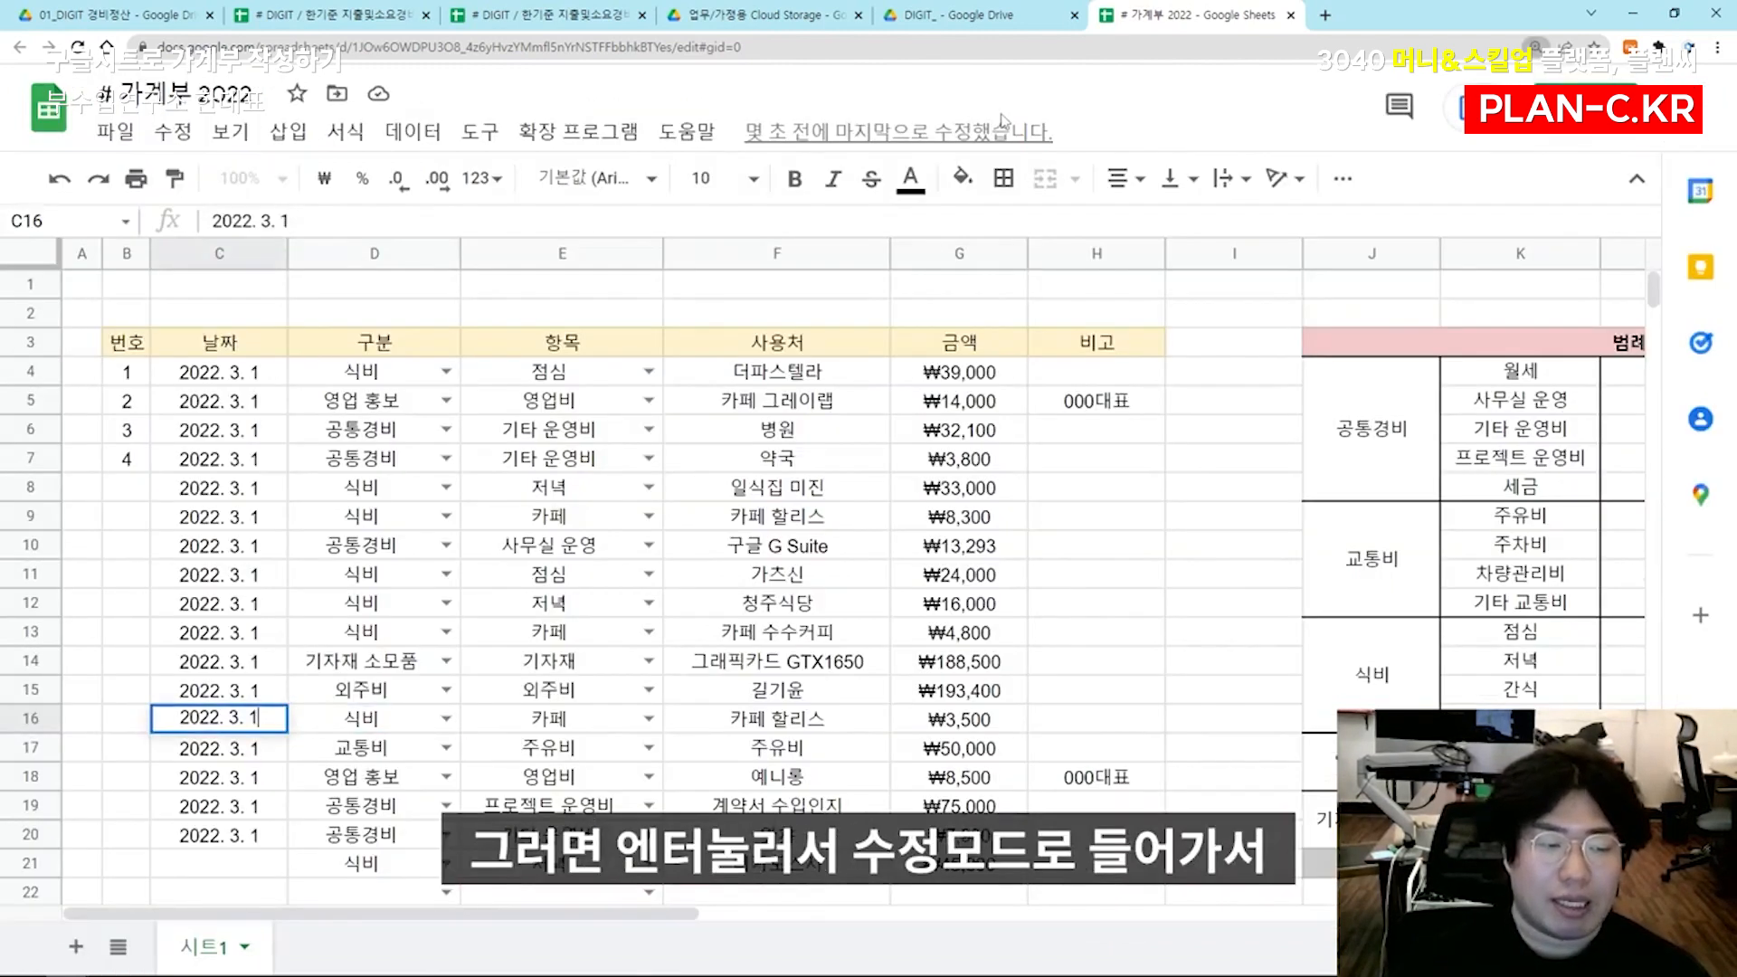
key("BackSpace")
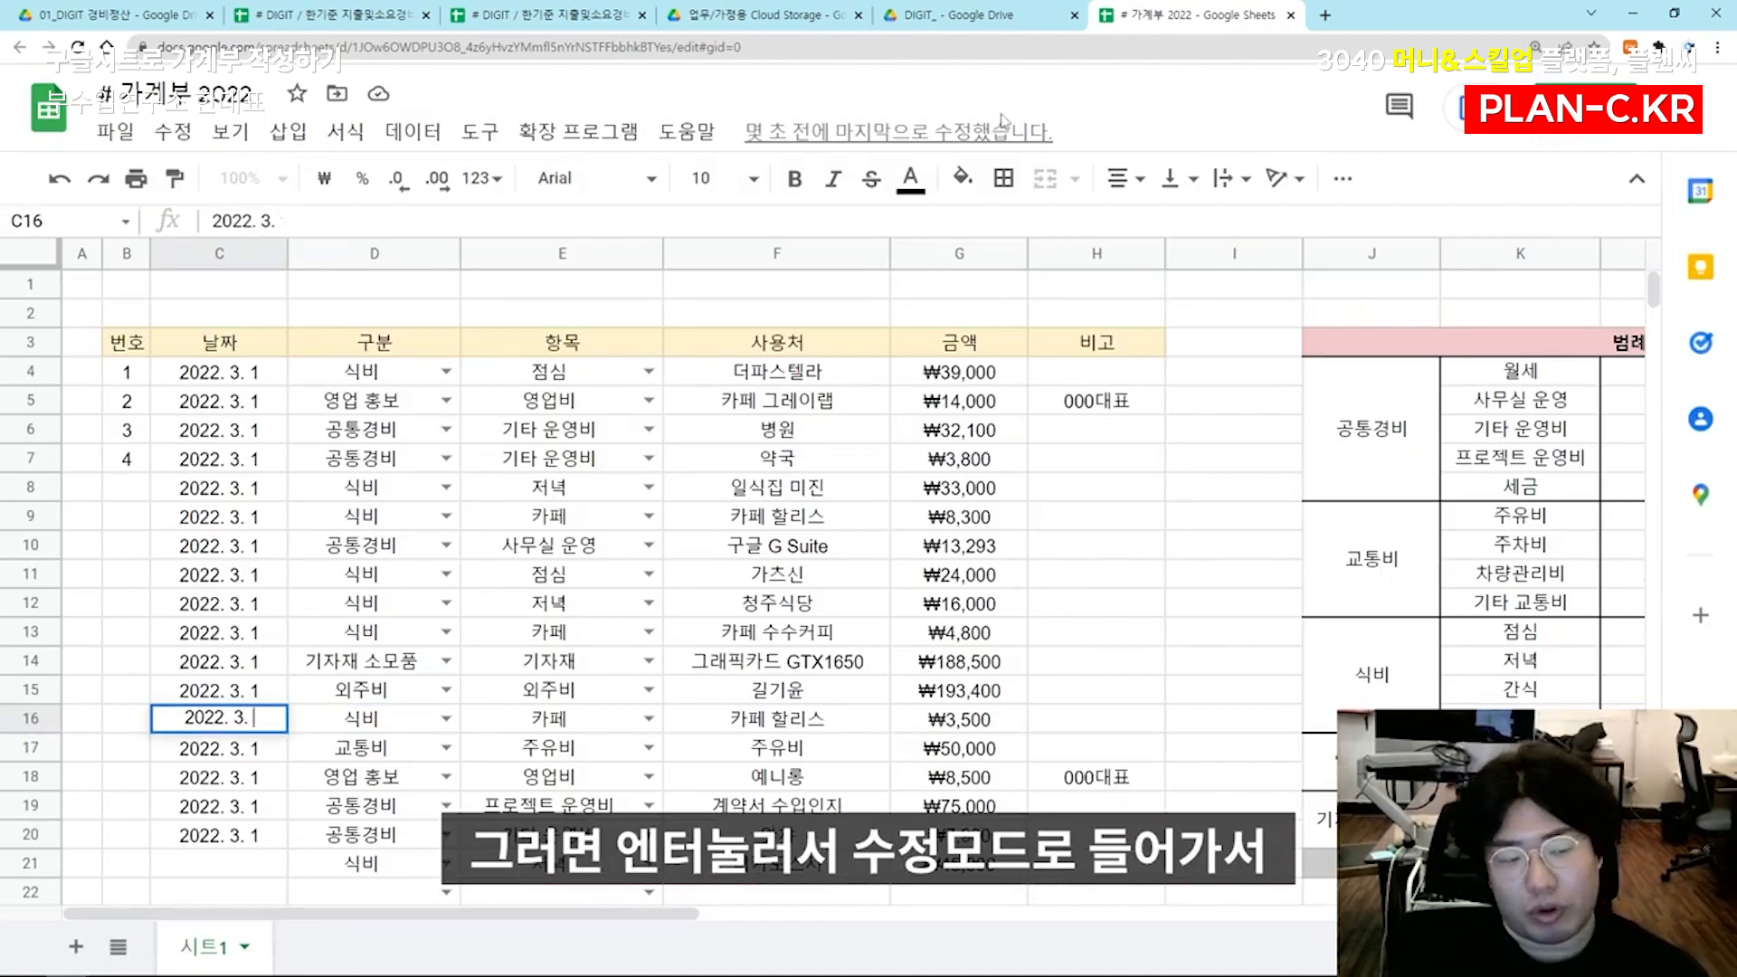
type("2")
key("Return")
key("Return")
key("BackSpace")
type("2")
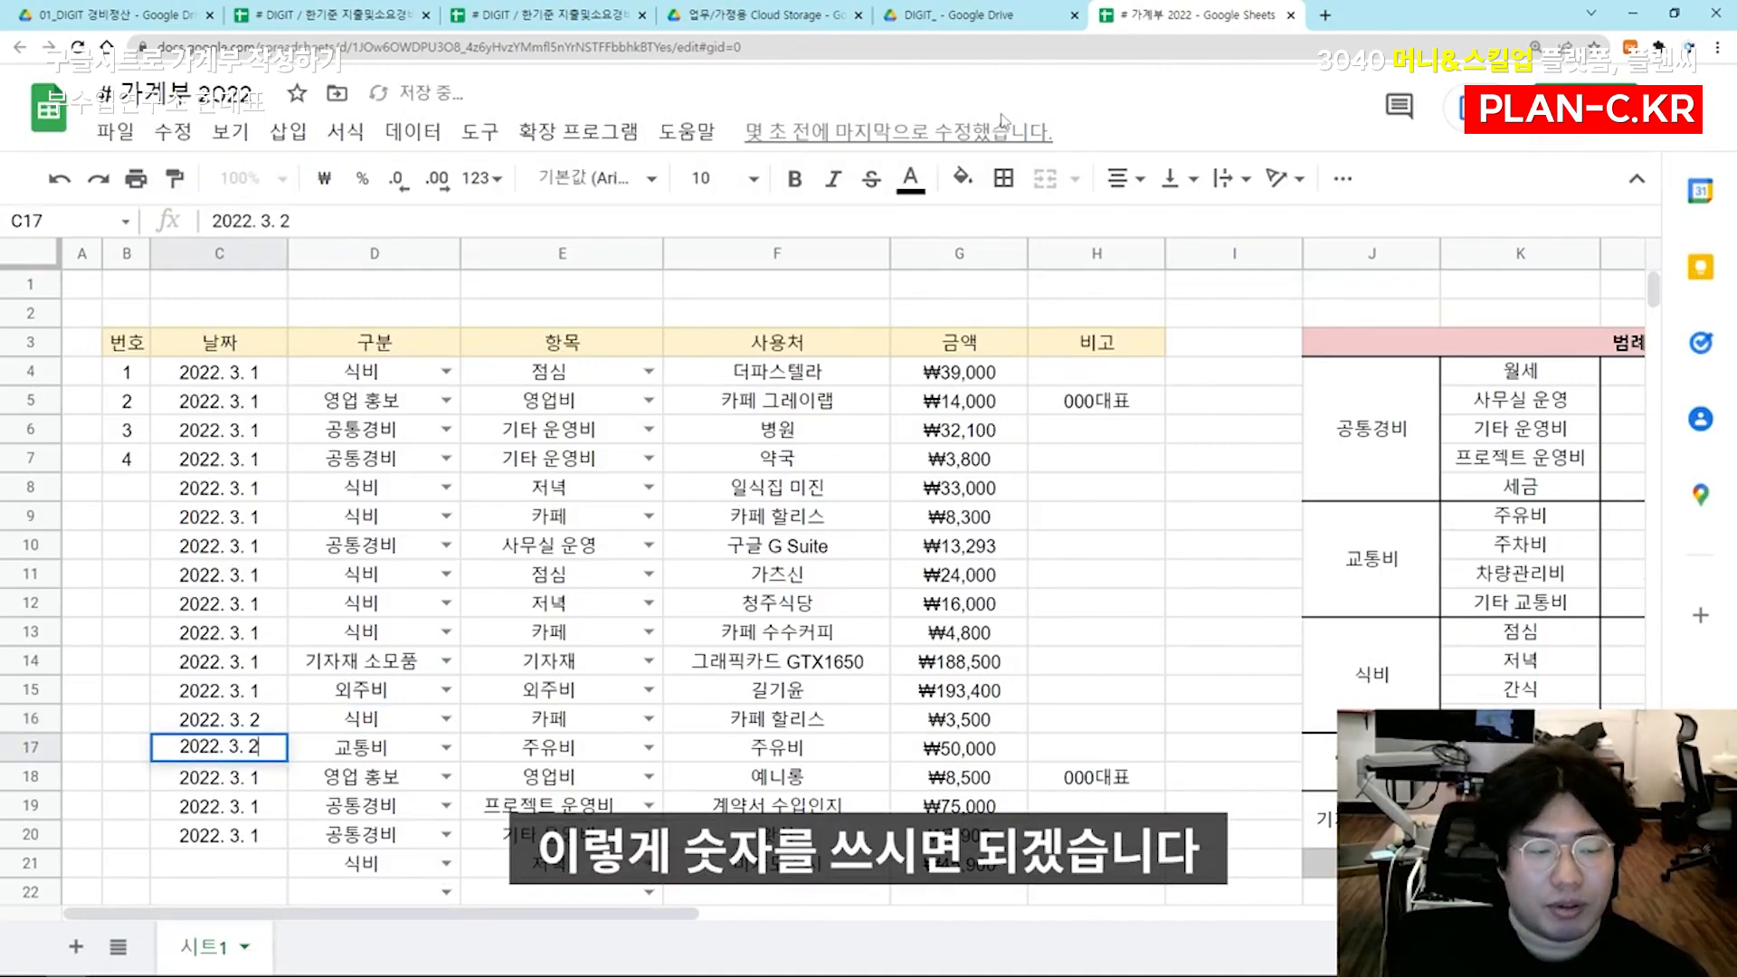
Change the dates in C18 and C19 to 2022. 3. 3 and the date in C20 to 2022. 3. 4
key("Return")
key("Return")
key("BackSpace")
type("3")
key("Return")
key("Return")
key("BackSpace")
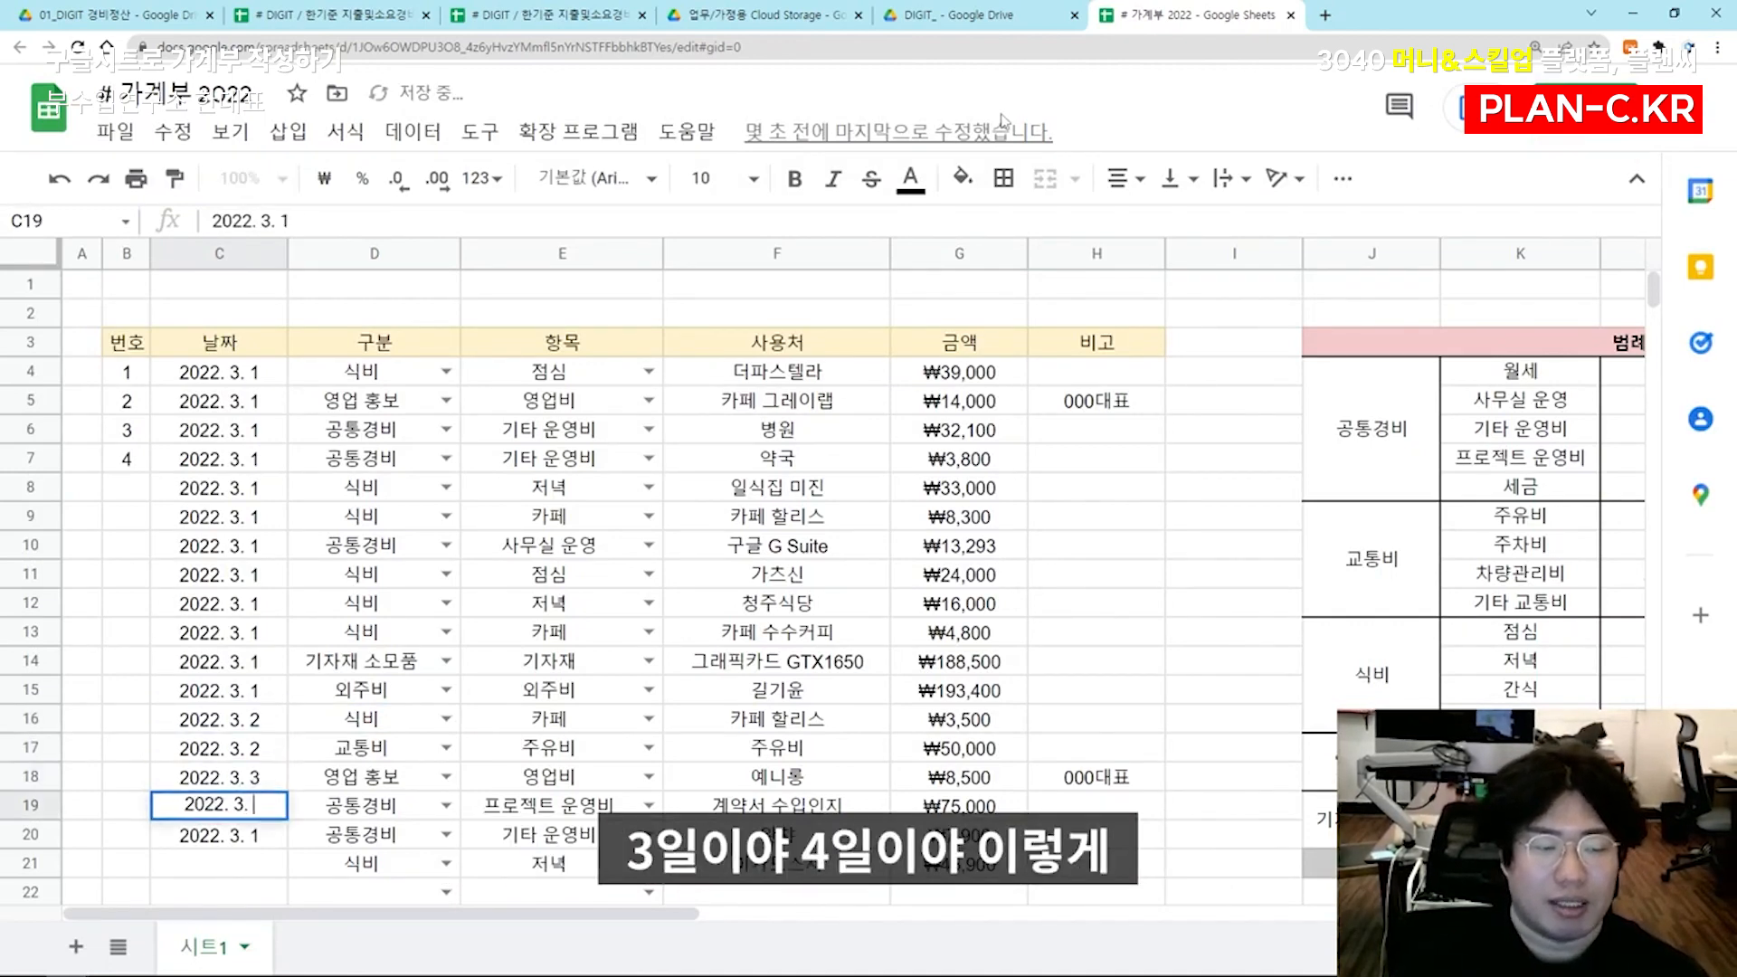
type("3")
key("Return")
key("Return")
key("BackSpace")
type("4")
key("Return")
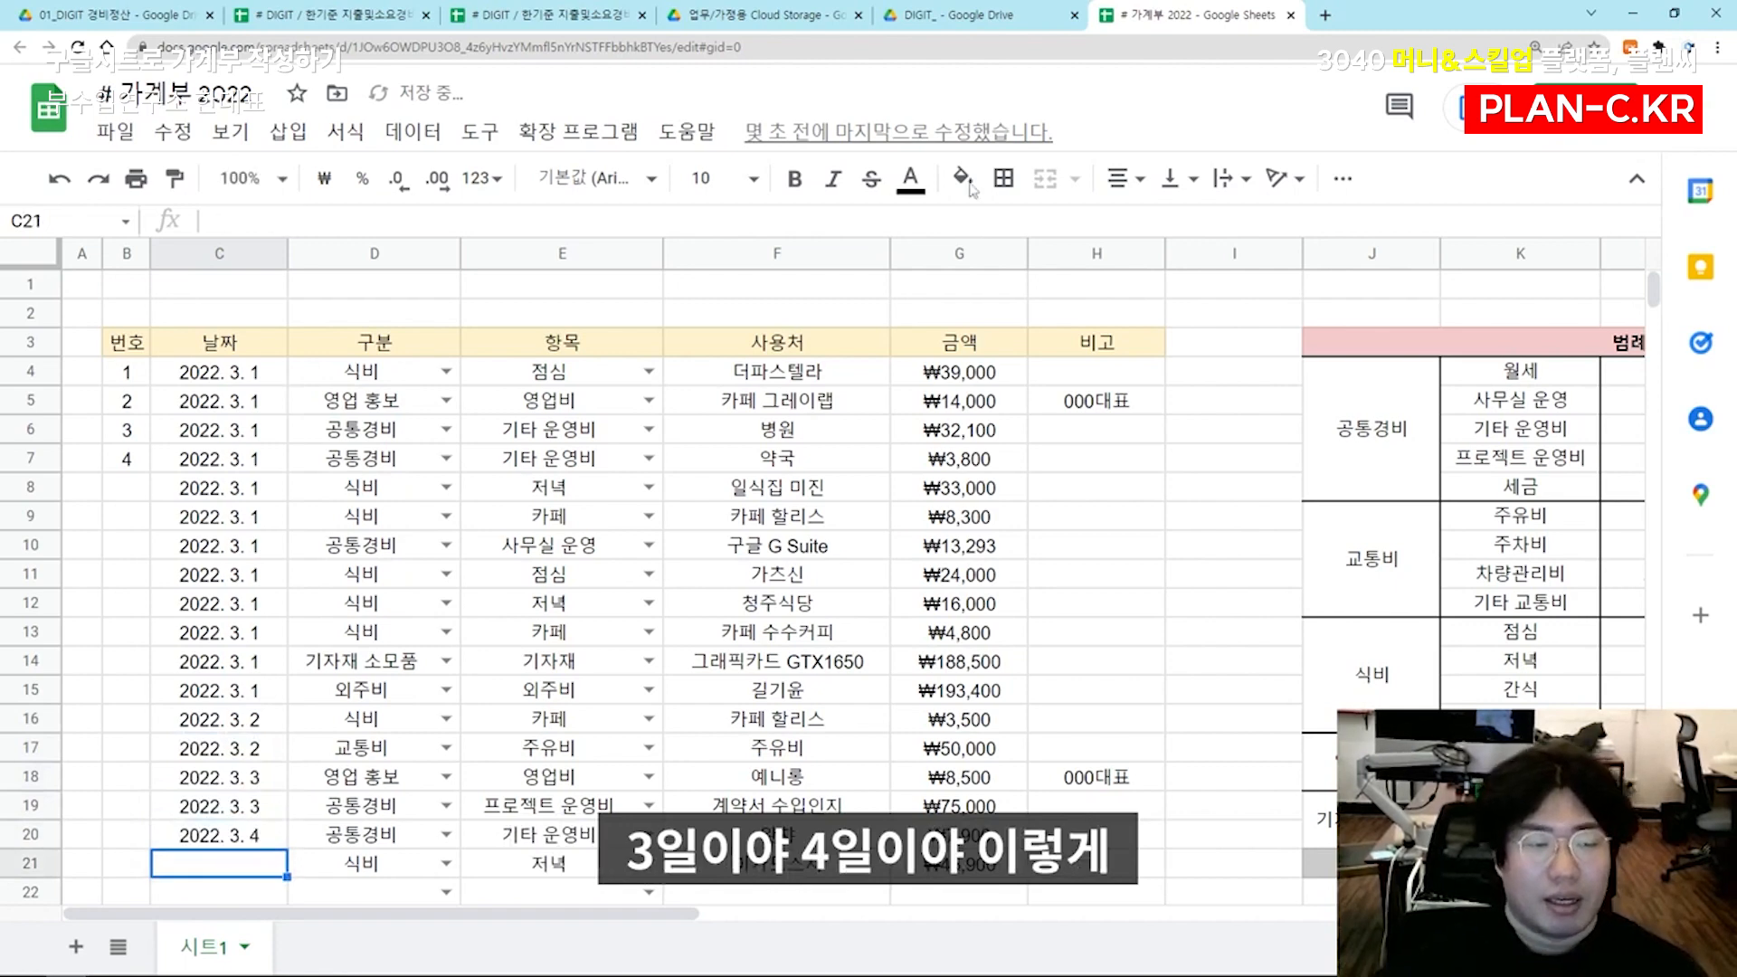
Continue the 번호 number series in column B downward from 4 through the remaining ledger rows
left_click_drag(127, 429, 176, 877)
left_click(469, 496)
Create a filter on the header cells B3:H3 and widen the 번호 column so its heading fits
left_click_drag(131, 344, 1097, 346)
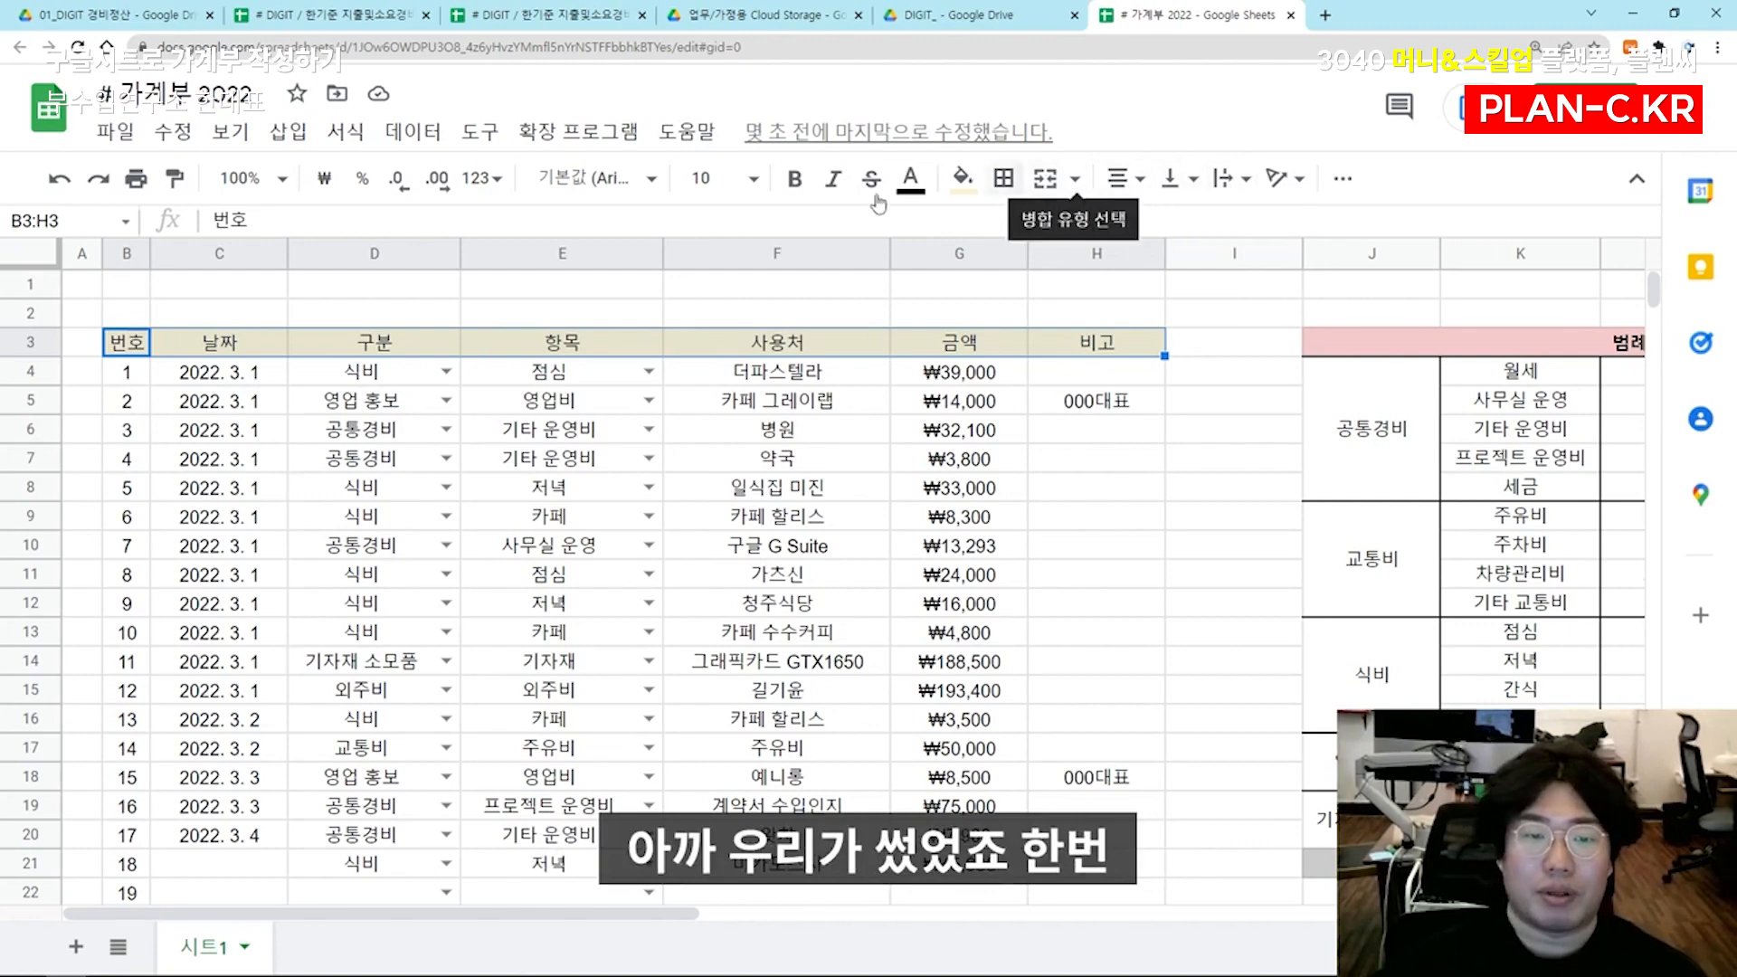
left_click(1343, 178)
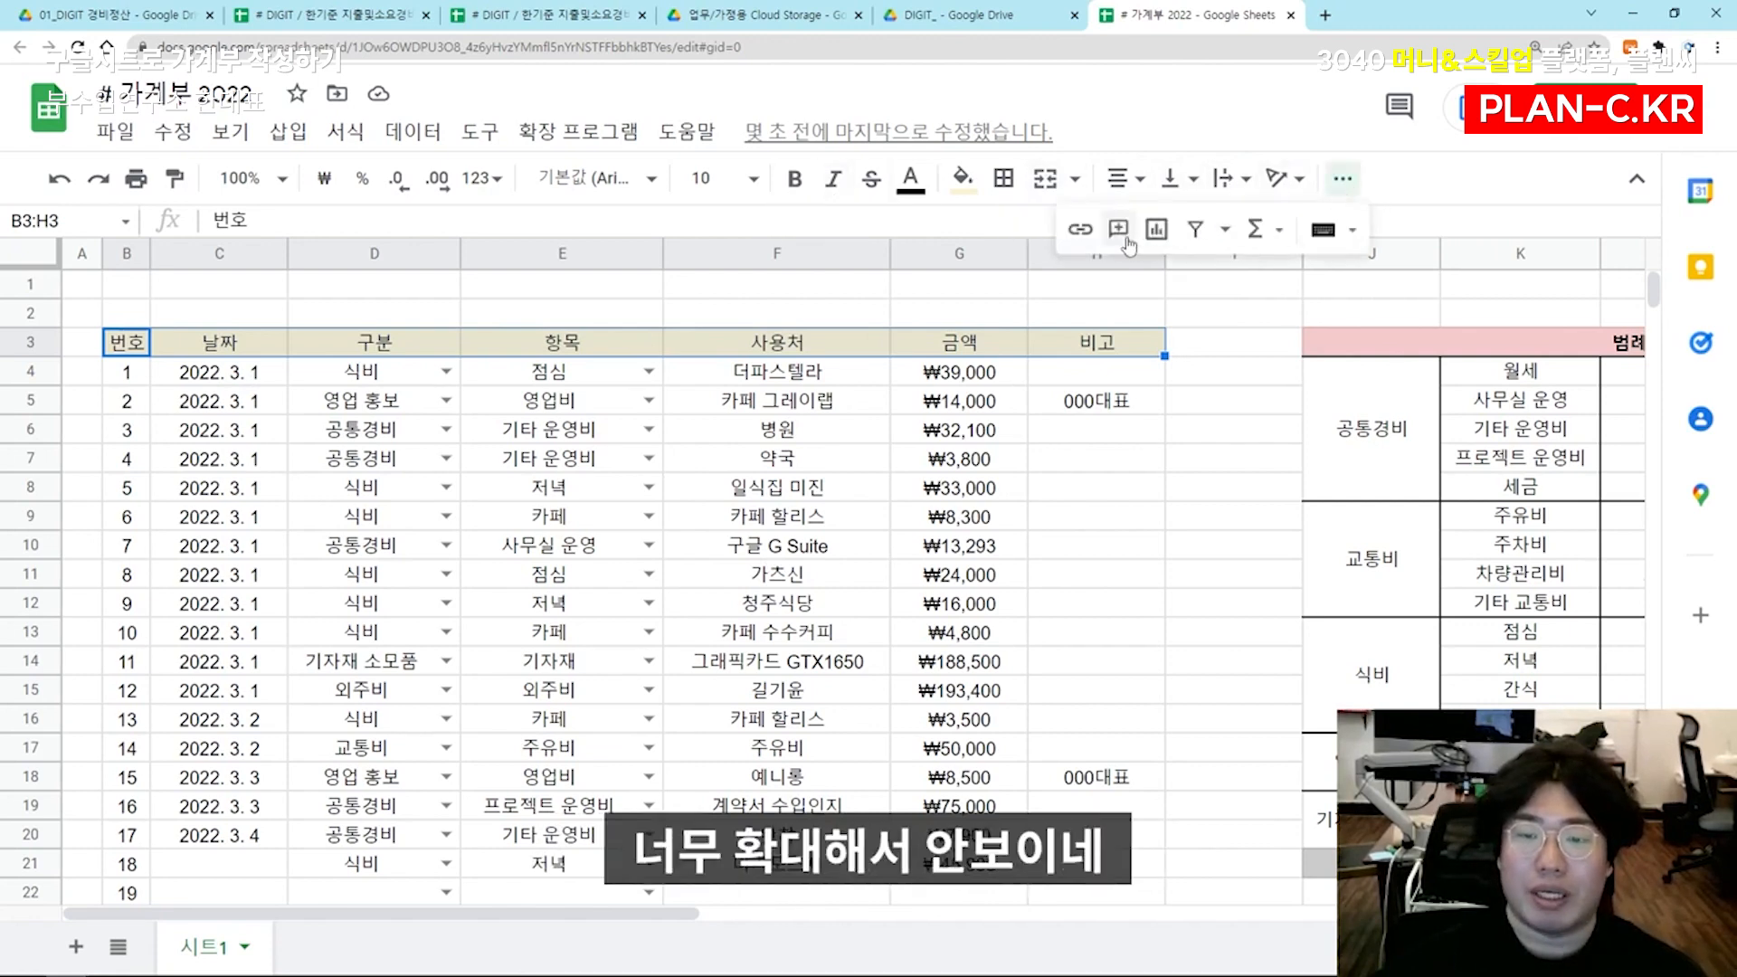
left_click(1195, 229)
left_click(1111, 440)
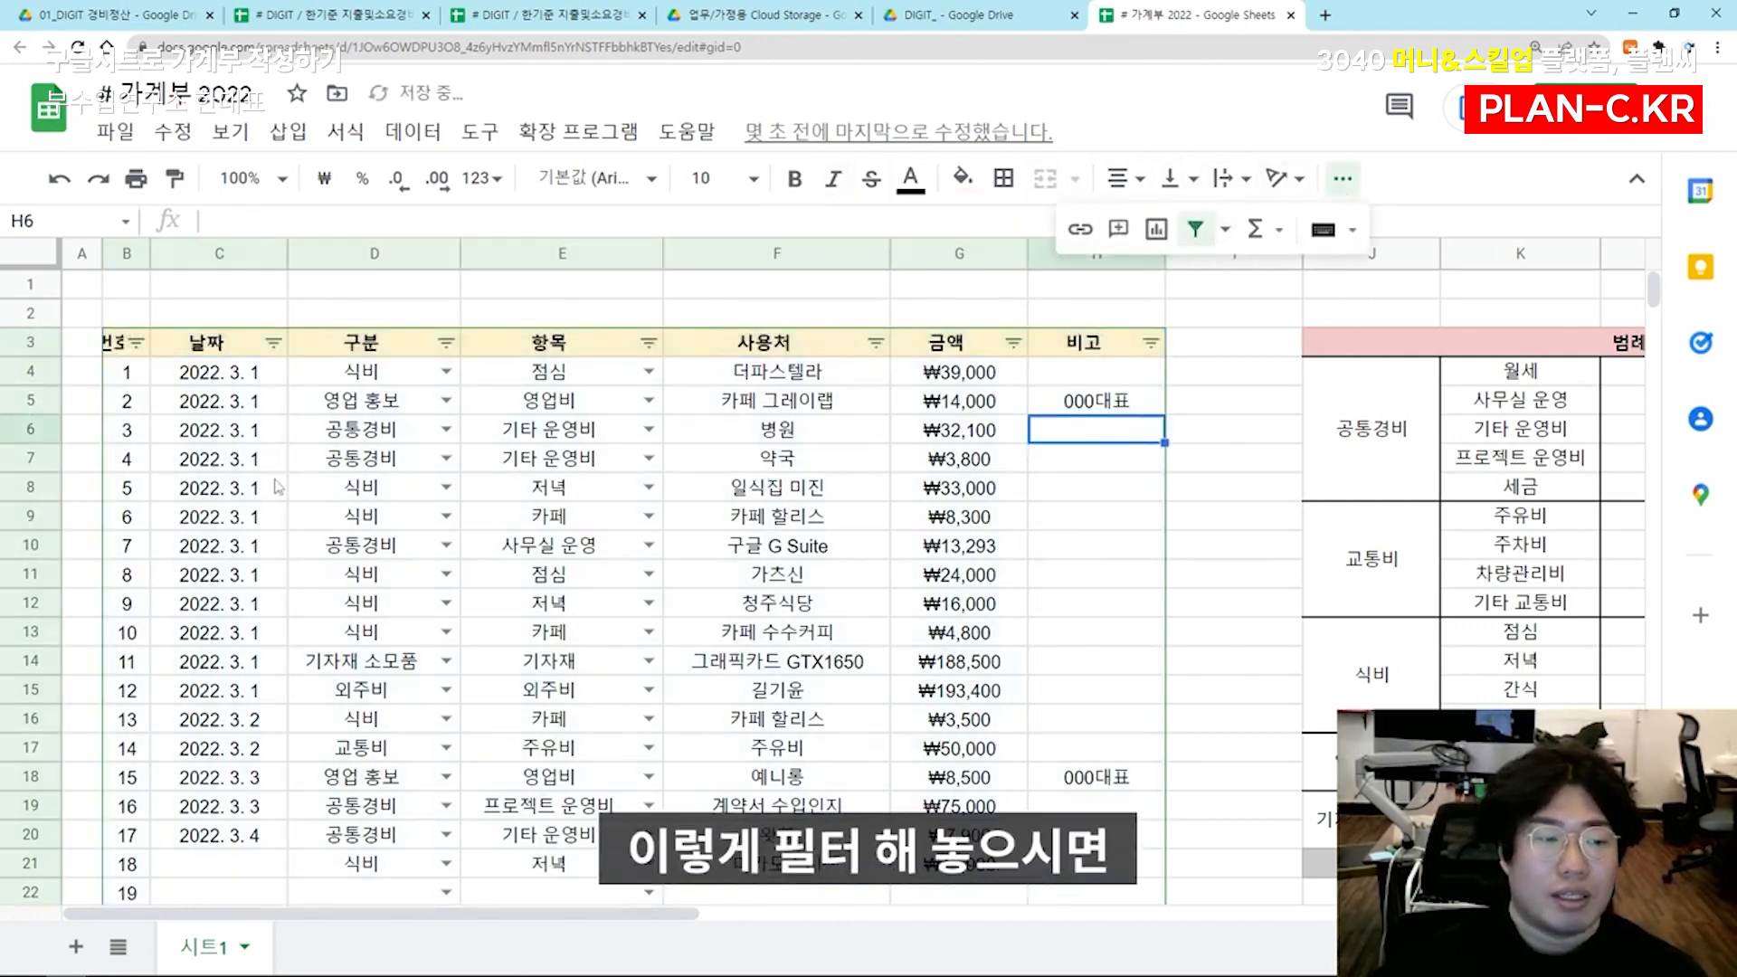
left_click_drag(148, 255, 167, 255)
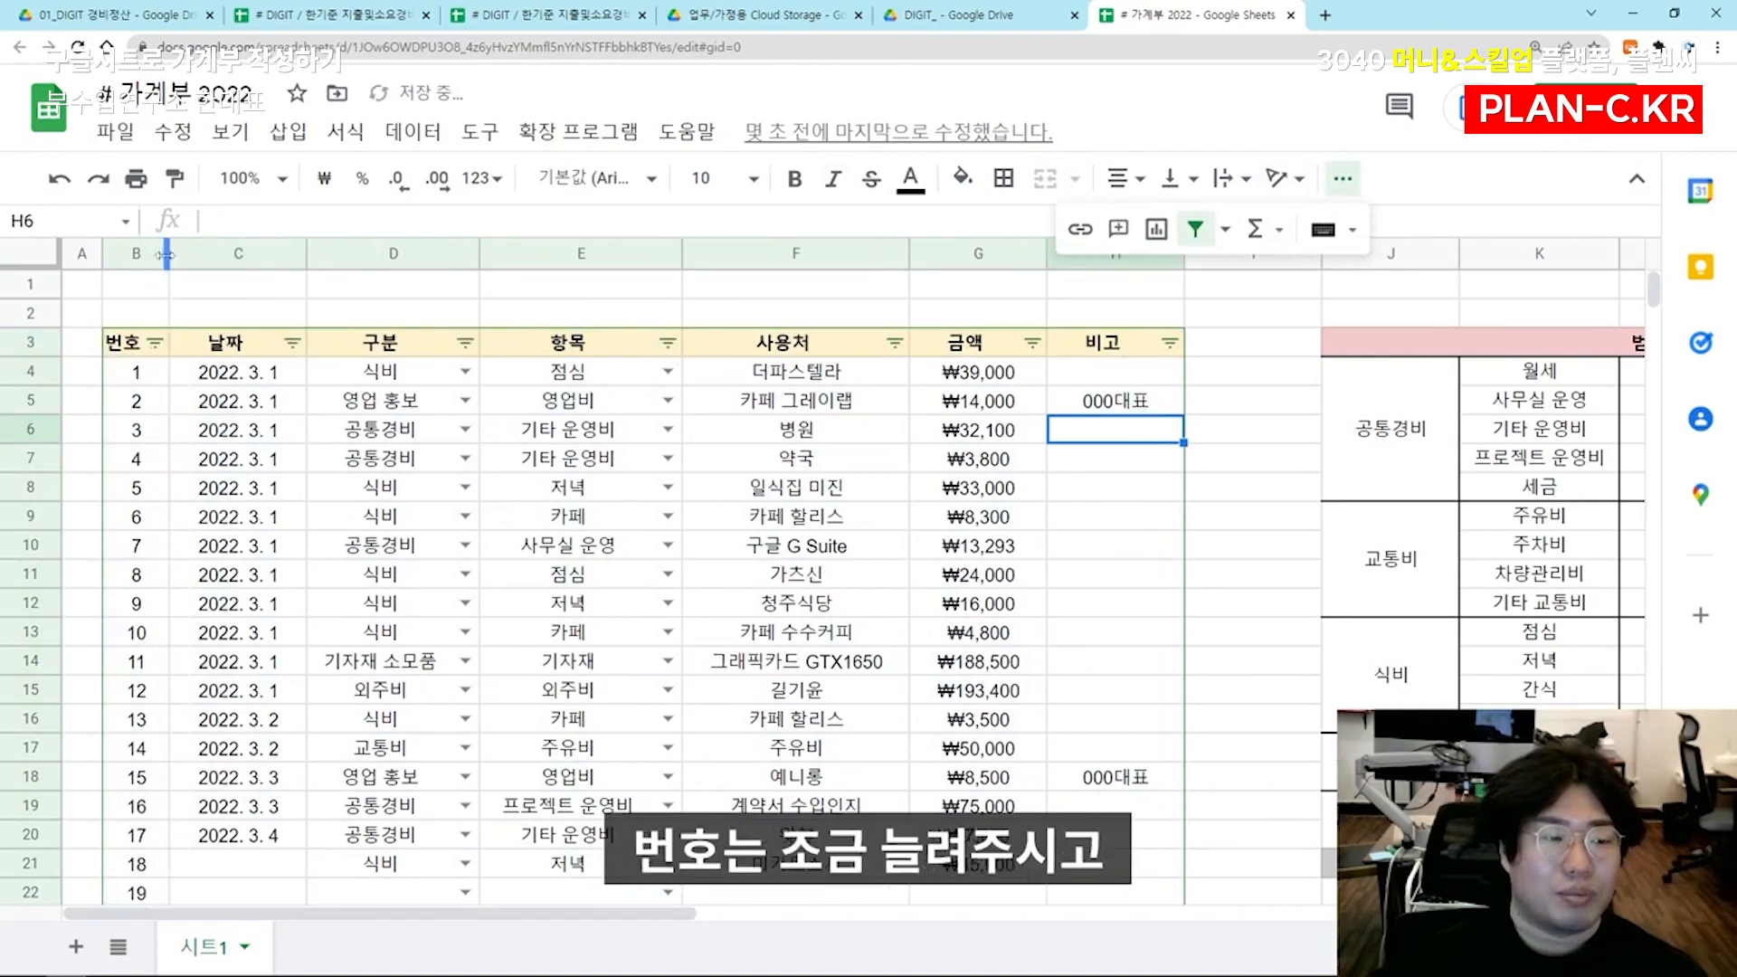
Sort the ledger rows by the 날짜 column in ascending order (A → Z)
left_click(238, 458)
left_click(291, 342)
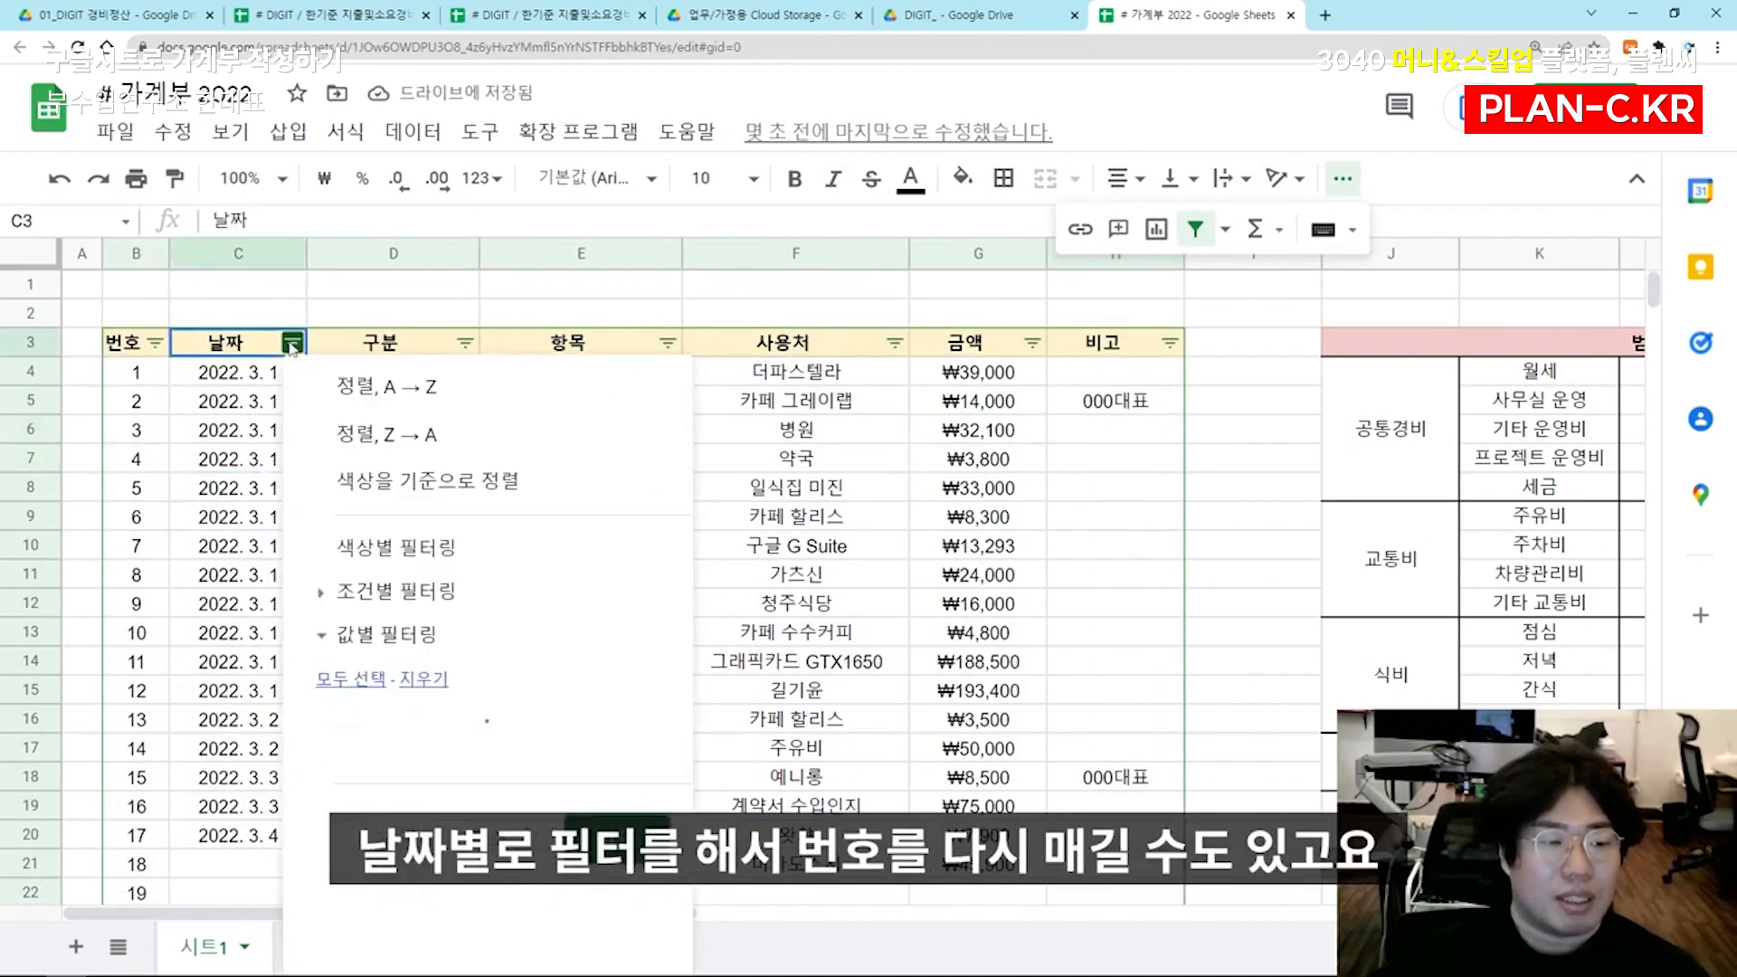
left_click(333, 385)
left_click(242, 407)
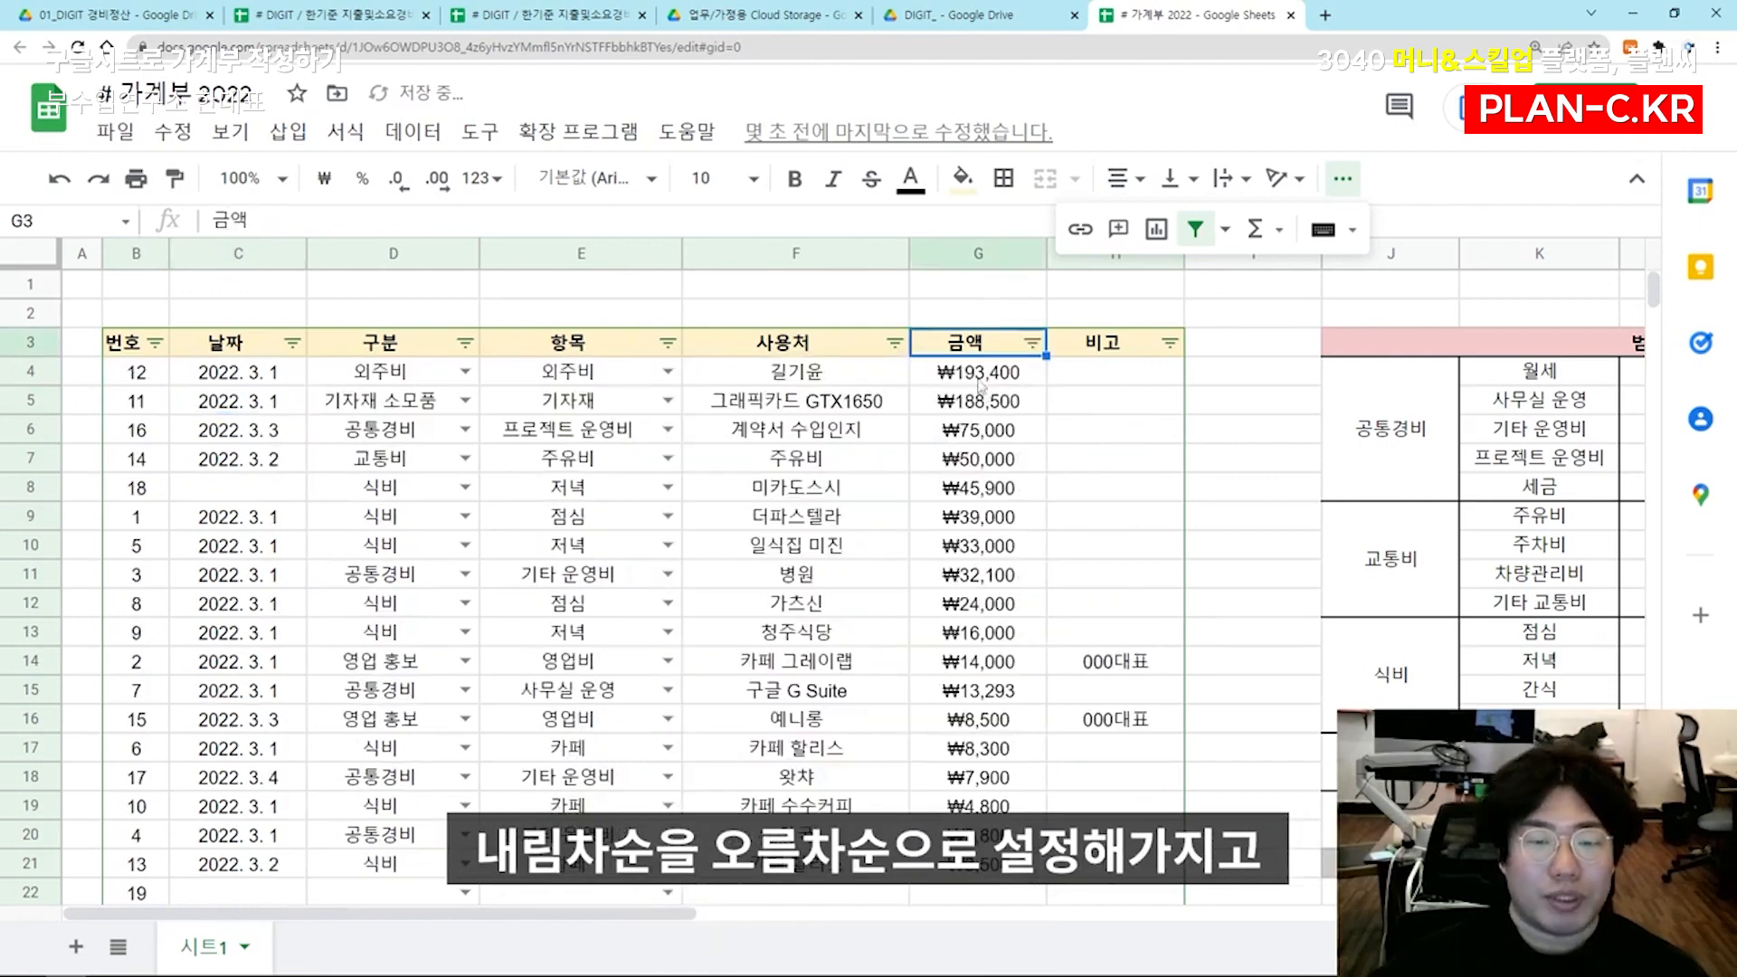
Sort the ledger by 금액 in descending order and again in ascending order, examining the listed amounts
left_click_drag(981, 373, 977, 696)
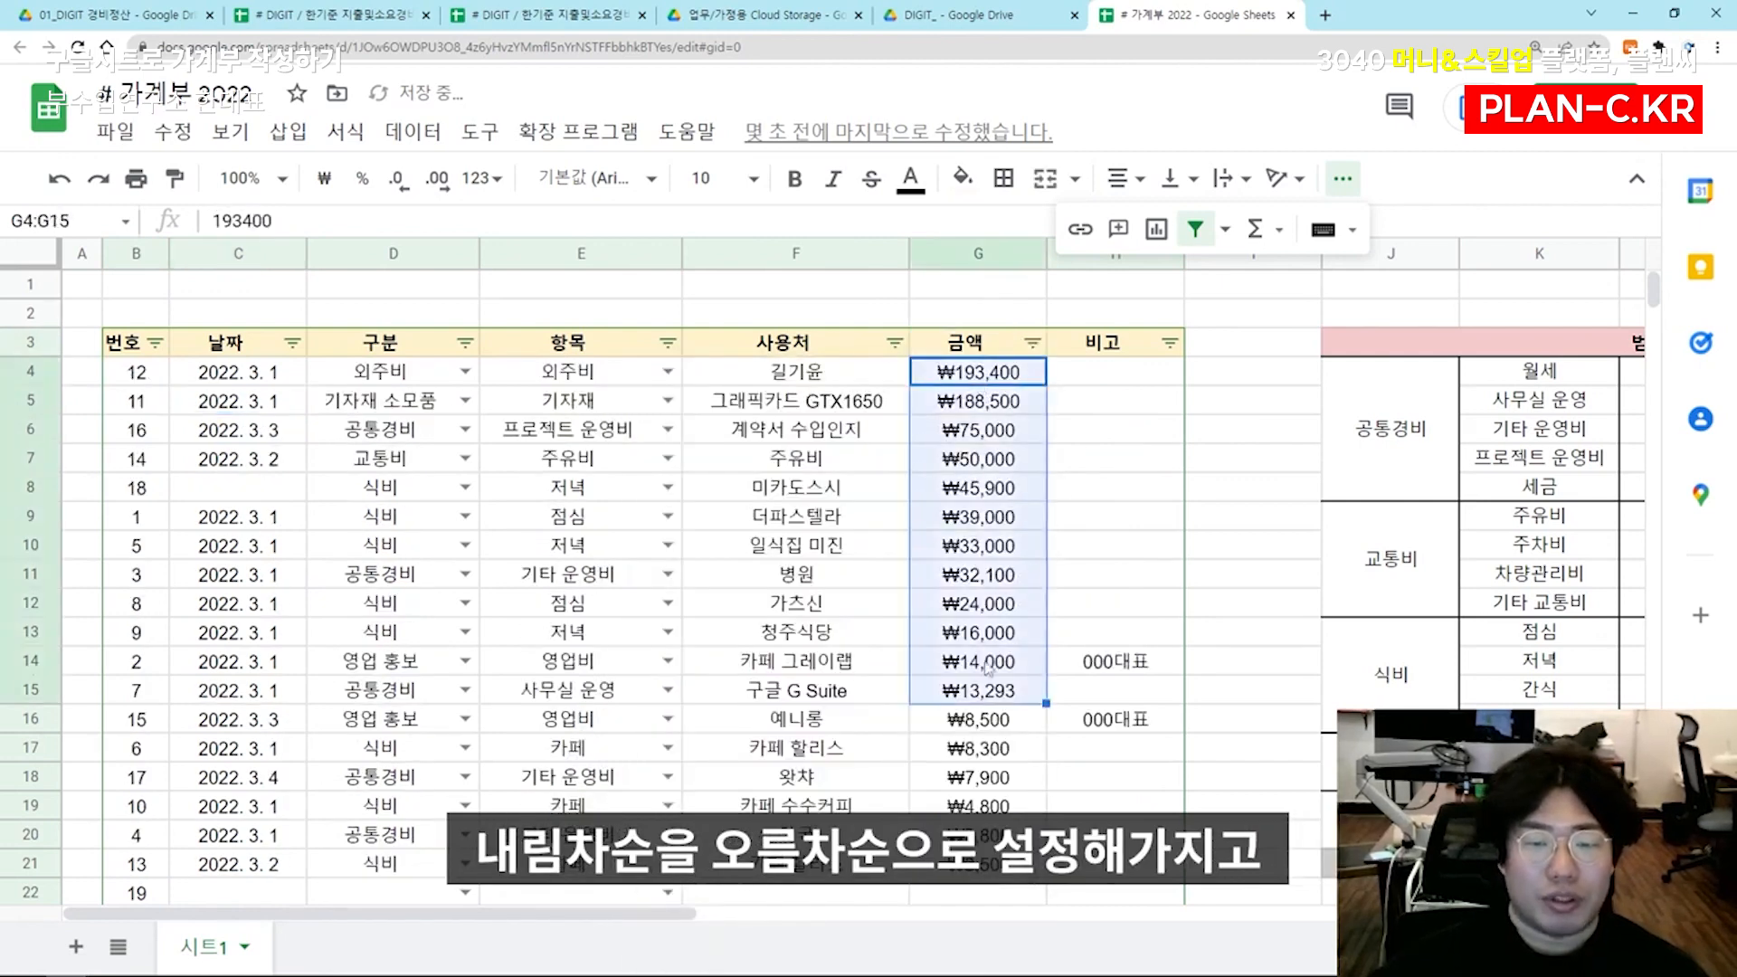
left_click_drag(995, 375, 988, 520)
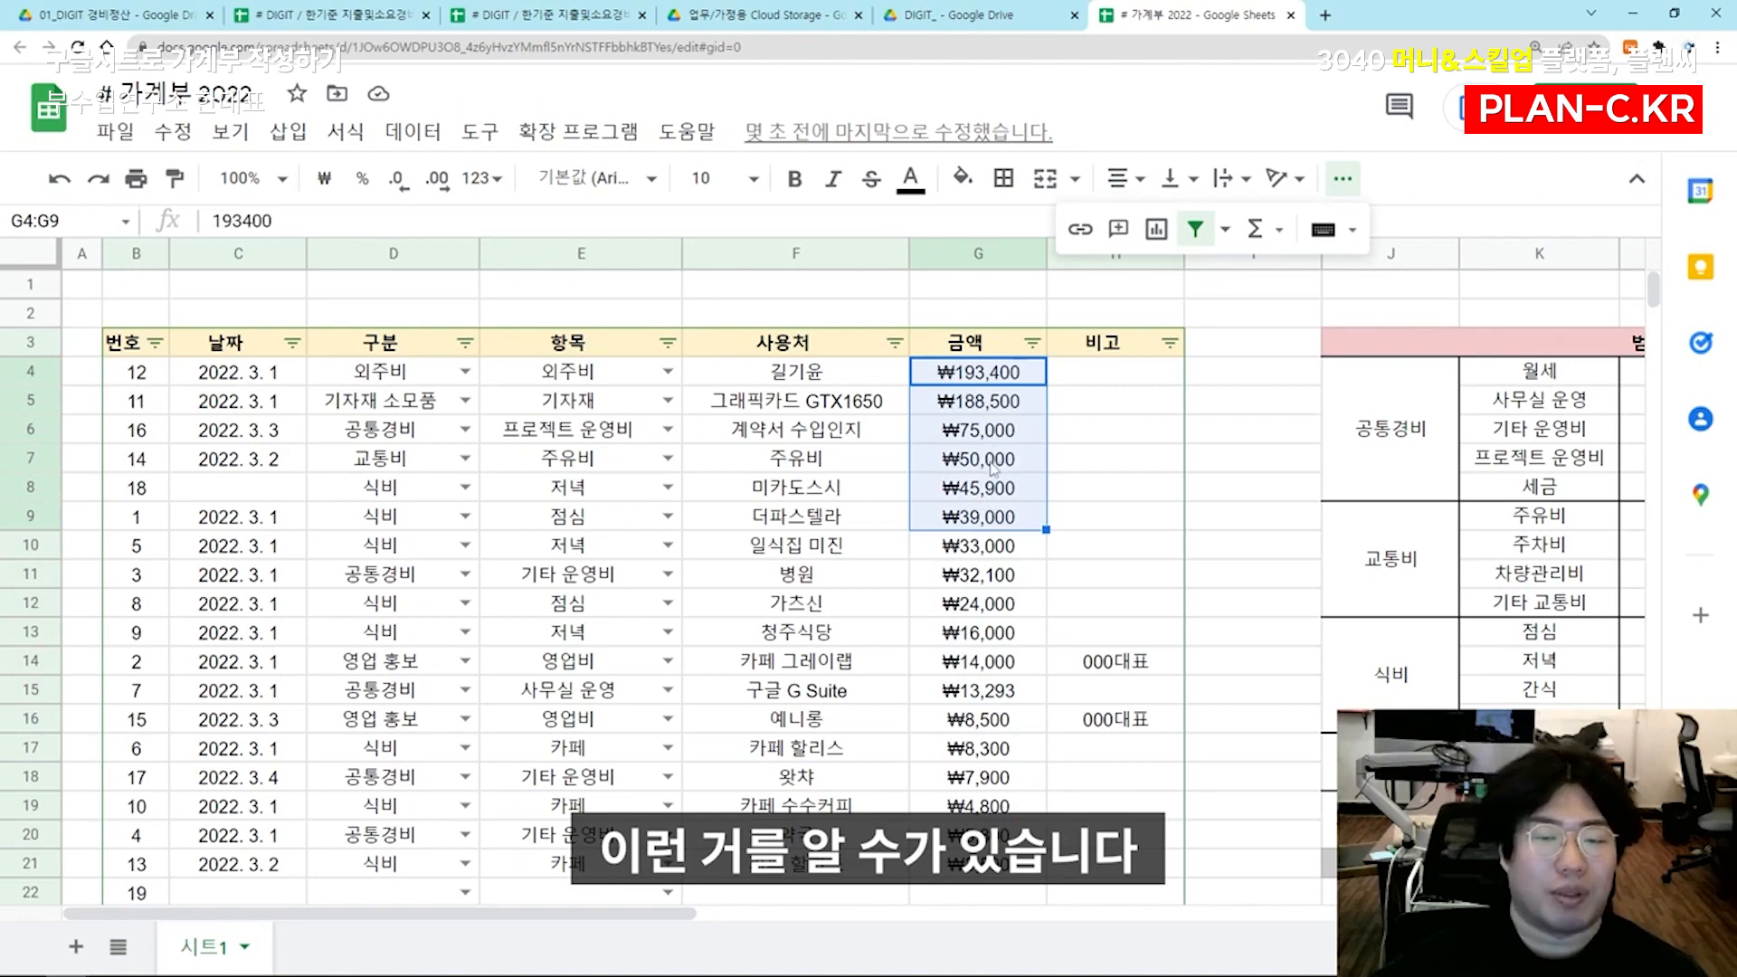
left_click(993, 468)
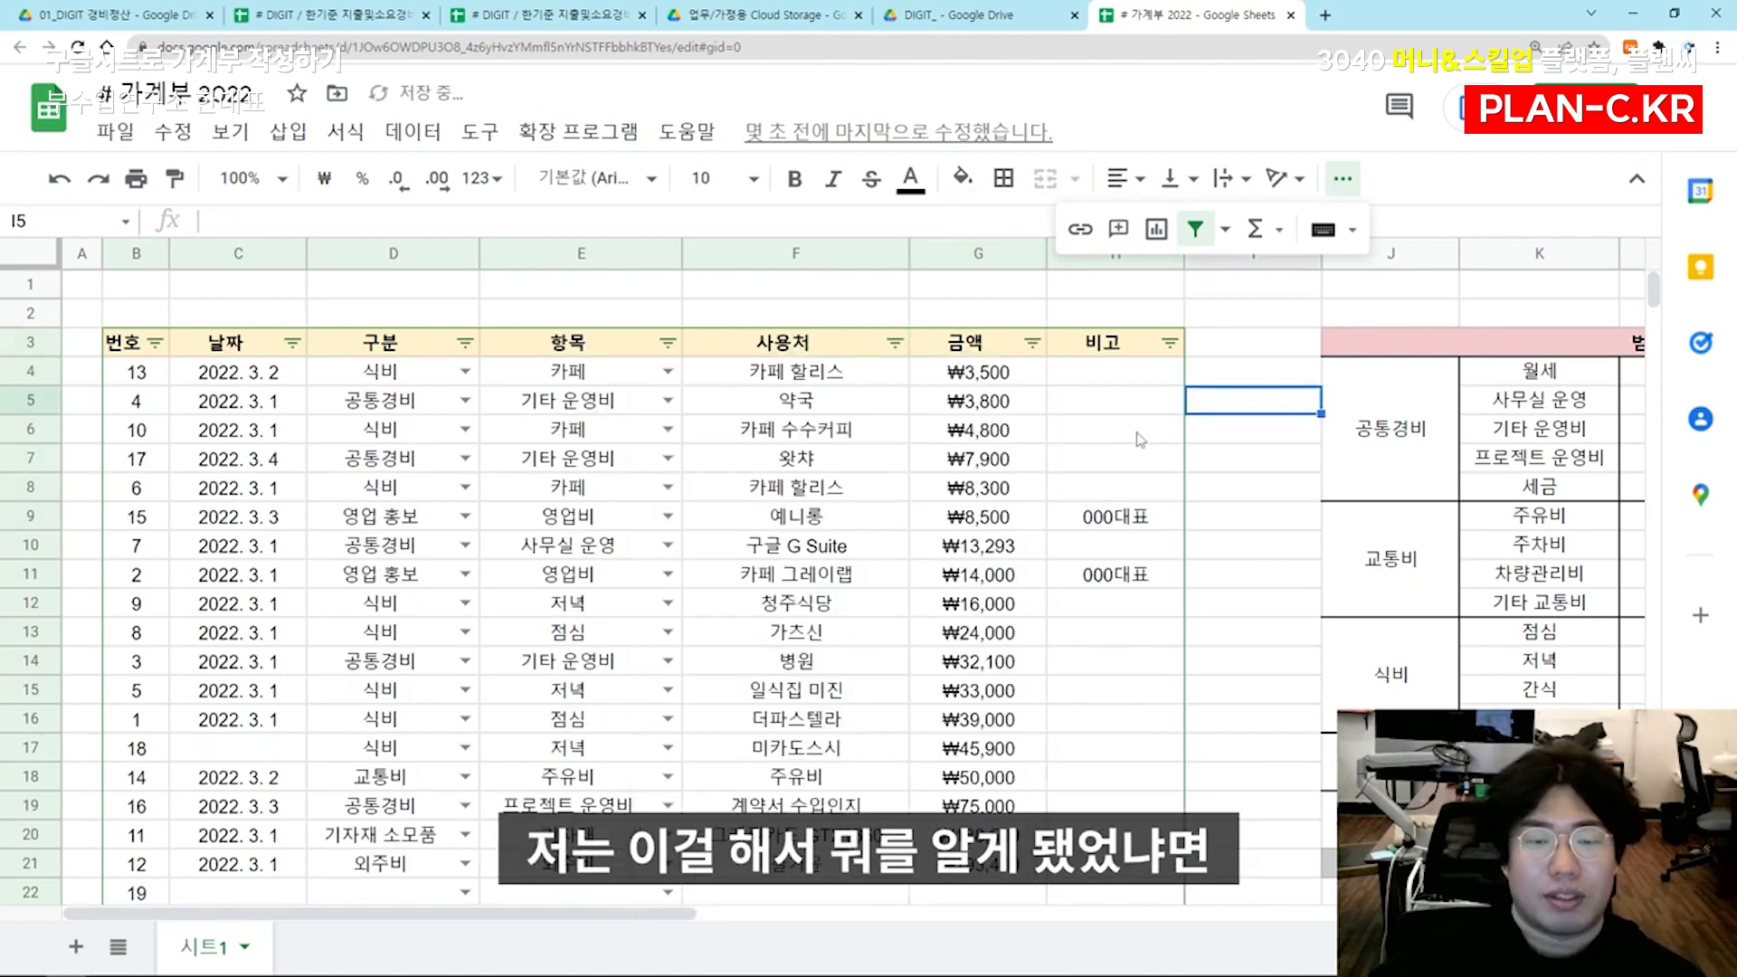
Sort the ledger rows by the 번호 column in ascending order (A → Z)
left_click(155, 342)
left_click(190, 380)
left_click(979, 488)
left_click_drag(1004, 380, 1004, 432)
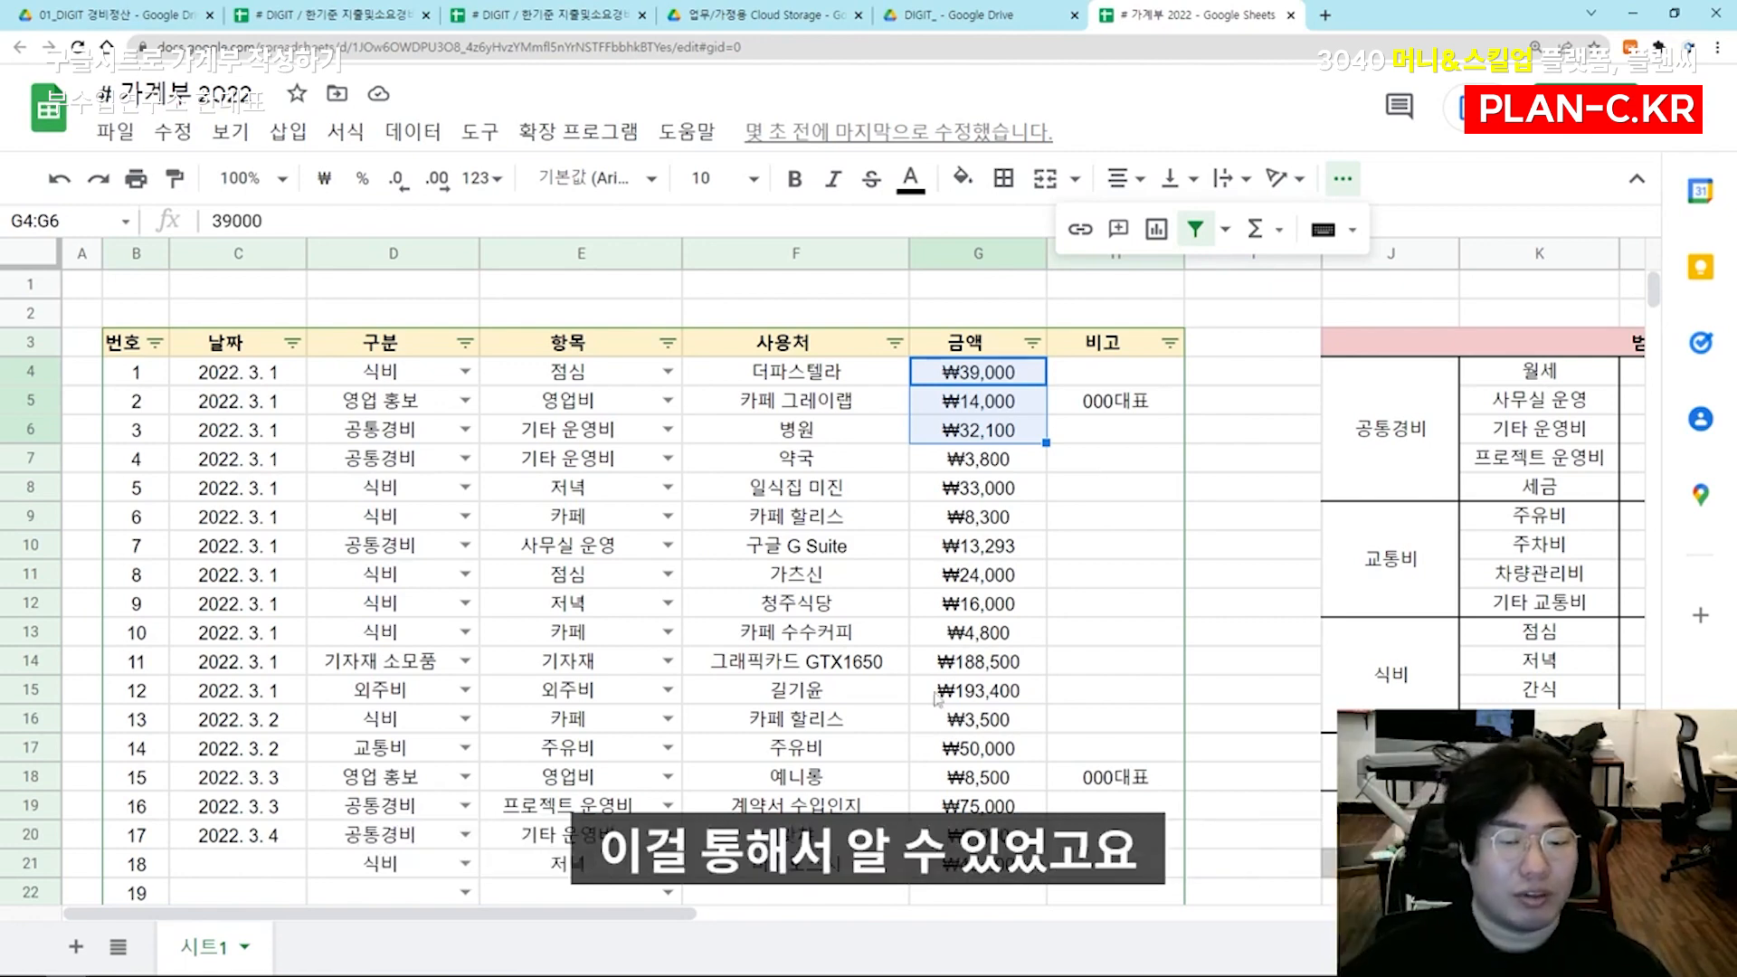
Examine the 주유비 row of the 범례 table and its amount in the 월별 정산 금액 column
left_click_drag(548, 910, 692, 908)
left_click(979, 517)
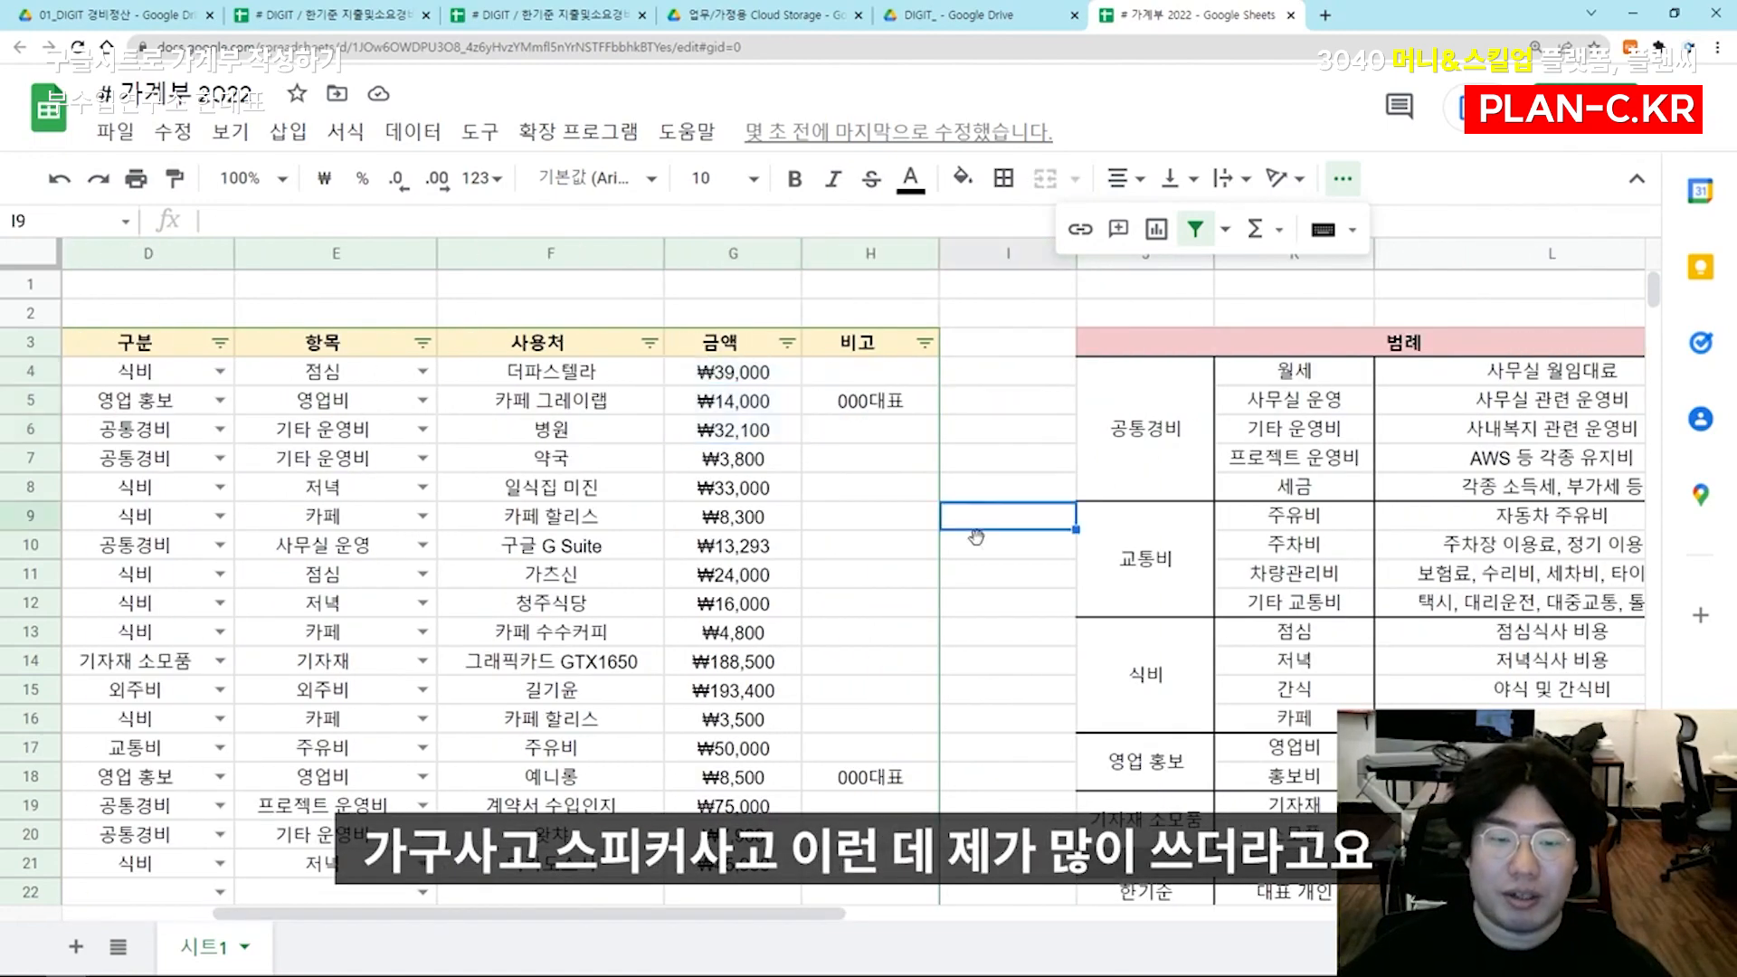
scroll(979, 538, "right", 5)
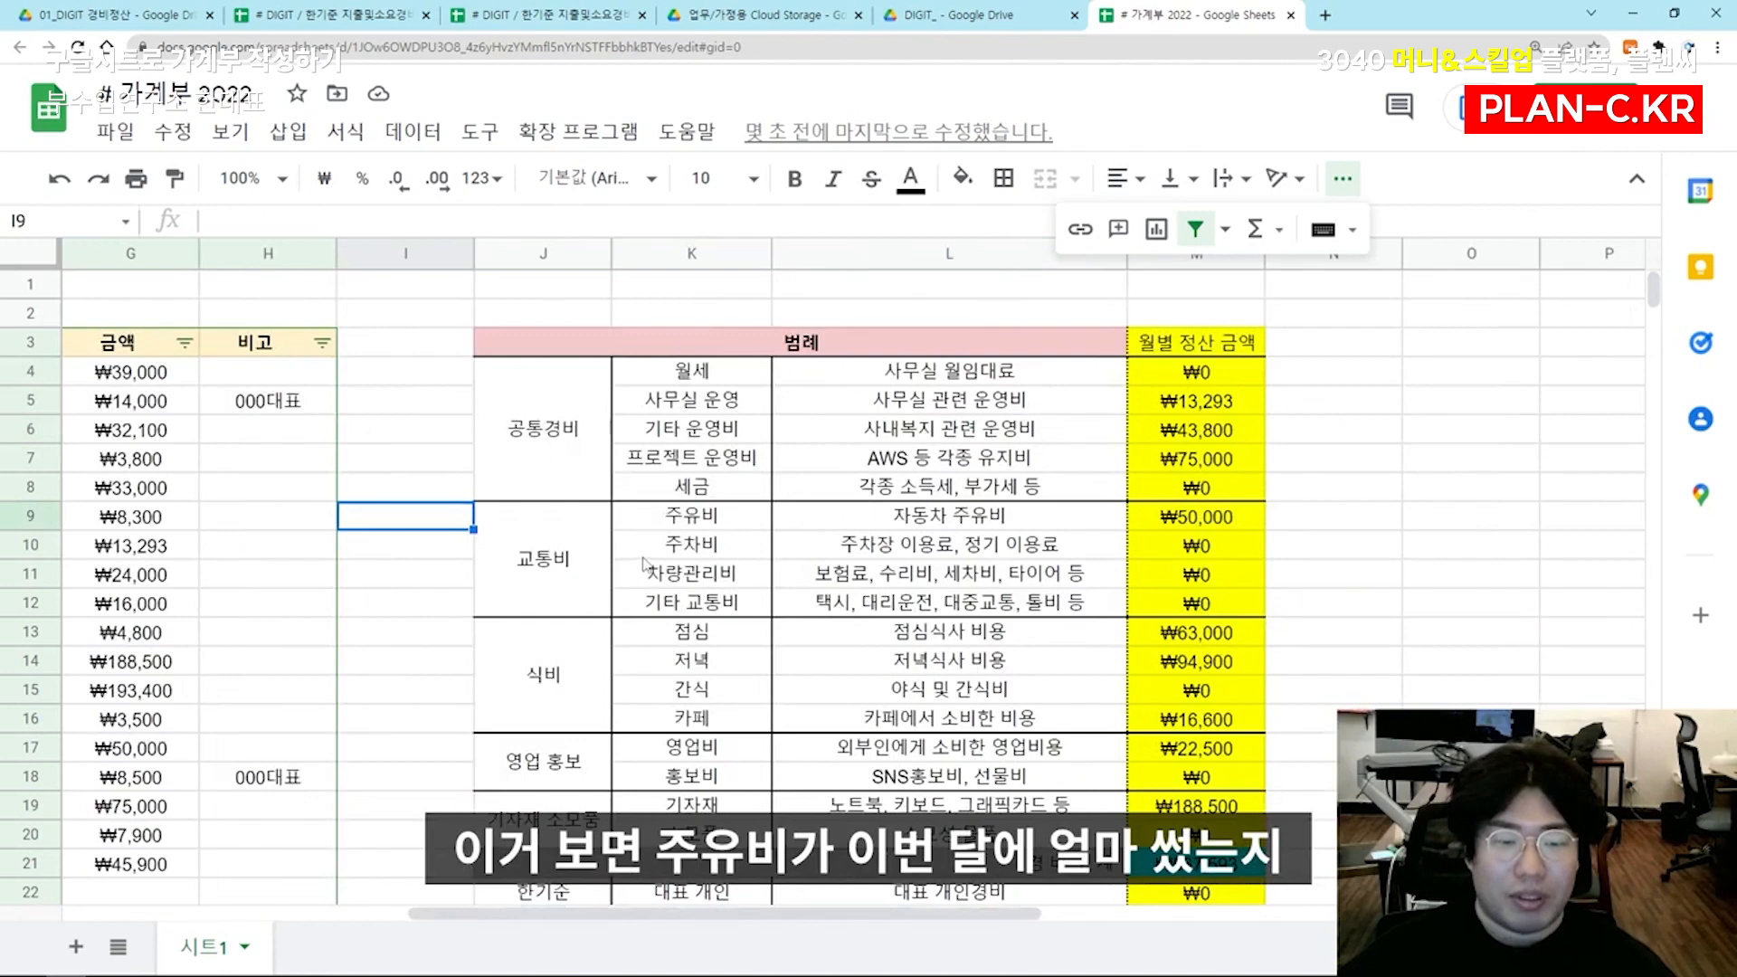
left_click_drag(752, 525, 1085, 547)
left_click(1203, 520)
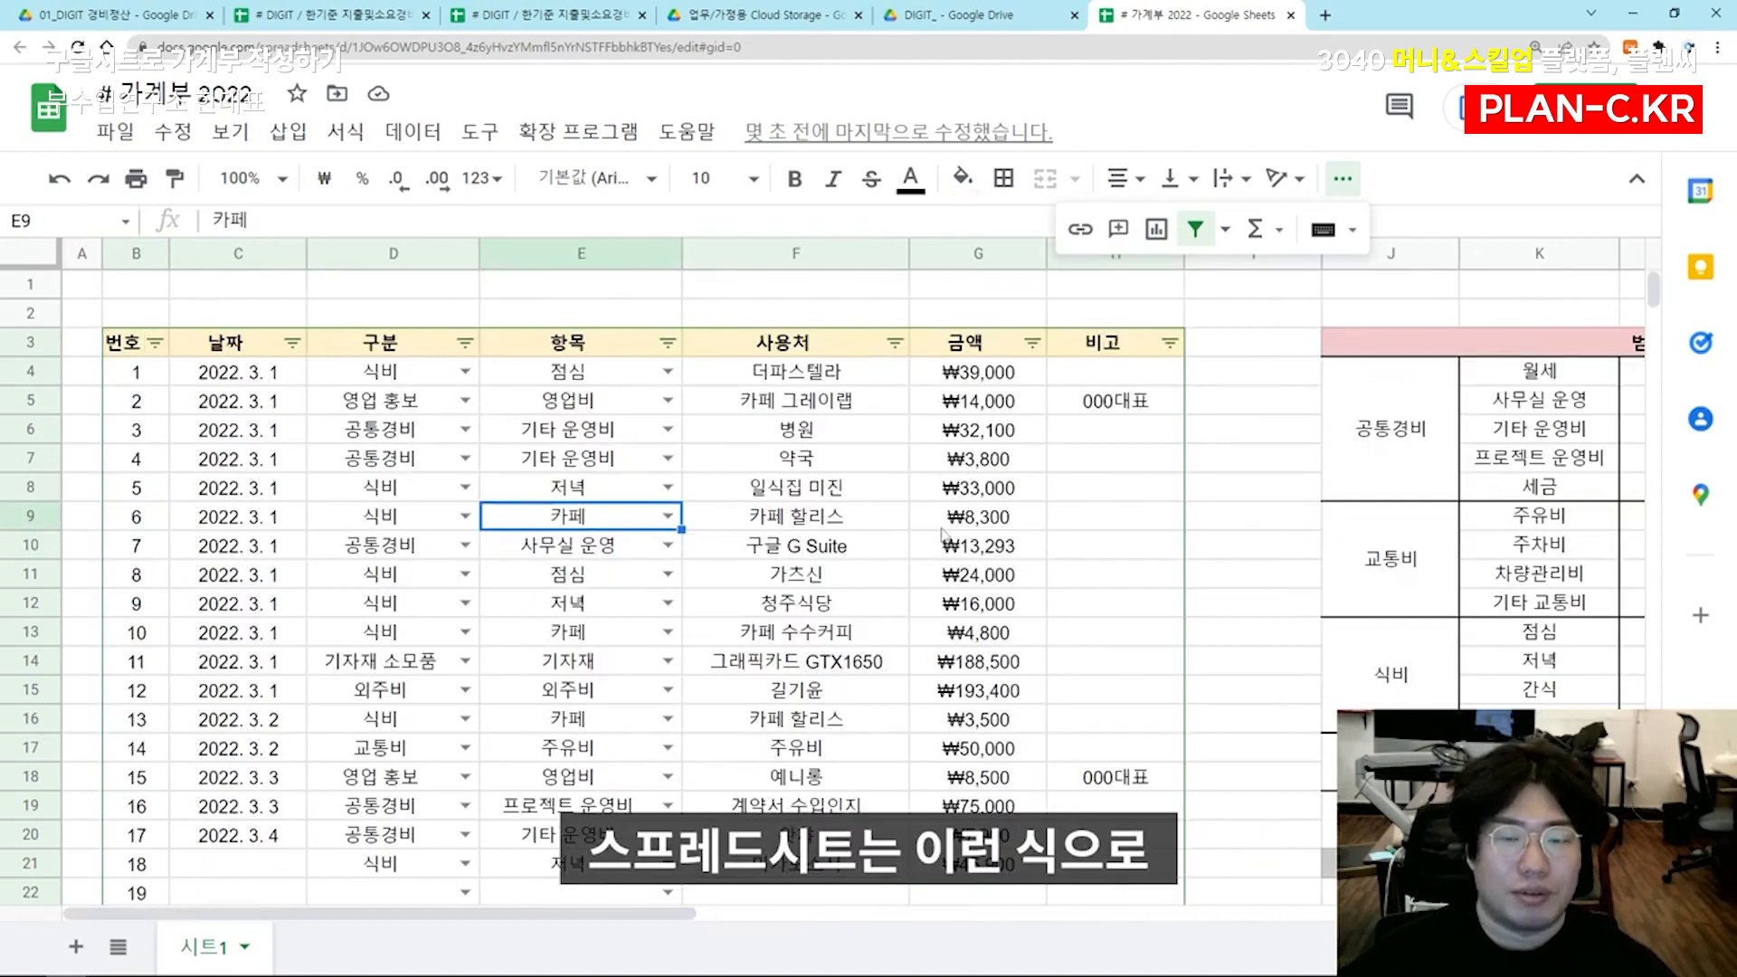
left_click_drag(579, 400, 579, 661)
left_click_drag(850, 472, 834, 737)
left_click(1031, 488)
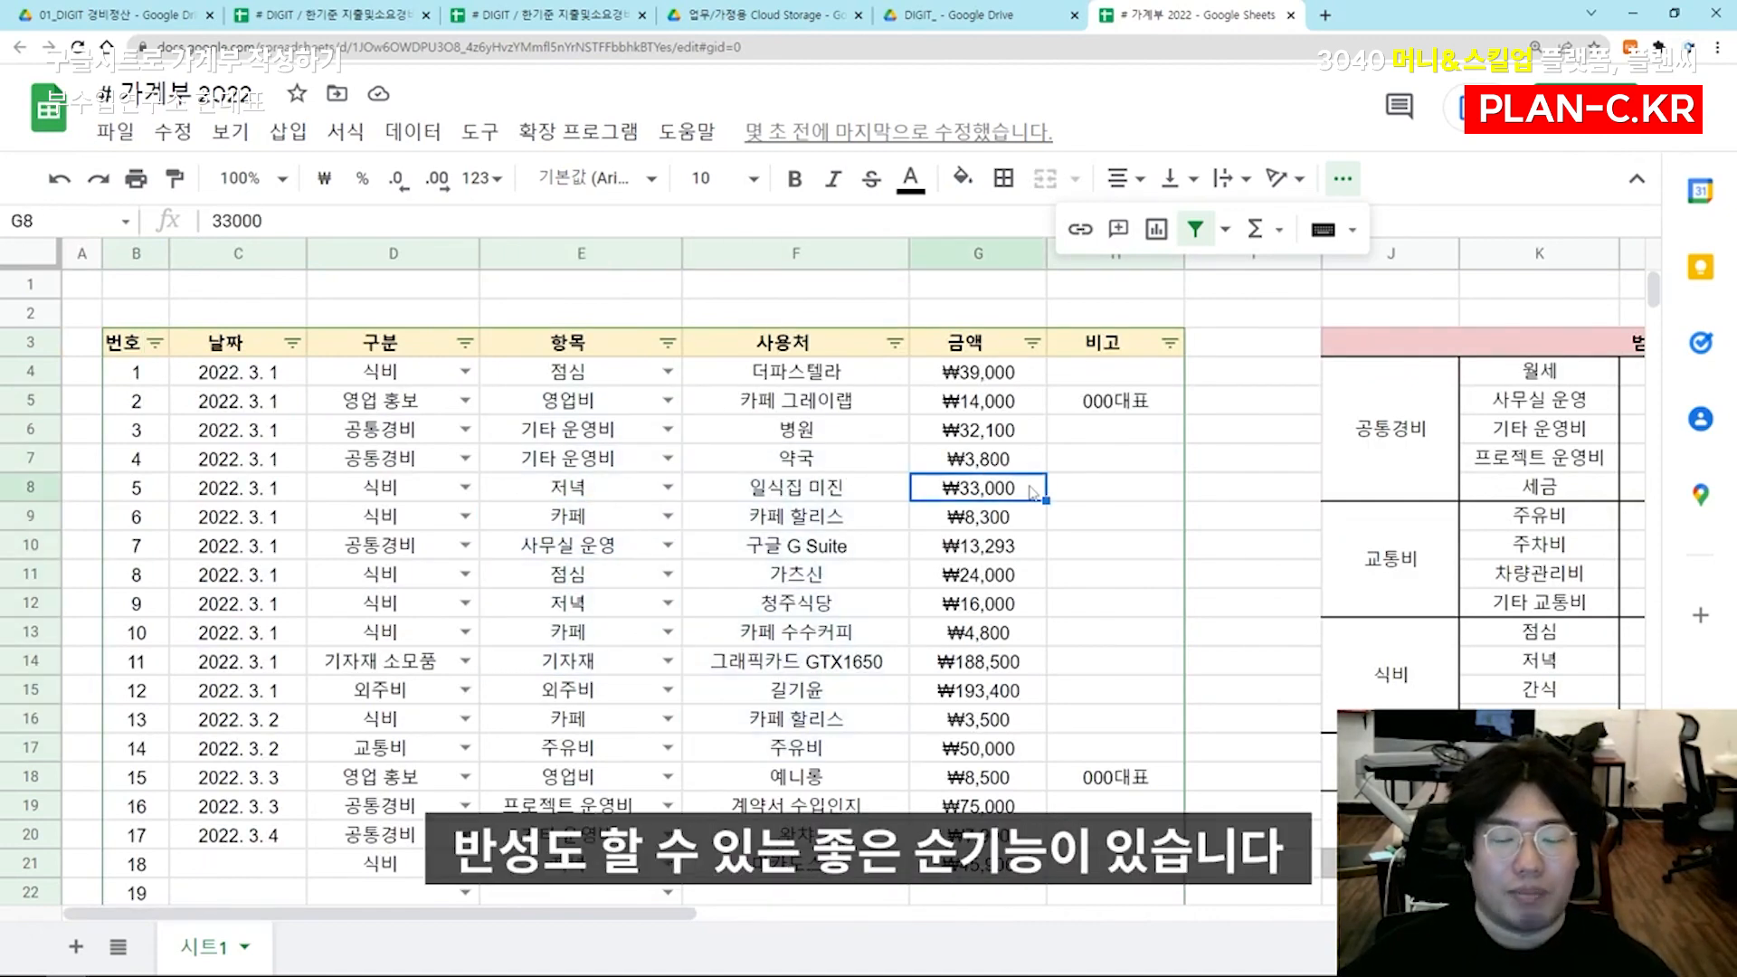
key("Down")
key("Down")
key("Down")
left_click_drag(992, 496, 990, 674)
left_click(1023, 613)
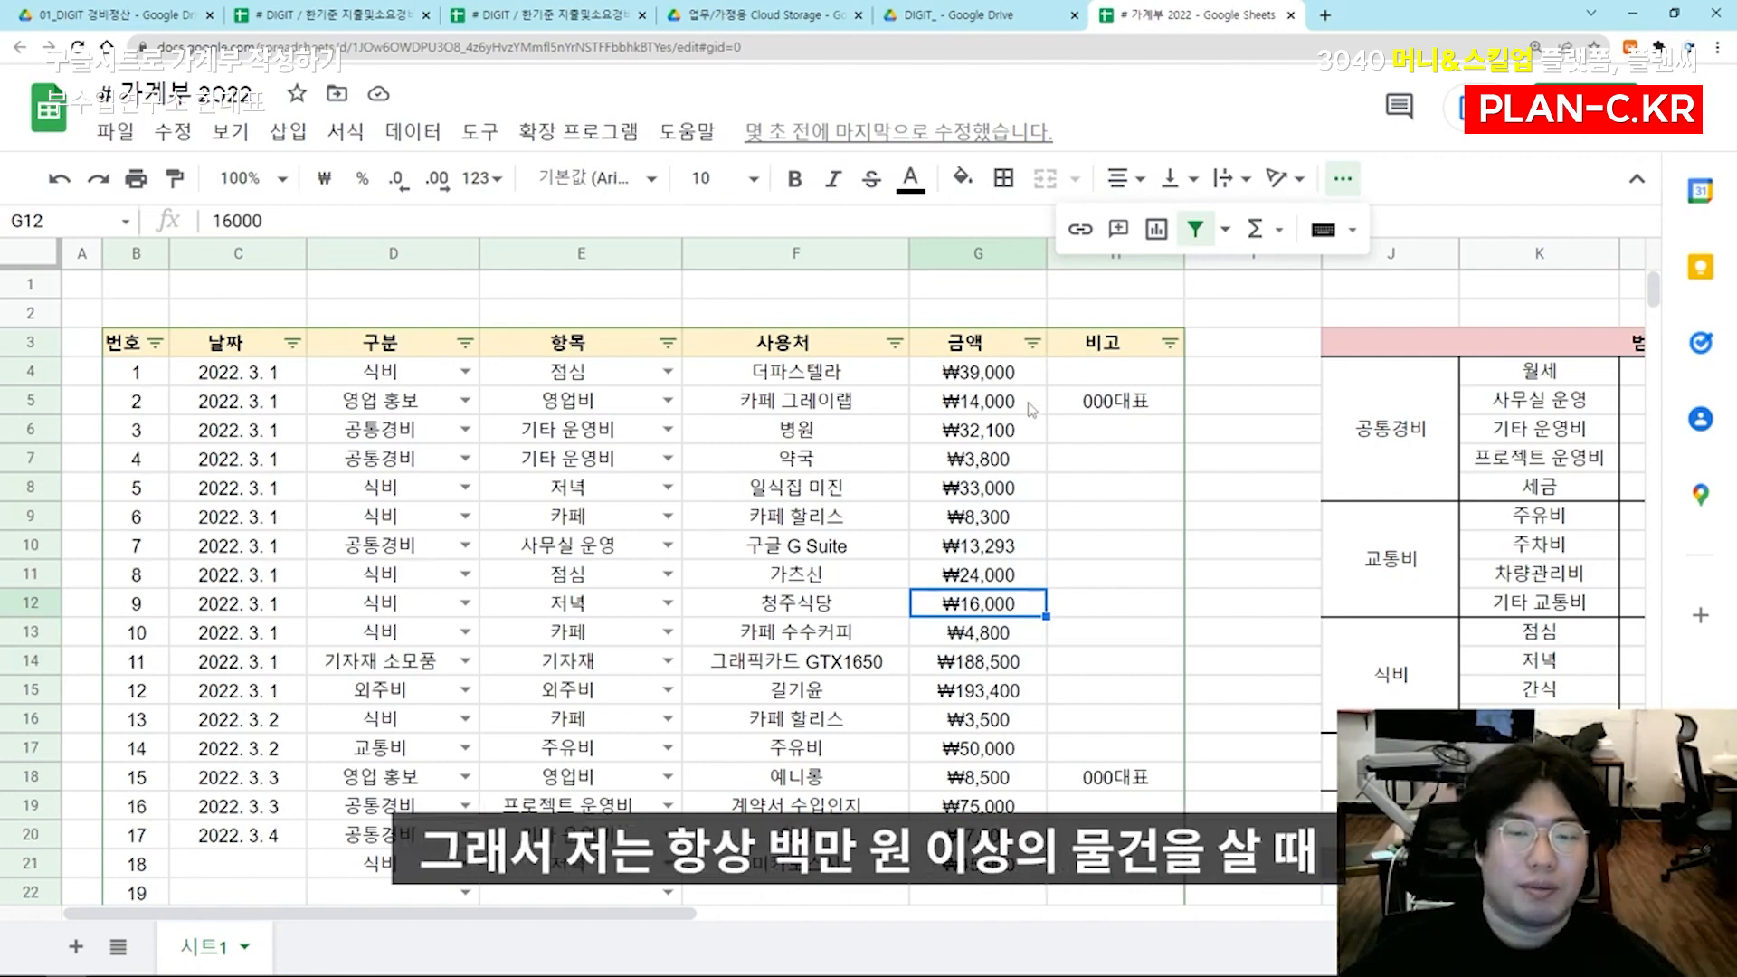
left_click(1004, 432)
left_click(1004, 401)
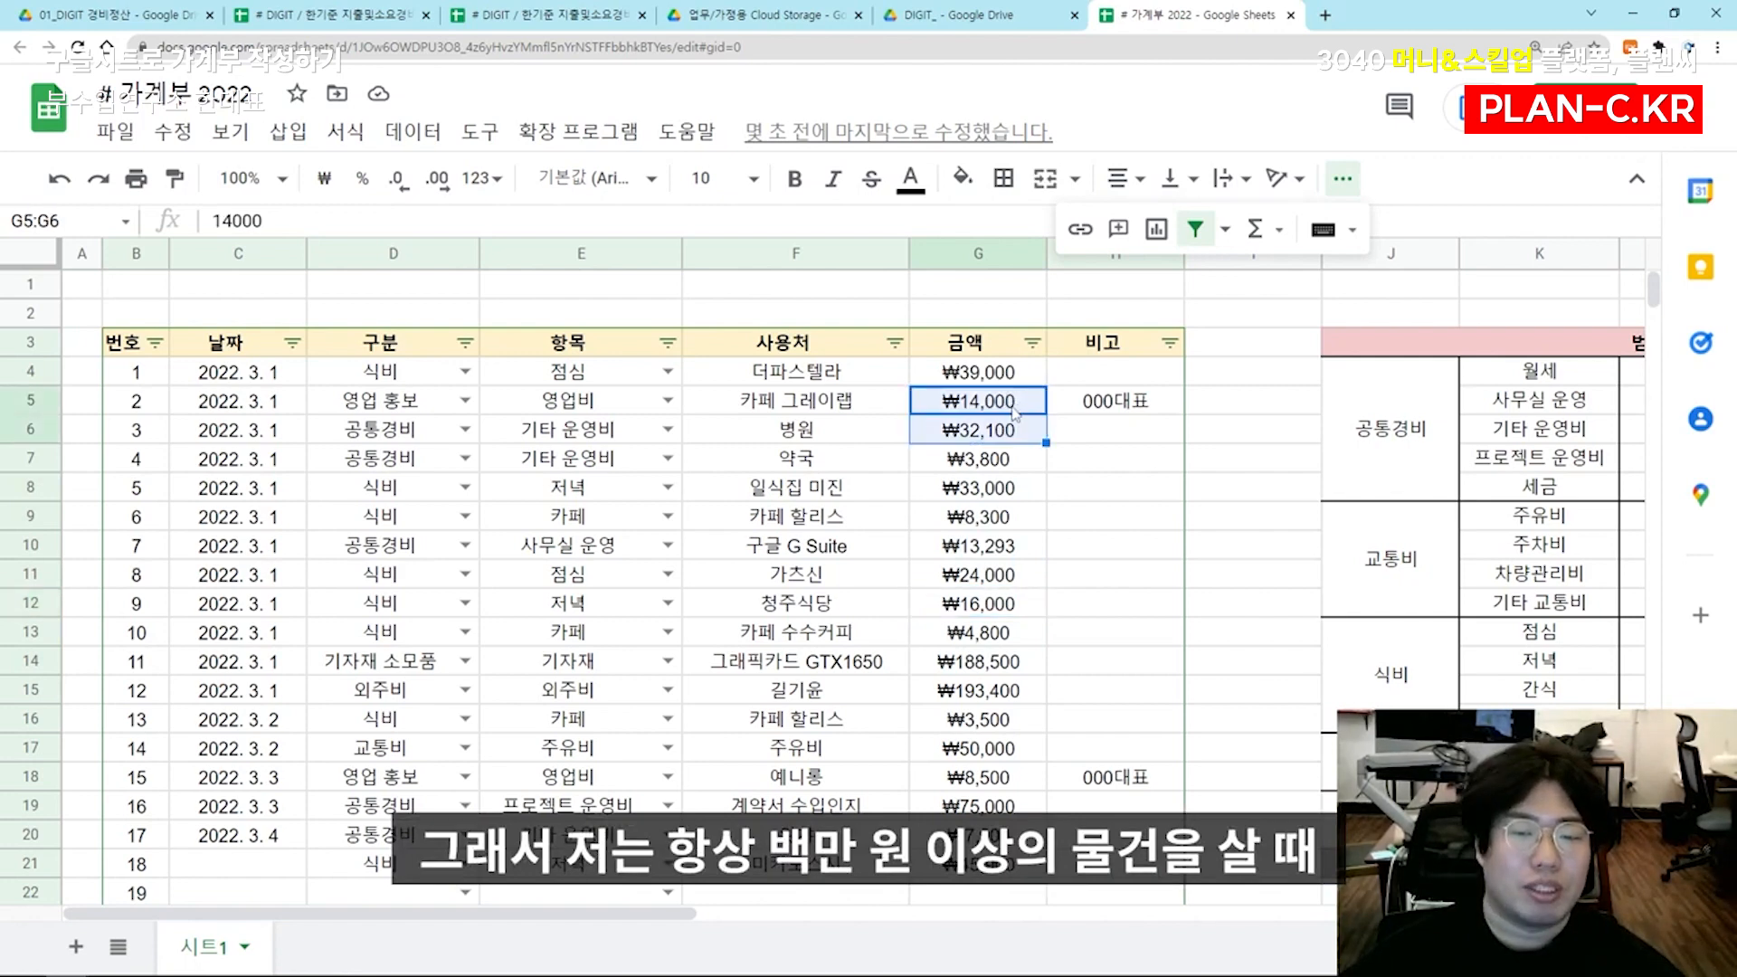
left_click_drag(995, 372, 1032, 432)
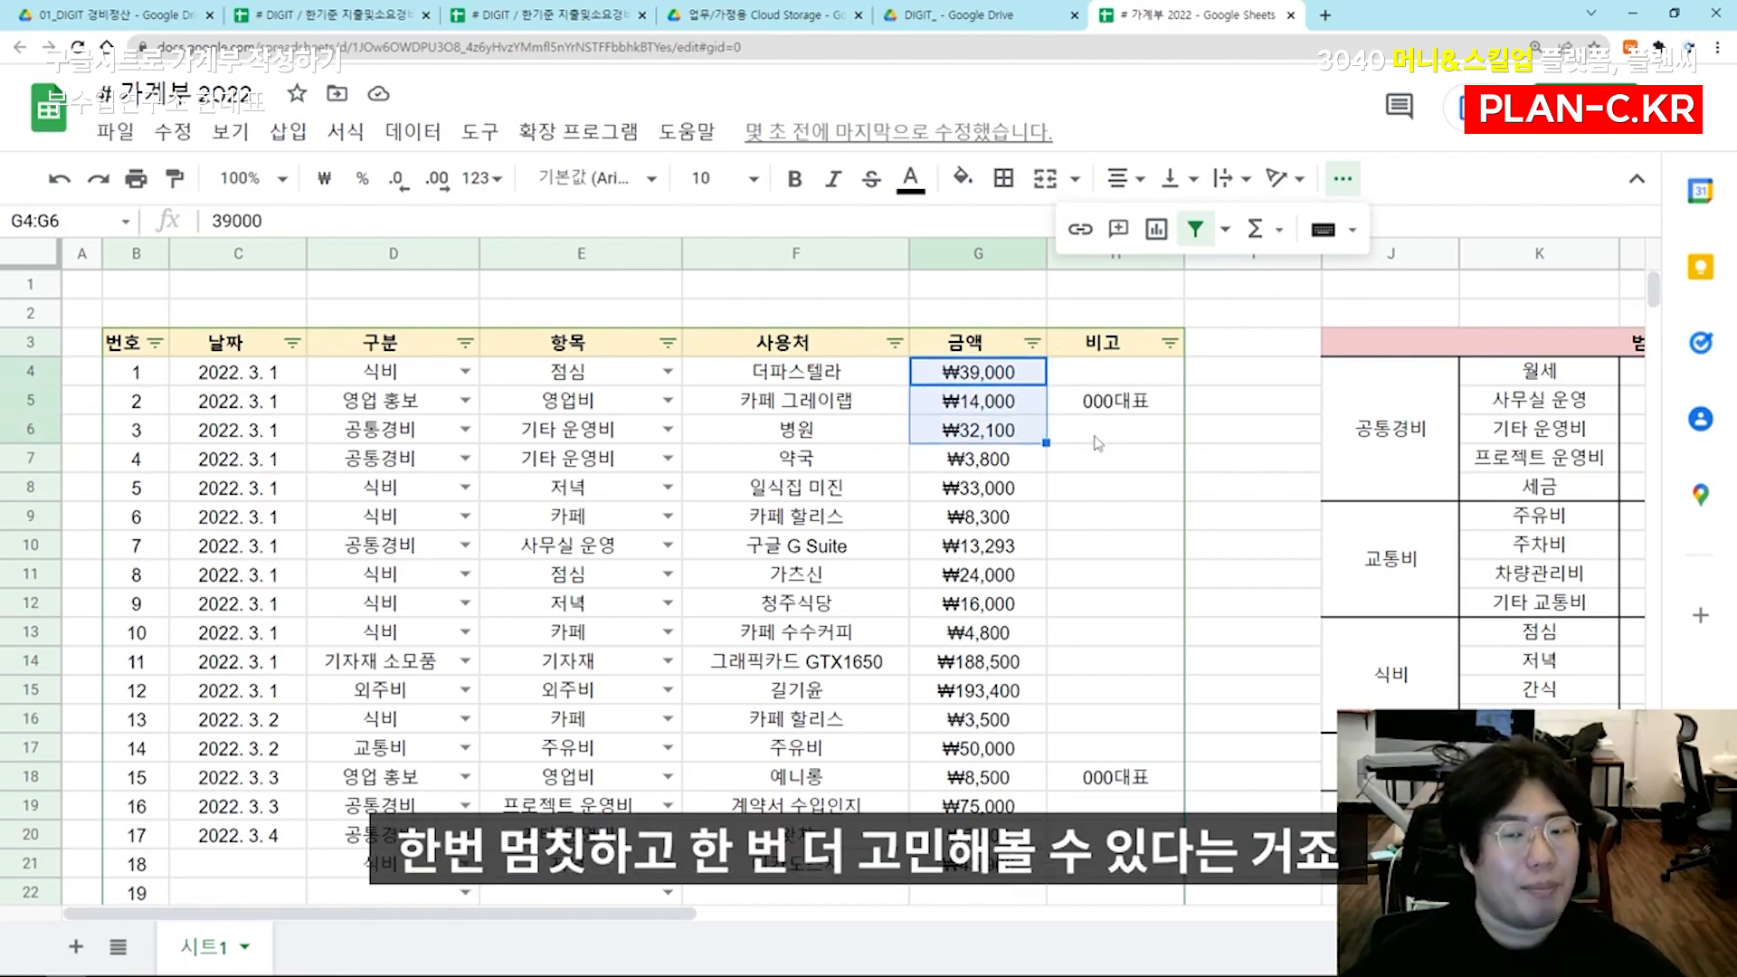
Rename the ledger sheet 시트1 as 3월
left_click(1096, 438)
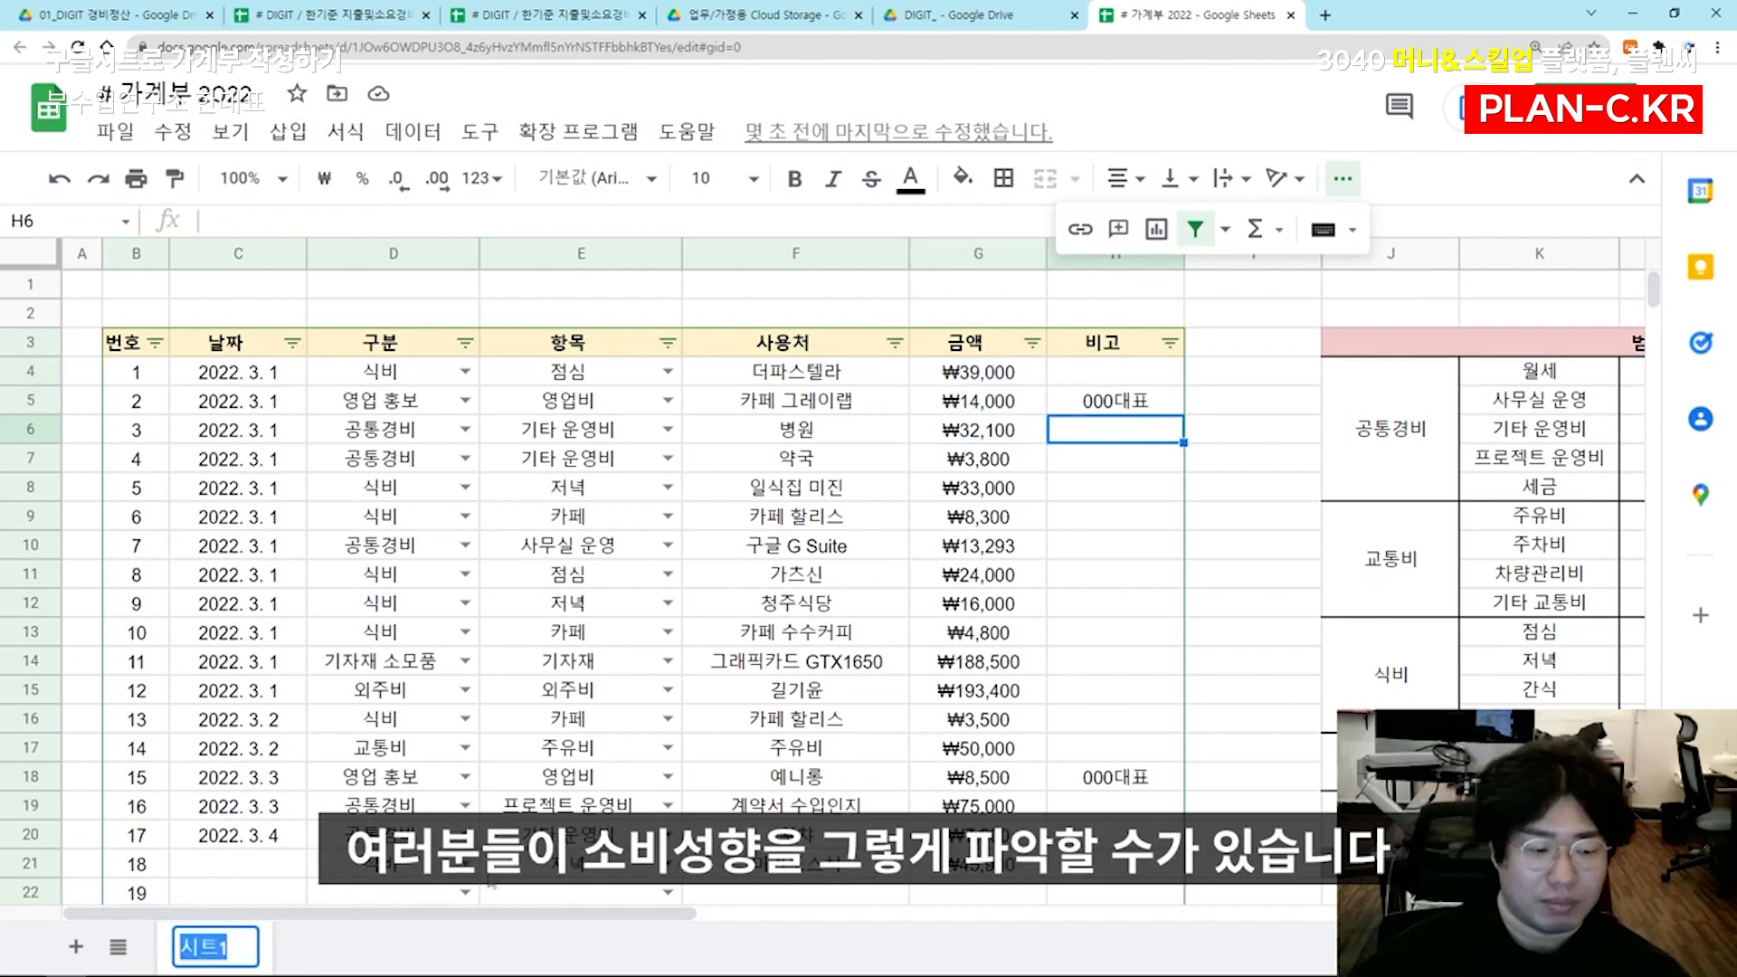
type("3이")
key("Return")
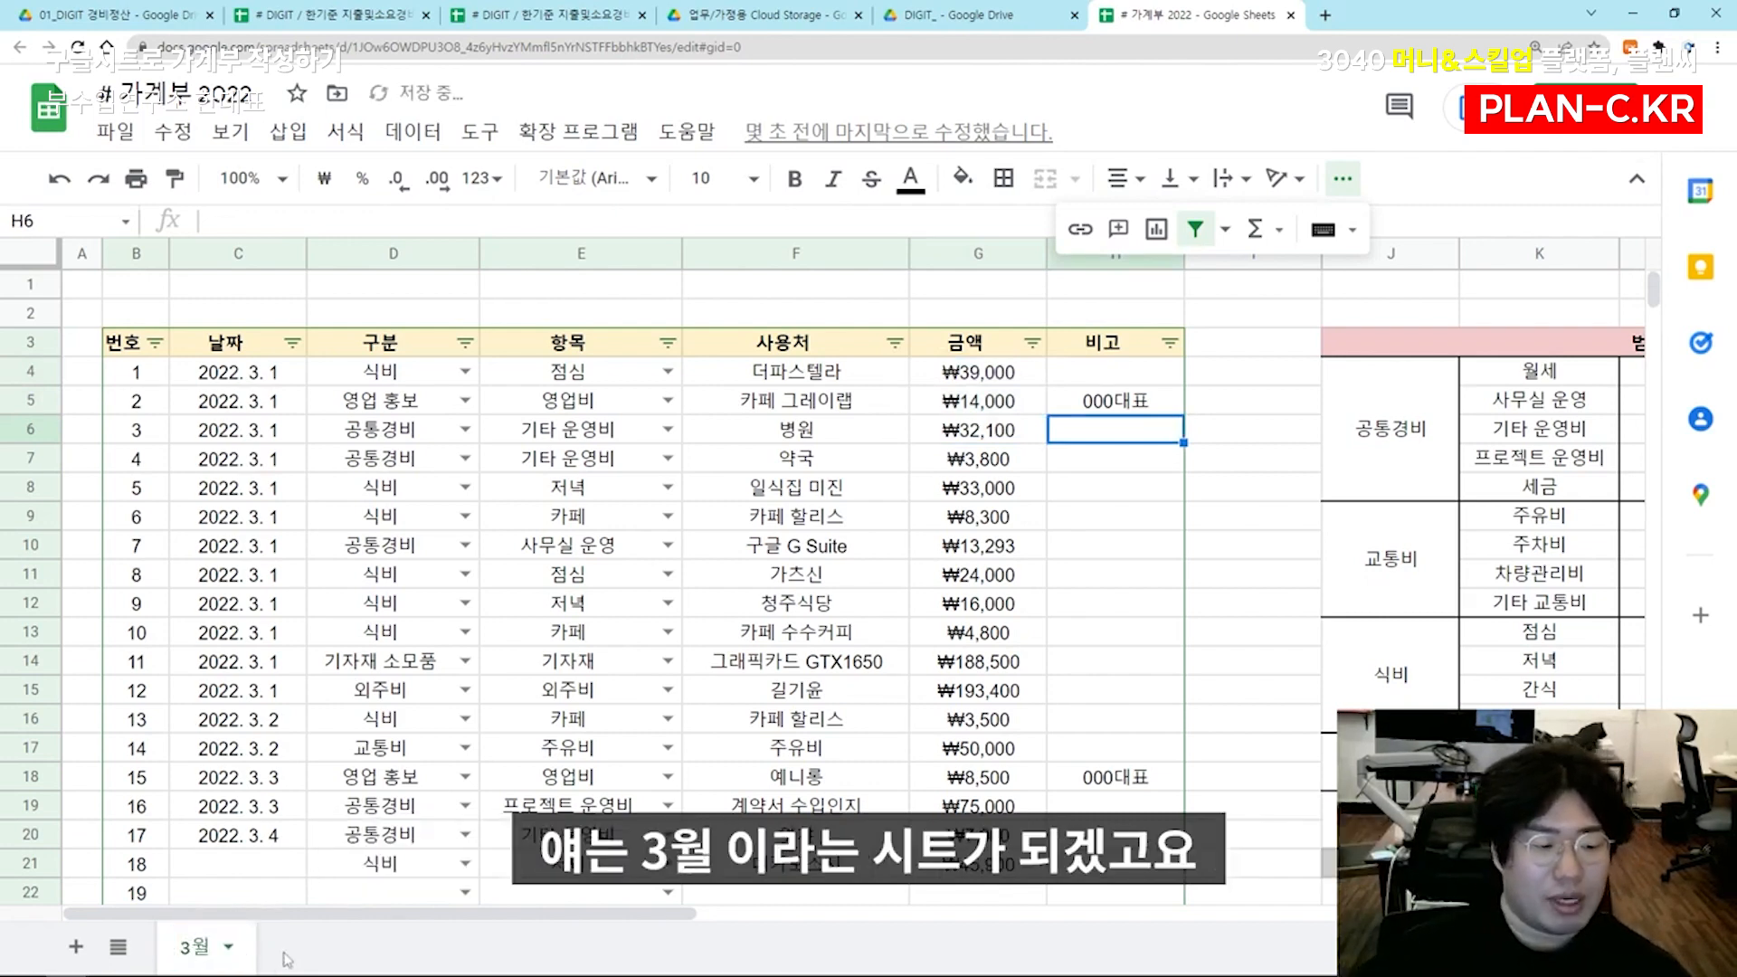
Add a new sheet, place it before the 3월 sheet and name it [월정산]
left_click(87, 954)
left_click_drag(294, 952, 197, 957)
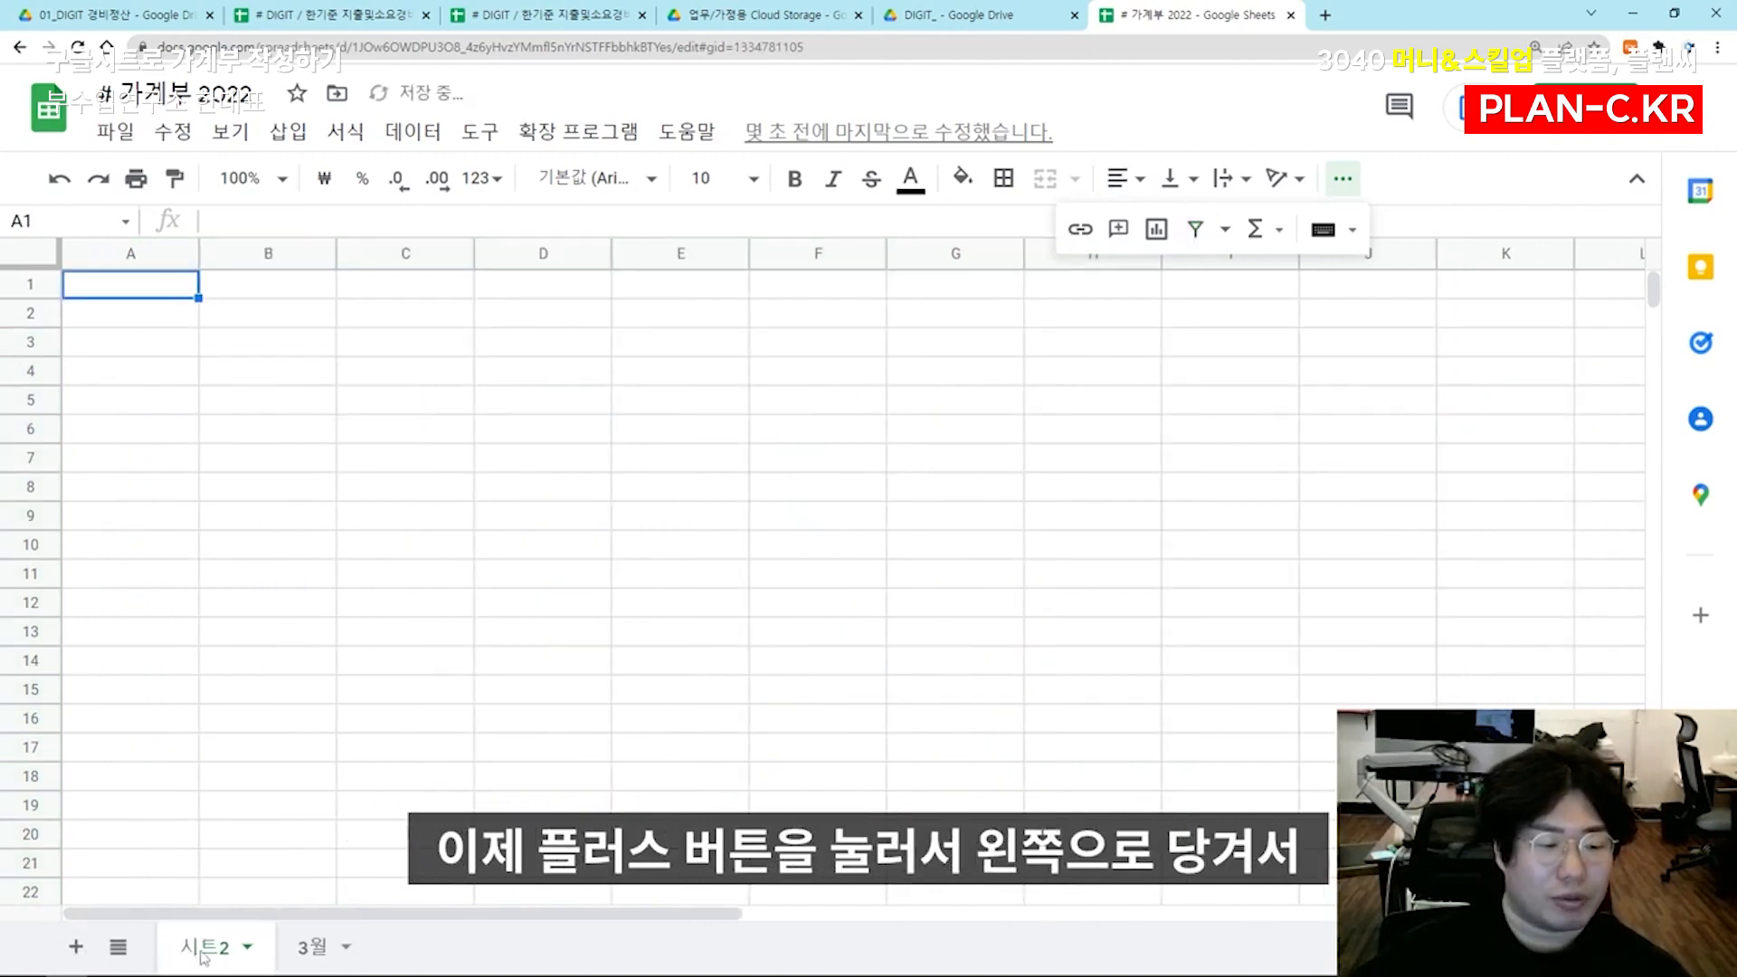
double_click(208, 955)
type("[월정산]")
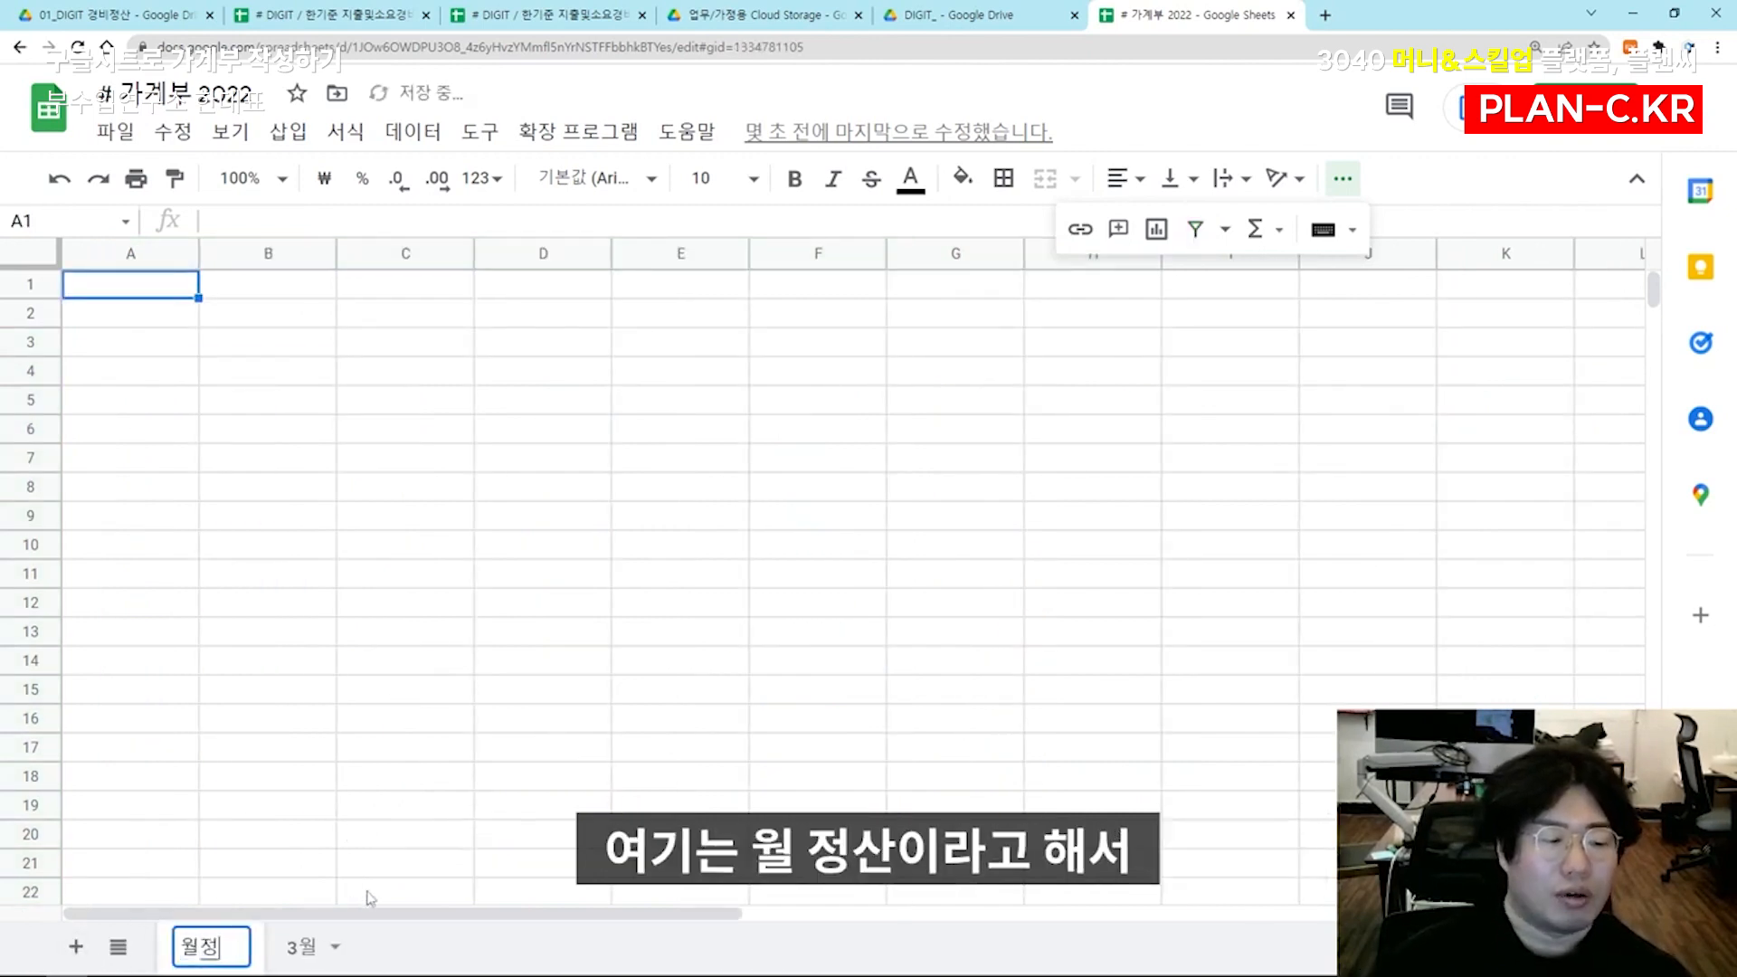
left_click(340, 952)
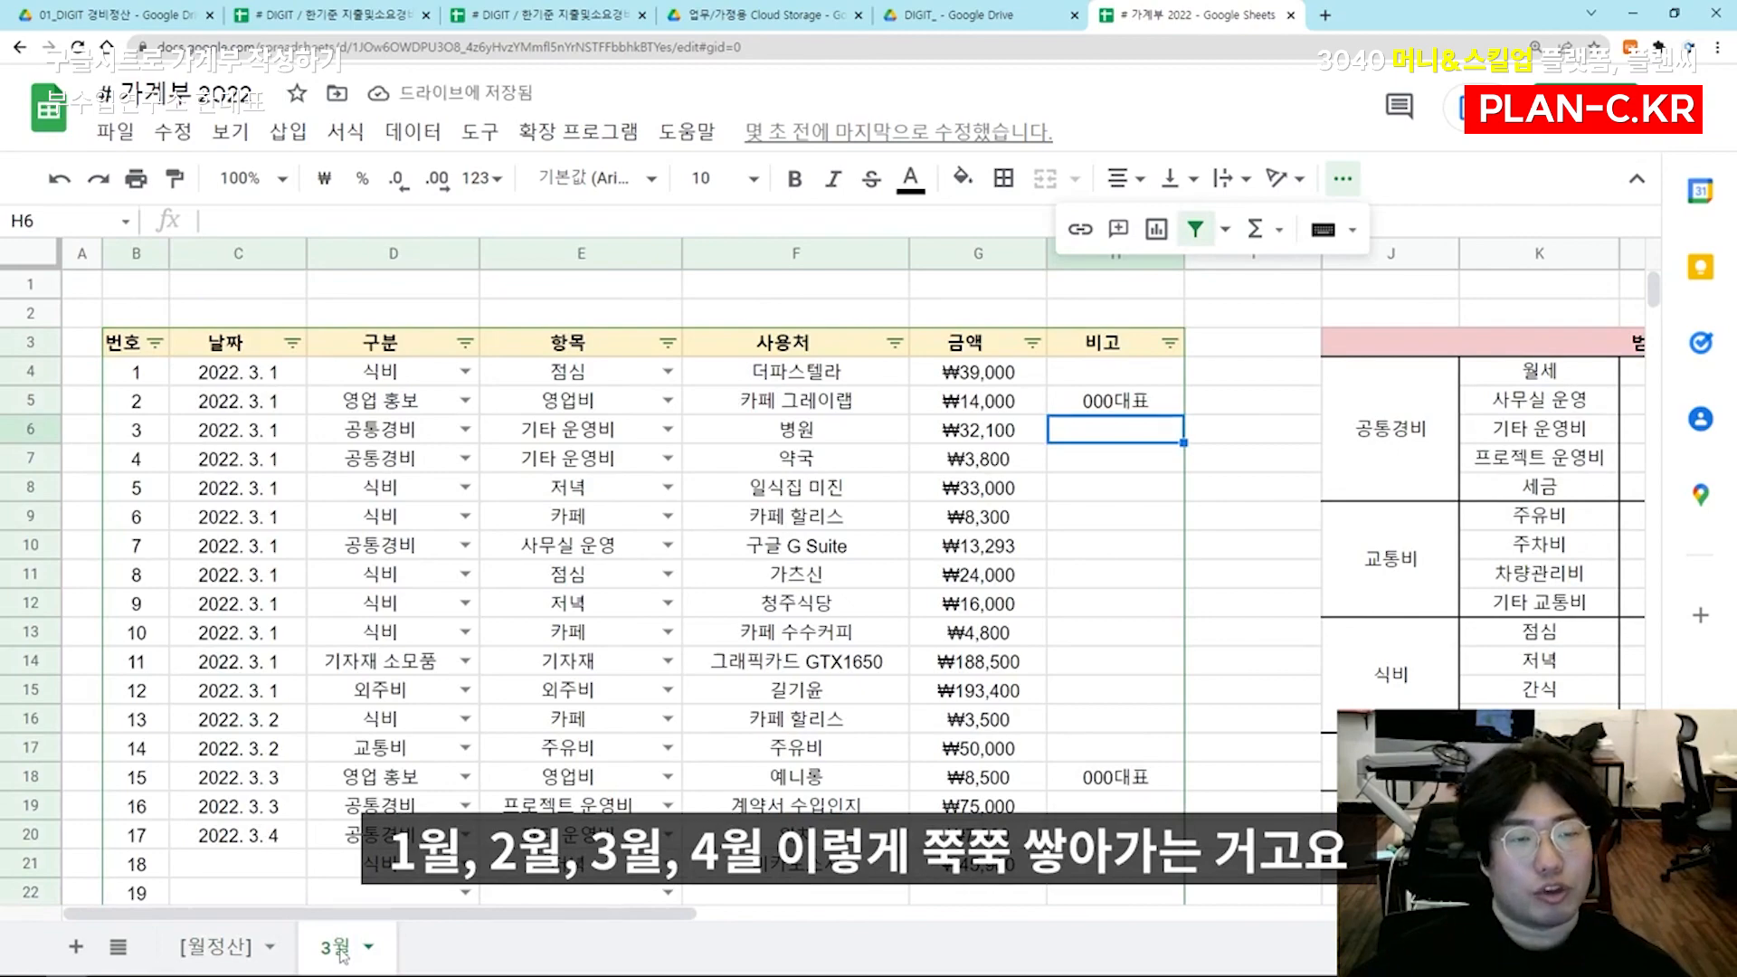
left_click(837, 547)
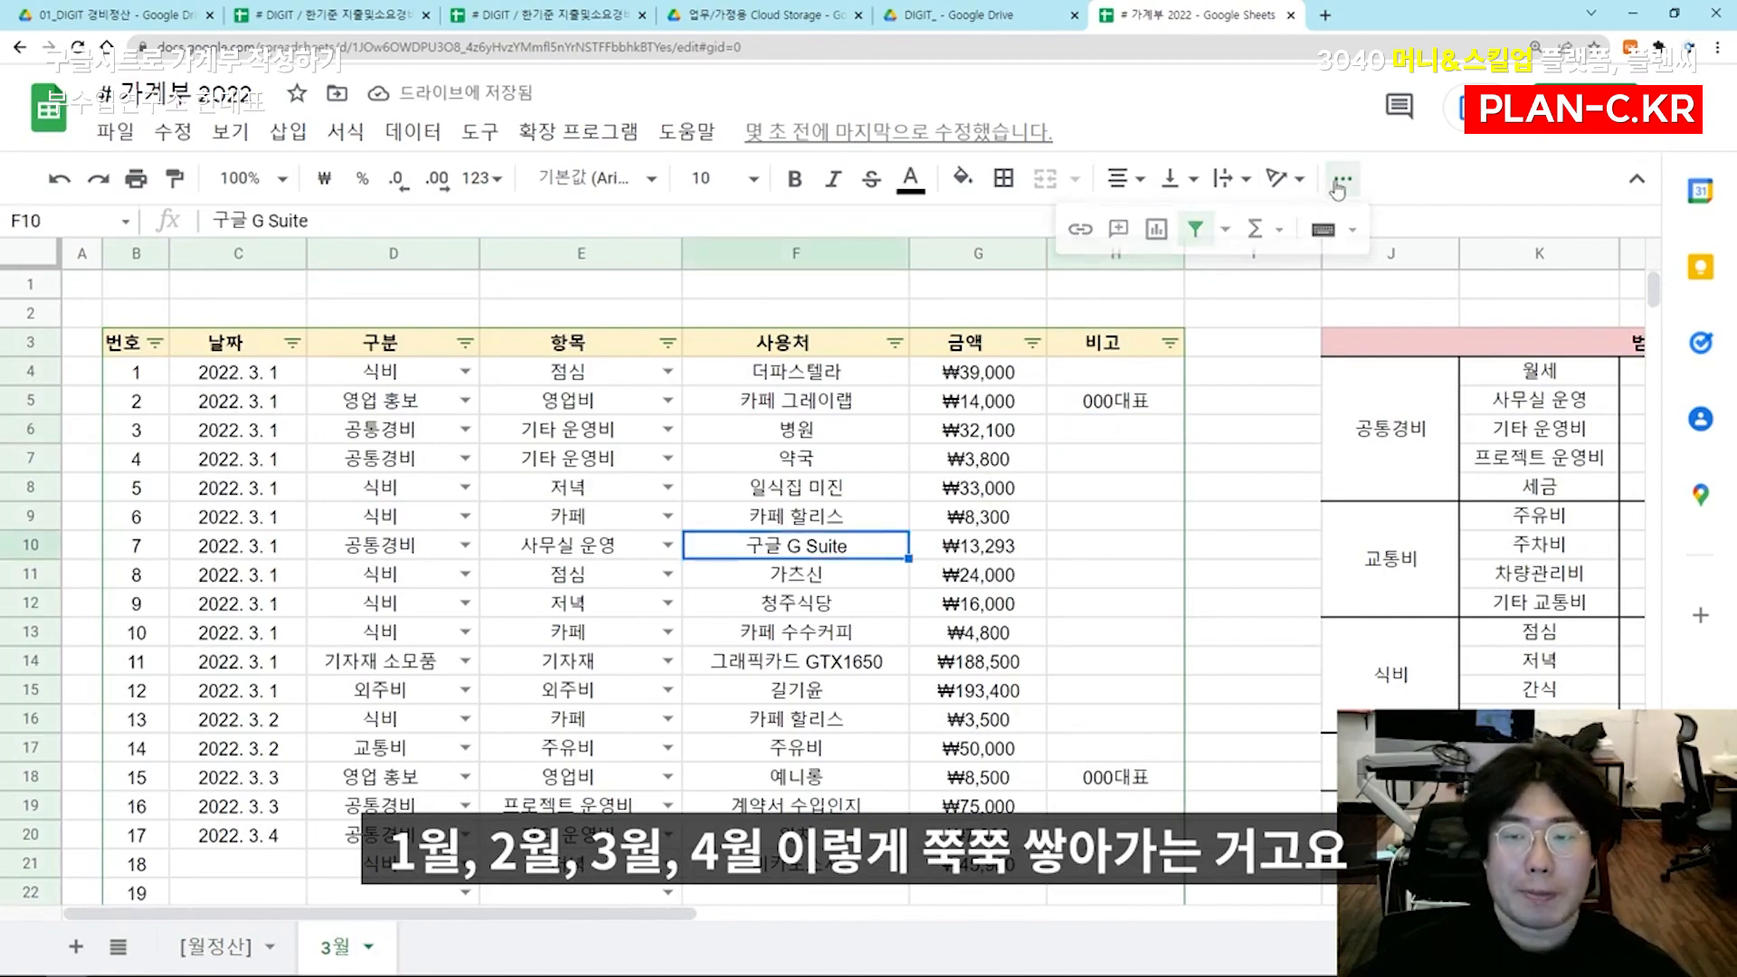
left_click(220, 948)
Switch to the 2021 expense spreadsheet and examine the layout of its [월 정산] sheet with monthly amounts per category
left_click(546, 16)
scroll(798, 544, "down", 2)
scroll(798, 544, "up", 2)
scroll(798, 543, "down", 1)
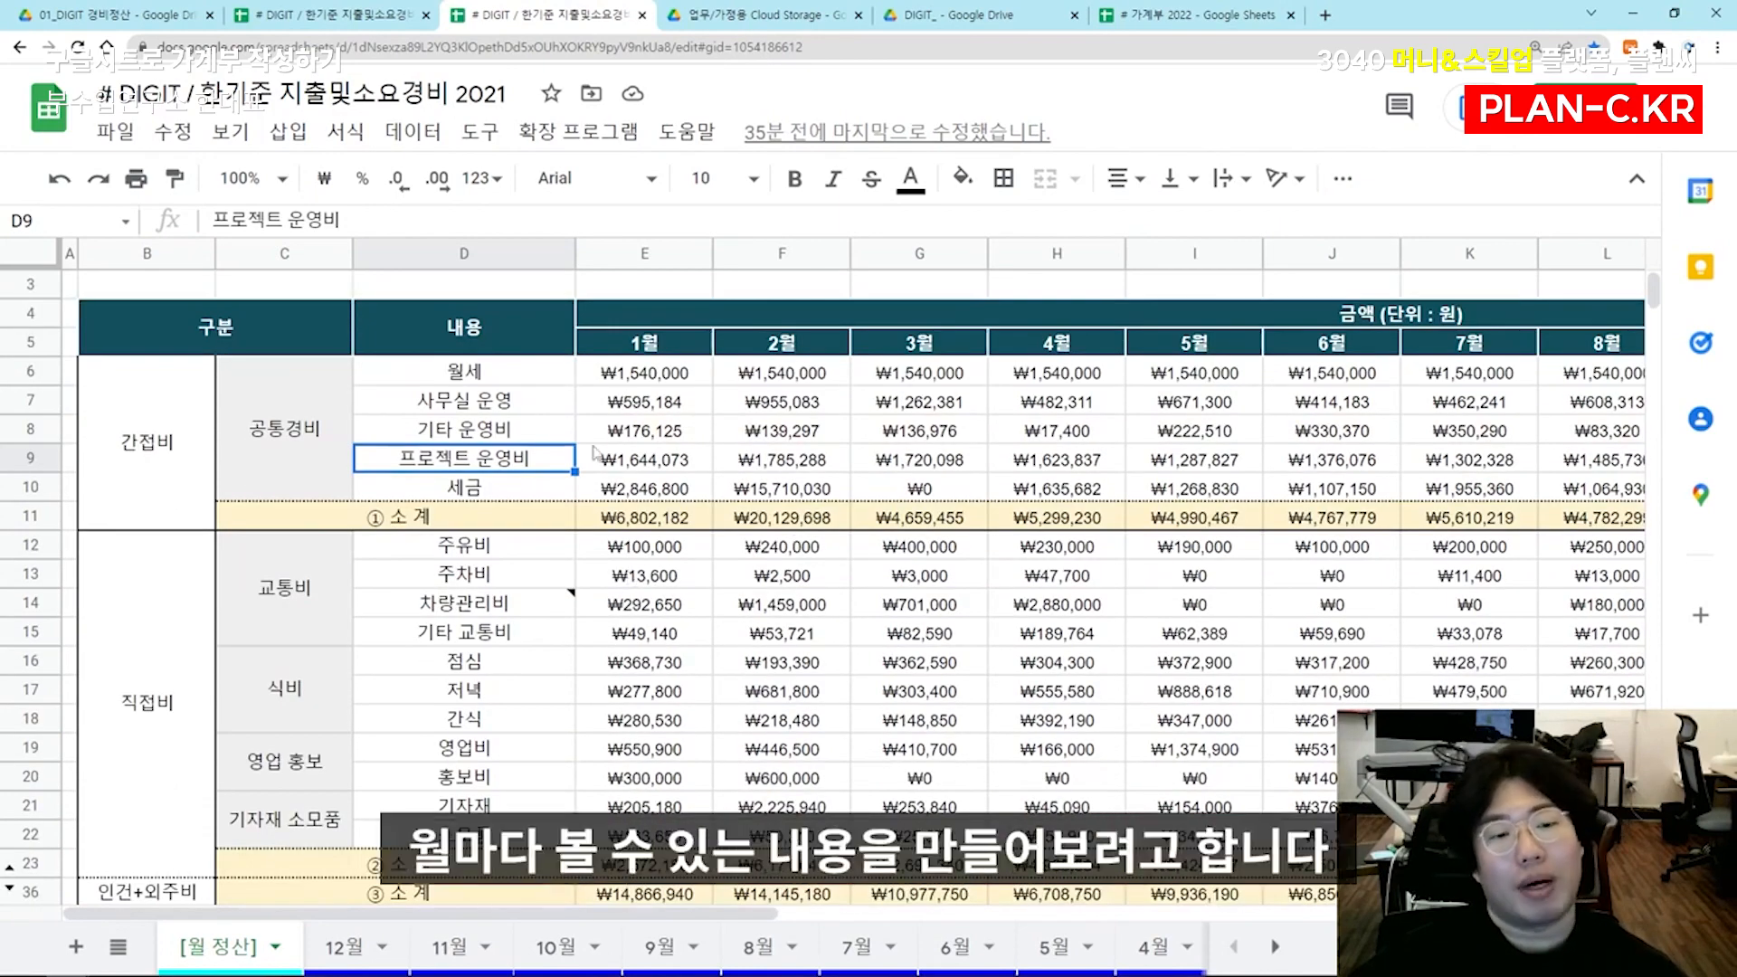
scroll(280, 404, "up", 1)
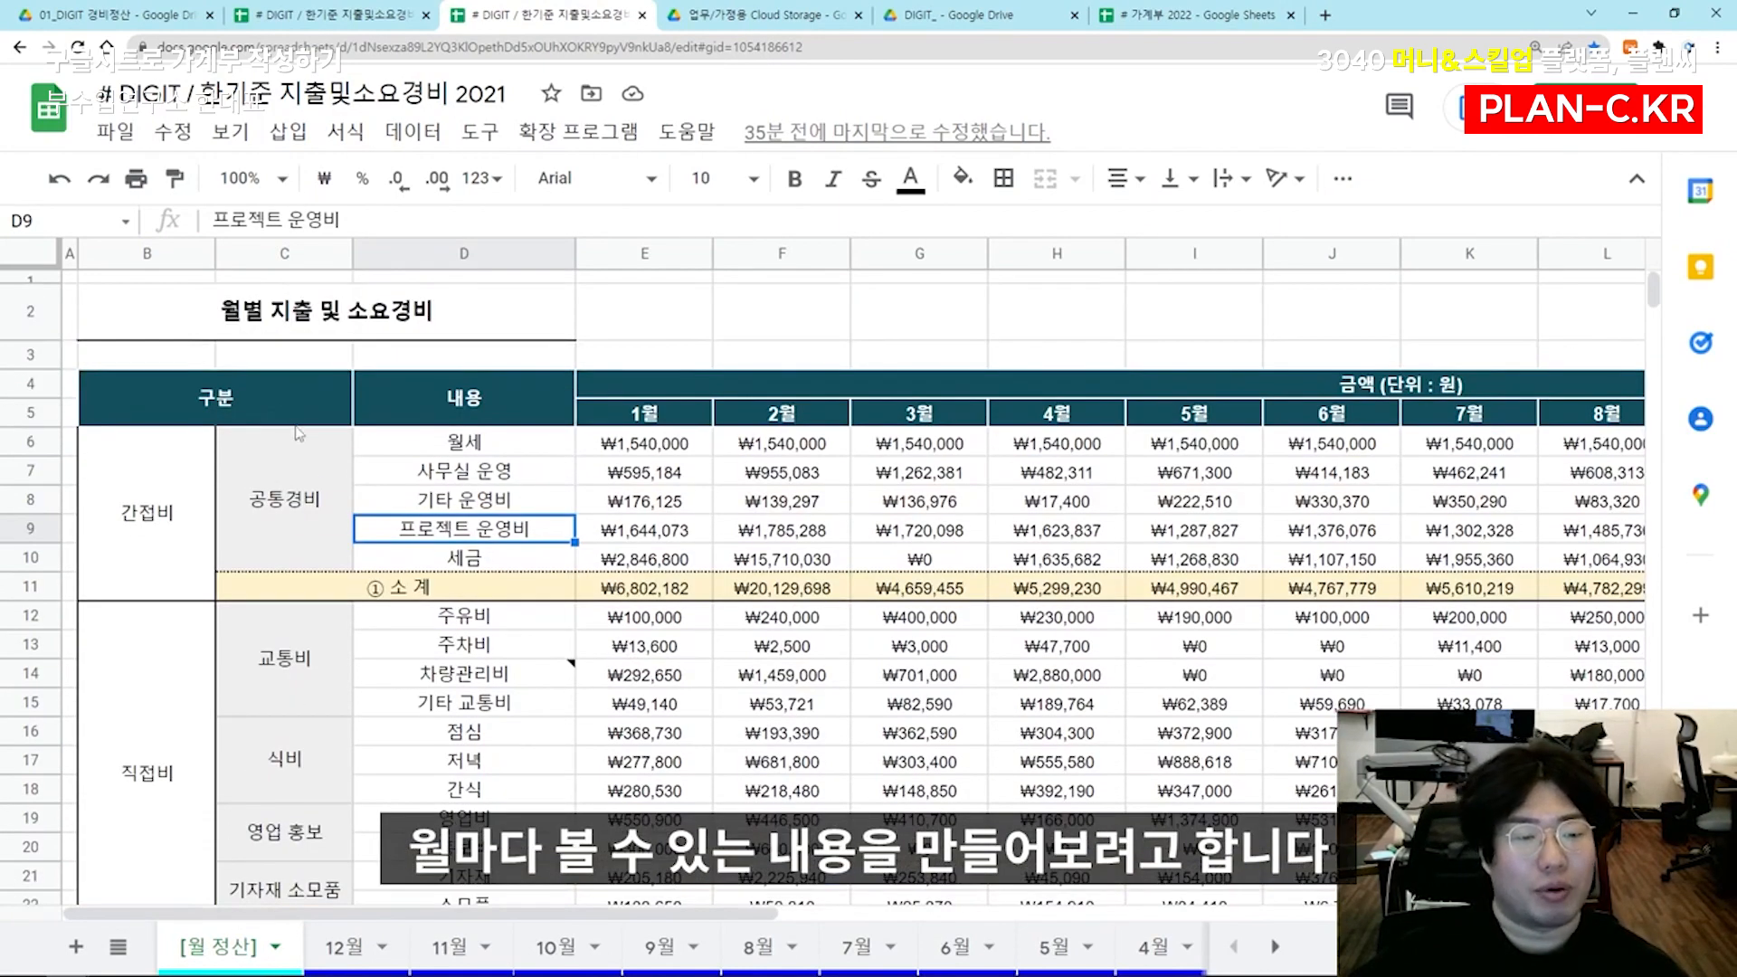
scroll(308, 443, "down", 2)
scroll(328, 518, "up", 2)
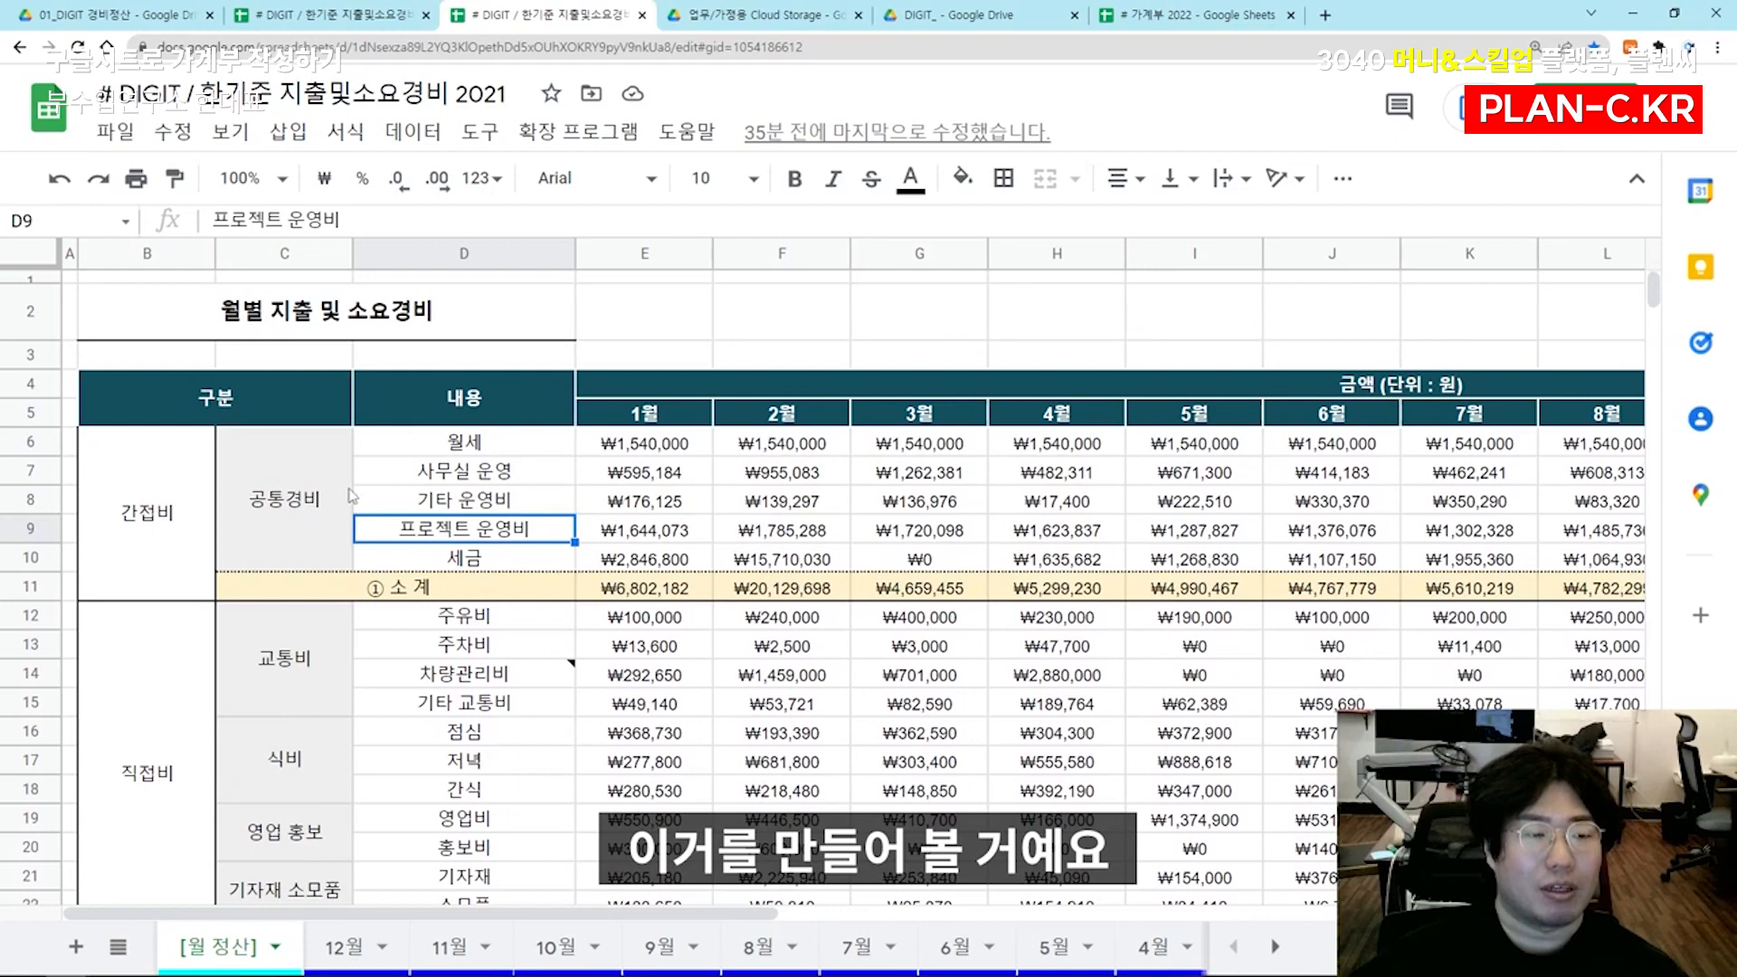
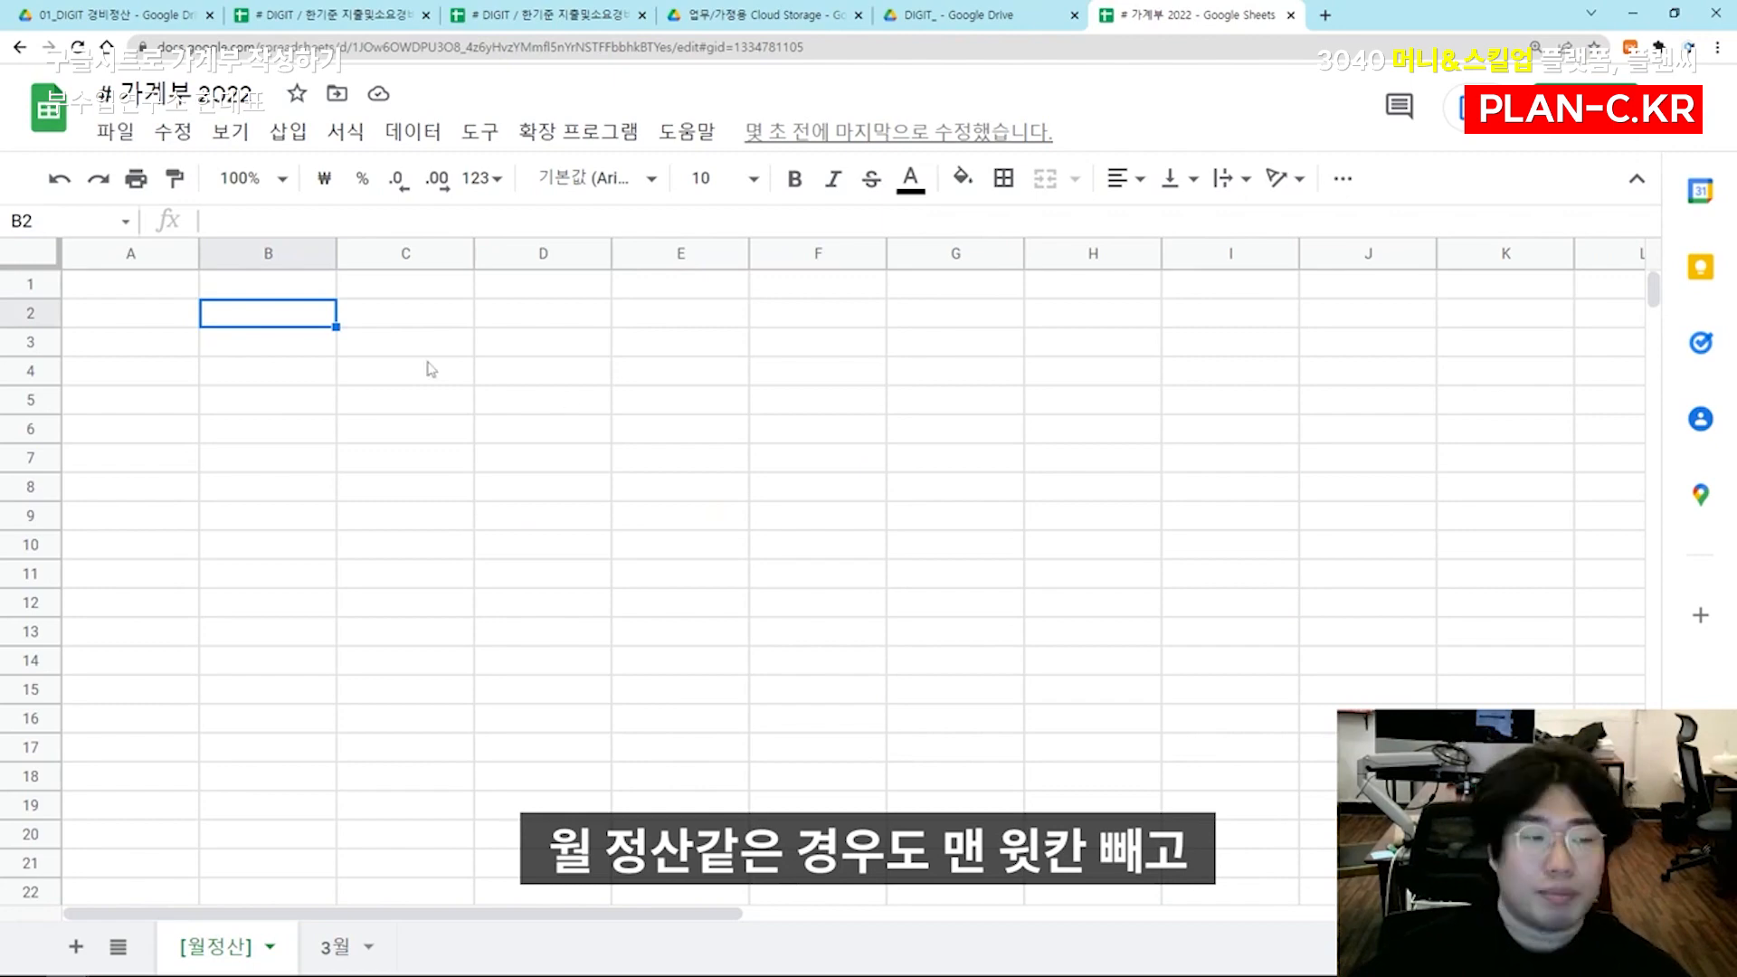
Merge cells B2:D2 on the [월정산] sheet and enter the title 월별 지출 및 소요경비
left_click(401, 318)
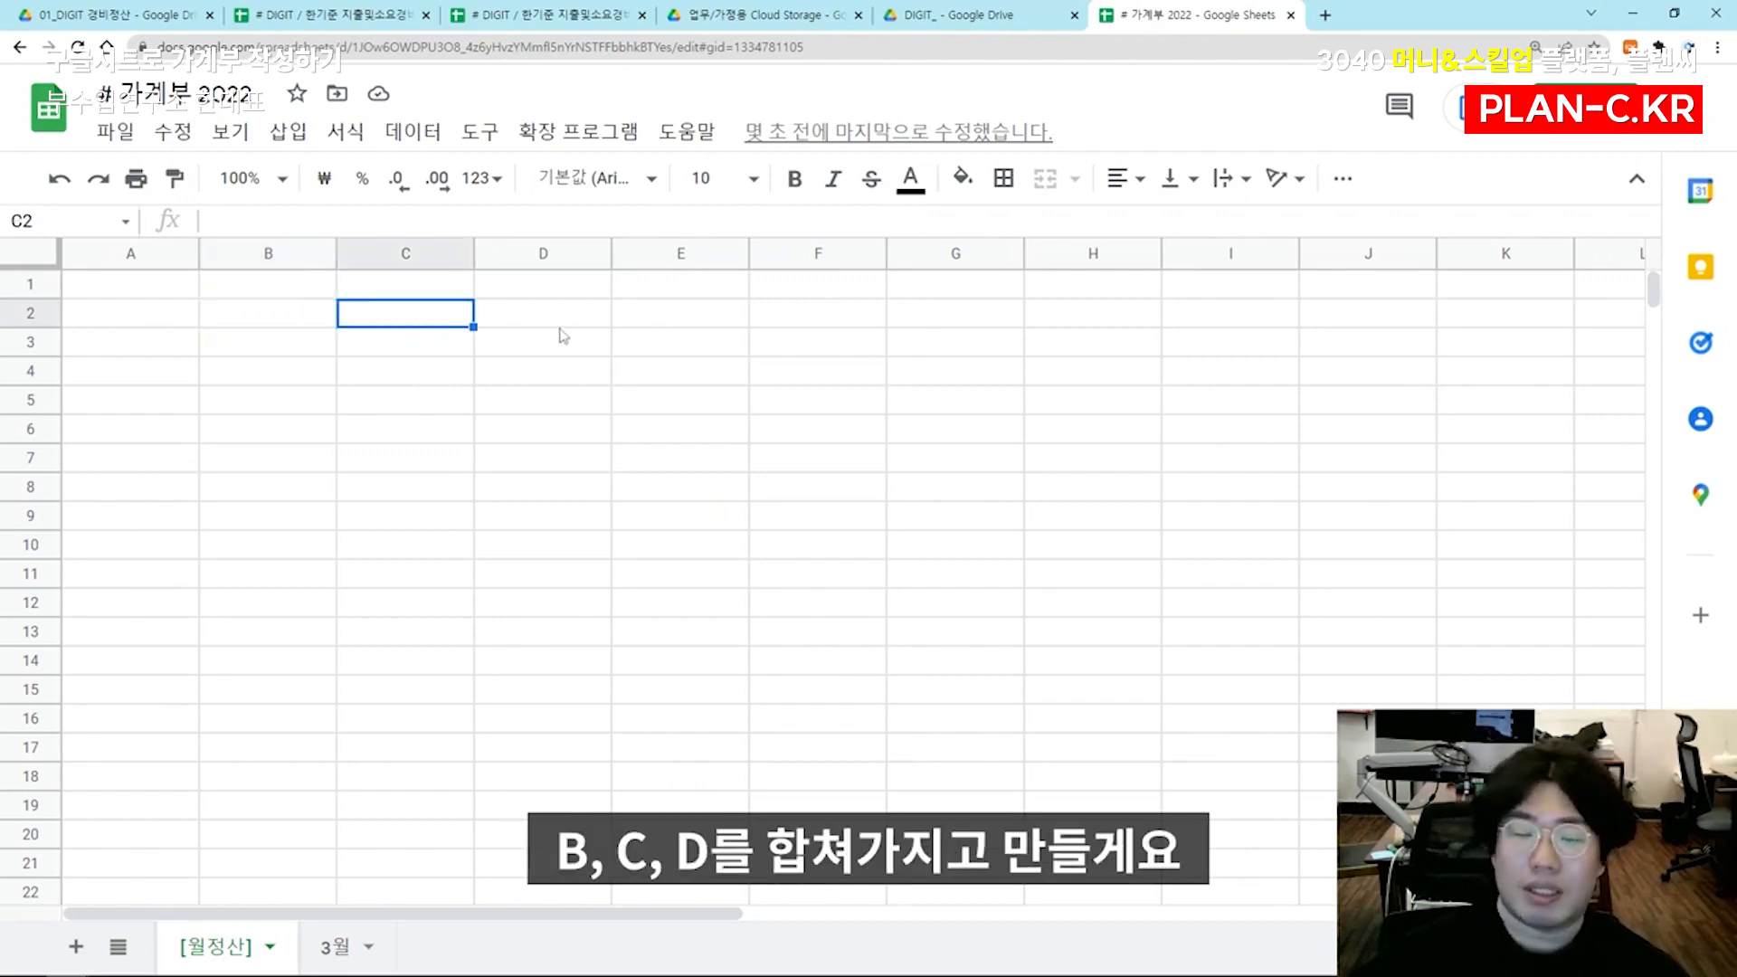
left_click(561, 318)
left_click_drag(284, 321, 588, 316)
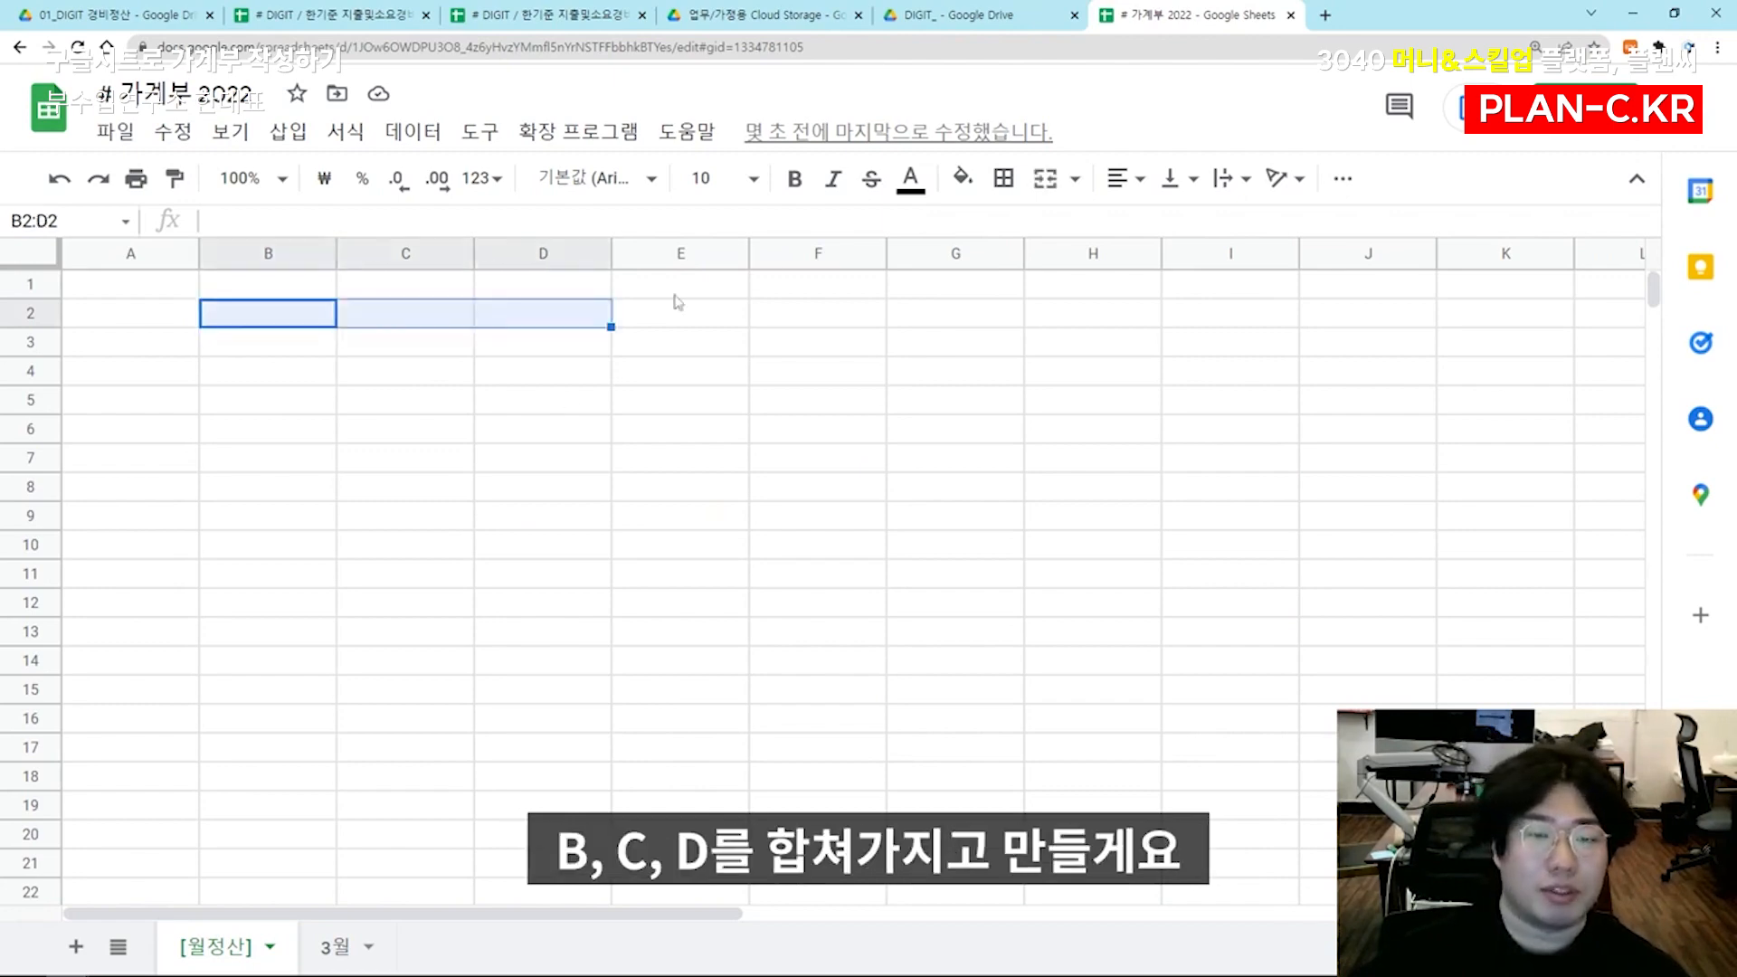
left_click(1044, 178)
type("워")
type("별 지출 및 소")
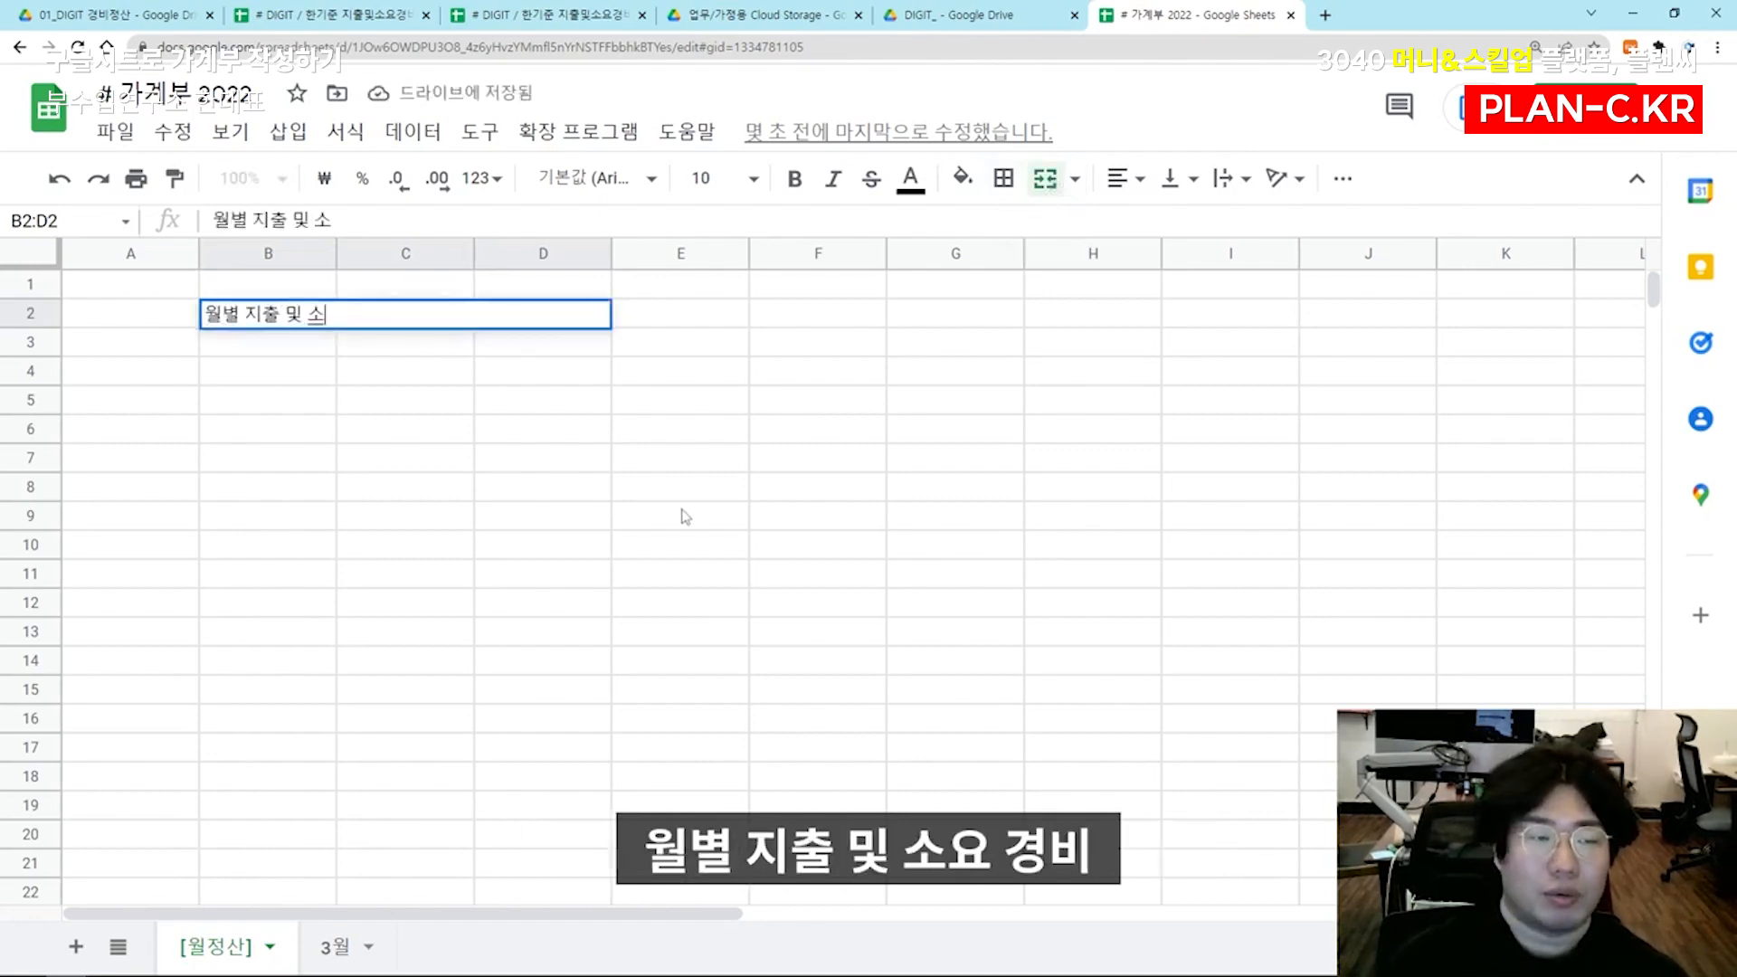
type("요경비")
key("Return")
key("Up")
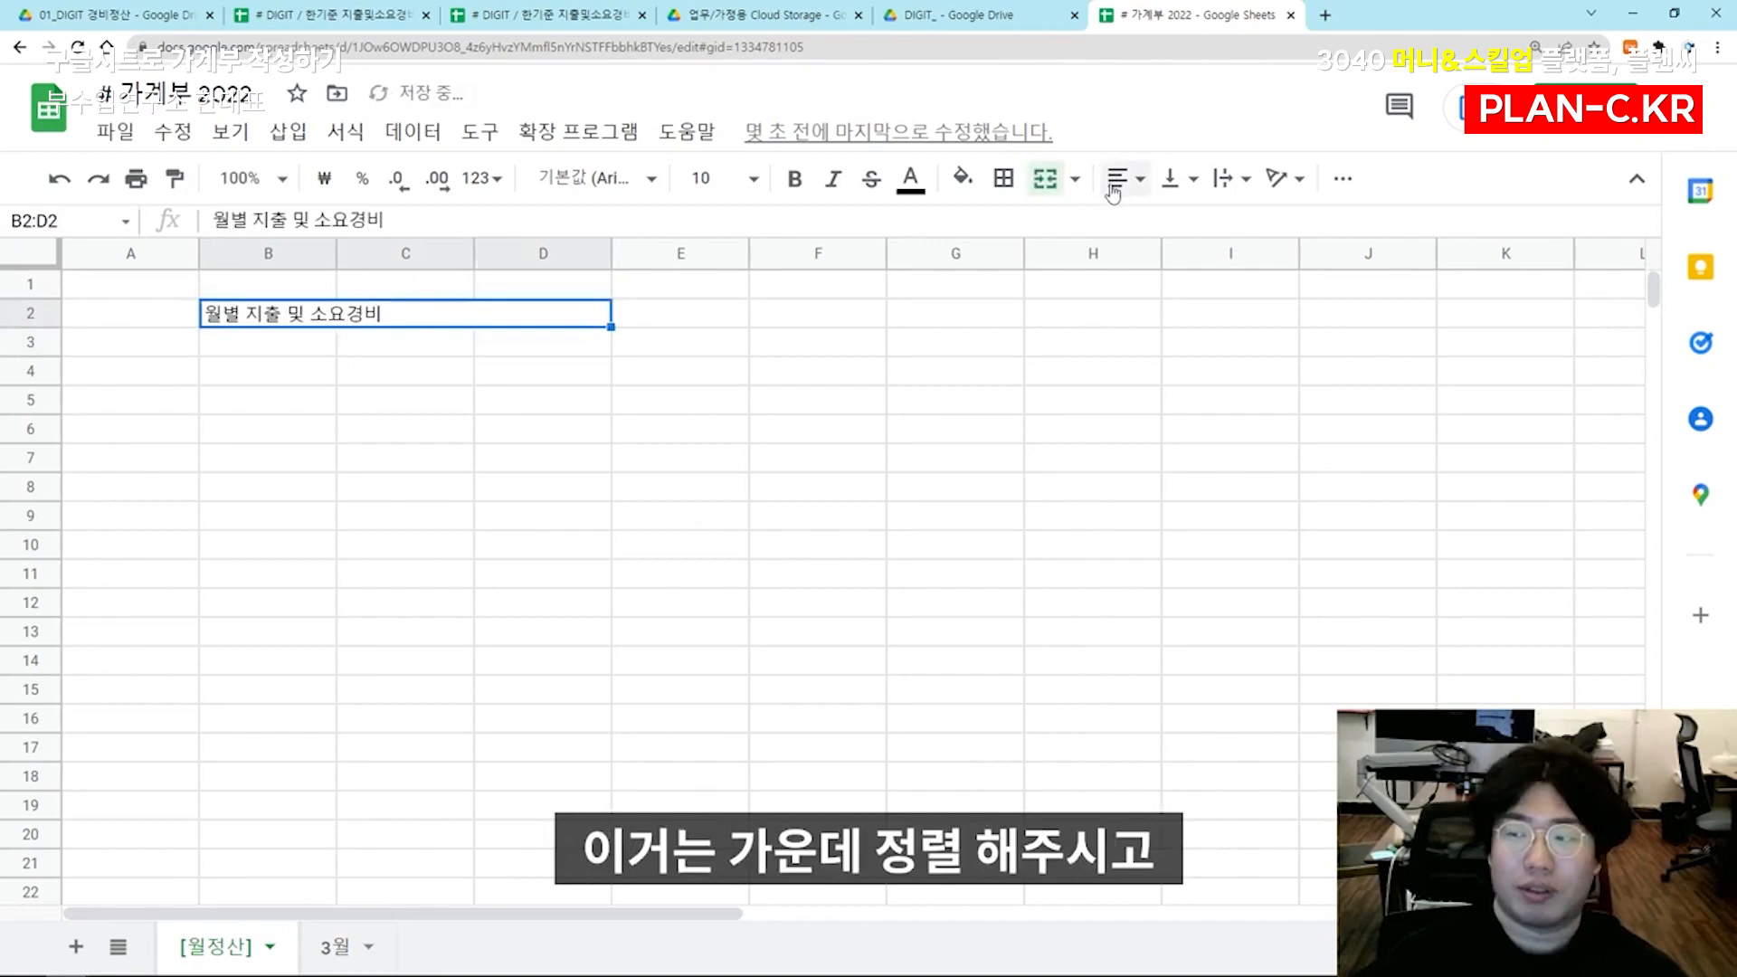
Increase the height of row 2 and center the title in B2:D2 horizontally and vertically
left_click(1118, 178)
left_click(1149, 225)
left_click(1093, 370)
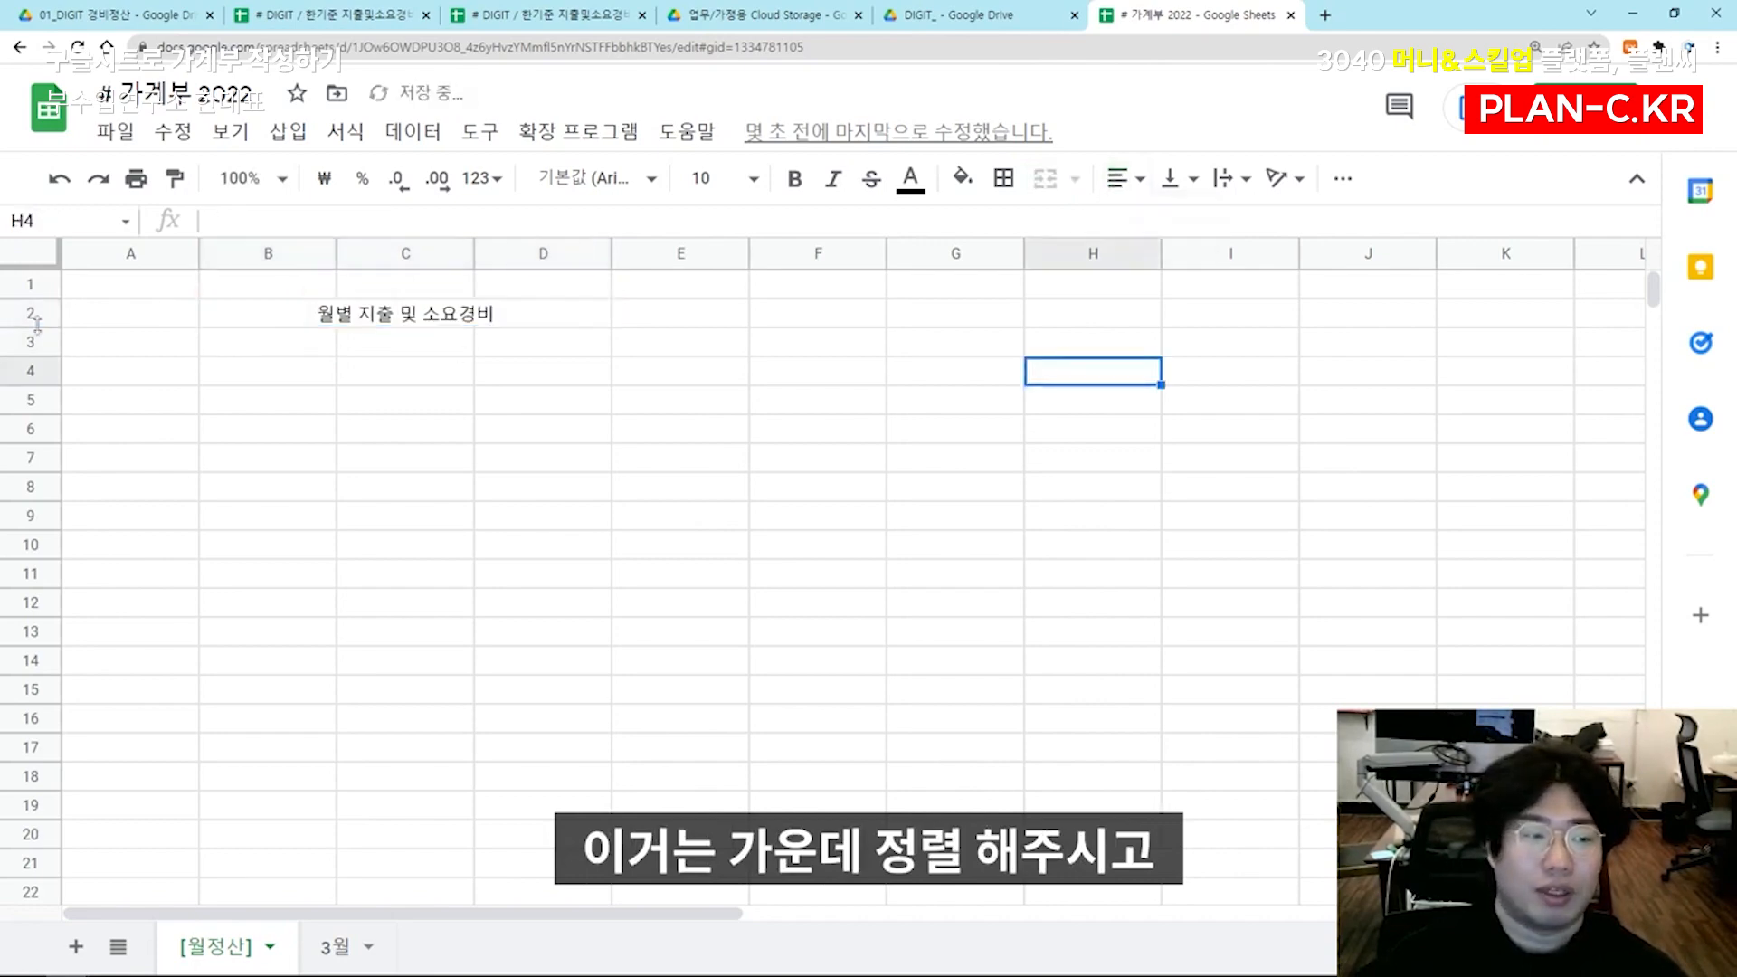
left_click_drag(42, 328, 36, 373)
left_click(406, 336)
left_click(1118, 178)
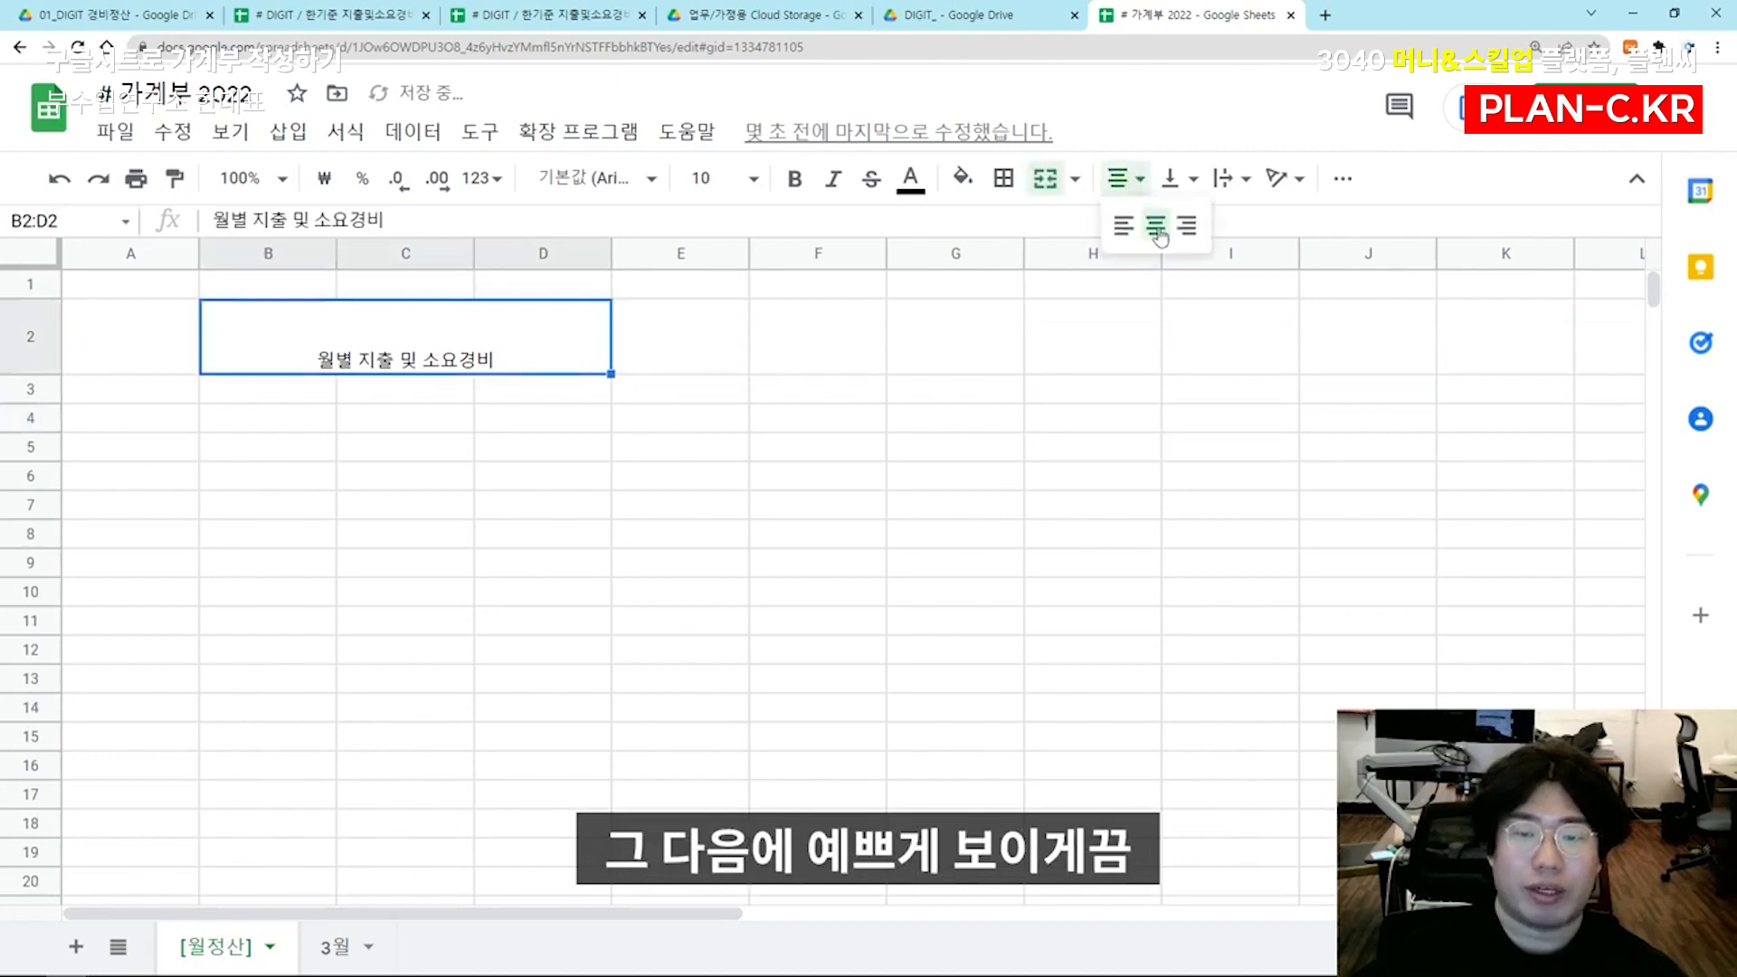
left_click(1170, 178)
left_click(1208, 226)
left_click(805, 387)
left_click(421, 351)
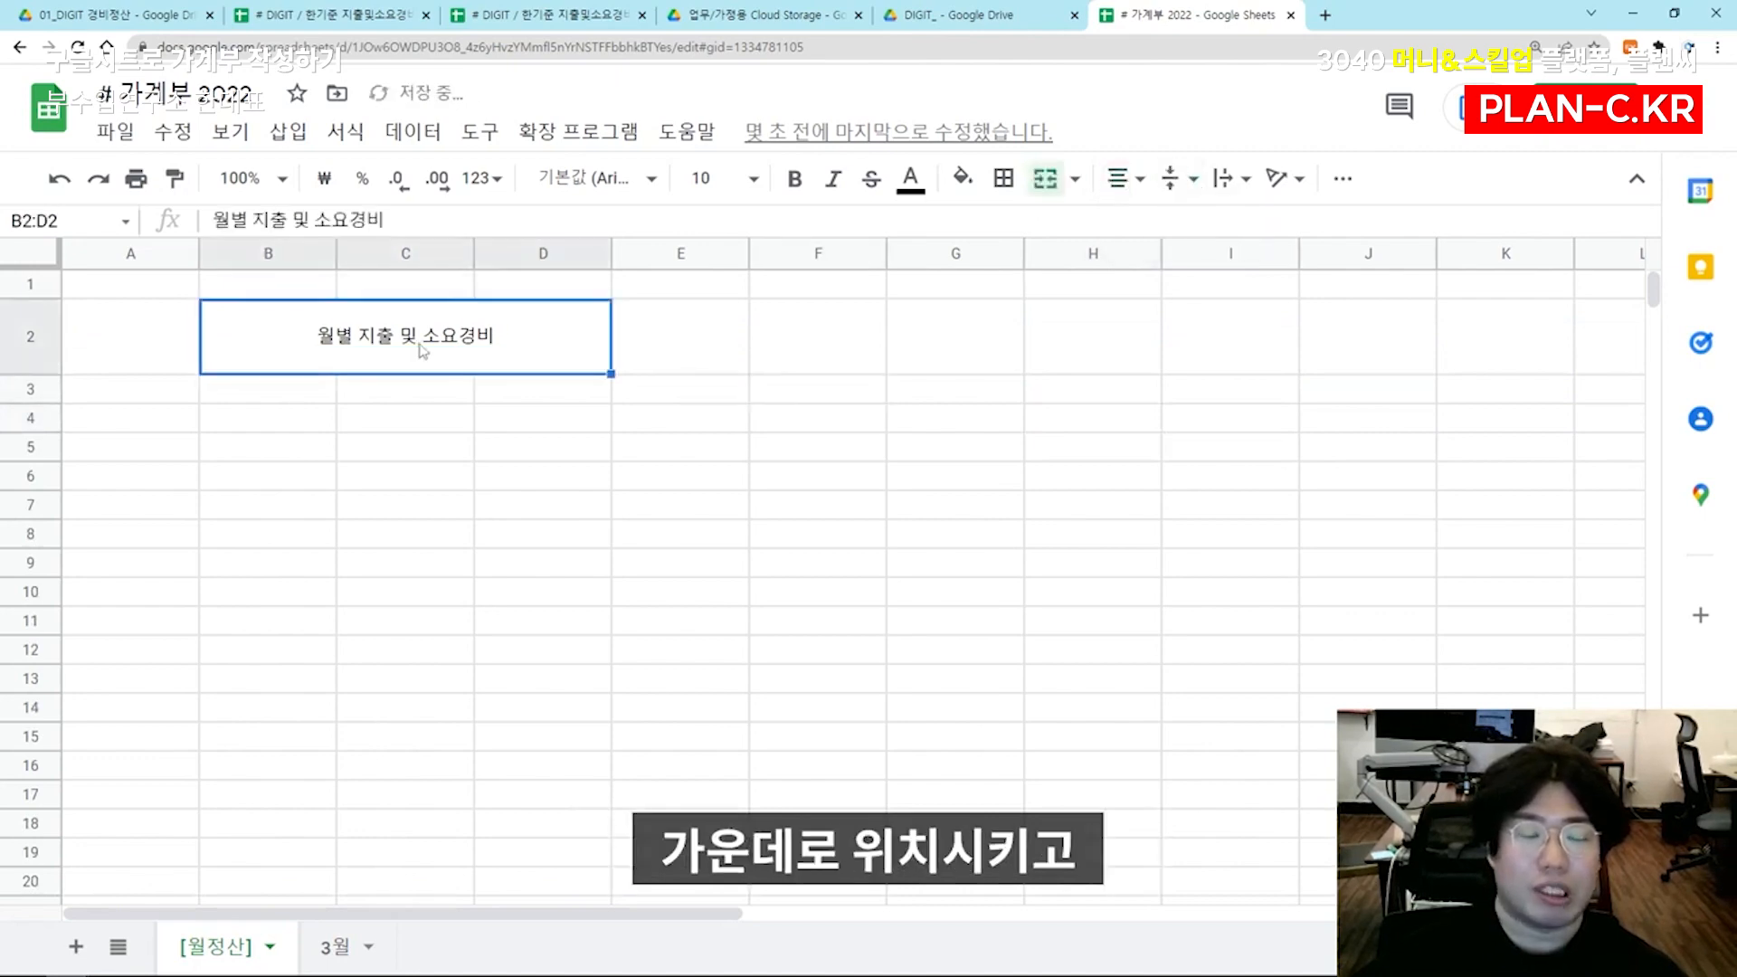
Add a bottom border line under the merged title cell B2:D2
left_click(1003, 178)
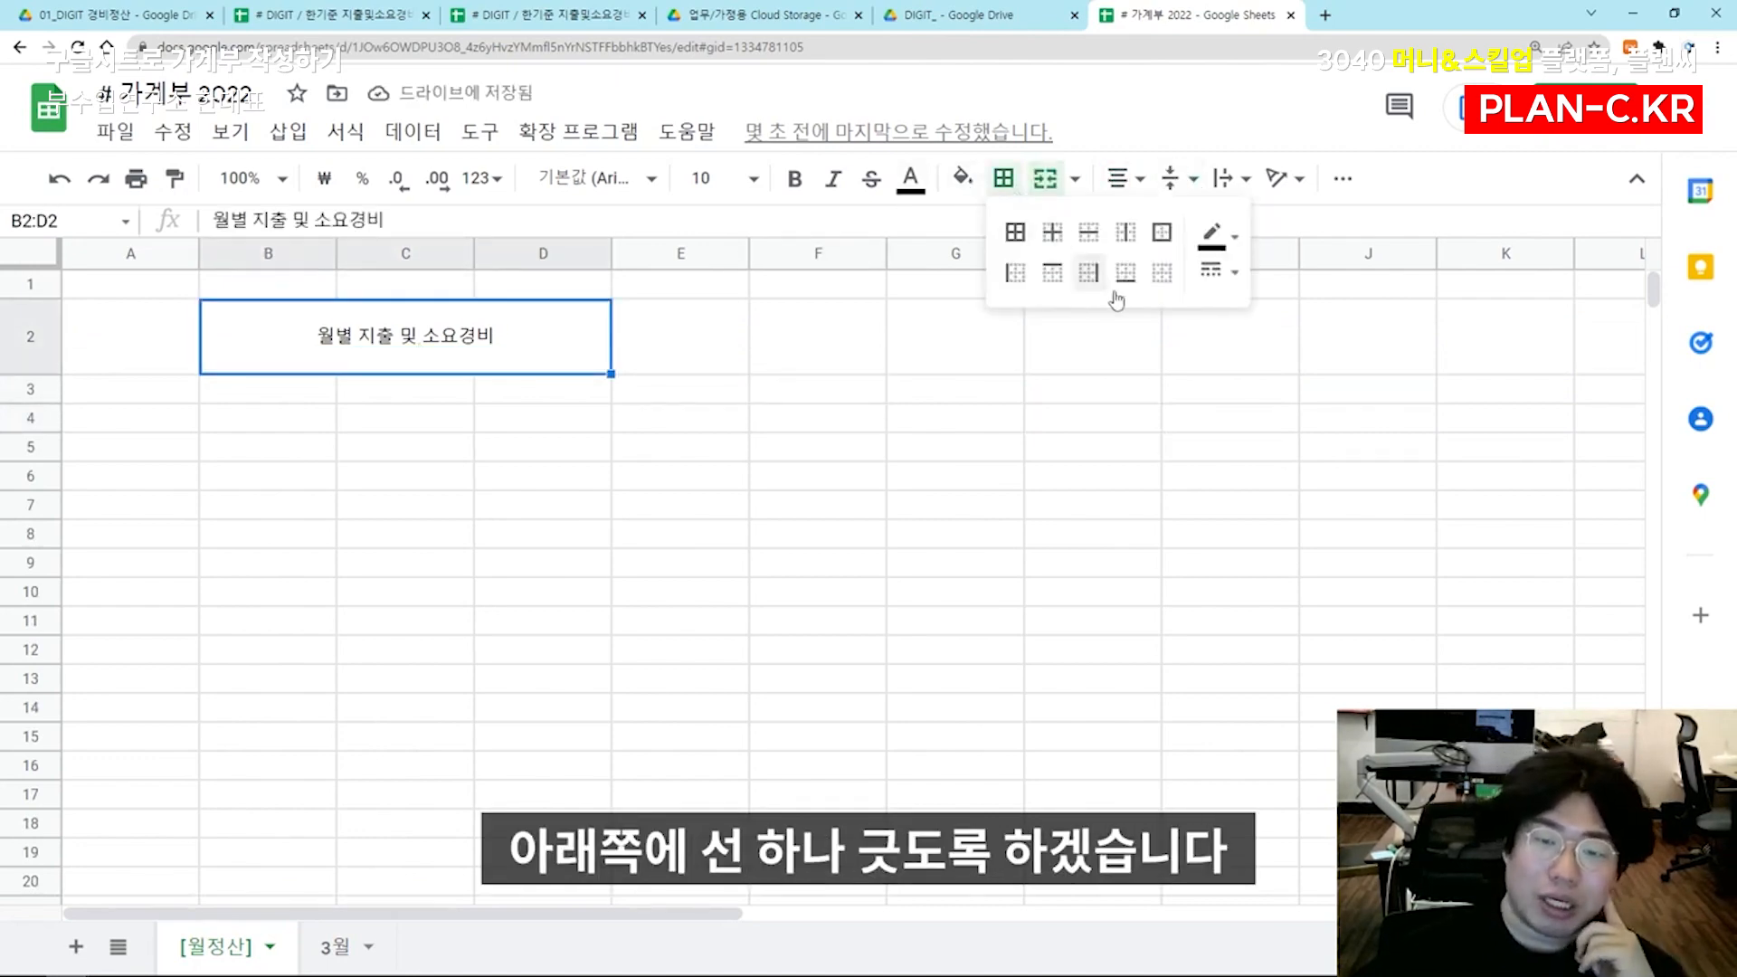
left_click(1129, 285)
left_click(957, 428)
left_click(527, 365)
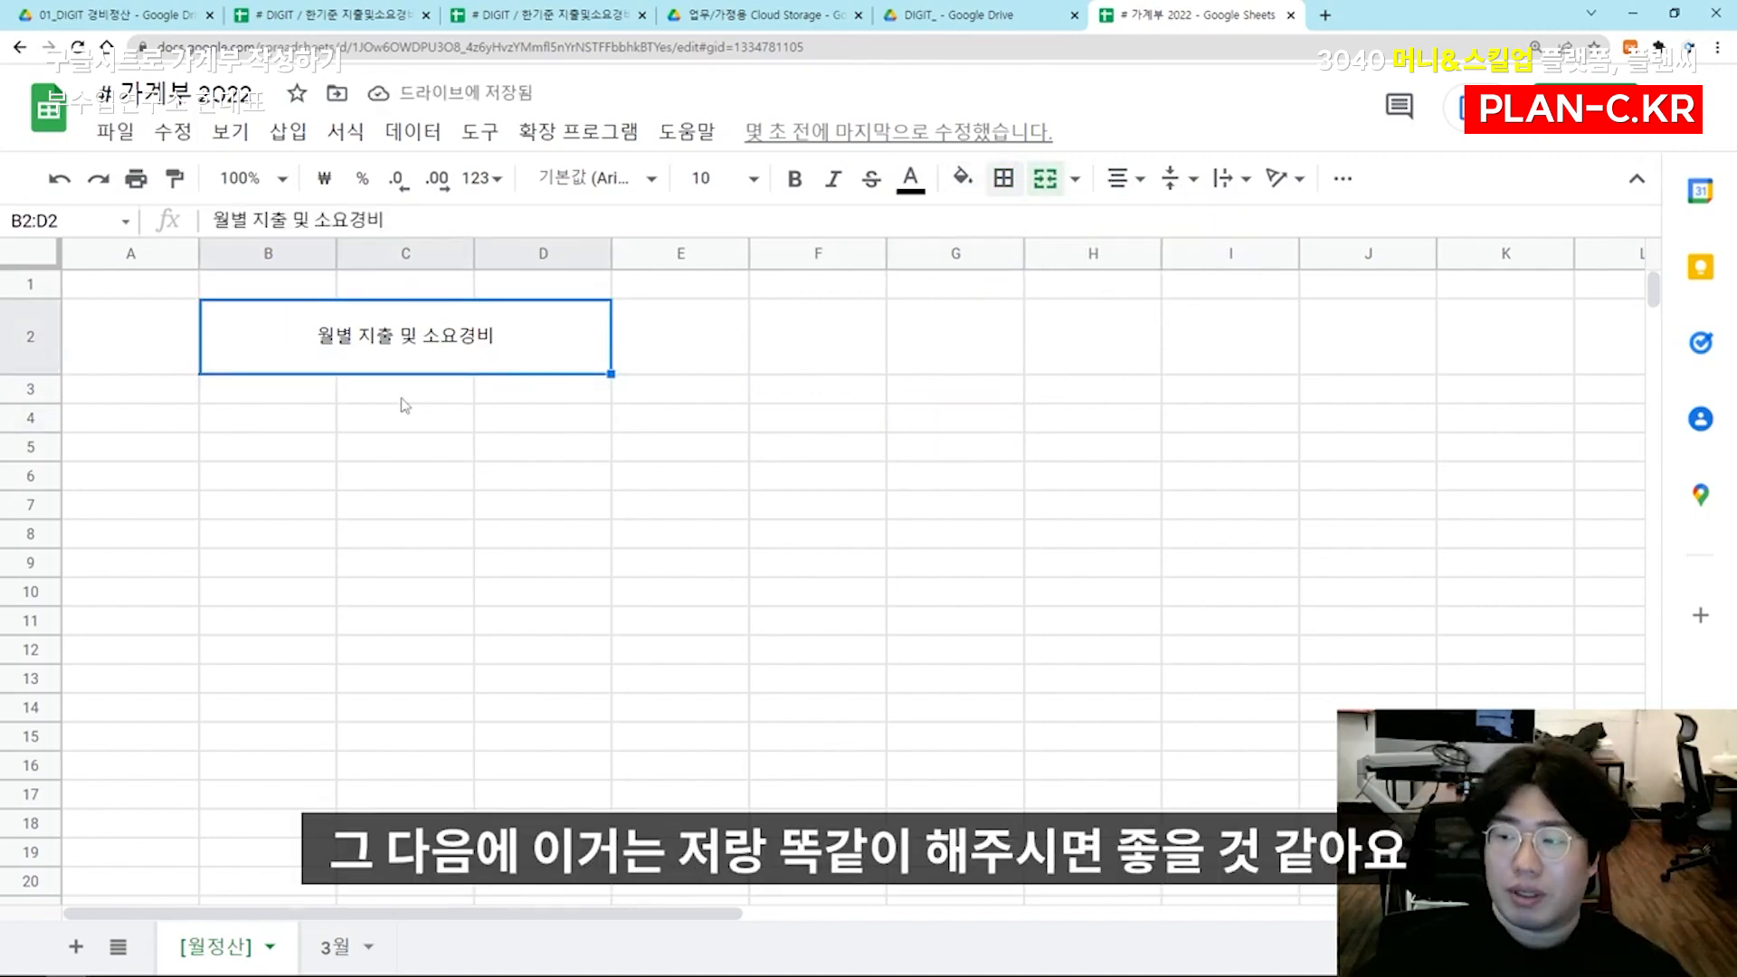
Narrow column A slightly and enter the headers 구분 in B4 and 내용 in C4
left_click_drag(262, 419, 230, 454)
left_click(230, 306)
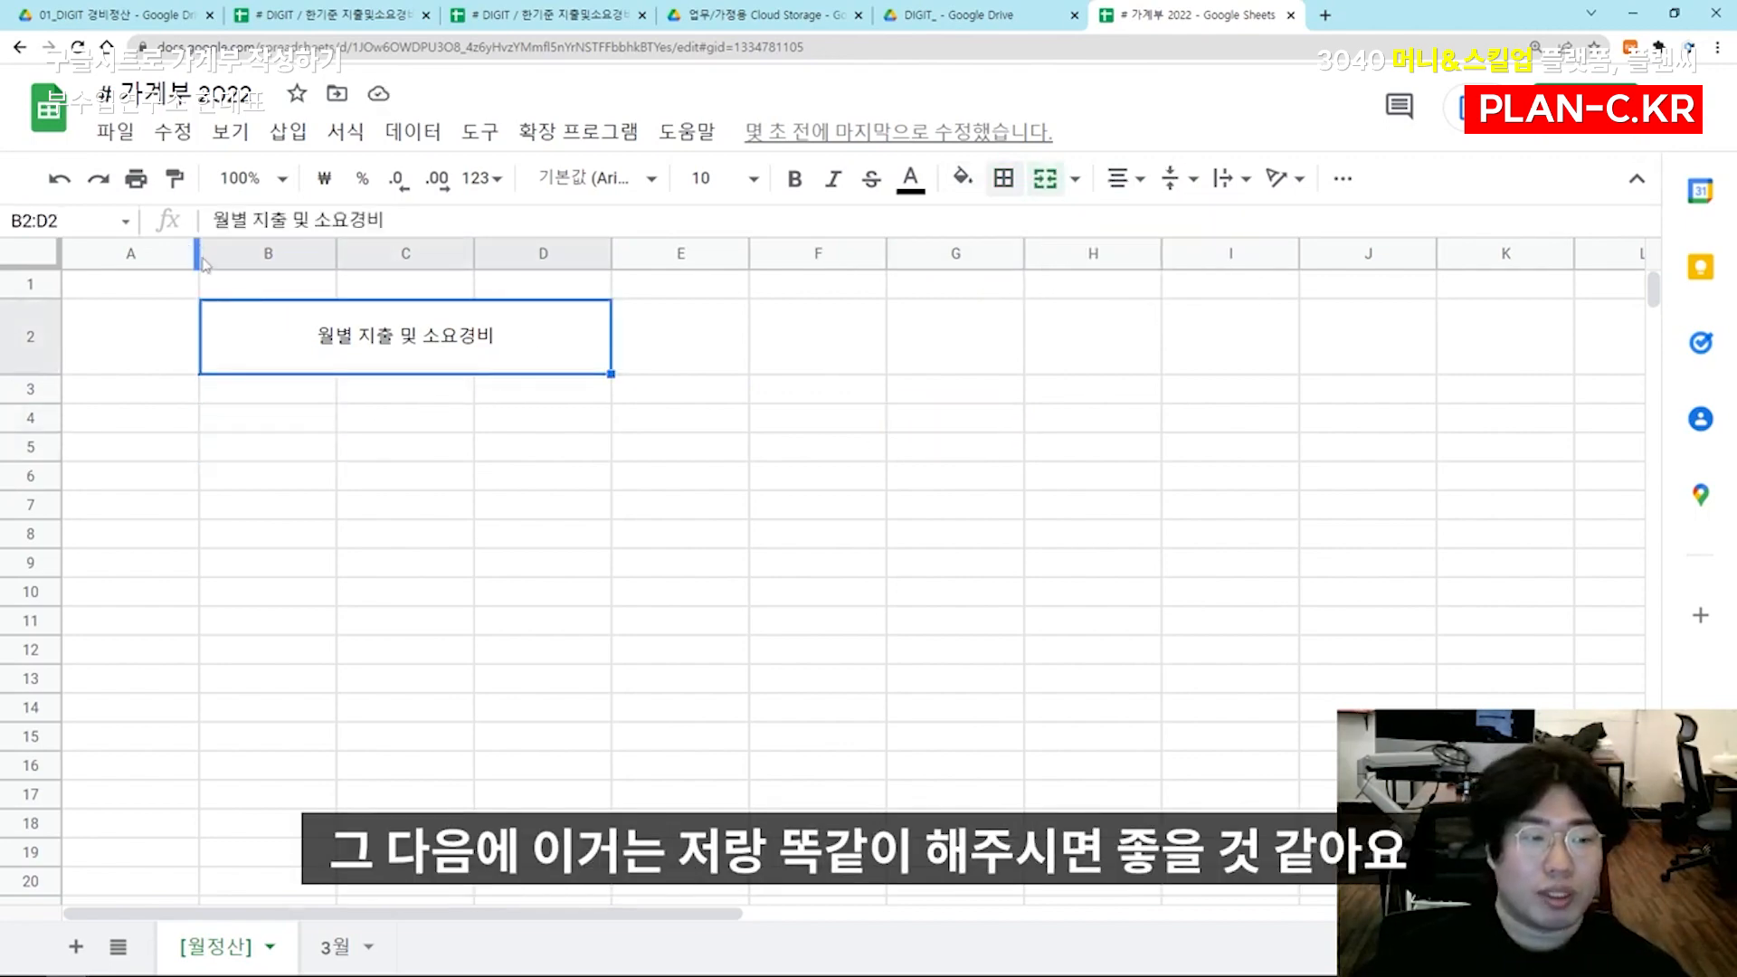
left_click_drag(199, 254, 182, 256)
type("구분")
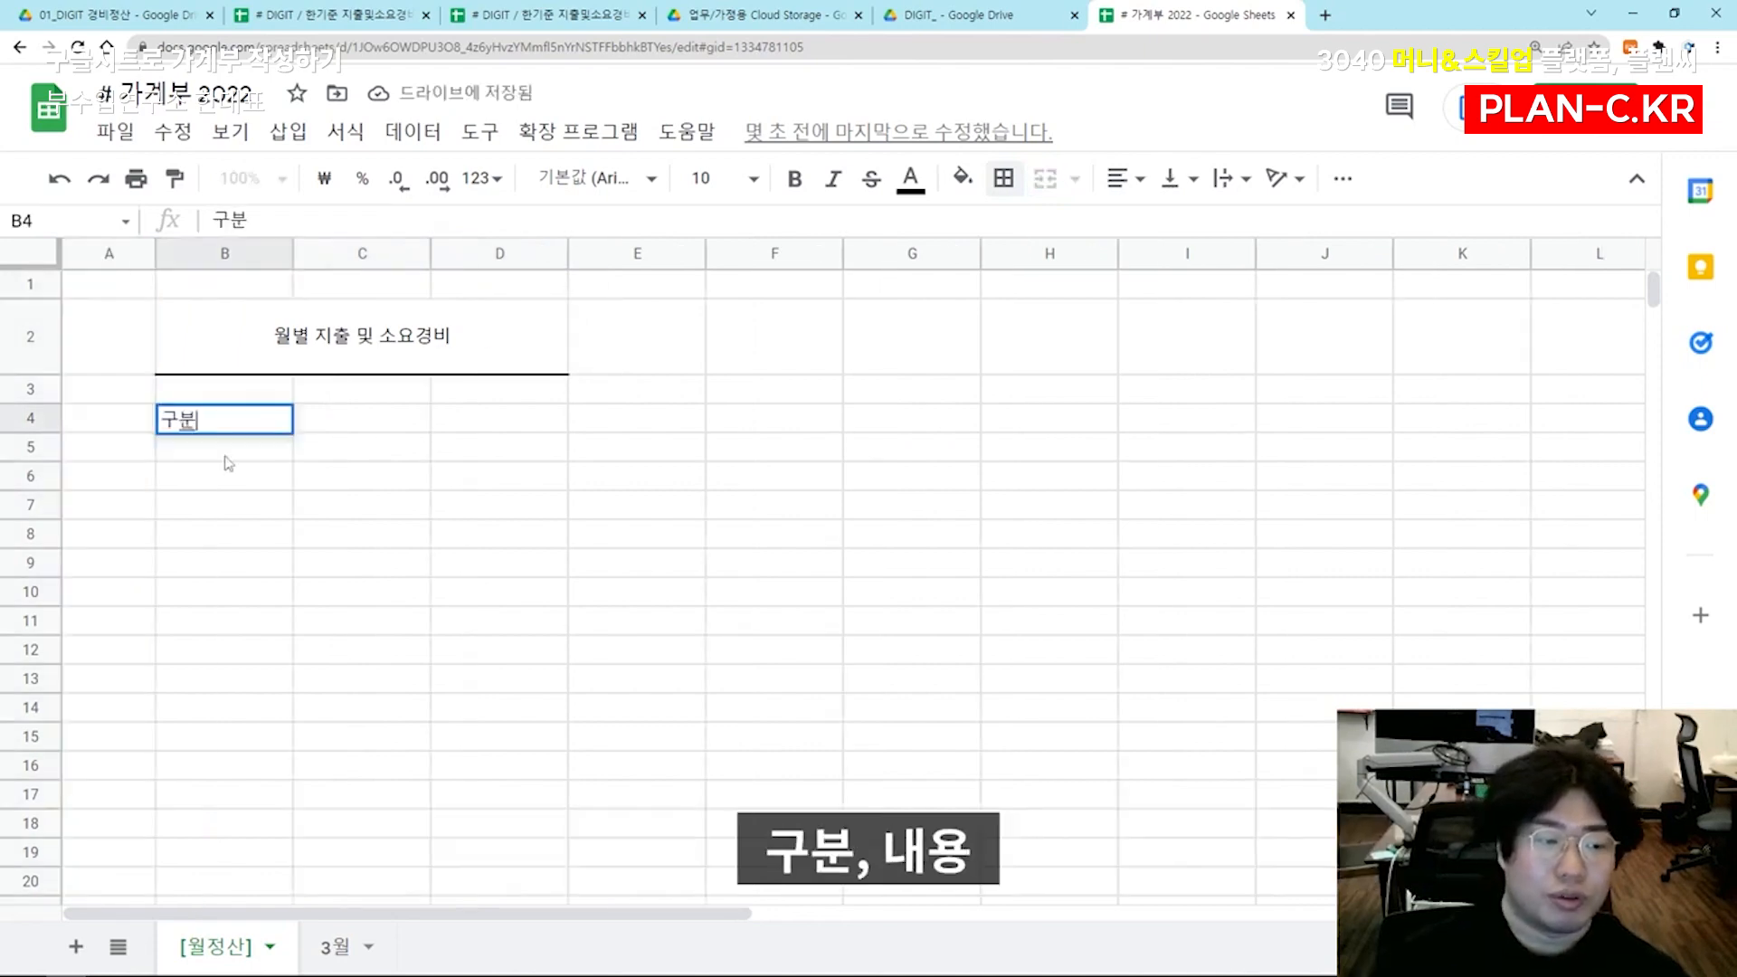
key("Tab")
type("내용")
key("Tab")
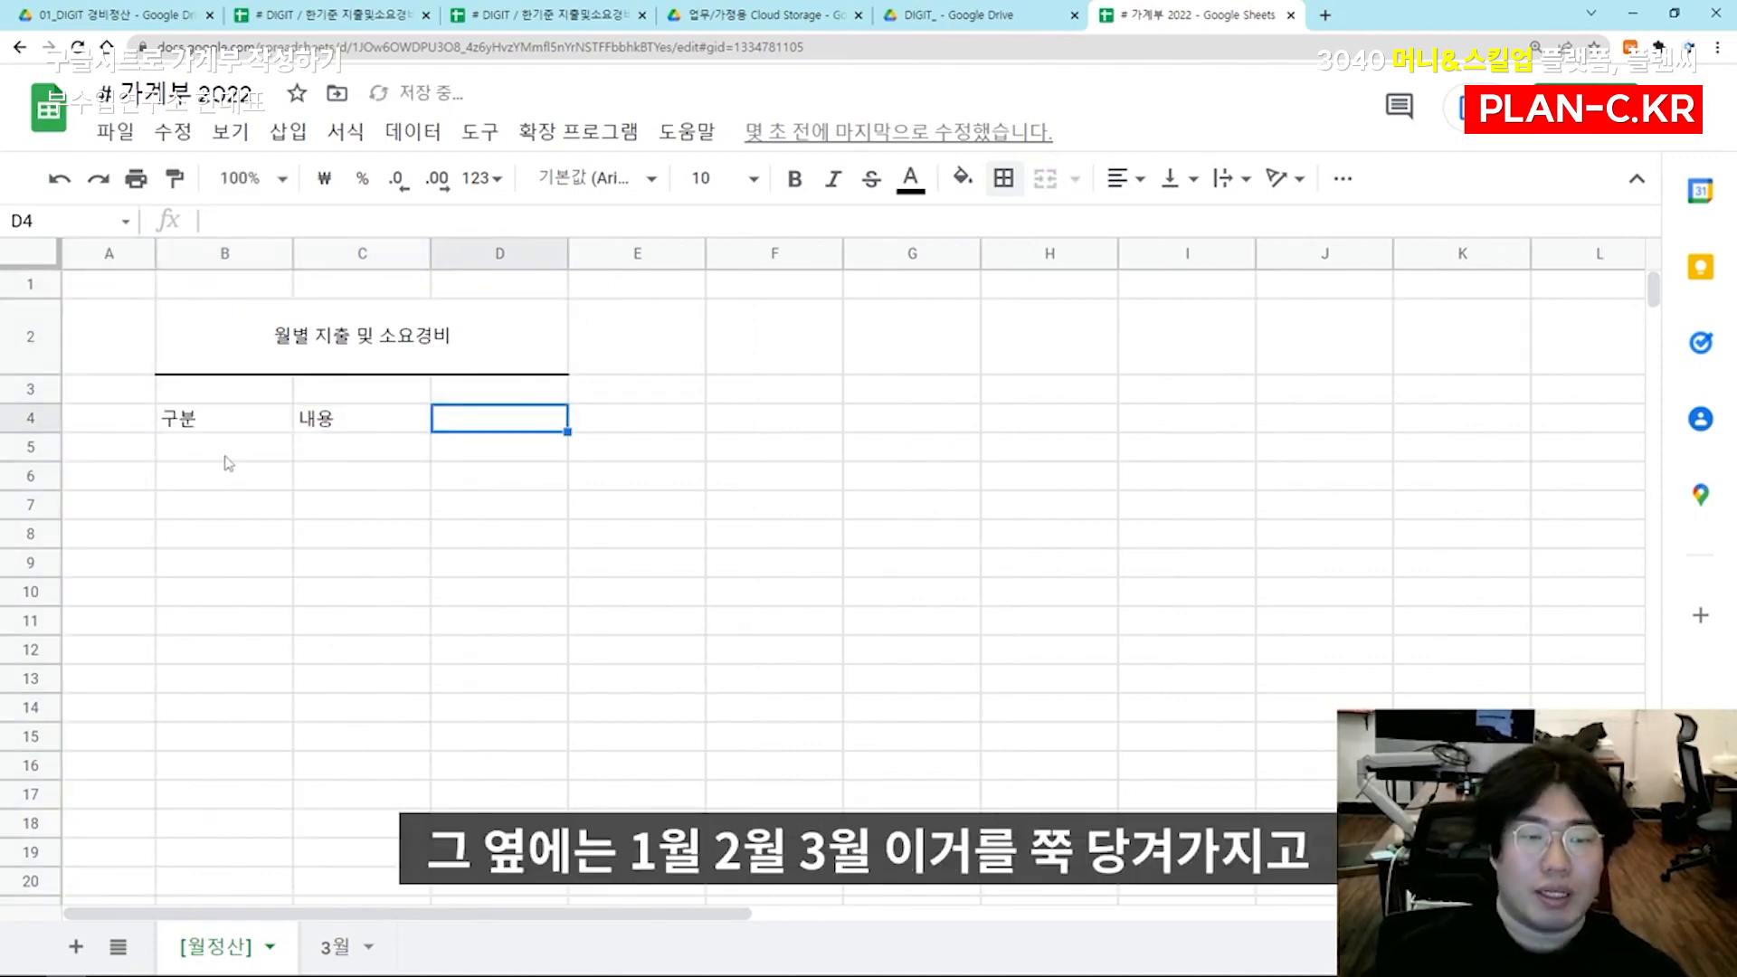
Enter 1월, 2월 and 3월 from D4 onward and extend the month series along row 4 to 12월
type("1월")
key("Tab")
type("2월")
key("Tab")
type("3월")
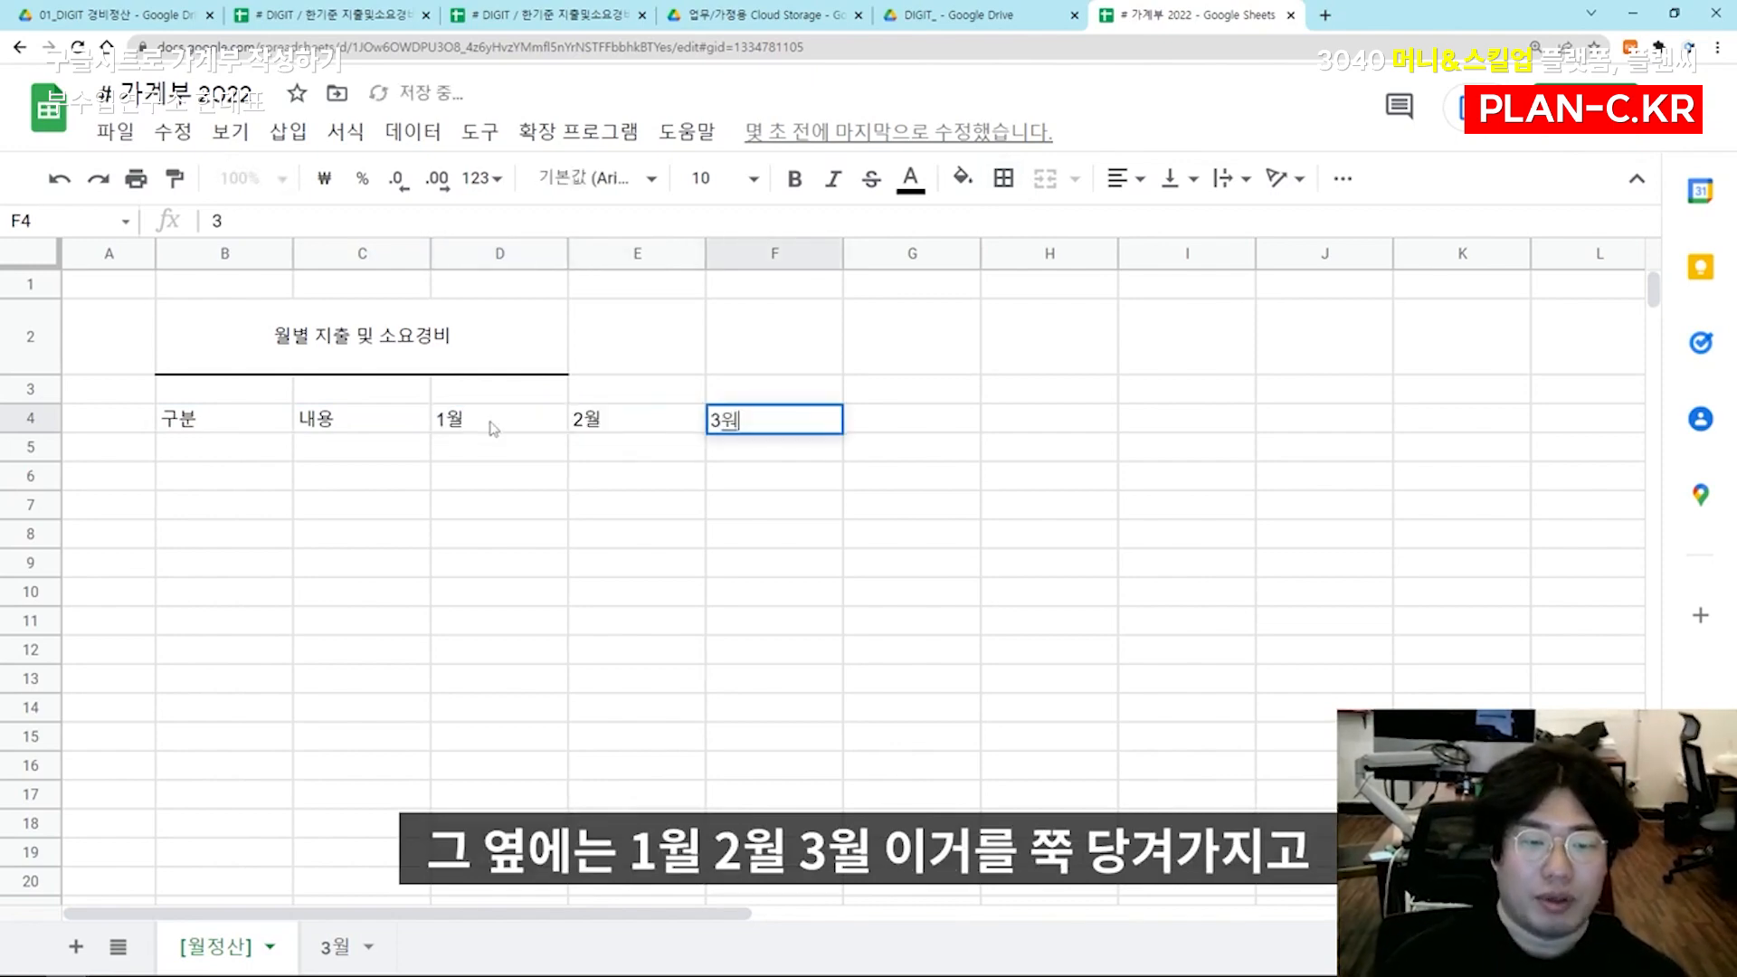
key("Return")
left_click_drag(493, 428, 718, 438)
left_click_drag(843, 431, 1477, 422)
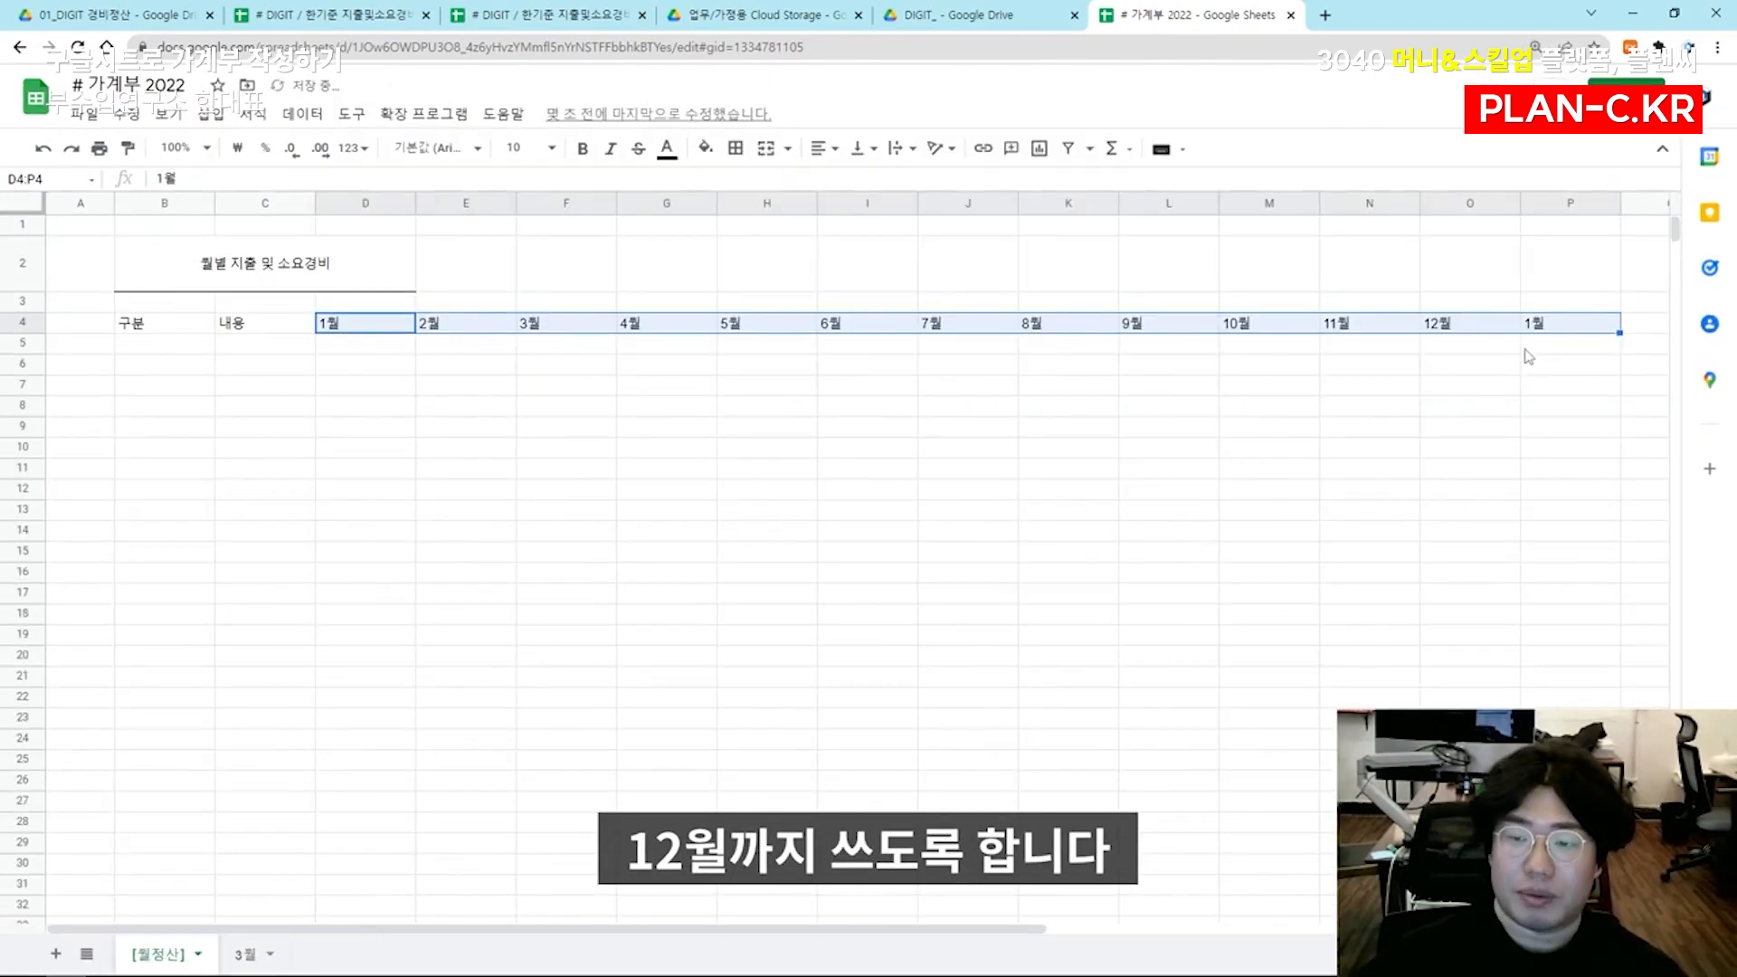
left_click(1559, 324)
key("Delete")
left_click_drag(167, 323, 1426, 327)
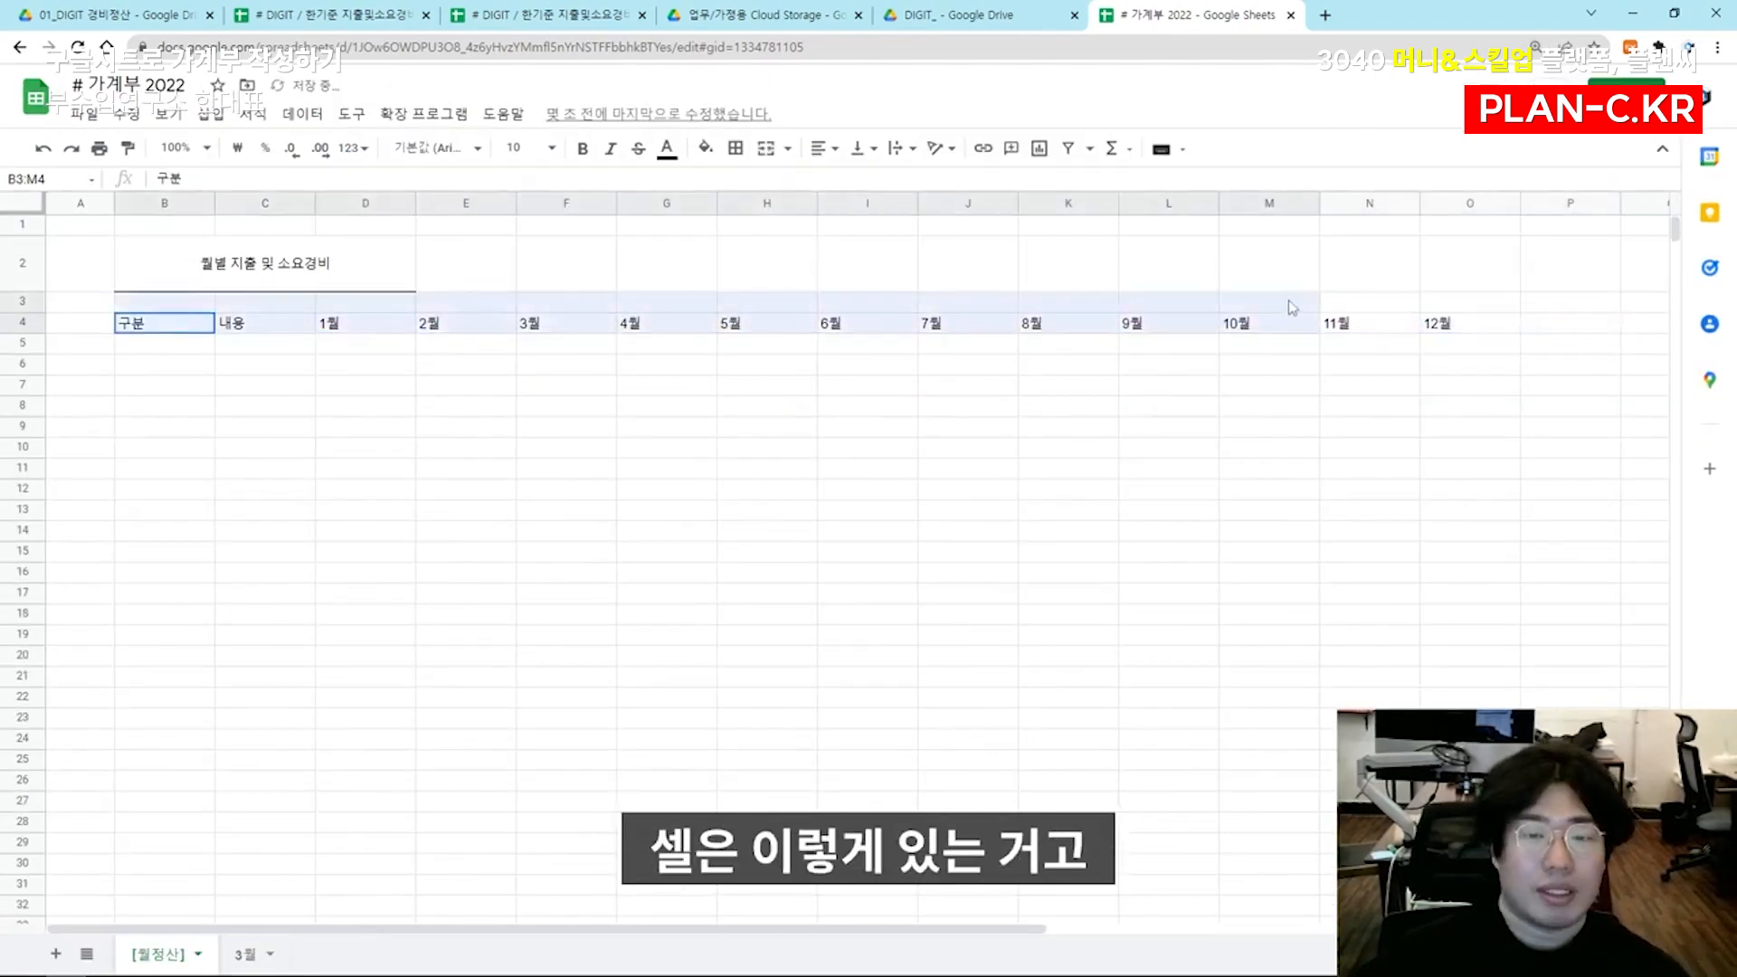
left_click_drag(166, 343, 335, 616)
left_click_drag(174, 349, 199, 489)
left_click_drag(241, 365, 238, 525)
left_click(203, 421)
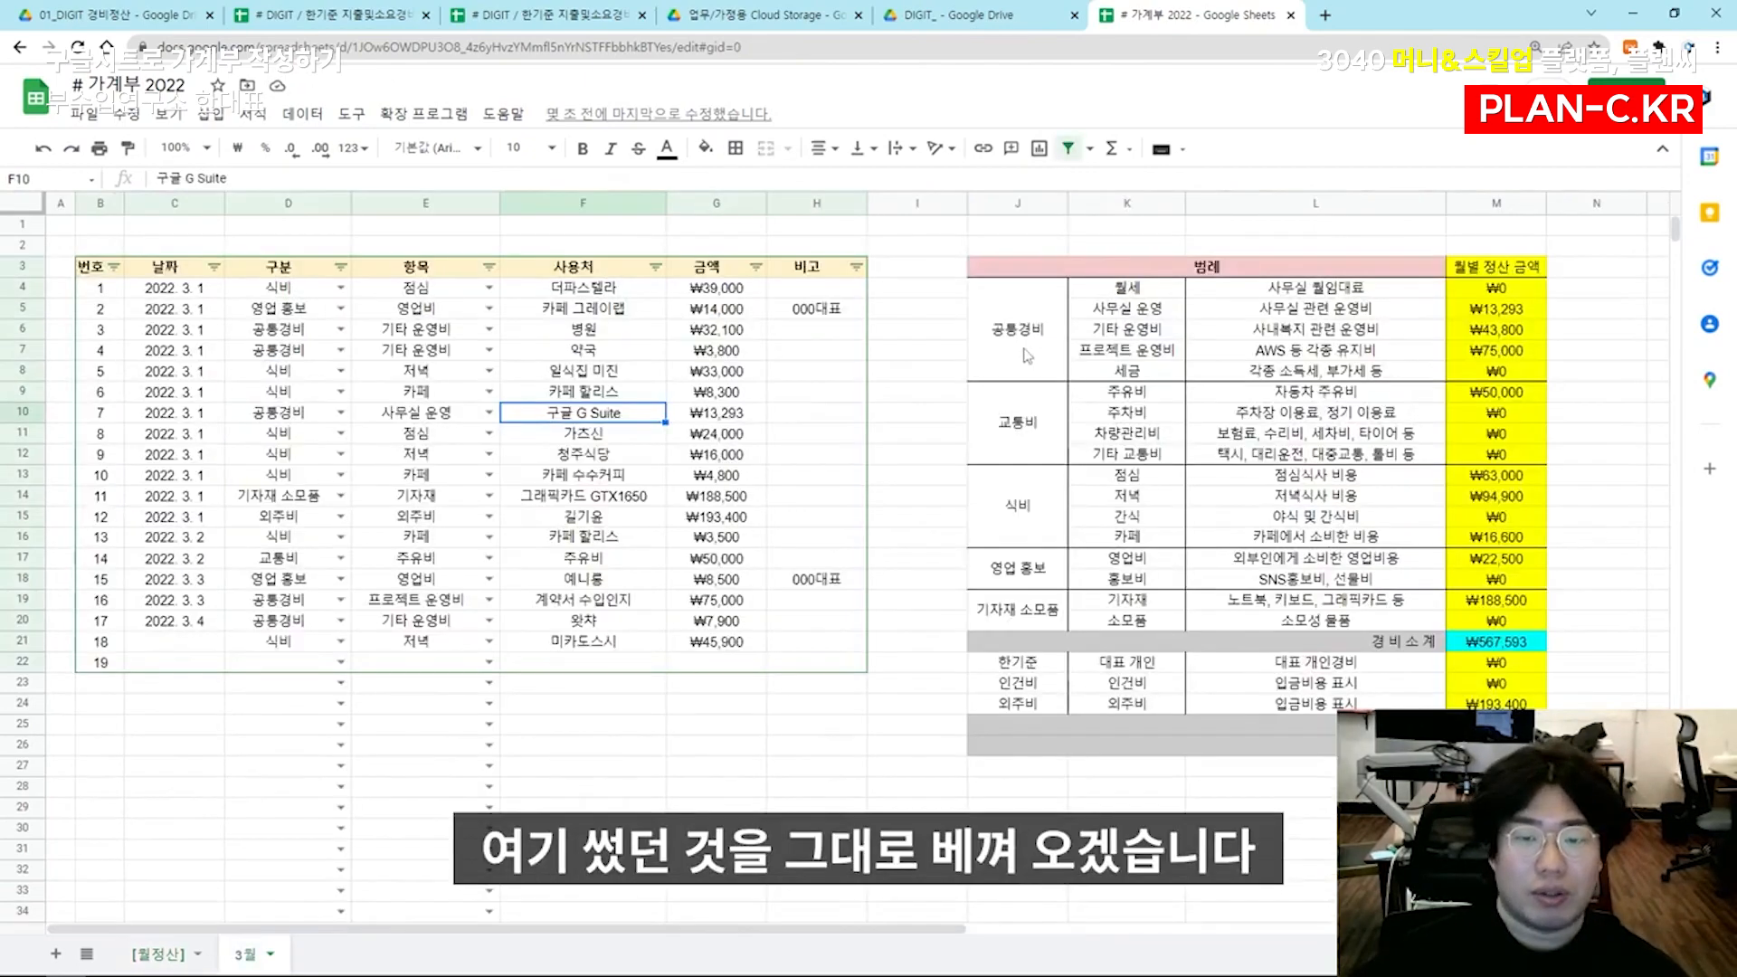
Copy the category and item cells J4:K20 from the 3월 sheet and paste them at B5 on the [월정산] sheet
left_click_drag(1008, 339, 1126, 621)
key("ctrl+c")
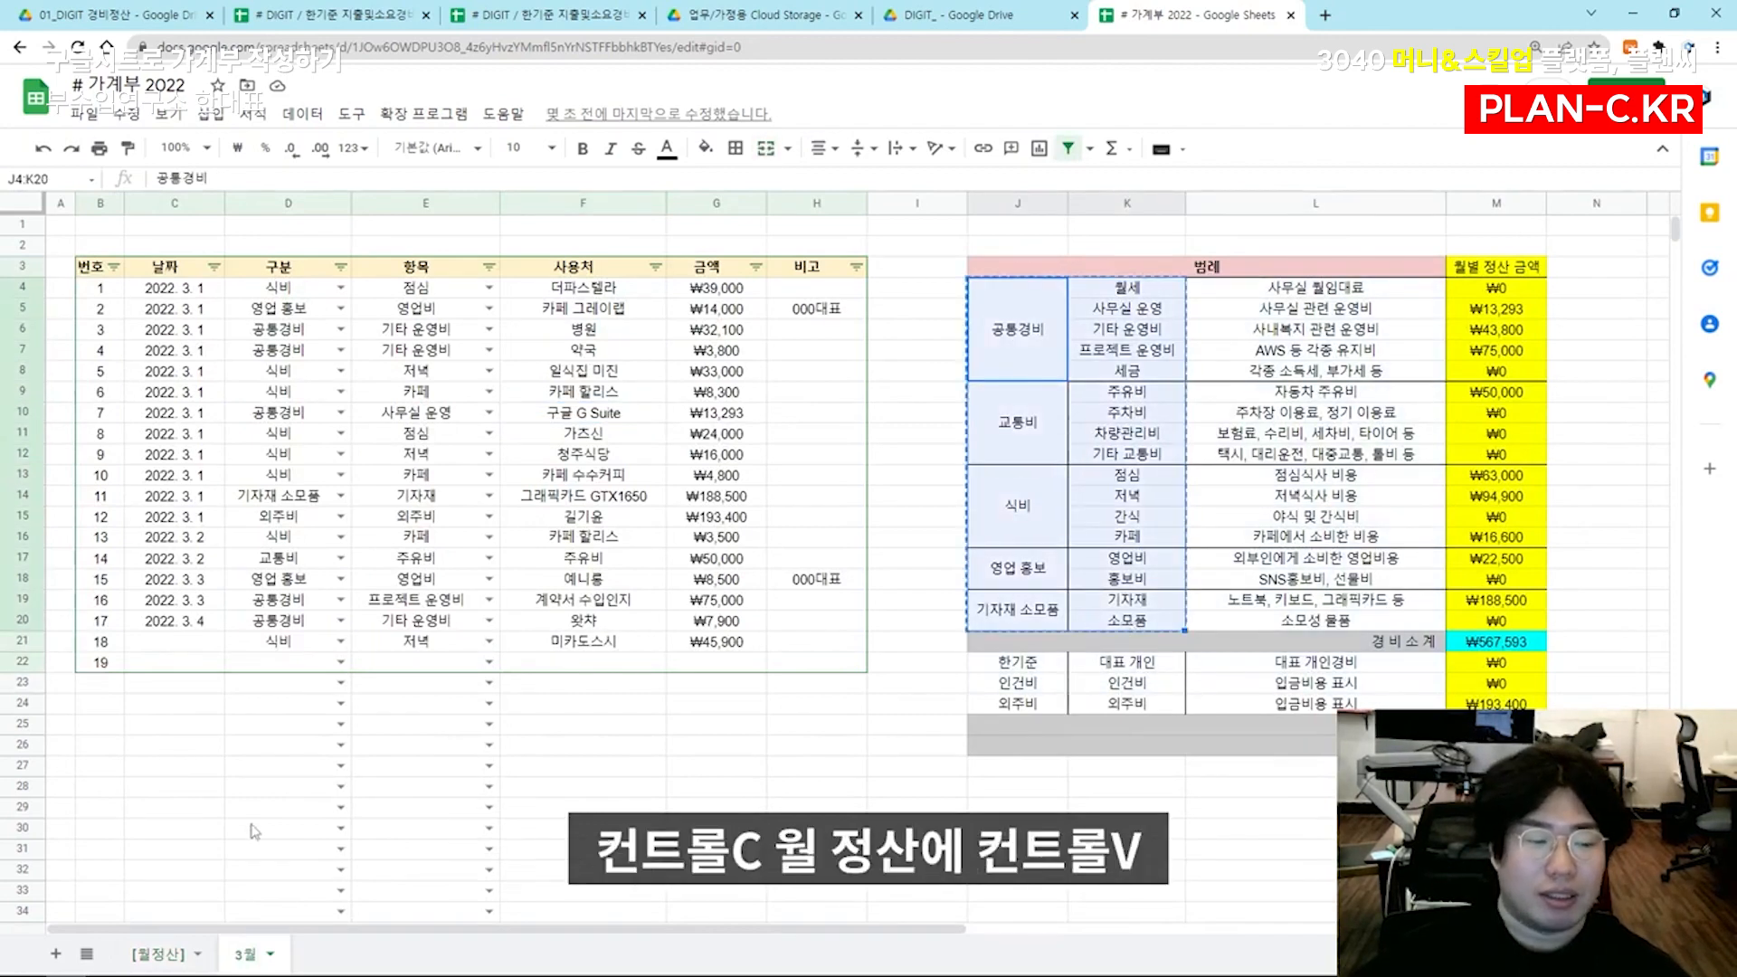
left_click(162, 955)
left_click(163, 343)
key("ctrl+v")
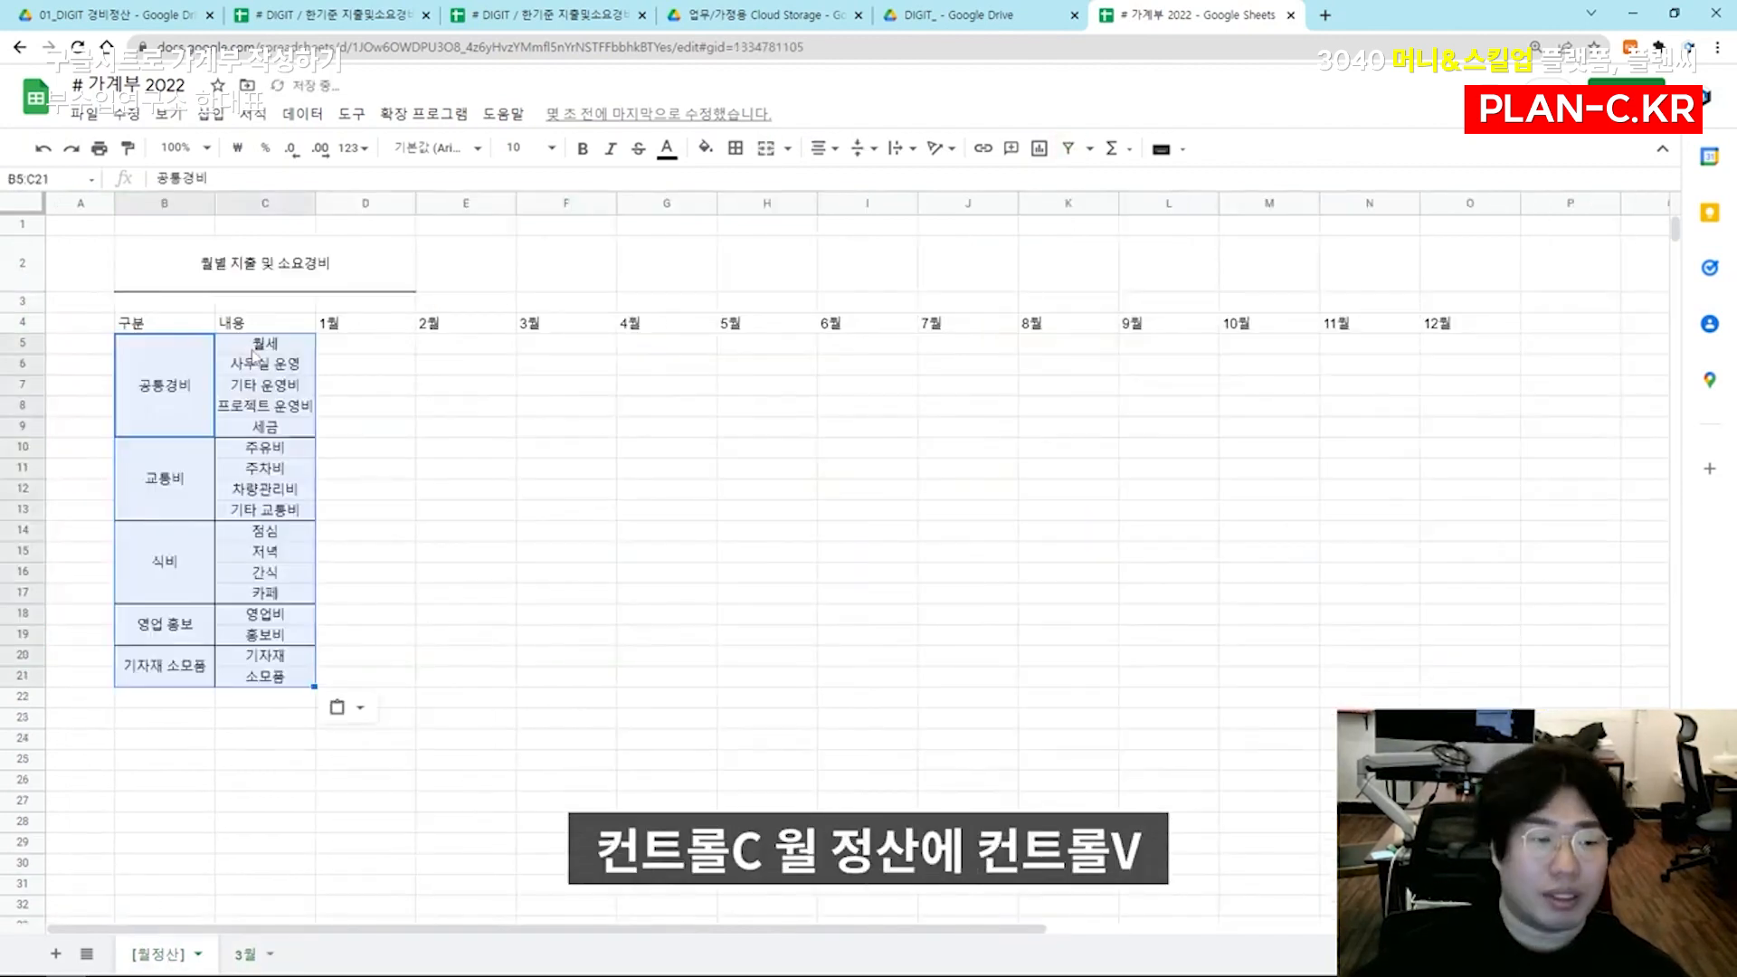
left_click(366, 408)
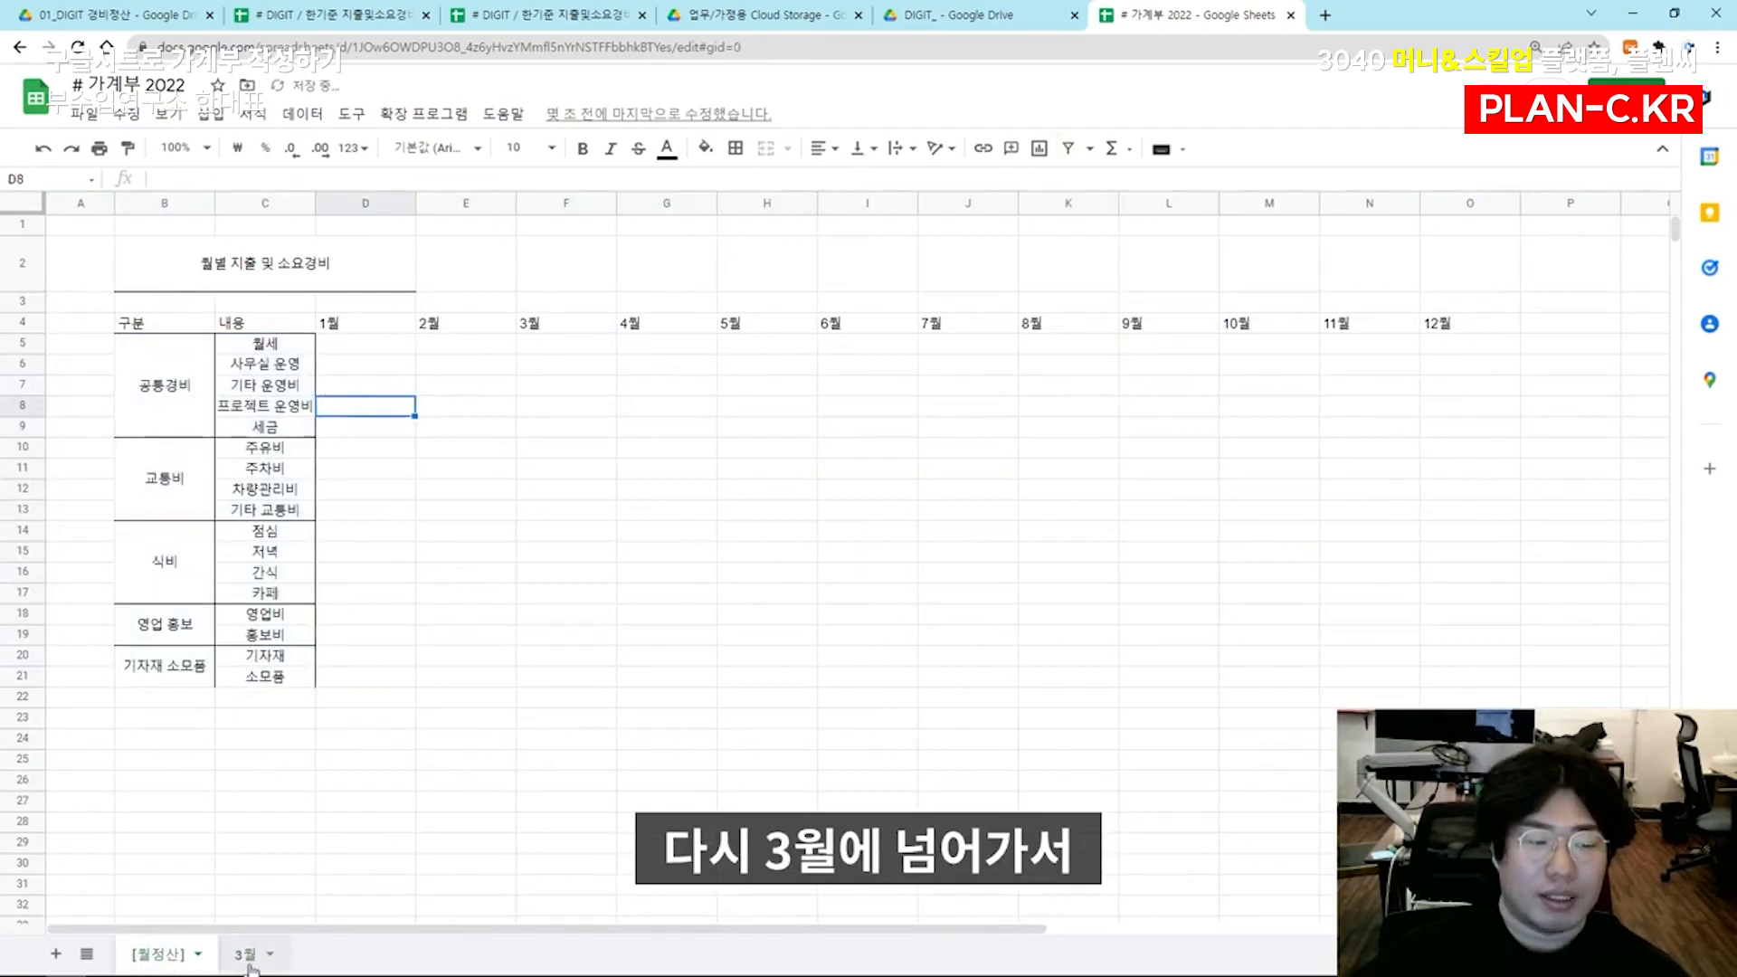
Copy the 대표 개인, 인건비 and 외주비 rows with their categories (J22:K24) from the 3월 sheet to B23 on the [월정산] sheet
left_click(244, 955)
left_click(1031, 665)
left_click(1108, 713, "shift")
key("ctrl+c")
left_click(141, 954)
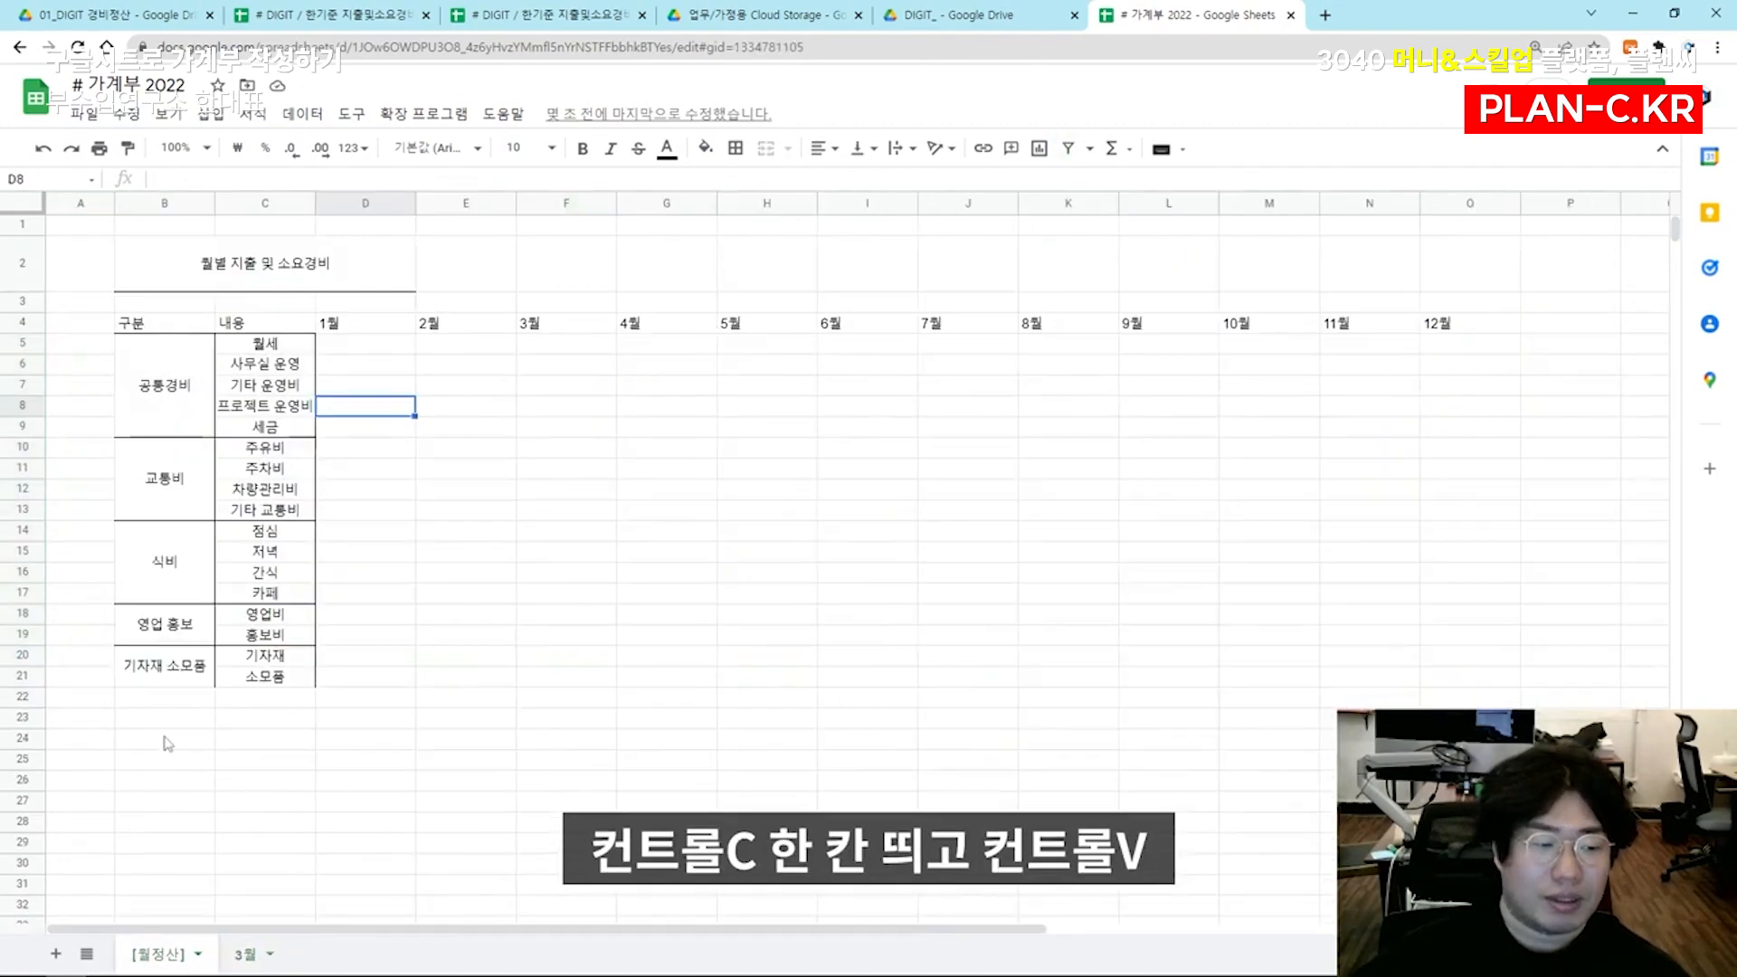
left_click(170, 721)
key("ctrl+v")
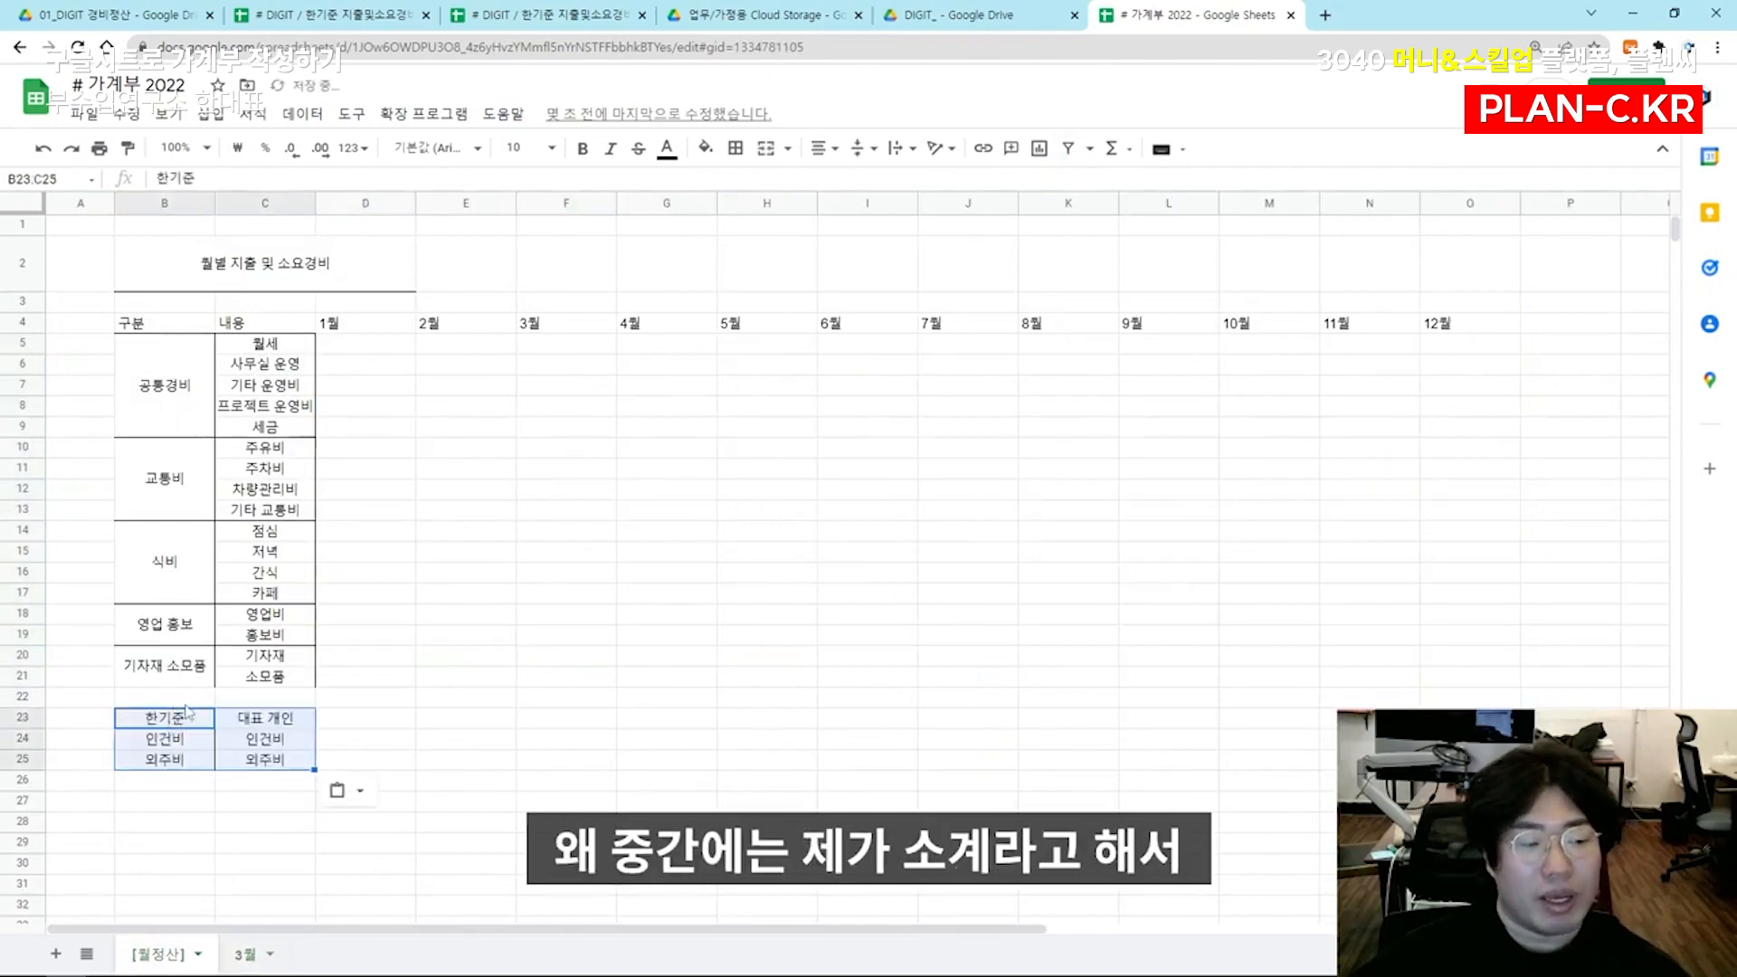
Move the block B10:C25, from 교통비 through 외주비, down one row so that row 10 is blank below 공통경비
left_click_drag(168, 697, 272, 697)
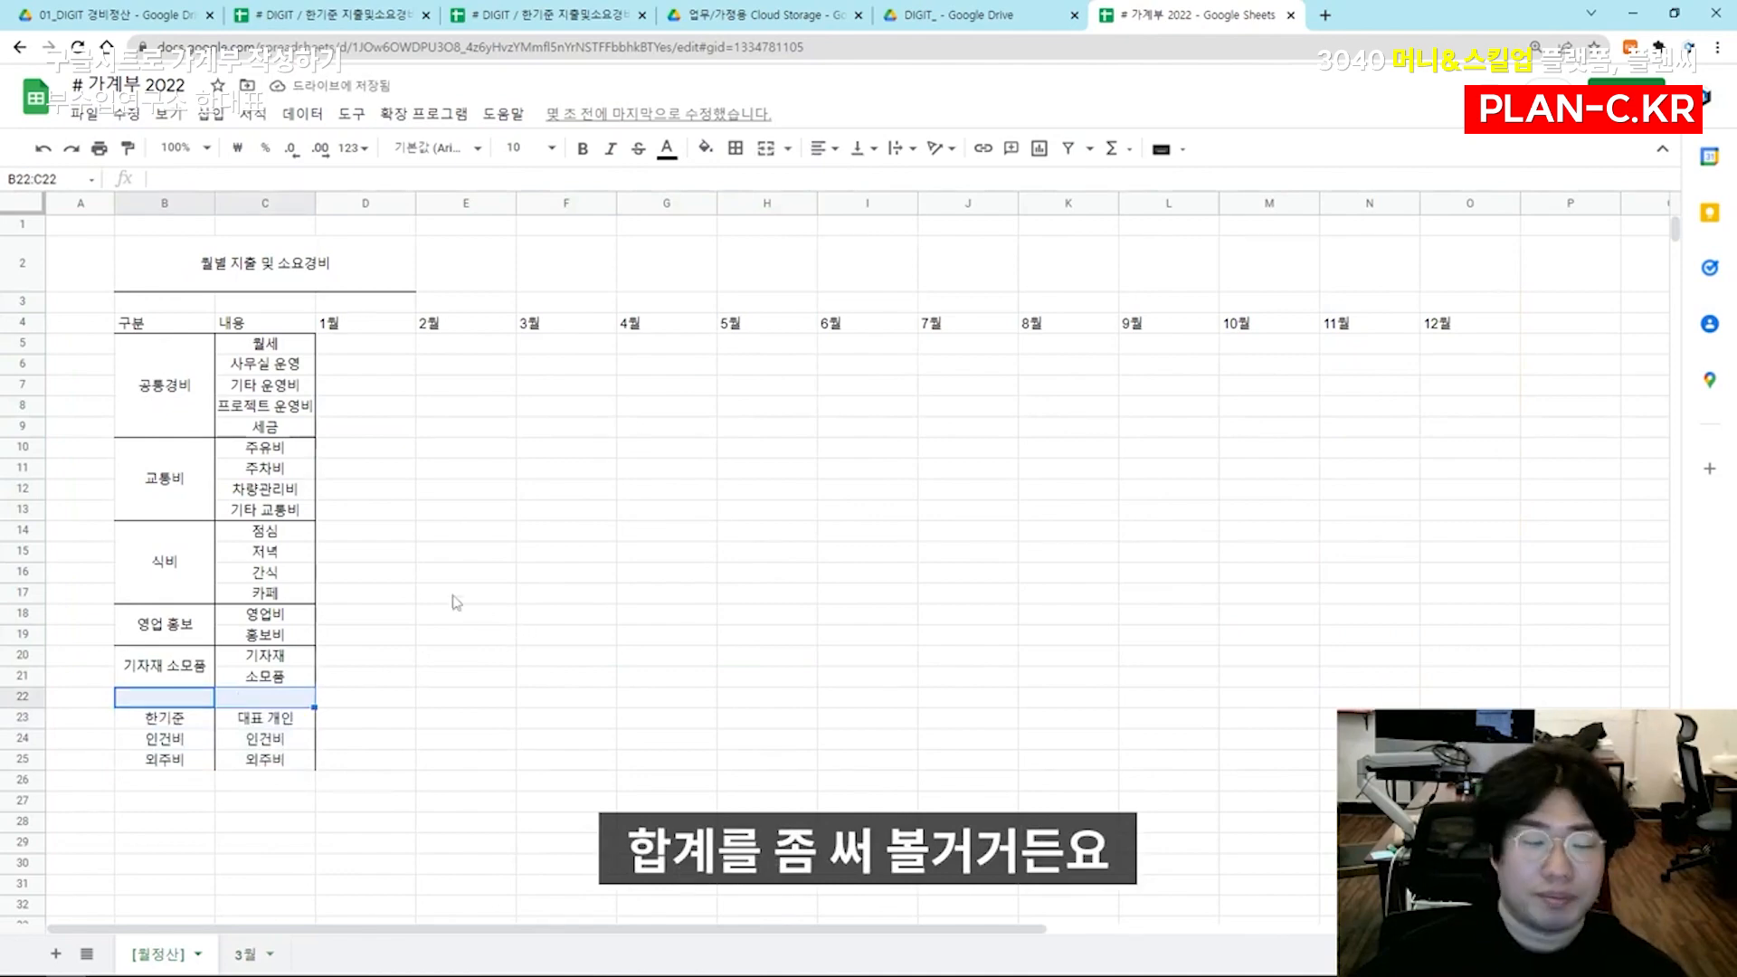
left_click_drag(170, 486, 167, 566)
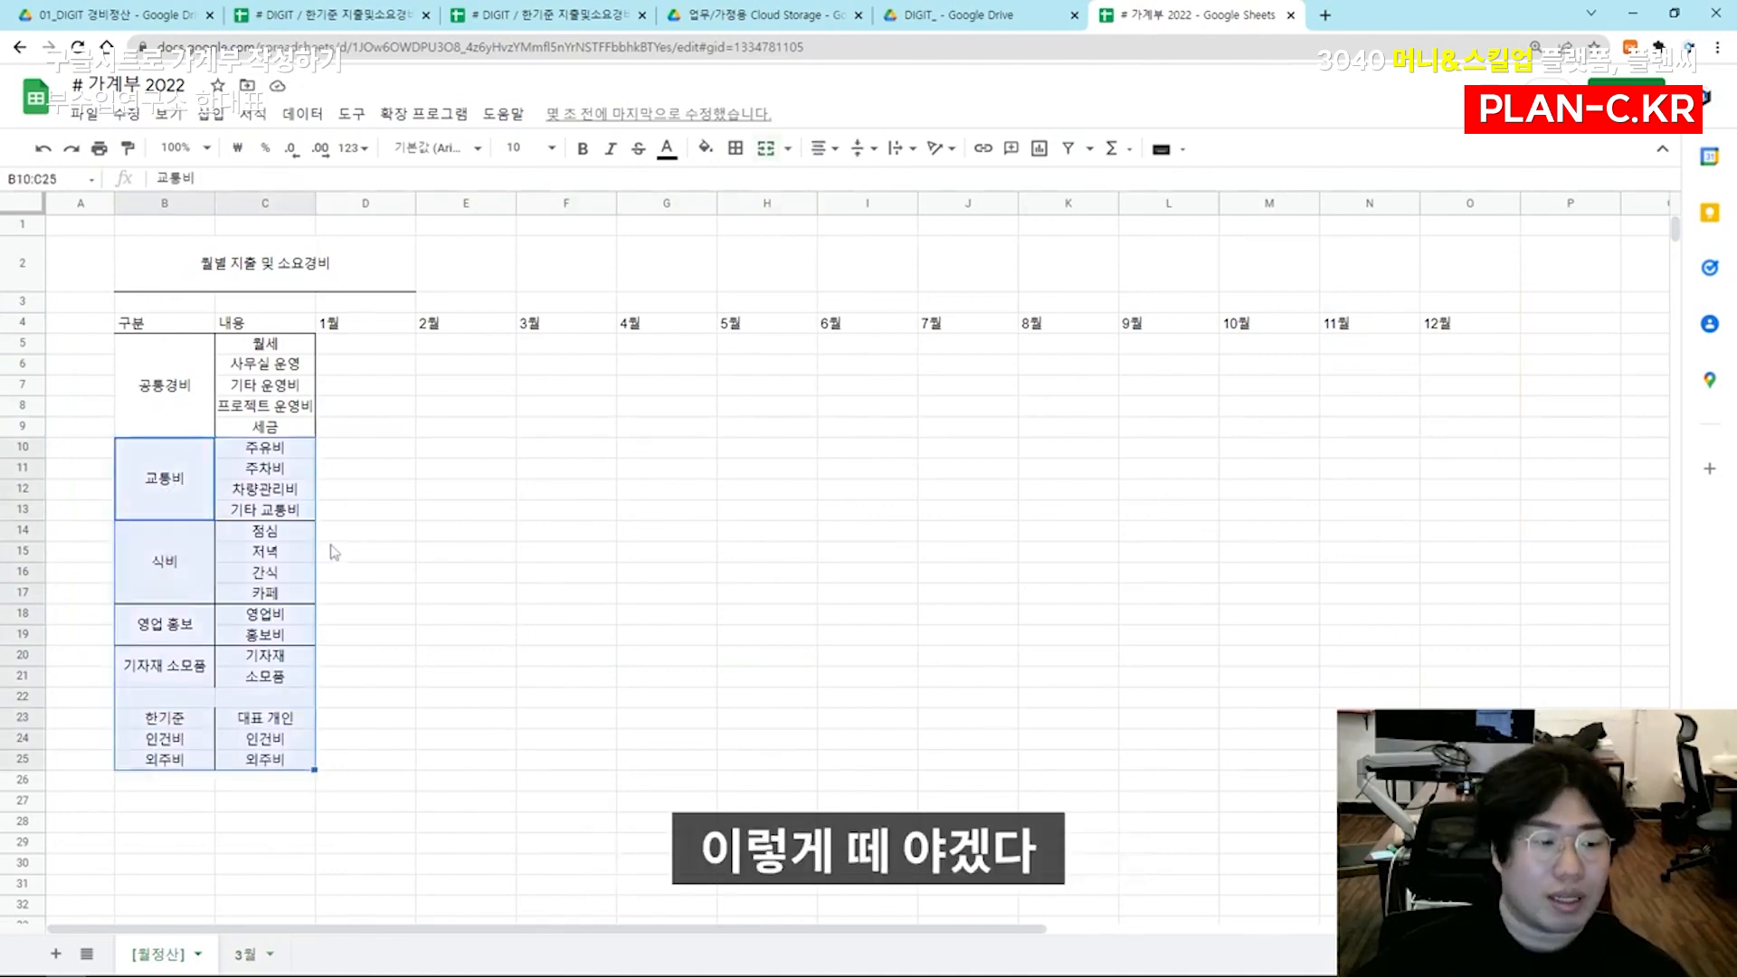
key("ctrl+x")
left_click(641, 520)
key("ctrl+v")
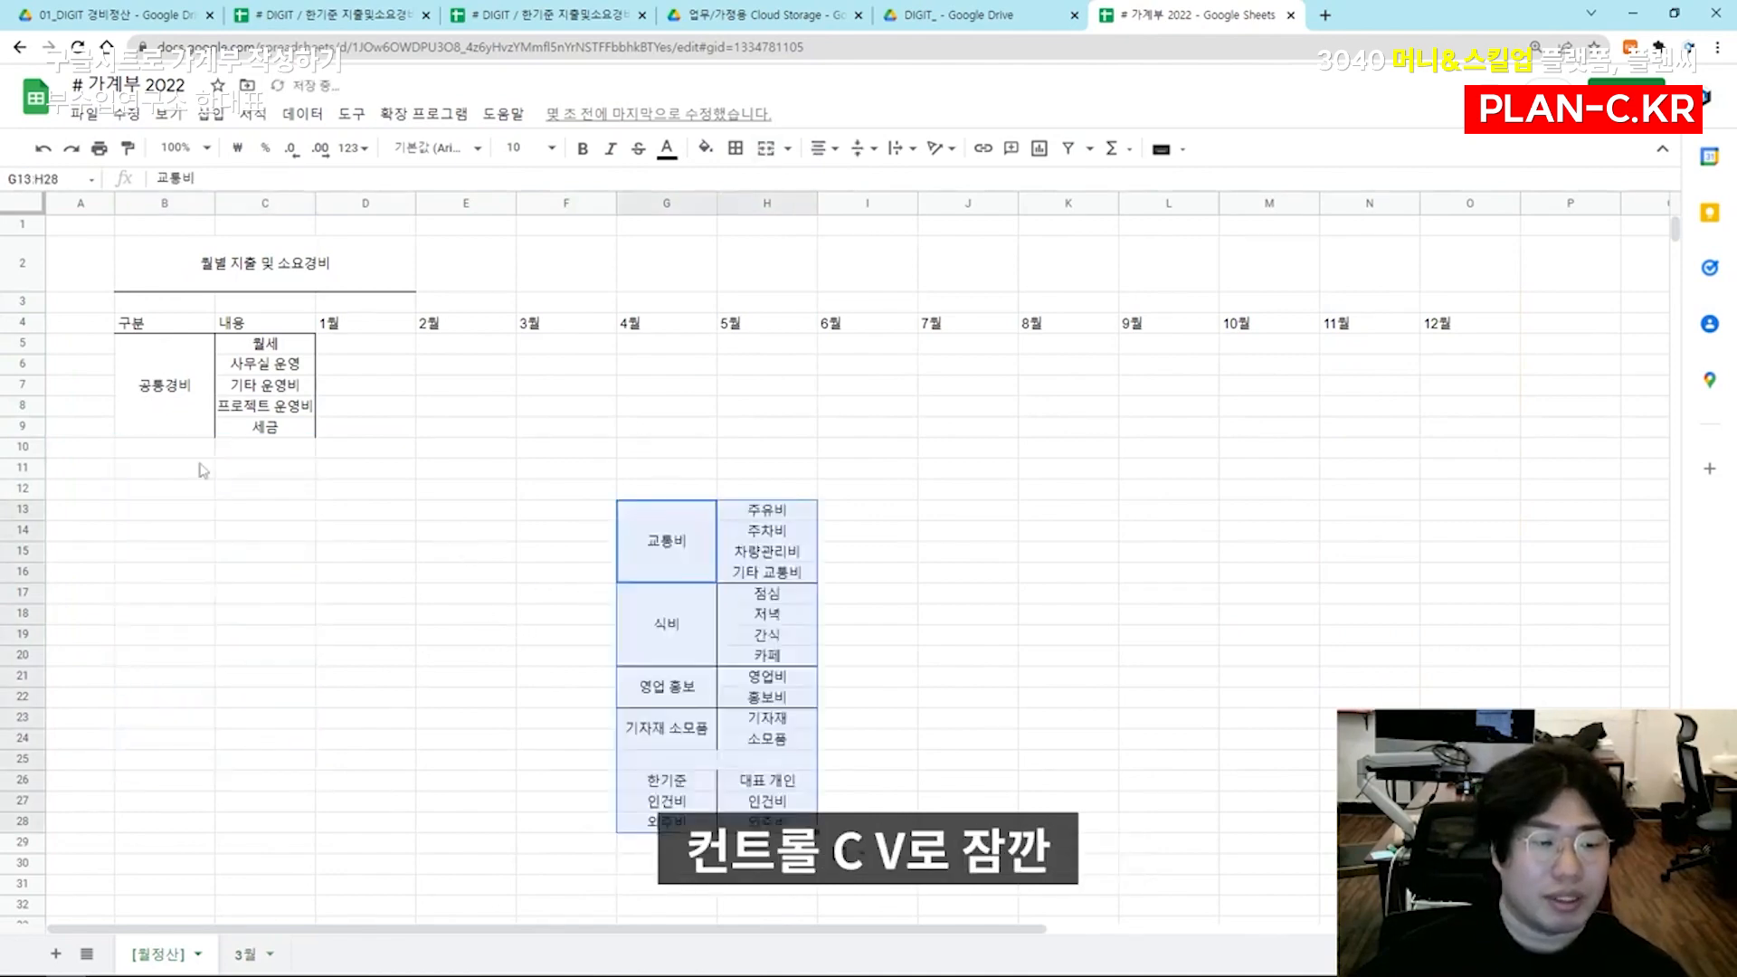
key("ctrl+x")
left_click(164, 469)
key("ctrl+v")
left_click(319, 440)
left_click_drag(192, 449, 262, 450)
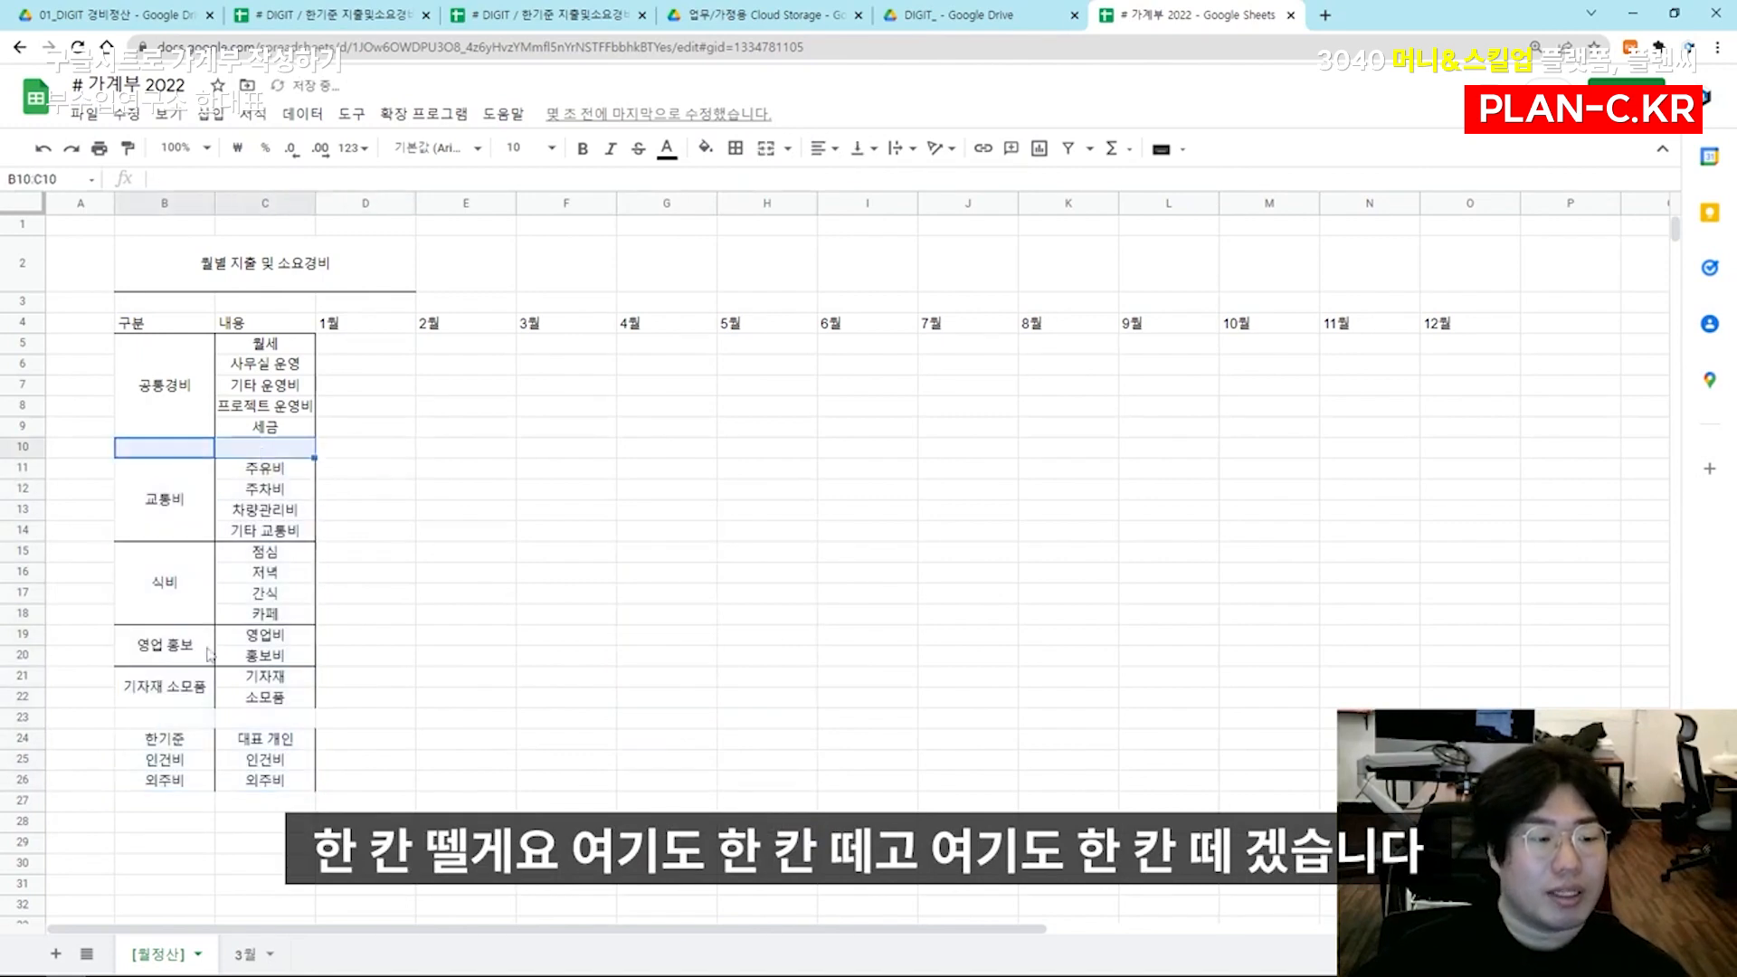
left_click_drag(172, 719, 253, 710)
left_click_drag(192, 452, 271, 453)
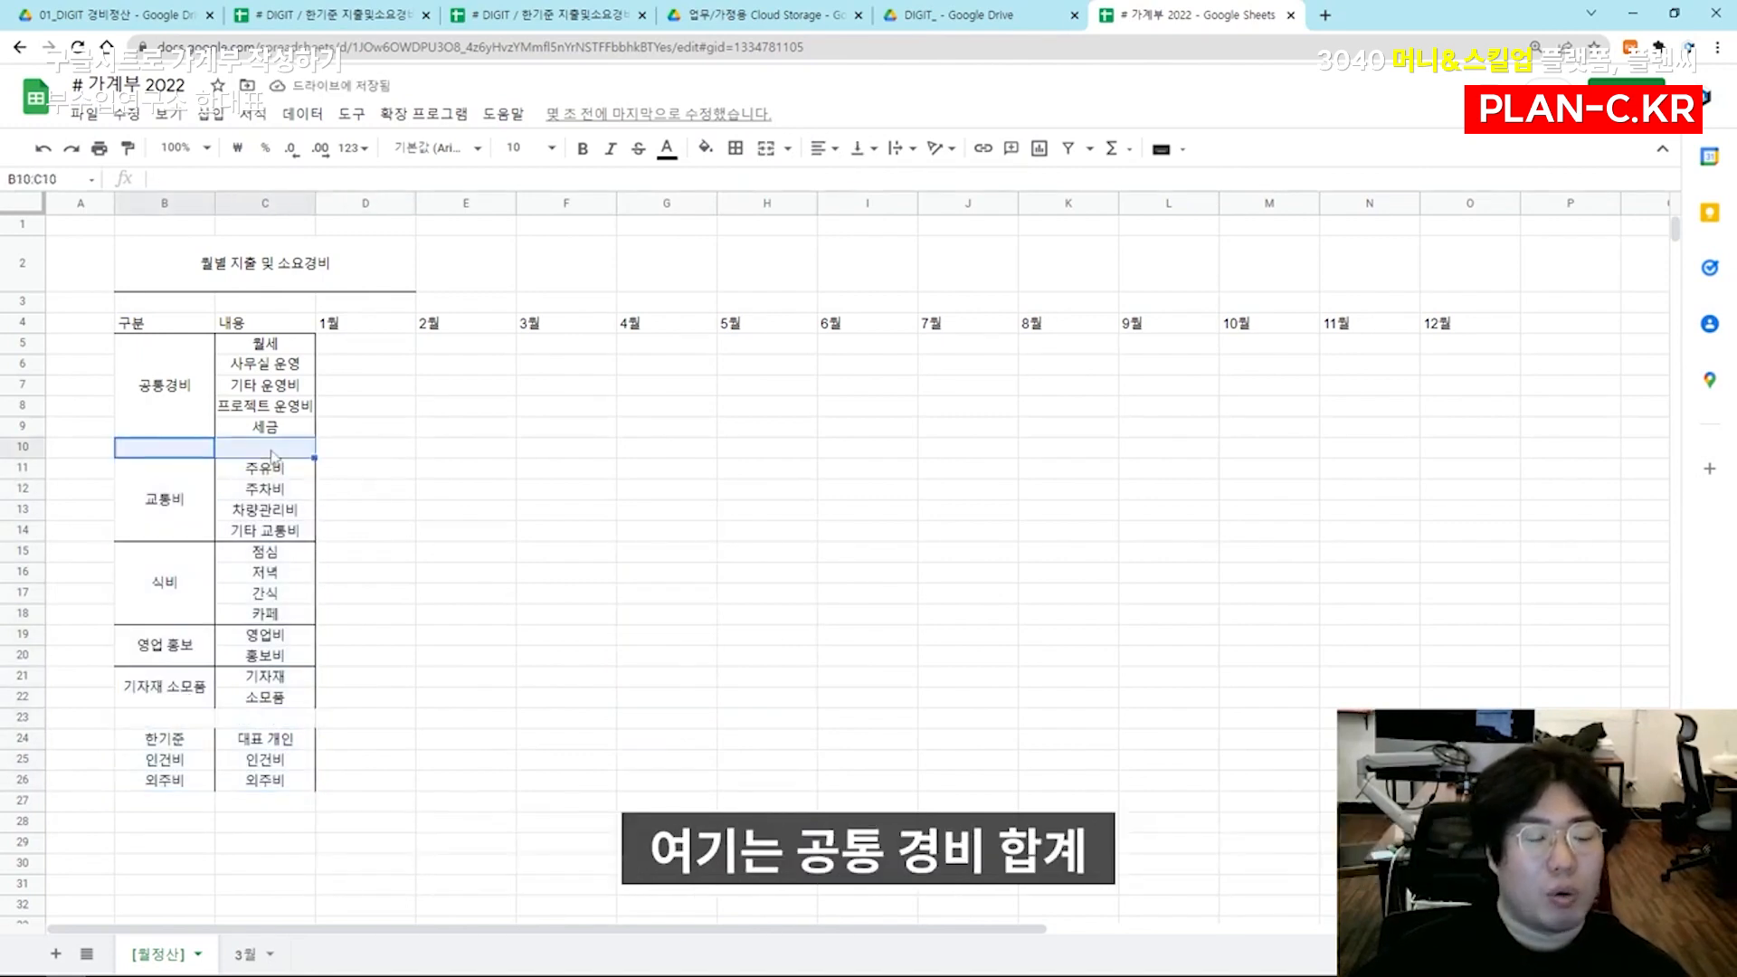
left_click_drag(182, 721, 255, 708)
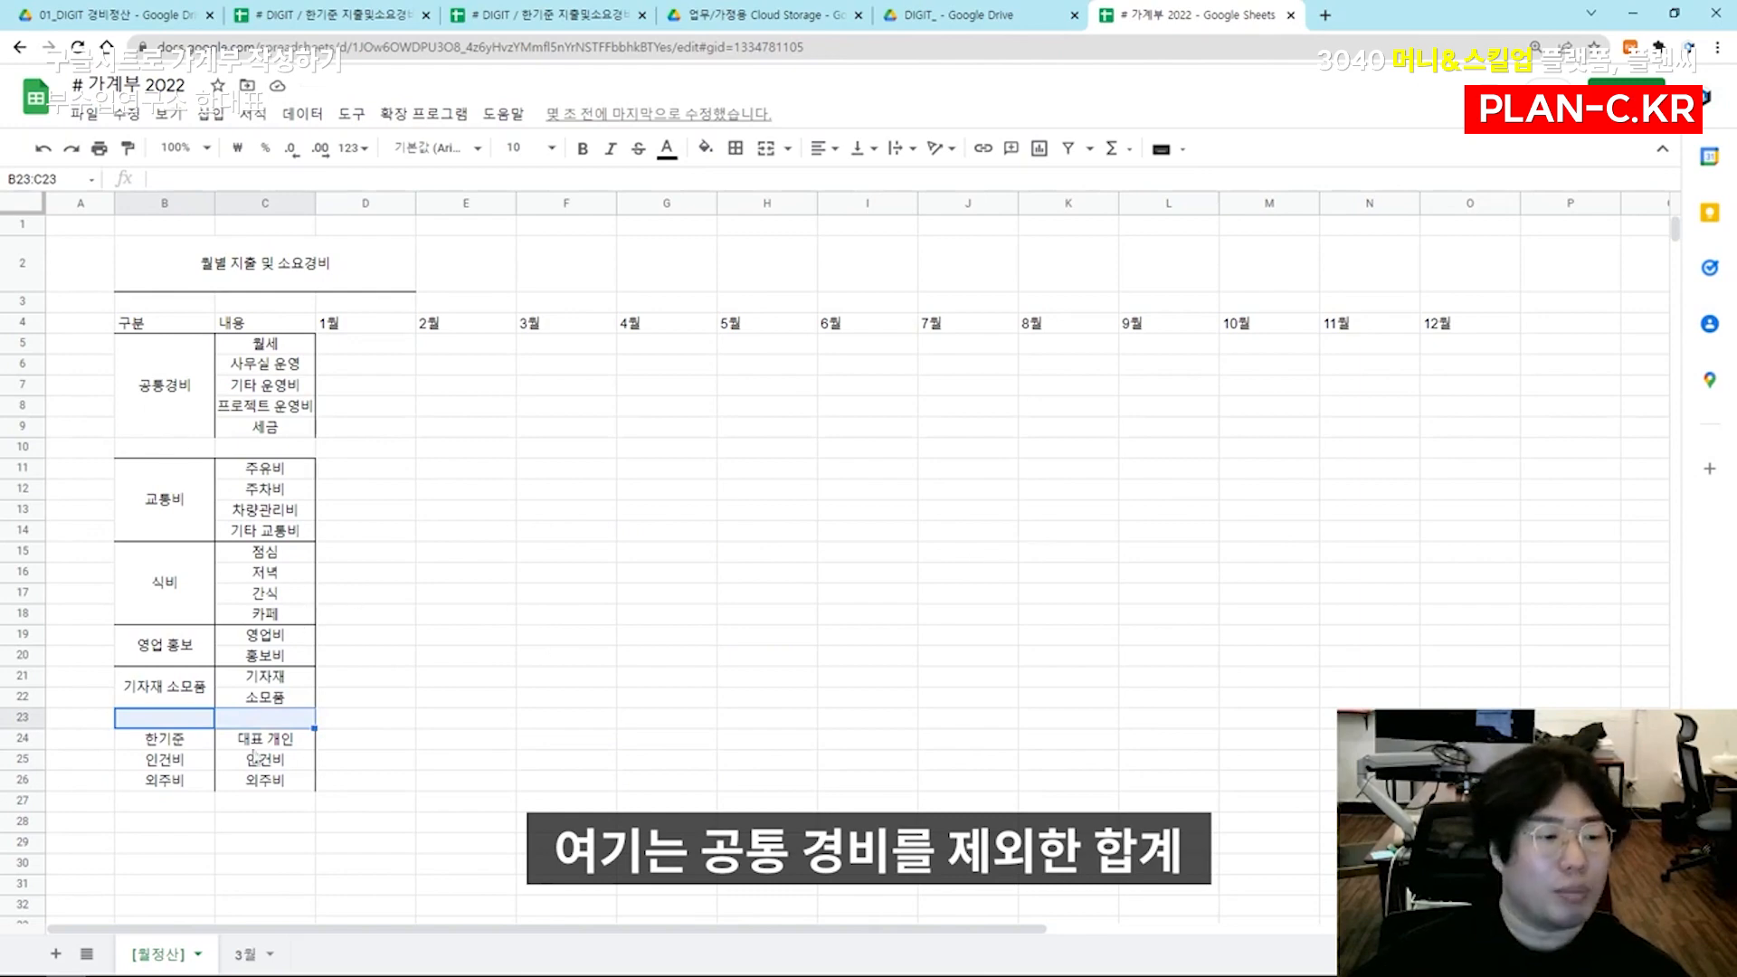
left_click_drag(177, 802, 322, 806)
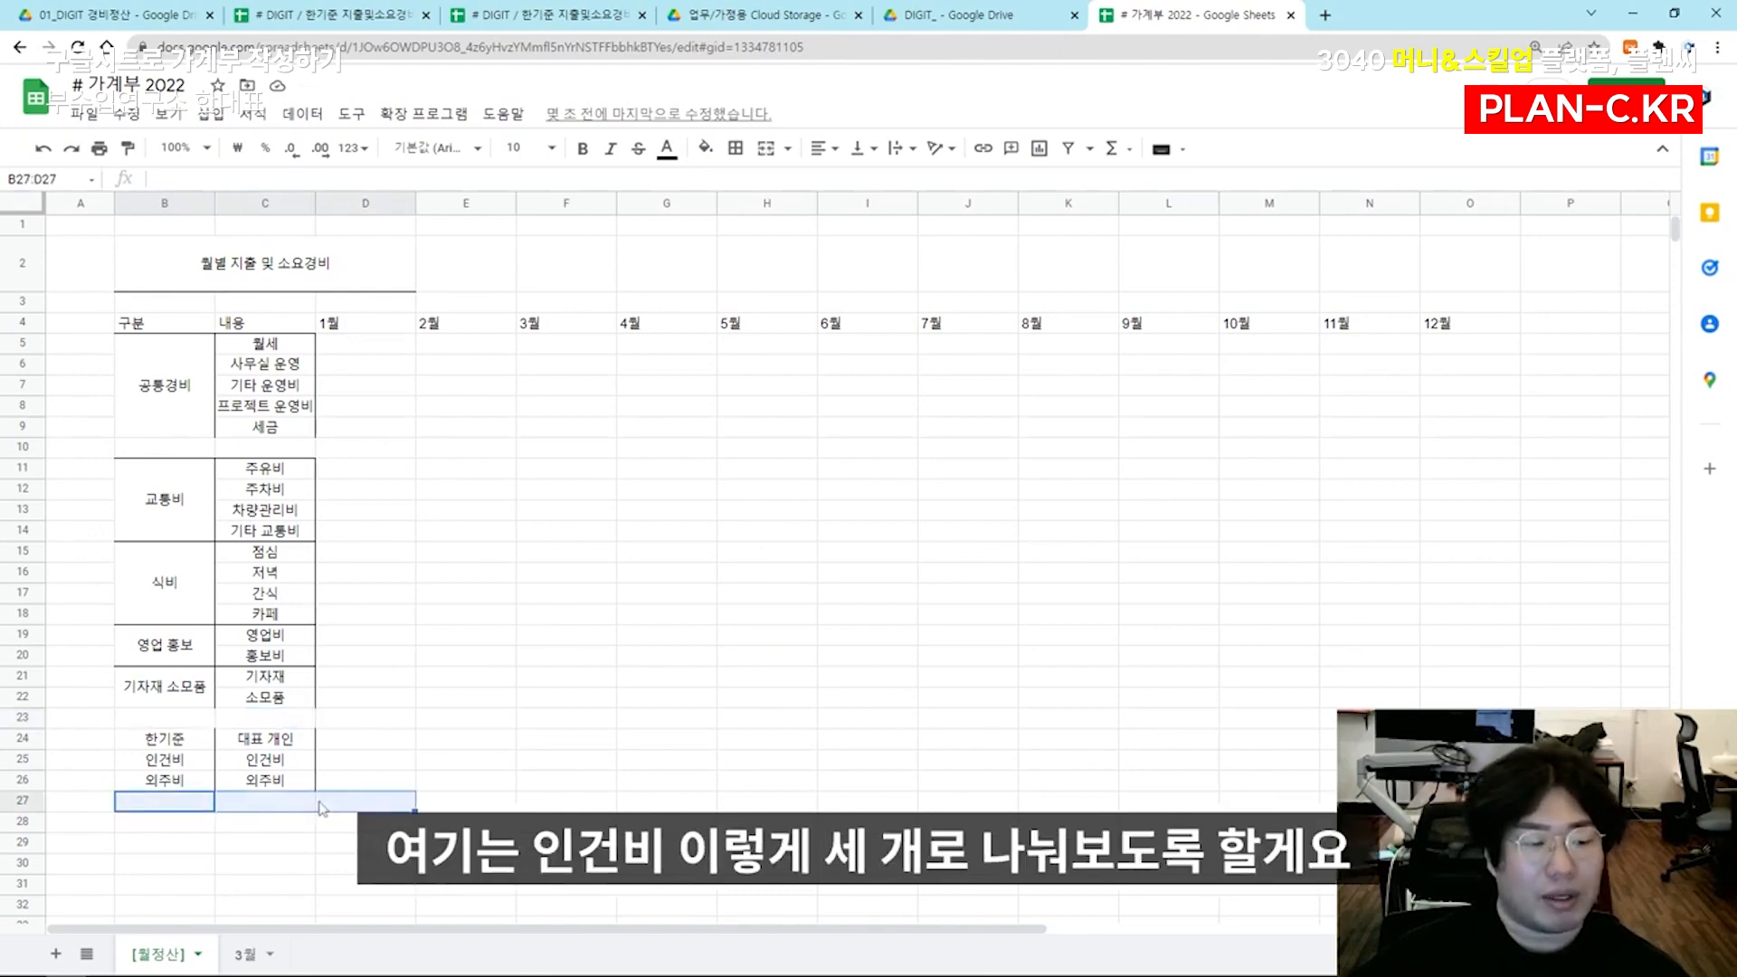
key("ctrl+z")
left_click(331, 450)
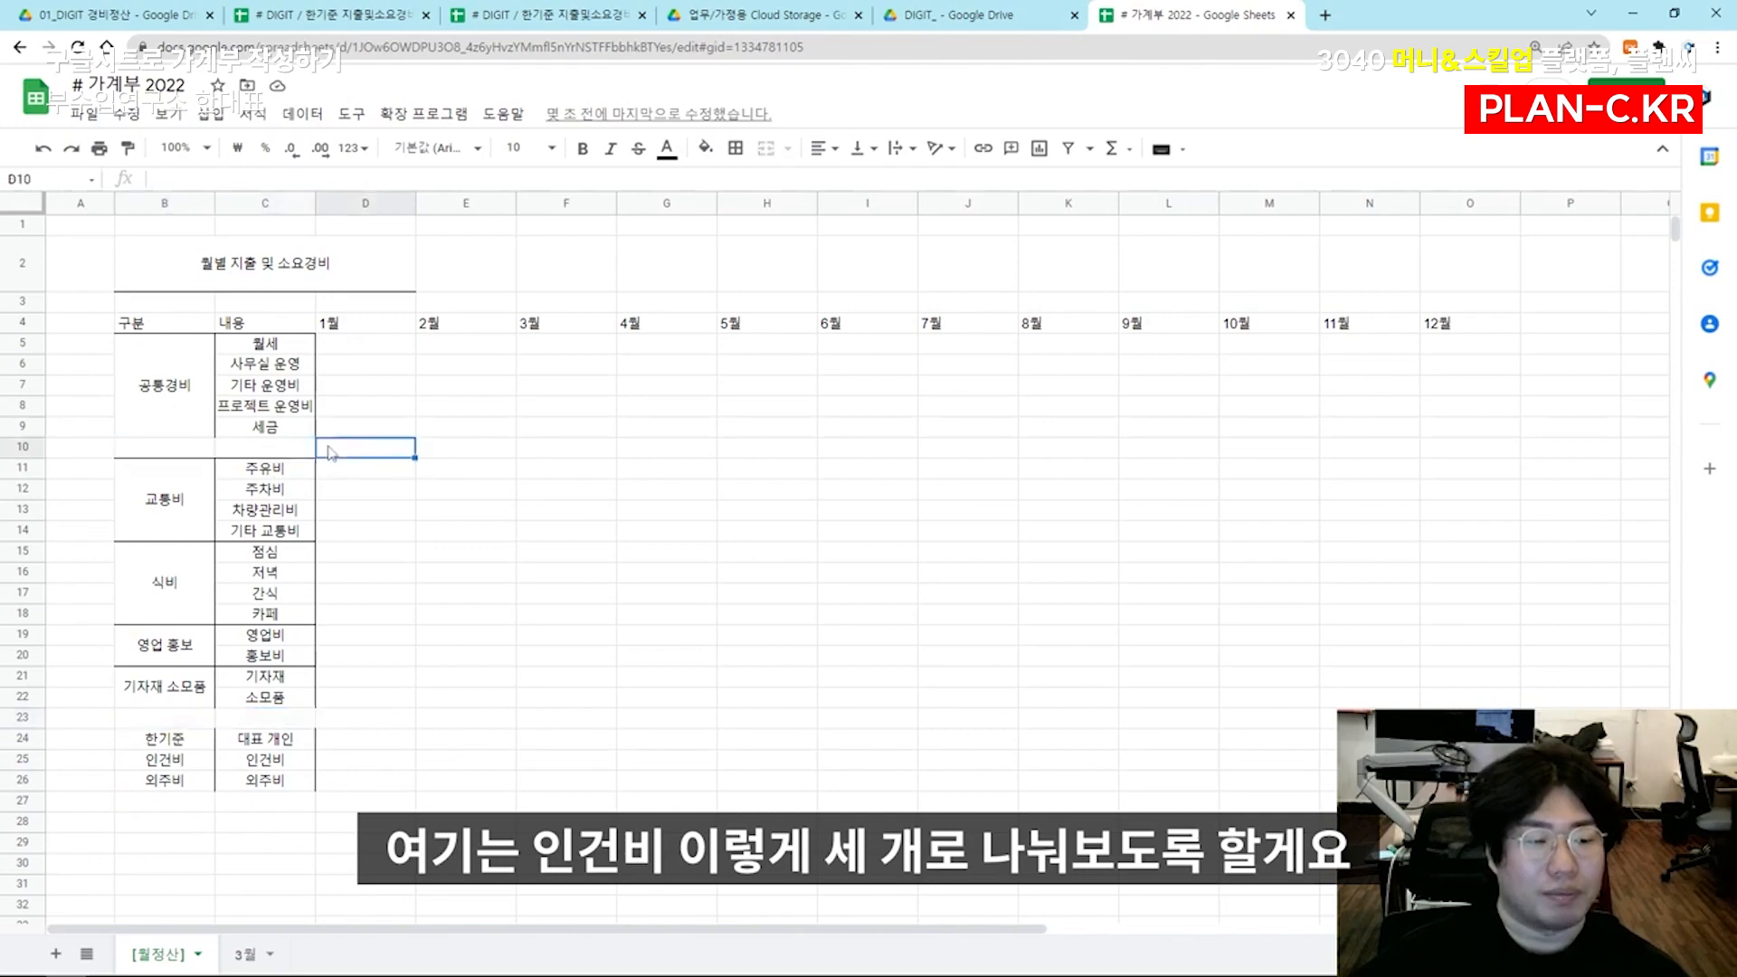
Remove all borders from the category and item cells B5:C26
left_click_drag(185, 355, 271, 782)
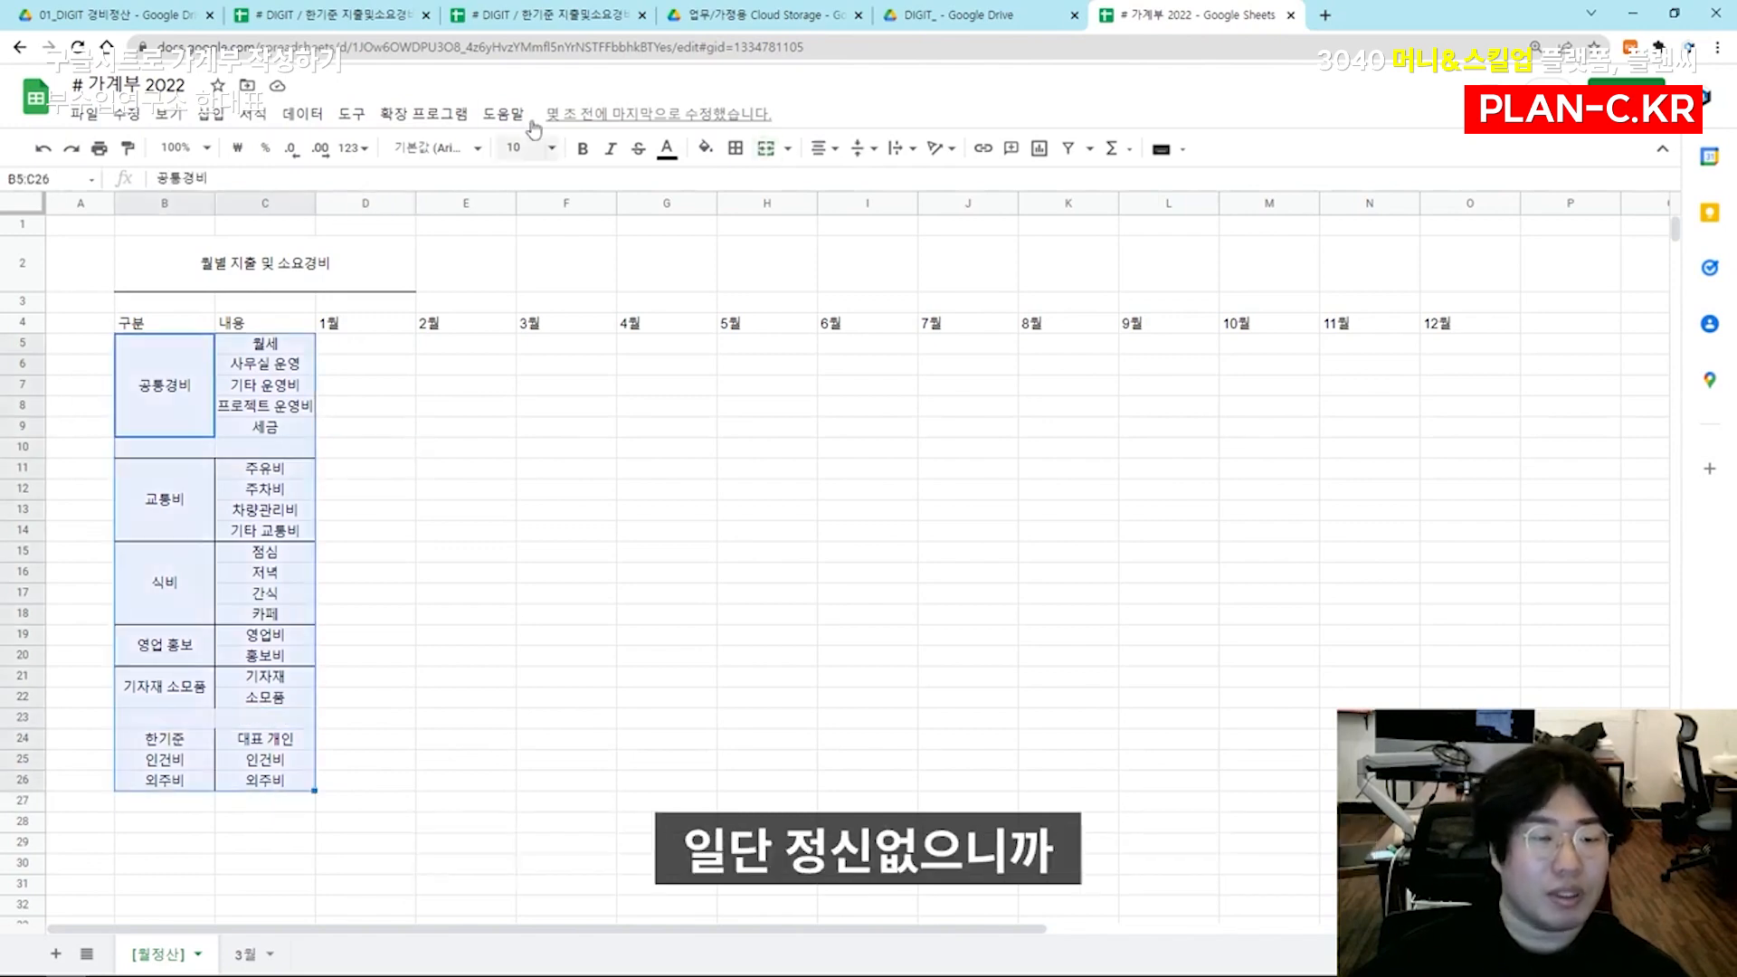
left_click(732, 149)
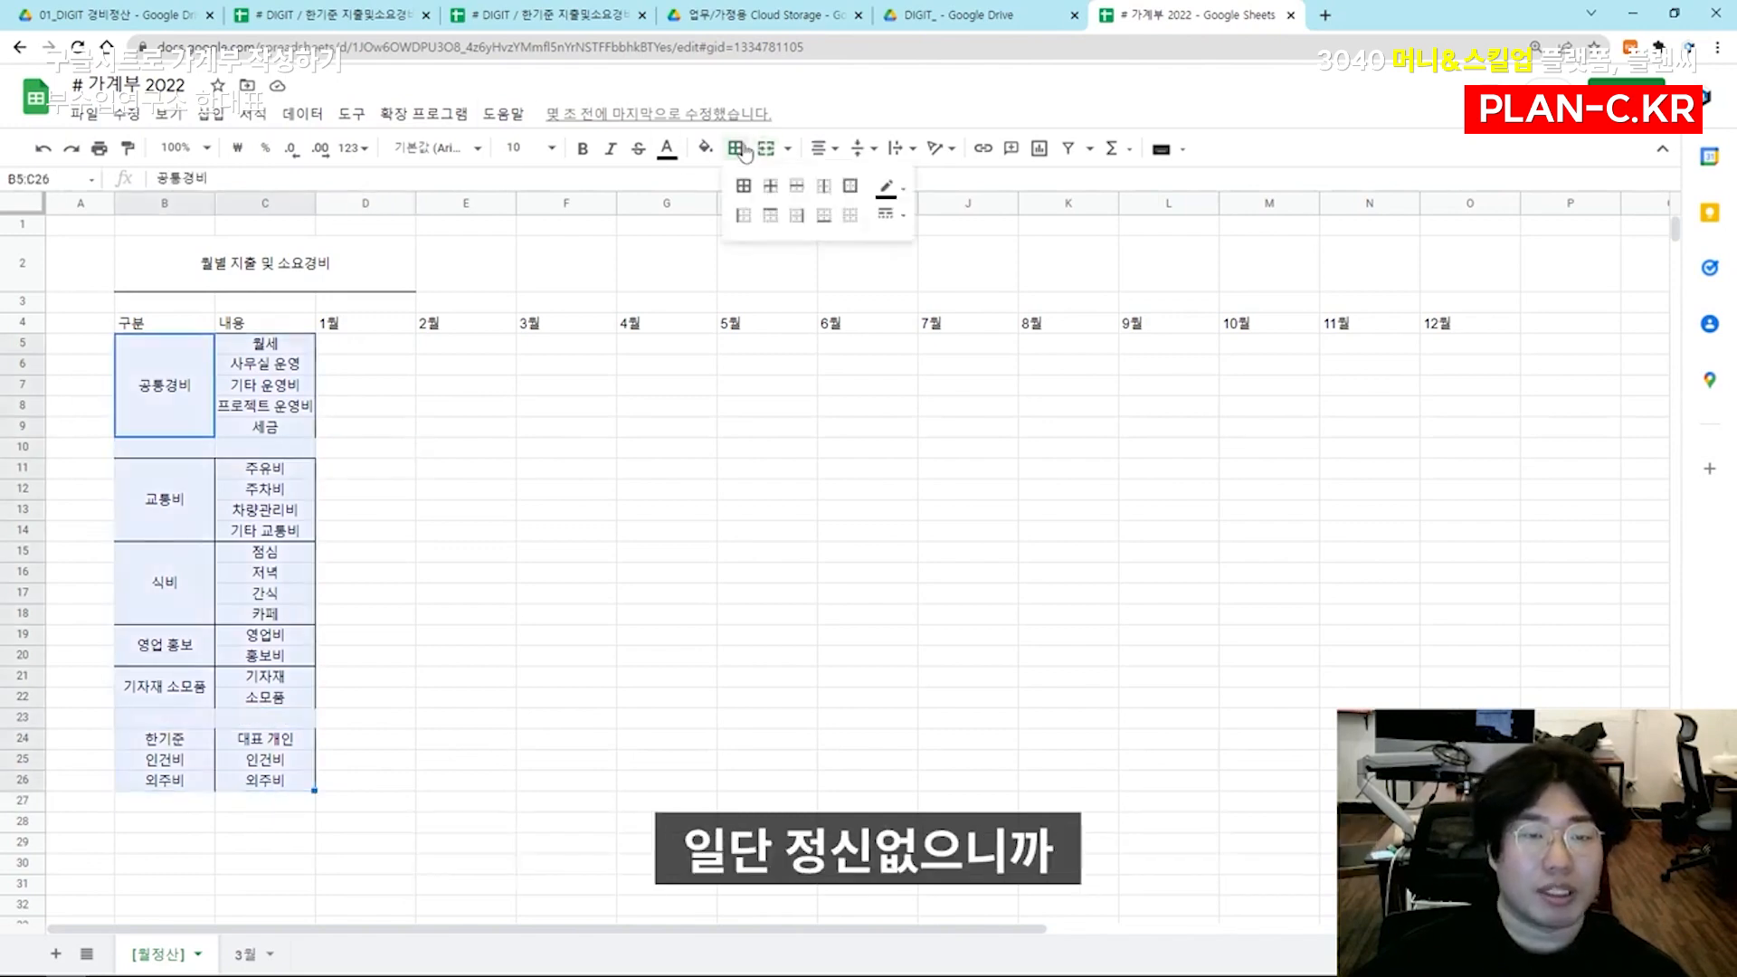
left_click(851, 217)
left_click(633, 532)
left_click(109, 423)
left_click(229, 429)
left_click(209, 421)
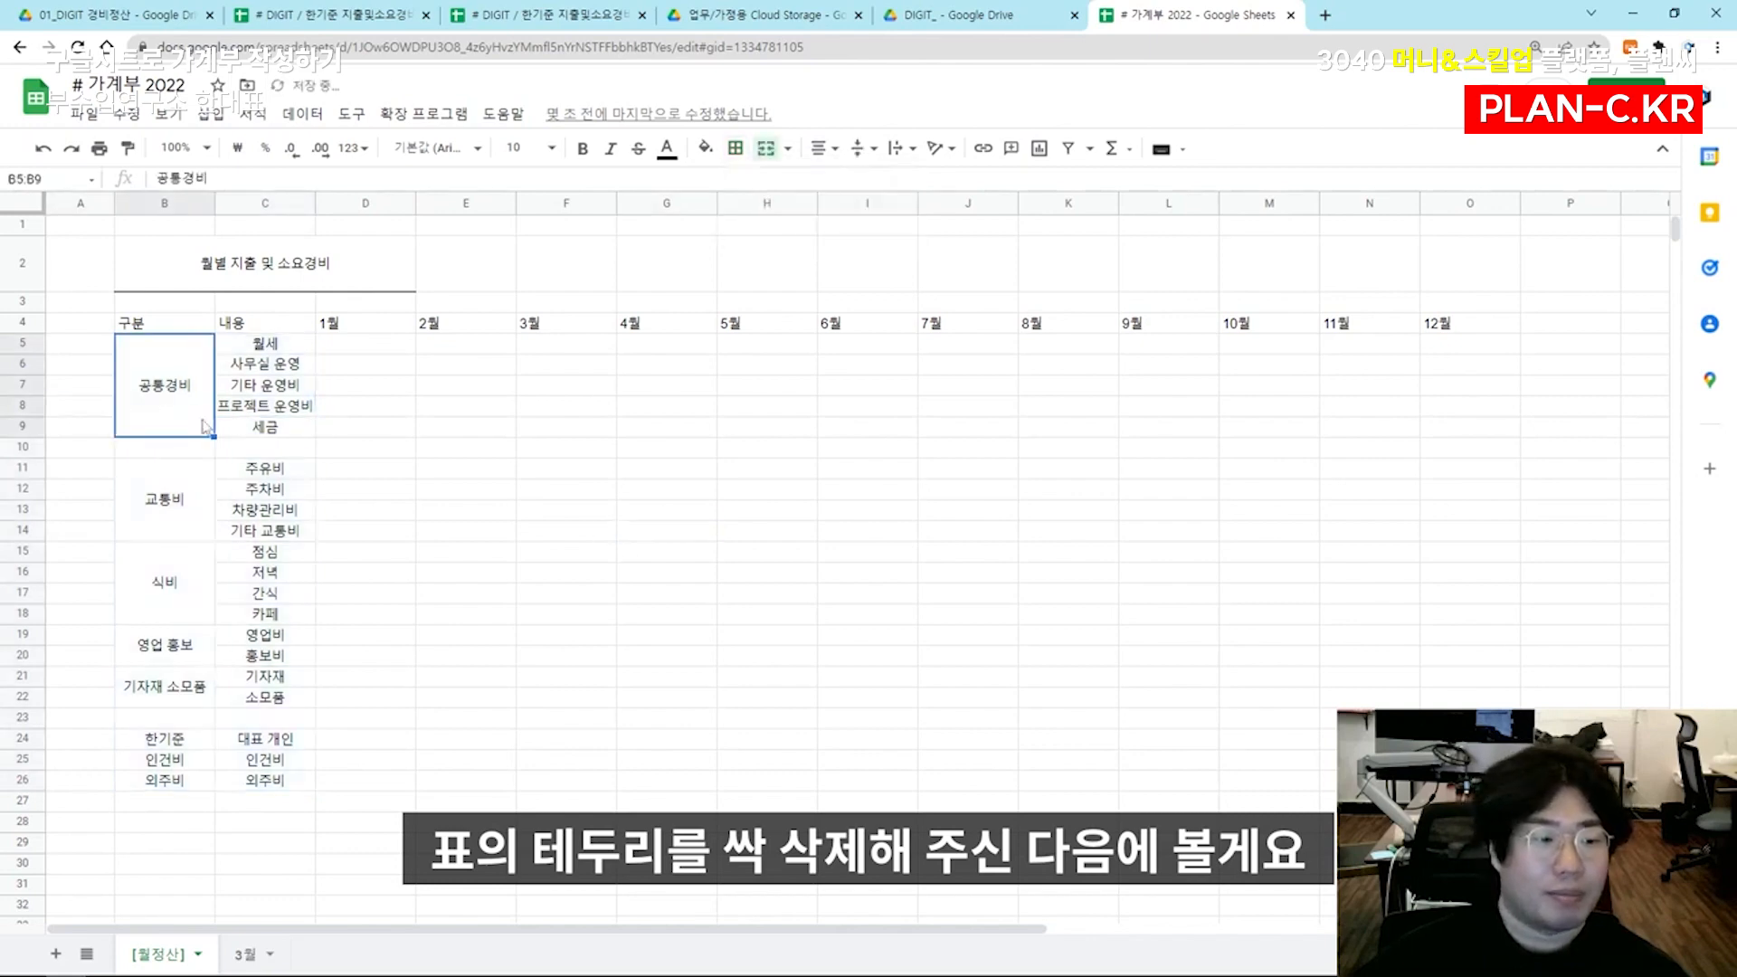
Increase the height of row 4 slightly and center the headers in B4:O4 horizontally and vertically
left_click_drag(208, 323, 1455, 331)
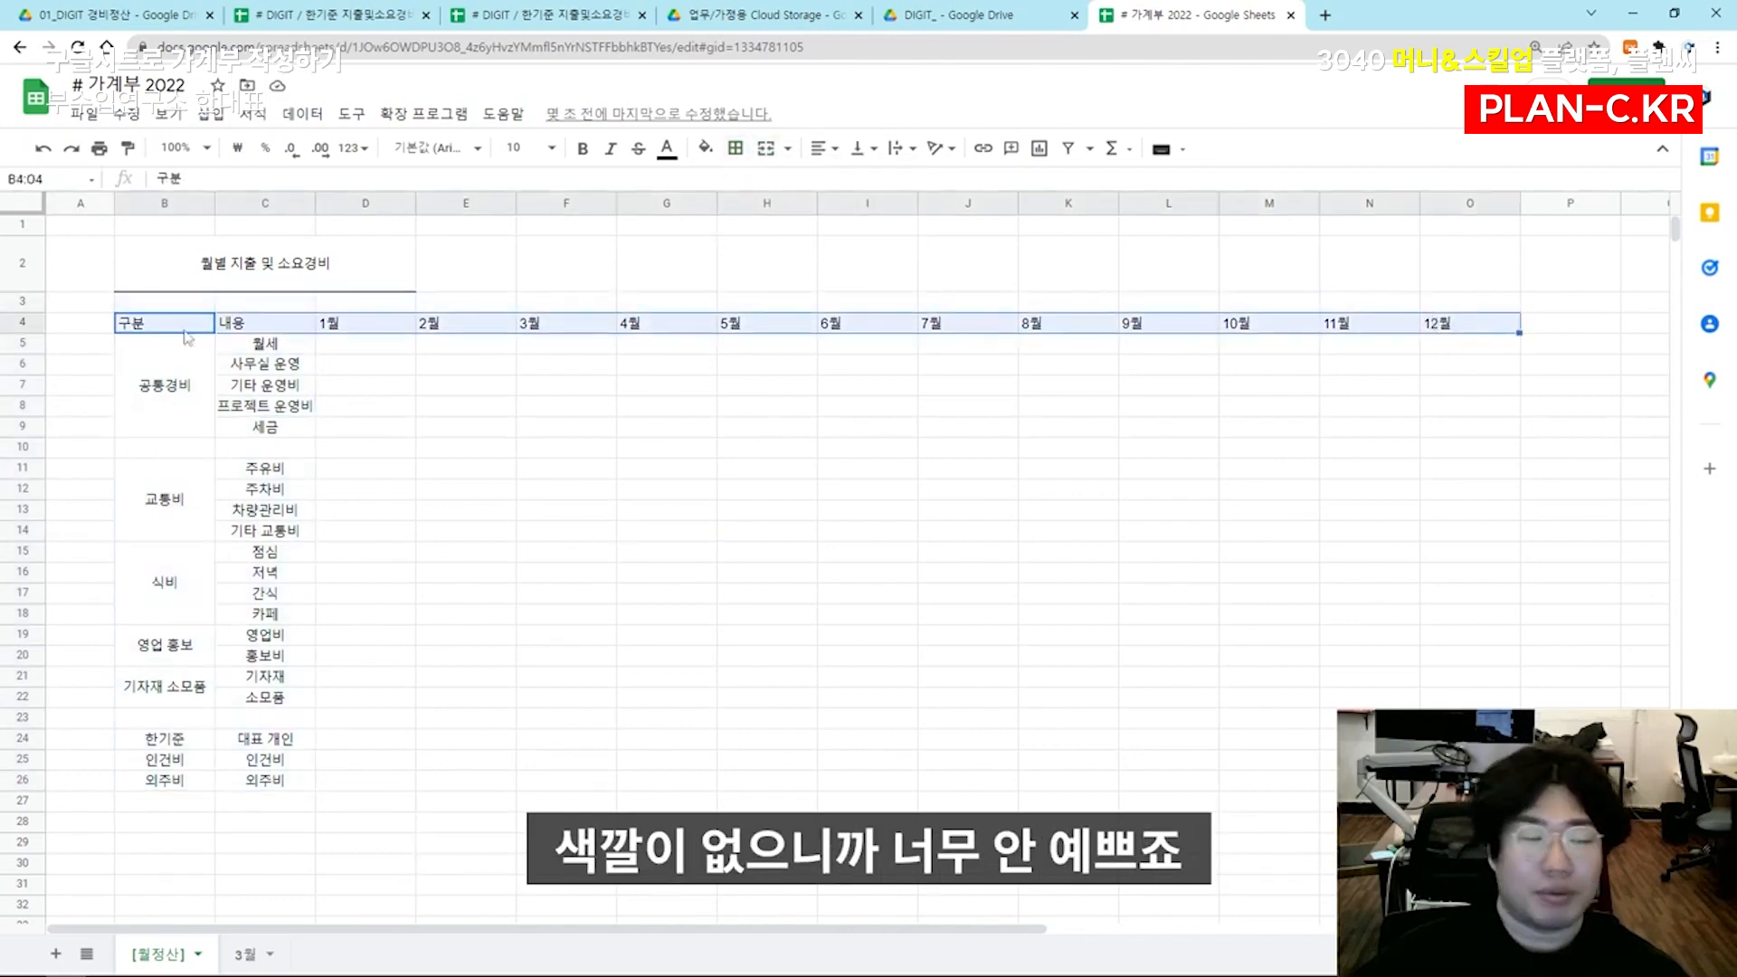
left_click_drag(33, 331, 32, 340)
left_click(823, 149)
left_click(846, 180)
left_click(860, 149)
left_click(881, 181)
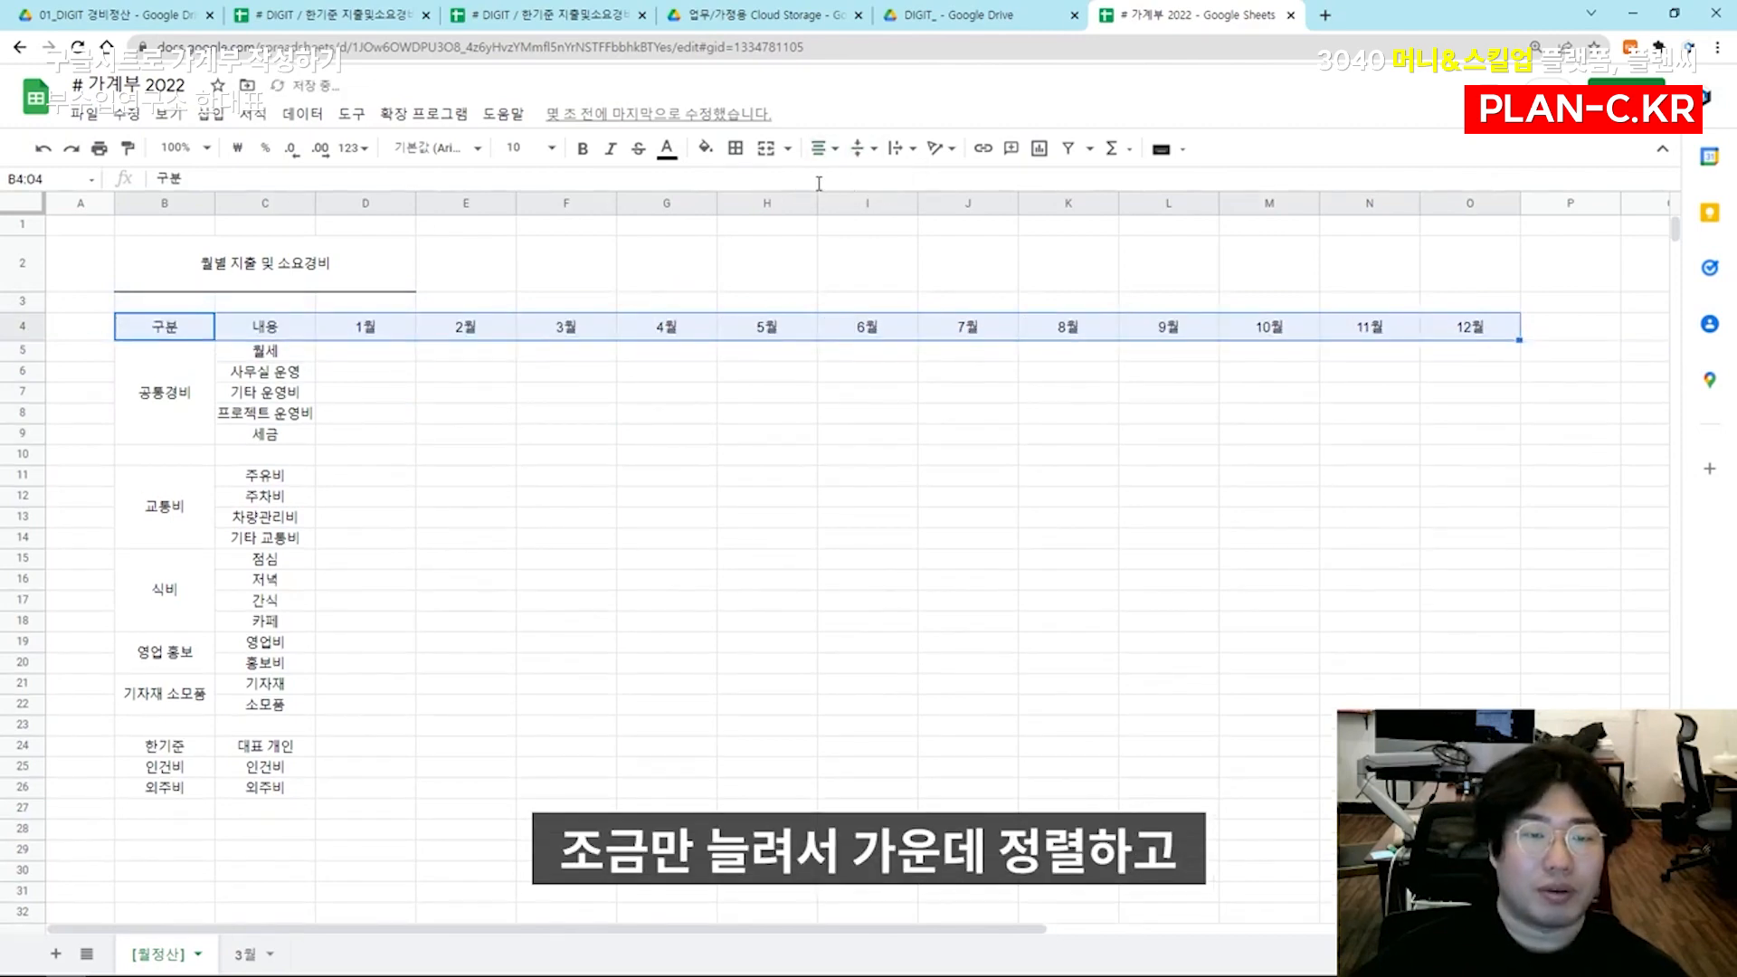
Fill the header cells B4:O4 with dark teal and set their text color to white
left_click(705, 149)
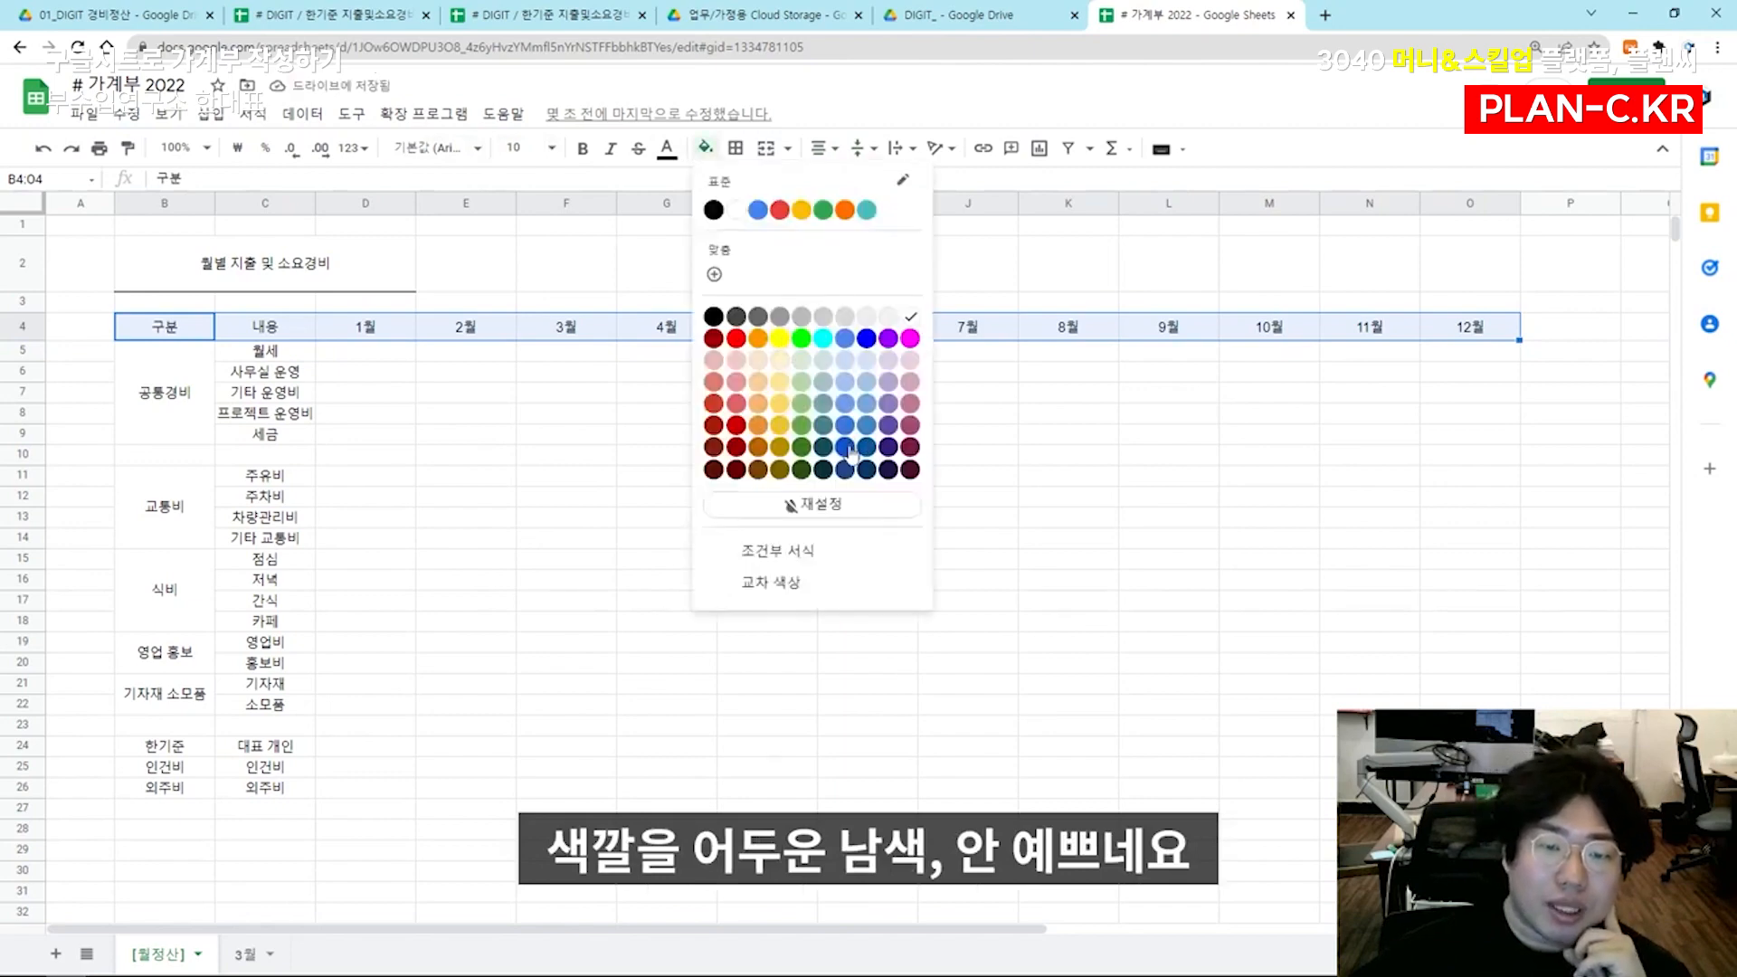
left_click(846, 448)
left_click(705, 149)
left_click(890, 371)
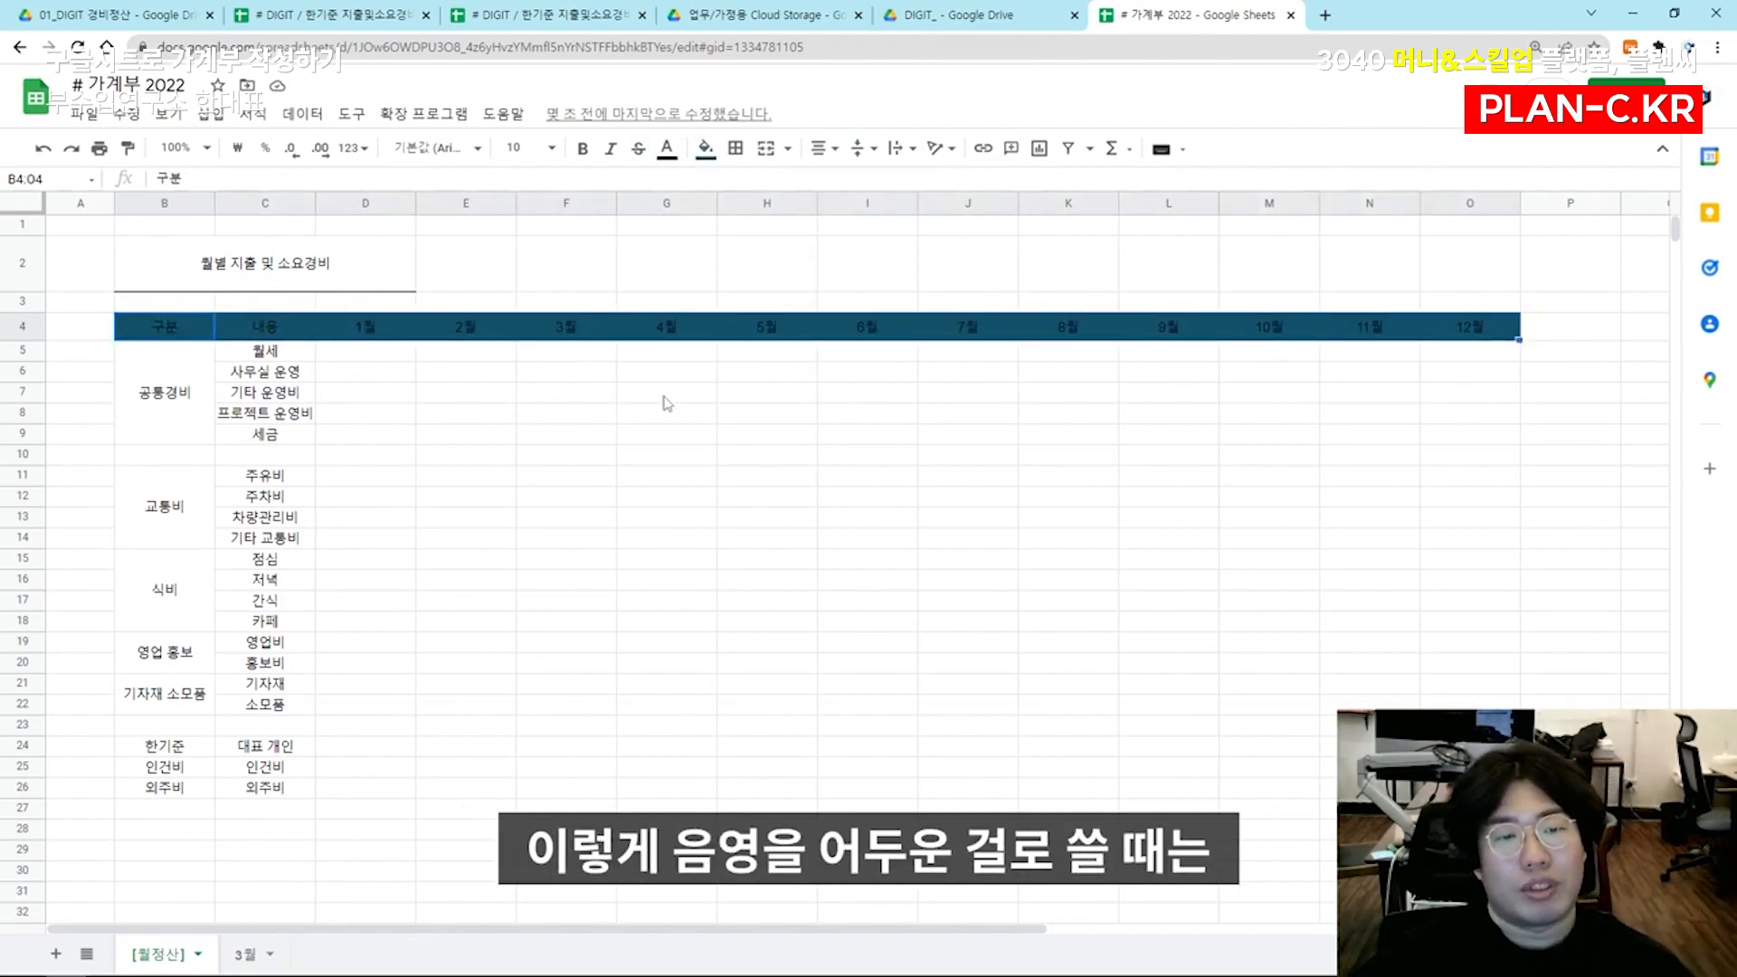
left_click(667, 148)
left_click(676, 237)
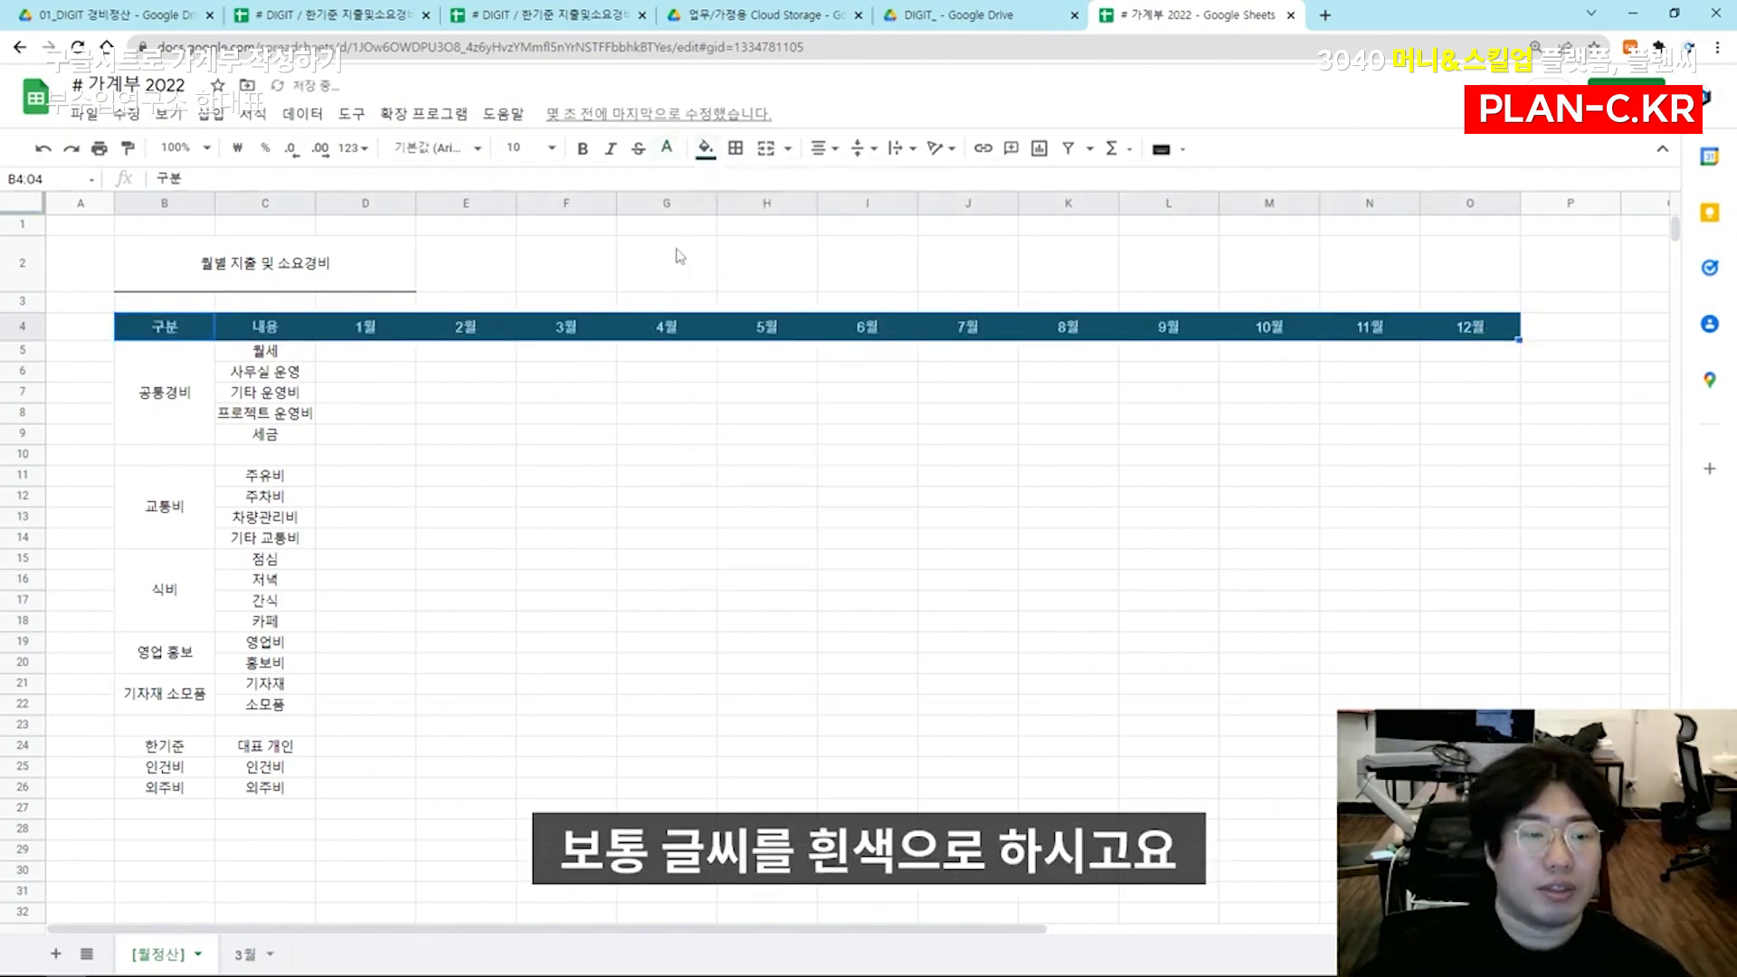
Apply white inner borders to the header cells B4:O4
left_click(735, 149)
left_click(891, 187)
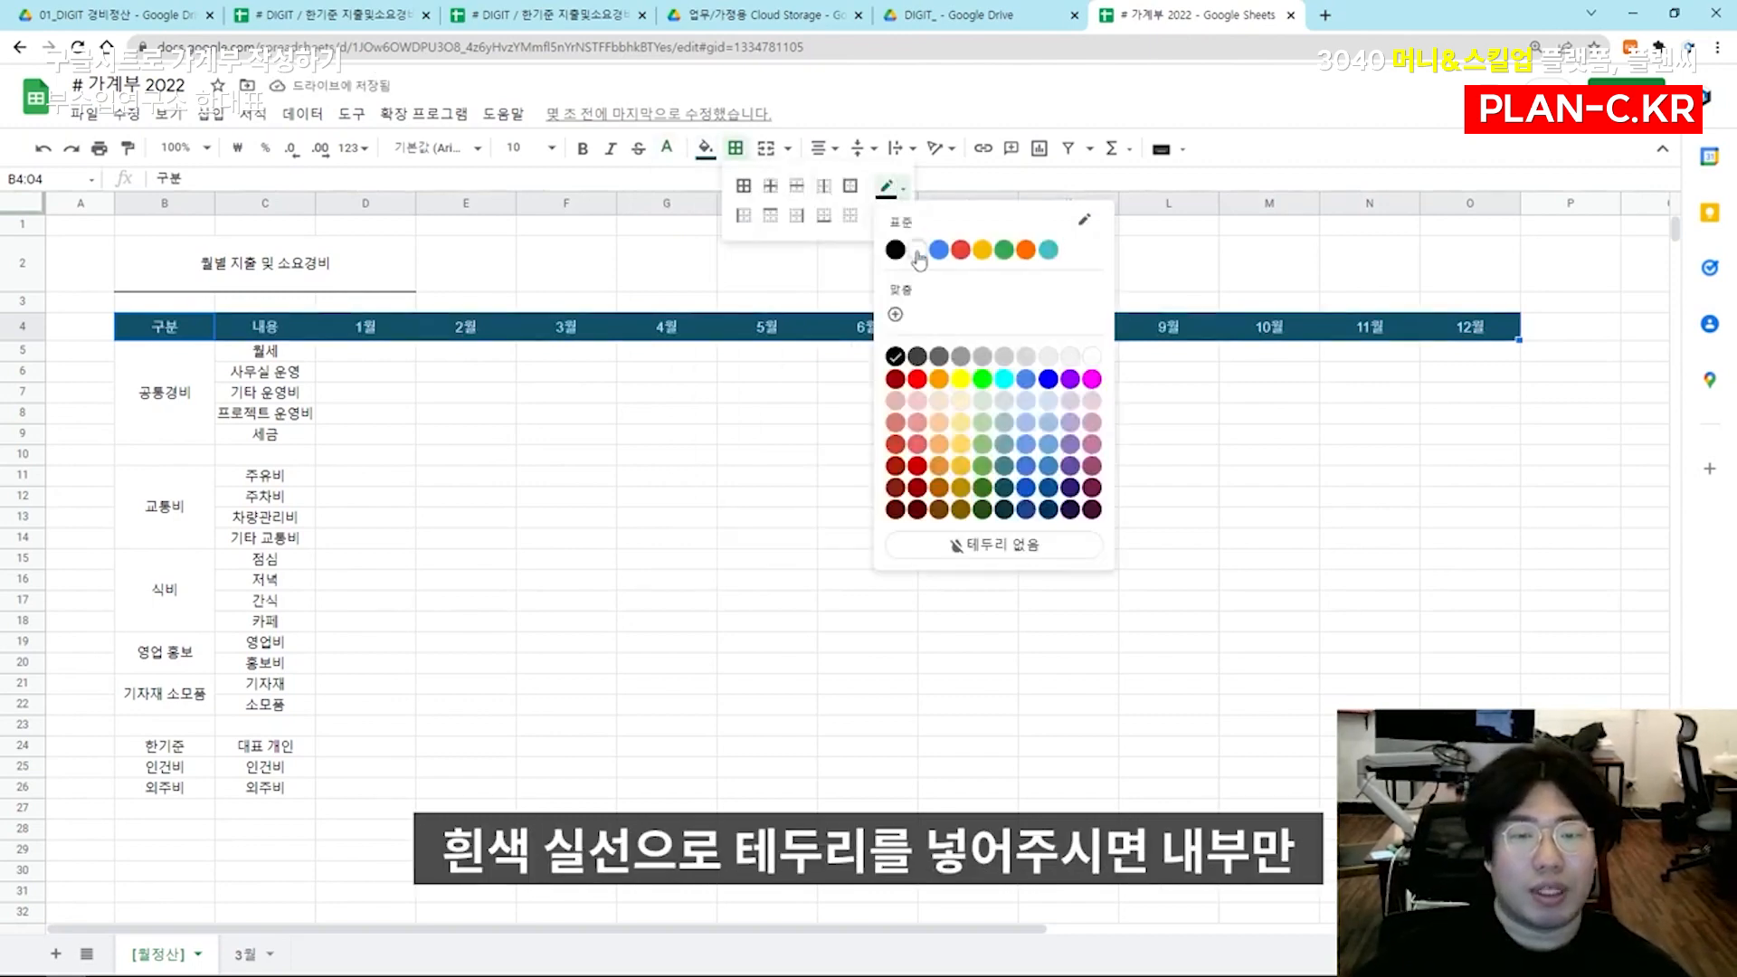
left_click(917, 253)
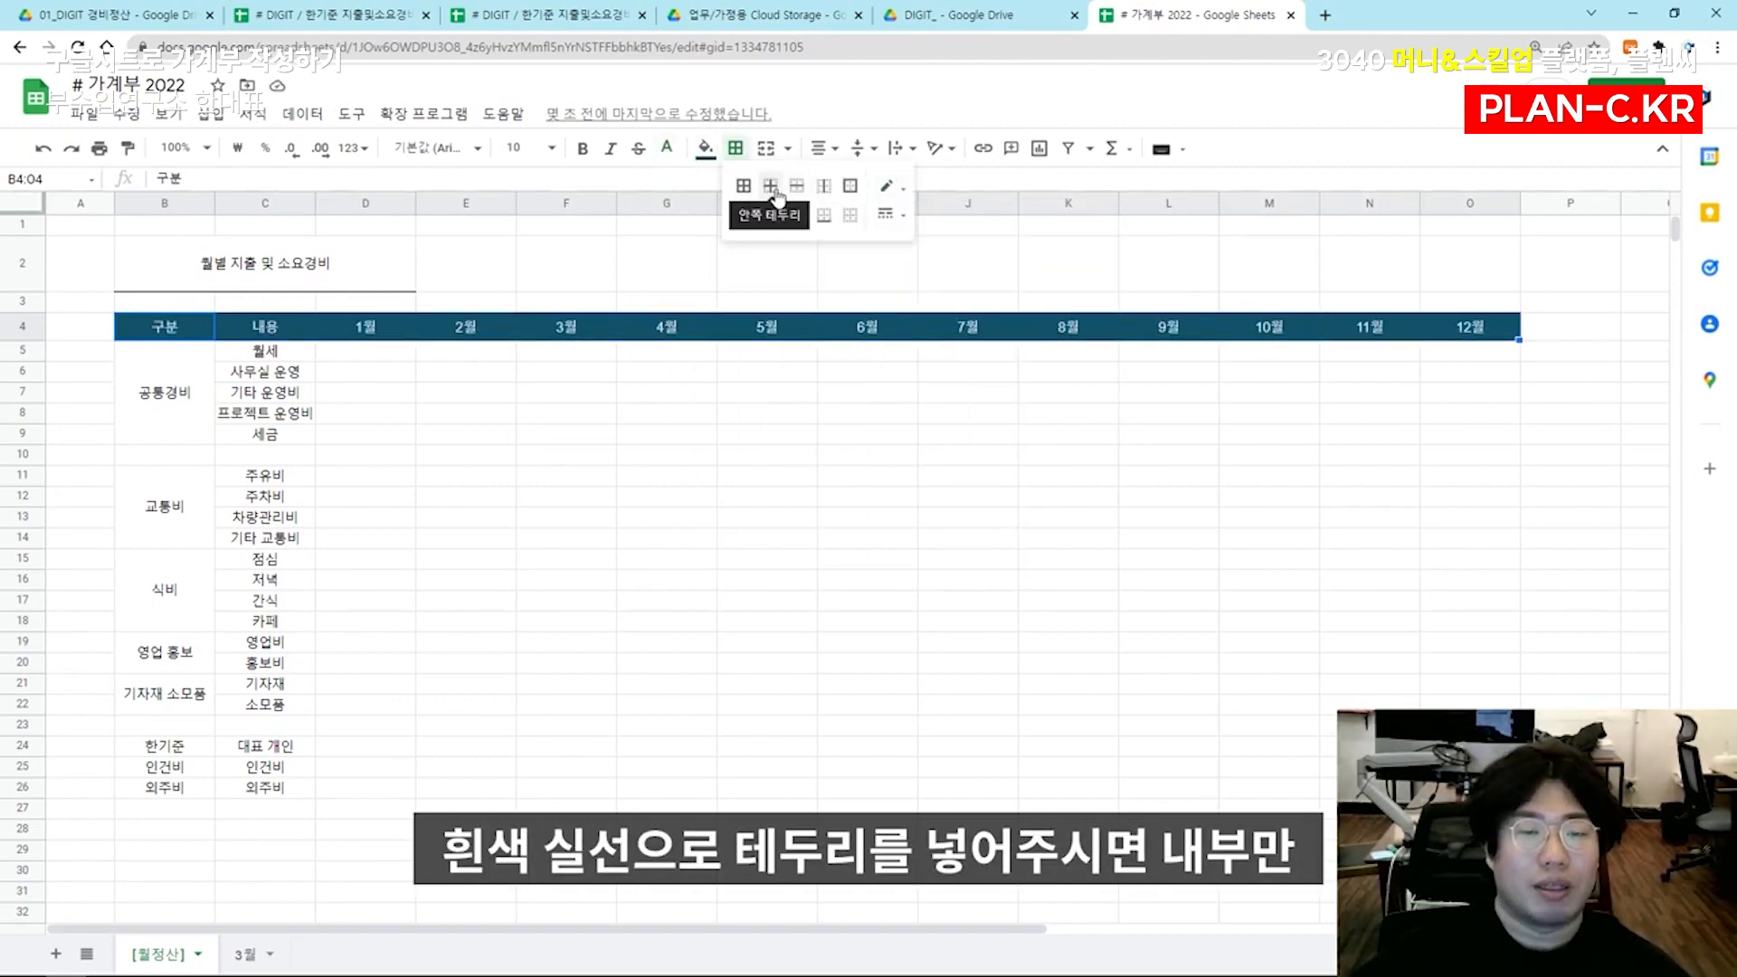
left_click(771, 185)
left_click(707, 416)
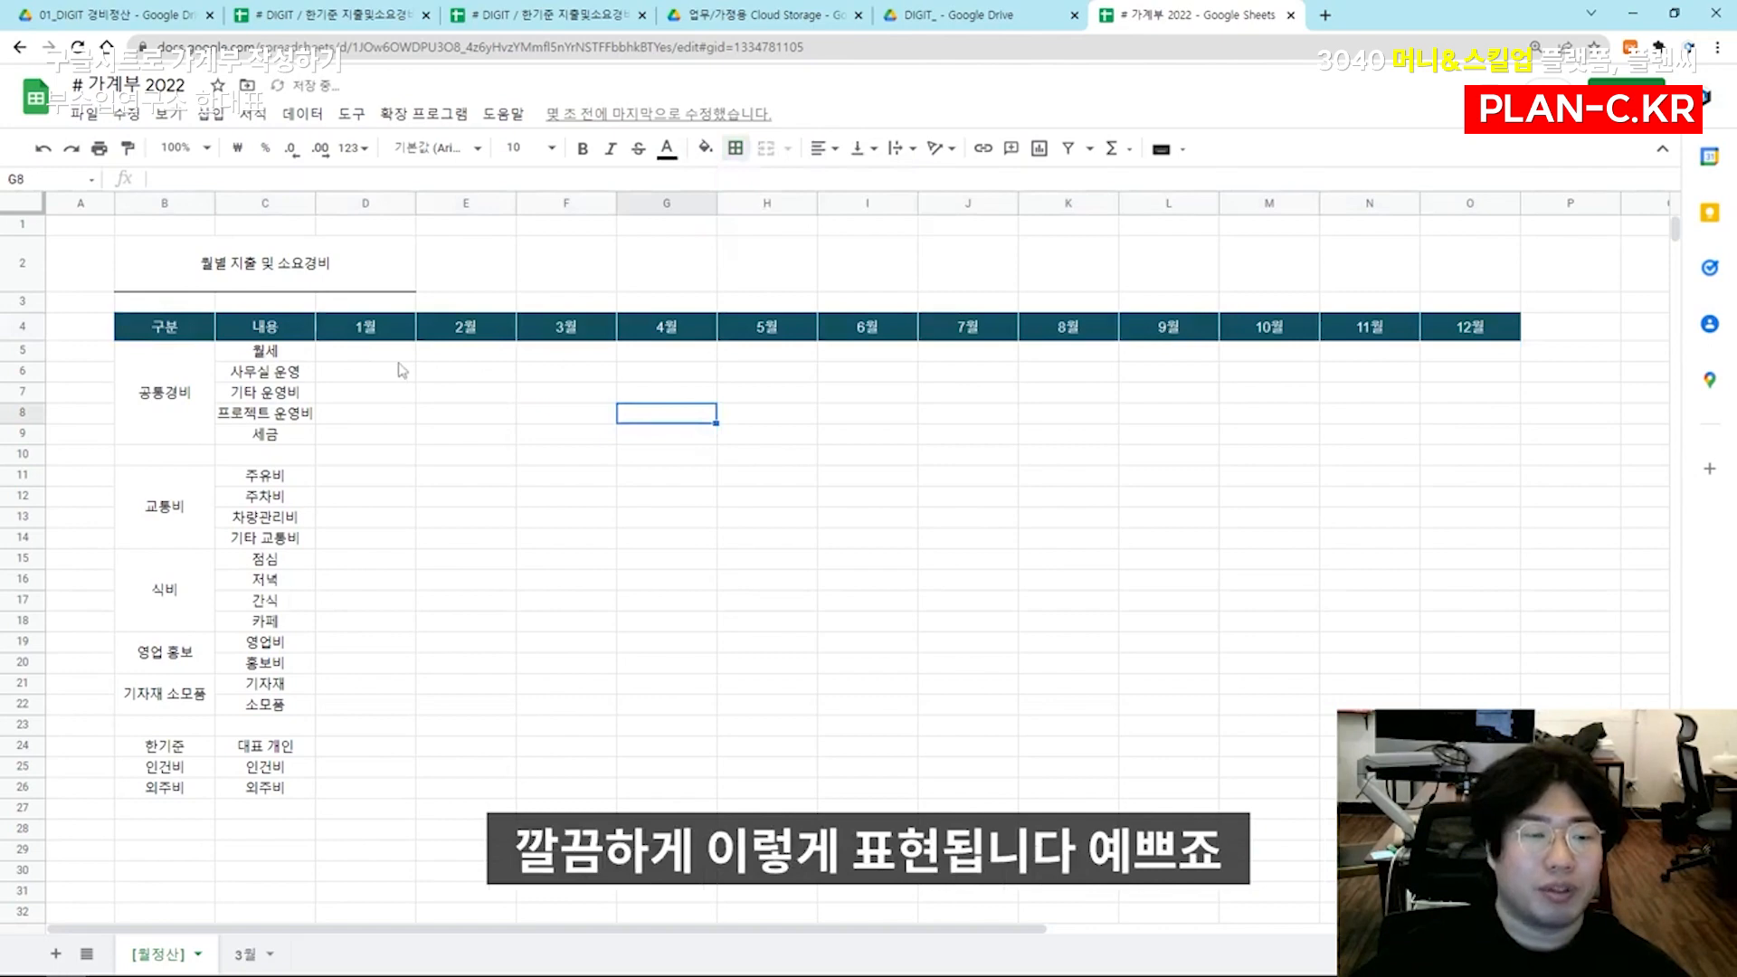
left_click_drag(172, 454, 305, 457)
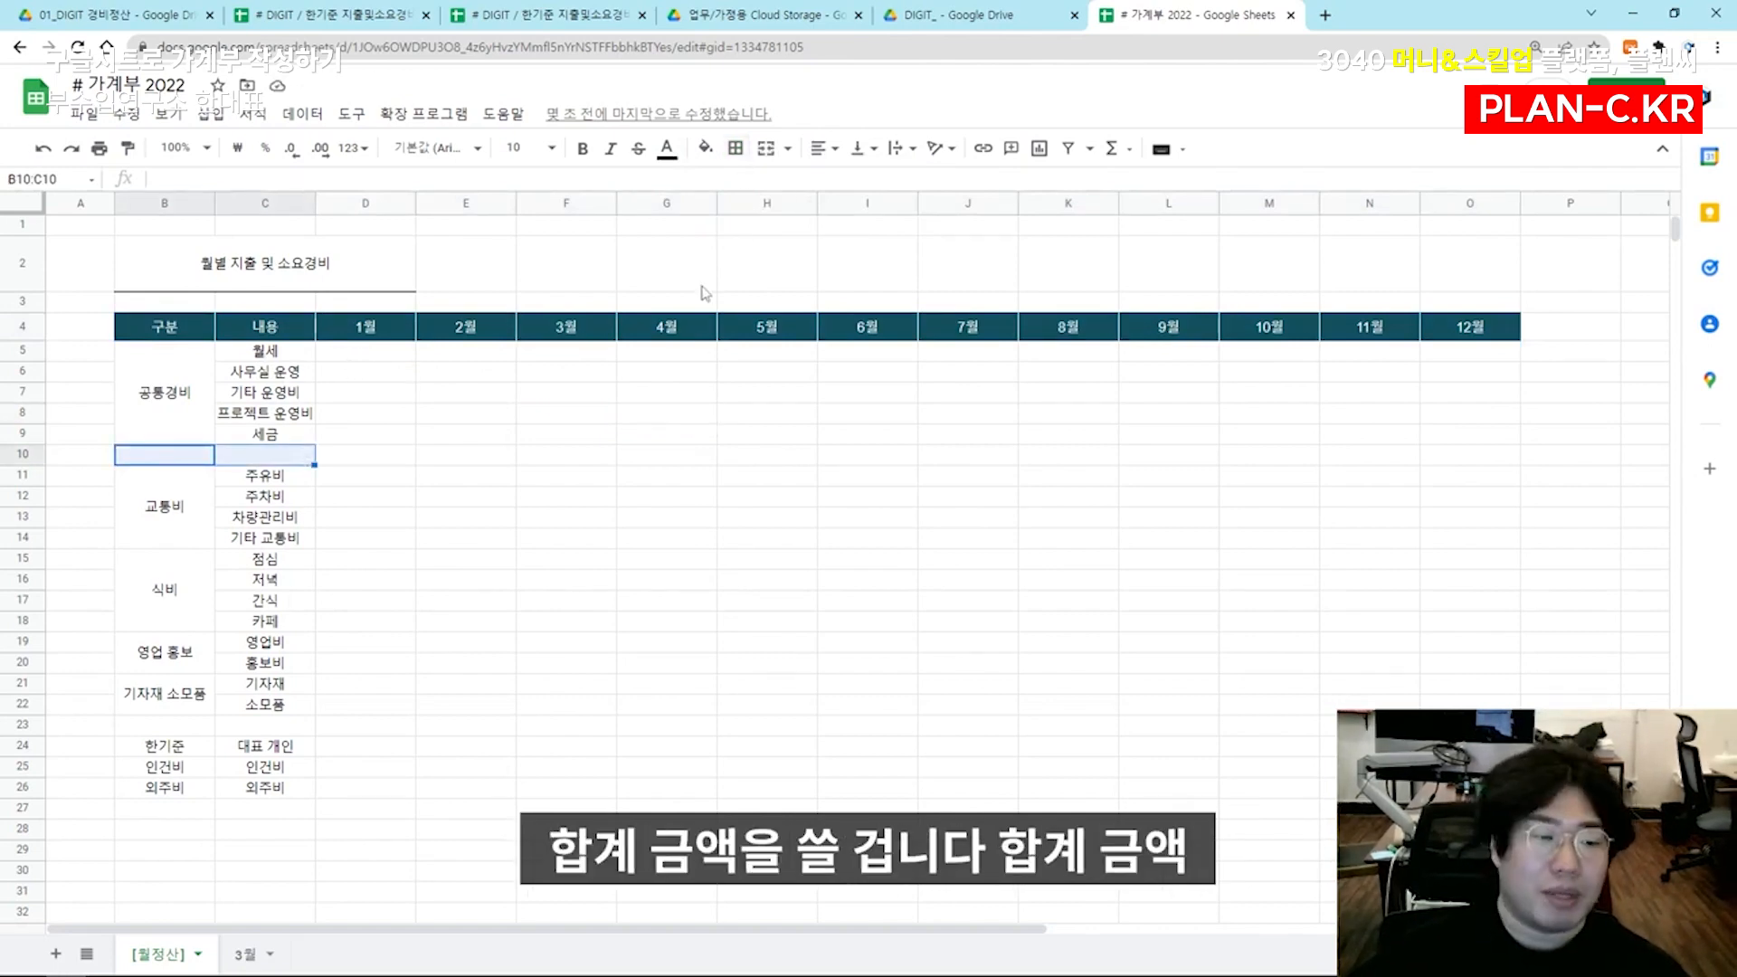
left_click(353, 357)
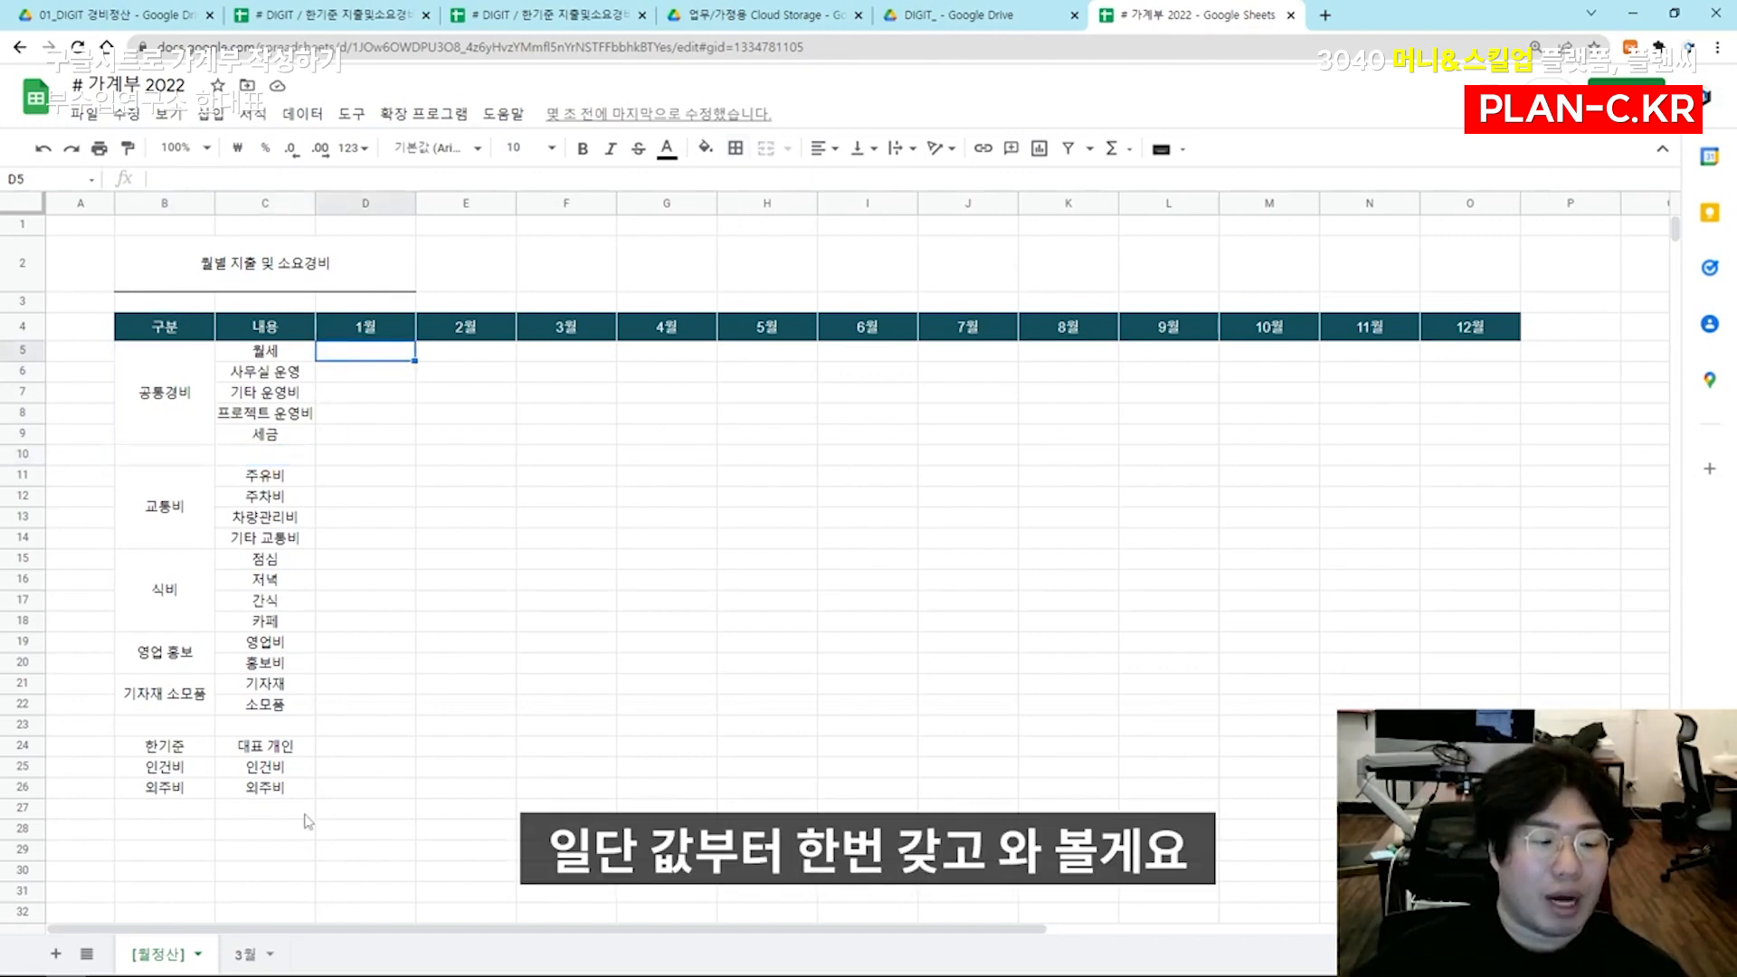
left_click(245, 954)
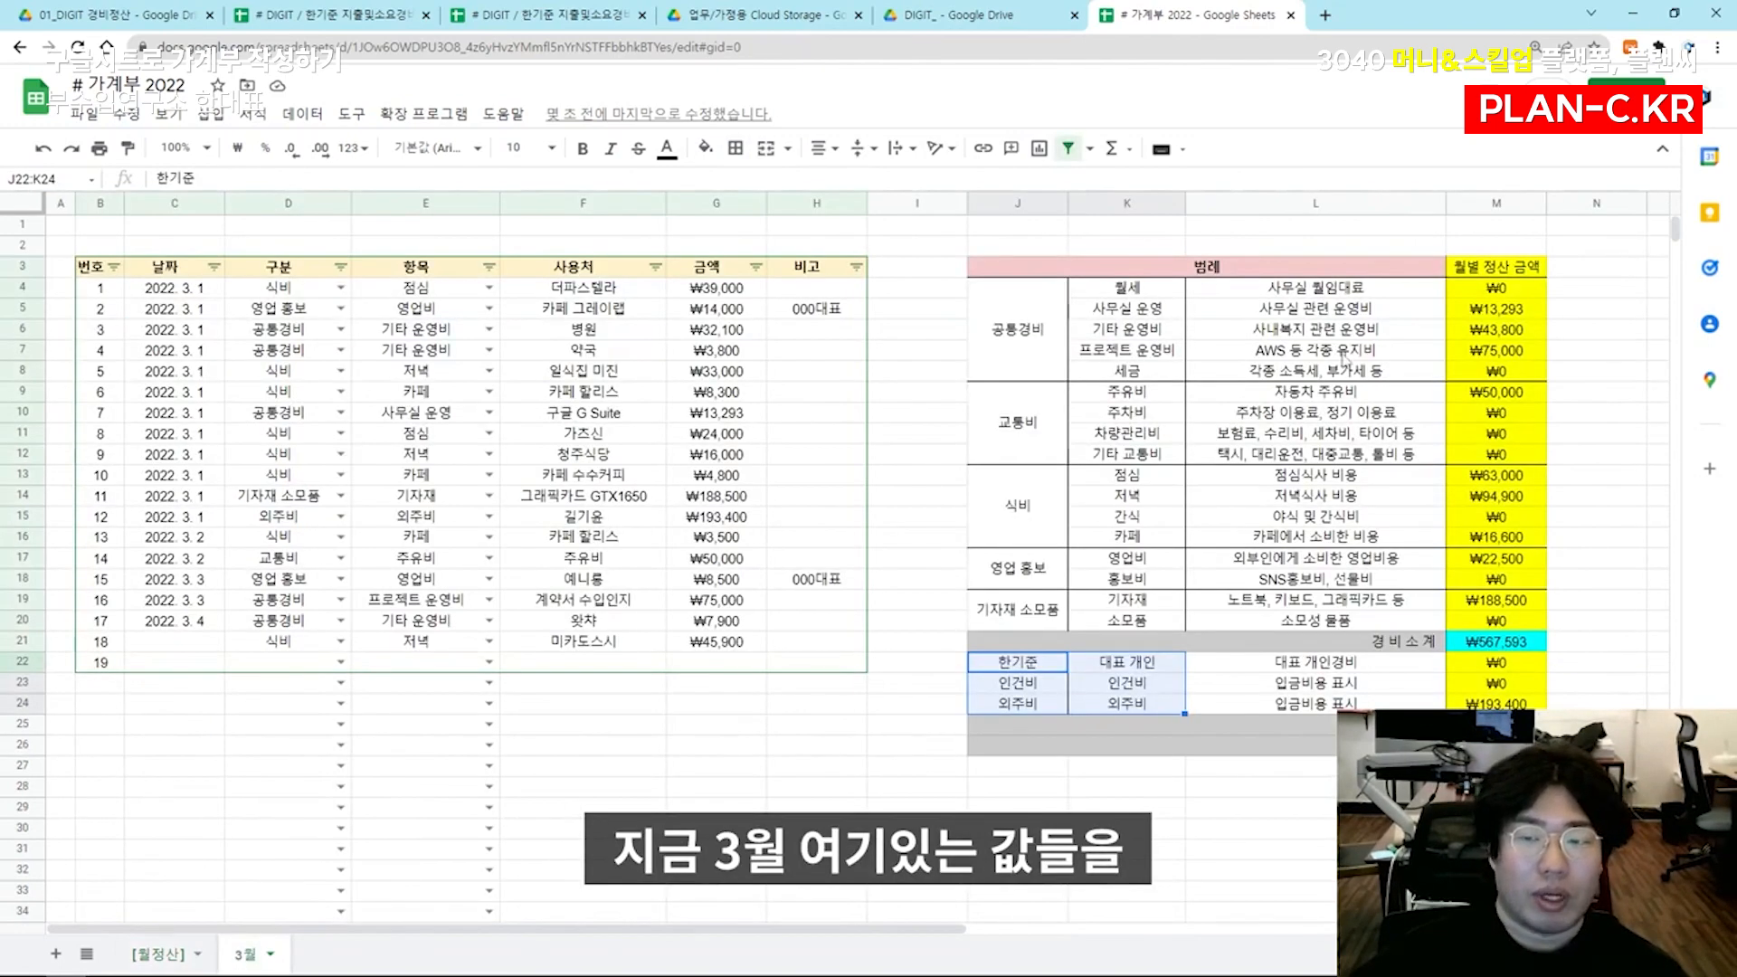
left_click(1344, 359)
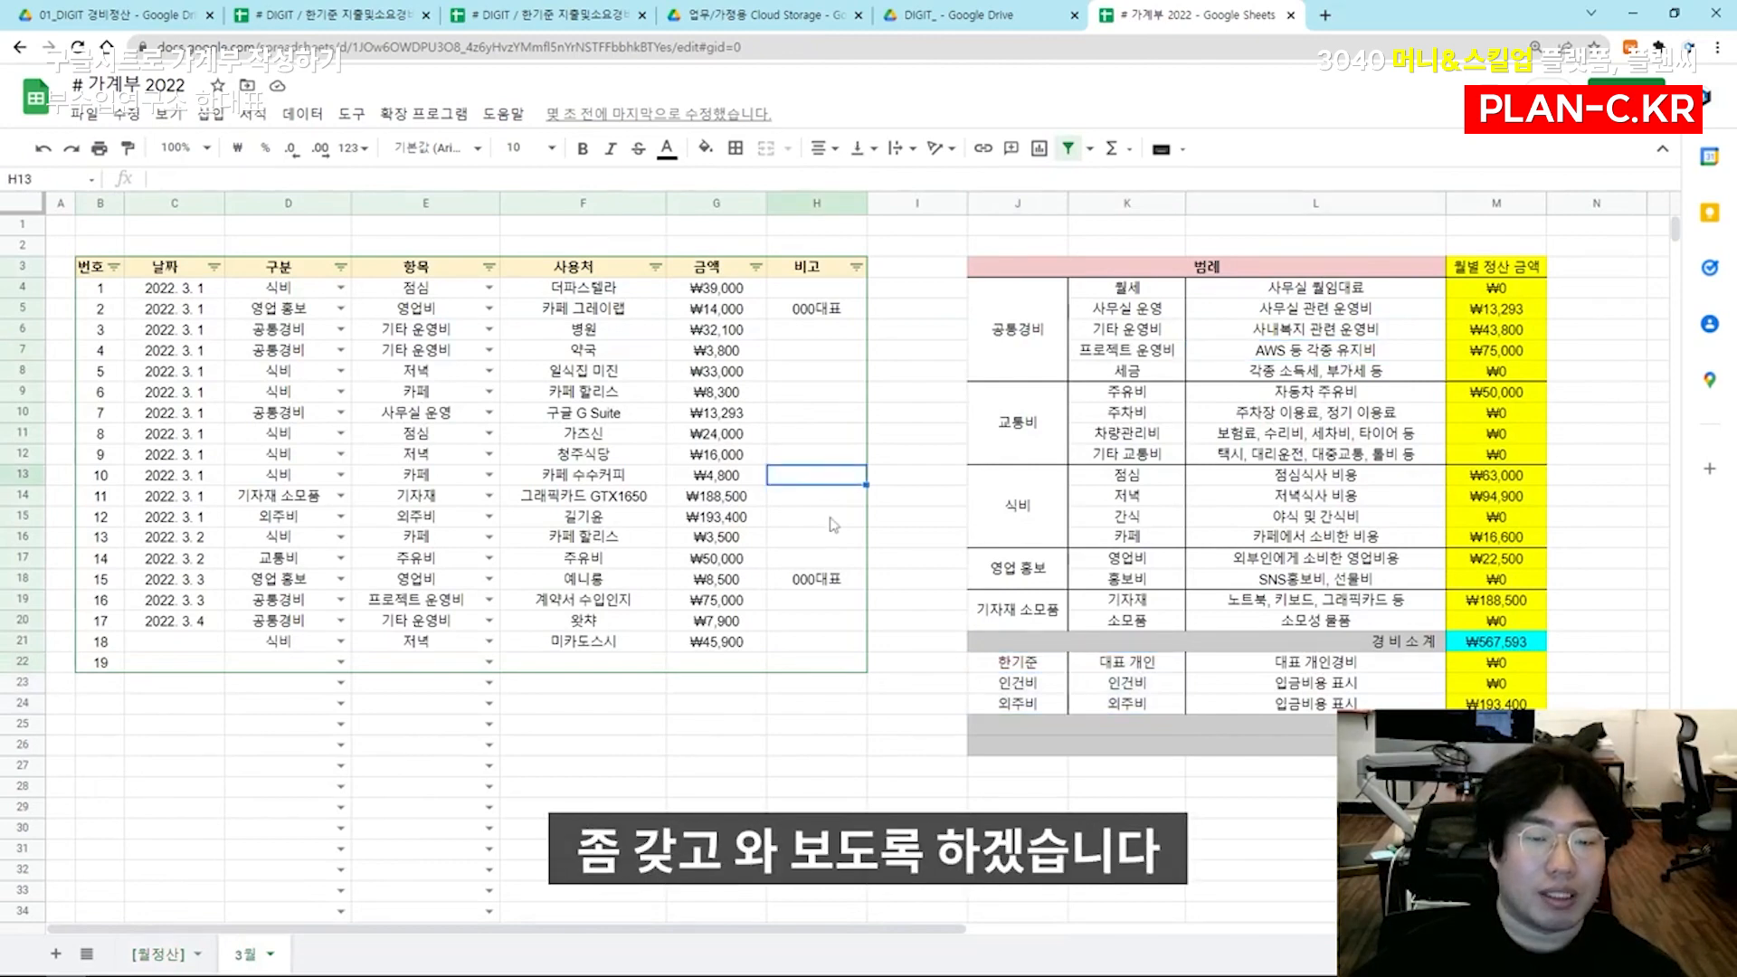
left_click(158, 954)
In F5, link the March 월세 amount to cell M4 of the 3월 sheet
left_click(573, 361)
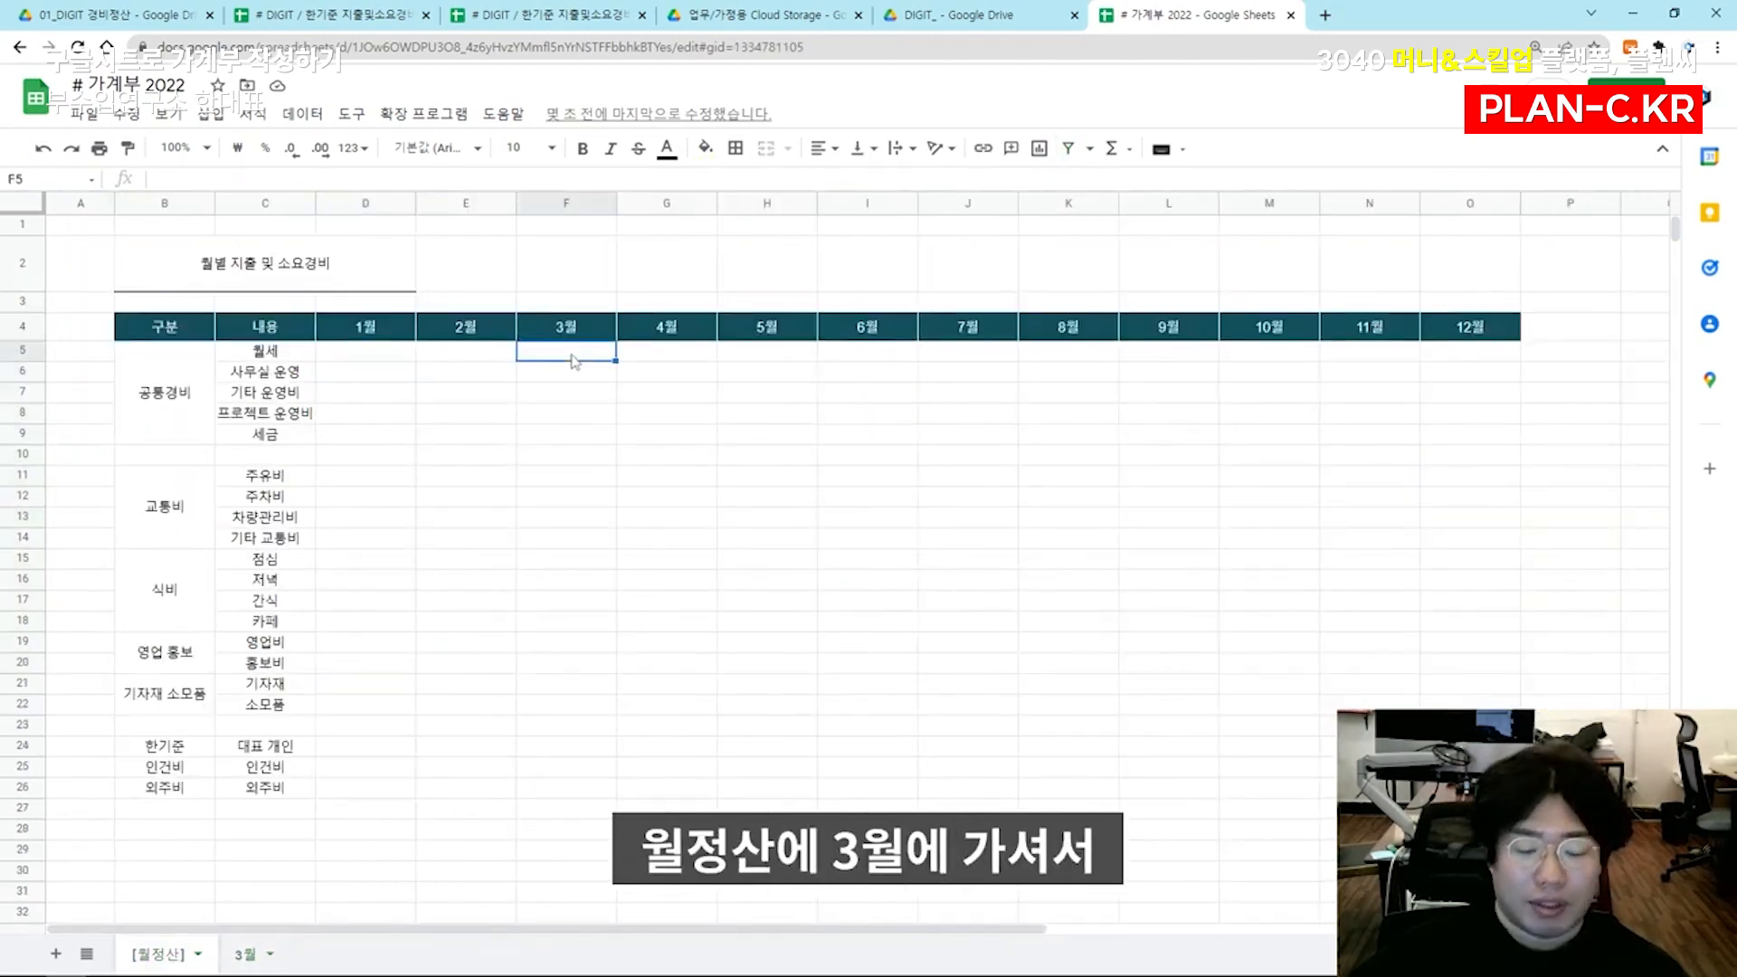
type("=")
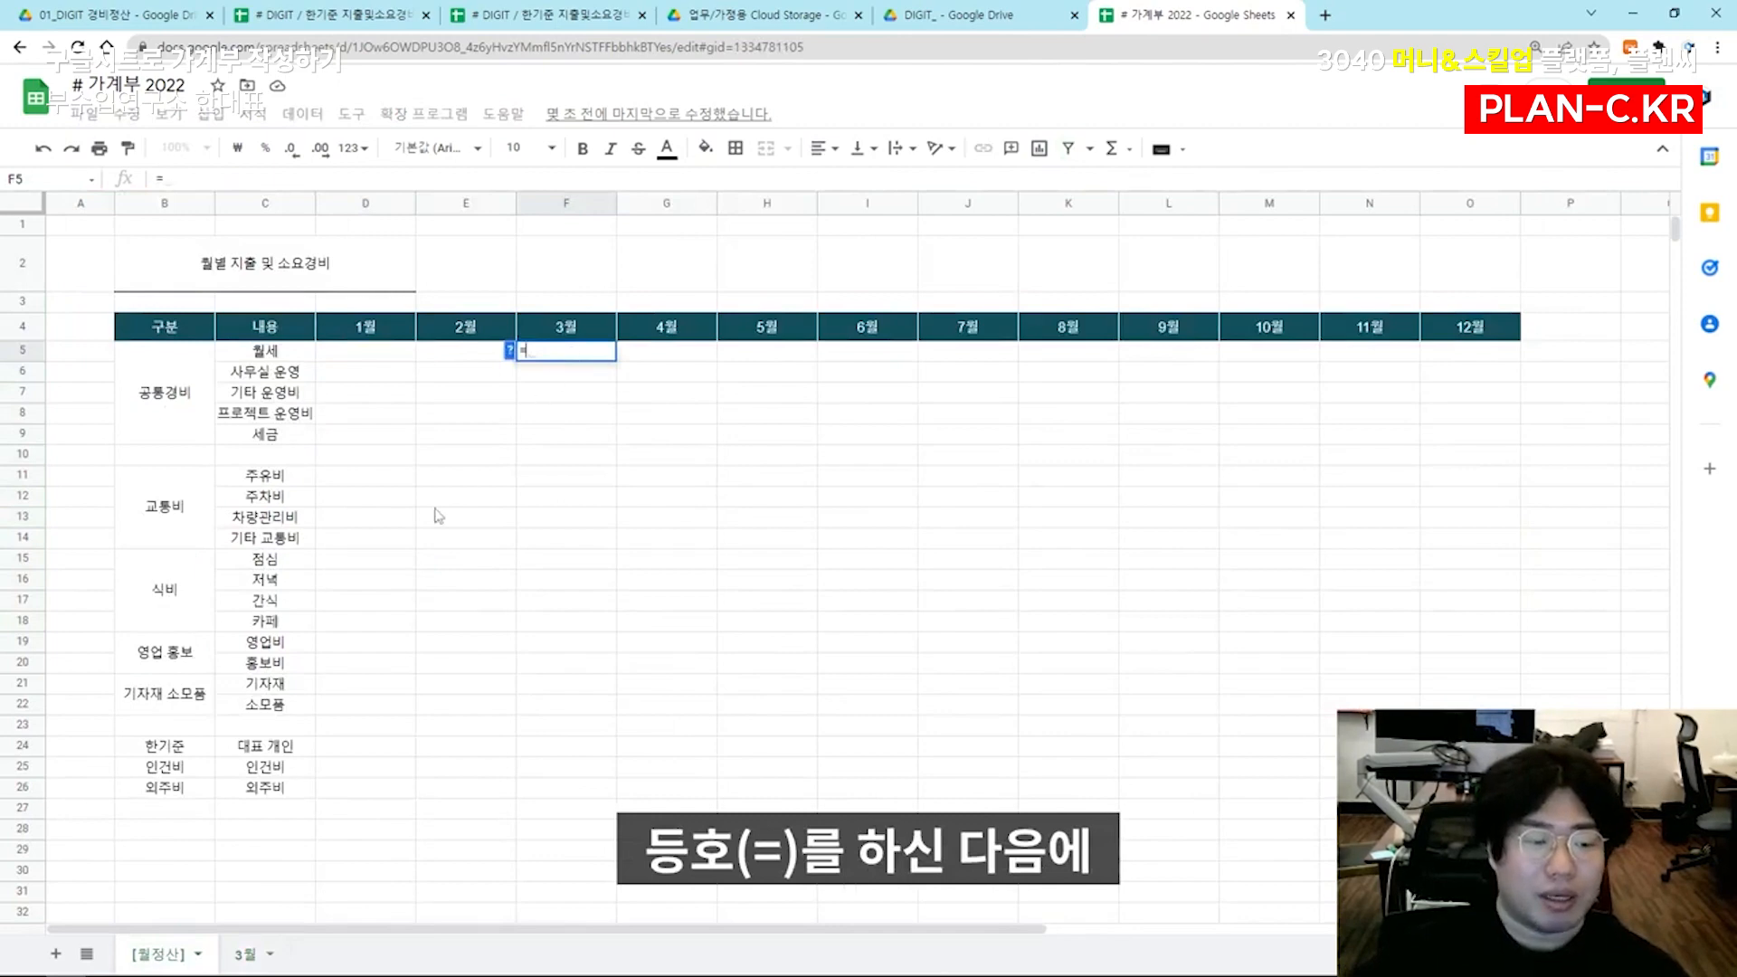
left_click(246, 957)
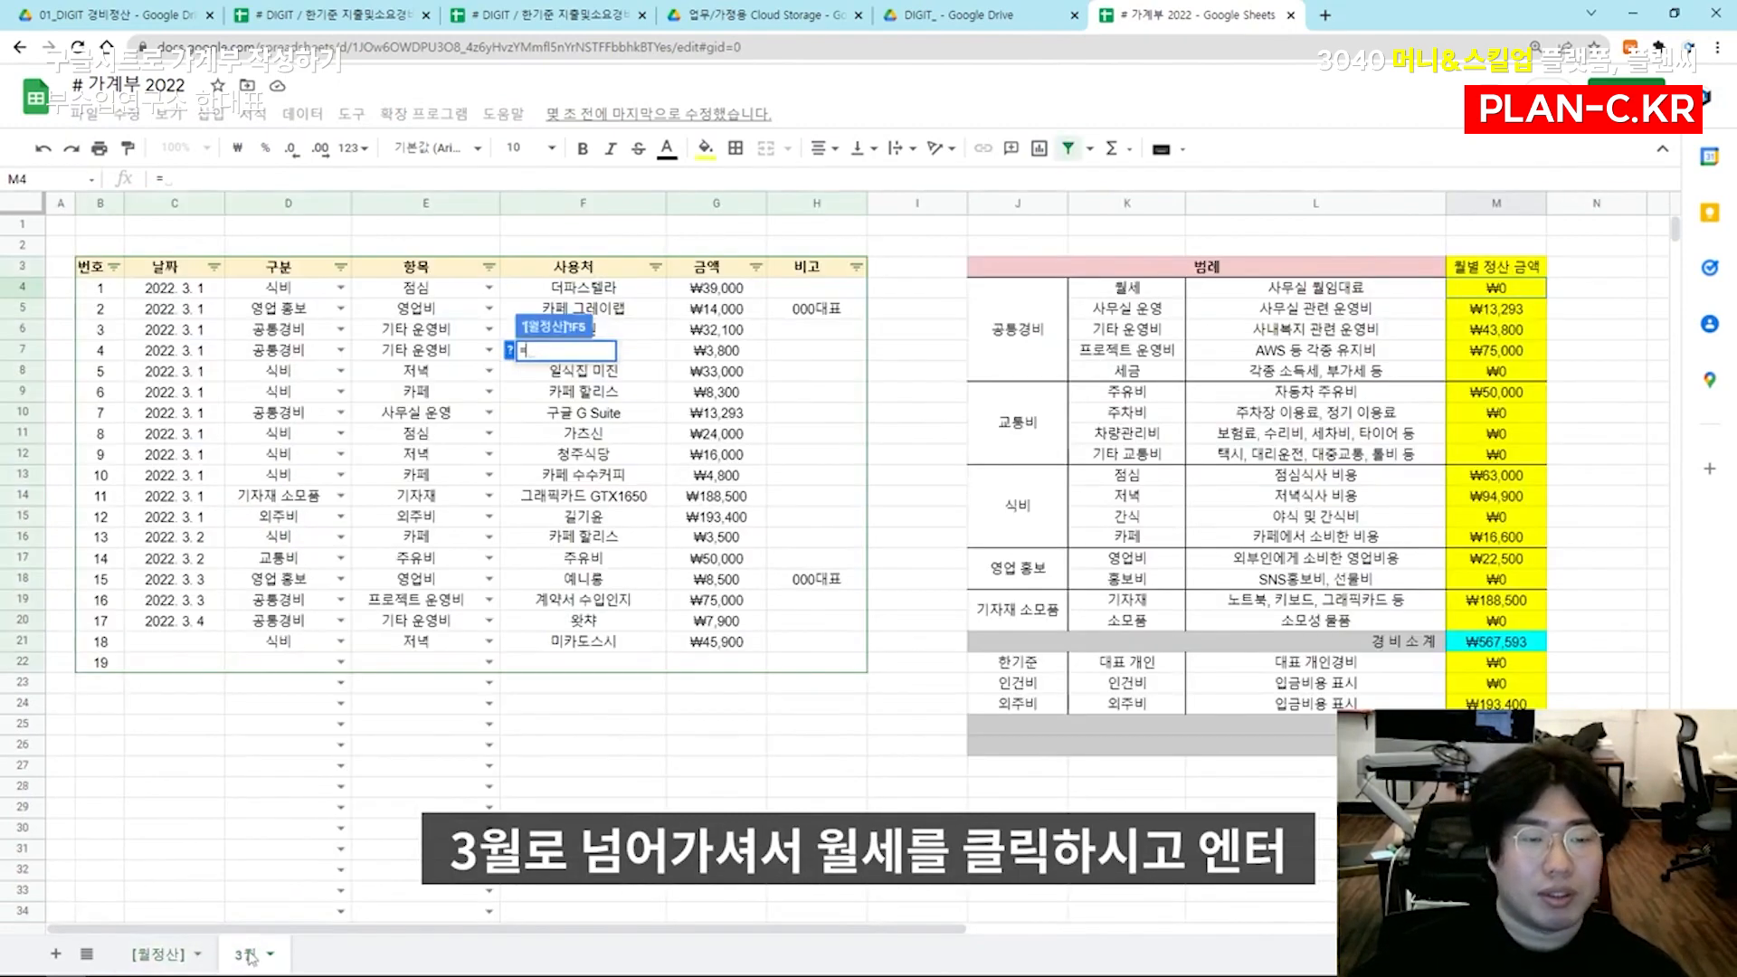
left_click(1497, 289)
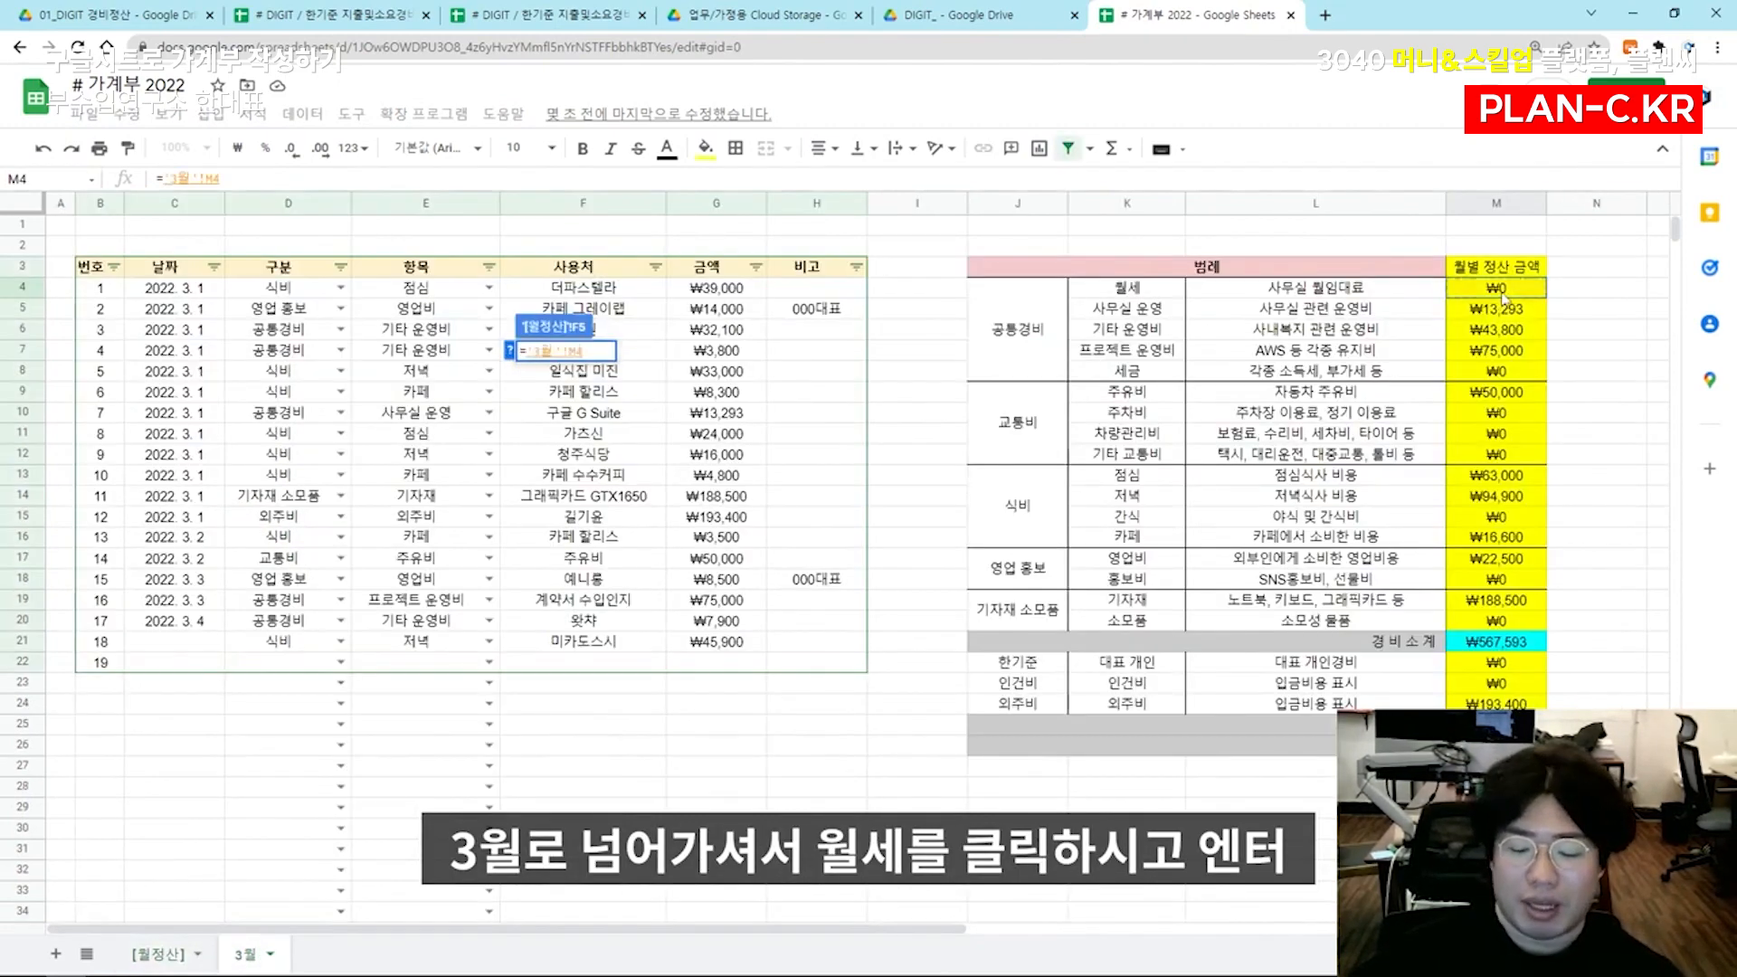
key("Return")
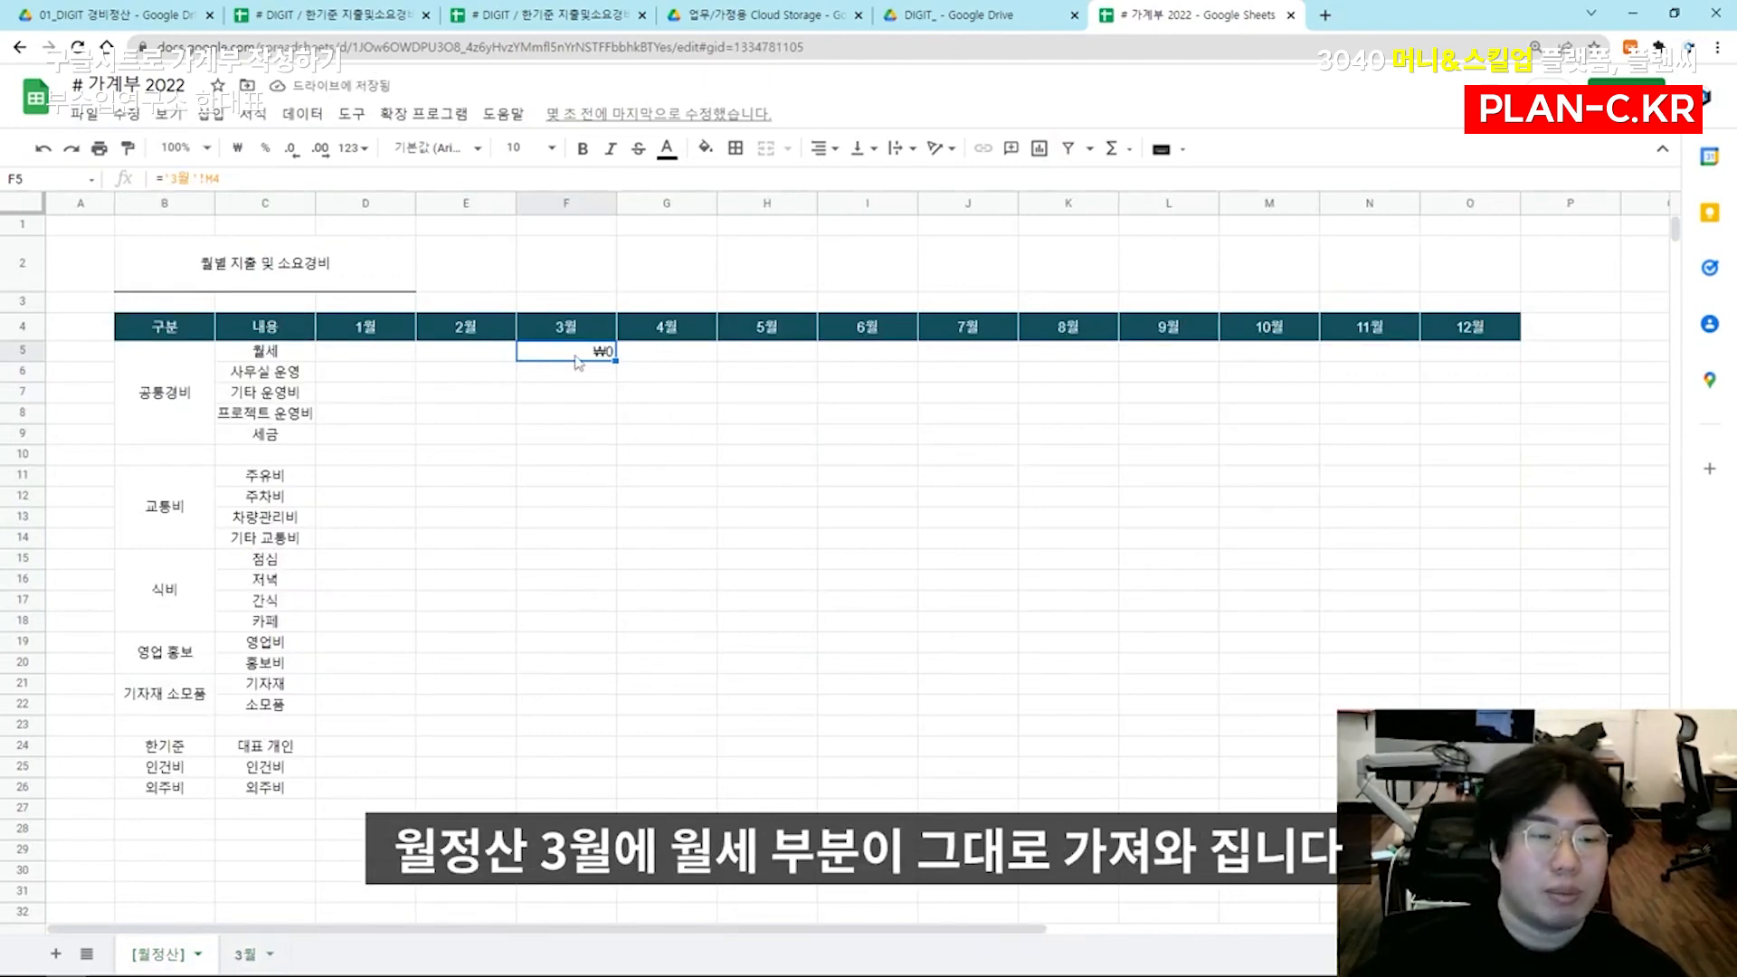
Link F6 (사무실 운영) and F7 (기타 운영비) to cells M5 and M6 of the 3월 sheet
left_click(580, 376)
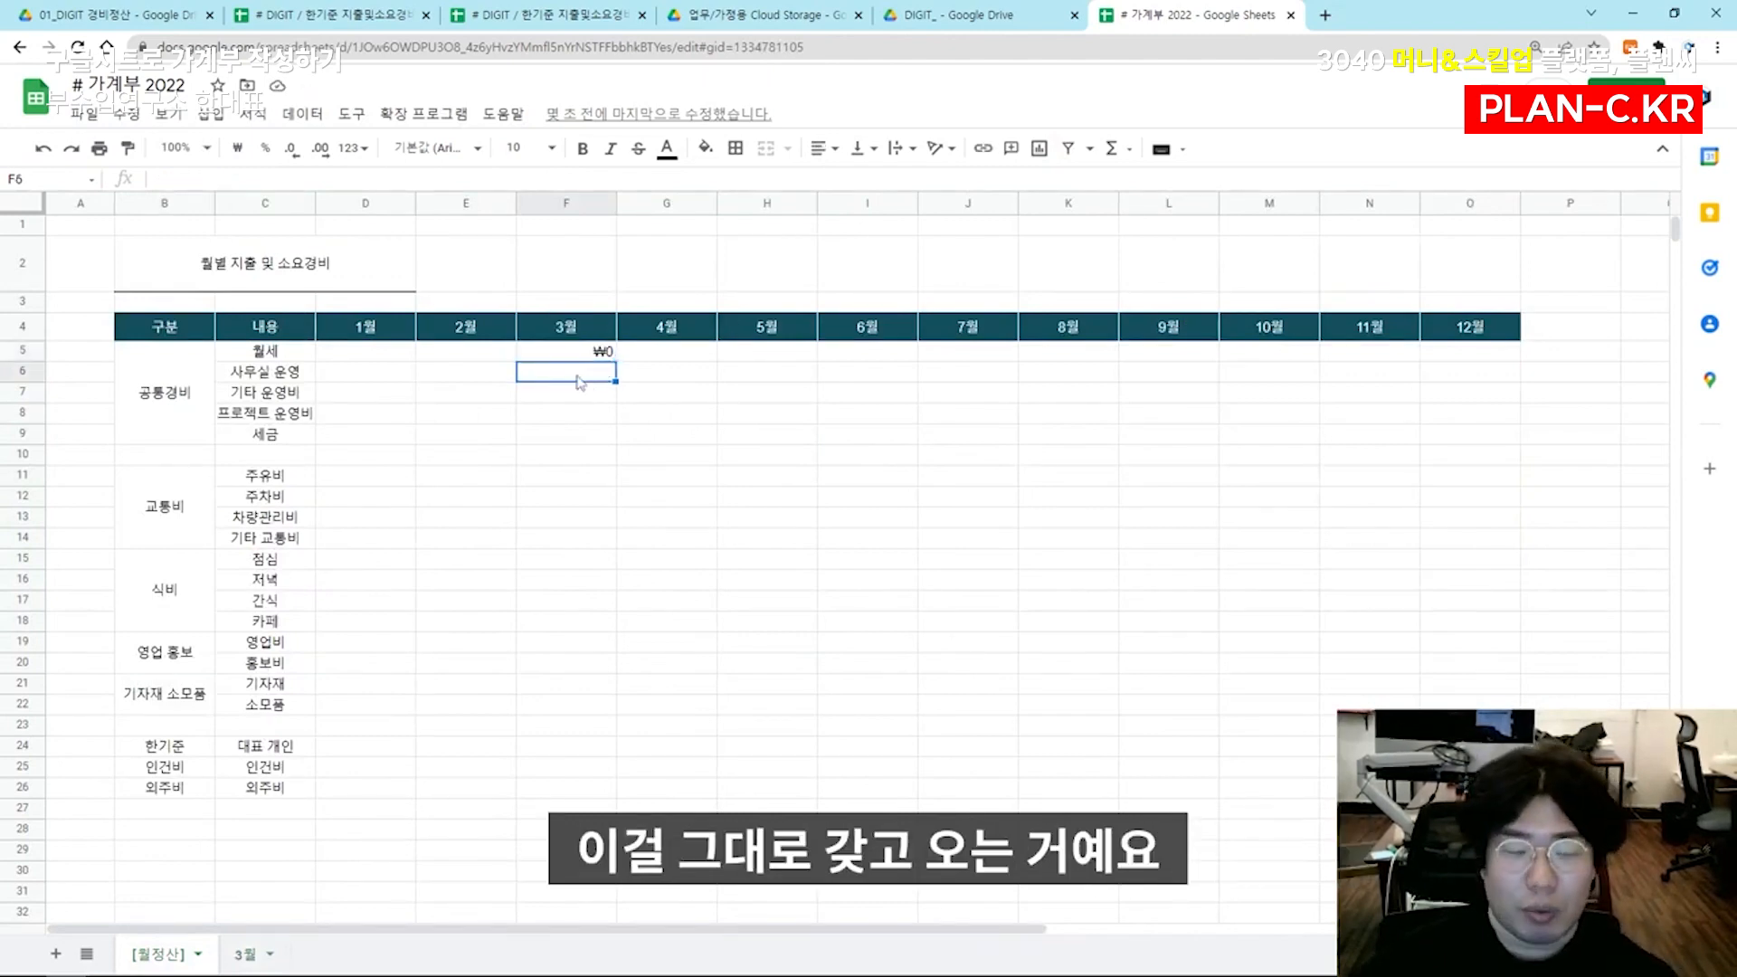
type("='3월'!M5")
left_click(245, 954)
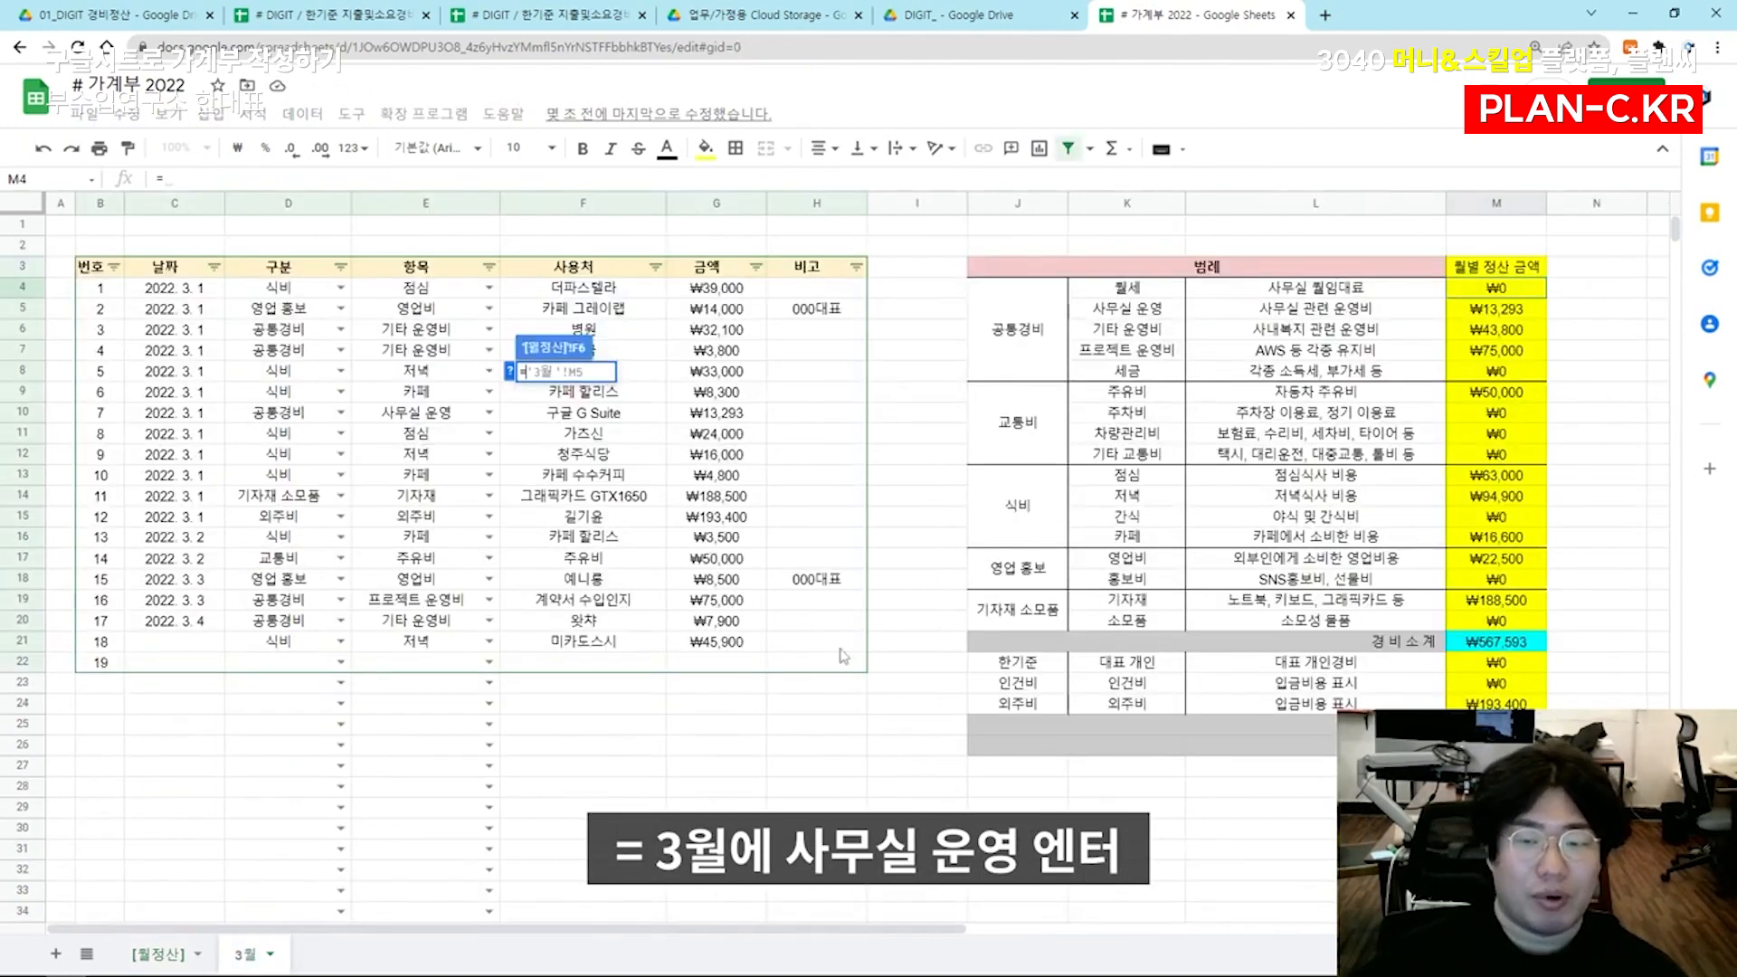
key("Return")
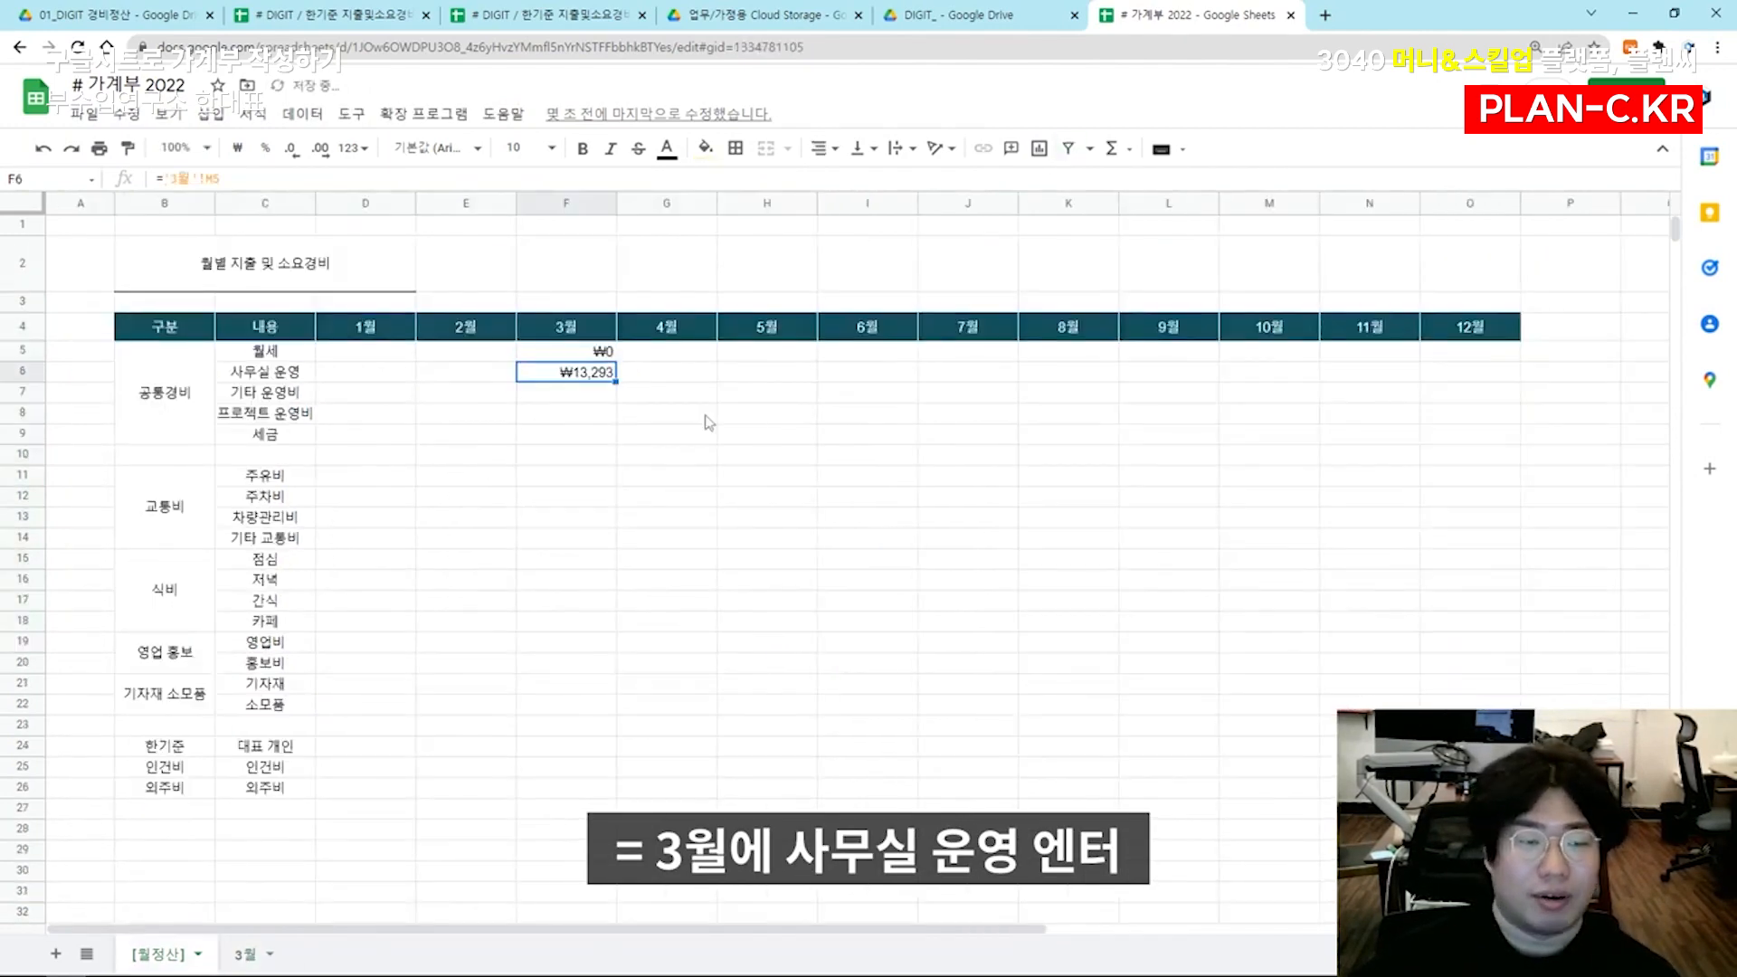
left_click(560, 399)
type("=")
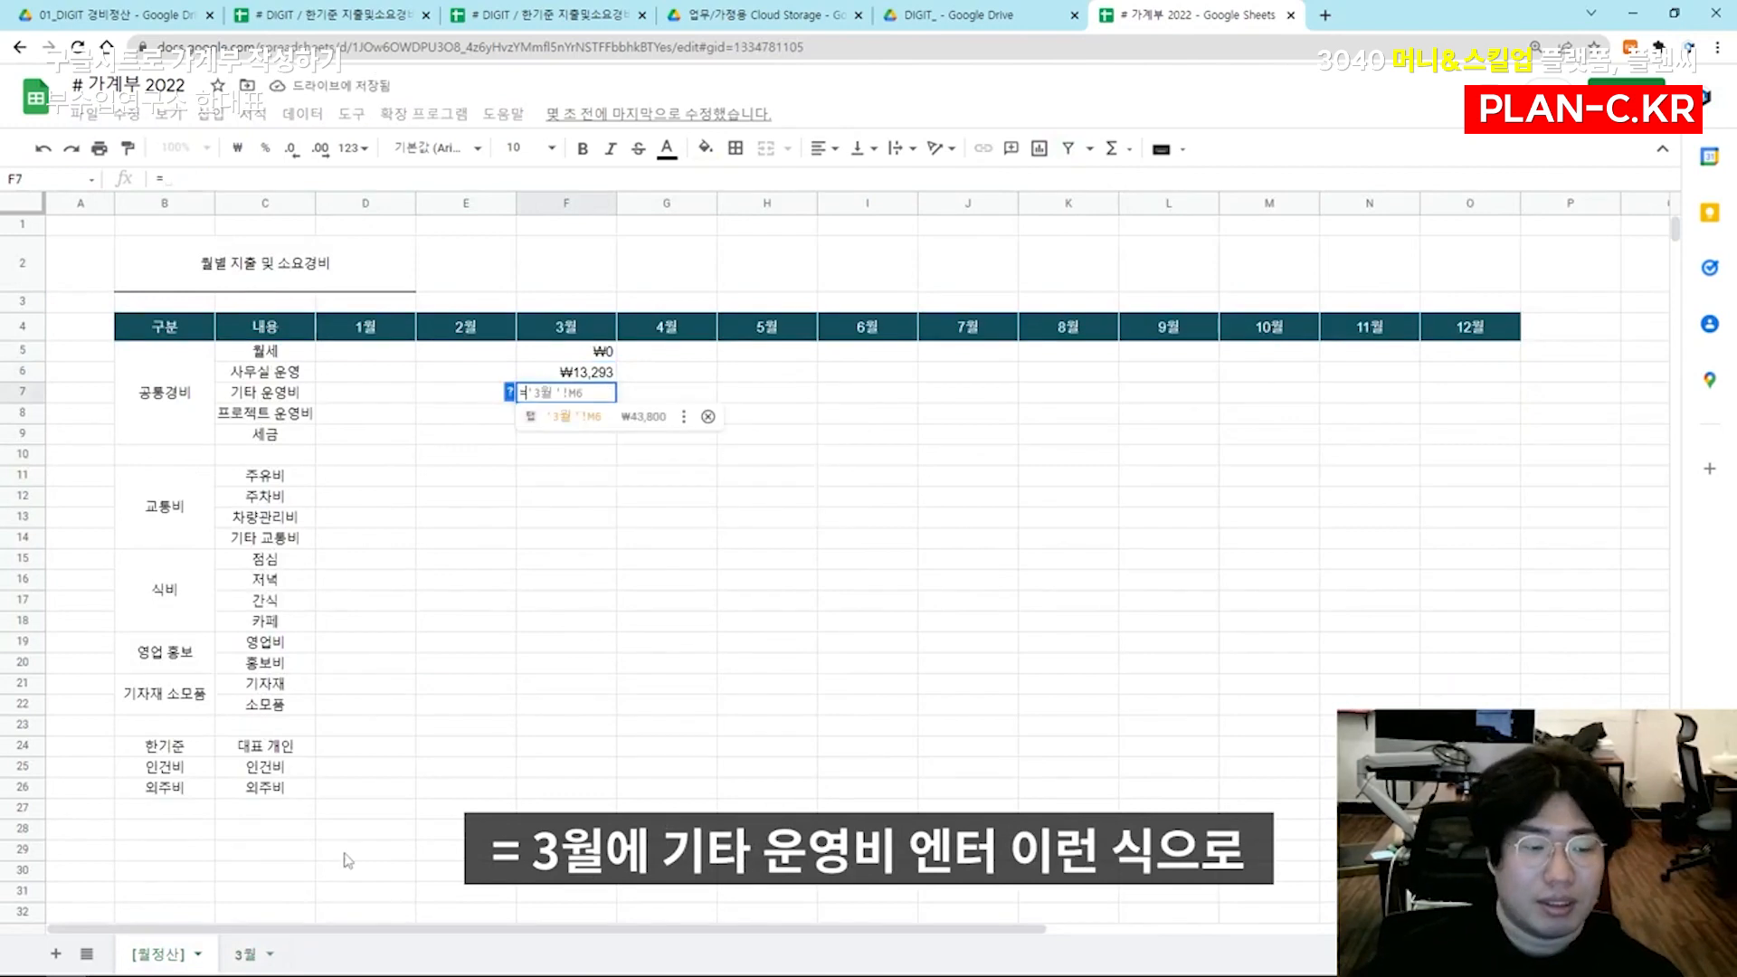
left_click(245, 954)
left_click(1517, 331)
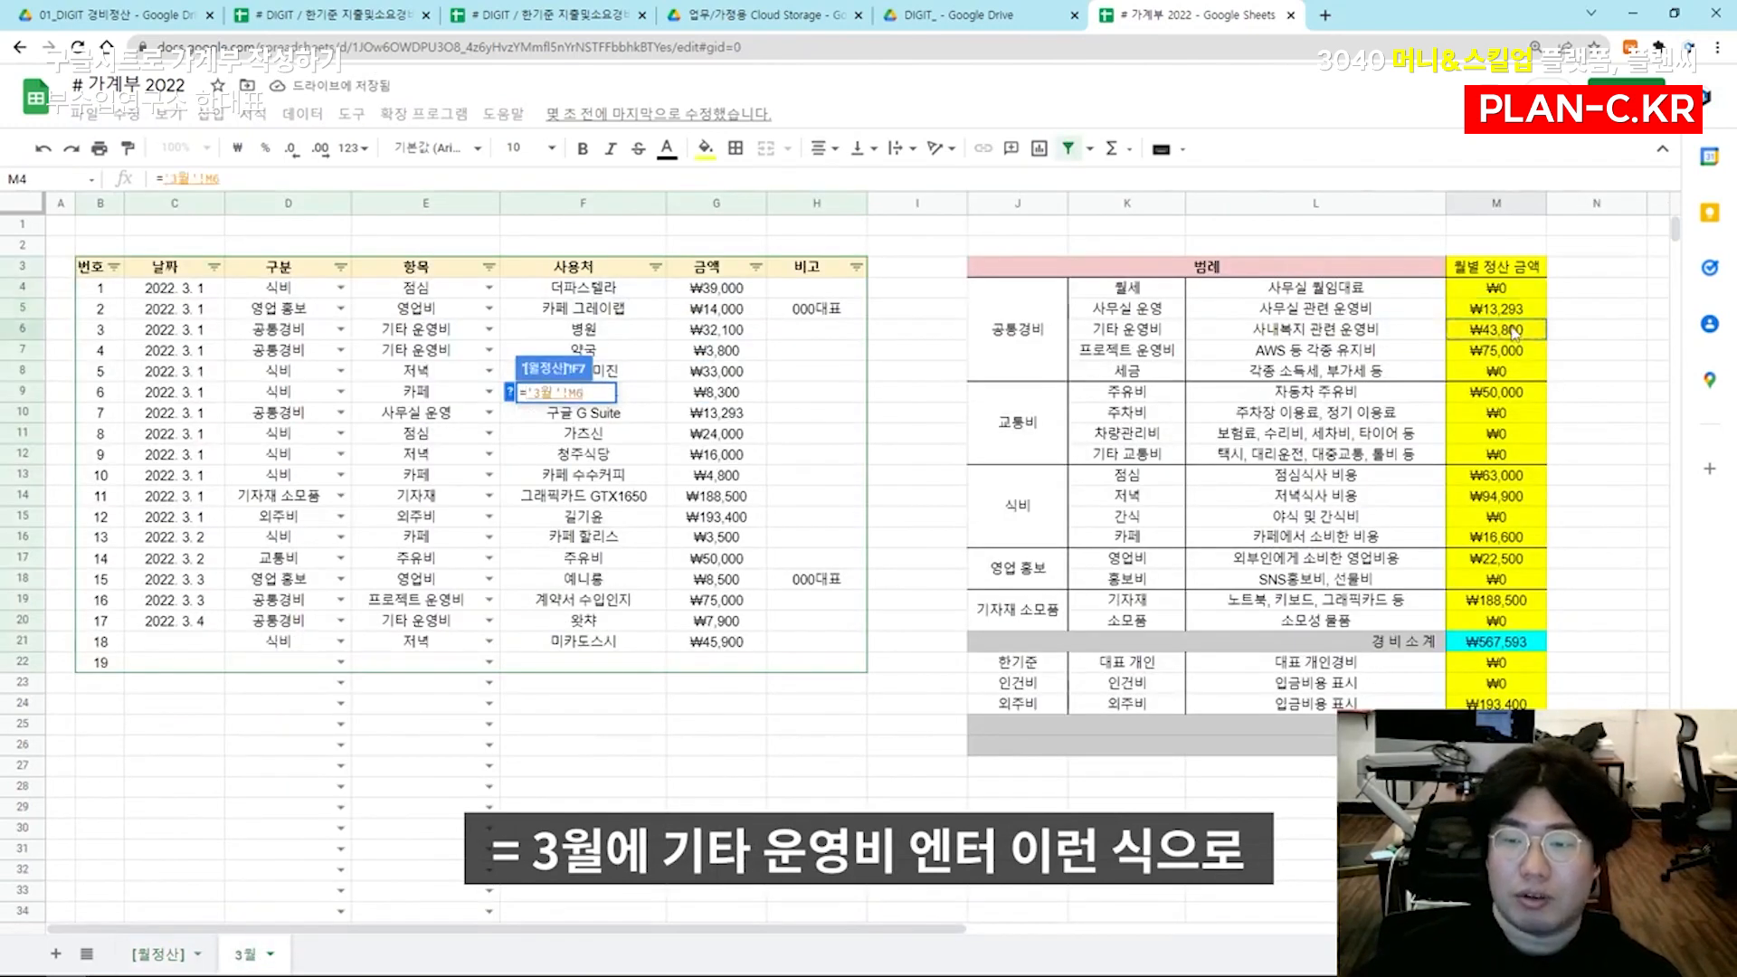
key("Return")
Link F8 (프로젝트 운영비) and F9 (세금) to cells M7 and M8 of the 3월 sheet
type("=")
left_click(244, 954)
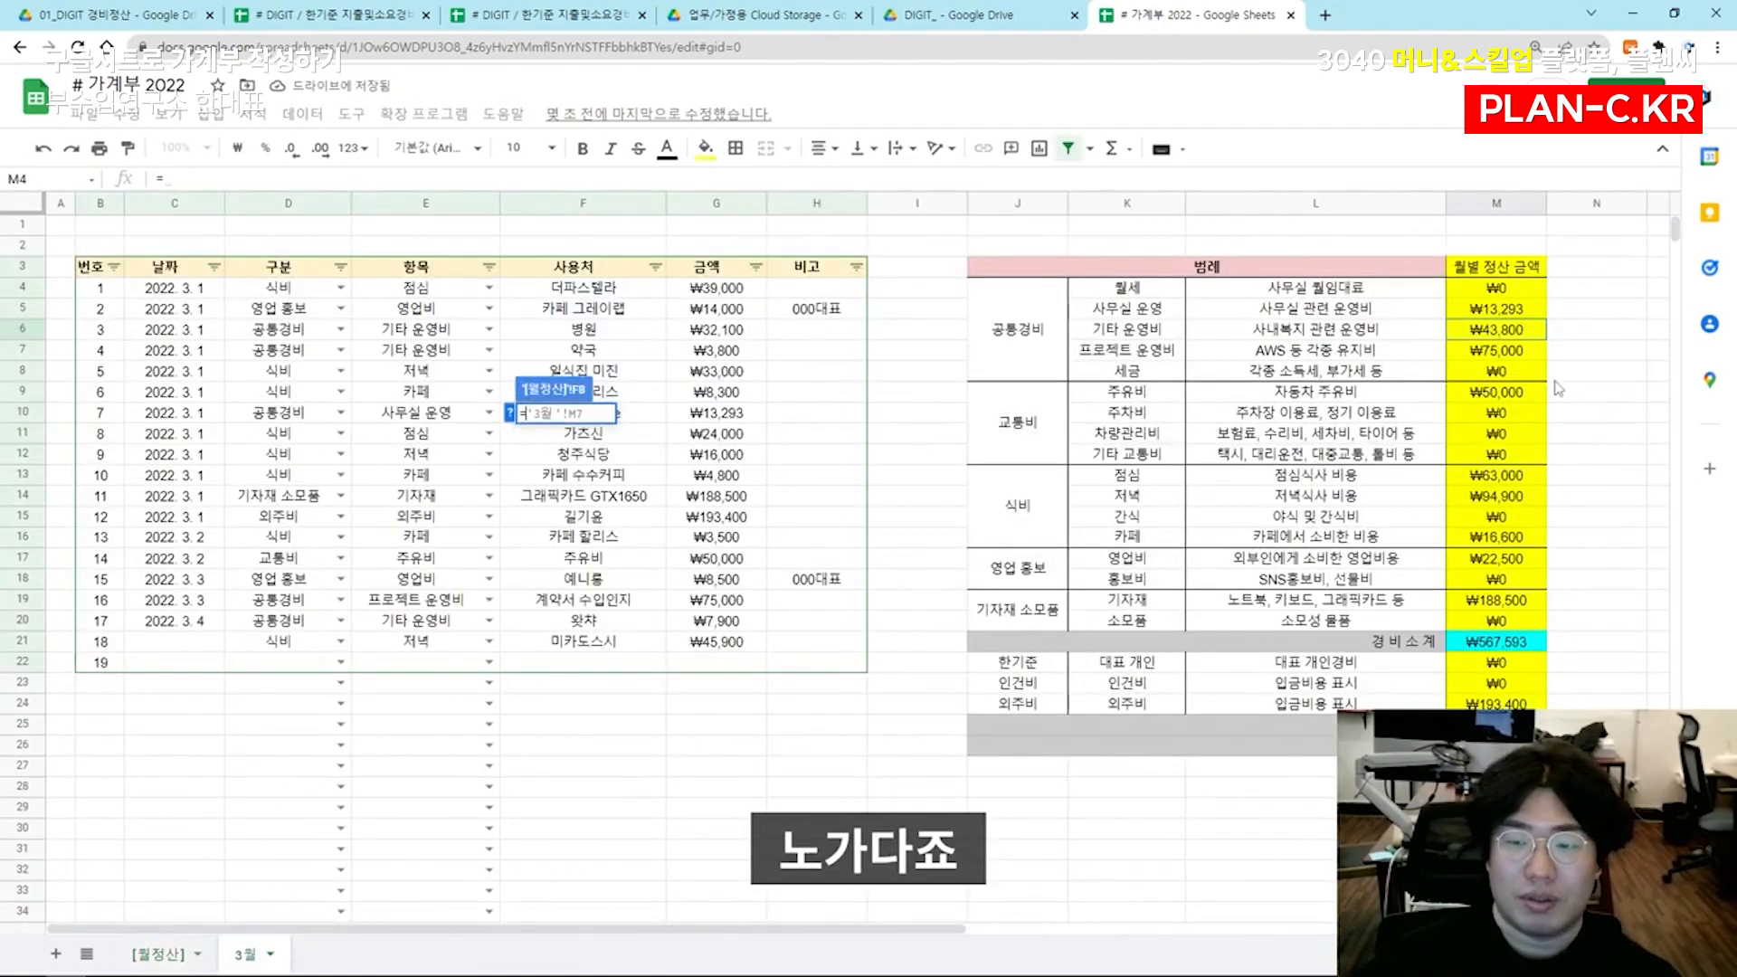
left_click(1509, 352)
key("Return")
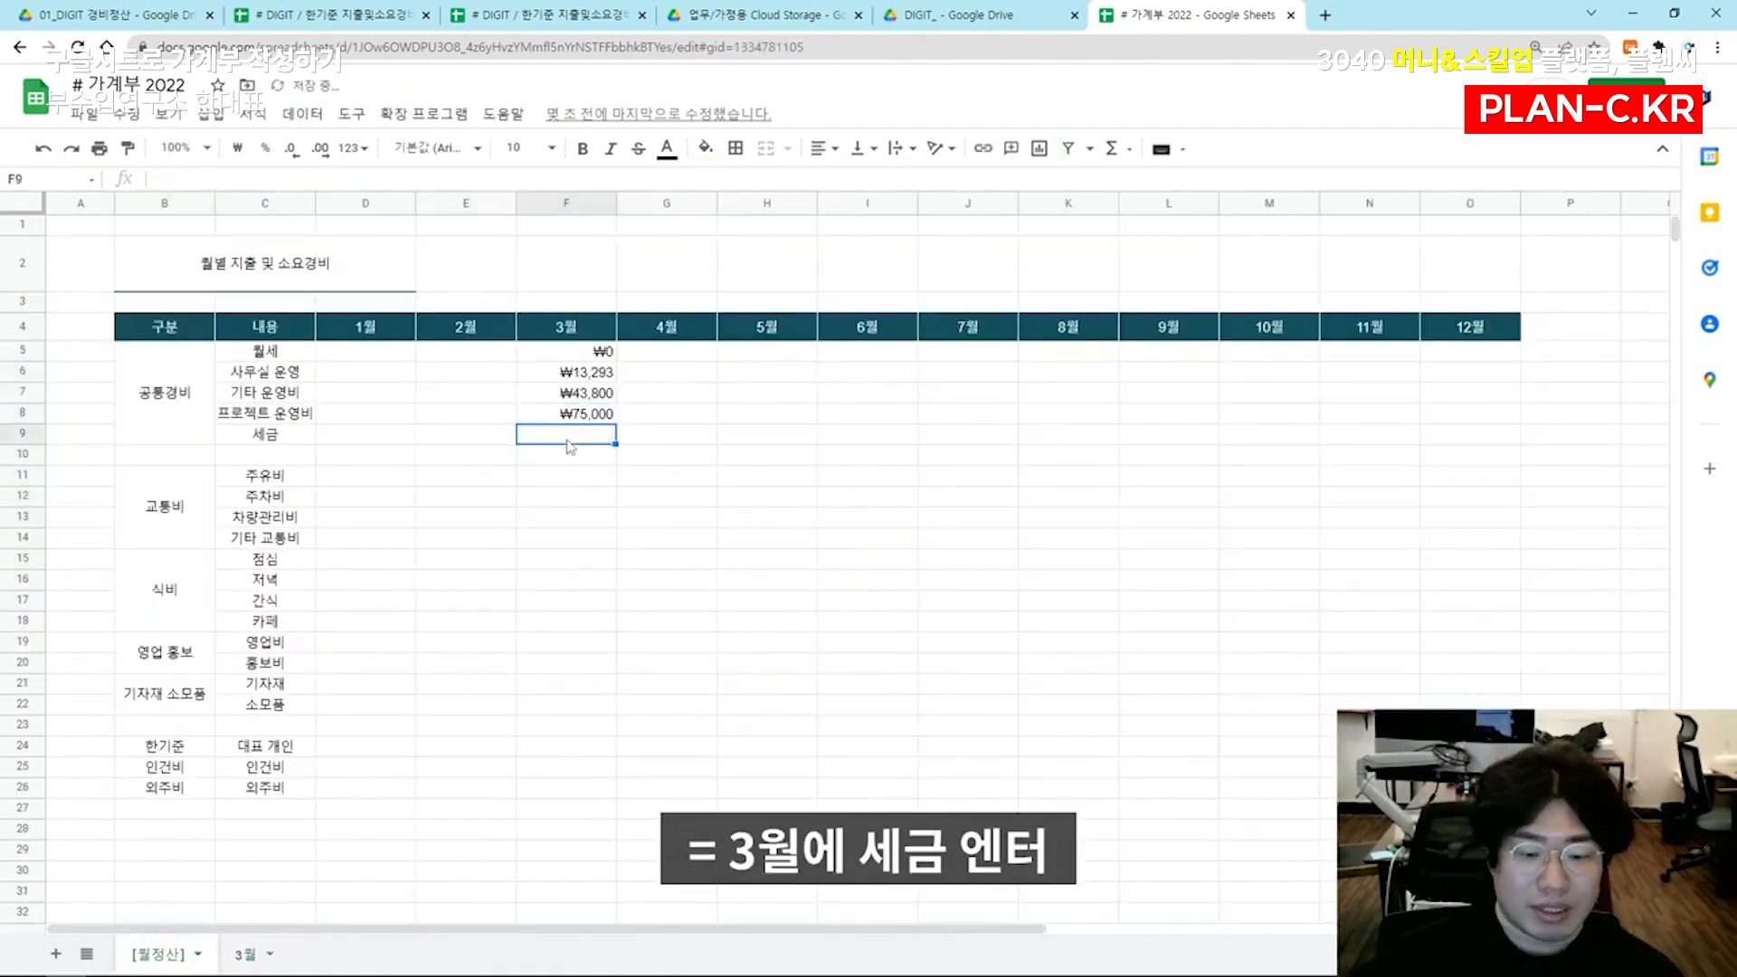
type("=")
left_click(244, 954)
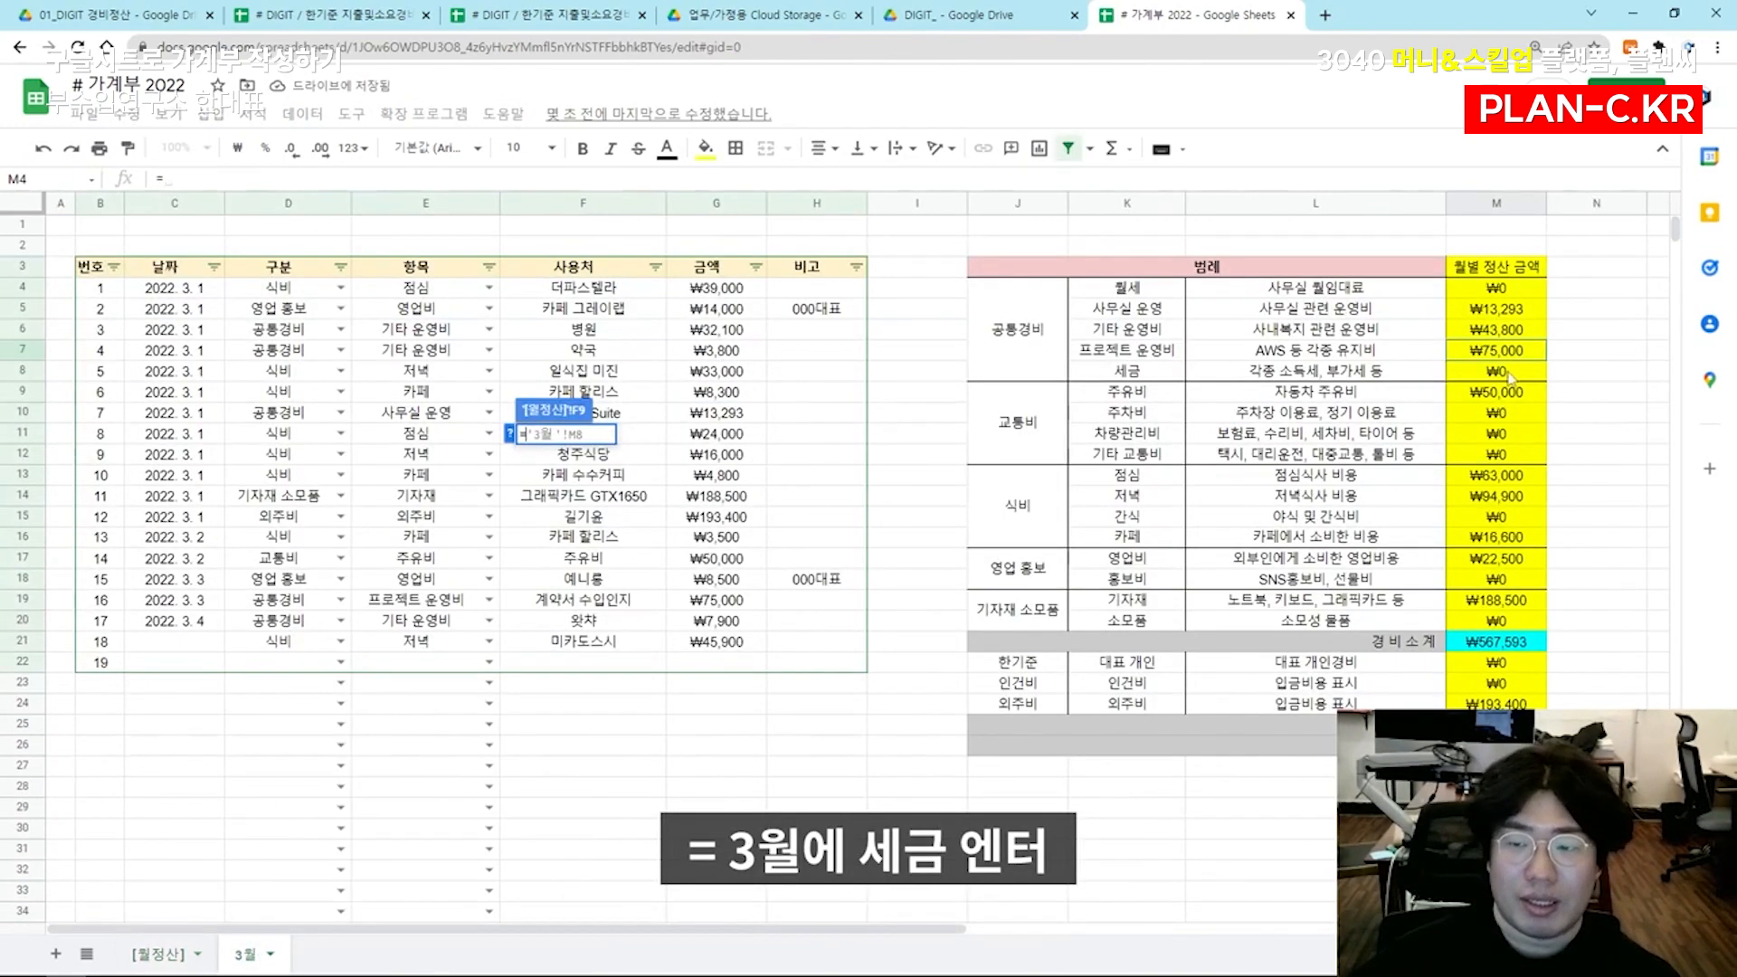
key("Return")
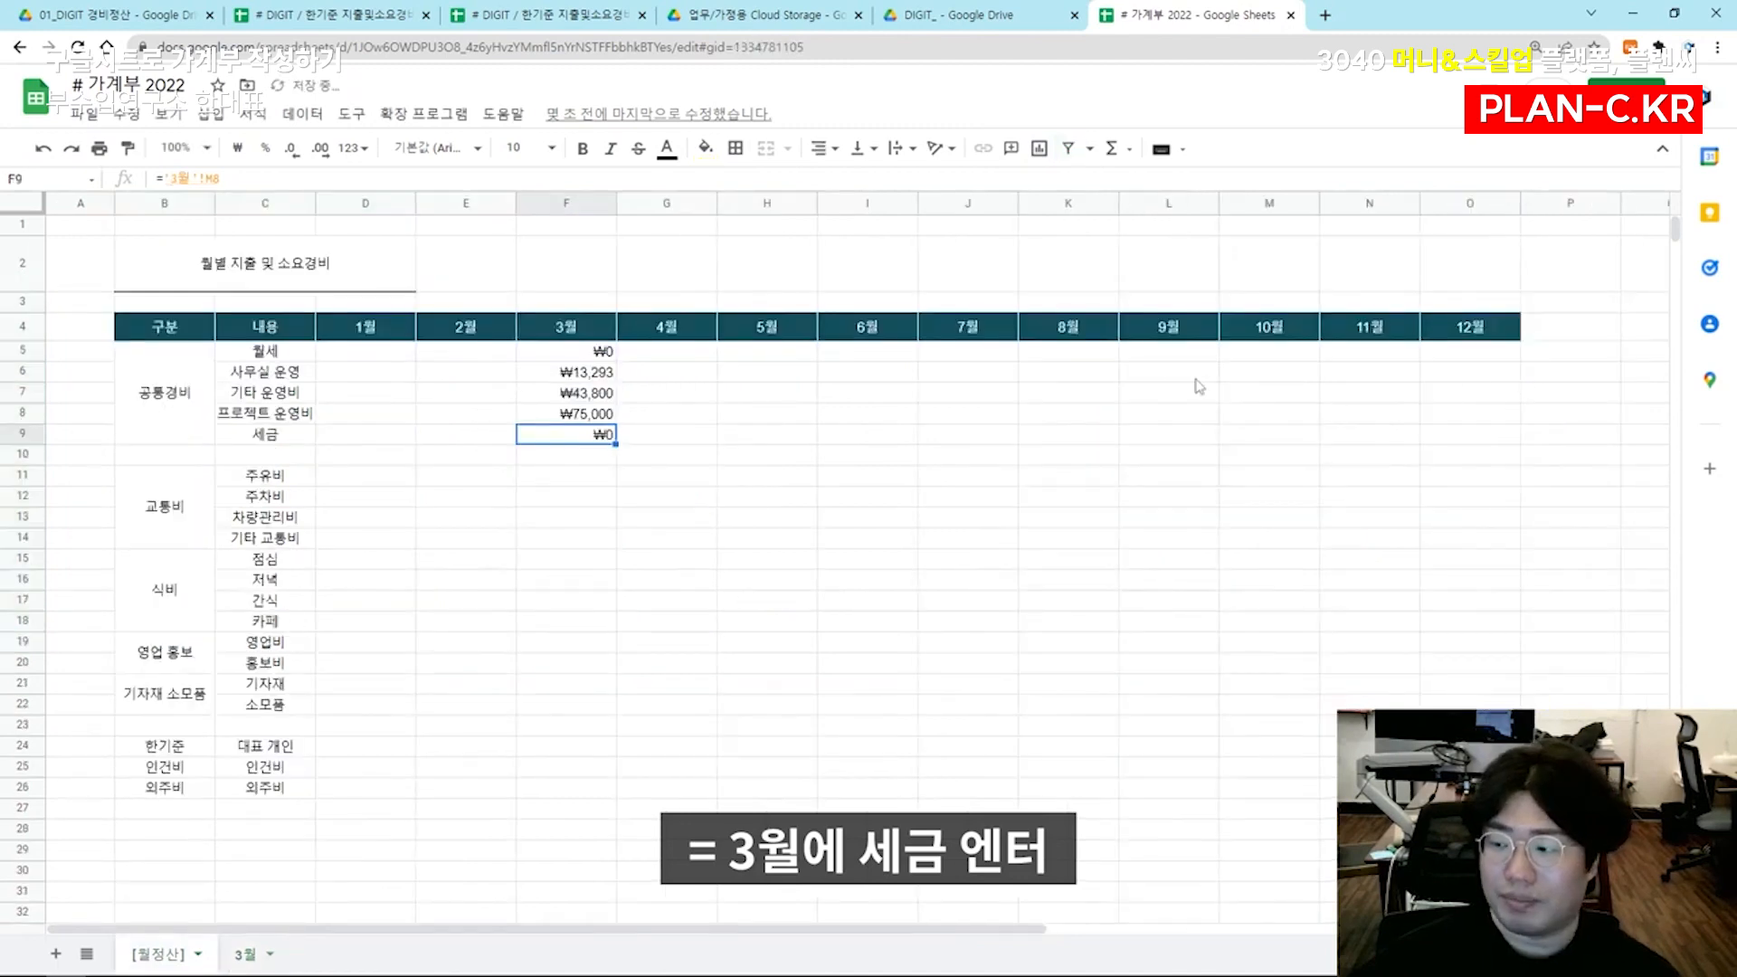
Leaving row 10 blank, link the 주유비 amount in F11 to cell M9 of the 3월 sheet
left_click(556, 480)
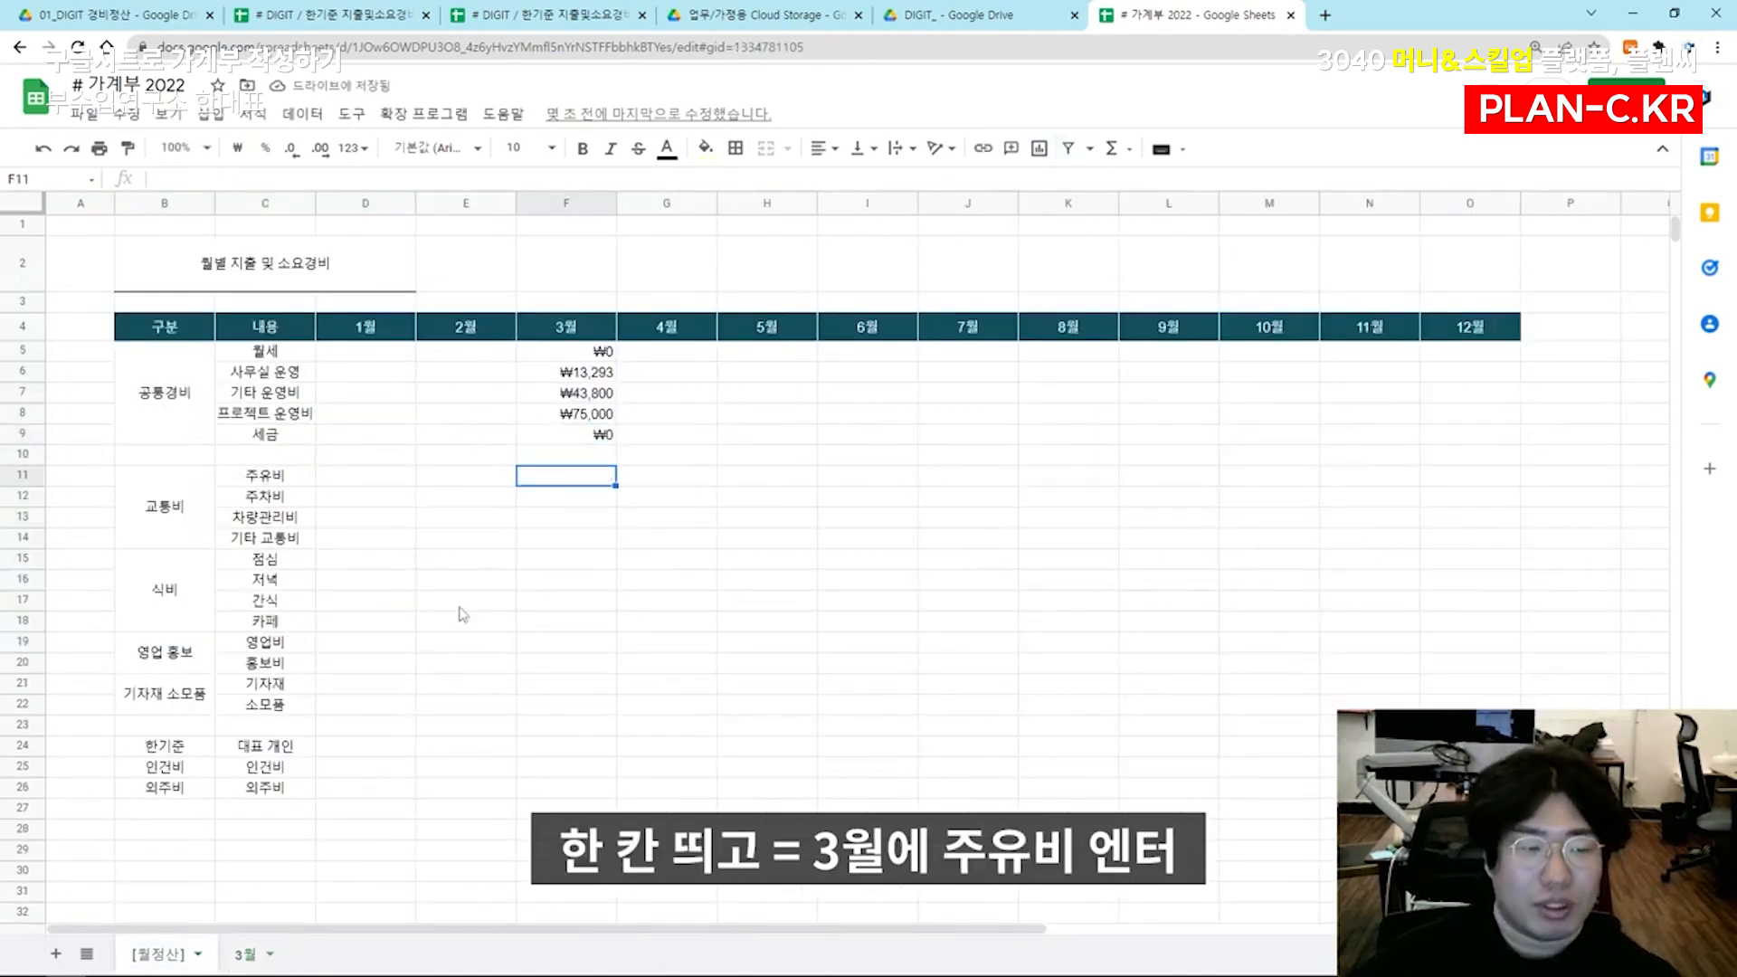
type("=")
left_click(244, 954)
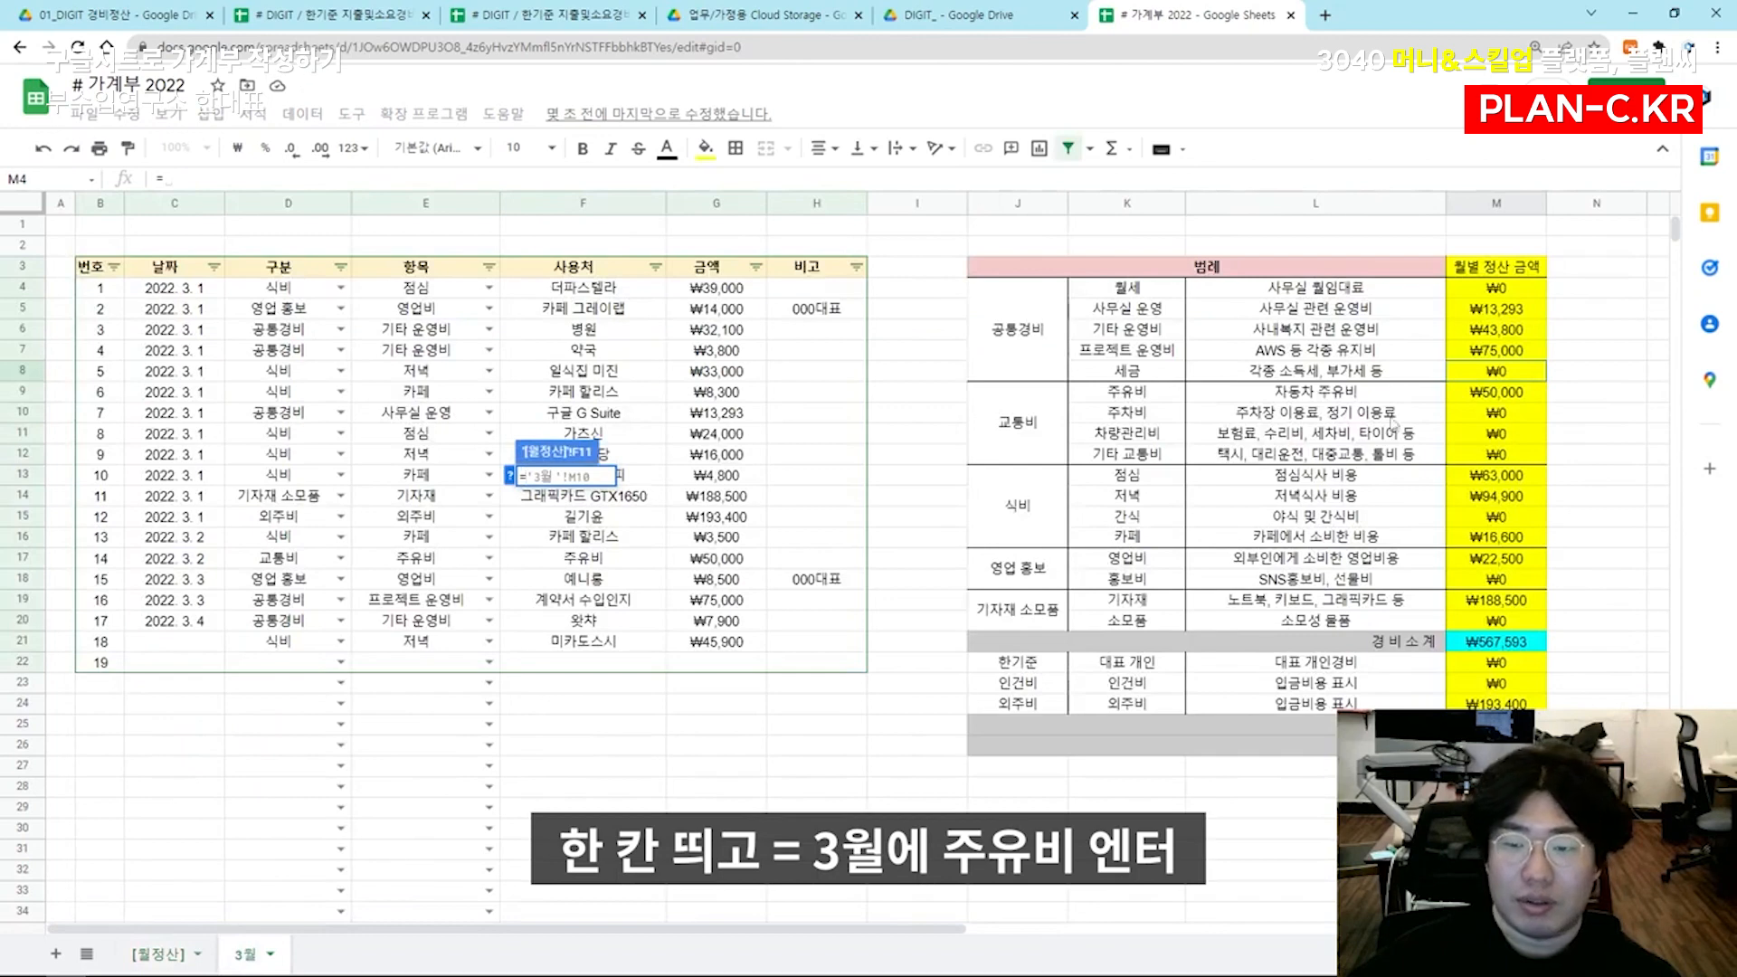
left_click(1470, 394)
key("Return")
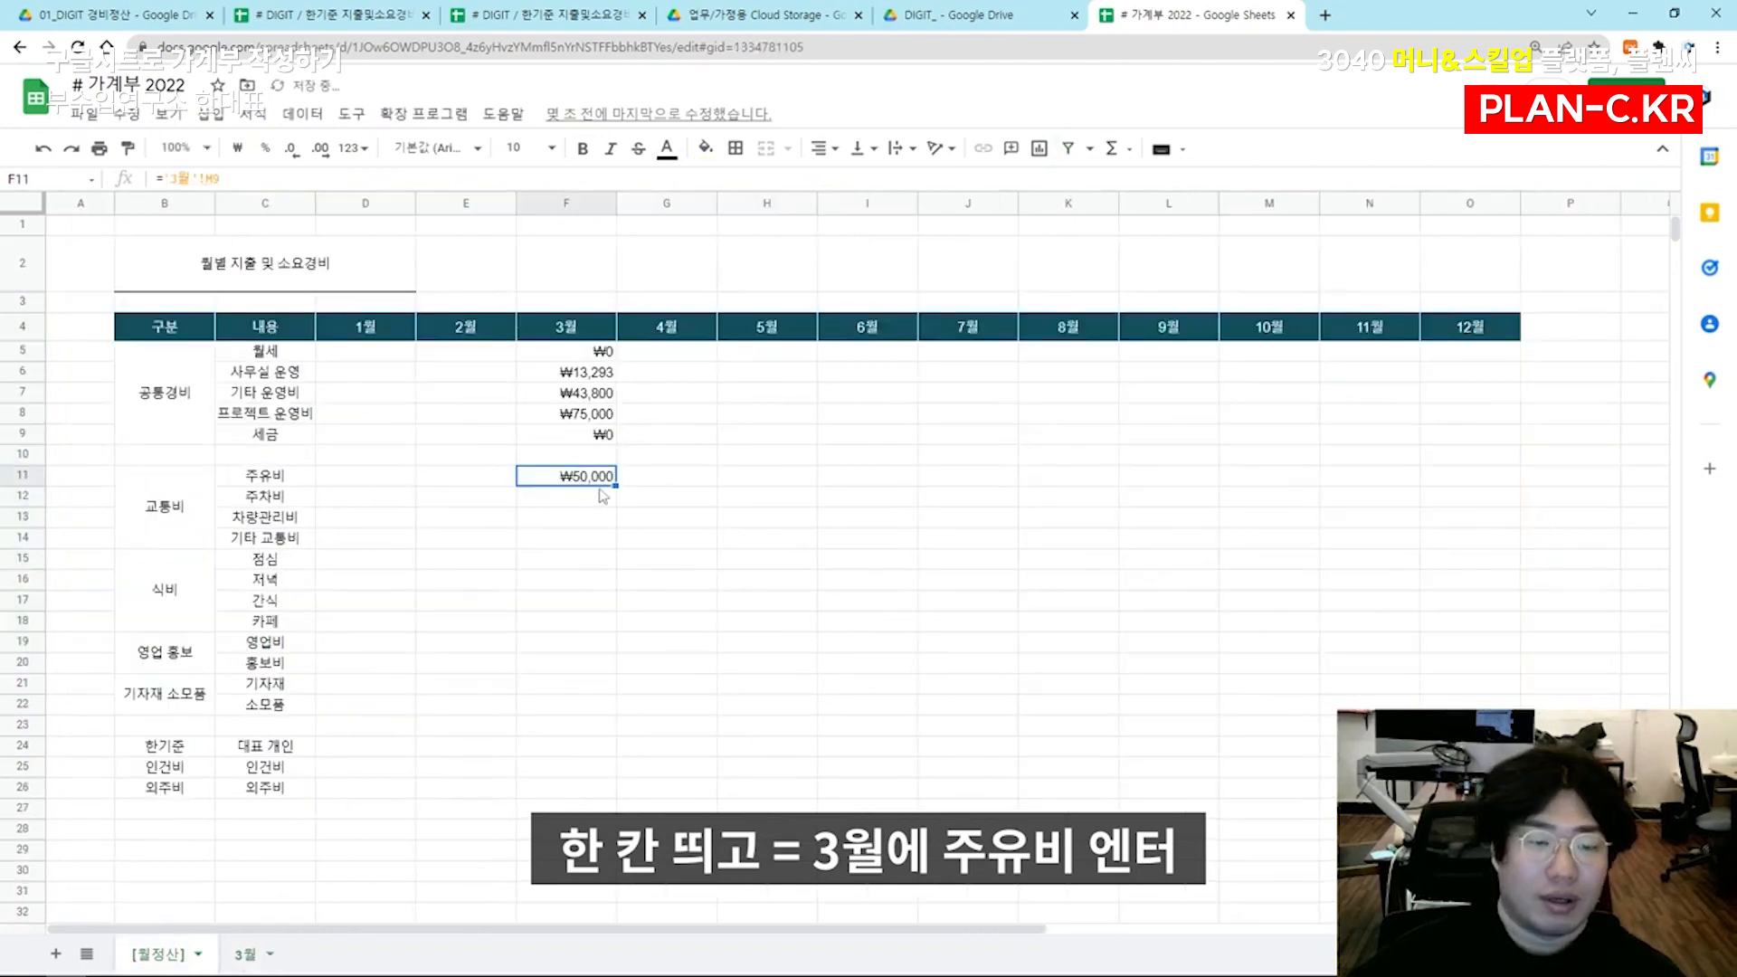
Fill the F11 formula down through 소모품 in F22 and check the amounts against the 3월 sheet
left_click_drag(612, 485, 588, 713)
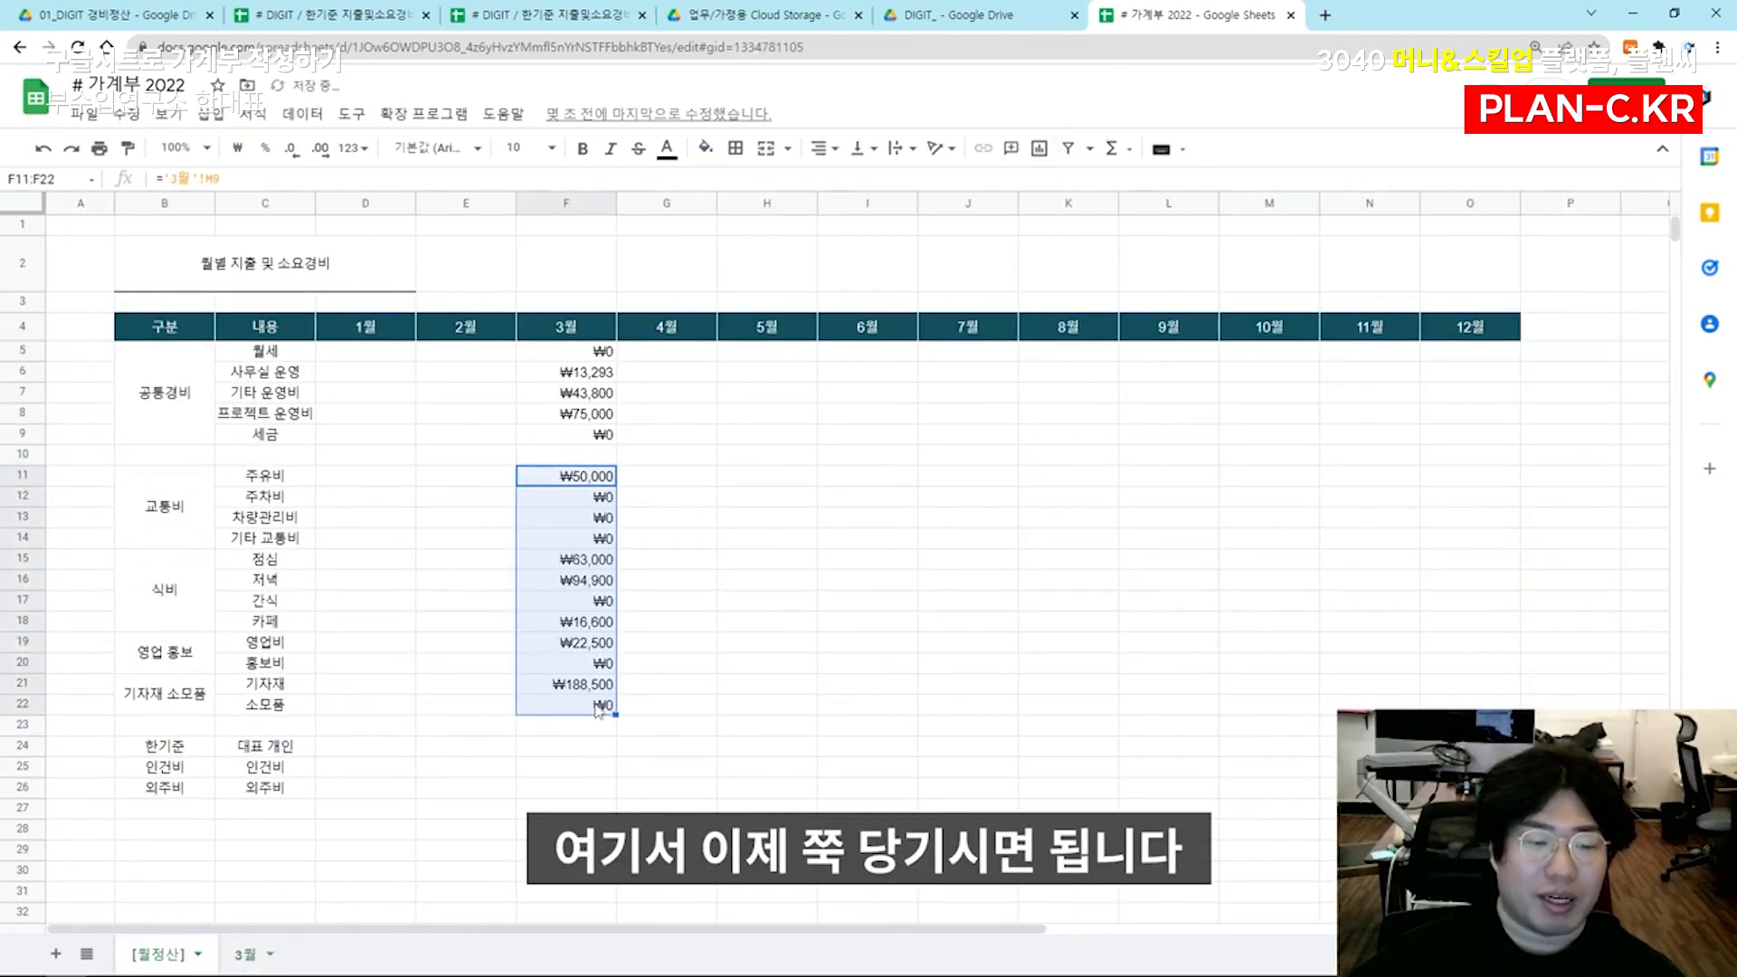
left_click(590, 710)
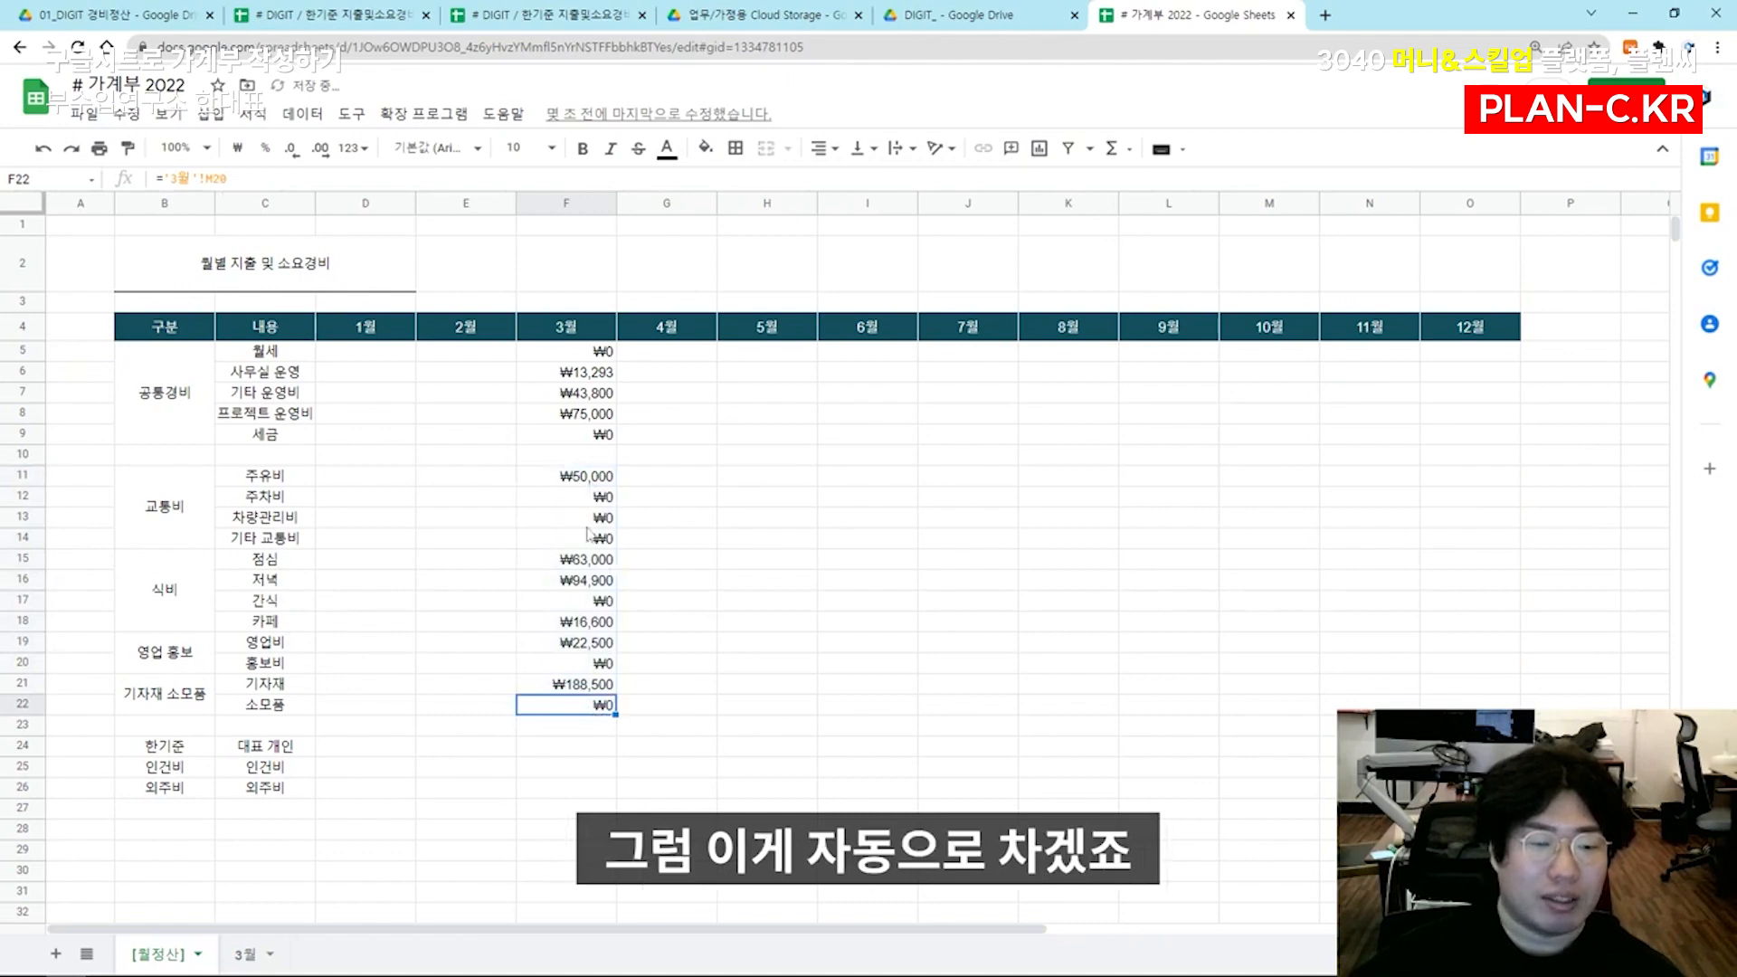
left_click(593, 477)
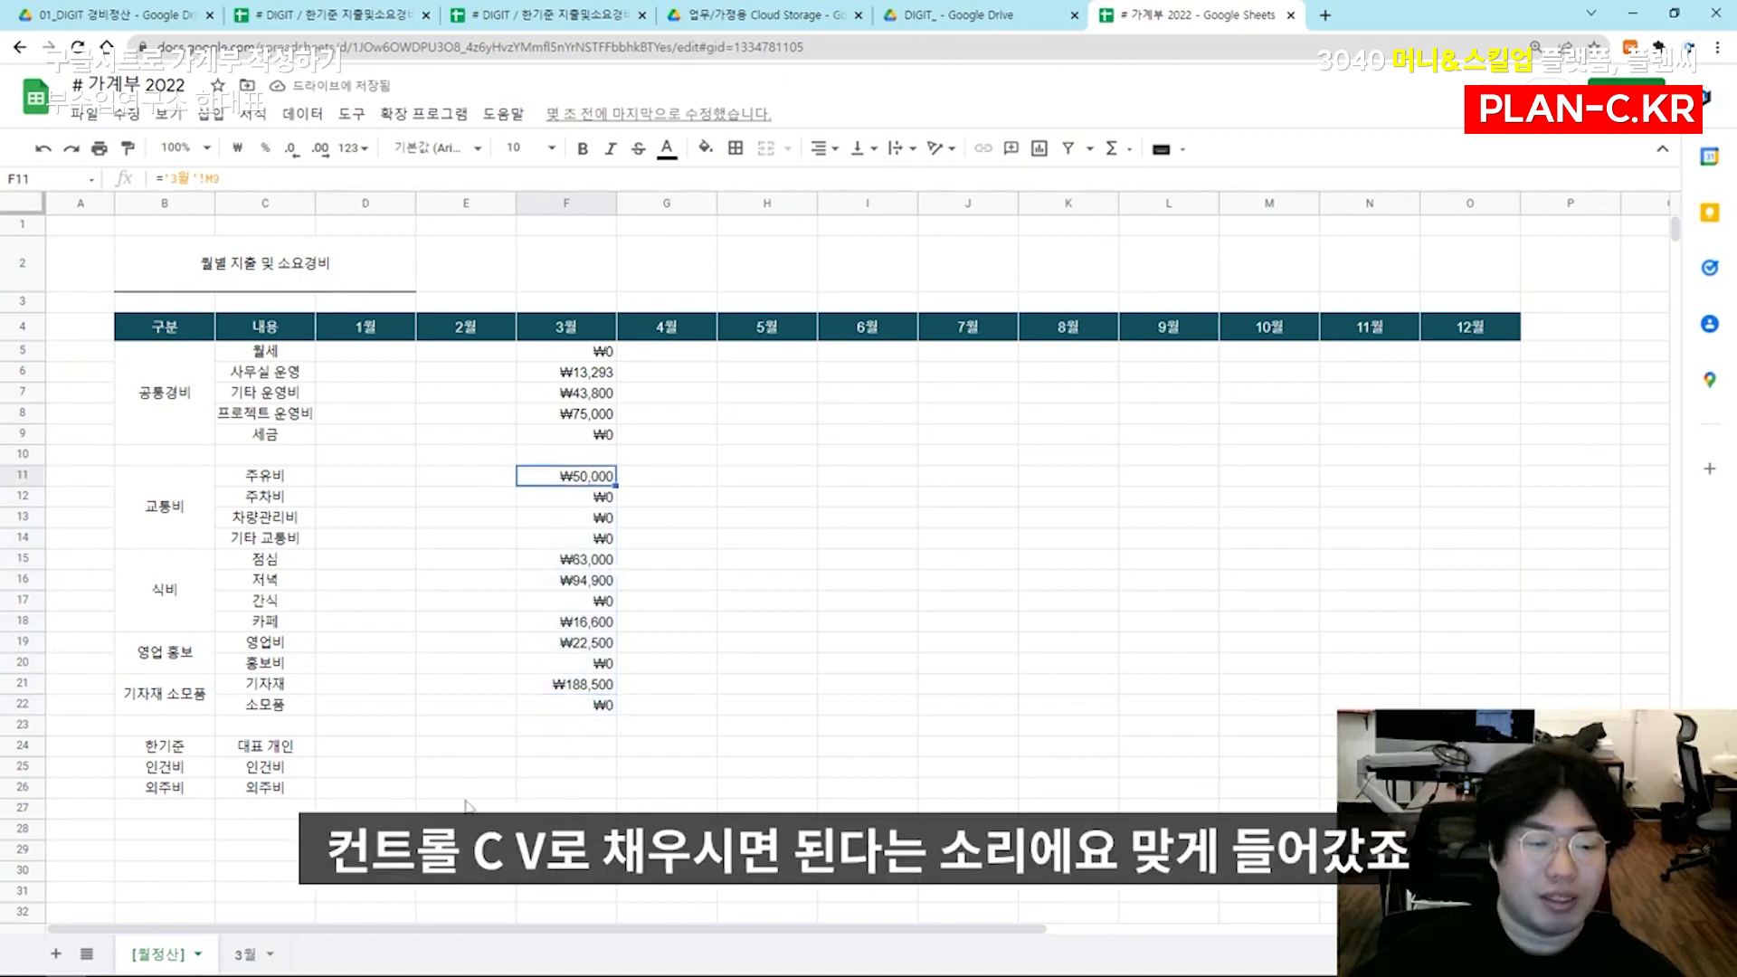
left_click(223, 963)
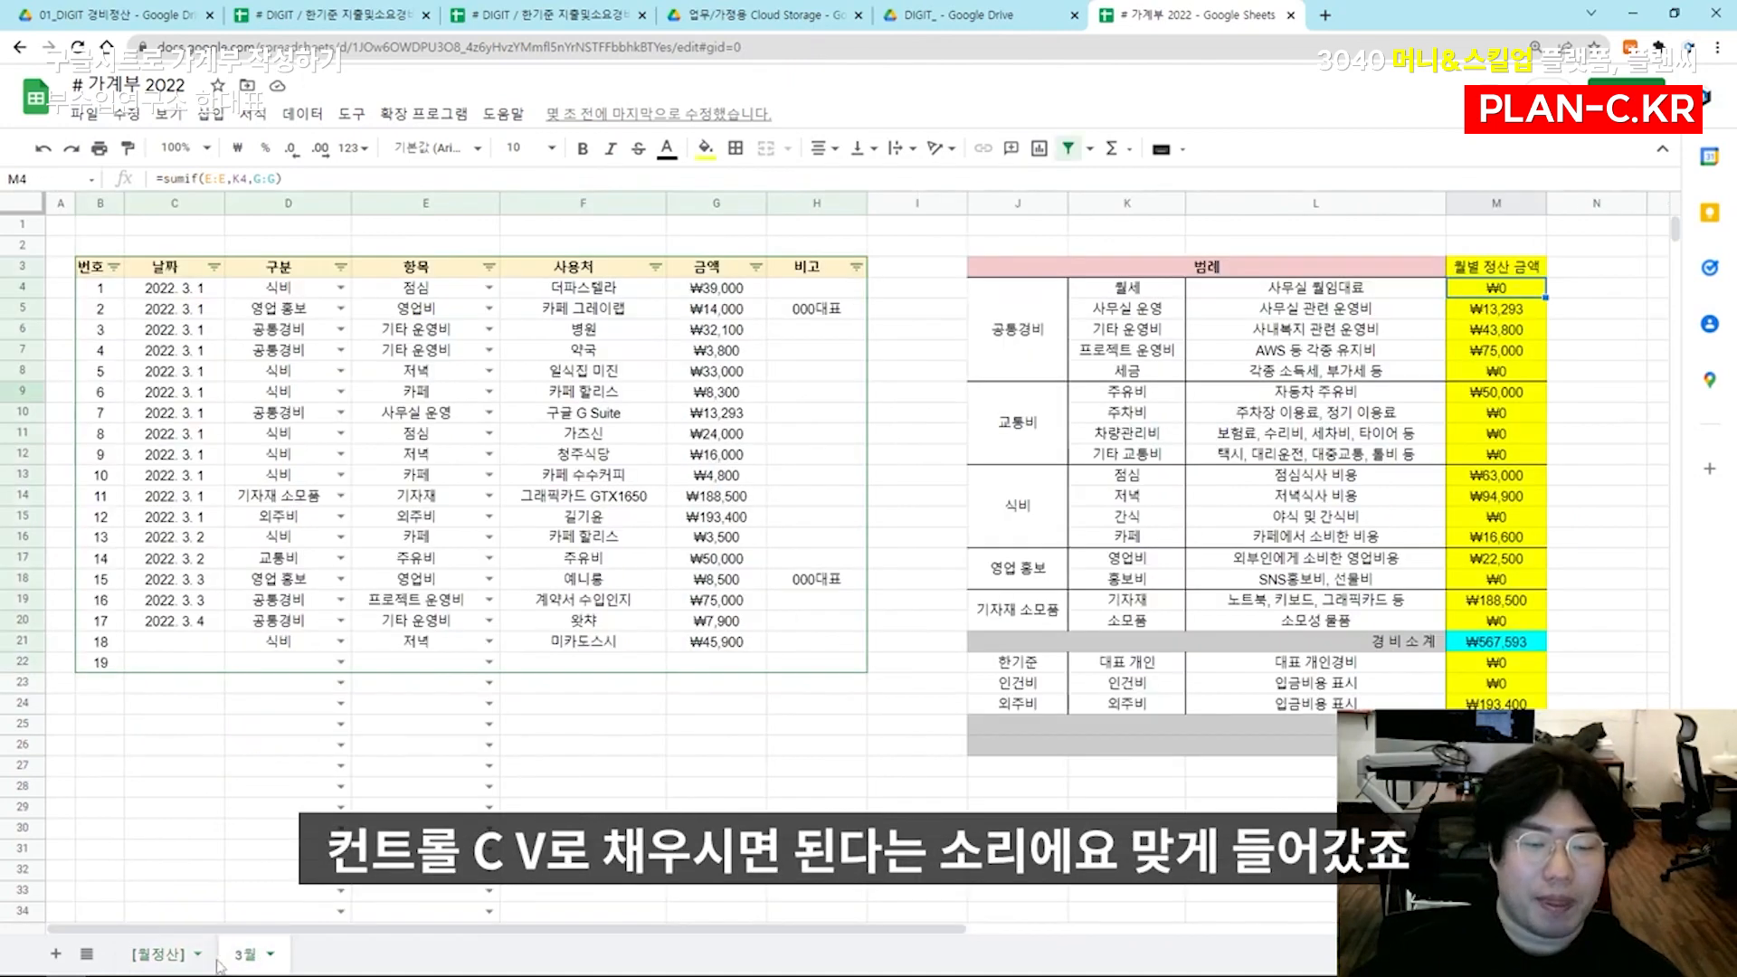
left_click(171, 961)
Link F24 (대표 개인) to cell M22 of the 3월 sheet and fill the formula down to 외주비 in F26
left_click(597, 747)
type("='3월'!M22")
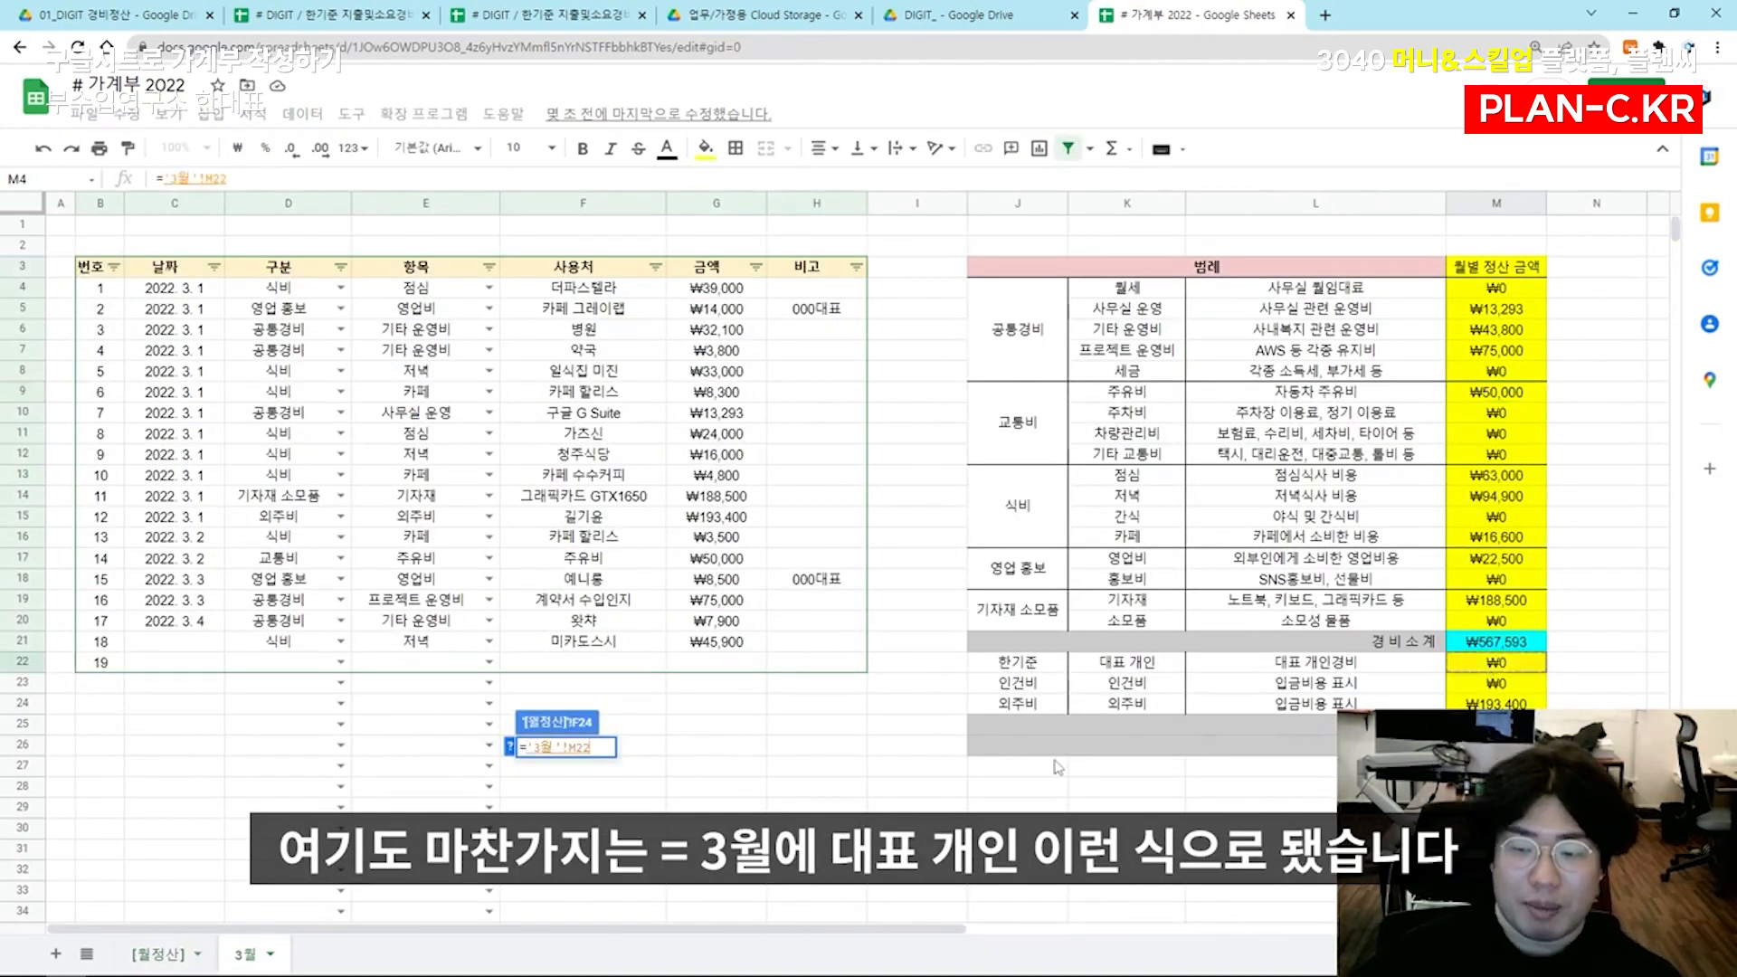
key("Return")
left_click_drag(615, 755, 608, 794)
Center the contents of columns B through O horizontally
left_click(191, 460)
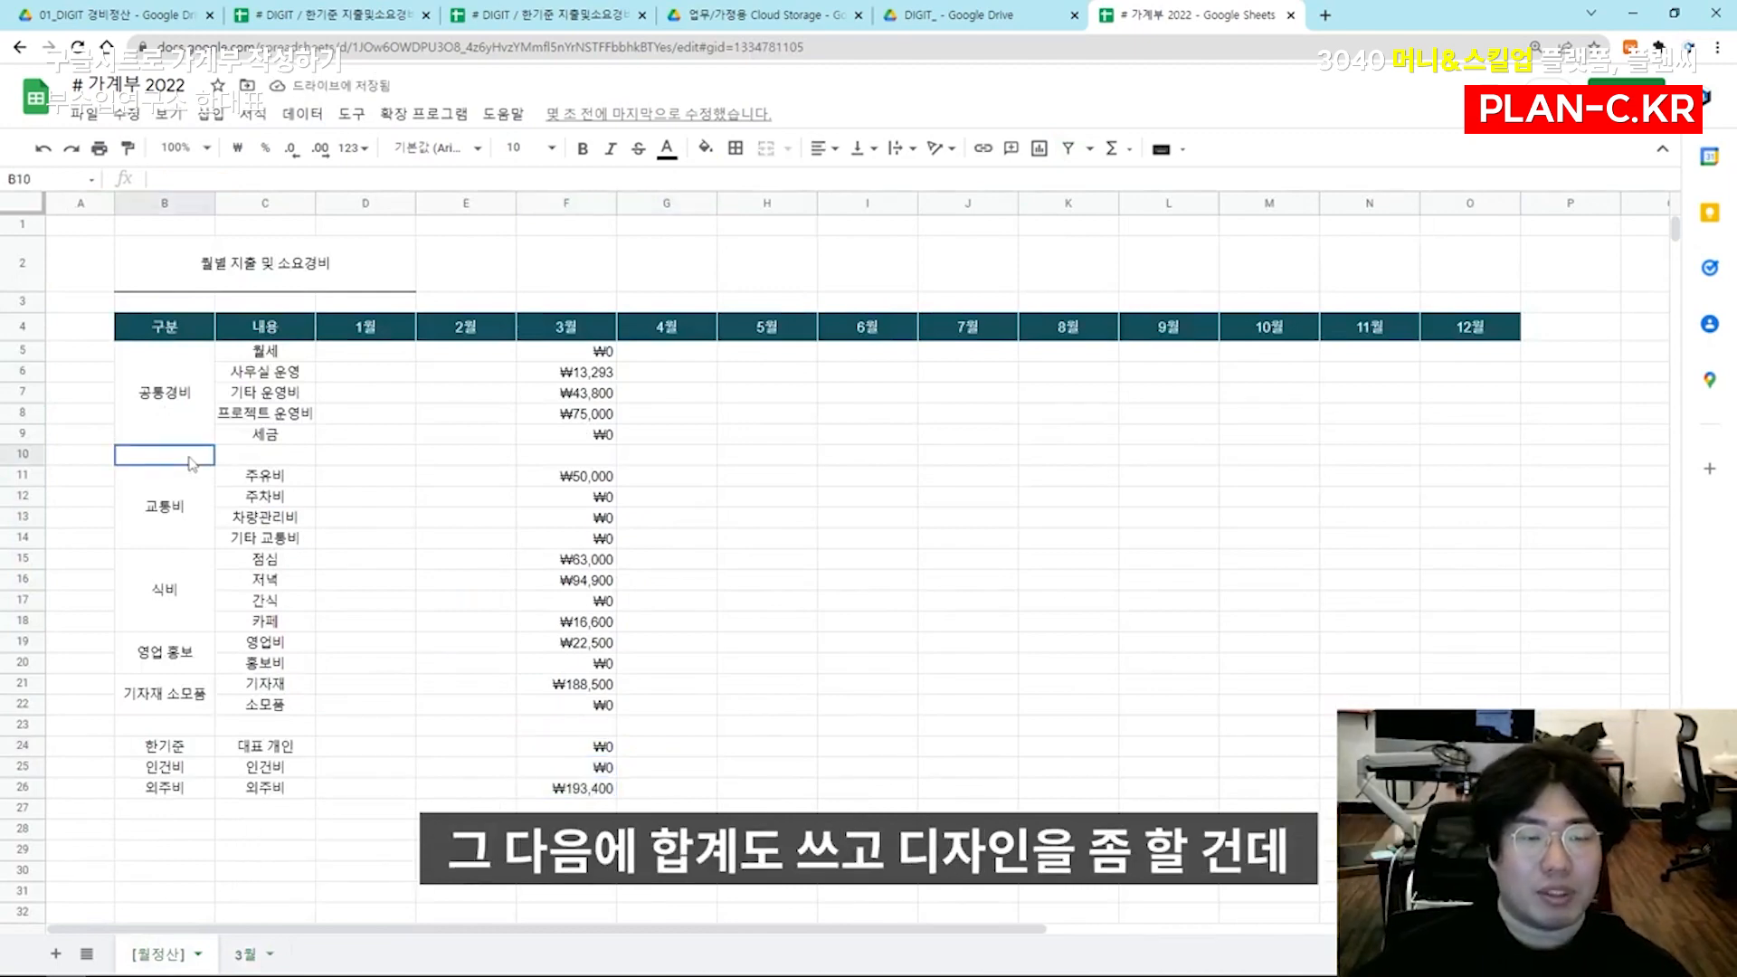
left_click_drag(164, 202, 1470, 203)
left_click(819, 148)
left_click(840, 187)
left_click(776, 519)
Merge B10:C10 in the blank row below 공통경비 and label the merged cell 간접비 소계
left_click_drag(155, 457, 1469, 458)
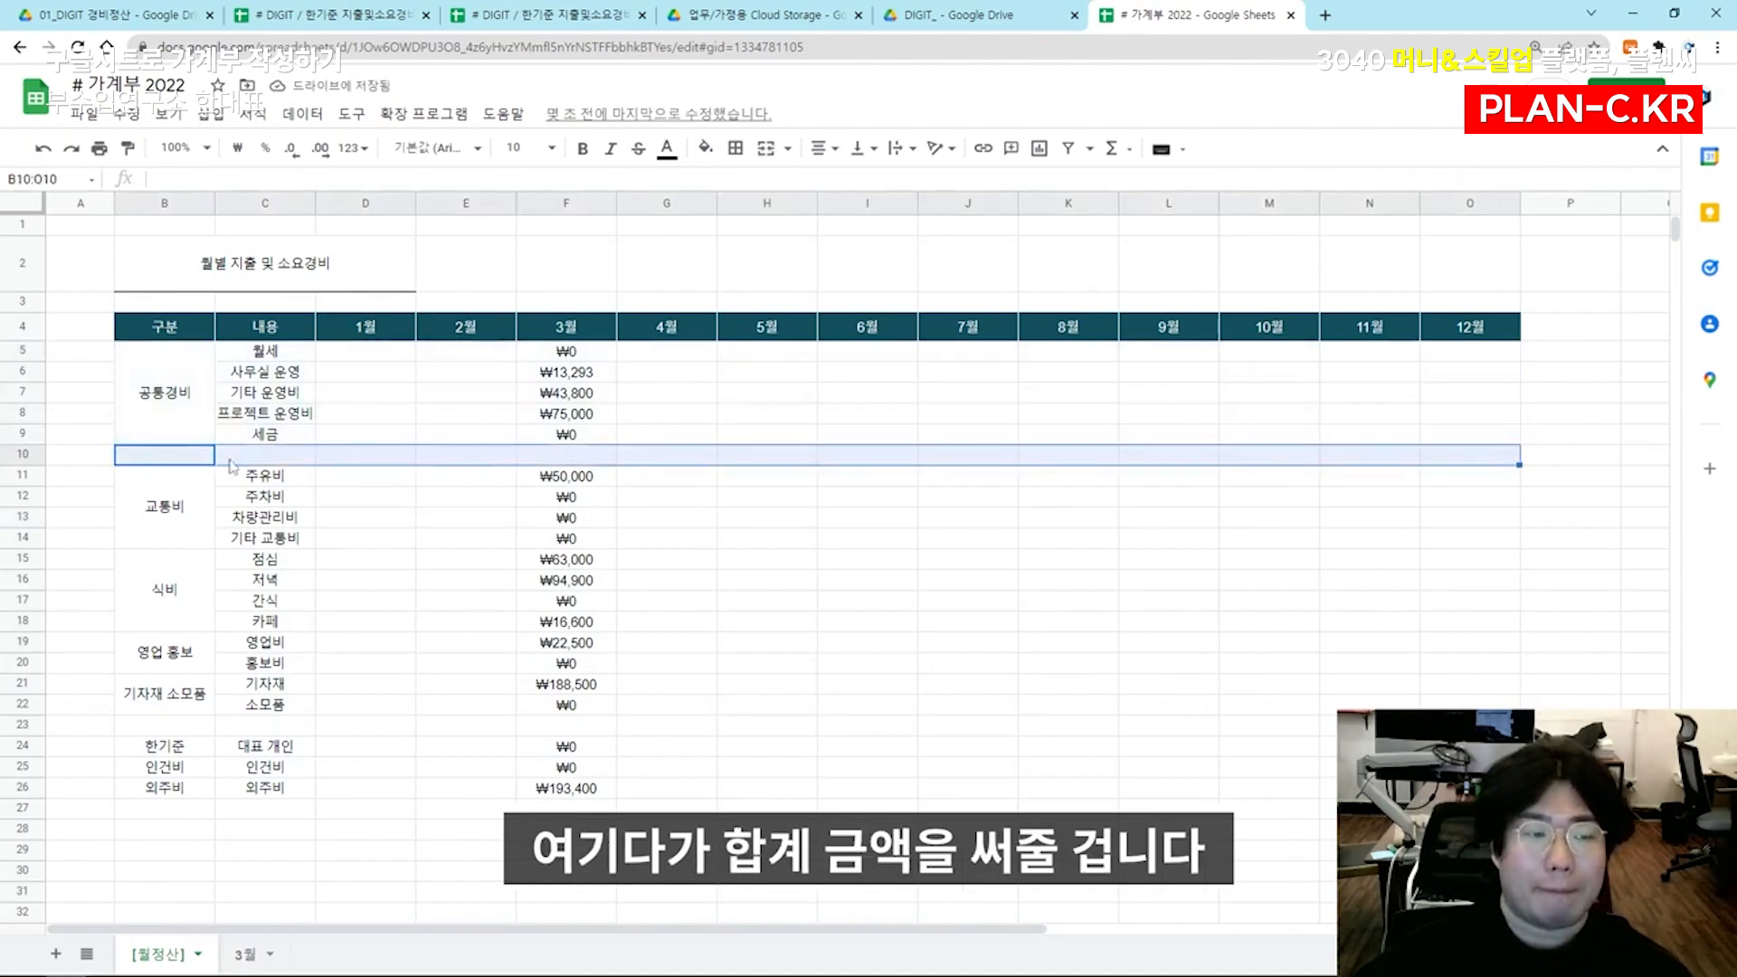
left_click(264, 463, "shift")
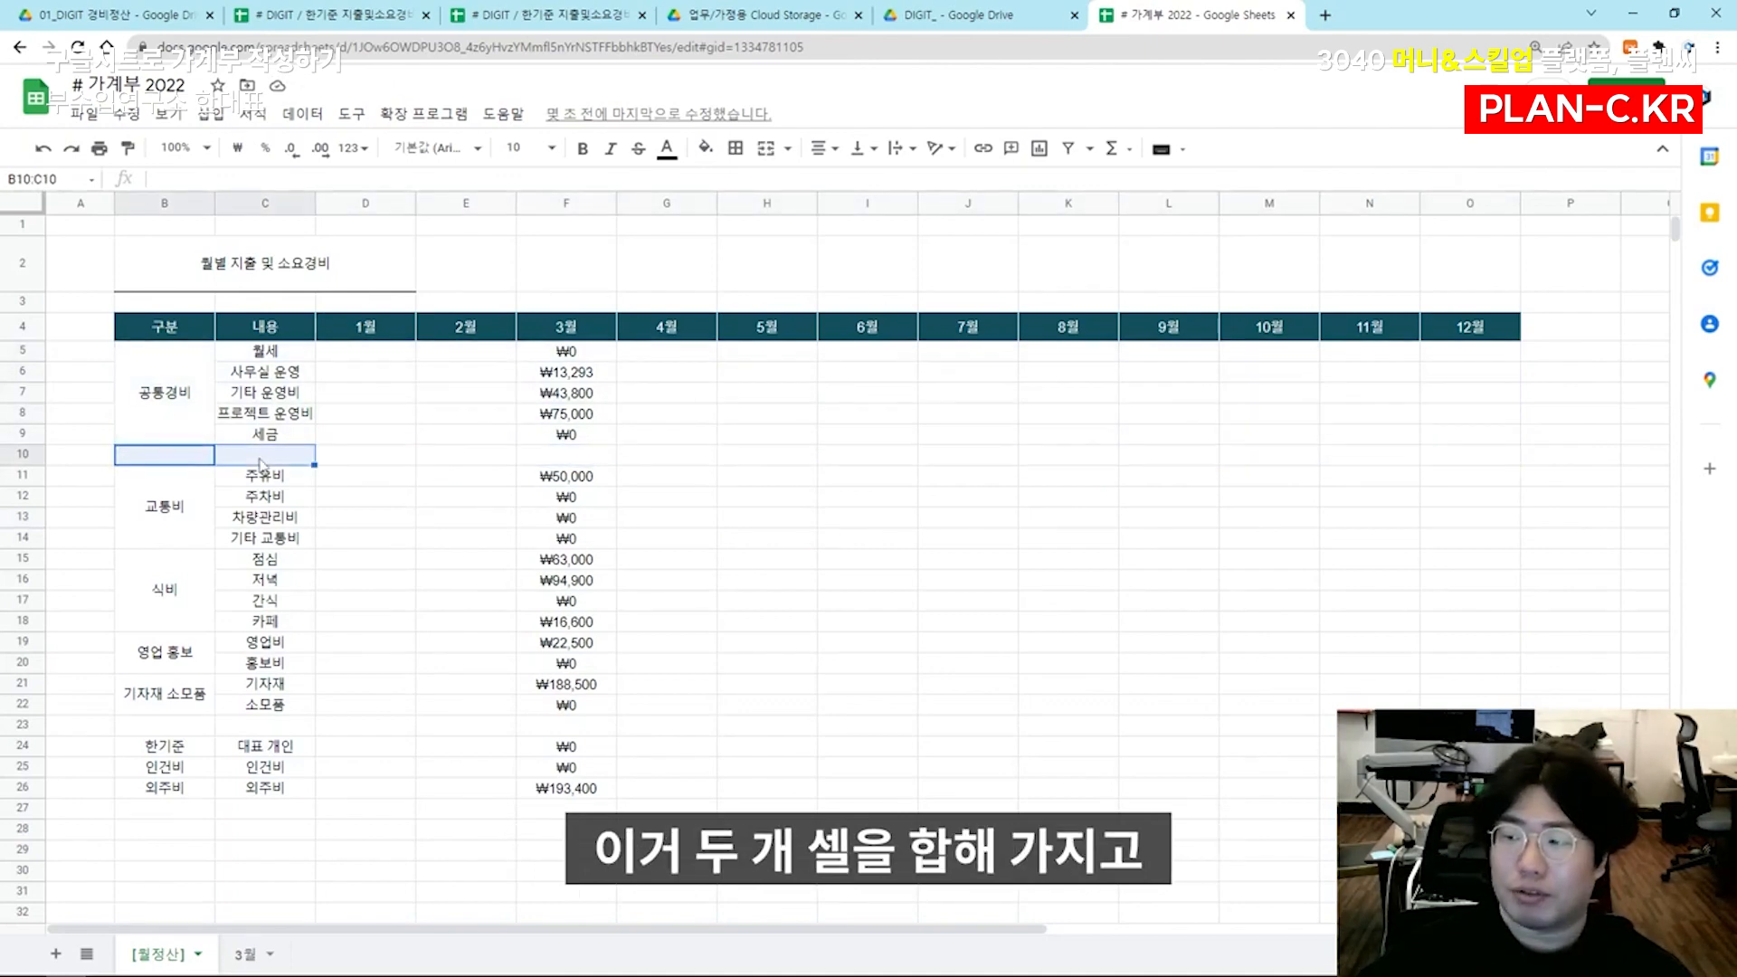
left_click(766, 148)
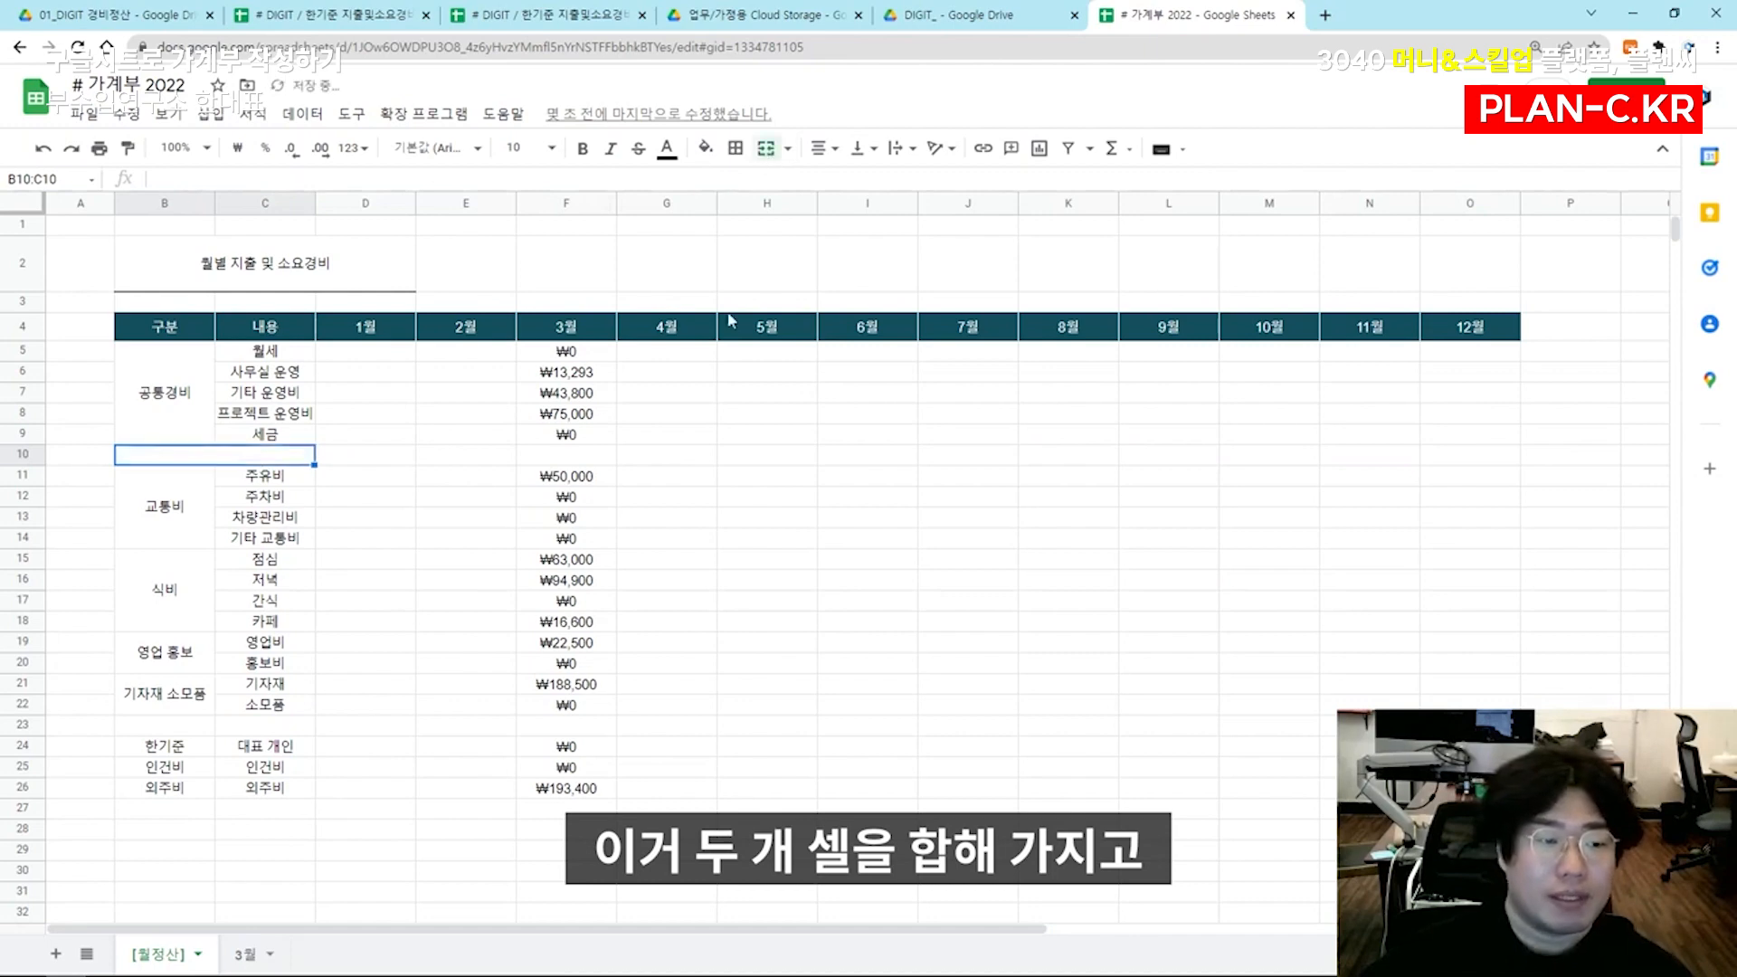
type("소 계")
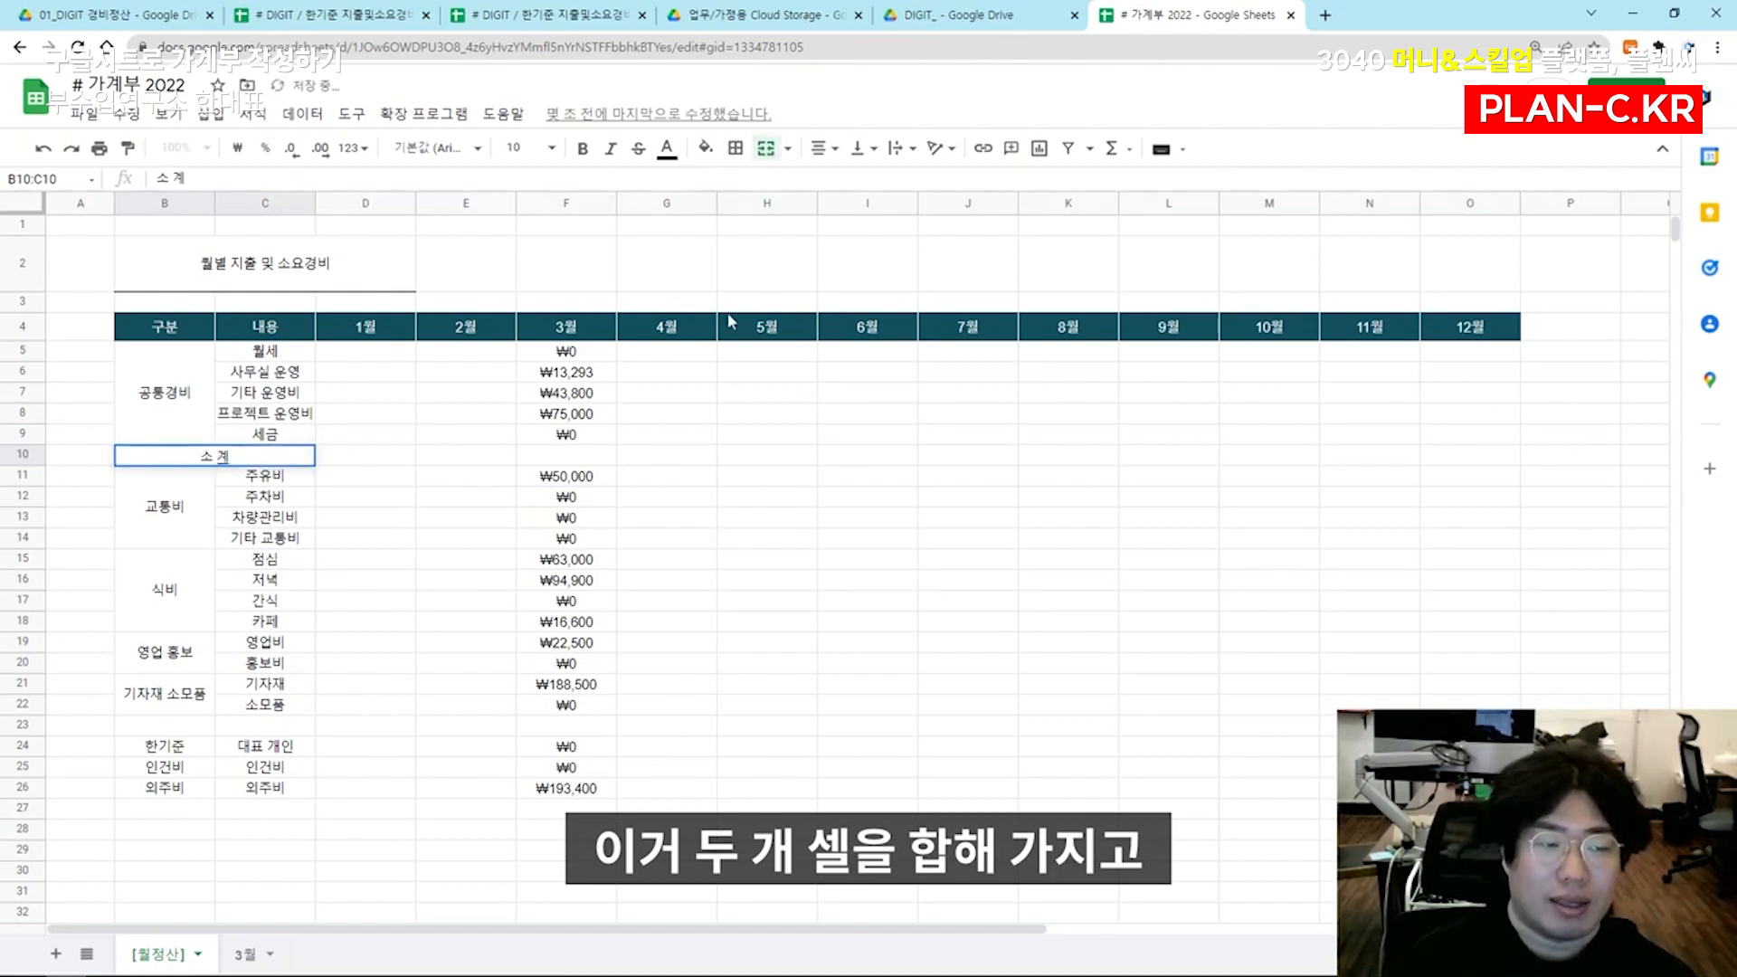
key("BackSpace")
key("BackSpace")
key("BackSpace")
type("간접비 소계")
key("Return")
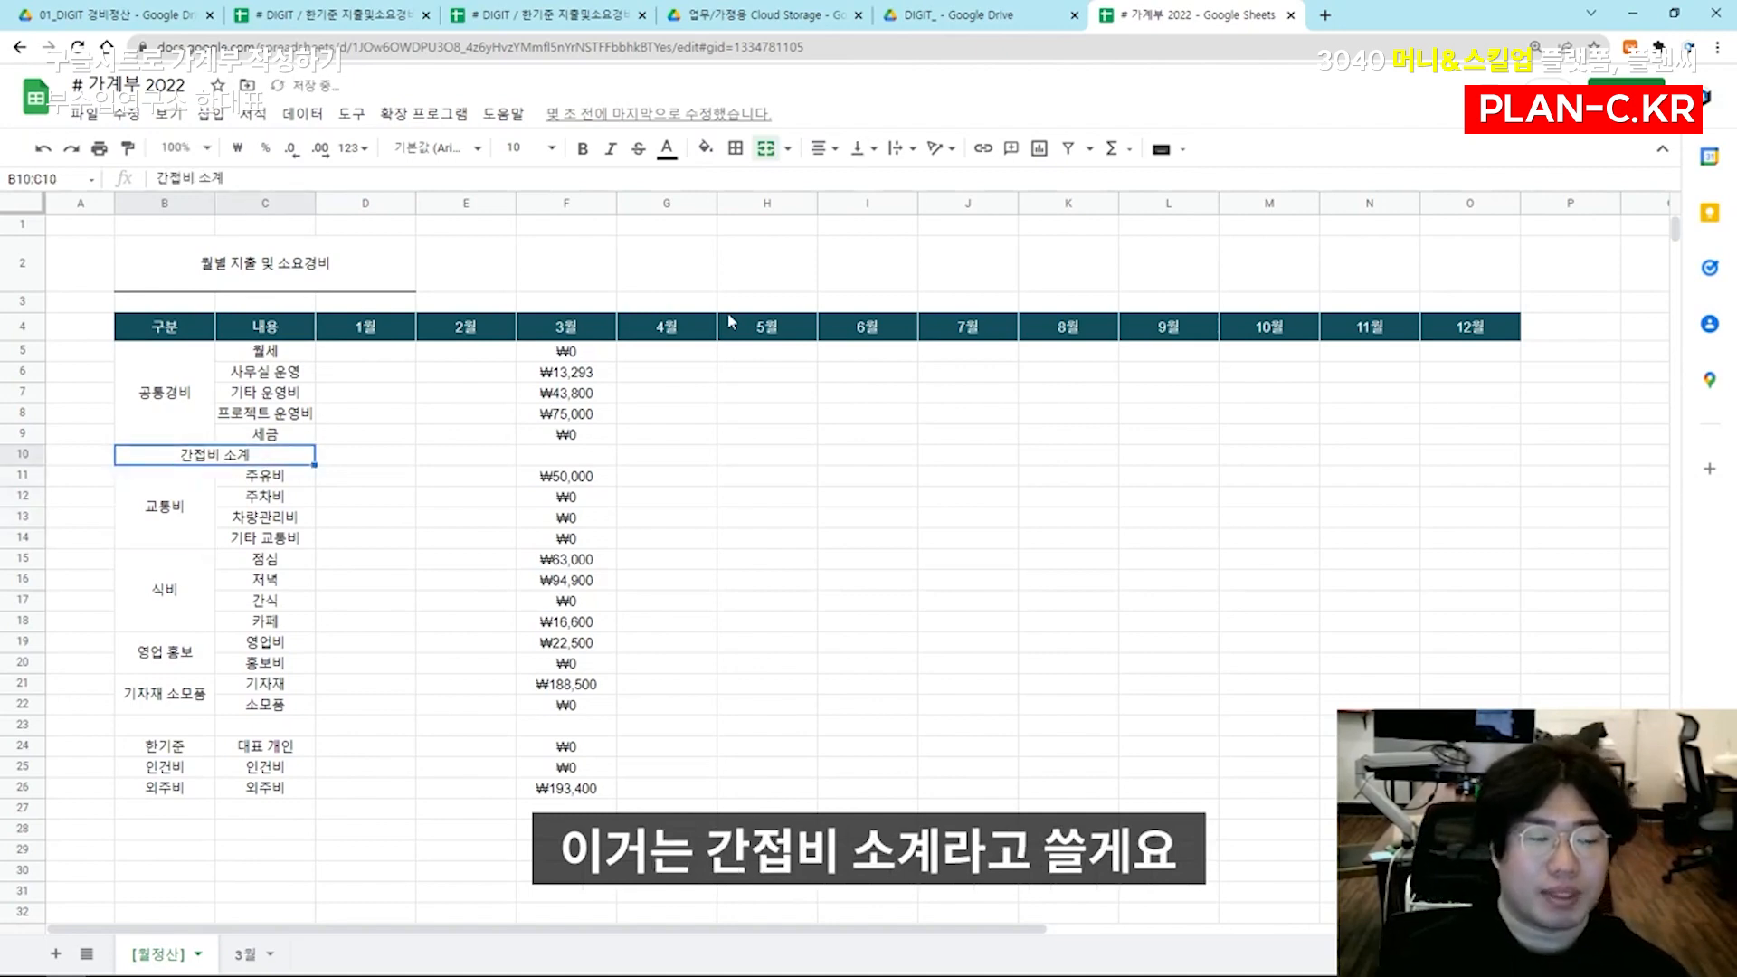
Copy the merged 간접비 소계 cell into the blank row at B23:C23 and relabel the copy 직접비 소계
key("ctrl+c")
key("Down")
key("Down")
key("Down")
key("Down")
key("Down")
key("Down")
key("Up")
key("ctrl+v")
type("직접비")
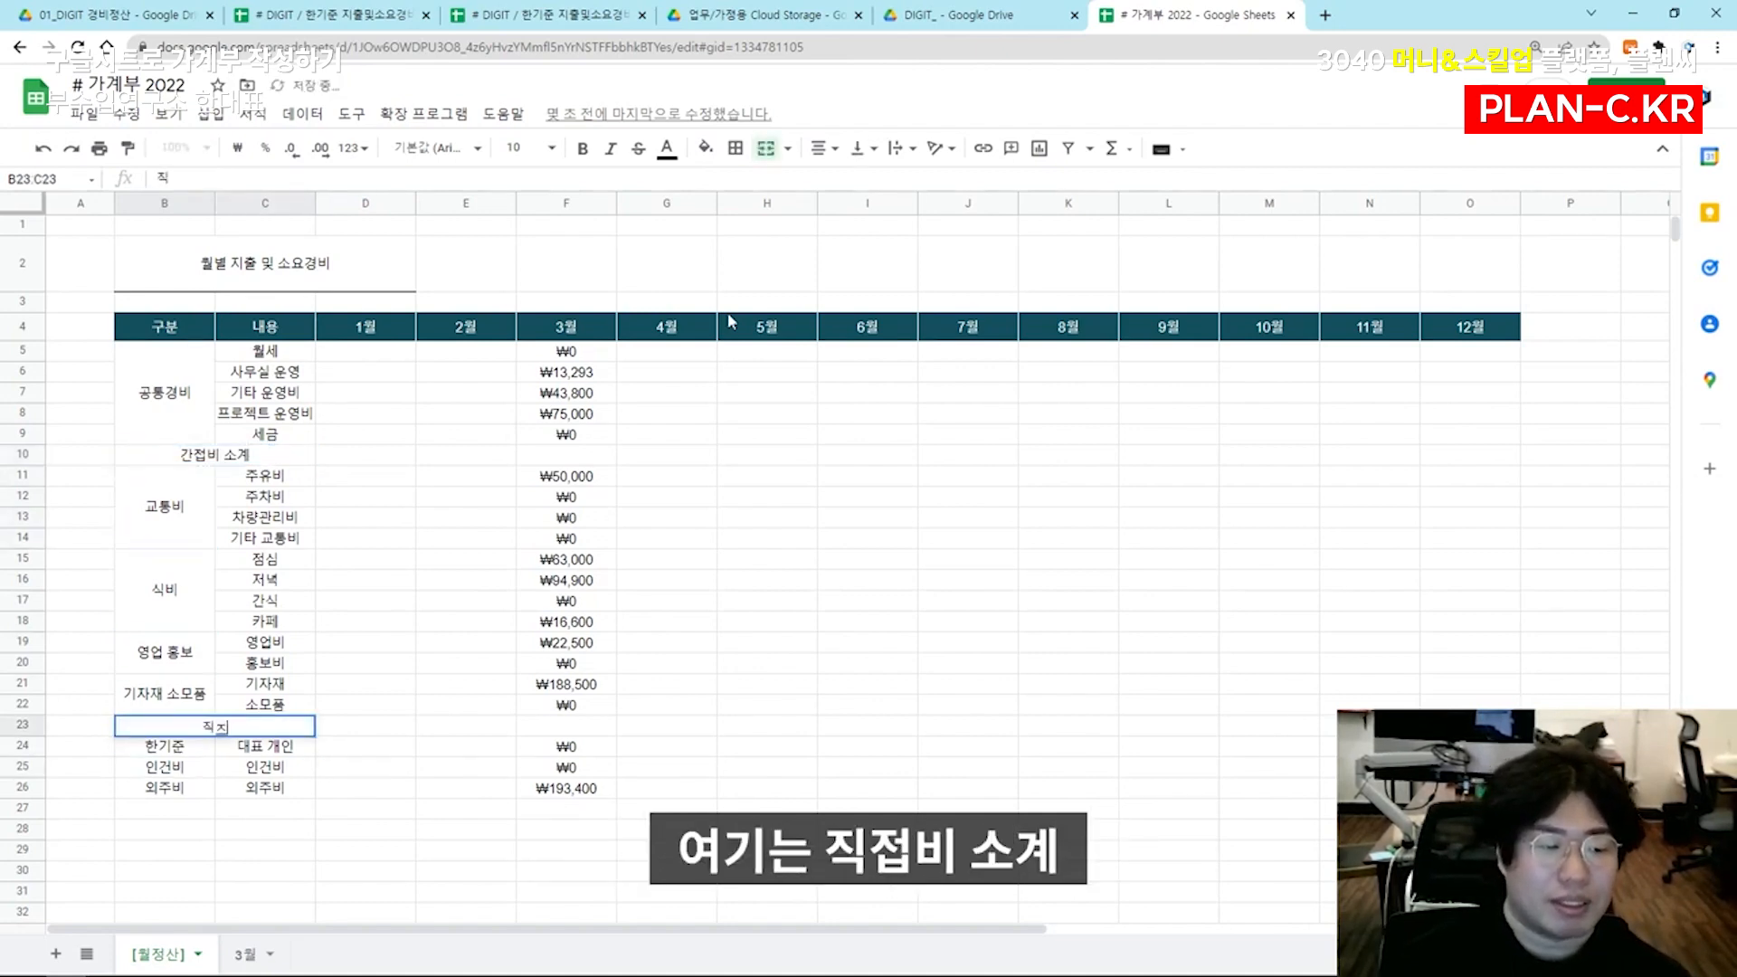
type(" 소계")
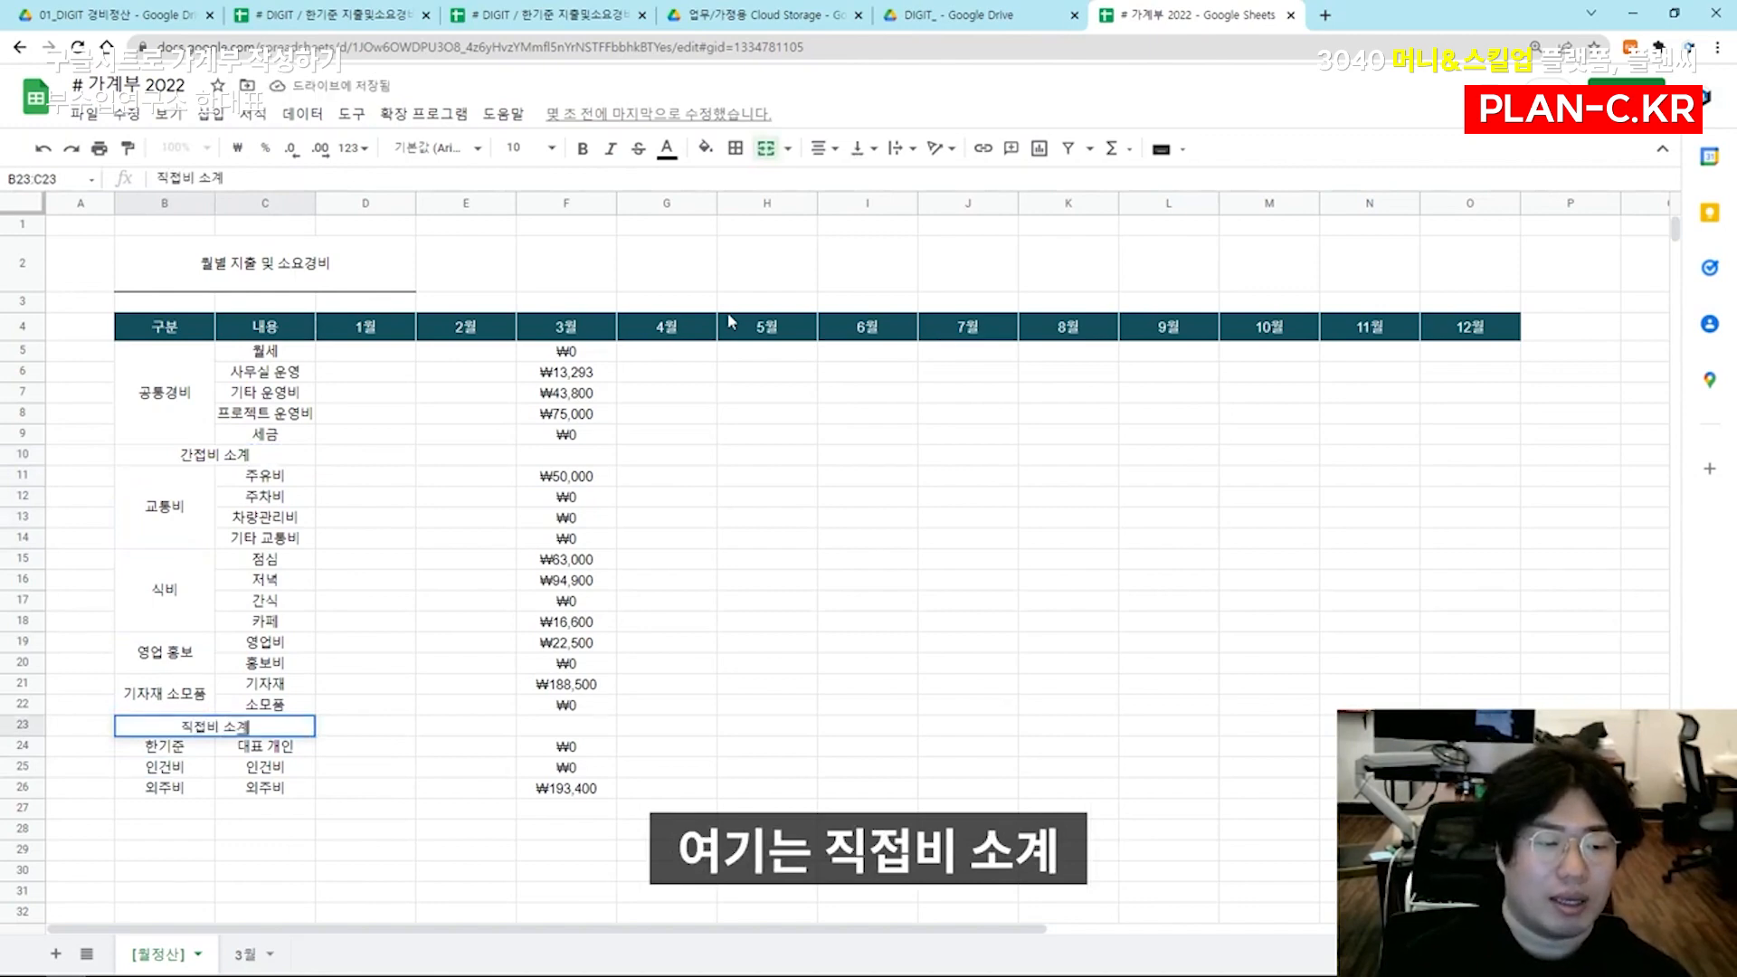
key("Return")
Paste the merged subtotal cell into B27:C27 below 외주비 and relabel it 인건비 소계
key("Down")
key("Down")
key("Down")
key("Down")
key("Up")
key("ctrl+v")
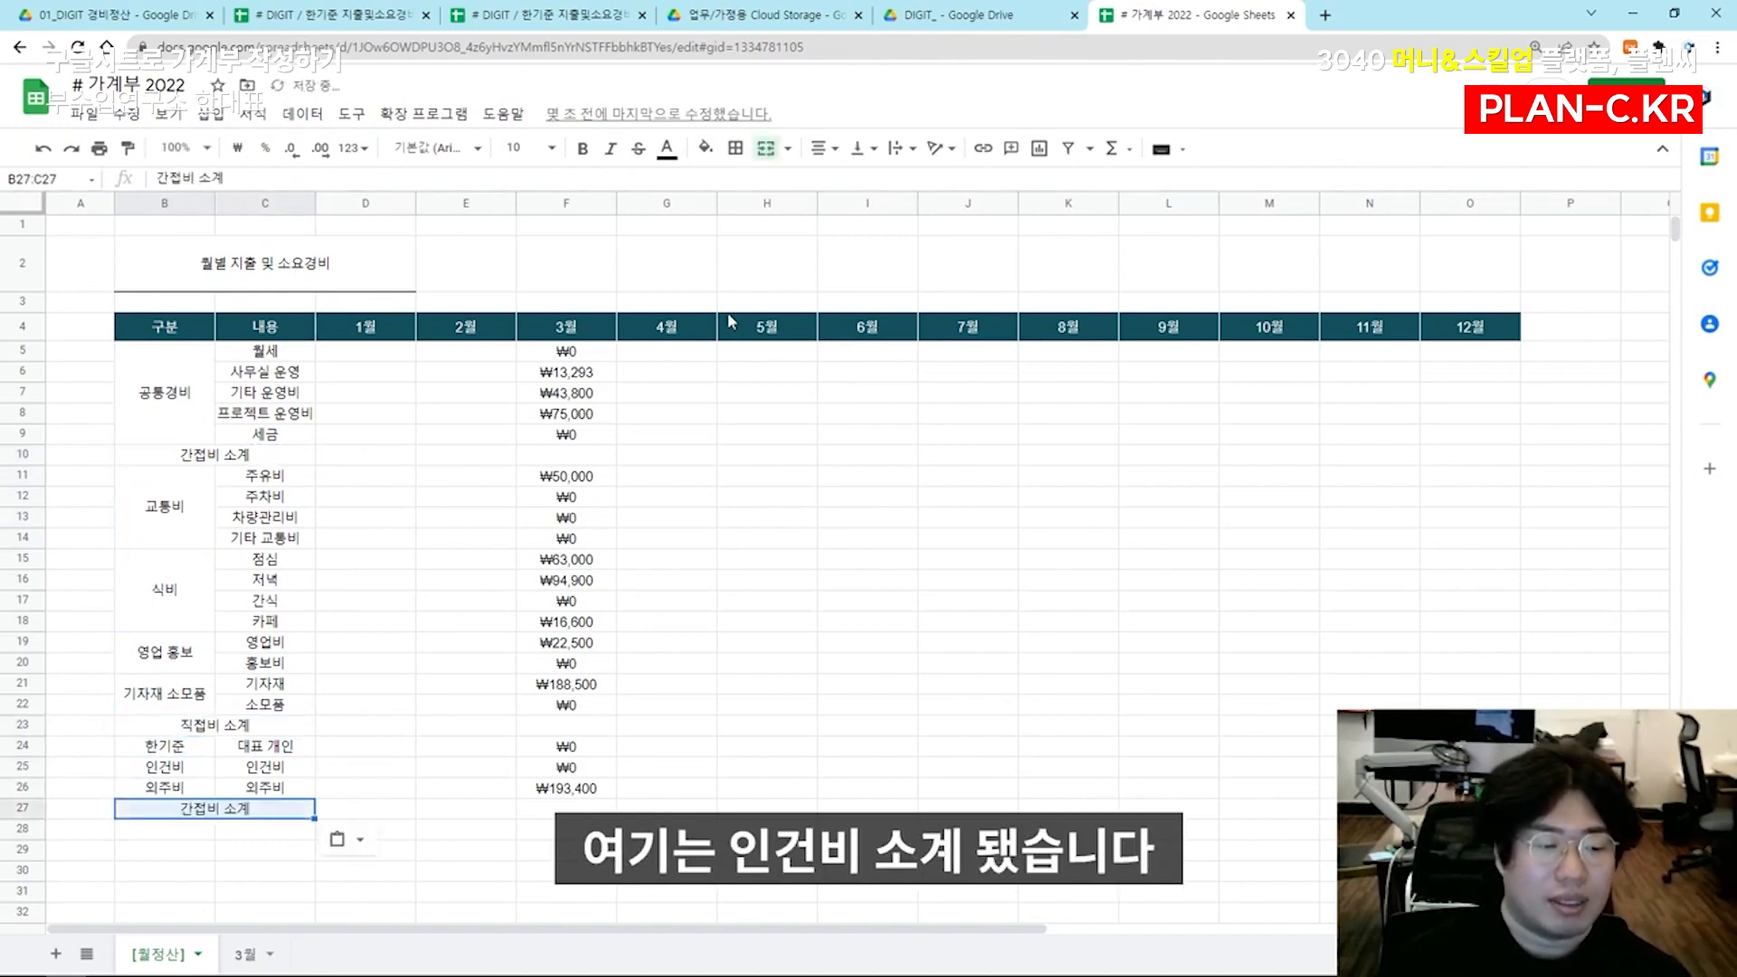
type("인건비 소계")
key("Return")
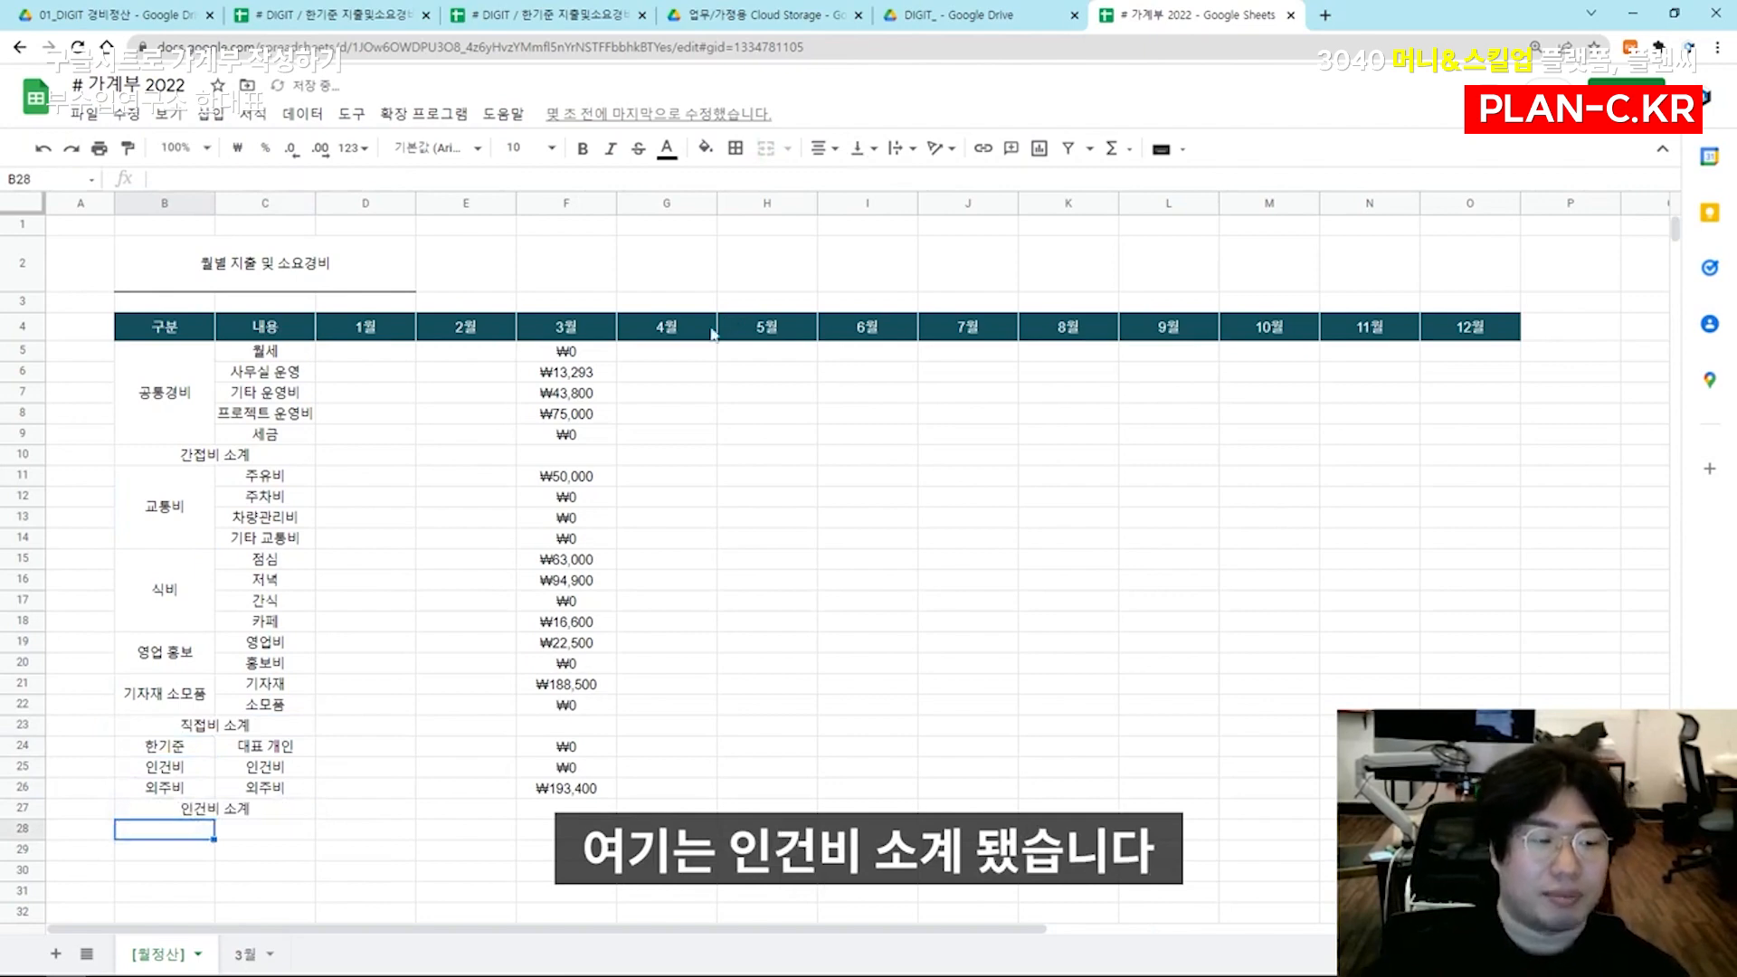
Fill the 간접비 소계 row from B10 through the 12월 column (B10:O10) with light yellow
scroll(320, 510, "up", 3)
scroll(372, 507, "down", 2)
left_click(395, 459)
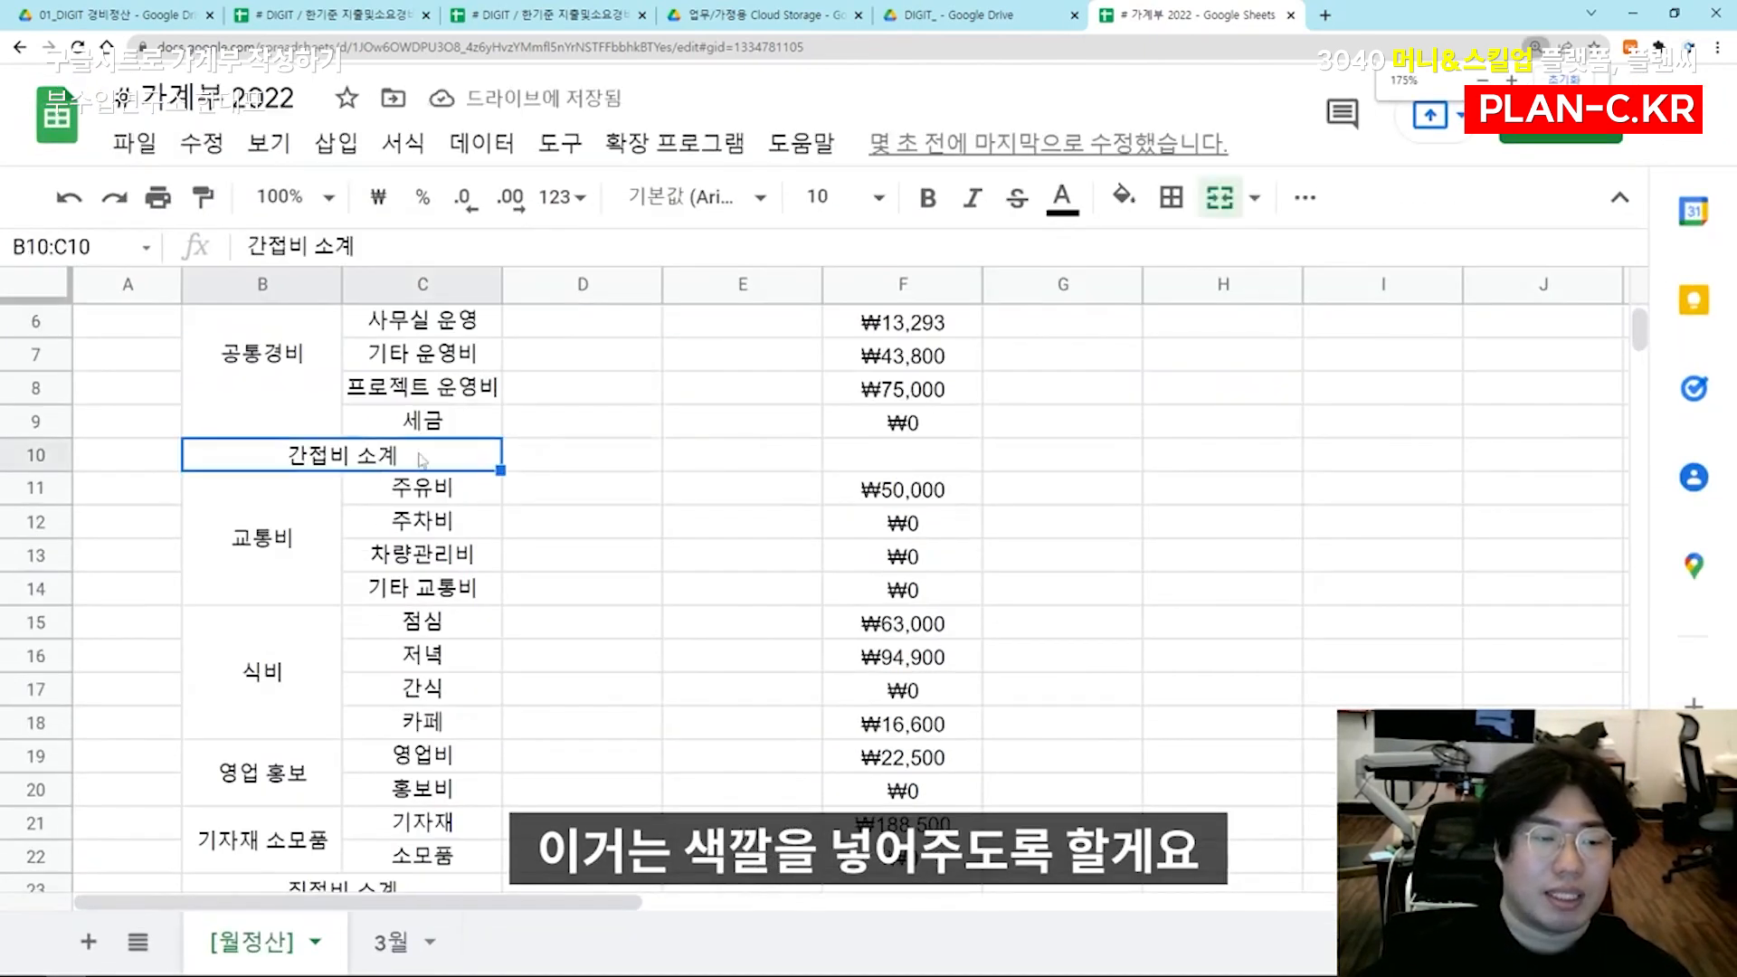
scroll(809, 475, "down", 1)
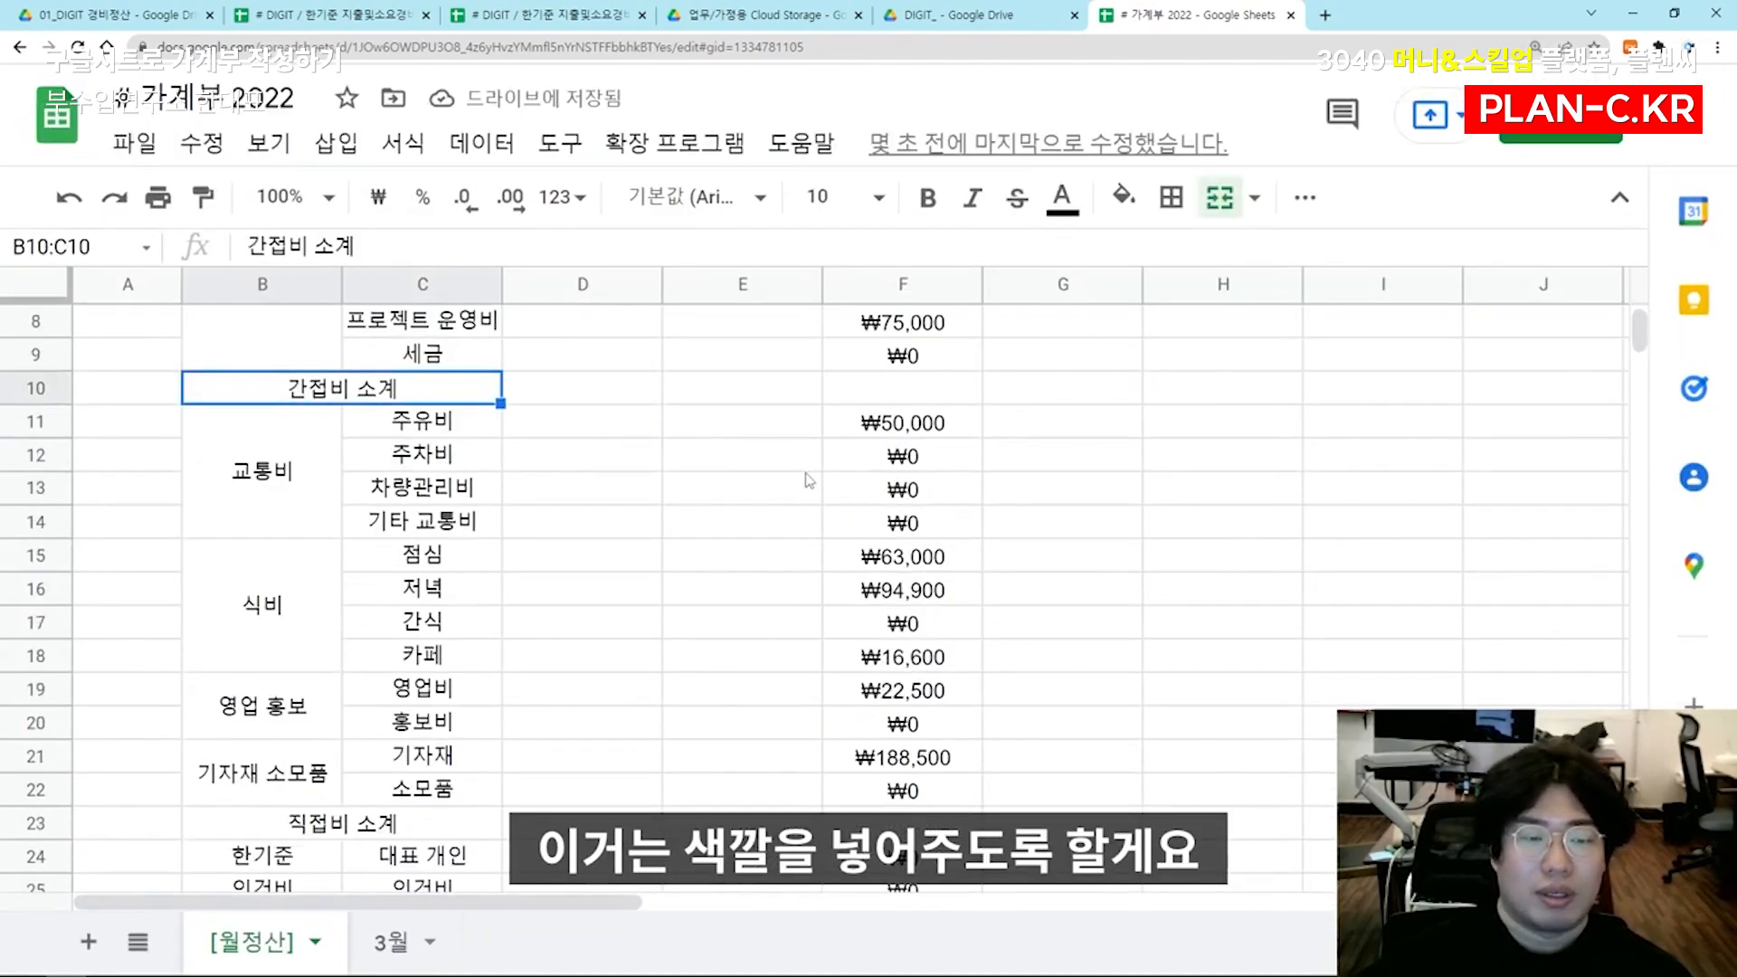
scroll(978, 425, "down", 3)
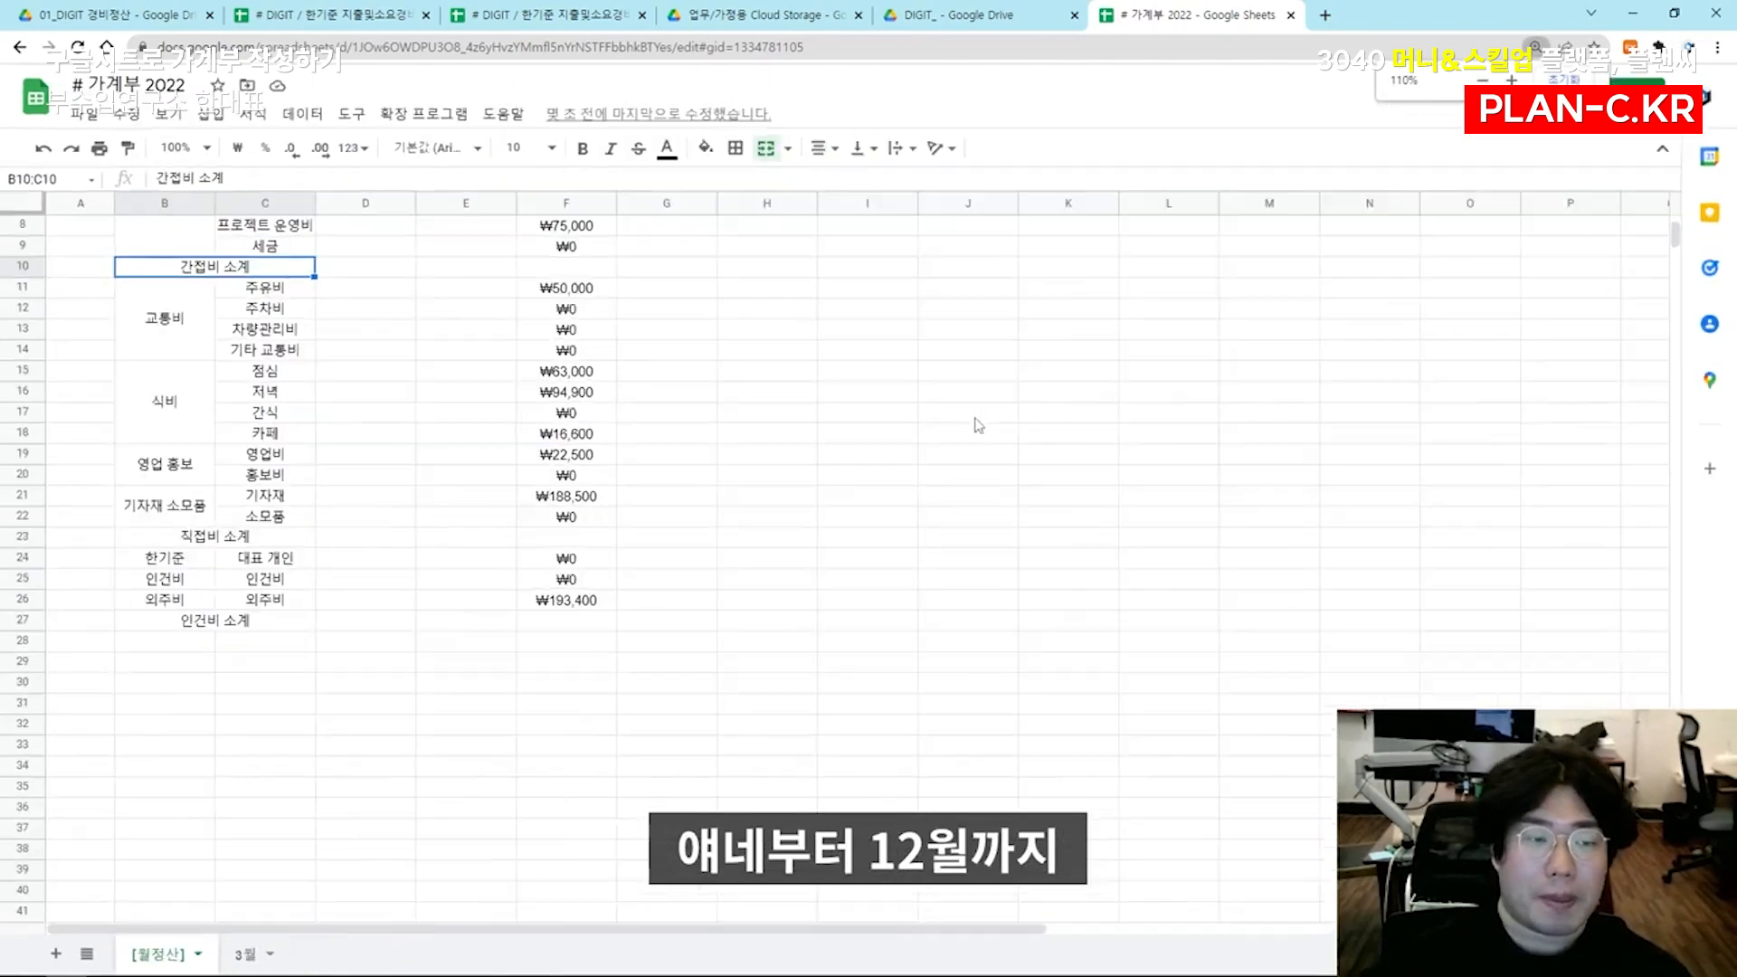
left_click(1464, 454, "shift")
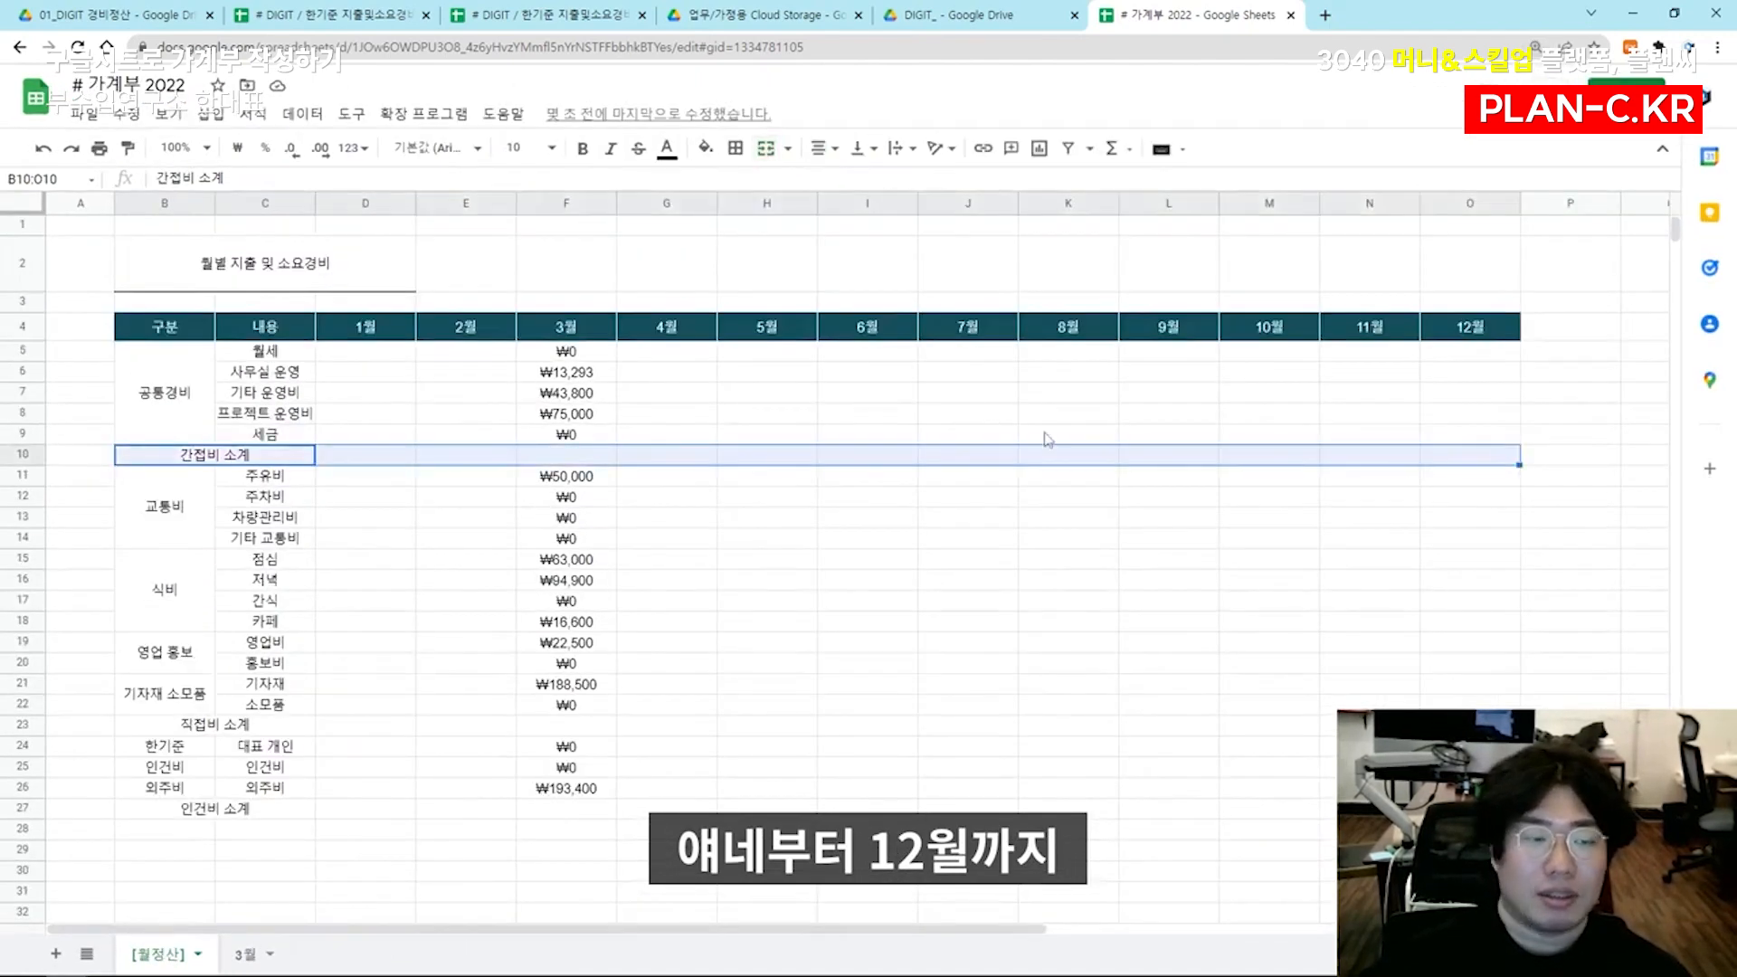
left_click(704, 147)
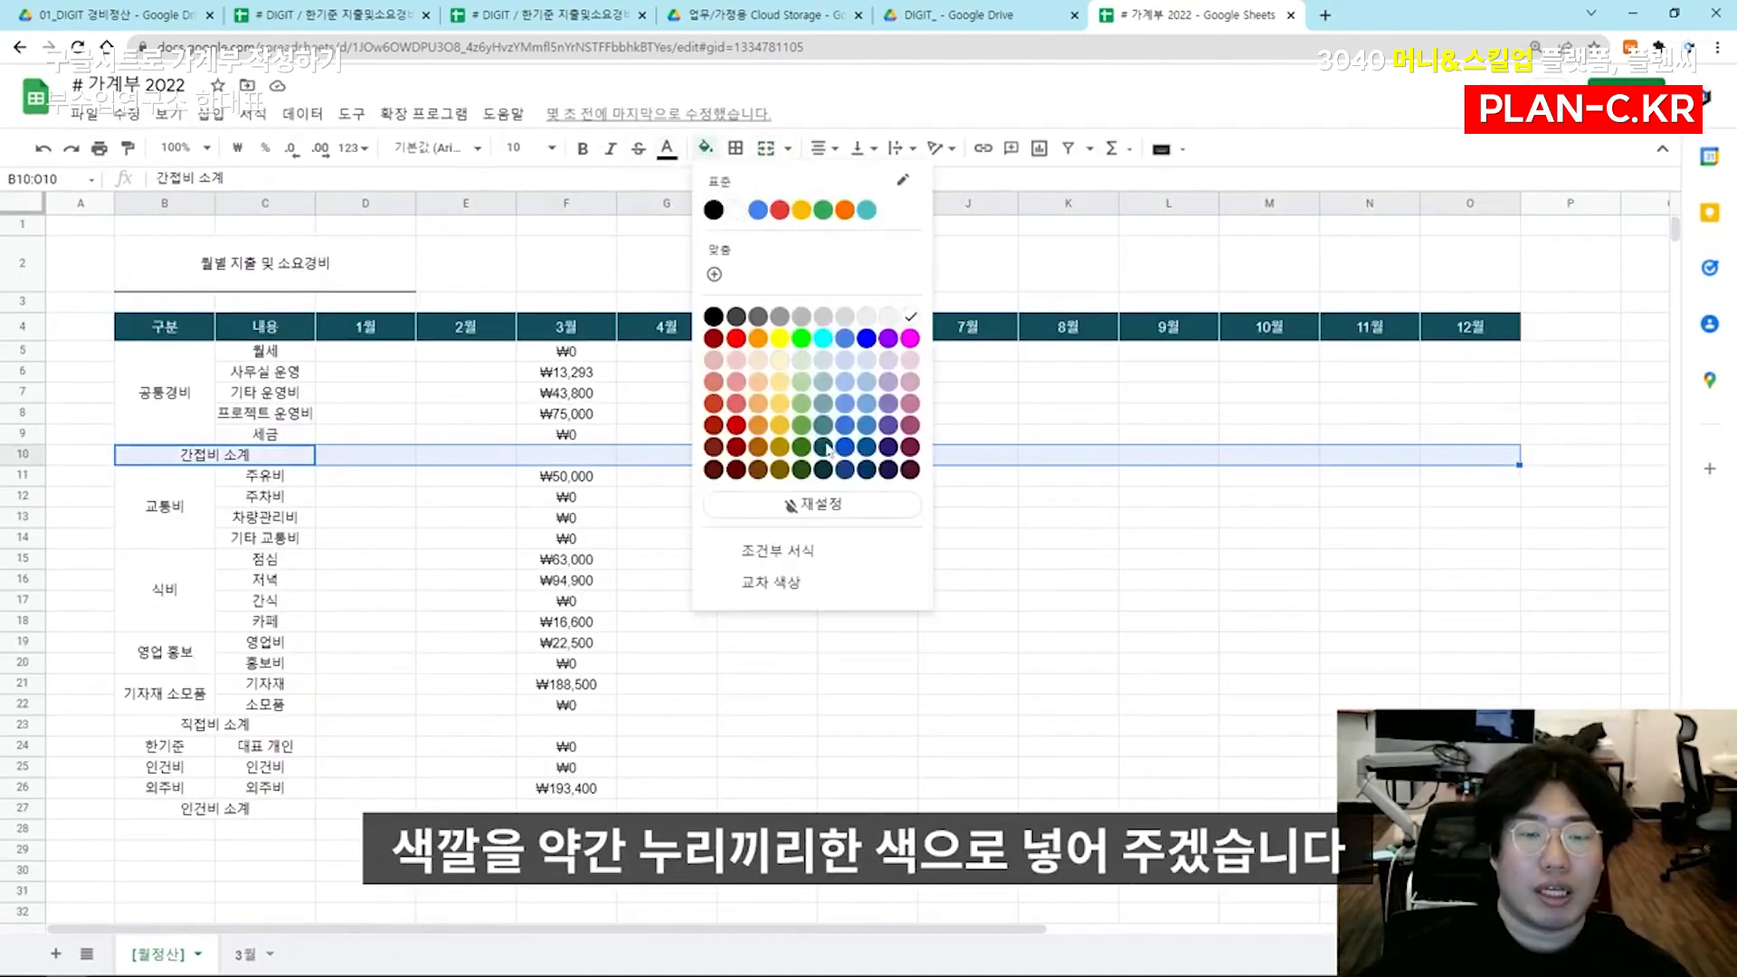
left_click(780, 362)
left_click(730, 602)
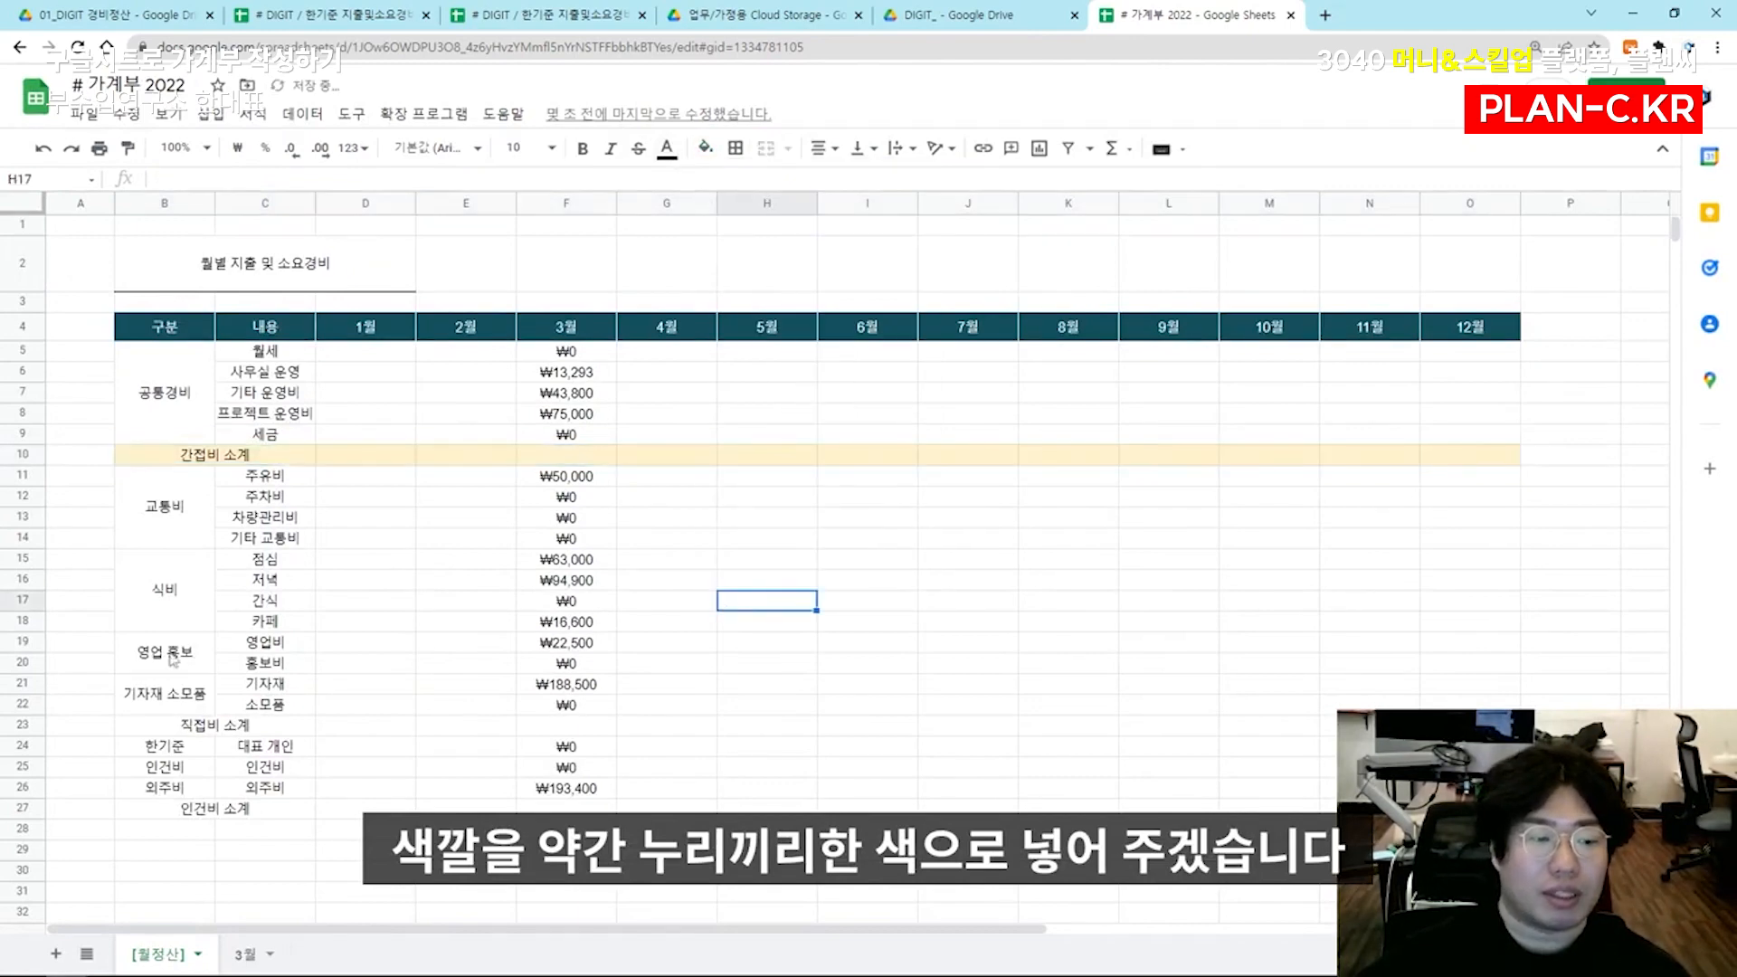
Fill the 직접비 소계 row (B23:O23) and the 인건비 소계 row (B27:O27) with the same light yellow
left_click(159, 726)
left_click(1464, 724, "shift")
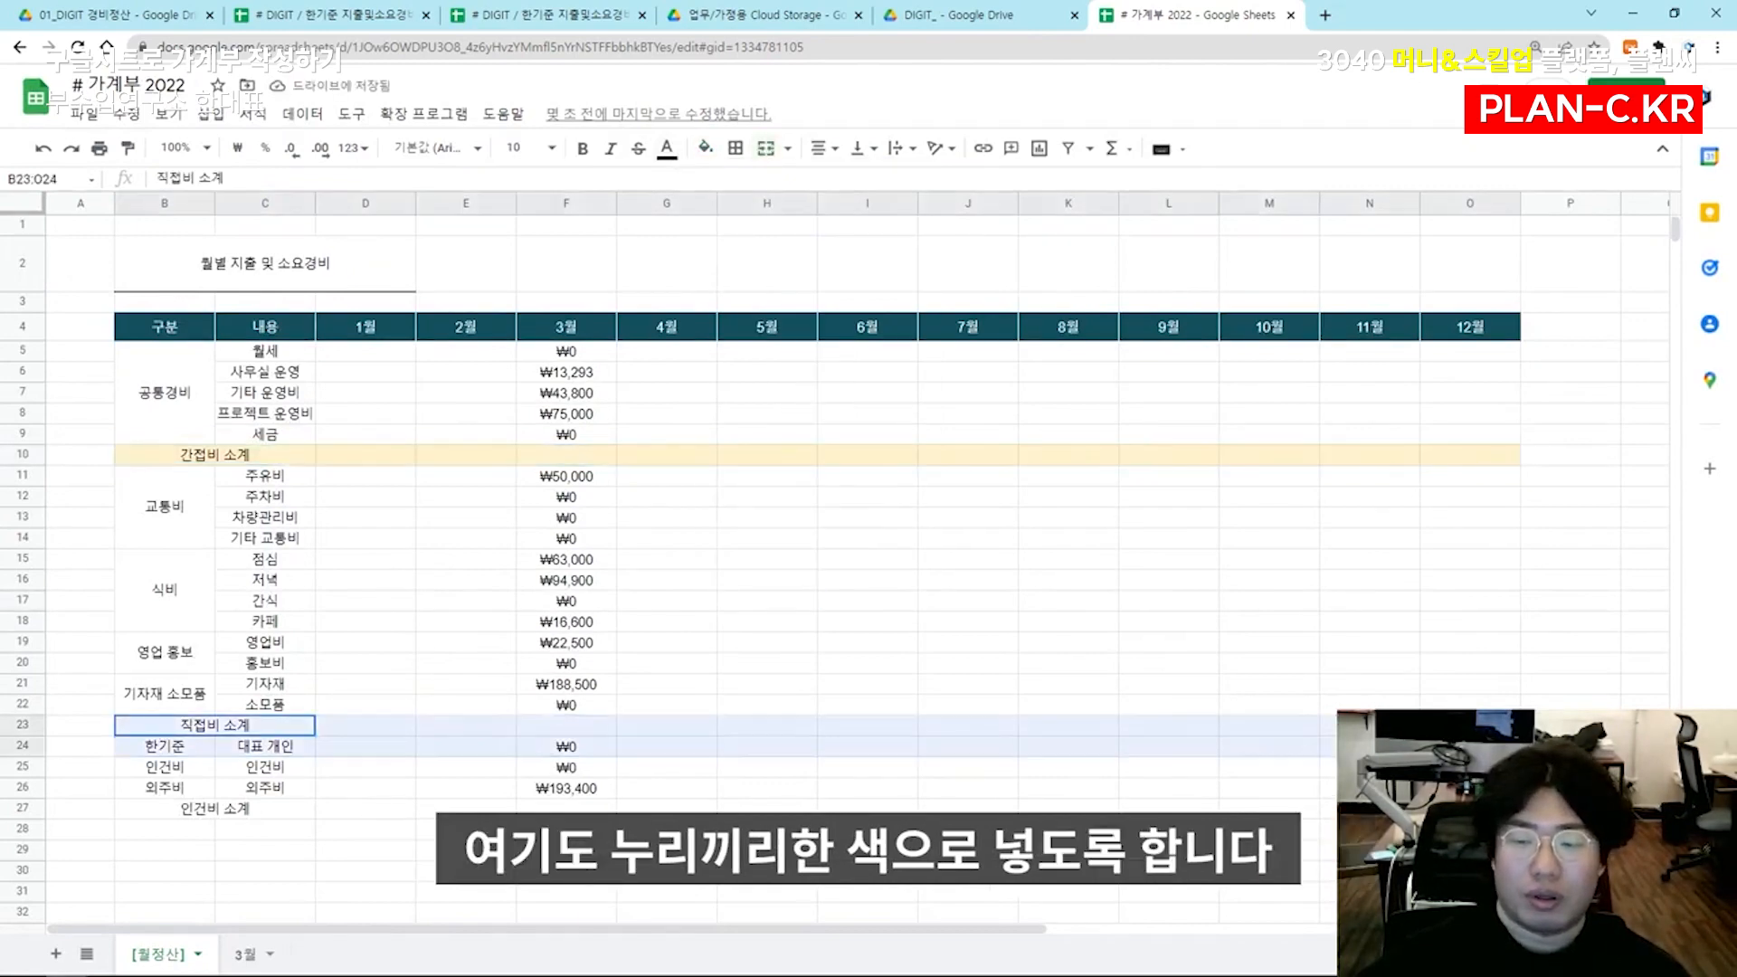
left_click(705, 148)
left_click(784, 362)
left_click(216, 808)
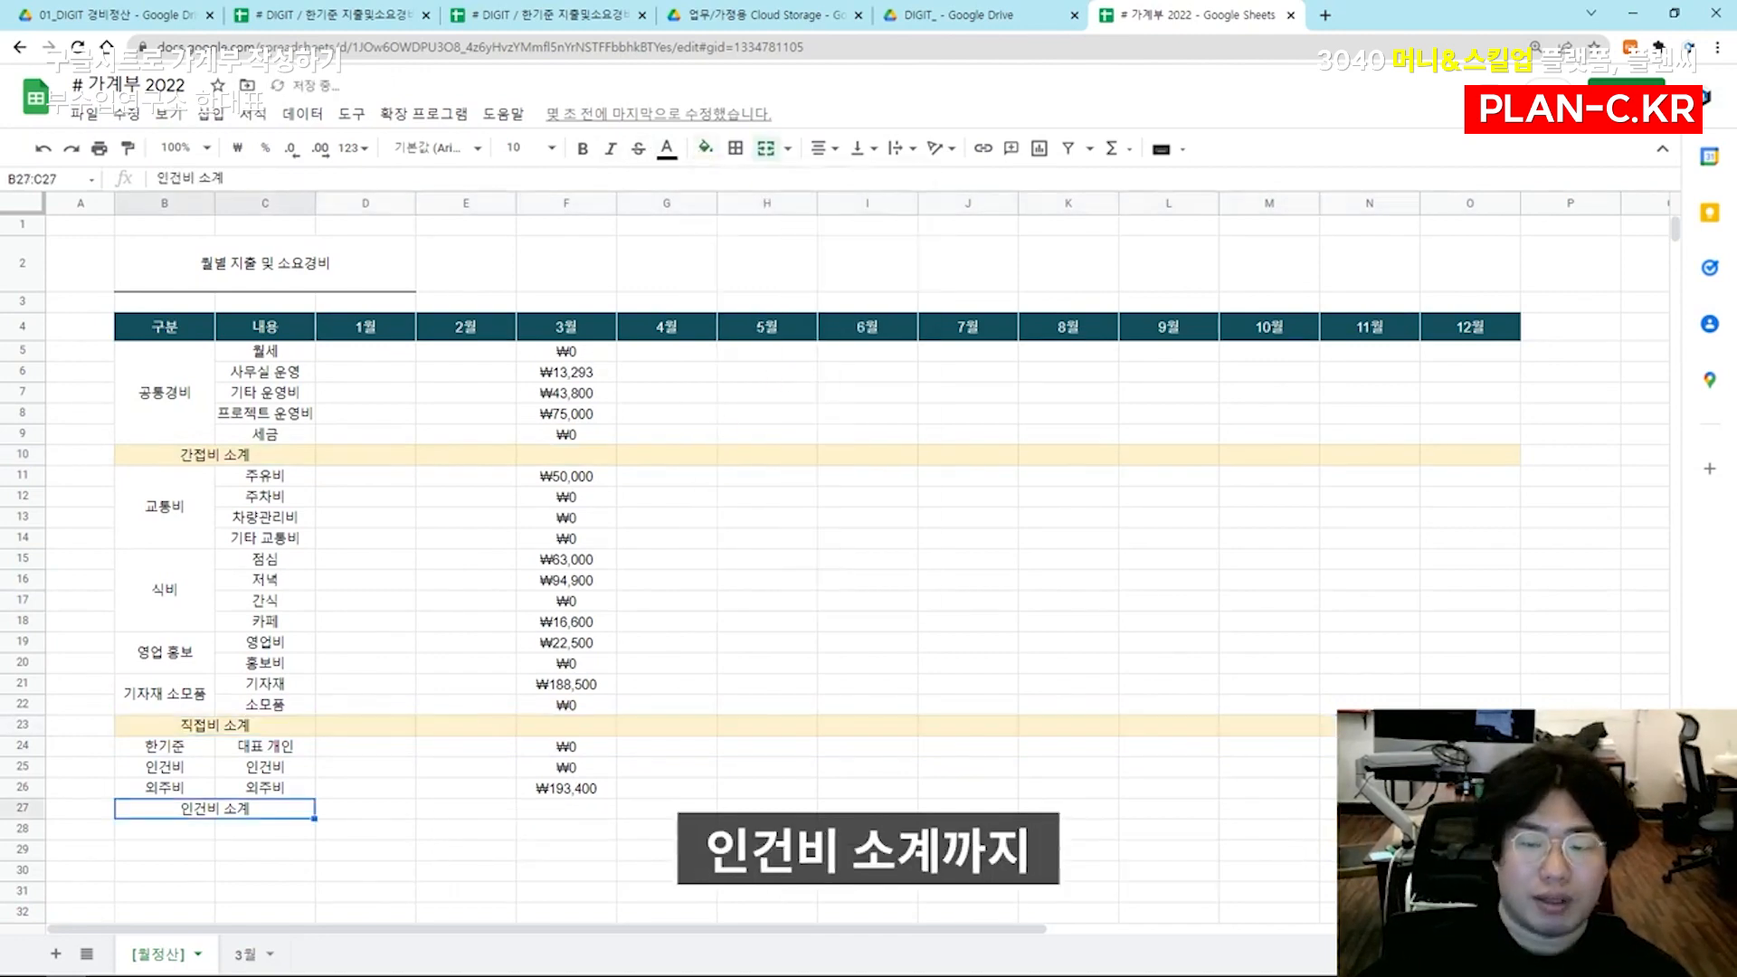
left_click(1464, 808, "shift")
left_click(705, 147)
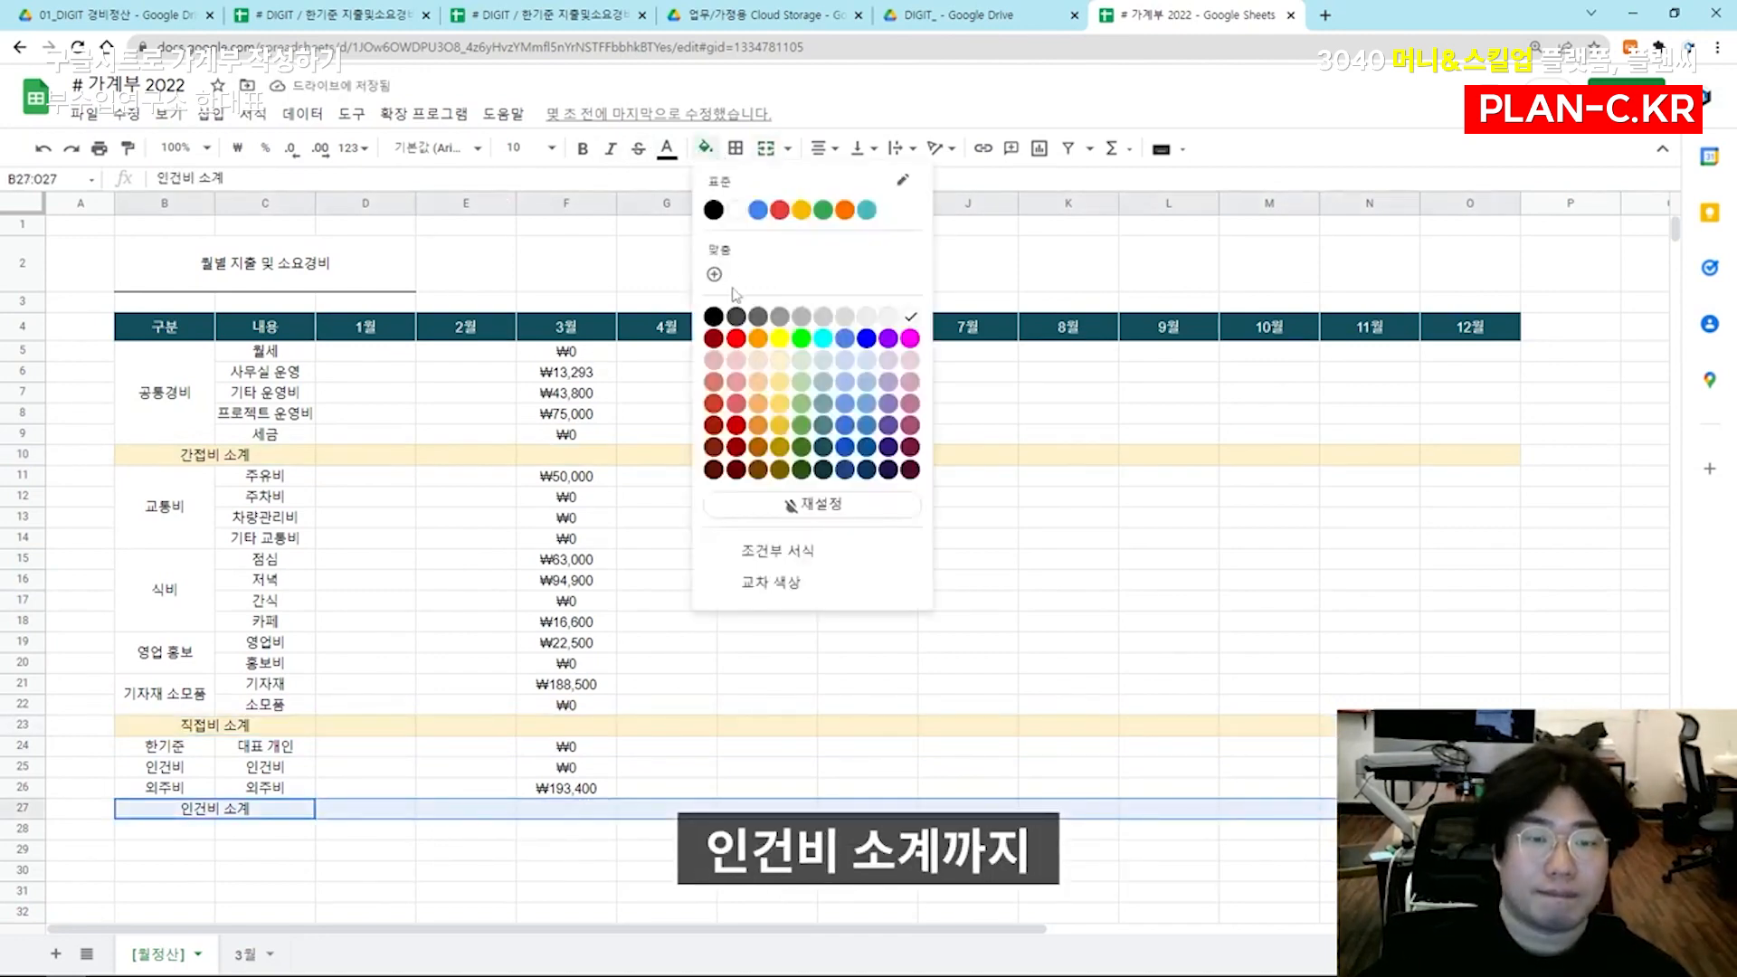
left_click(774, 362)
left_click(475, 562)
Enter 합 계 in B28 below 인건비 소계 and merge B28:C28
scroll(452, 633, "down", 1)
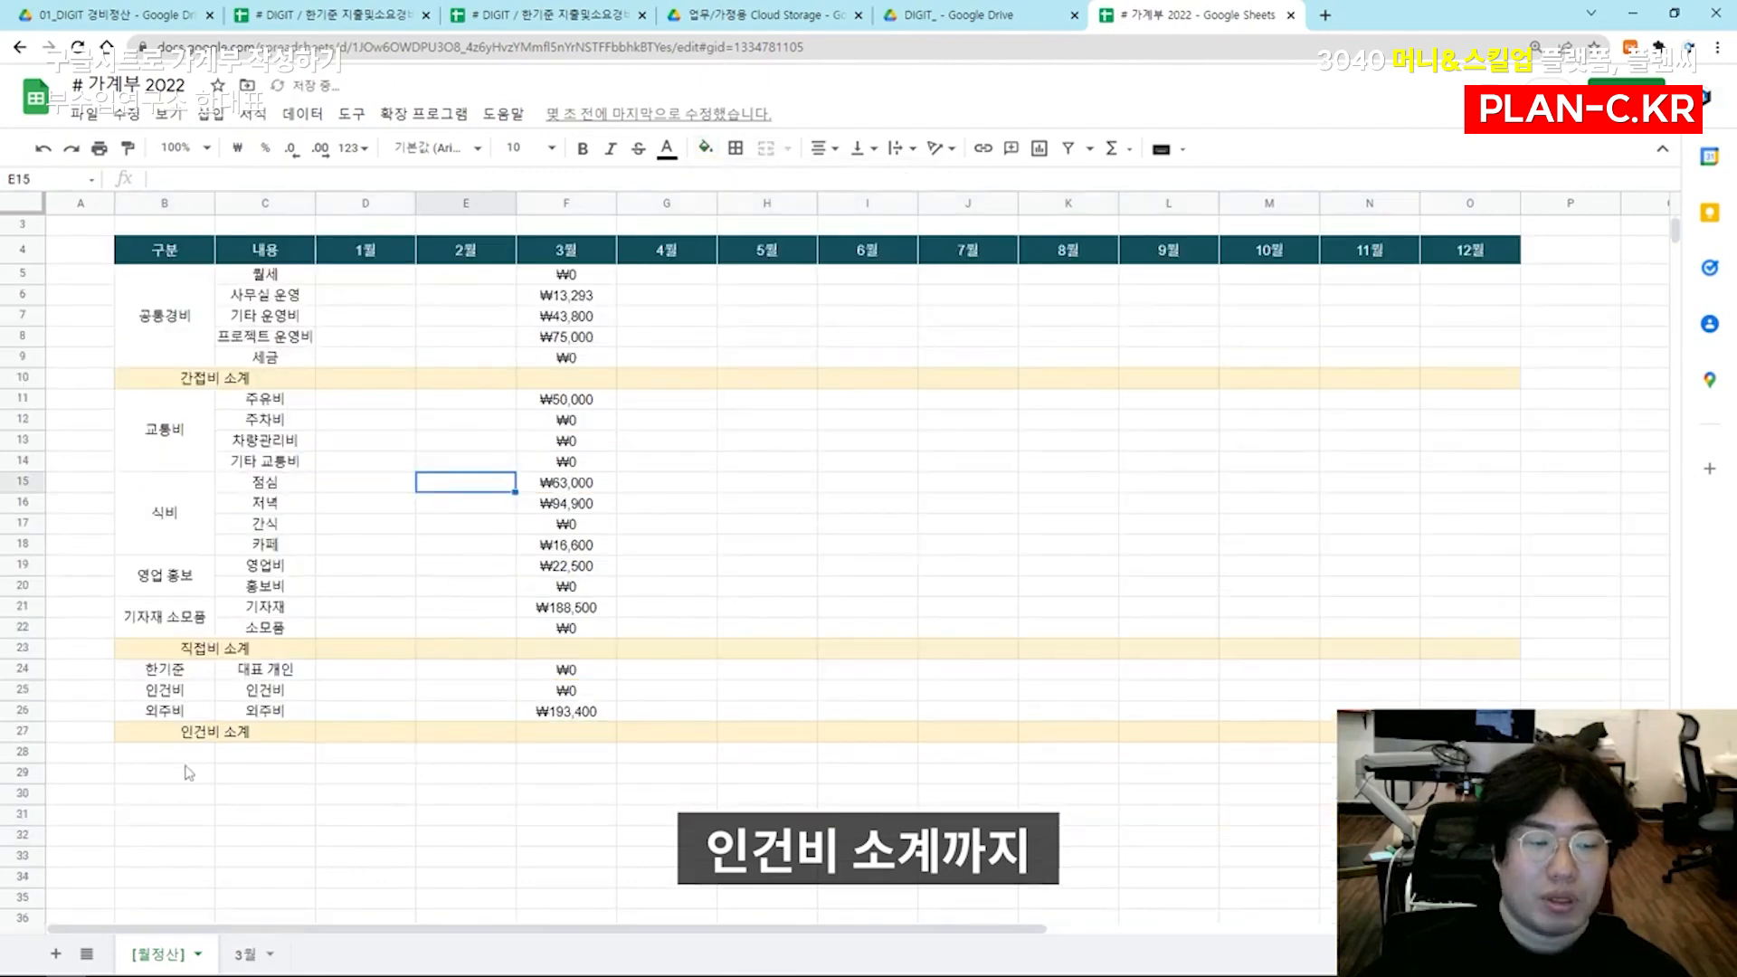
left_click(195, 755)
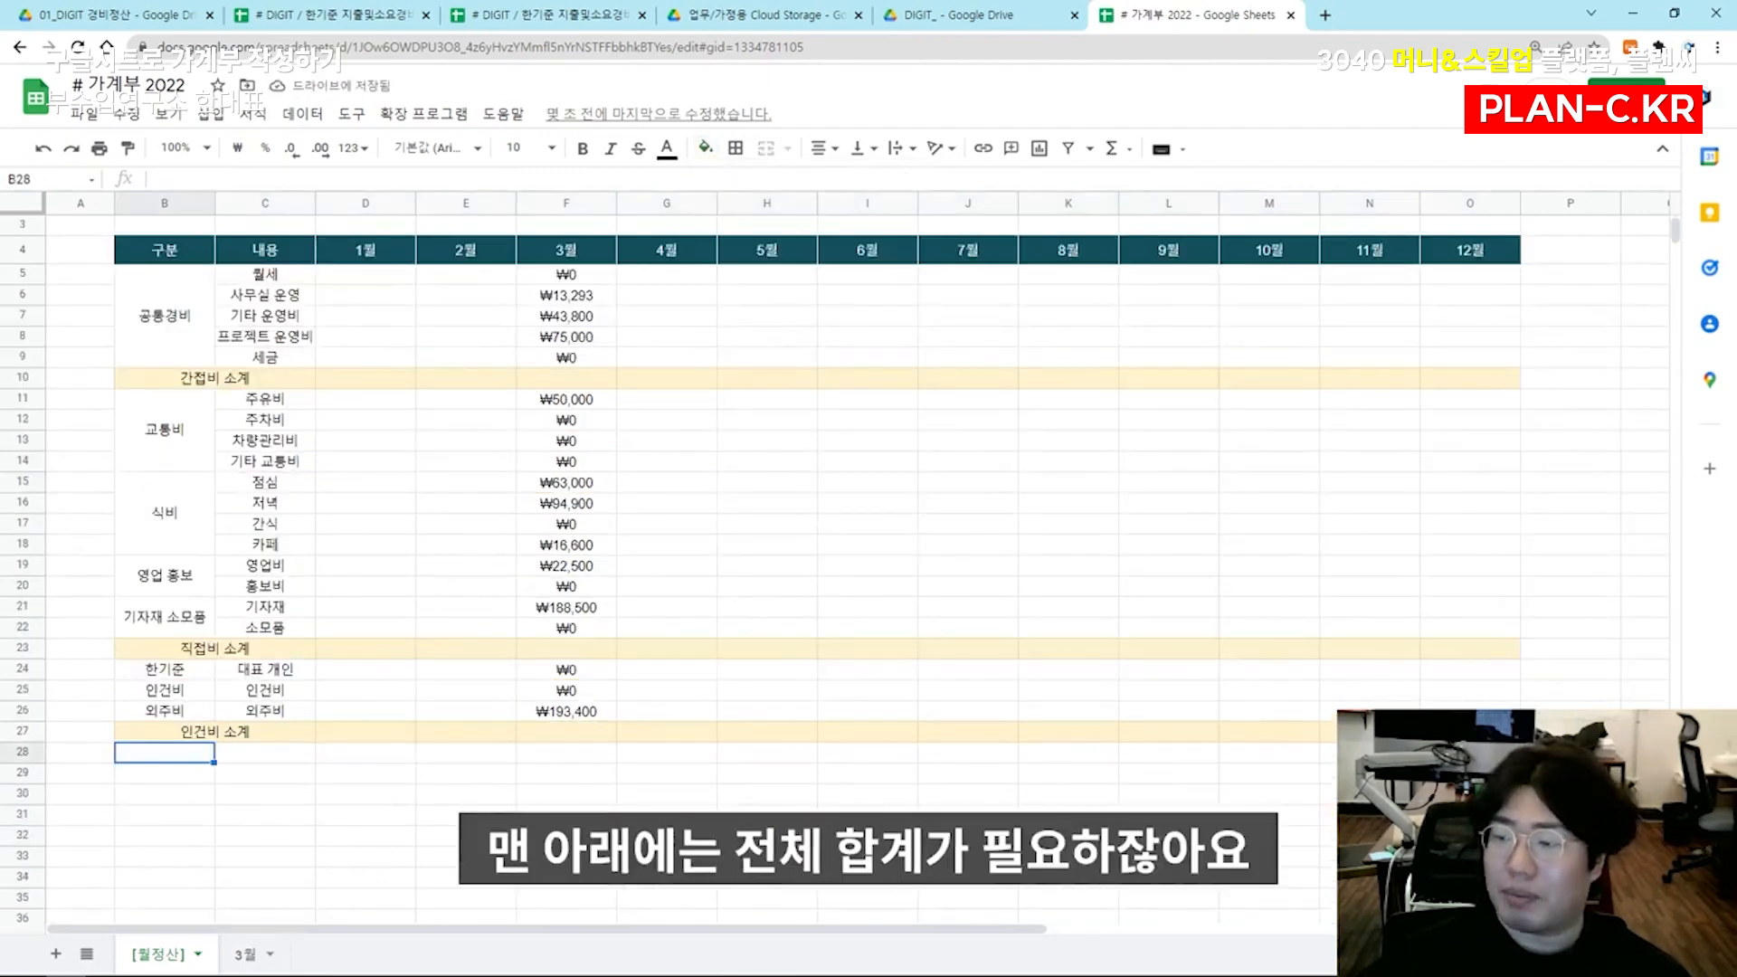
type("합")
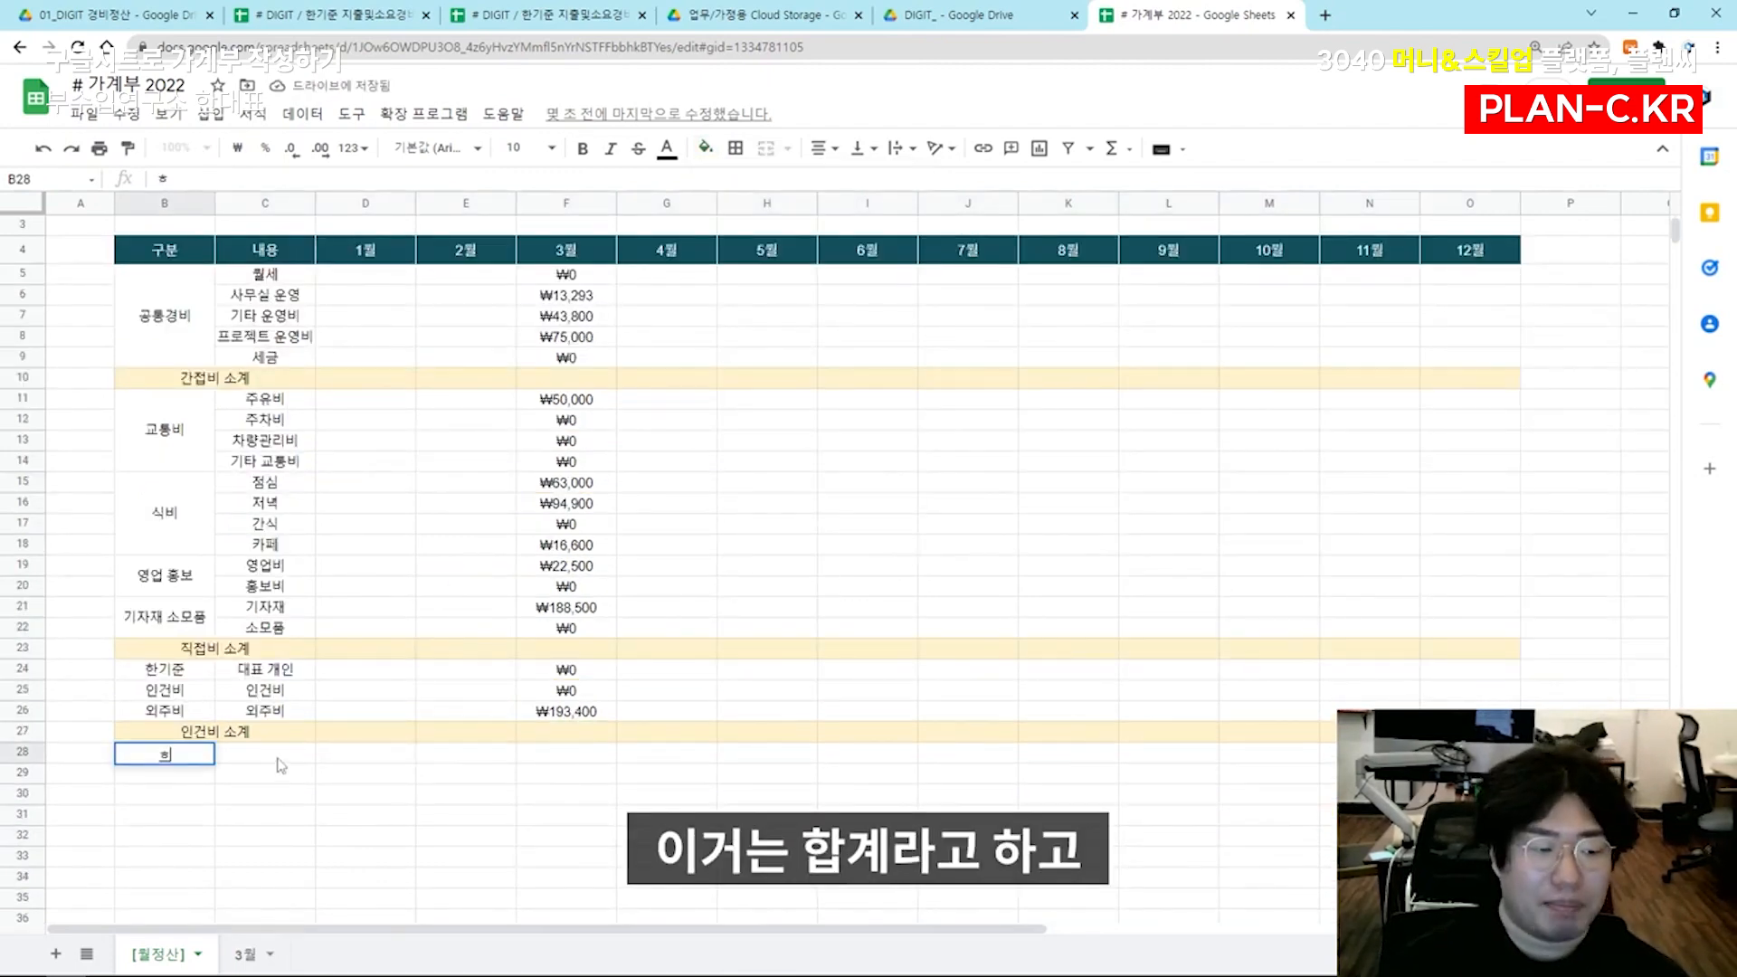
type(" 계")
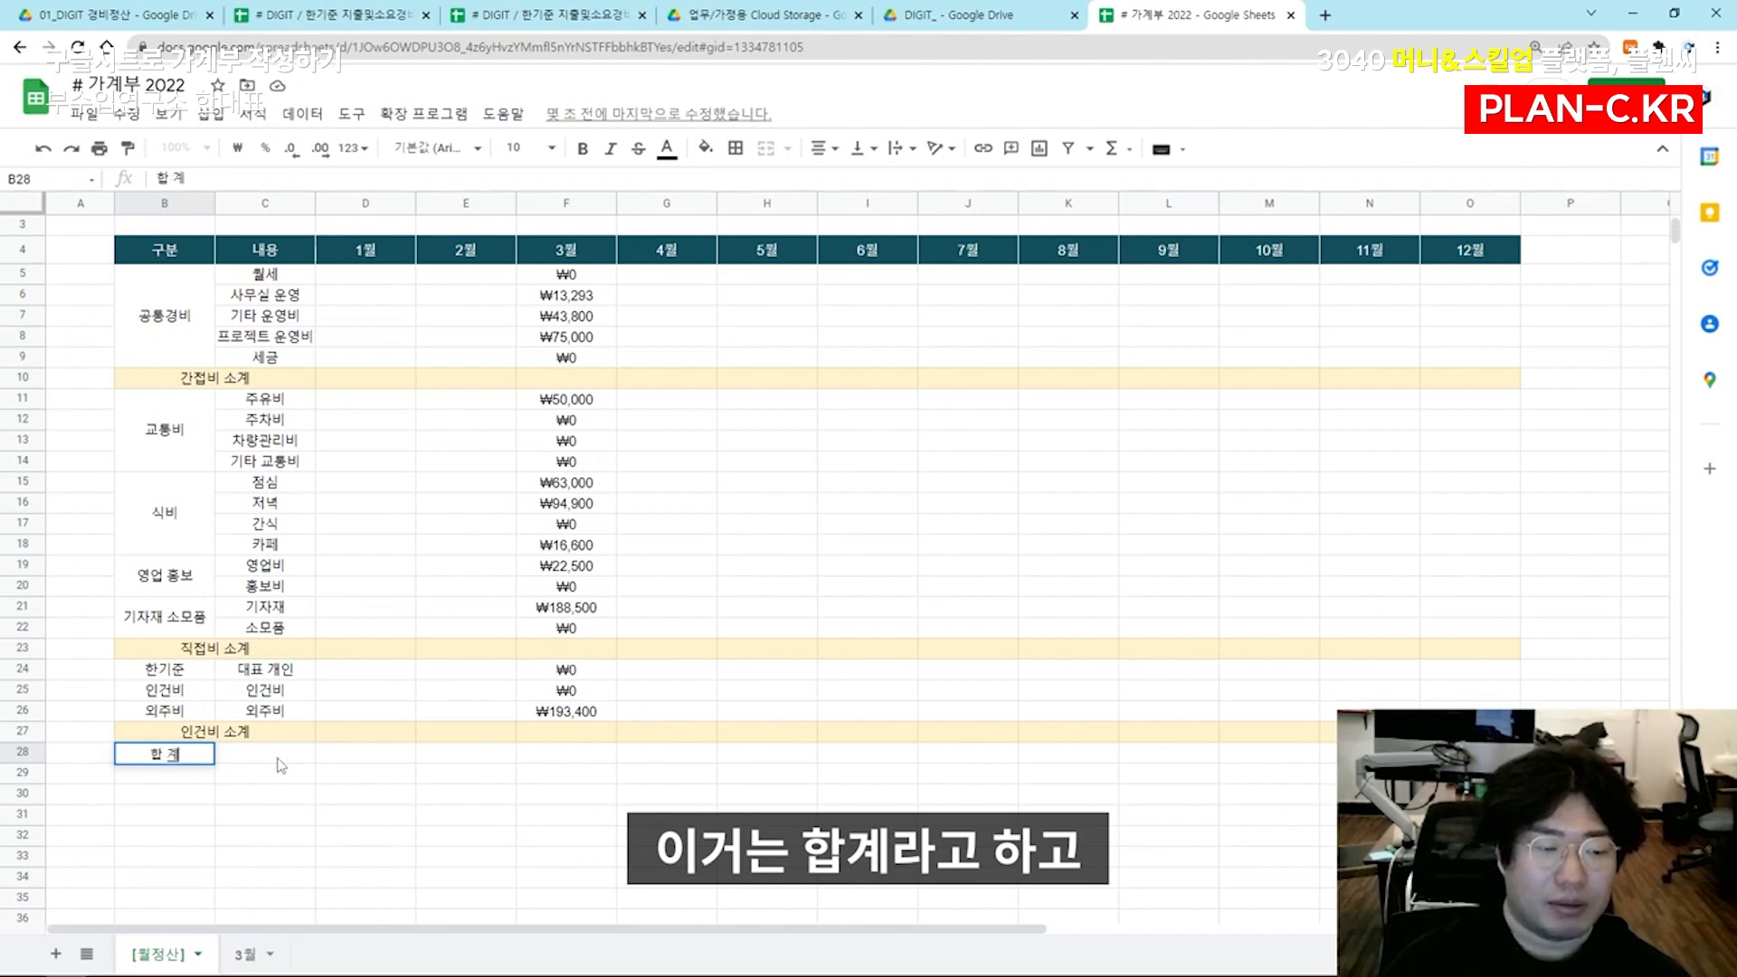
left_click(281, 760, "shift")
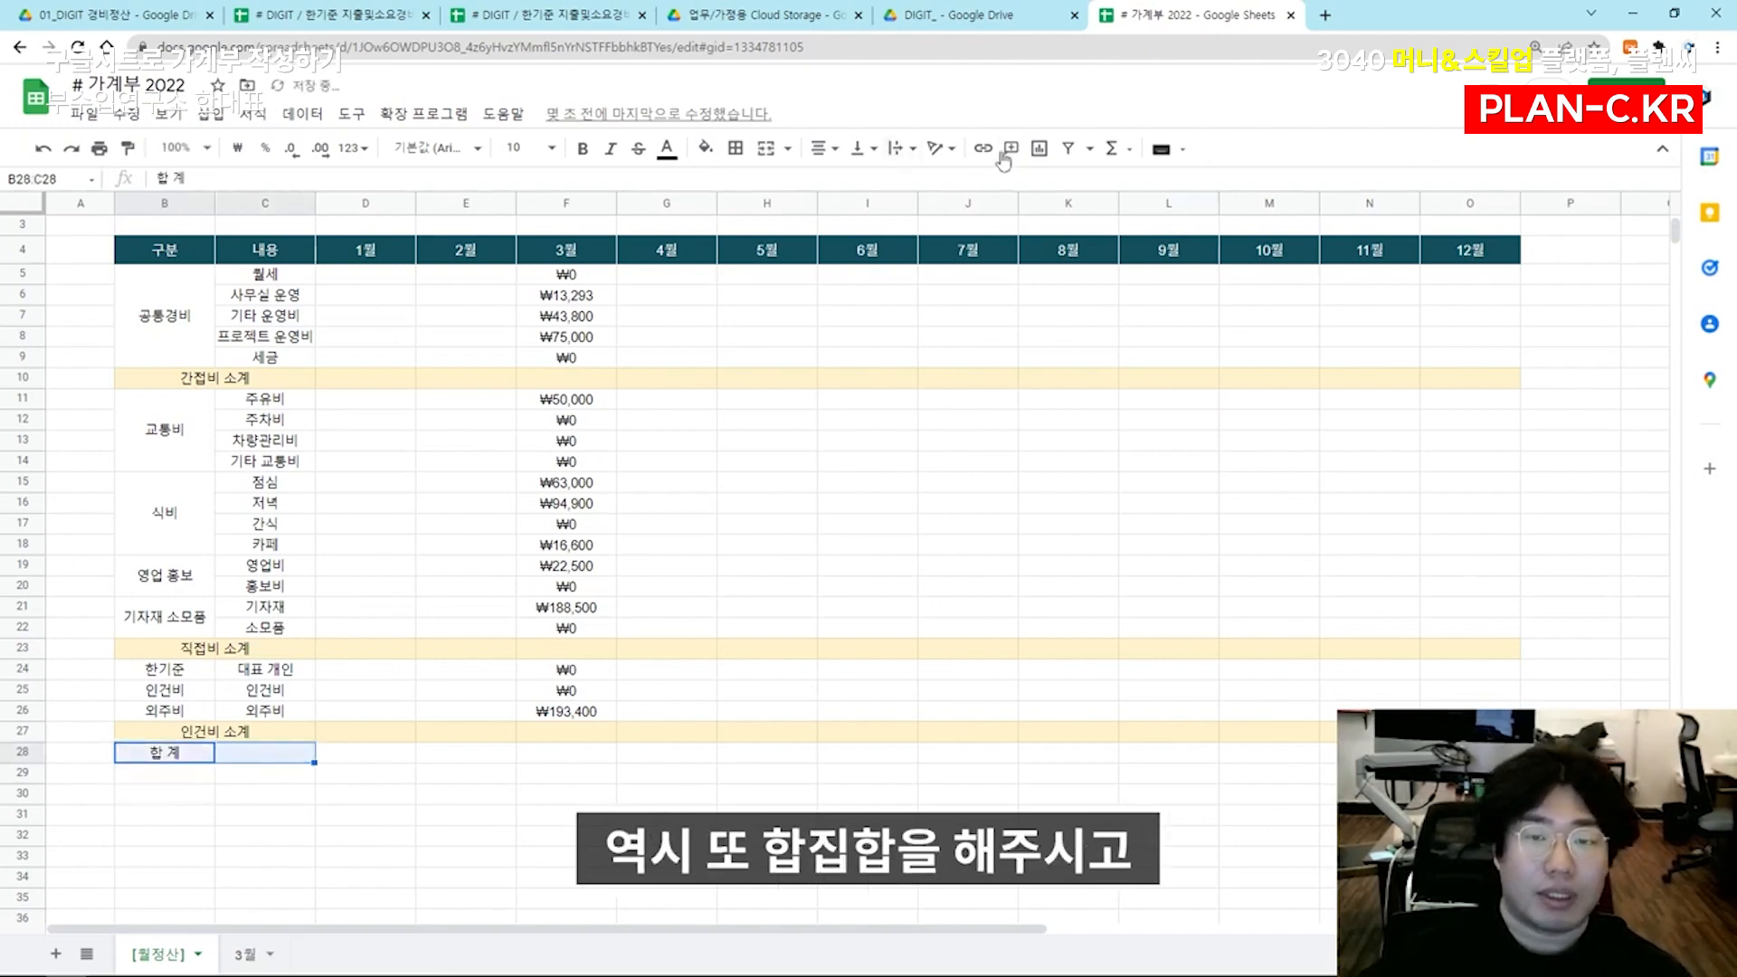
left_click(765, 147)
Fill the 합 계 row from B28 through O28 with light green
left_click_drag(217, 752, 1467, 752)
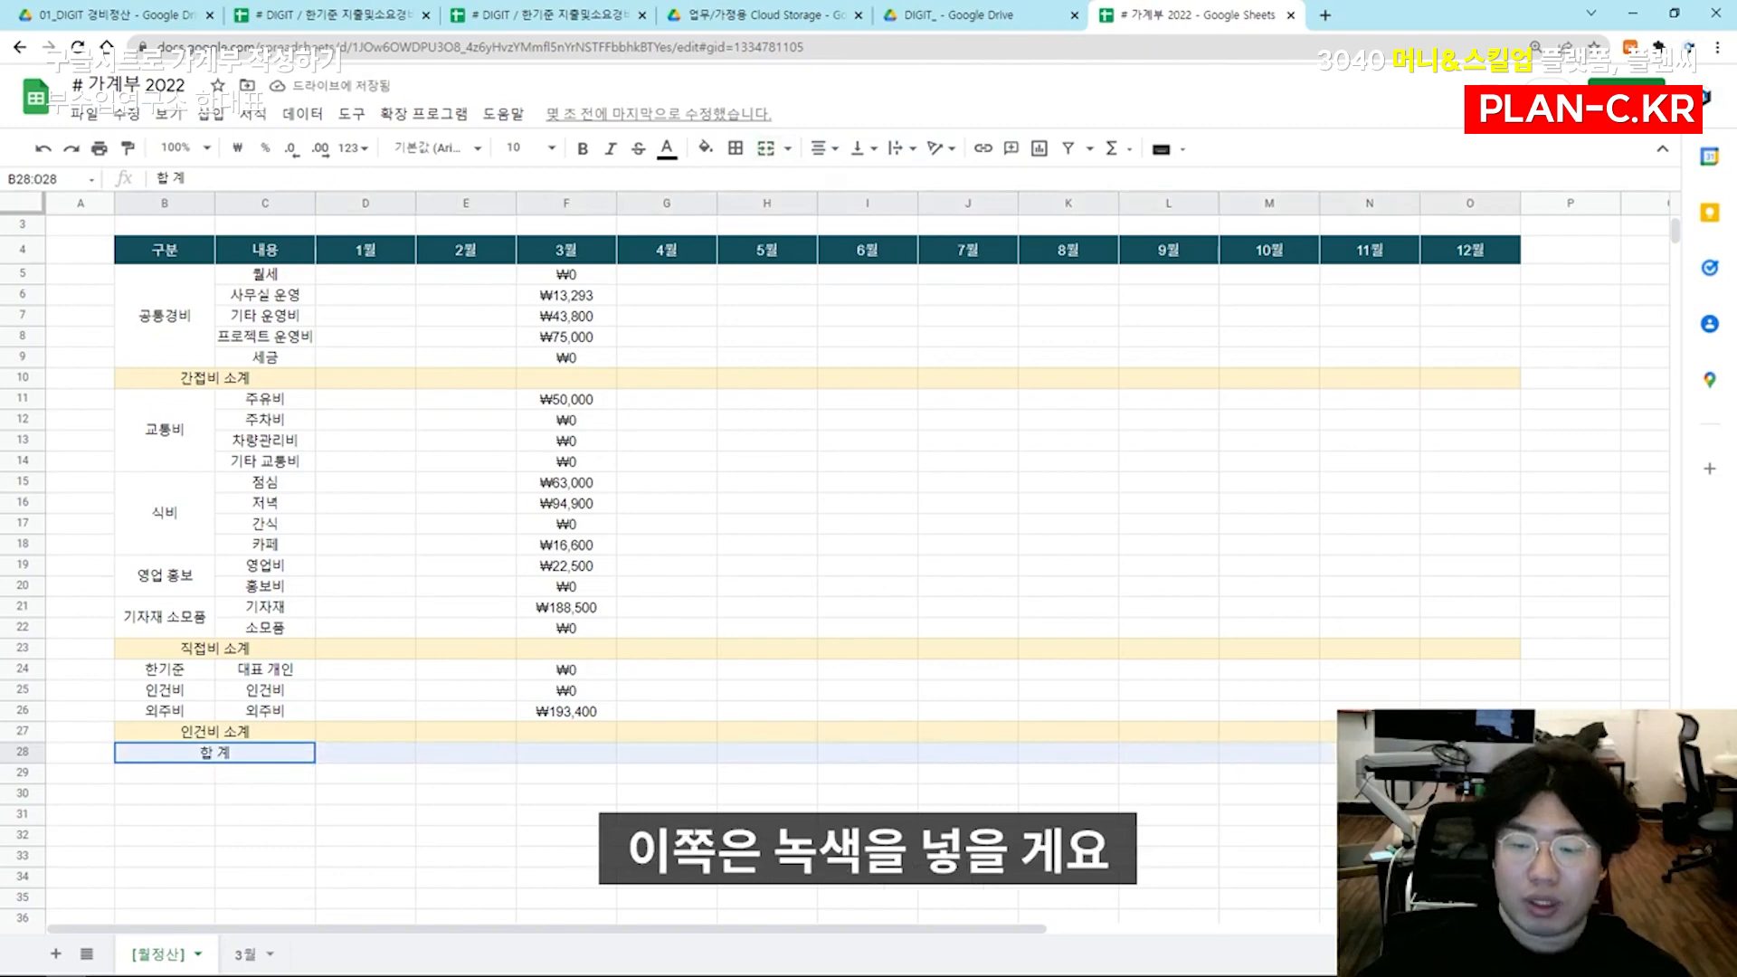
left_click(703, 149)
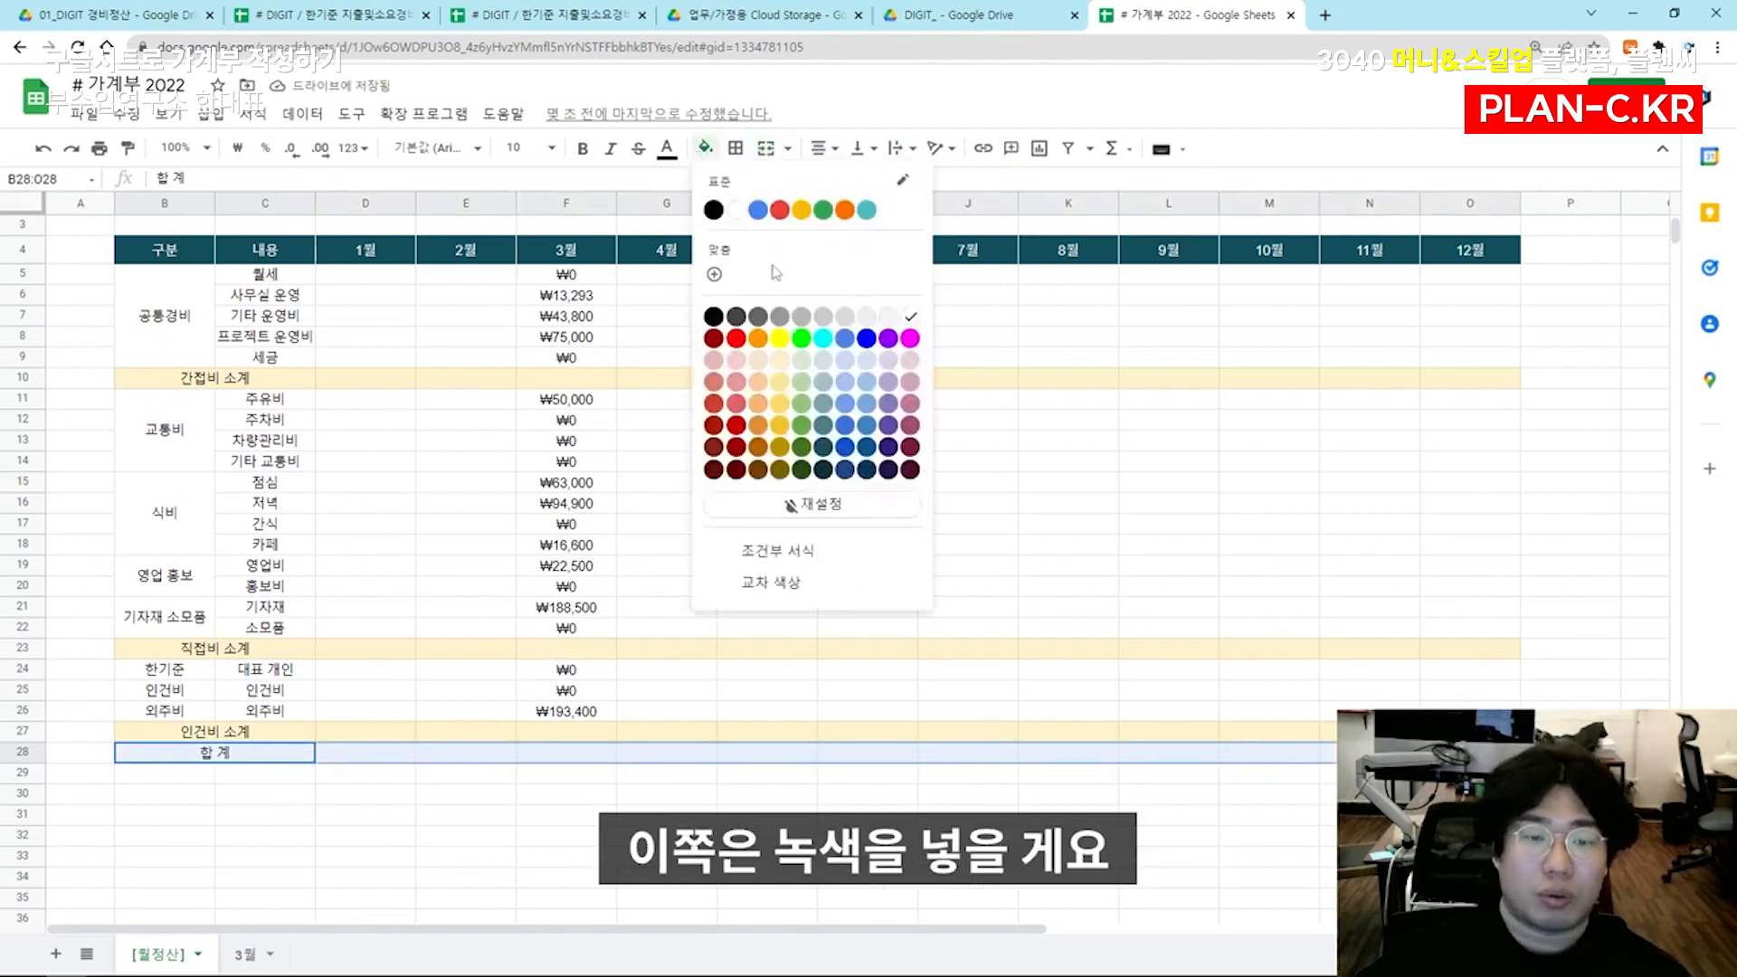
left_click(800, 362)
left_click(508, 677)
Widen column C slightly so that the 프로젝트 운영비 label fits
scroll(410, 681, "up", 2)
left_click_drag(316, 203, 327, 204)
left_click(365, 442)
left_click(294, 461)
left_click(342, 724)
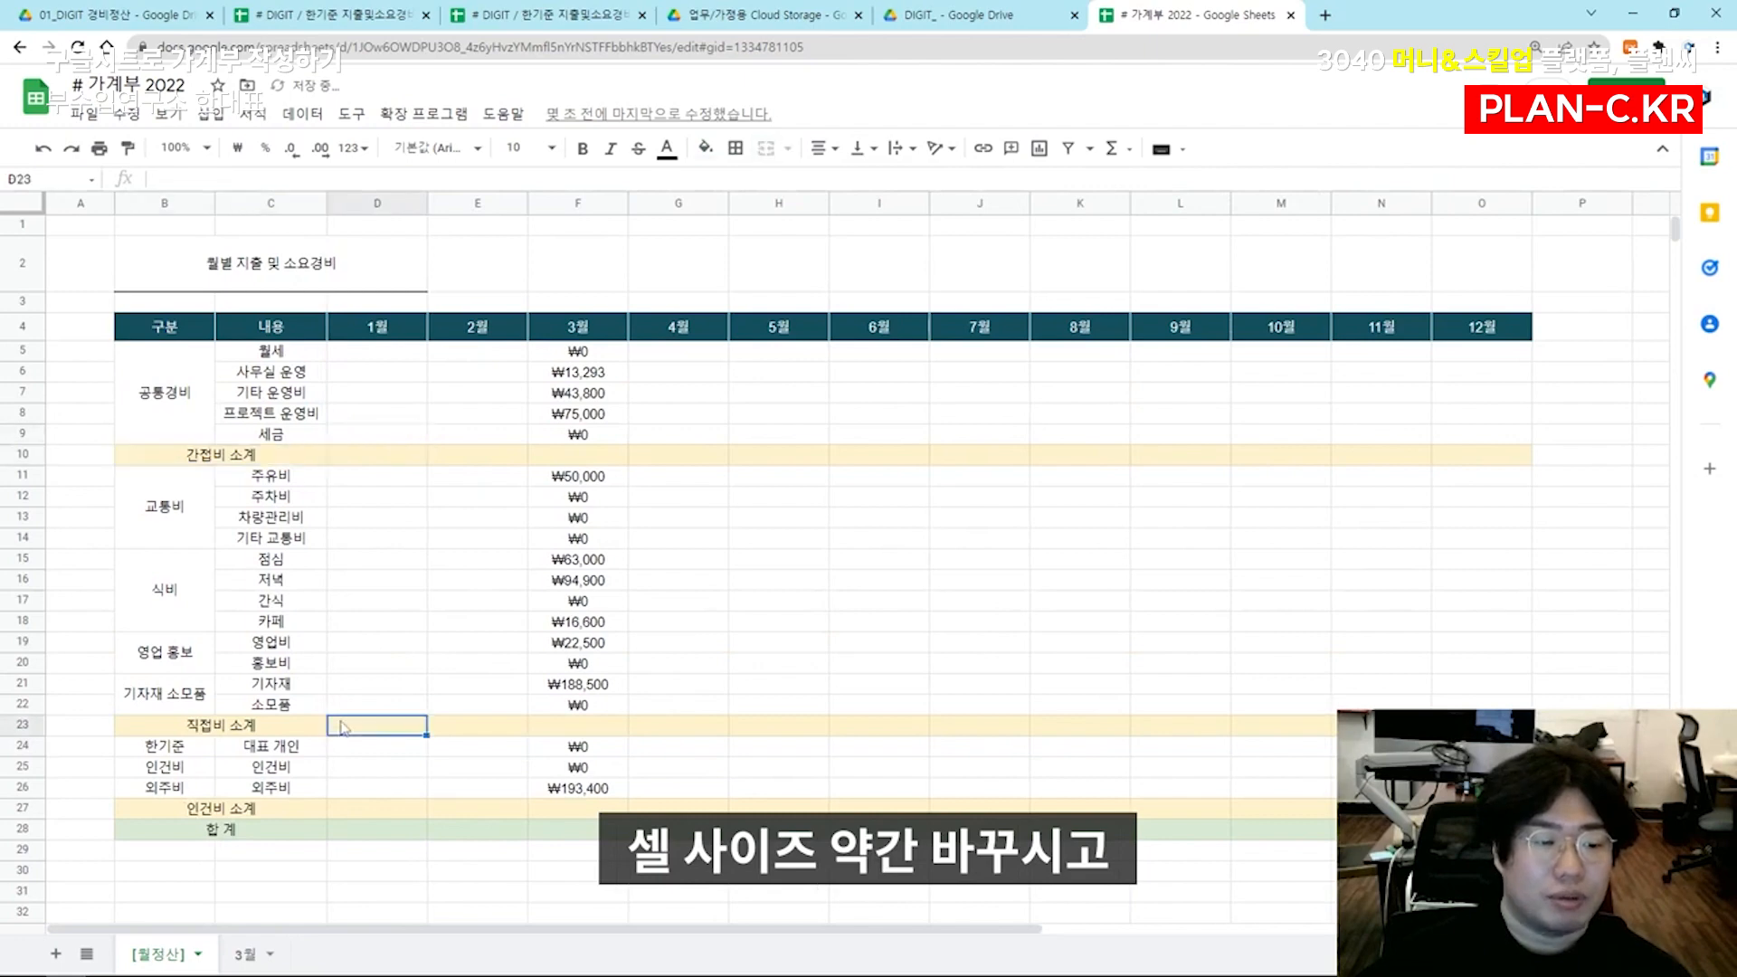
Enter =SUM(F5:F9) in F10 as the 간접비 소계 for 3월
left_click(543, 455)
left_click(402, 454)
left_click(554, 460)
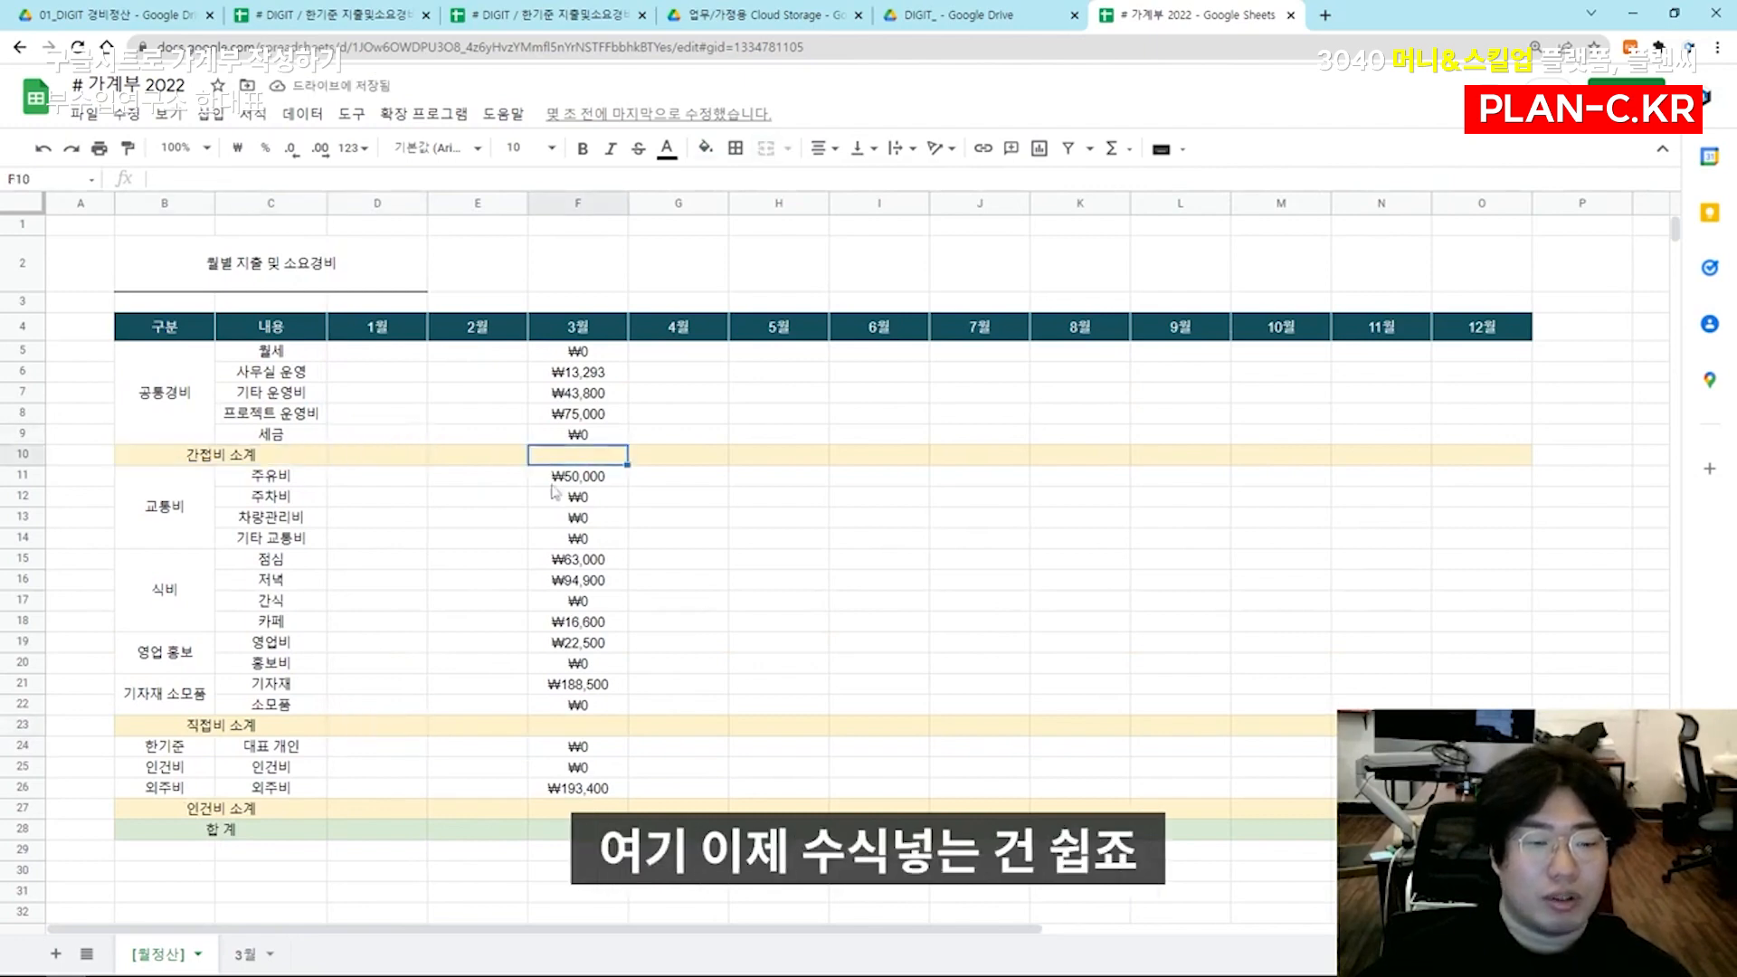
type("=su")
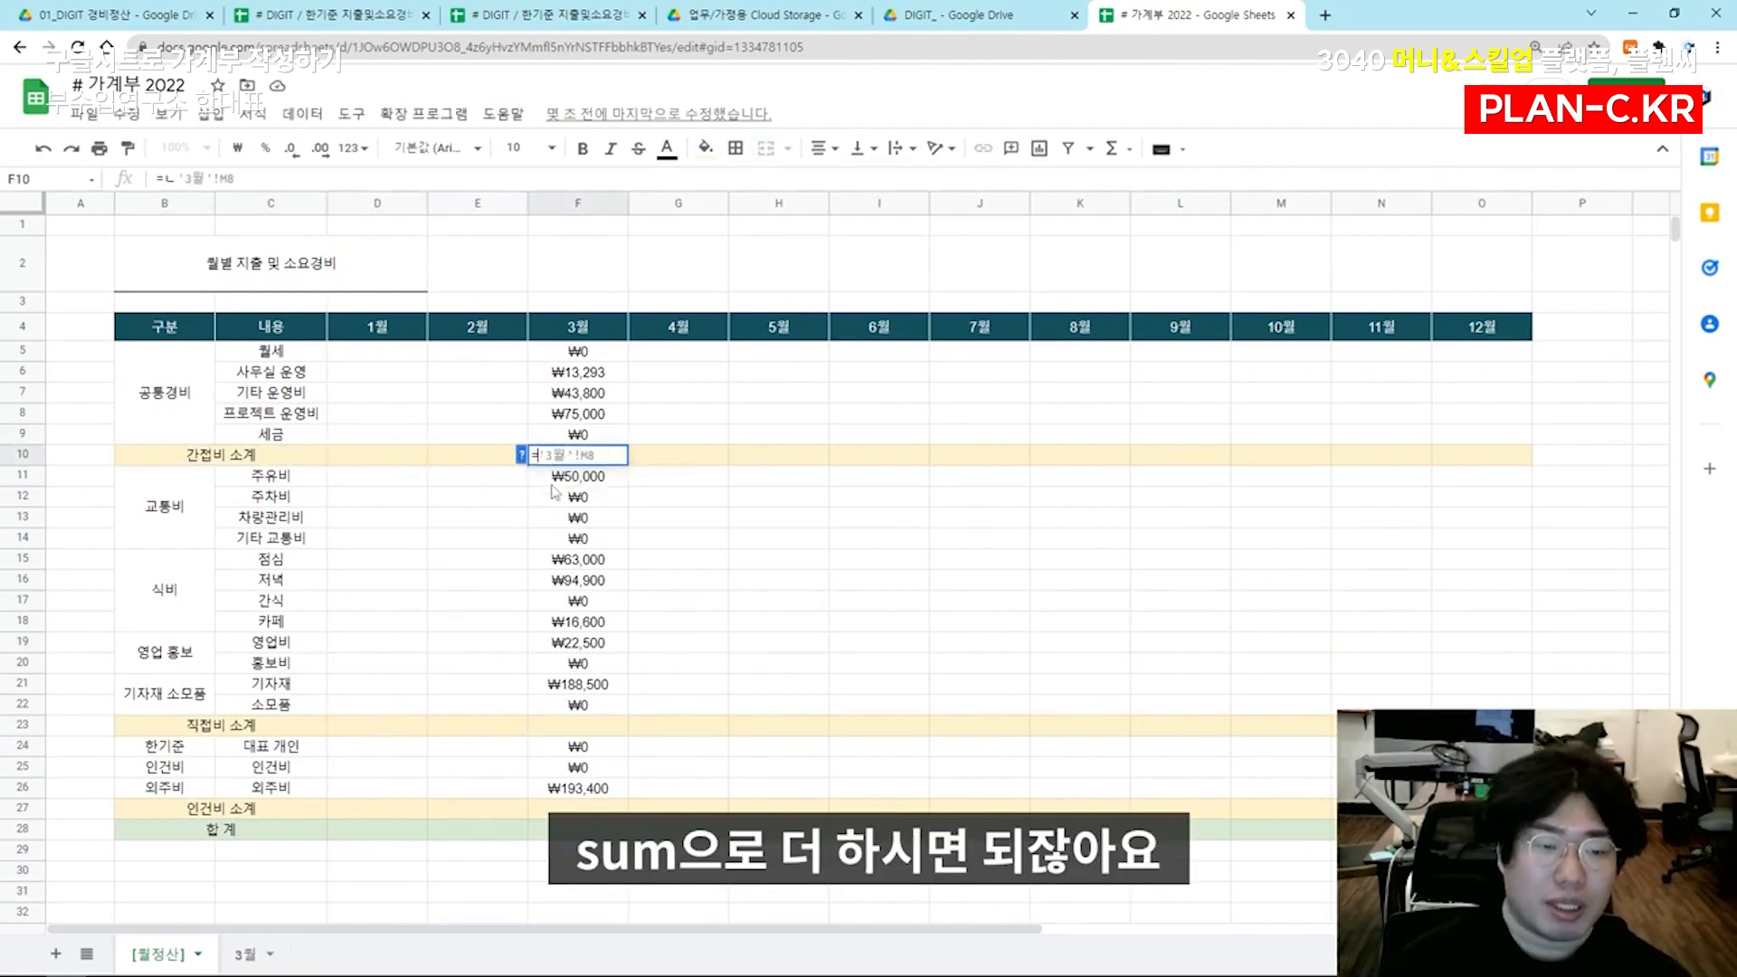
type("m(")
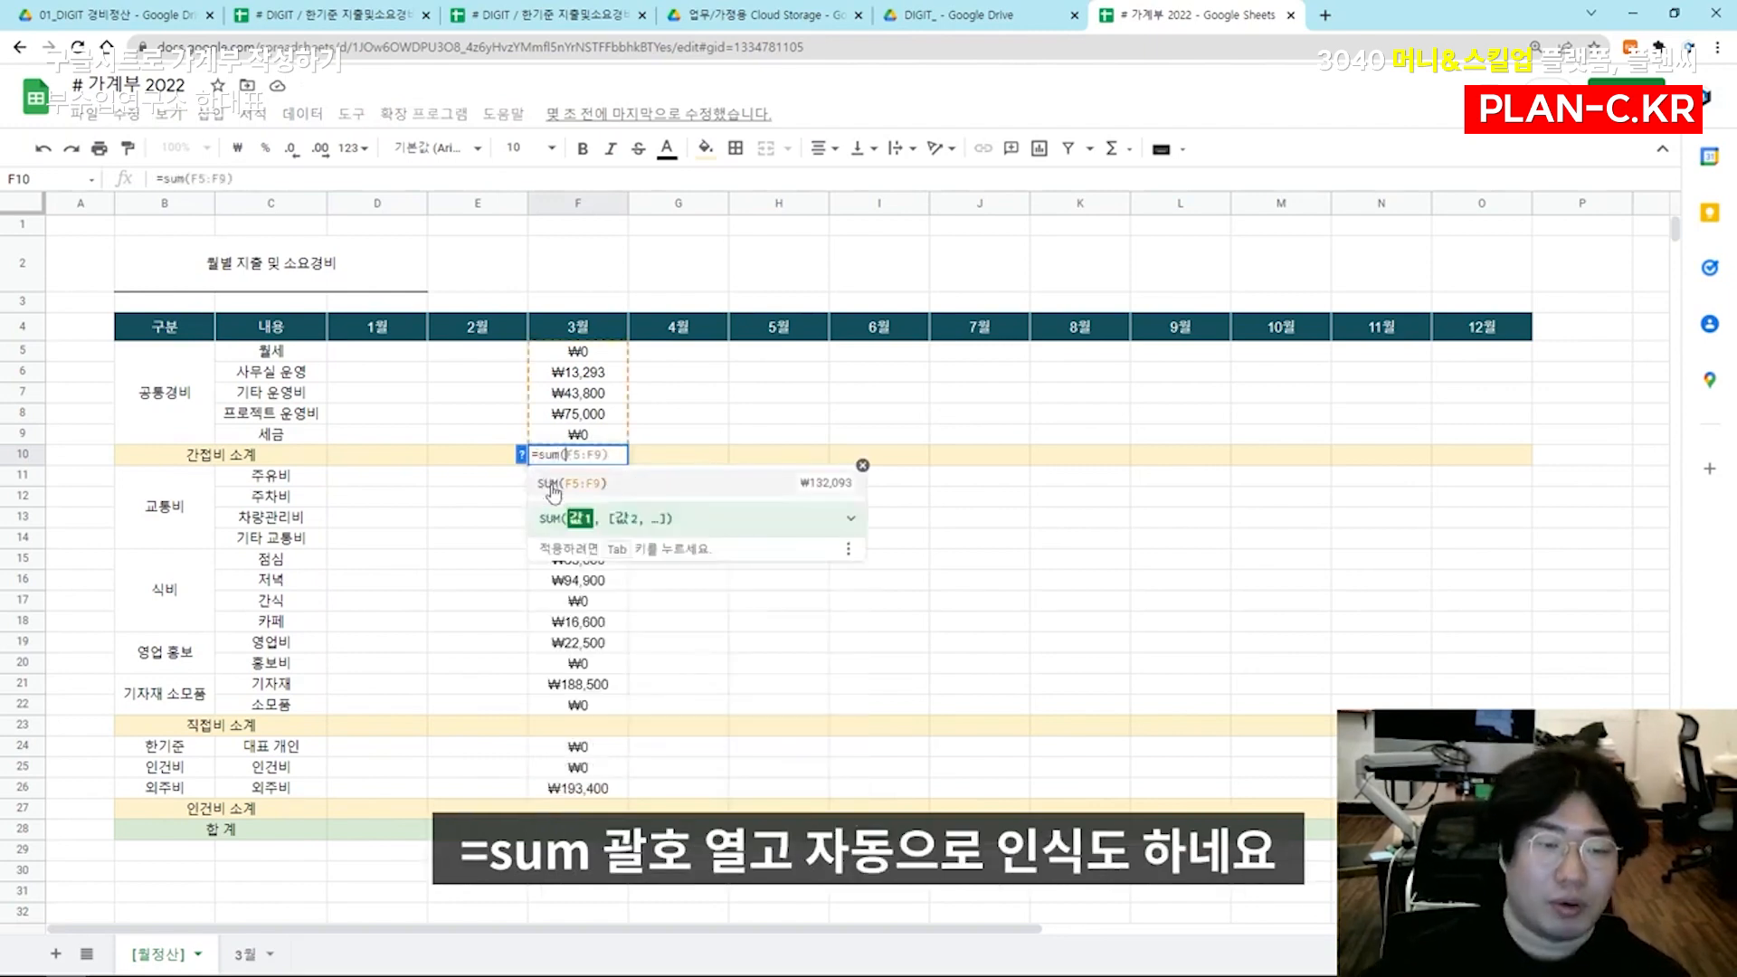
key("Tab")
key("Return")
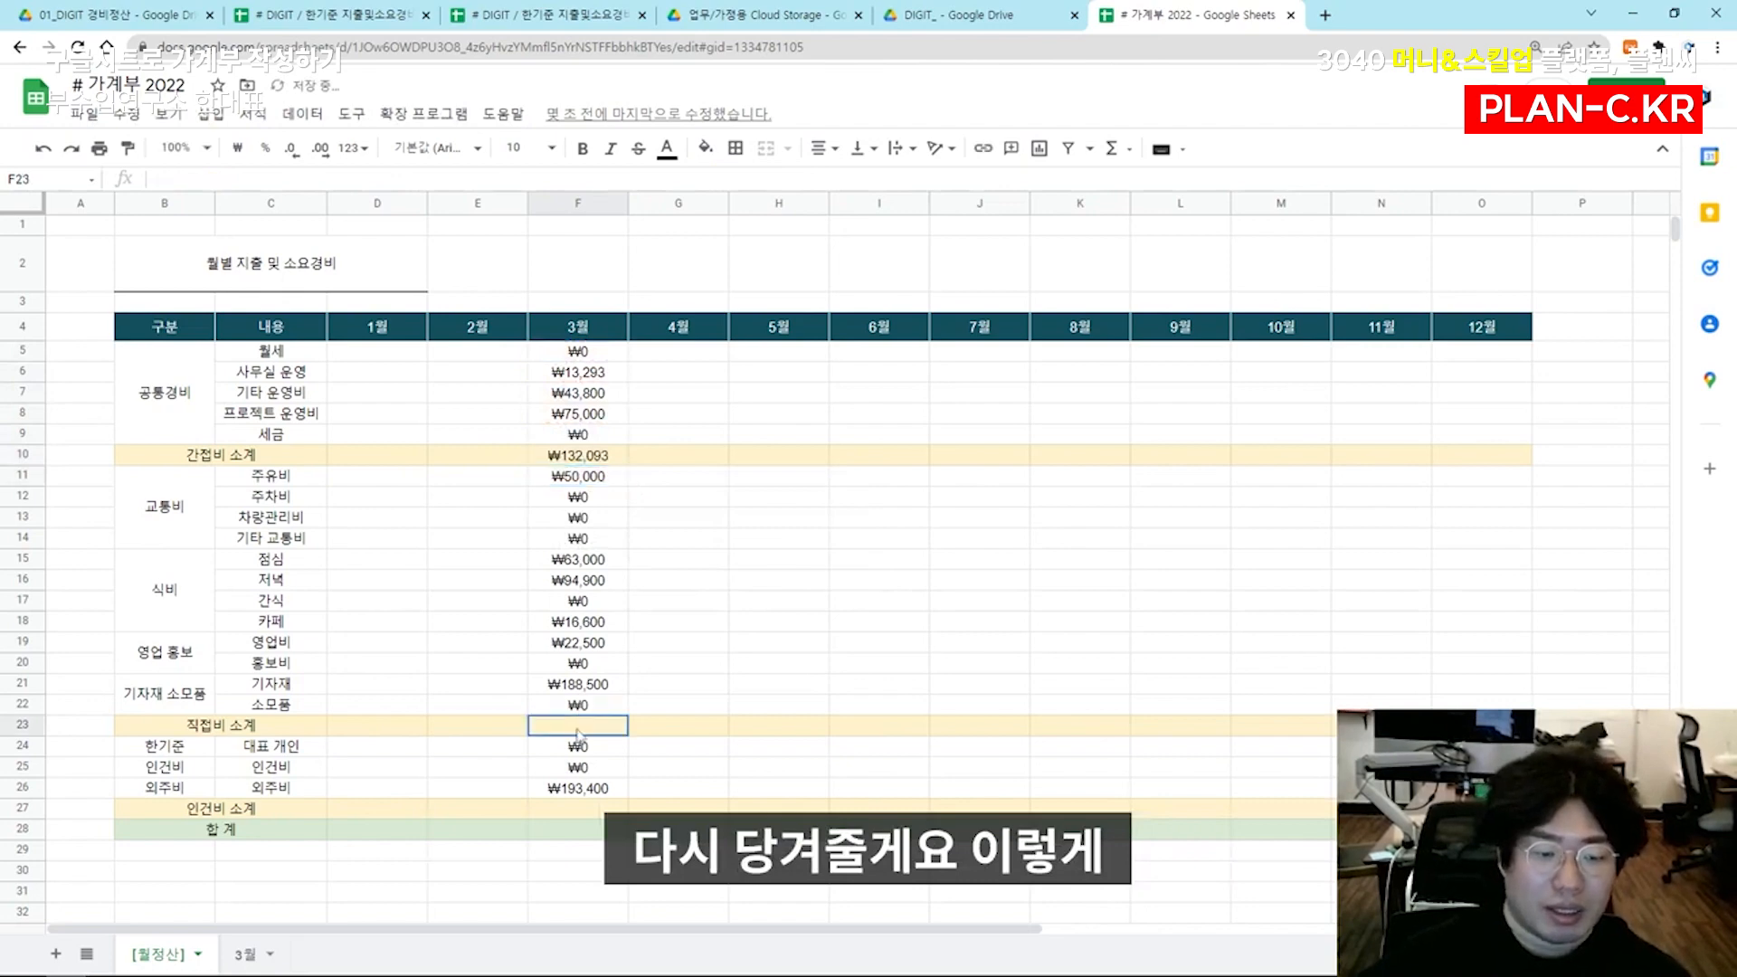
Sum F11:F22 in F23 for 직접비 소계 and F24:F26 in F27 for 인건비 소계
left_click(578, 730)
type("=sum(")
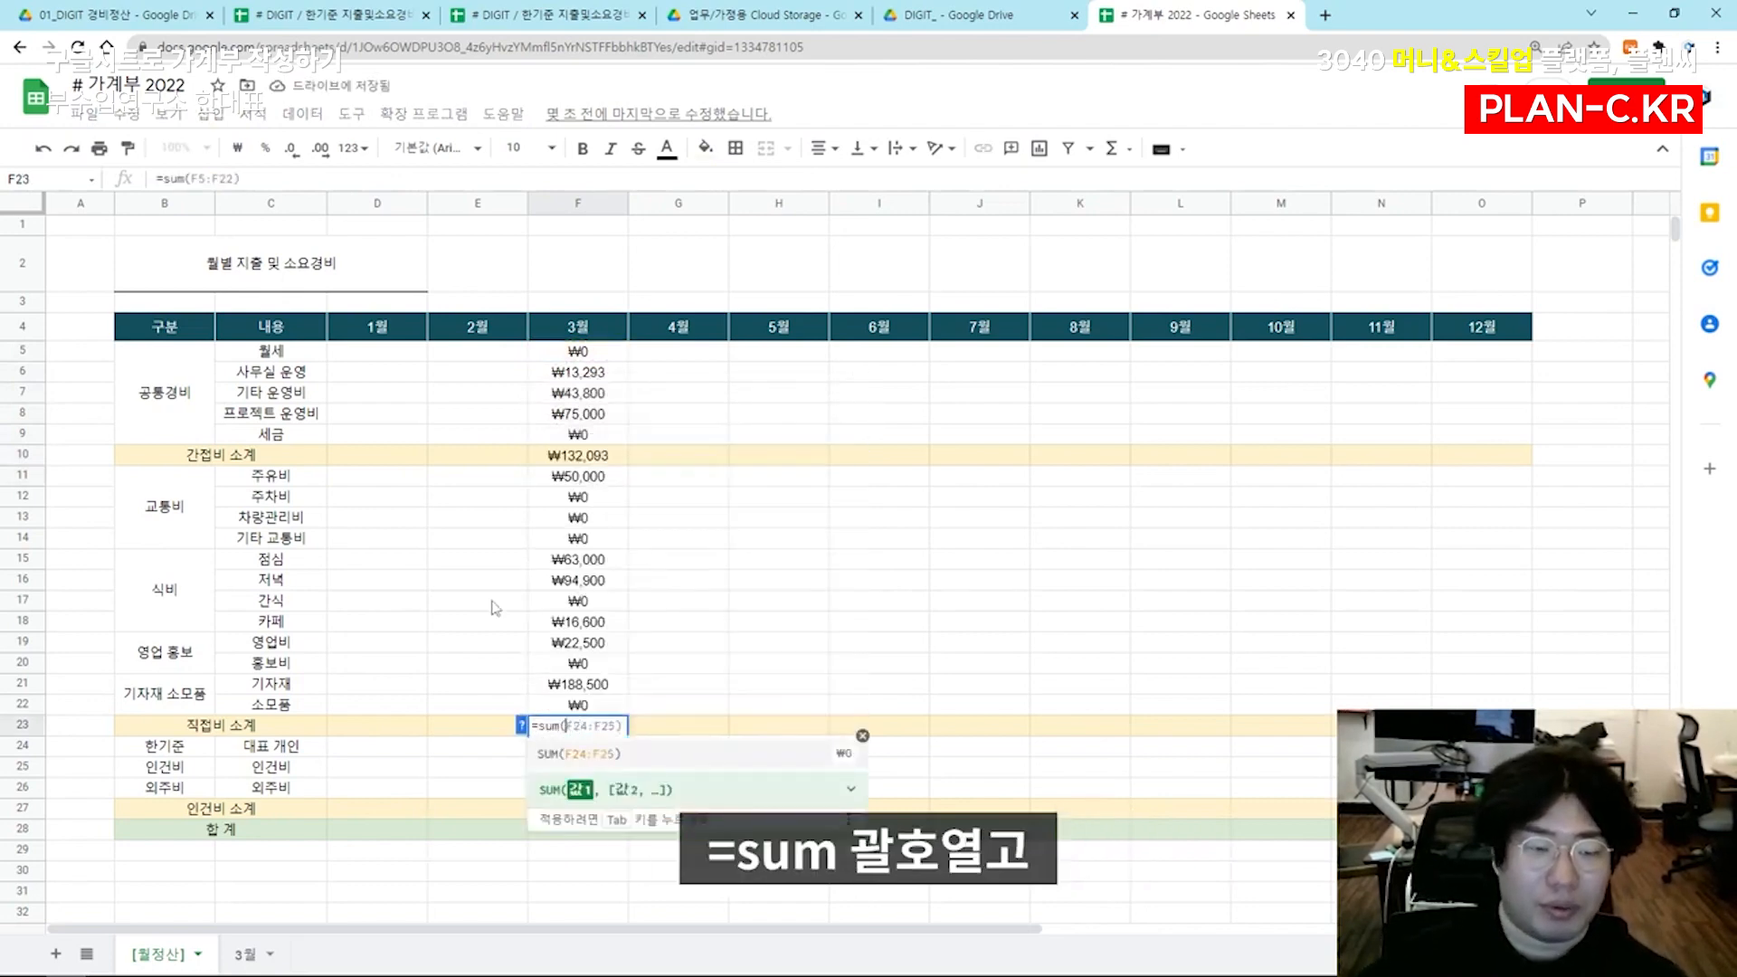
left_click_drag(561, 485, 574, 705)
key("Return")
left_click(561, 809)
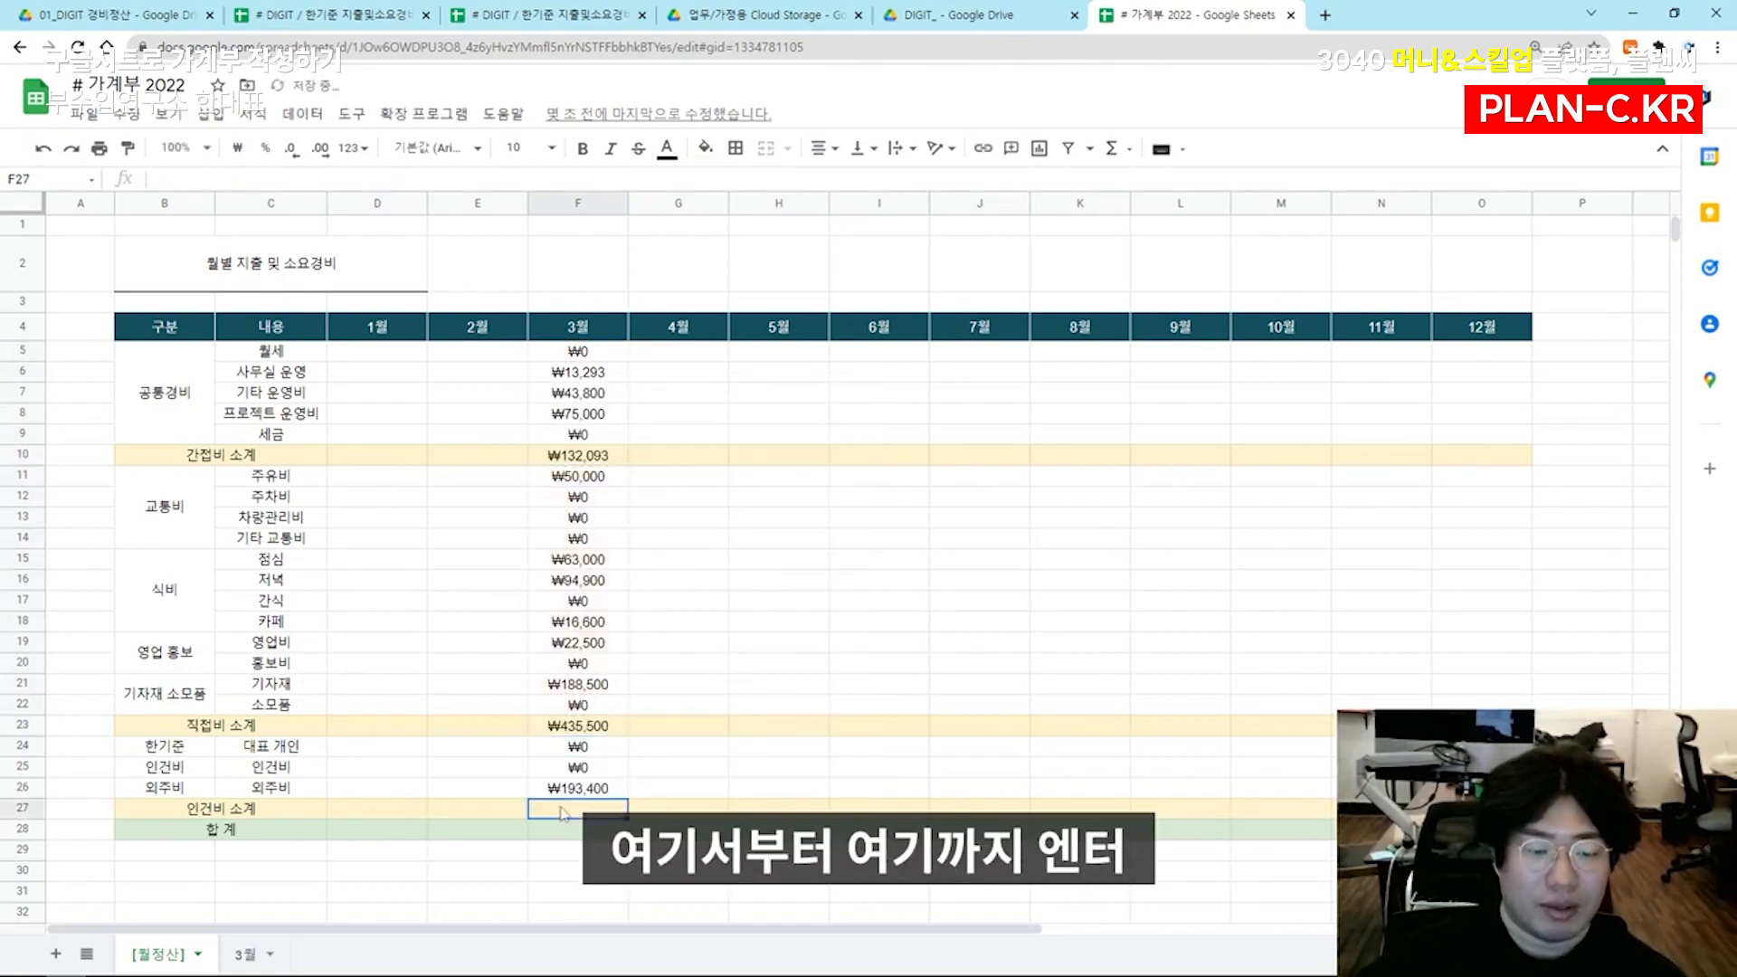
type("=sum(")
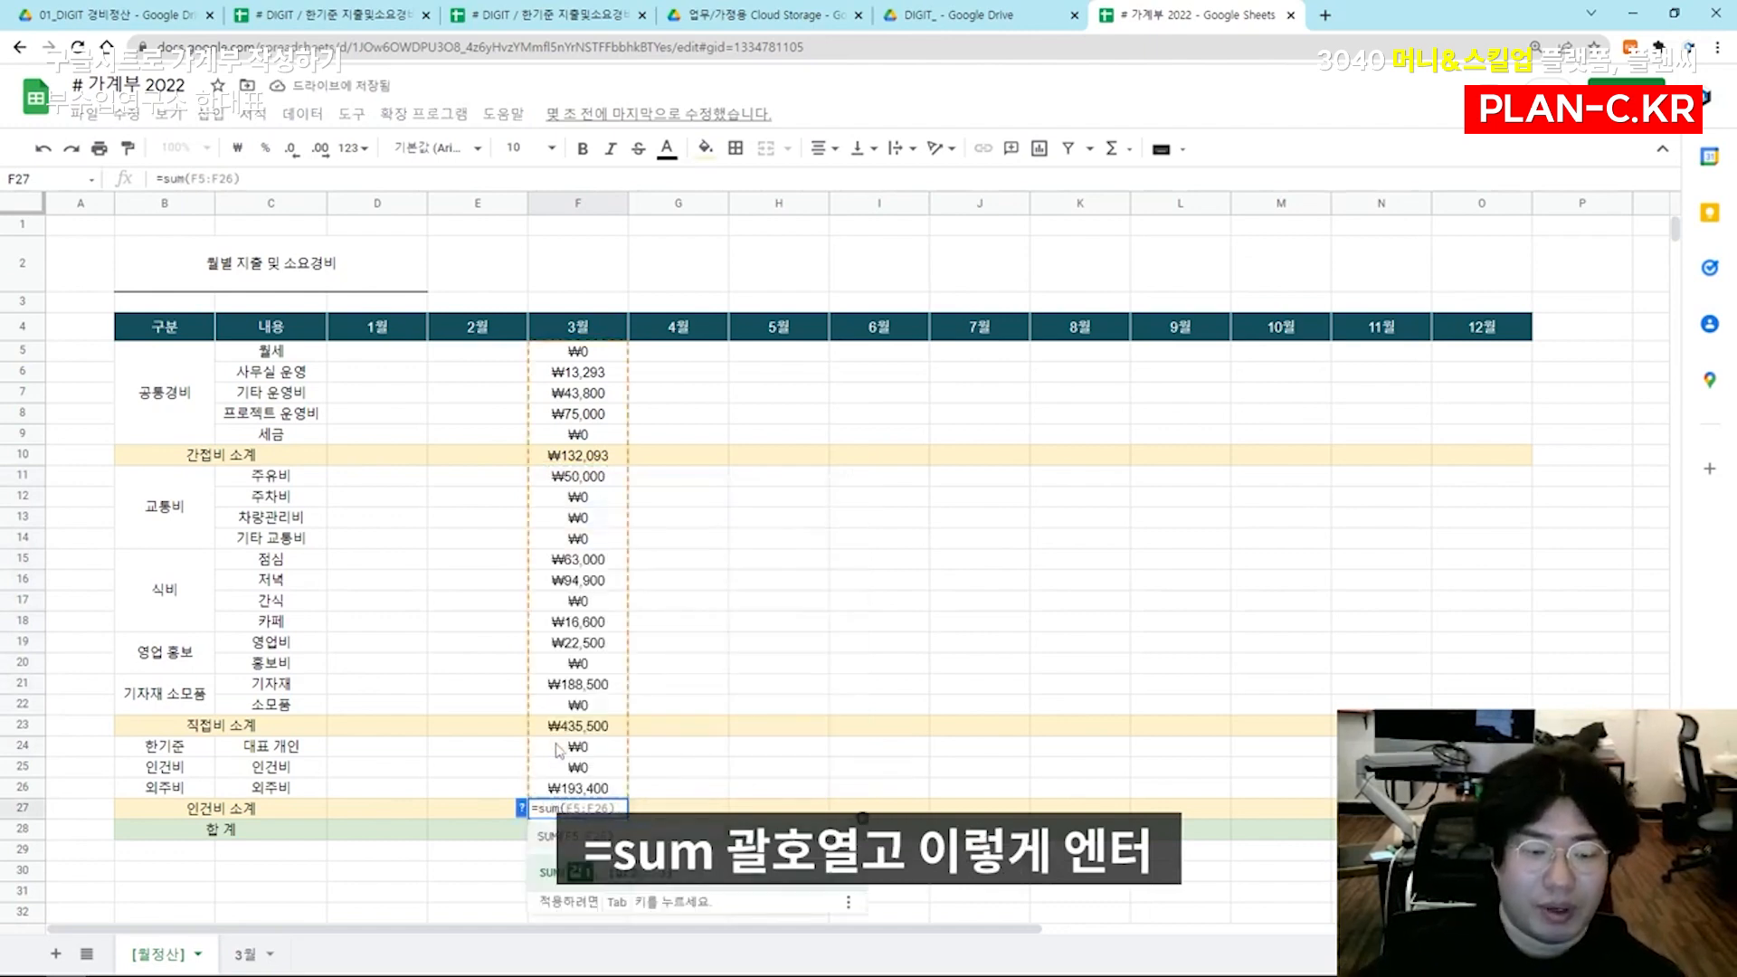
key("Return")
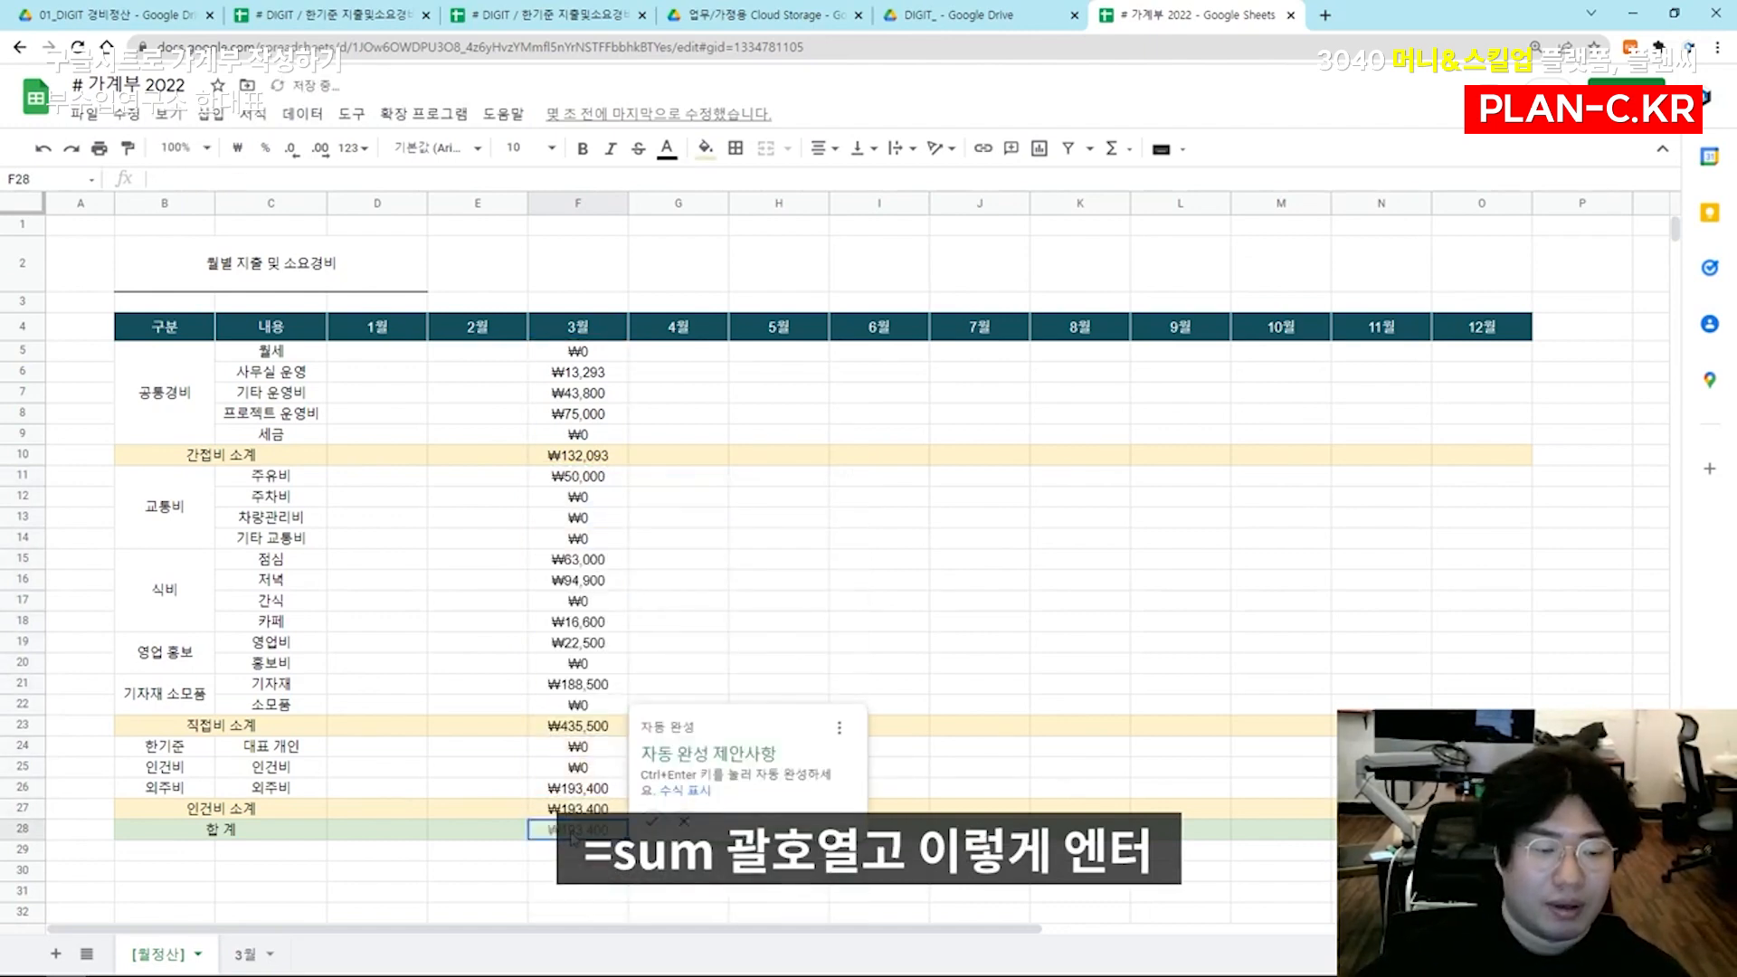
Enter =F10+F23+F27 in F28 to total the three 3월 subtotals in the 합 계 row
type("=")
left_click(583, 456)
type("+")
left_click(579, 729)
type("+")
left_click(597, 810)
key("Return")
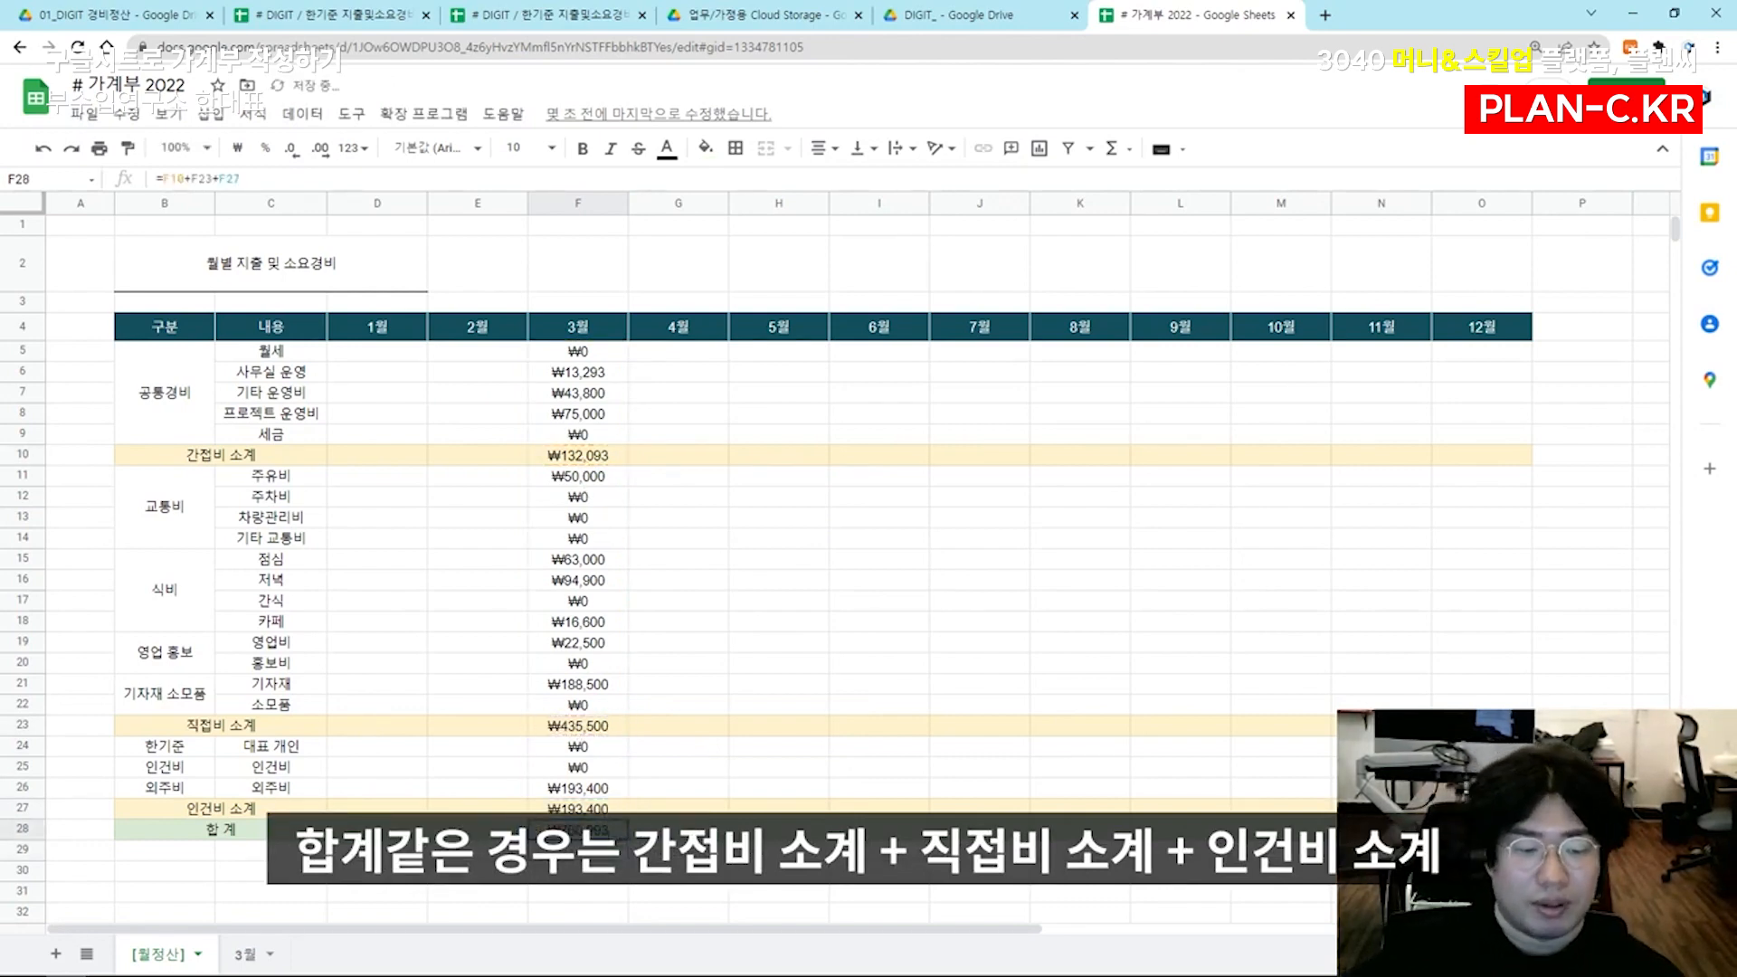
left_click_drag(579, 353, 579, 769)
left_click(670, 624)
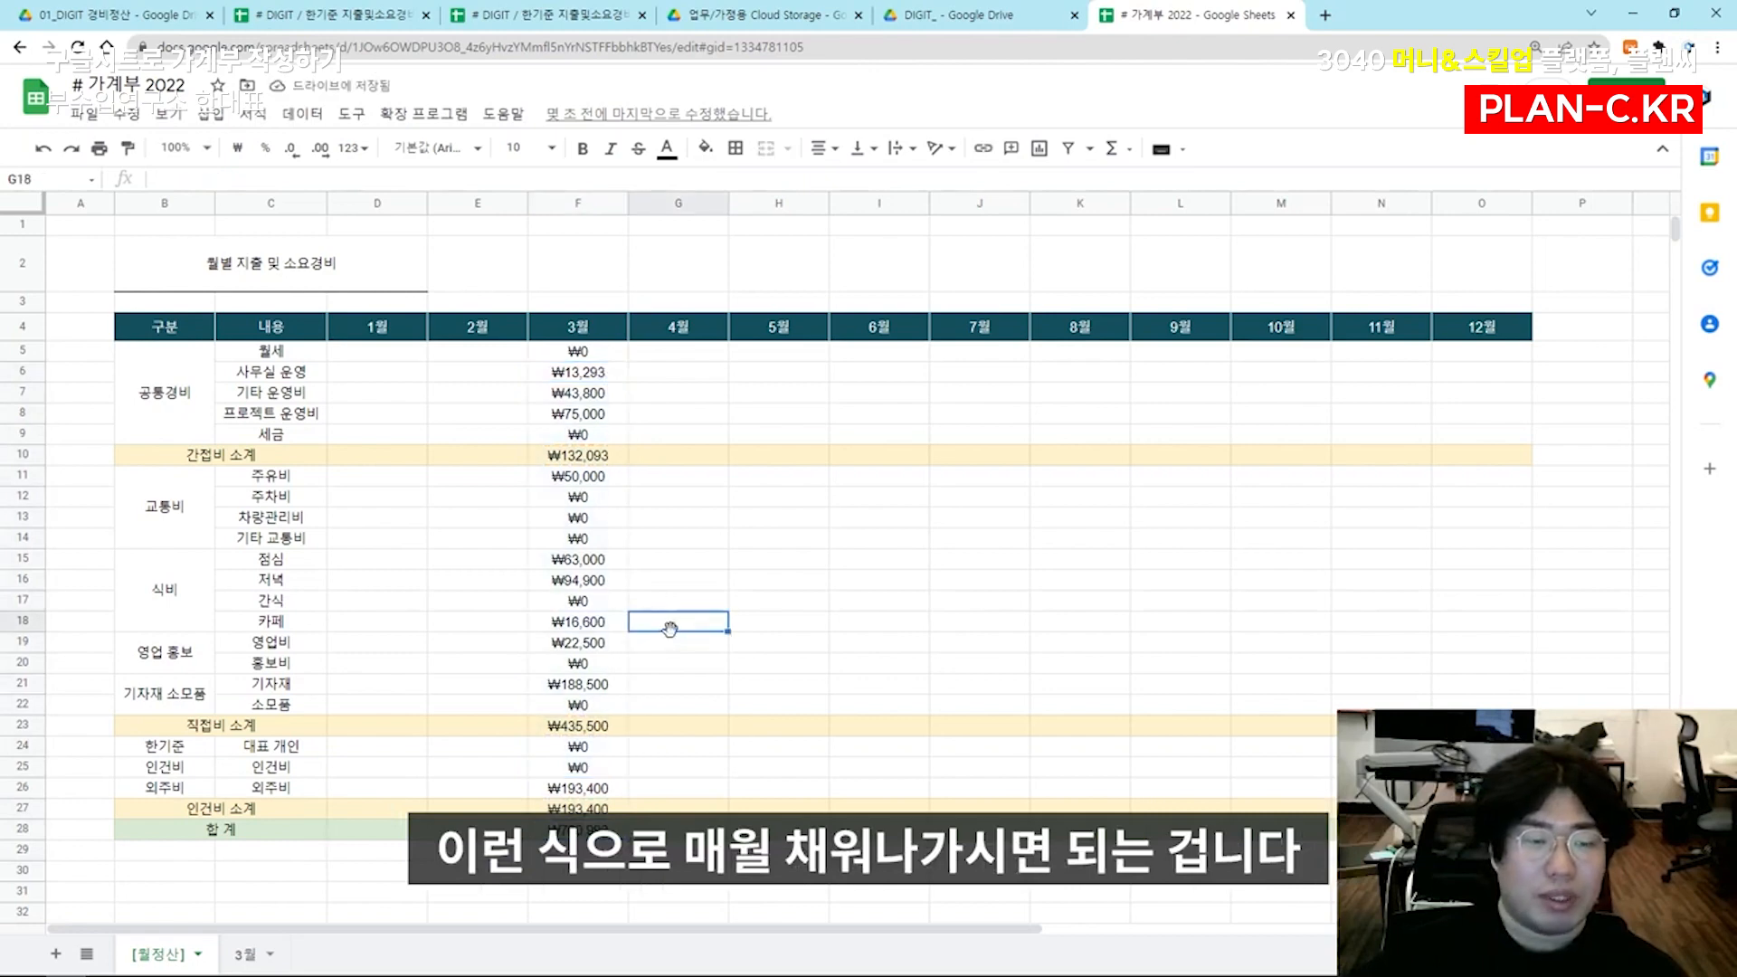
key("ctrl+minus")
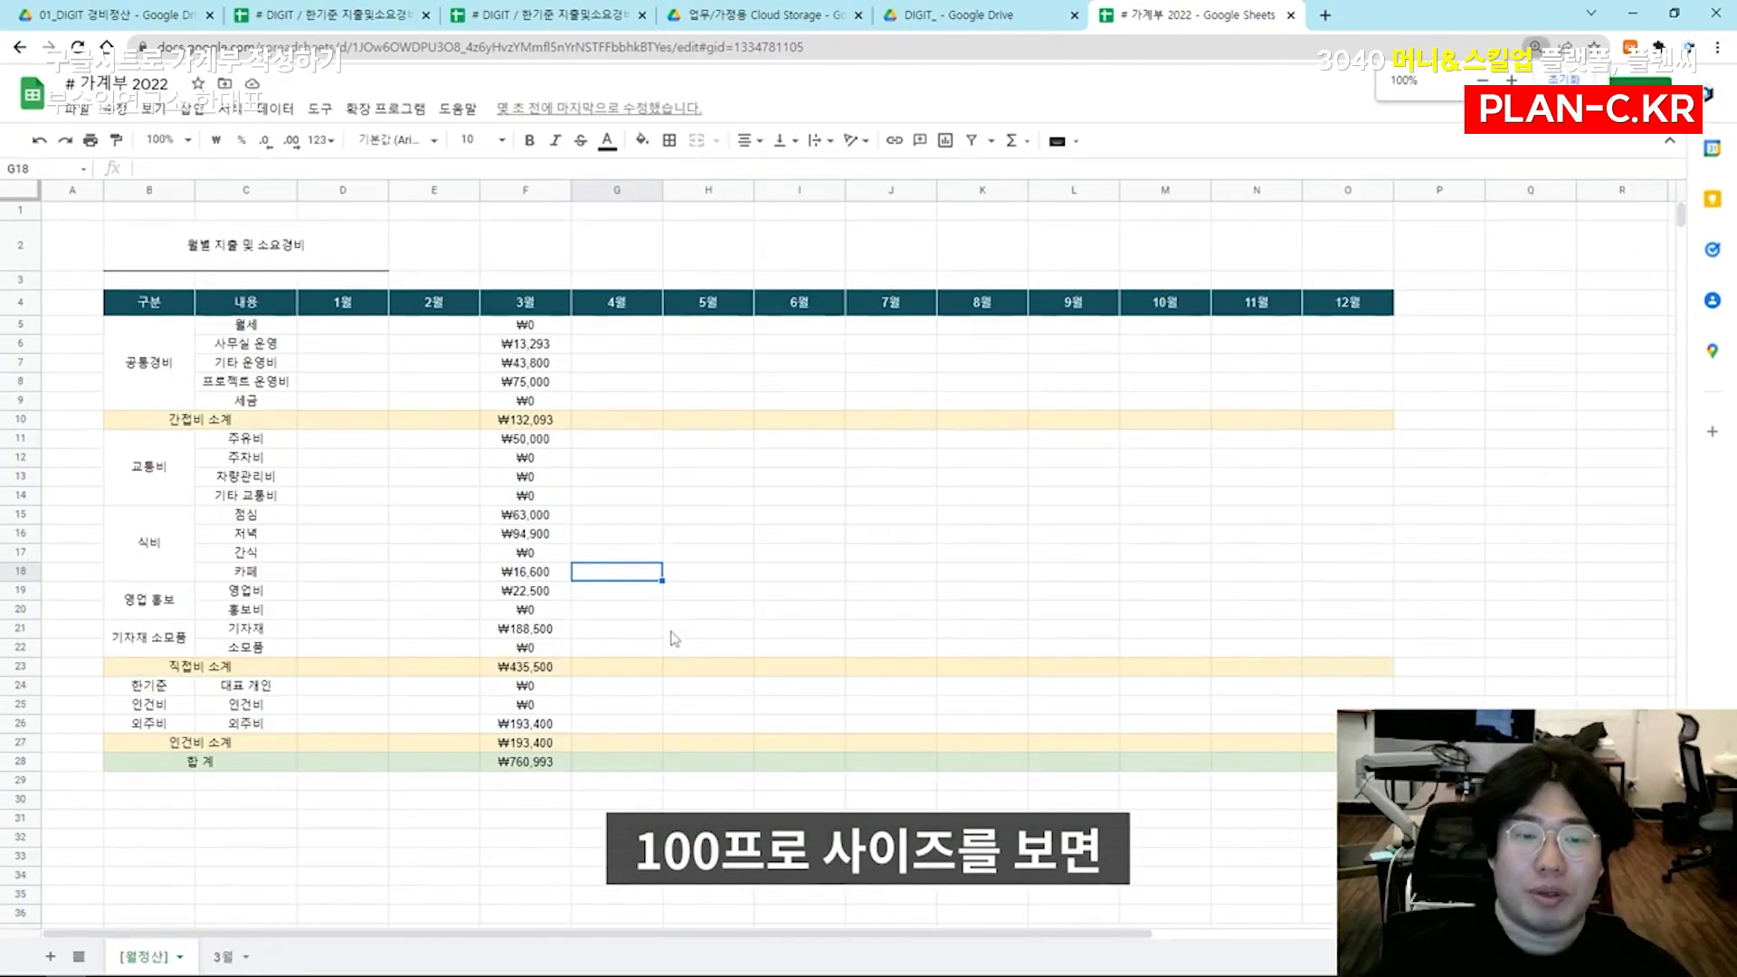
left_click(740, 518)
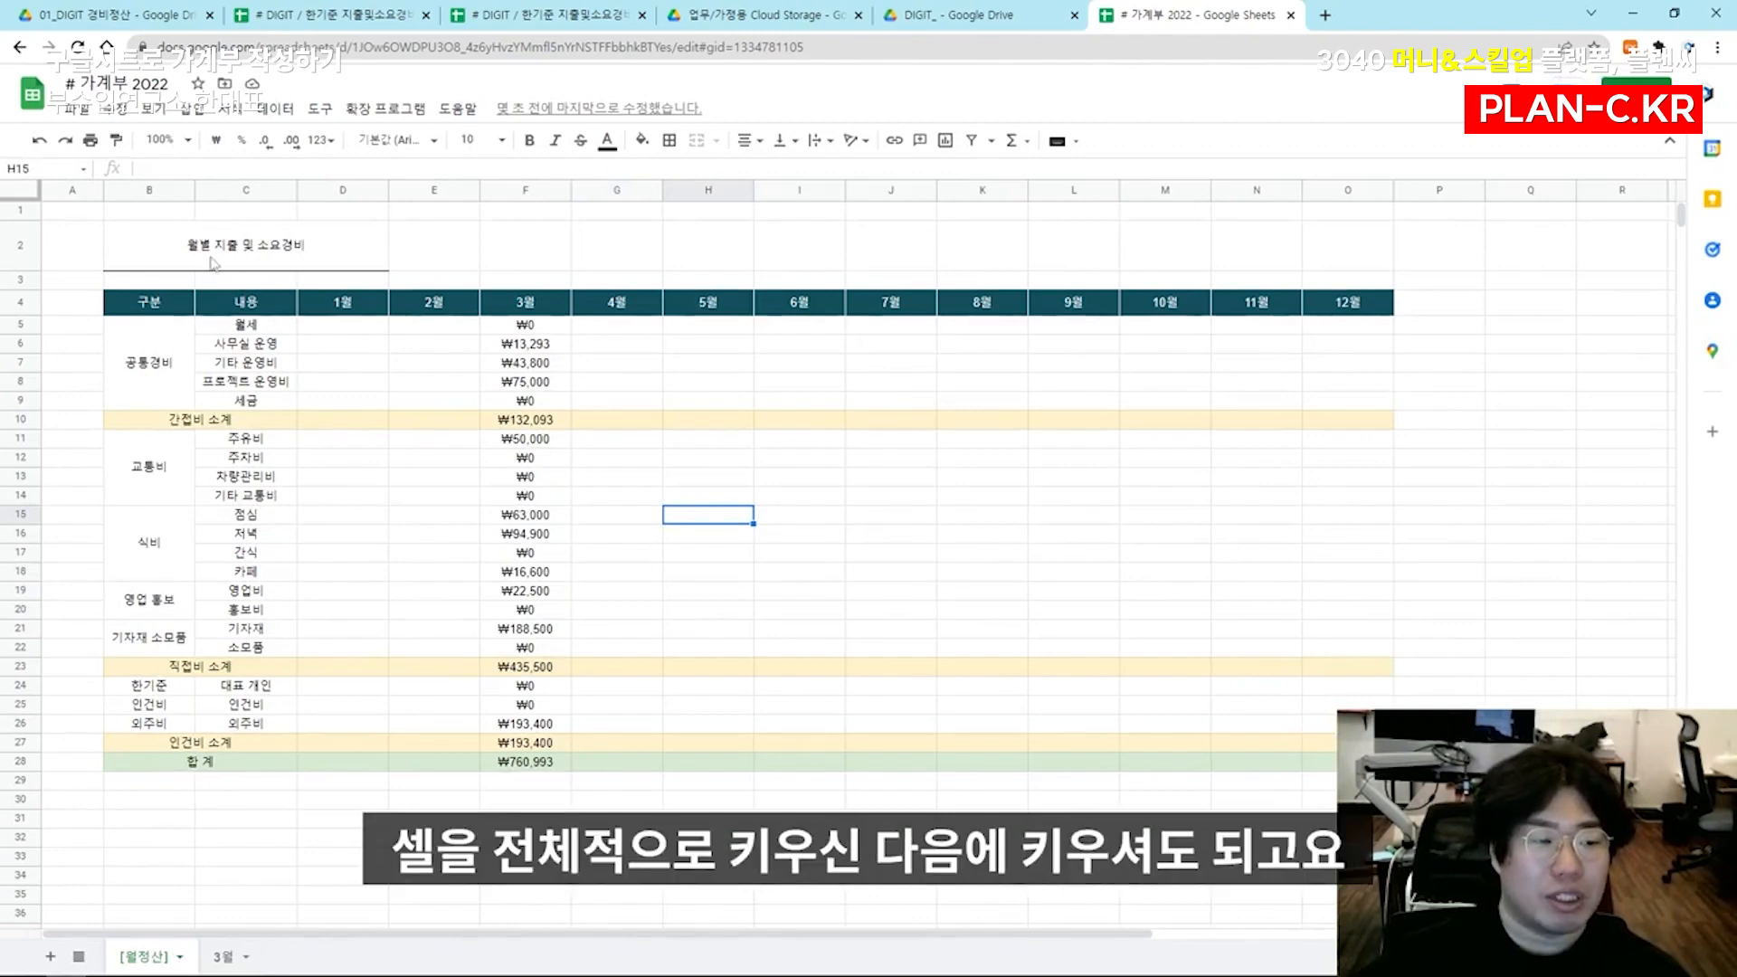
Narrow column B (구분) slightly
left_click(244, 190)
left_click_drag(195, 192, 178, 191)
left_click(229, 364)
Set the font size of the title 월별 지출 및 소요경비 to 15
left_click(207, 233)
left_click(475, 140)
type("15")
key("Return")
left_click(322, 421)
Make the title 월별 지출 및 소요경비 bold and set its font size to 12
left_click(303, 256)
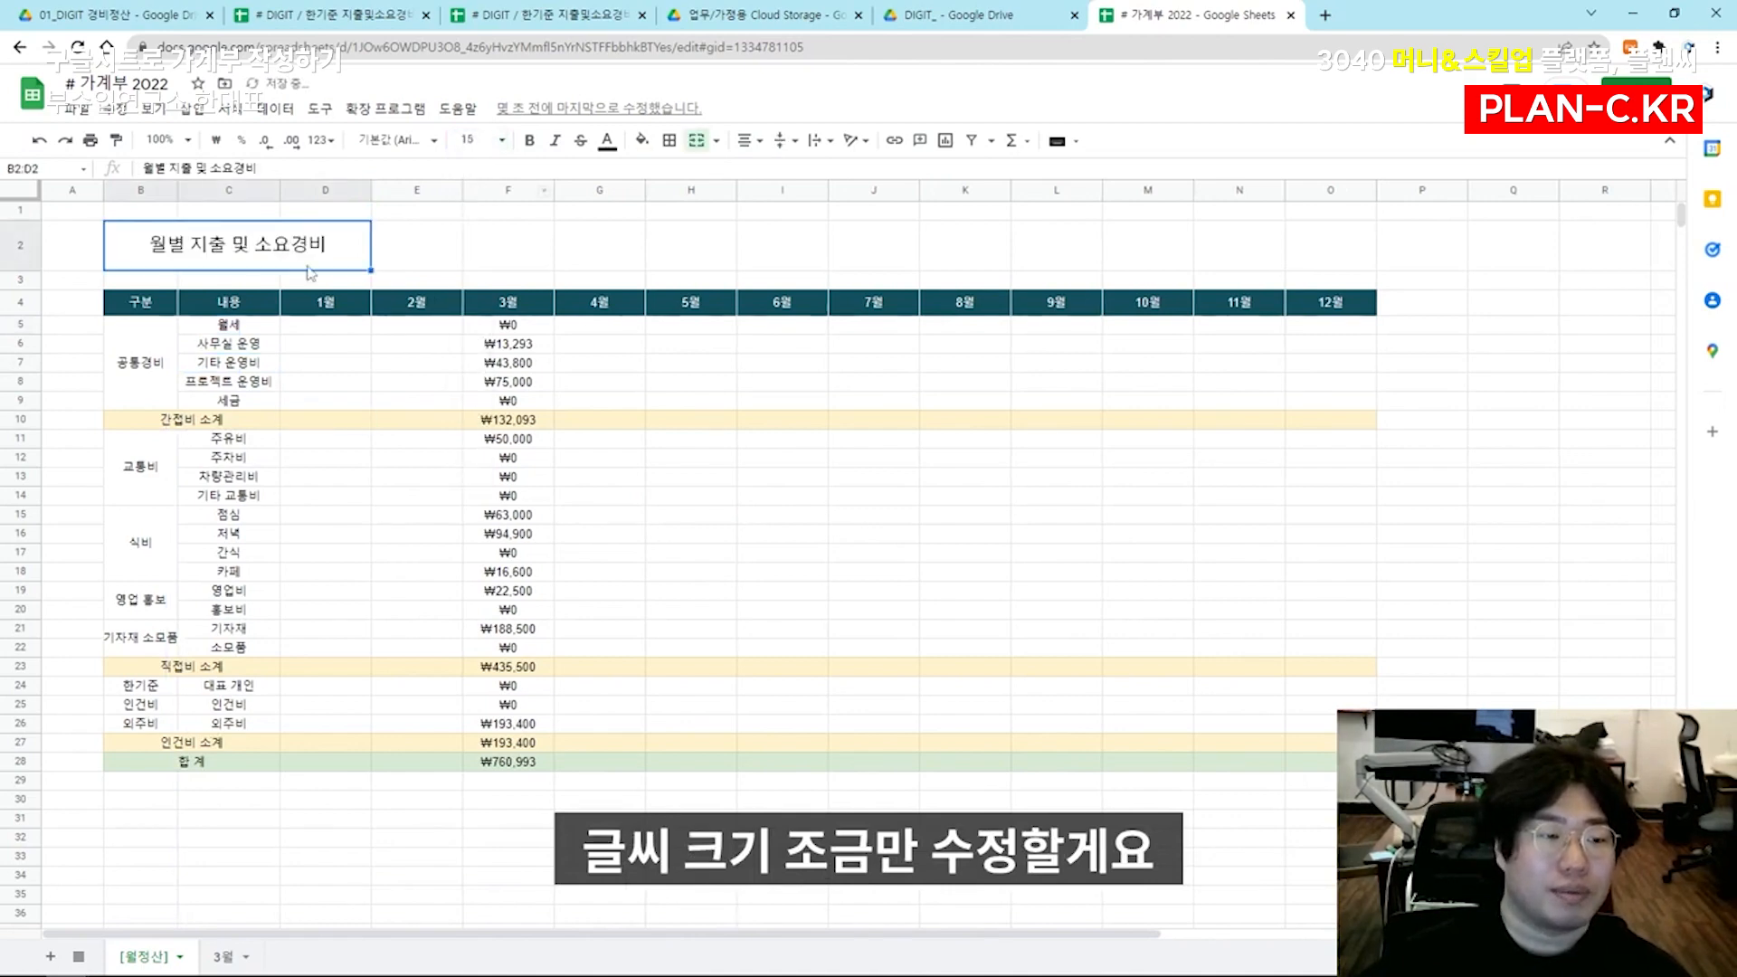
left_click(529, 141)
left_click(407, 243)
left_click(358, 244)
left_click(471, 141)
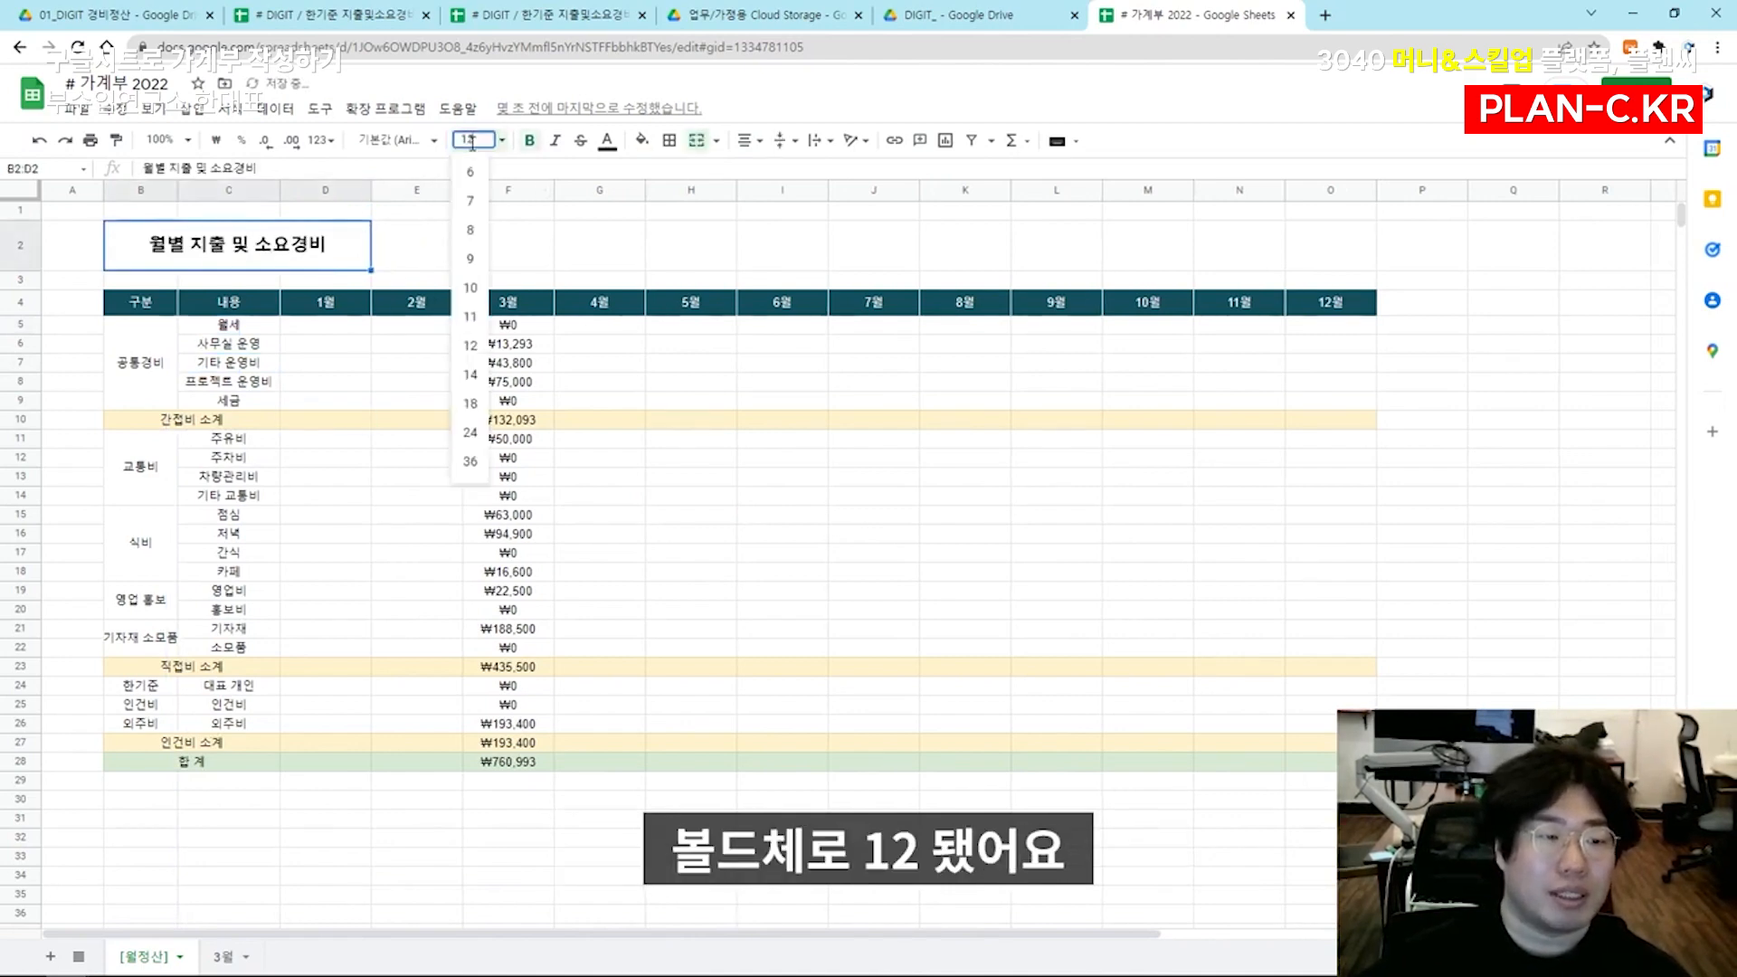
left_click(471, 346)
Increase the height of header row 4 slightly
left_click(348, 476)
left_click_drag(20, 314, 20, 326)
left_click(416, 391)
left_click(226, 506)
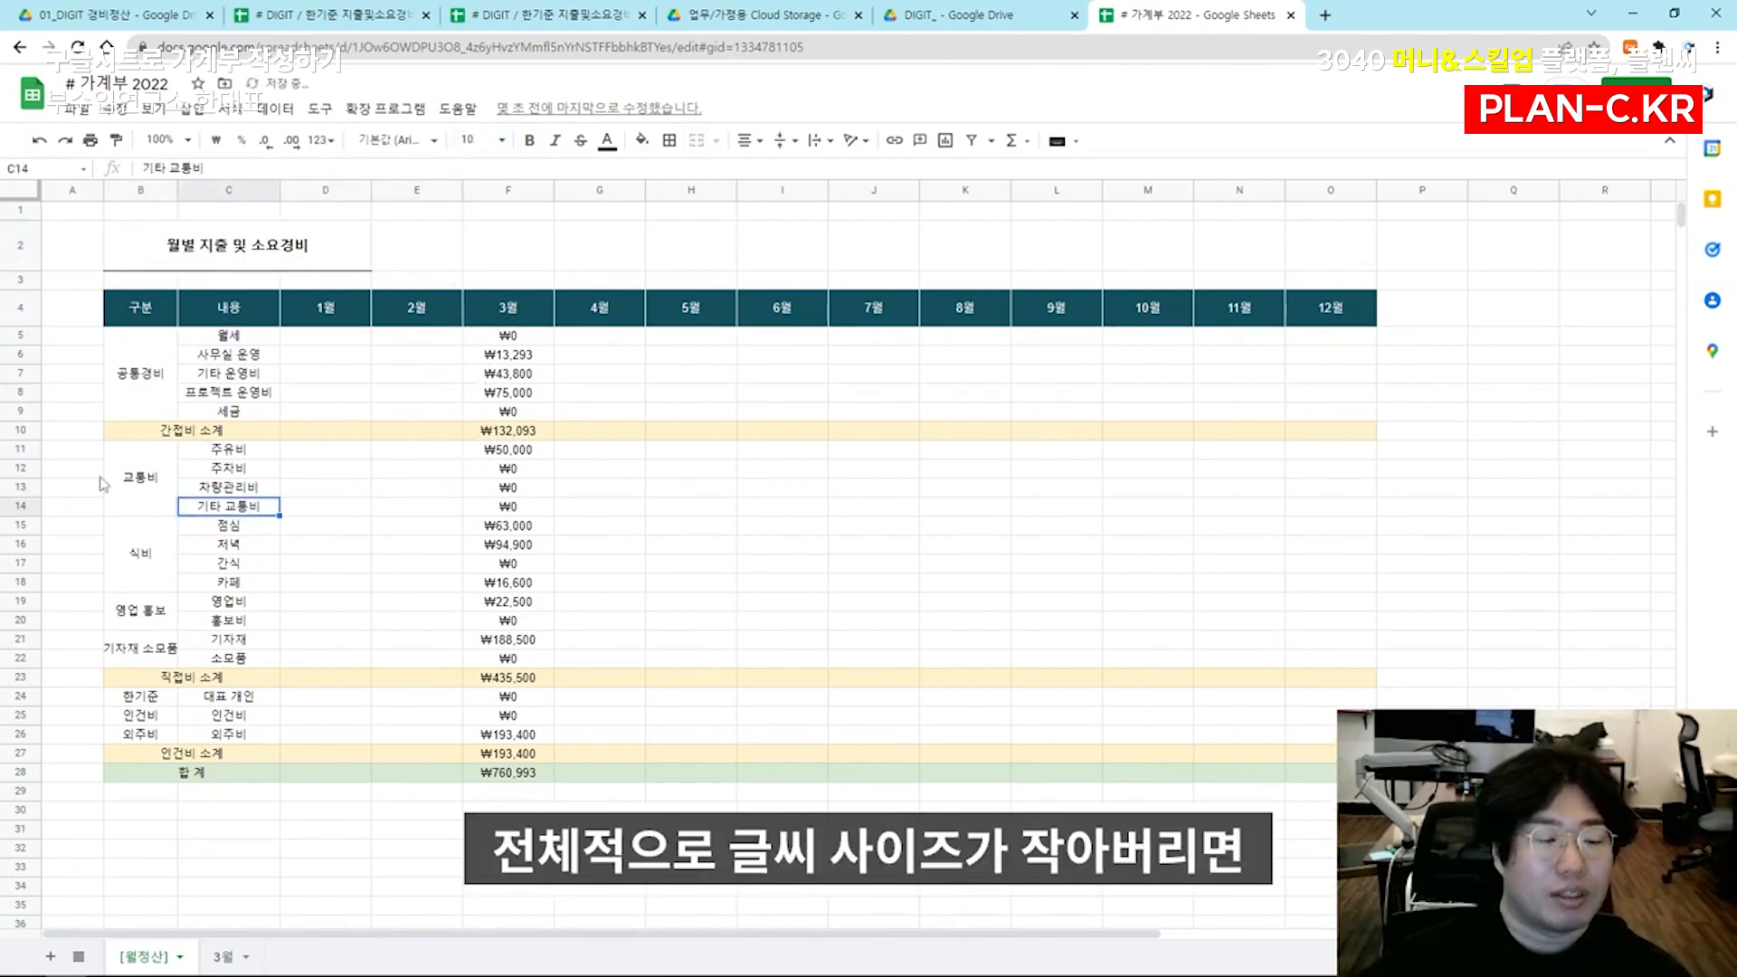
Set the font size of the whole expense table B4:O28 to 9
left_click(514, 509)
key("ctrl+a")
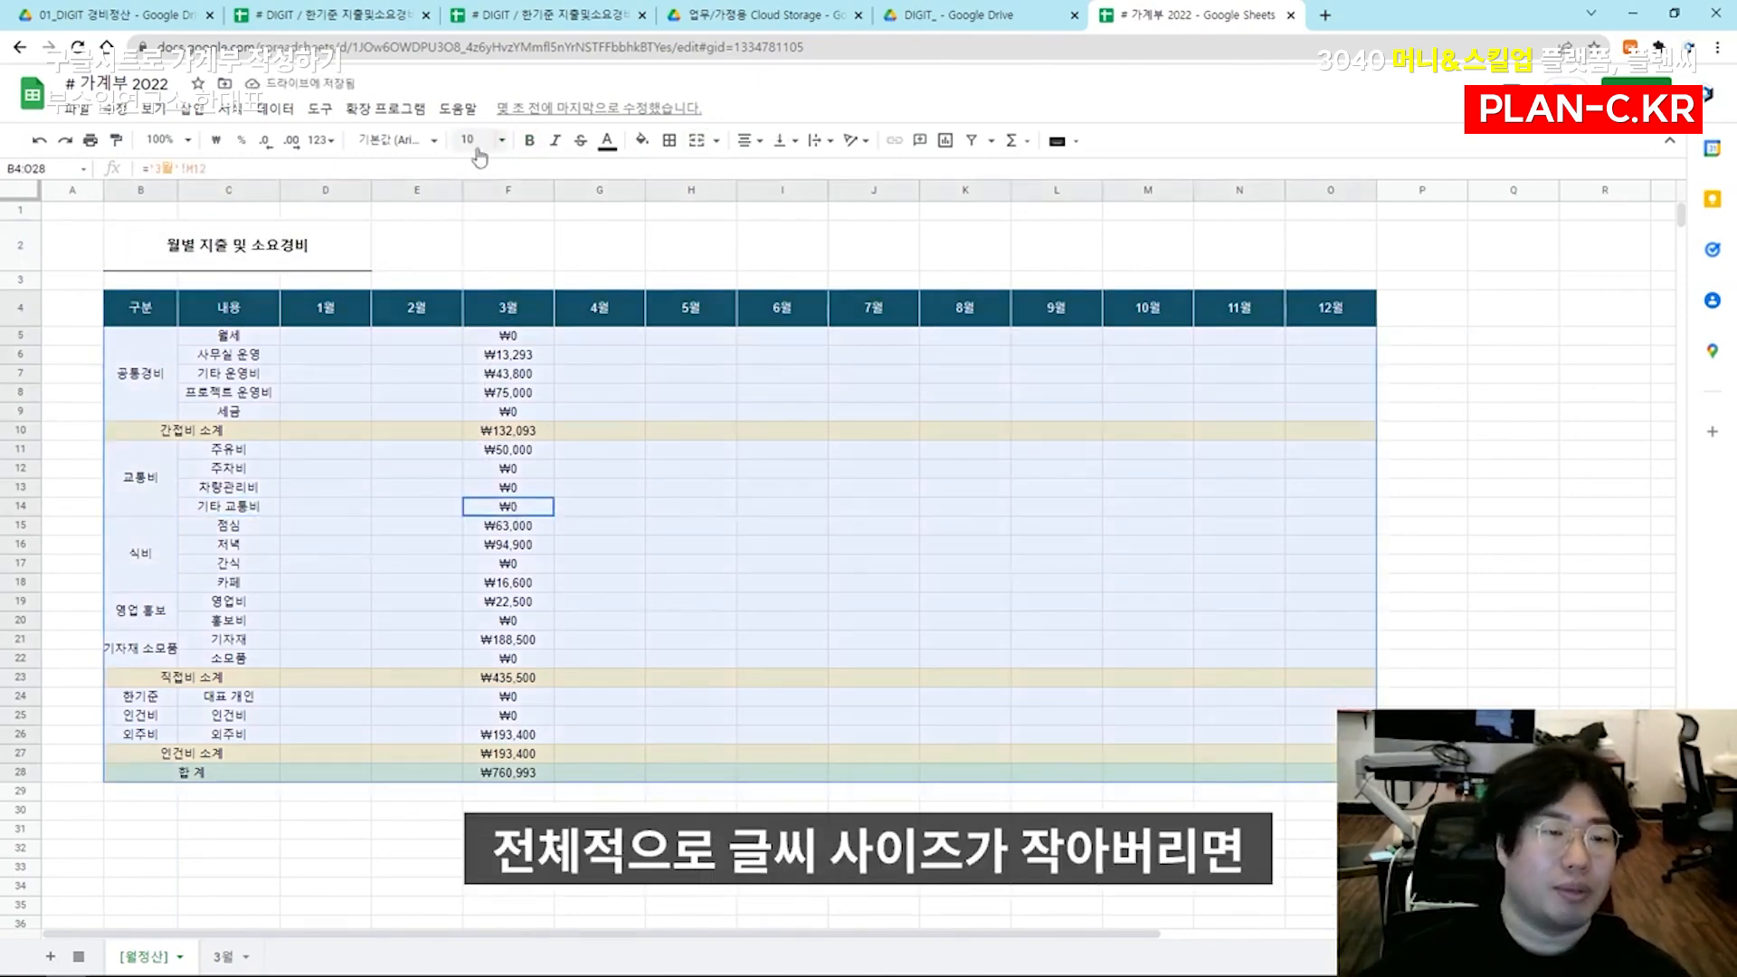
left_click(483, 138)
key("Return")
left_click(708, 607)
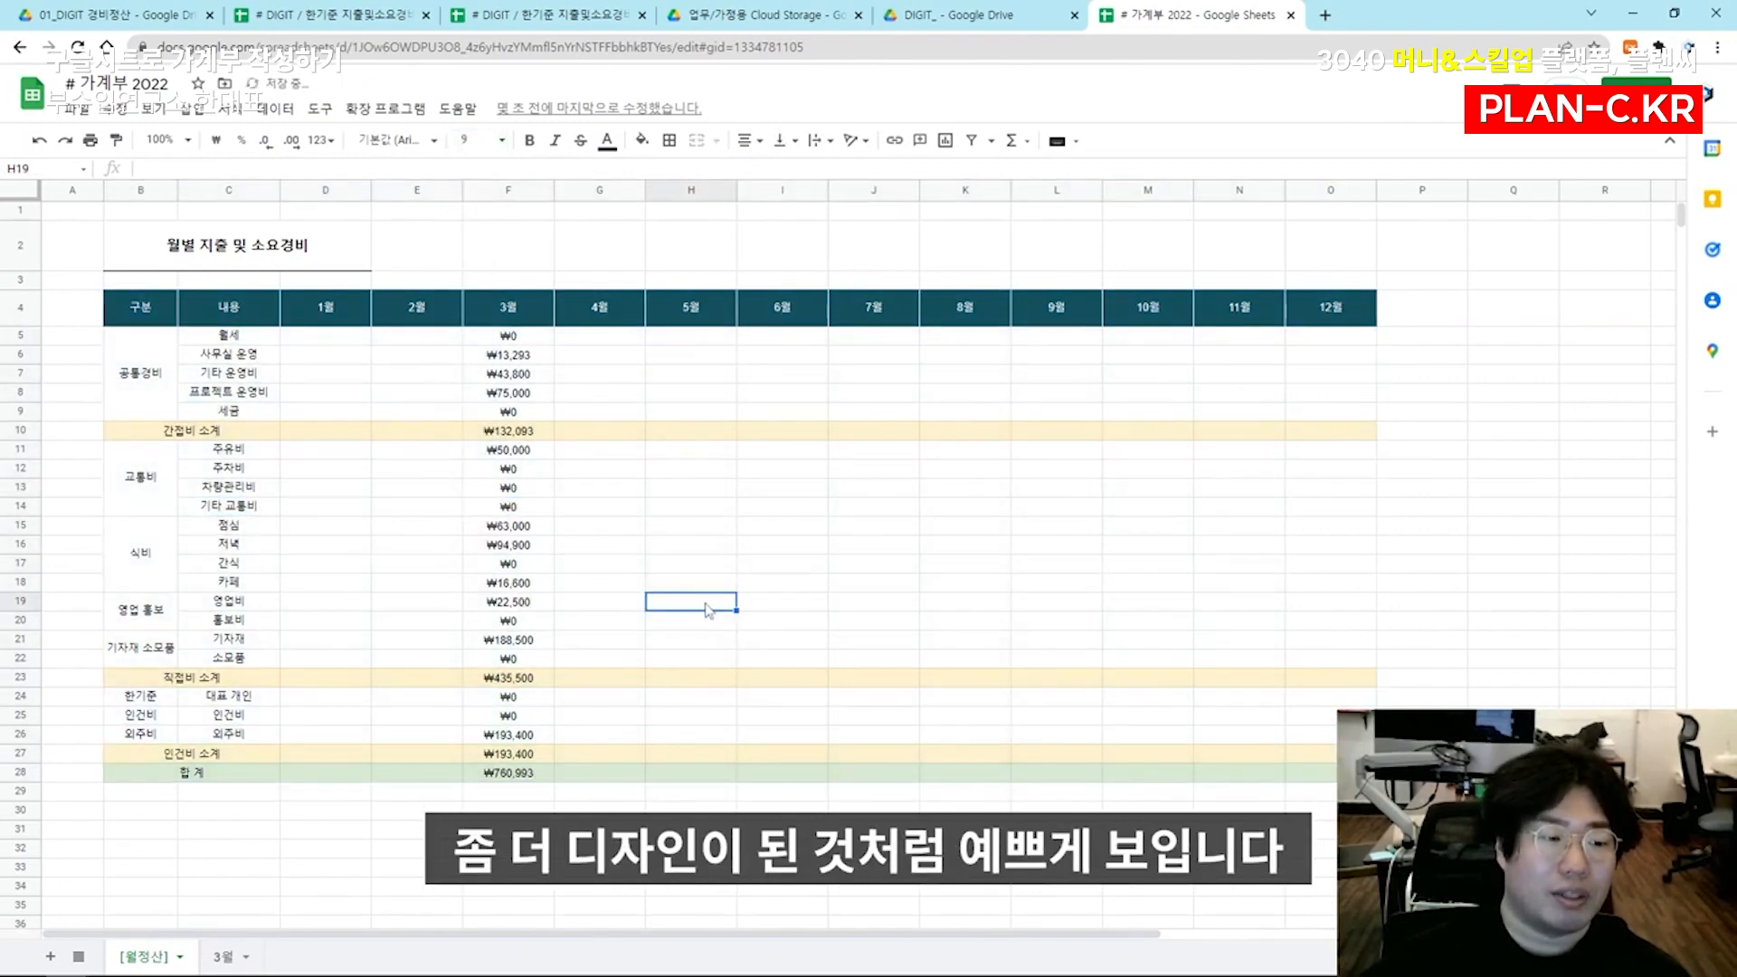
left_click(387, 507)
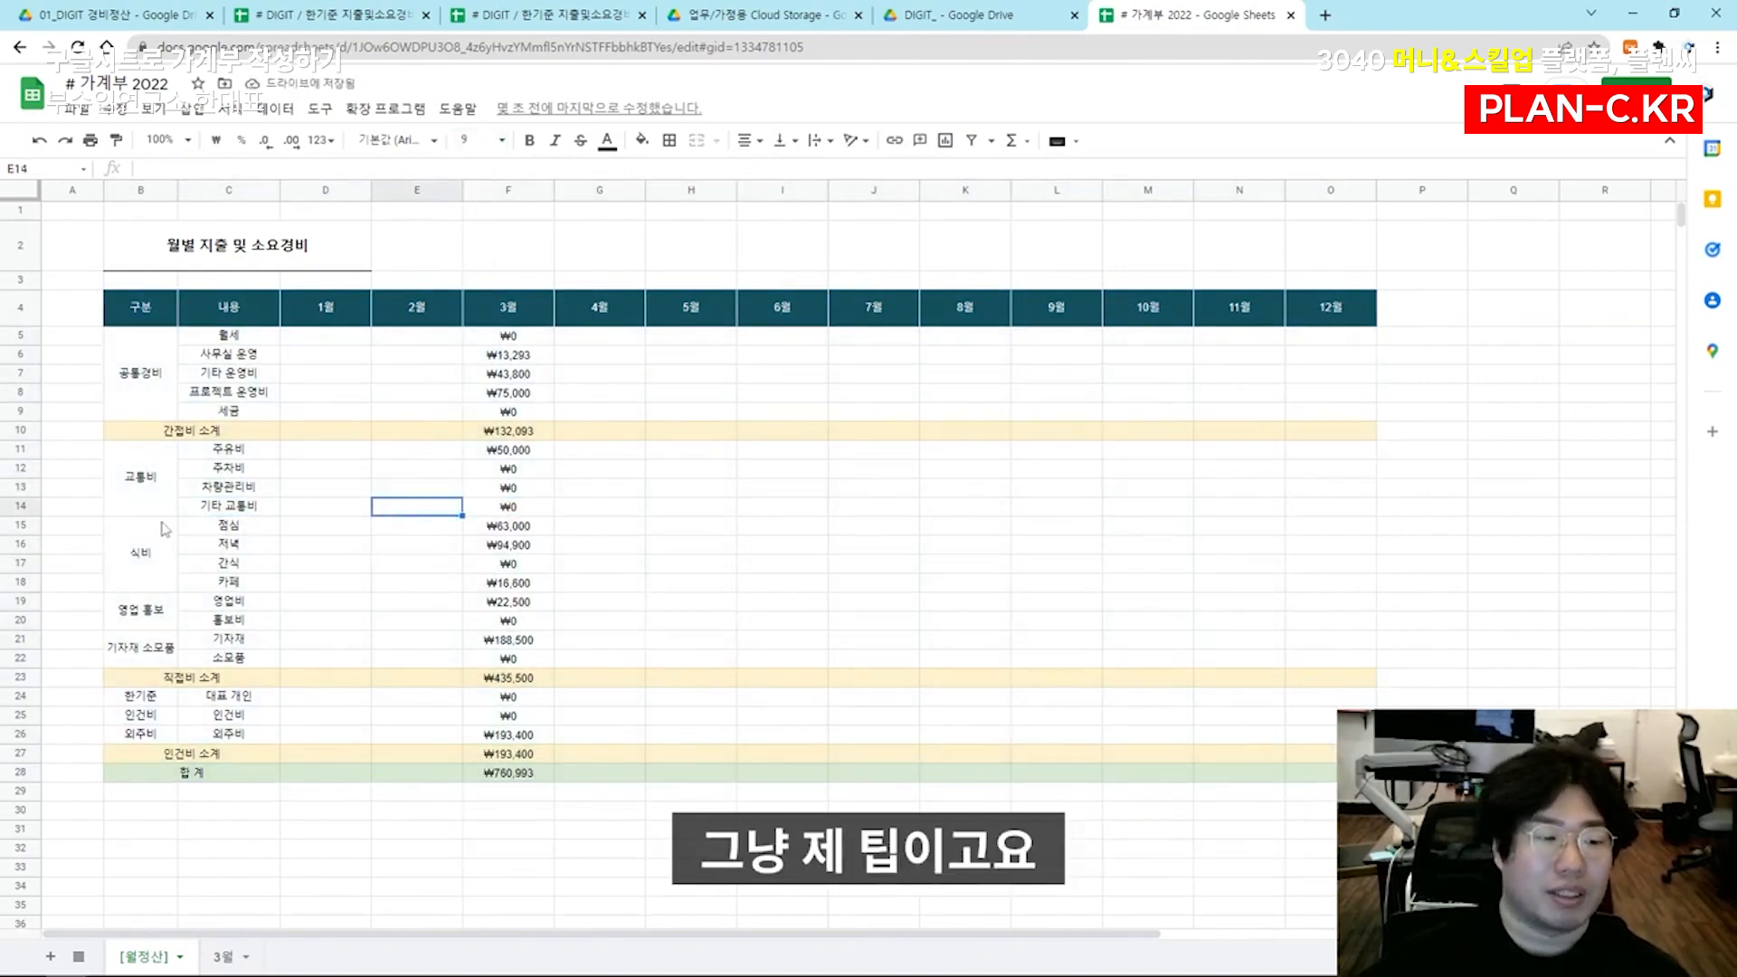
left_click(166, 530)
key("ctrl+a")
left_click(416, 355)
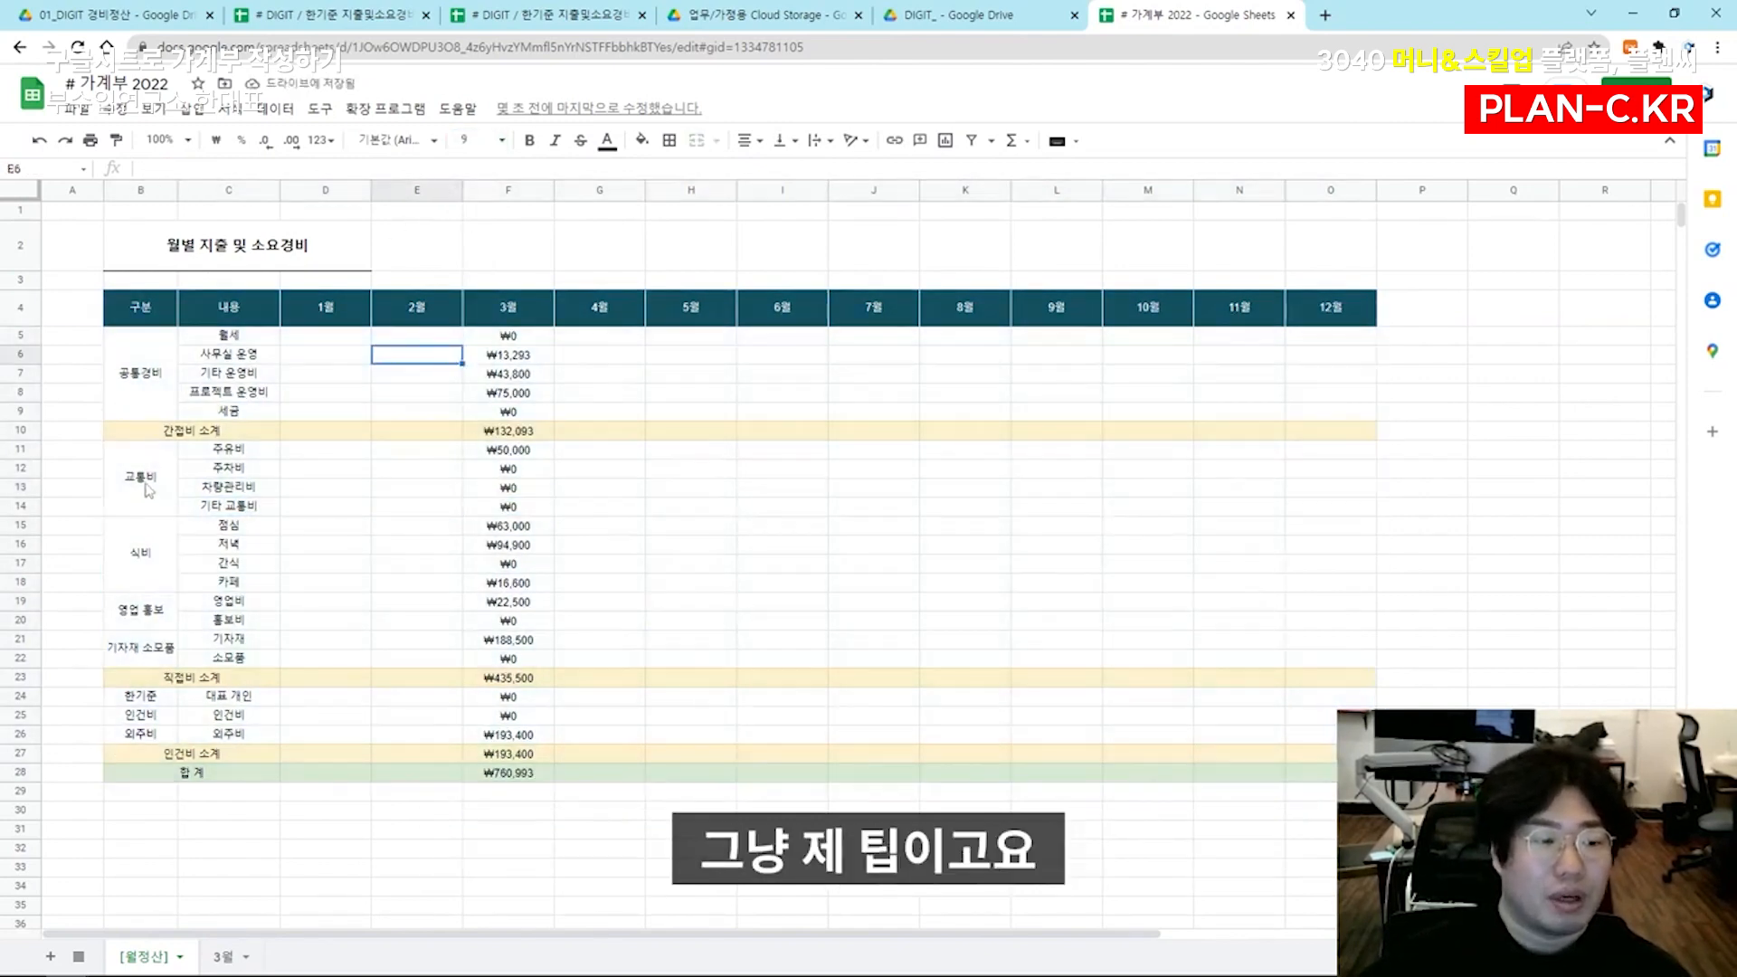
left_click_drag(152, 554, 1316, 554)
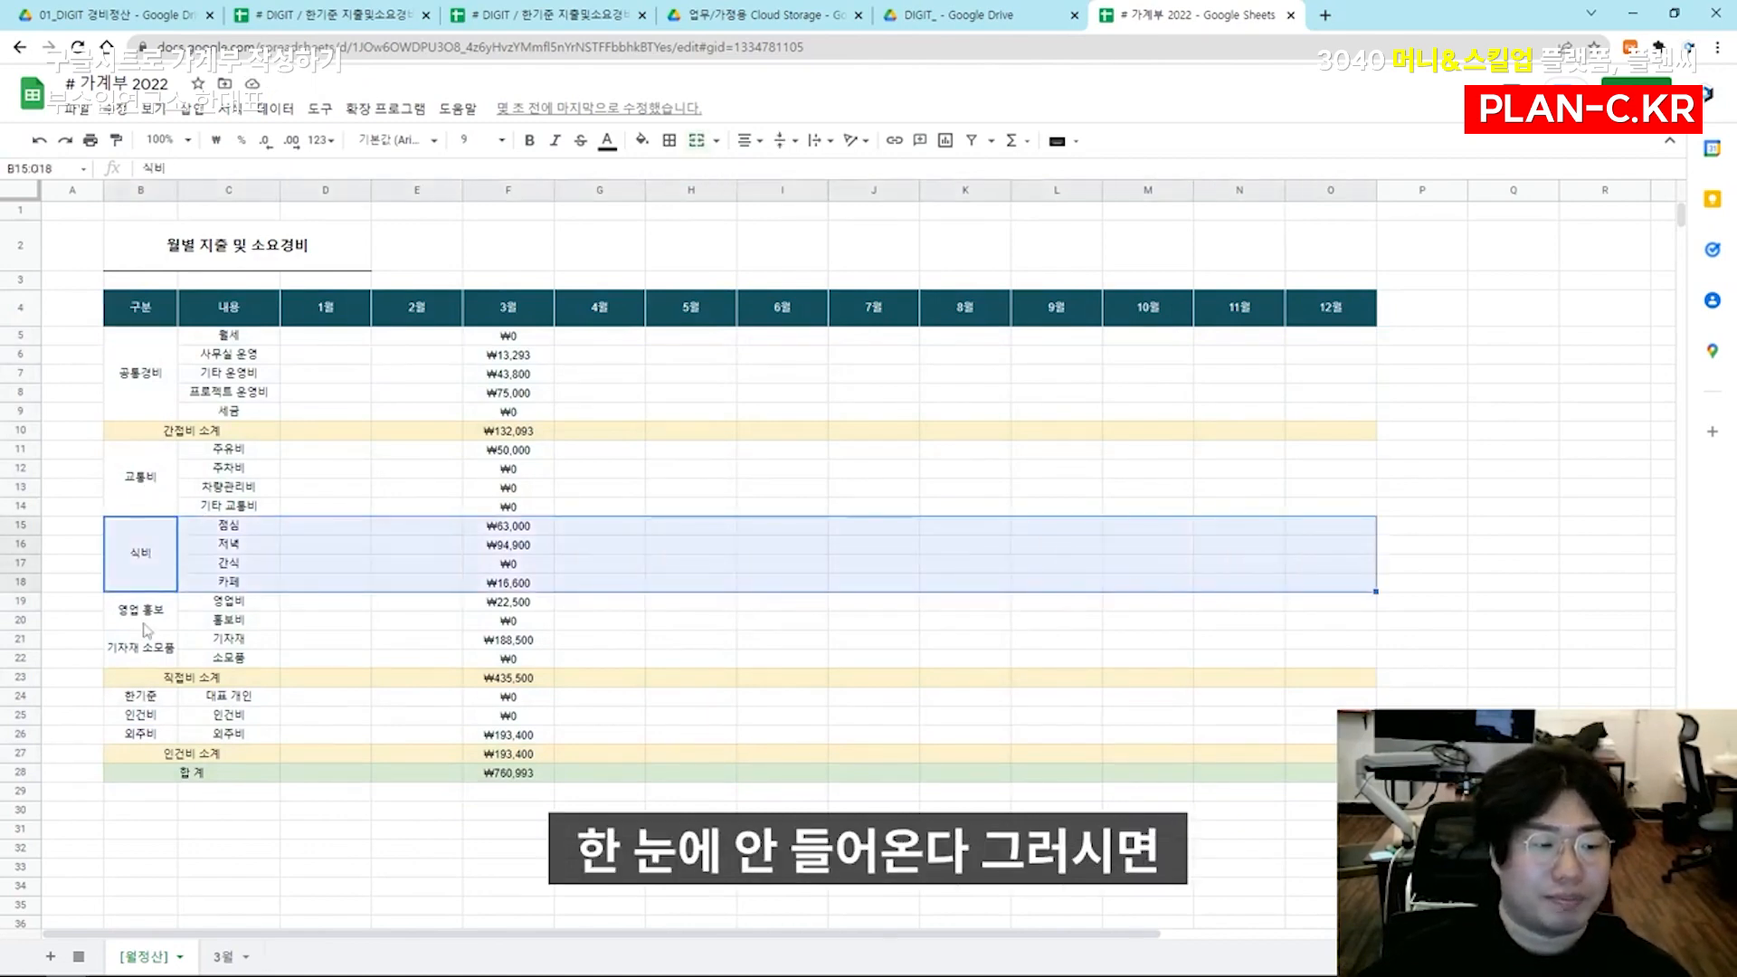
left_click(228, 544)
left_click_drag(144, 362, 156, 718)
left_click(306, 567)
Add a black solid right border along the label columns B5:C28
left_click_drag(167, 375, 182, 776)
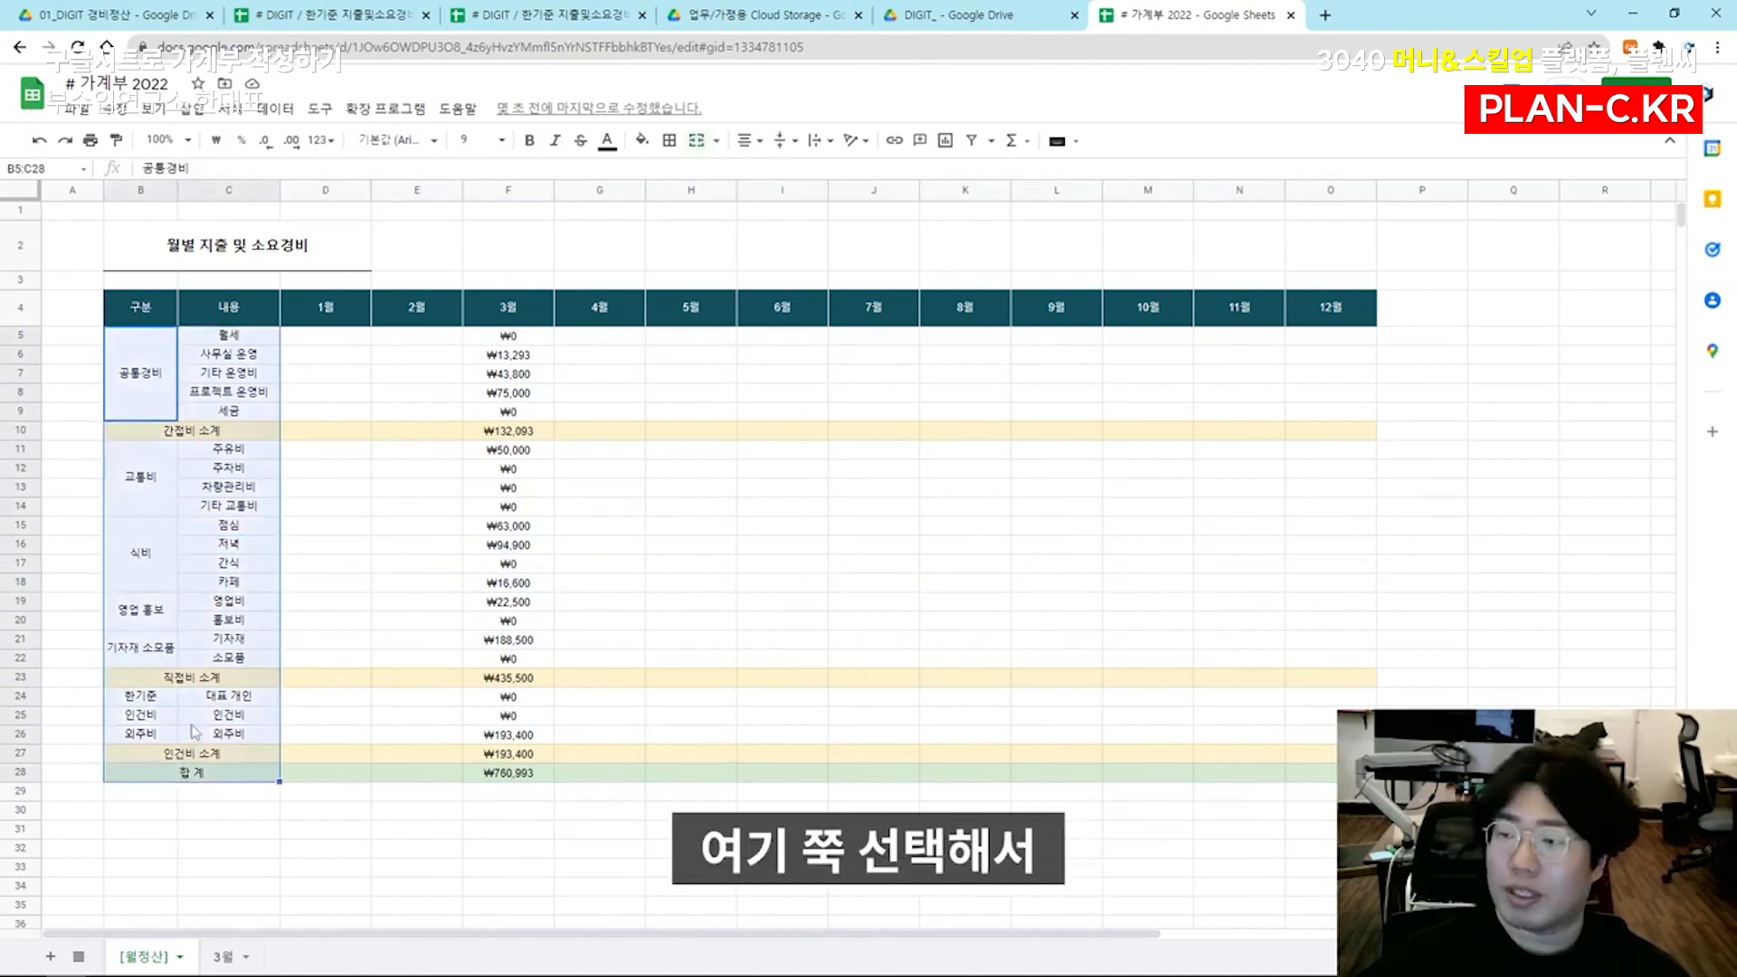
left_click(669, 141)
left_click(733, 206)
left_click_drag(624, 526, 624, 565)
left_click_drag(166, 405, 208, 773)
left_click(670, 141)
left_click(809, 176)
left_click(818, 242)
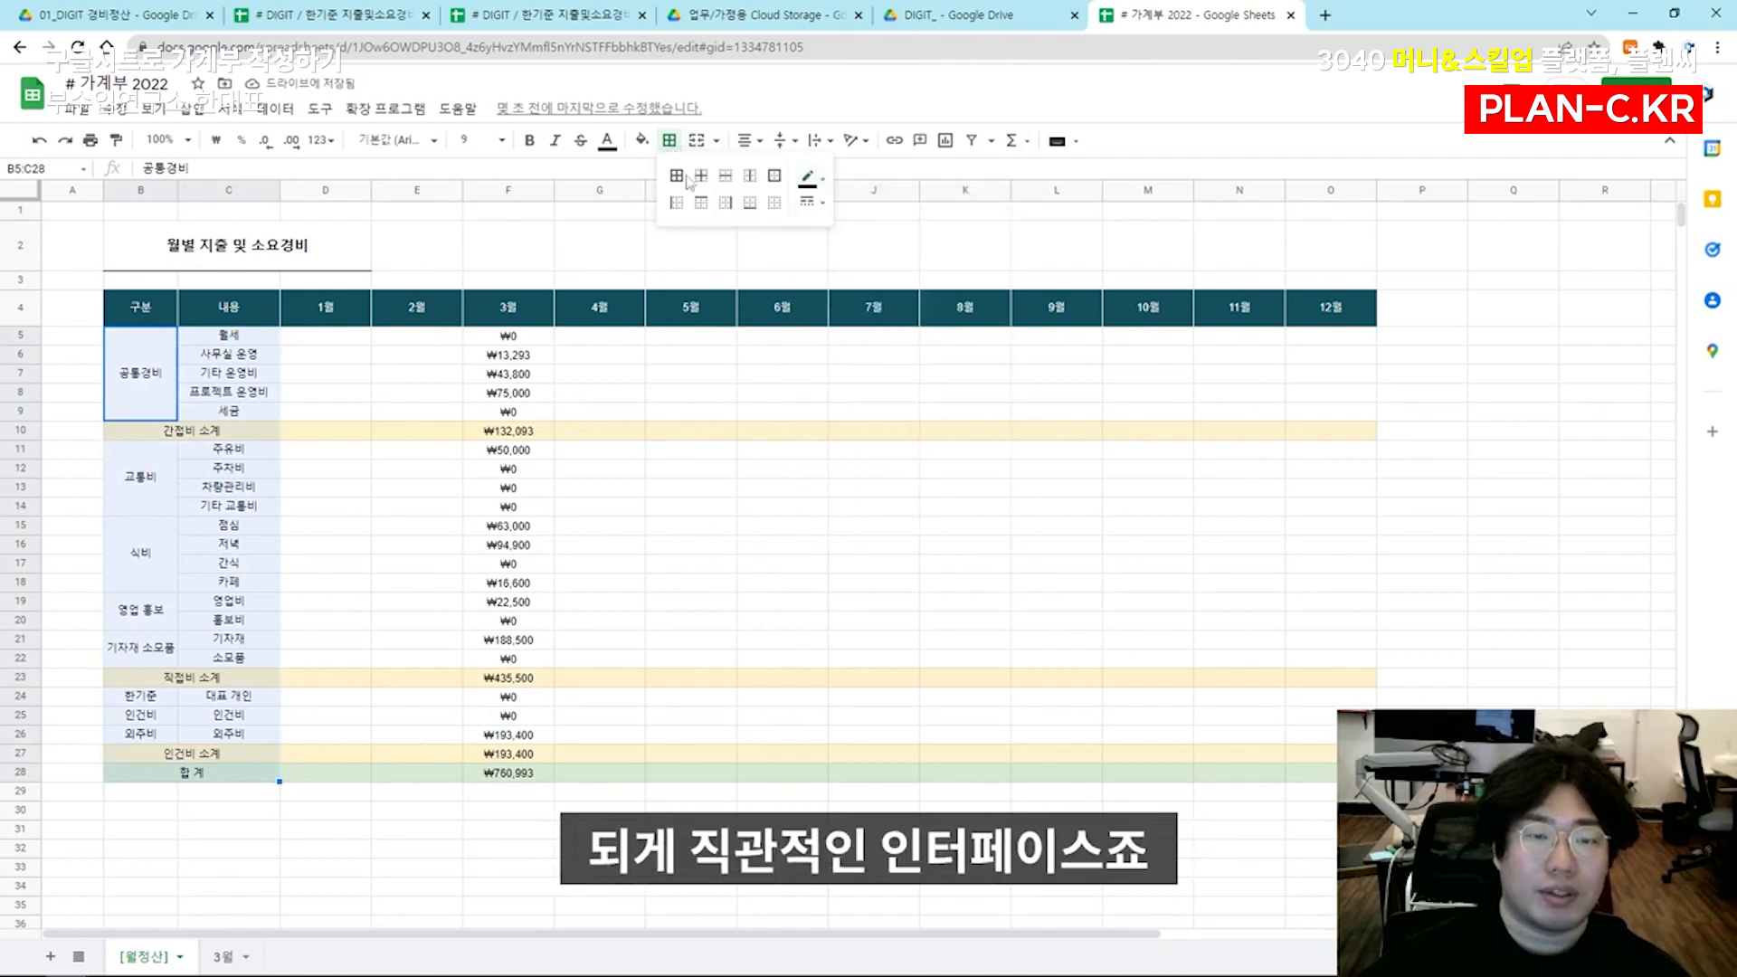
left_click(726, 201)
left_click(597, 562)
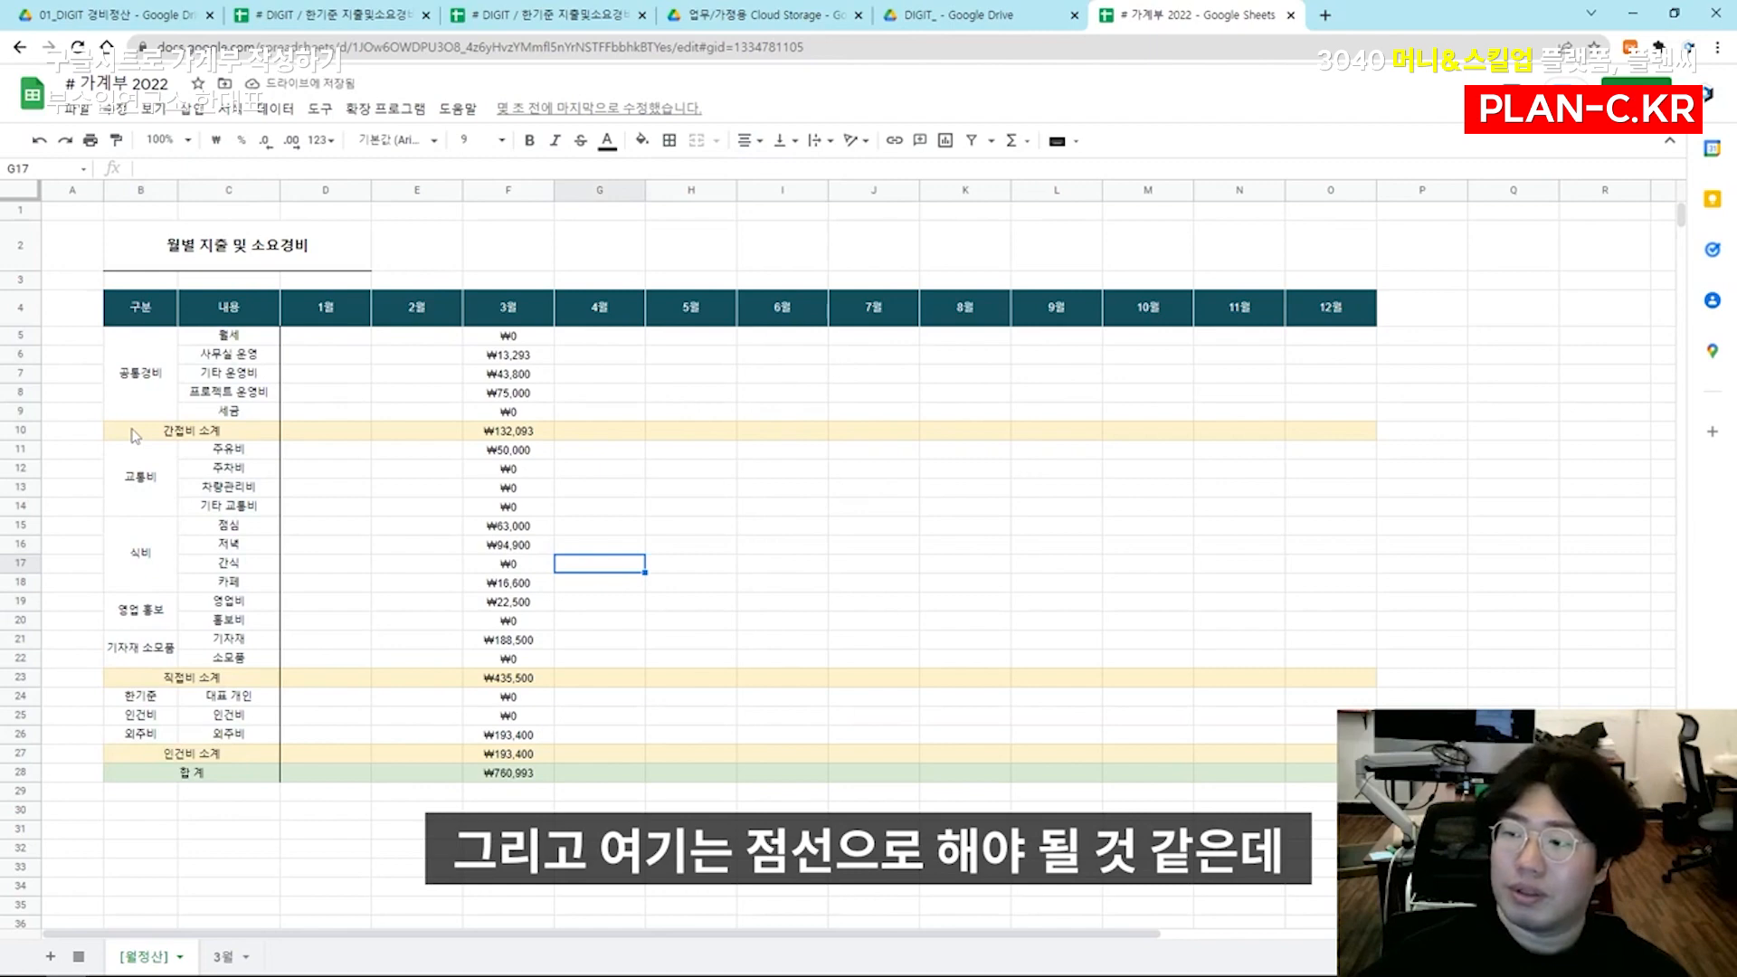
Add dotted top and bottom borders to the 간접비 소계 row, B10:O10
left_click_drag(134, 432, 1342, 427)
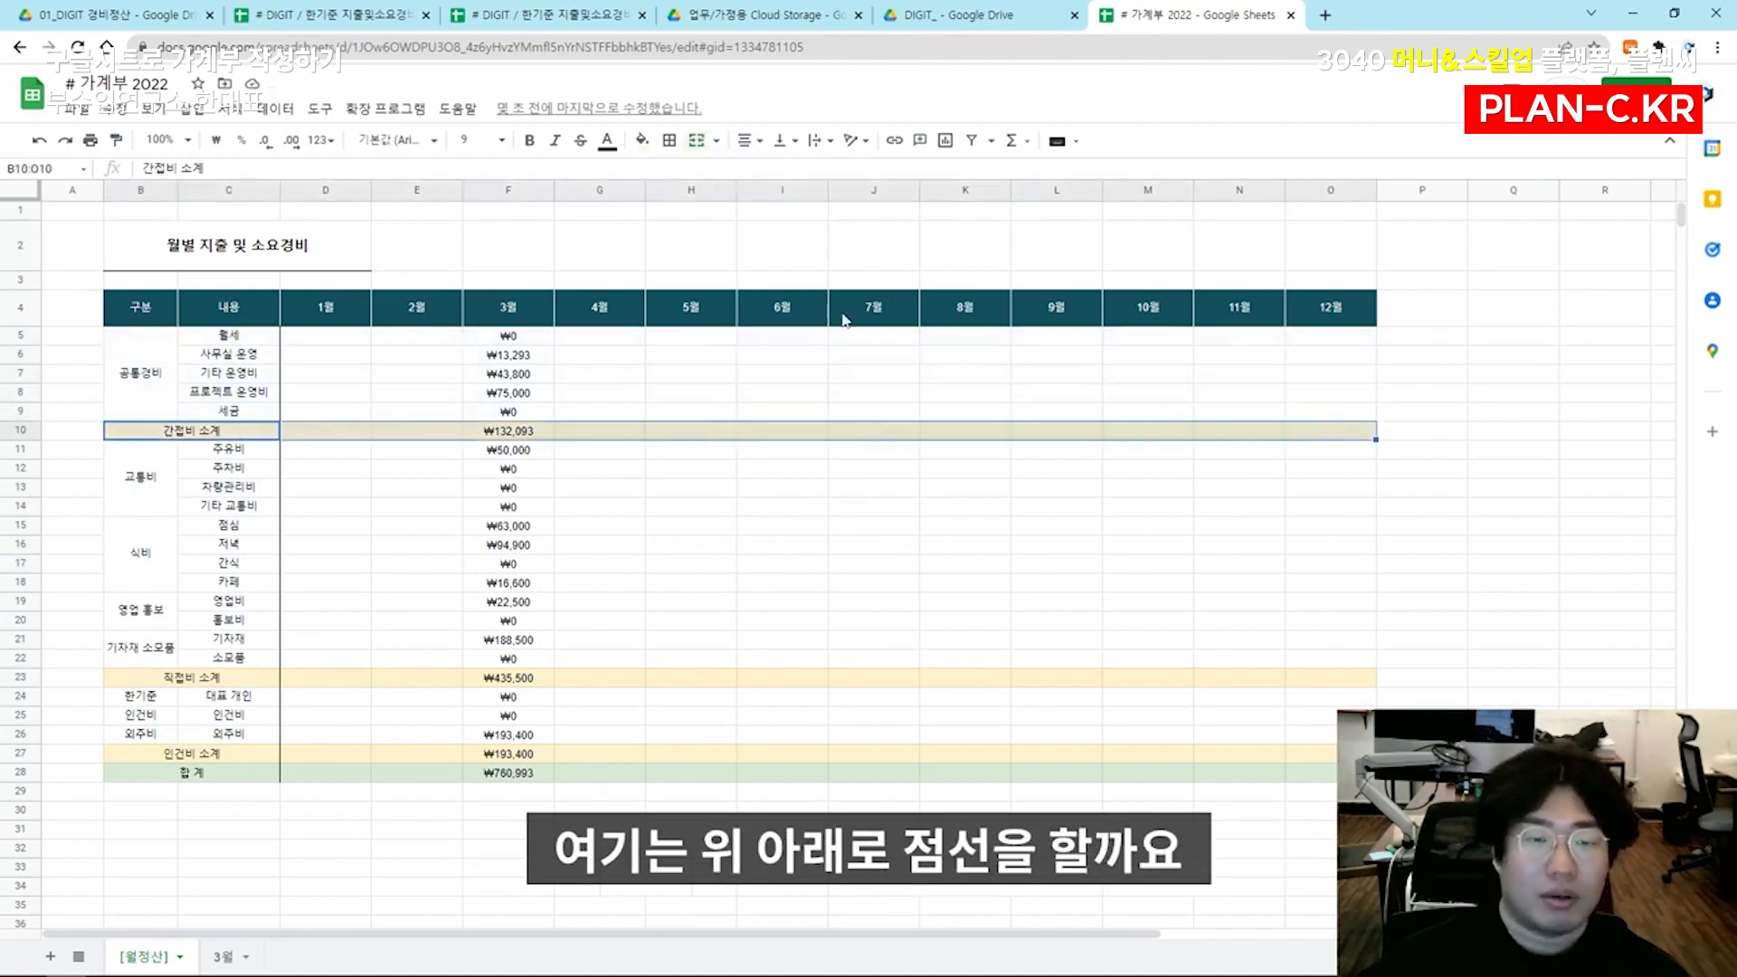
left_click(670, 142)
left_click(808, 201)
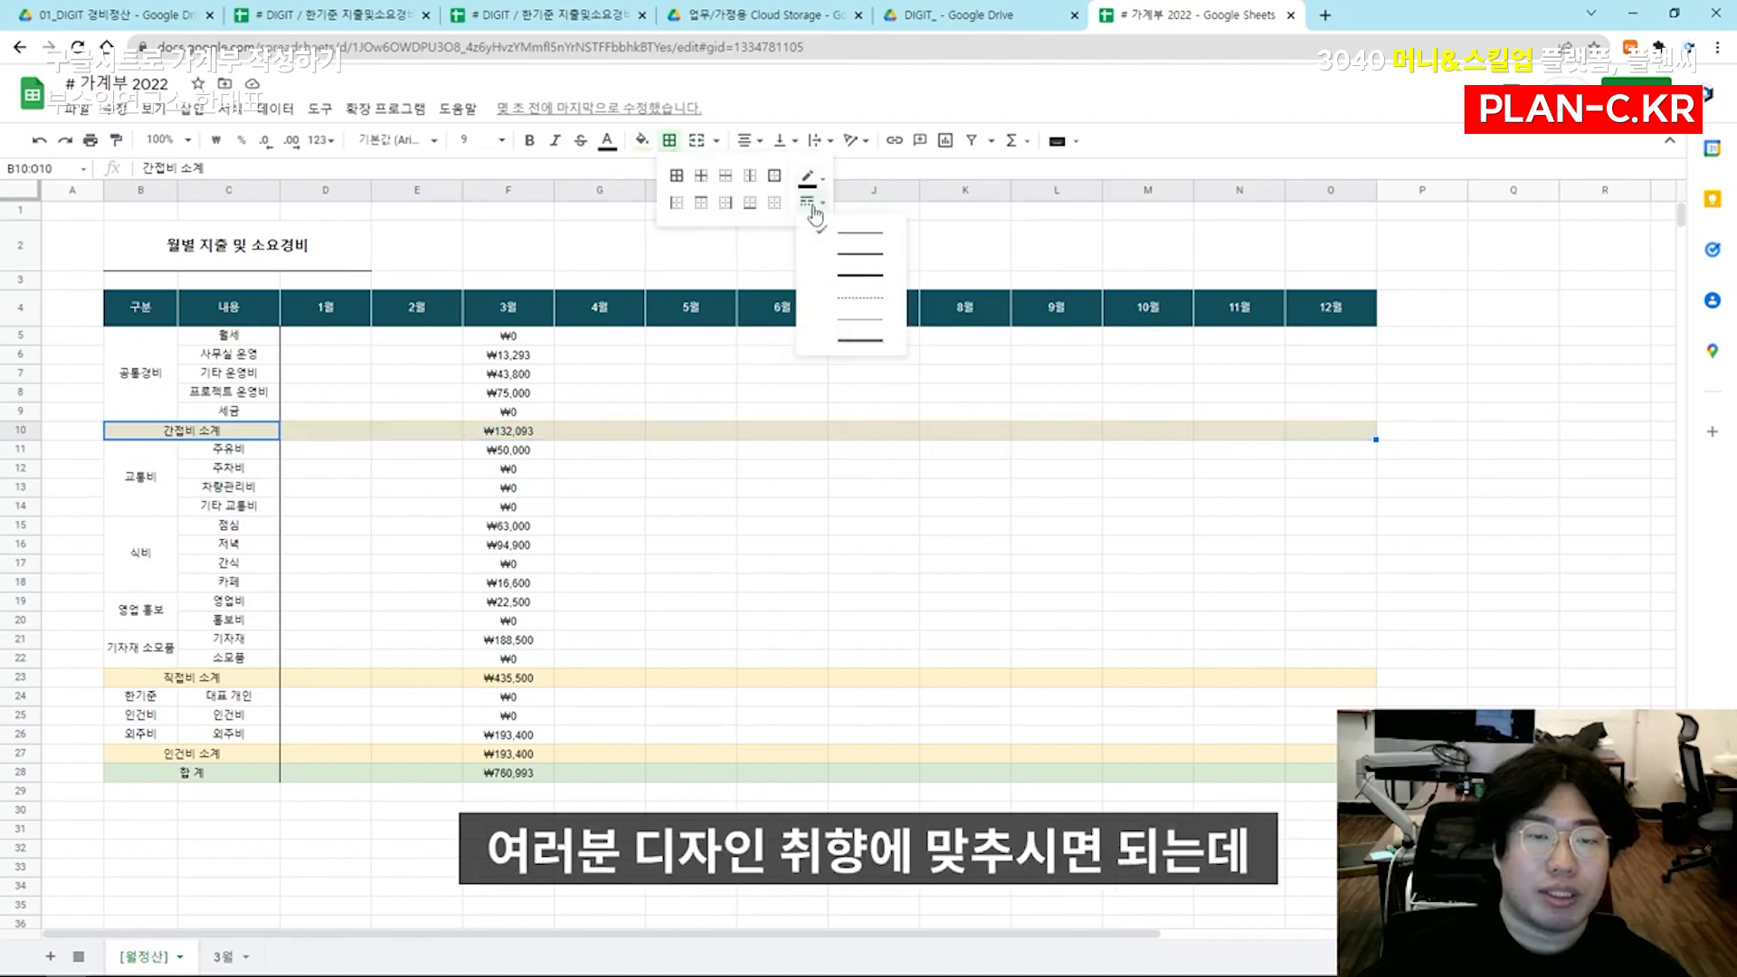
left_click(857, 322)
left_click(768, 201)
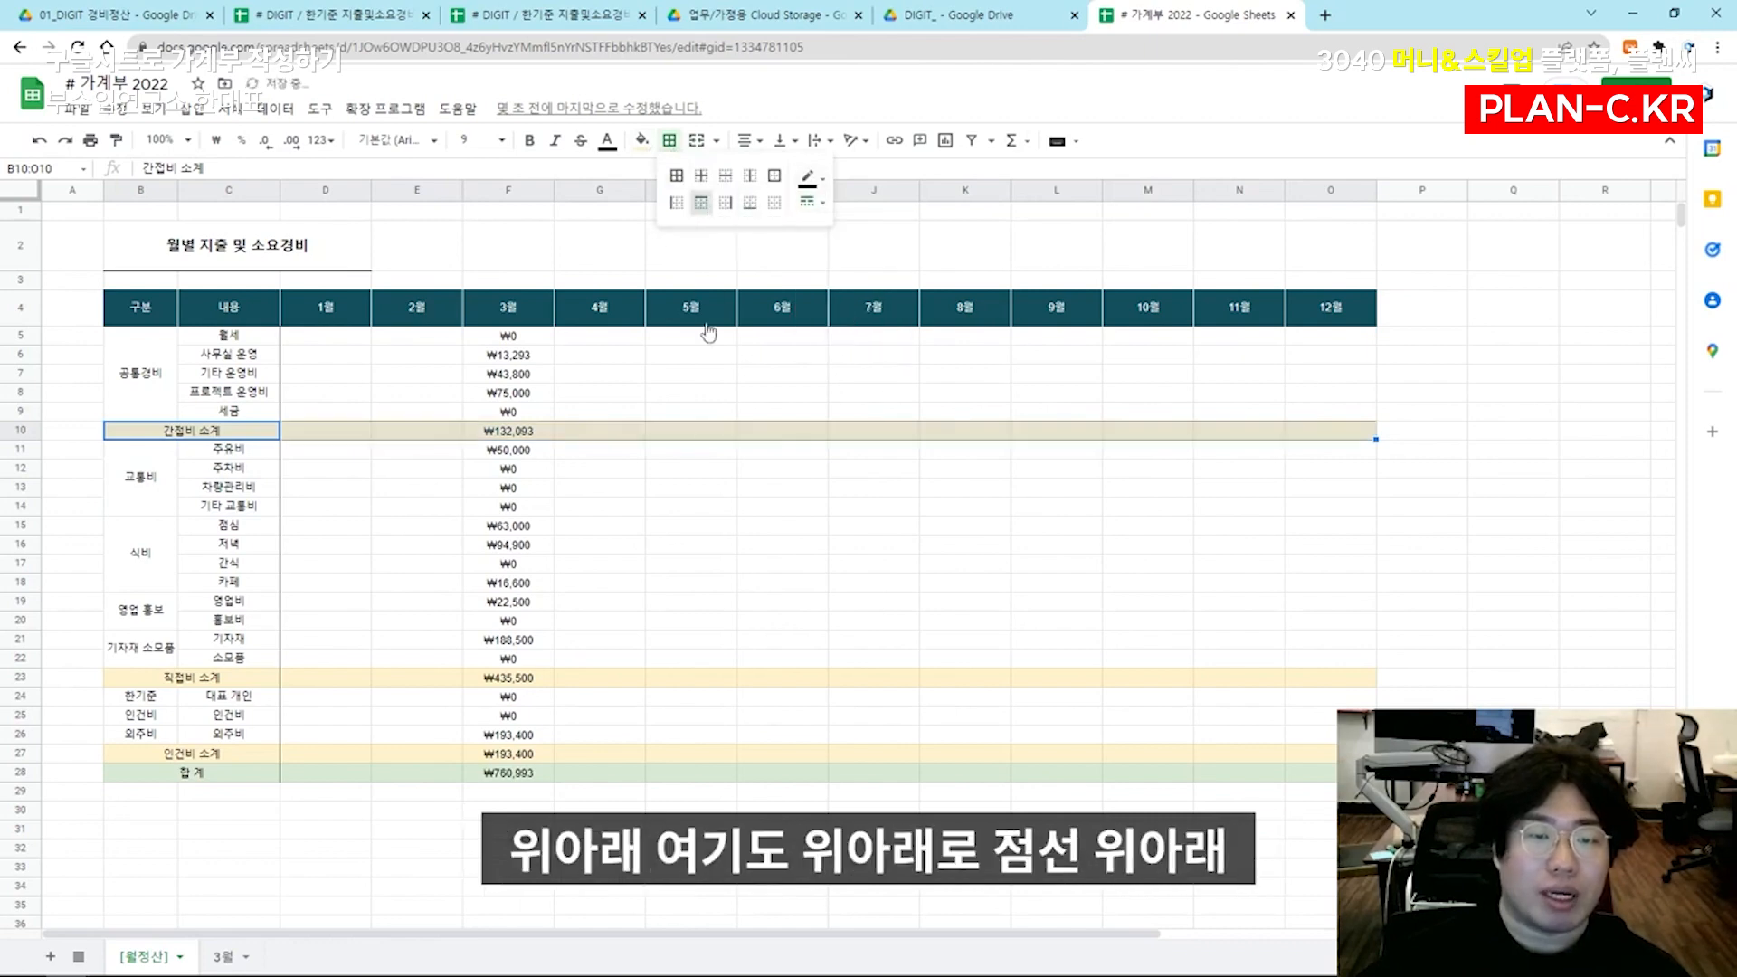
left_click(693, 431)
Add top and bottom borders to the 직접비 소계 row B23:O23 and the 인건비 소계 row B27:O27
left_click_drag(175, 687, 1338, 678)
left_click(670, 141)
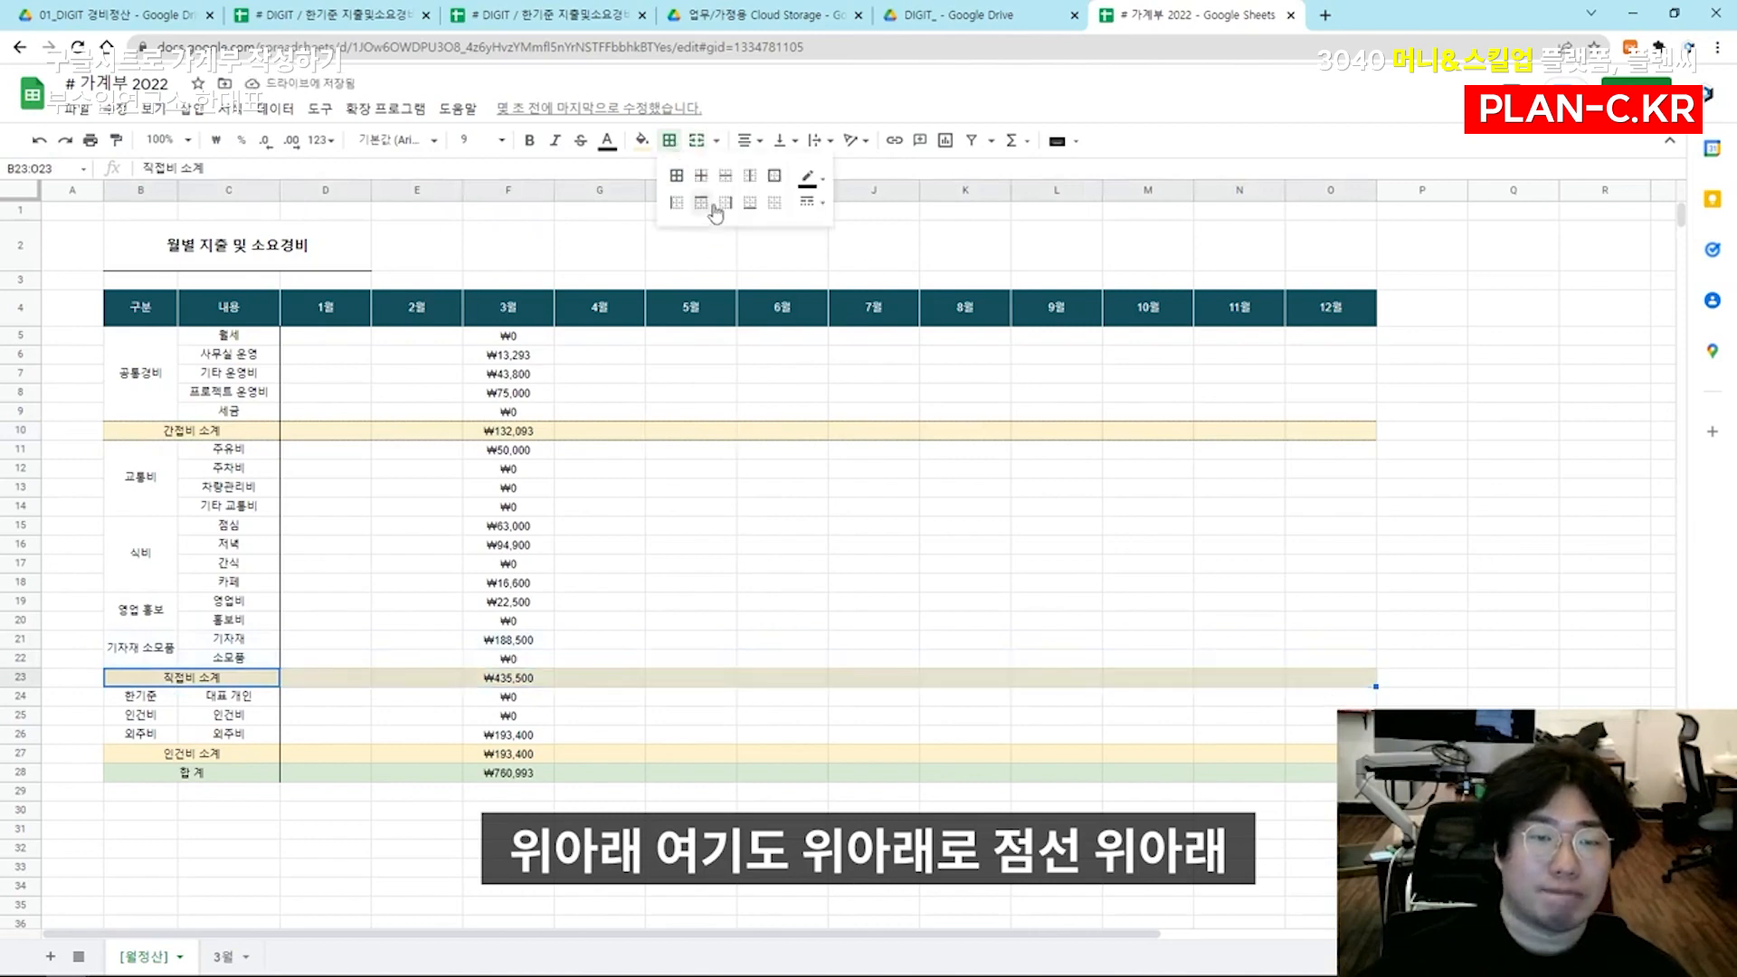
left_click(749, 202)
left_click(589, 604)
left_click_drag(190, 754, 1343, 756)
key("F4")
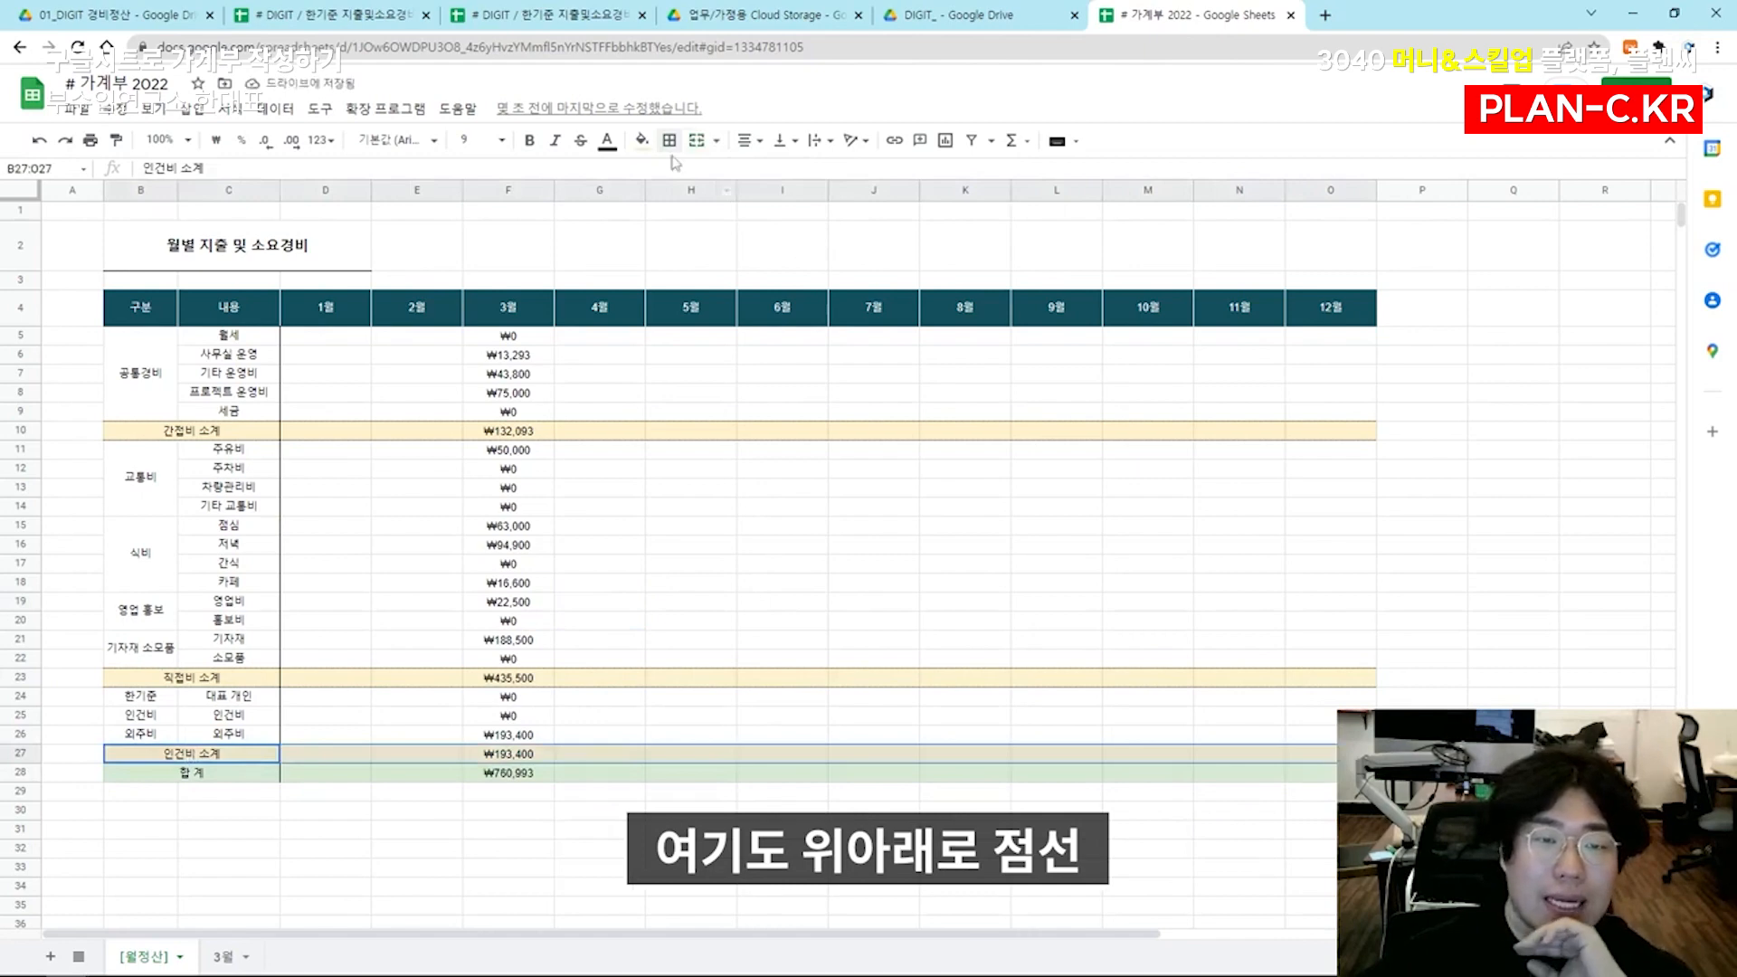
Fill the 내용 cells C5:C9, C11:C22 and C24:C26 with a very light gray, undoing a darker gray tried first
left_click(152, 393)
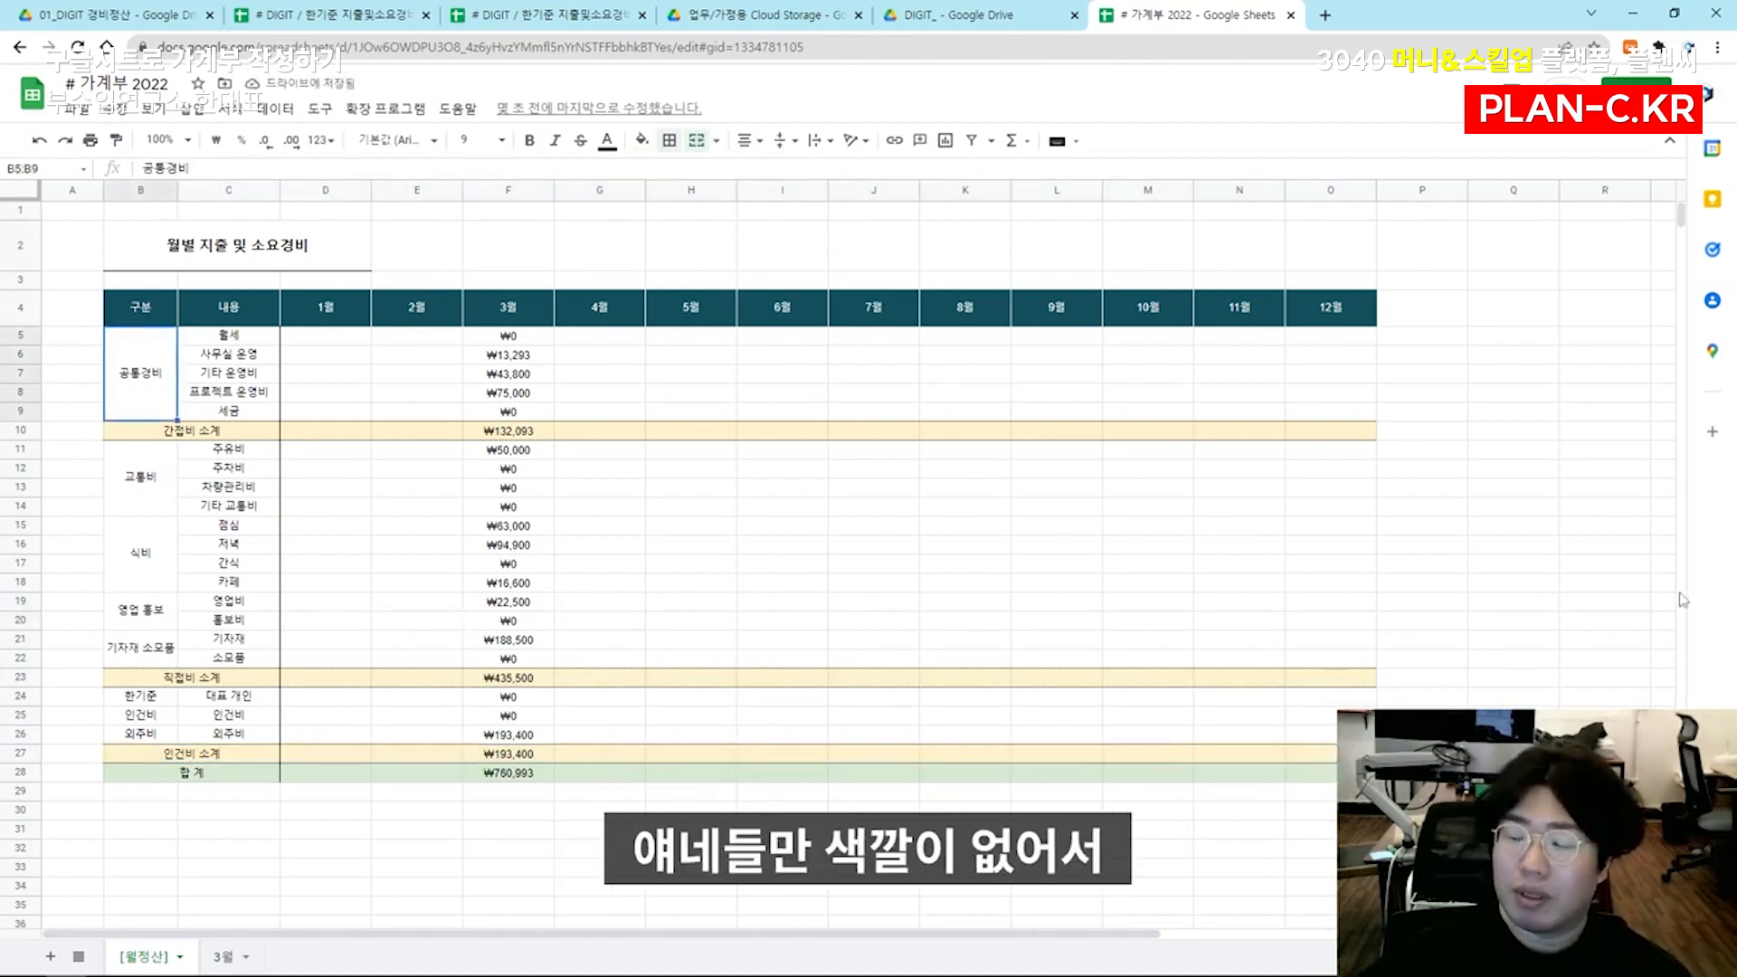
left_click_drag(233, 342, 230, 734)
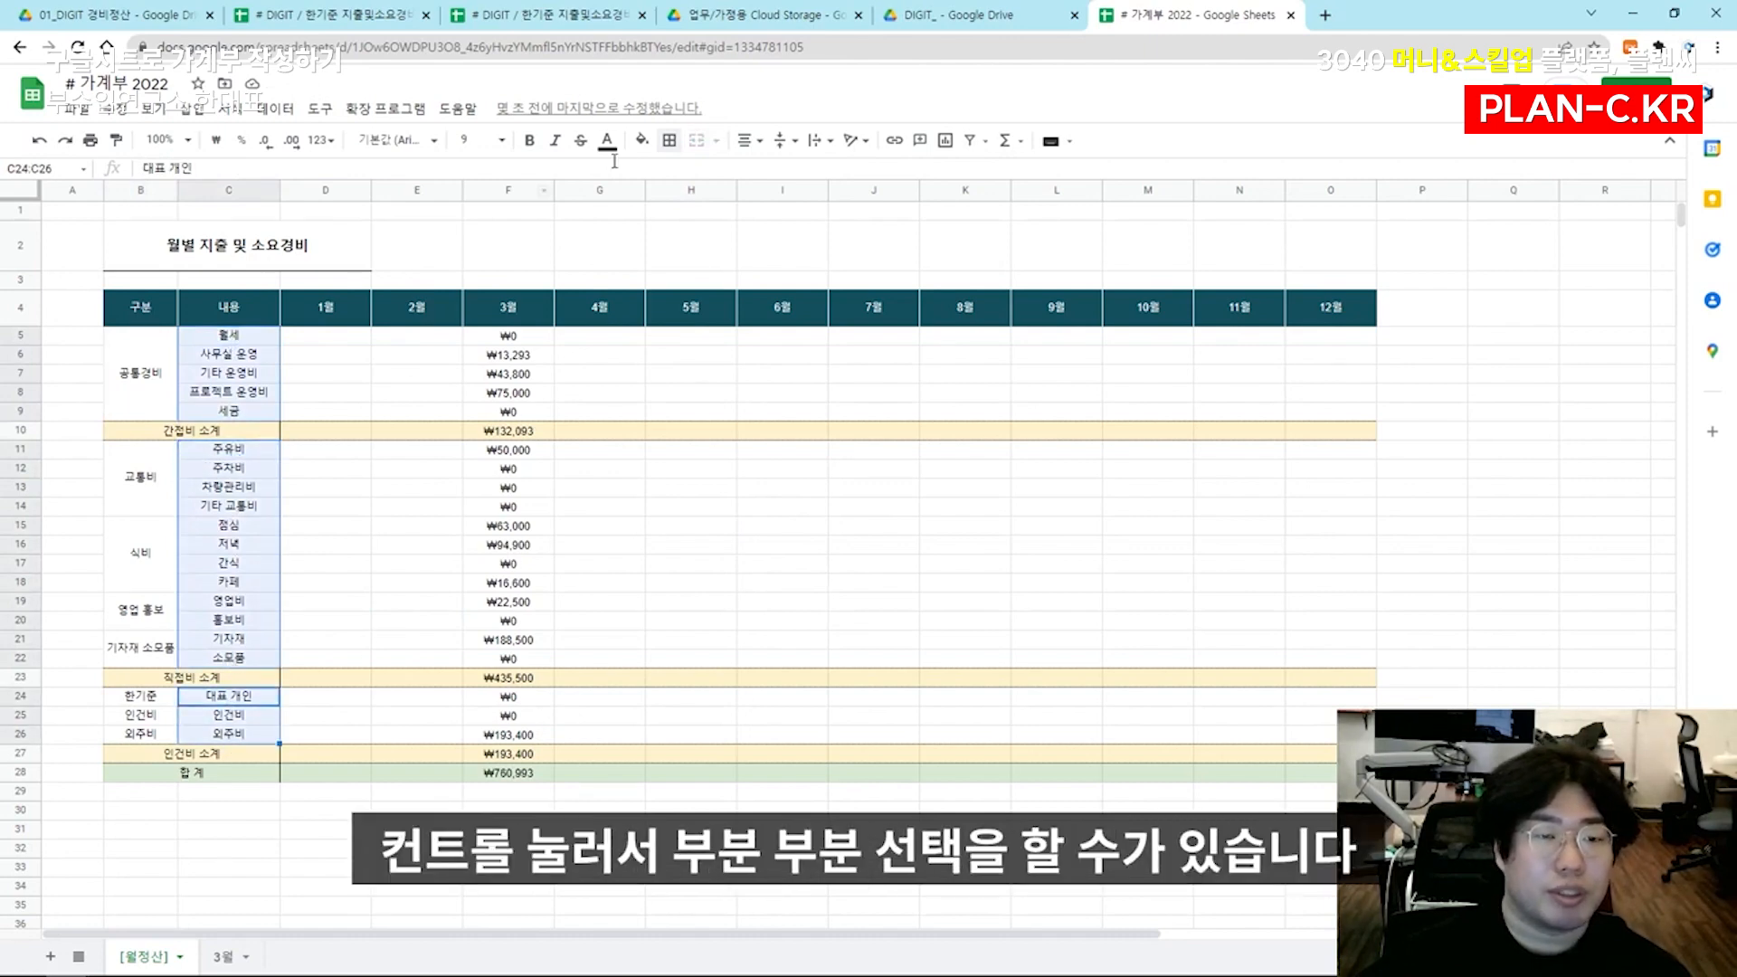
left_click(641, 141)
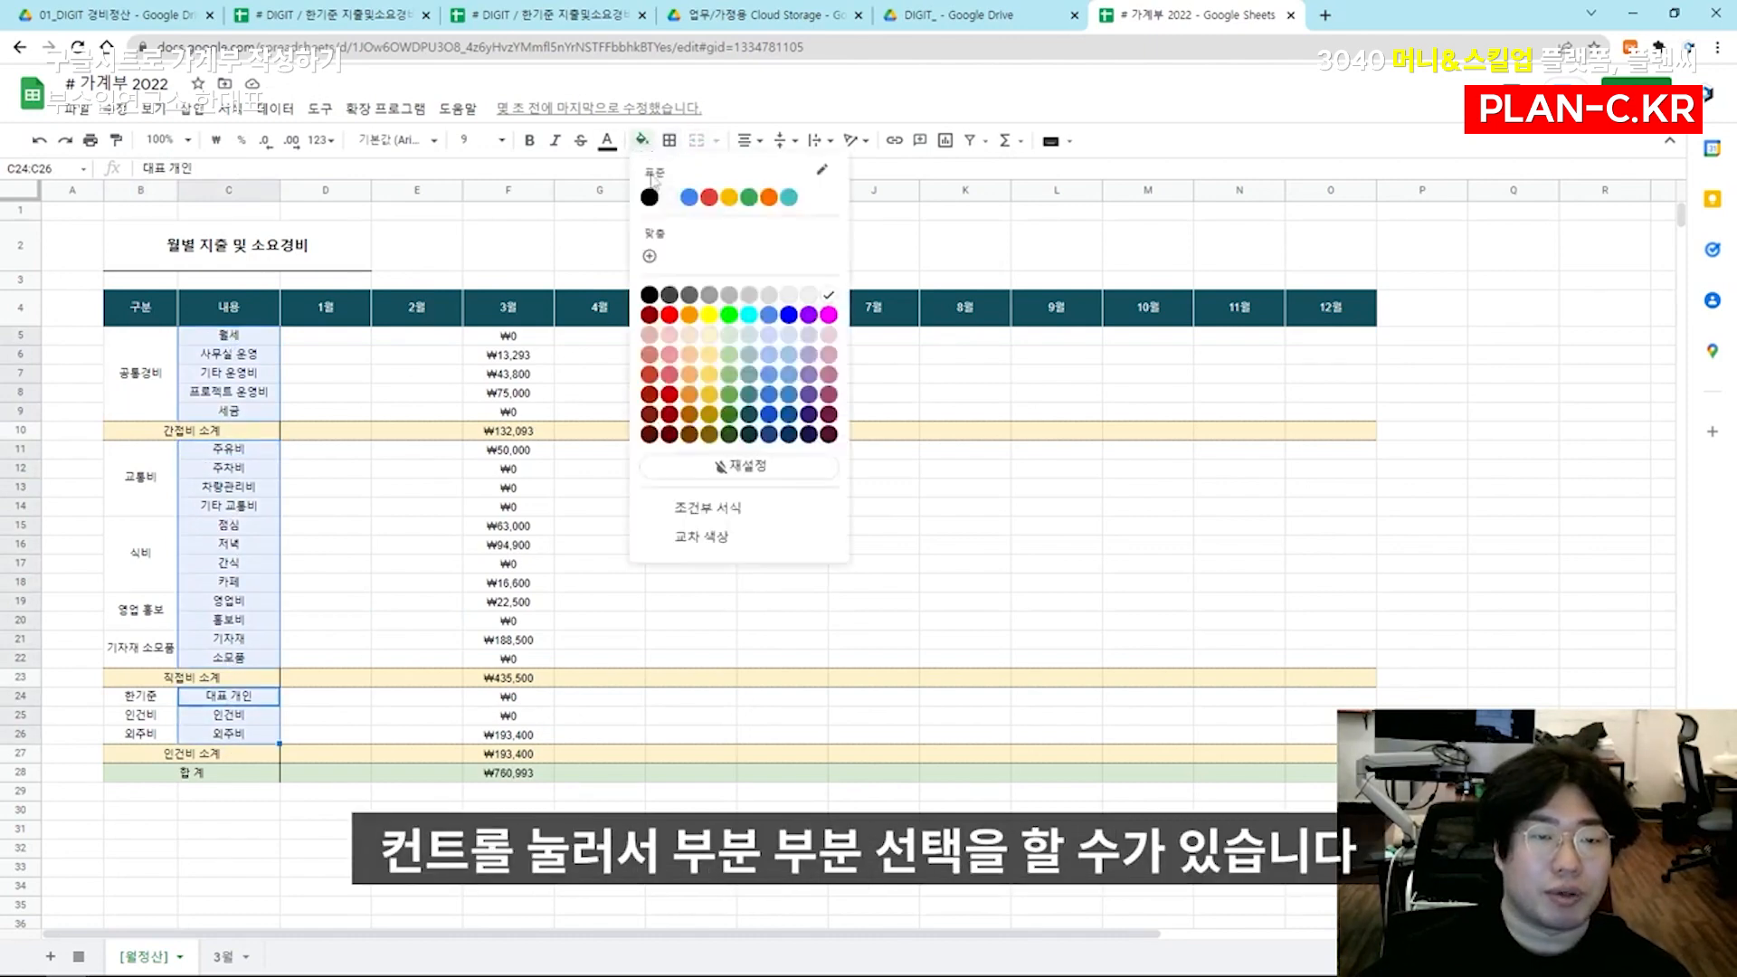
left_click(749, 294)
left_click(577, 508)
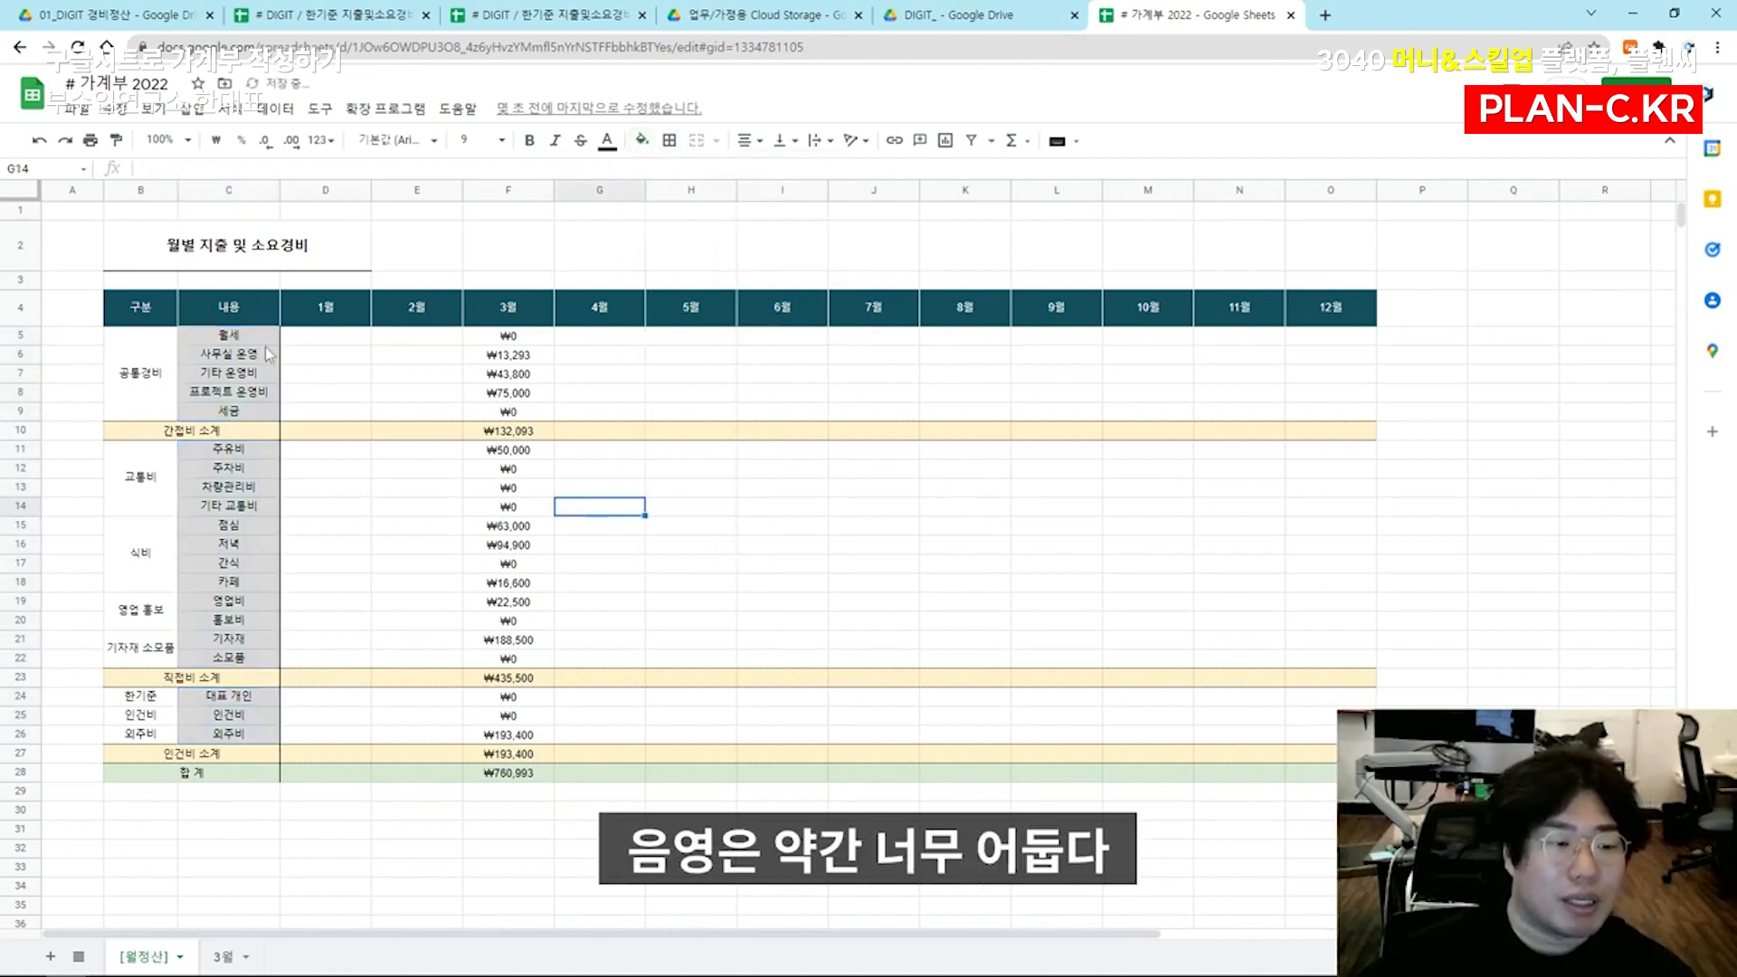
key("ctrl+z")
left_click(642, 141)
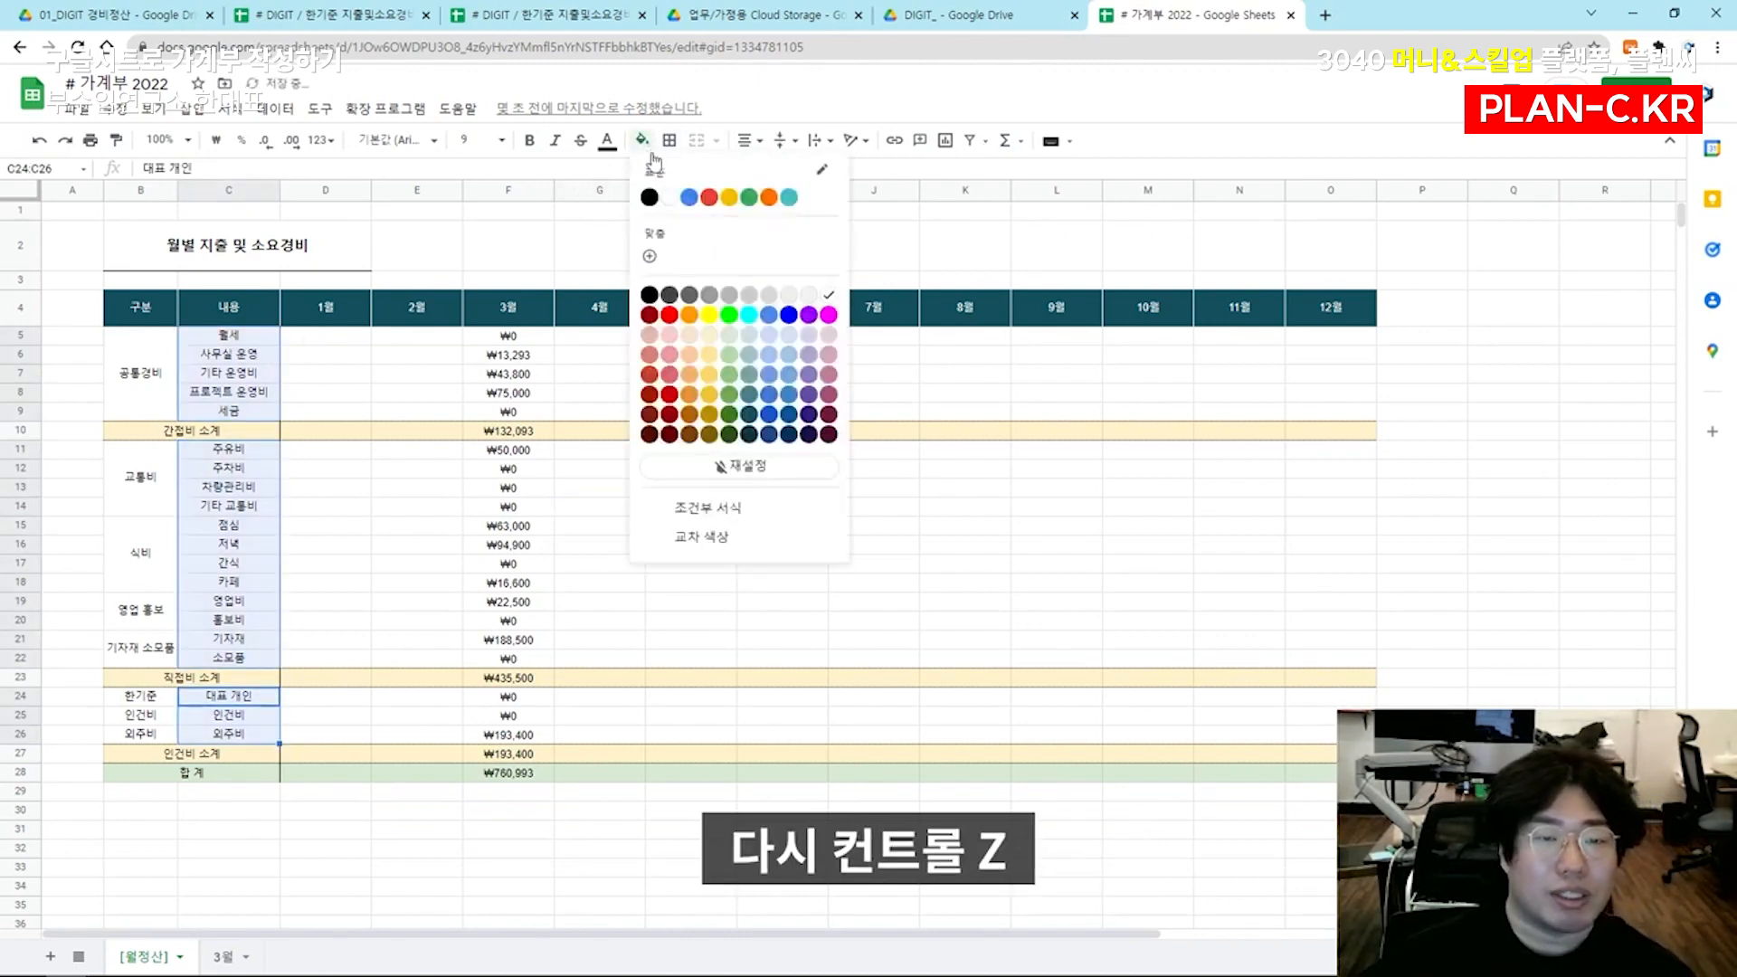
left_click(807, 295)
left_click(684, 534)
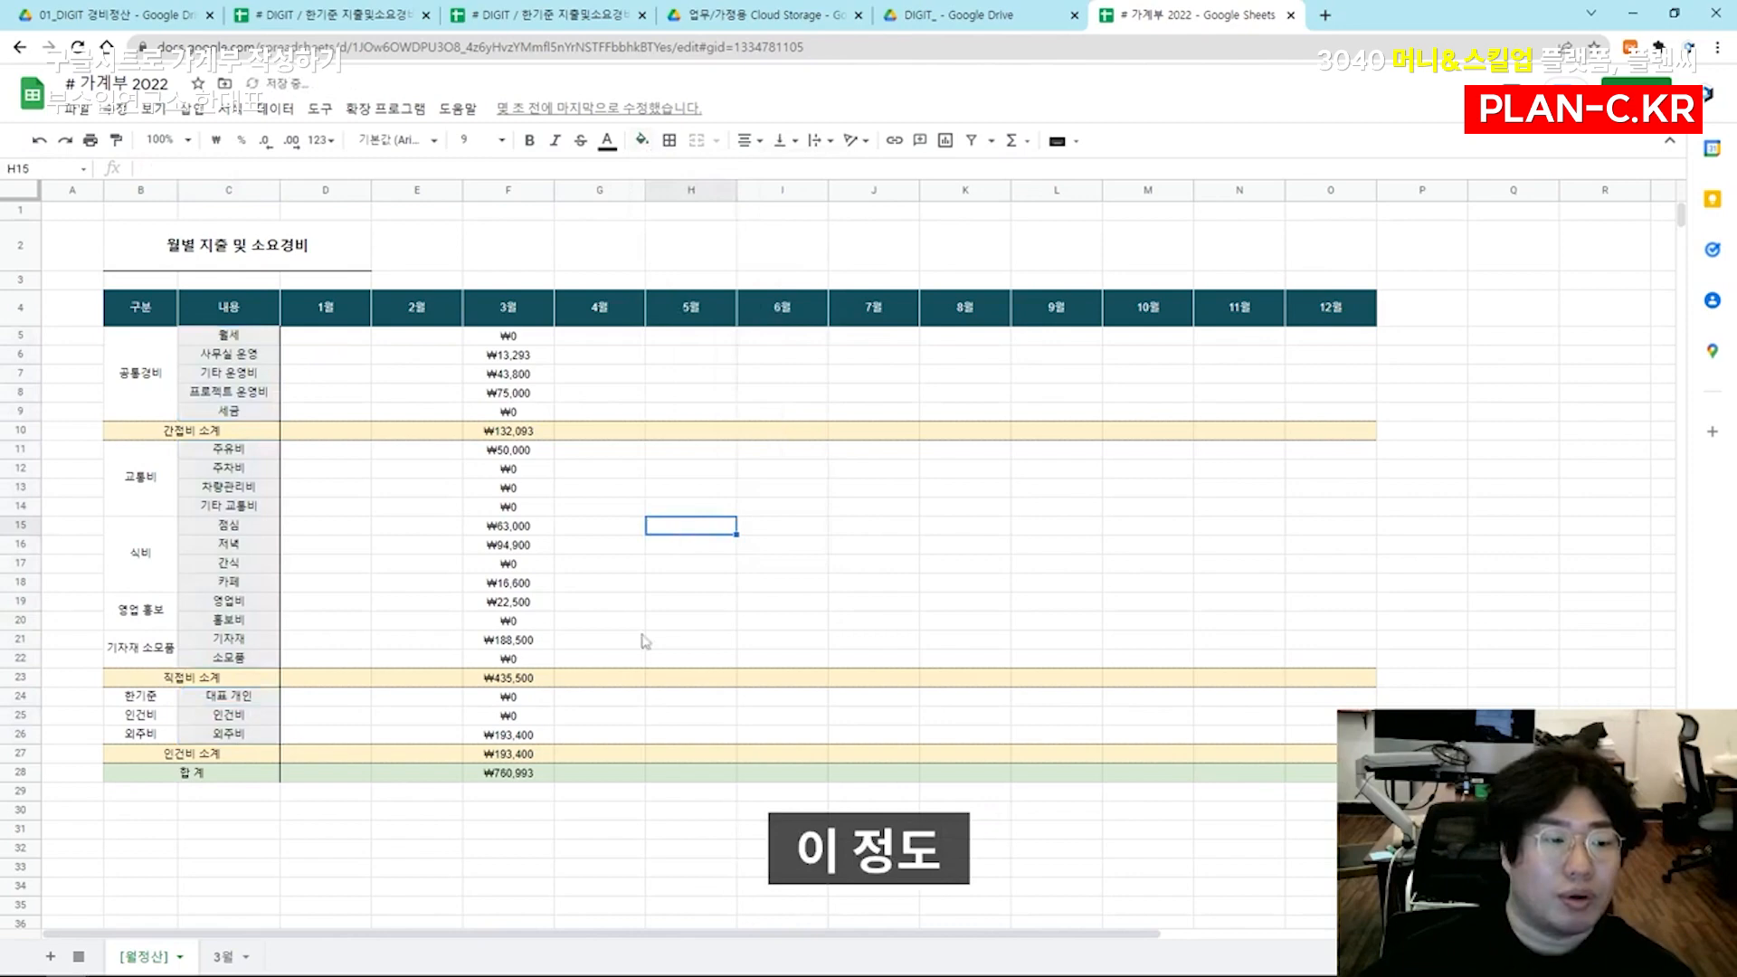
Widen column B slightly and put a black solid outer border around the whole table B4:O28
left_click_drag(177, 190, 190, 190)
left_click_drag(147, 307, 1343, 773)
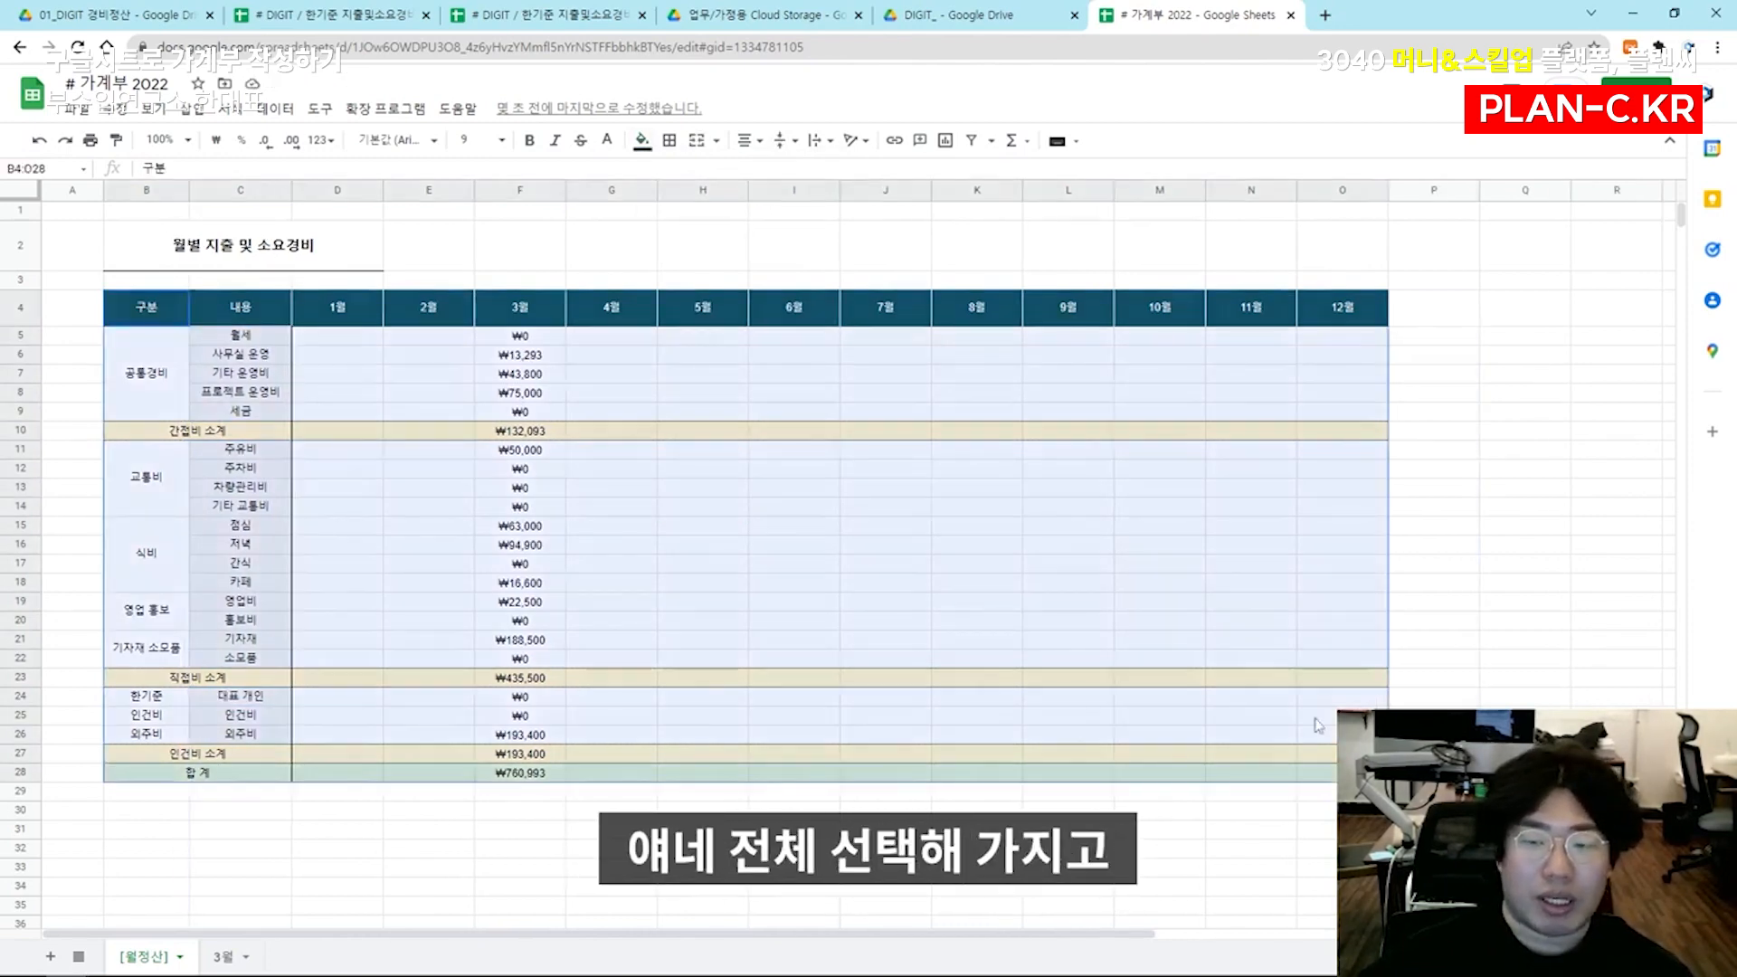
left_click(669, 140)
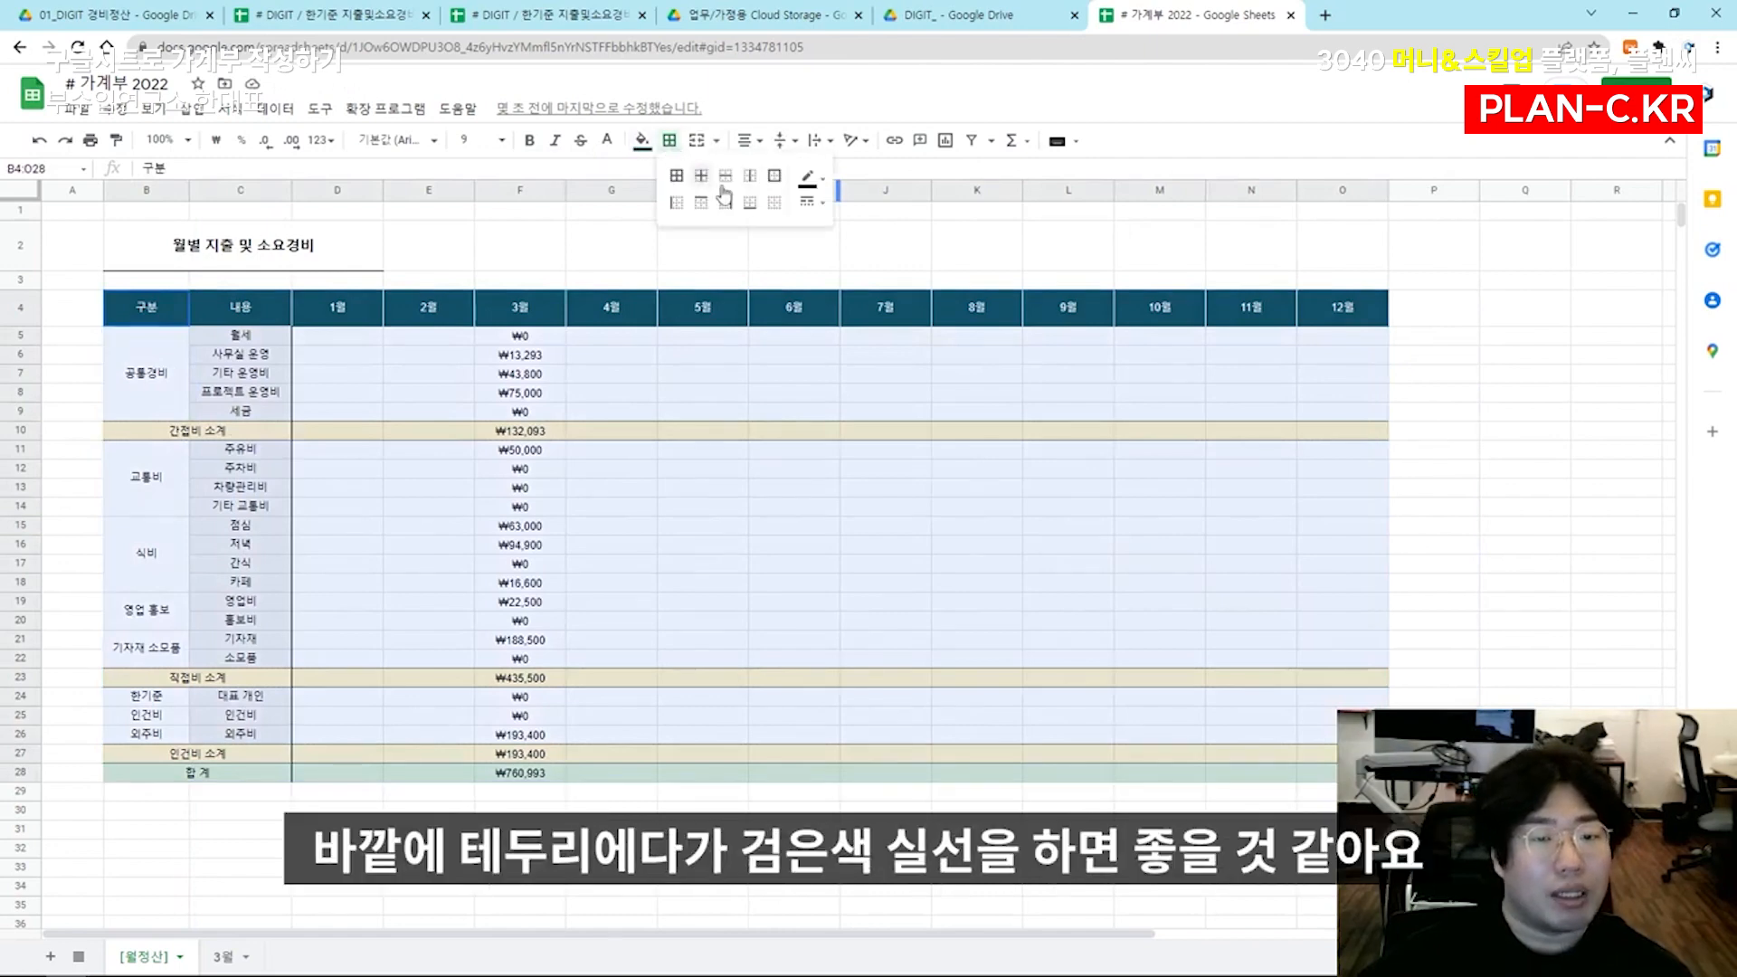
left_click(808, 178)
left_click(817, 235)
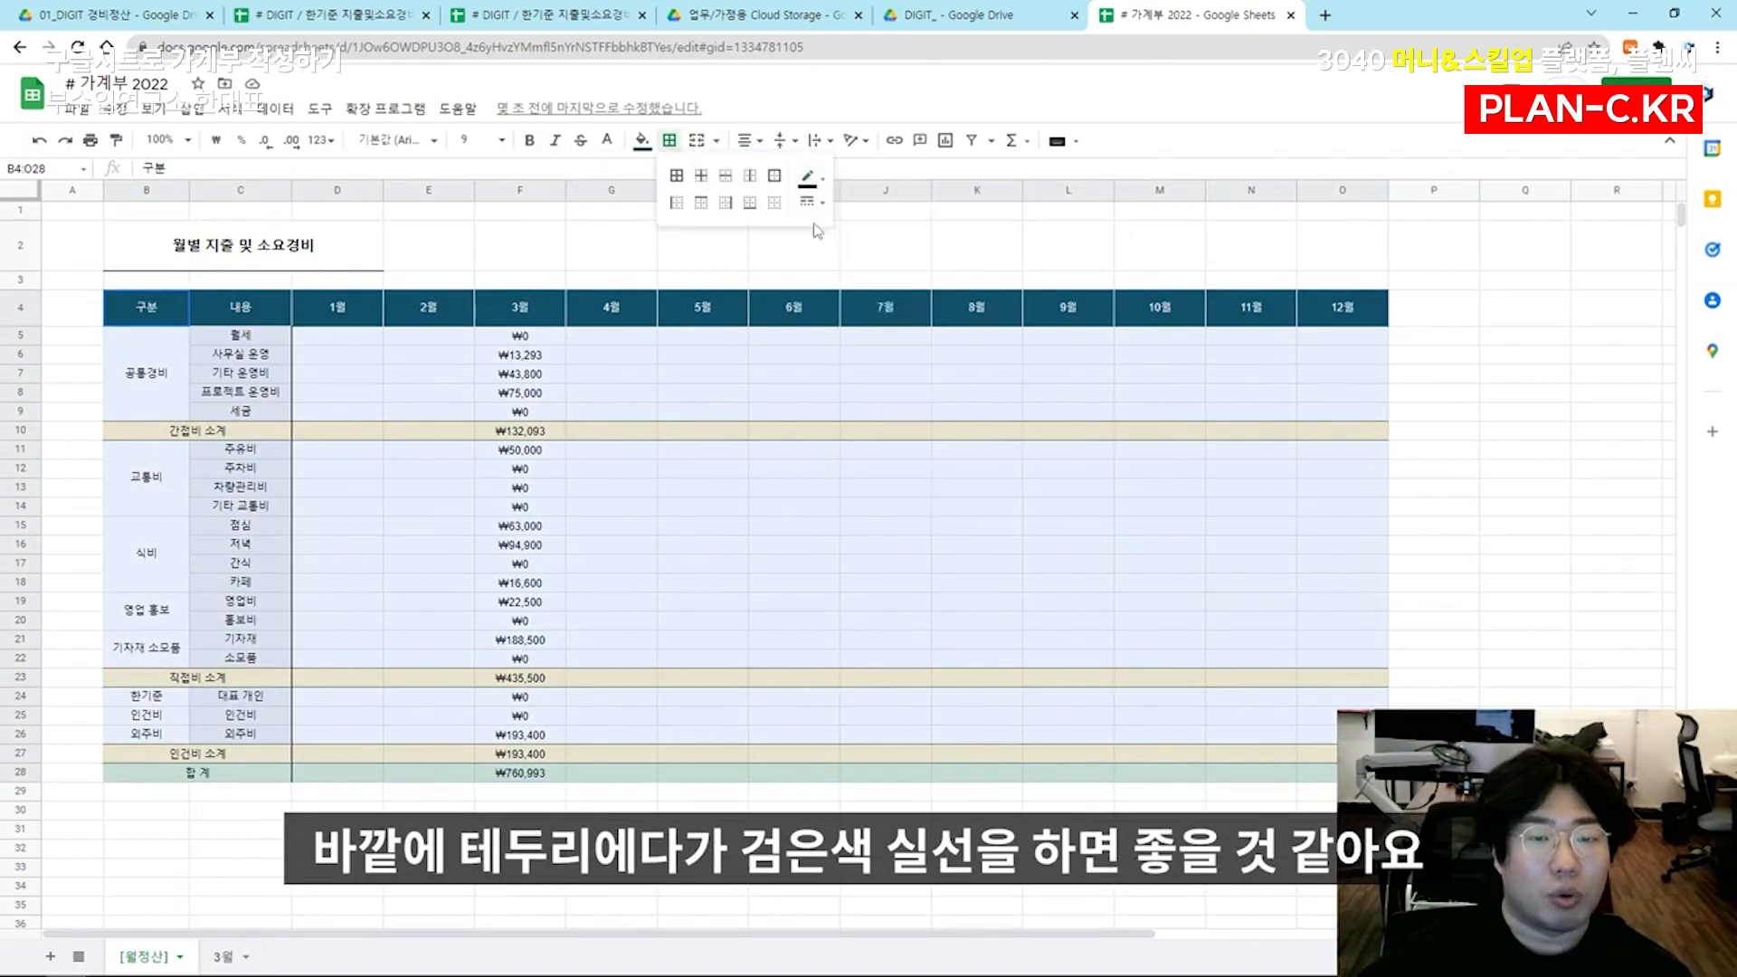
left_click(811, 204)
left_click(827, 237)
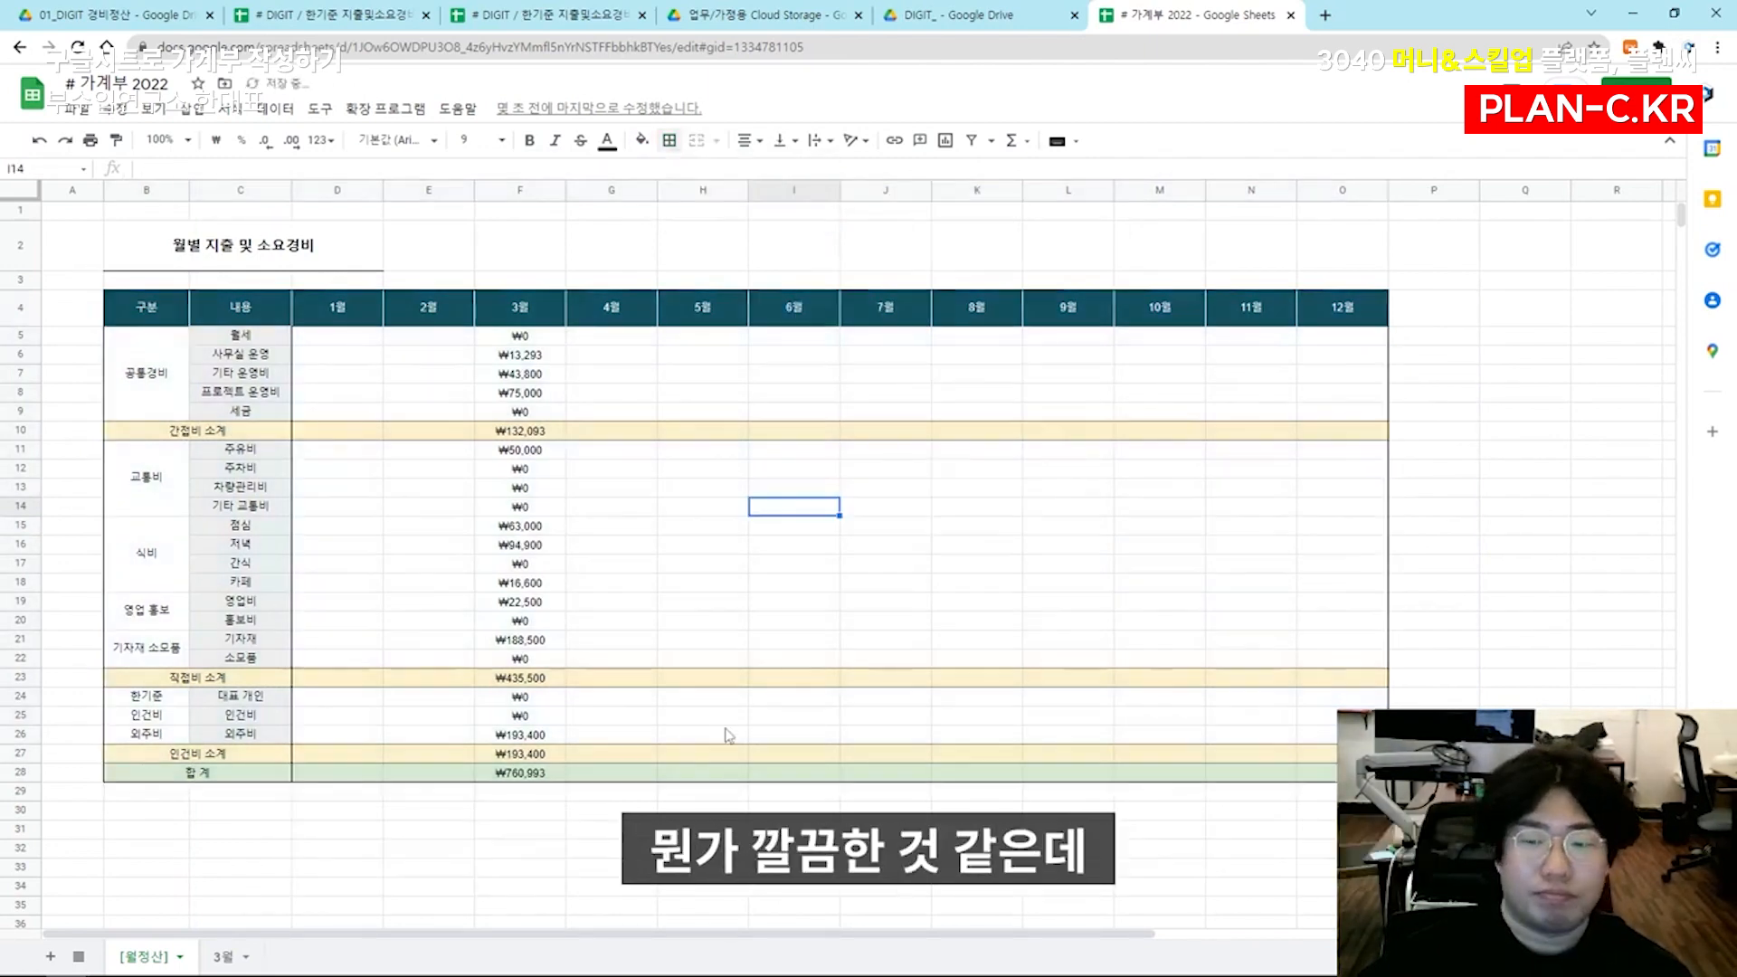
left_click_drag(147, 555, 1357, 570)
left_click_drag(153, 647, 362, 658, "ctrl")
left_click_drag(536, 663, 1262, 620)
left_click(563, 584)
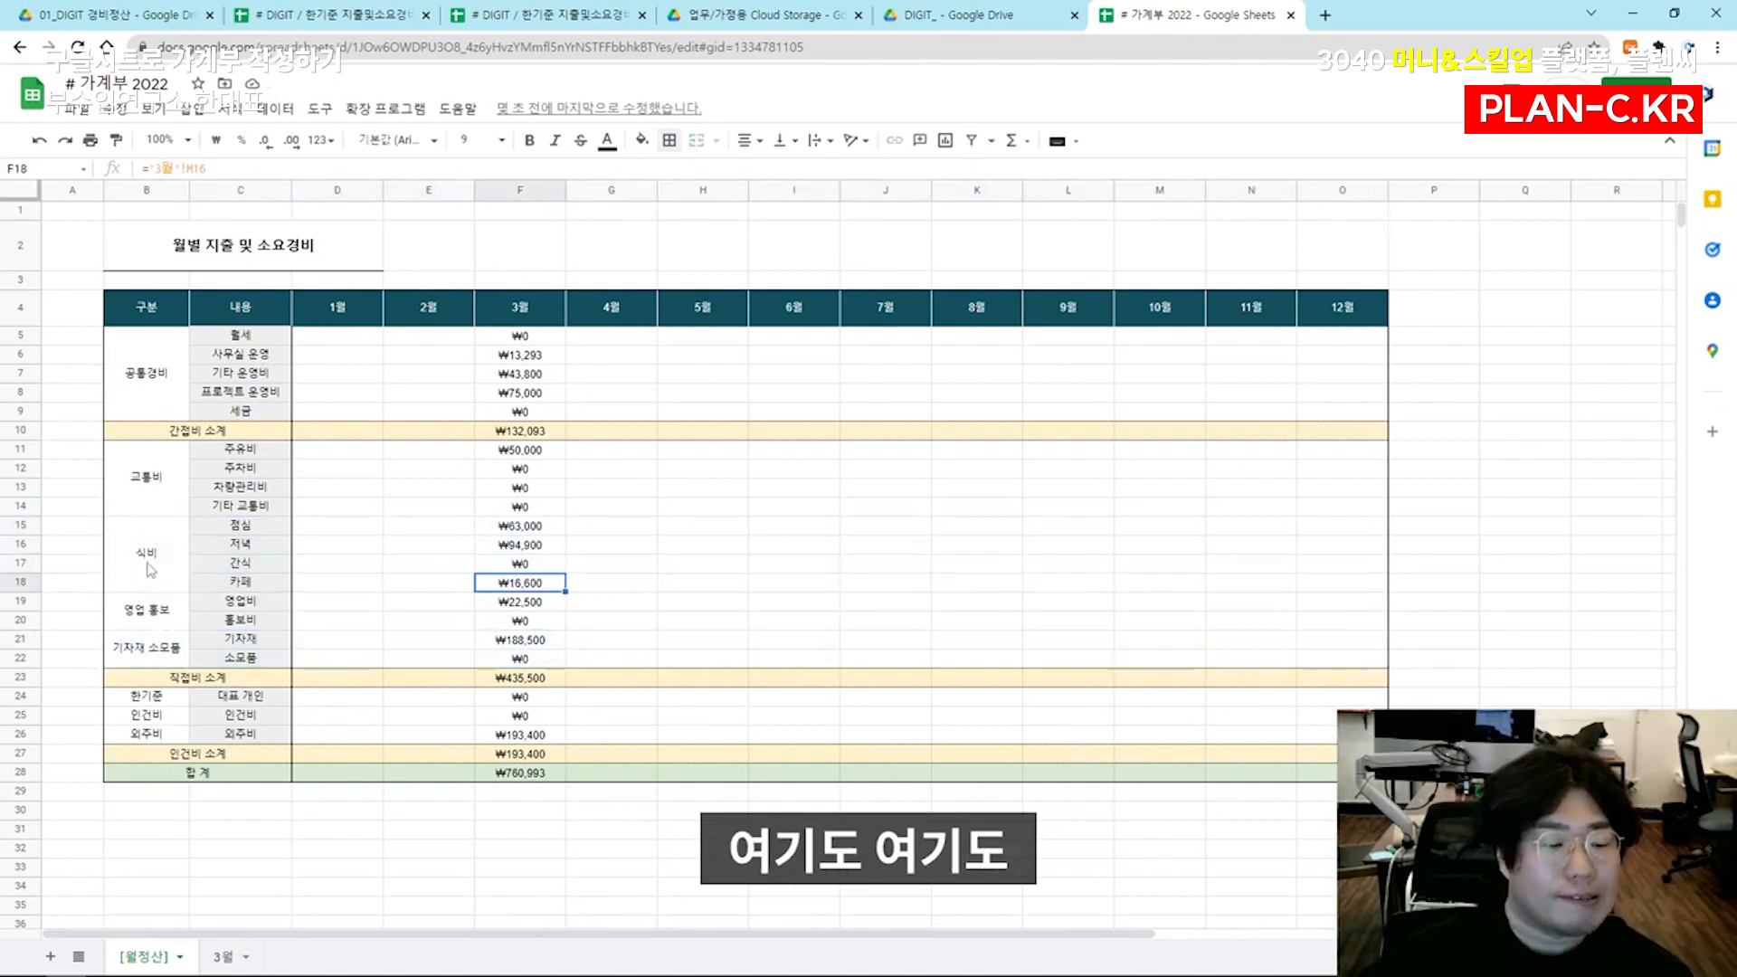
left_click(148, 400)
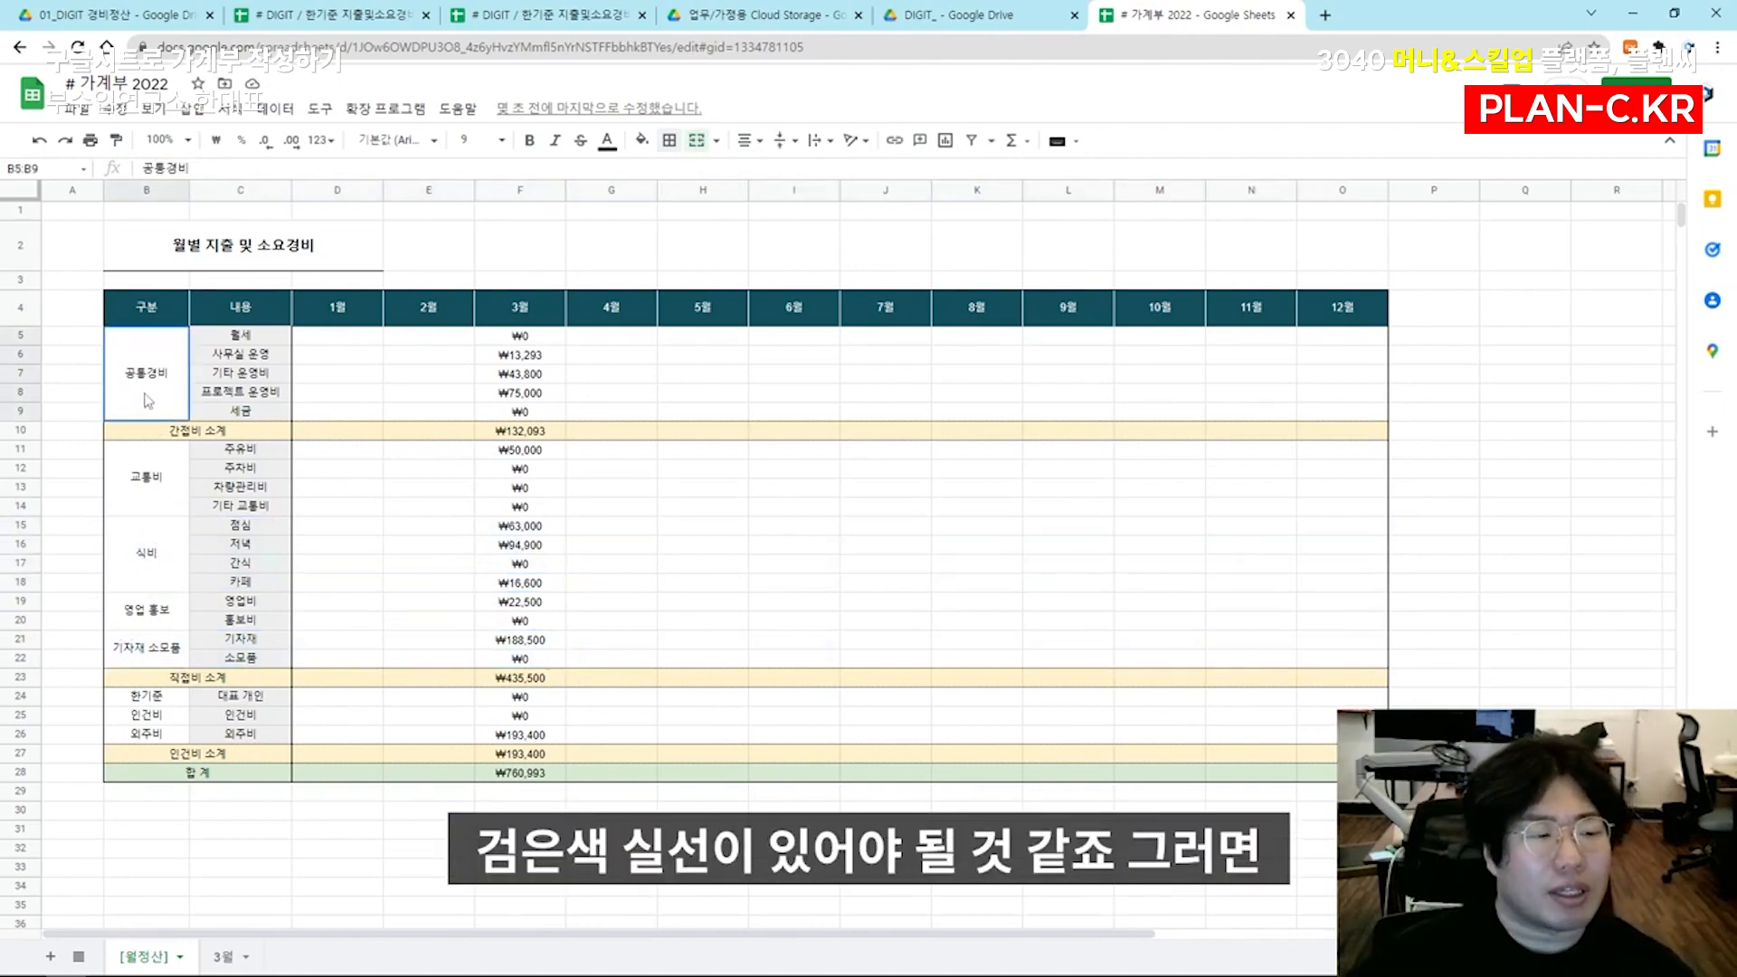
Add a black solid bottom border under the 공통경비 block B5:O10
left_click_drag(1319, 432, 152, 384)
left_click(670, 140)
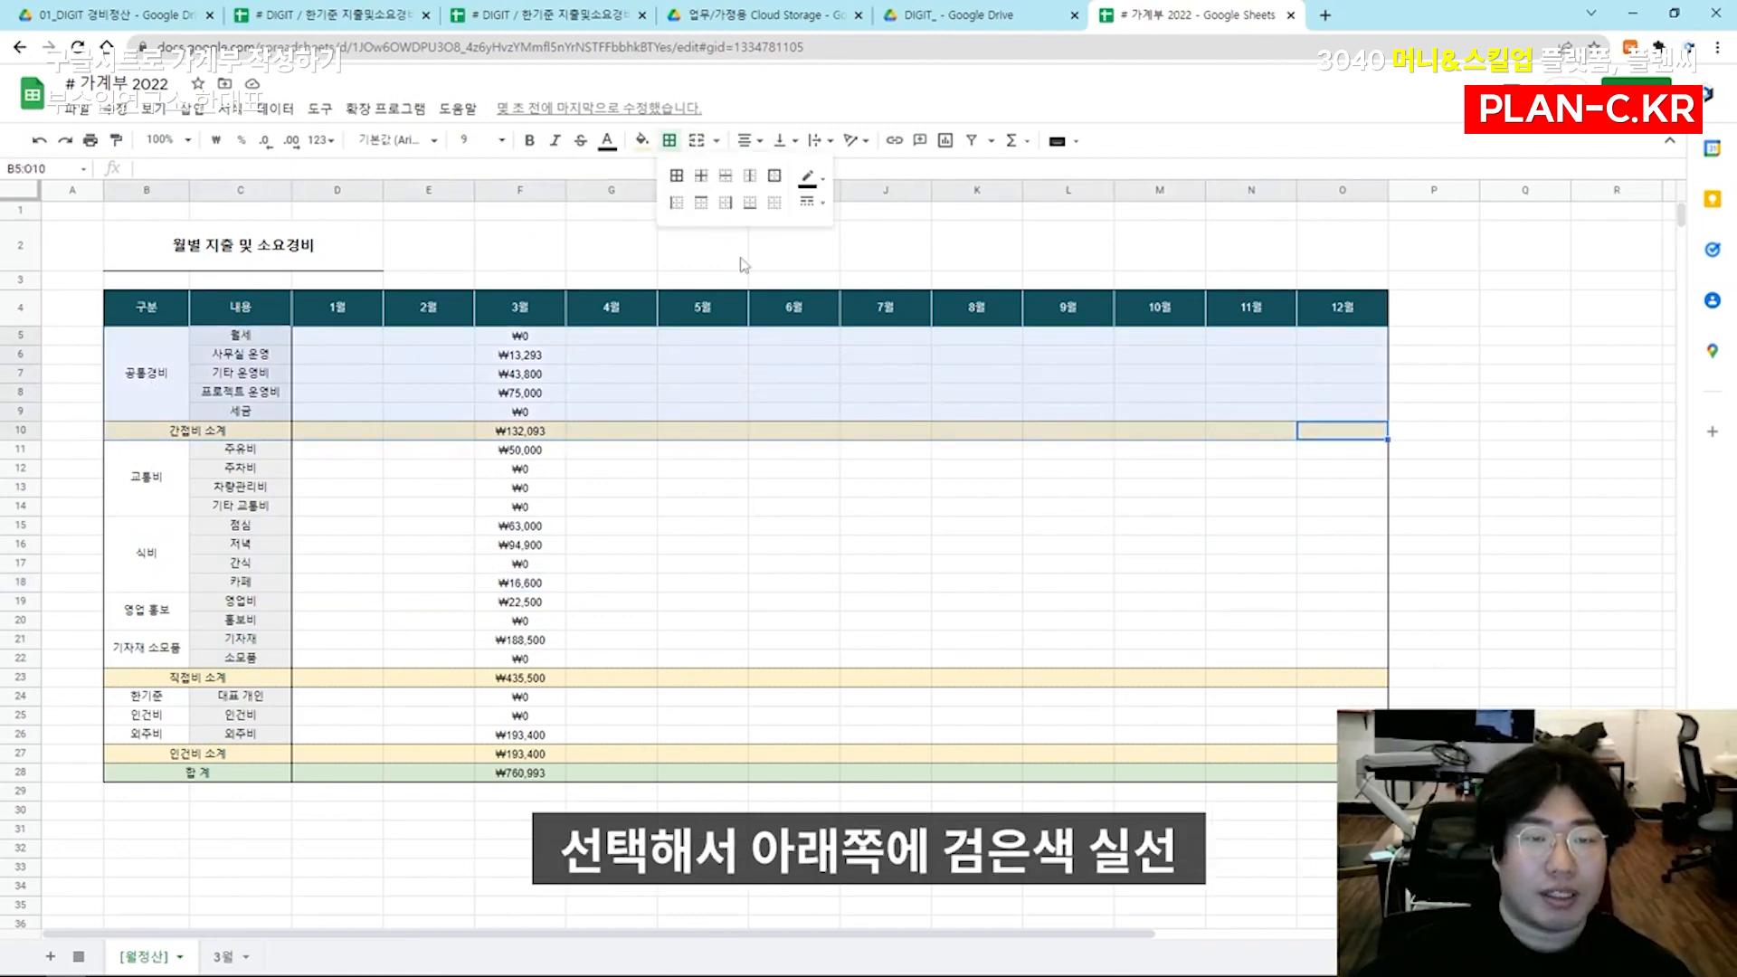
left_click(744, 215)
left_click(703, 544)
Add black solid top and bottom borders to the 식비 rows B15:O18
left_click_drag(148, 497, 612, 502)
left_click_drag(162, 559, 1348, 535)
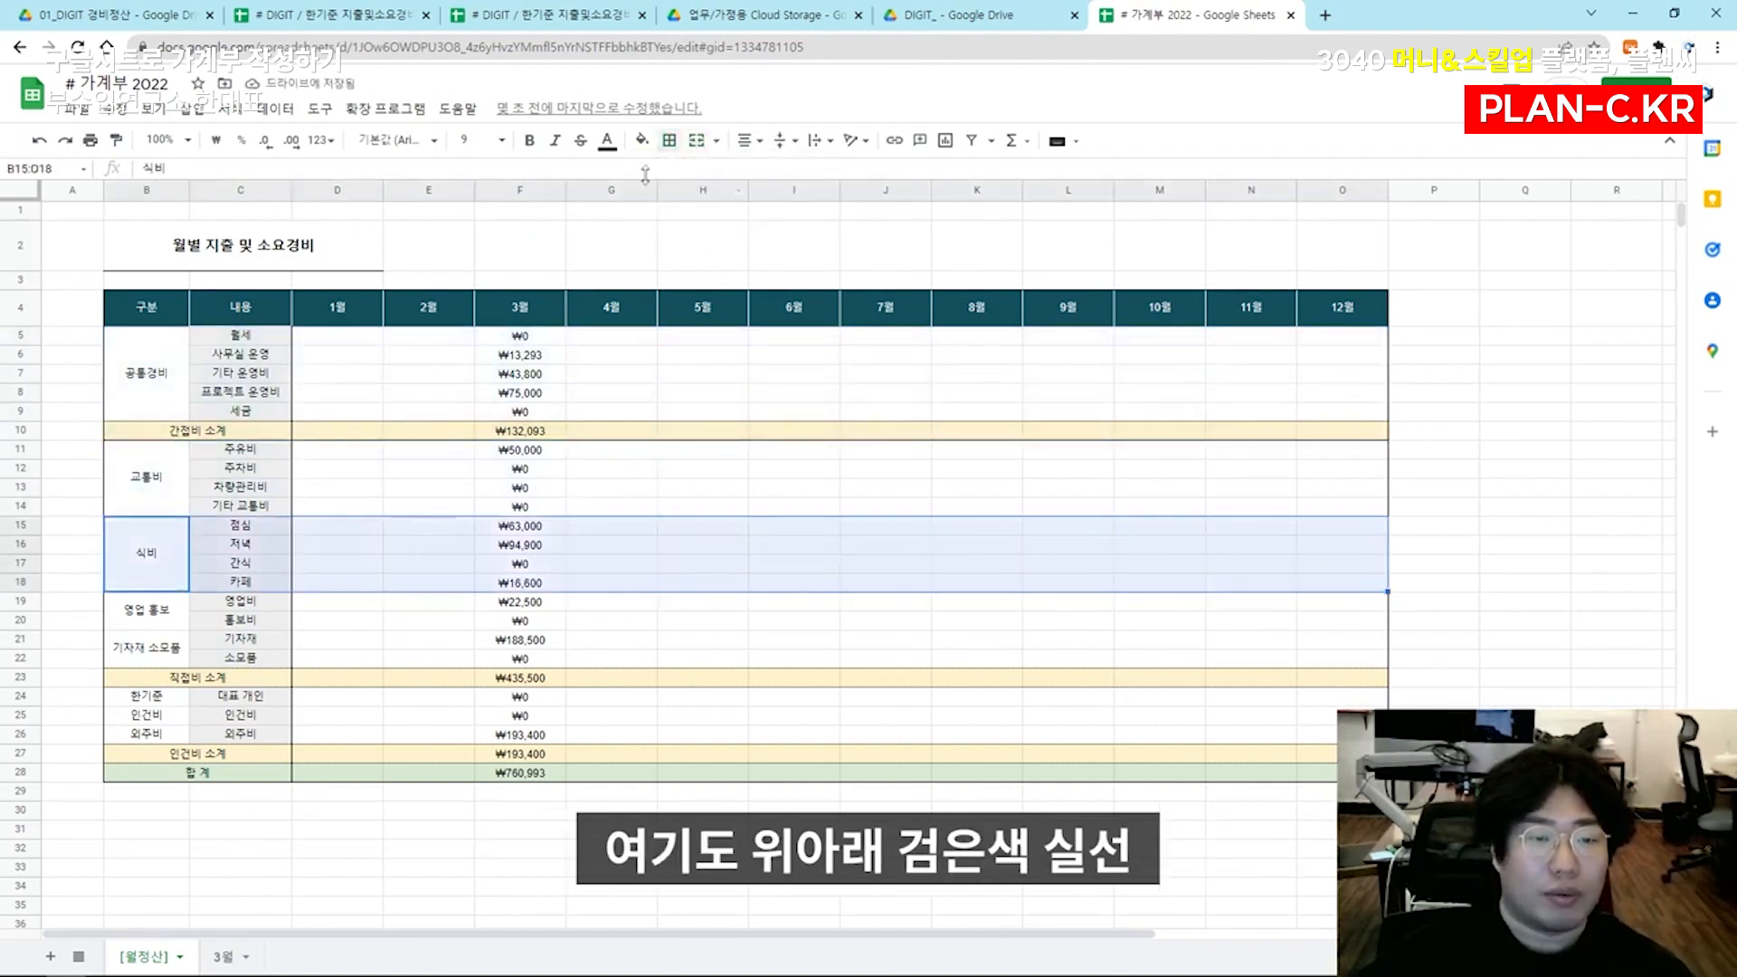
left_click(670, 141)
left_click(701, 202)
left_click(750, 202)
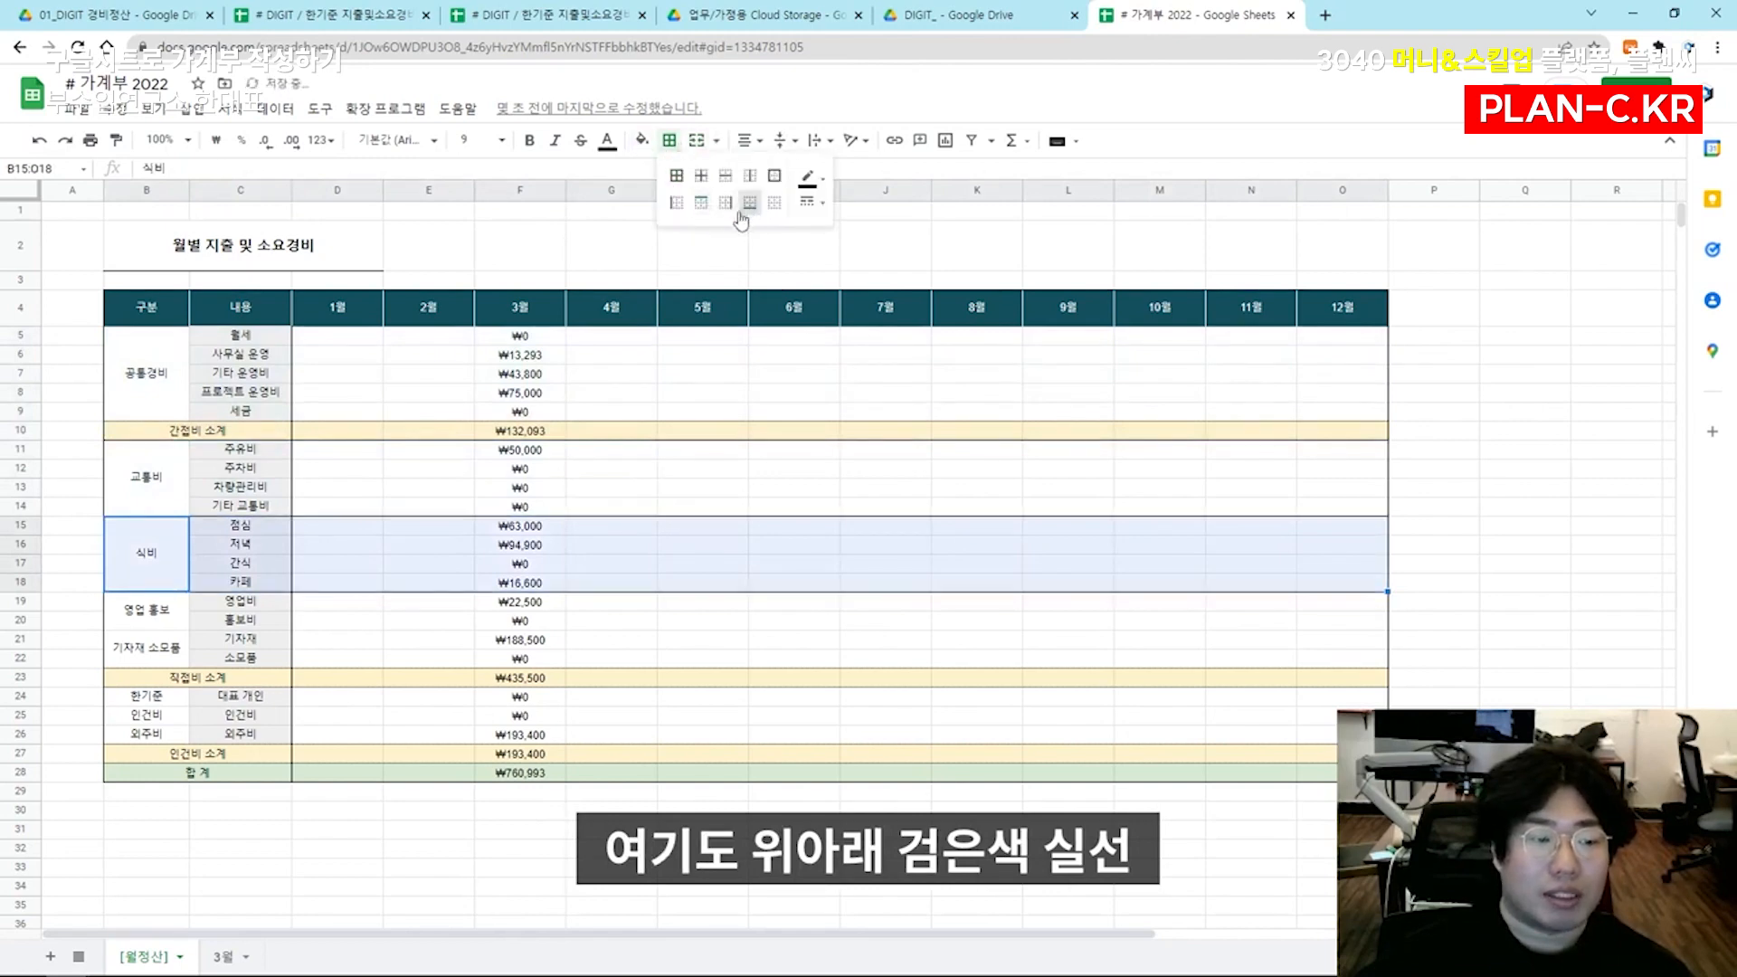
left_click(787, 450)
Add black solid top and bottom borders to the 기자재 소모품 rows B21:O22
left_click_drag(143, 659, 1314, 649)
left_click(670, 141)
left_click(701, 201)
left_click(750, 202)
left_click(703, 431)
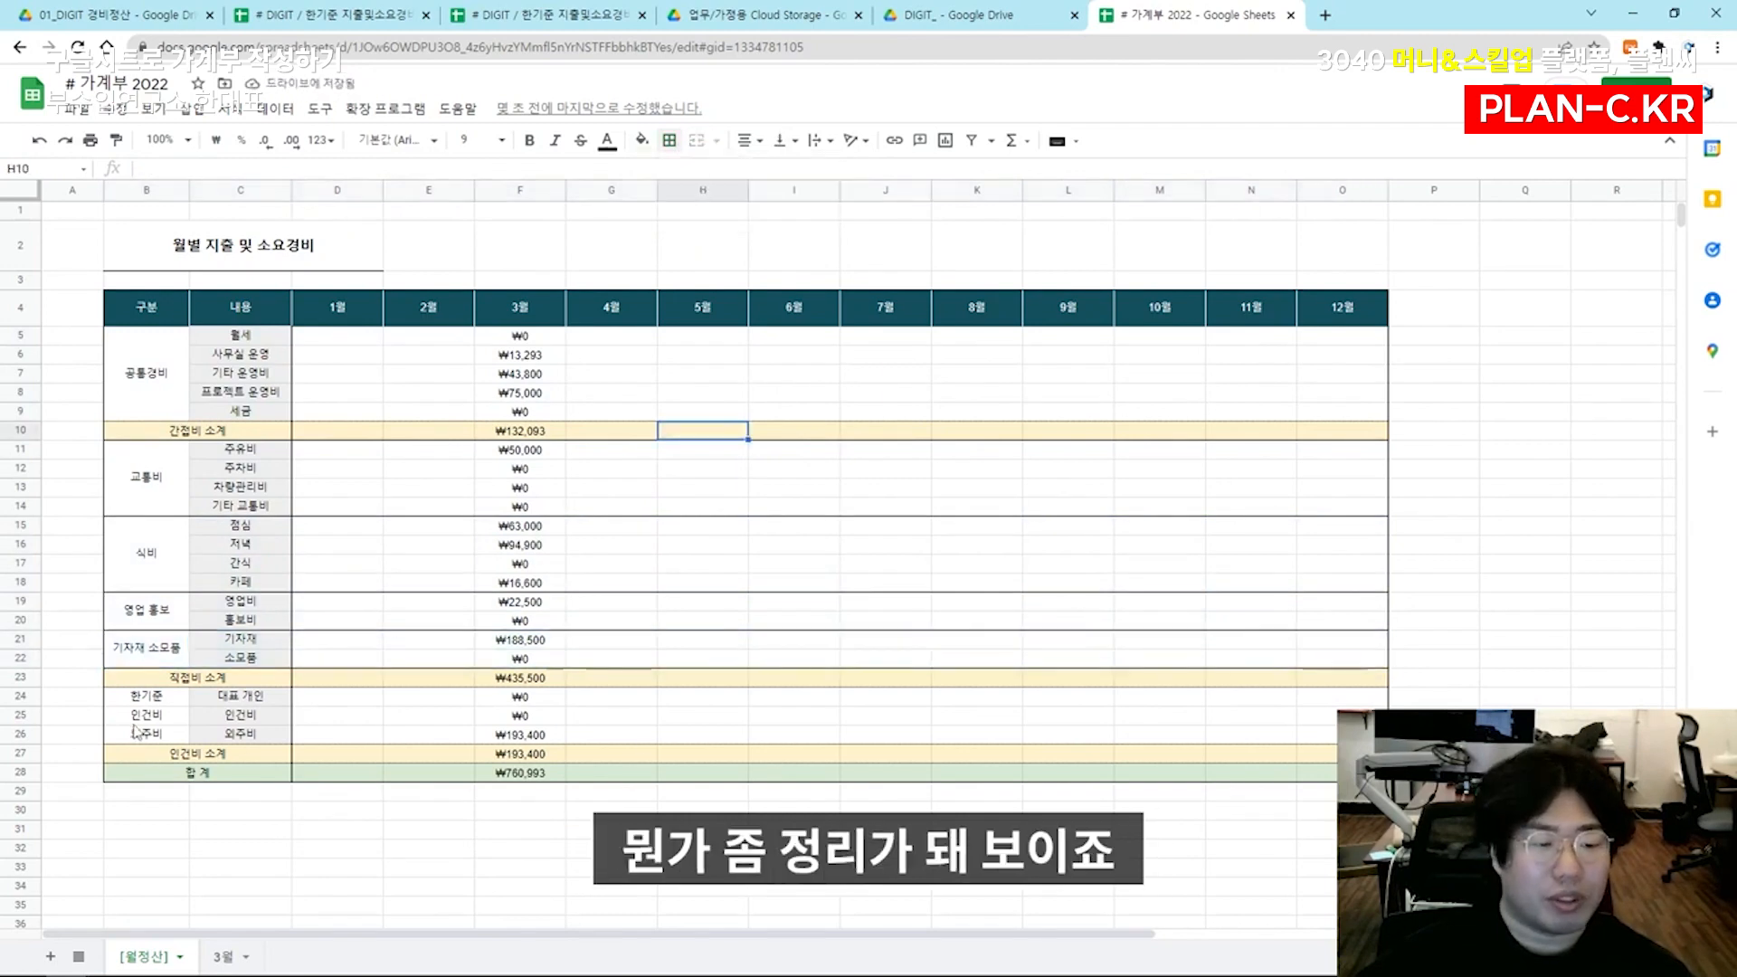
Duplicate the 3월 sheet and rename the copy 4월
left_click(306, 490)
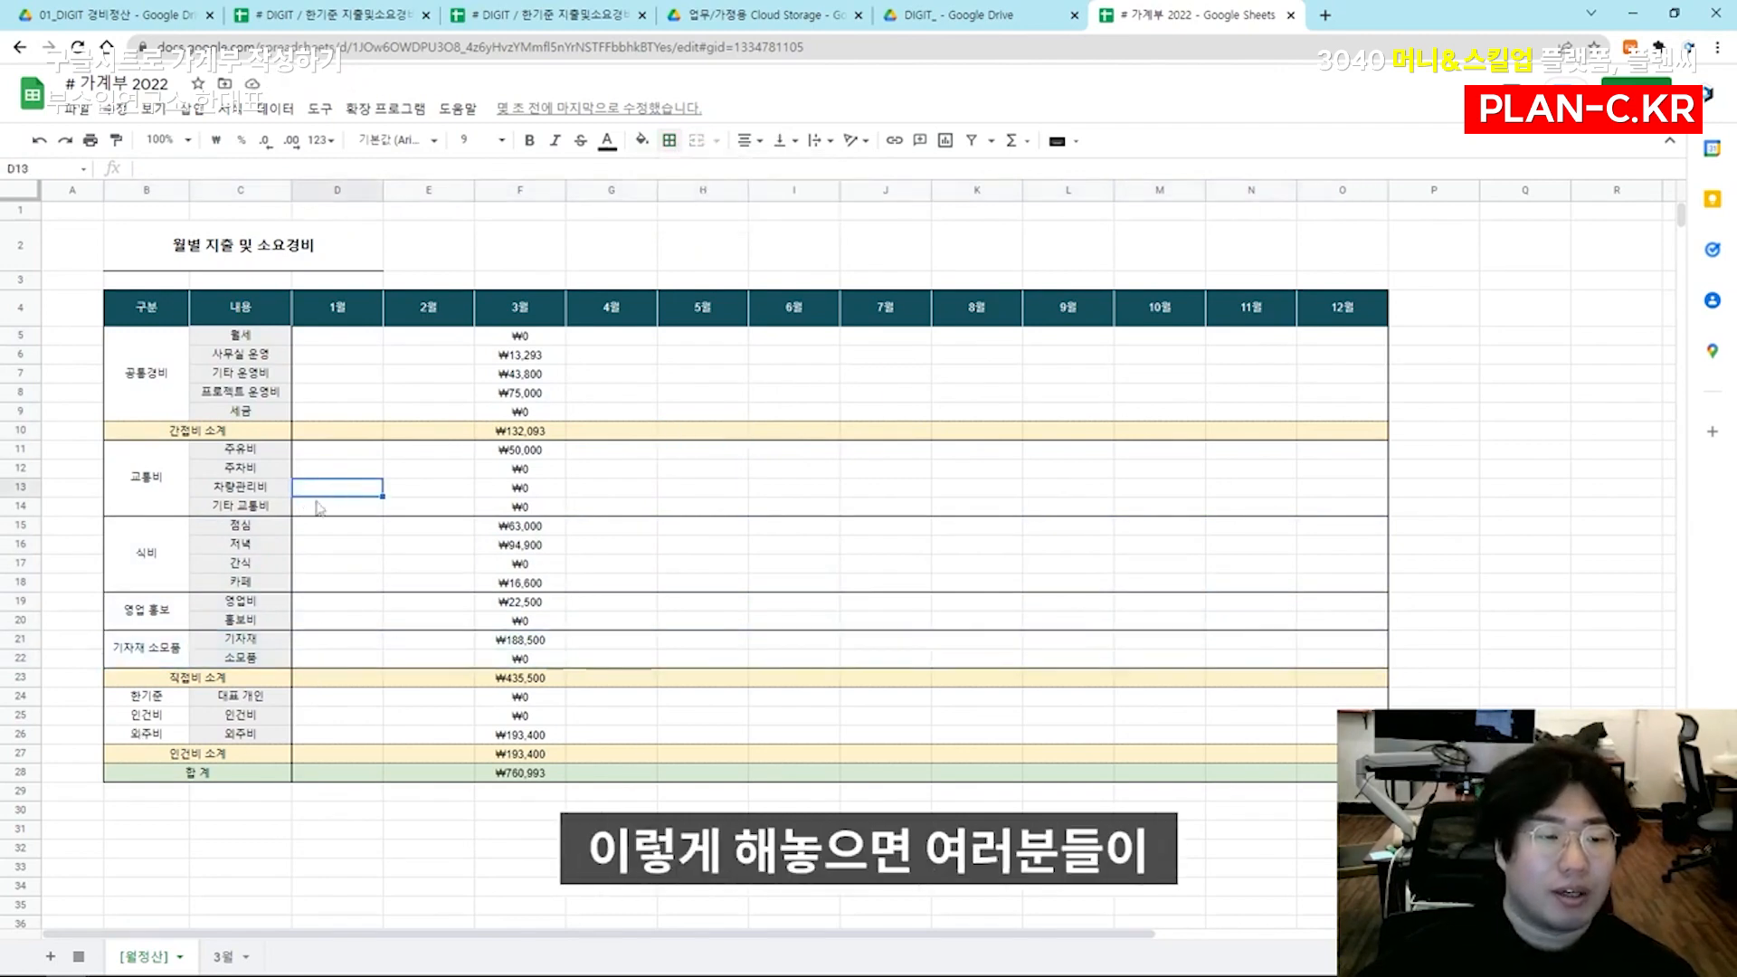
left_click(223, 957)
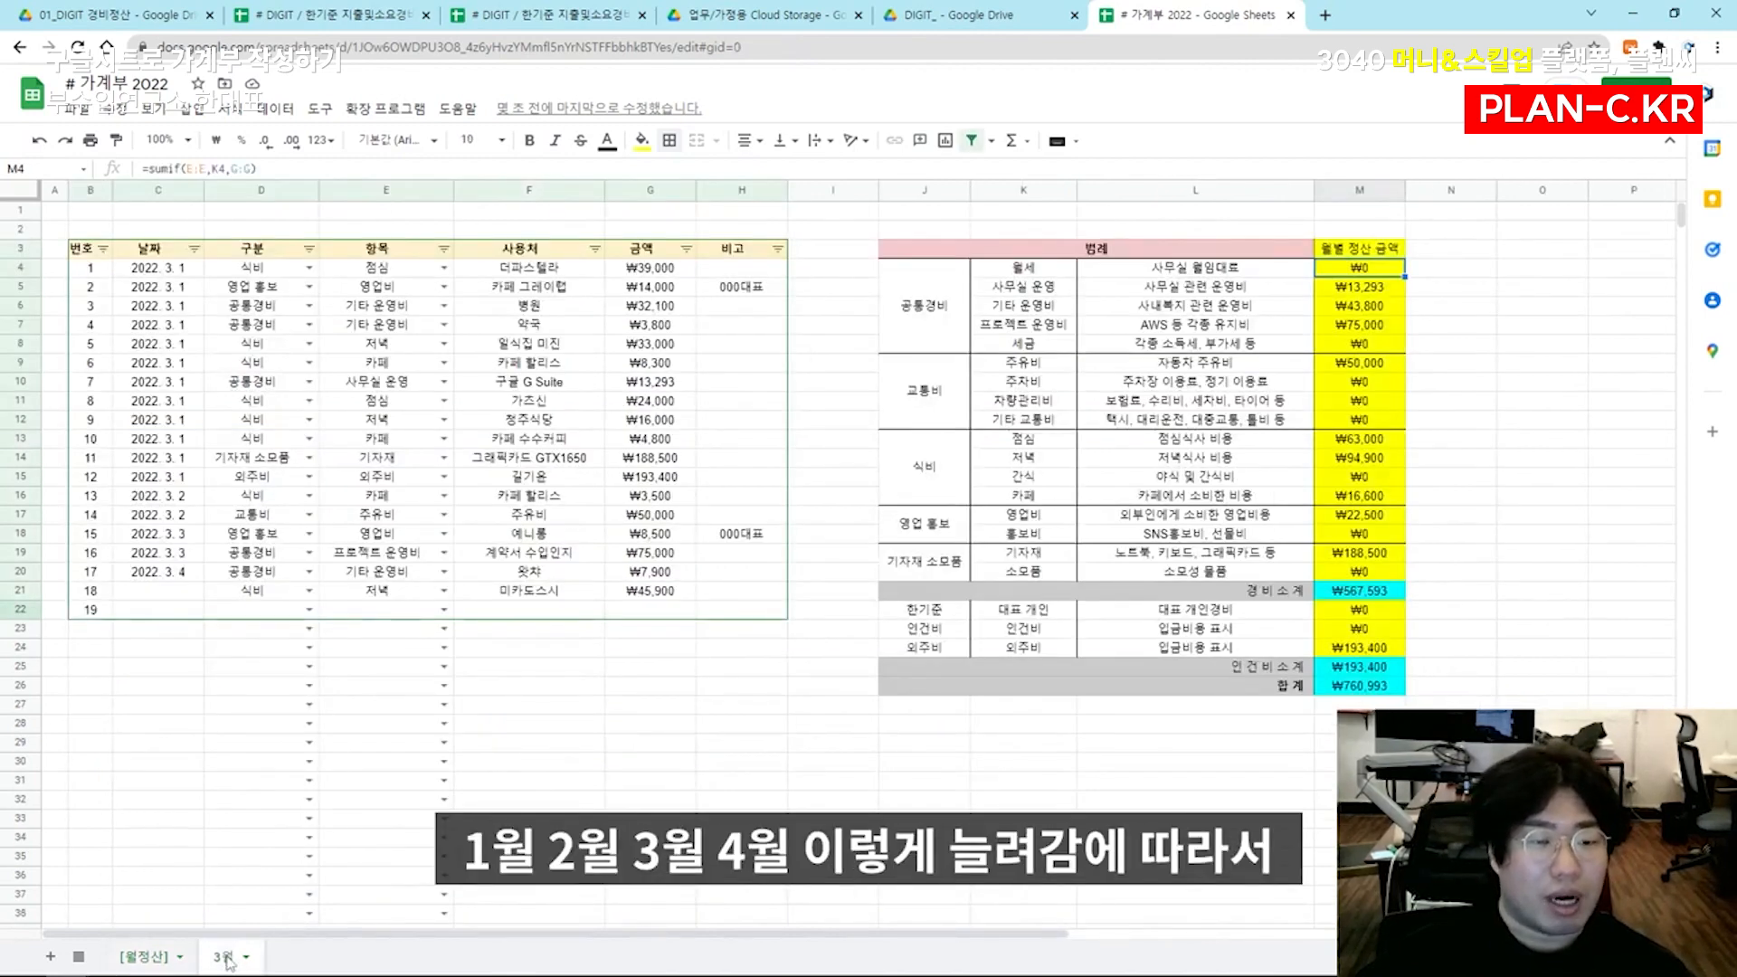
right_click(227, 959)
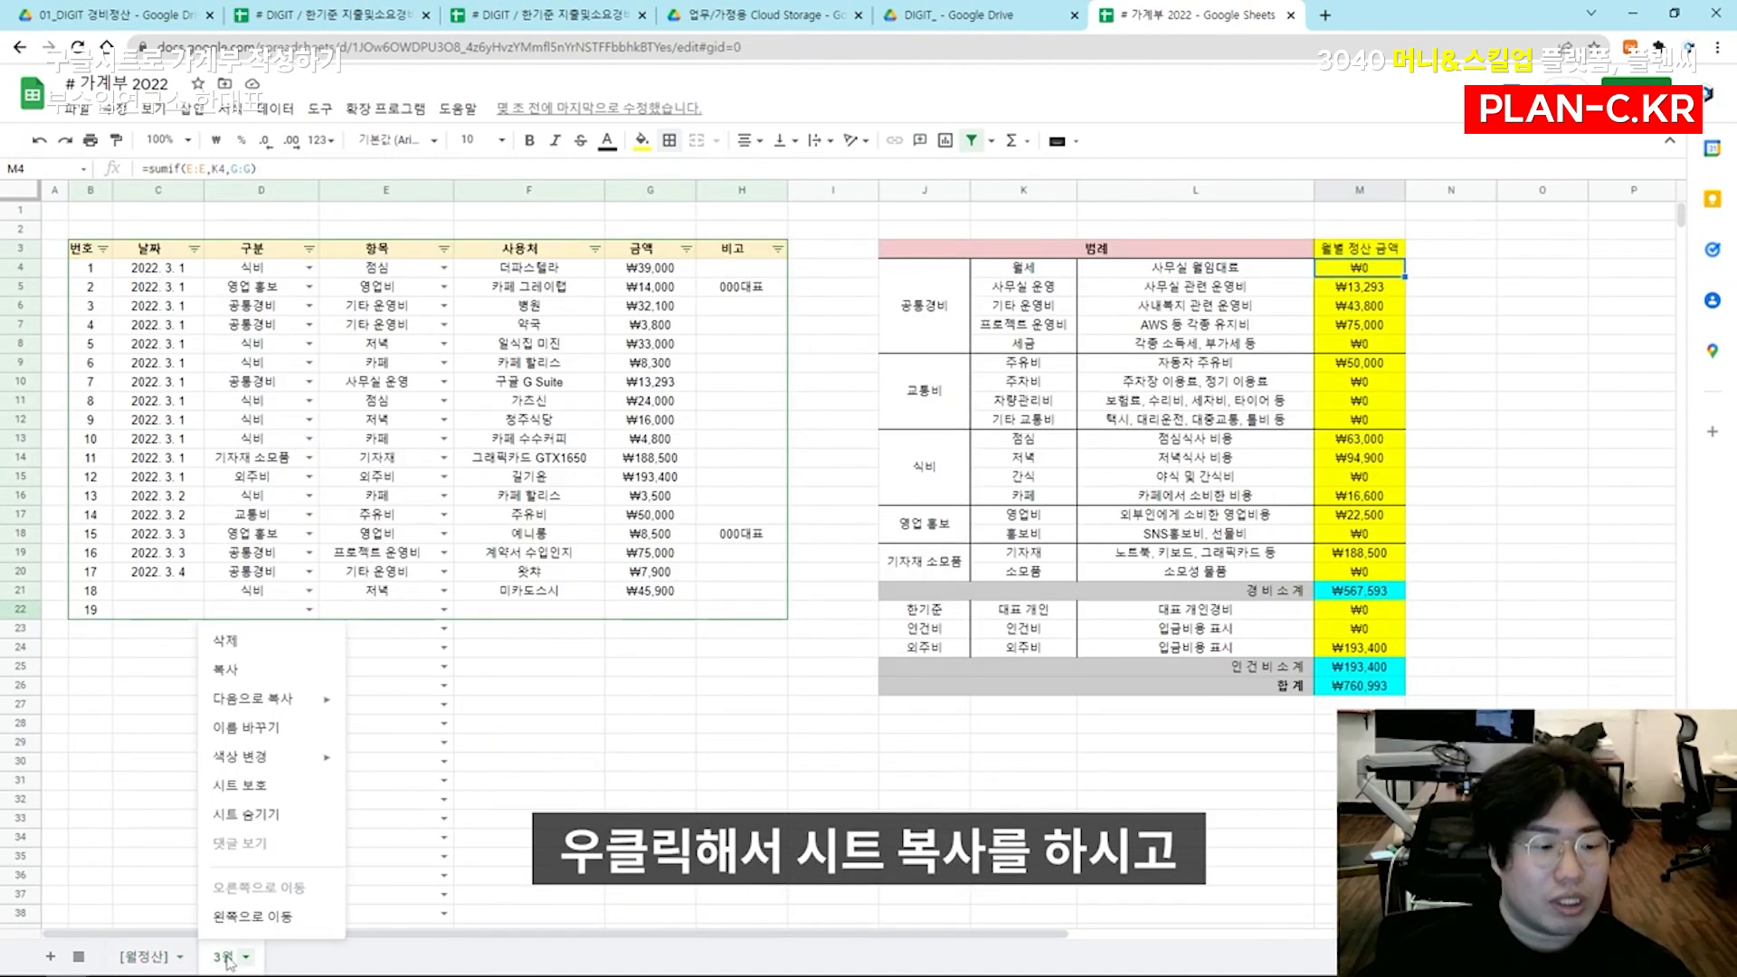
left_click(310, 682)
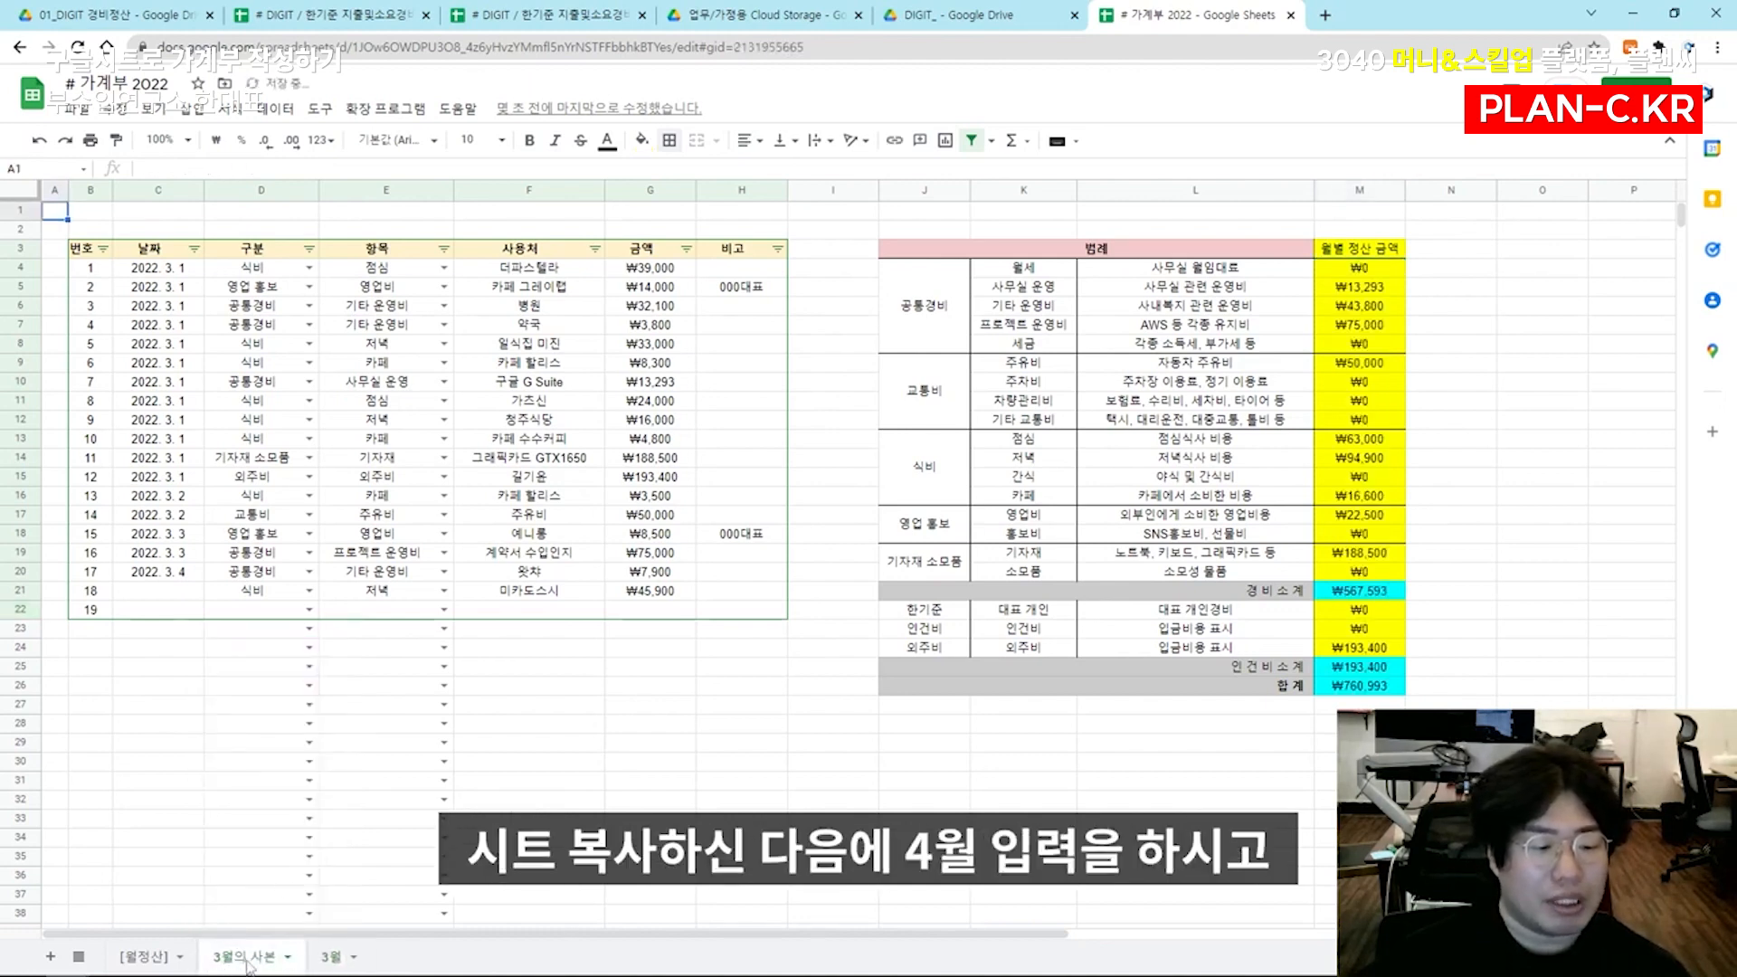
double_click(233, 959)
type("3")
key("BackSpace")
type("4월")
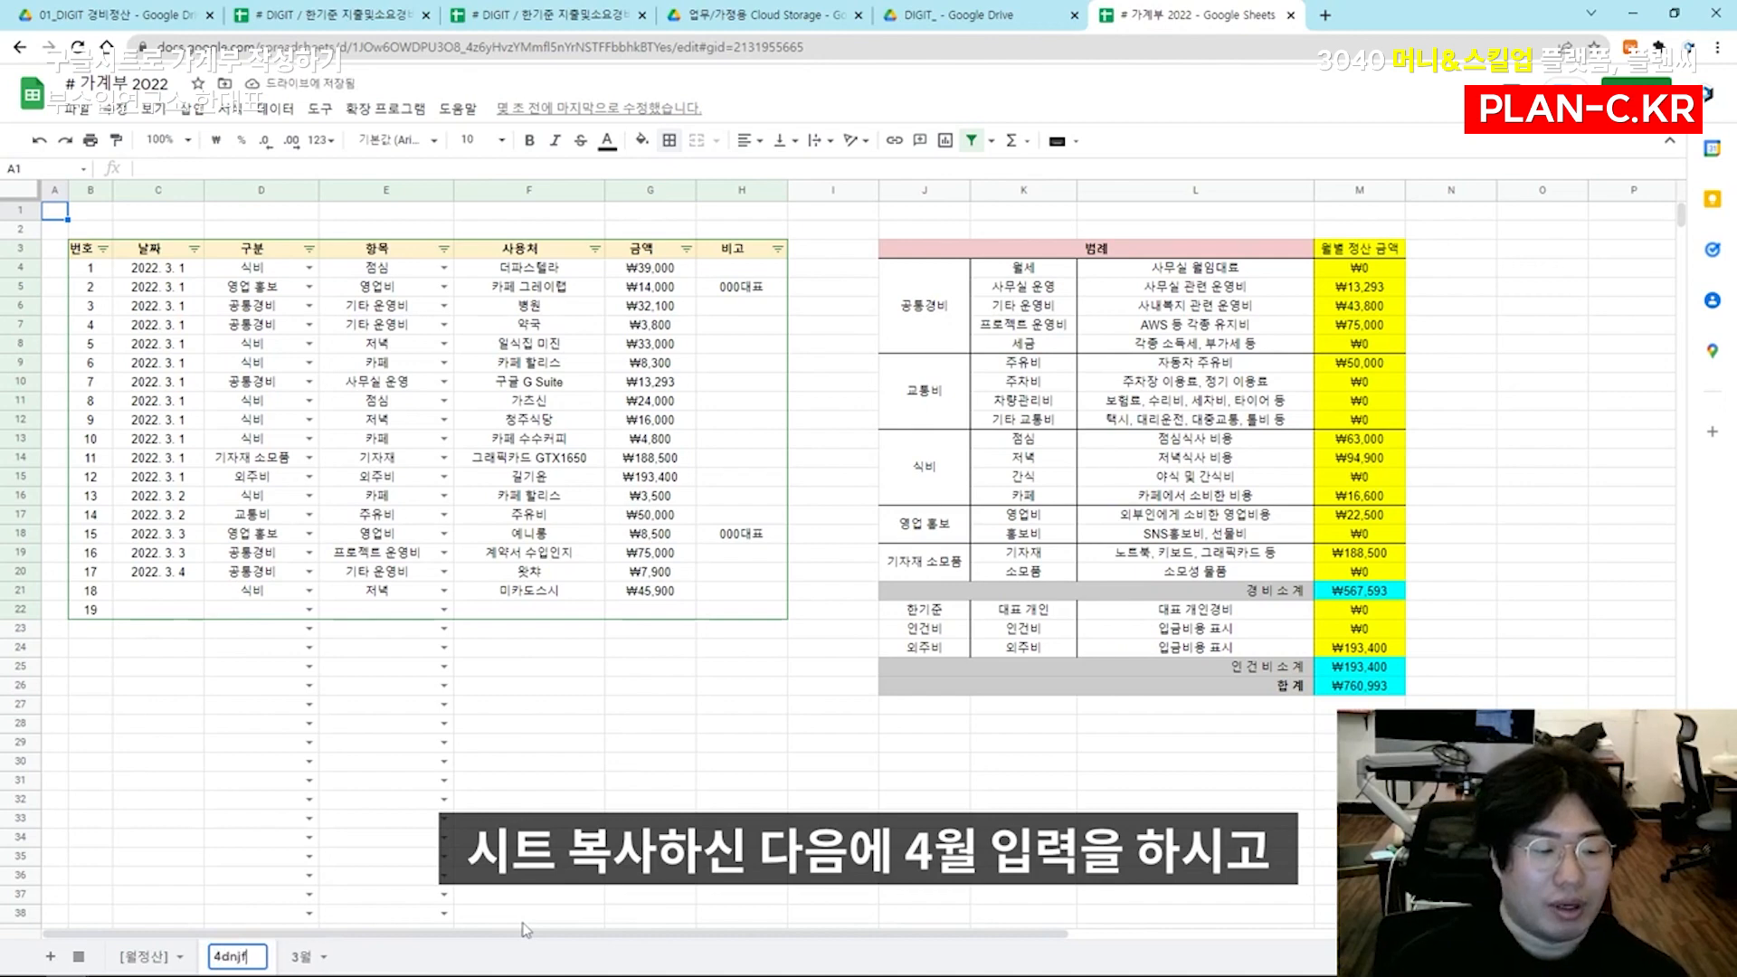
key("Return")
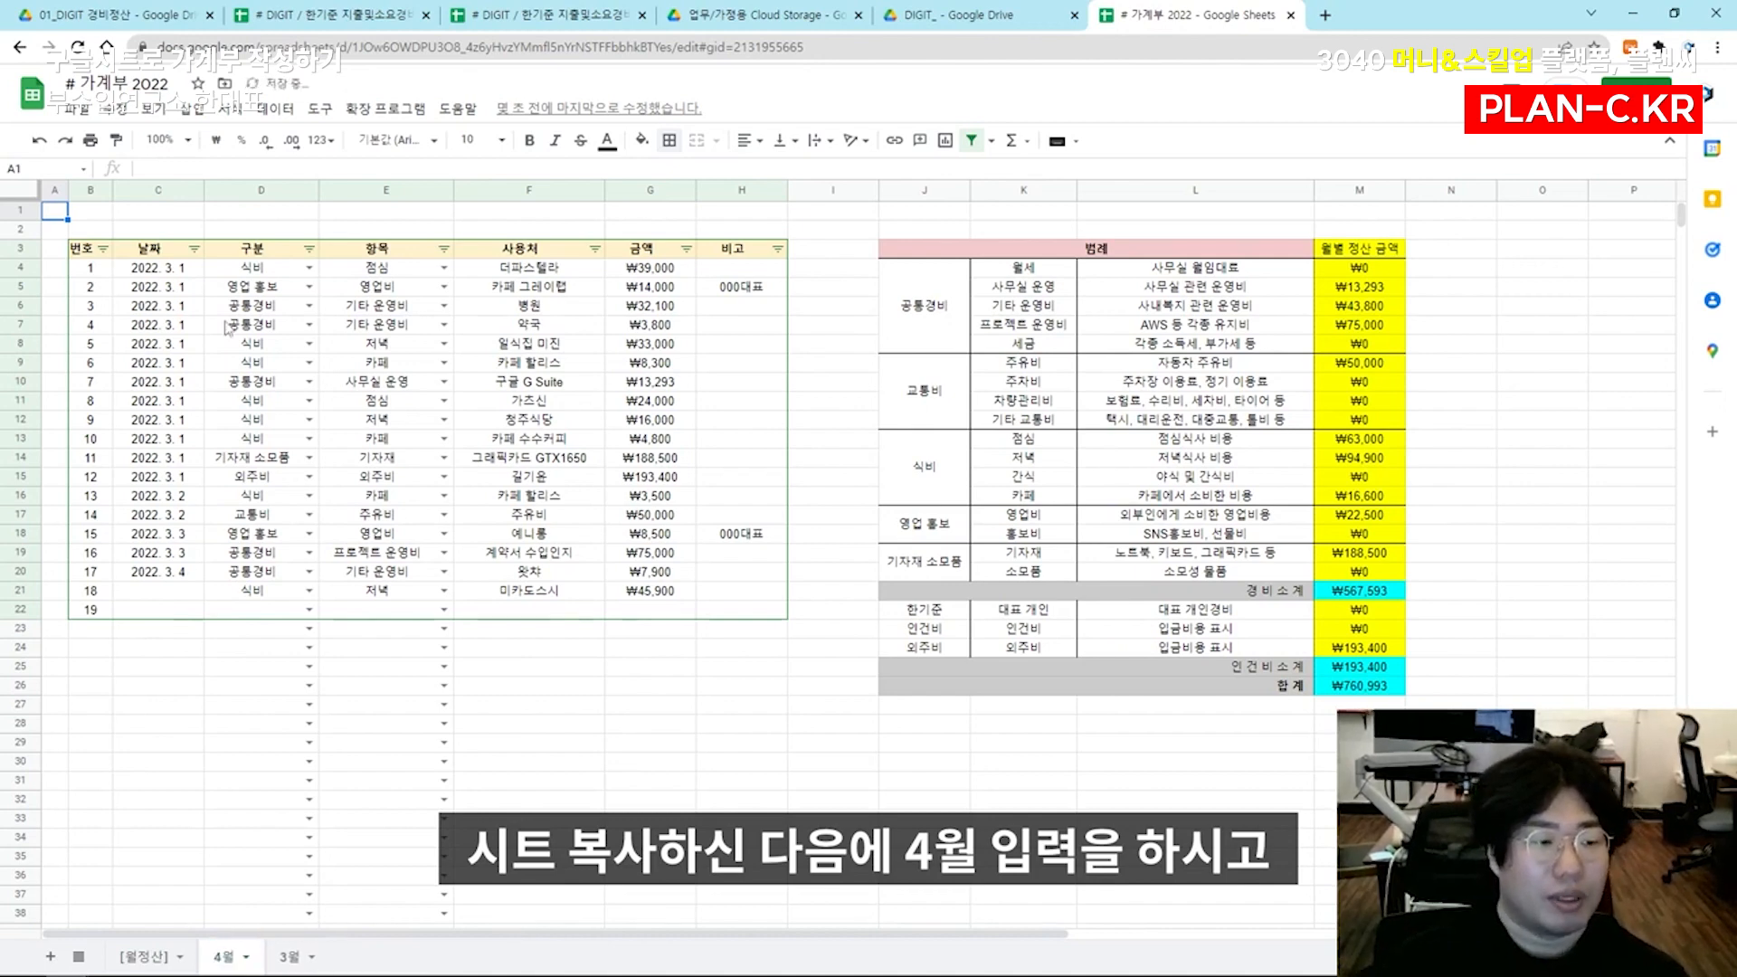
Clear the entries in B5:H36 of the 4월 sheet and set the first entry's date to 2022. 4. 1
left_click_drag(91, 286, 778, 878)
key("Delete")
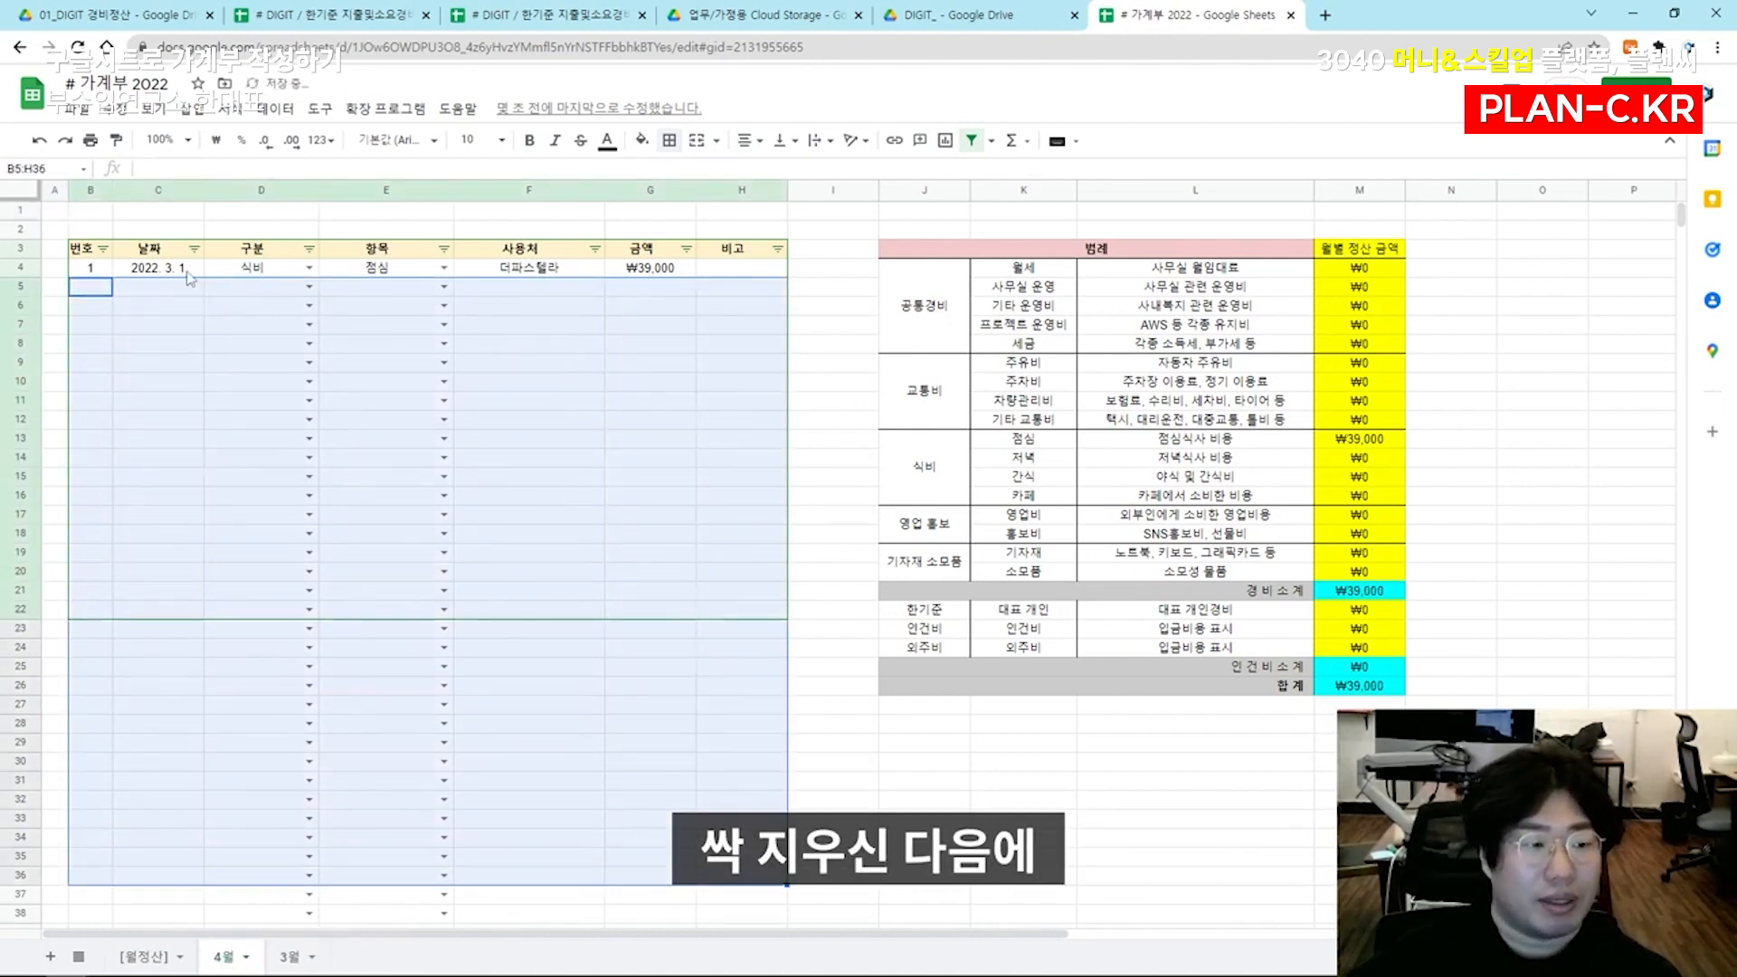
double_click(159, 266)
key("Left")
key("Left")
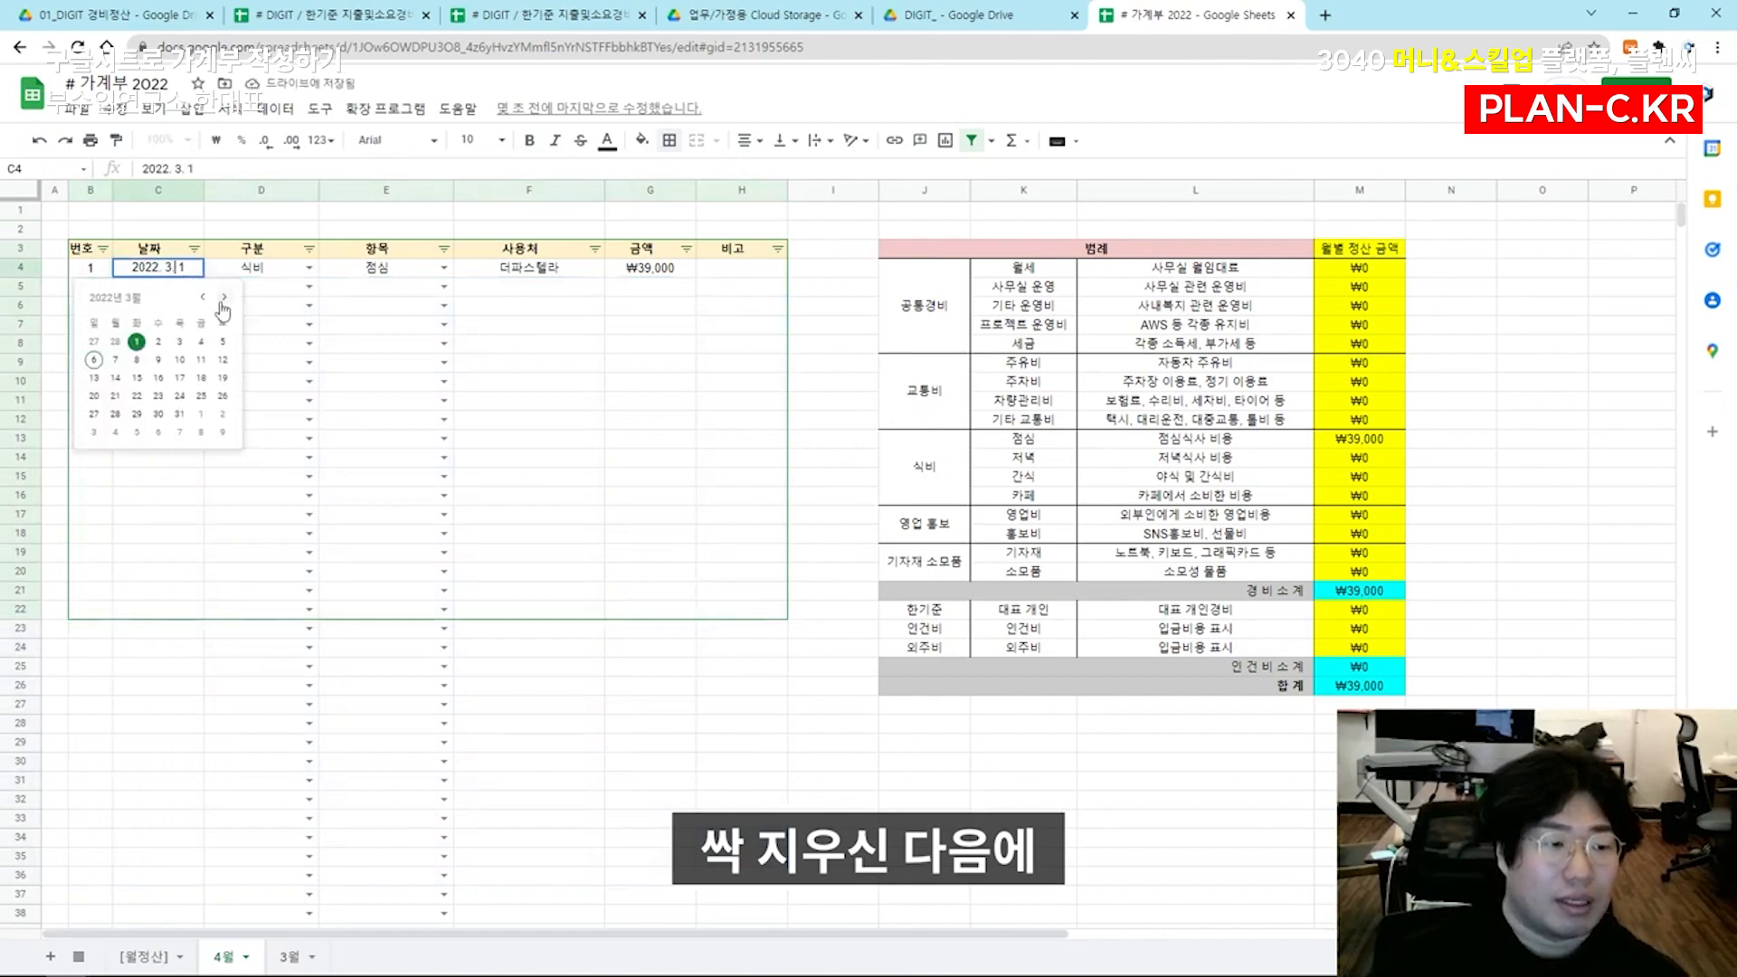
key("BackSpace")
type("4")
key("Return")
key("Right")
key("Up")
key("Right")
key("Right")
key("Right")
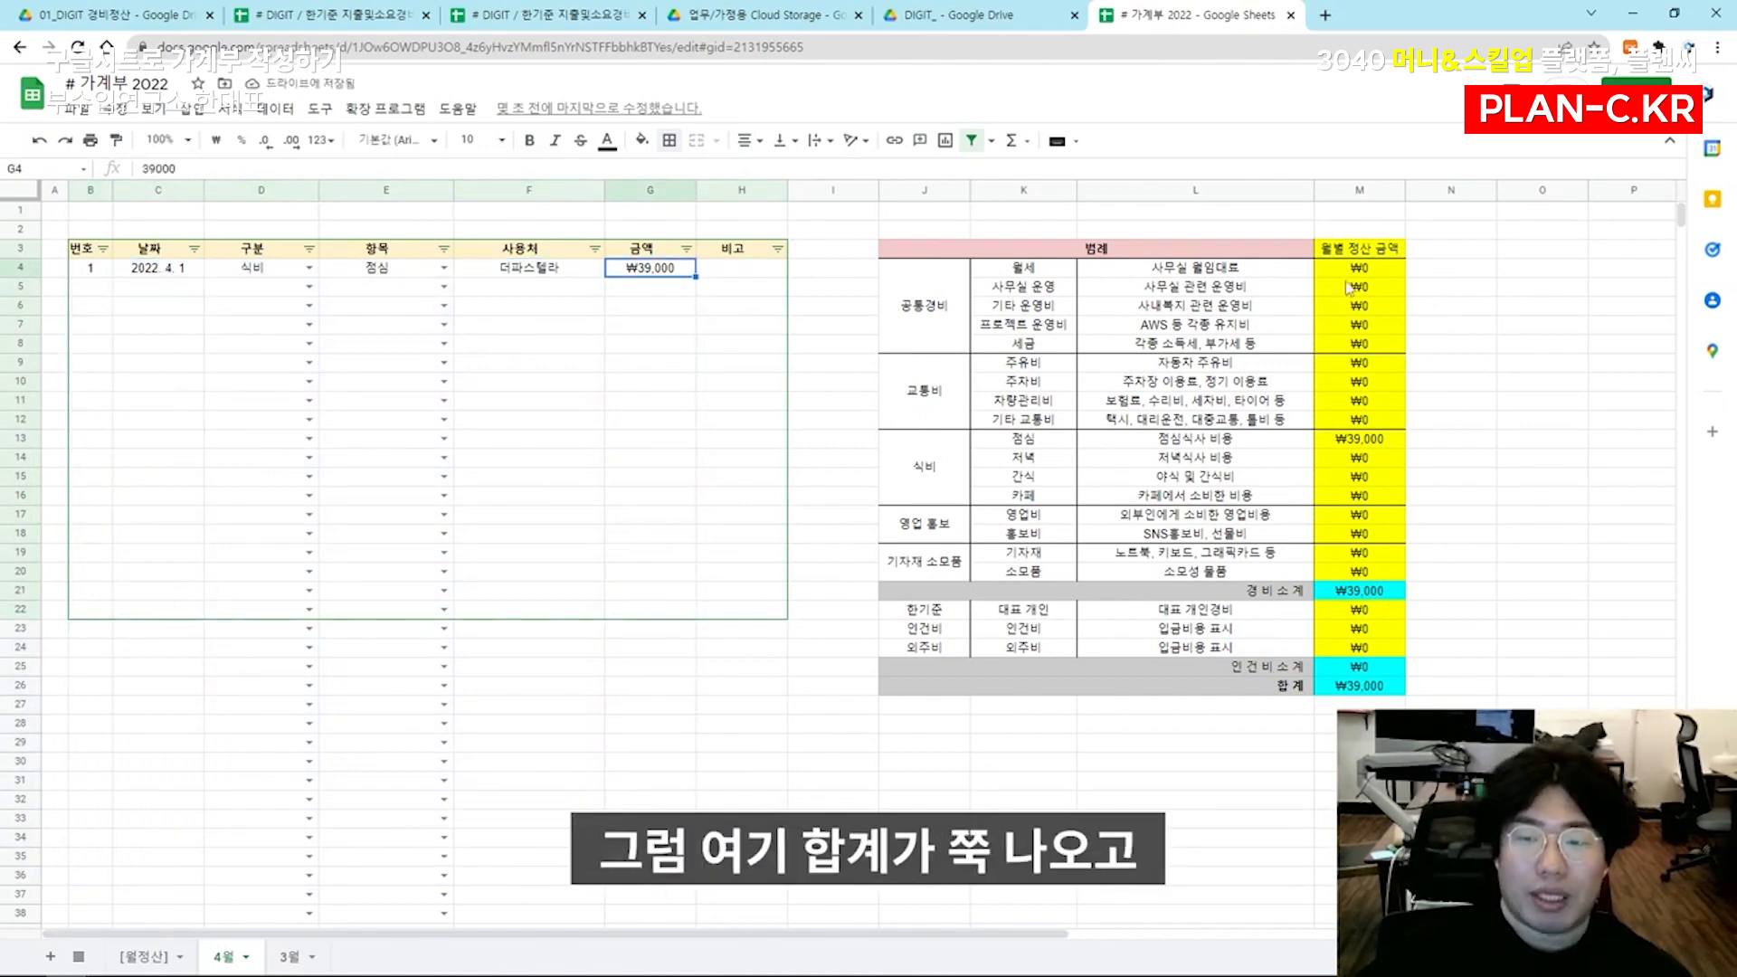
left_click(1359, 590)
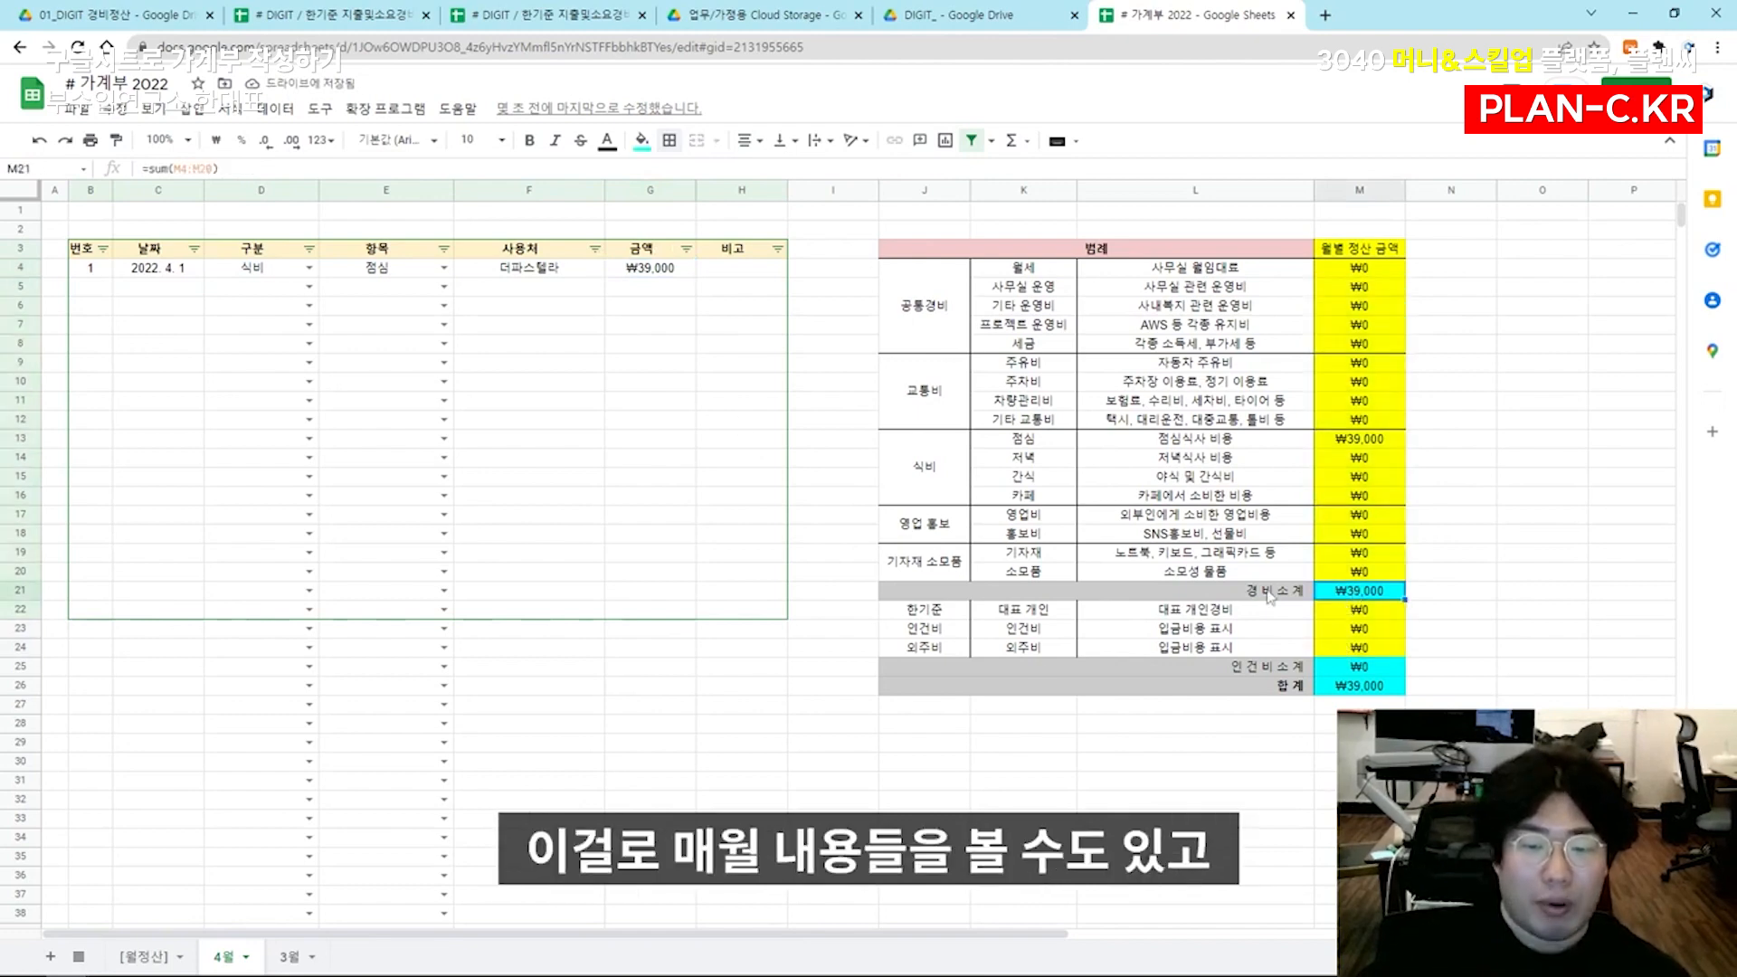
In the [월정산] sheet, copy the March 월세 formula from F5 into G5 and change its sheet reference to 4월
left_click(139, 966)
left_click(601, 343)
double_click(532, 340)
left_click_drag(540, 339, 438, 340)
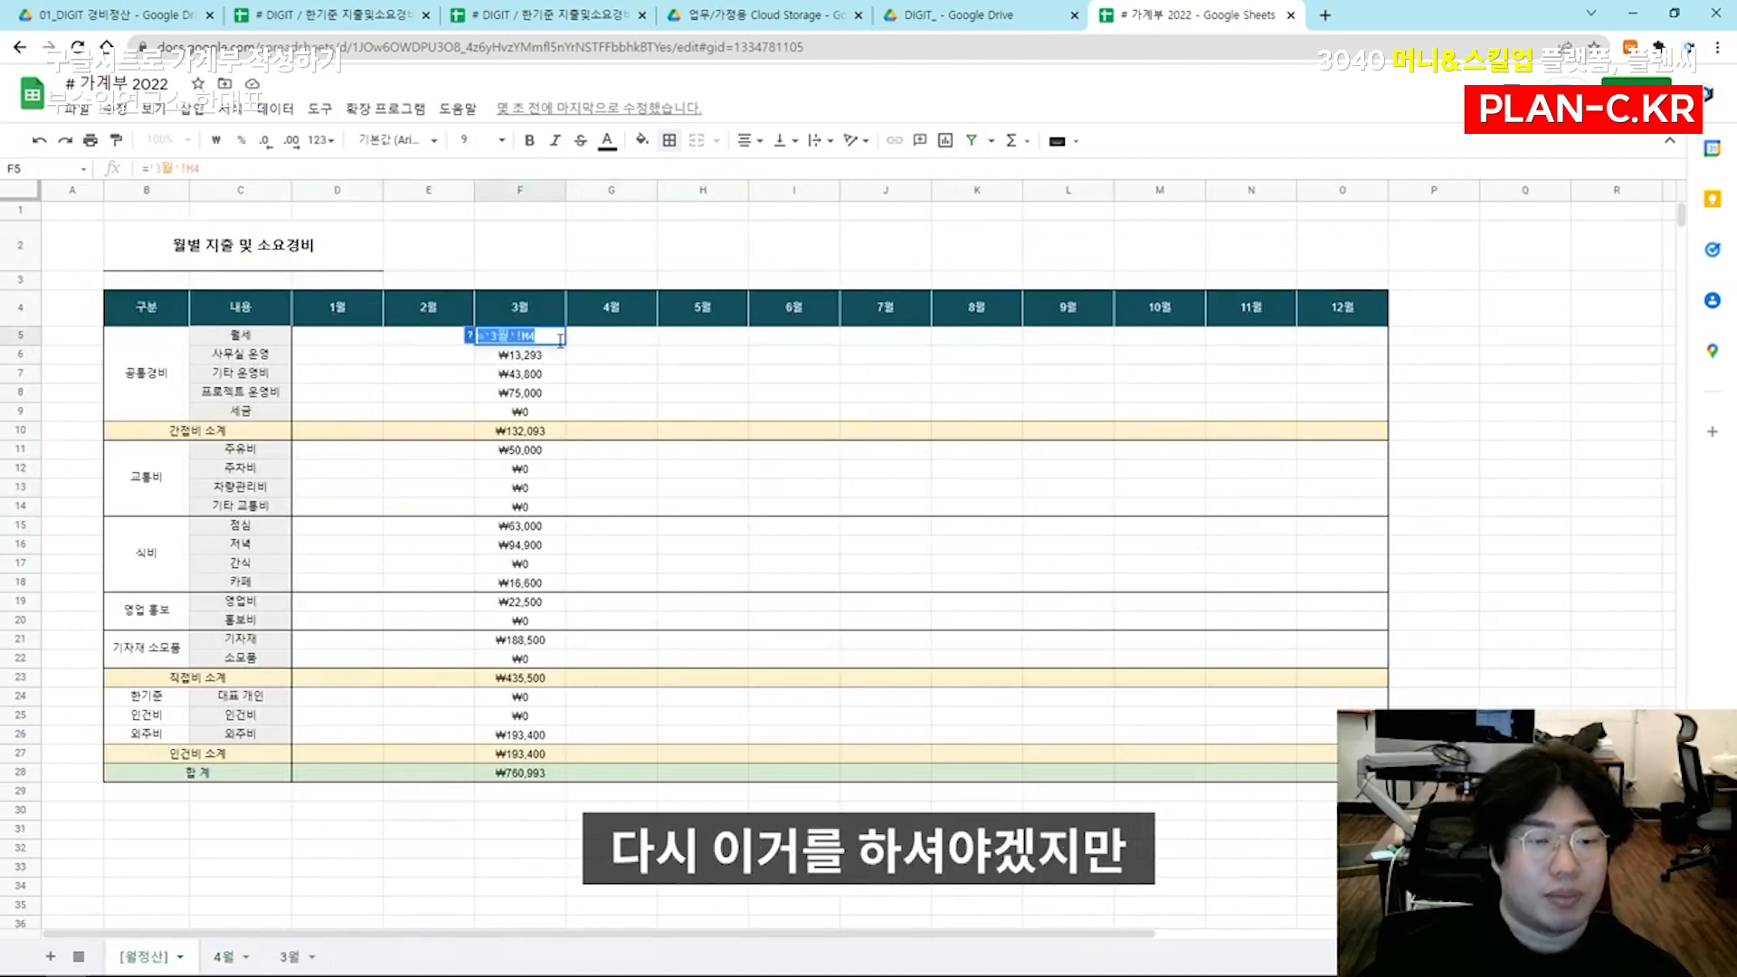
key("ctrl+c")
left_click(593, 344)
double_click(596, 340)
key("ctrl+v")
left_click(590, 338)
key("BackSpace")
type("4")
key("Return")
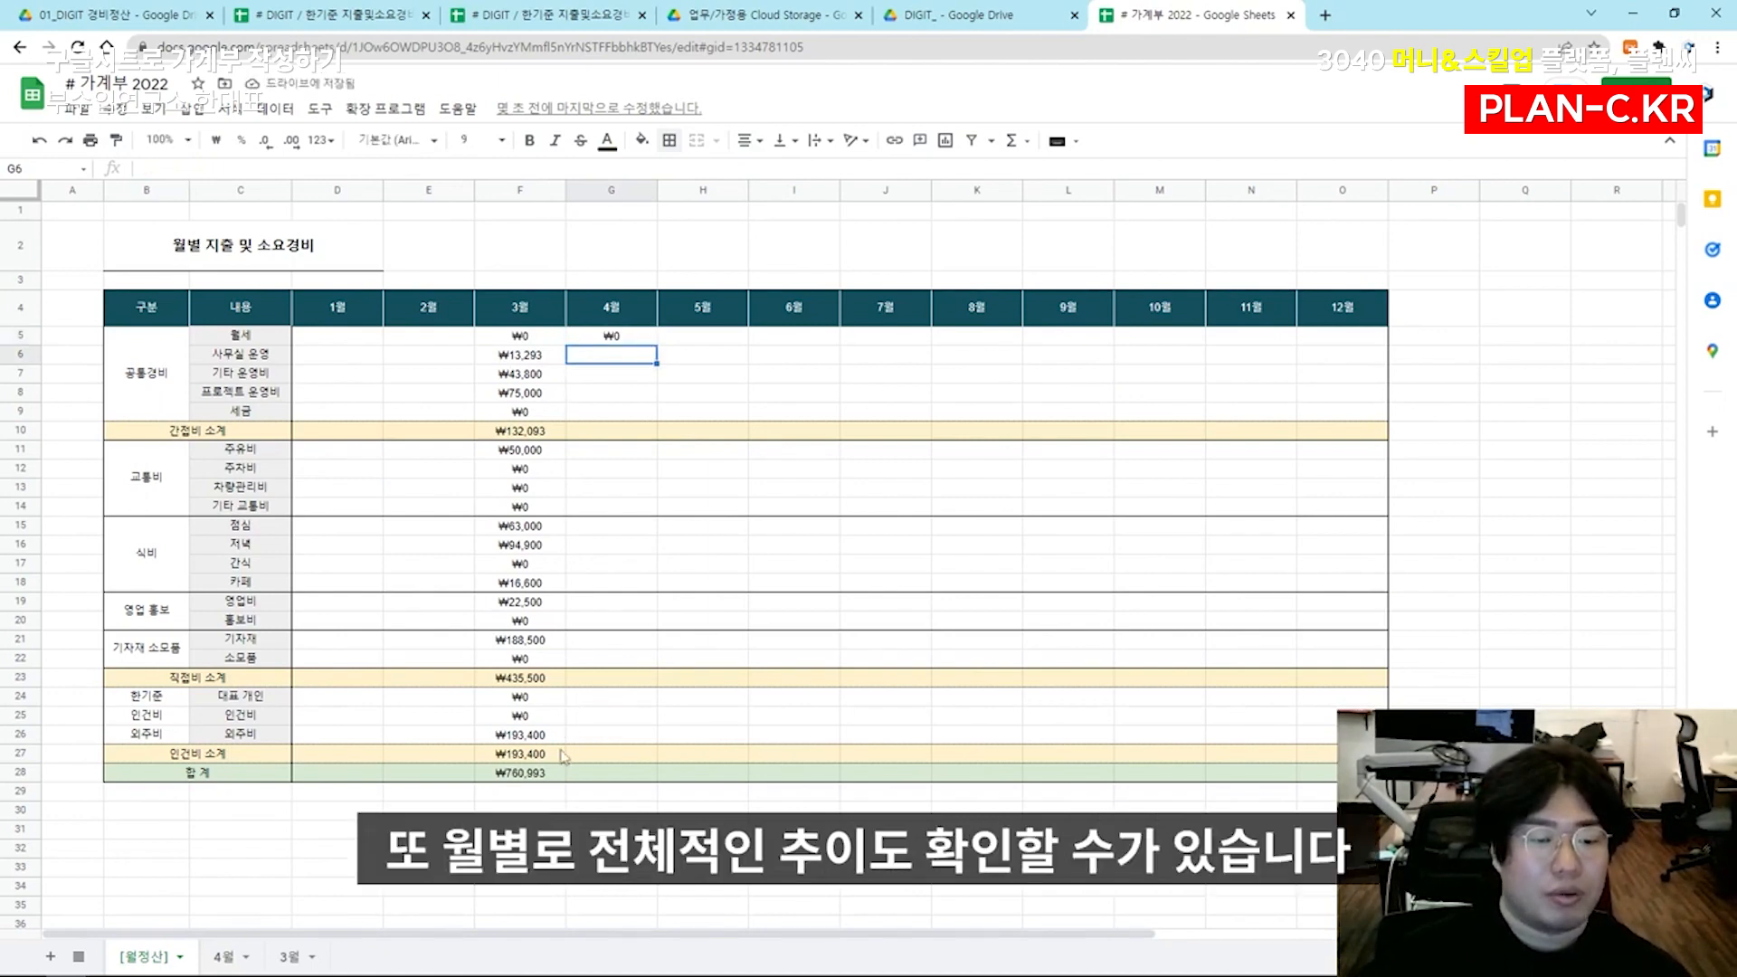
Reopen the 가계부 2022 spreadsheet from the DIGIT_ folder in Google Drive
left_click(290, 957)
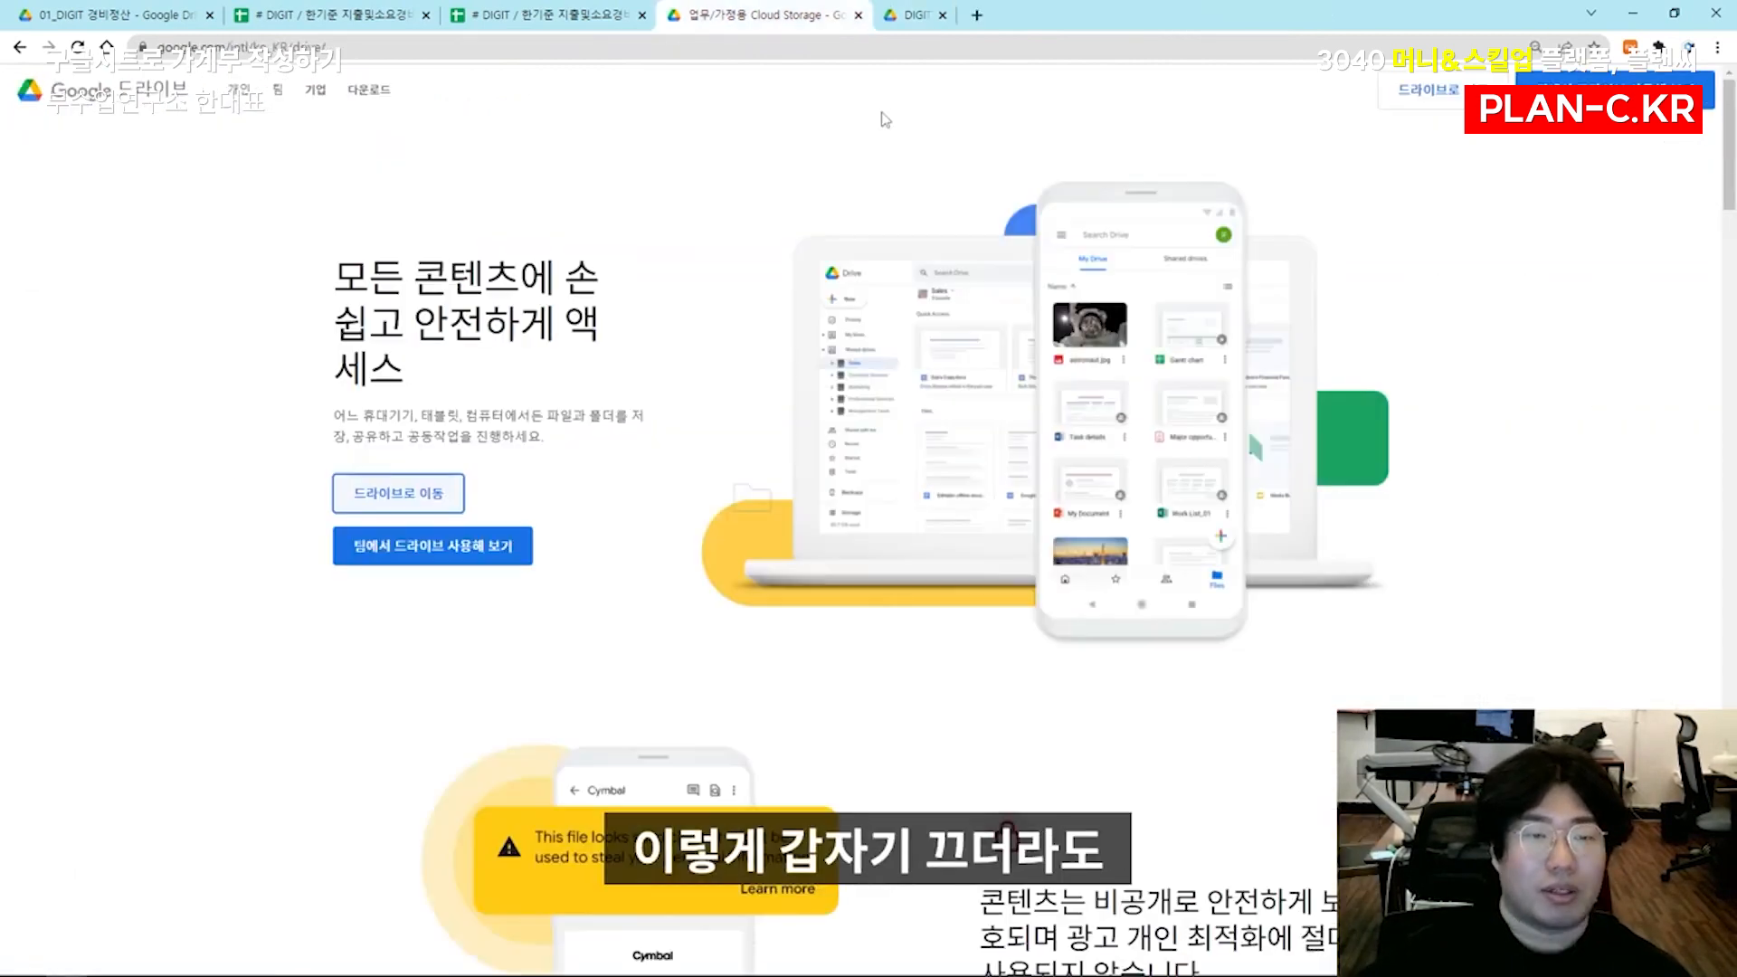
left_click(889, 18)
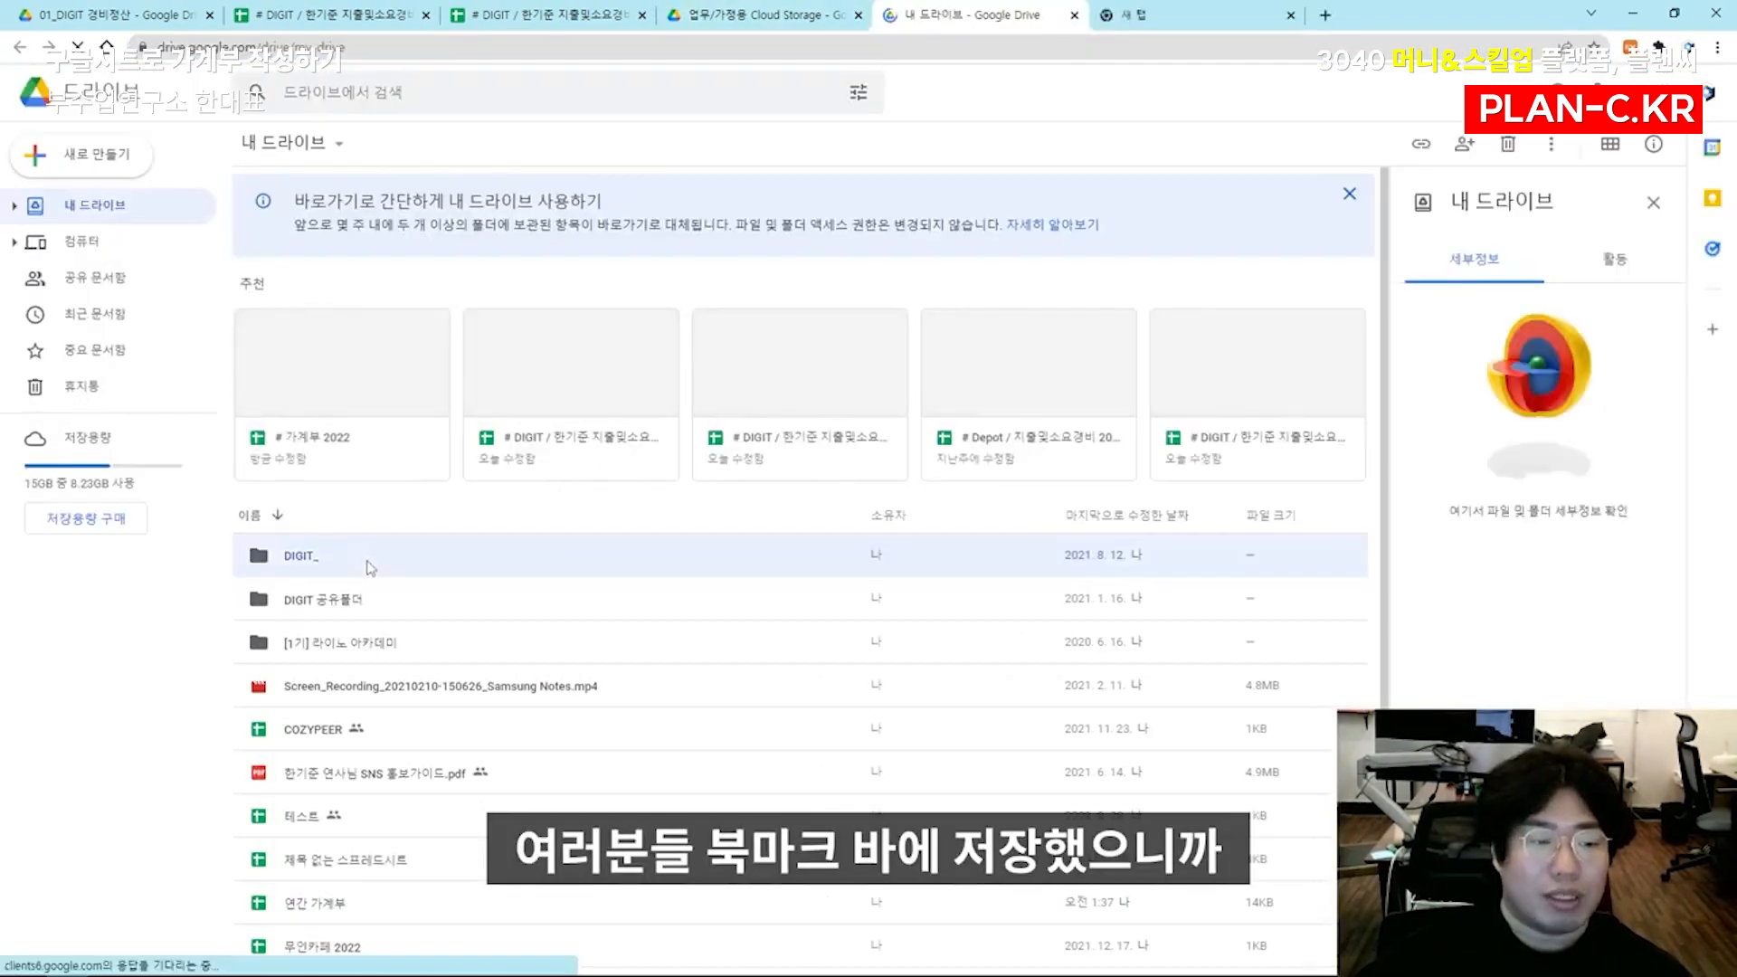
double_click(370, 567)
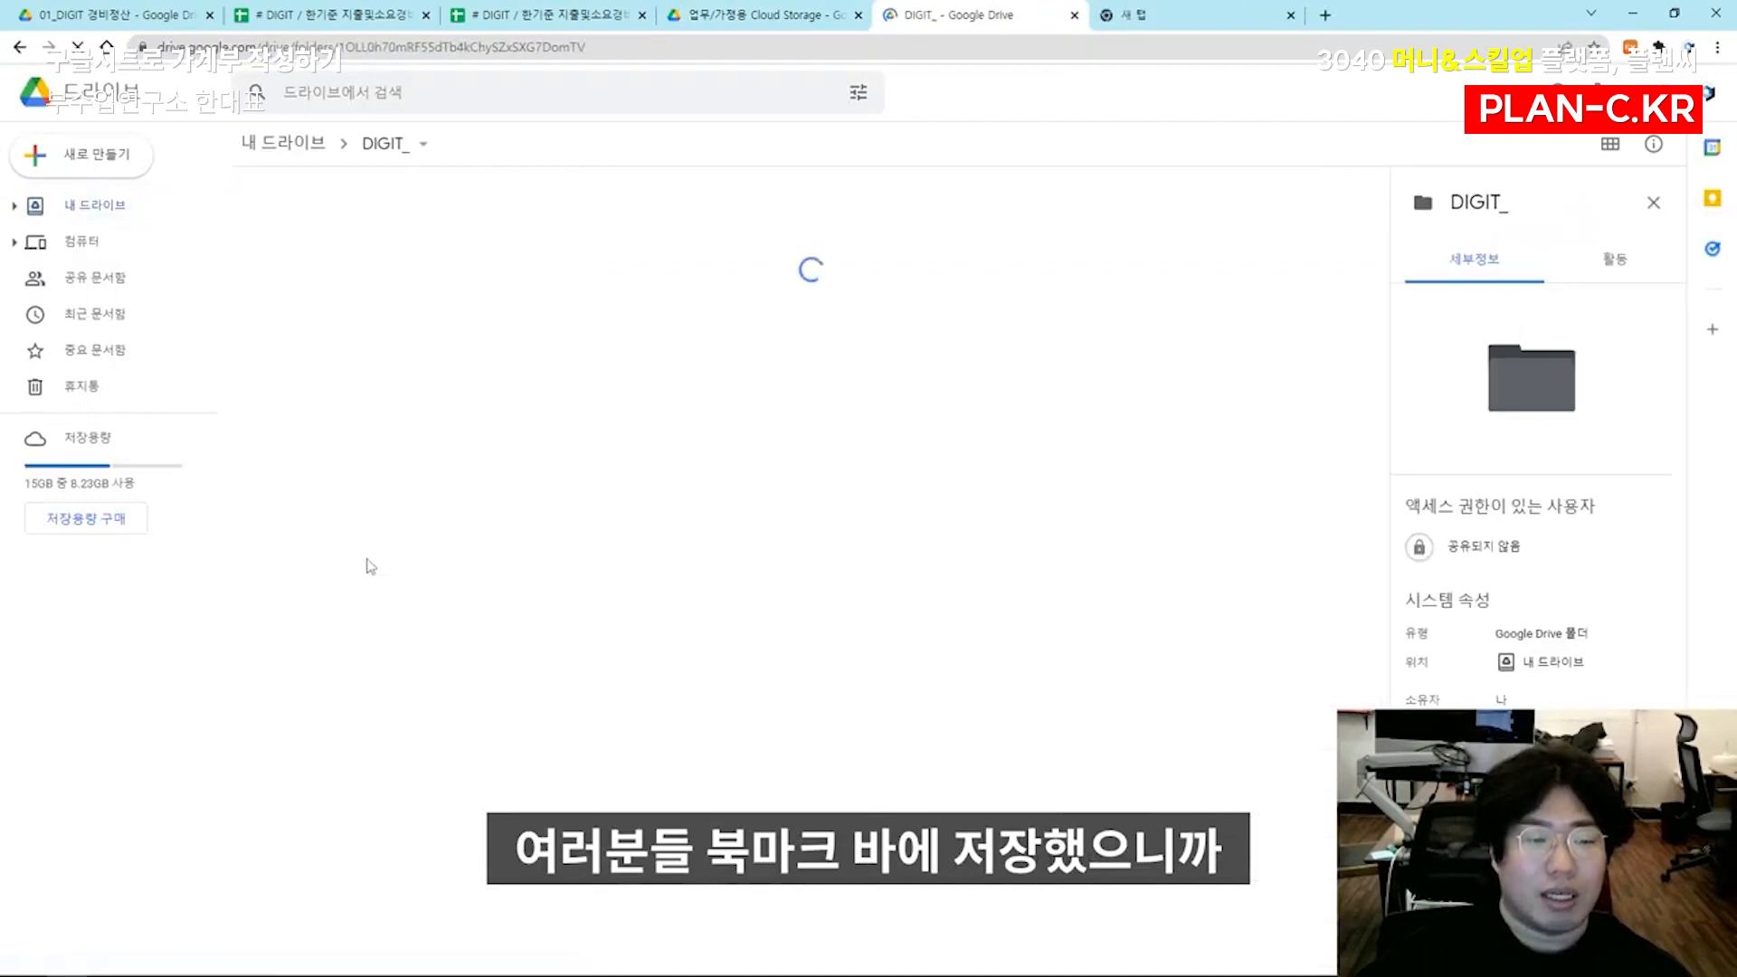
double_click(416, 466)
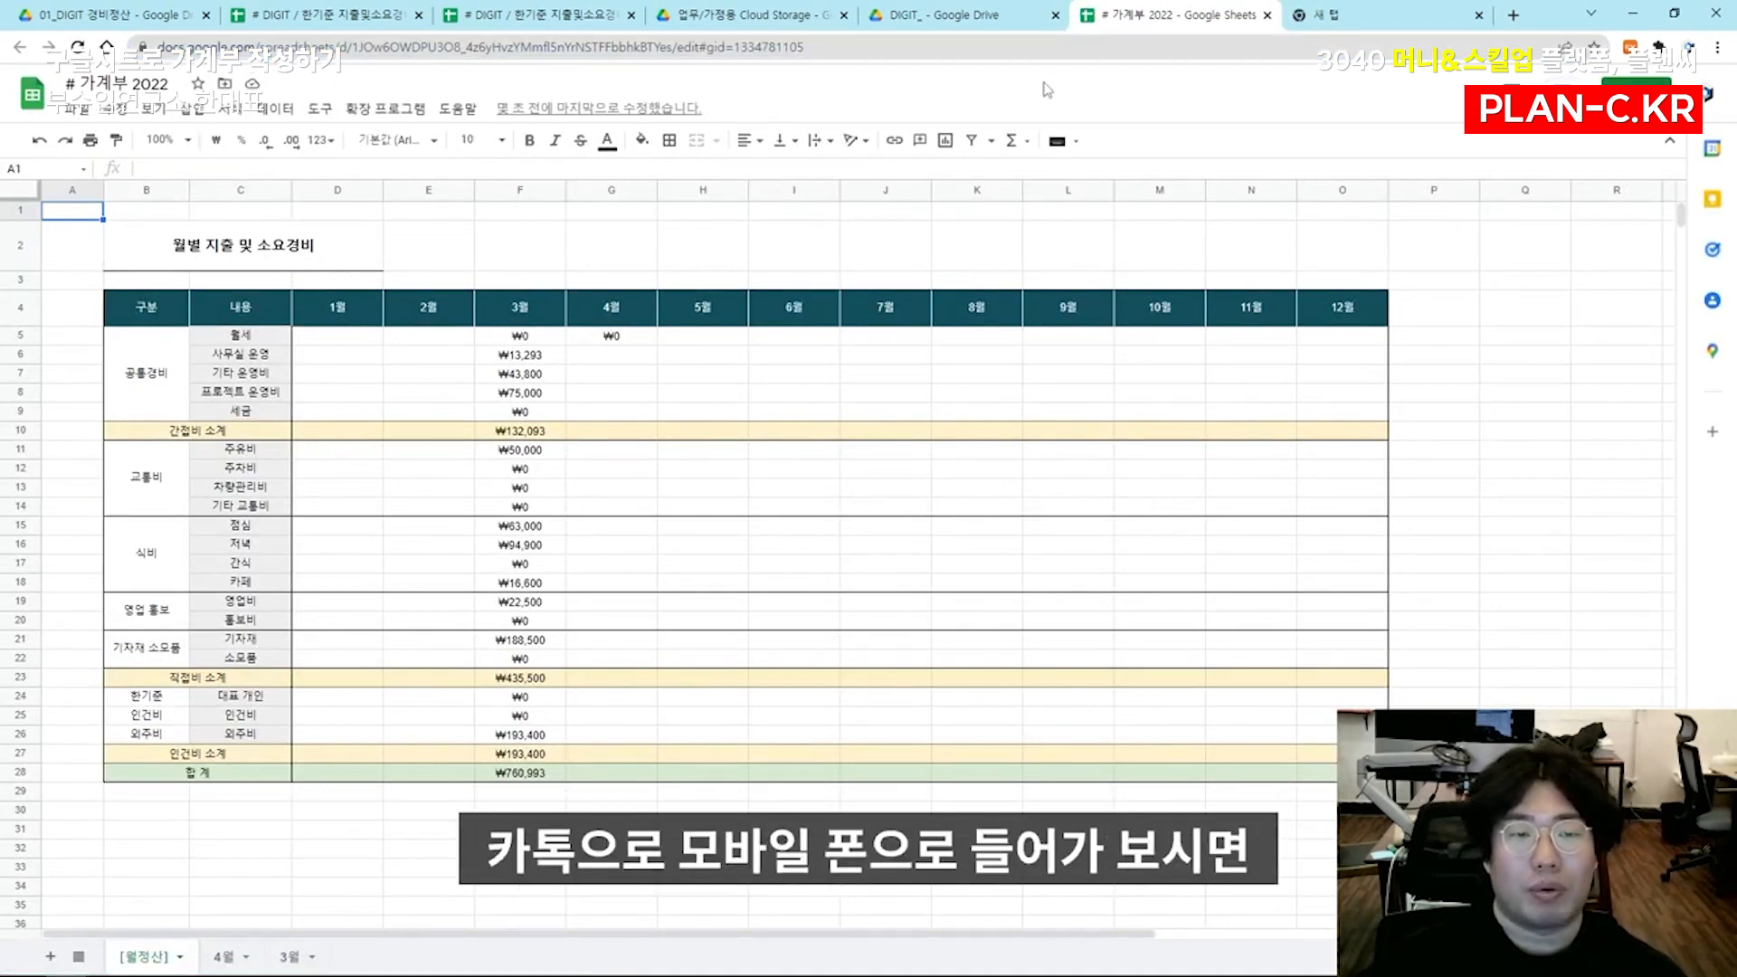
Review the March amounts in the summary, and the expense entries, category columns and 범례 table in the 3월 sheet
left_click(523, 373)
left_click(526, 468)
left_click(527, 563)
left_click(525, 639)
left_click(523, 702)
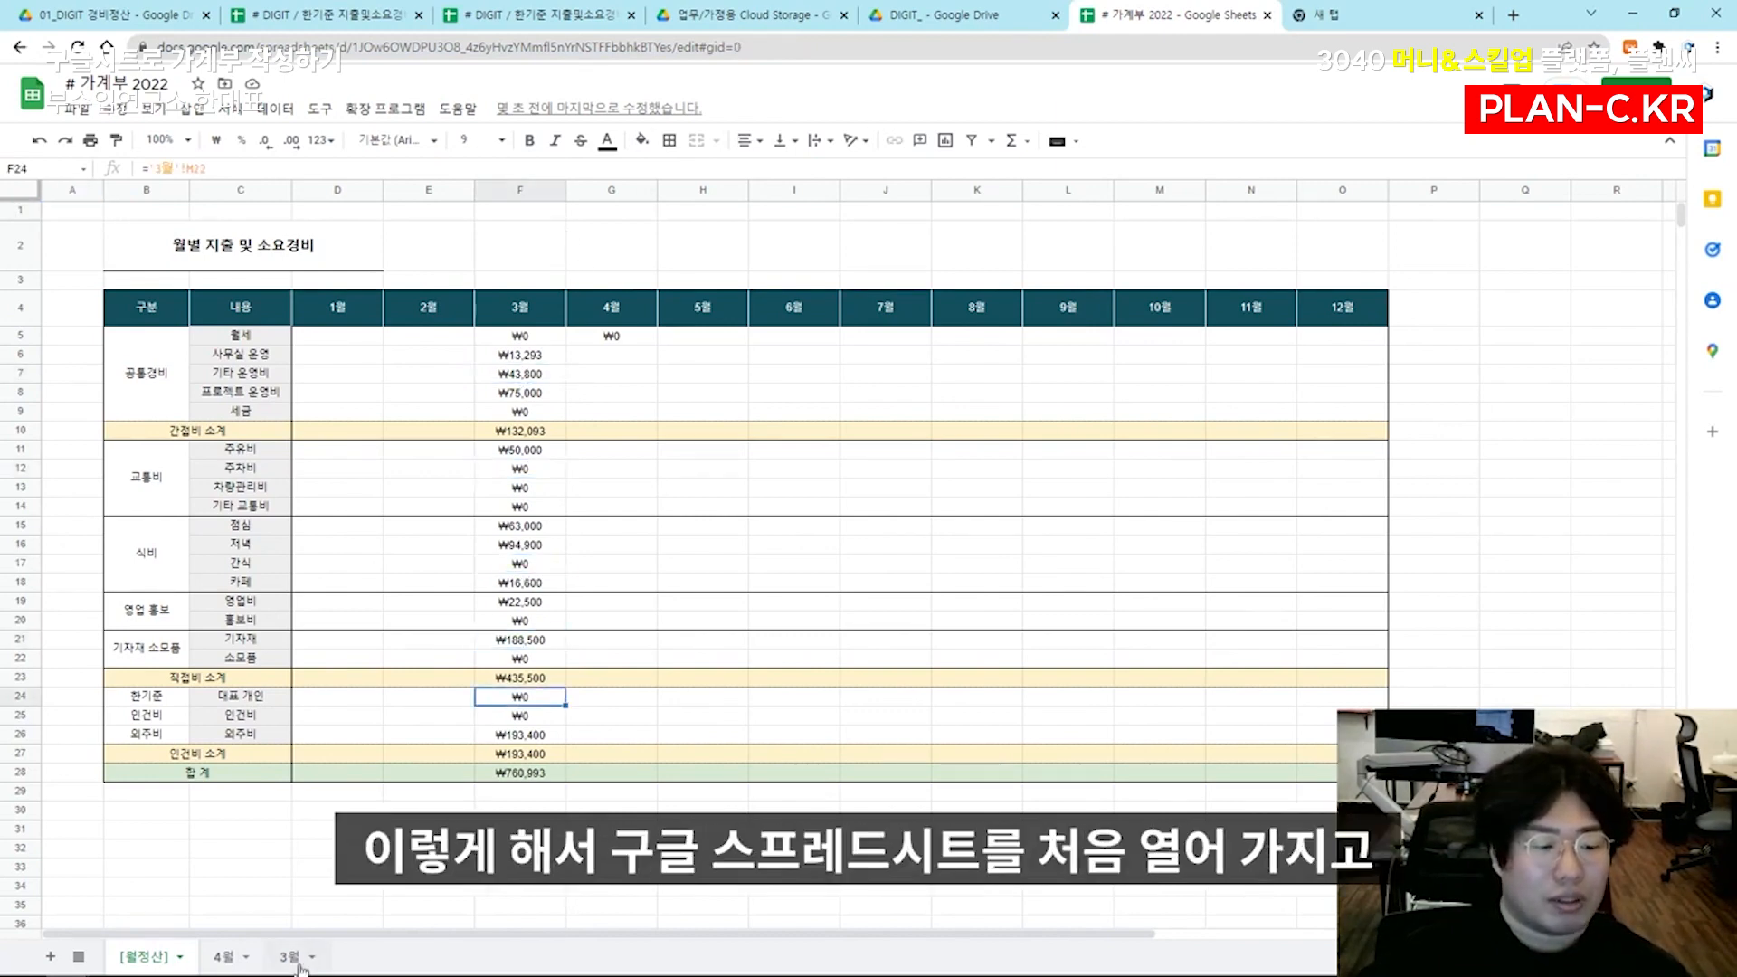
left_click(291, 956)
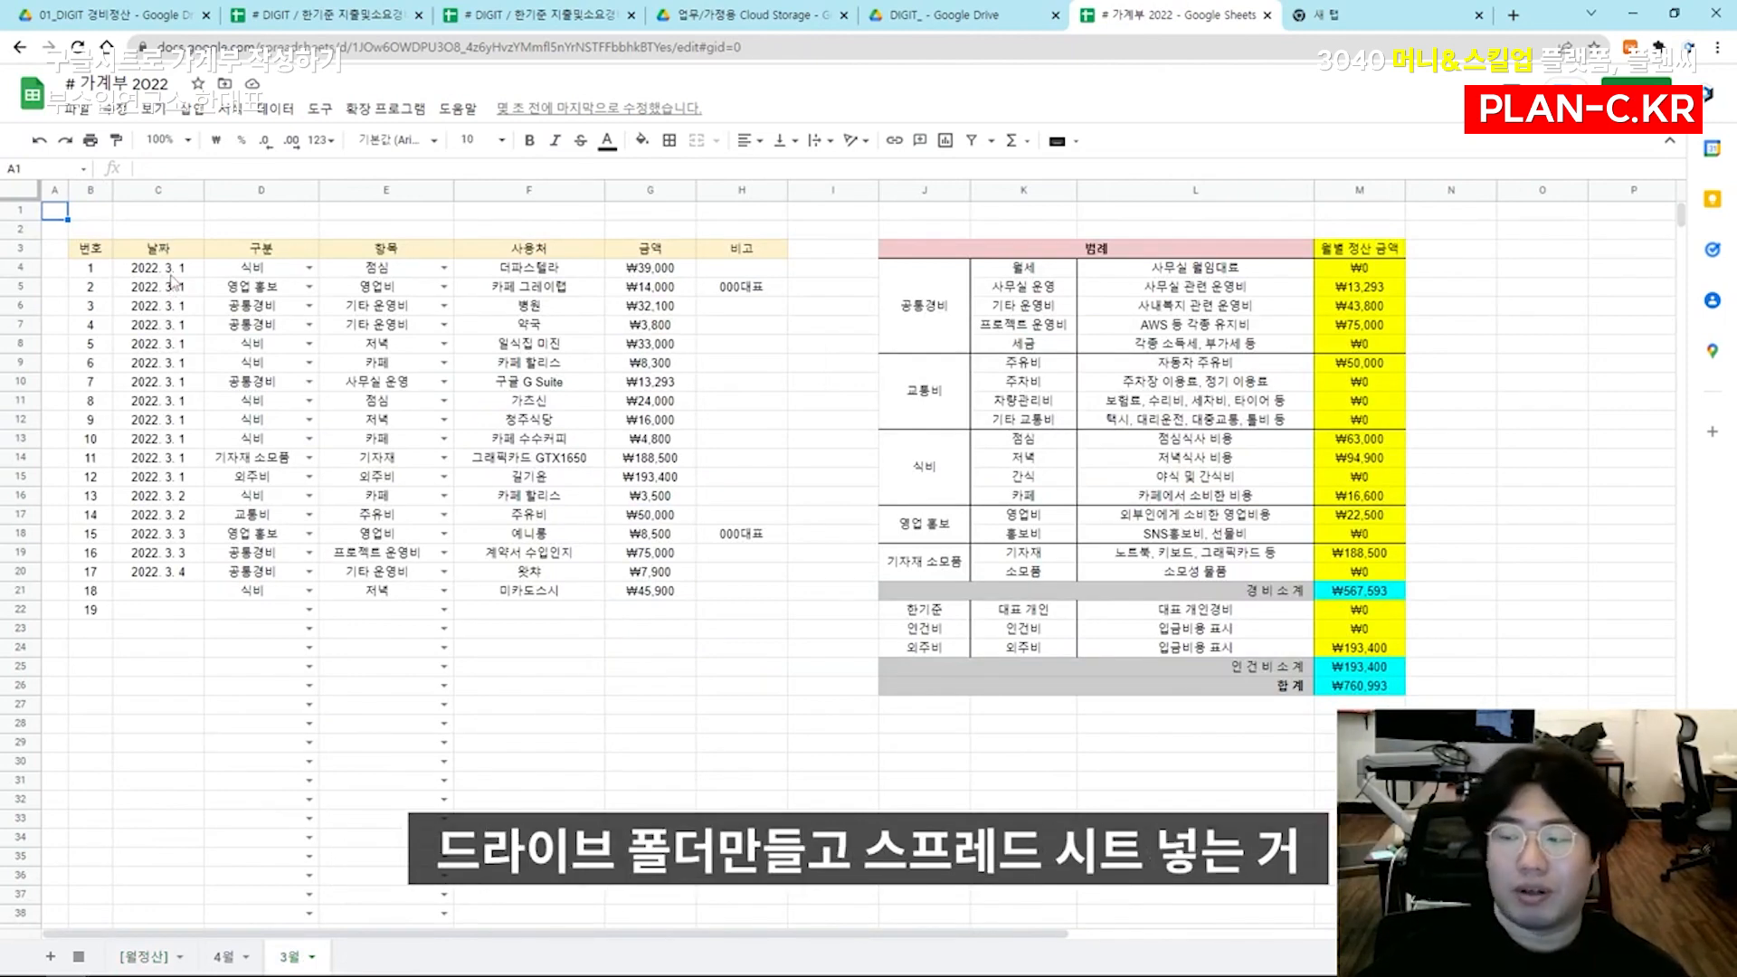
left_click_drag(171, 275, 660, 611)
left_click_drag(261, 269, 443, 590)
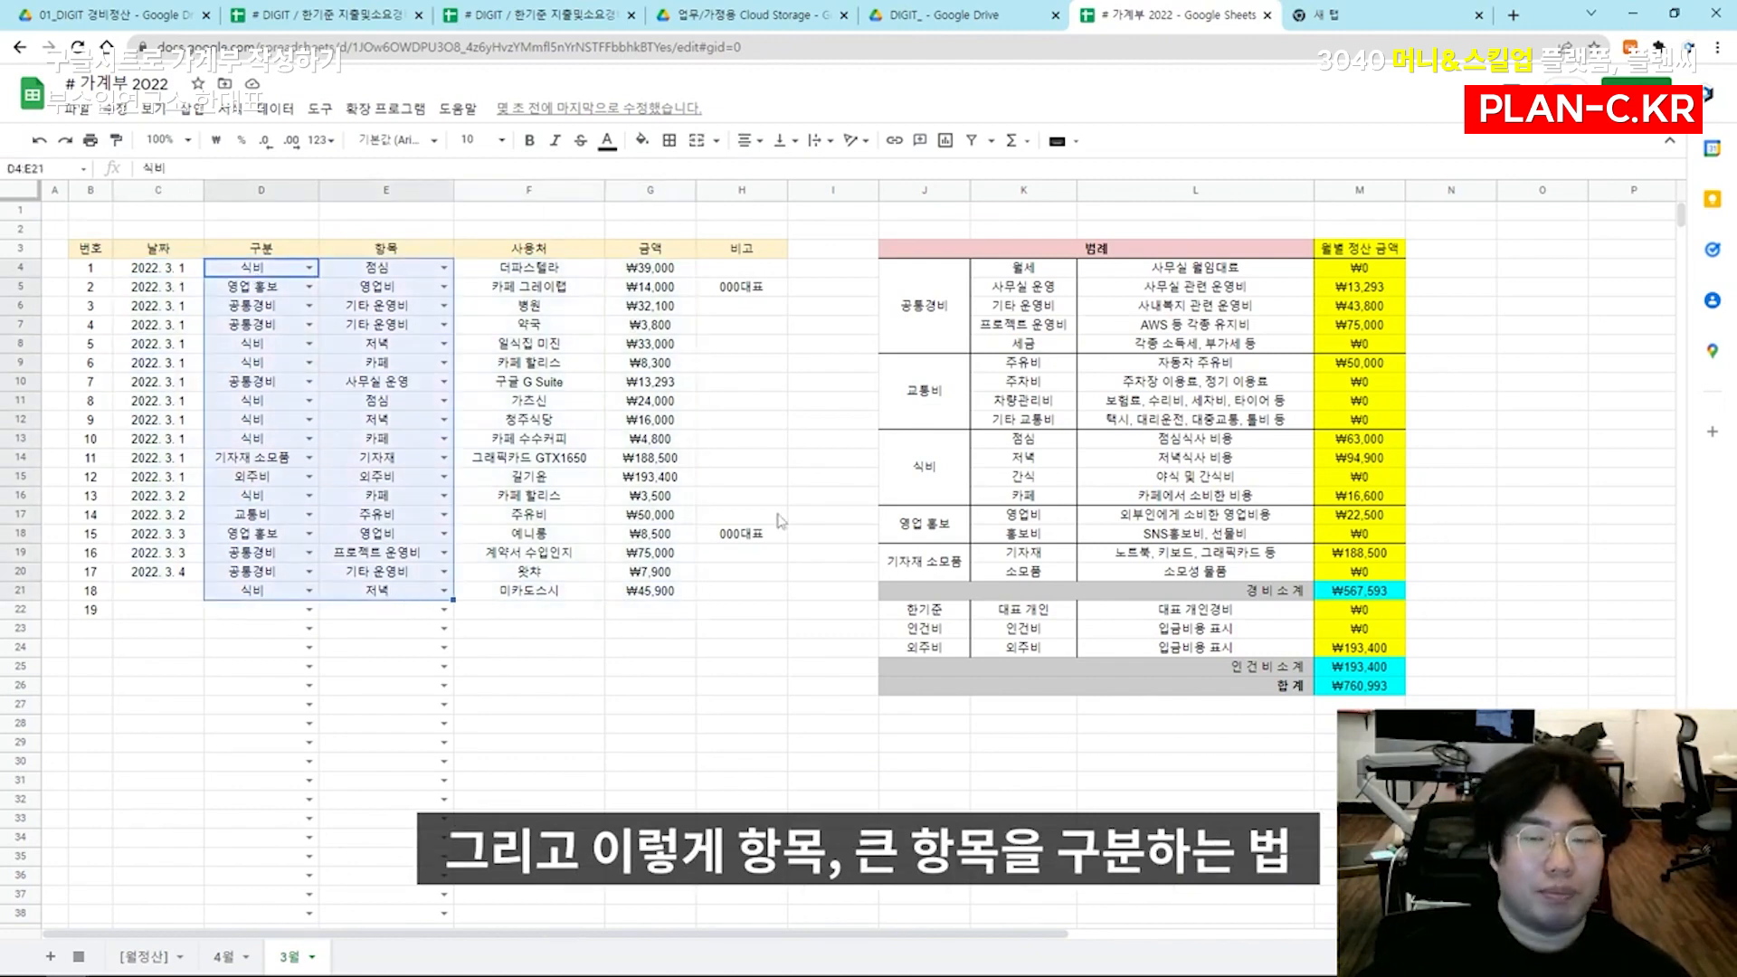
left_click_drag(923, 267, 1357, 688)
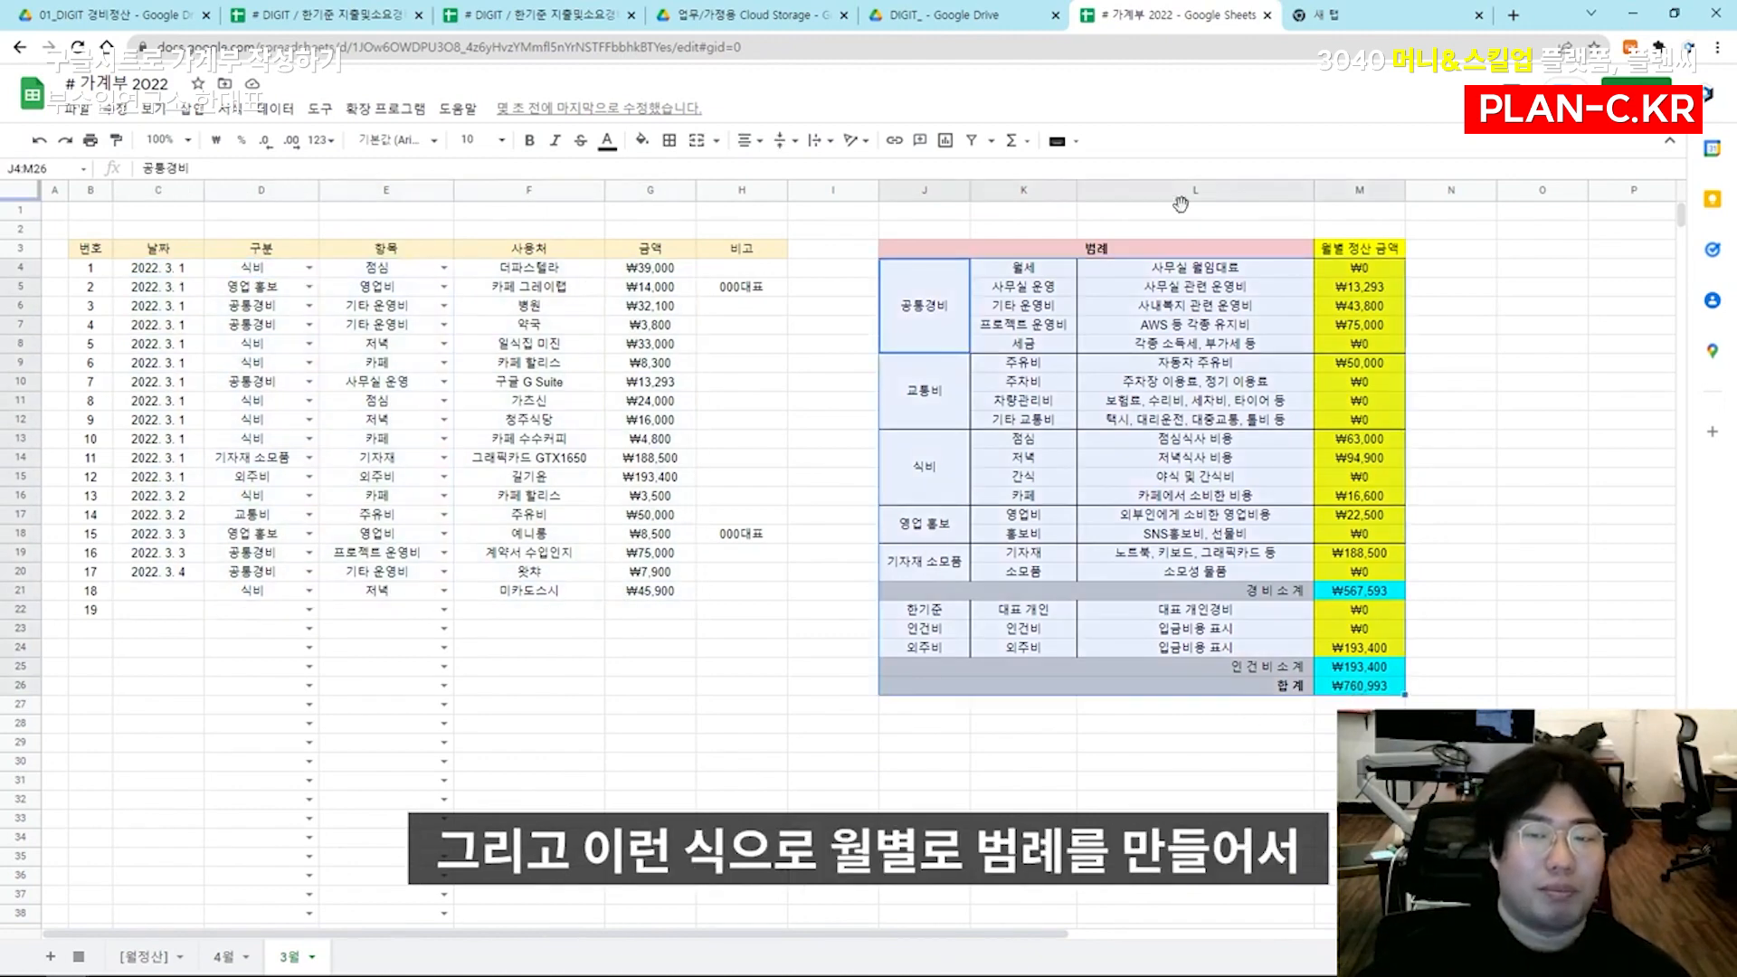
left_click(1368, 364)
left_click(1366, 440)
Review the whole [월정산] table, and check the 합계 cell below the monthly table in the 2019 expense spreadsheet
left_click(145, 956)
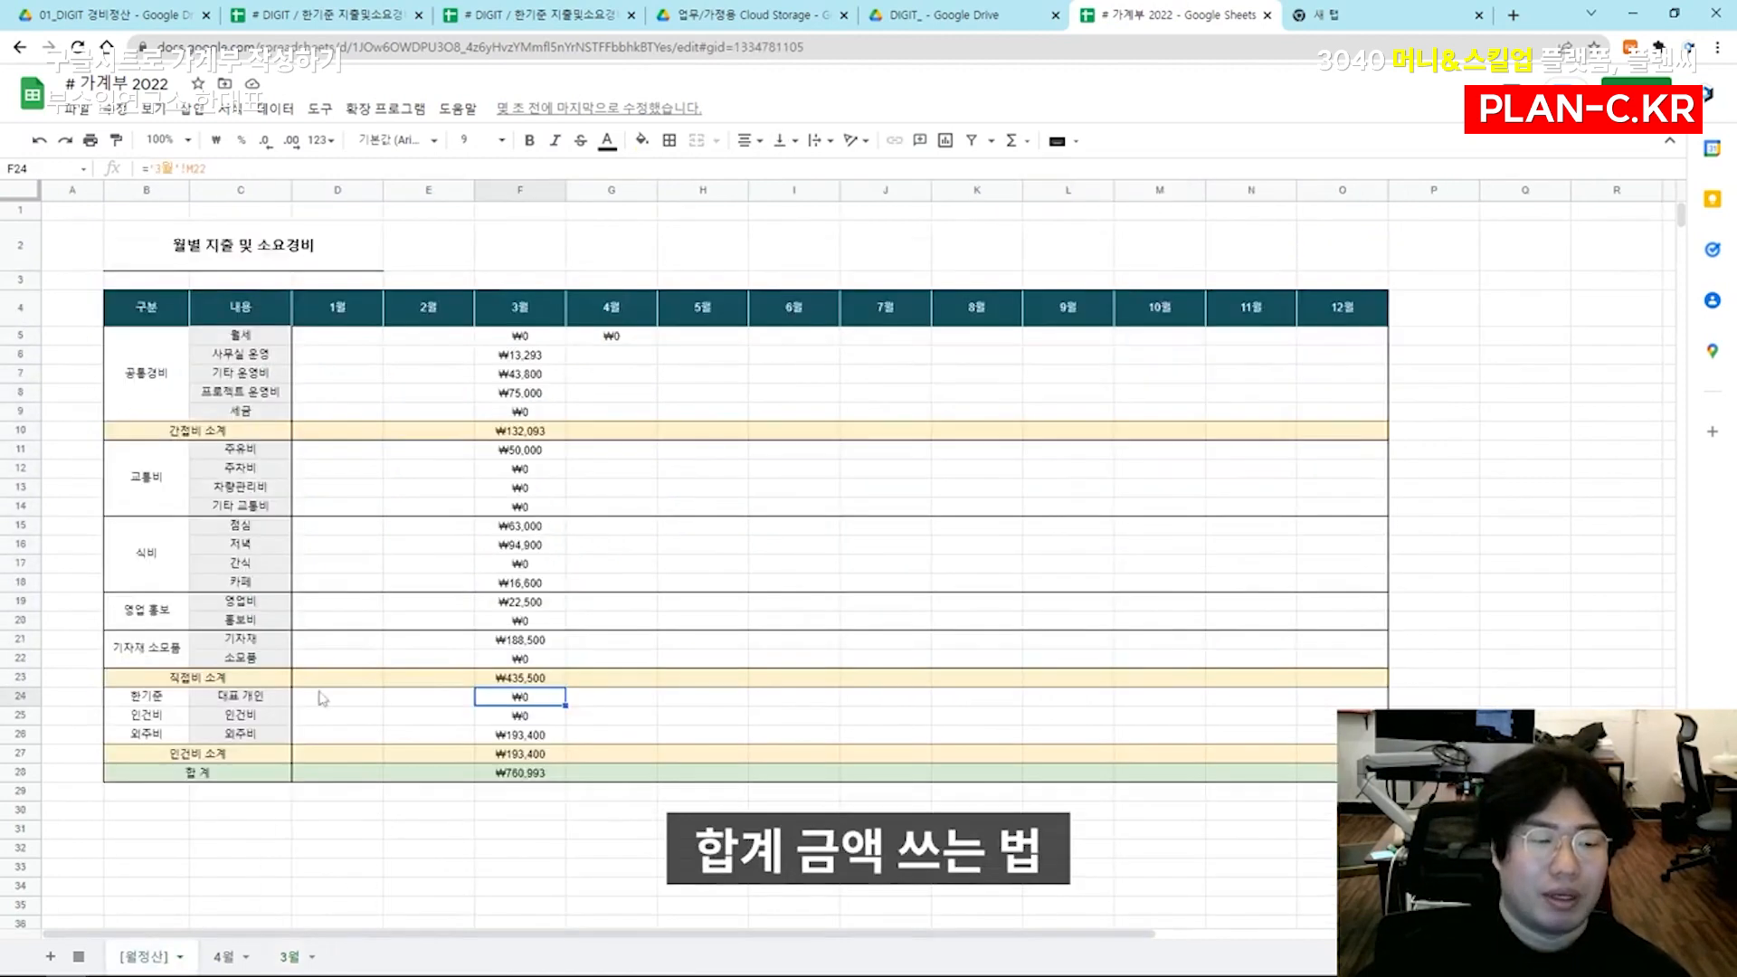
left_click_drag(142, 244, 1348, 773)
left_click(1348, 734)
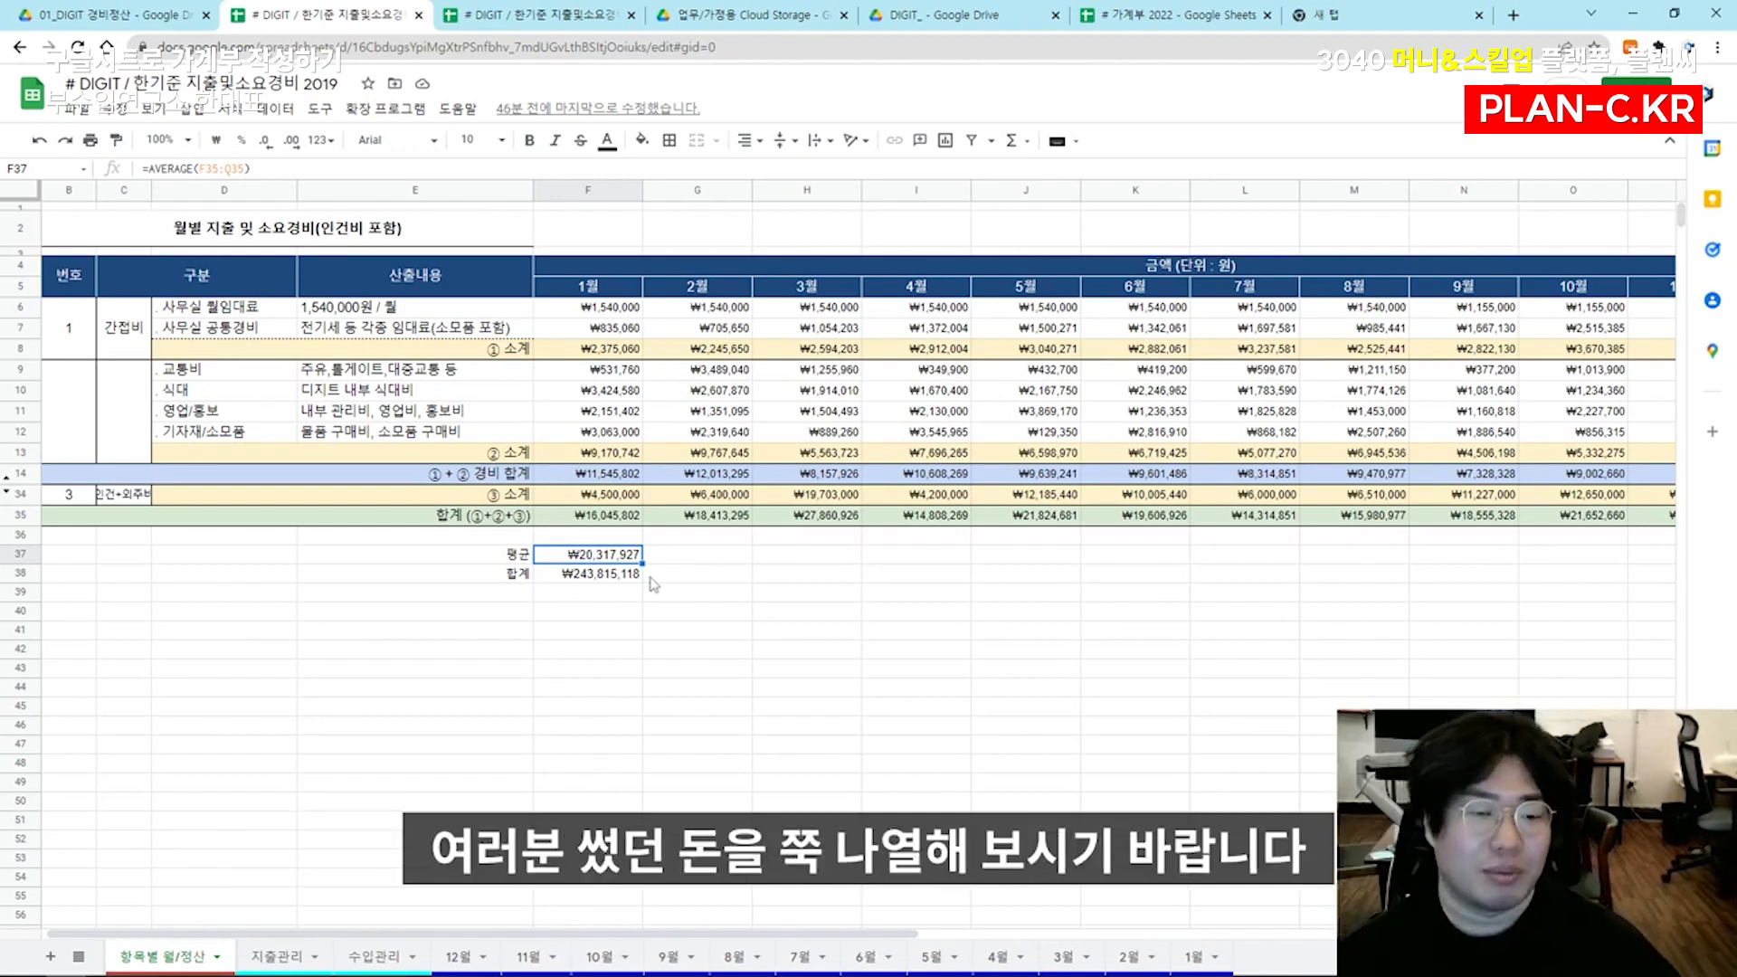
left_click(621, 579)
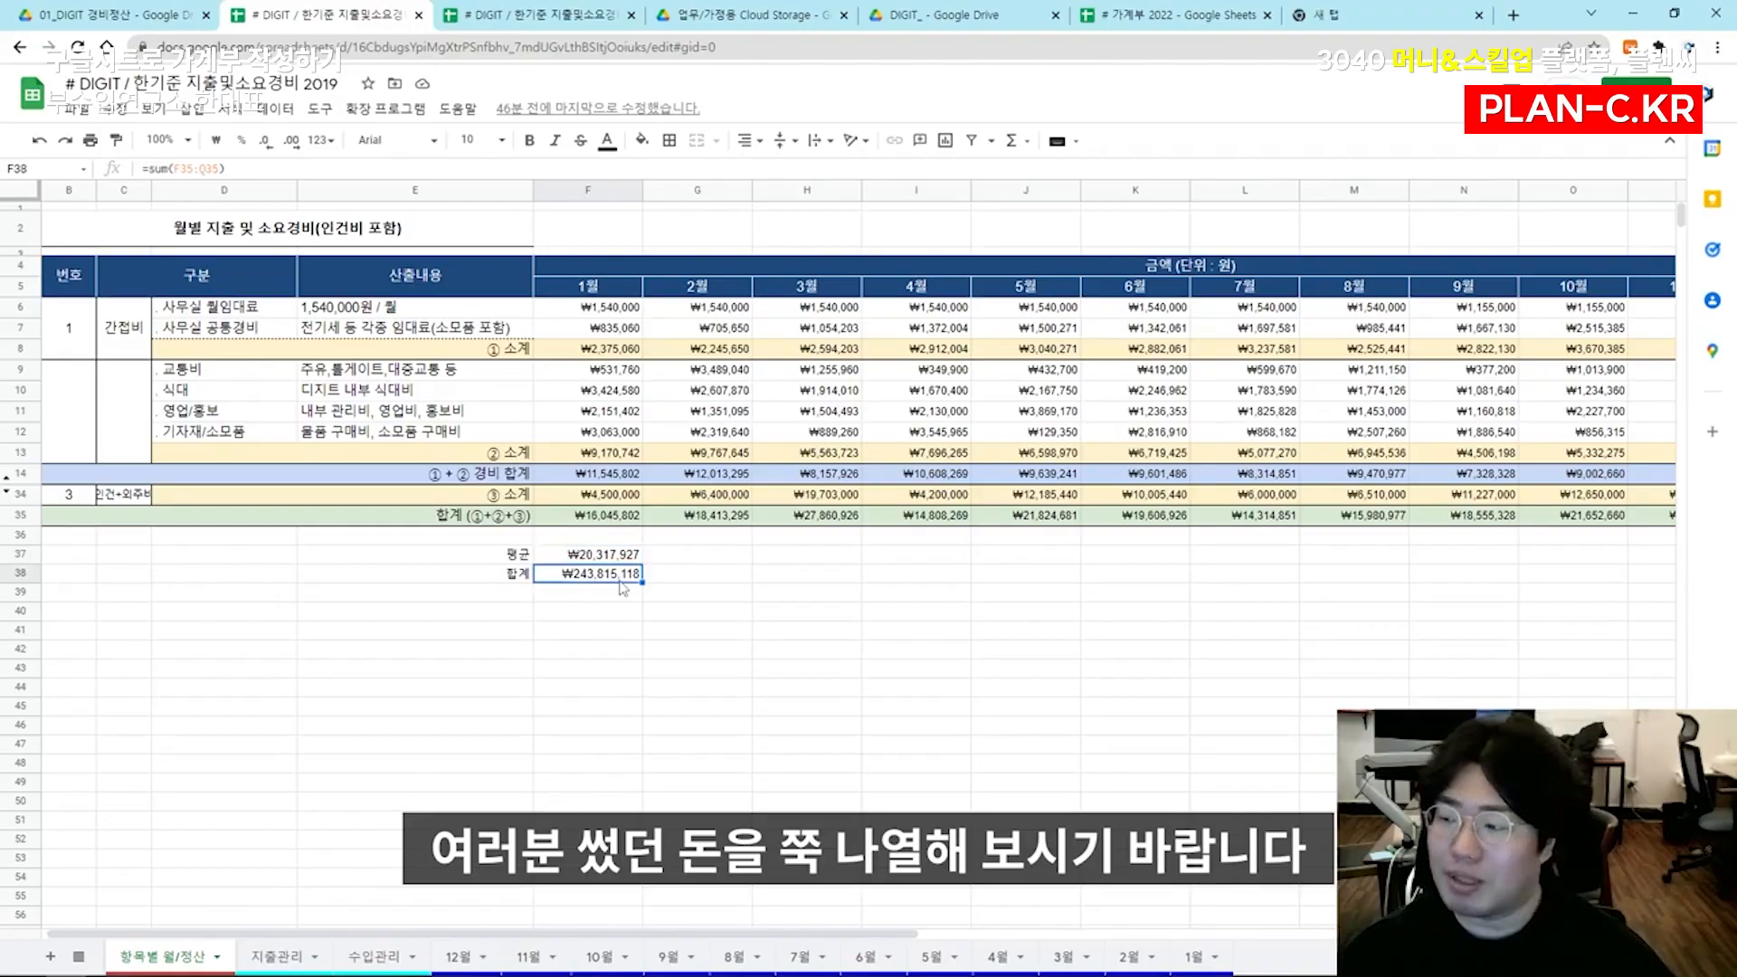